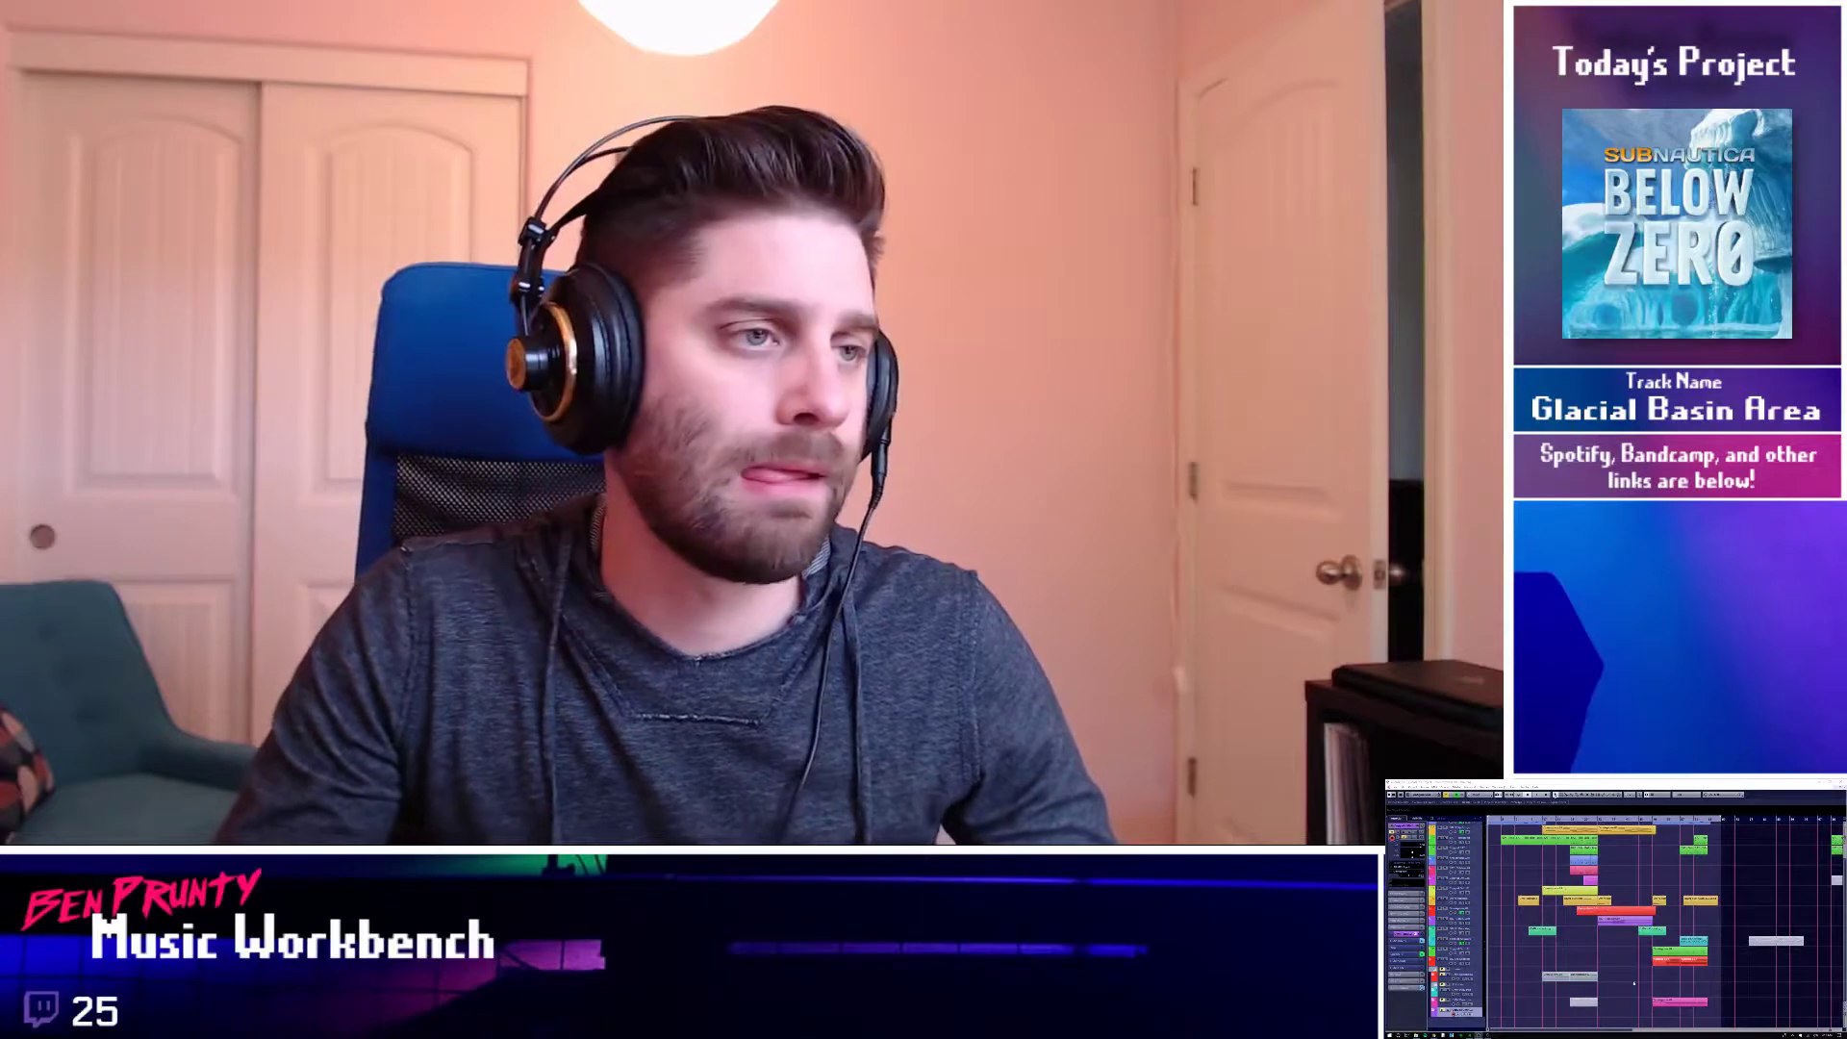
Review the whole arrangement during playback, stop after the last section and return the view to the start of the timeline
scroll(1588, 940, "up", 2)
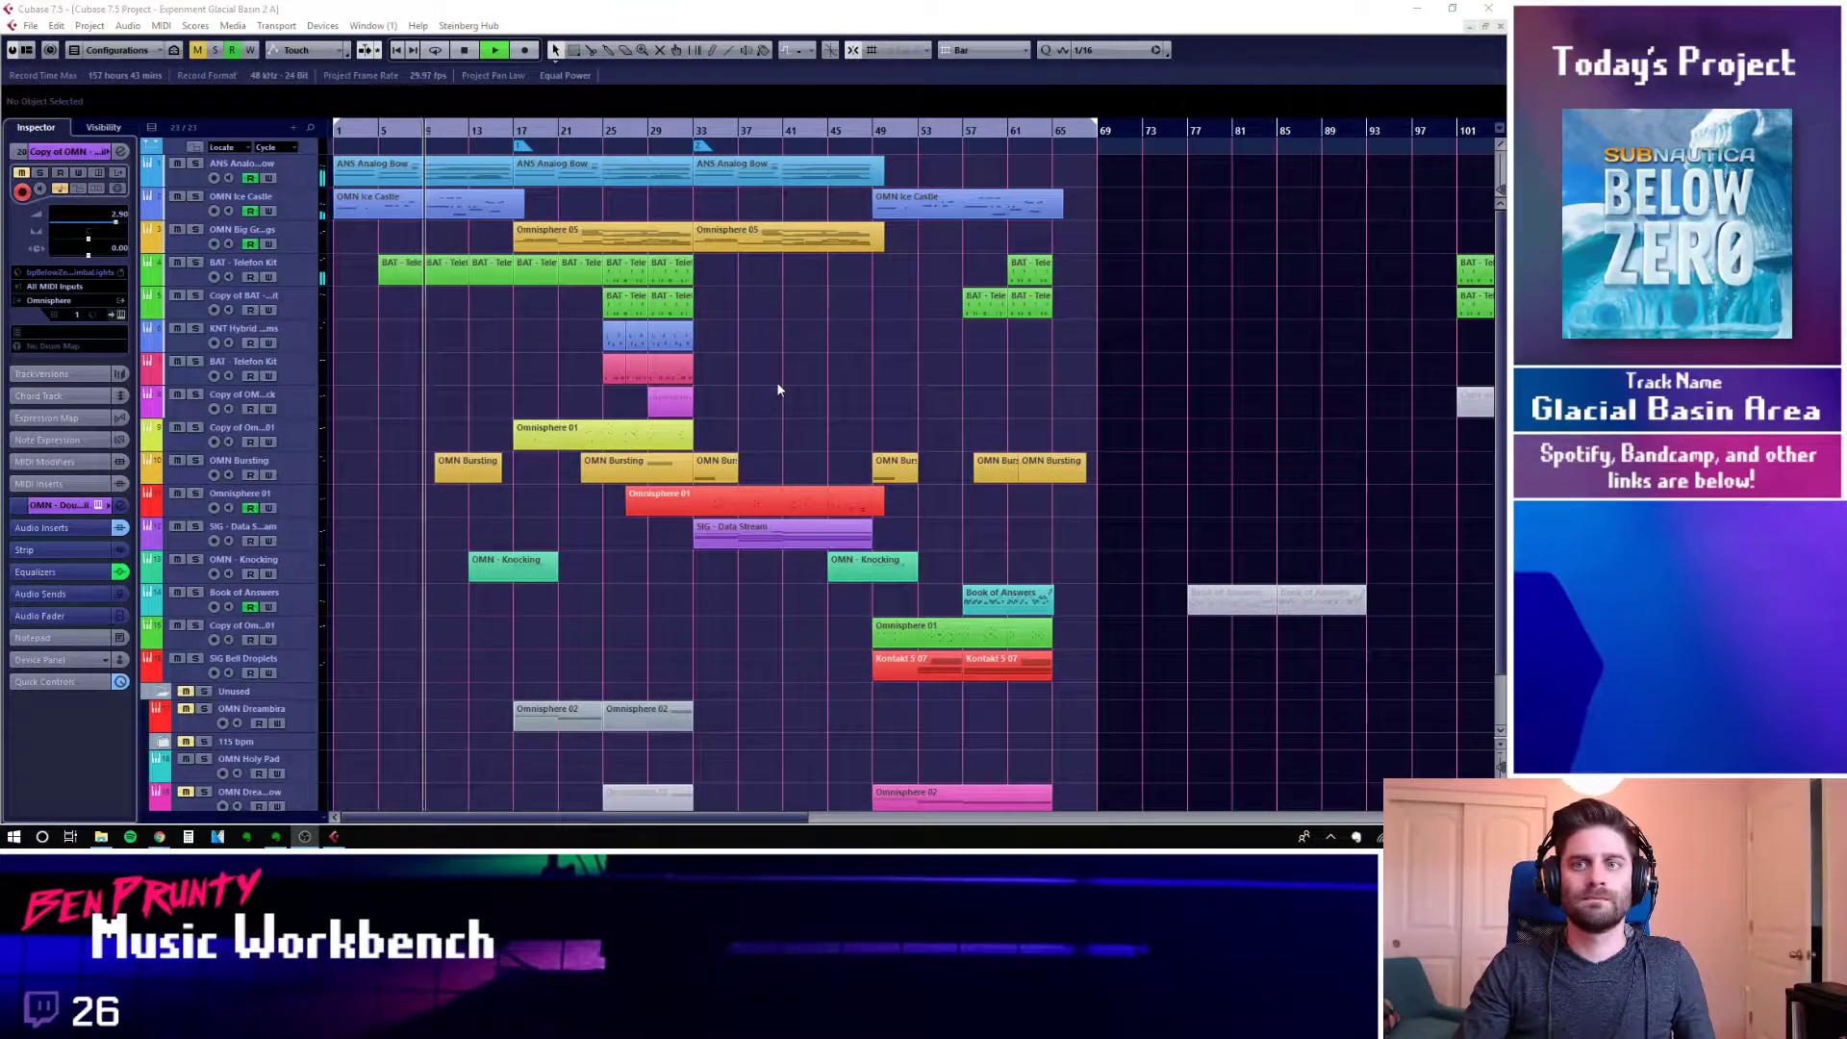
scroll(699, 388, "up", 2)
scroll(770, 383, "down", 1)
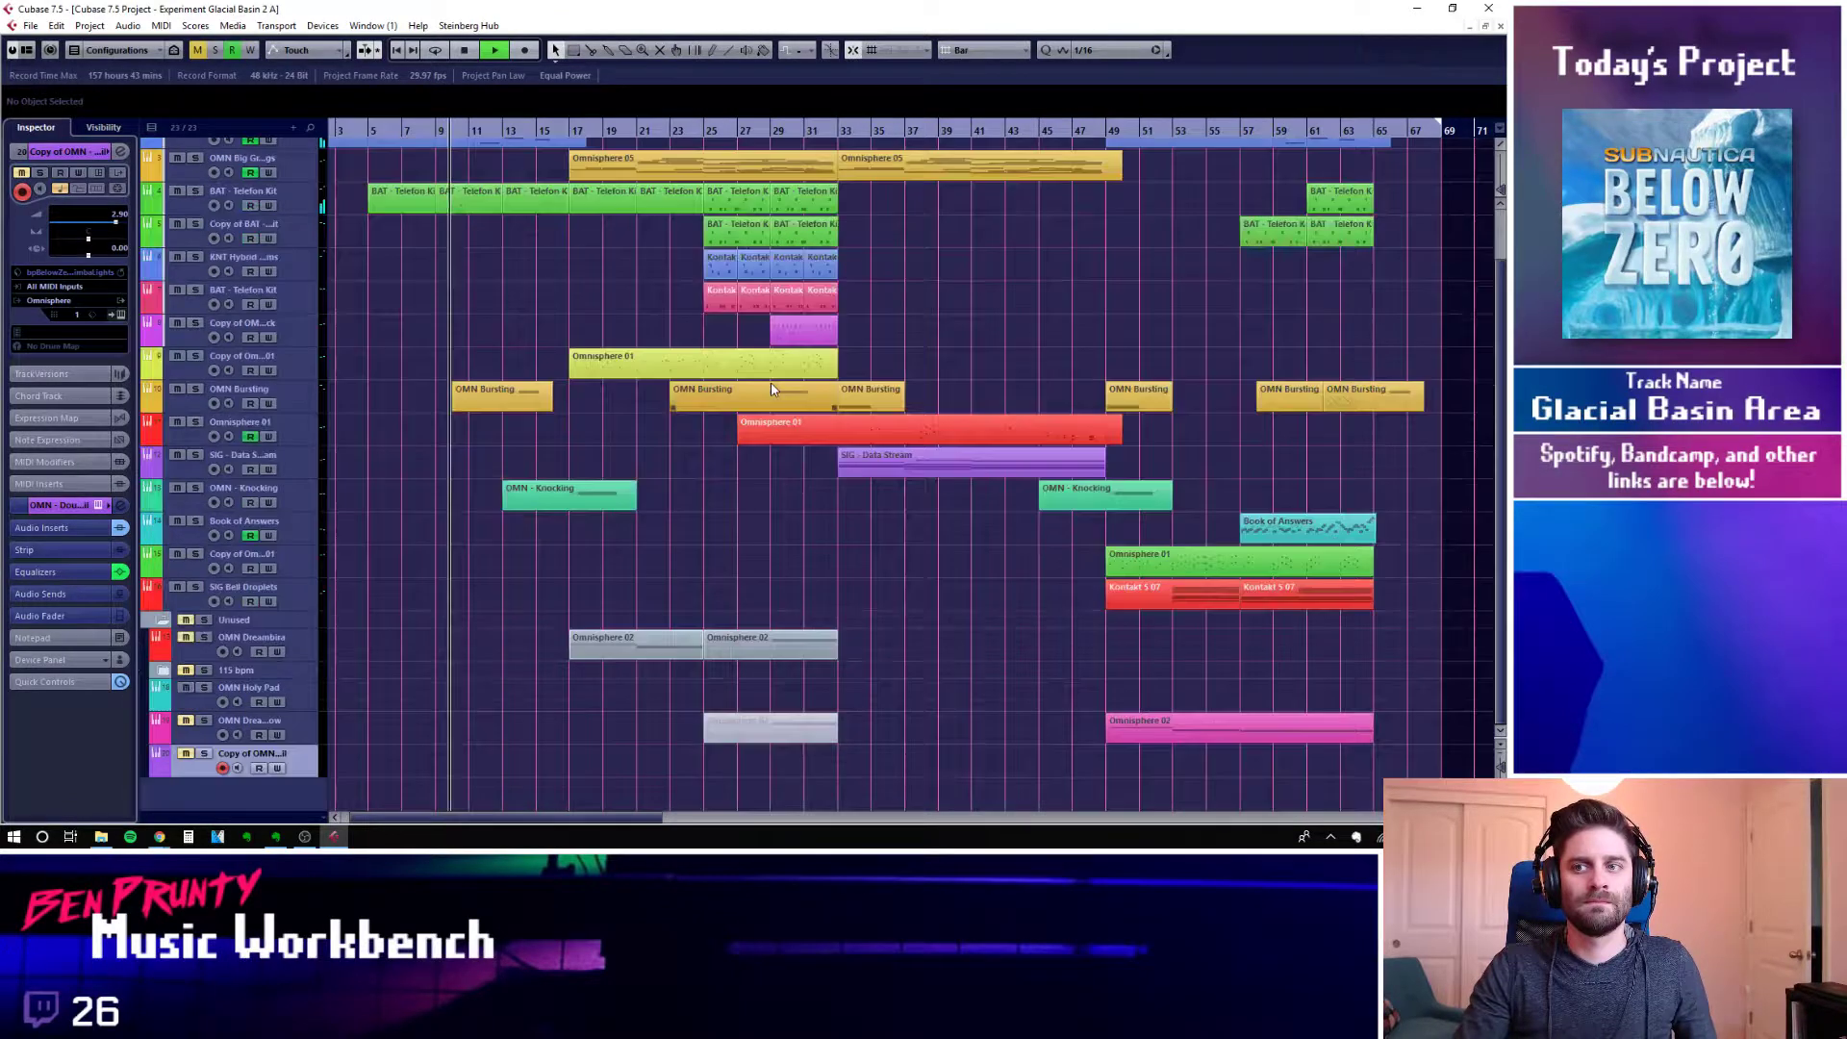
scroll(774, 382, "up", 1)
scroll(774, 382, "left", 1)
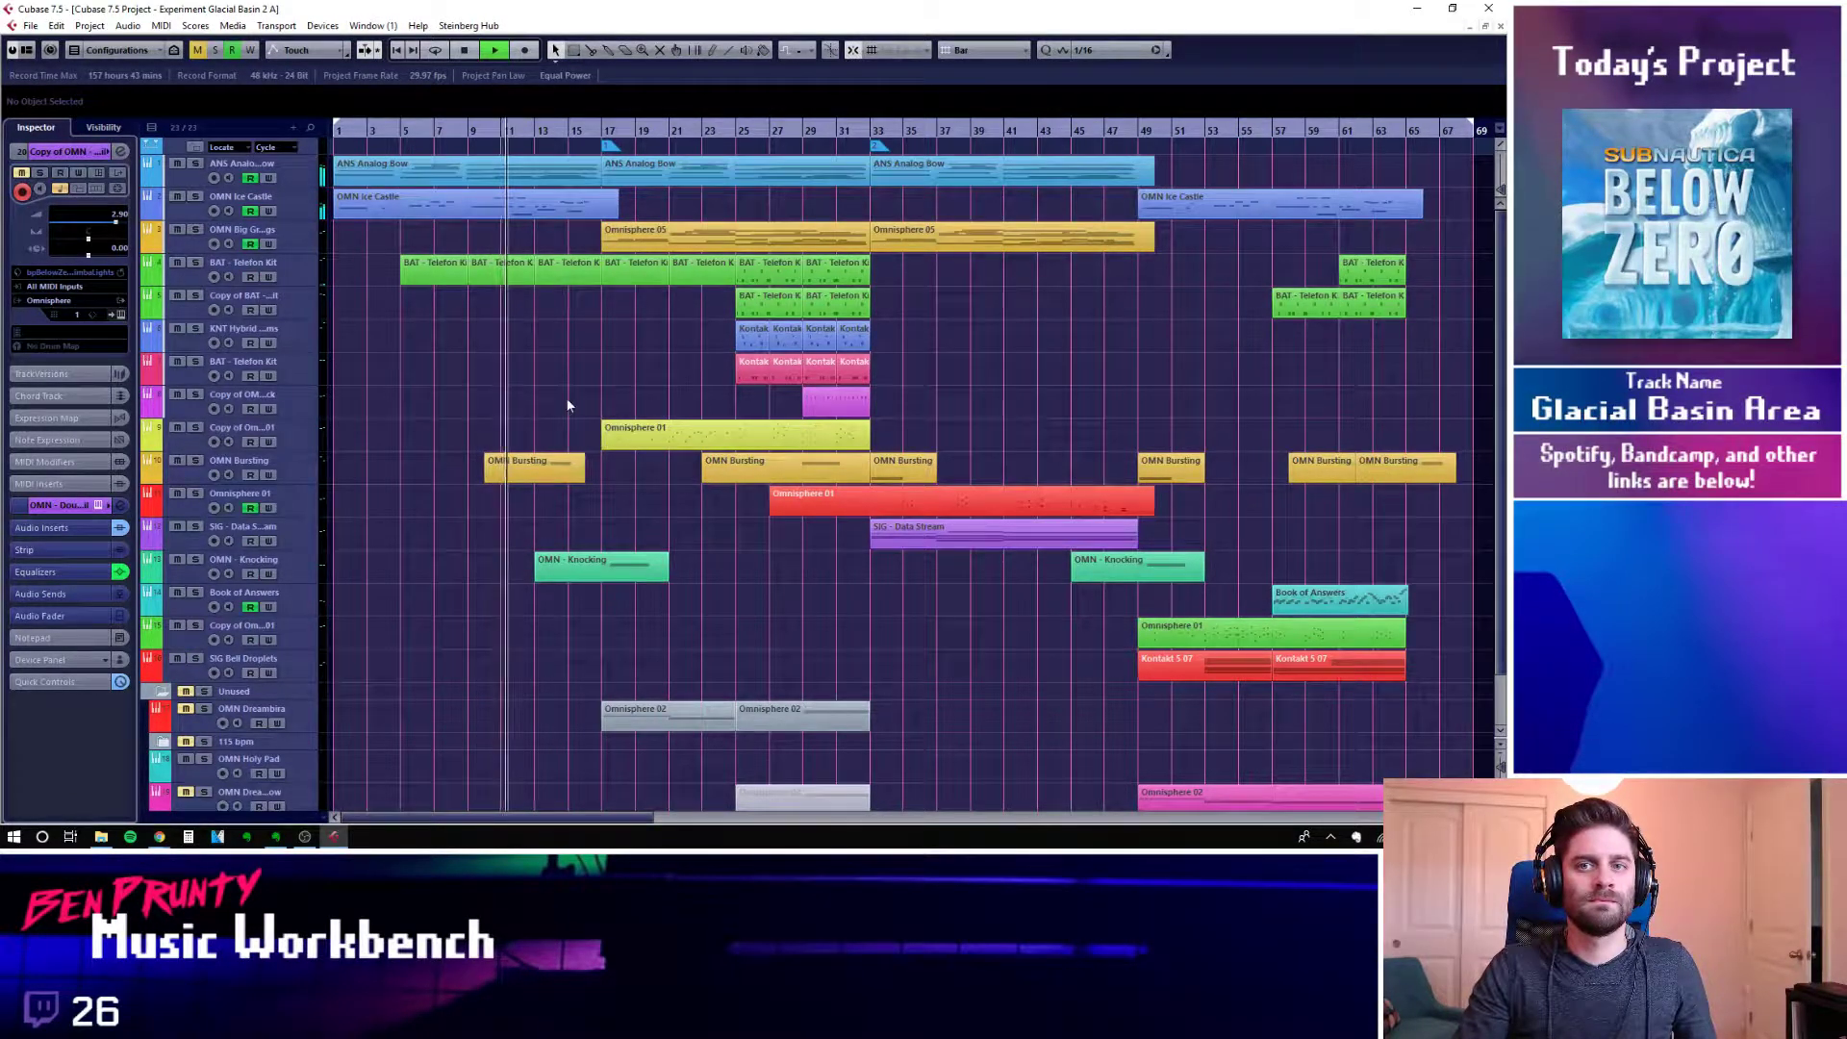
scroll(565, 396, "up", 1)
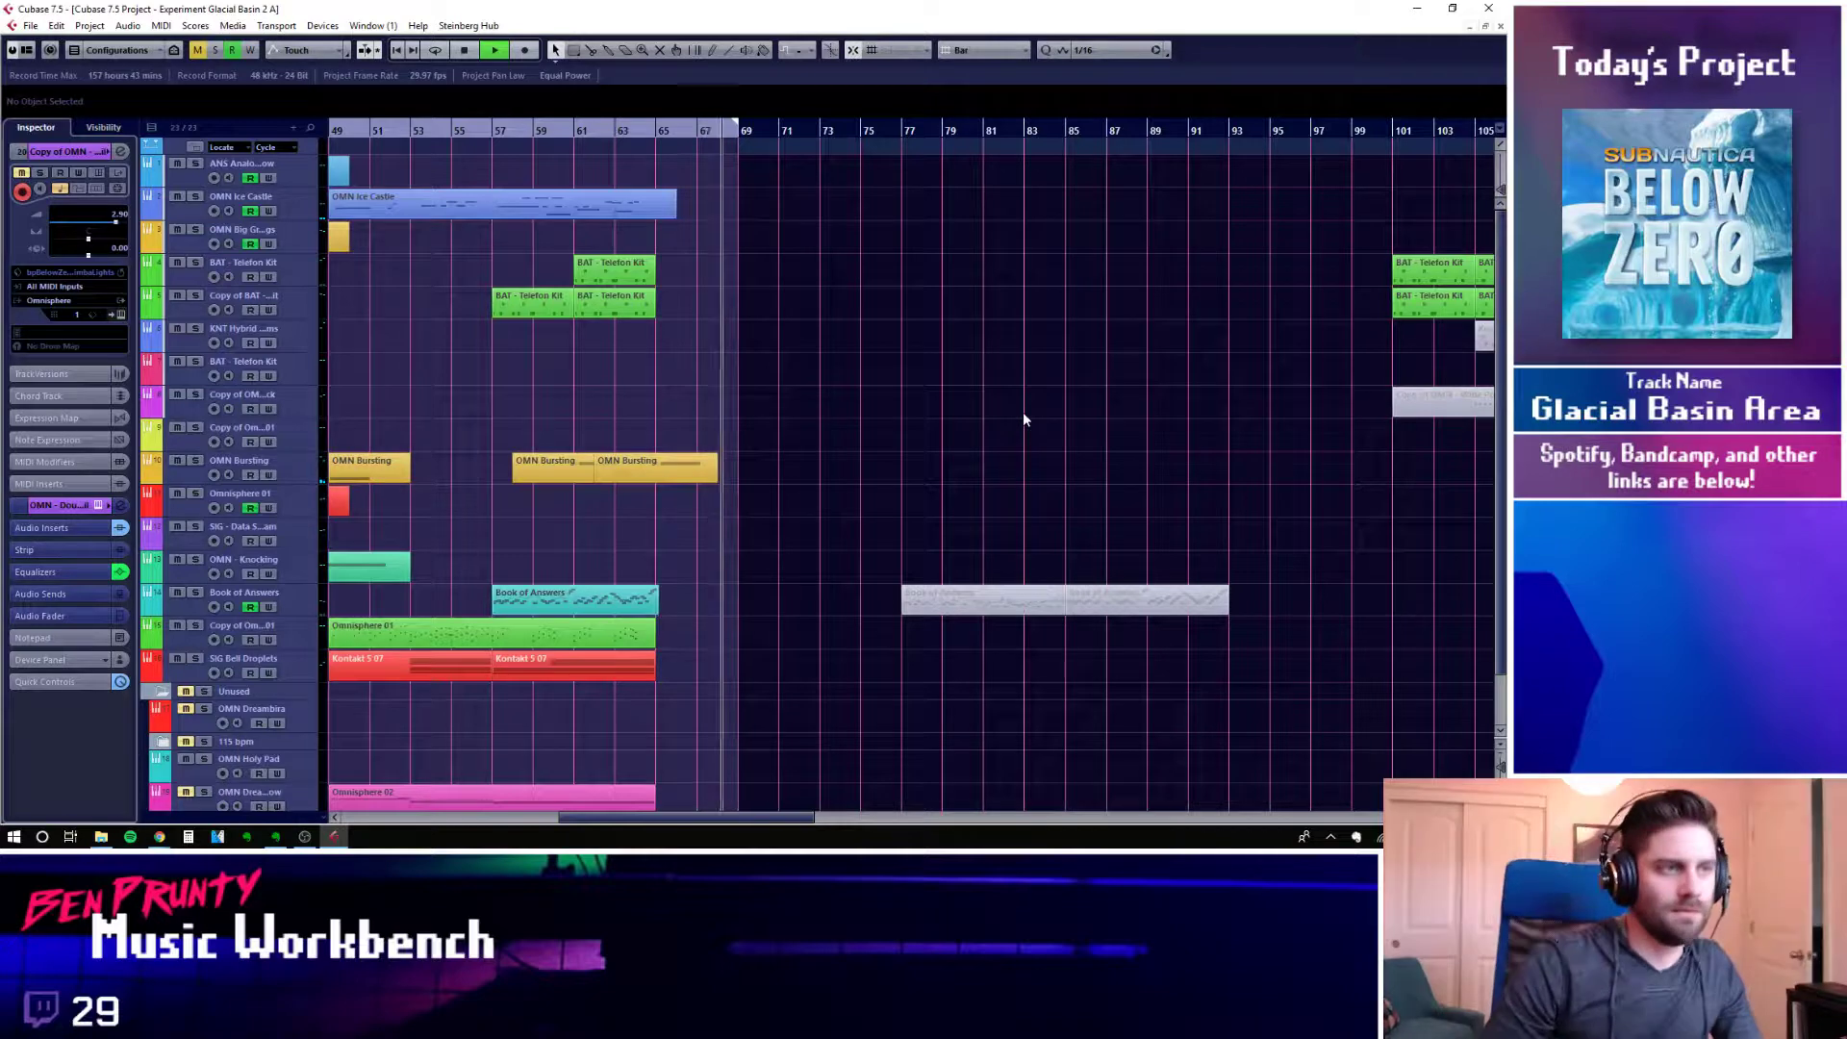
key("space")
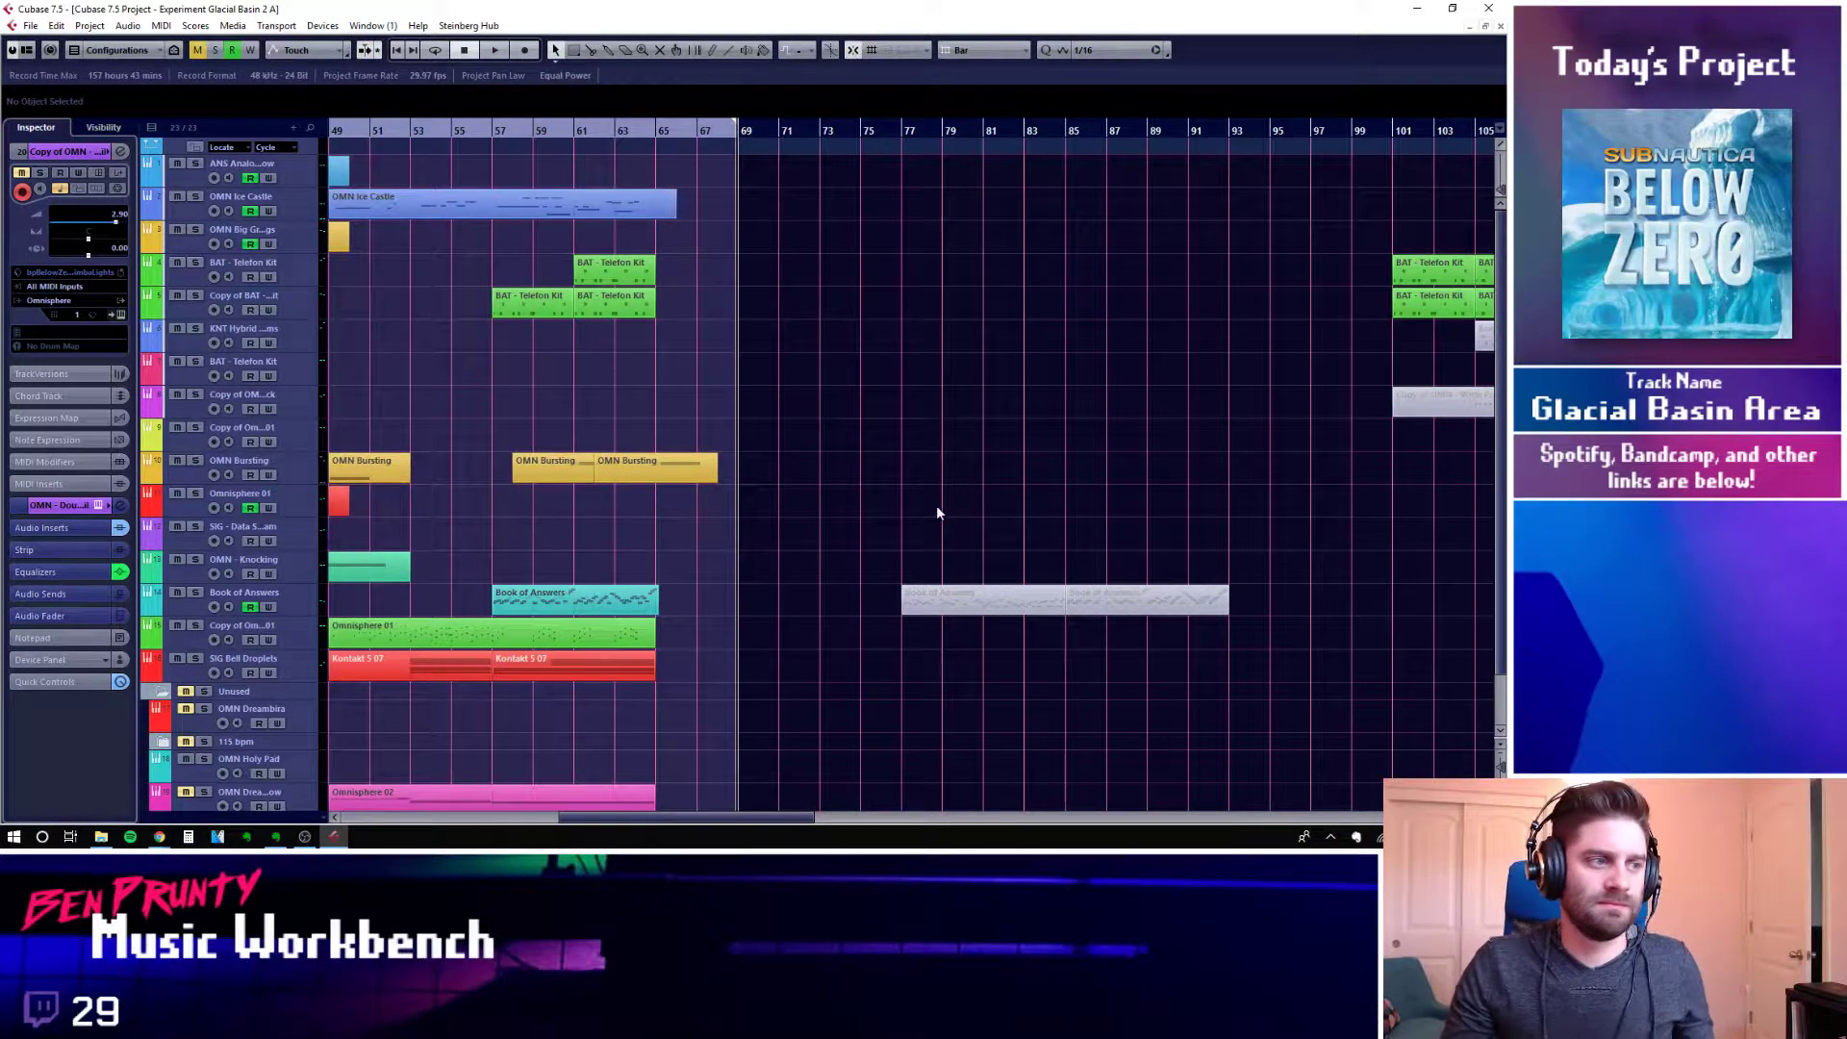
scroll(937, 505, "left", 10)
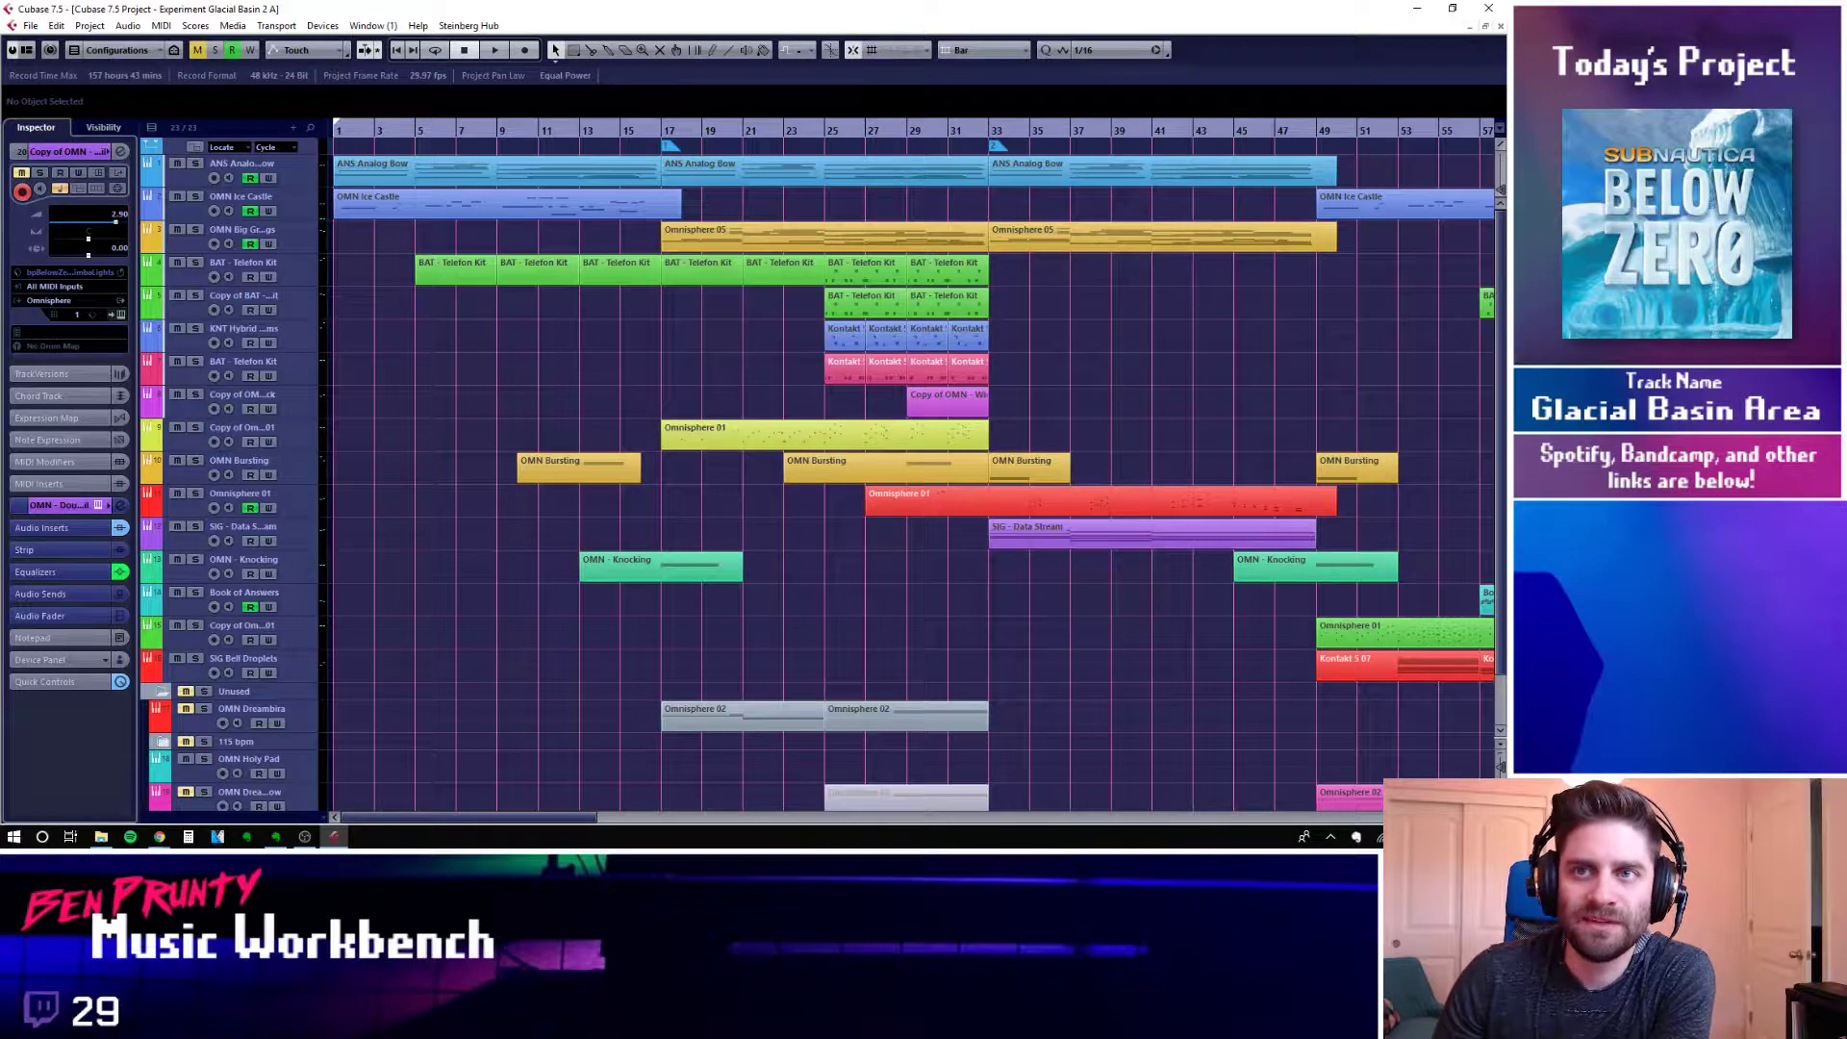
key("alt+Tab")
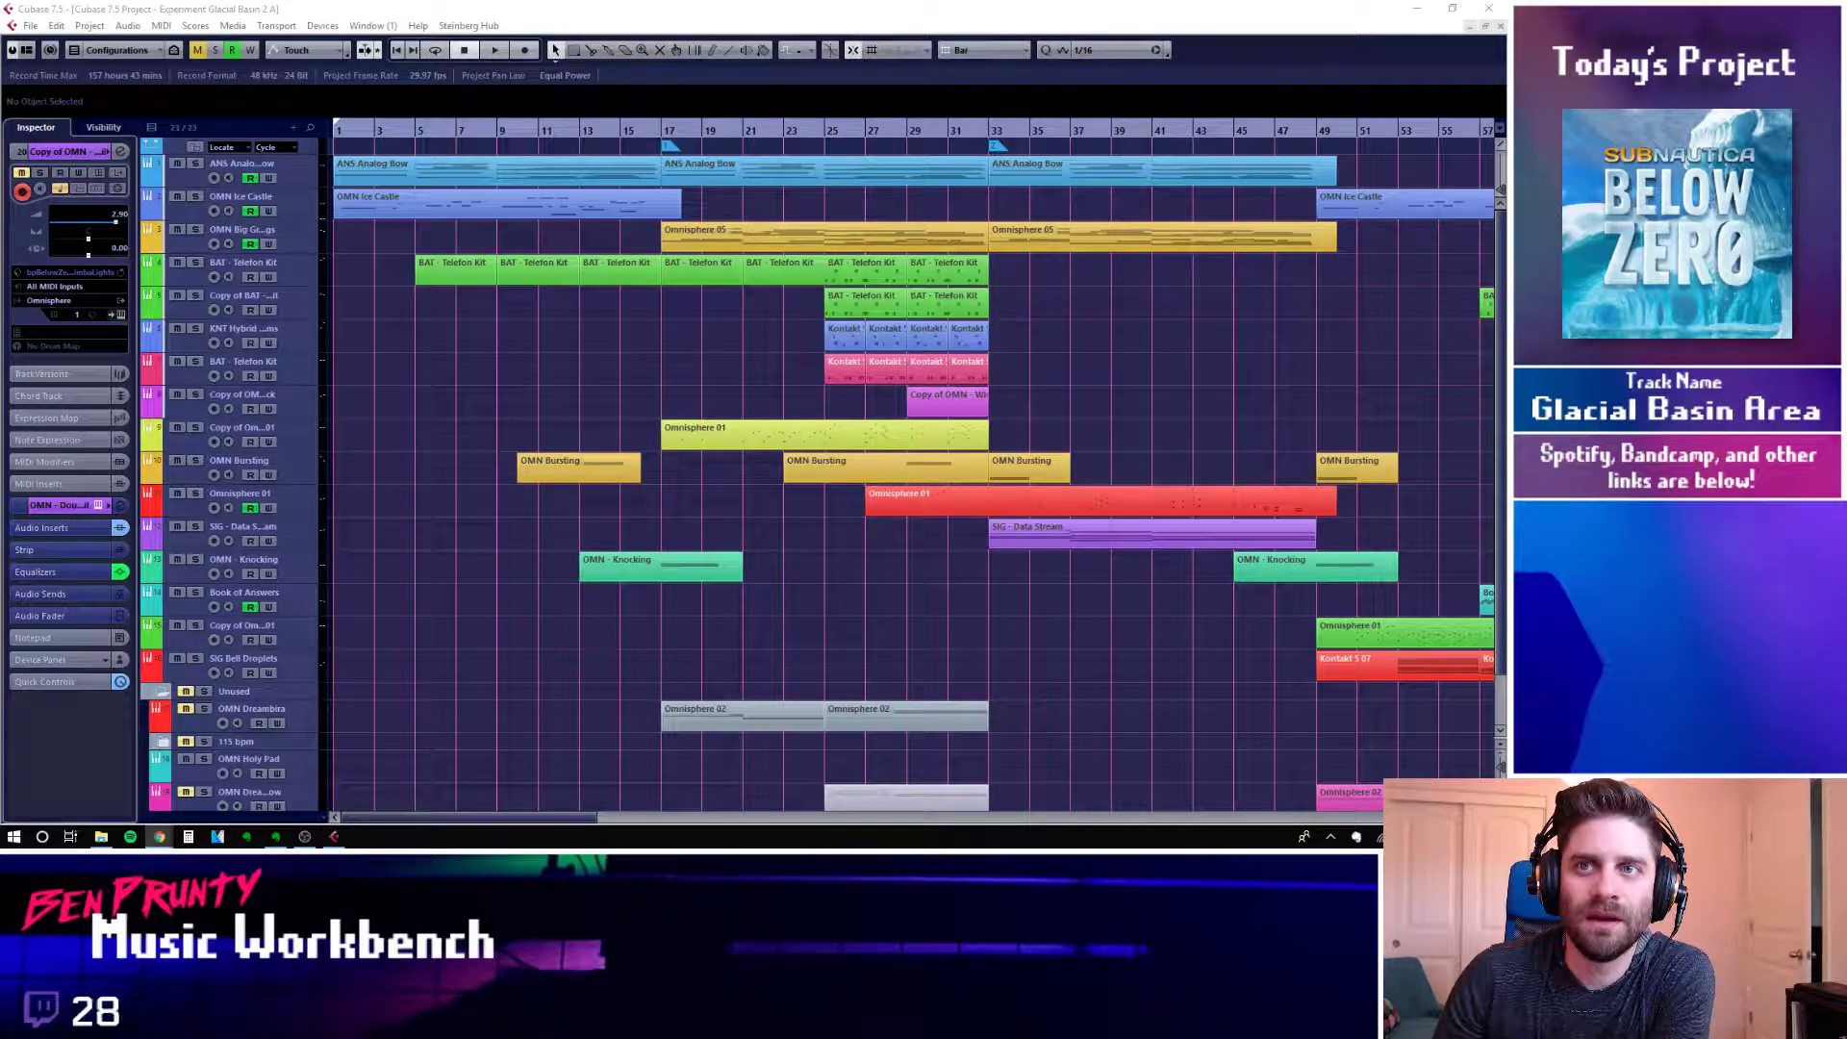
left_click(1116, 662)
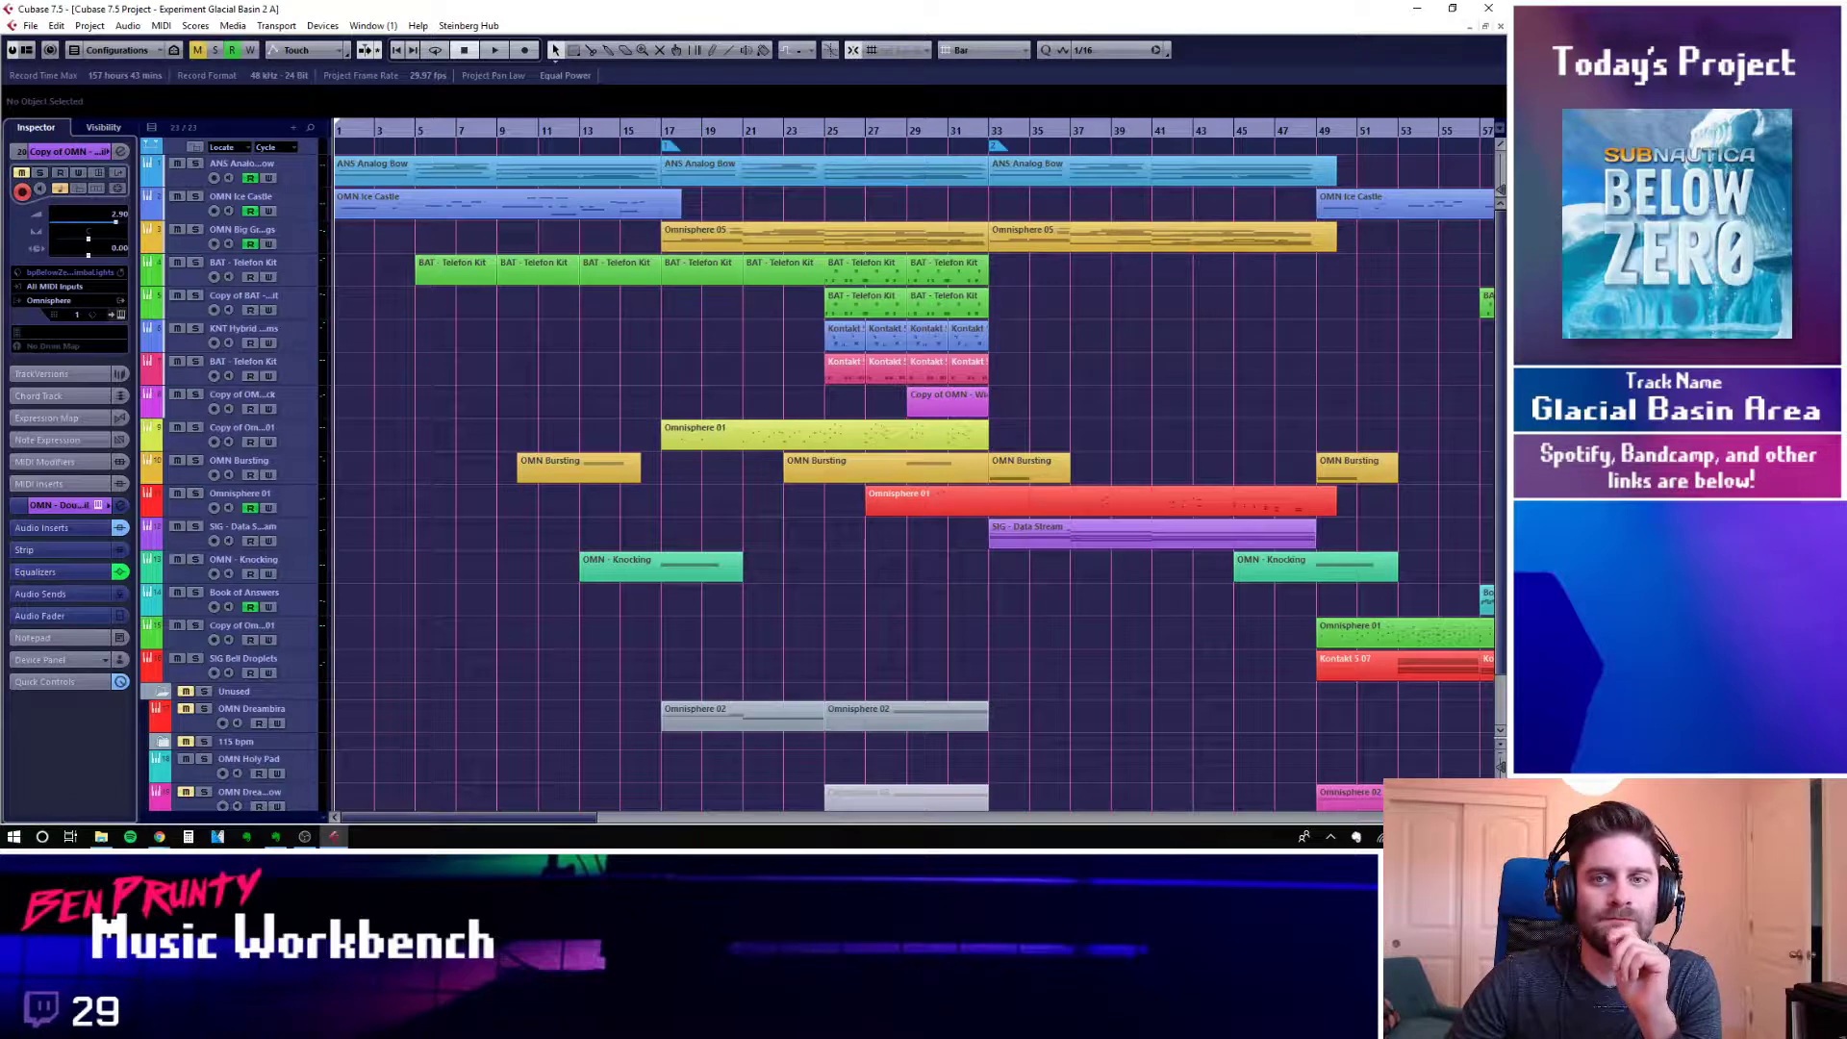
key("alt+Tab")
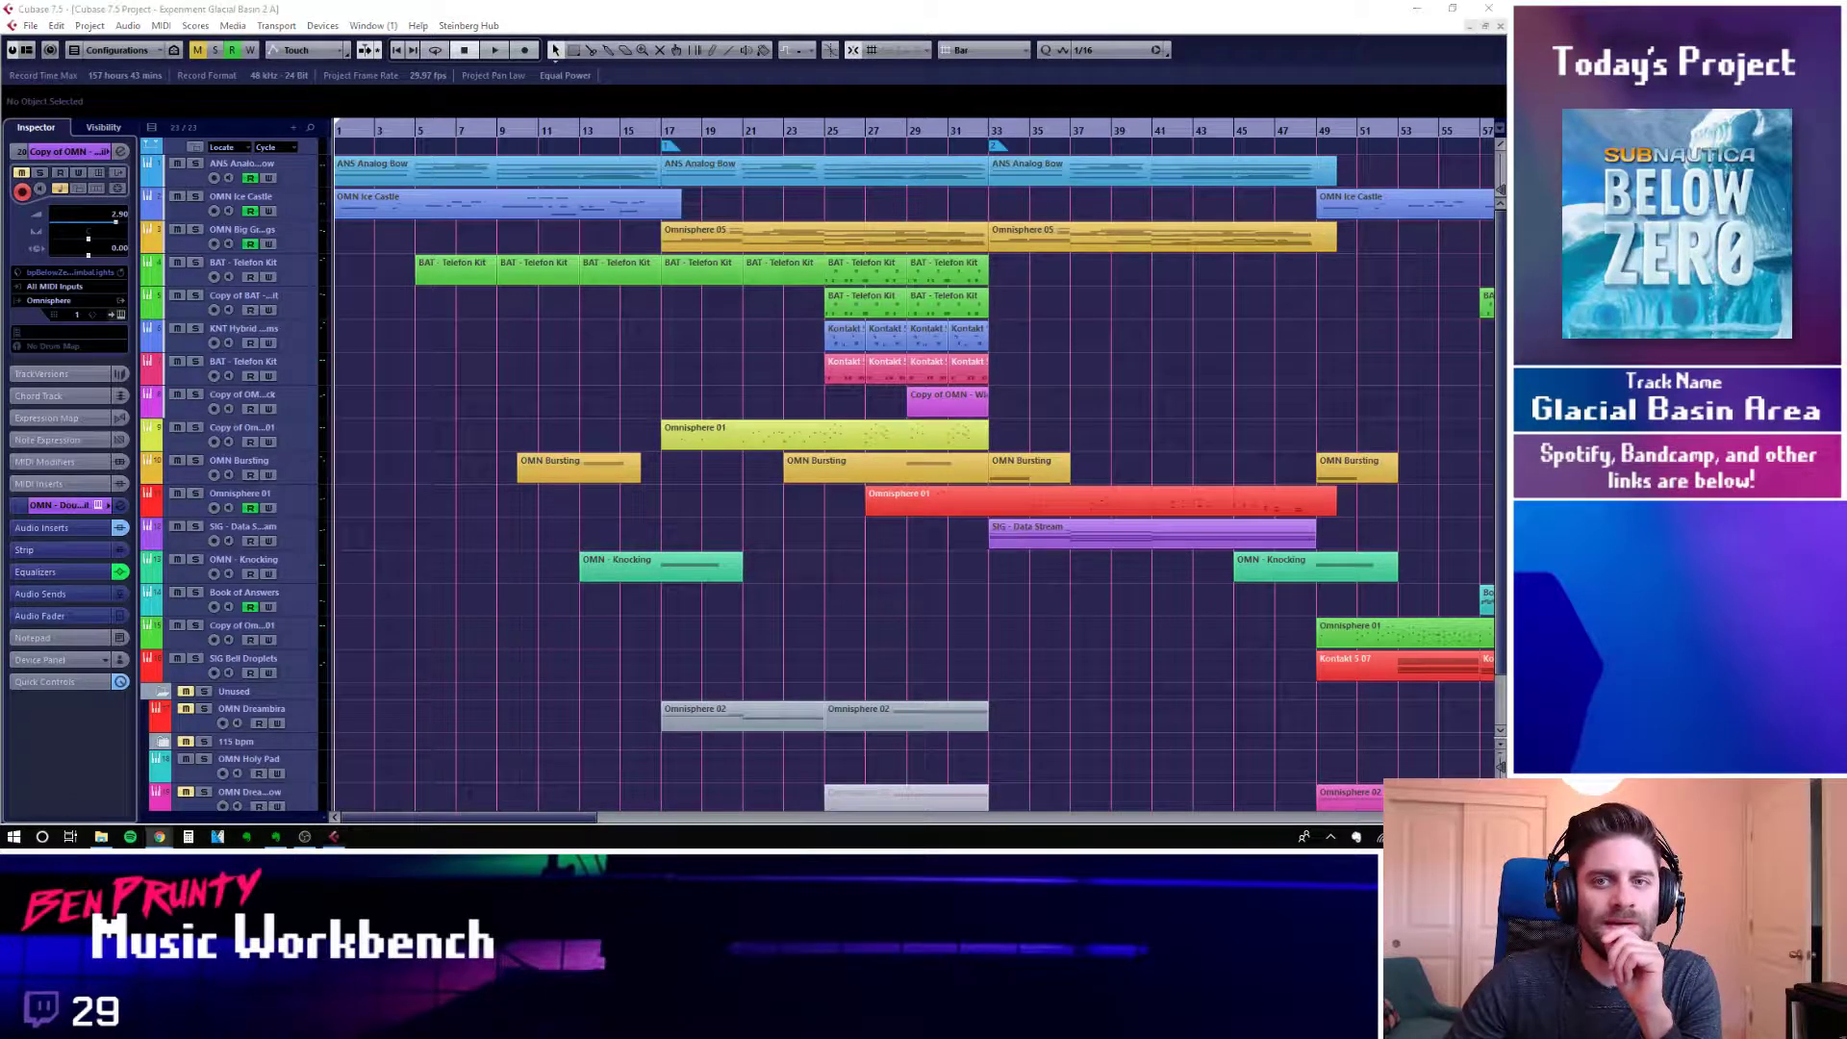
key("alt+Tab")
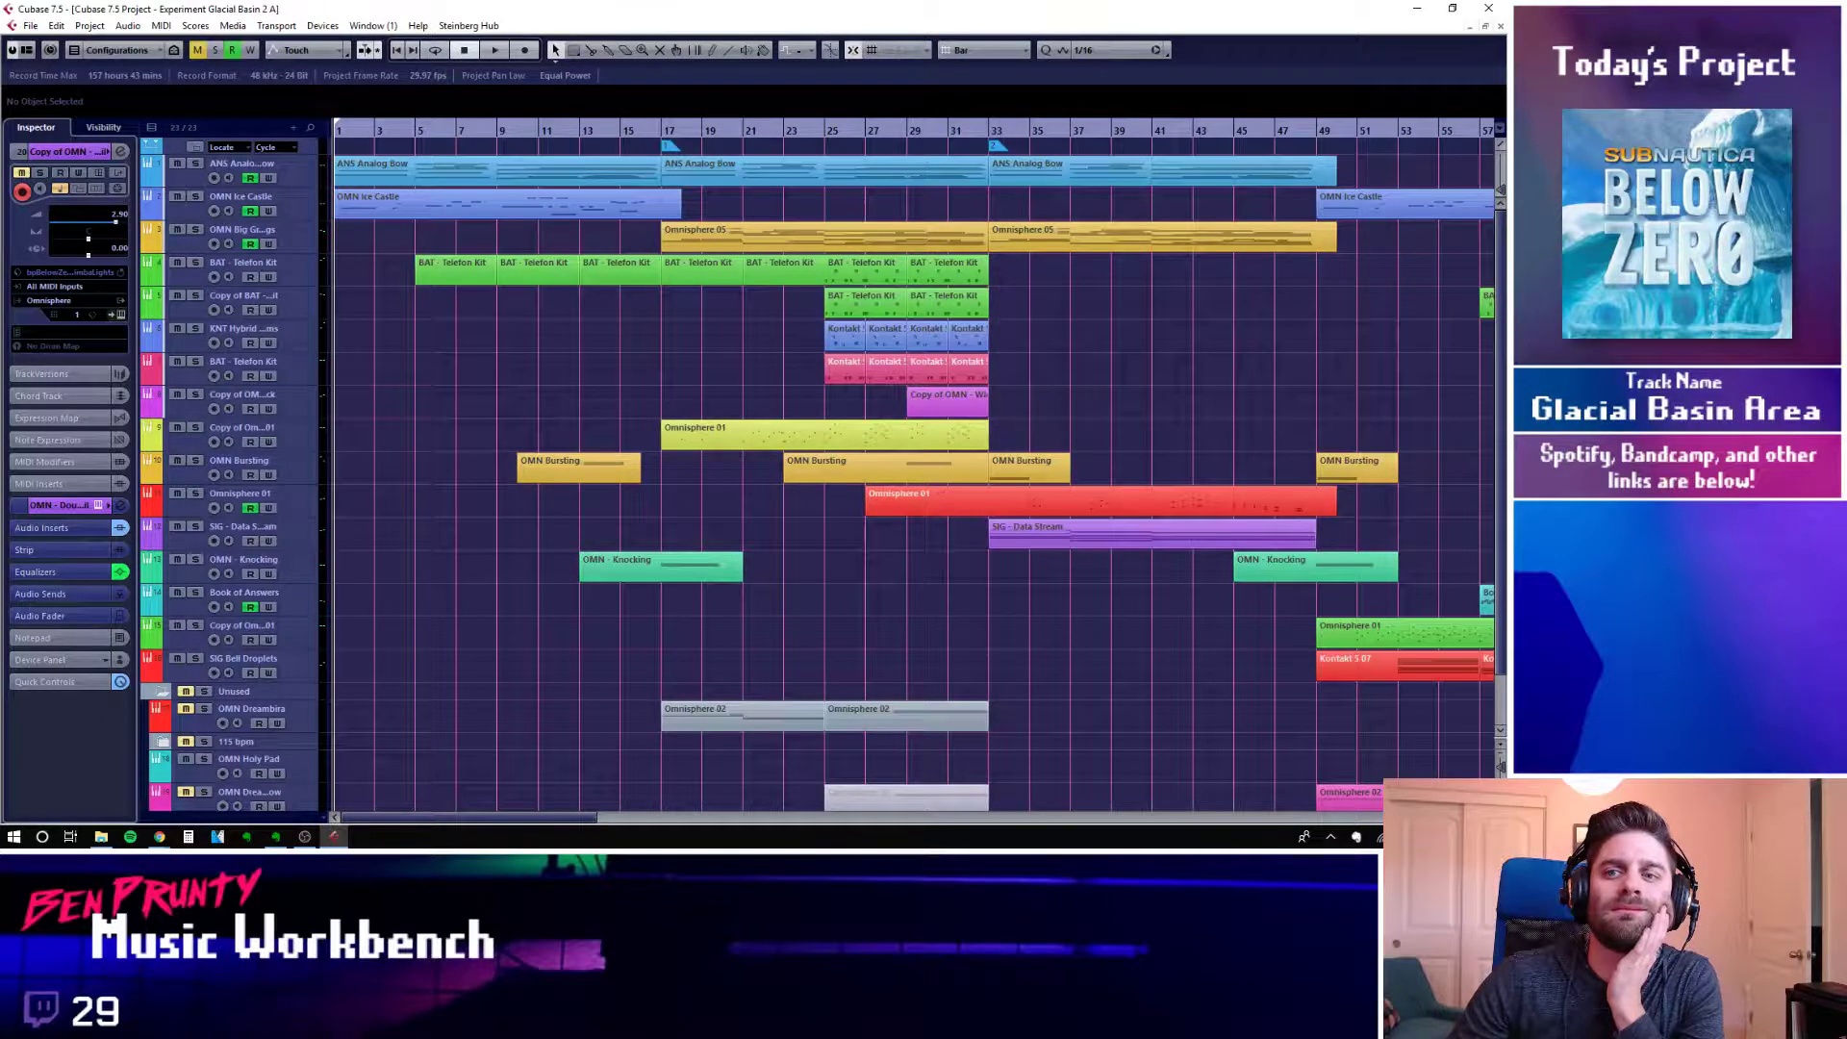
key("alt+Tab")
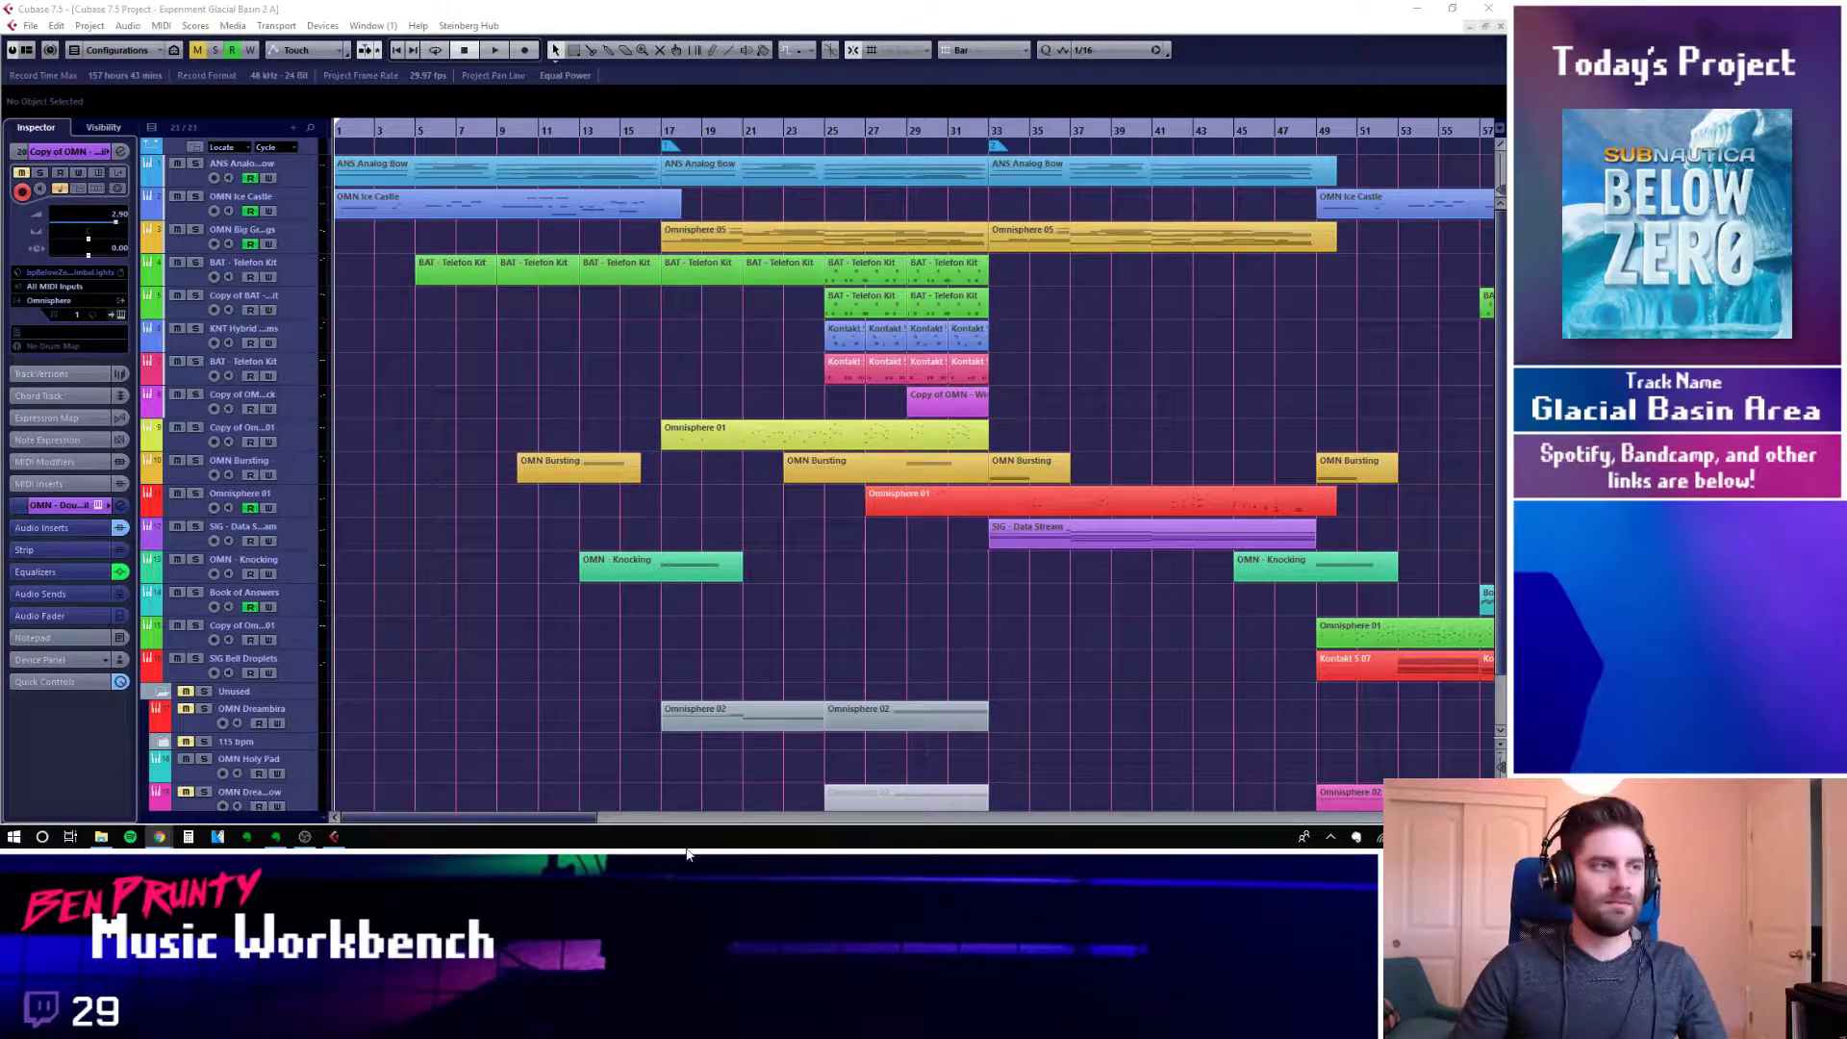
left_click(997, 632)
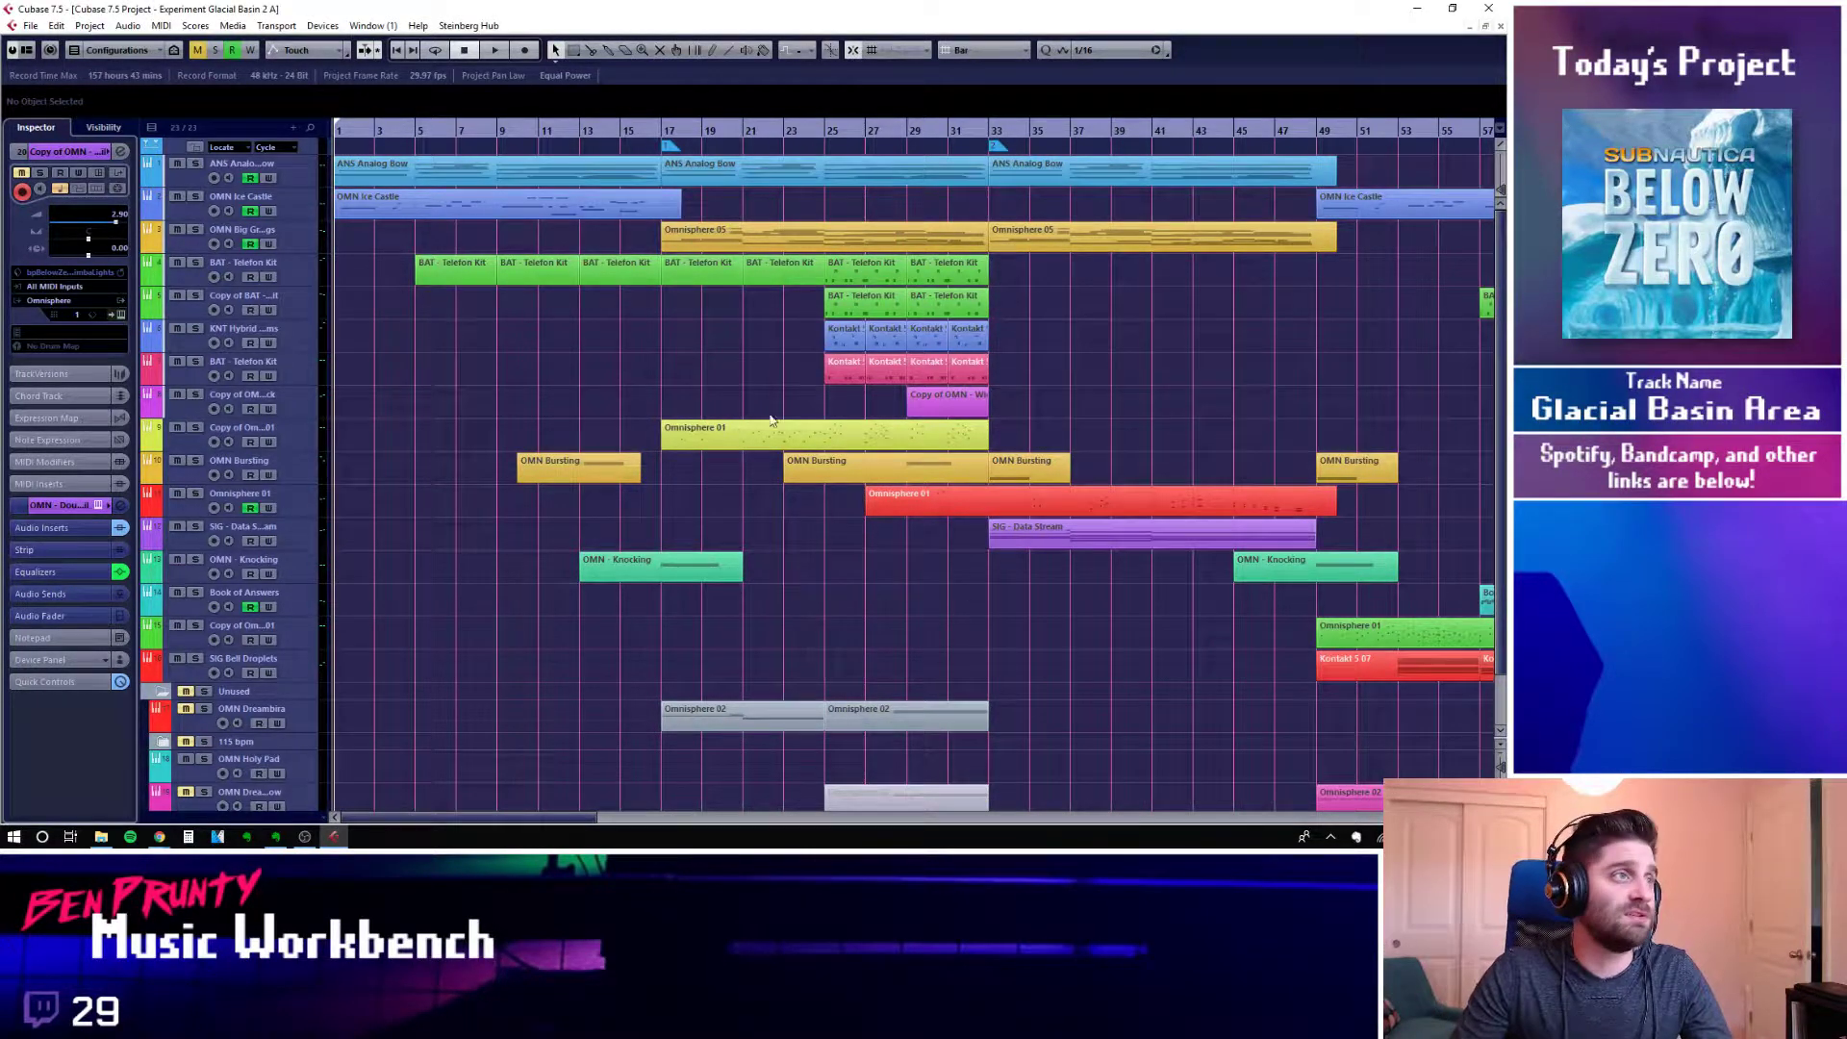
Solo the ANS Analog Bow track, play it from bar 1 and inspect its first part's notes in the Key Editor
left_click(309, 283)
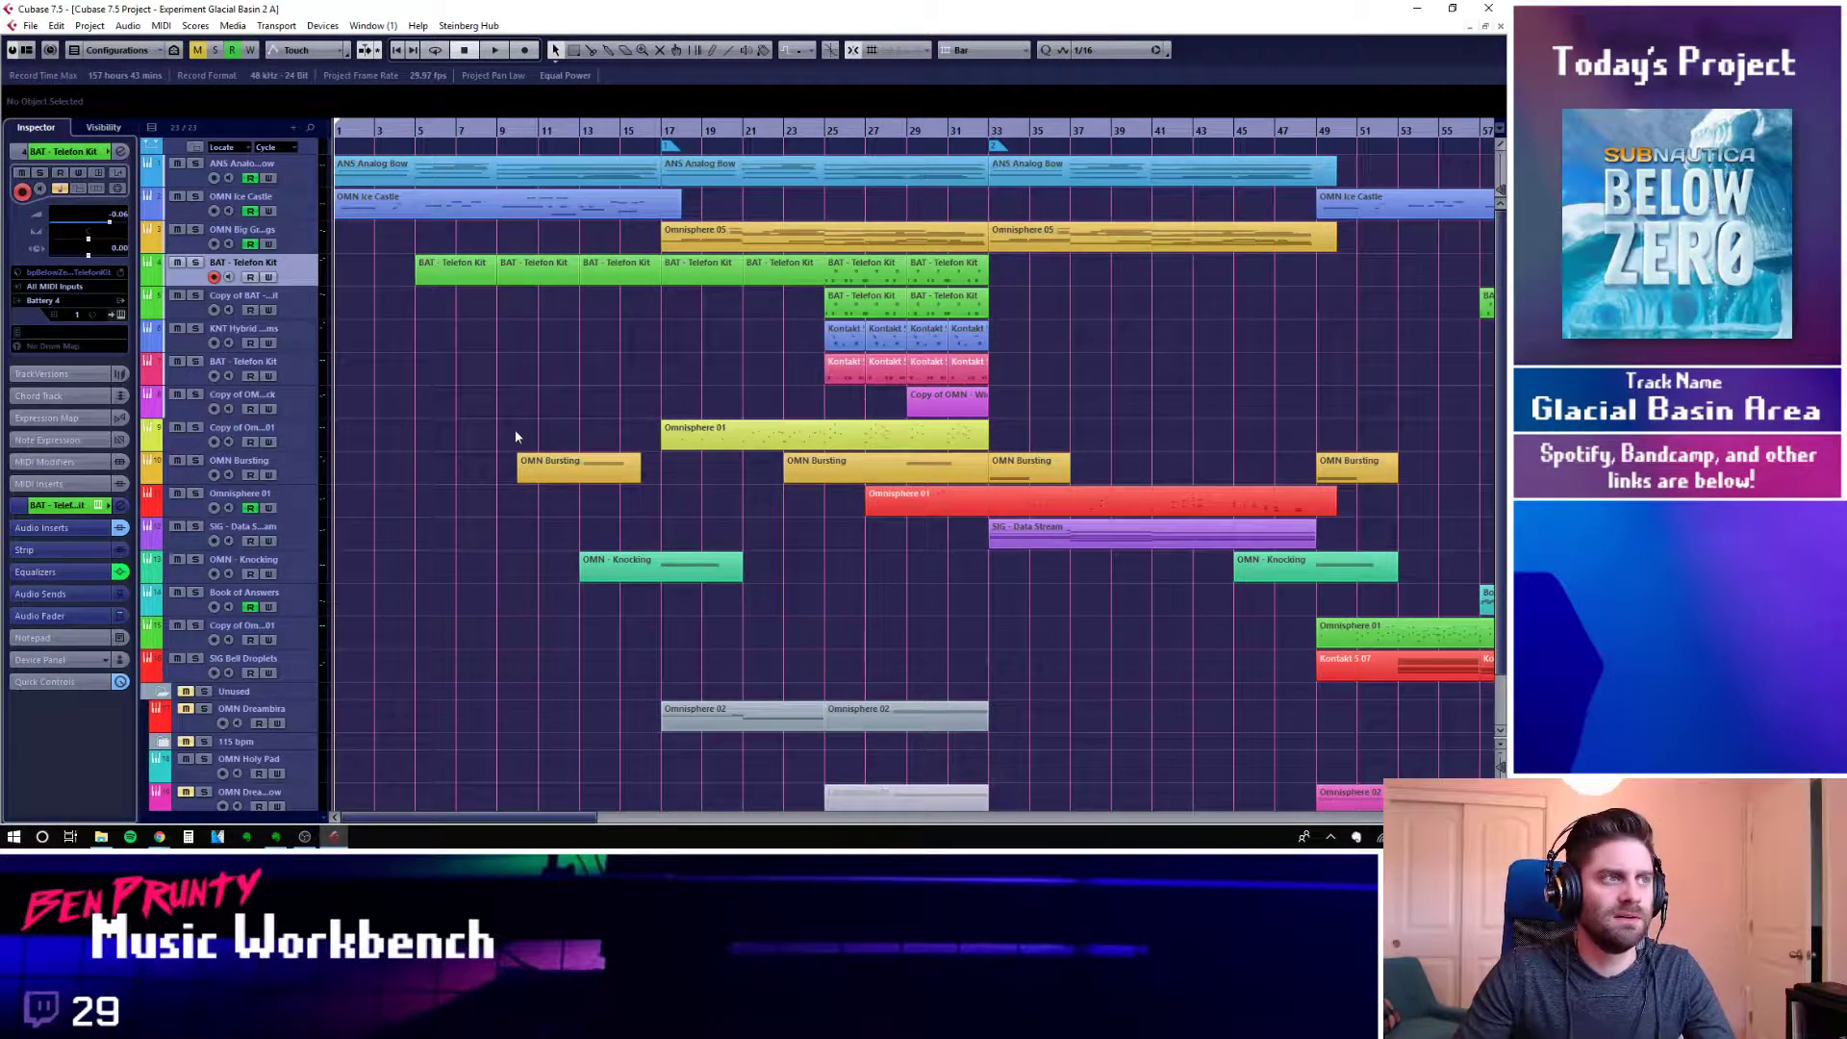
scroll(428, 513, "up", 2)
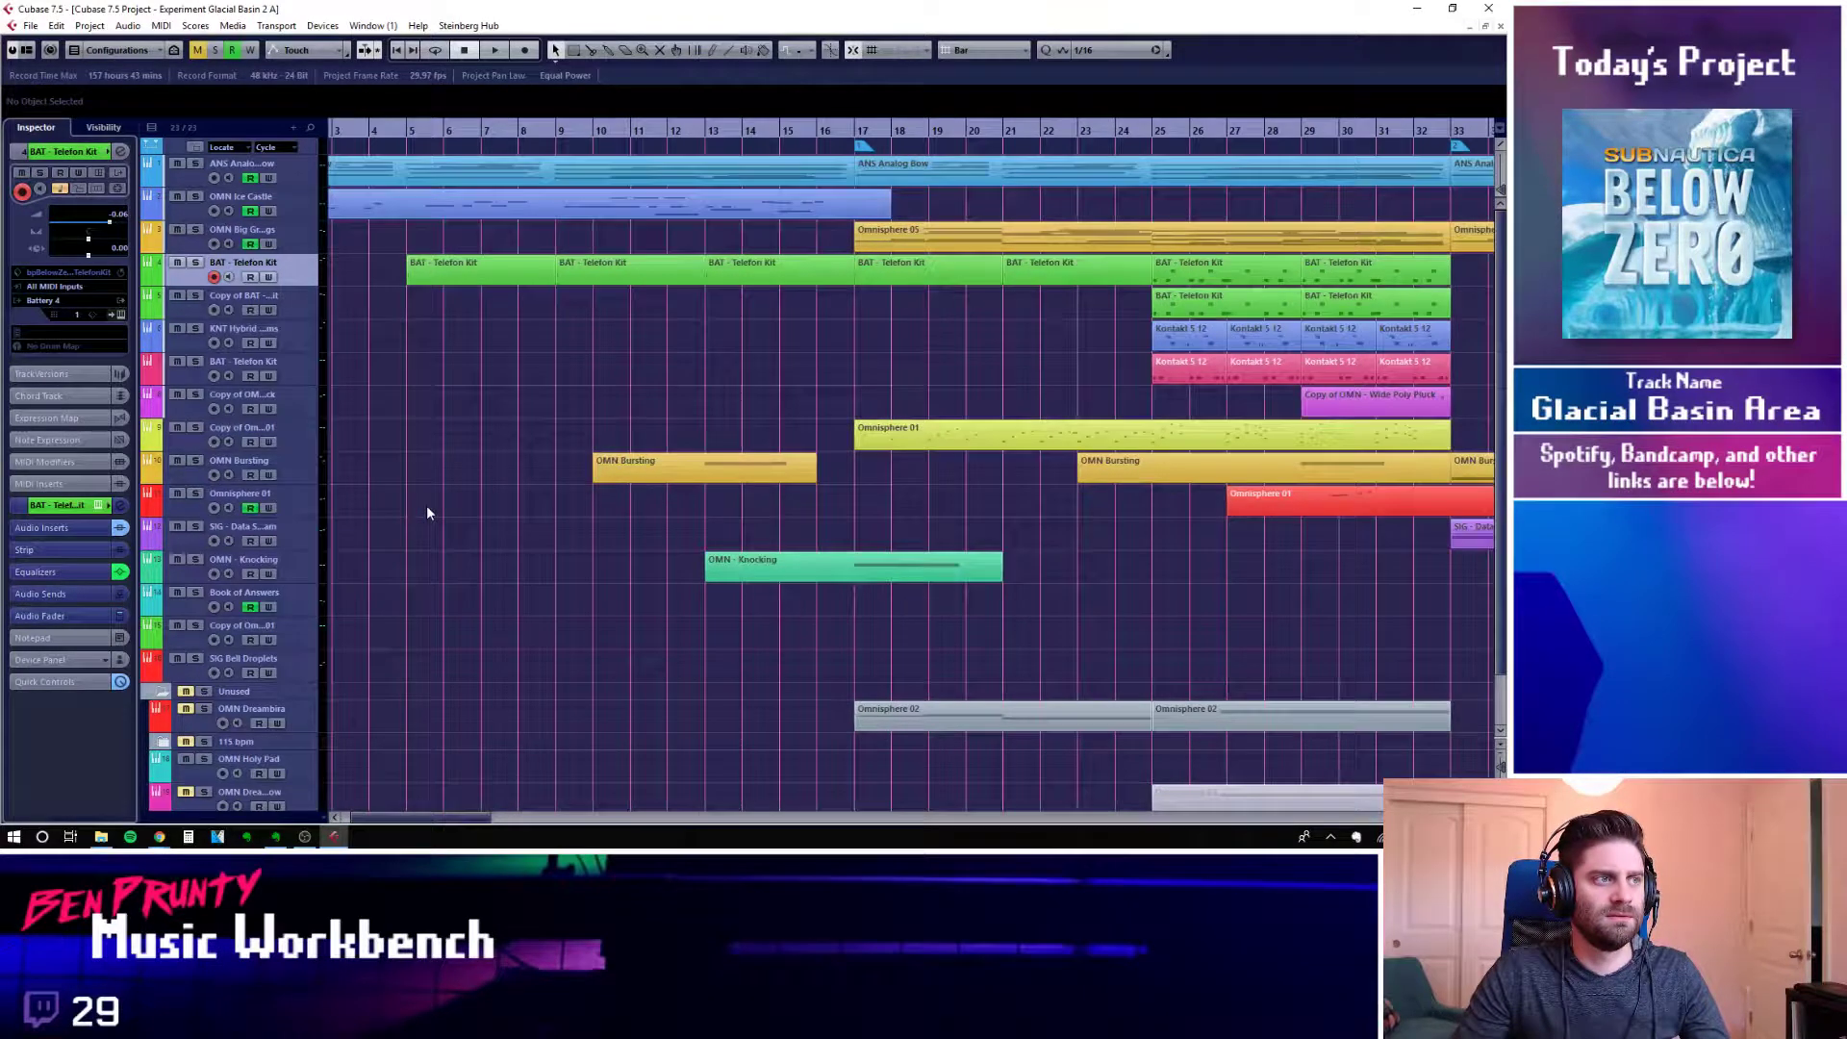
scroll(428, 512, "left", 2)
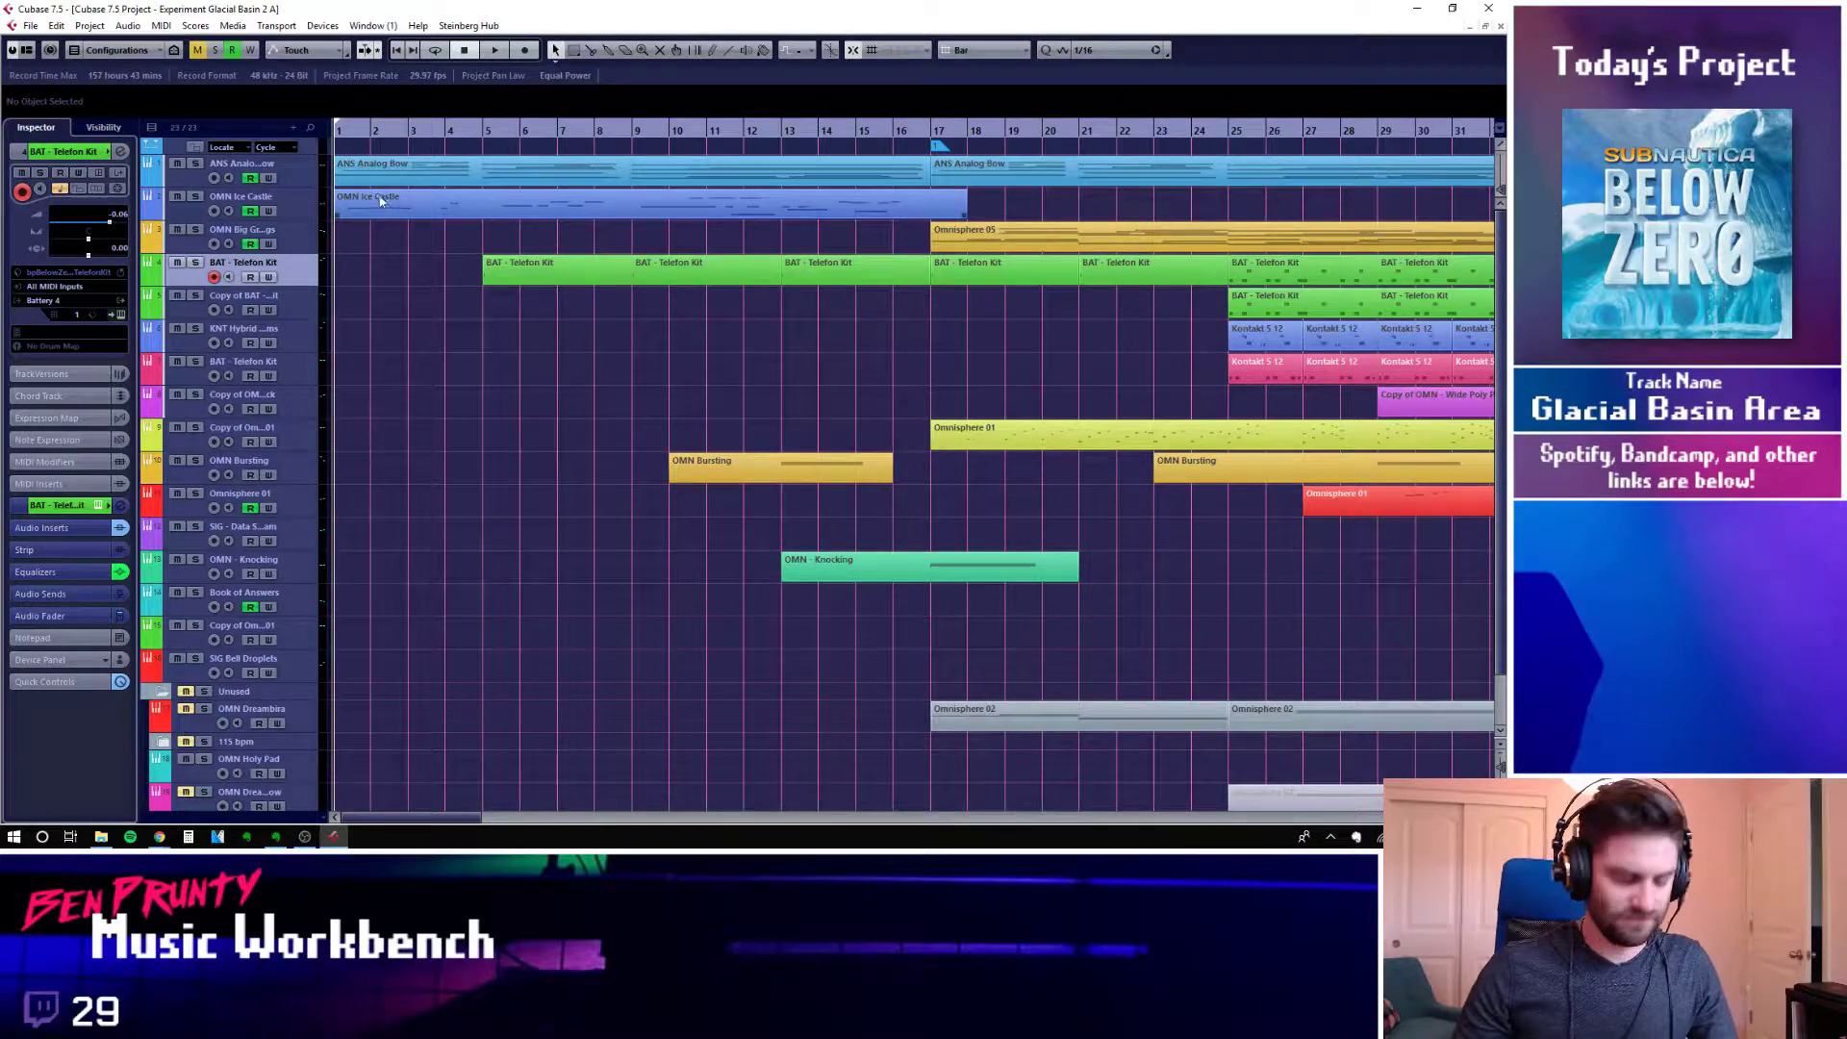
left_click(308, 183)
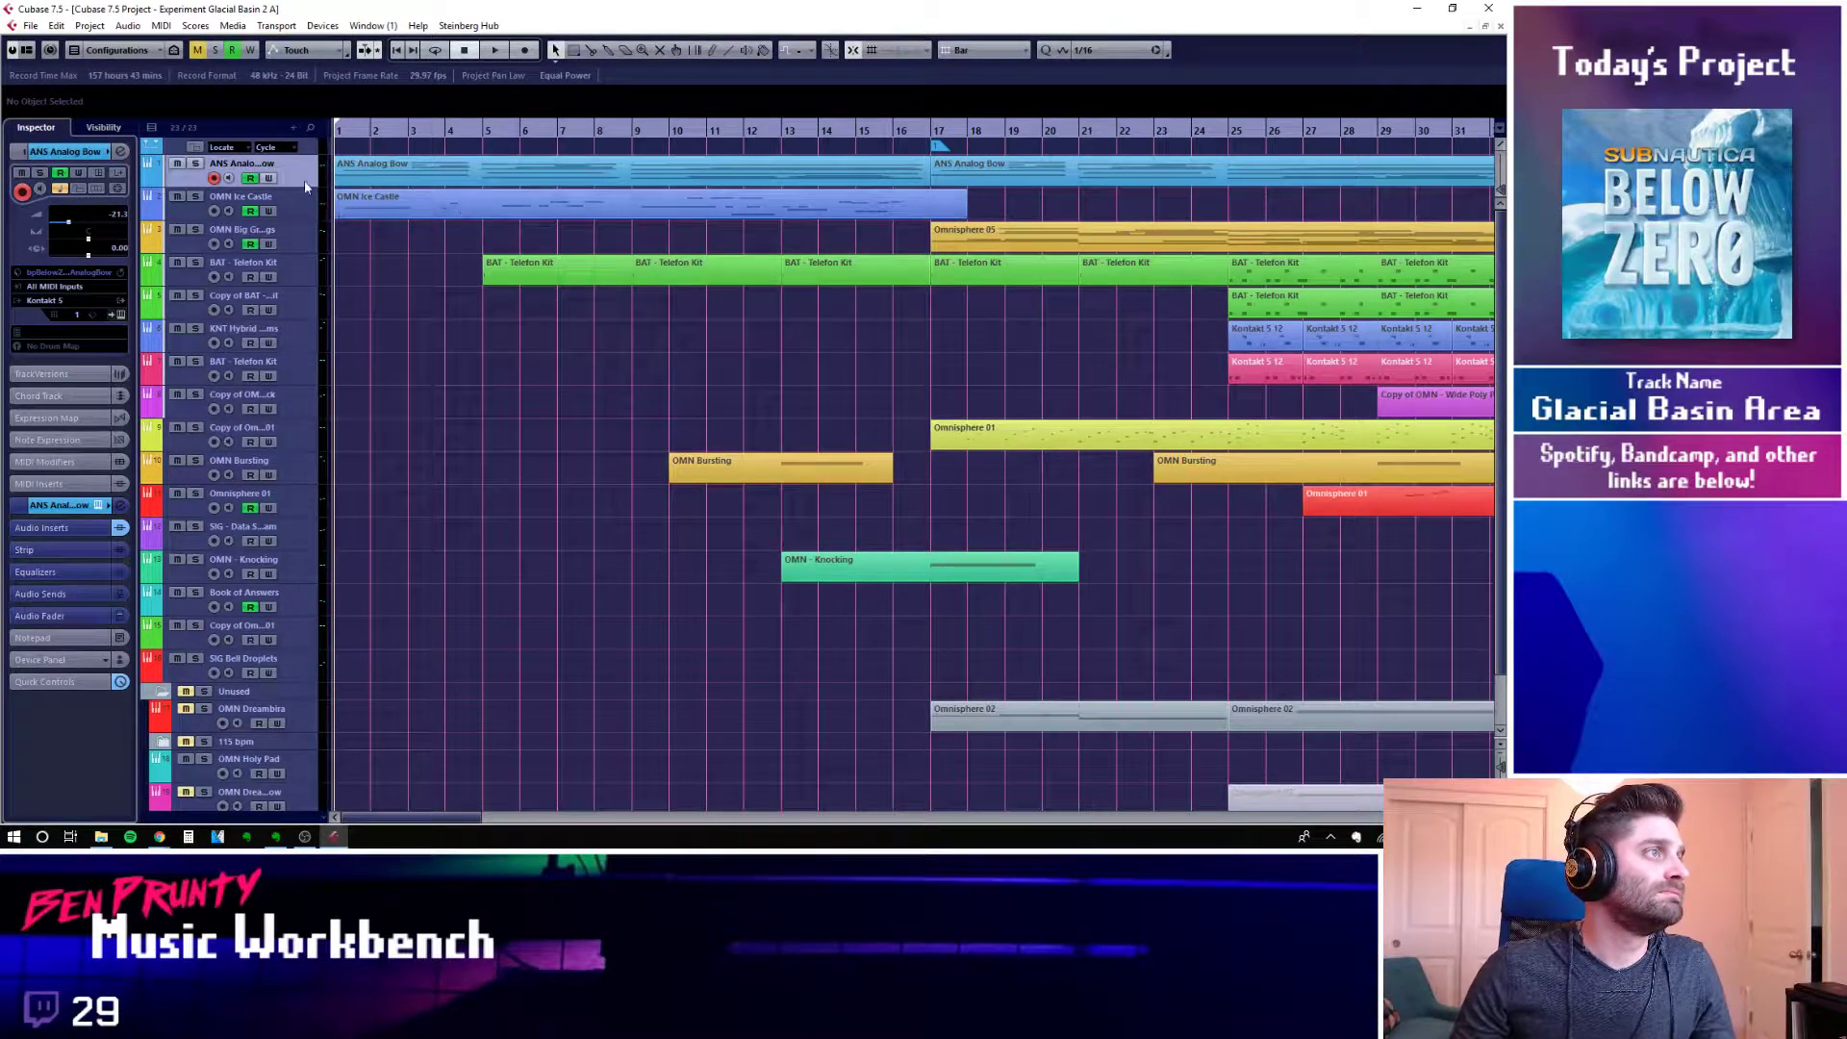
left_click(196, 164)
key("space")
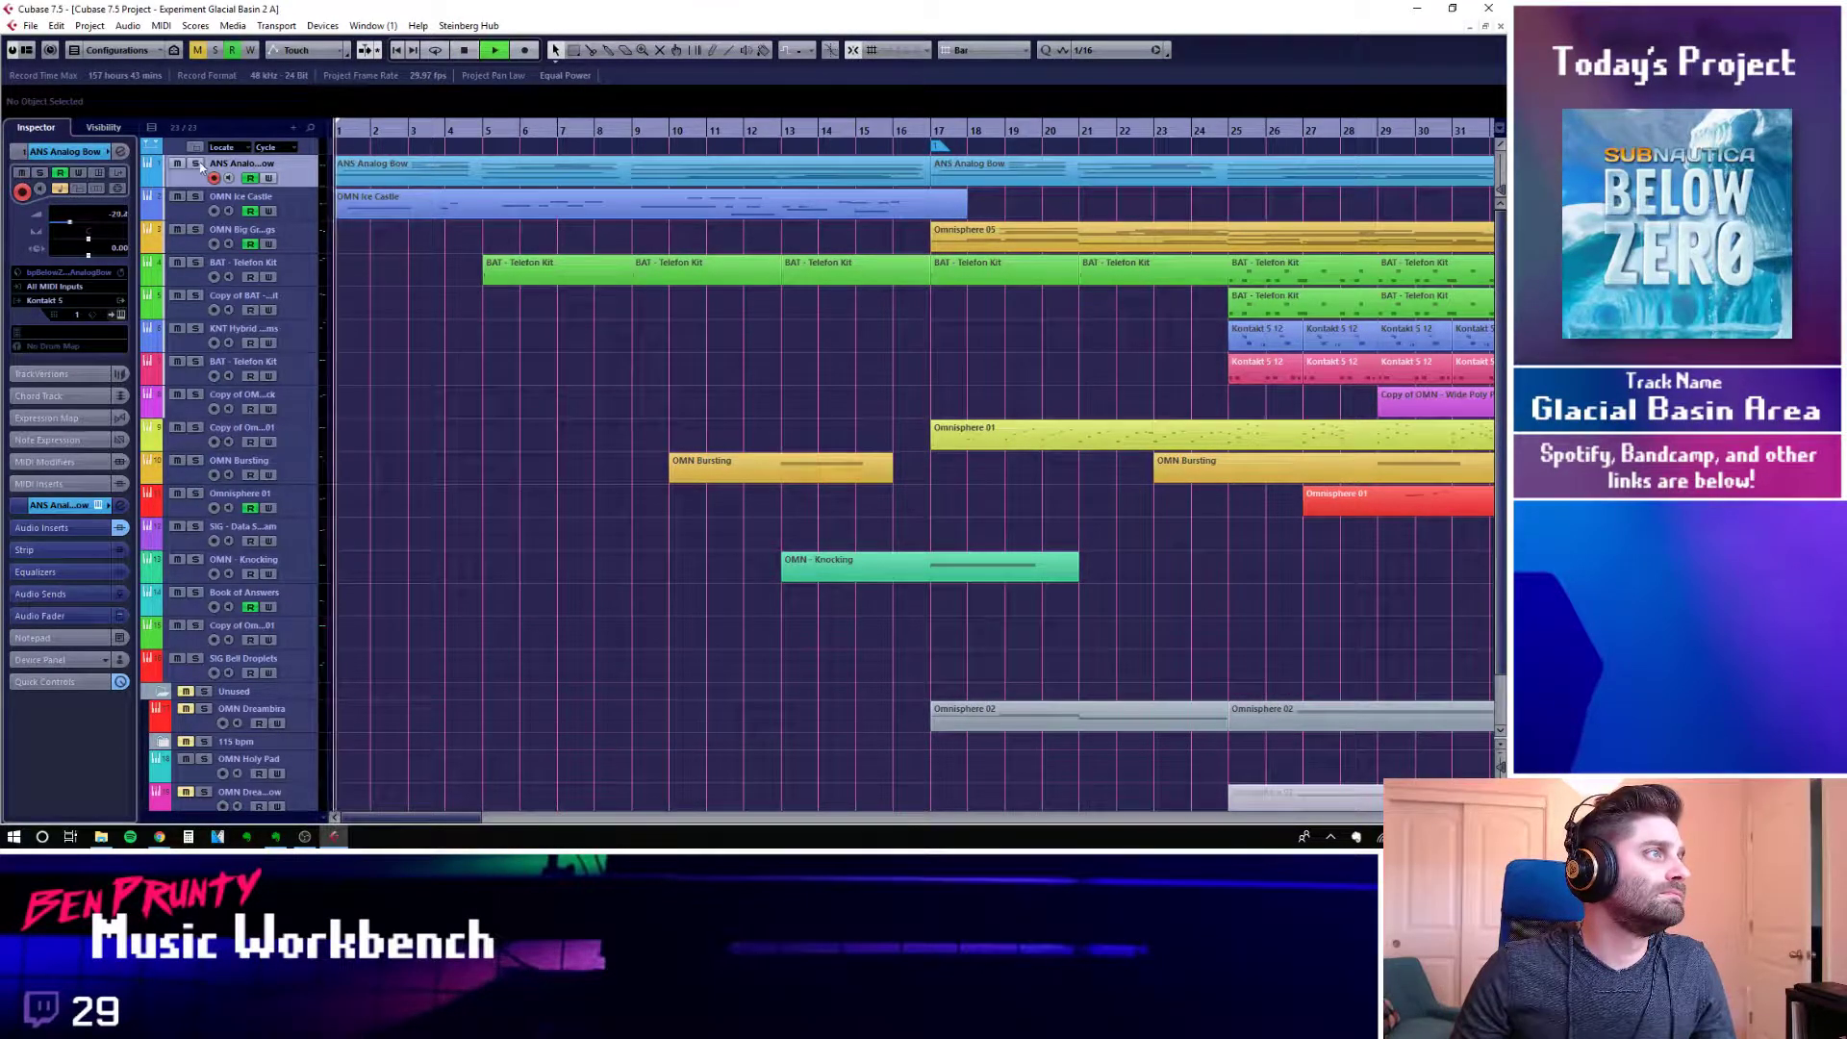
left_click(366, 177)
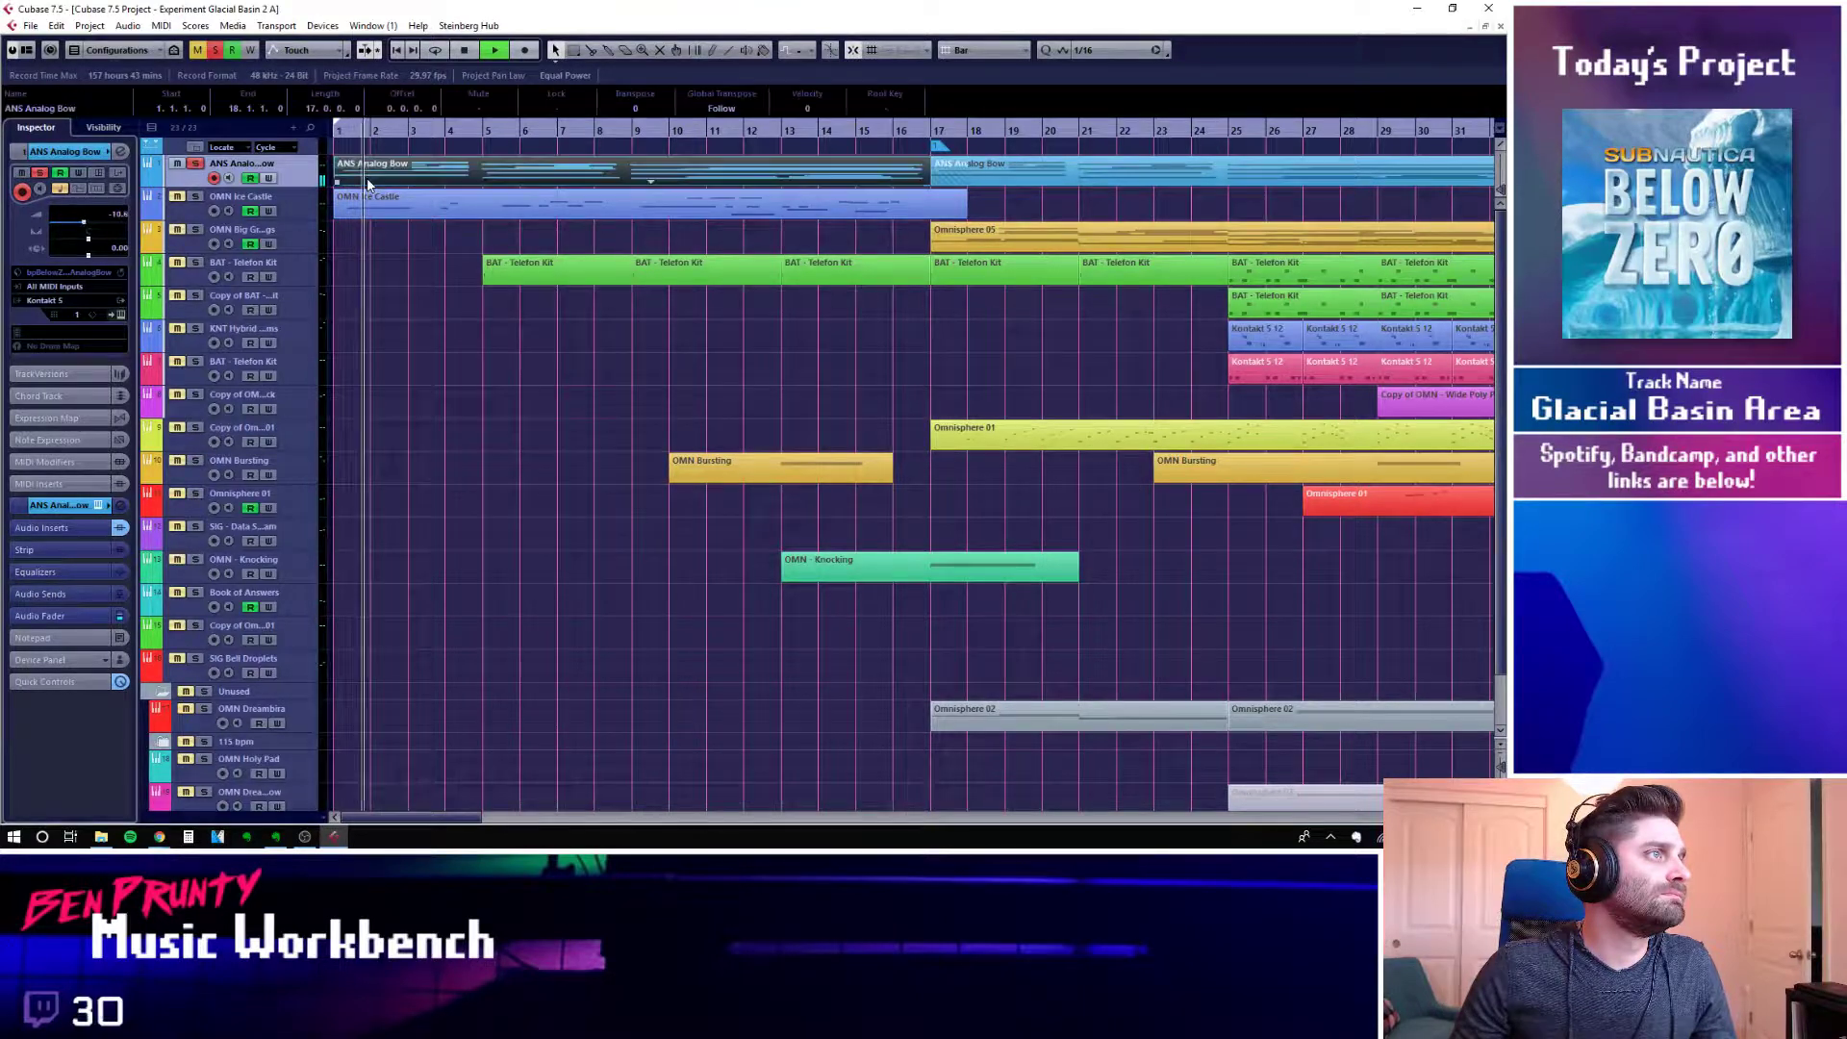
key("Return")
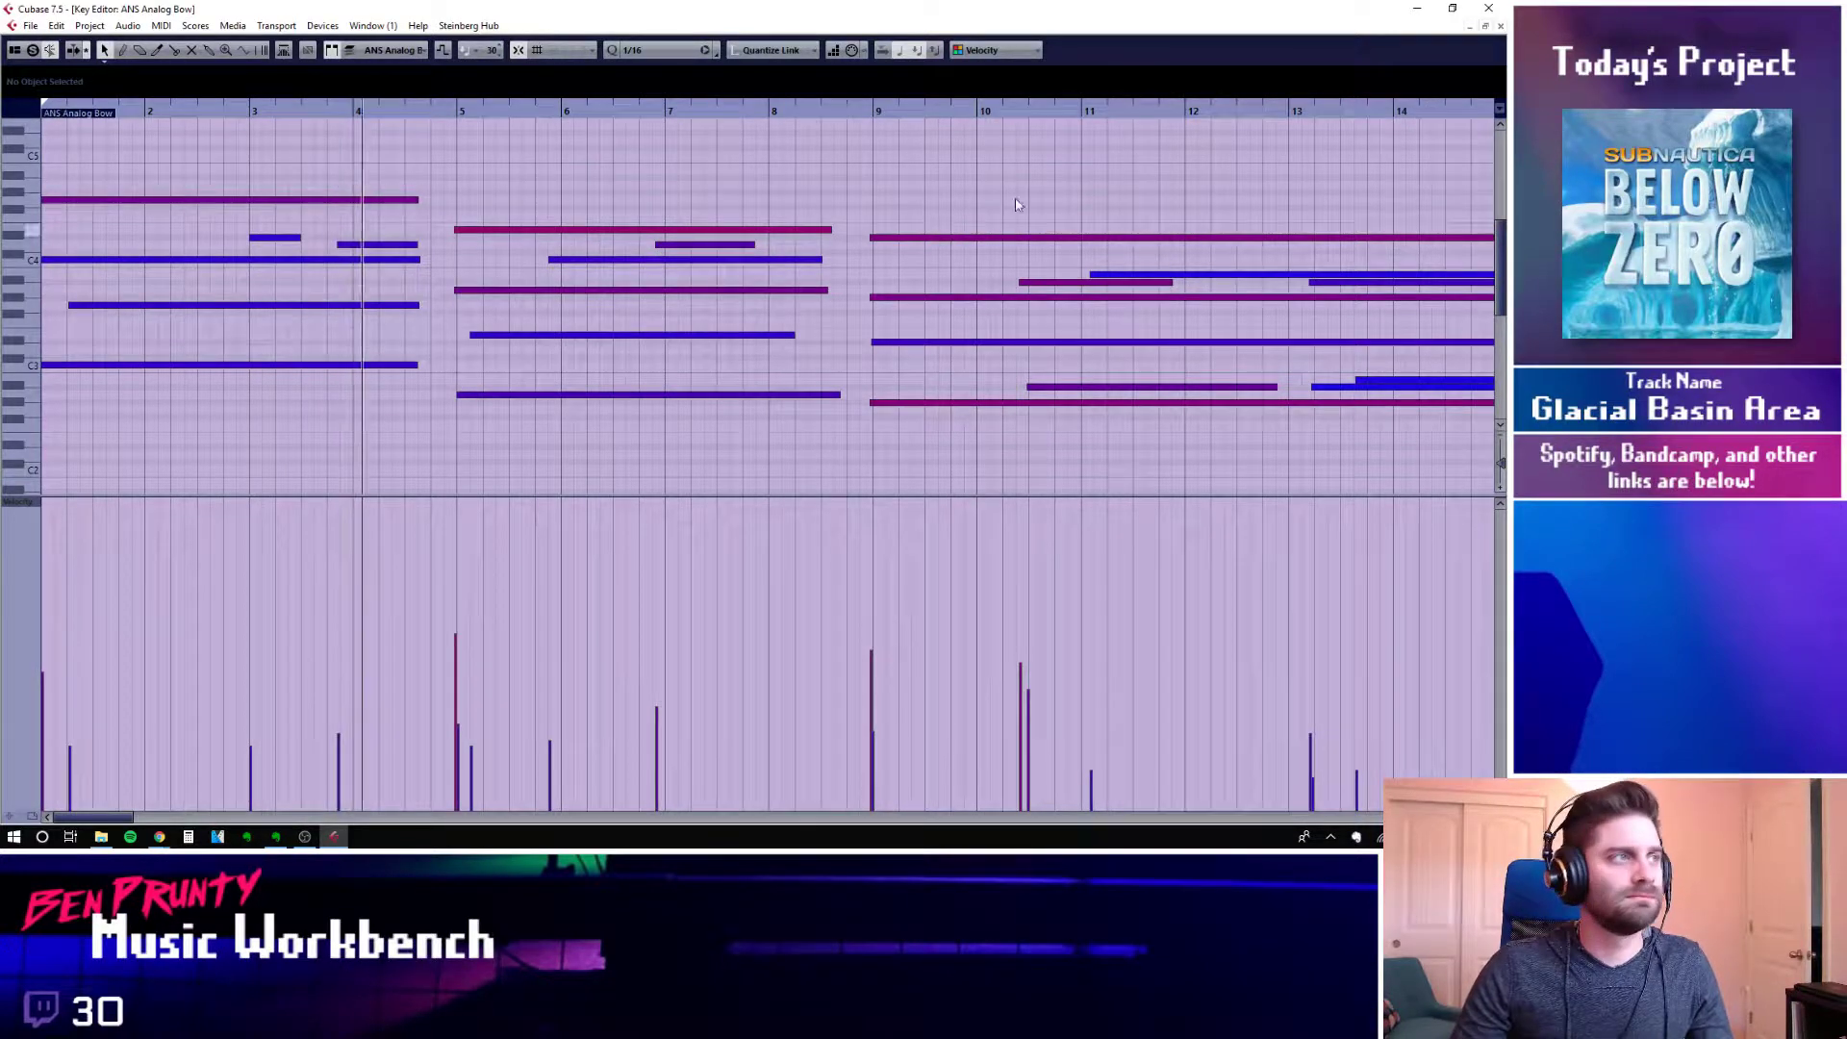
left_click(1470, 27)
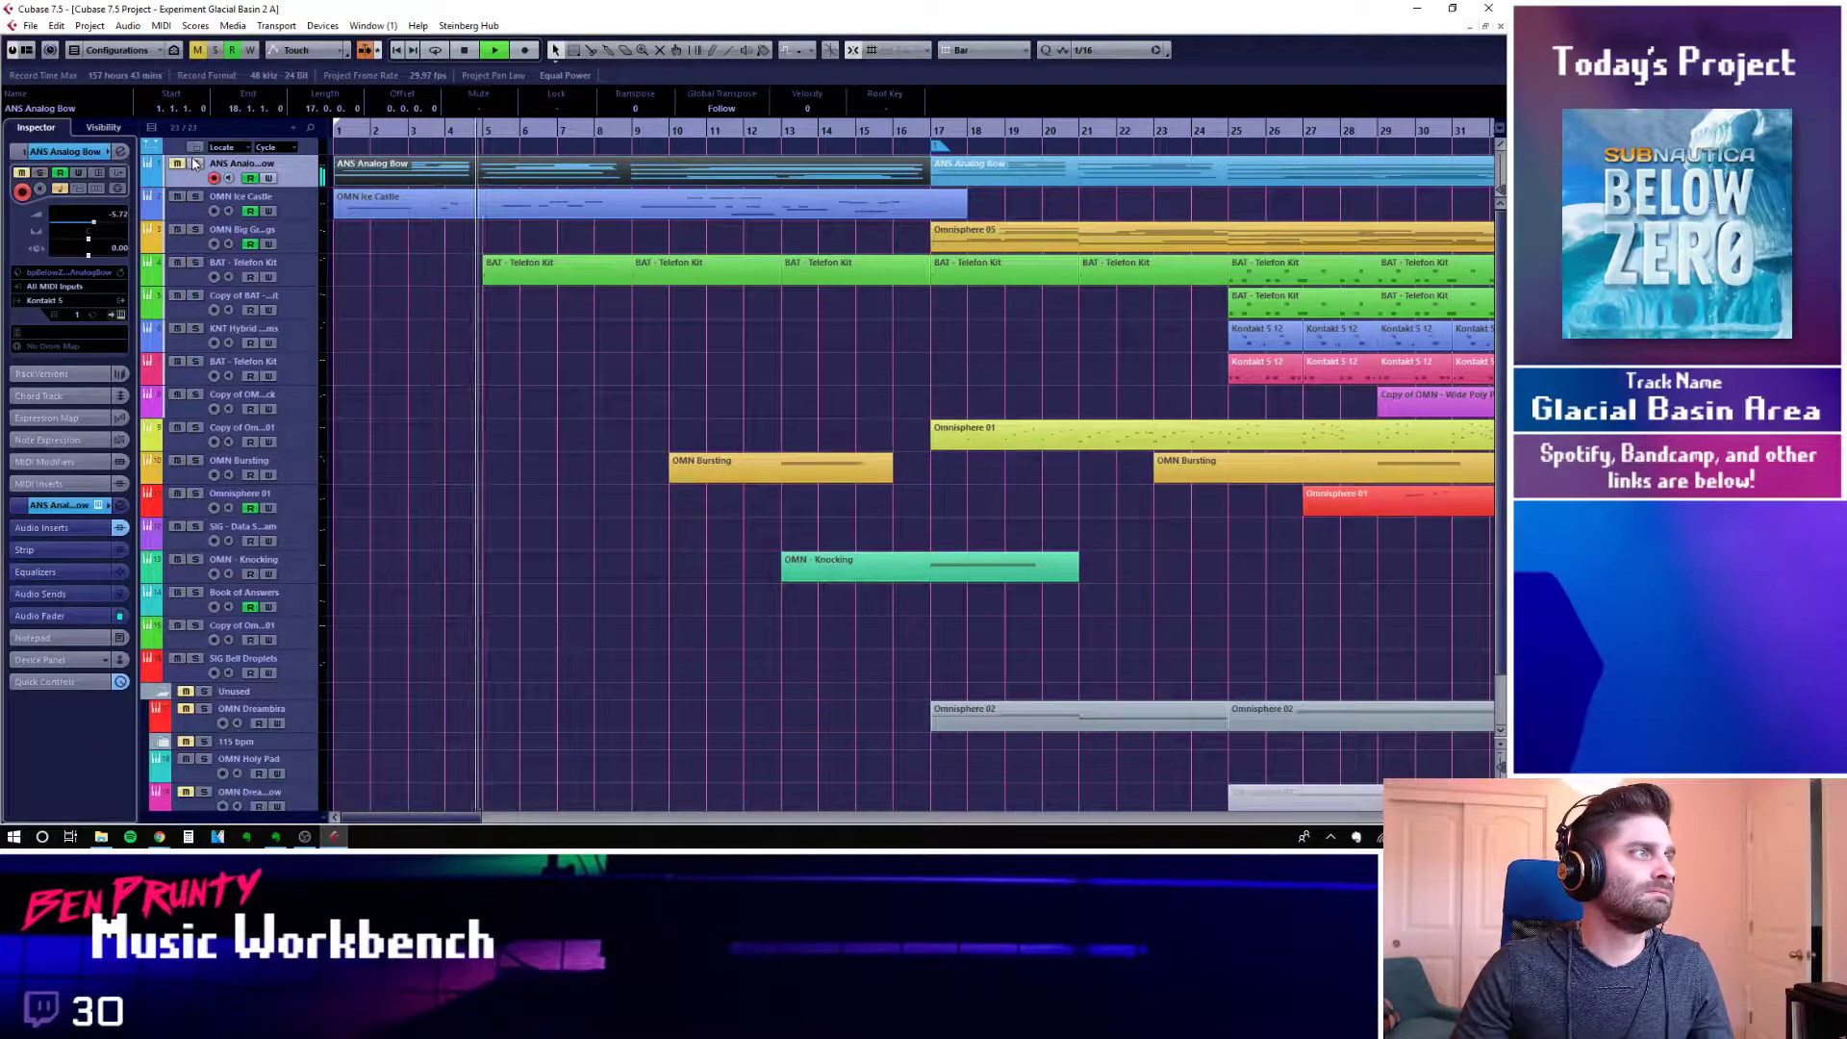
Unsolo the ANS Analog Bow track and listen to the full mix until just past bar 18
left_click(196, 166)
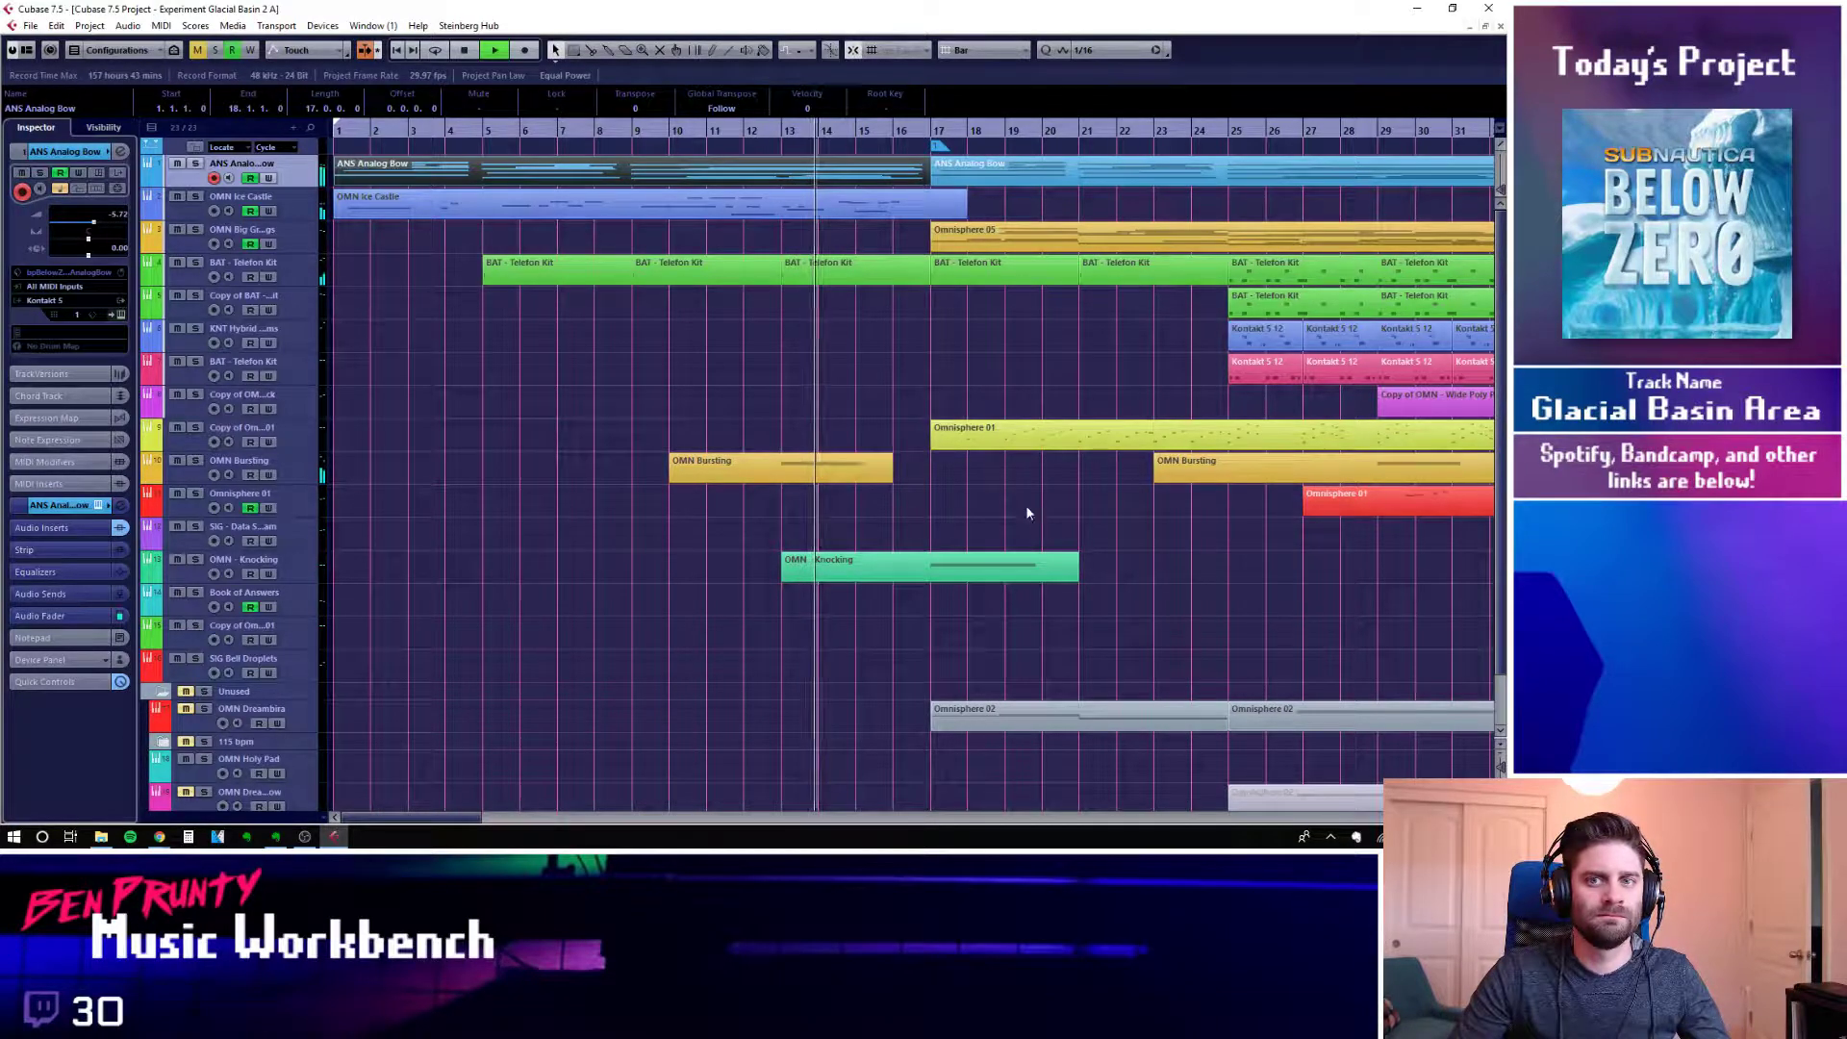
left_click(1106, 574)
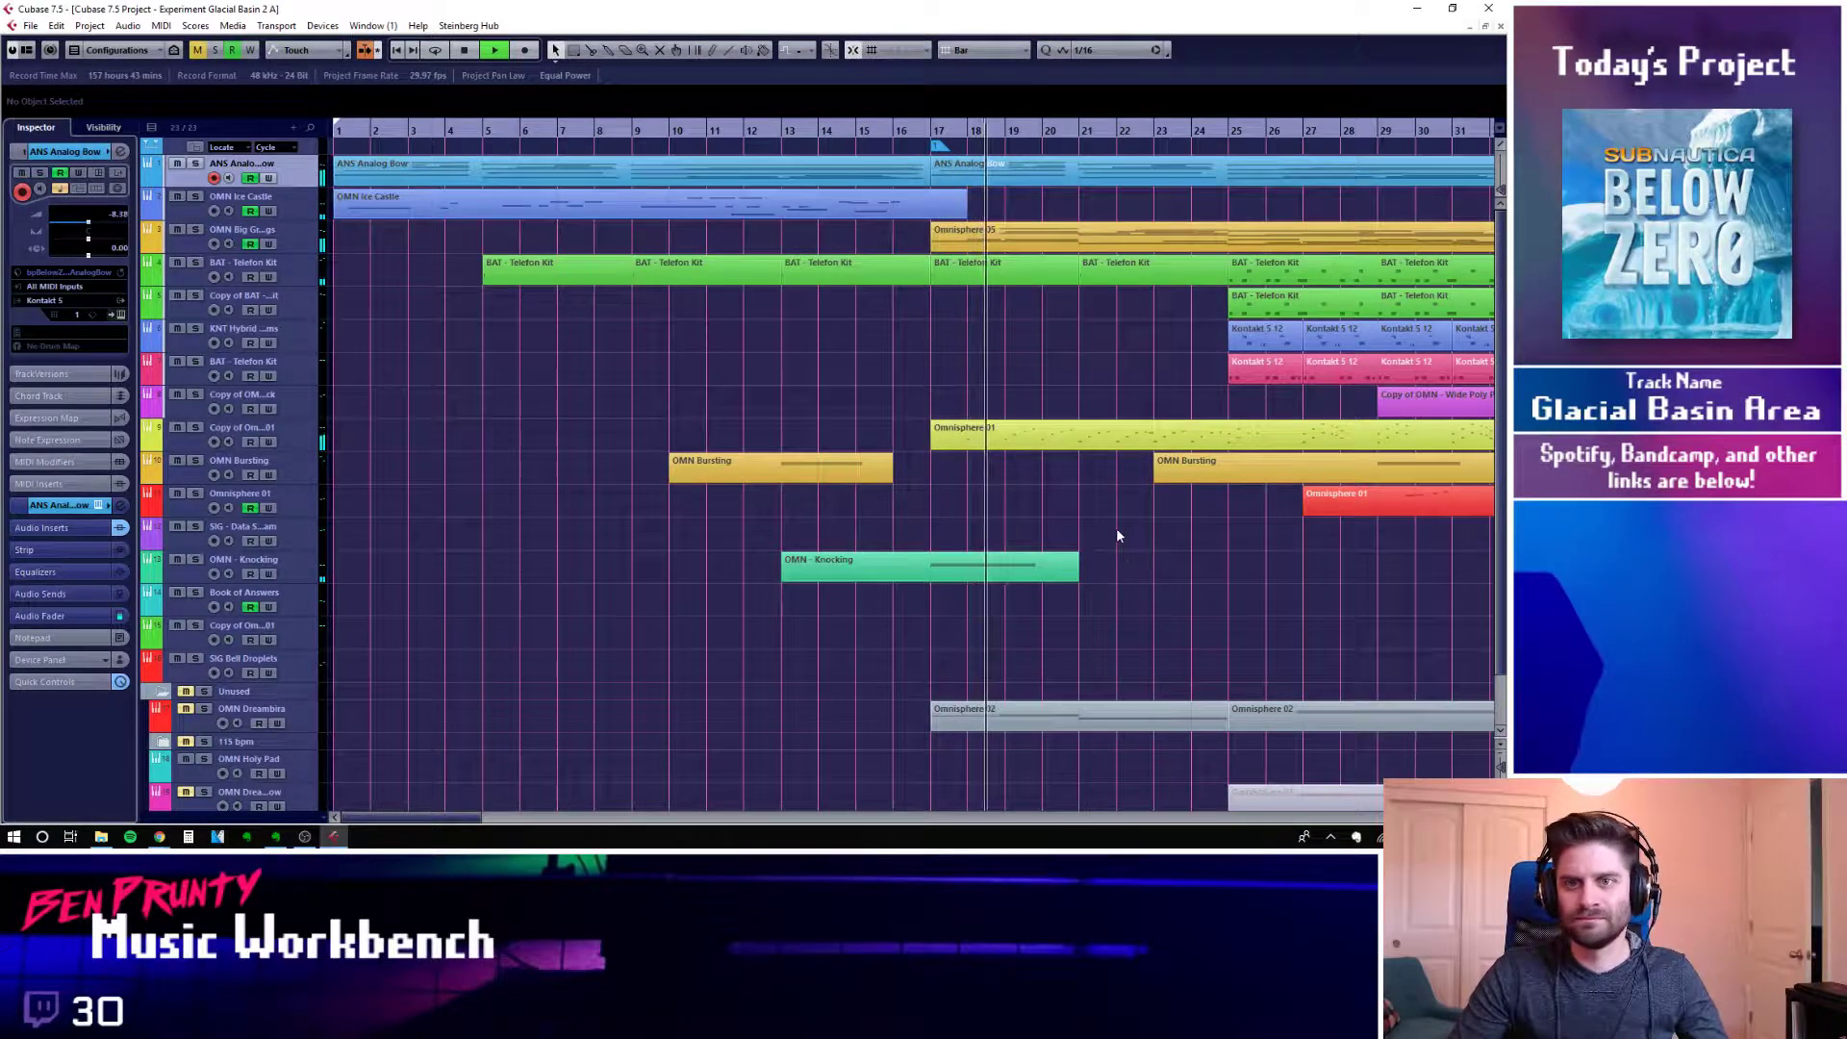
key("space")
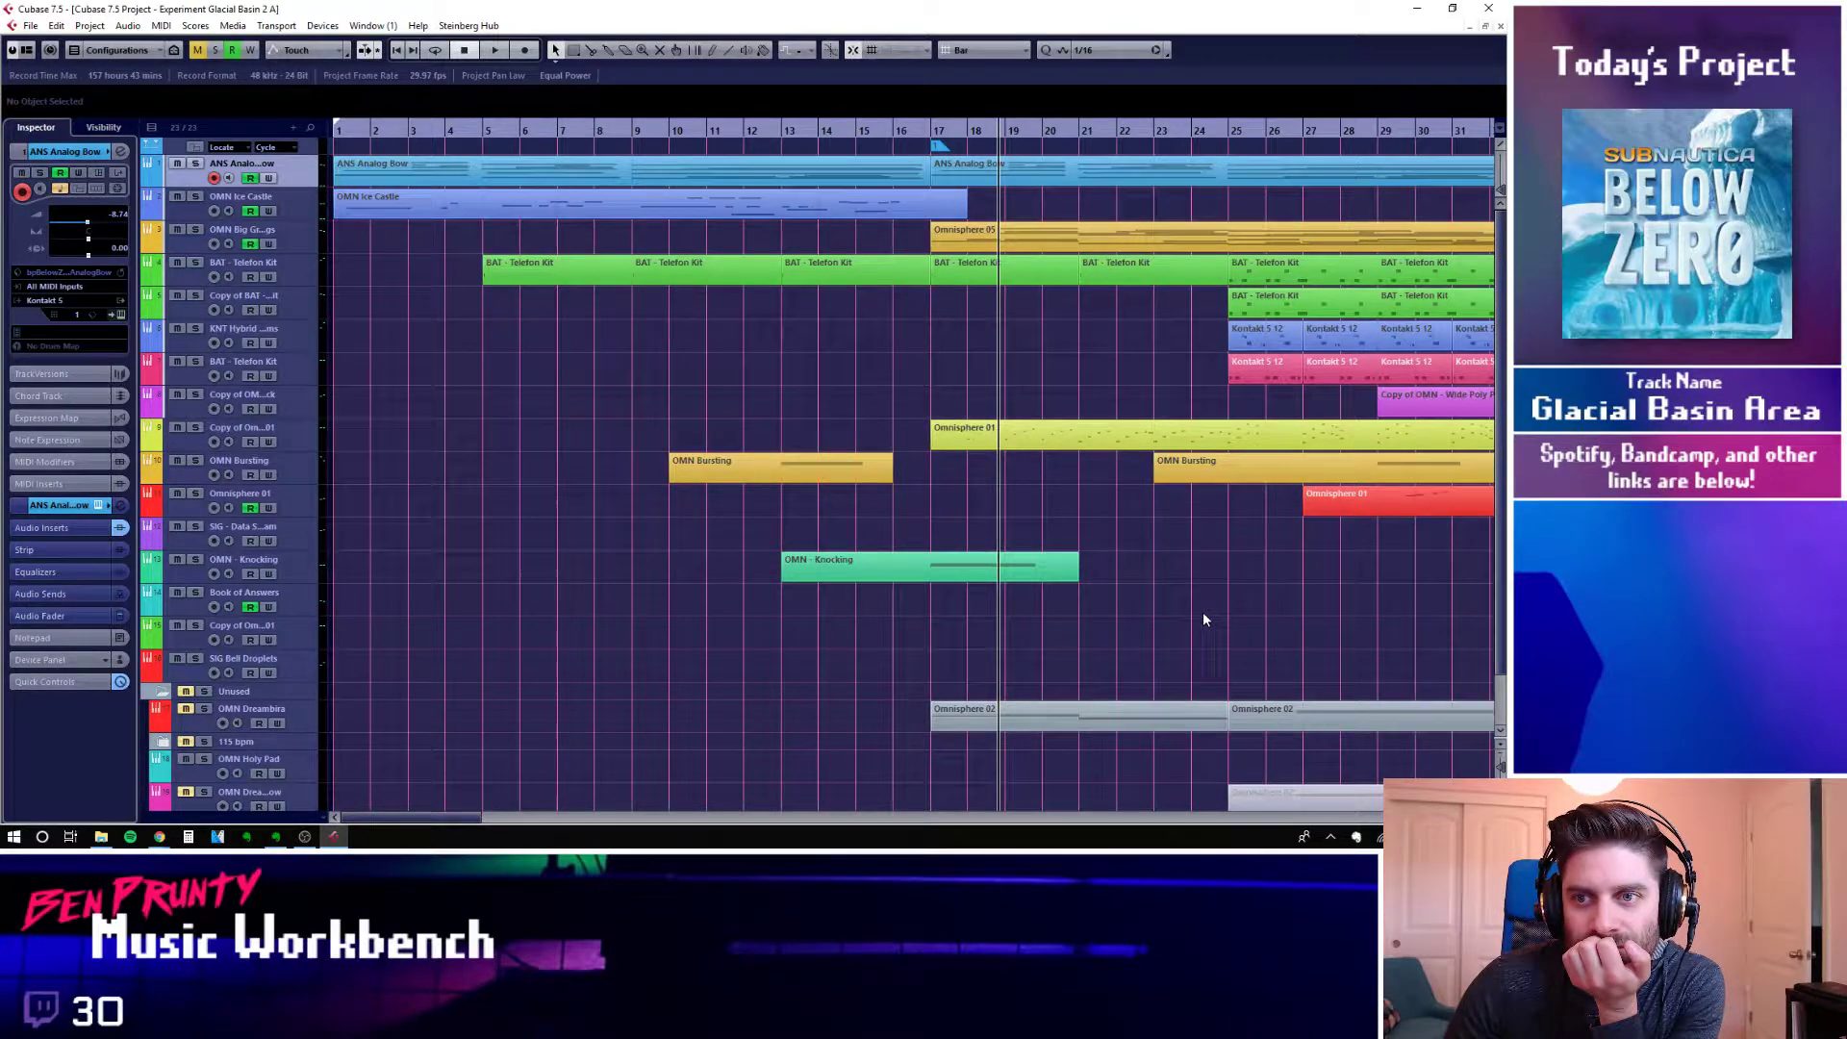
Open the first ANS Analog Bow part in the Key Editor and show the track's Kontakt instrument
key("alt+Tab")
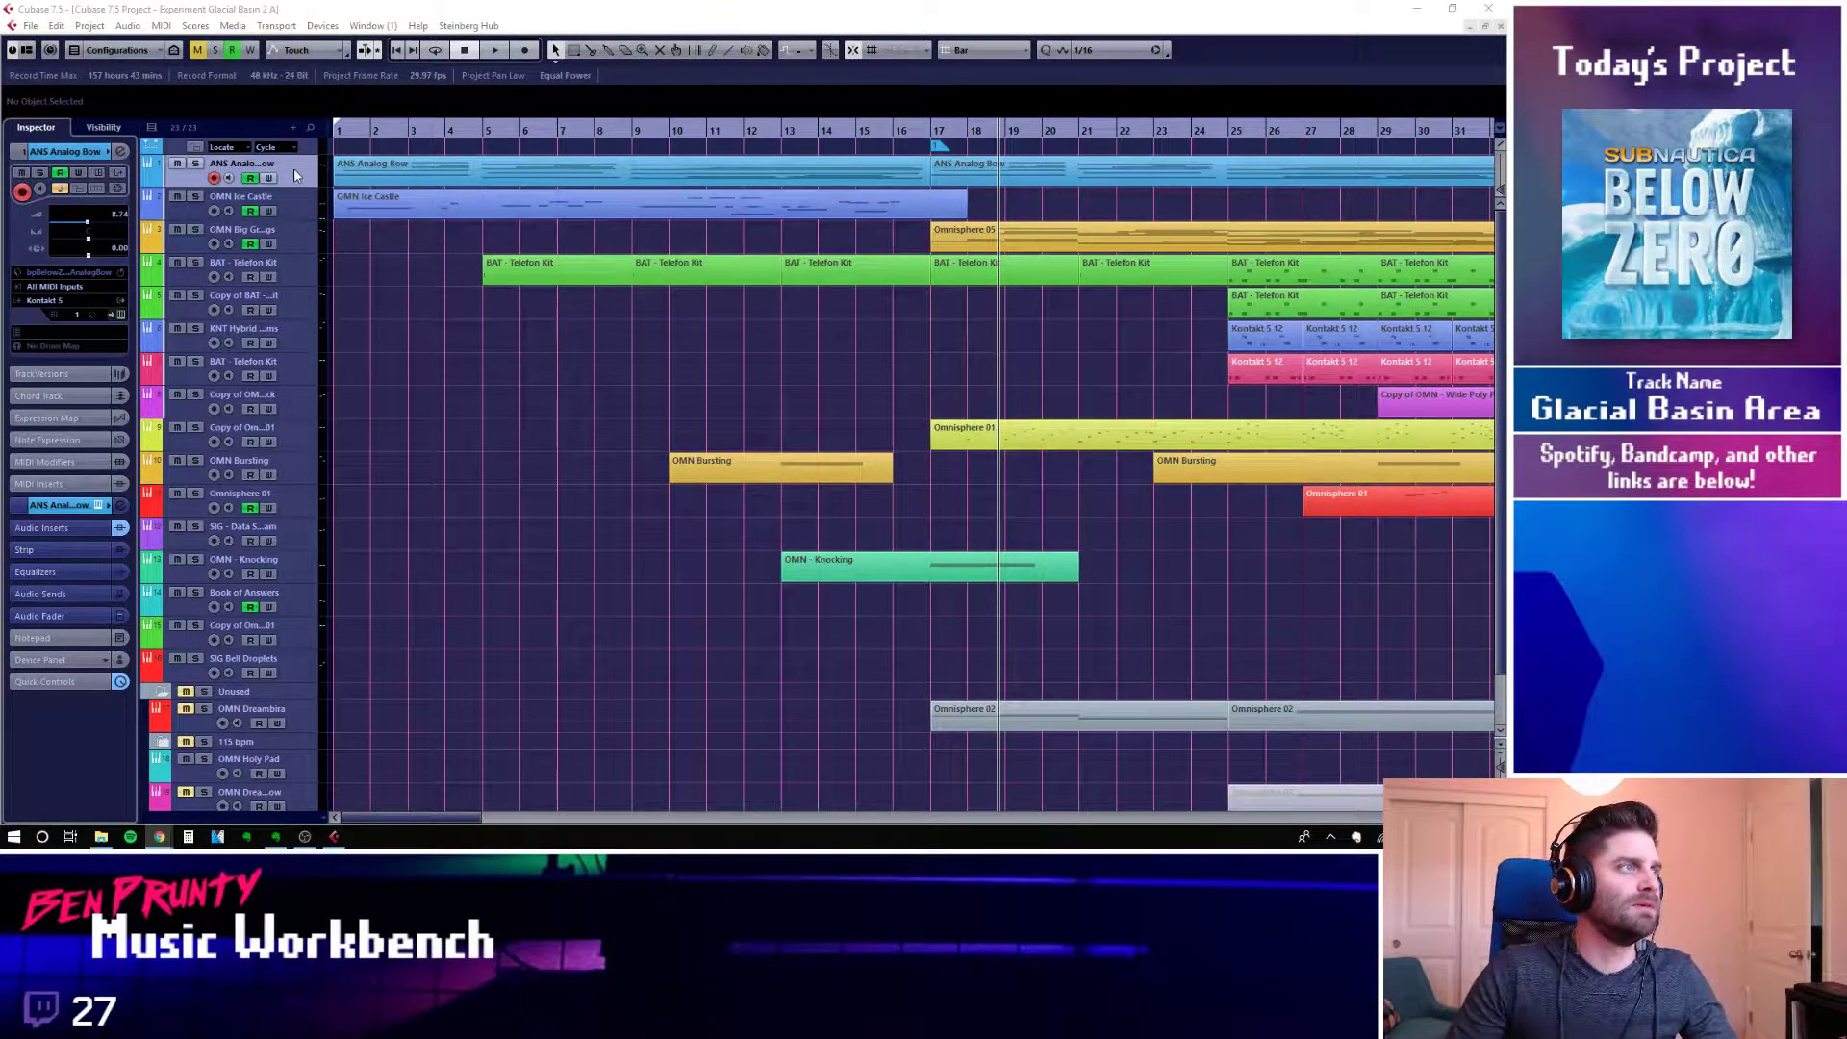
double_click(383, 182)
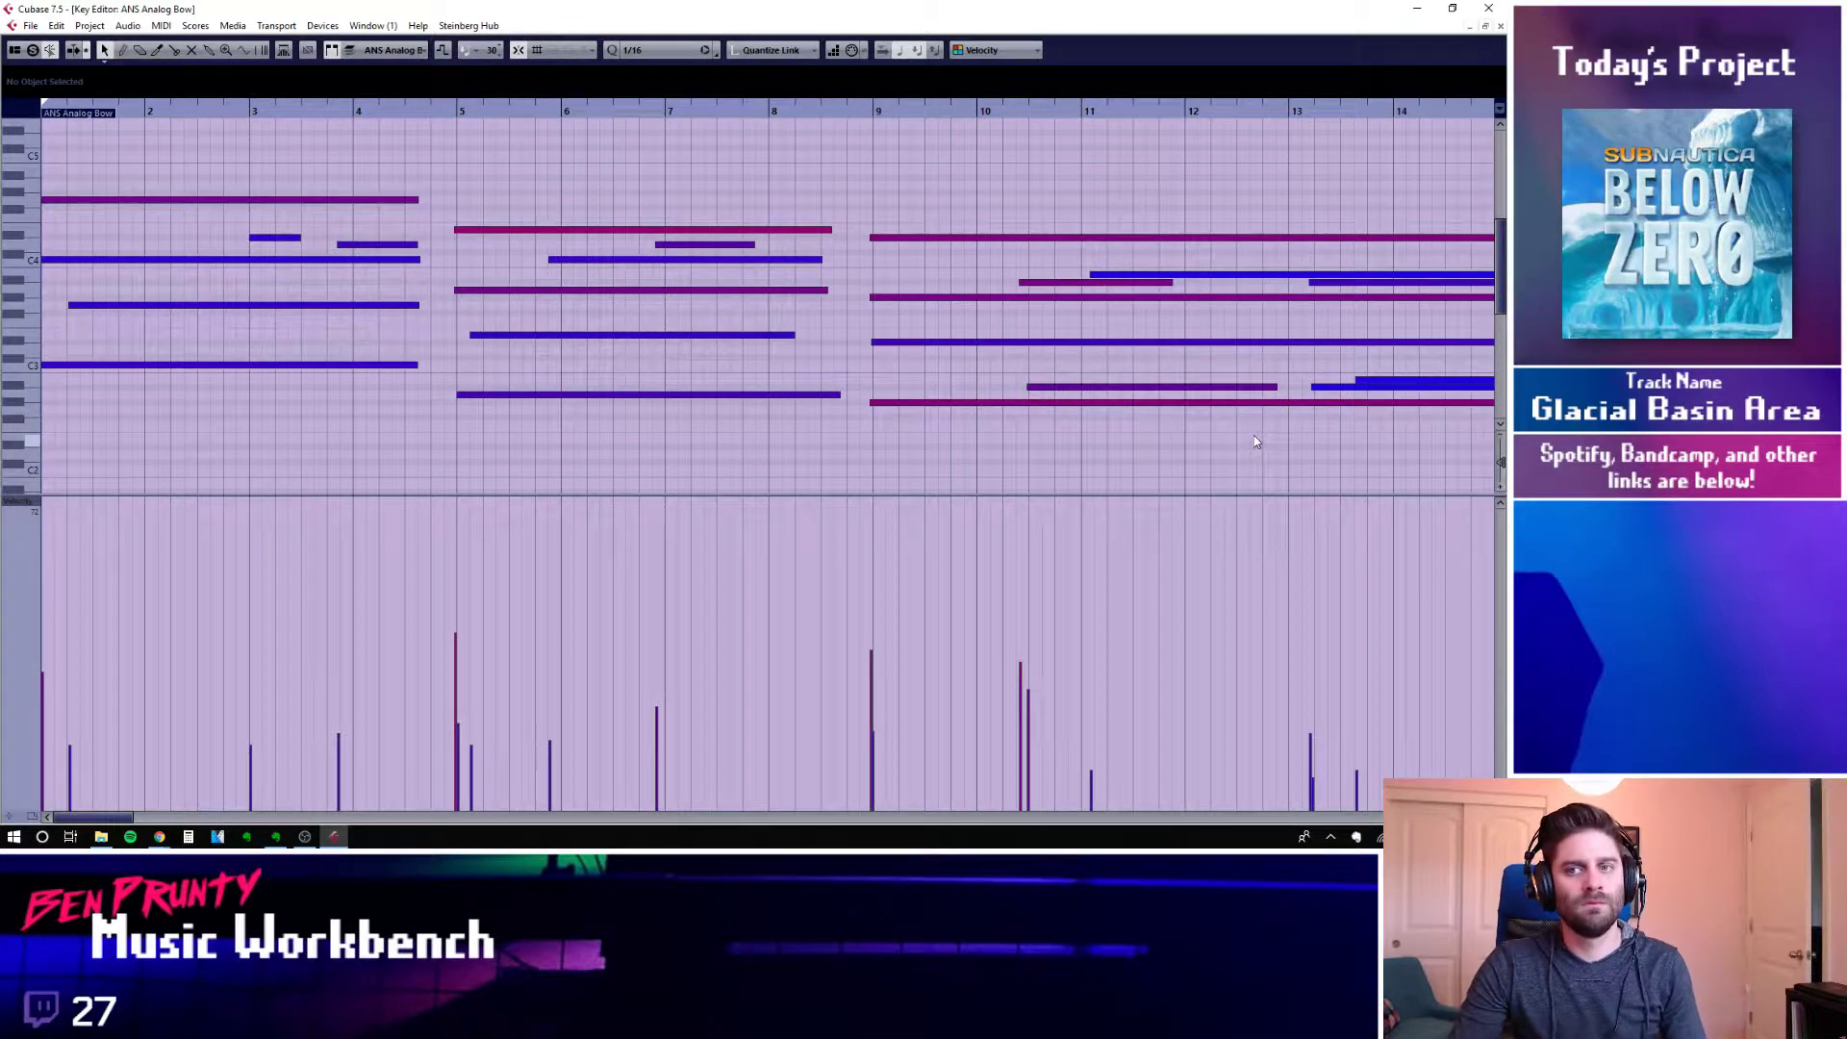
left_click(1307, 508)
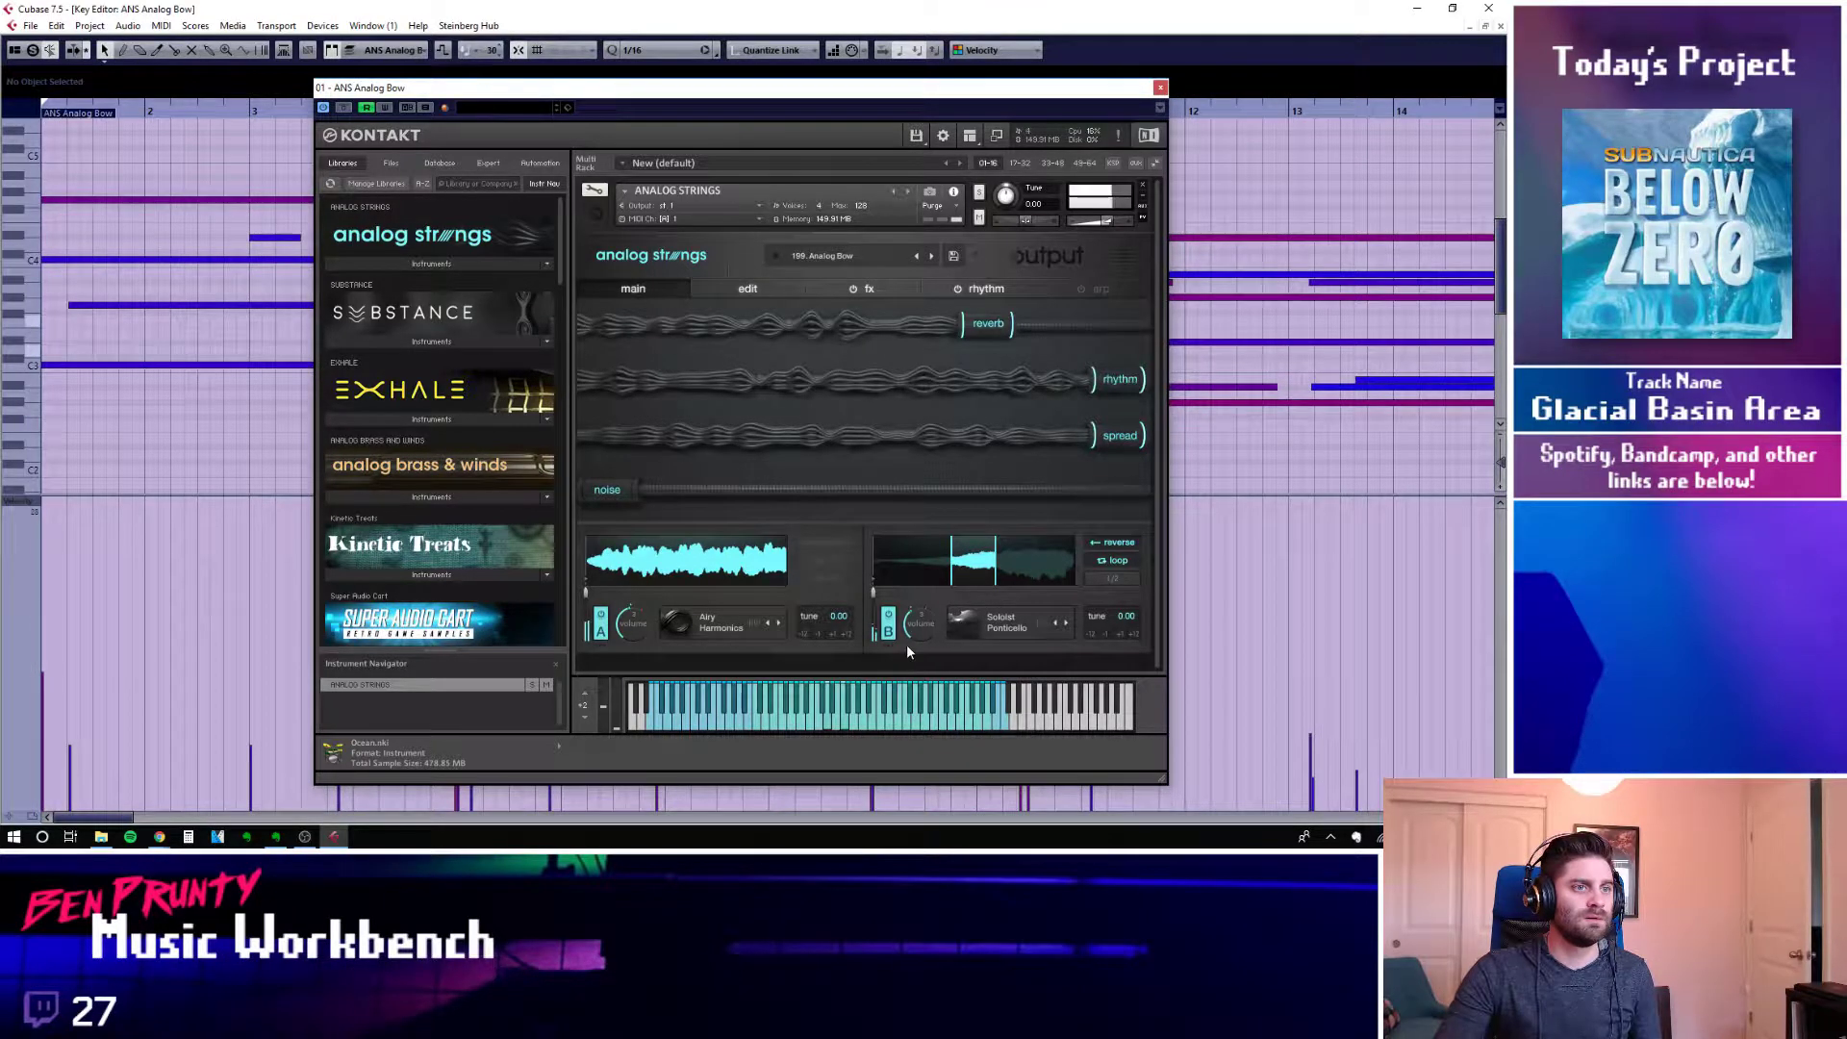
Audition the Airy Harmonics and Soloist Ponticello layers by toggling them off and on, and close the instrument and Key Editor
left_click(600, 620)
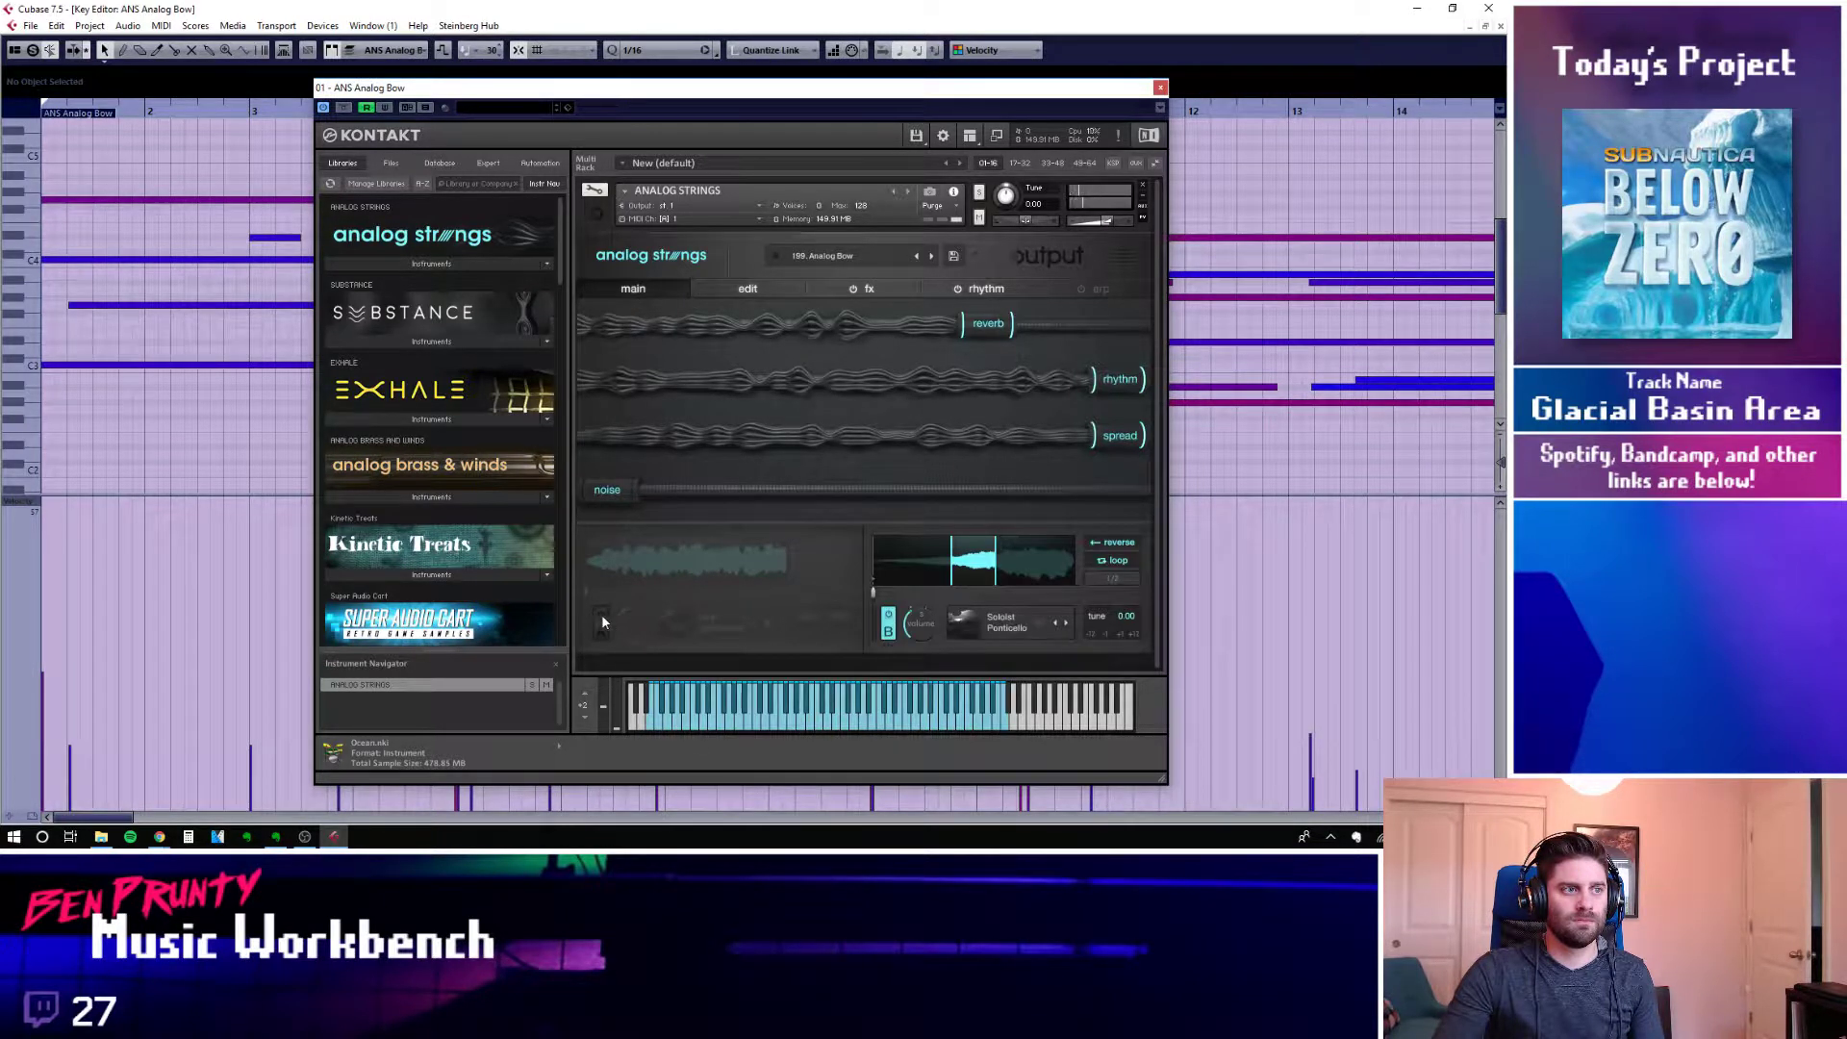
left_click(882, 621)
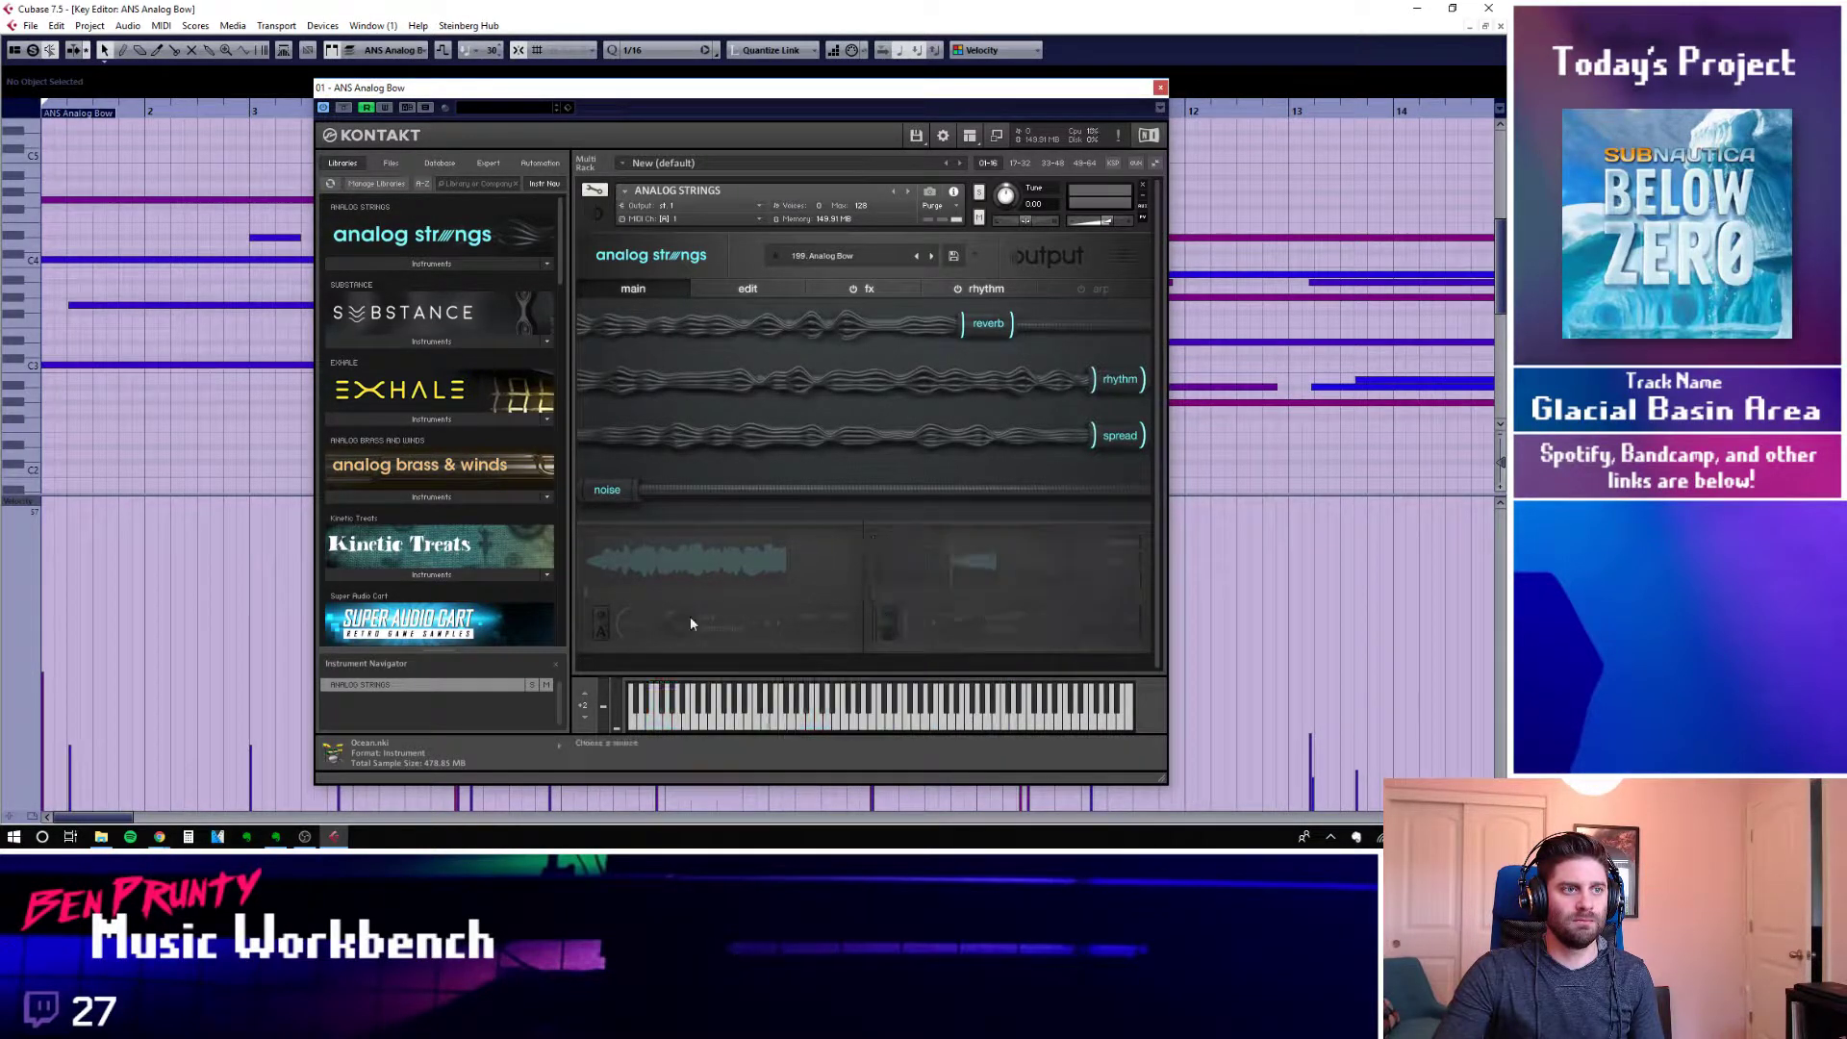
left_click(602, 614)
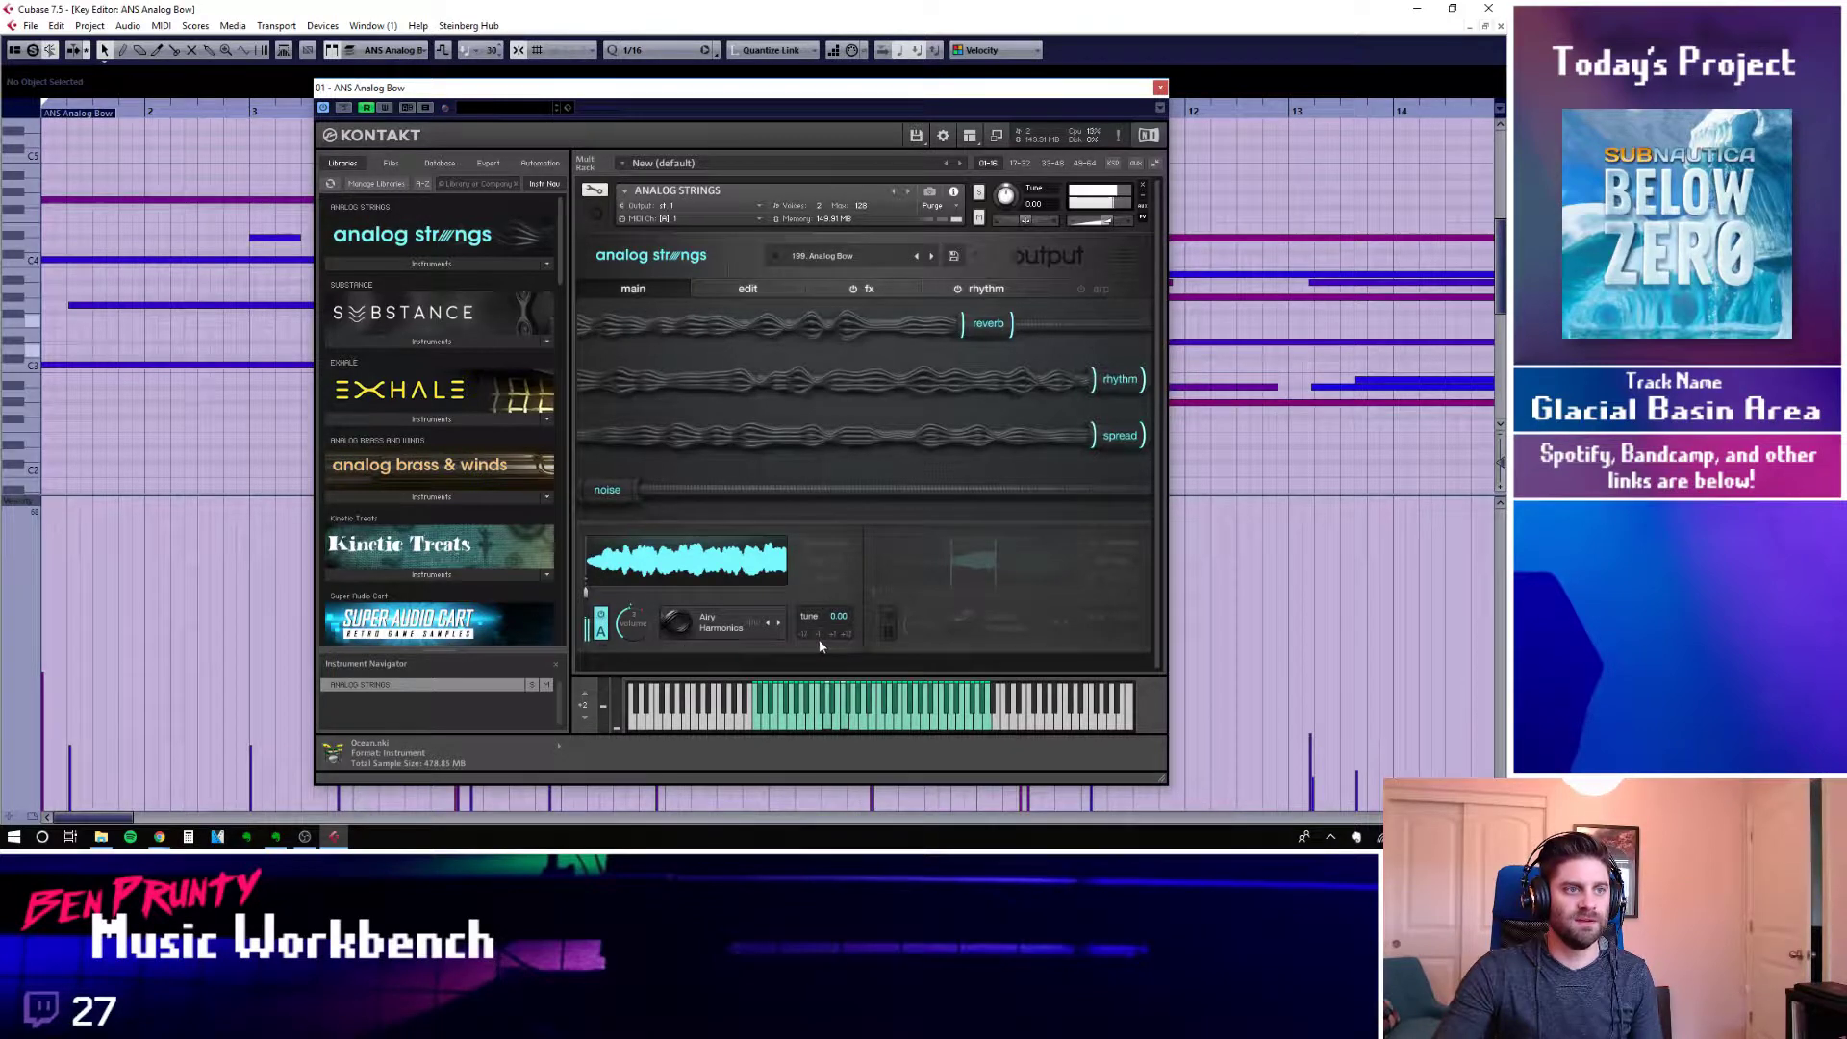
left_click(888, 613)
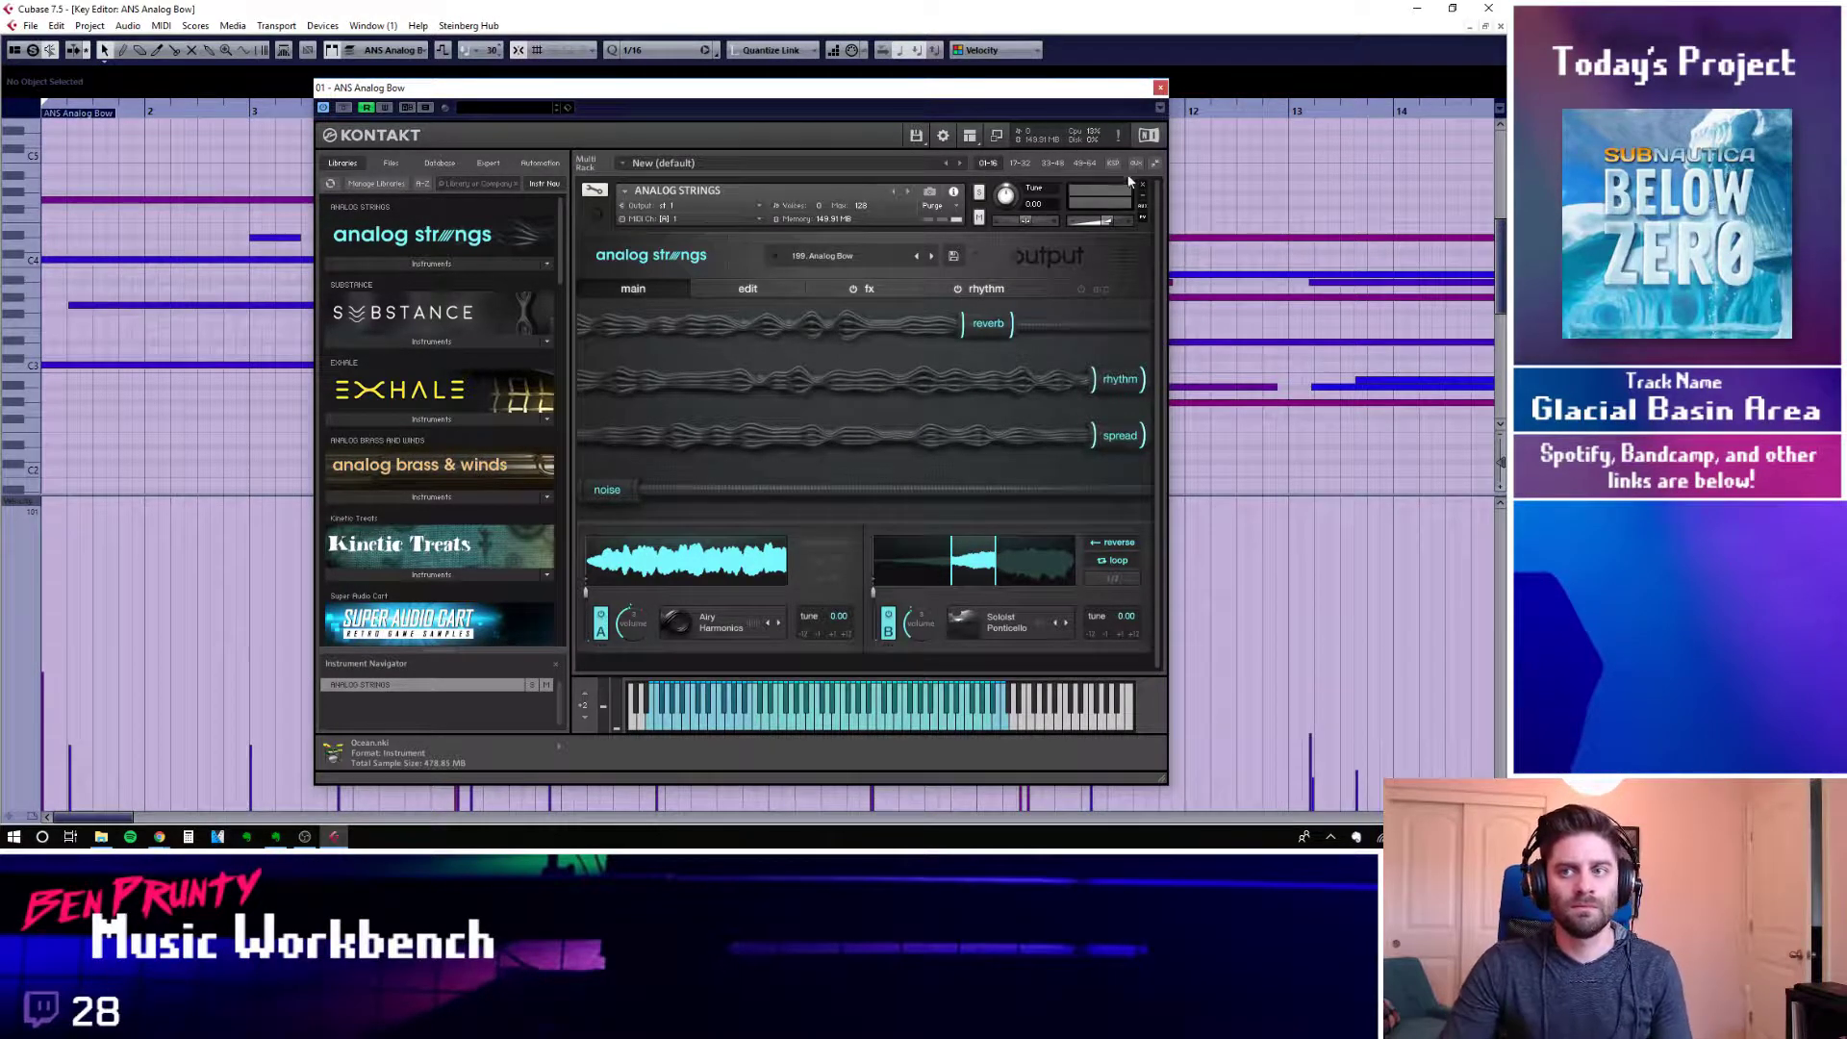
left_click(1160, 88)
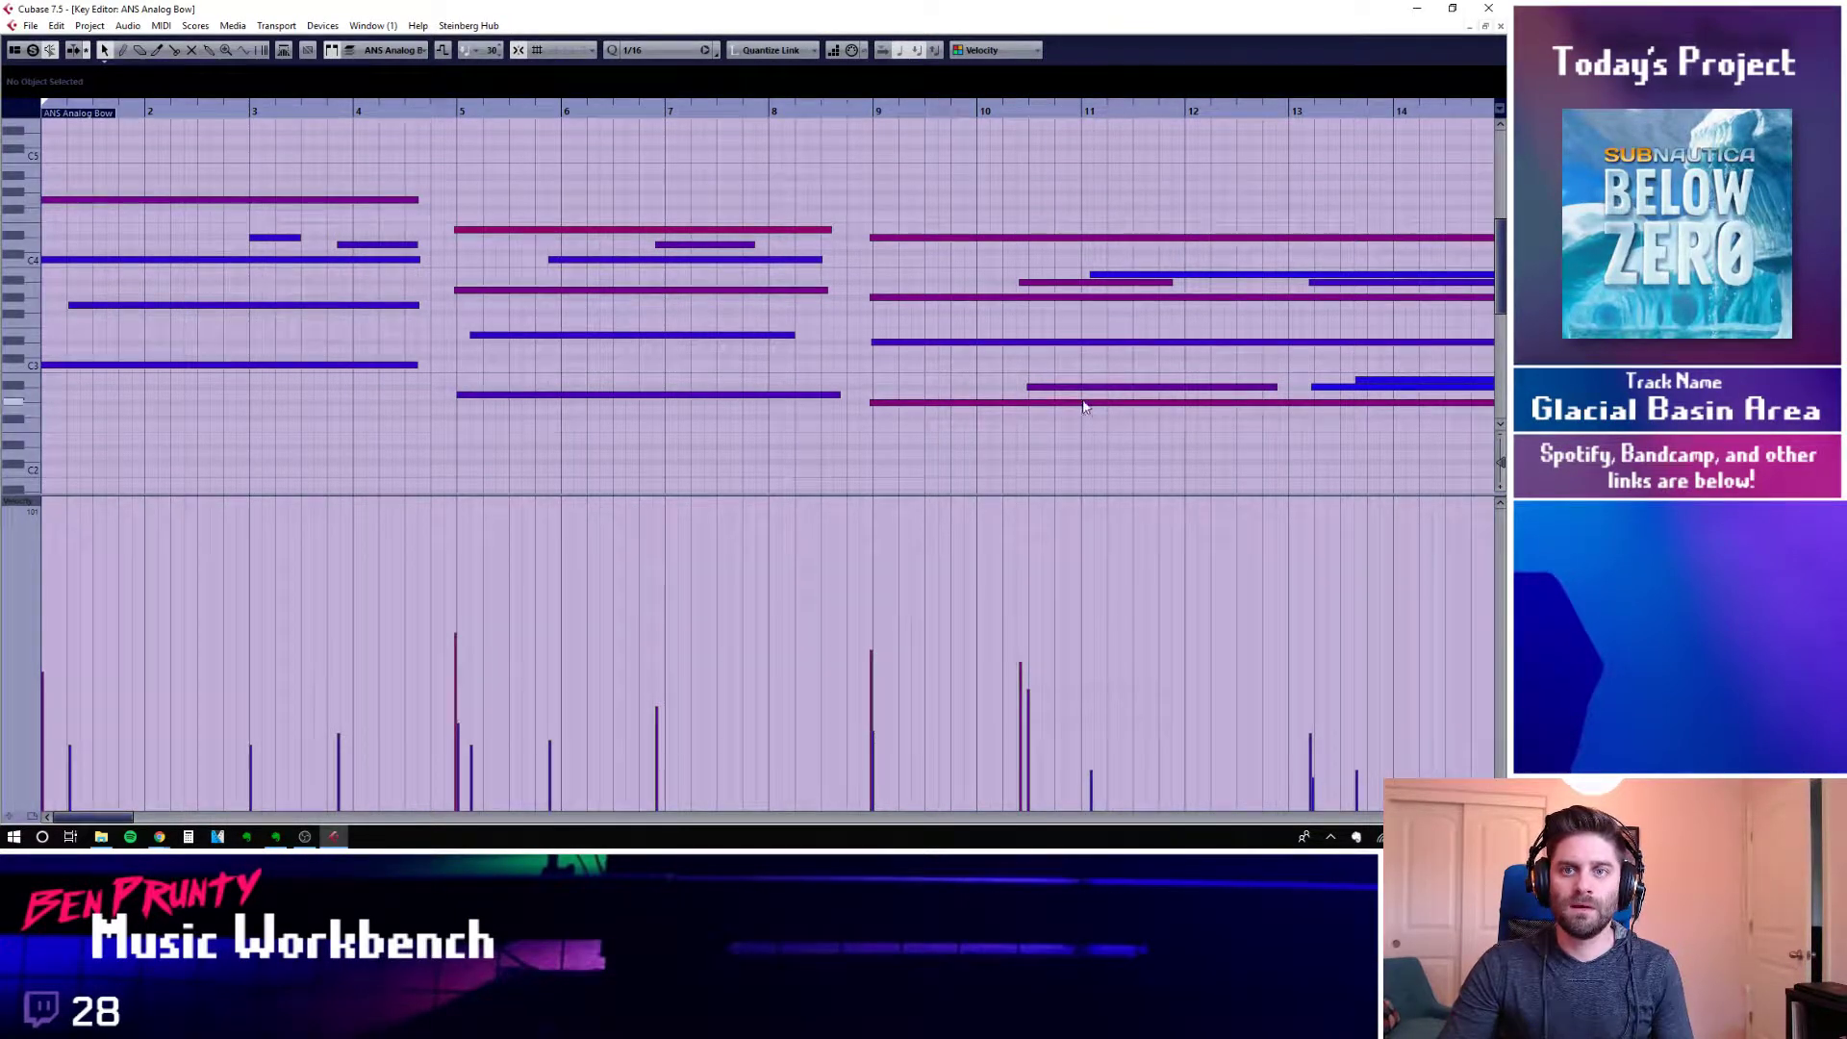
left_click(1498, 27)
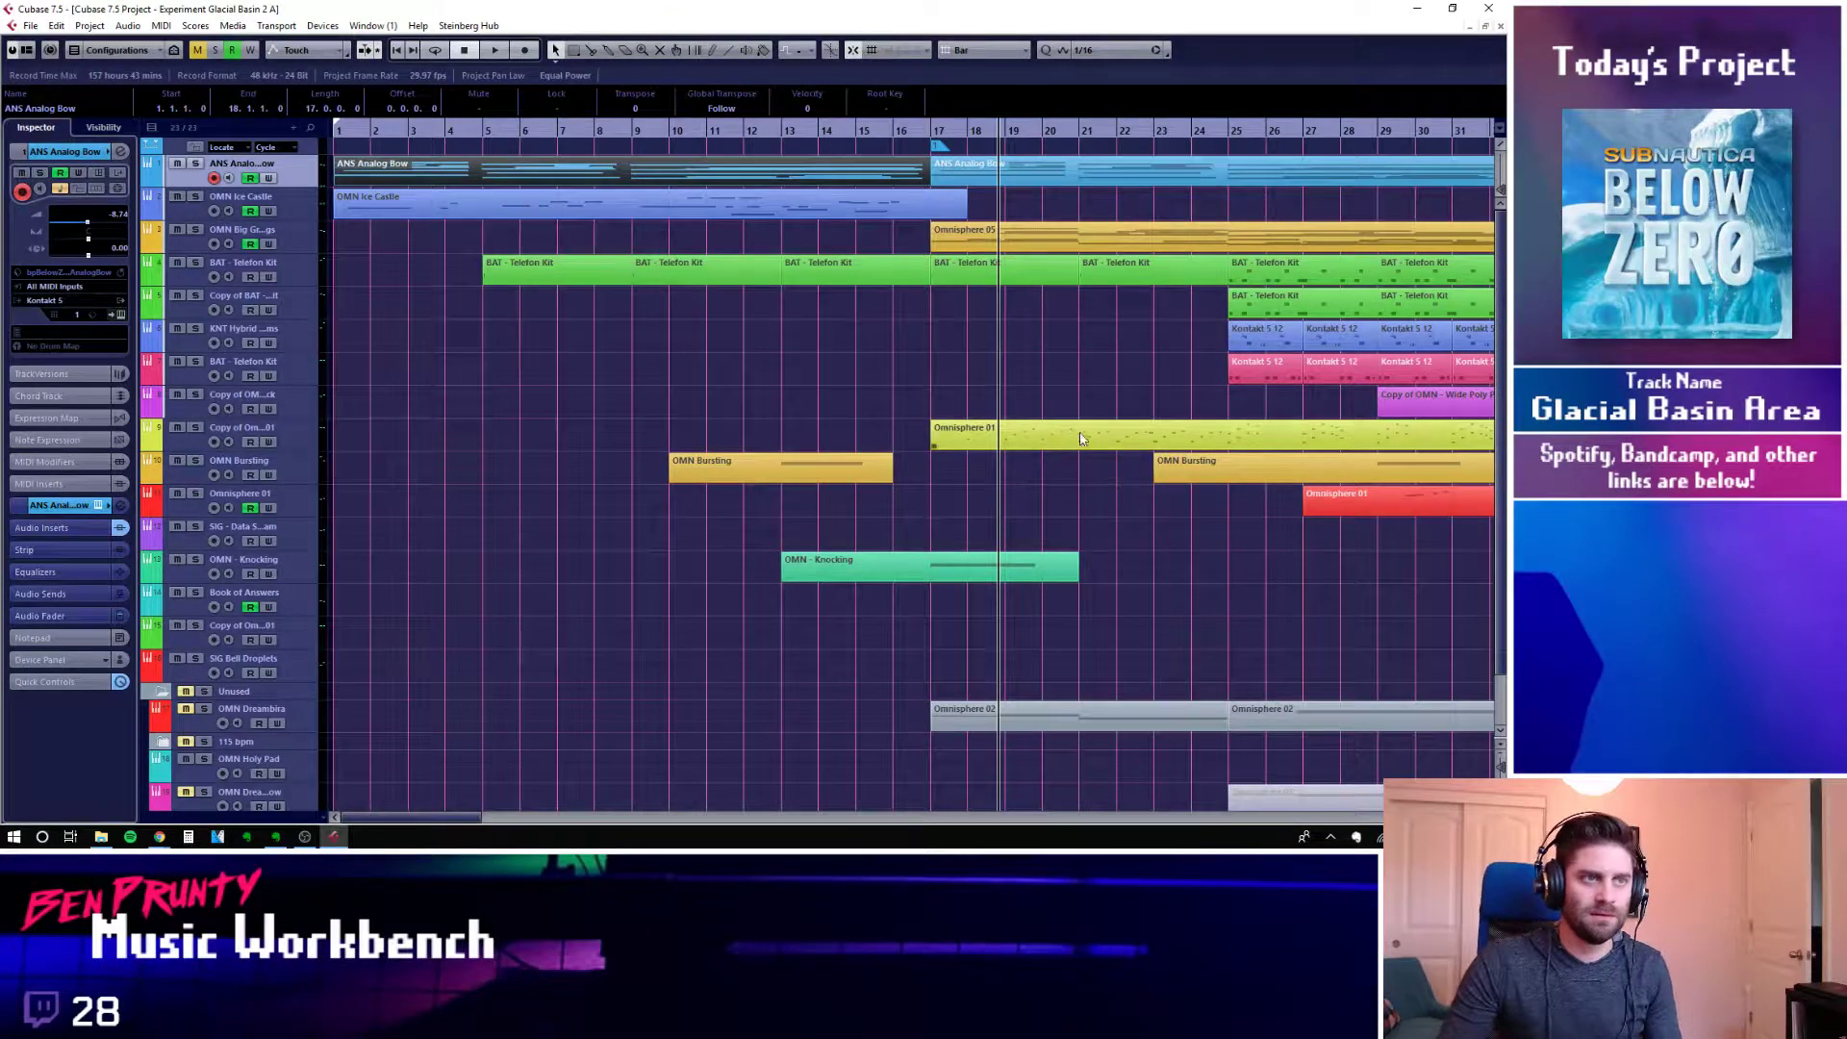
Place the playback cursor at bar 12 and deselect the ANS Analog Bow part
left_click(923, 134)
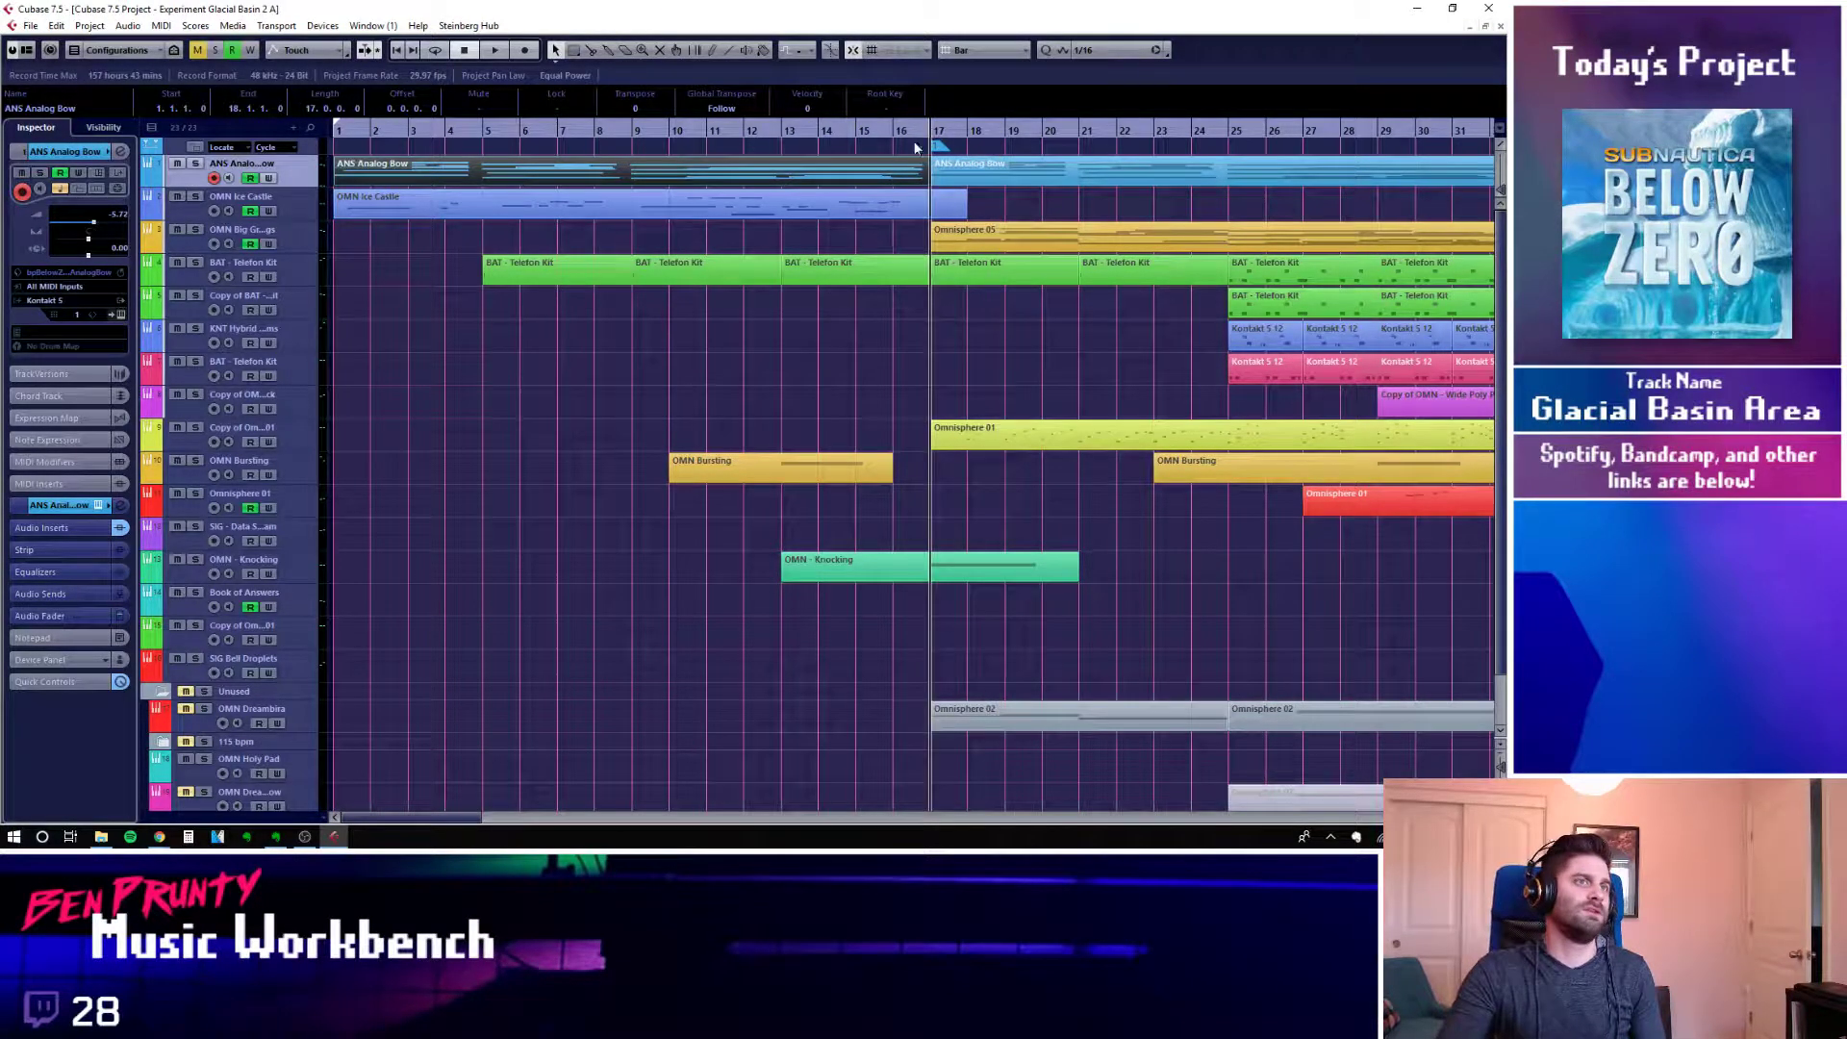
left_click(743, 134)
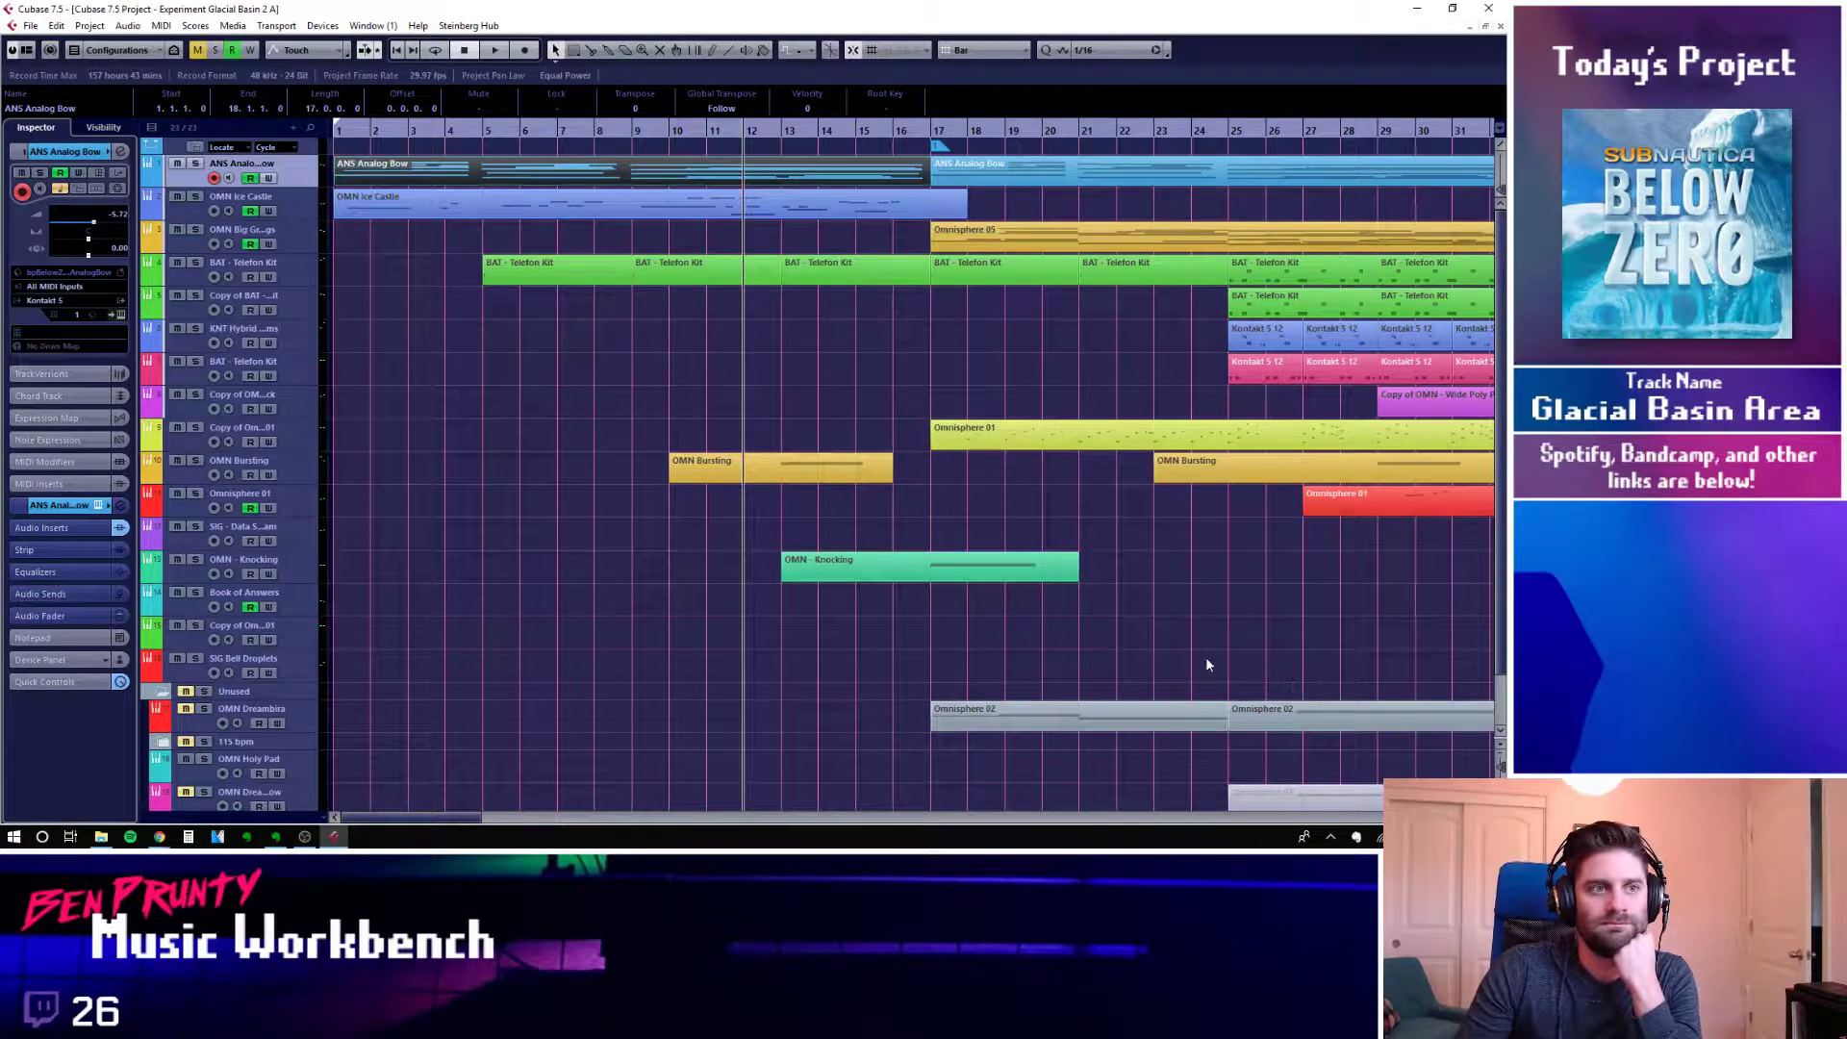
left_click(1243, 642)
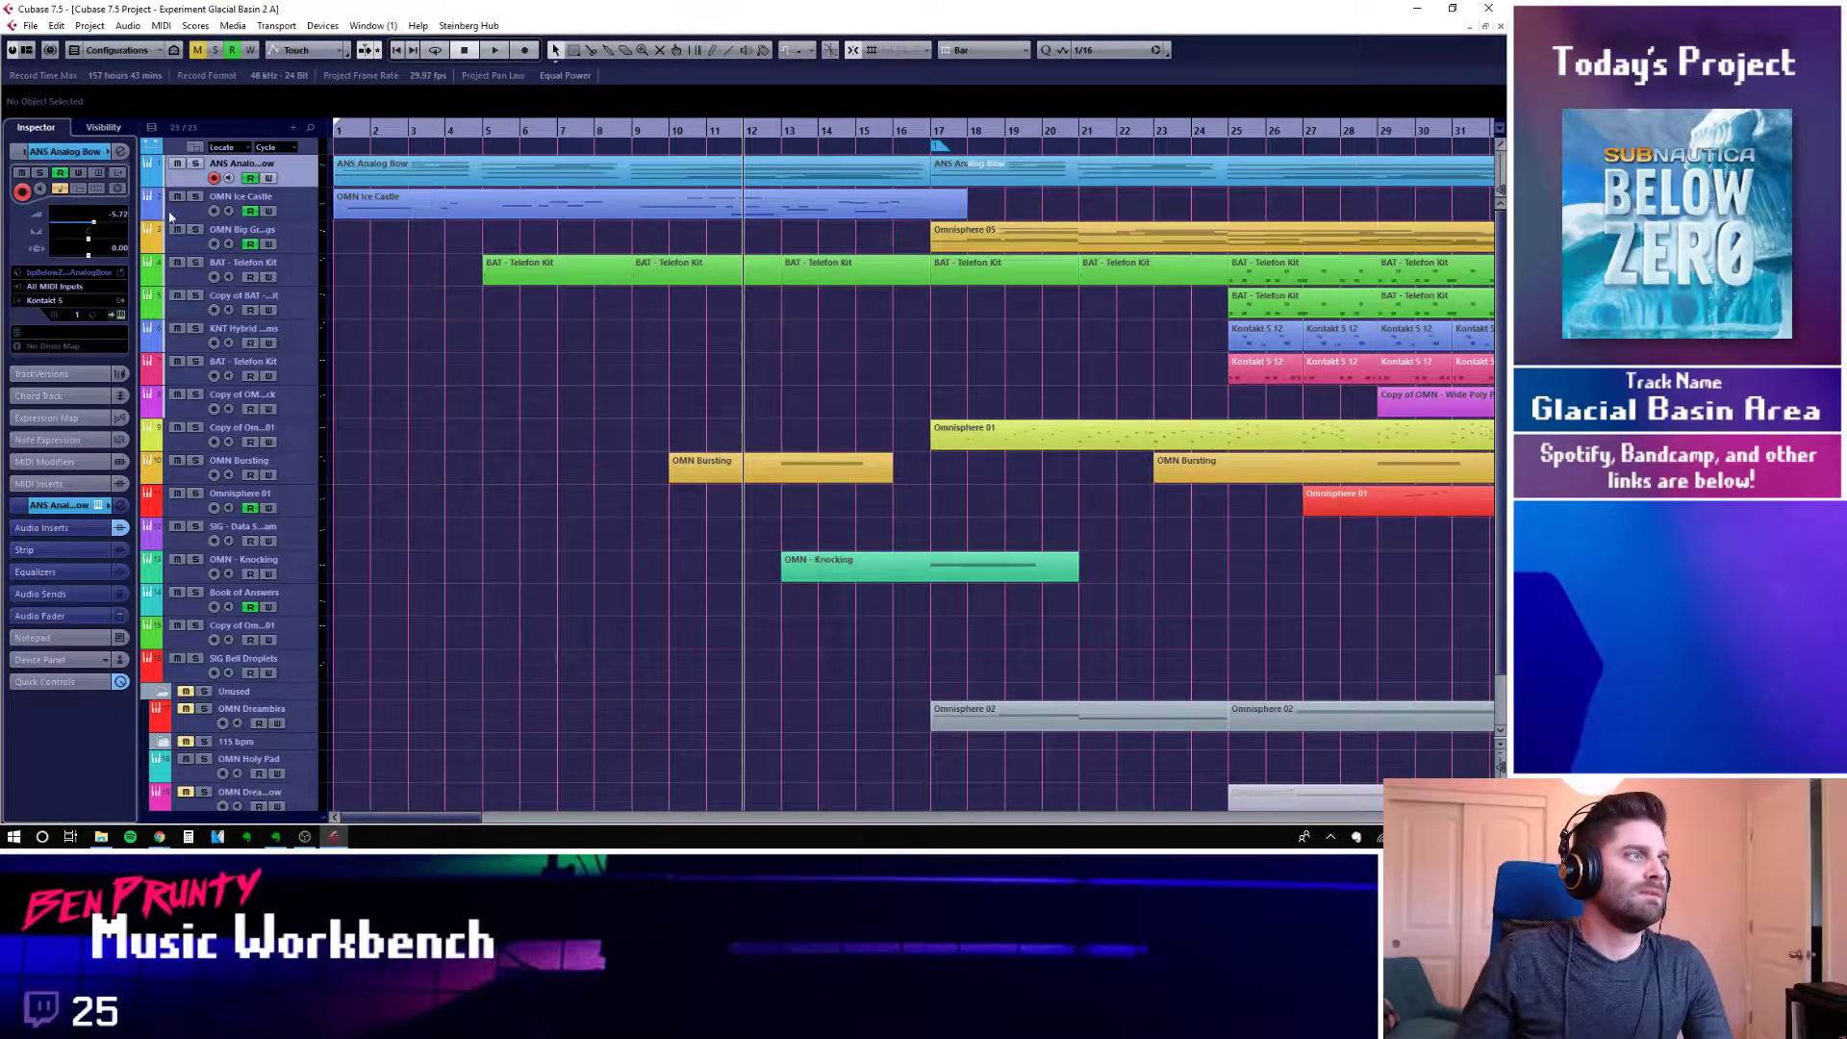
Place the playback cursor at bar 5 and select the first ANS Analog Bow part and its track
left_click(294, 273)
left_click(493, 137)
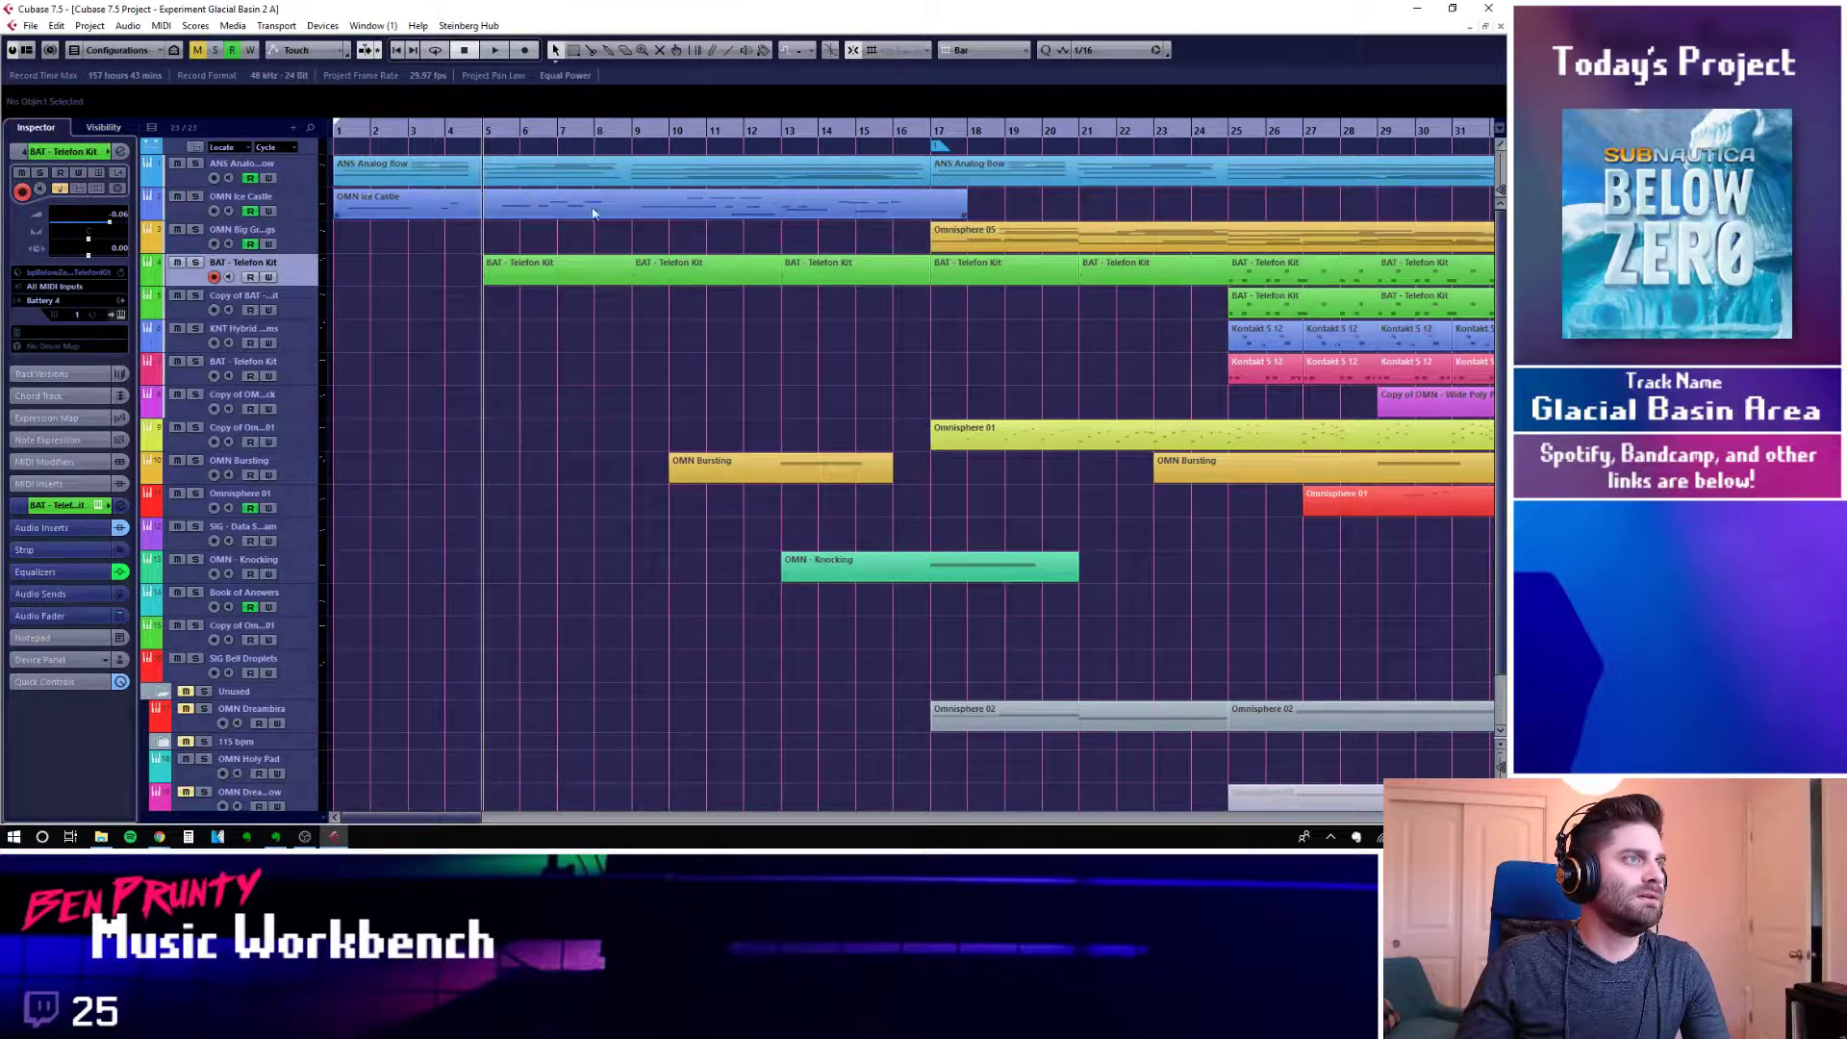
left_click(447, 173)
left_click(300, 199)
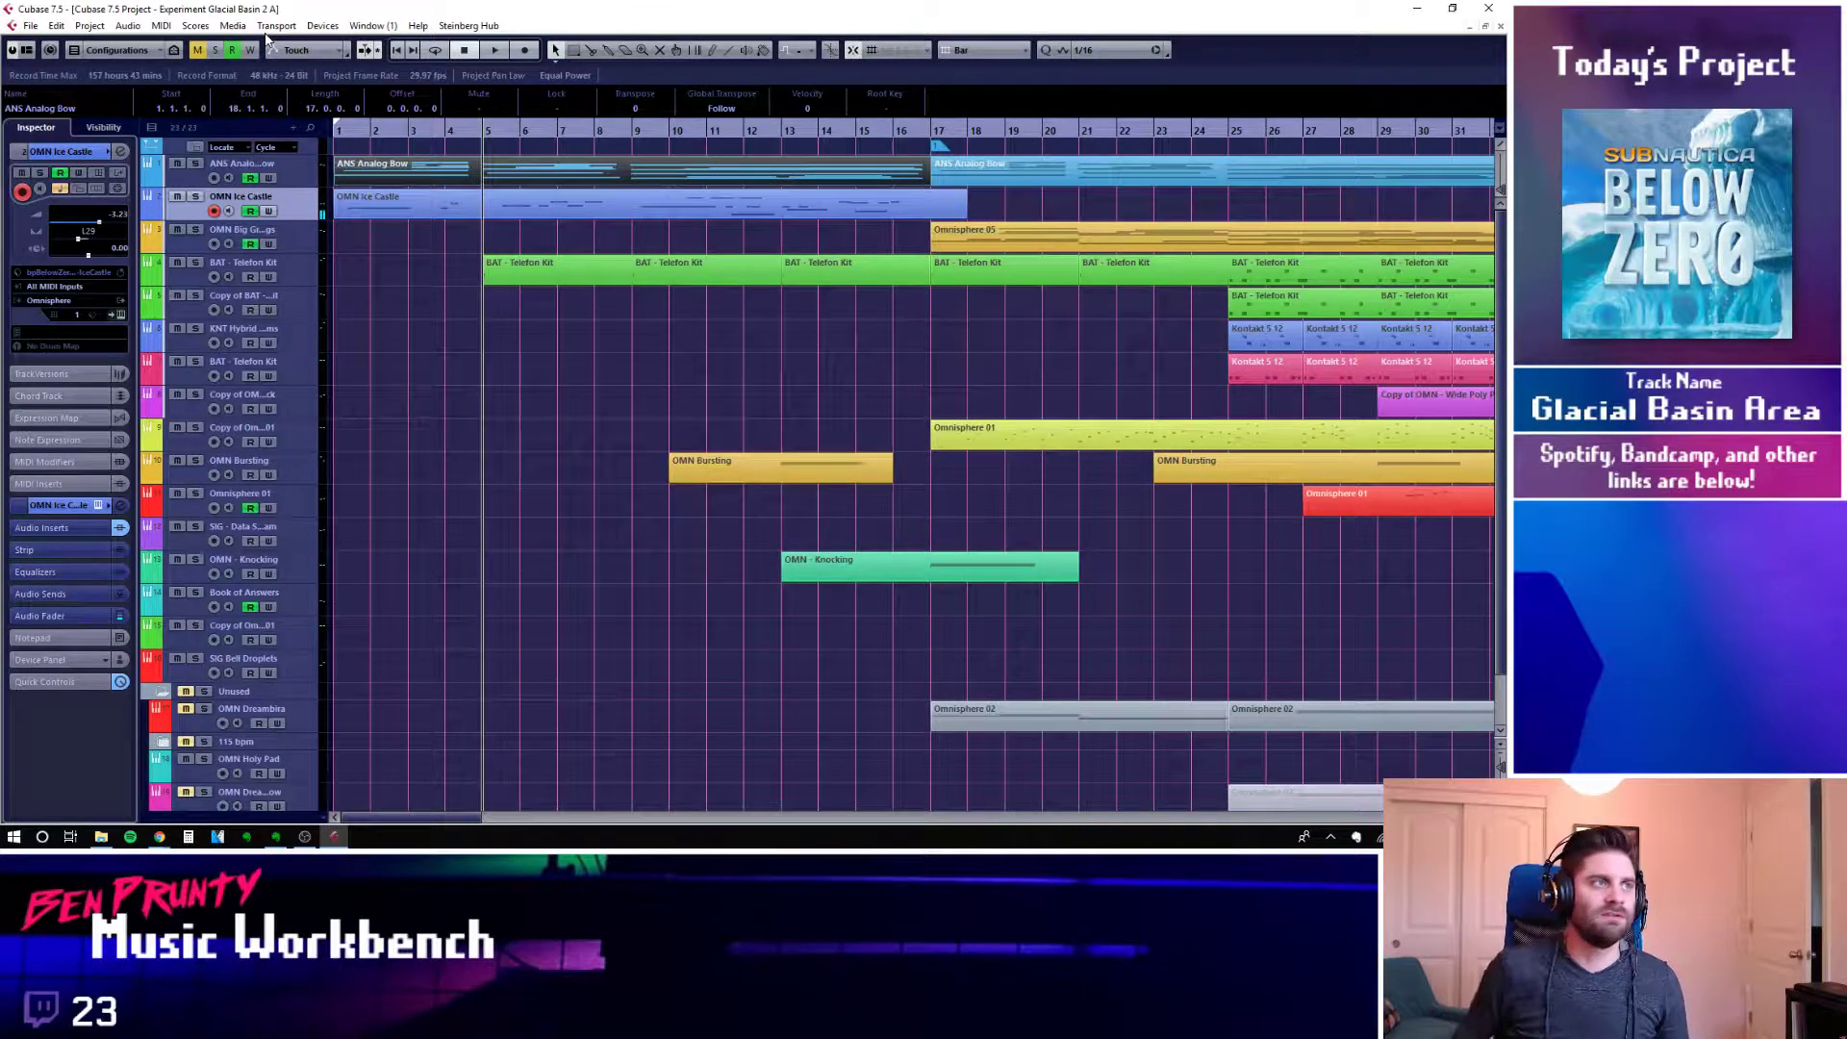
left_click(295, 184)
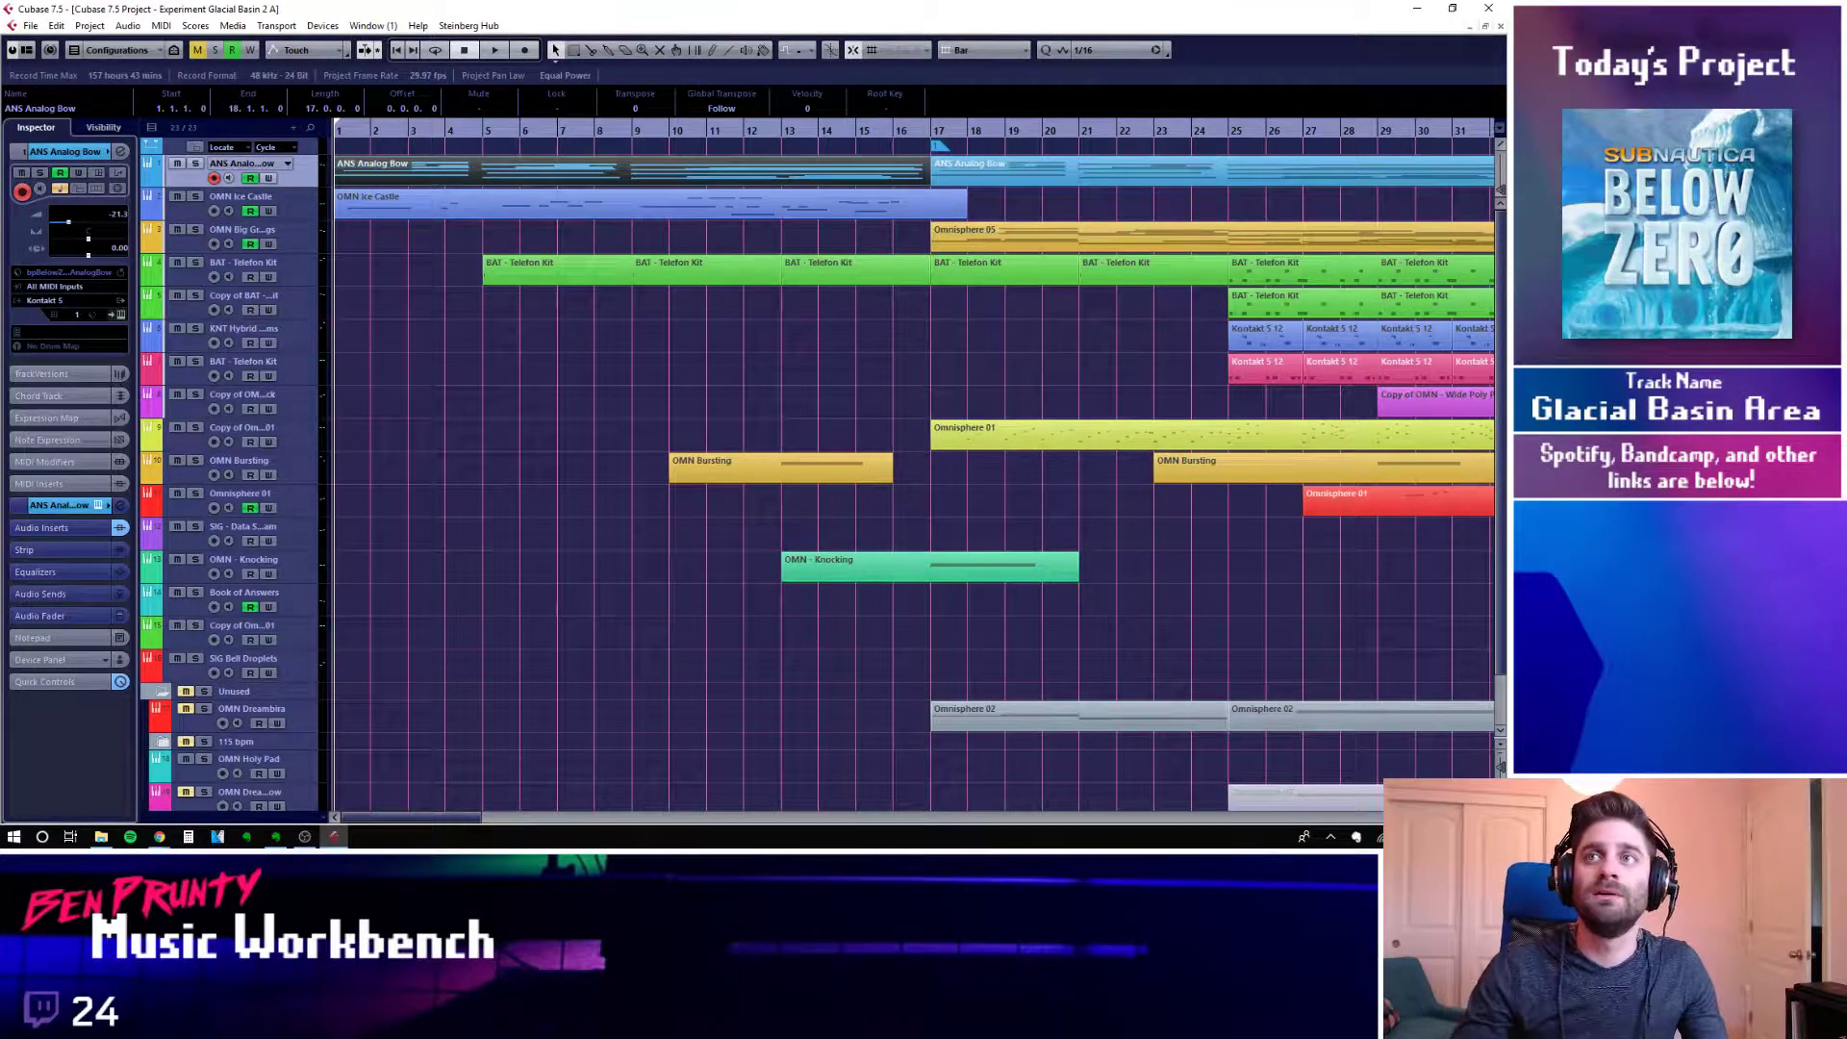
Open the ANS Analog Bow channel settings, solo the track, and listen to its opening until just before bar 3
left_click(120, 151)
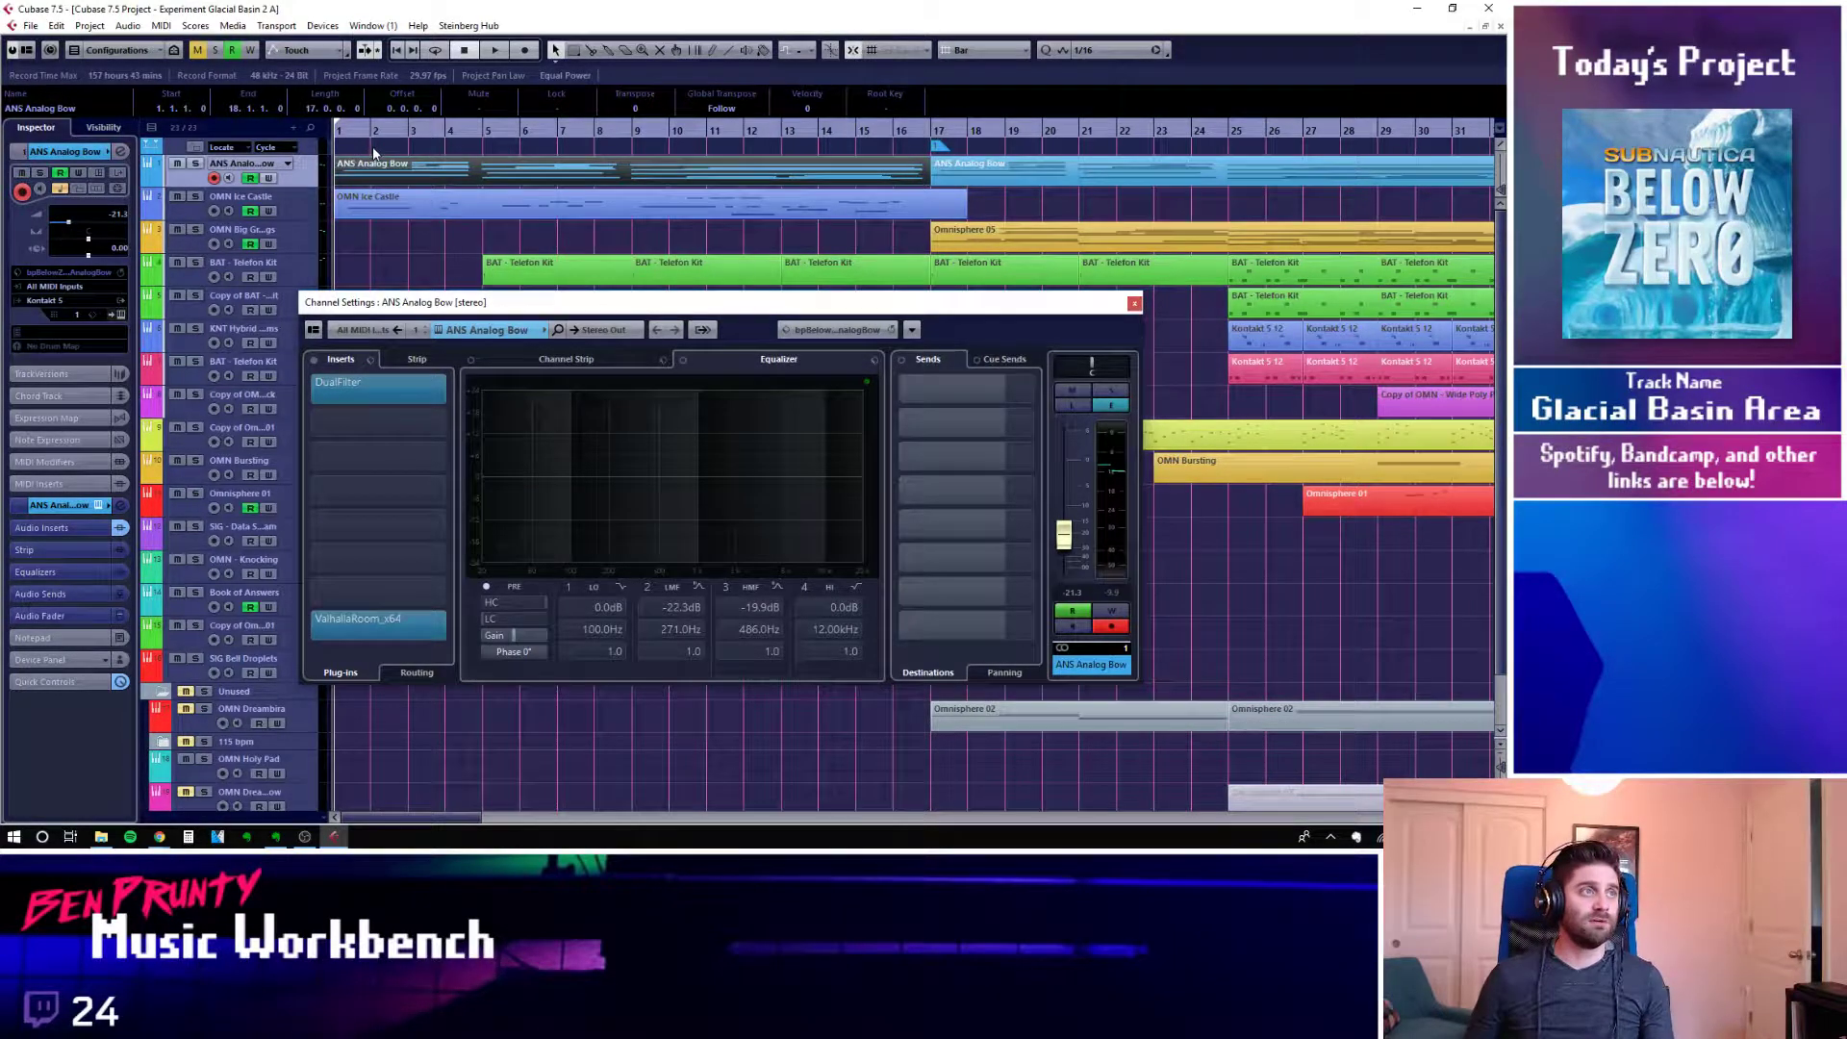
left_click(195, 163)
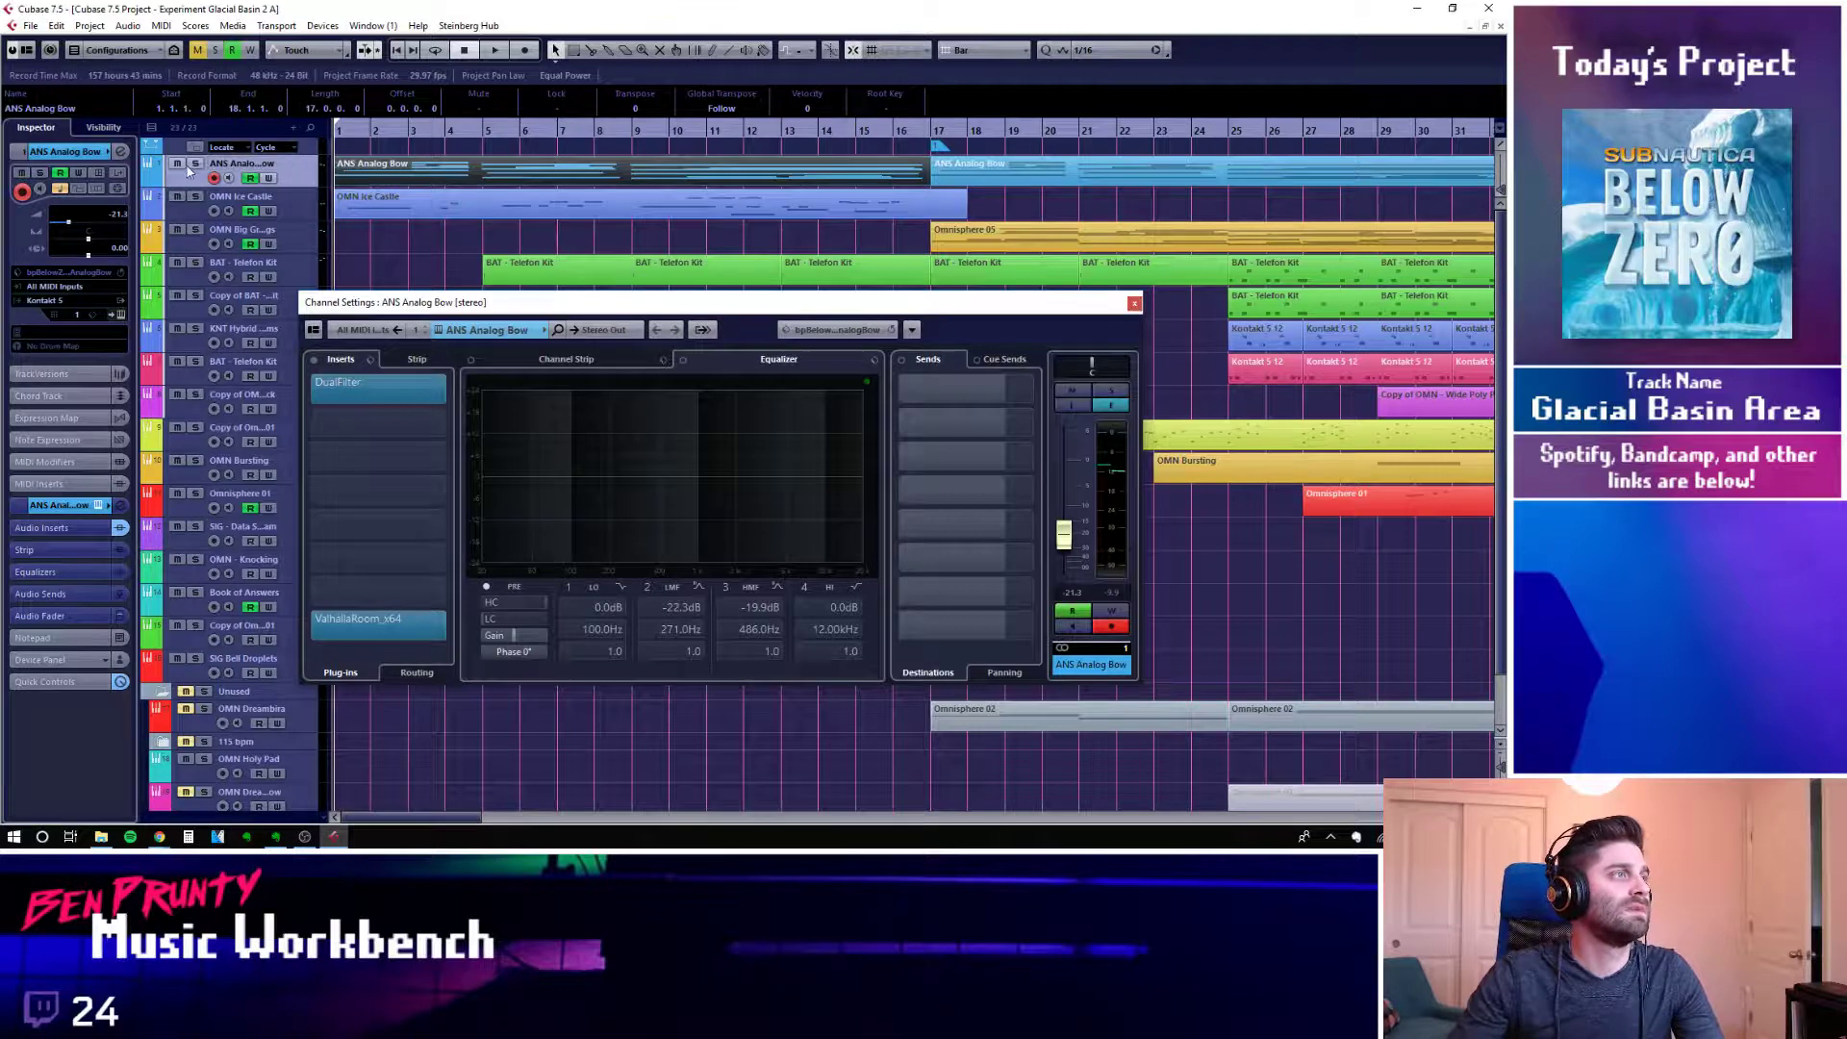
key("space")
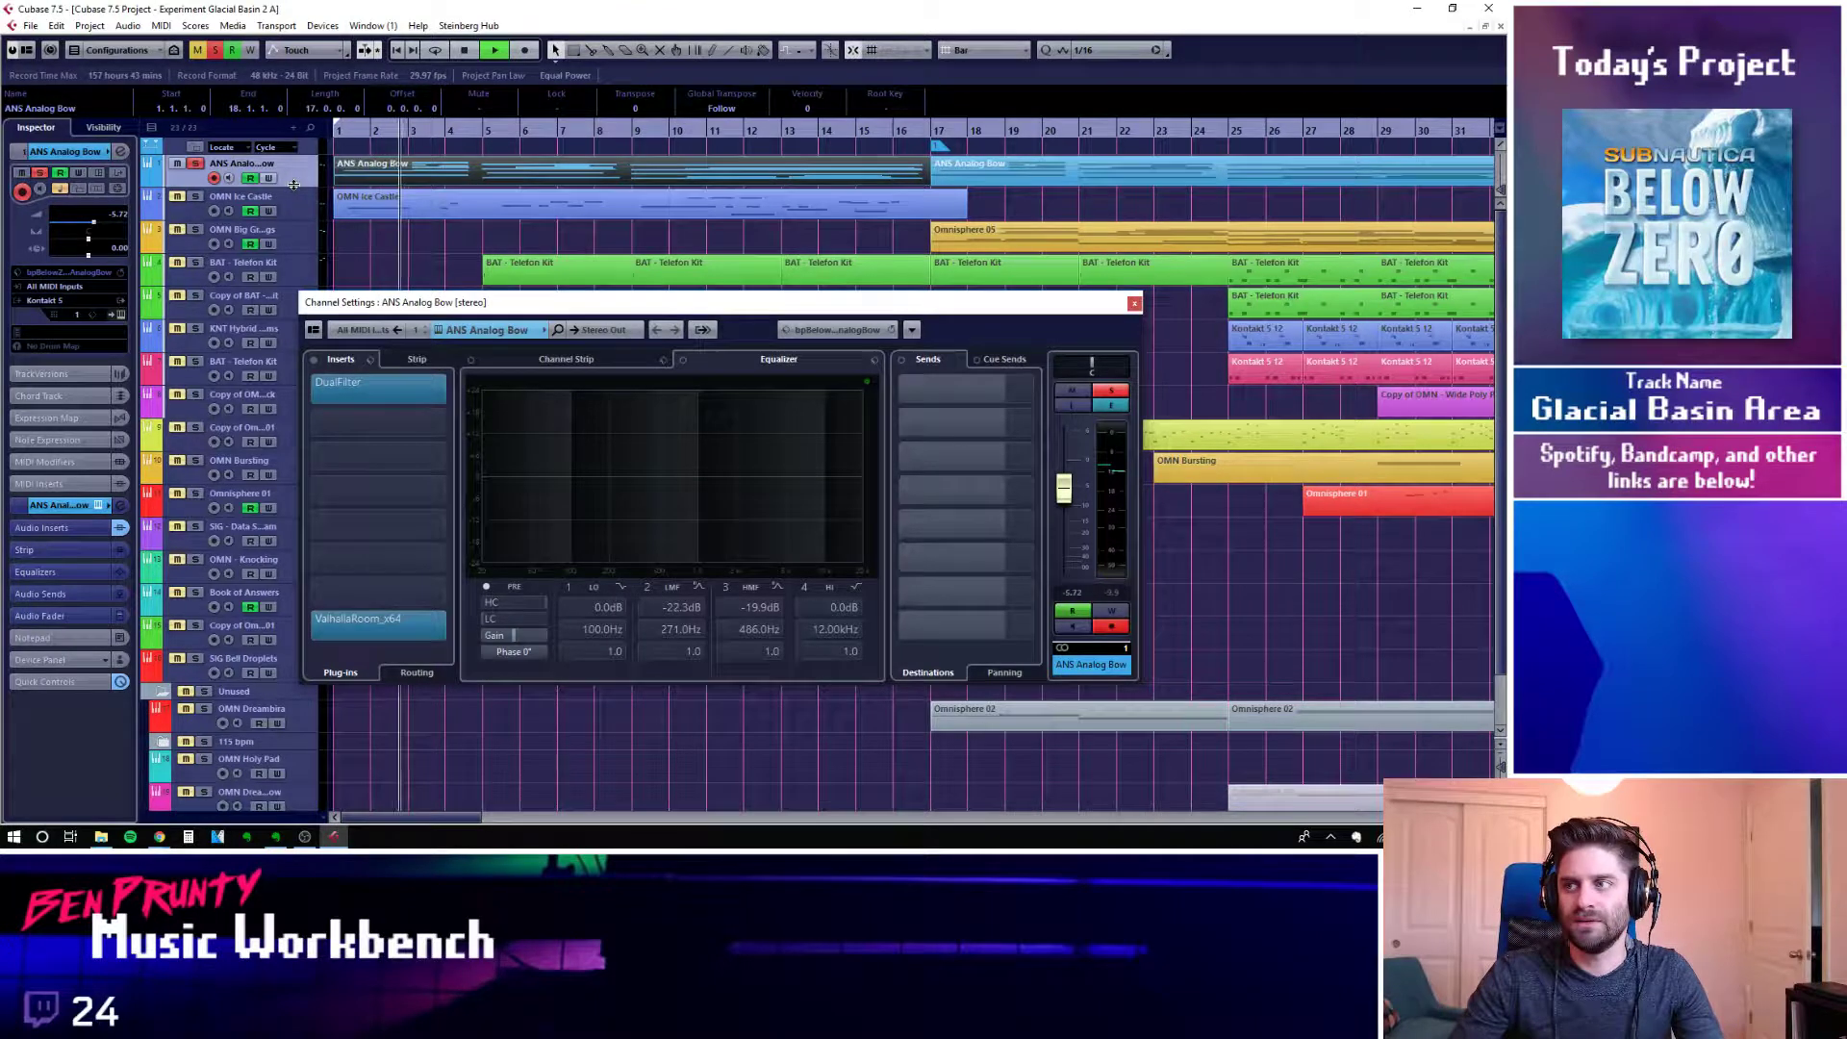
key("space")
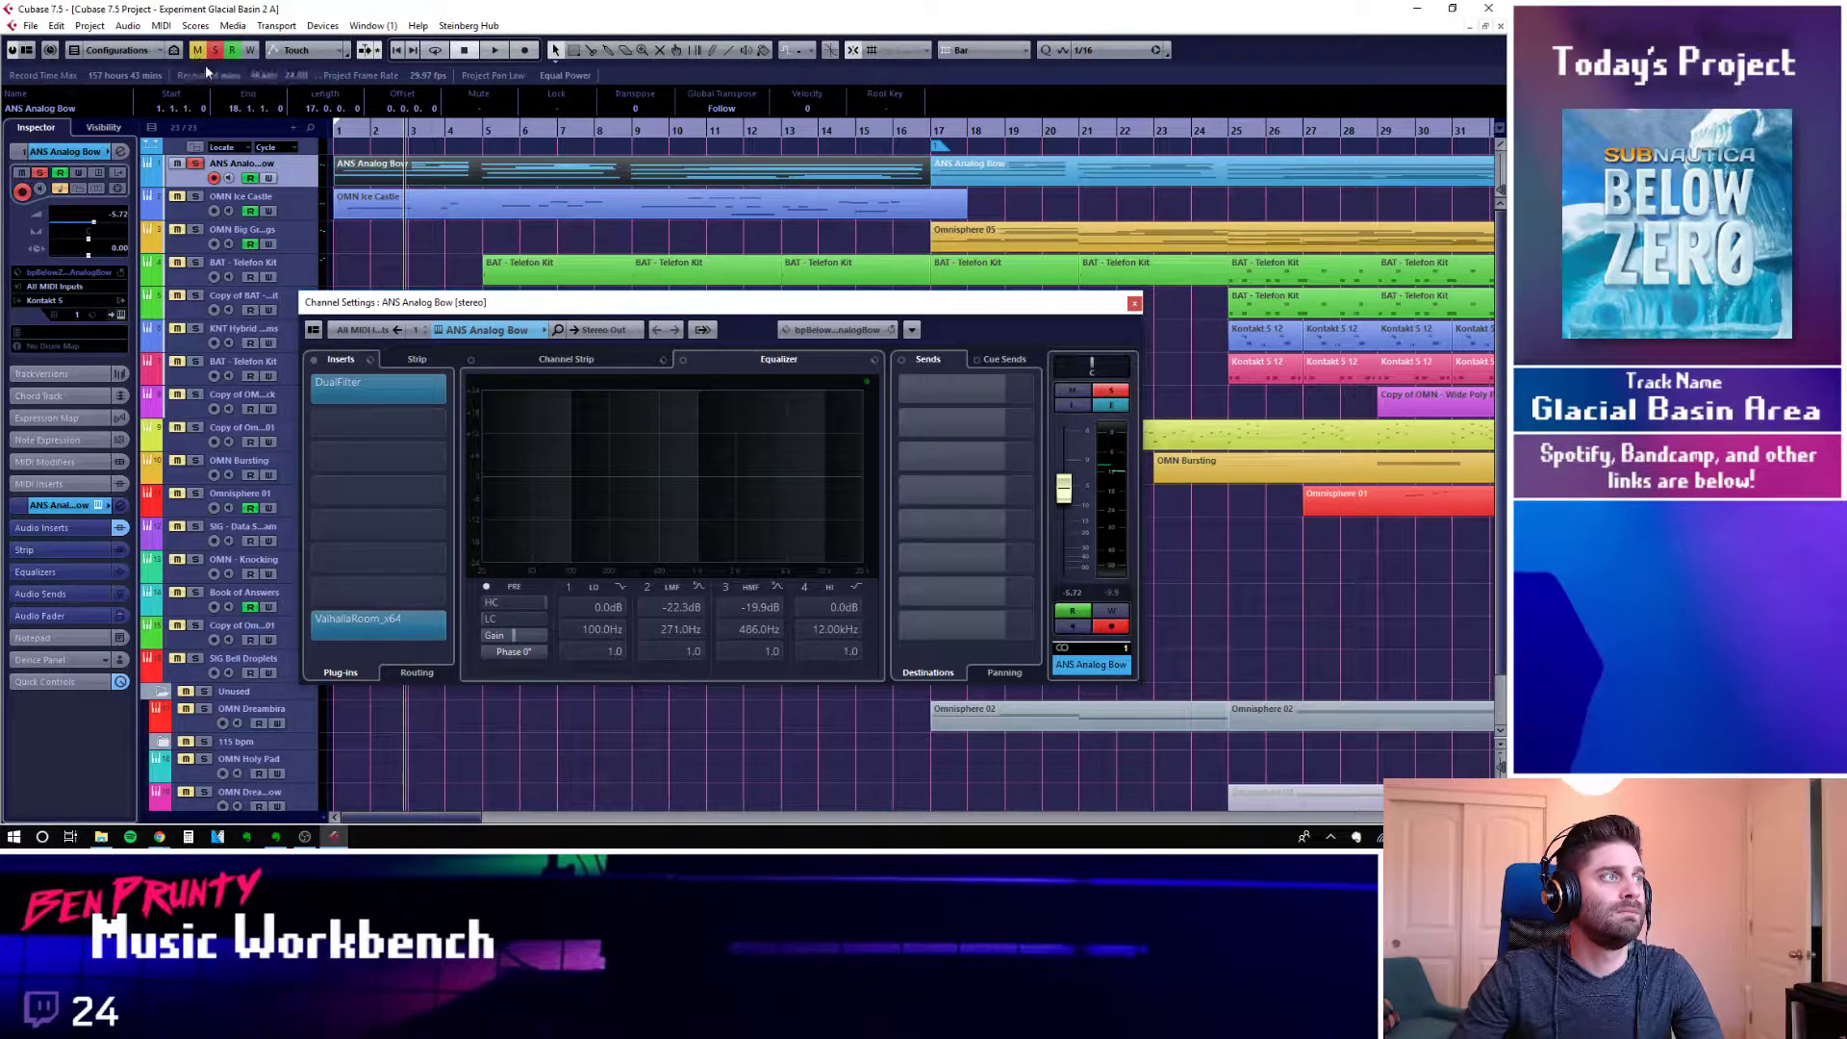
Unsolo the ANS Analog Bow track, mute the Unused folder, and briefly play the full mix
left_click(196, 166)
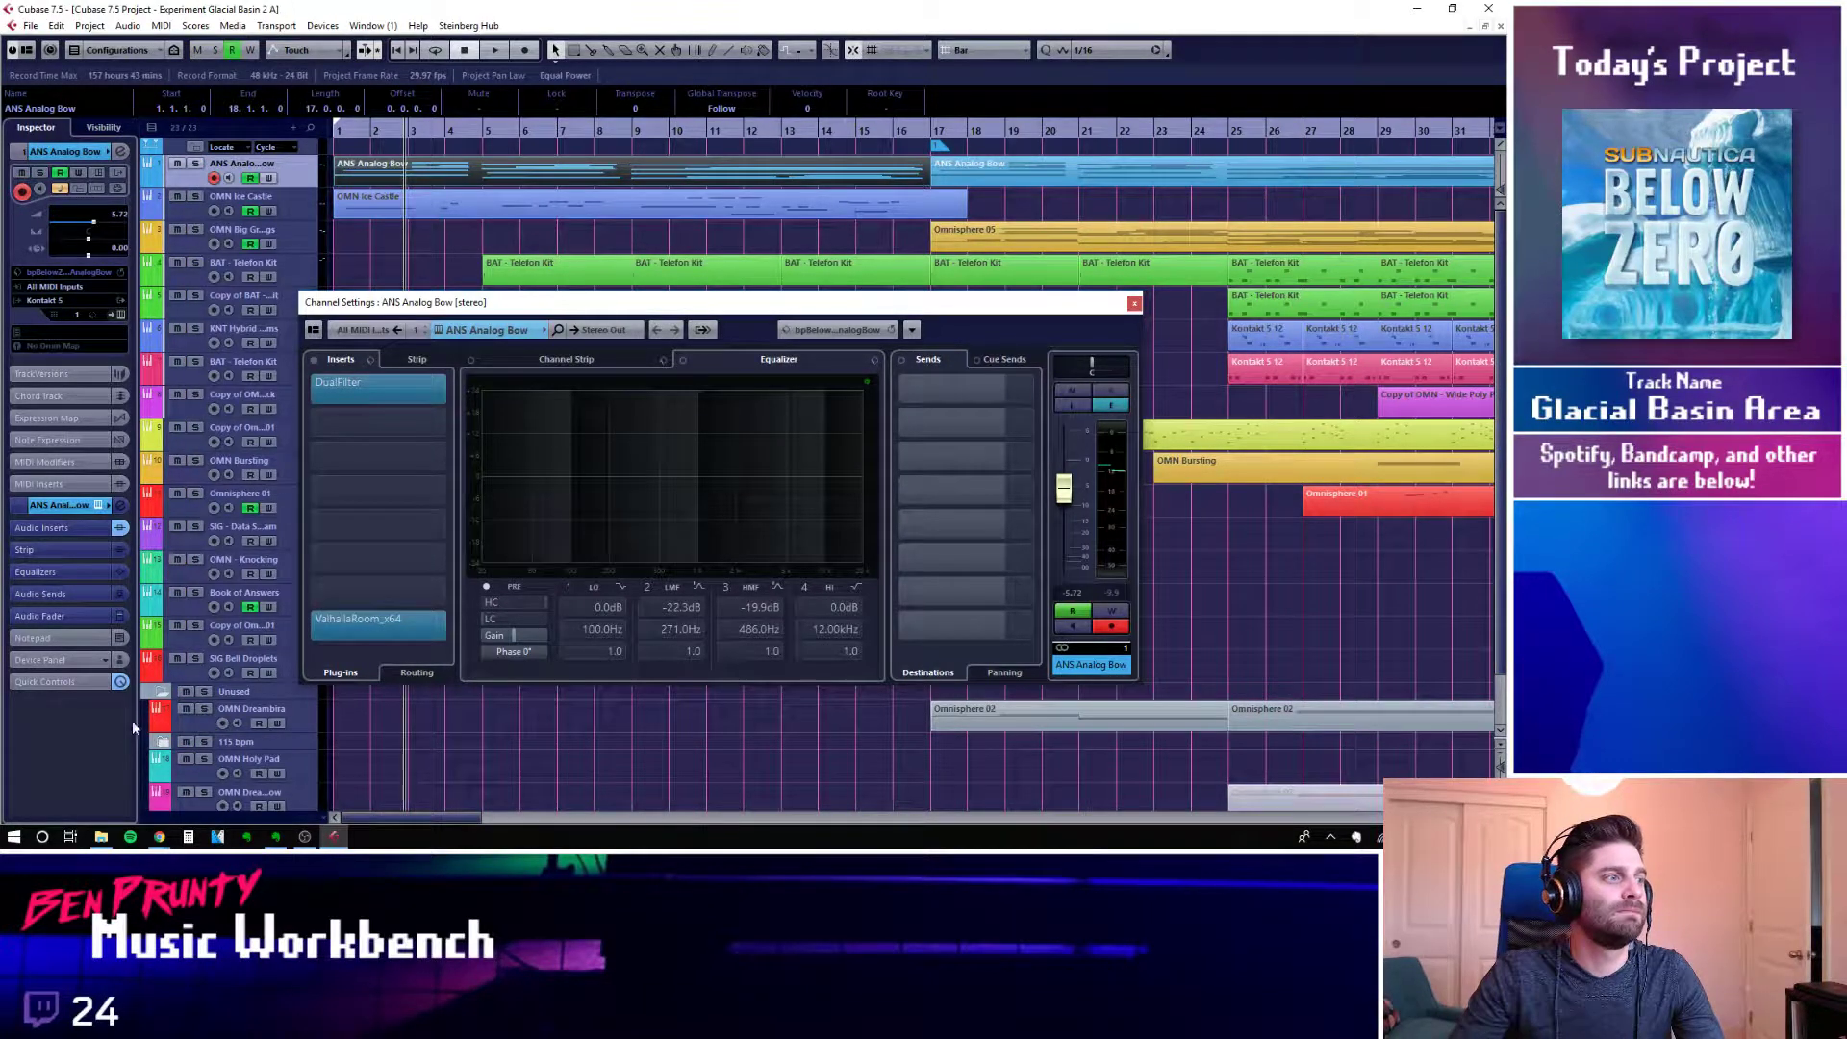
left_click(186, 691)
key("space")
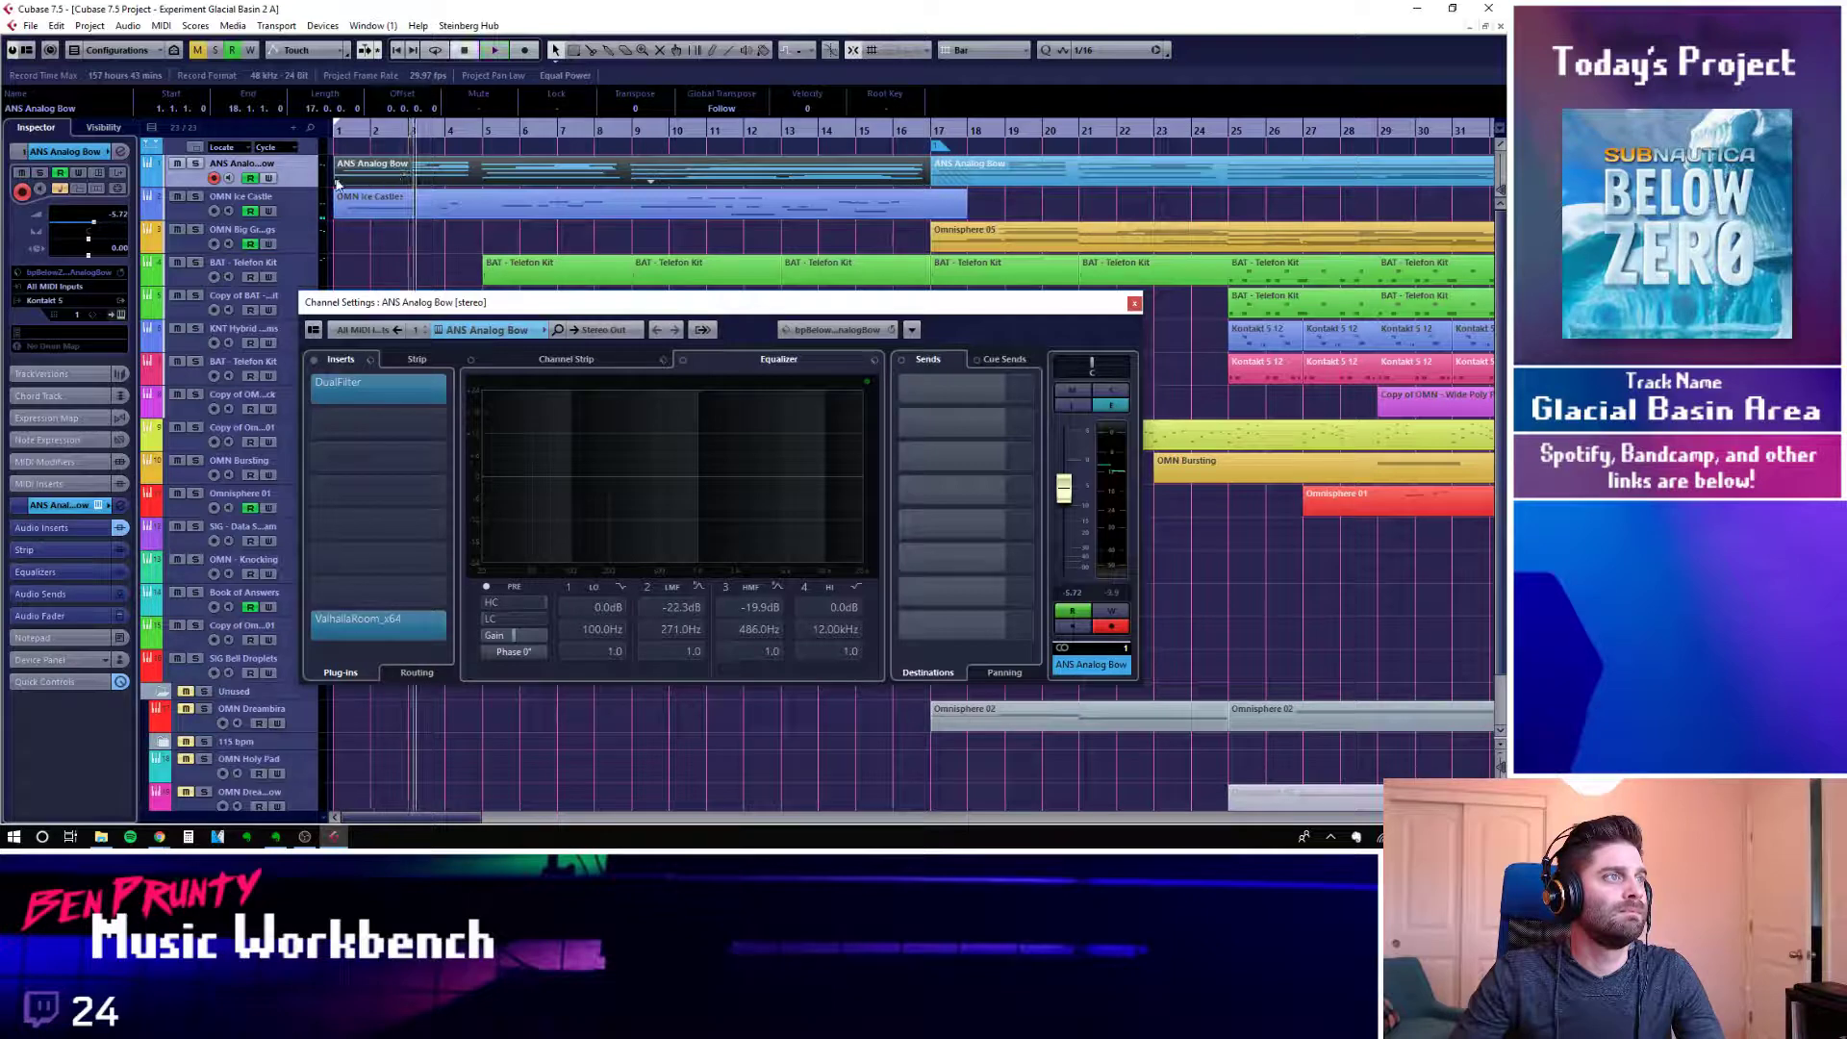
key("space")
Solo the ANS Analog Bow track, play it from bar 1, and show its volume automation
left_click(195, 164)
left_click(337, 140)
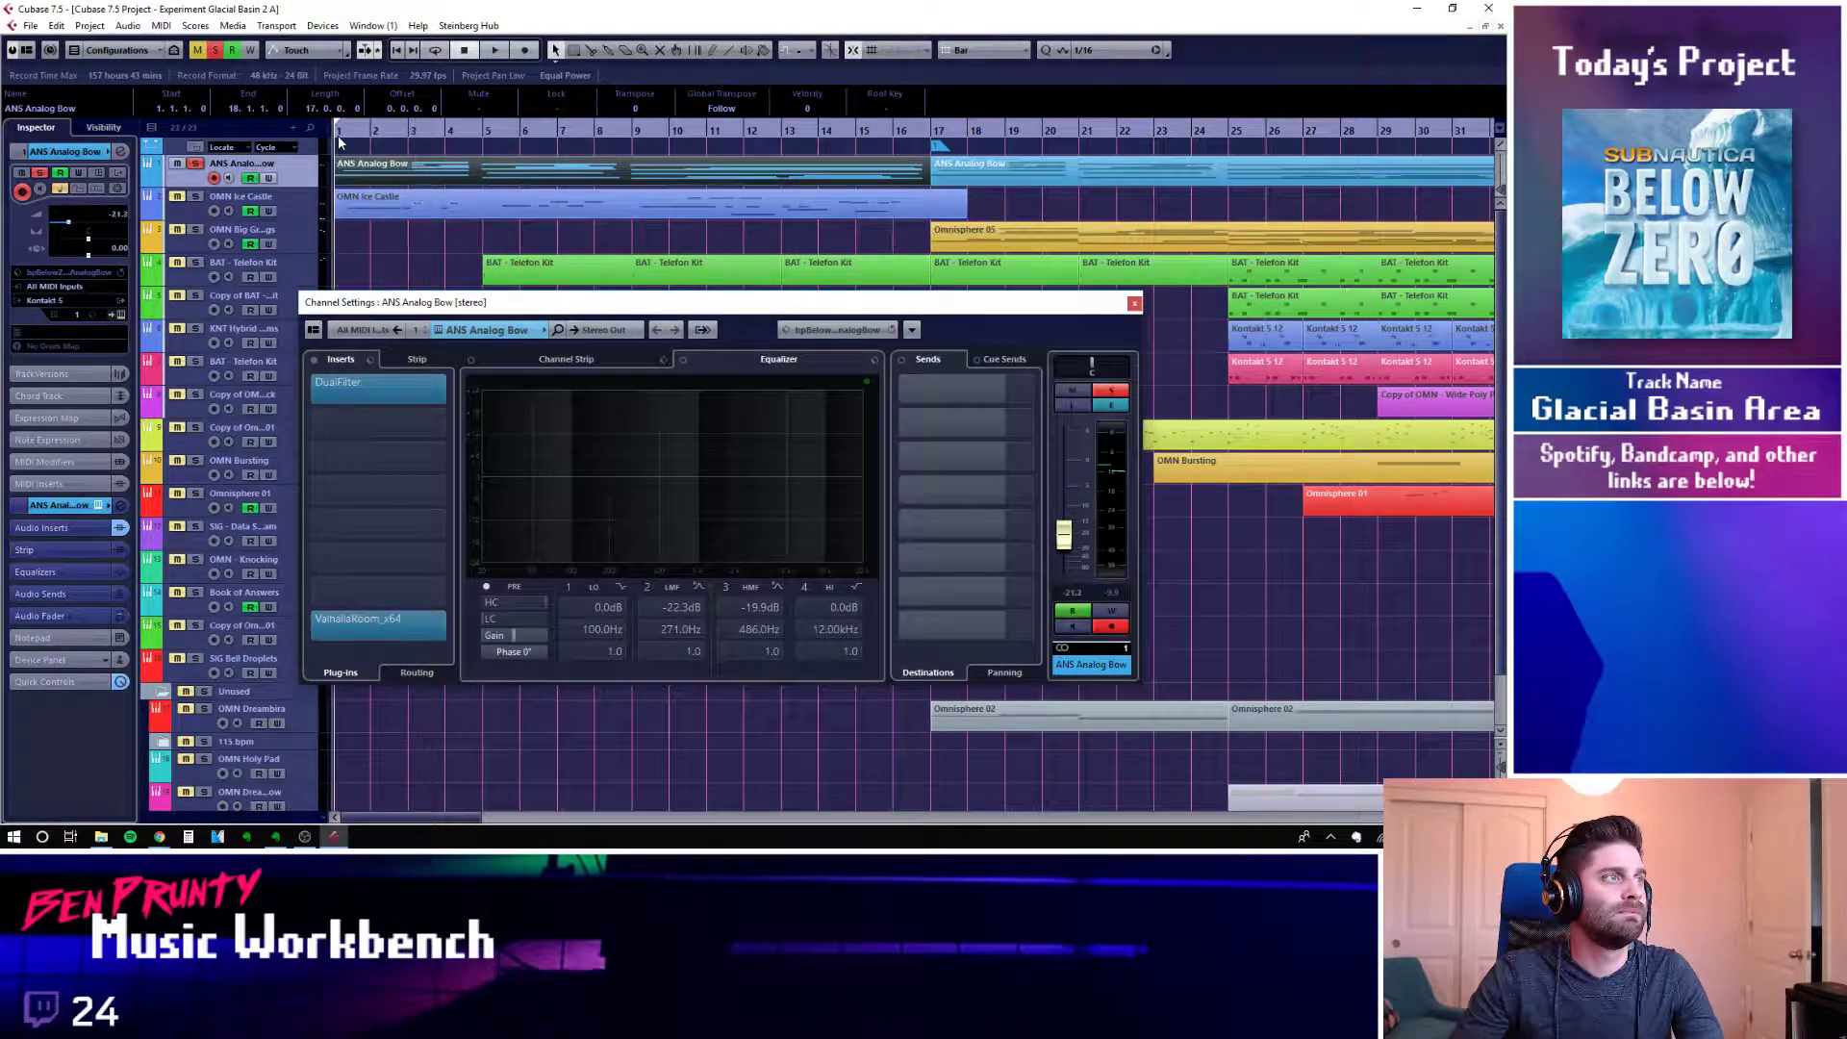
key("space")
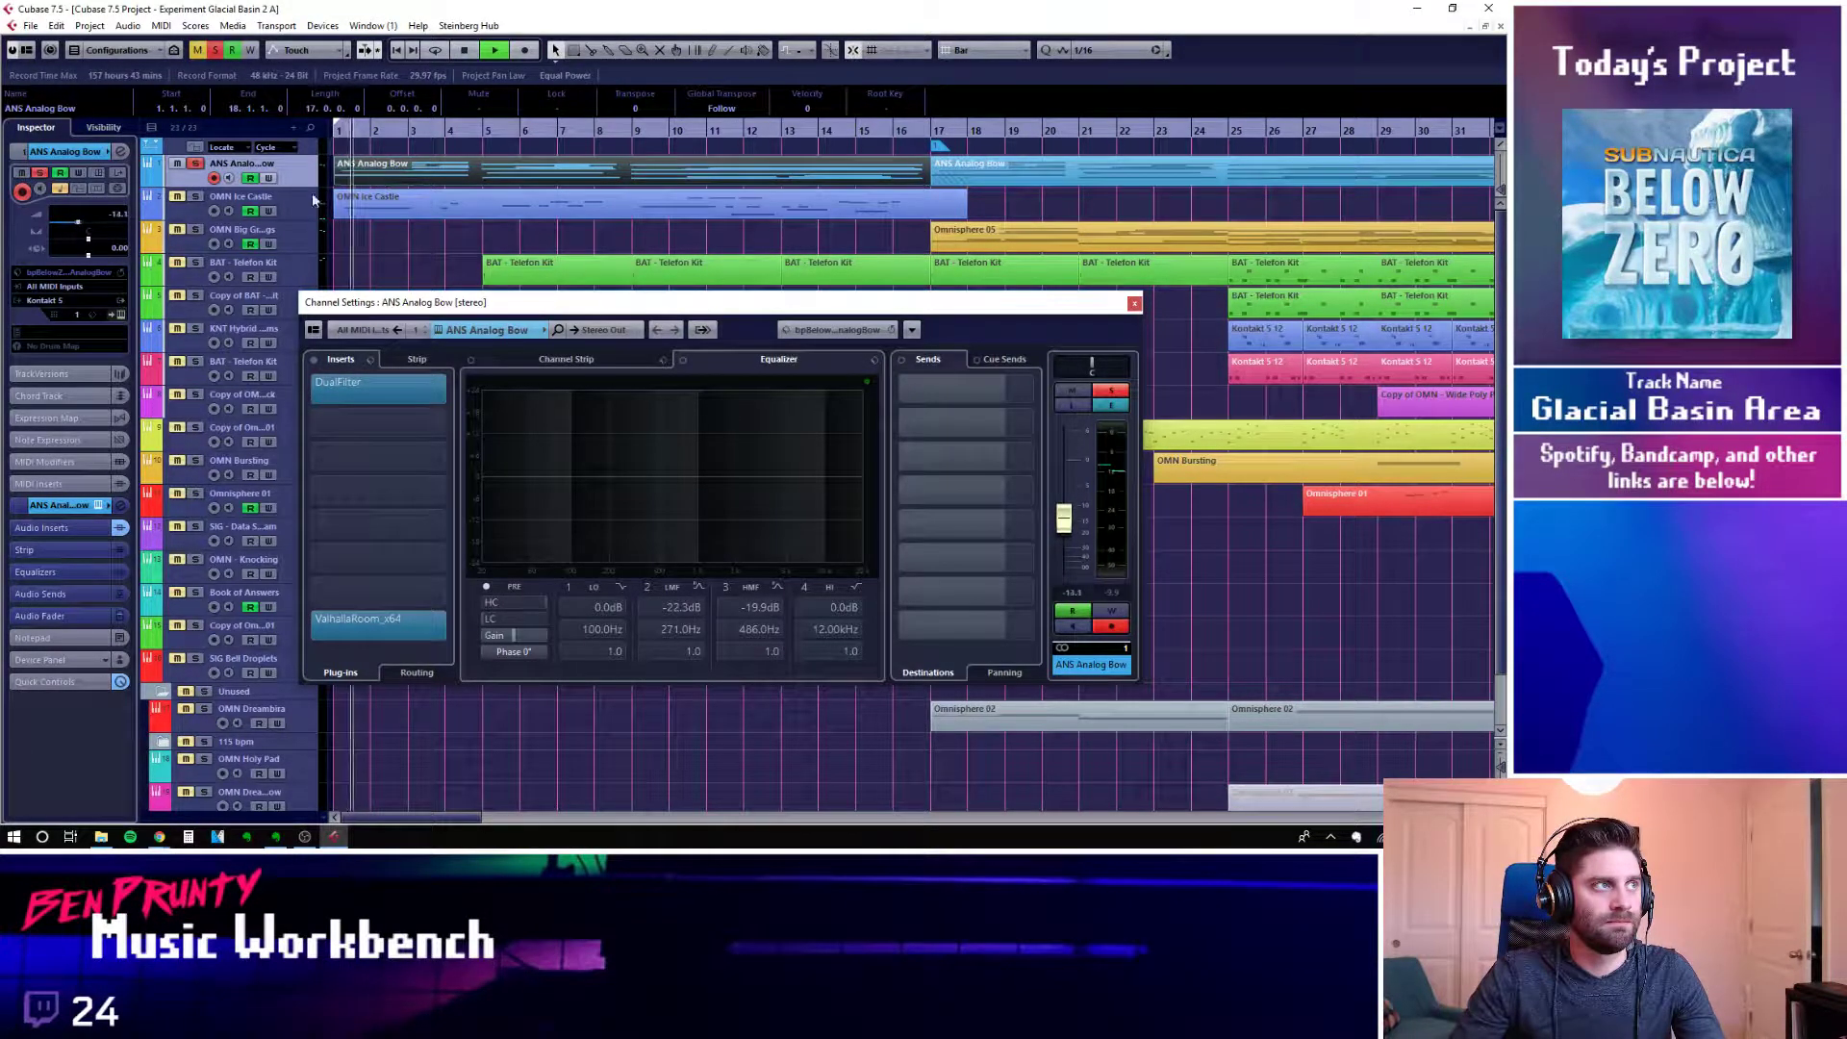
left_click(147, 183)
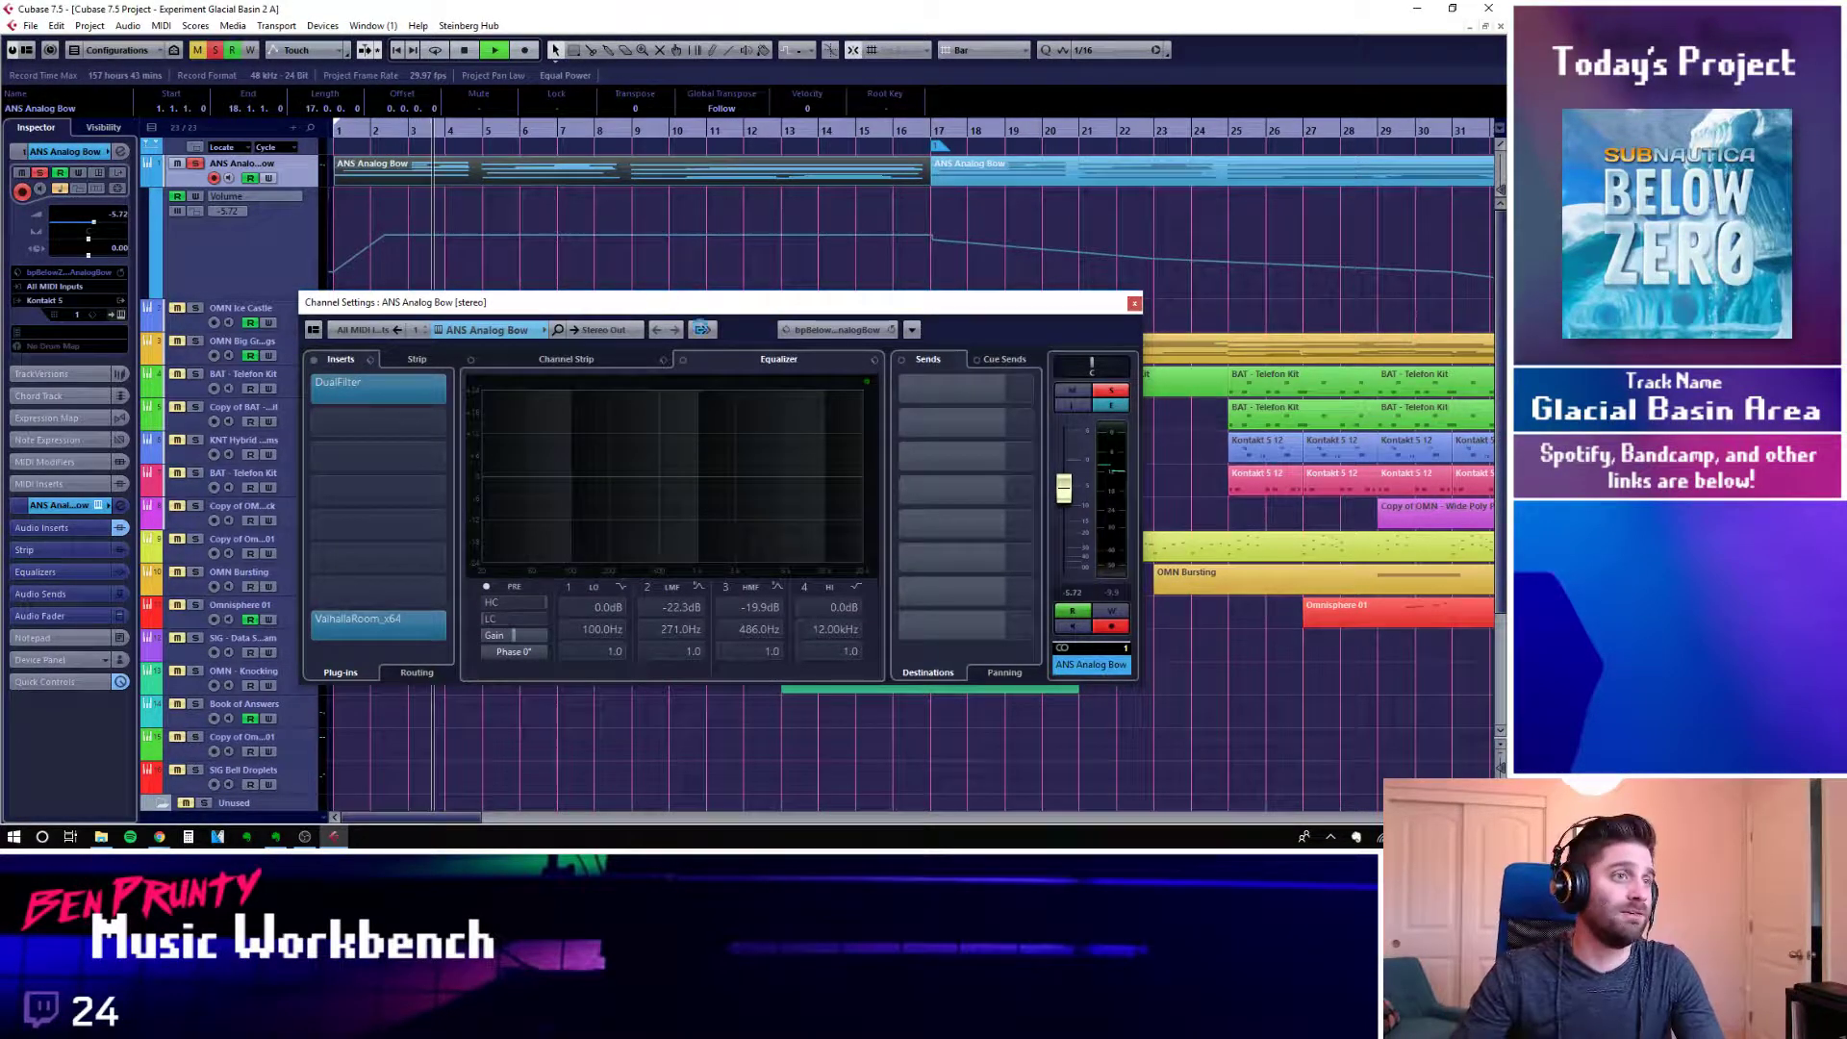
Show the ANS Analog Bow track's Kontakt instrument during playback, then stop and close the instrument and channel settings
left_click(701, 329)
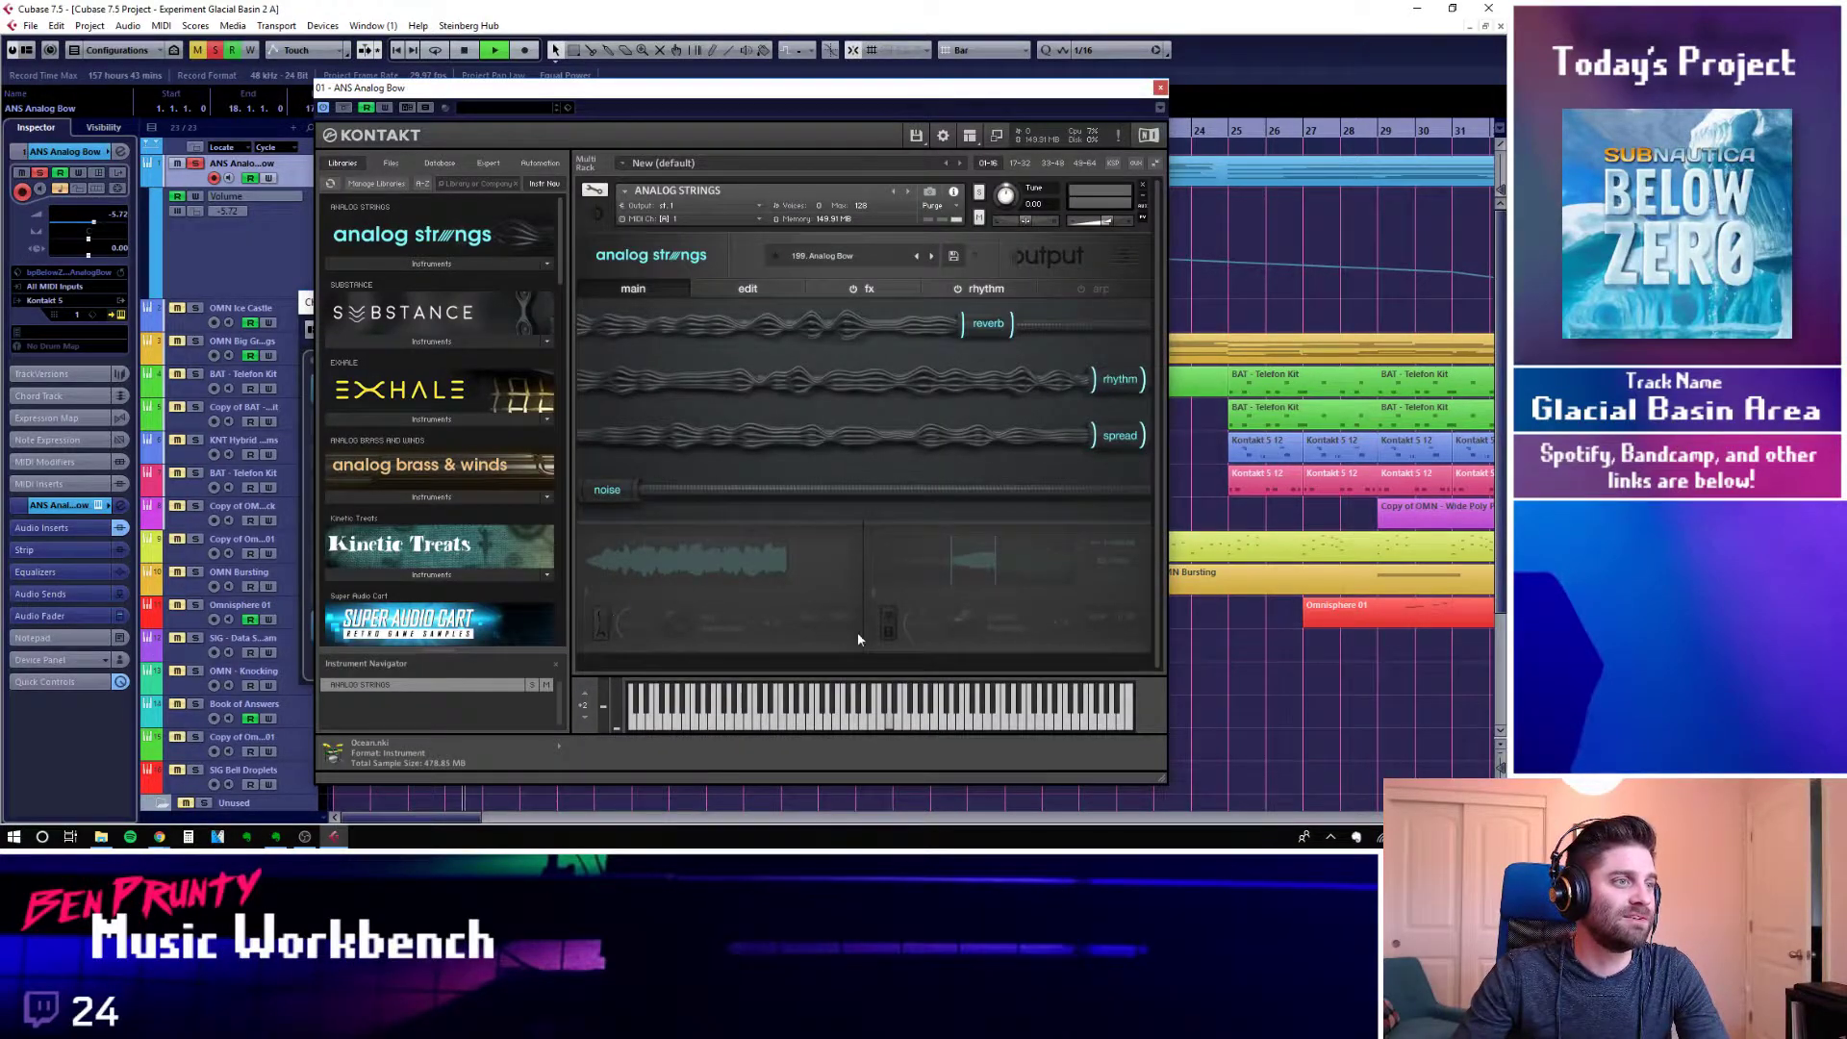
left_click(1160, 87)
key("space")
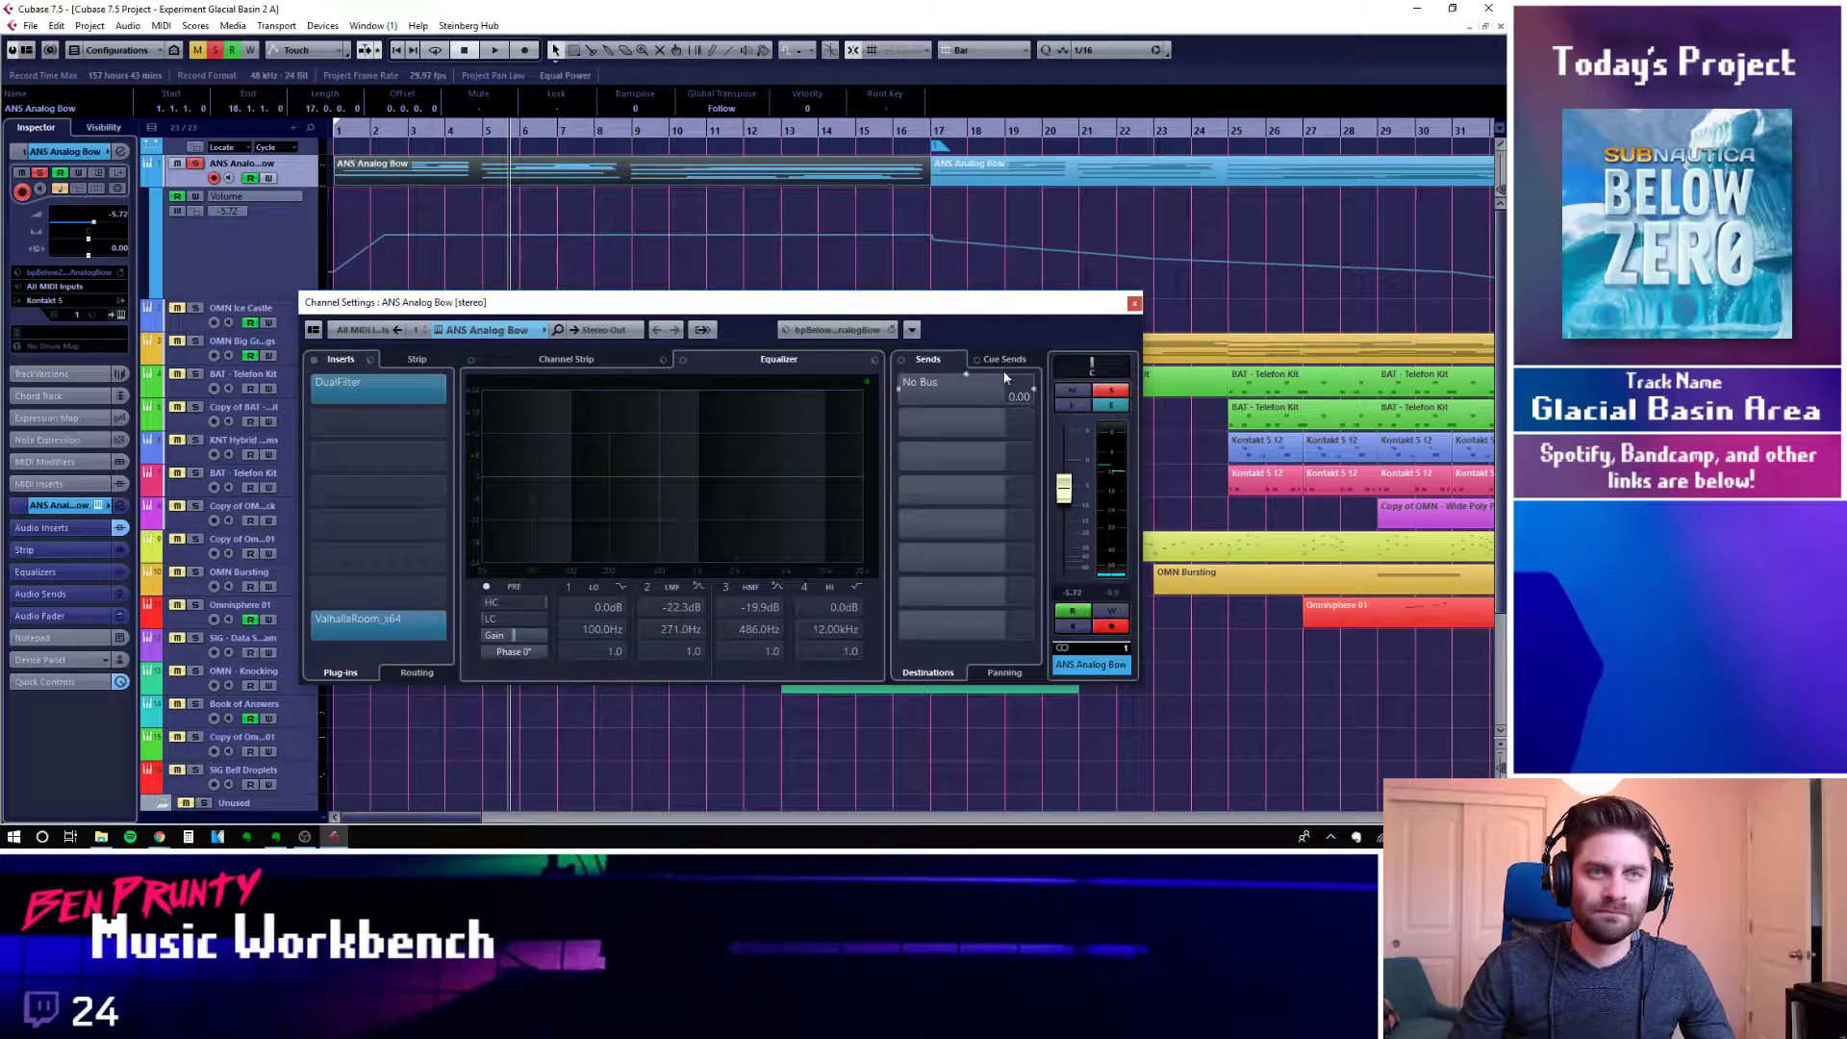
left_click_drag(973, 303, 1005, 324)
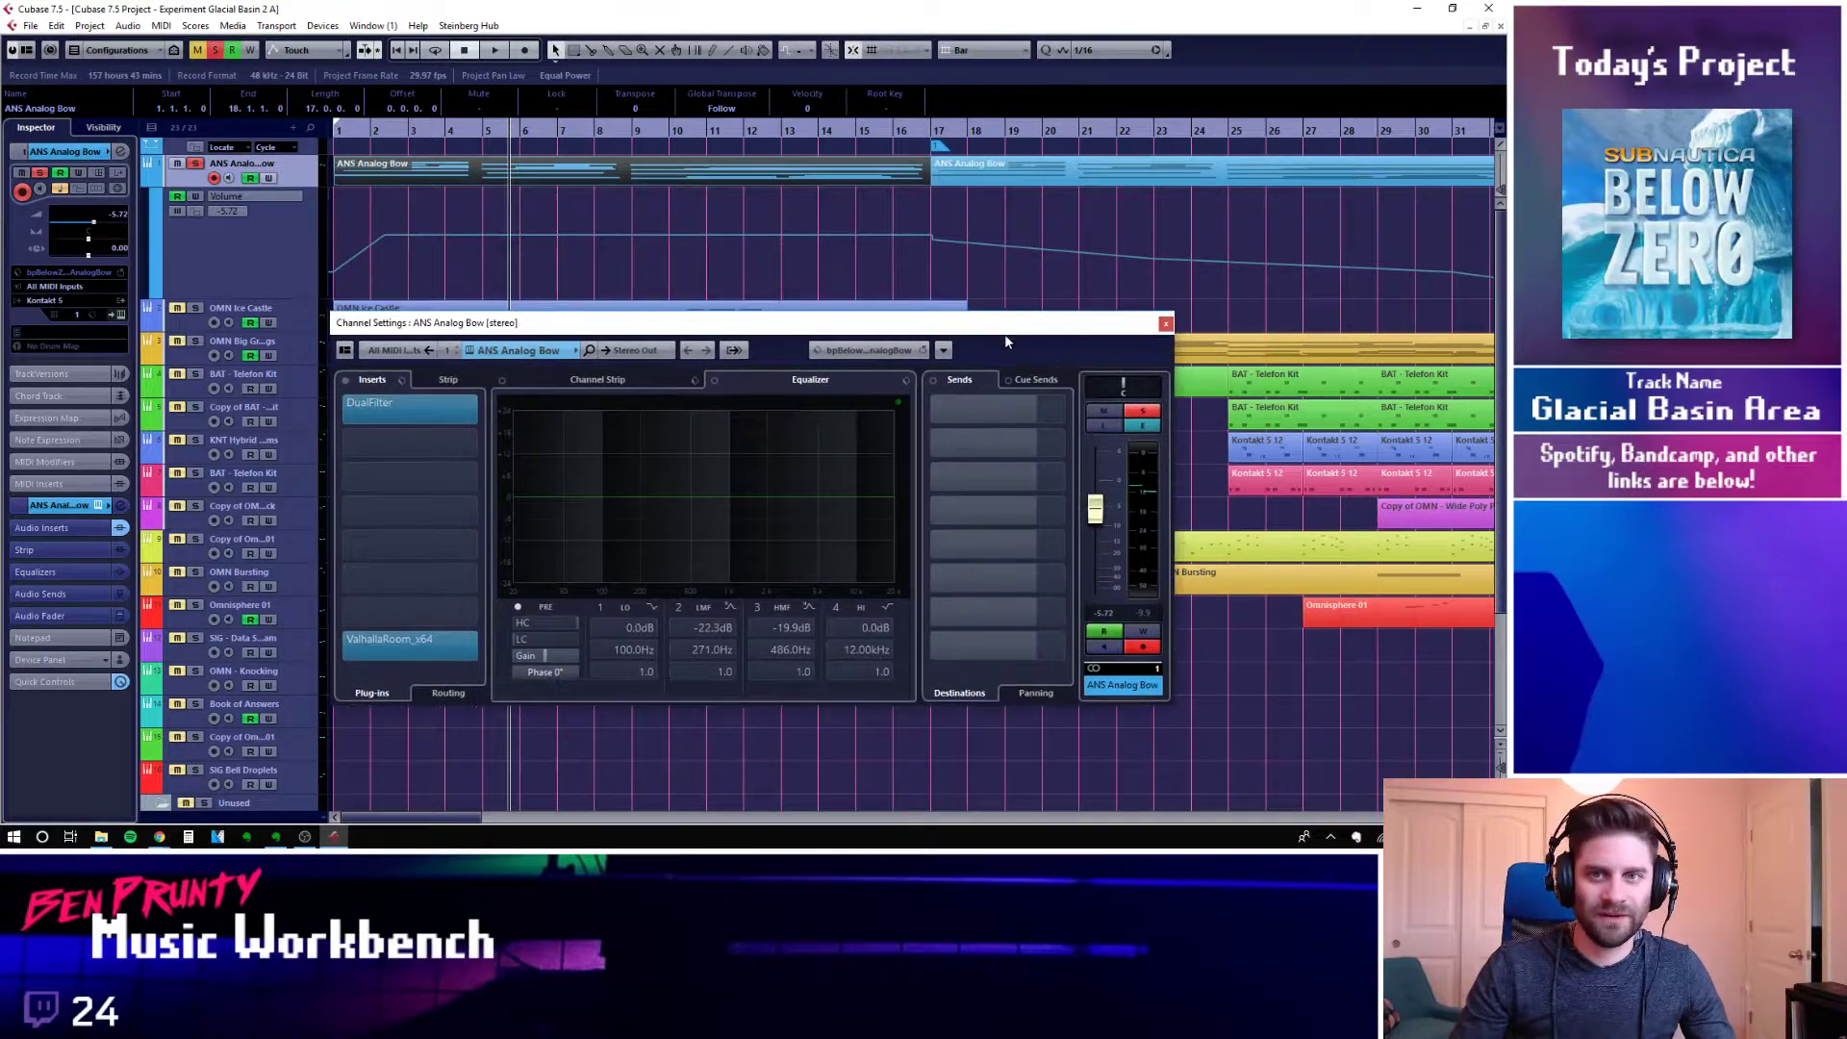
left_click(1165, 324)
Reopen the ANS Analog Bow channel settings and play the soloed track from bar 2 to examine its equalizer spectrum
left_click(350, 137)
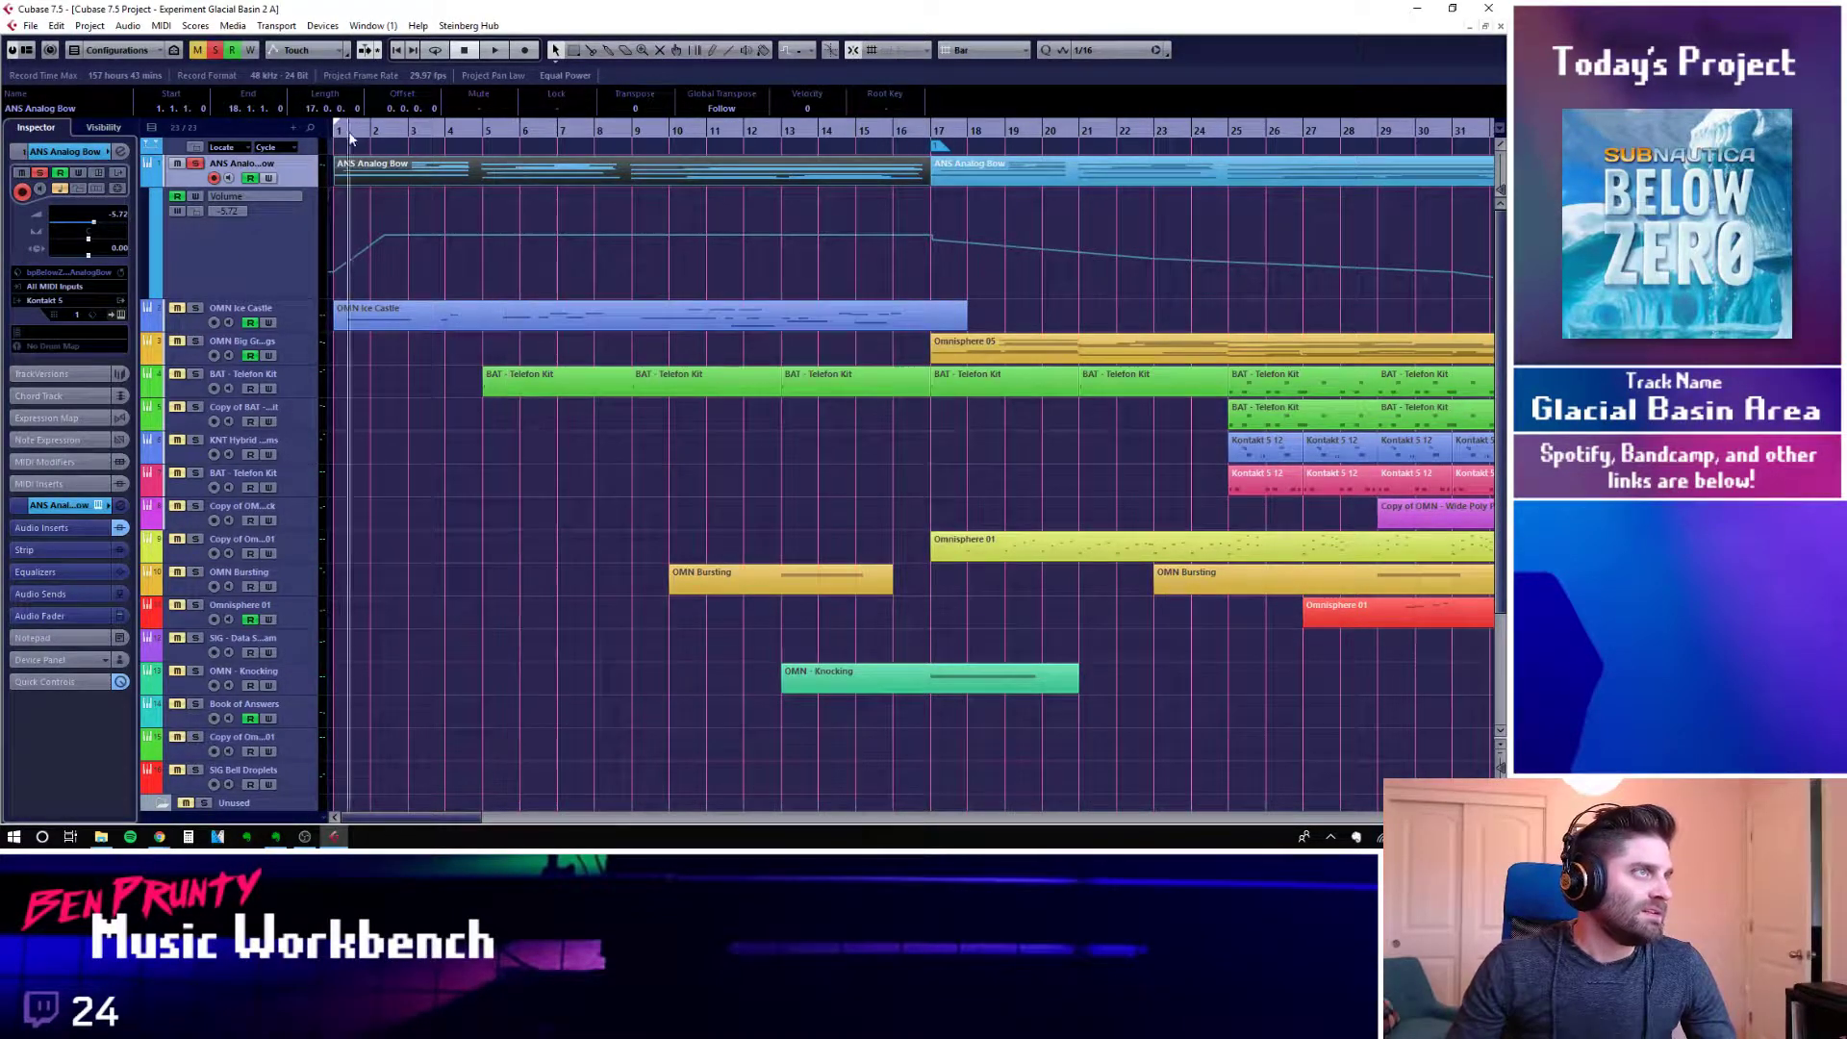
left_click(371, 133)
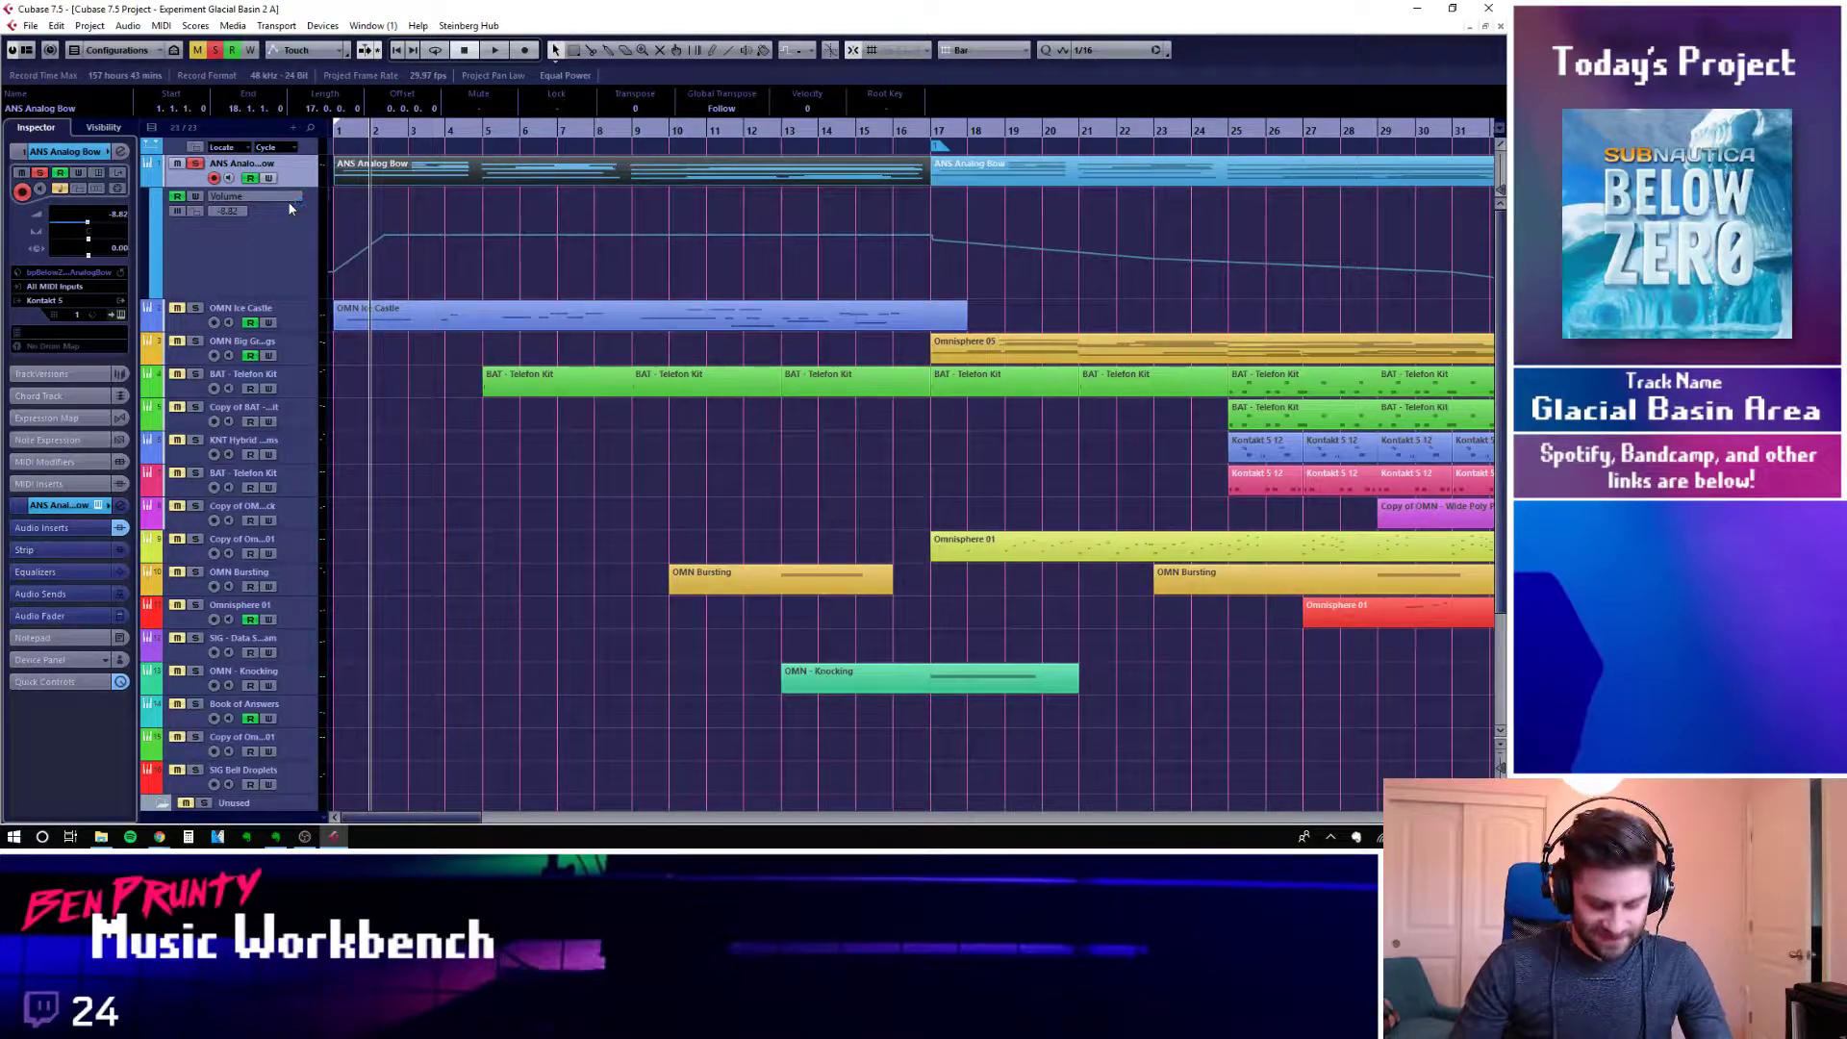
key("e")
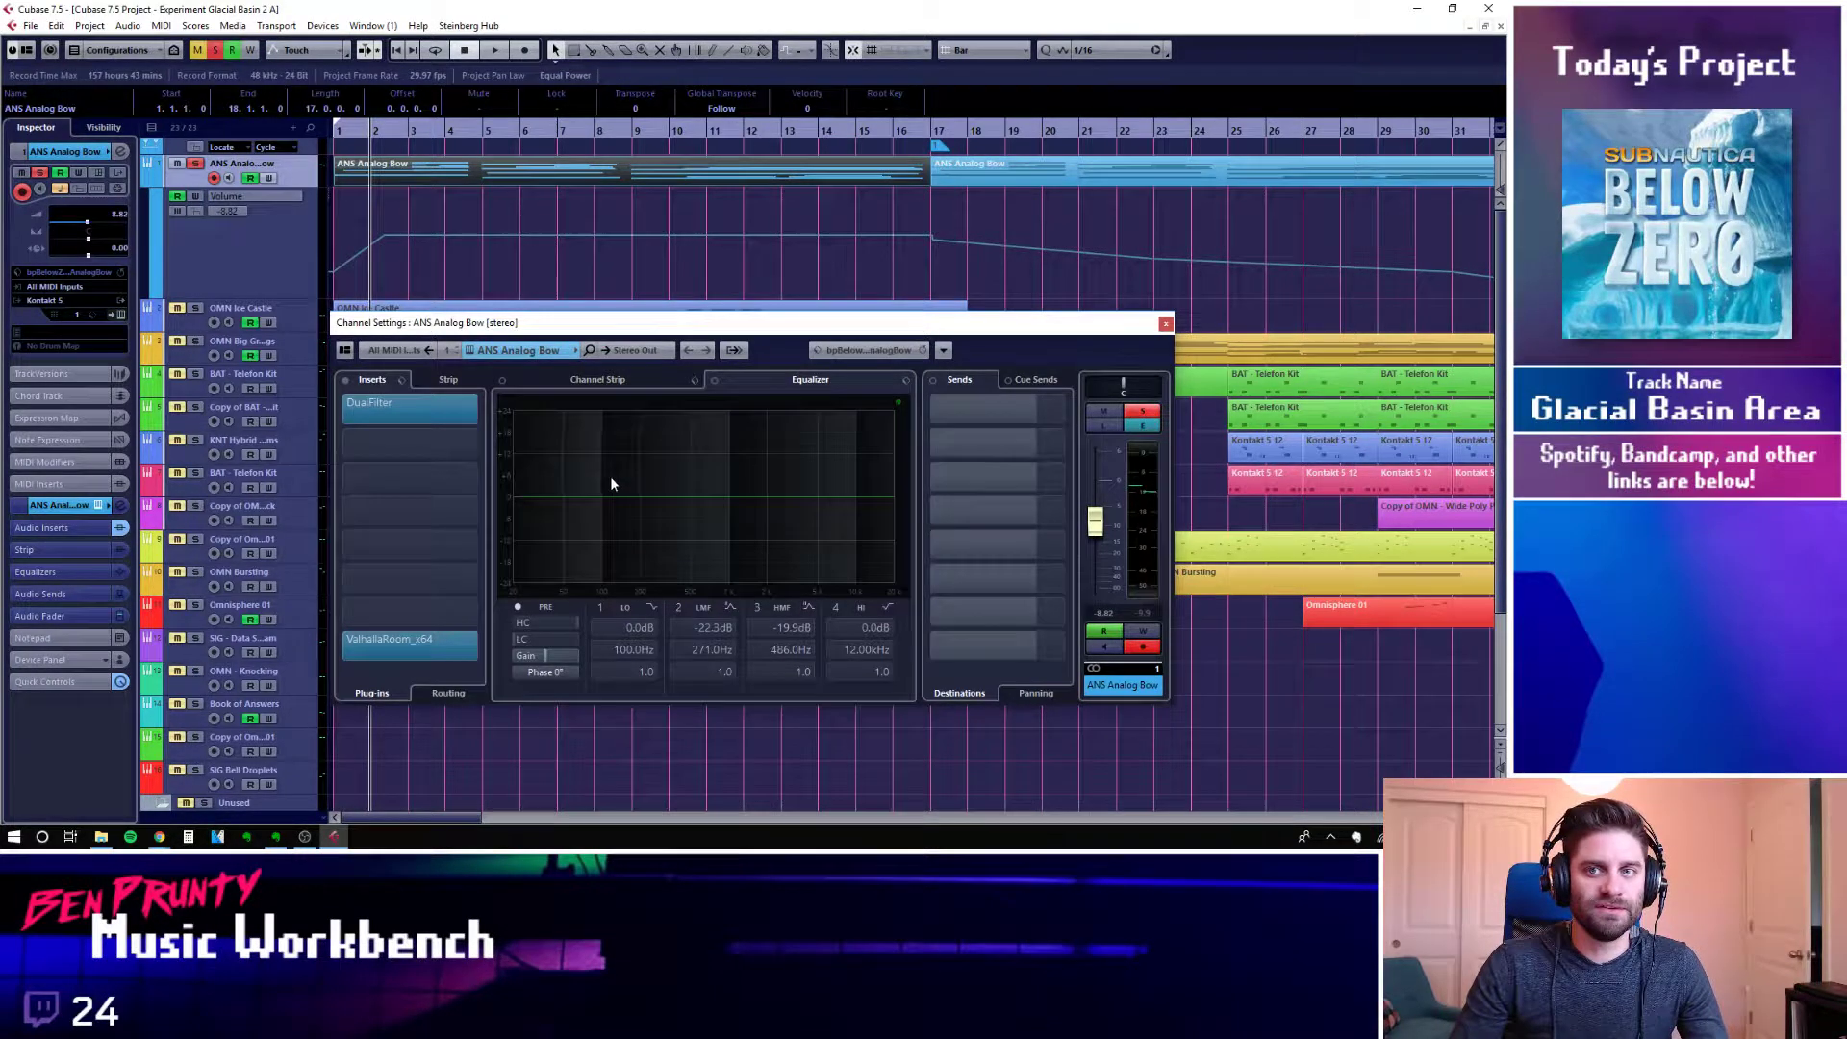
key("space")
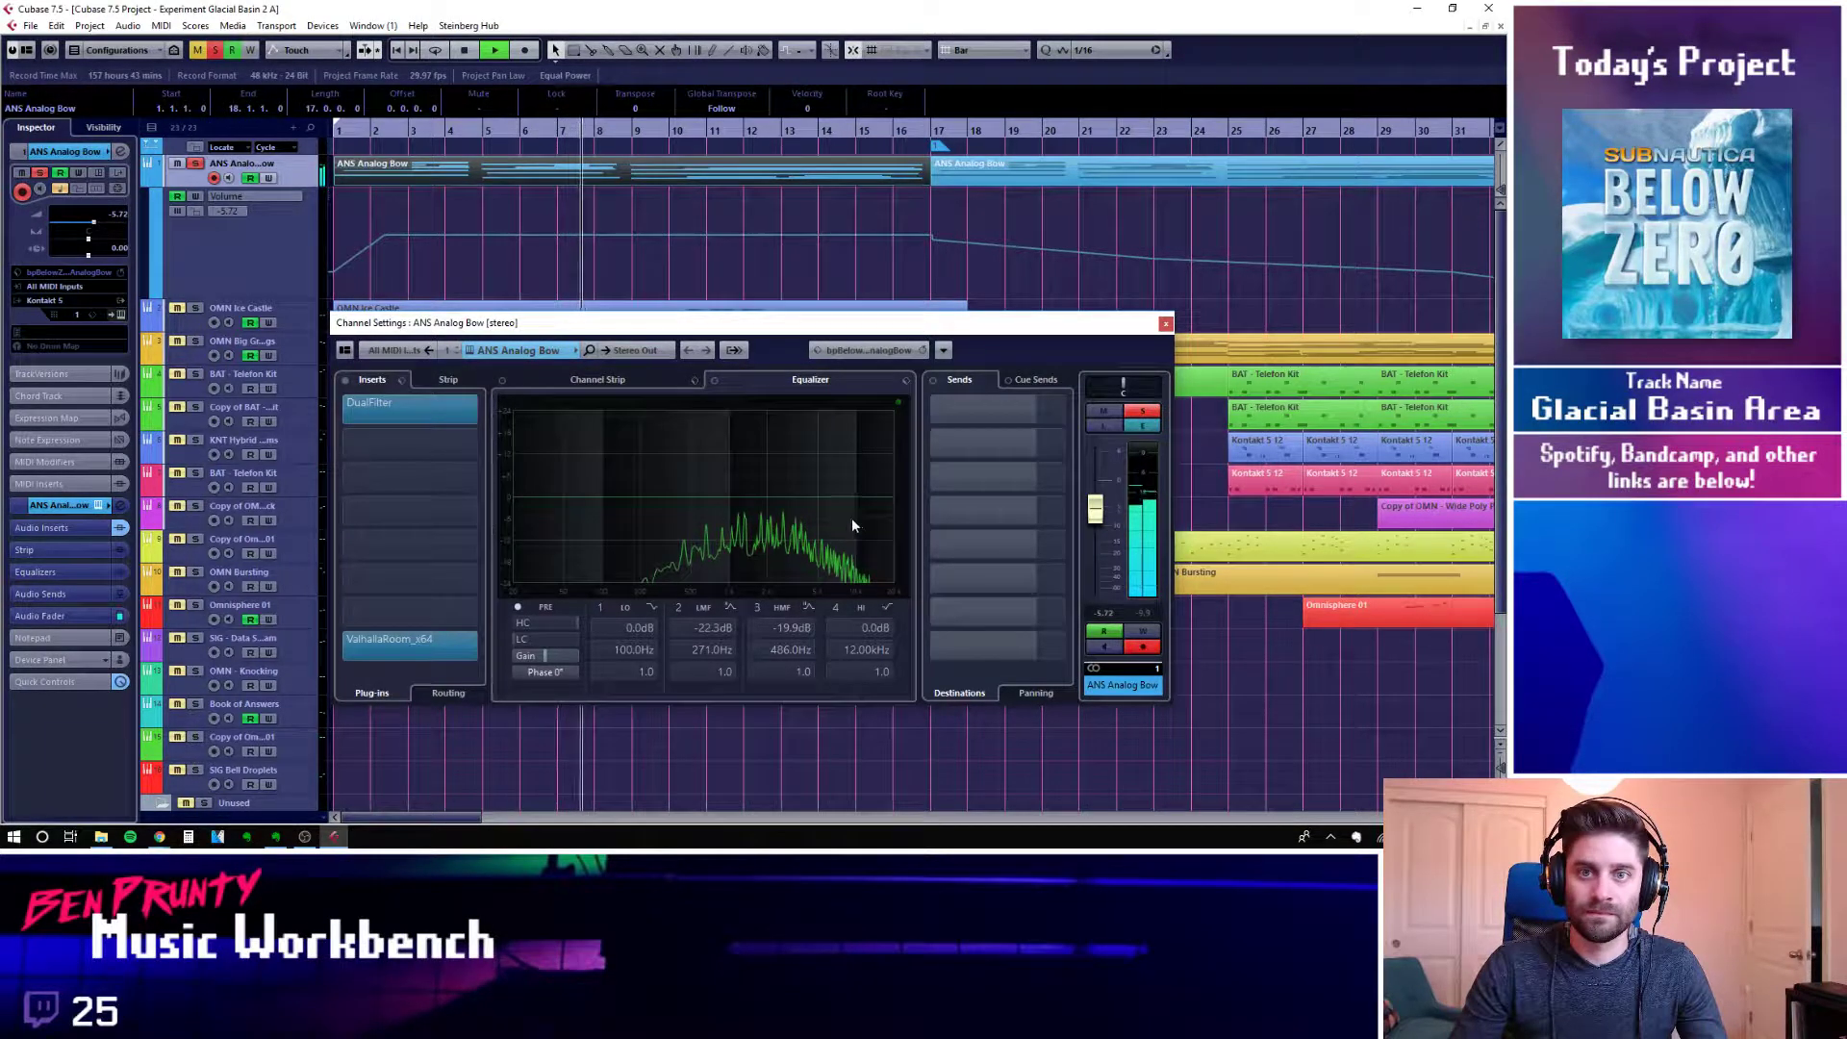
key("space")
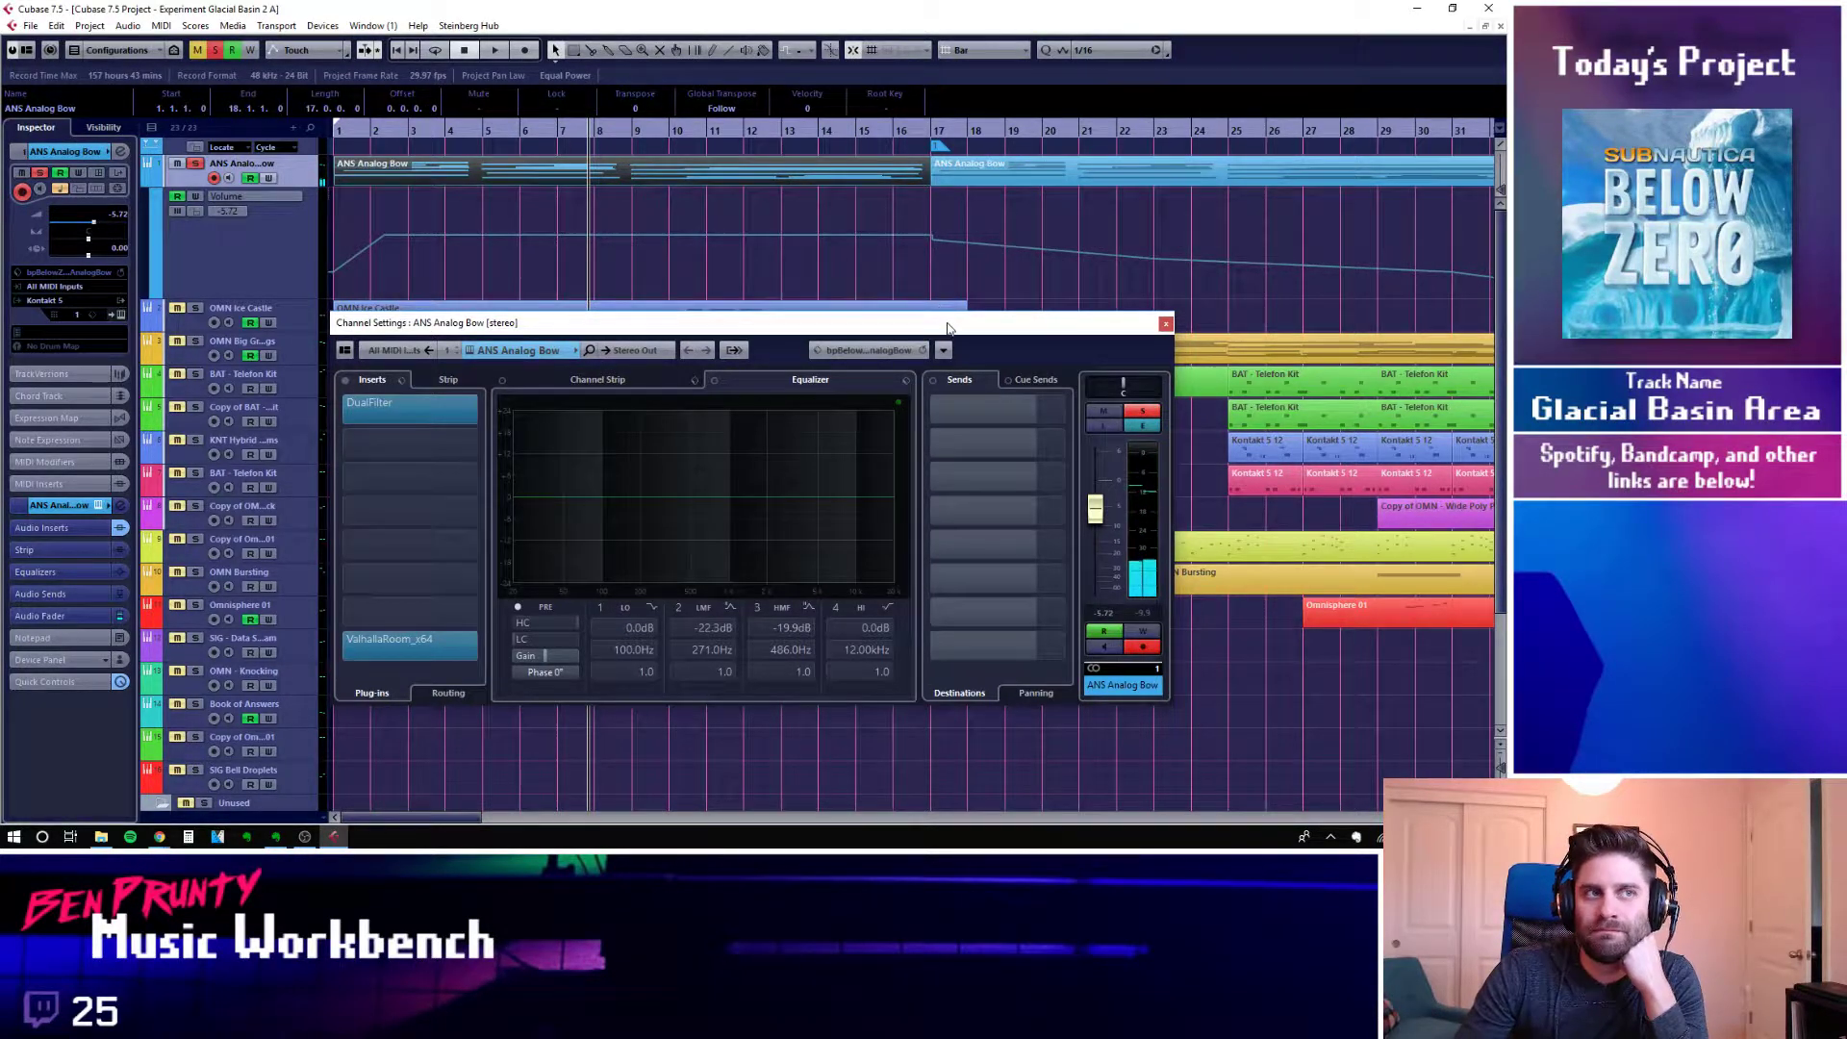
Close the ANS Analog Bow channel settings and unsolo the track
left_click_drag(949, 328, 962, 331)
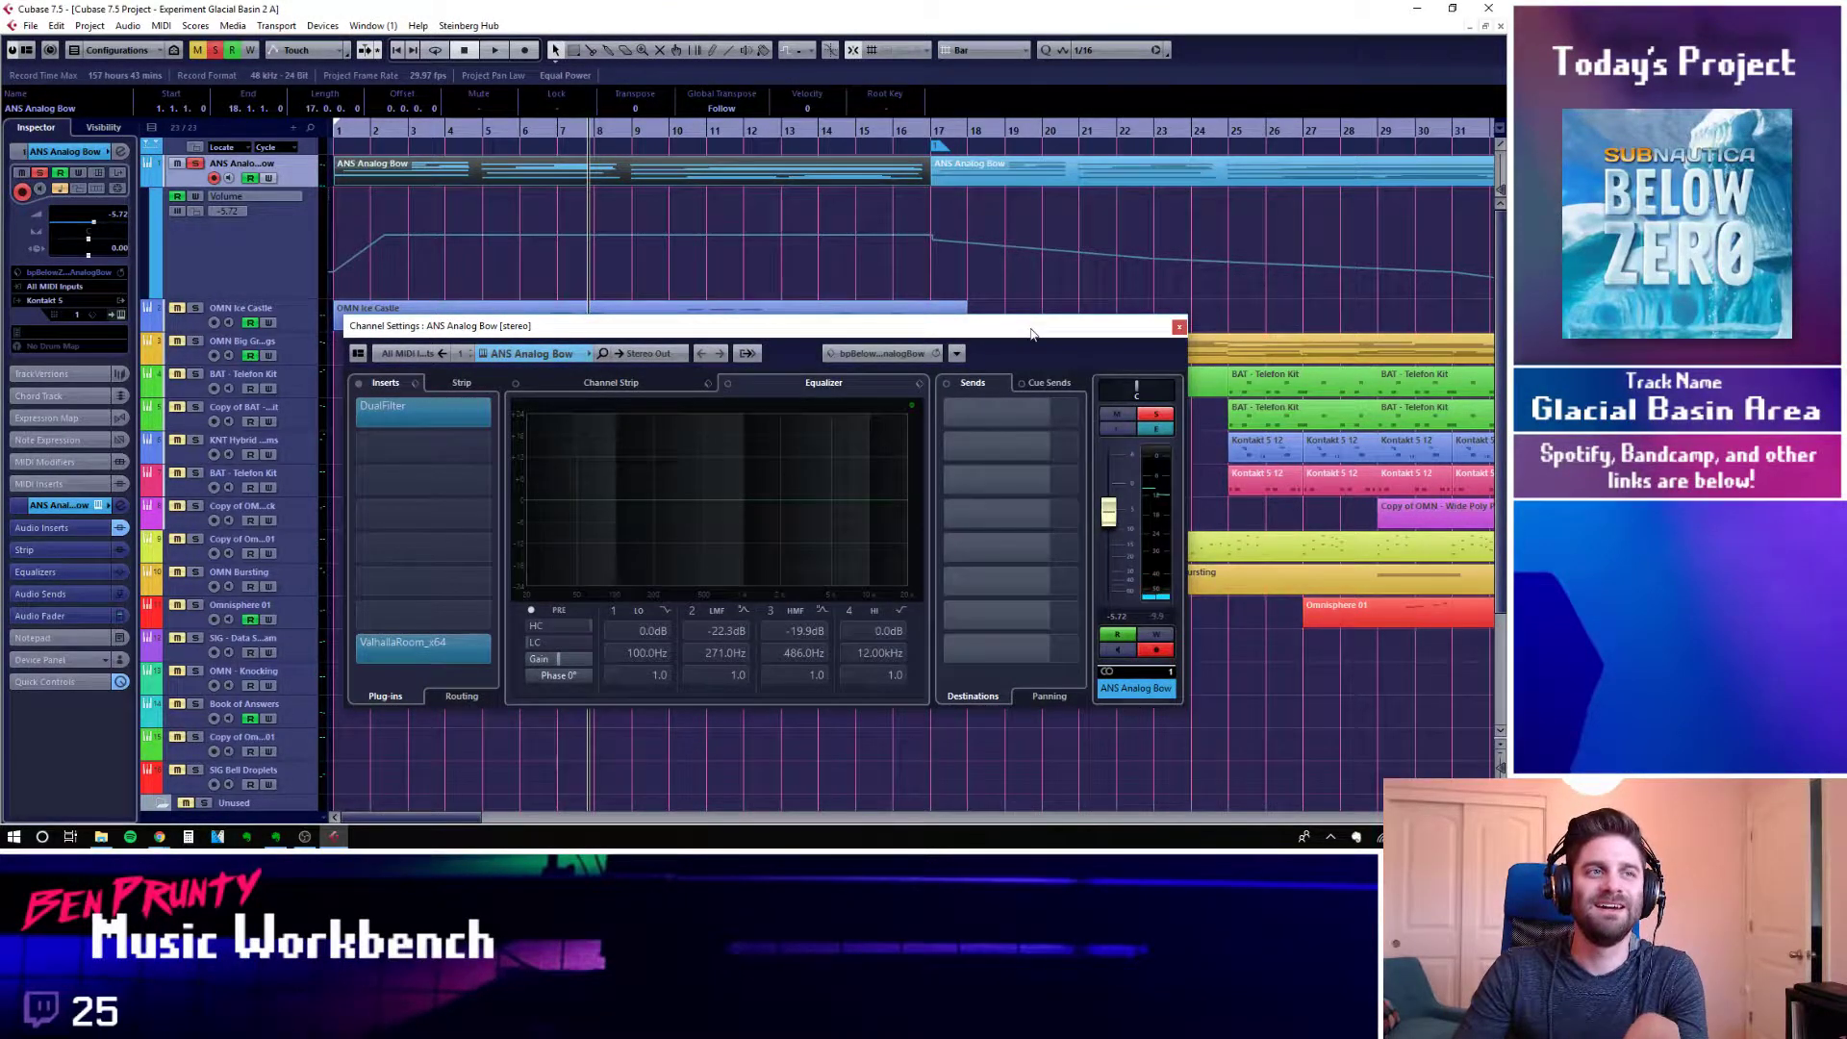
left_click_drag(1024, 331, 1025, 341)
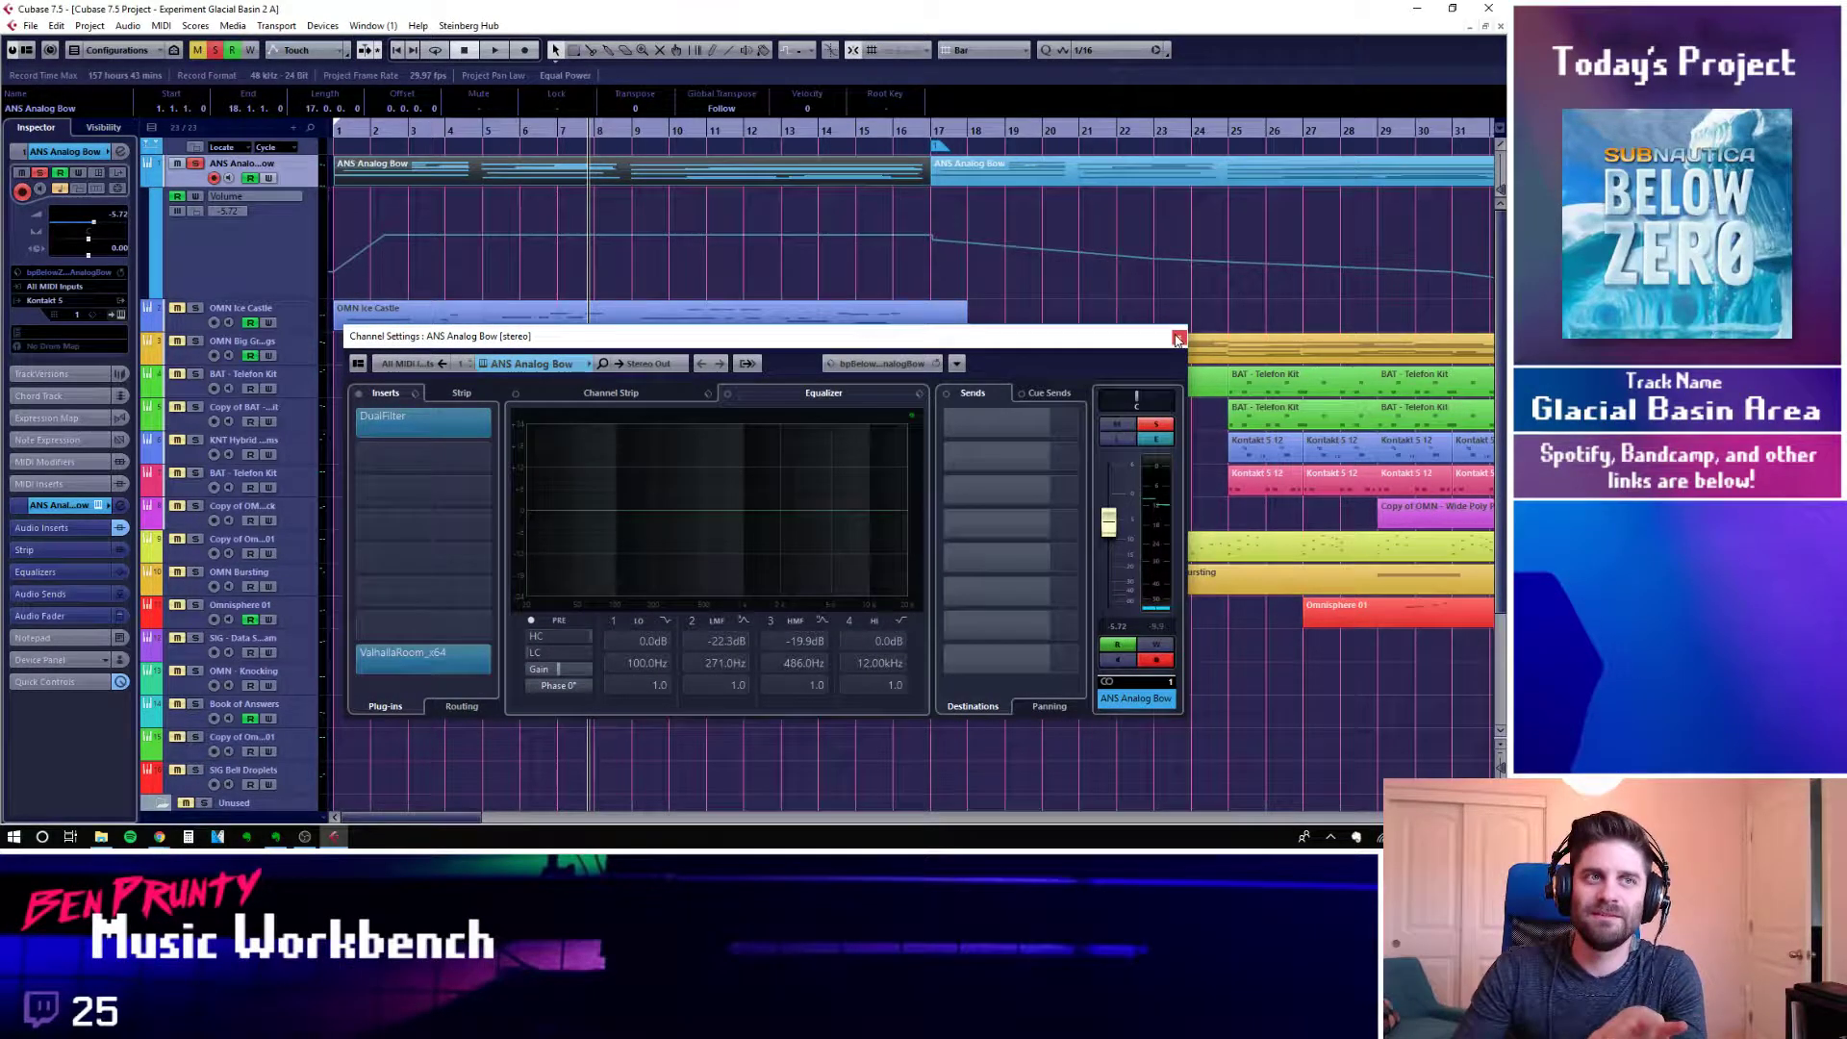
left_click_drag(1121, 344, 1145, 346)
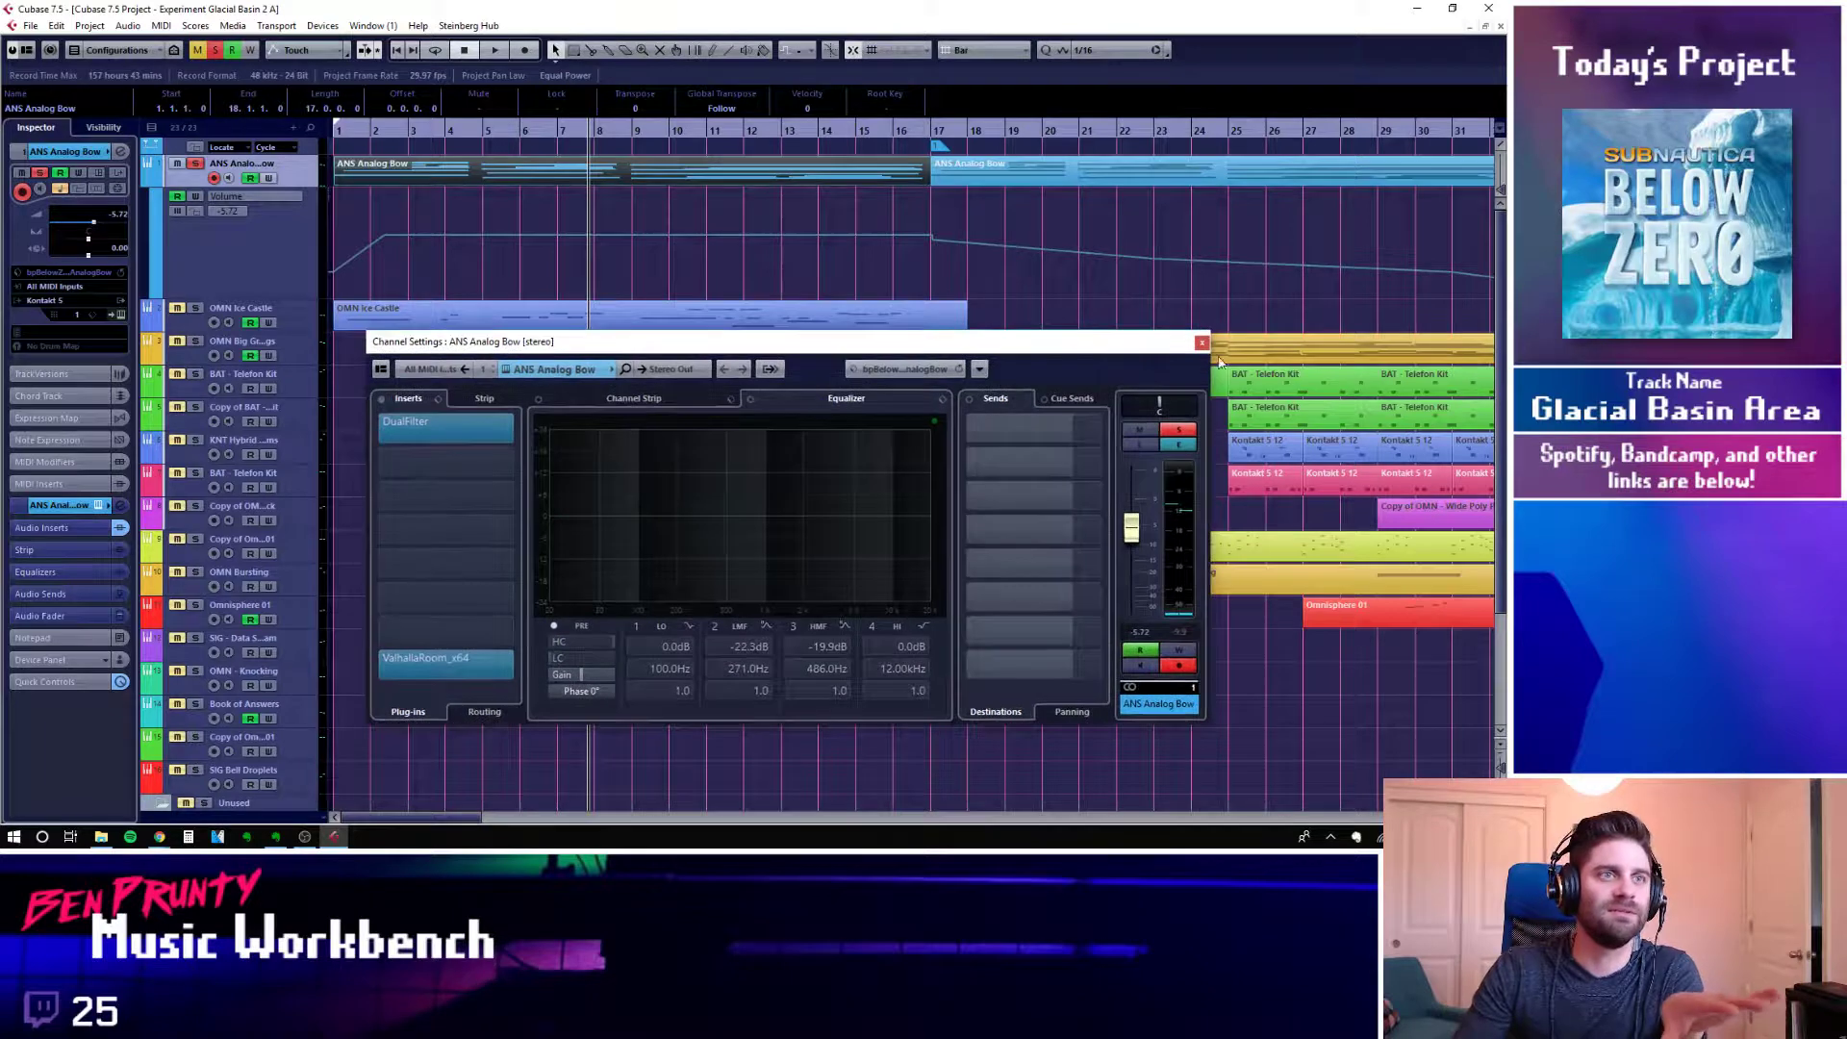
left_click(1201, 341)
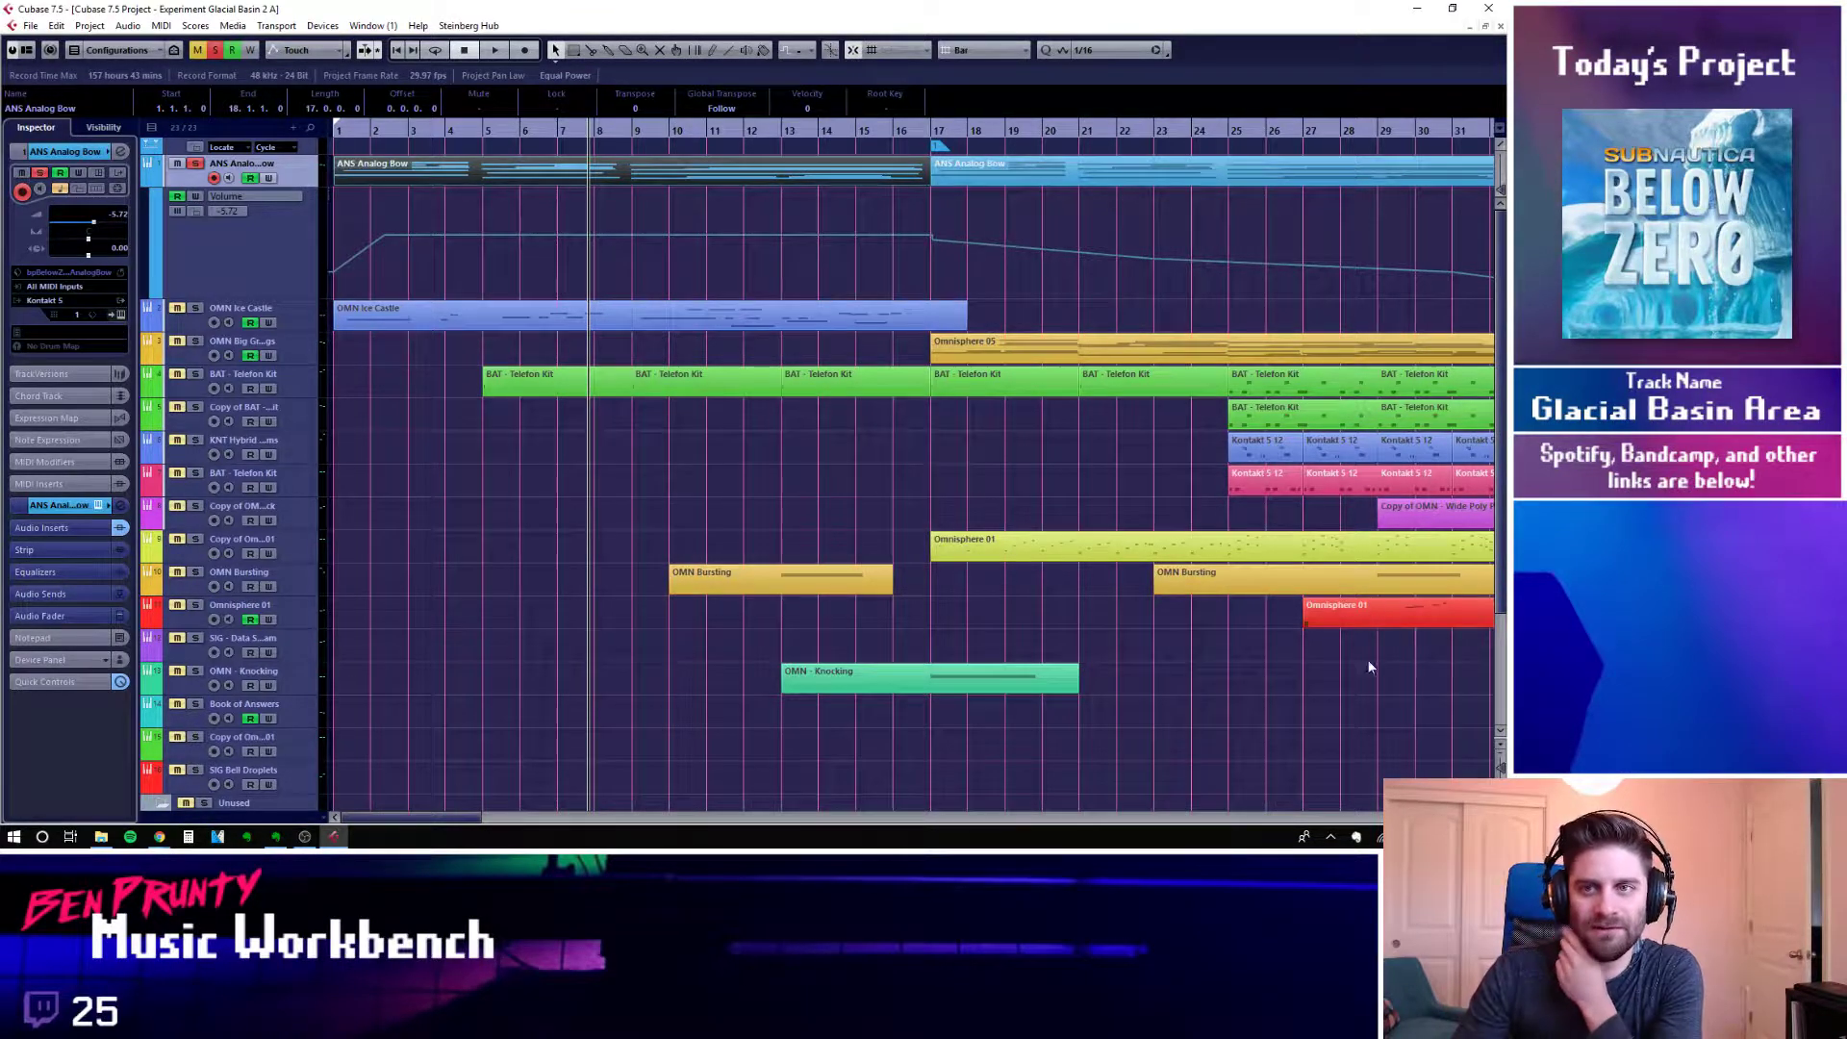
left_click(197, 164)
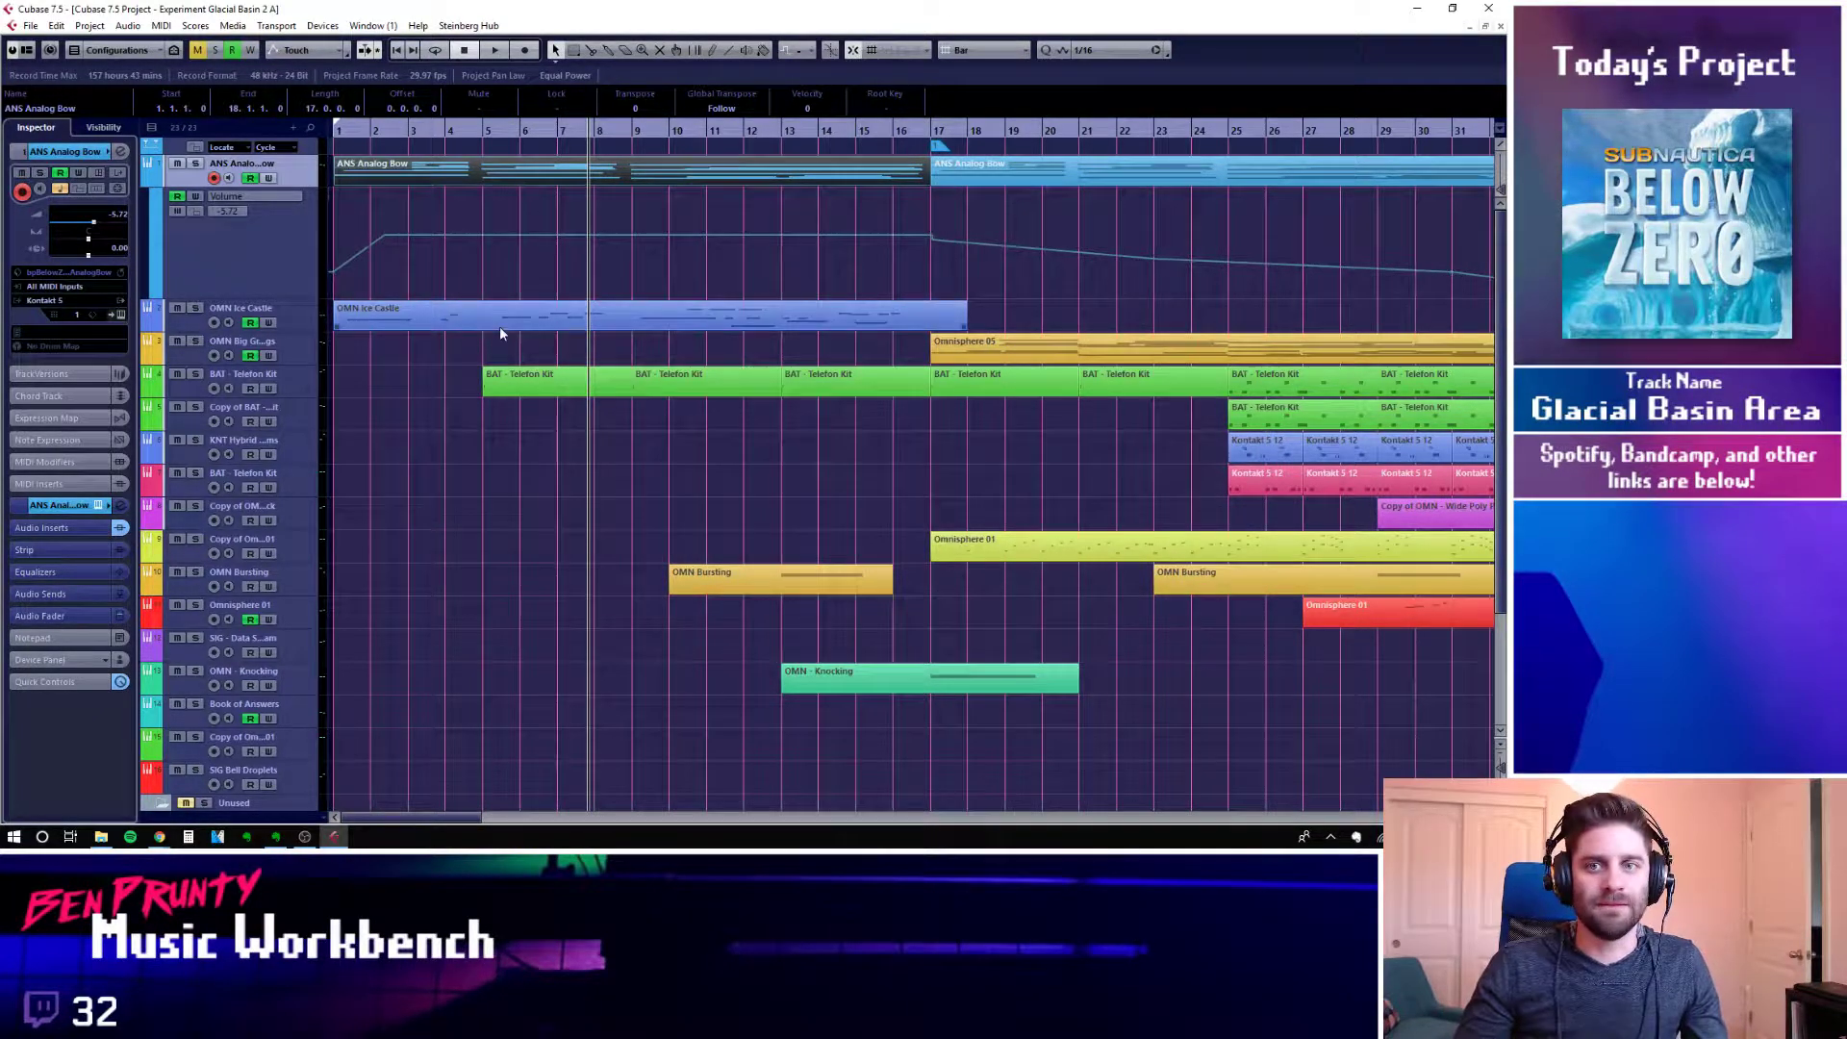
Step the playback cursor from bar 2 to bar 5 along the volume automation, and hide the ANS Analog Bow automation lane
left_click(381, 144)
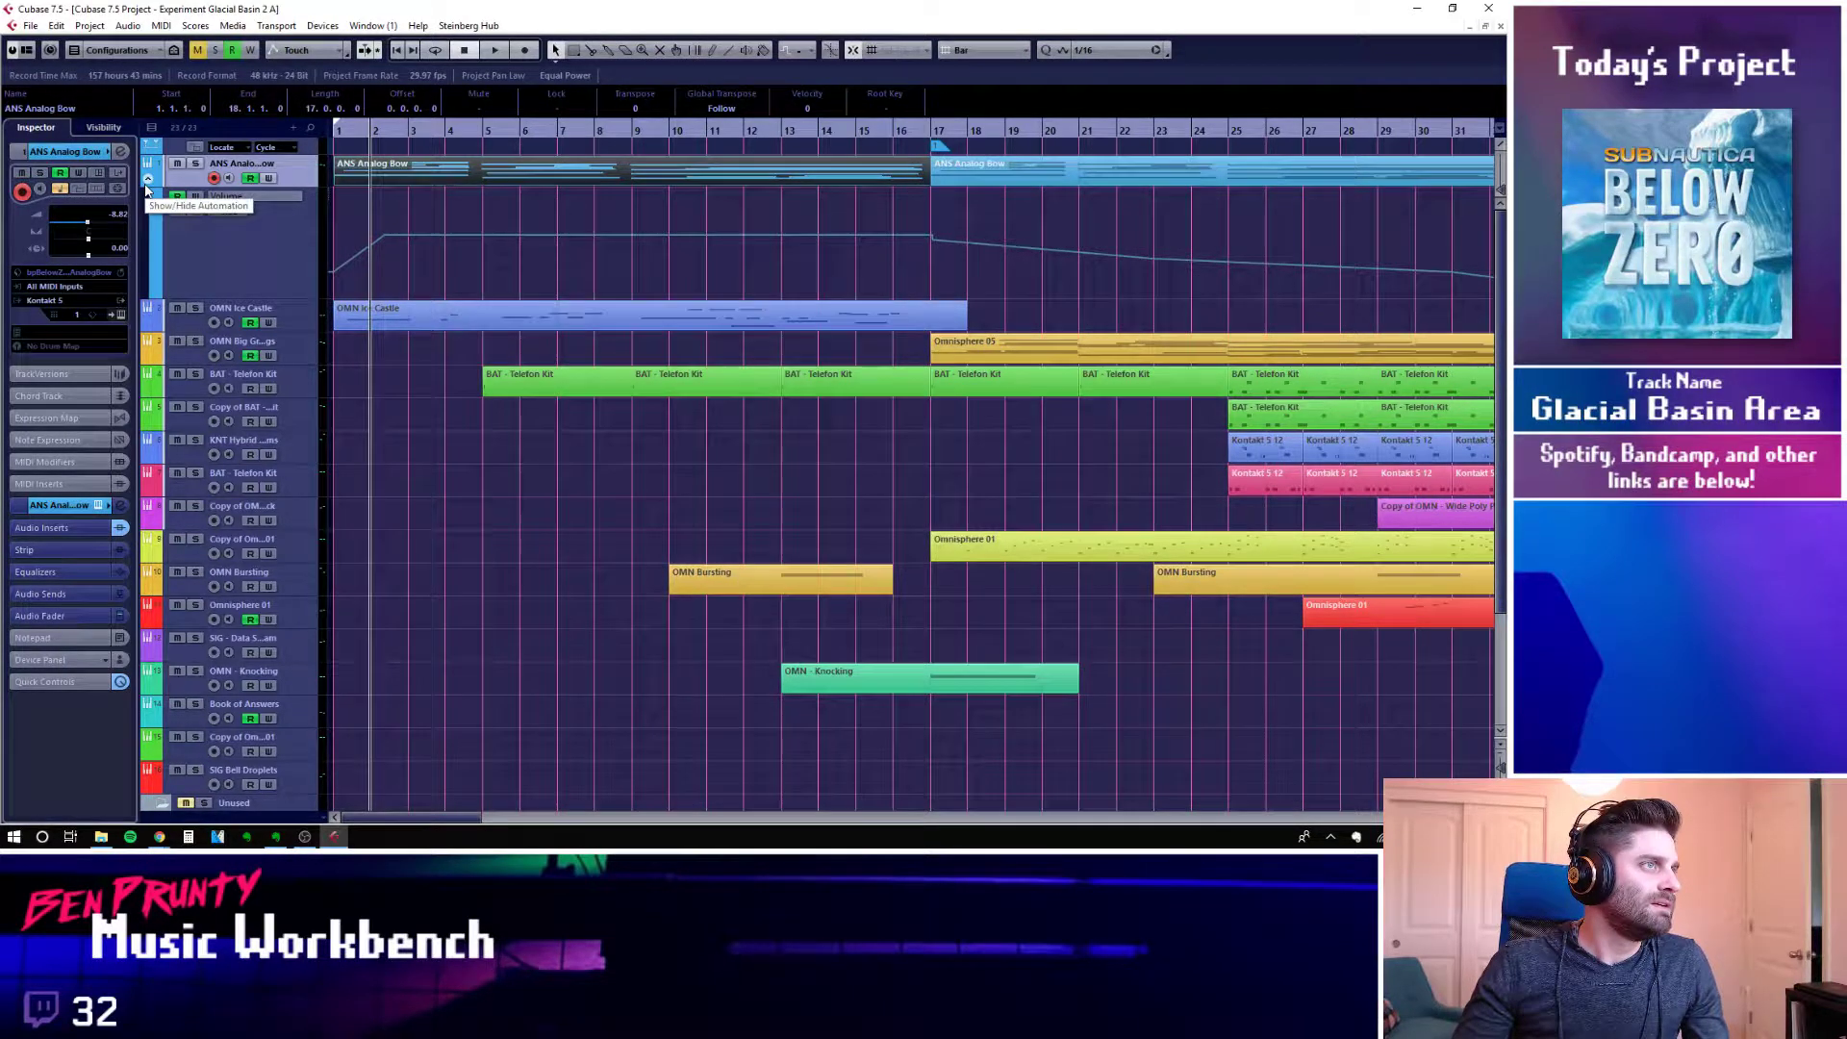
left_click(404, 137)
left_click(441, 139)
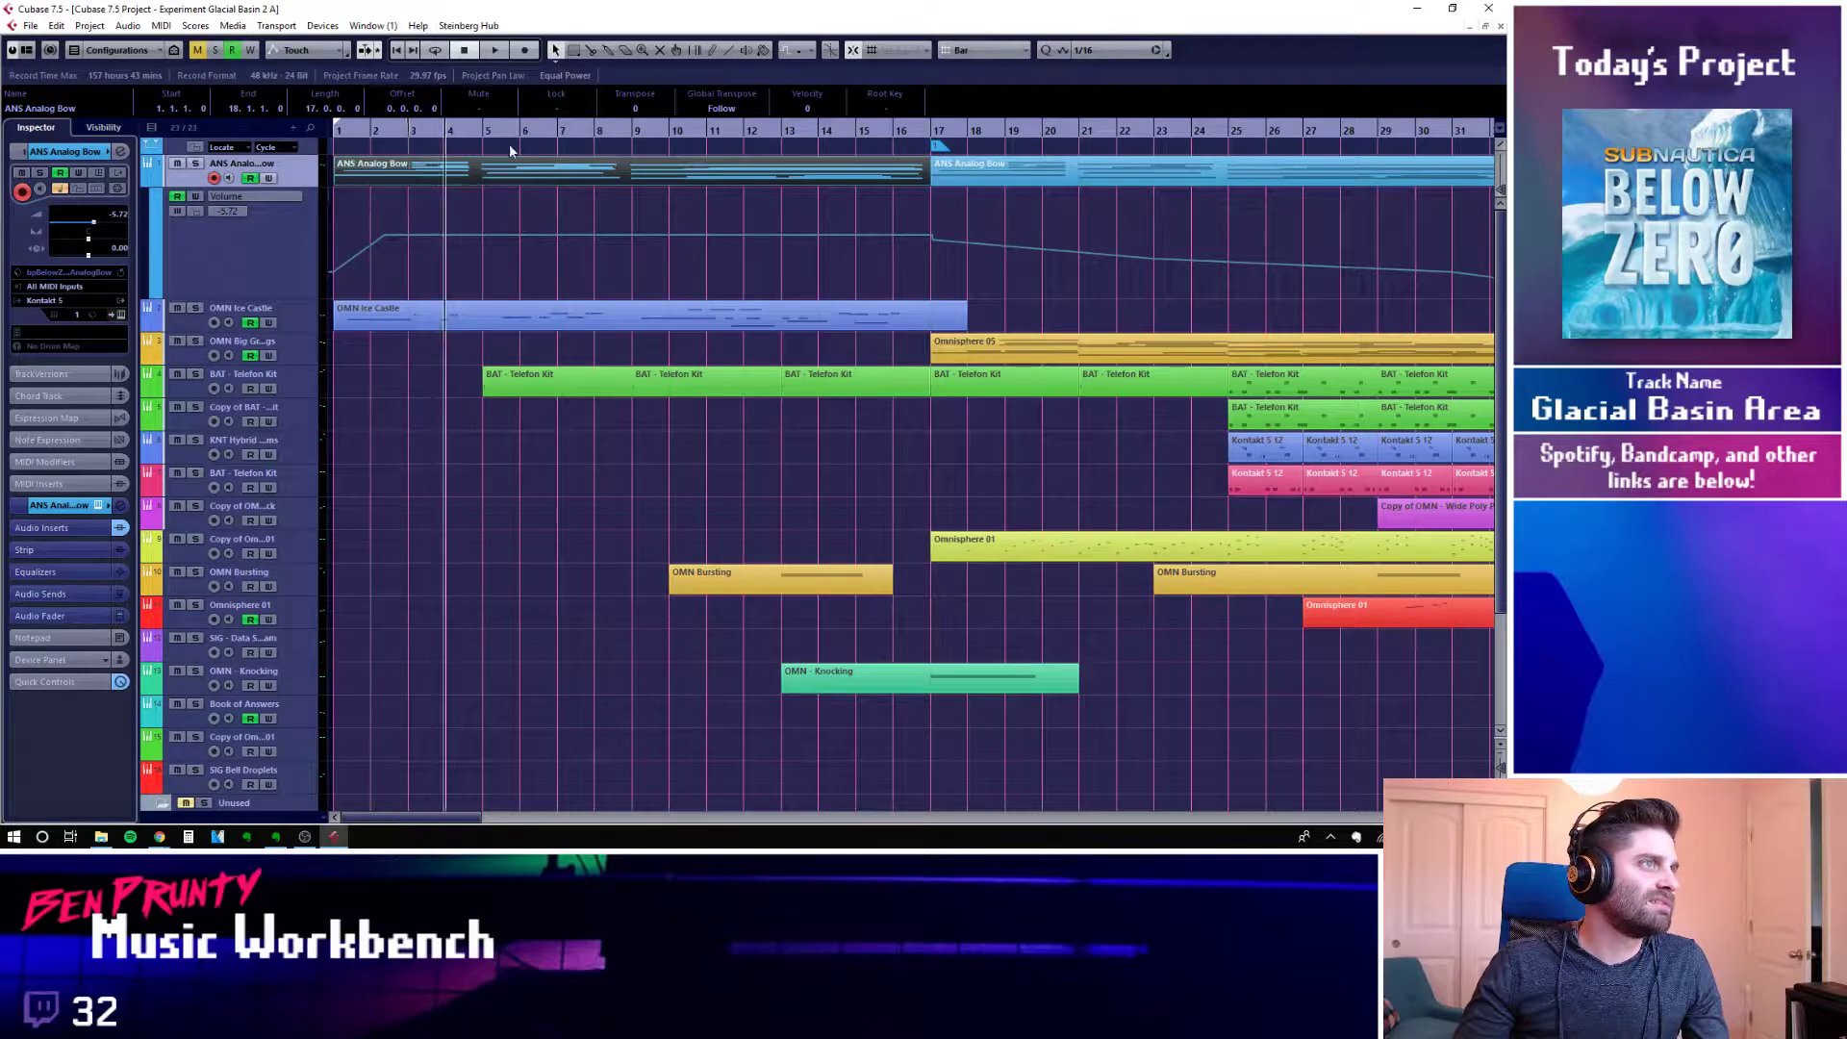
left_click(484, 133)
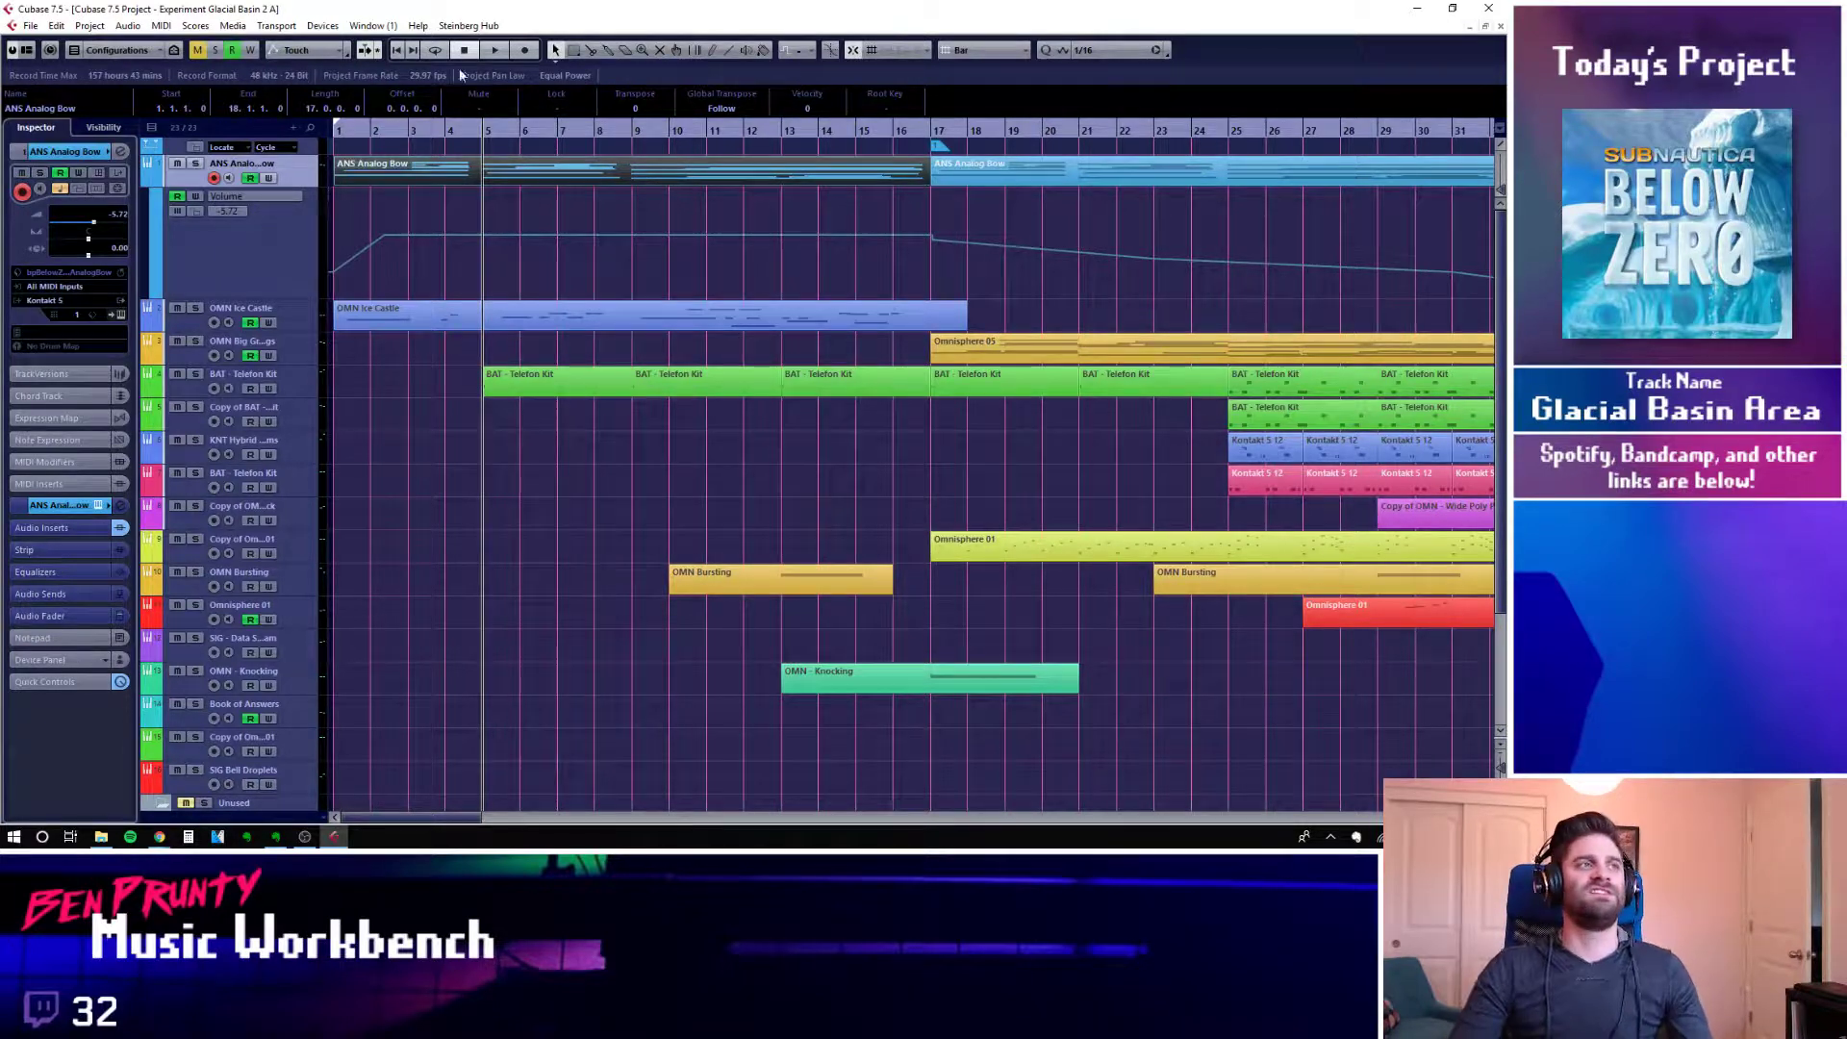
left_click(150, 183)
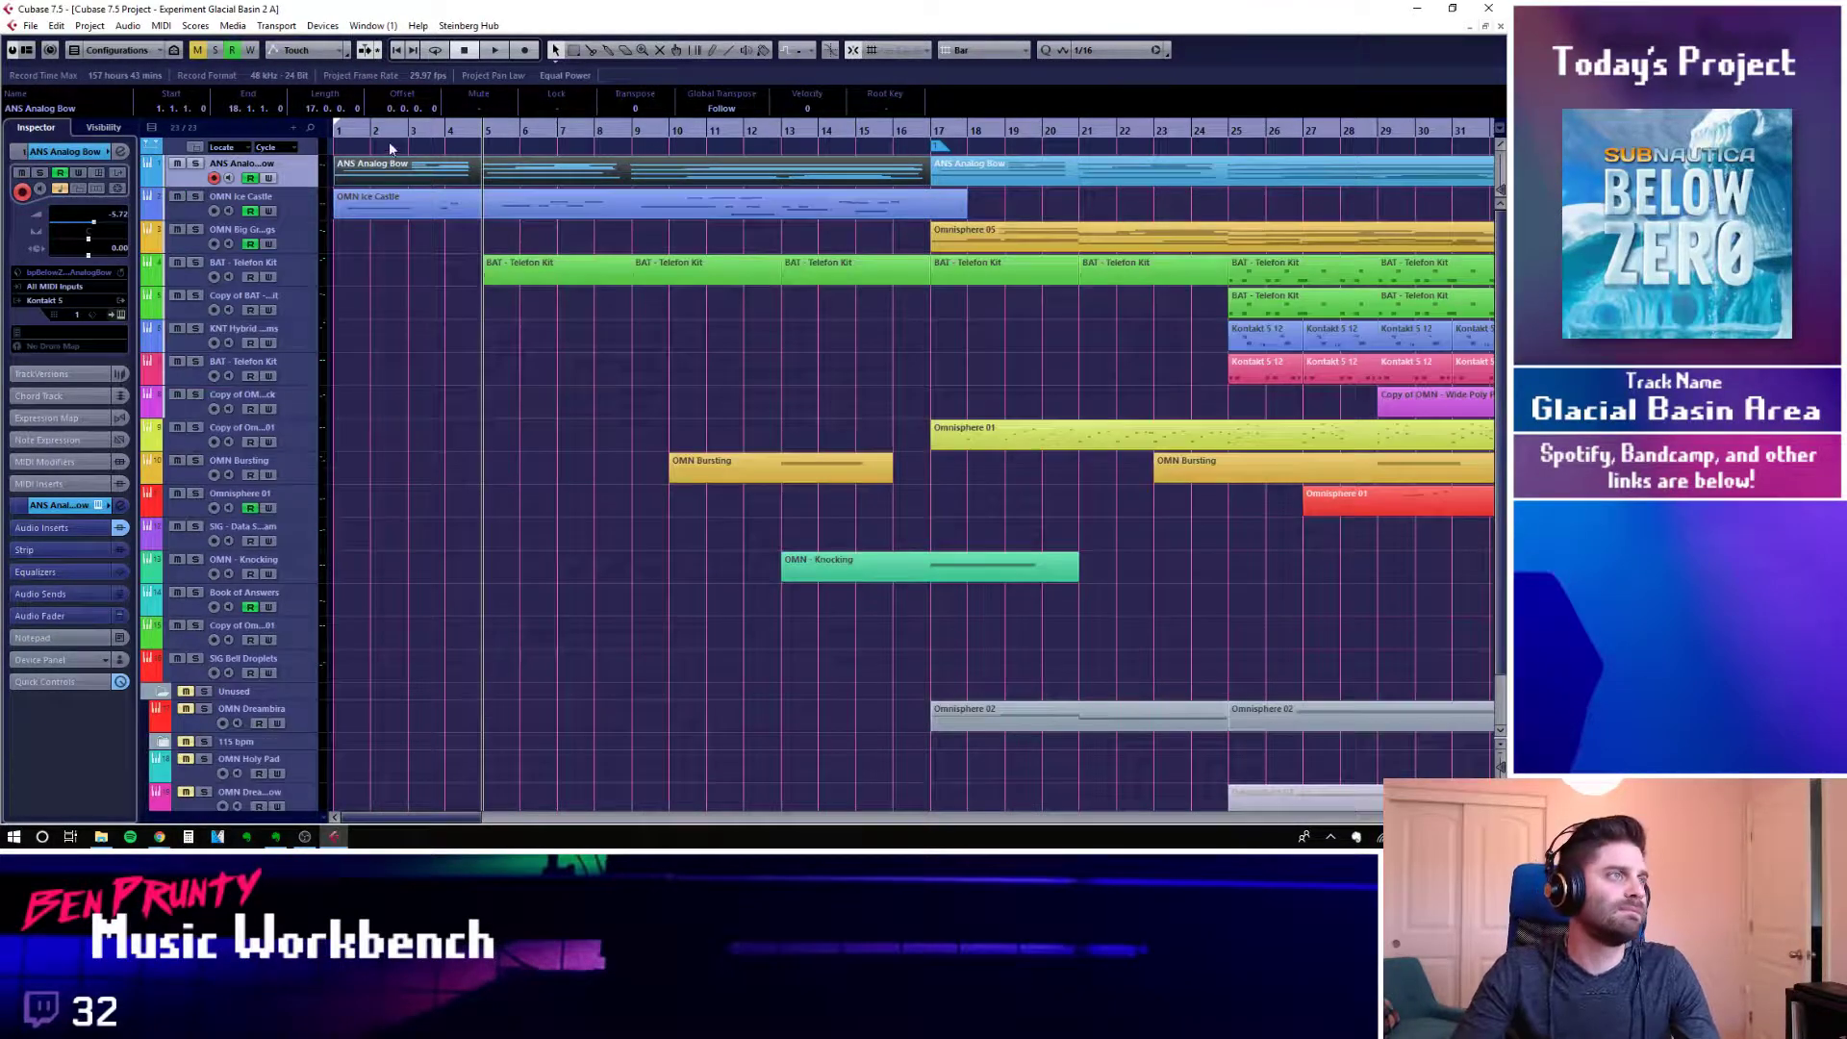
Solo the OMN Ice Castle track and play it from the start of the project
key("Home")
left_click(306, 206)
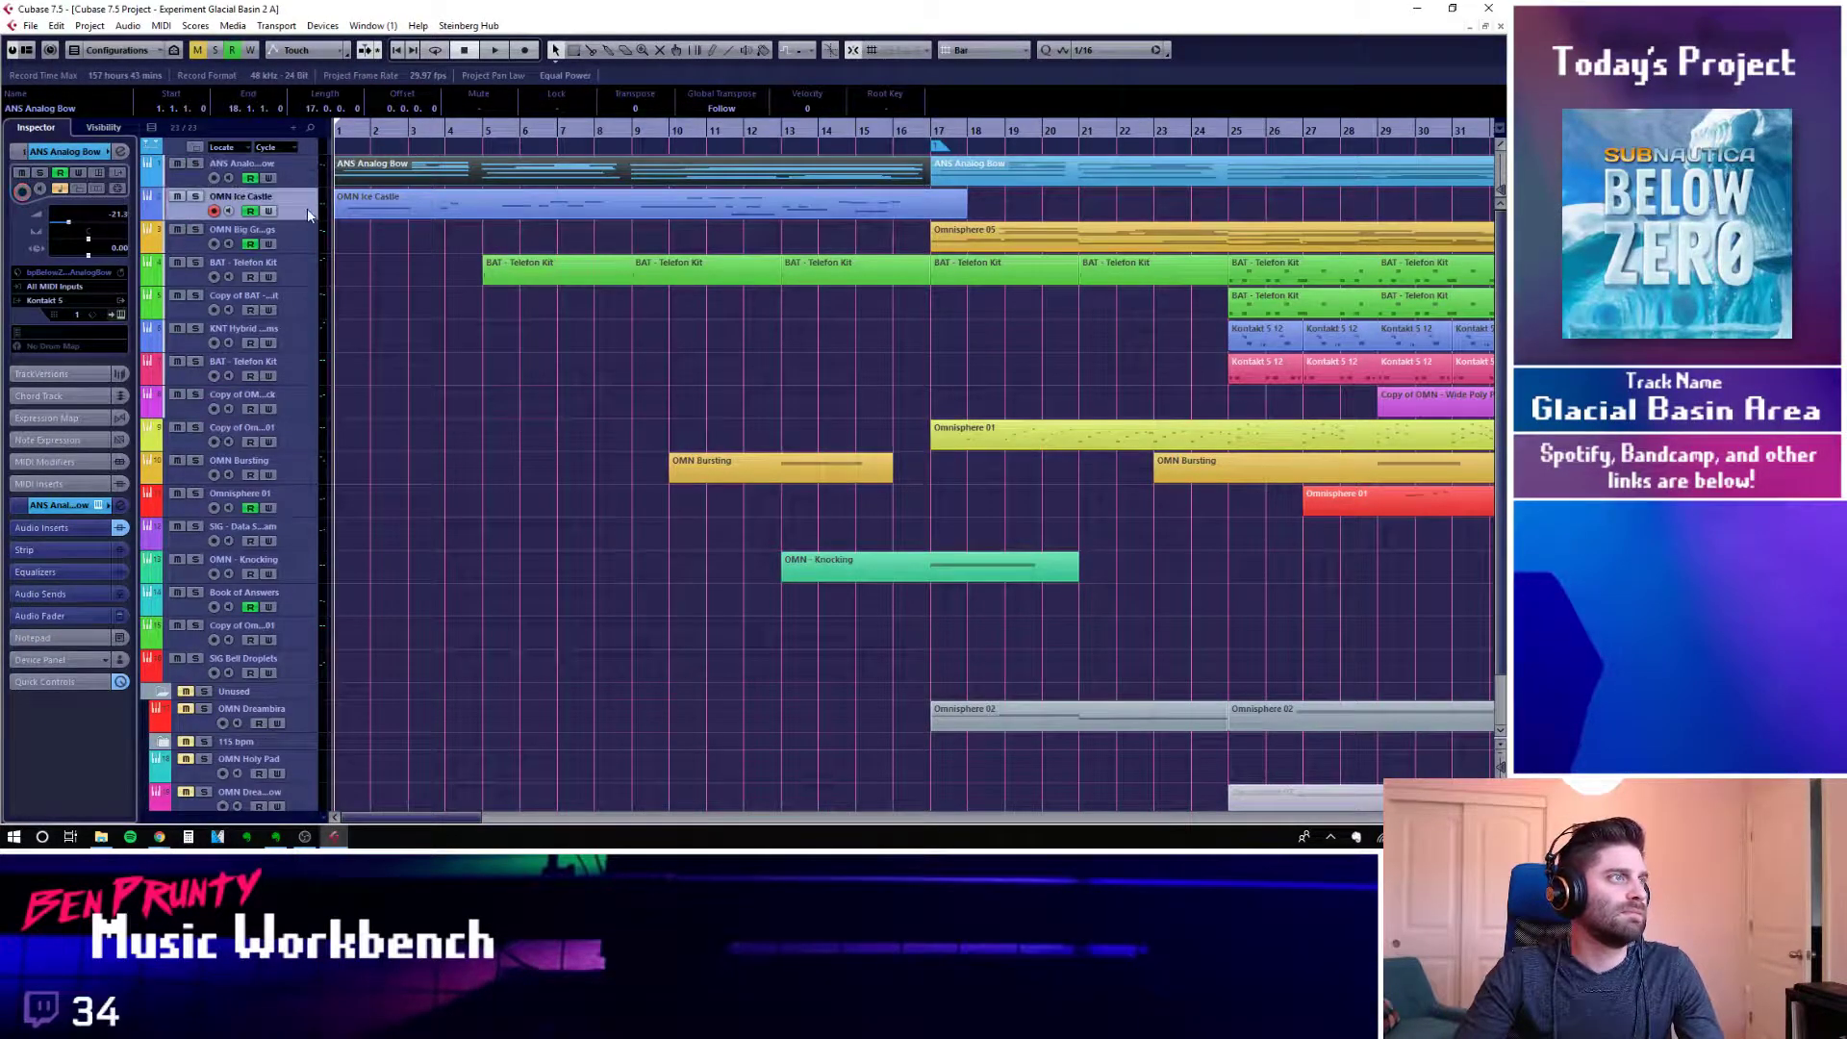
left_click(195, 197)
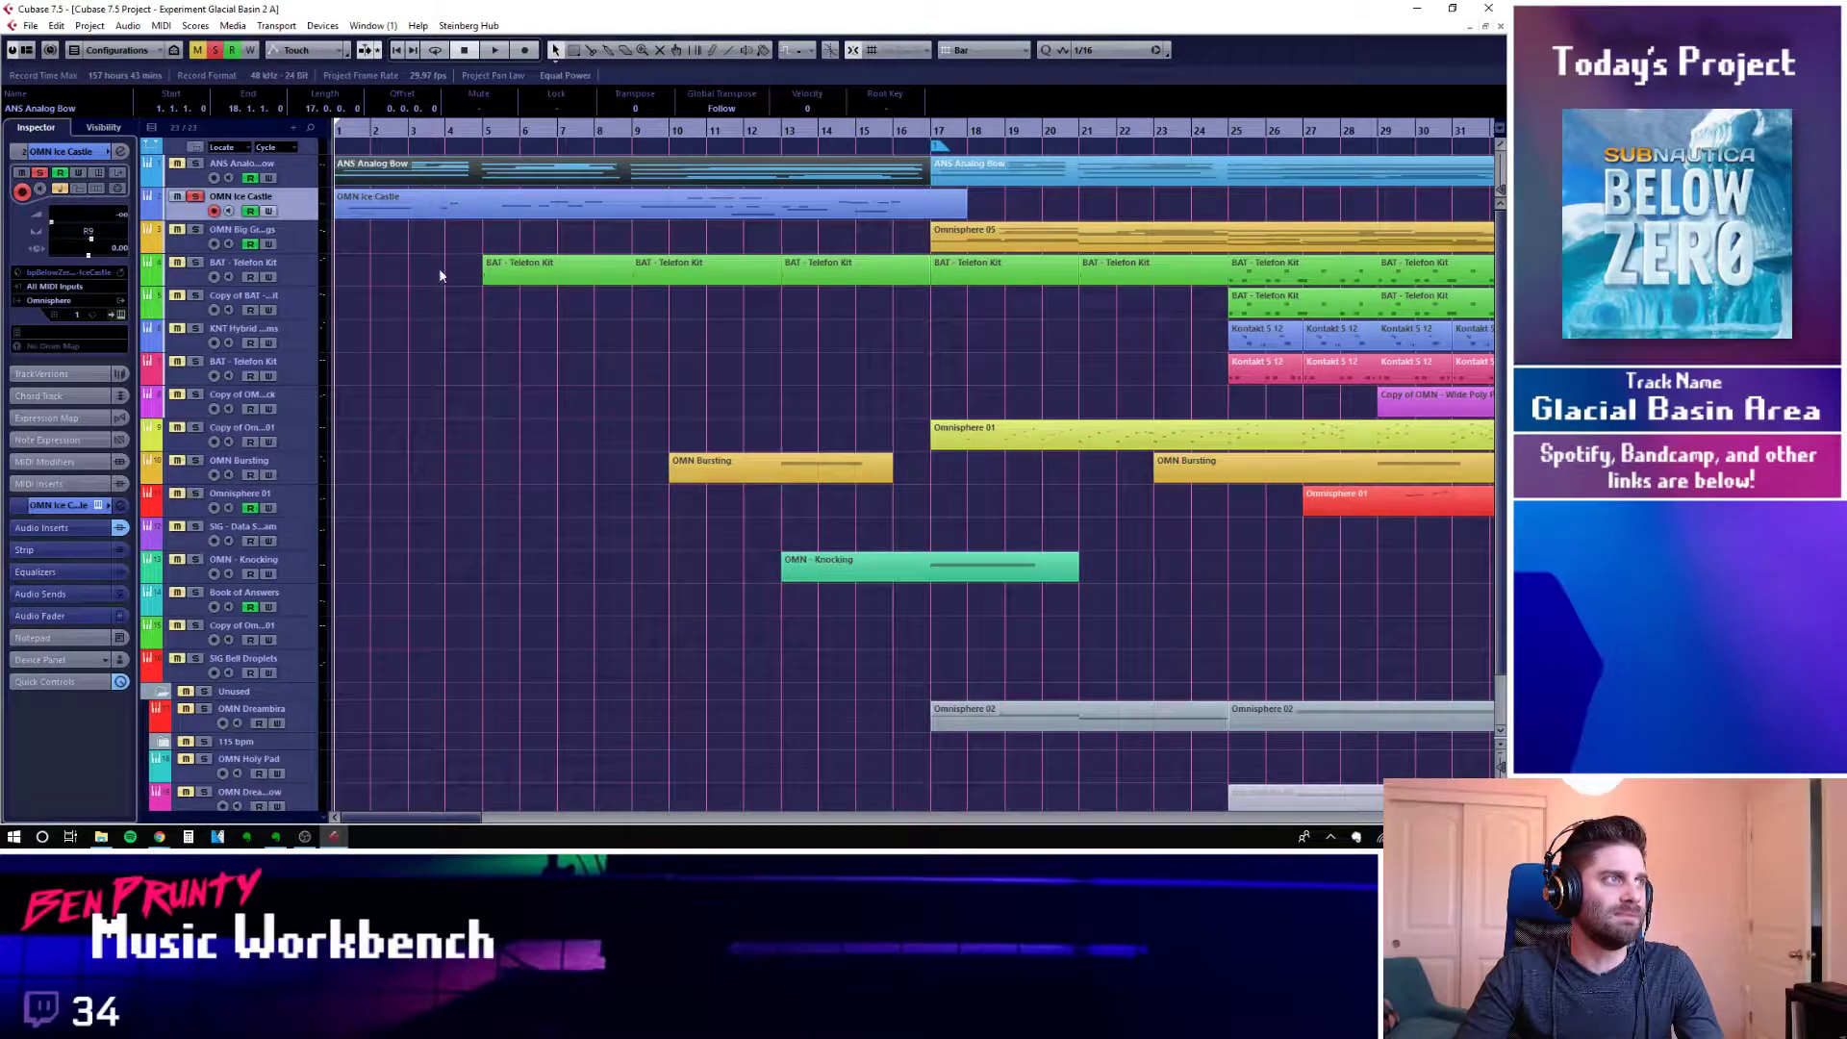
key("space")
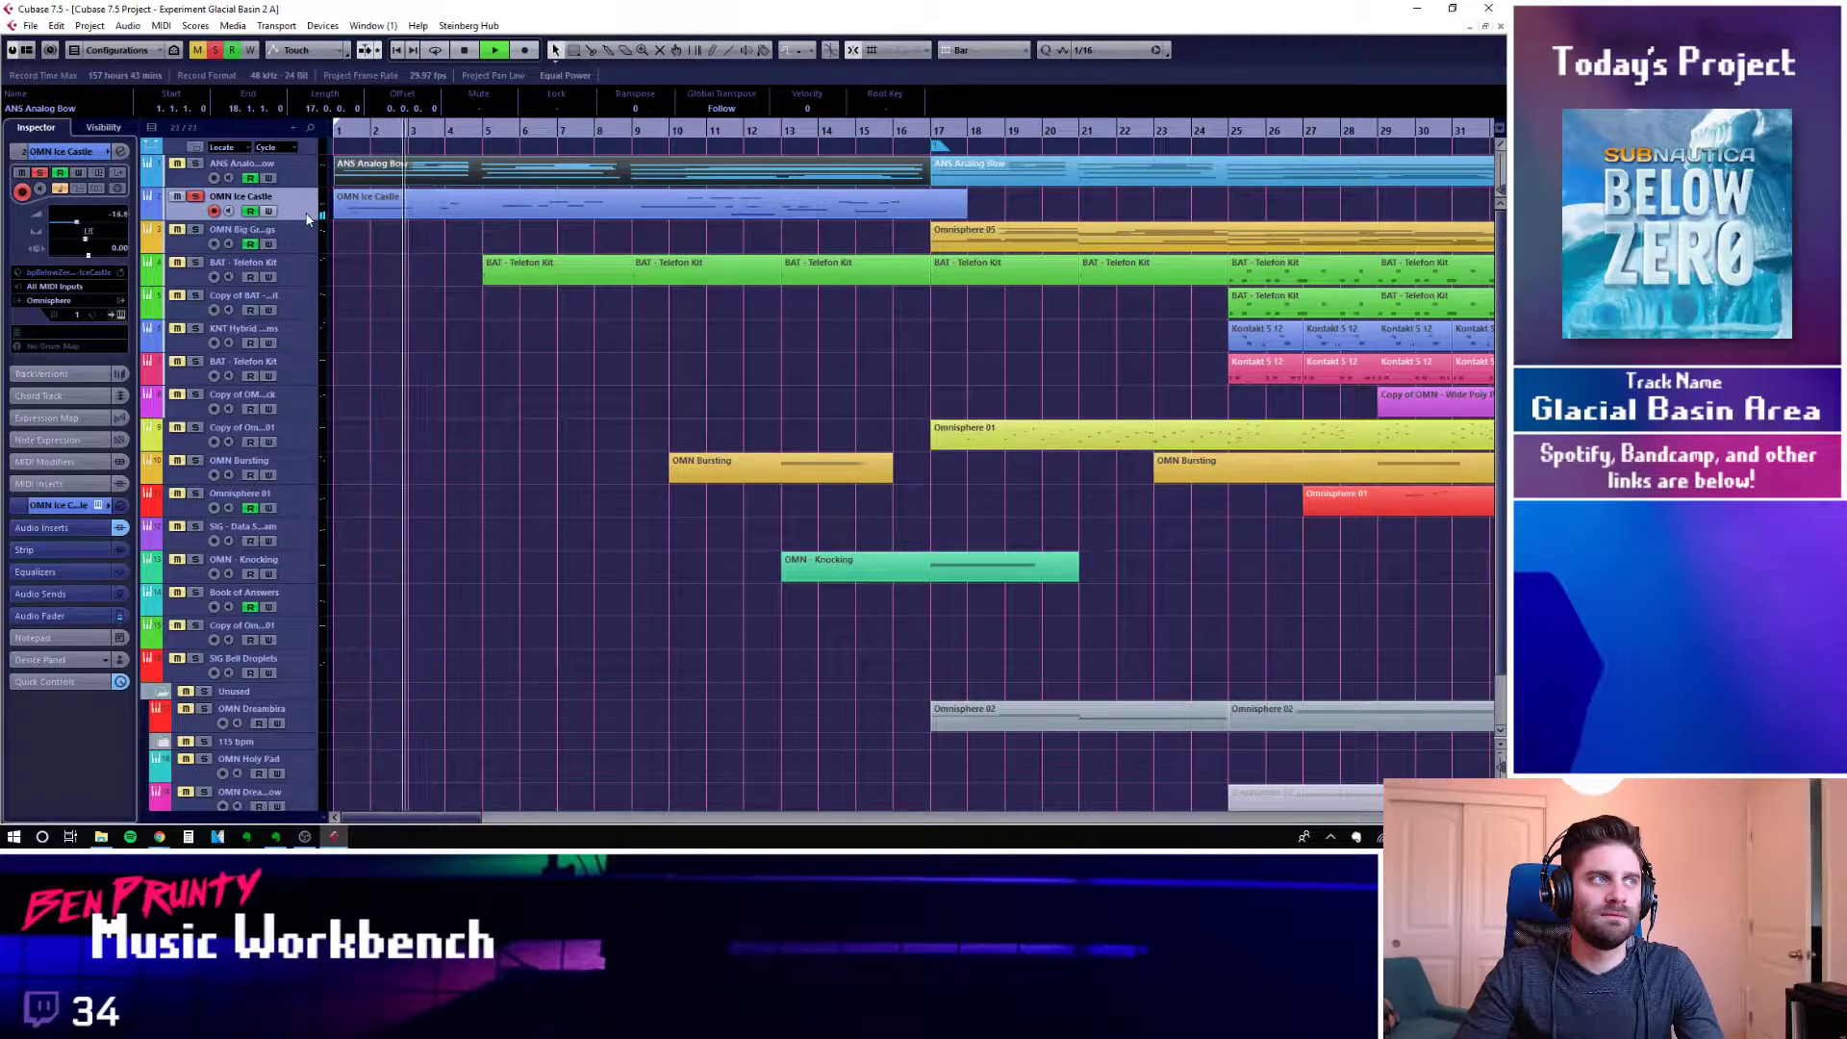
View the OMN Ice Castle part in the Key Editor, close the editor, and show the track's Omnisphere instrument
double_click(460, 206)
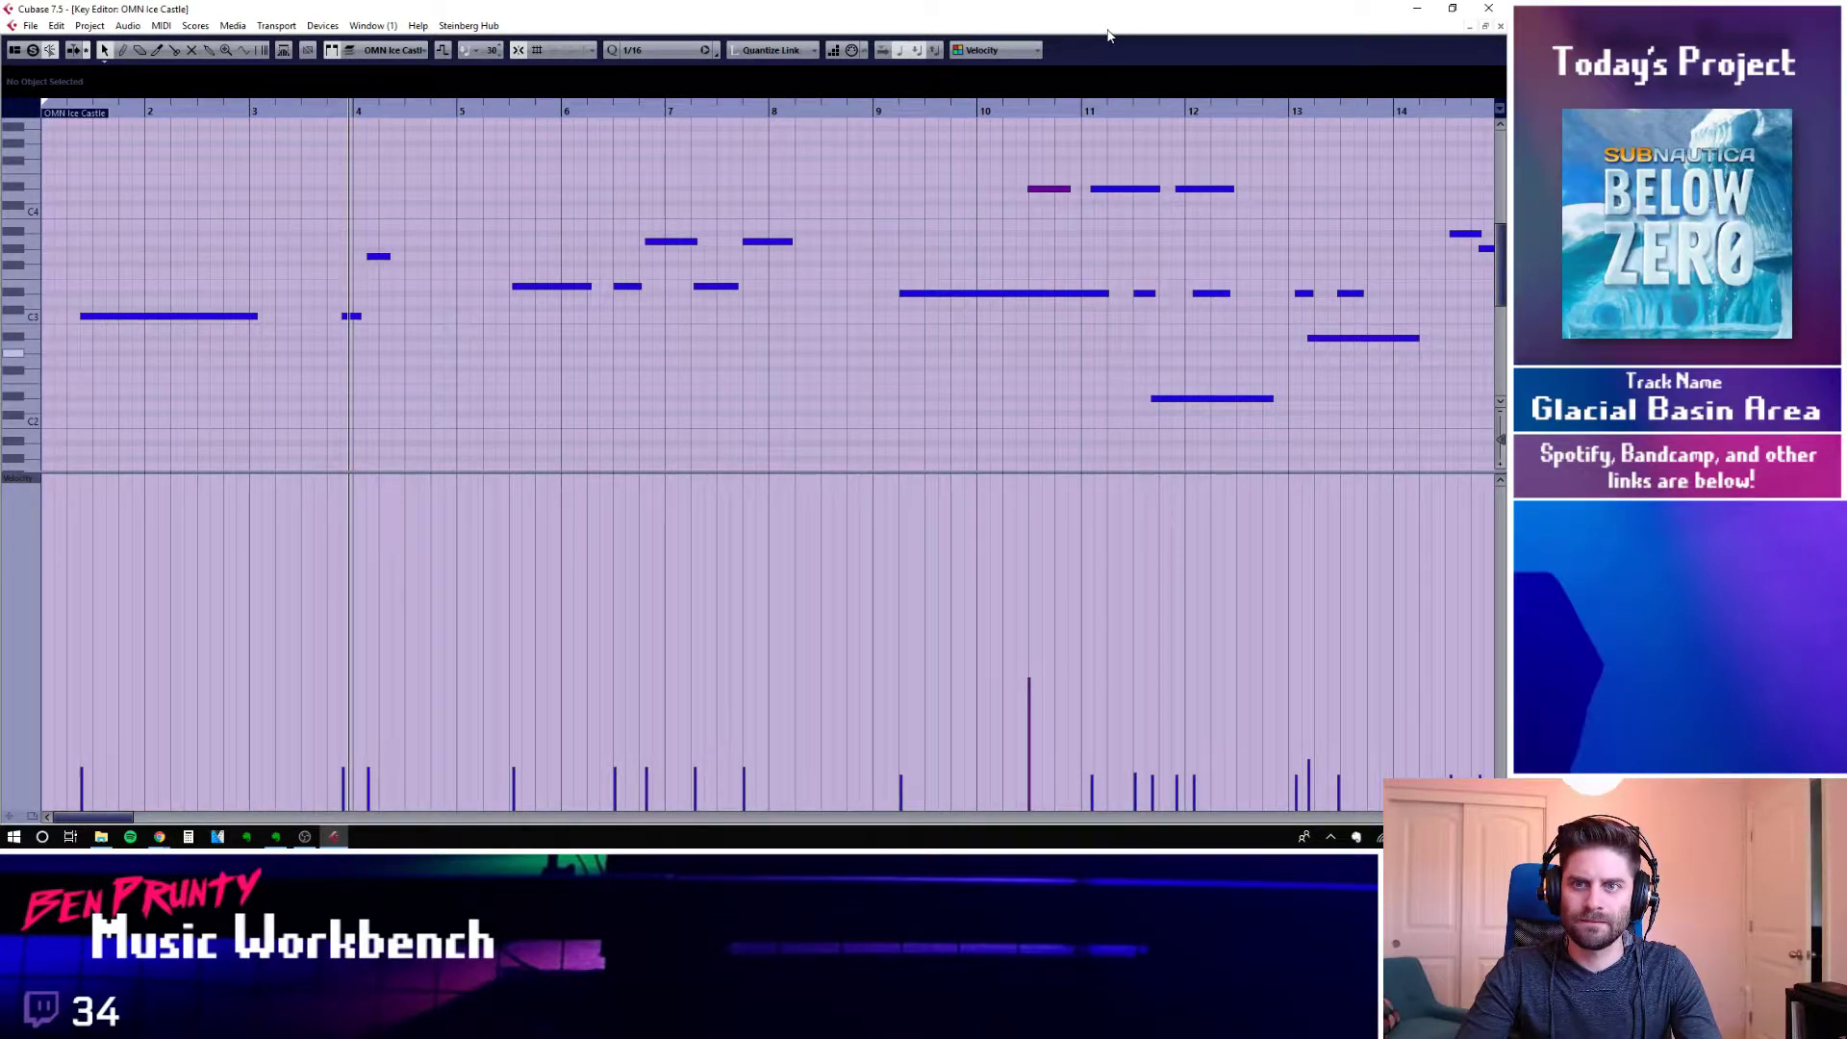
key("ctrl+w")
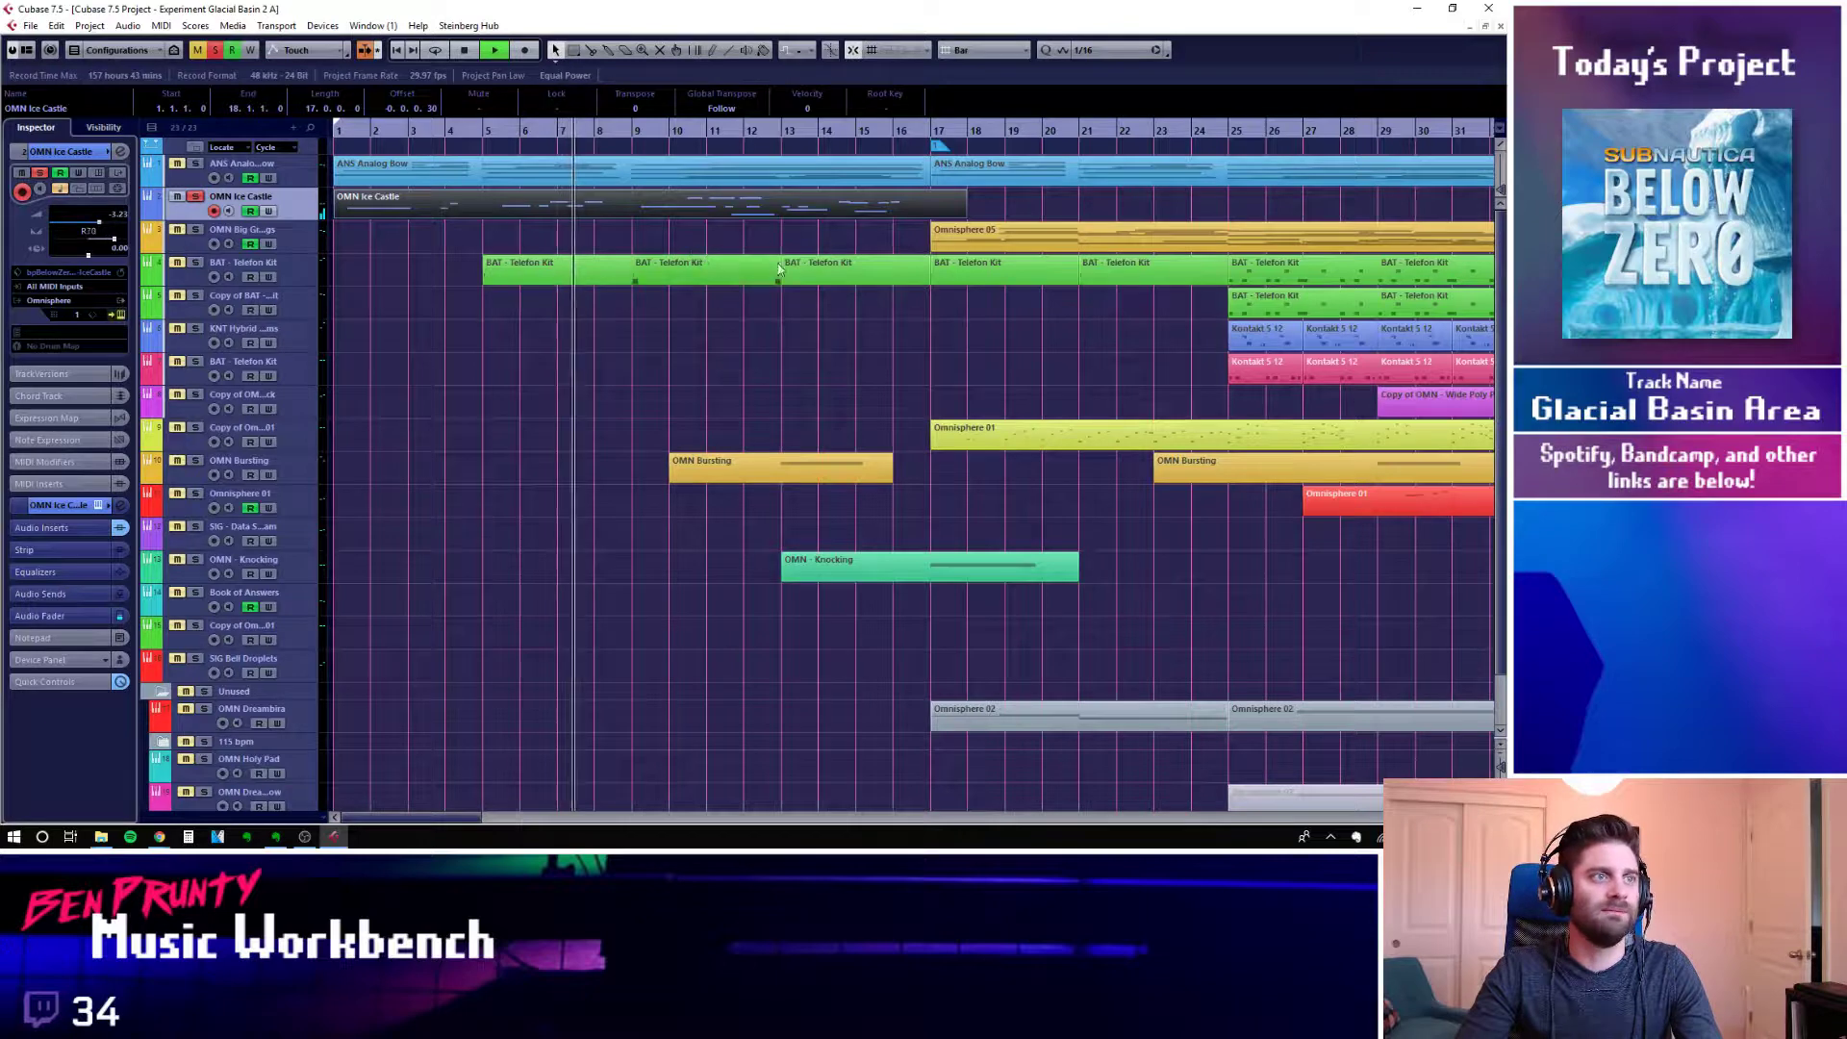
key("ctrl+e")
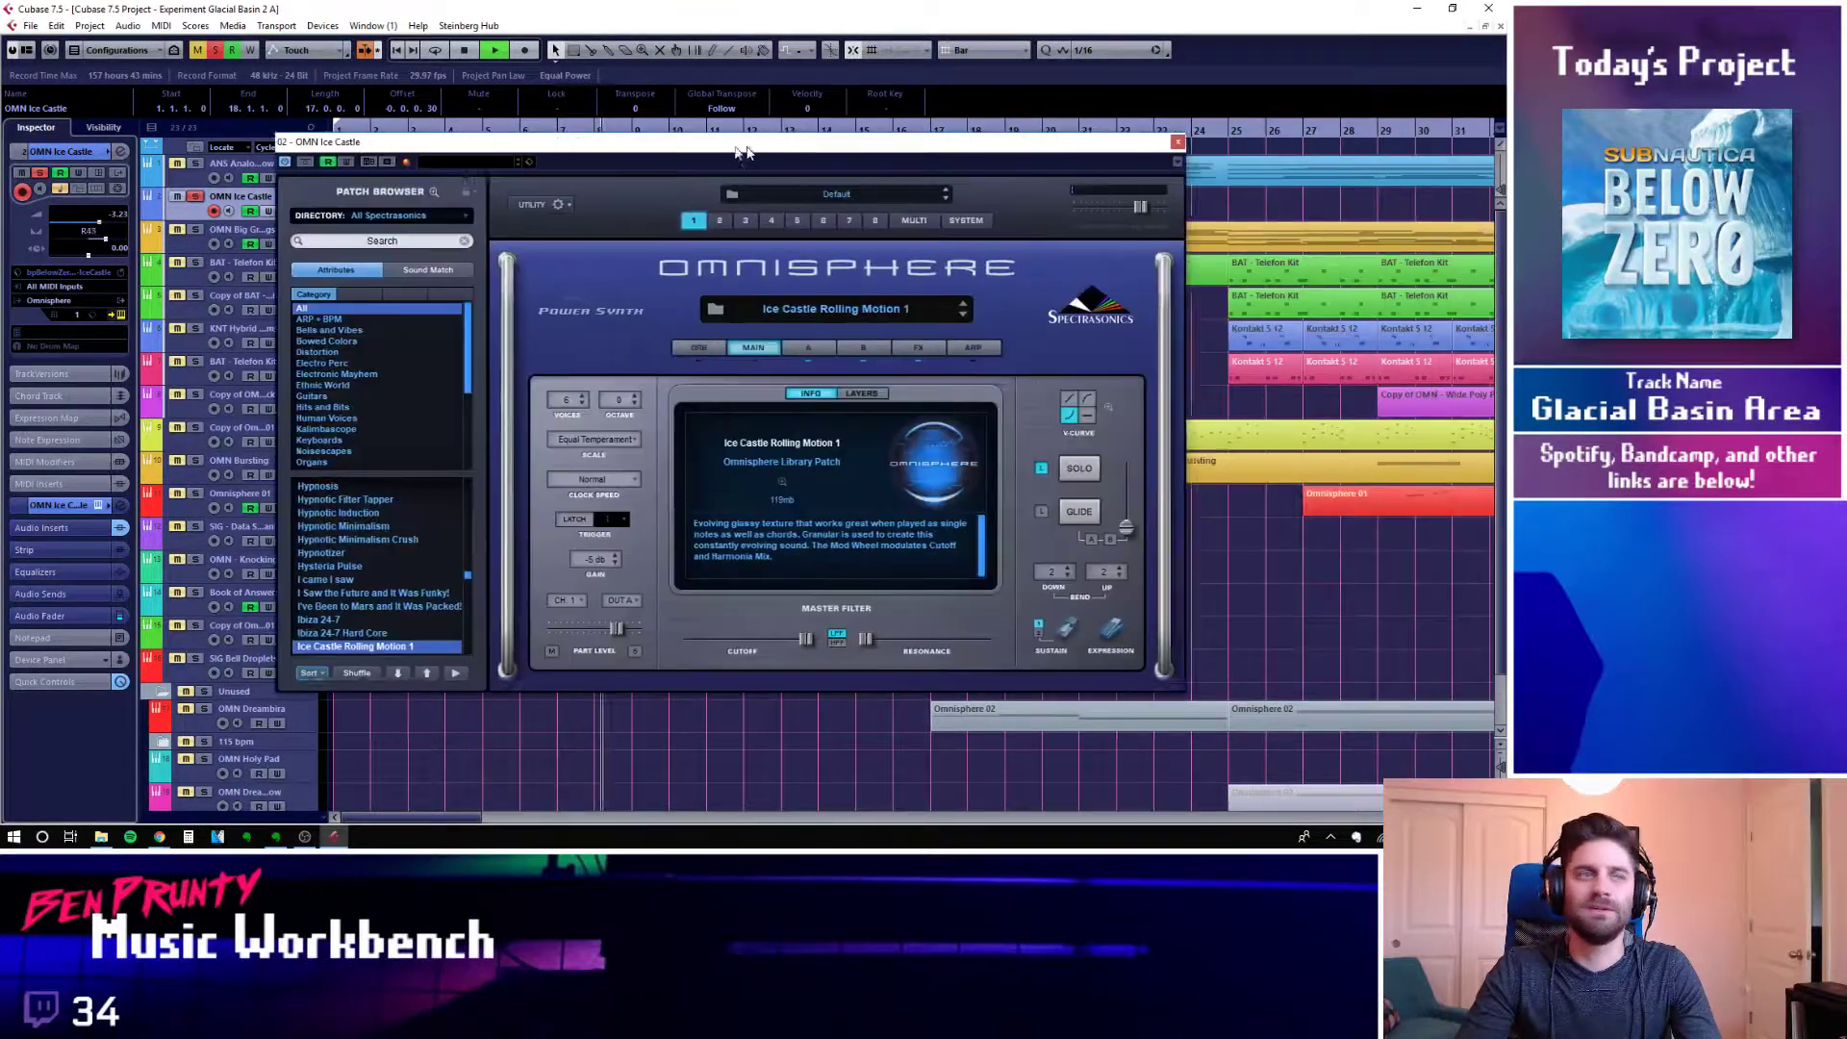
View layers A and B of the Ice Castle Rolling Motion 1 patch in Omnisphere, and close the instrument
left_click_drag(746, 152, 748, 203)
left_click(784, 423)
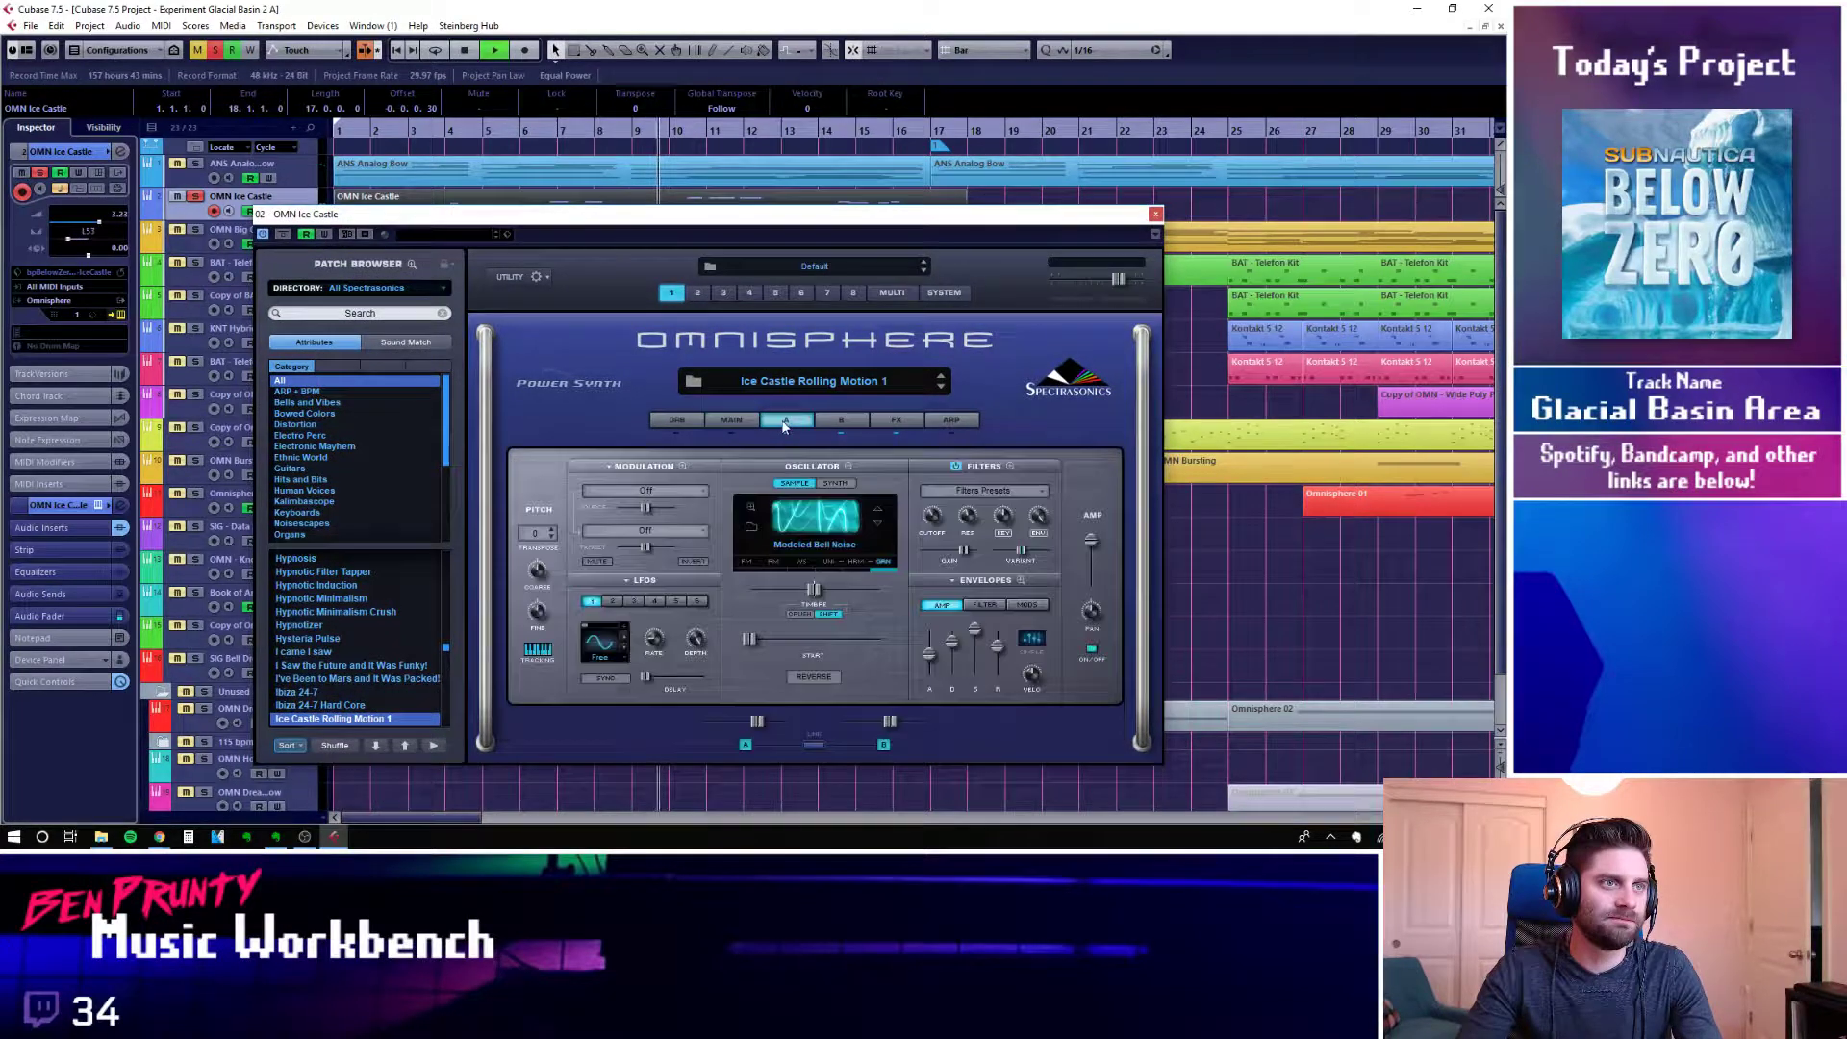
left_click(835, 418)
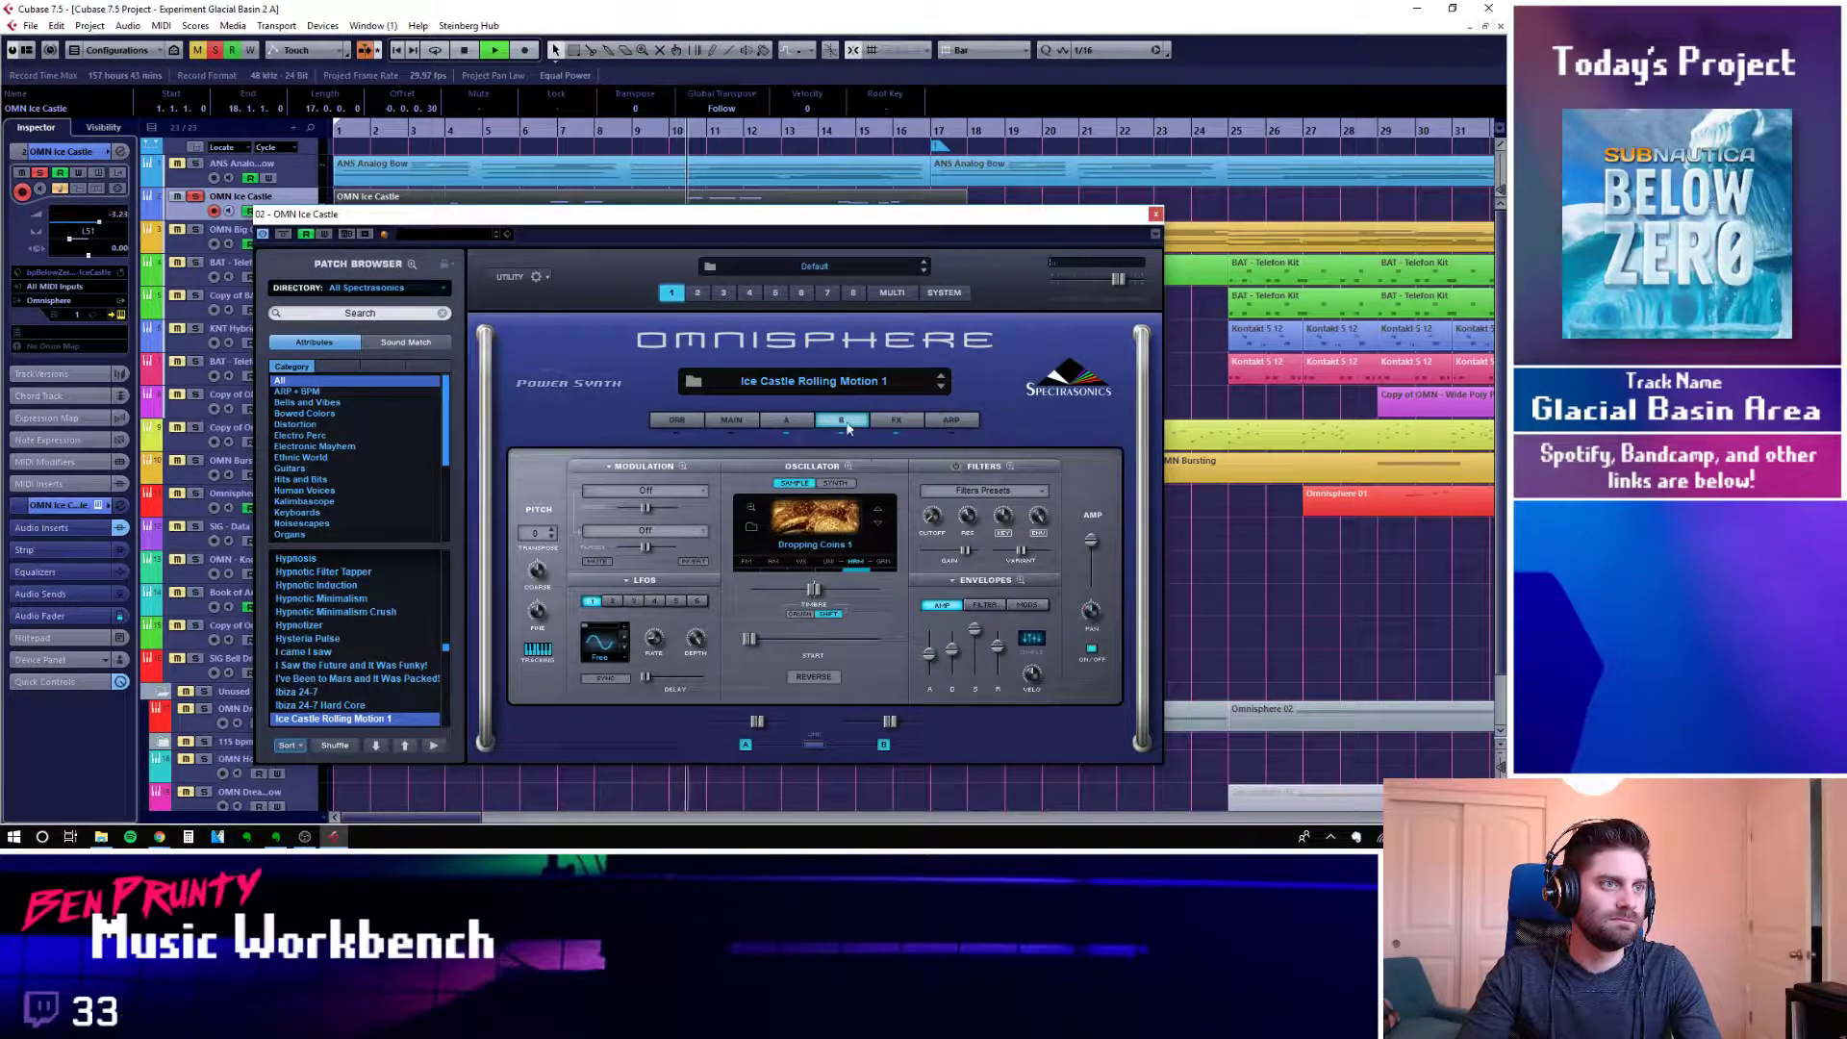
key("ctrl+w")
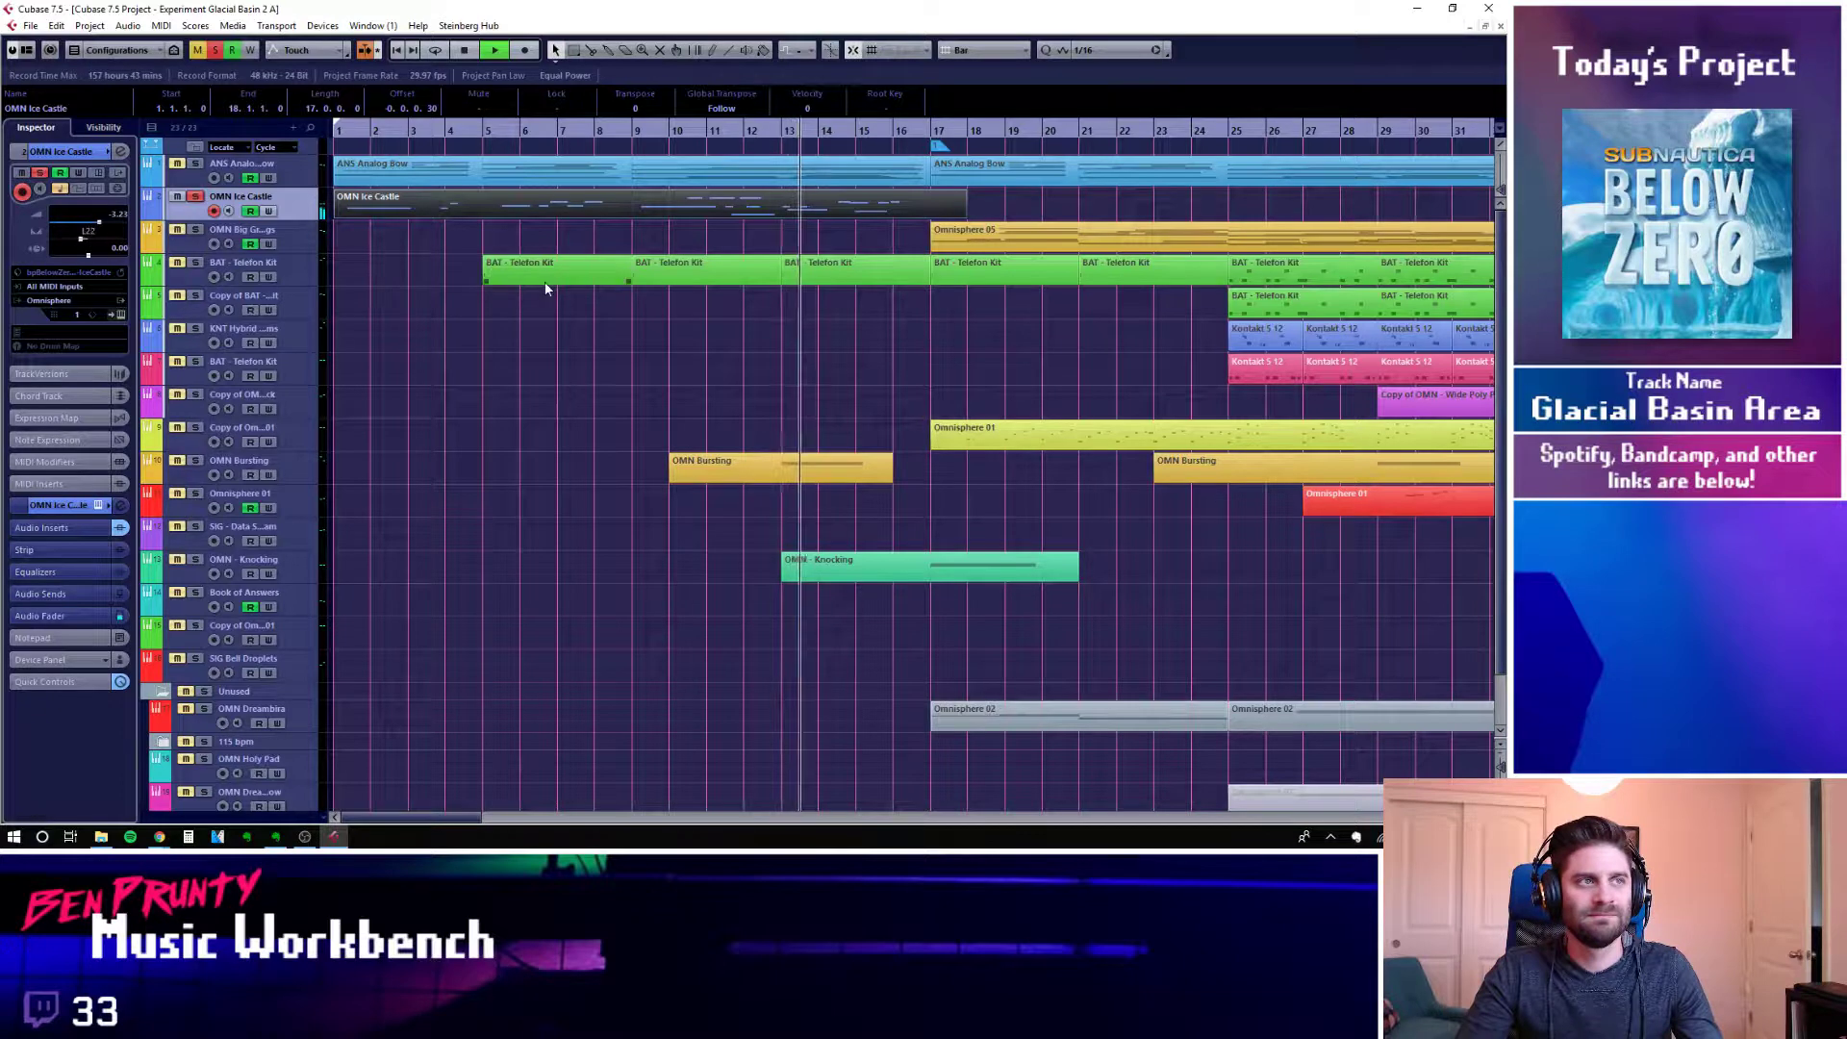
Stop playback, unsolo the OMN Ice Castle track, and play the full mix from the project start to about bar 7
left_click(736, 203)
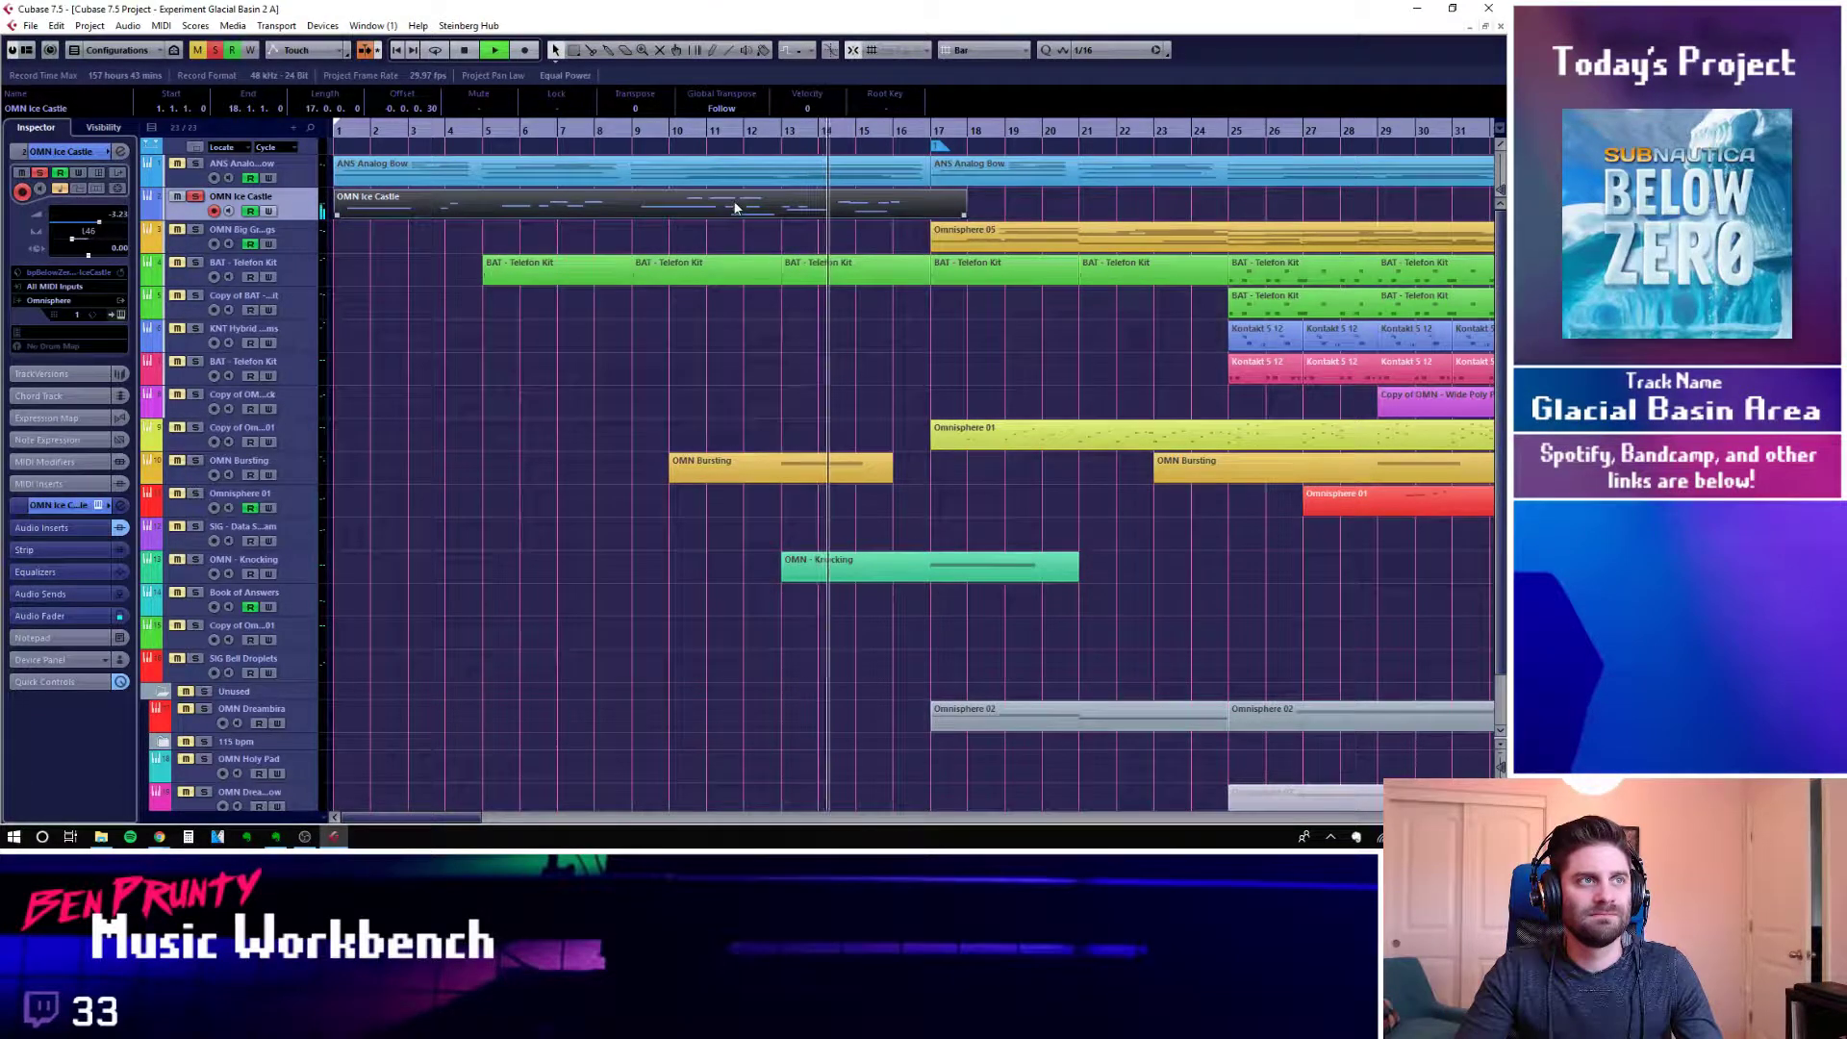
key("space")
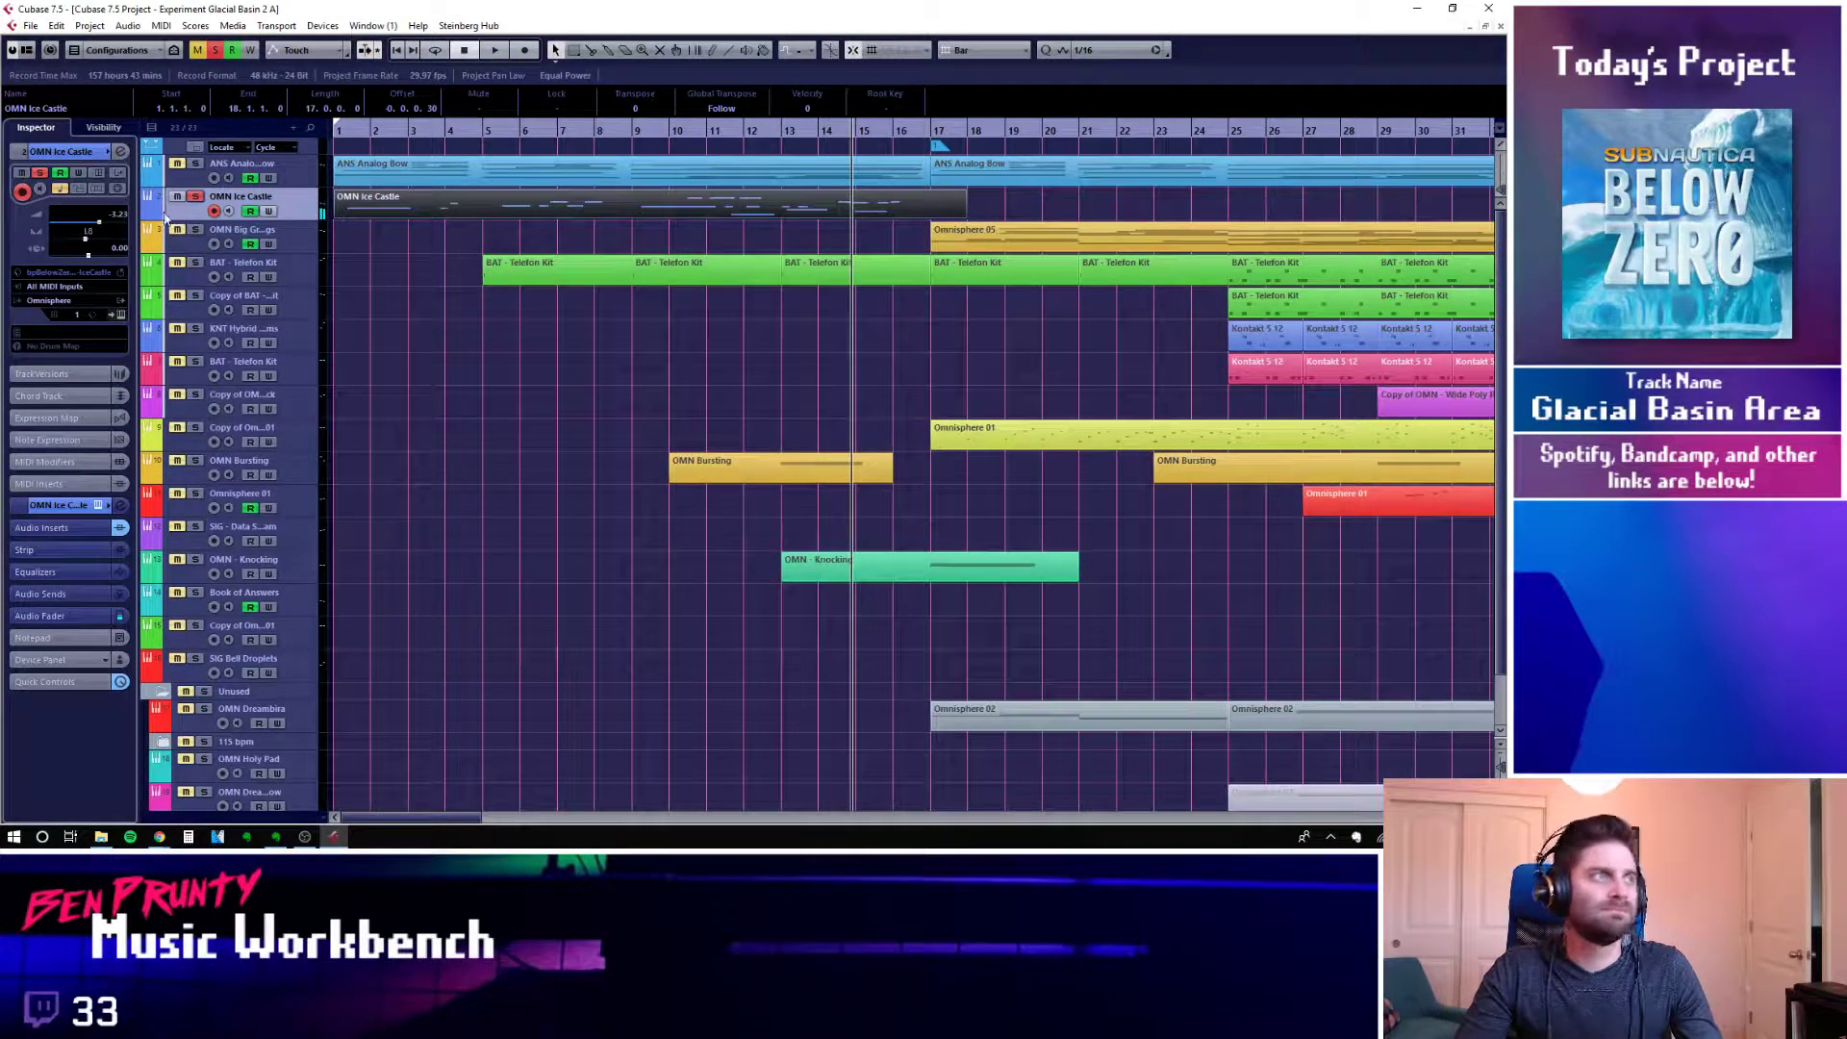
left_click(195, 196)
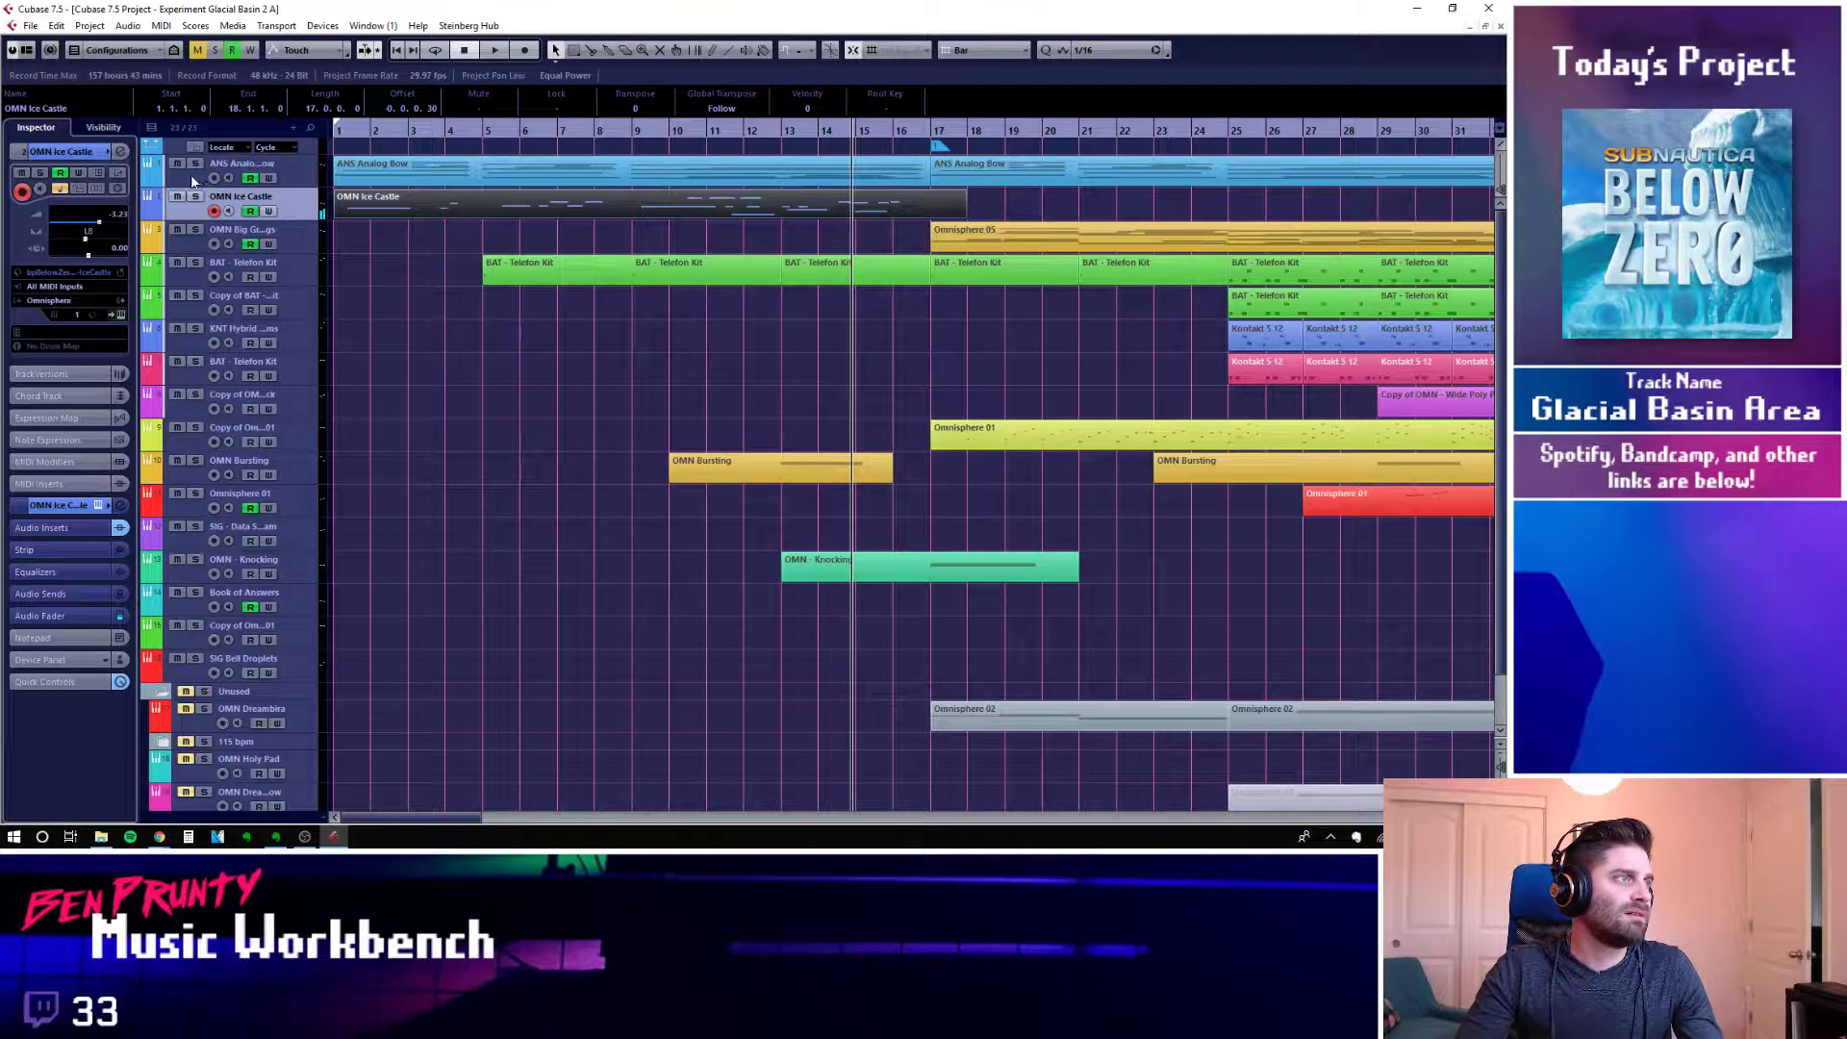
left_click(338, 144)
key("space")
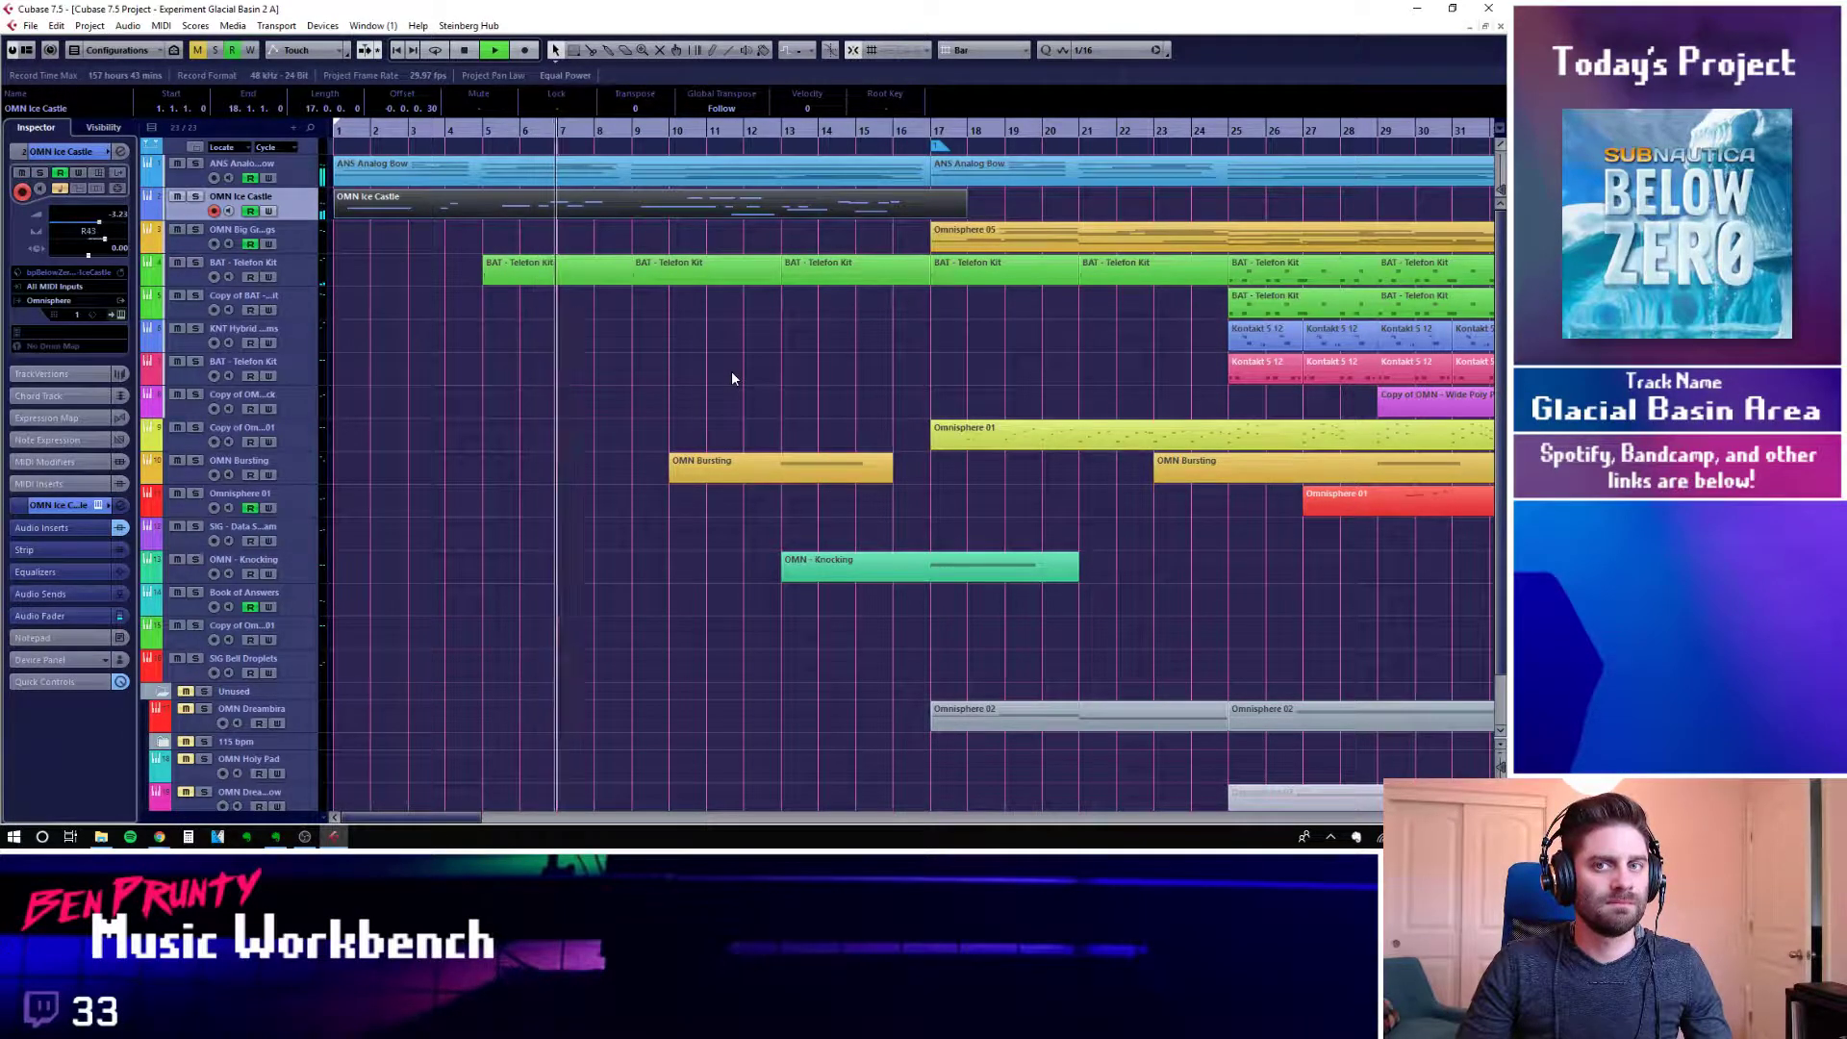
key("space")
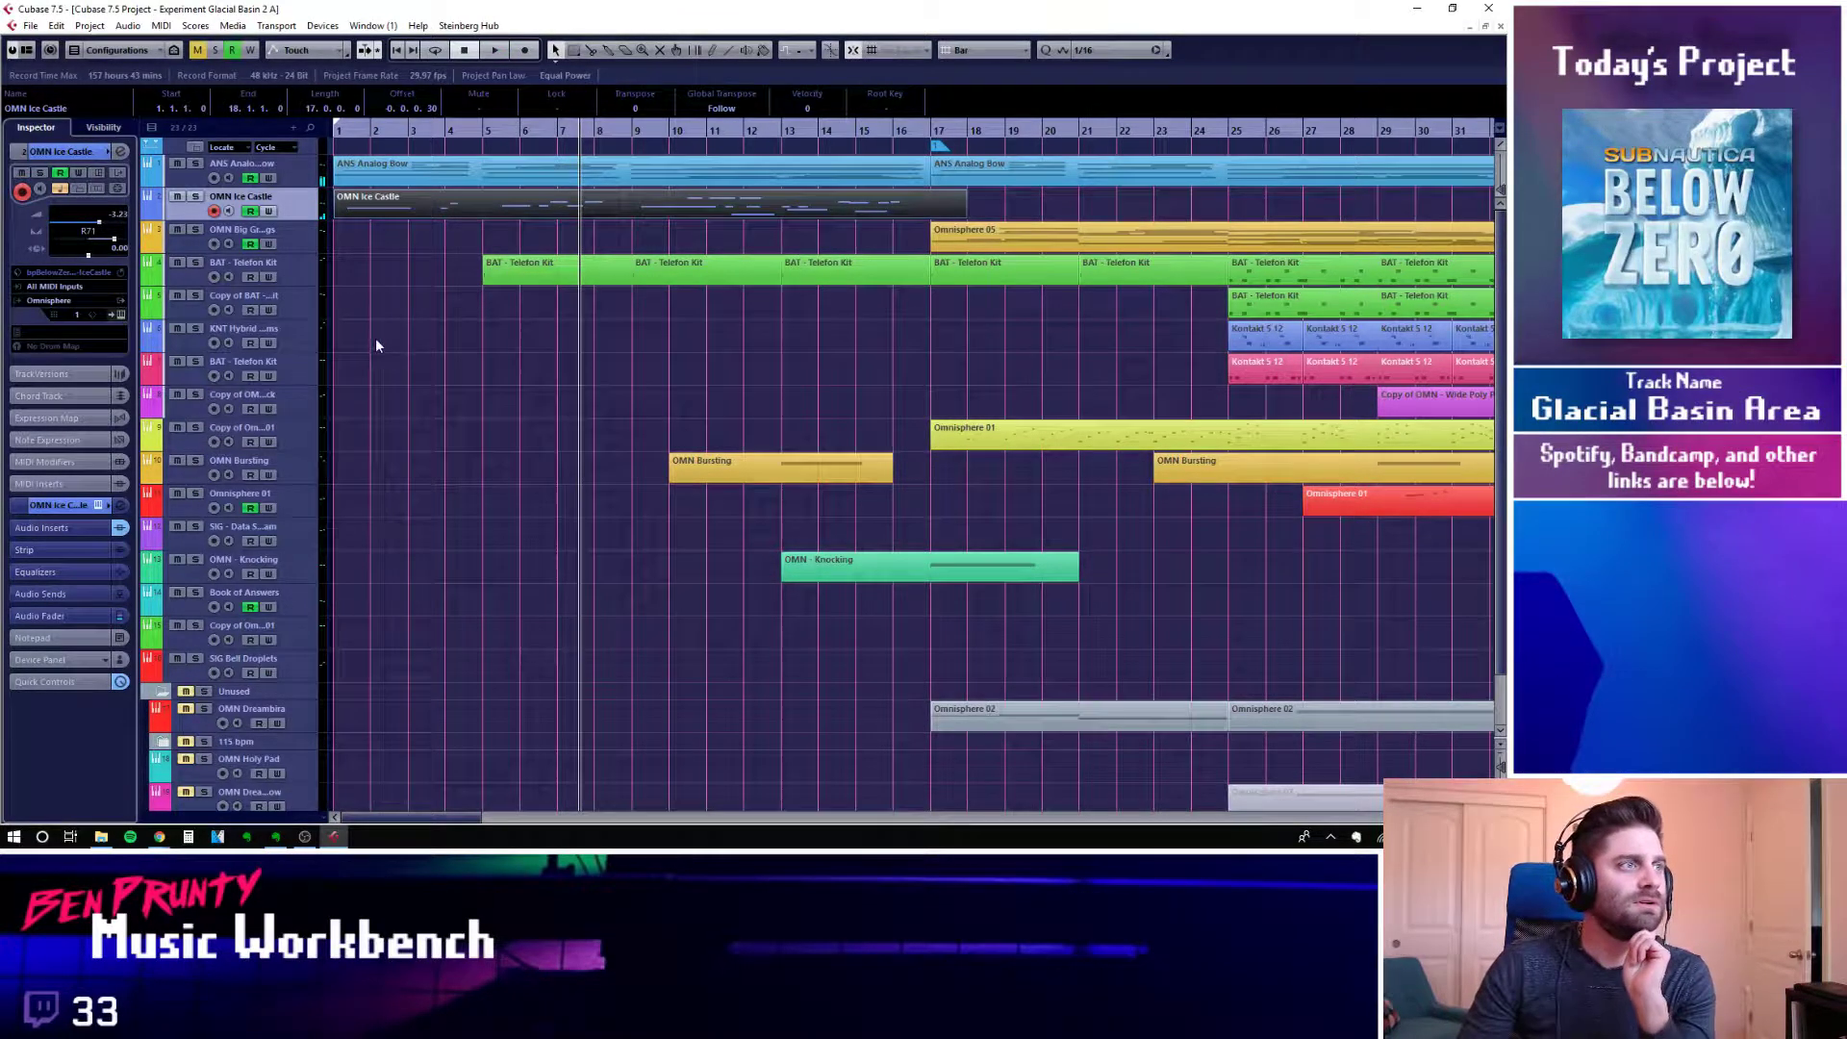
Select the BAT - Telefon Kit track, audition the note of its bar 5 part in the Key Editor, and close the editor
key("Down")
key("Down")
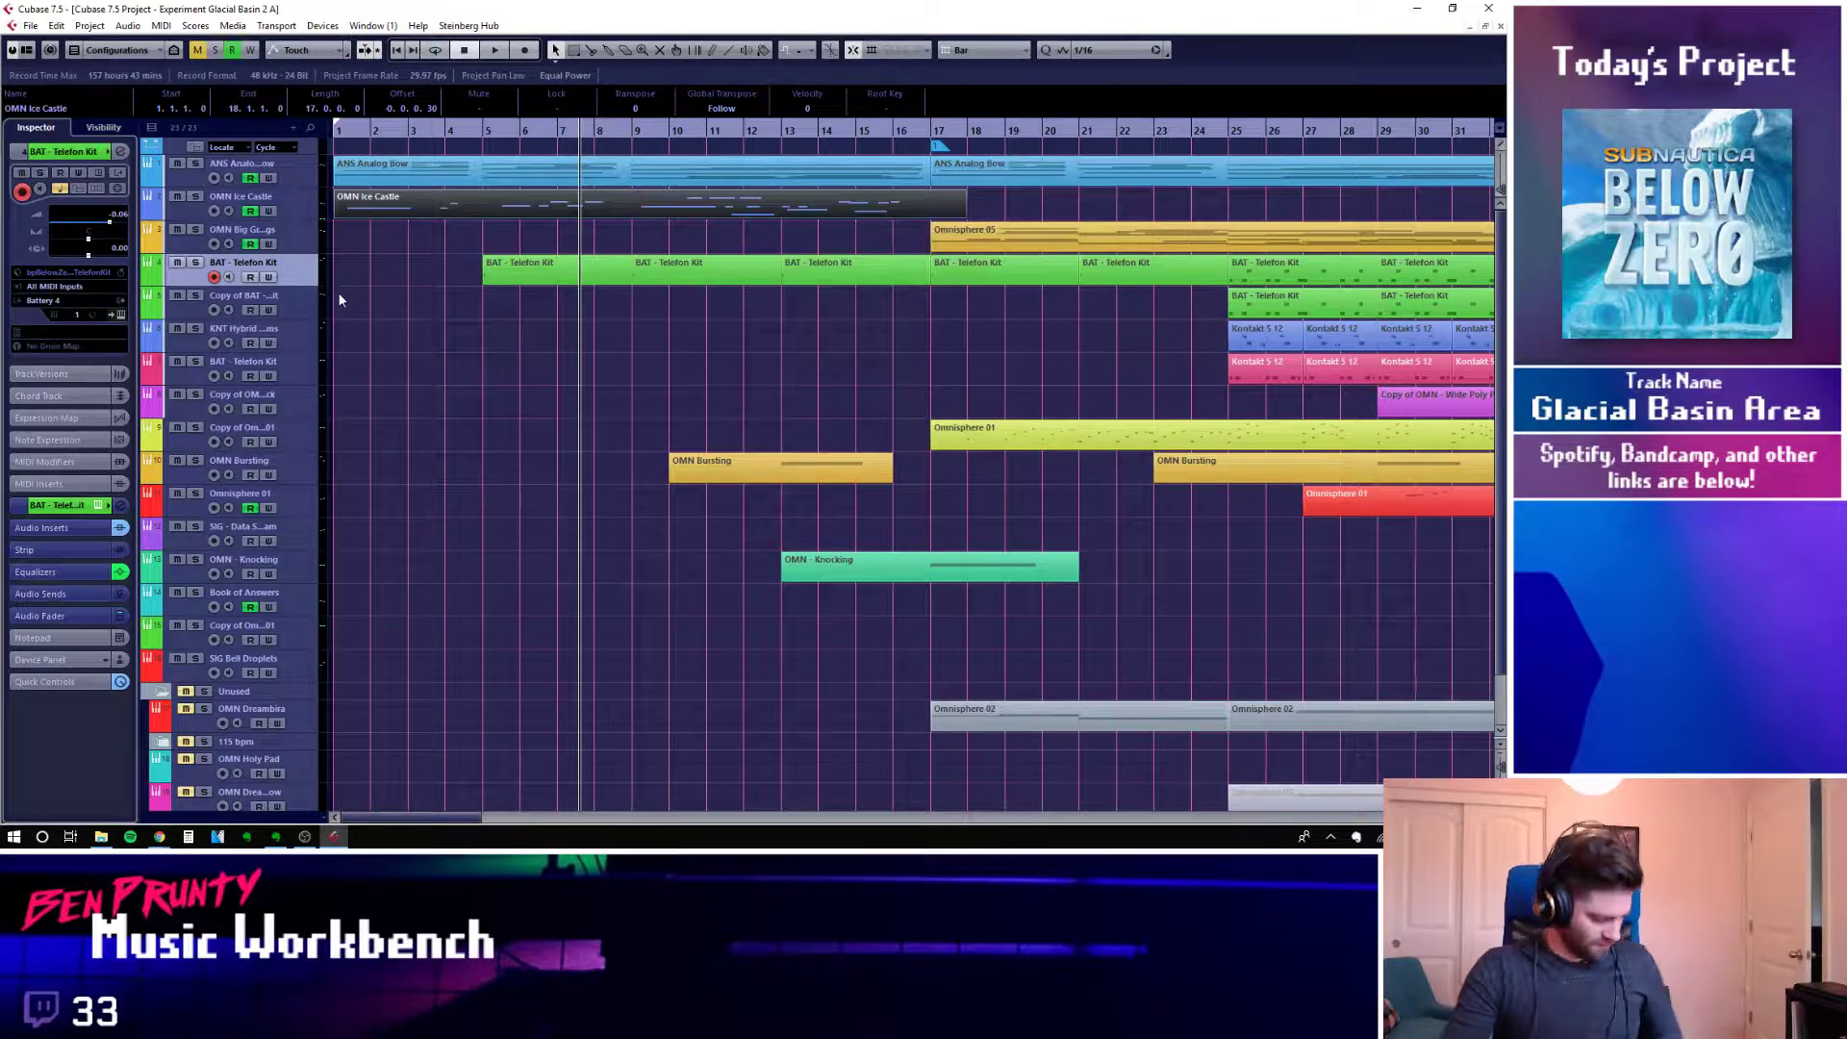
double_click(500, 272)
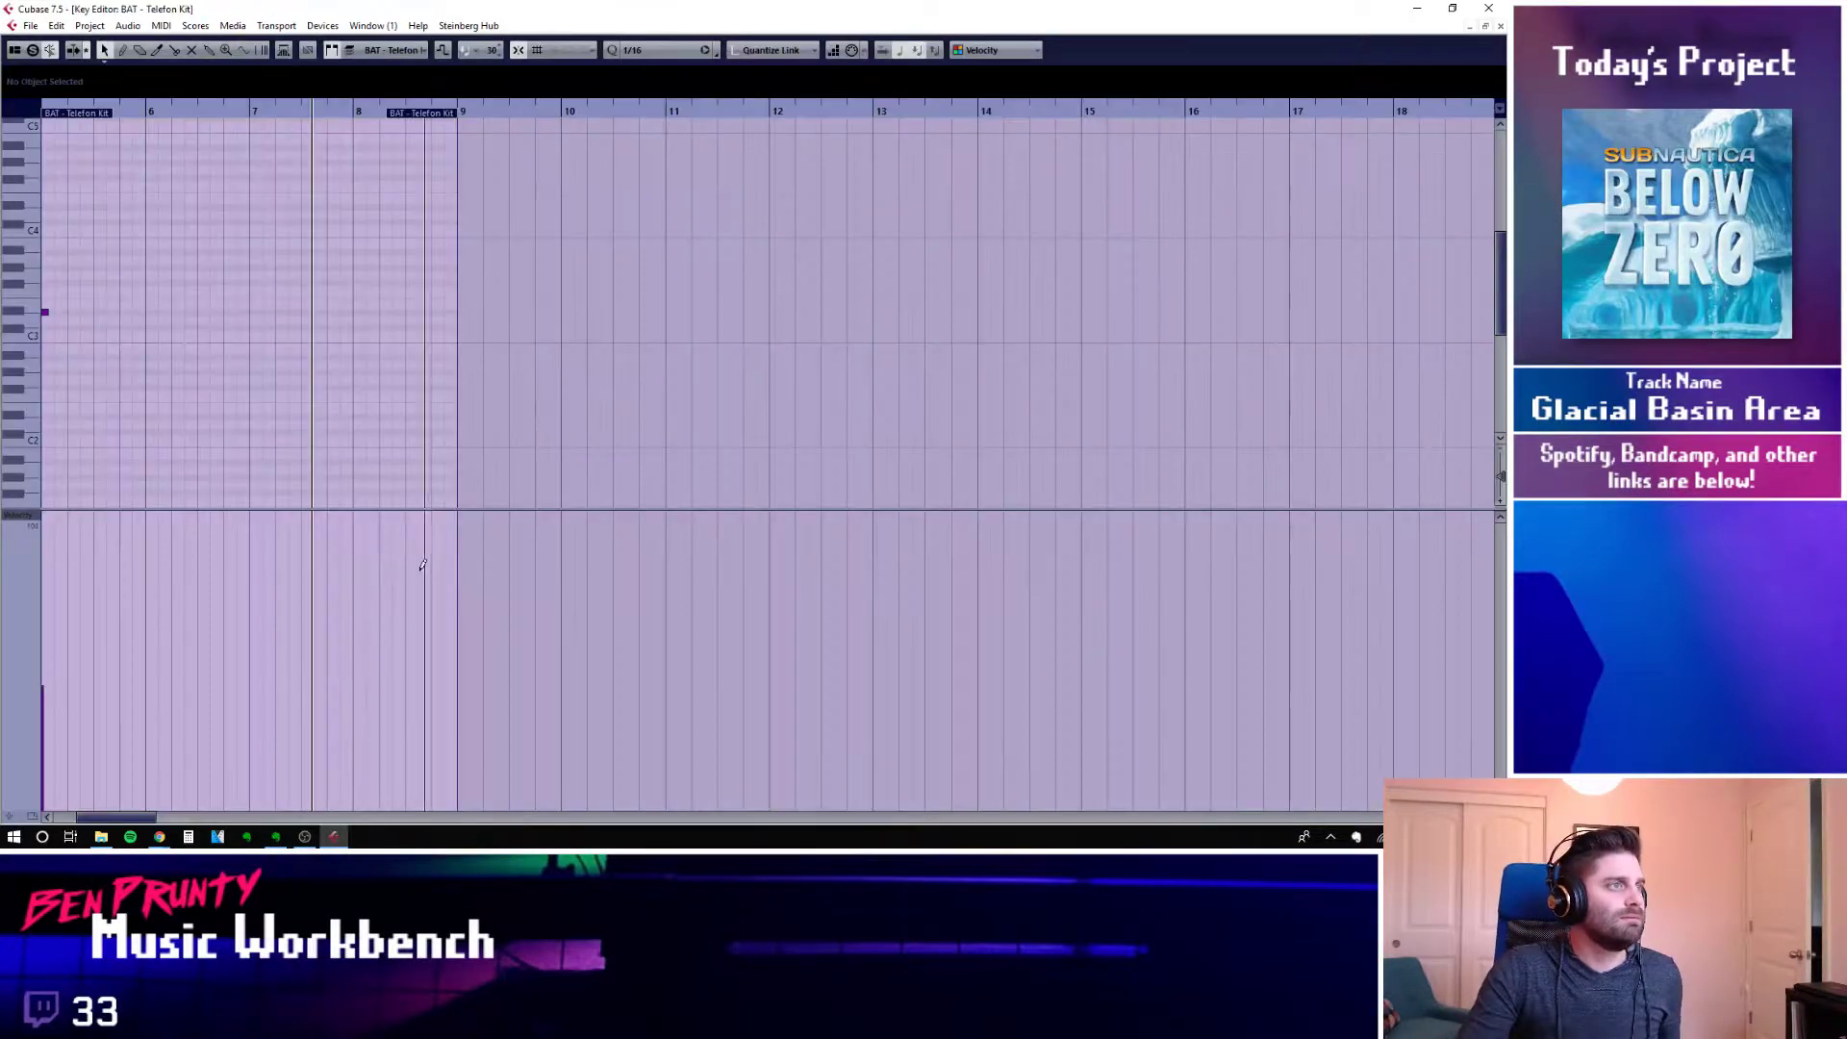
left_click(44, 312)
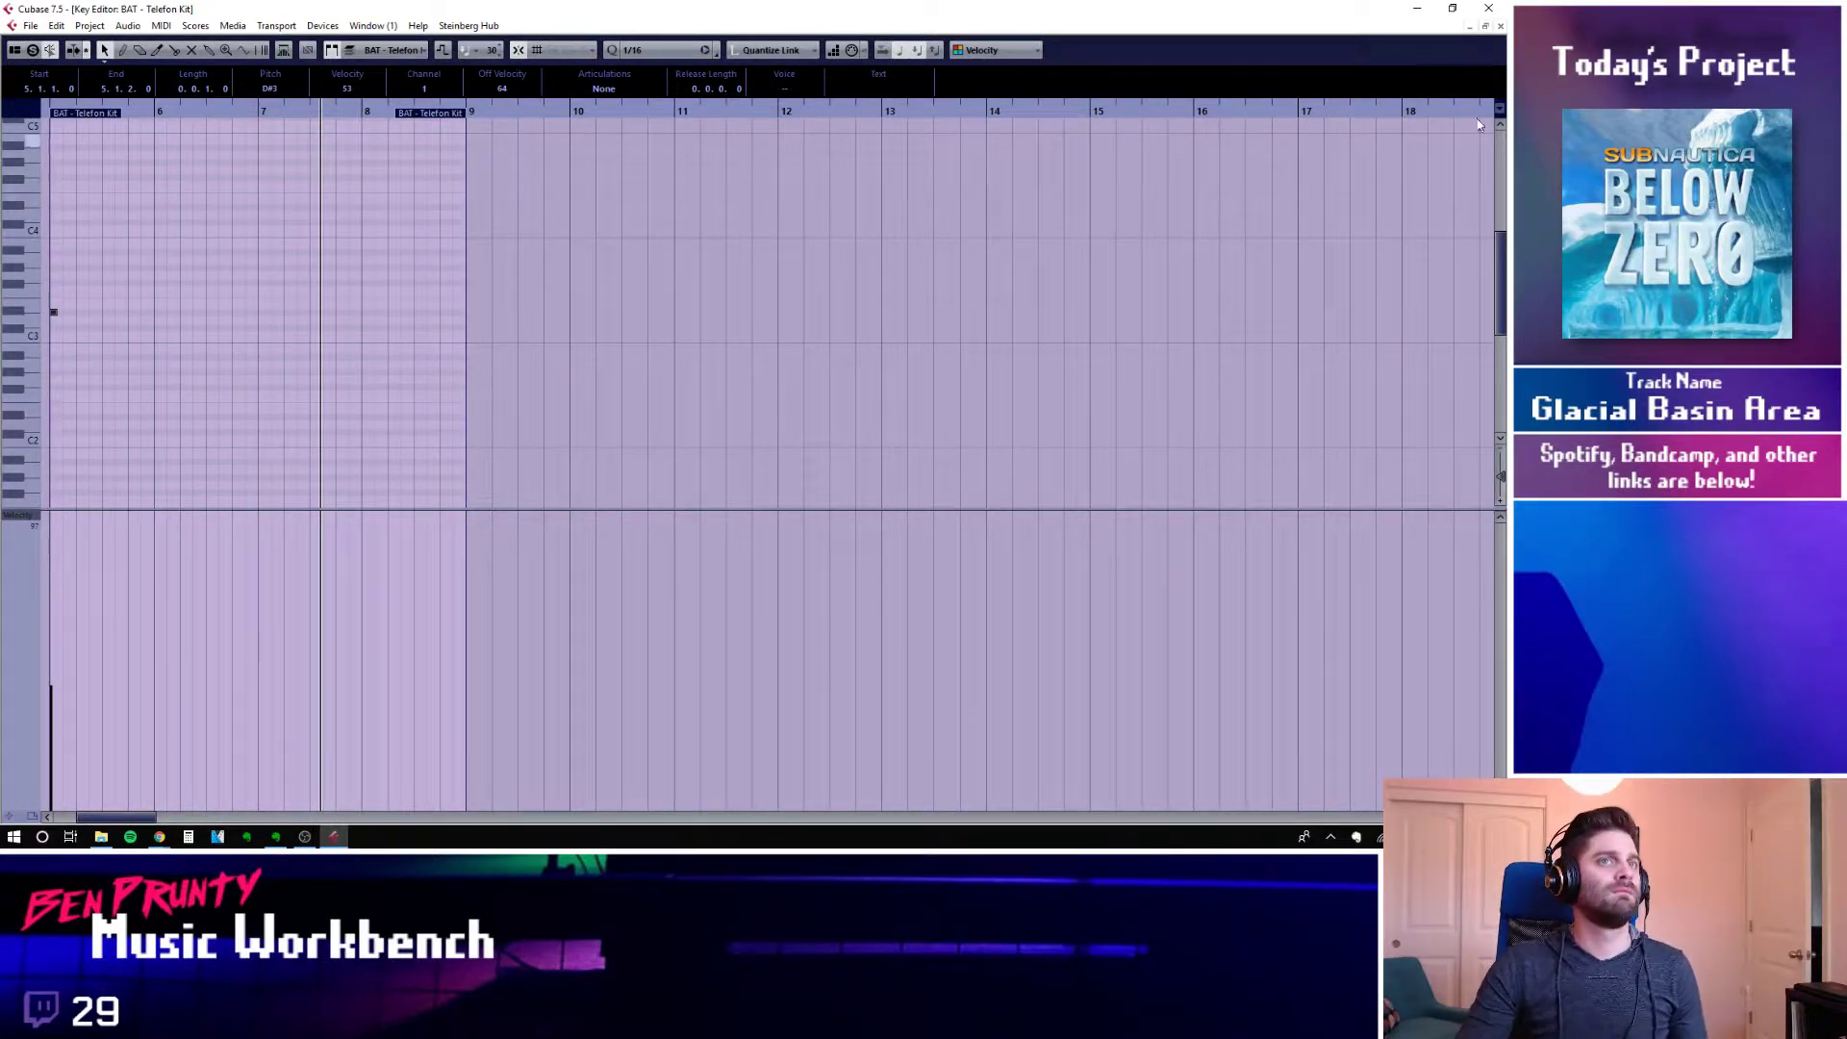
left_click(1501, 27)
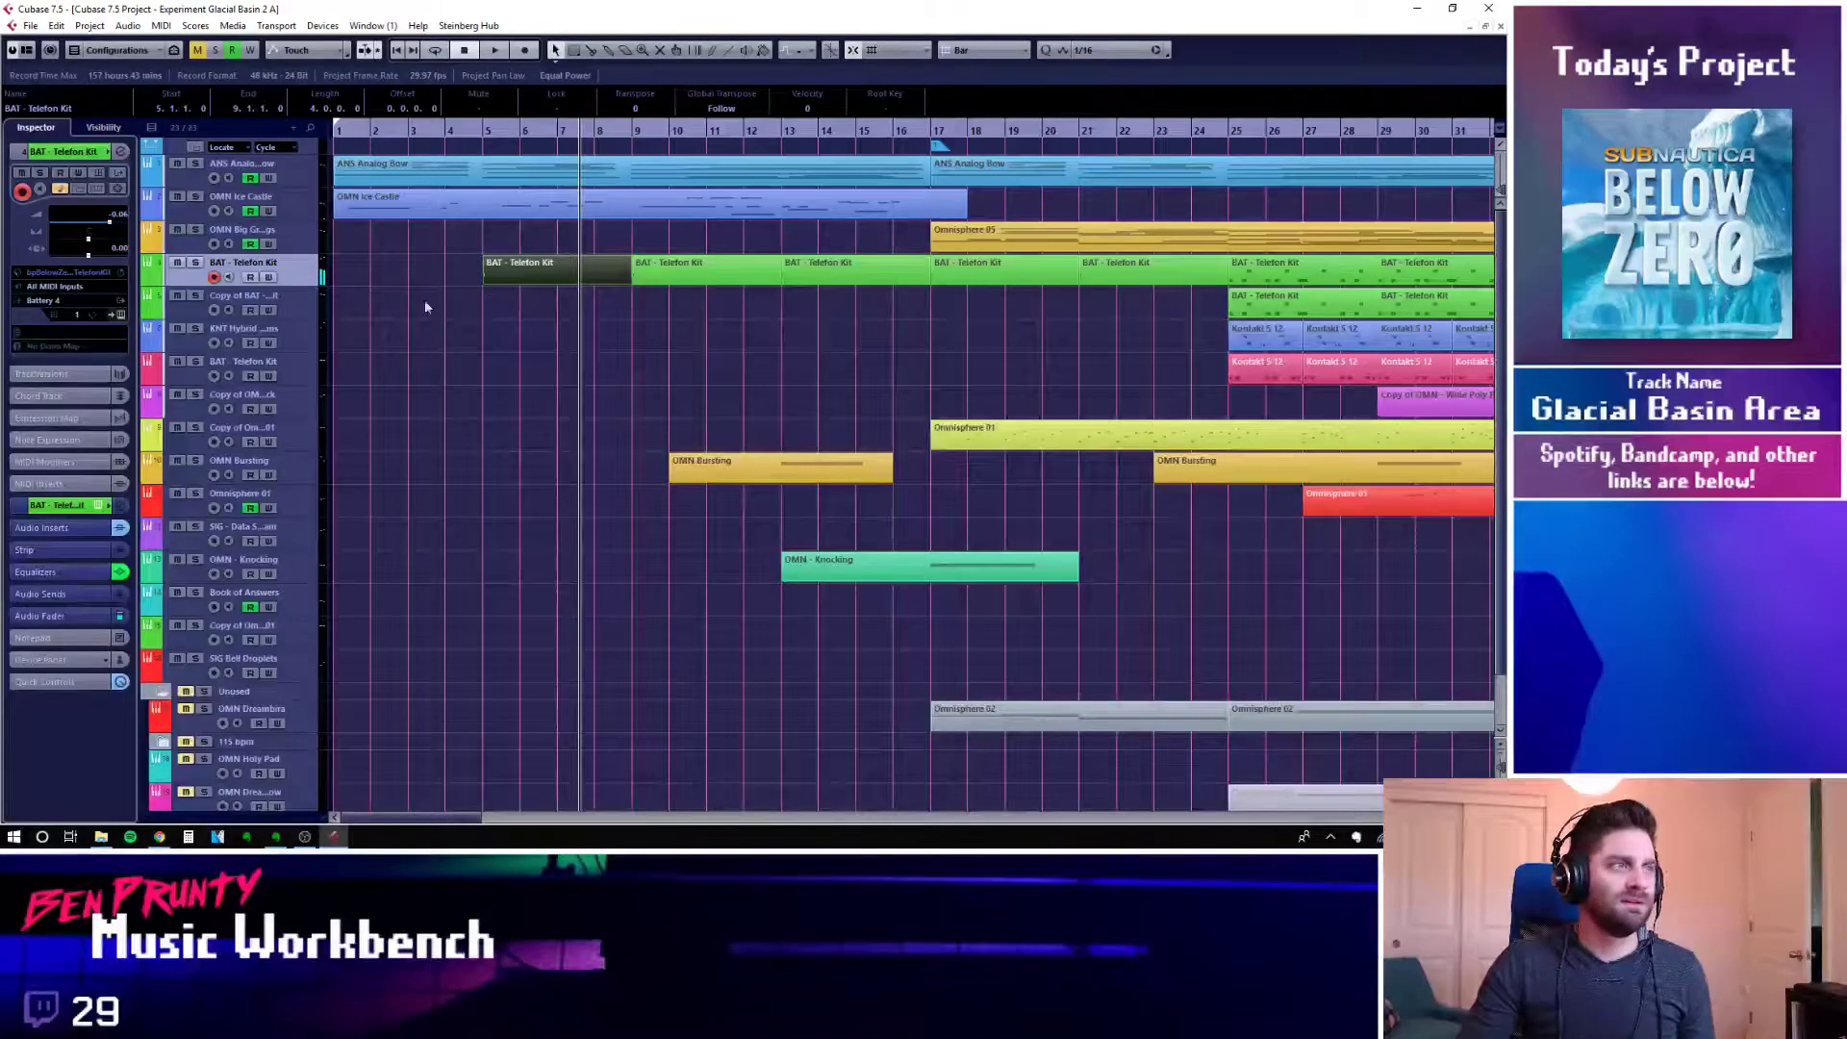
Compare the BAT - Telefon Kit channel with the Movement insert bypassed and active, view the plug-in, and close the channel settings
key("e")
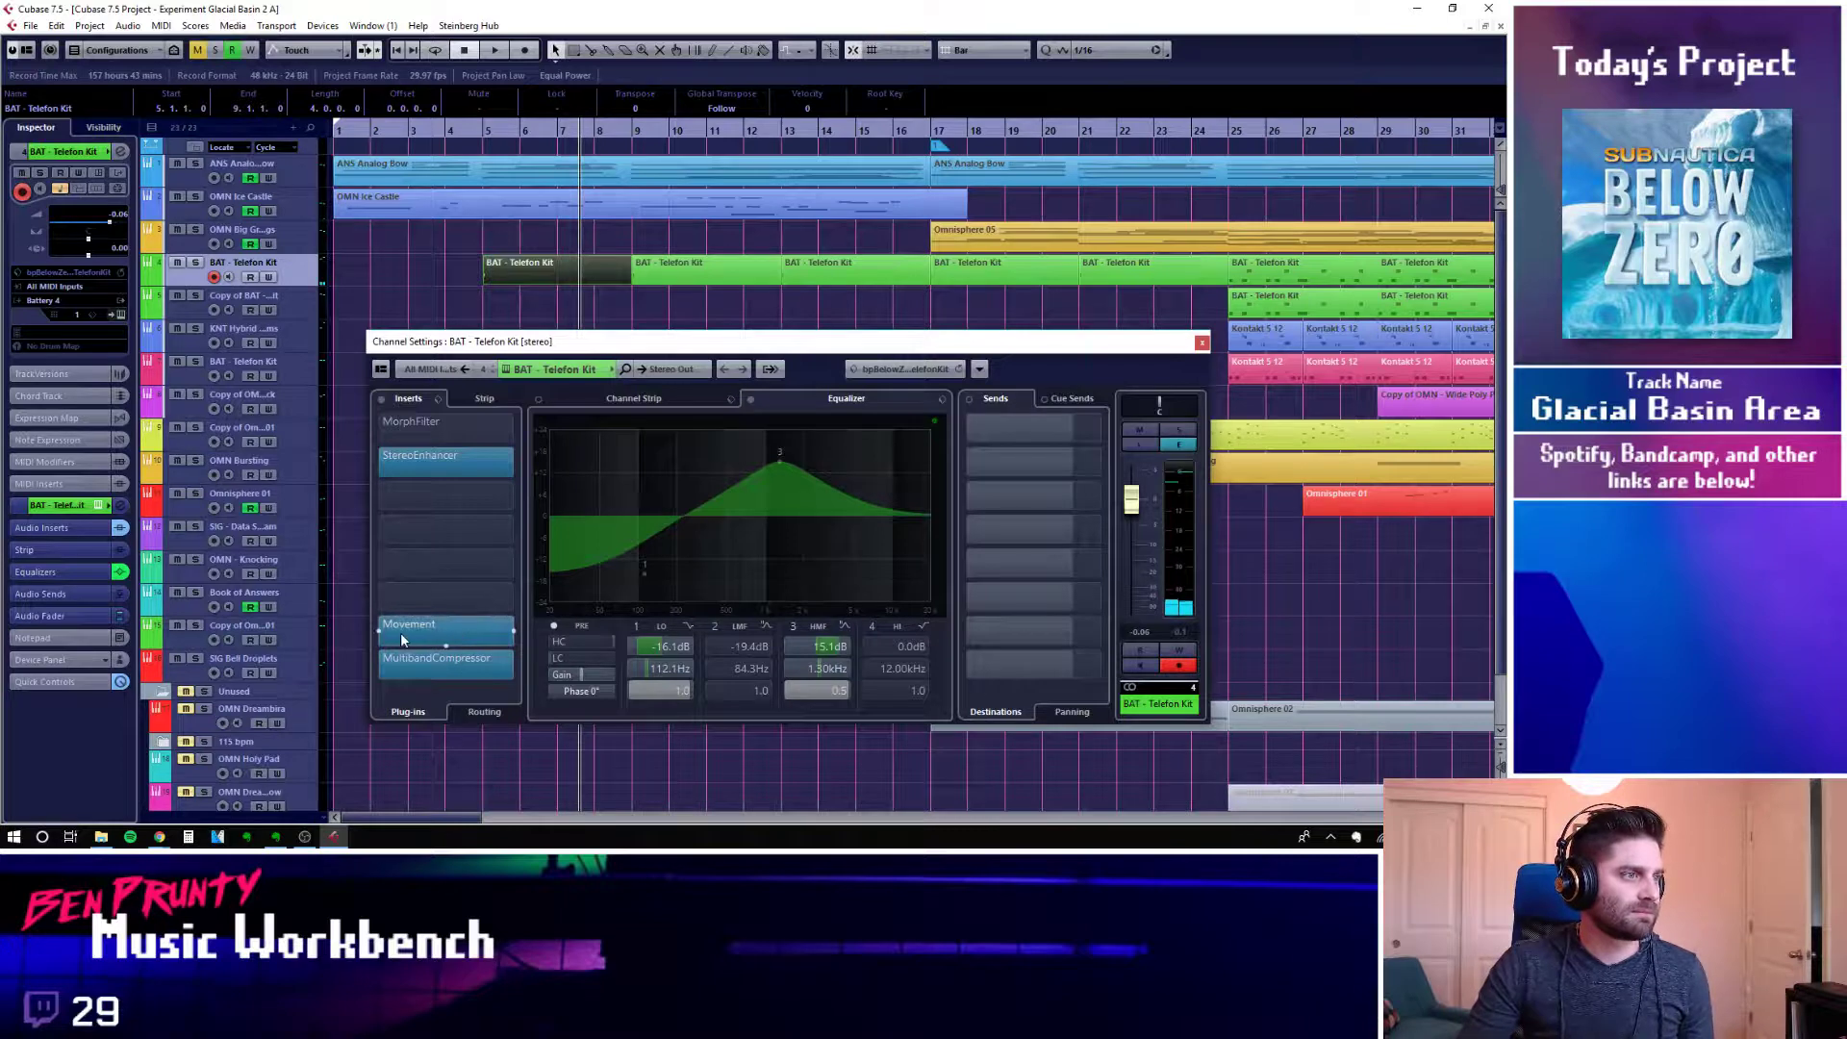
left_click(378, 632)
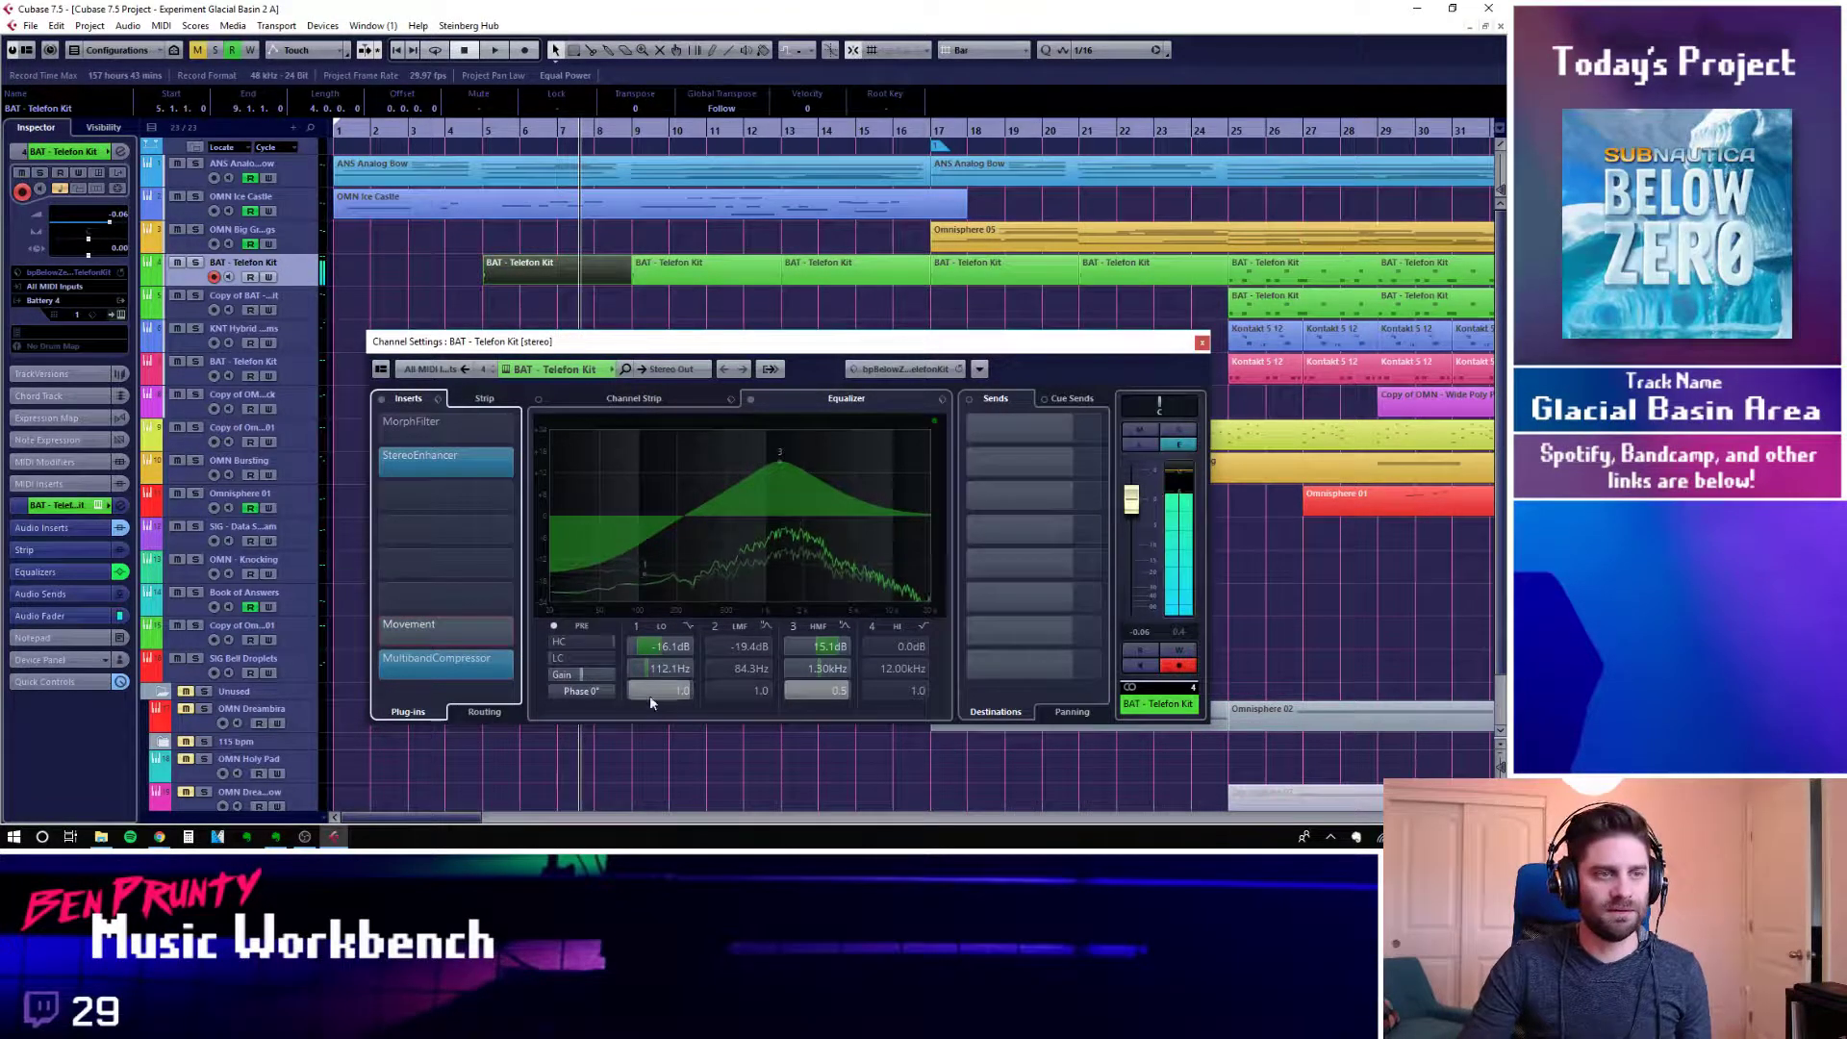
left_click(378, 632)
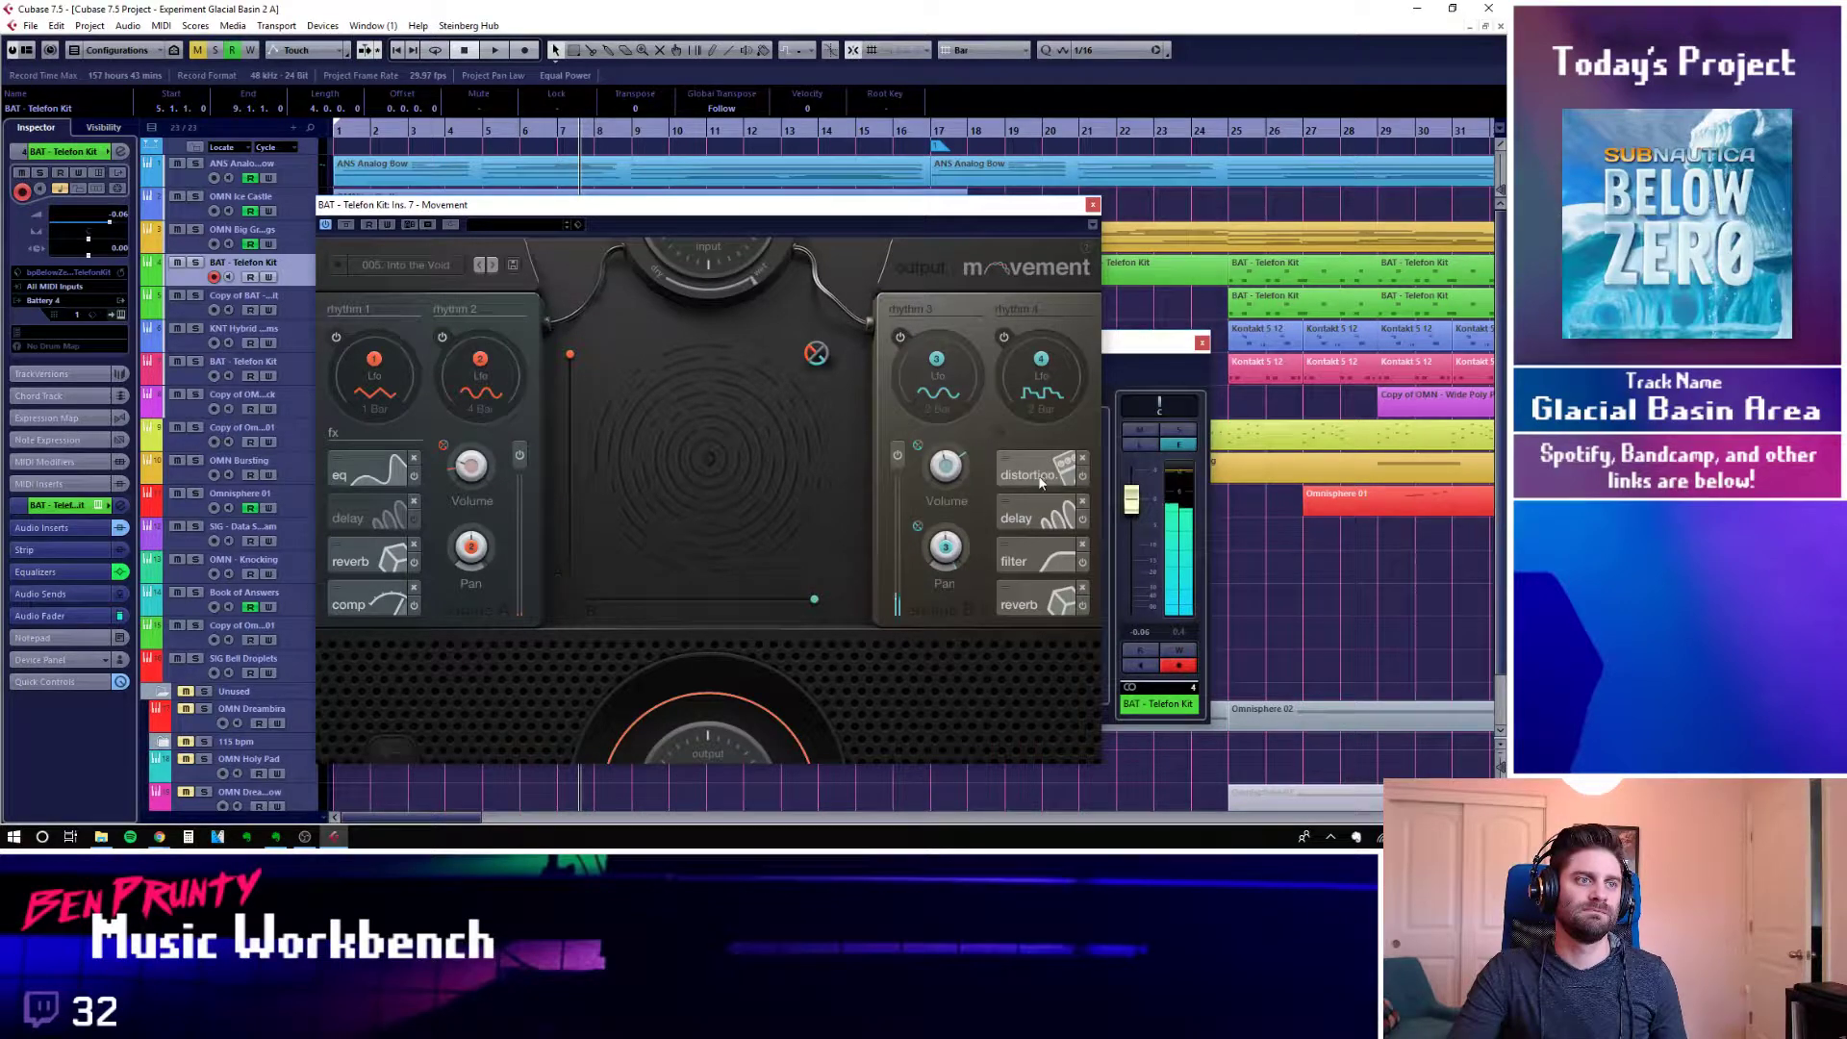
left_click_drag(1001, 210, 1032, 229)
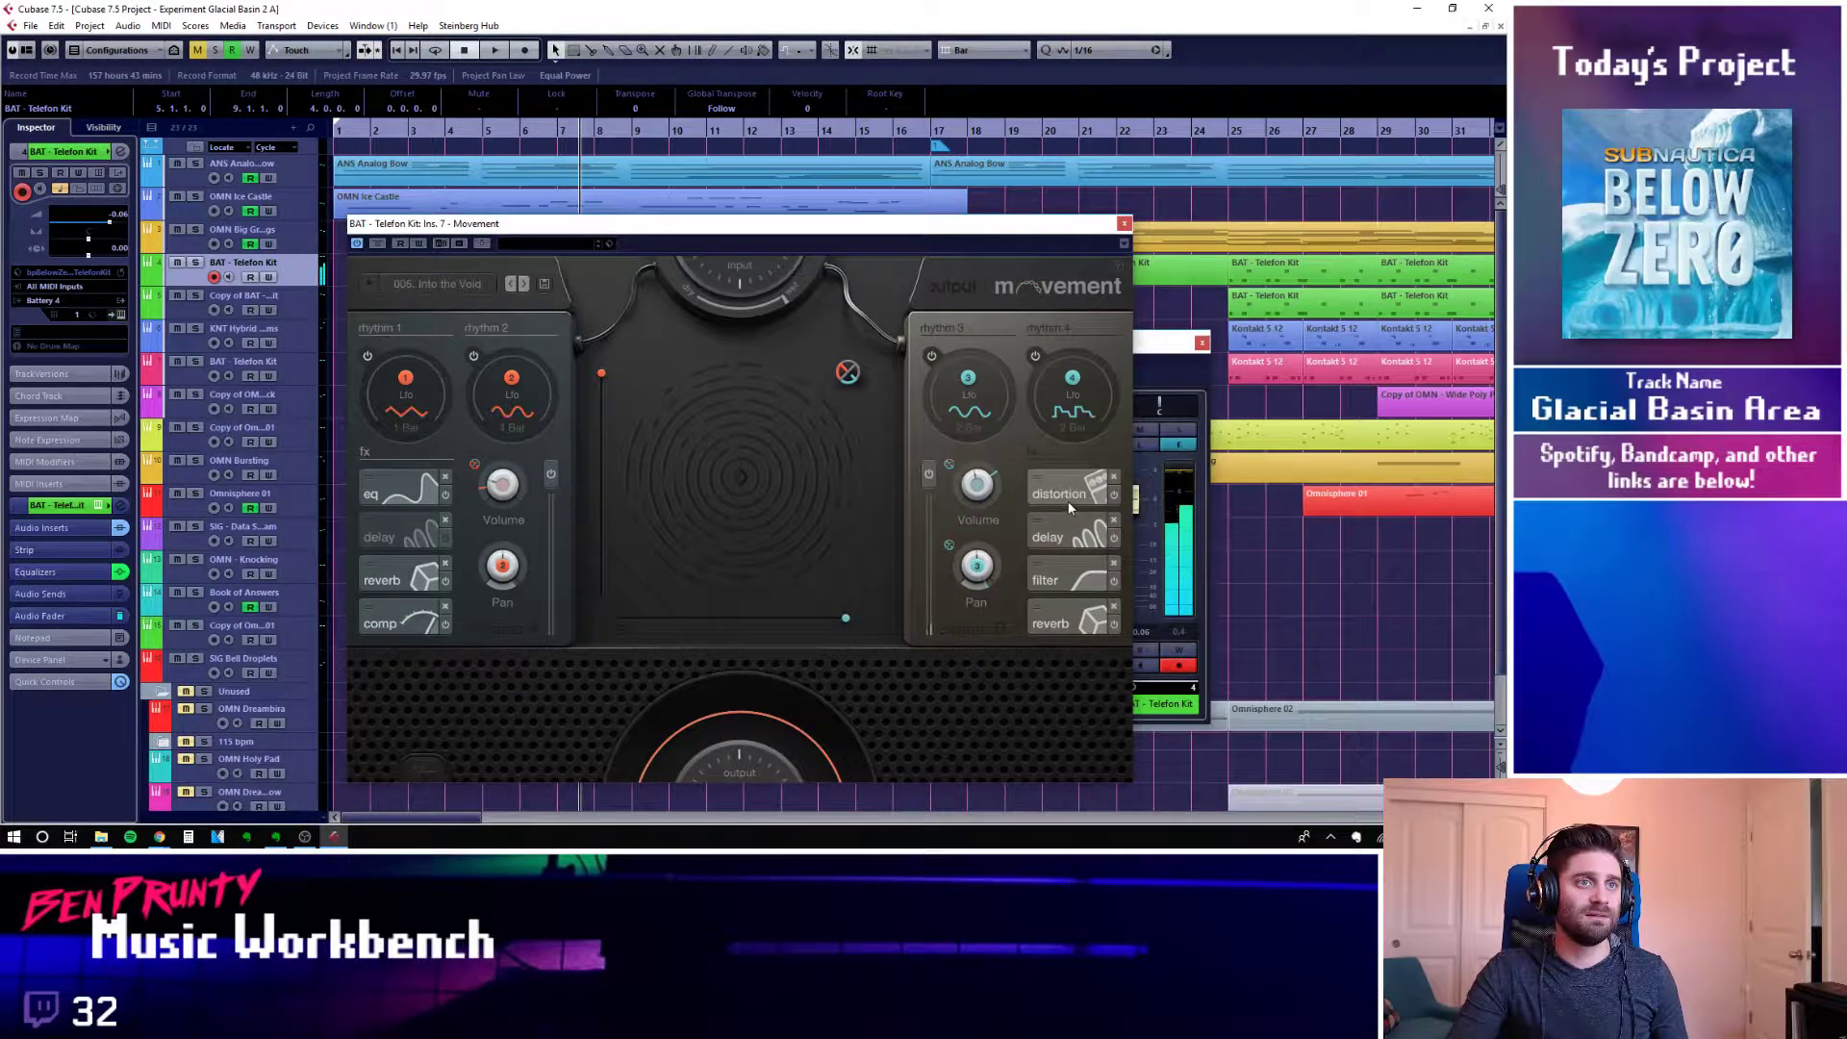
left_click(1124, 223)
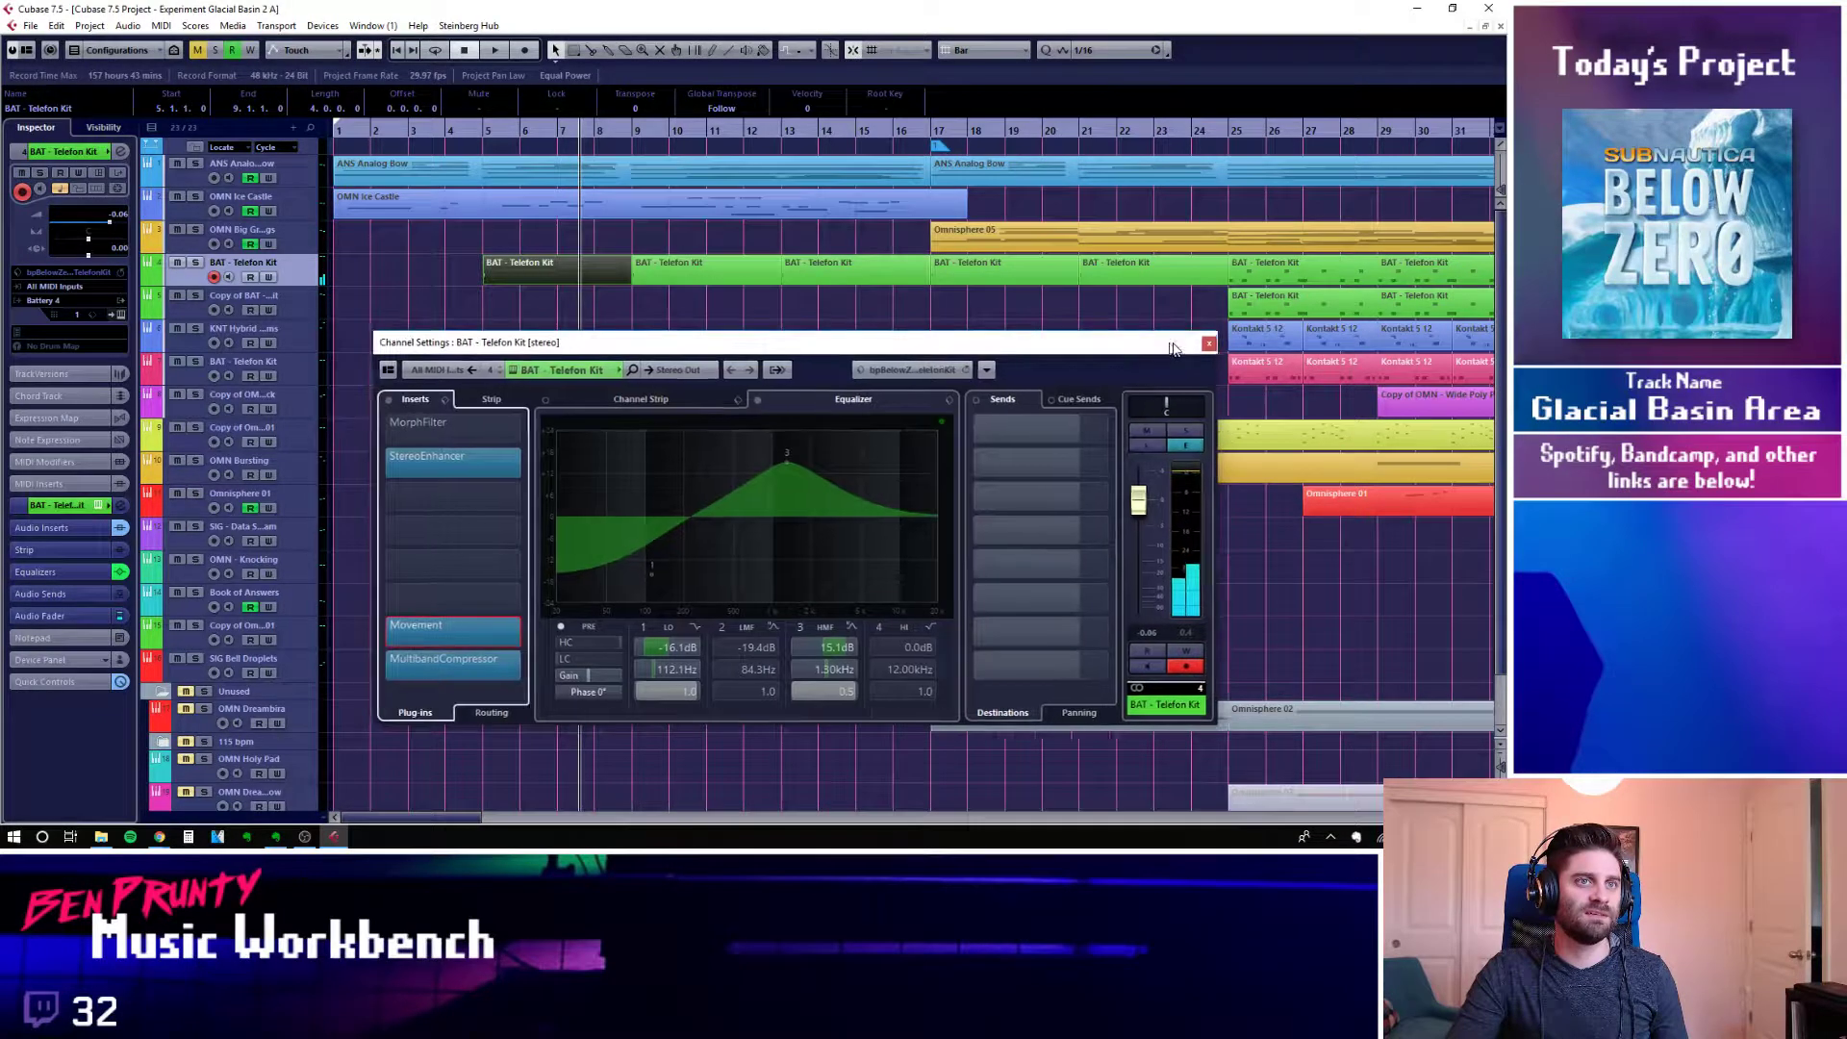
left_click(1216, 345)
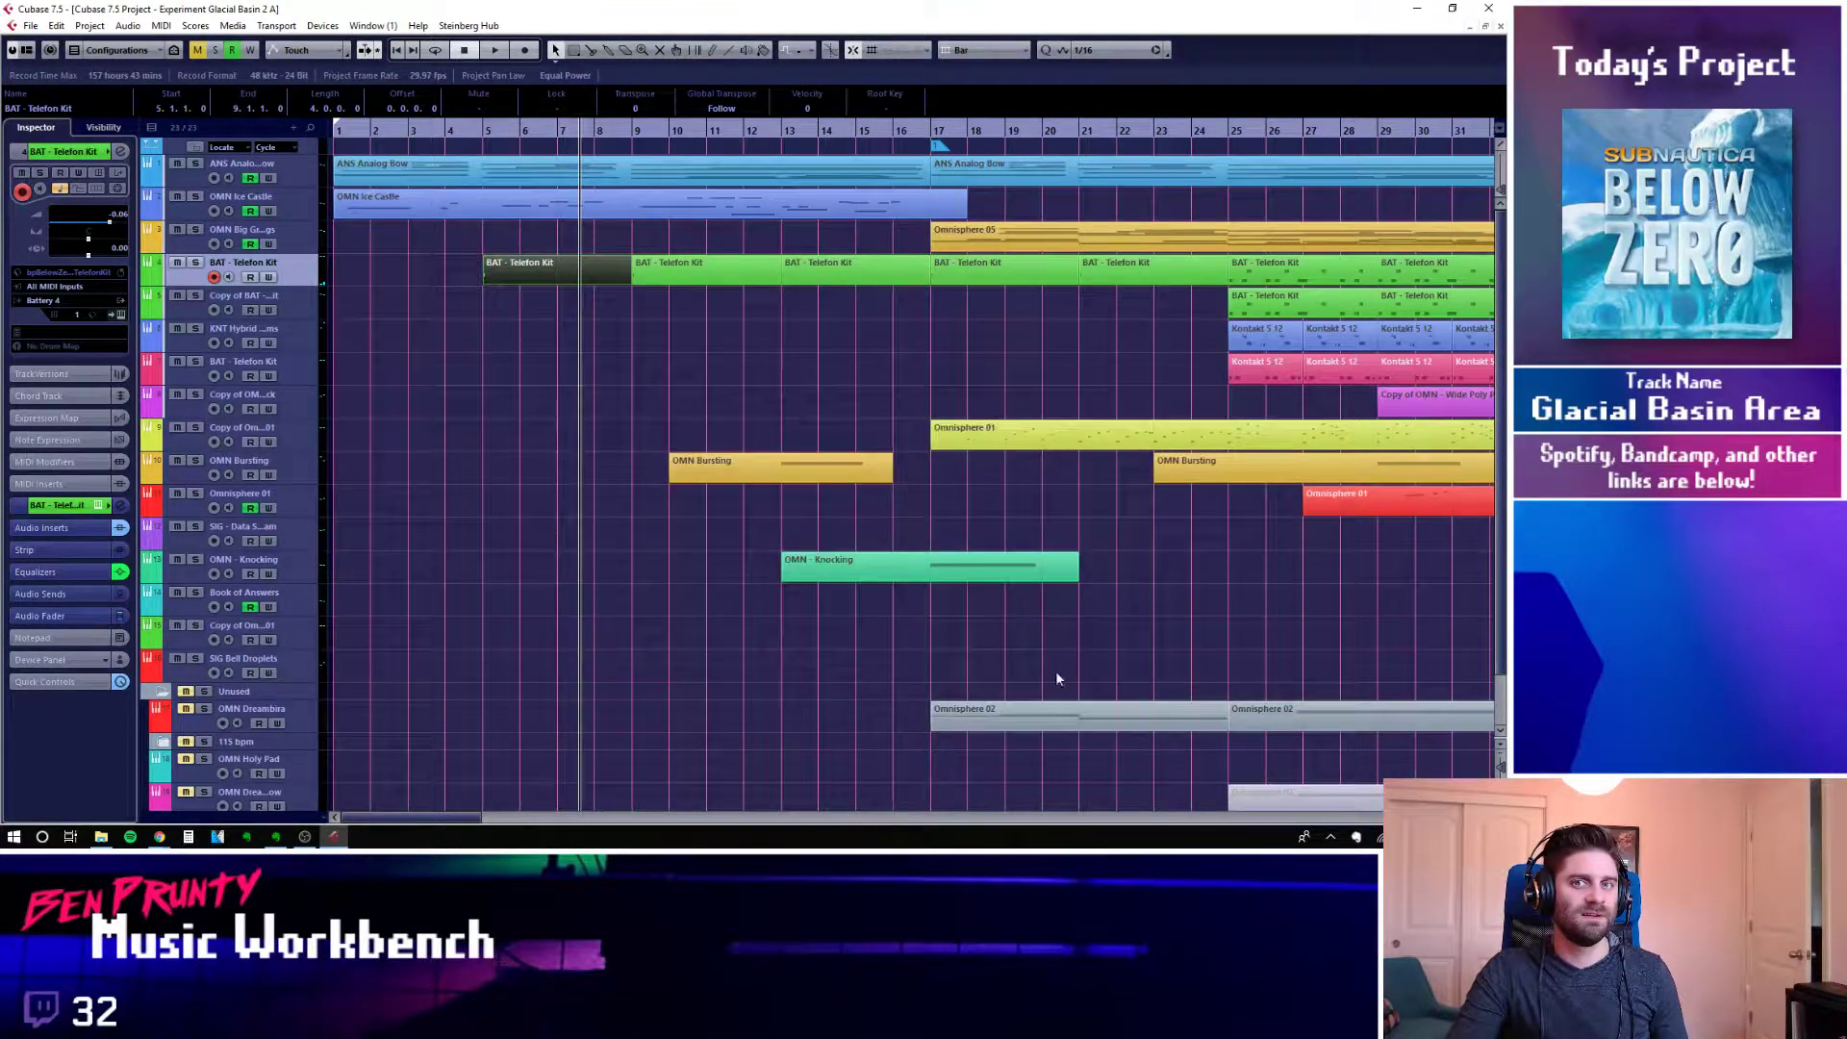
Audition the opening notes of the BAT - Telefon Kit parts at bars 5 and 9 in the Key Editor
left_click(486, 130)
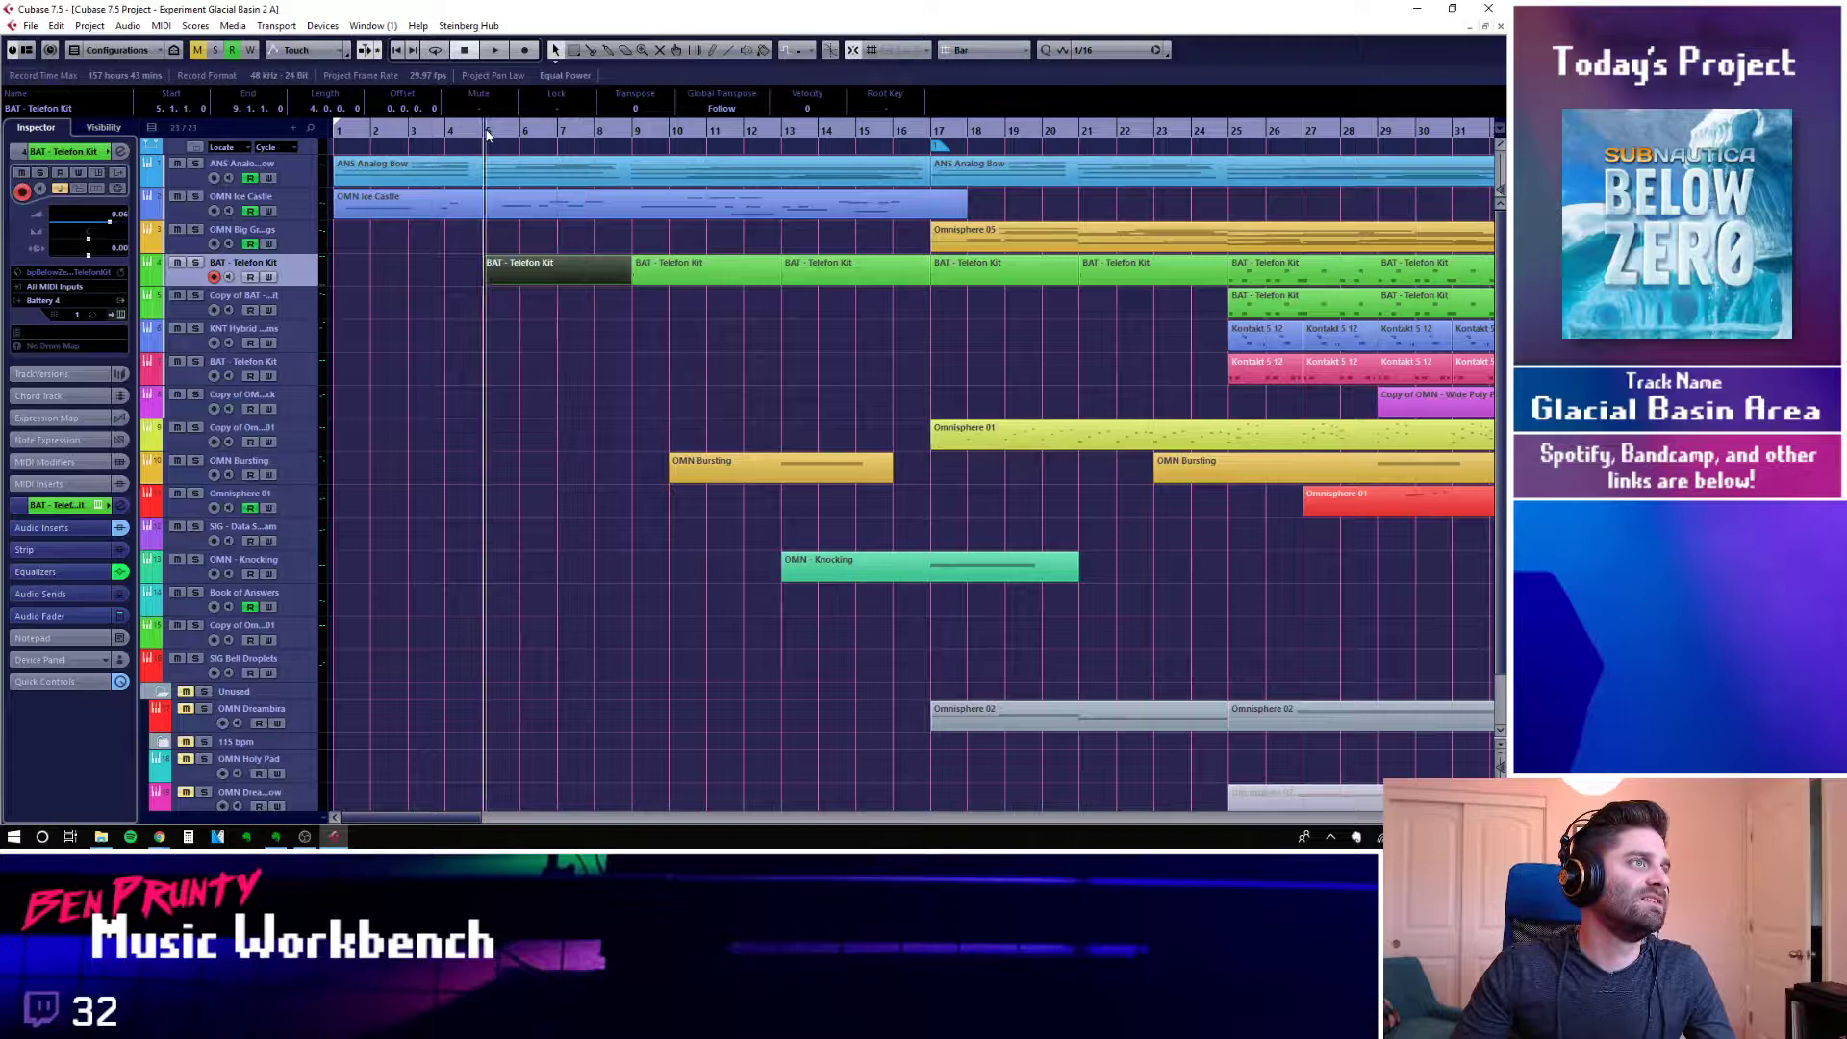
double_click(543, 266)
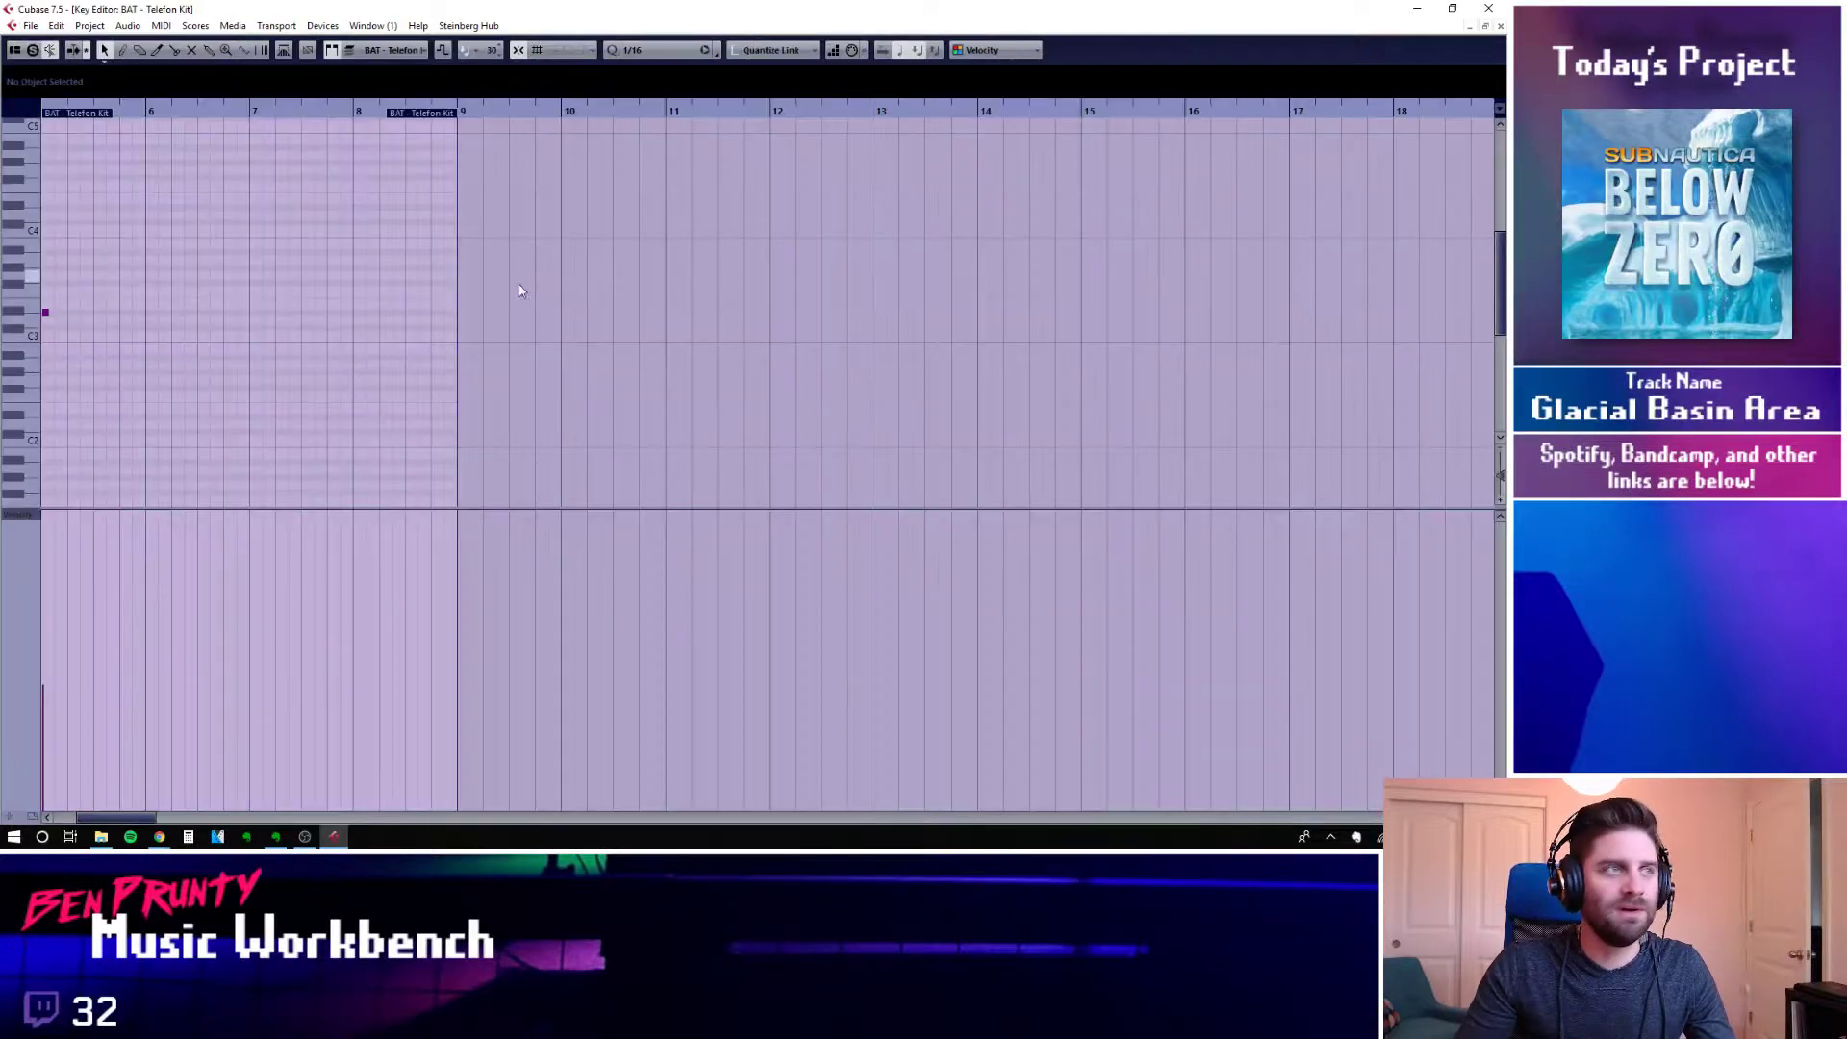
left_click(45, 315)
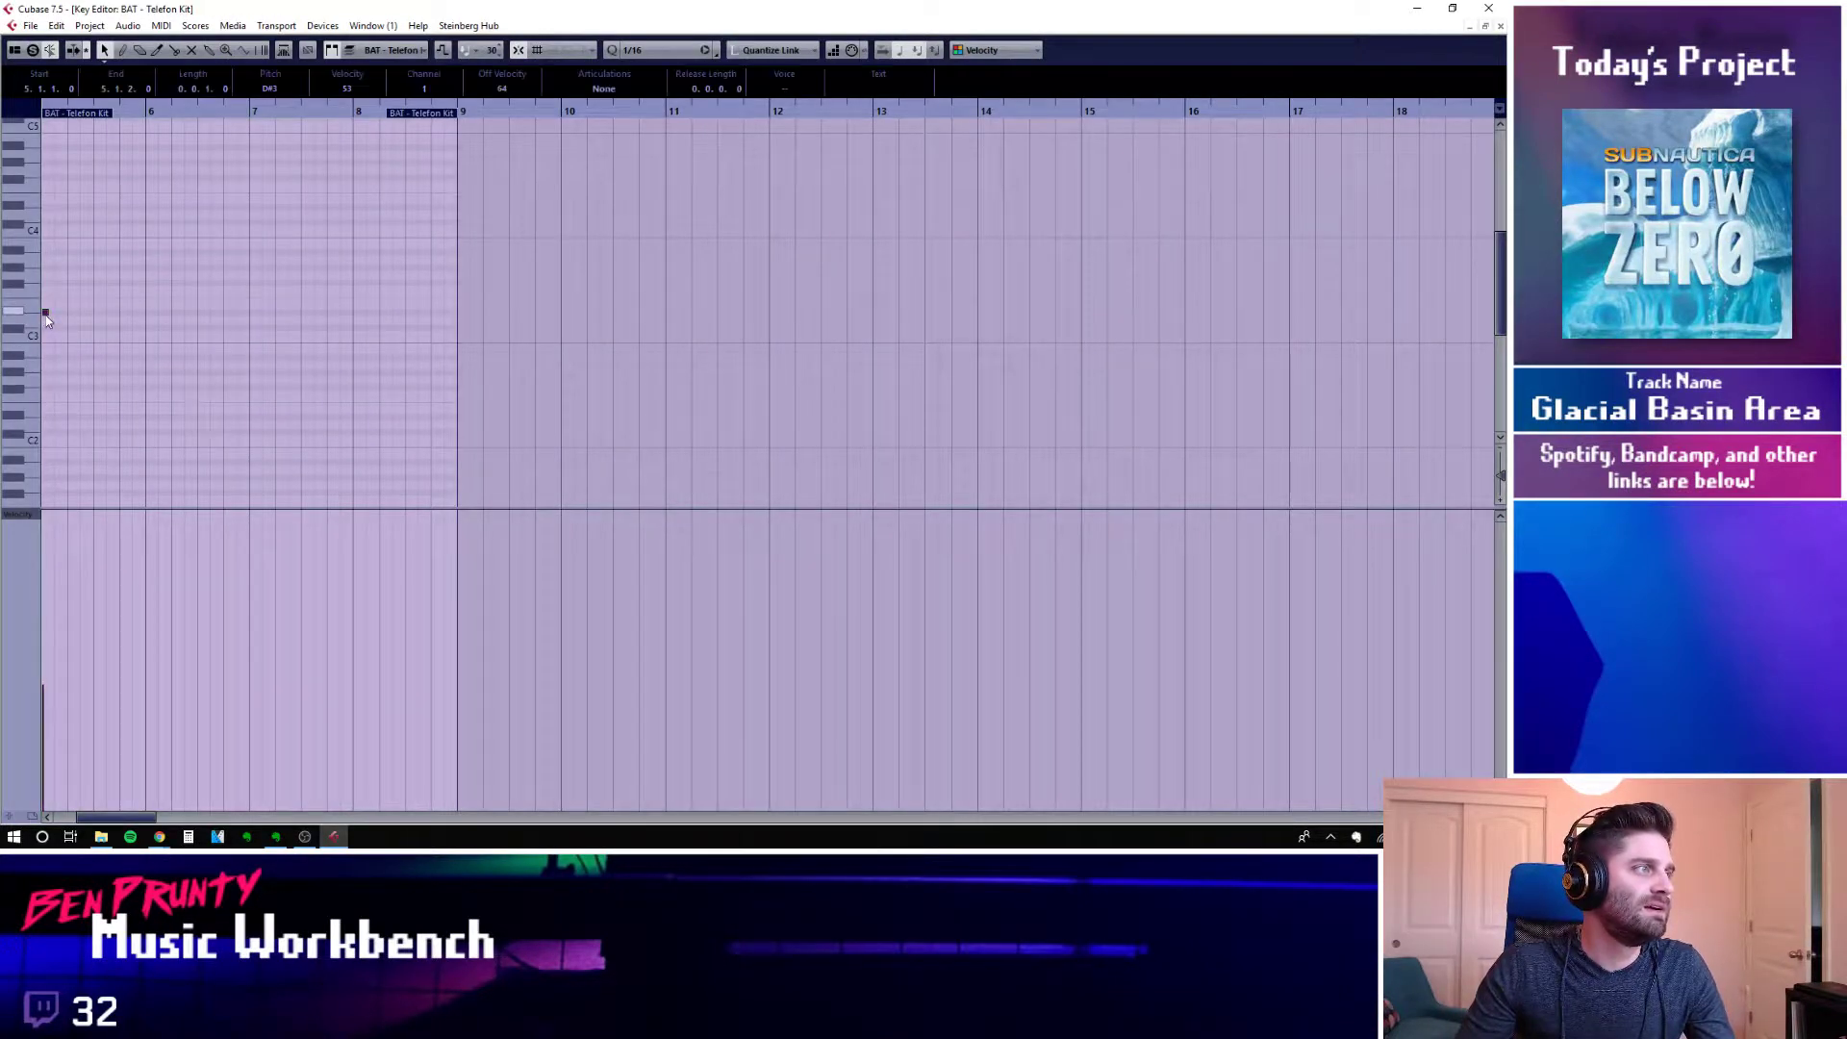
left_click(1502, 27)
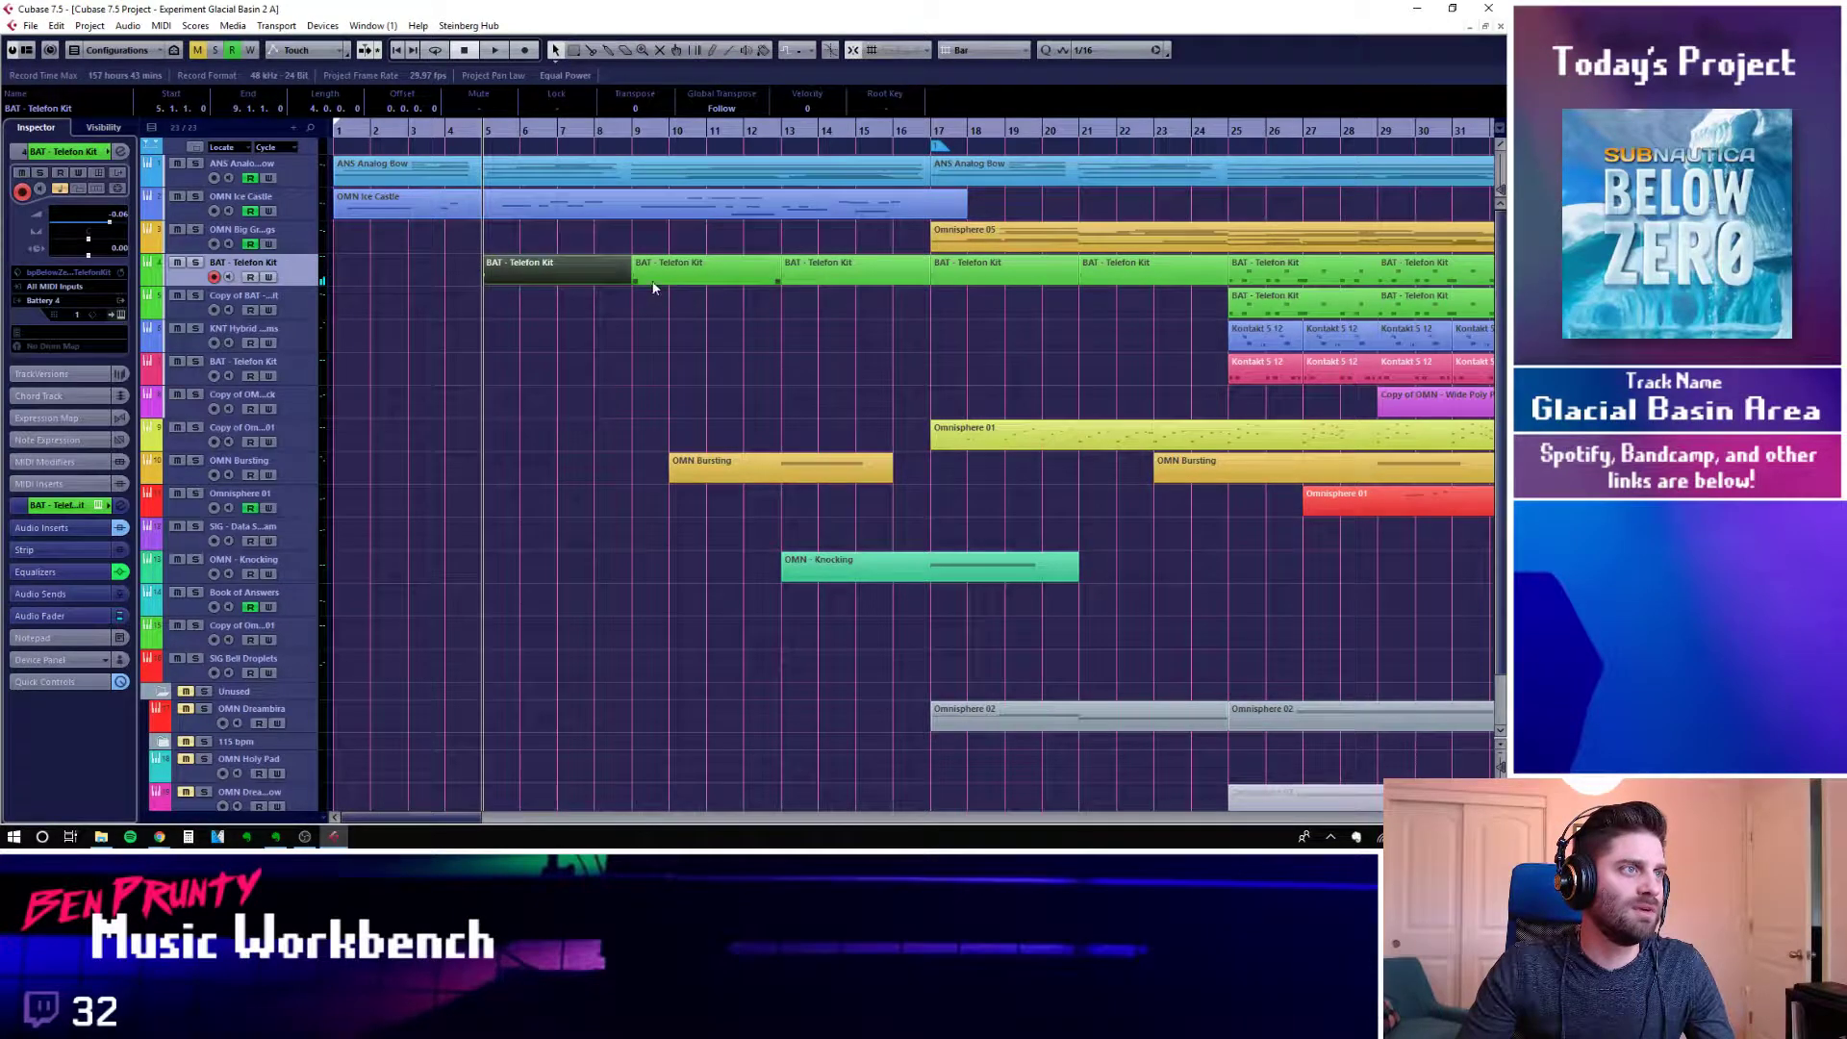
double_click(681, 272)
left_click(44, 313)
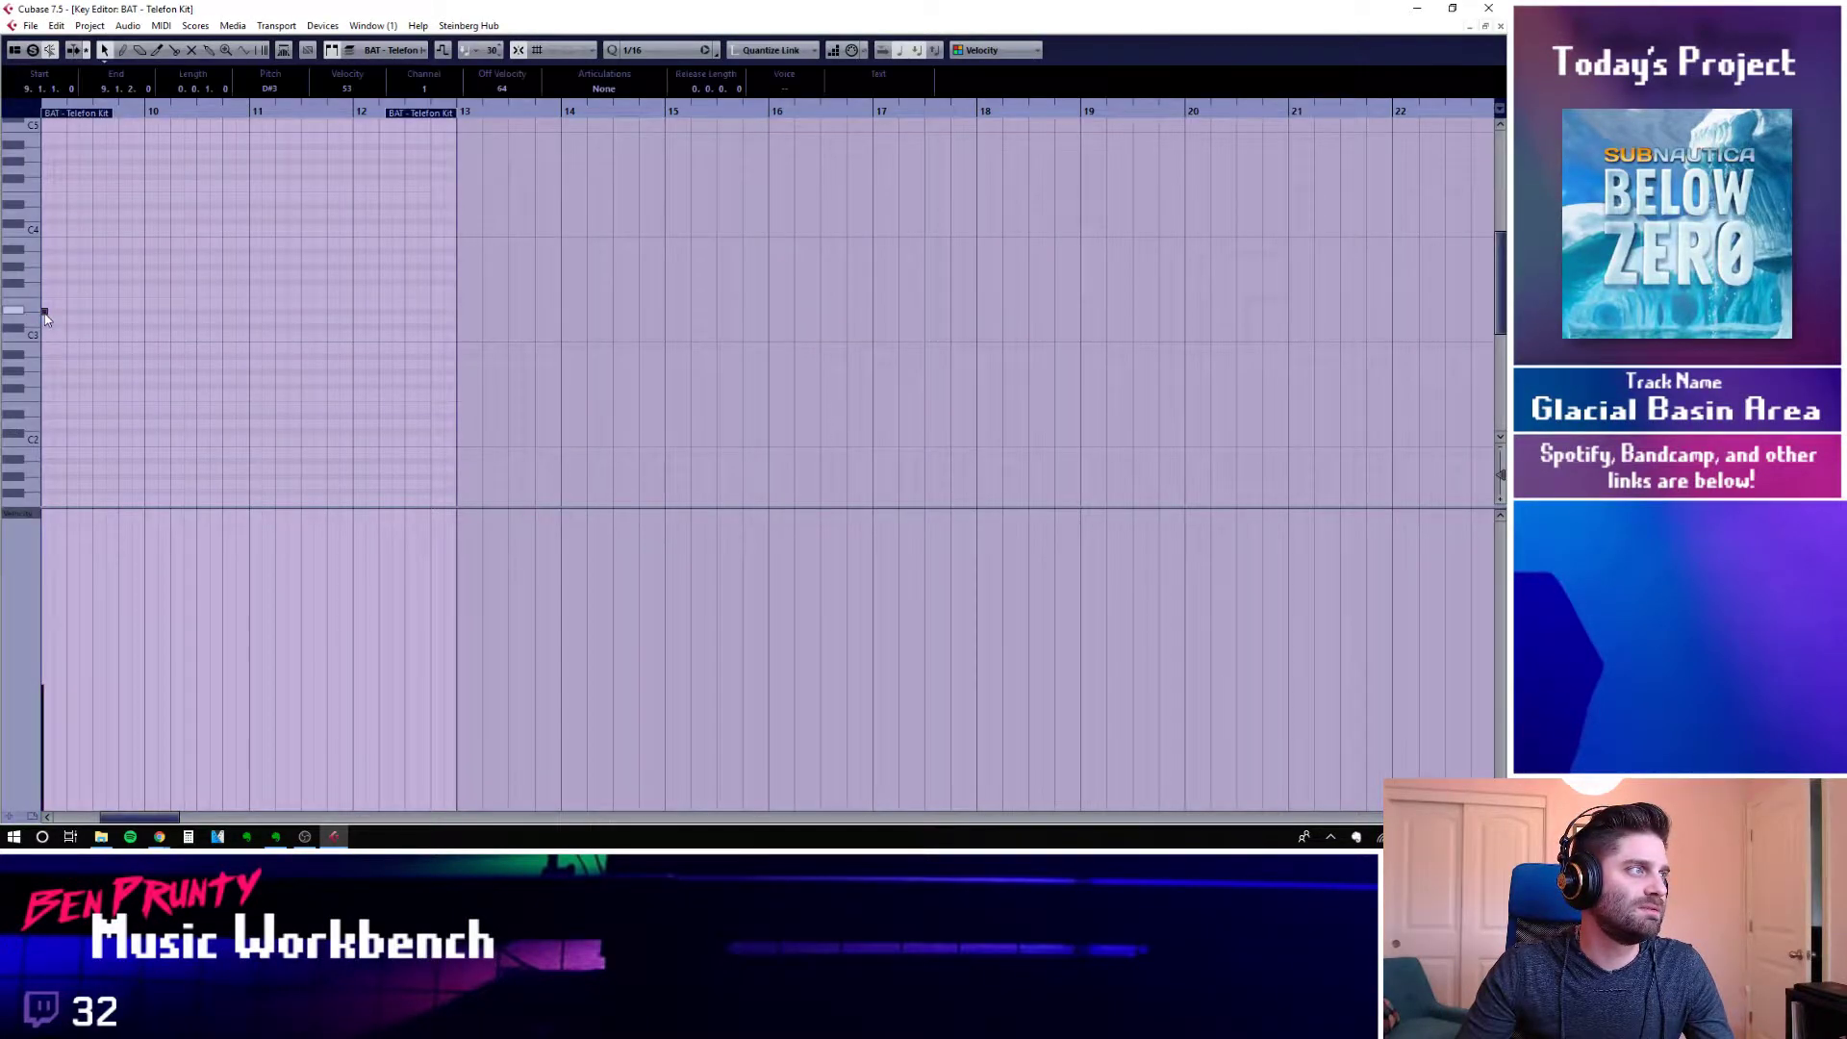
left_click(1502, 28)
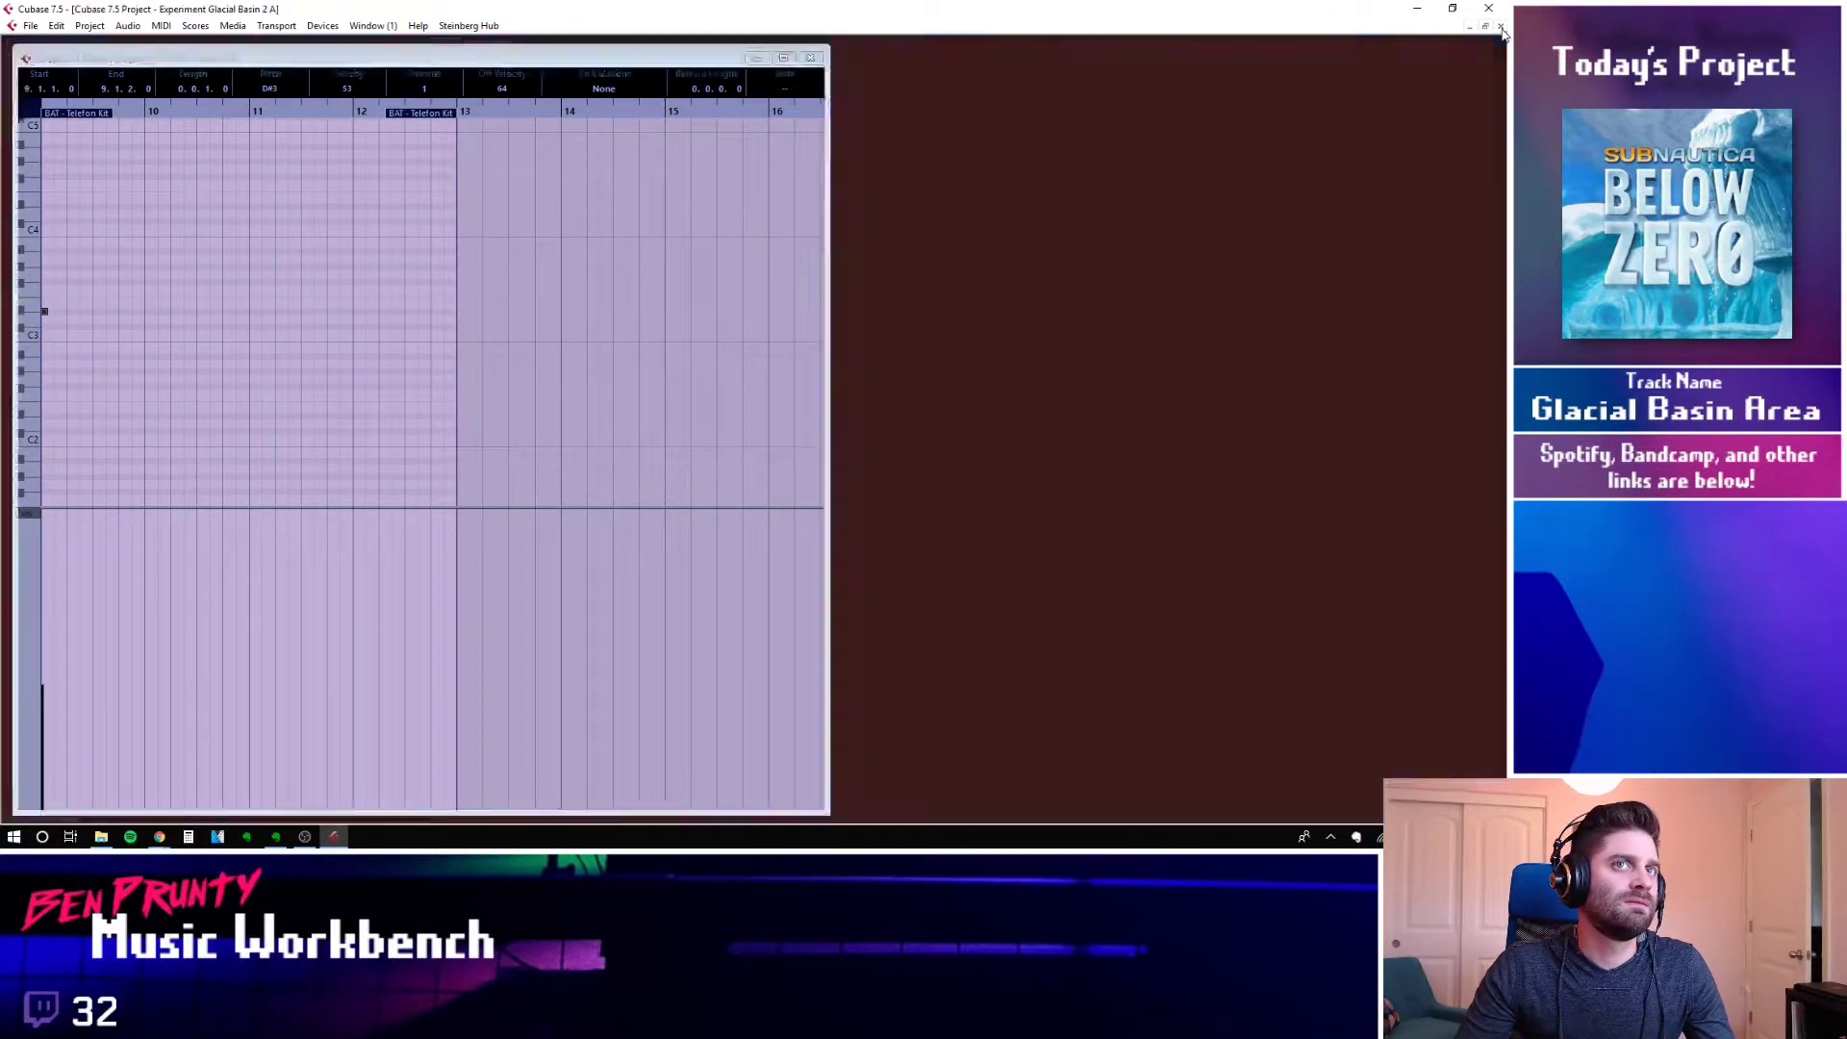
Play the arrangement from the project start through the OMN Bursting entrance and stop at about bar 15
left_click(442, 132)
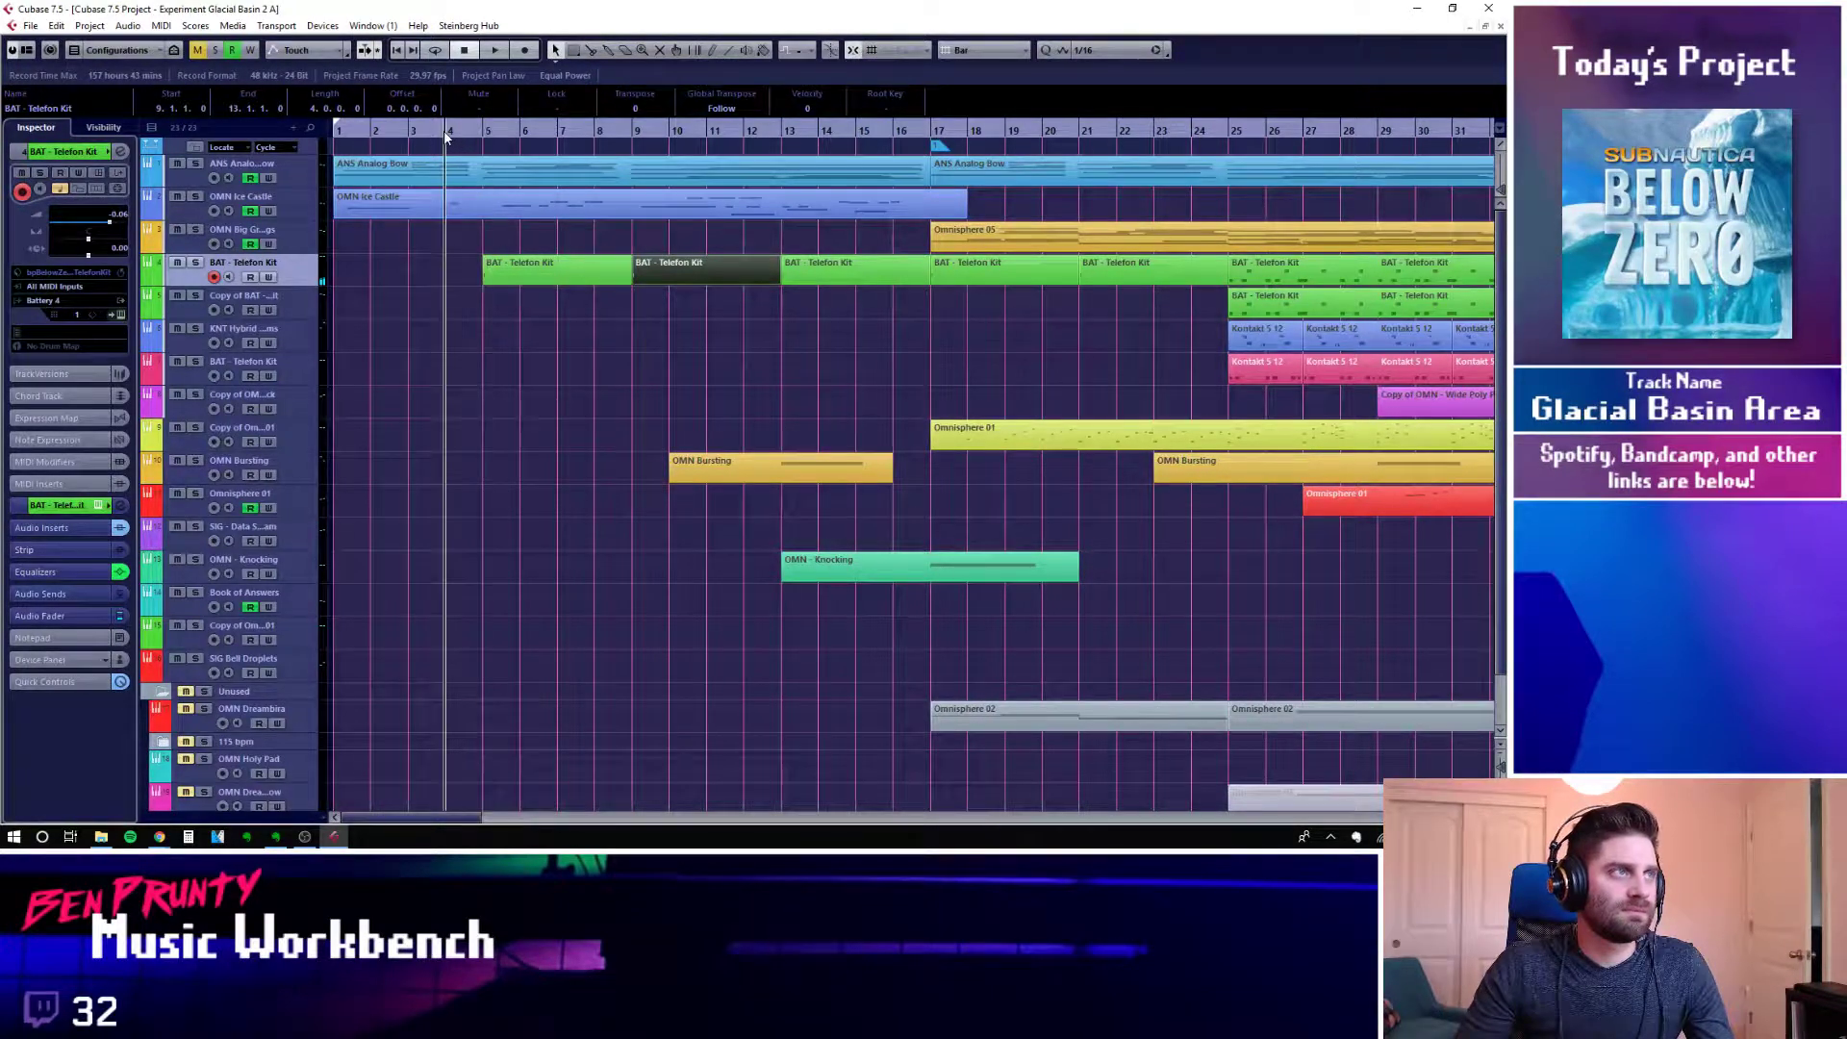
key("Home")
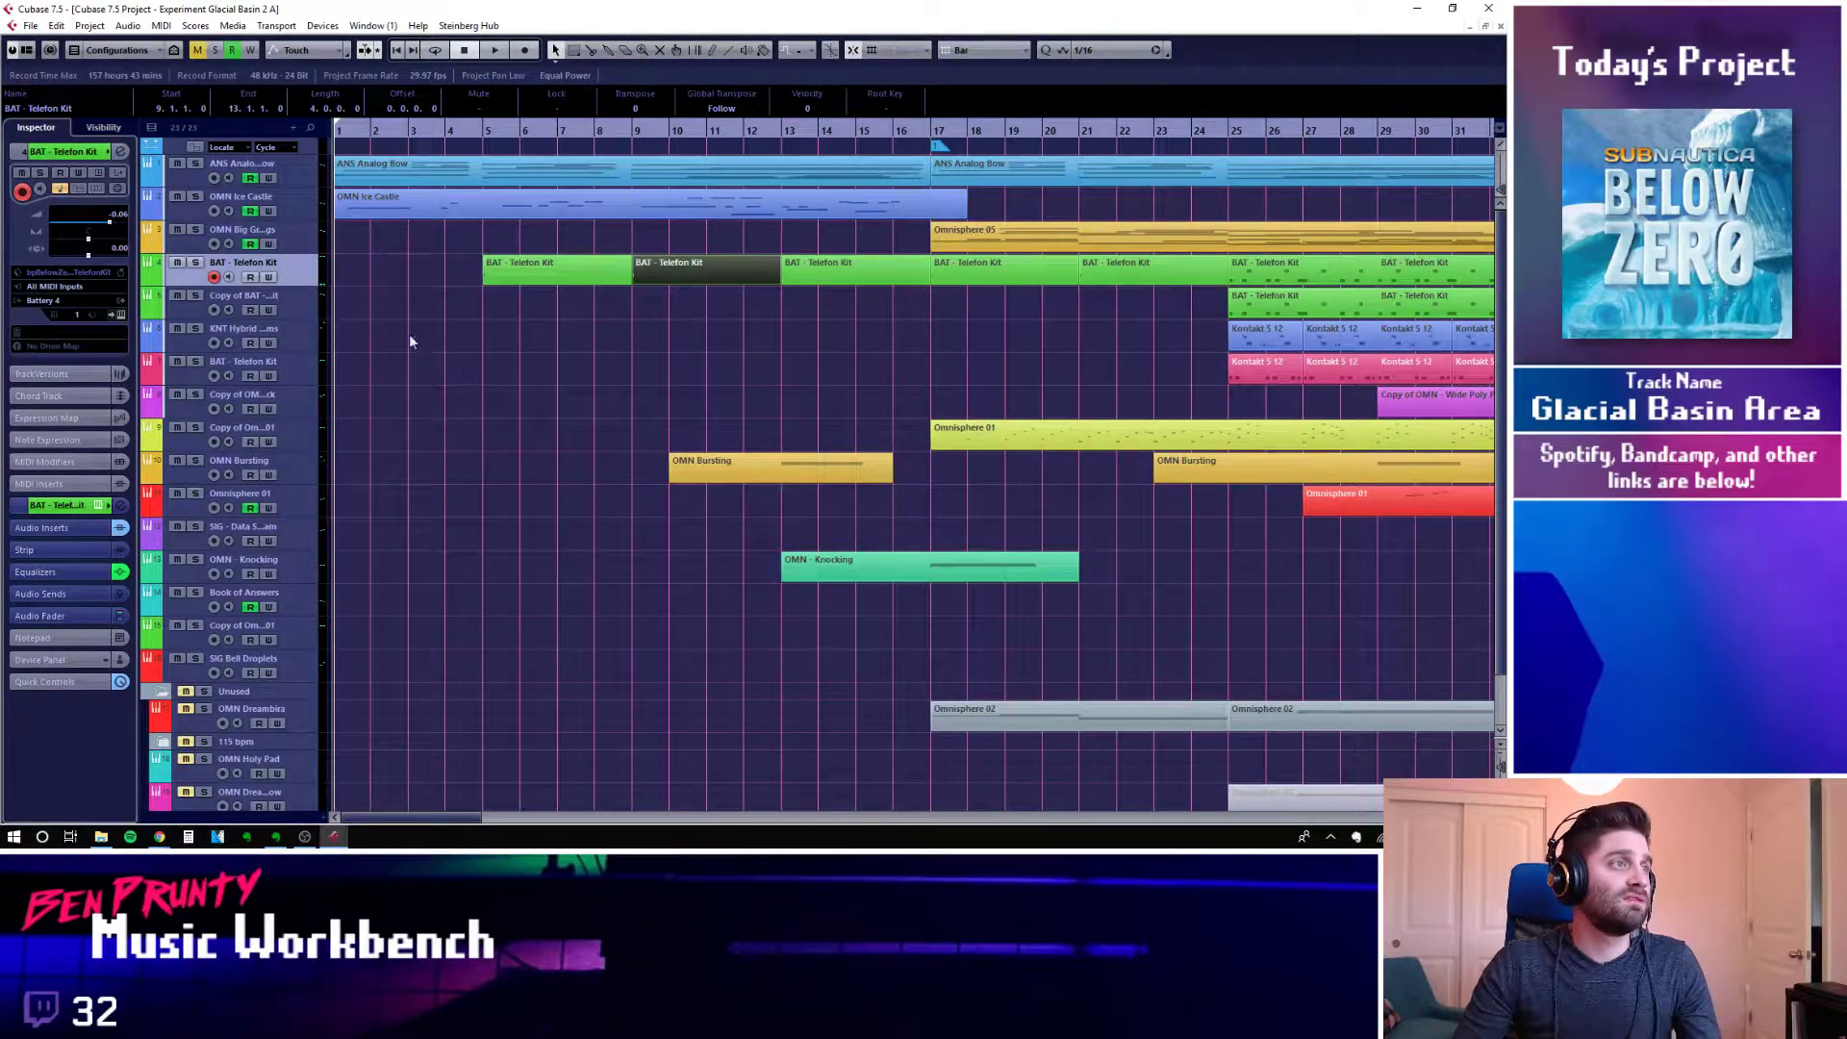
key("space")
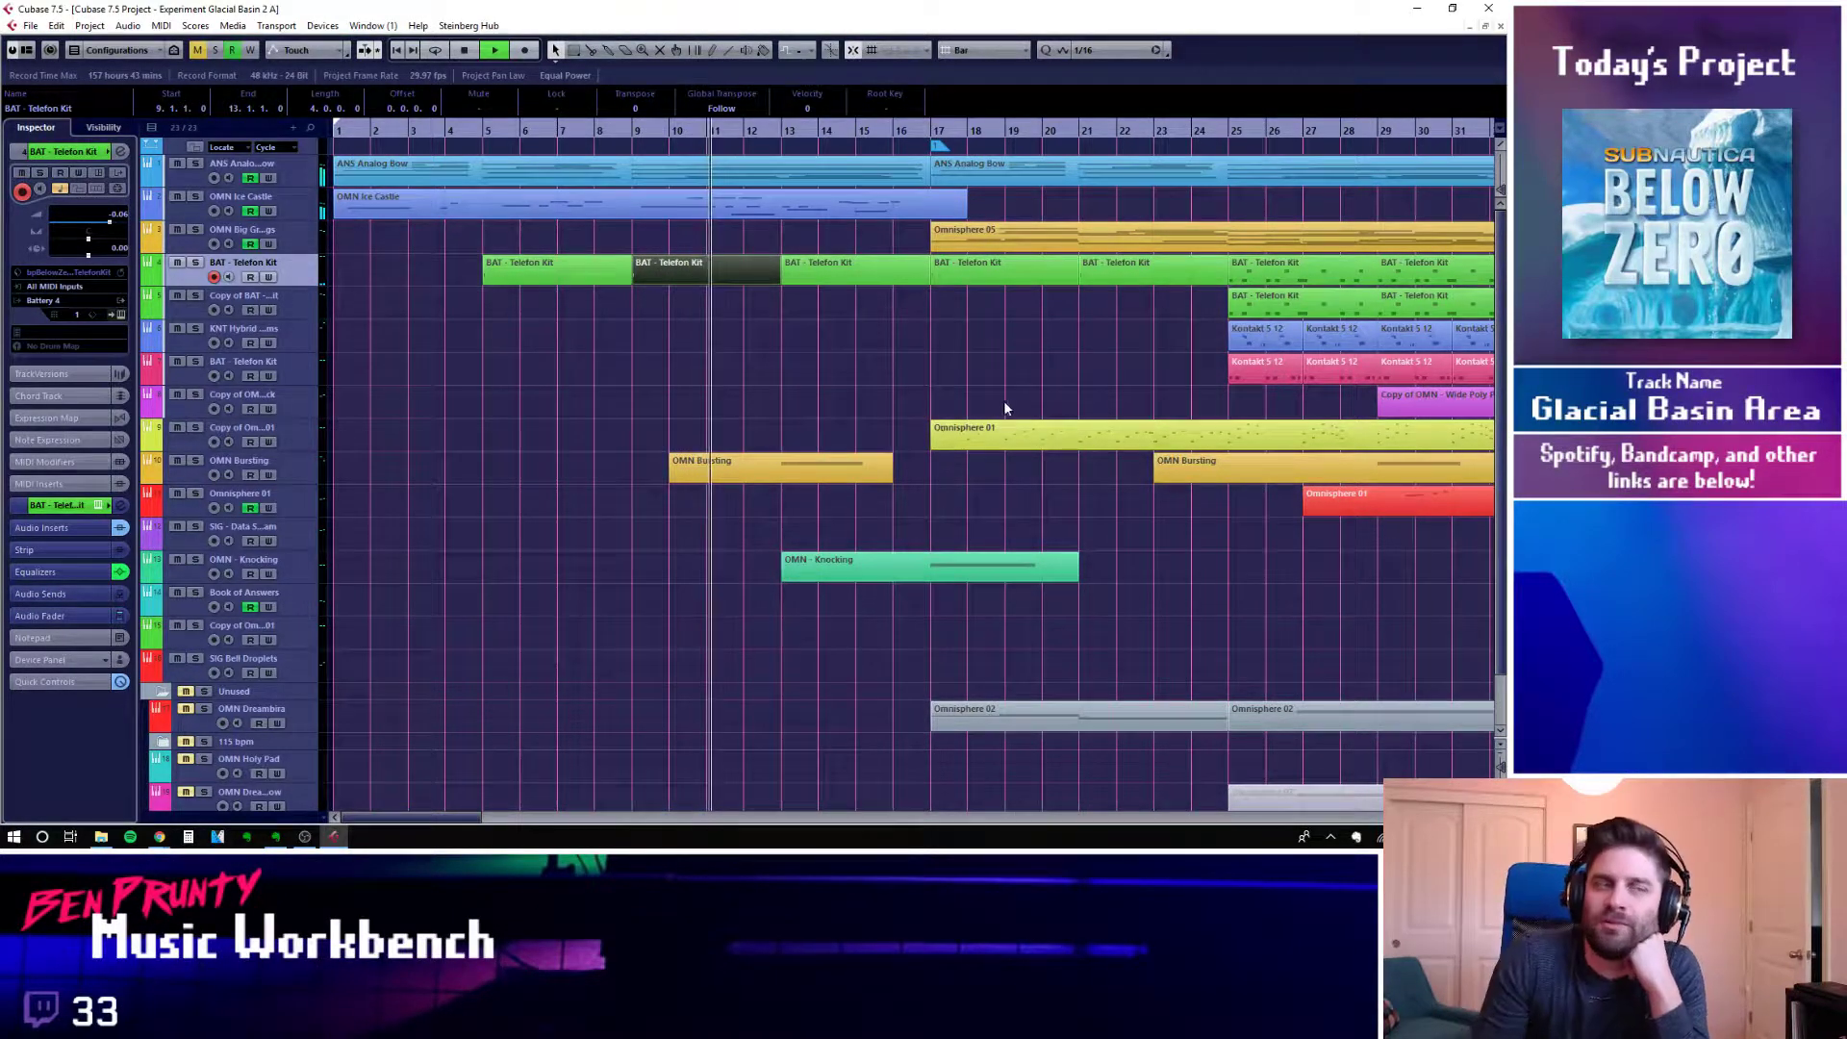
left_click(874, 344)
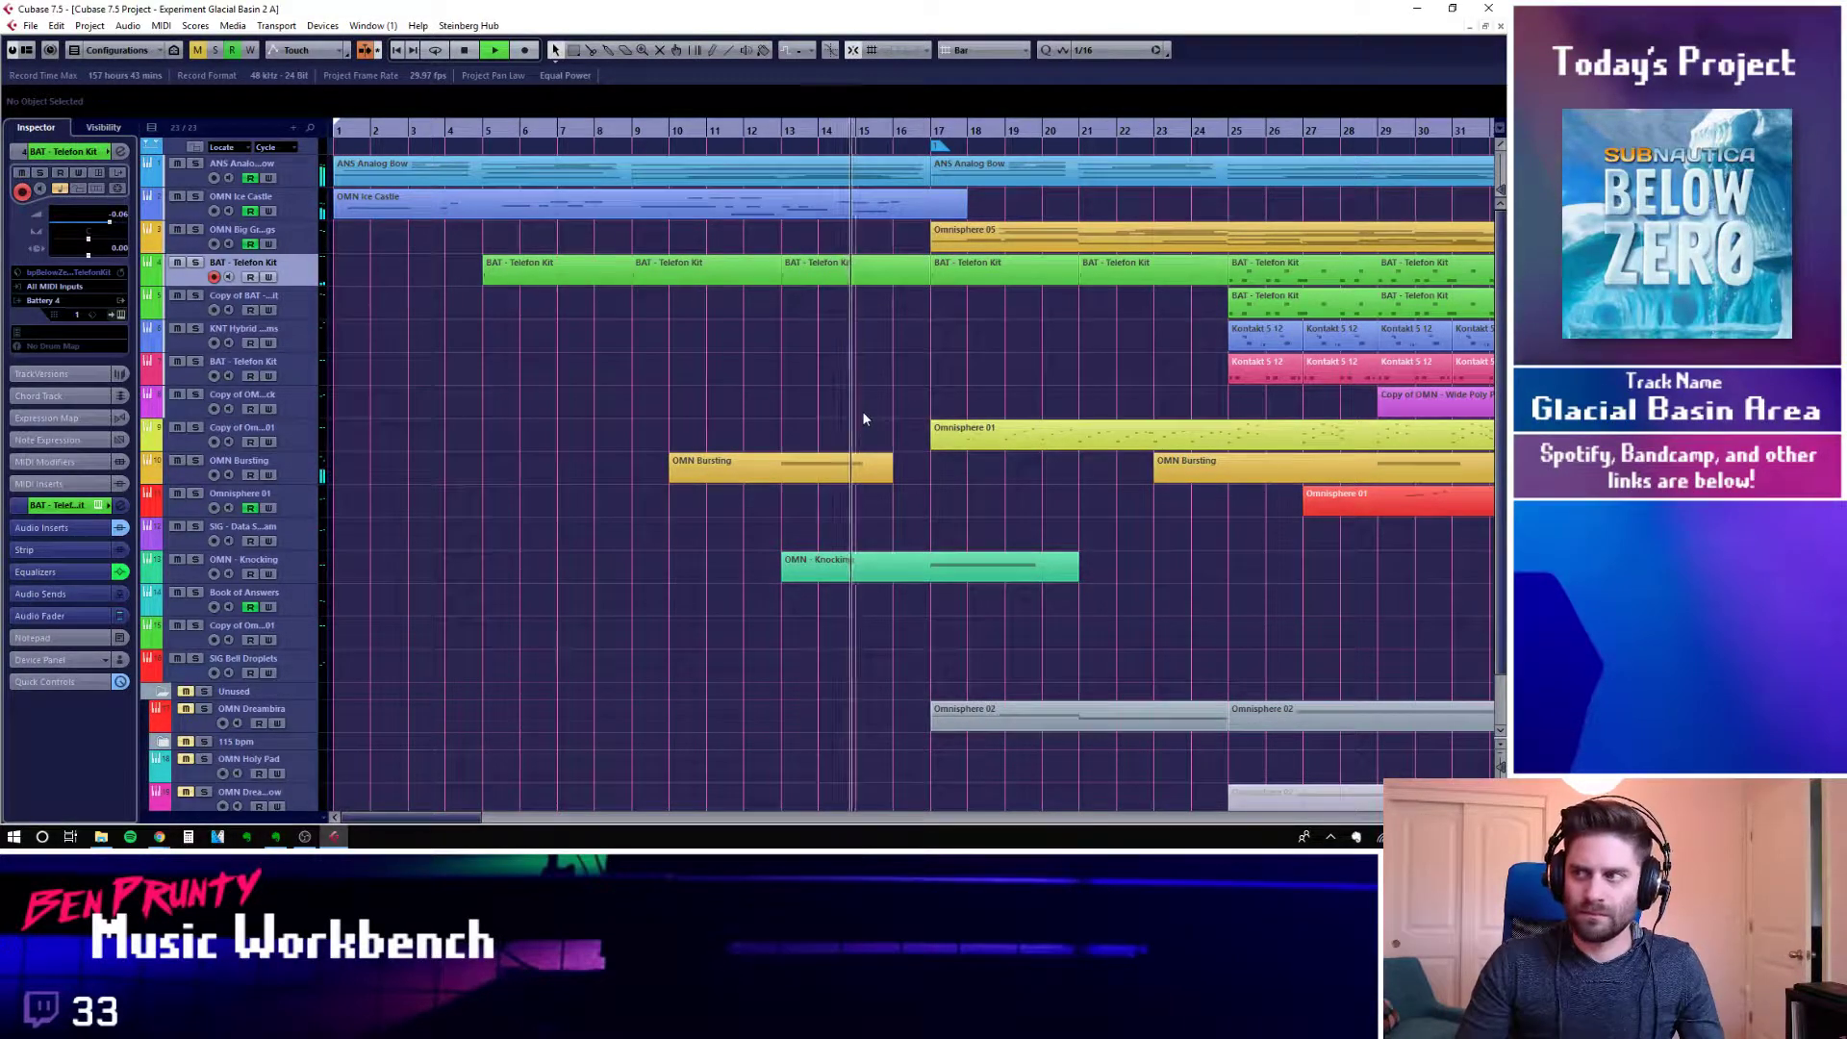
key("space")
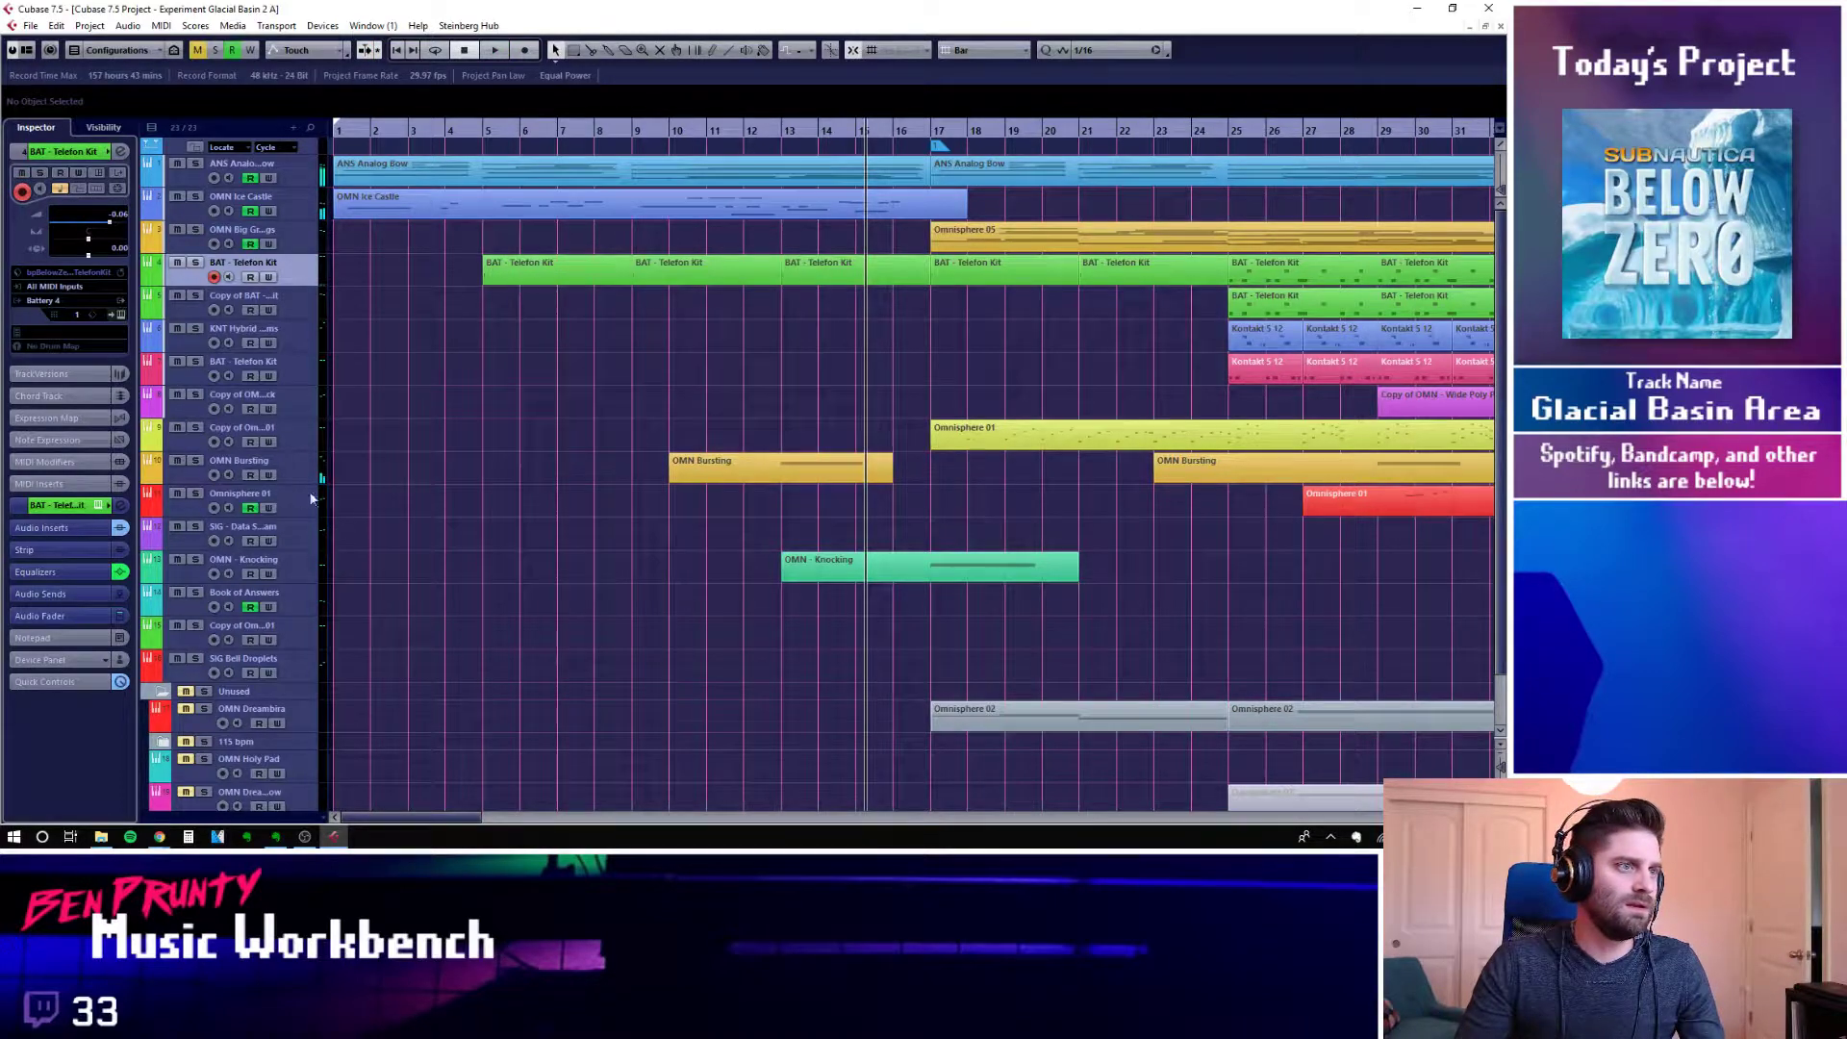
Select the OMN Bursting track, audition the long note of its bar 10 part in the Key Editor, and close the editor
left_click(304, 465)
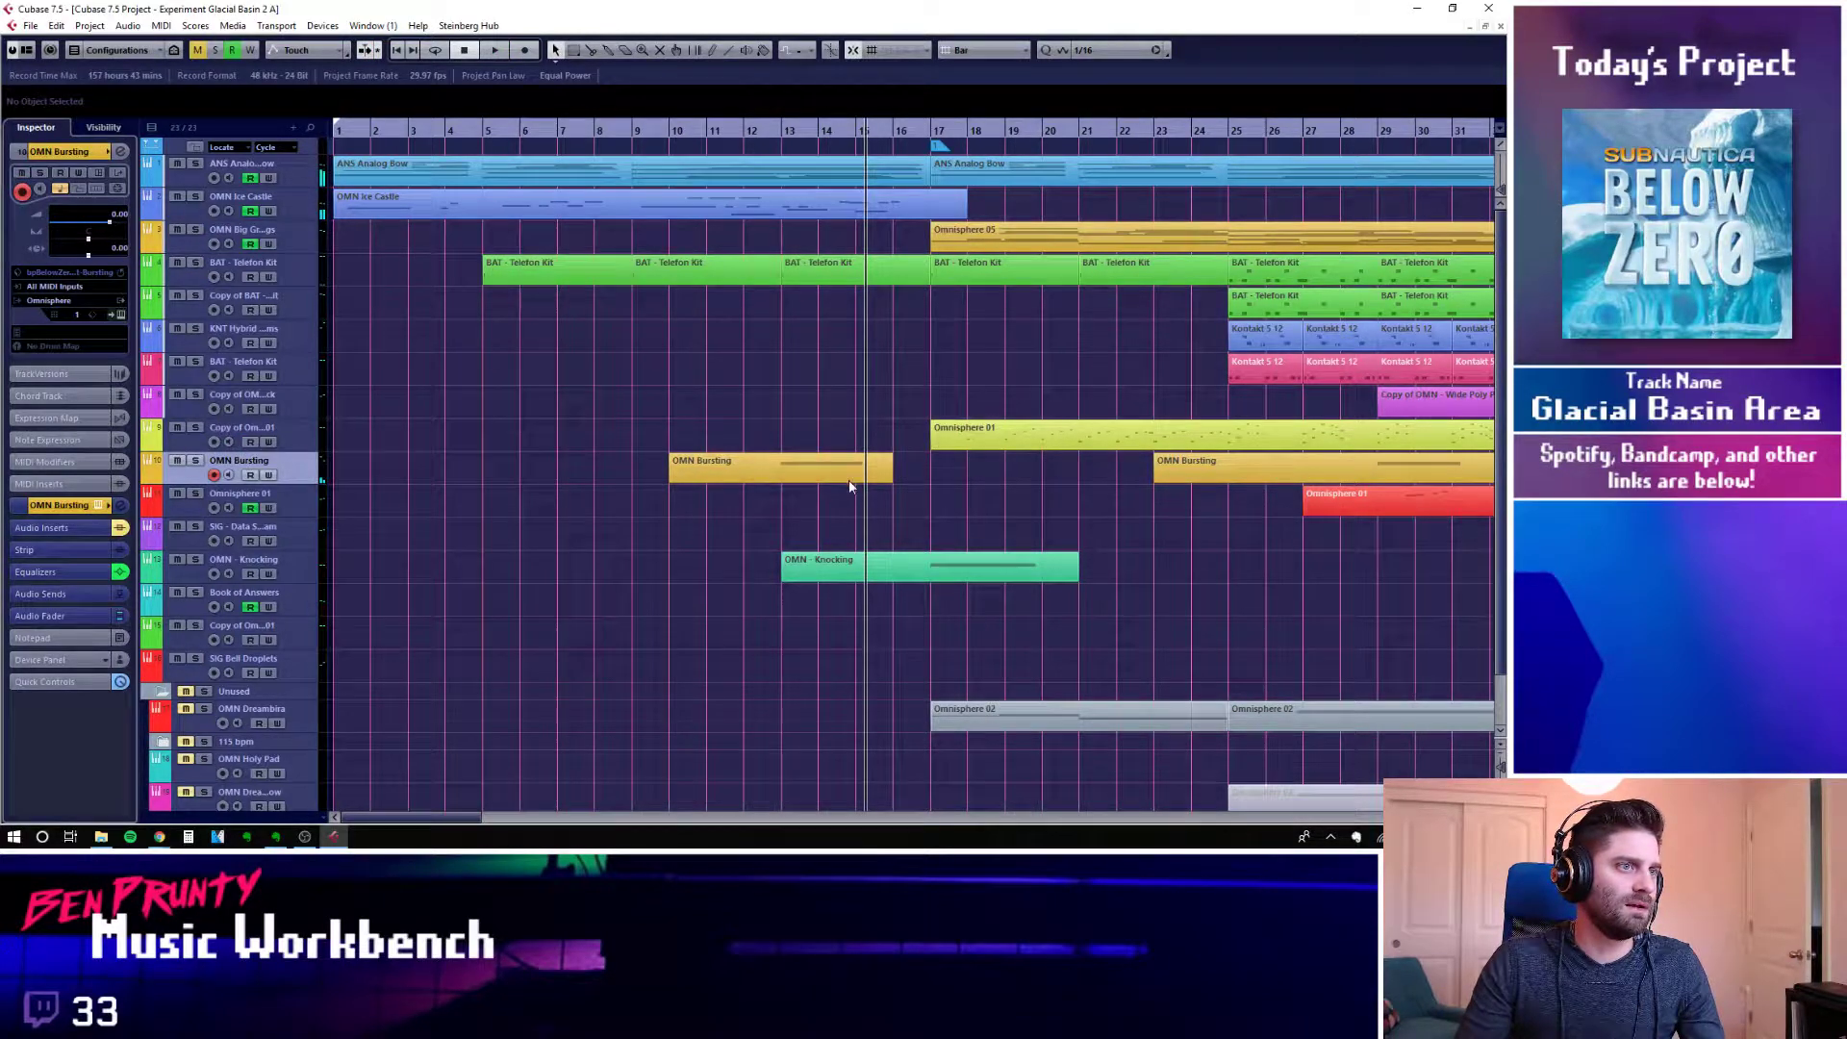
double_click(803, 464)
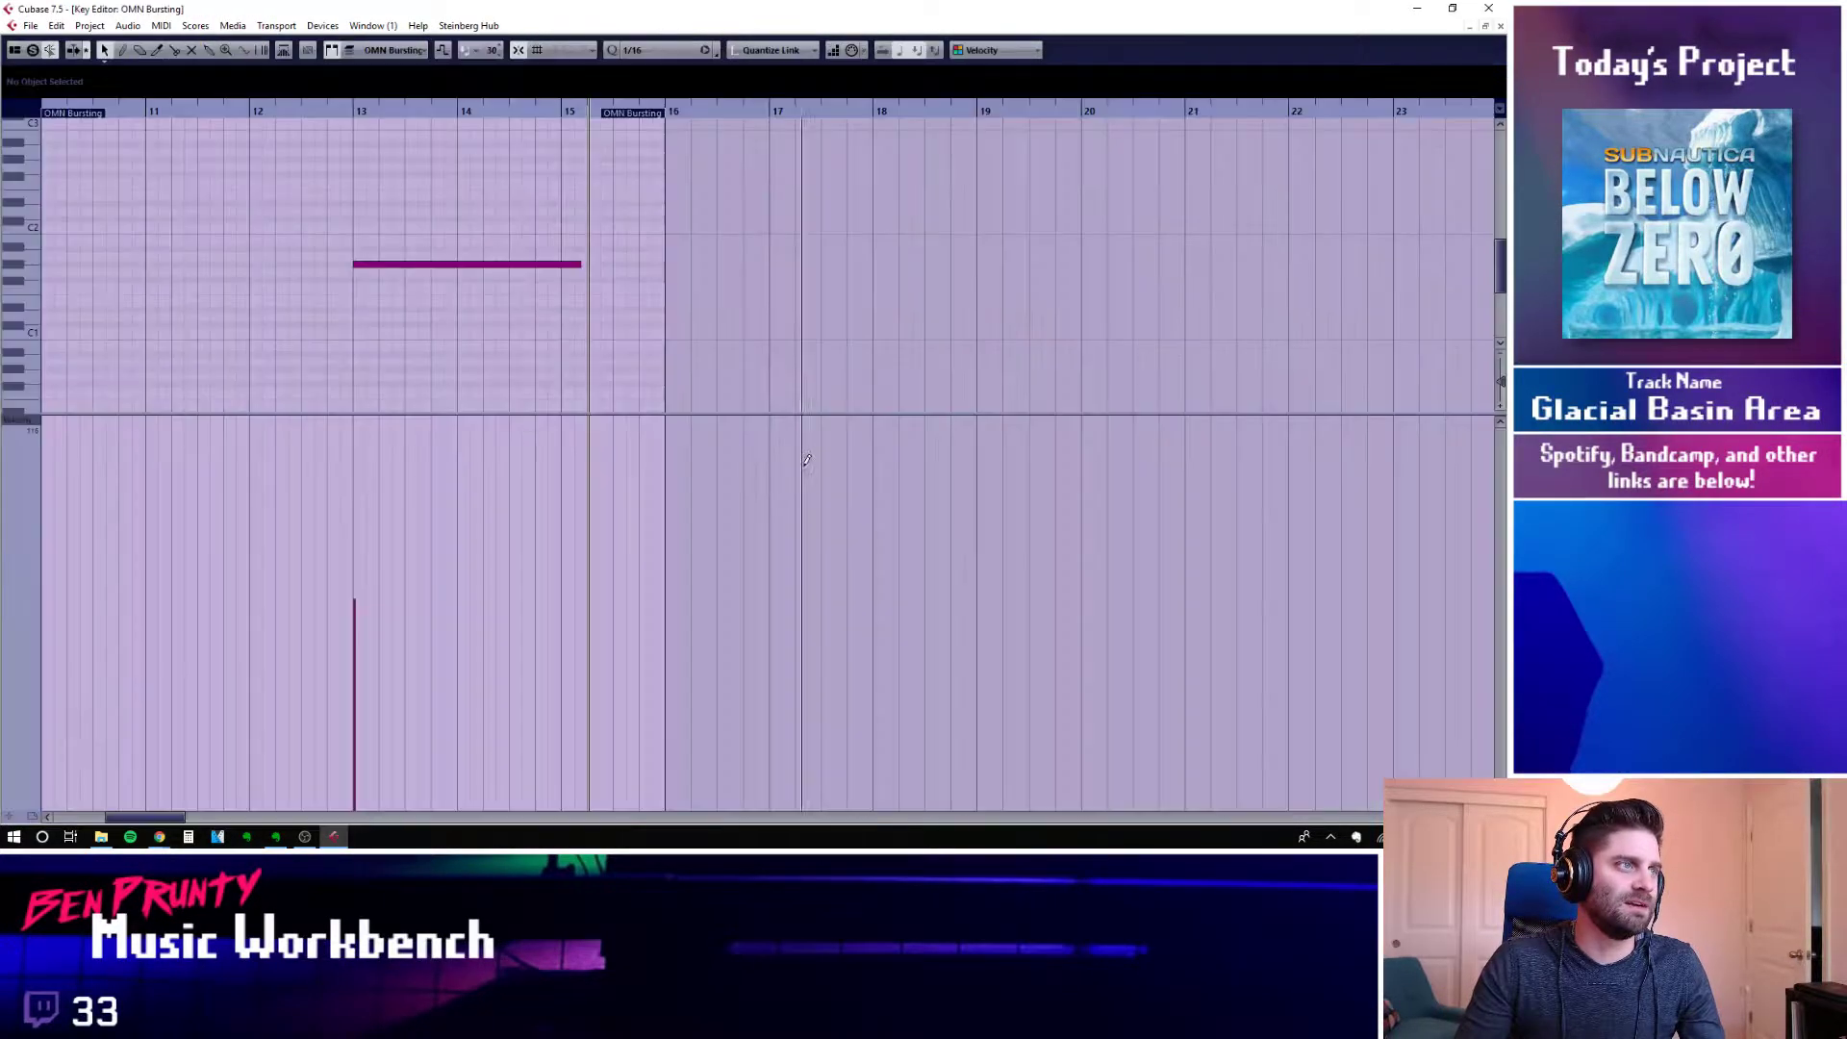
left_click(383, 267)
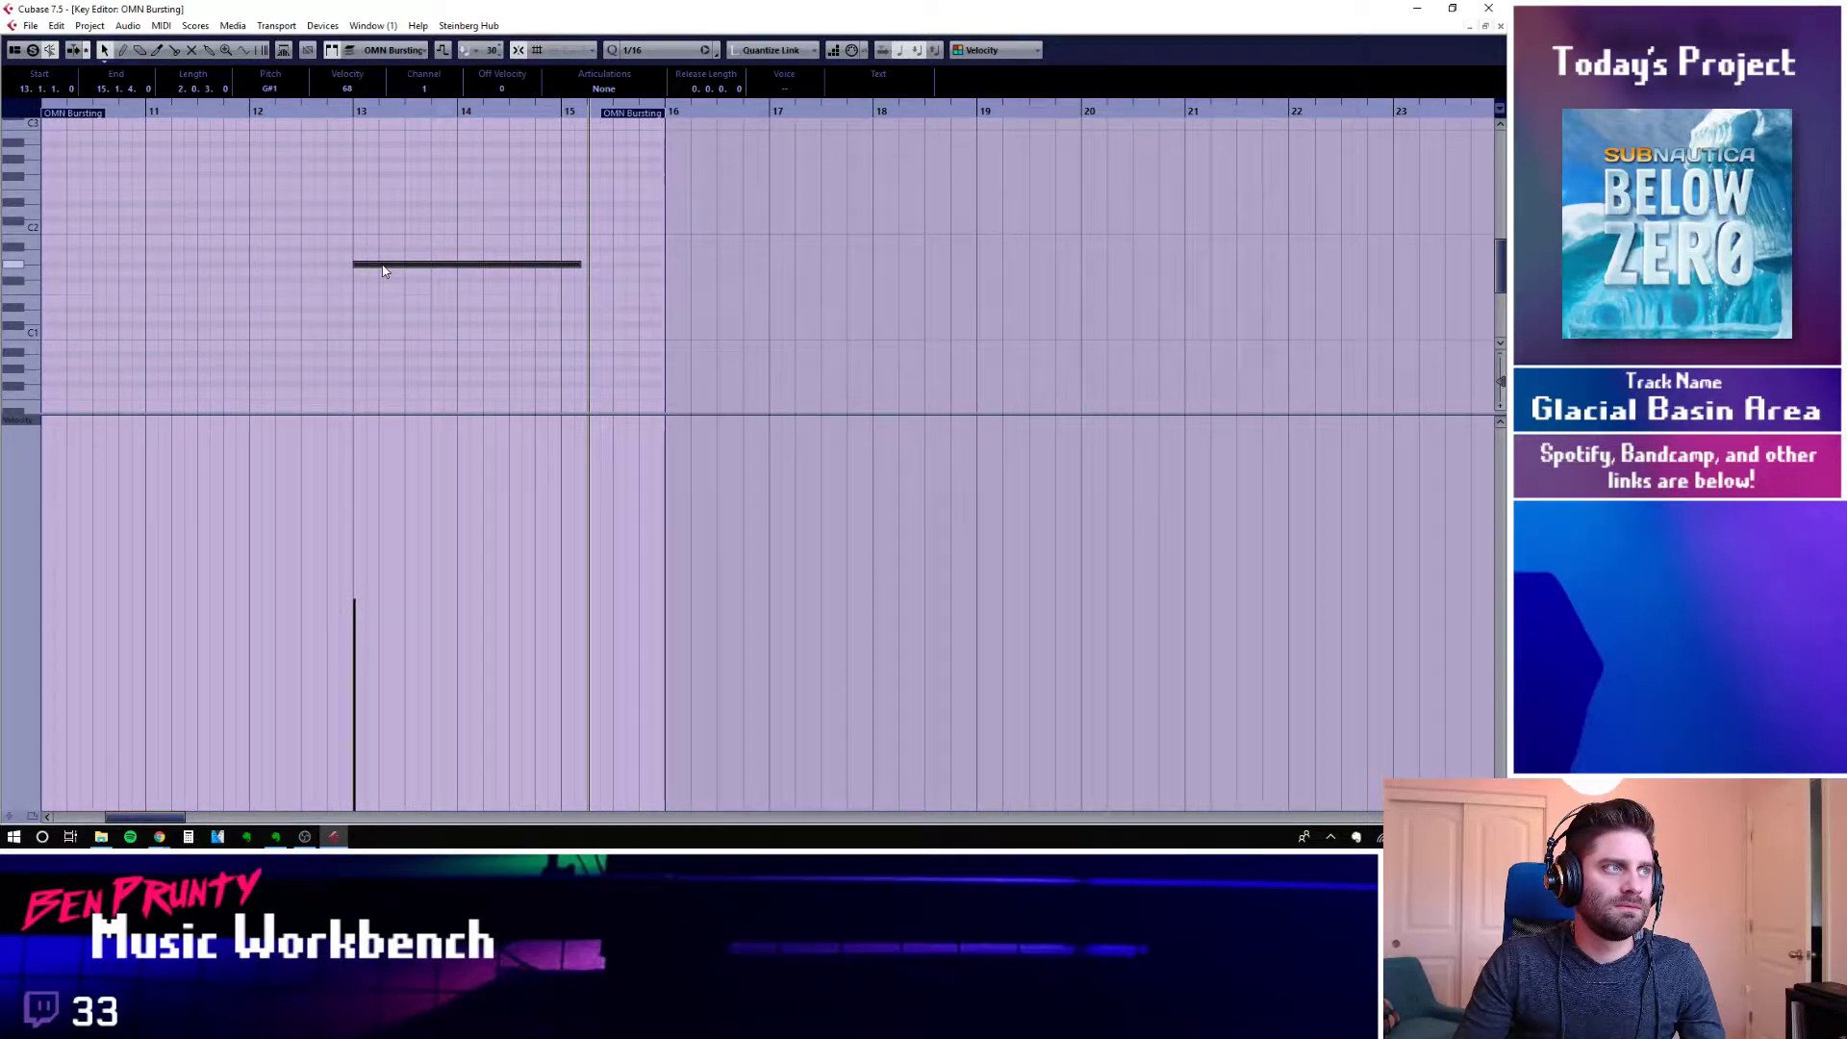
left_click(1501, 26)
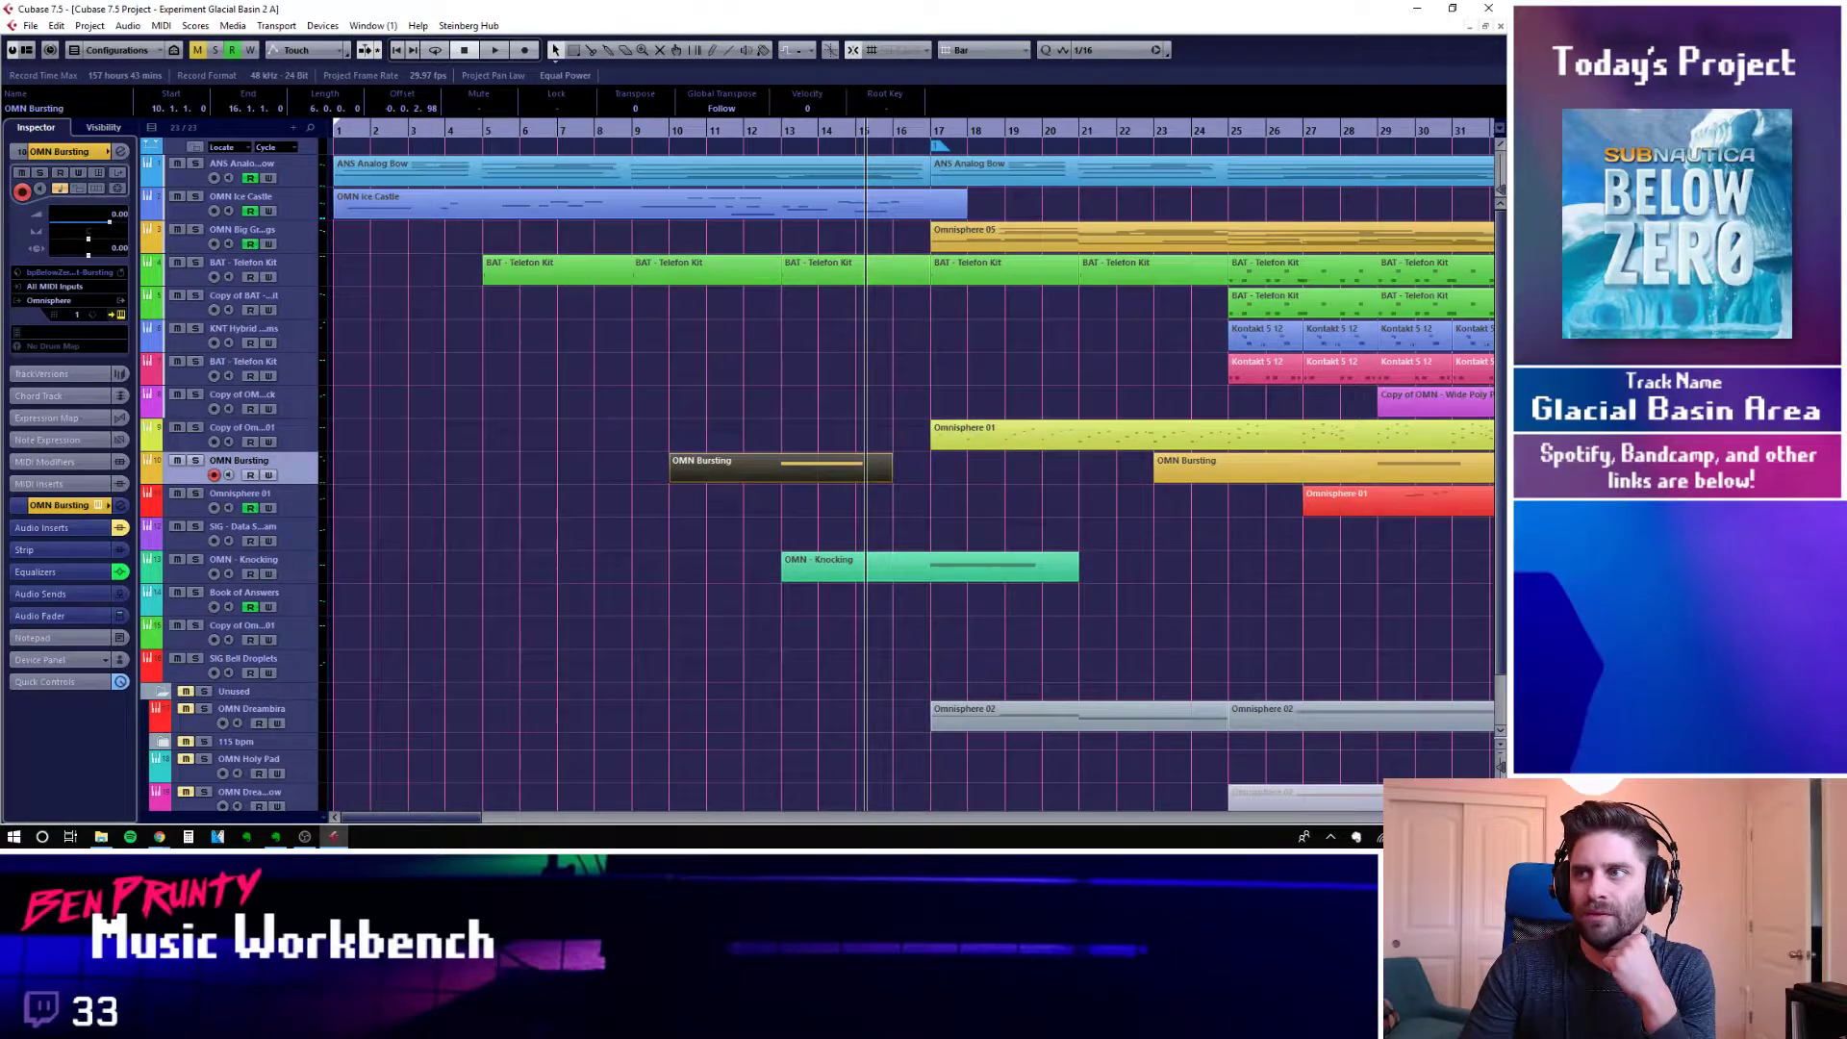
View layer A of the Bursting patch in Omnisphere, close the instrument, and reopen the bar 10 OMN Bursting part in the Key Editor
left_click(843, 390)
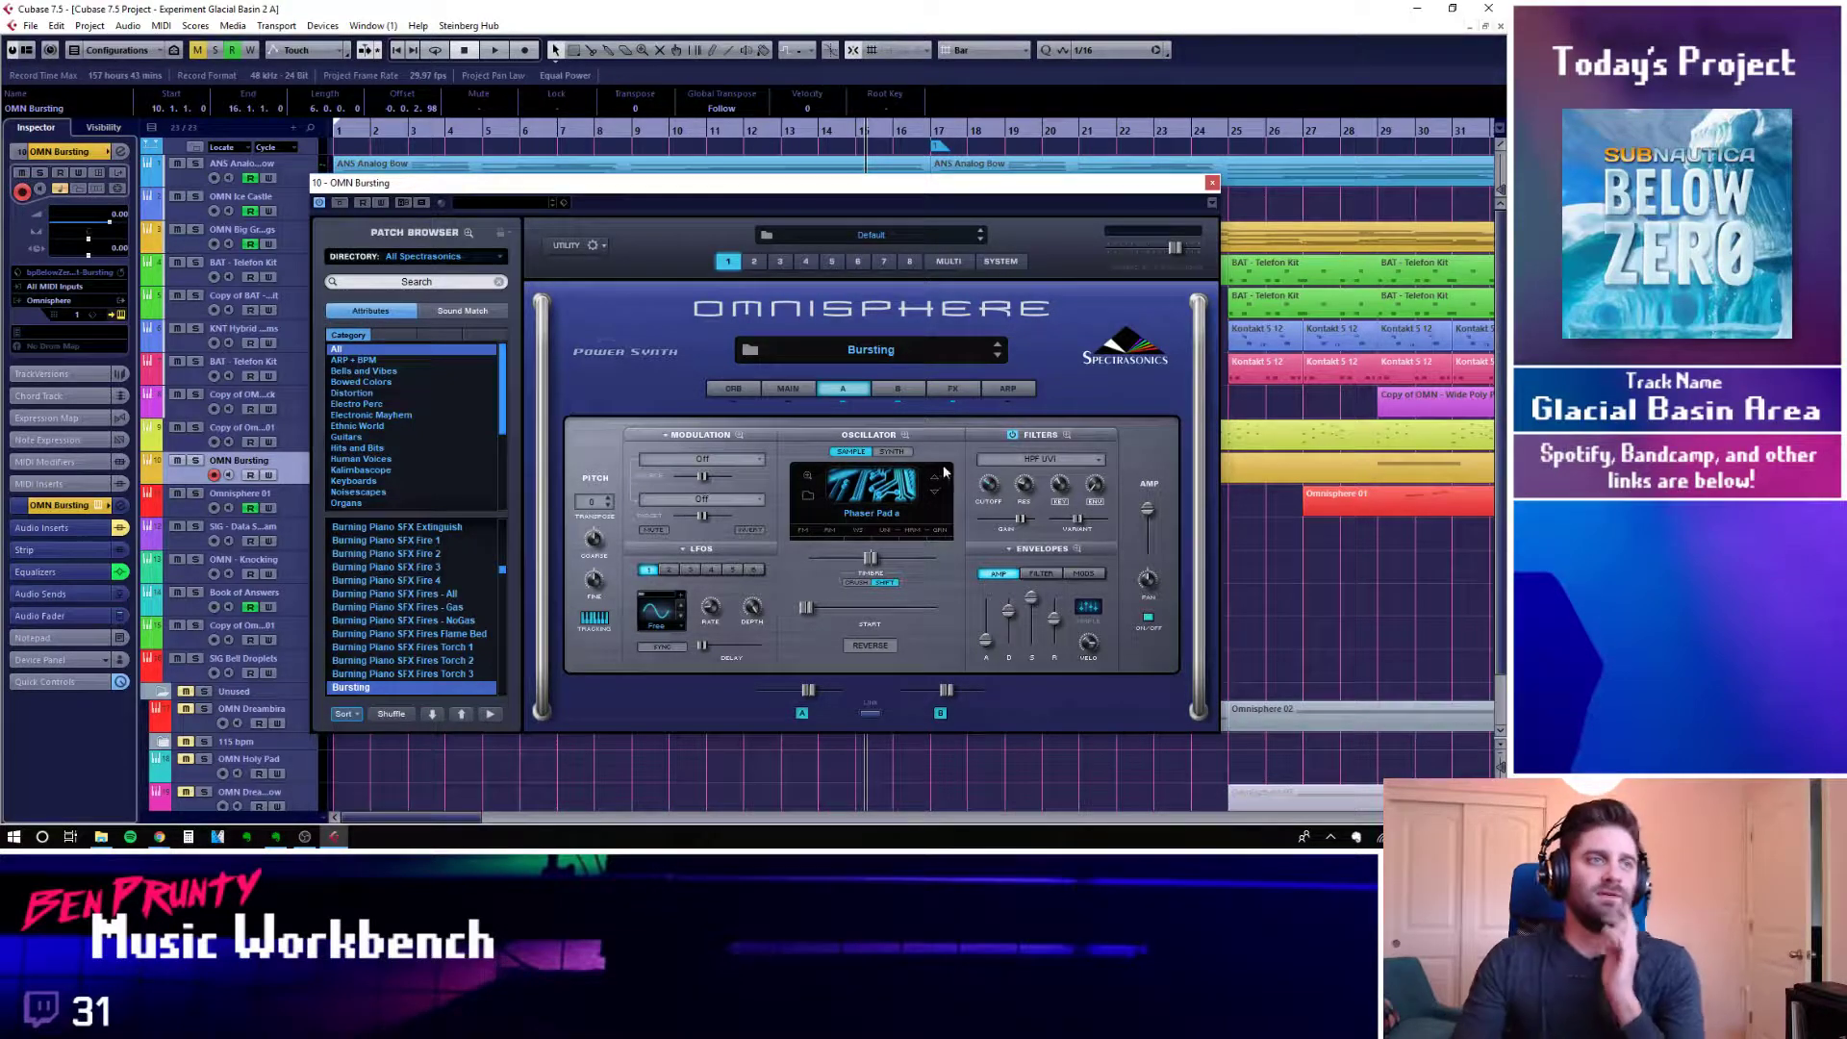
left_click(1212, 183)
double_click(735, 470)
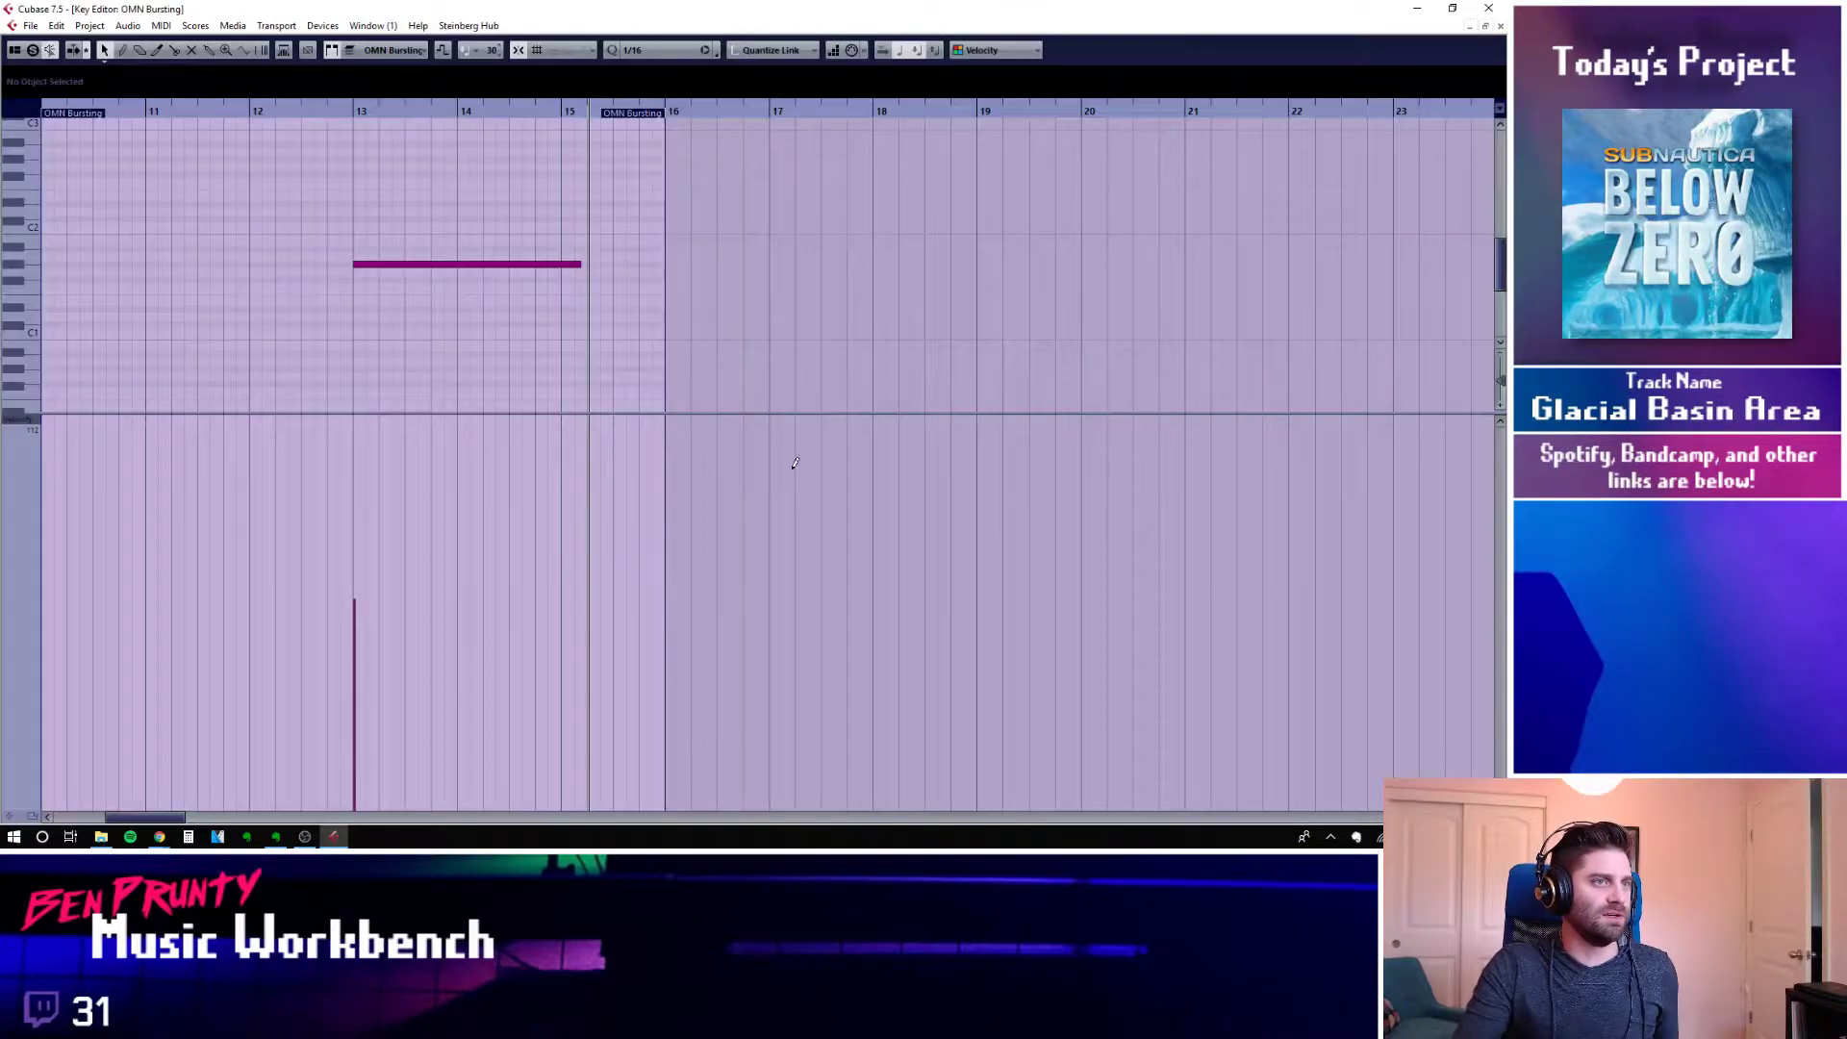
Audition the bar 13 note of the OMN Bursting part, close the Key Editor, and play the arrangement from bar 11 to about bar 25
left_click(381, 266)
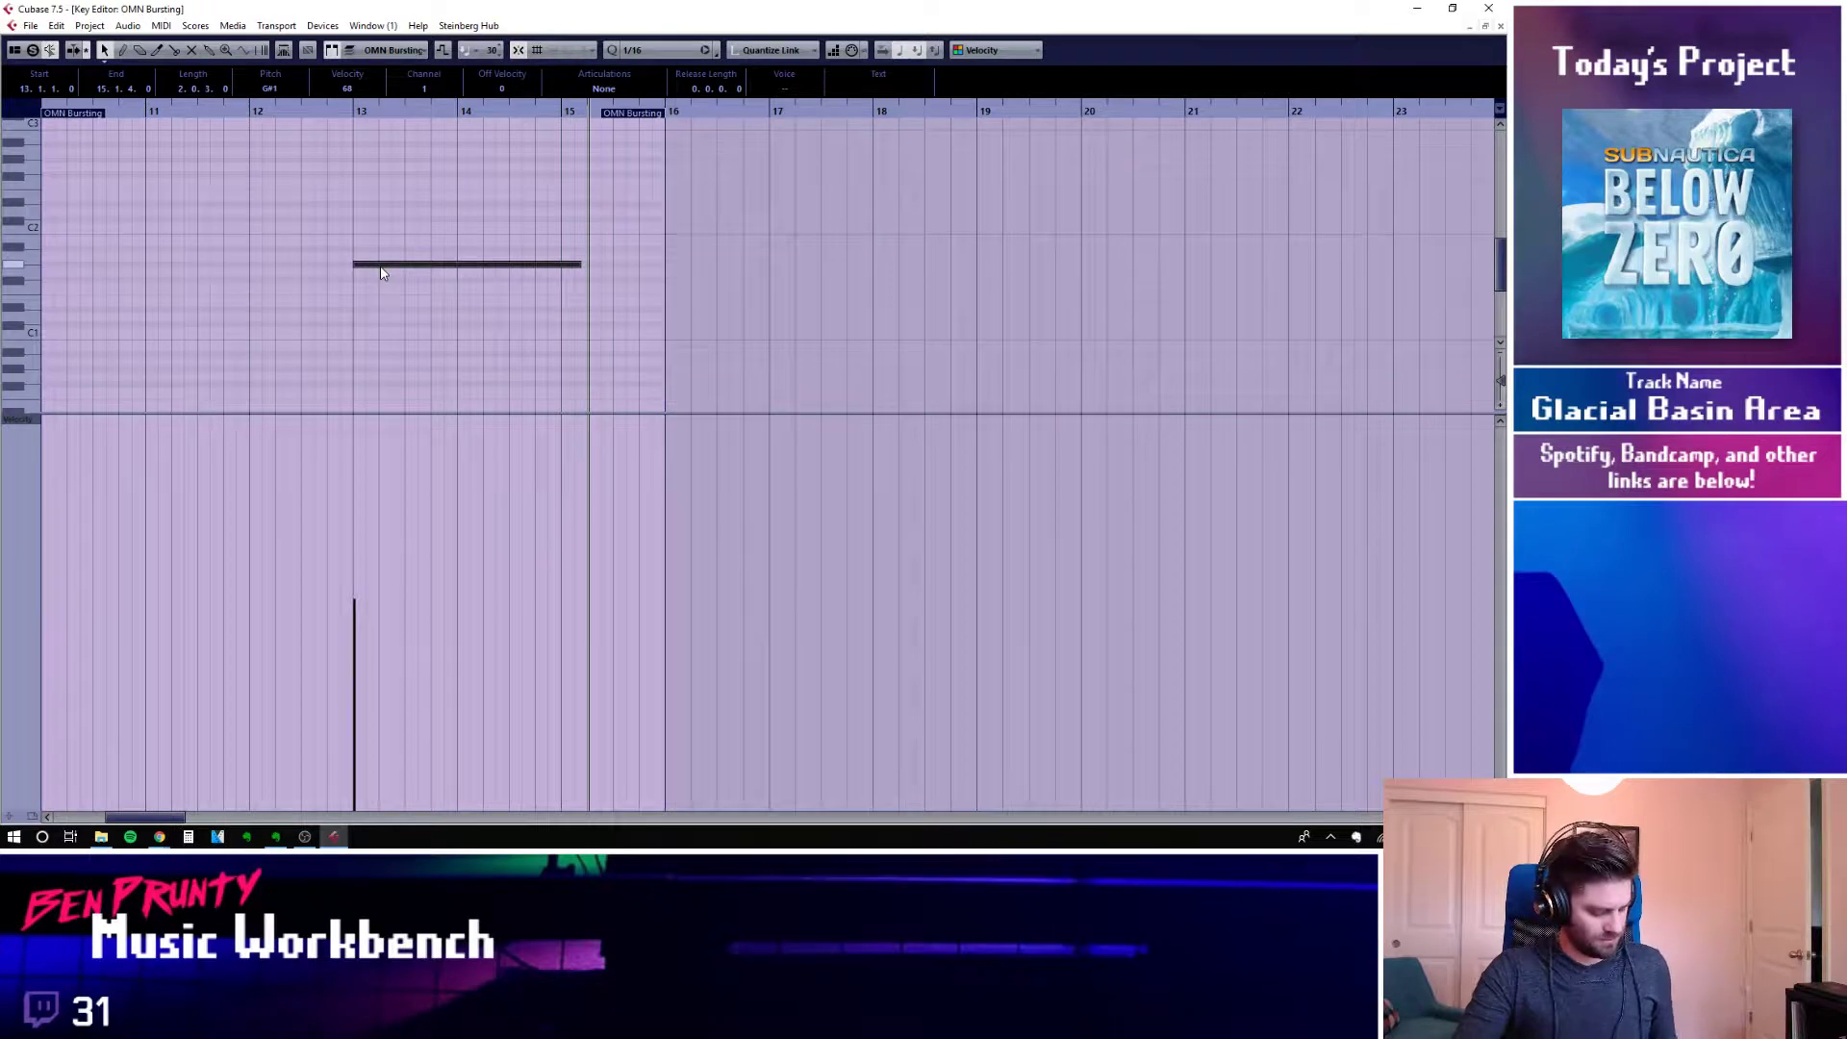
left_click(1501, 27)
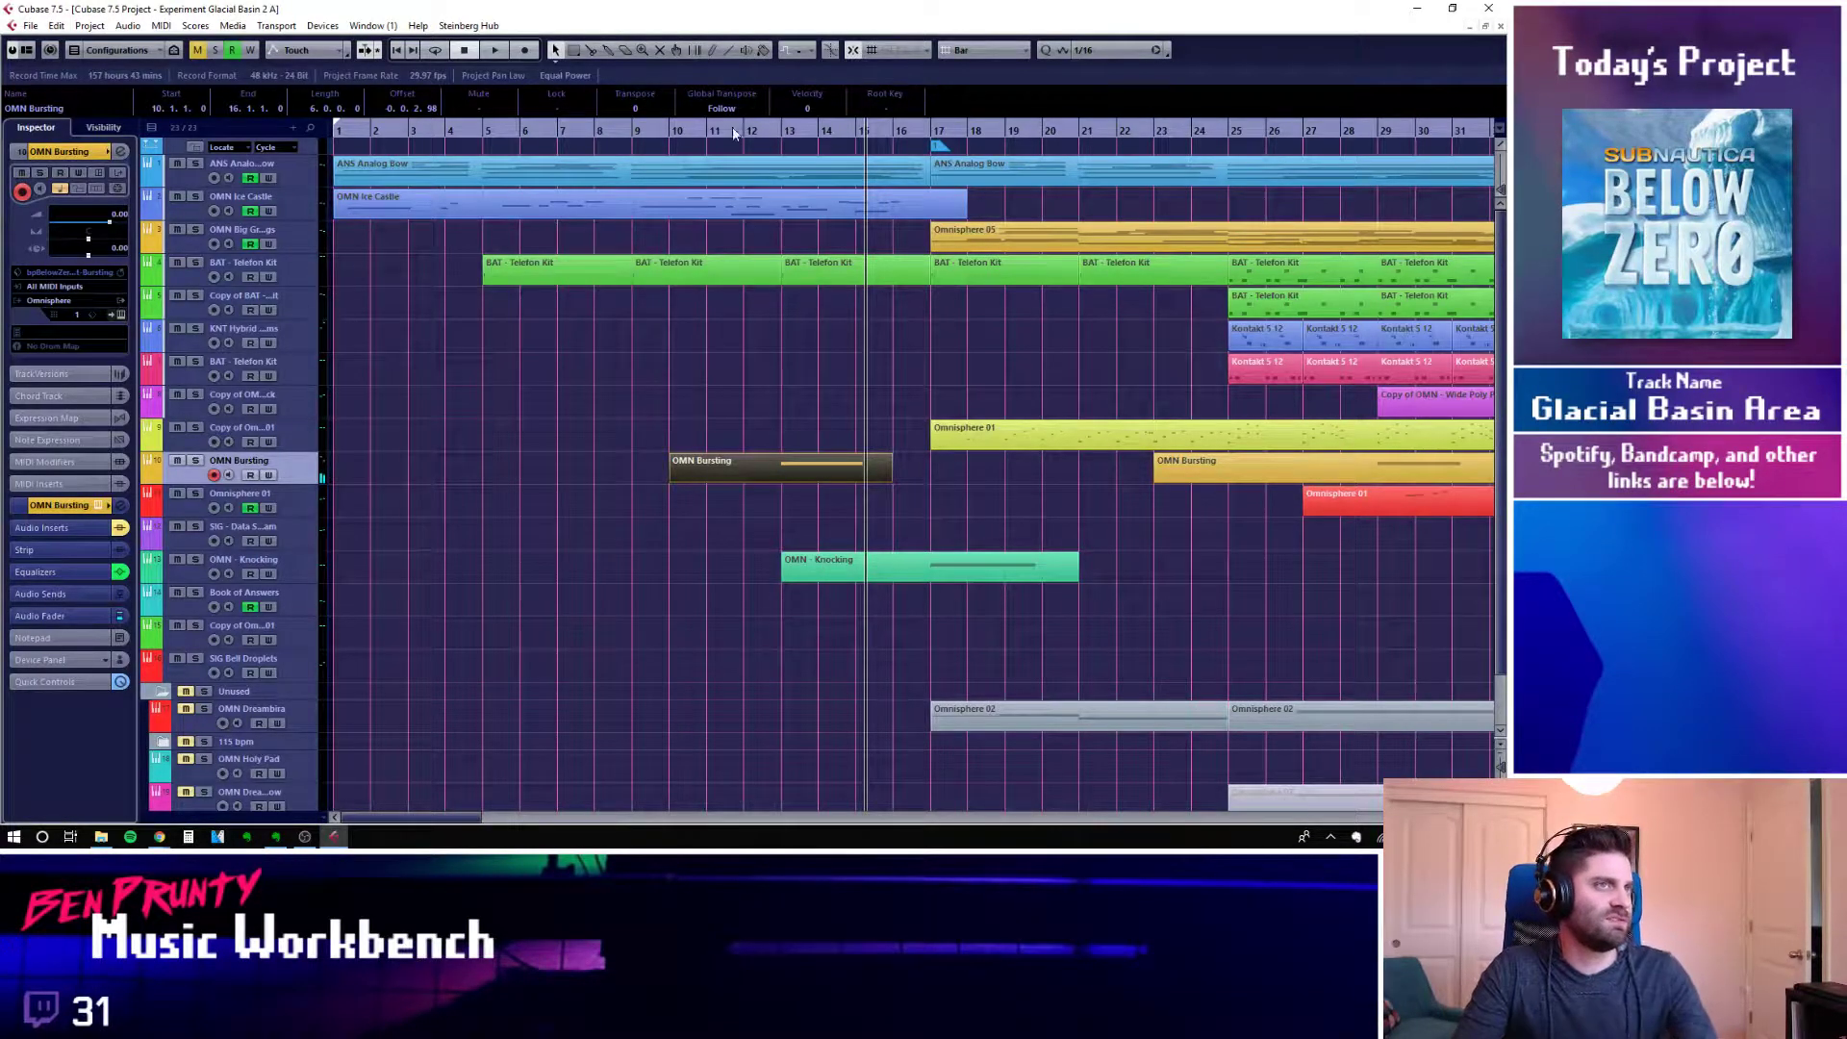
left_click(709, 135)
key("space")
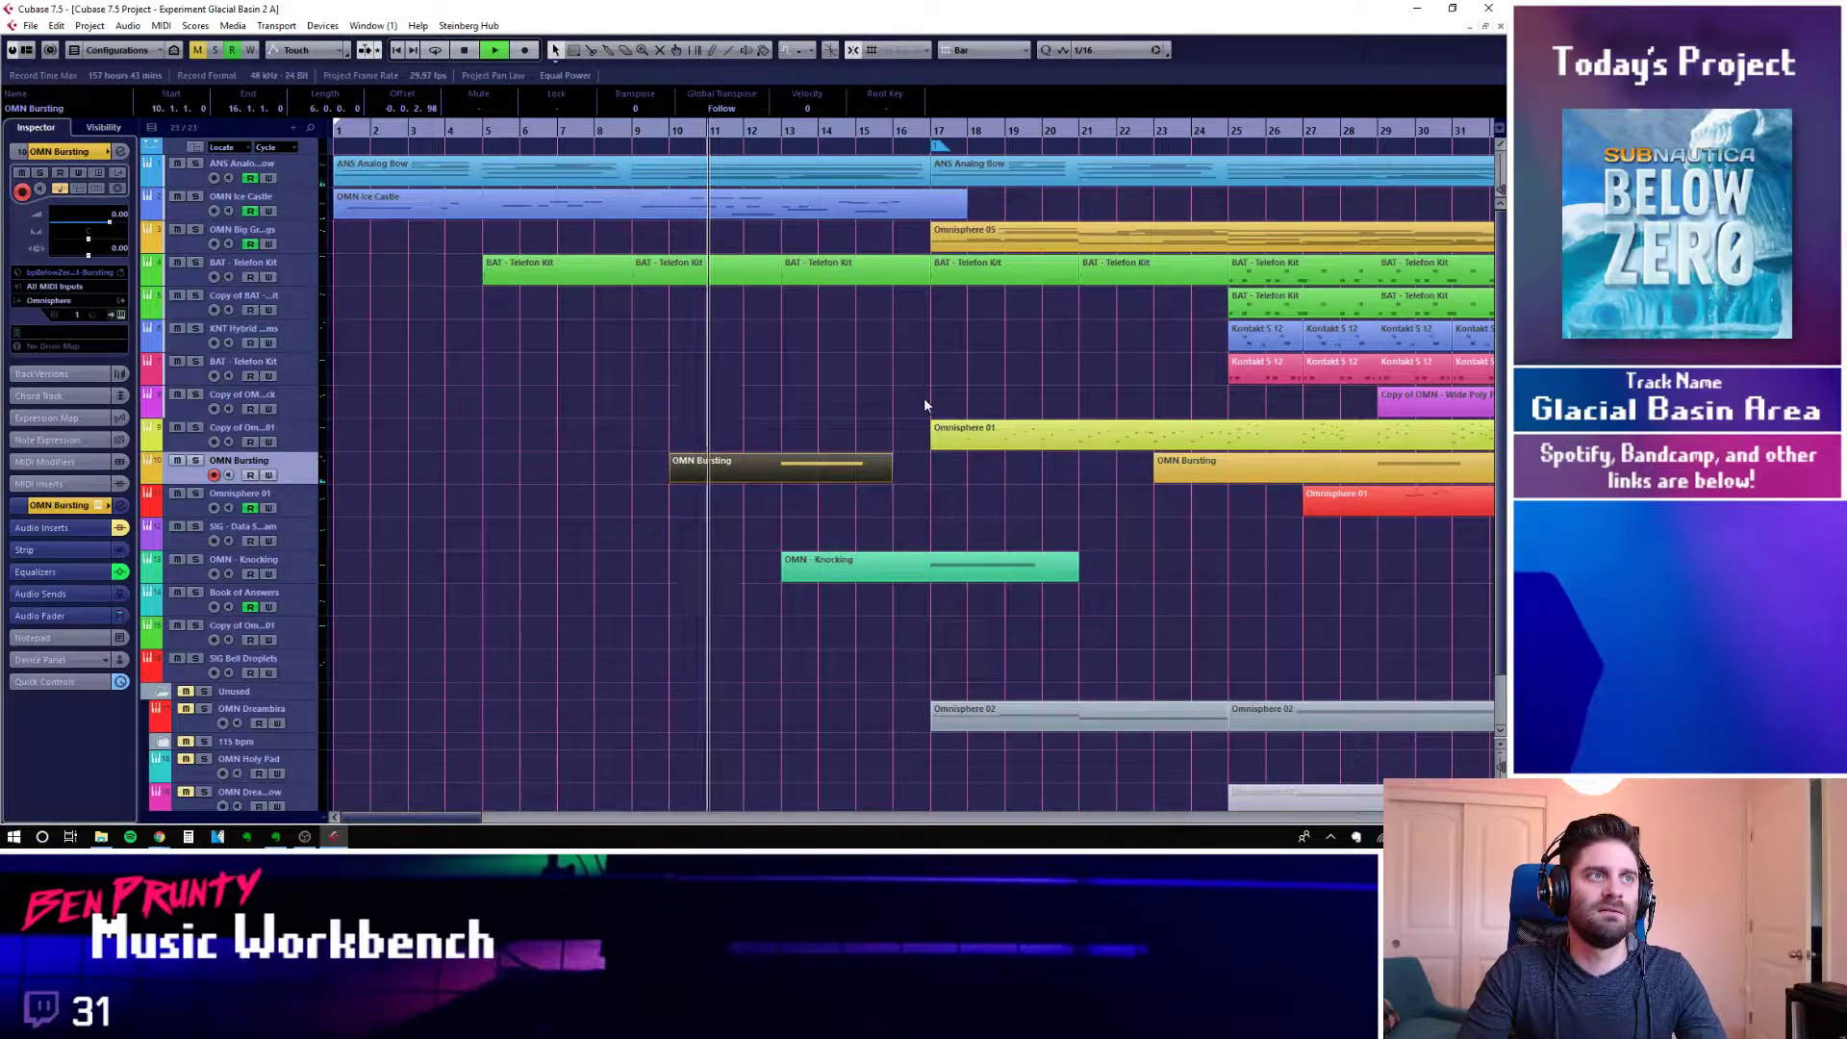
left_click(921, 385)
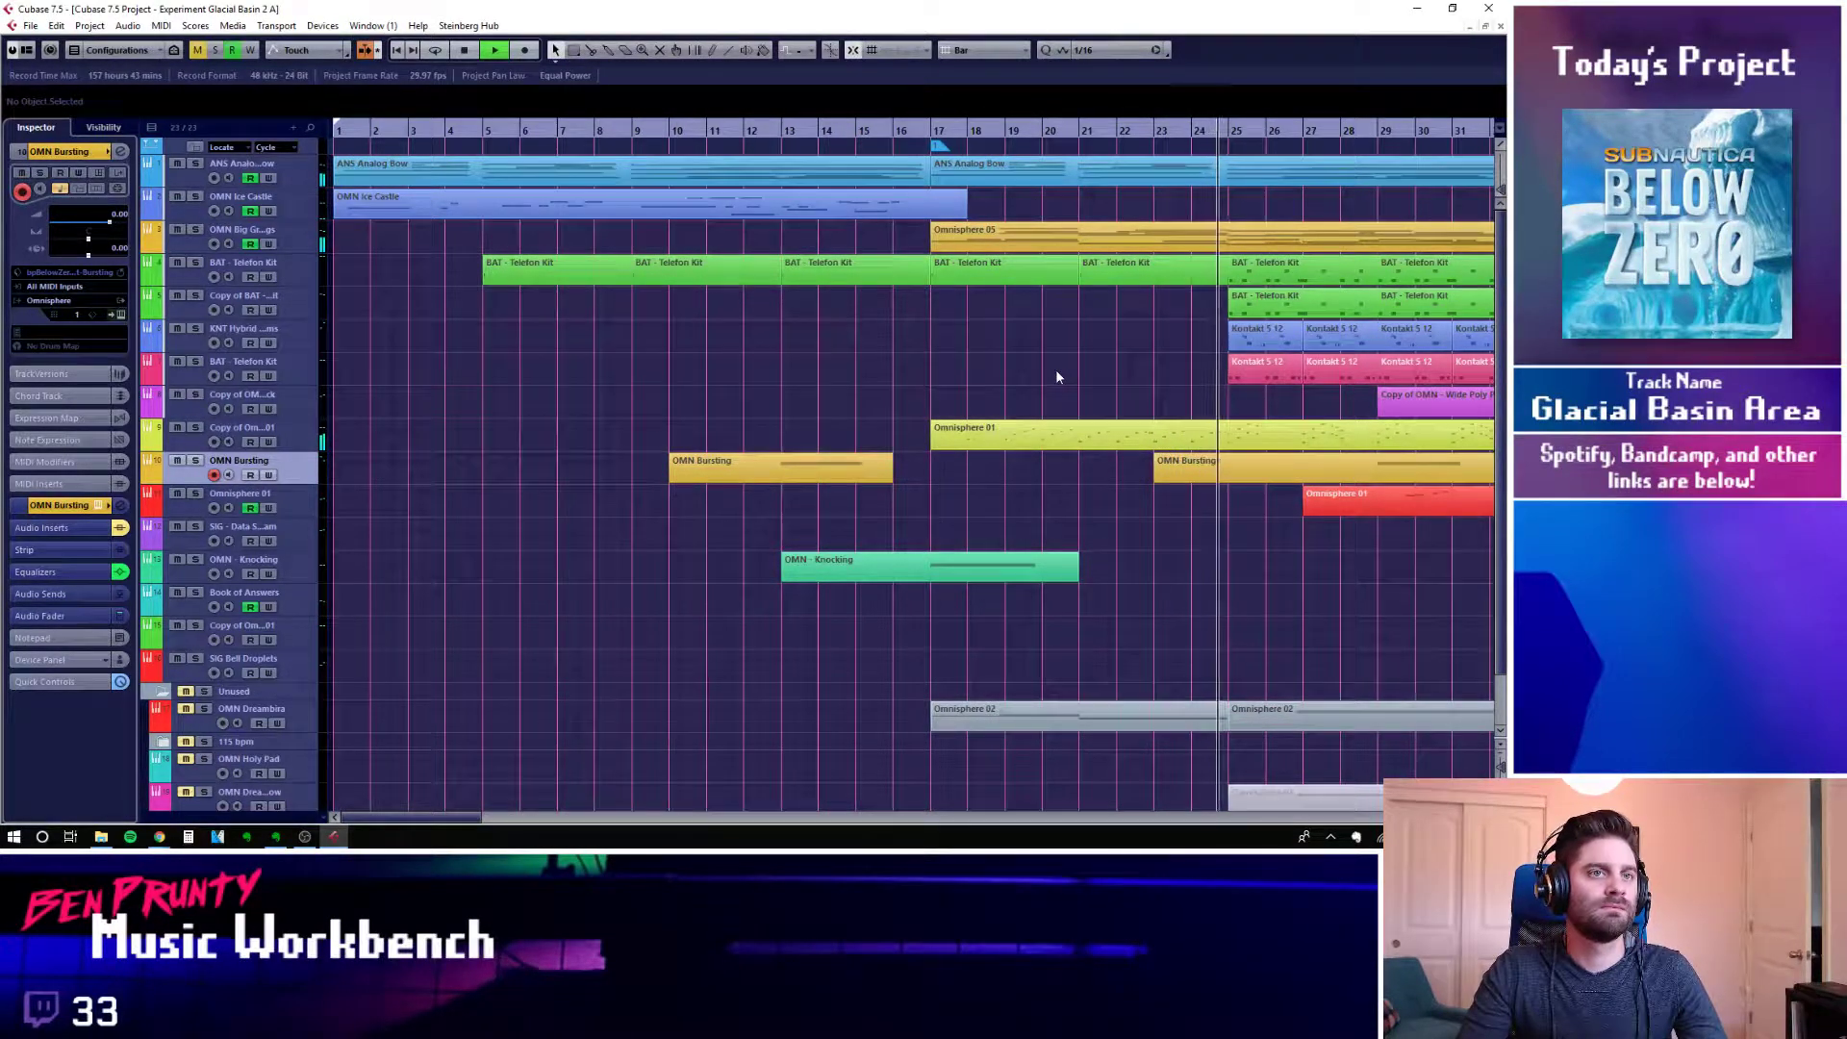
key("space")
Select the OMN Big Green Strings track, move the playhead to bar 17, and select the ANS Analog Bow part starting there
left_click(307, 247)
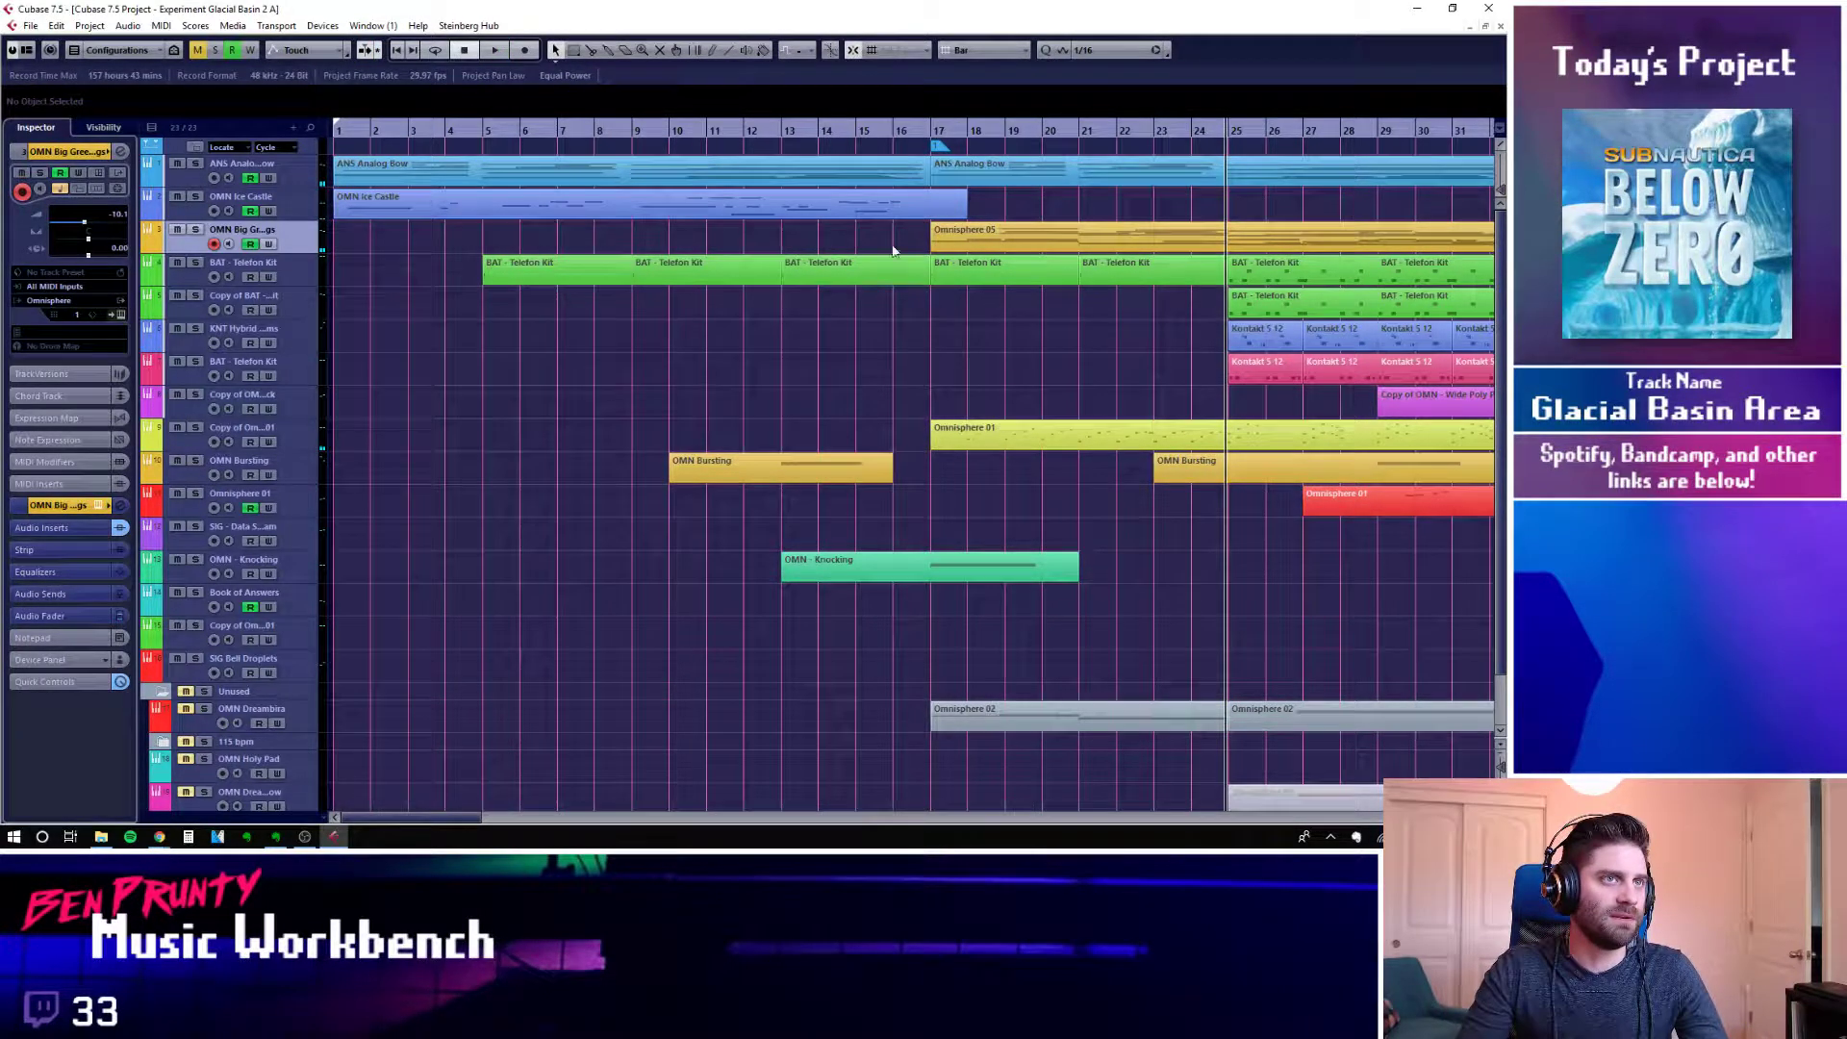
left_click(943, 147)
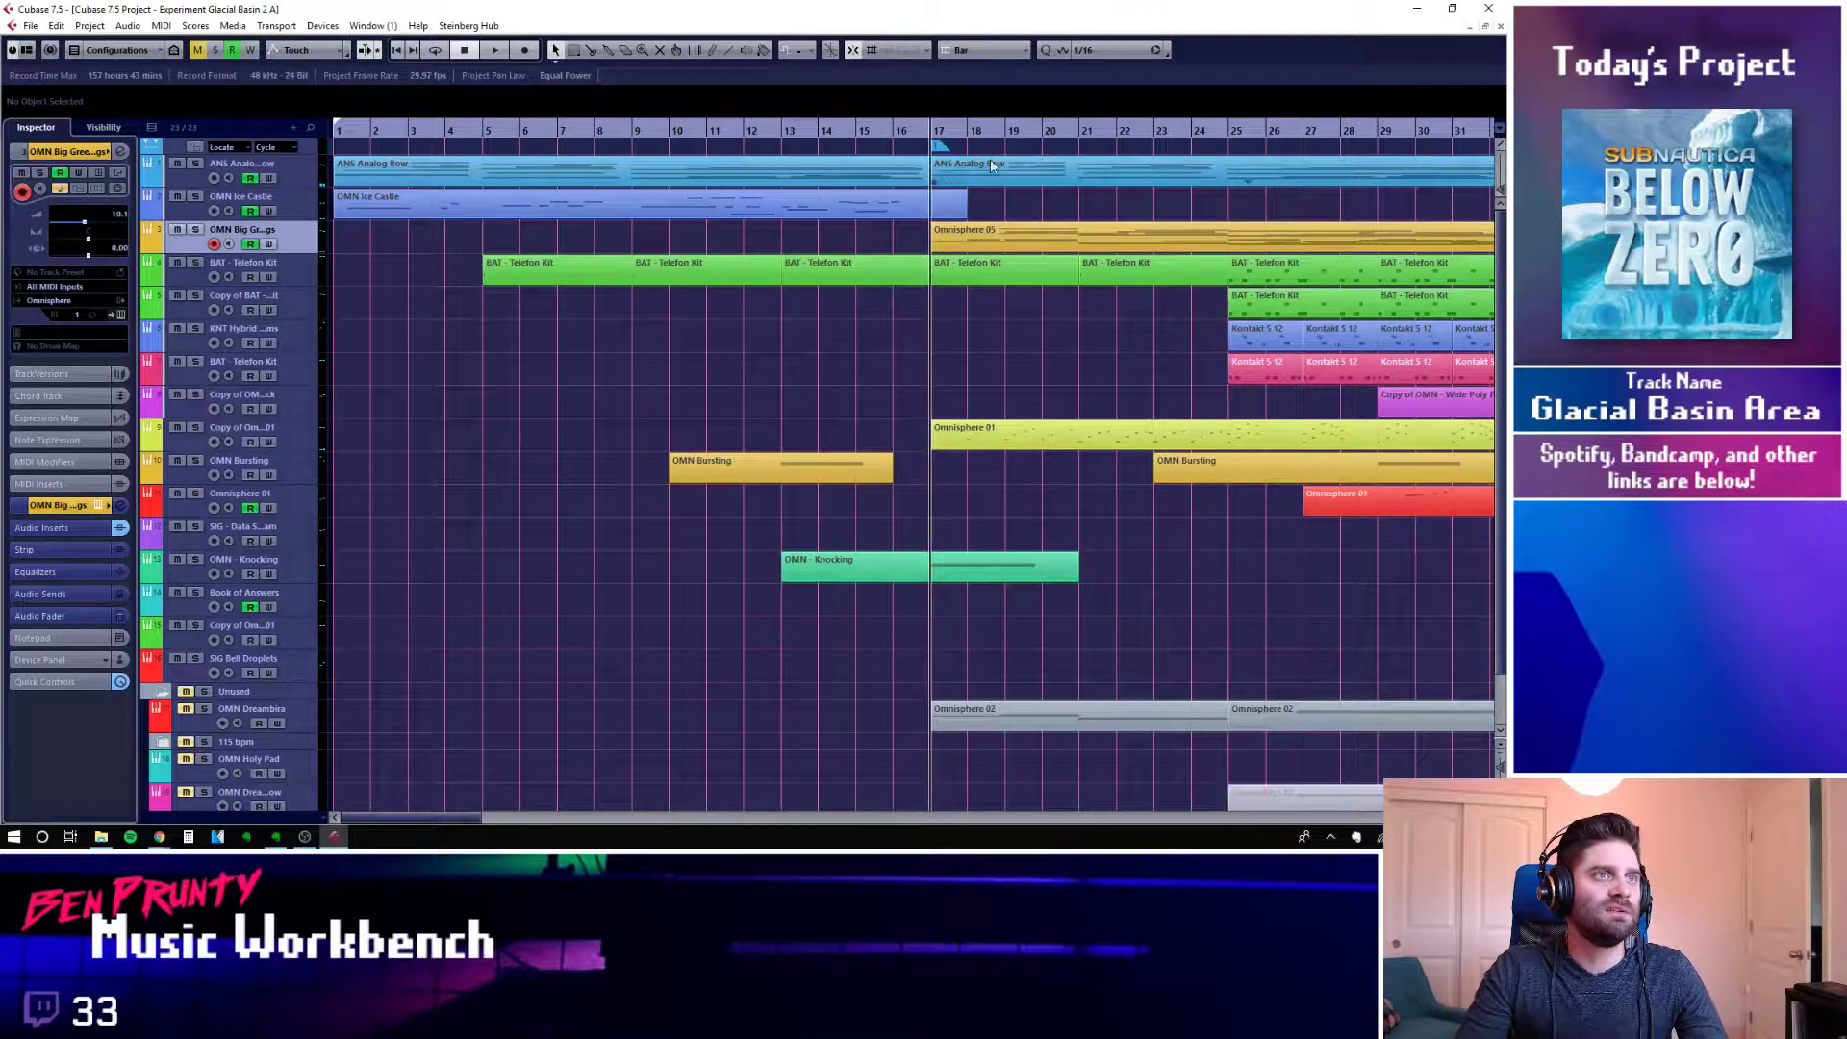
left_click(1001, 175)
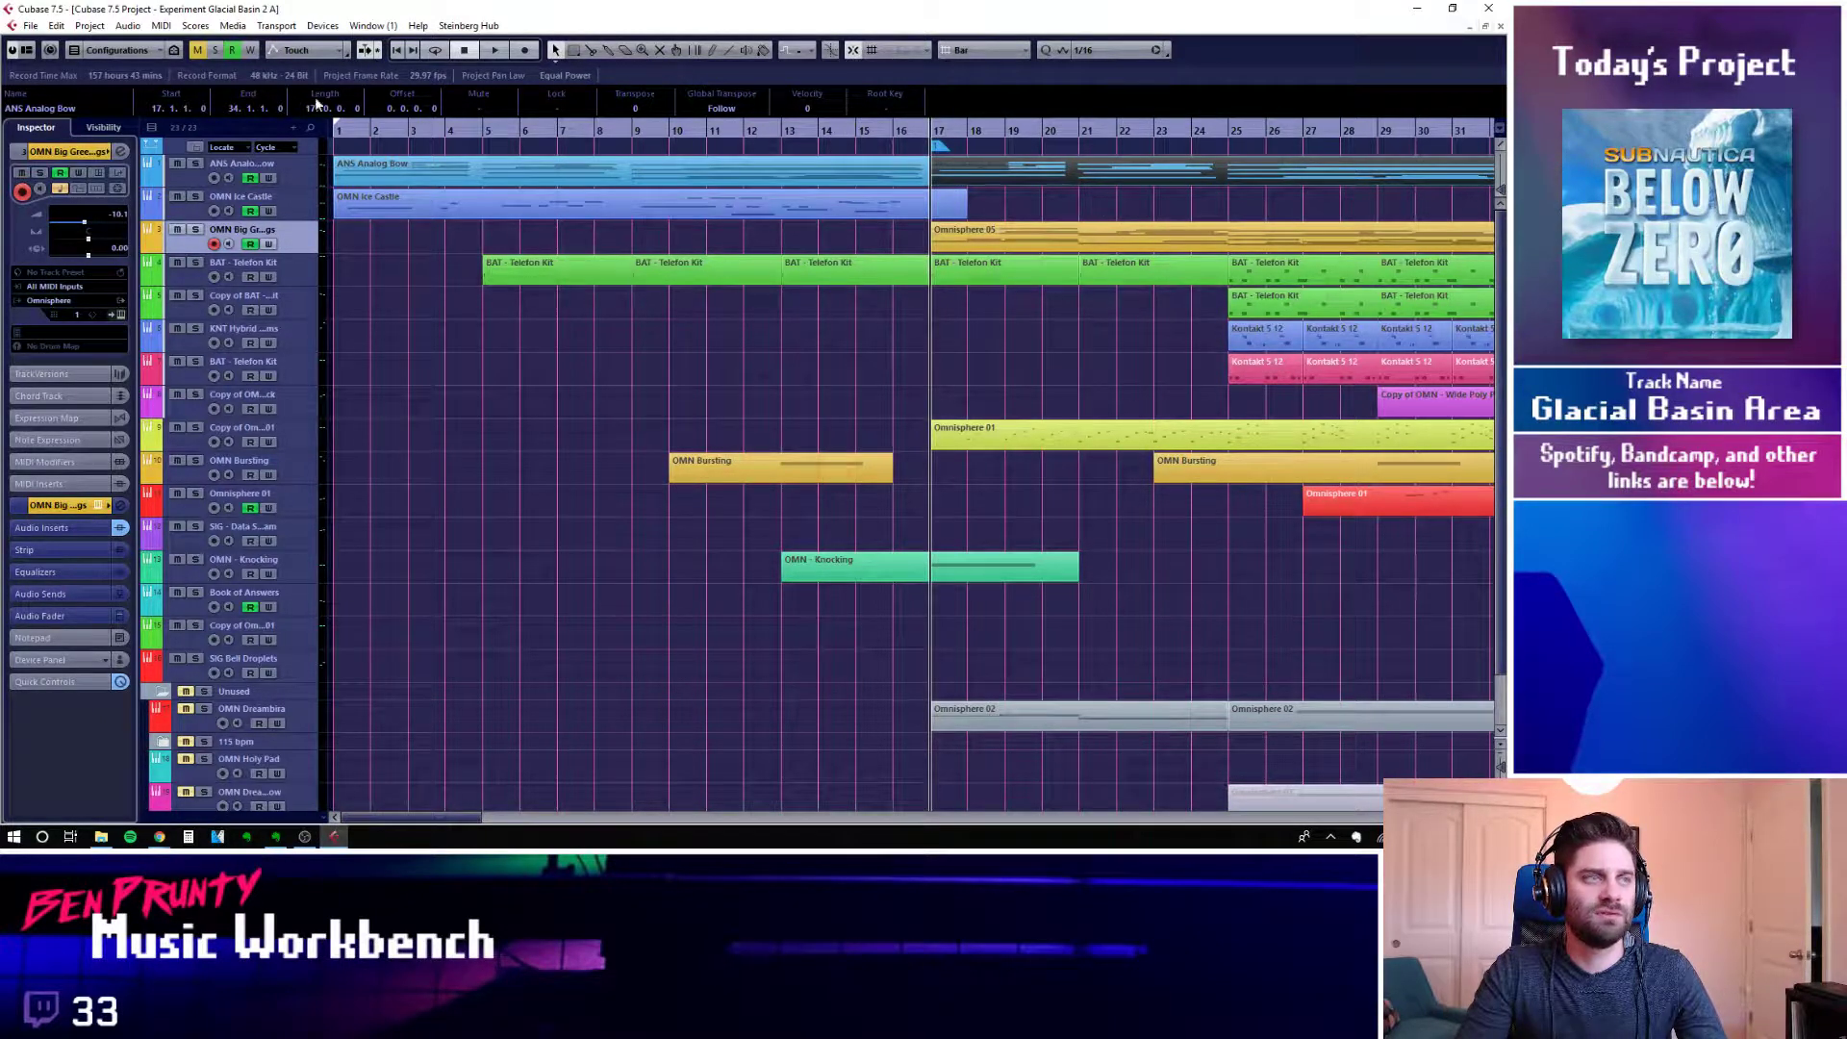
Select the ANS Analog Bow track and play short passages of the arrangement from bar 1 and from bar 5
left_click(342, 146)
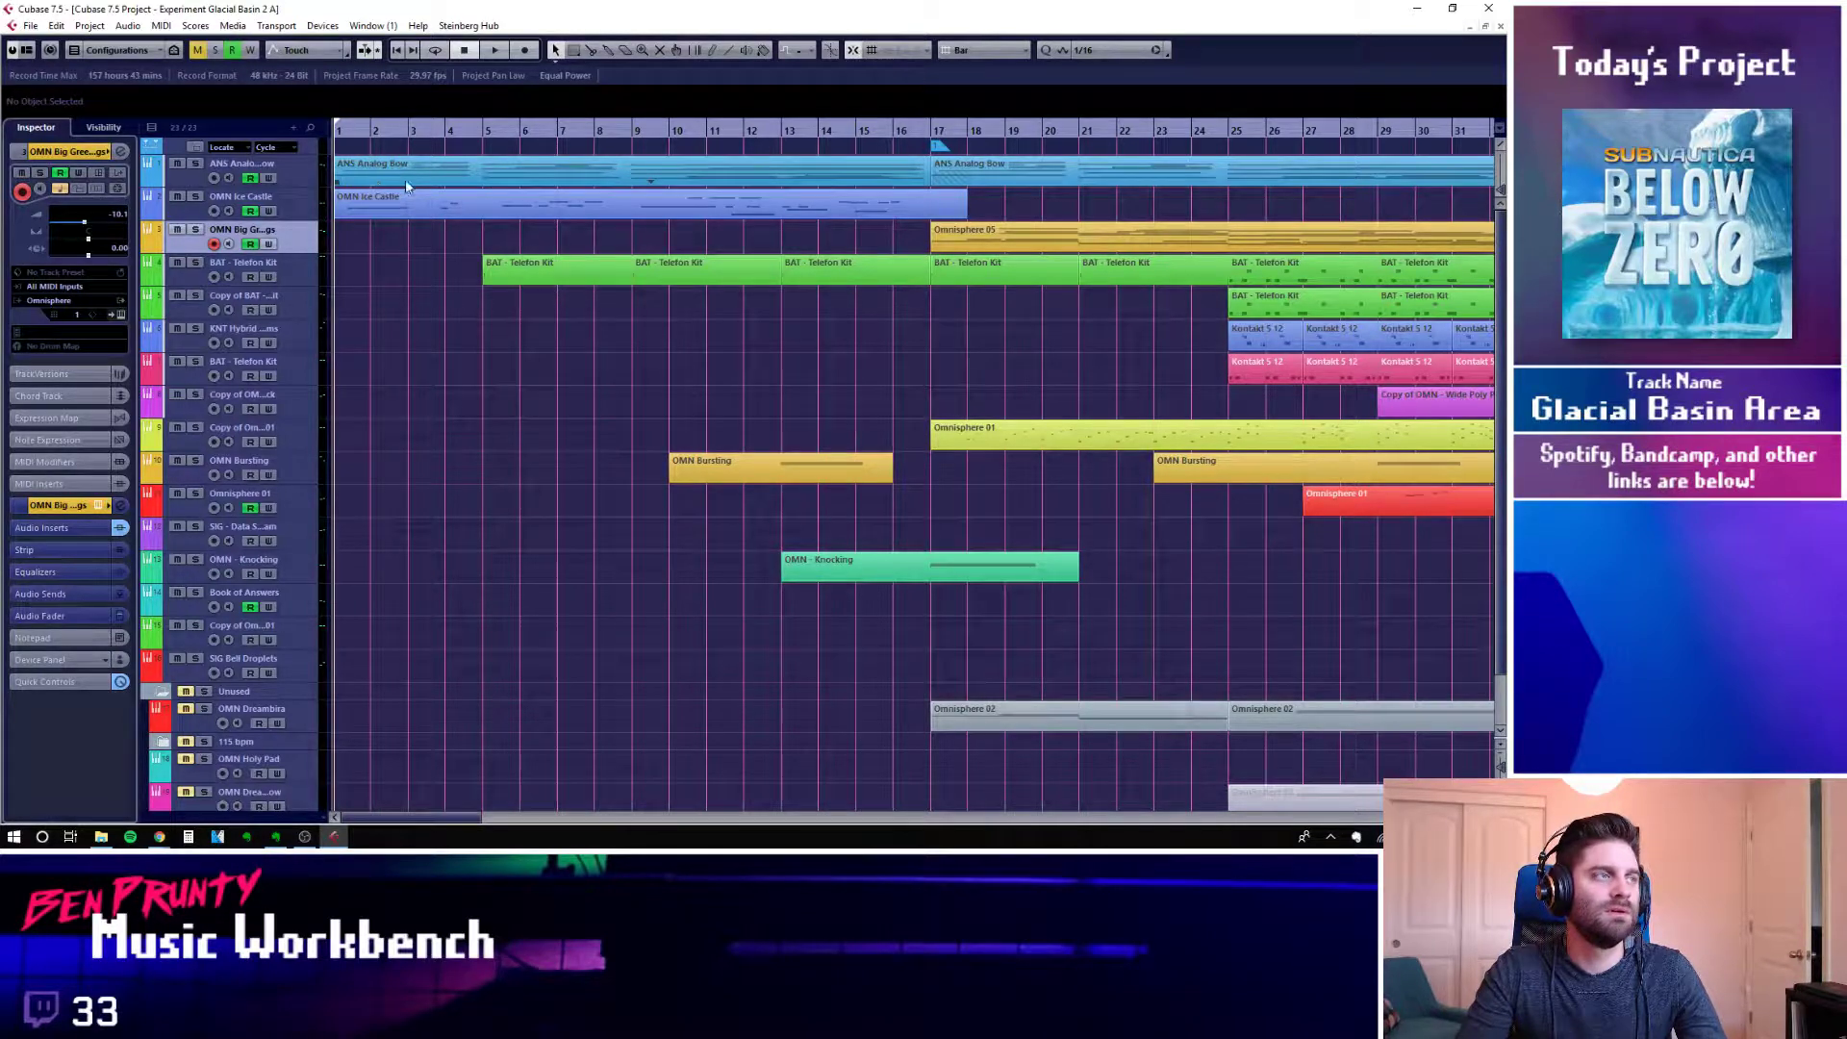
left_click(316, 177)
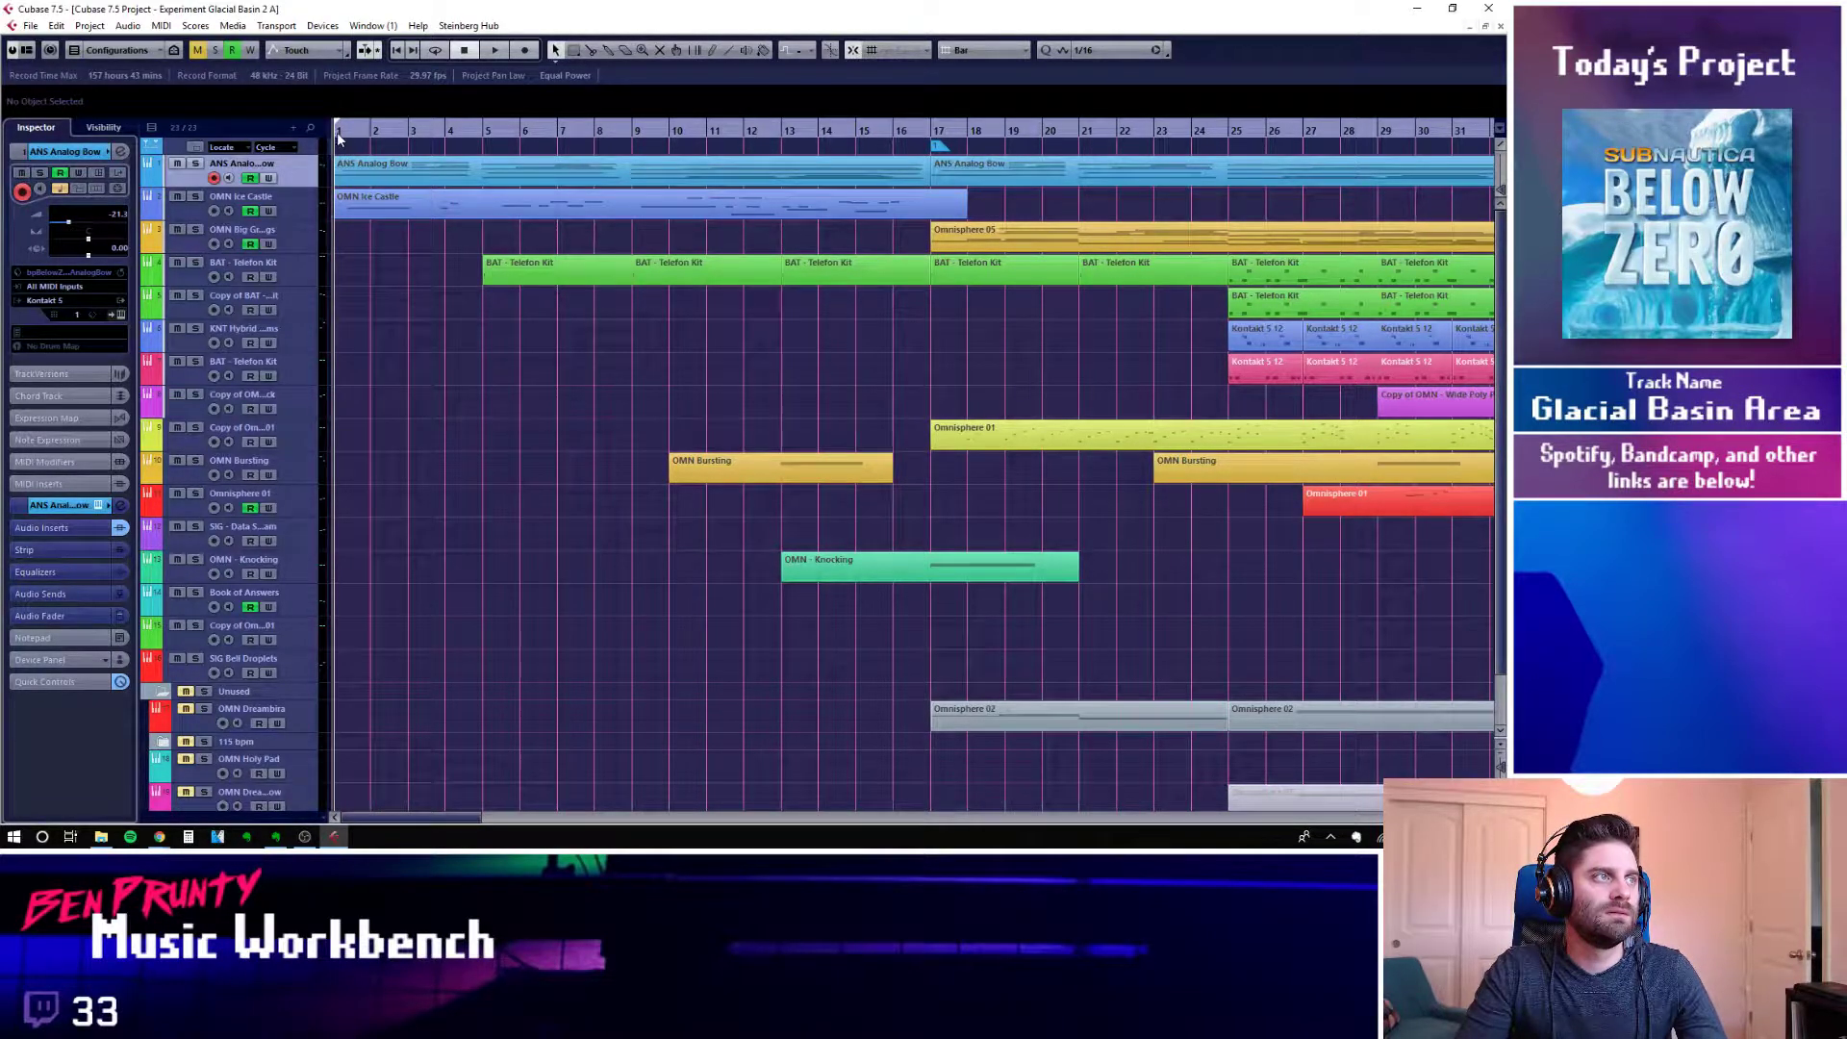
key("space")
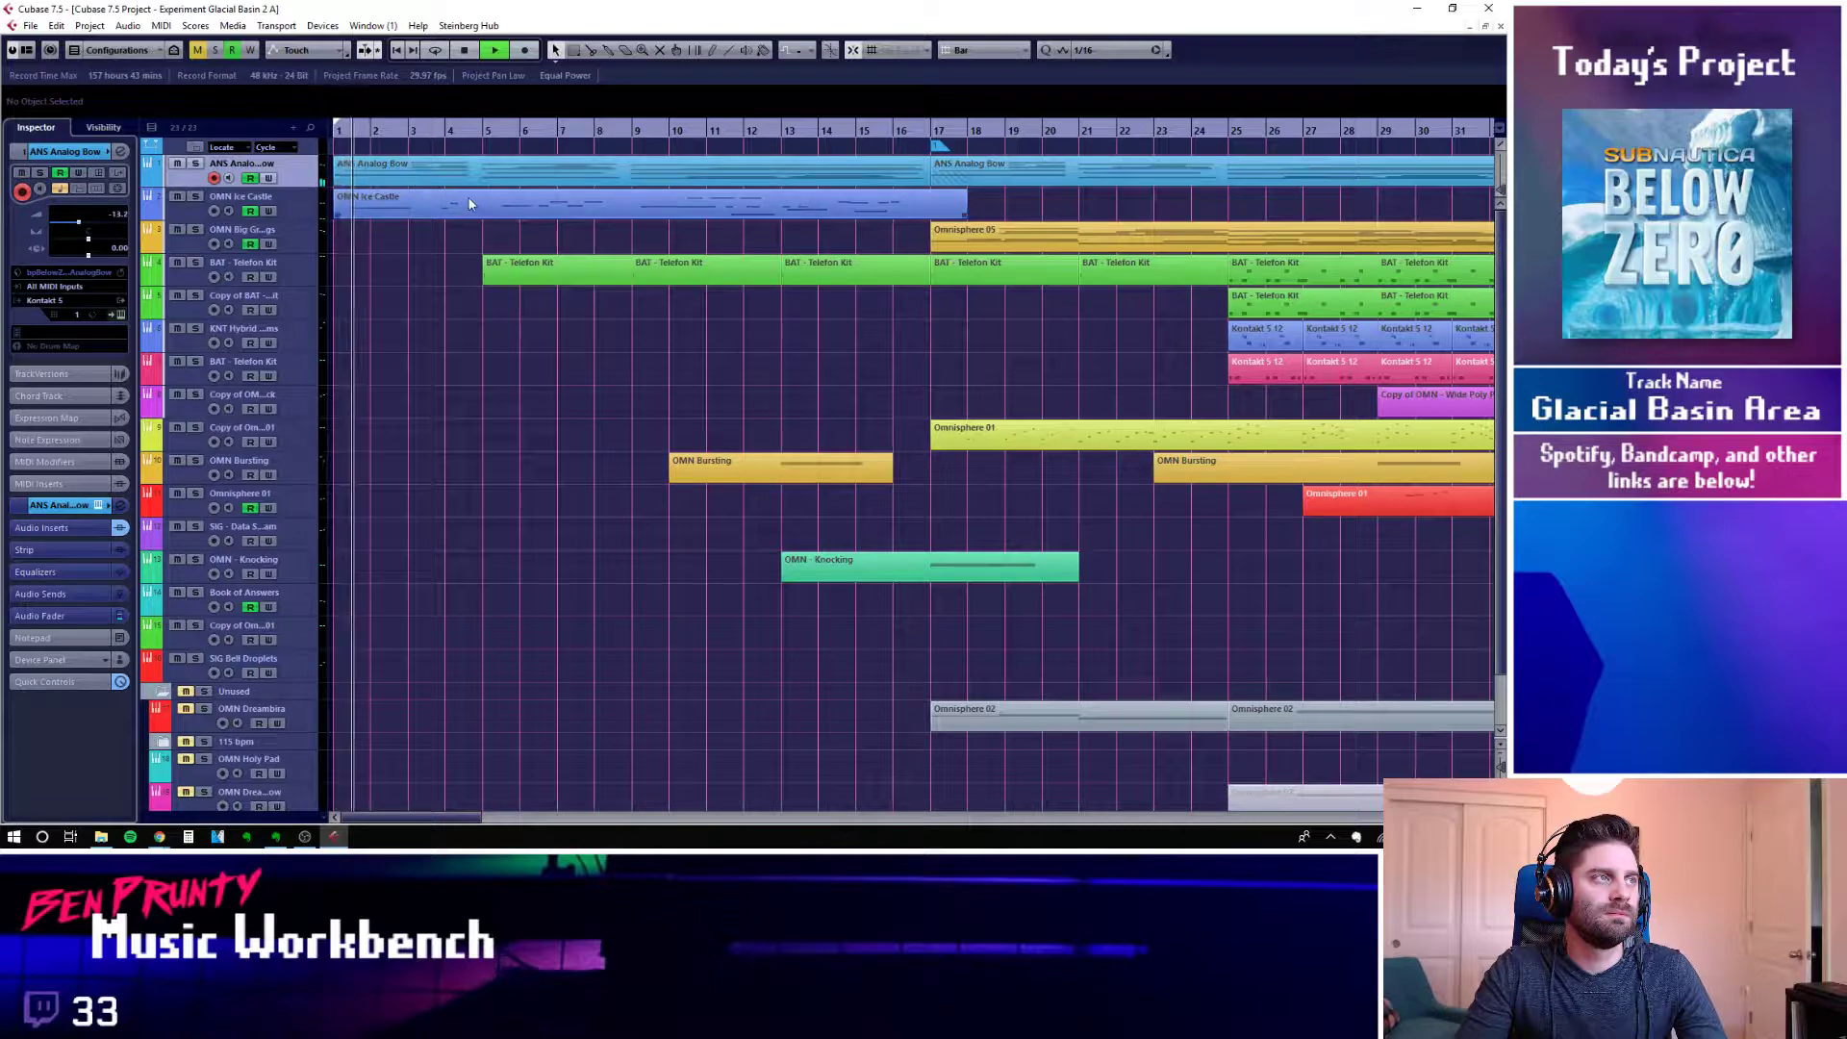
key("space")
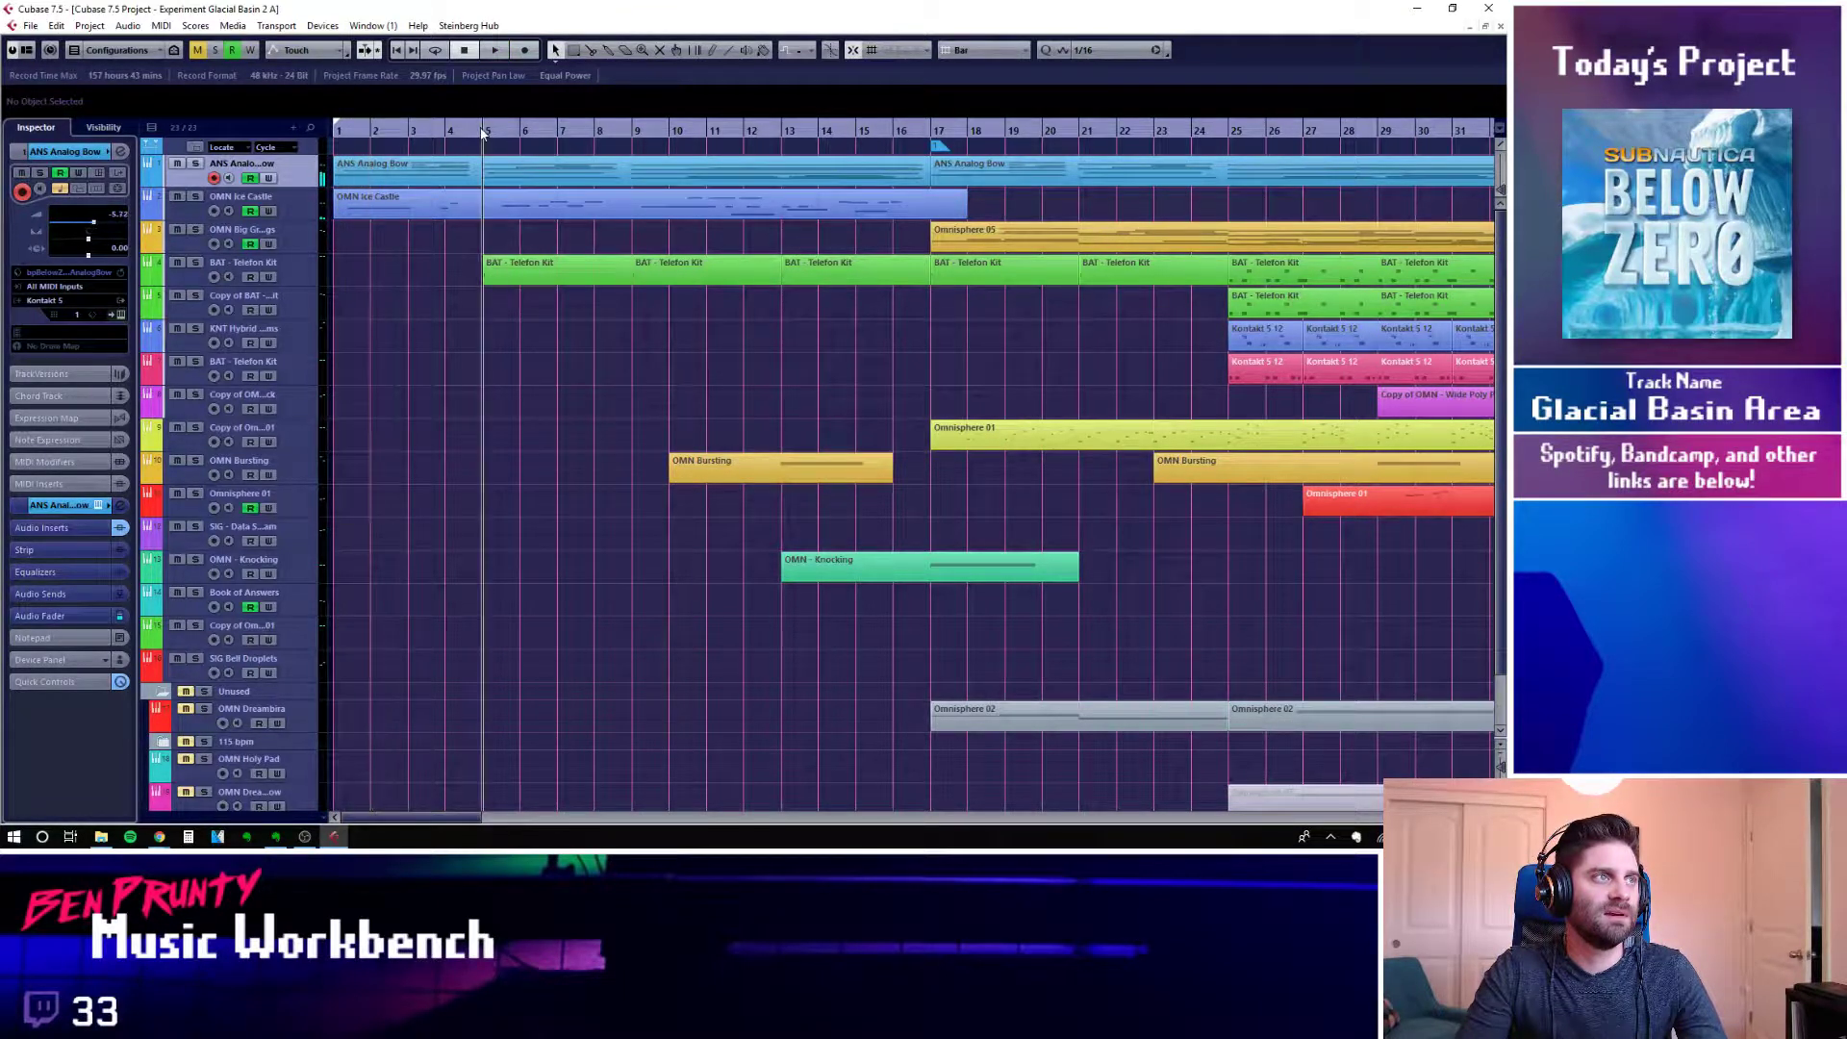
key("space")
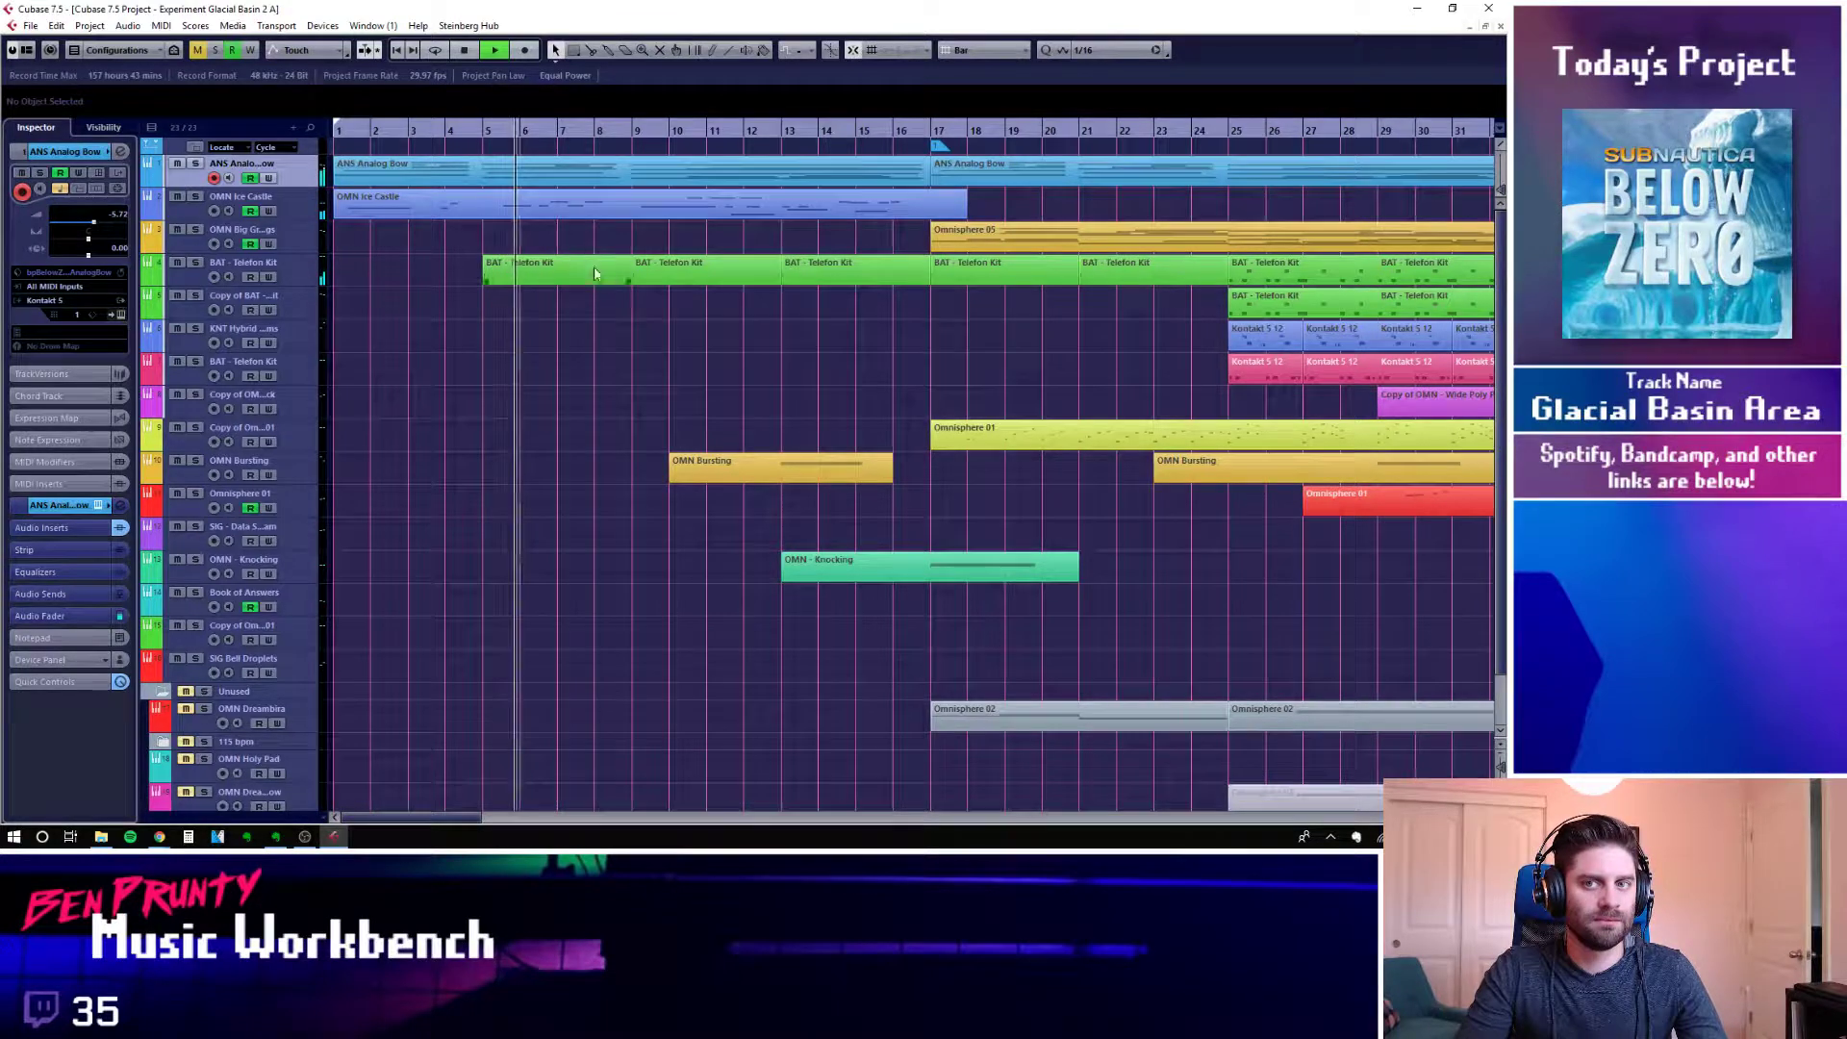
key("space")
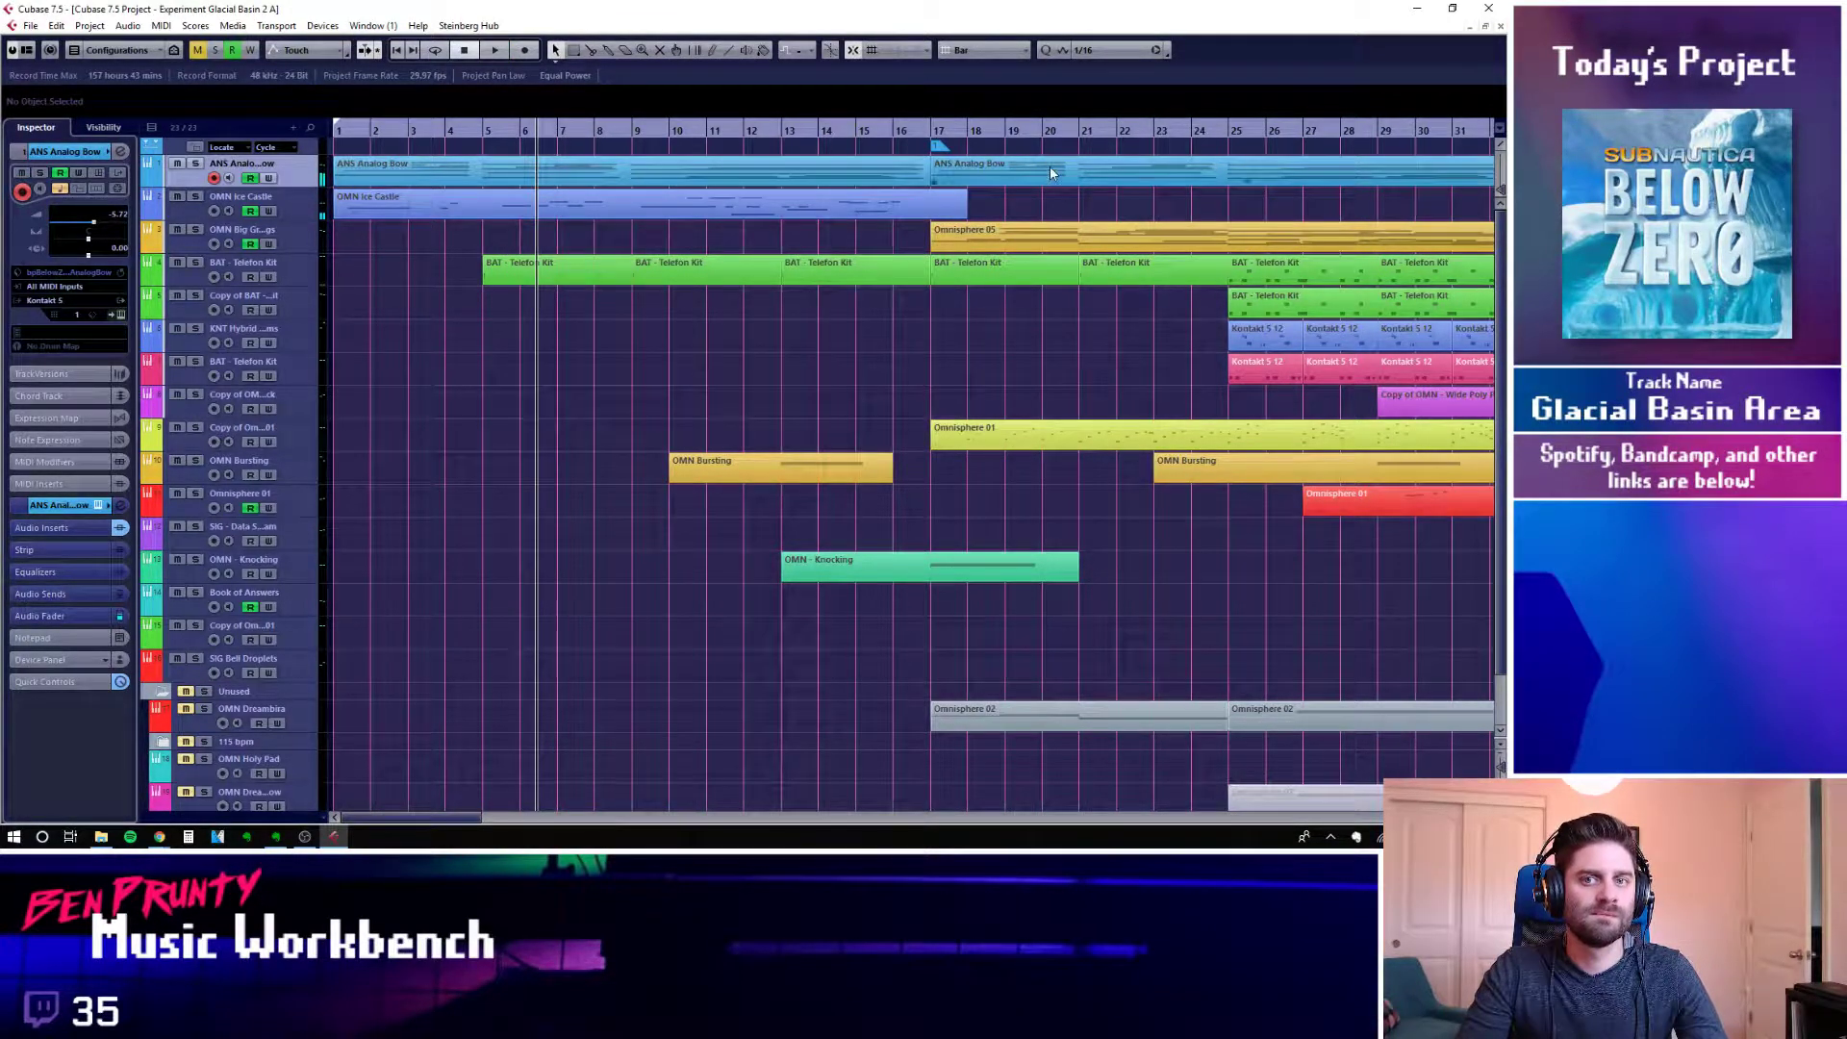
Play the OMN Big Green Strings track in solo from bar 17 to about bar 25, and turn its solo off
key("KP_1")
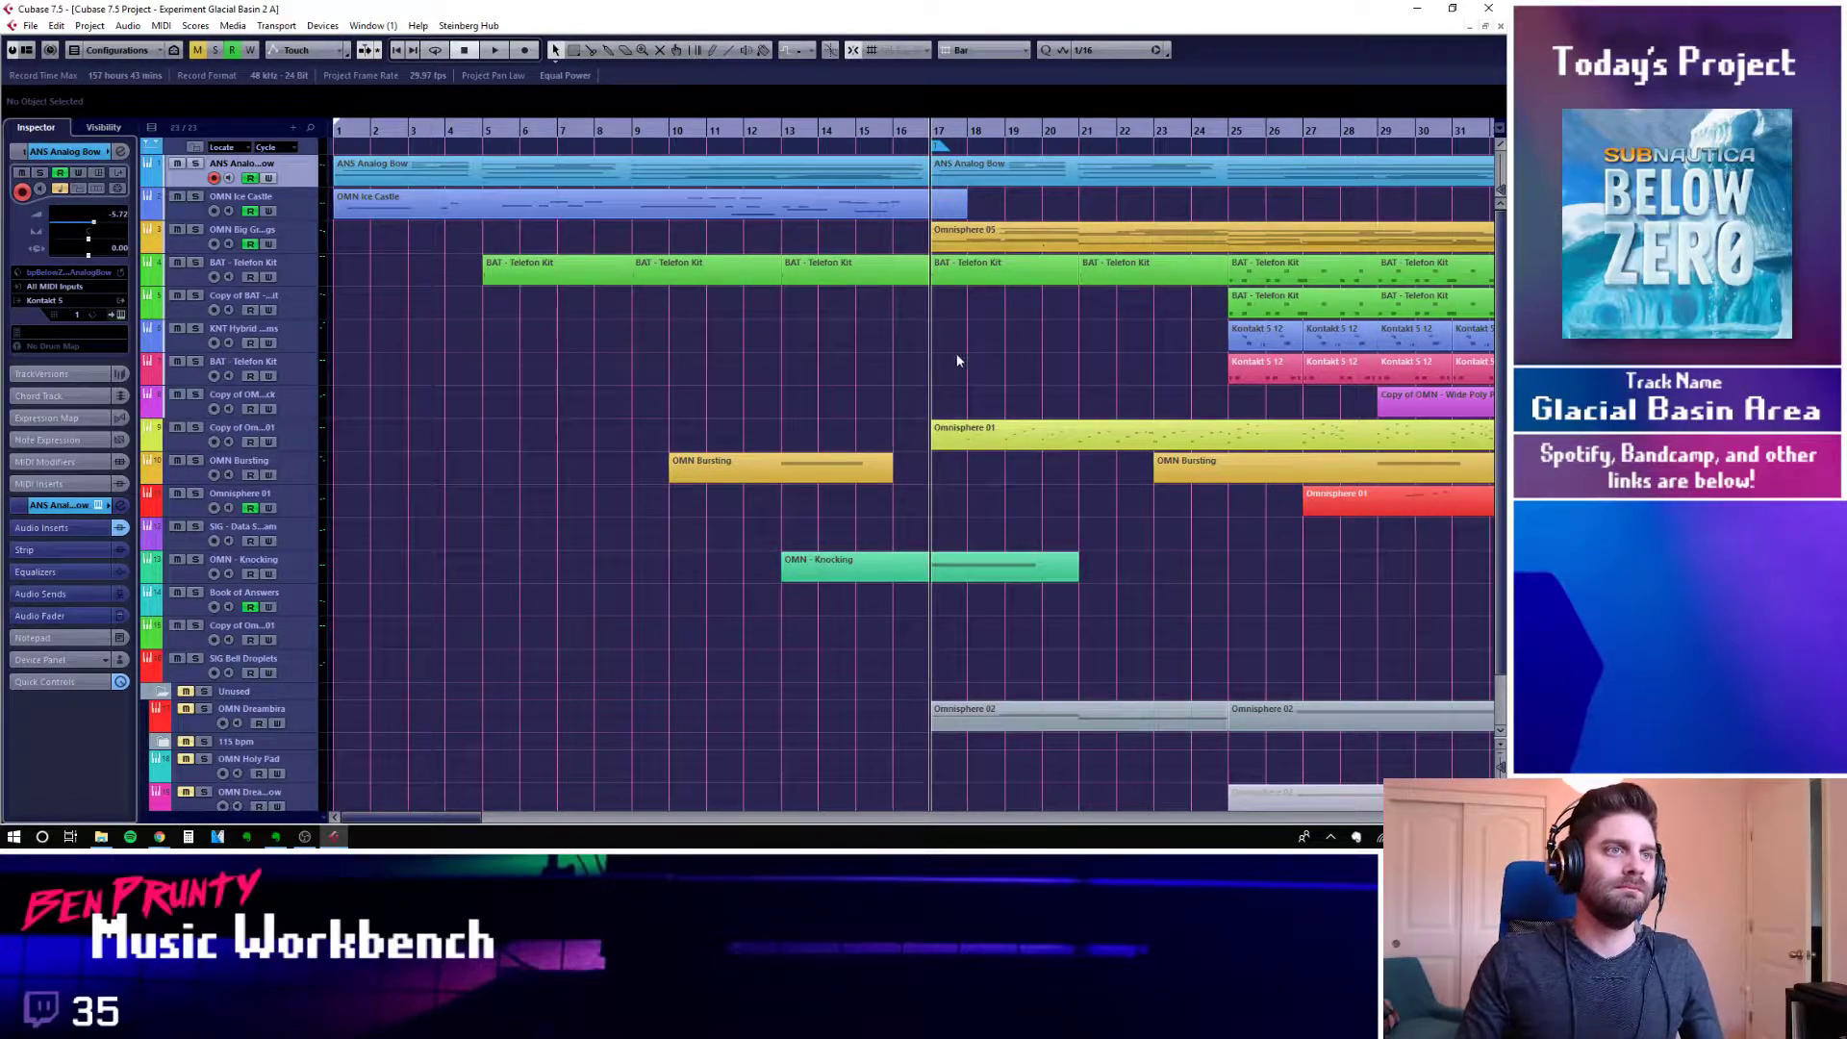
left_click(288, 248)
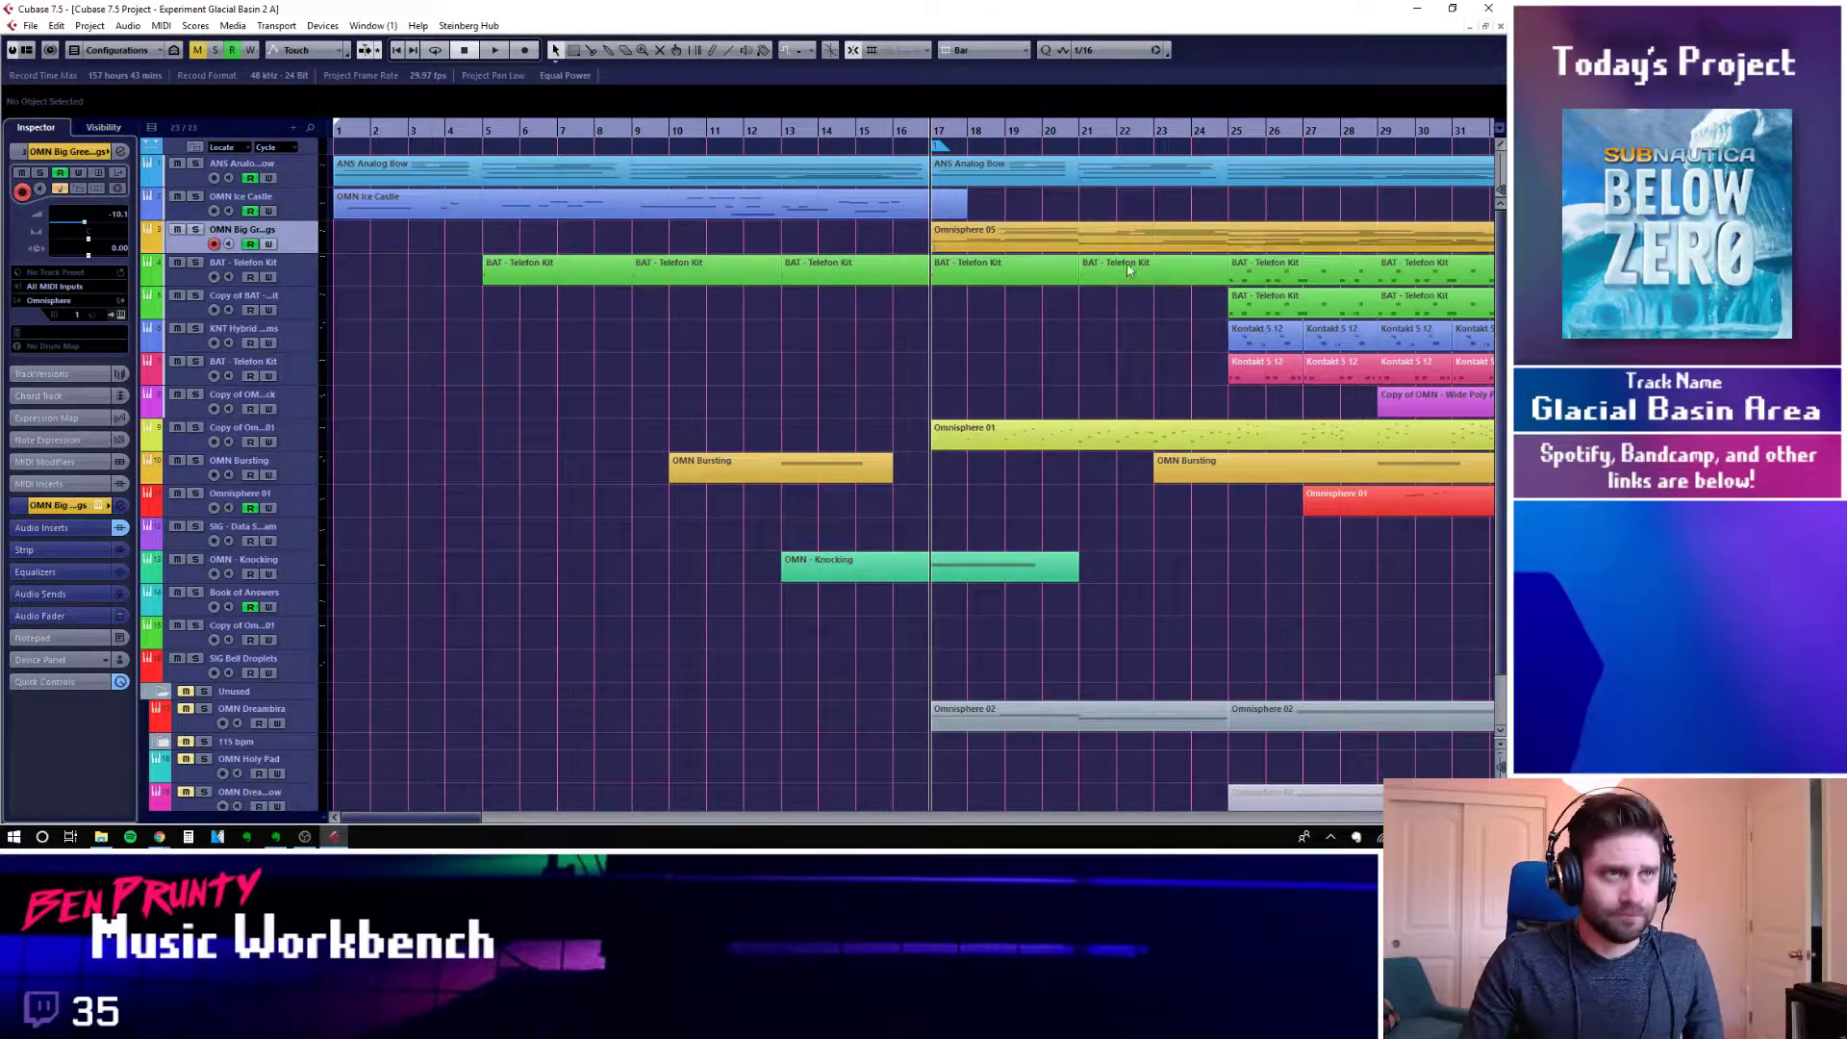
left_click(195, 230)
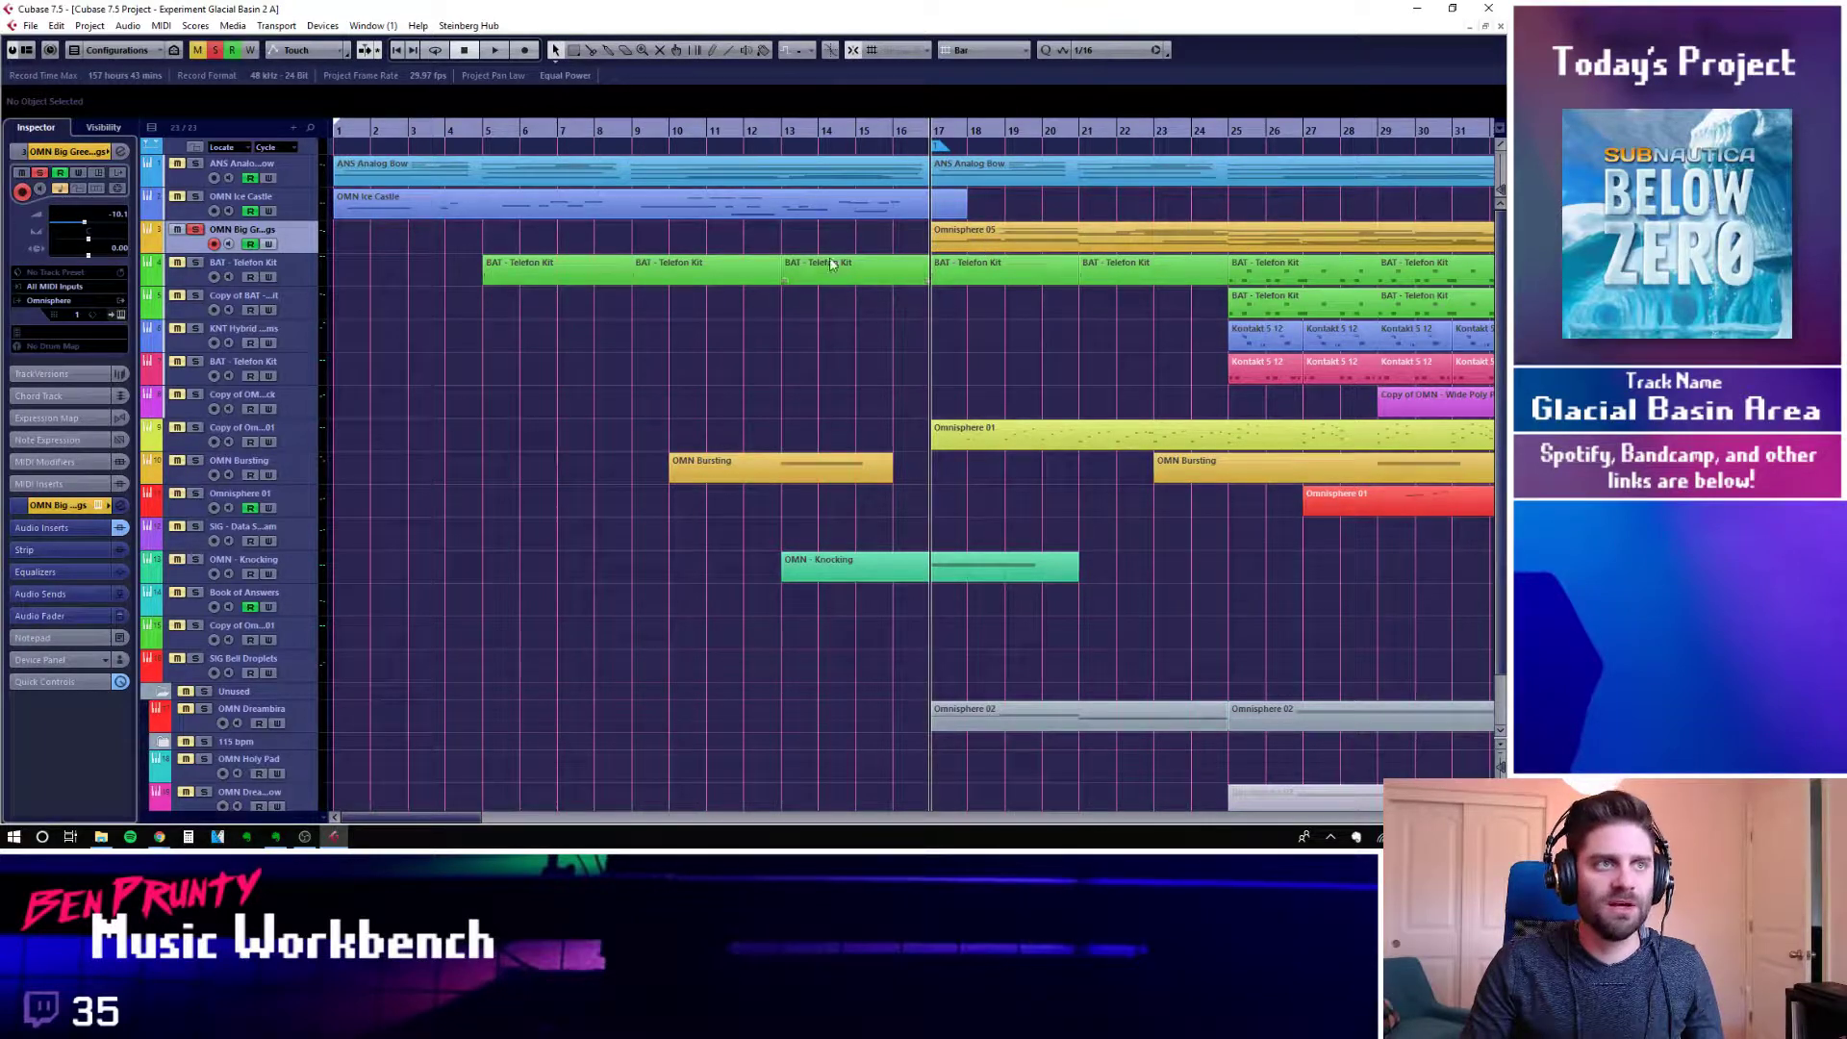
key("space")
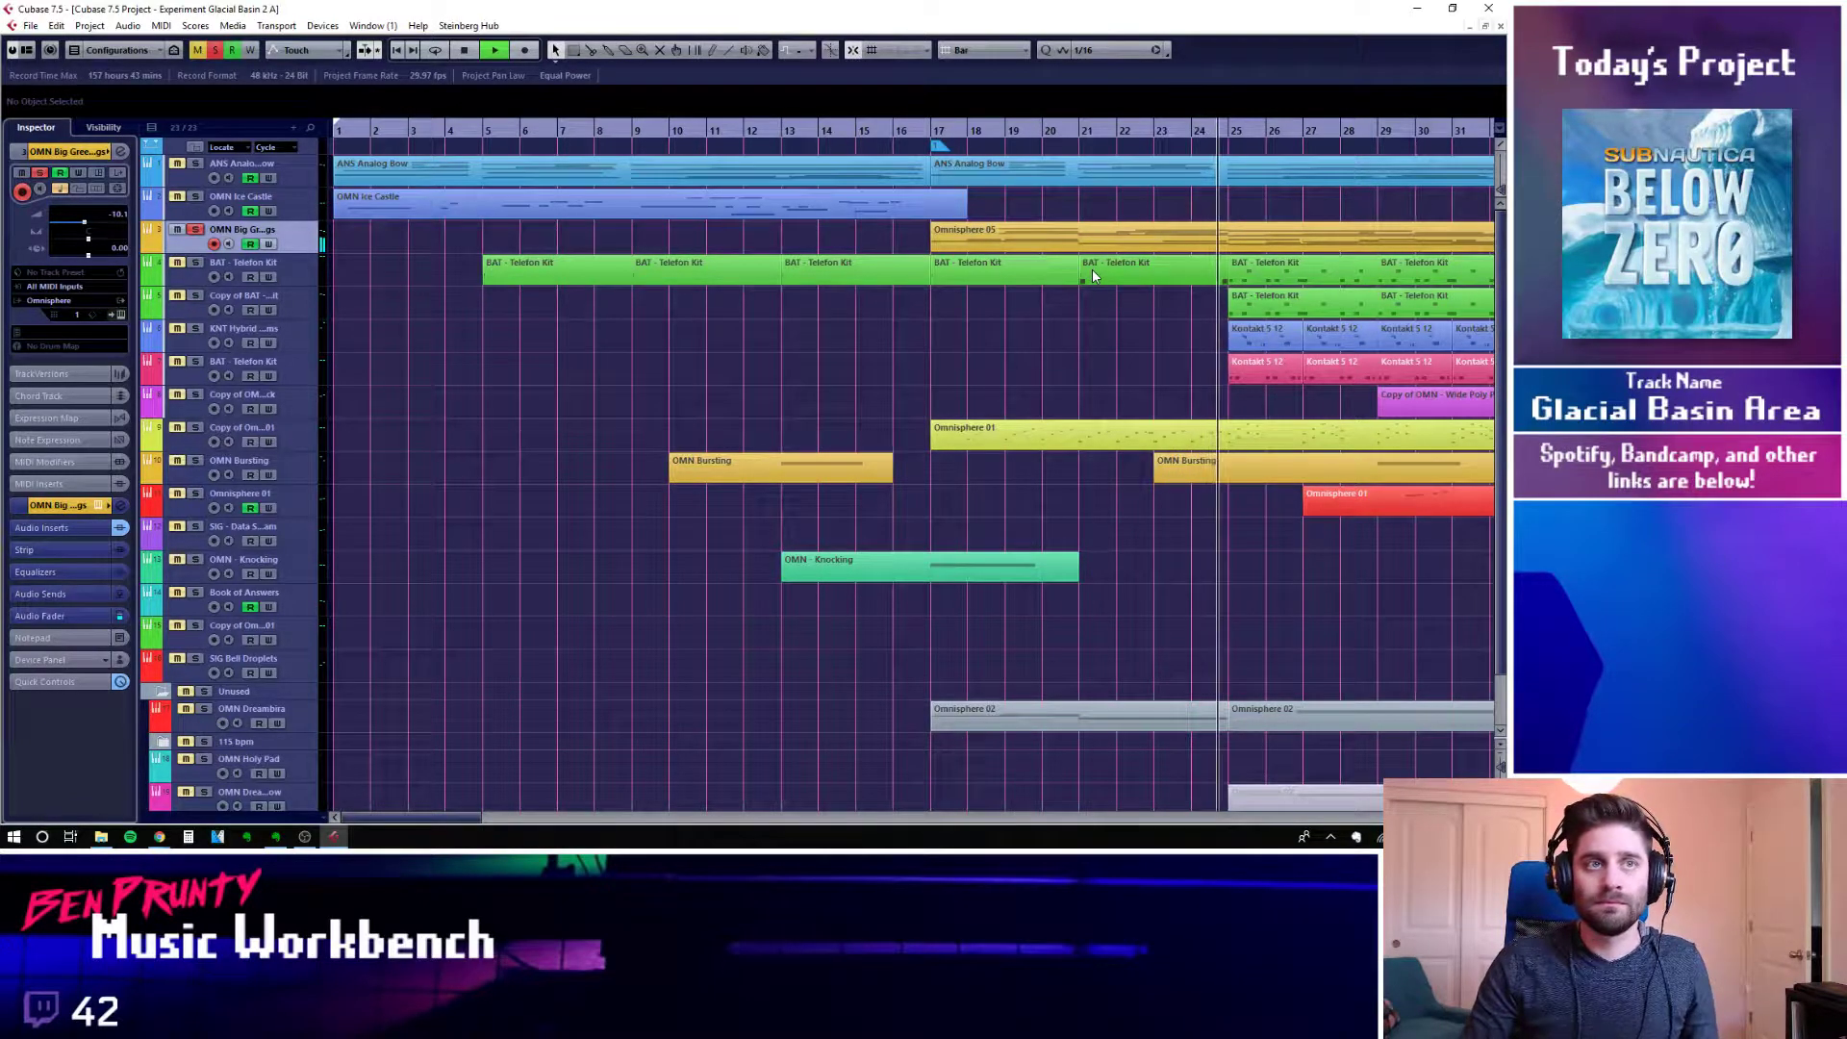
key("space")
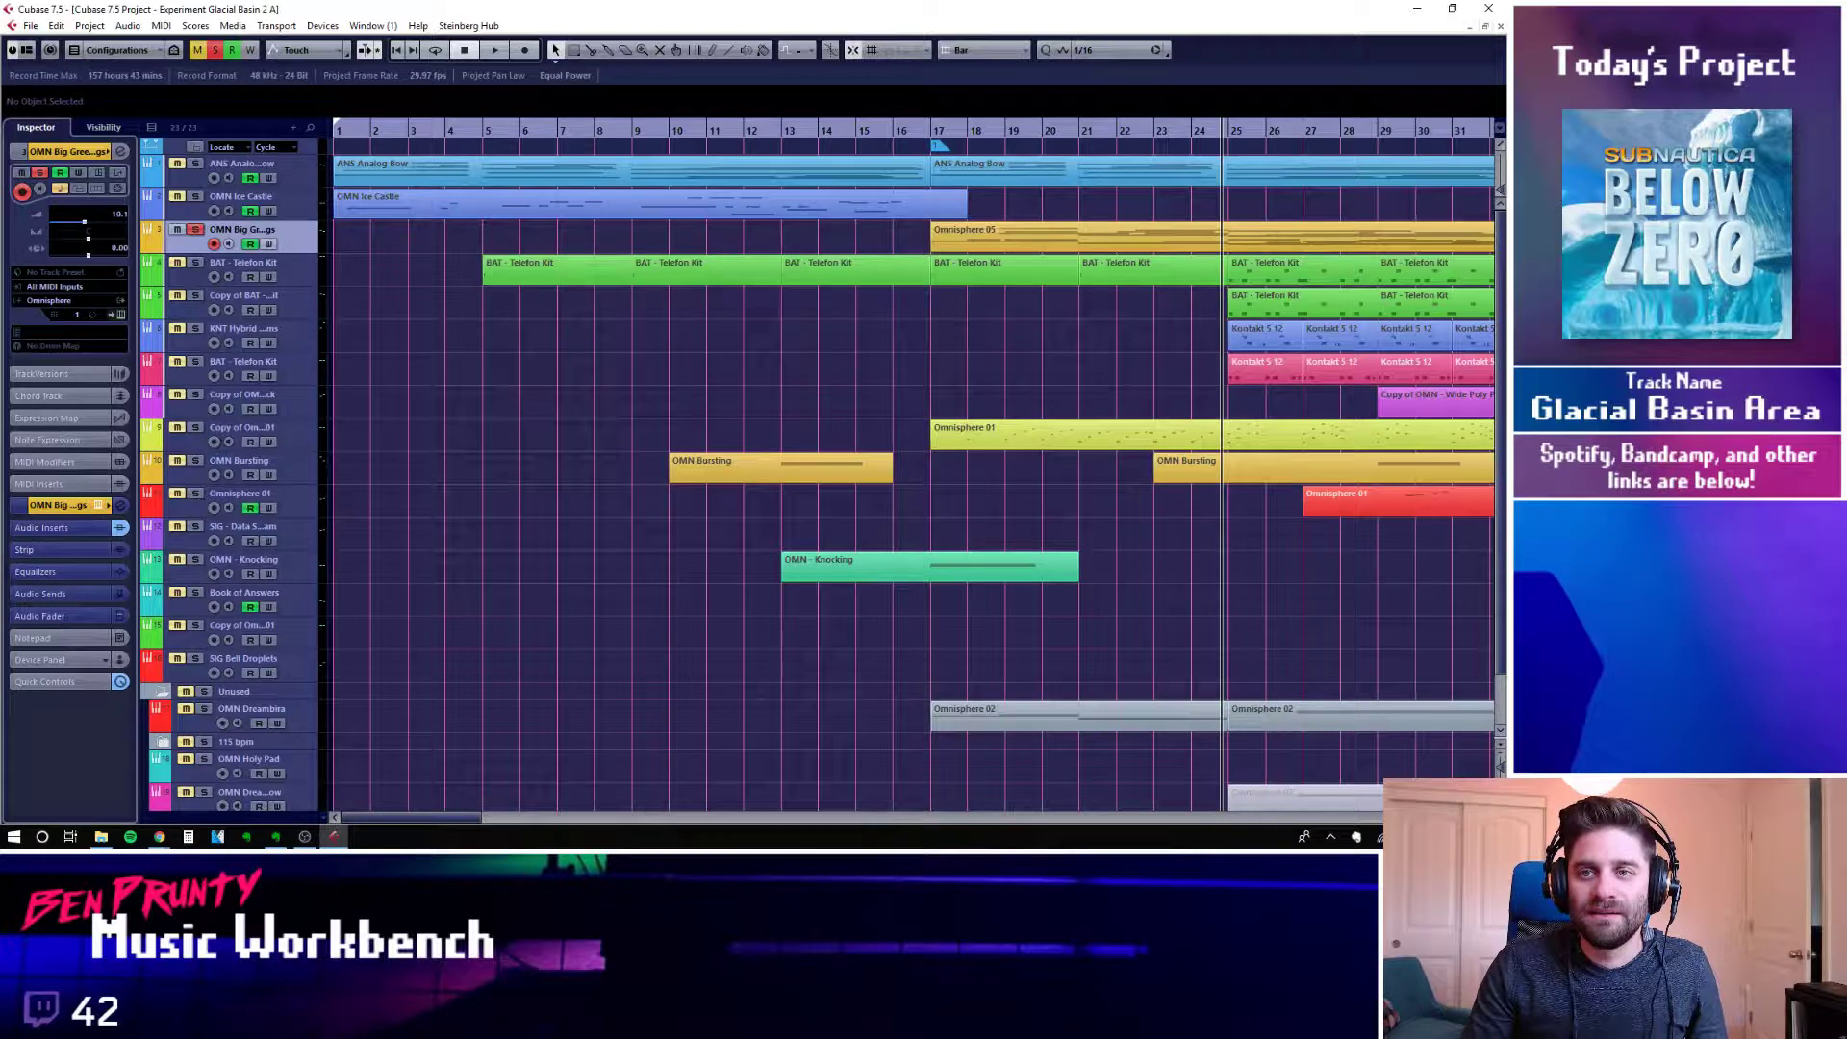
key("alt+Tab")
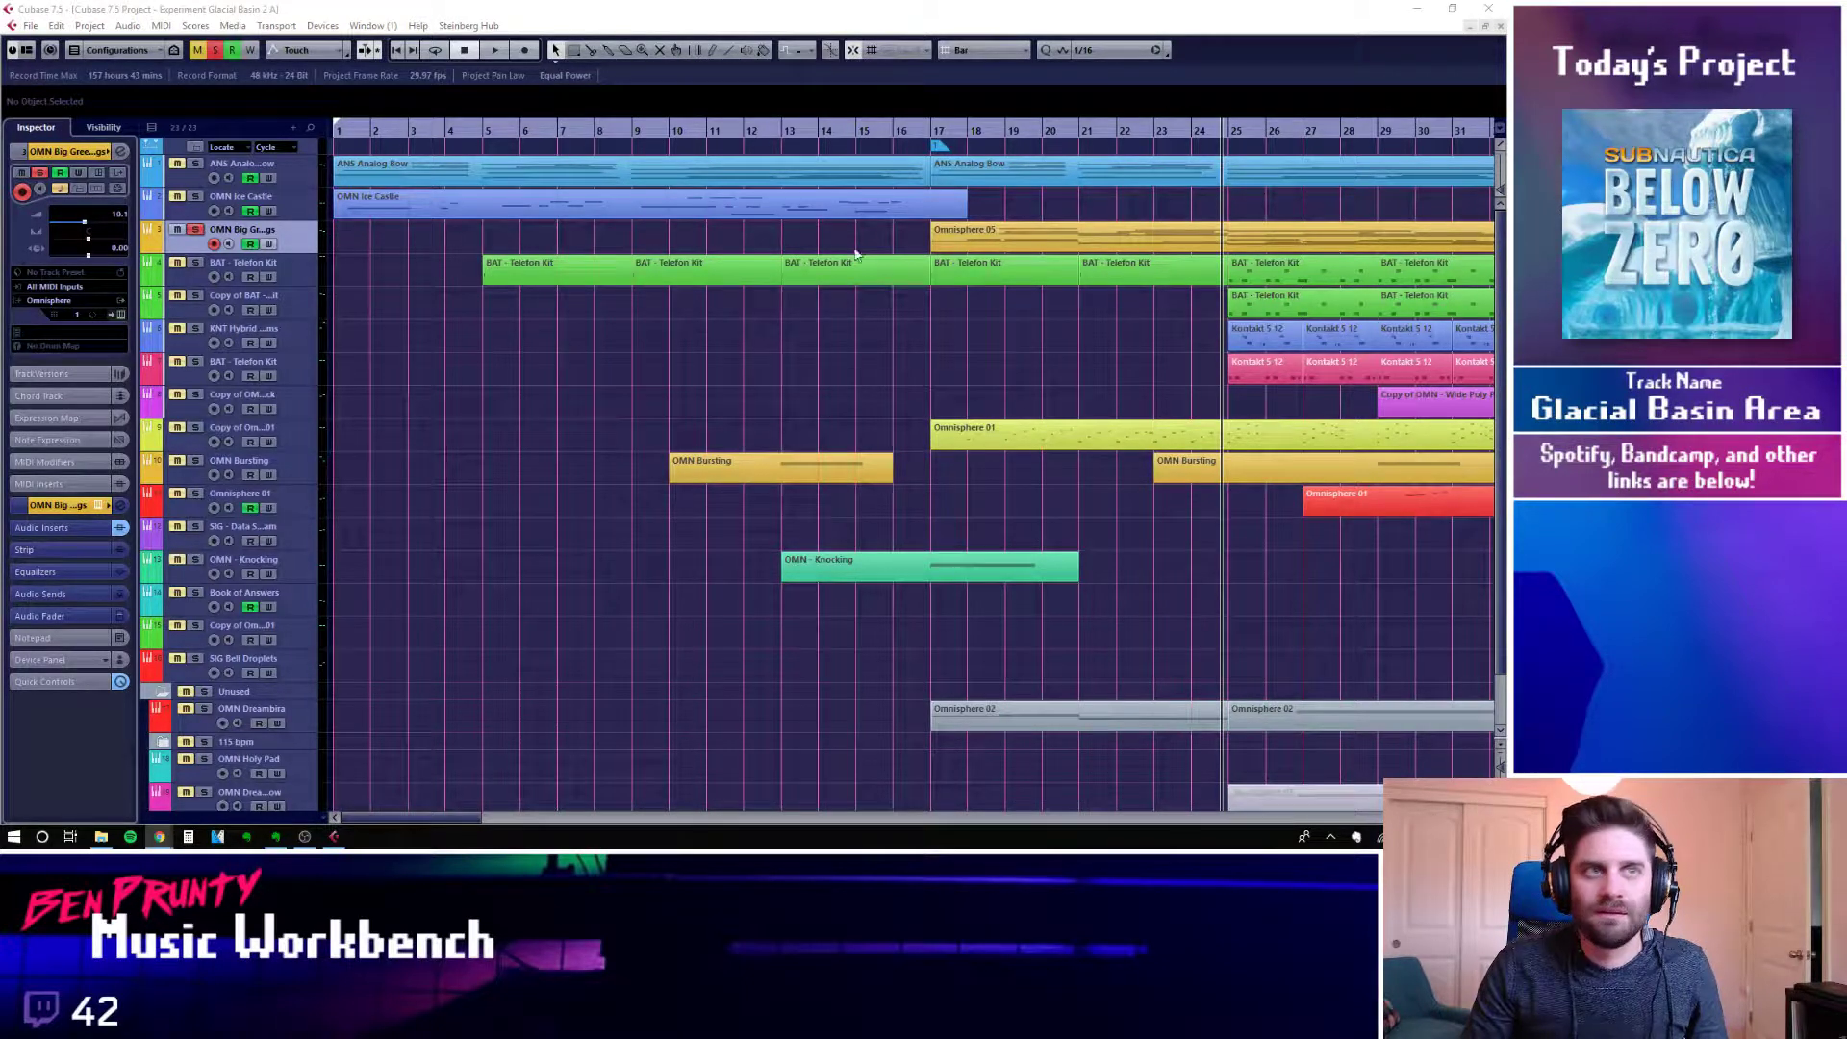
key("alt+Tab")
left_click(195, 229)
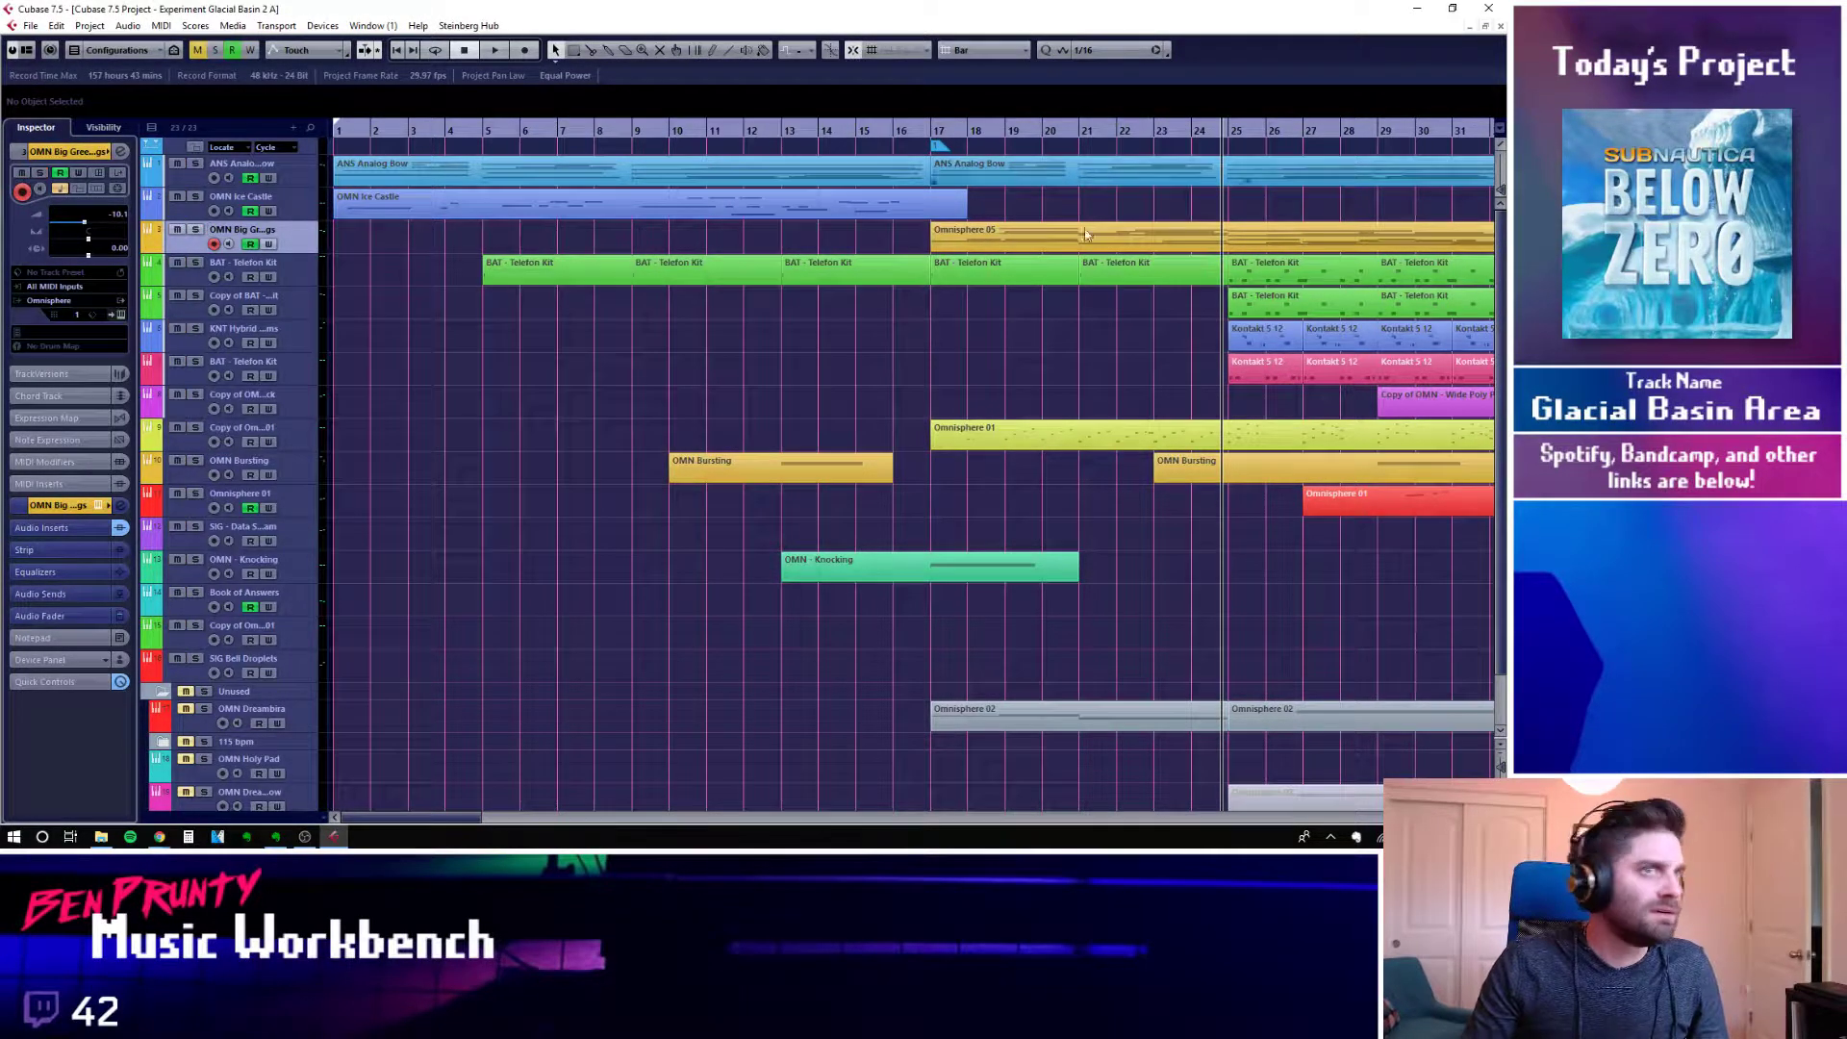
View the notes of the Omnisphere 05 part from bar 17 in the Key Editor and close the editor
left_click(1058, 246)
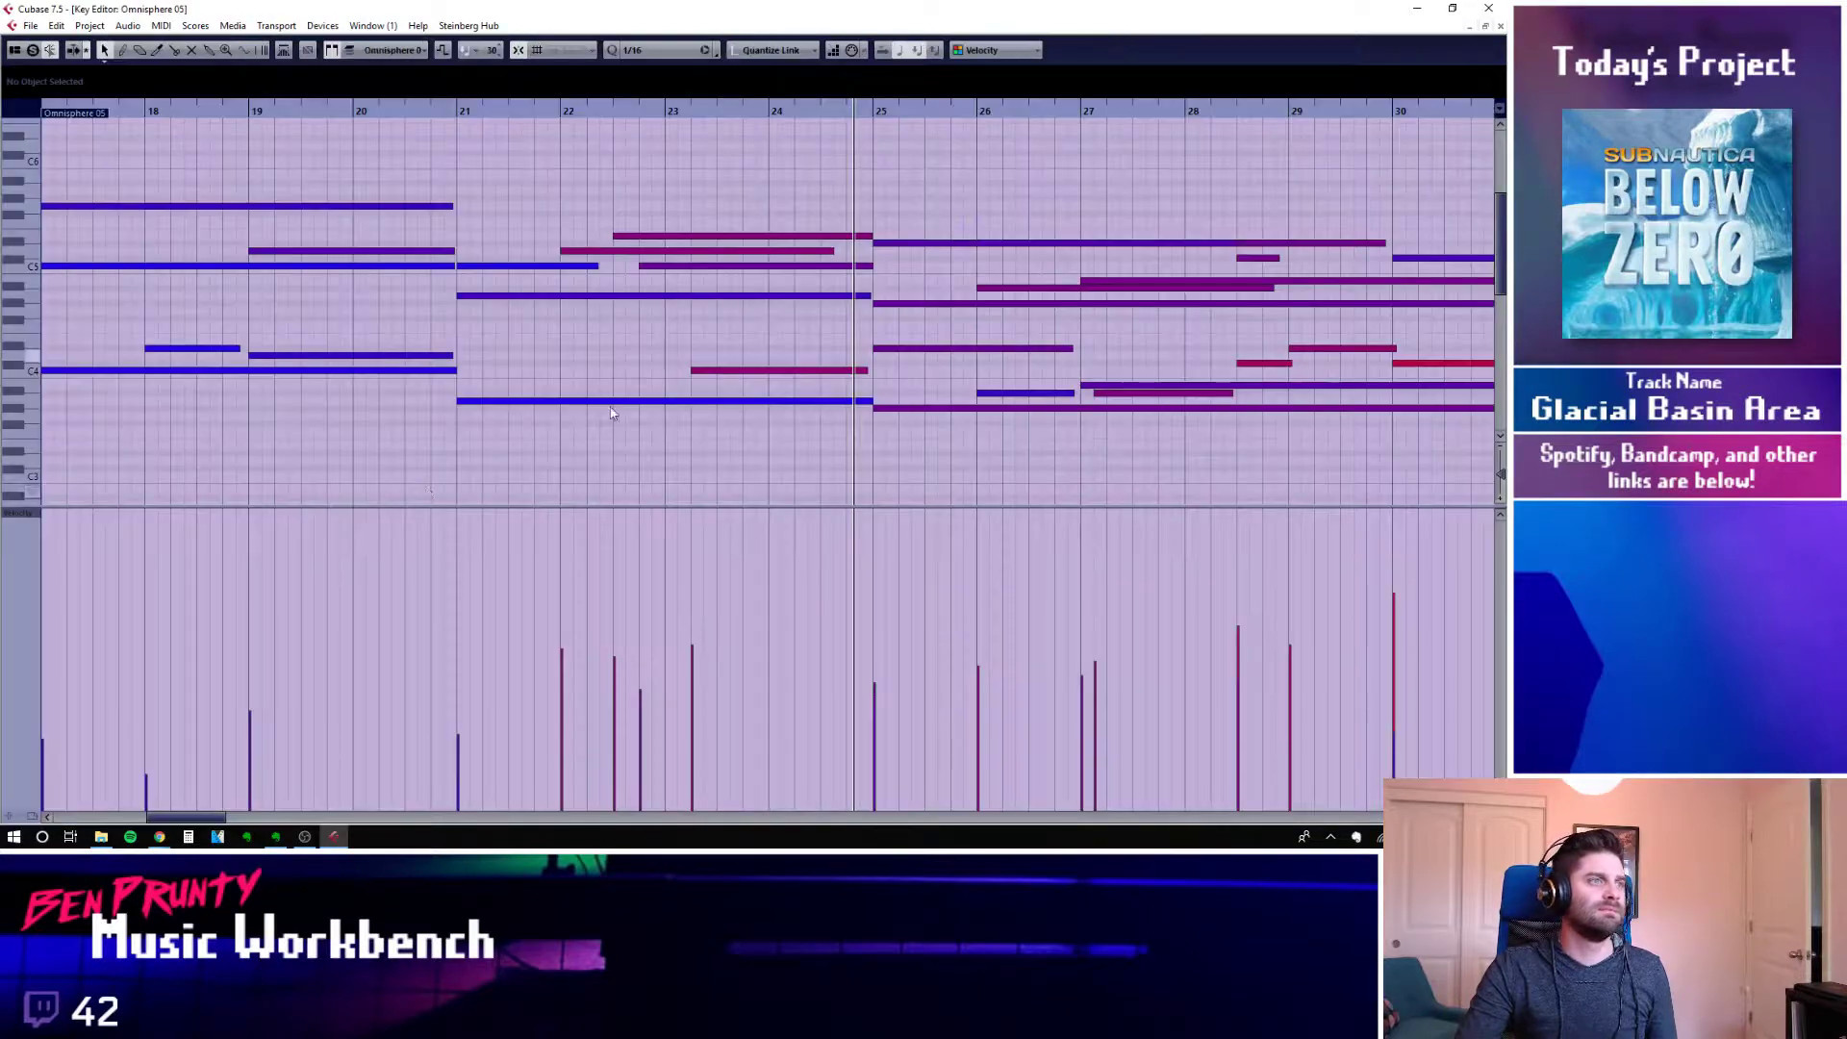
double_click(950, 244)
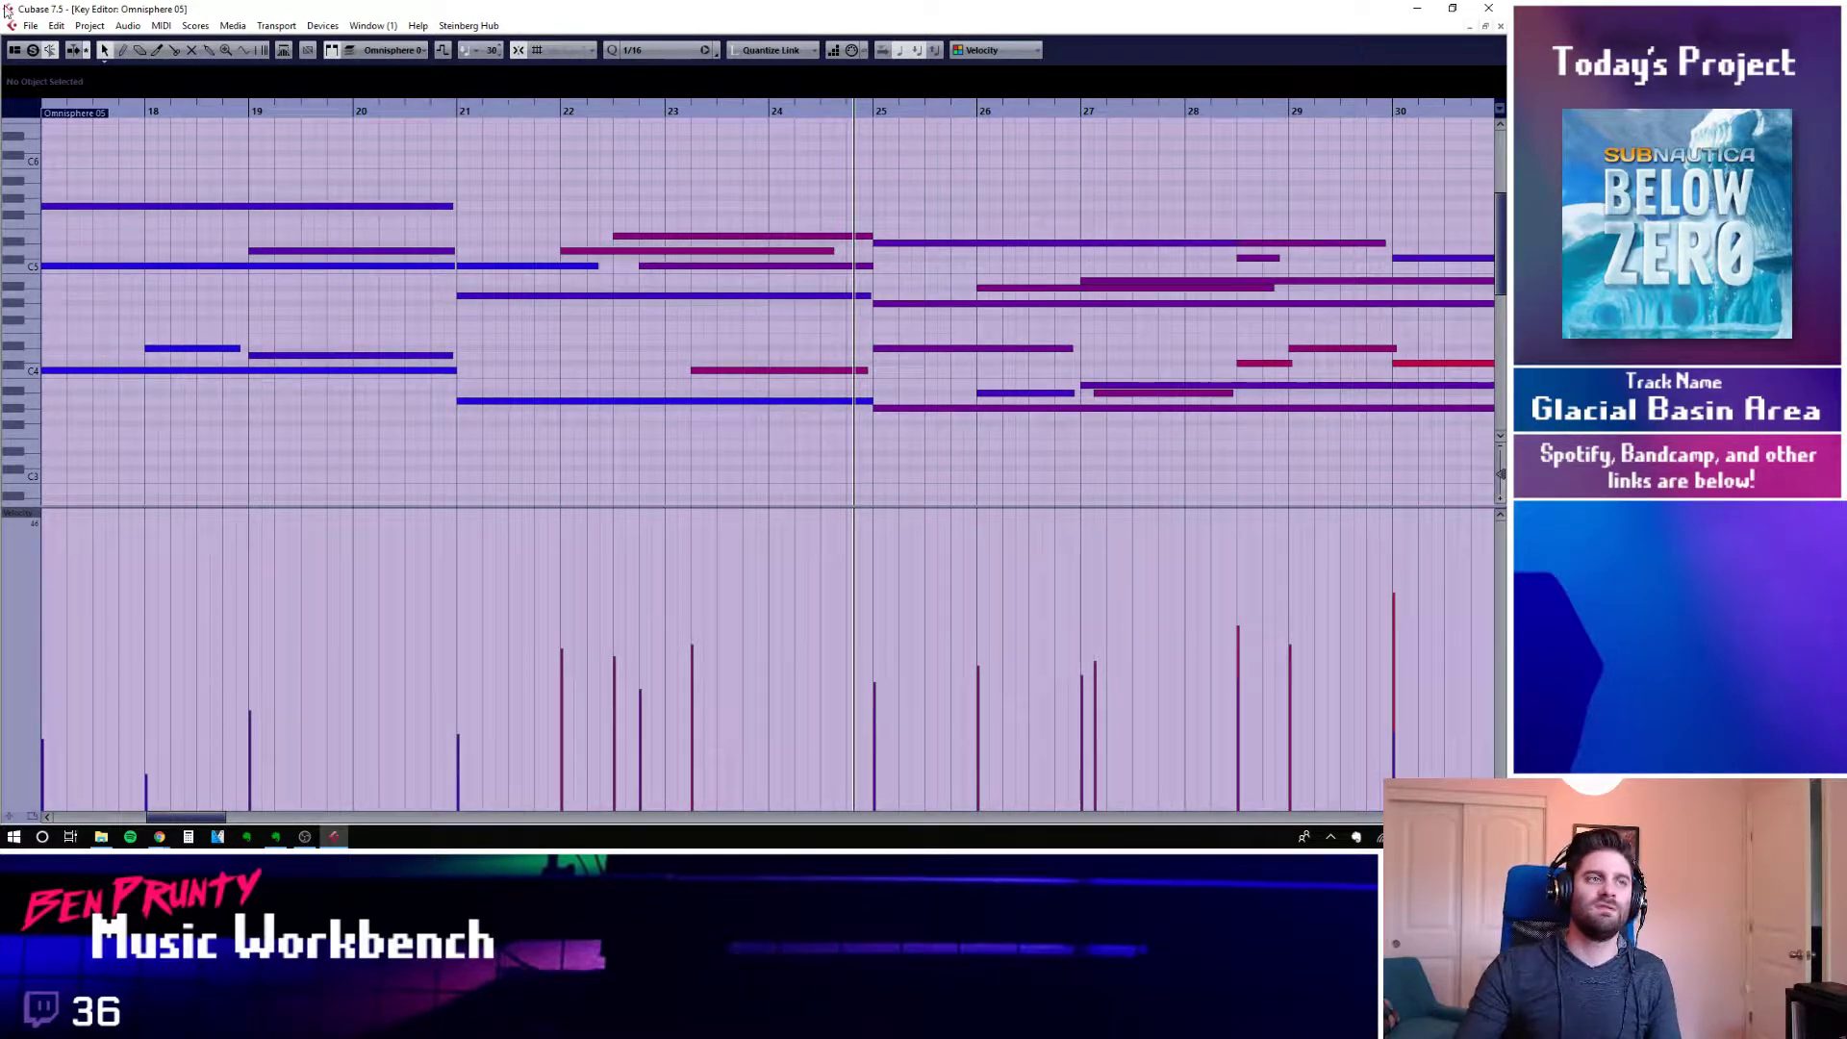
left_click(1500, 26)
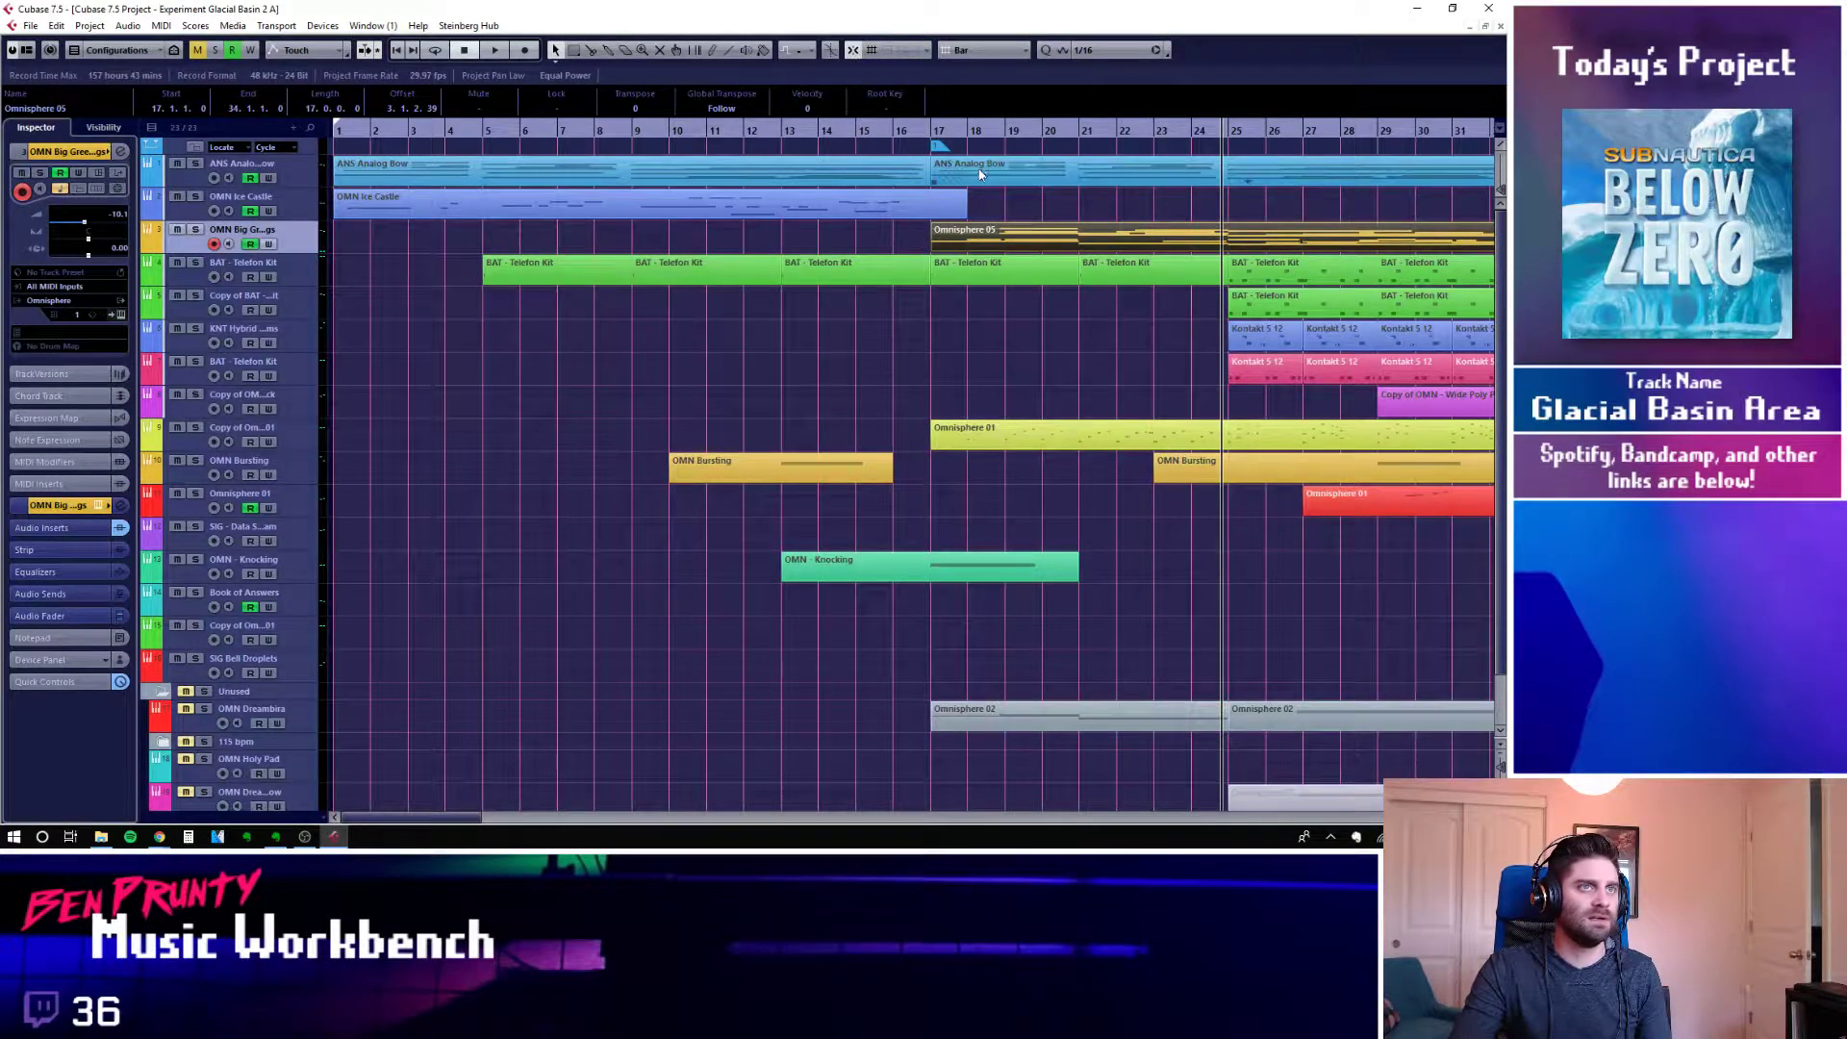
Return the playhead to bar 17, view the Big Green Strings patch in Omnisphere, and close the instrument
left_click(932, 135)
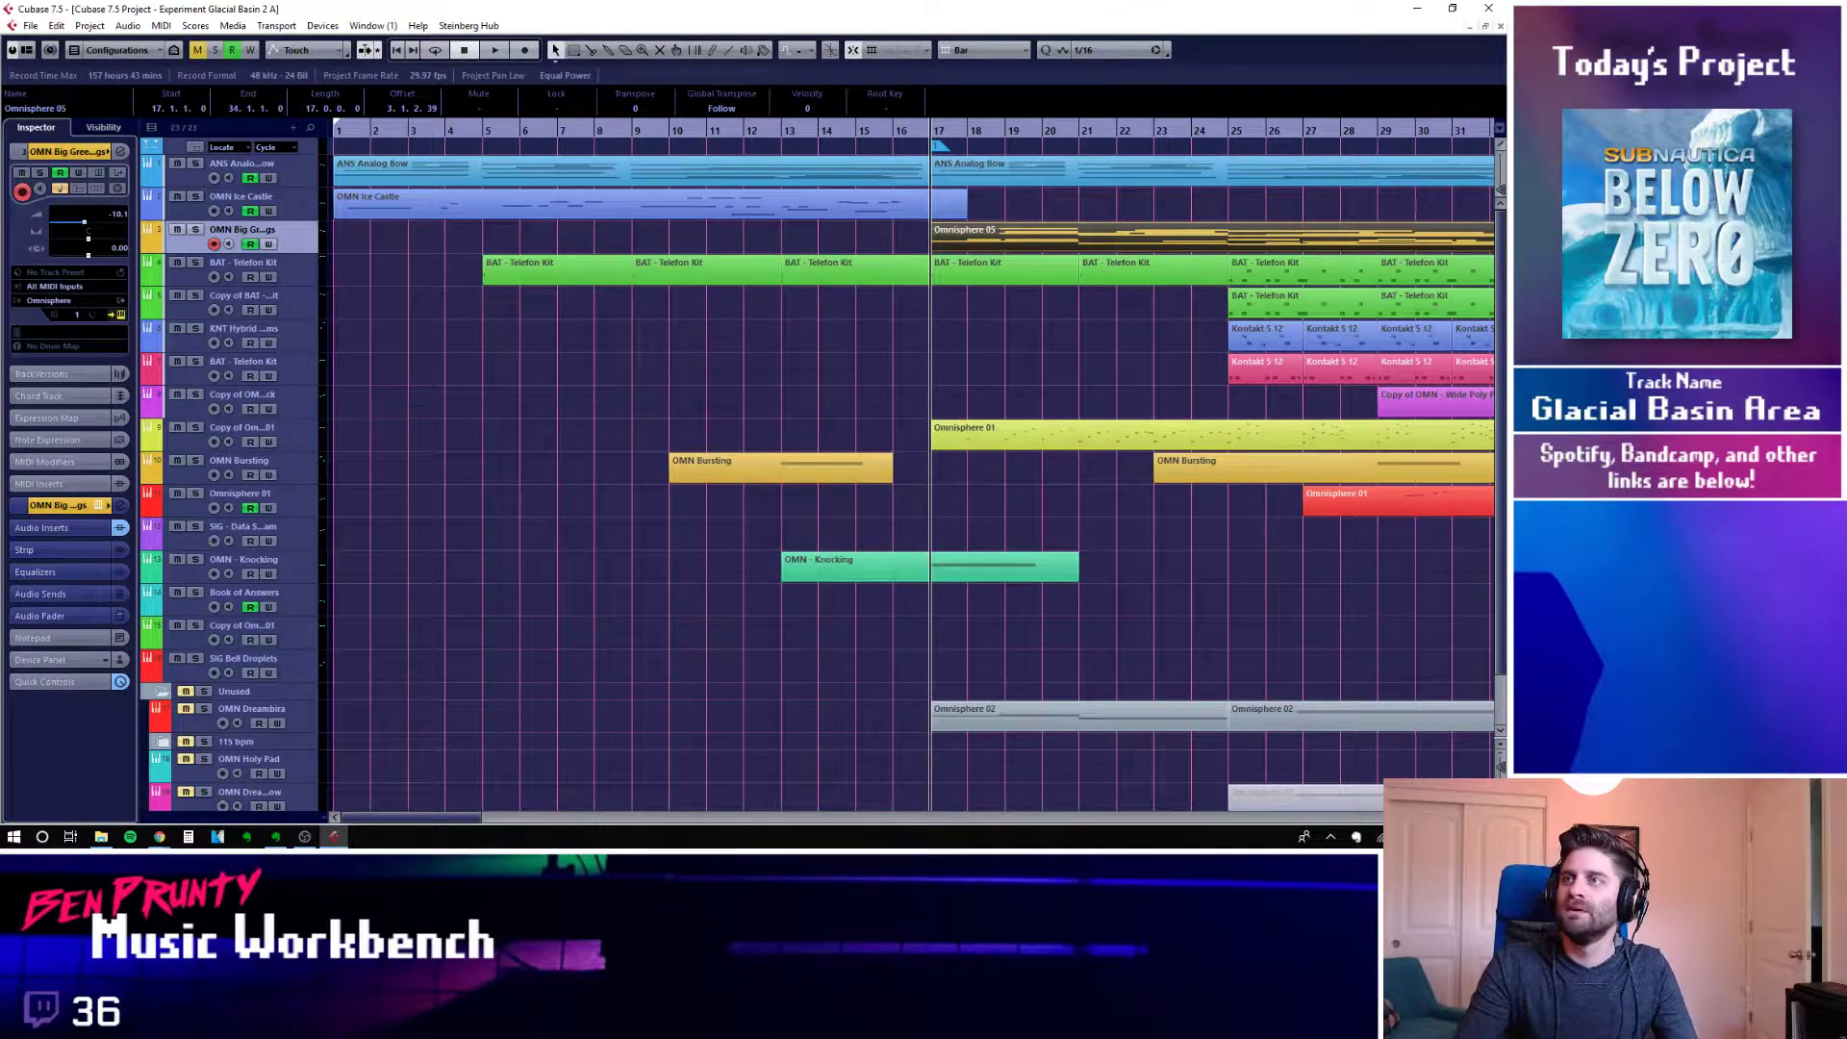
left_click_drag(981, 174, 726, 174)
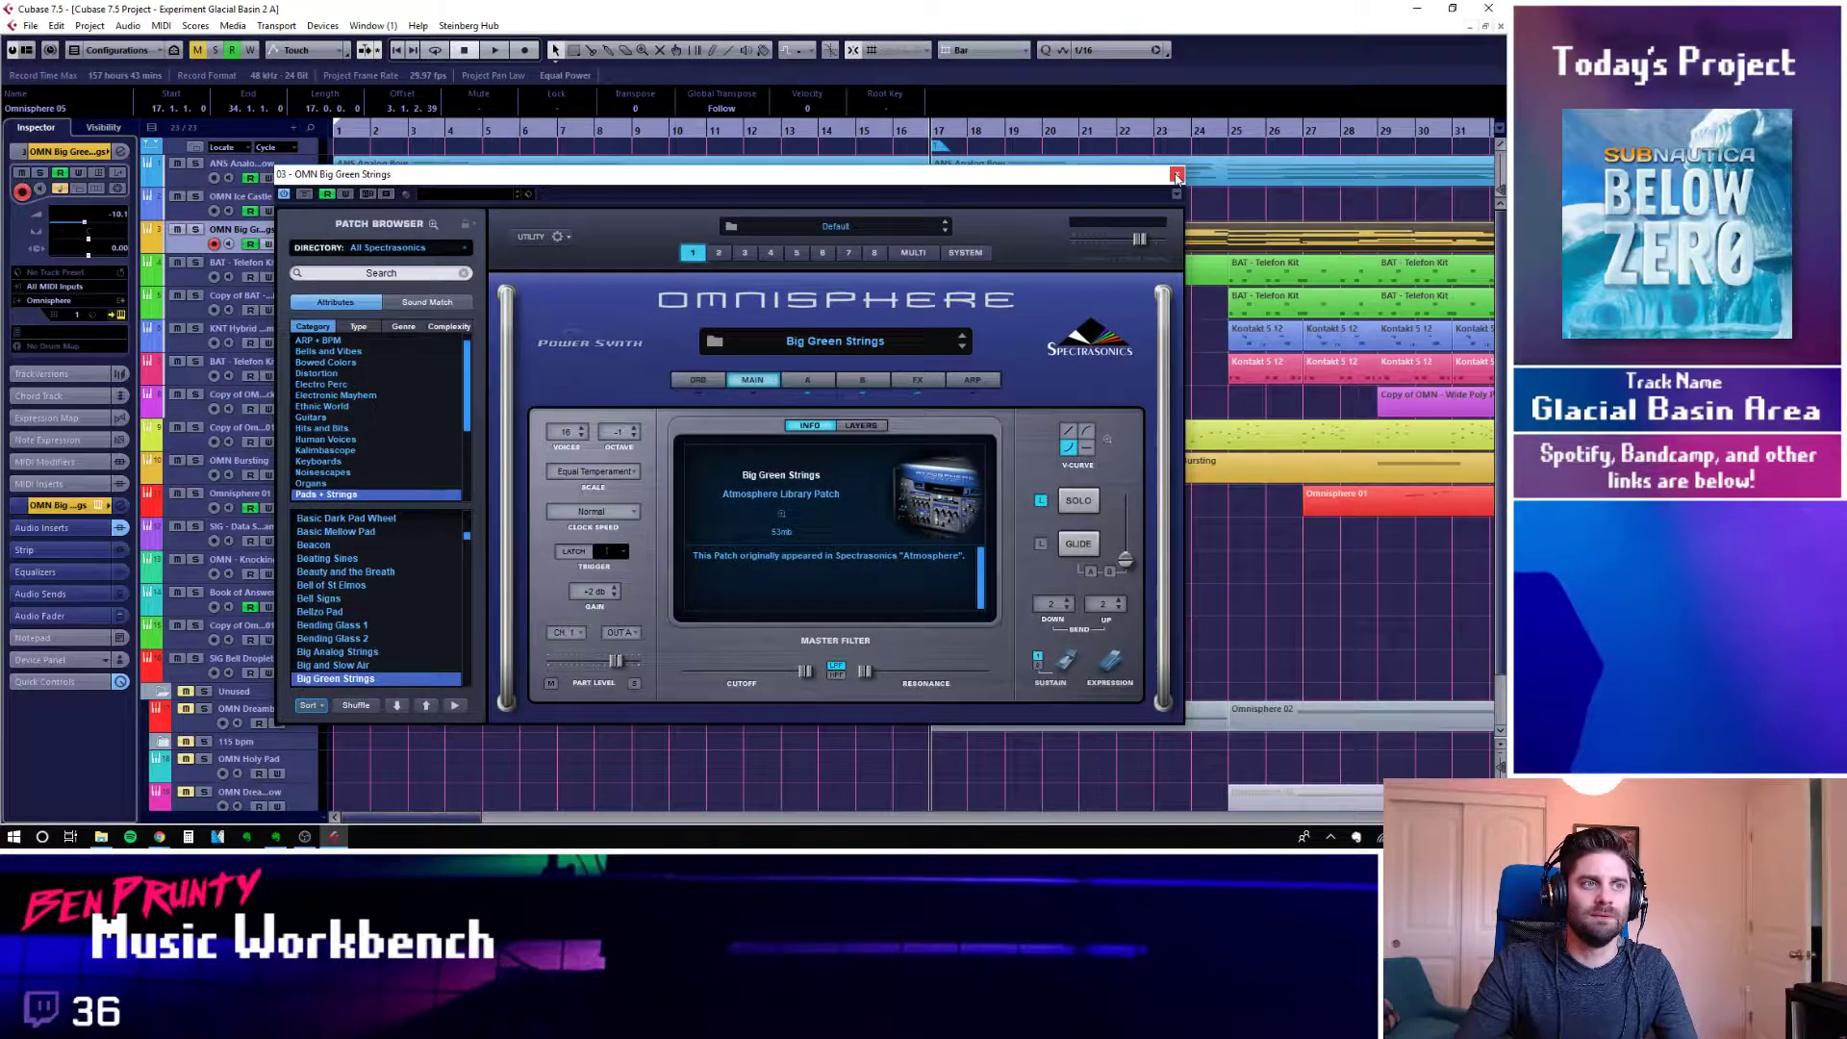
left_click(1176, 177)
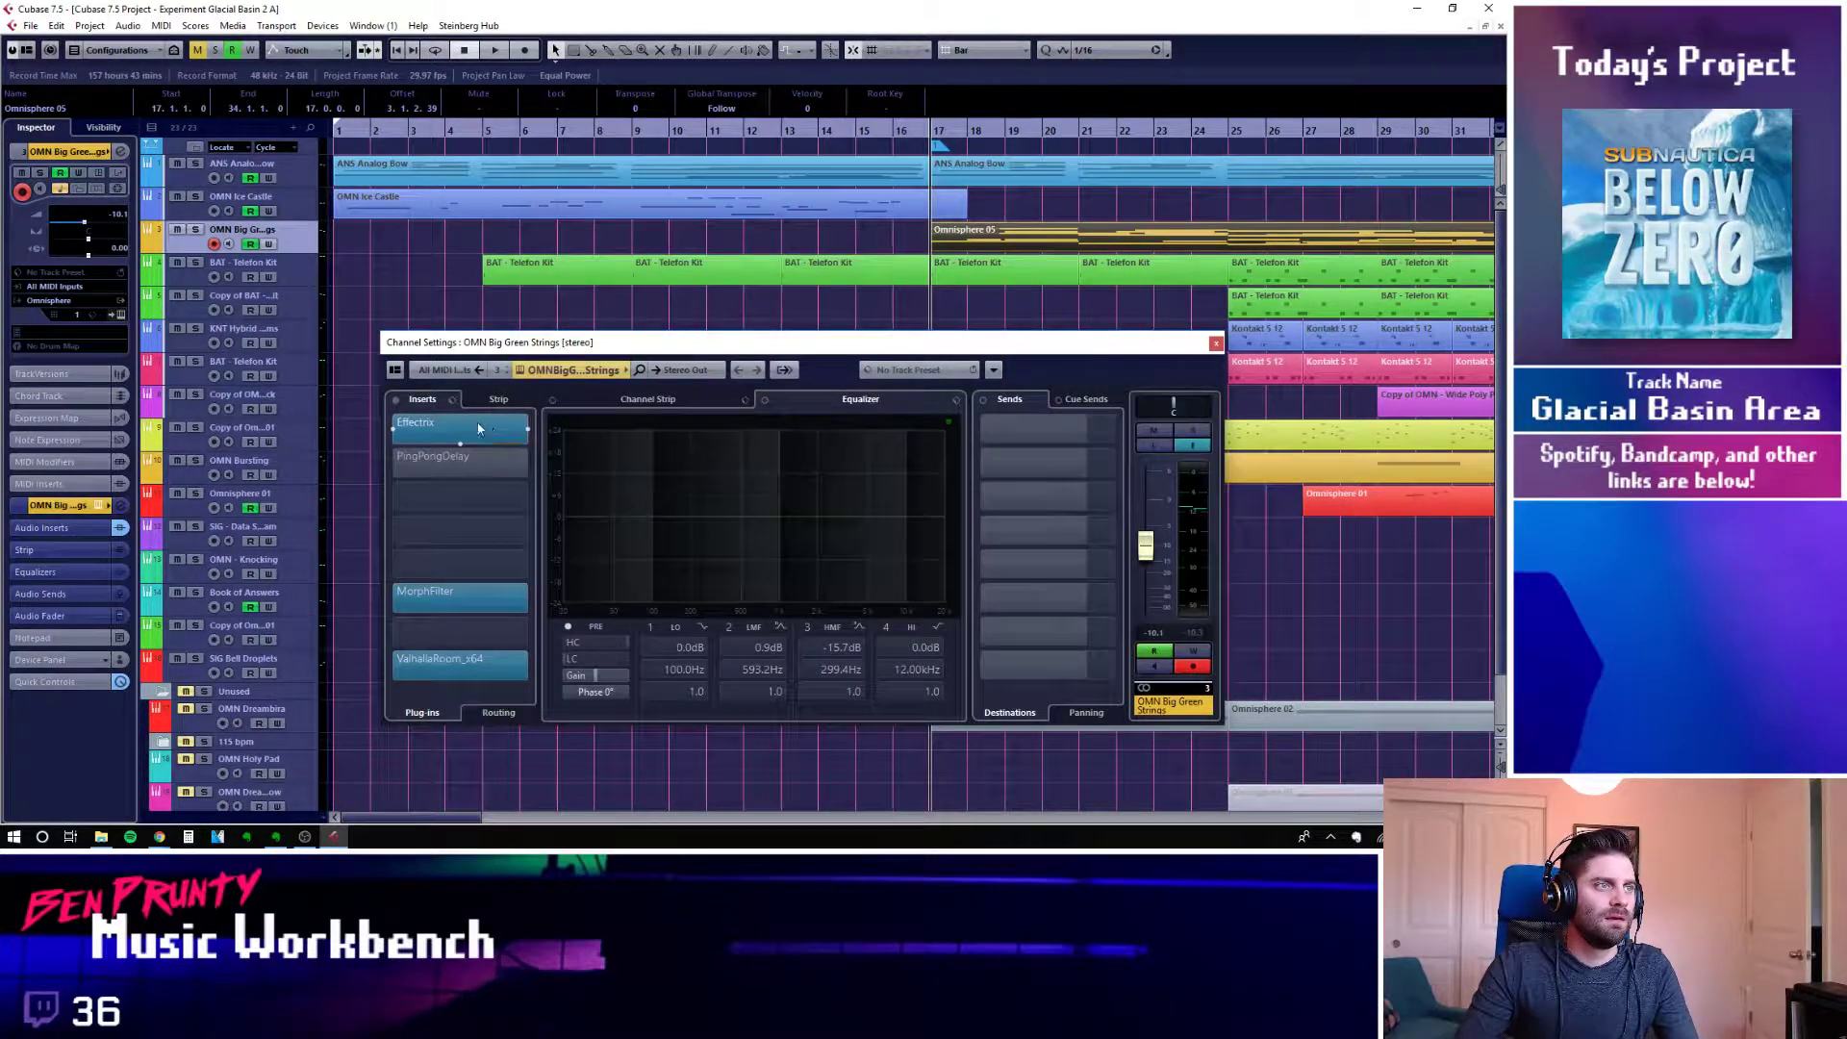
Open the Effectrix insert of the OMN Big Green Strings channel, move its window aside, and close the channel settings
left_click(479, 428)
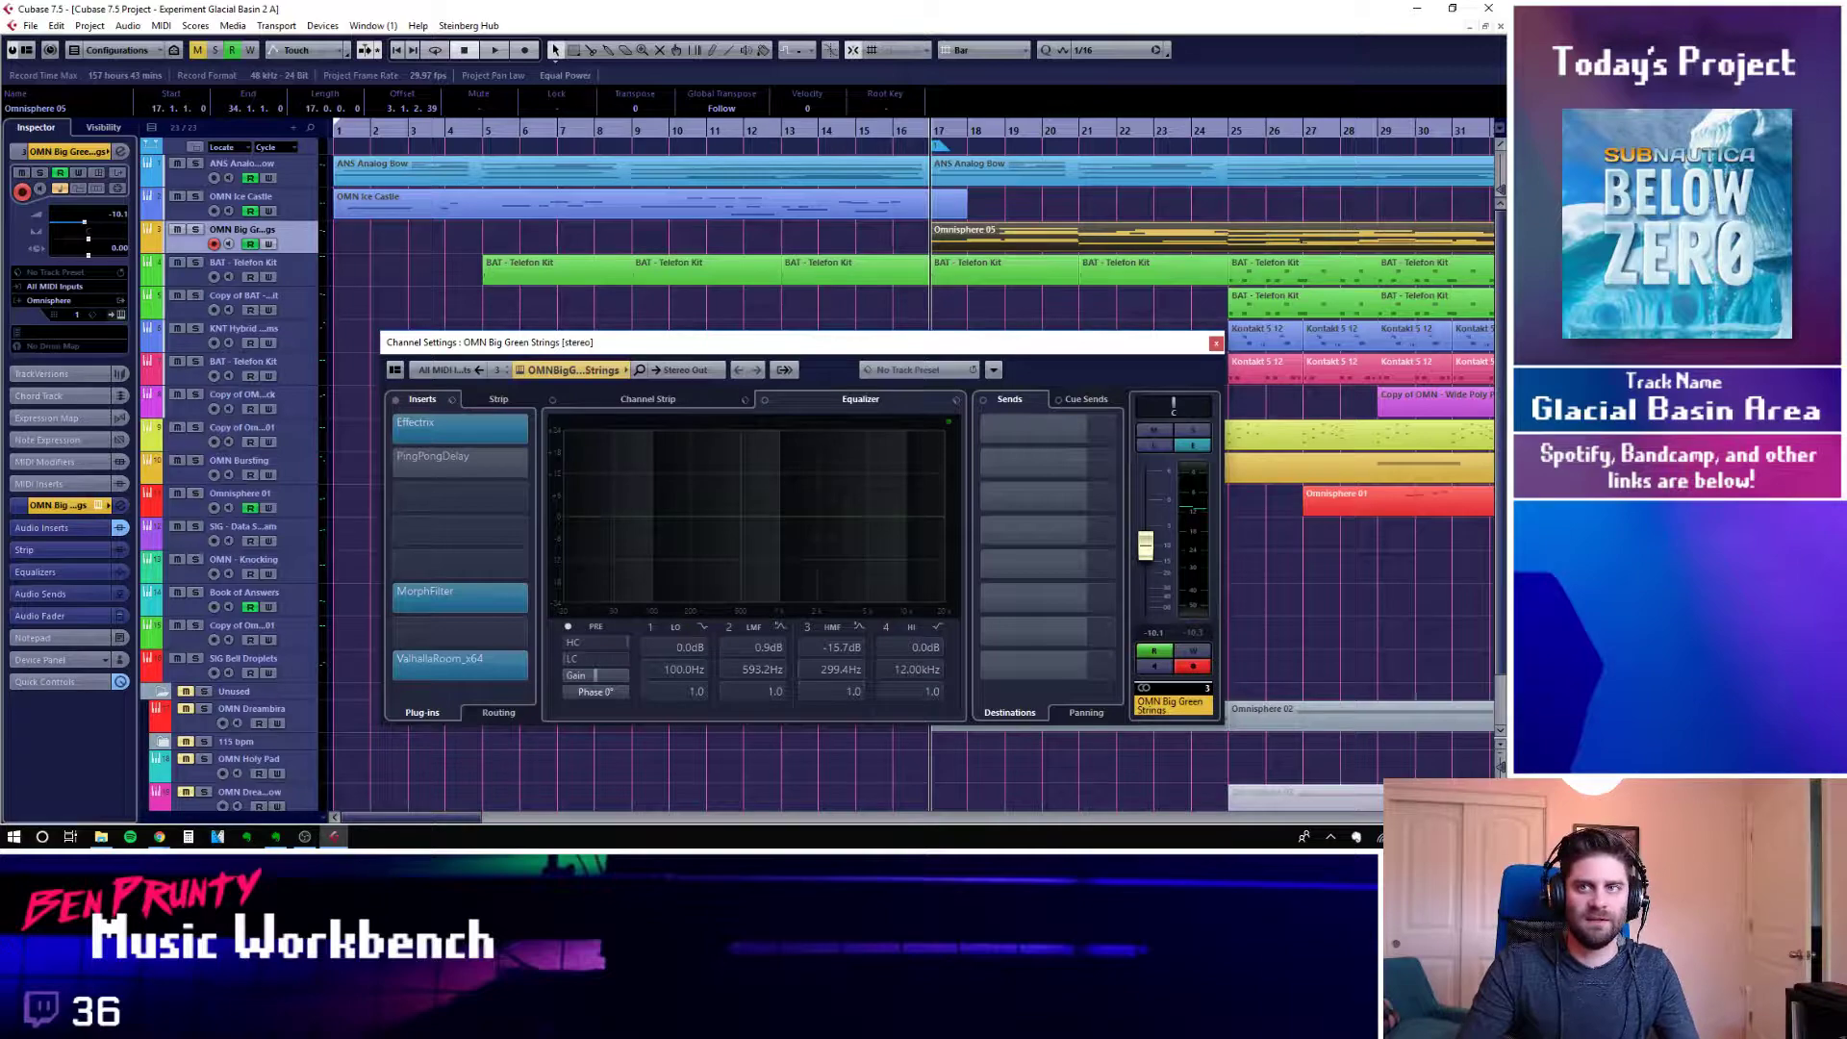
left_click_drag(735, 157, 436, 307)
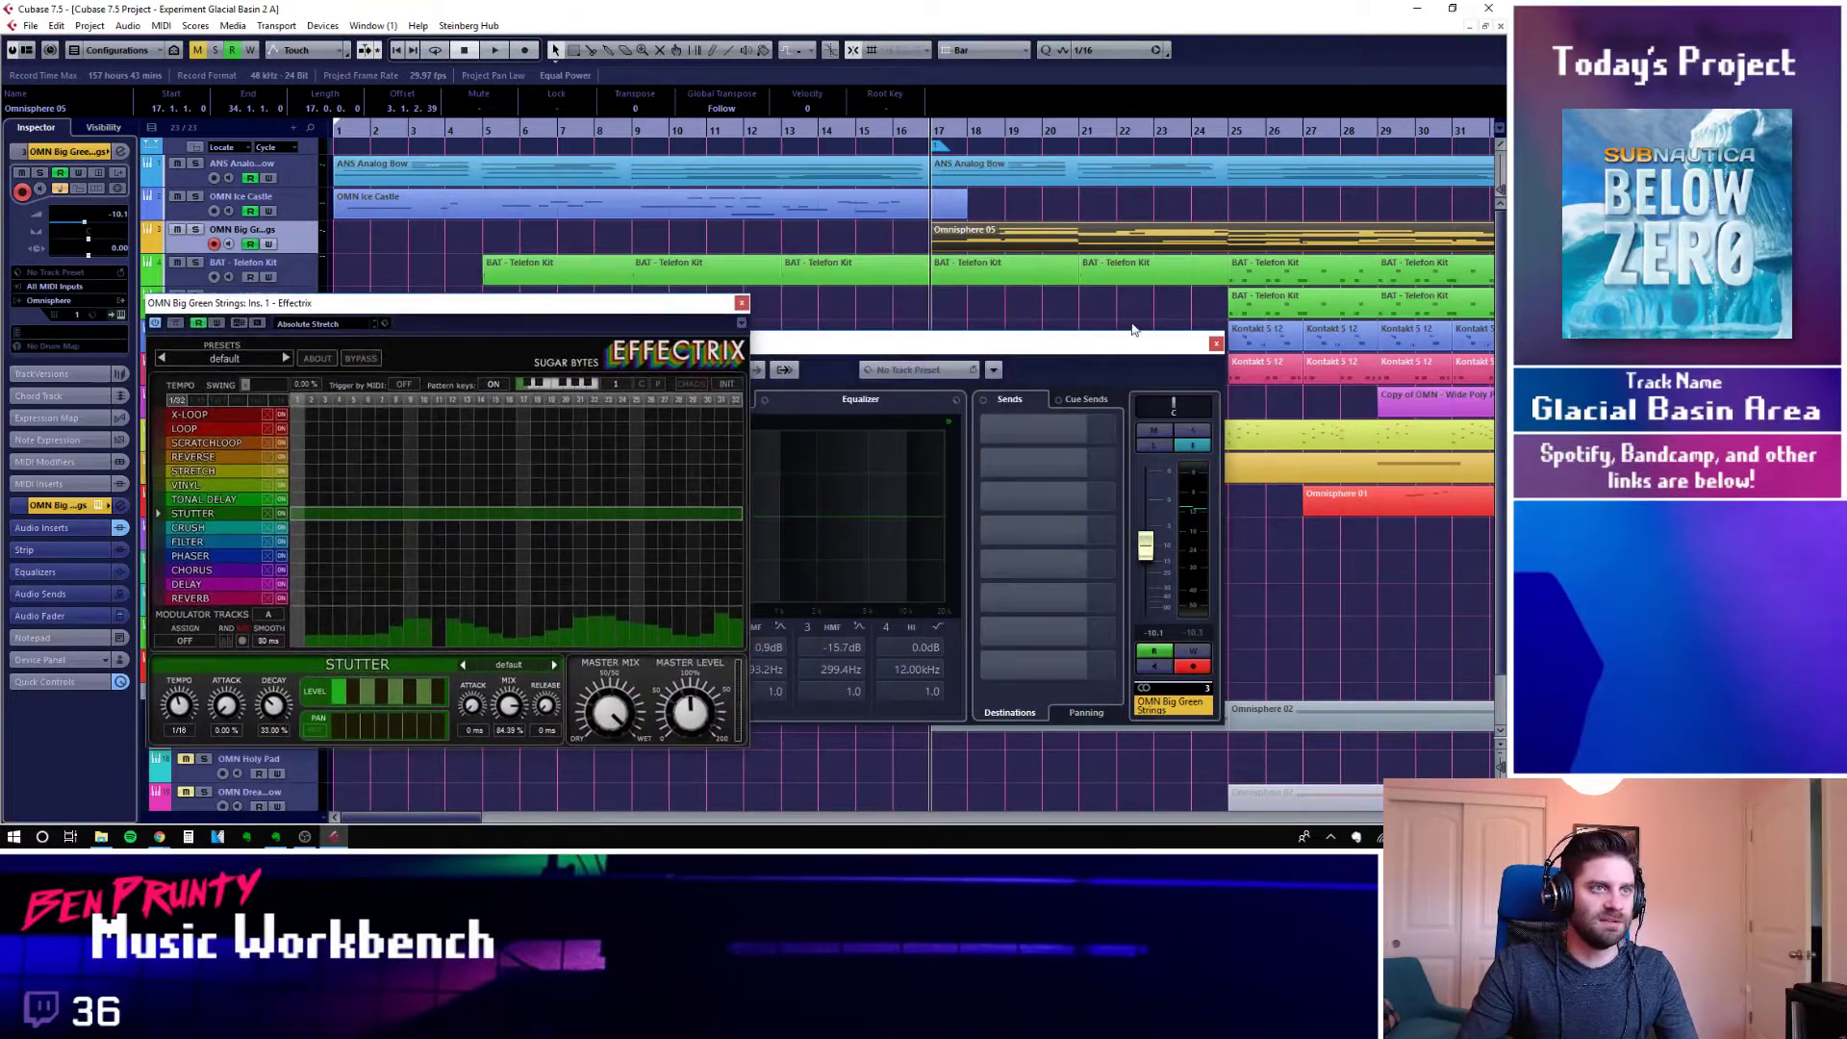
left_click(1216, 344)
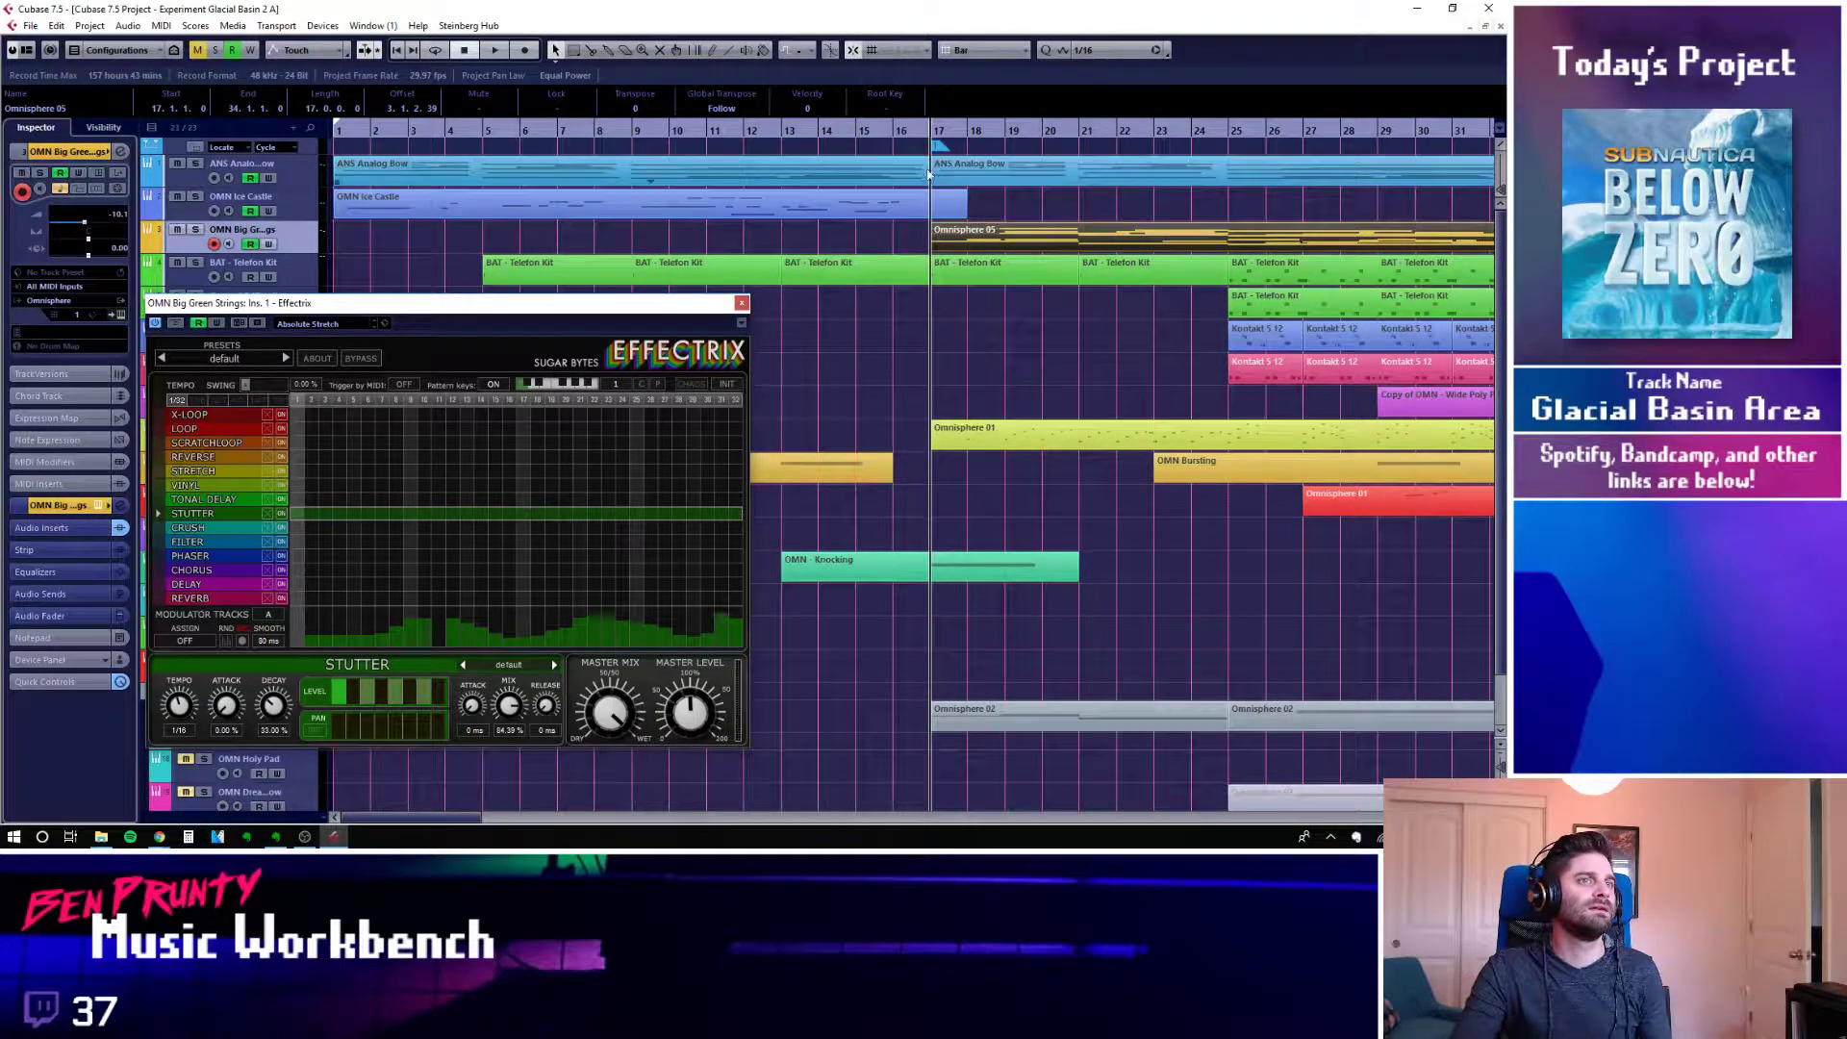
Play the arrangement from bar 17 to about bar 25 while watching the Effectrix stutter sequence, and close Effectrix
left_click(877, 209)
key("space")
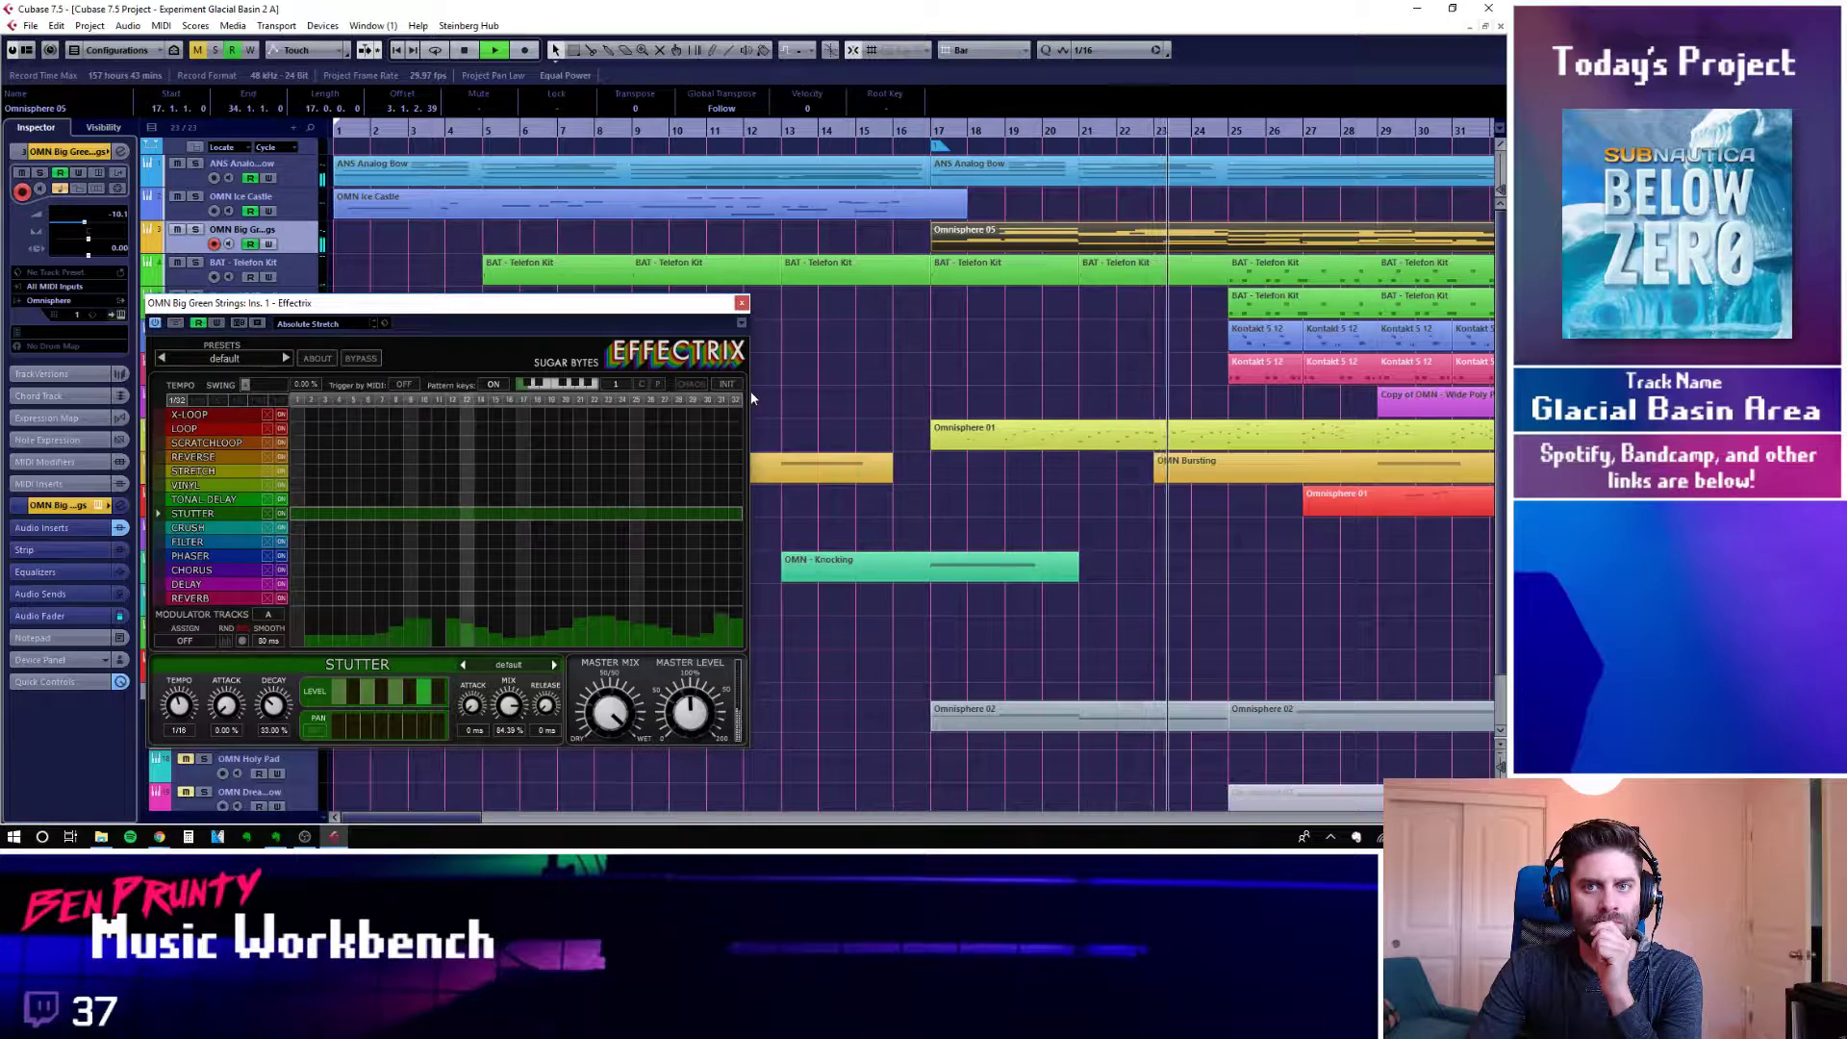
left_click_drag(666, 305, 695, 309)
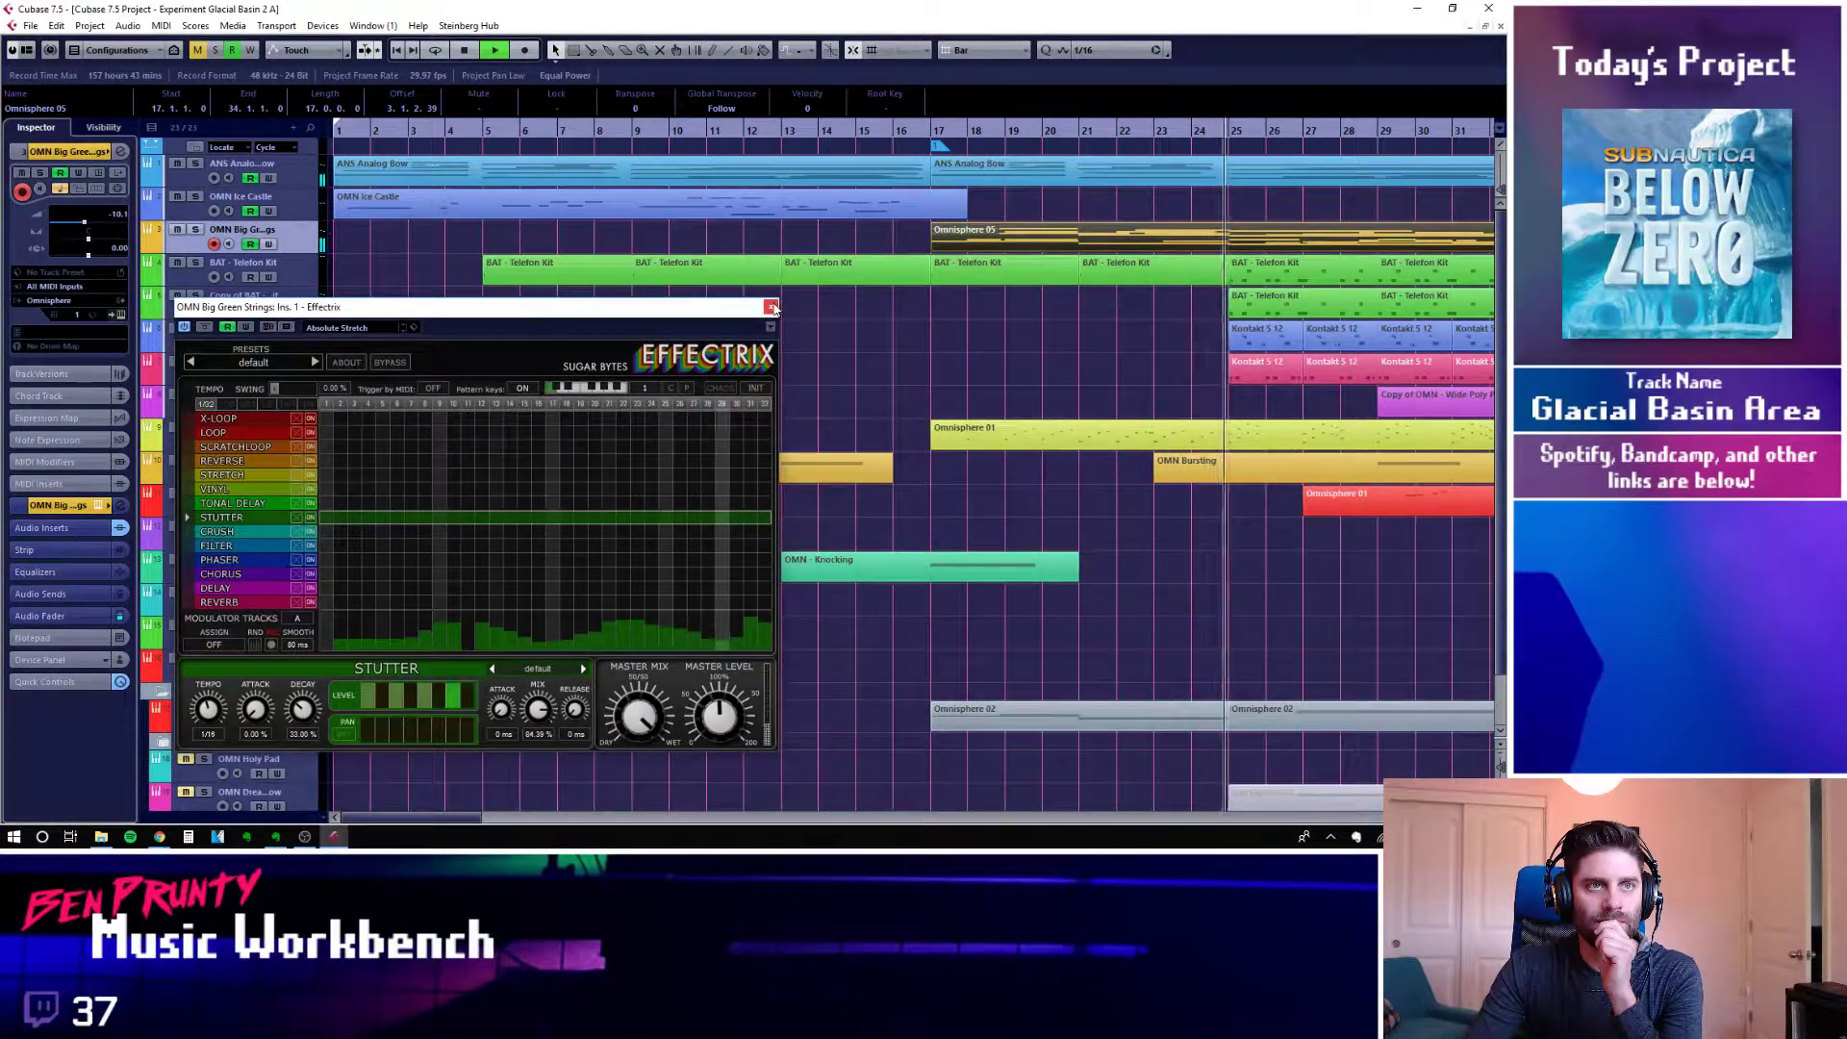
key("space")
left_click(770, 308)
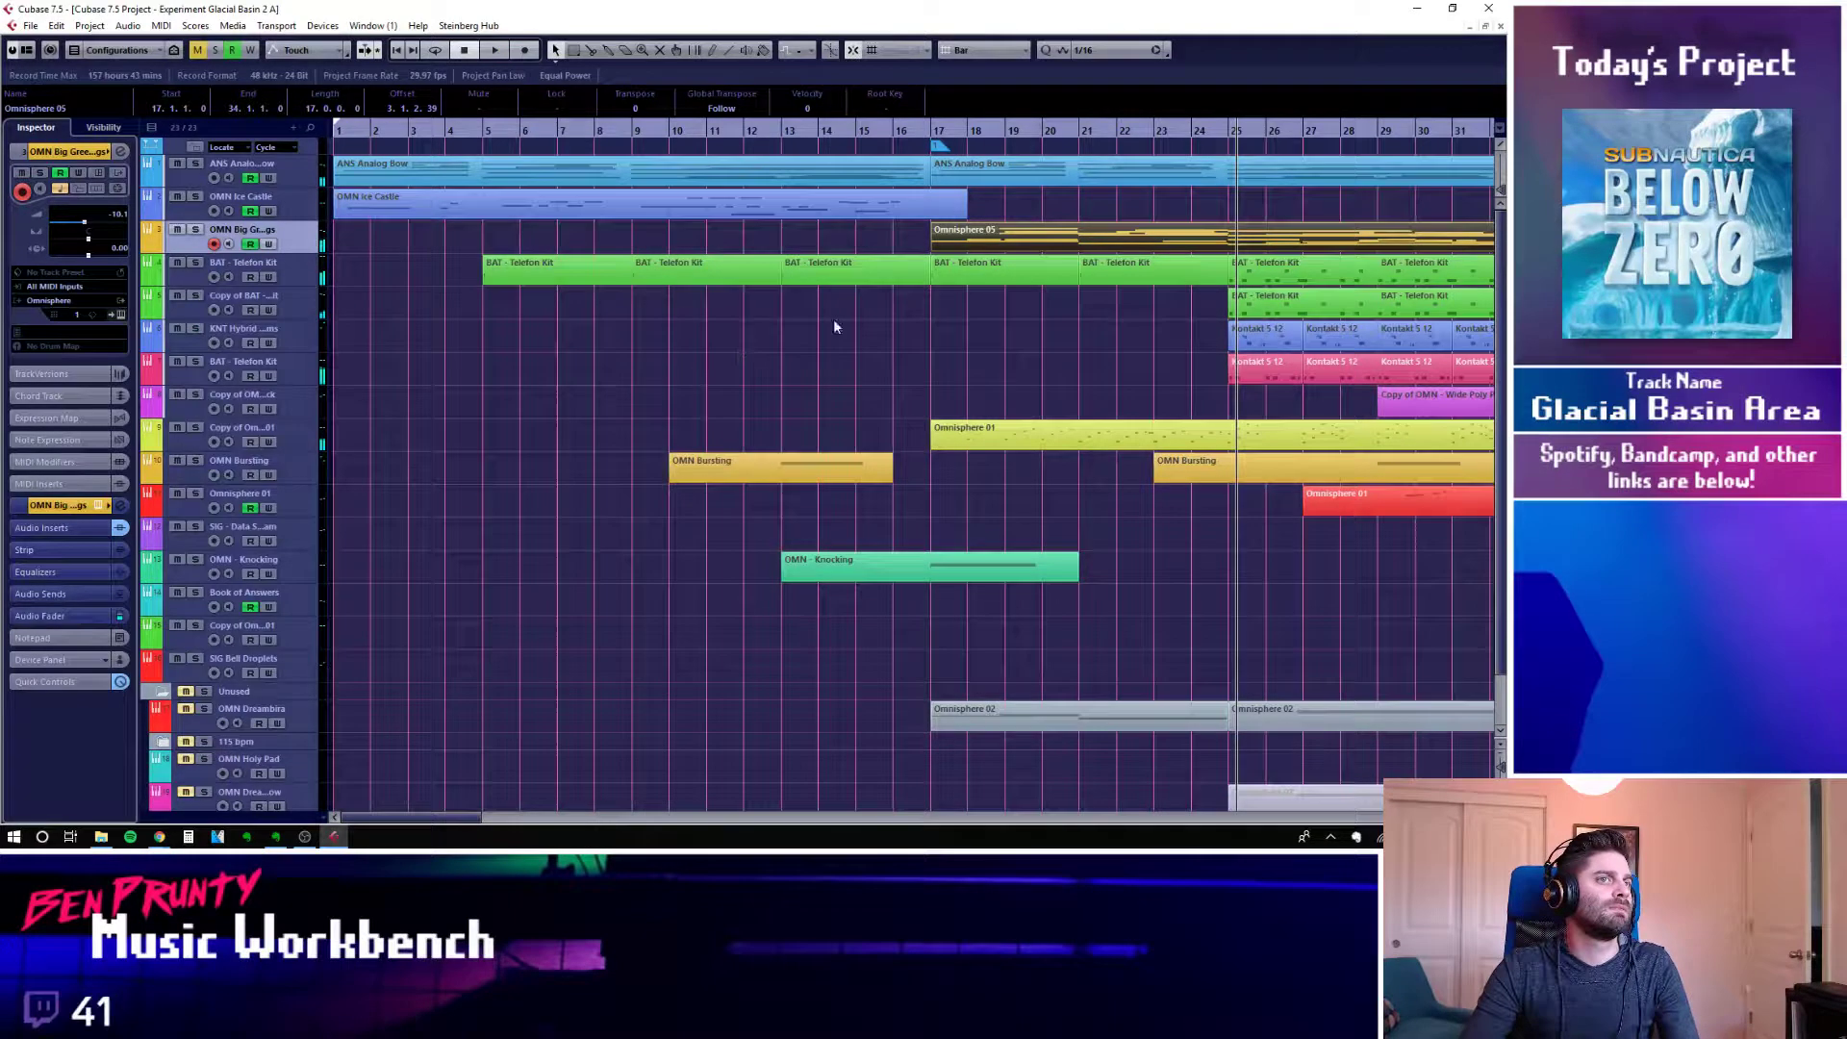
Return the playhead to bar 17 and solo the track holding the Omnisphere 01 part that starts there
left_click(943, 140)
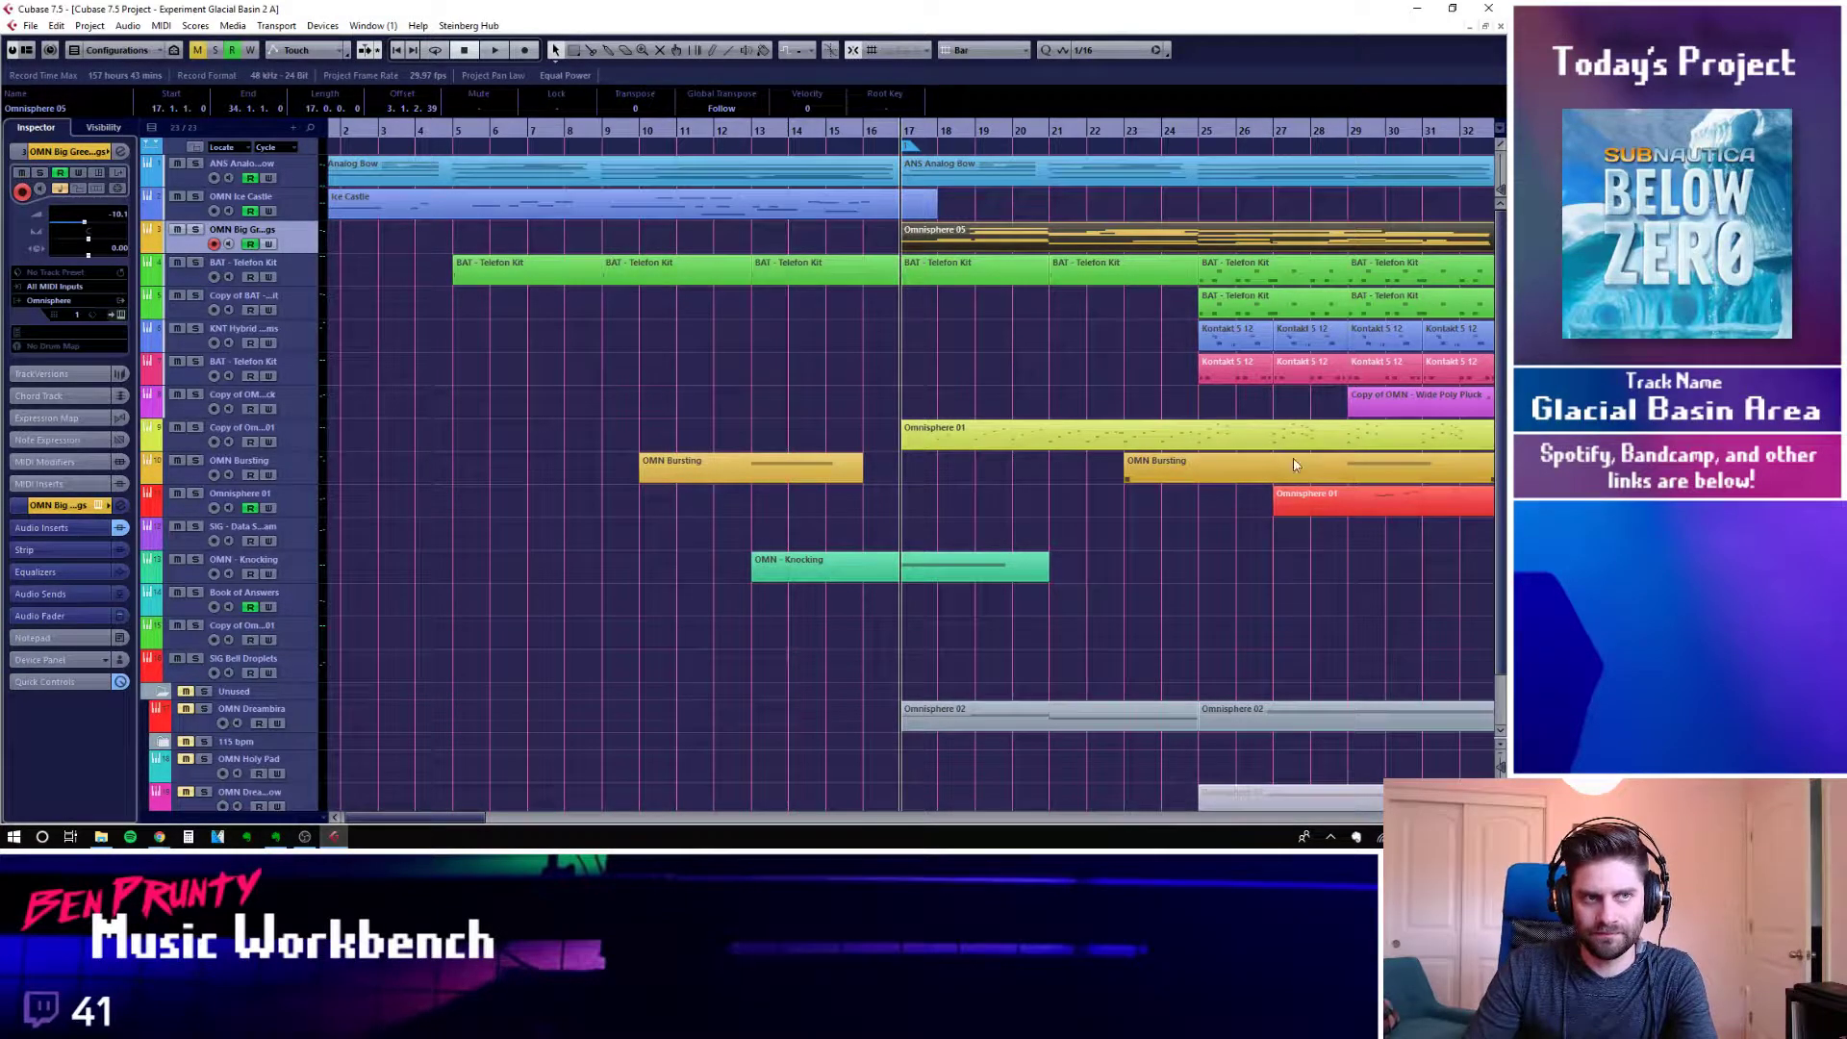
left_click(300, 437)
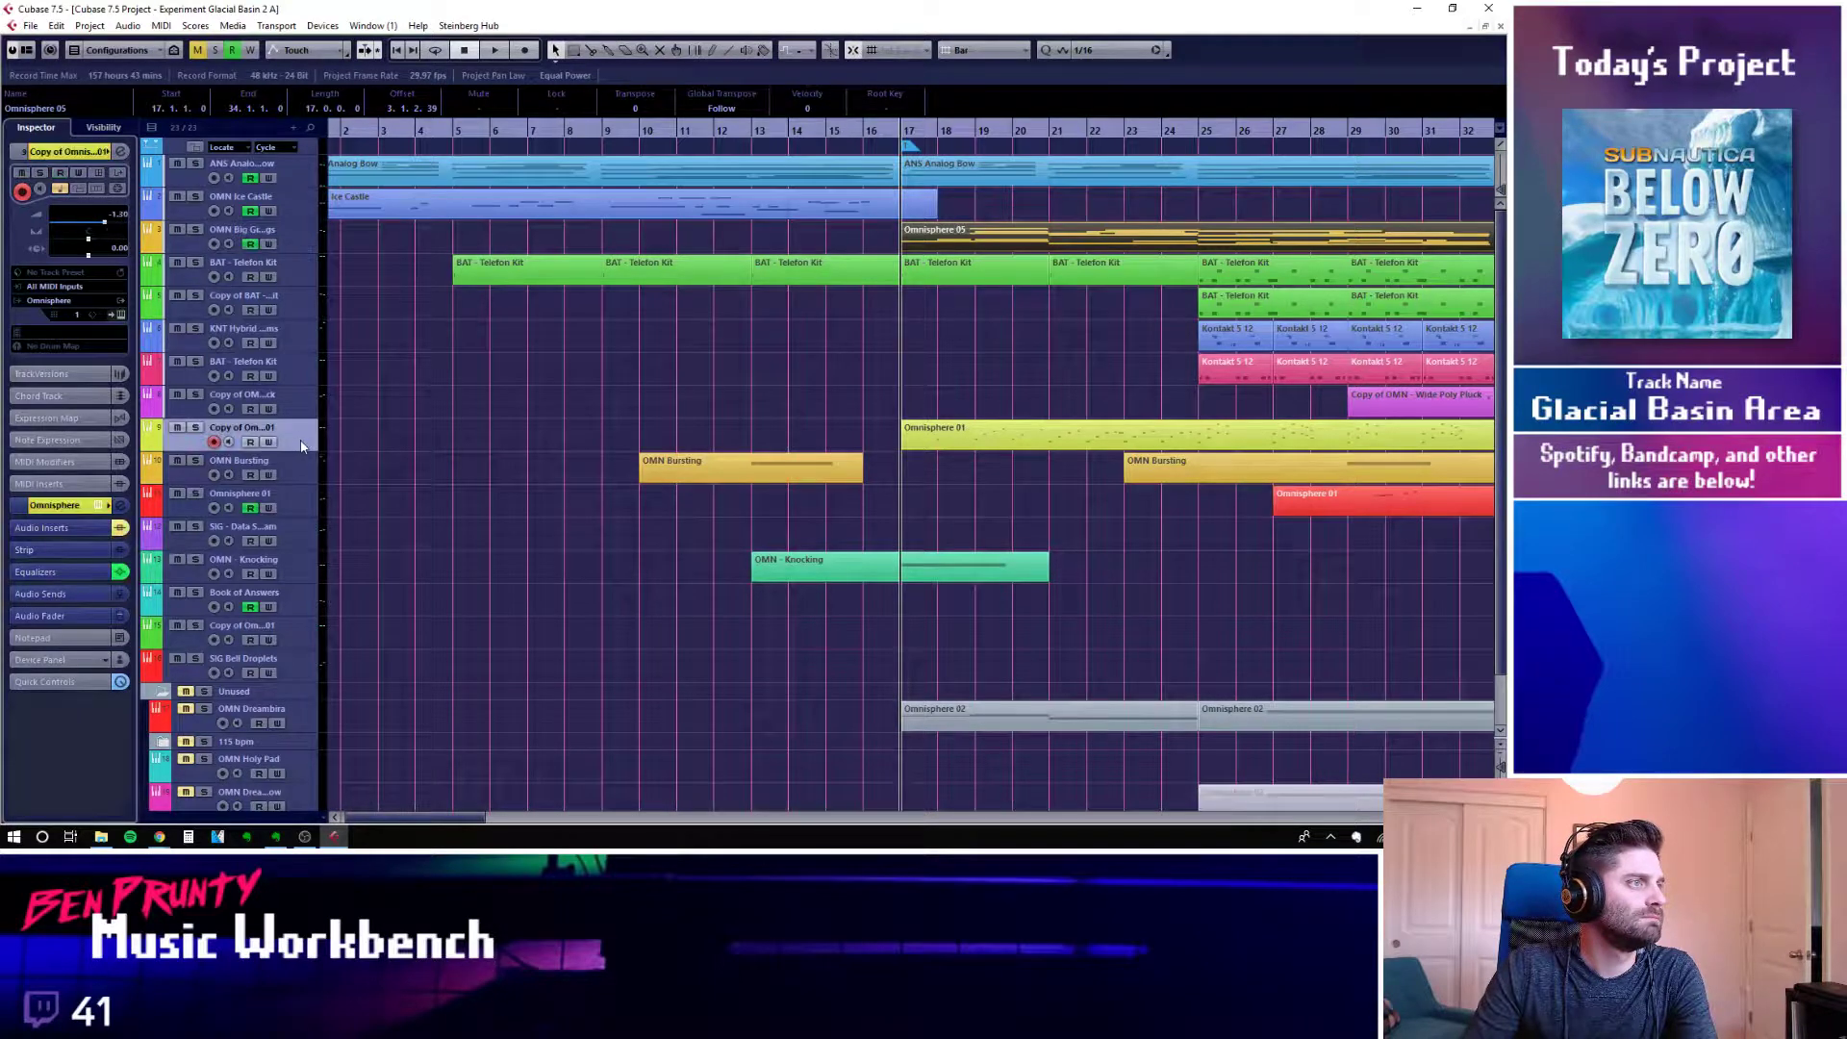
left_click(196, 428)
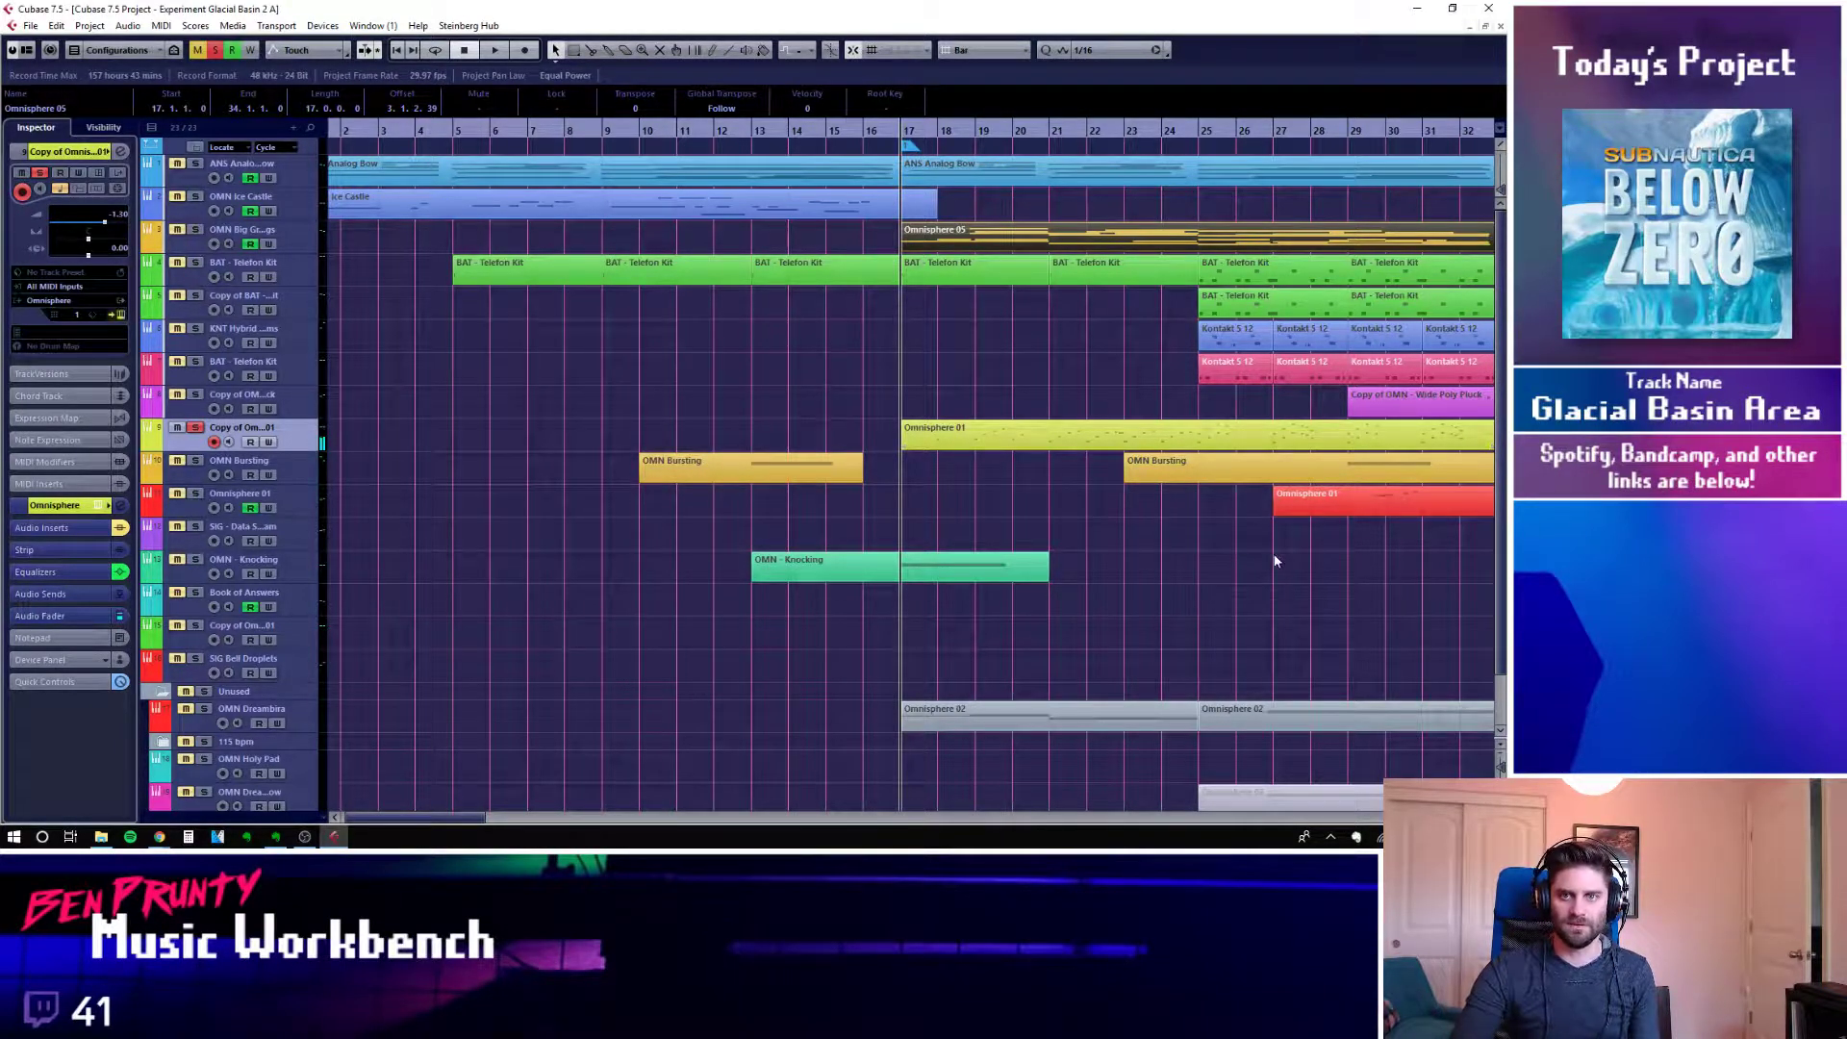
View the Omnisphere patch of the soloed Omnisphere 01 track, close the instrument, and start playback from bar 17
left_click(108, 505)
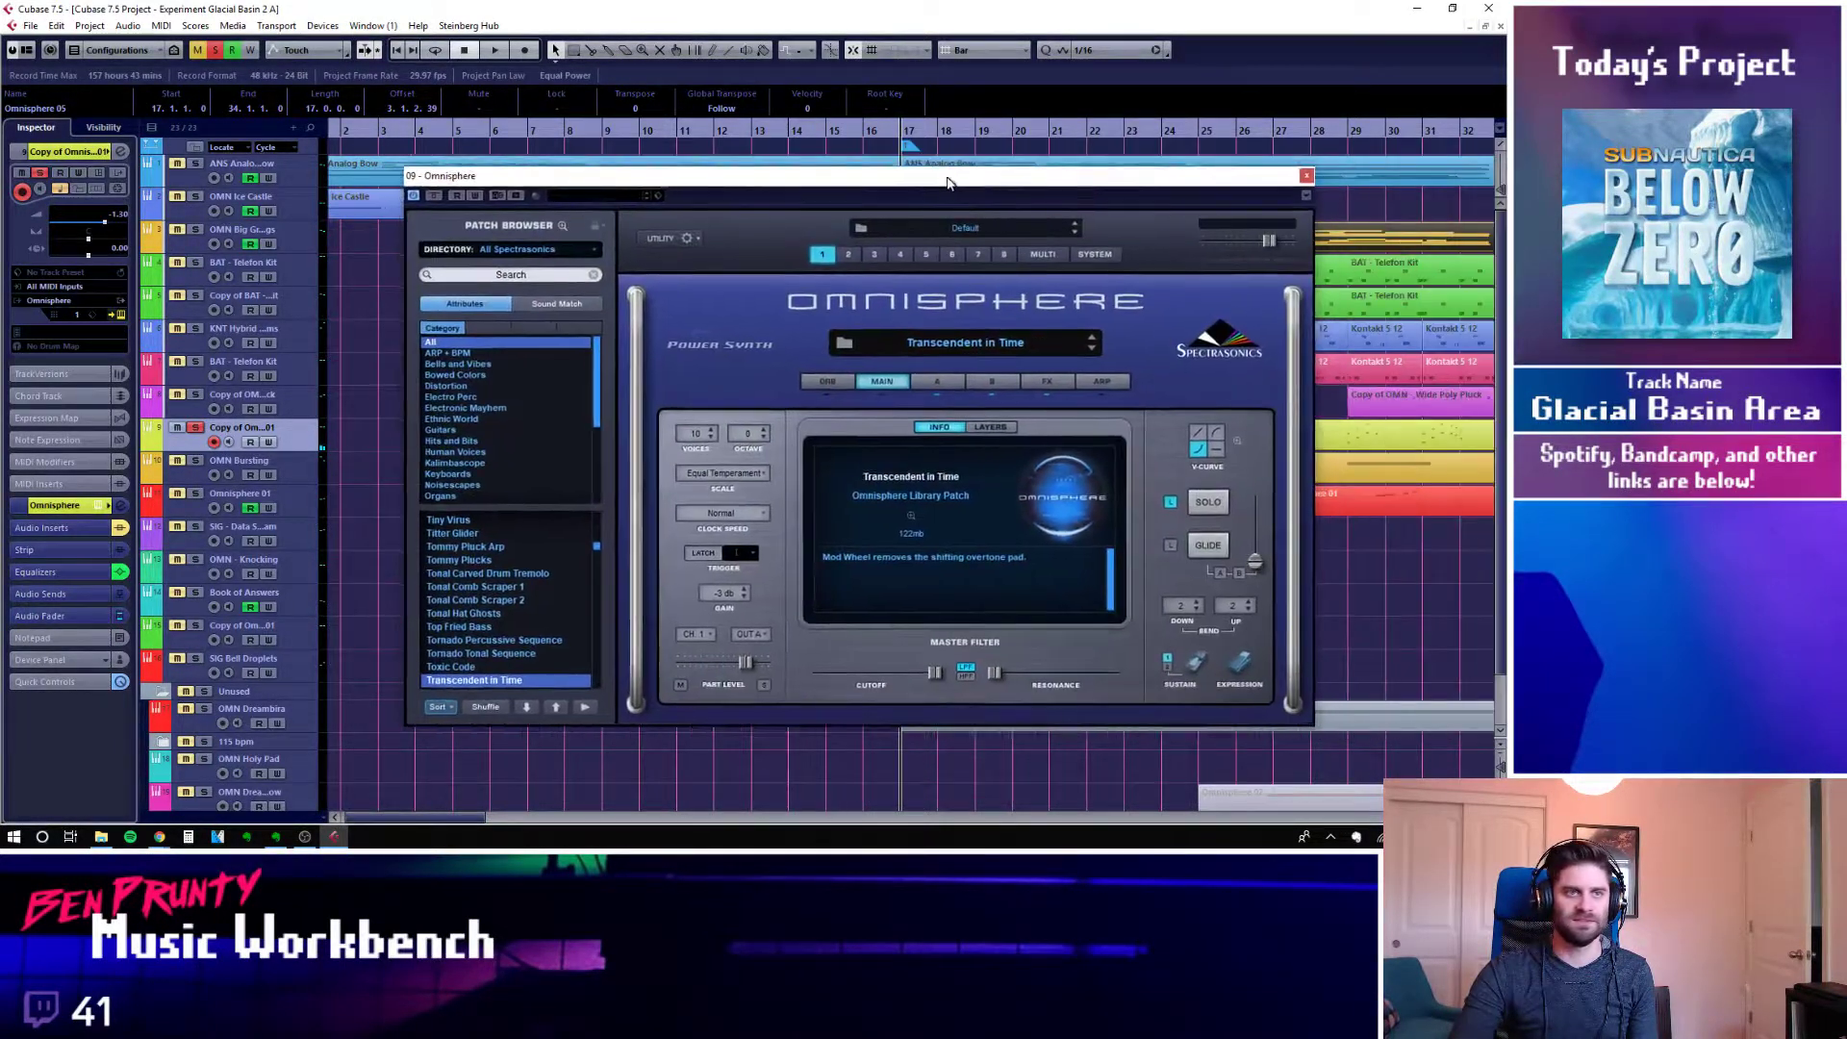
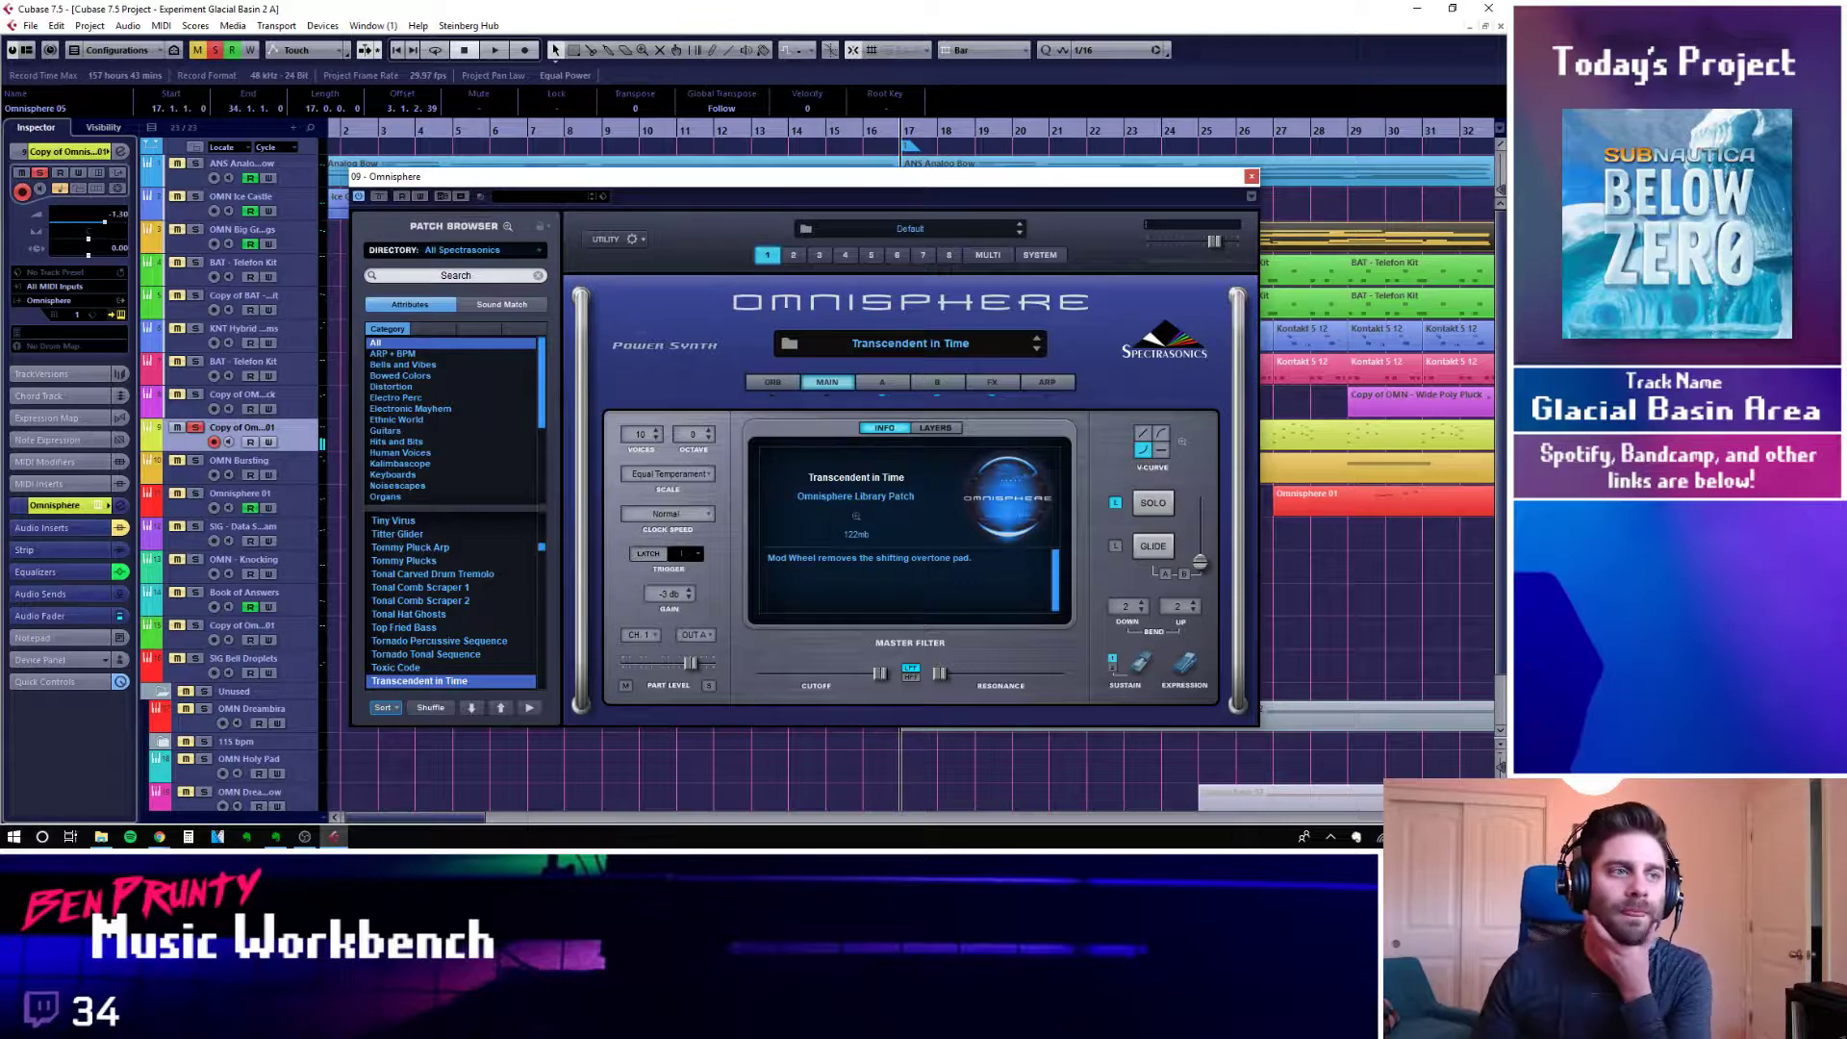
left_click(1251, 176)
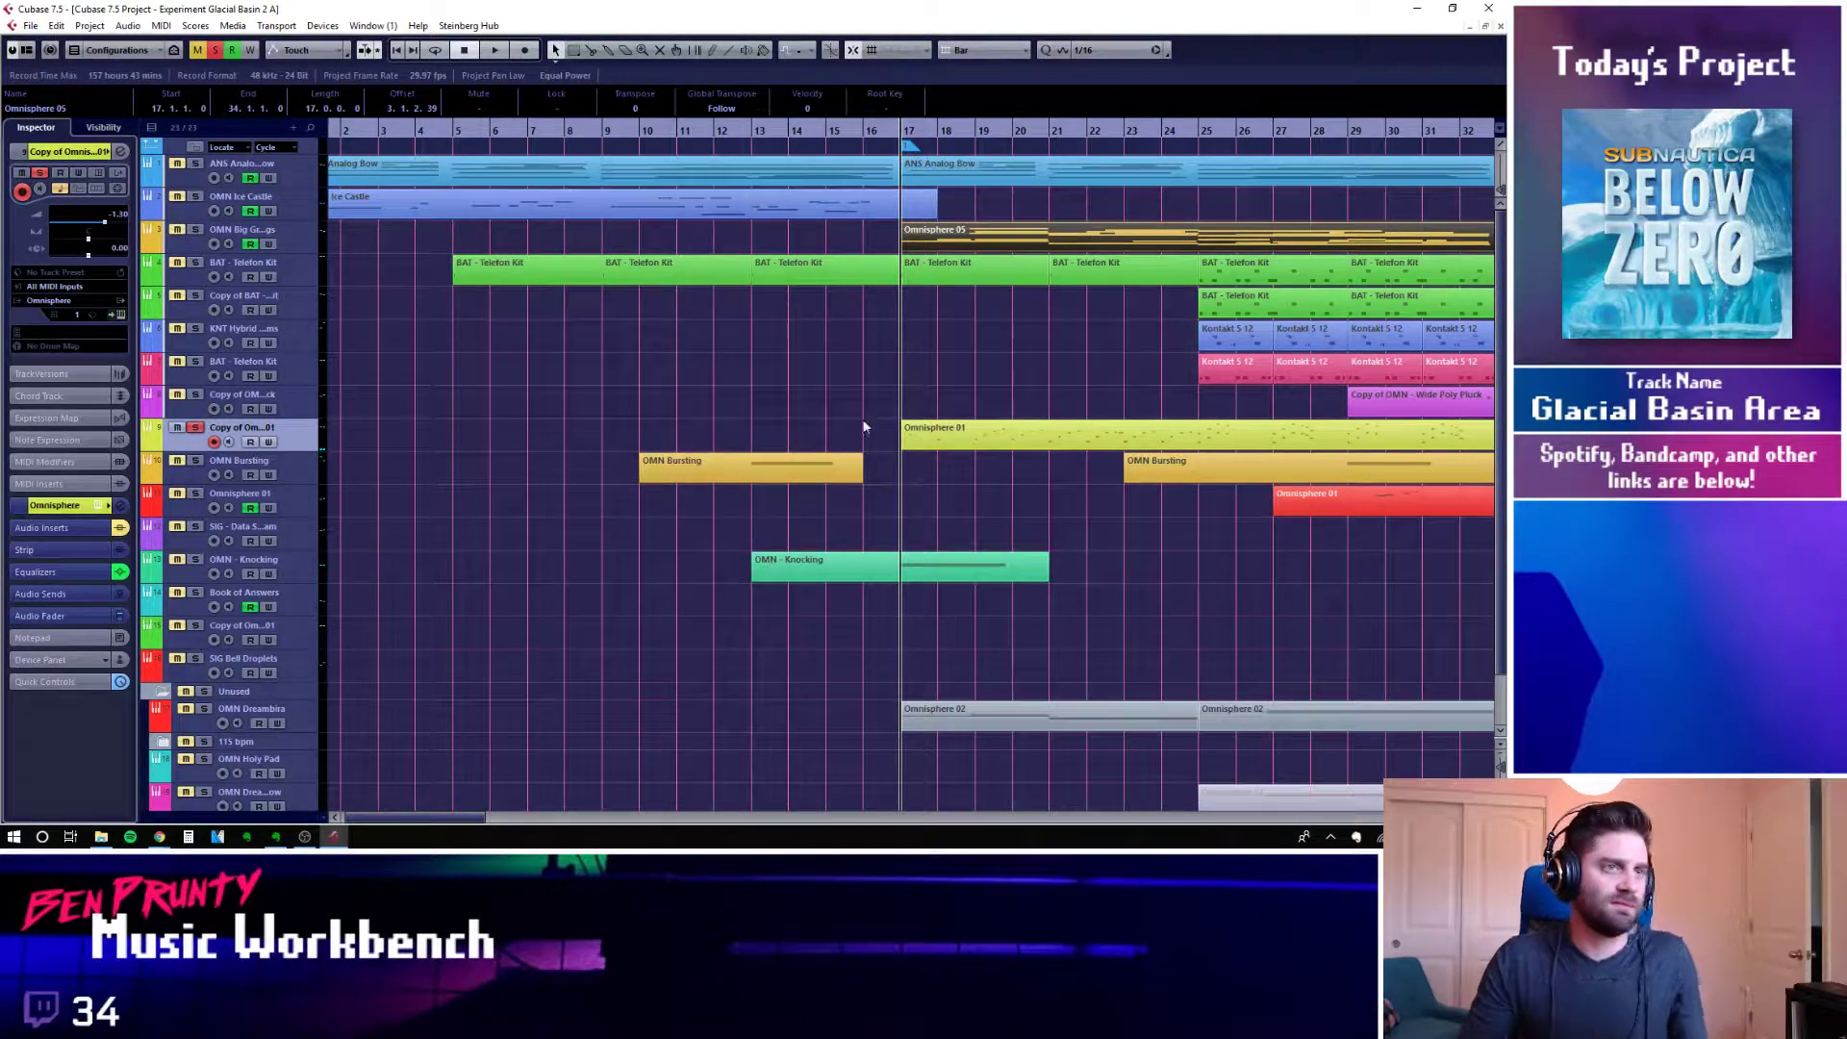
key("space")
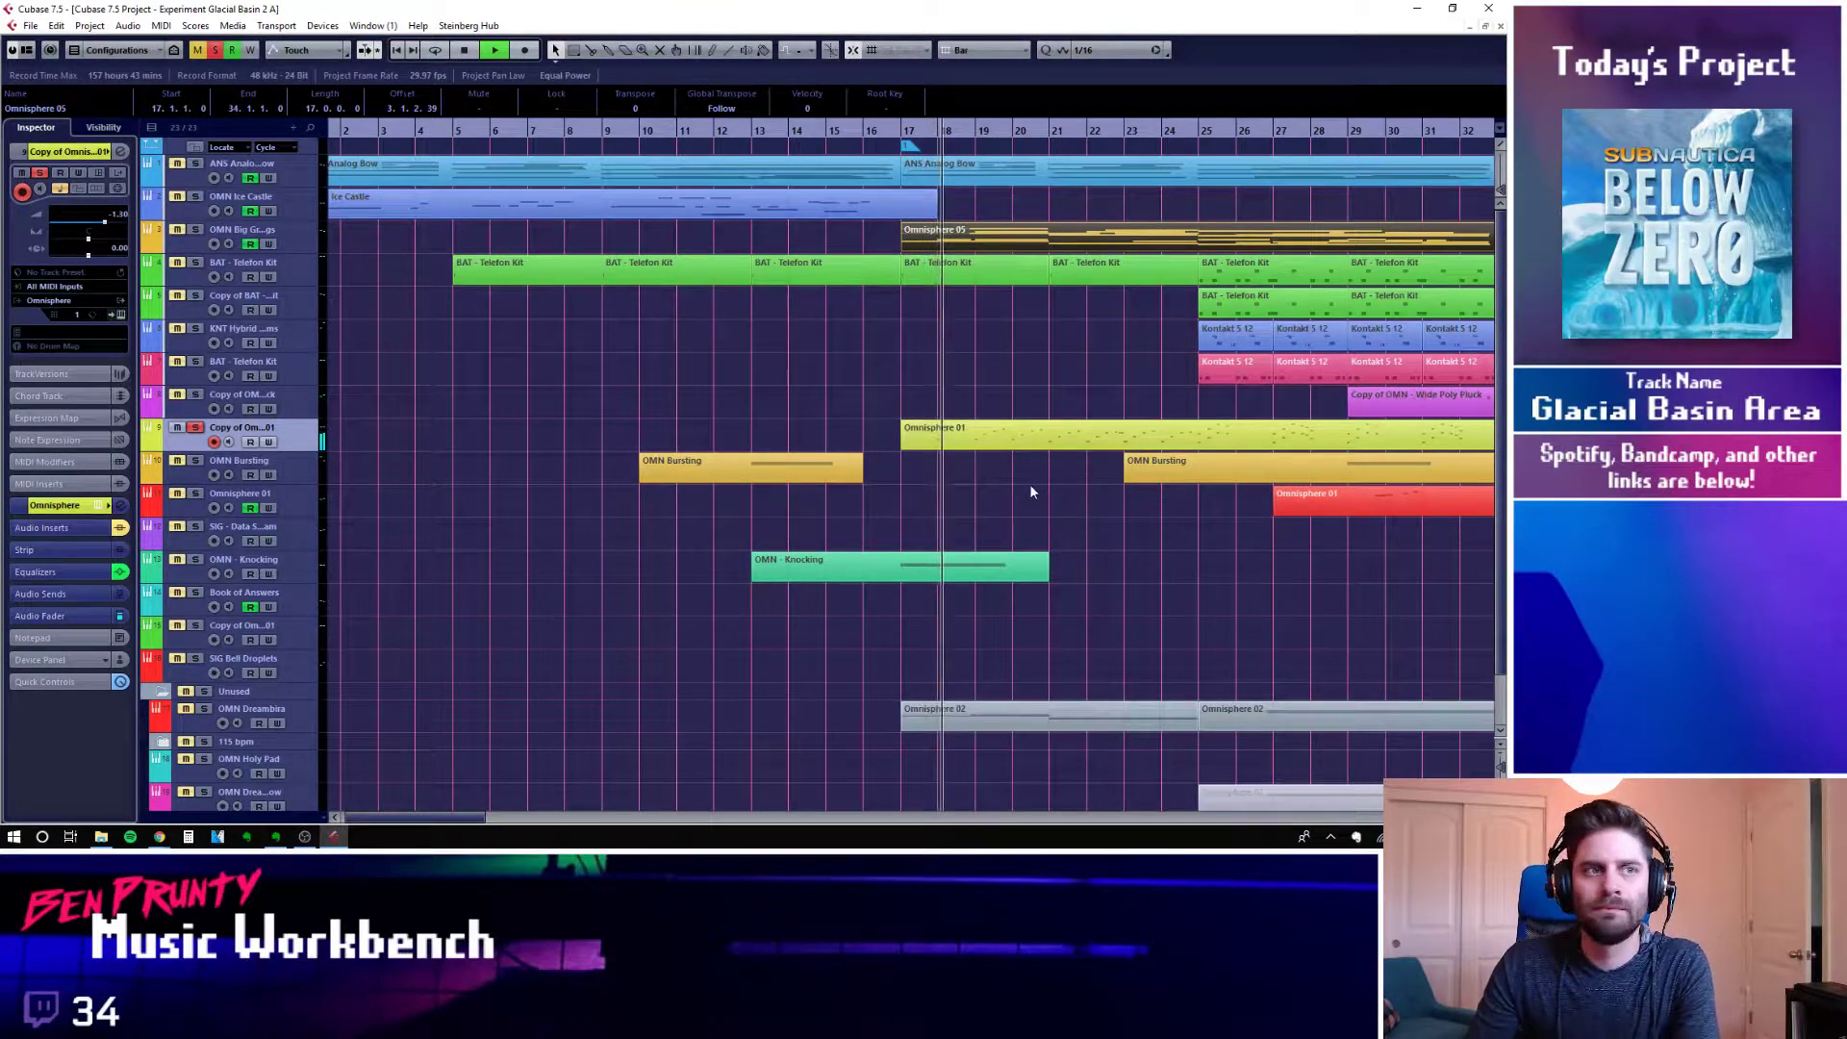
Examine the notes of the Omnisphere 01 part through bar 32 in the Key Editor during playback, and close the editor
double_click(1030, 438)
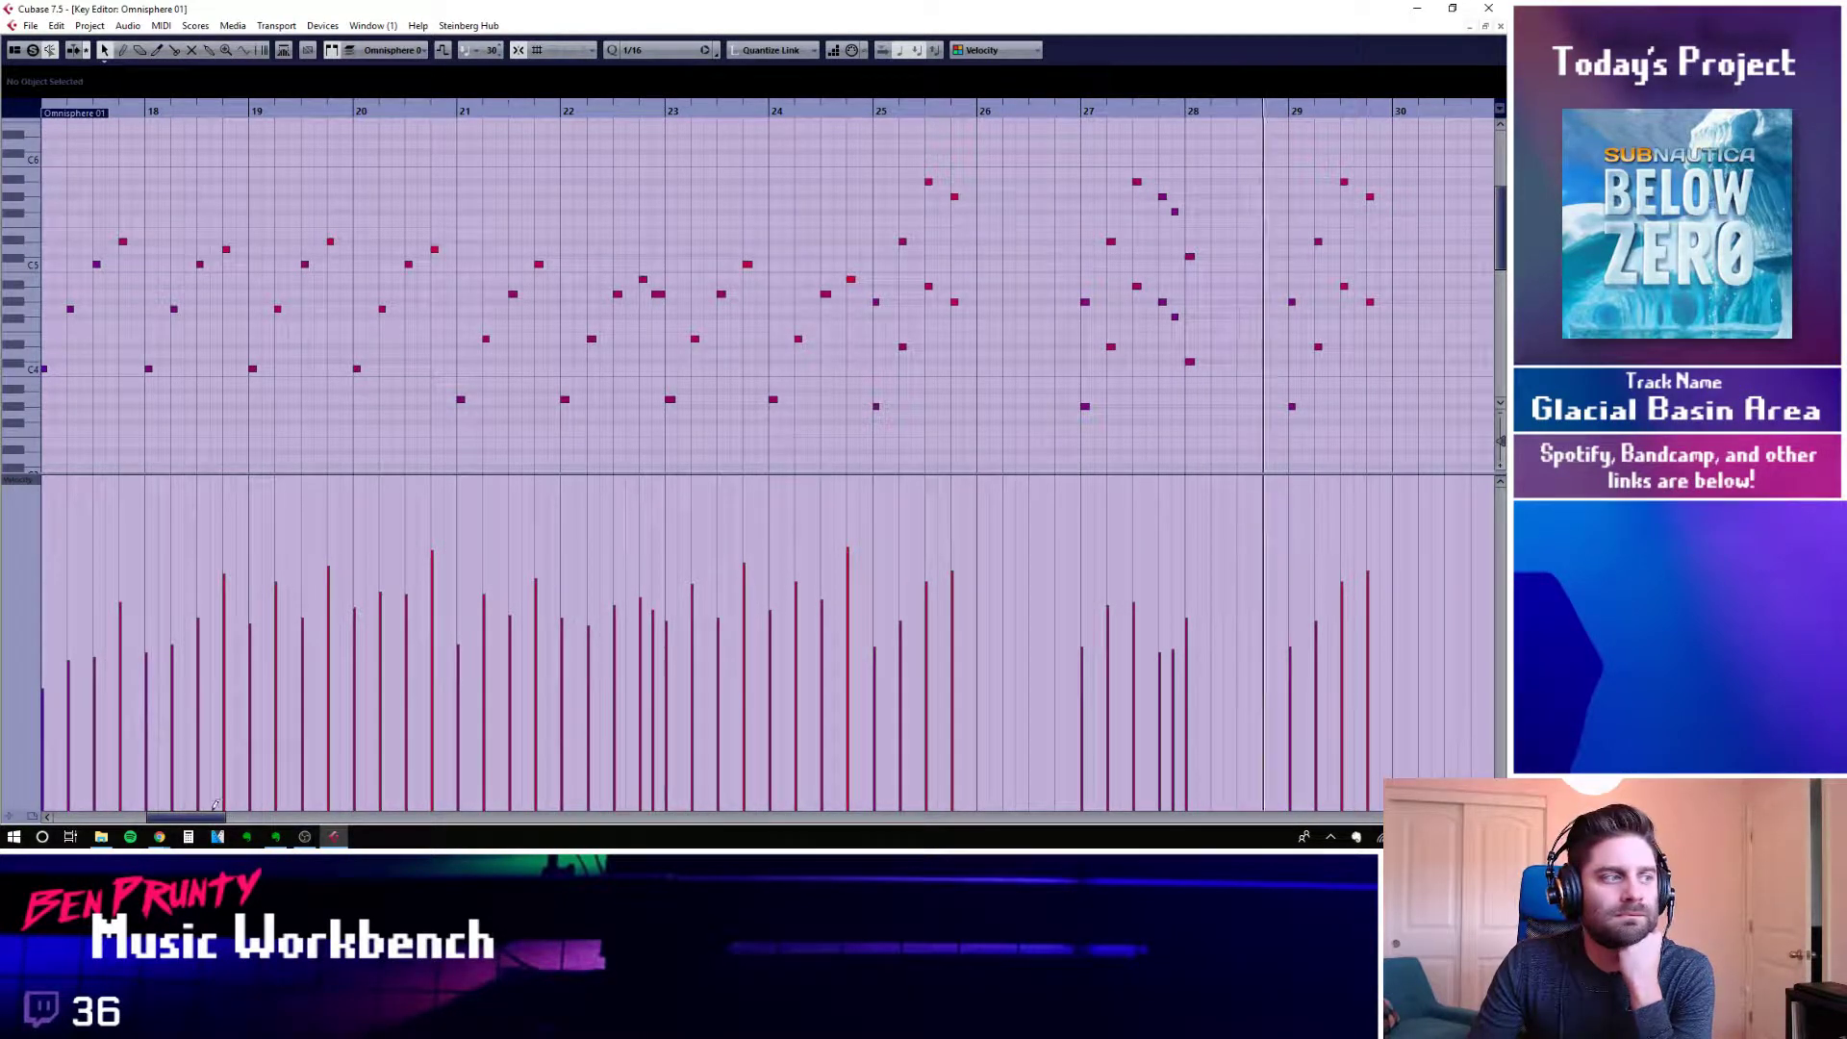
scroll(215, 808, "right", 5)
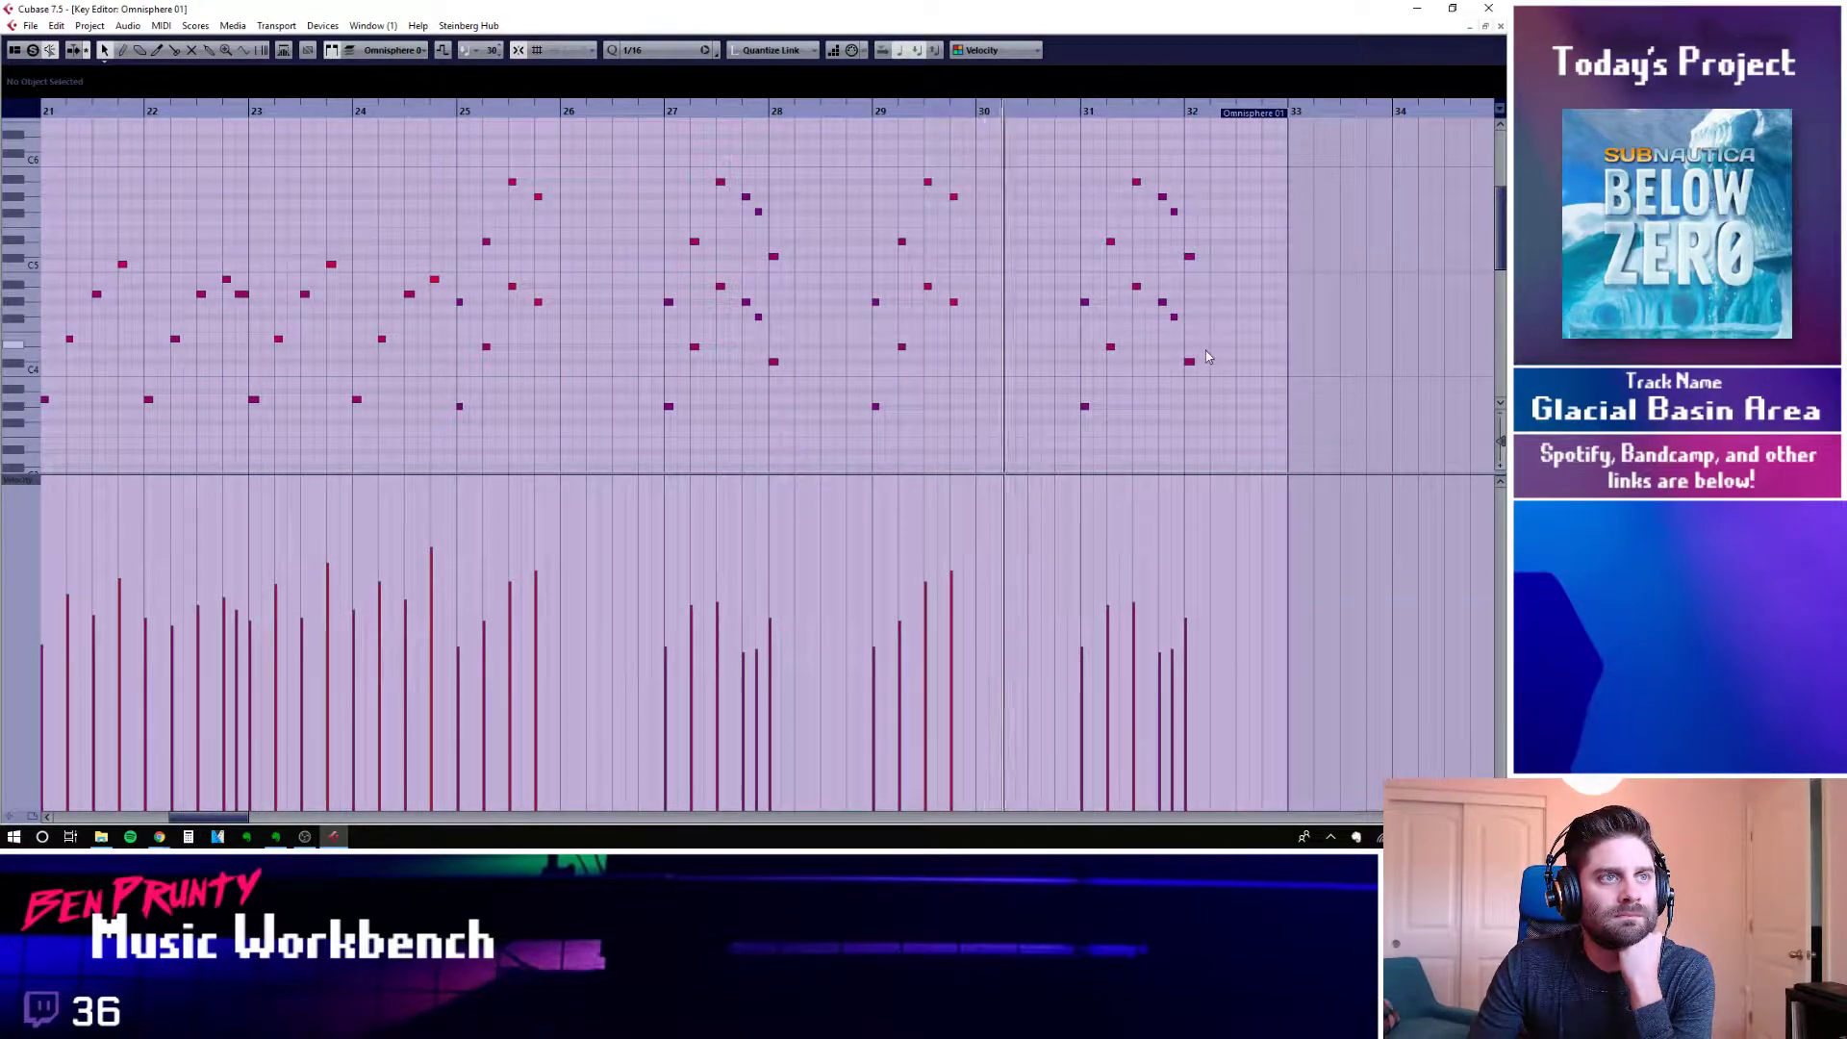
scroll(1164, 388, "up", 2, "ctrl")
scroll(1237, 396, "up", 1, "ctrl")
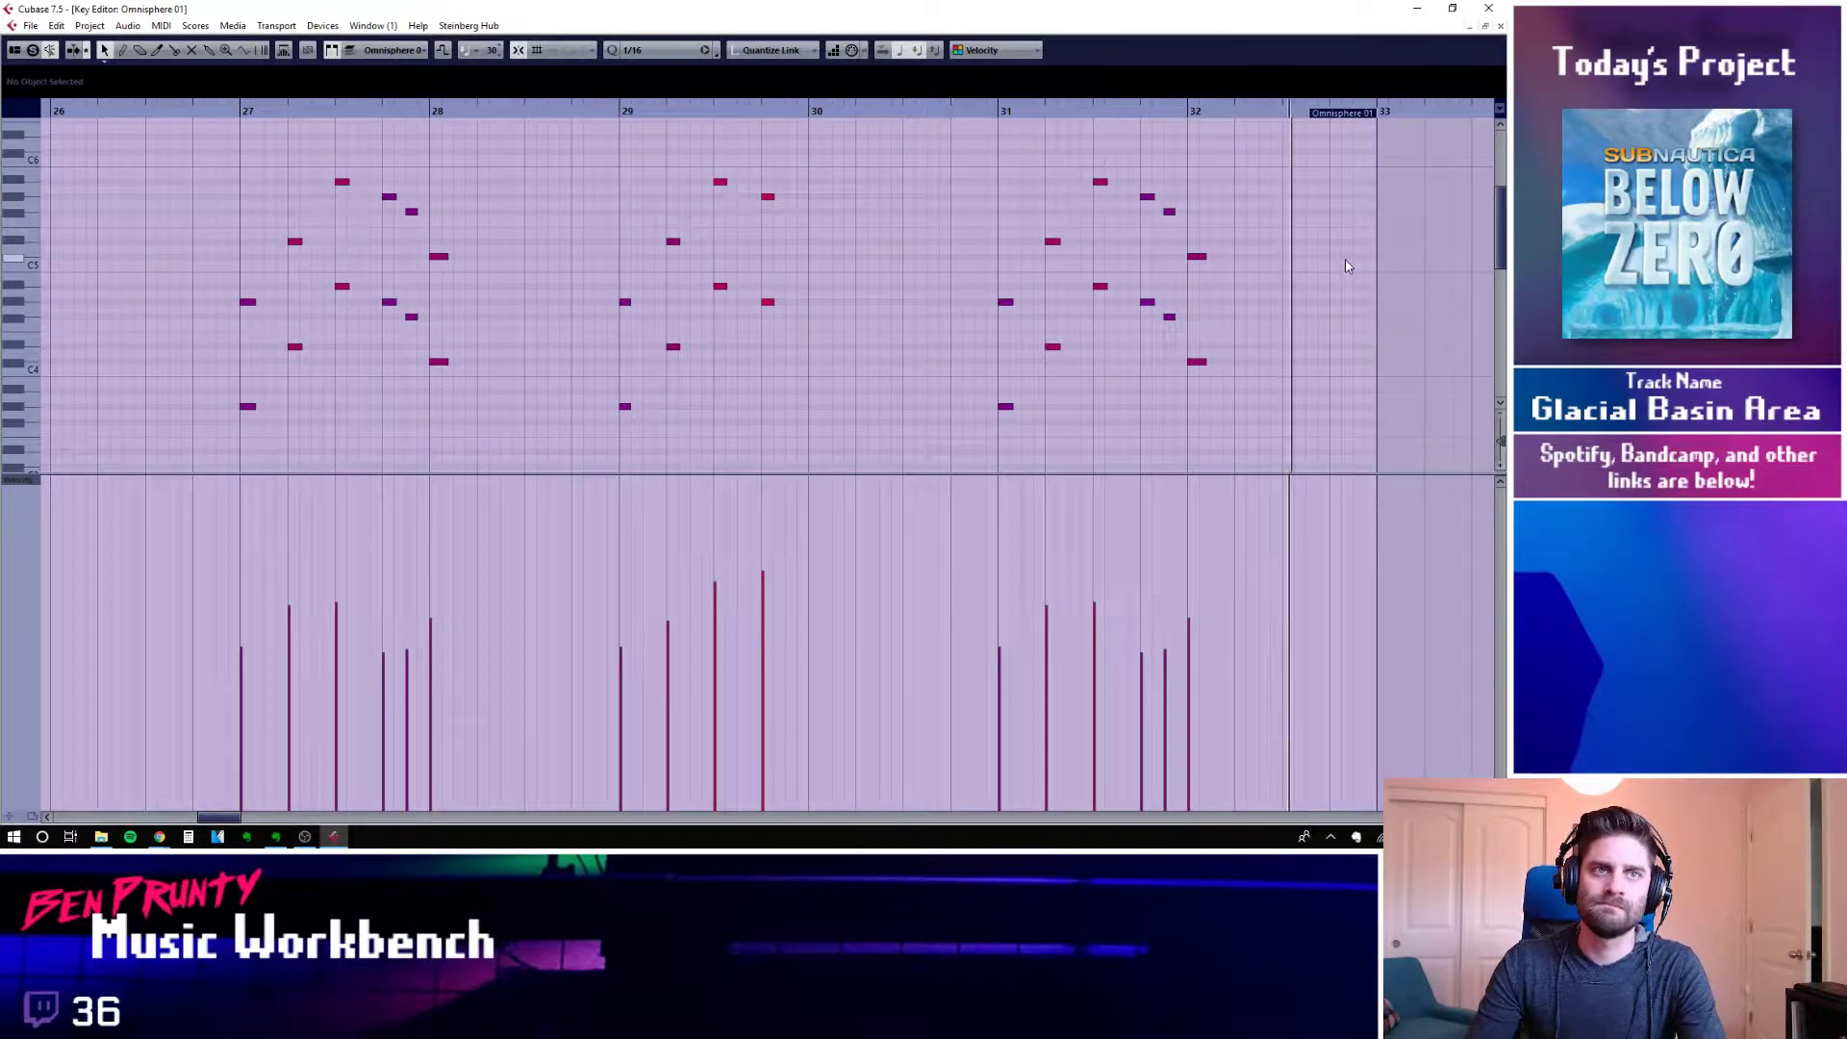
left_click(1500, 28)
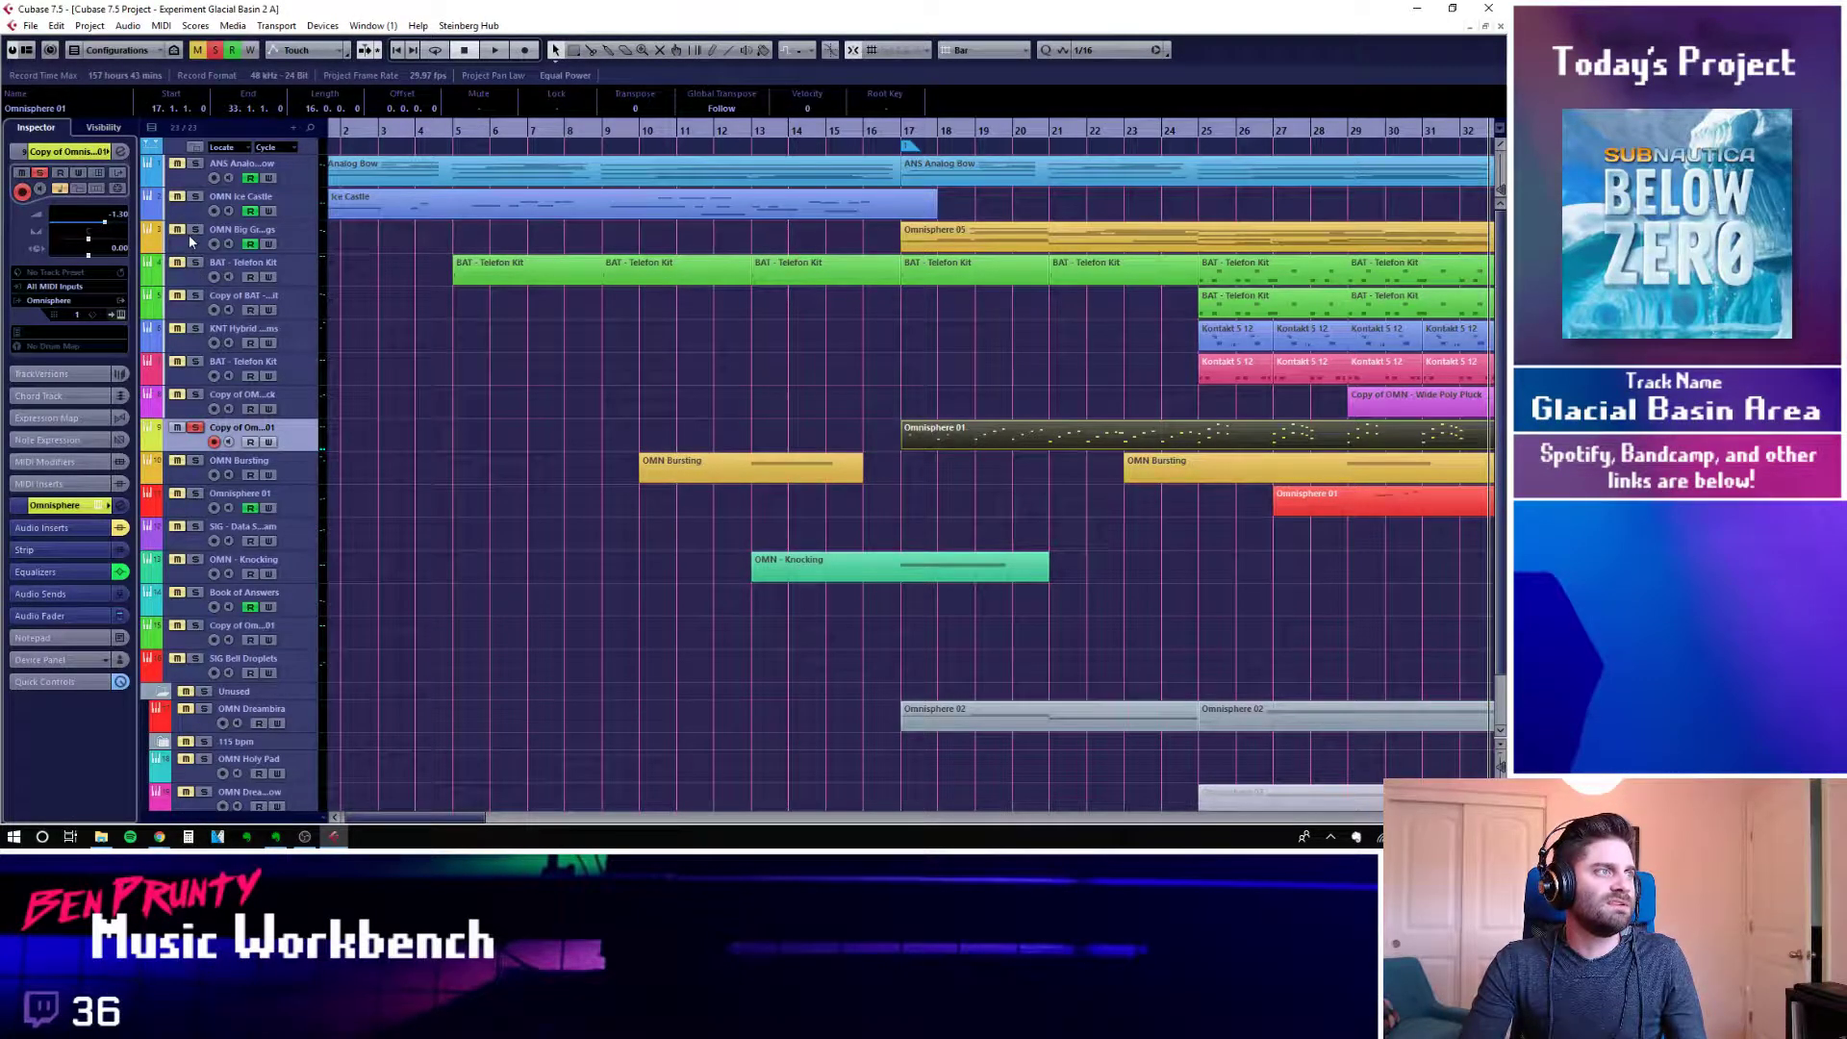
Play the Big Green Strings and Omnisphere 01 parts together from bar 17 to about bar 26, and collapse the Unused folder
left_click(900, 133)
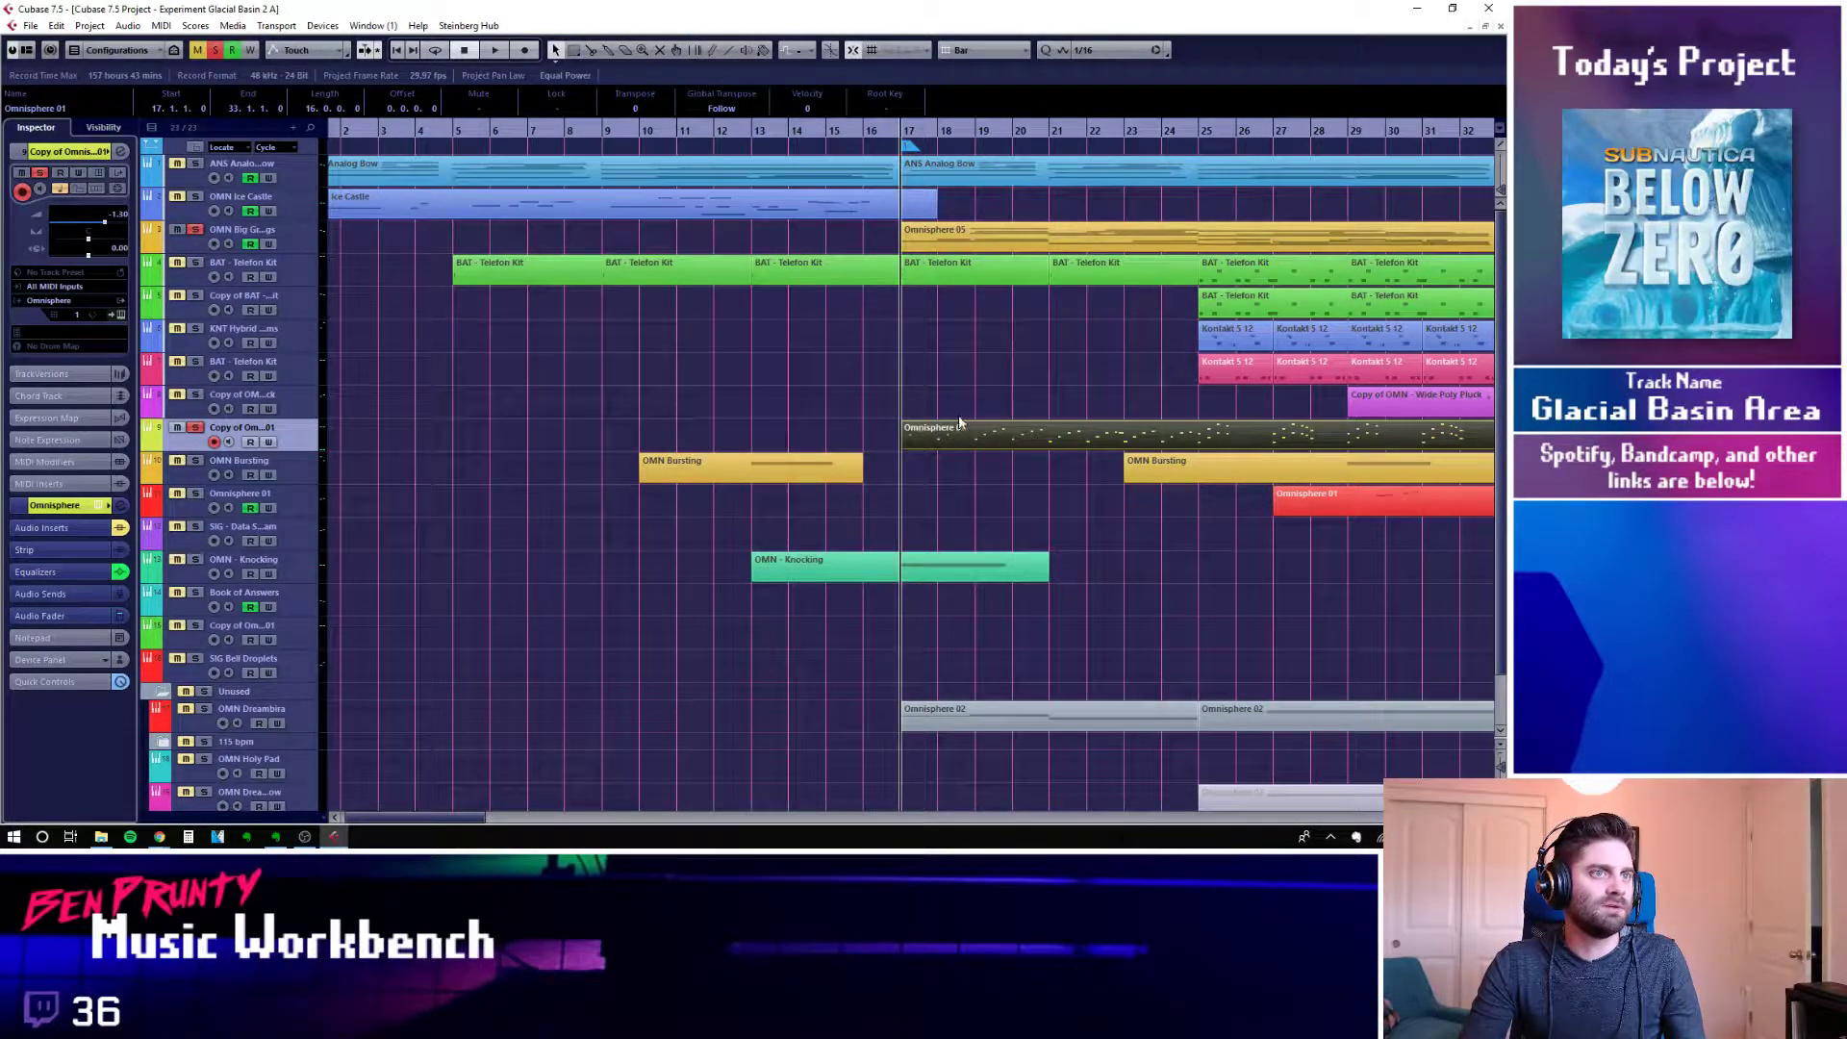
key("space")
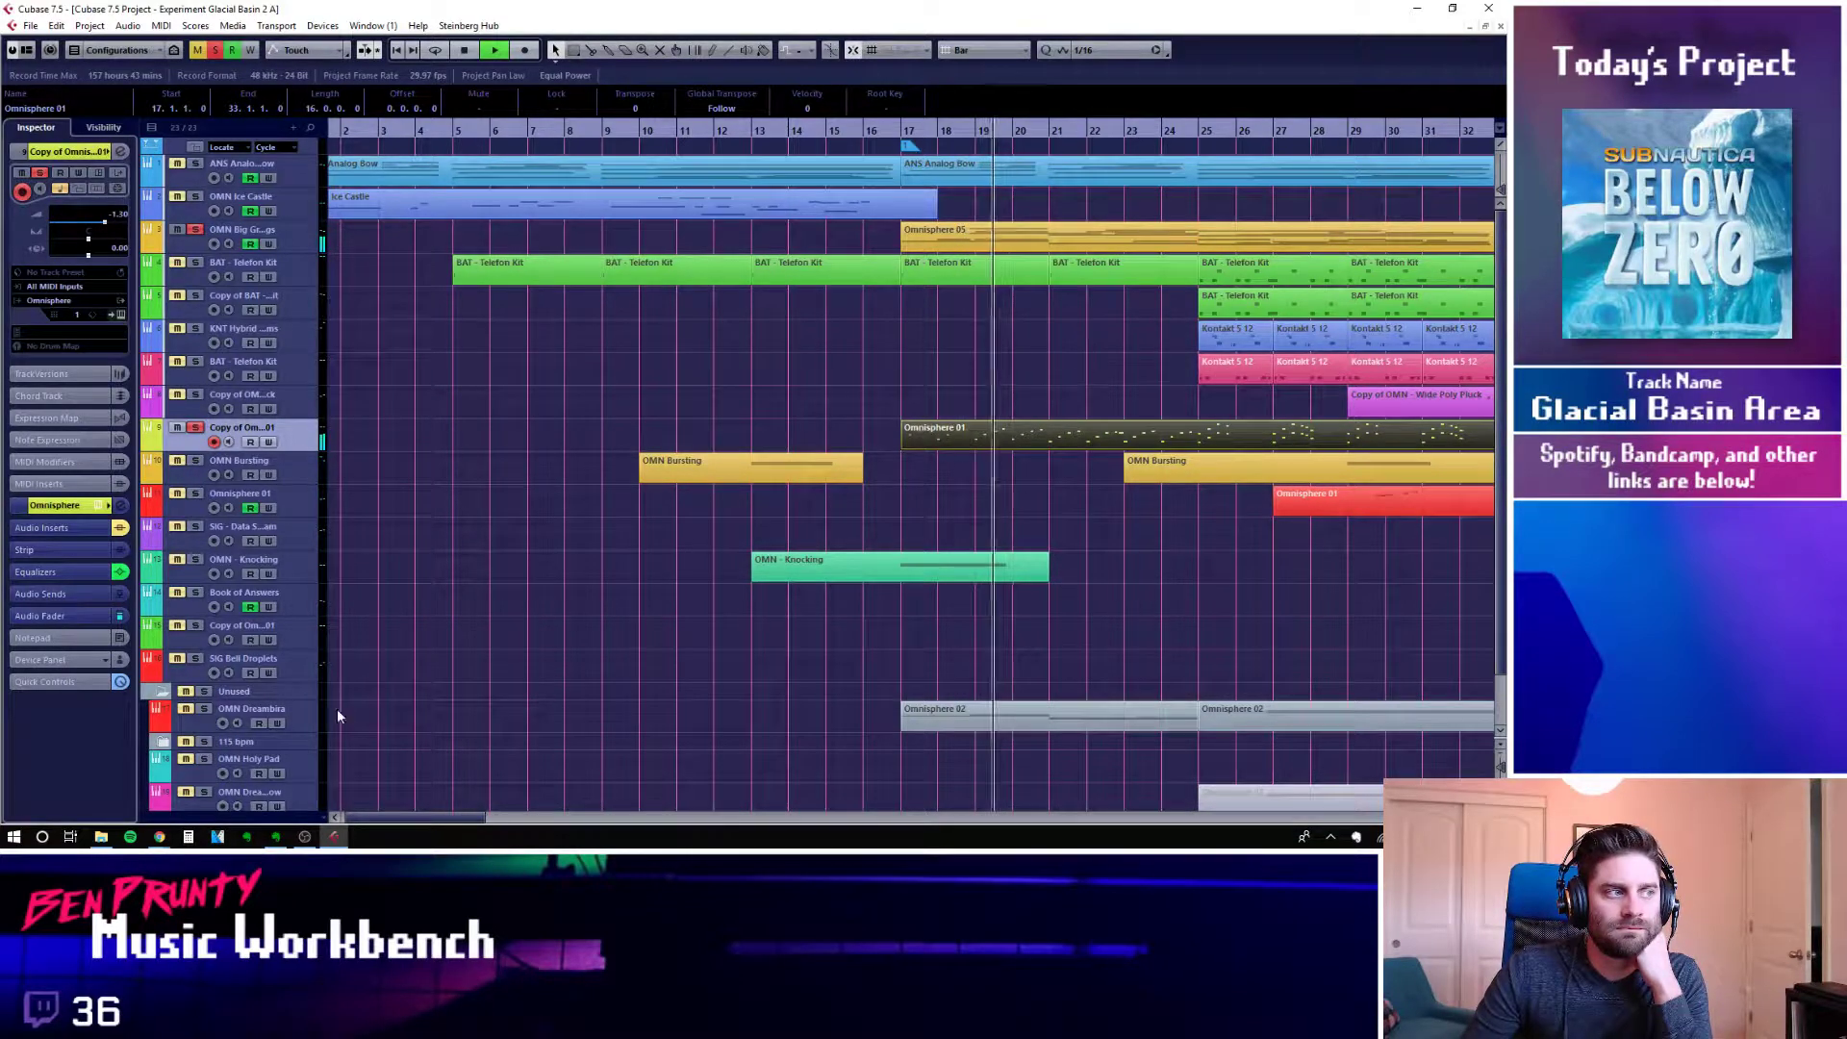
left_click(160, 693)
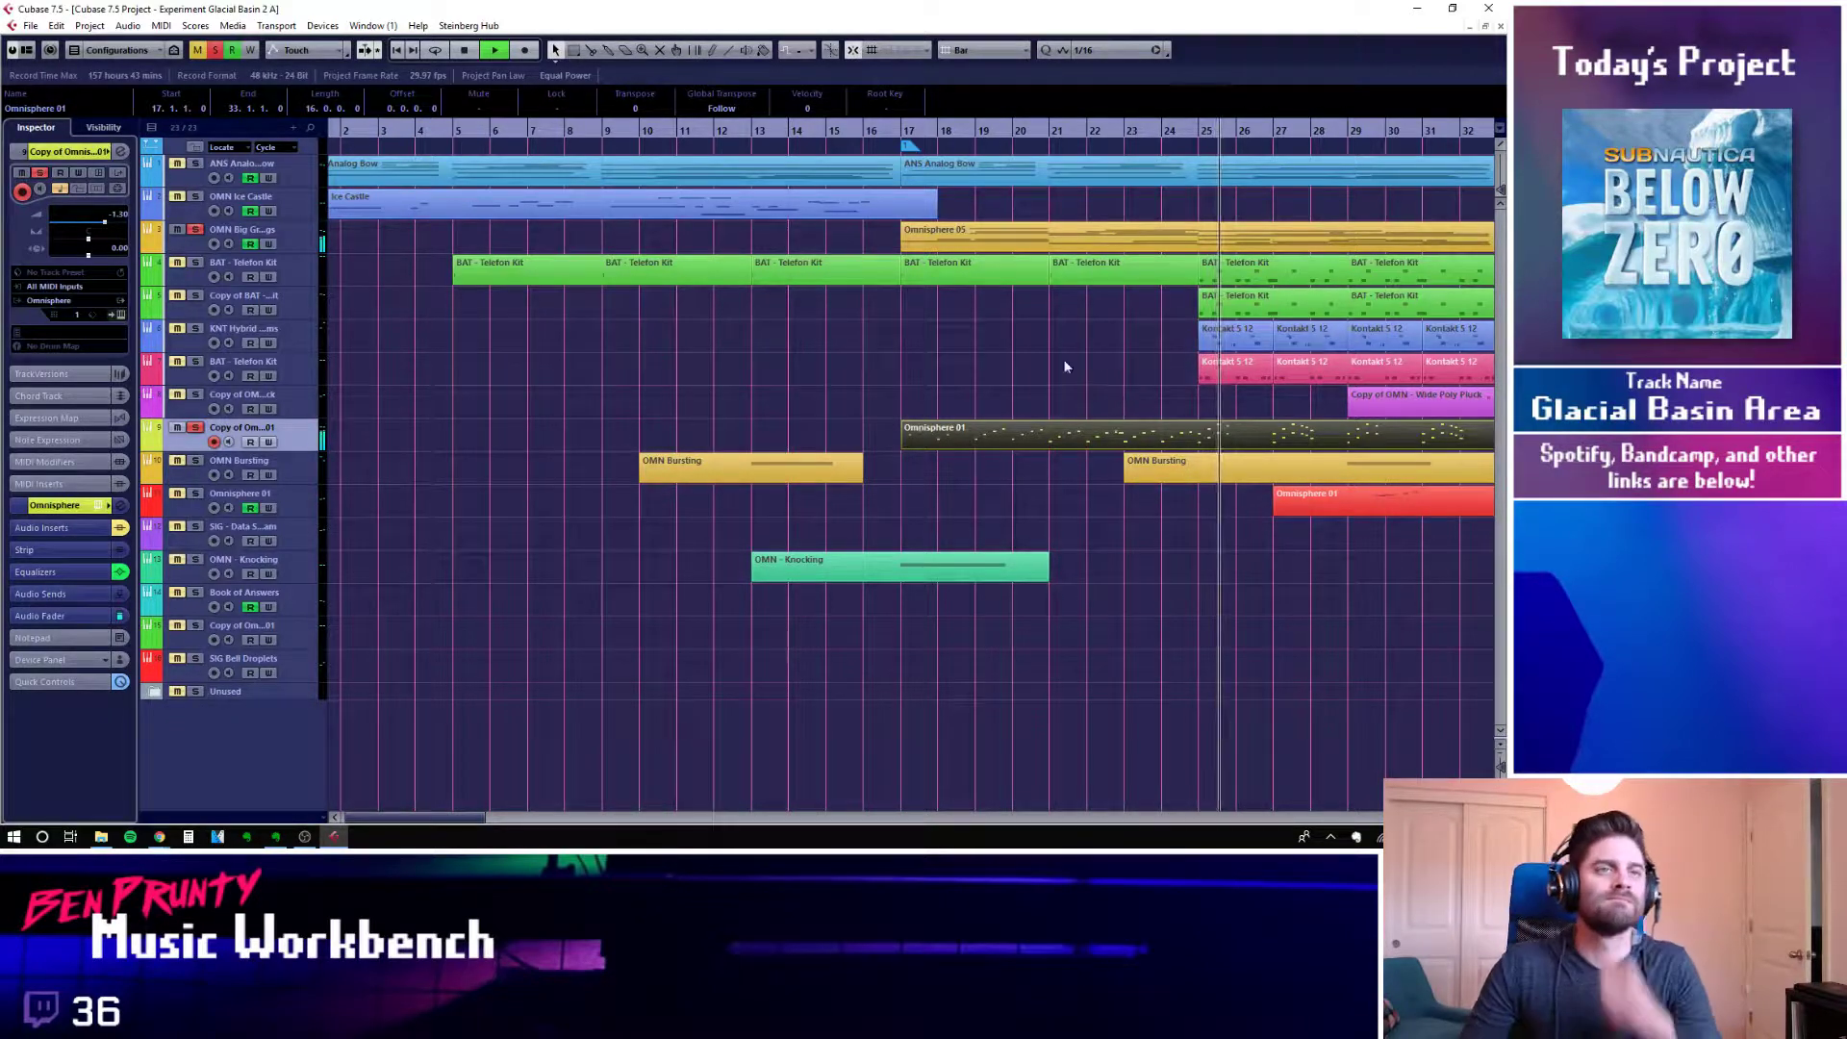
key("space")
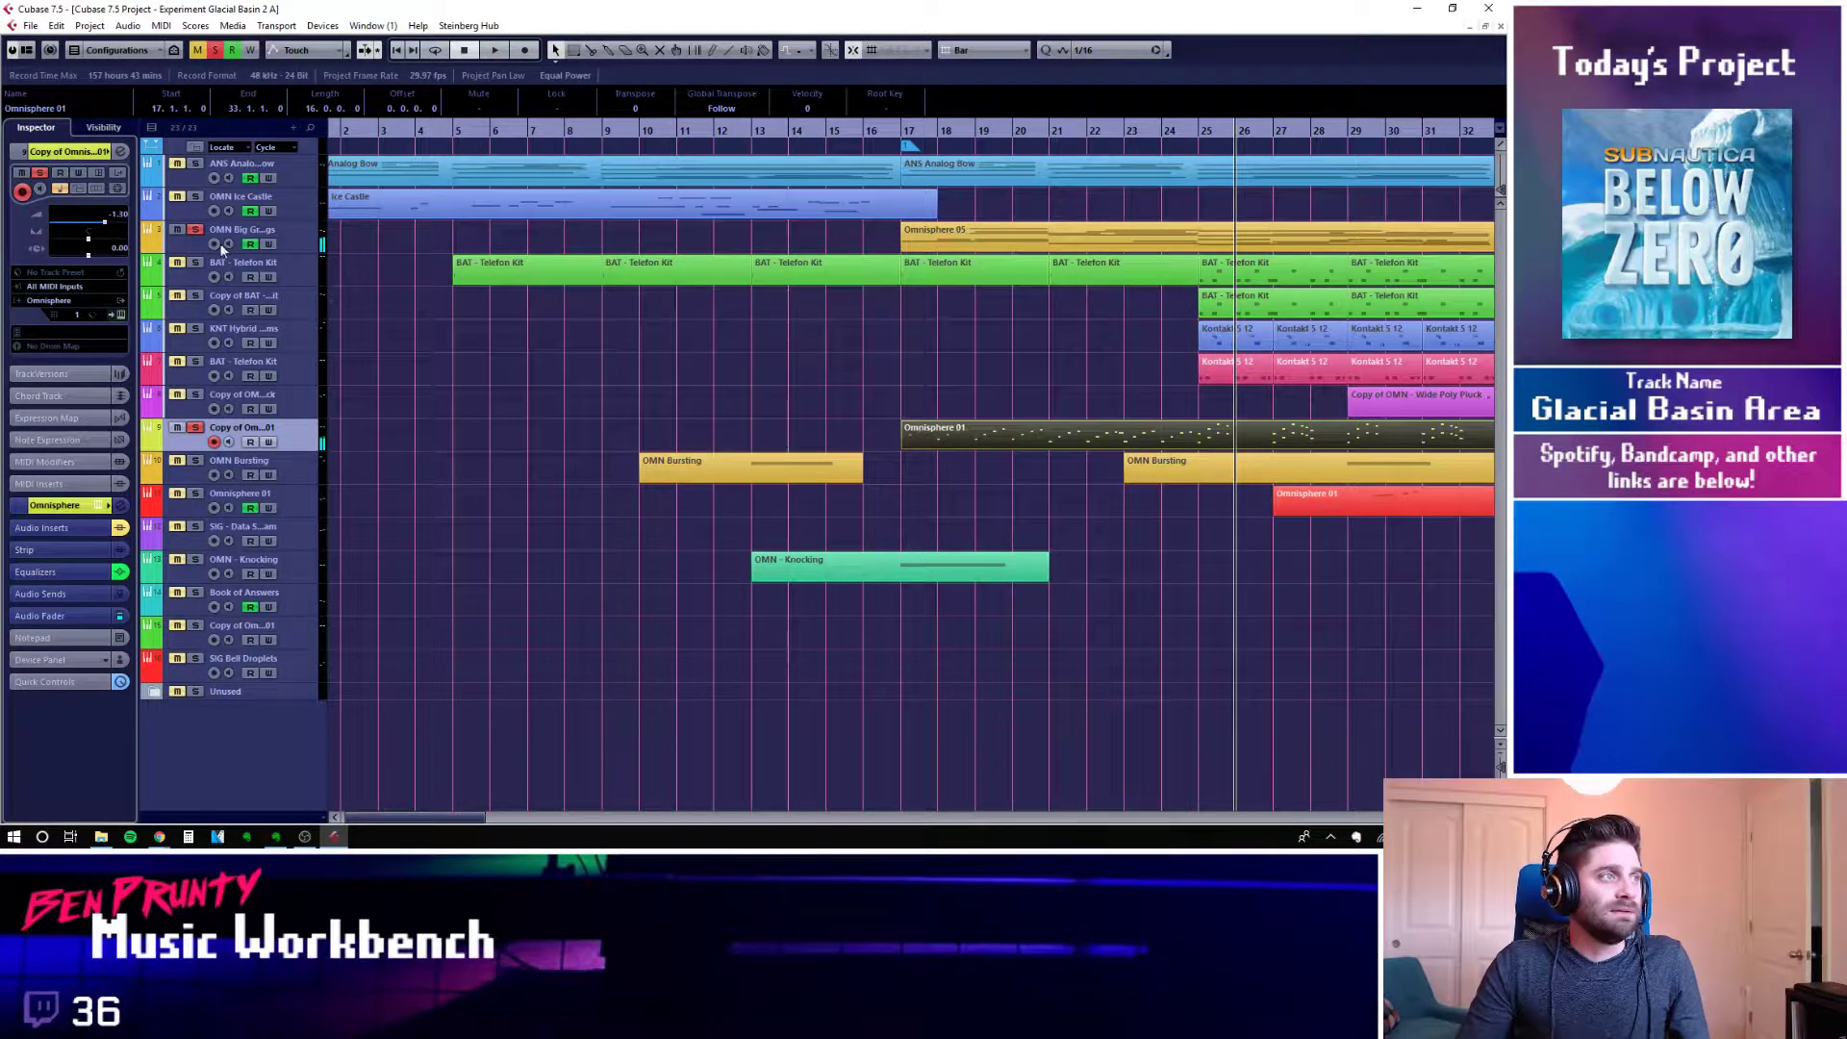
Clear the current solos, and play only OMN Big Green Strings from bar 17 with its channel settings open
left_click(195, 429)
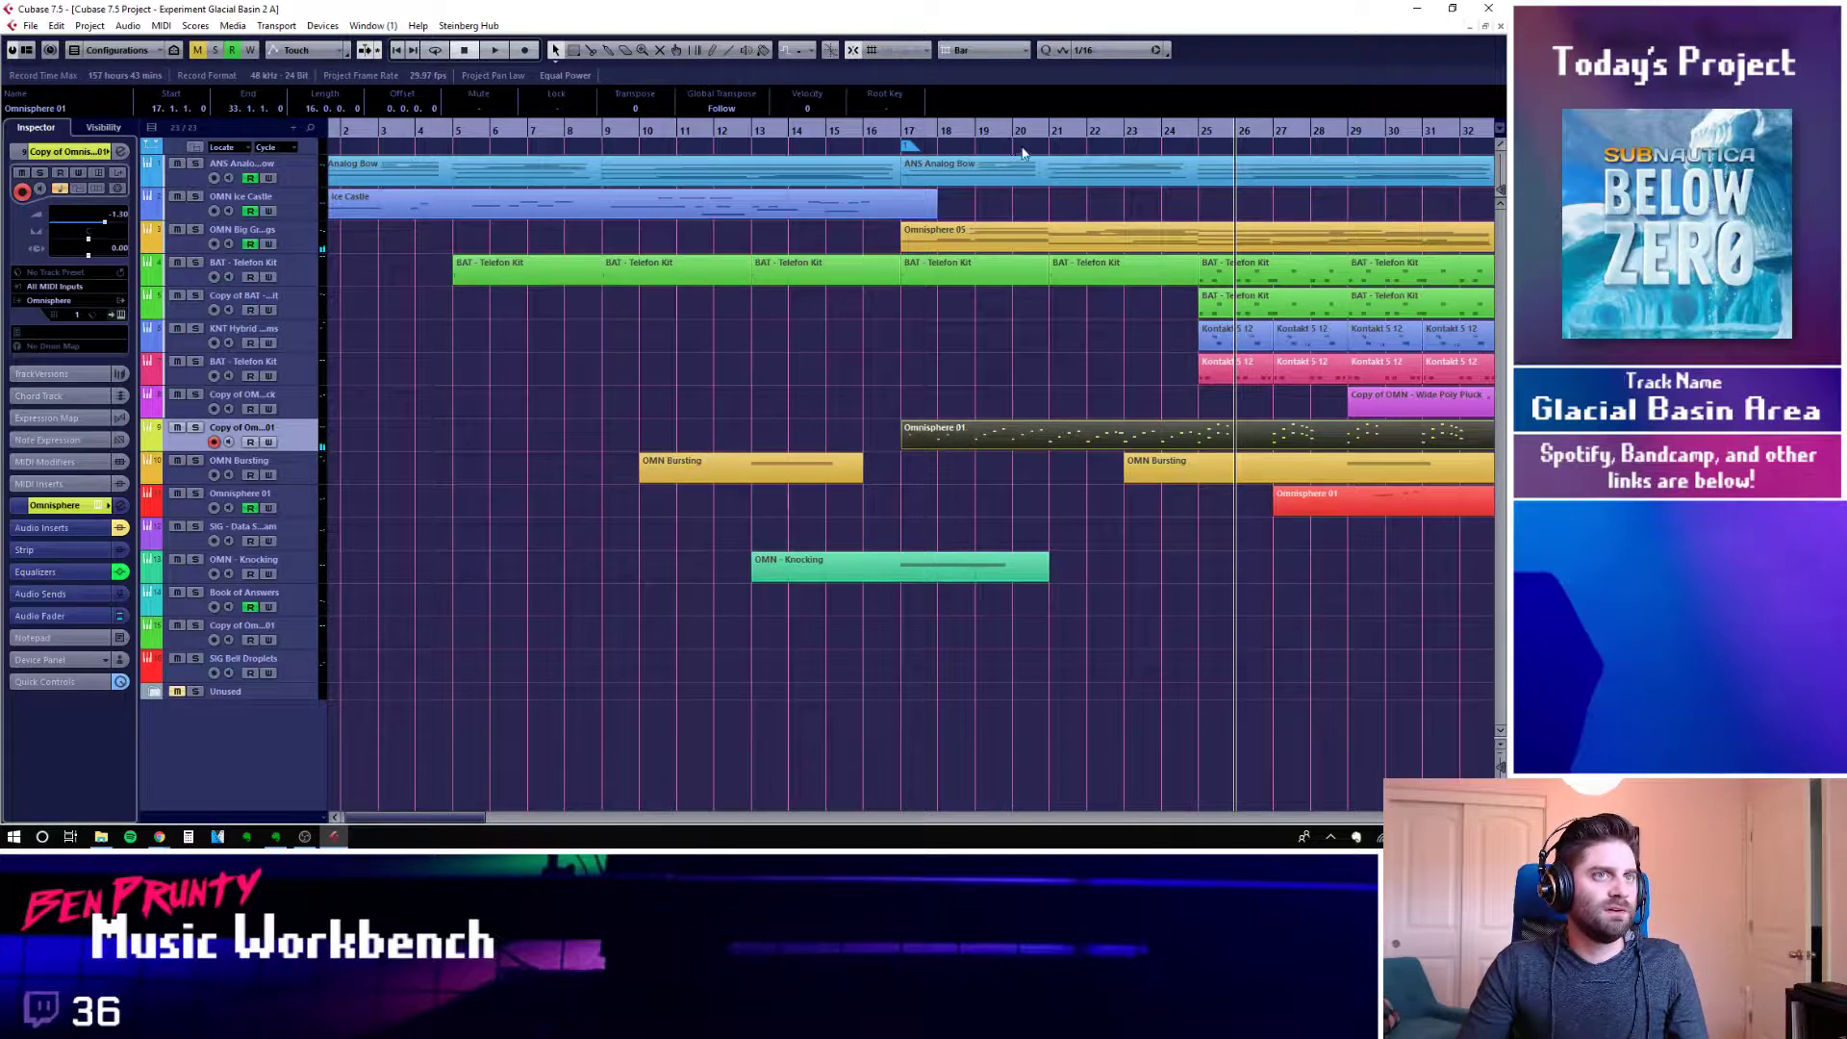
left_click(902, 140)
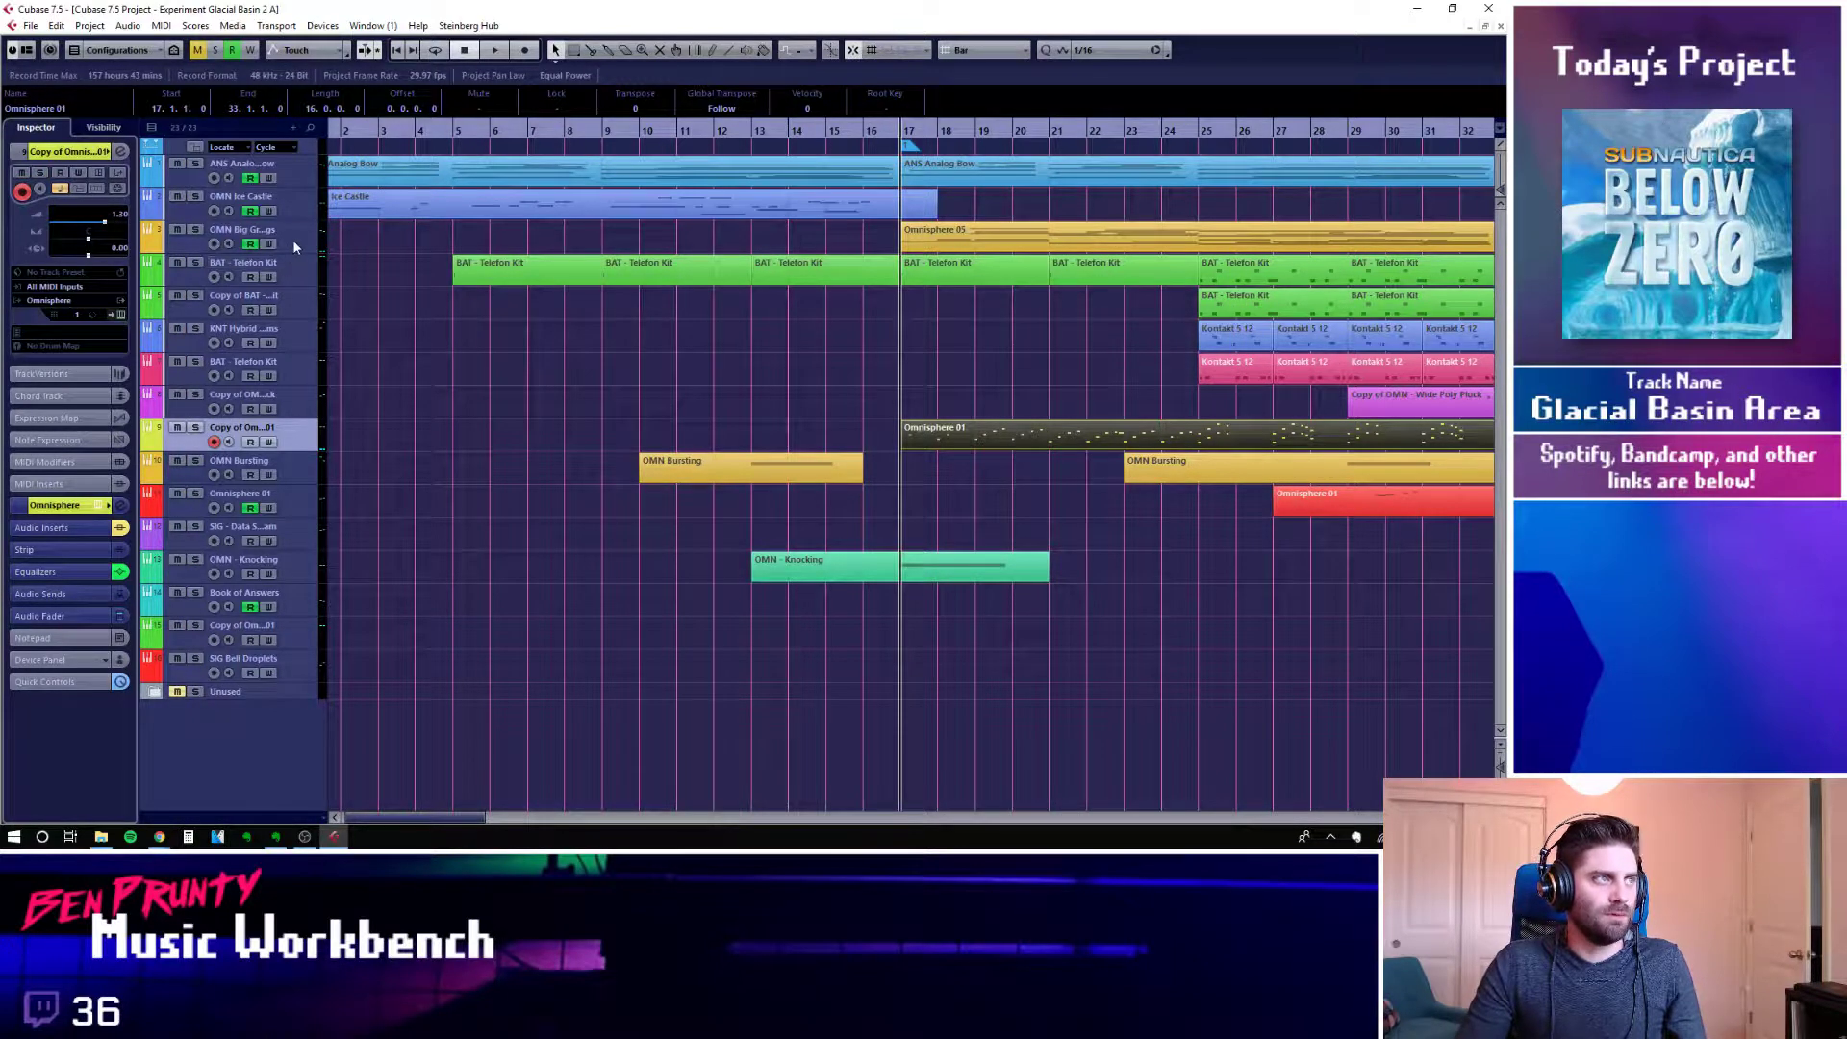
left_click(294, 243)
key("e")
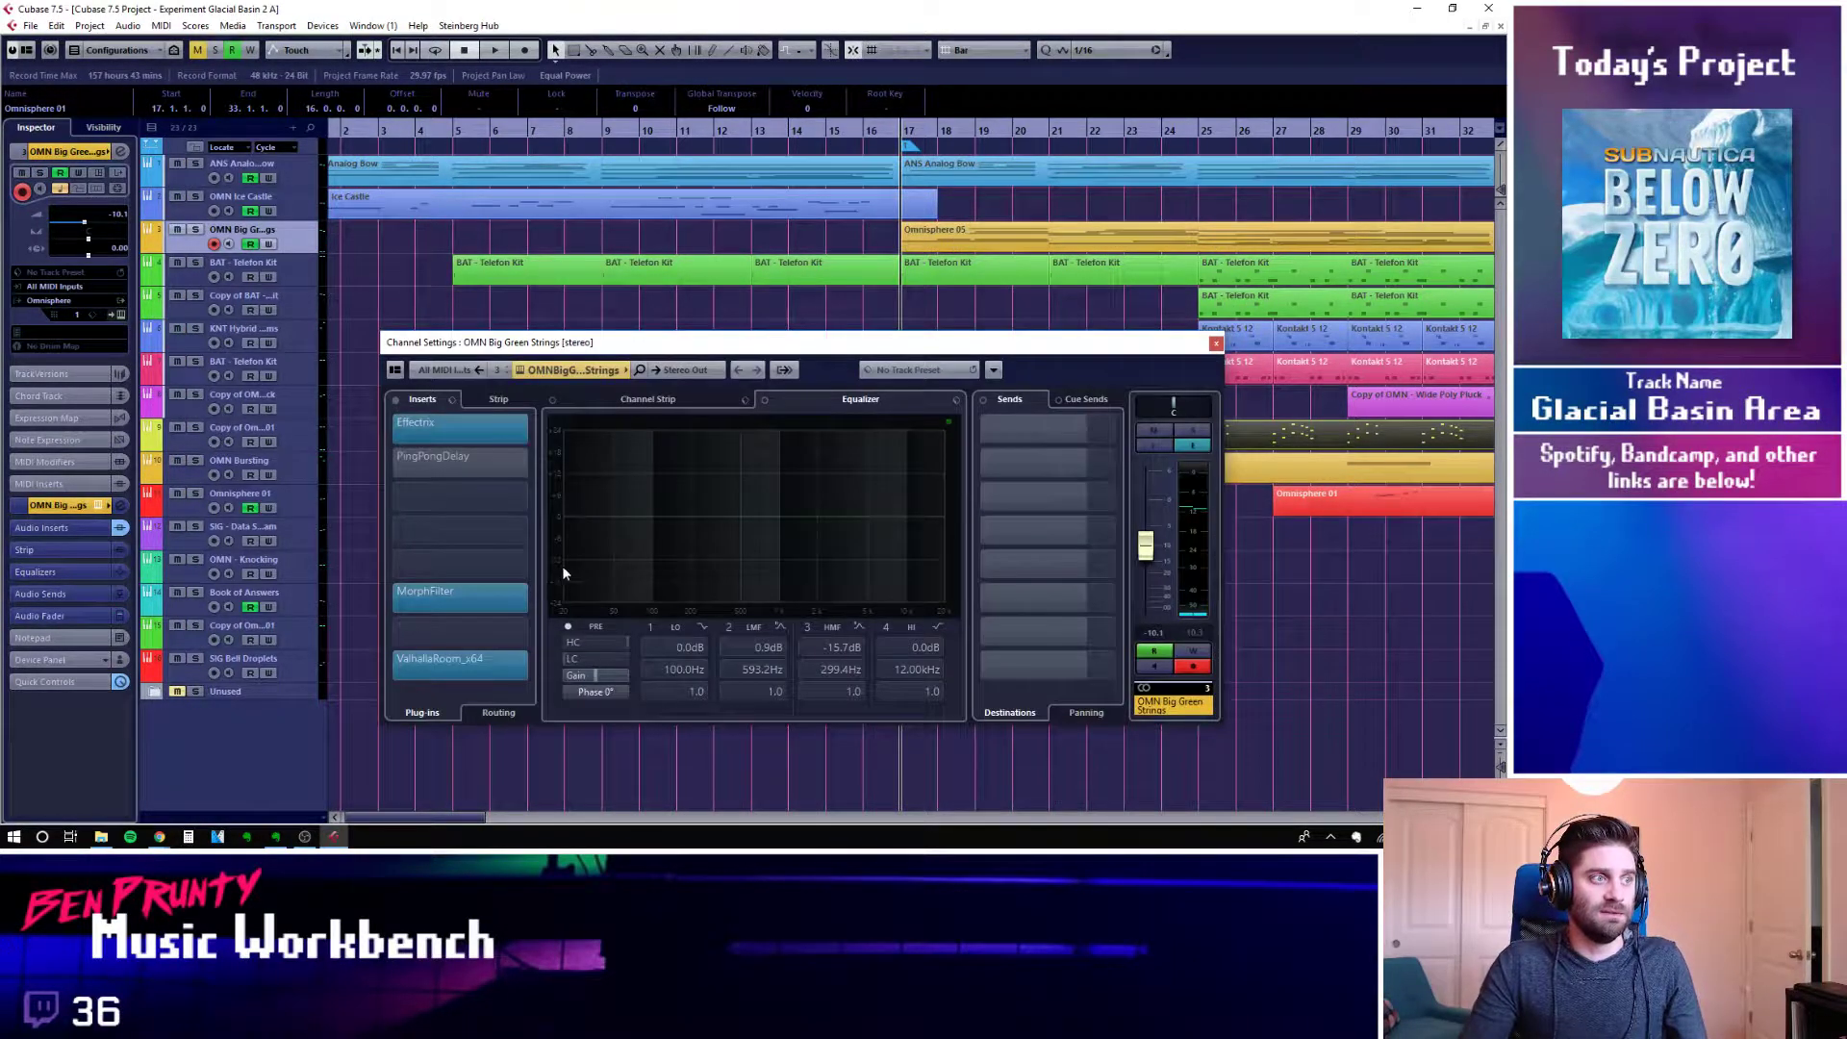
left_click(195, 231)
key("space")
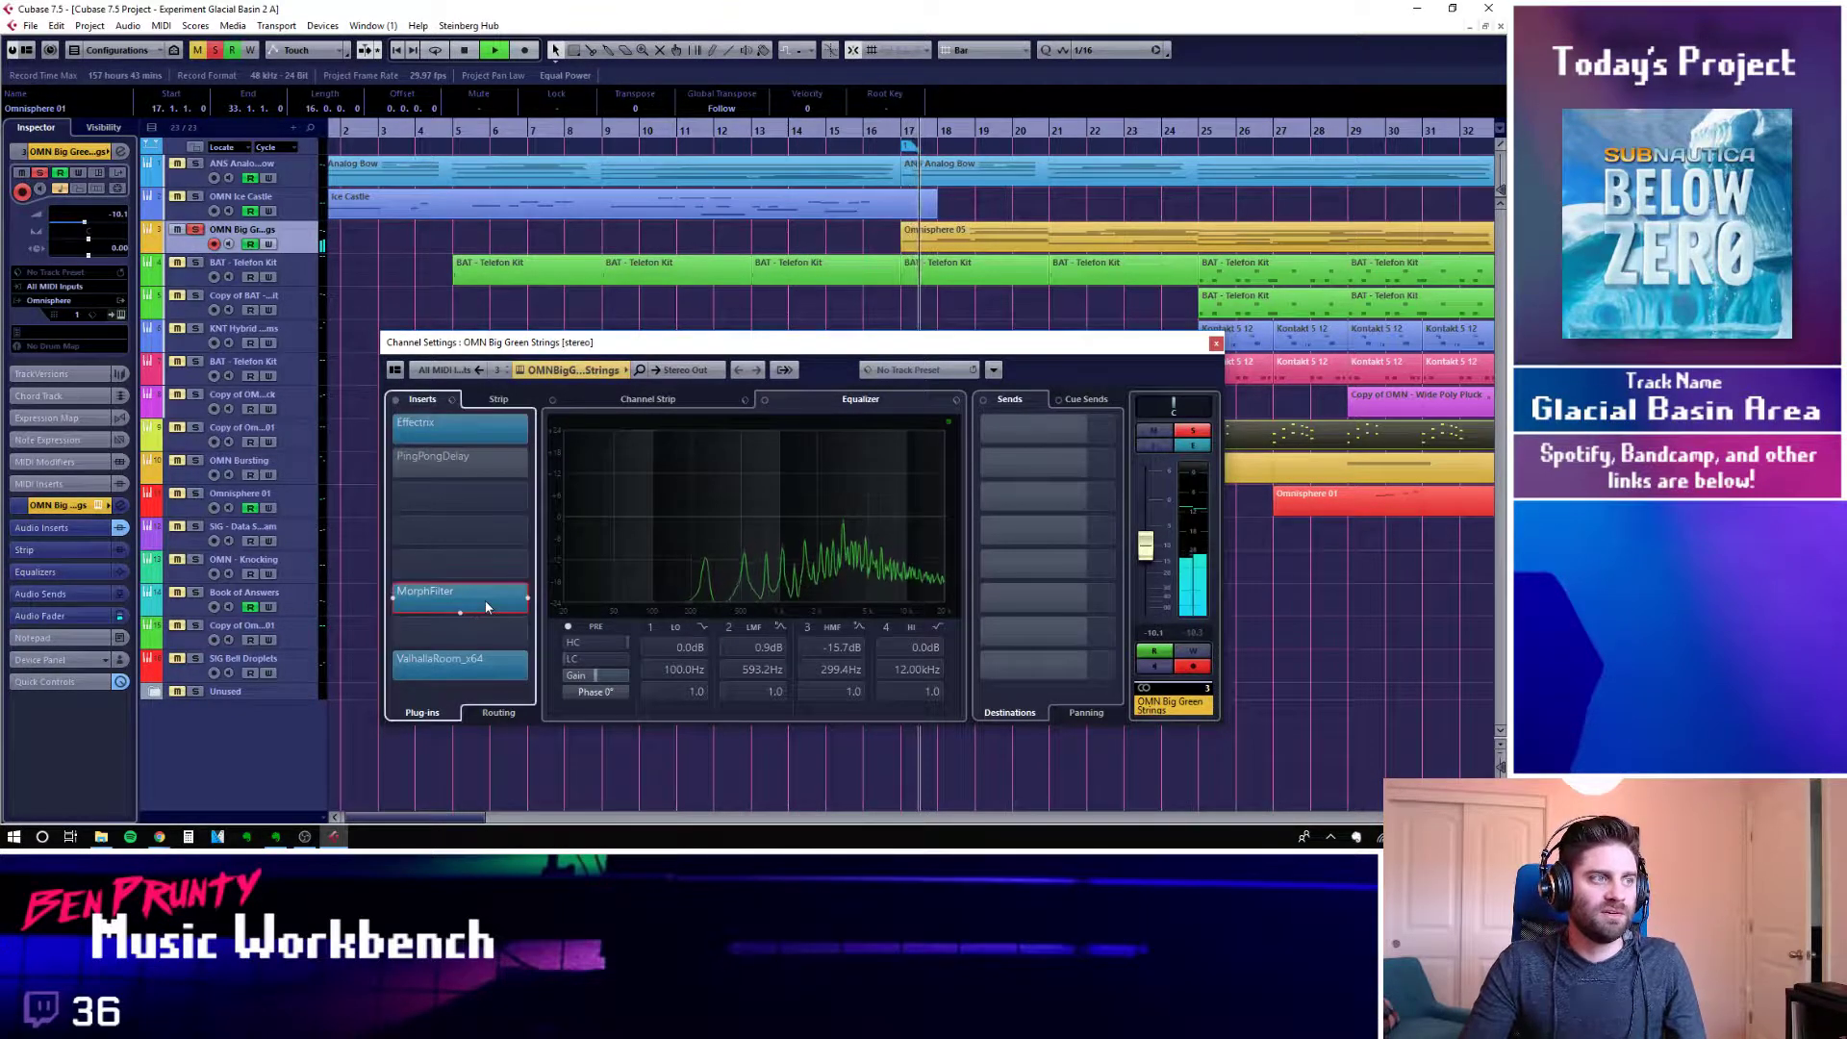
Watch the strings' MorphFilter insert during playback to about bar 28, and close the filter and channel settings windows
left_click(485, 605)
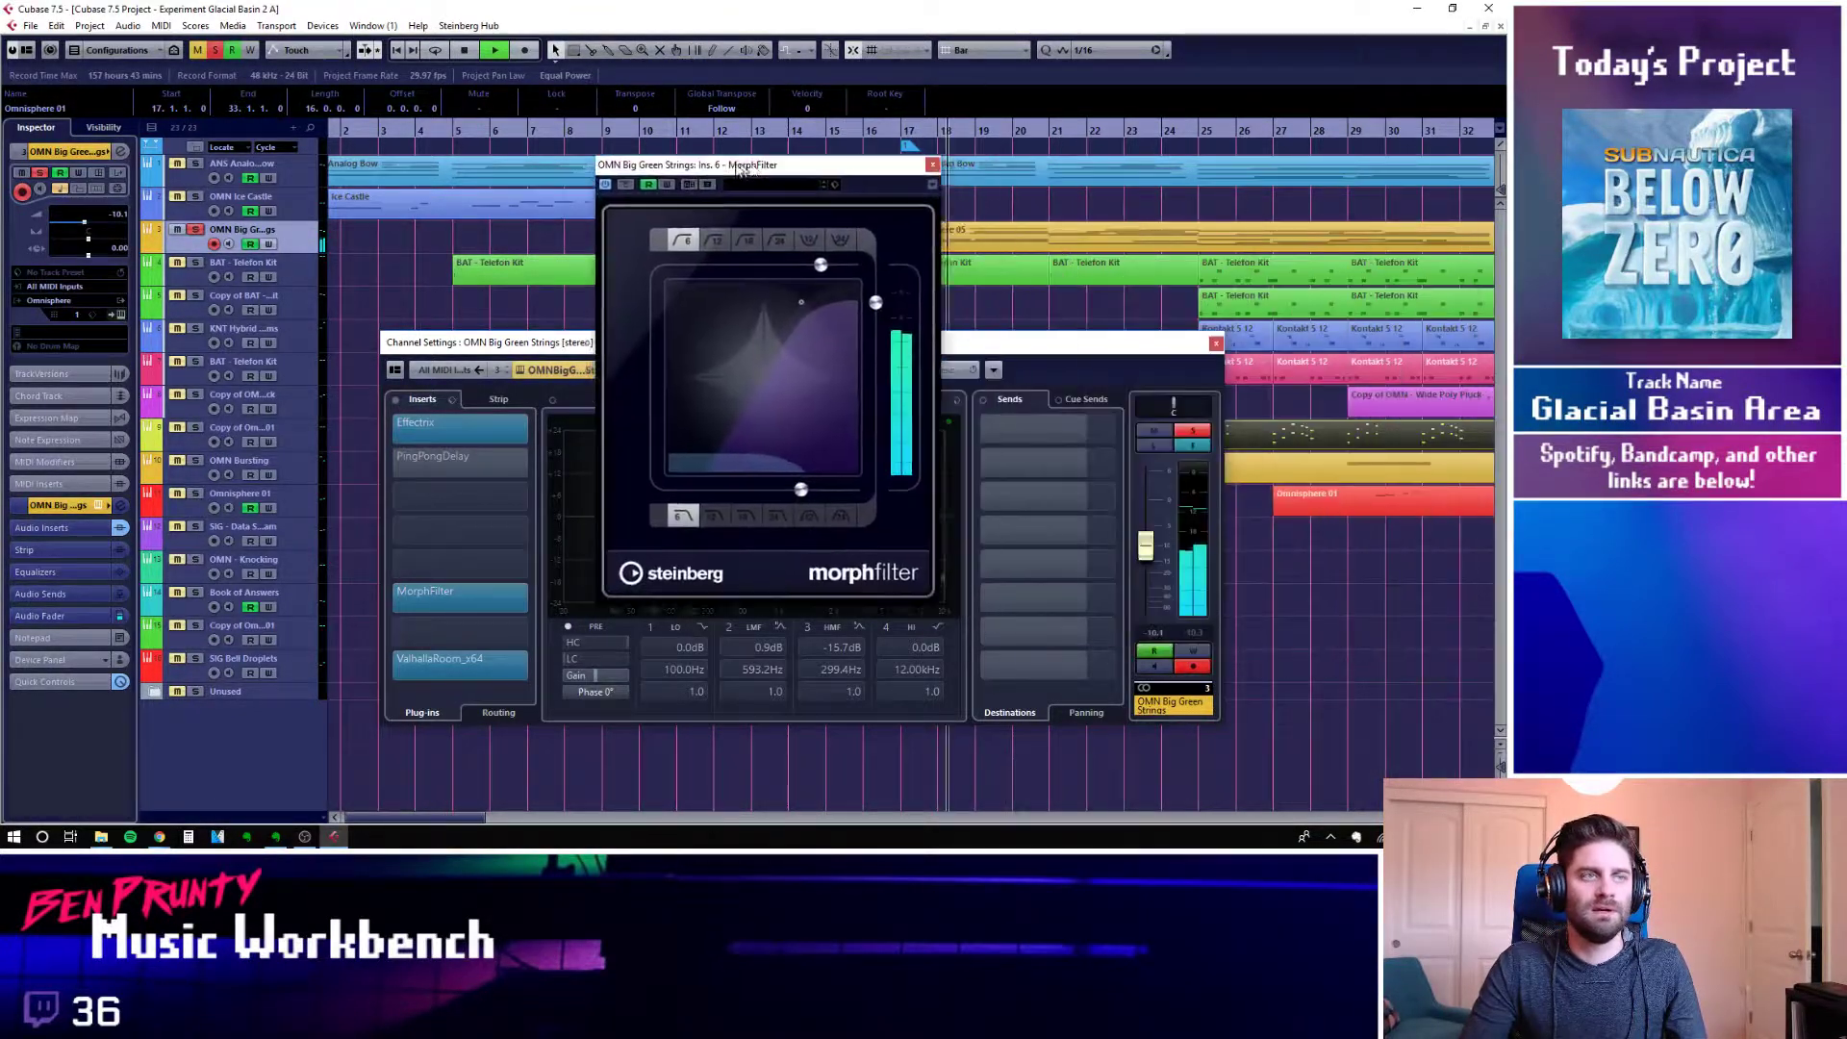
left_click_drag(741, 170, 569, 182)
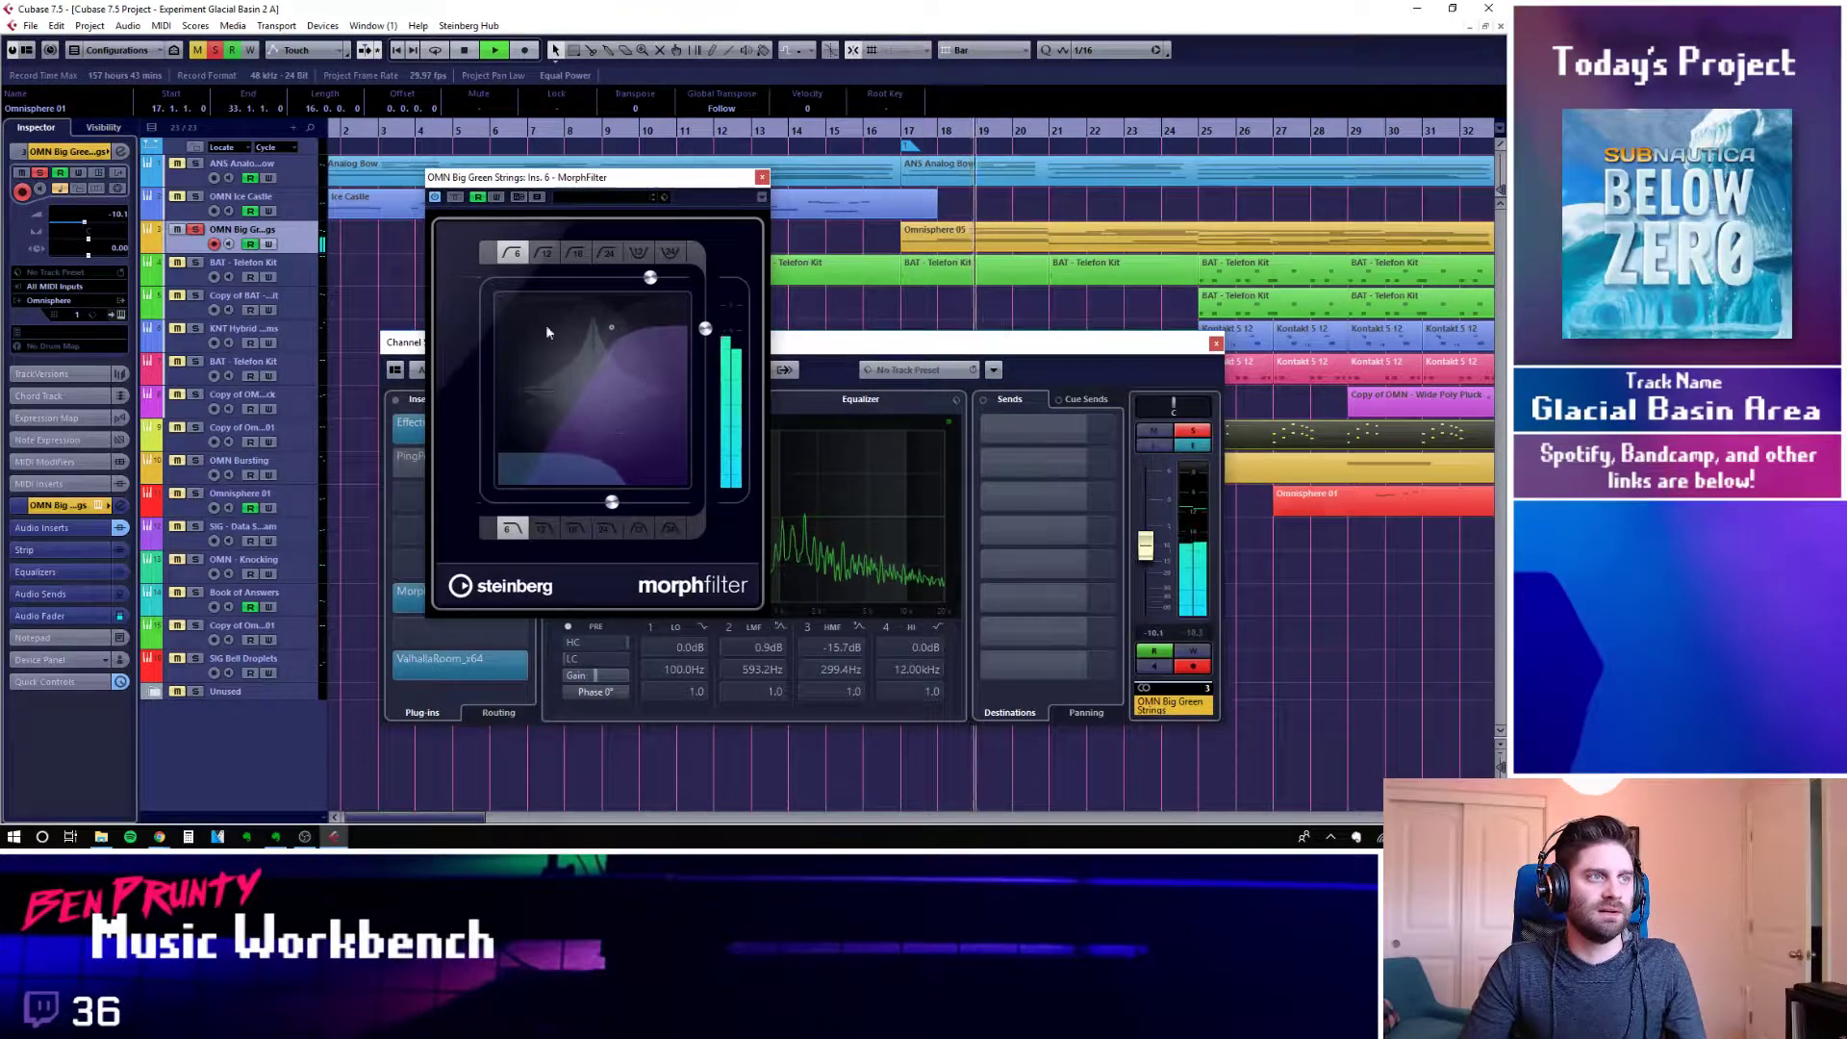
left_click_drag(626, 356, 592, 379)
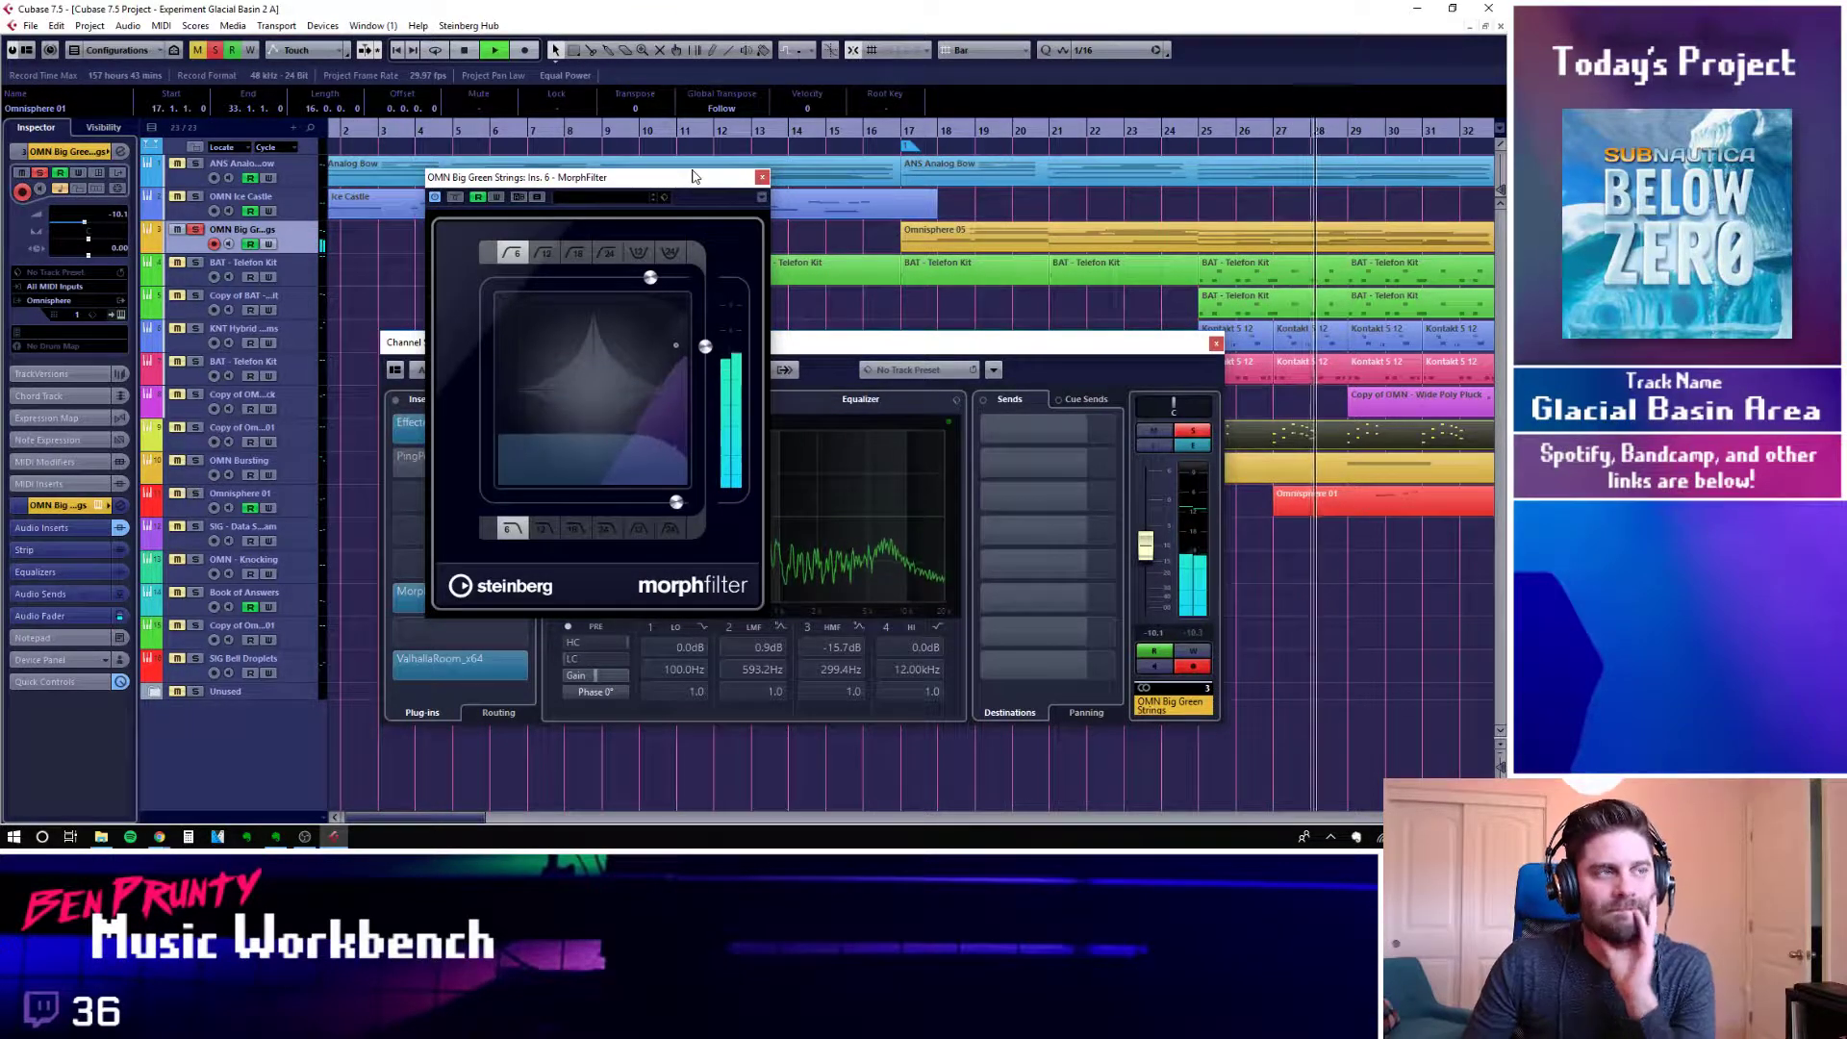
key("space")
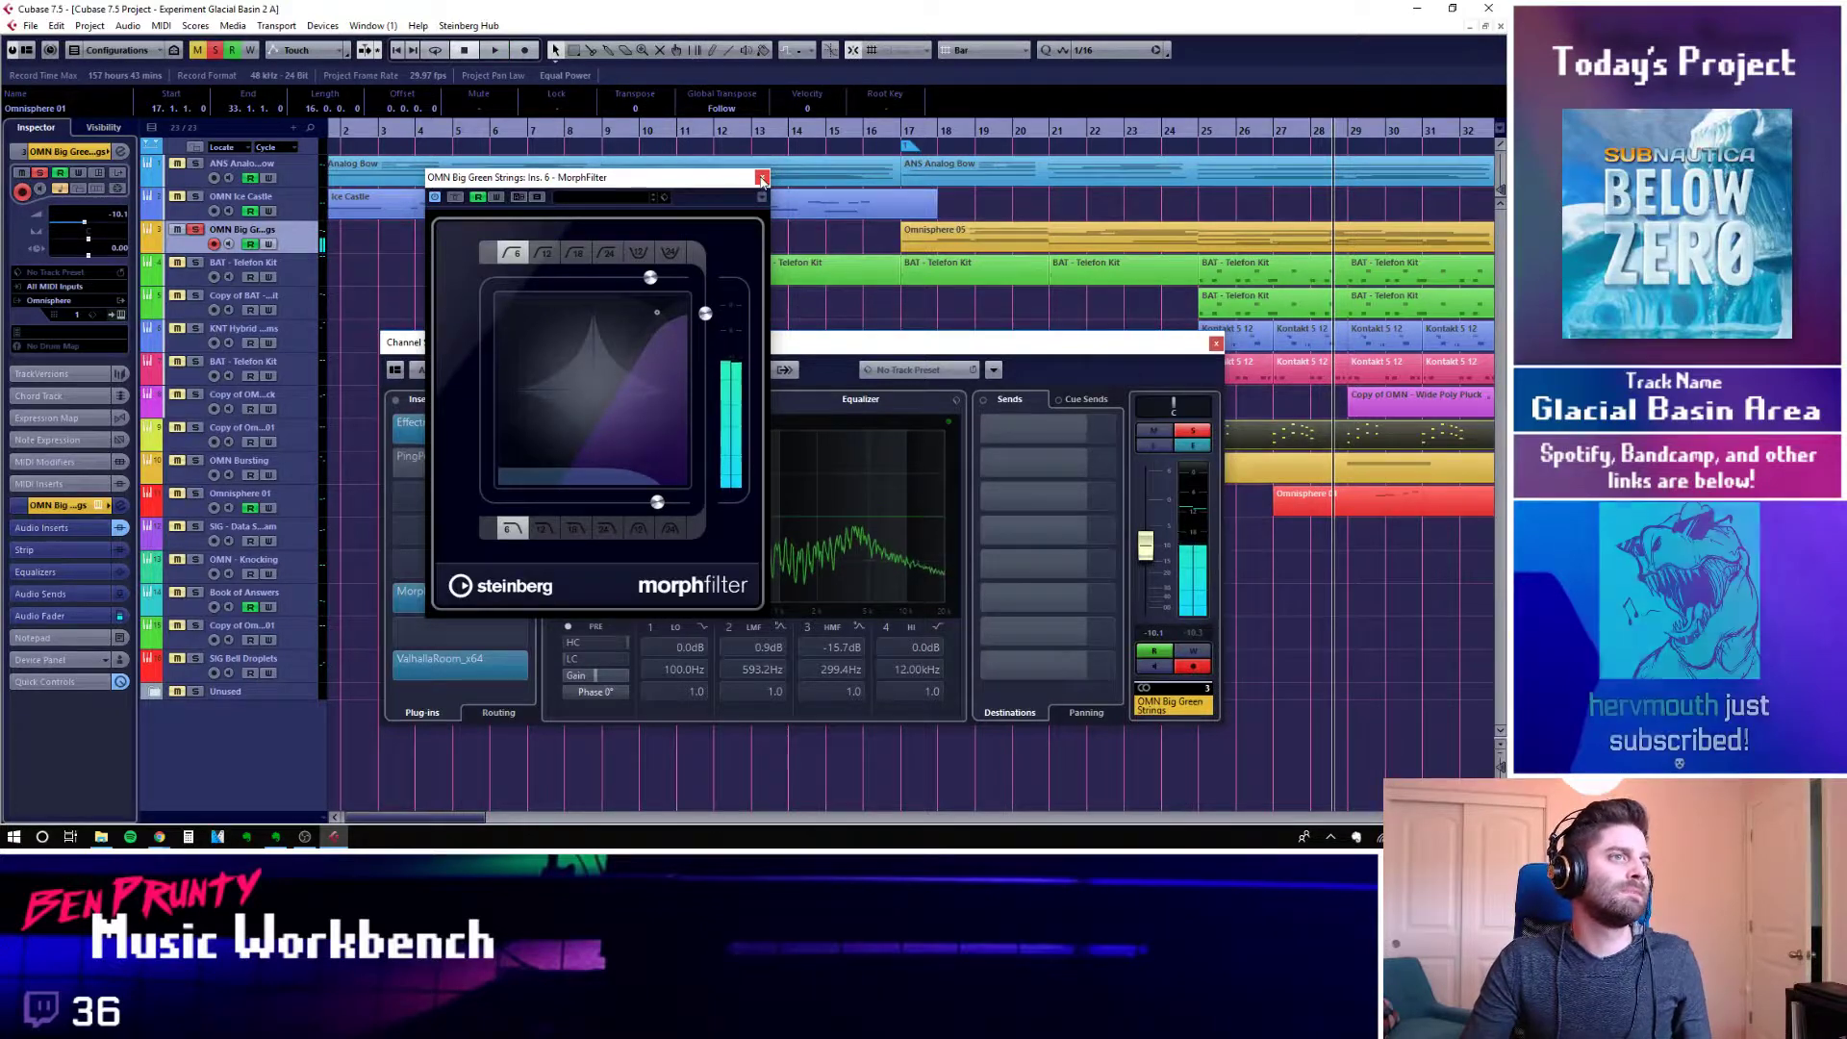
left_click(761, 179)
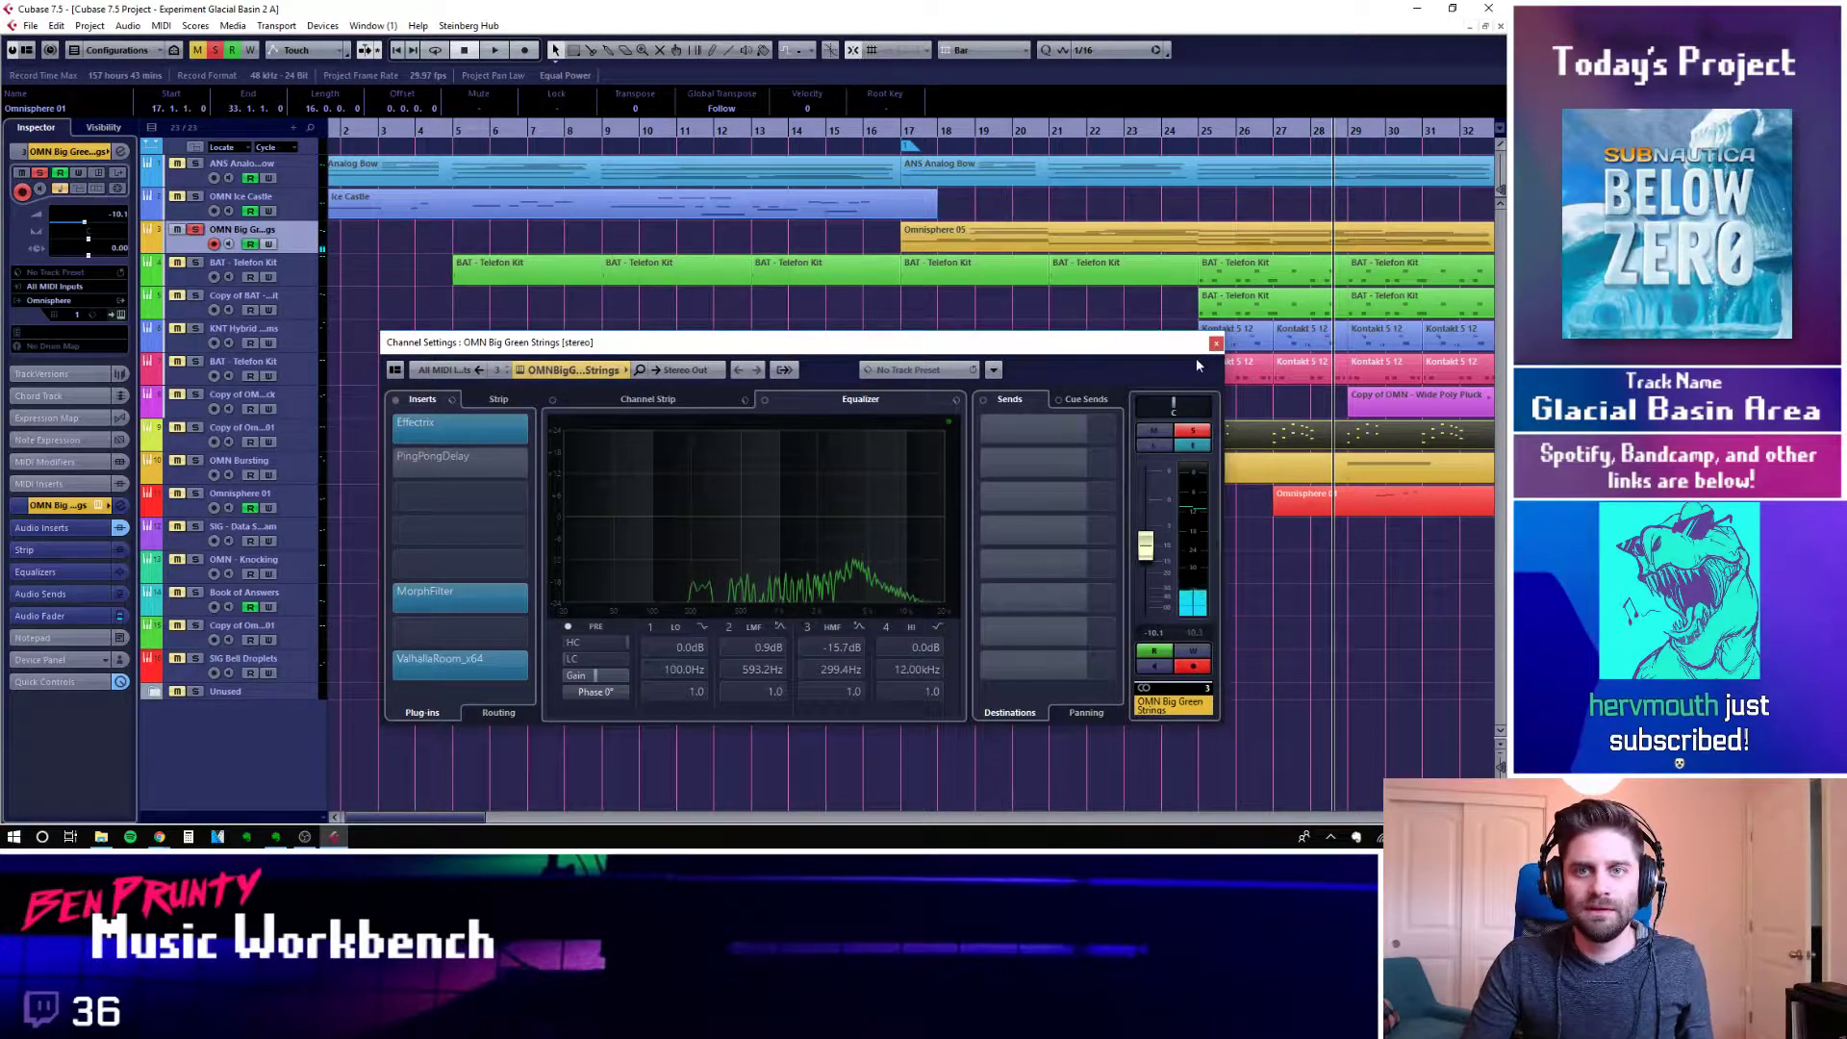
left_click(1216, 343)
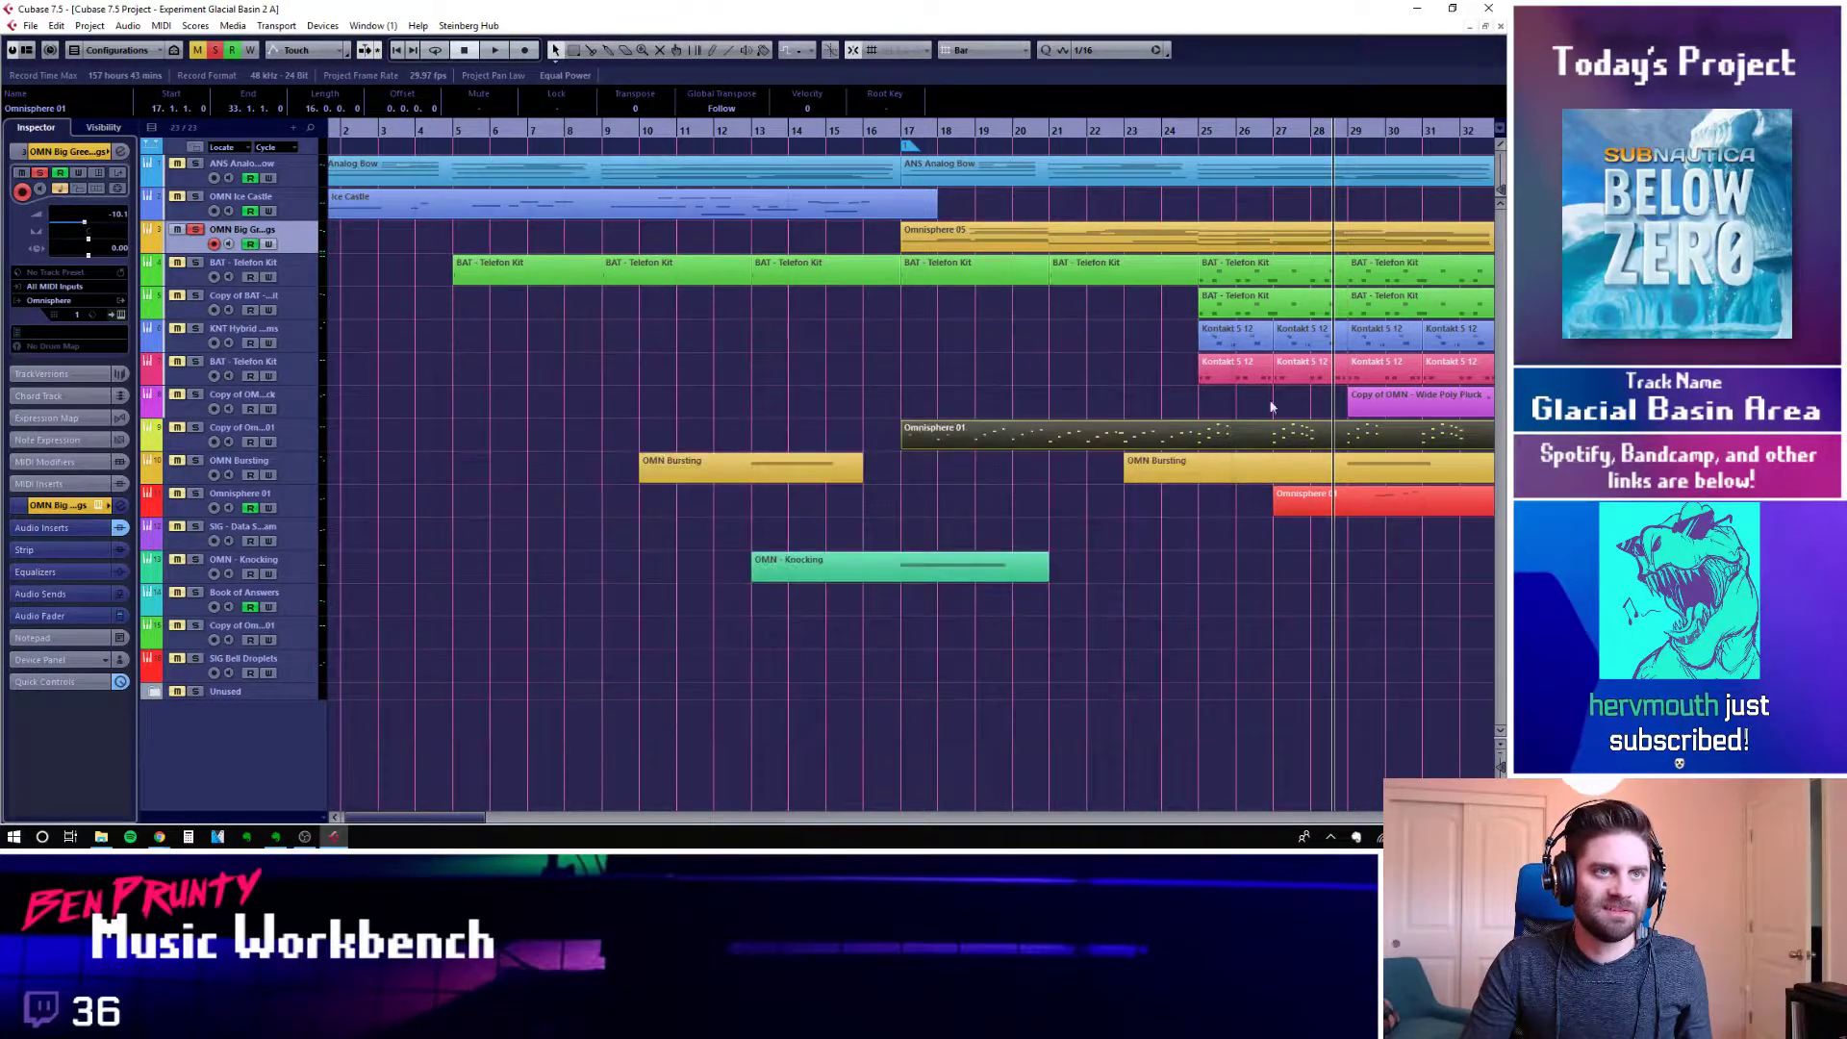
Unsolo the OMN Big Green Strings track and select the Copy of BAT track
left_click(1058, 336)
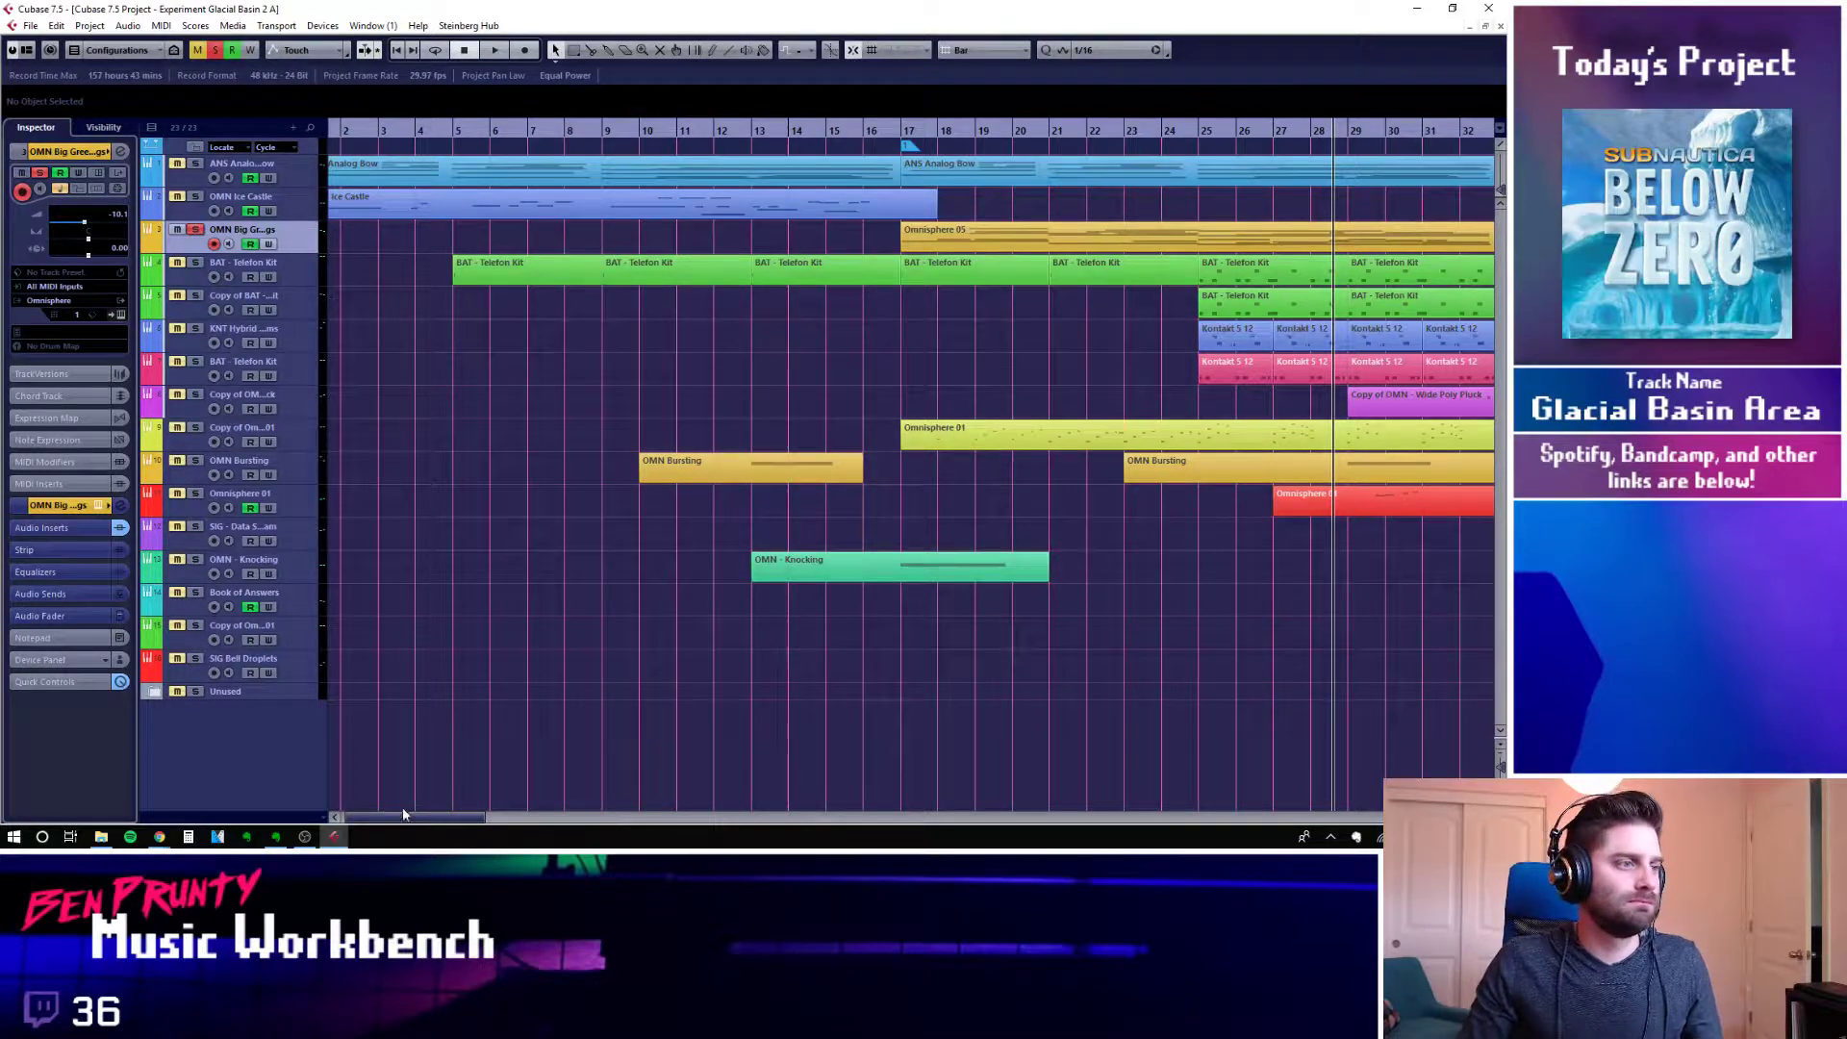
left_click_drag(429, 819, 457, 827)
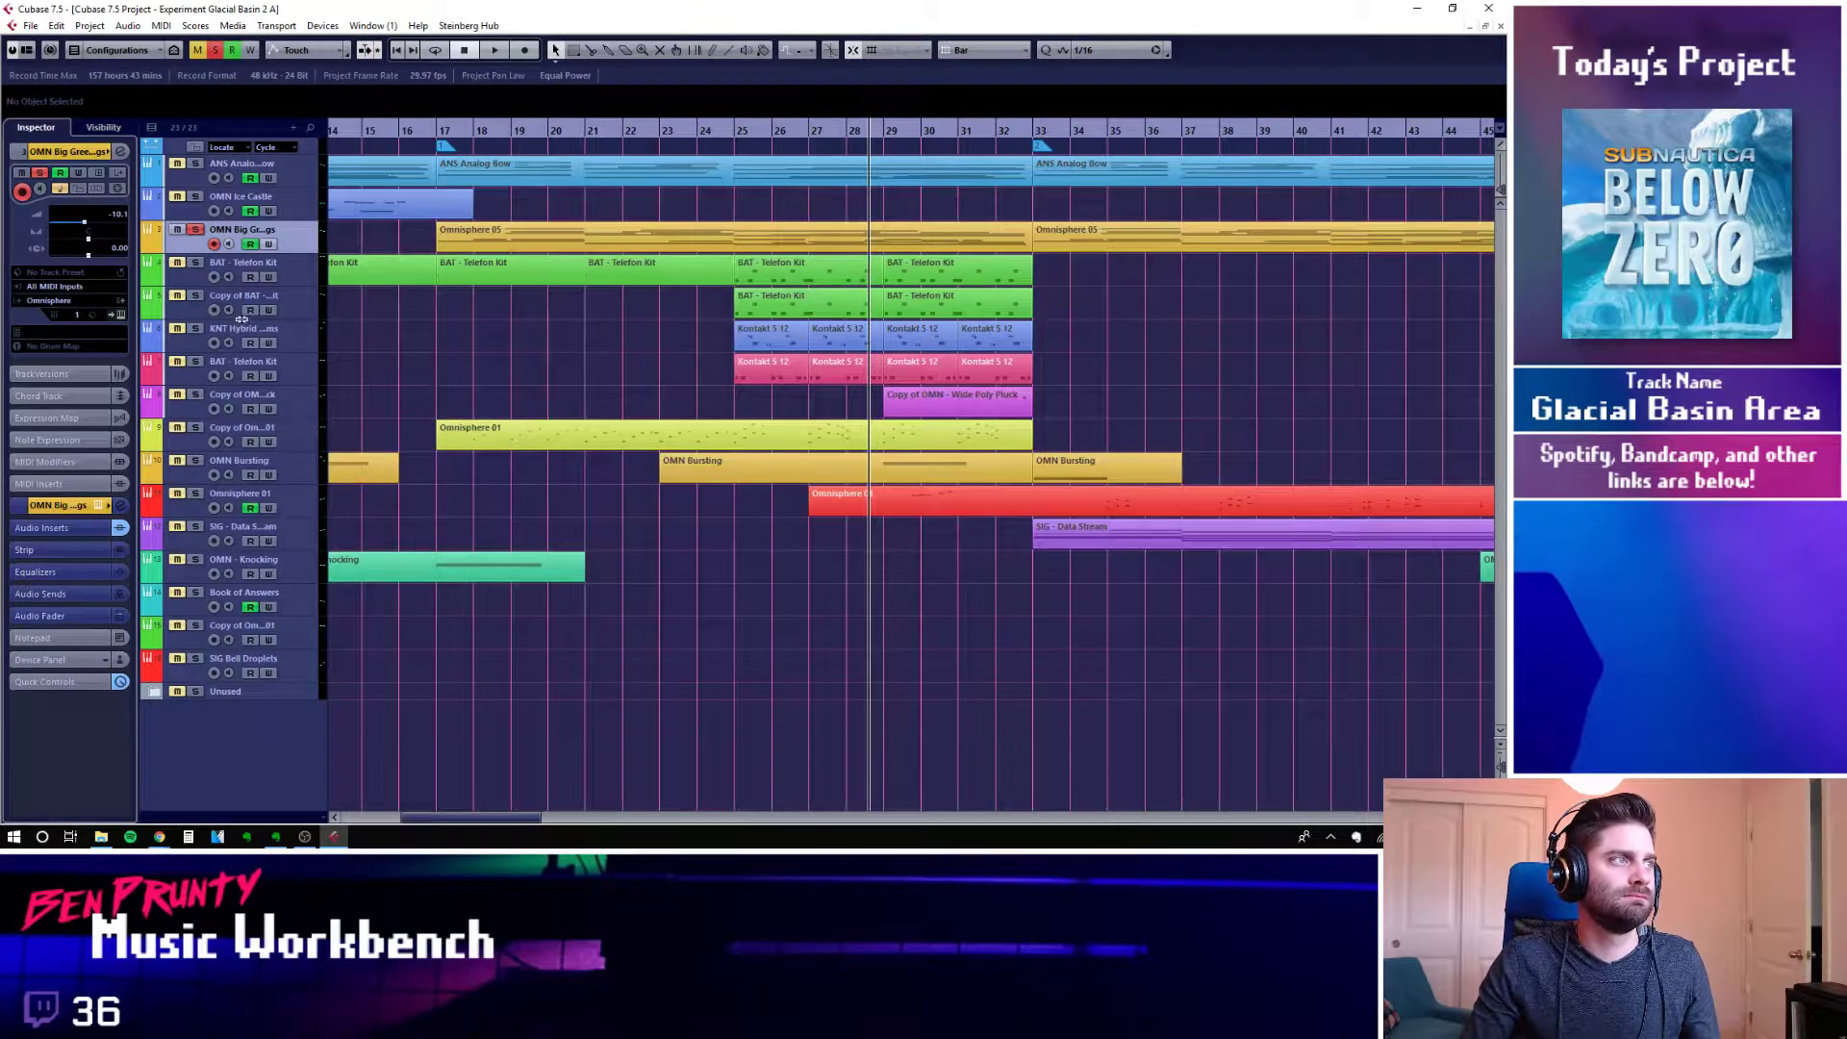
left_click(195, 231)
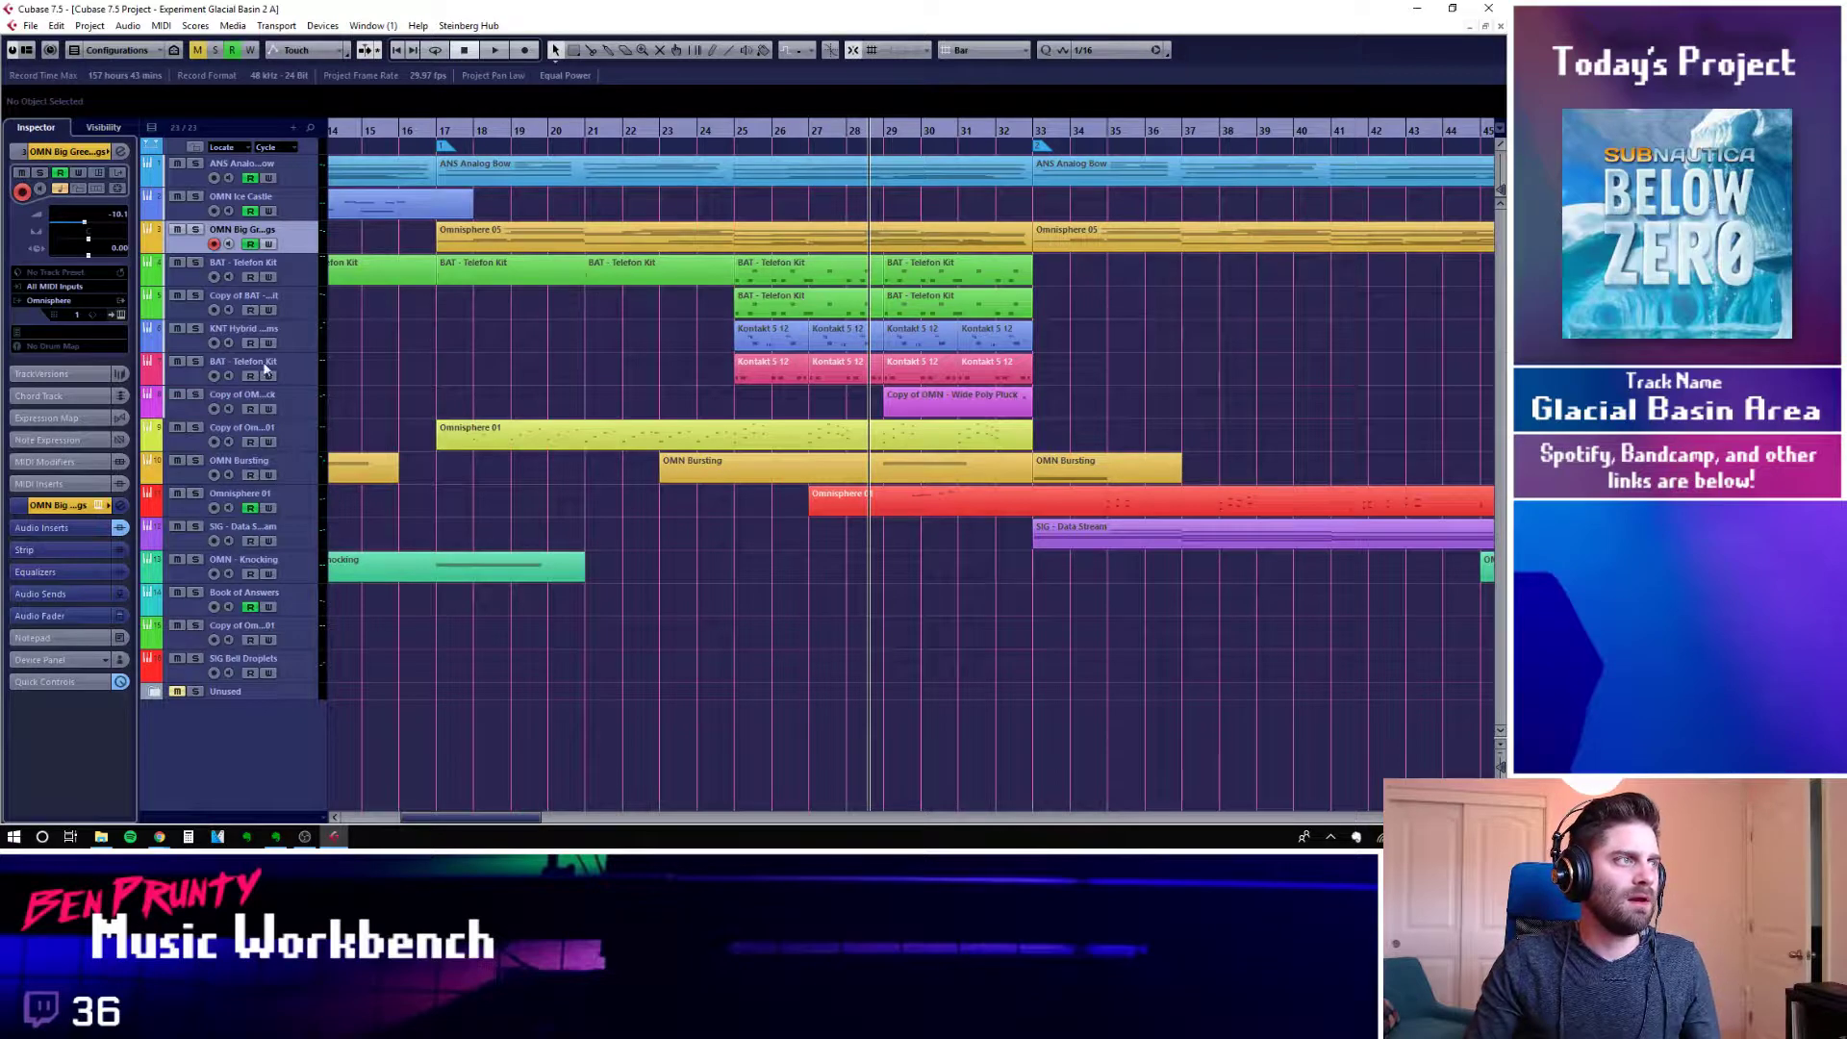
left_click(308, 307)
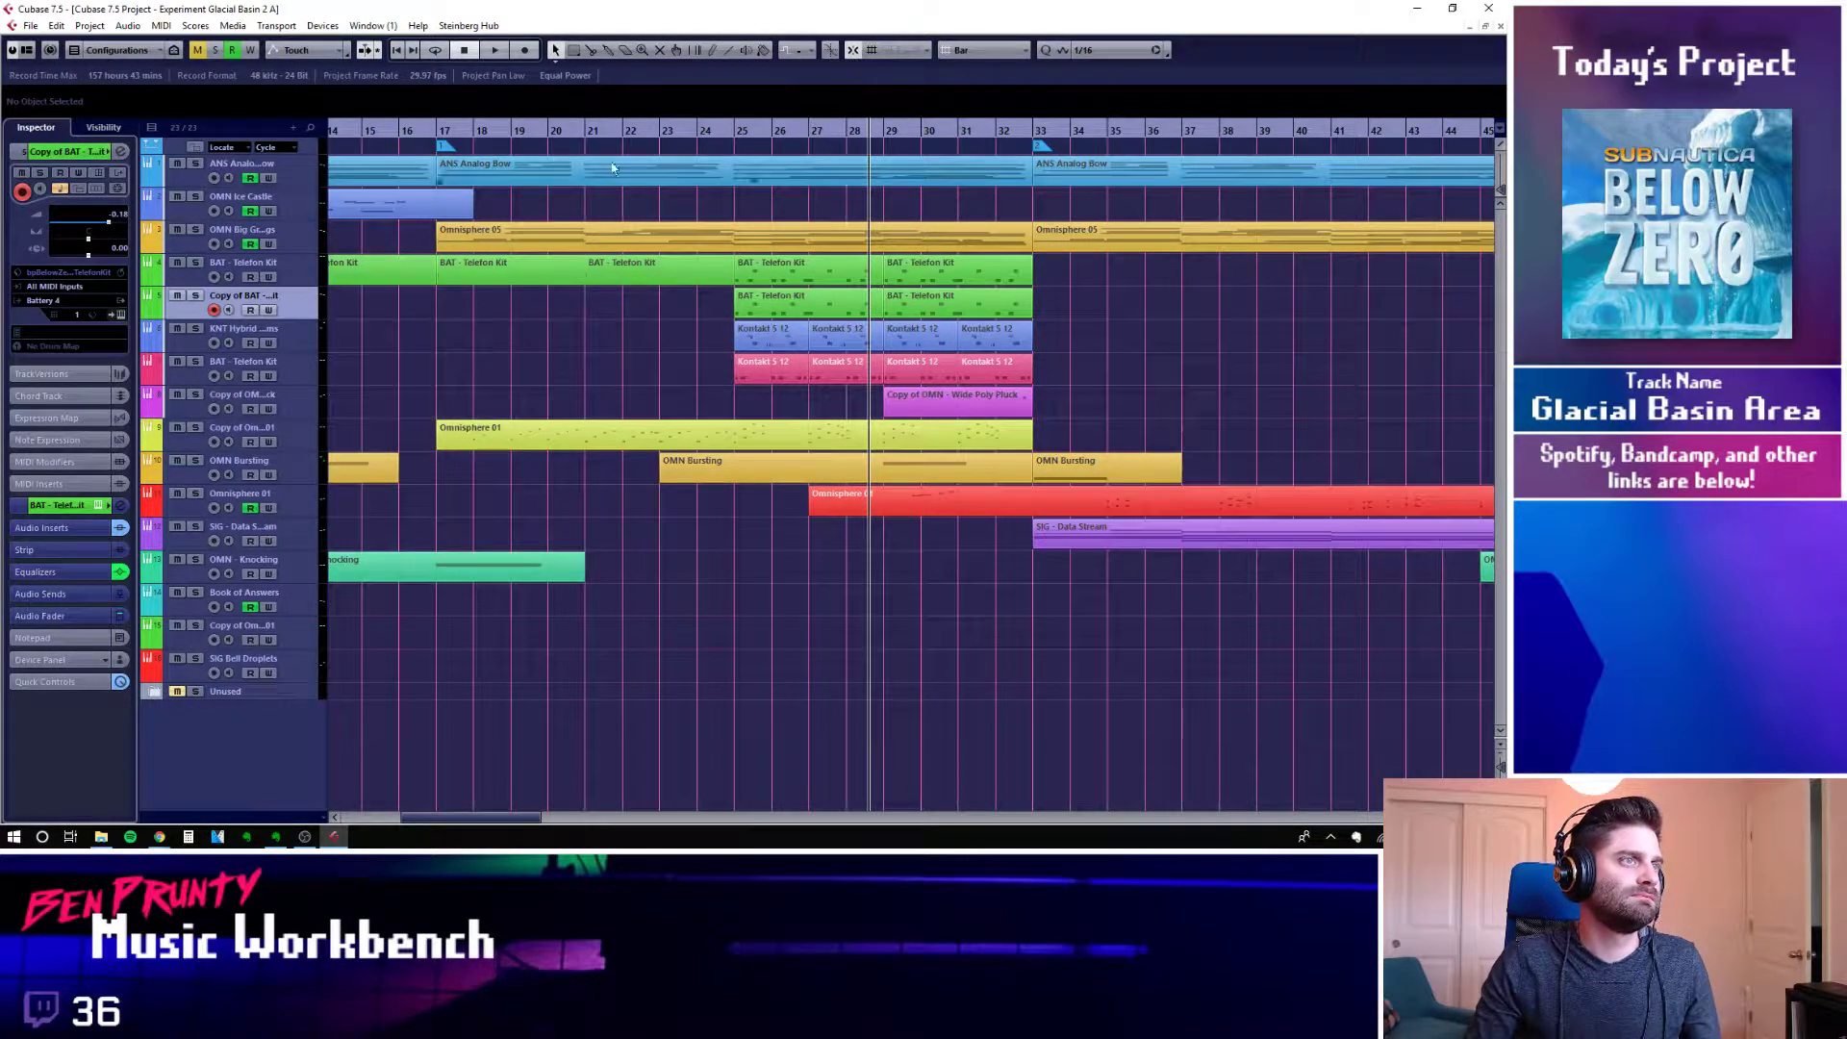
Solo the first BAT - Telefon Kit track and play it briefly from bar 21 to about bar 22
left_click(589, 140)
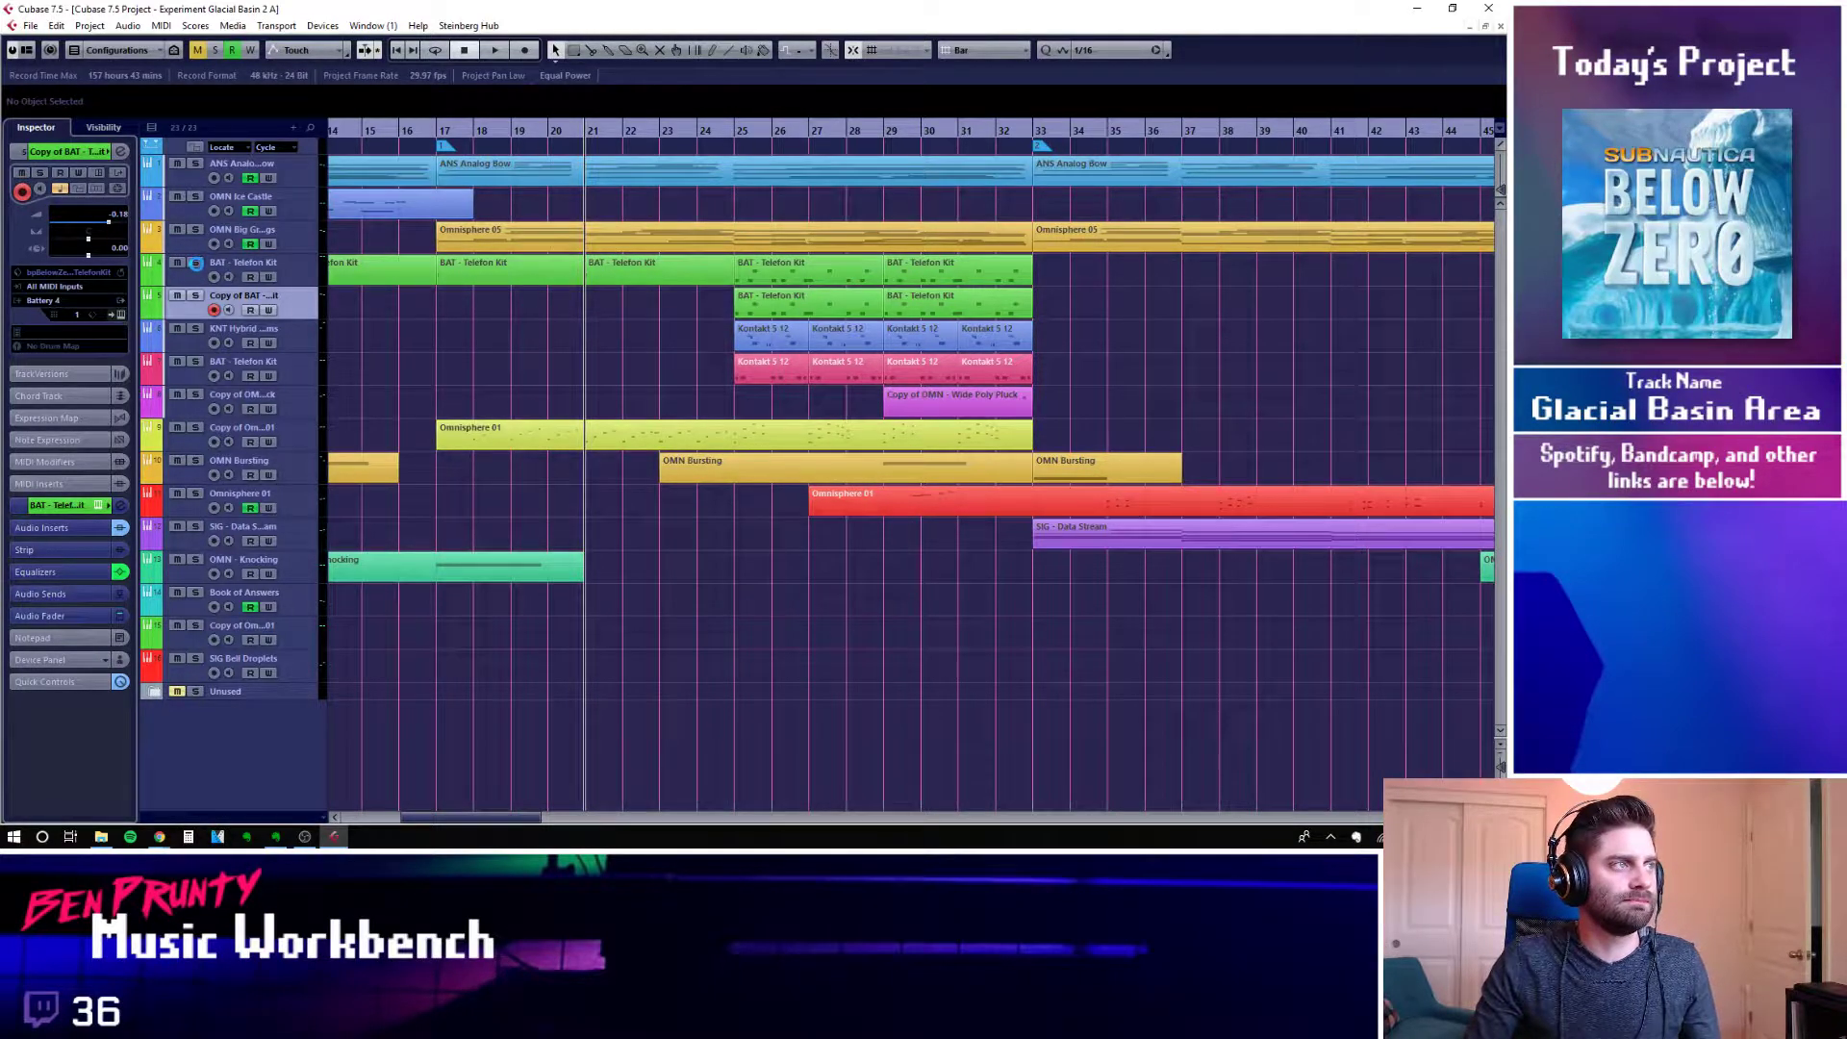
left_click(196, 262)
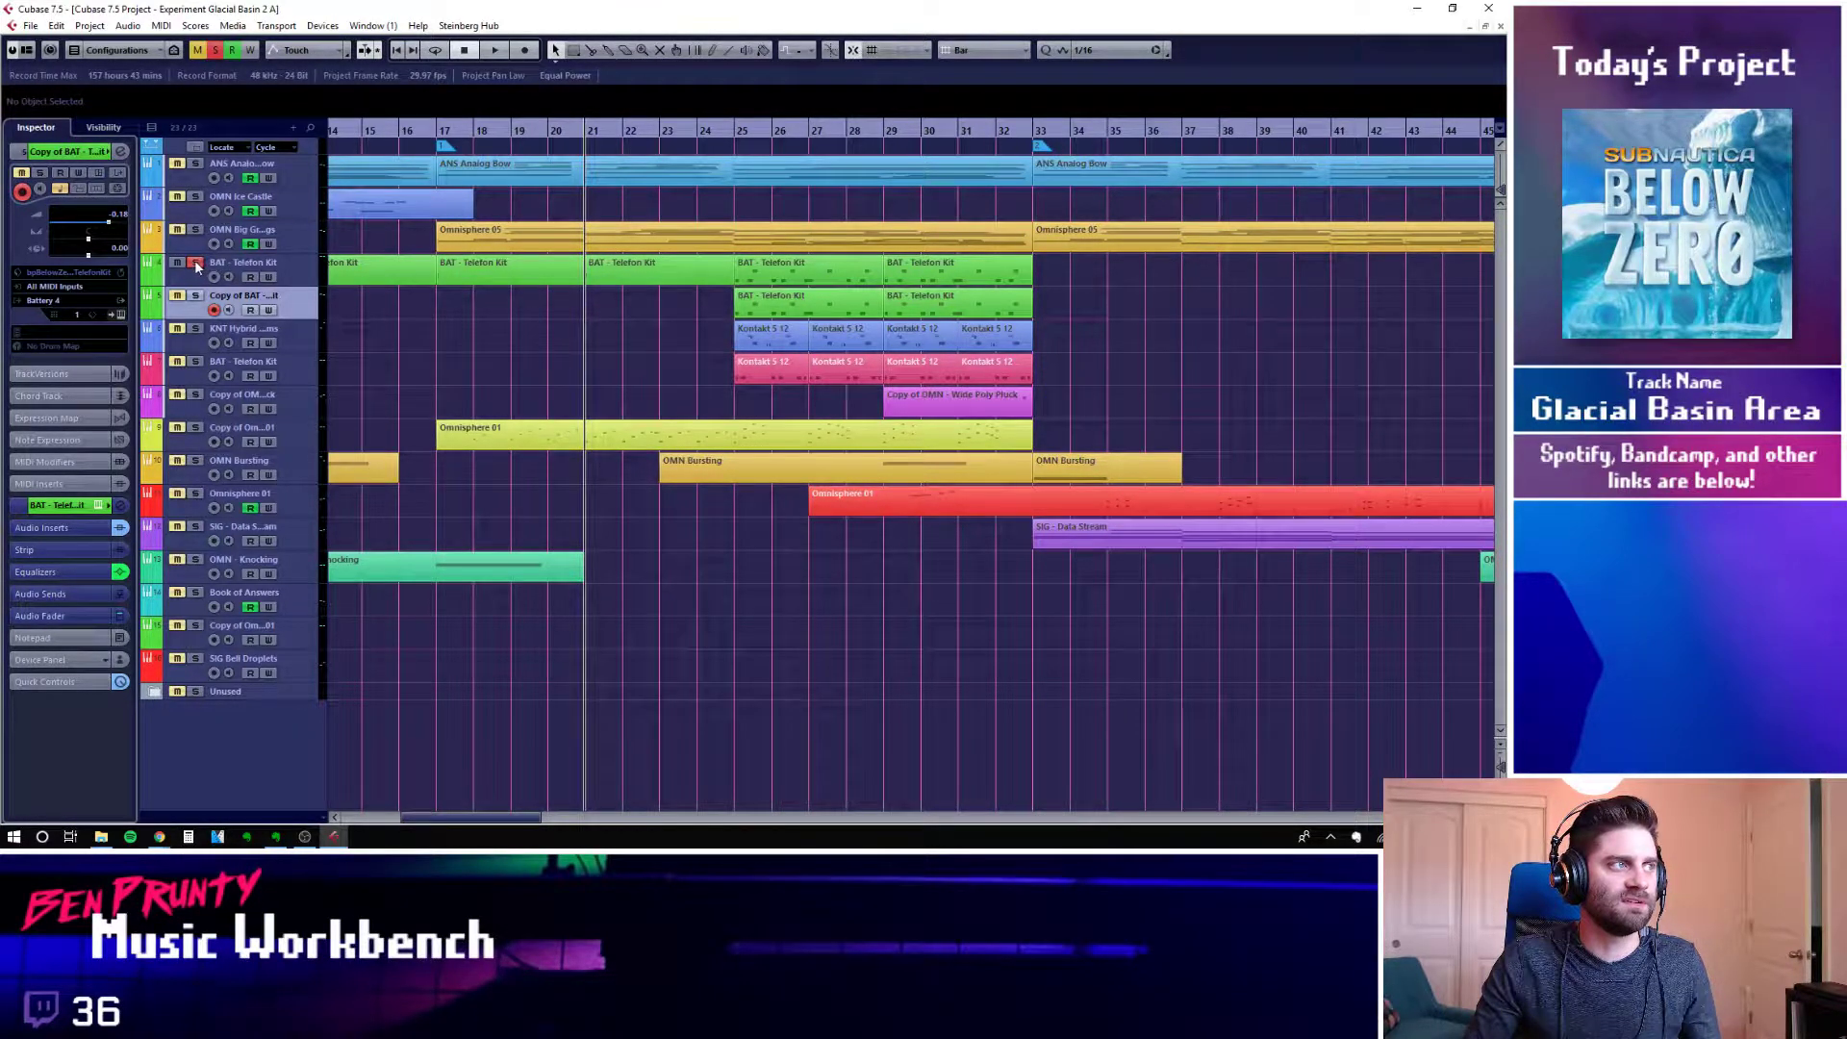
key("space")
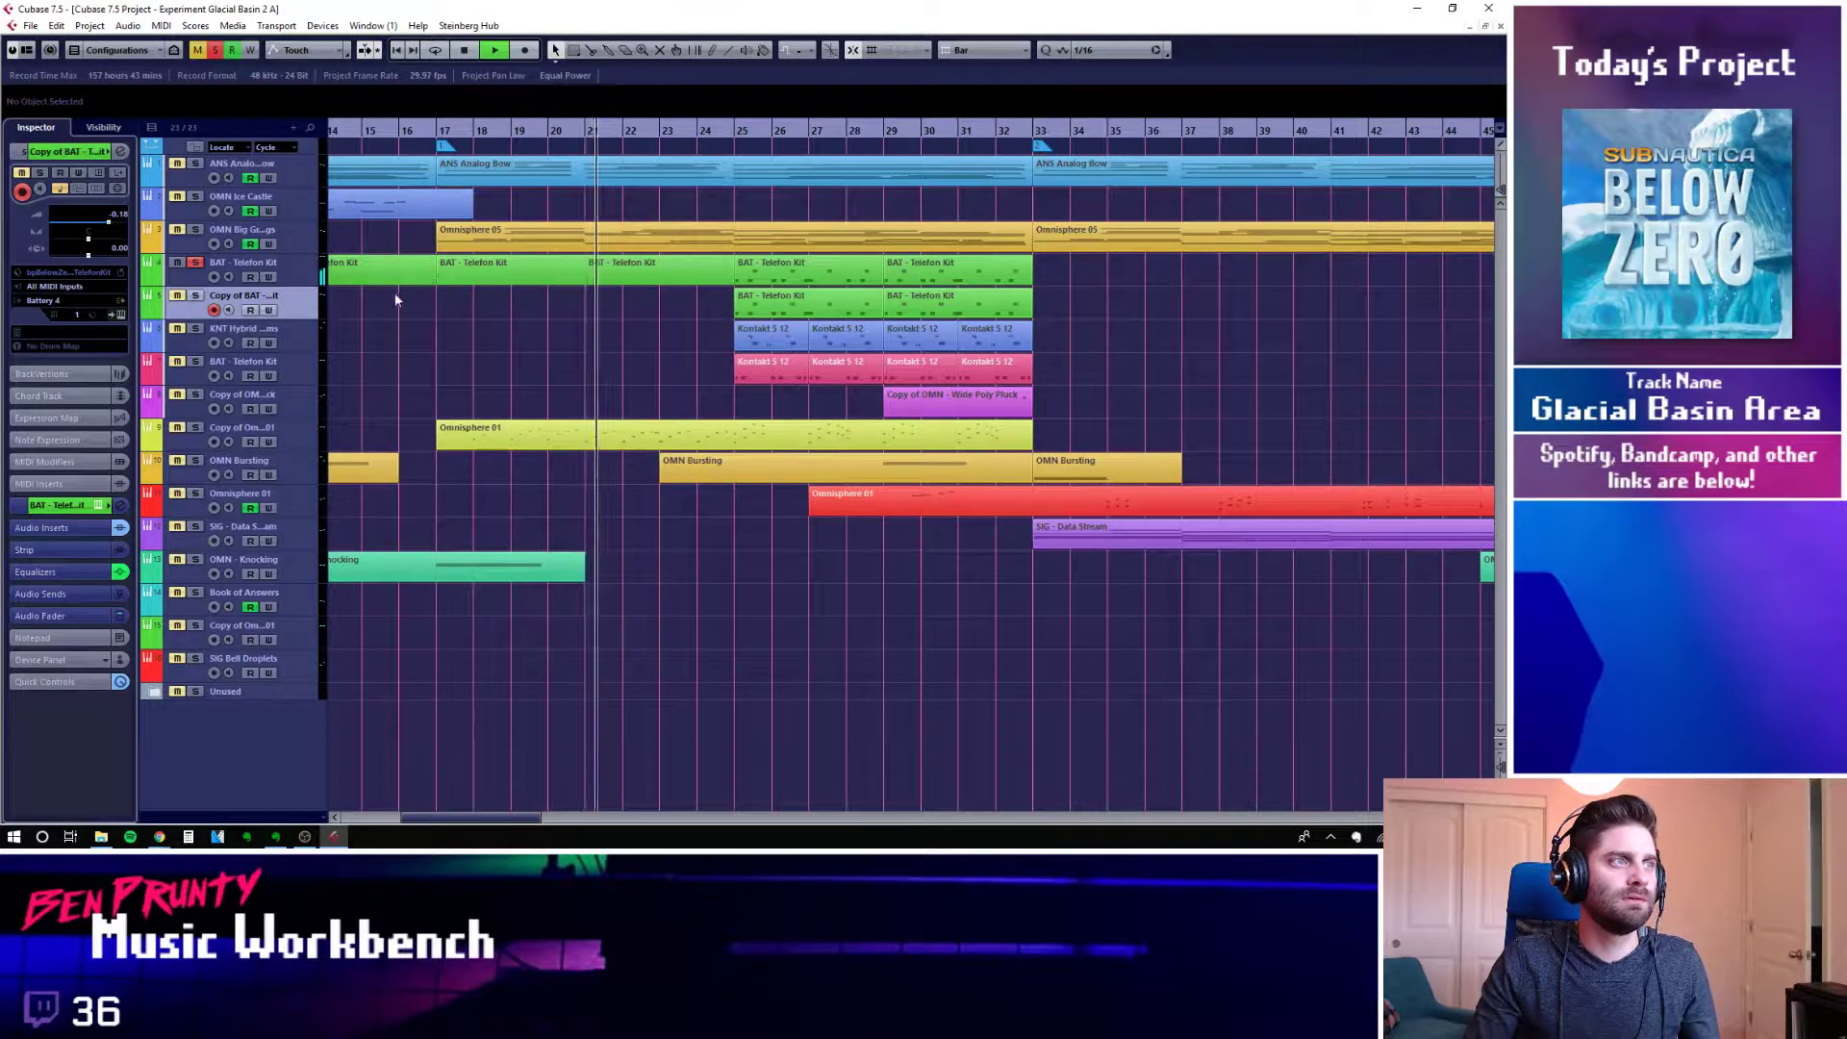
key("space")
left_click(195, 264)
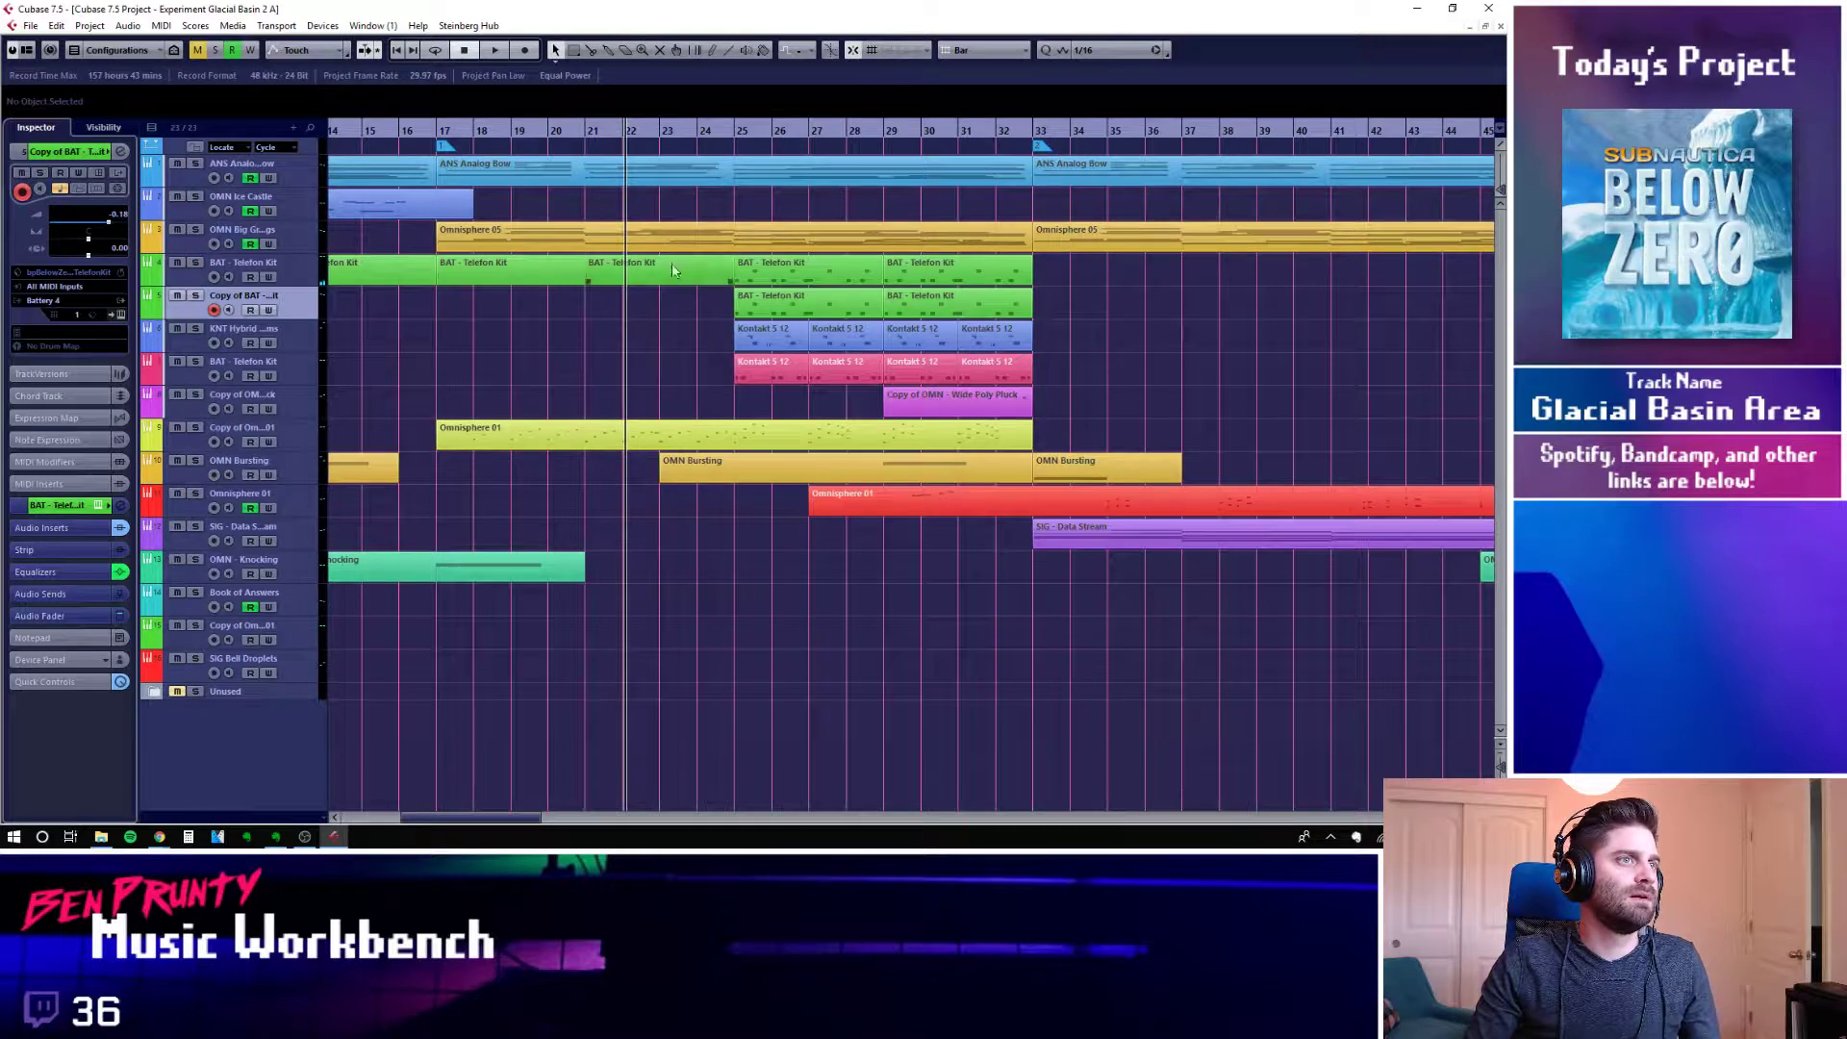
left_click(195, 263)
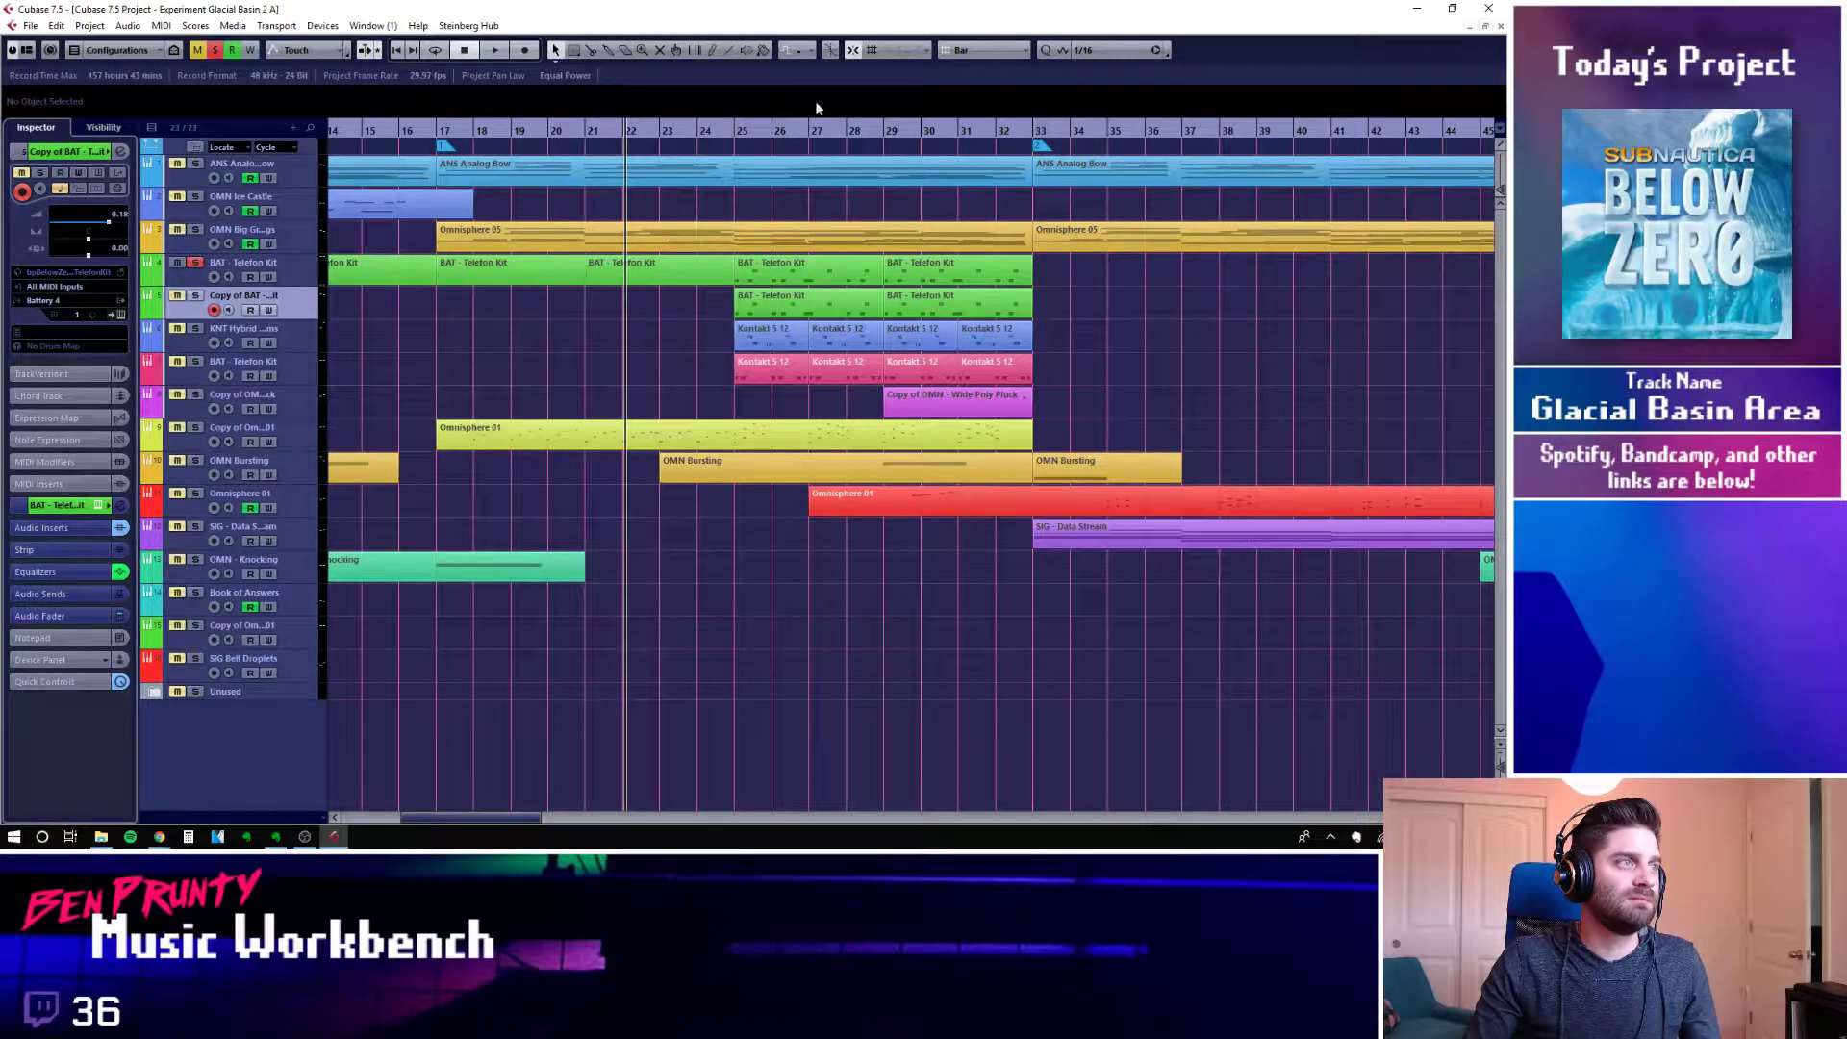
Open the BAT - Telefon Kit part at bar 25 in the Key Editor, audition its first three notes, and close the editor
left_click(728, 129)
double_click(762, 267)
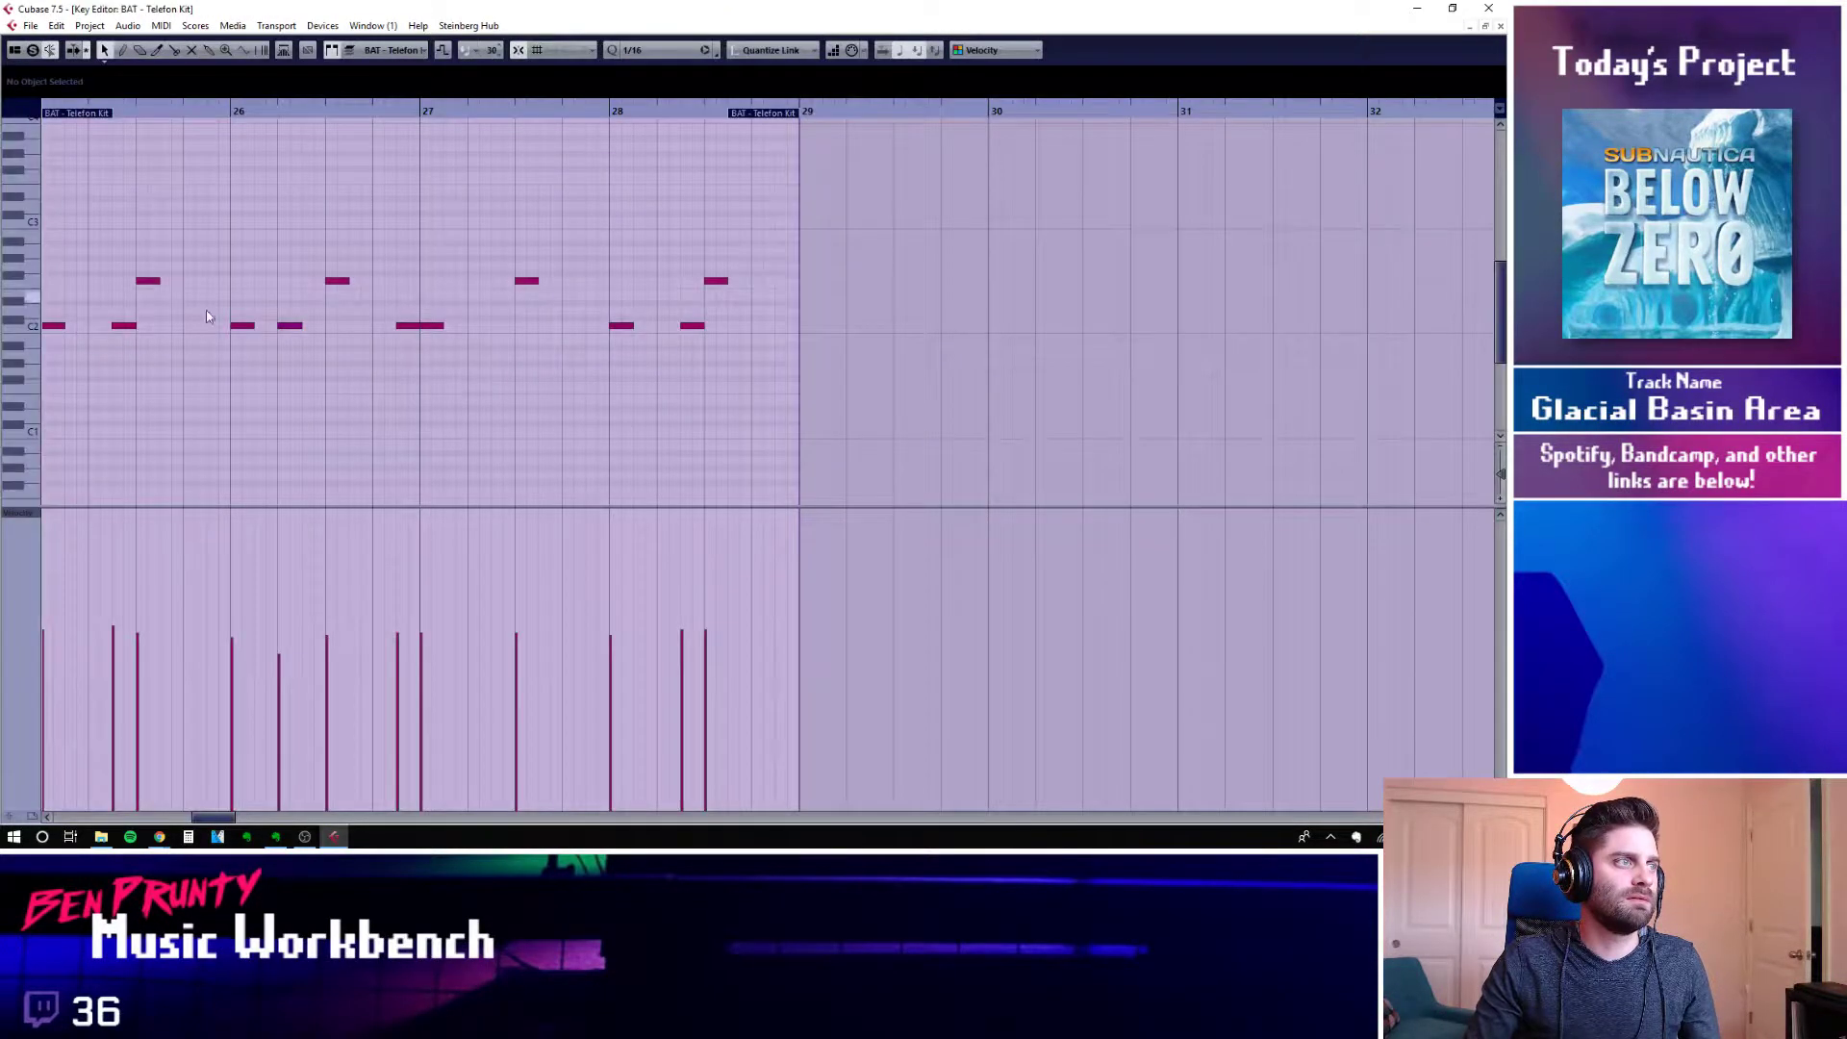
left_click(53, 328)
left_click(123, 325)
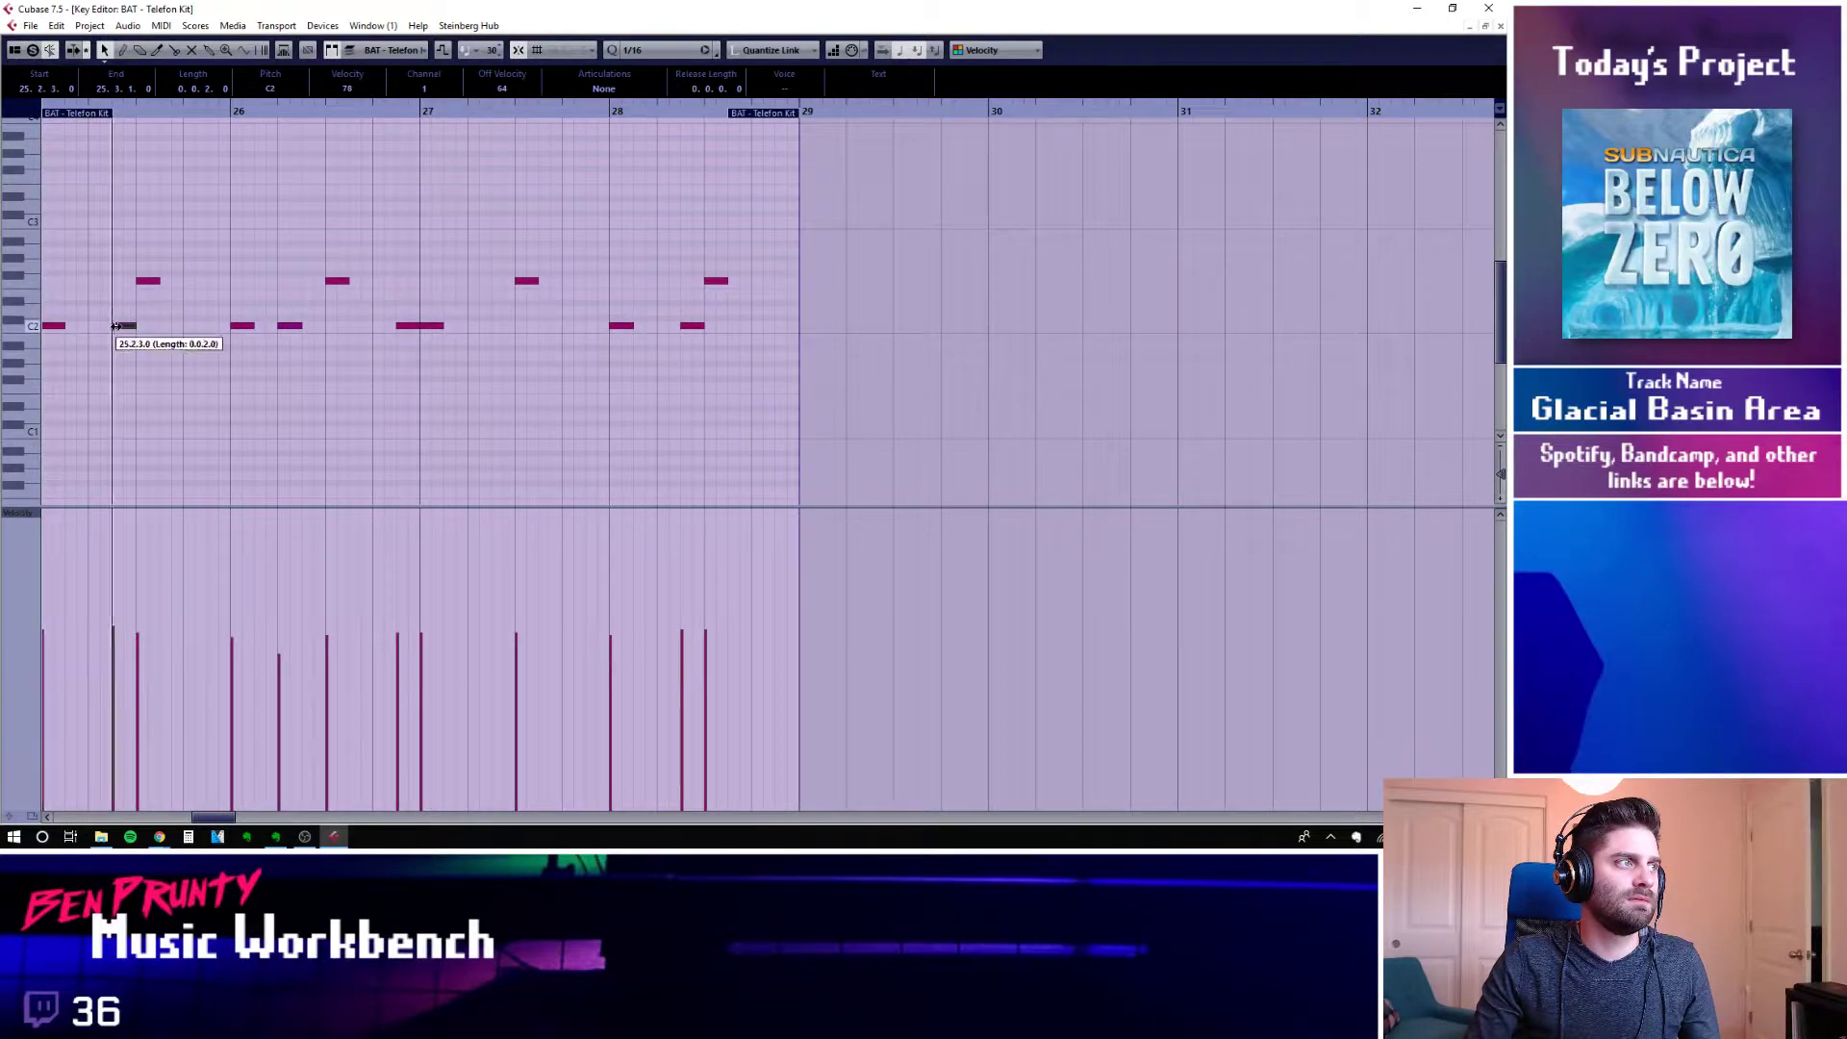
left_click(147, 282)
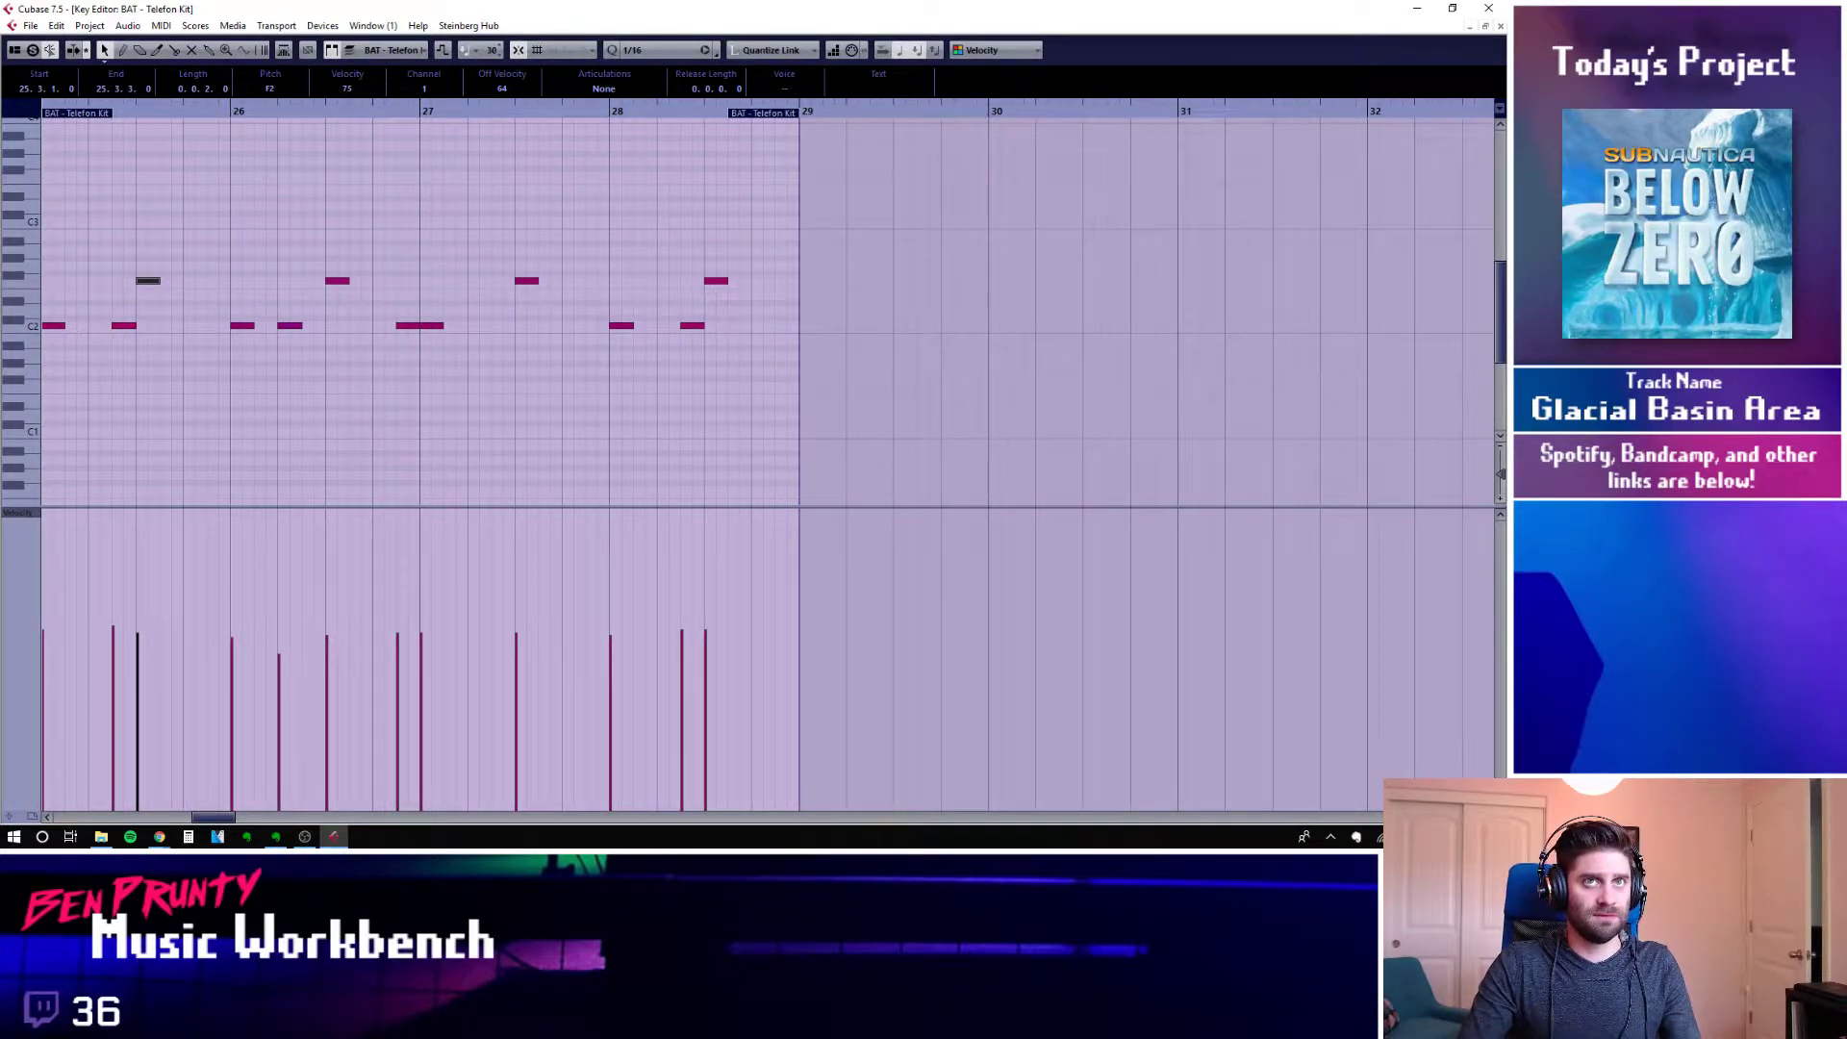
left_click(1501, 26)
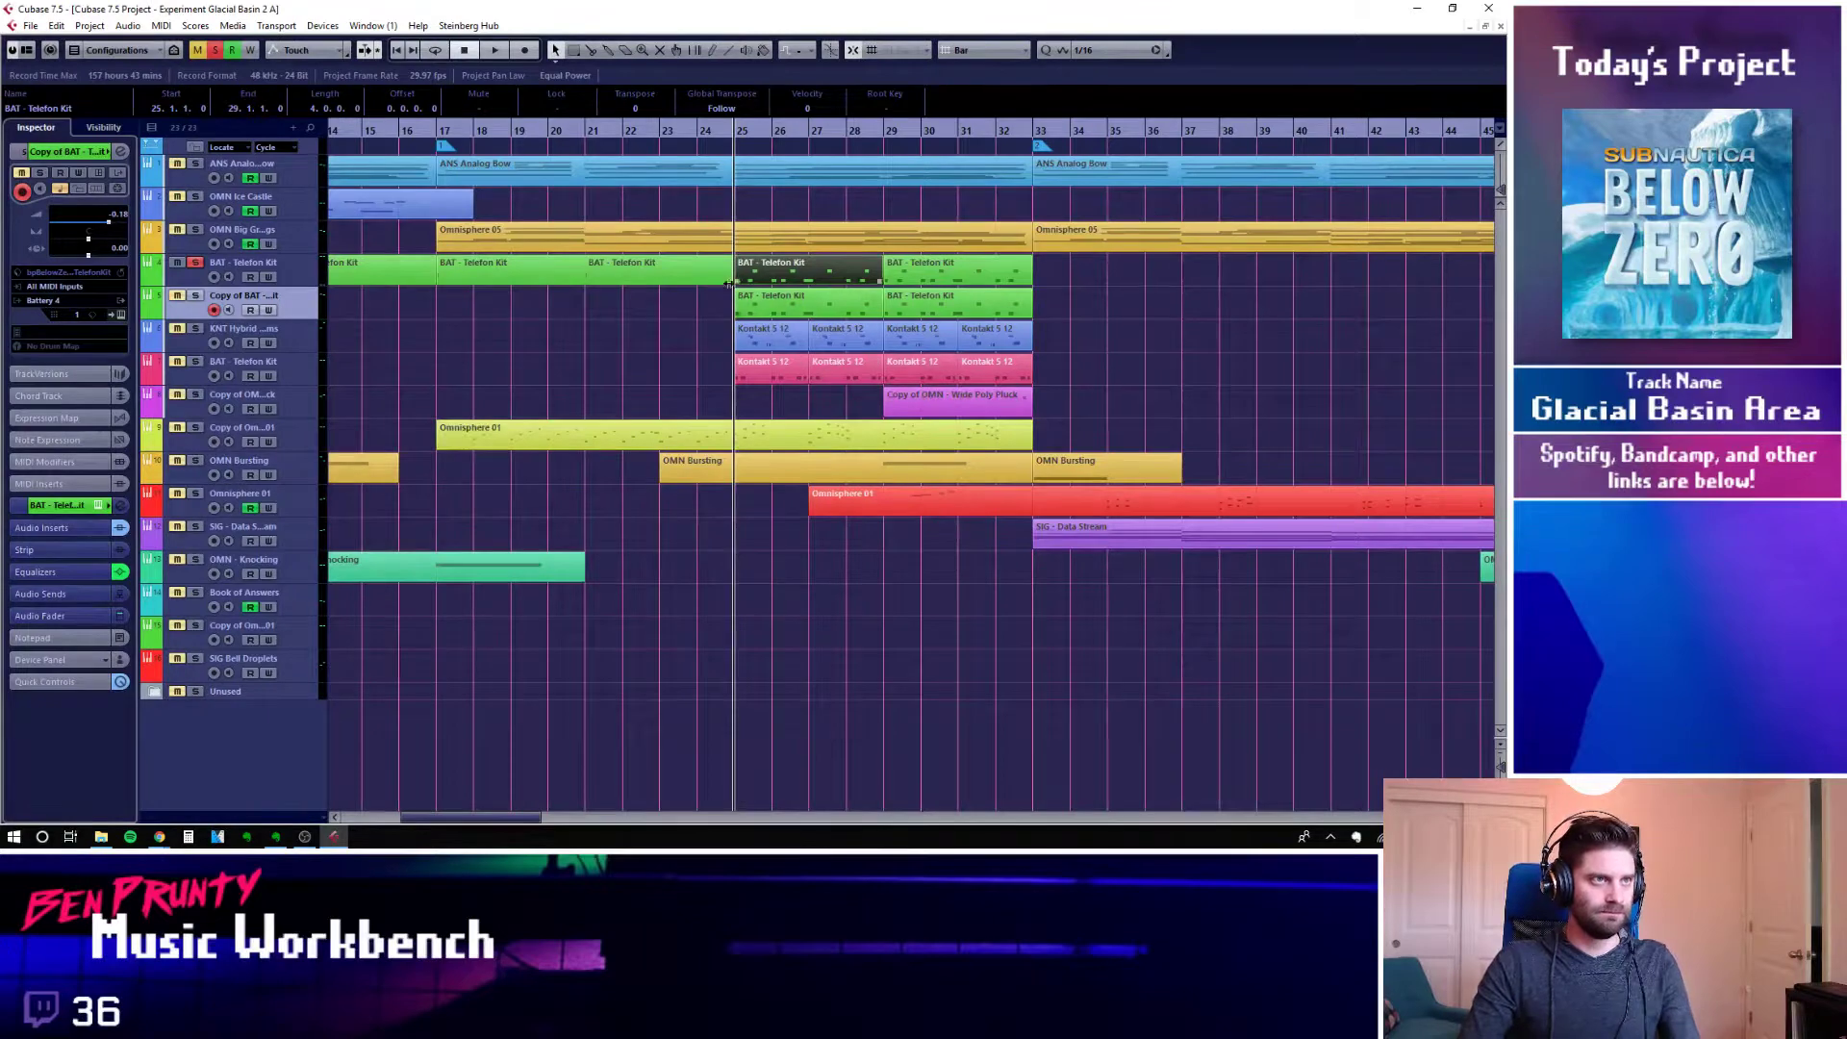
Try bypassing the Movement insert on the Copy of BAT - Telefon Kit channel with brief playback at bar 25, restore it and close the settings
left_click(227, 284)
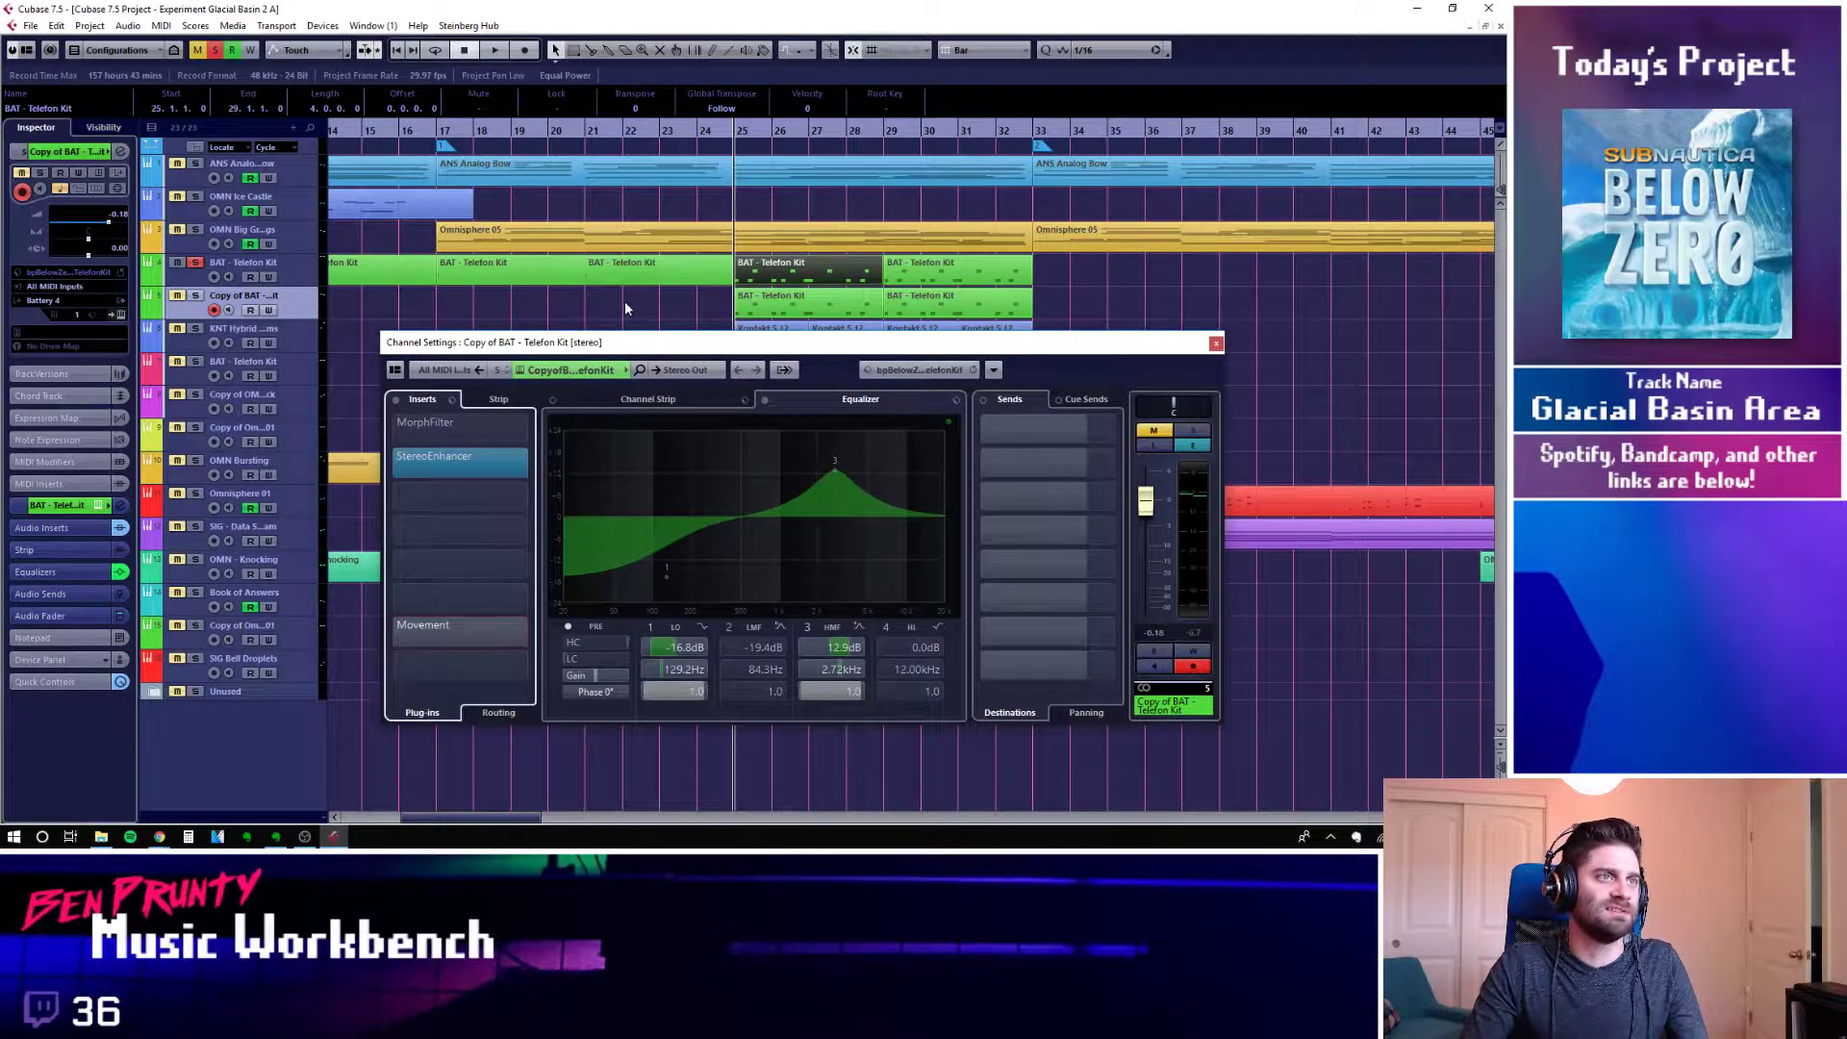
key("space")
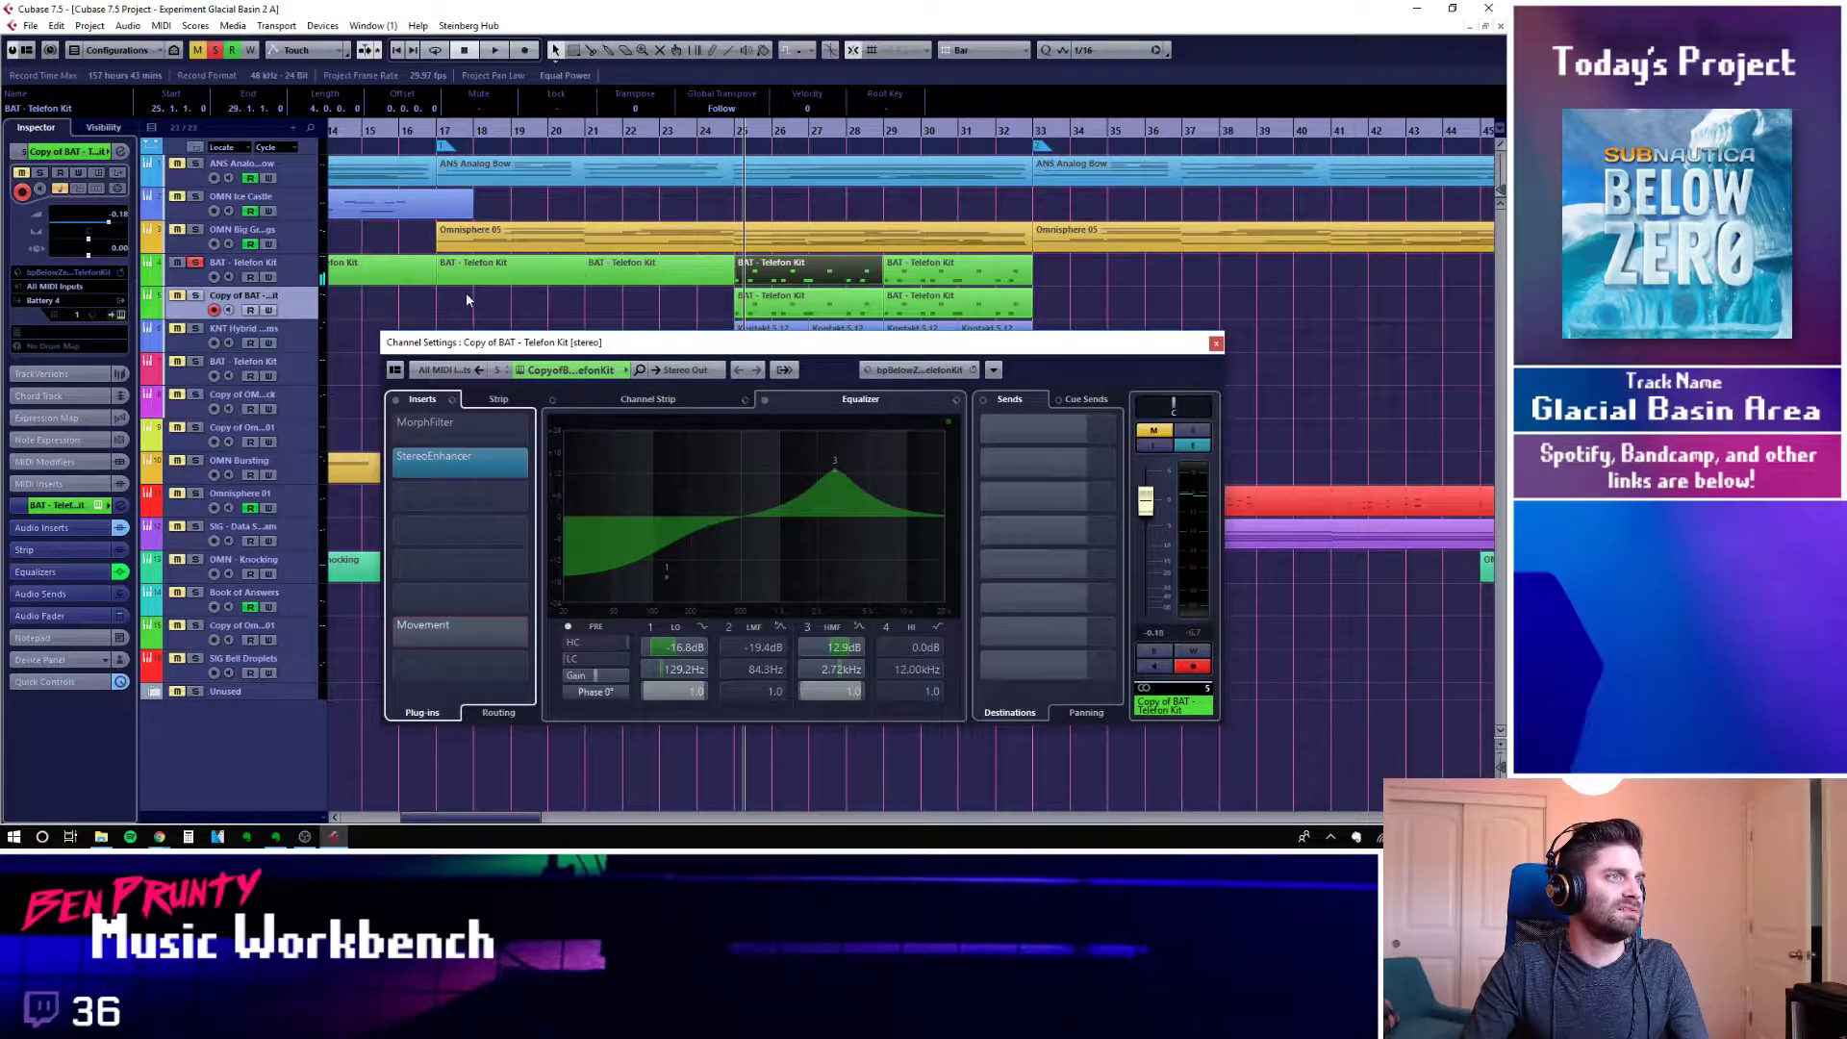
left_click(391, 631)
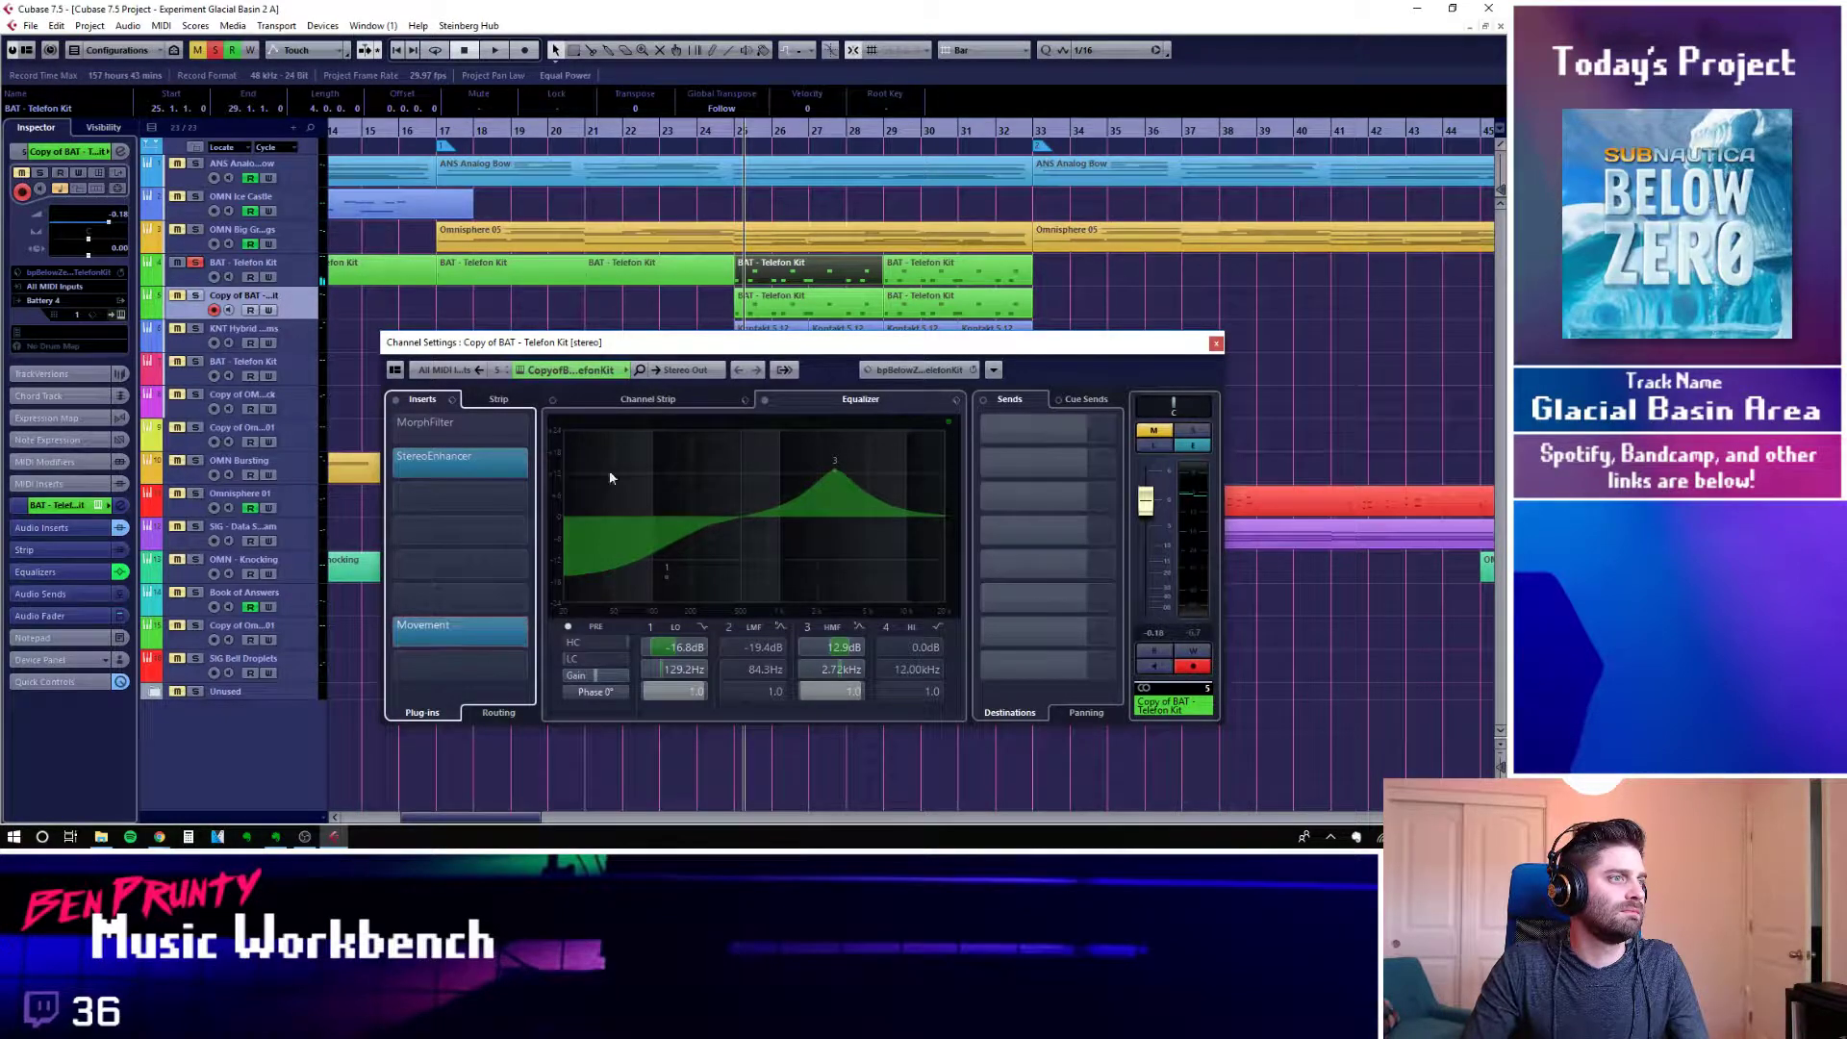
left_click(1216, 344)
Bypass the Movement insert on the first BAT - Telefon Kit channel and play from bar 25 to about bar 28
left_click(299, 277)
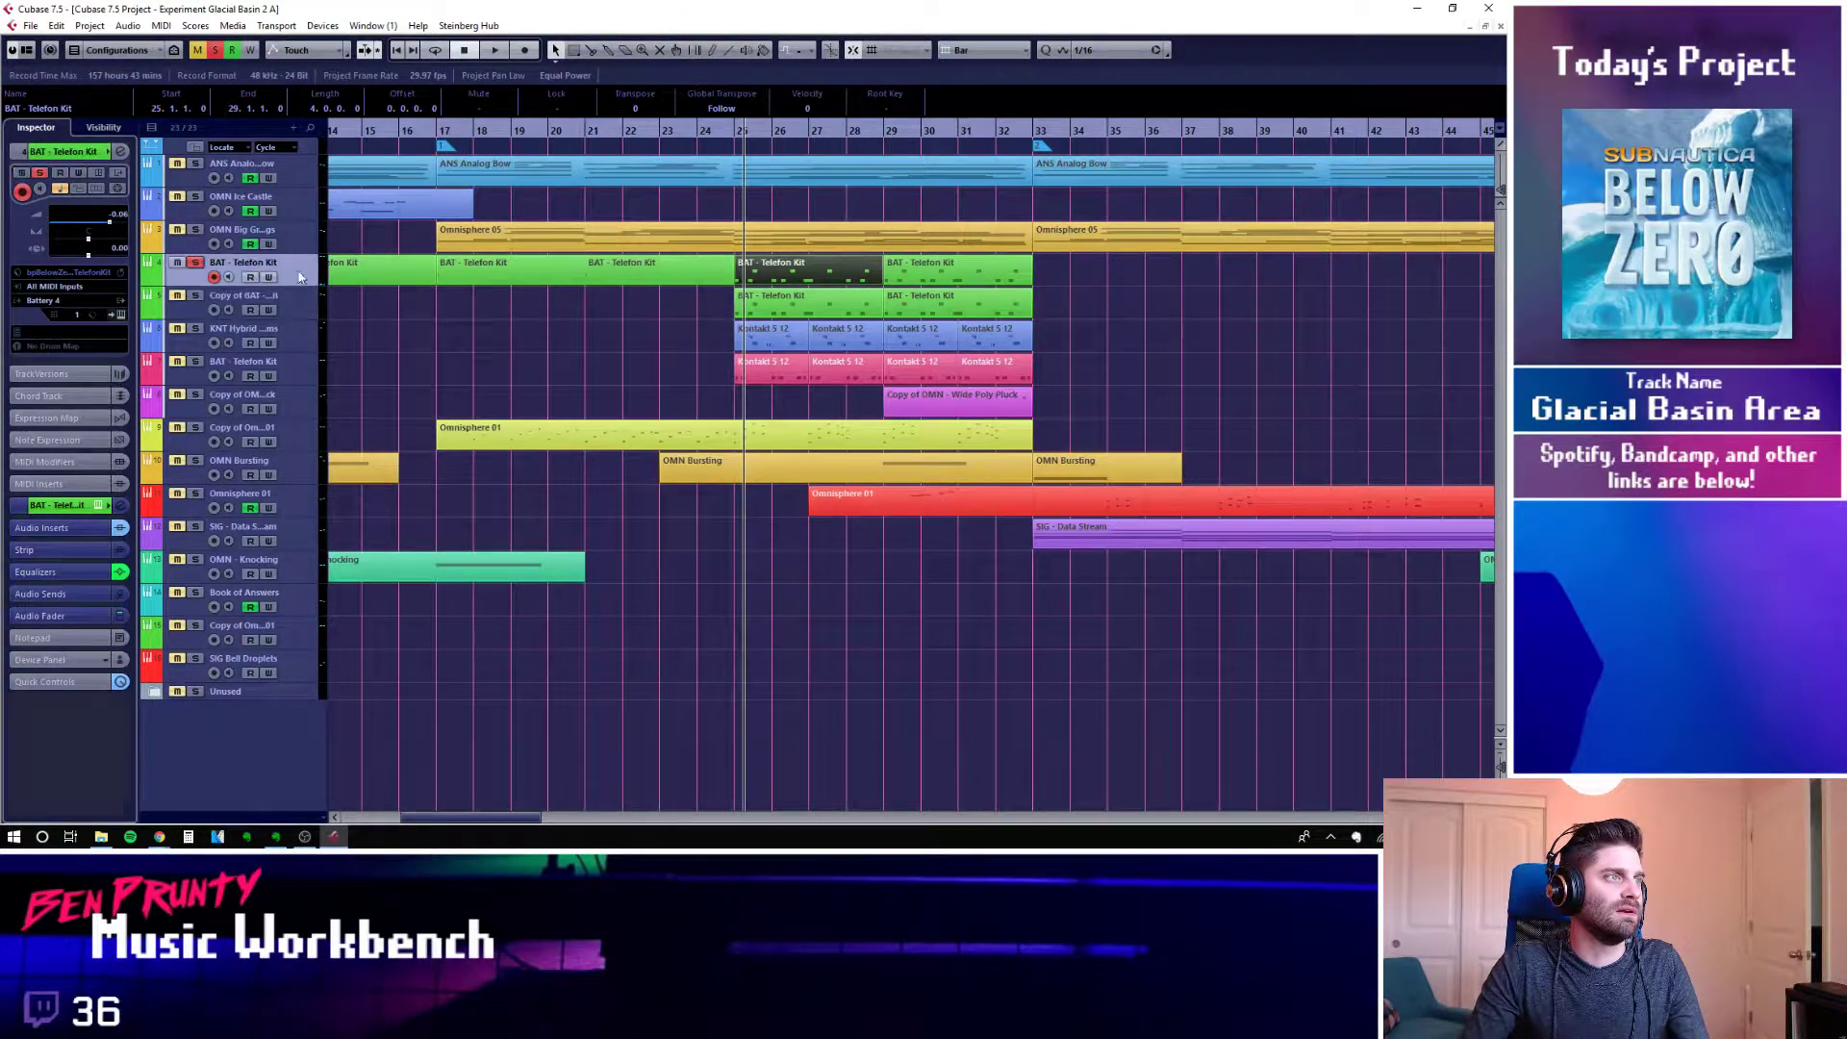
key("e")
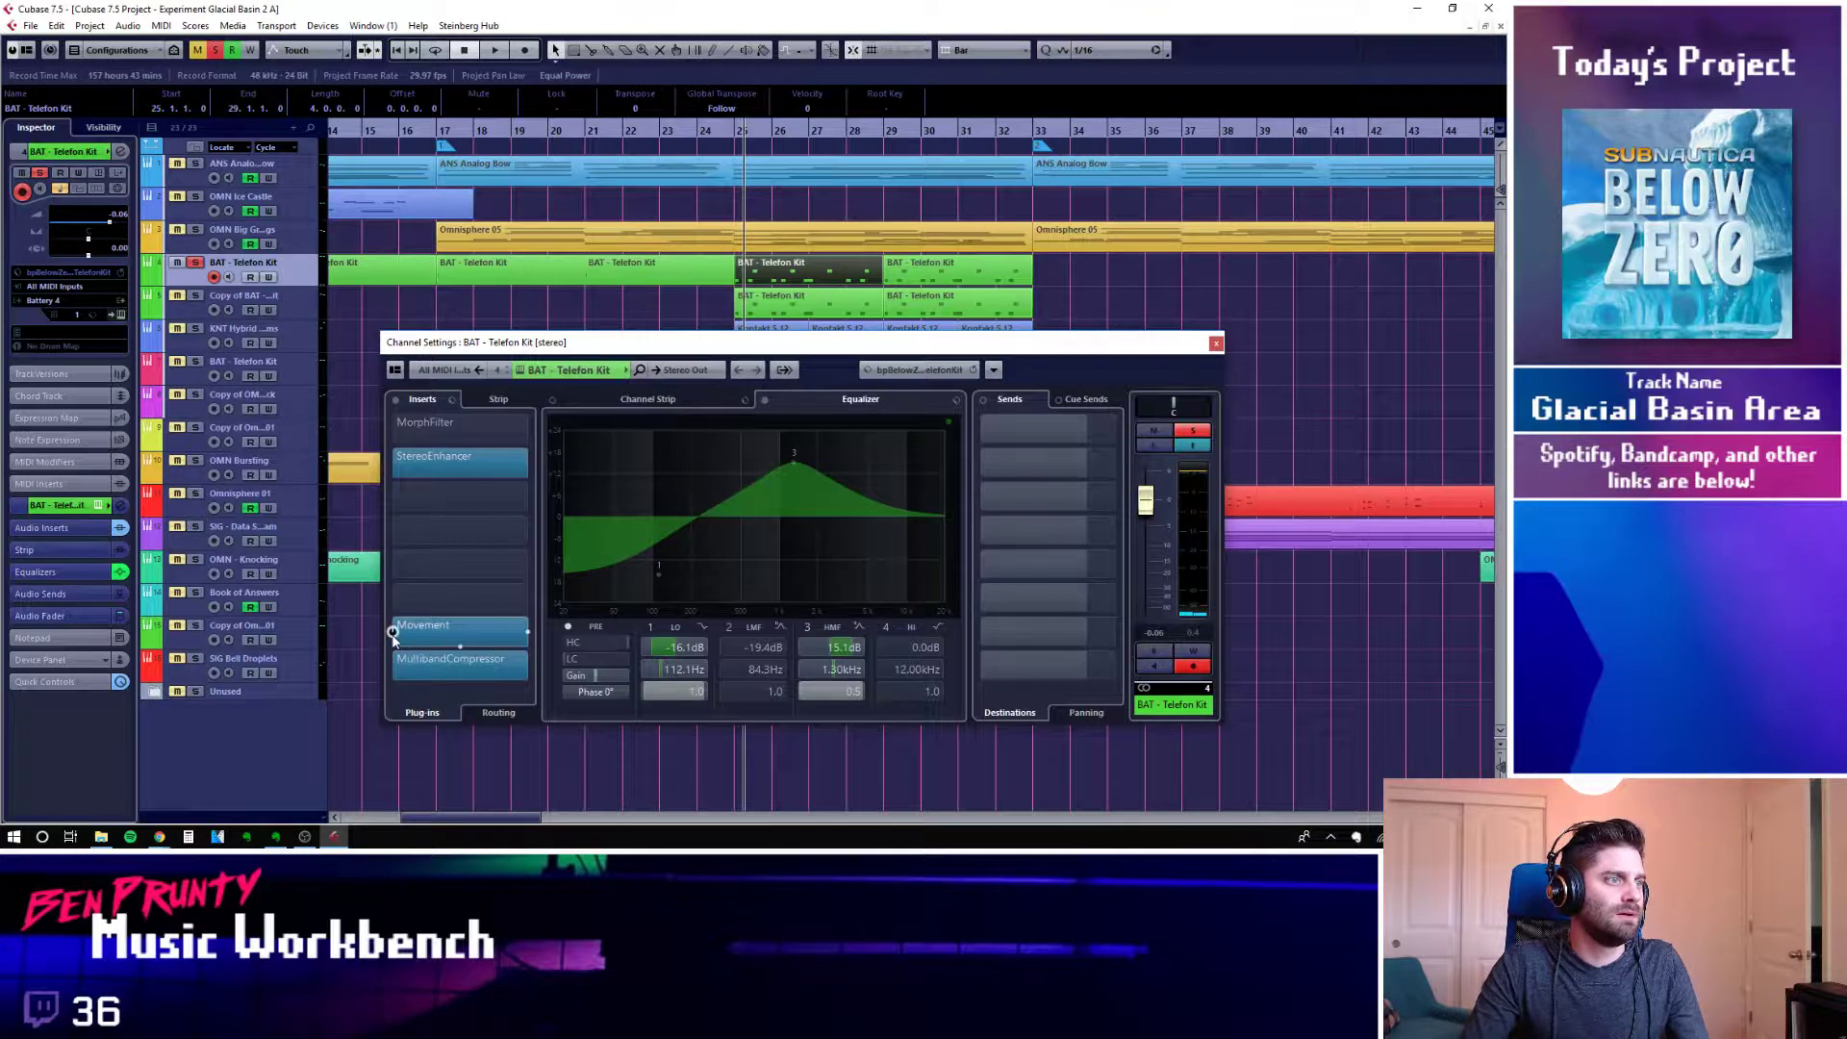
left_click(393, 626)
left_click(781, 186)
key("space")
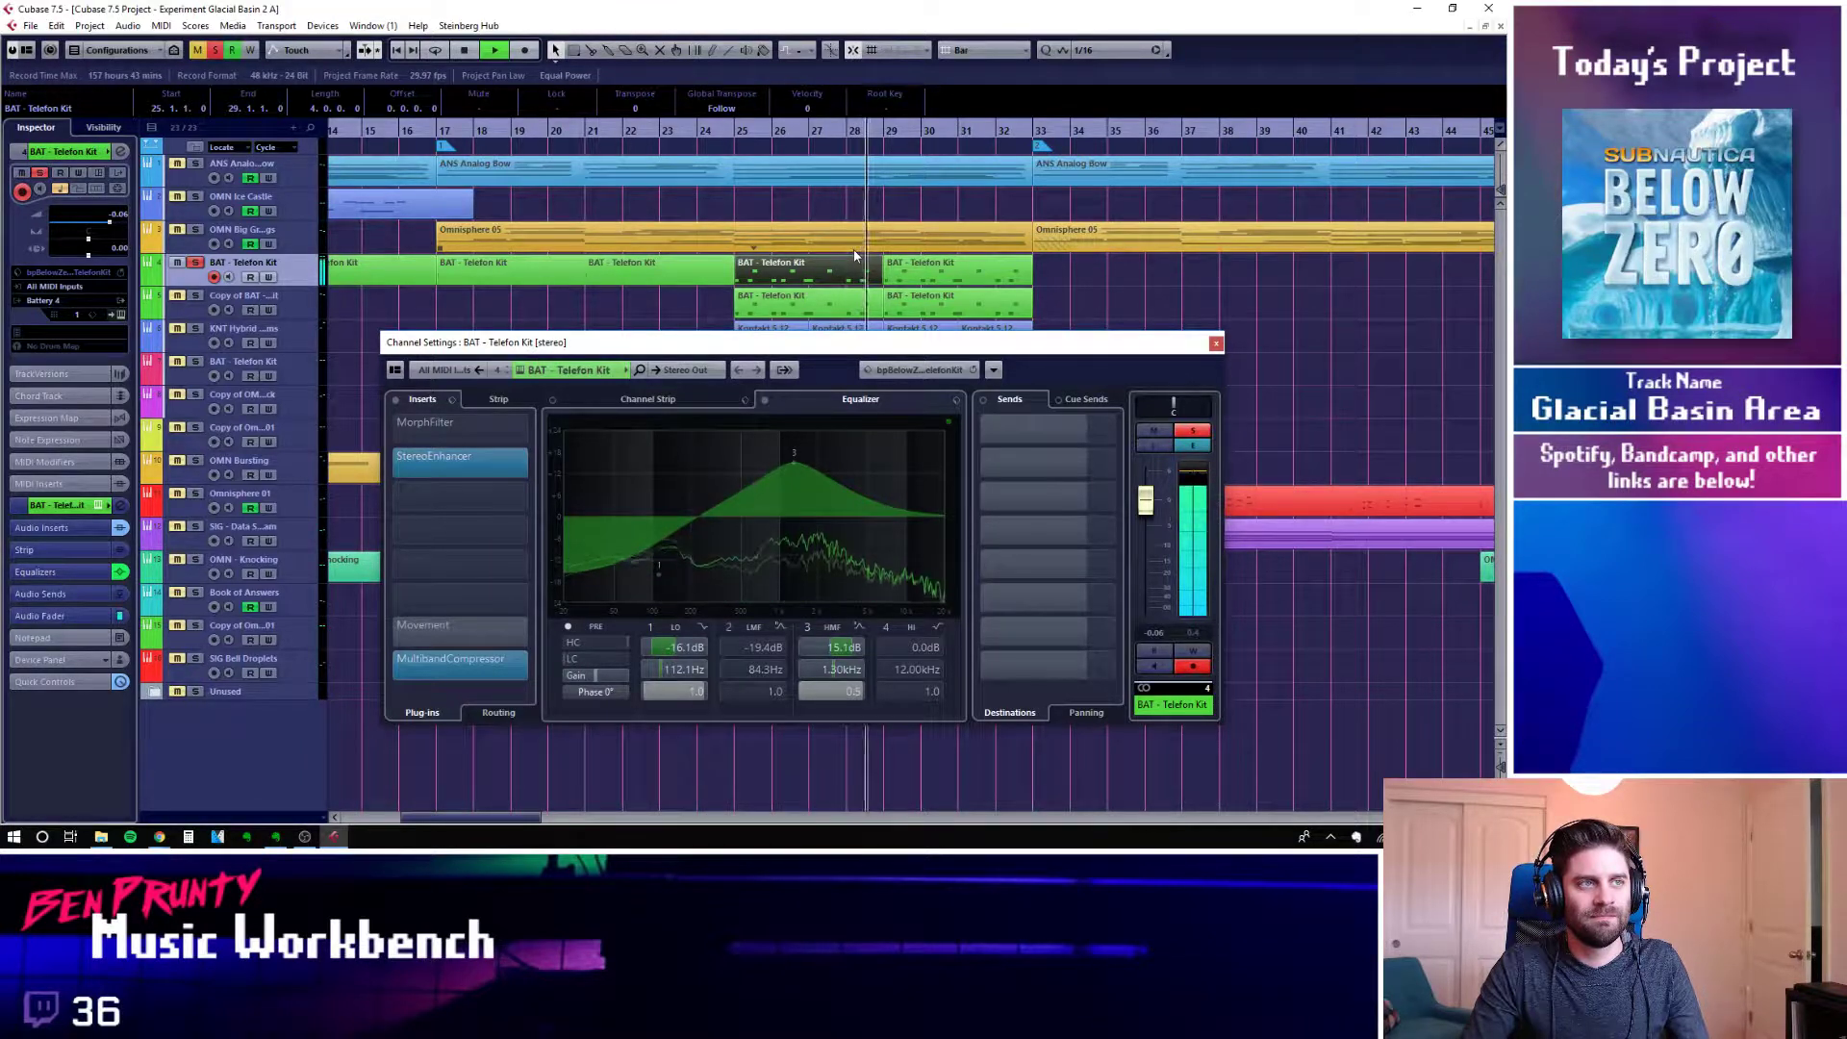
key("space")
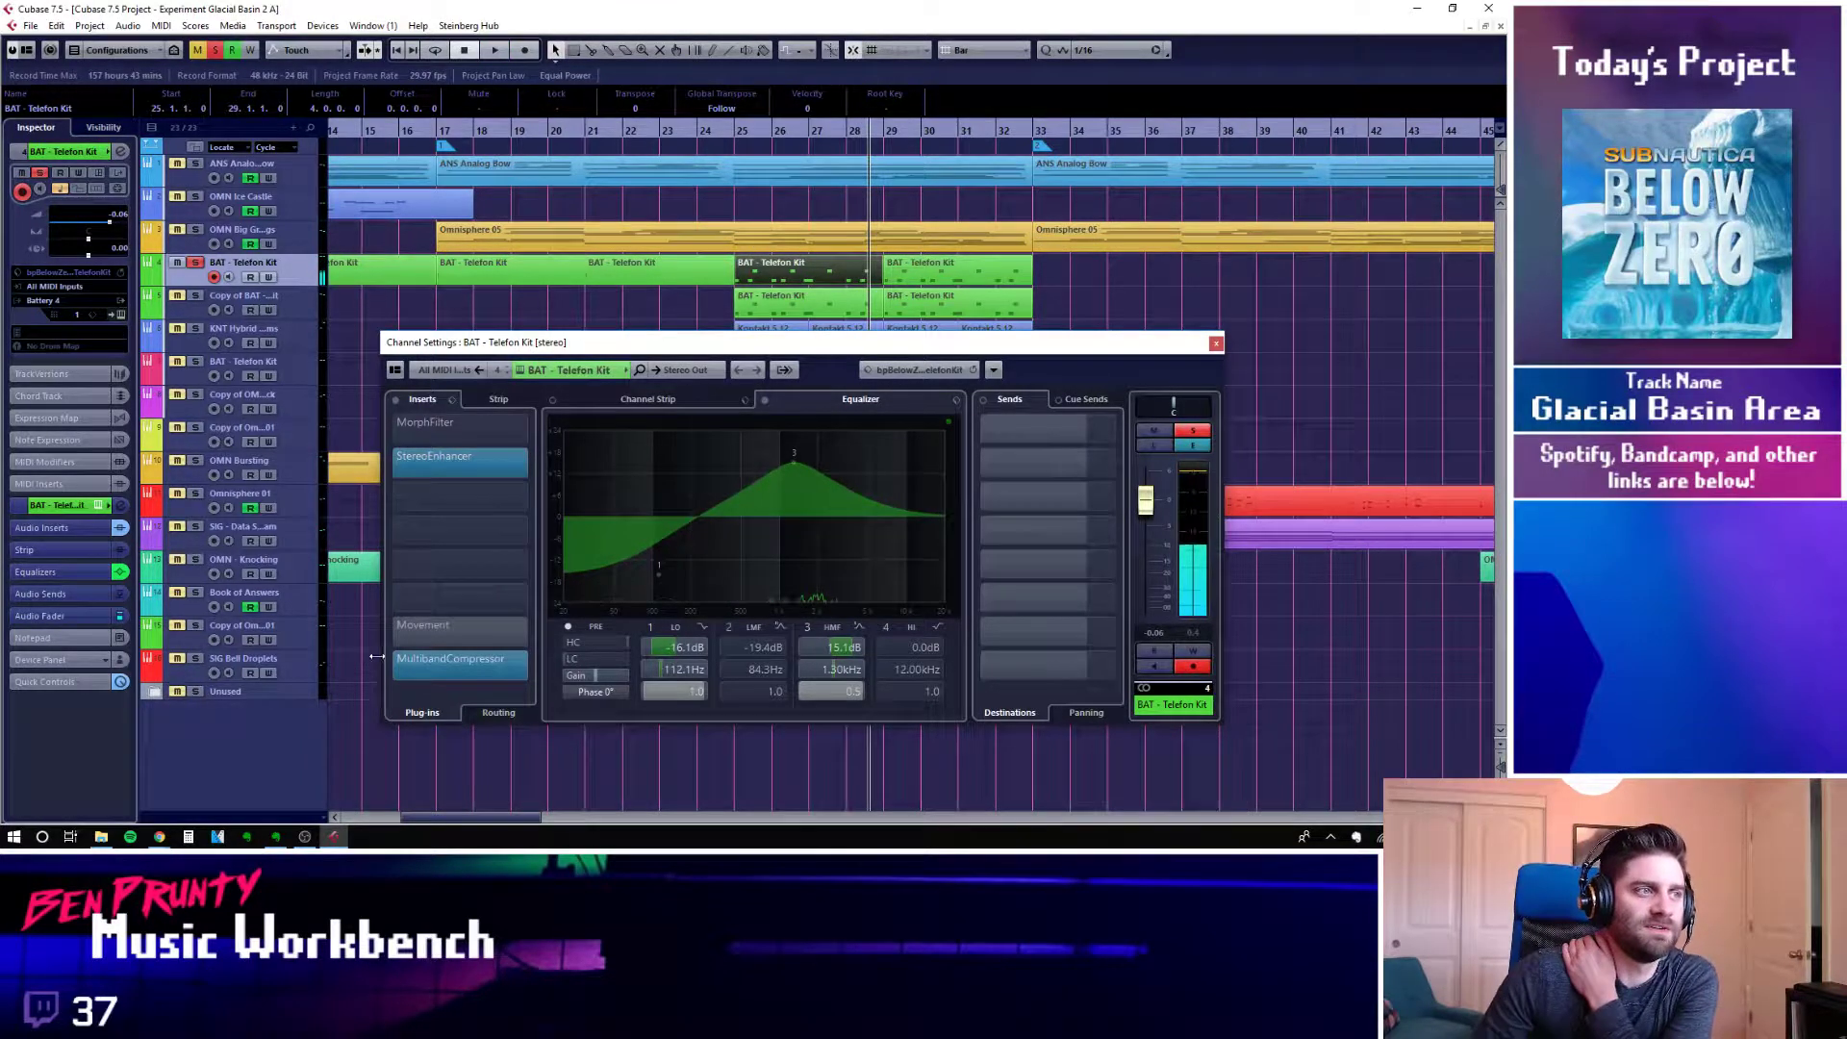
Re-enable the Movement insert, play the BAT - Telefon Kit track from bar 25 to about bar 33, and unsolo it
left_click(393, 631)
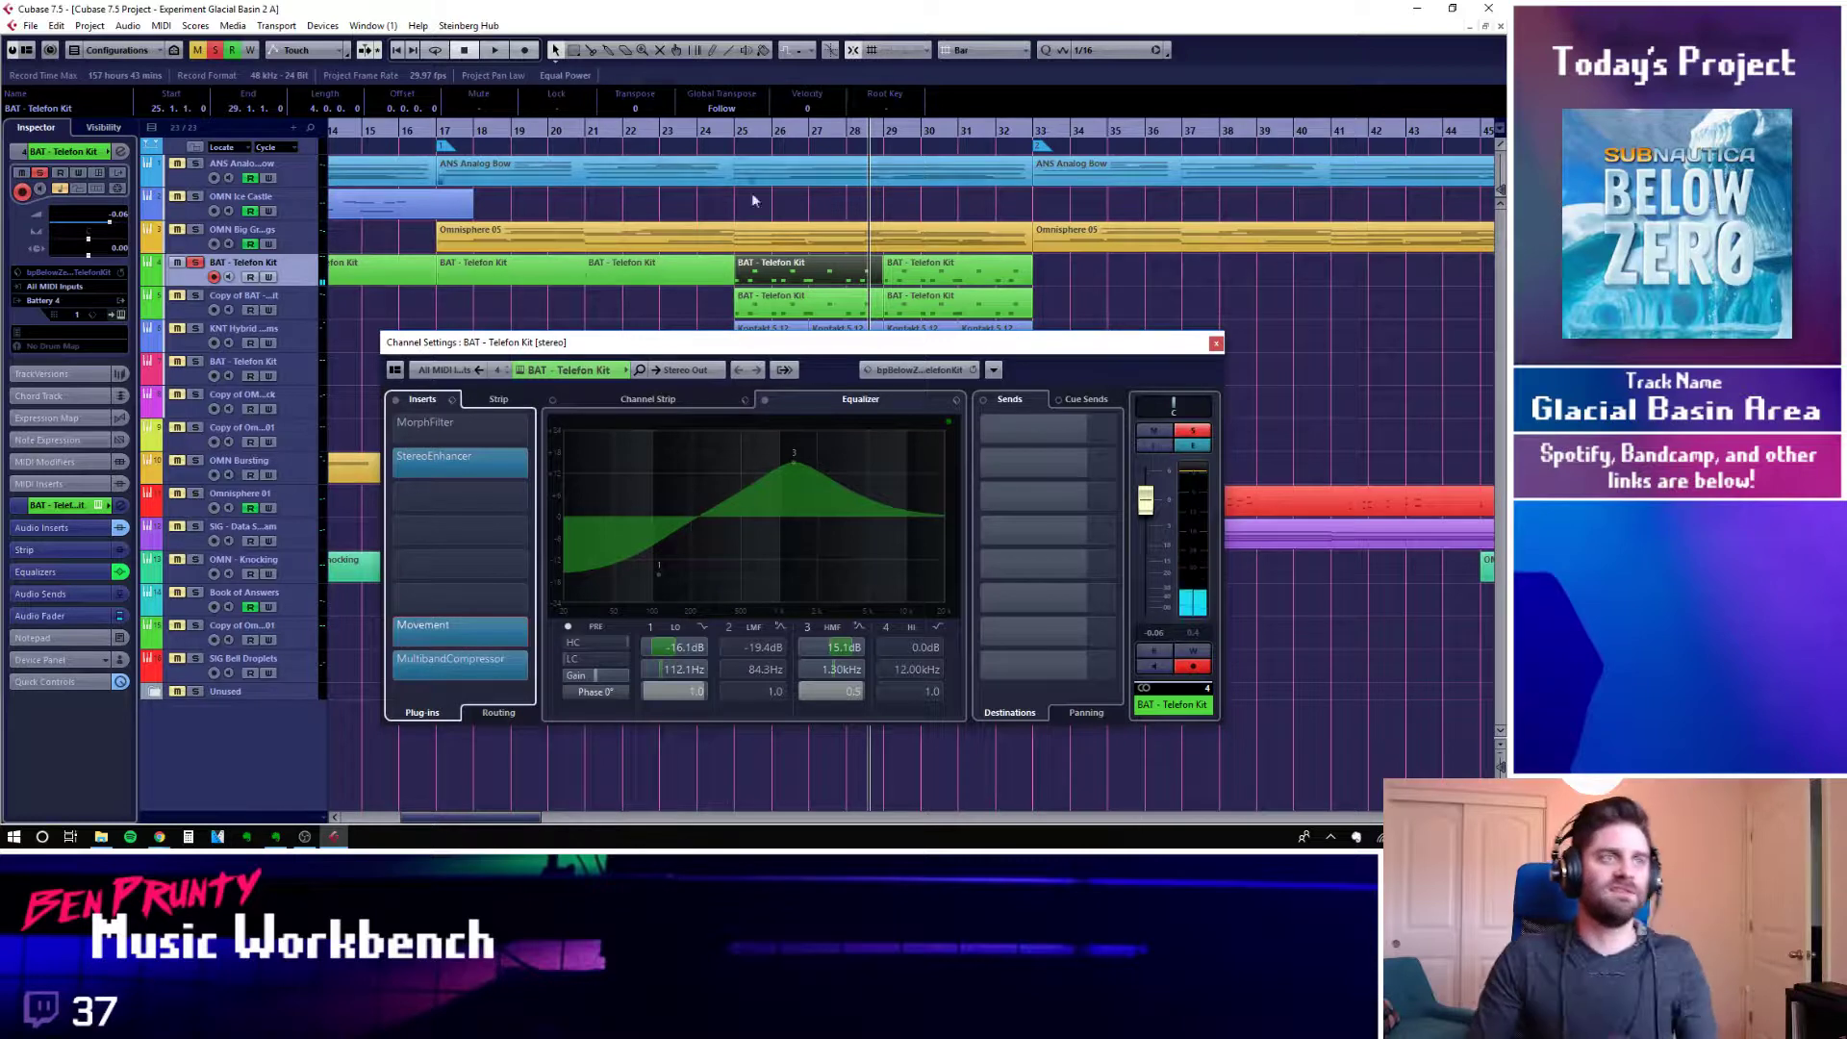
left_click(751, 134)
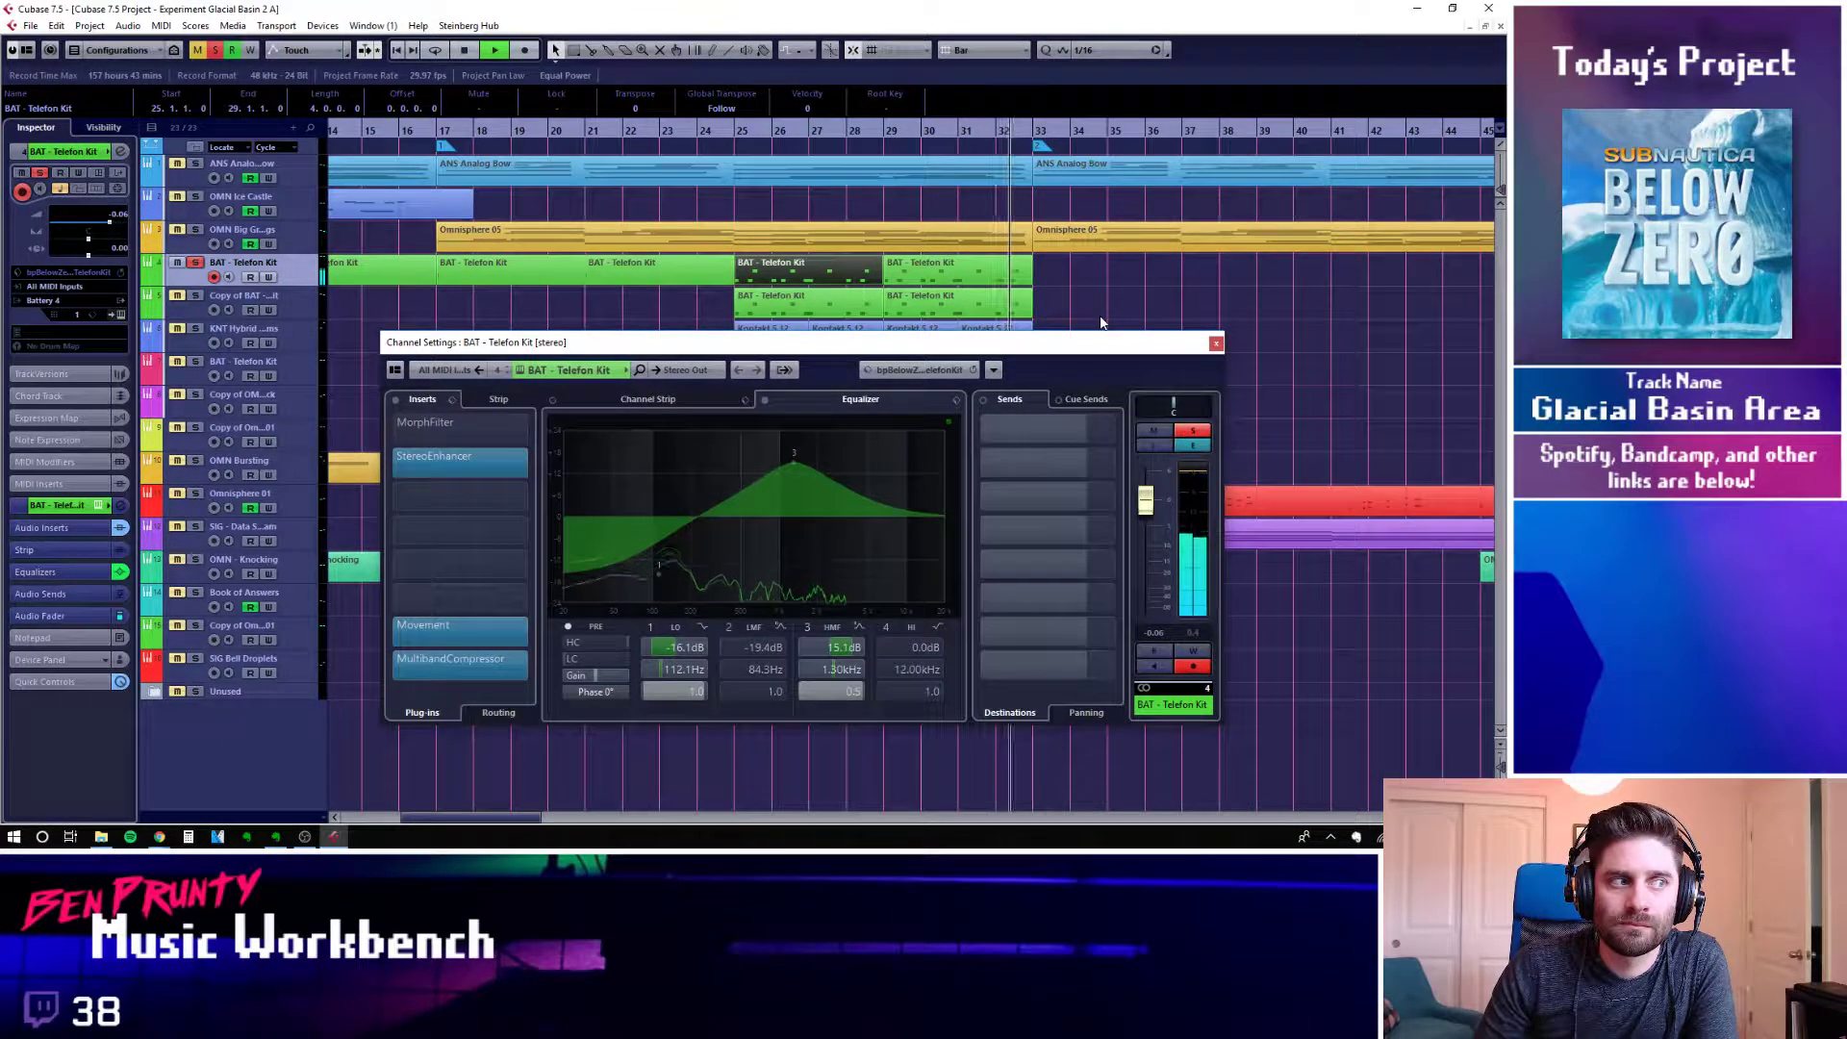
key("space")
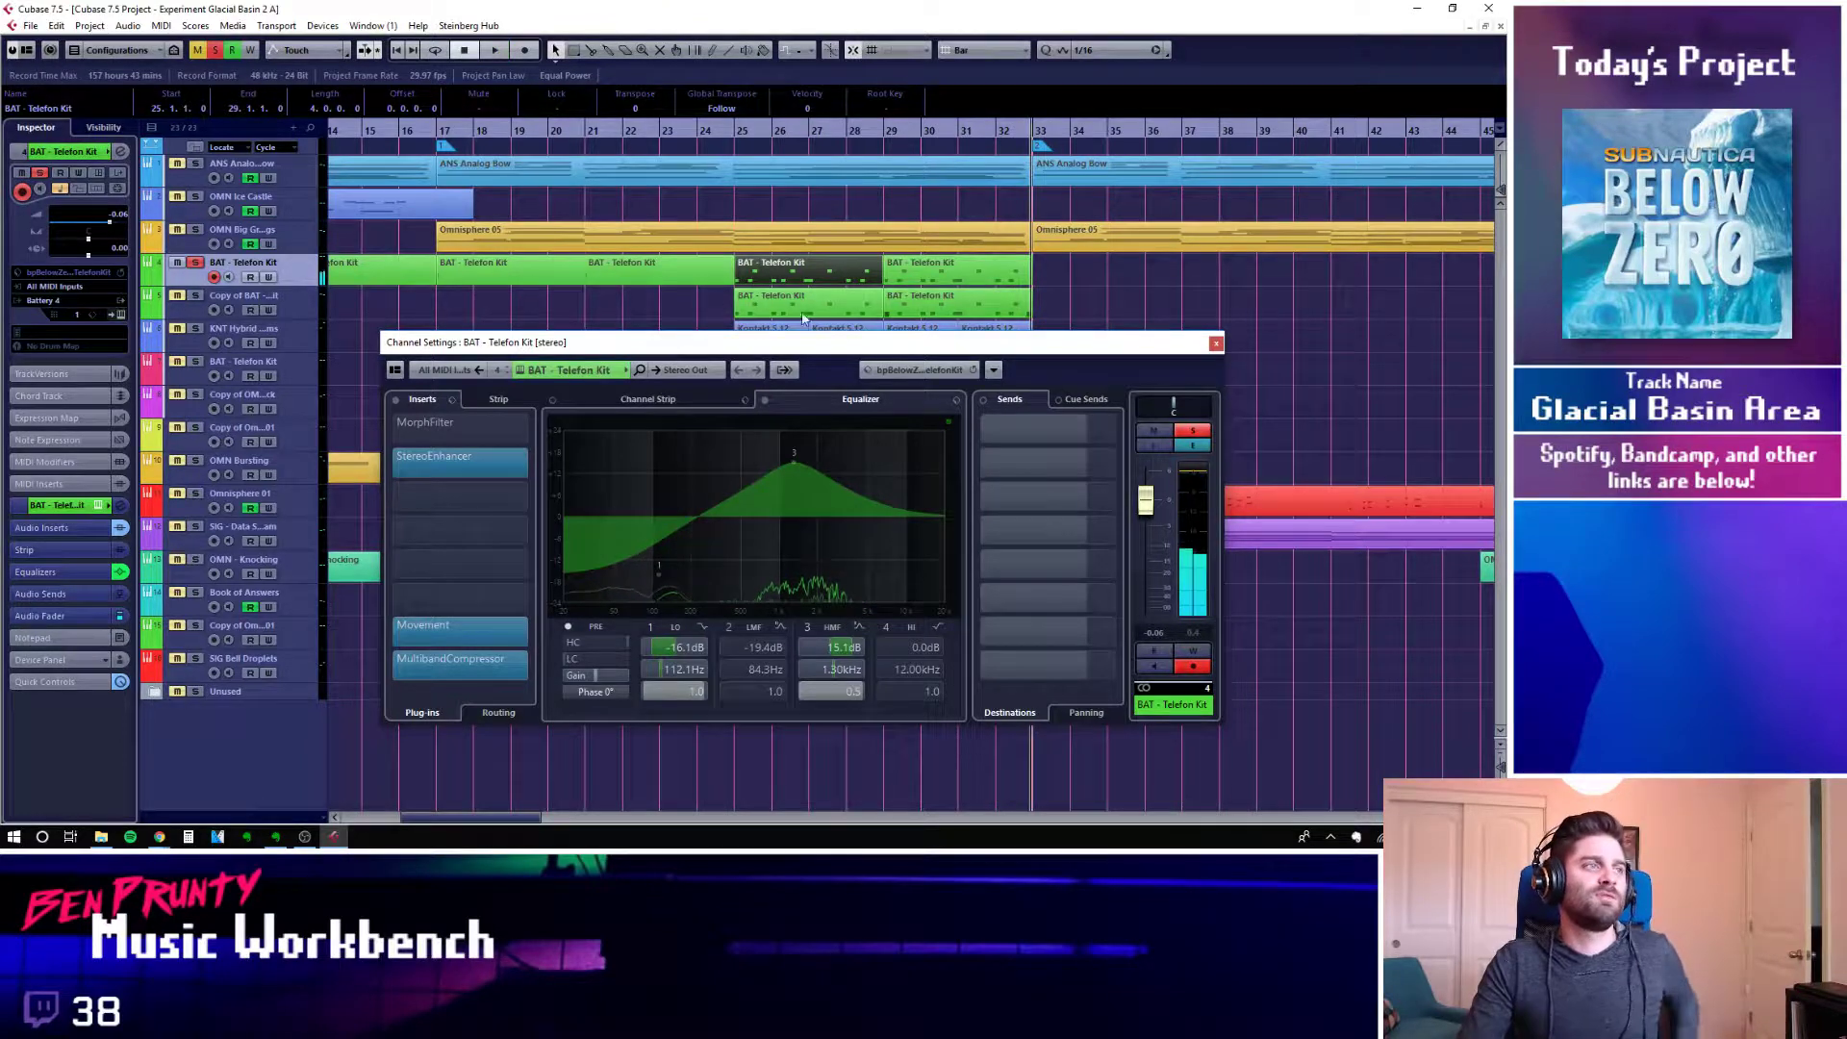
left_click(196, 263)
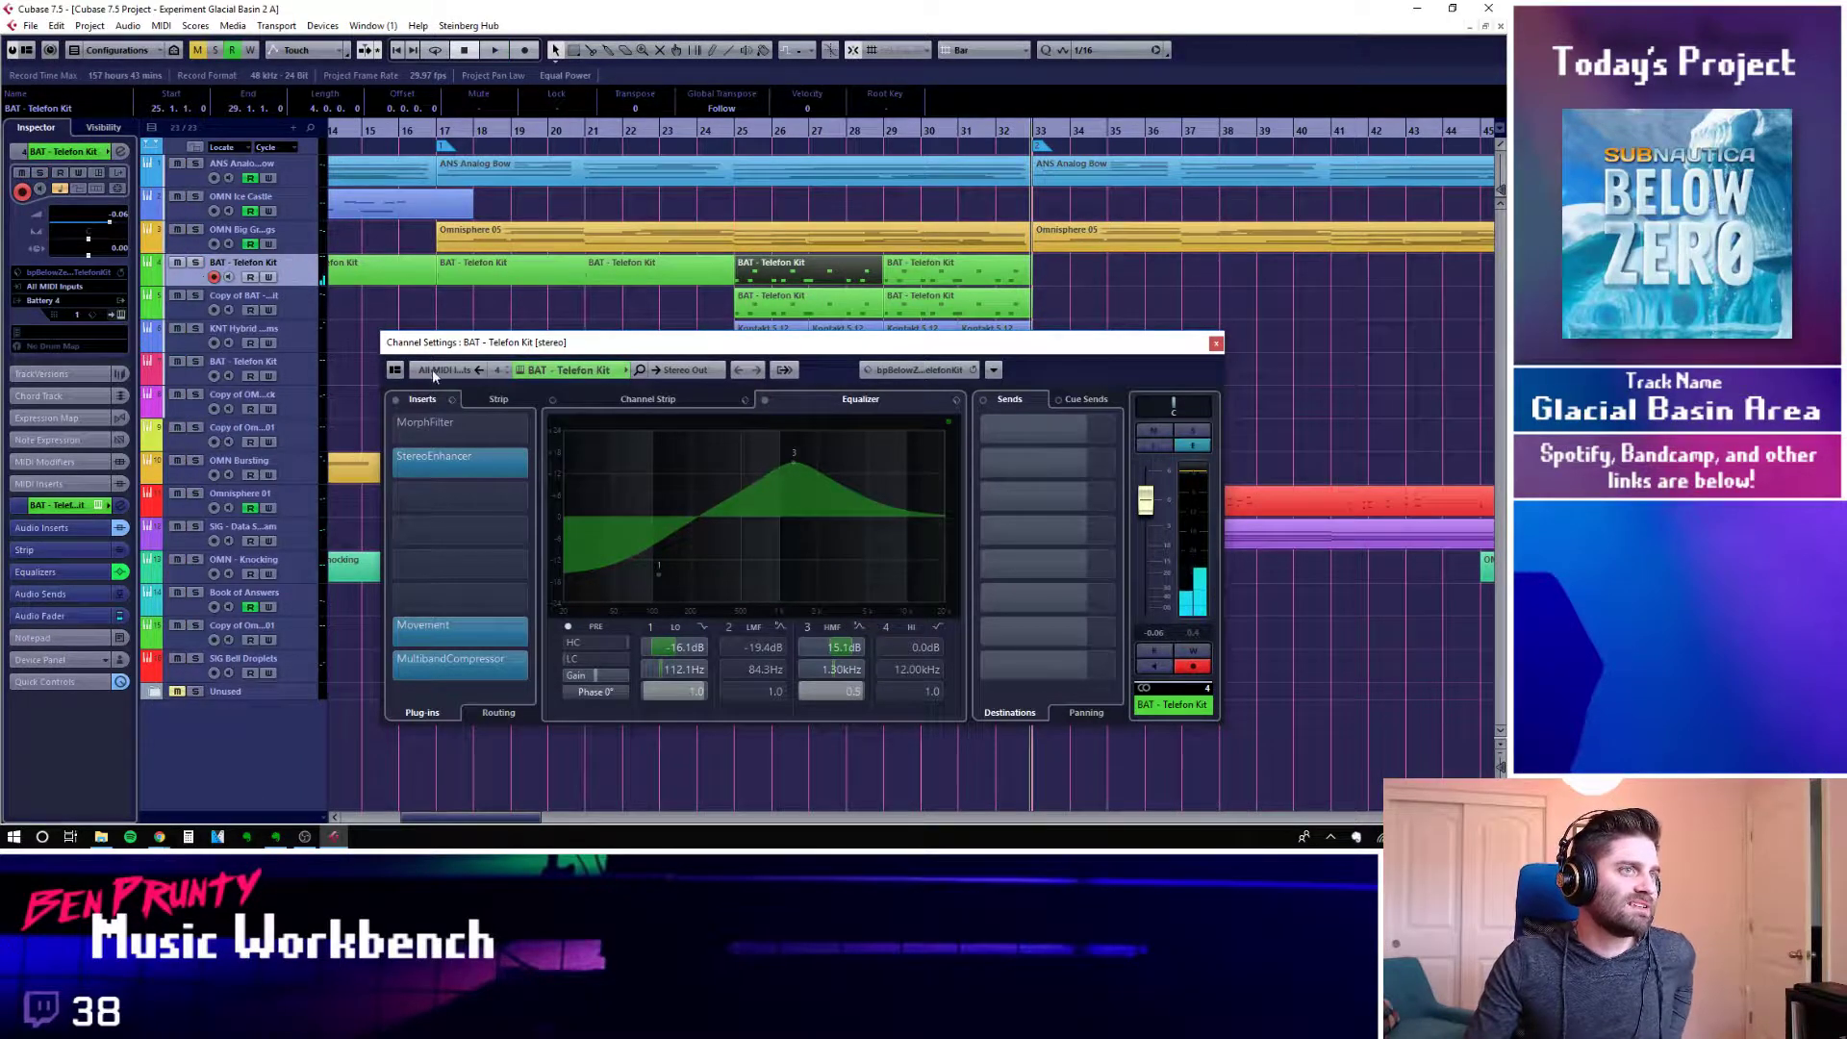
Inspect the Movement insert on the Copy of BAT - Telefon Kit channel, and play that track soloed from bar 25 to about bar 33
left_click(188, 310)
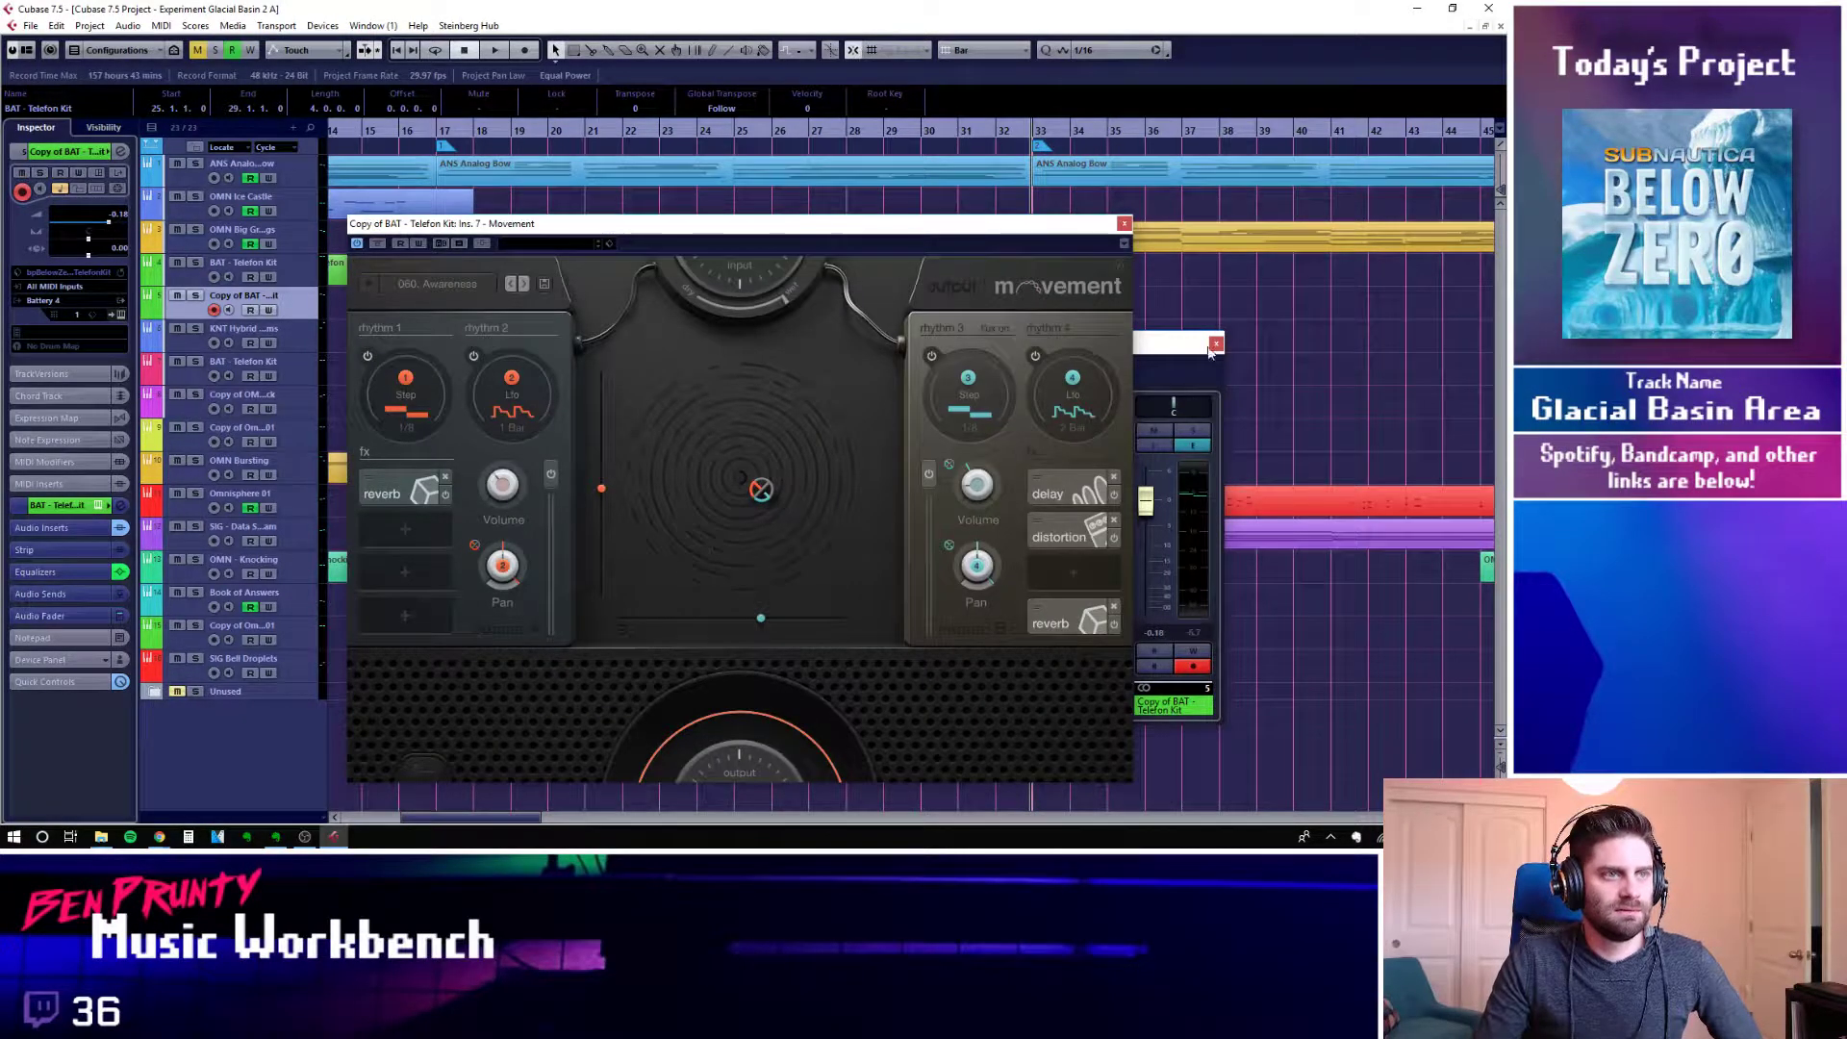
left_click(1125, 225)
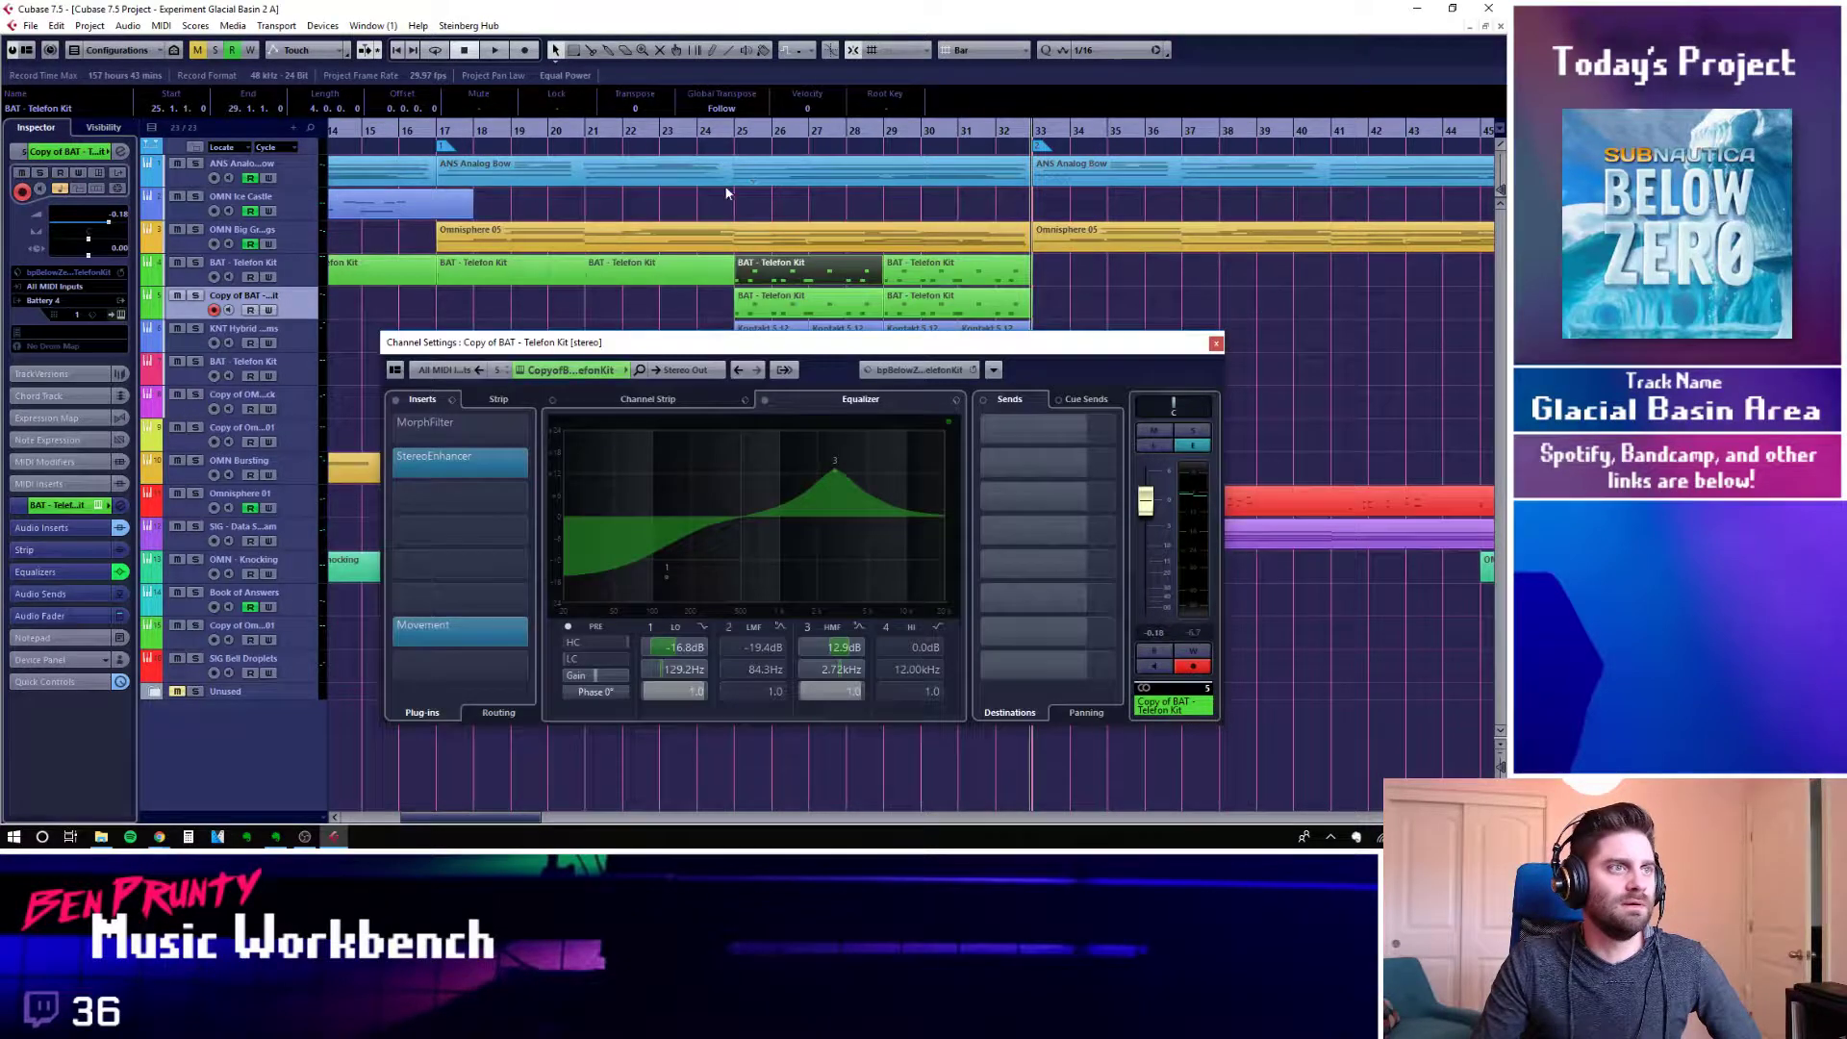
left_click(729, 132)
left_click(195, 297)
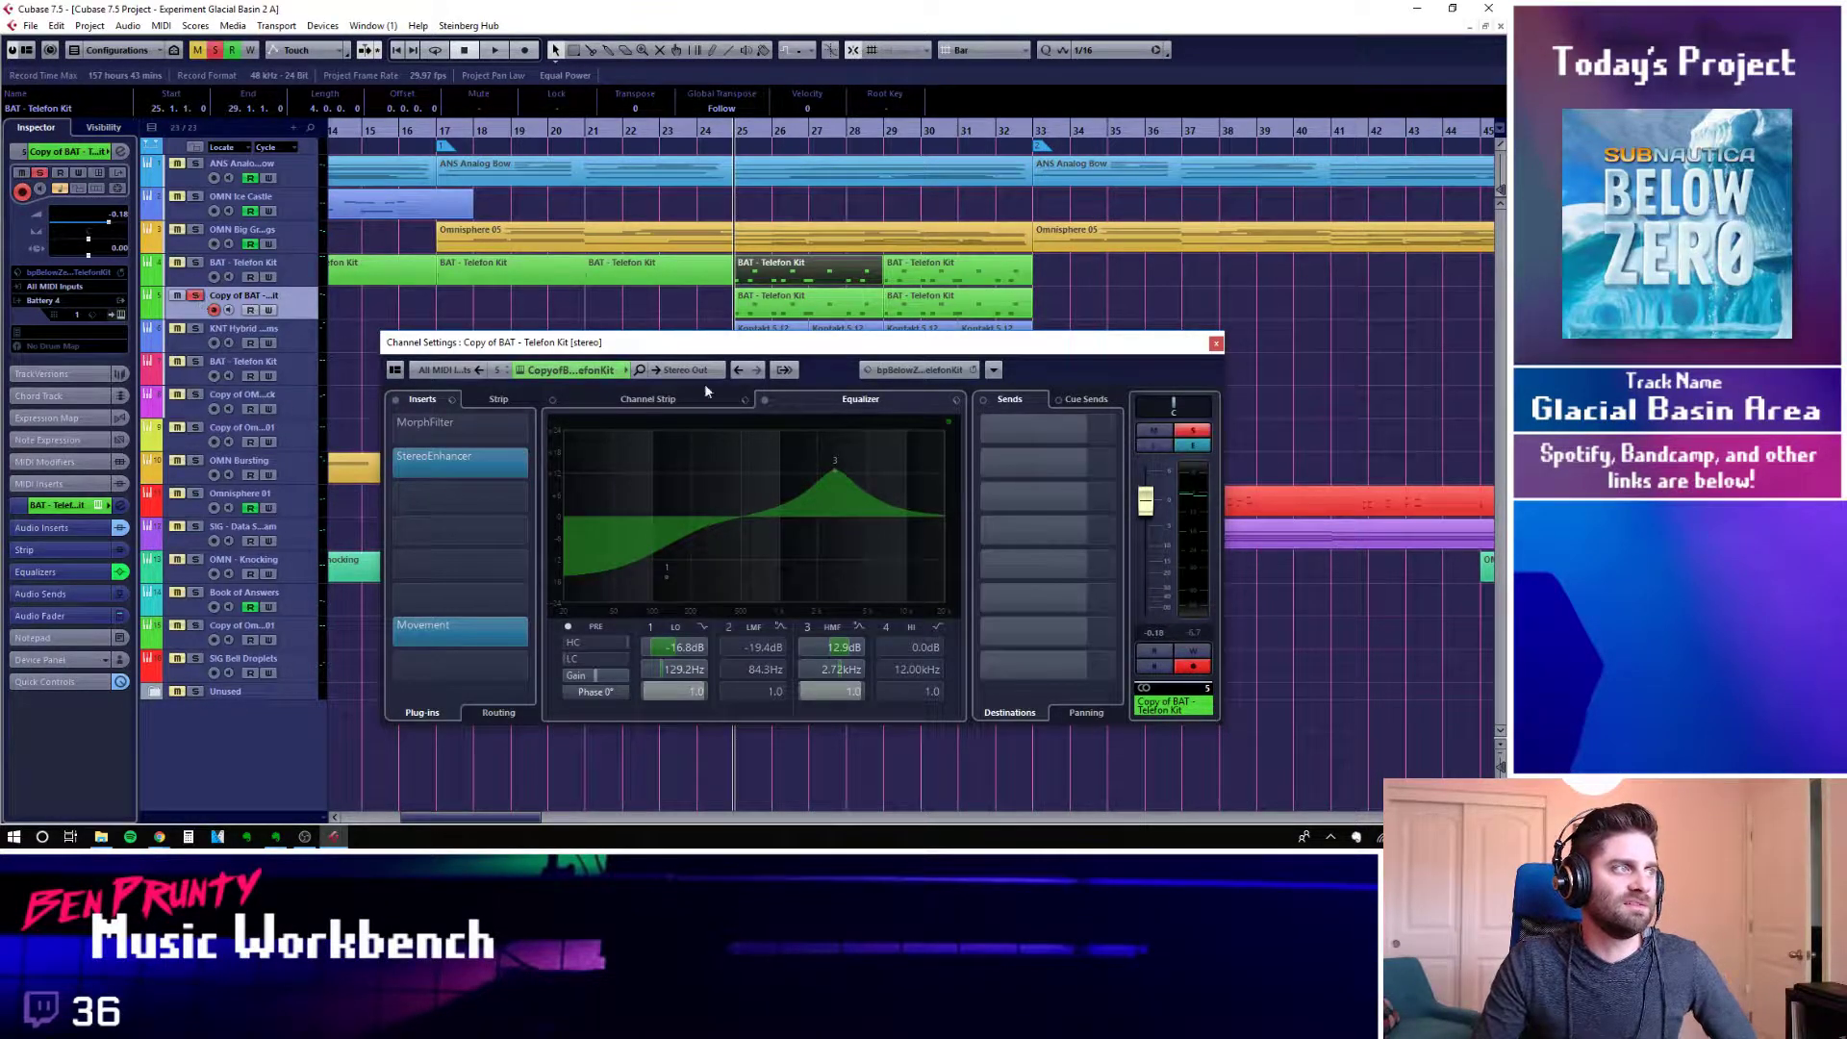
key("space")
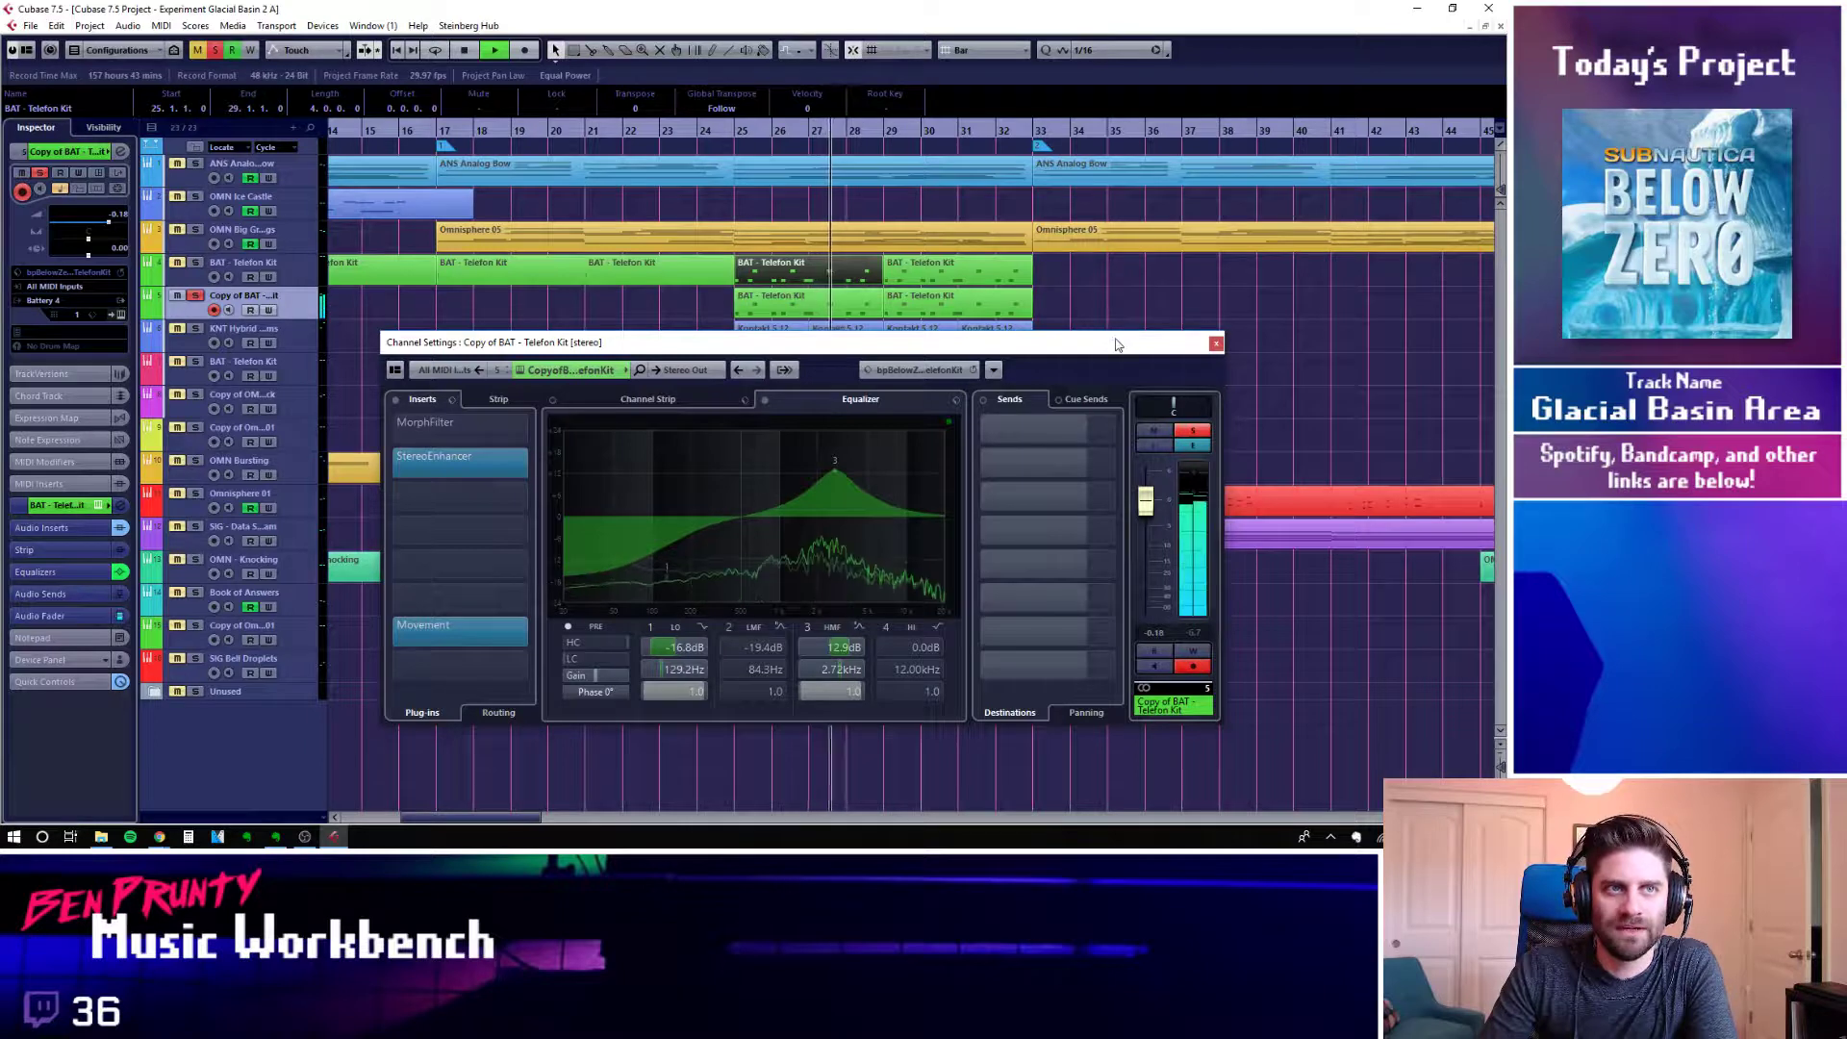
left_click_drag(1117, 346, 1213, 393)
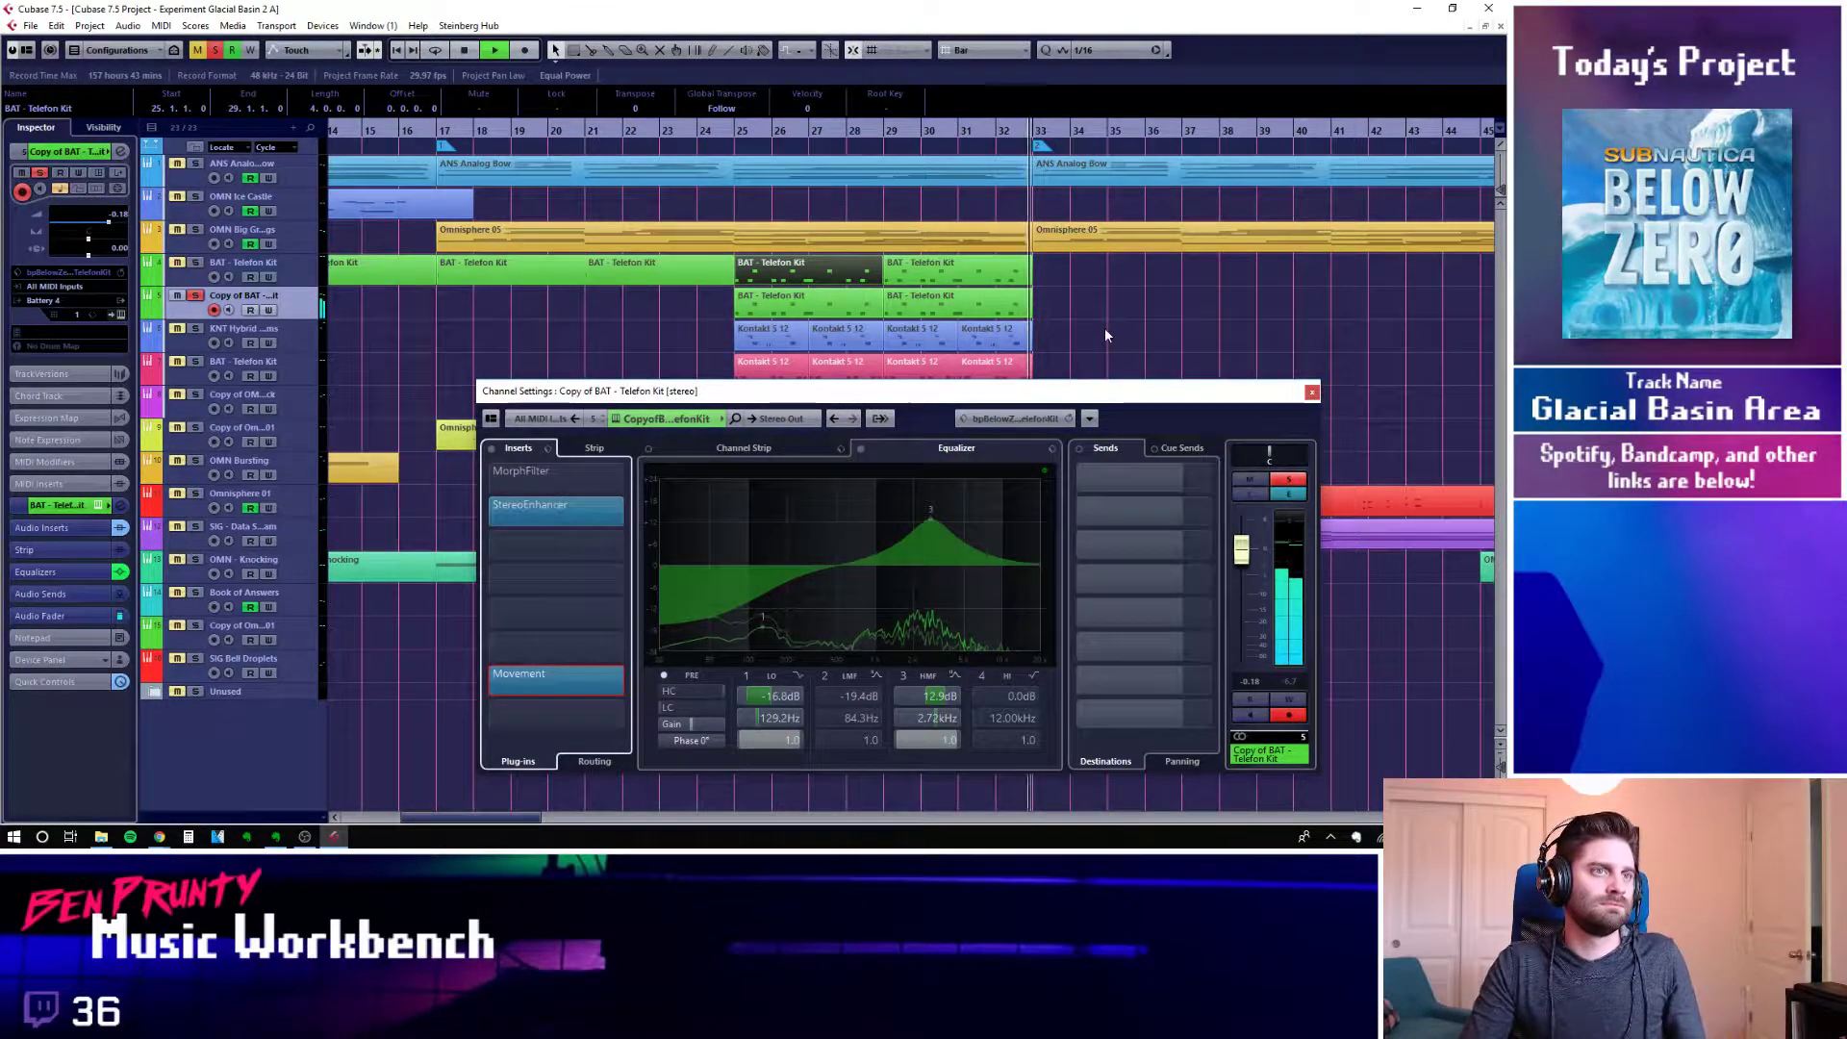
key("space")
Play both green BAT - Telefon Kit tracks soloed together from bar 25 to about bar 33, and unsolo them
left_click(739, 143)
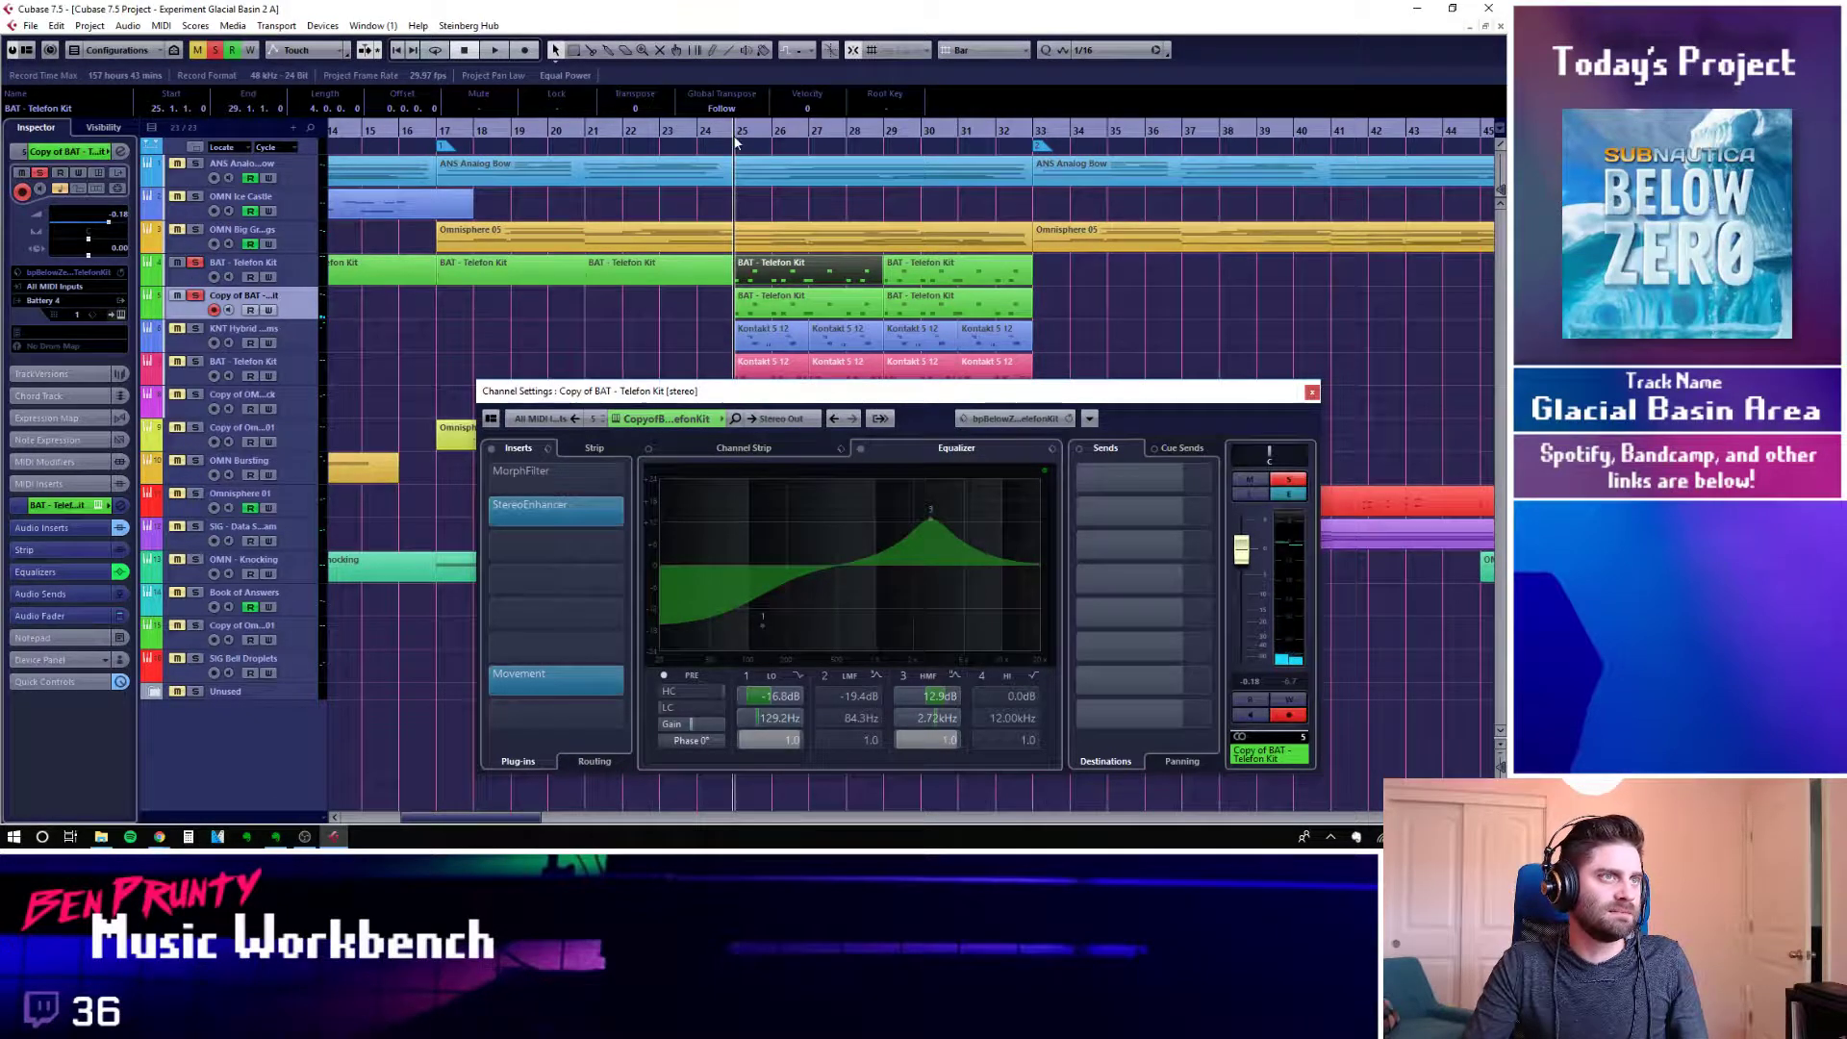
key("space")
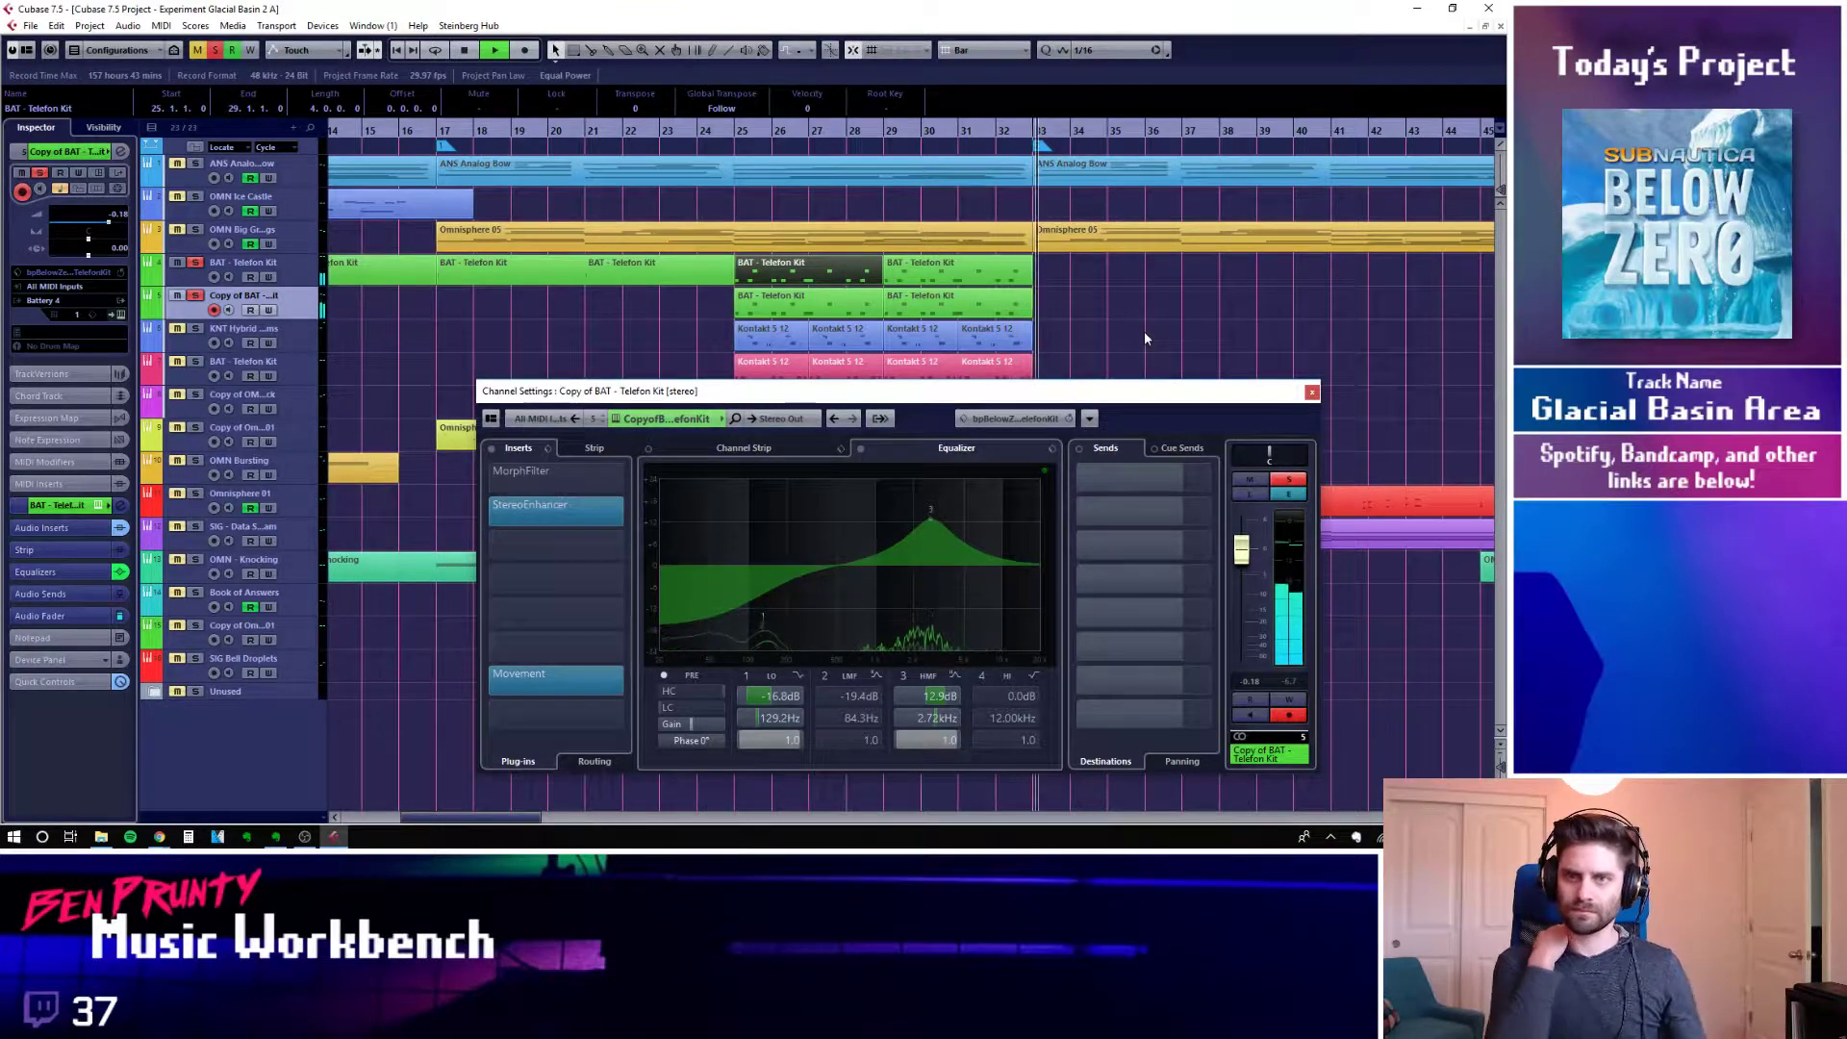
key("space")
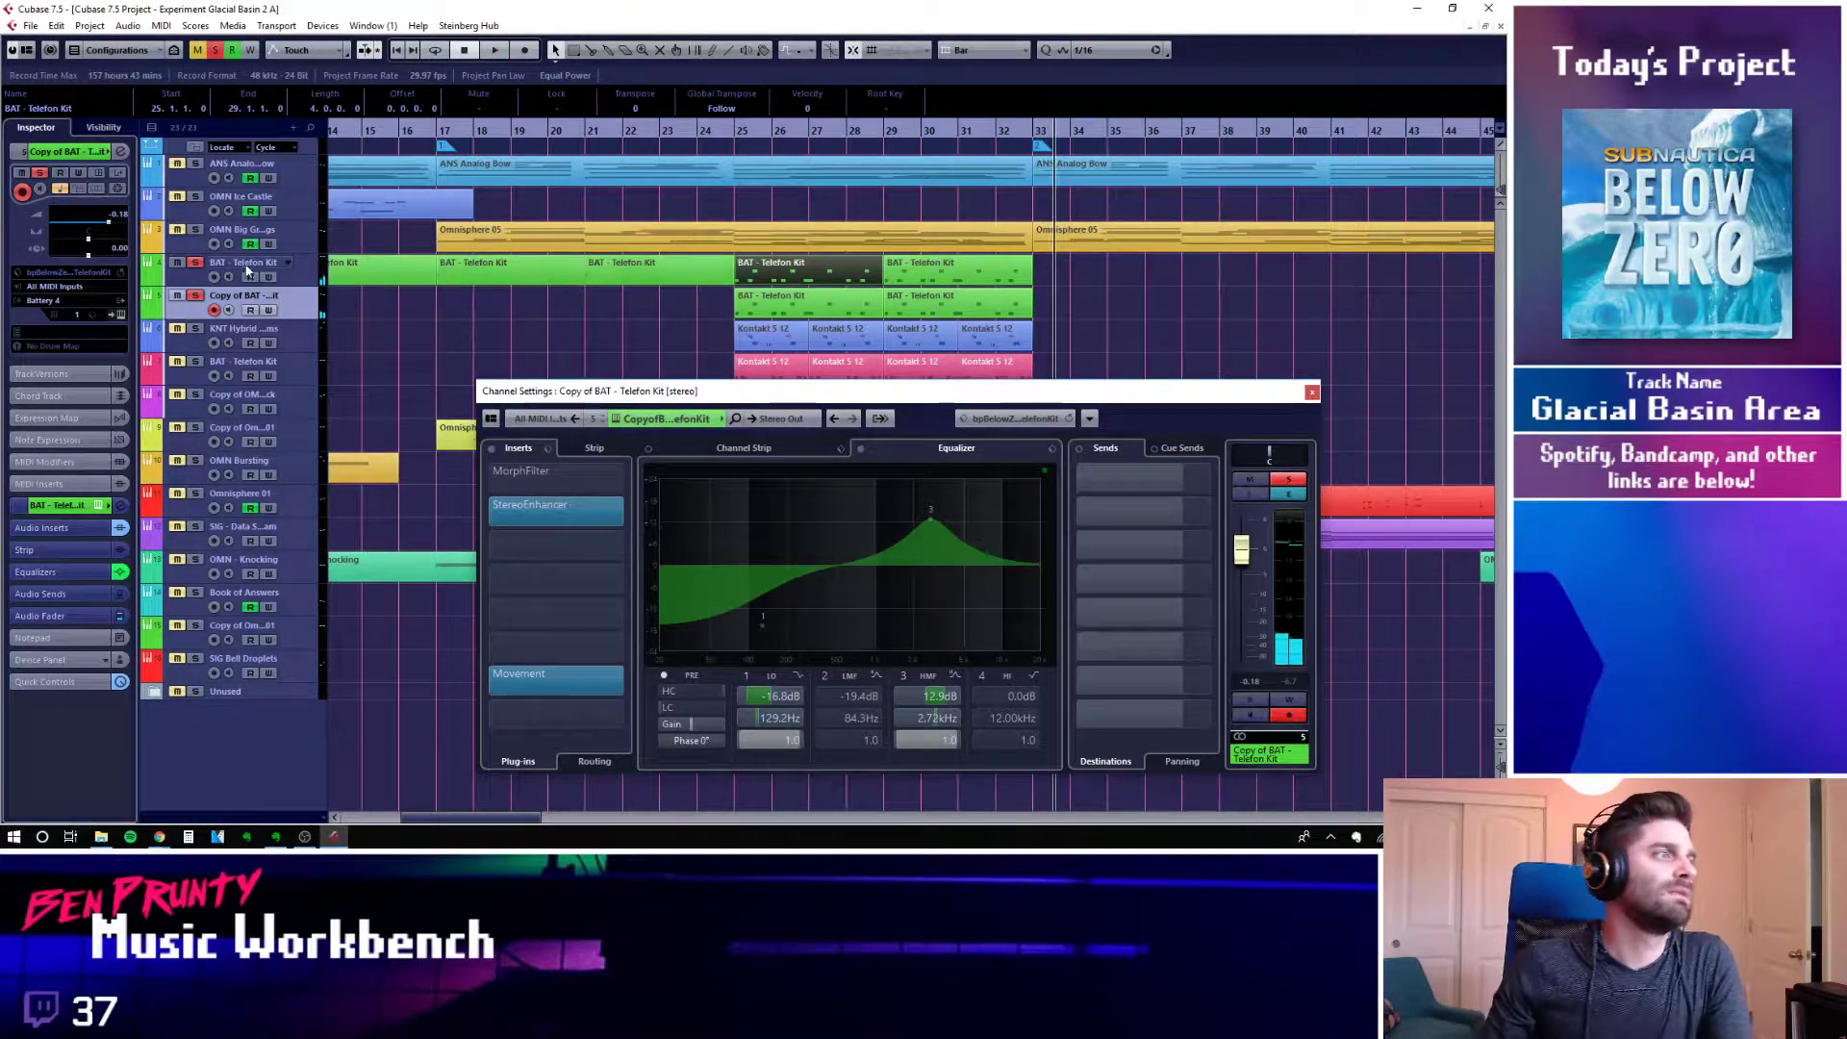
left_click(196, 266)
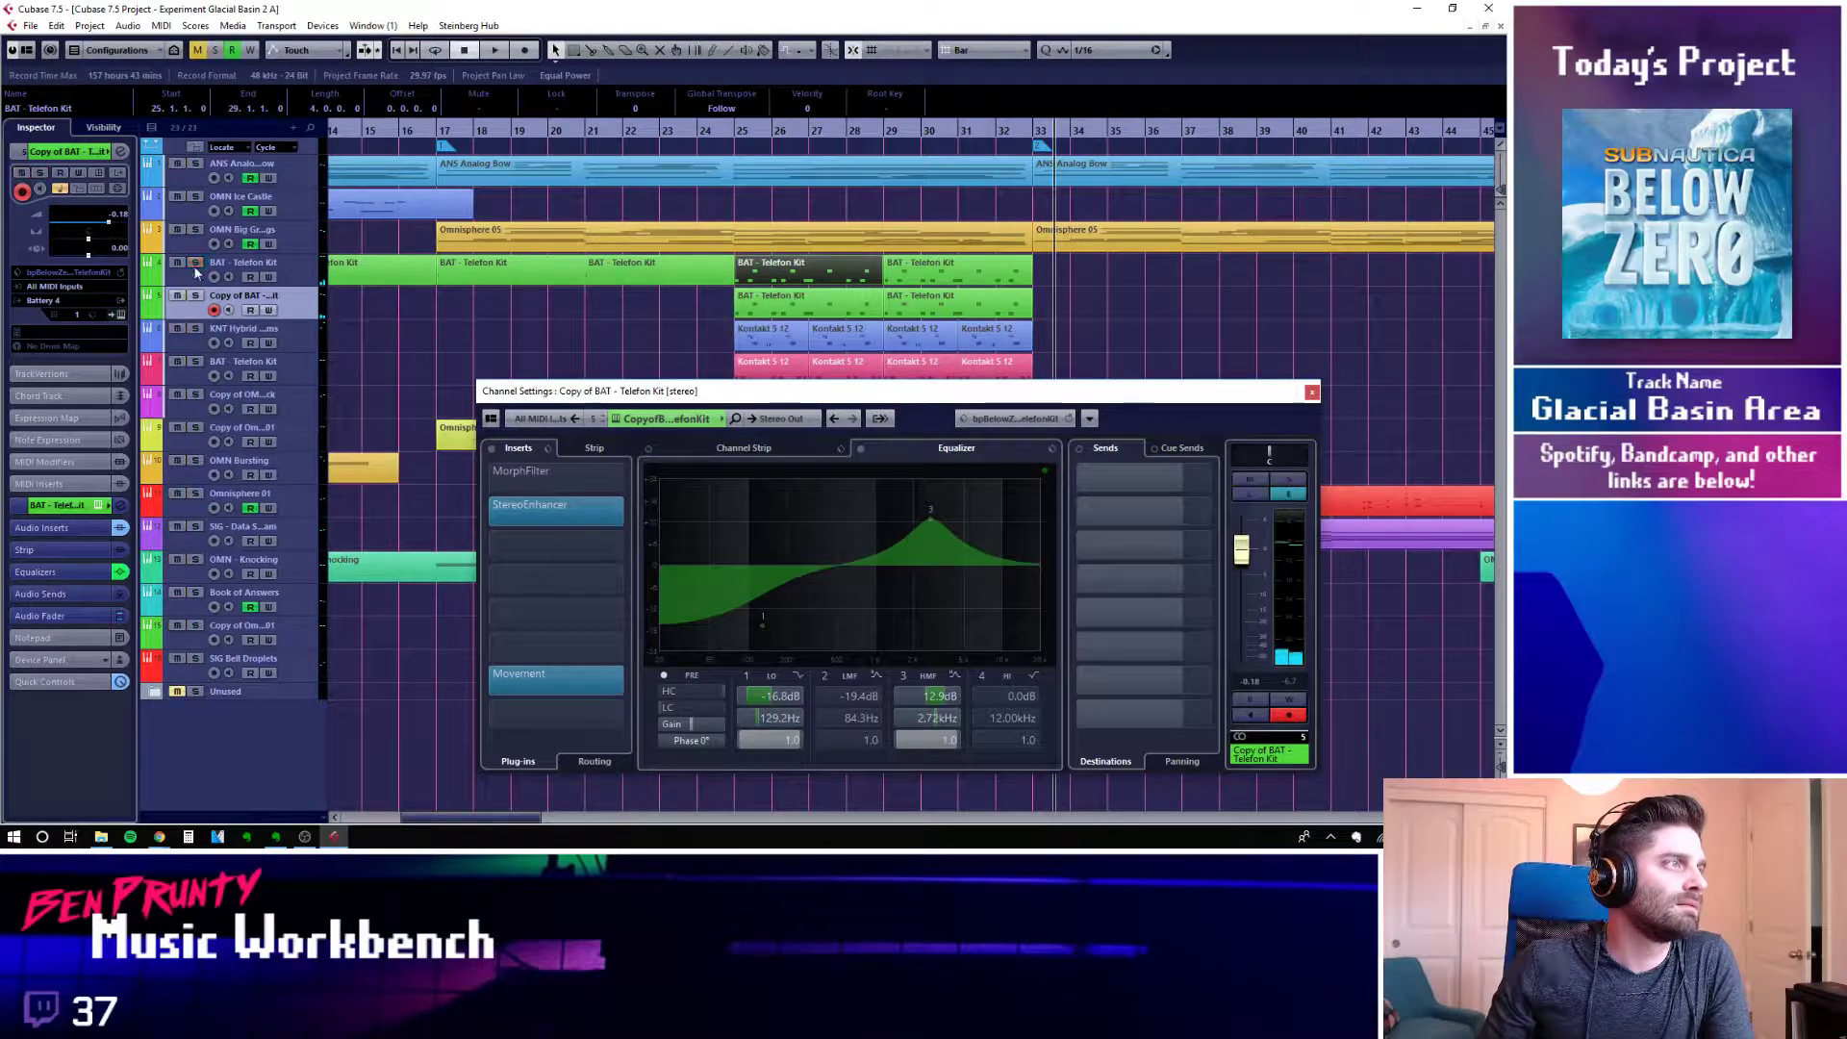
Close the channel settings, solo the KNT Hybrid Drums and red BAT - Telefon Kit tracks, and play them from bar 25 to about bar 33
left_click(696, 132)
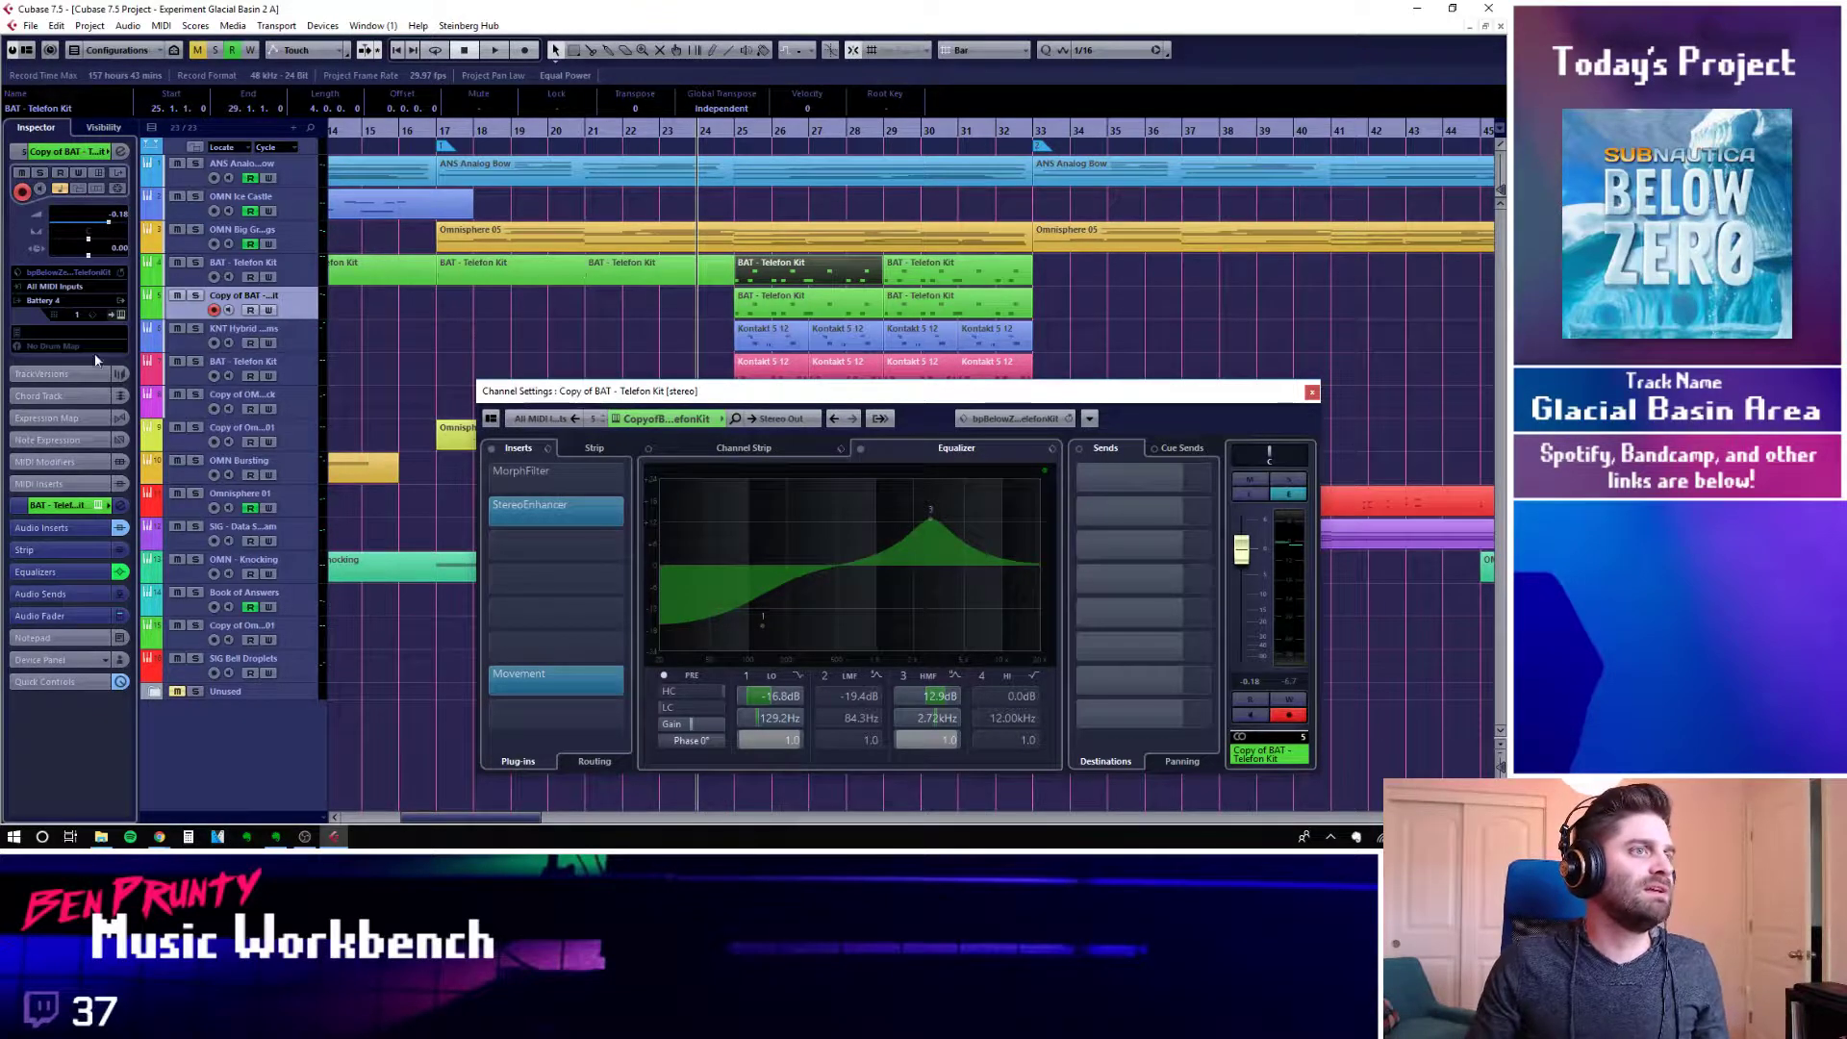
left_click(196, 329)
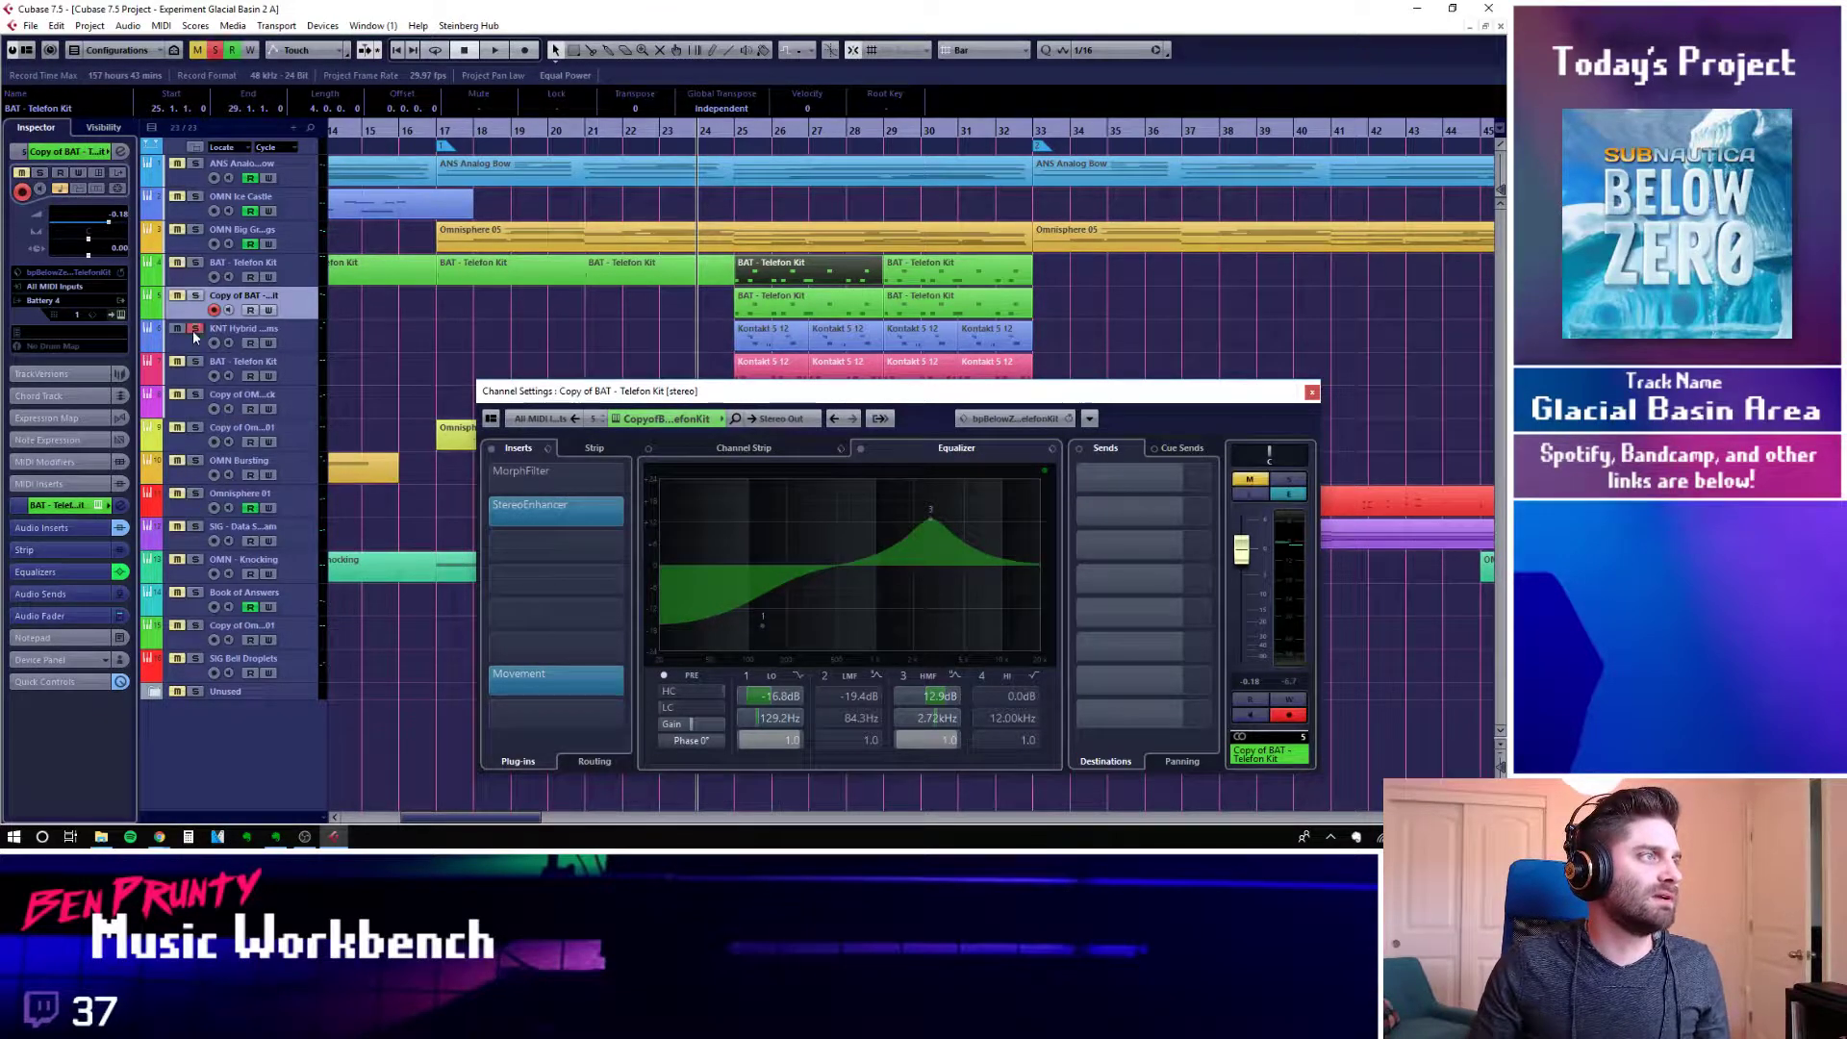
left_click(1311, 392)
left_click(736, 146)
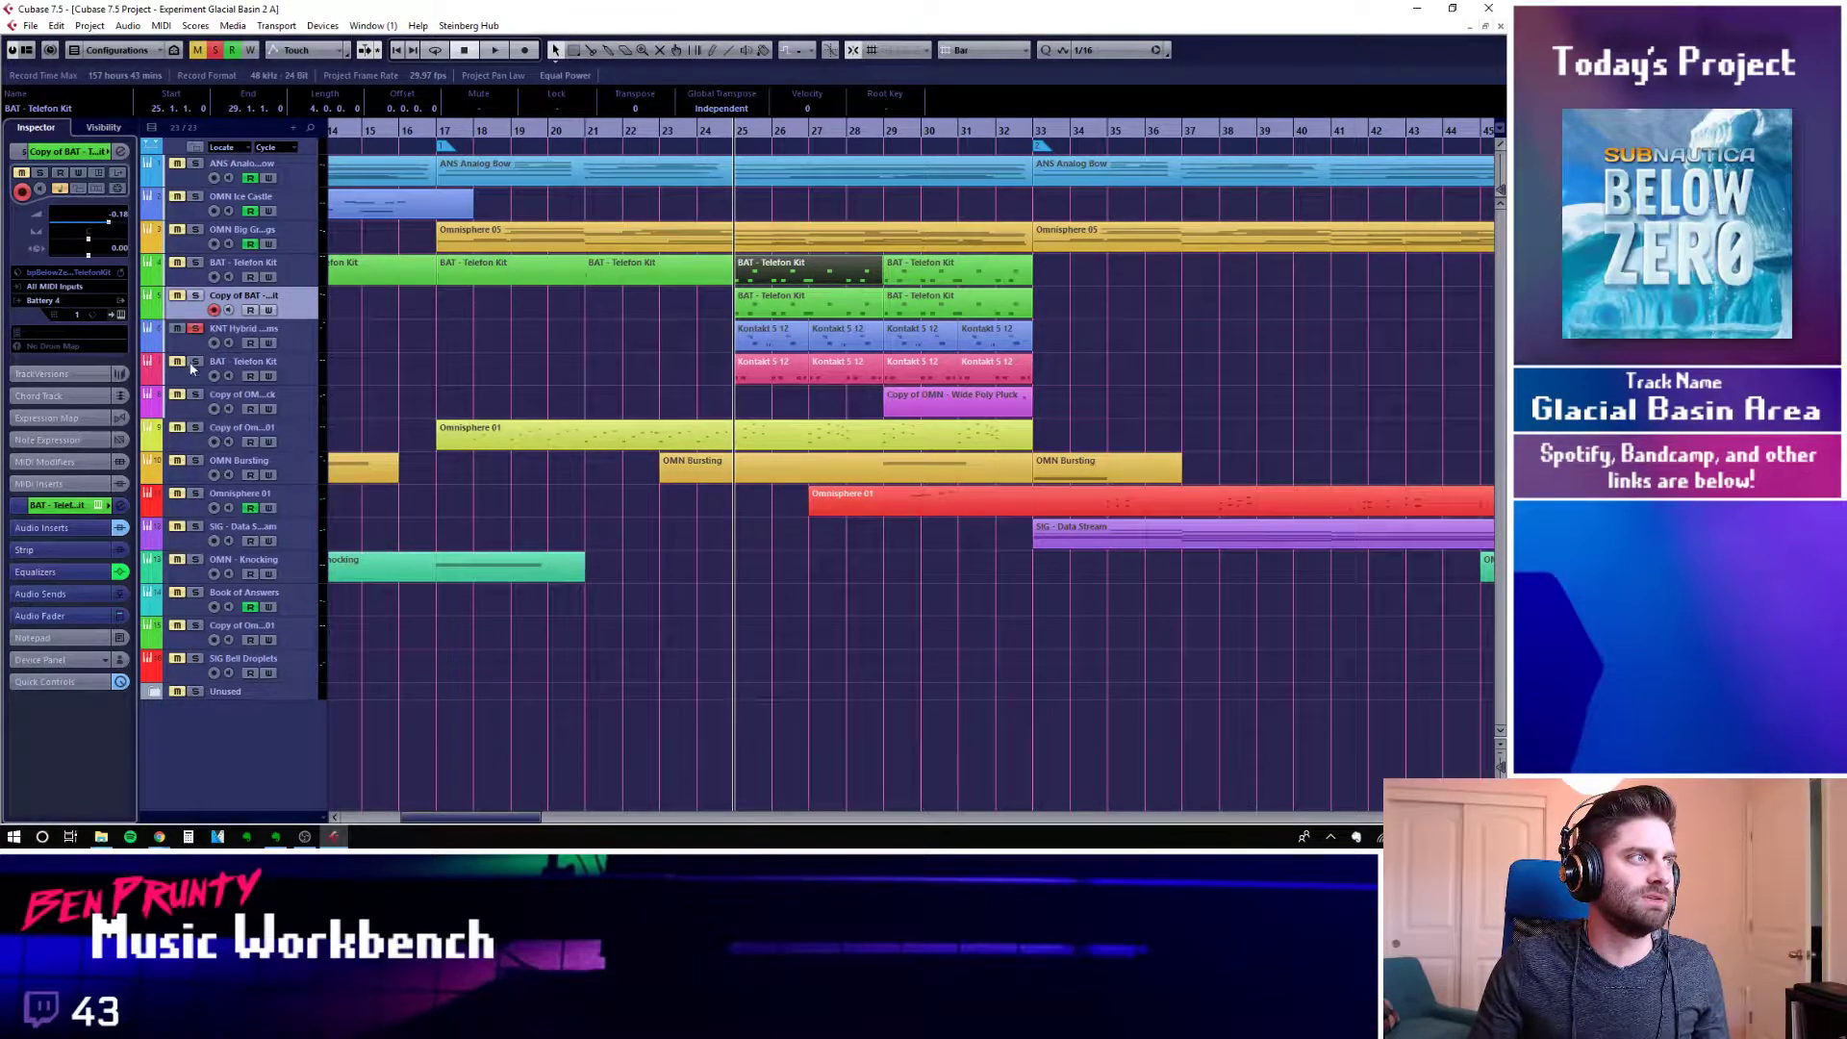
left_click(296, 346)
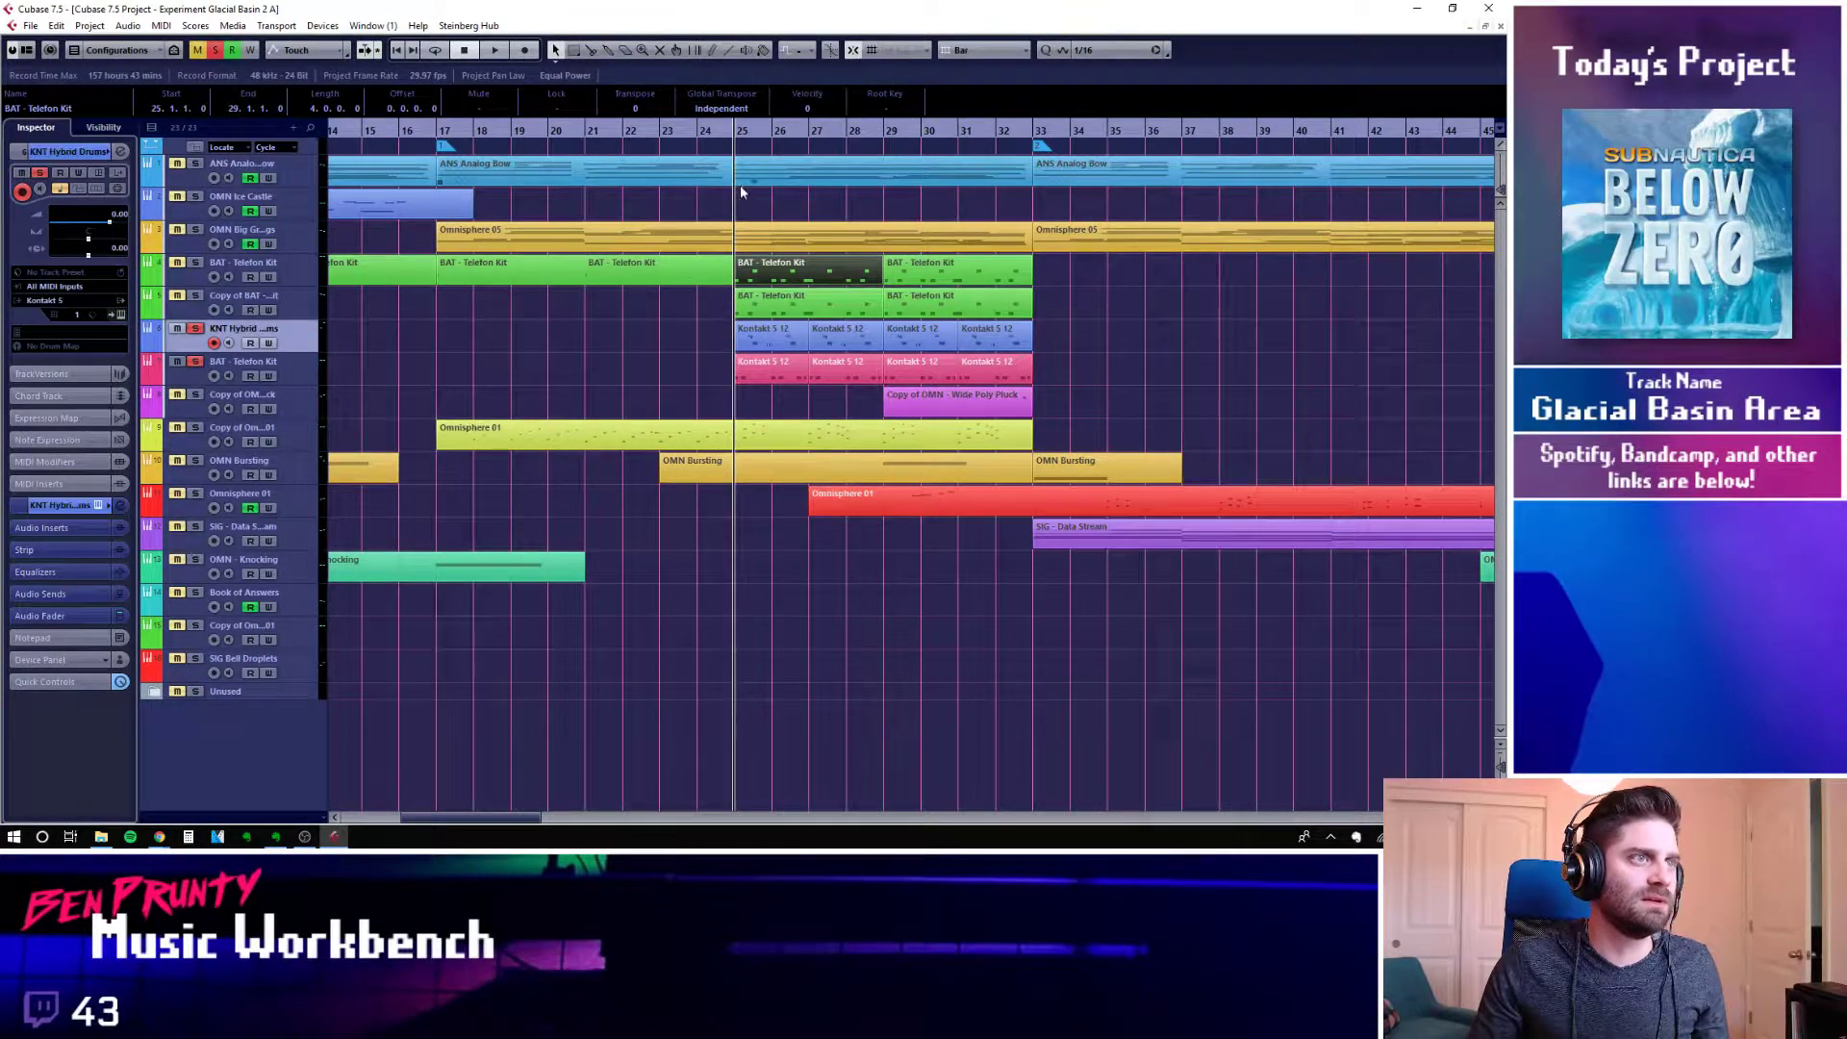
key("space")
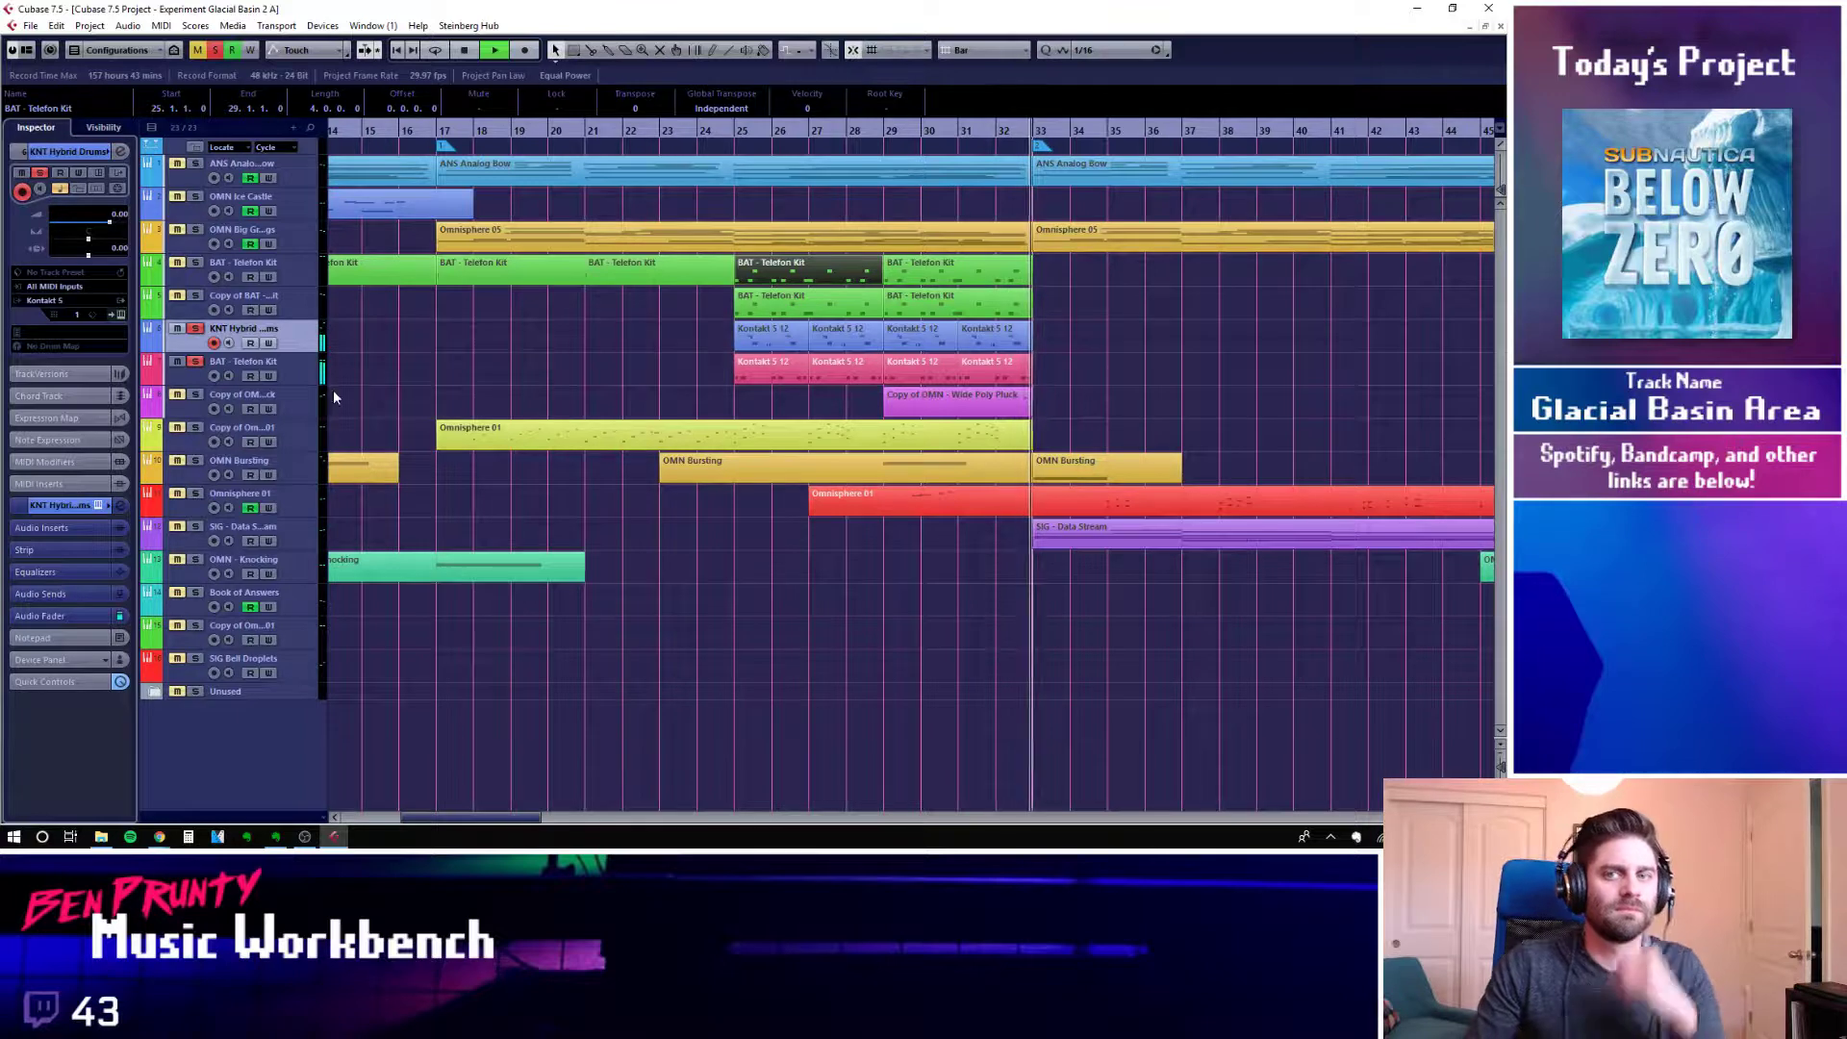
key("space")
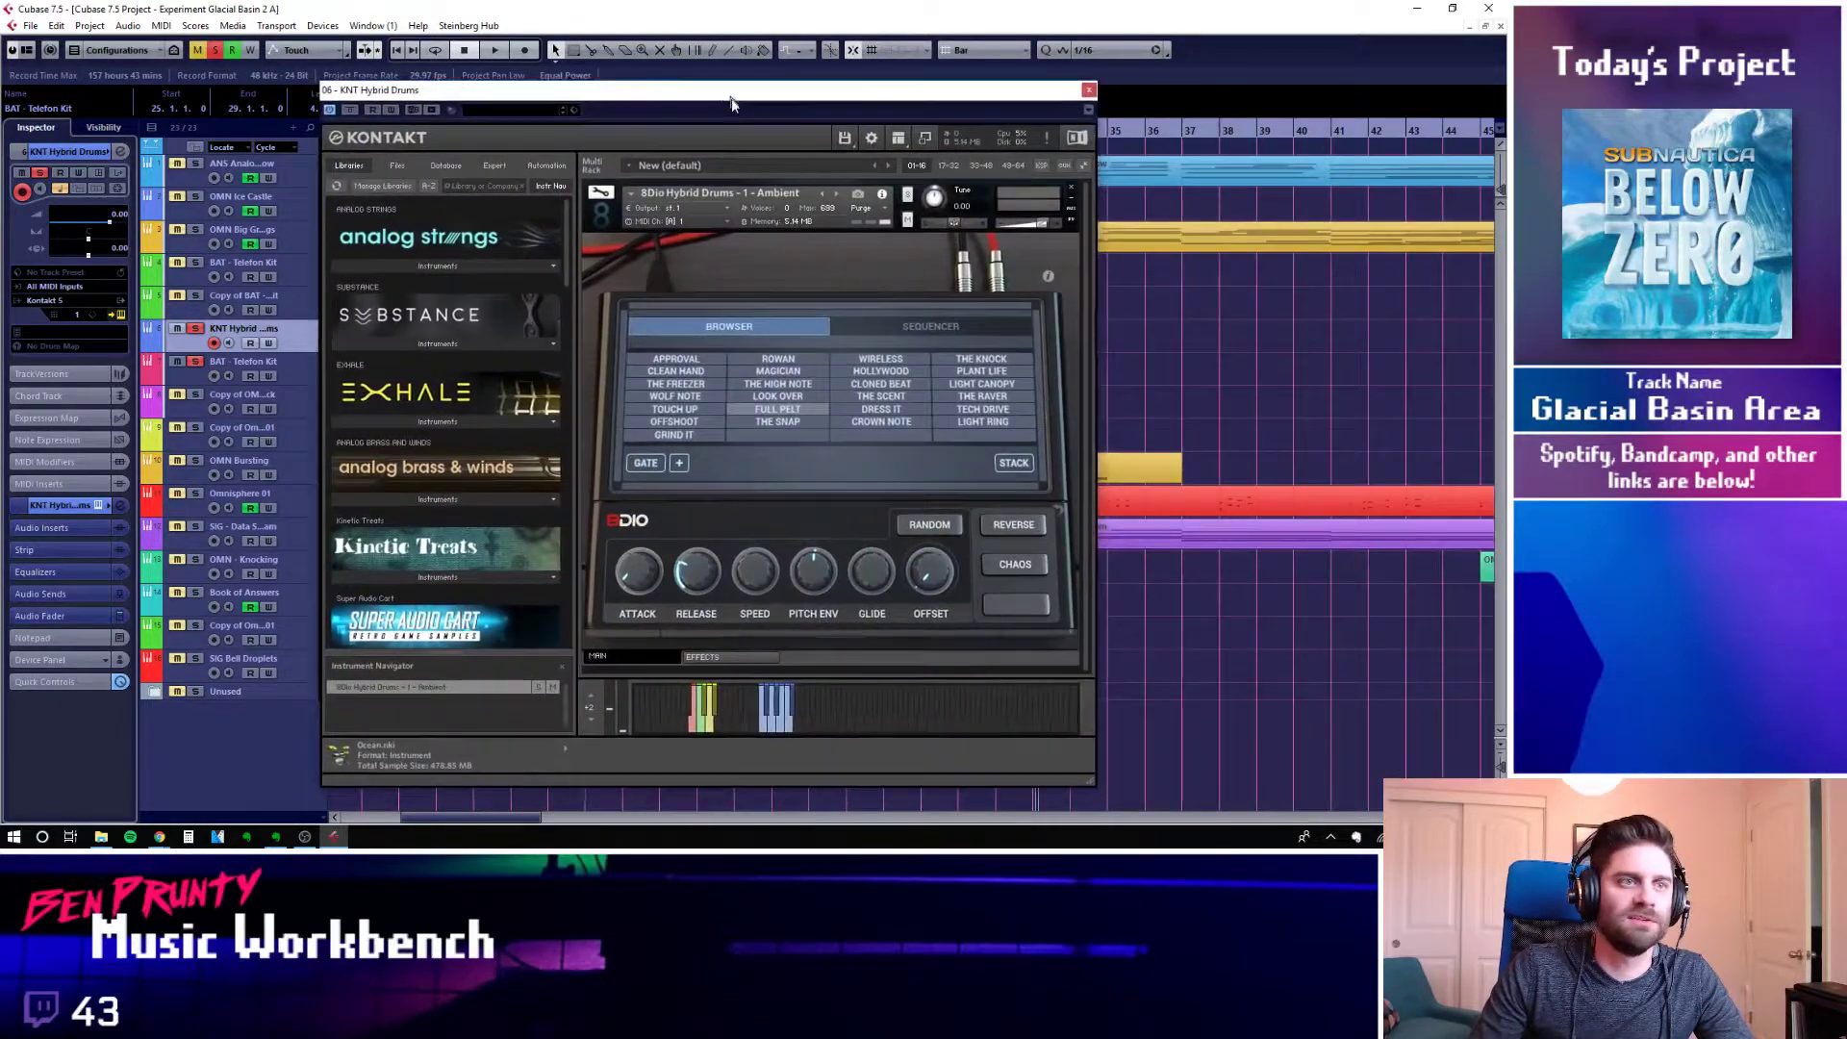
Examine the 8Dio Hybrid Drums - 1 - Ambient patch in the KNT Hybrid Drums track's Kontakt instrument, and close its window
left_click_drag(729, 101, 715, 115)
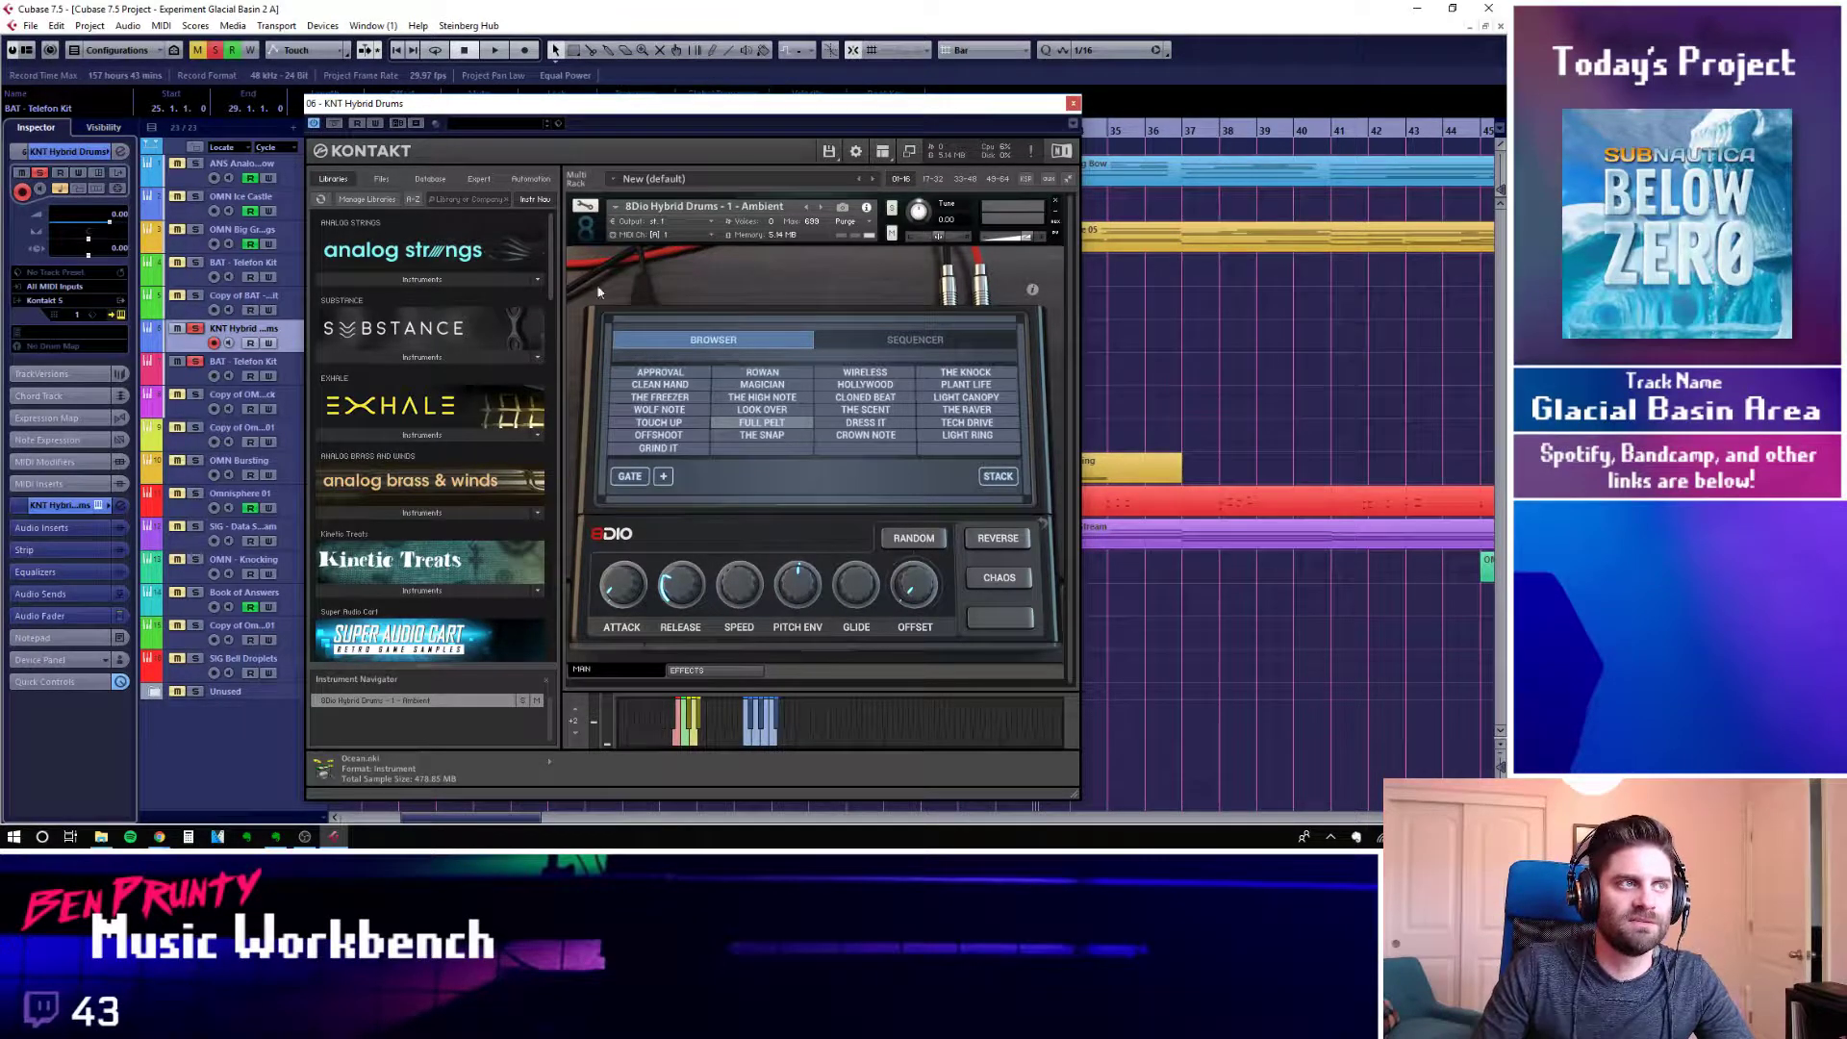
left_click_drag(1065, 99, 1068, 100)
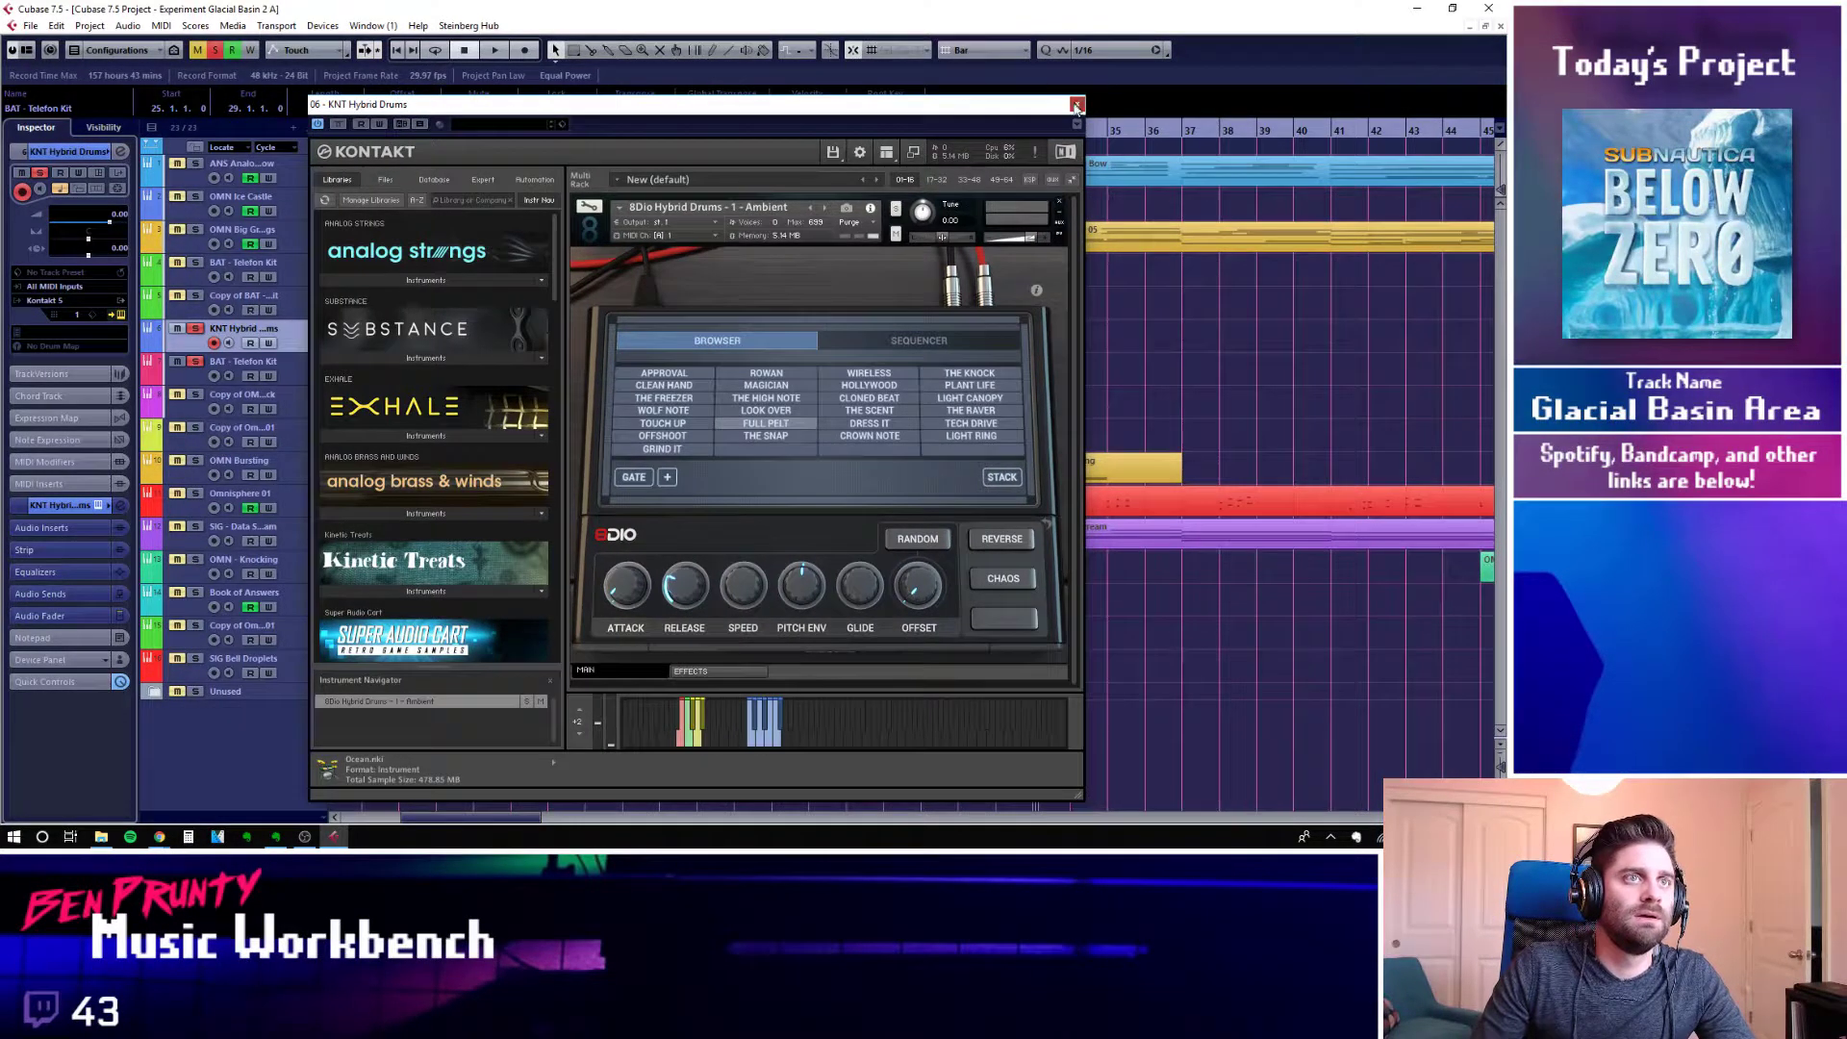
left_click(1076, 104)
Open the red BAT - Telefon Kit track's part at bar 25 in the Key Editor, audition notes around bar 26, and close the editor
left_click(288, 382)
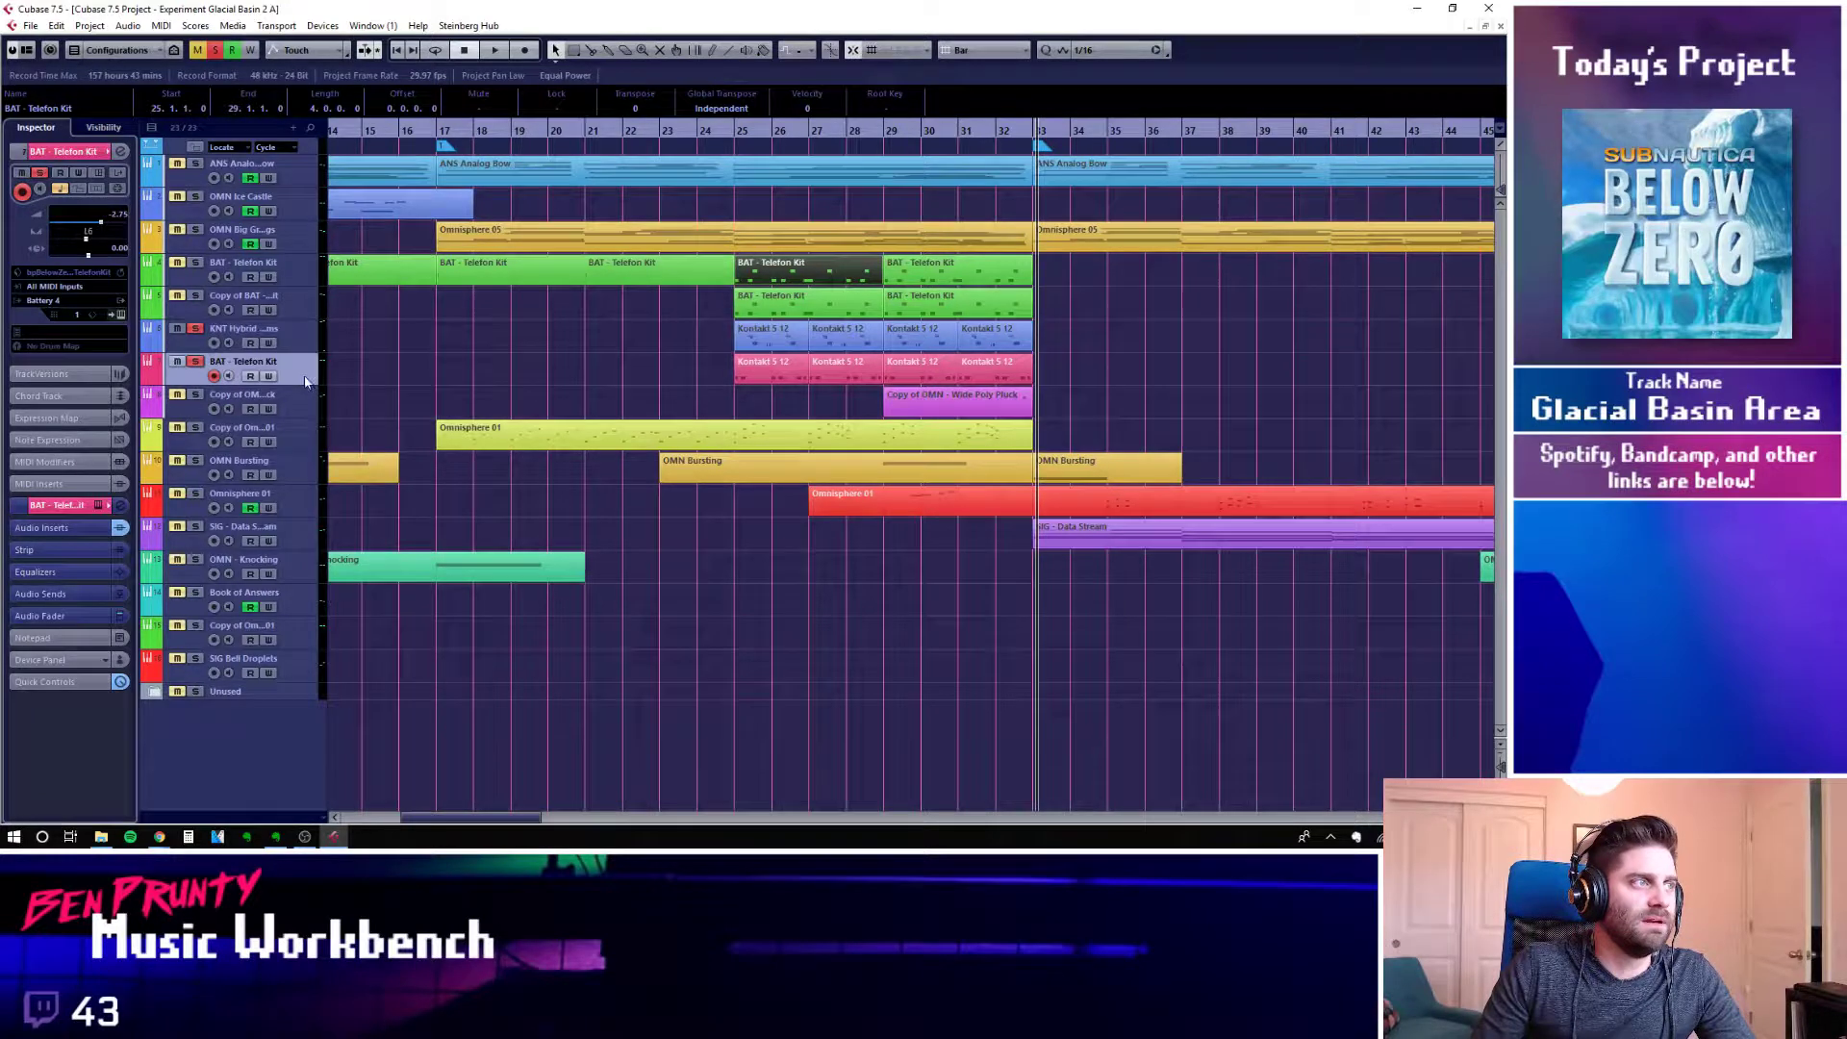
double_click(752, 375)
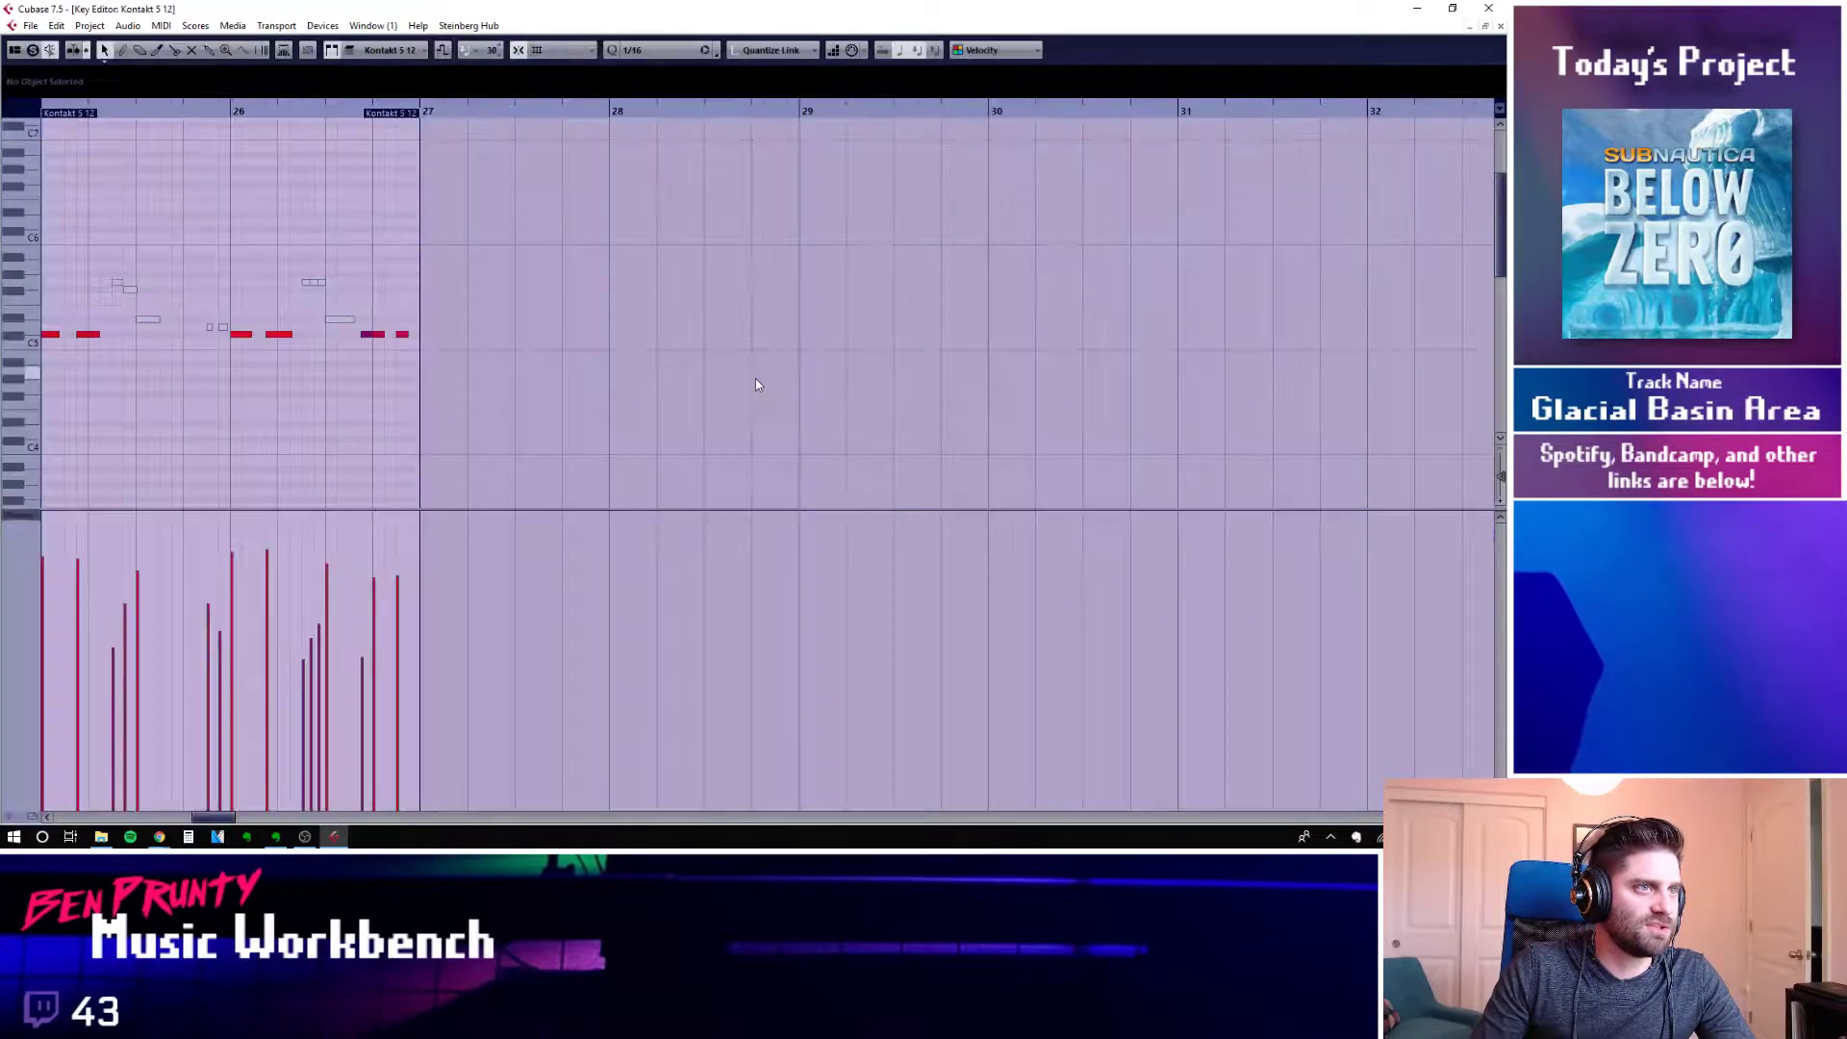
left_click(241, 335)
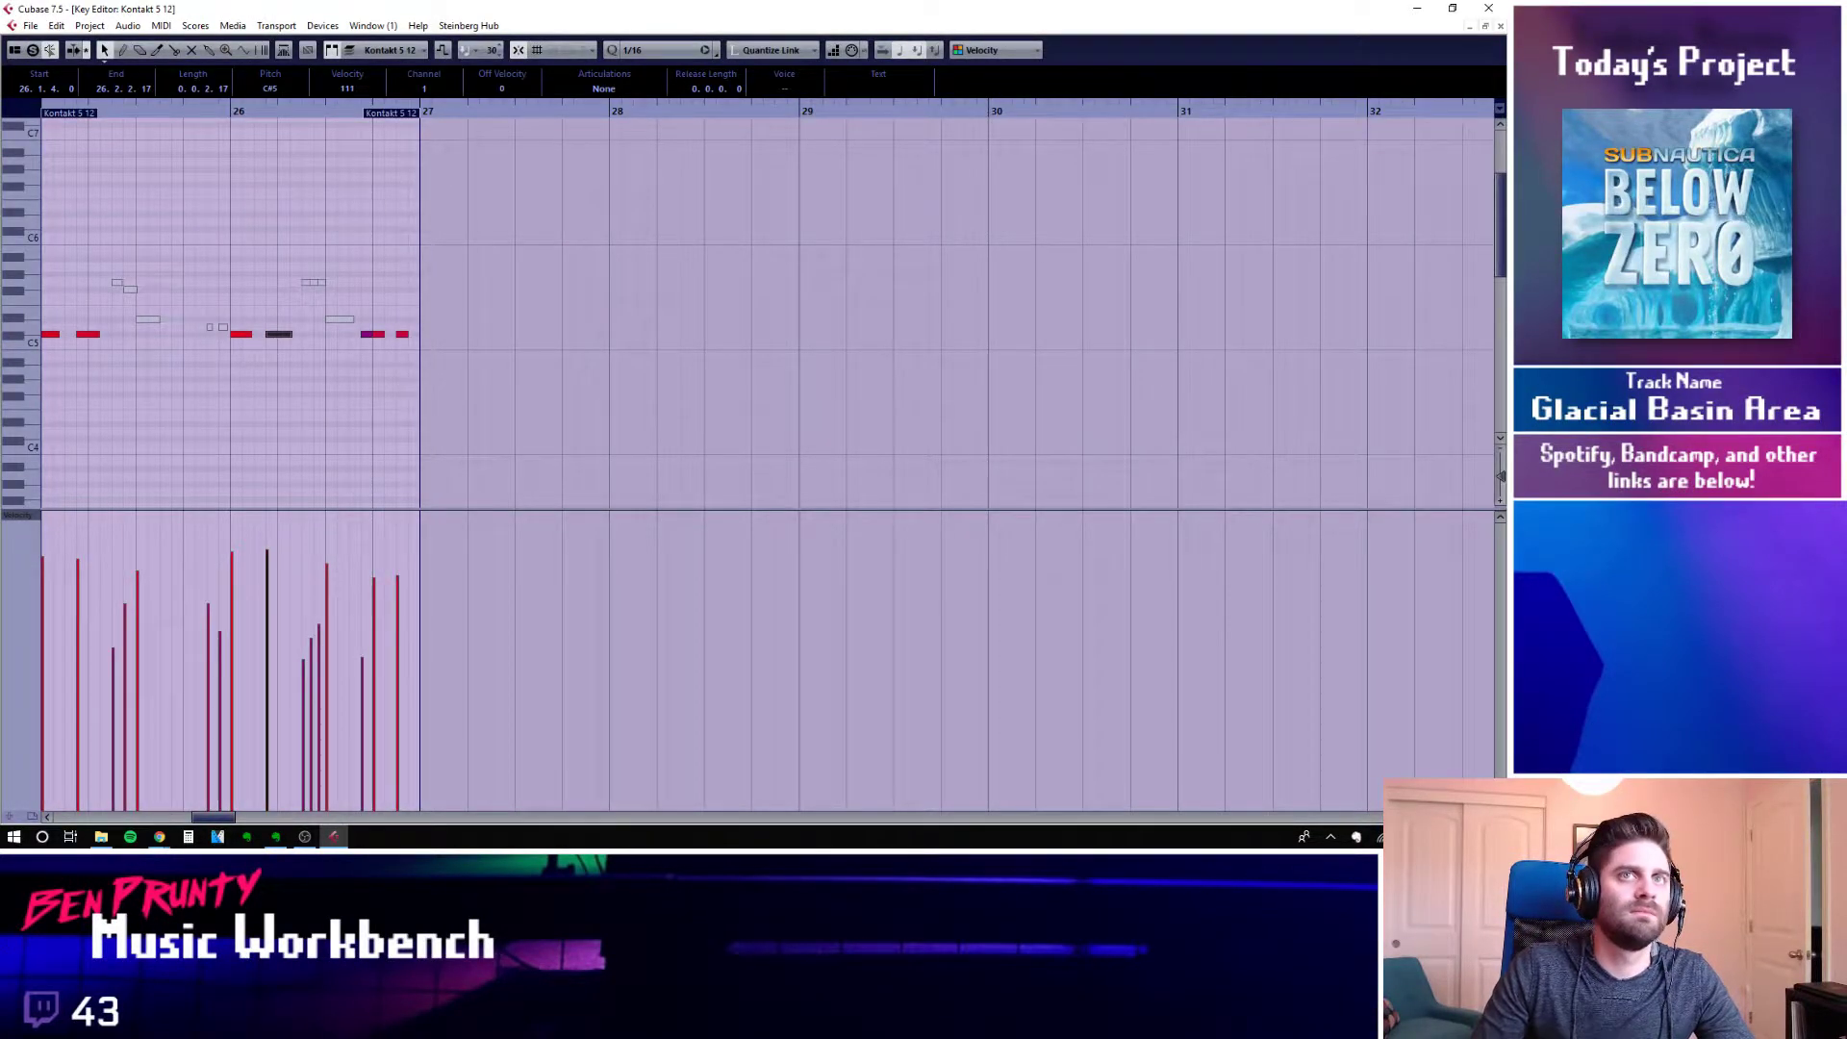
left_click(1498, 28)
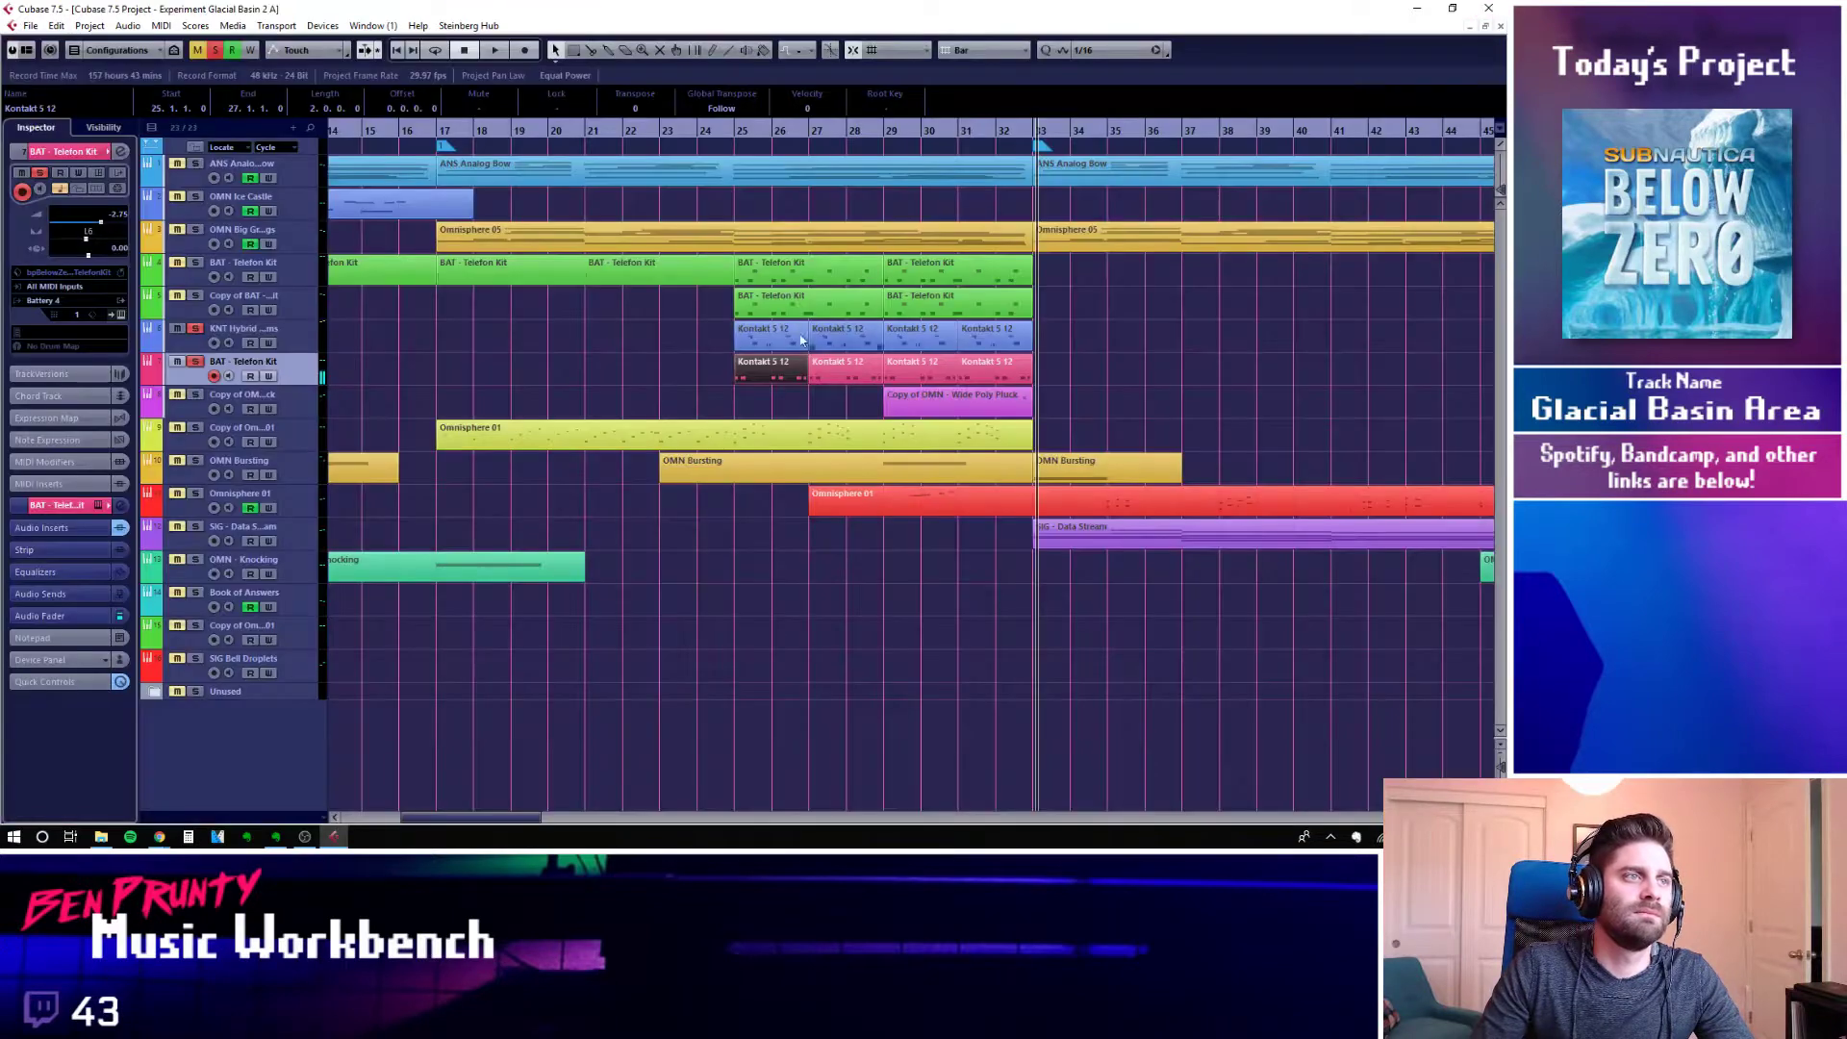
Play the drum section from bar 25 to about bar 27, replay it from bar 25 to about bar 33, and clear the solos
left_click(733, 143)
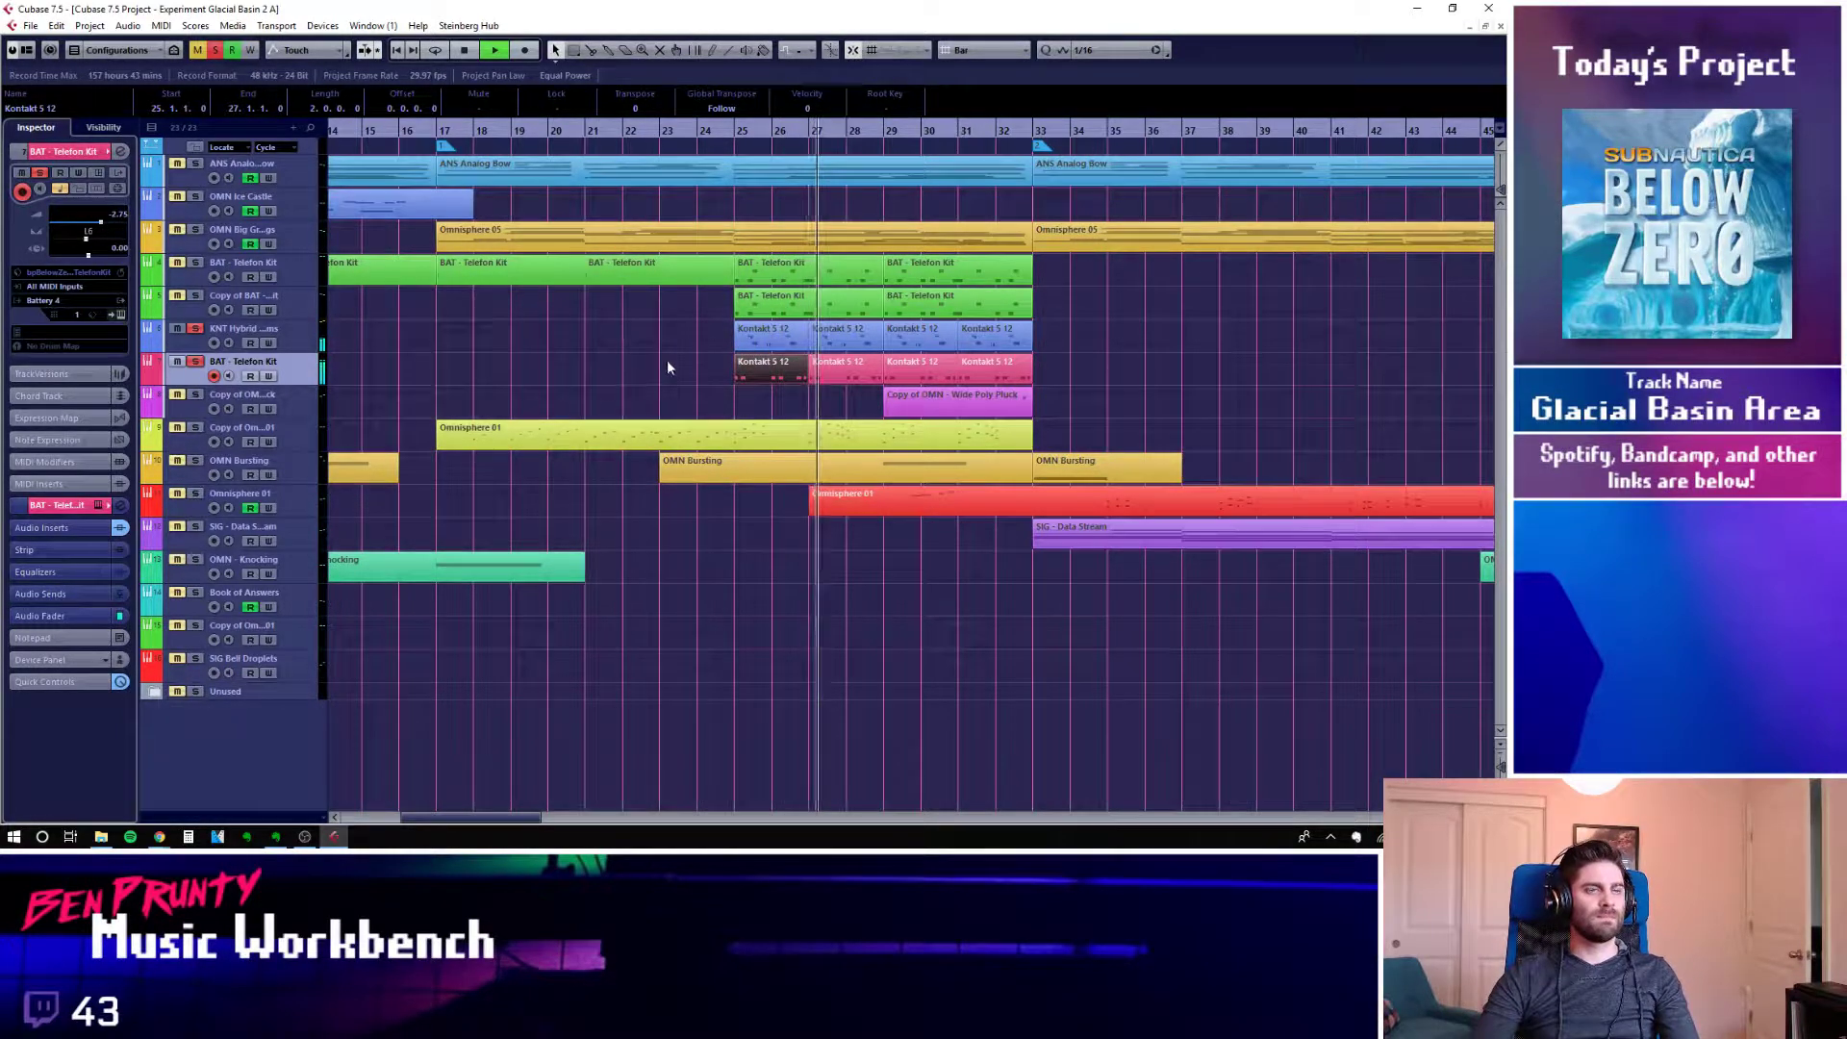
key("space")
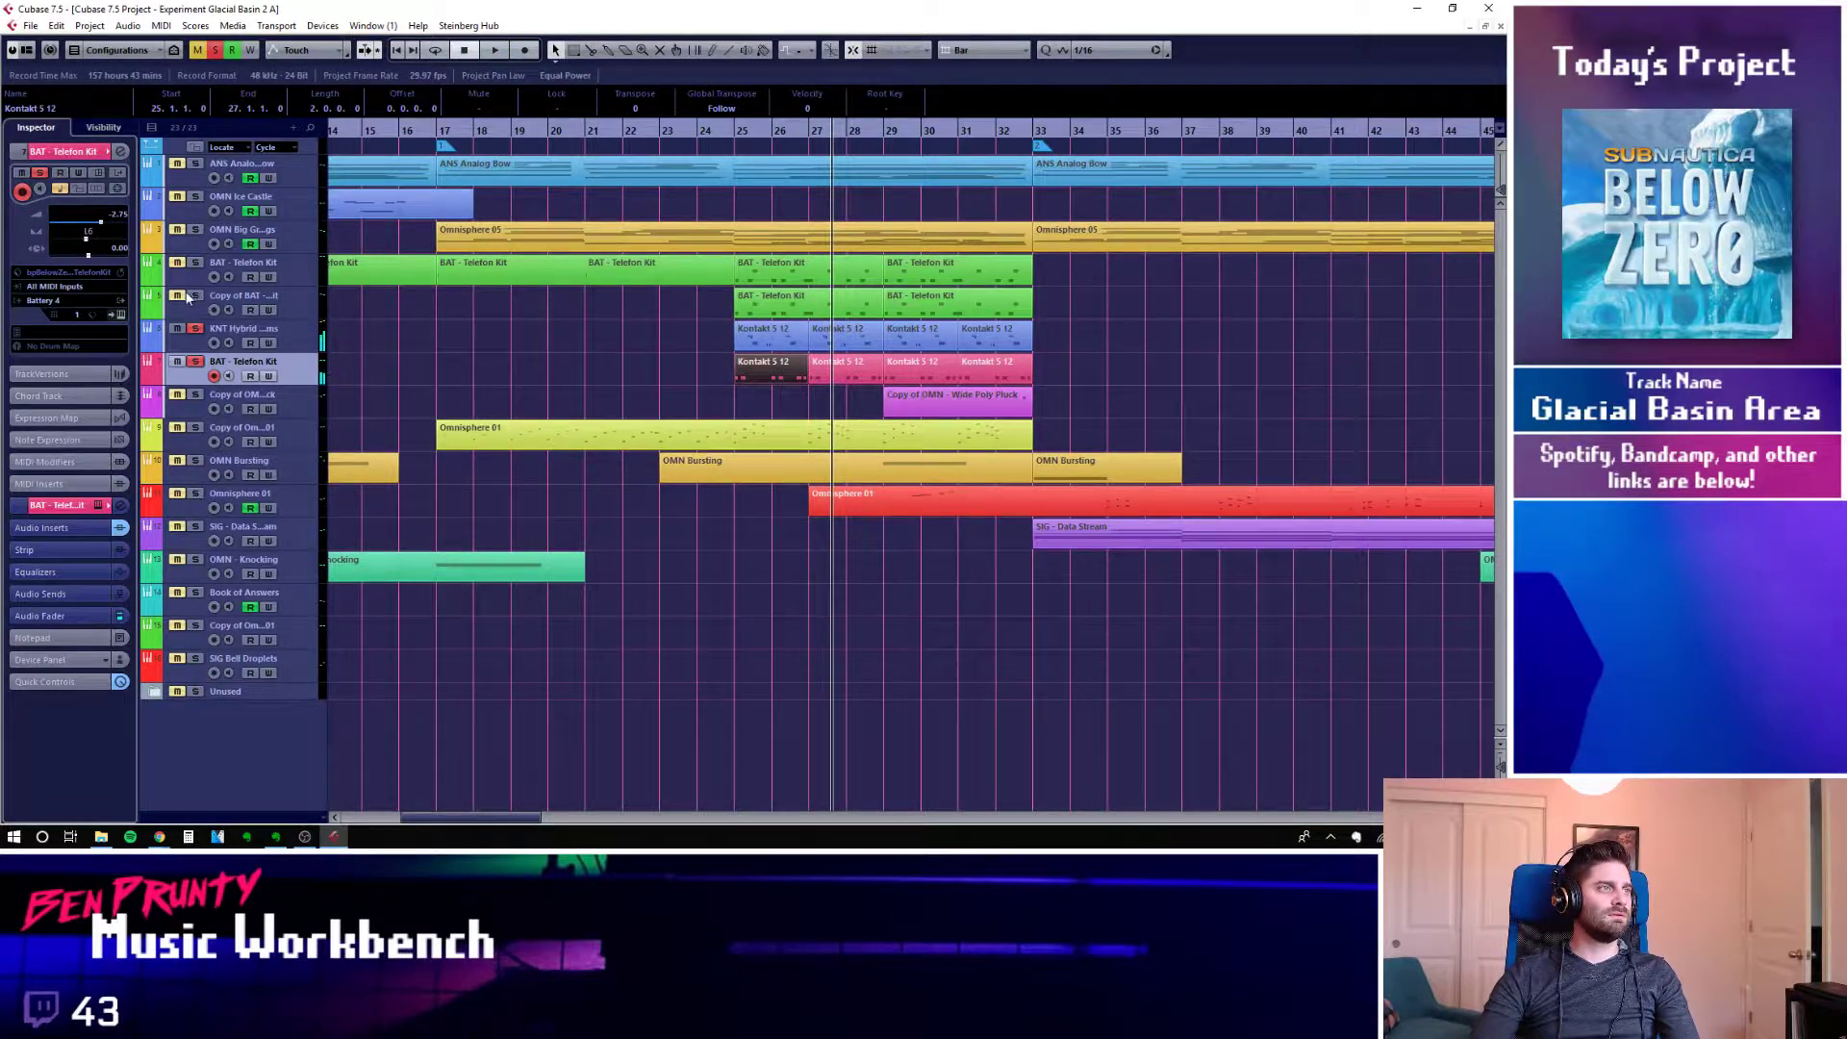
left_click(725, 129)
key("g")
key("space")
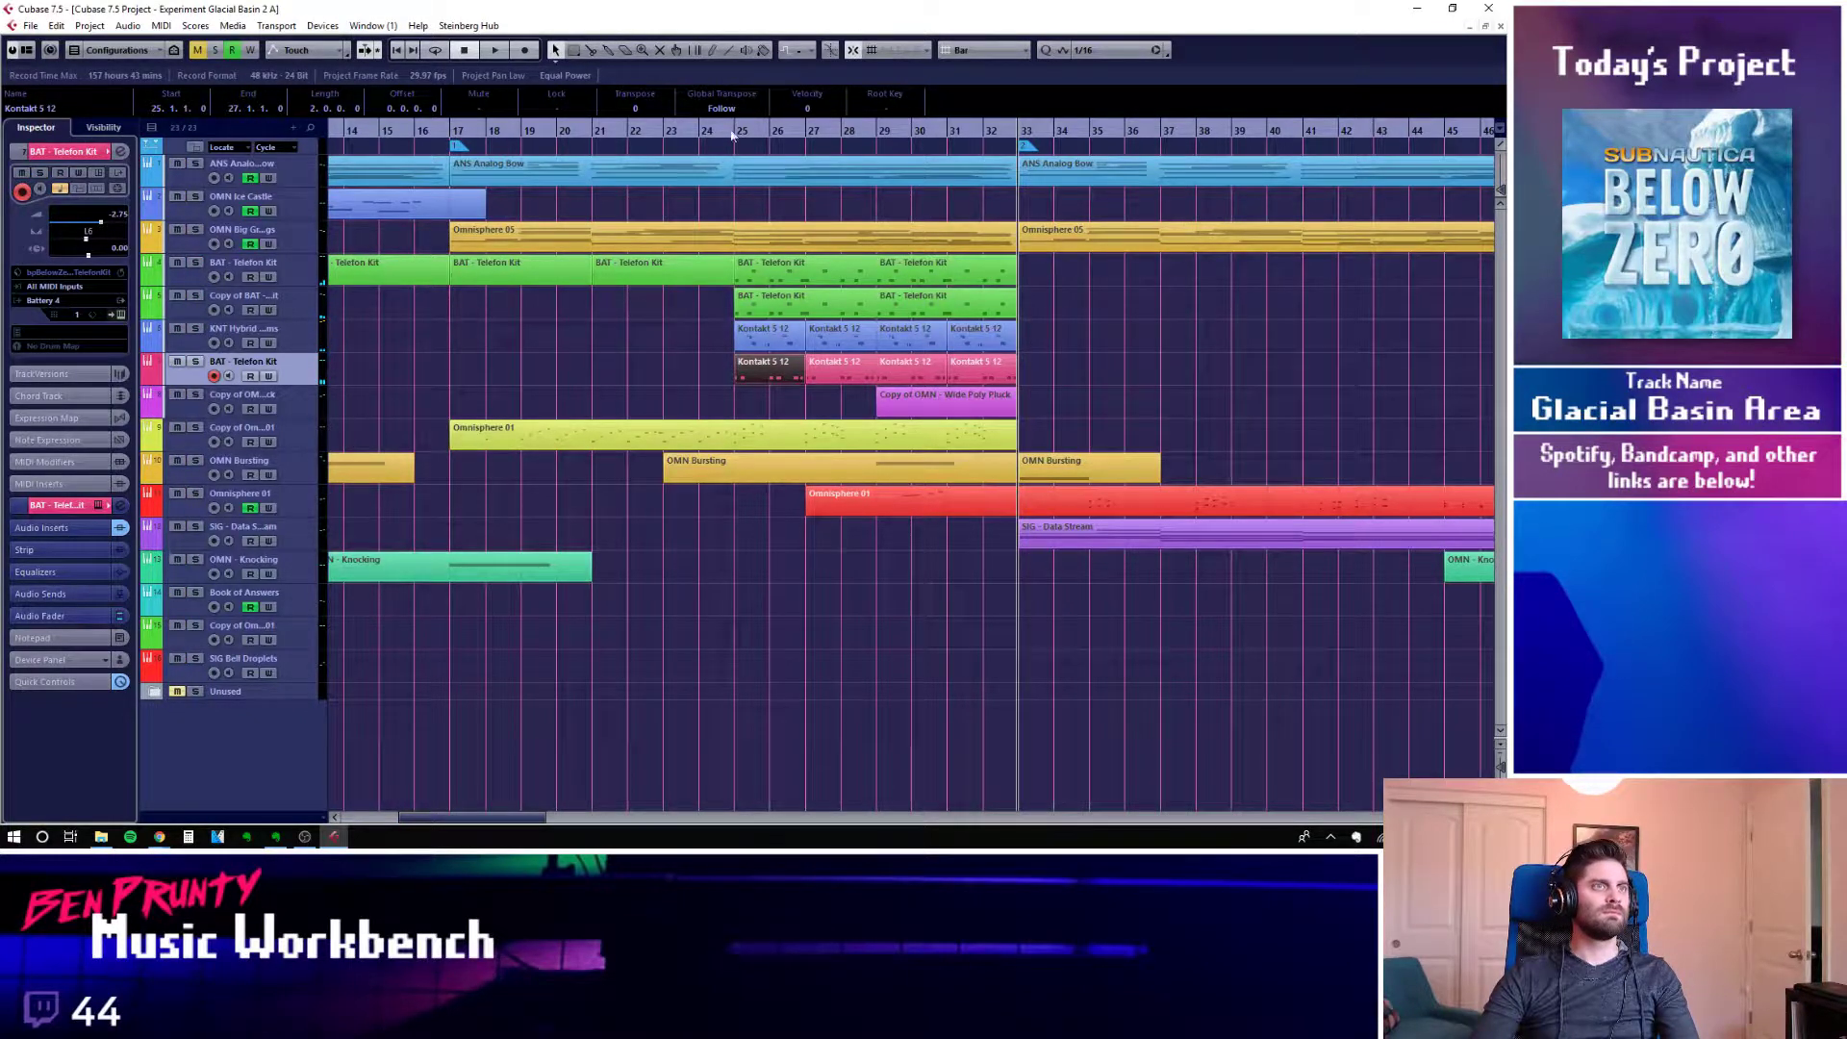
Play the full arrangement from bar 25 to about bar 33
left_click_drag(731, 134, 739, 139)
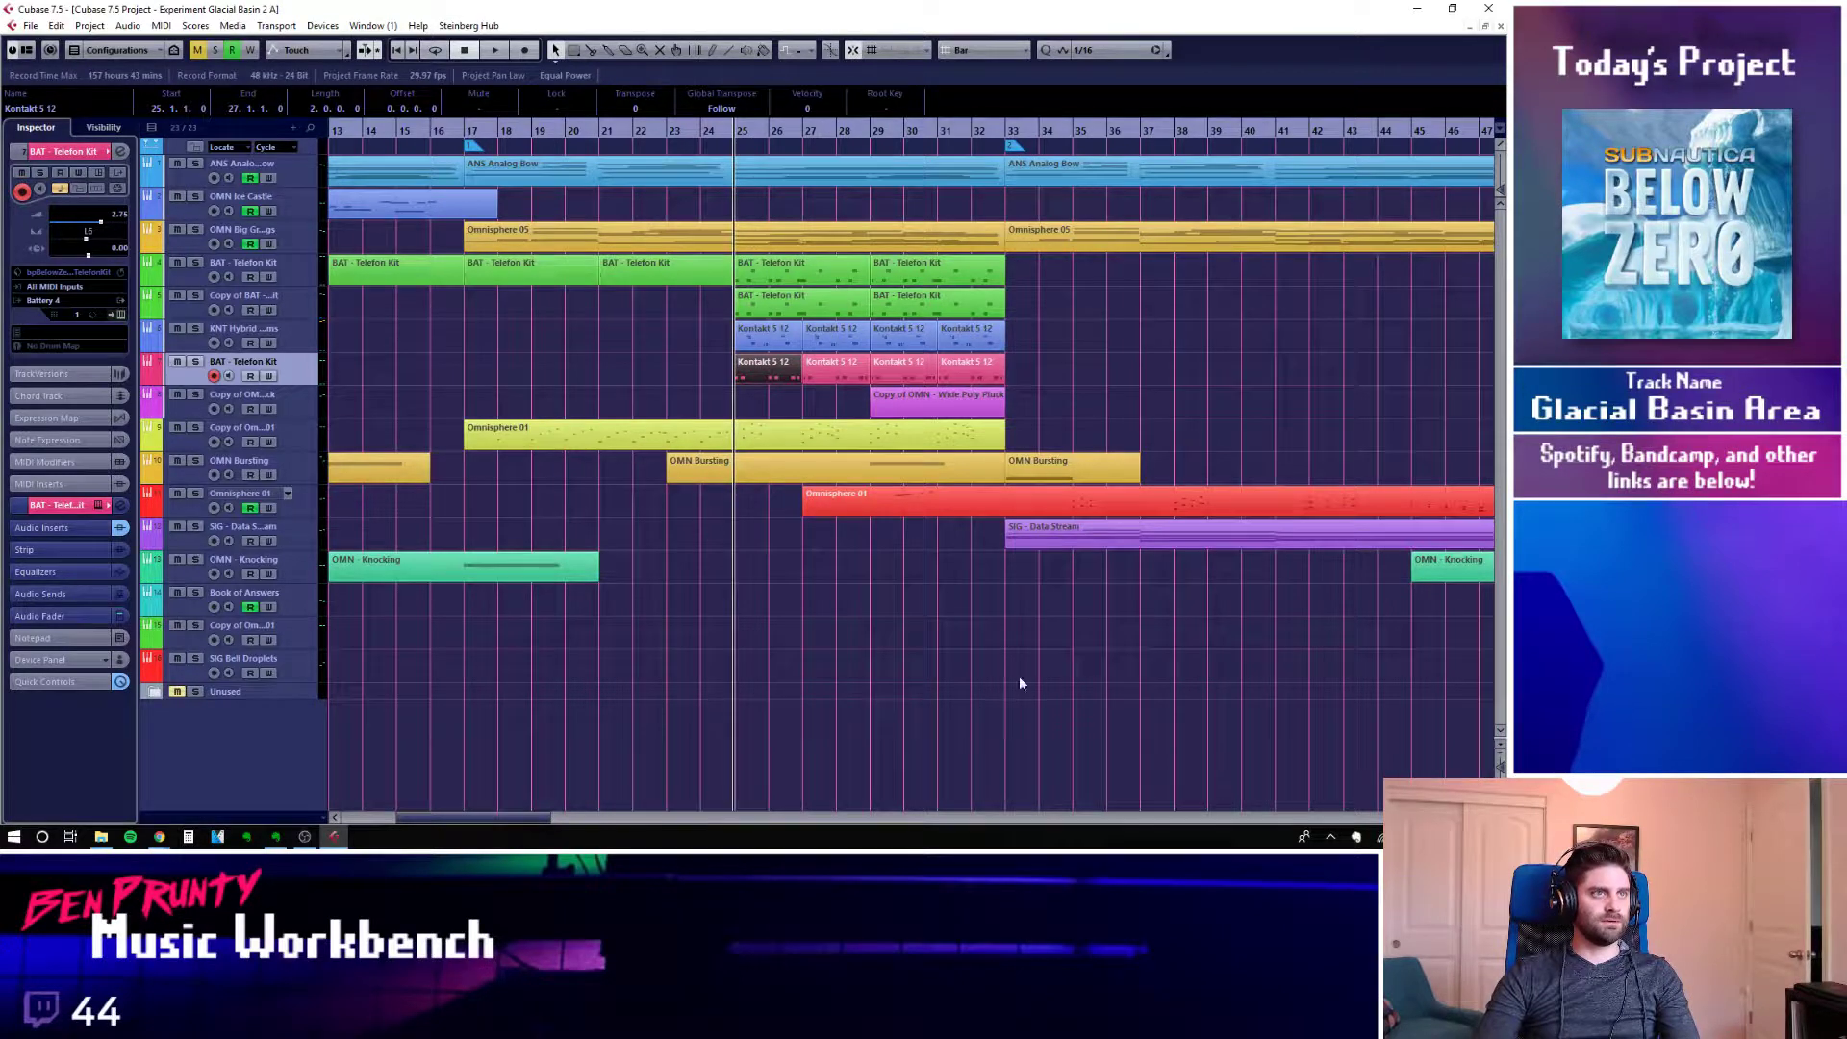
key("space")
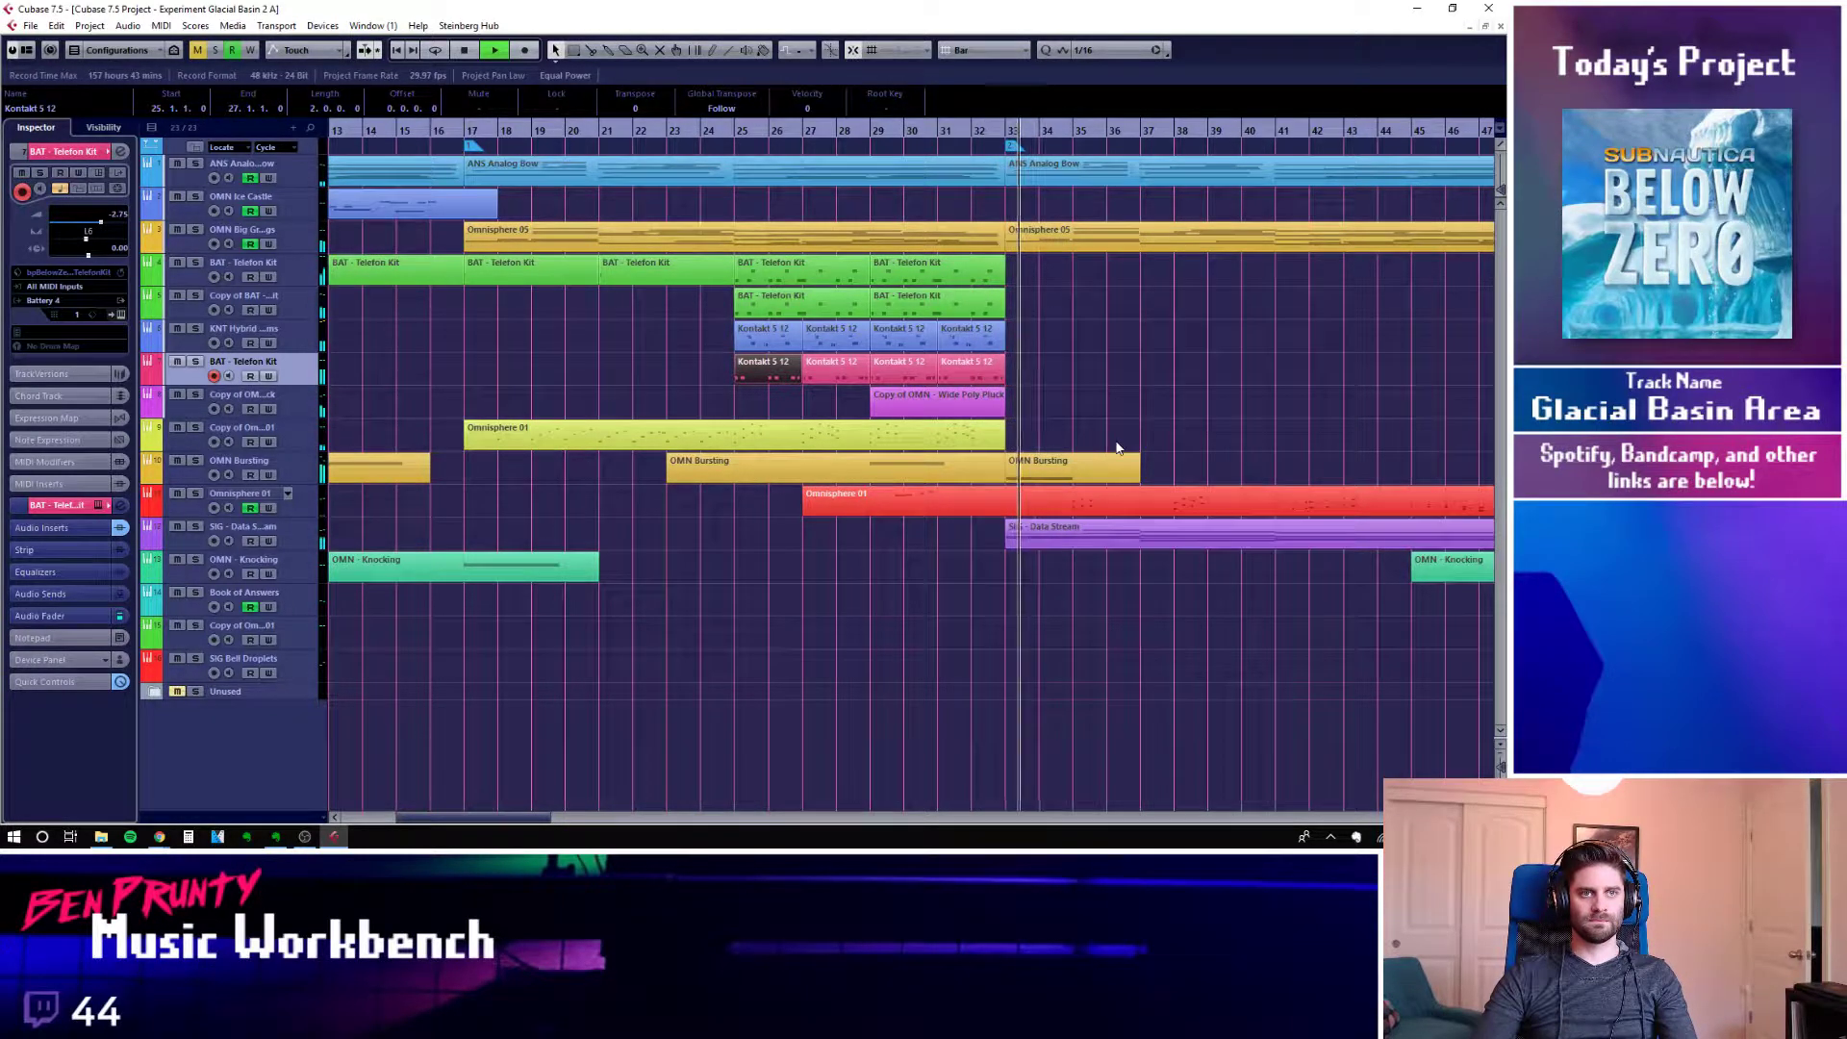
key("space")
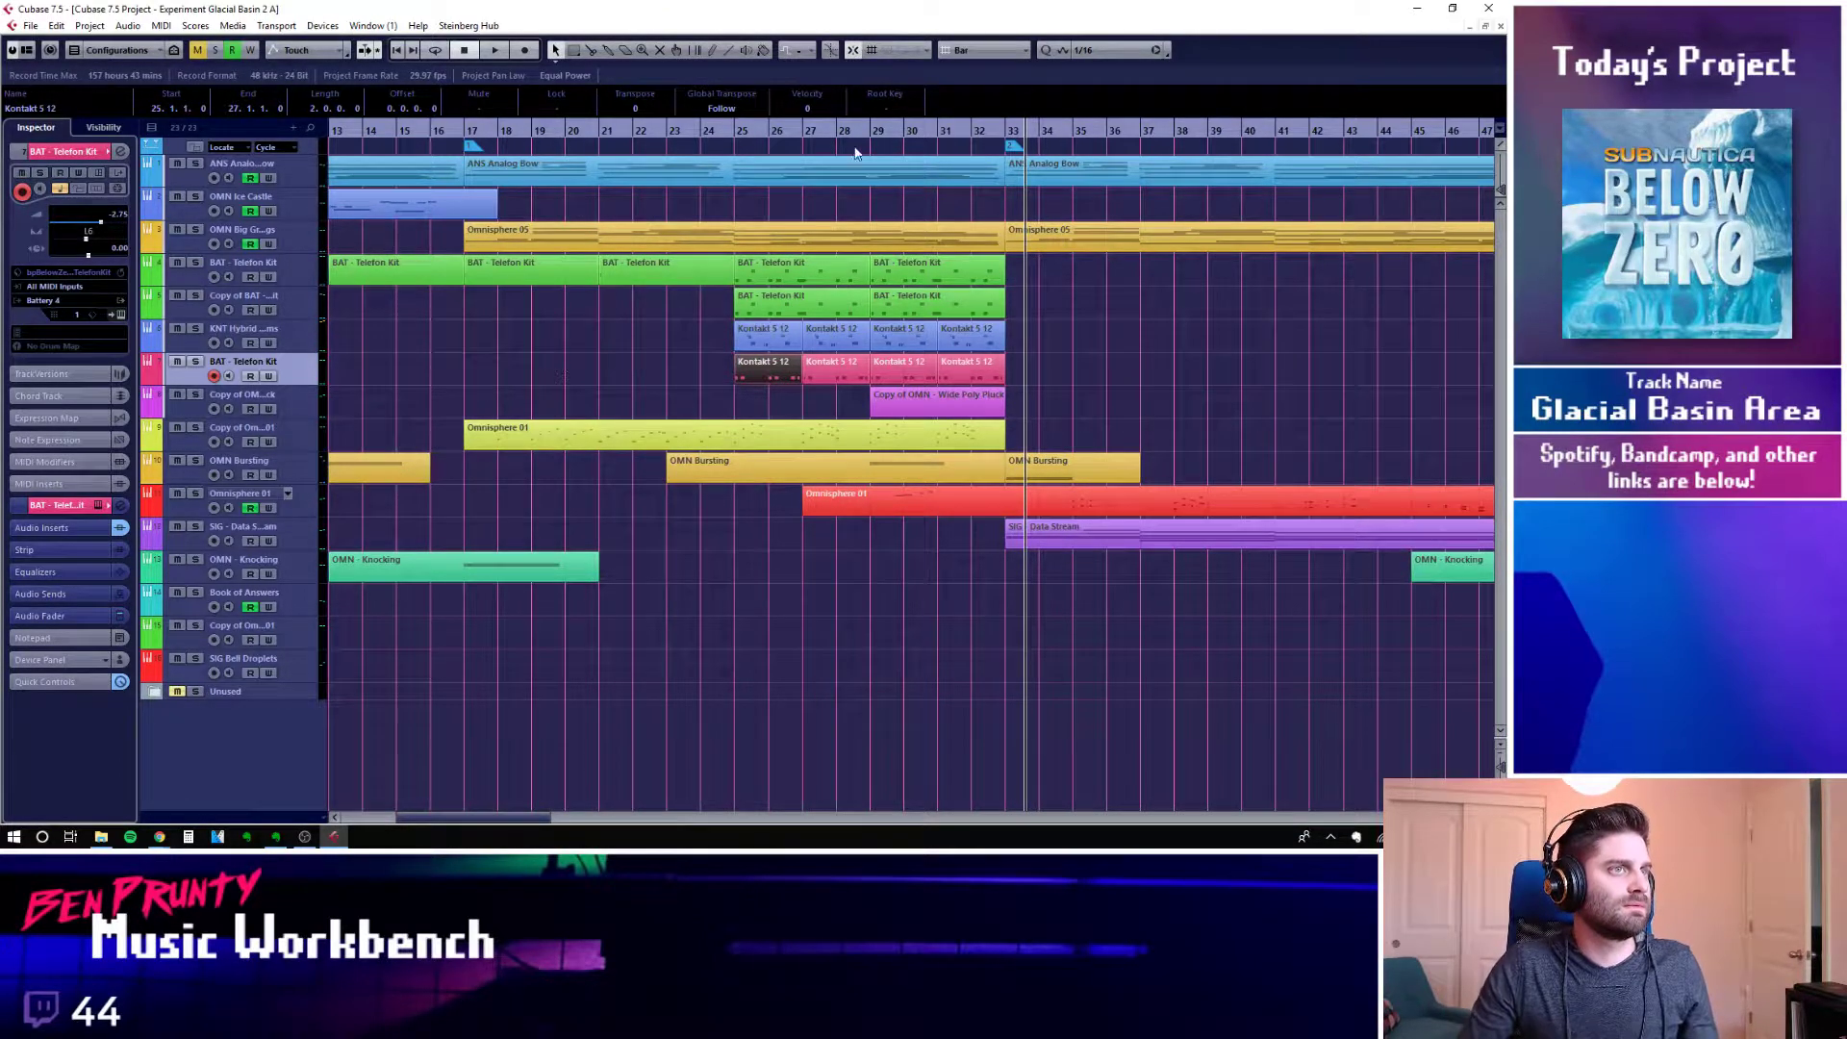
Open the red Omnisphere 01 part in the Key Editor, play its notes from bar 29, and close the editor
left_click(749, 132)
left_click(879, 502)
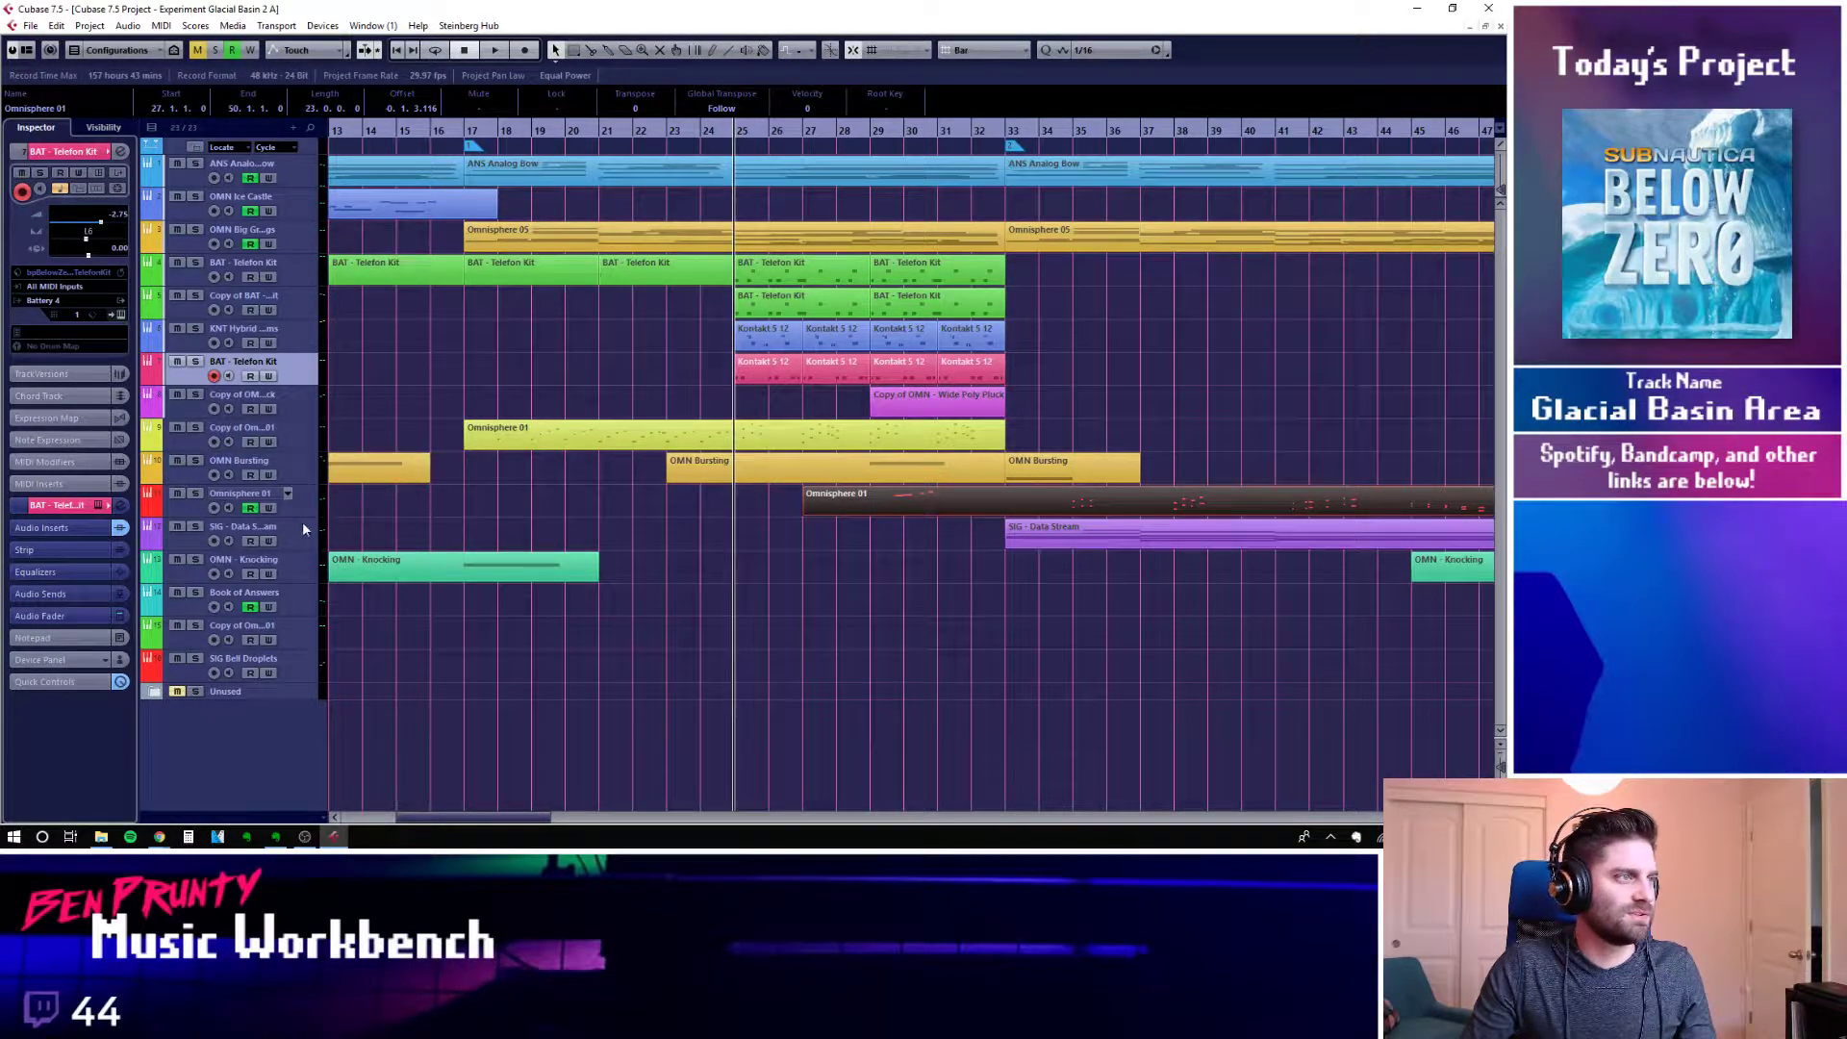
left_click(877, 144)
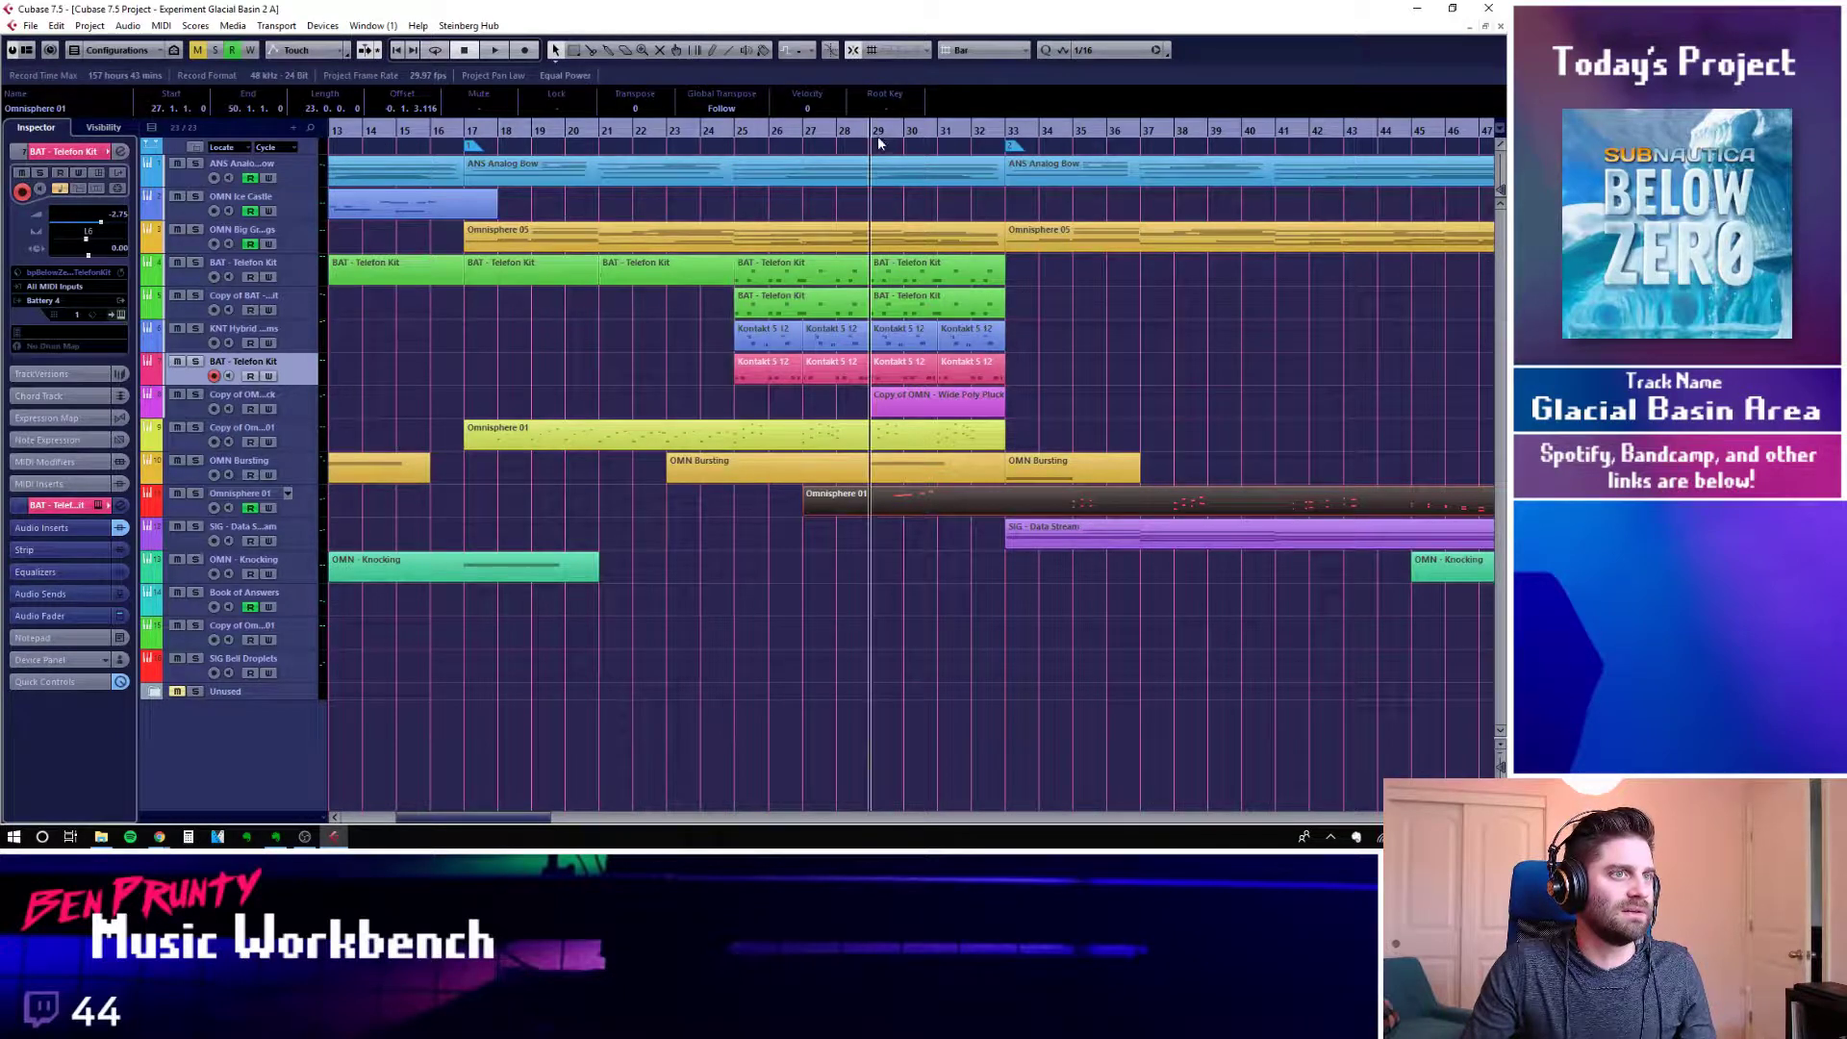
double_click(905, 504)
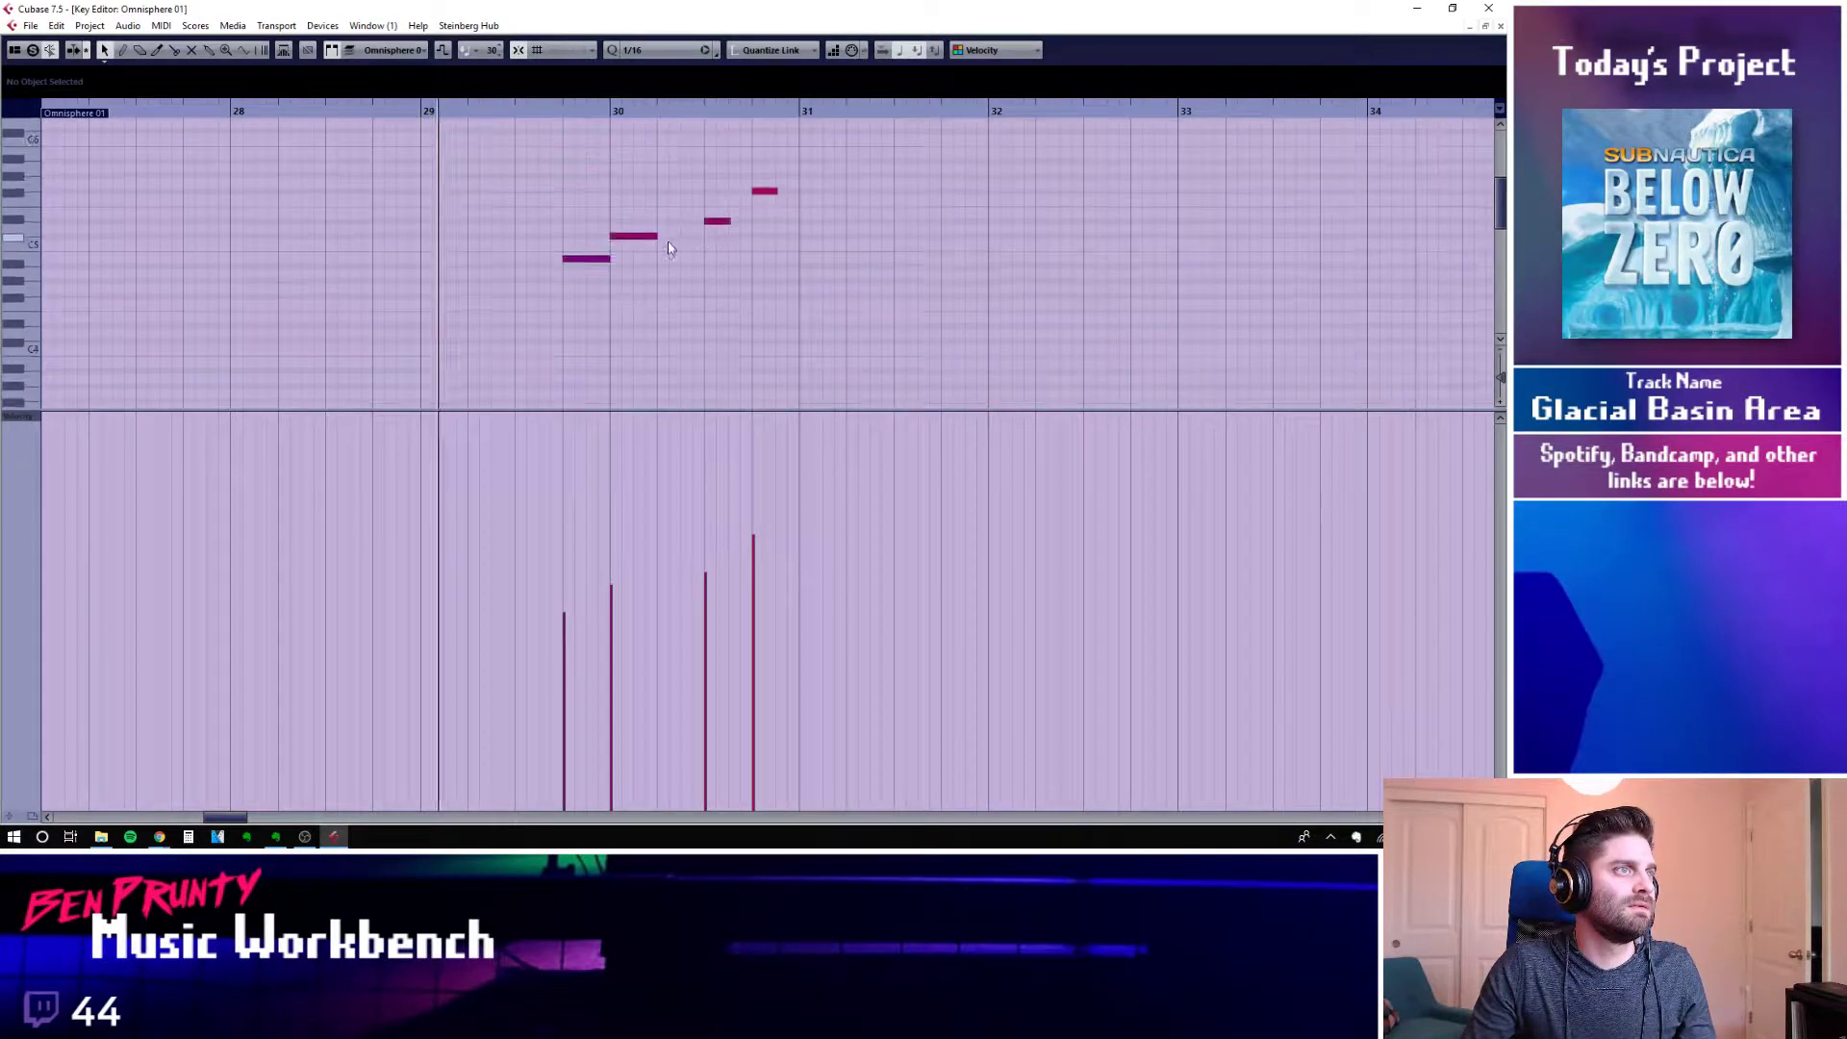
key("space")
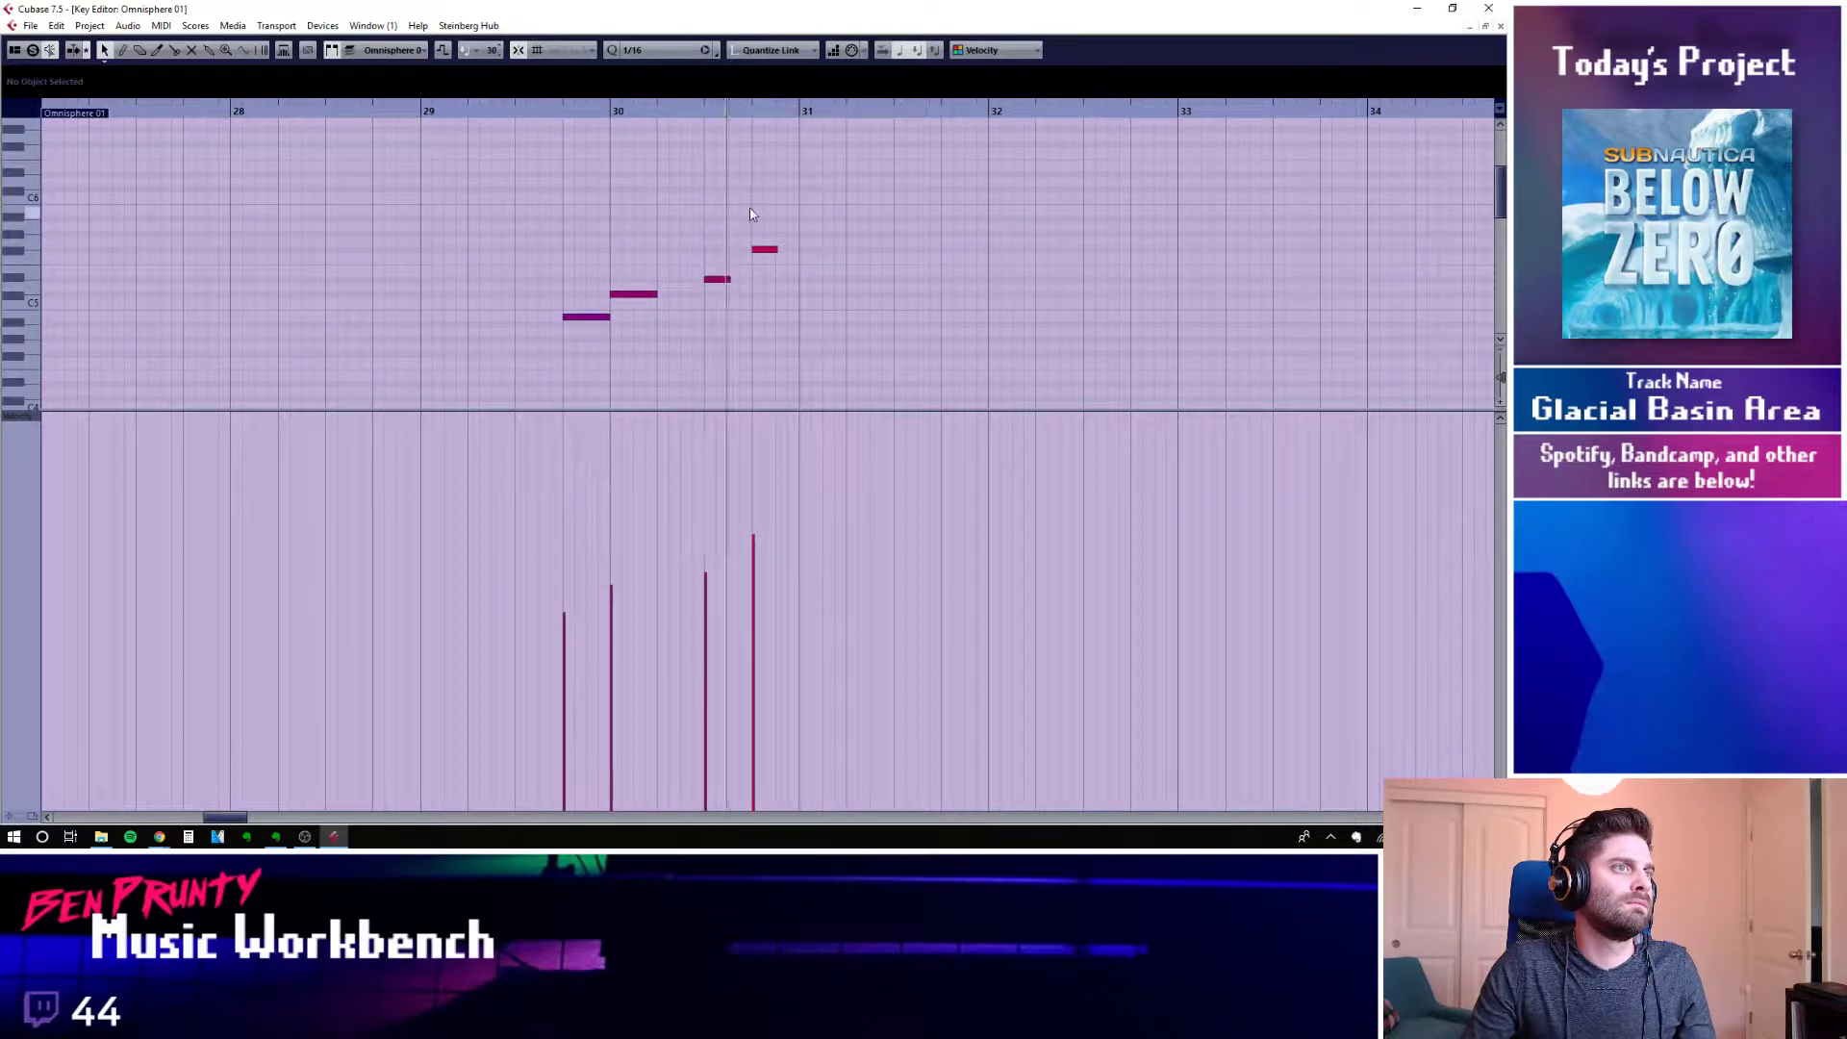
key("Return")
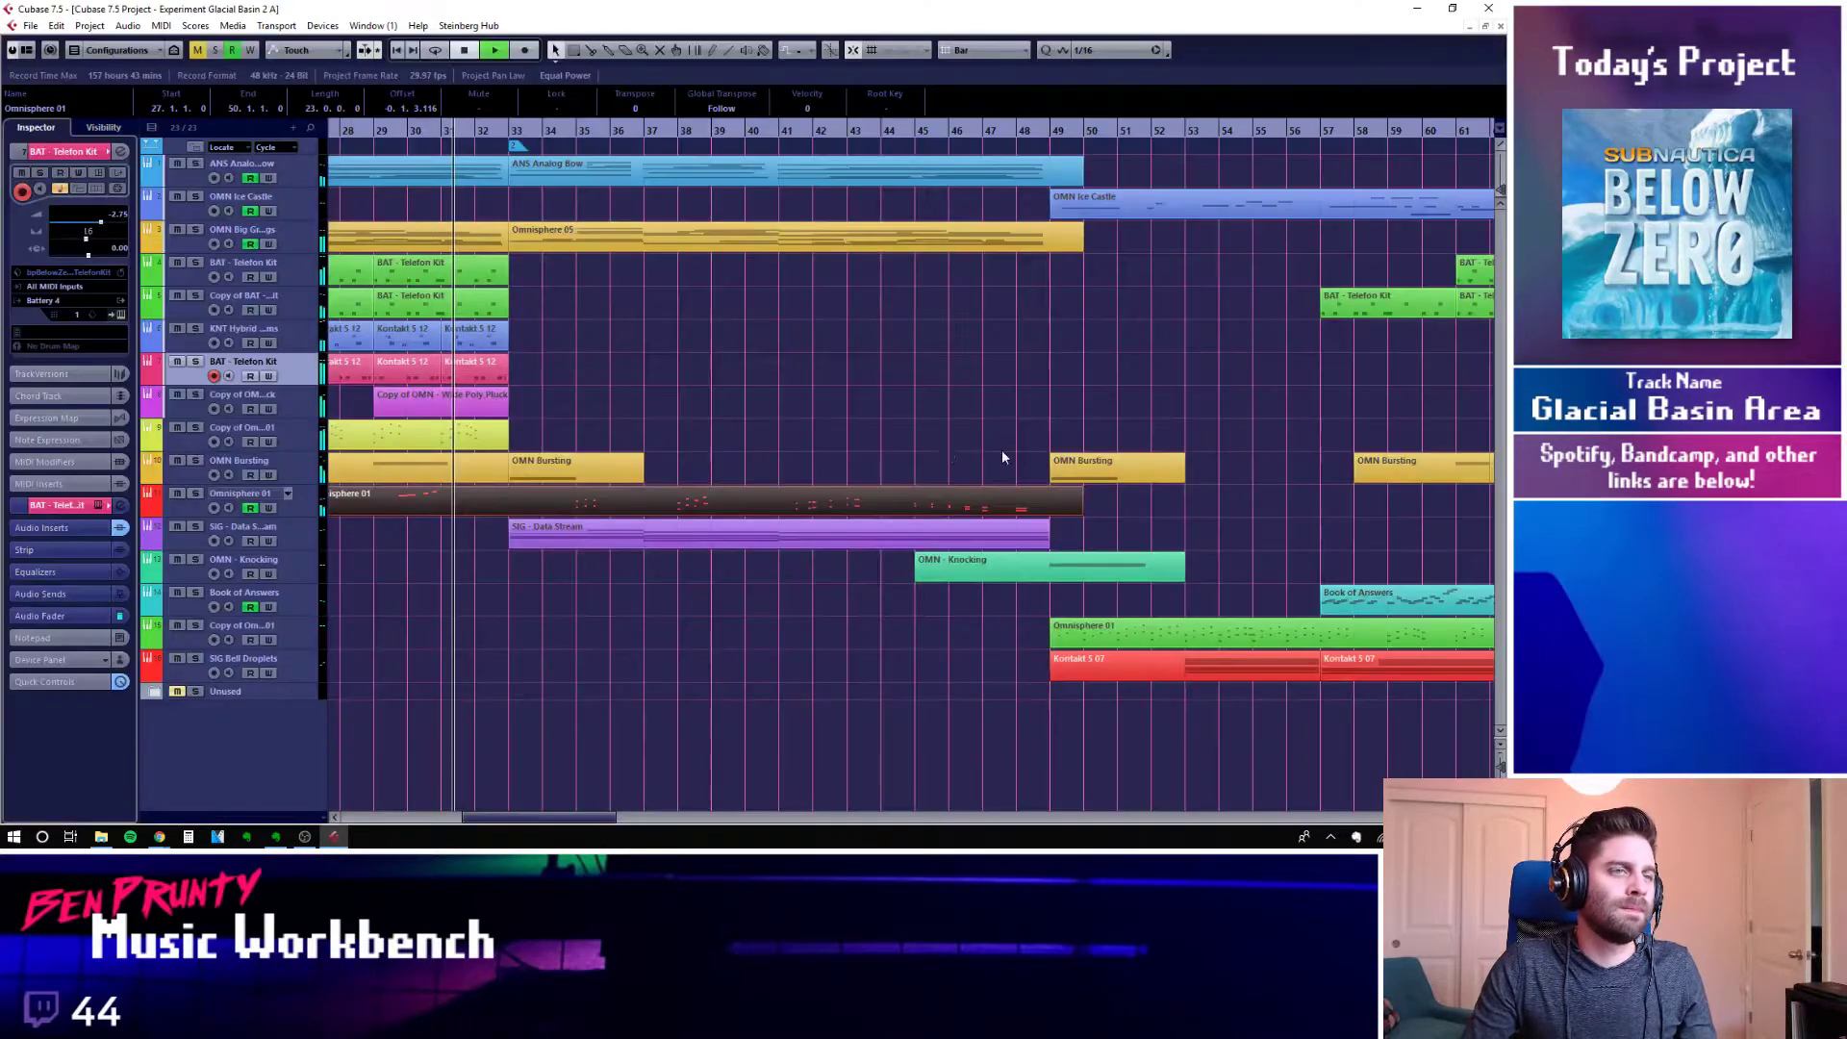
Select the red Omnisphere 01 track, stop playback, and replay the arrangement from bar 29 to about bar 32
left_click_drag(529, 816, 475, 816)
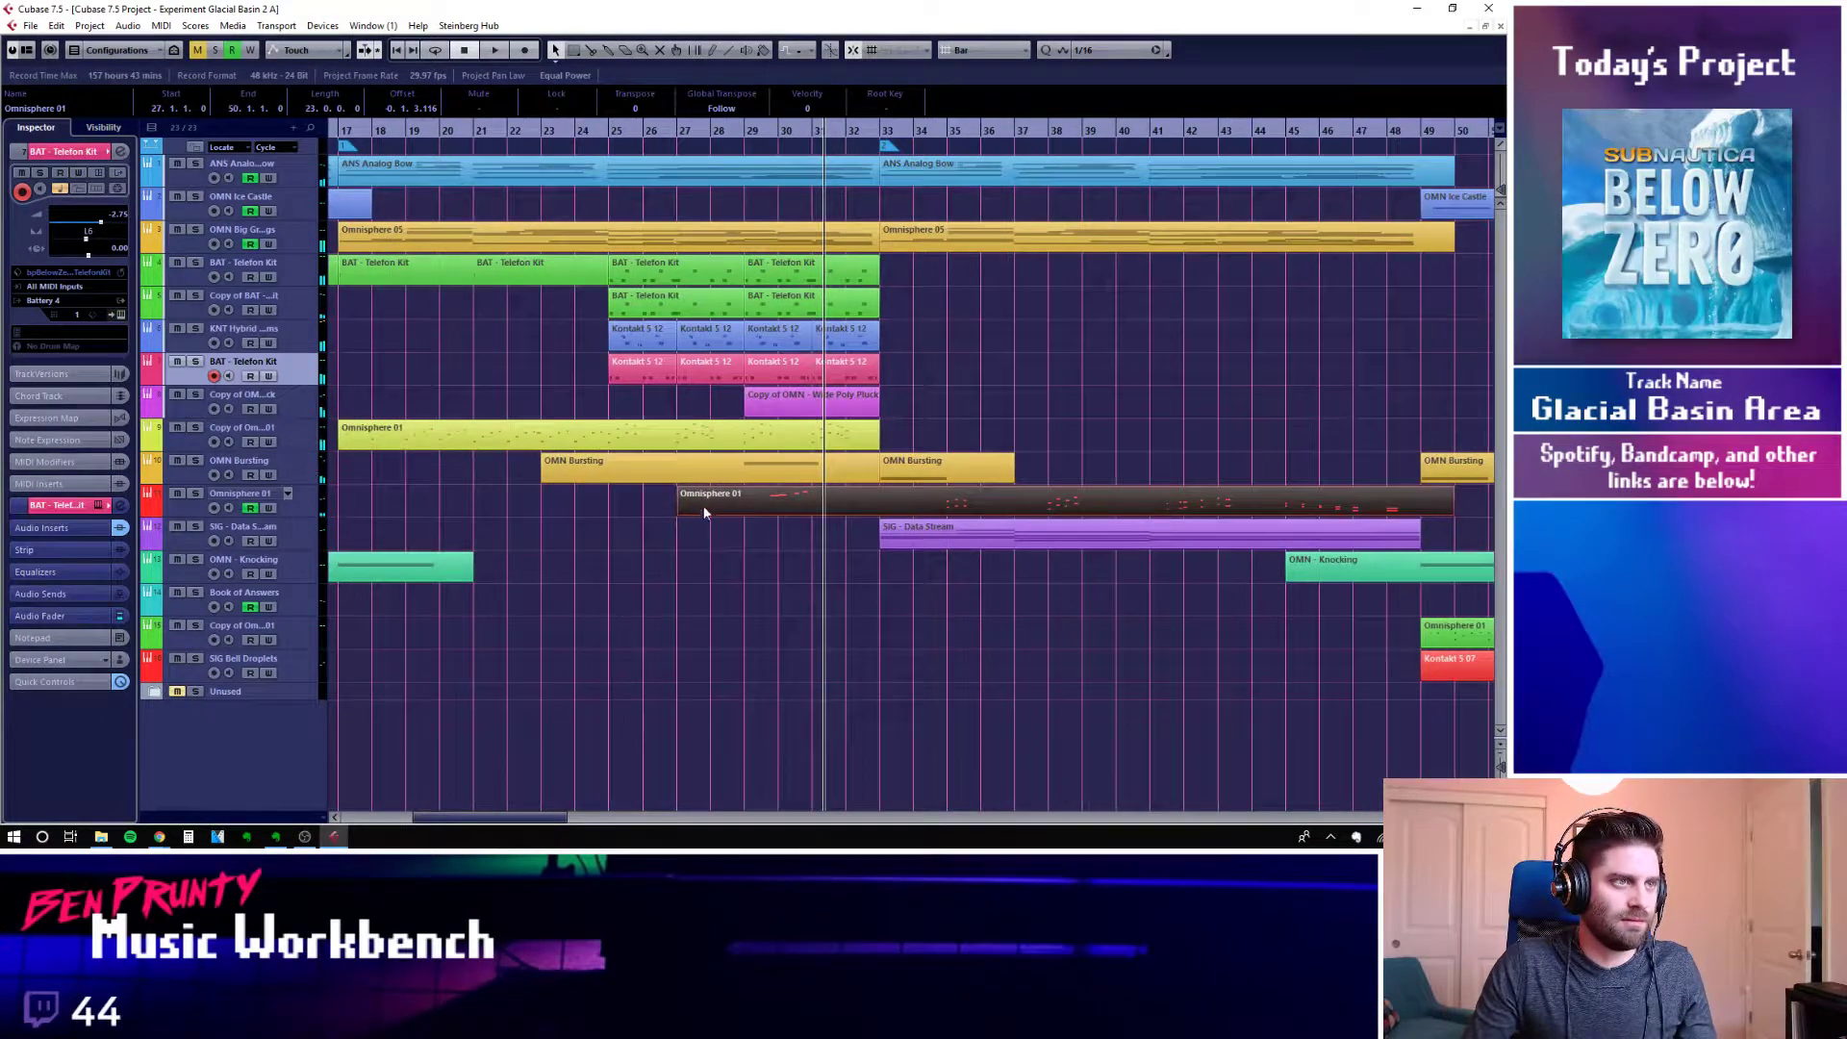
left_click(295, 516)
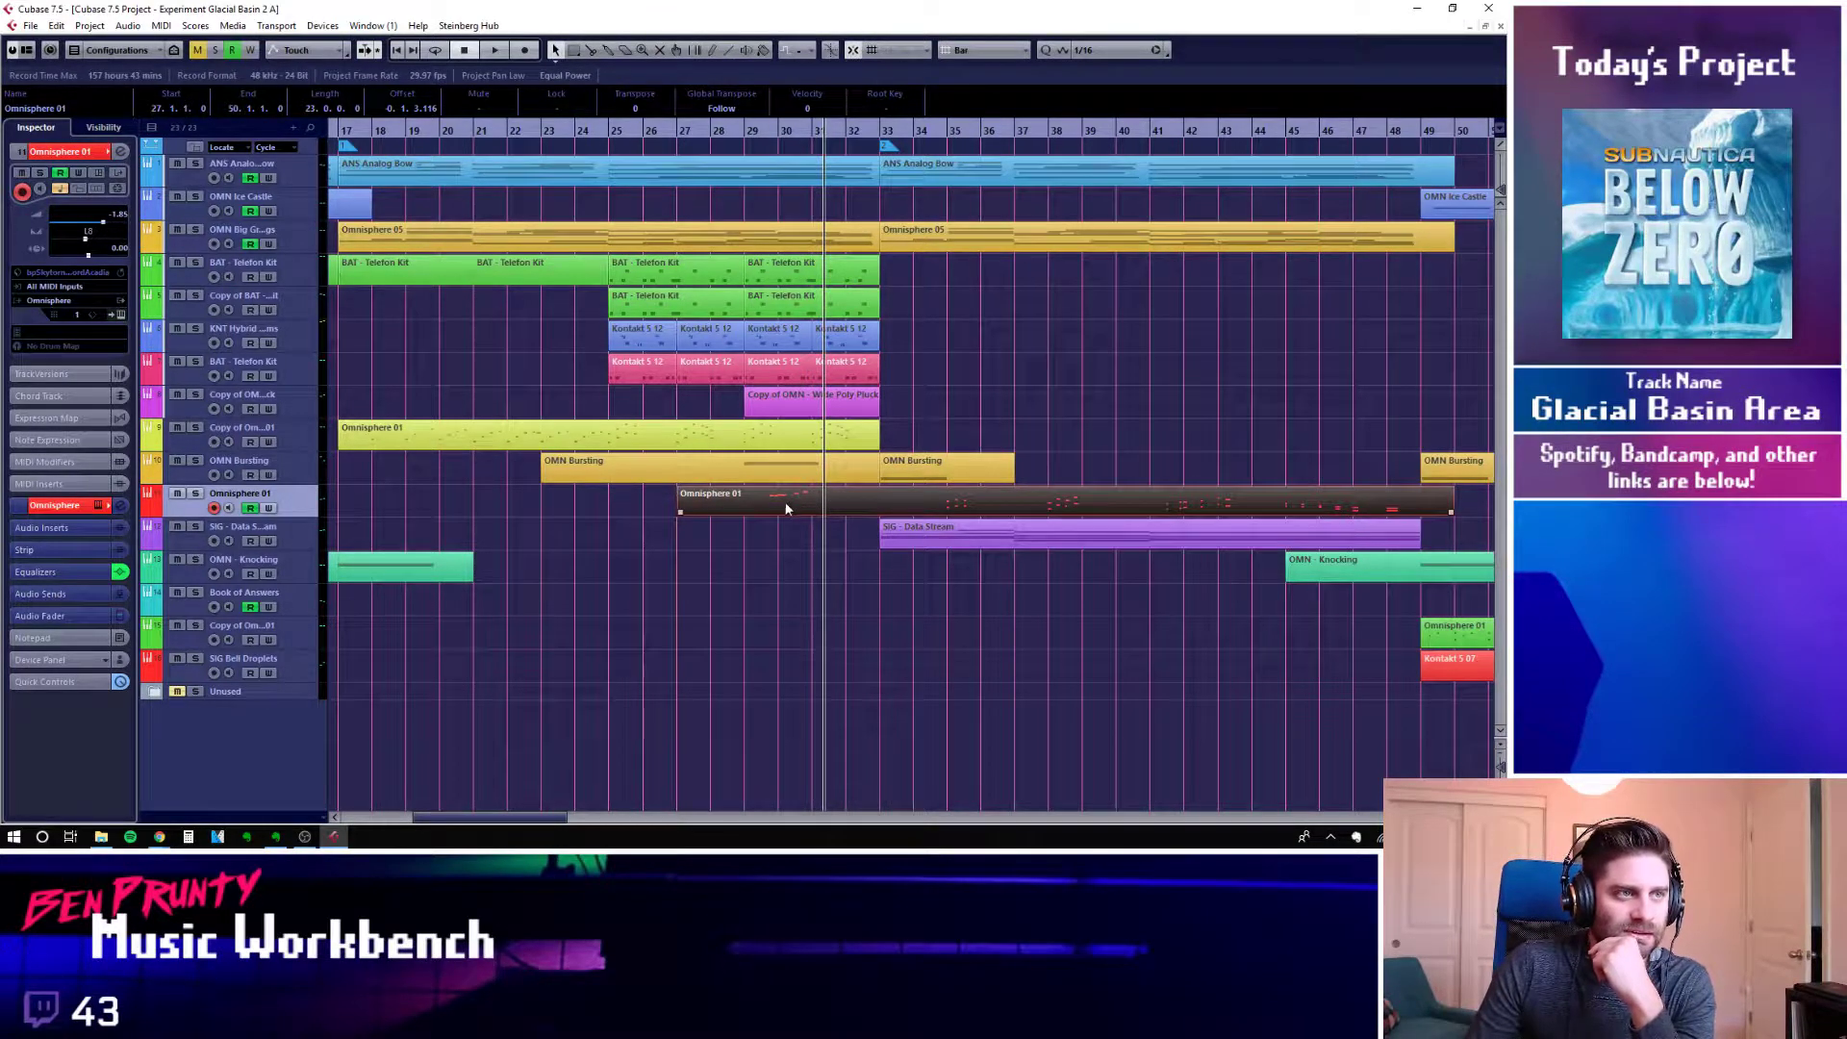
key("space")
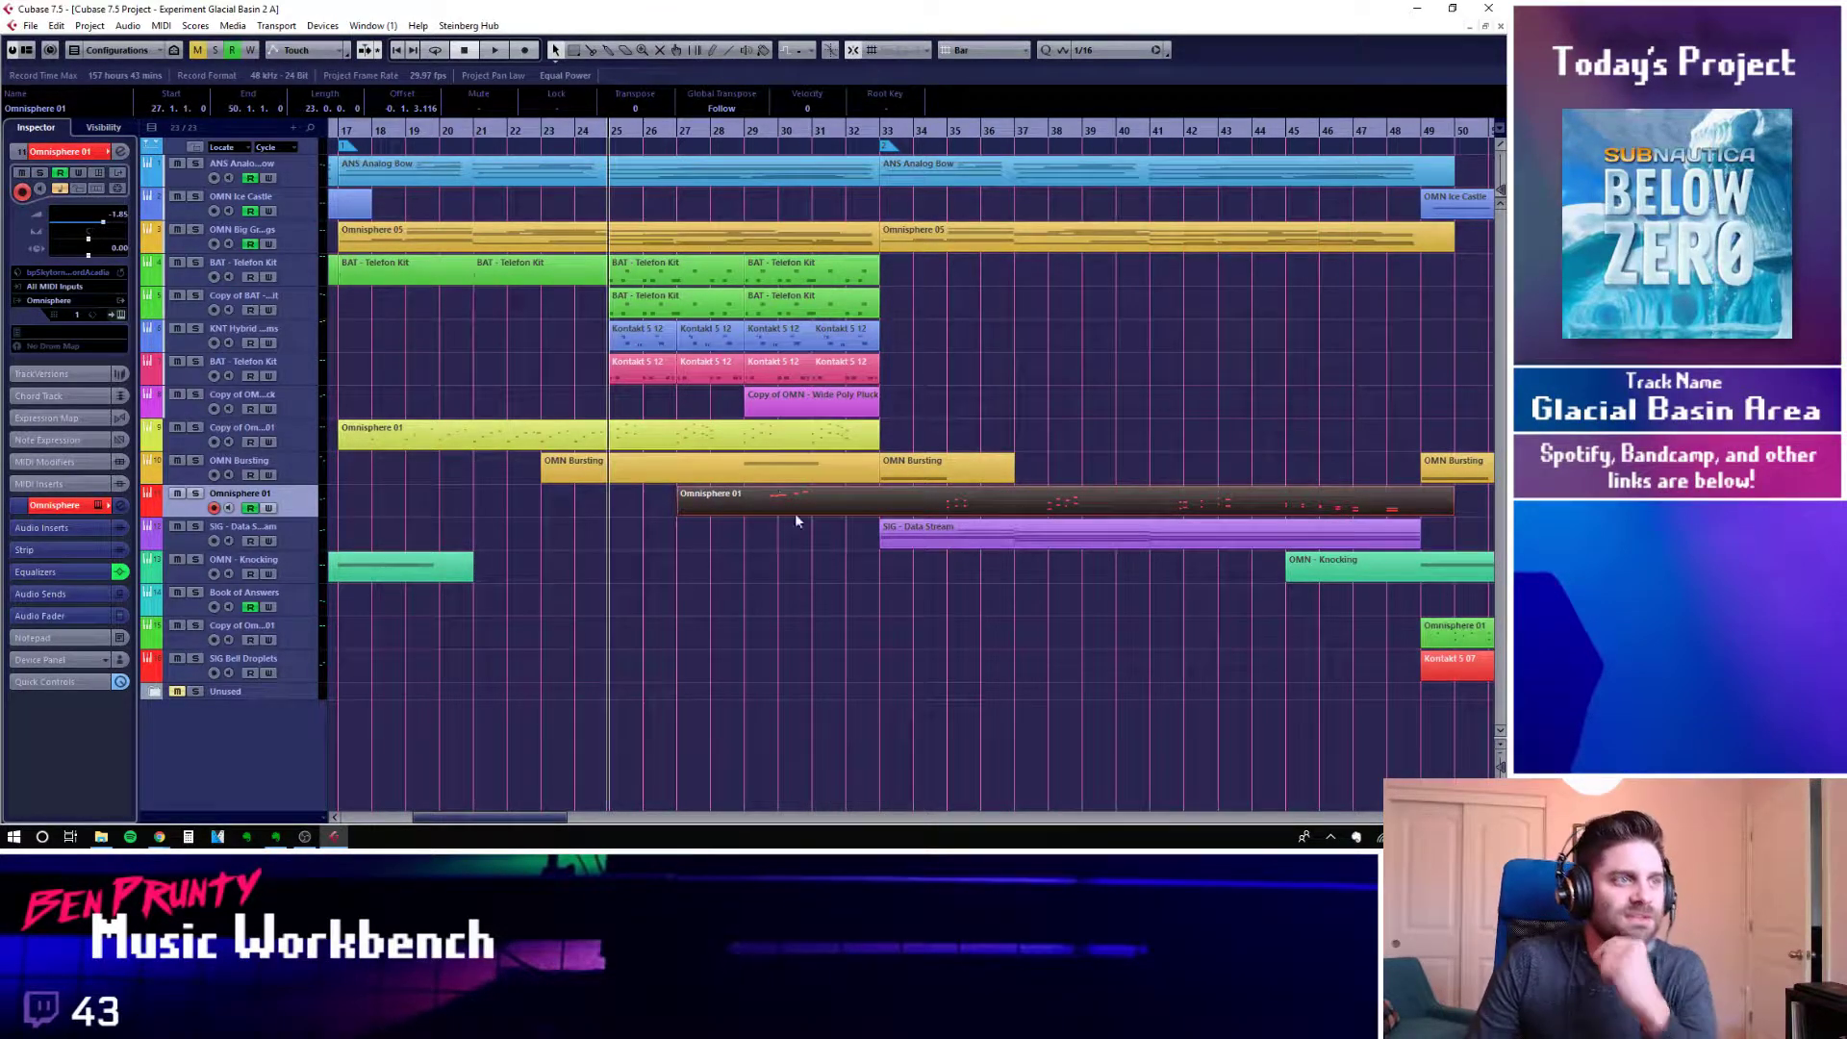
left_click(743, 138)
key("space")
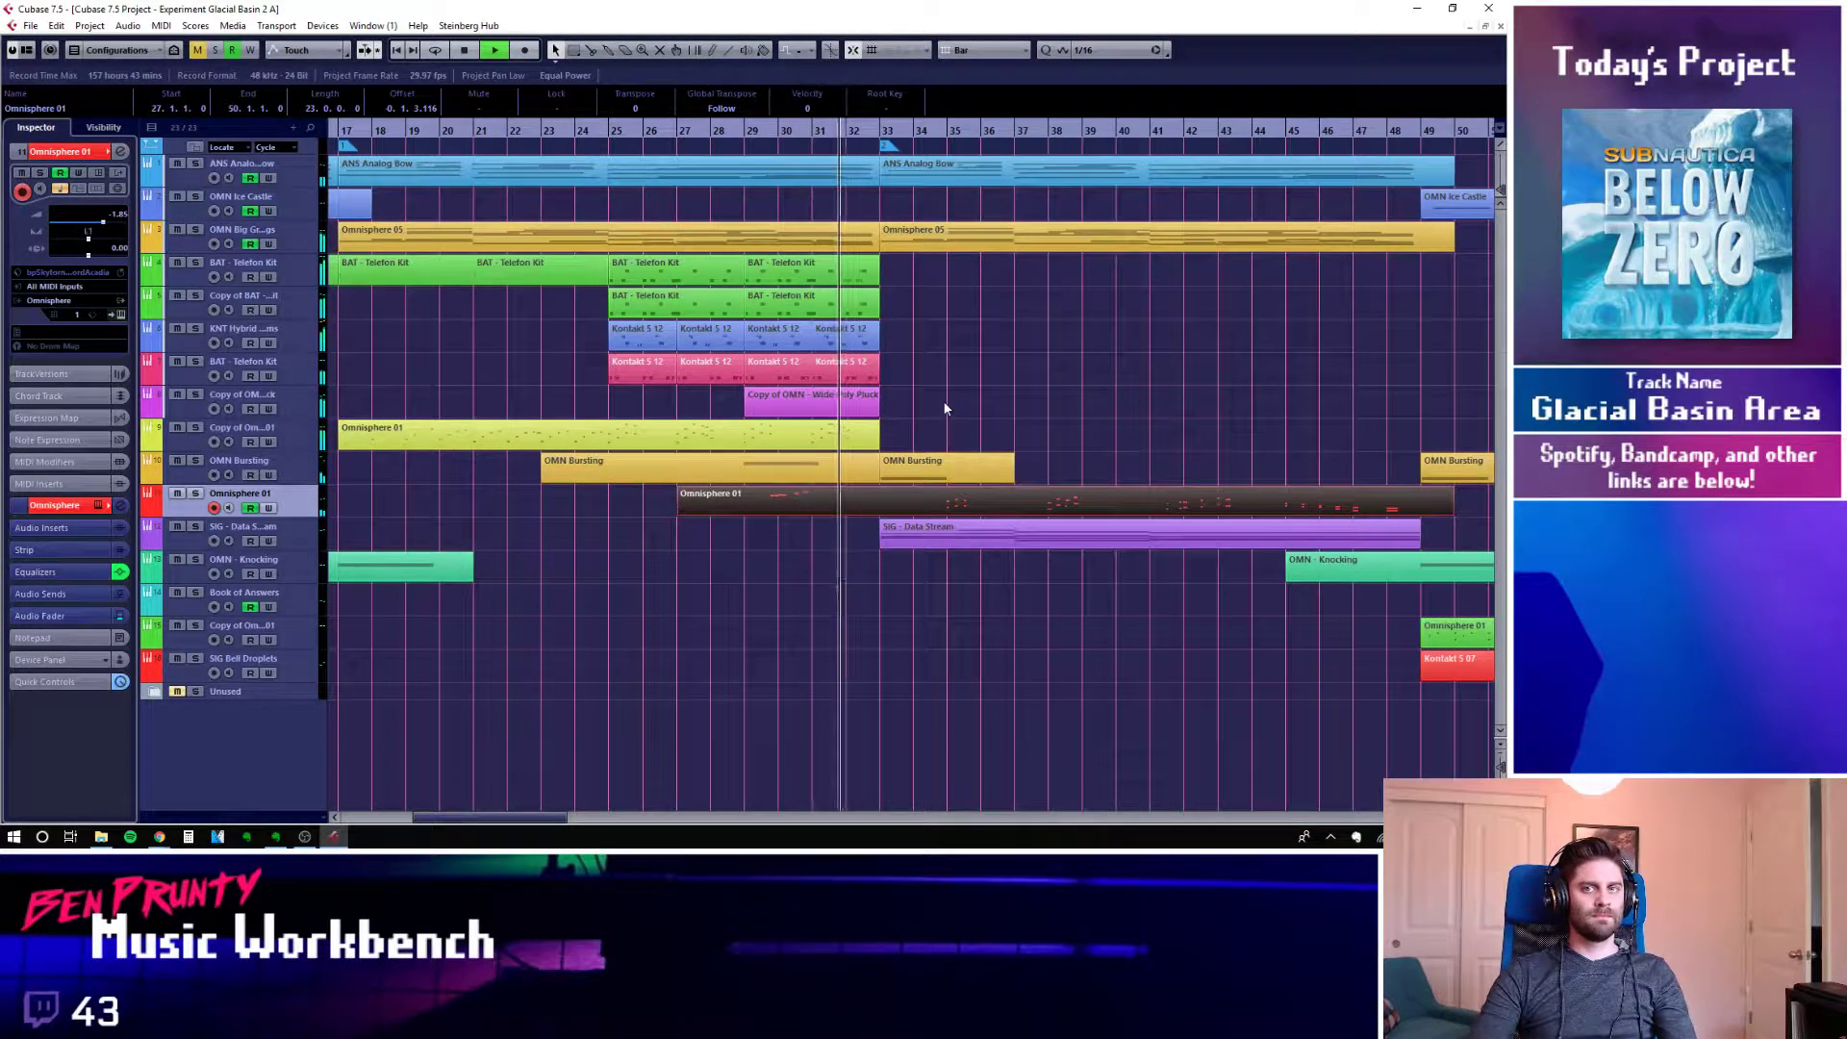
key("space")
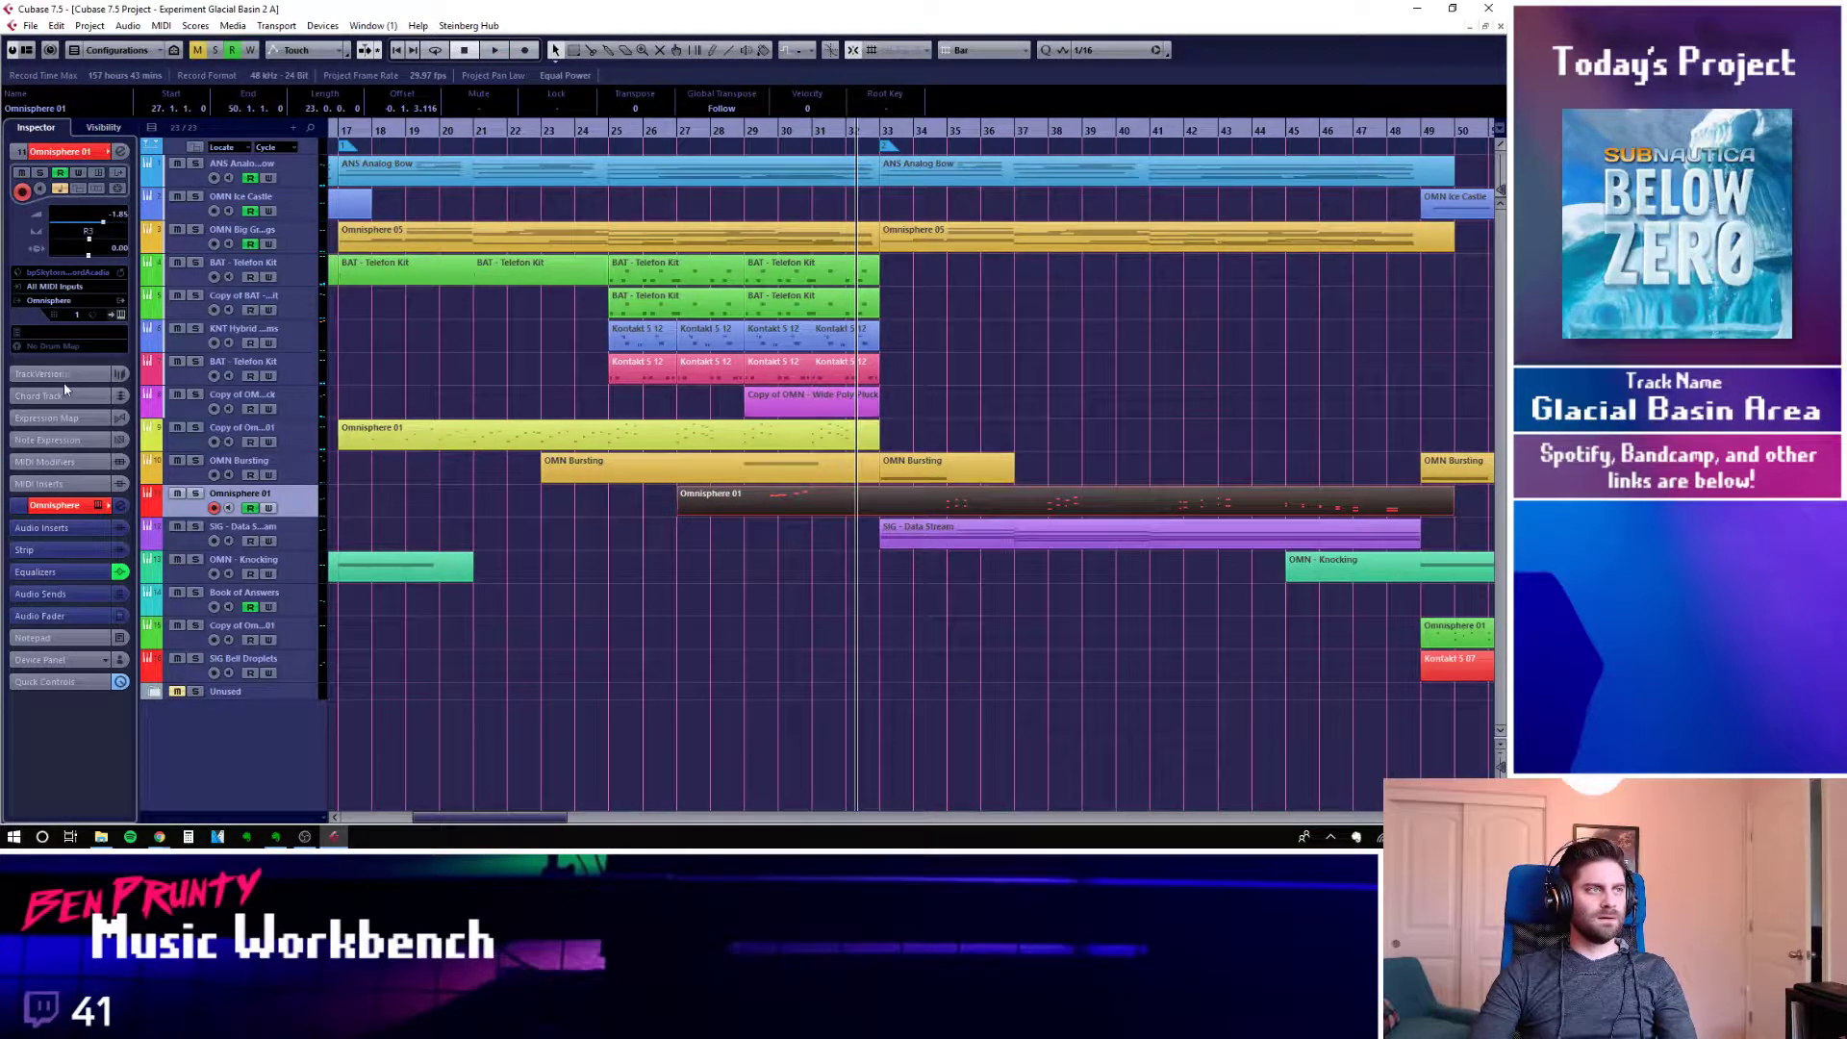
Solo the magenta Copy of OMN - Wide Poly Pluck track, play it from bar 29 to about bar 30, and clear the solo
left_click(207, 400)
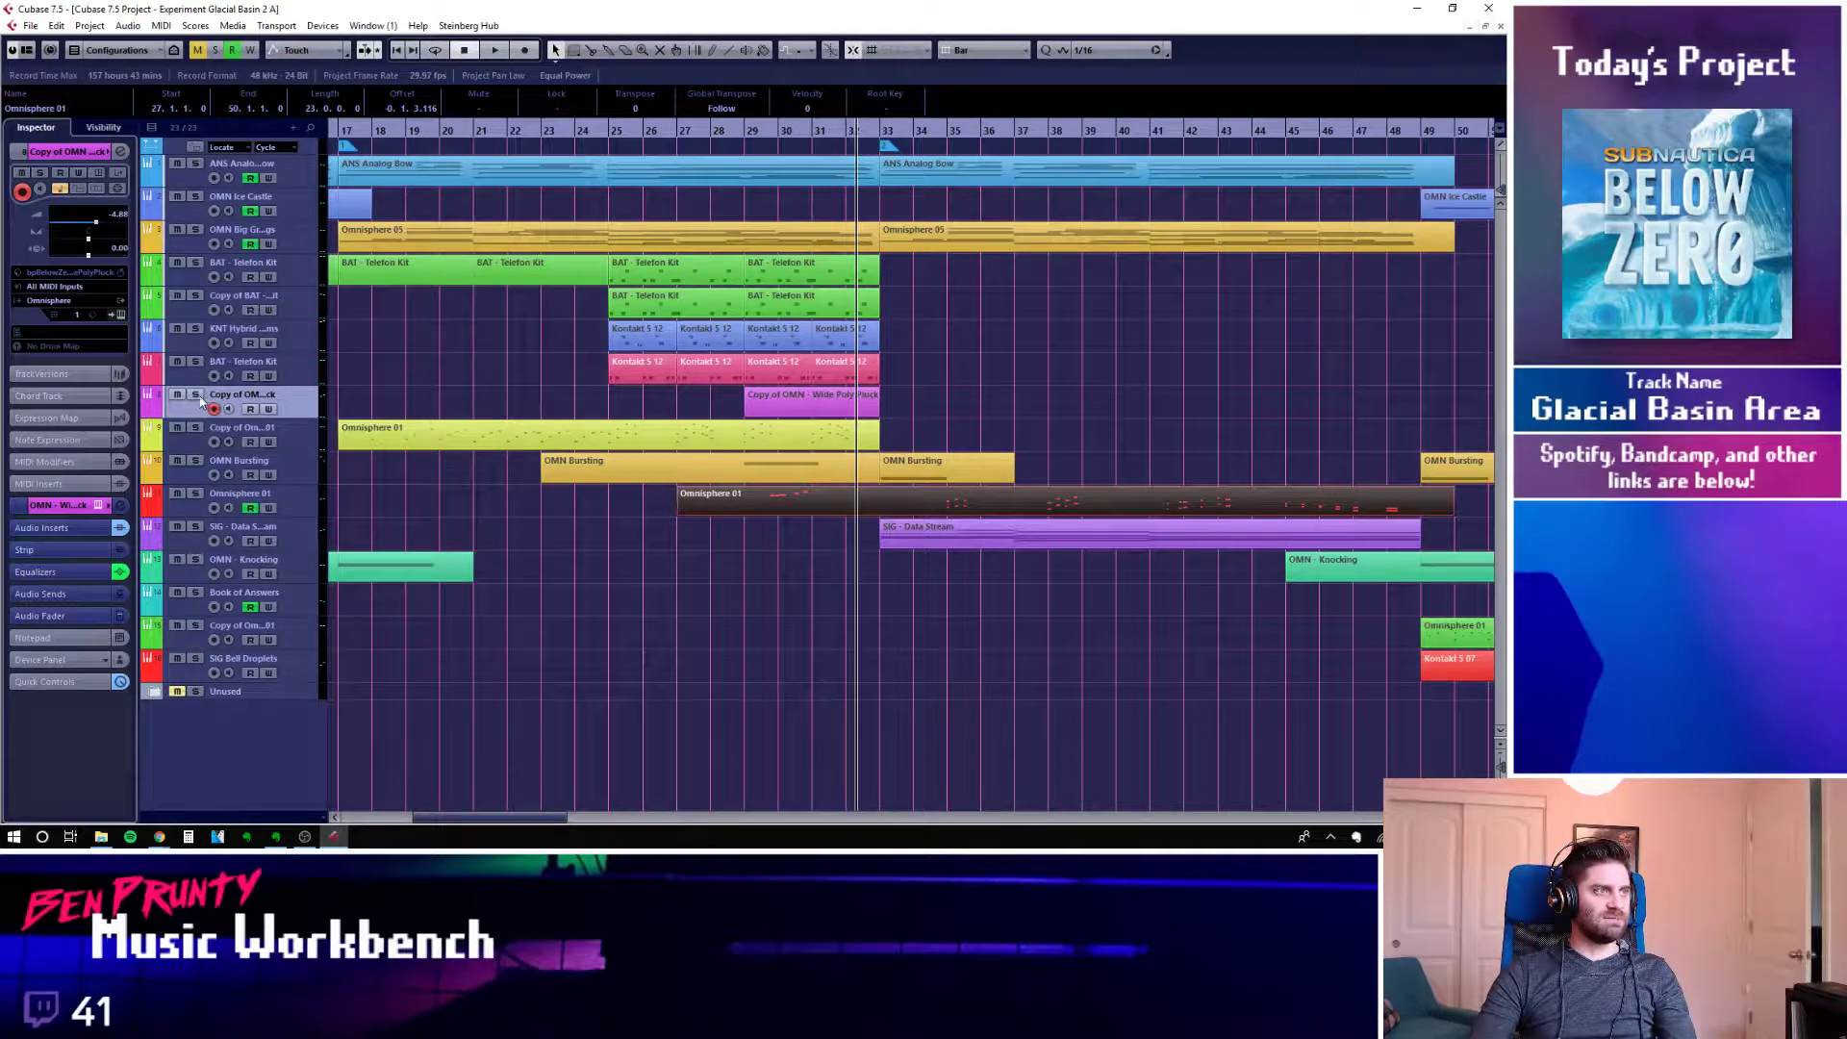
left_click(197, 395)
left_click(745, 140)
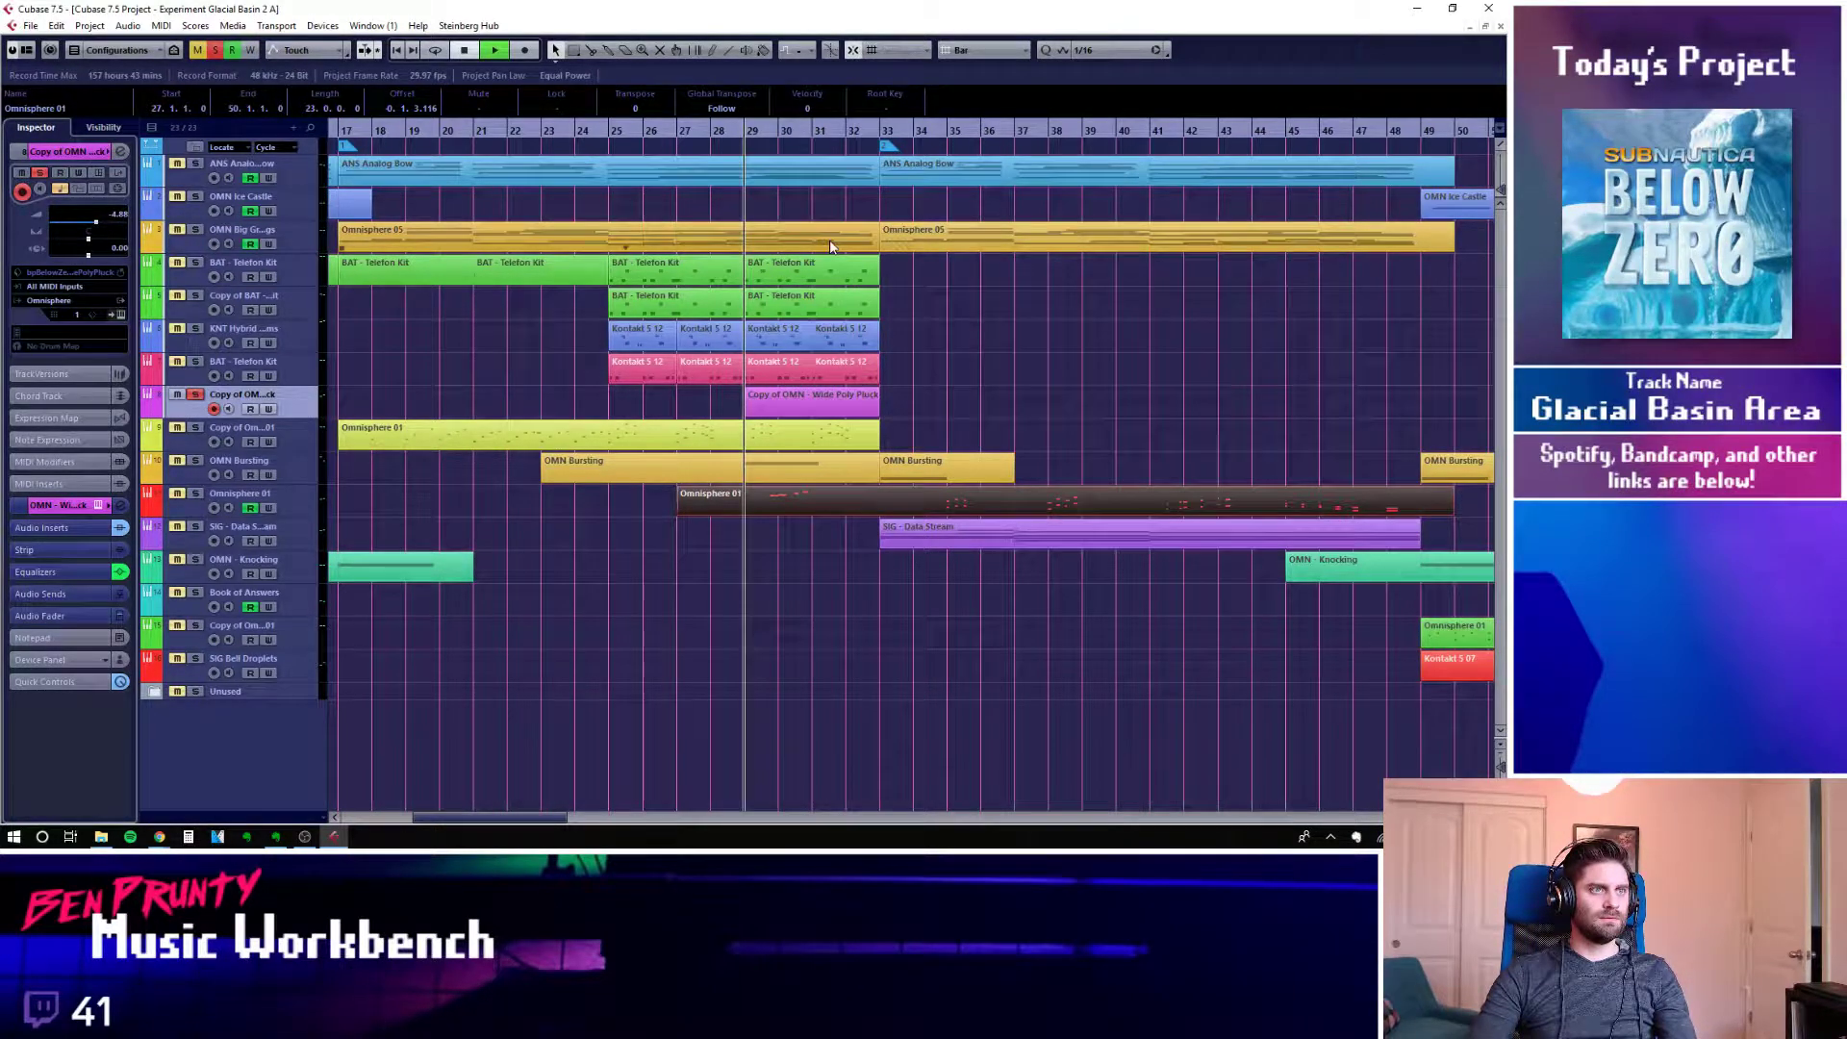
key("space")
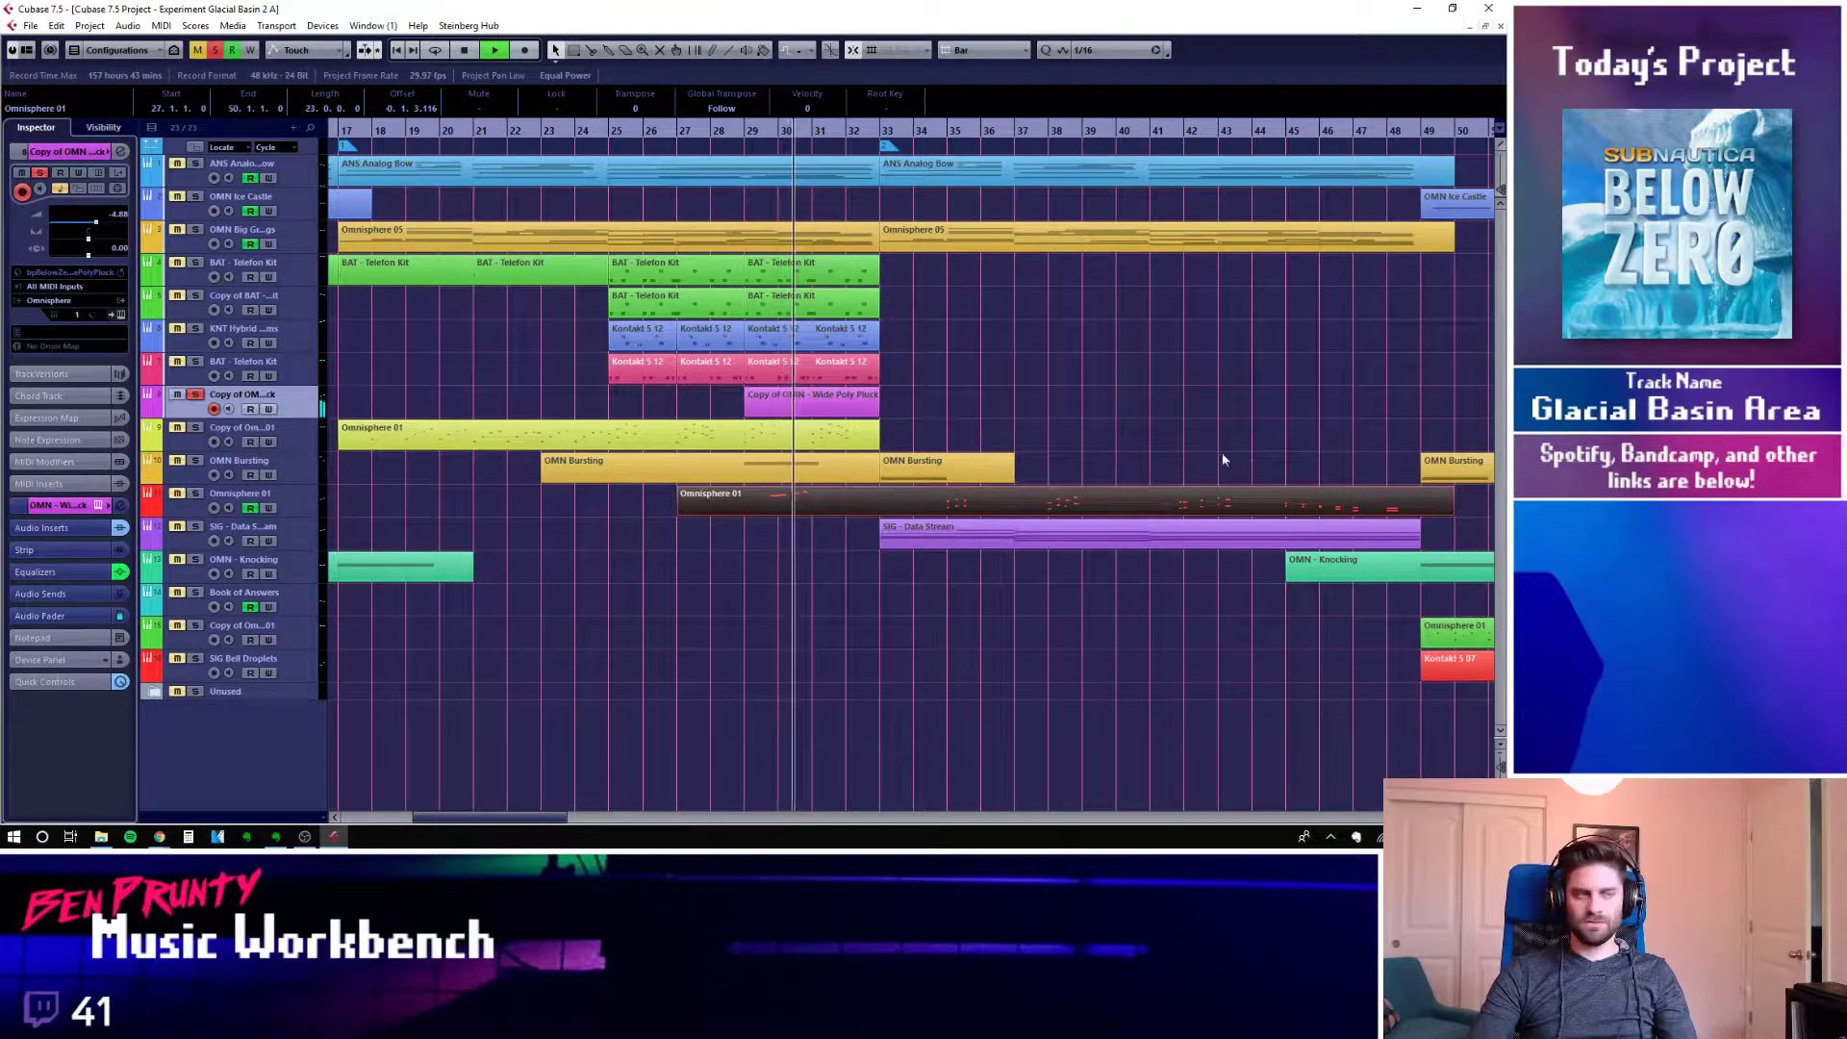
key("space")
left_click(196, 396)
Play the Wide Poly Pluck section in the full mix from bar 29 to about bar 33, and clear the part selection
left_click(744, 145)
key("g")
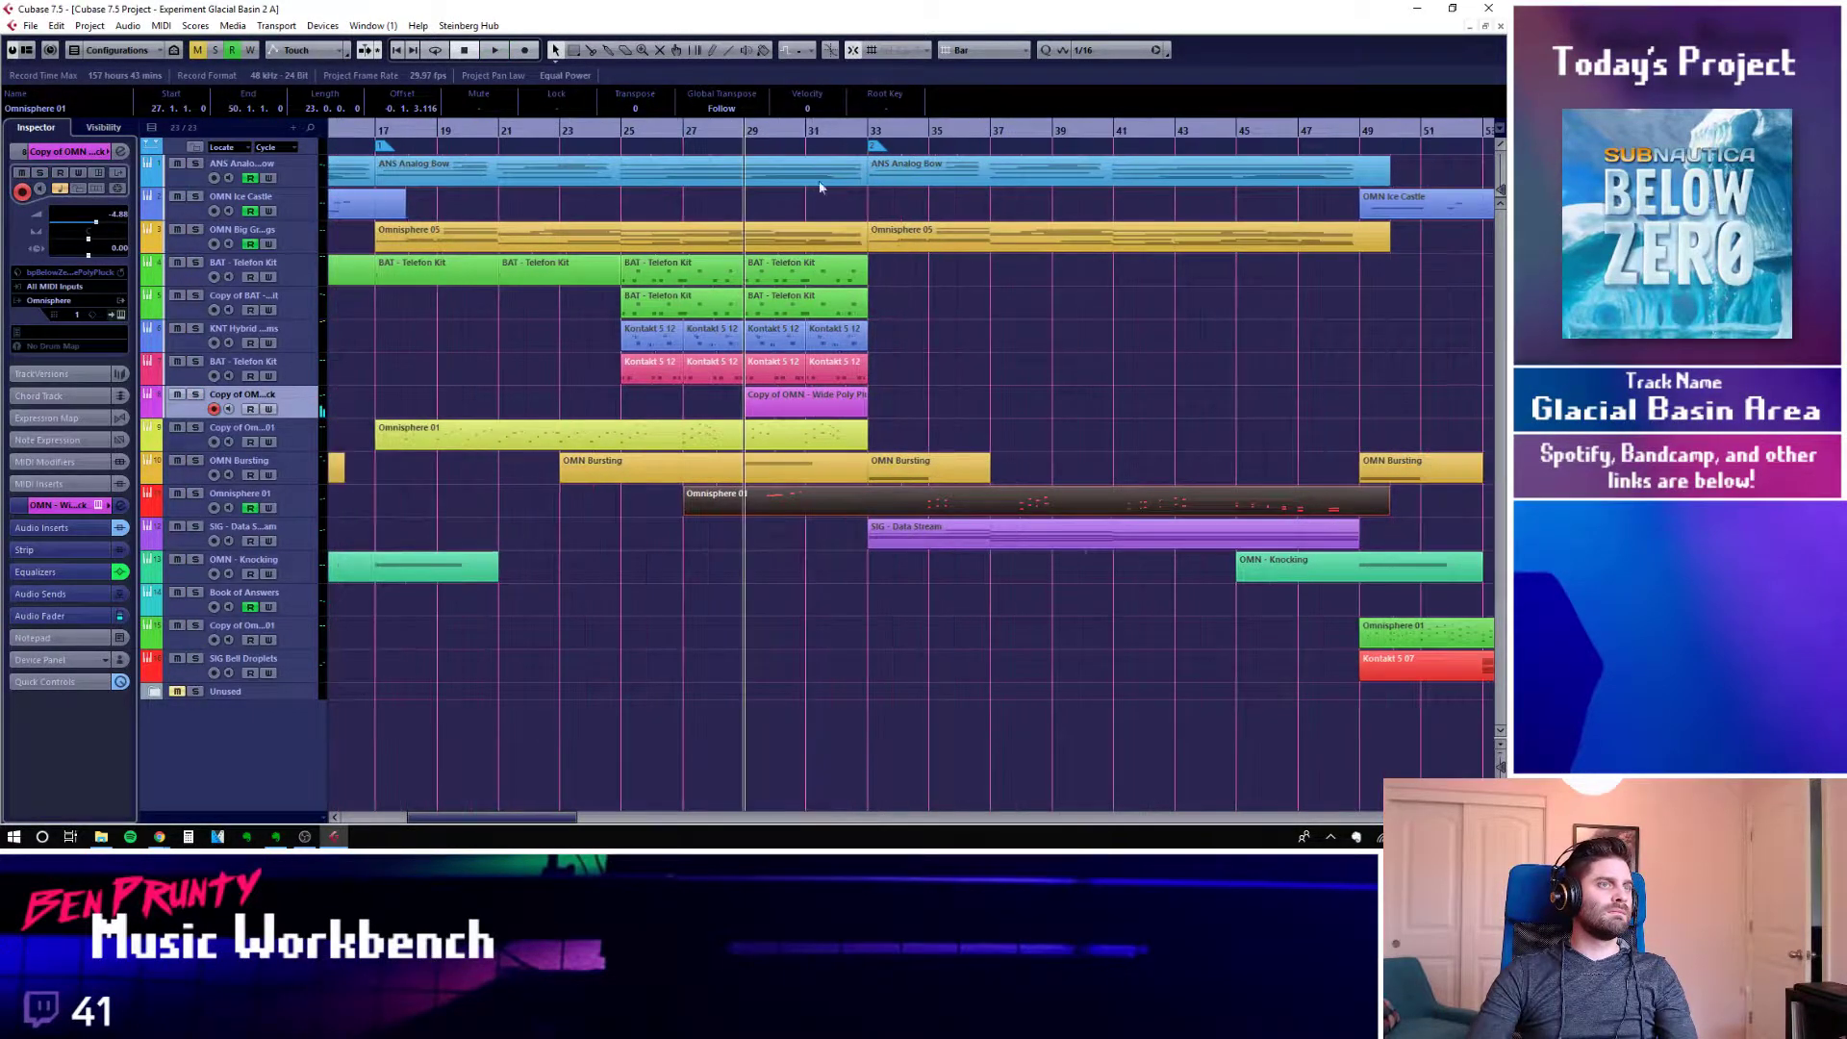
key("h")
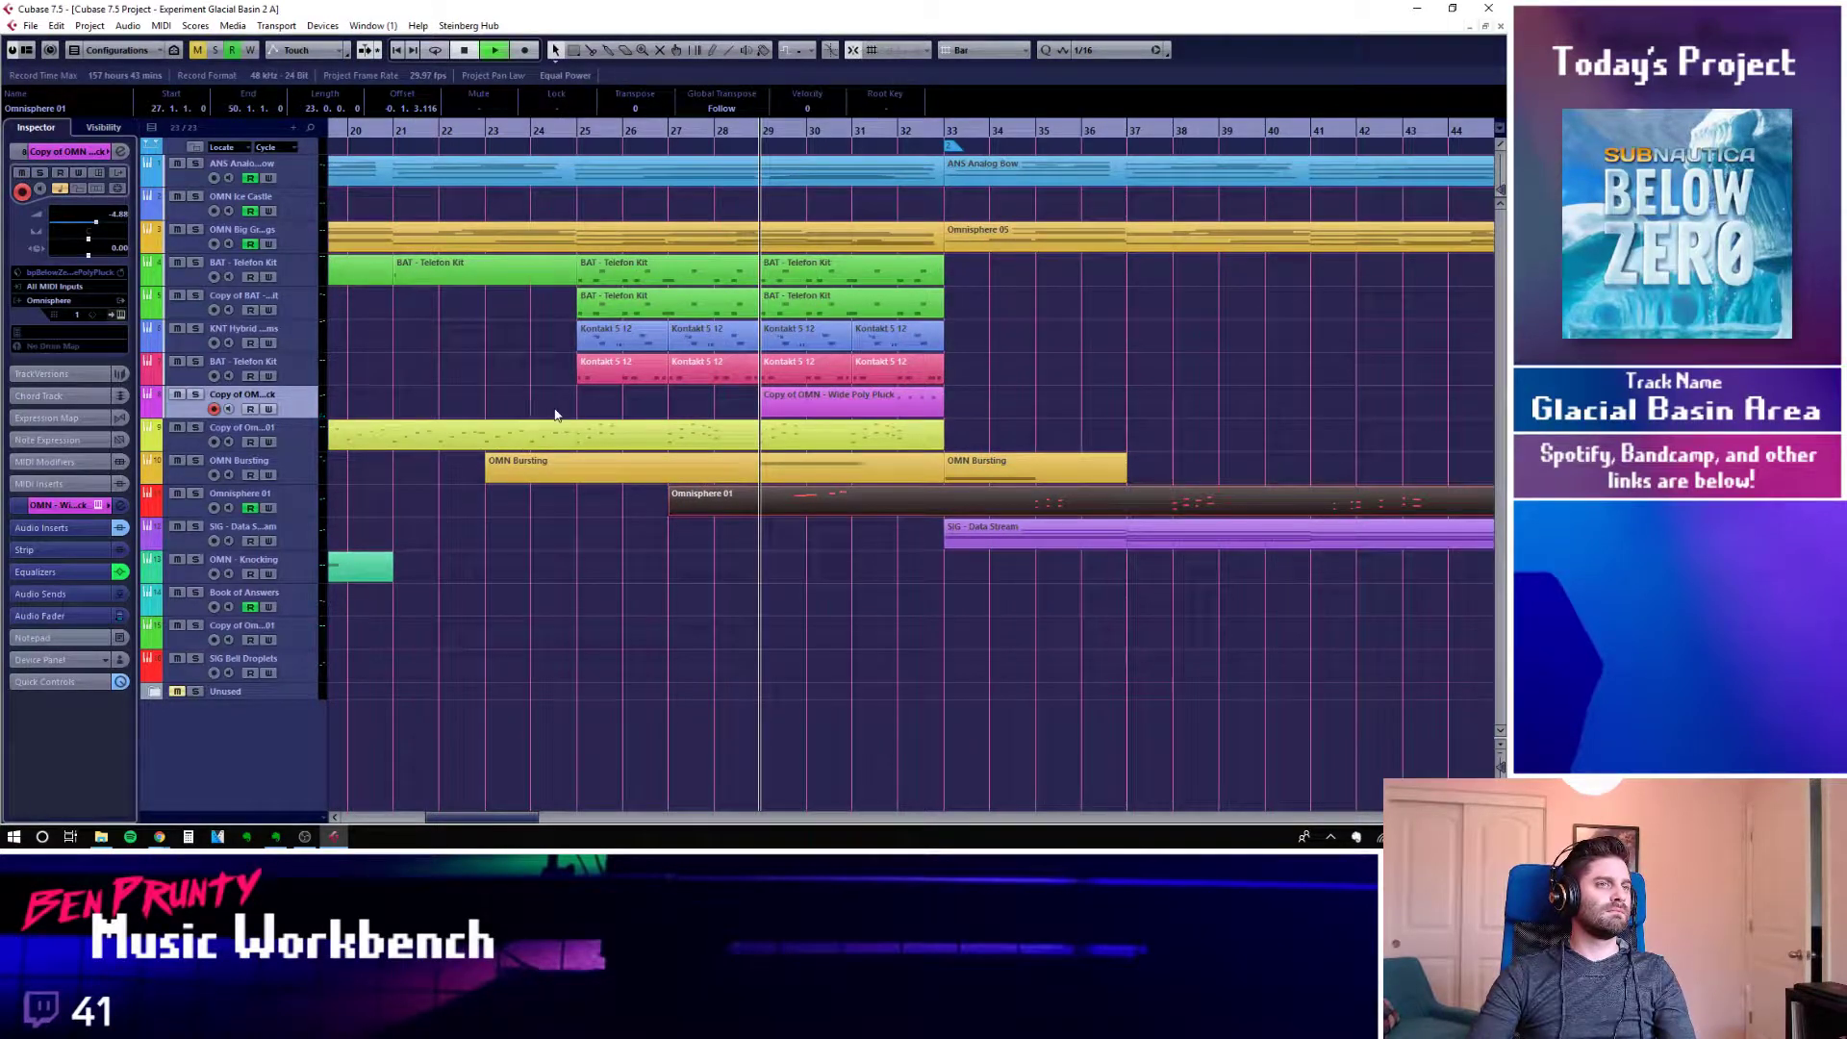
left_click(177, 395)
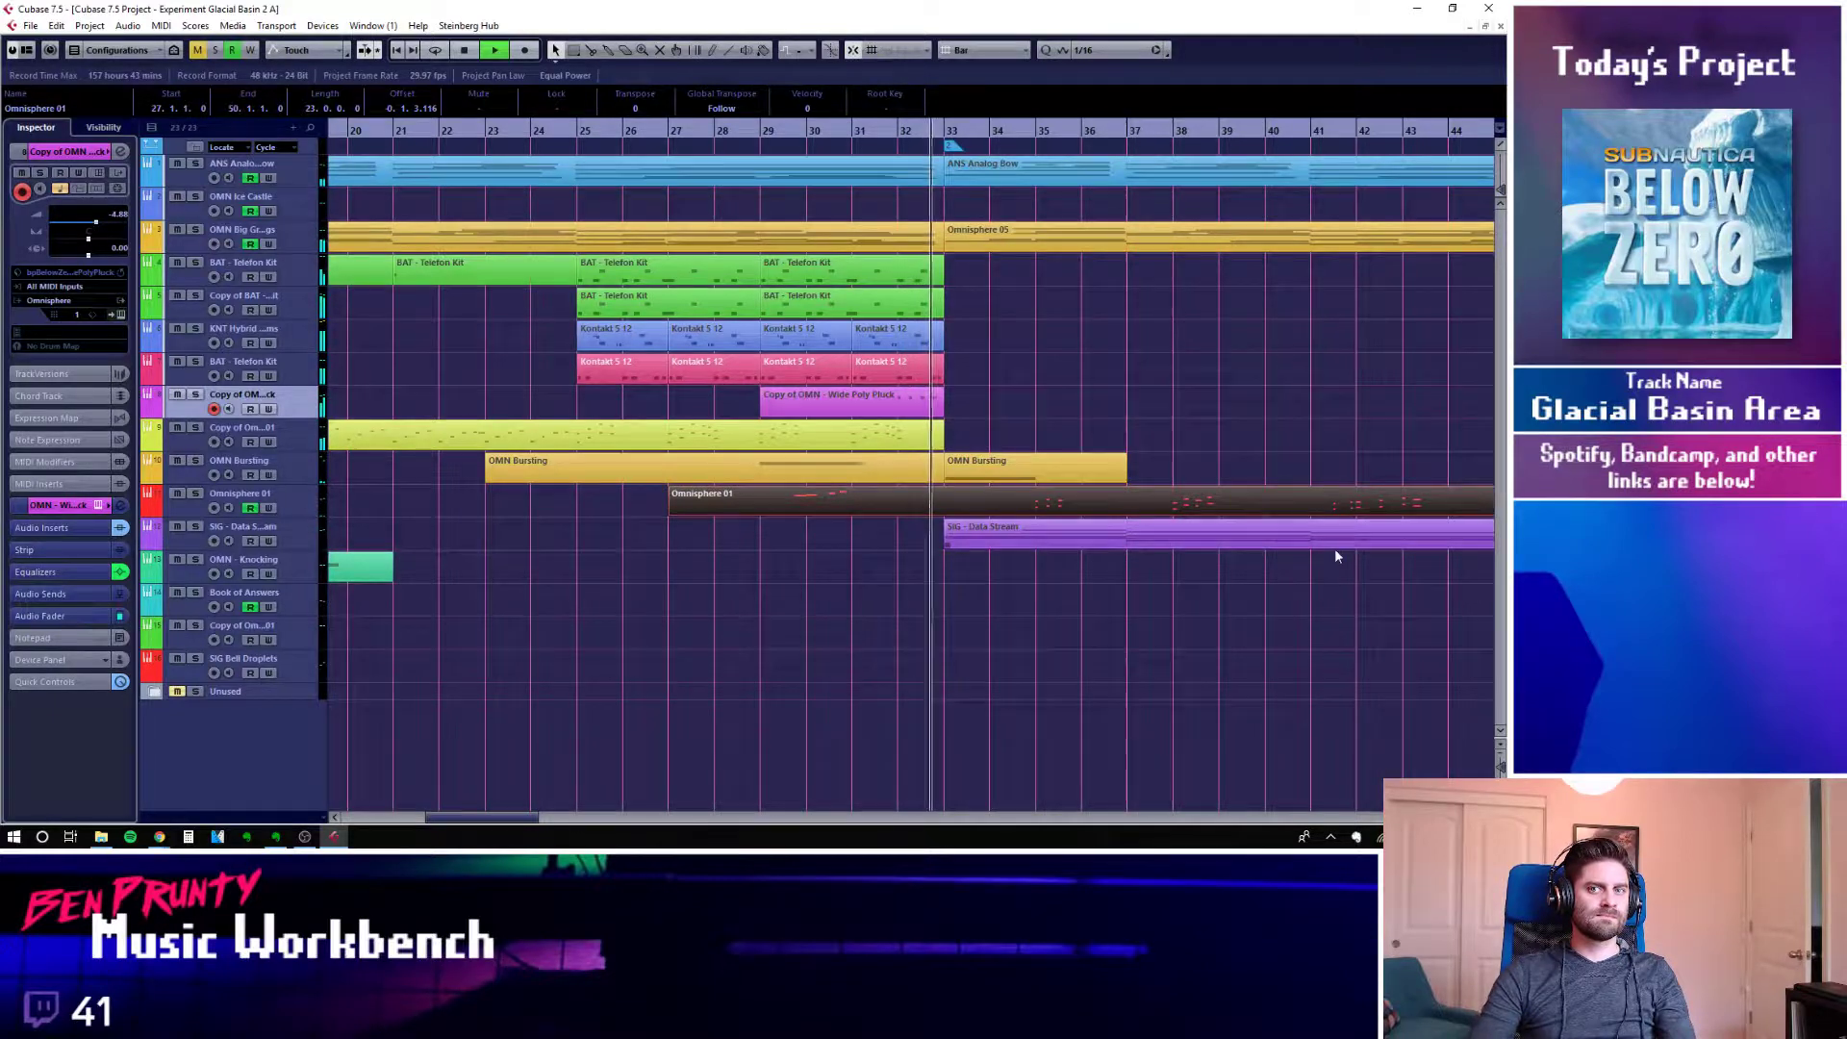
key("space")
left_click(1270, 452)
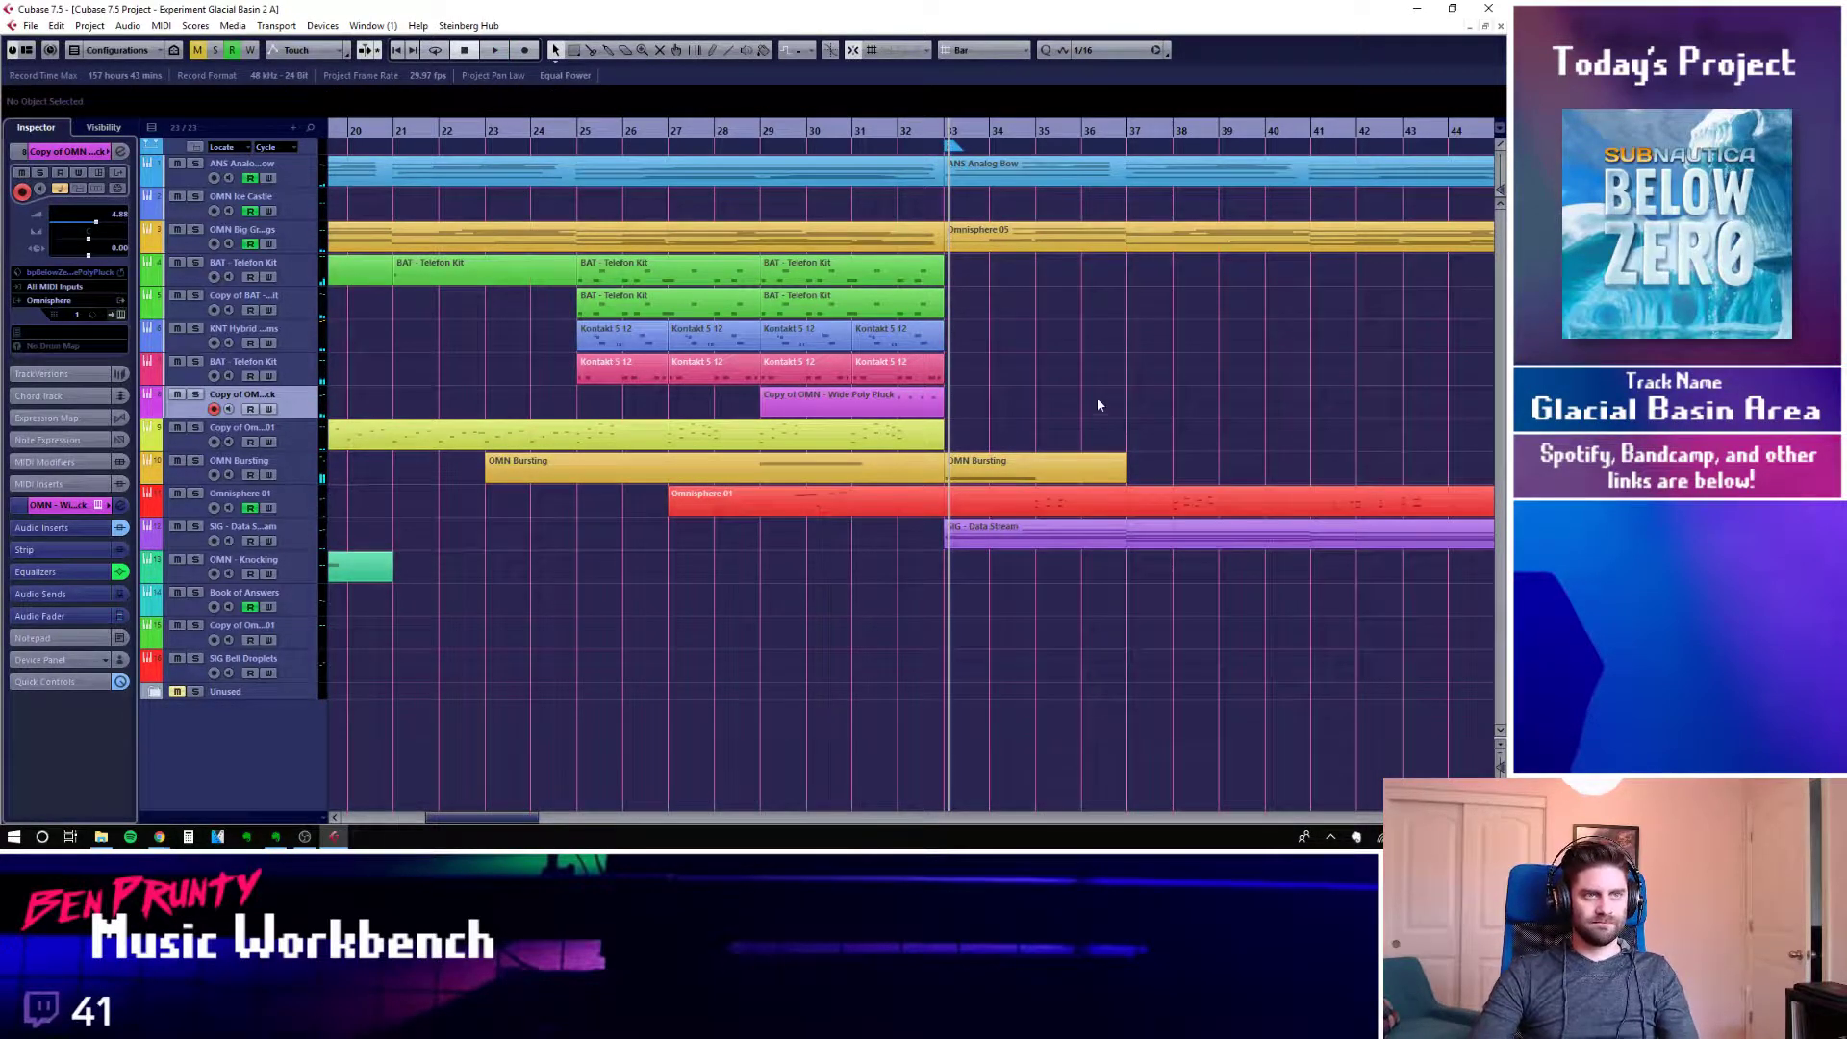
Look over the arrangement on both sides of bar 33 and place the playhead at bar 33
scroll(1016, 410, "down", 3)
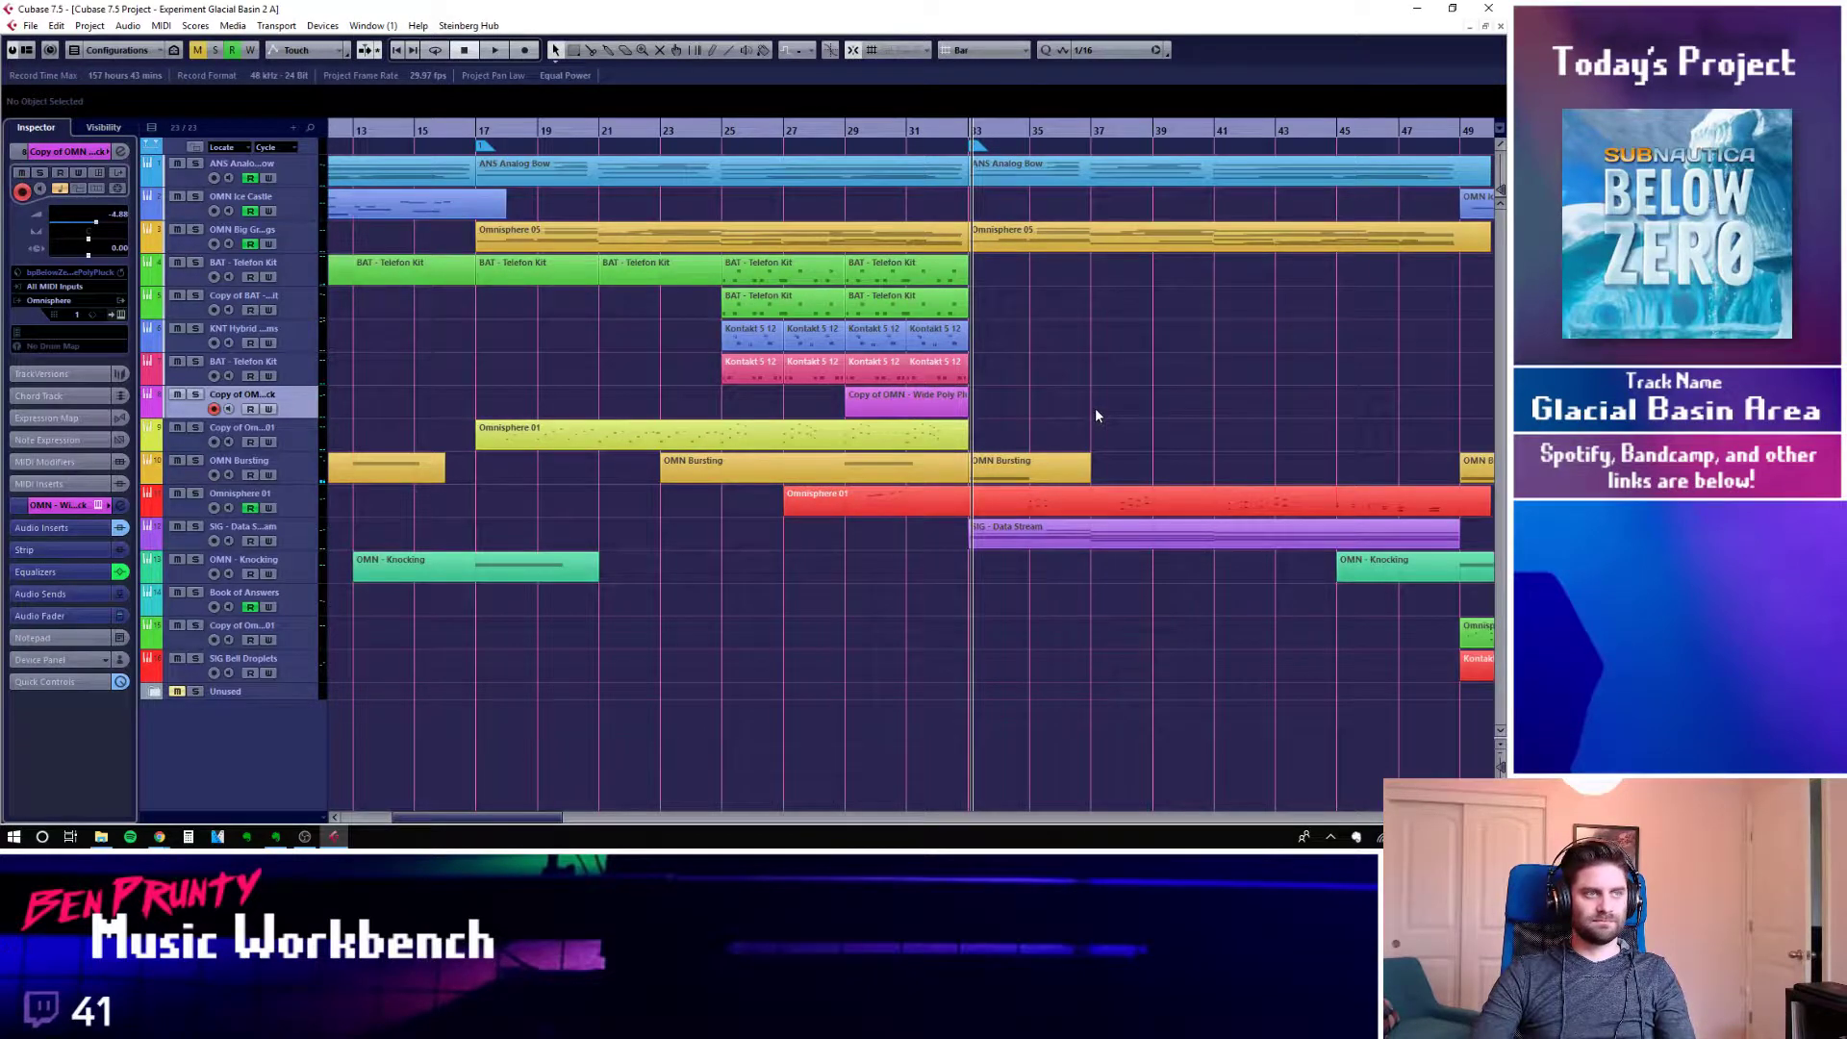
scroll(1097, 416, "left", 2)
scroll(1067, 423, "right", 5)
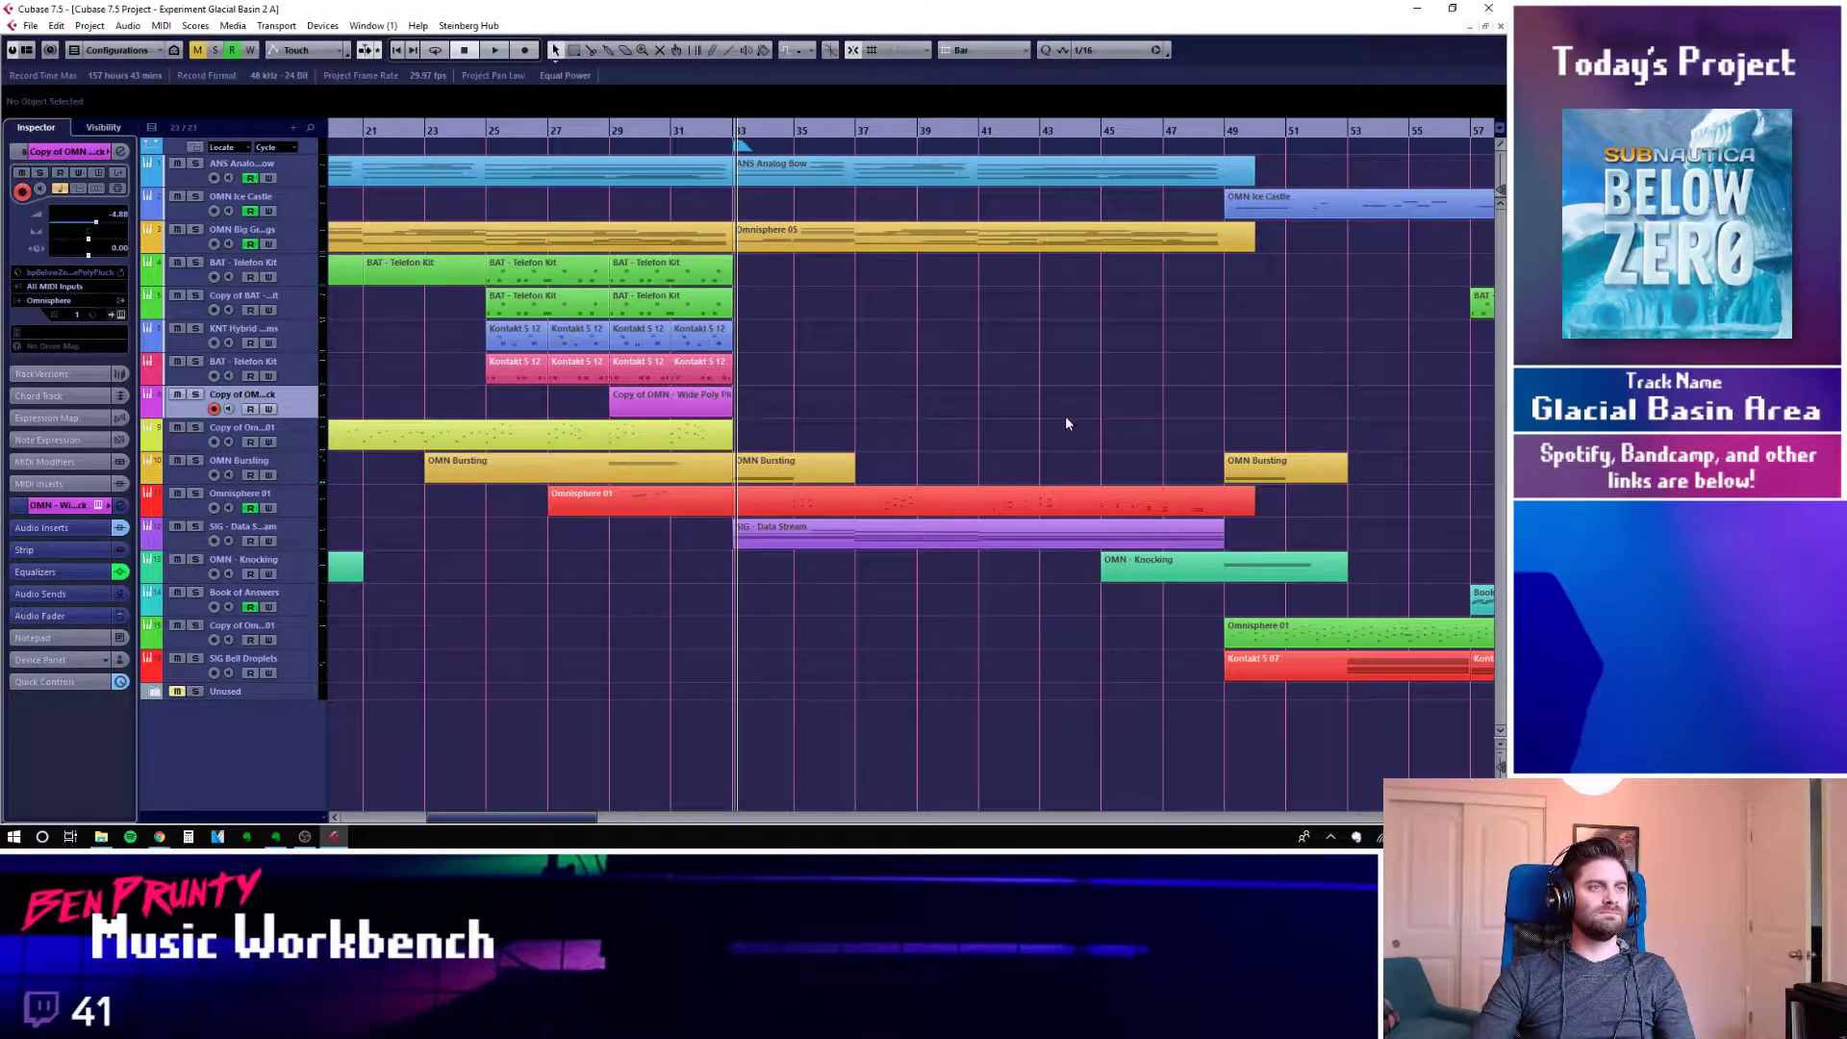
left_click(486, 133)
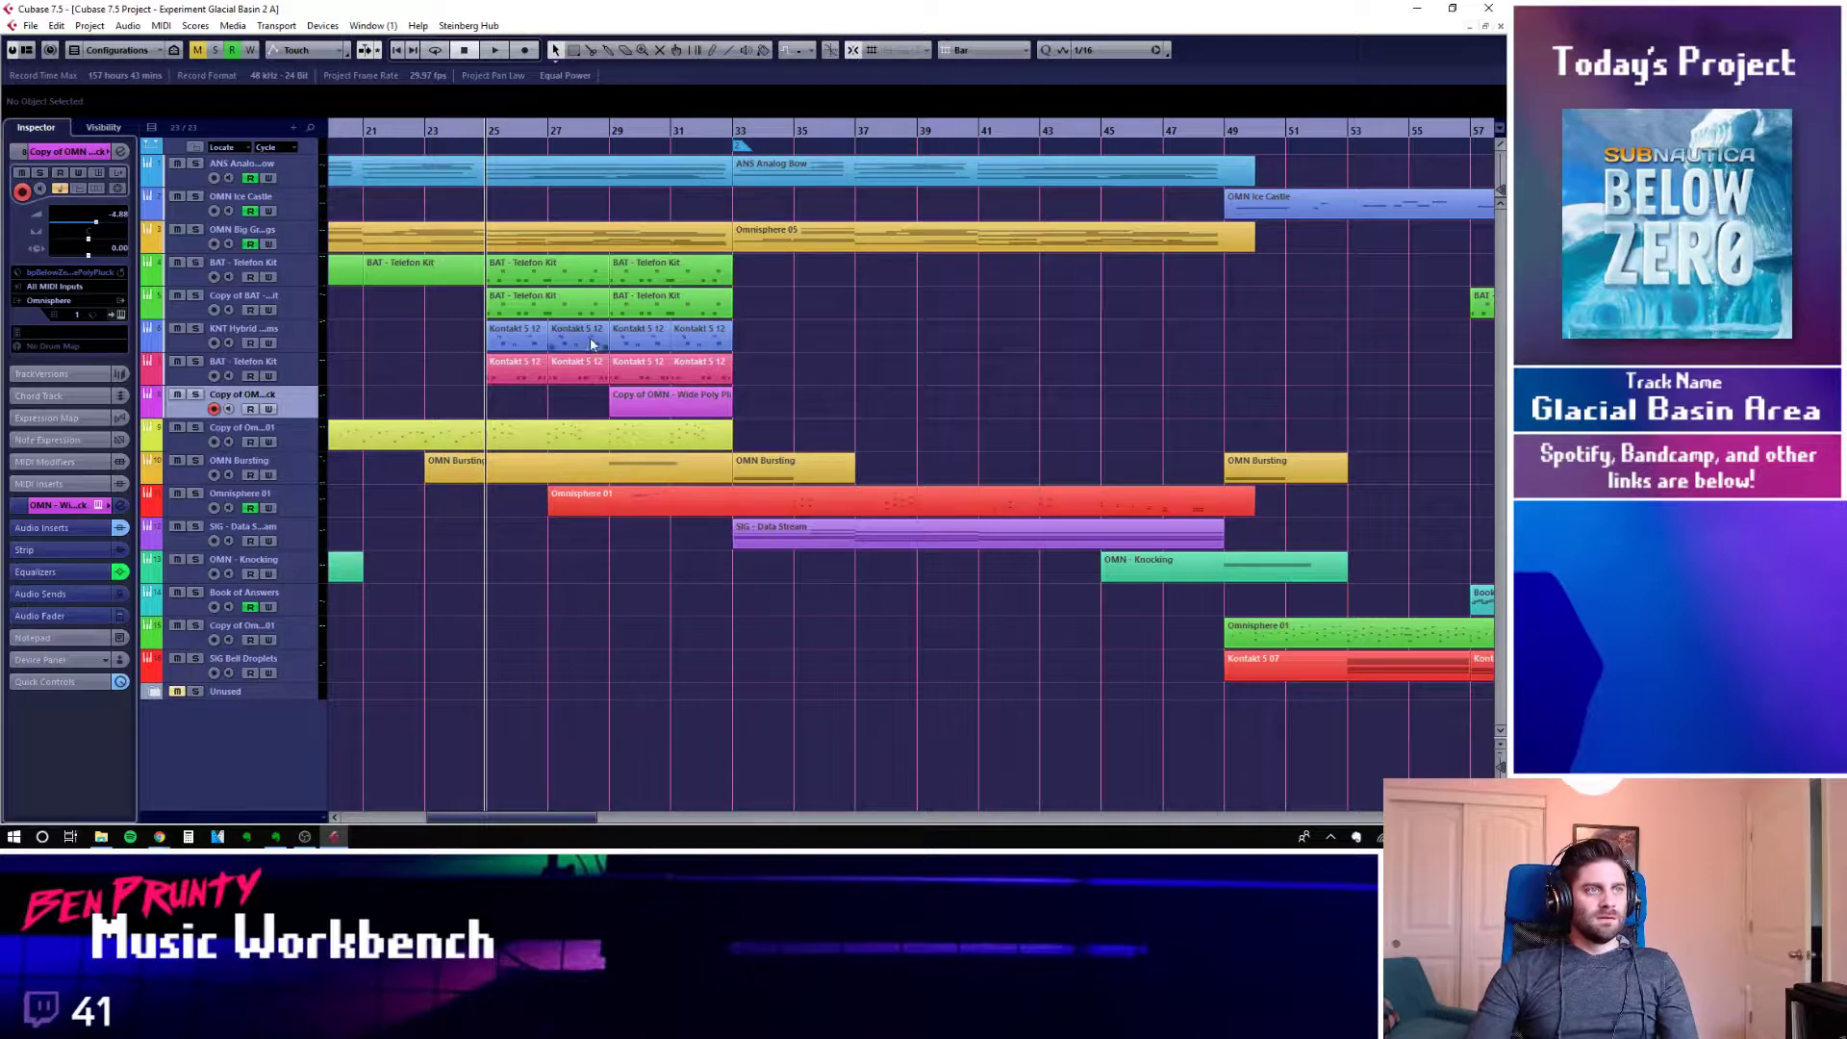
left_click(739, 152)
left_click(712, 496)
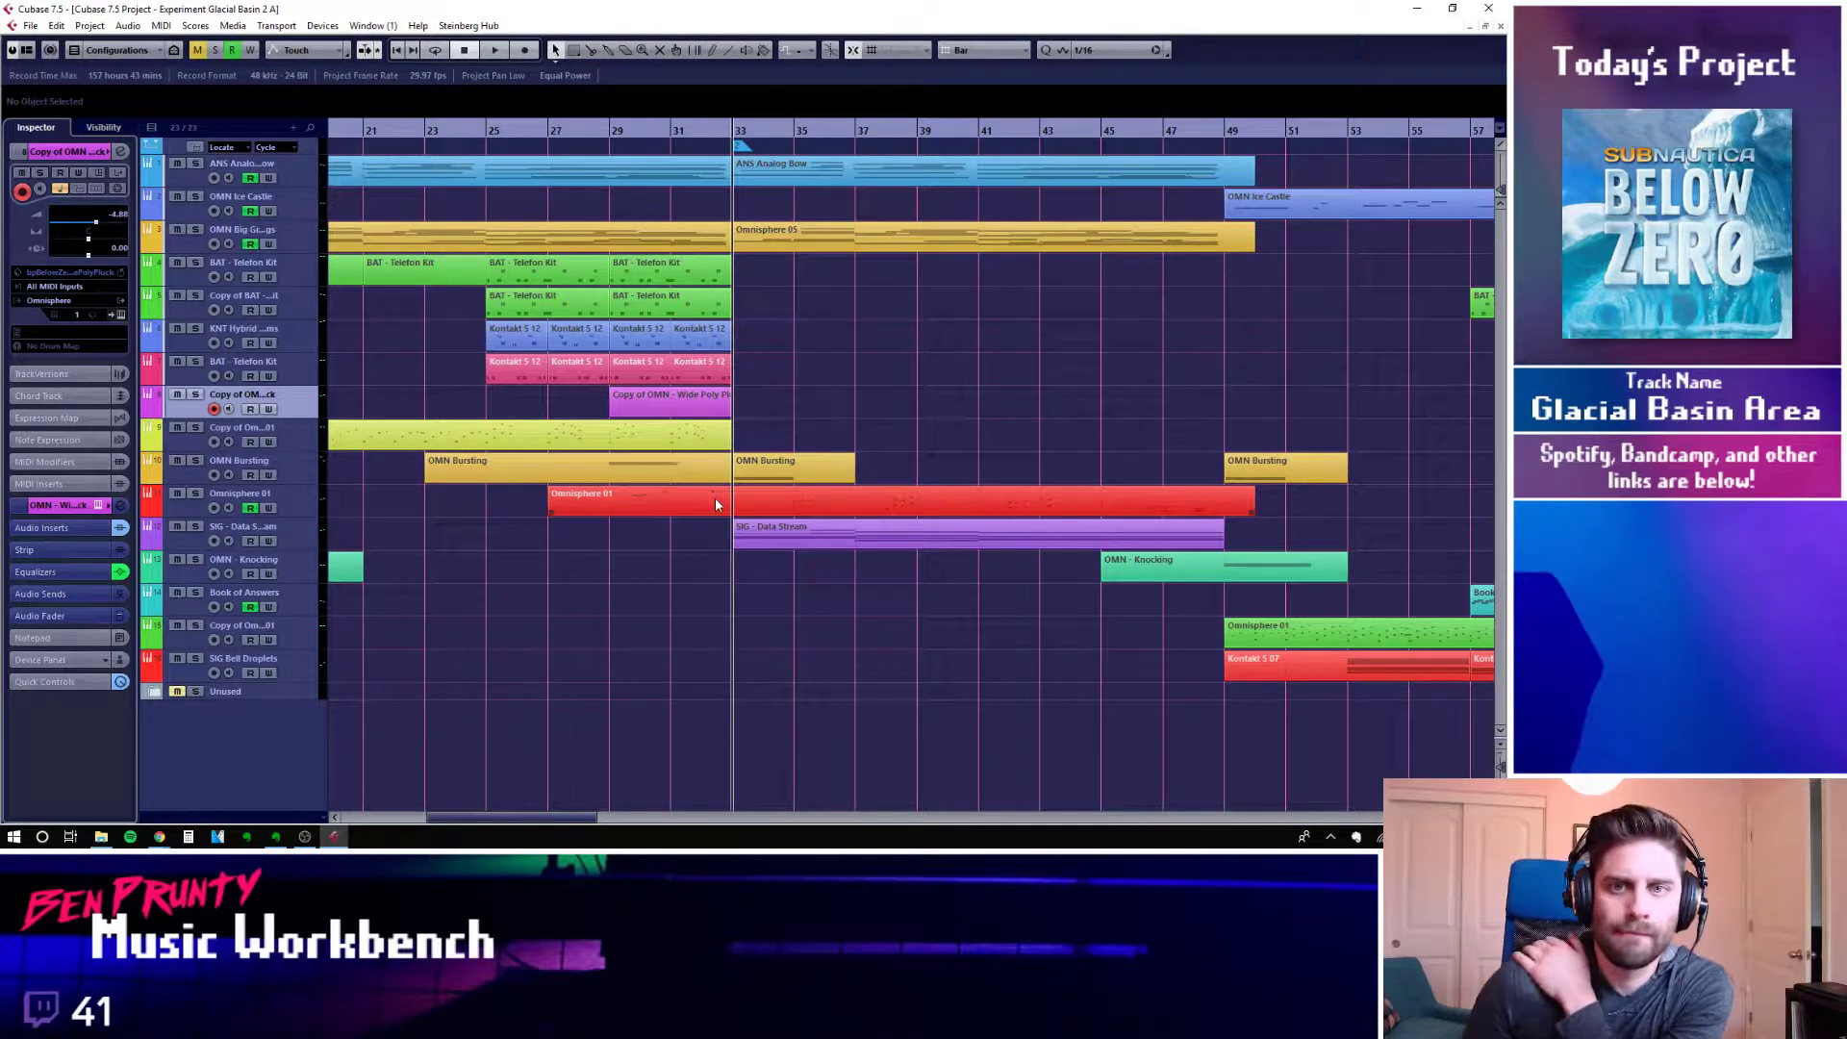
left_click(683, 548)
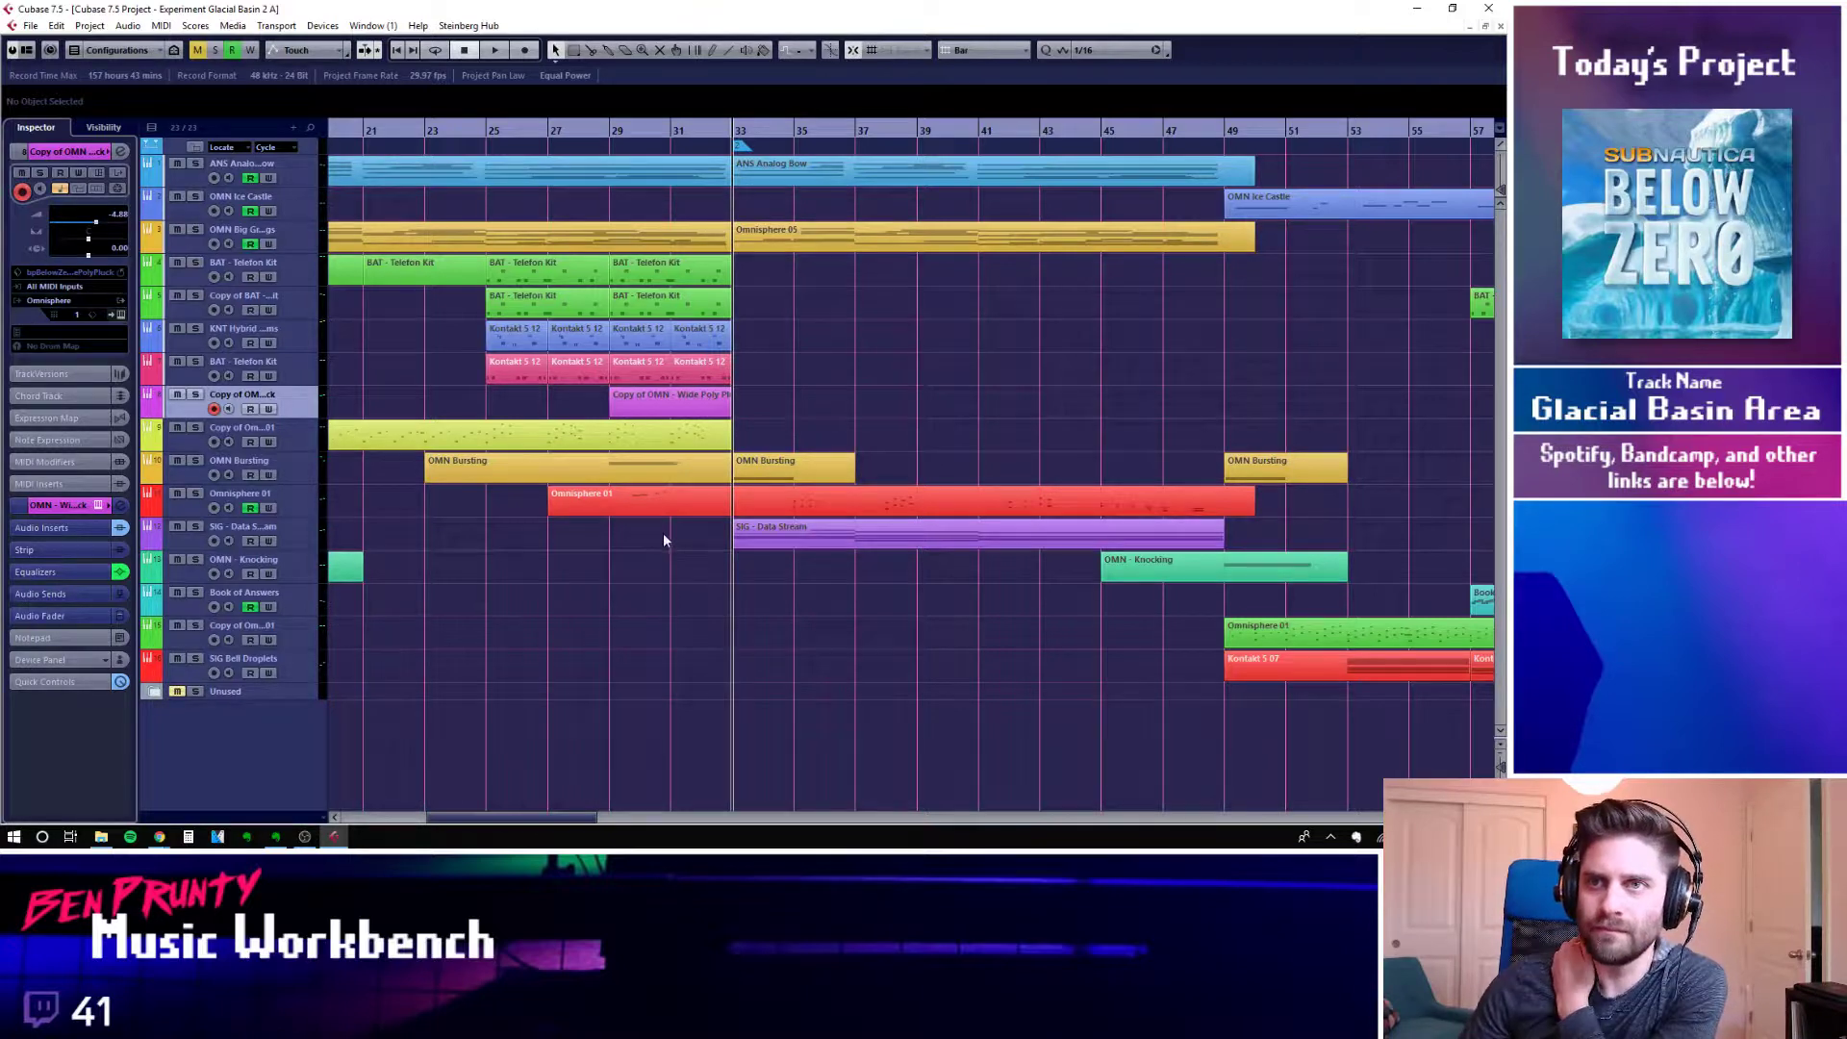
left_click(649, 519)
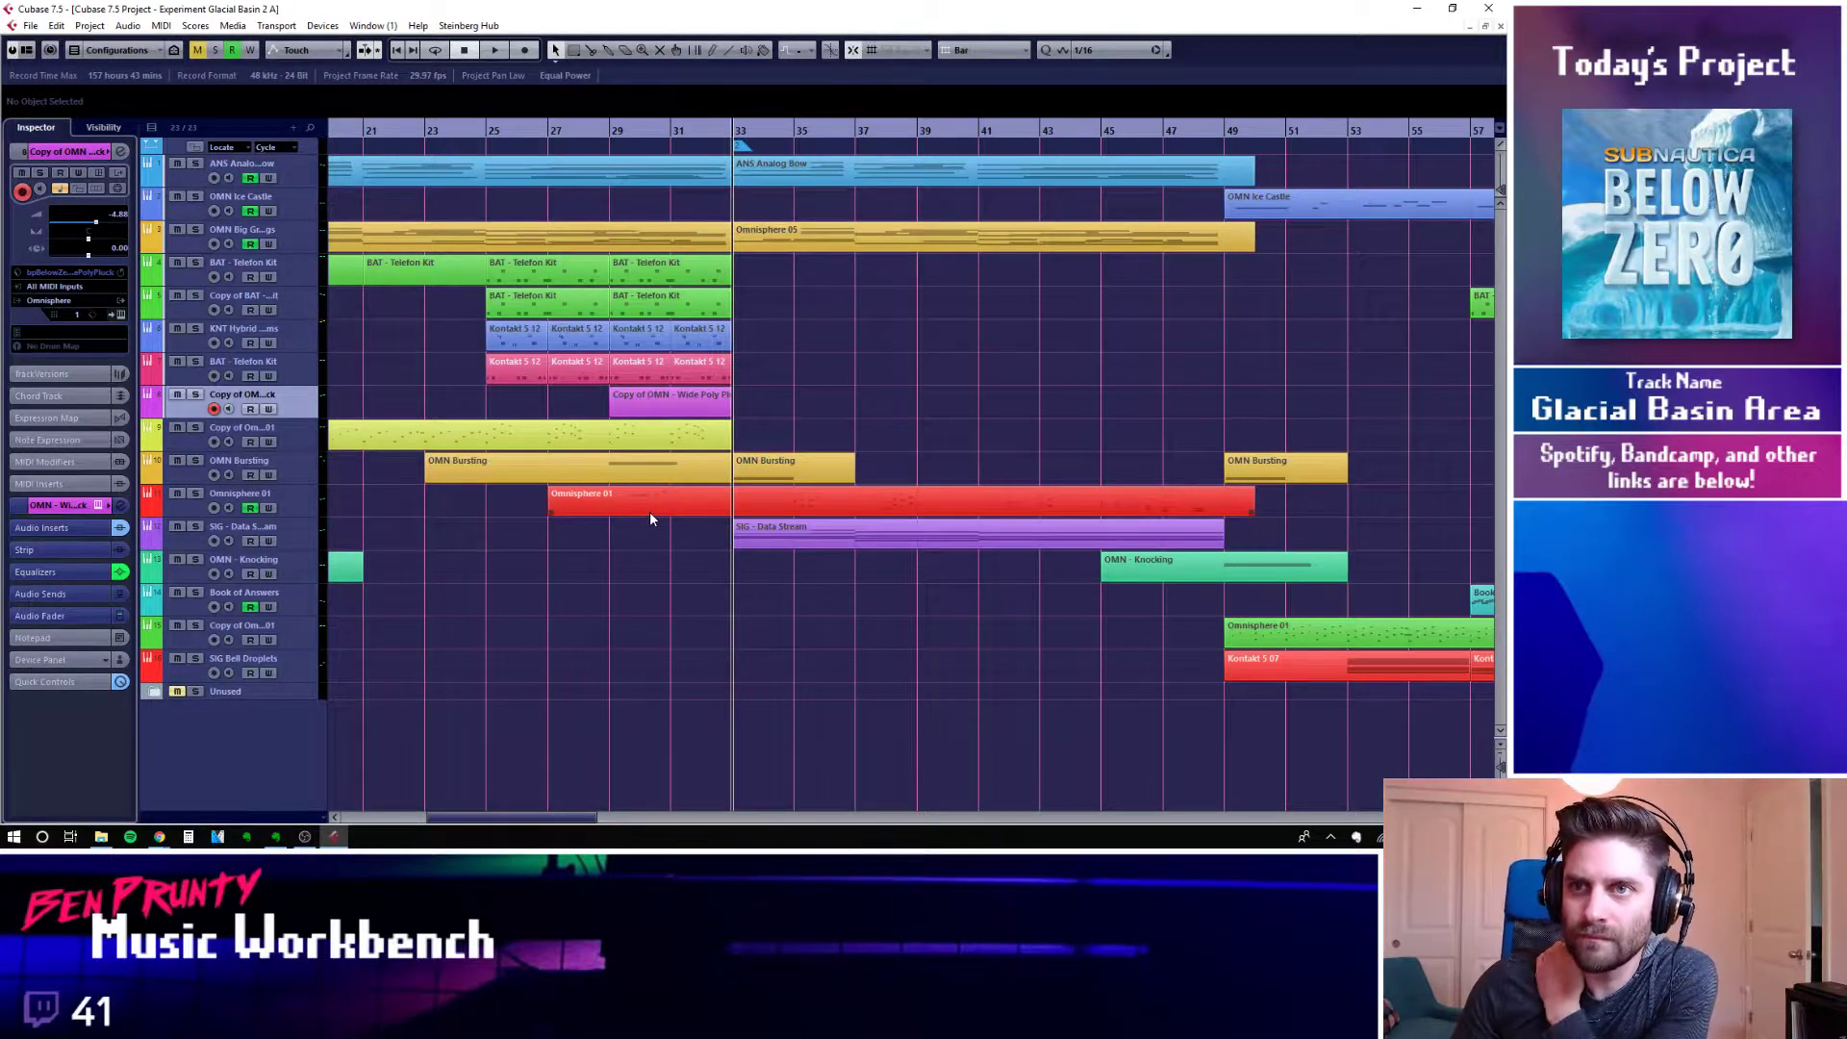
left_click(687, 531)
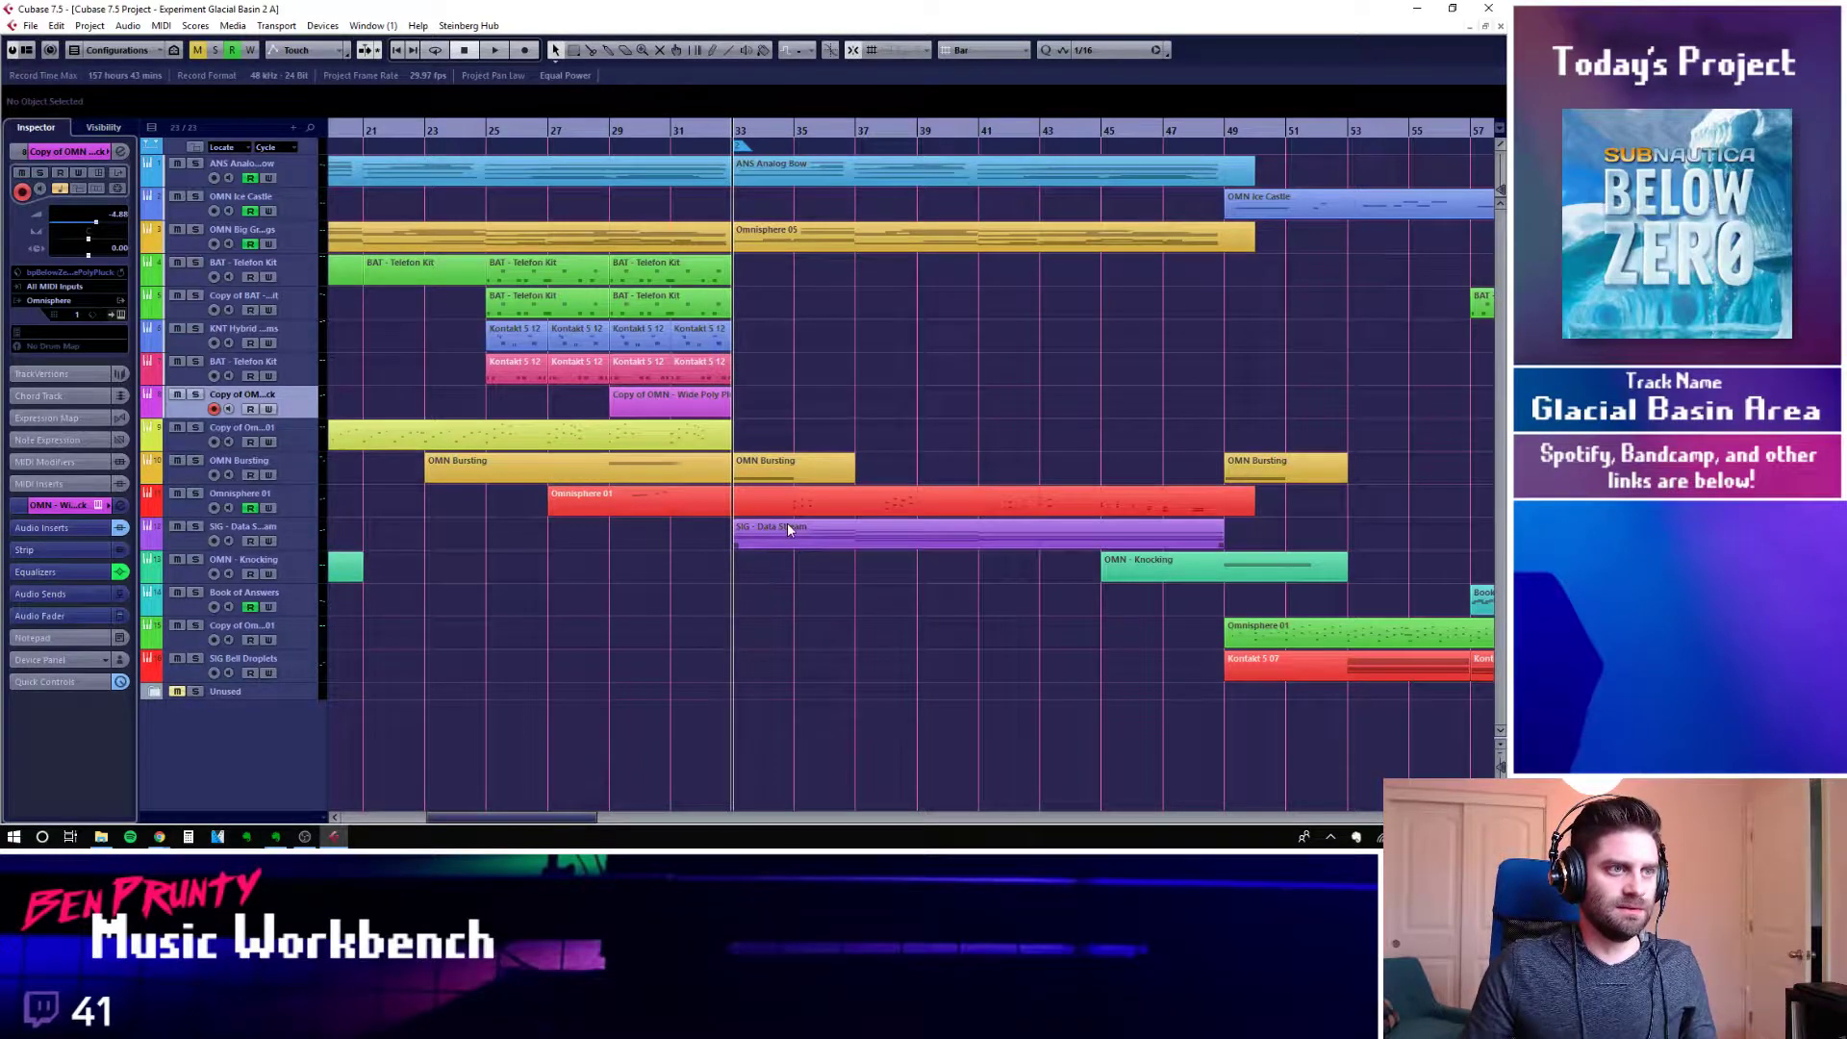
Examine the red Omnisphere 01 part's notes from bar 27 to 43 in the Key Editor, return the playhead to bar 33, and close the editor
left_click(254, 509)
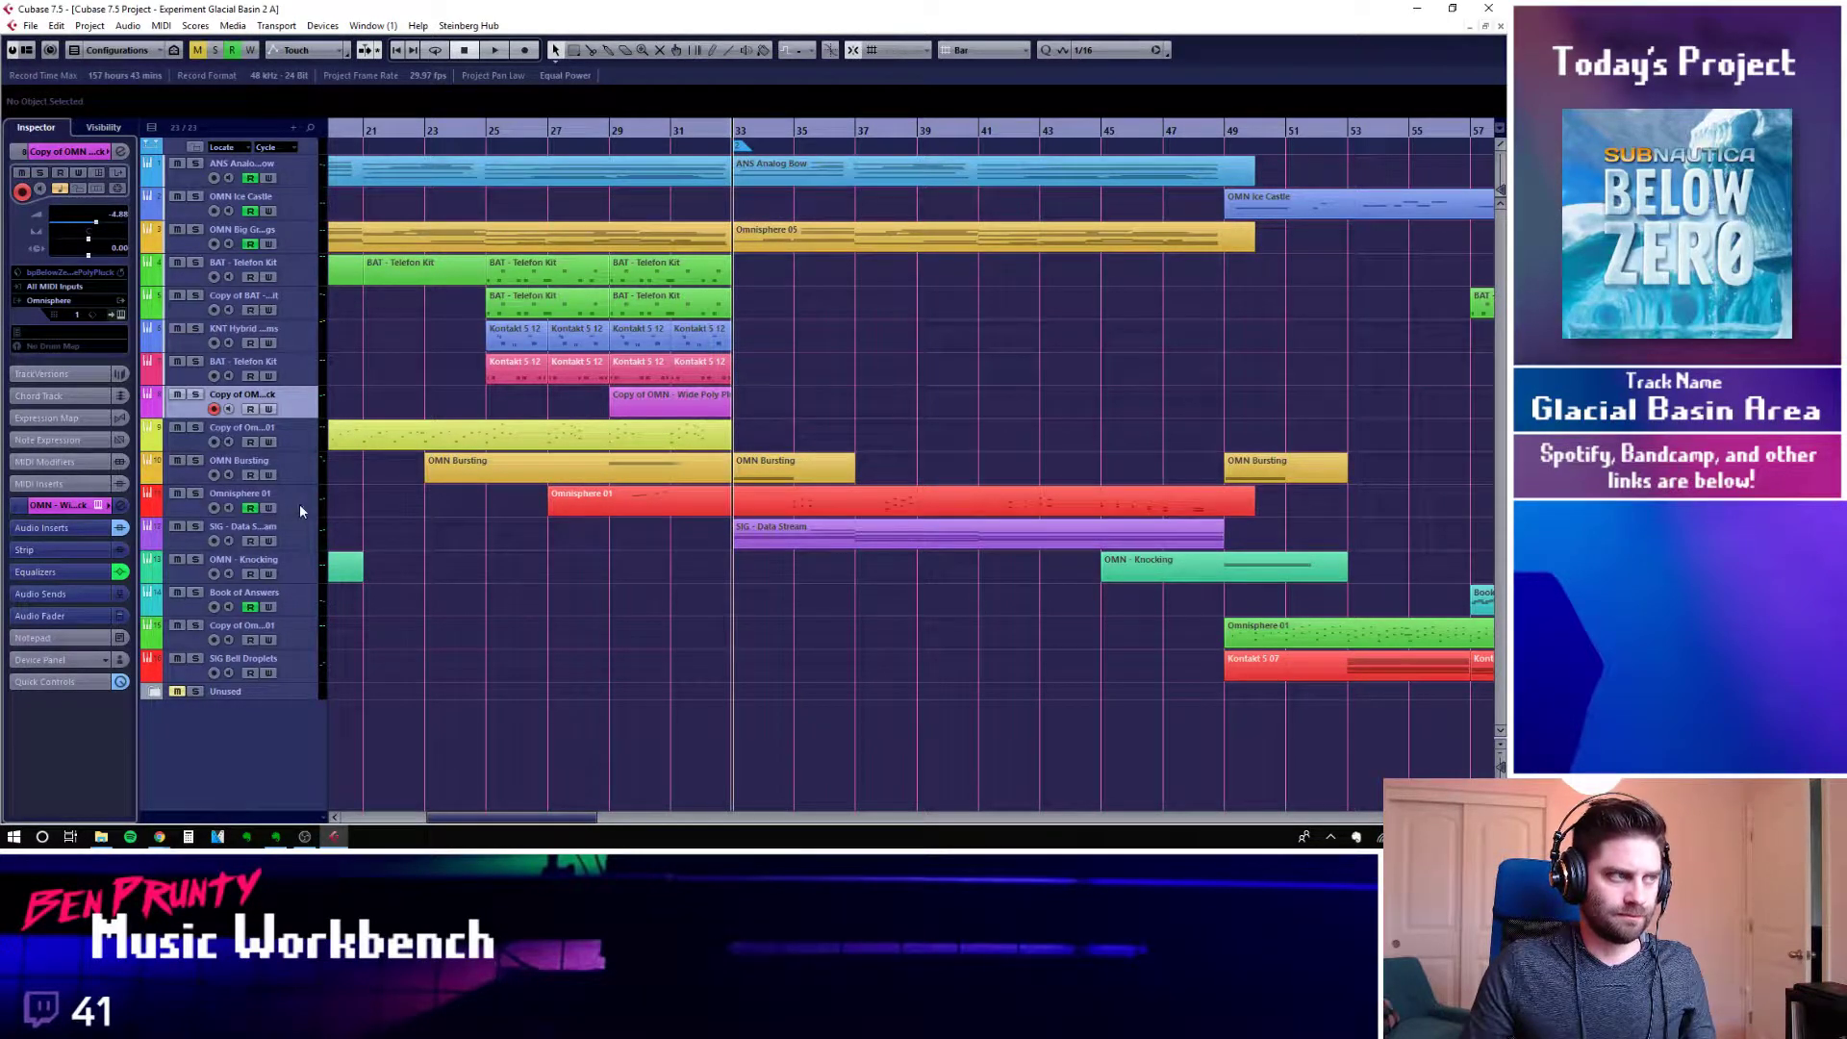
left_click(300, 511)
double_click(835, 516)
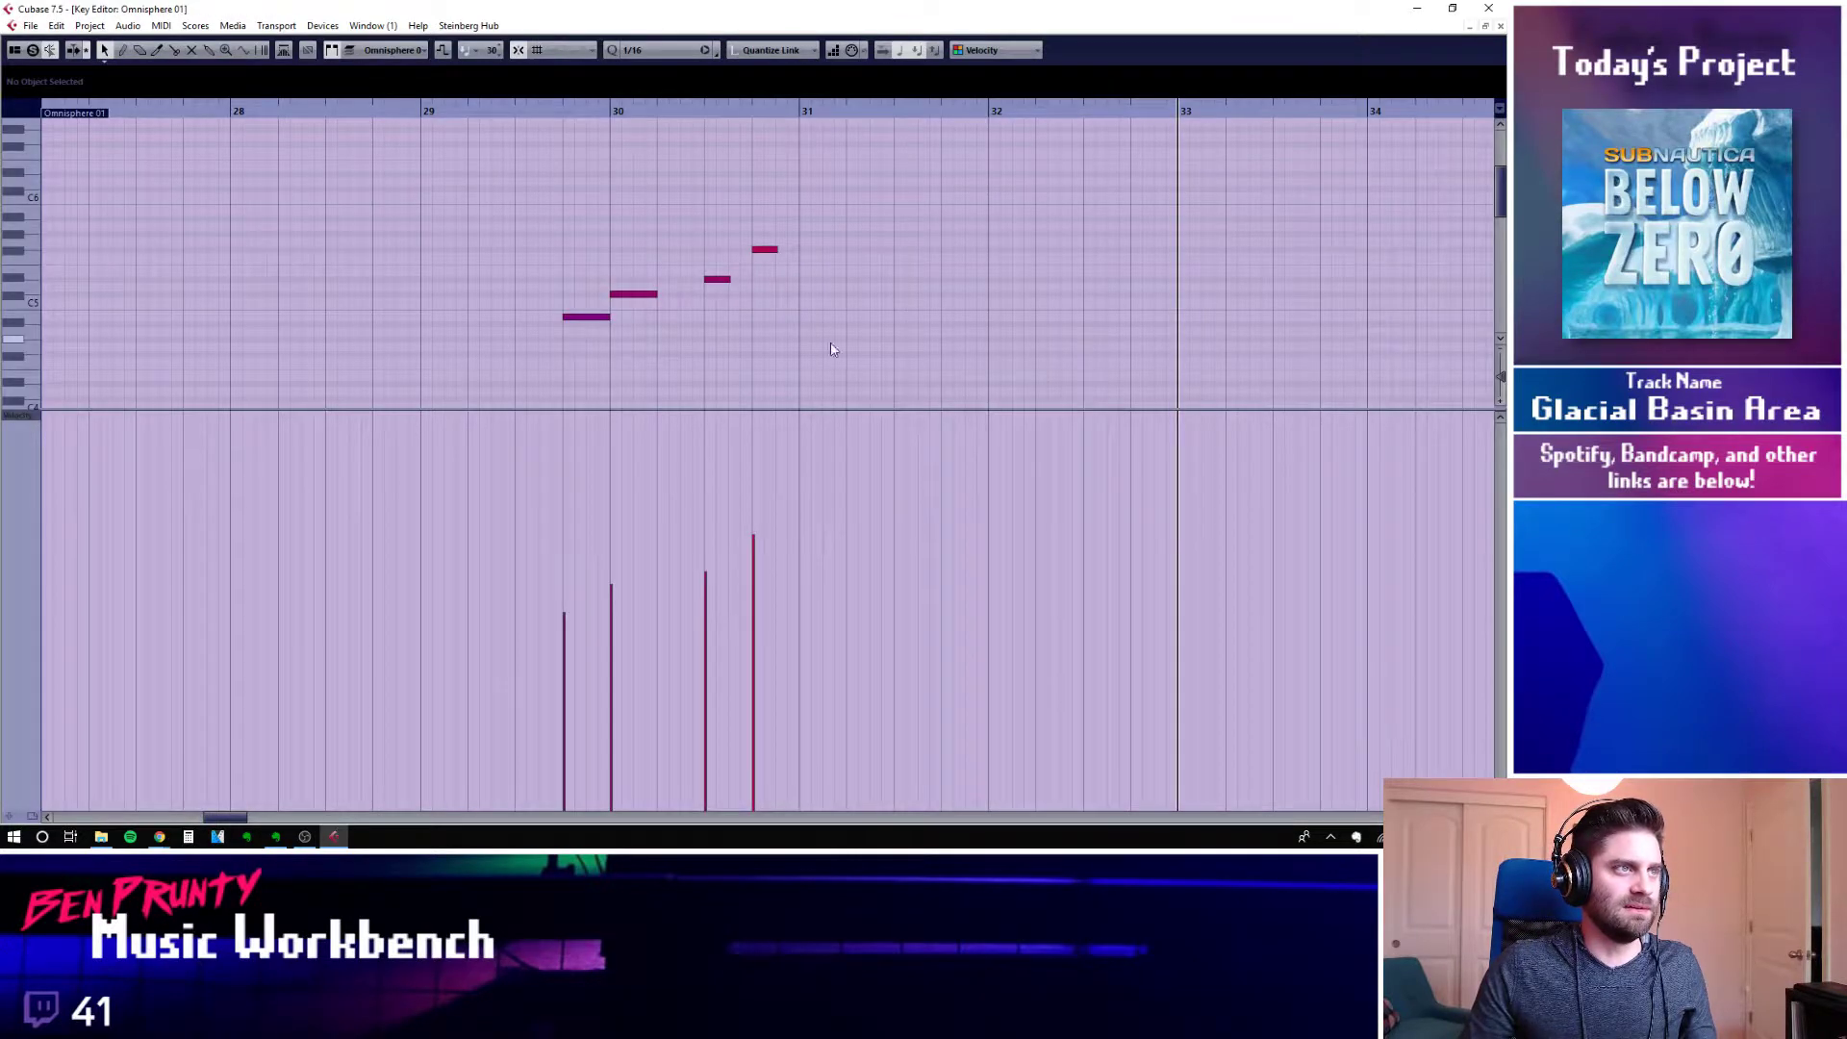
key("g")
key("g")
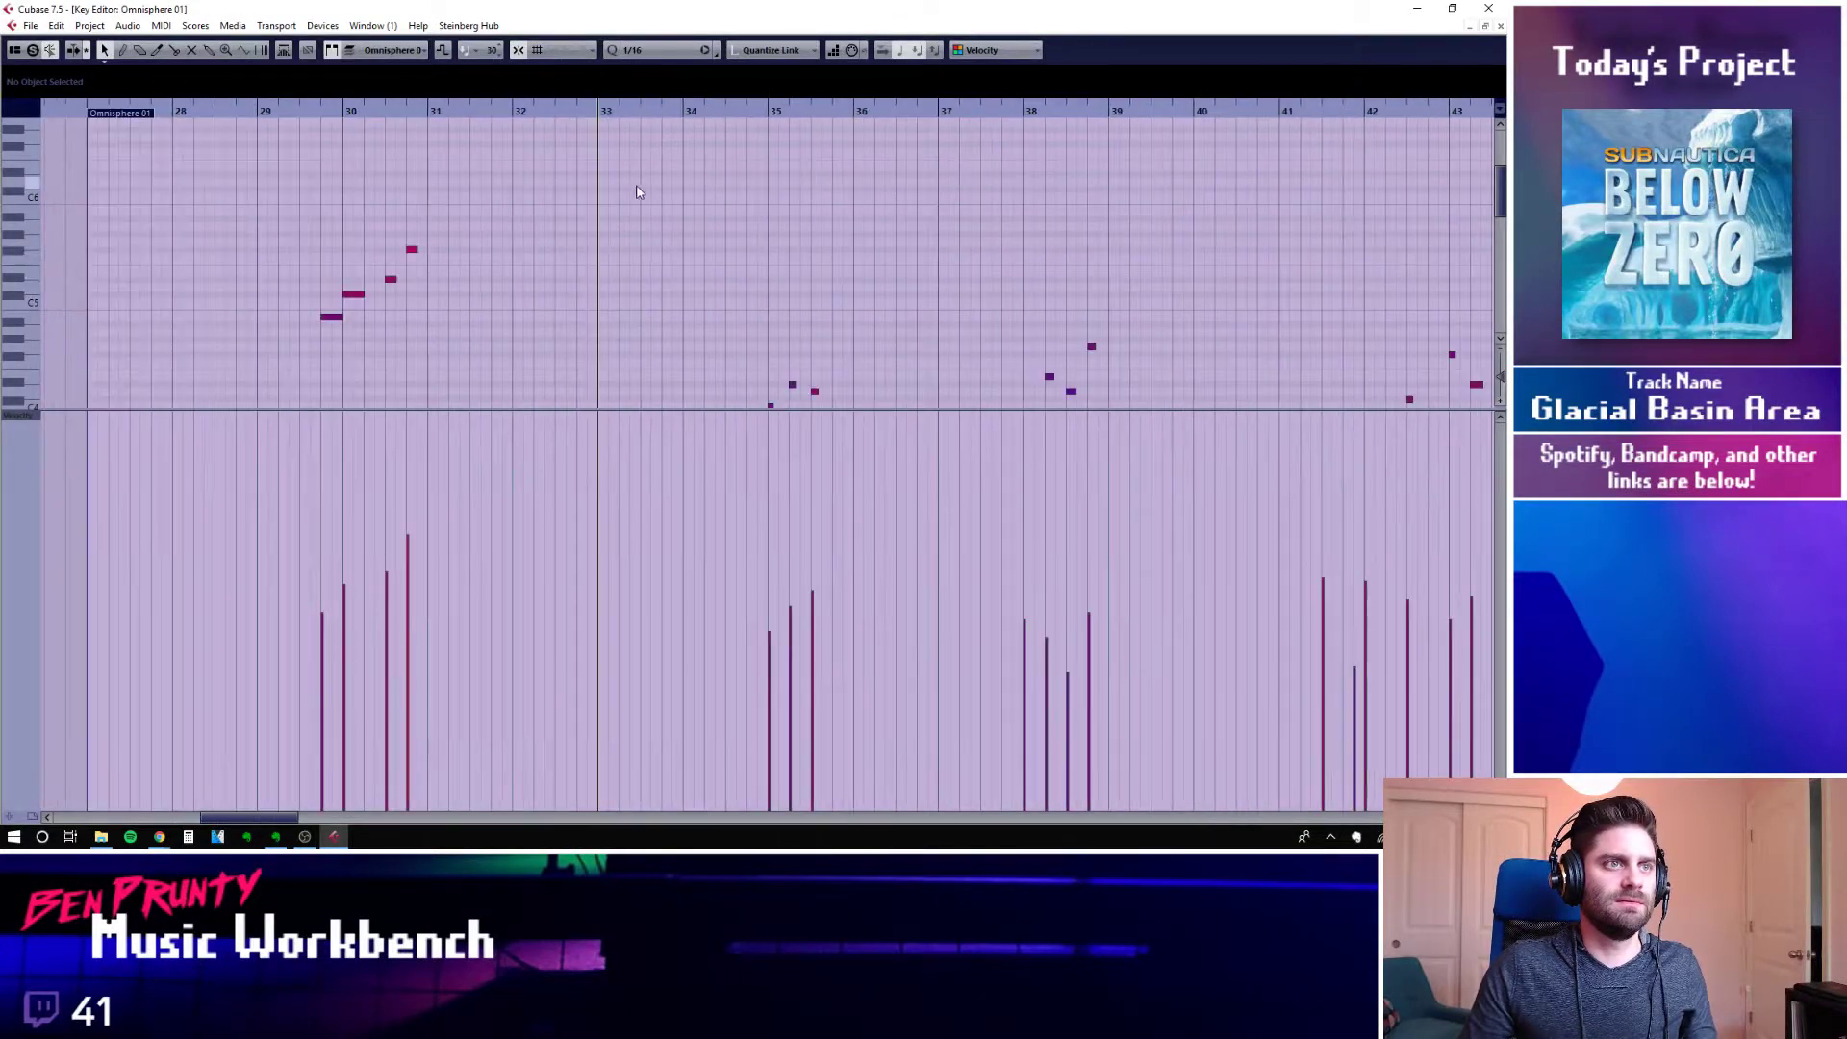
scroll(801, 222, "down", 3)
left_click(769, 110)
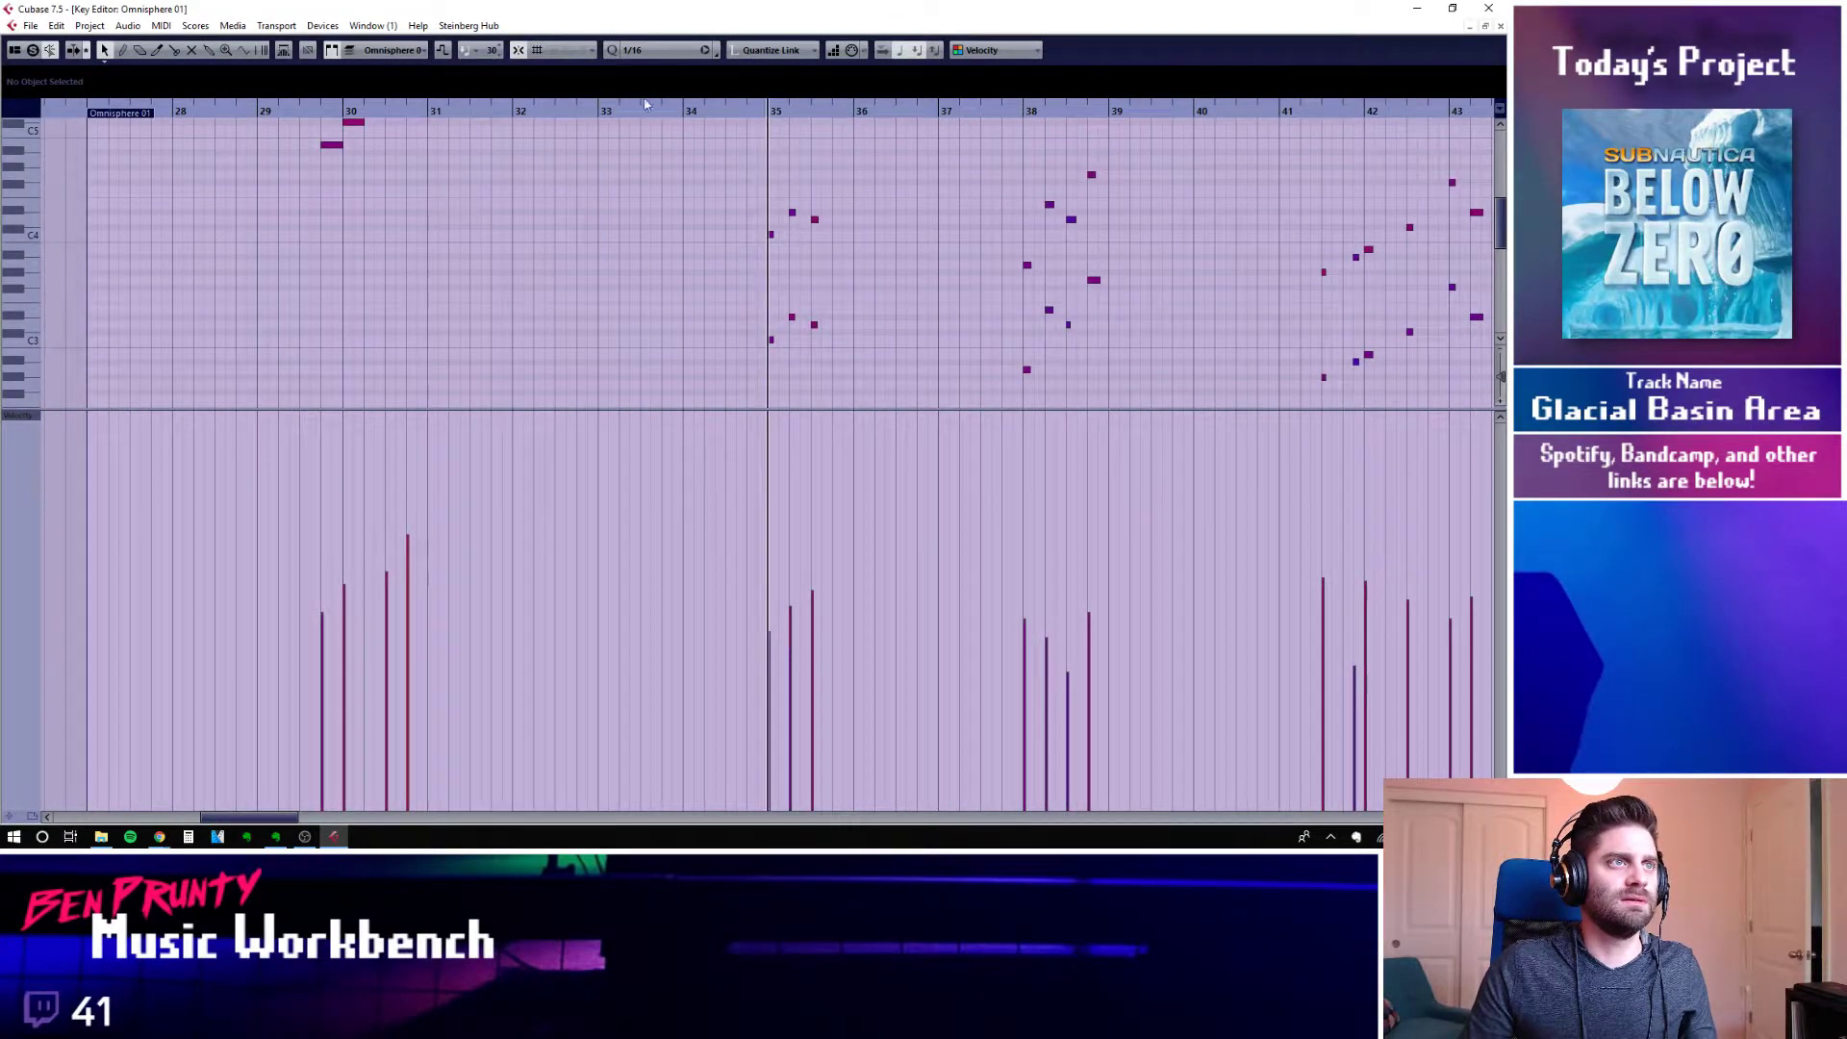
left_click(600, 112)
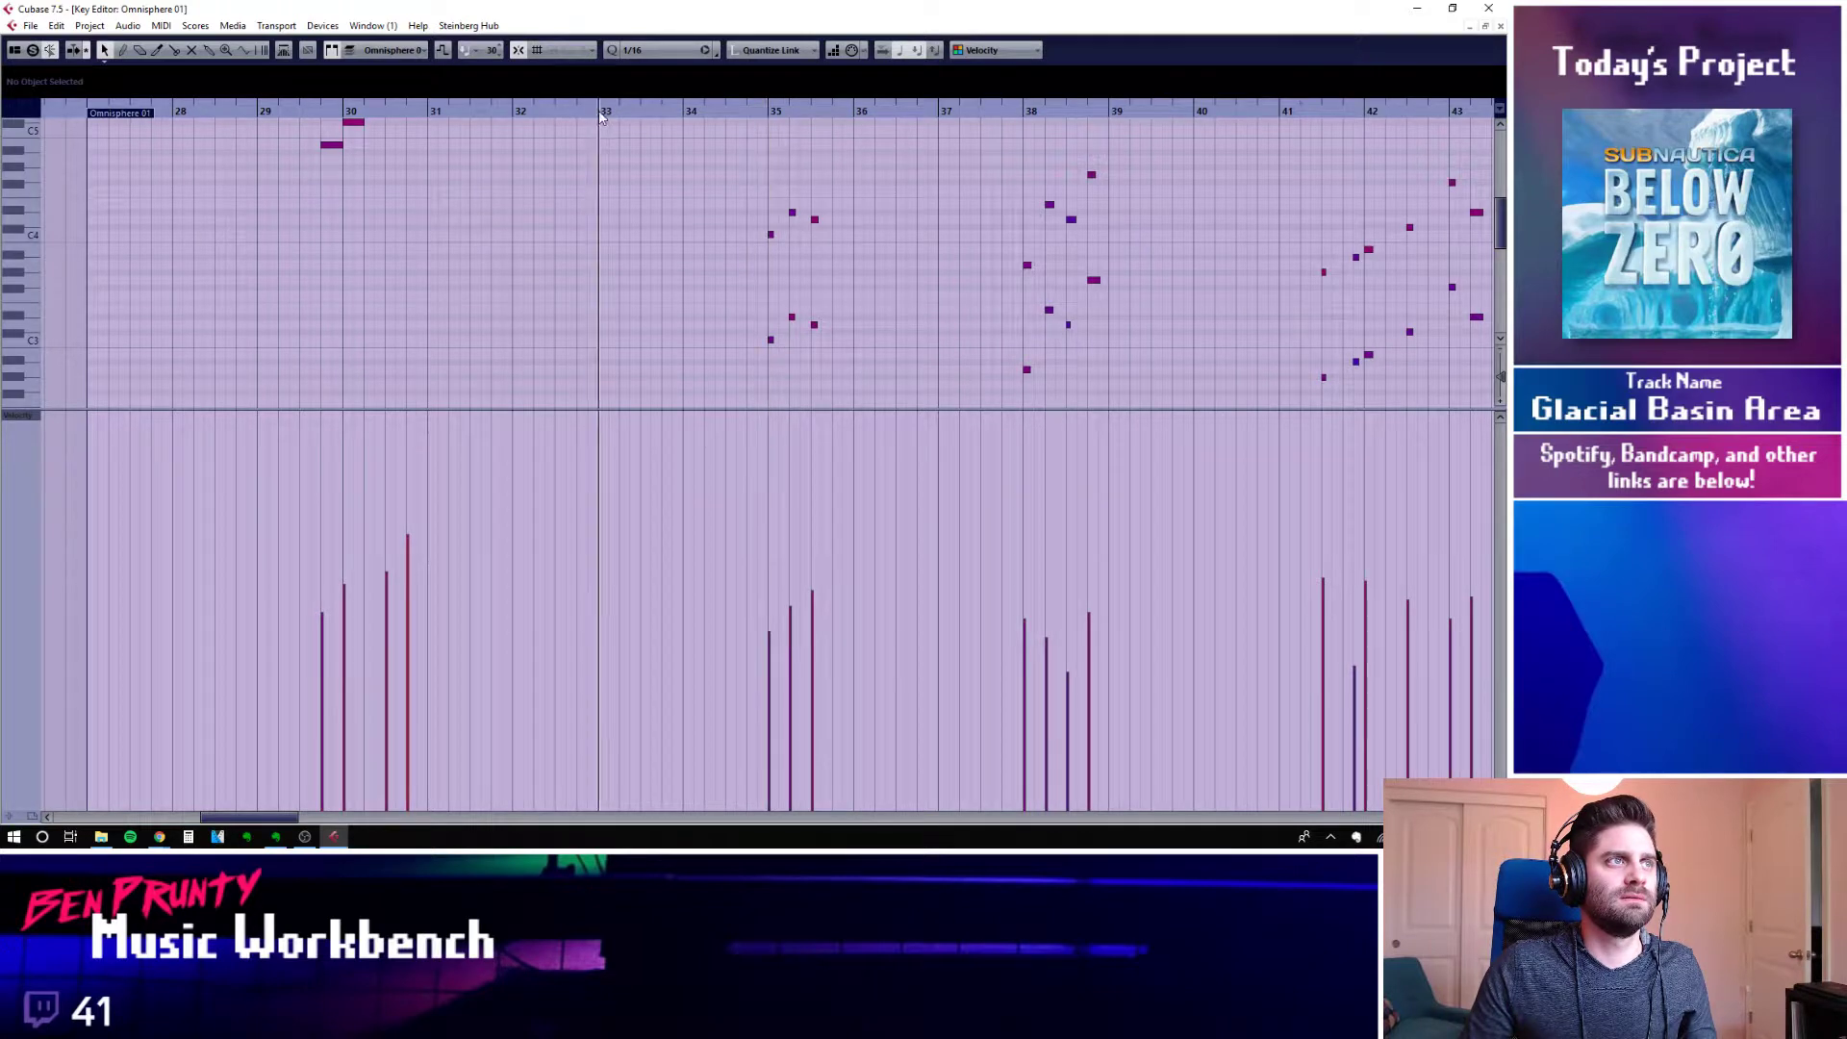
left_click(1500, 28)
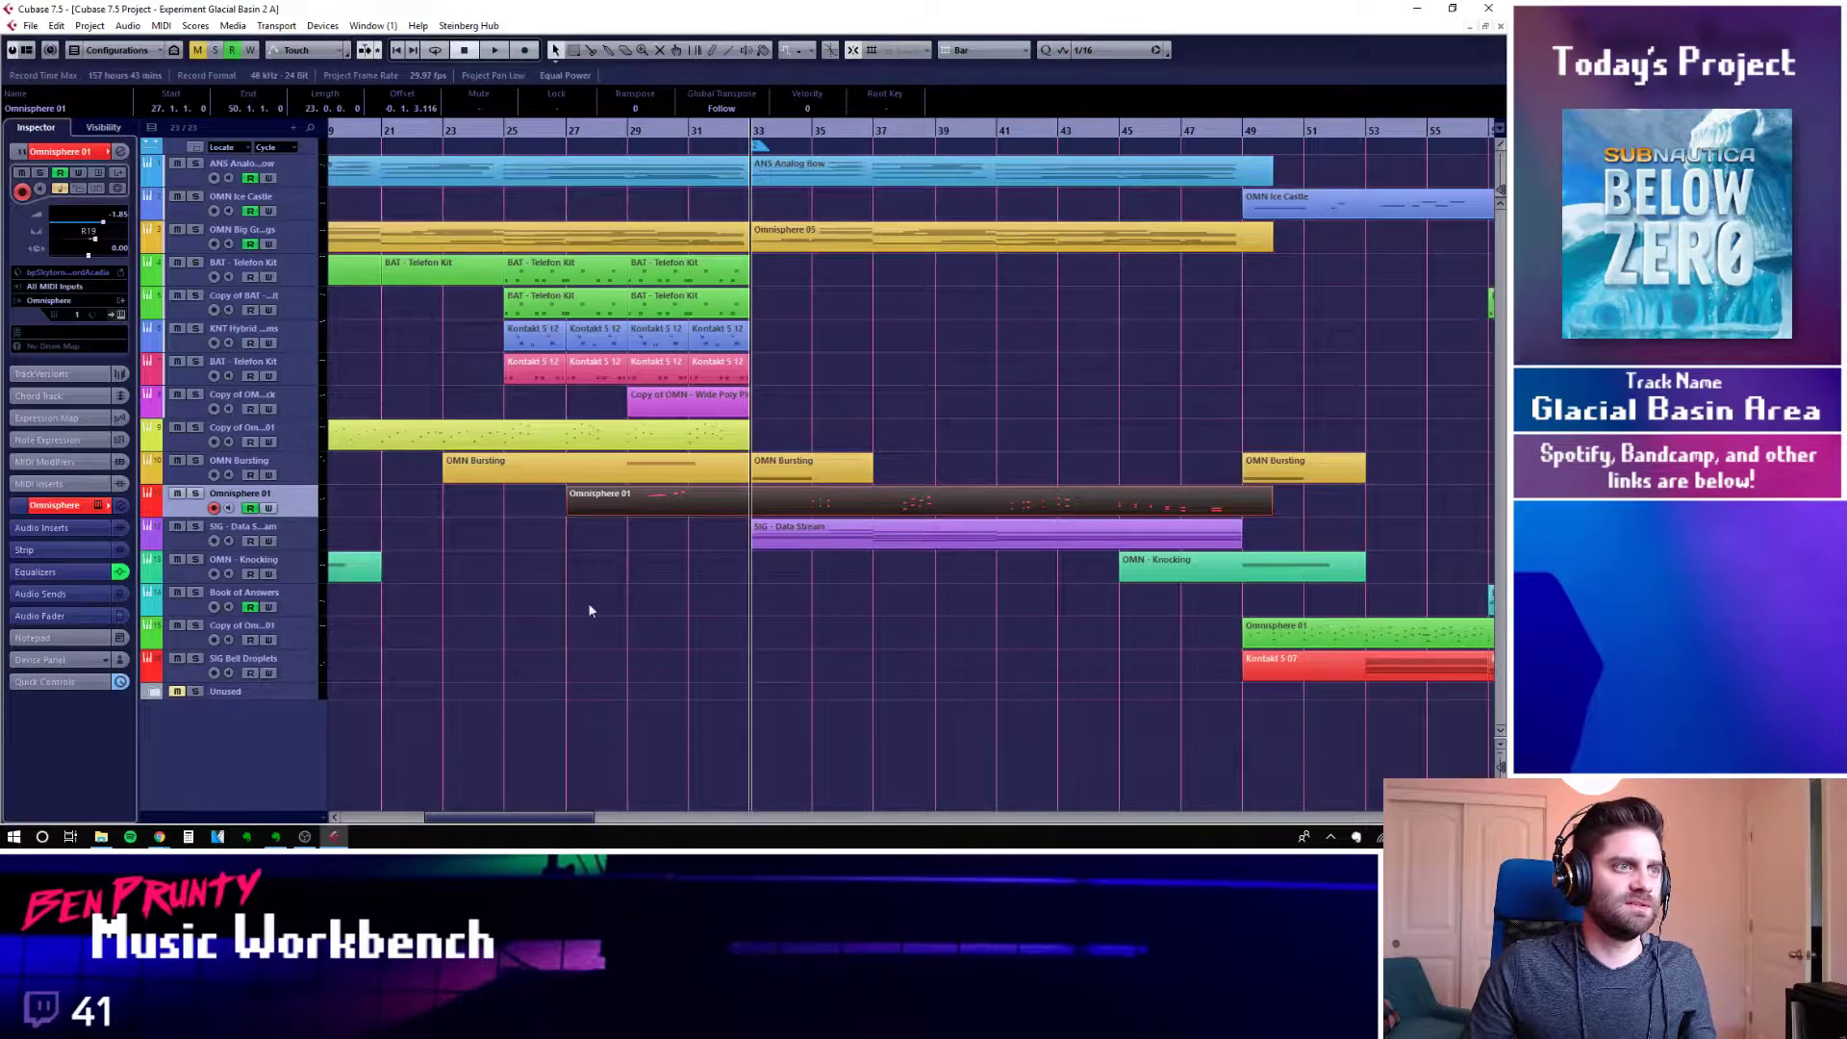
Solo the red Omnisphere 01 track, play it from bar 33, and skip ahead to about bar 35
left_click(196, 500)
key("space")
left_click(804, 141)
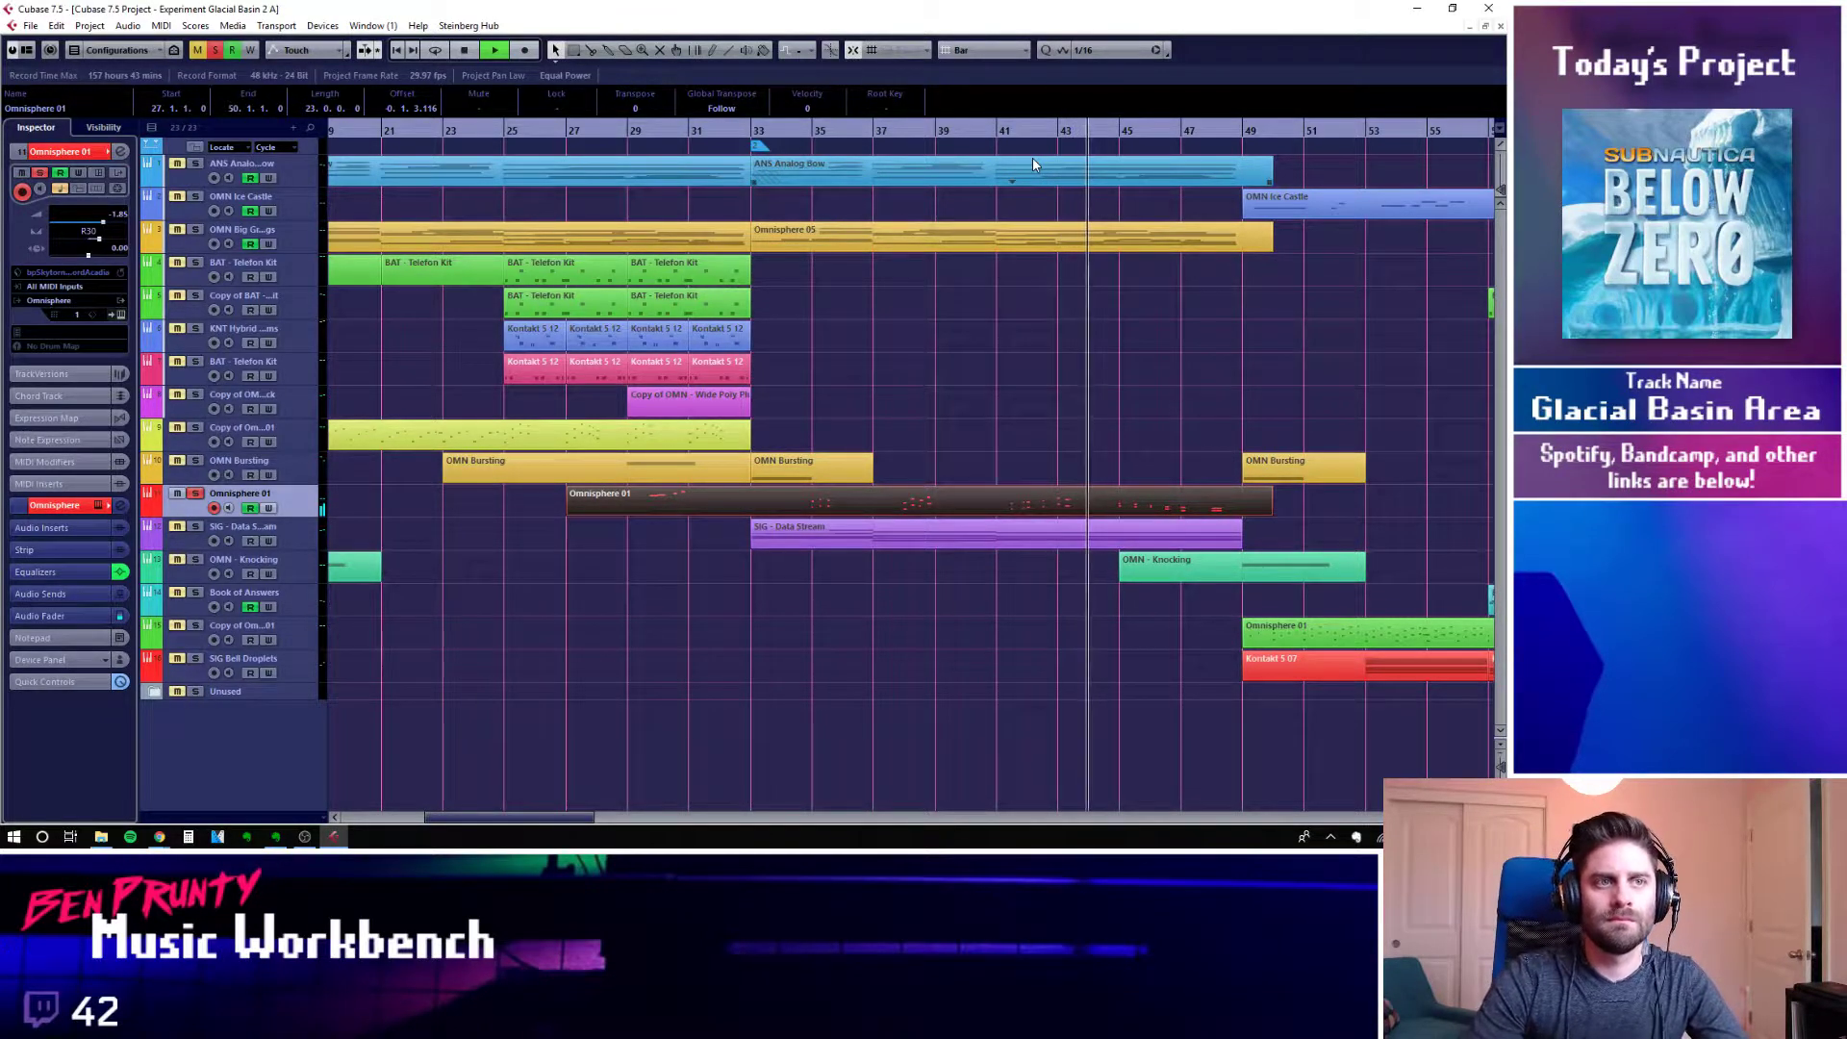
Follow the playing Omnisphere 01 notes in the Key Editor up to about bar 48, close the editor, and stop playback at about bar 49
double_click(1148, 504)
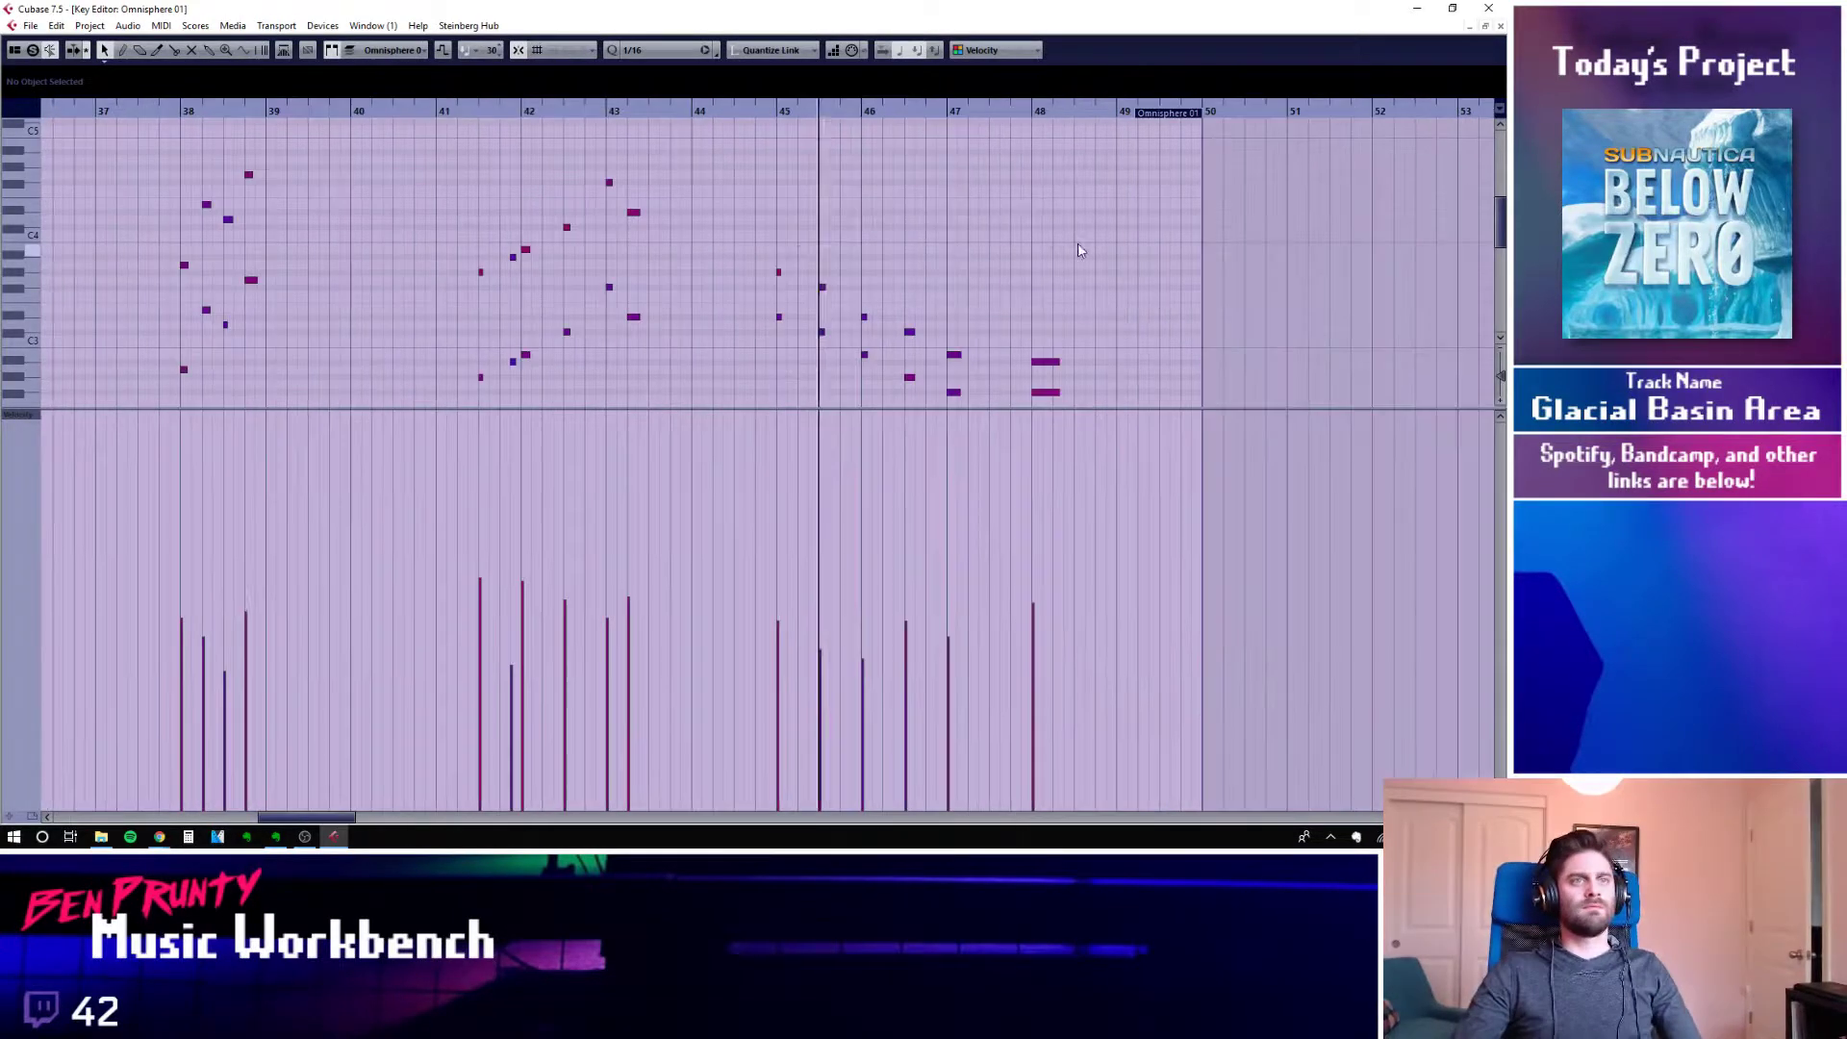
key("h")
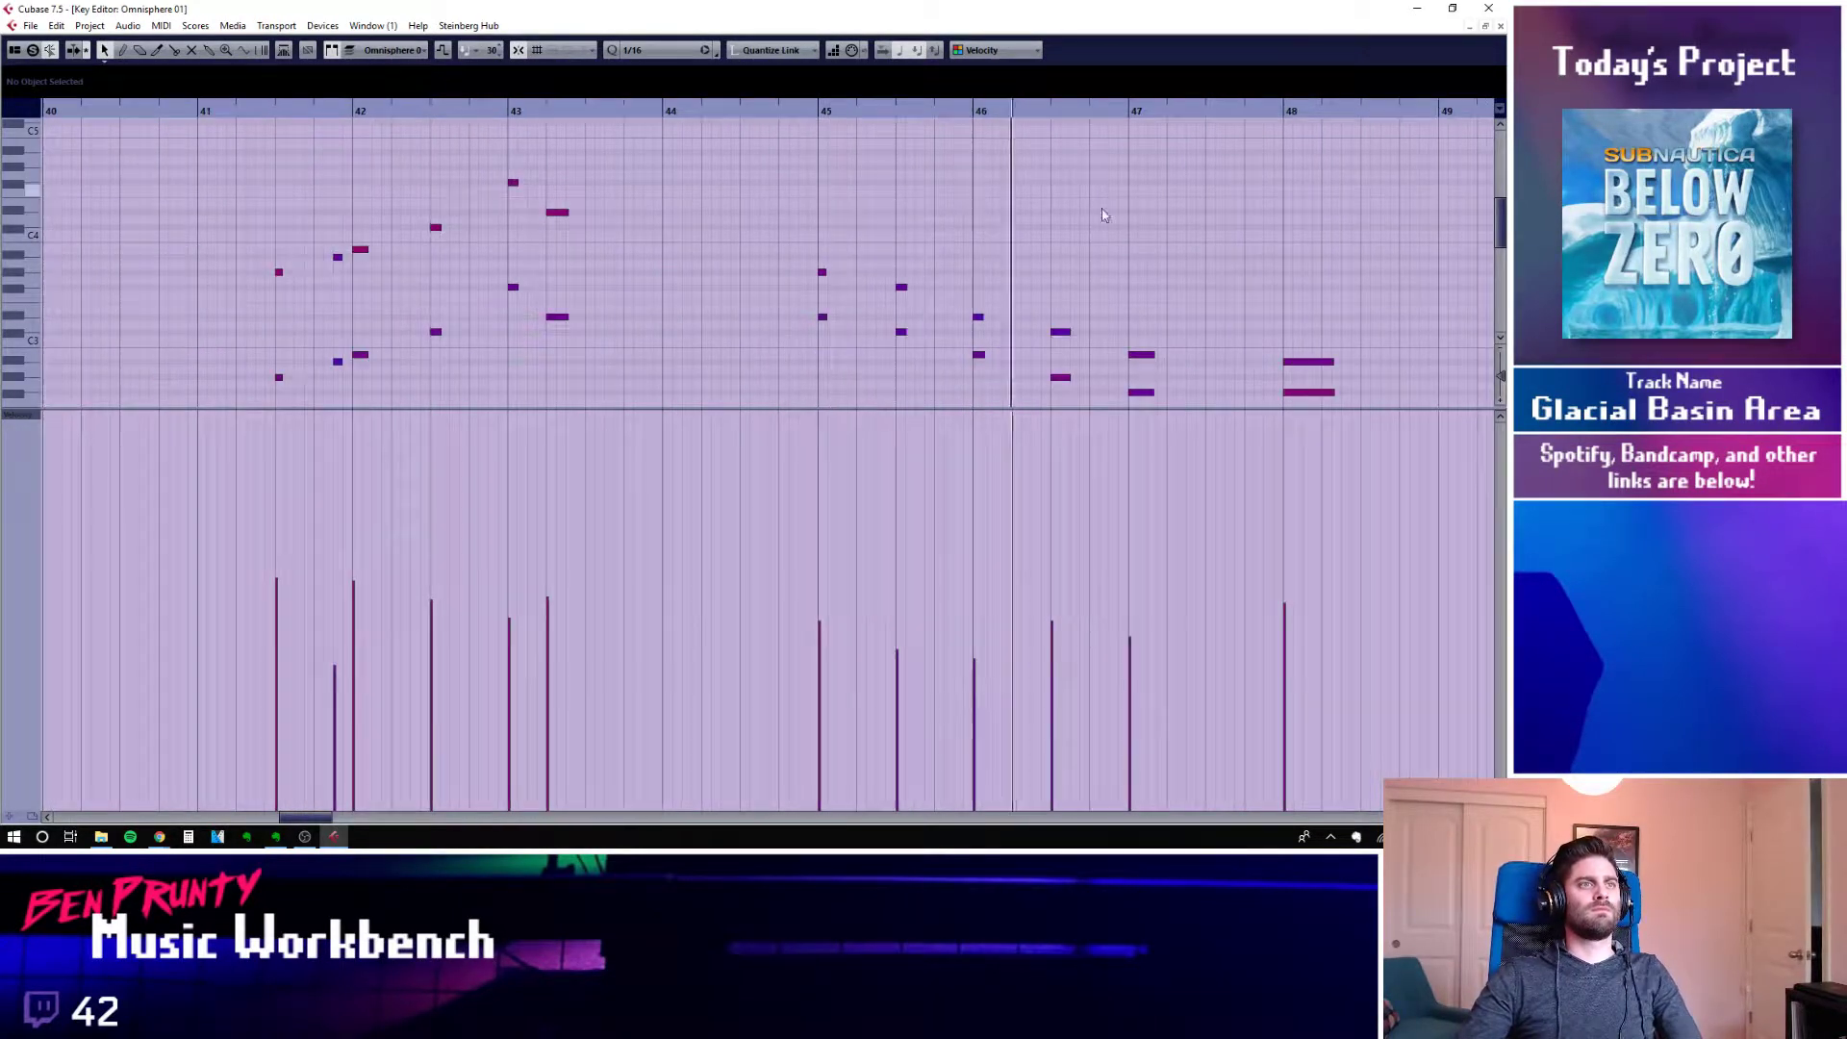
scroll(1251, 255, "down", 2)
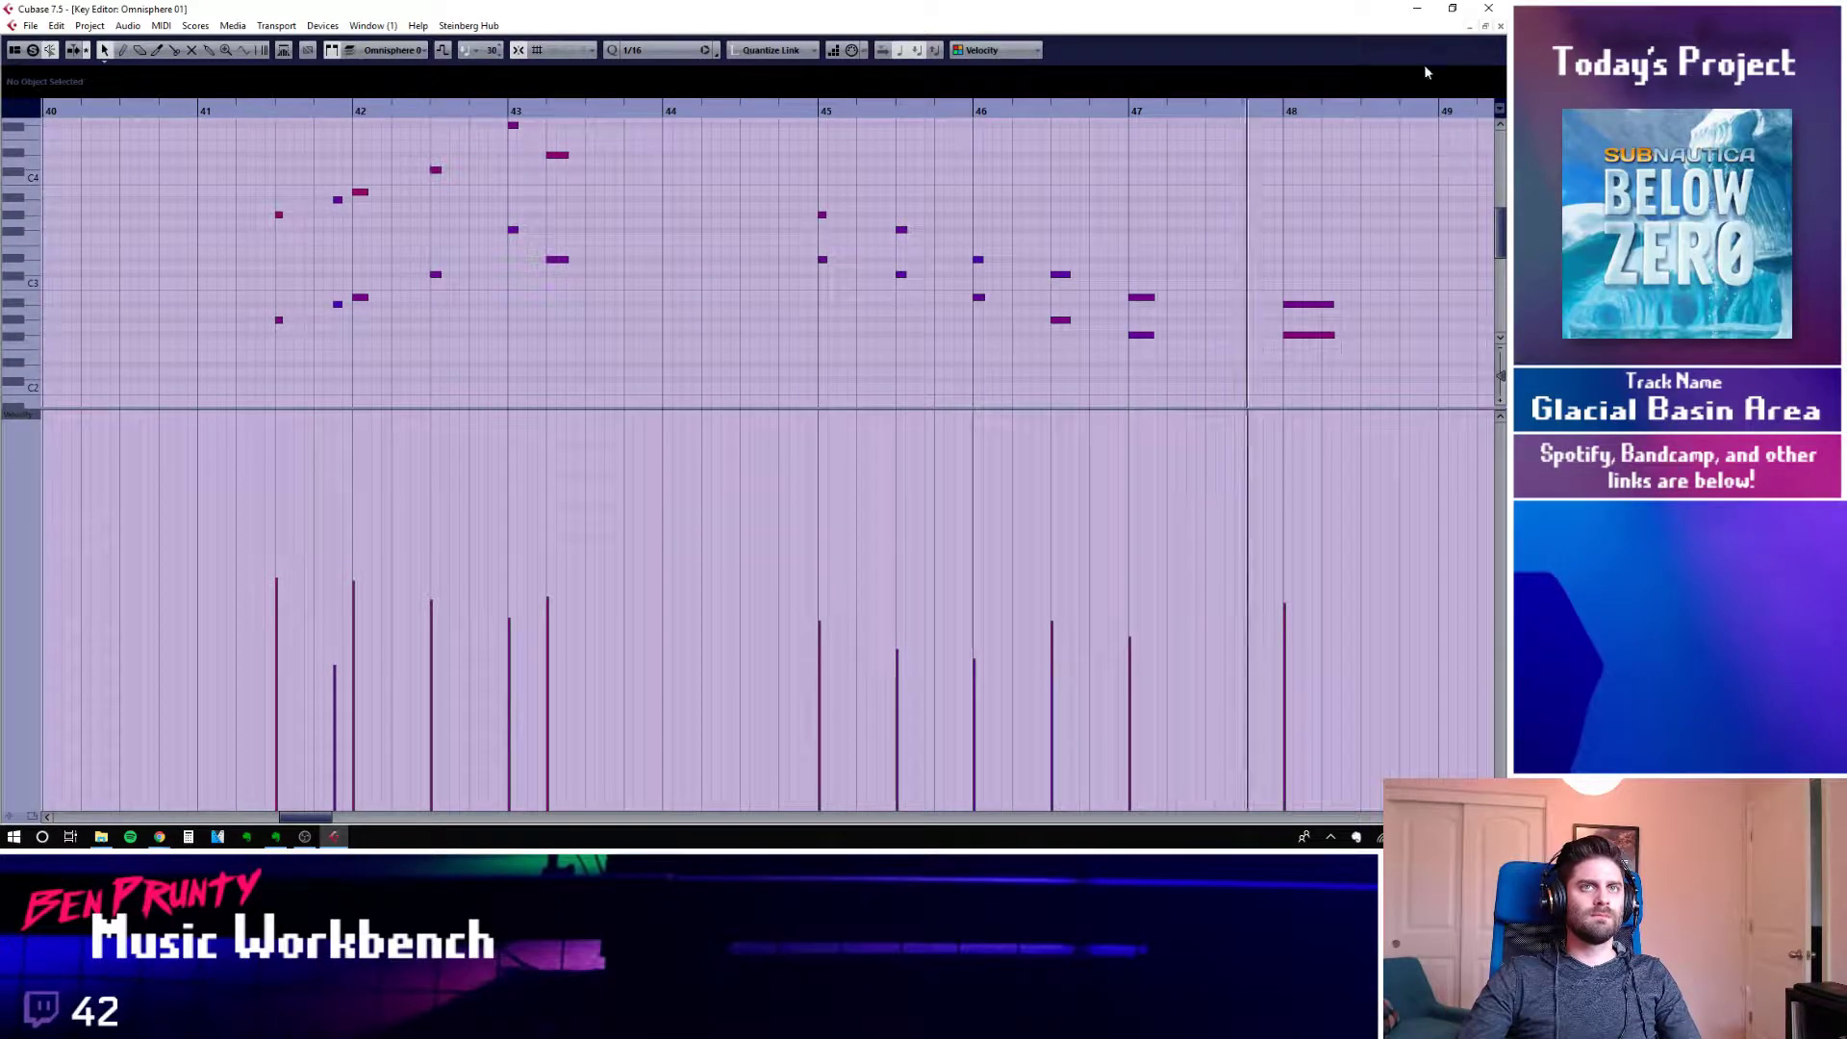
left_click(1499, 26)
key("space")
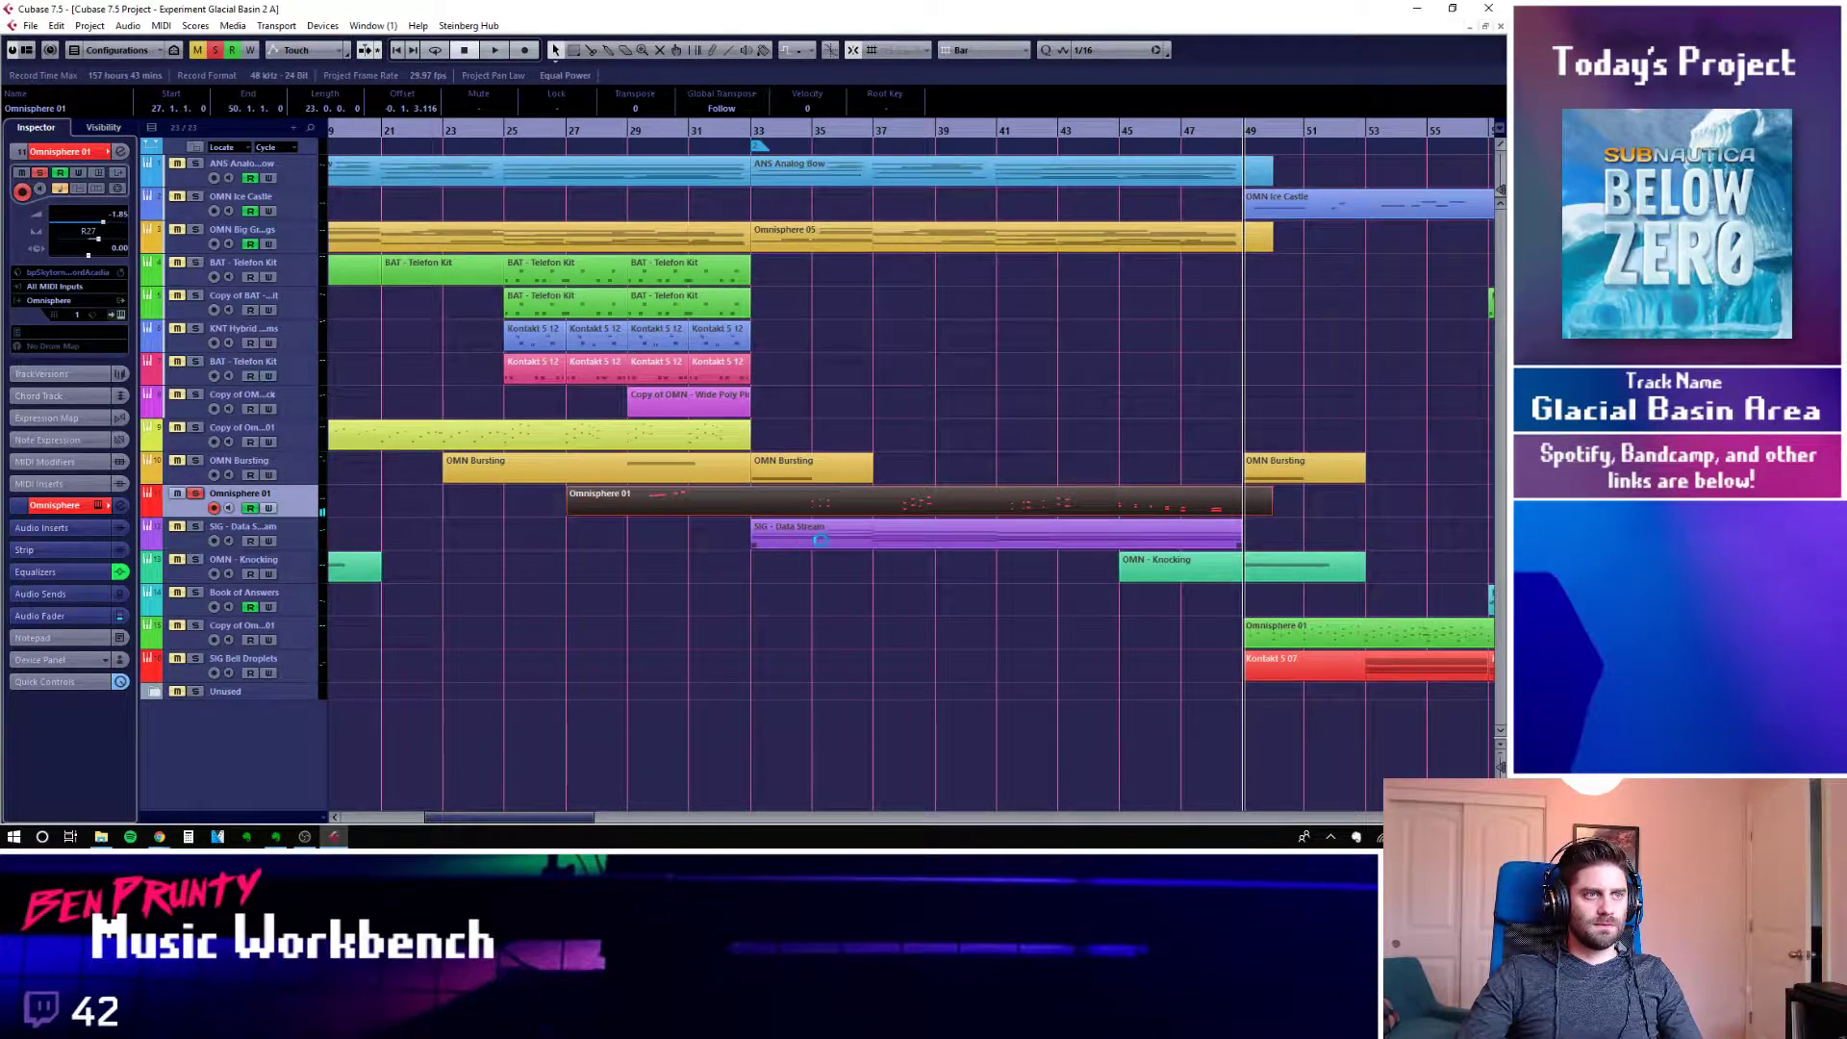
Switch the solo from Omnisphere 01 to the purple SIG - Data Stream track and play it from bar 33
left_click(943, 448)
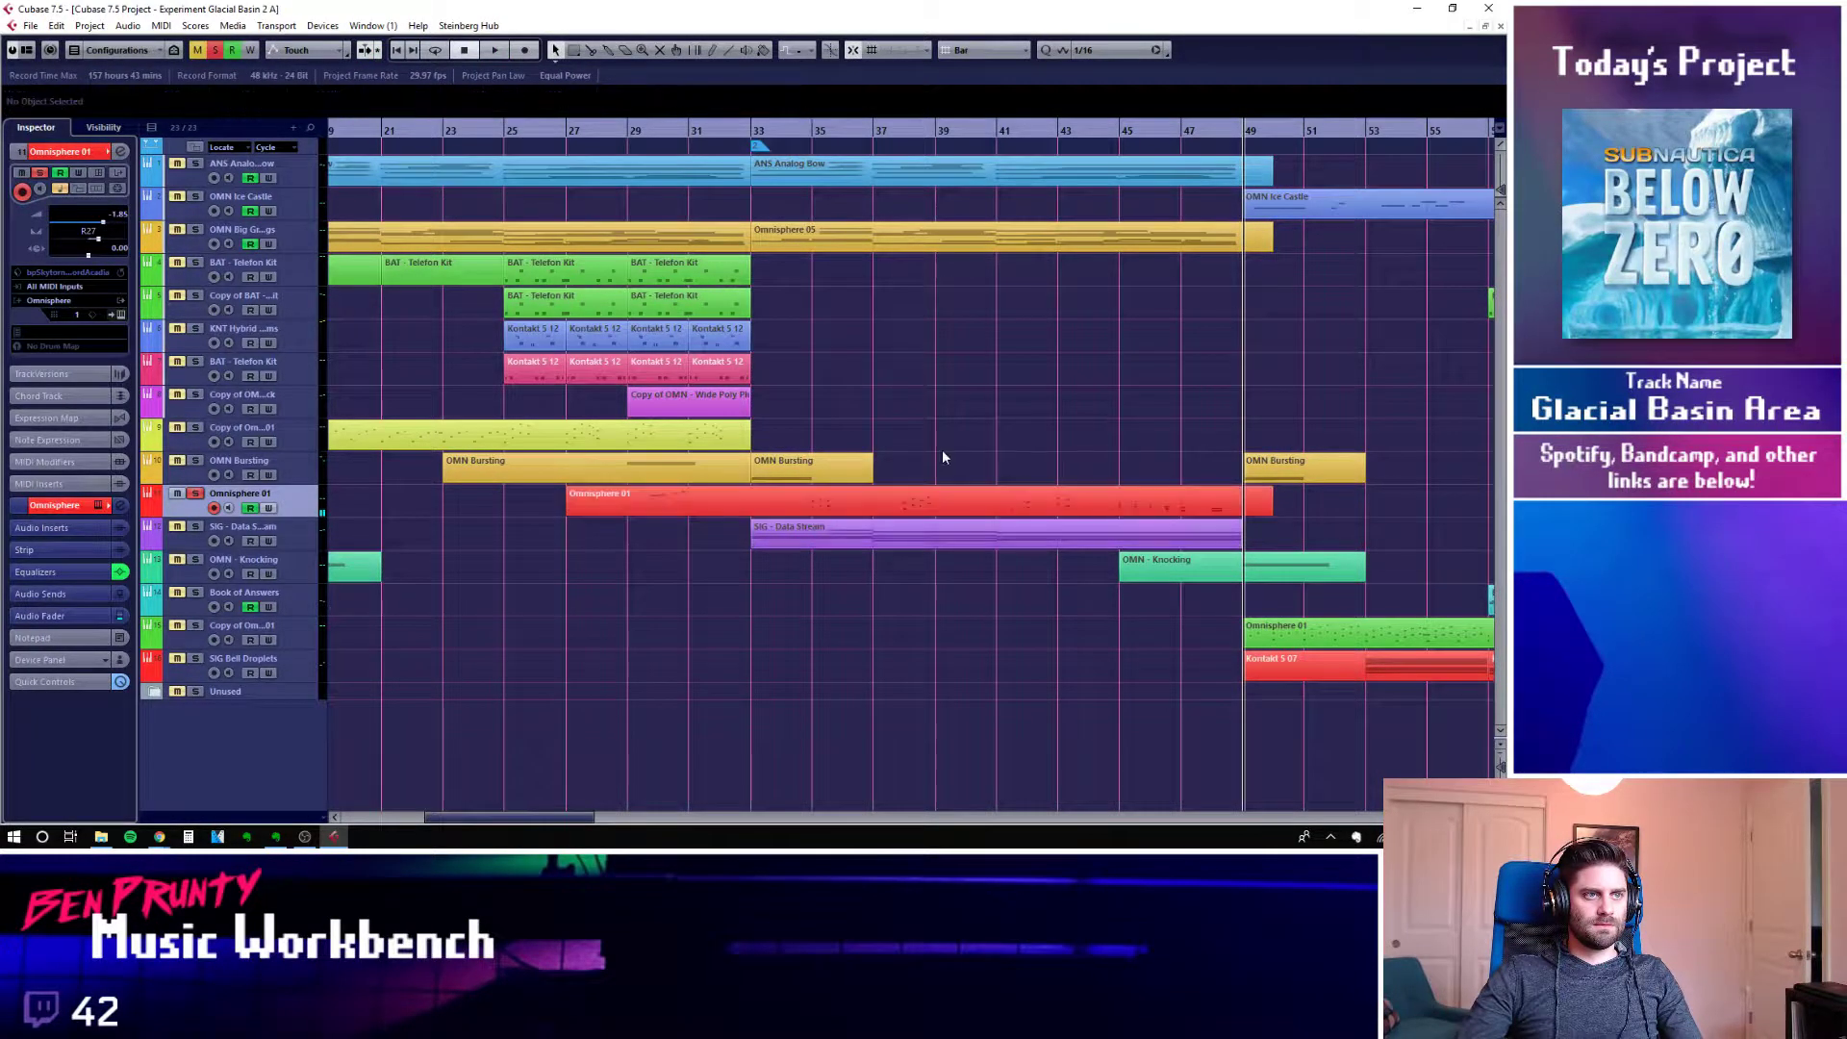
left_click(752, 140)
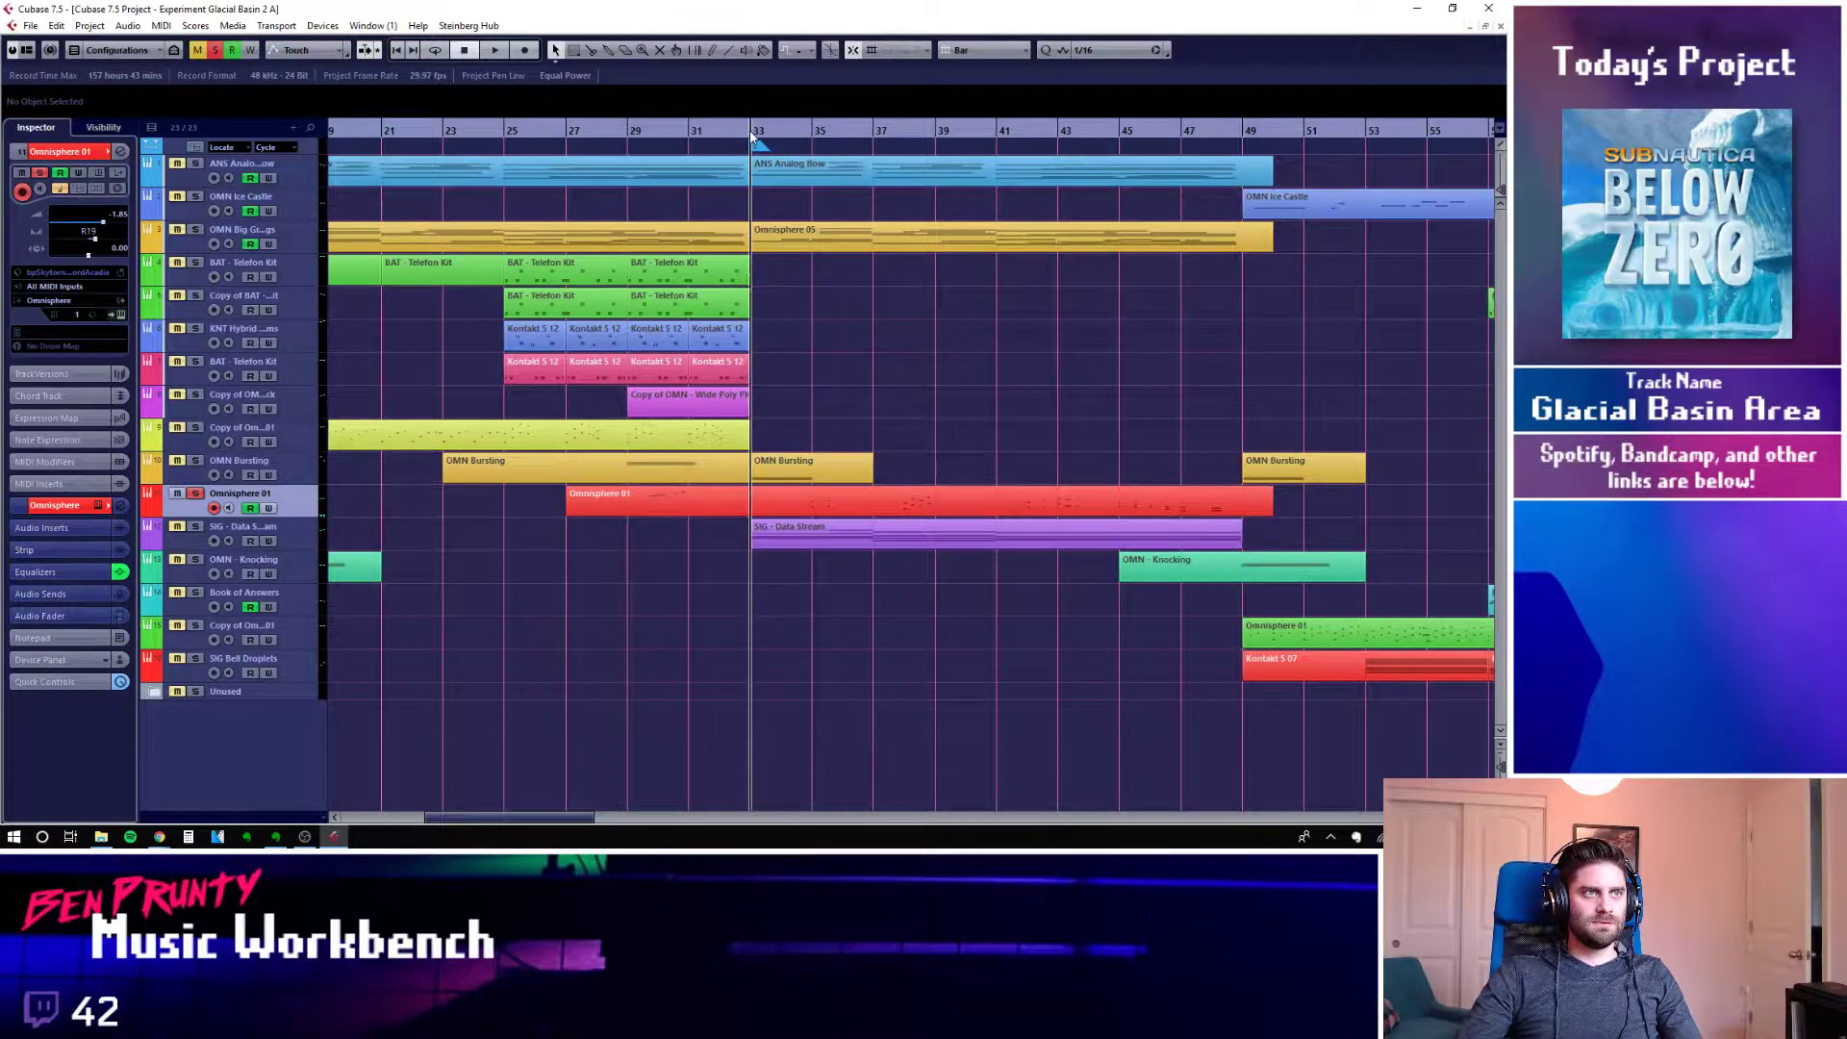
left_click(195, 495)
left_click(196, 527)
left_click(294, 541)
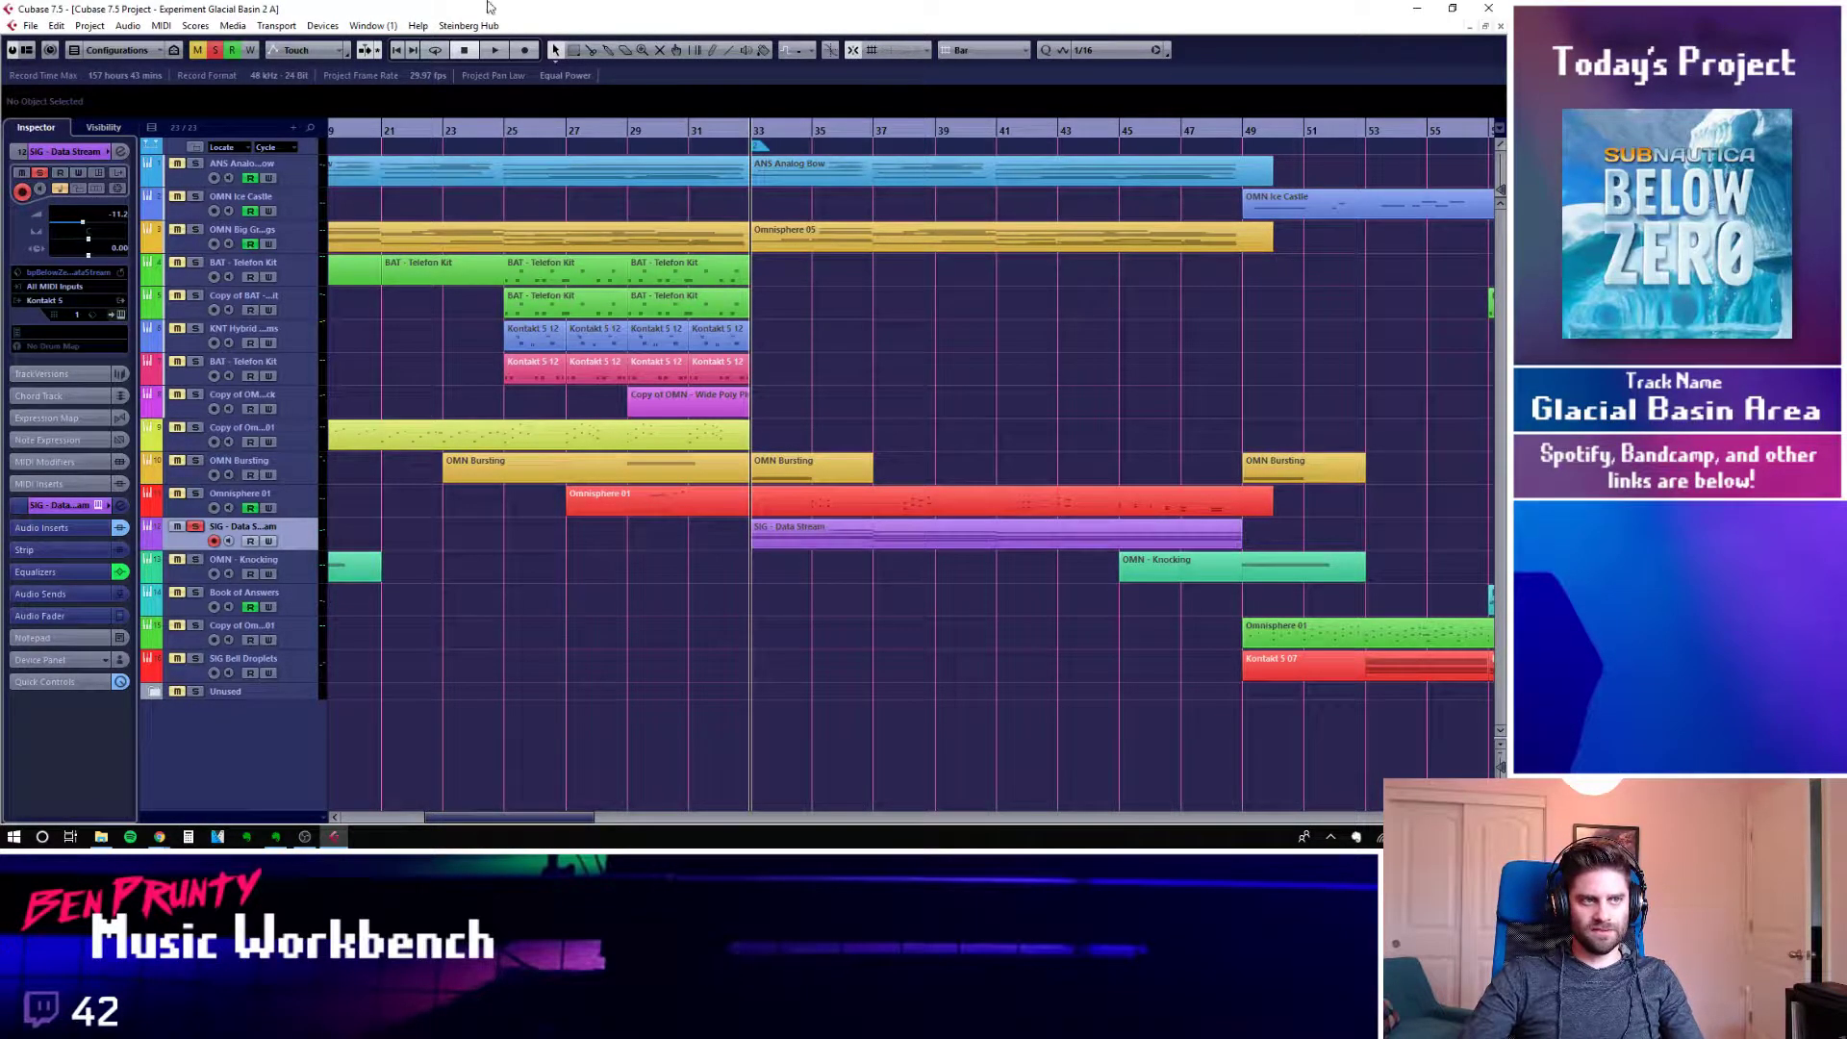
key("space")
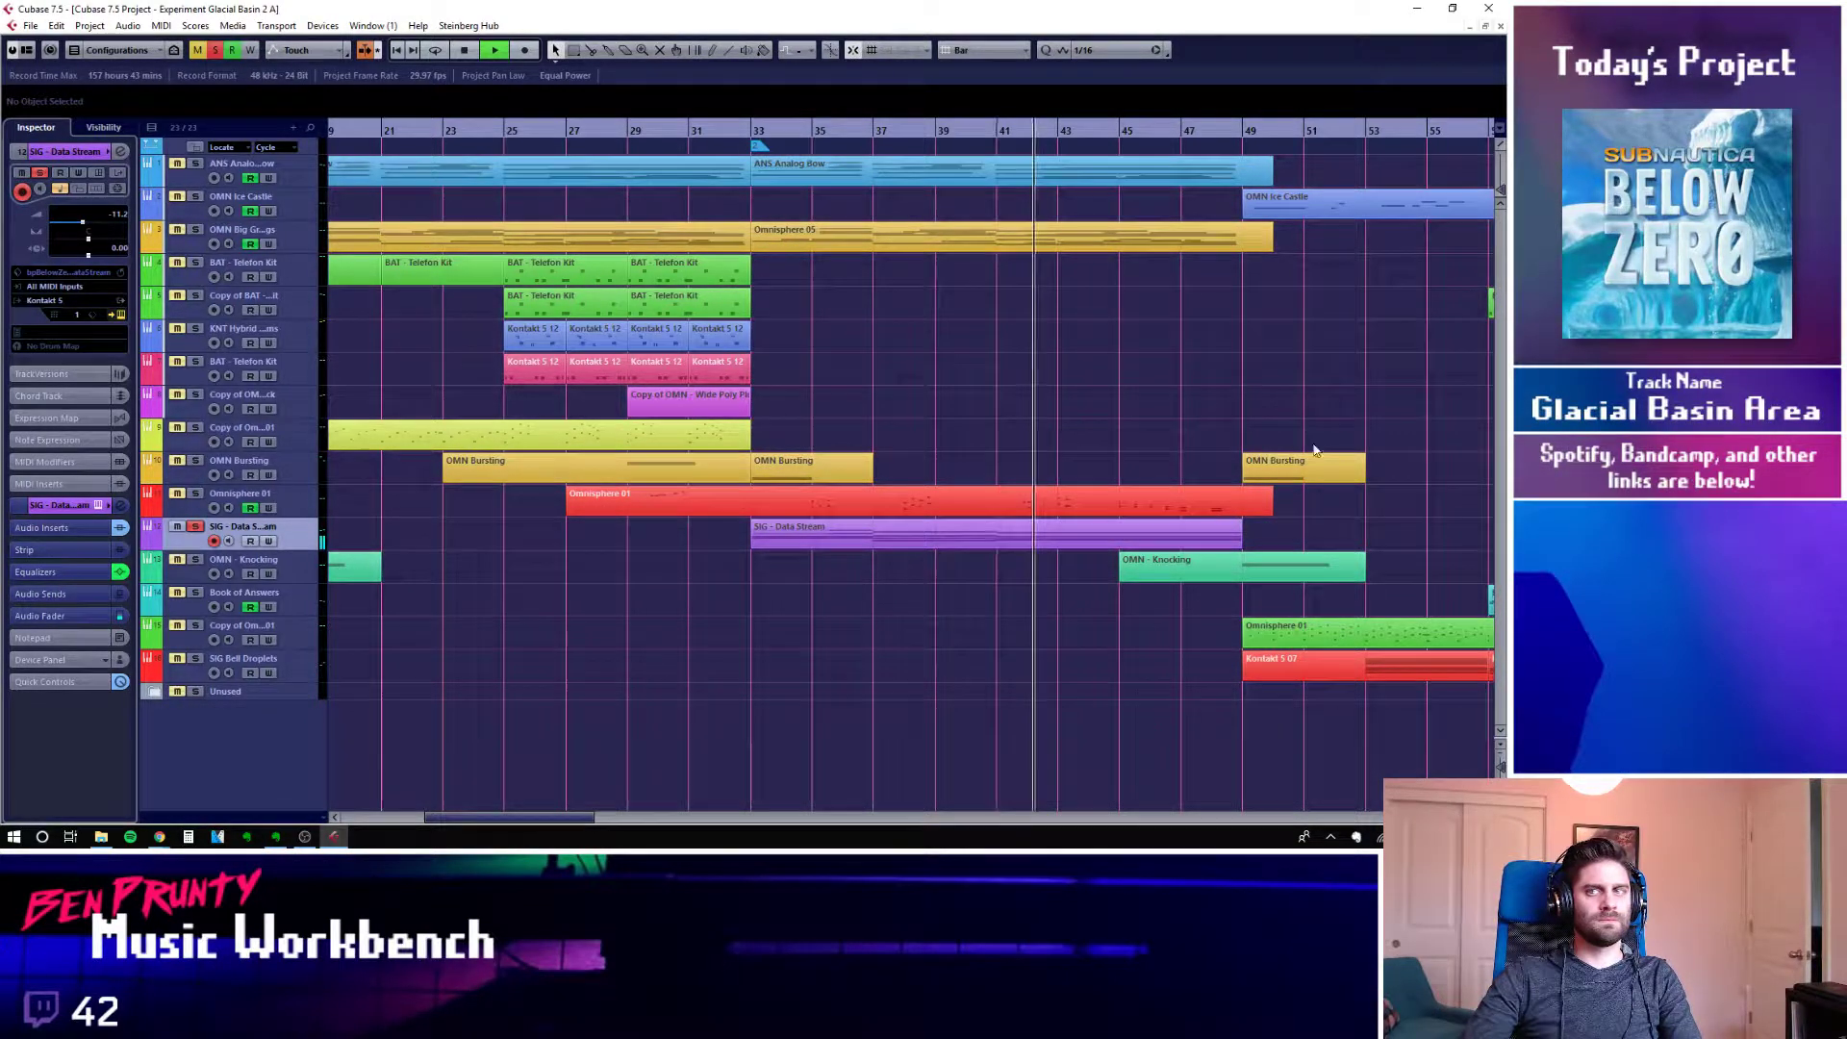
View the Data Stream track's Signal instrument in Kontakt while the part plays, stop at about bar 49, and reposition the instrument window
left_click_drag(767, 75, 624, 80)
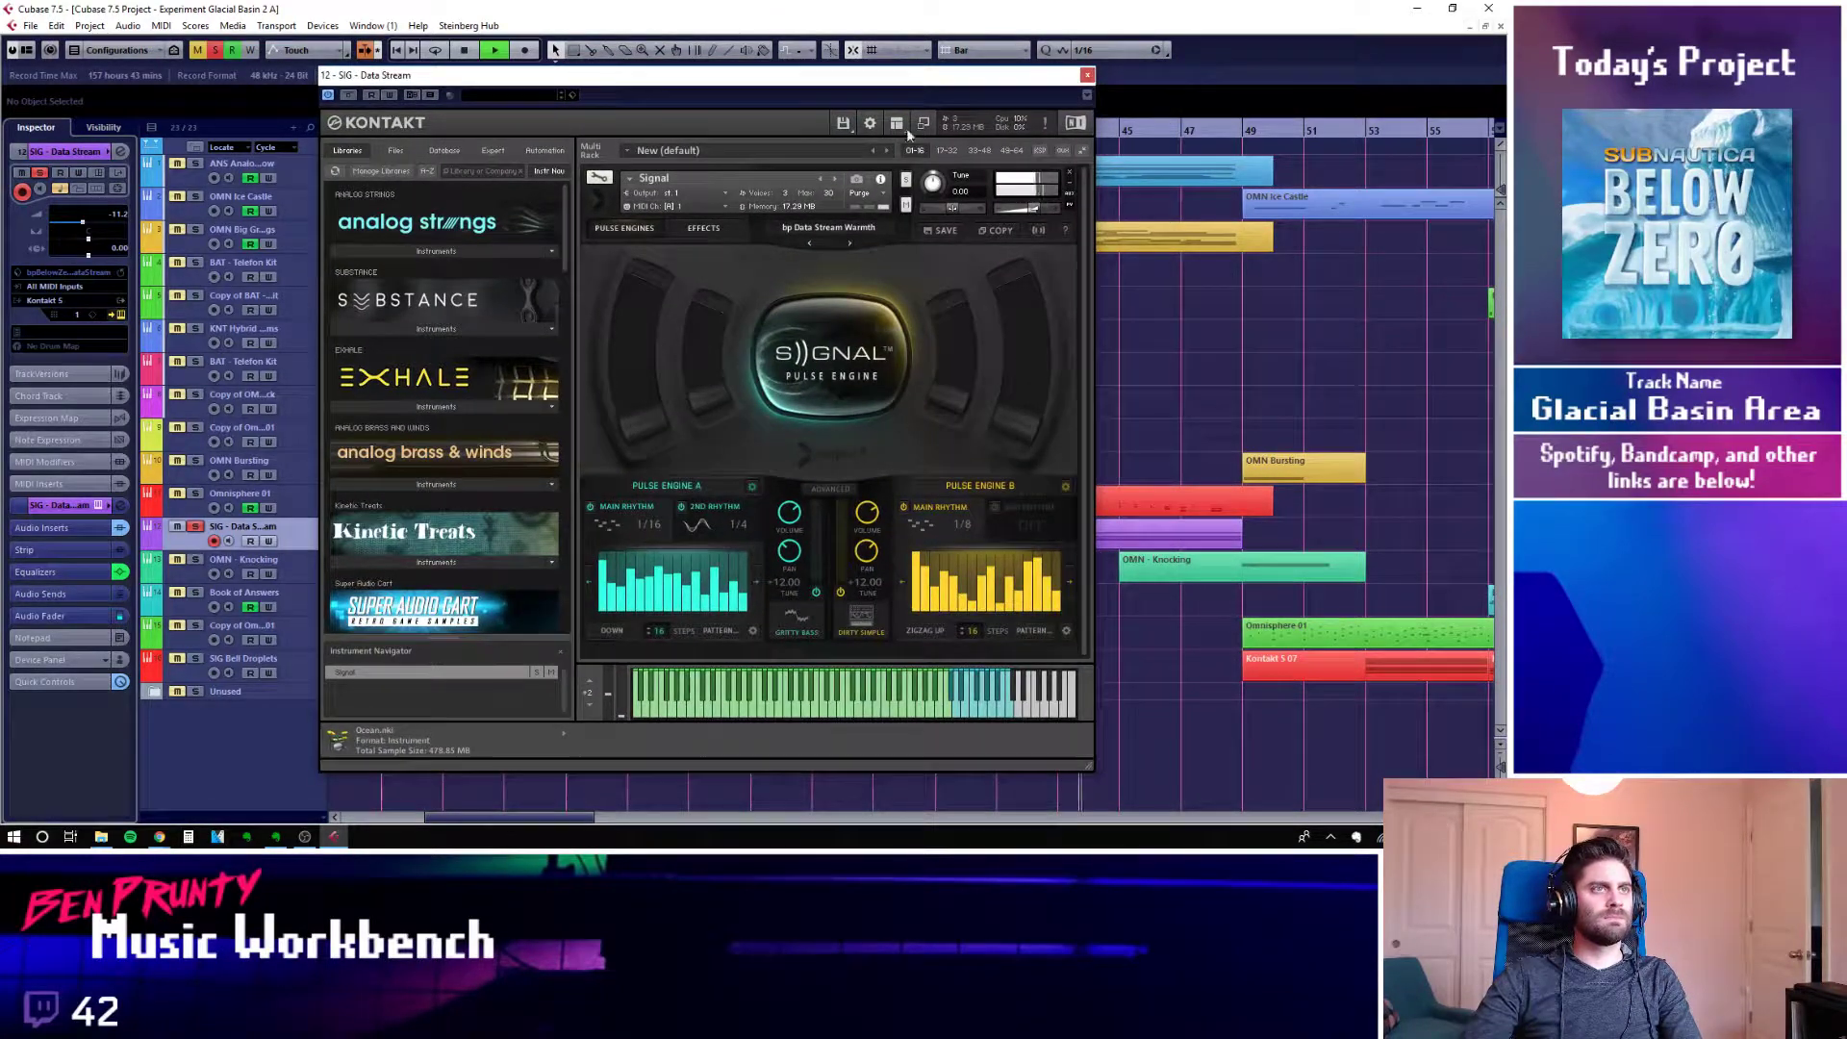
left_click_drag(827, 78, 743, 91)
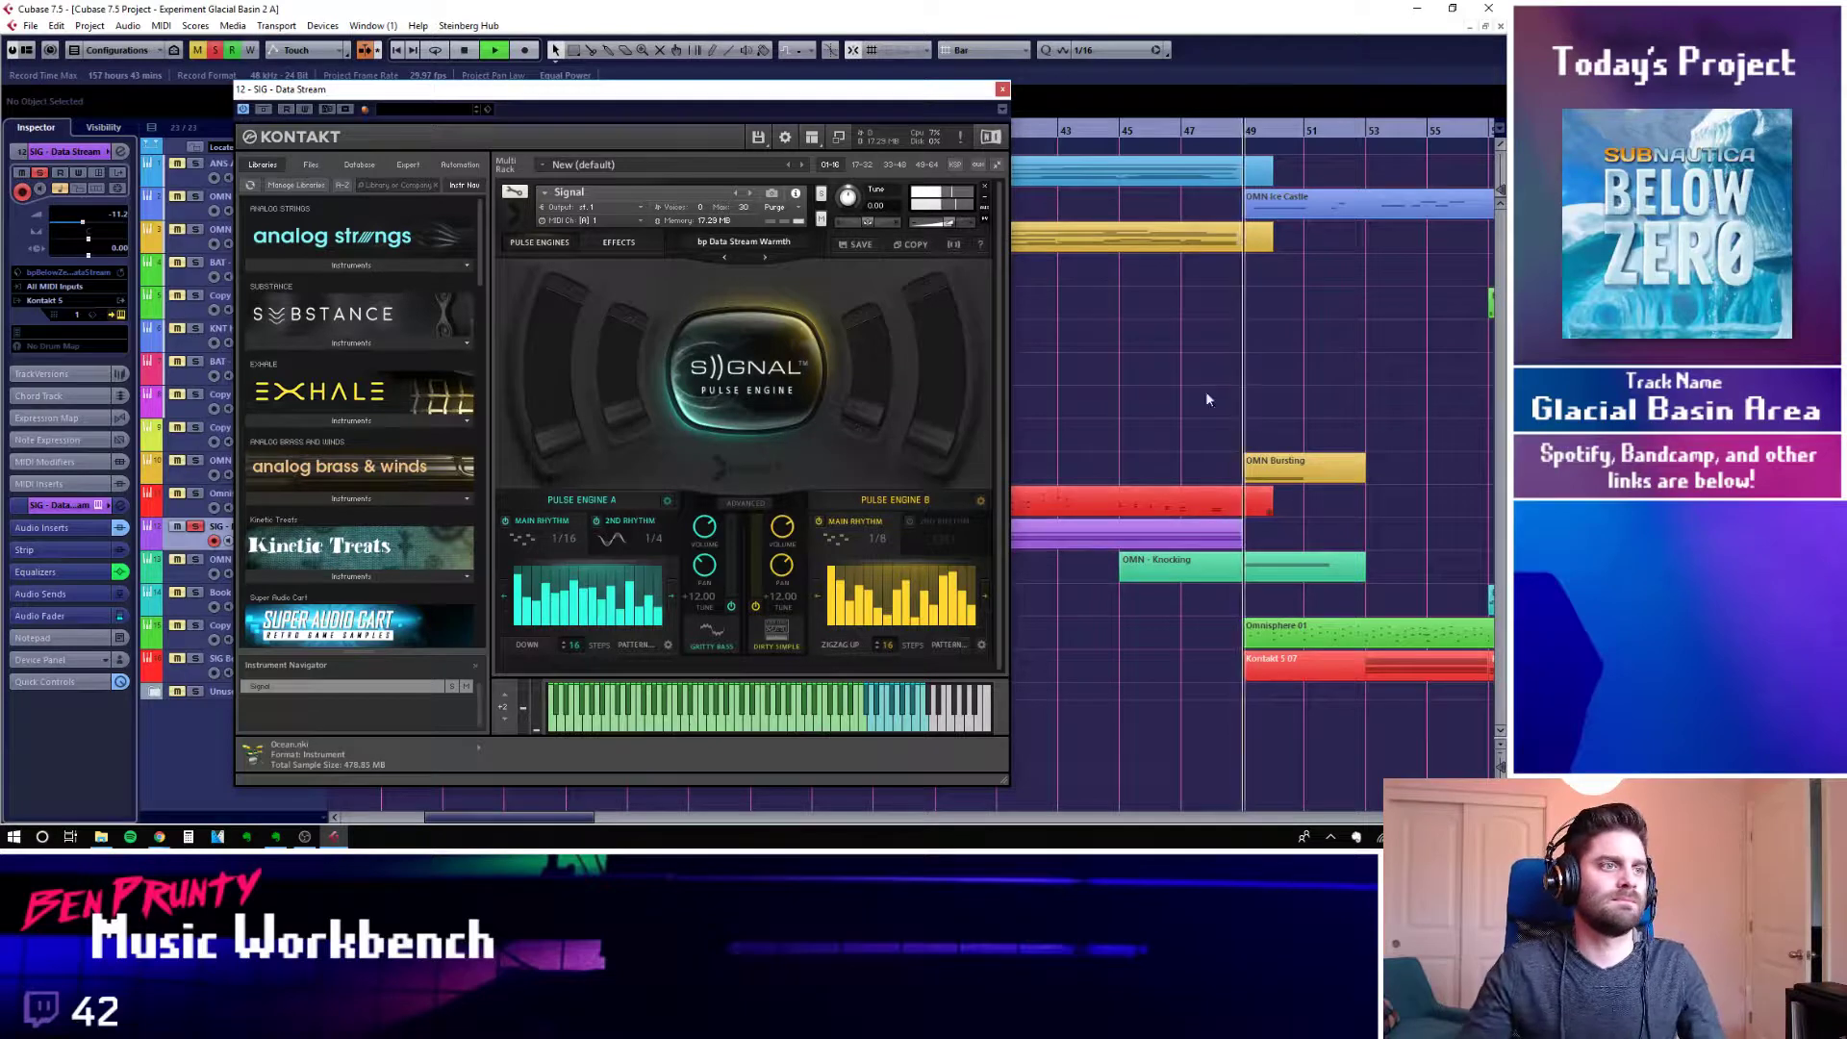
key("space")
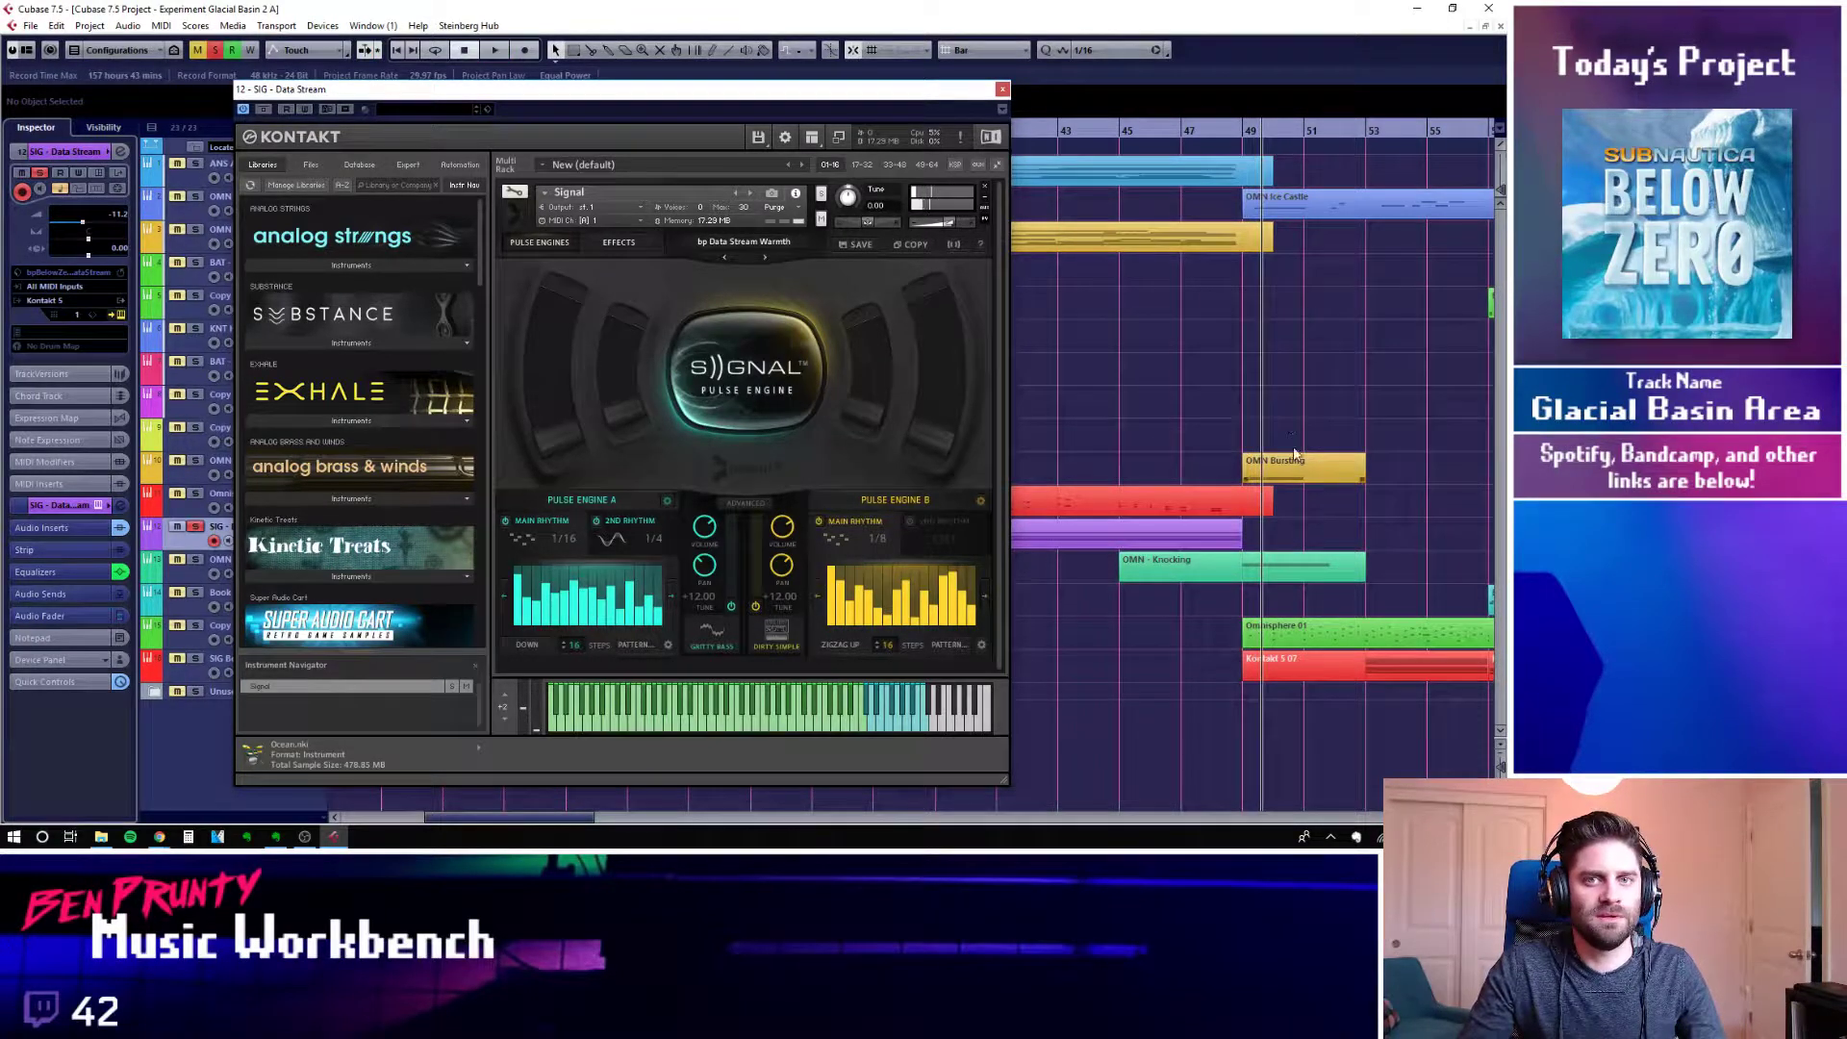
left_click_drag(814, 97, 991, 86)
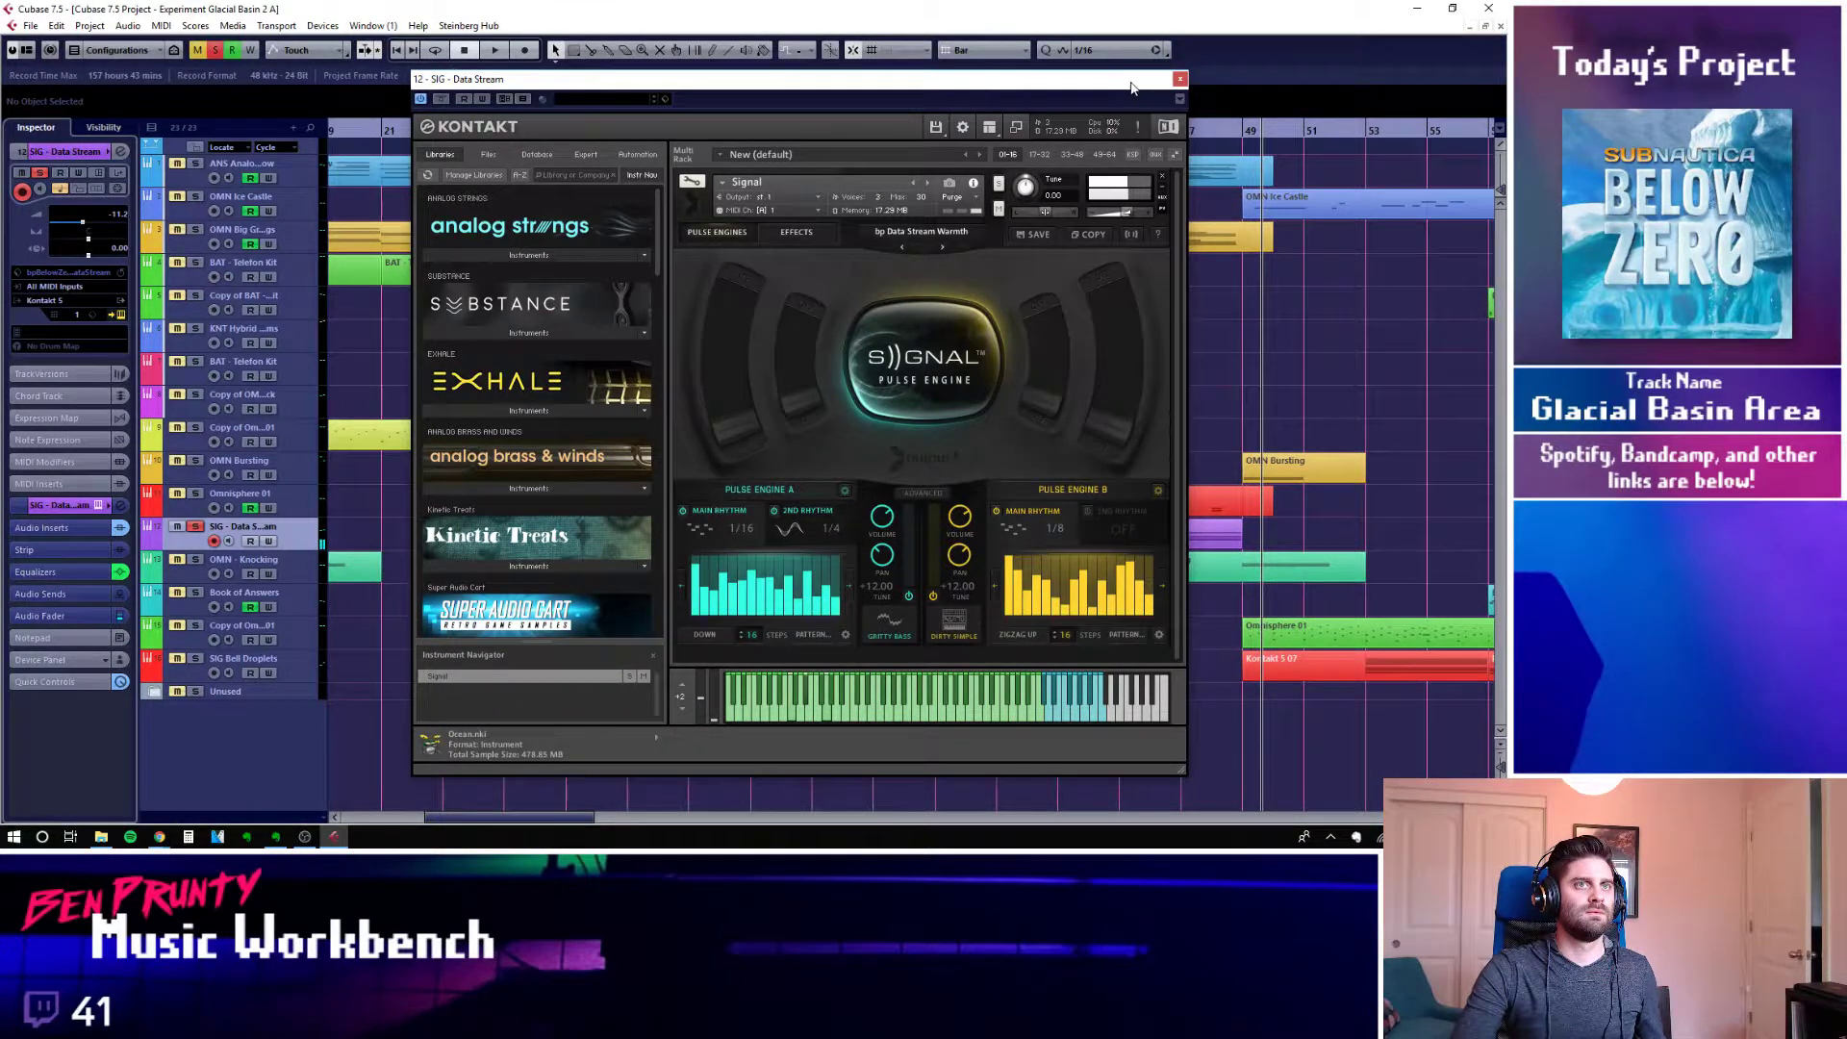
left_click_drag(1131, 88, 1109, 90)
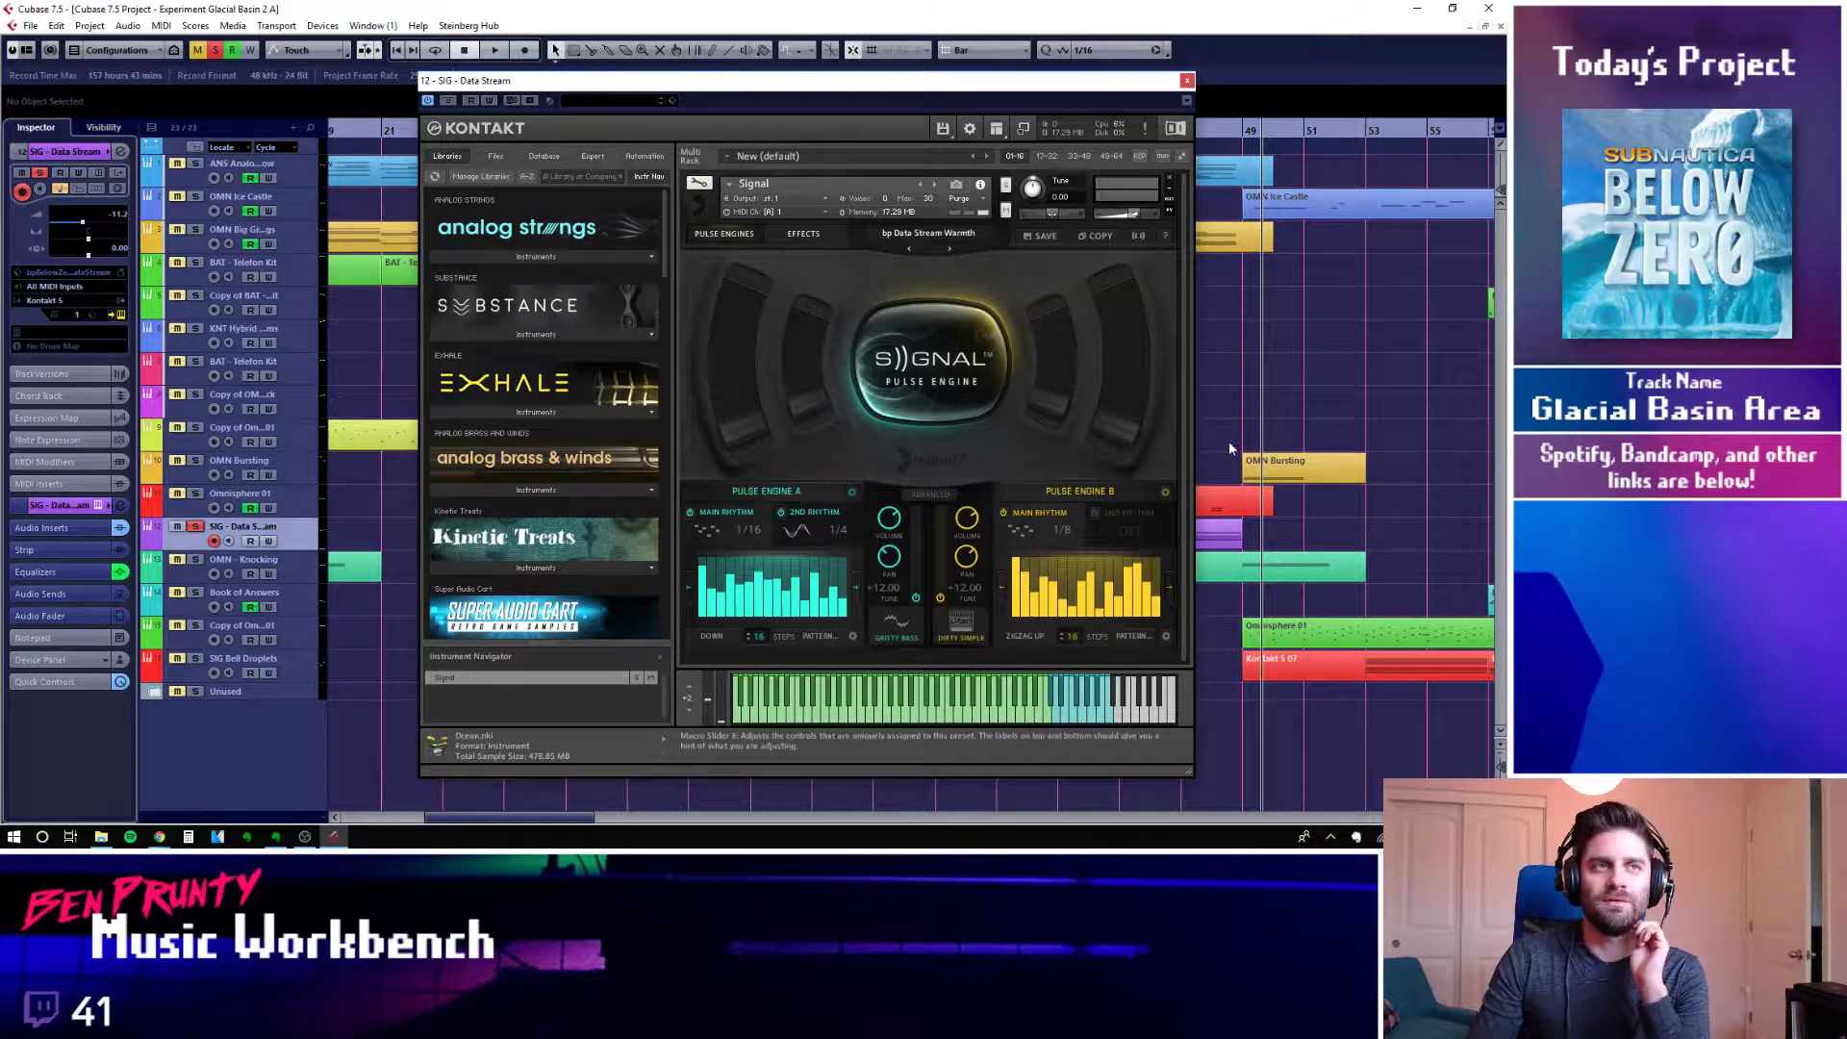
left_click_drag(1010, 85, 1013, 89)
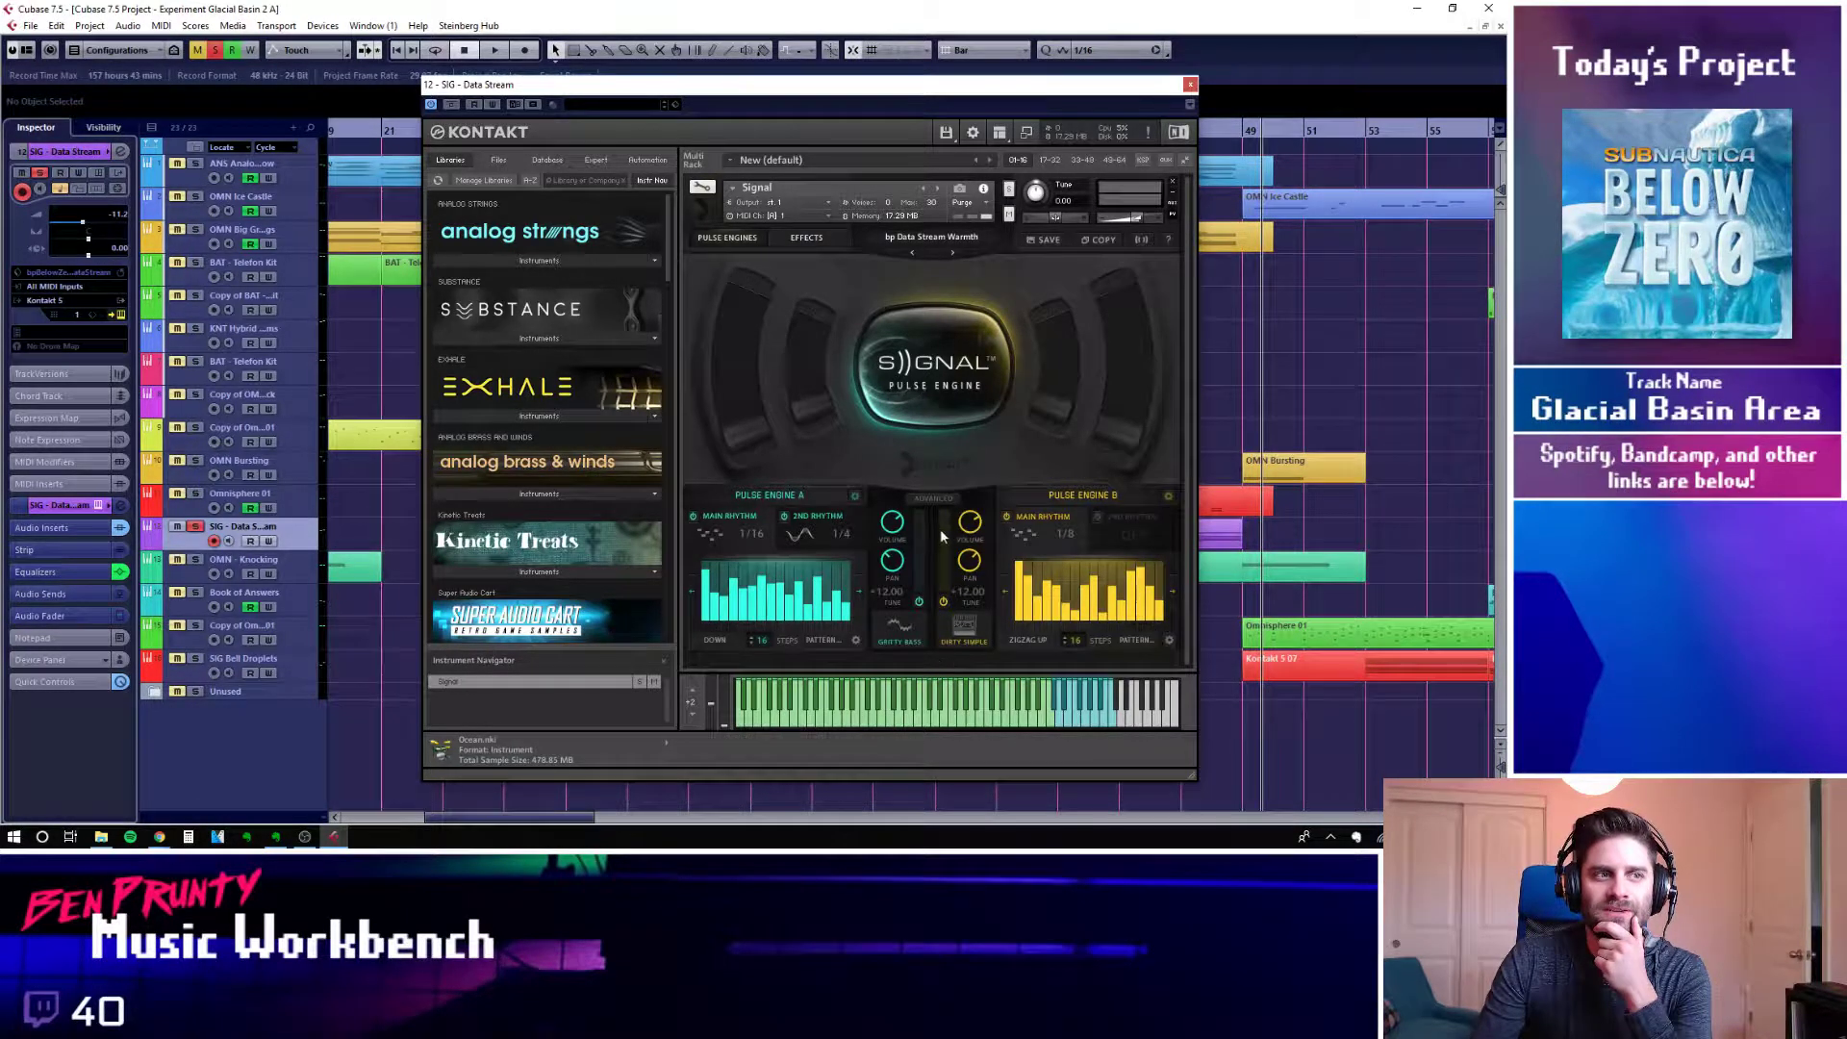
Examine Signal's advanced pulse engine settings and its effects page, return to the pulse engines, and close the instrument
left_click(934, 498)
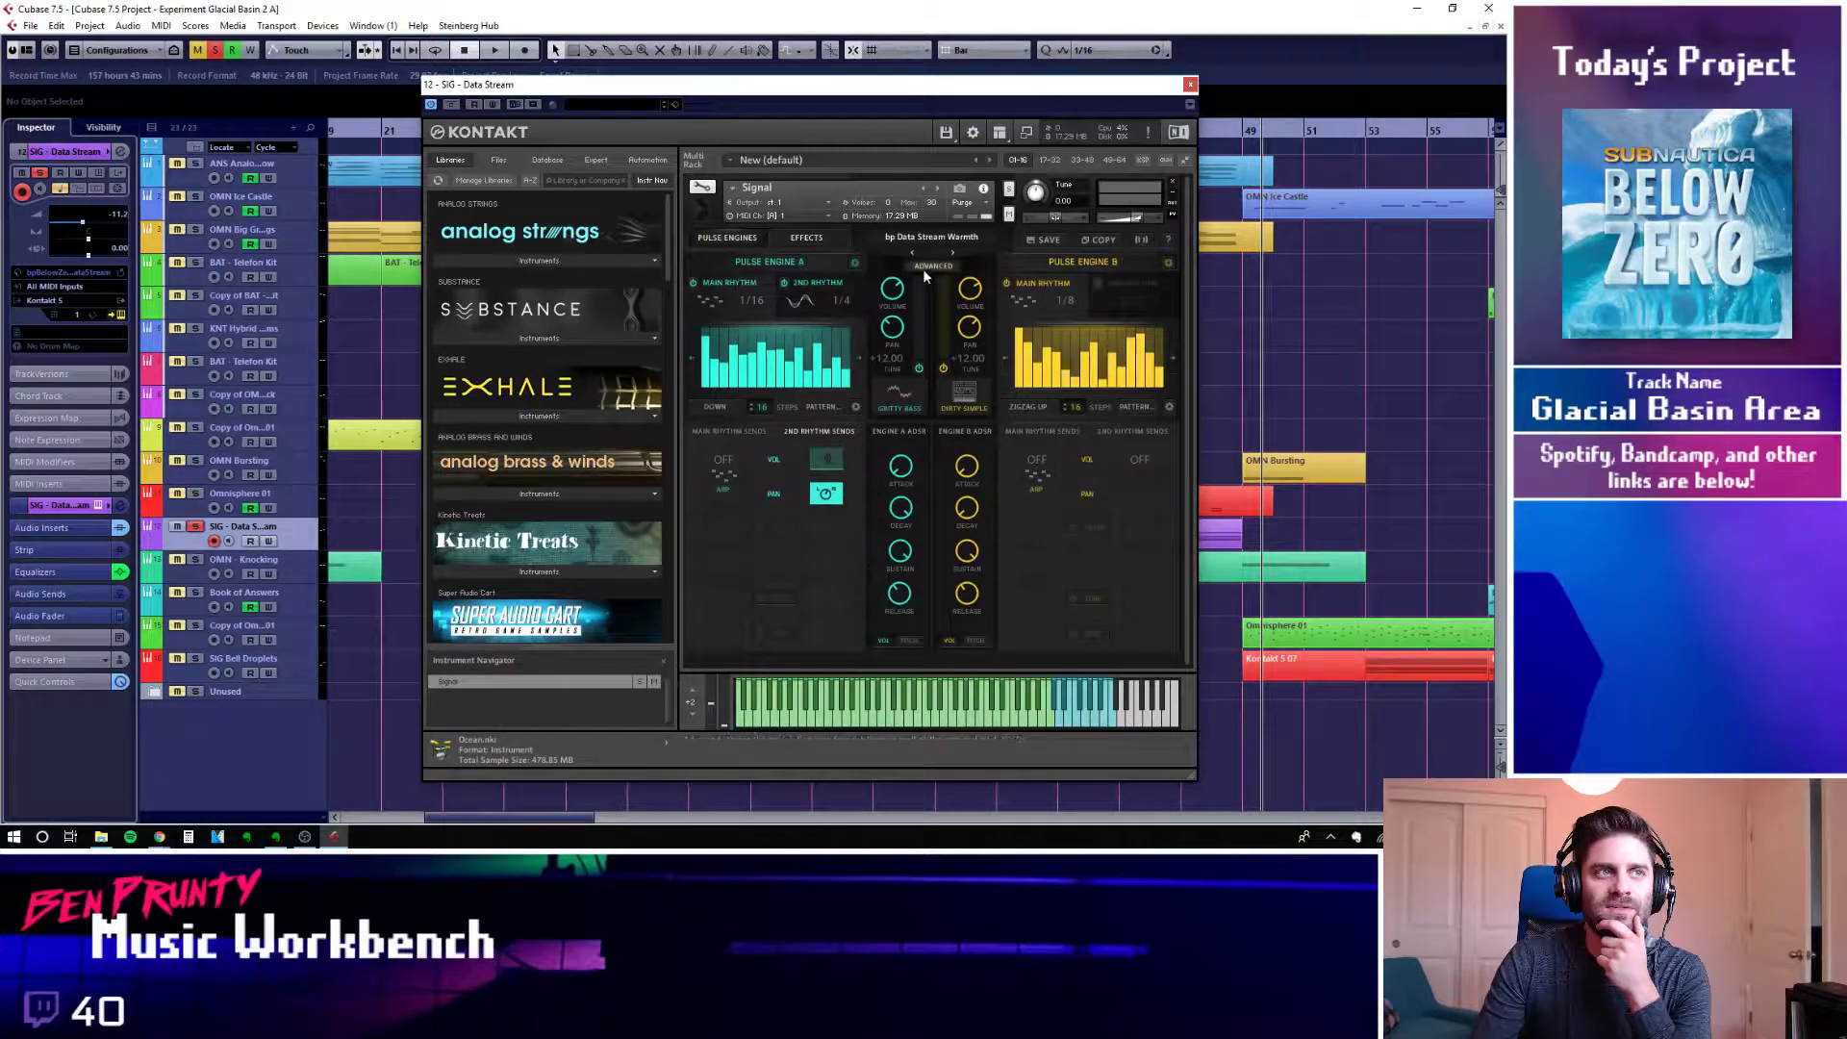
left_click(924, 268)
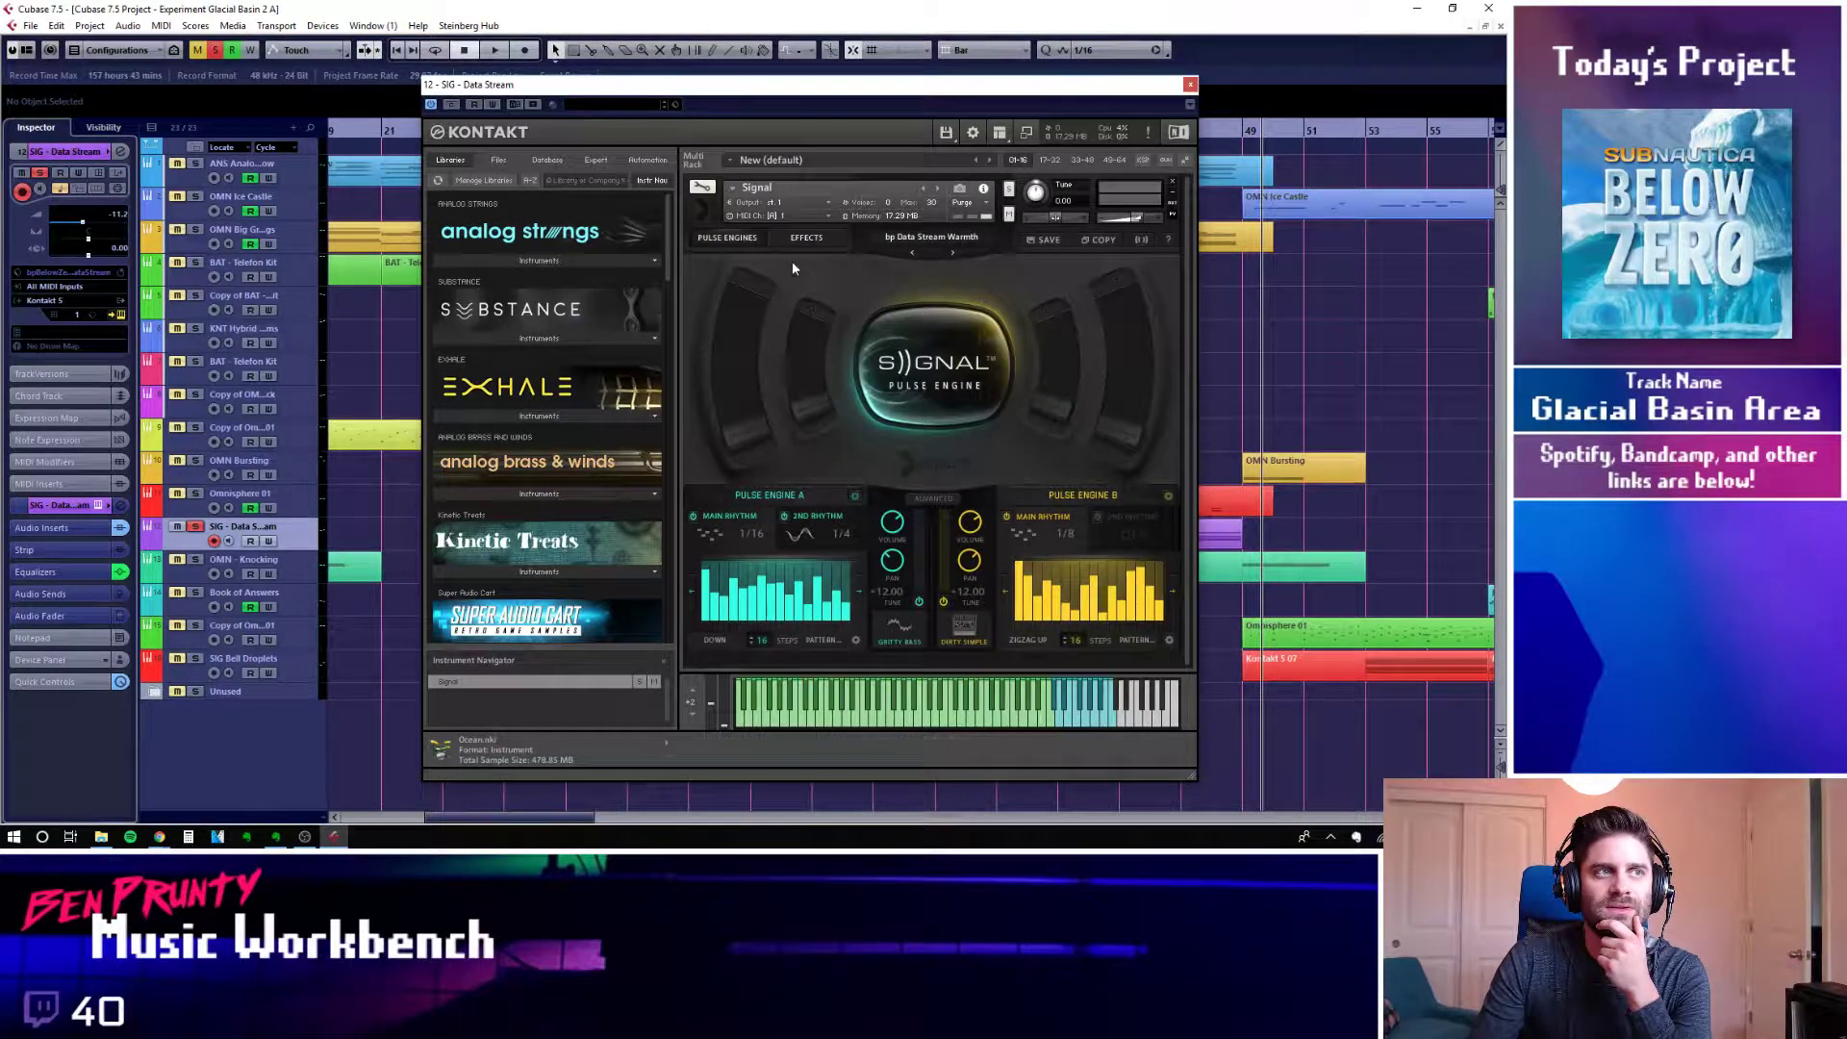
left_click(806, 238)
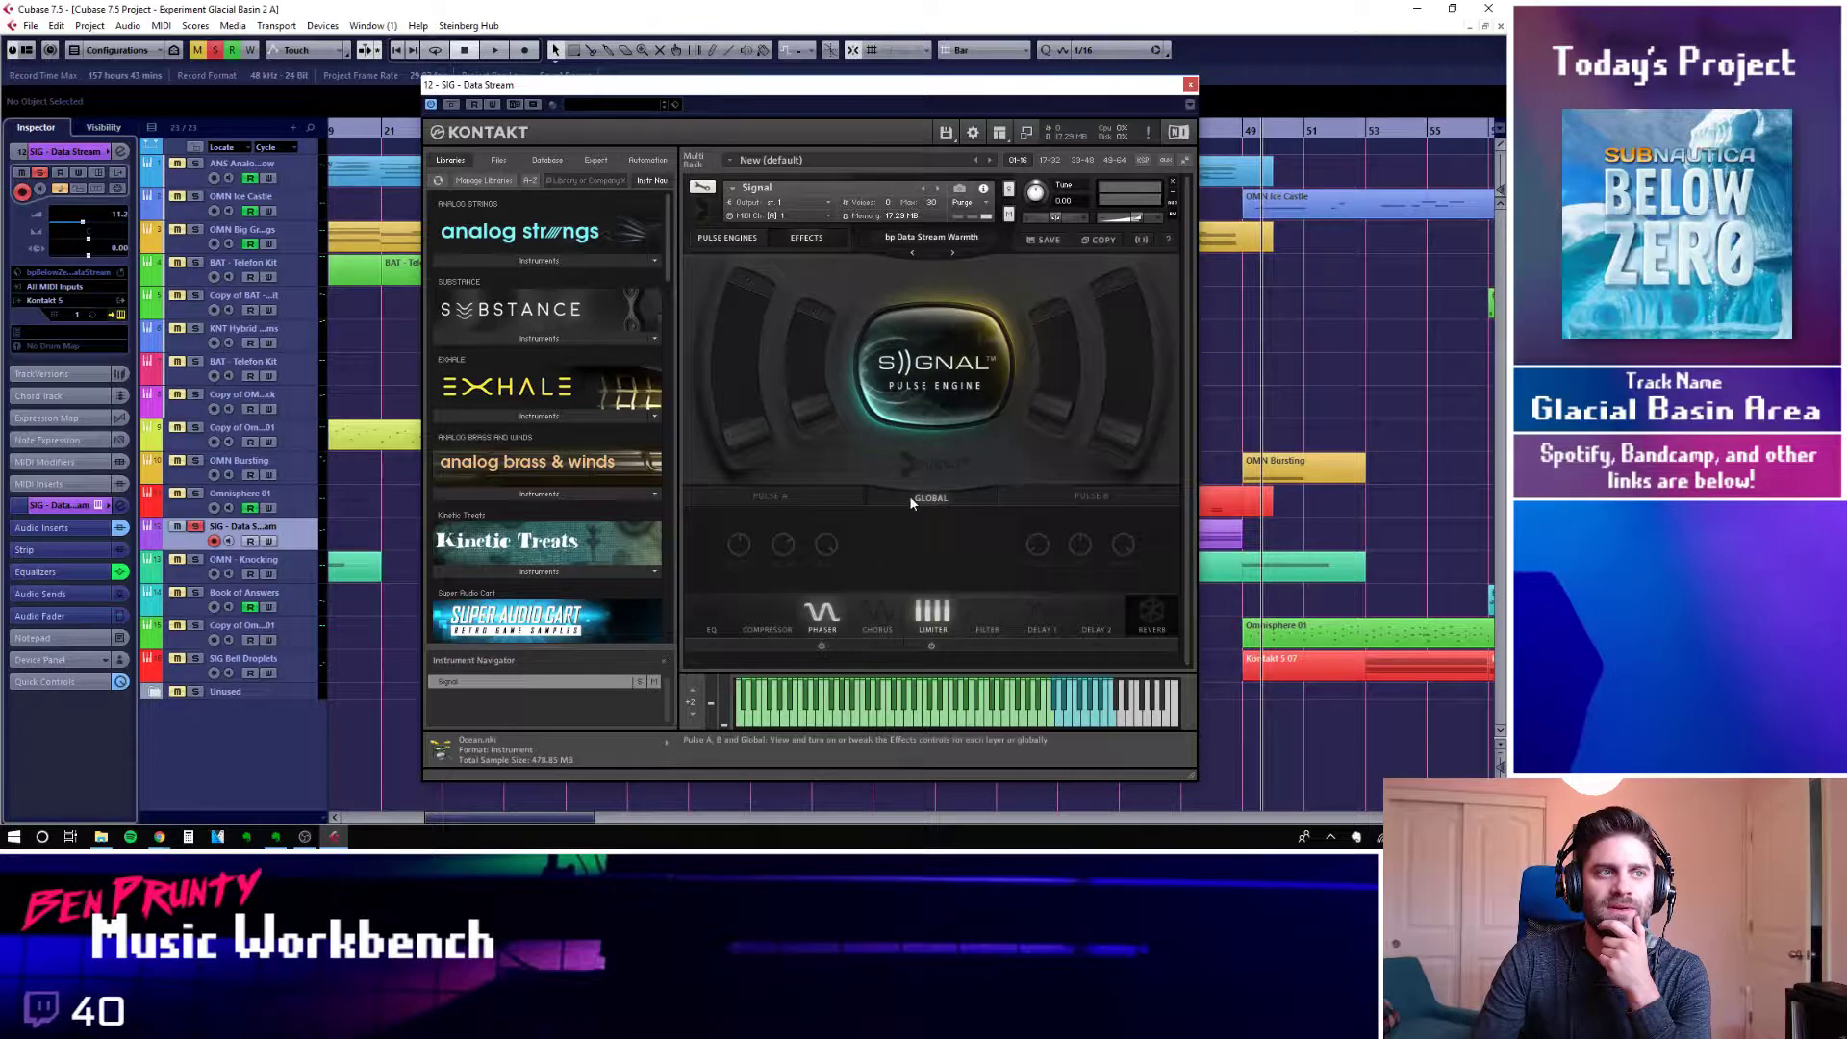
left_click(835, 492)
left_click(937, 502)
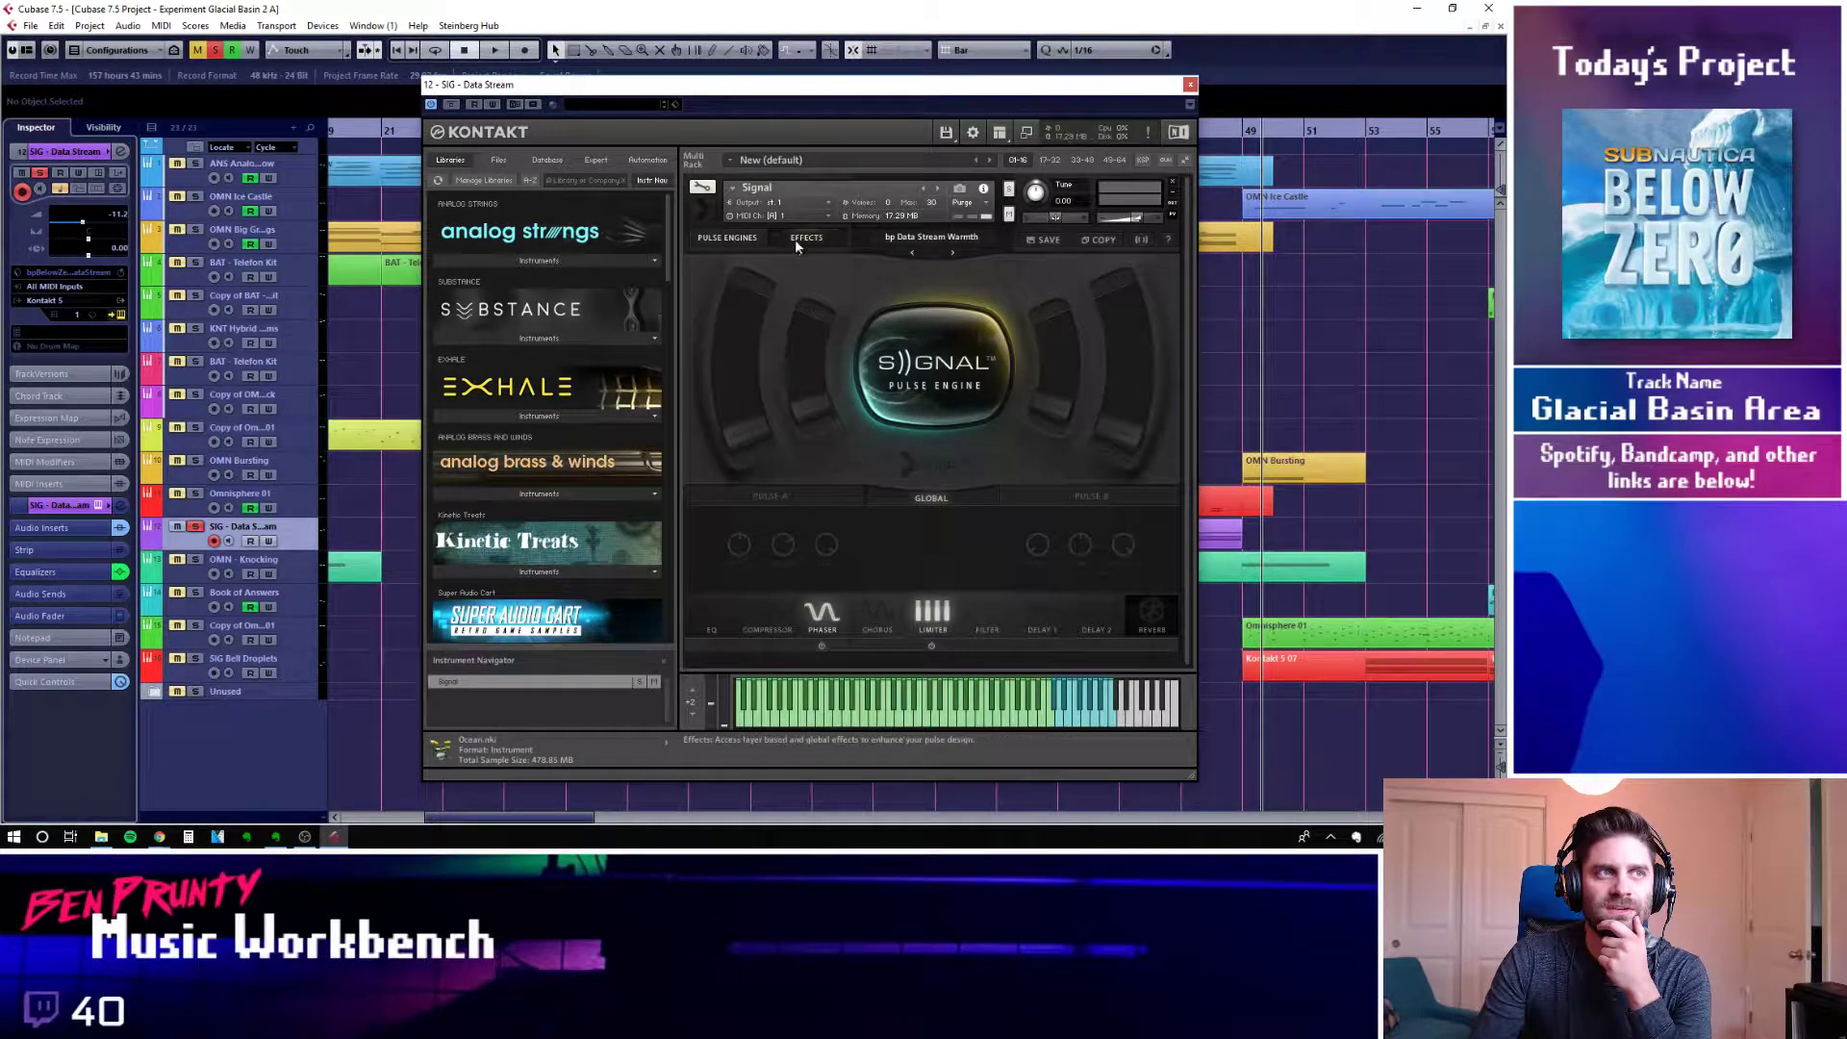
left_click(749, 239)
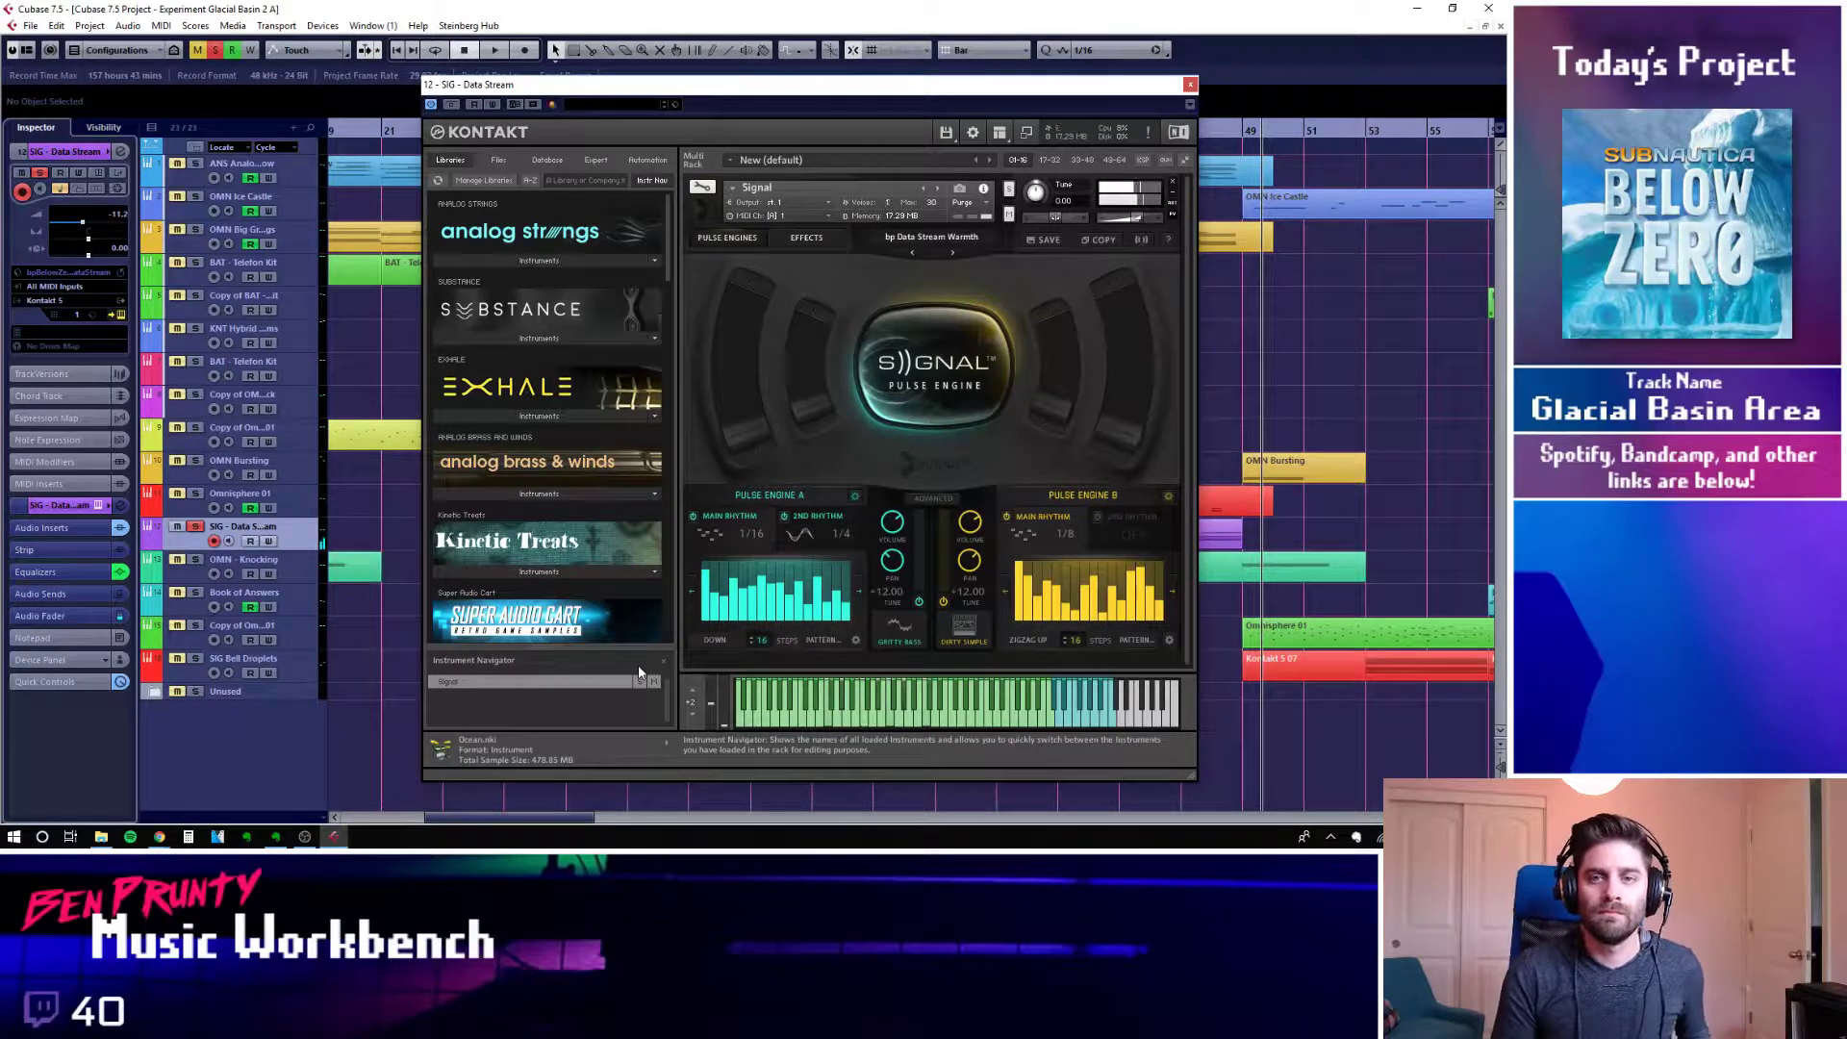
left_click(1190, 85)
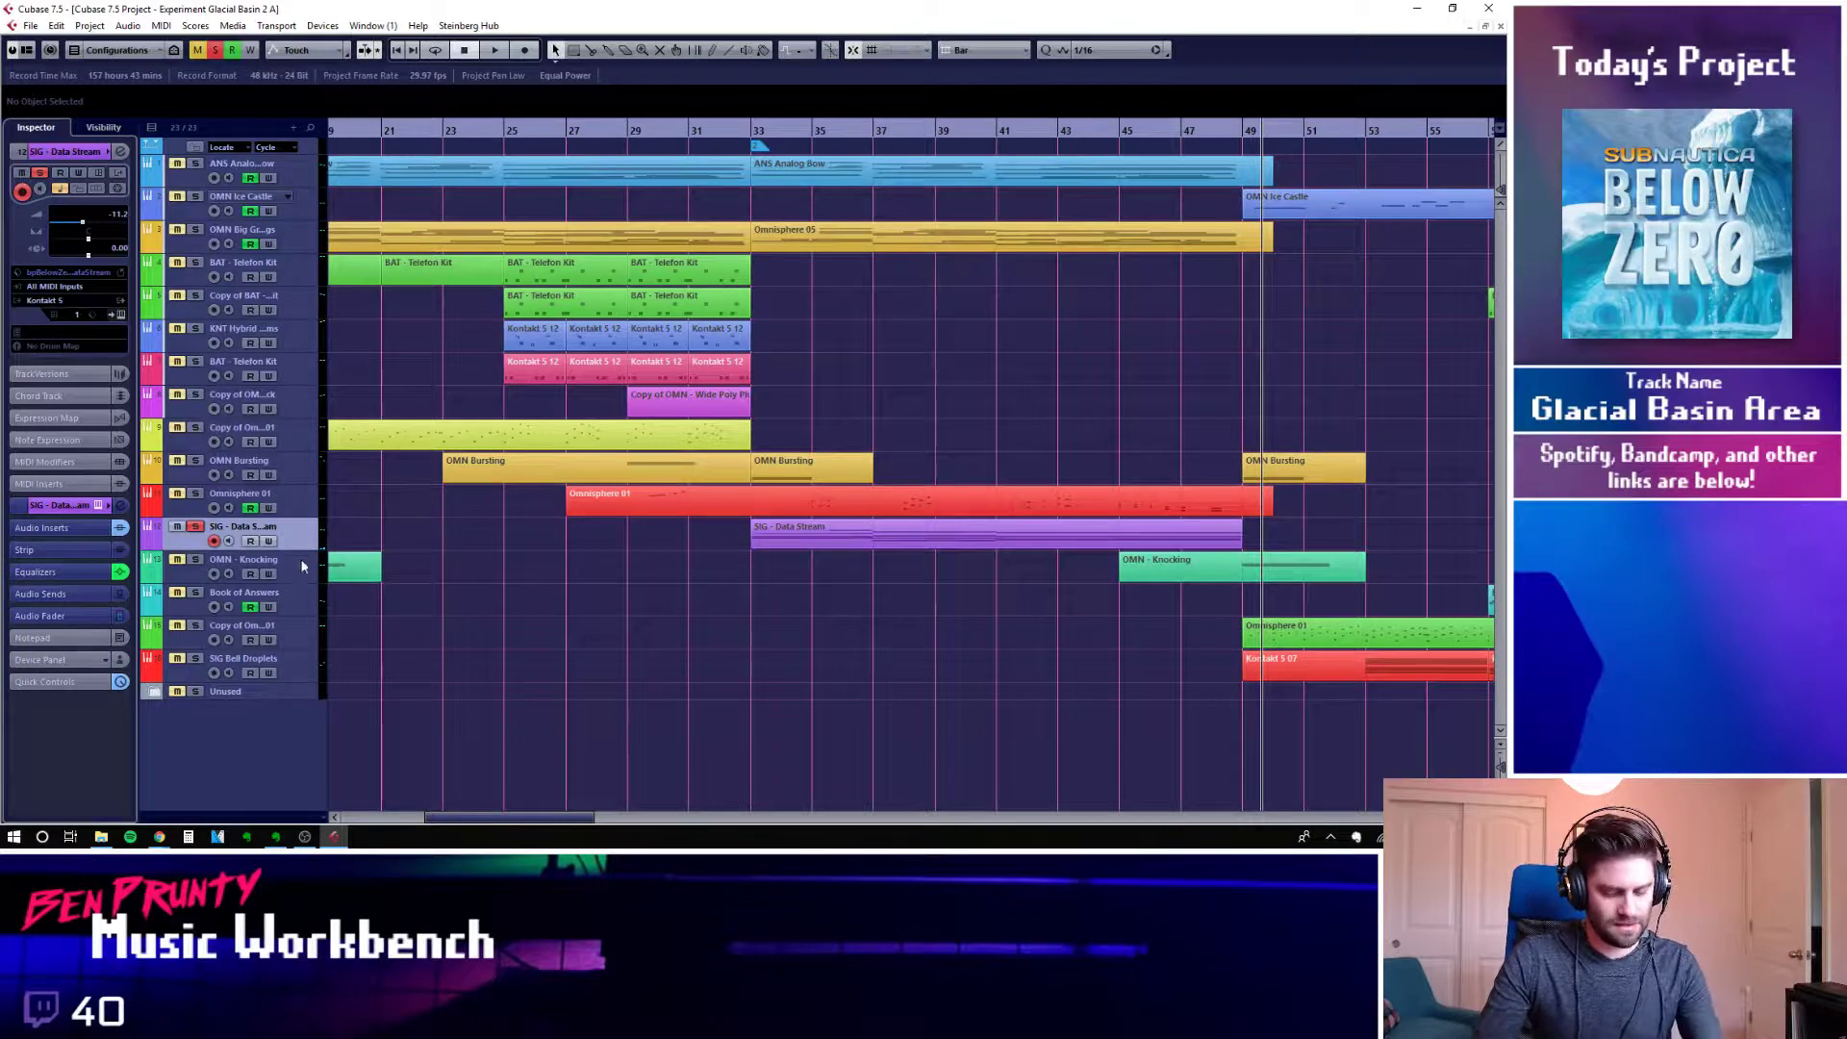
In the Data Stream channel settings, disable the REVelation insert and re-enable MorphFilter, then leave only the MorphFilter window open
key("e")
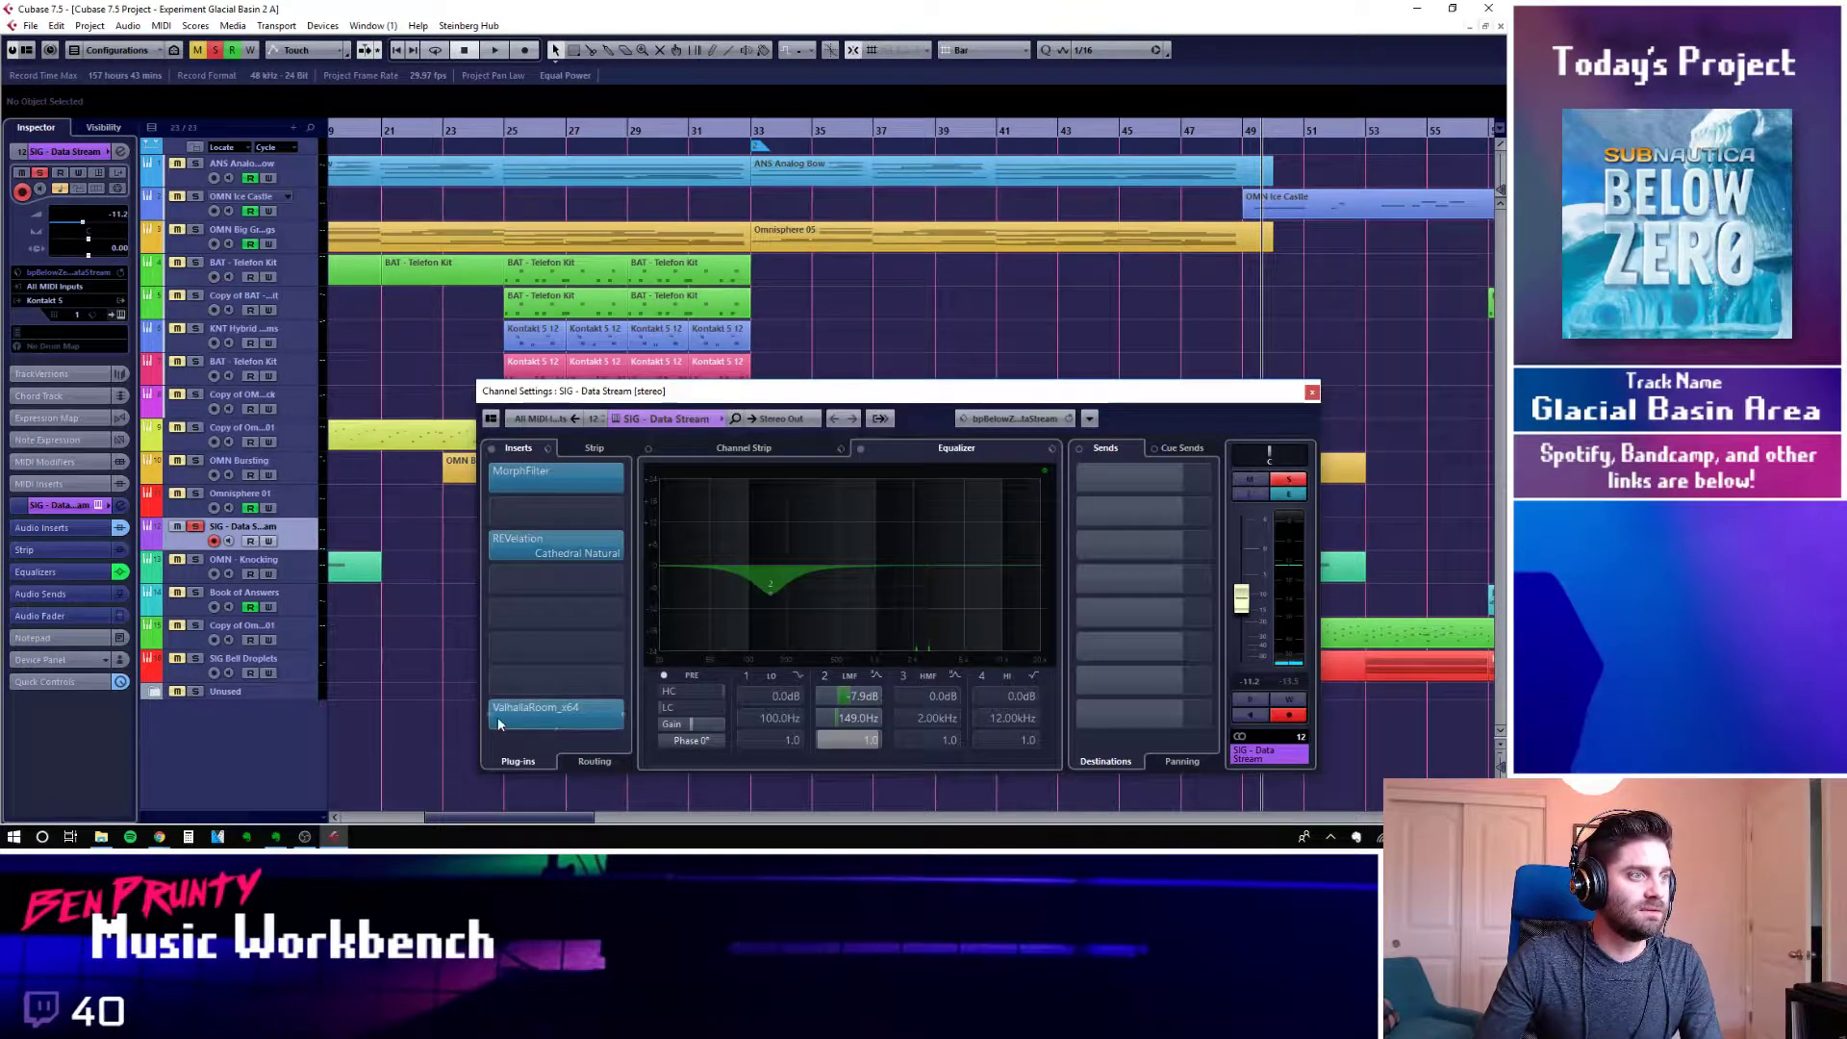
left_click(489, 545)
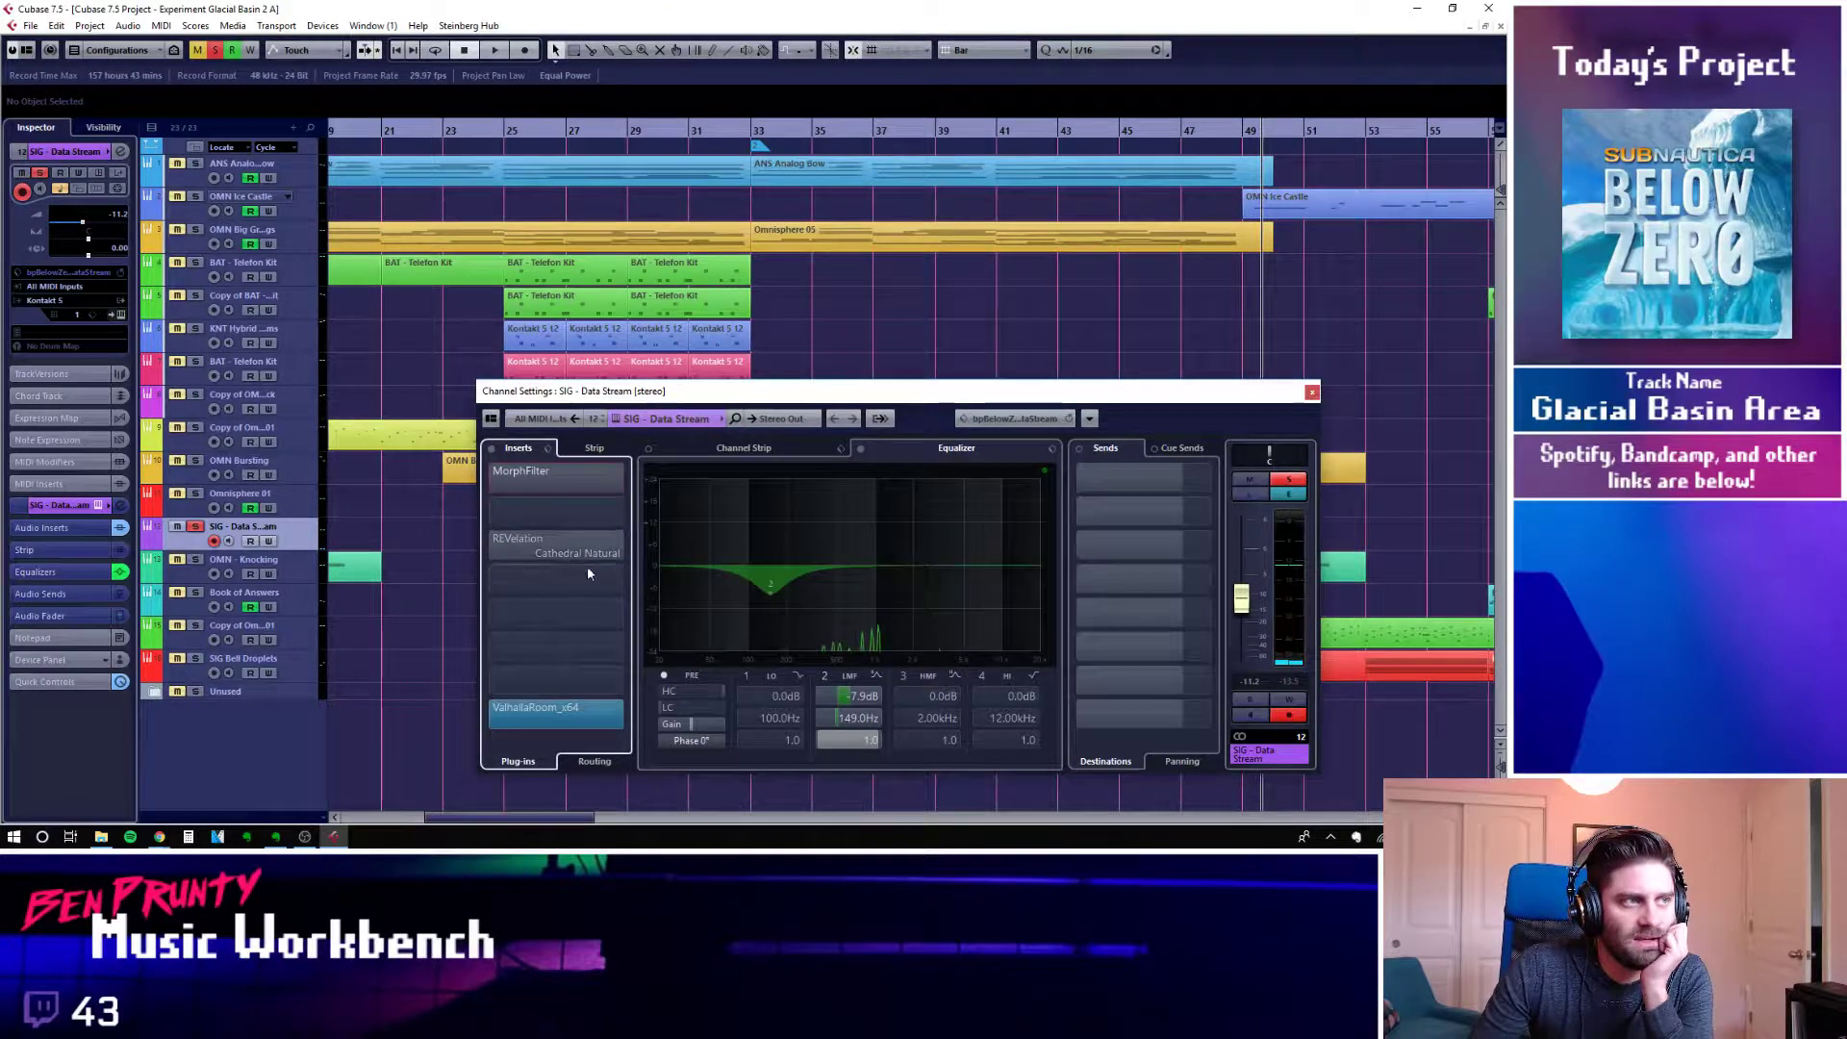
left_click(490, 478)
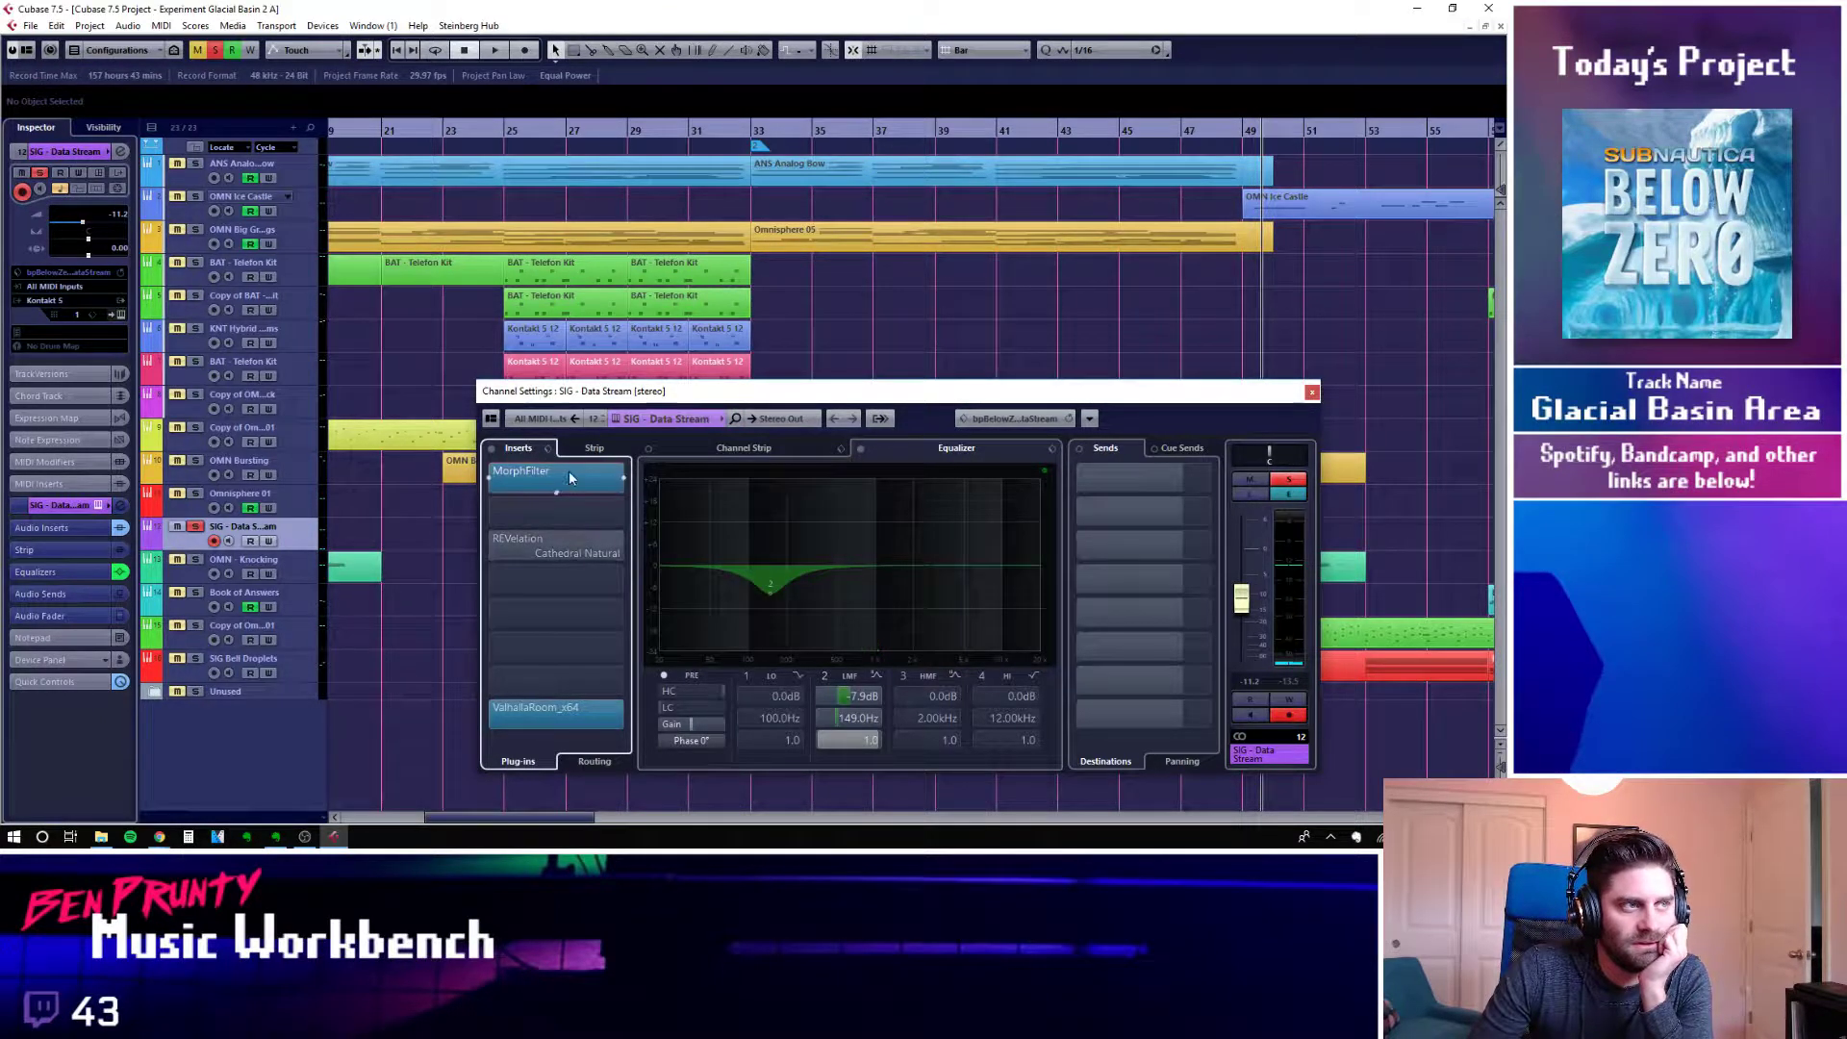
left_click_drag(1018, 395, 982, 398)
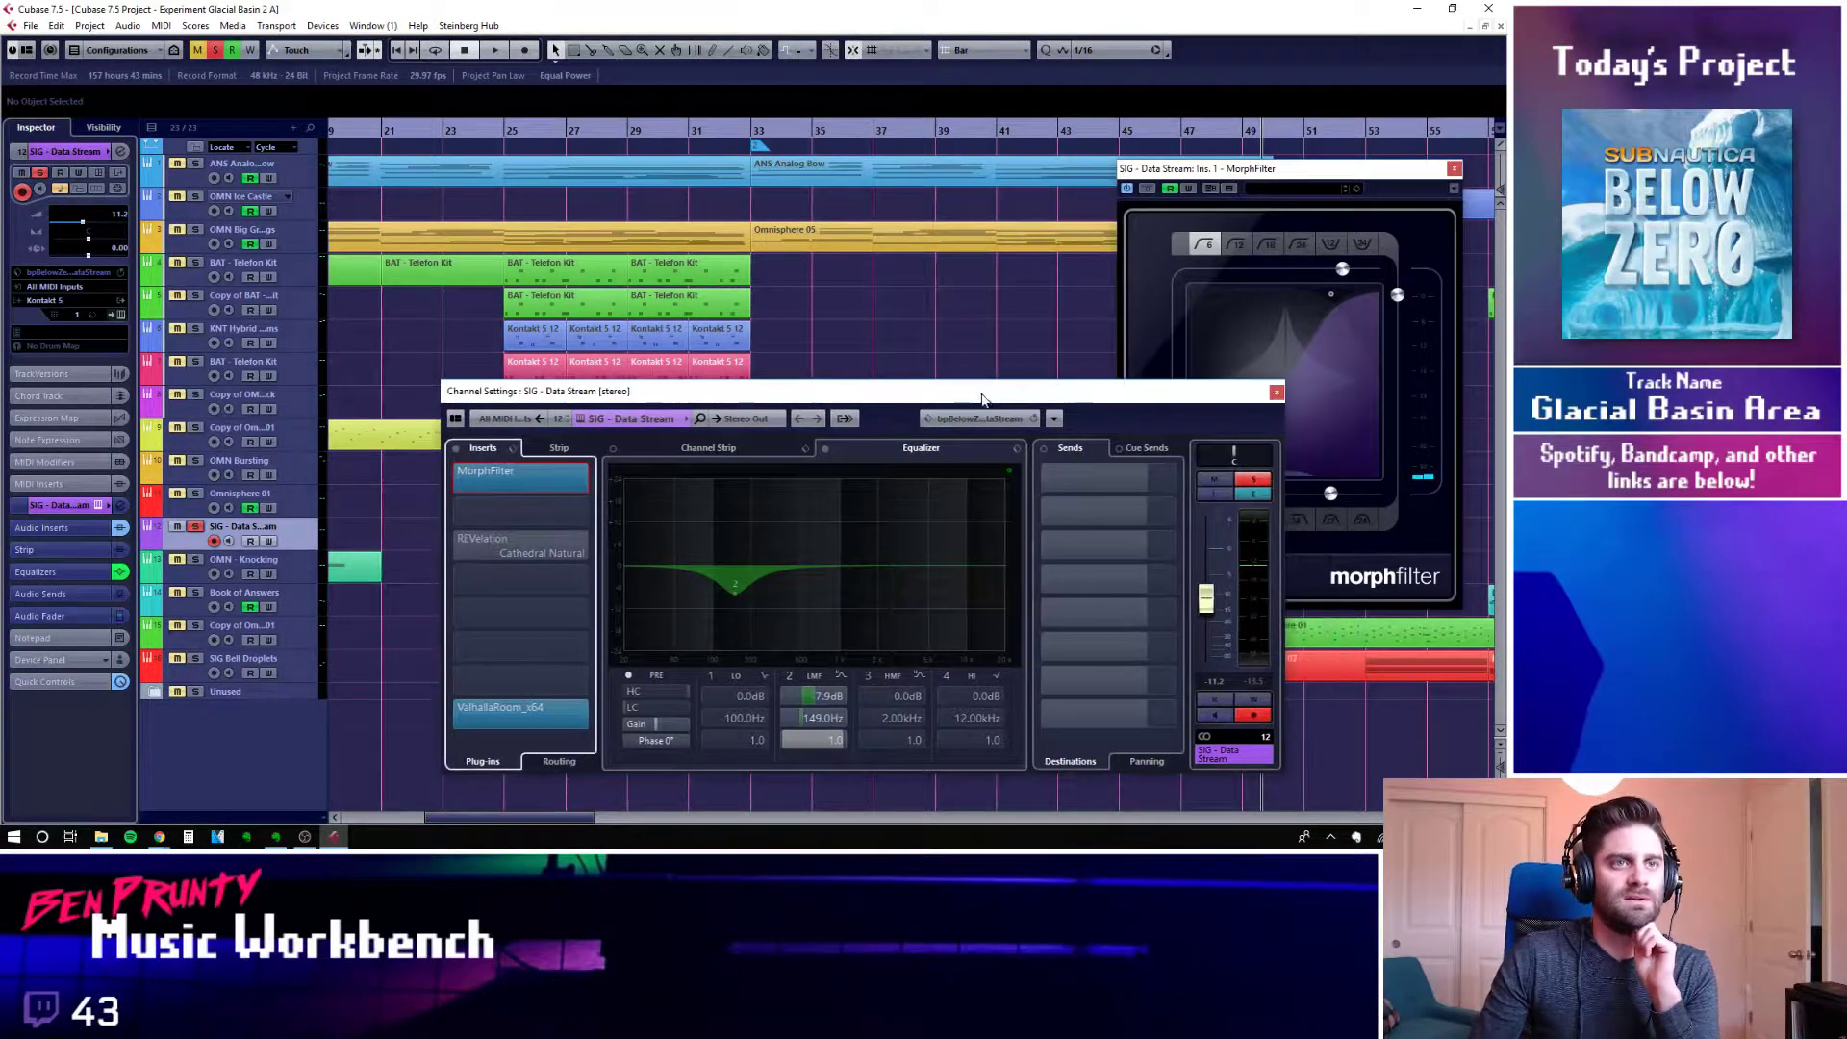
left_click(1276, 394)
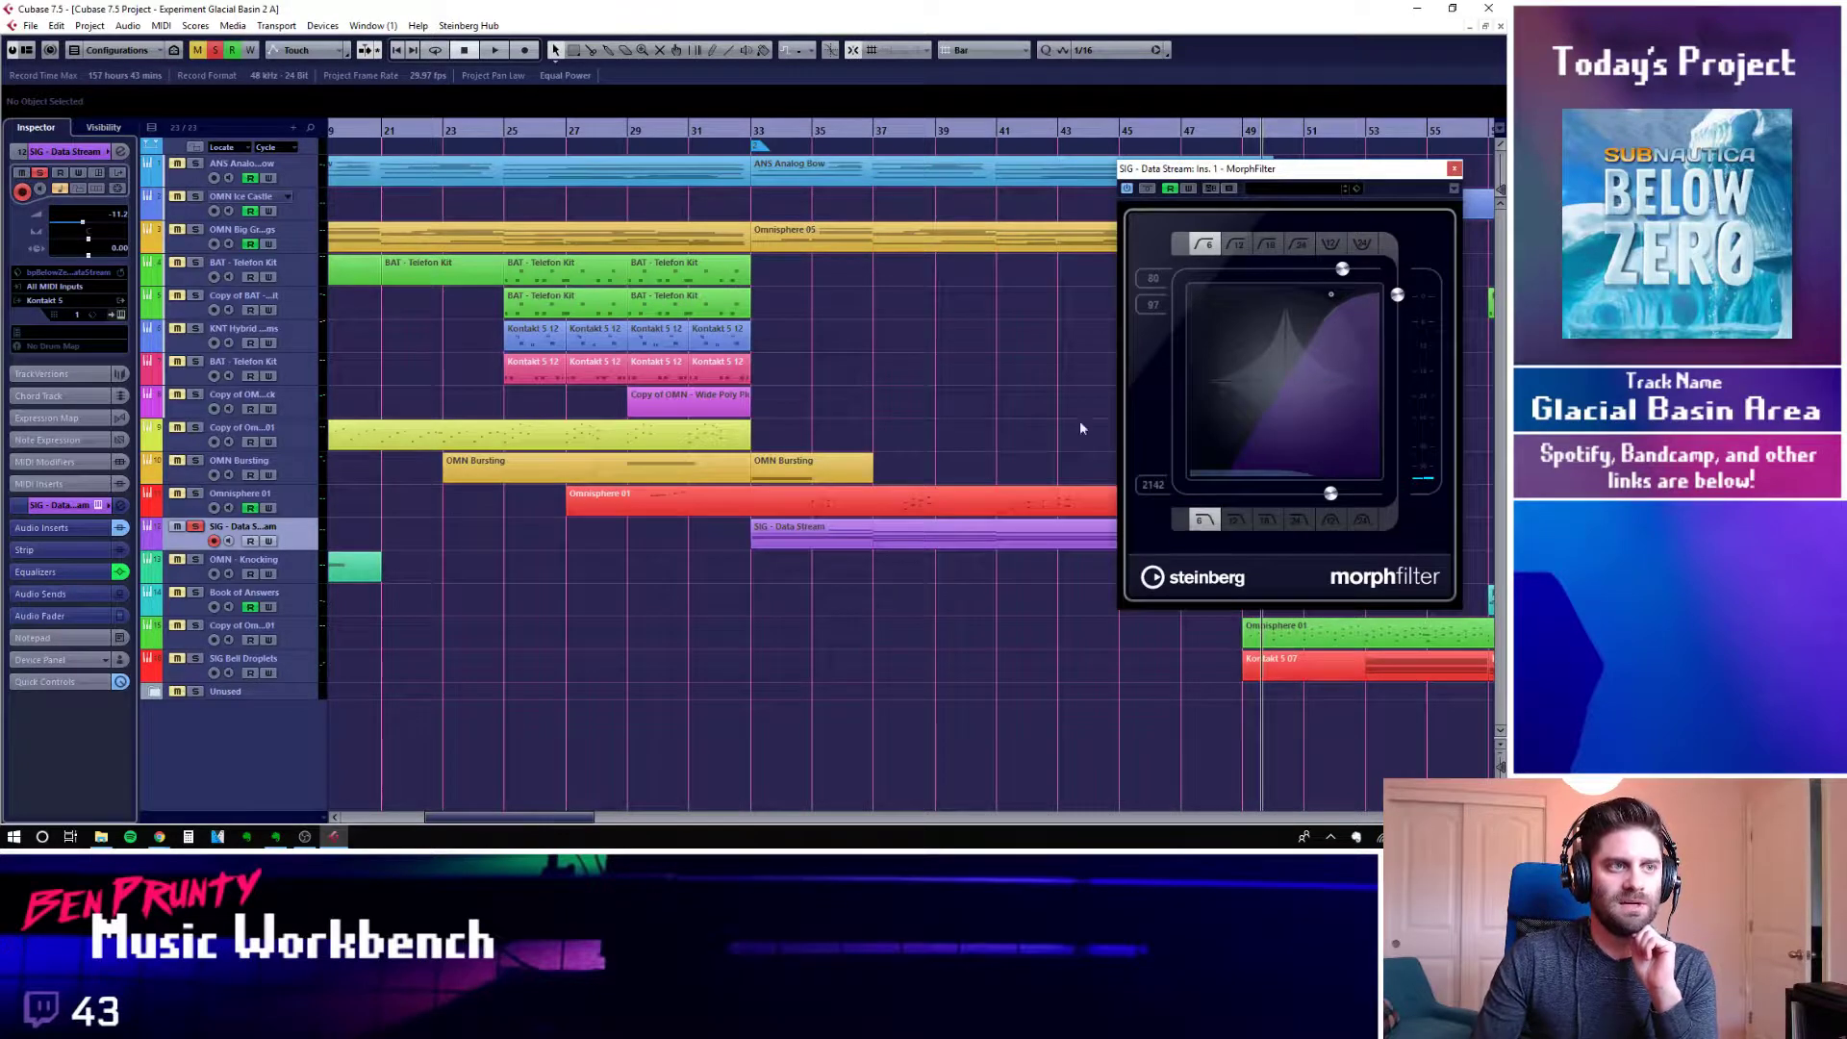
Play the soloed Data Stream part from bar 33 to about bar 50 while watching the MorphFilter sweep, and close the filter window
left_click(755, 137)
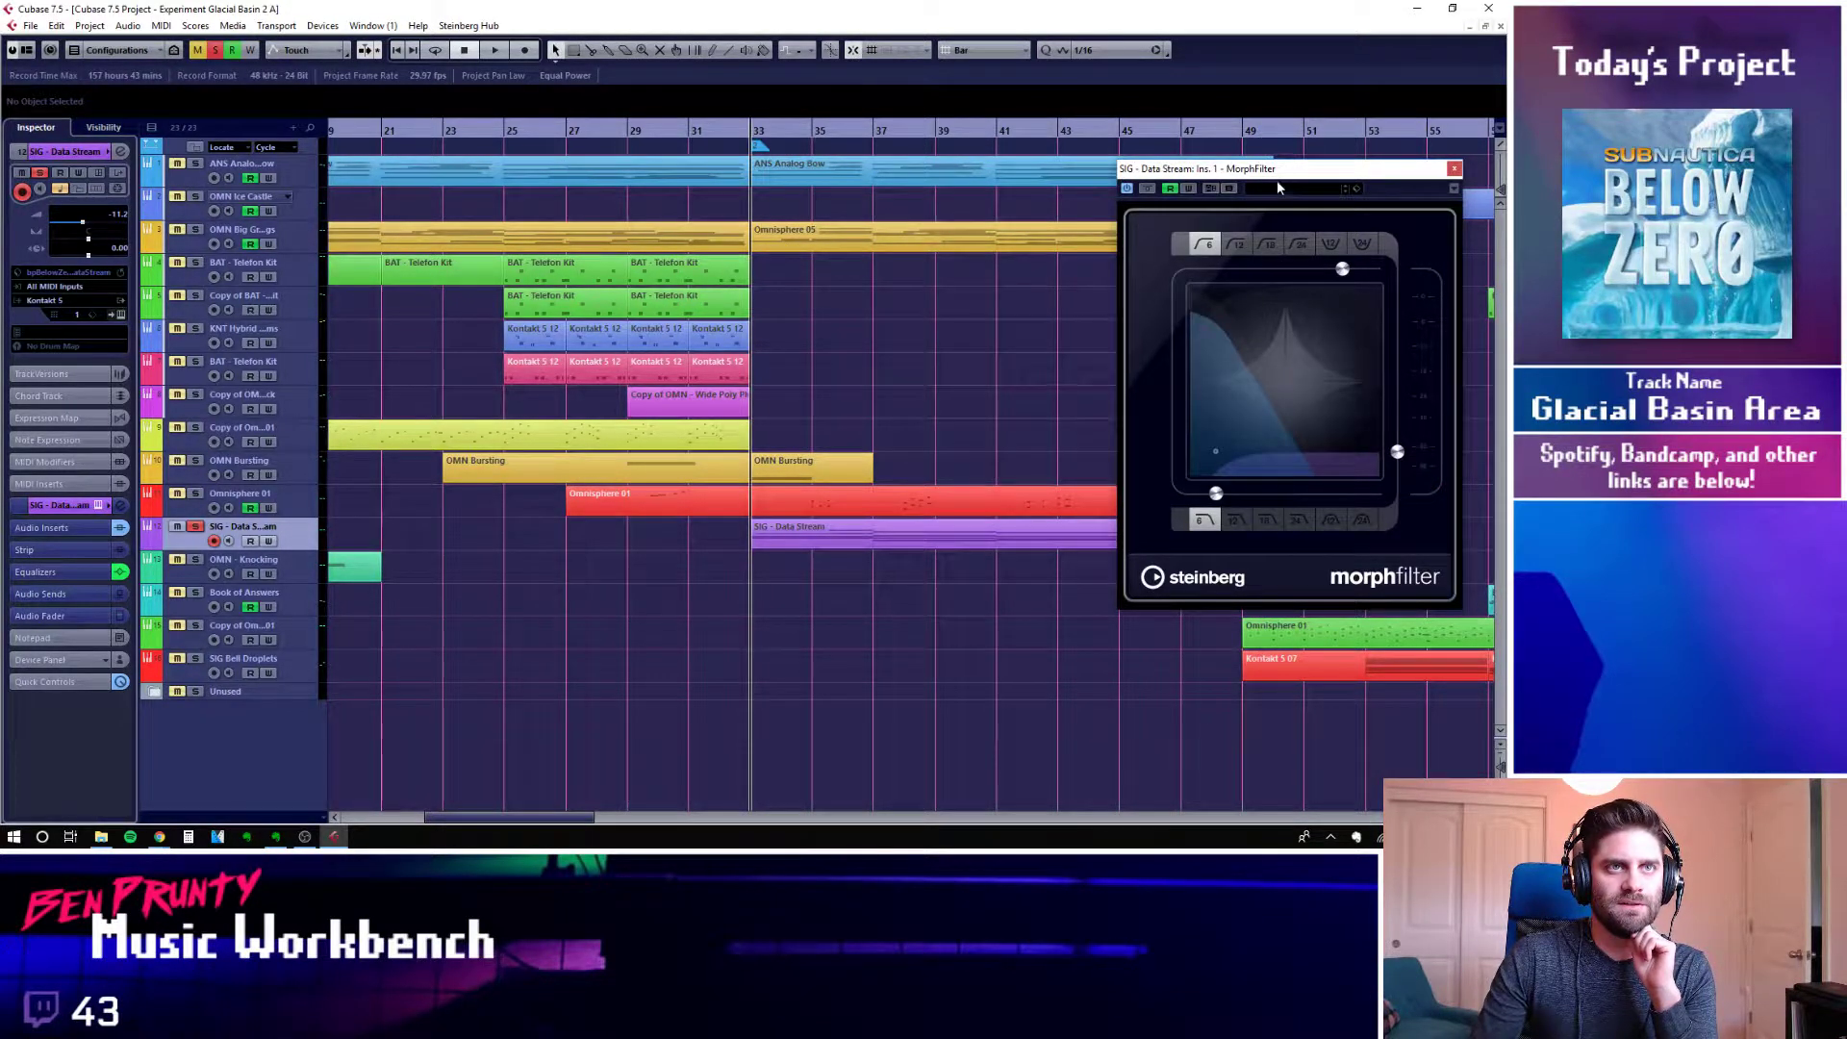
left_click_drag(1278, 181, 444, 296)
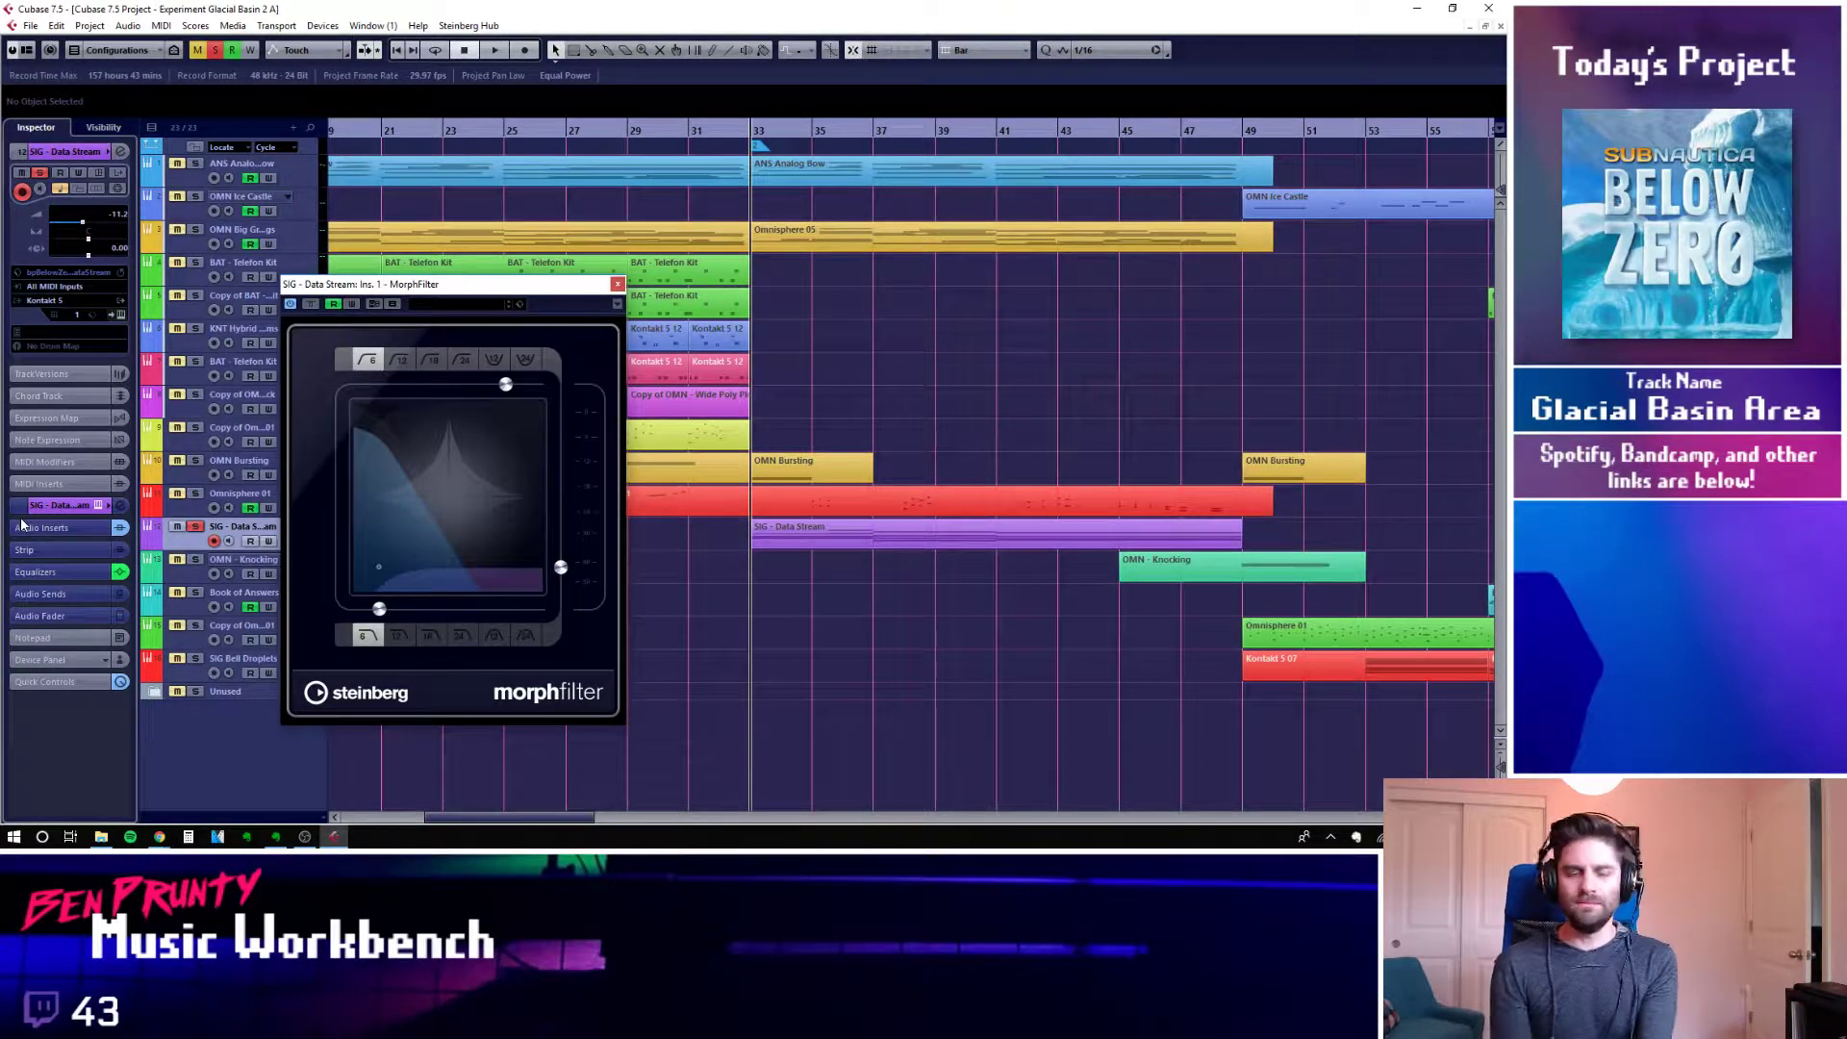
key("space")
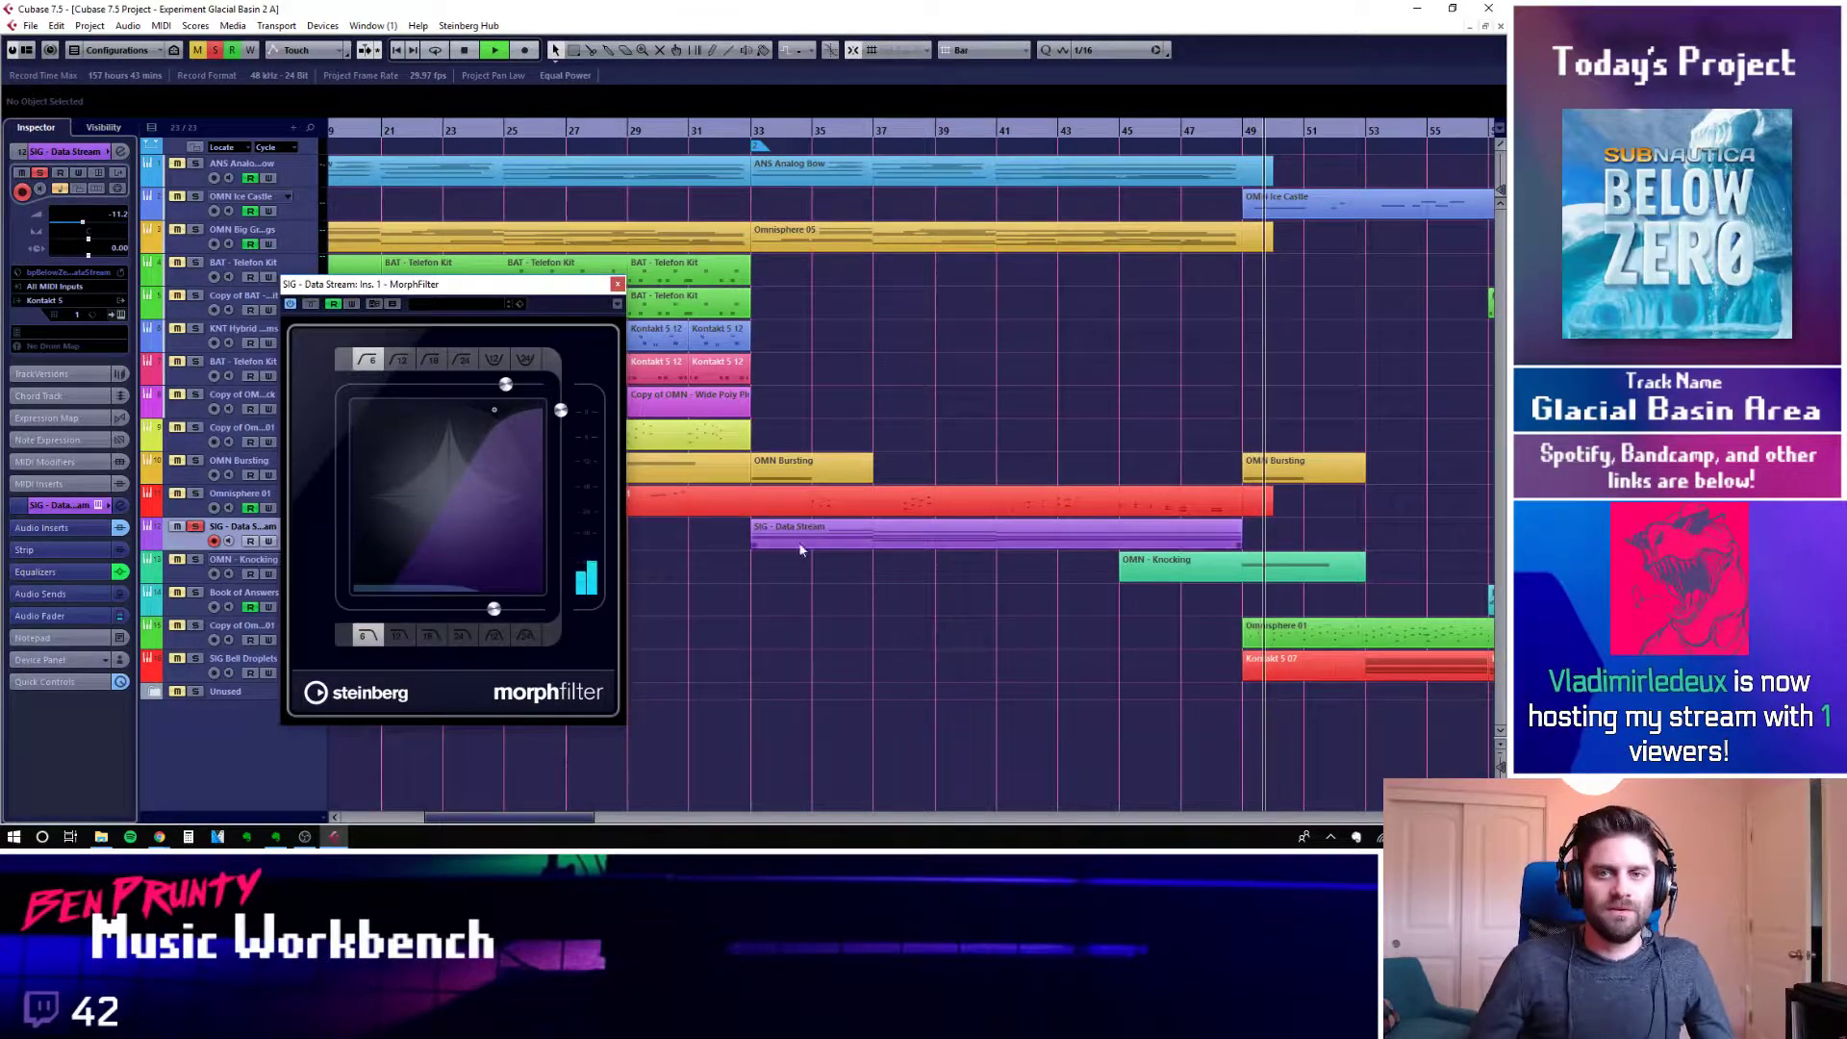
left_click_drag(606, 285, 663, 284)
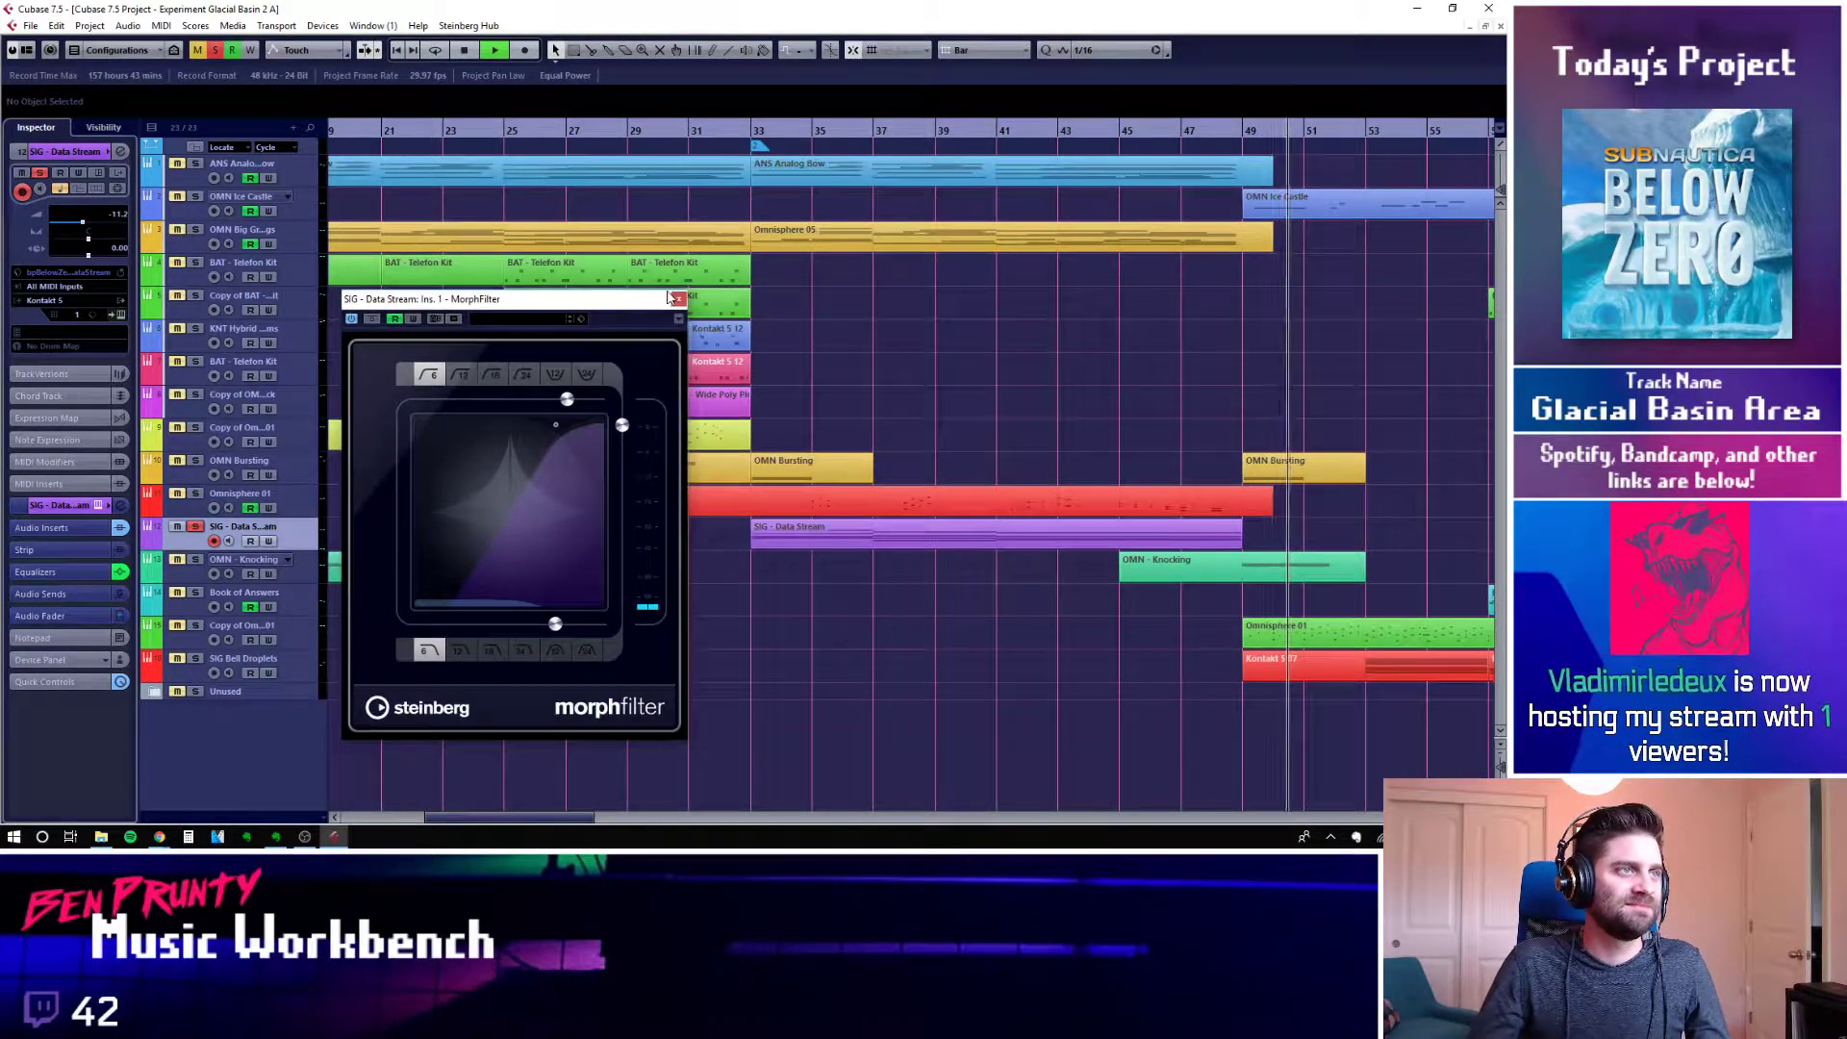
left_click(674, 284)
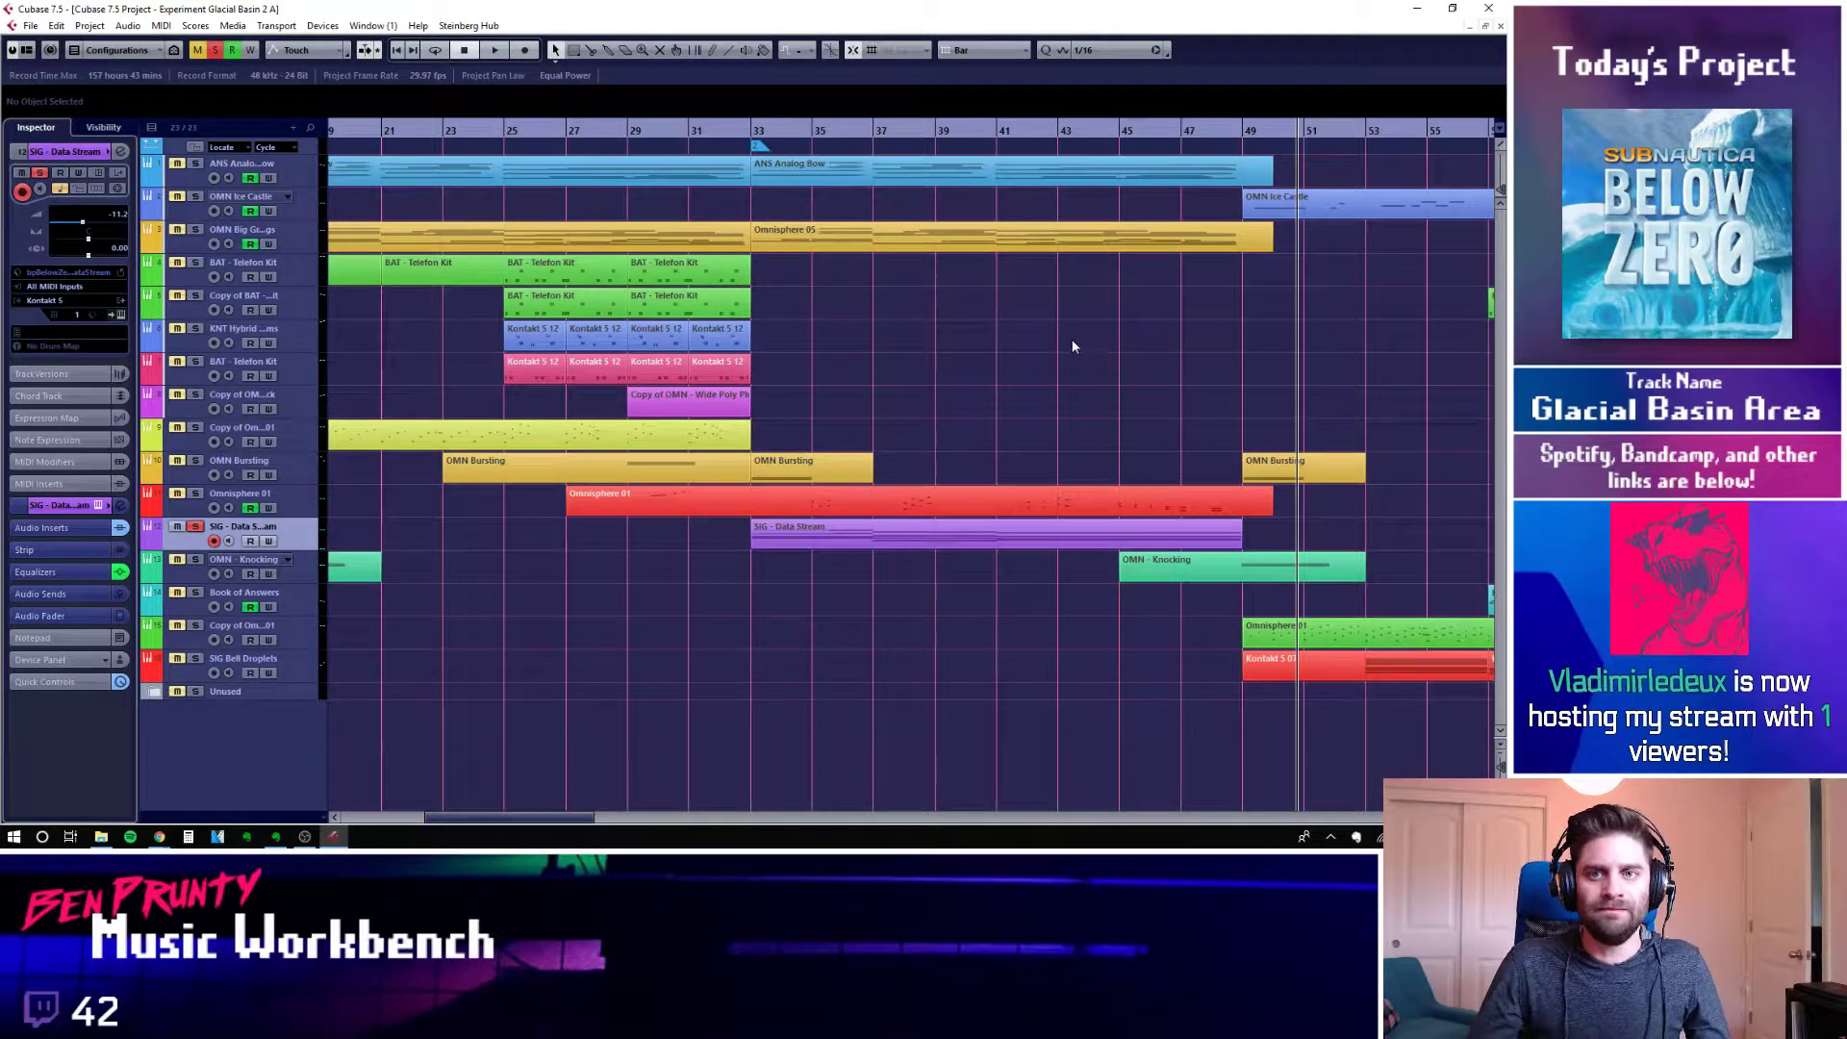
Return the playhead to bar 33, clear the Data Stream solo, and play the full mix to about bar 49
left_click_drag(750, 142, 780, 734)
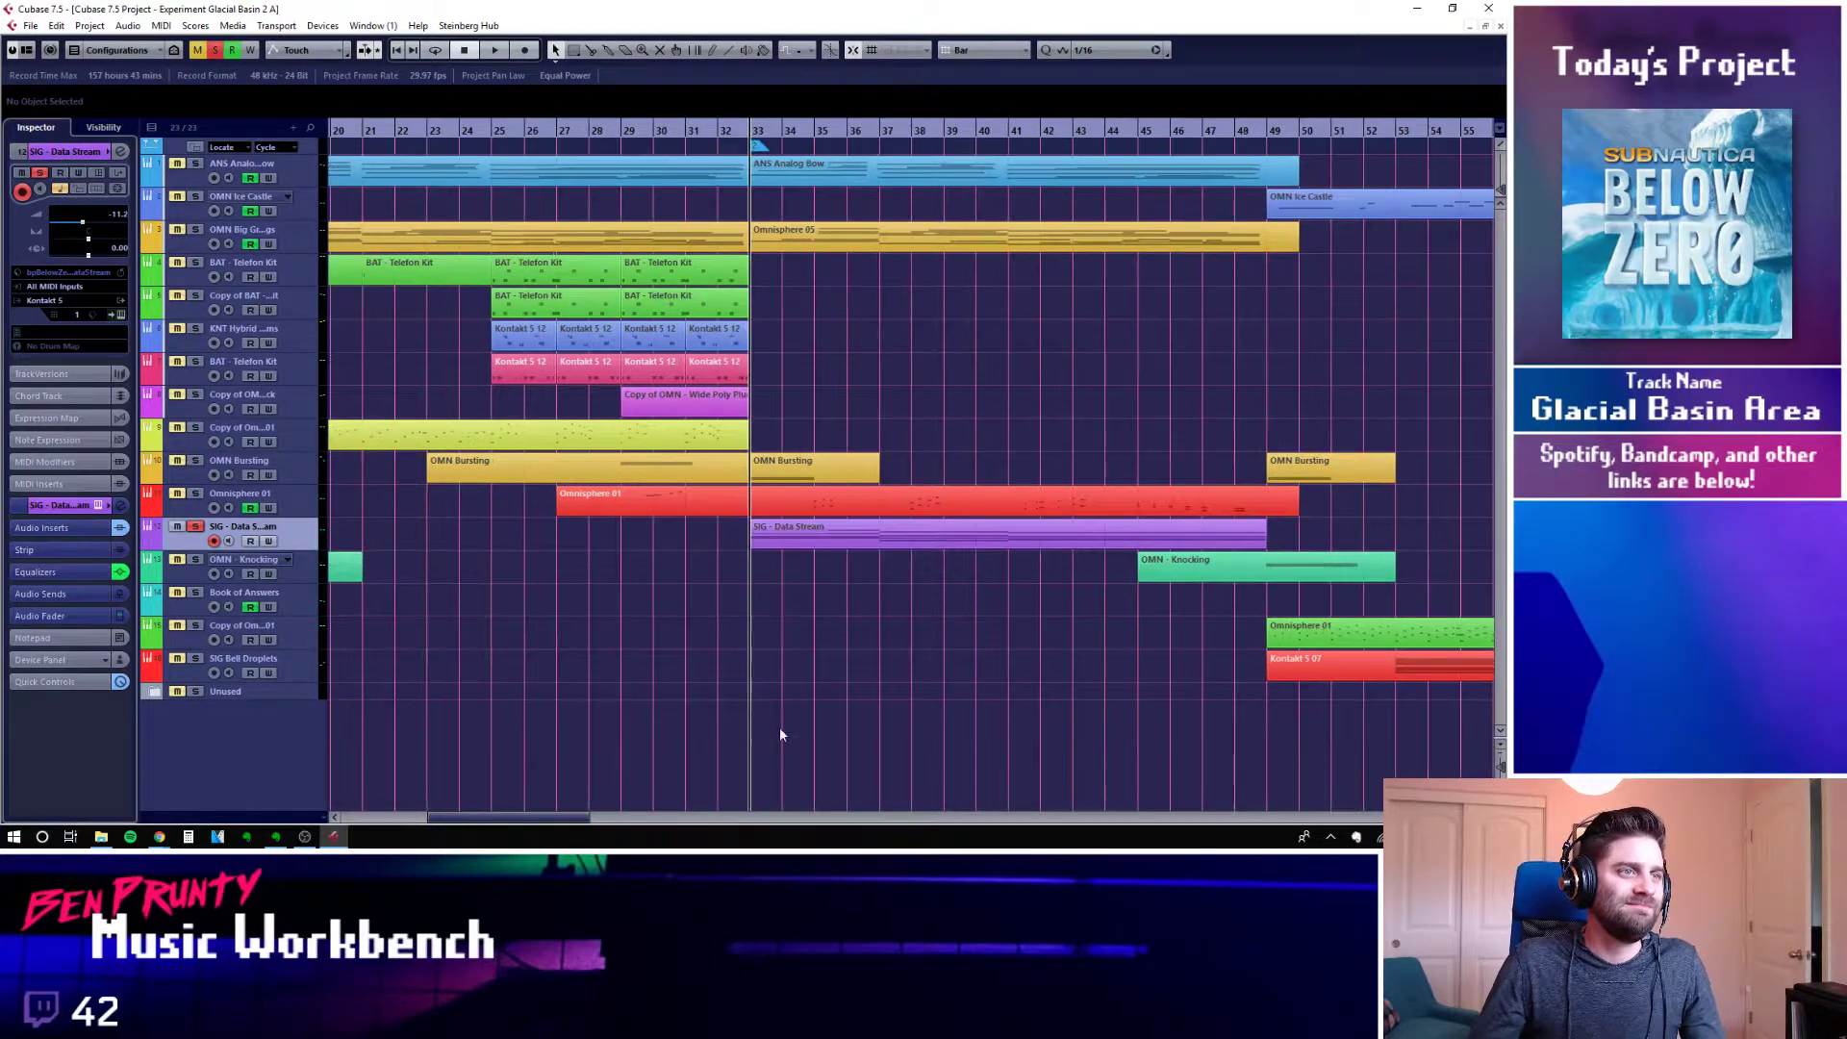
left_click(195, 527)
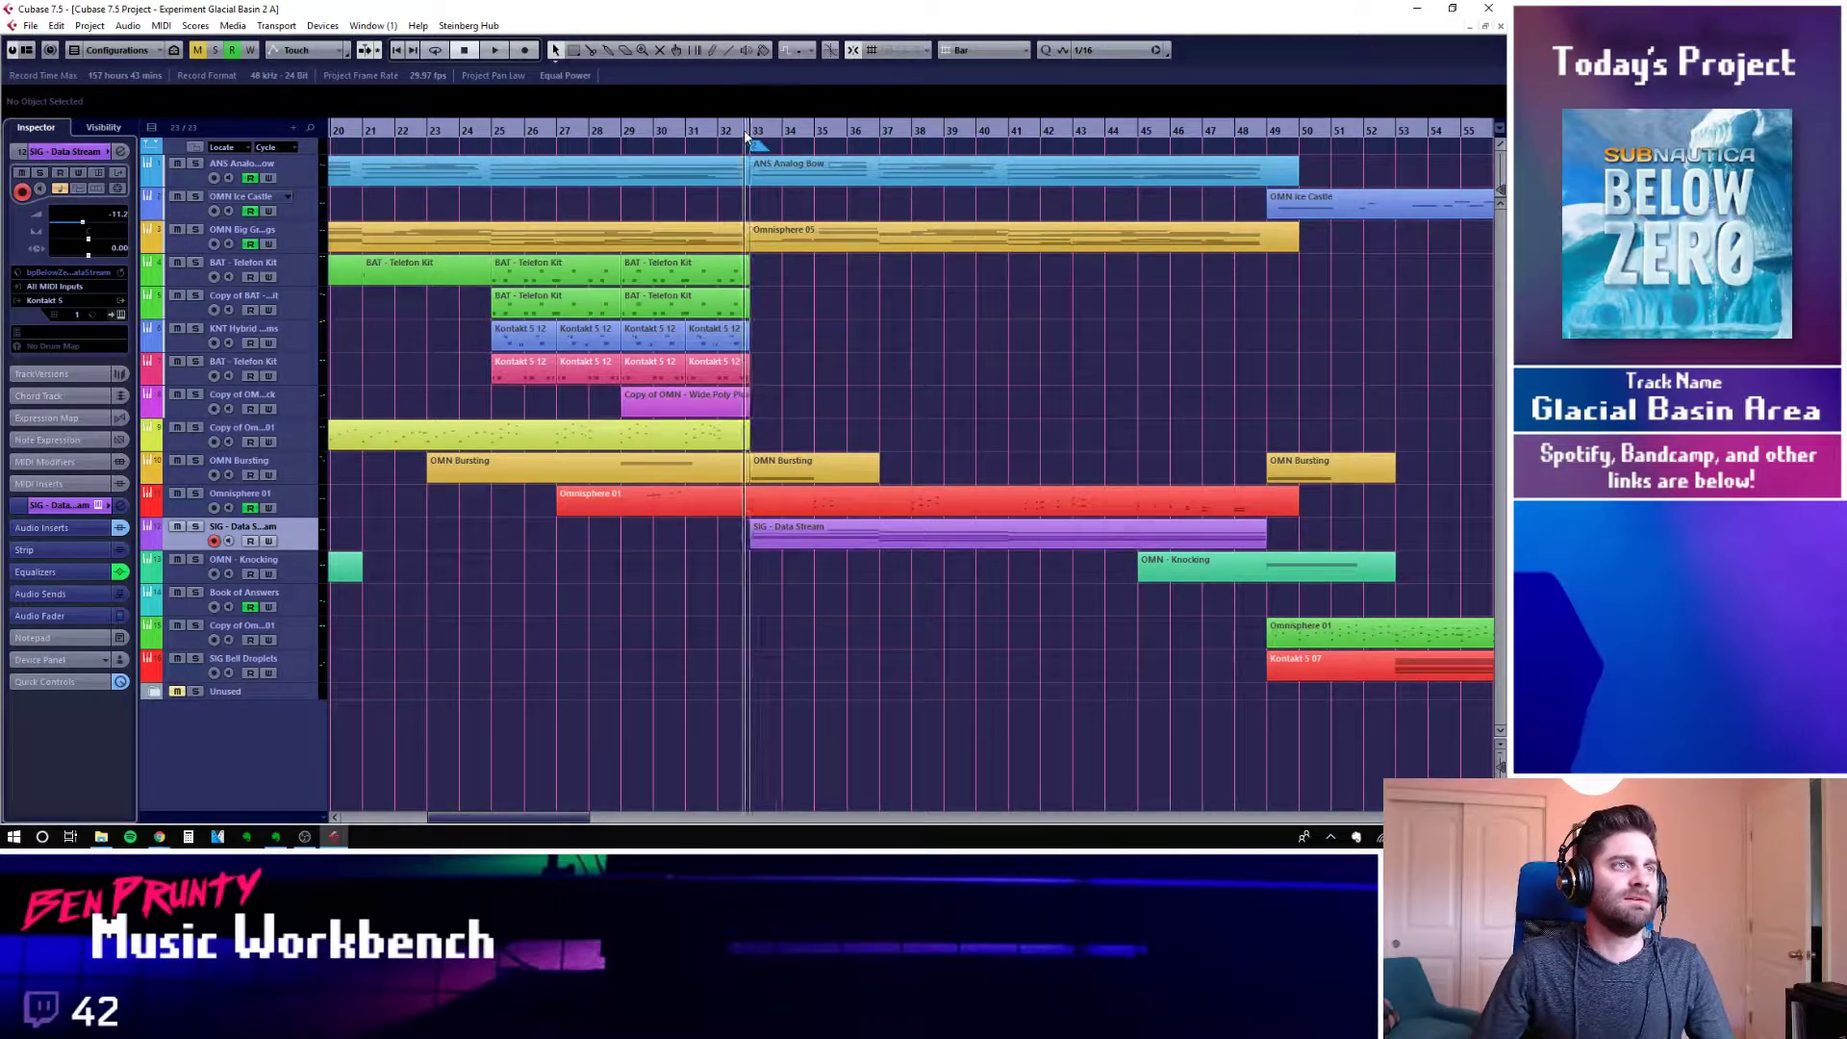
key("space")
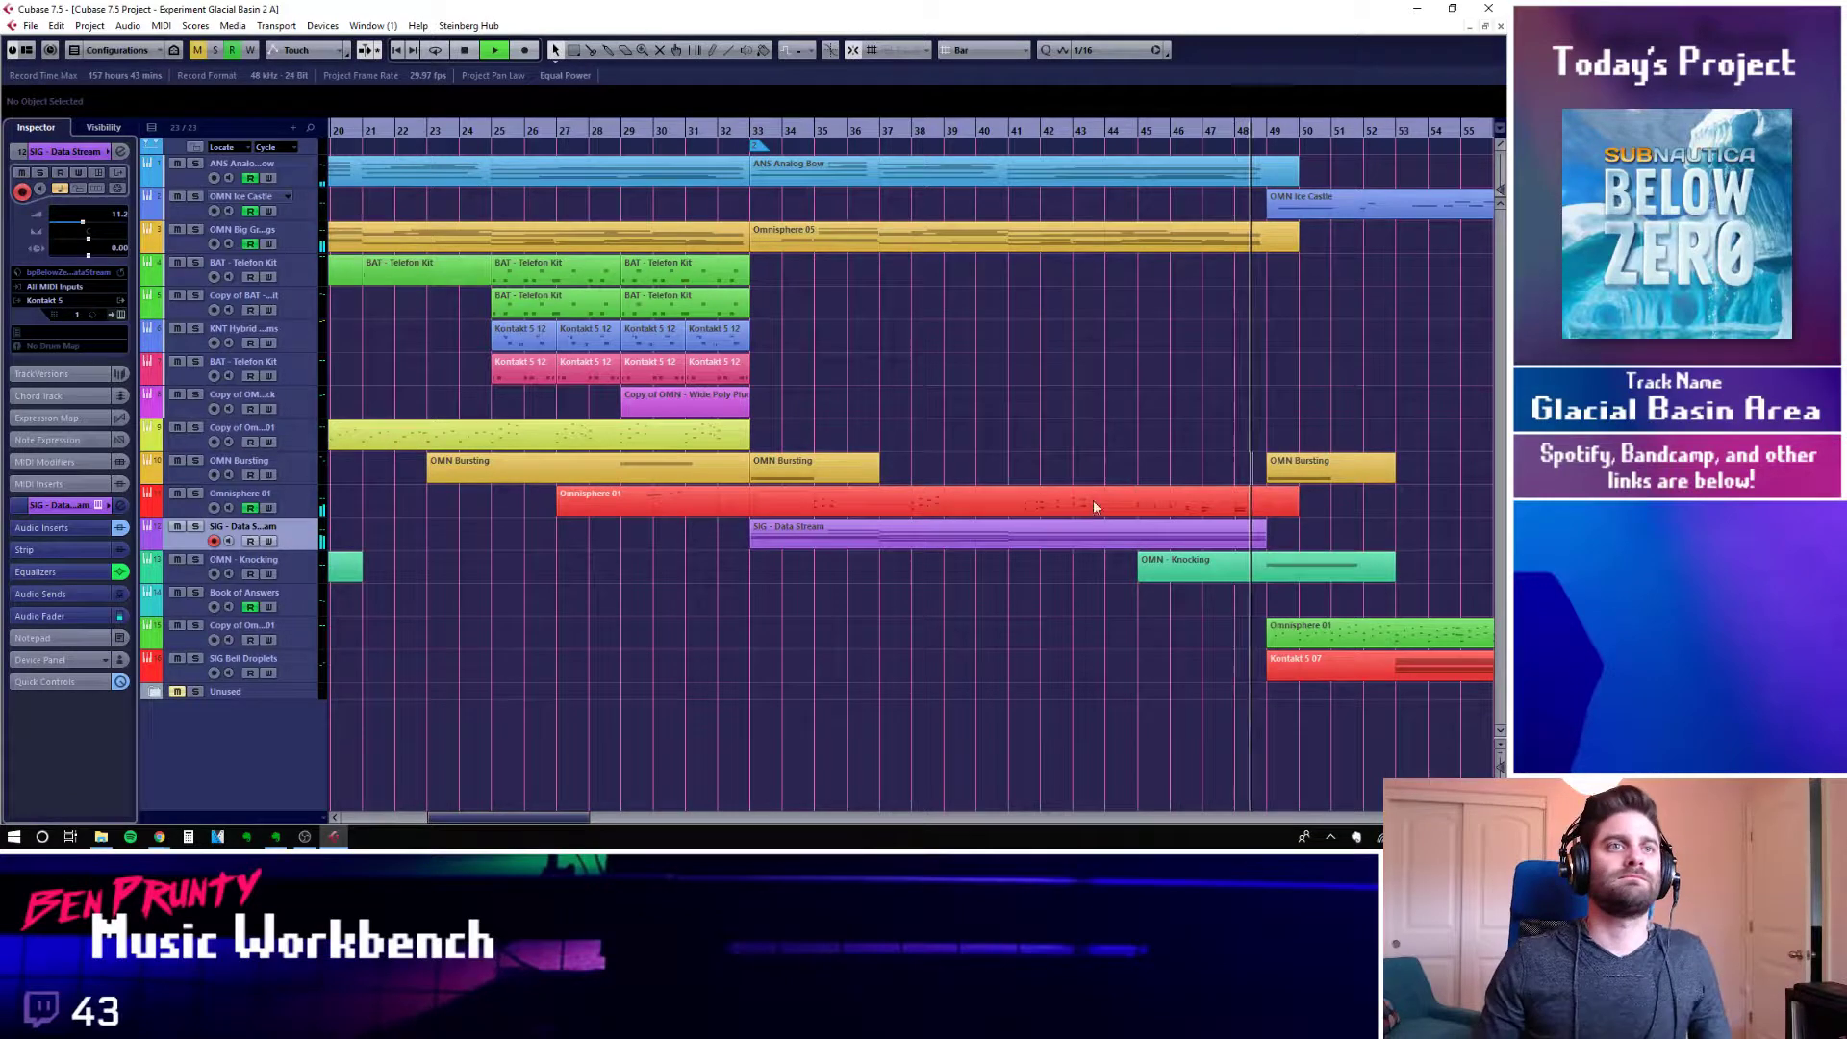
key("space")
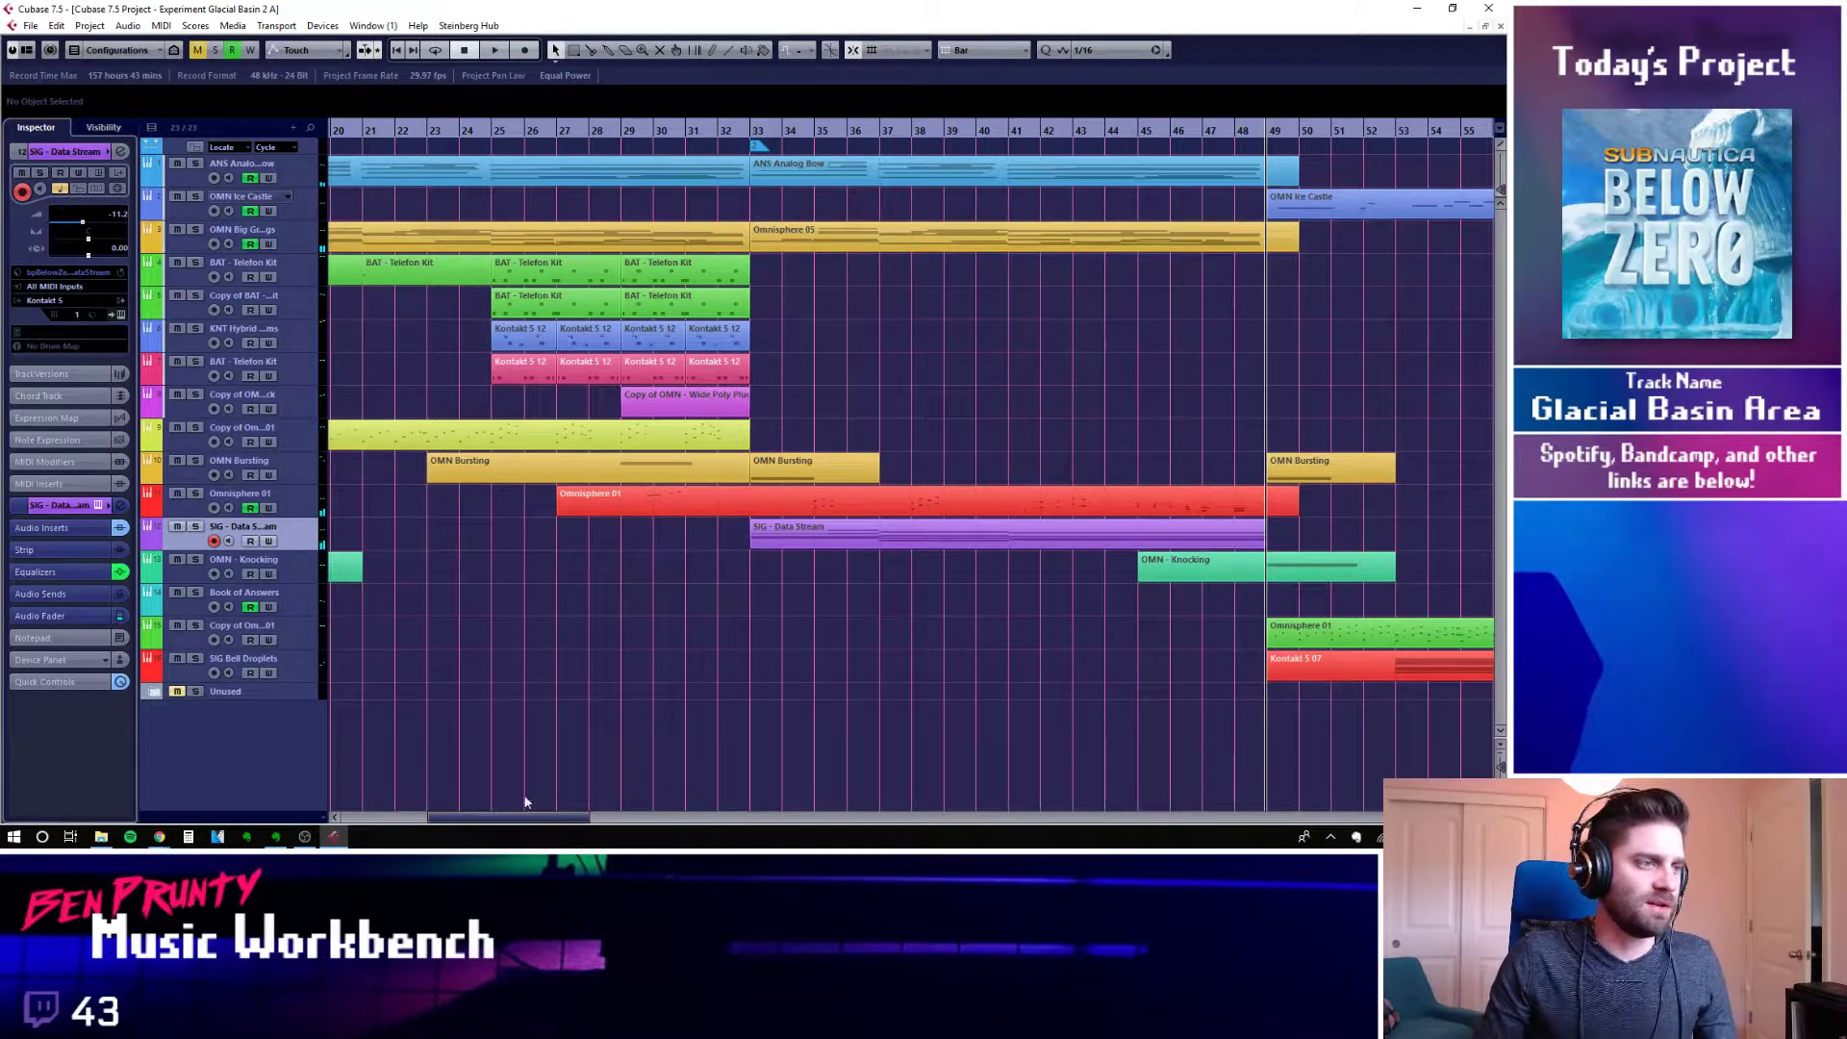
Try moving the OMN Ice Castle part from bar 49 to bar 45 on the OMN Big track, and undo the move
left_click_drag(478, 820, 592, 710)
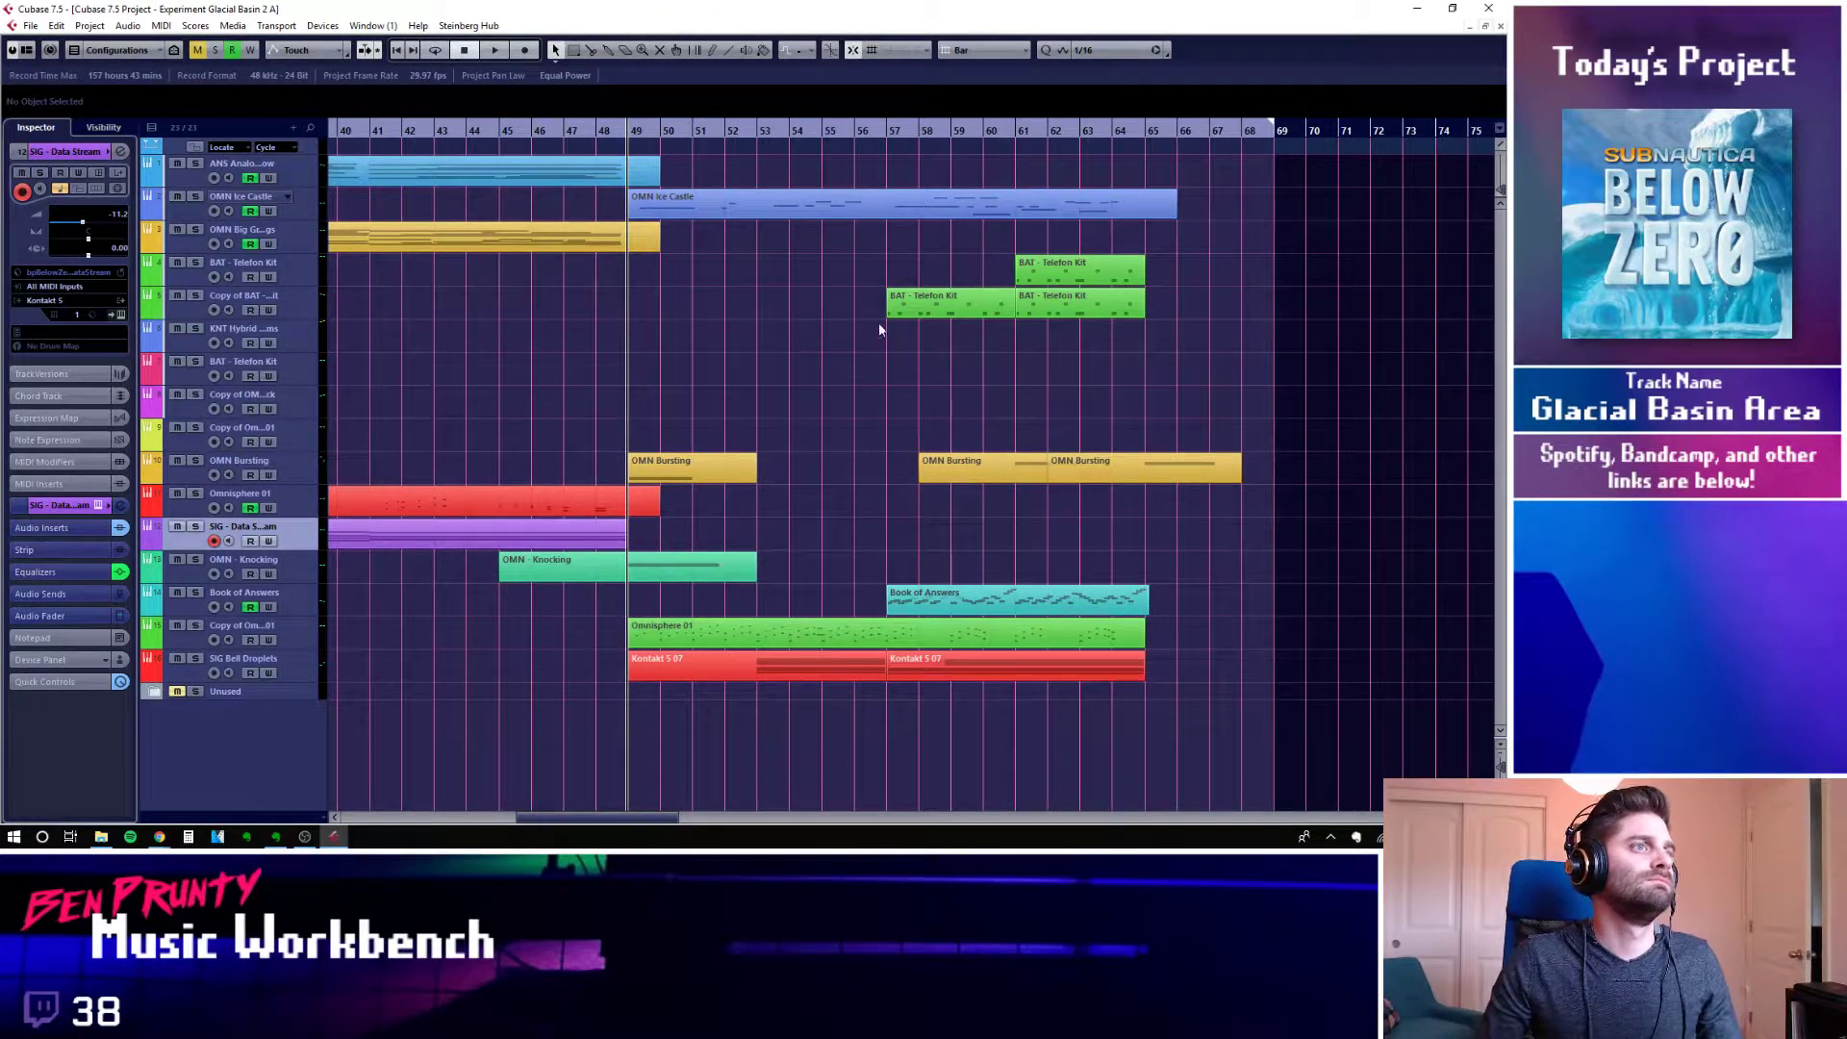
left_click_drag(701, 202, 572, 234)
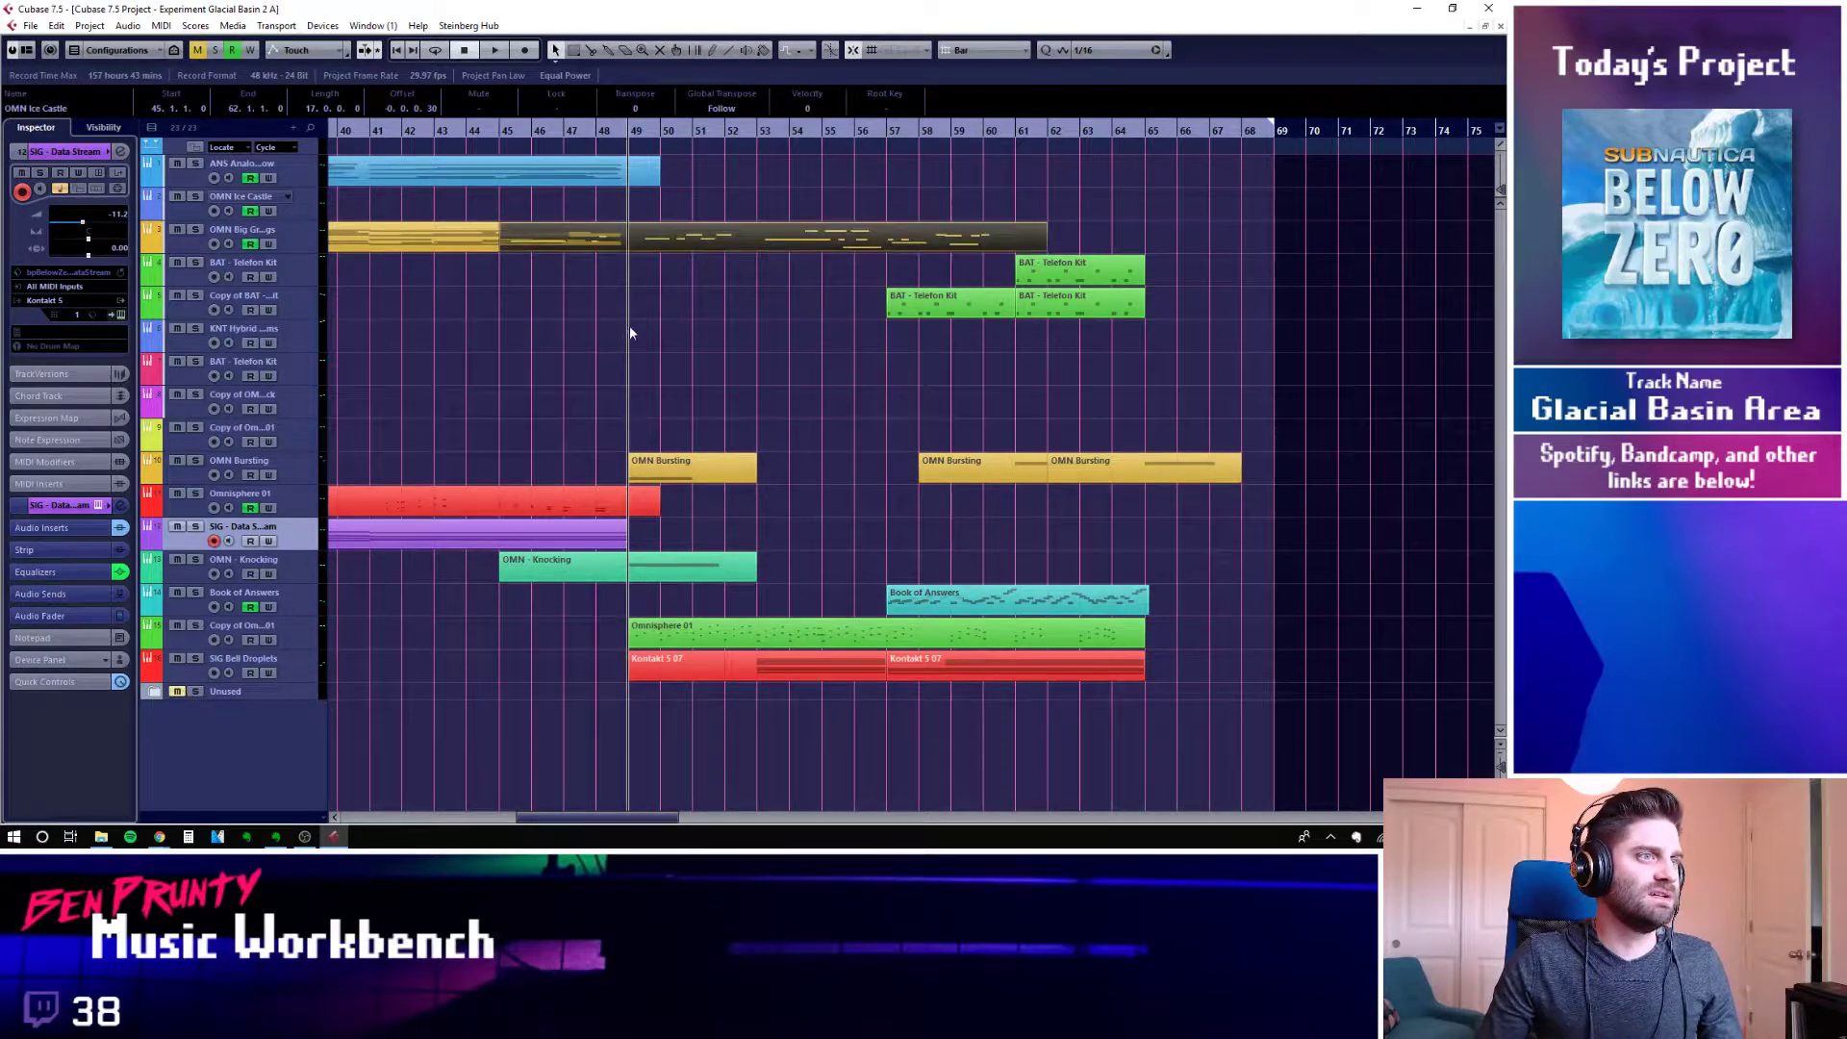
key("ctrl+z")
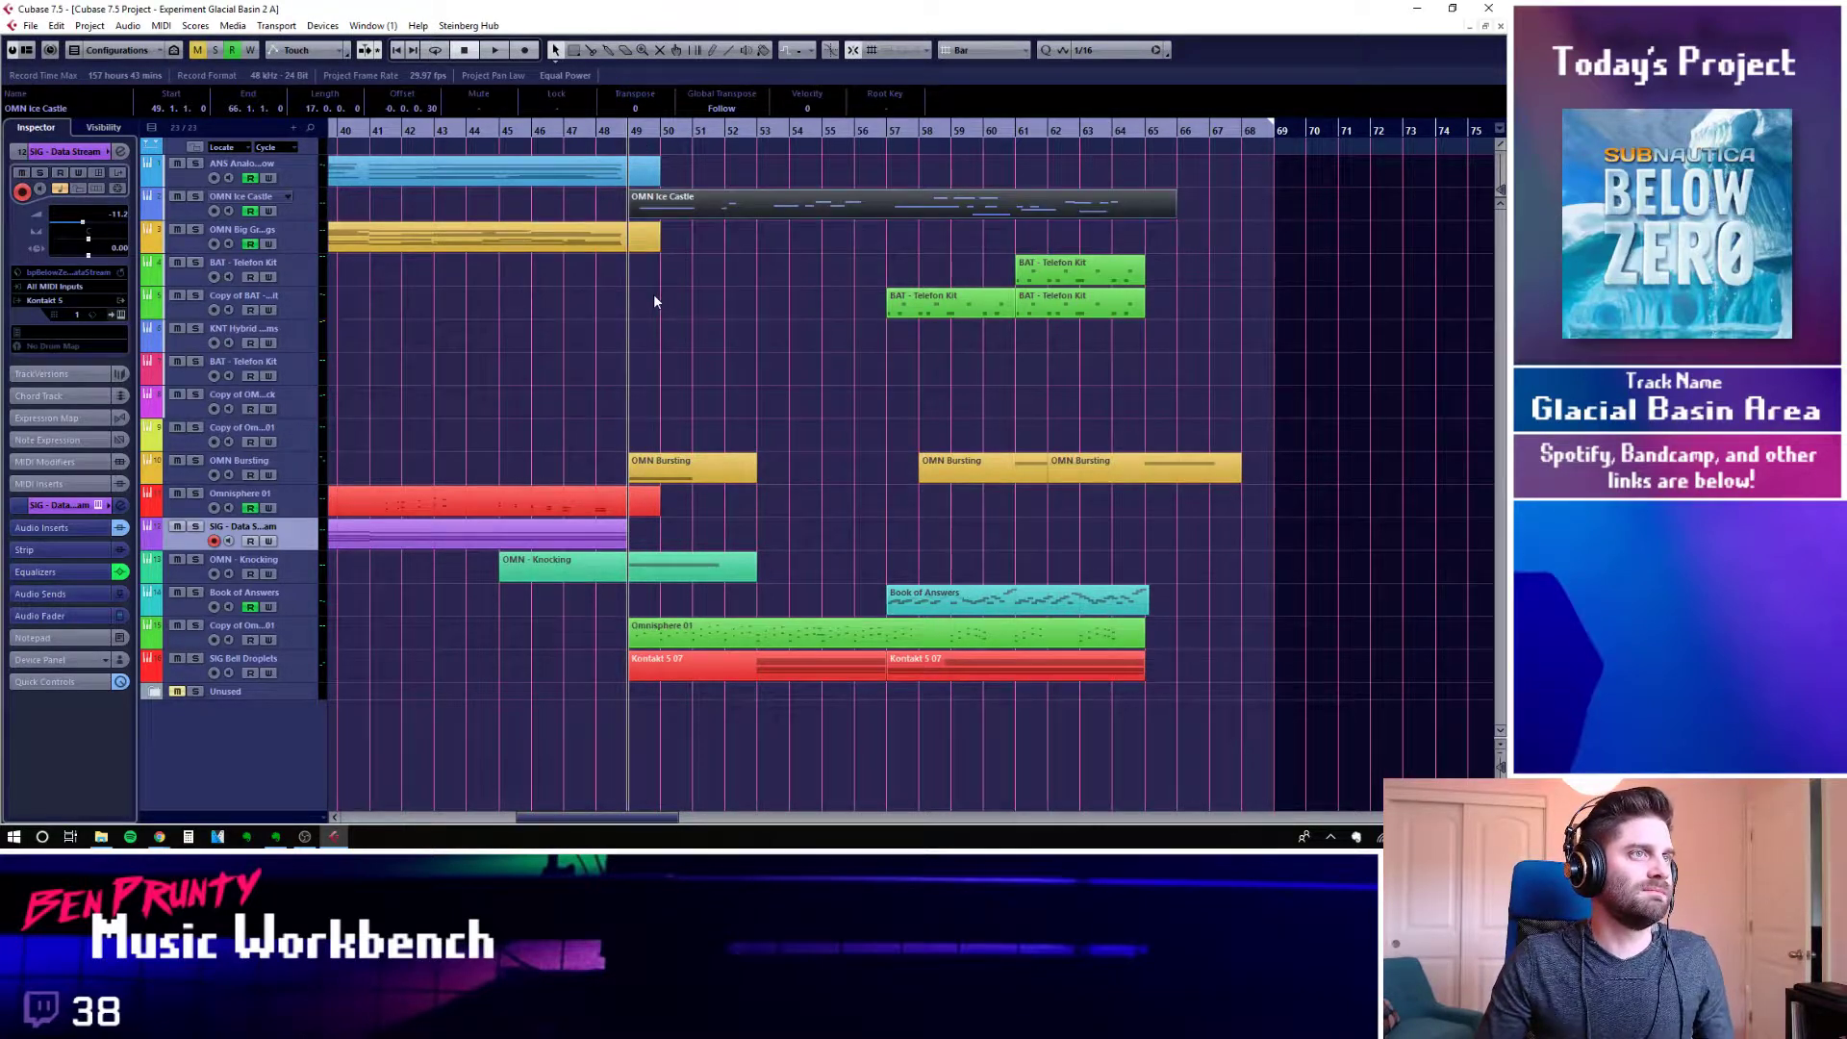
Open the OMN Ice Castle part at bar 49 in the Key Editor, select its first C3 note, and close the editor
left_click(774, 159)
left_click(693, 206)
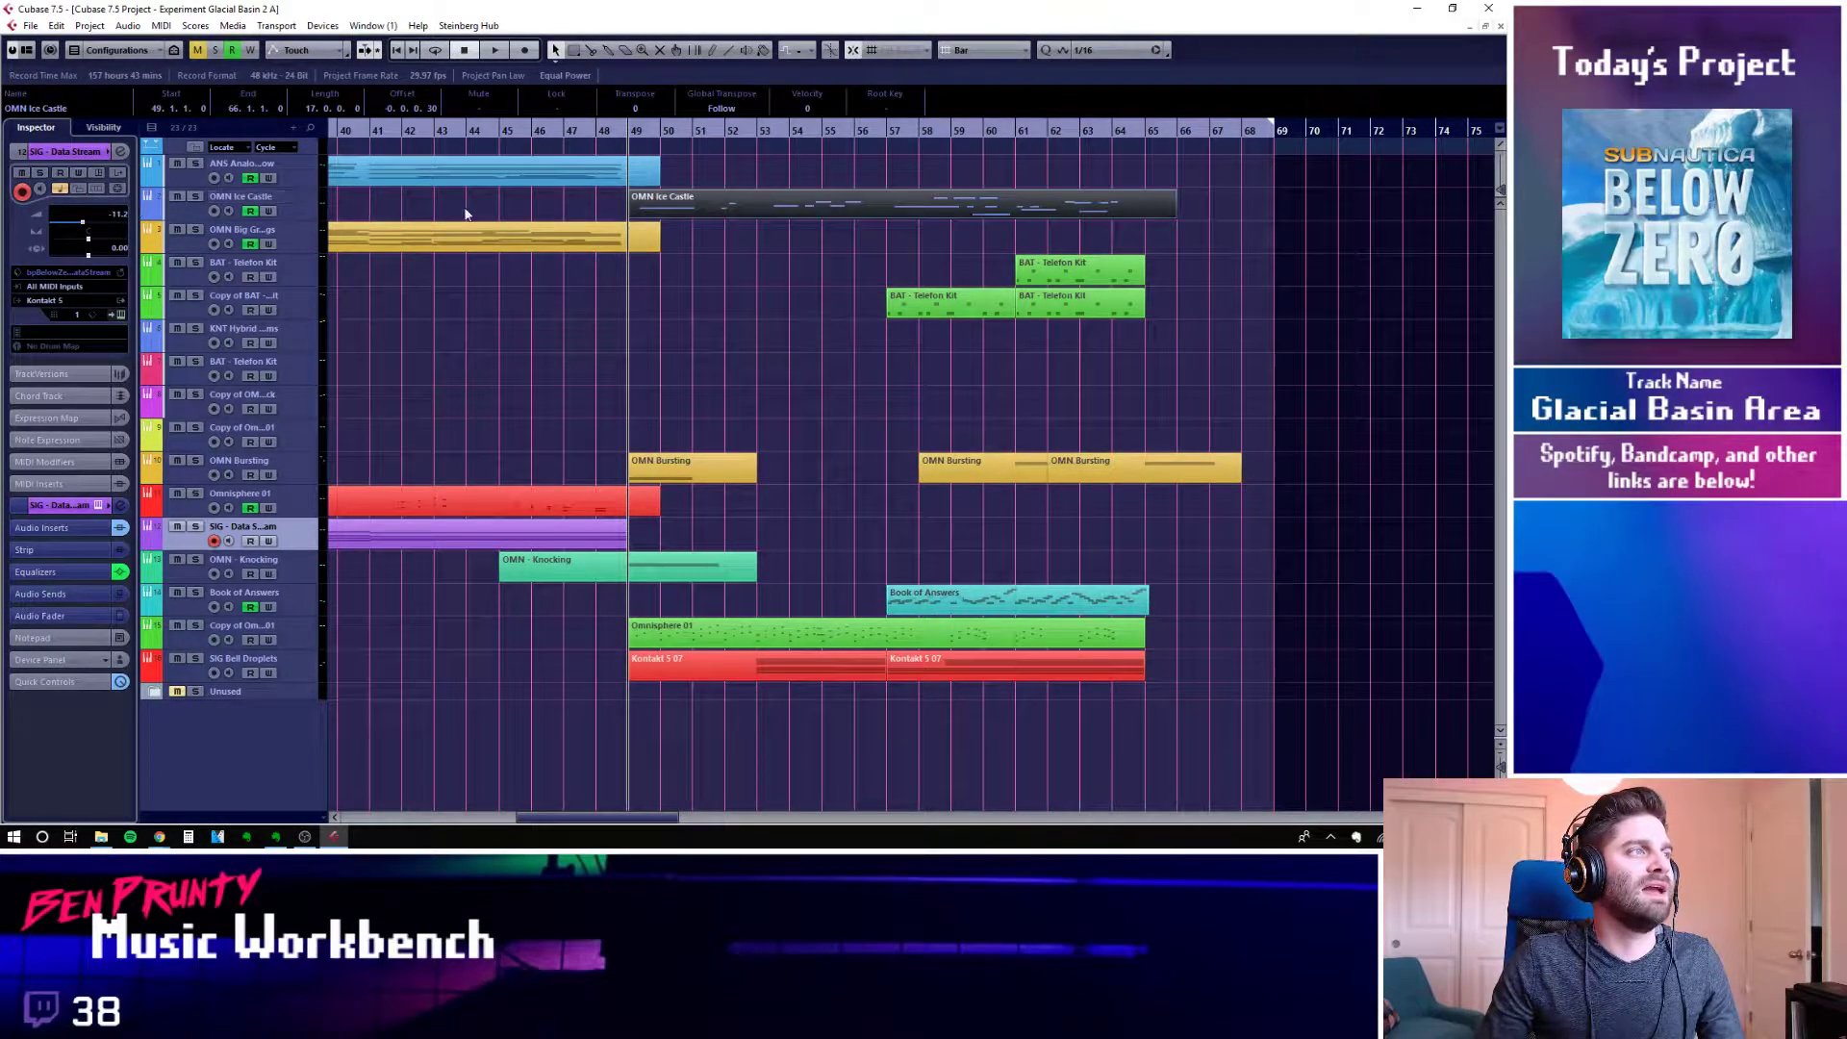
double_click(732, 206)
left_click(282, 317)
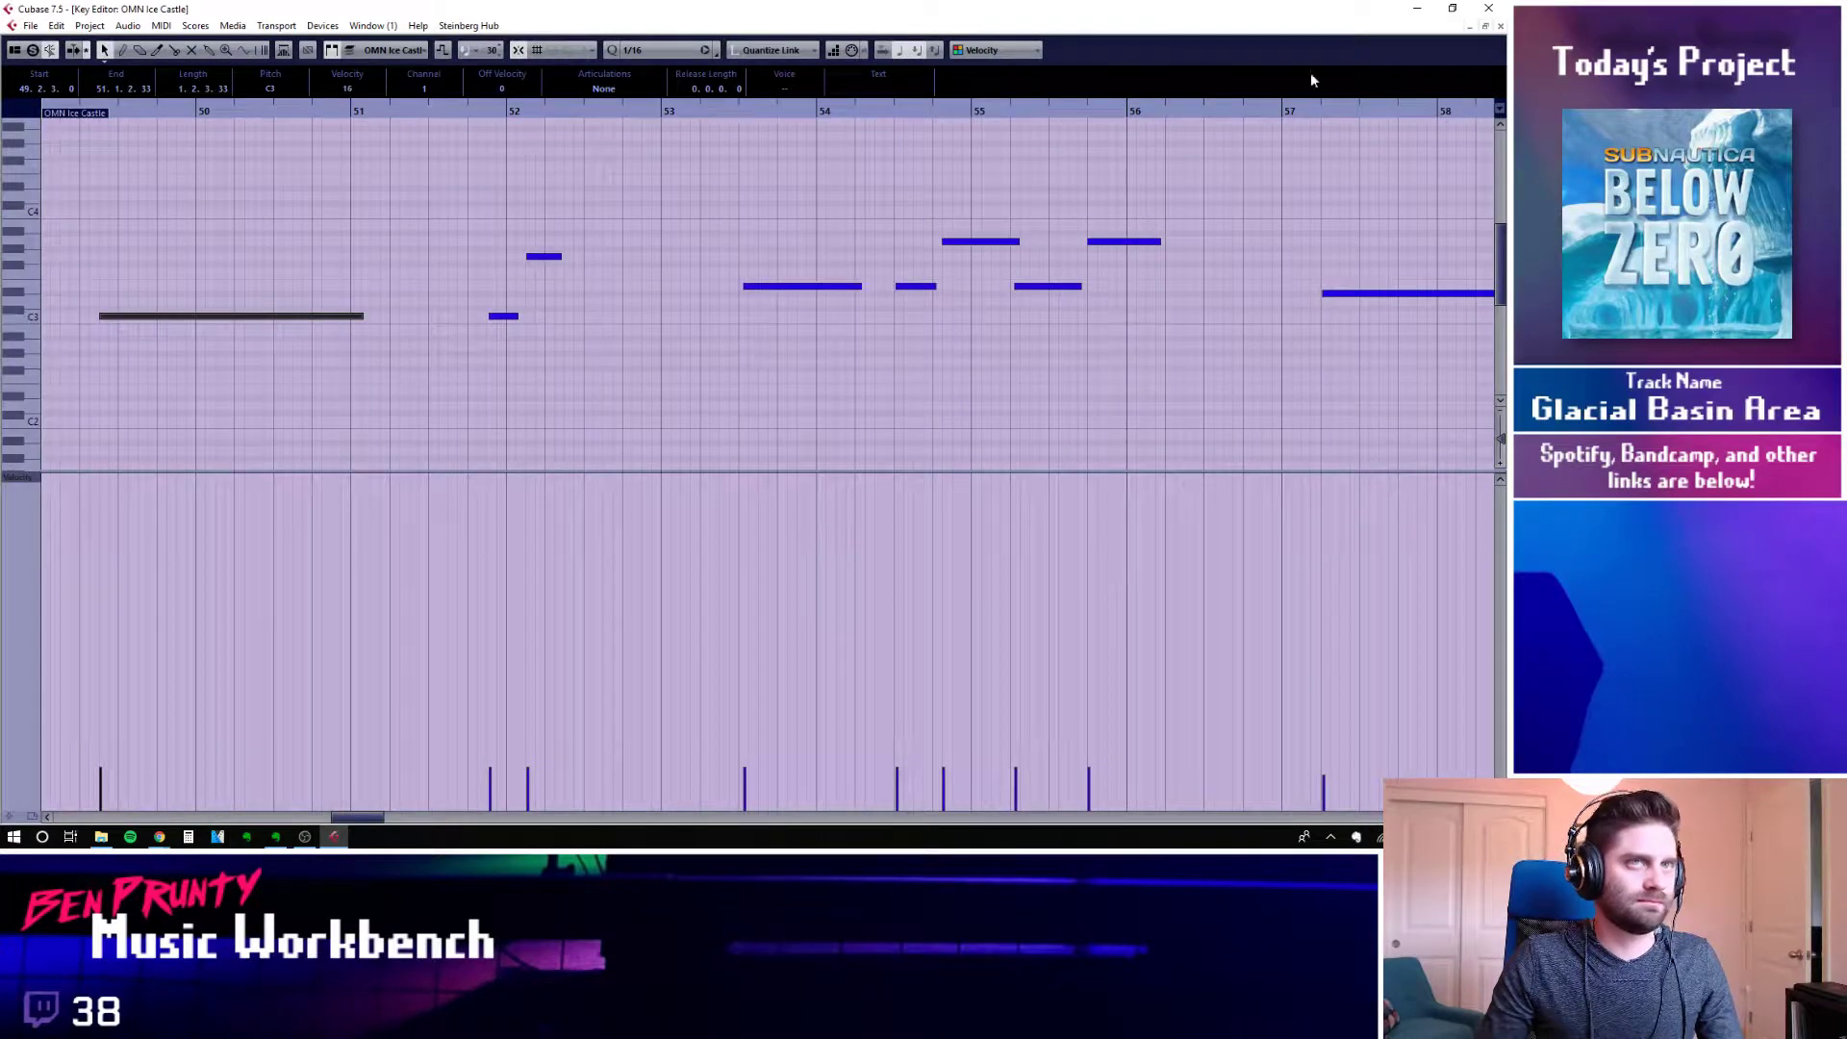
left_click(1500, 27)
Compare the OMN Ice Castle part at bar 1 with the one at bar 49 in the wider arrangement
scroll(885, 361, "down", 3)
scroll(712, 313, "right", 1)
scroll(431, 218, "left", 1)
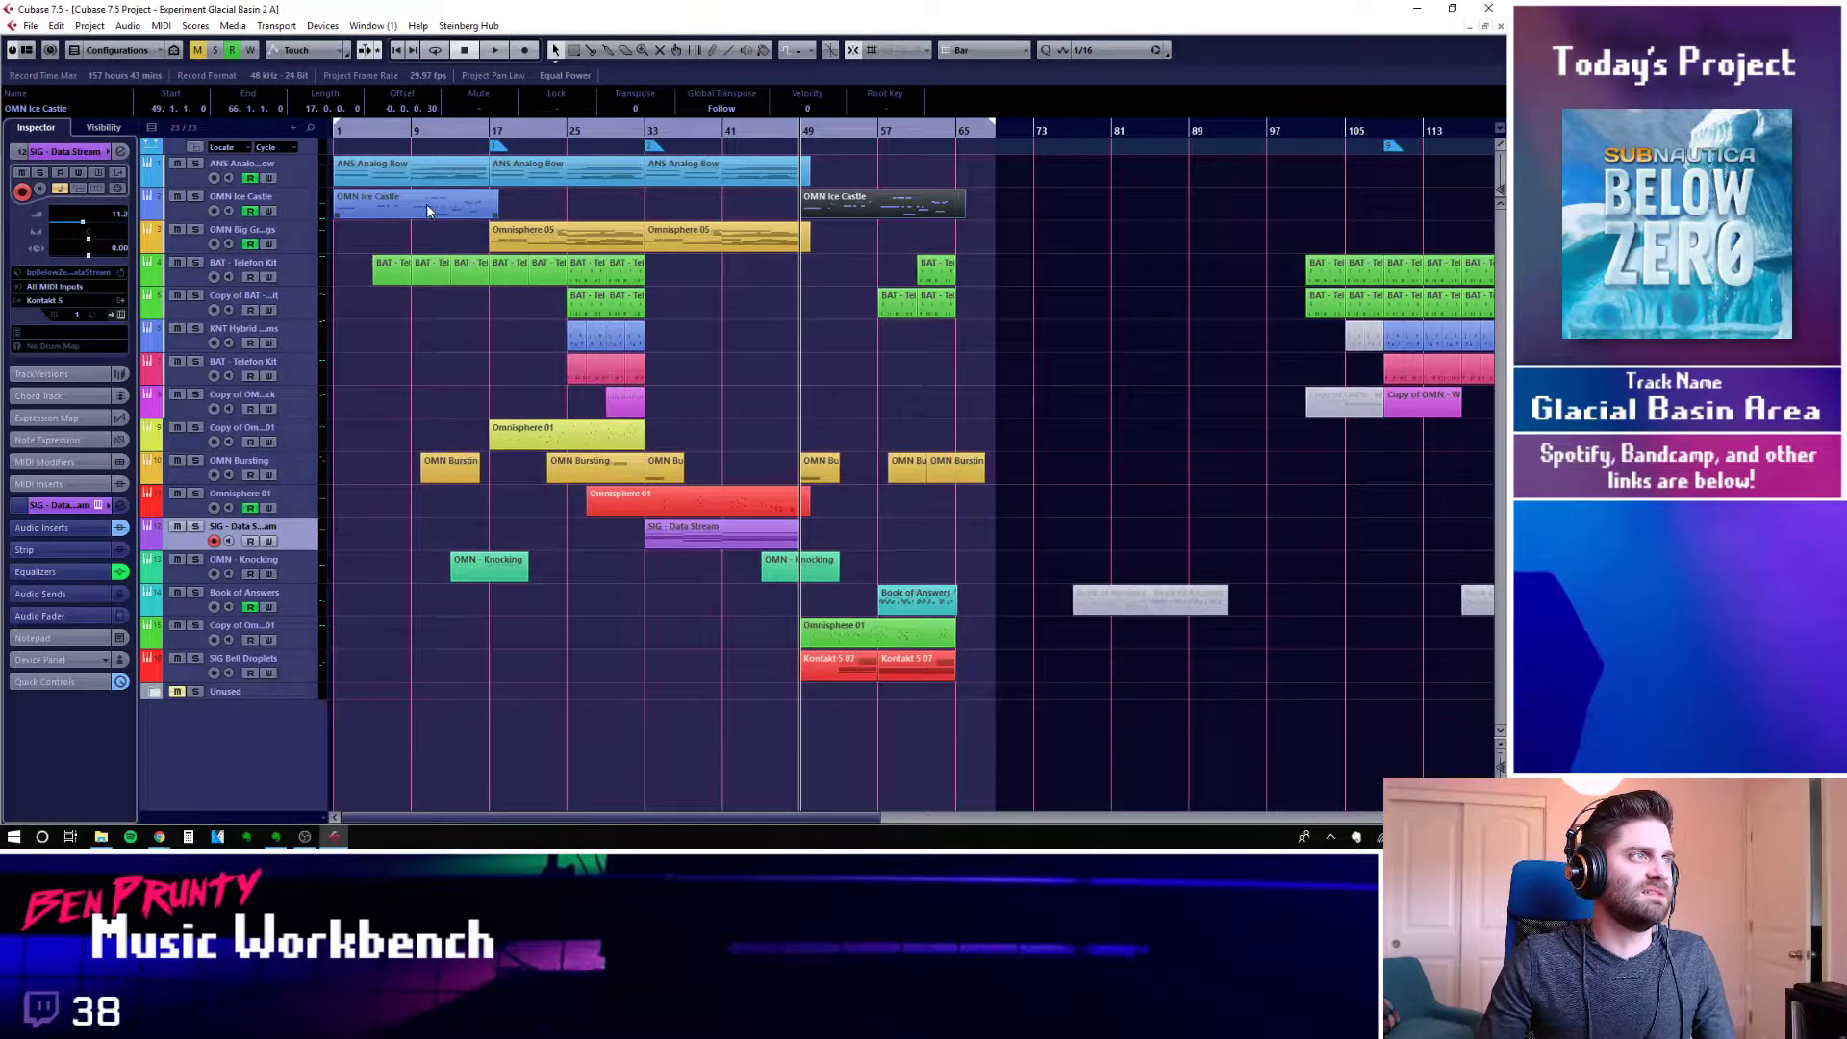
left_click(425, 204)
left_click(857, 215)
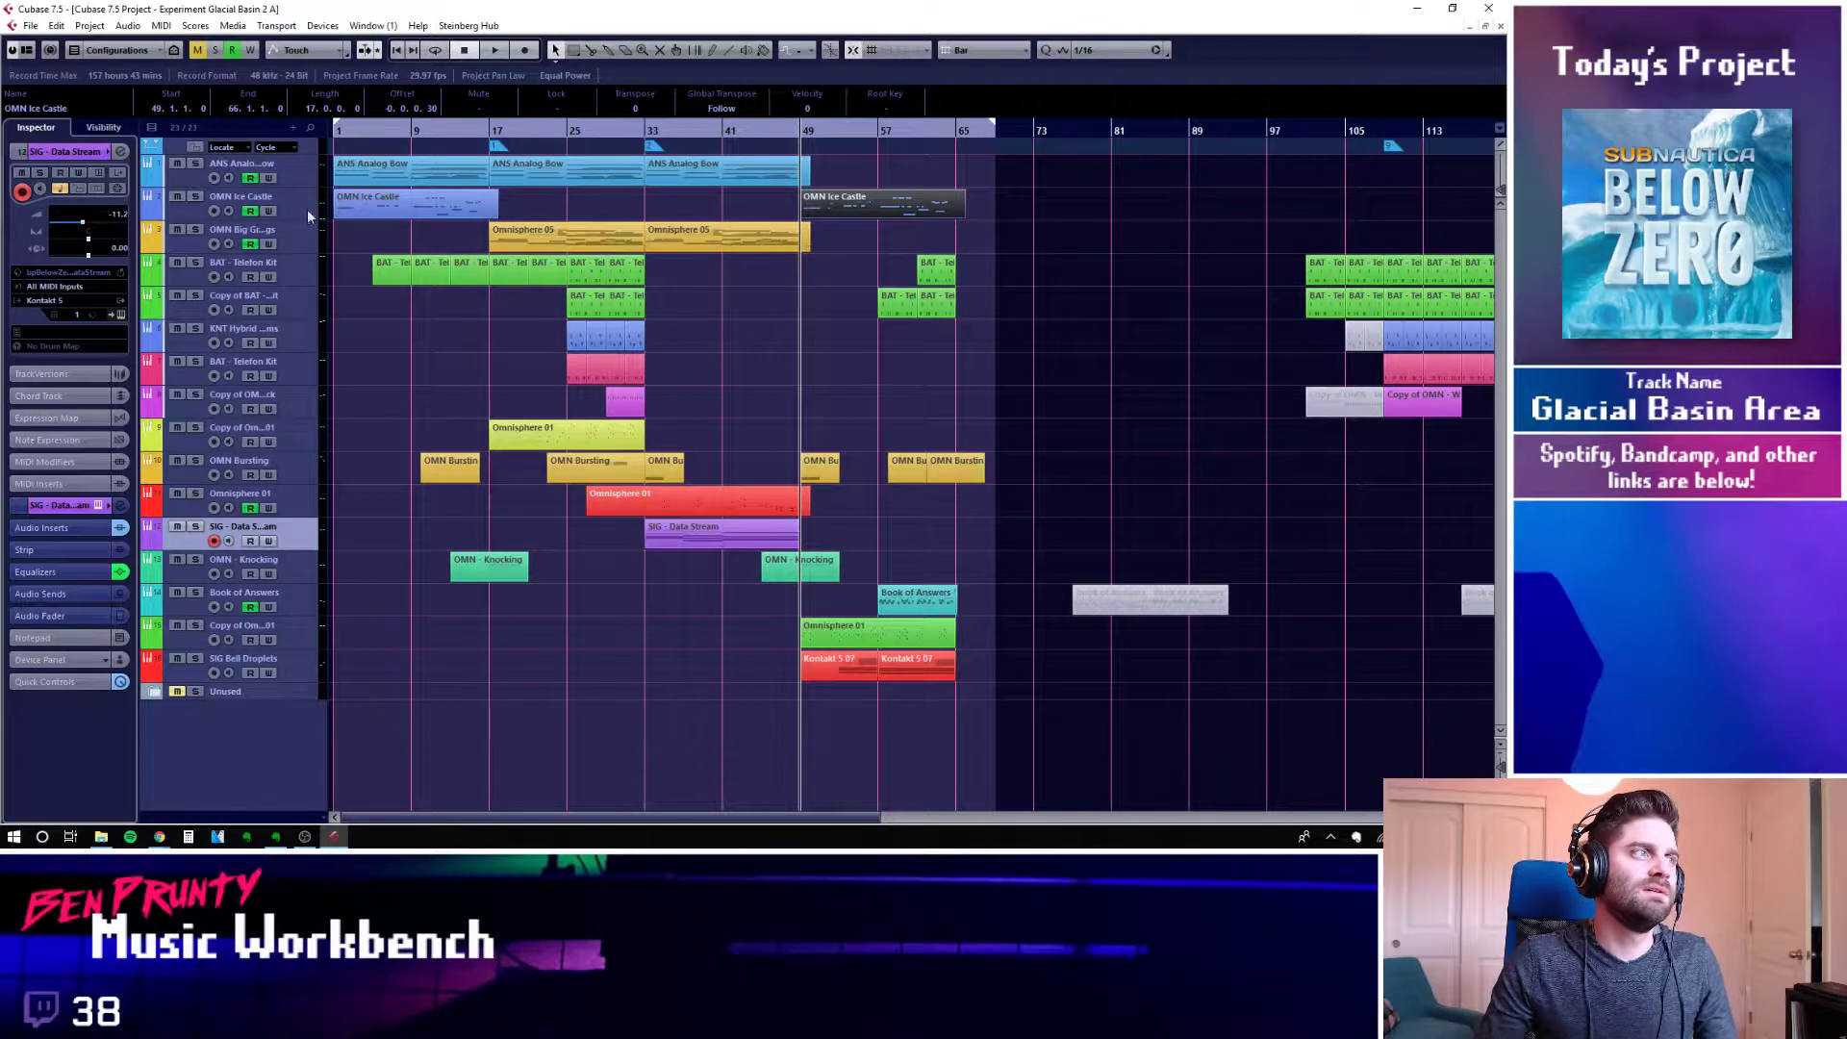
Solo the OMN Ice Castle track, play it from bar 49 to about bar 52, and clear the solo and selection
left_click(195, 196)
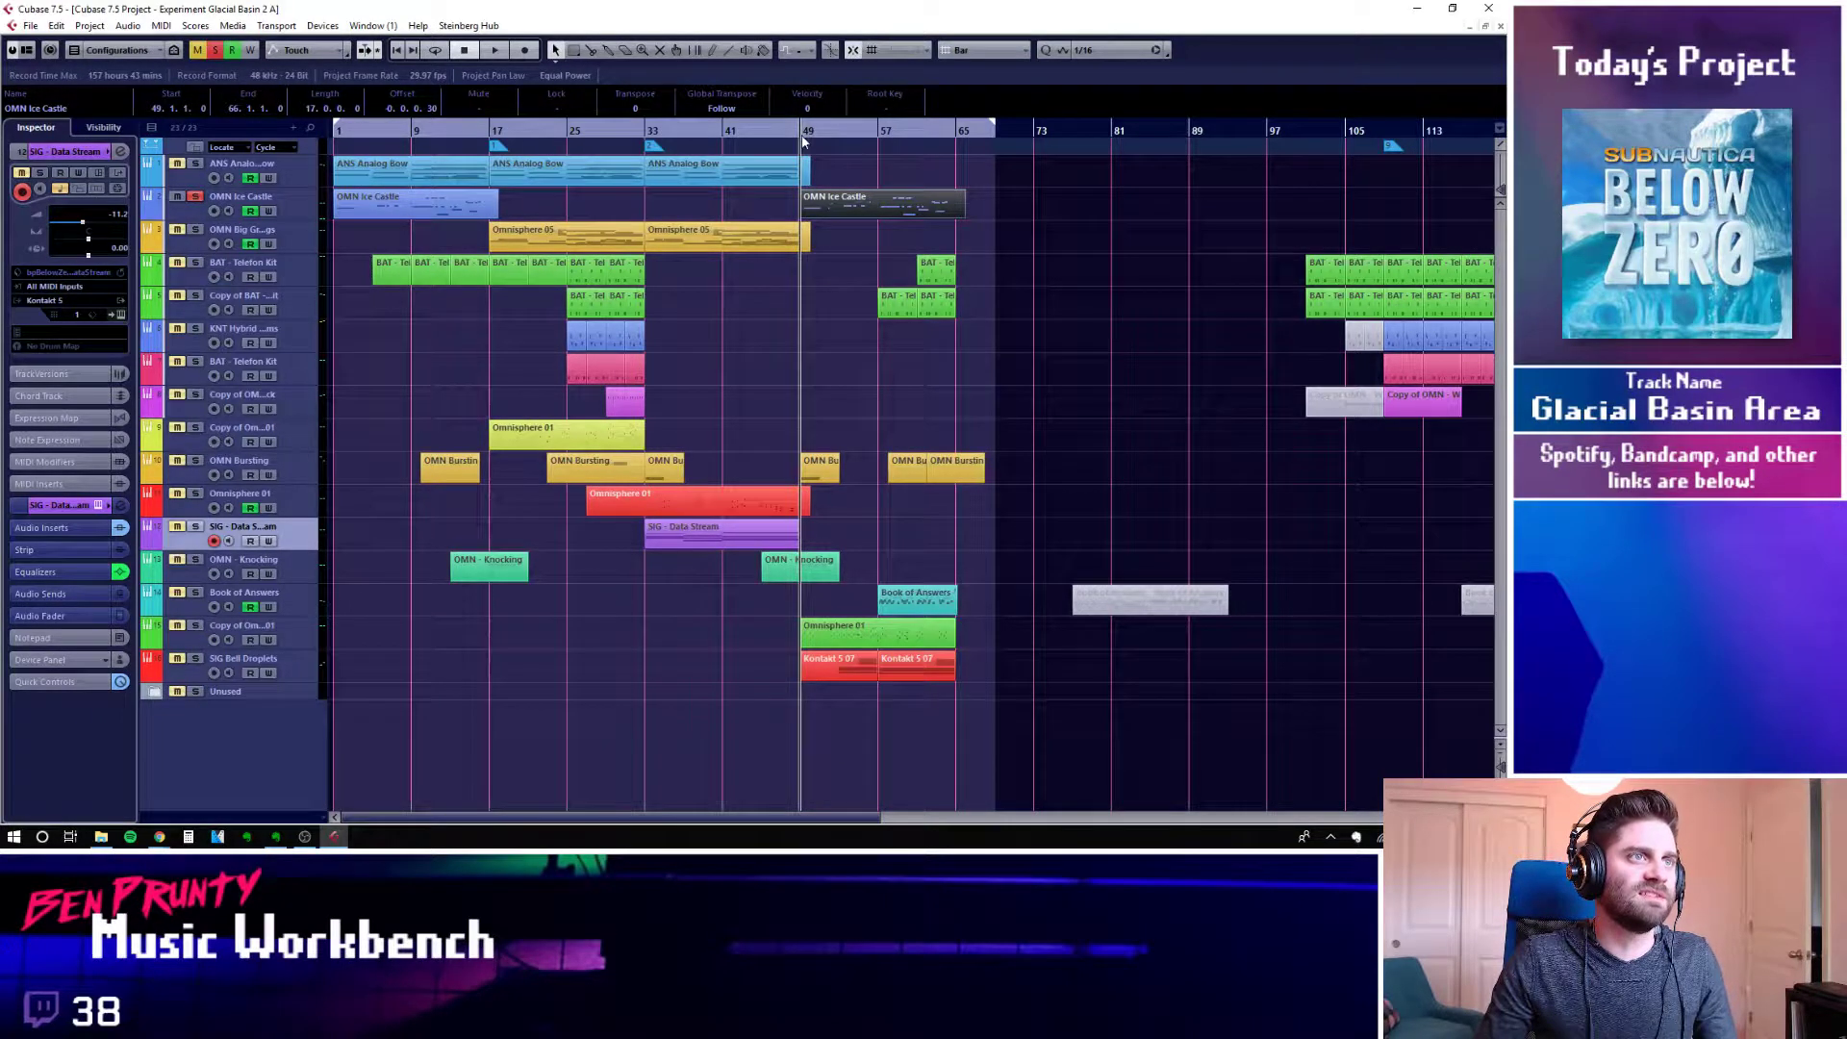
key("space")
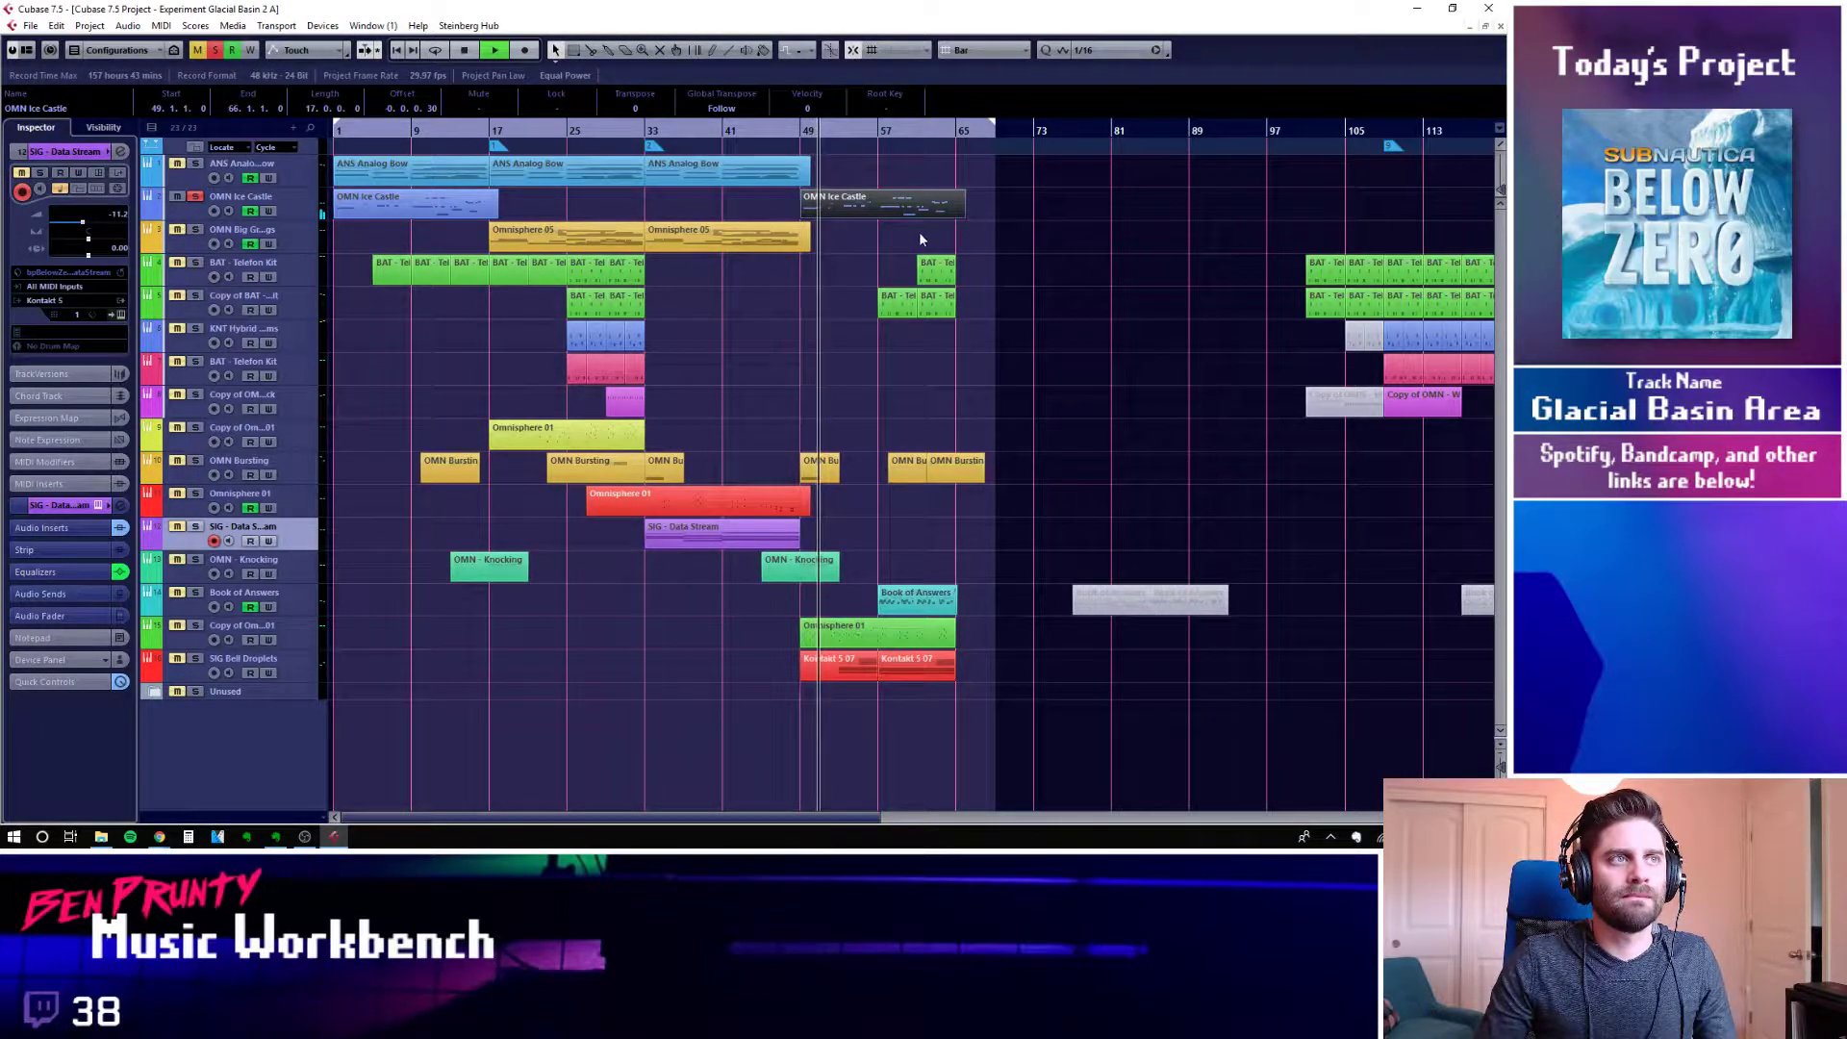
scroll(861, 233, "up", 1)
scroll(860, 234, "up", 2)
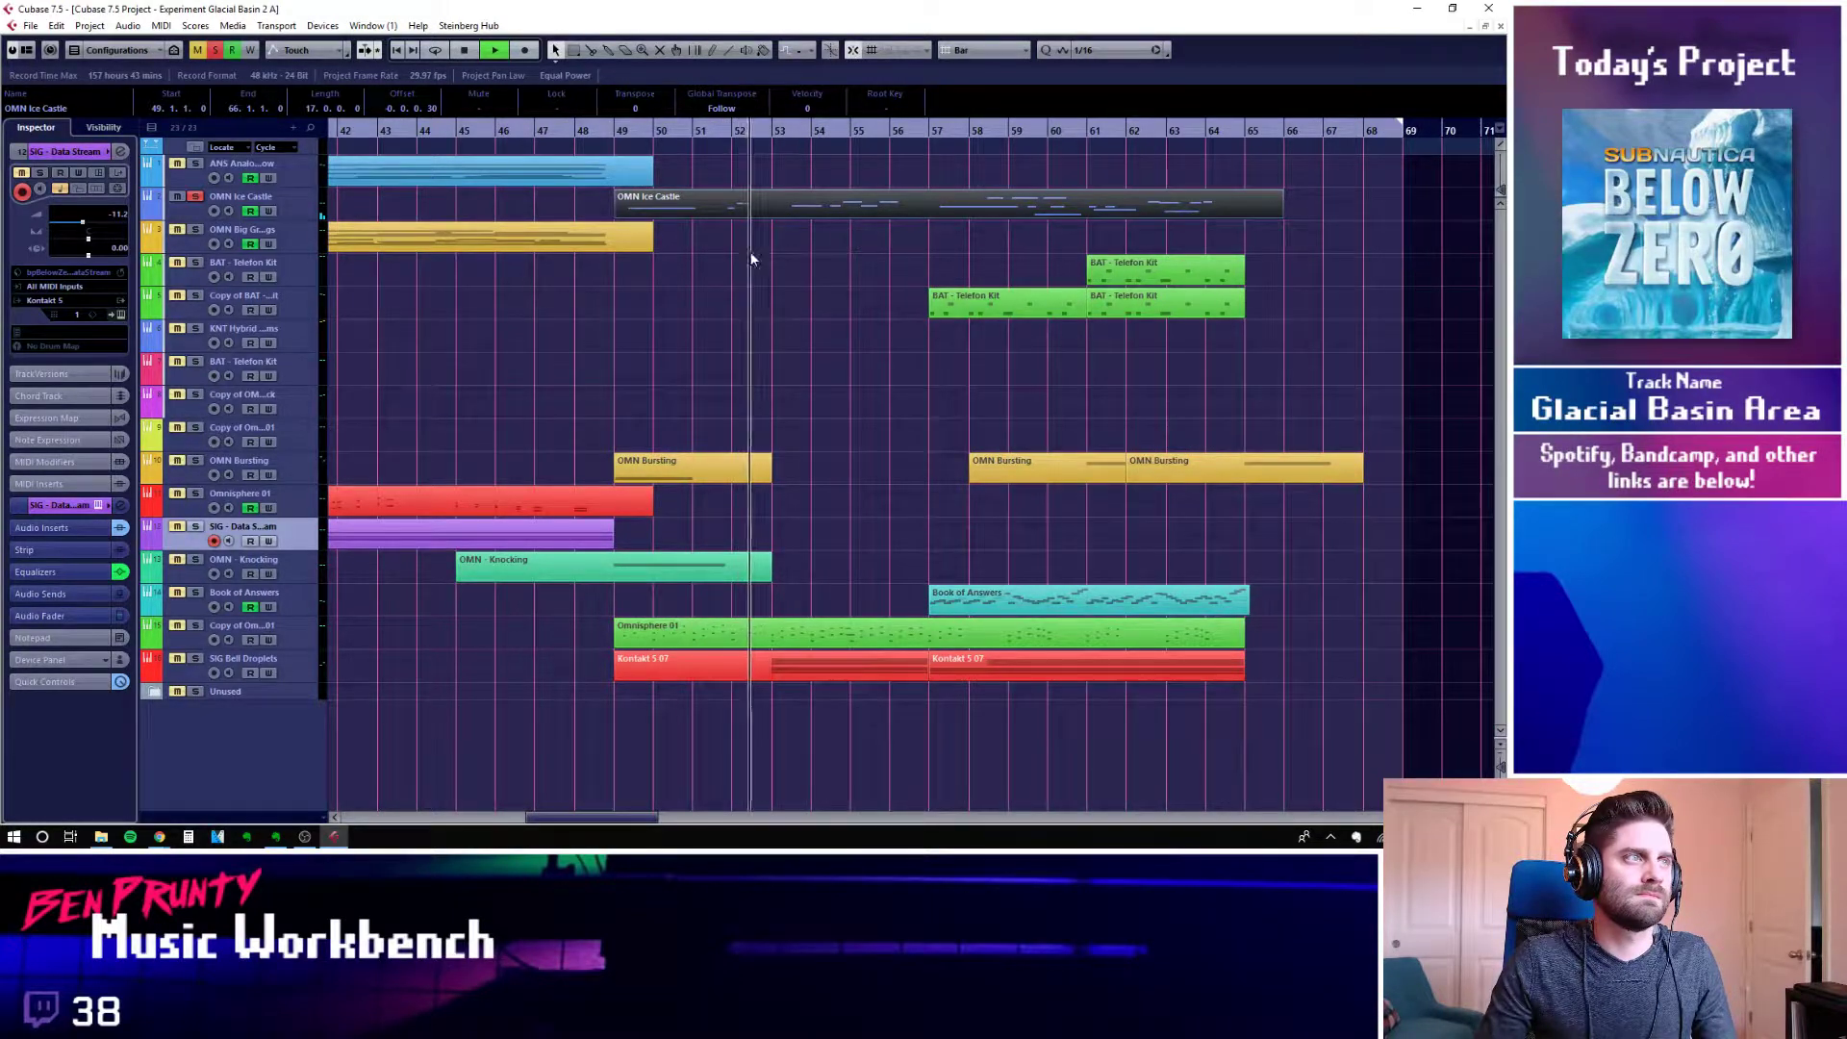
key("space")
left_click(195, 199)
left_click(939, 386)
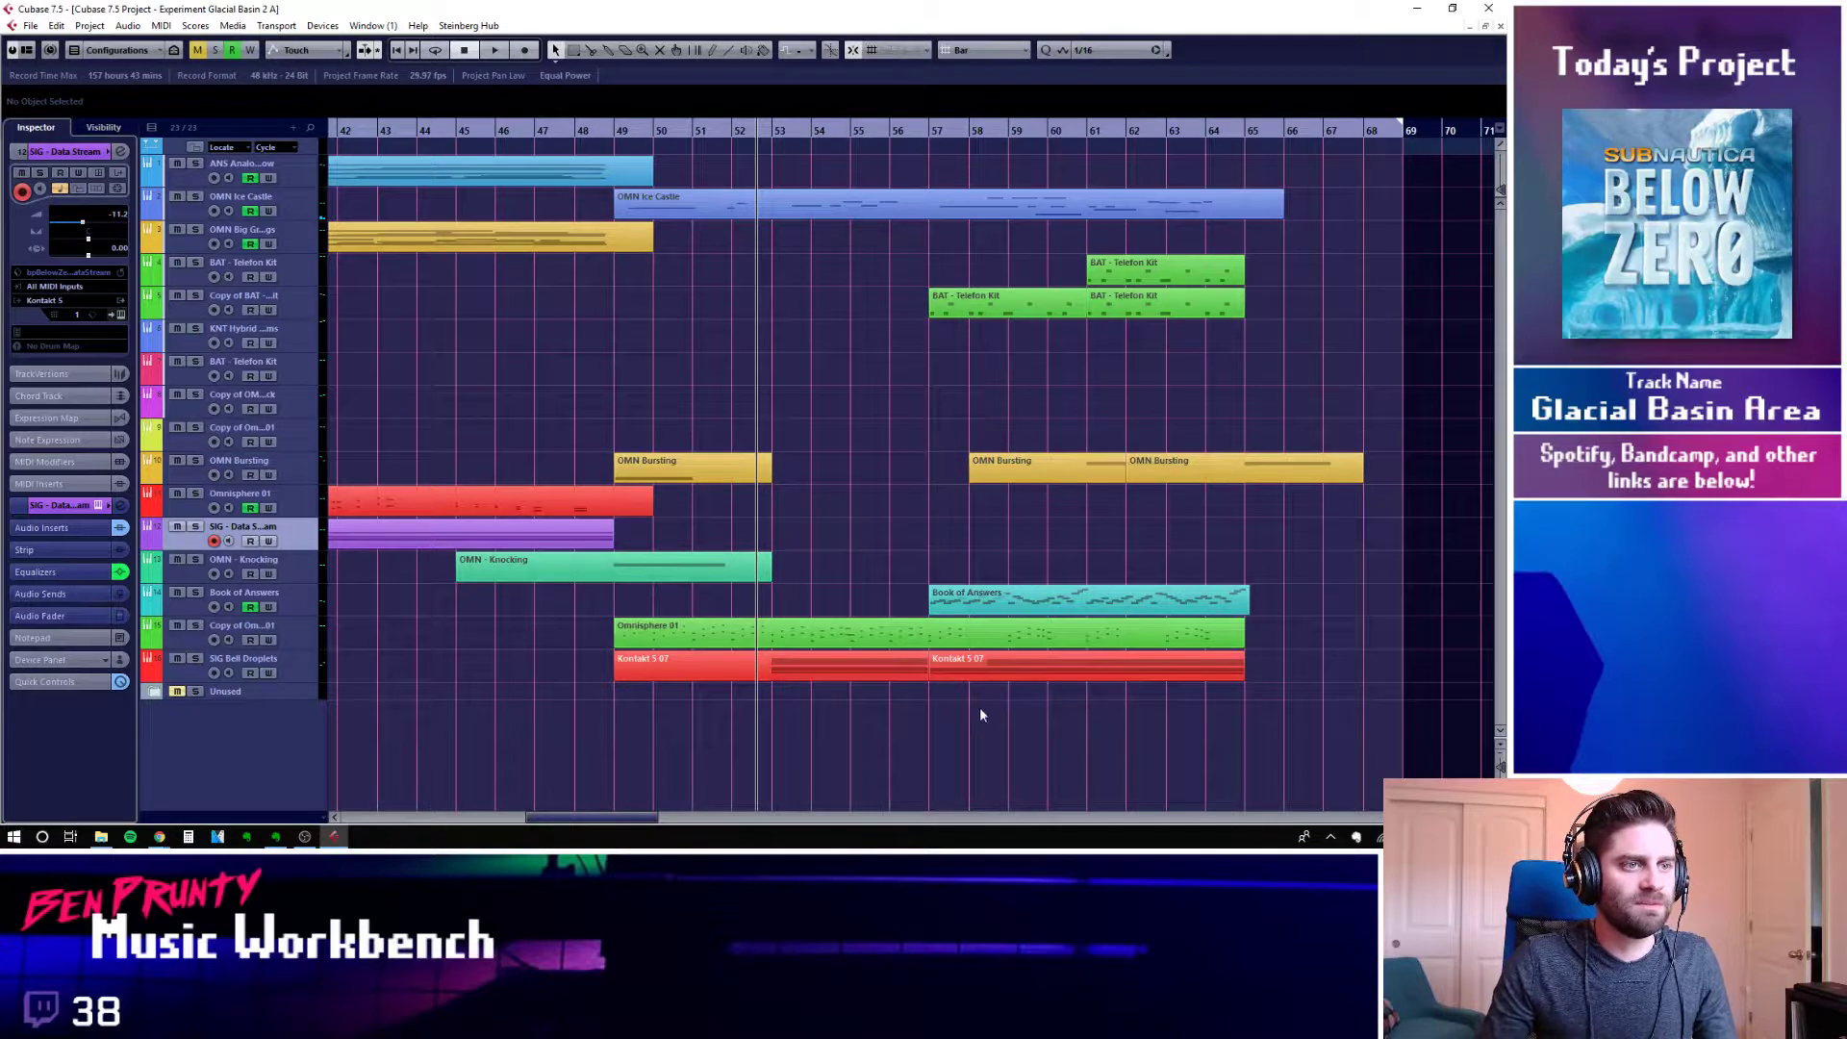
Look over the SIG Bell Droplets and Copy of Omnisphere 01 tracks, and inspect the OMN - Knocking part's bar 49 note in the Key Editor
left_click(296, 678)
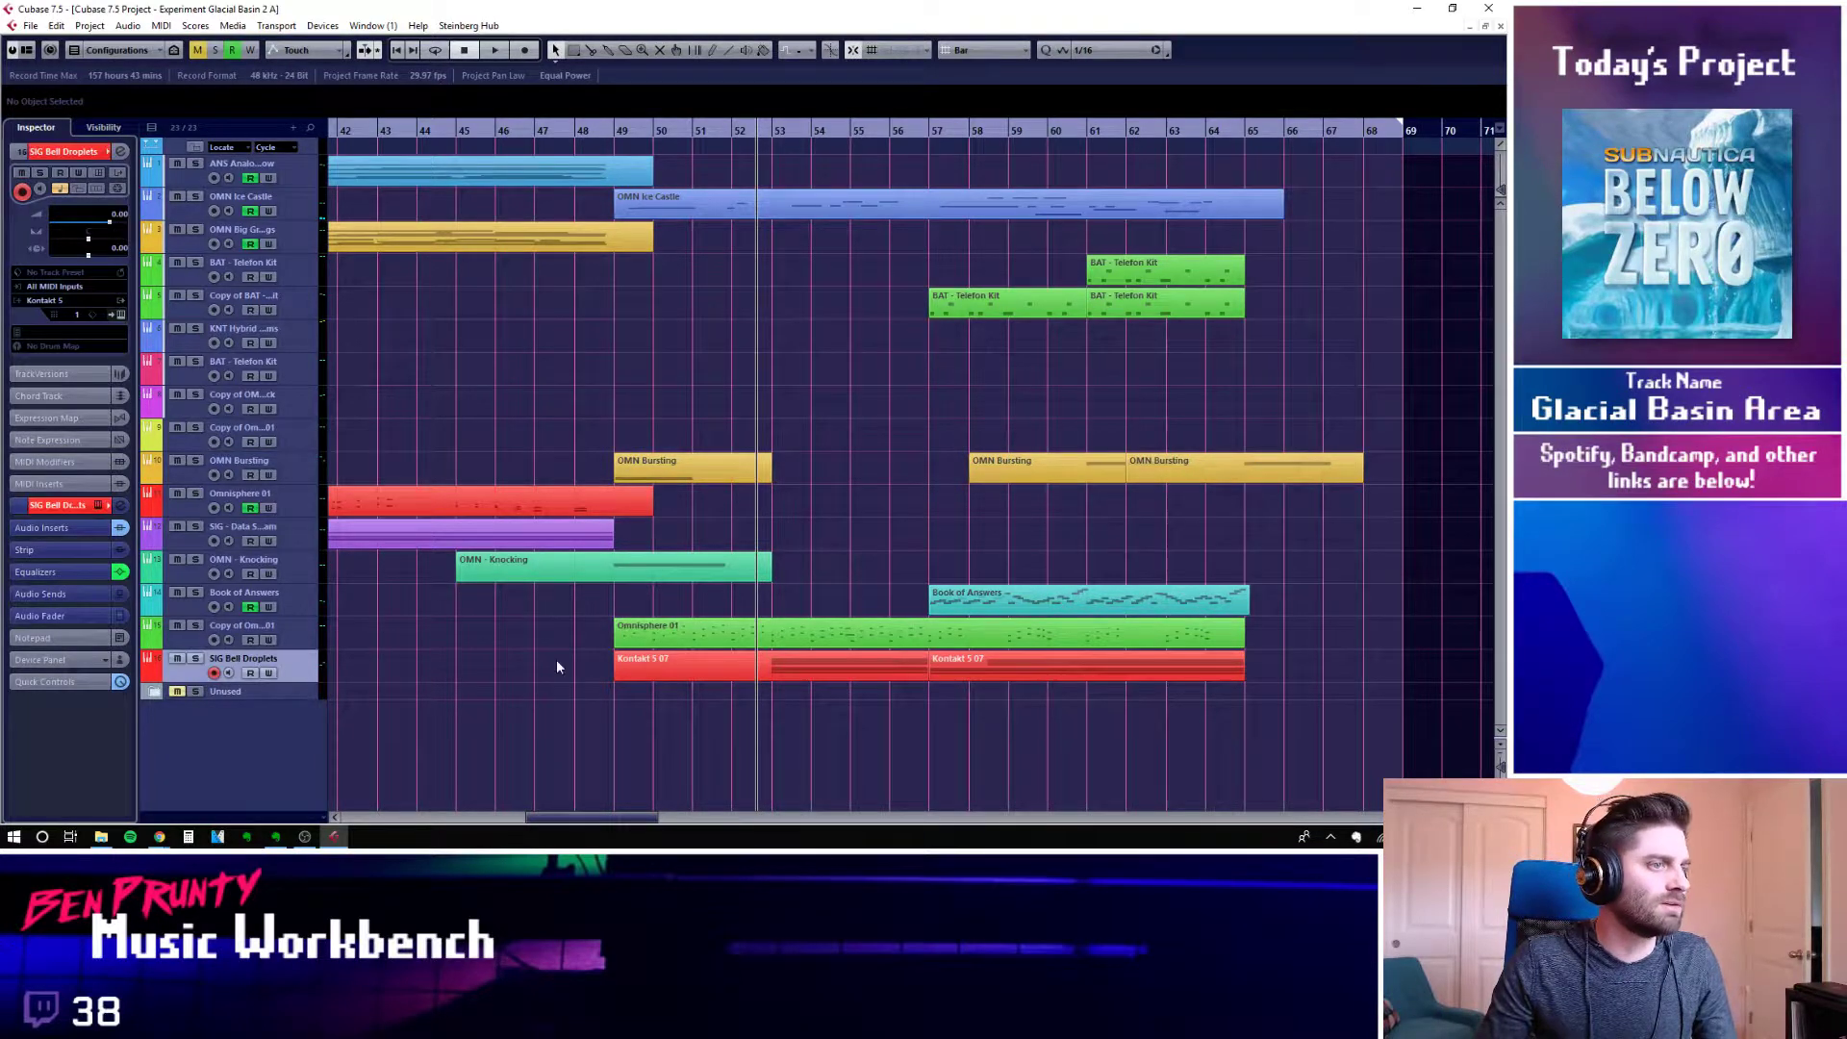
left_click(300, 642)
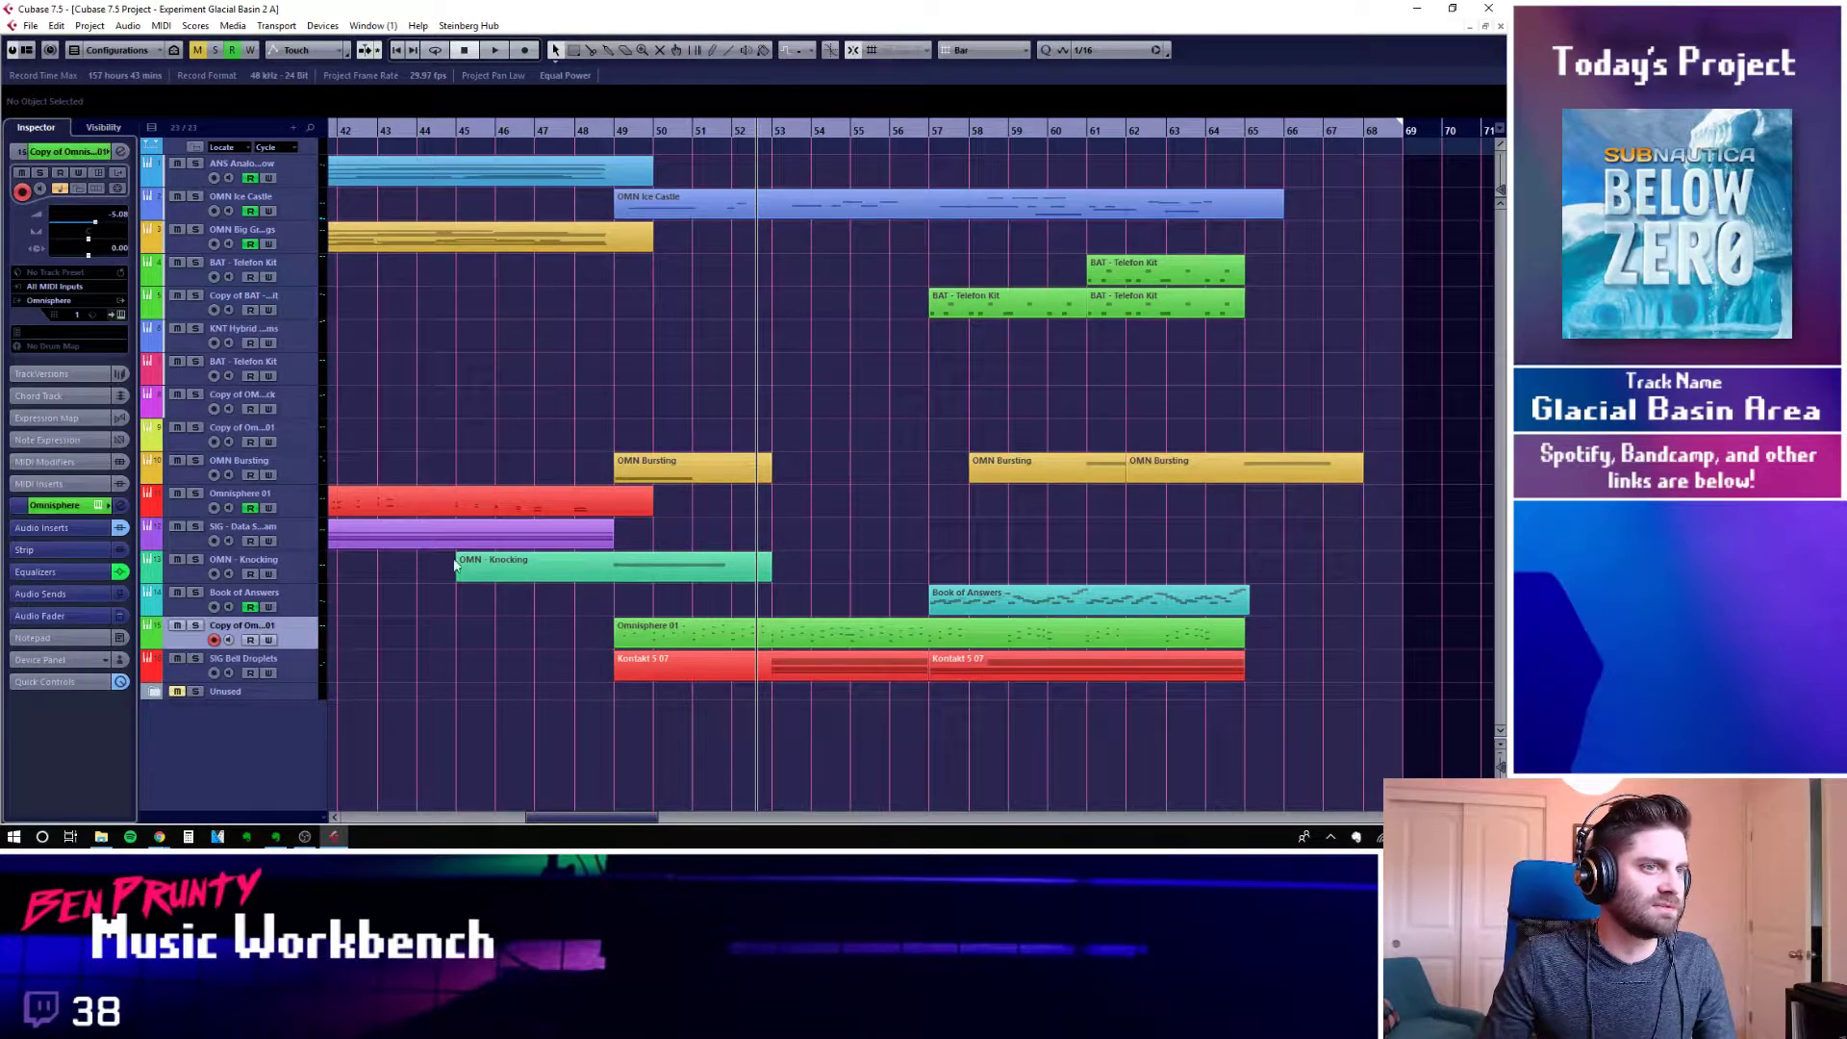
left_click(302, 573)
double_click(650, 568)
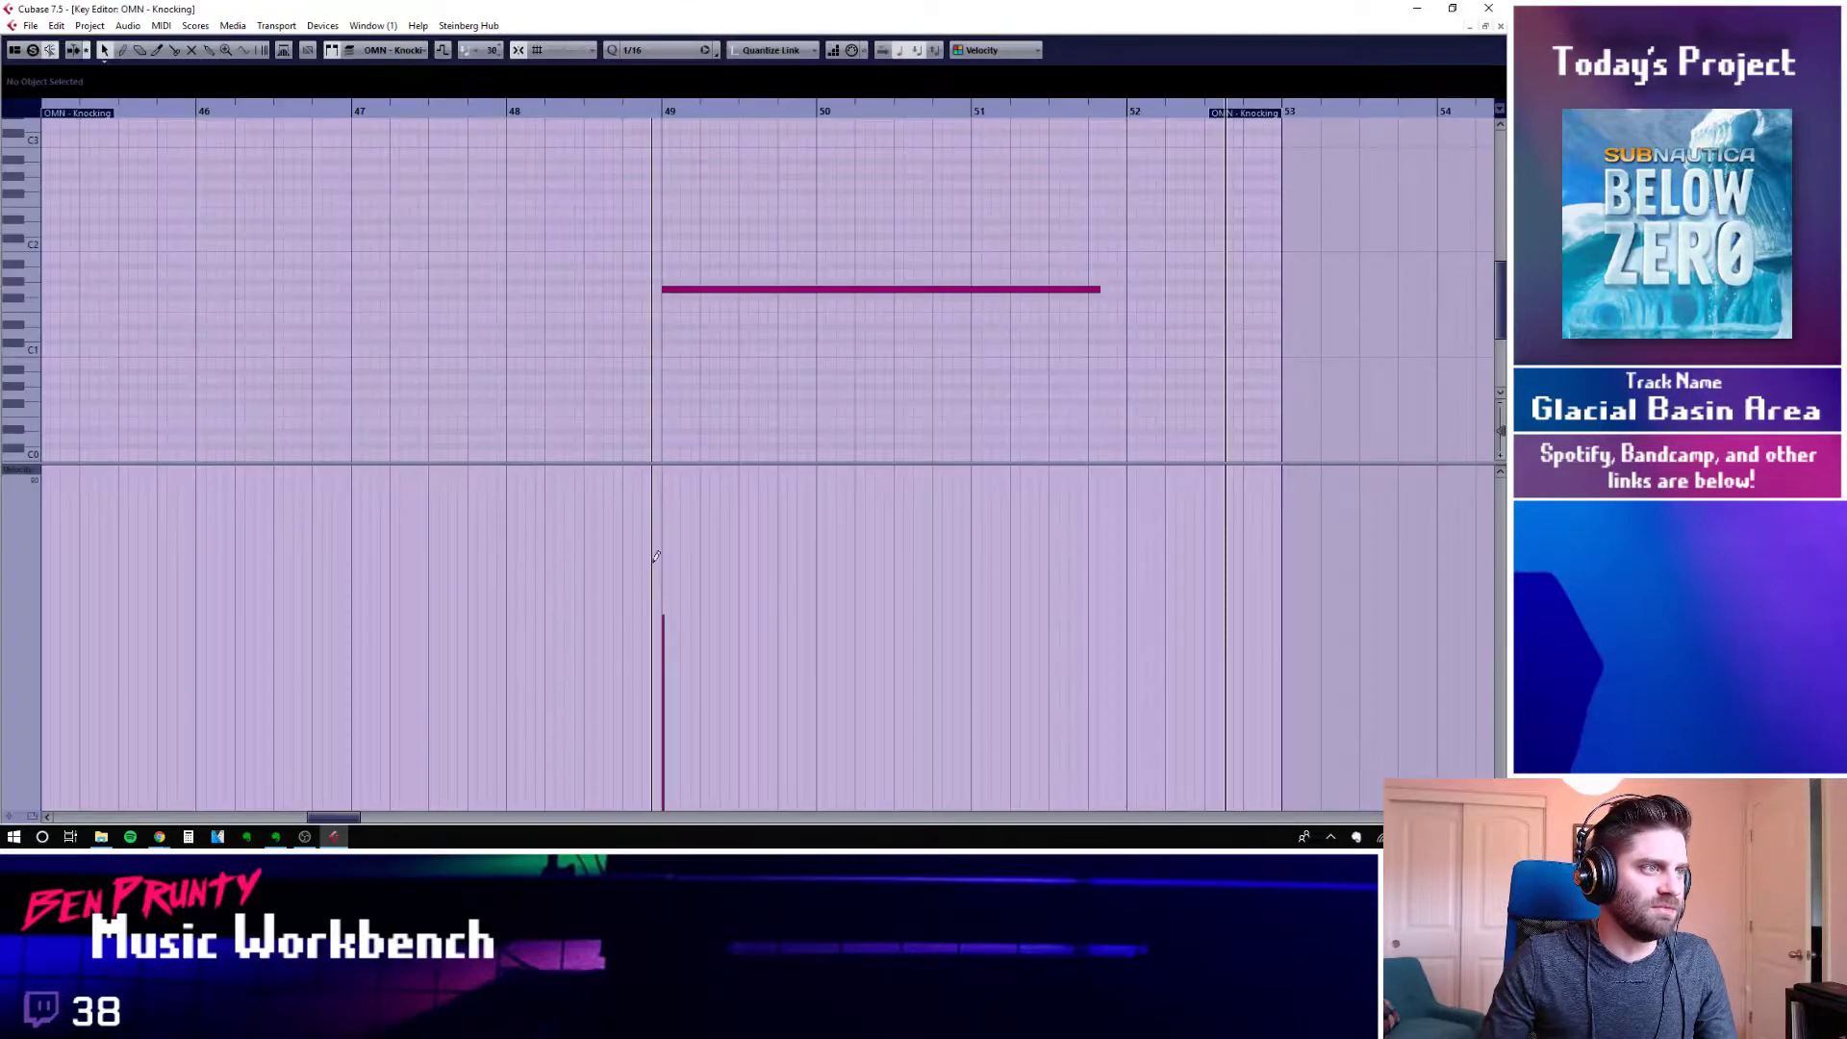
left_click(706, 294)
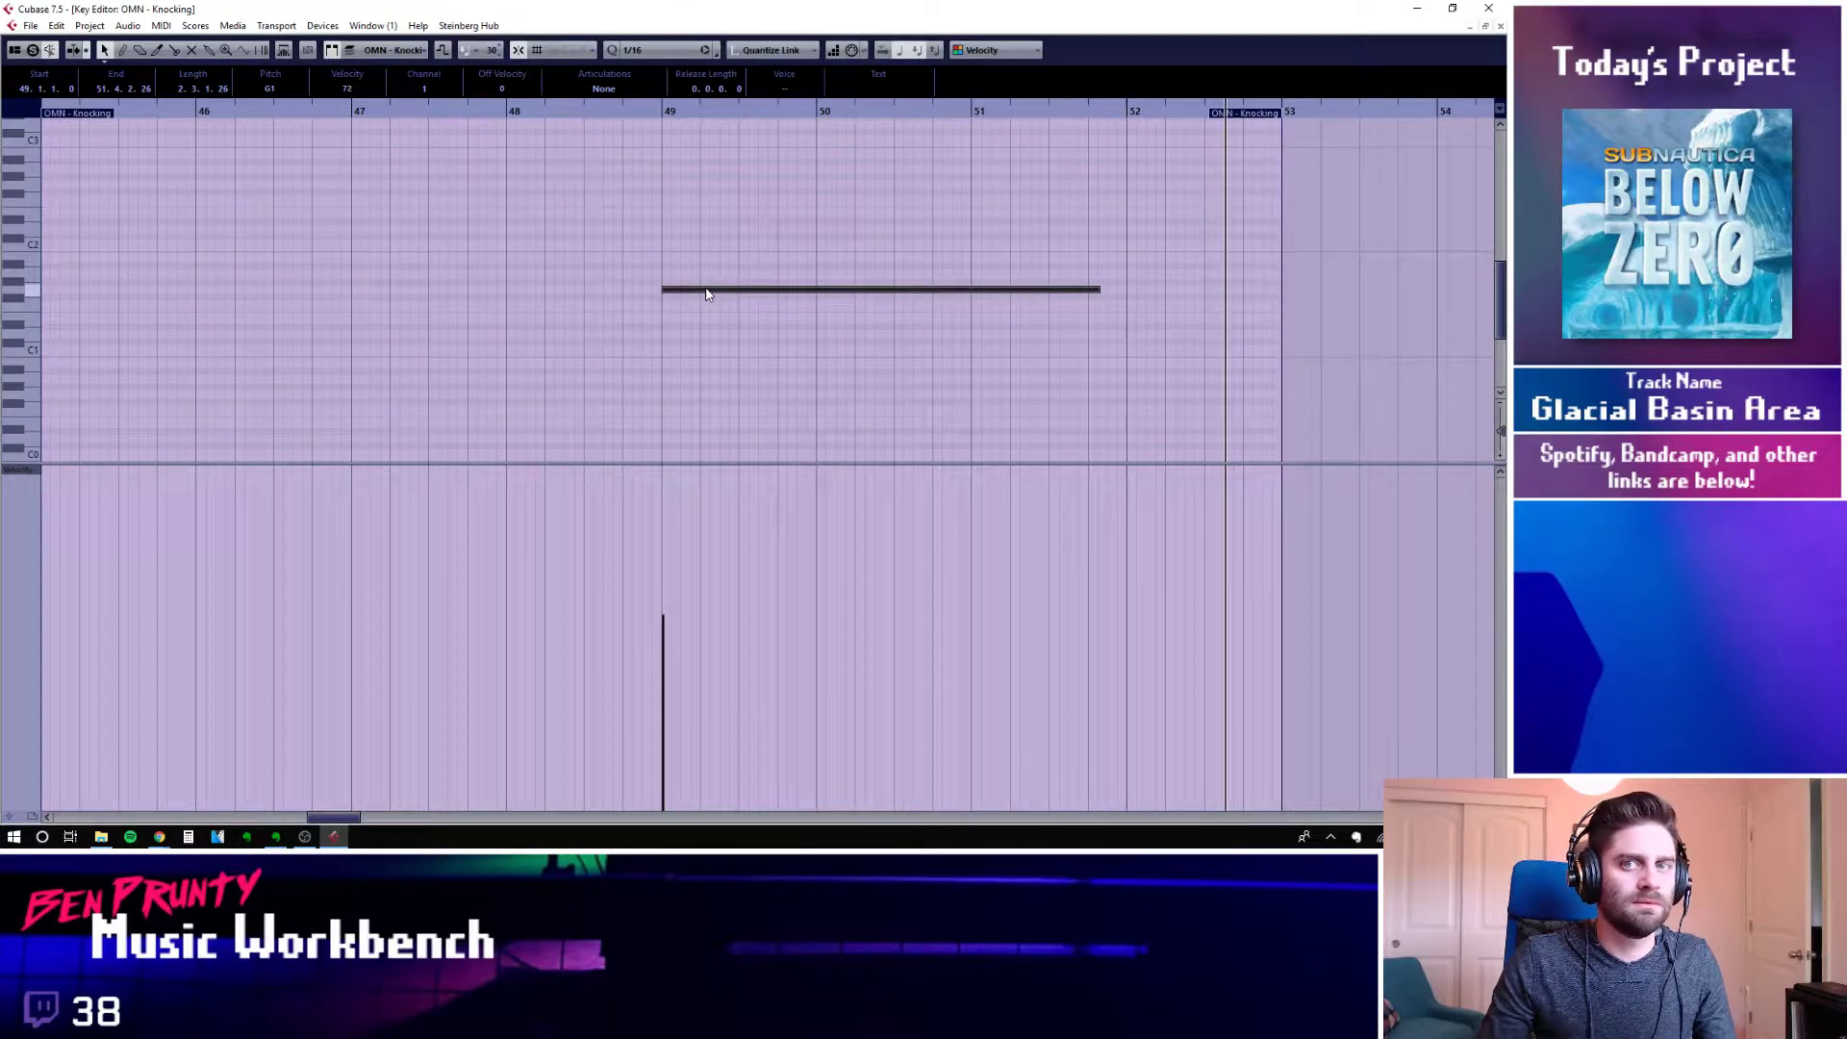
left_click(1499, 29)
left_click(707, 497)
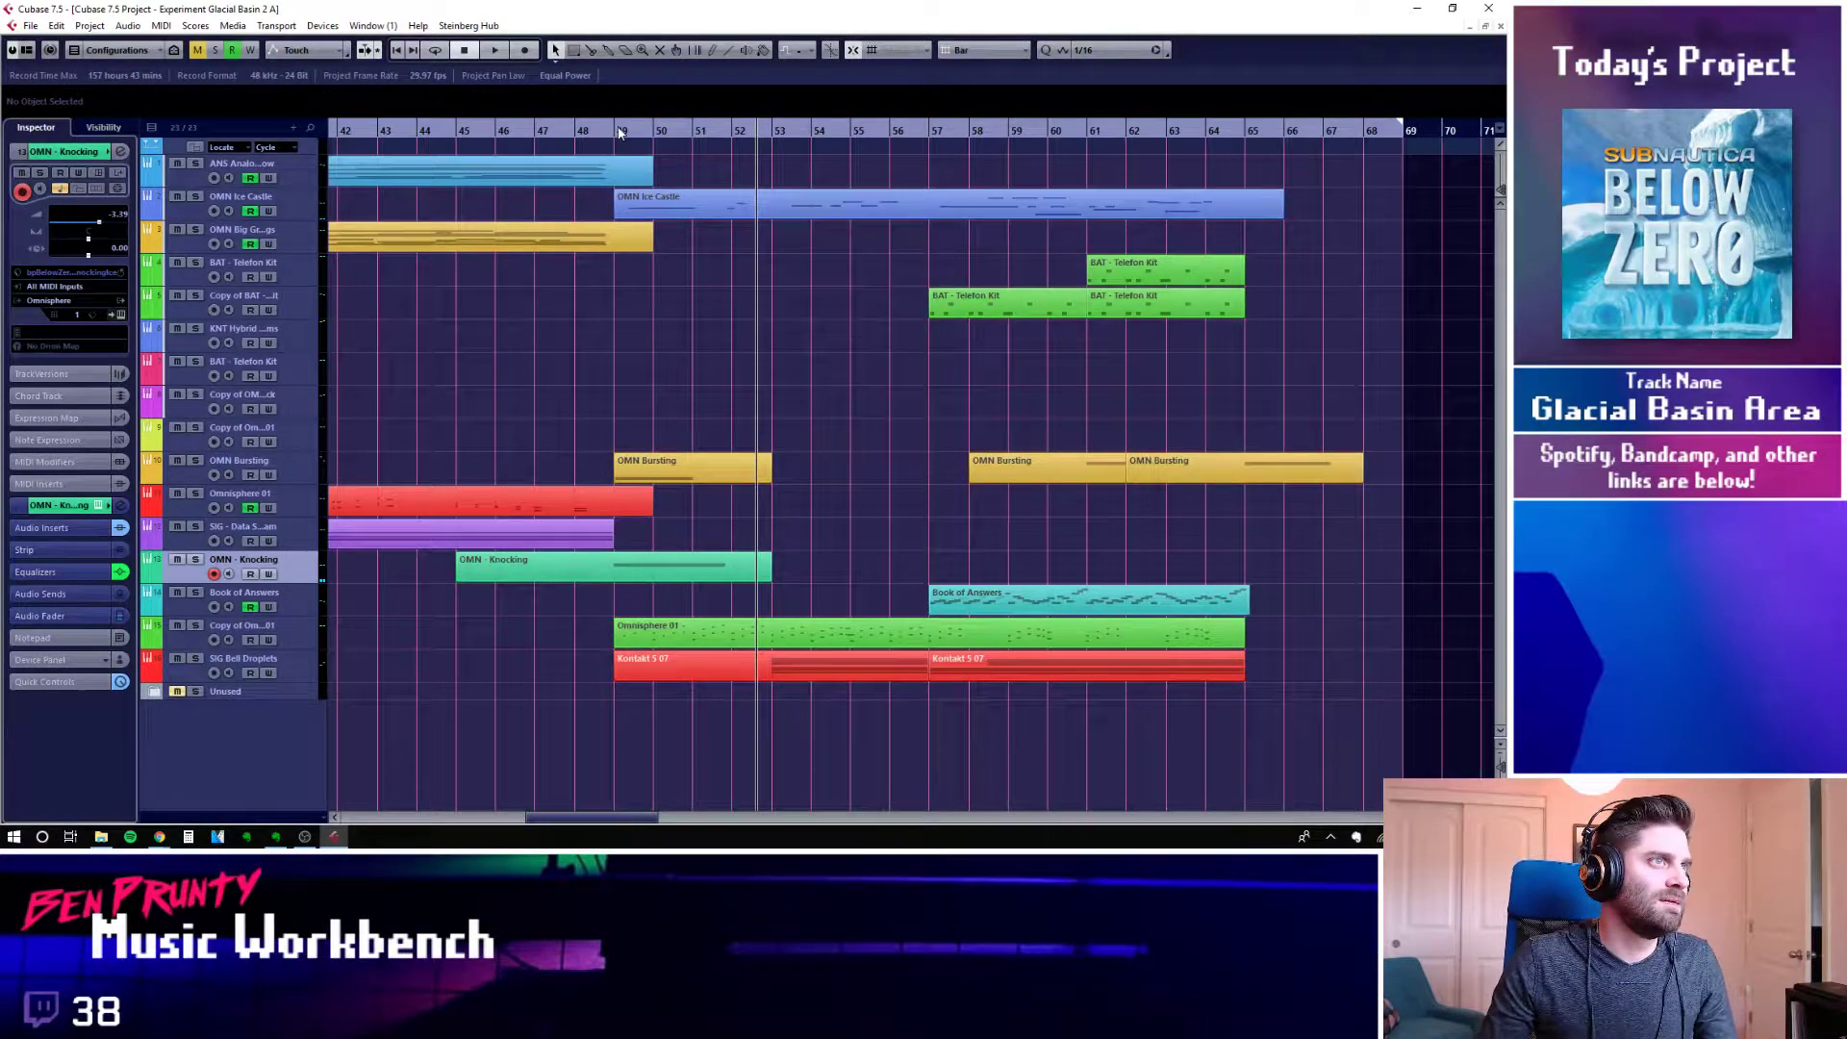
Set the playhead to bar 49 and briefly play the full mix
left_click(620, 133)
key("space")
key("space")
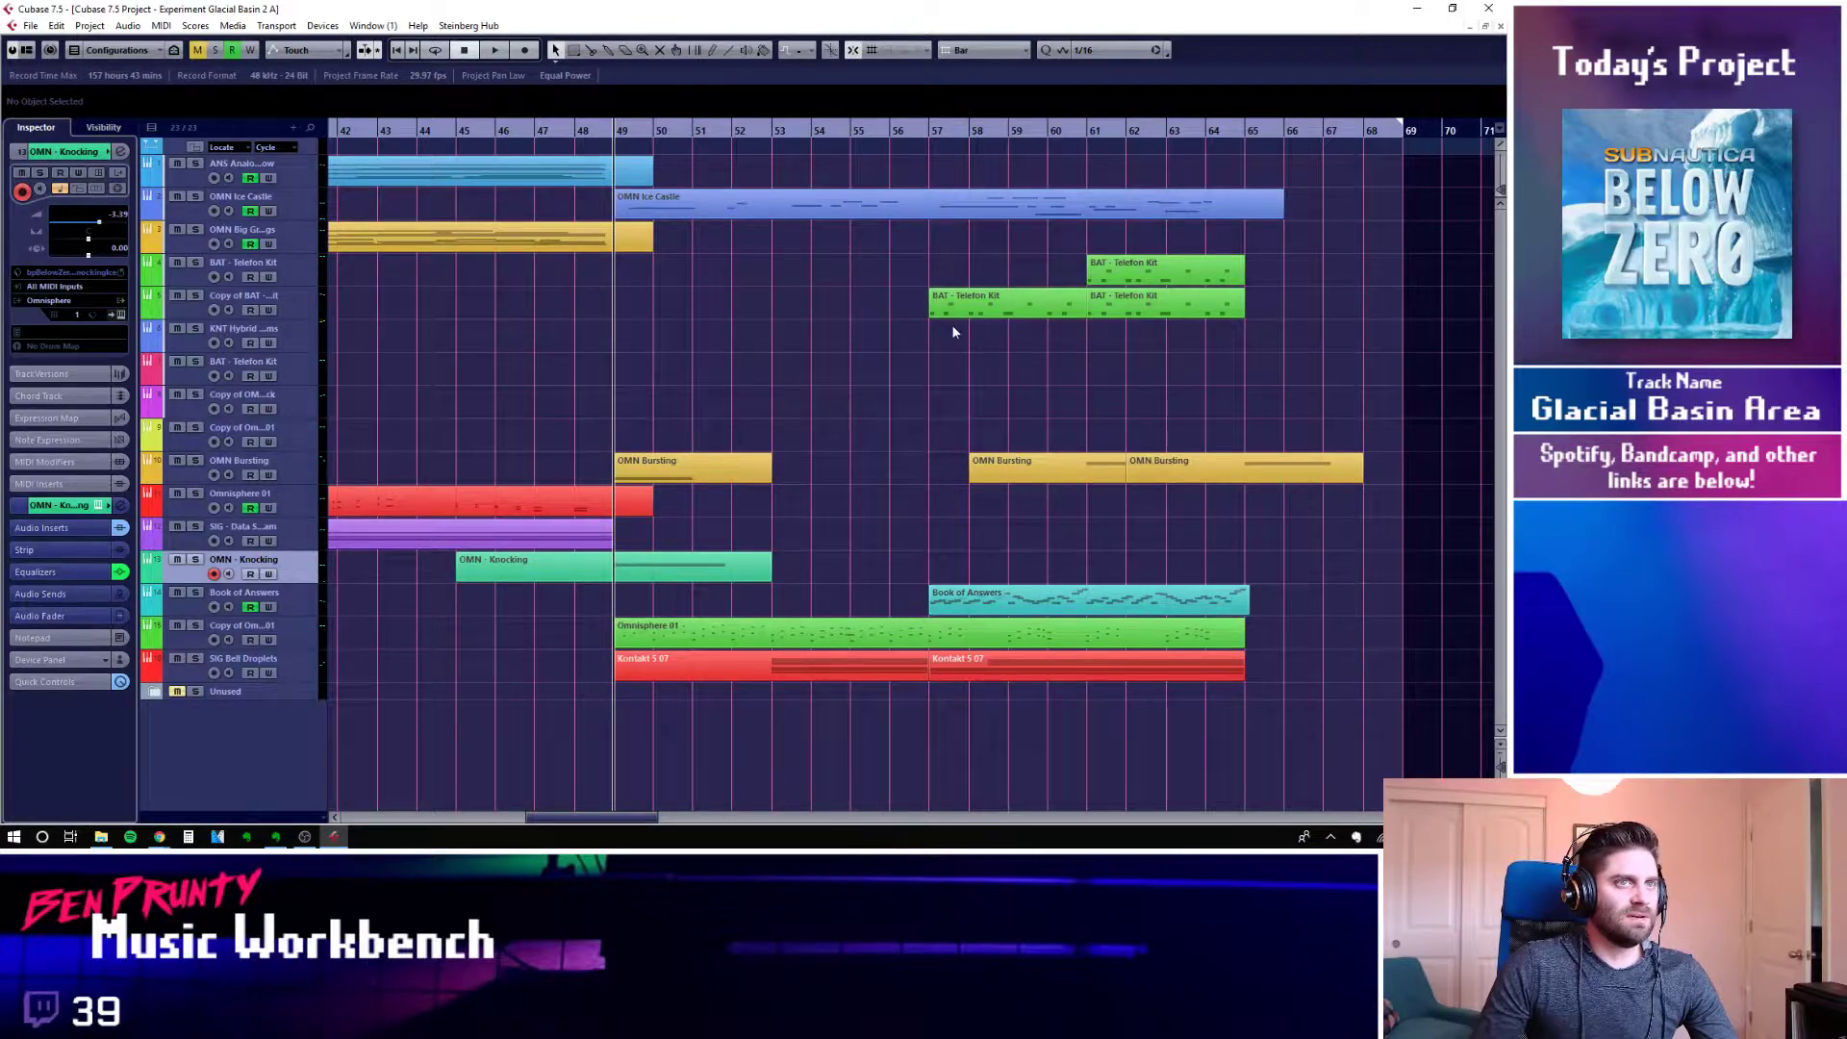
Select the BAT - Telefon Kit parts between bars 57 and 65 one after another to review where the percussion enters
left_click(967, 303)
left_click(1106, 308)
left_click(1136, 275)
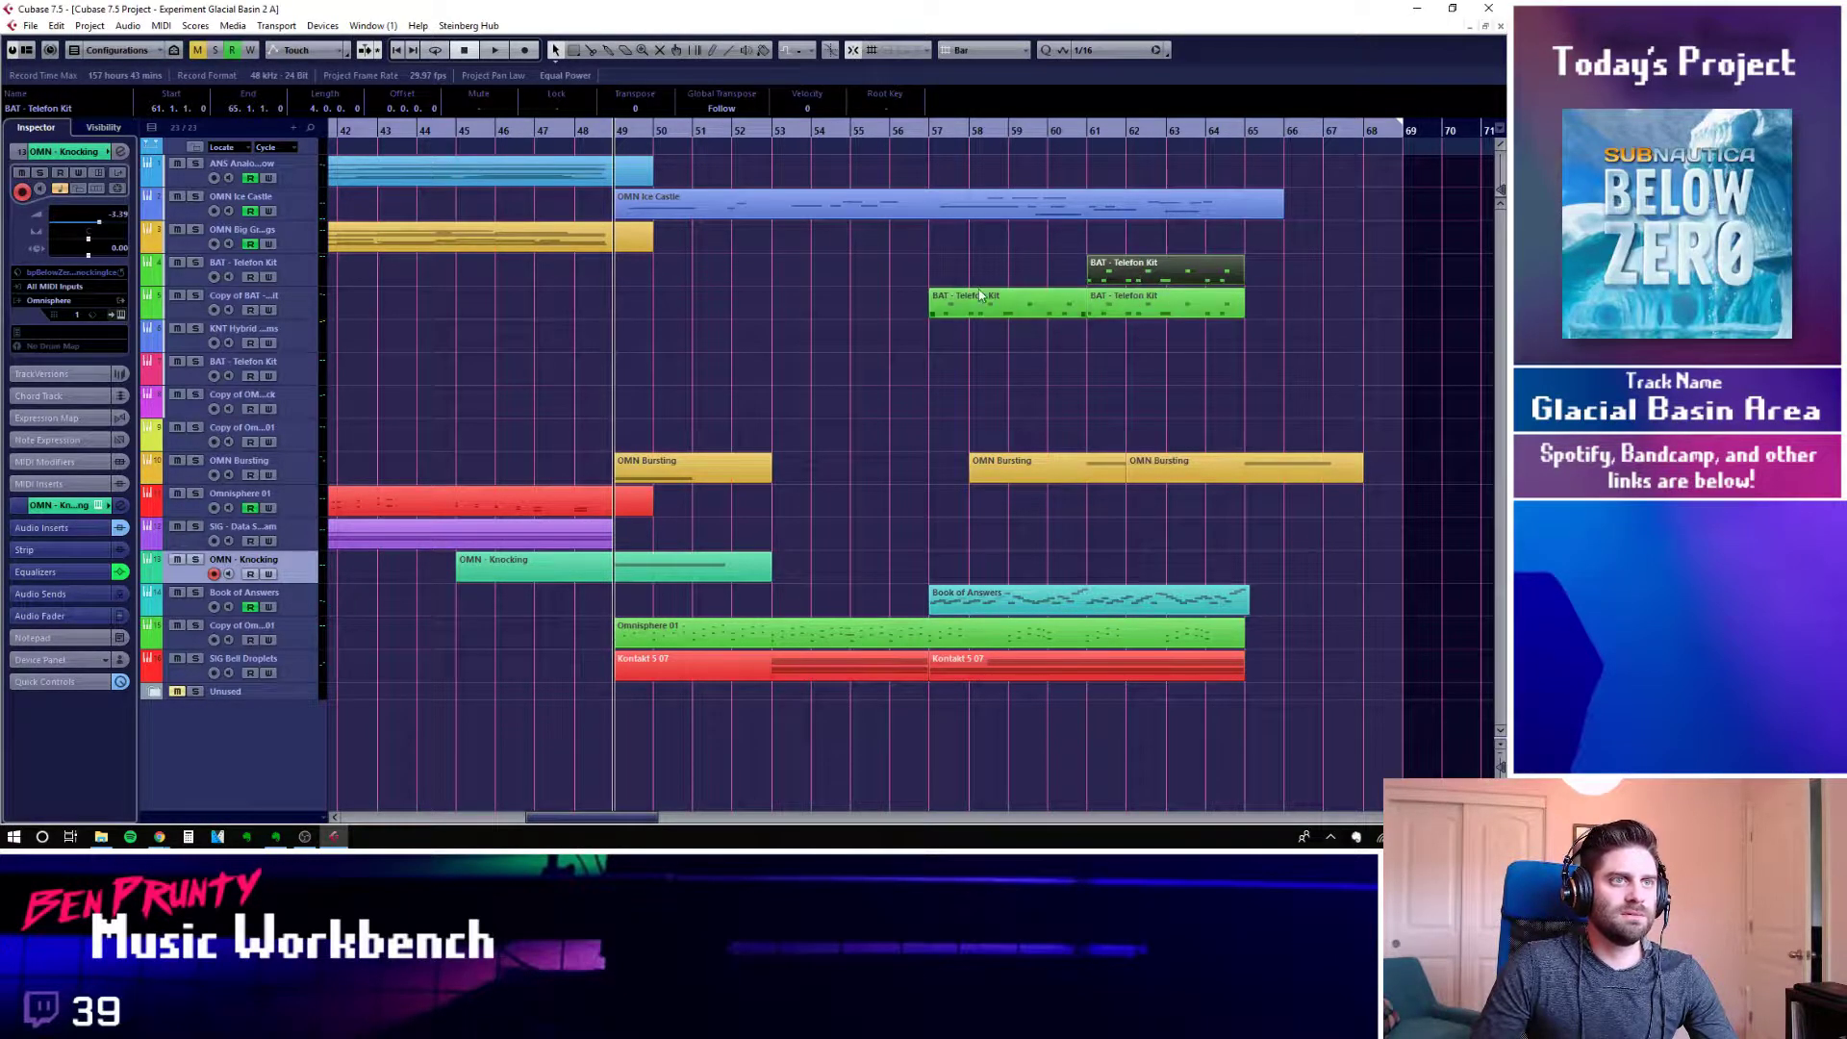
left_click(980, 296)
left_click(1114, 313)
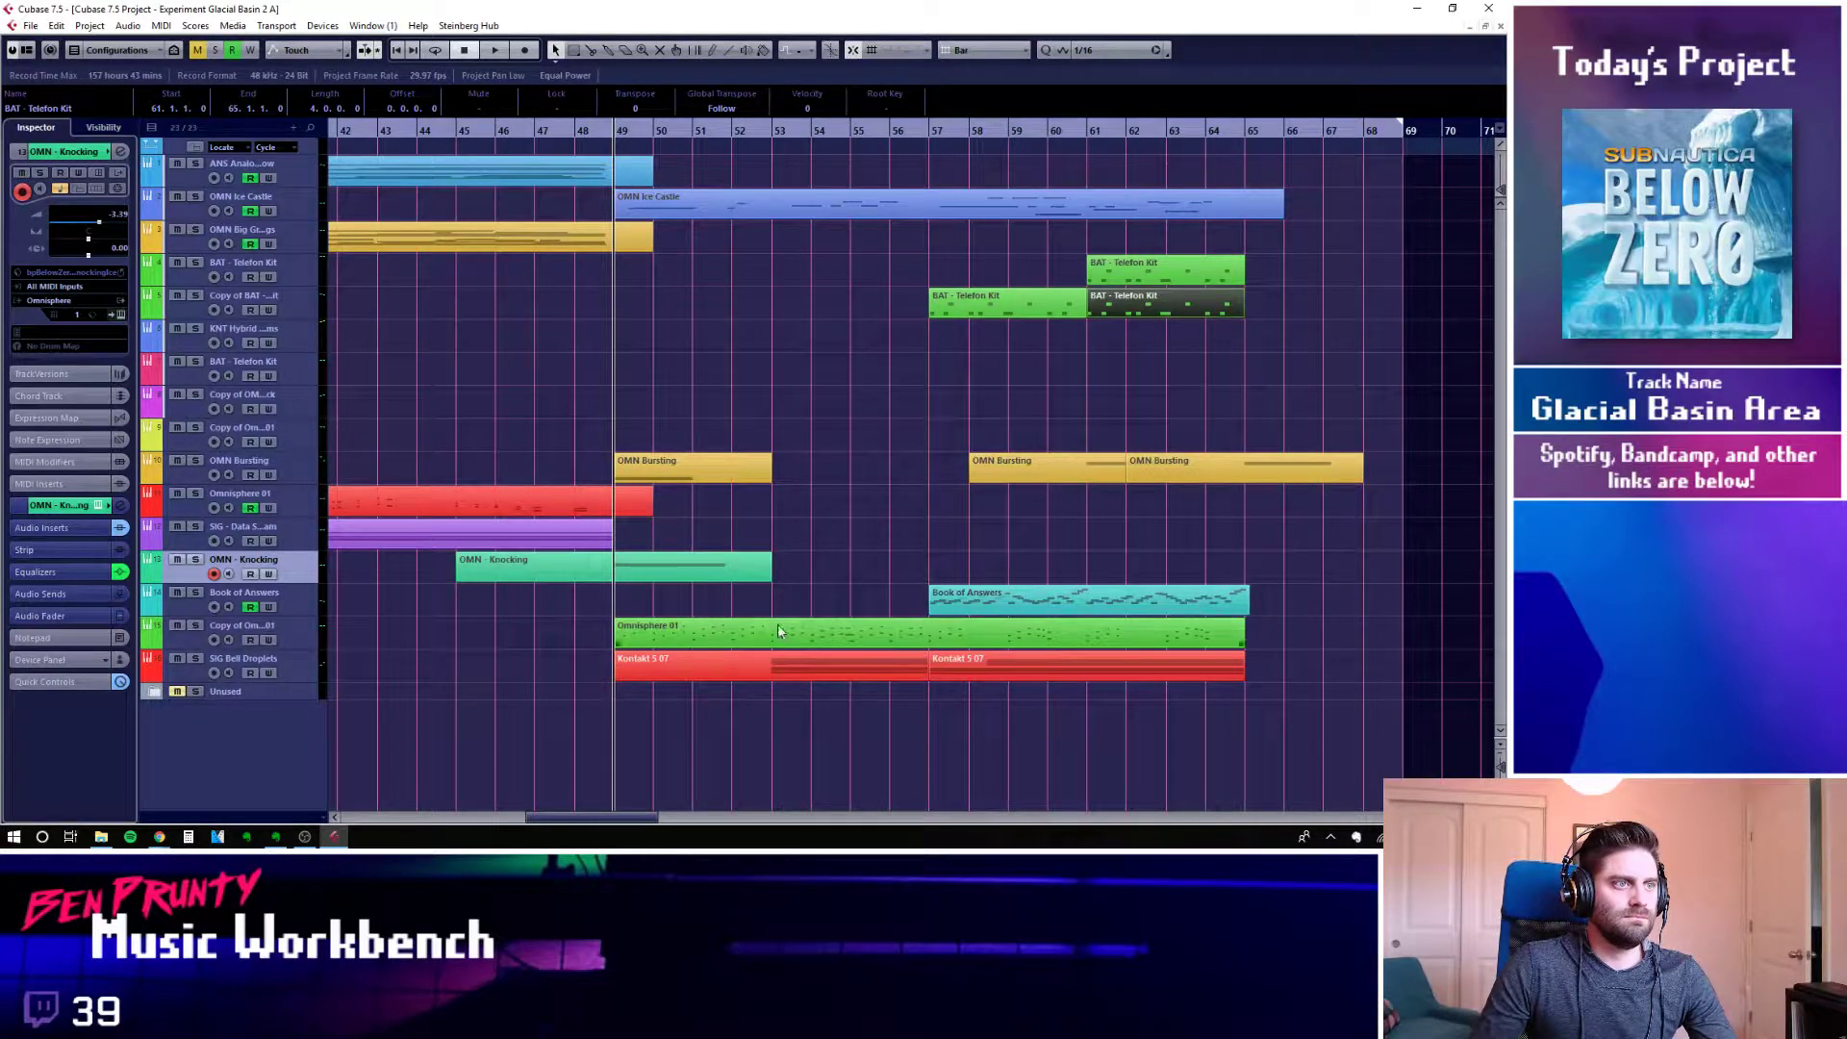
Solo the Copy of Omnisphere 01 track and play its part from bar 49 to about bar 65, following the notes in the Key Editor
left_click(288, 641)
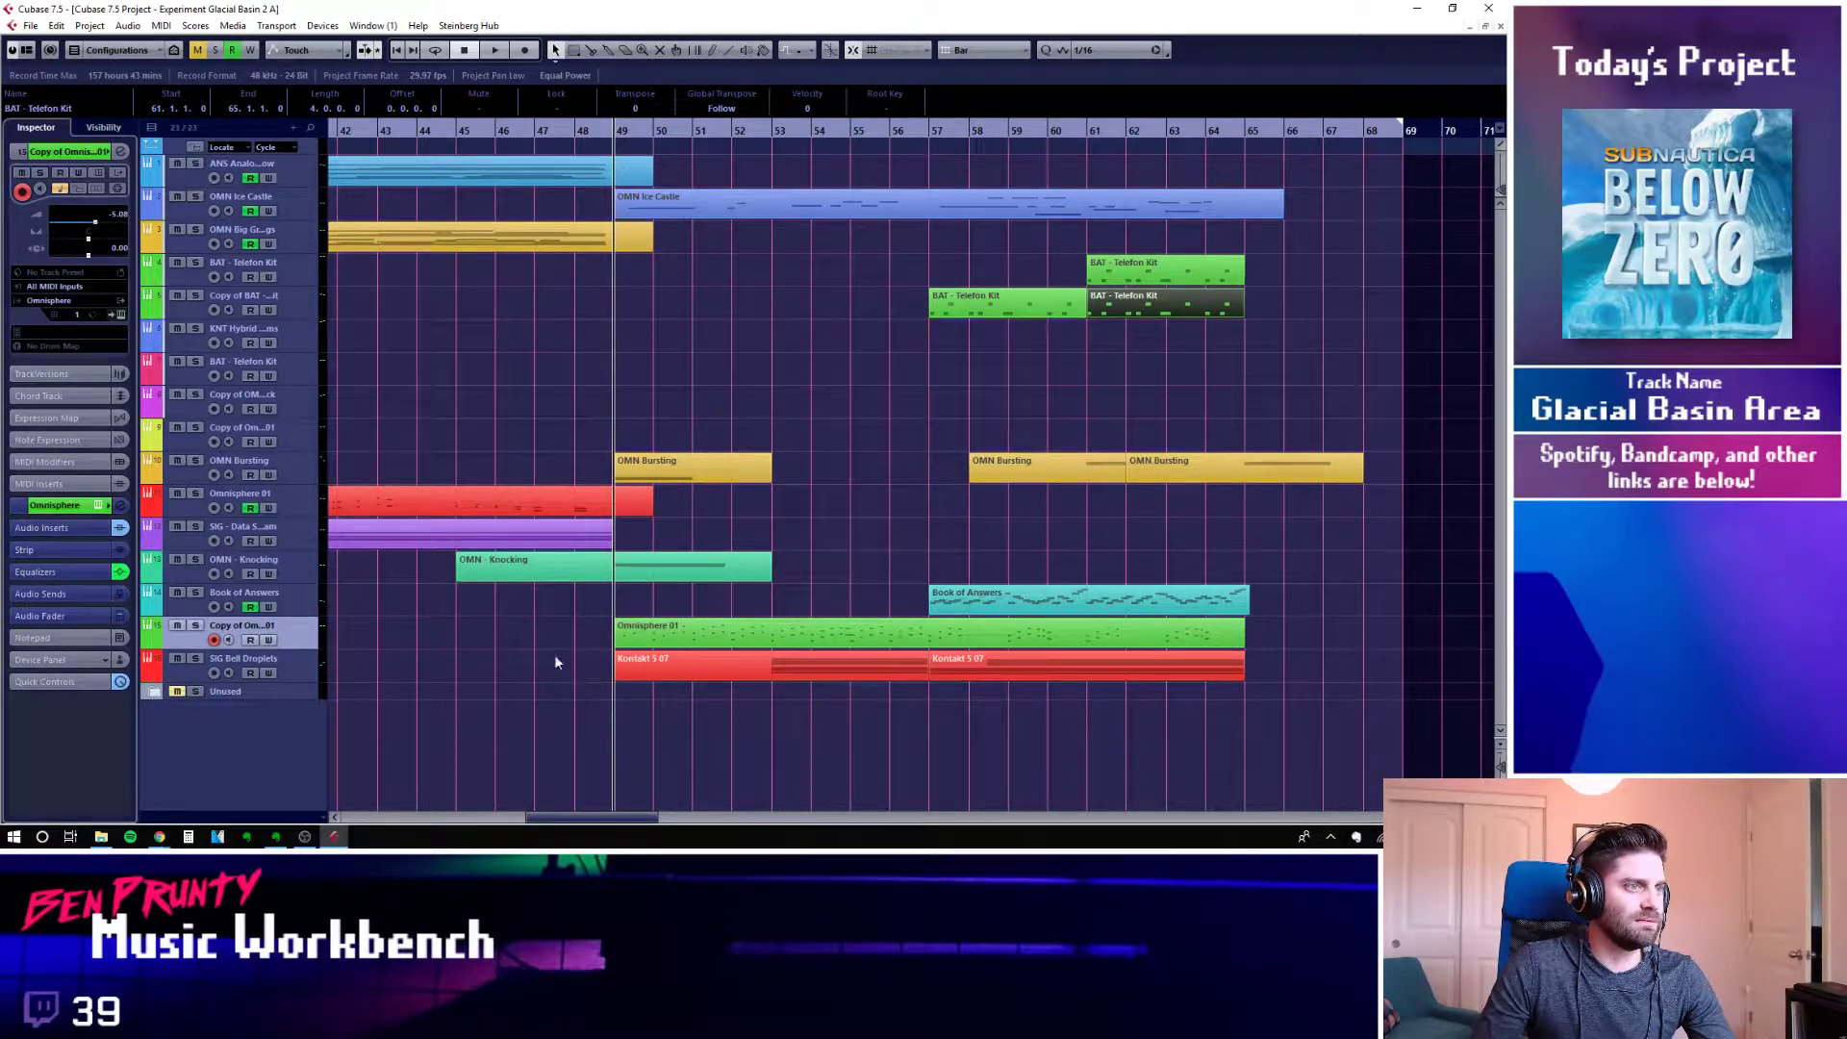
left_click(195, 627)
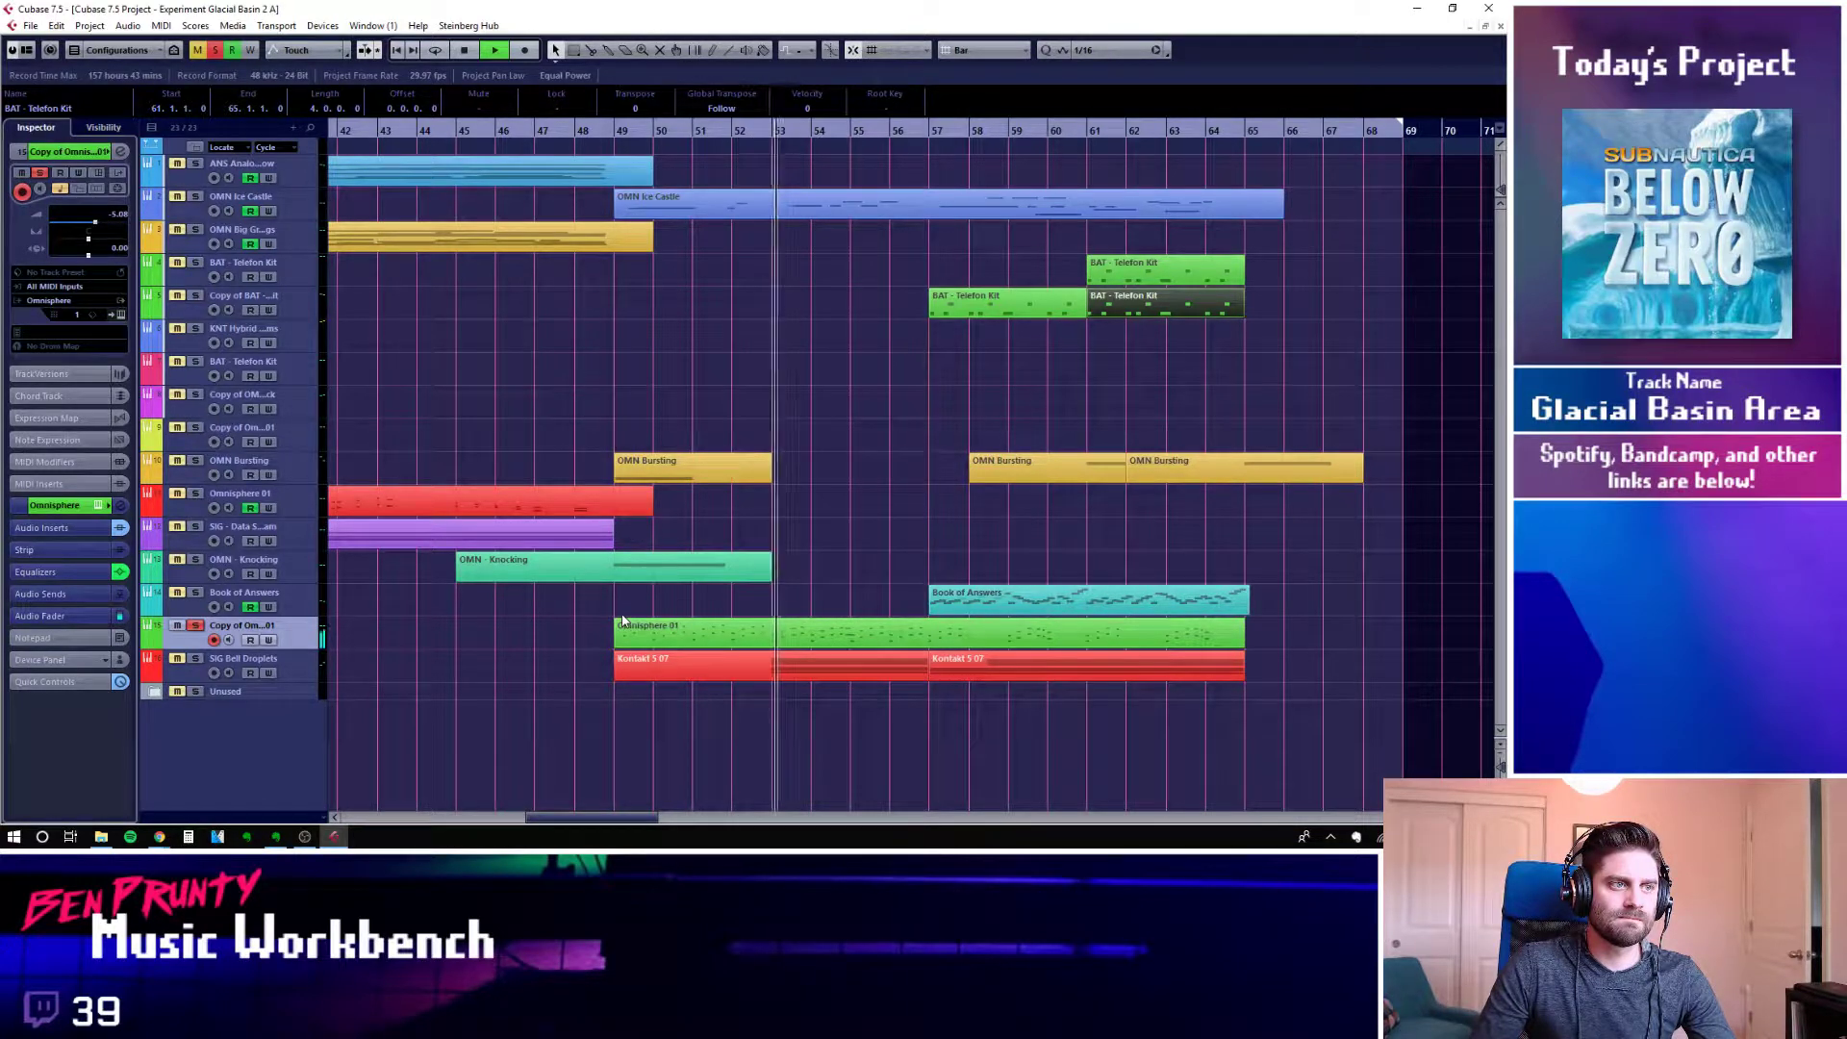
double_click(810, 638)
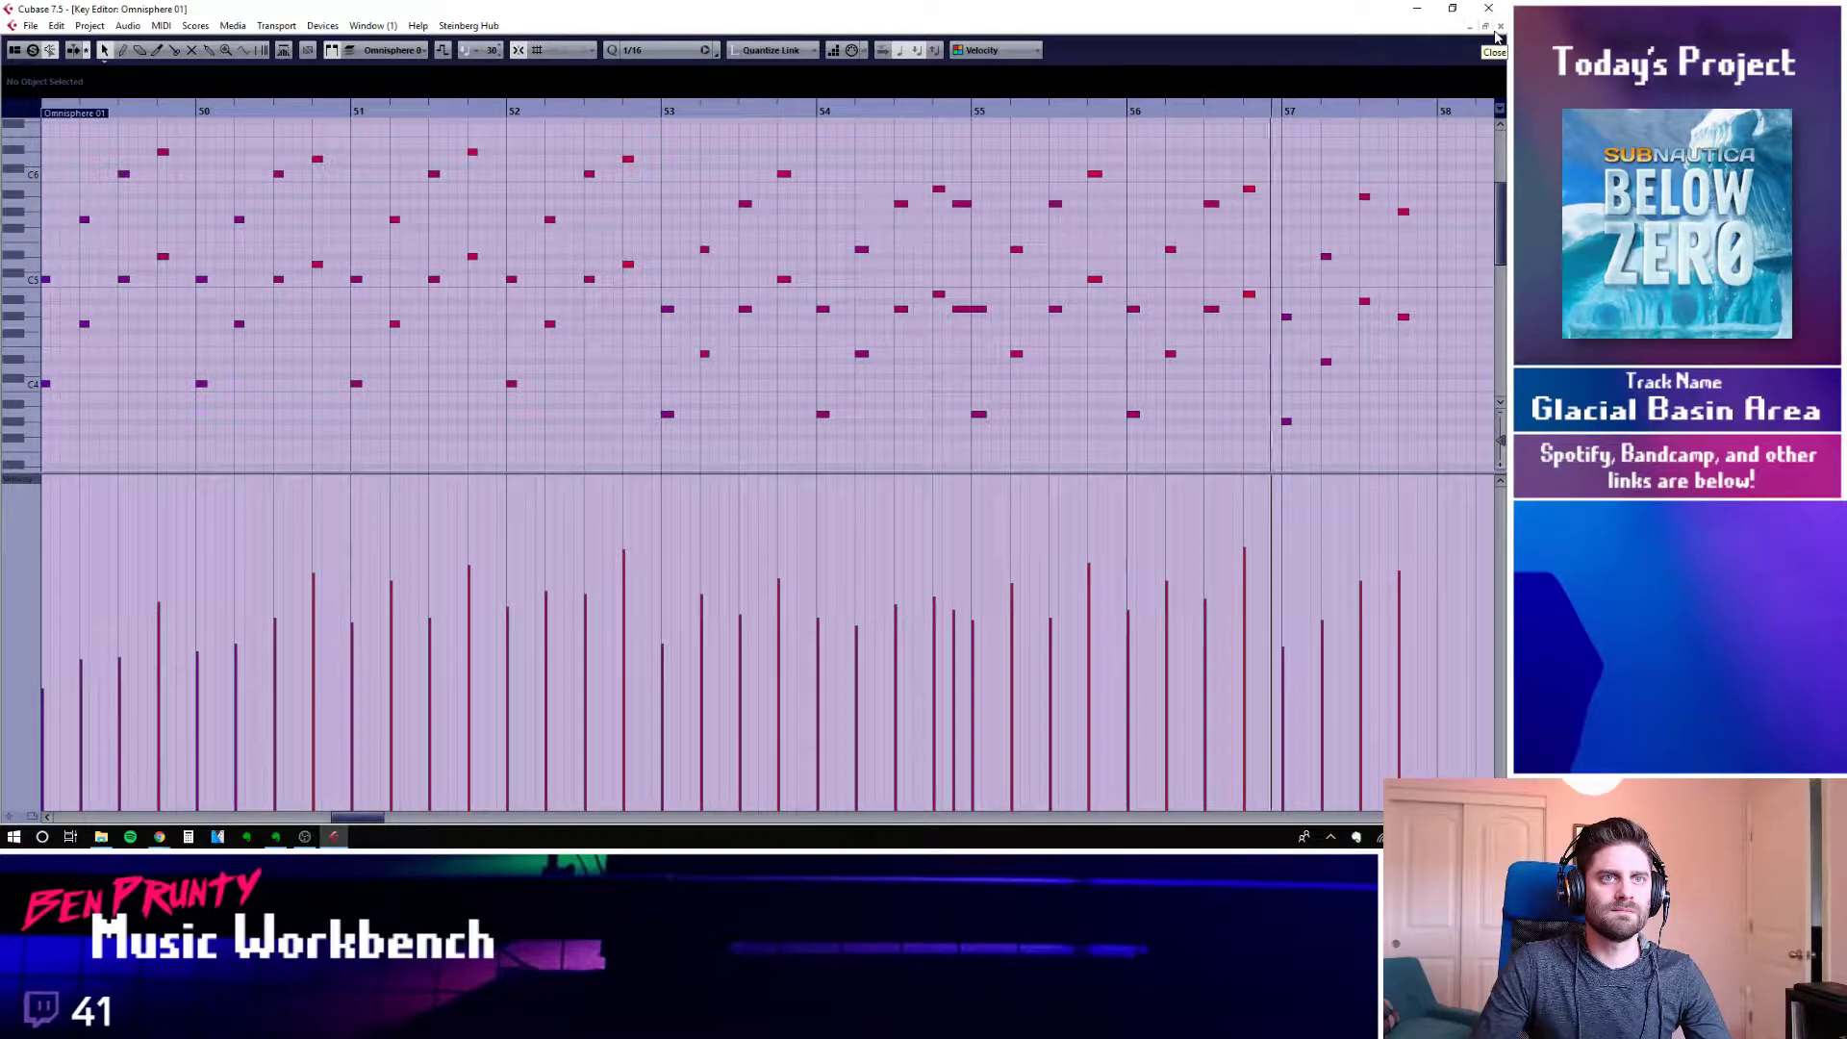
key("g")
key("g")
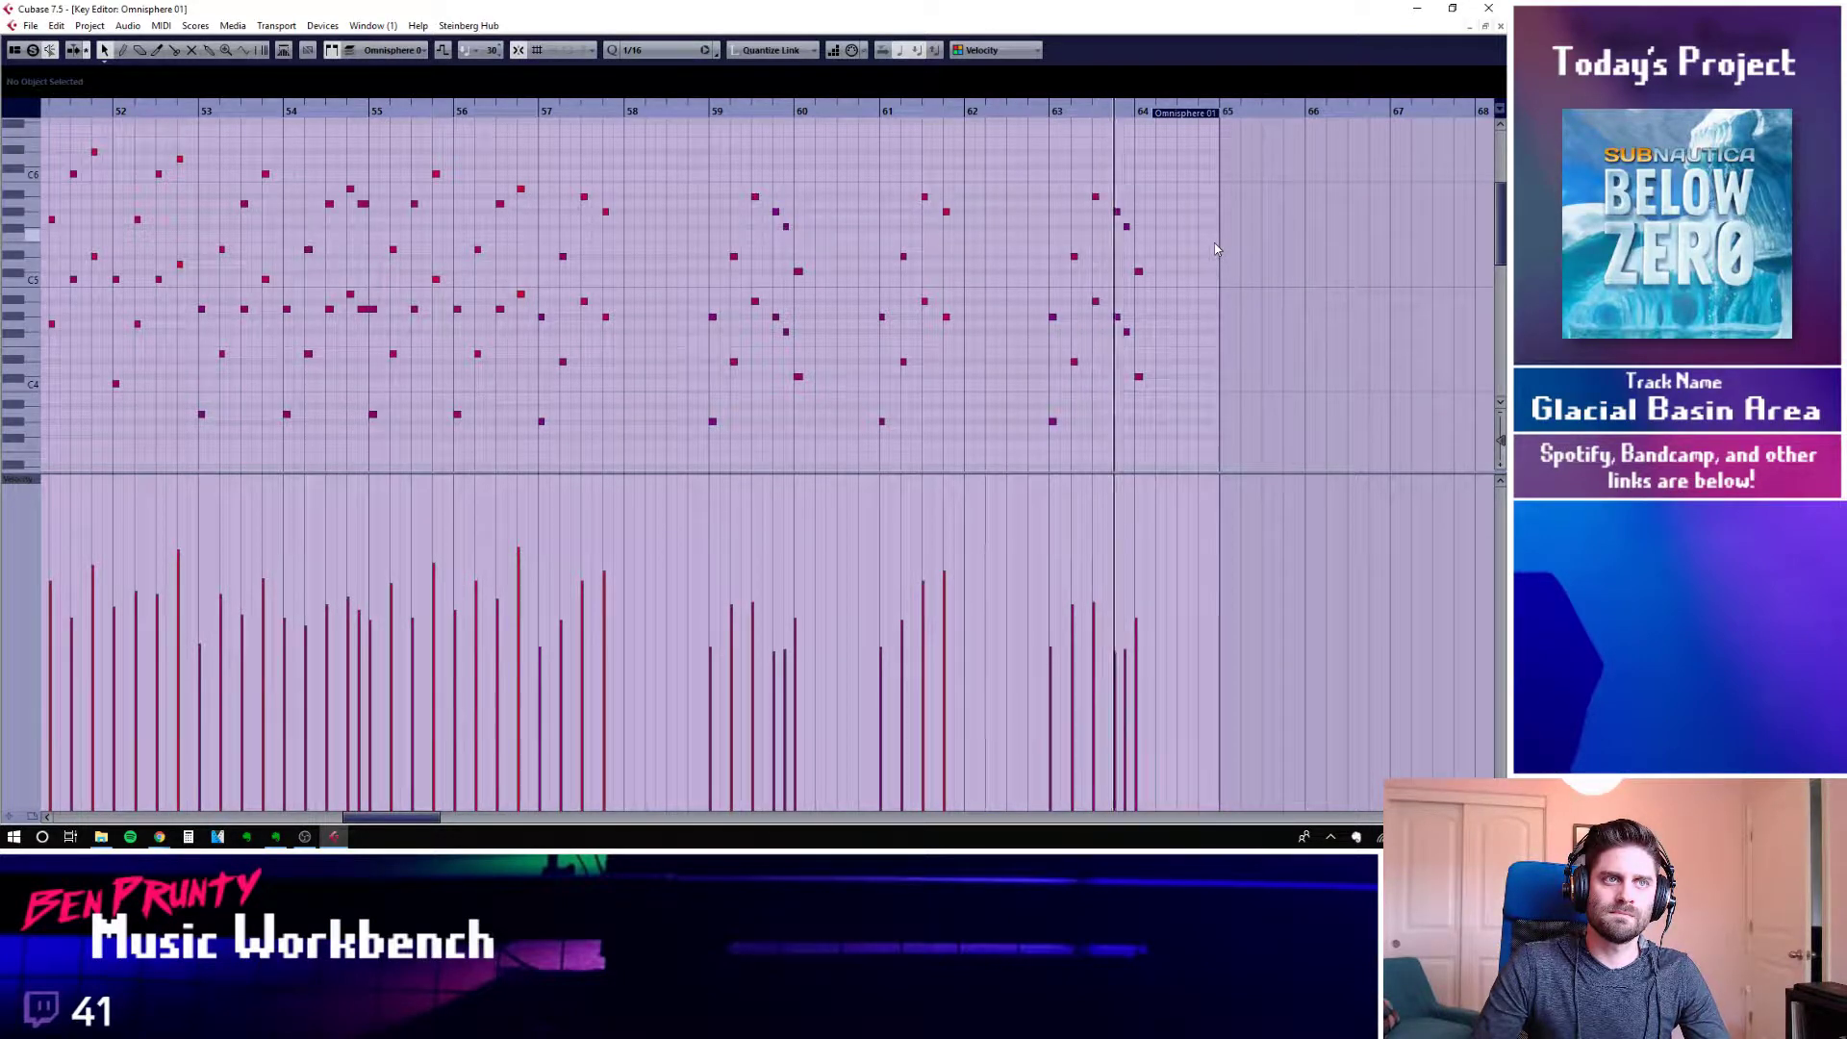
left_click(1500, 26)
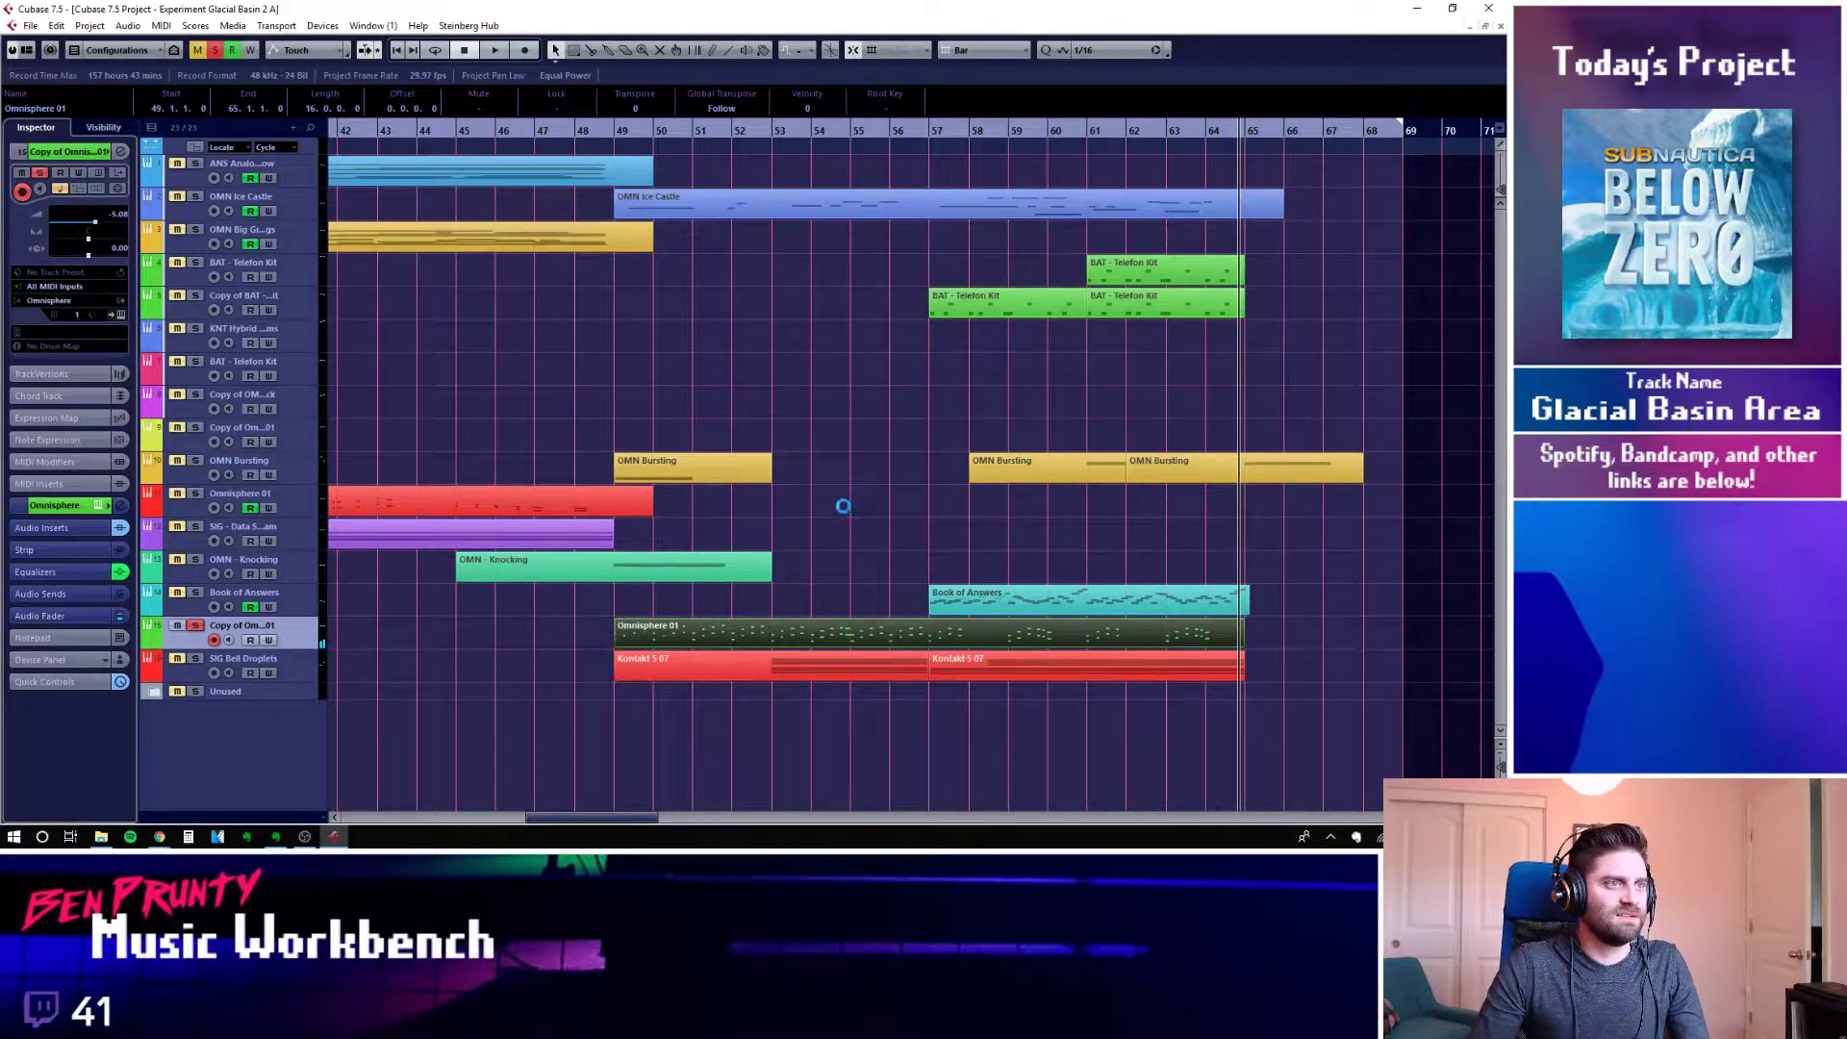
Play the soloed Omnisphere 01 part that begins at bar 17 to about bar 22 for comparison
scroll(851, 510, "left", 10)
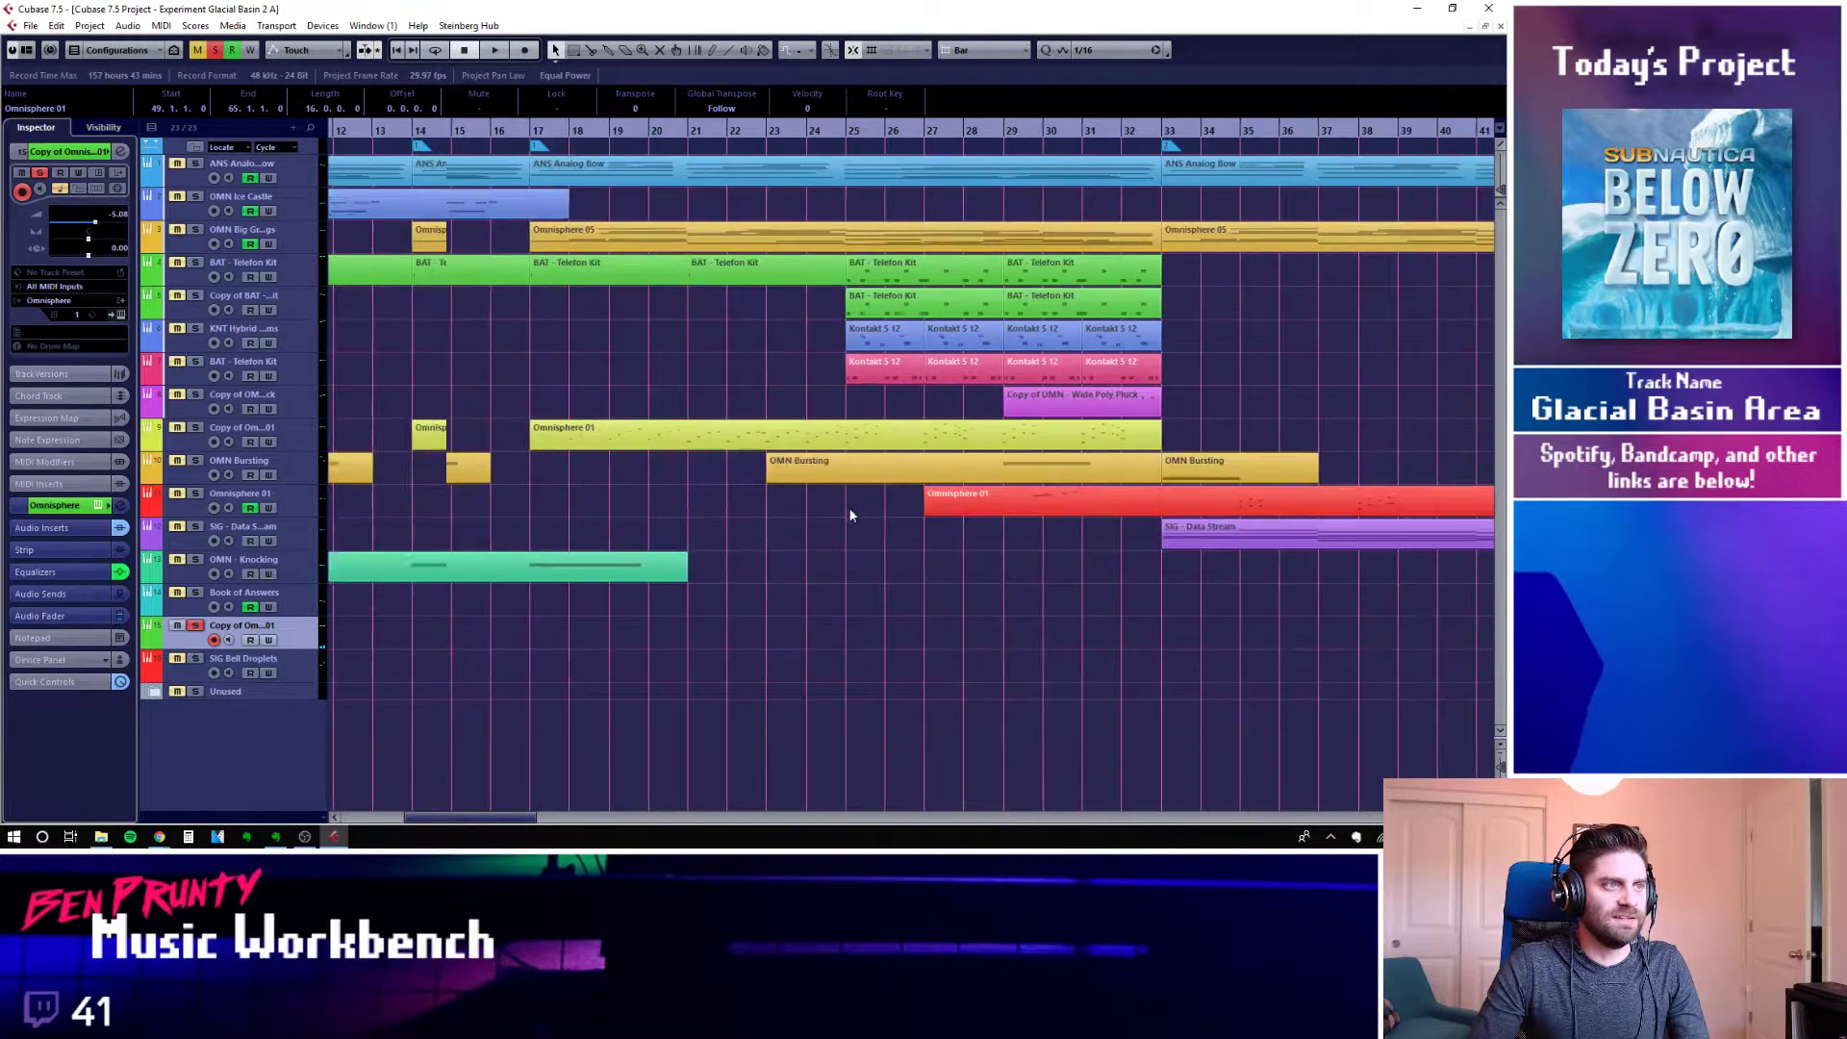
scroll(843, 510, "right", 3)
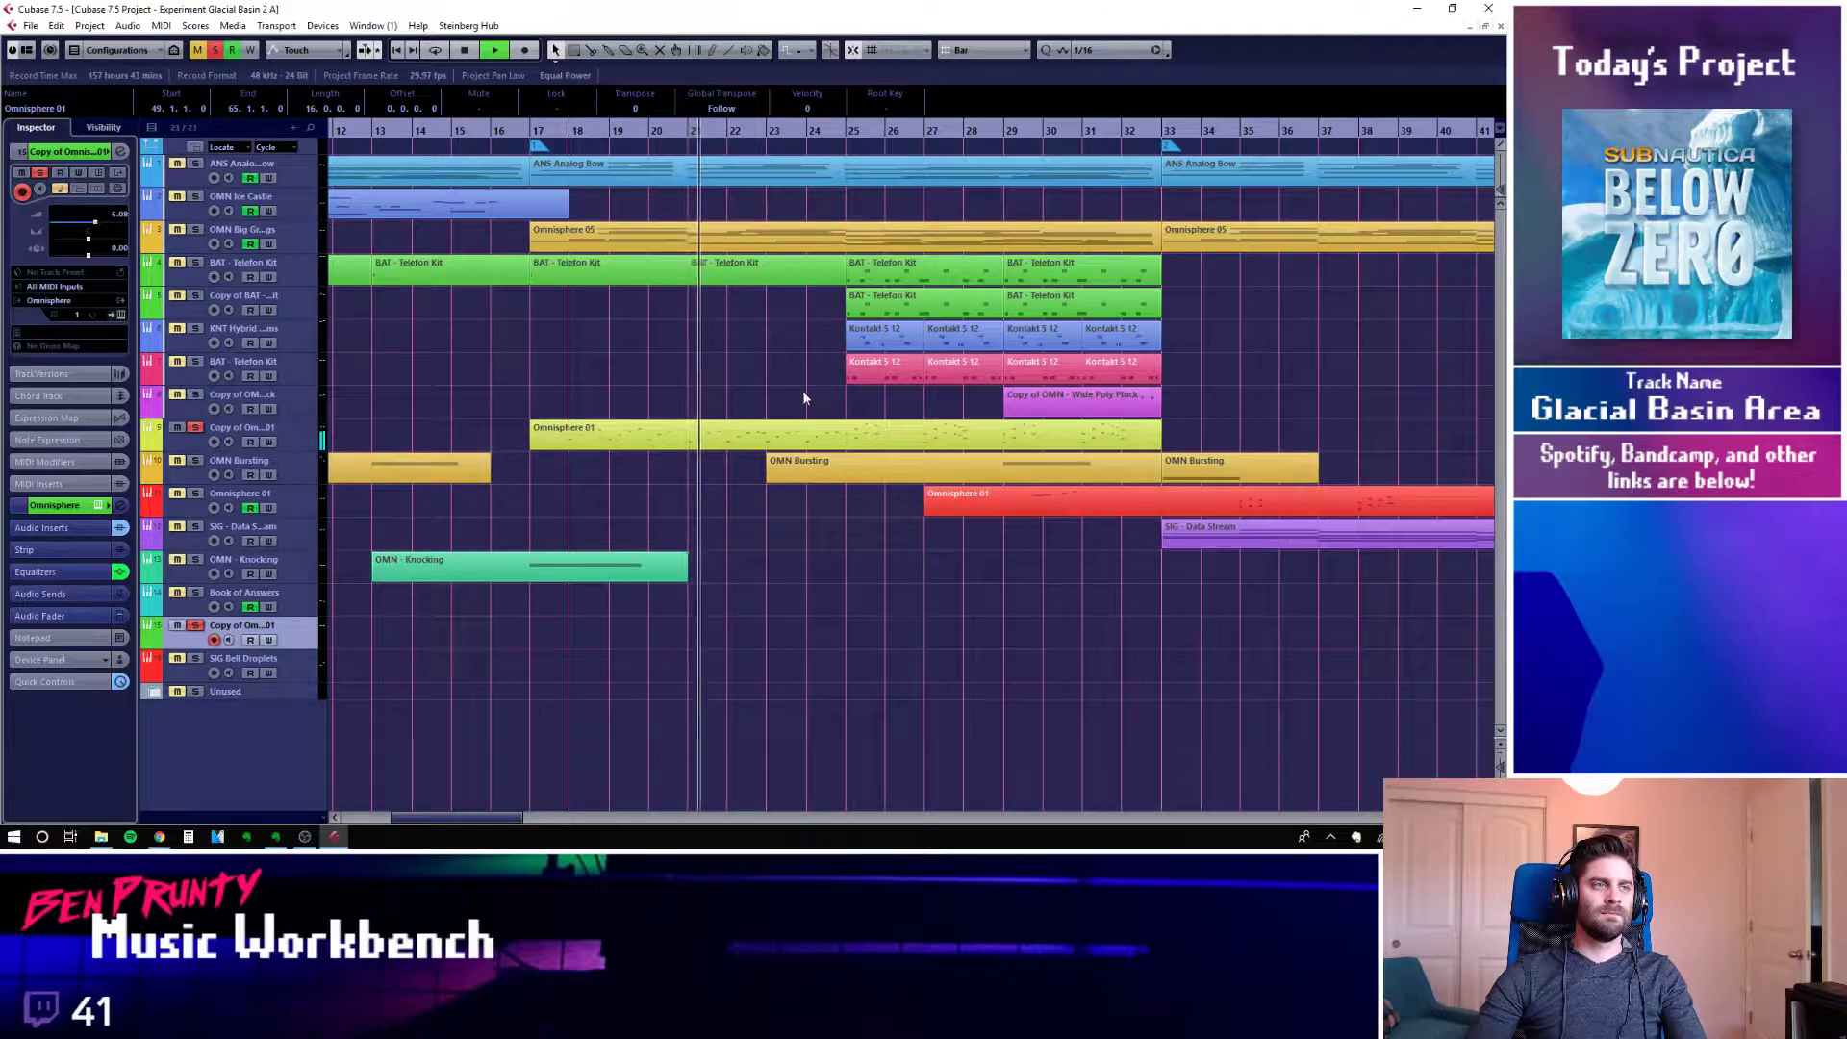
key("space")
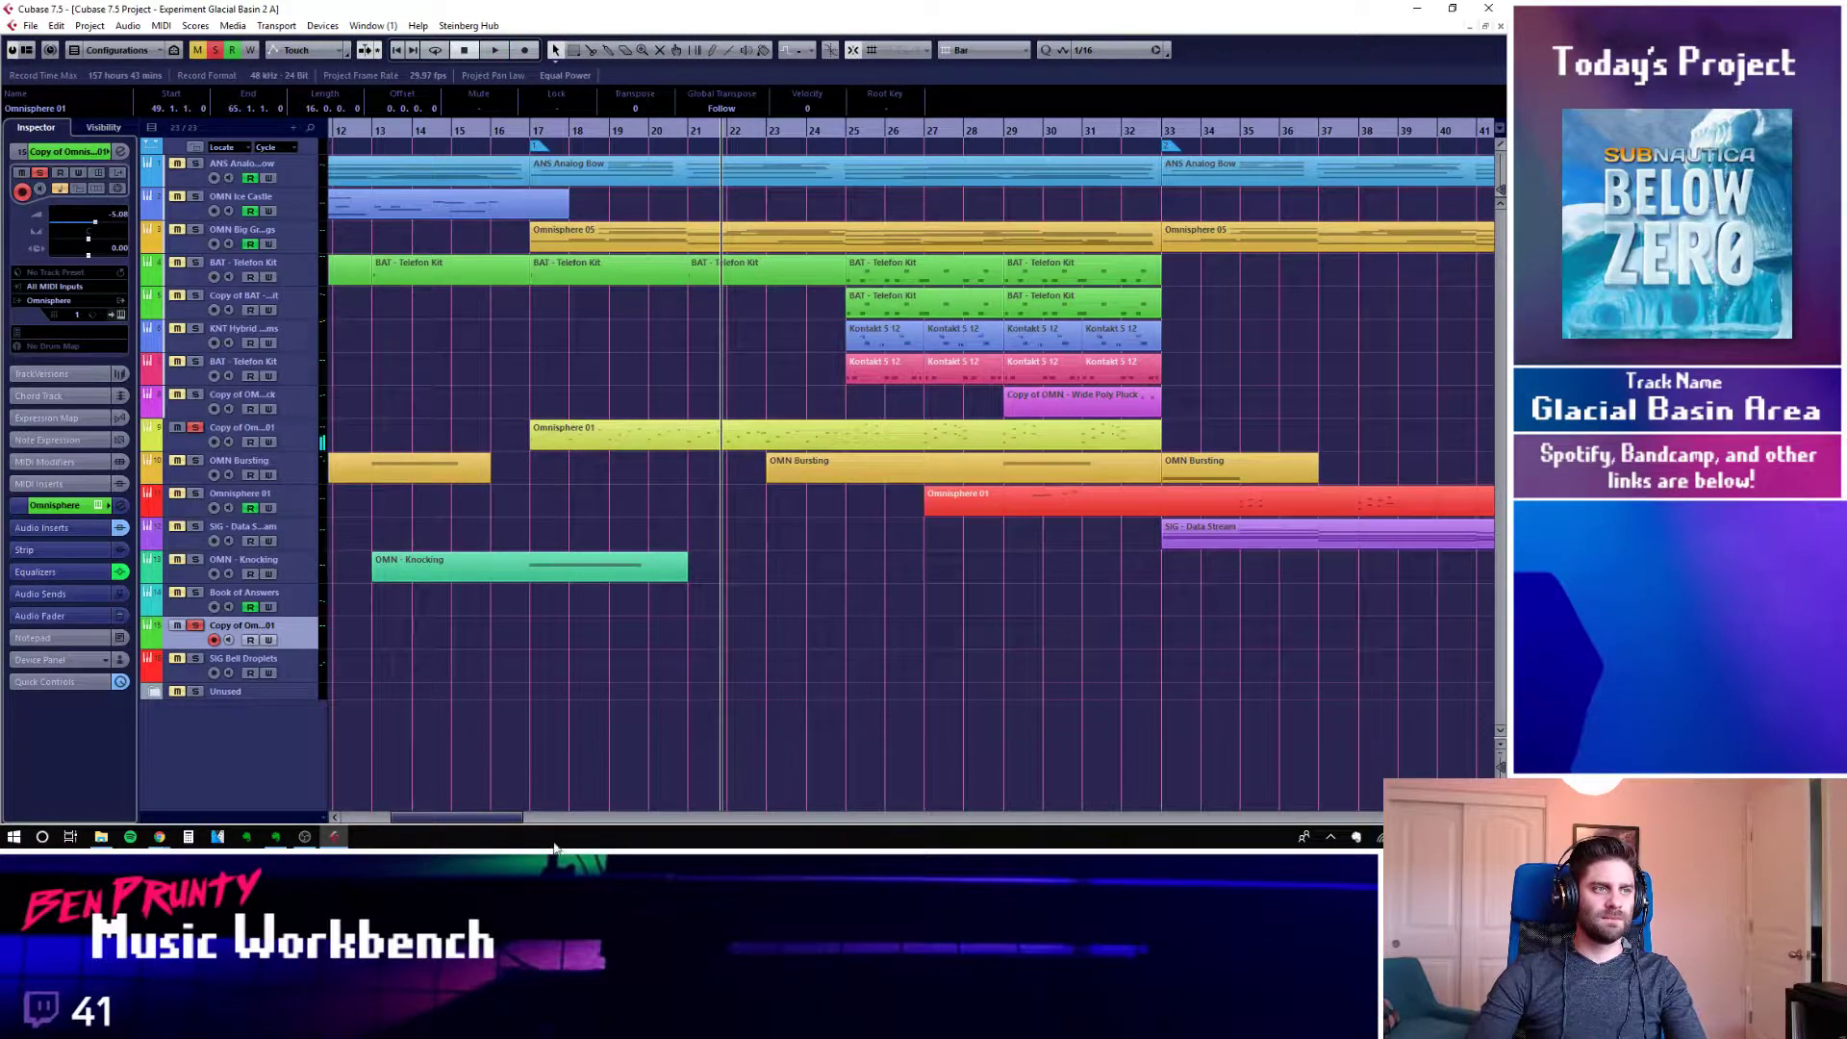
Review the bar 49 Omnisphere 01 part's notes in the Key Editor again, then clear the solos and return the playhead to bar 49
scroll(747, 609, "right", 3)
scroll(747, 609, "right", 10)
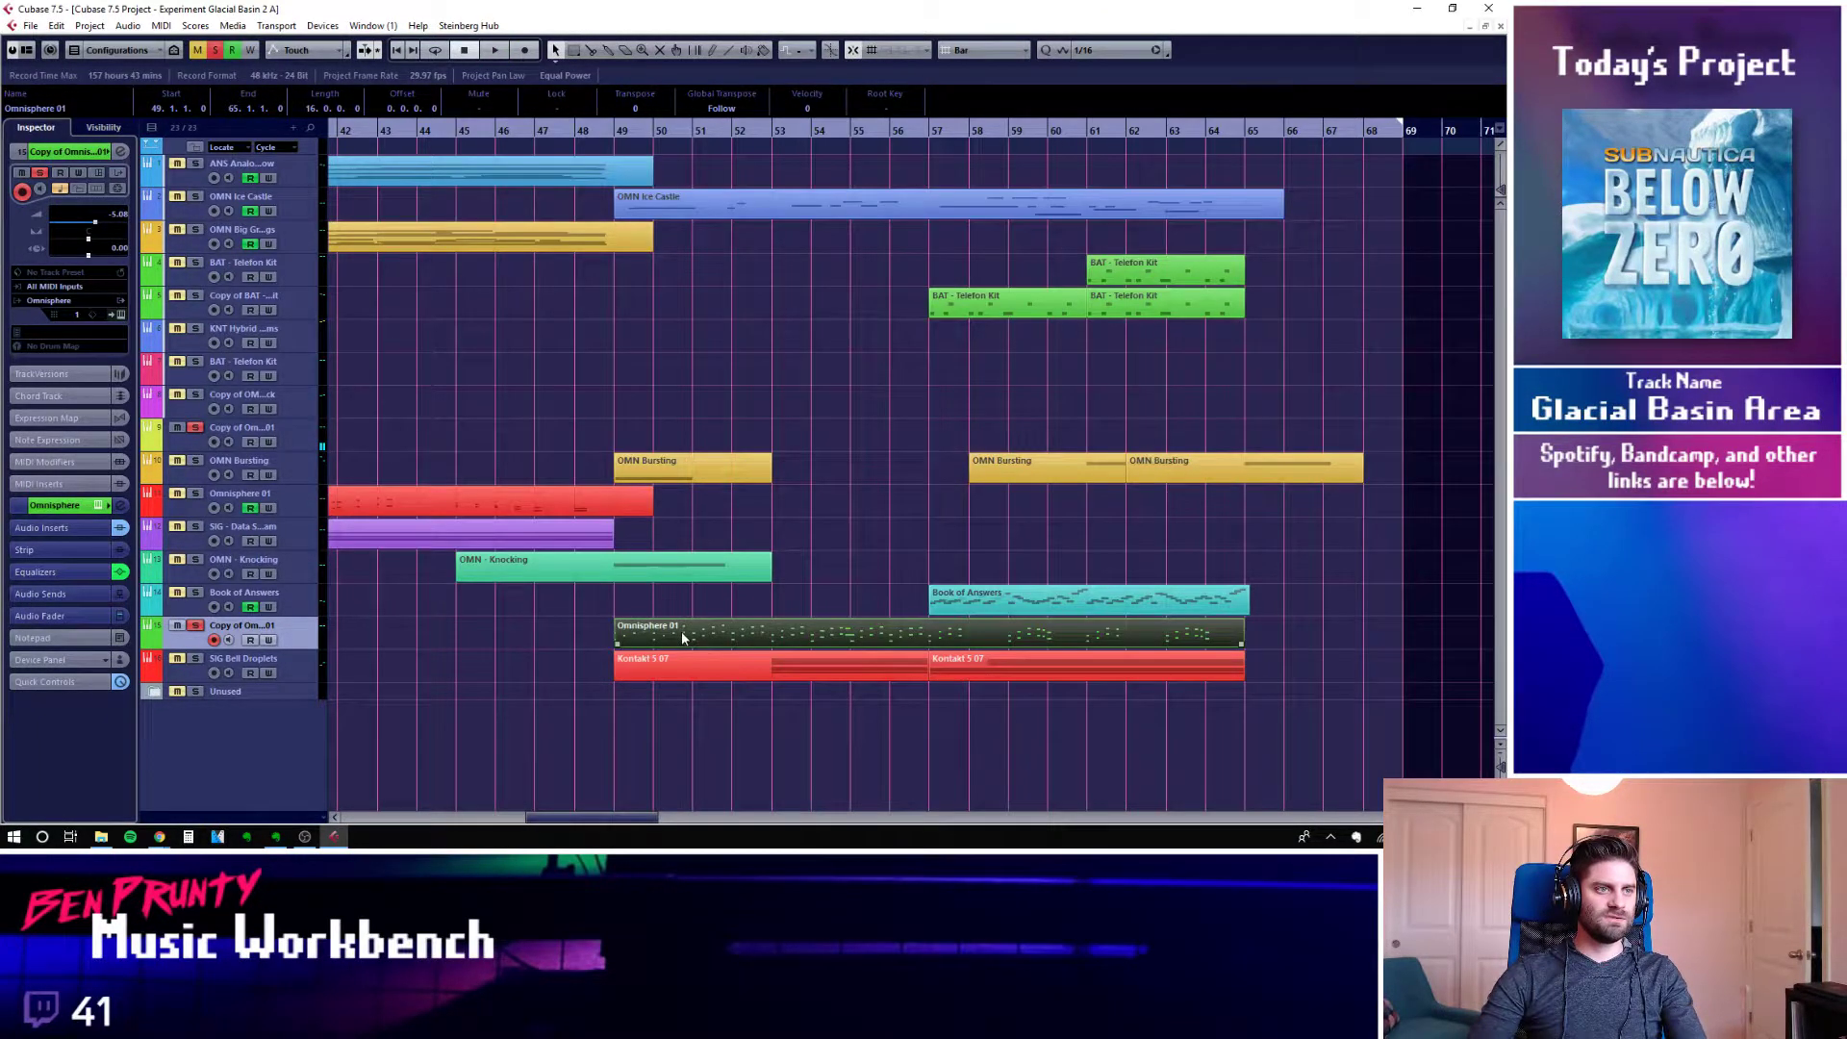
double_click(681, 631)
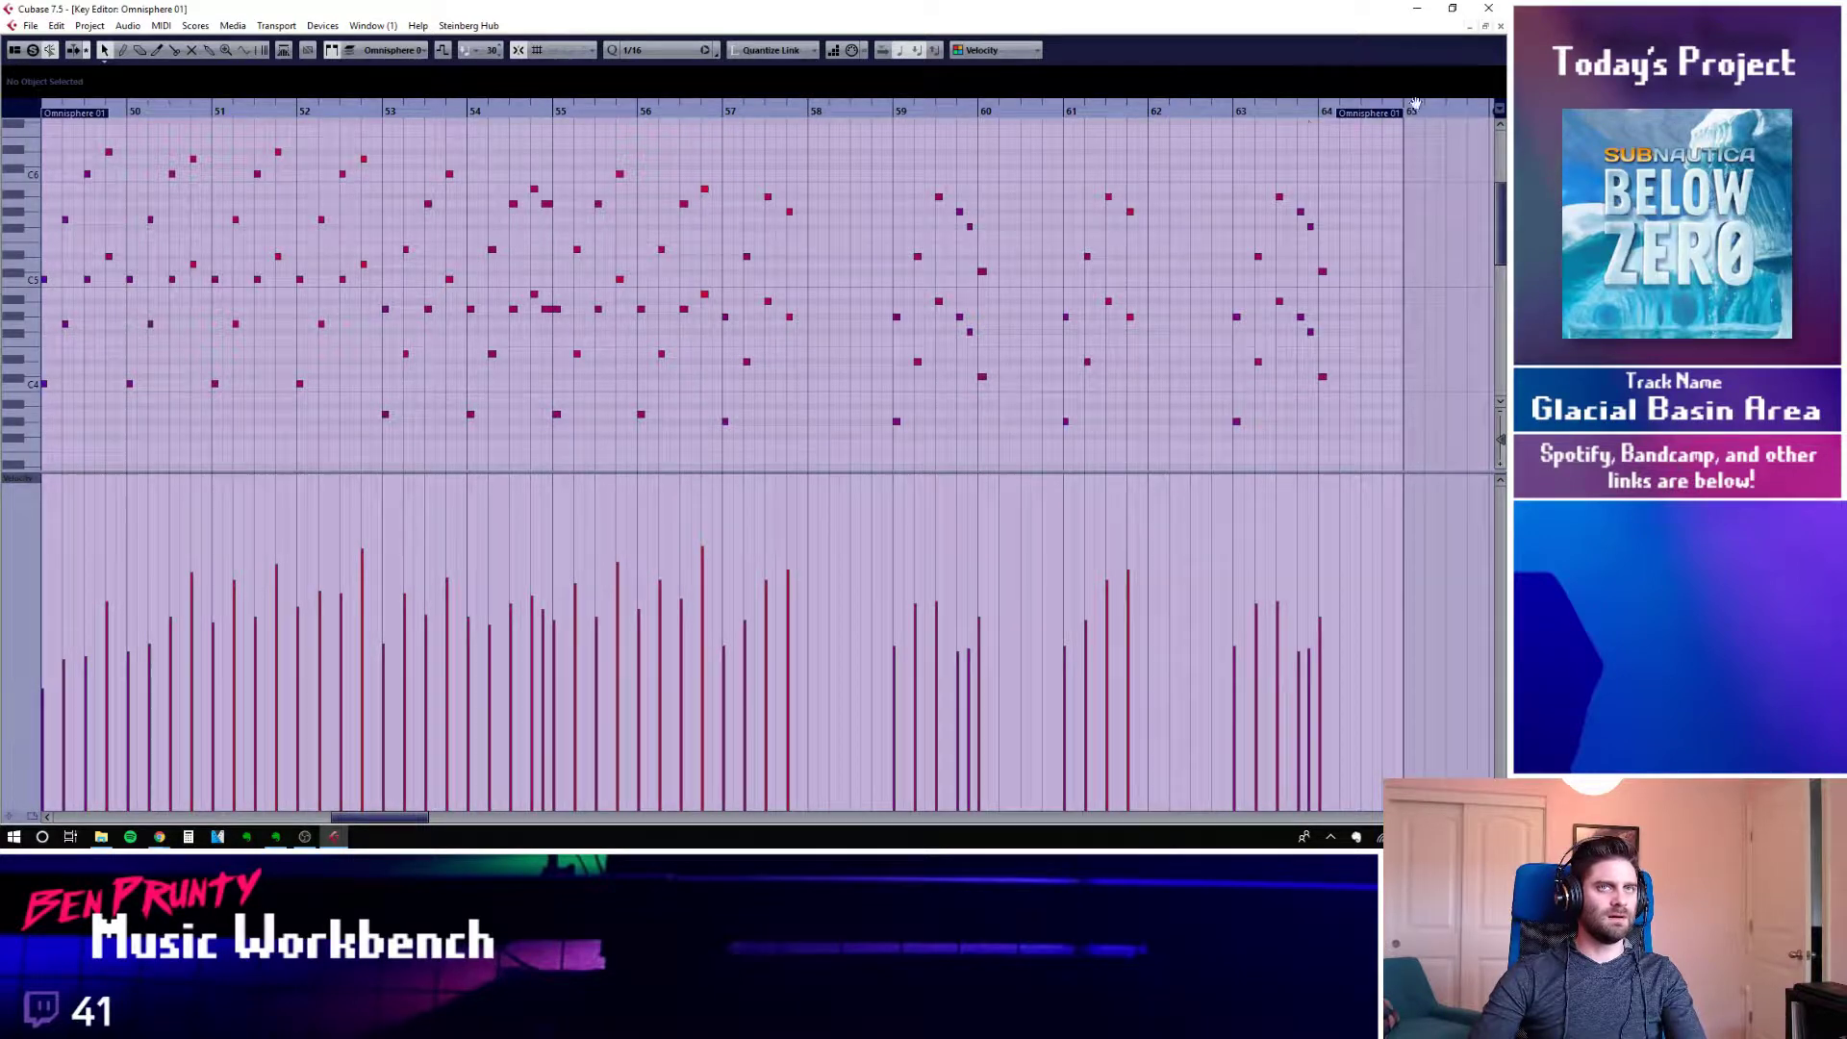
left_click(1501, 25)
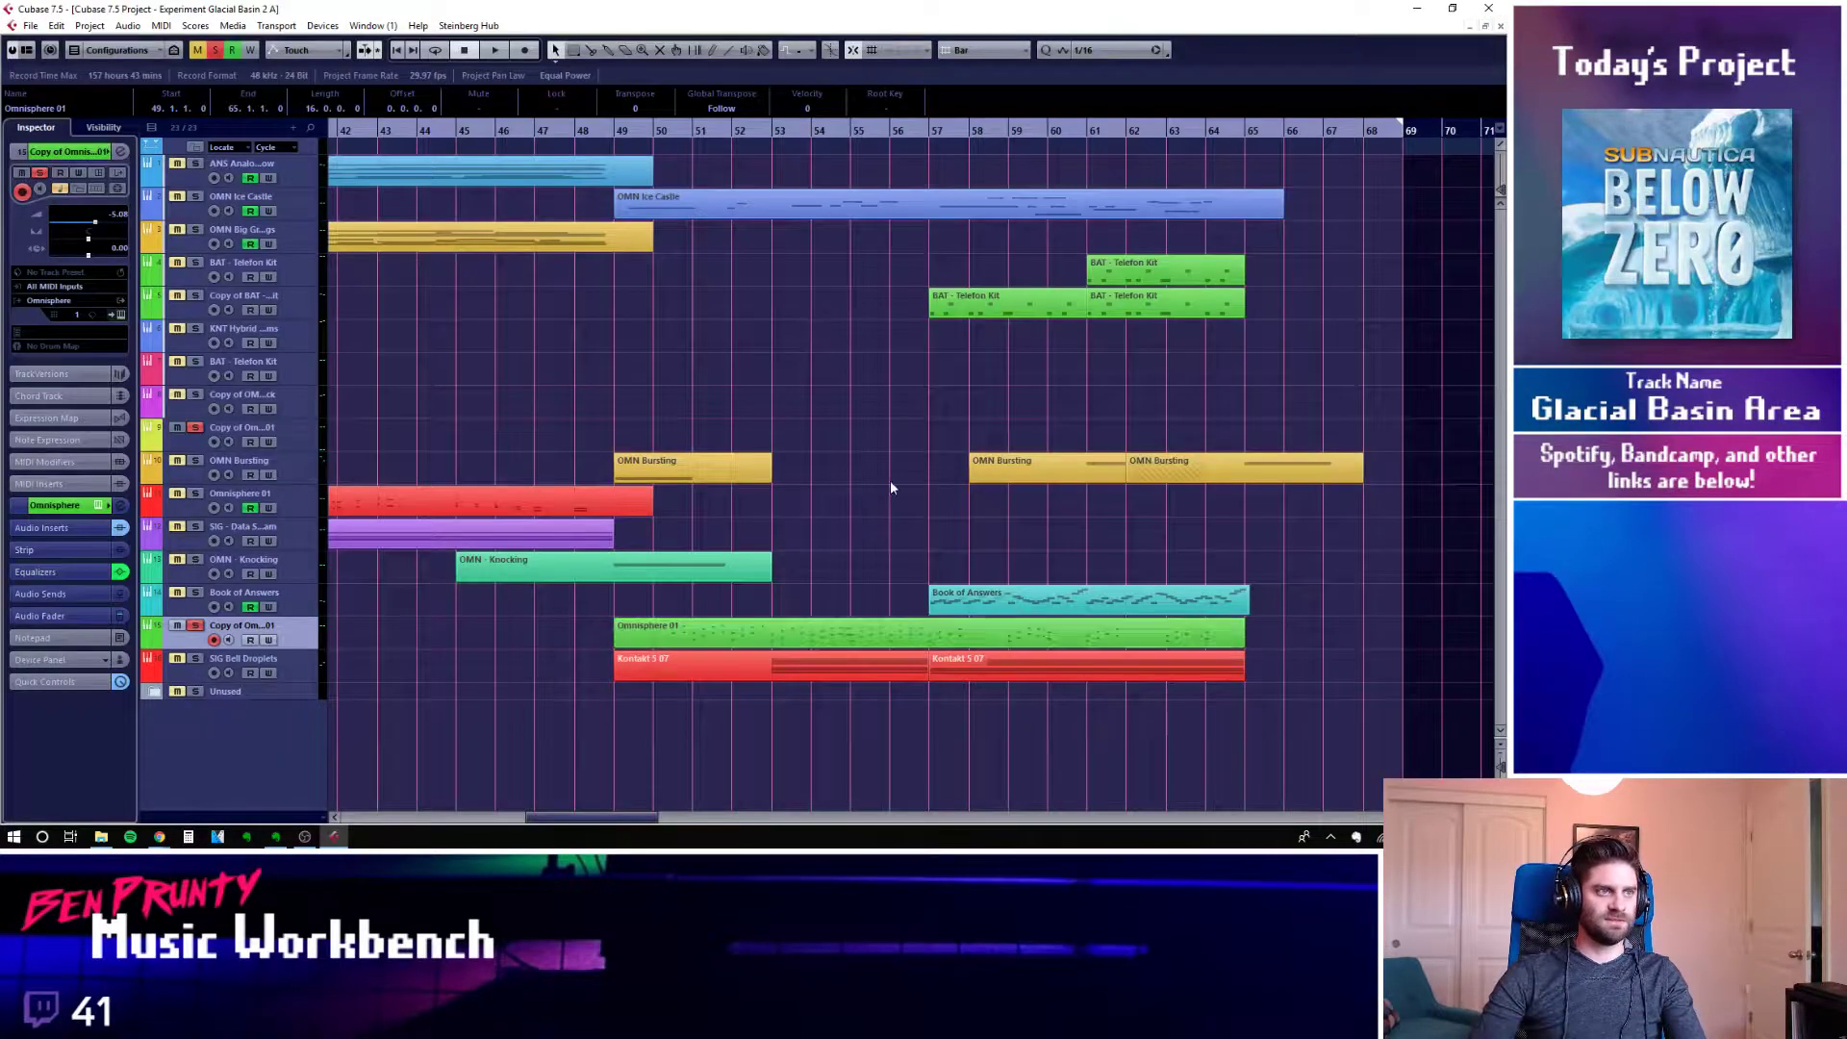
left_click(197, 626)
left_click(615, 125)
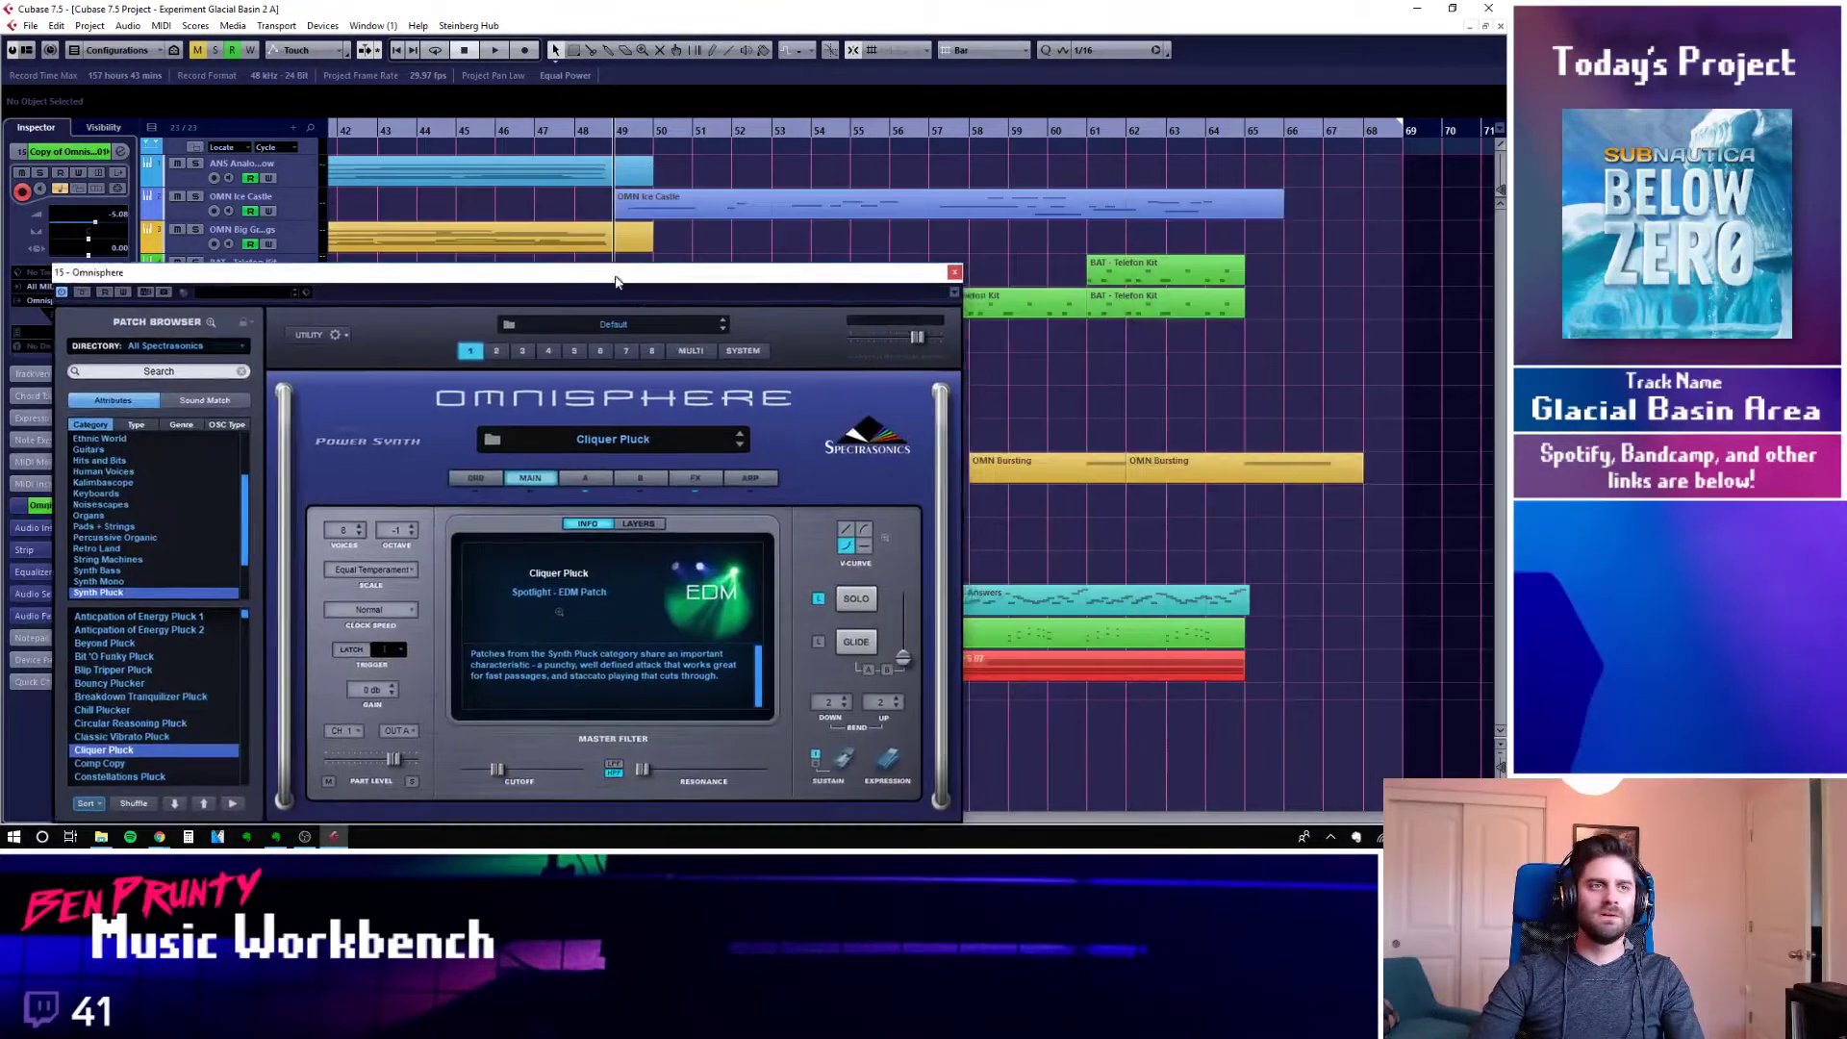
Examine the Cliquer Pluck patch's layers B and A in Omnisphere and the track's channel settings, then close both windows
left_click(646, 482)
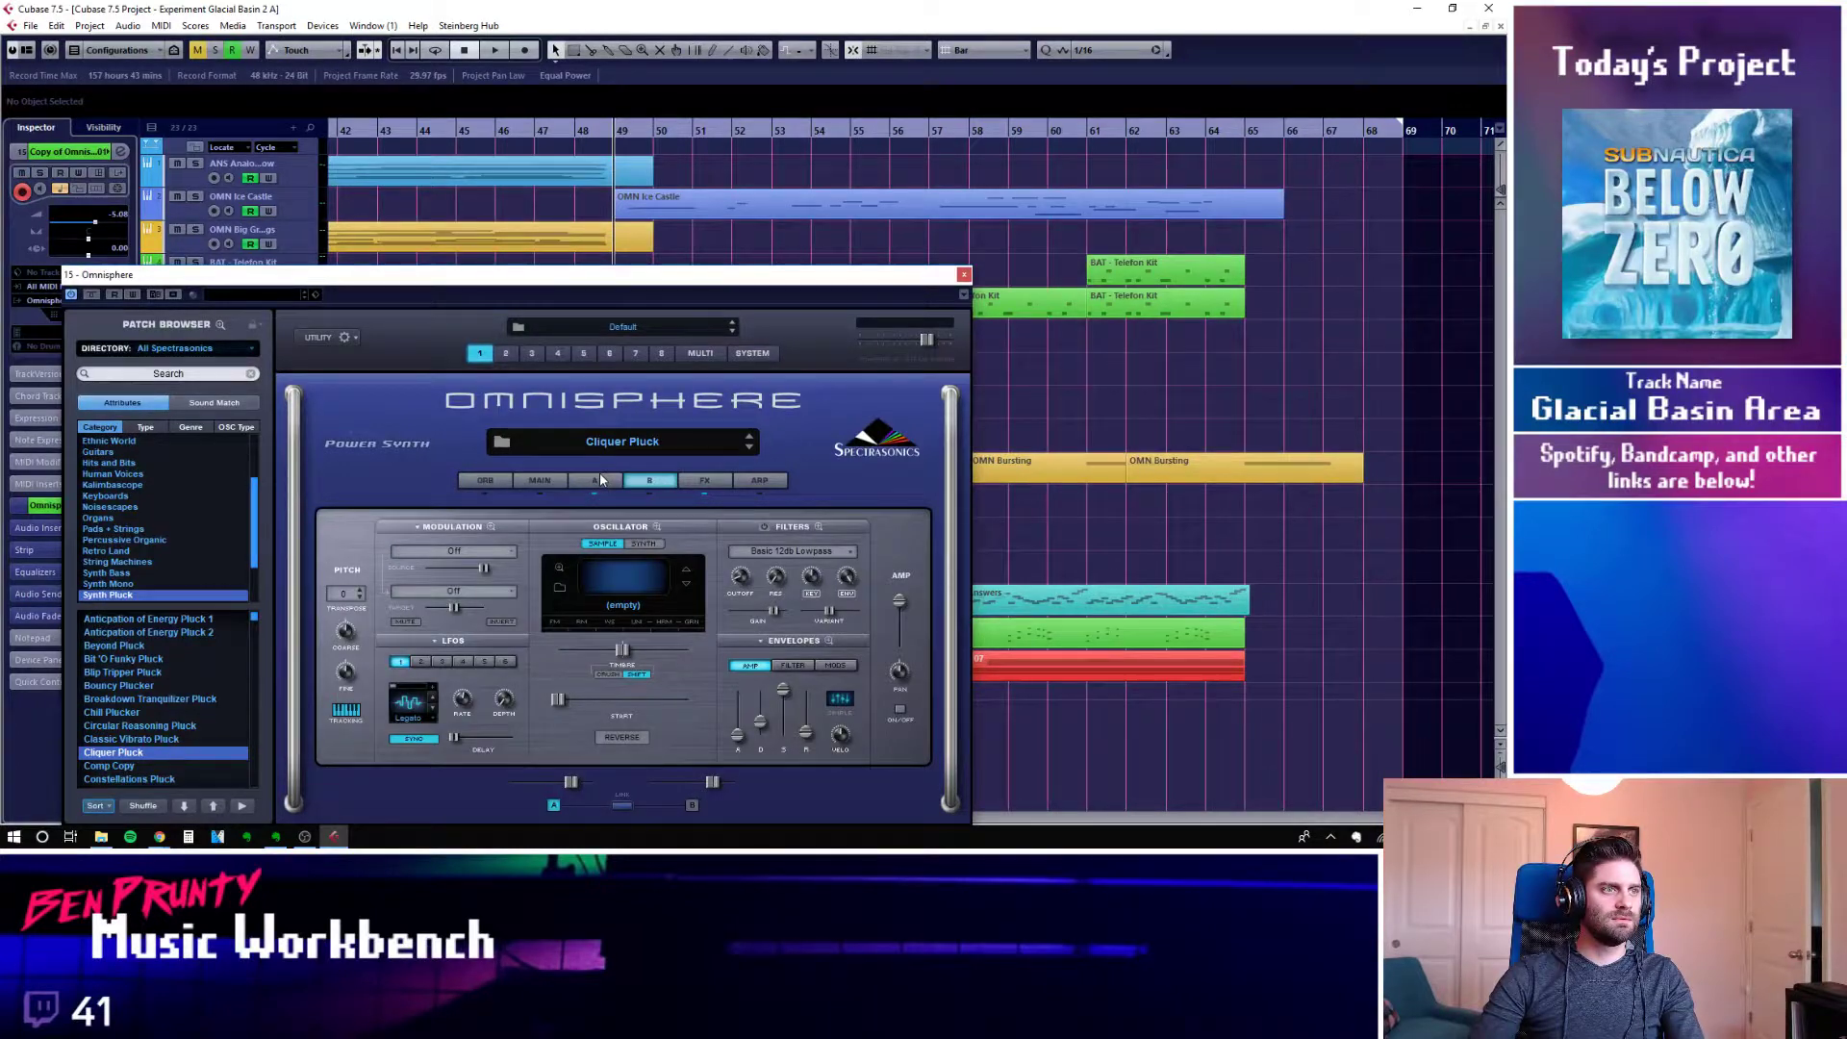
left_click(599, 479)
left_click_drag(632, 279, 760, 211)
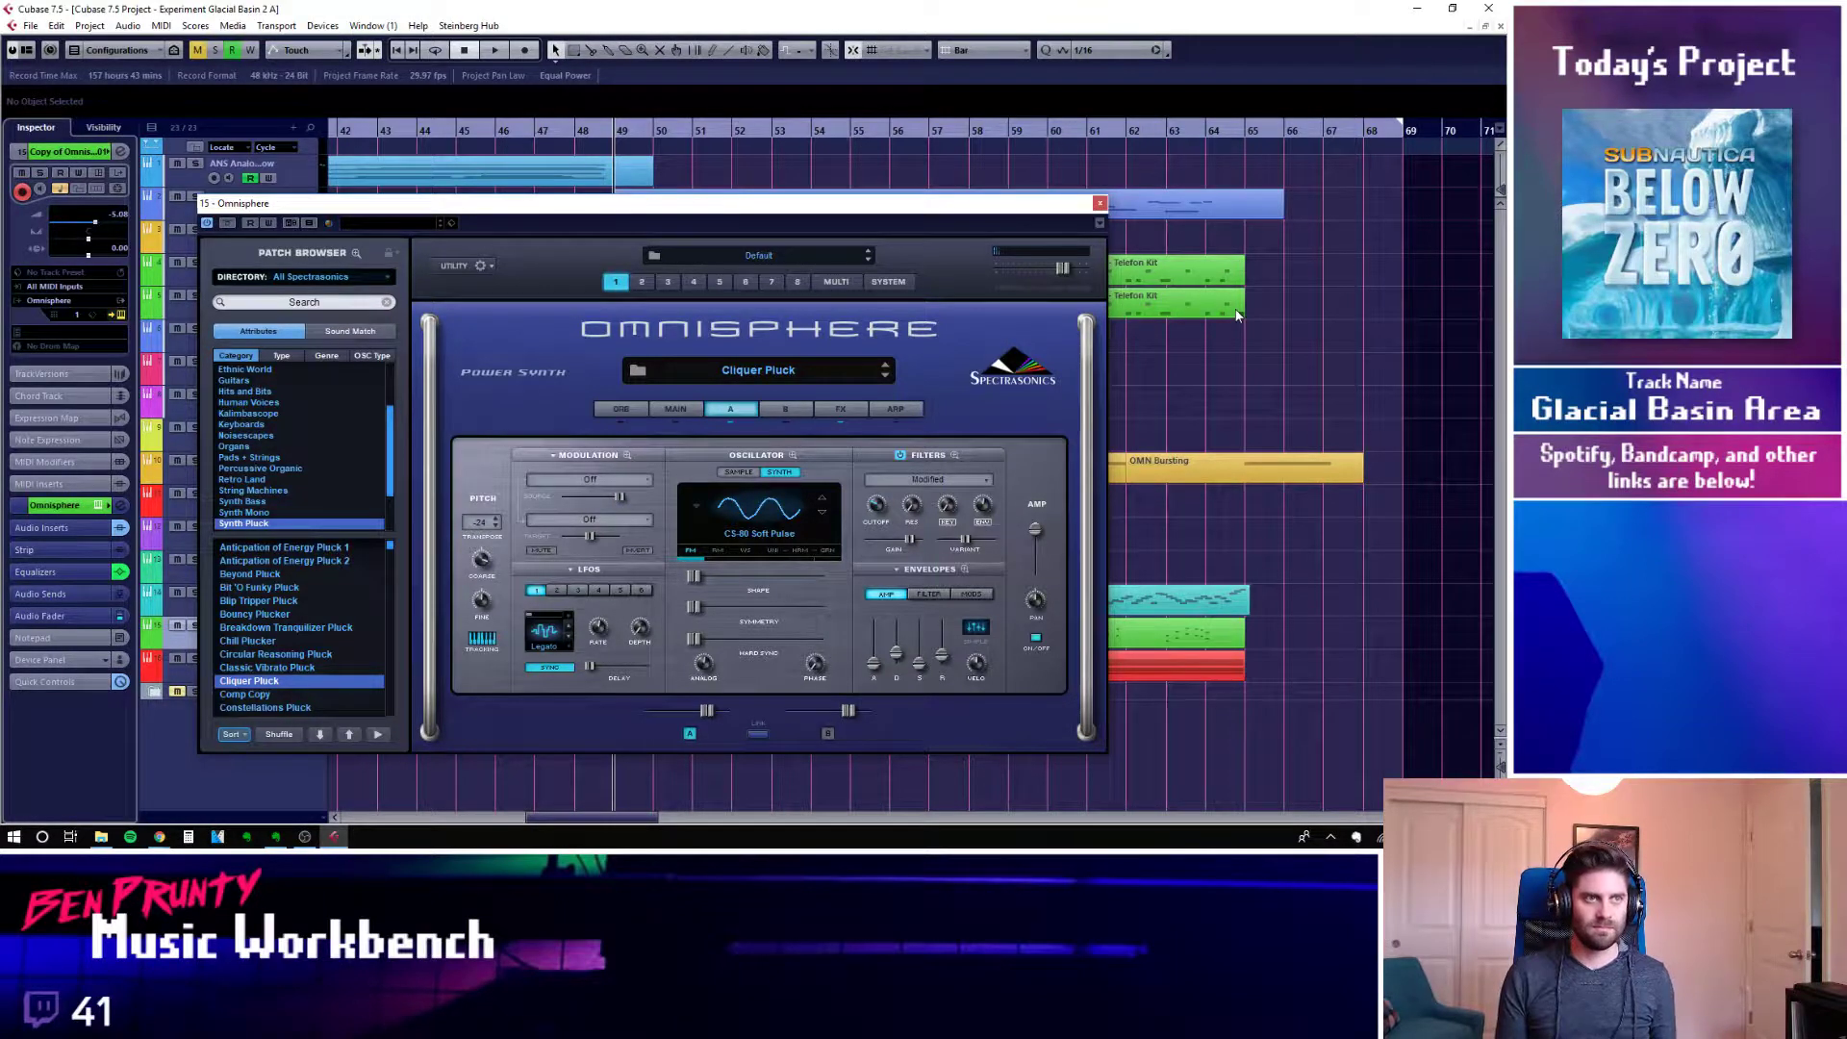
key("e")
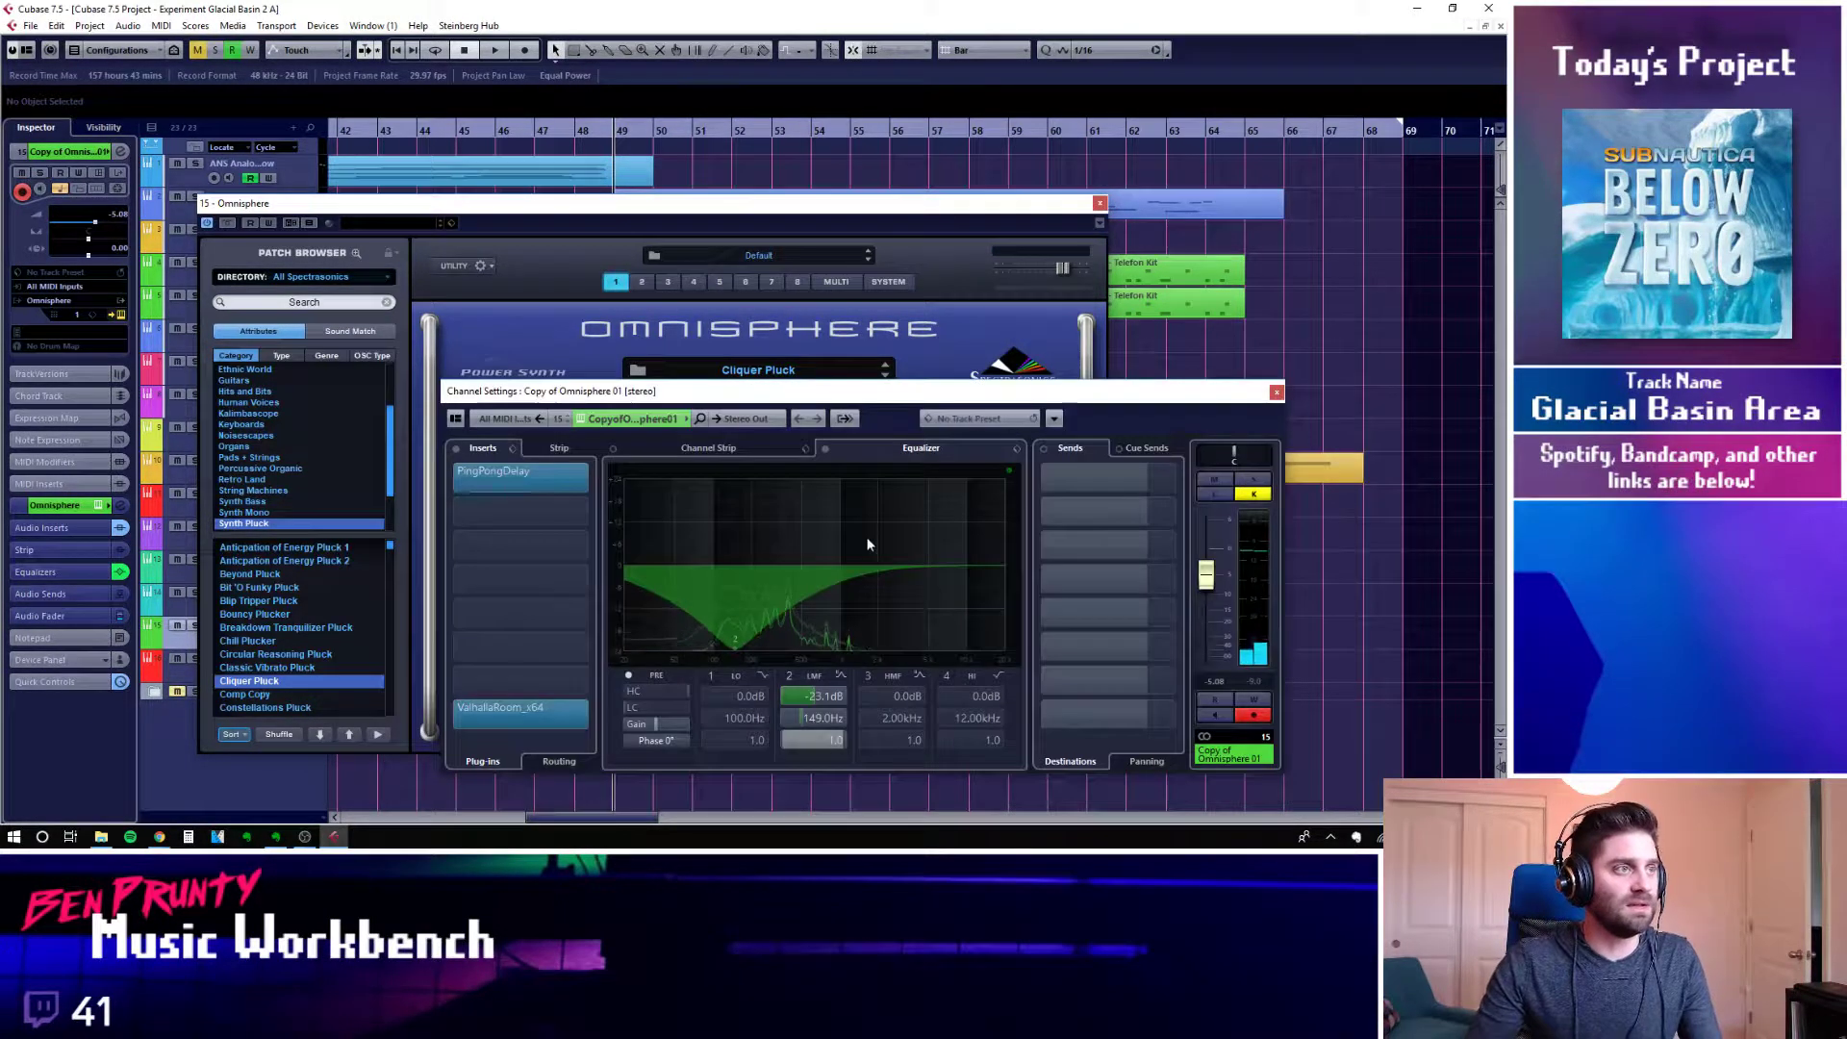
left_click(1277, 391)
left_click(1100, 205)
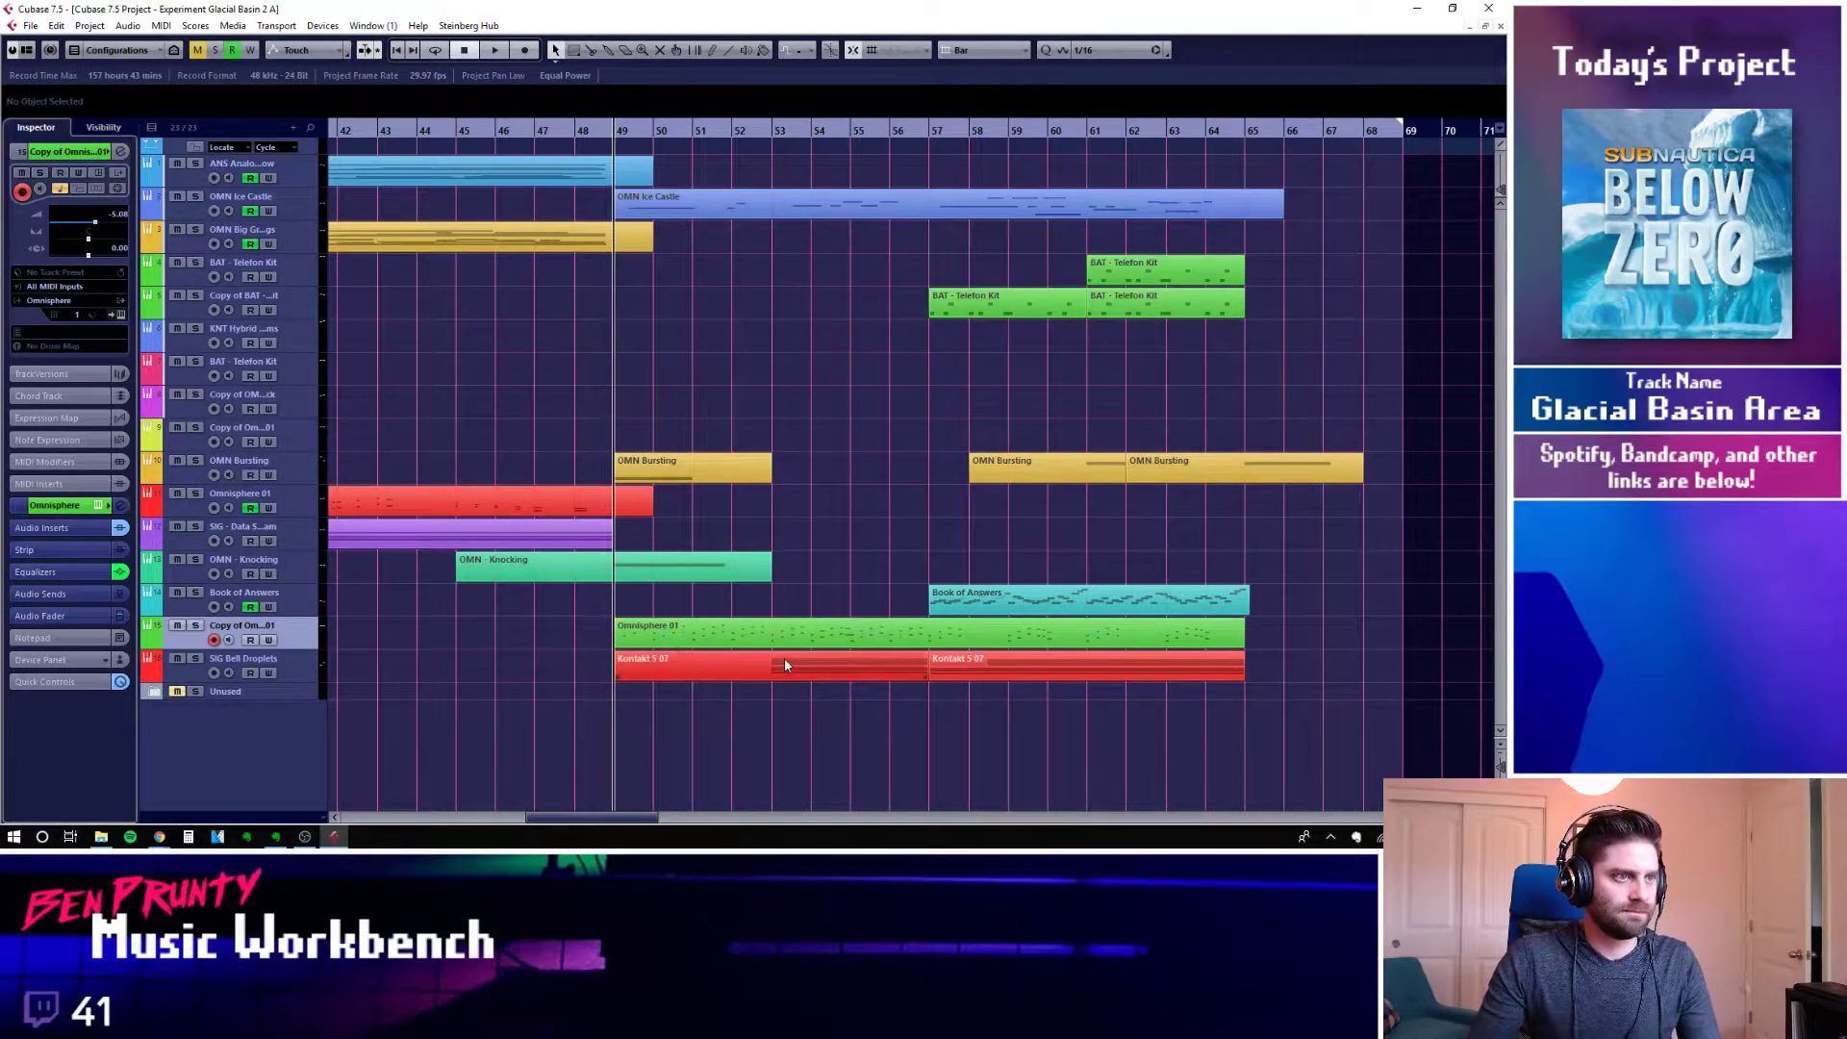
Play the full arrangement from bar 49 to about bar 65, then return the playhead to bar 49
key("space")
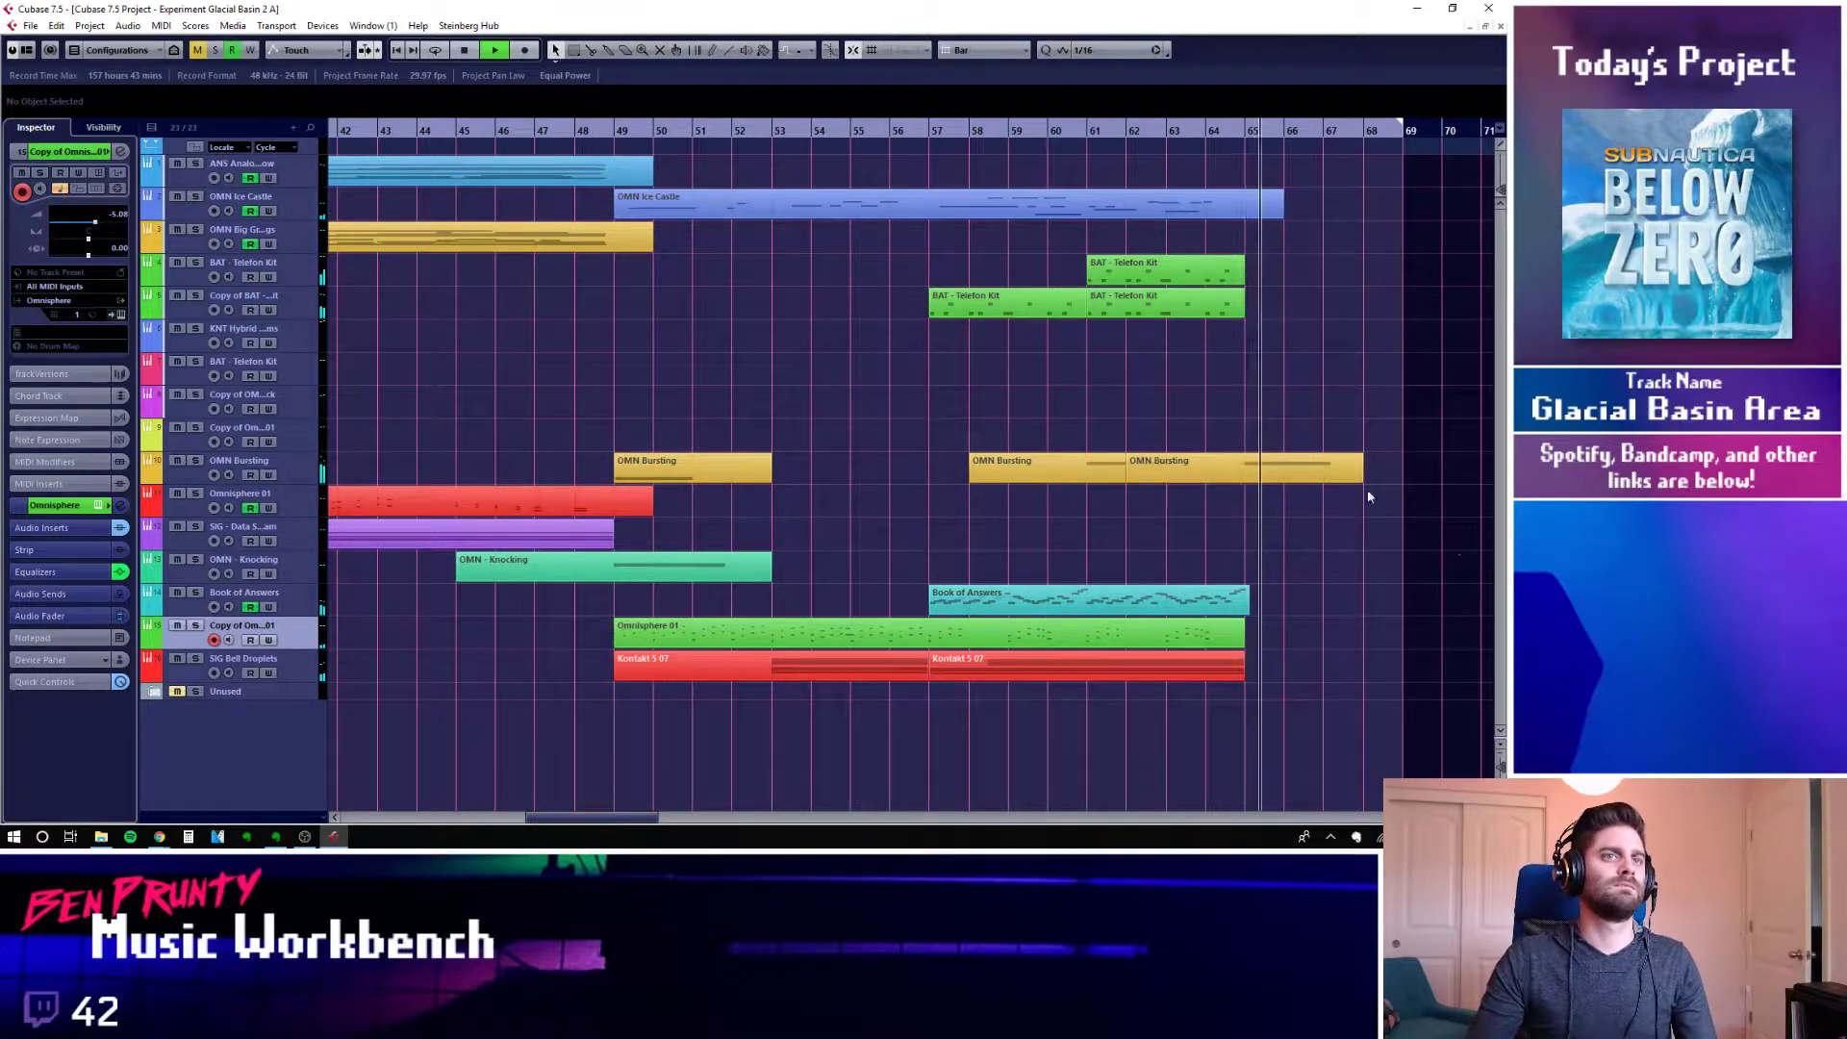
key("space")
left_click(592, 130)
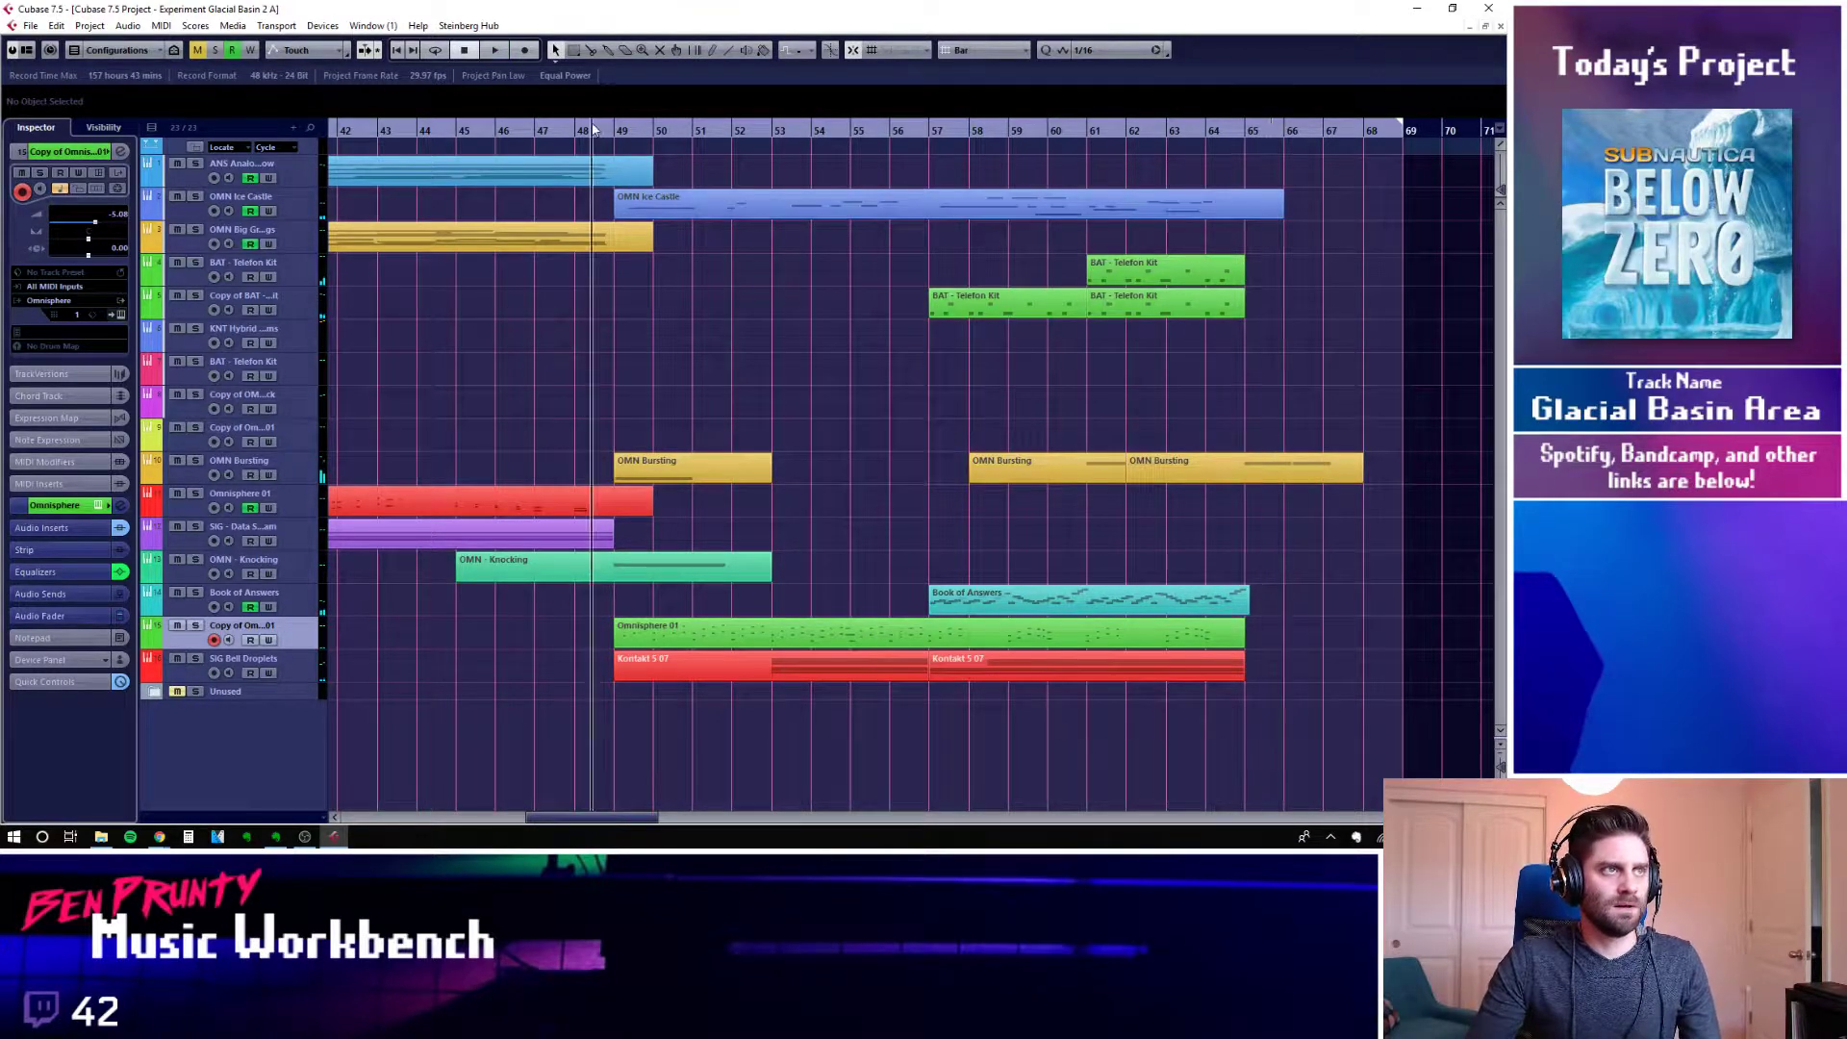
left_click(615, 129)
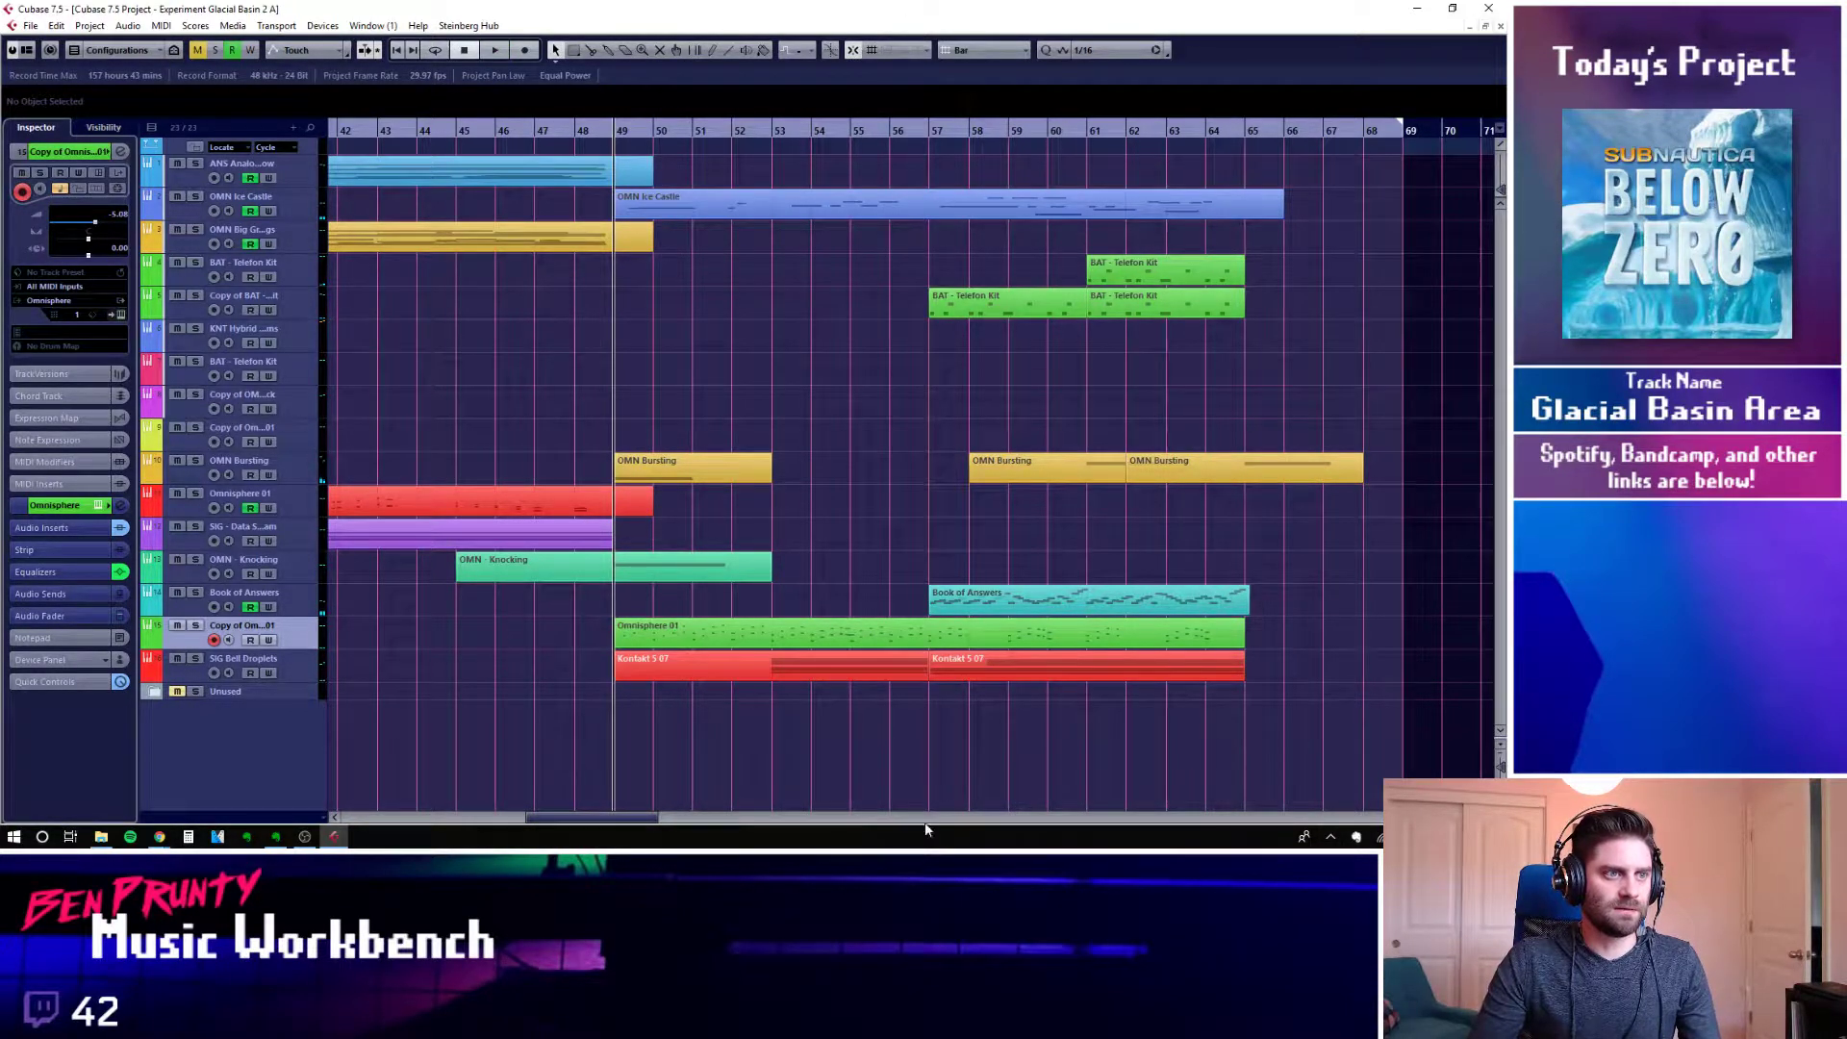
right_click(288, 626)
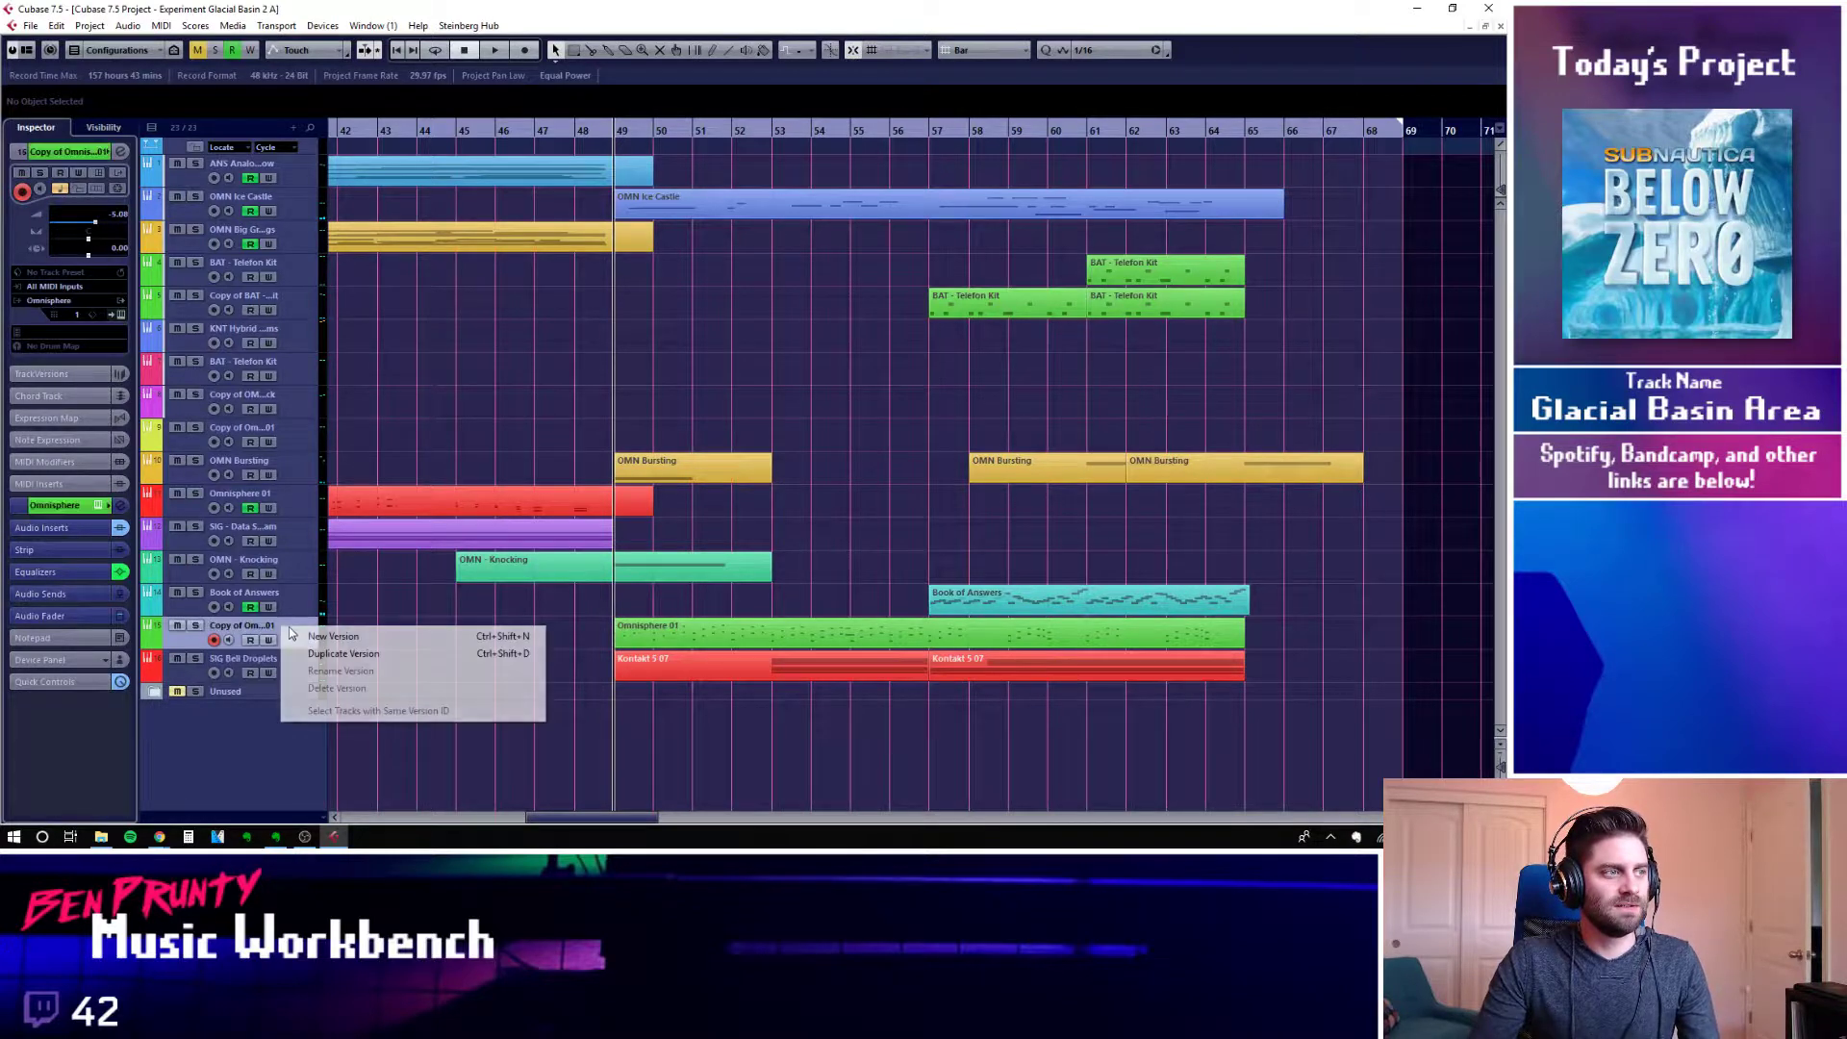
left_click(360, 606)
left_click(776, 640)
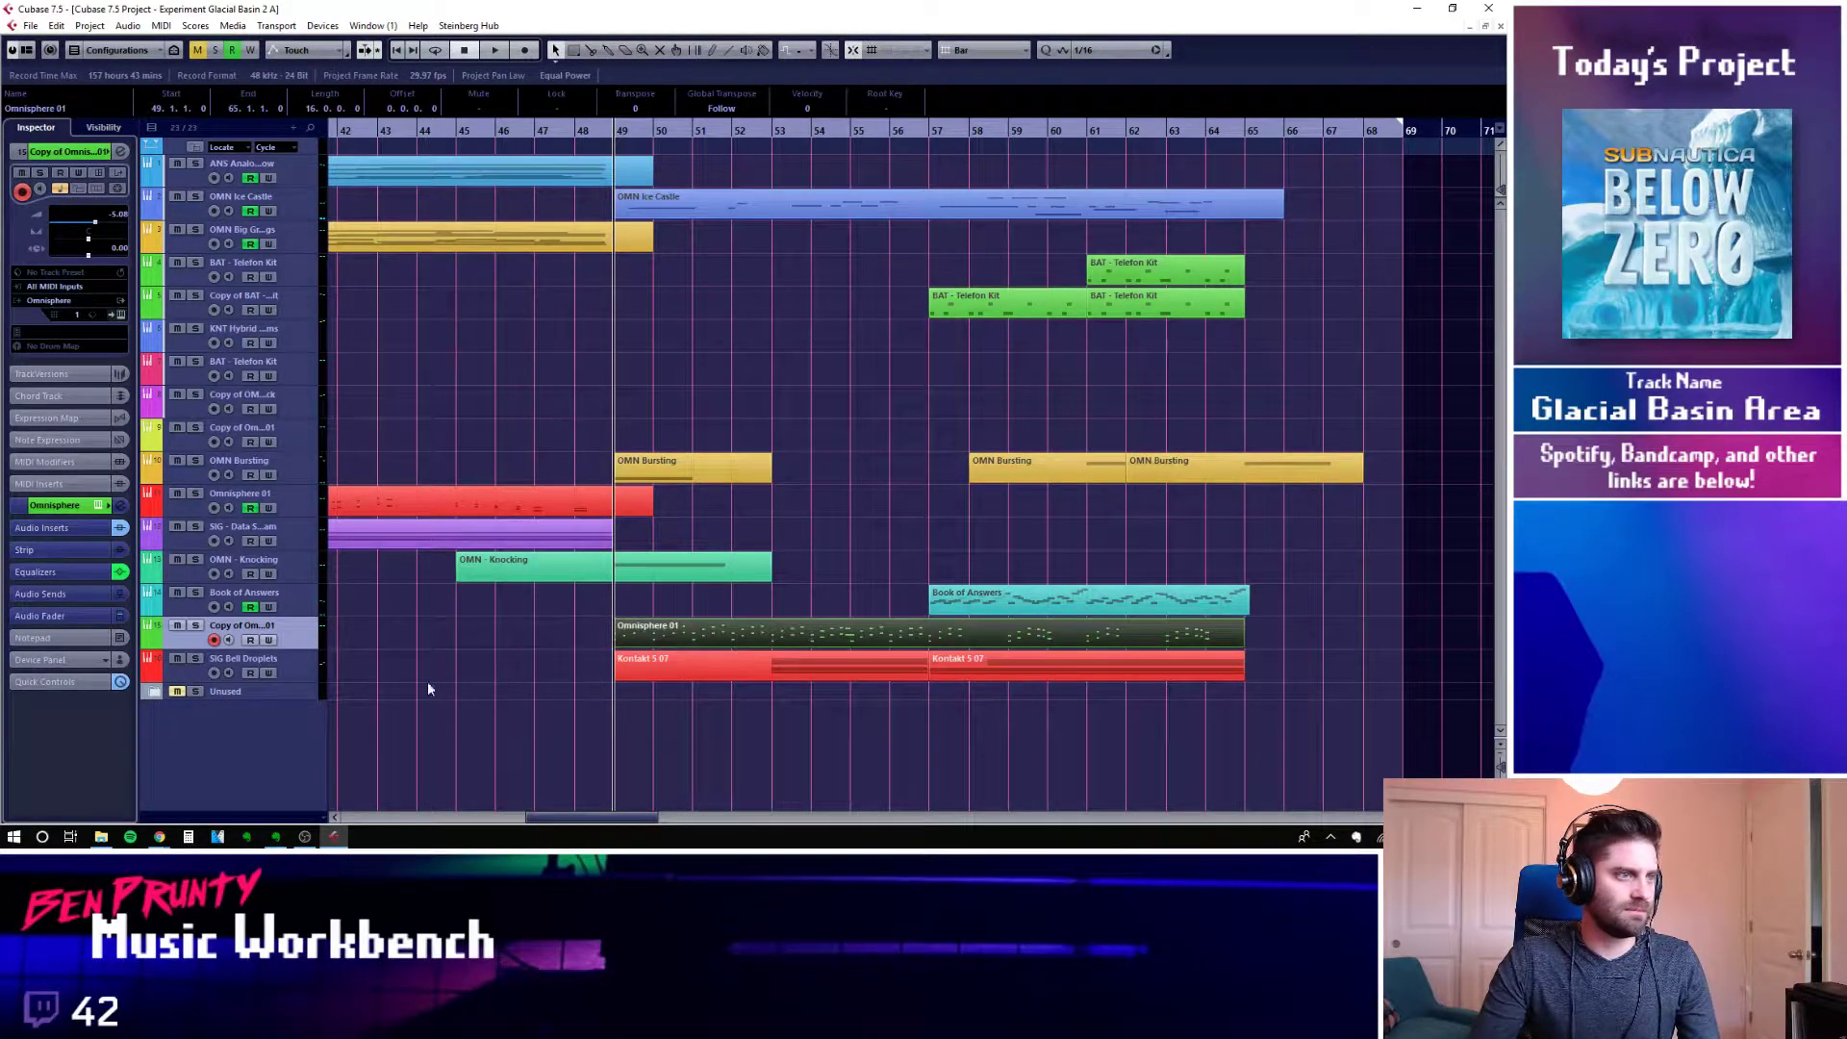
Solo the SIG Bell Droplets track, place the playhead at bar 53, and examine its Signal patch in Kontakt
left_click(304, 672)
left_click(195, 658)
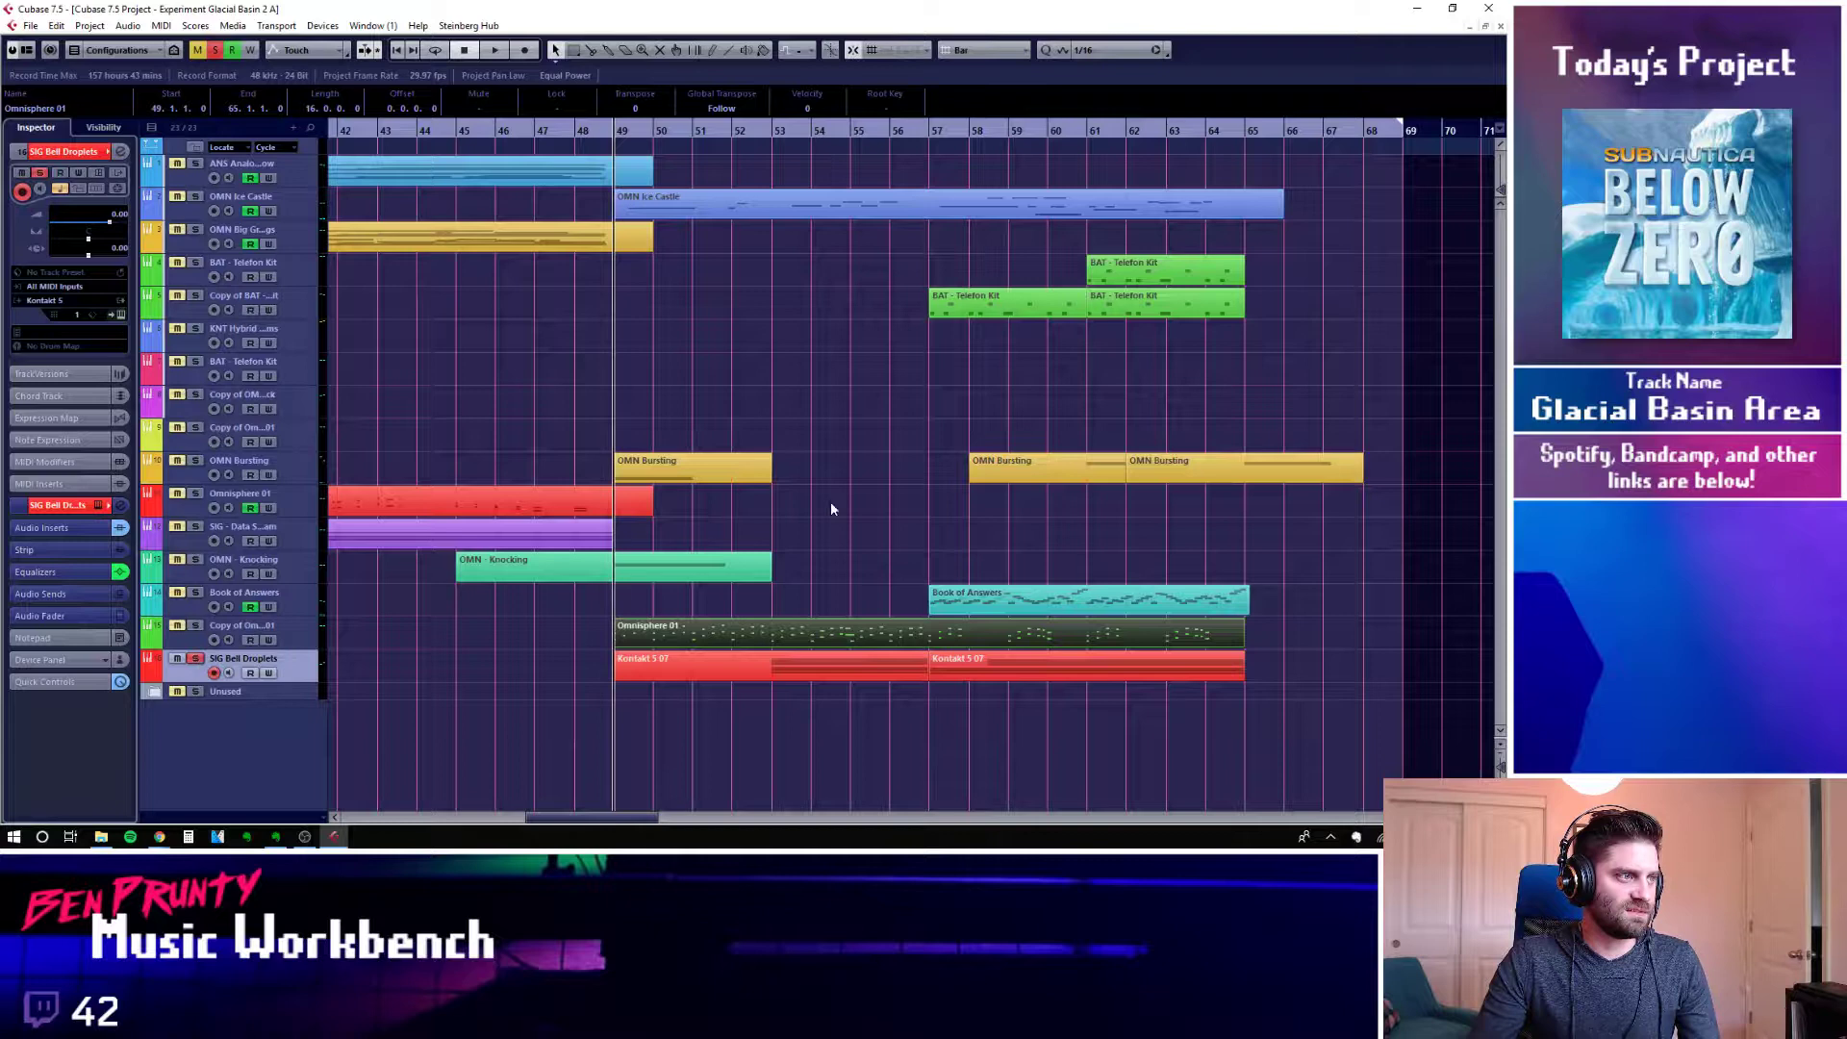
left_click(765, 145)
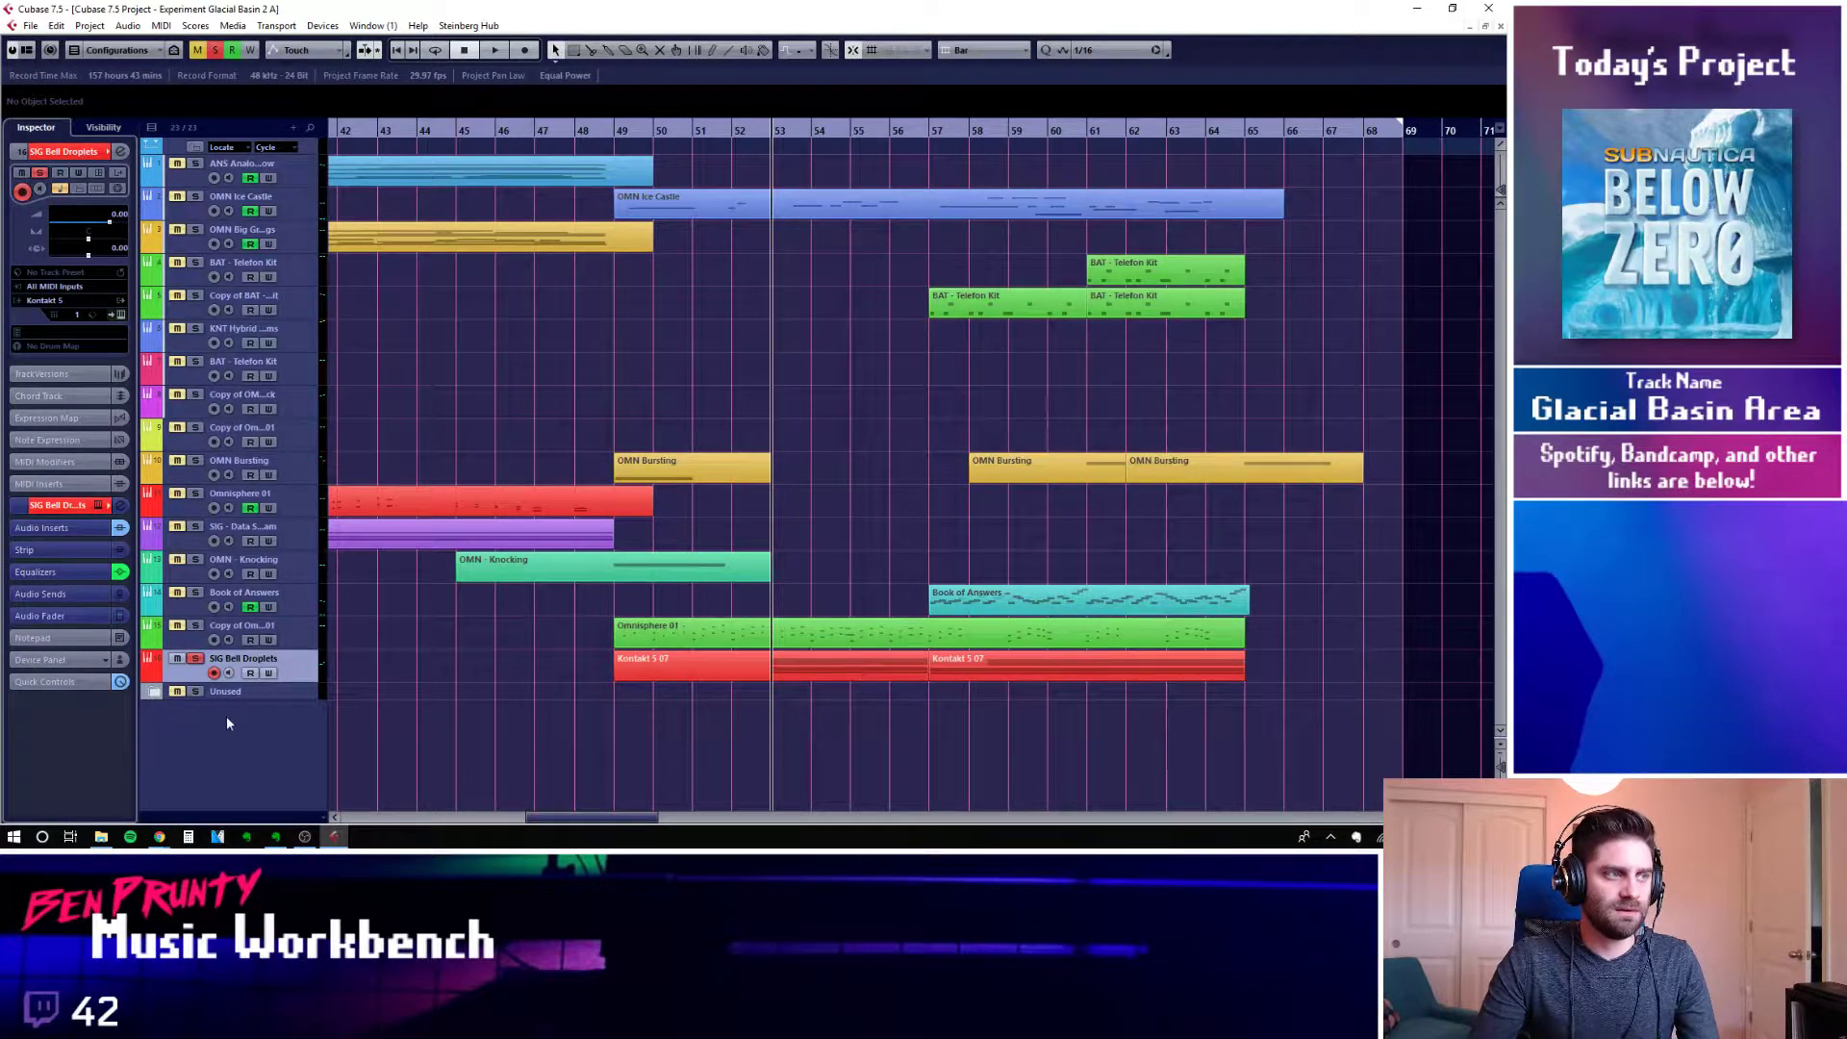
double_click(227, 689)
key("Return")
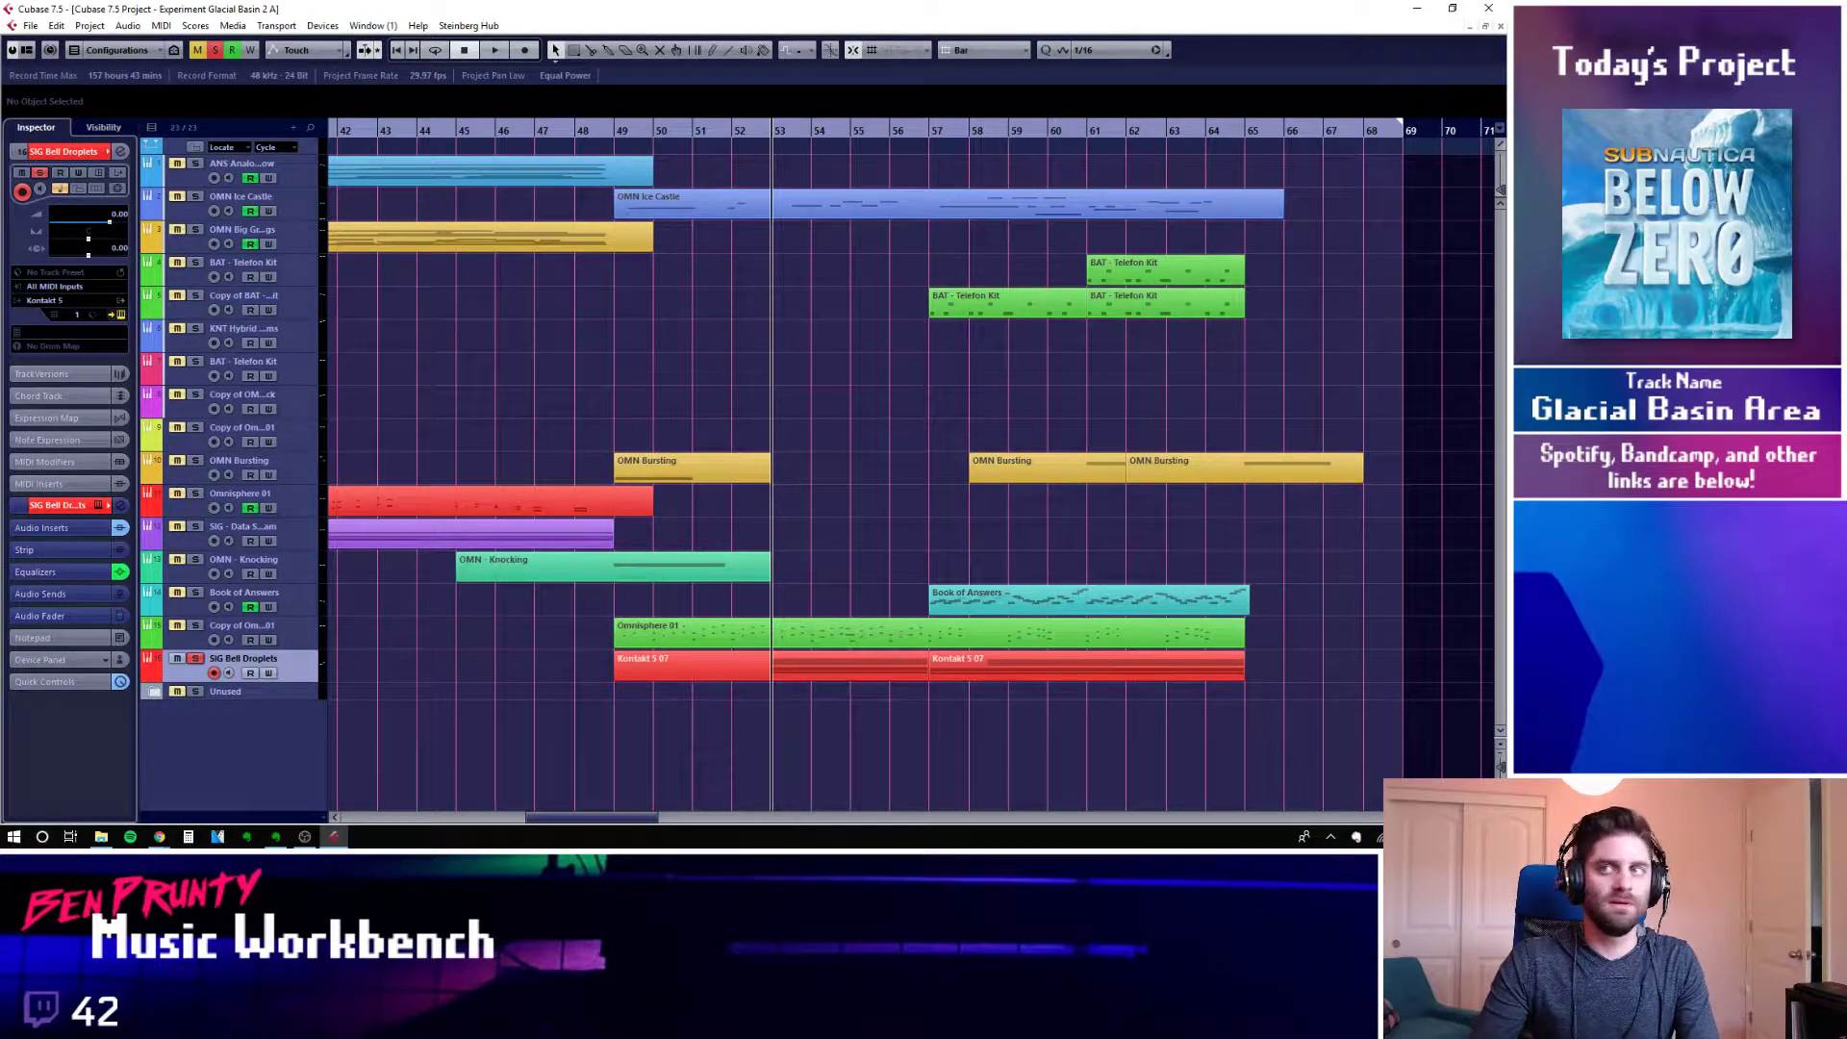
key("ctrl+e")
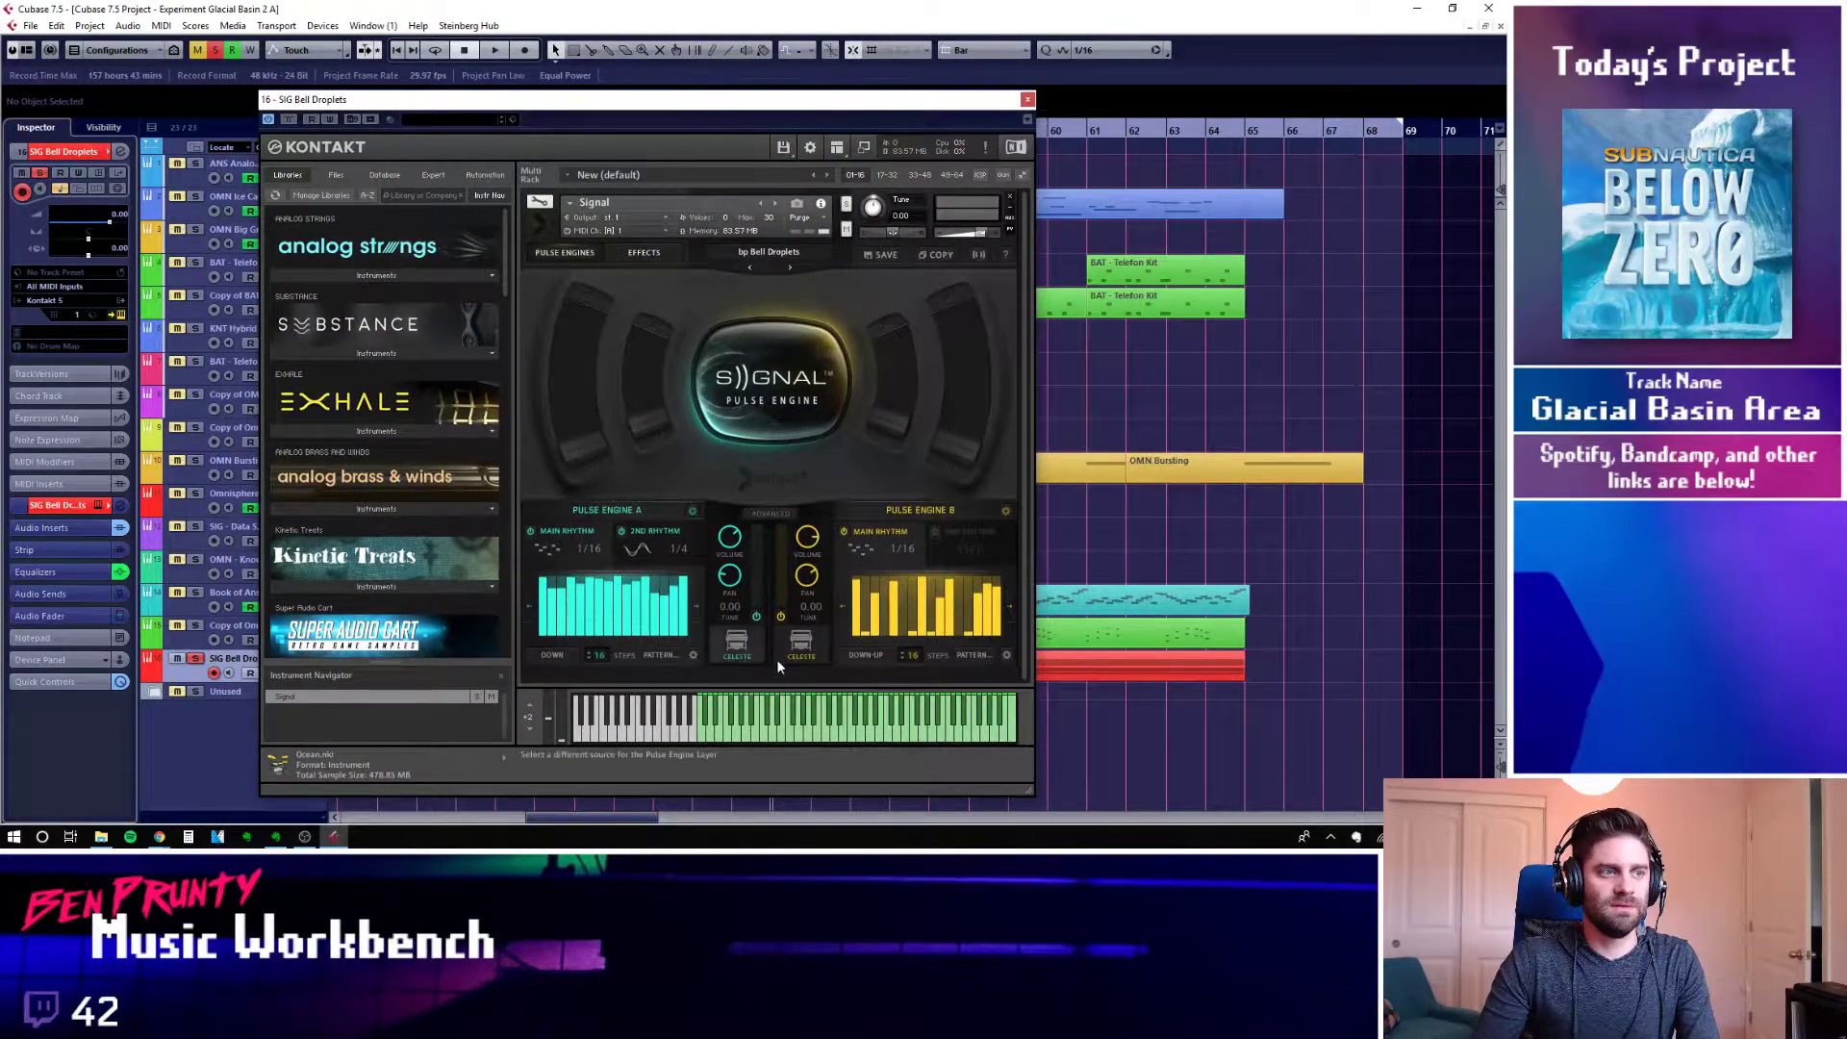
left_click(1027, 100)
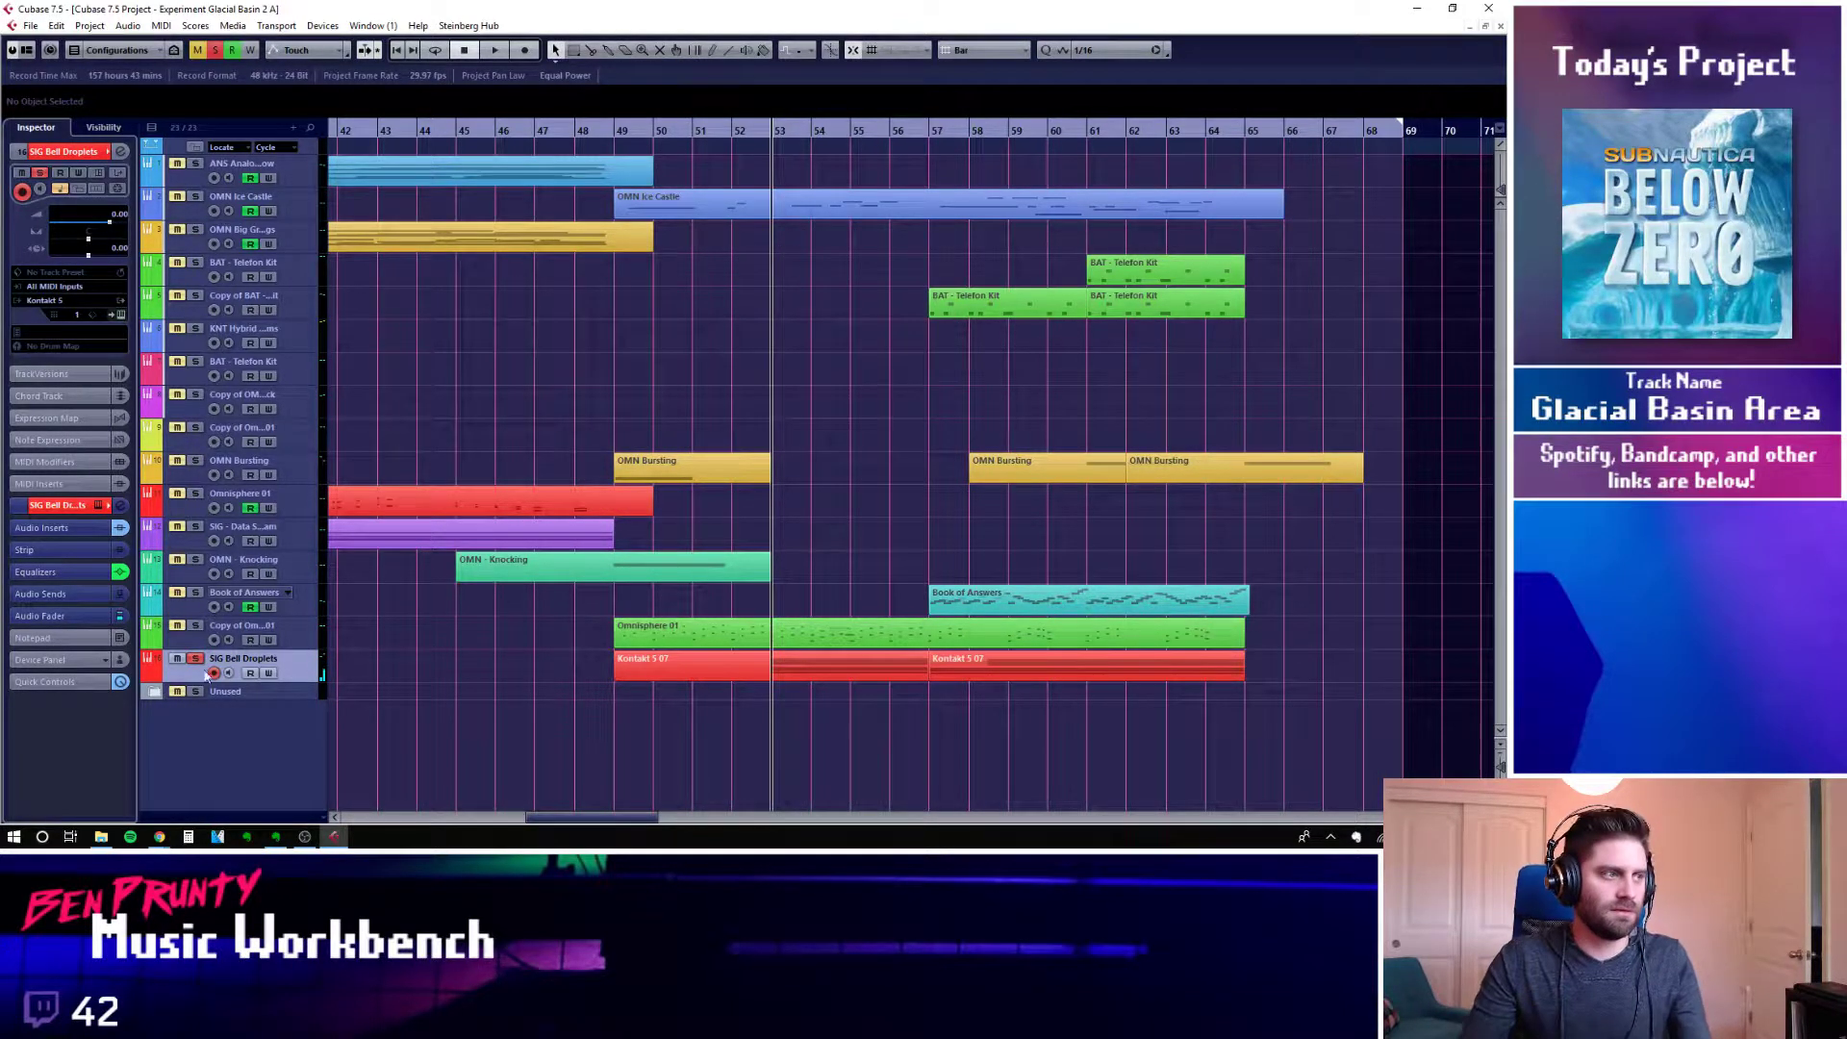
Play the soloed SIG Bell Droplets from bar 53 to about bar 61, reviewing both parts' notes in the Key Editor, then clear the solo
key("space")
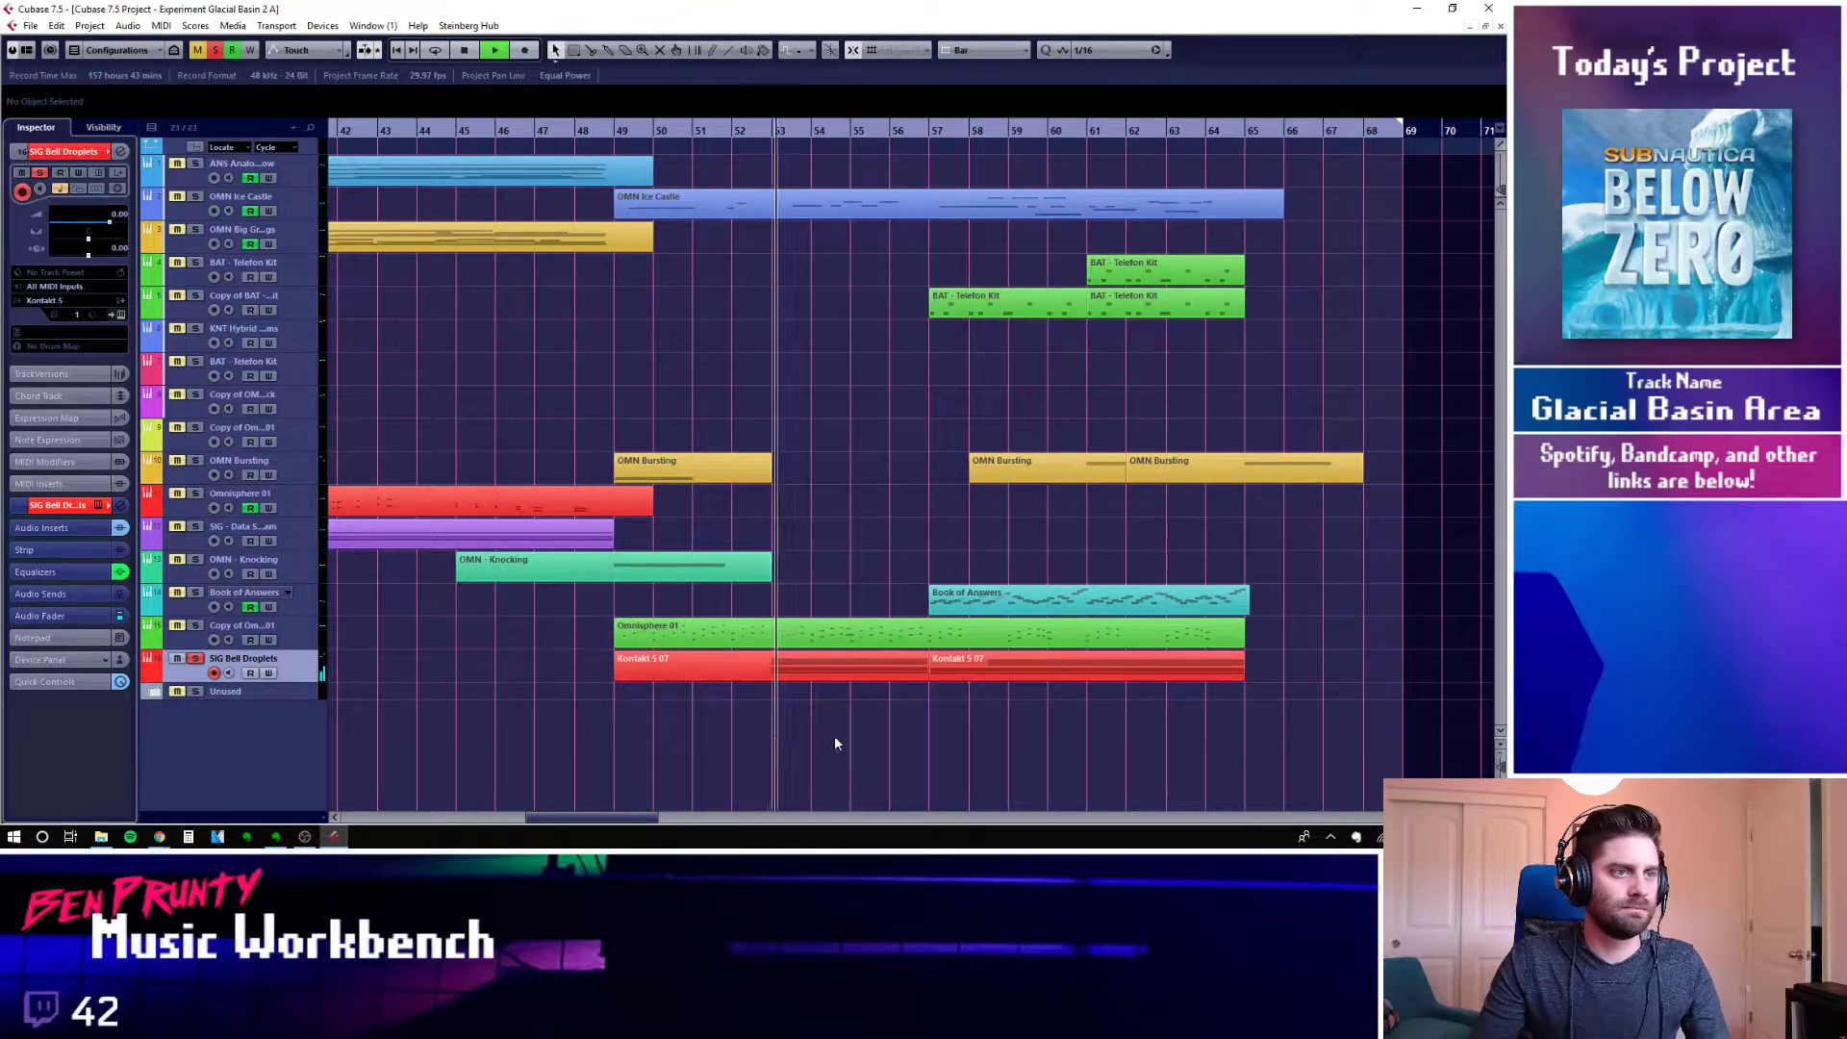
double_click(879, 670)
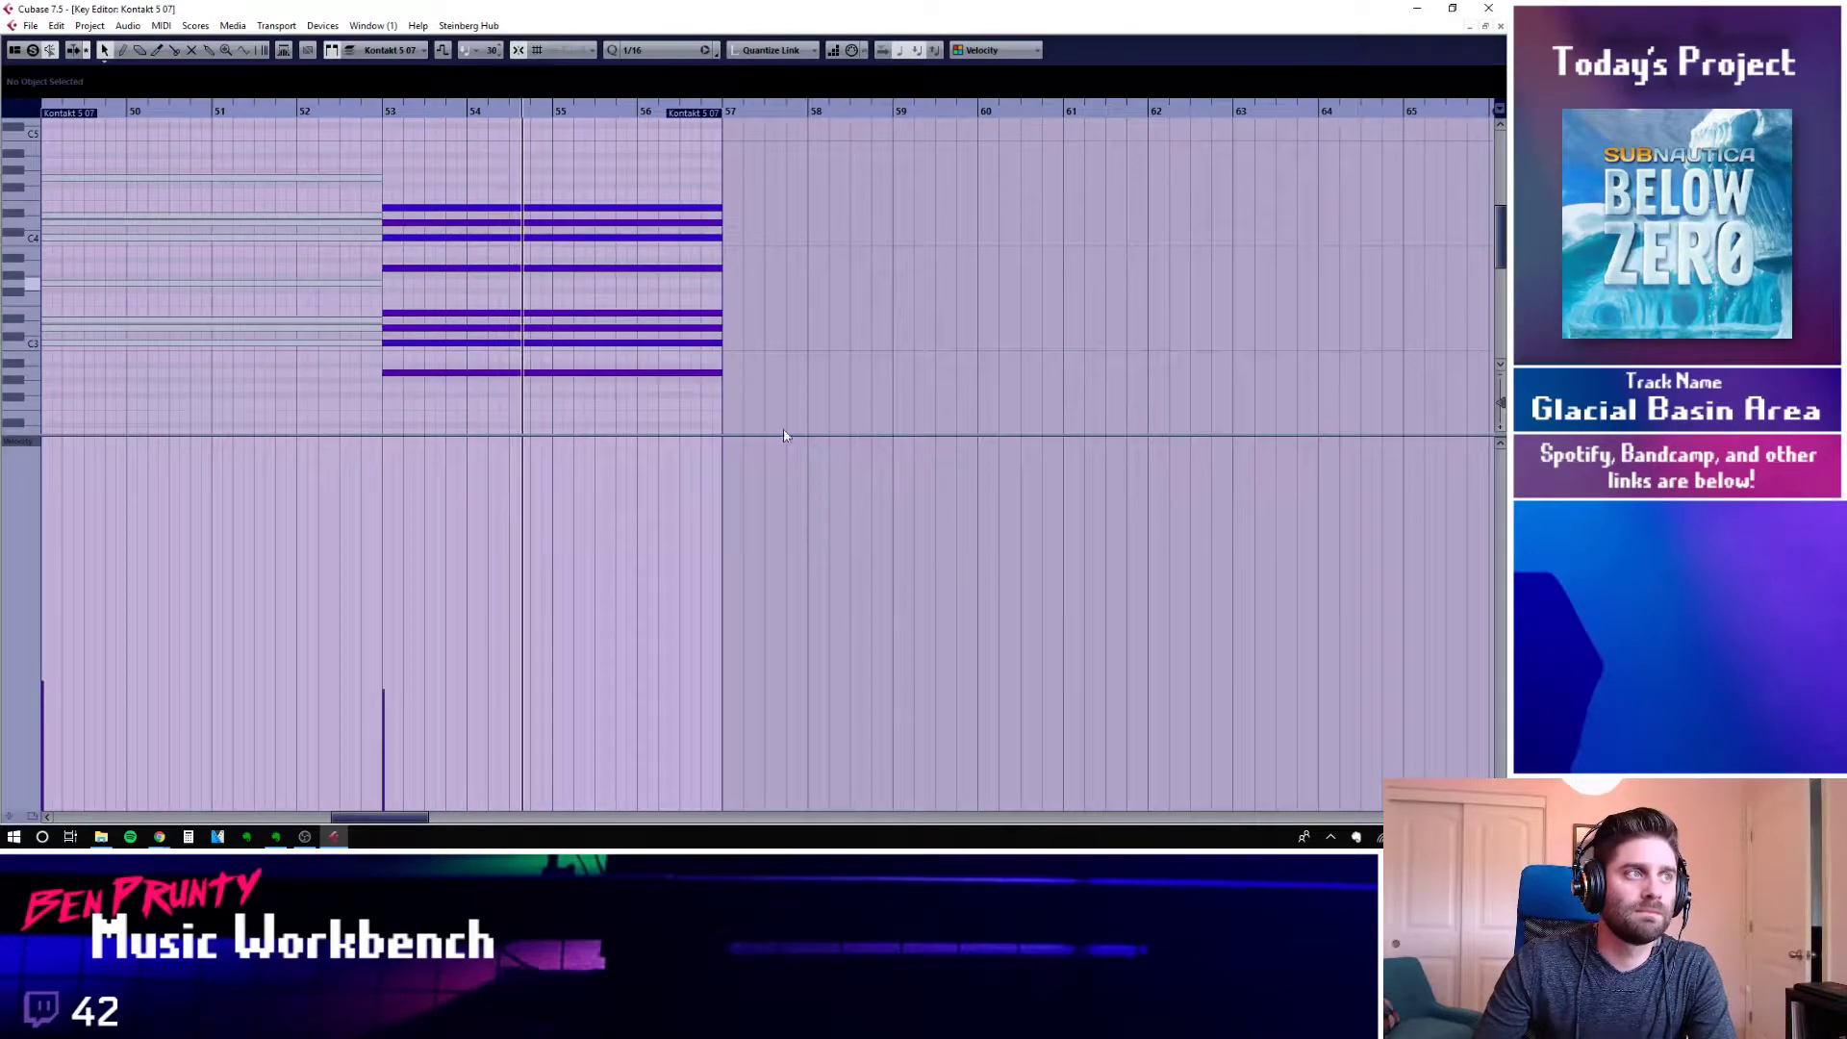
left_click(1500, 26)
double_click(980, 664)
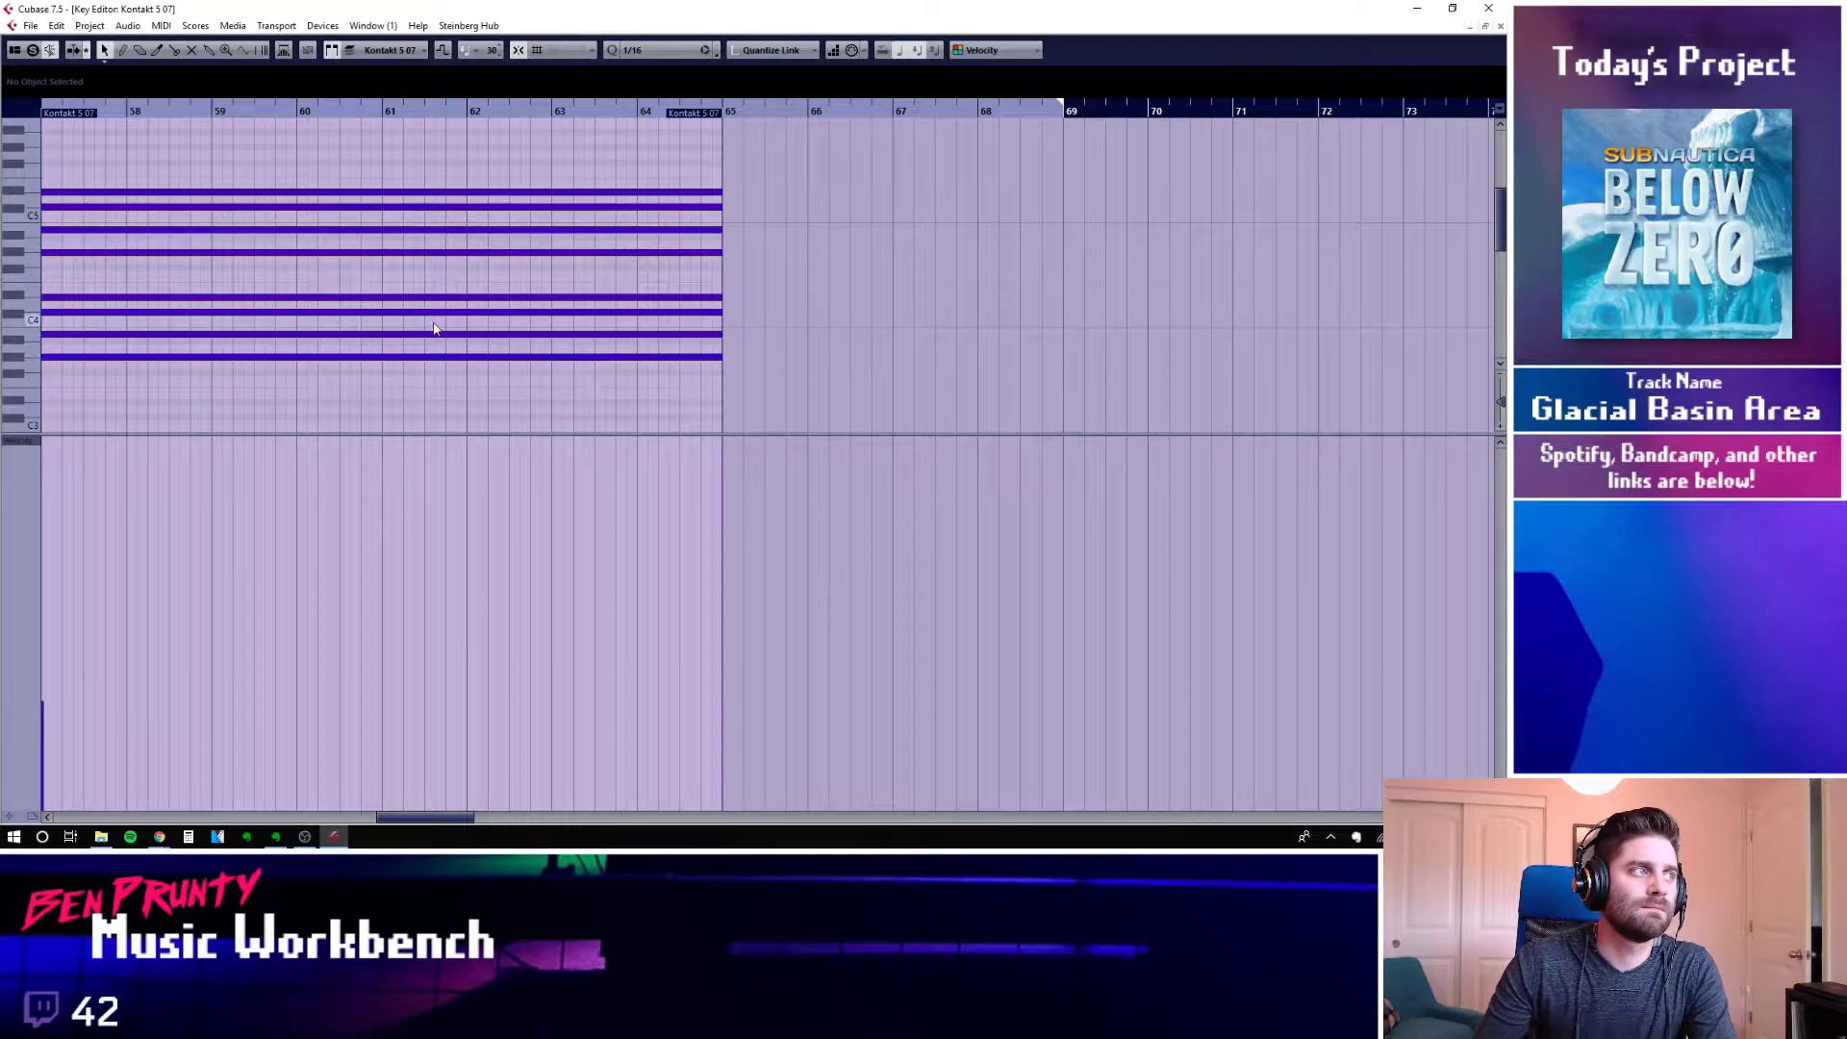
scroll(614, 421, "up", 2)
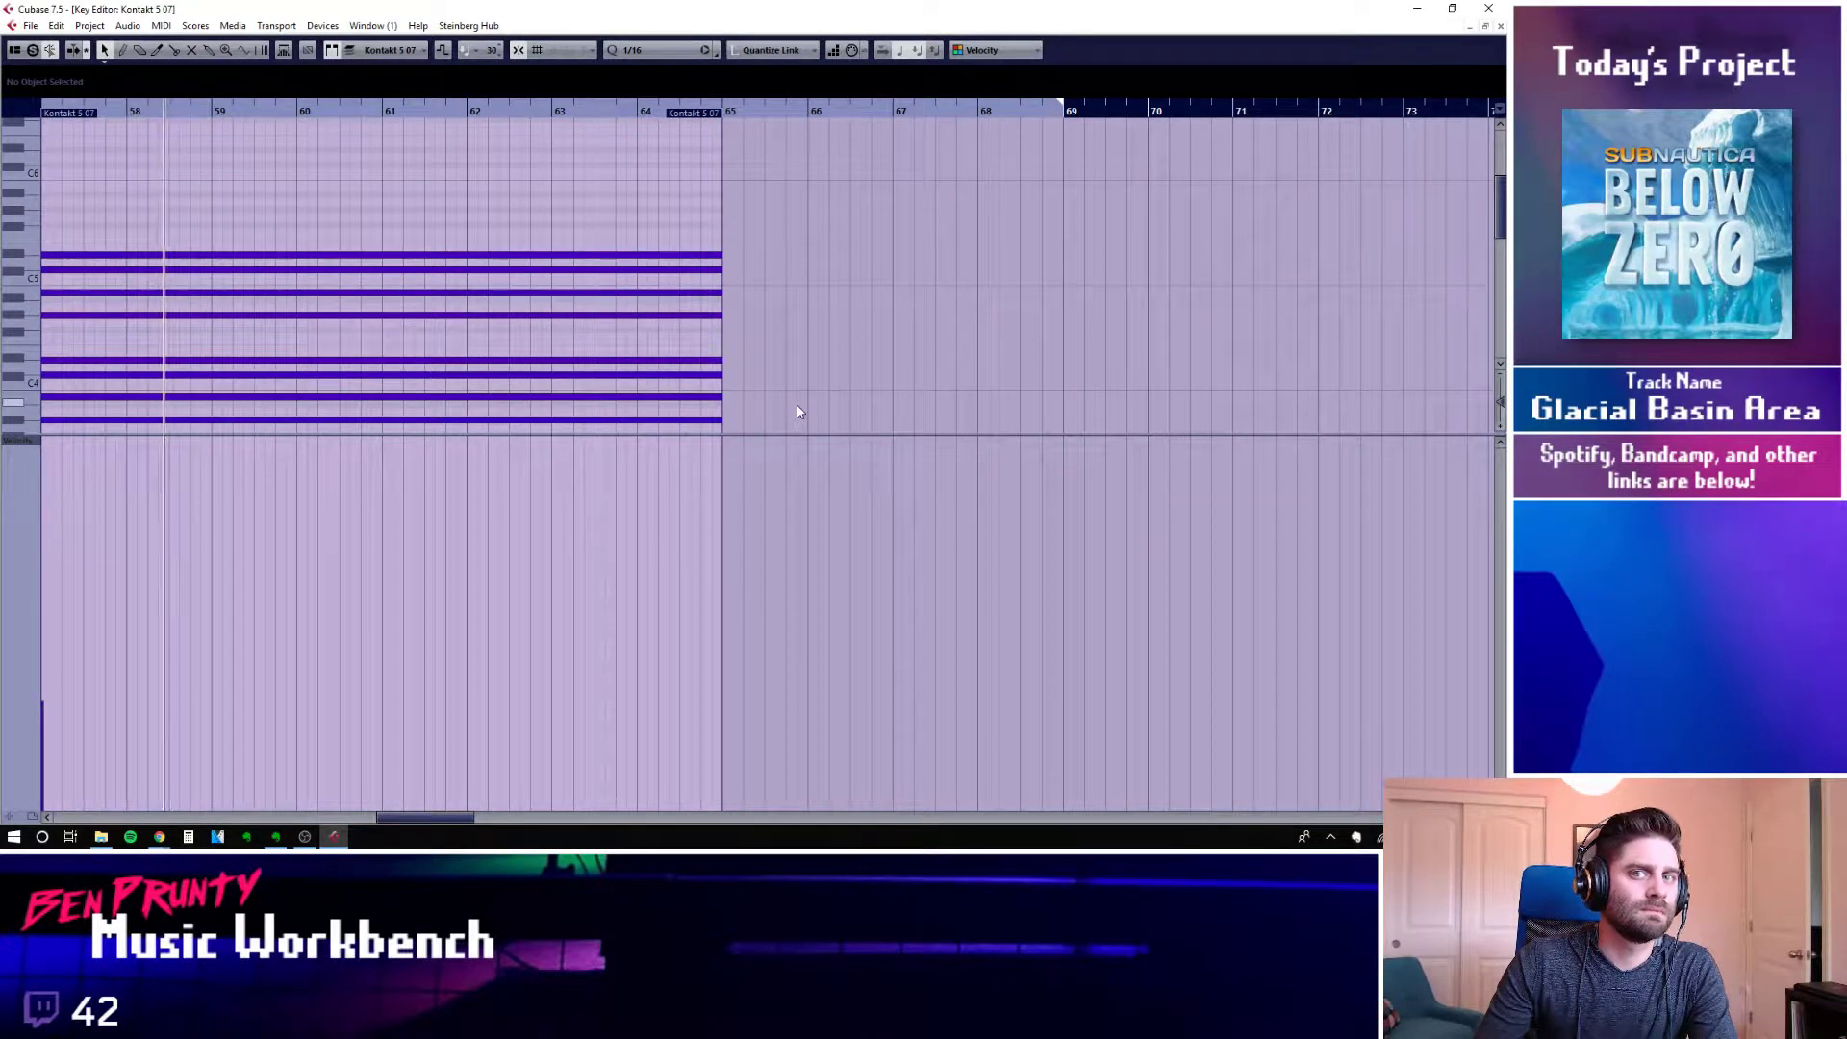
left_click(1500, 27)
key("space")
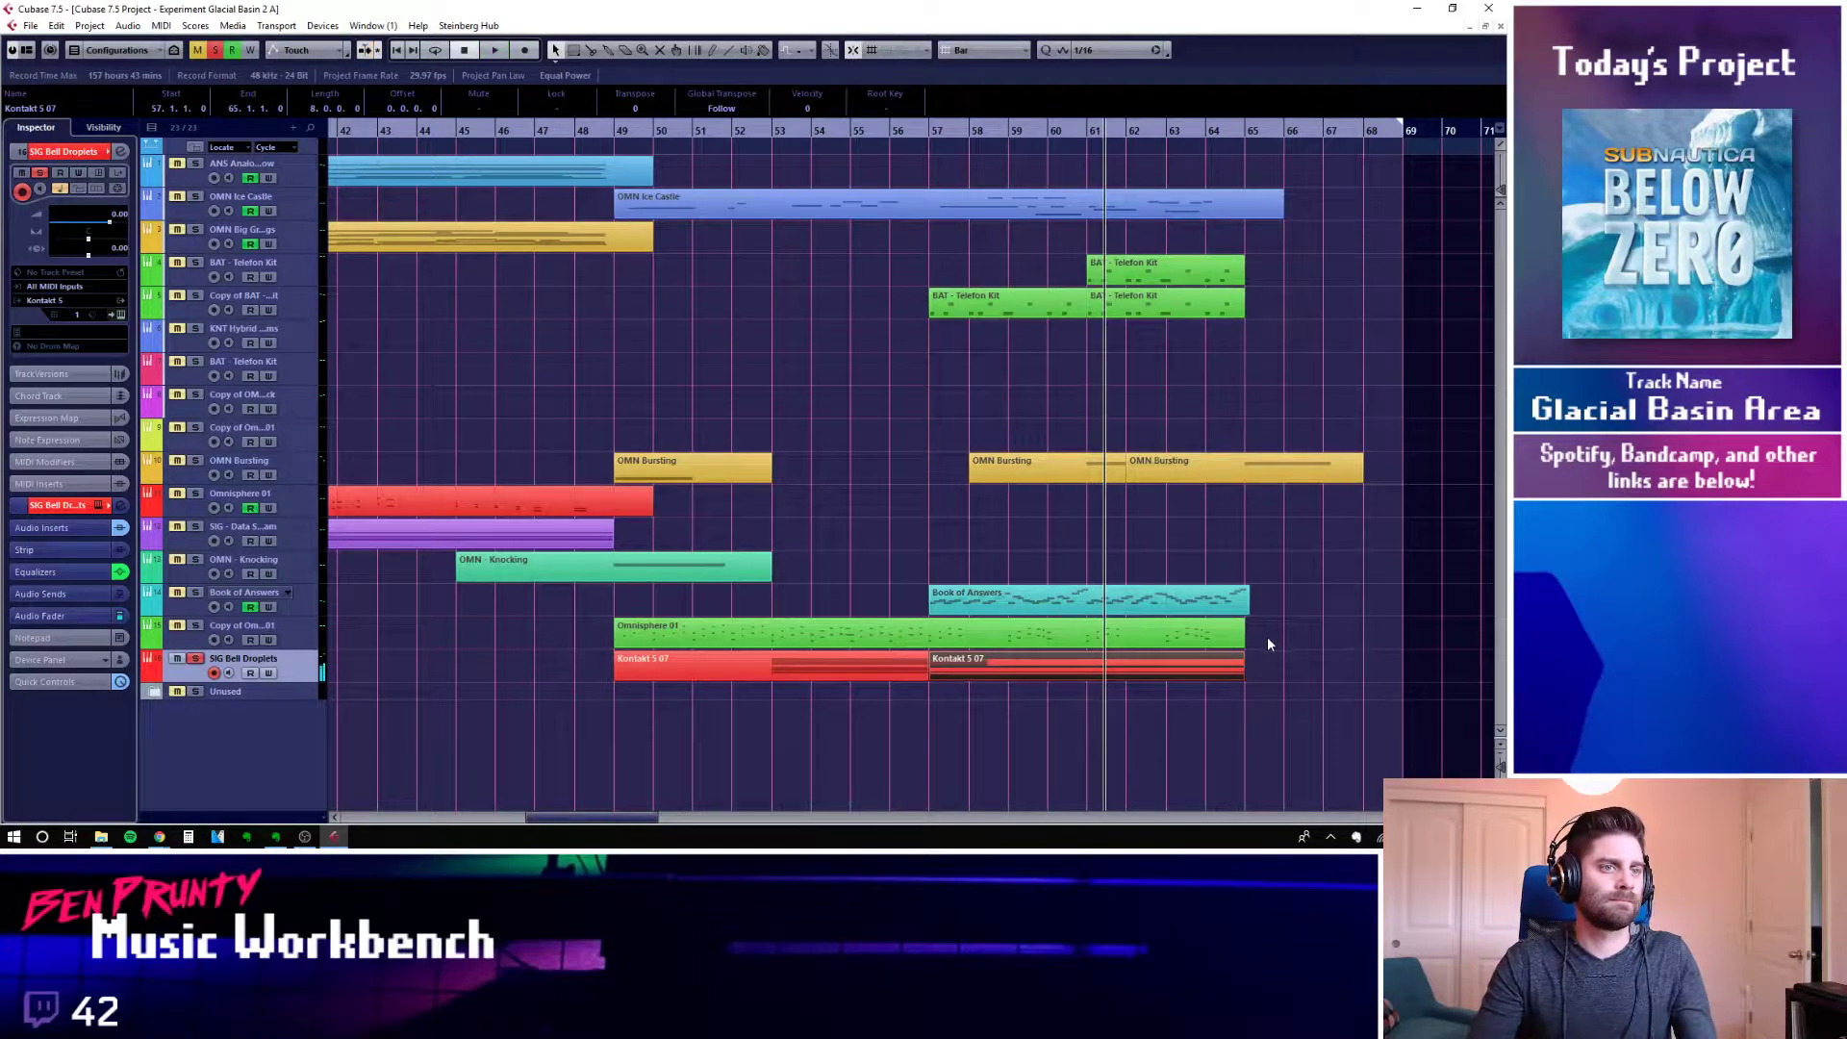
left_click(904, 453)
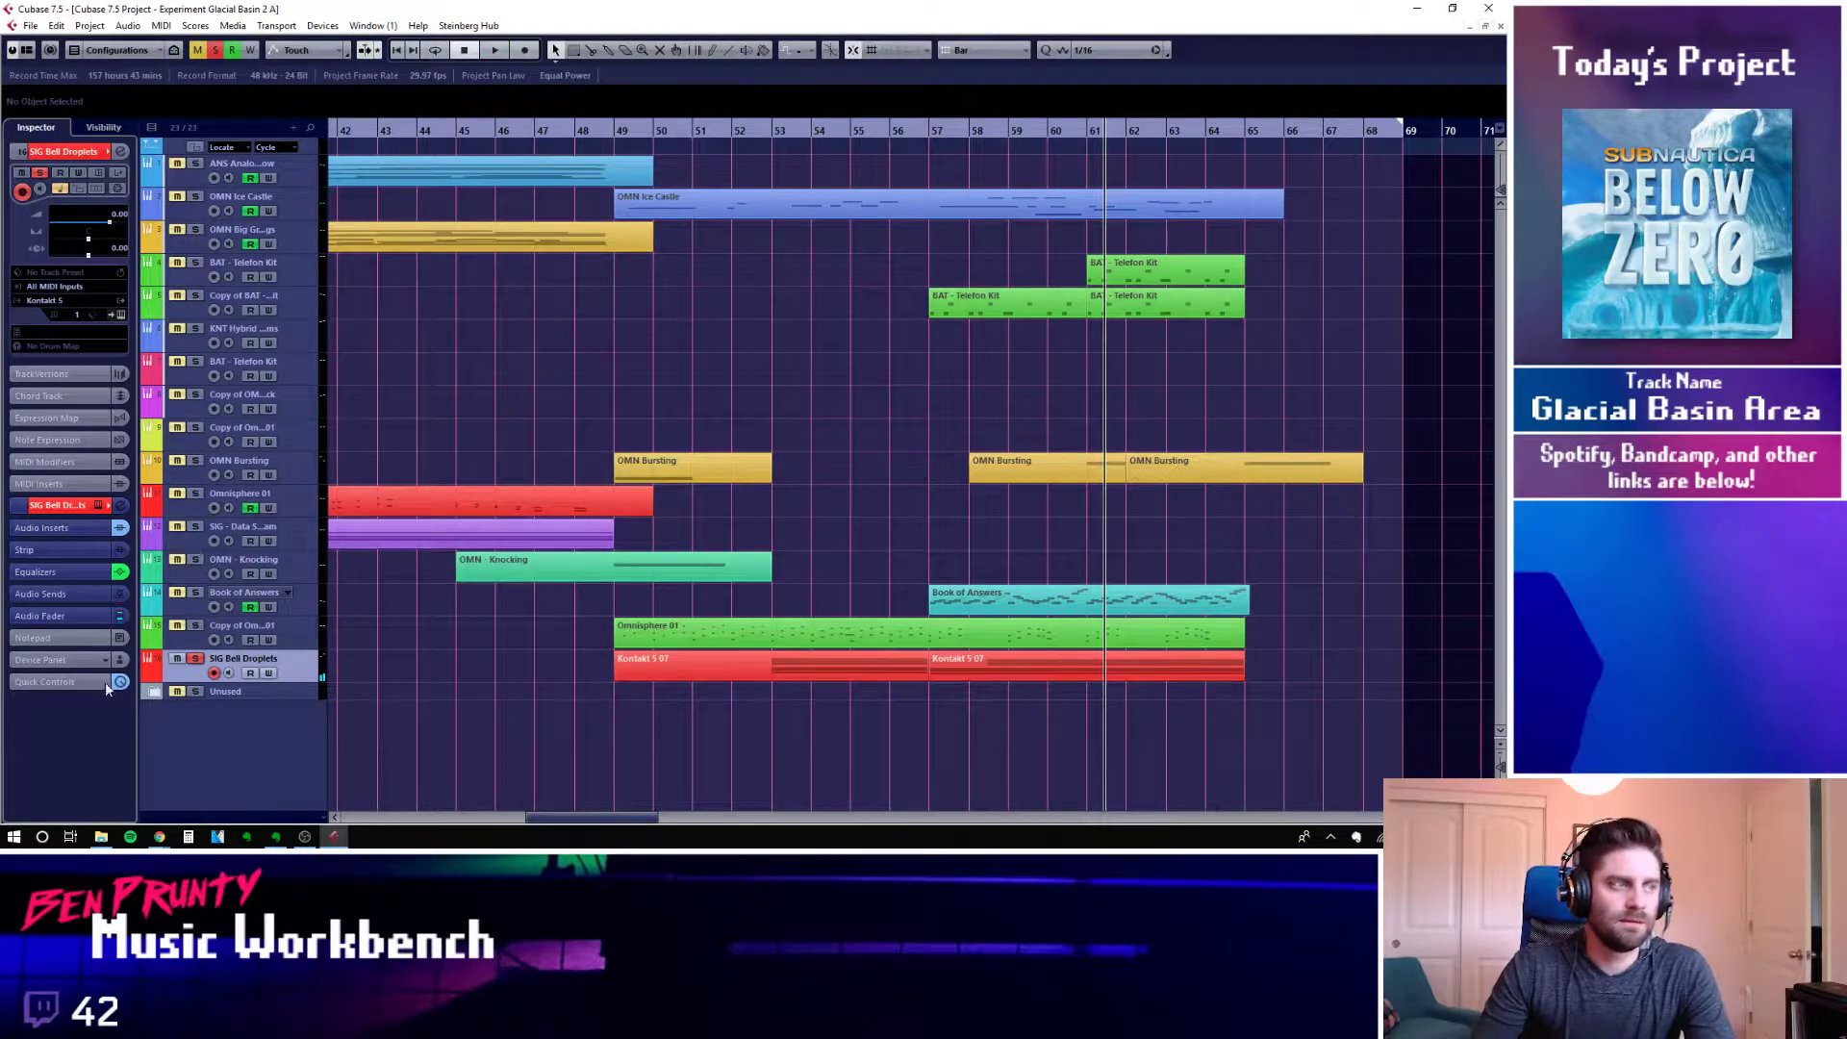
left_click(196, 659)
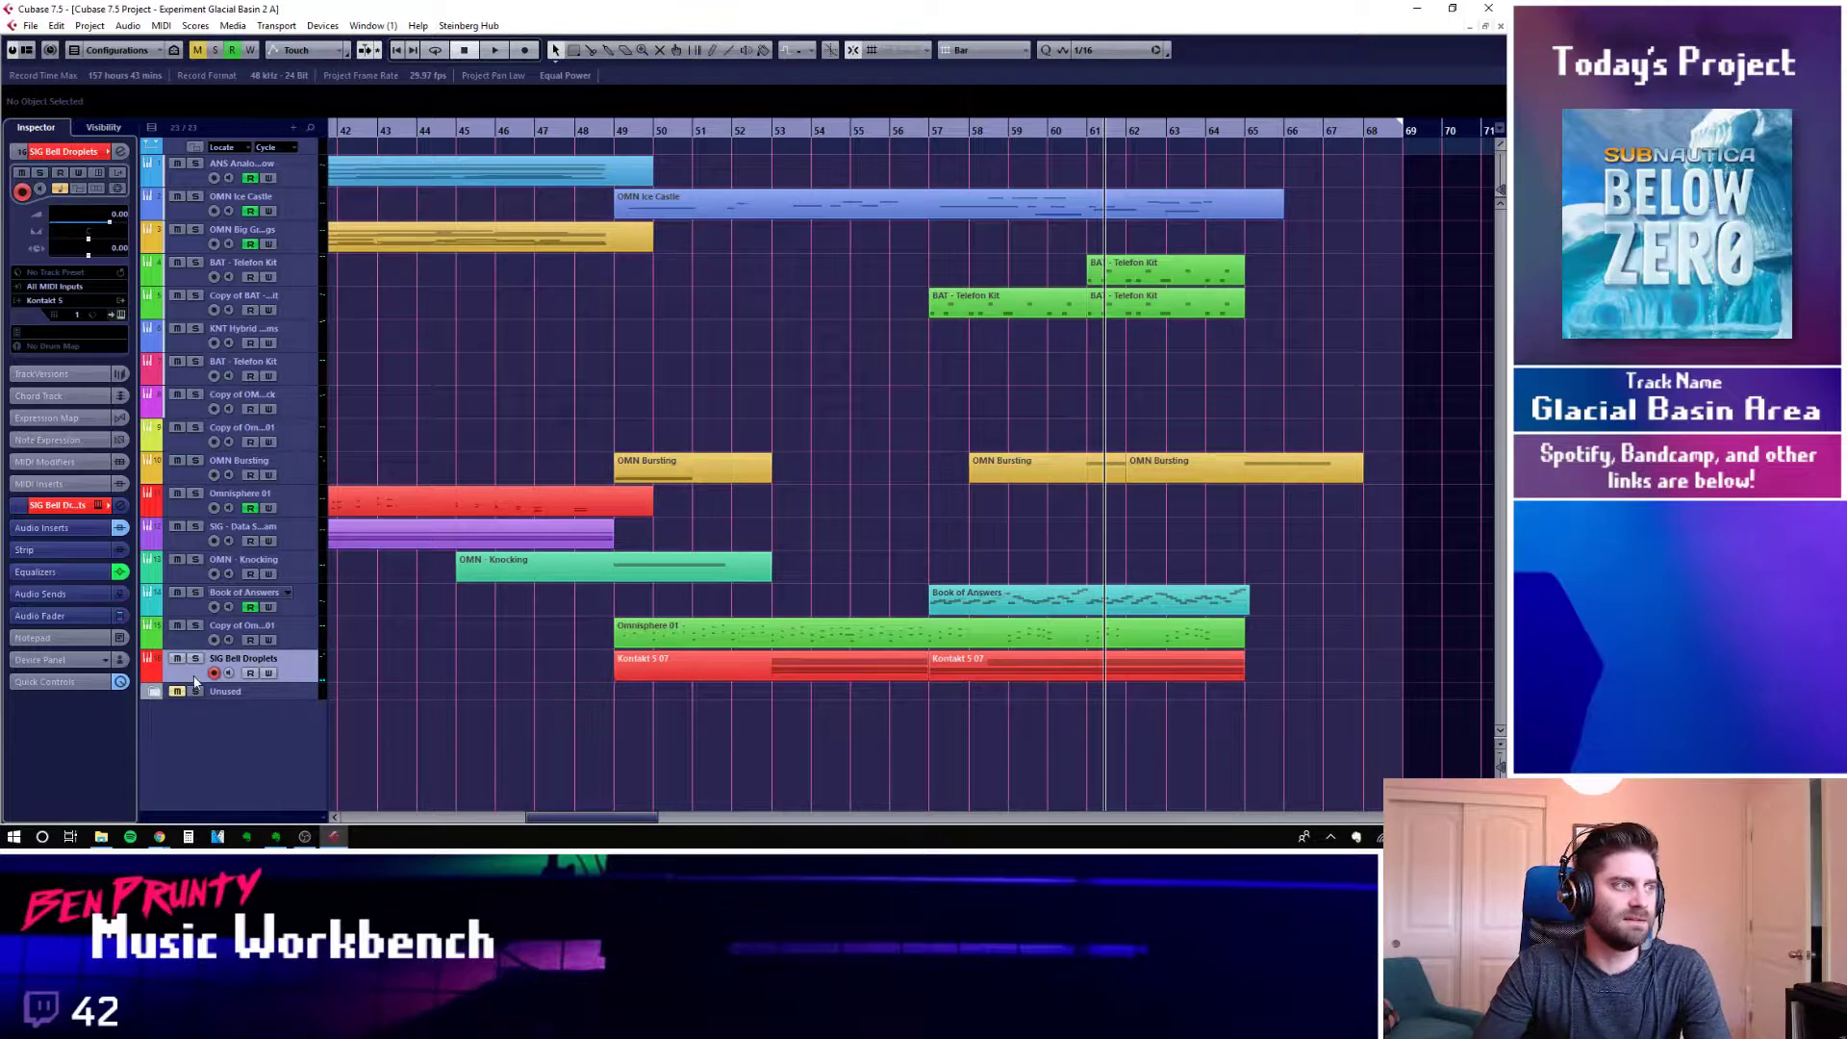
Solo the Book of Answers track at bar 57 and examine its notes in the Key Editor and its Analog Brass and Winds patch in Kontakt
left_click(930, 140)
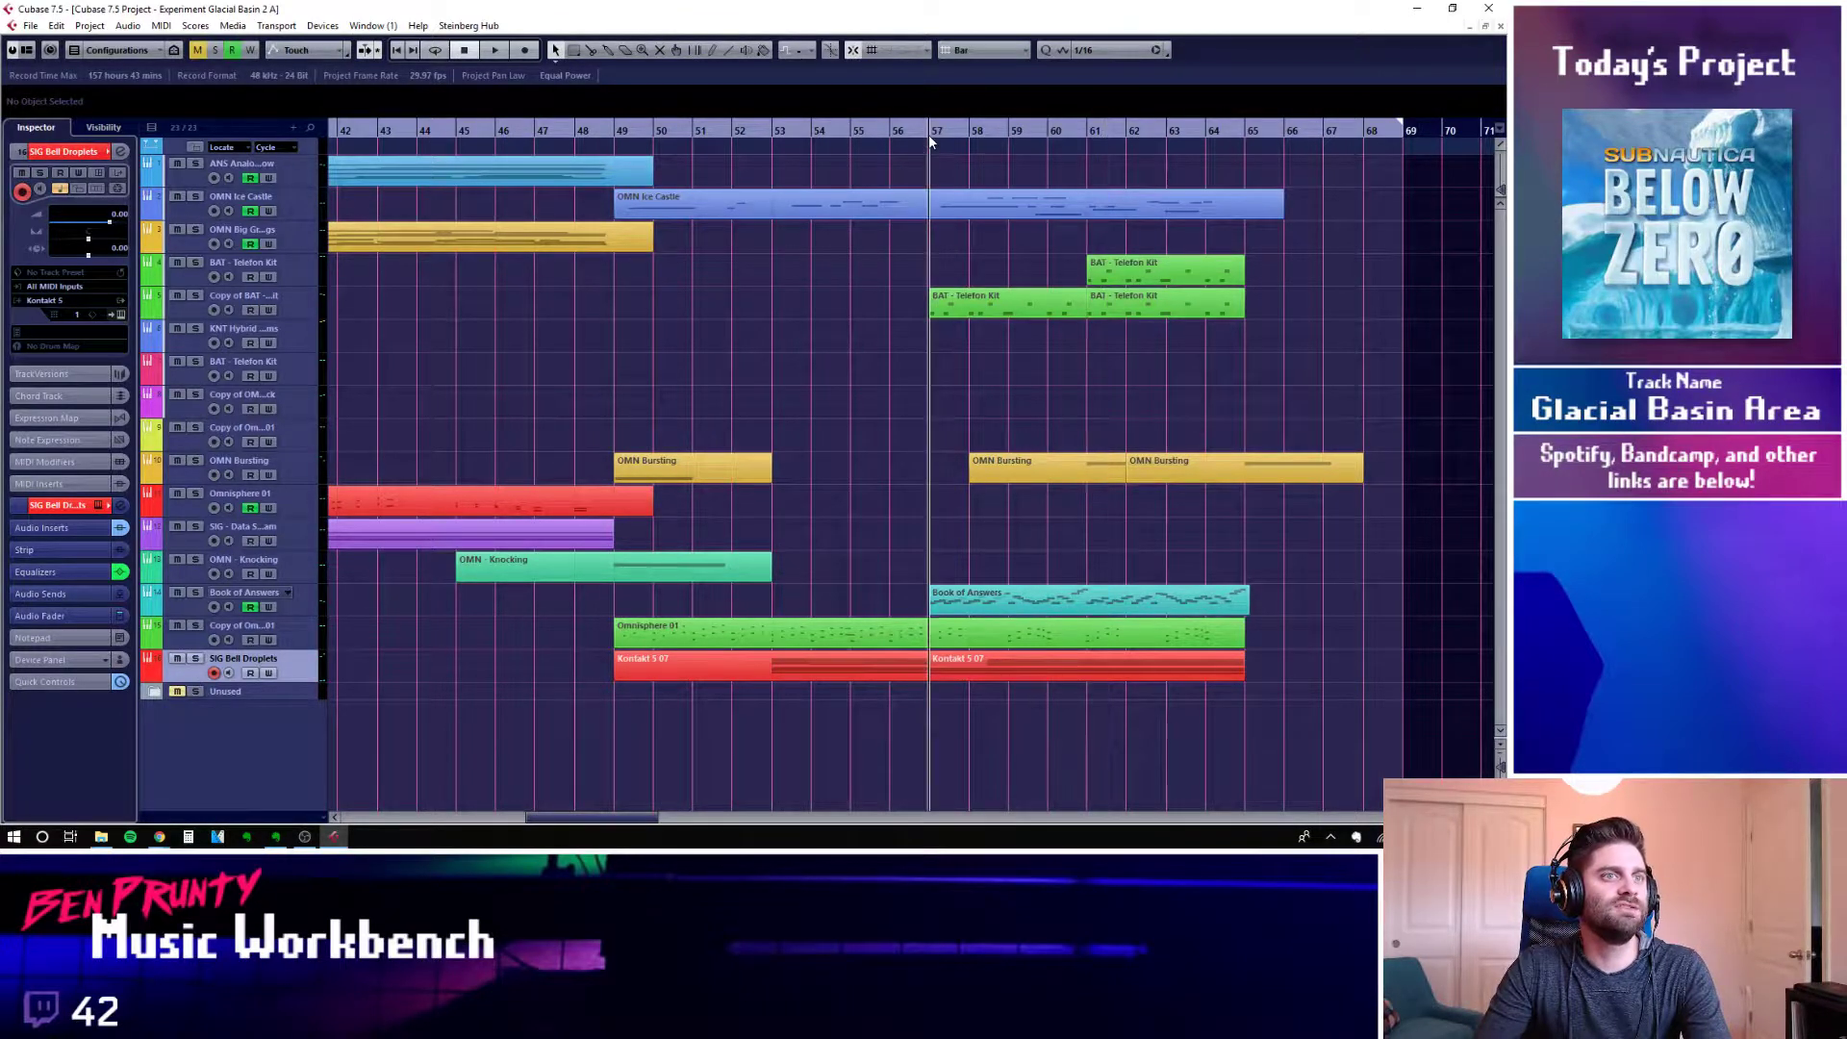
left_click(289, 612)
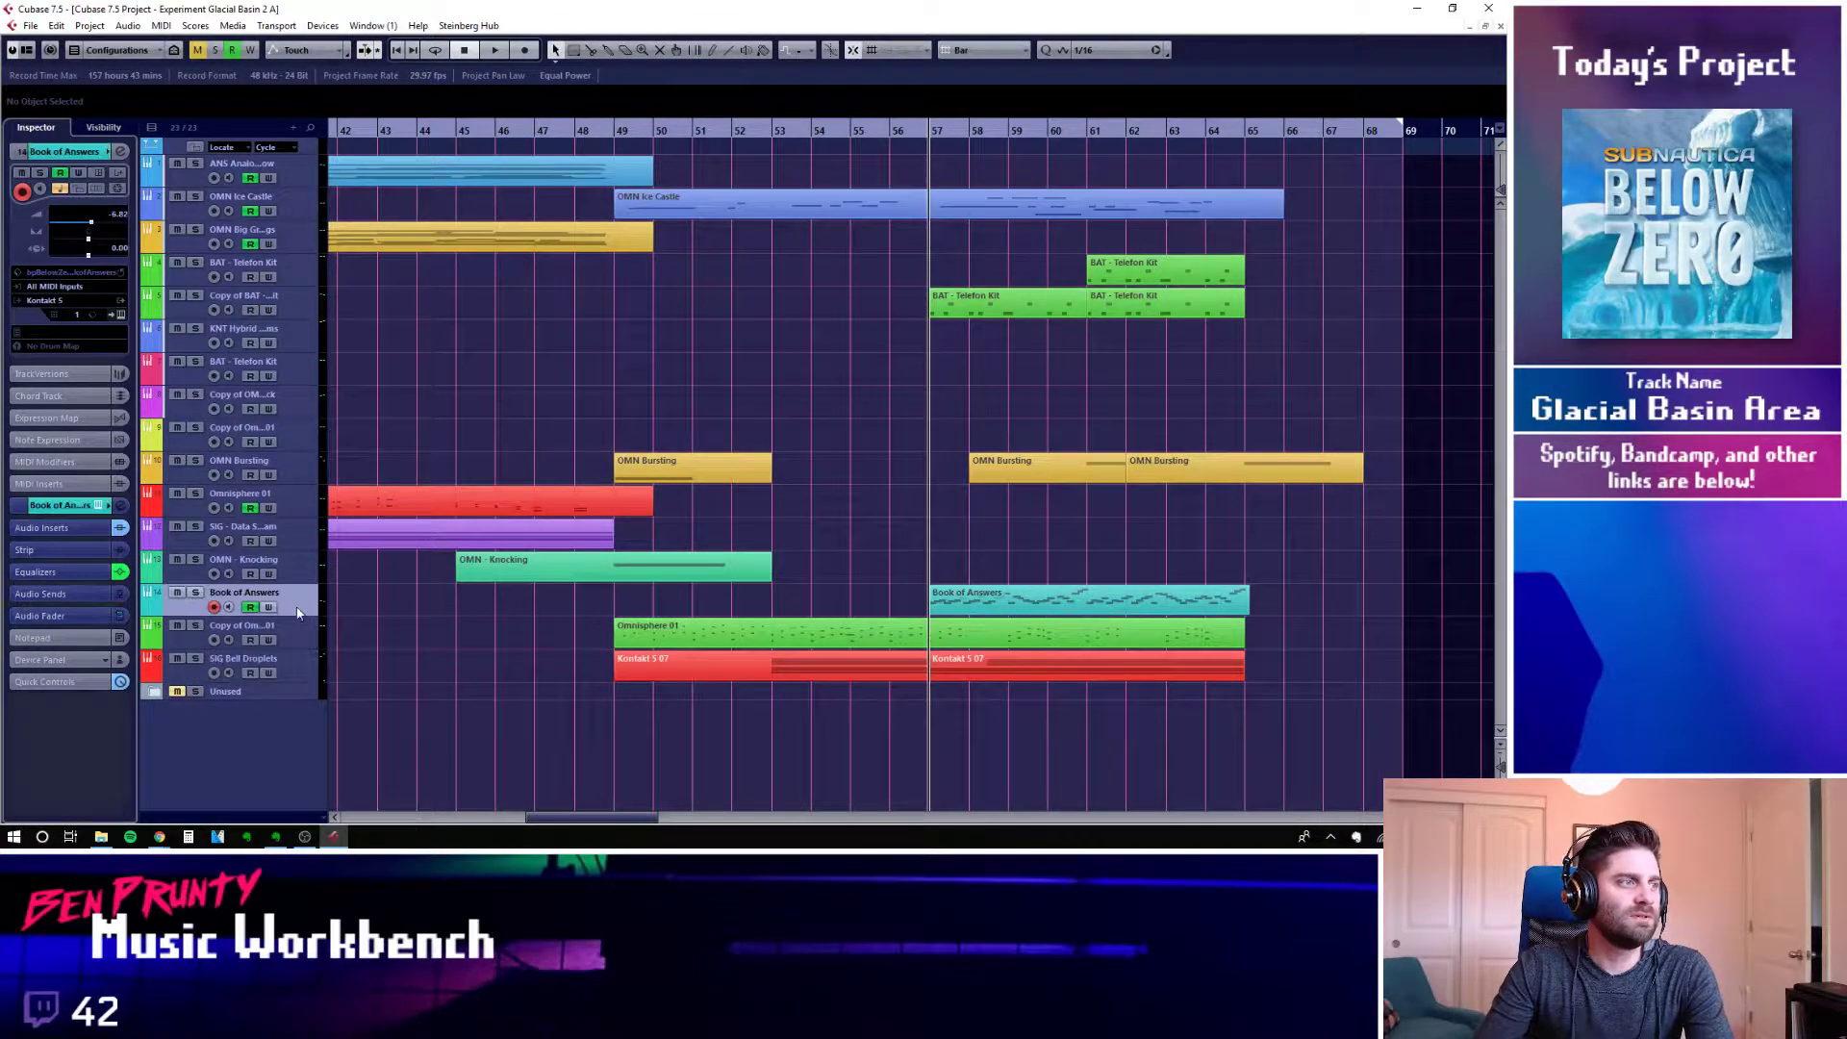
left_click(195, 593)
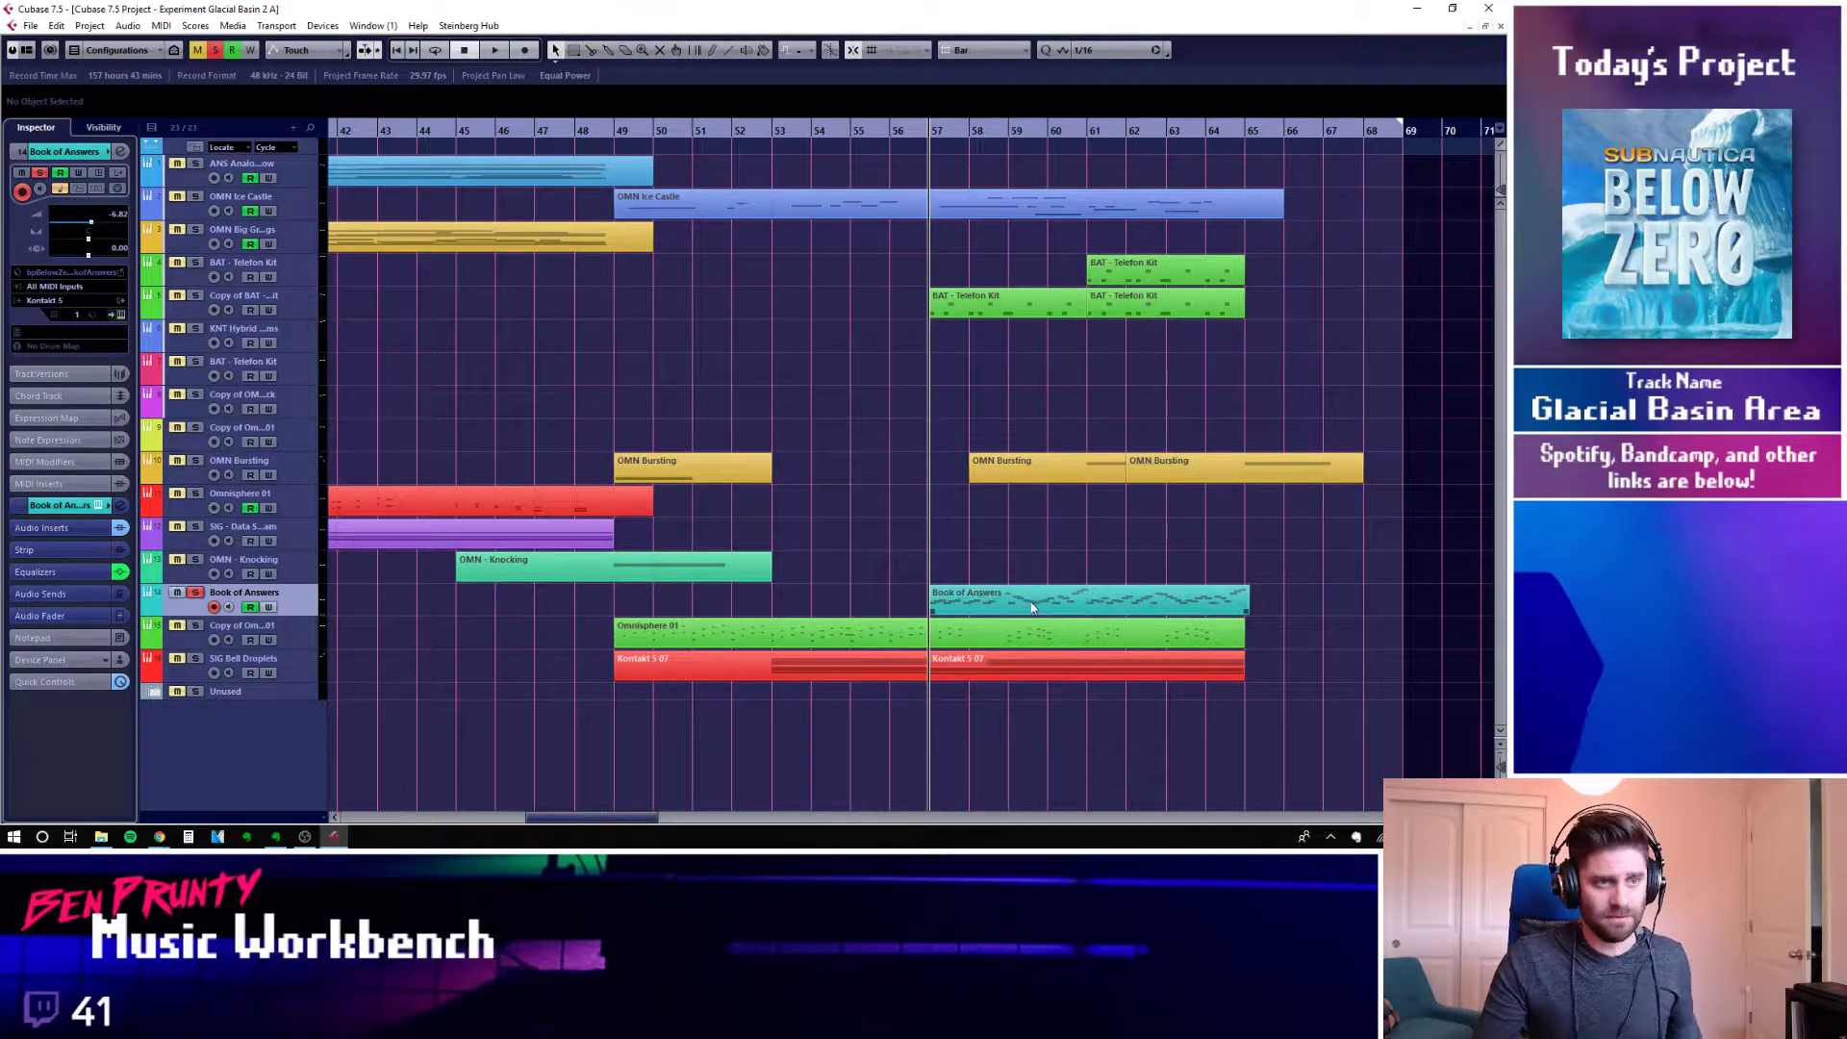
double_click(1068, 606)
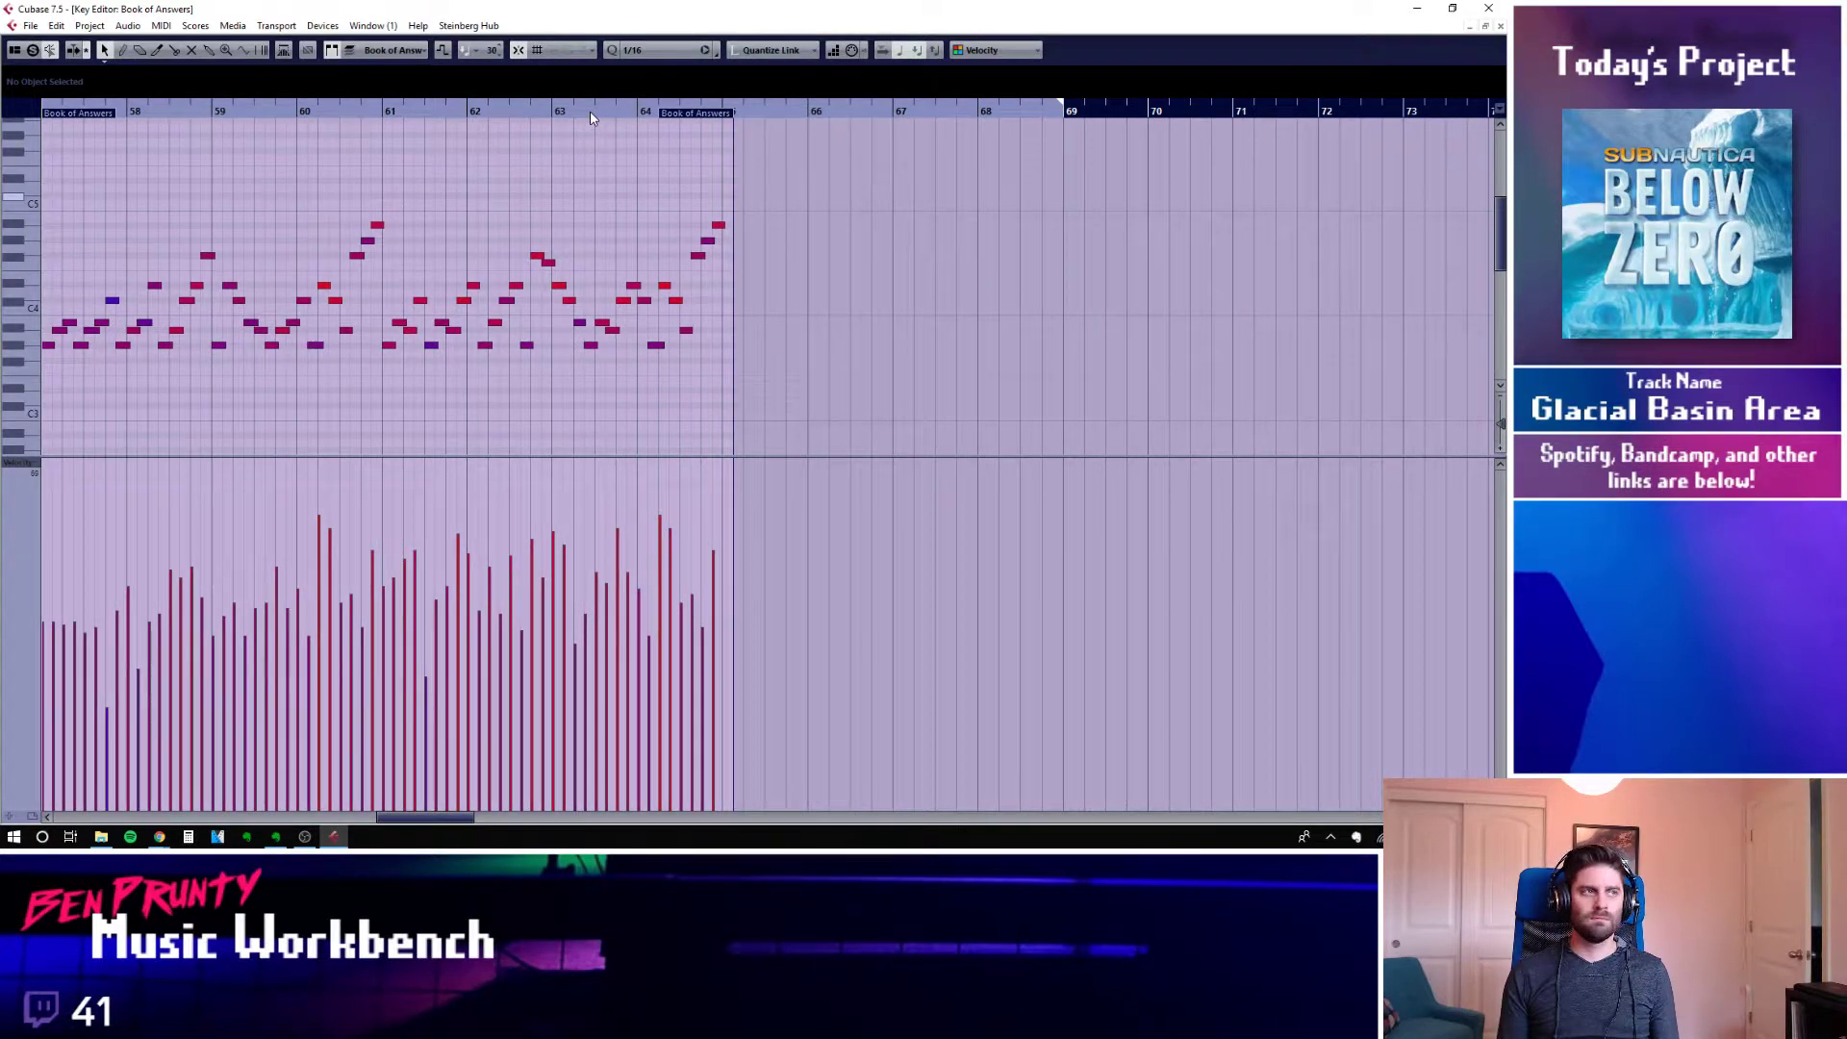
left_click(1499, 26)
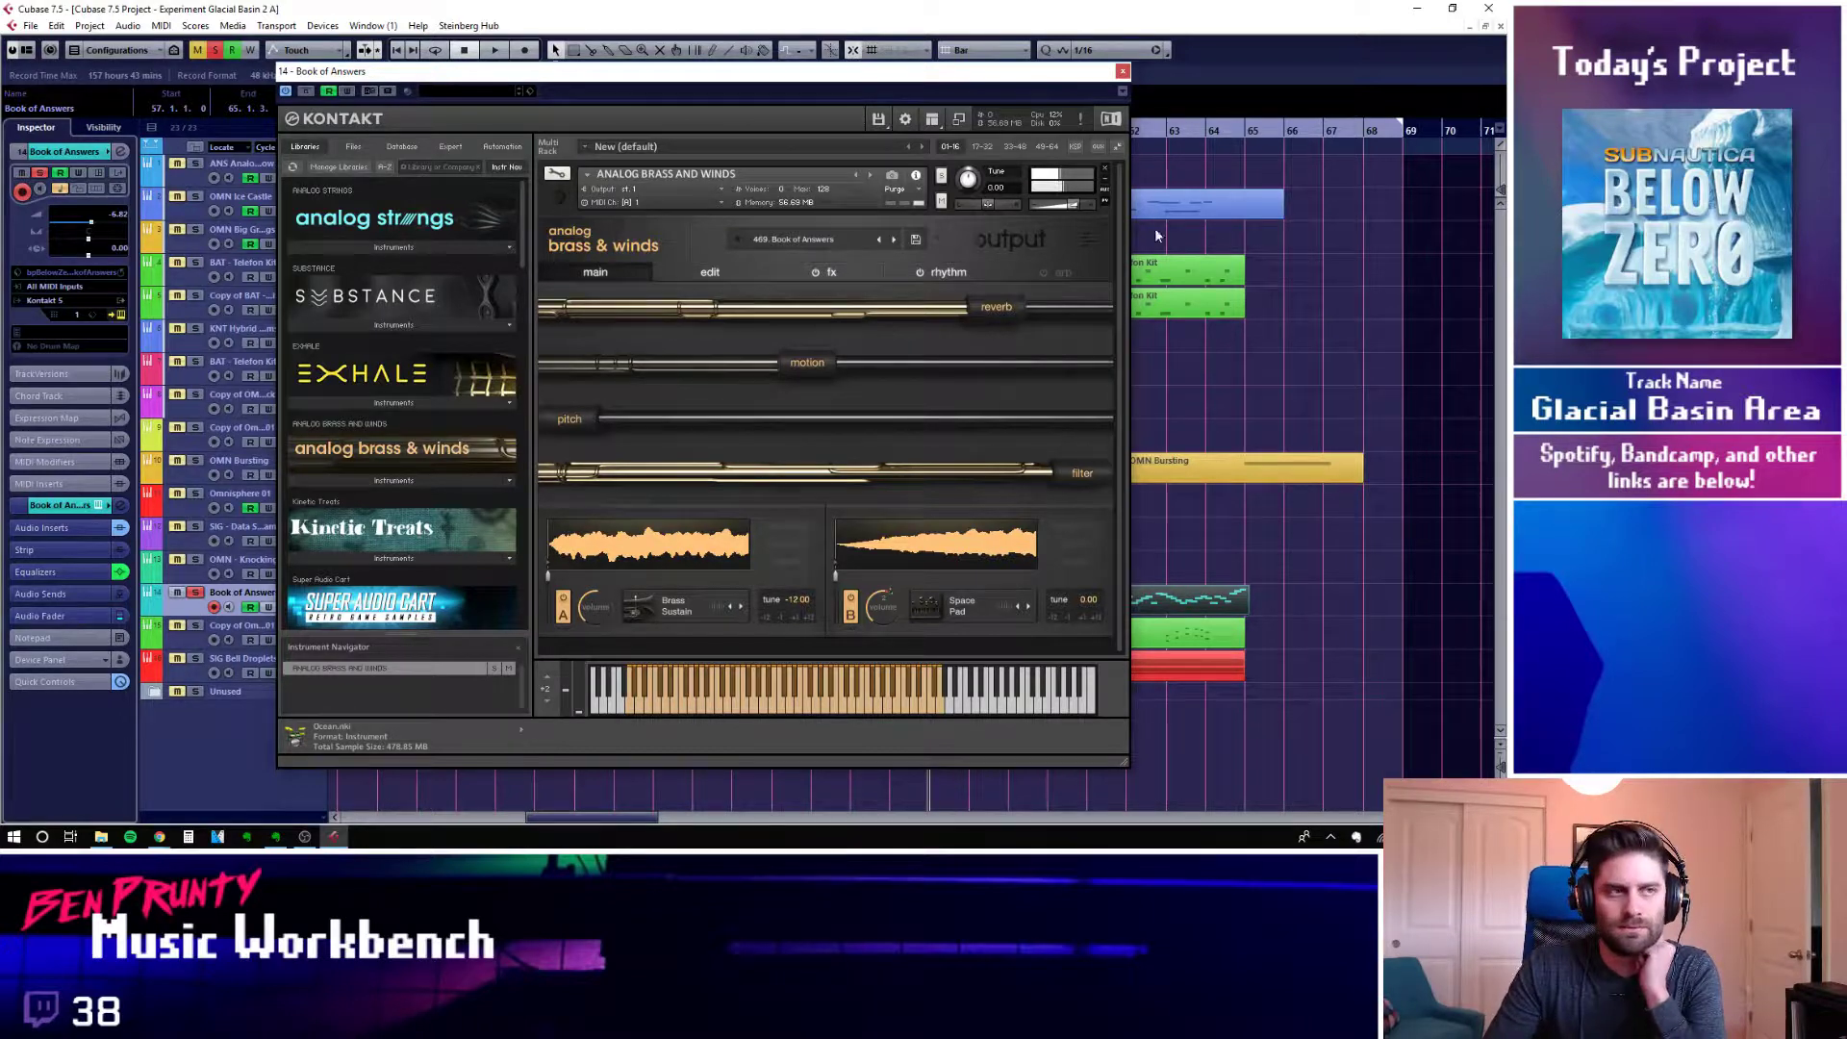
left_click(1122, 72)
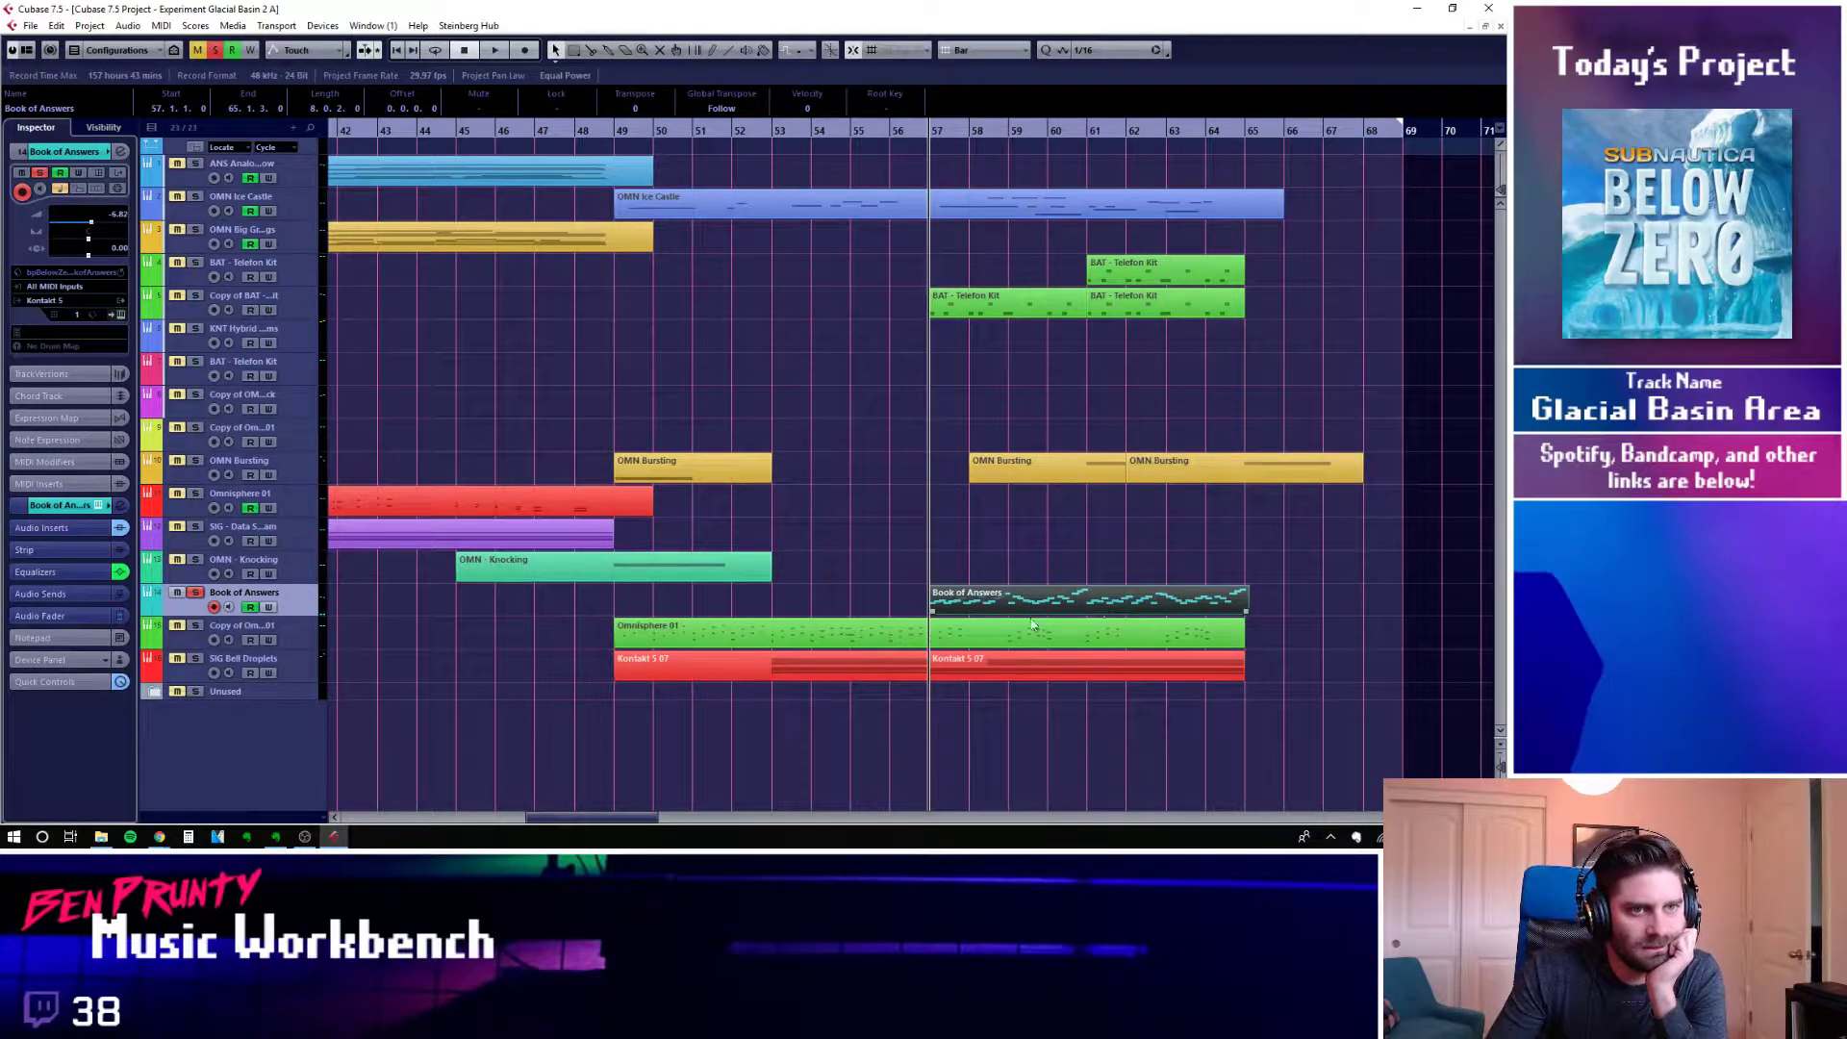
double_click(999, 614)
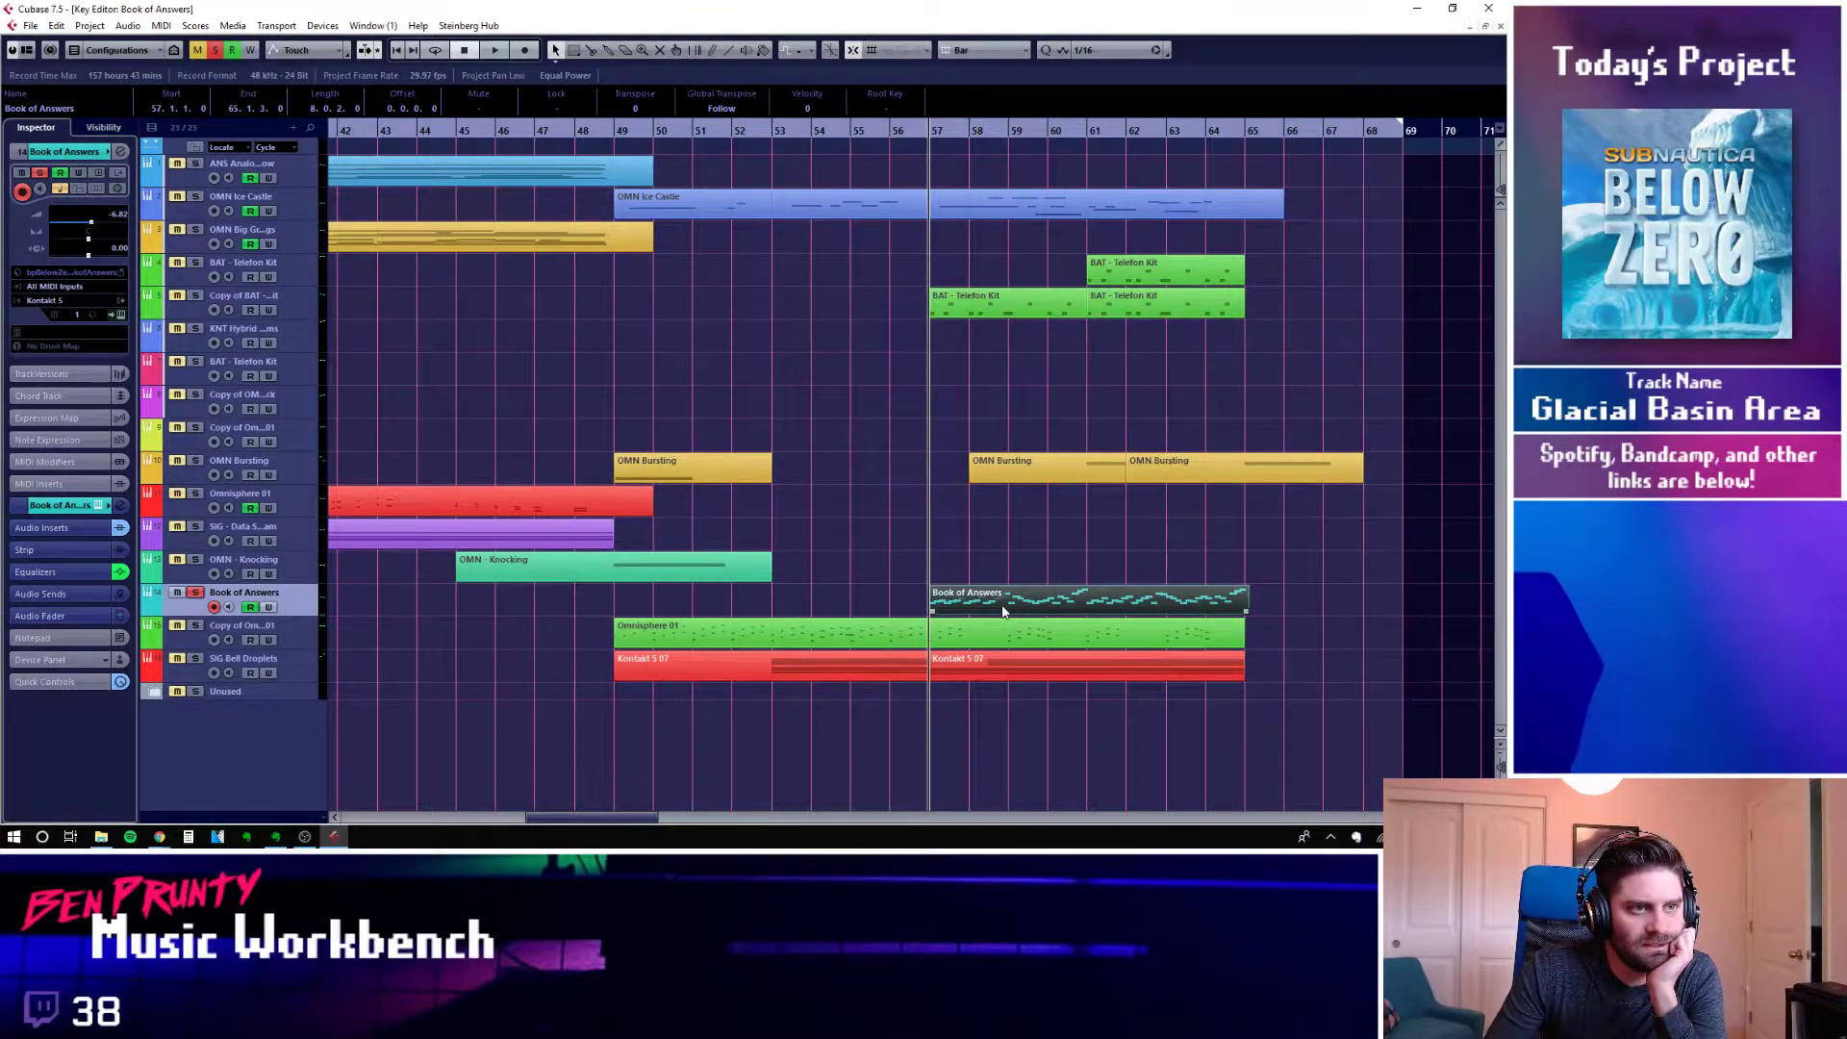
left_click(1501, 26)
left_click(616, 136)
key("s")
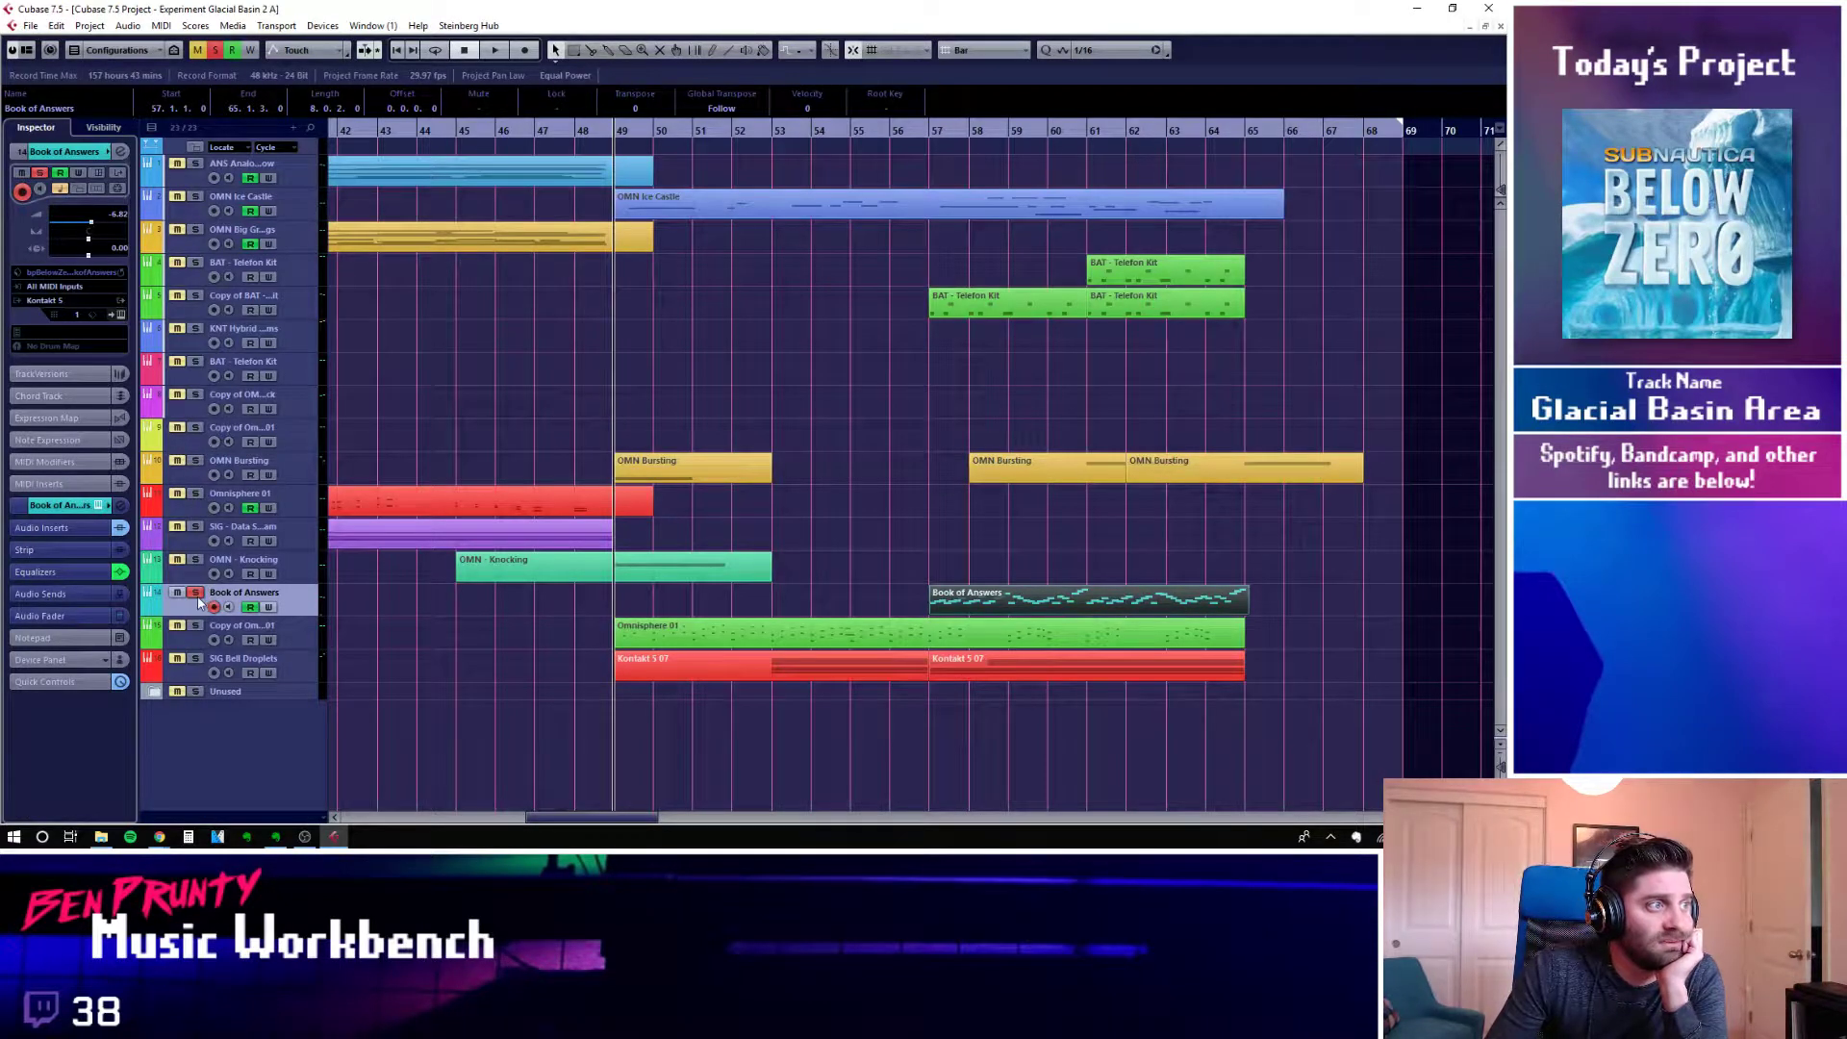
left_click(928, 132)
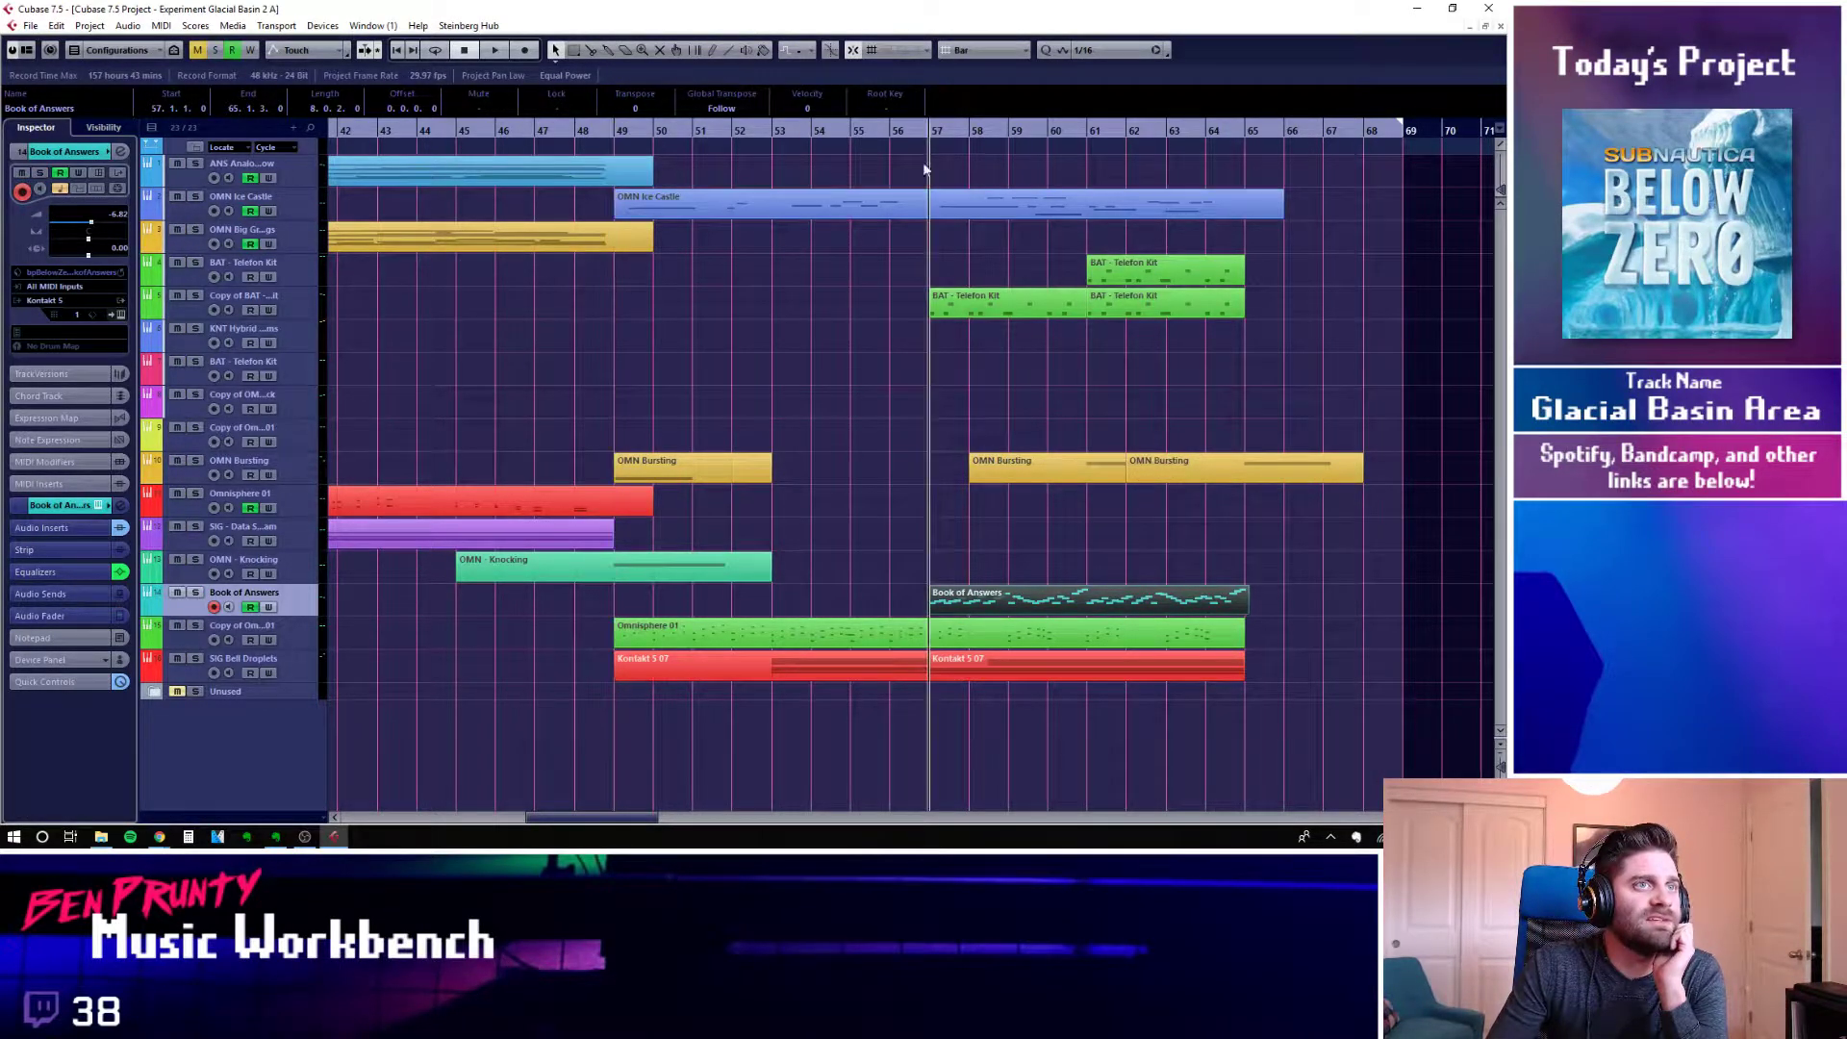
left_click(195, 594)
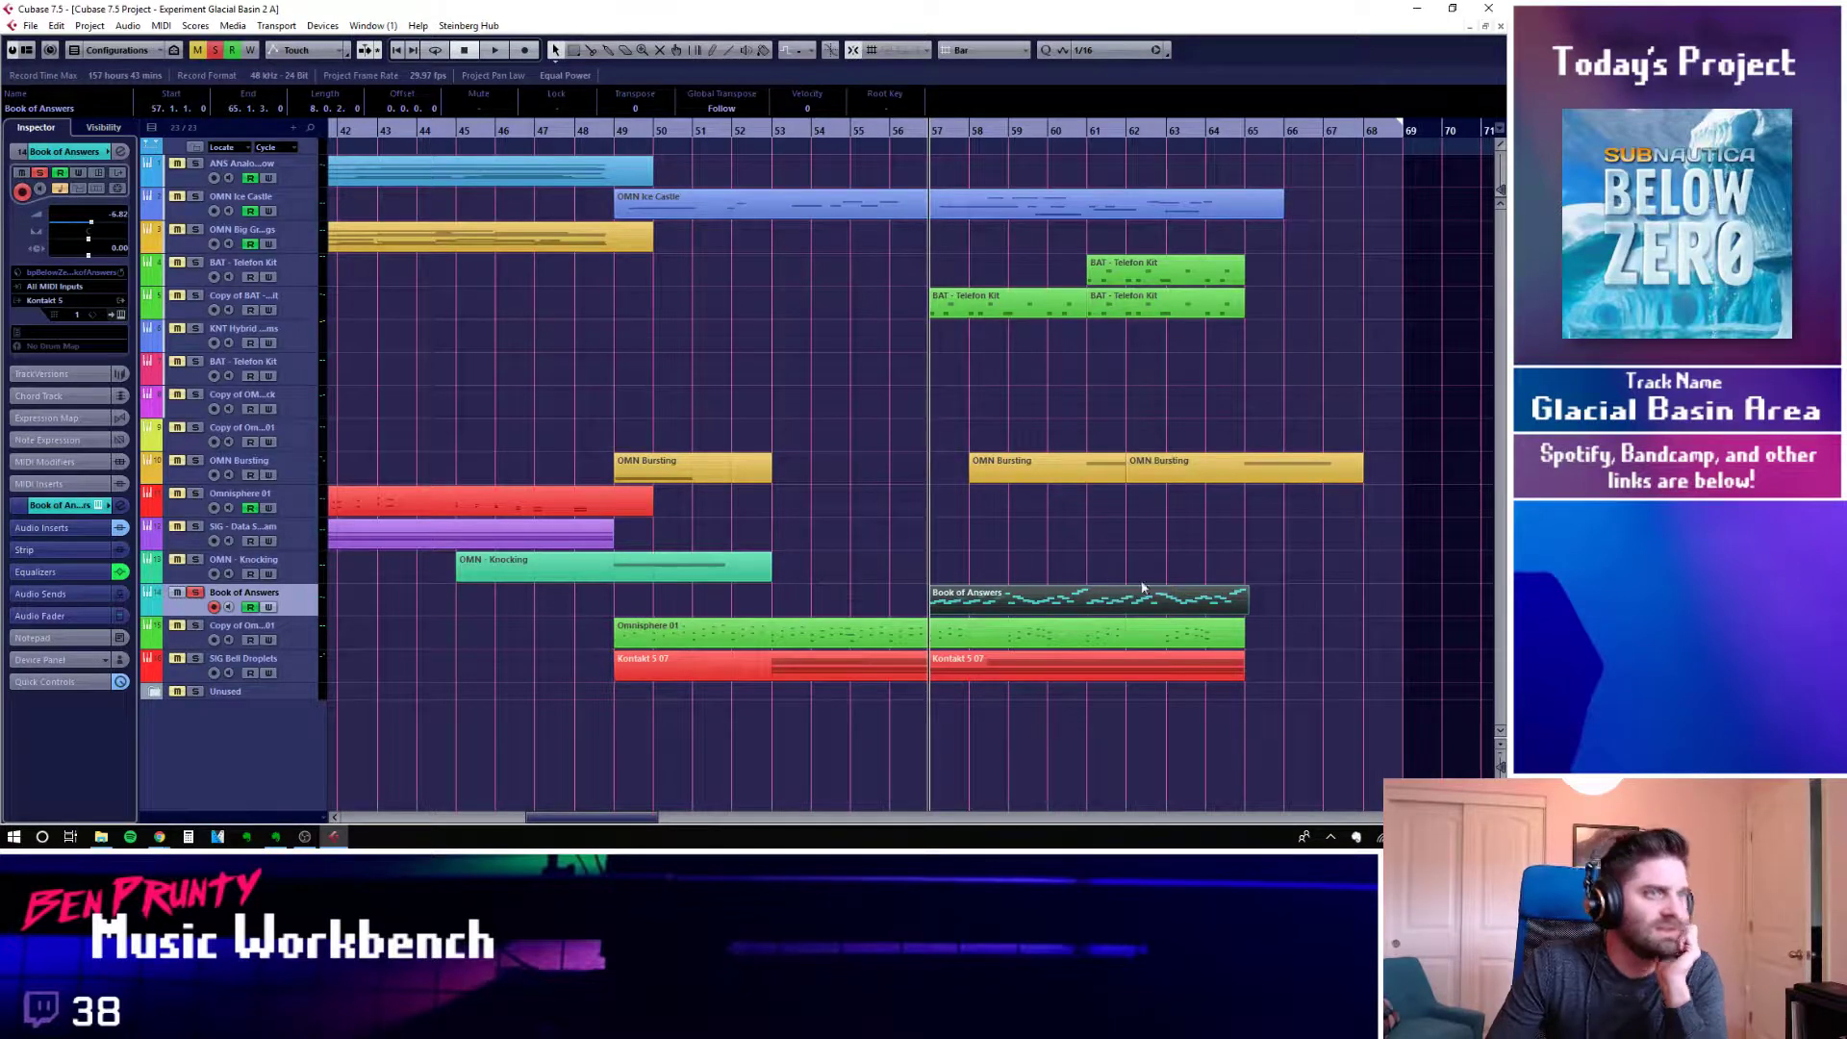
Play the soloed Book of Answers part from bar 57 to about bar 65, following its notes enlarged in the Key Editor, then clear the solo
double_click(1033, 603)
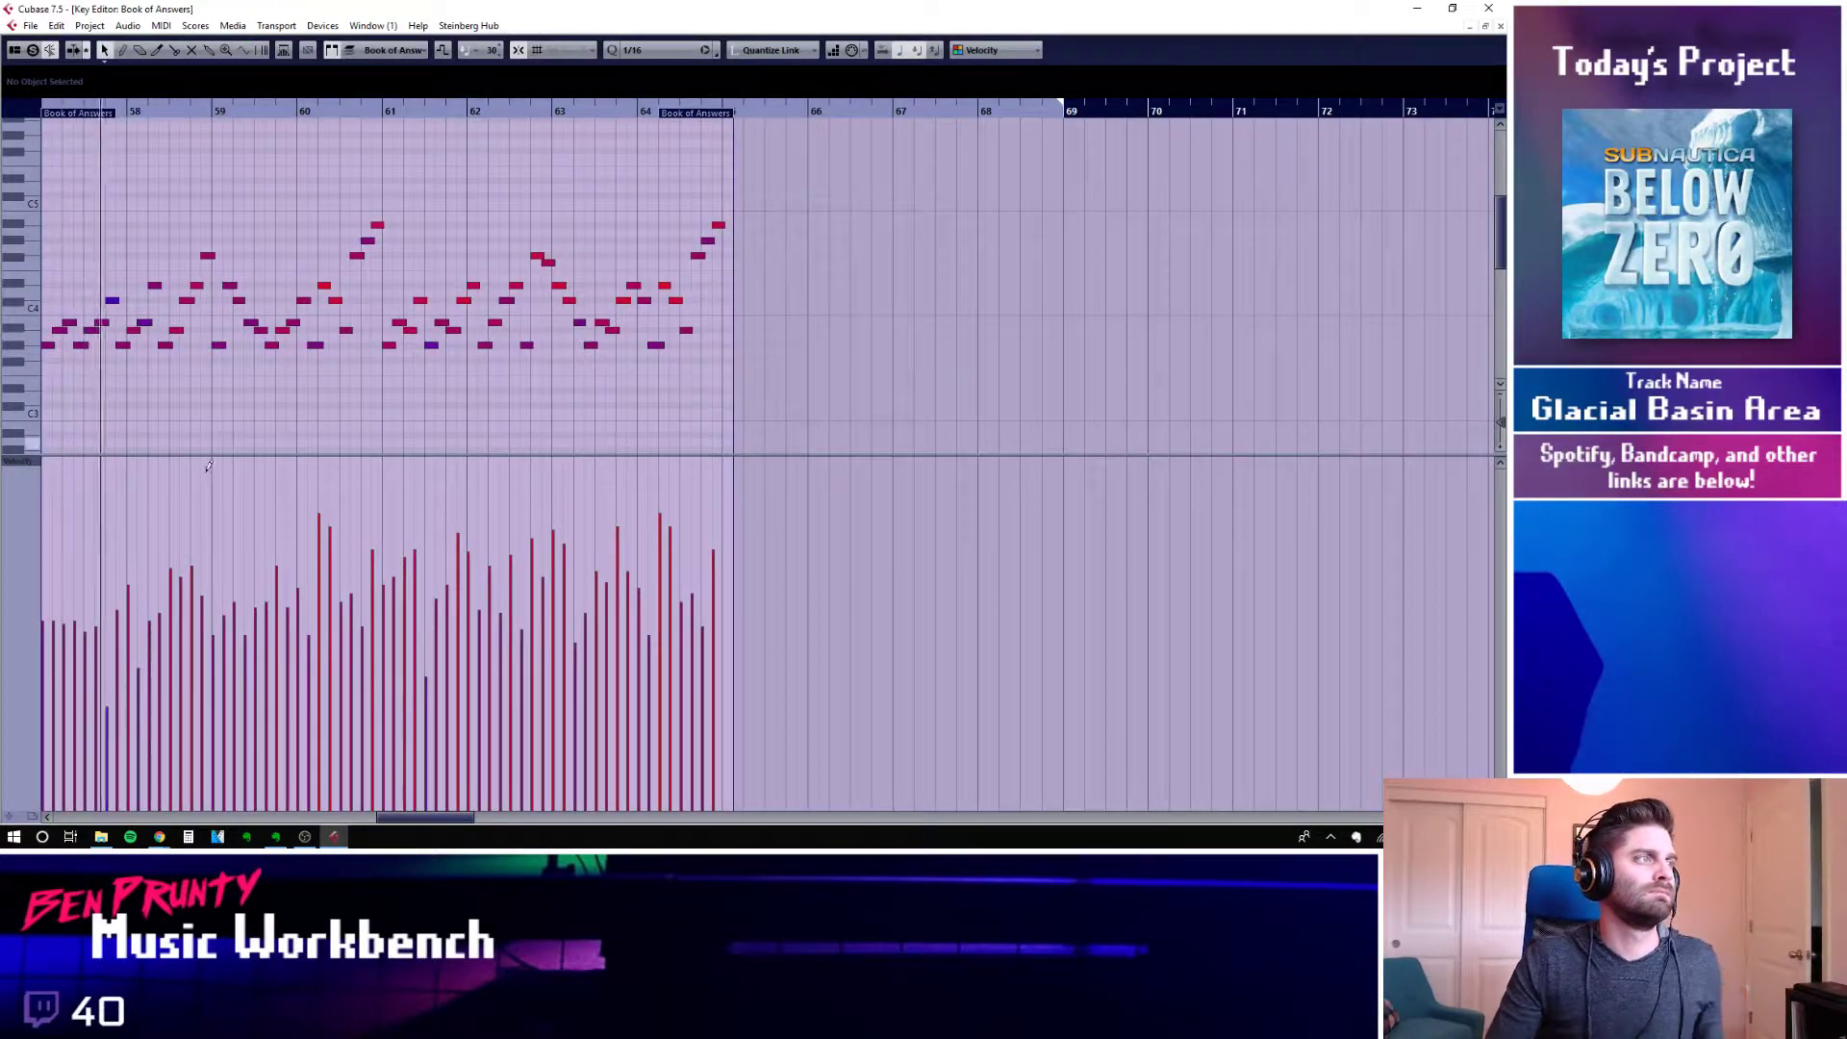
key("h")
key("h")
key("h")
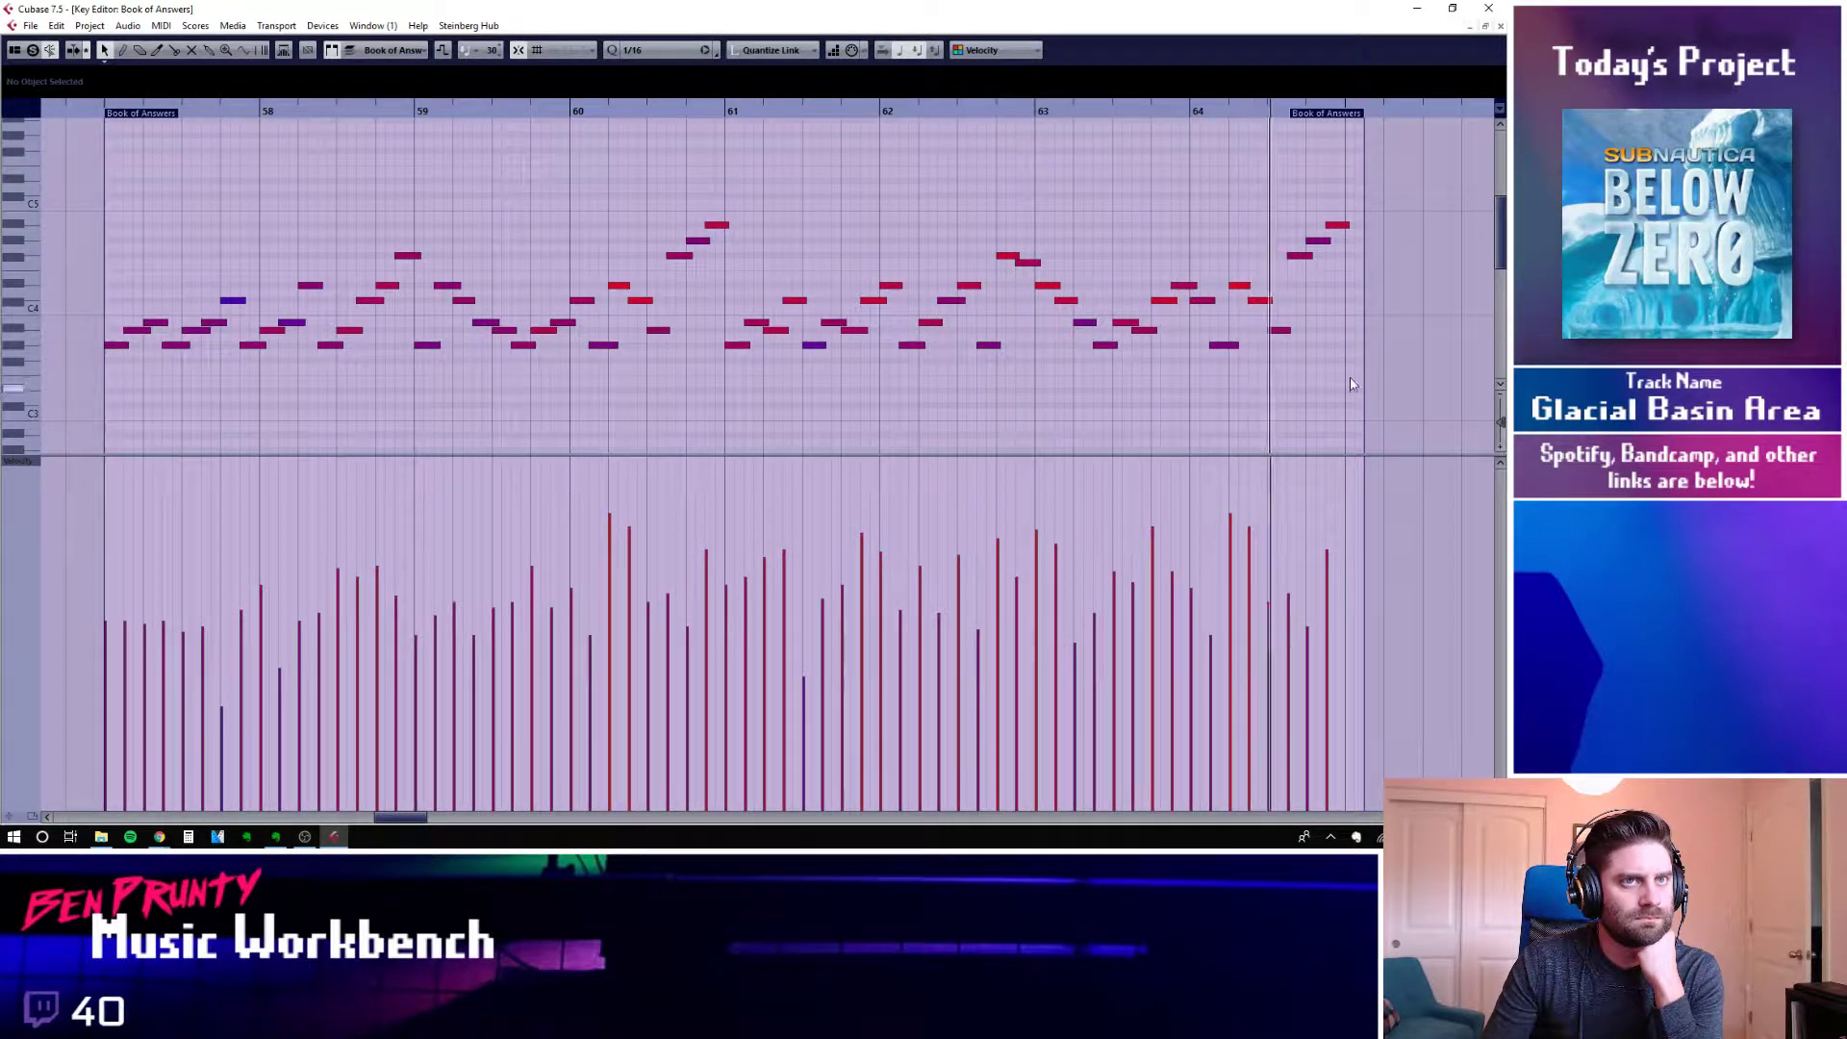
left_click(1500, 27)
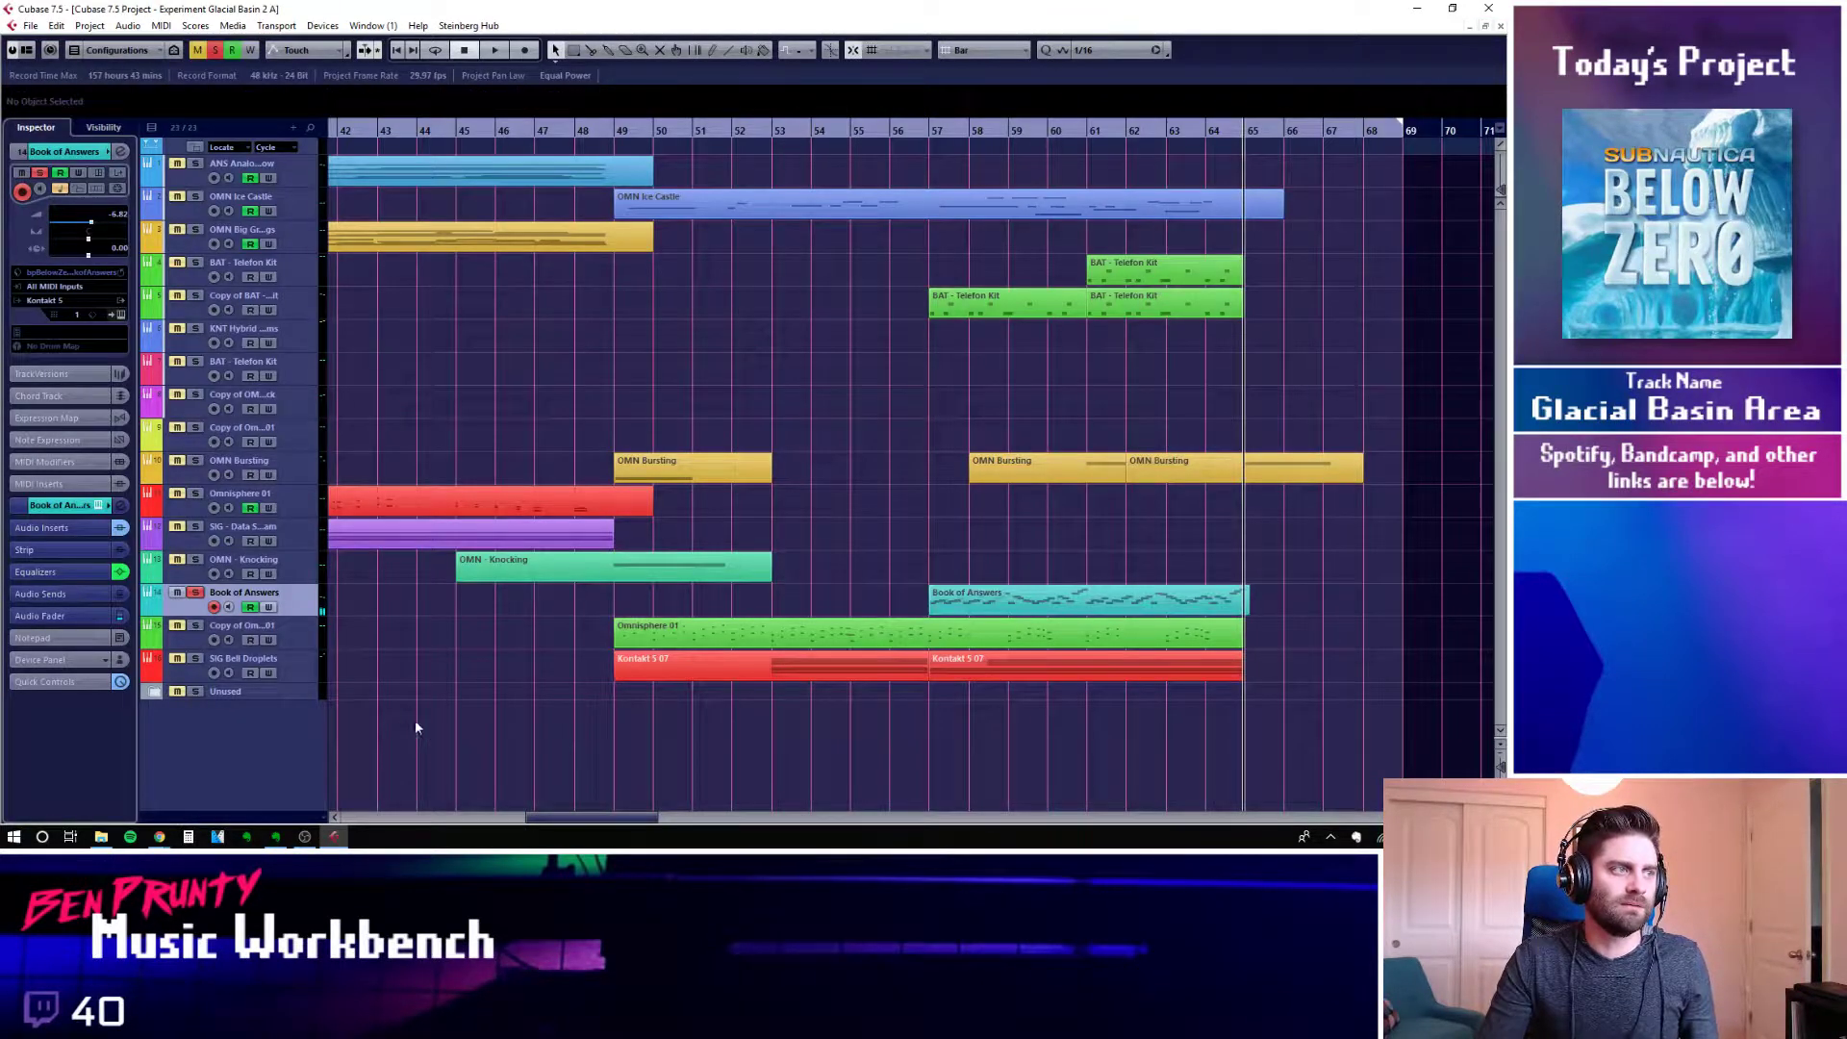
left_click(196, 593)
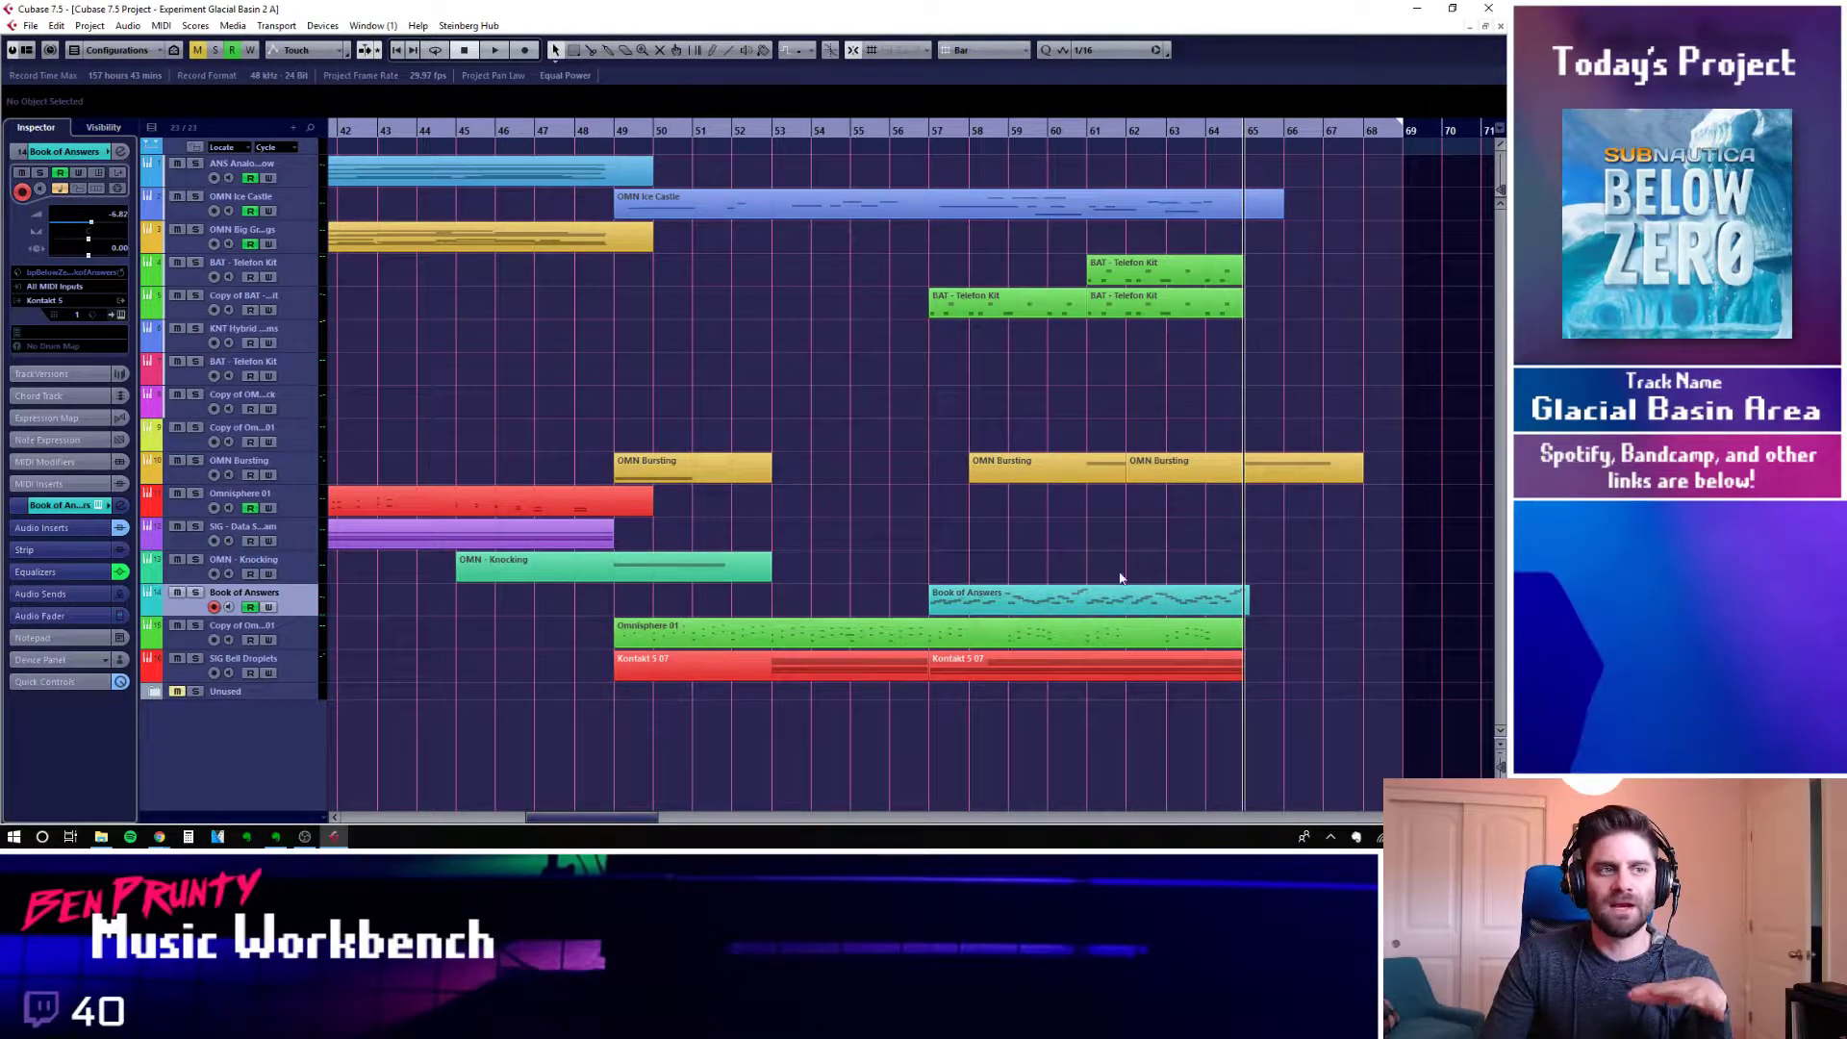
Play the full arrangement from bar 49 and check the Copy of Omnisphere 01 track's Cliquer Pluck patch in Omnisphere during playback
left_click(613, 136)
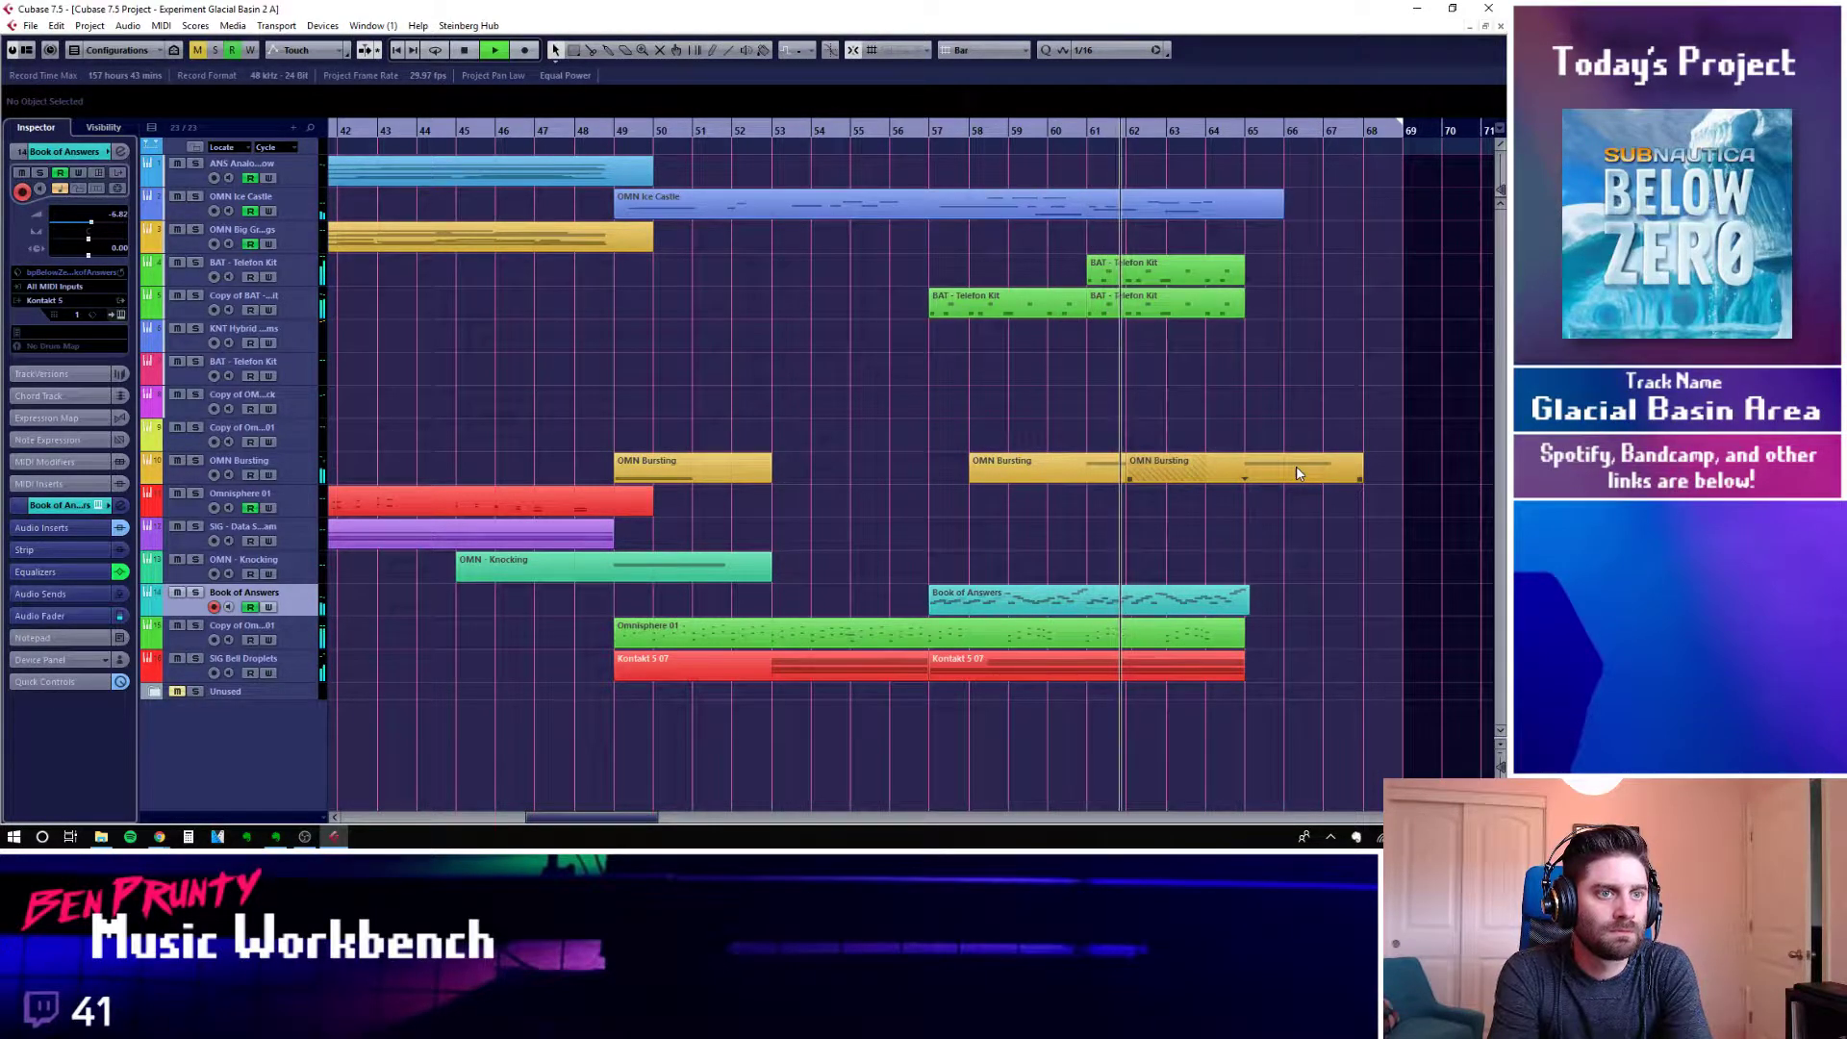
left_click(287, 626)
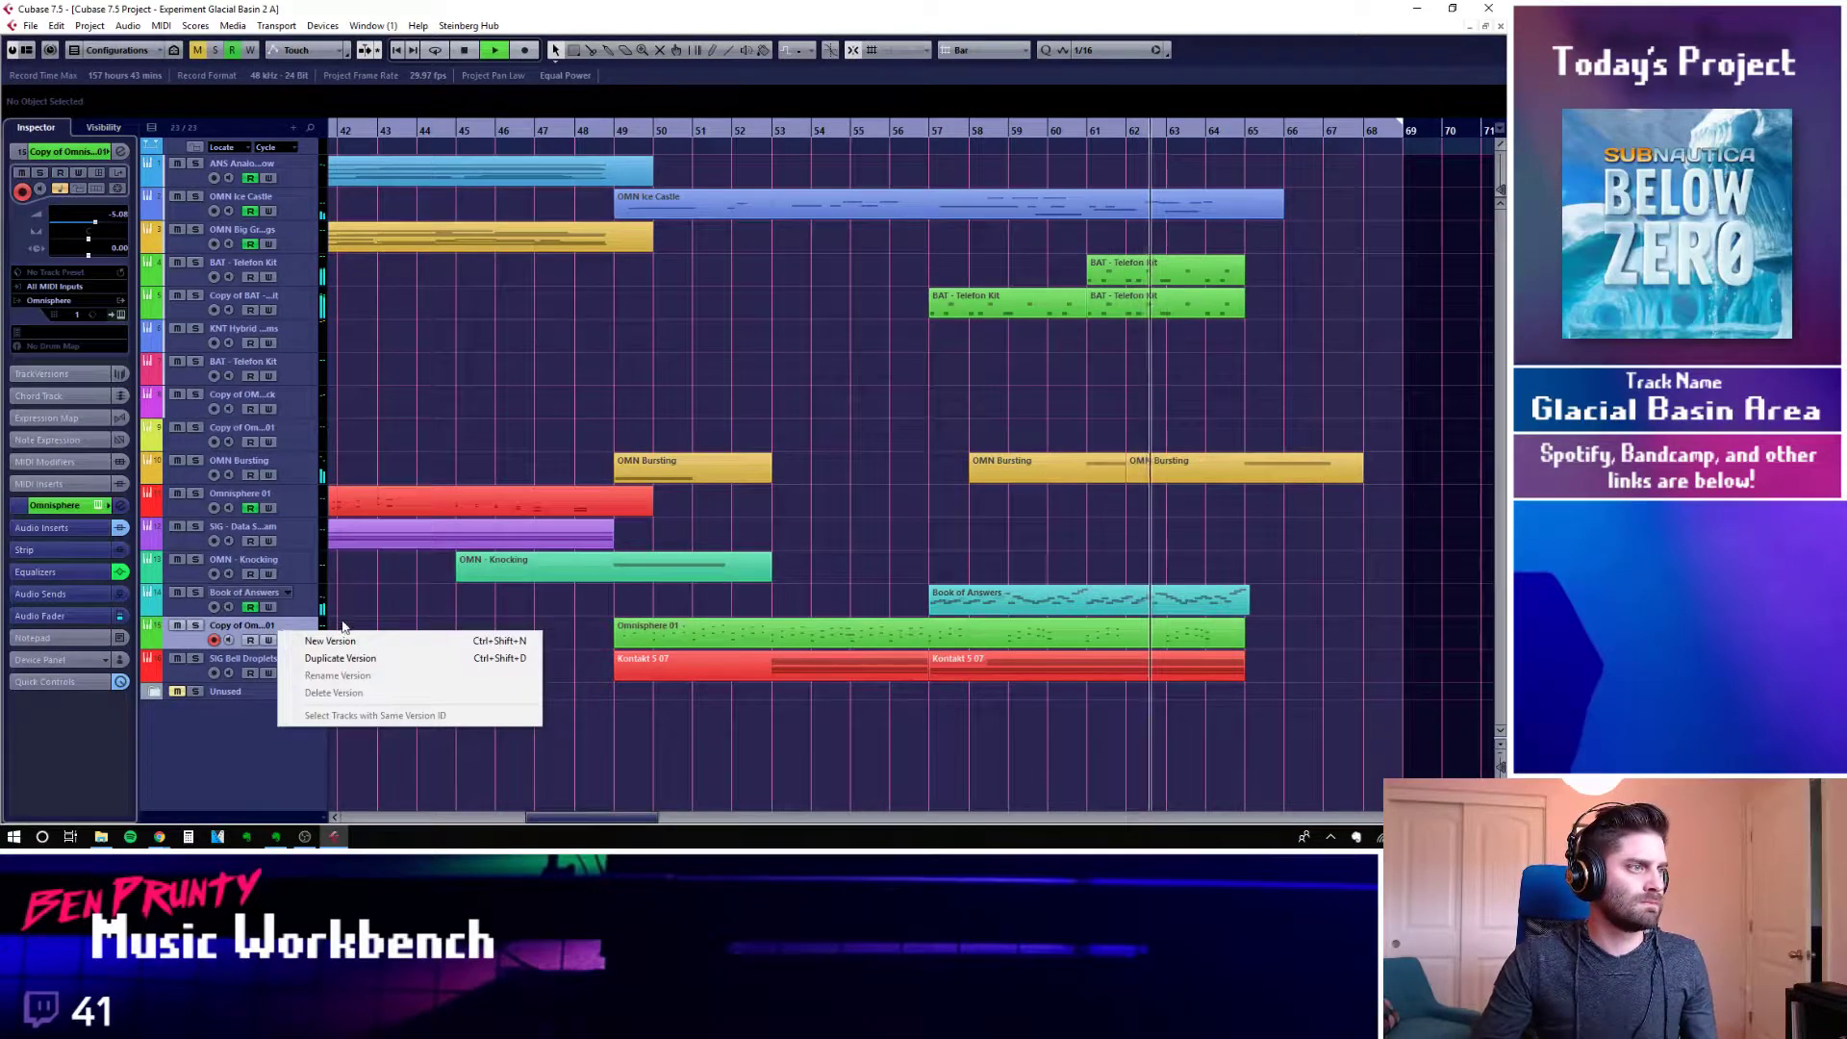
key("Escape")
key("ctrl+e")
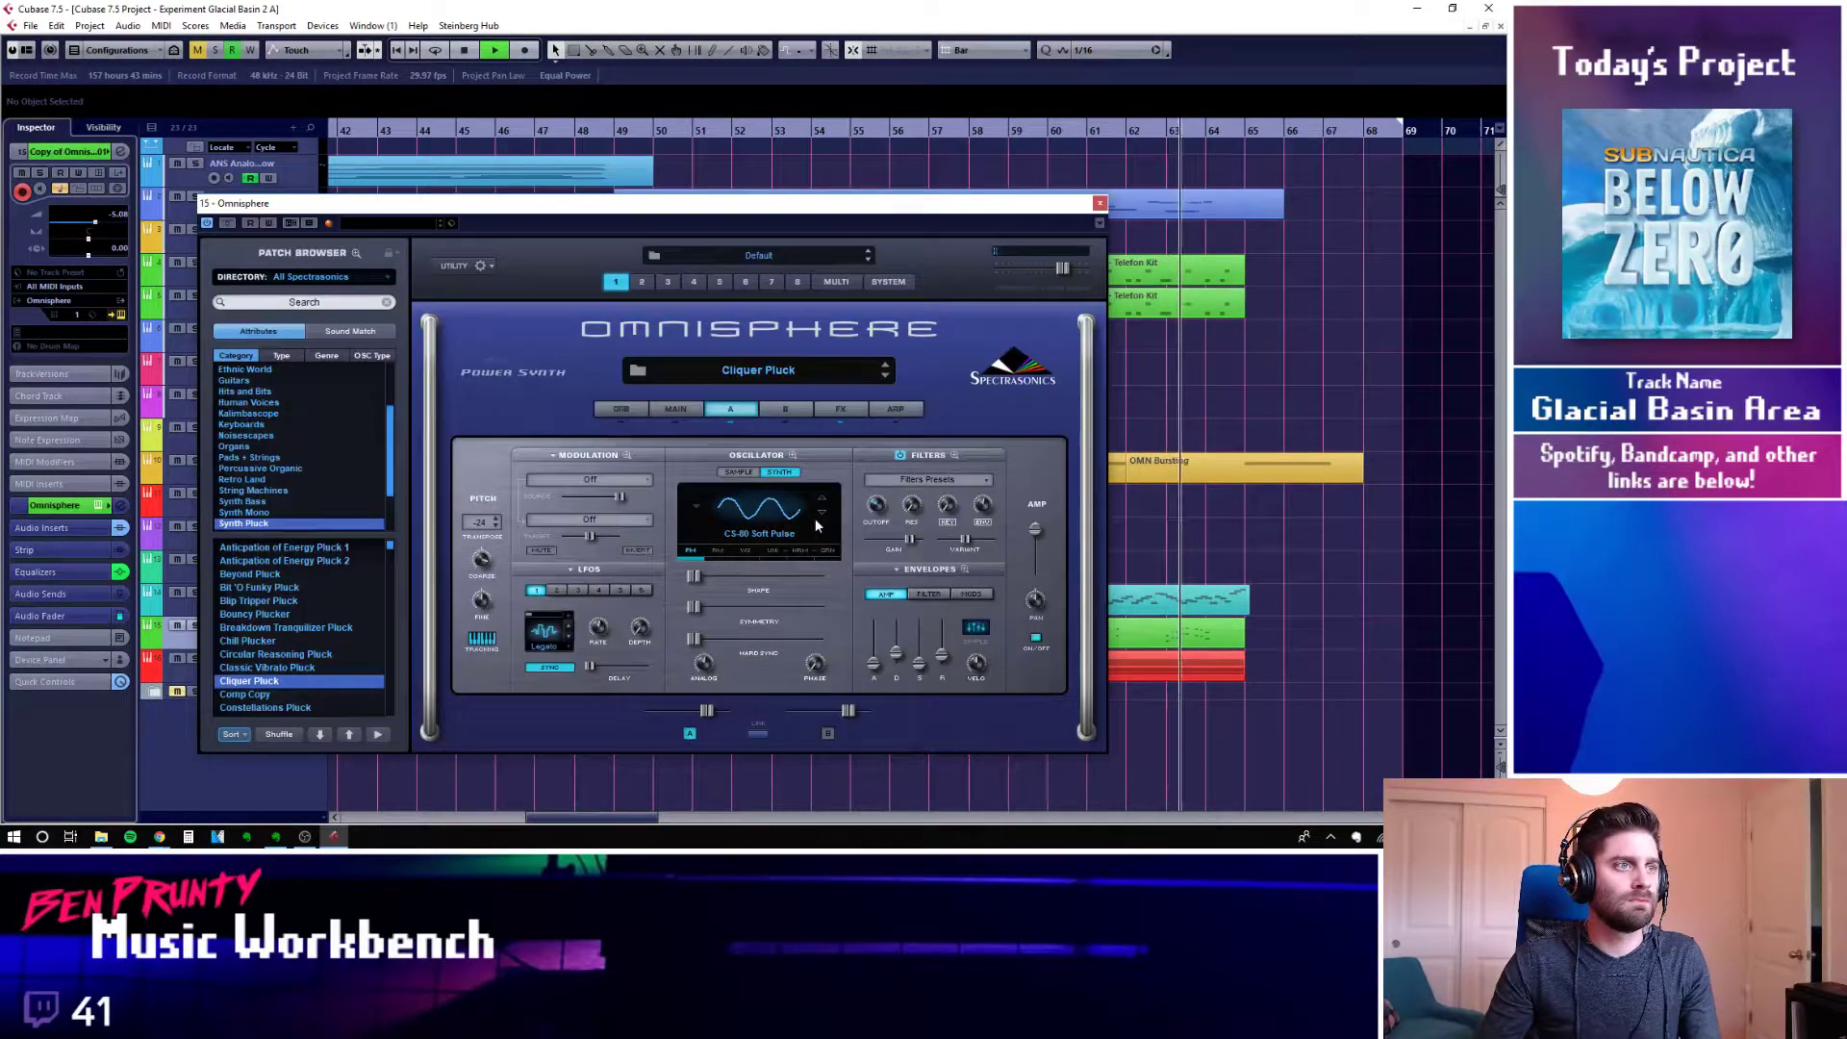
left_click(1099, 203)
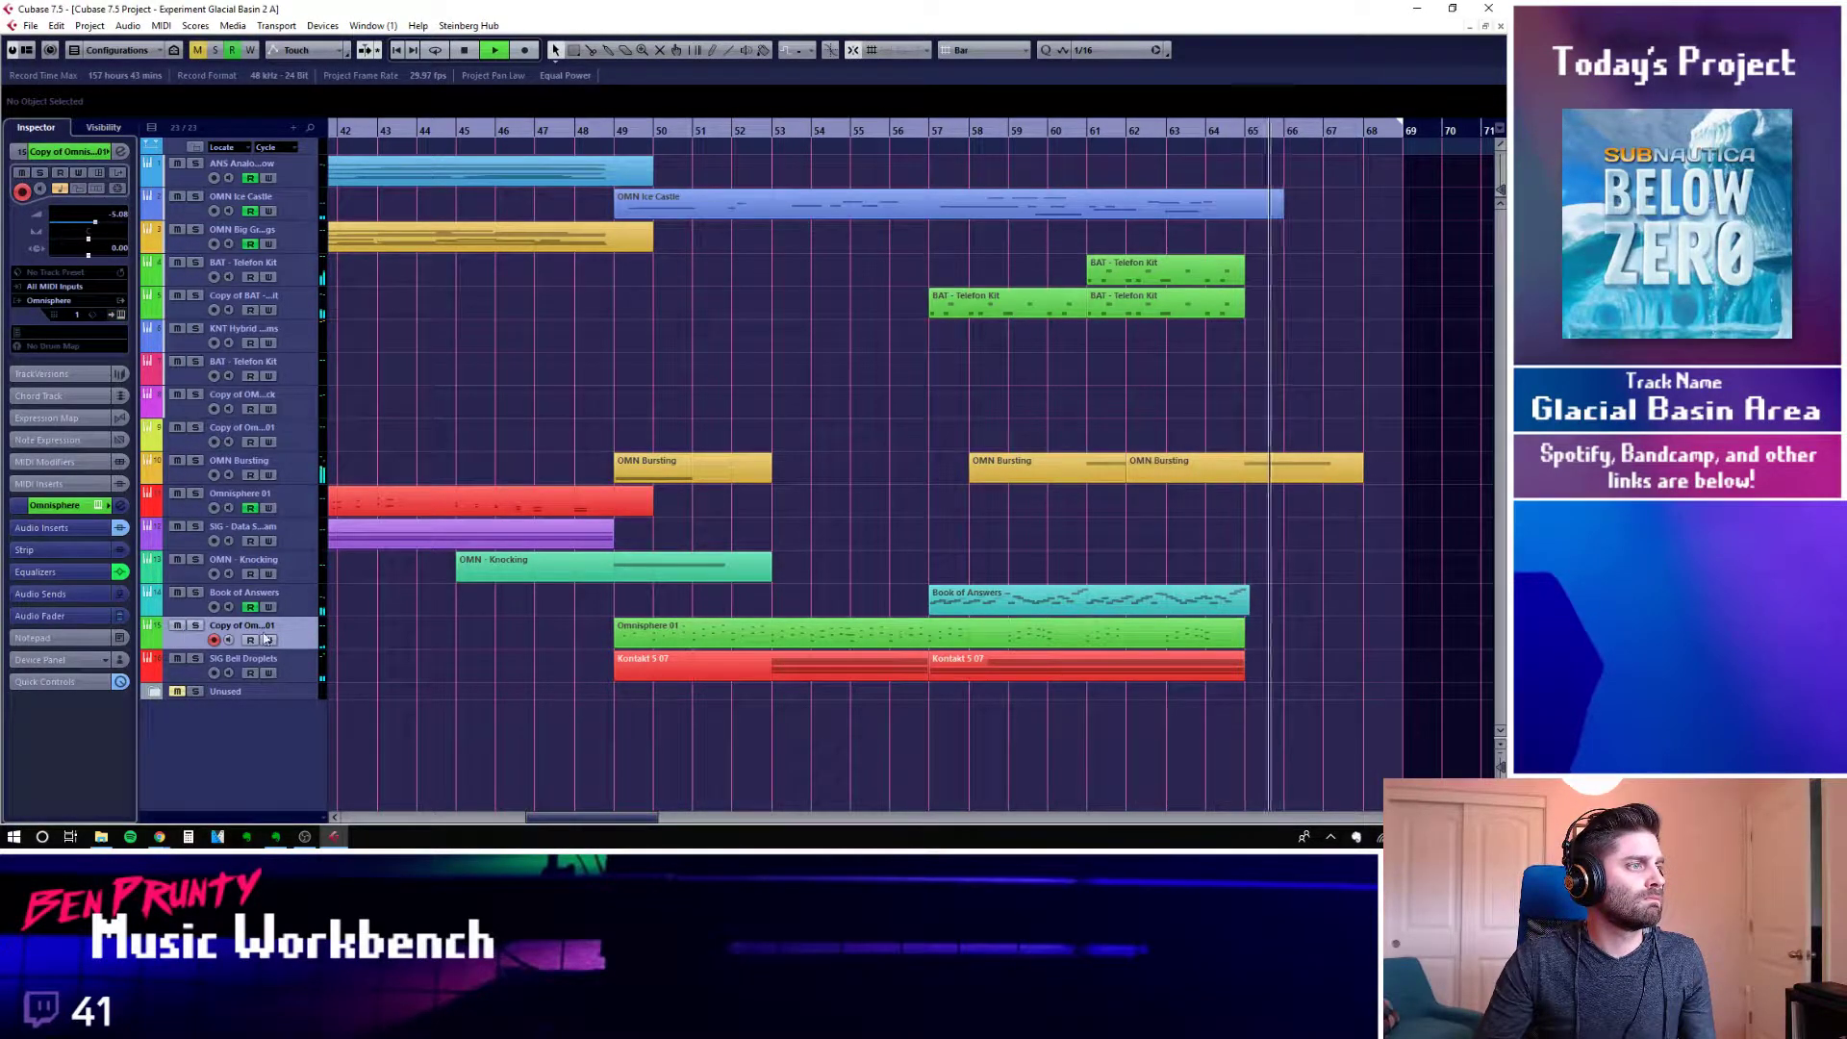
Play the full arrangement from bar 49, skip ahead to bar 57, play to about bar 66, and show the ruler in bars
left_click(614, 138)
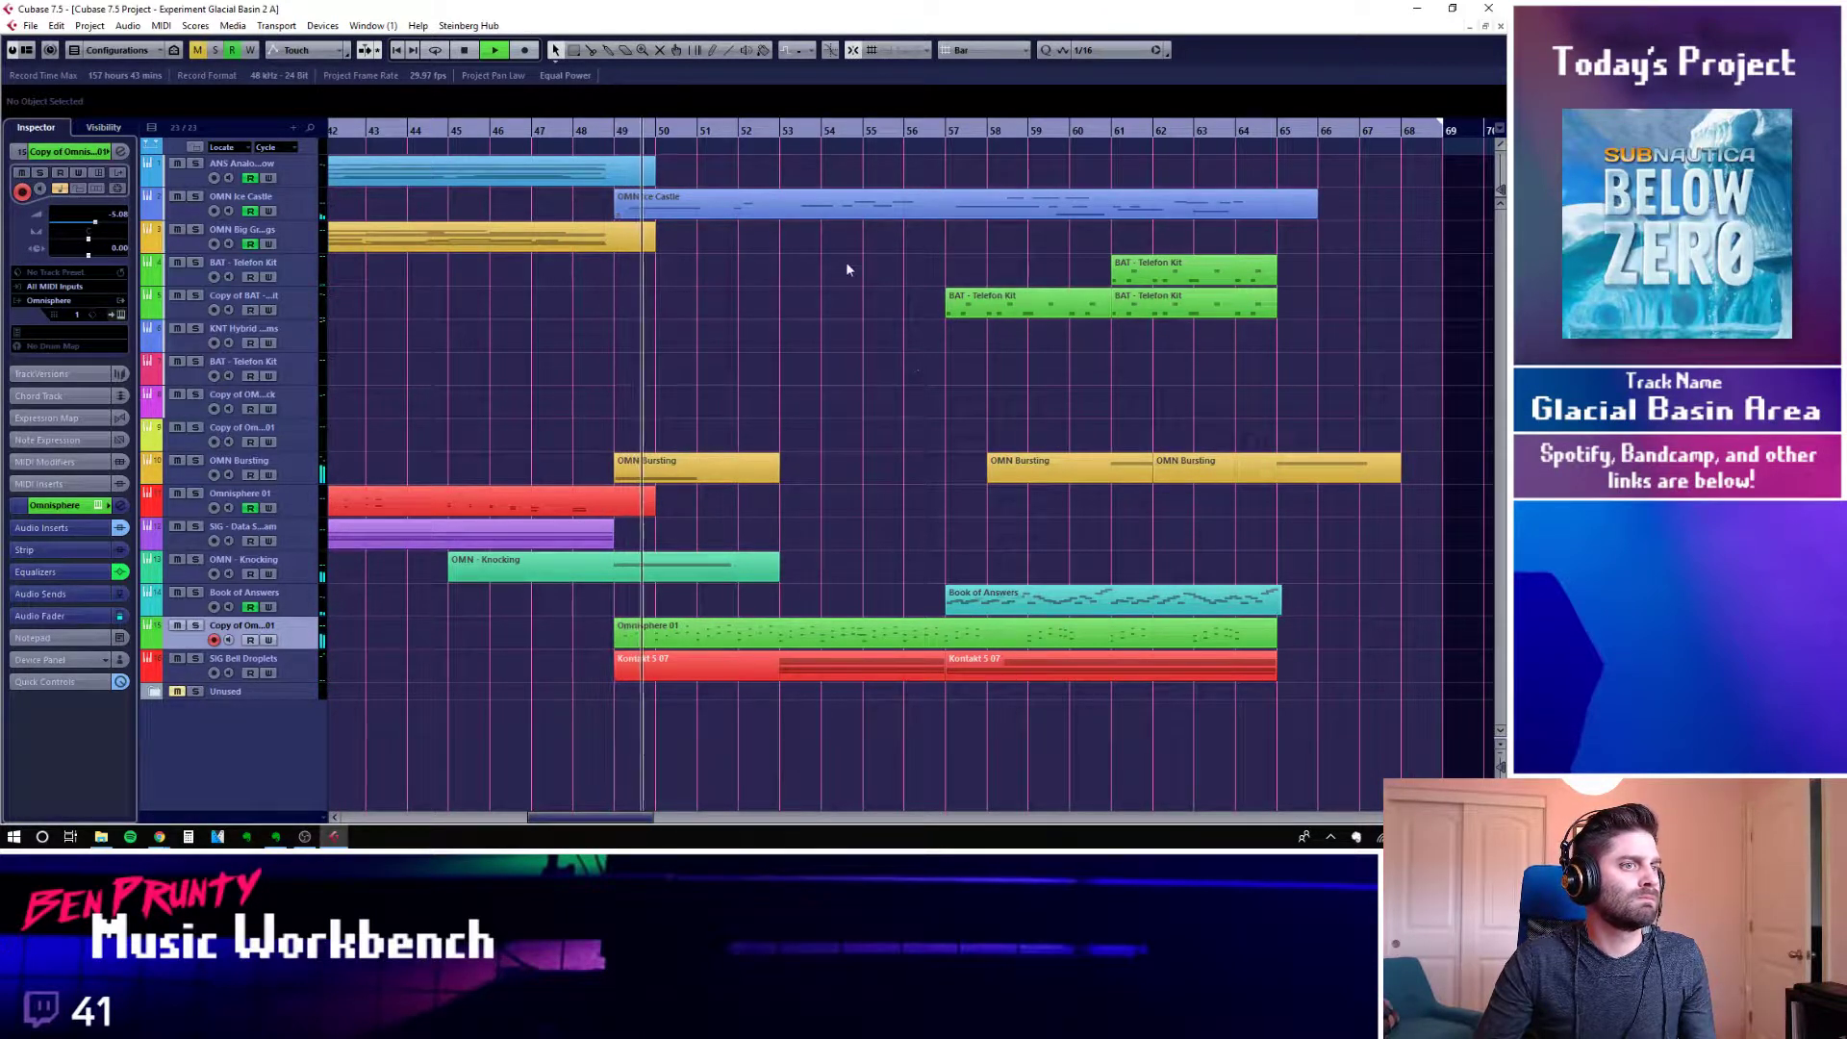
left_click(949, 140)
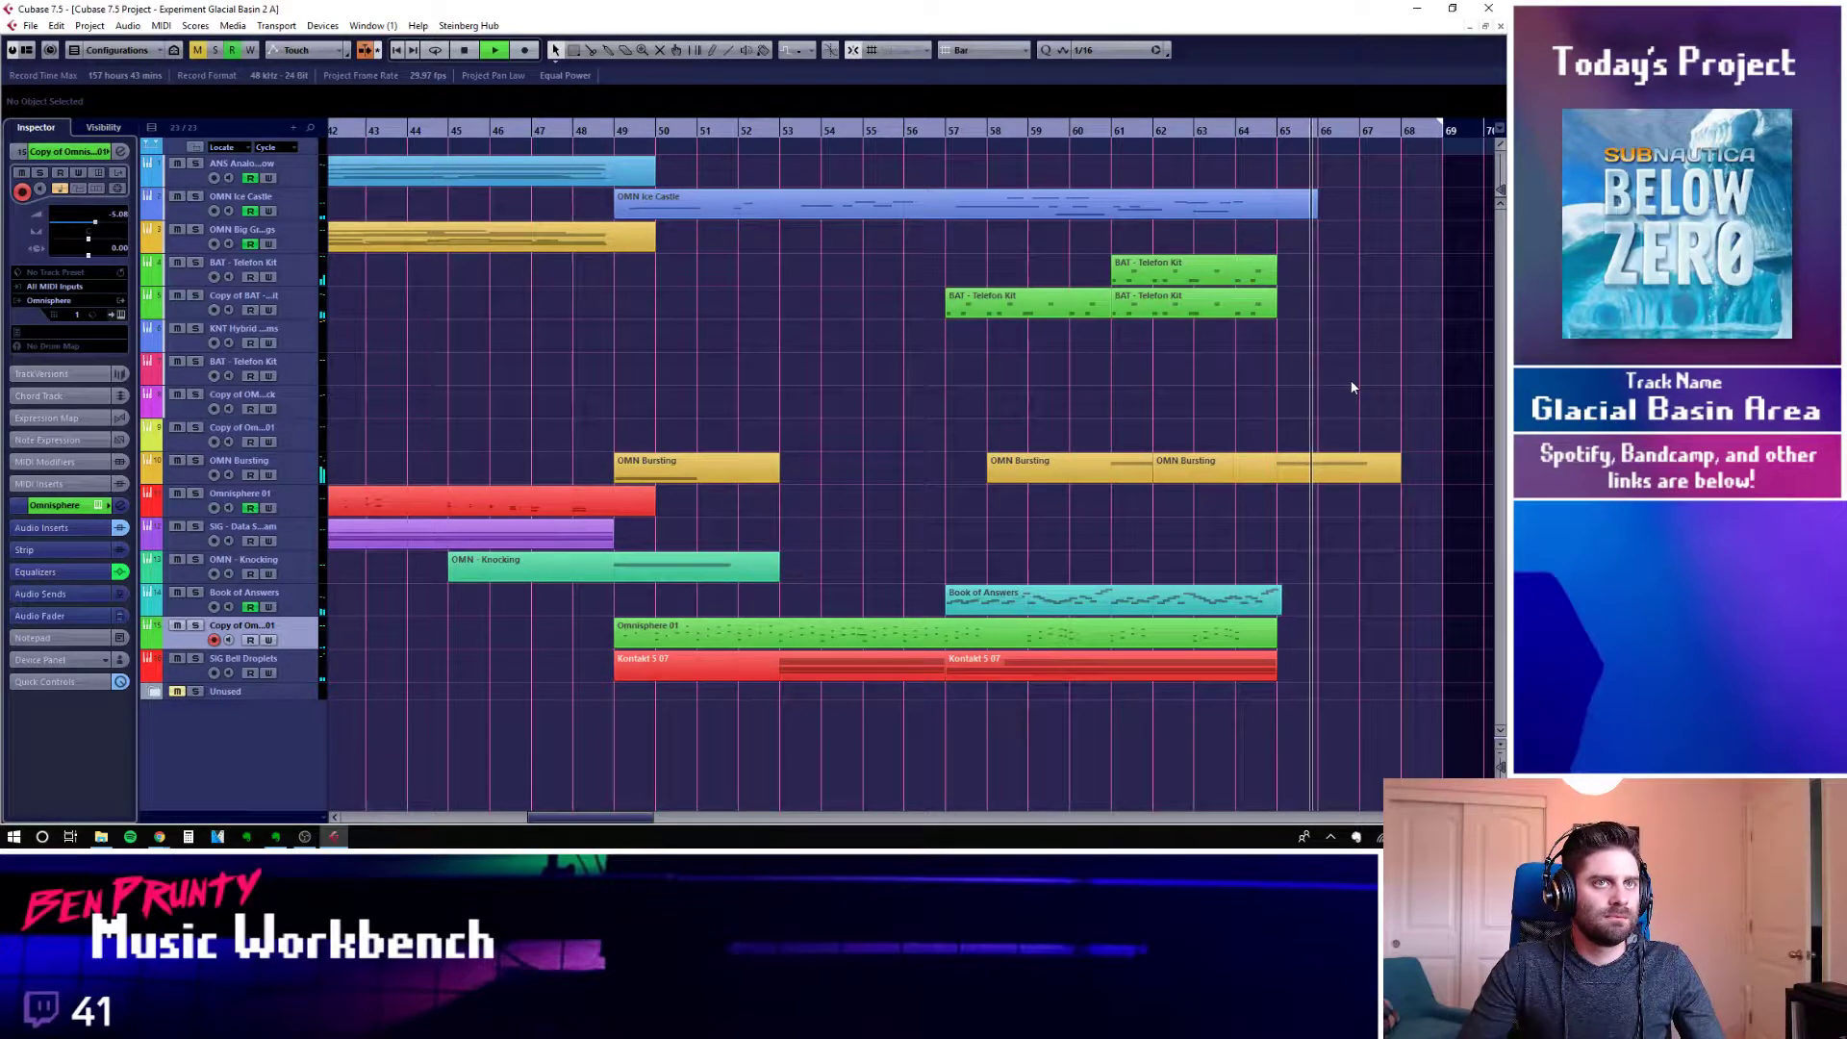
key("space")
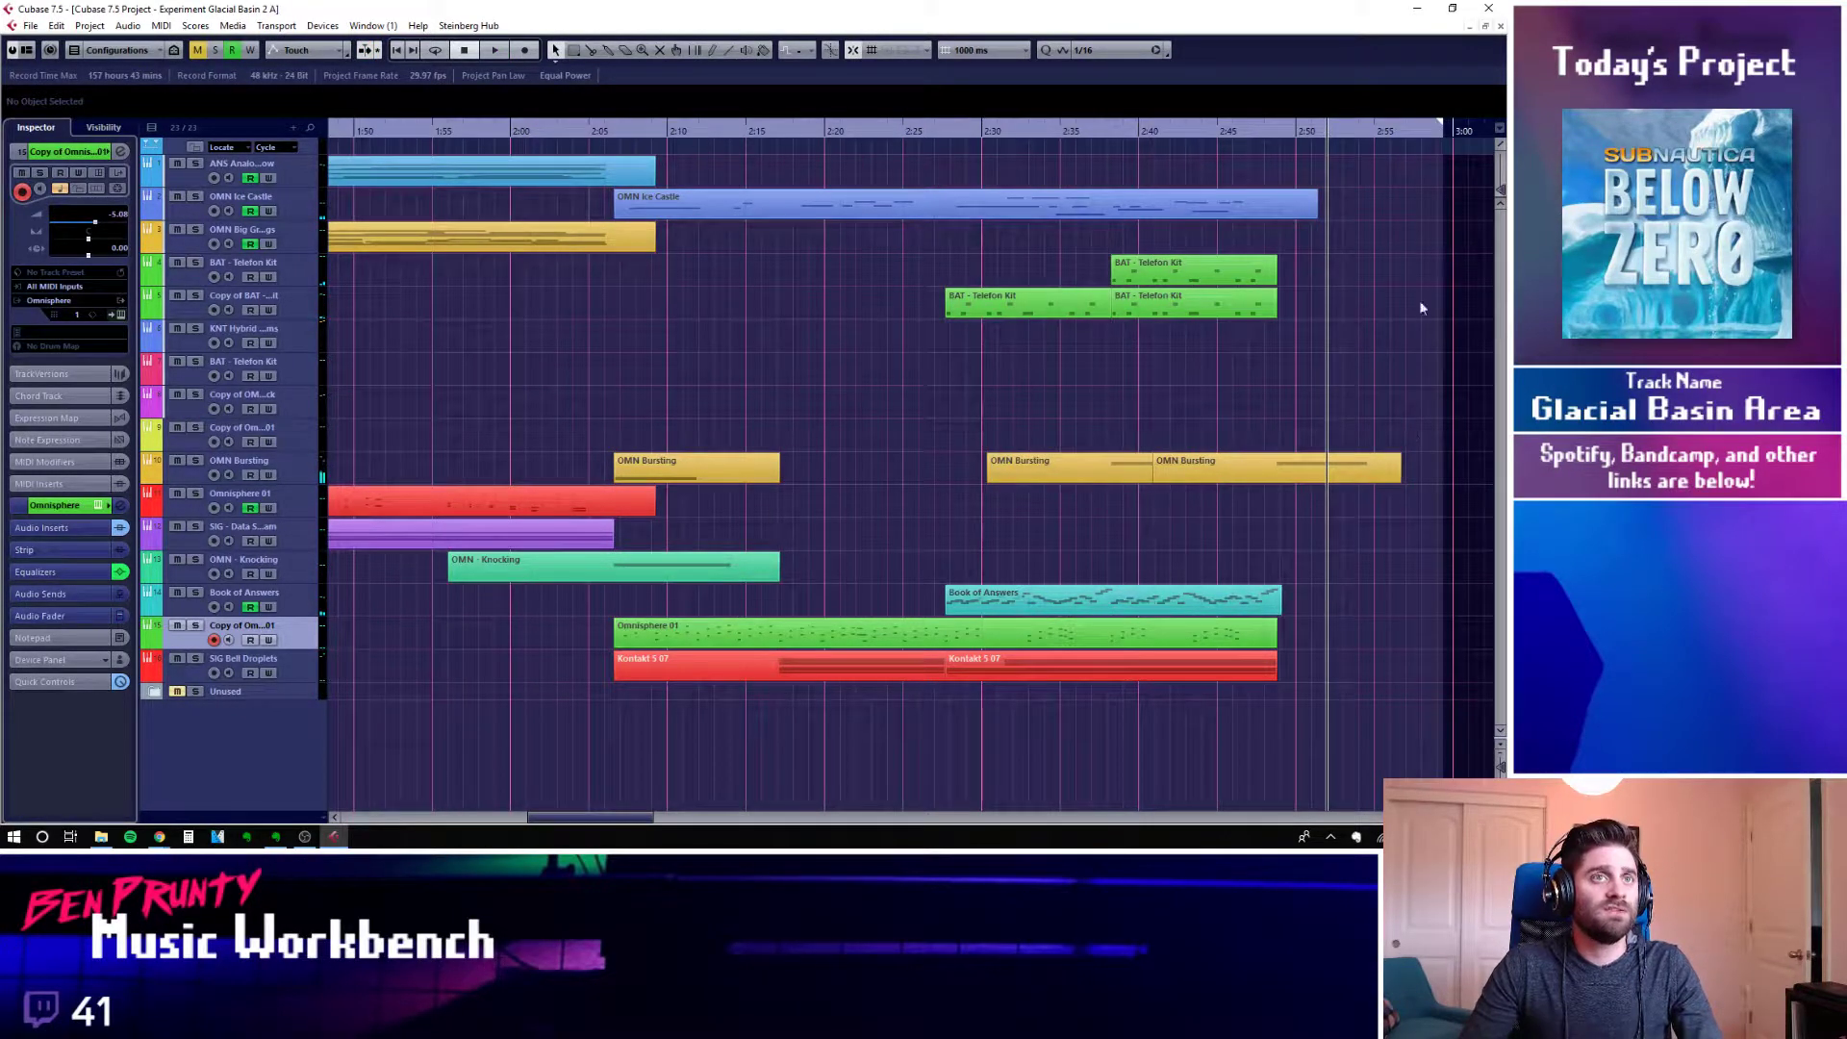
key("period")
View the whole project's layout, return to the start, and play the full arrangement from bar 1
key("g")
key("g")
key("g")
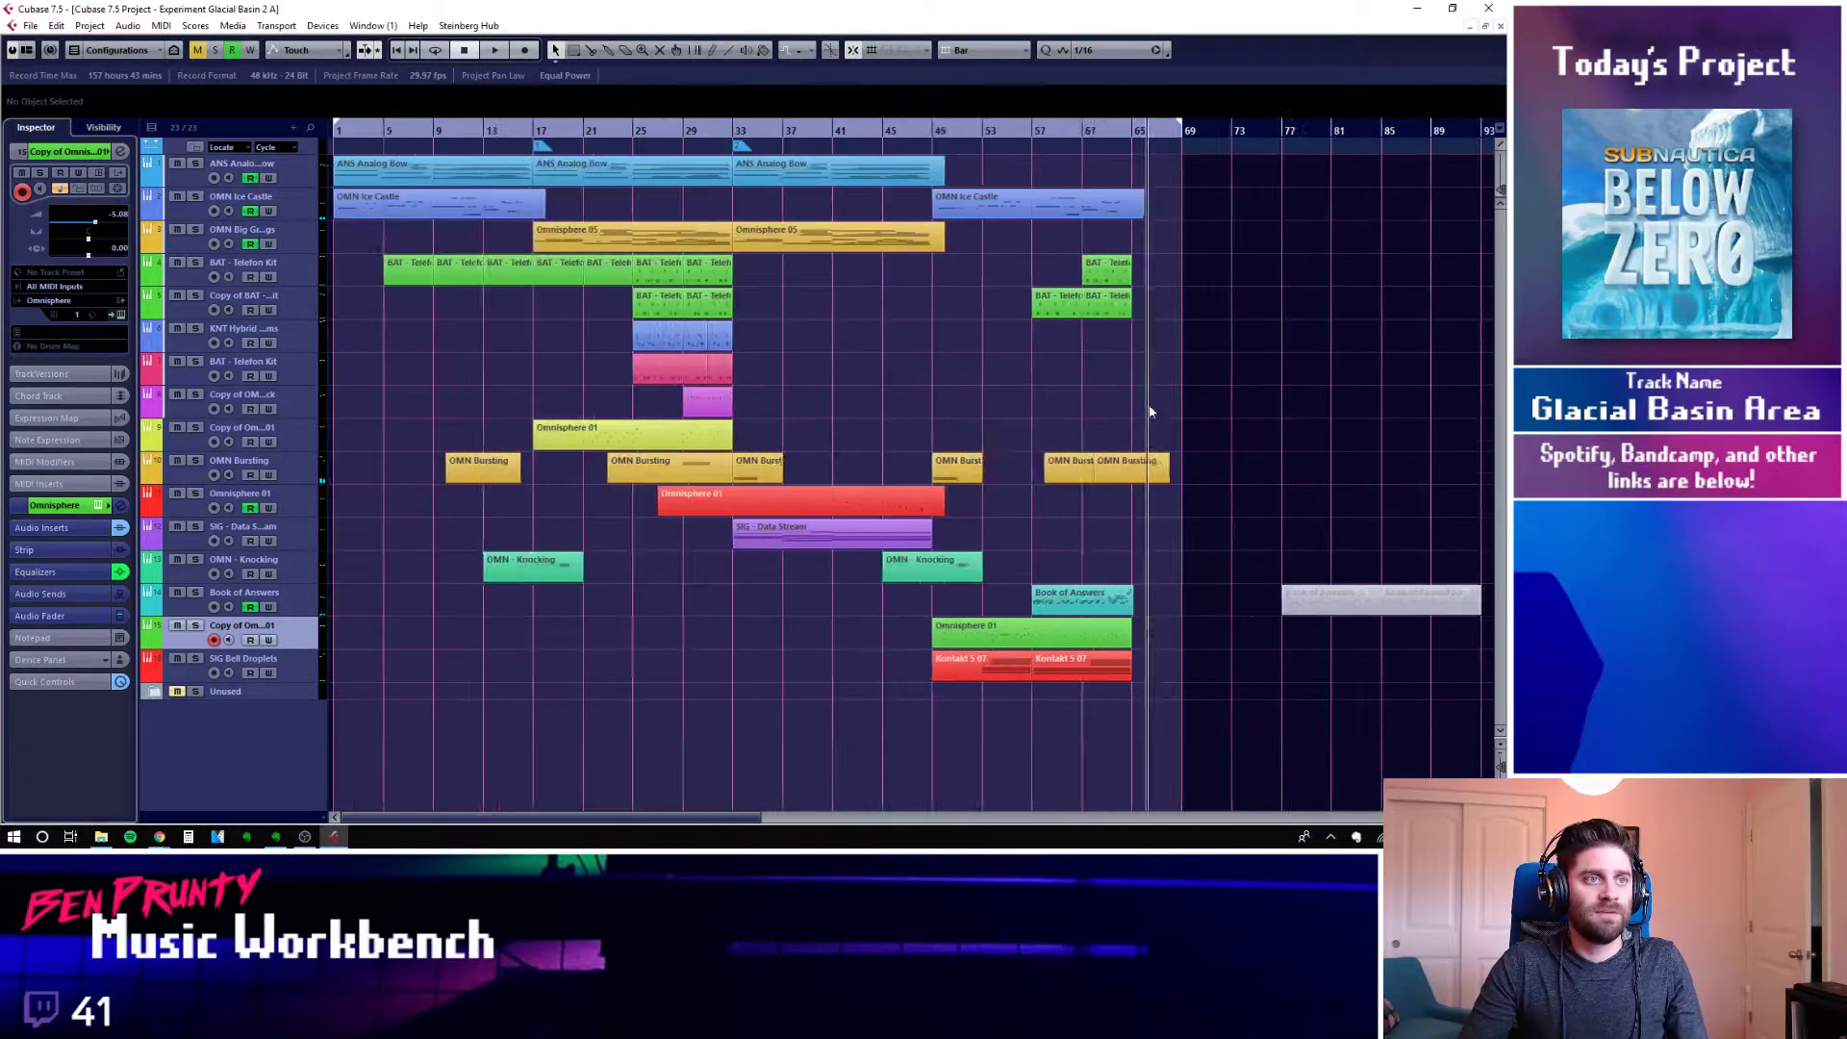
key("g")
scroll(1152, 404, "right", 5)
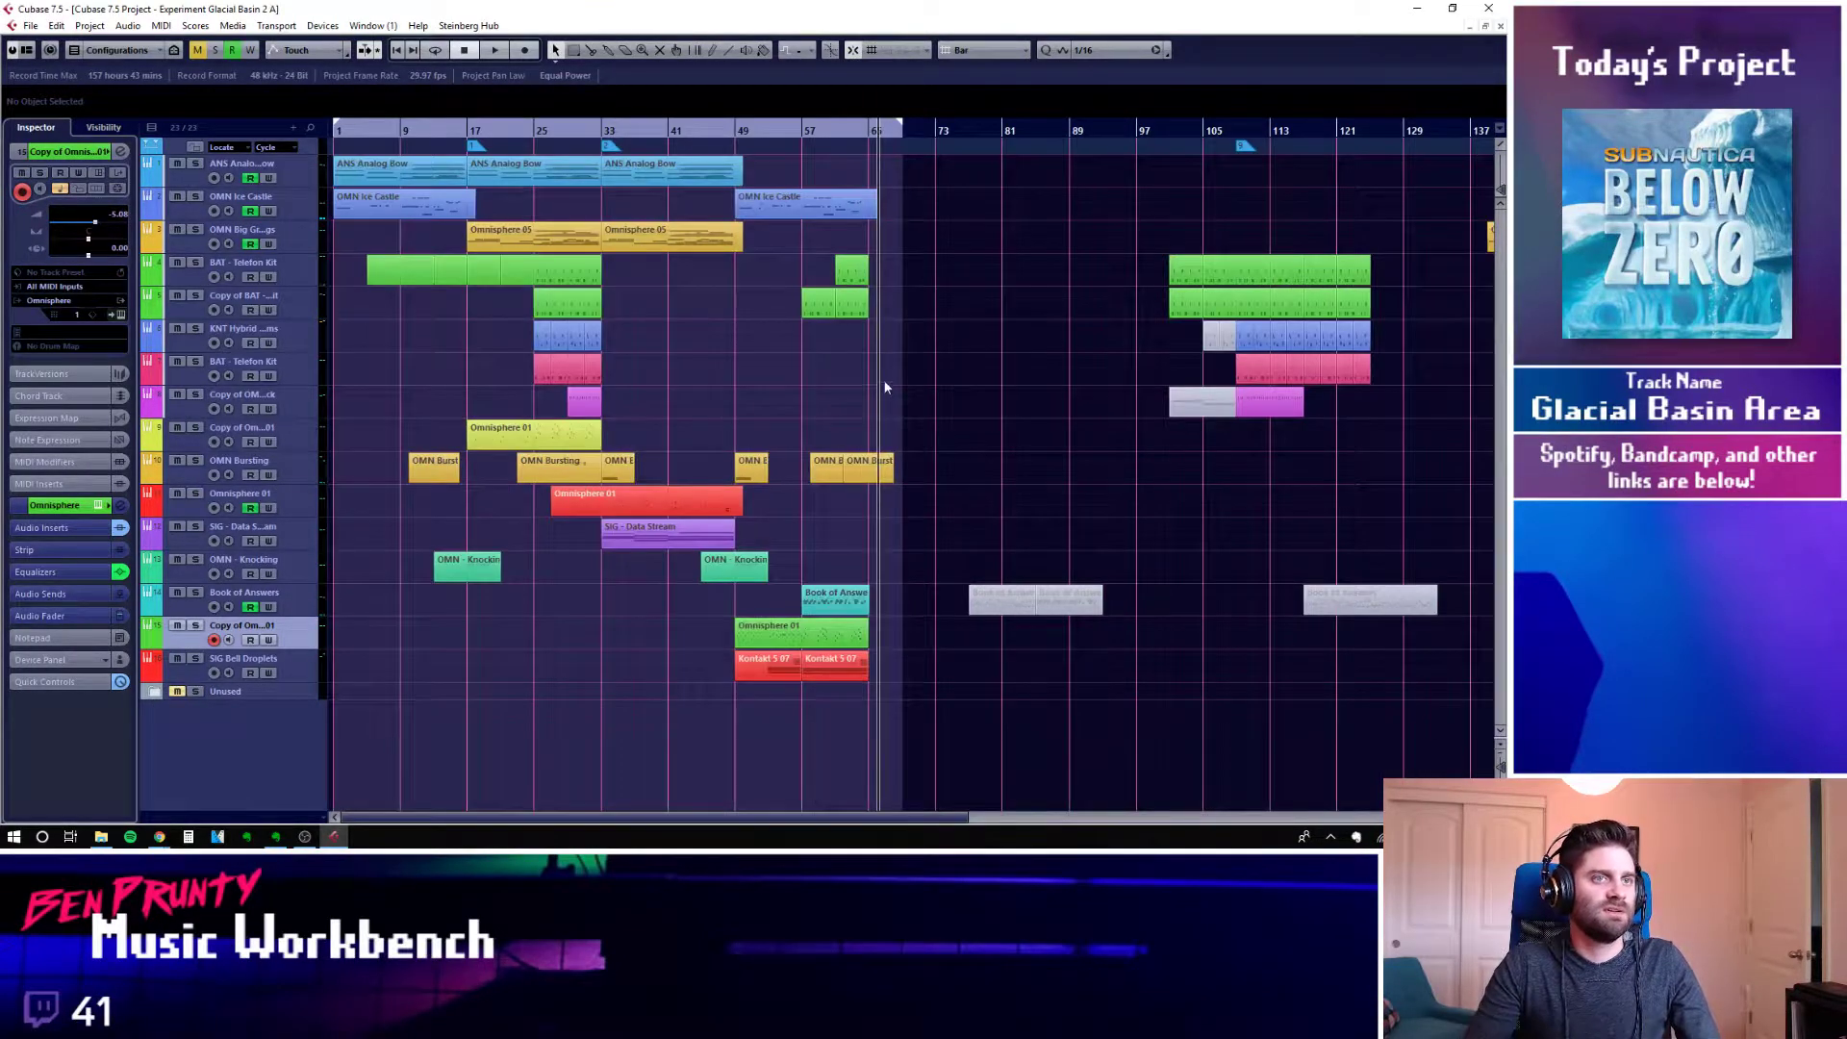
key("Home")
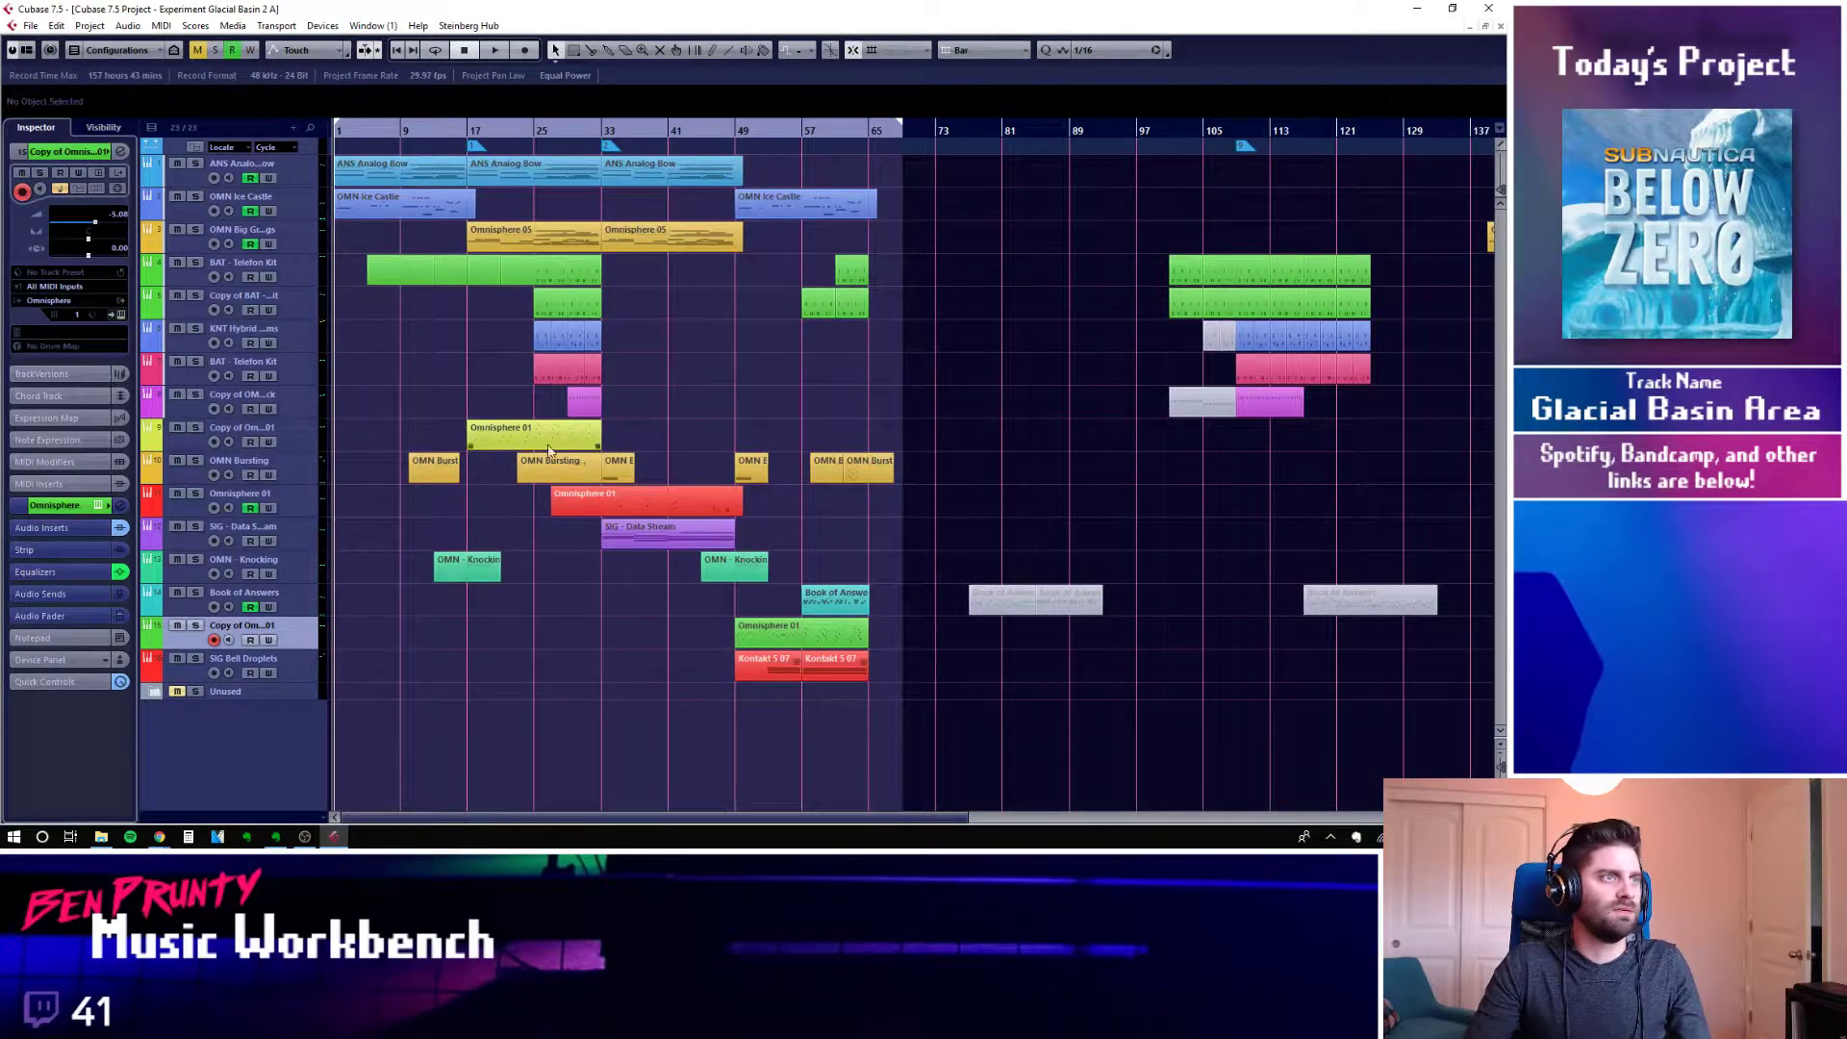
key("h")
key("h")
key("h")
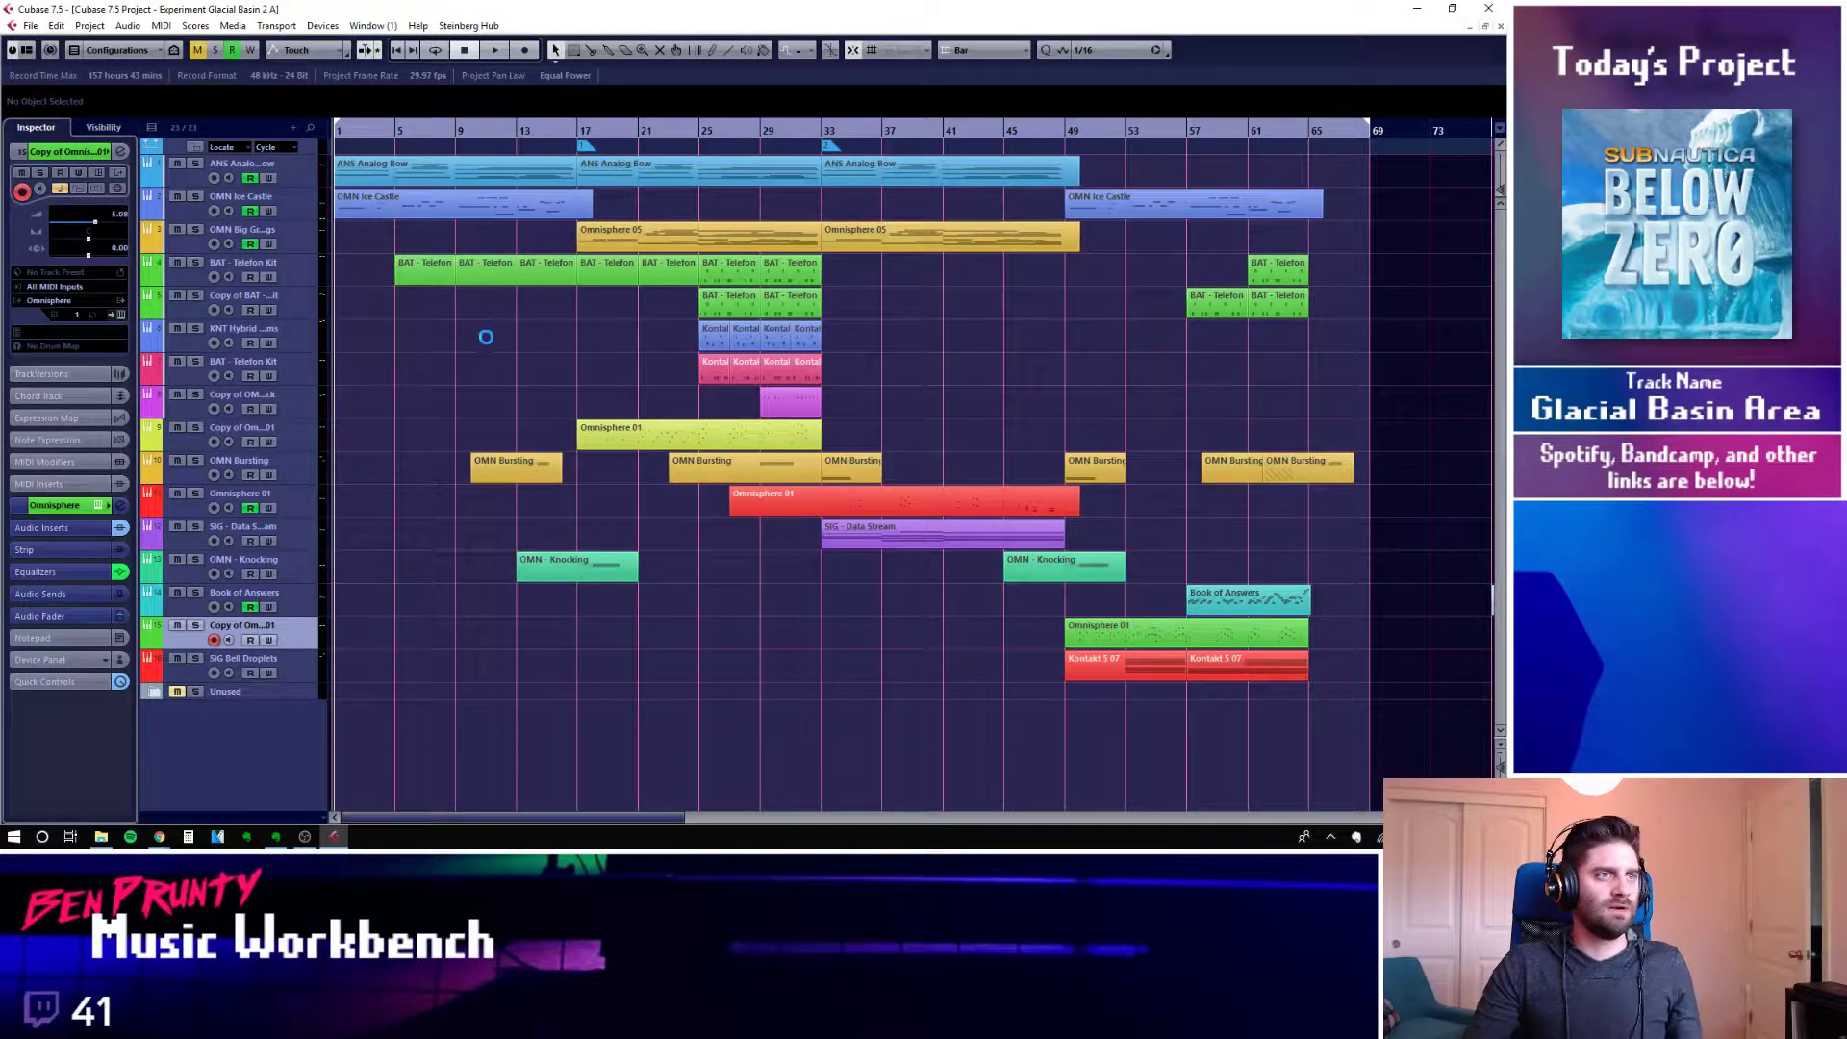
key("h")
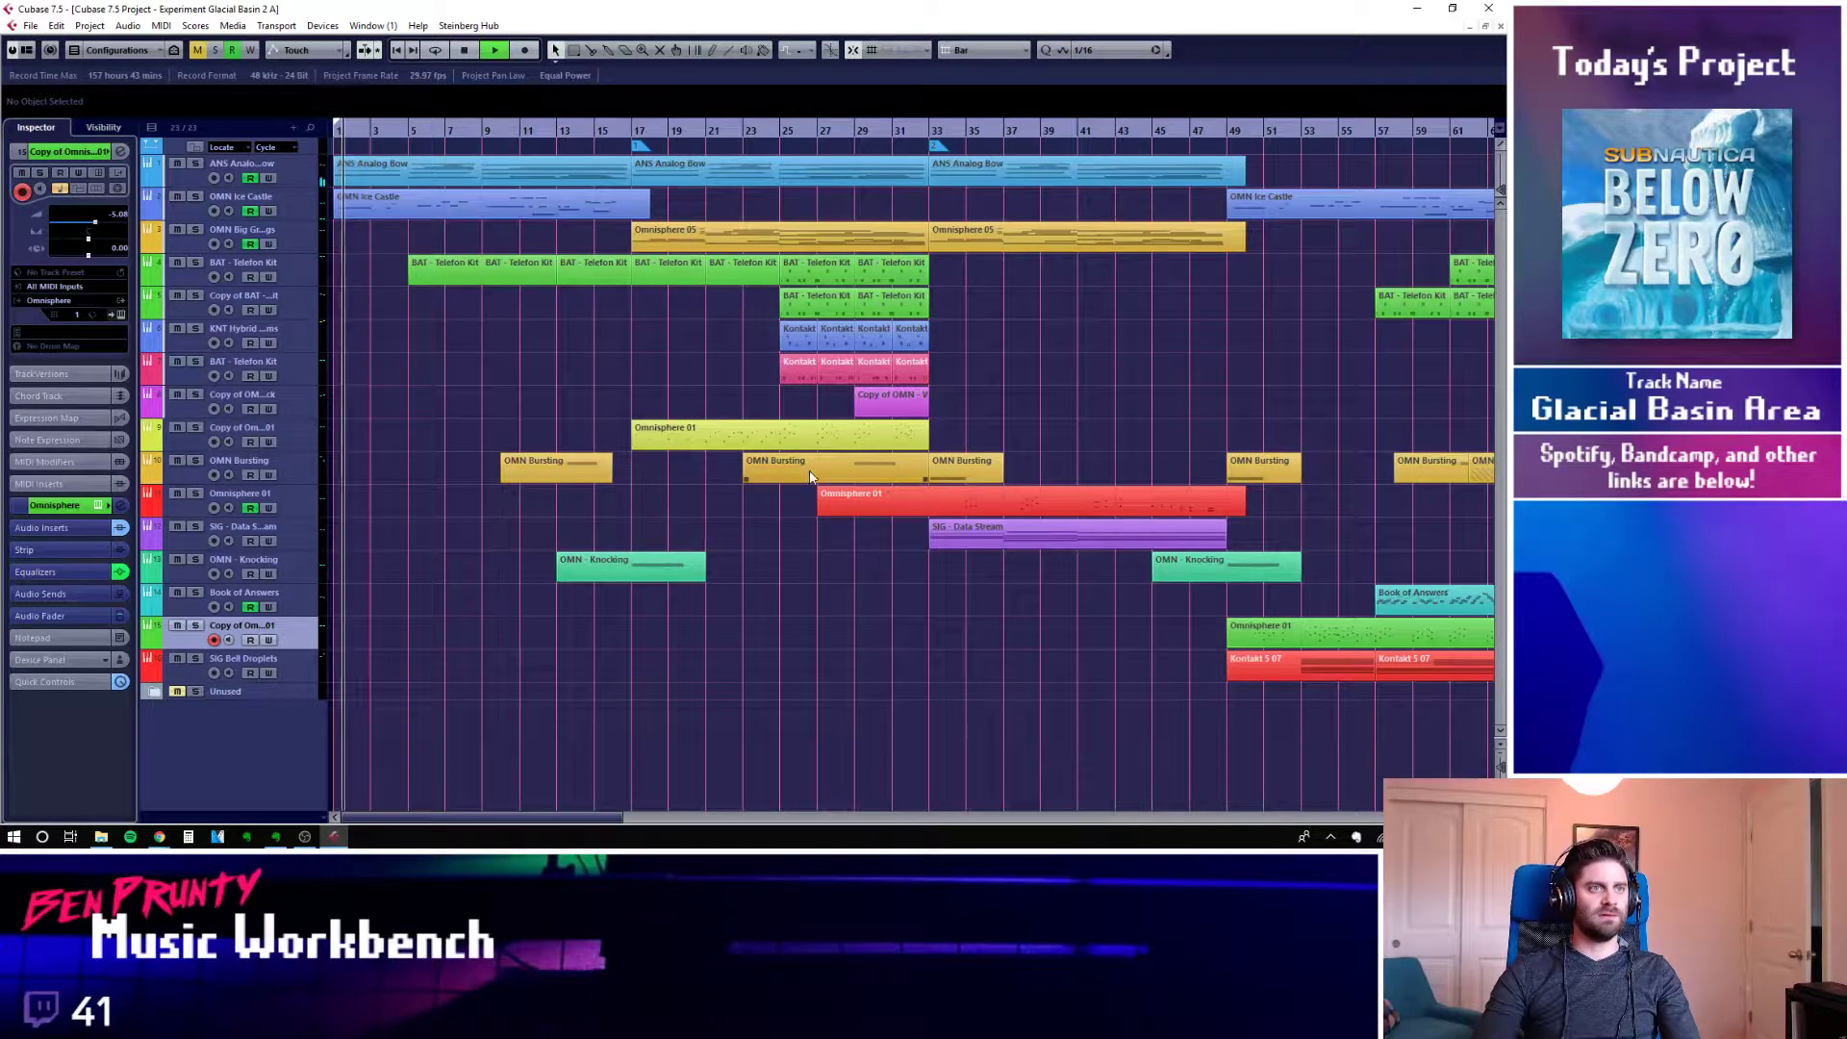
key("h")
key("h")
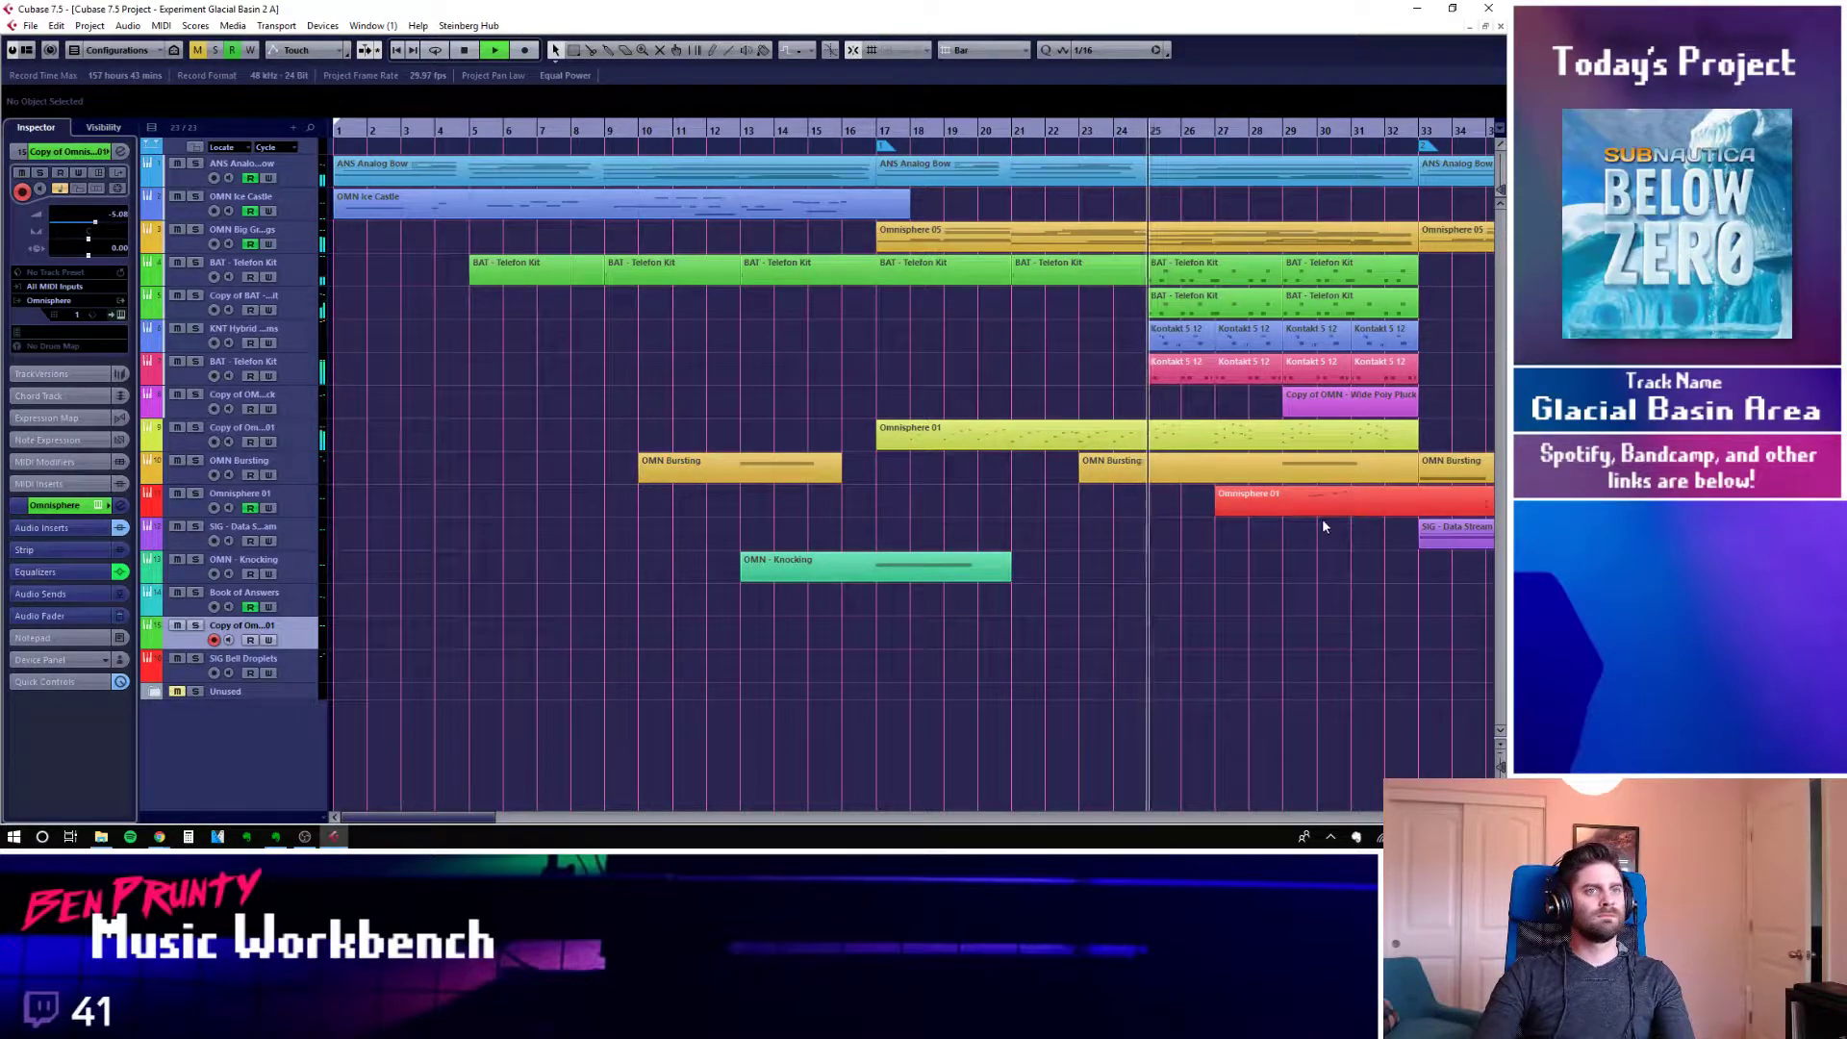
Follow the full arrangement's playback from about bar 25 through to its end at about bar 68
scroll(1145, 560, "right", 6)
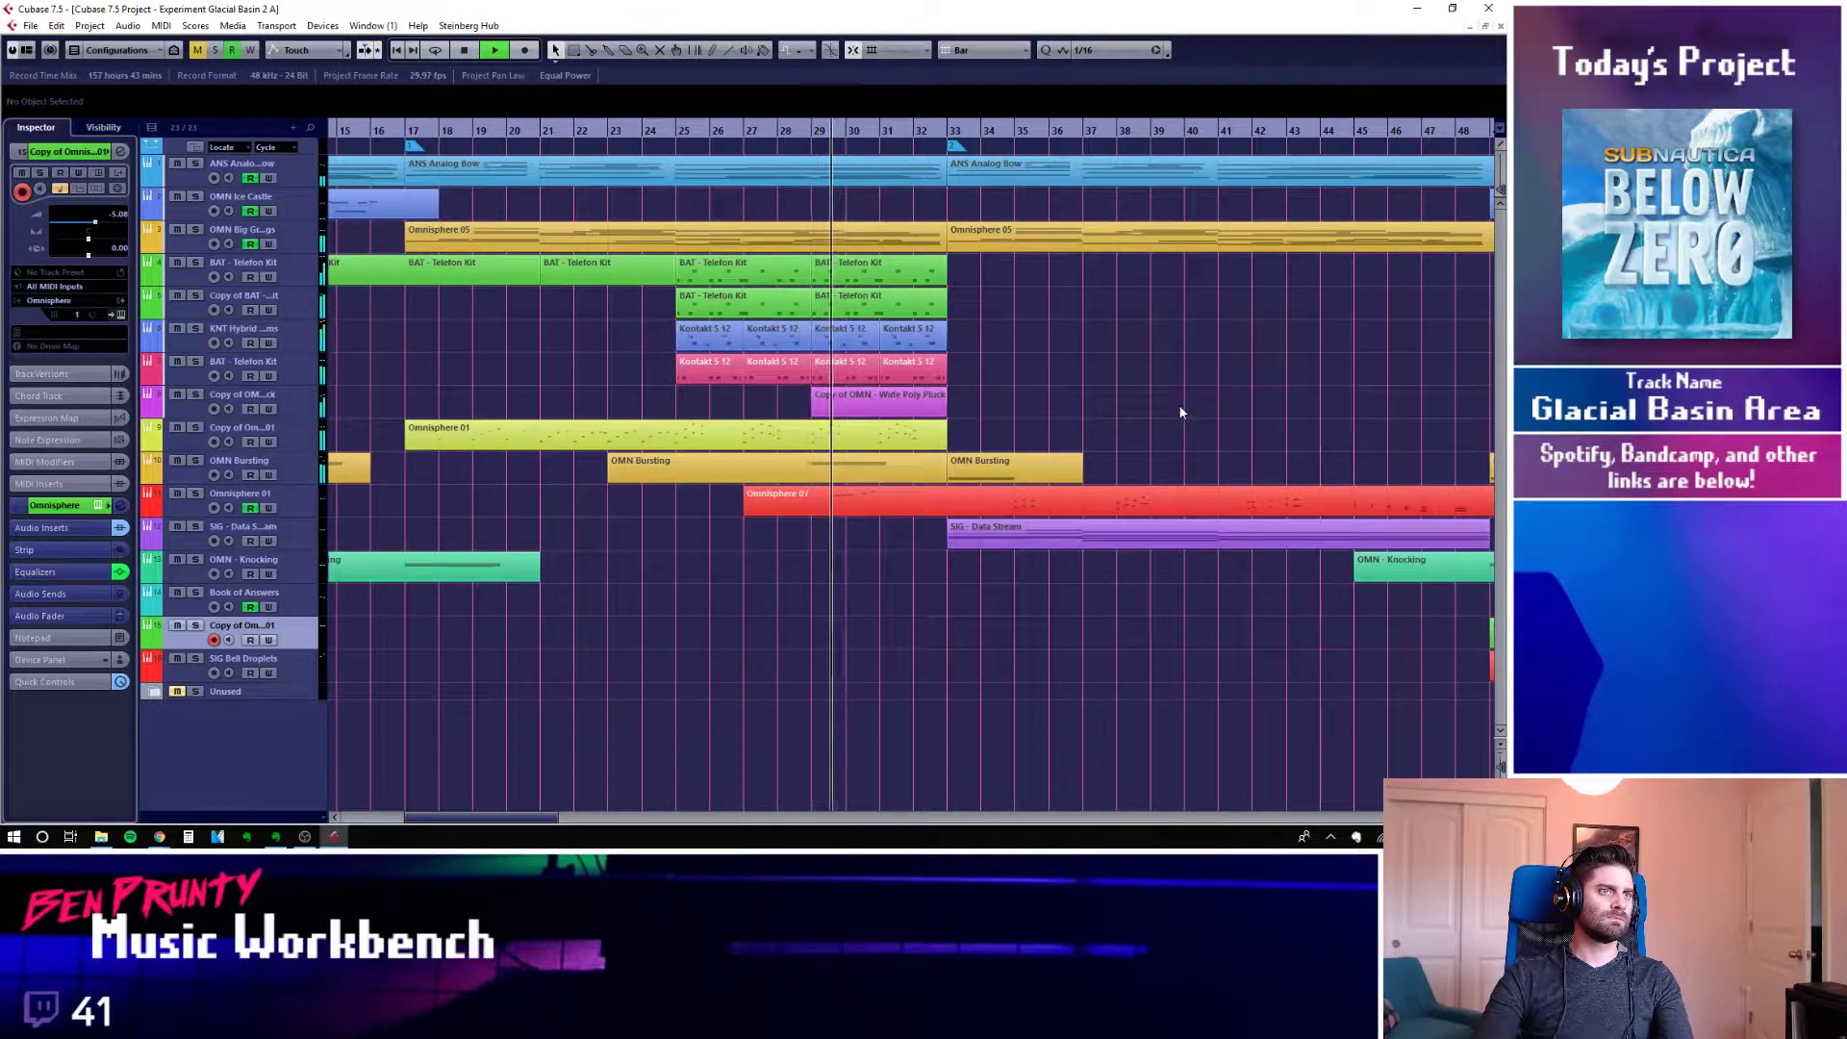
scroll(1145, 420, "right", 2)
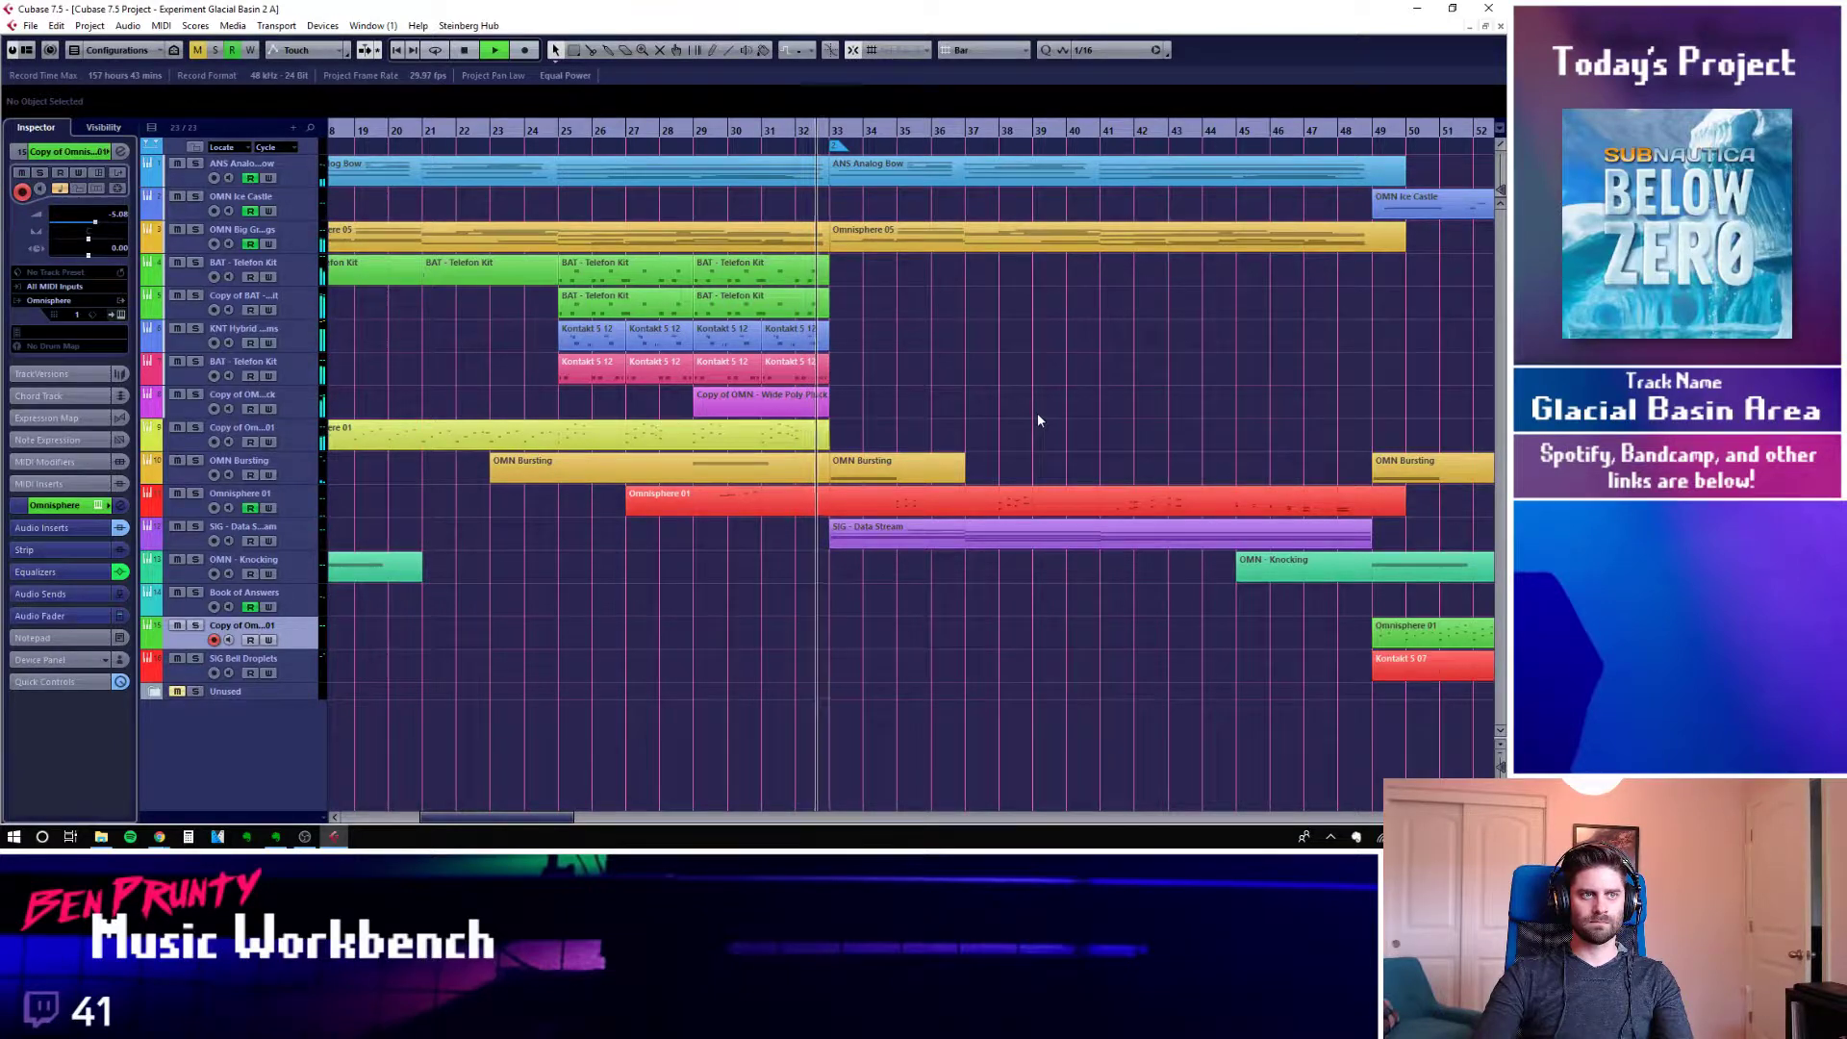
scroll(1035, 412, "right", 2)
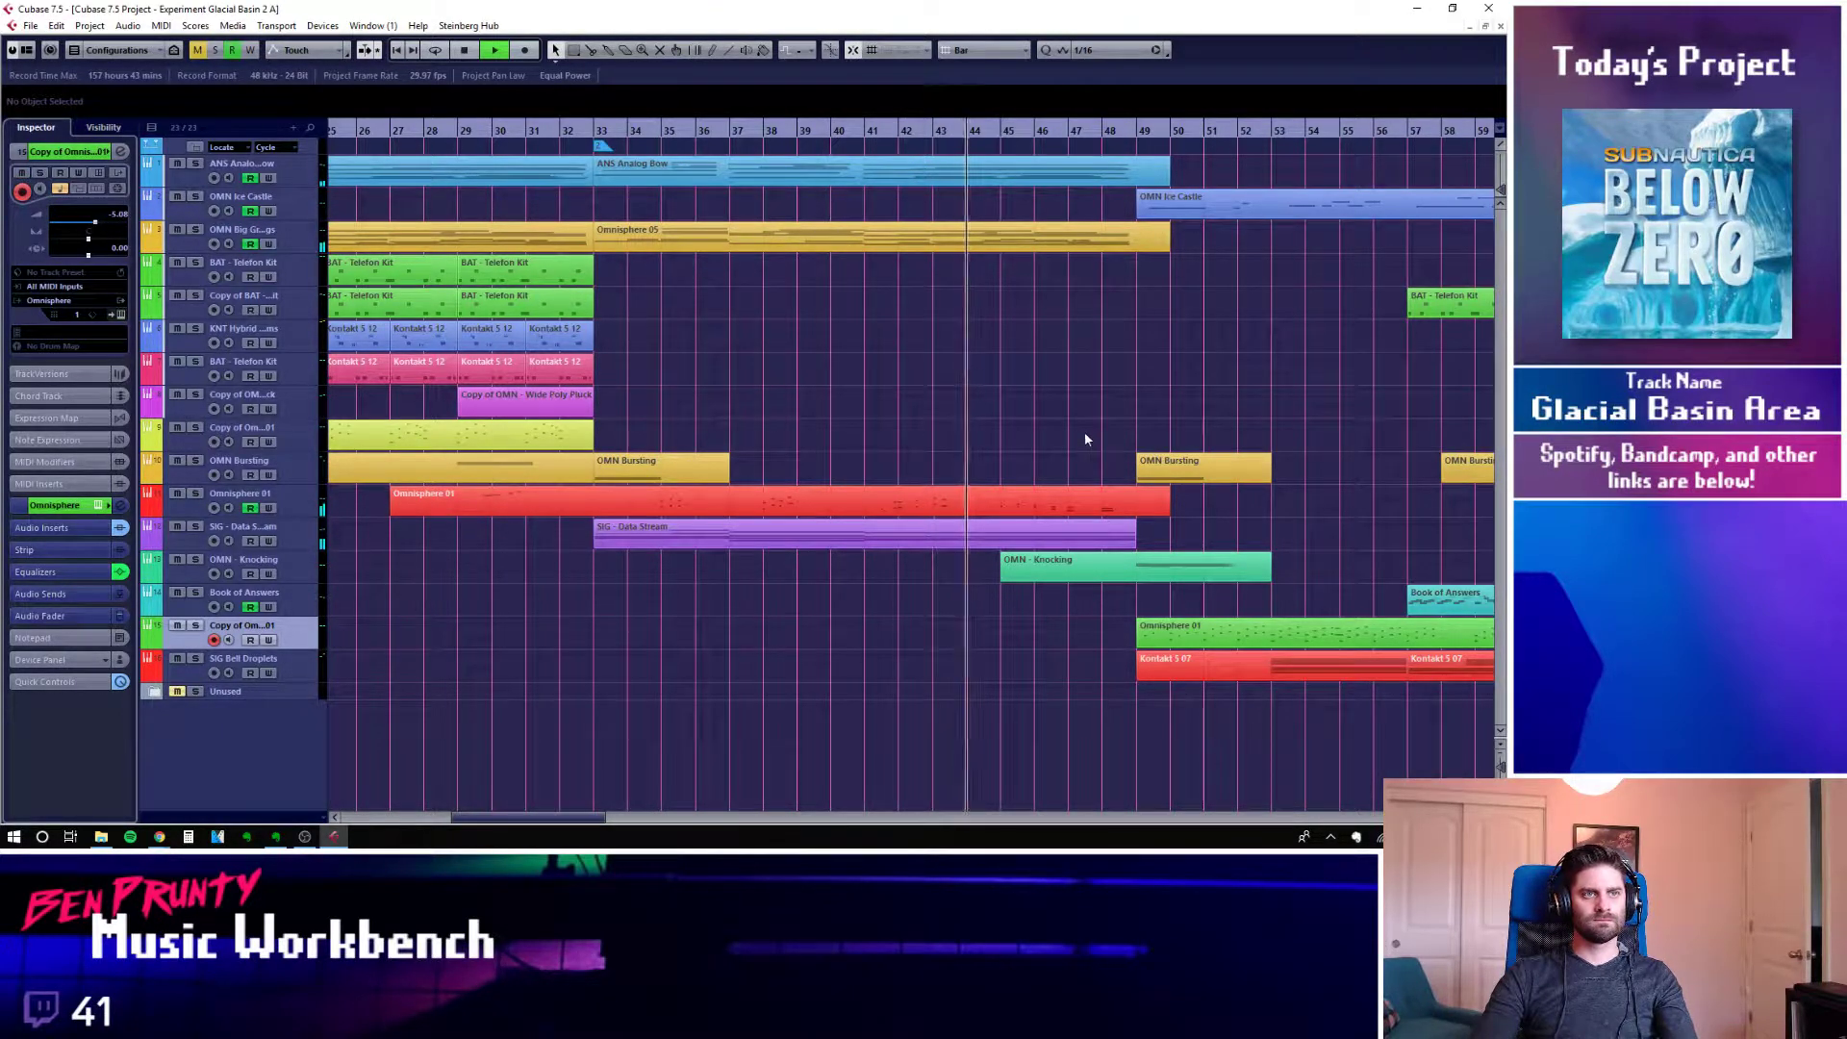
scroll(1072, 406, "right", 6)
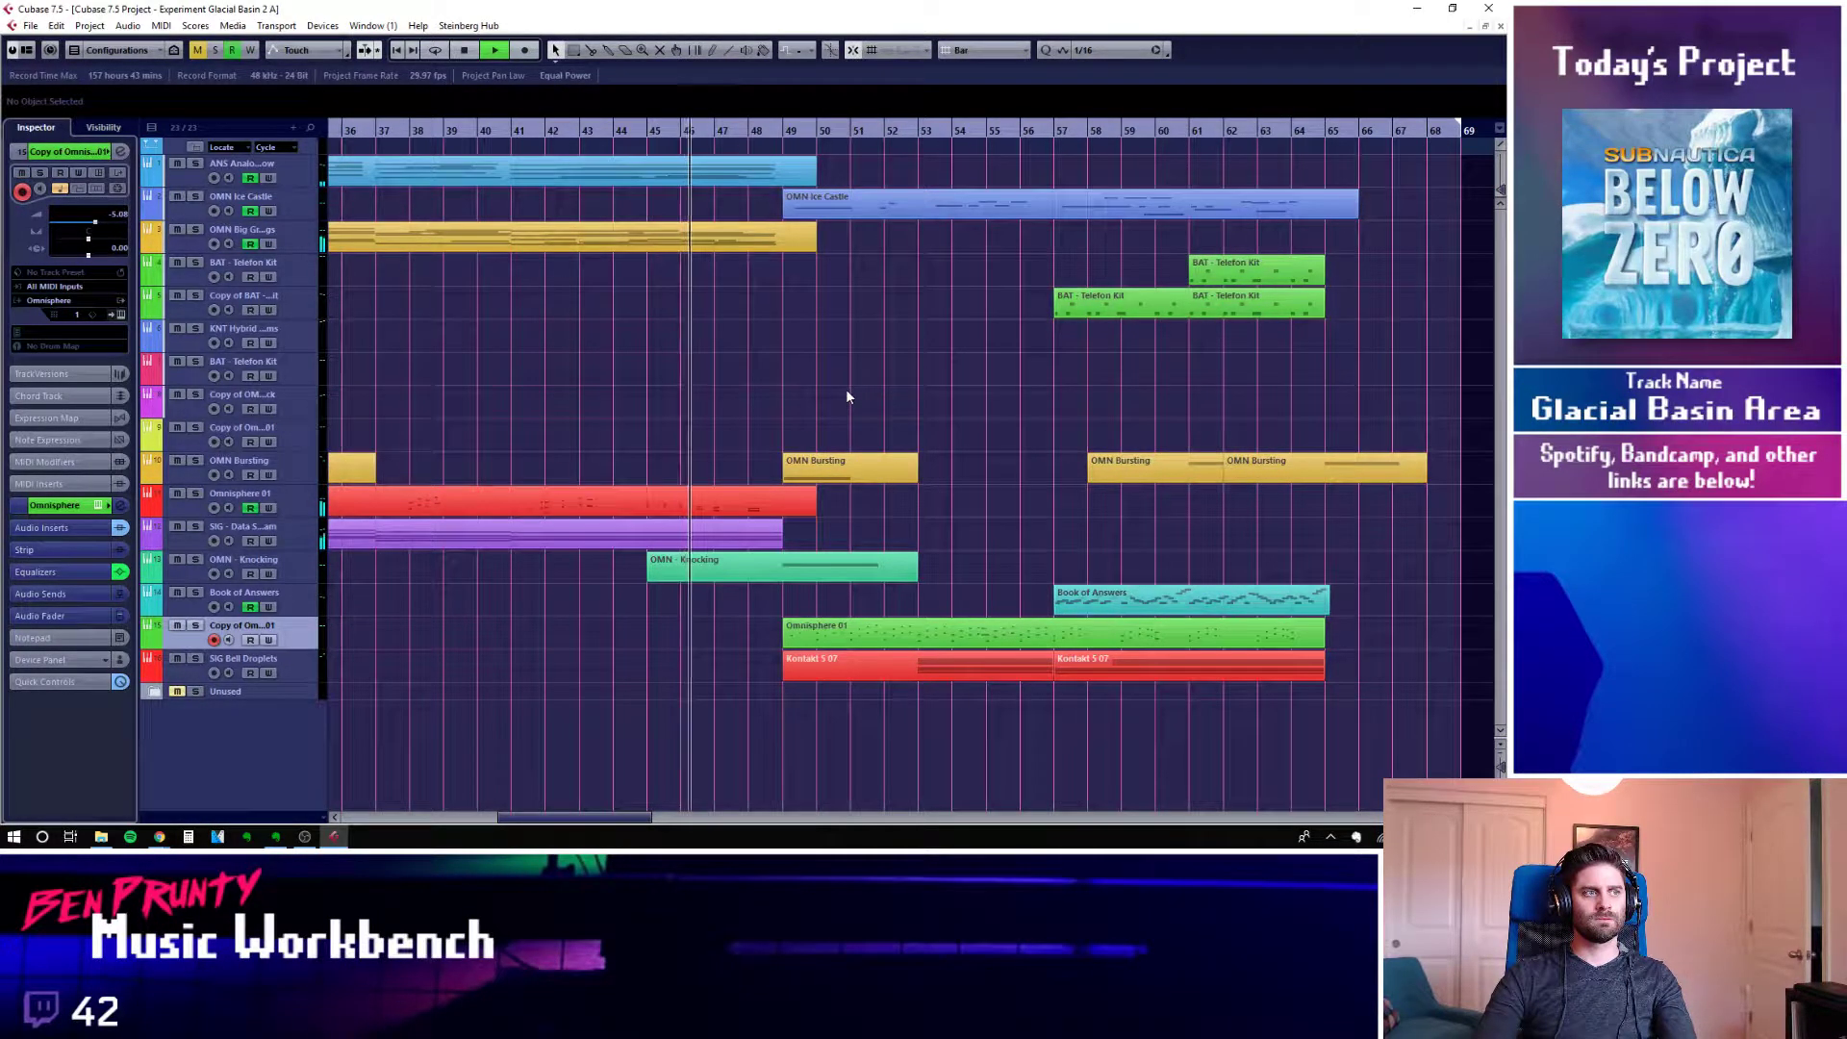
scroll(843, 378, "right", 2)
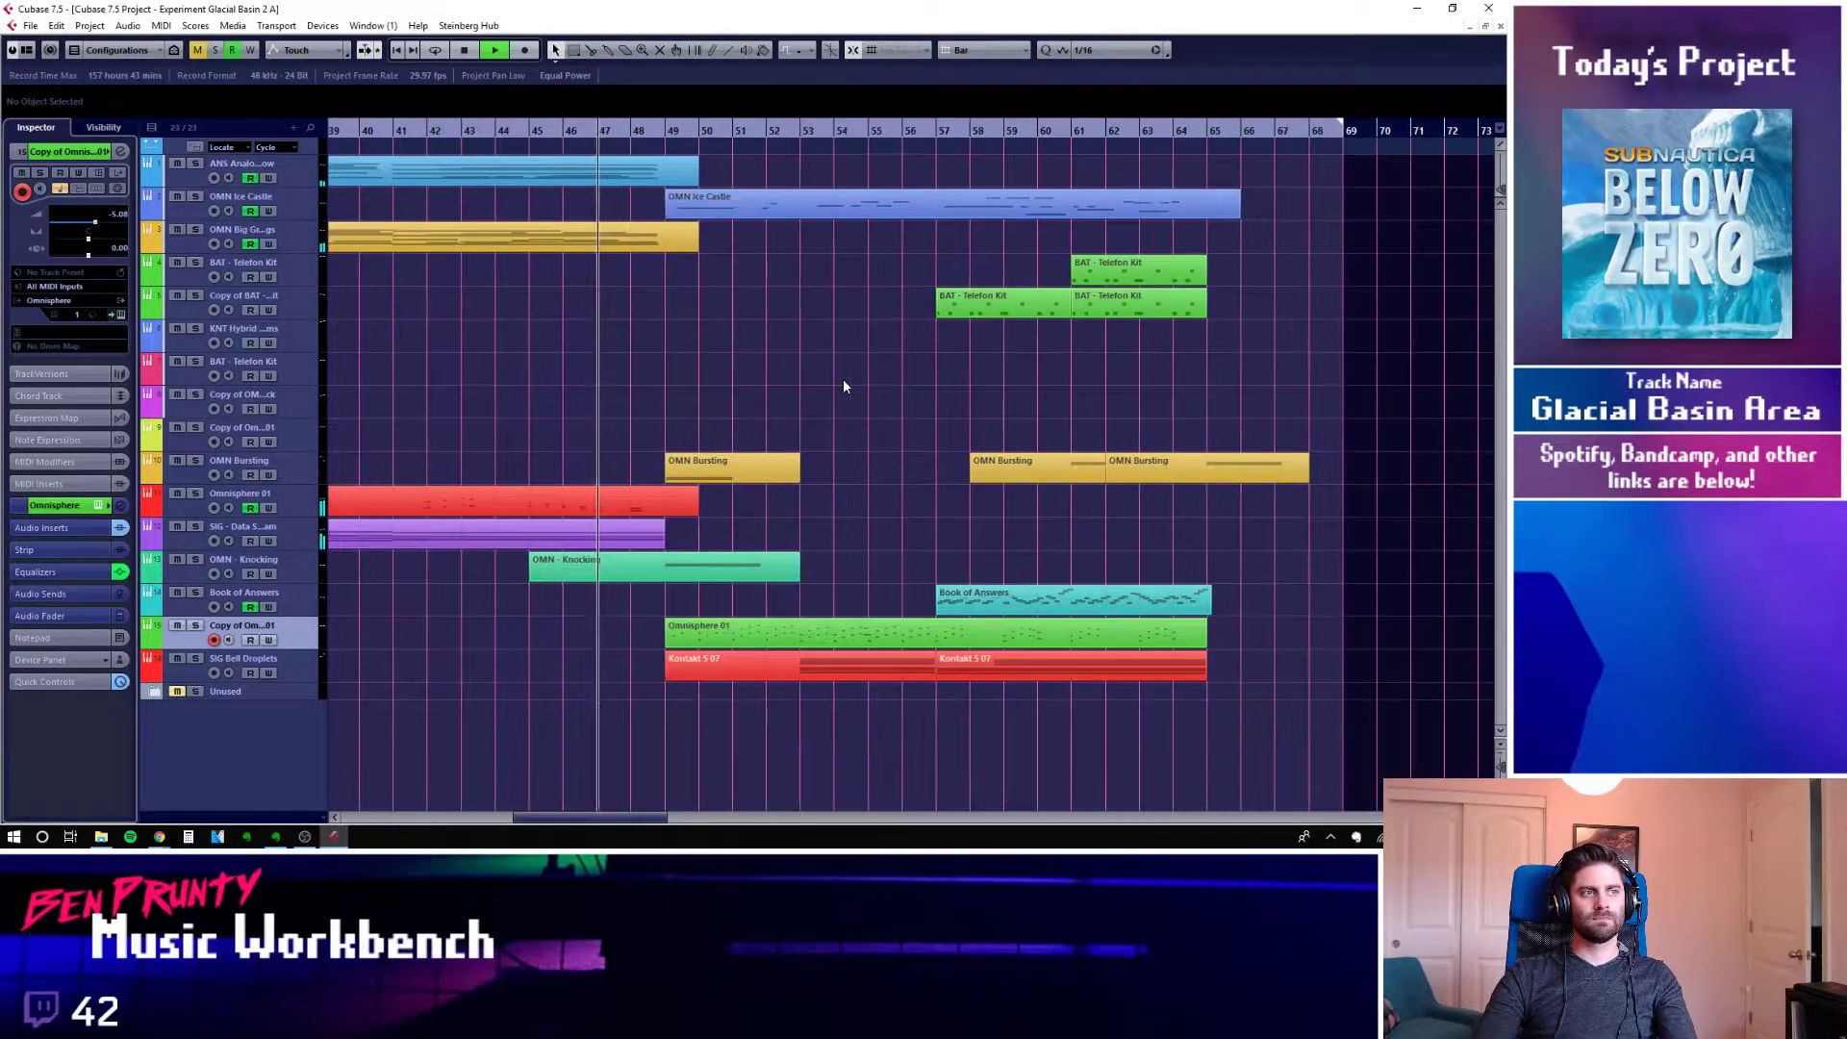
scroll(843, 378, "right", 2)
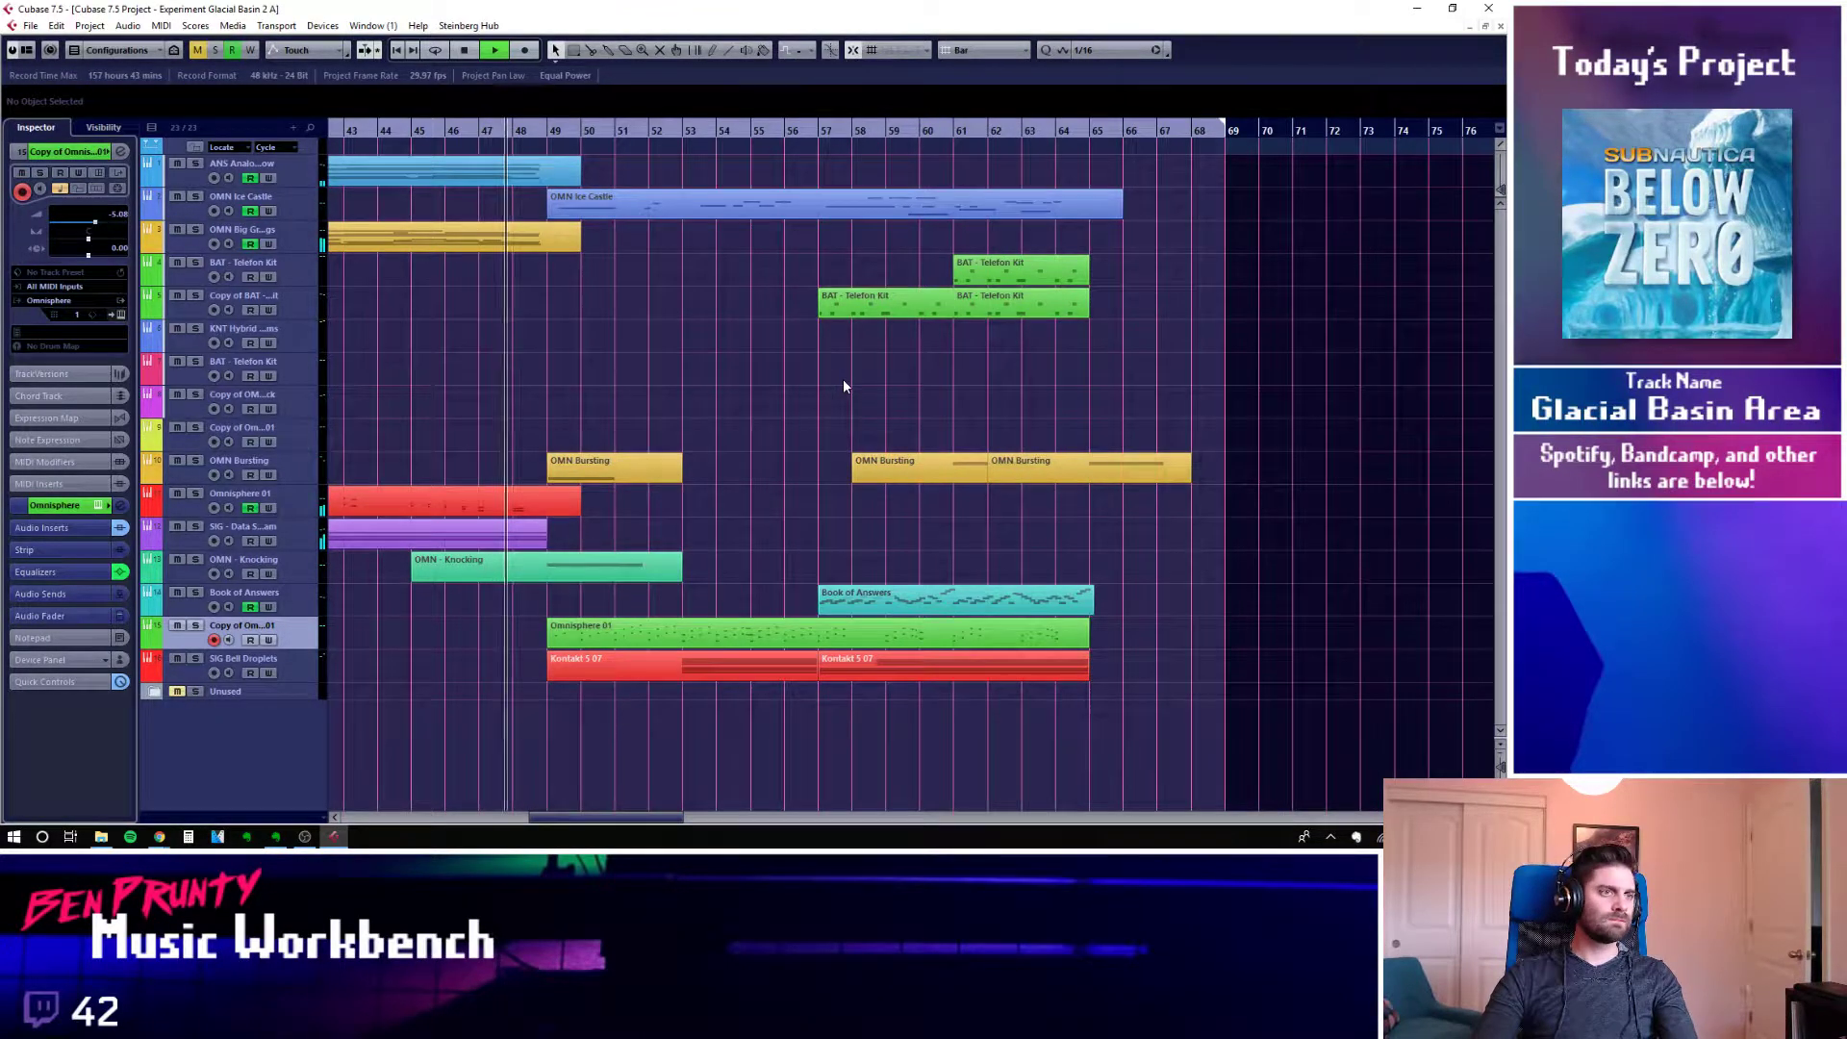
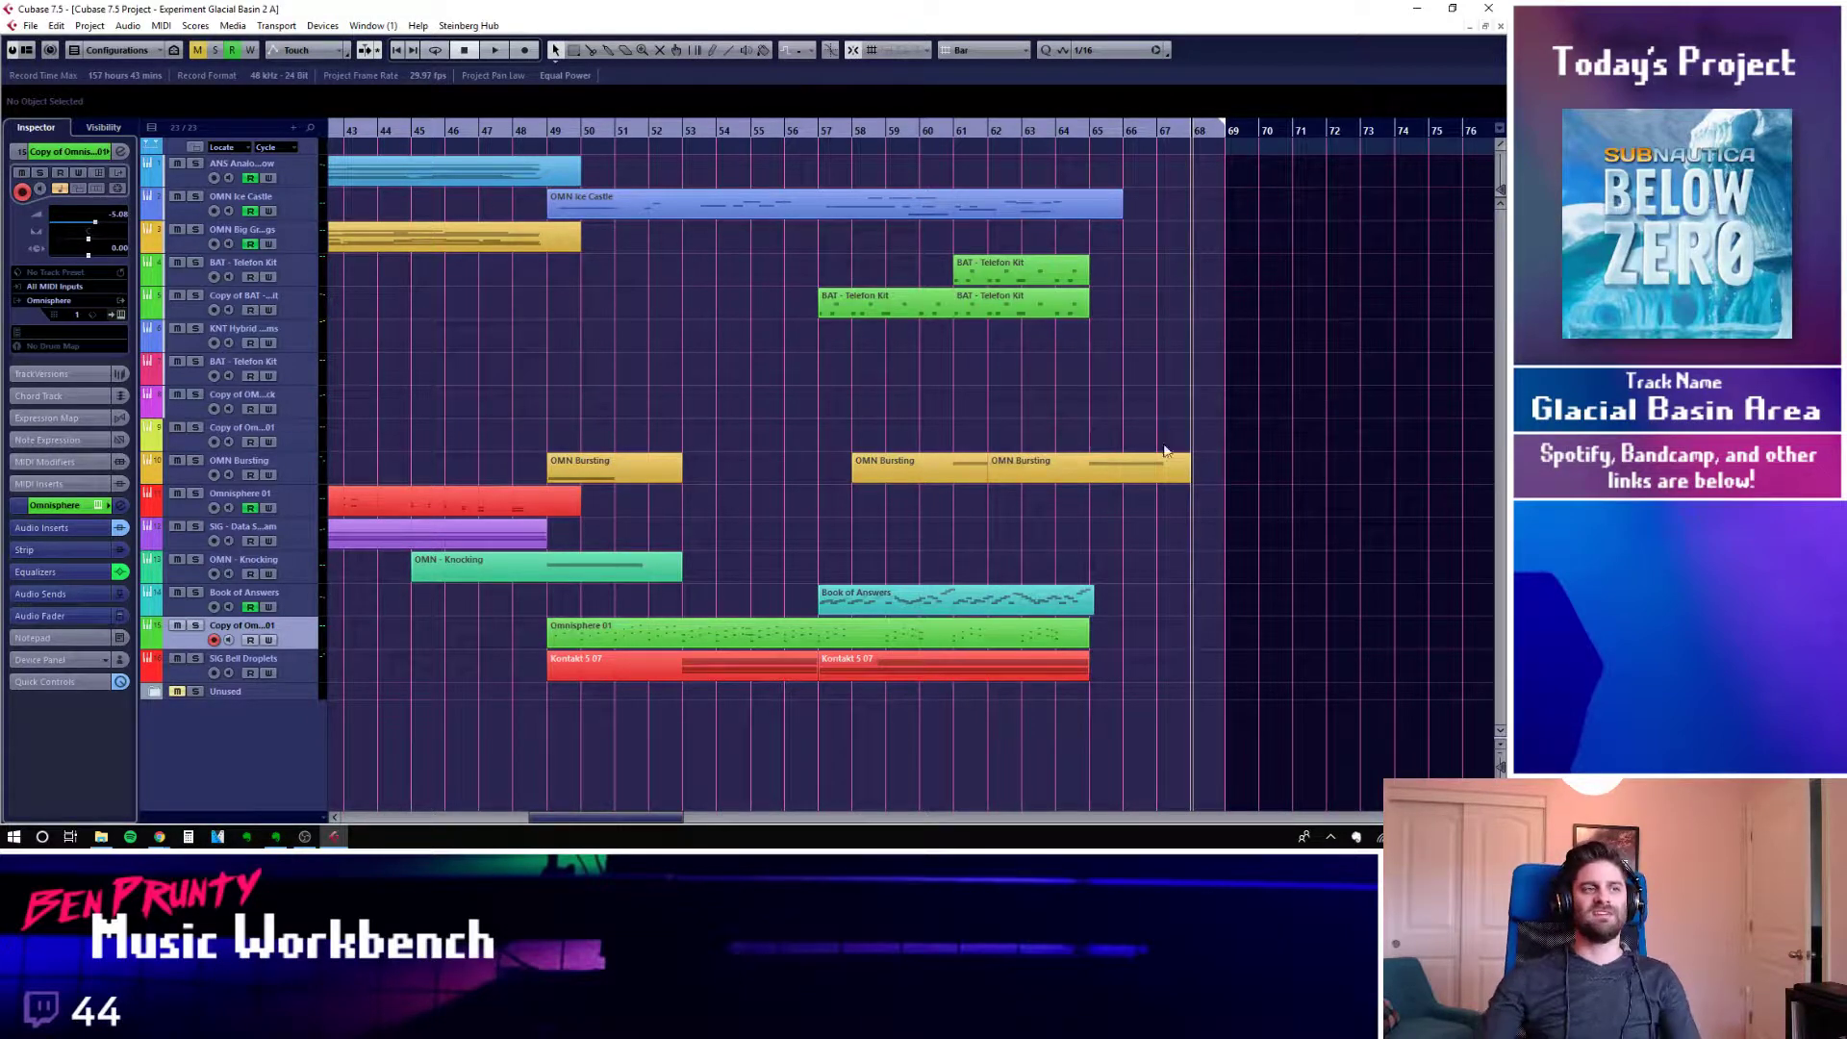
Play short excerpts of the full arrangement from bars 33, 37 and 41, stopping at about bar 42
left_click(551, 123)
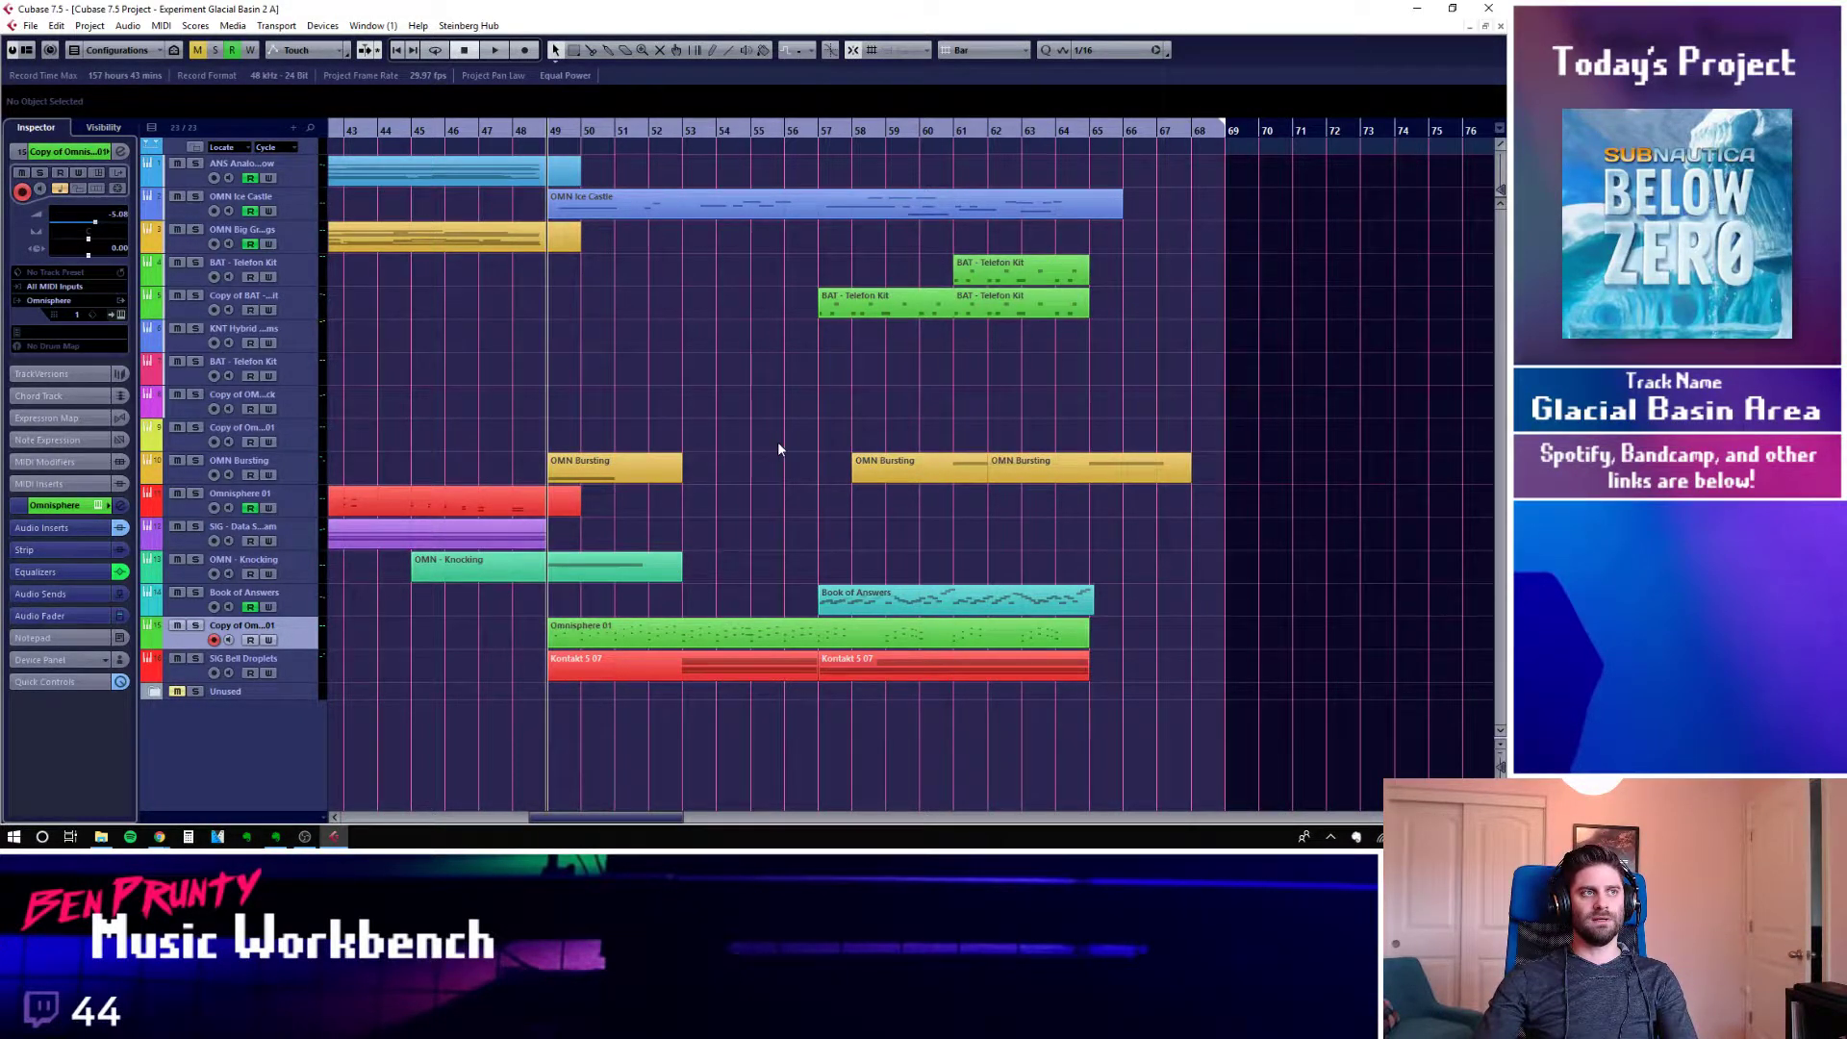
scroll(777, 442, "left", 10)
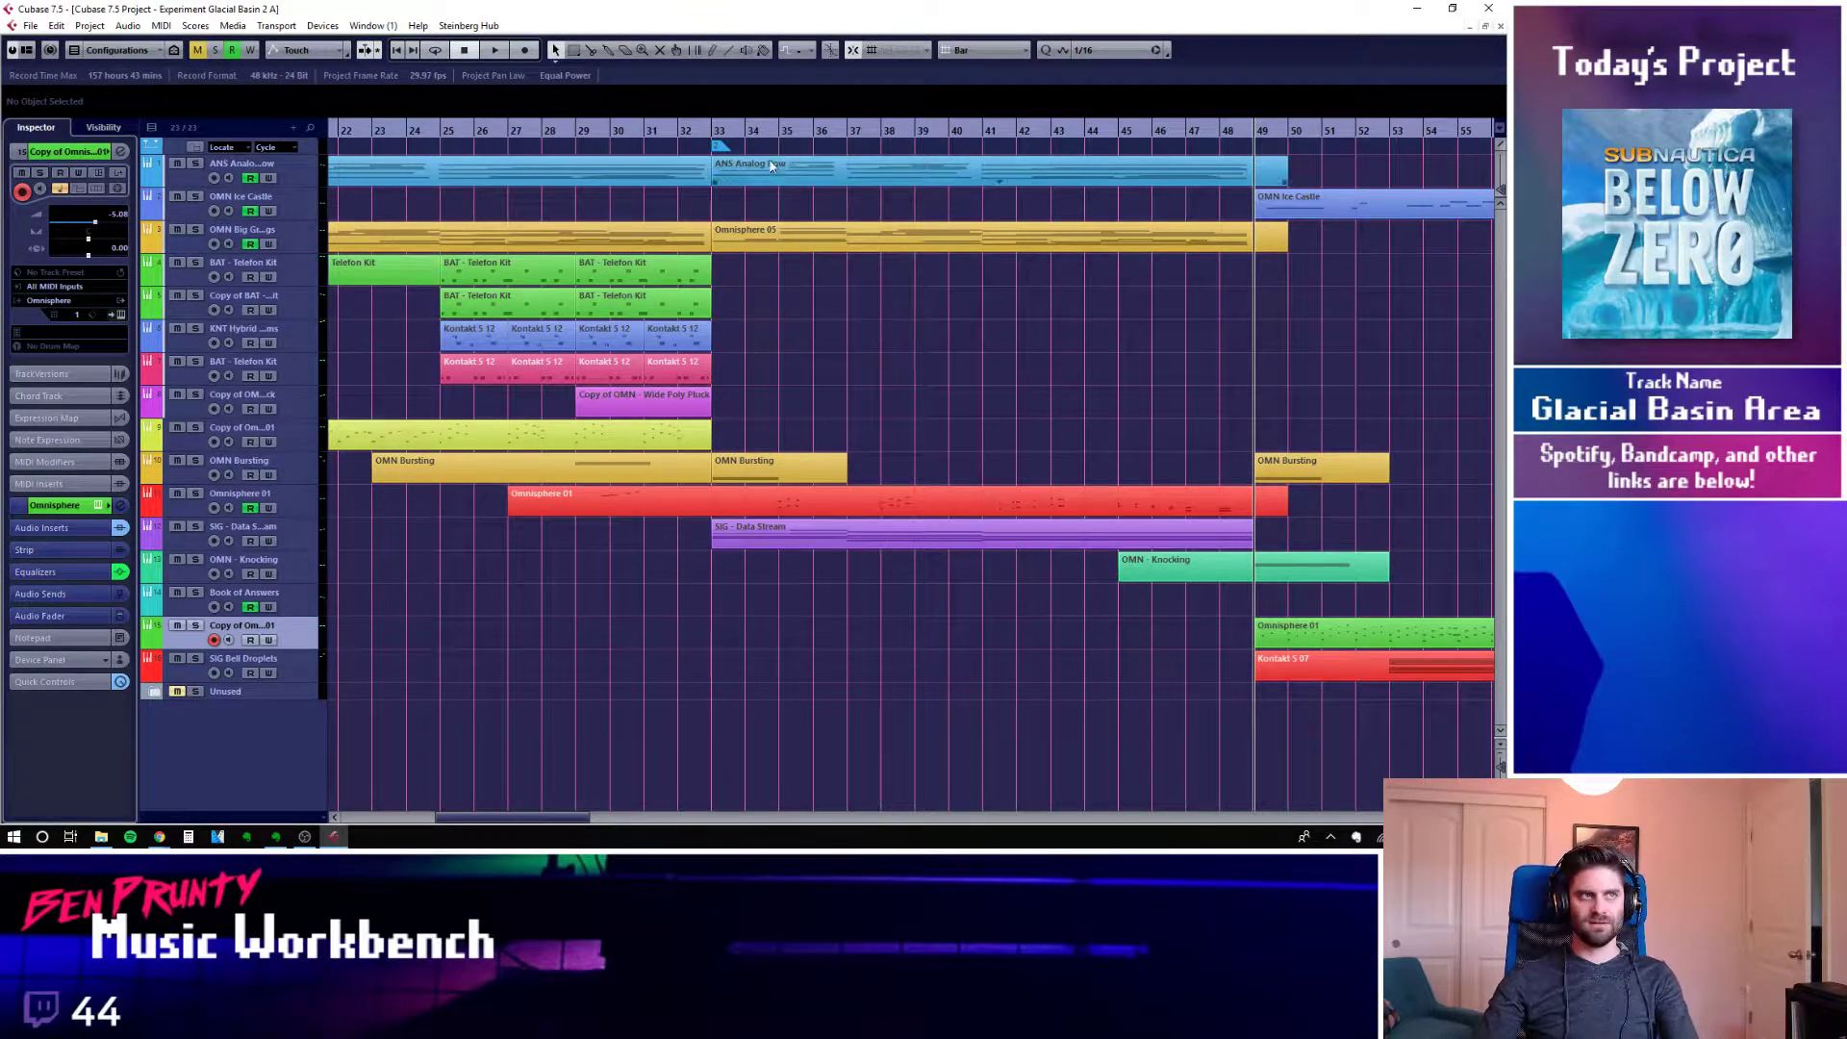
left_click(724, 133)
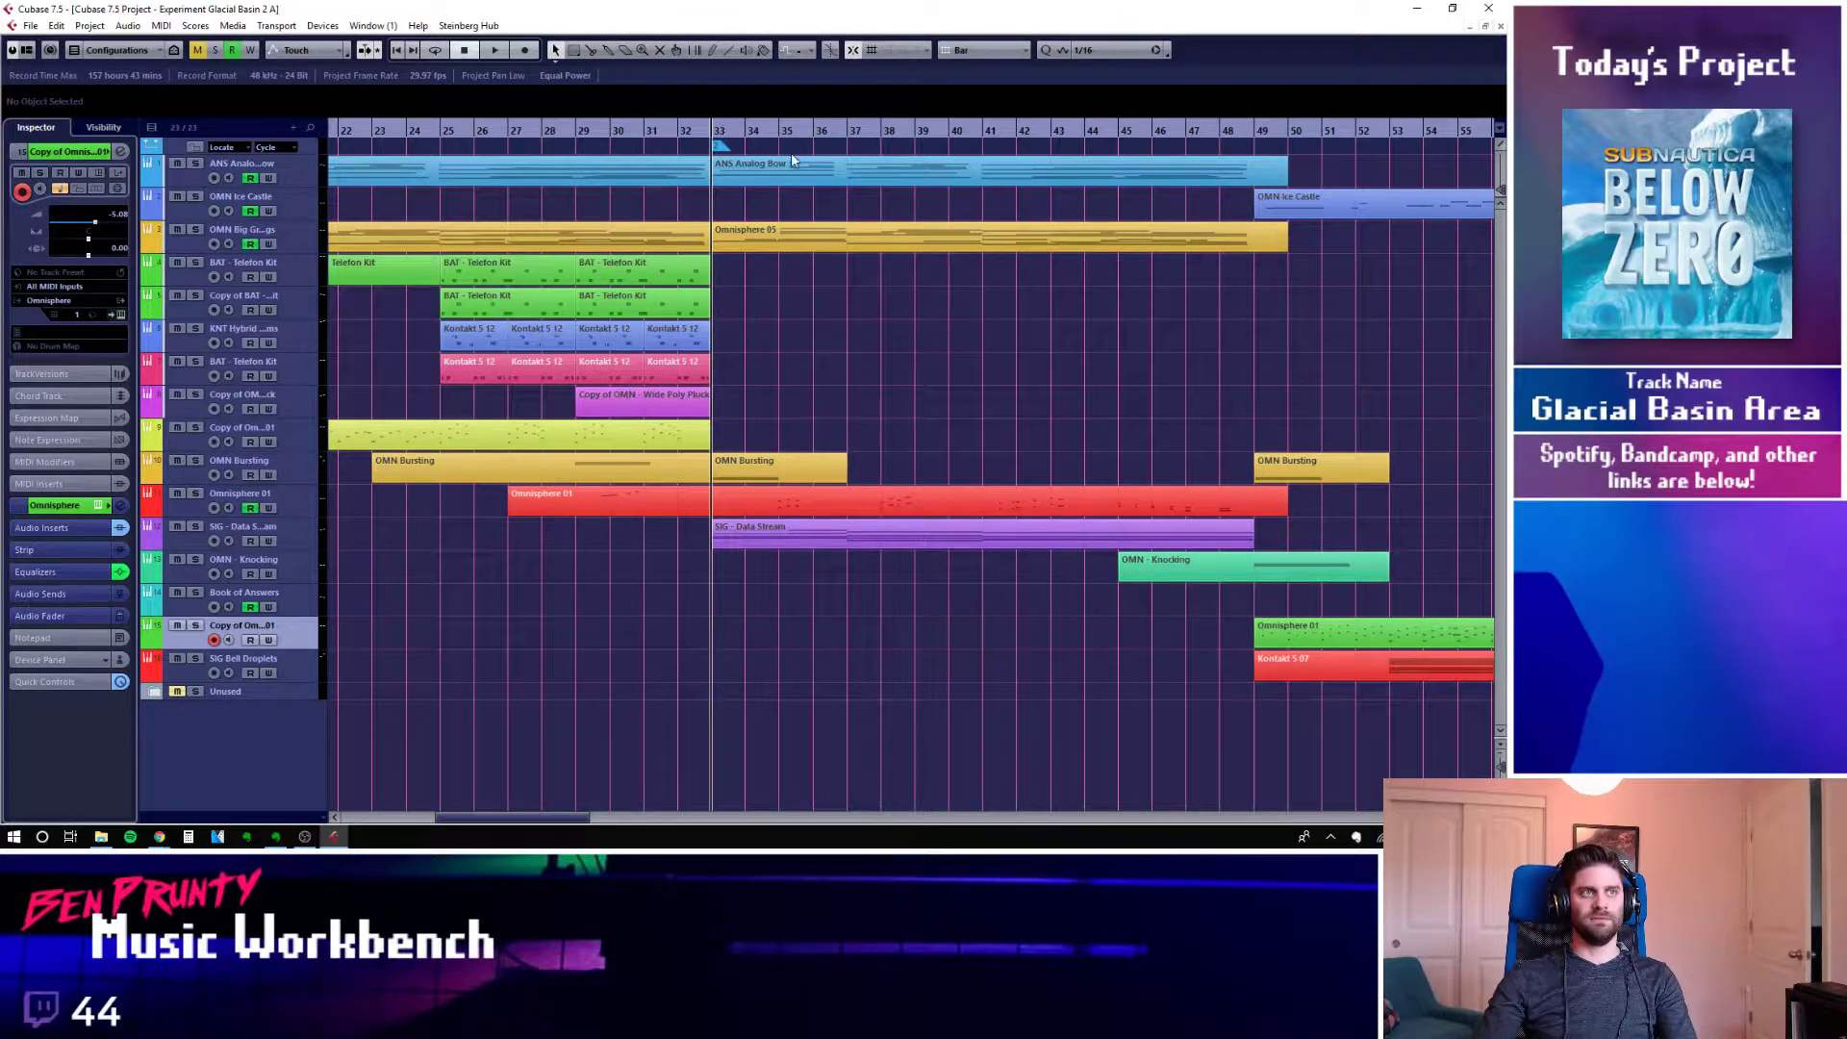
key("space")
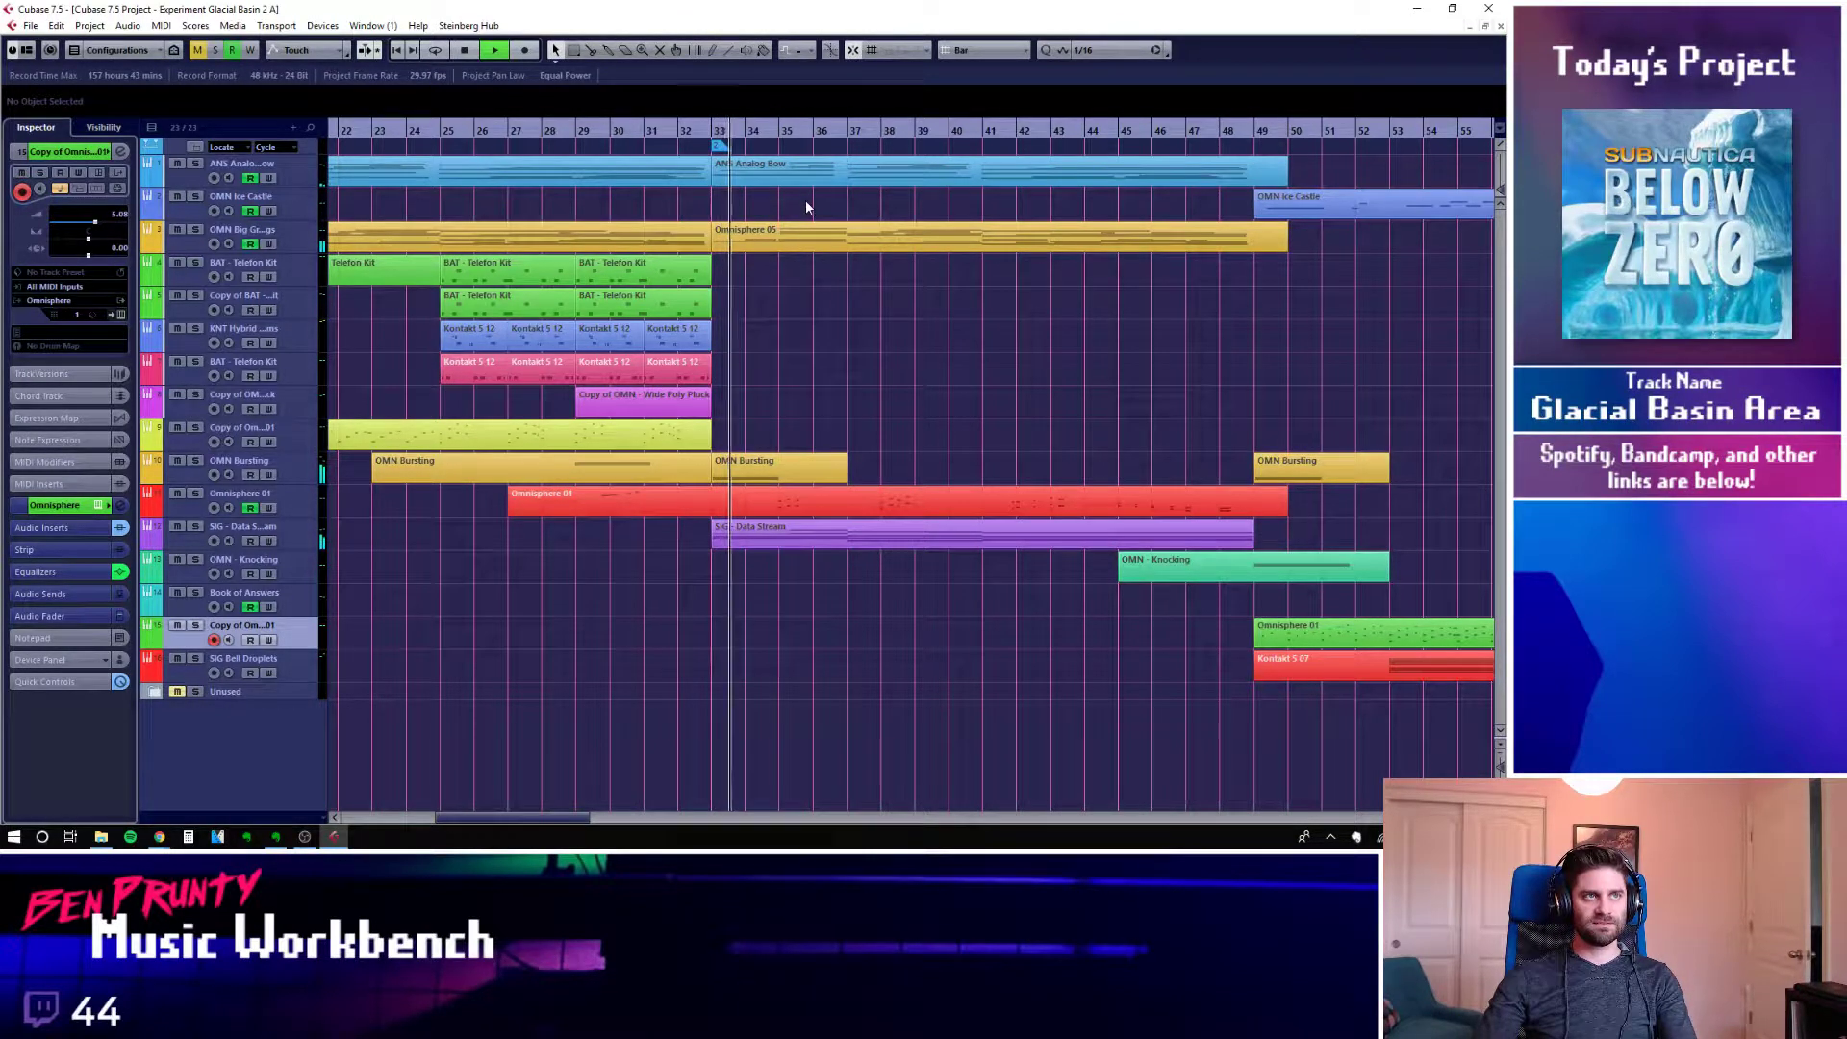
key("space")
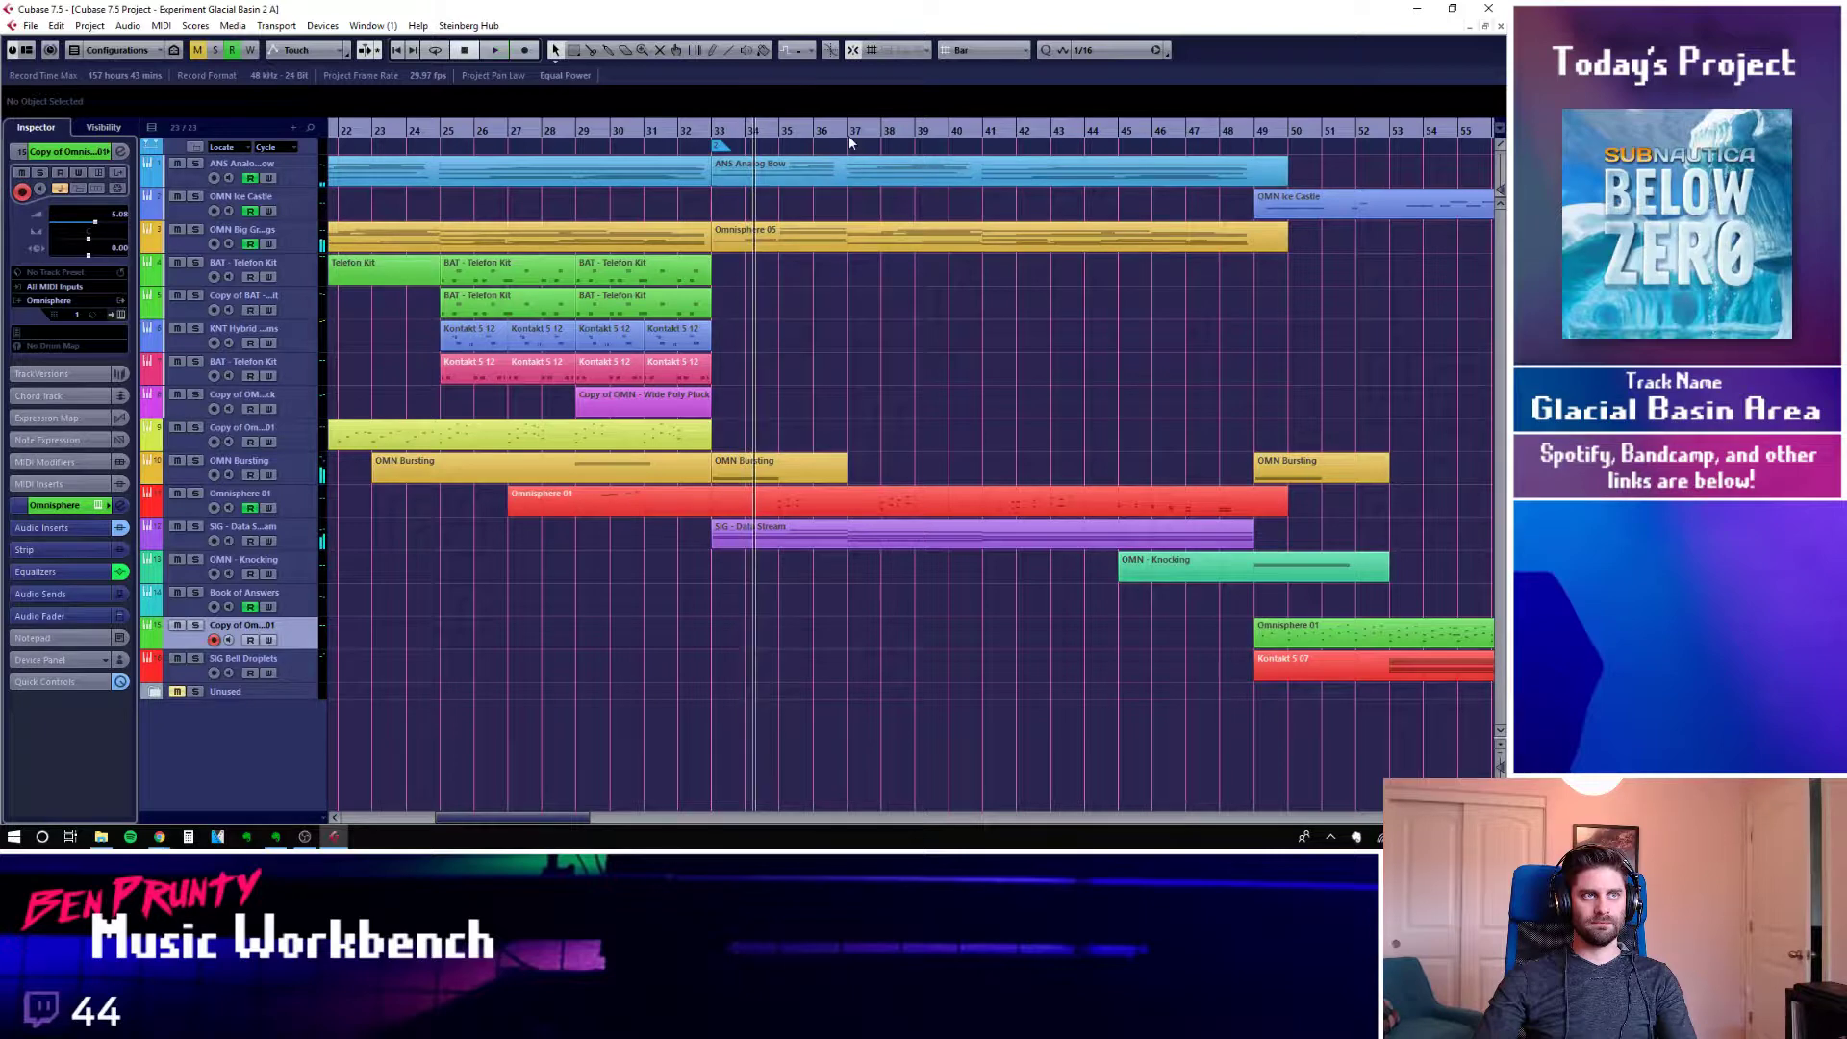
left_click(849, 136)
key("space")
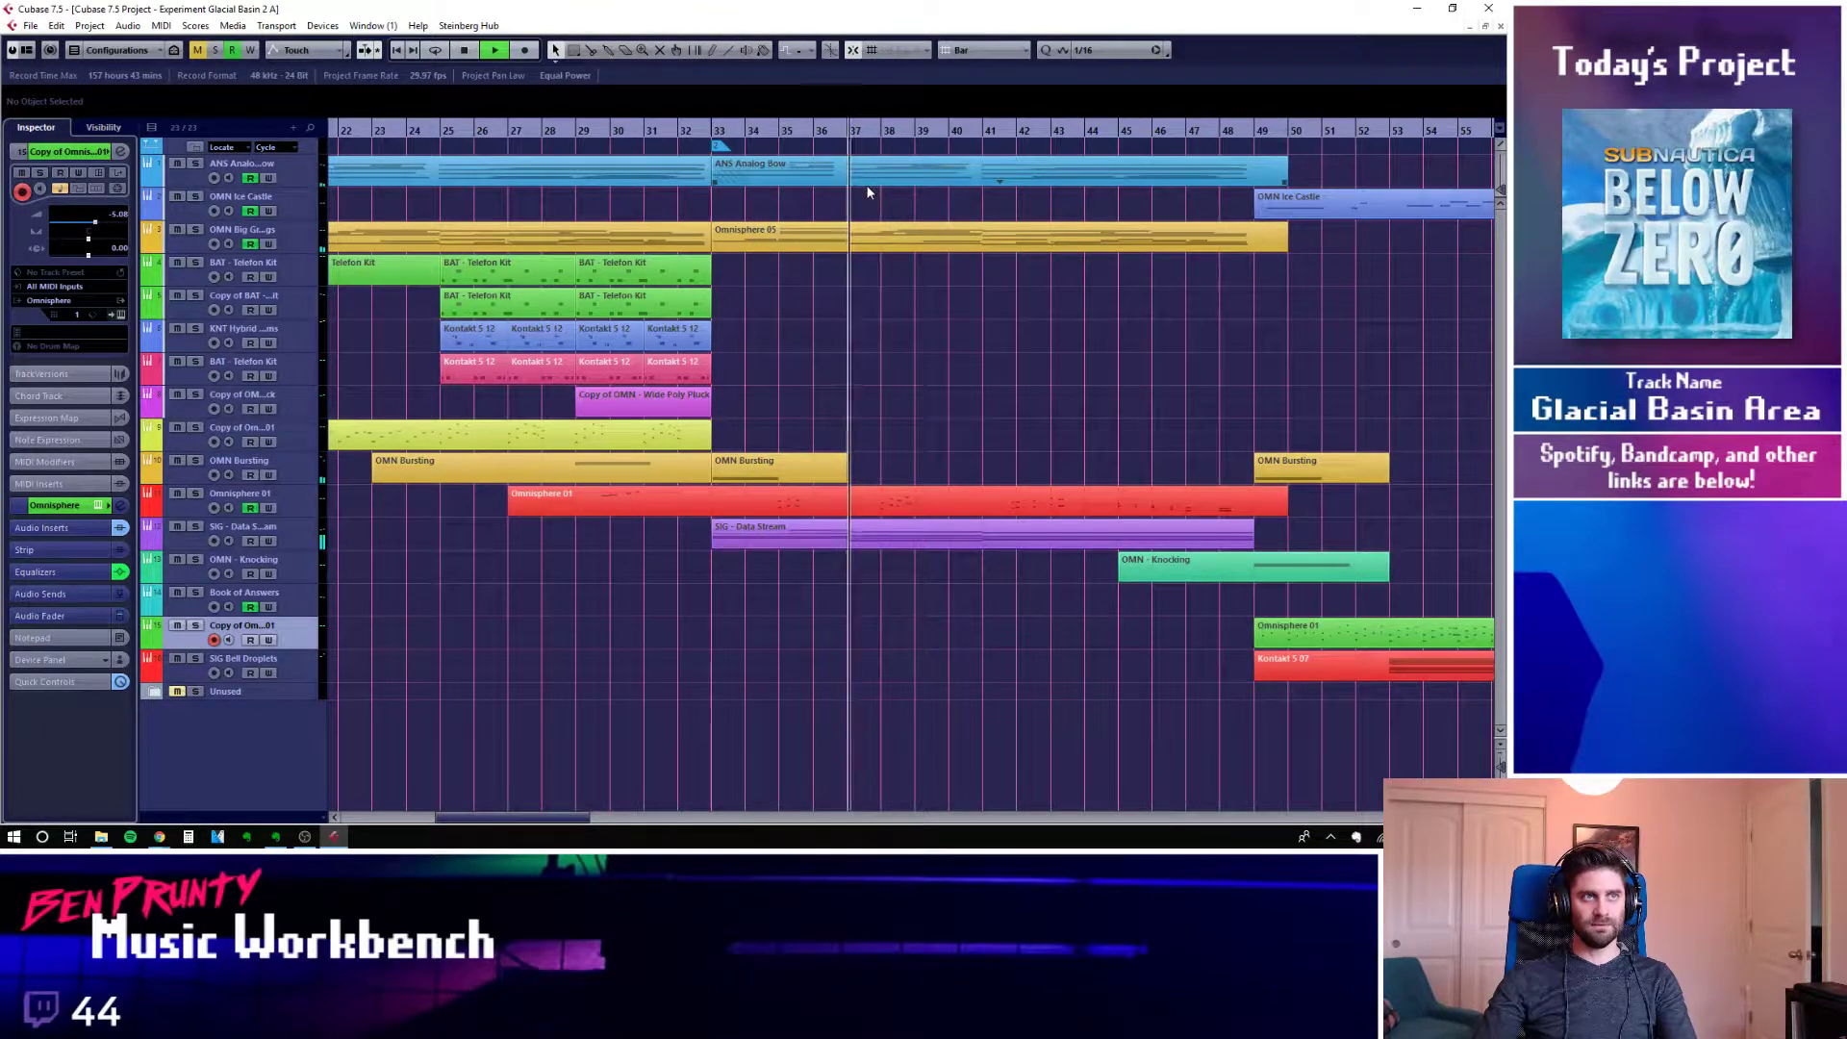
key("space")
left_click(981, 136)
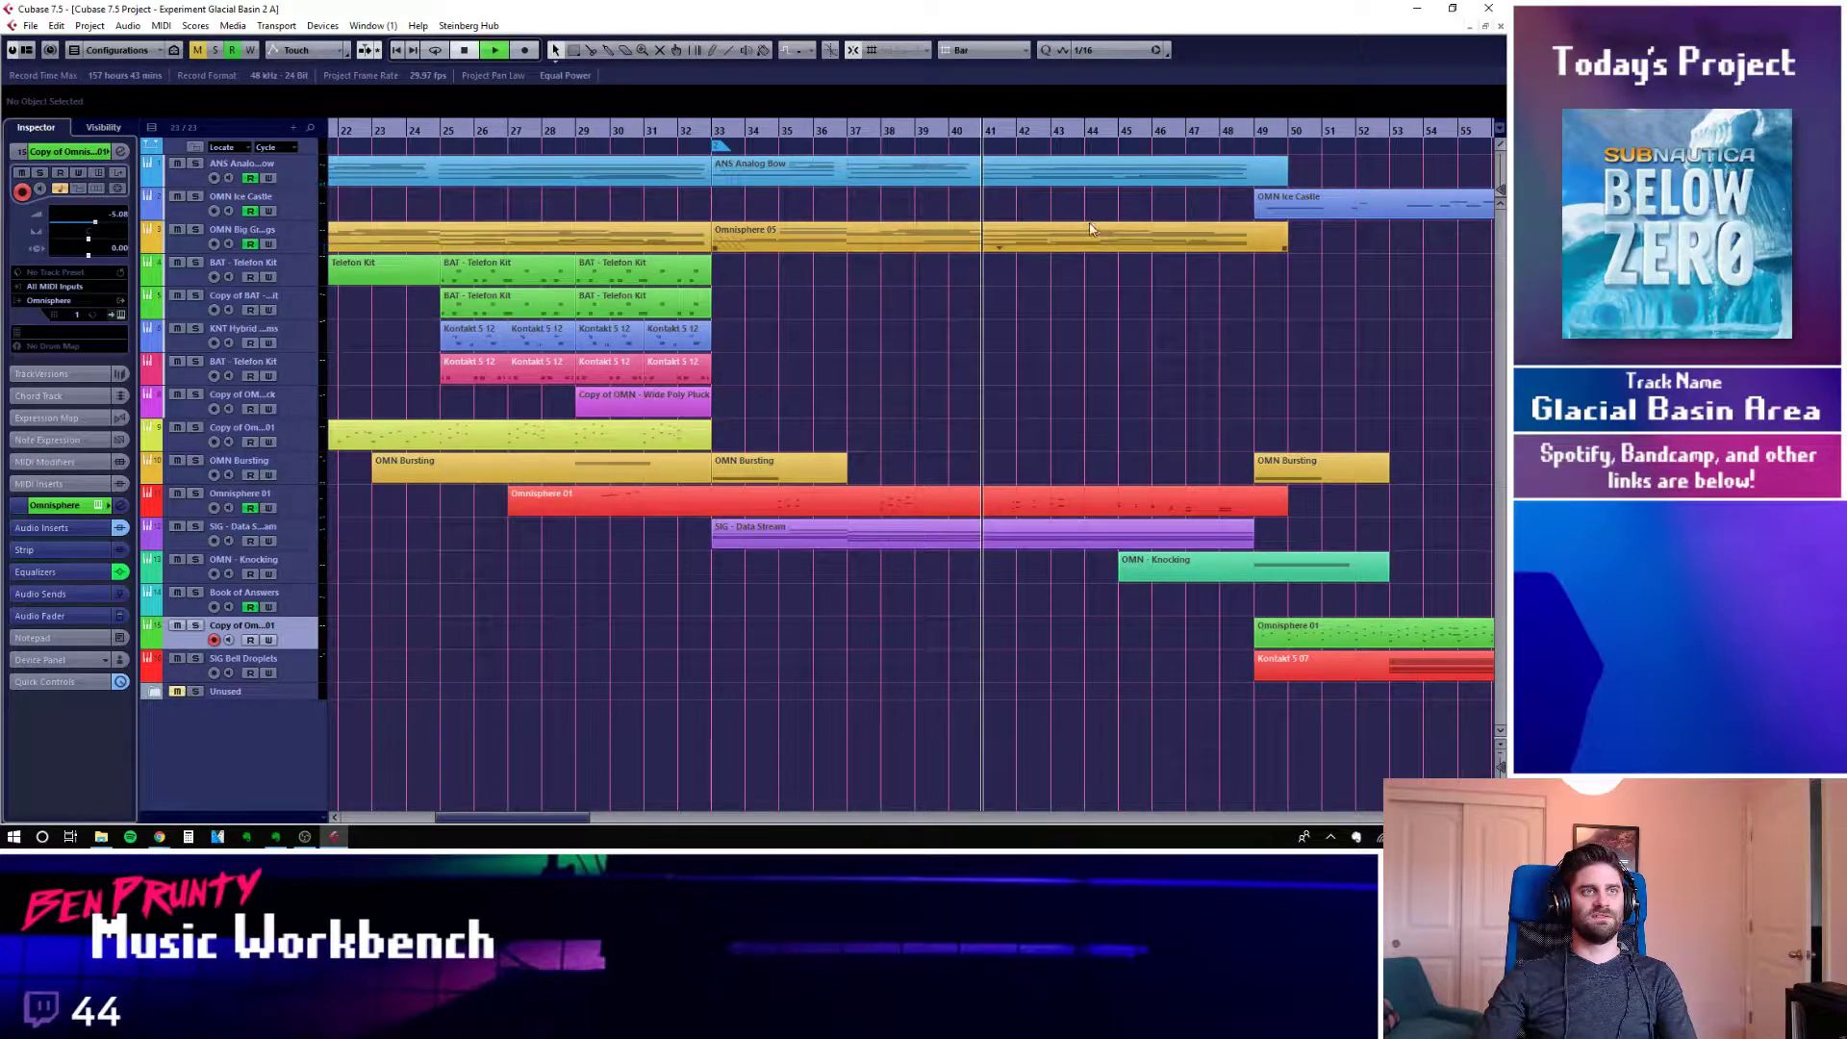
key("space")
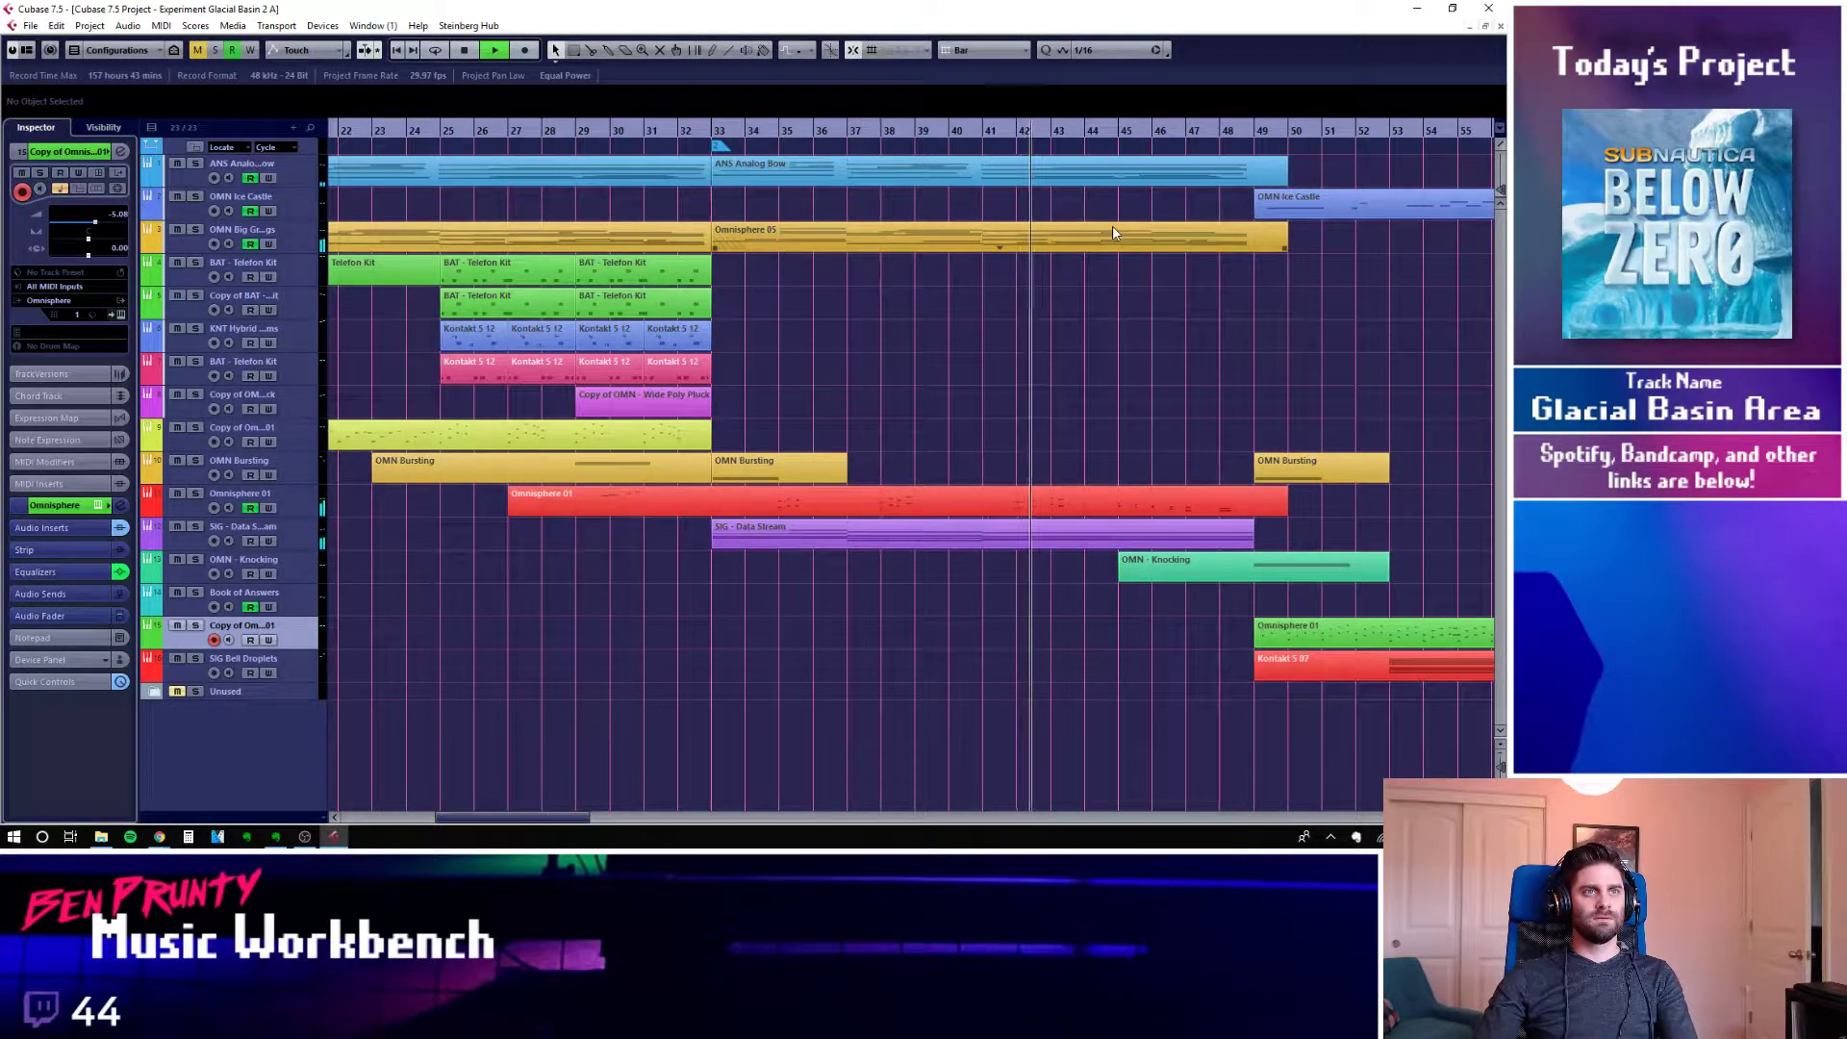
key("space")
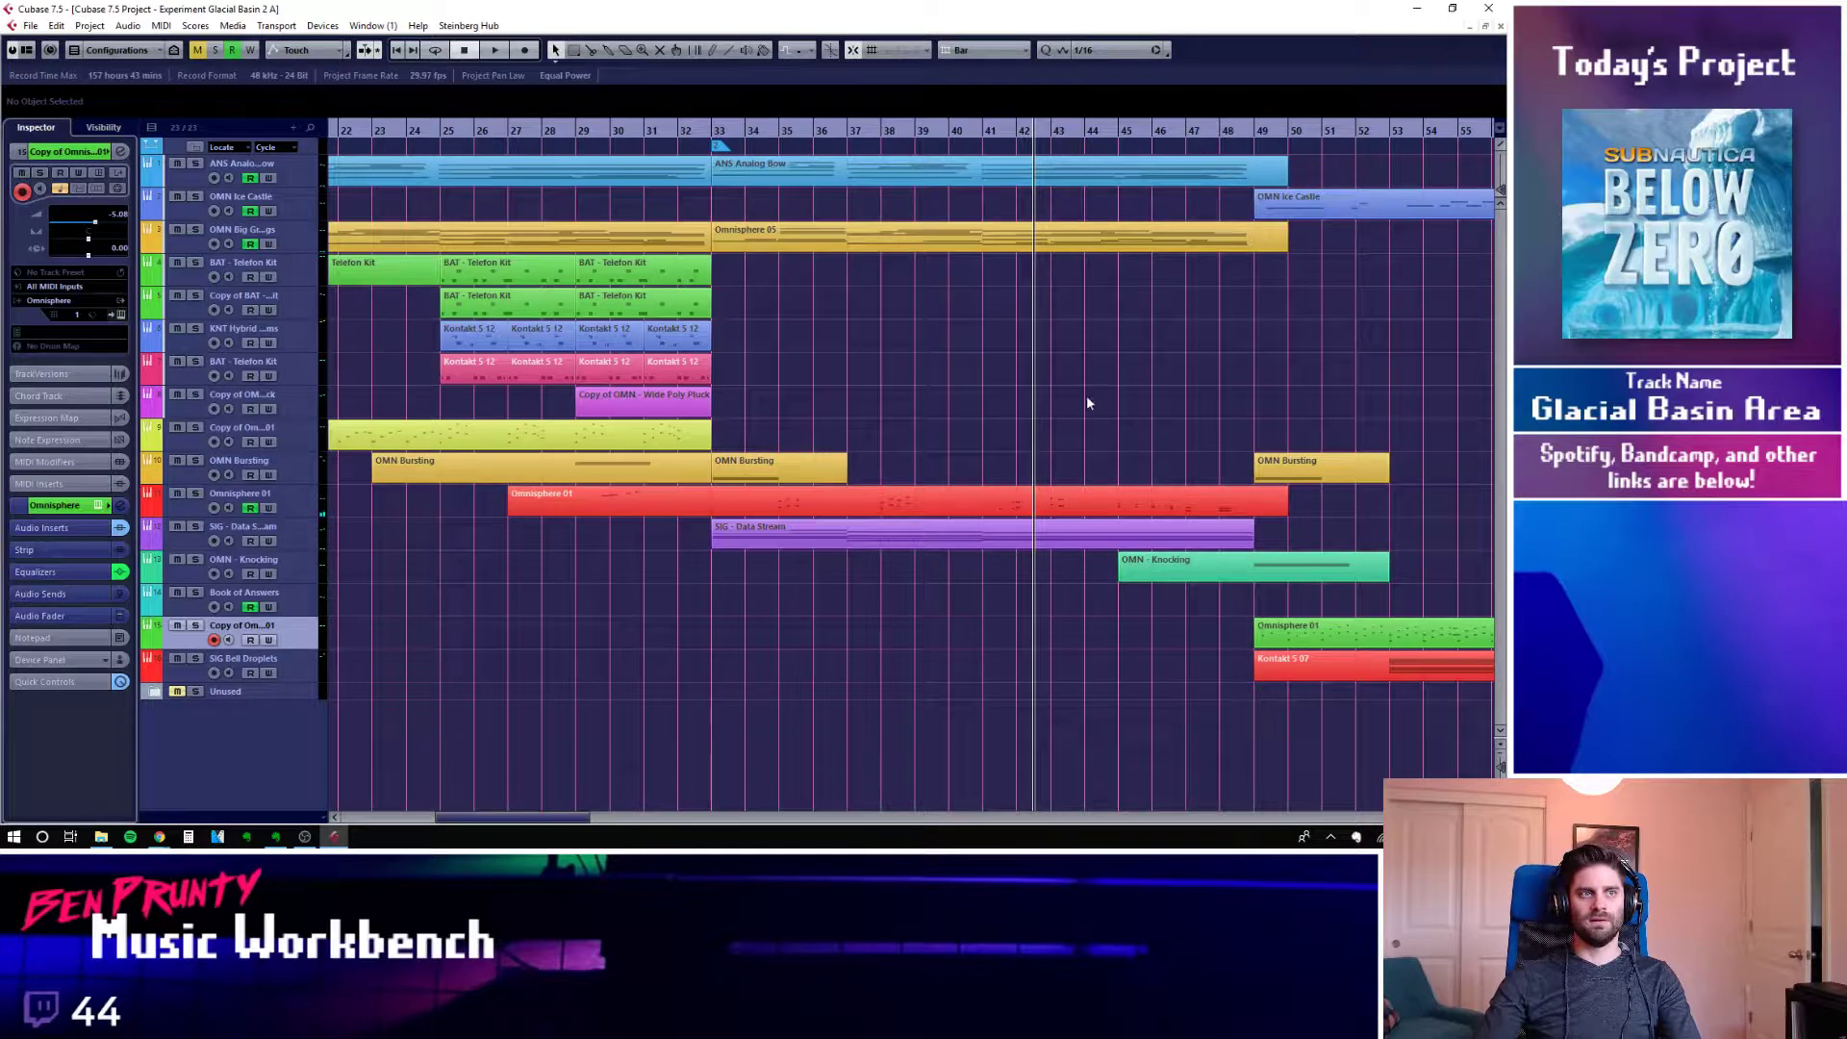
Play the soloed Copy of OMN - Wide Poly Pluck part from bar 29 to about bar 31, then clear the solo
key("g")
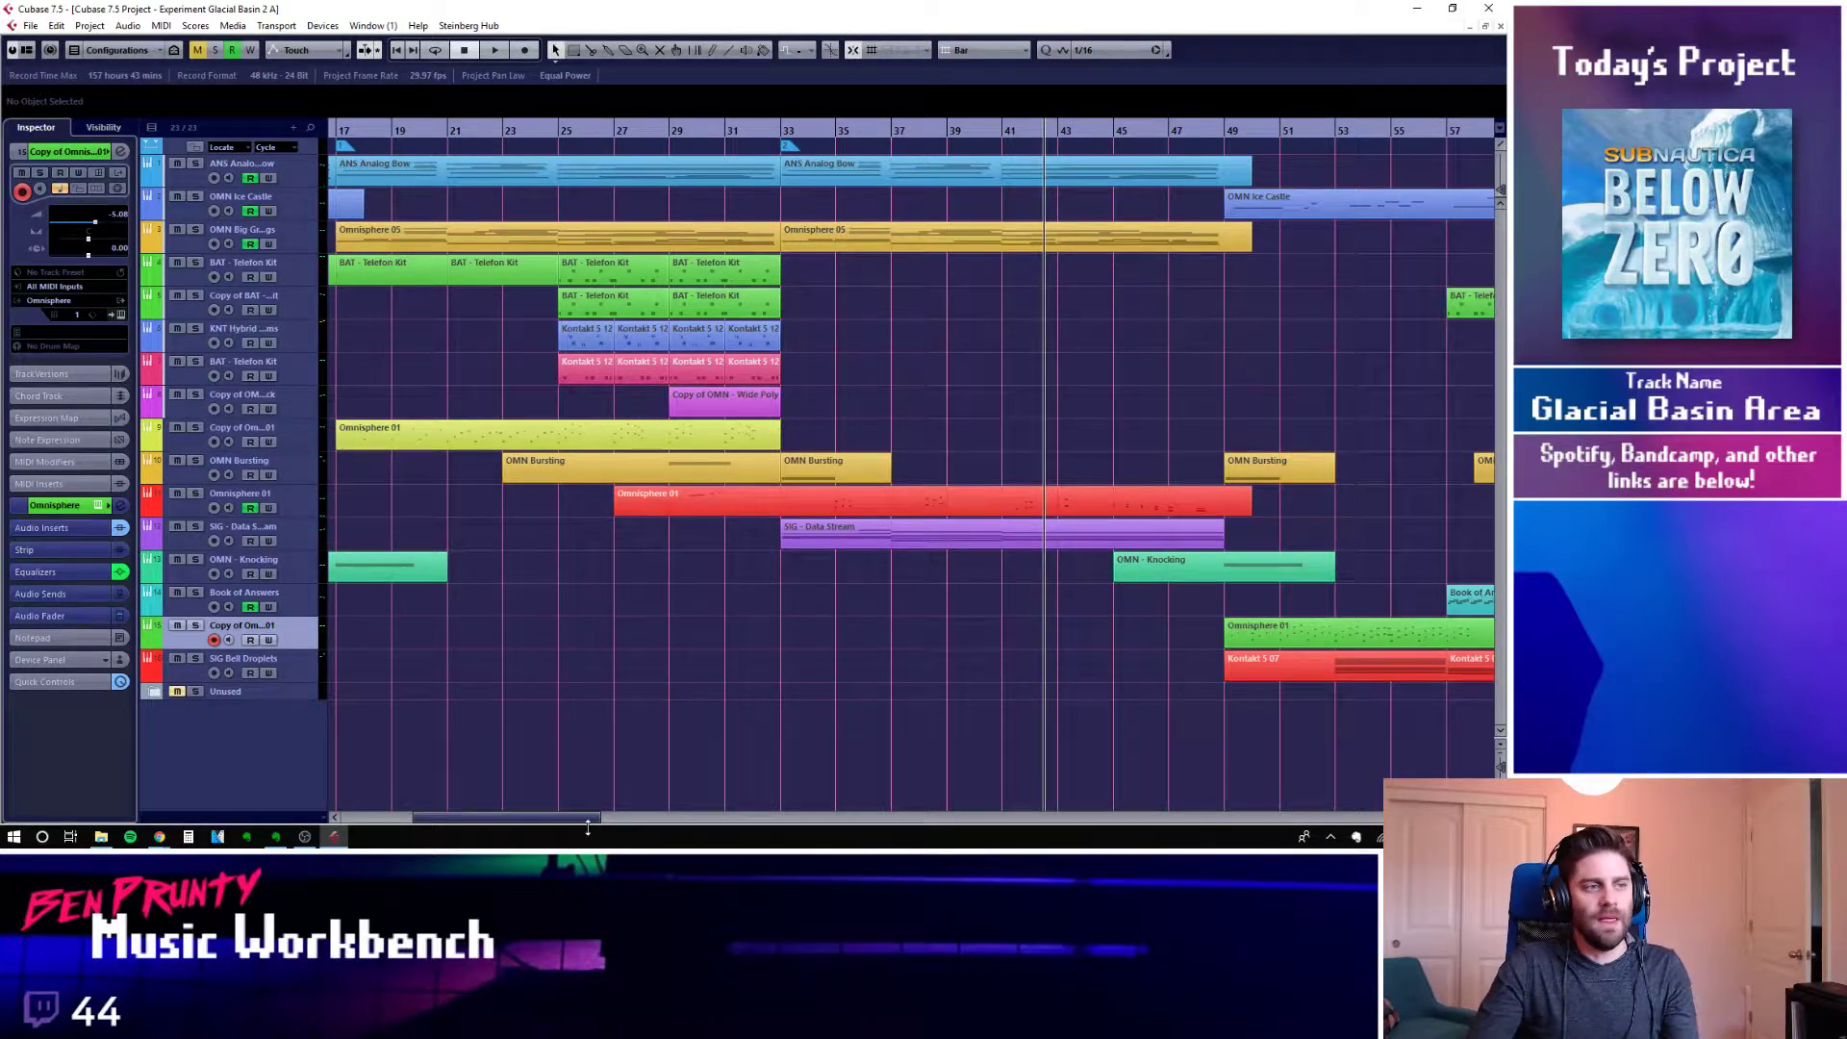
left_click_drag(574, 821, 491, 825)
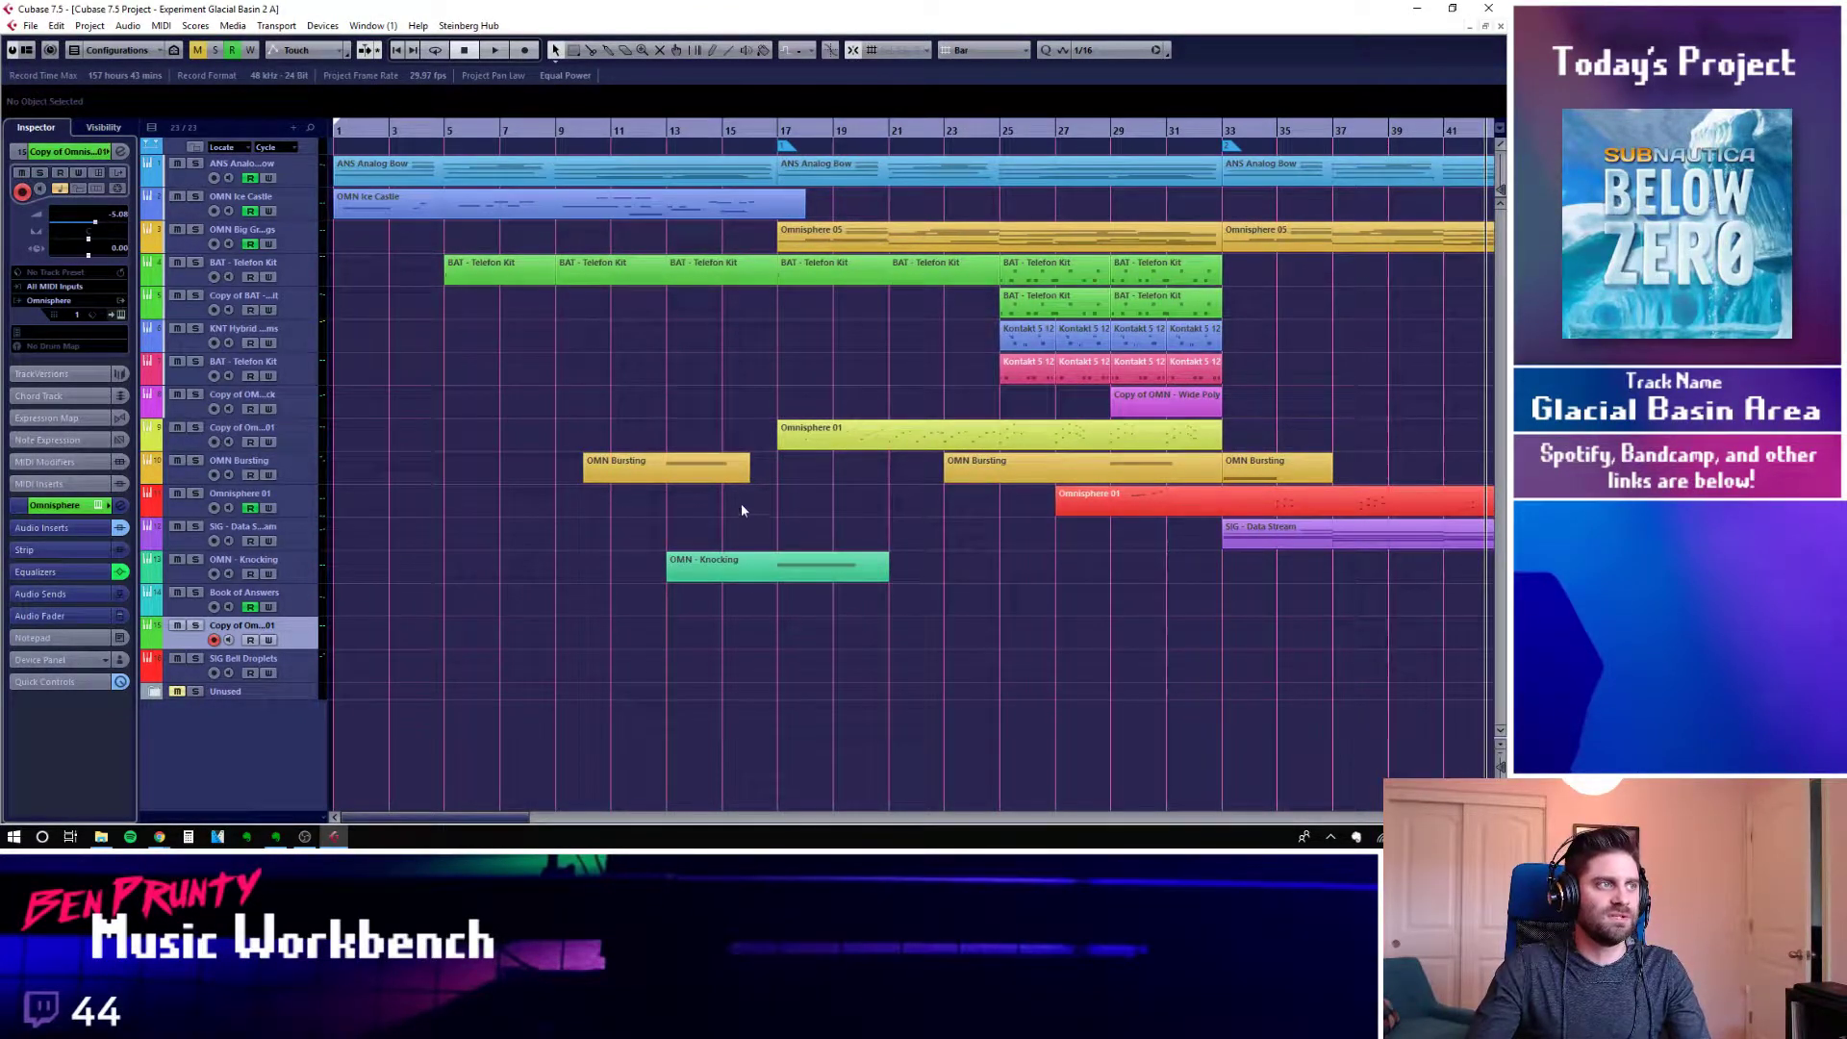
left_click(333, 415)
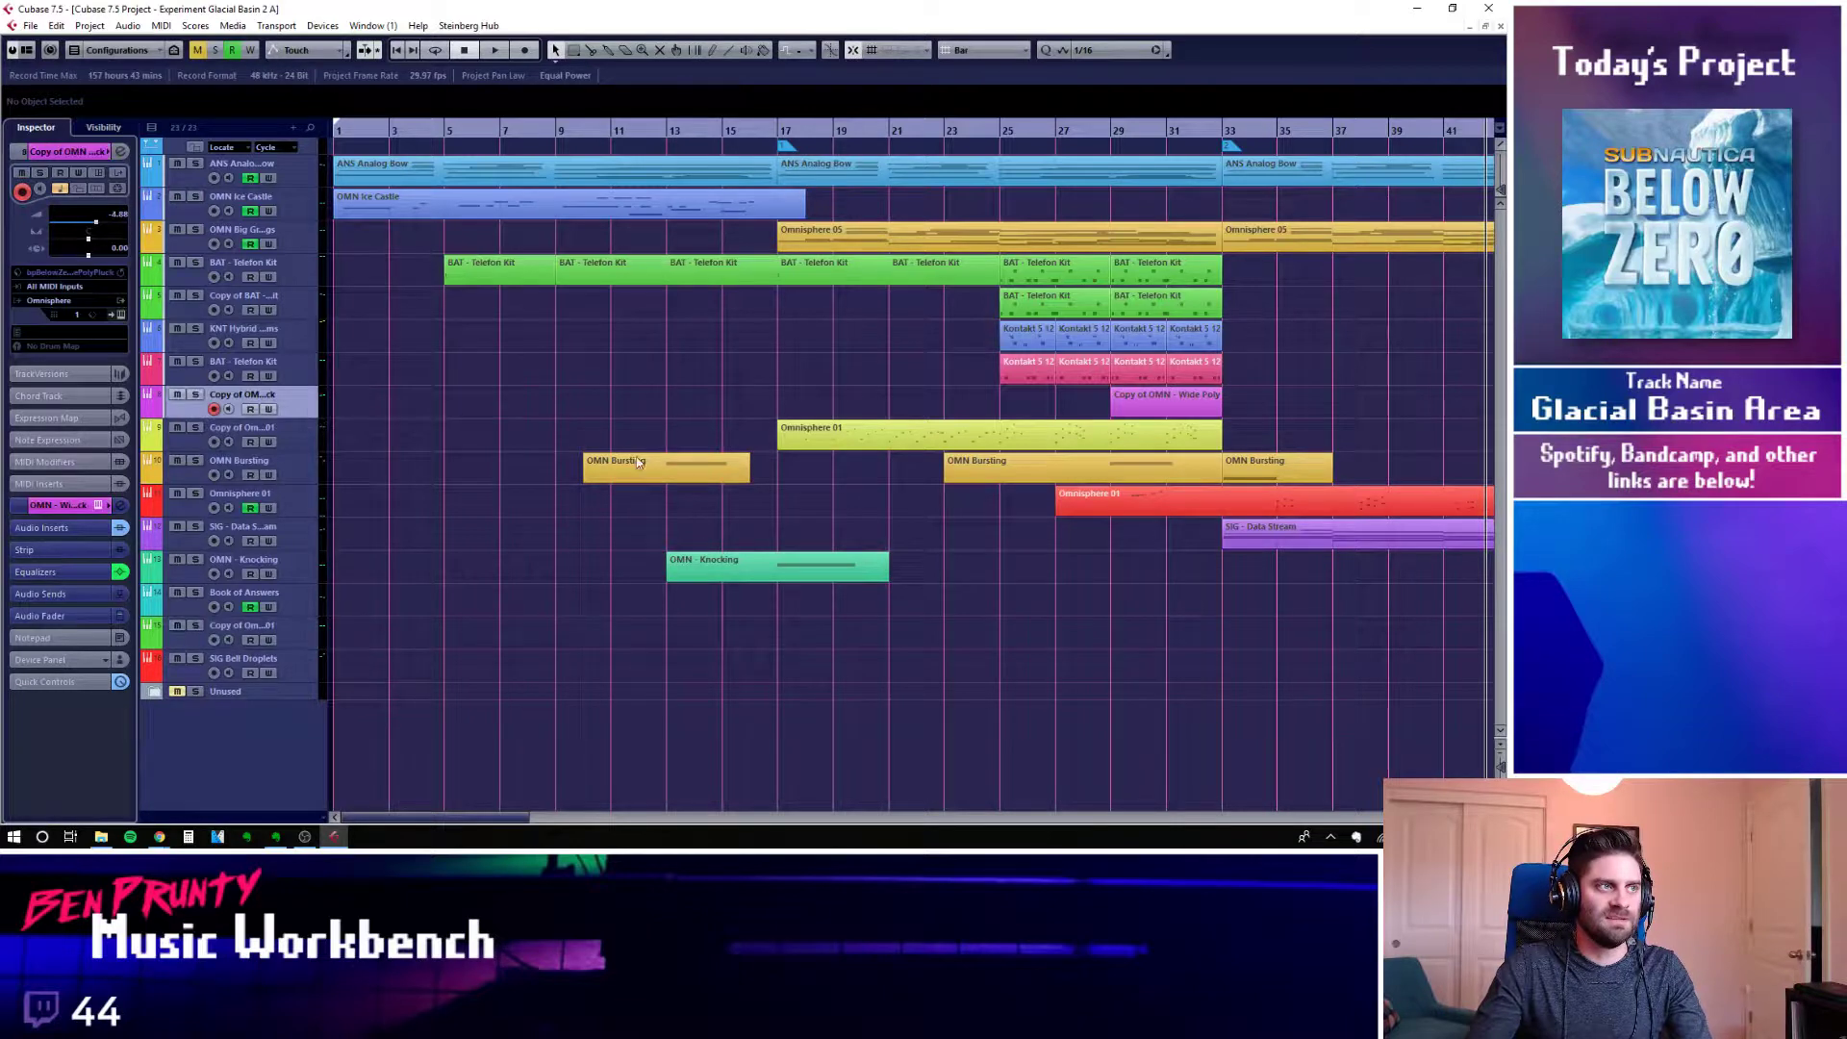
left_click(1119, 146)
key("s")
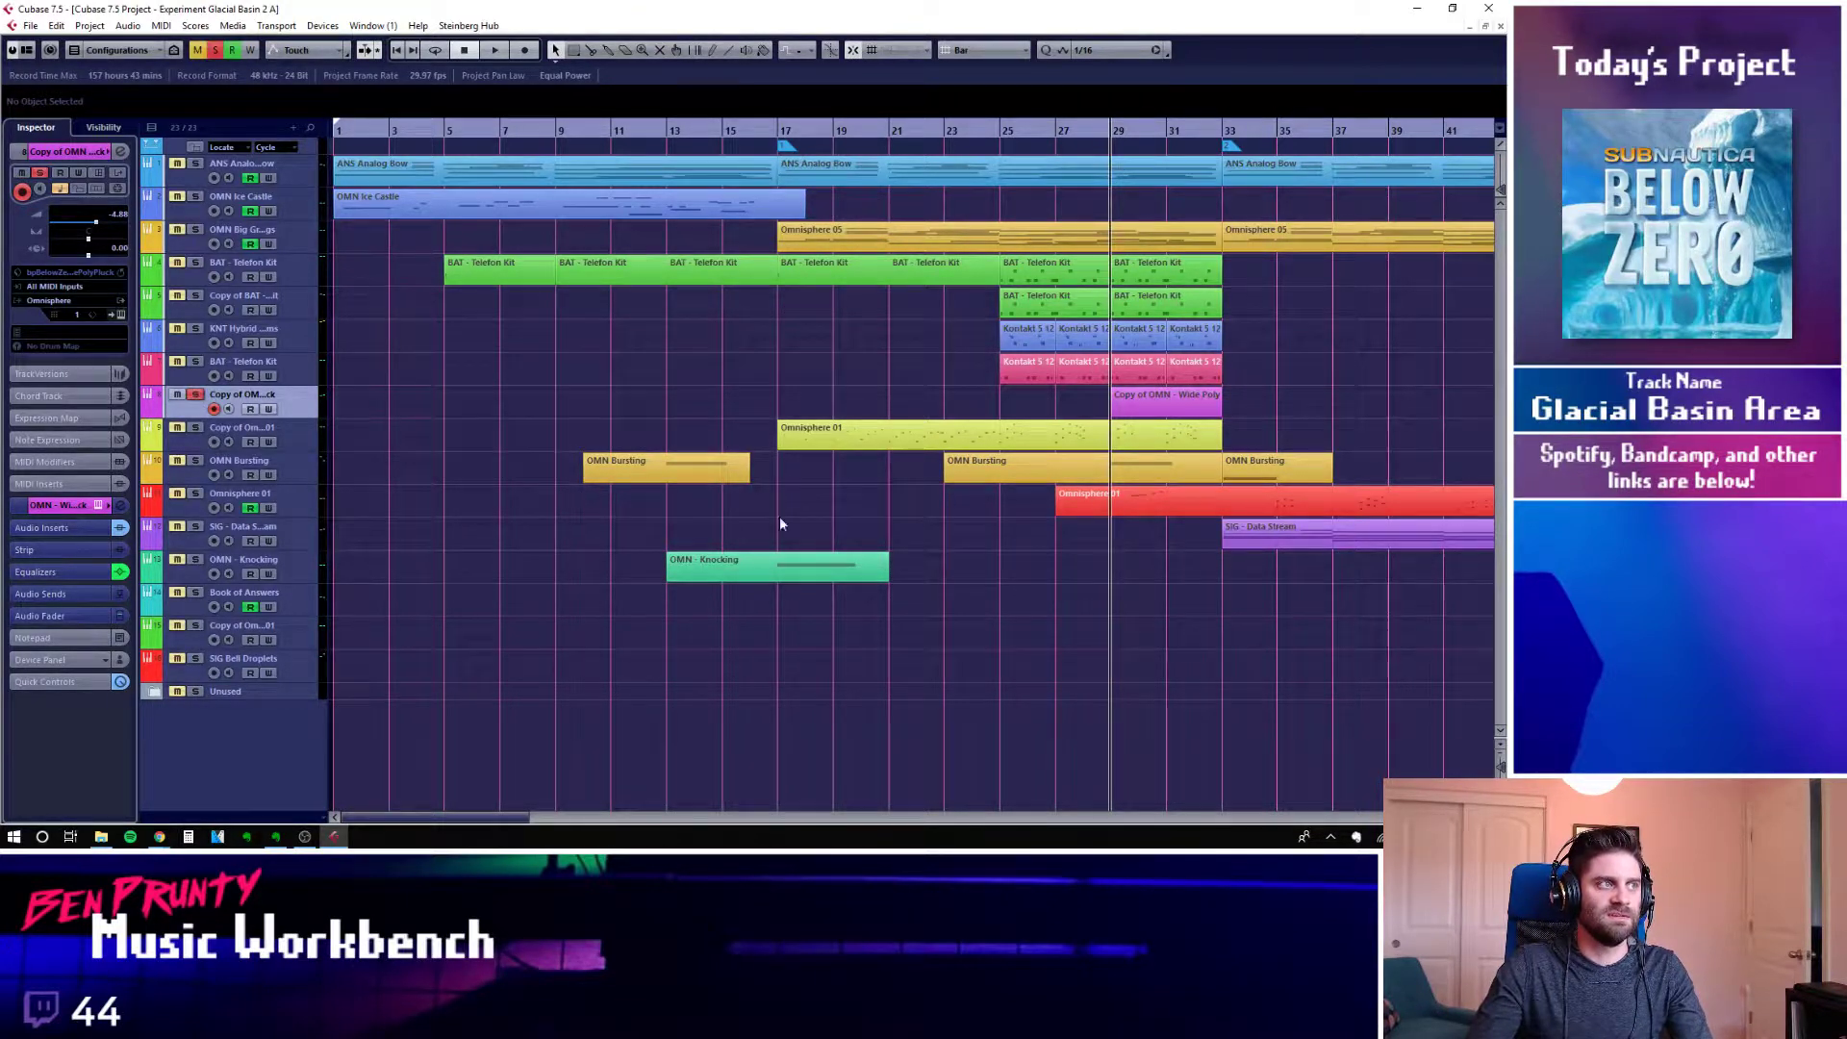
key("space")
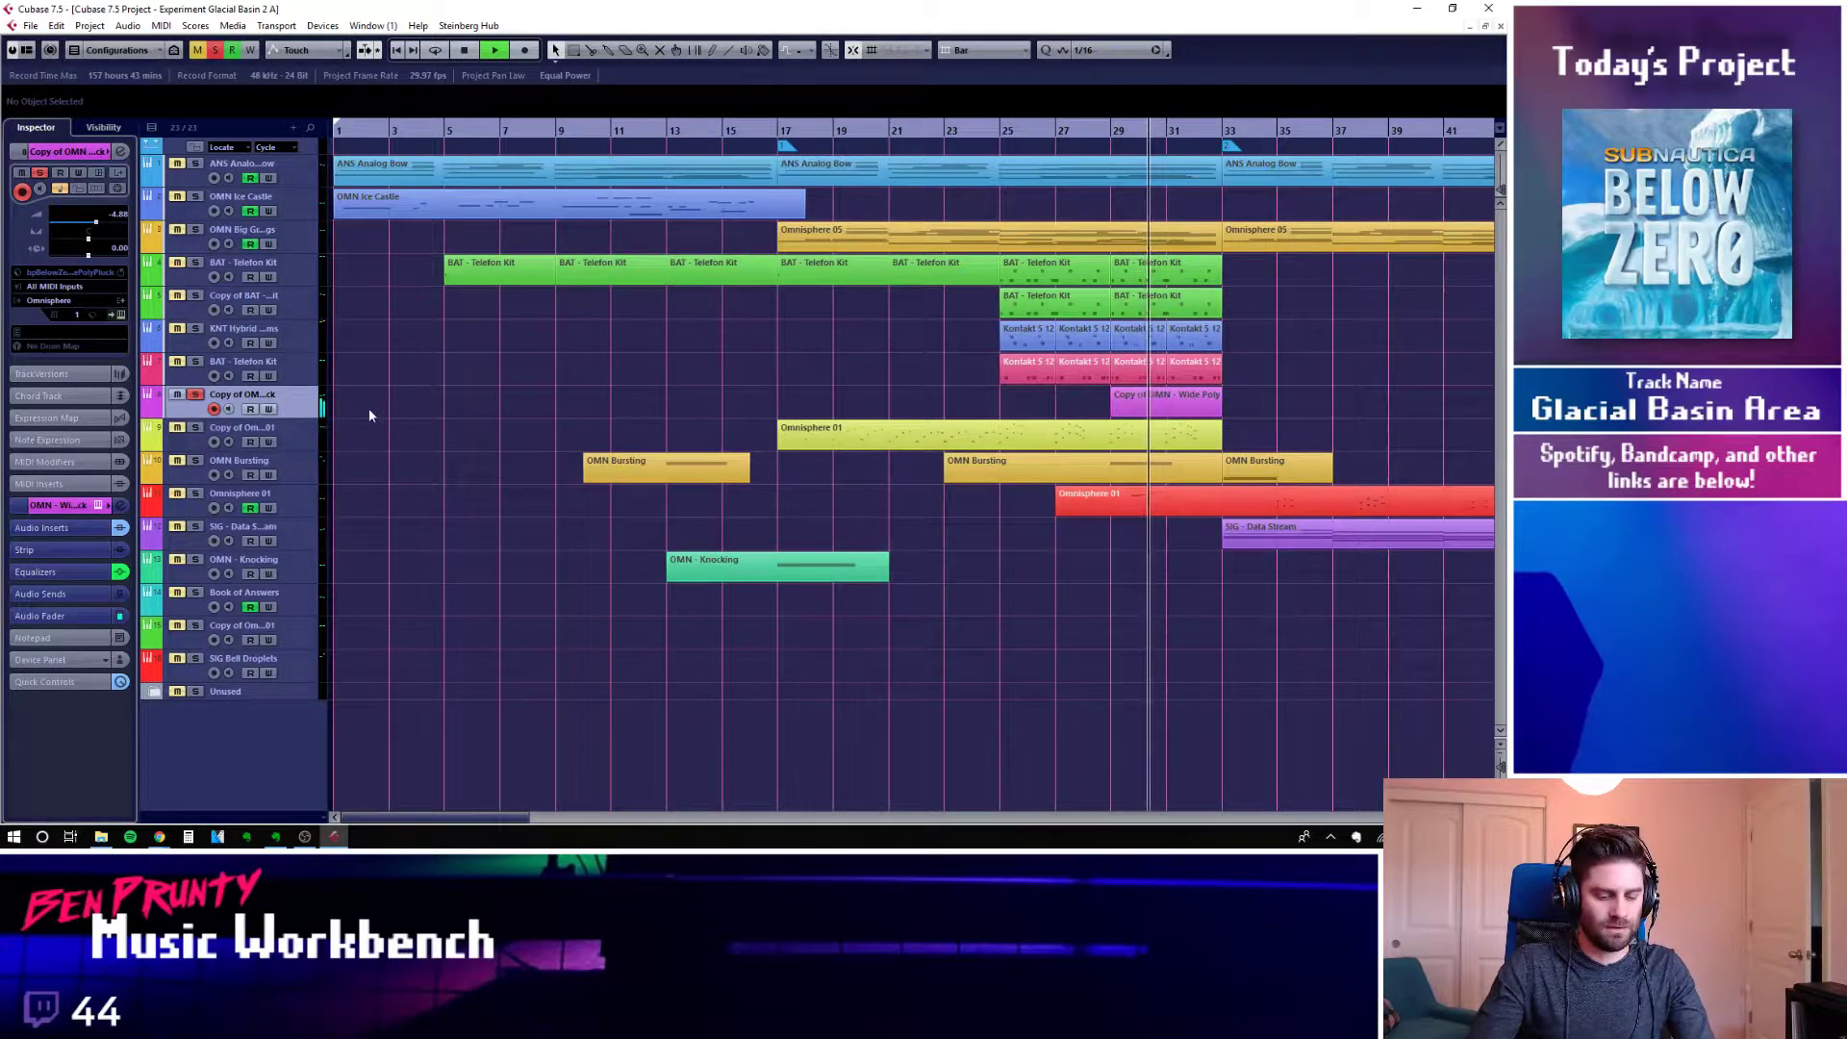
left_click(197, 397)
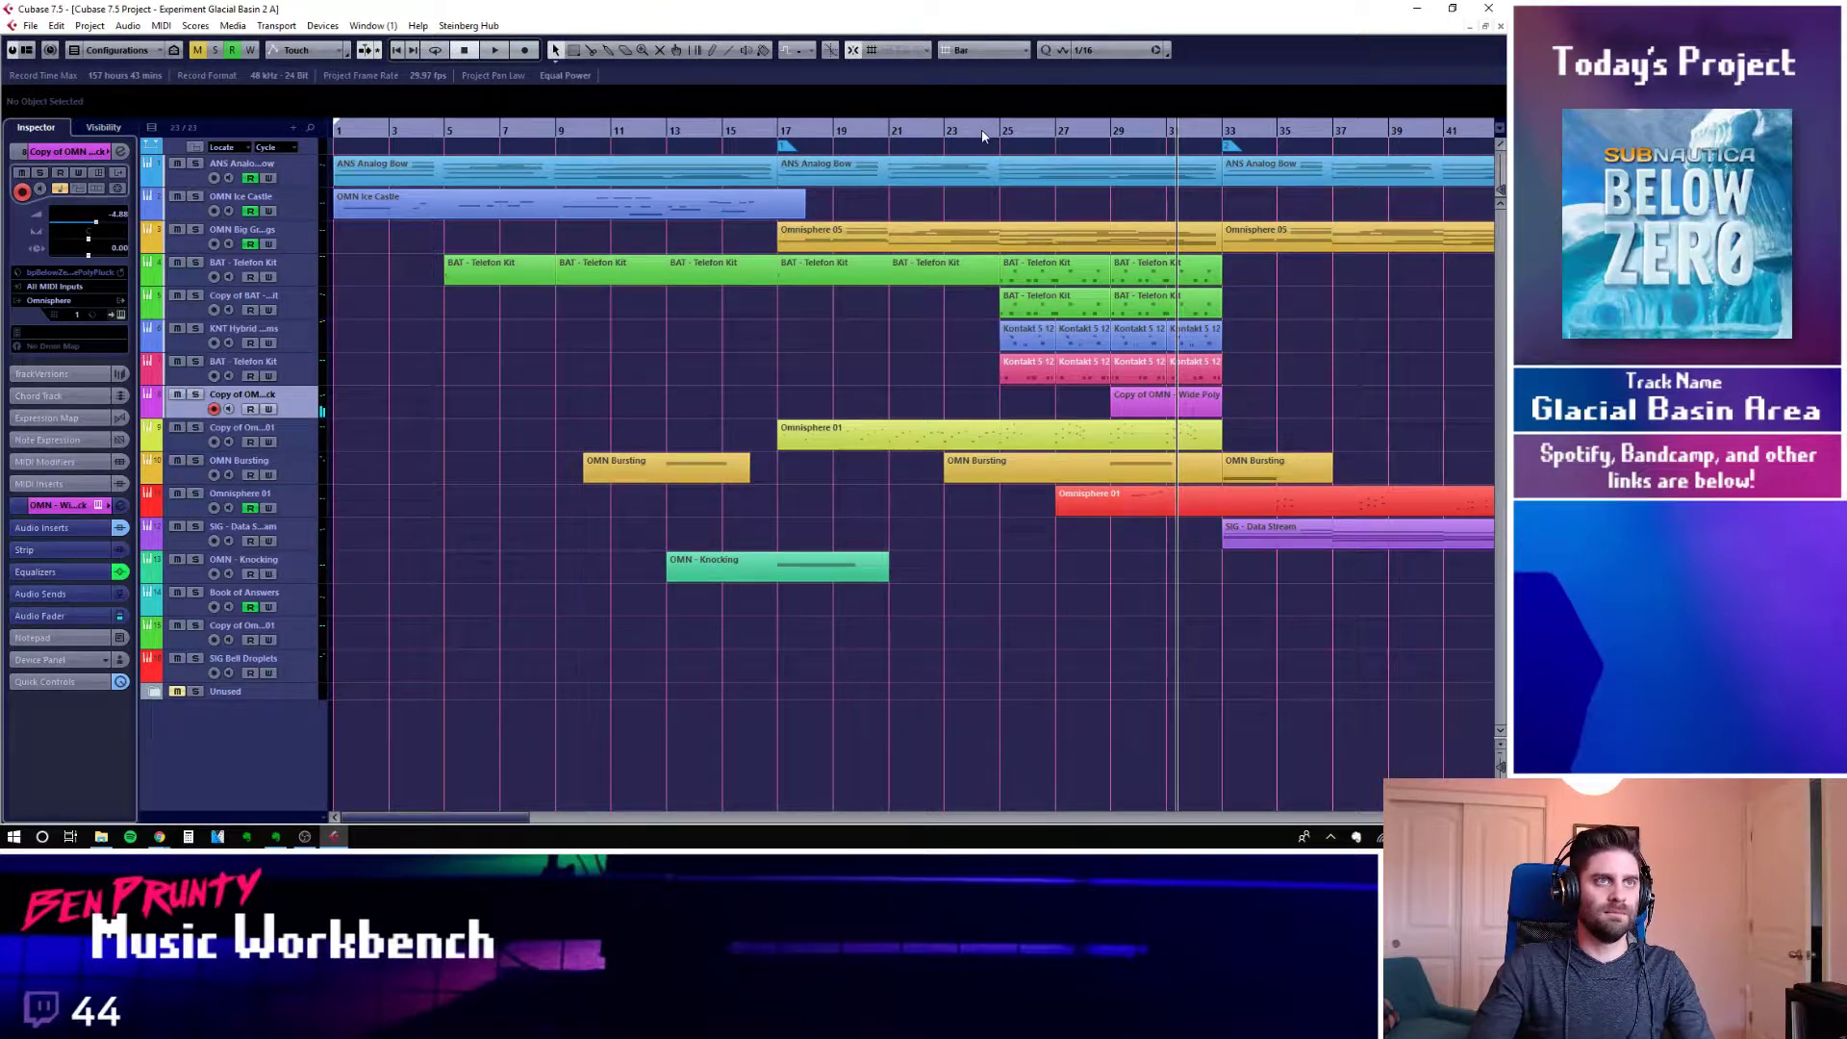
Move the playhead to bar 5, select the OMN - Knocking track and examine the arrangement's later sections
left_click(441, 172)
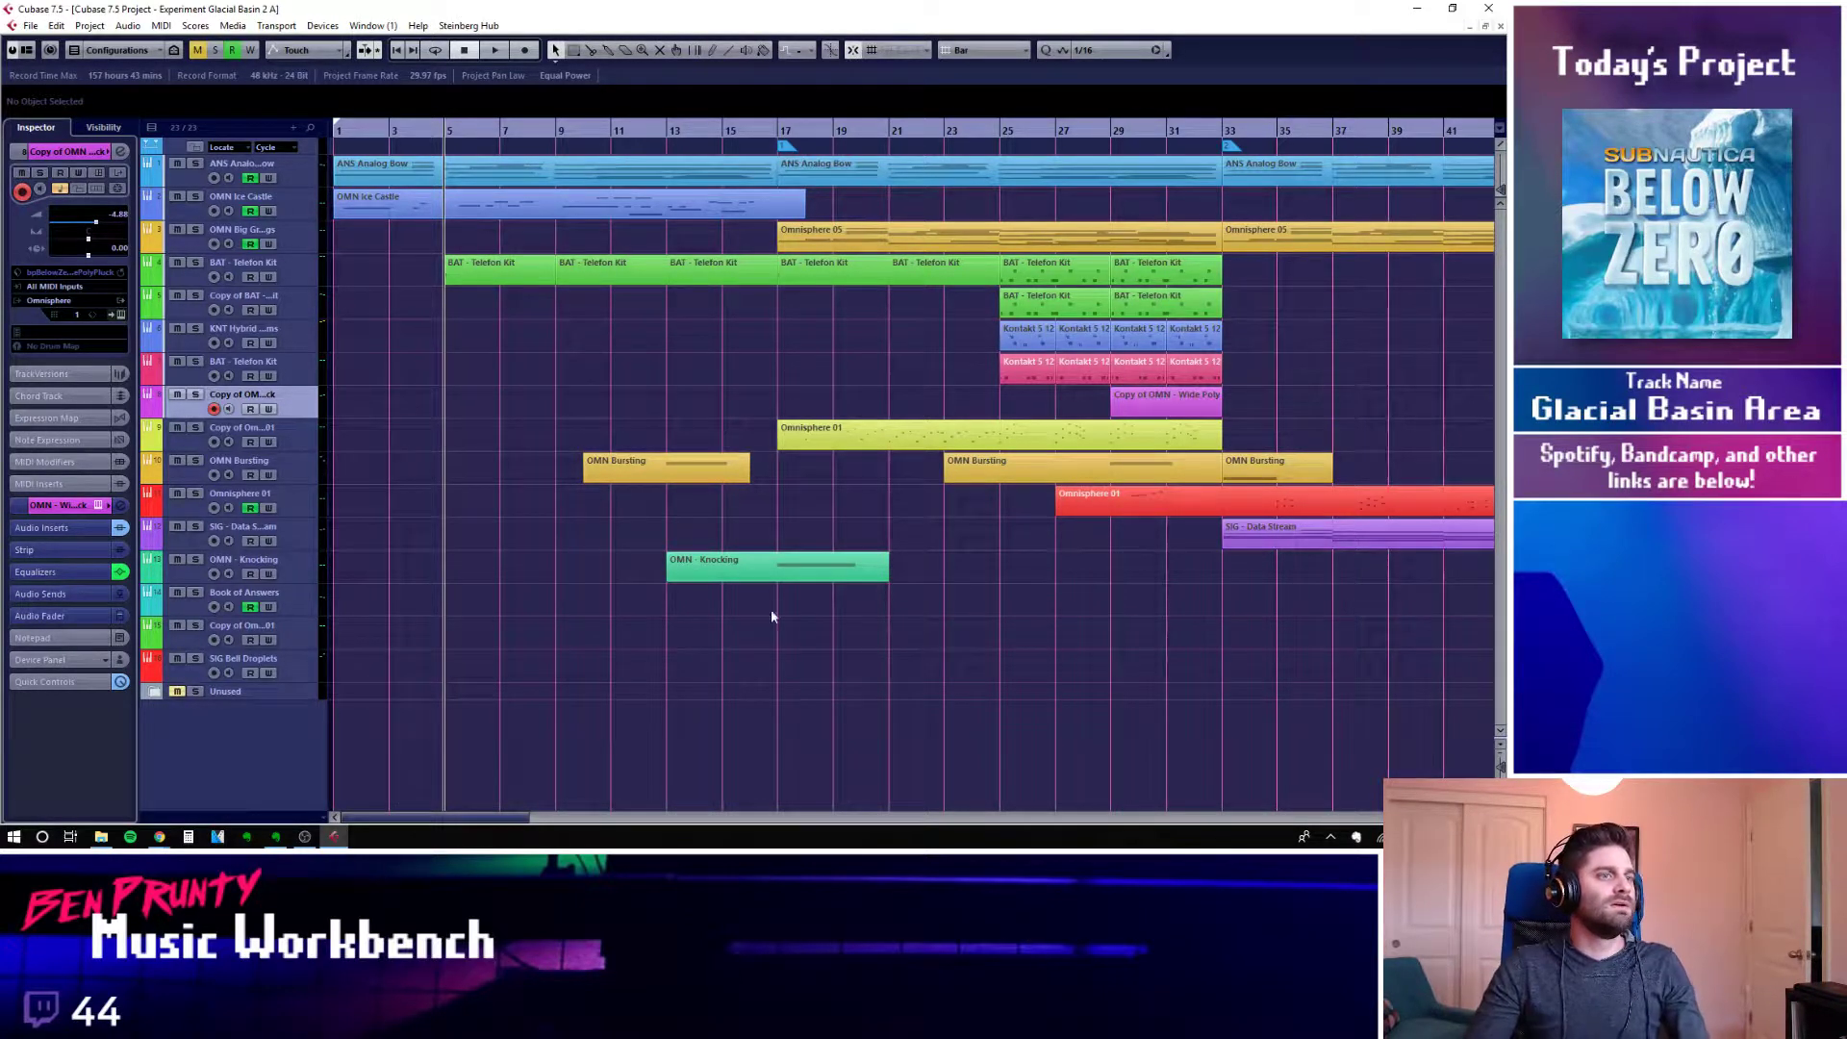
left_click(303, 574)
scroll(830, 670, "right", 10)
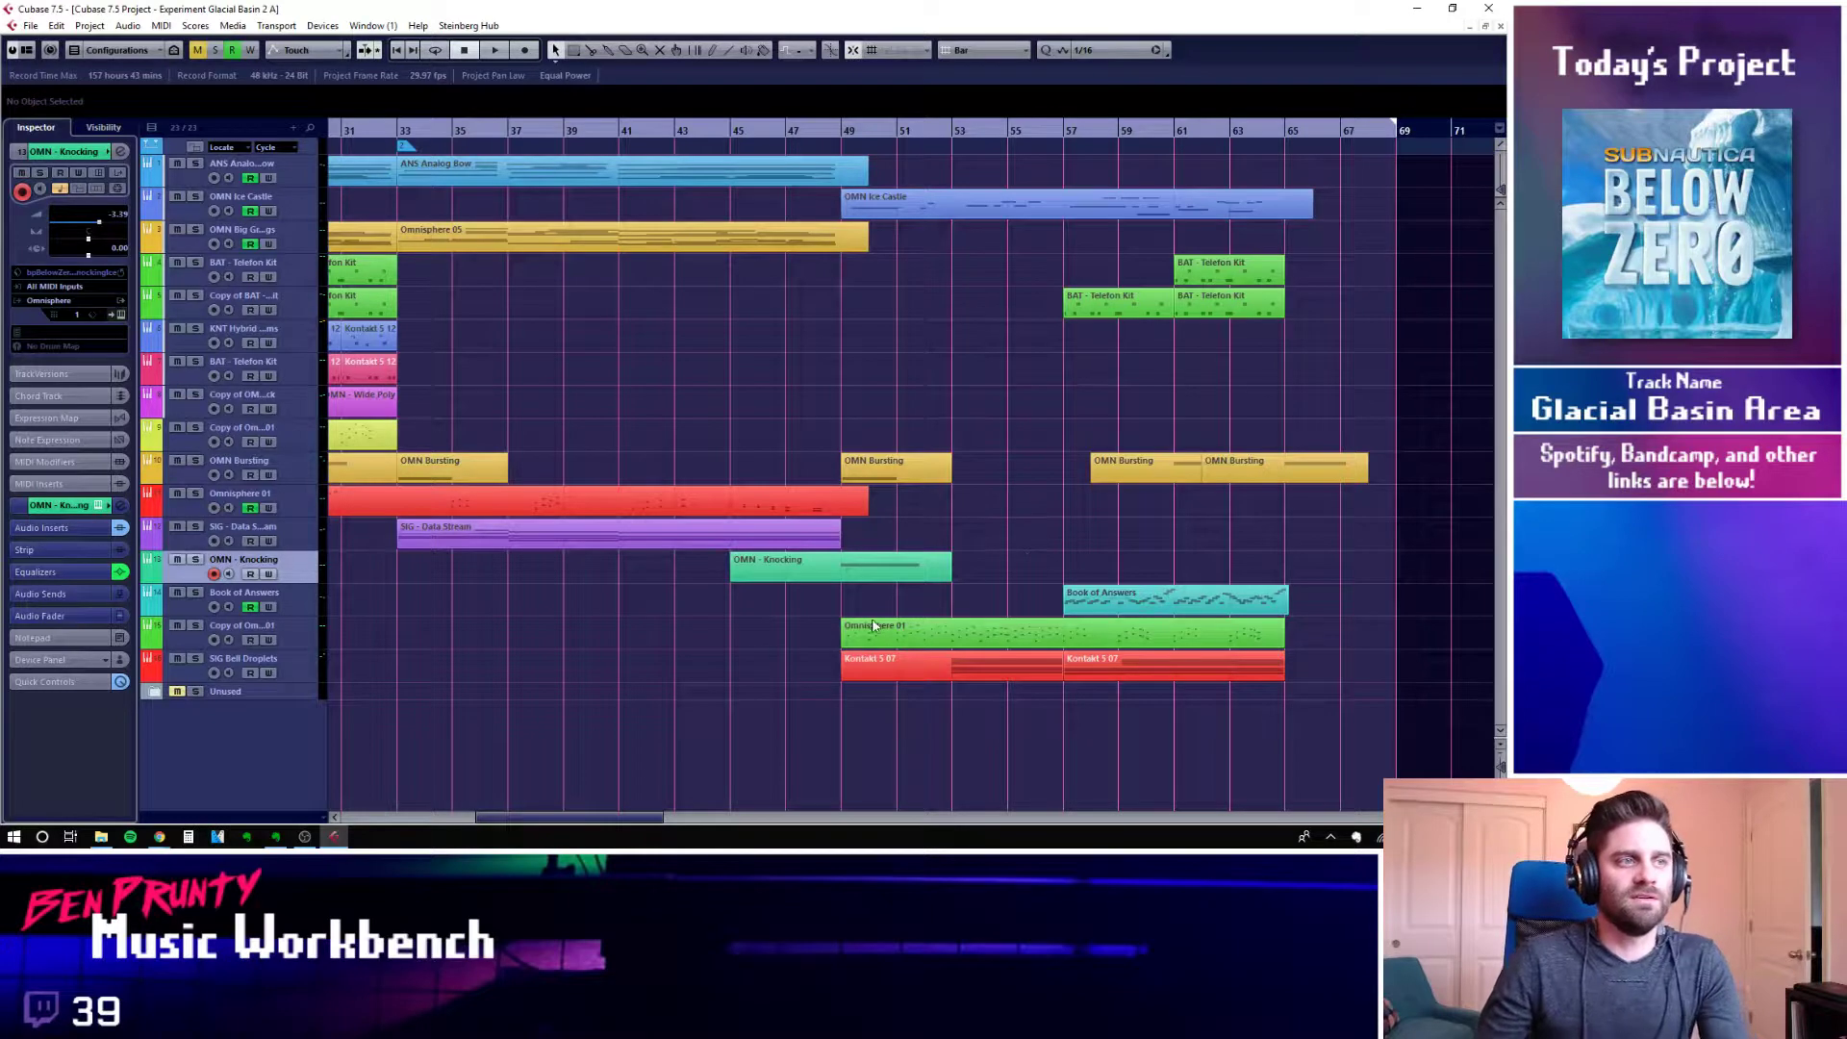
left_click_drag(563, 813, 438, 818)
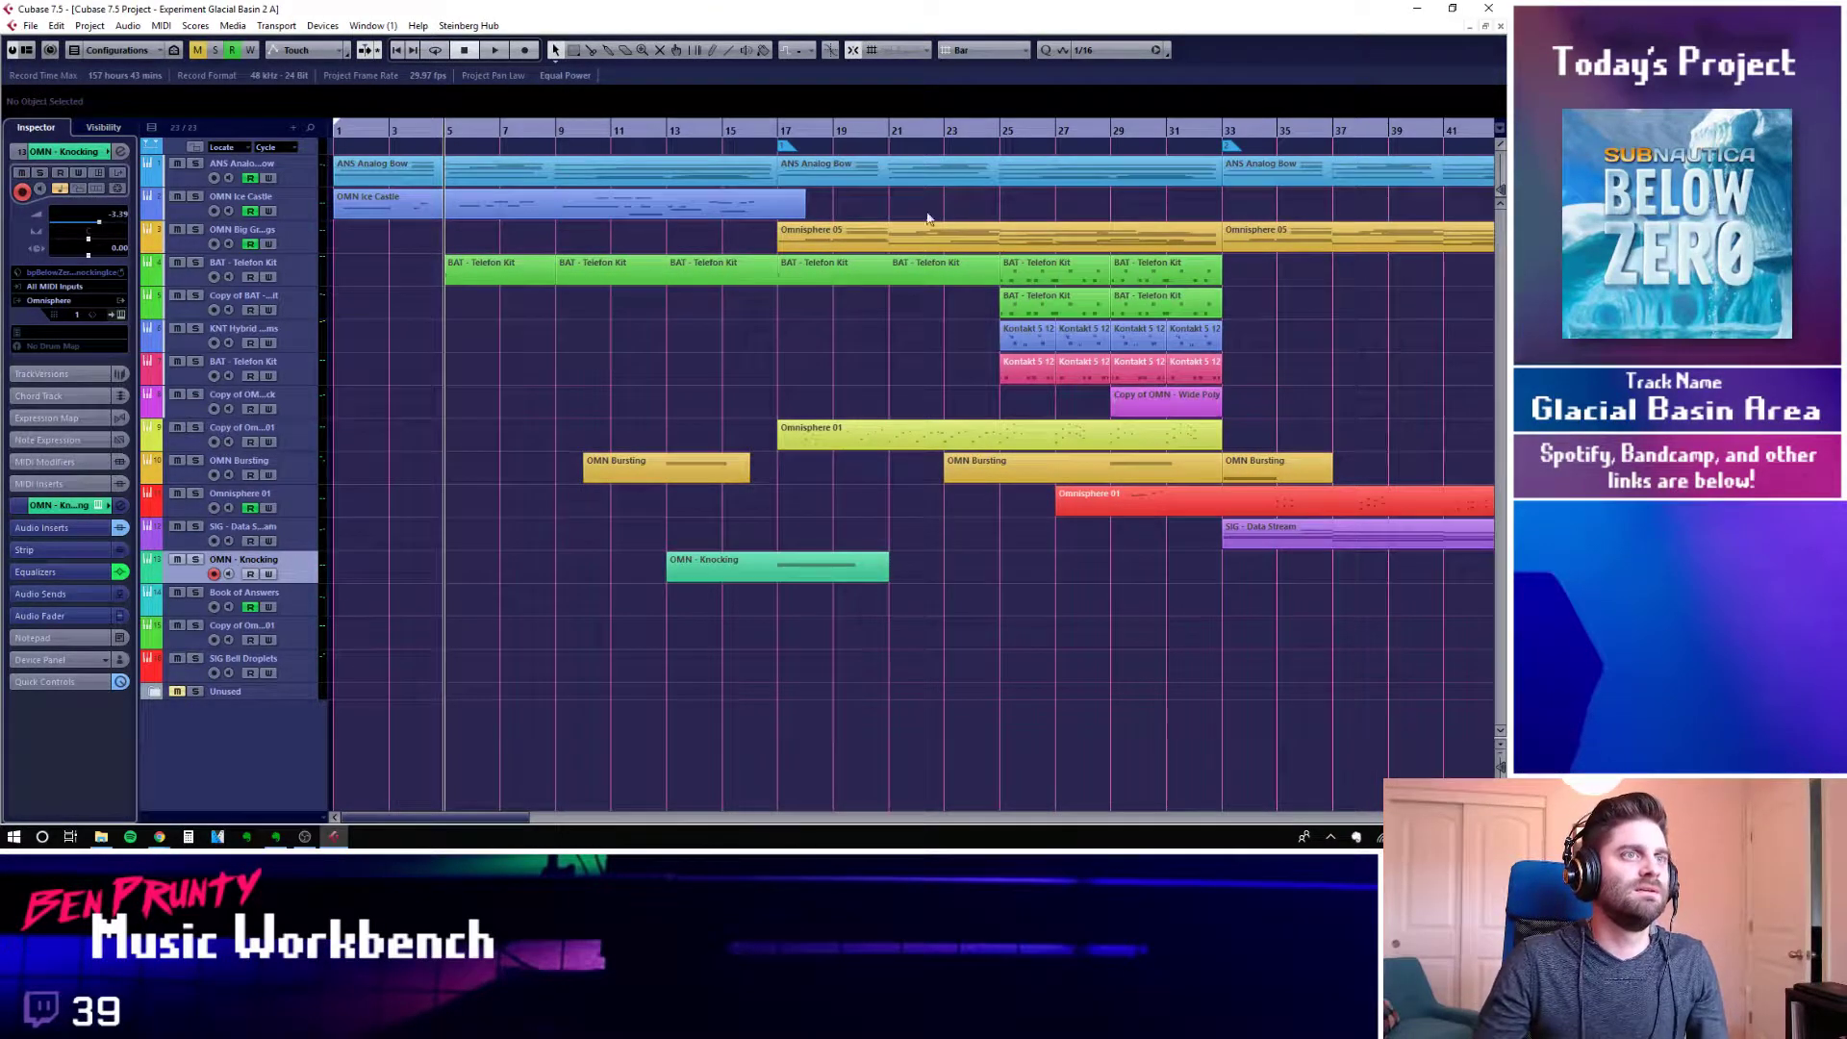
Play the soloed OMN Big Go...gs track briefly from bar 17, then clear the solo
key("KP_1")
left_click(195, 229)
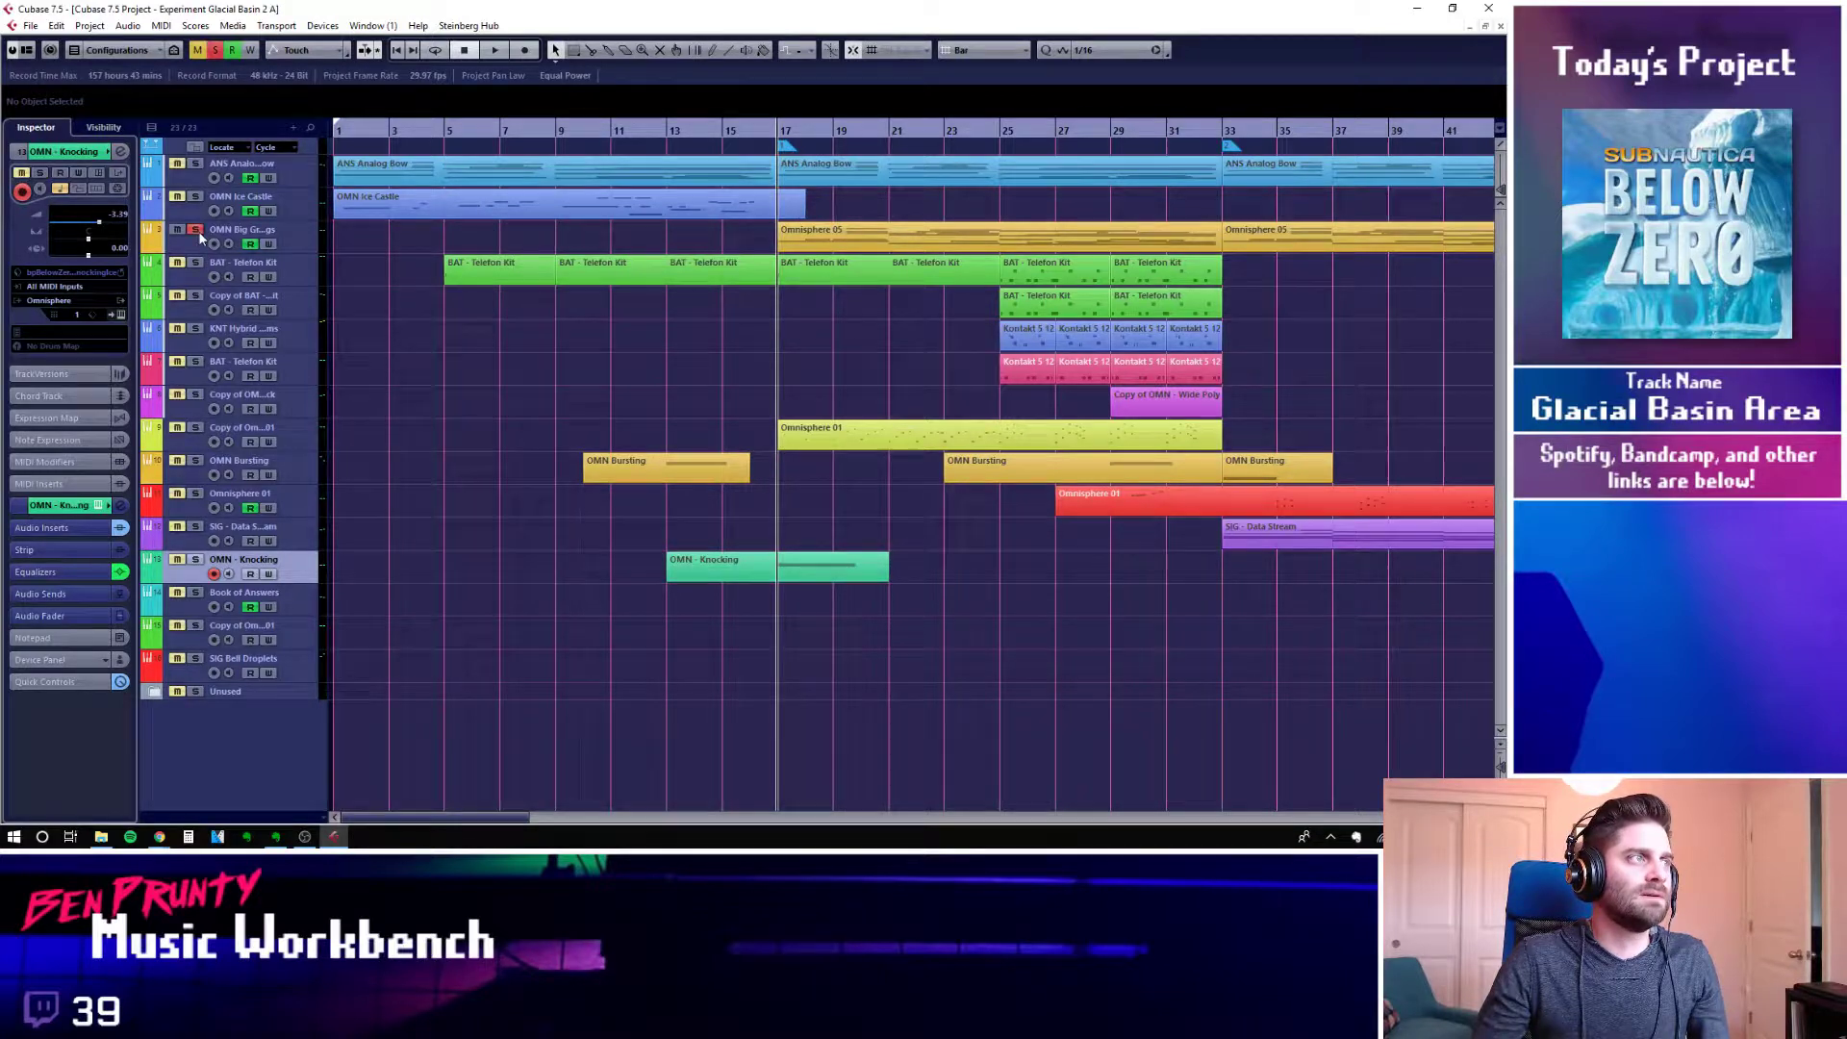
key("space")
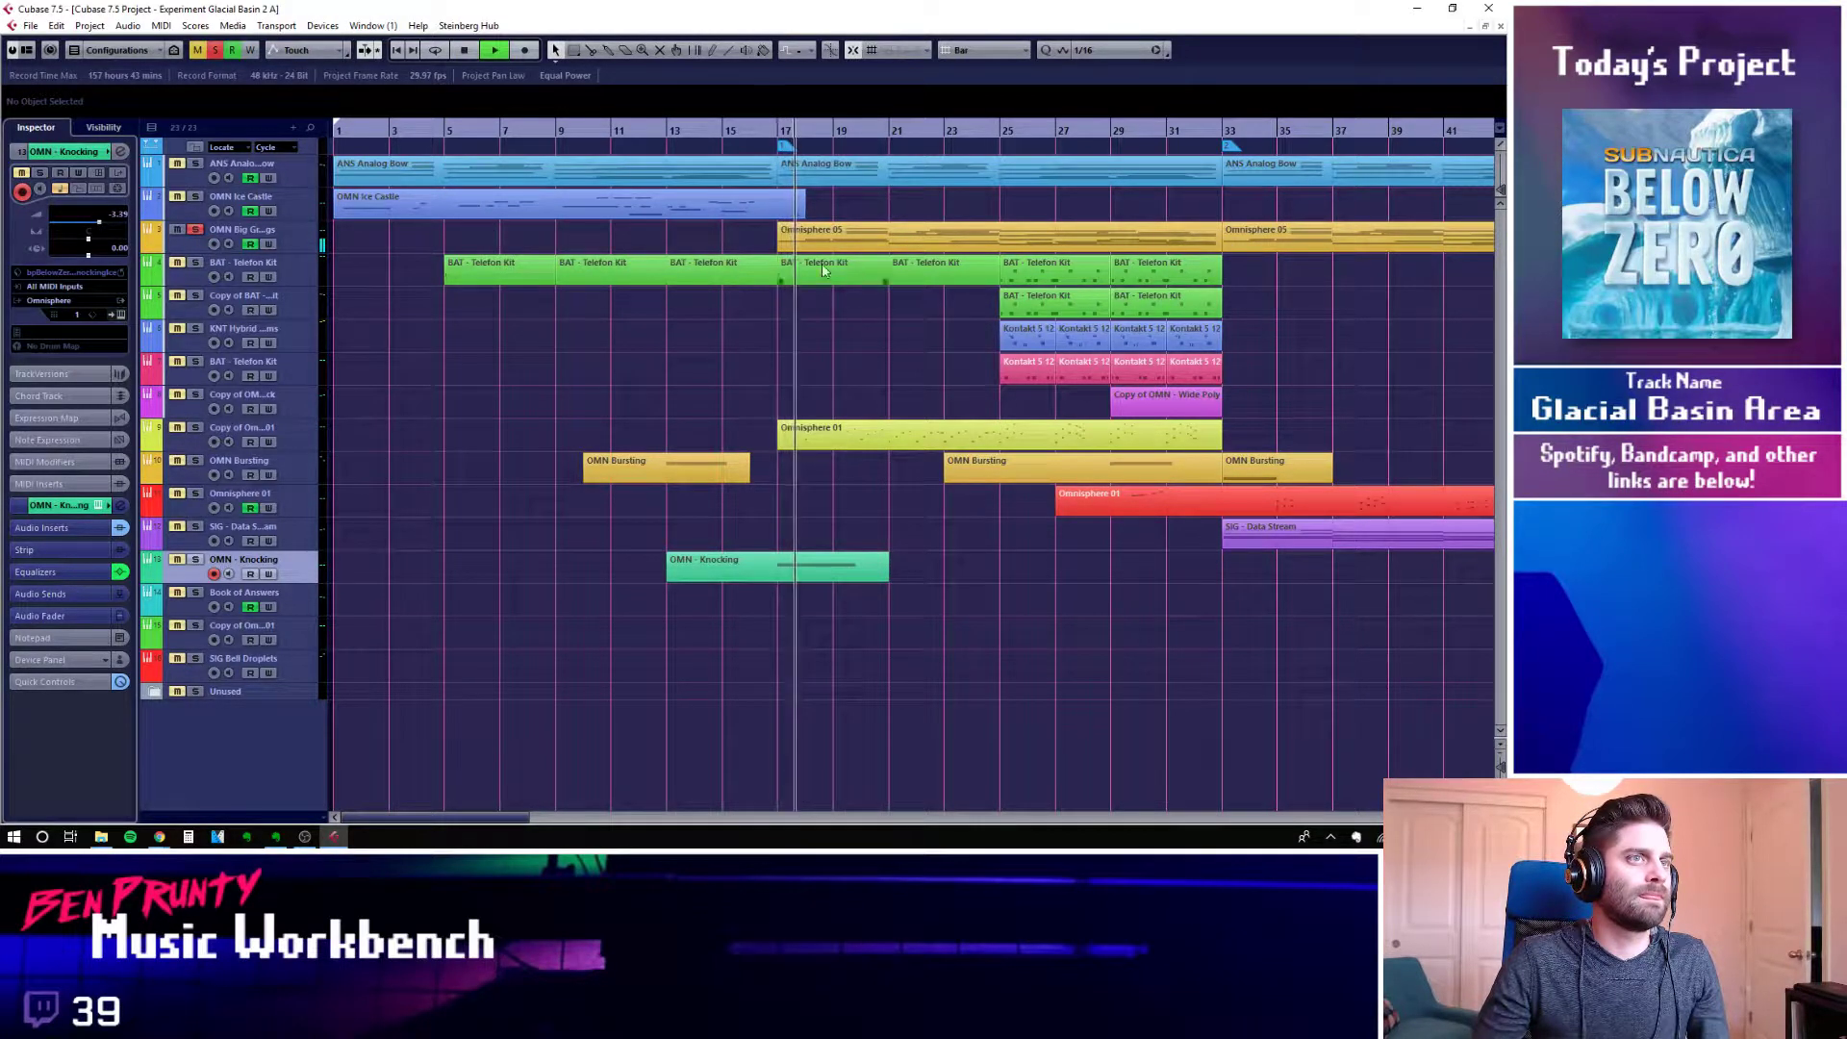
key("space")
left_click(195, 229)
Play the soloed SIG - Data Stream part from bar 33 to about bar 36, then clear the solo
left_click_drag(1355, 563, 1225, 142)
left_click(1225, 135)
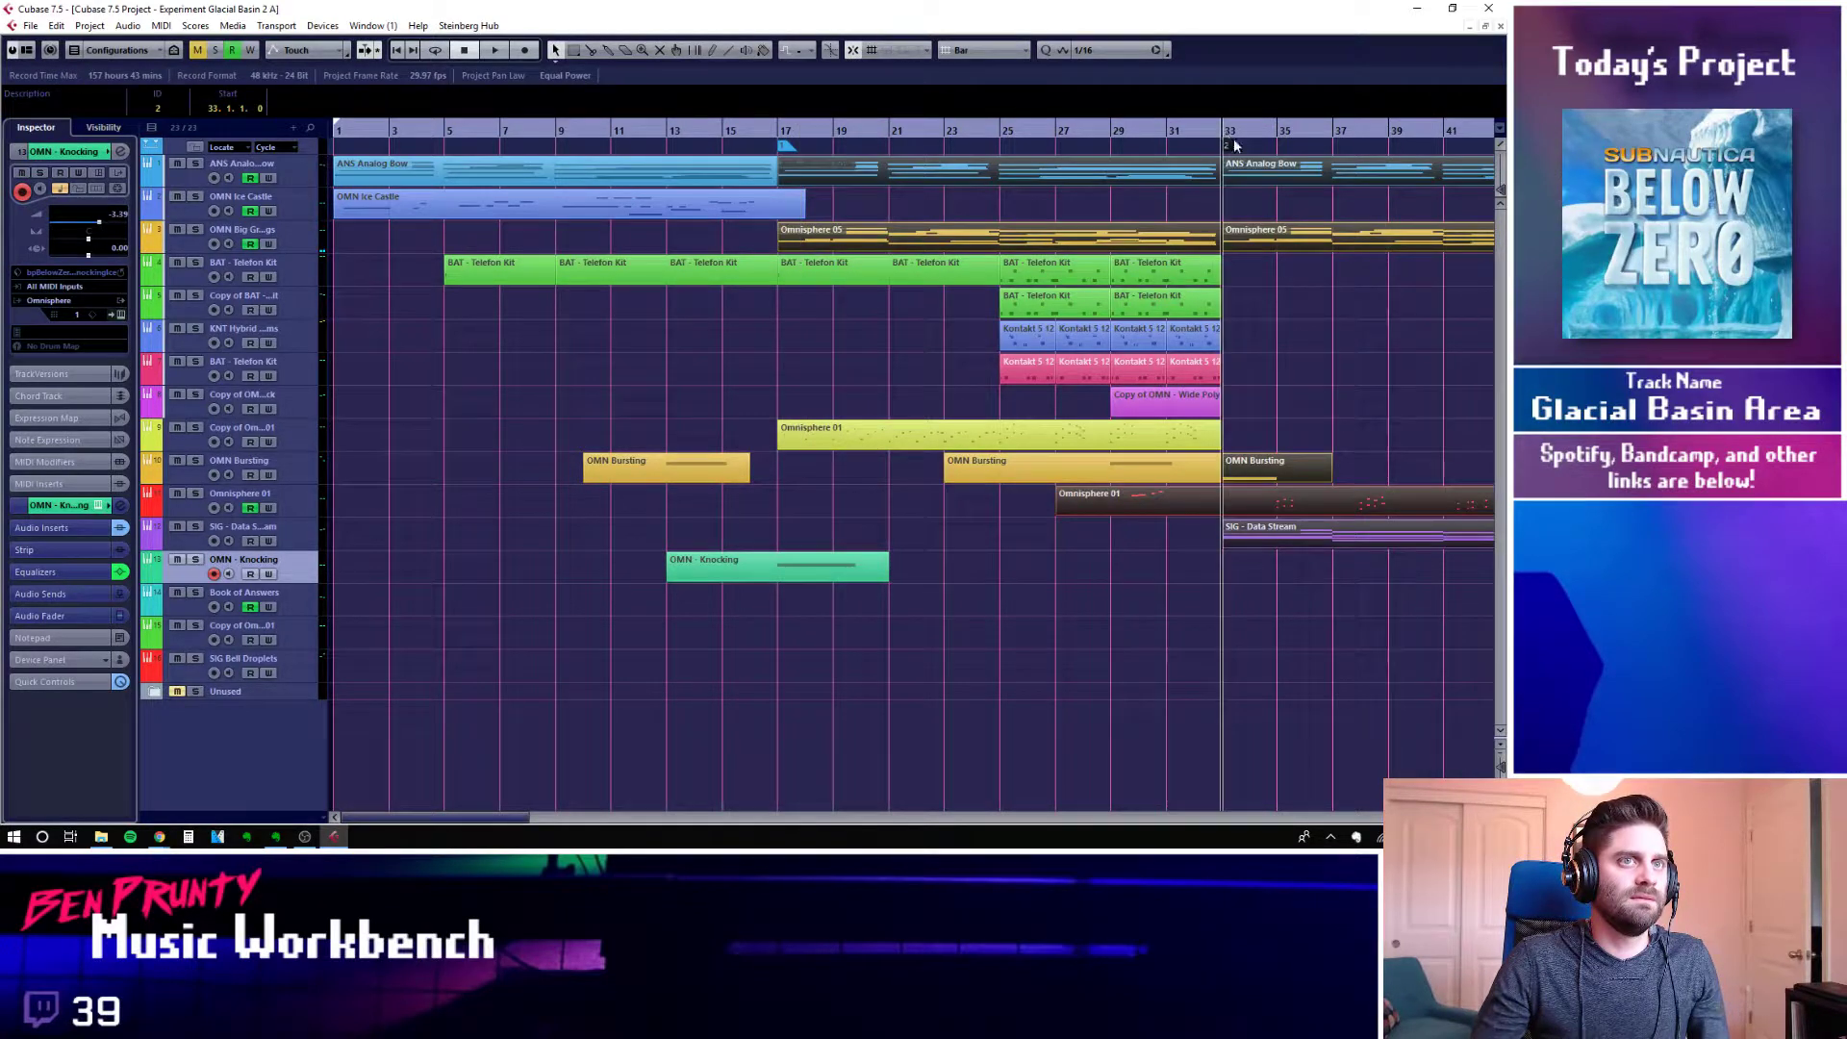
left_click(1230, 189)
left_click(195, 526)
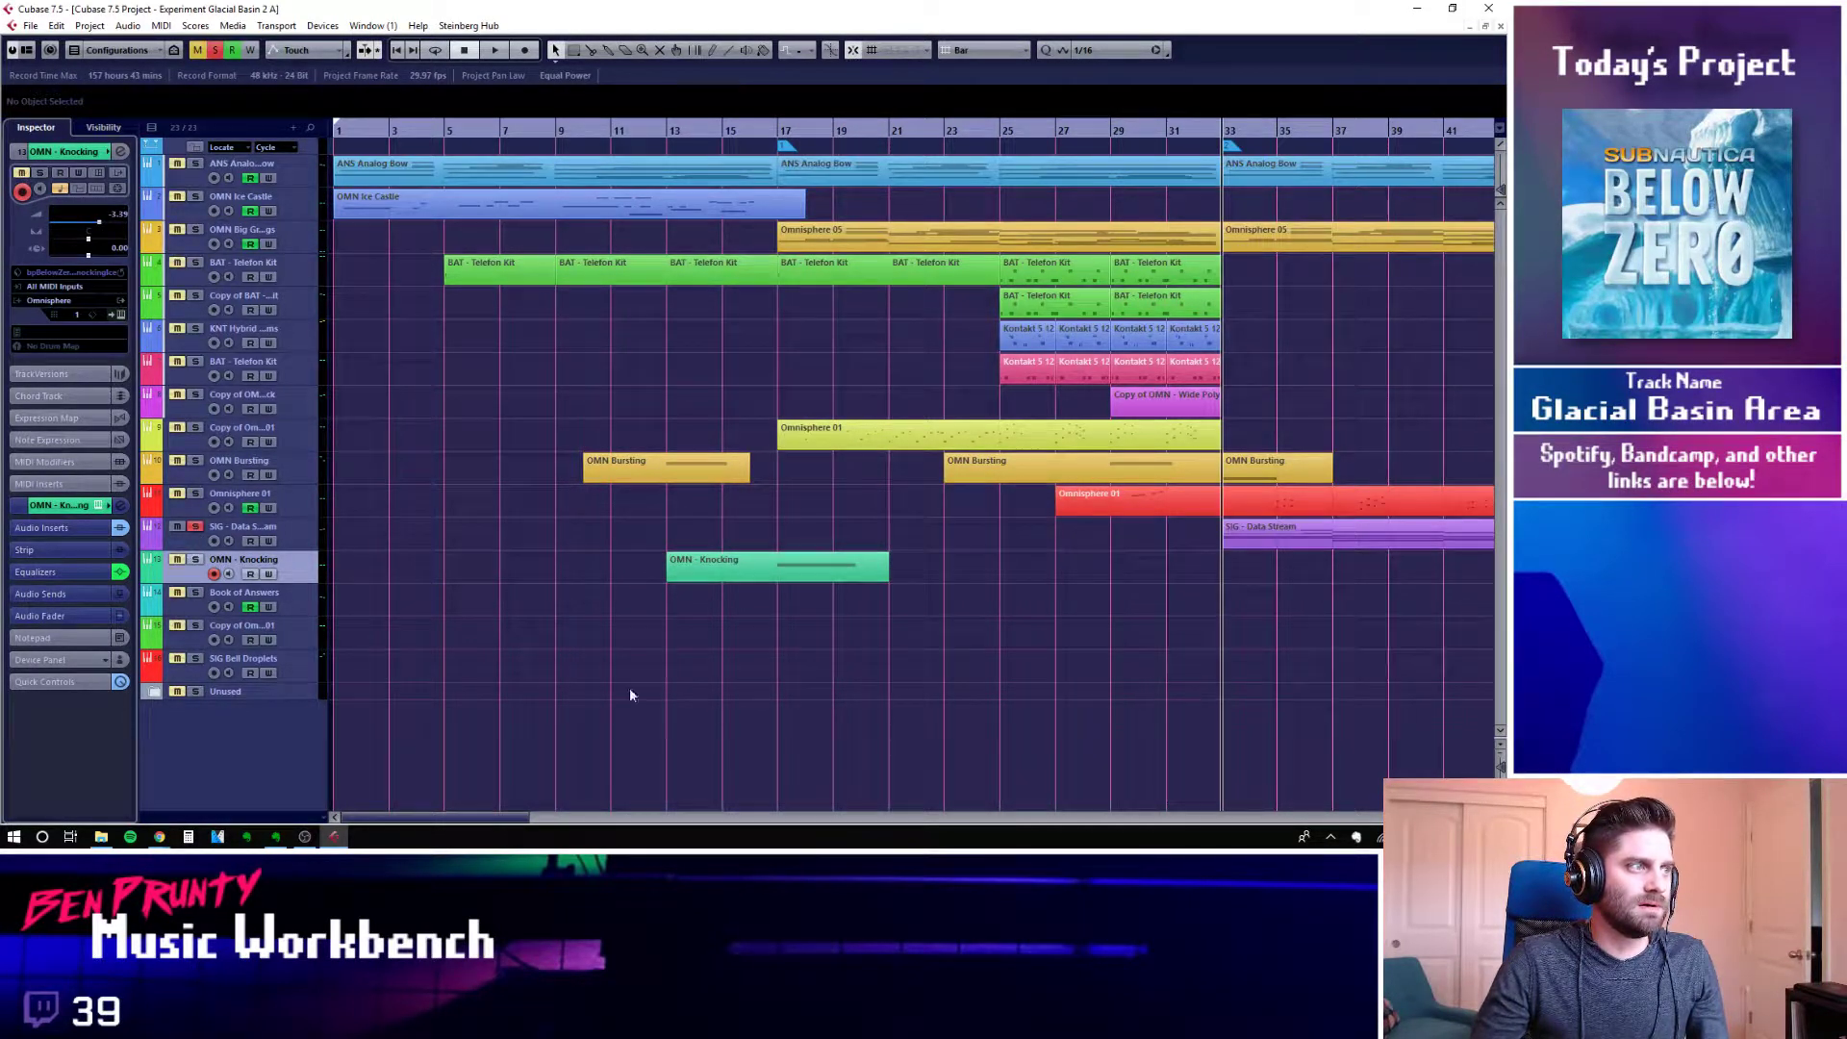
key("space")
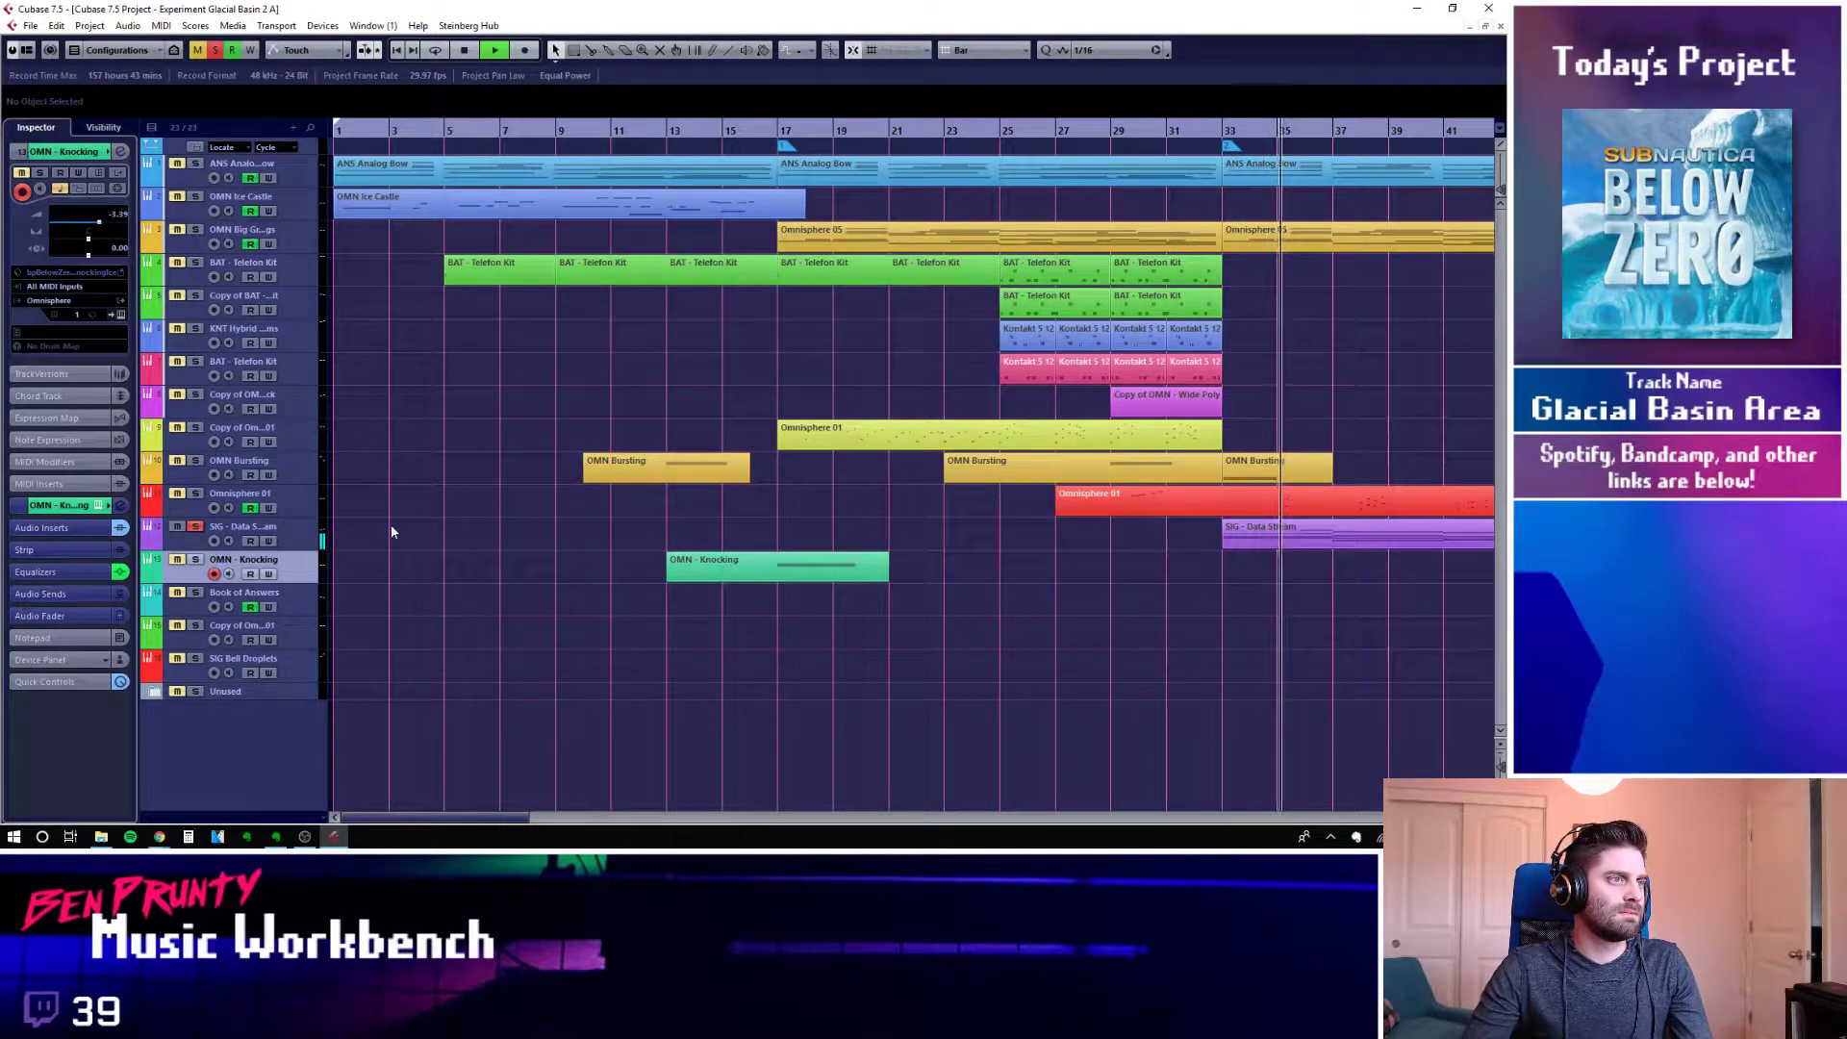
key("space")
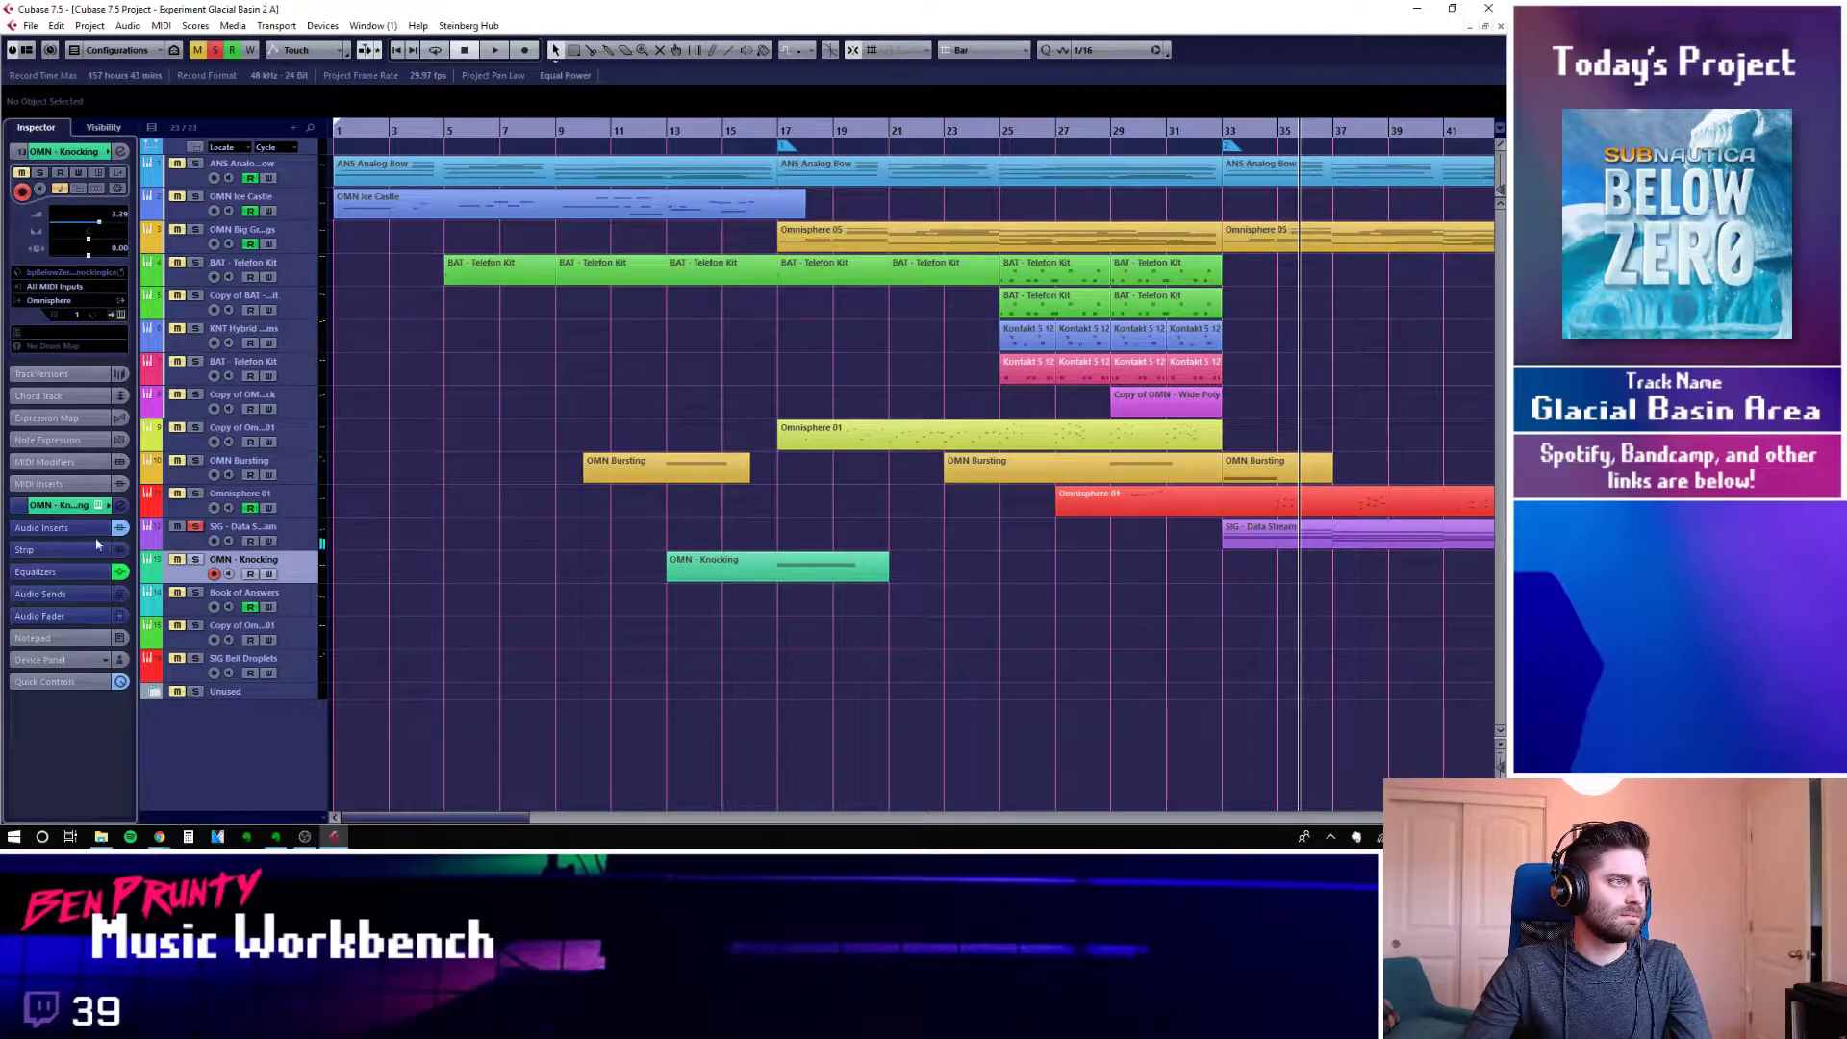
left_click(196, 526)
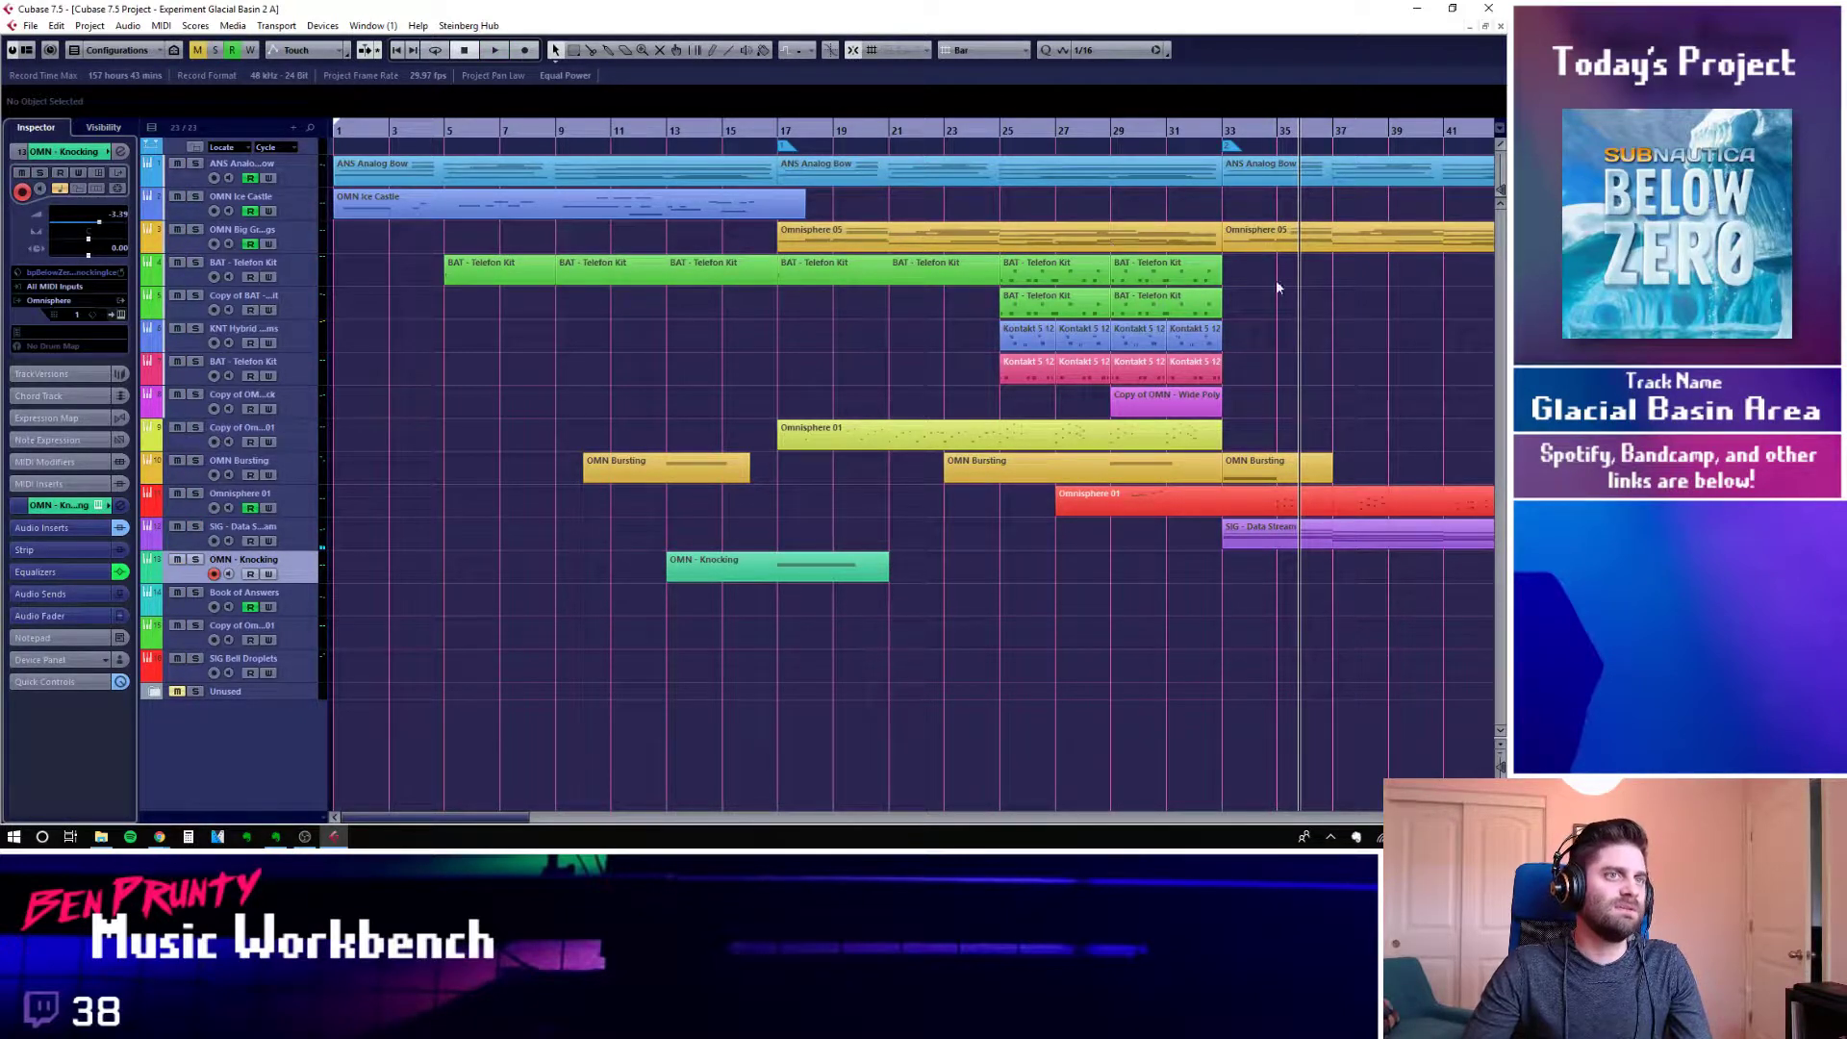
Play the KNT Hybrid drums and the pink BAT - Telefon Kit track soloed together from bar 25 to about bar 27, then clear both solos
left_click(1002, 132)
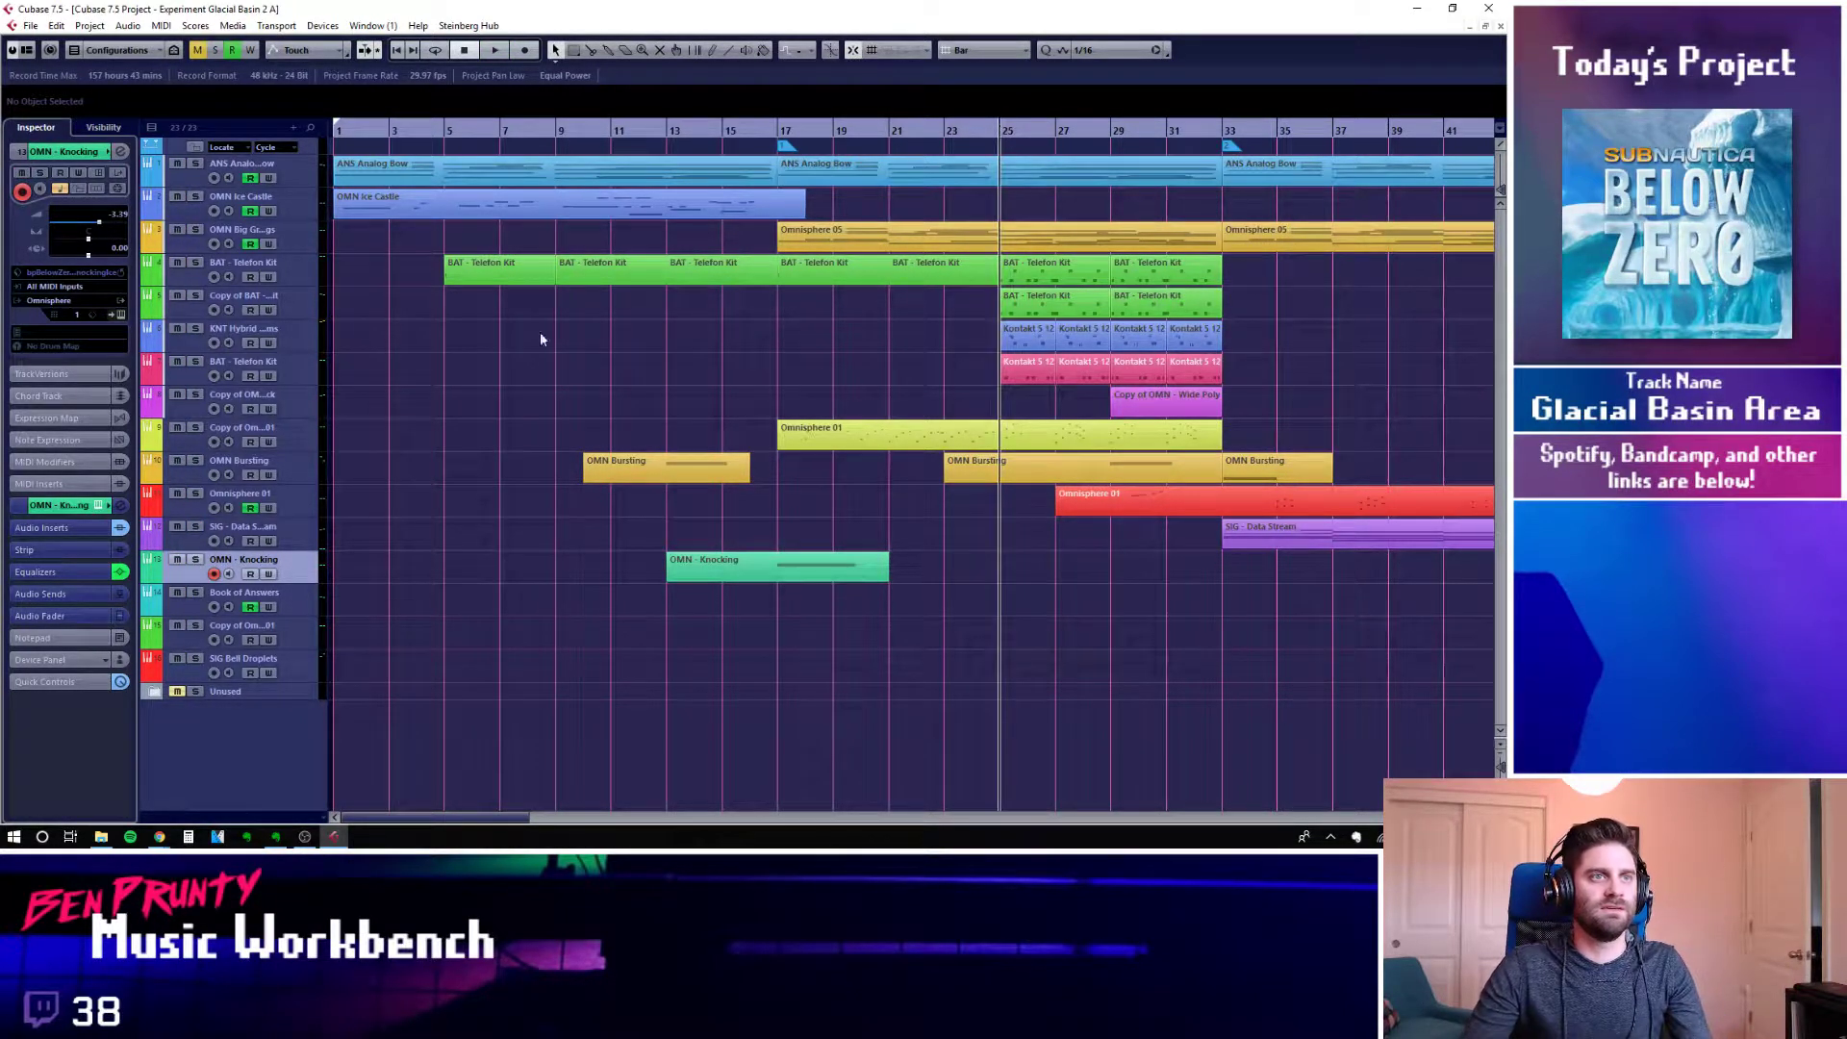
left_click(196, 361)
left_click(197, 314)
left_click(195, 328)
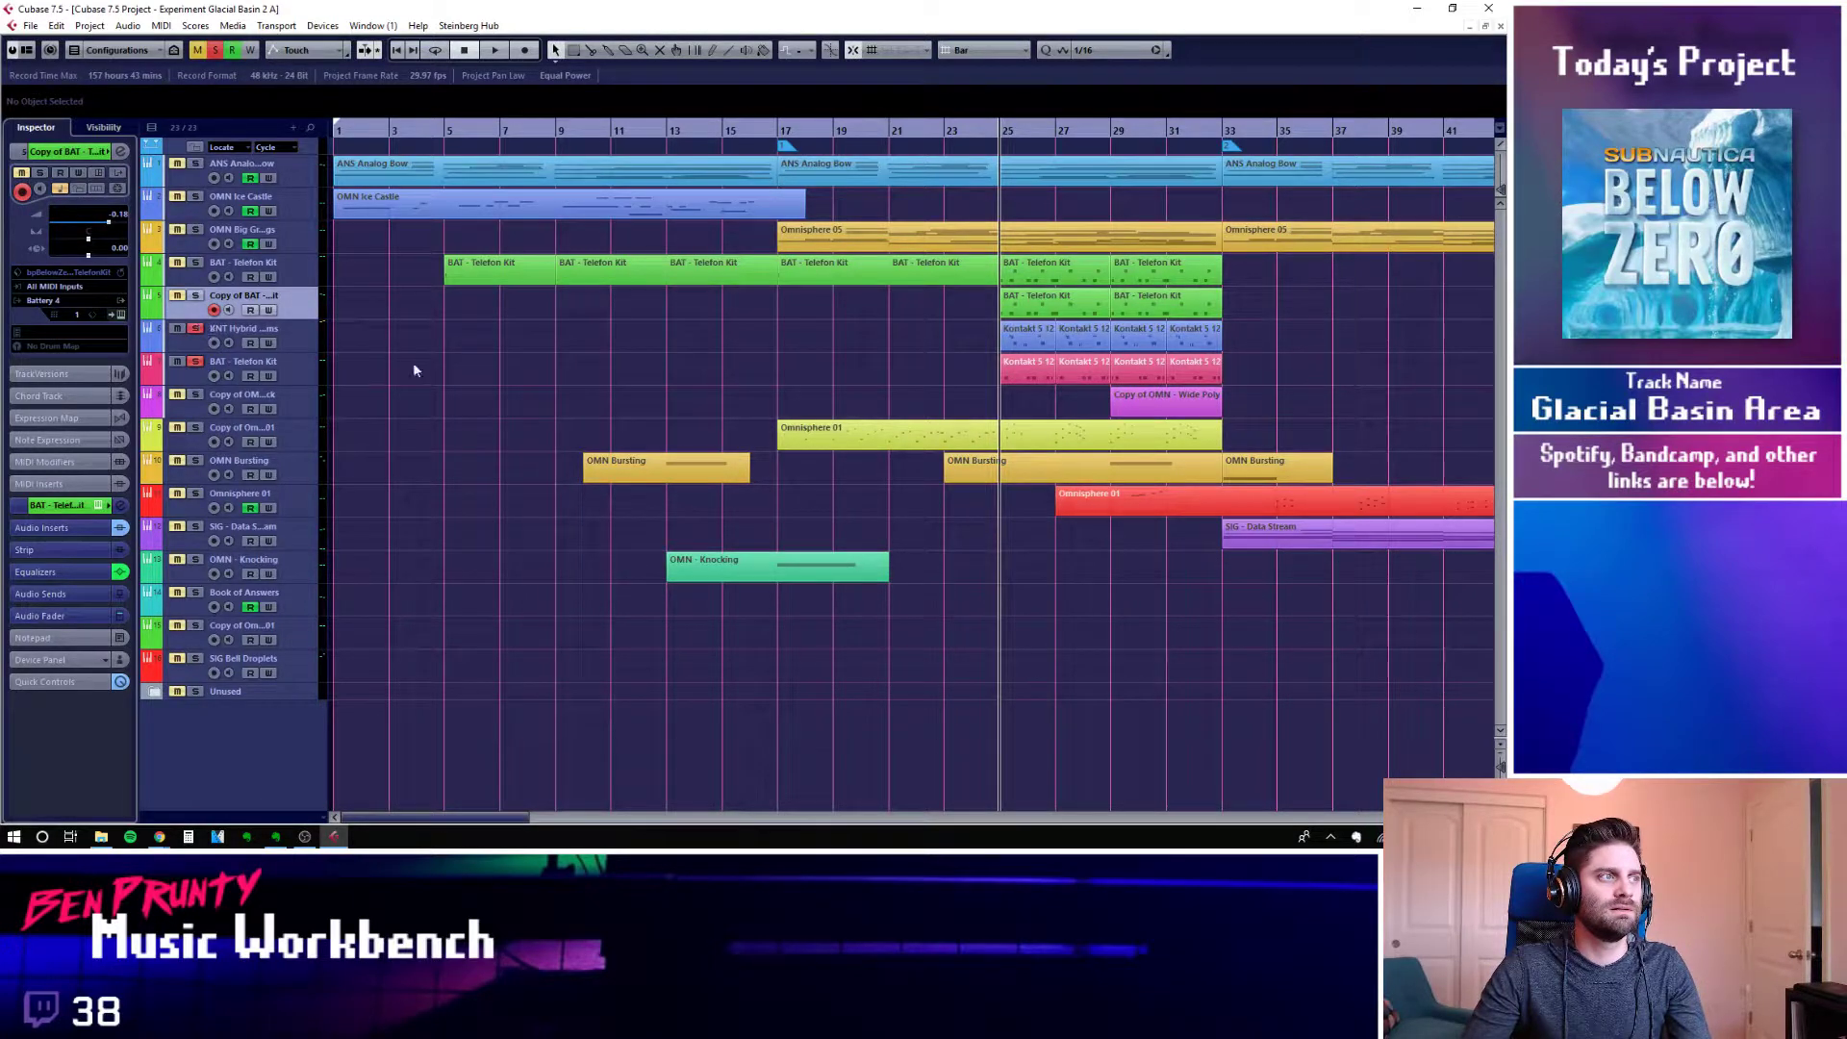
left_click(333, 345)
key("space")
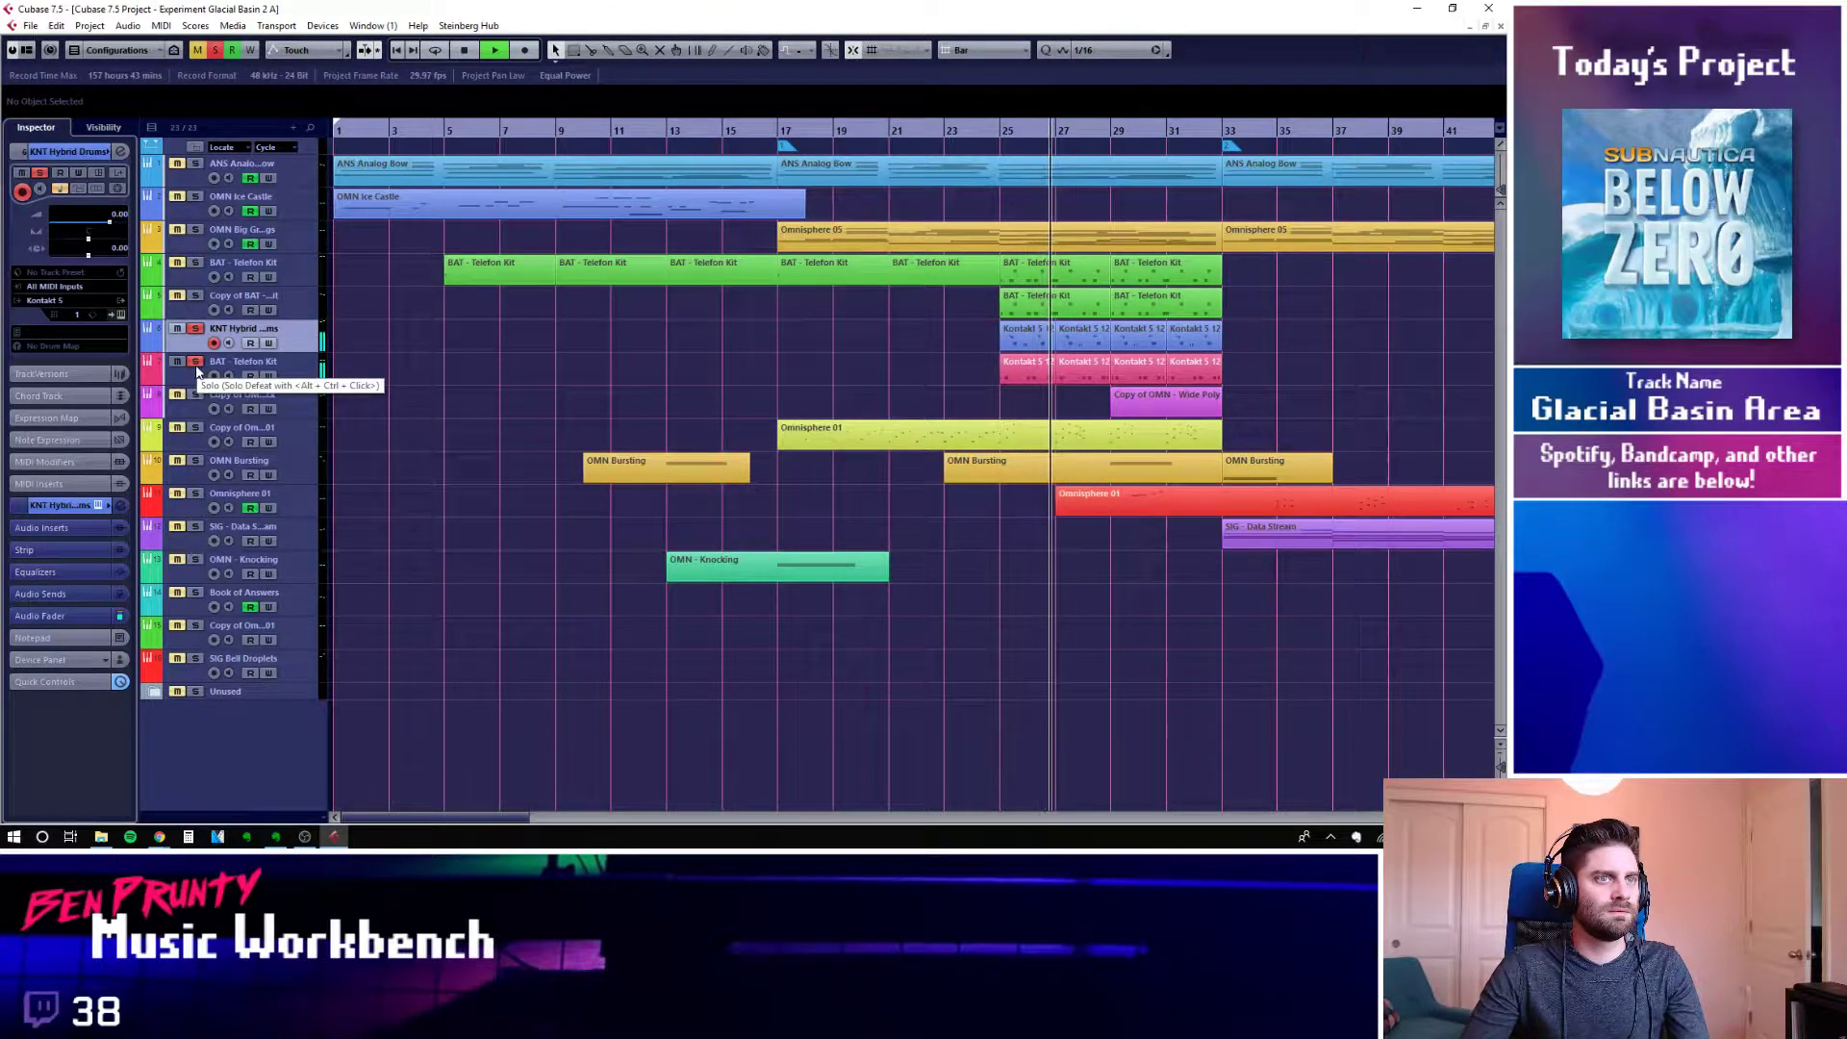
key("space")
left_click(195, 328)
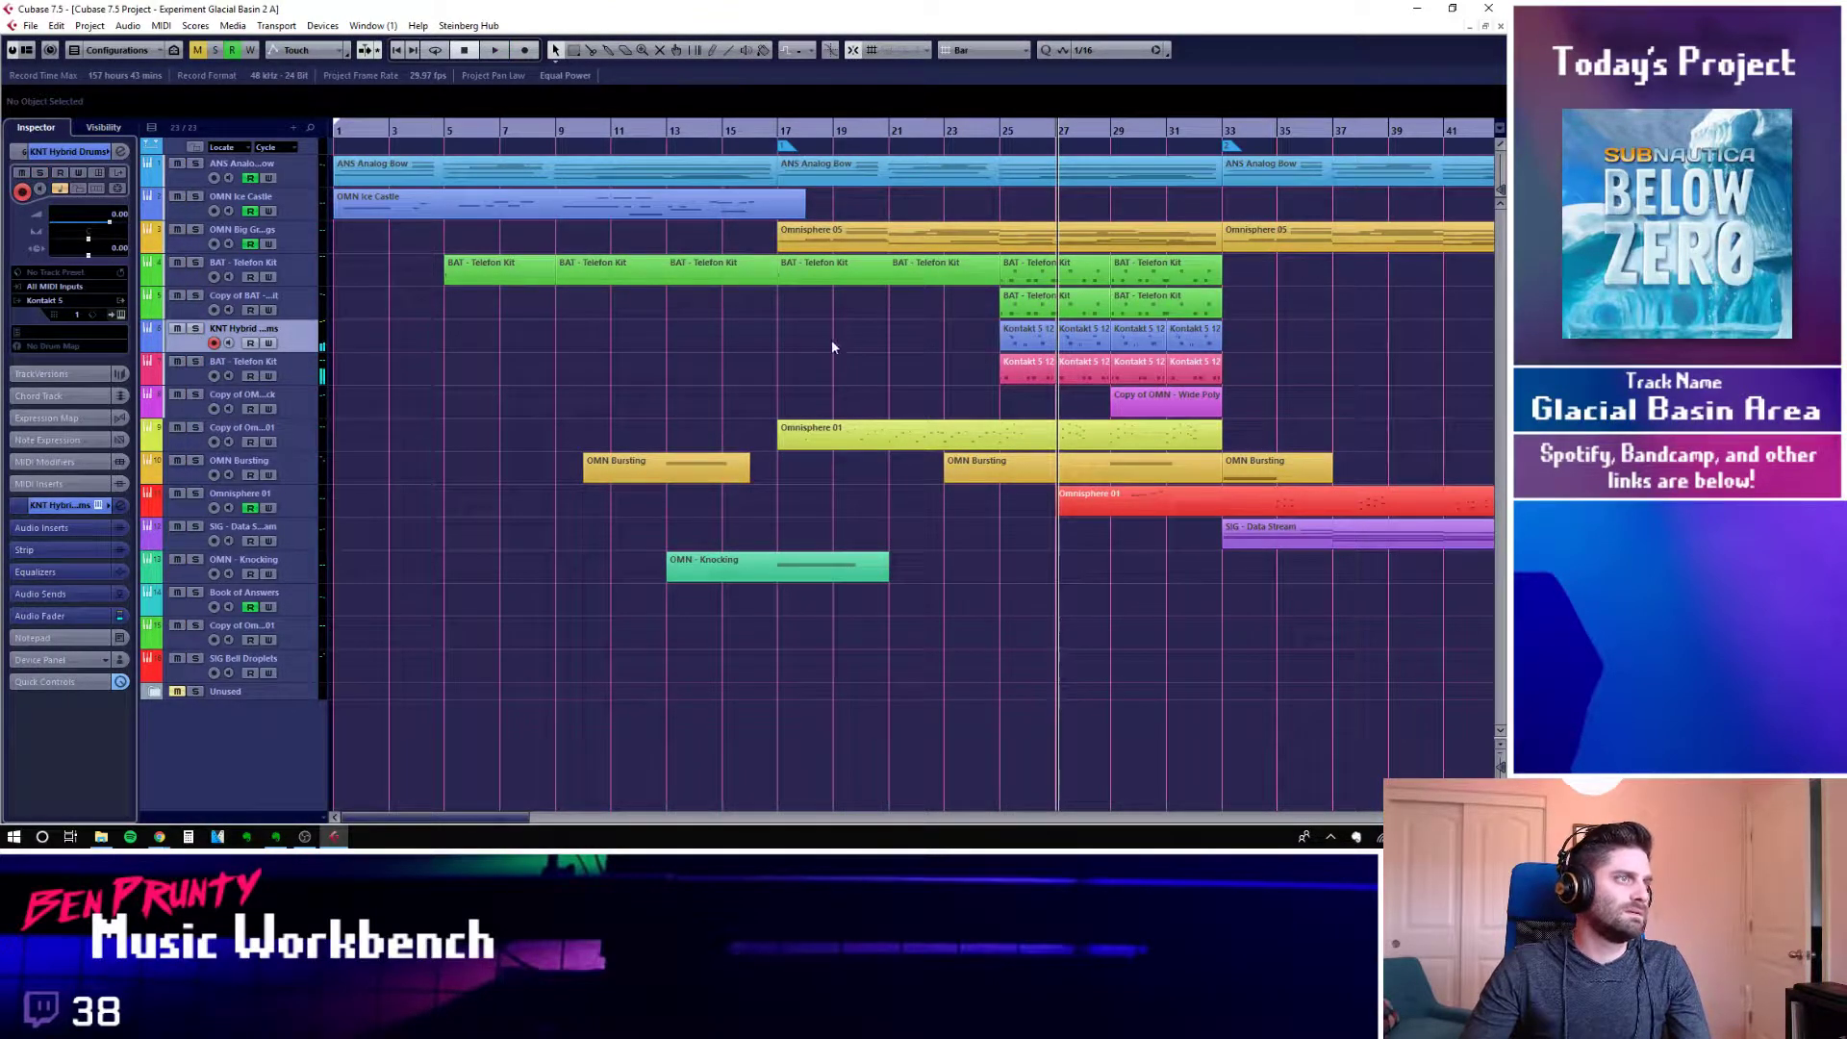
Play the yellow Omnisphere 01 part soloed from bar 17 to about bar 18, then clear the solo
left_click(308, 443)
left_click(195, 427)
key("KP_1")
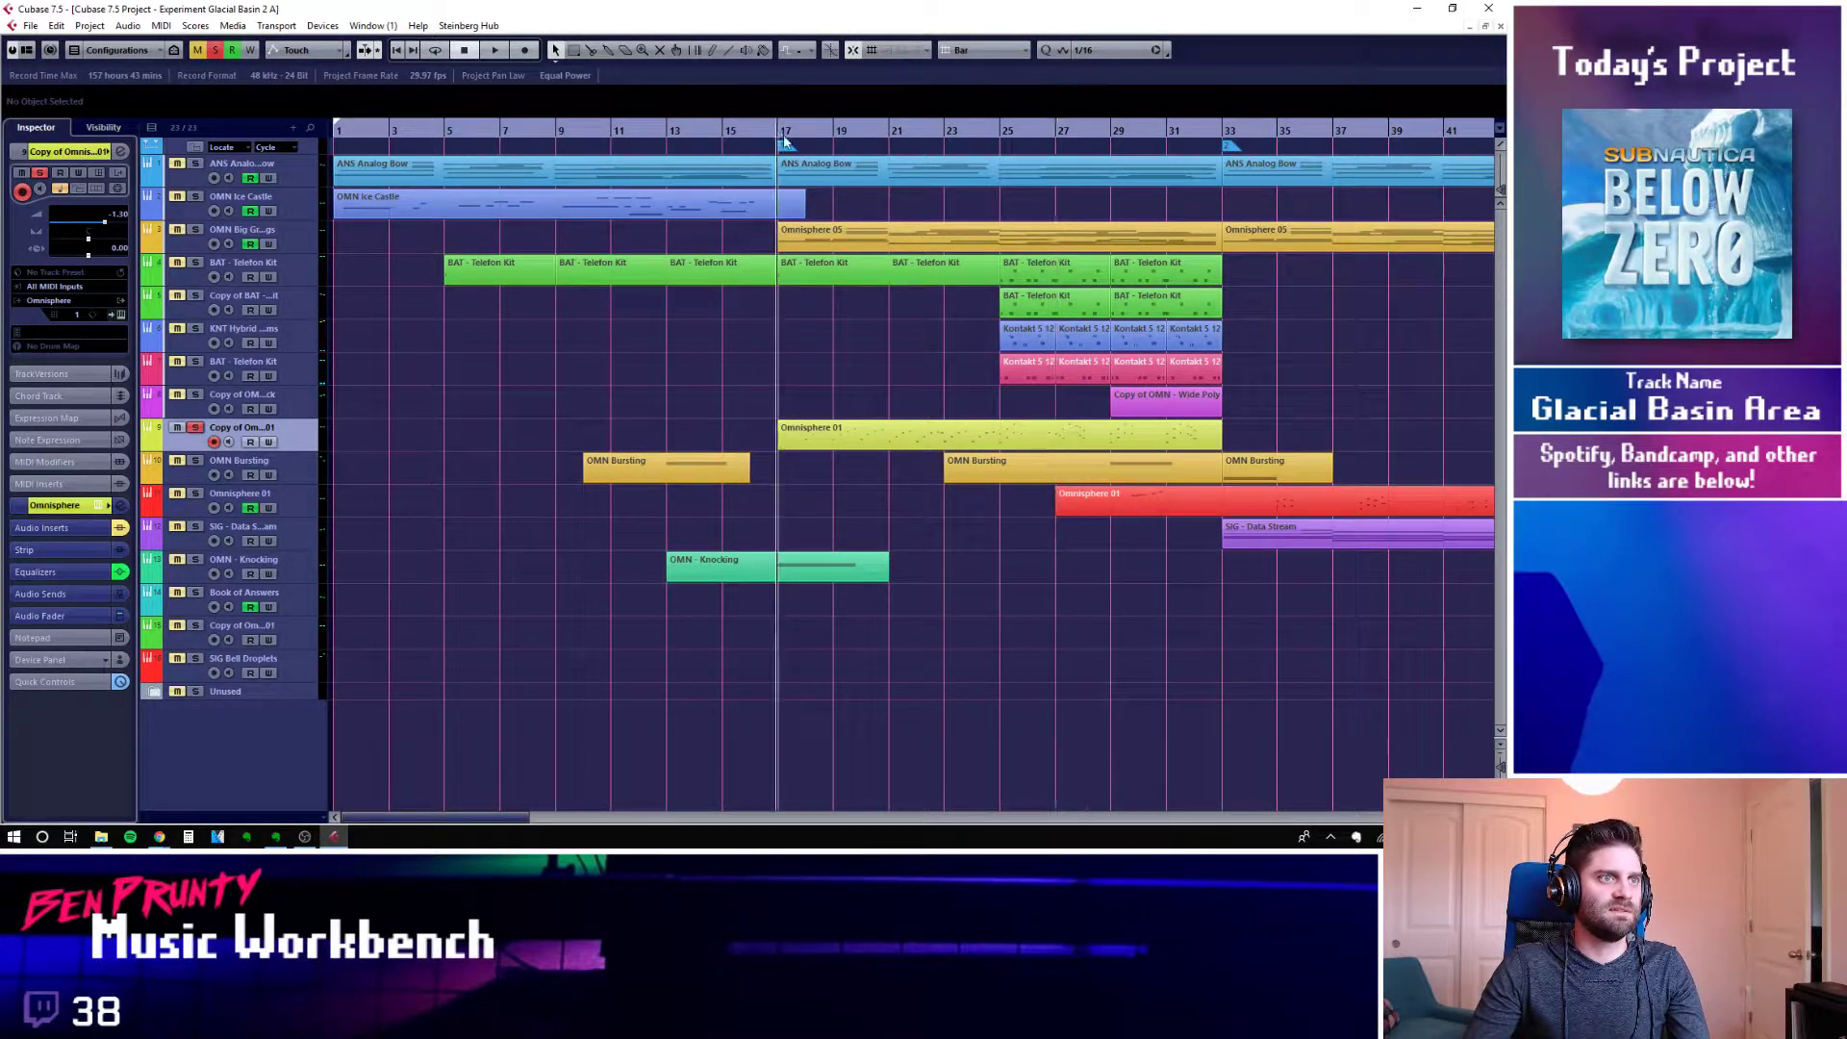
key("space")
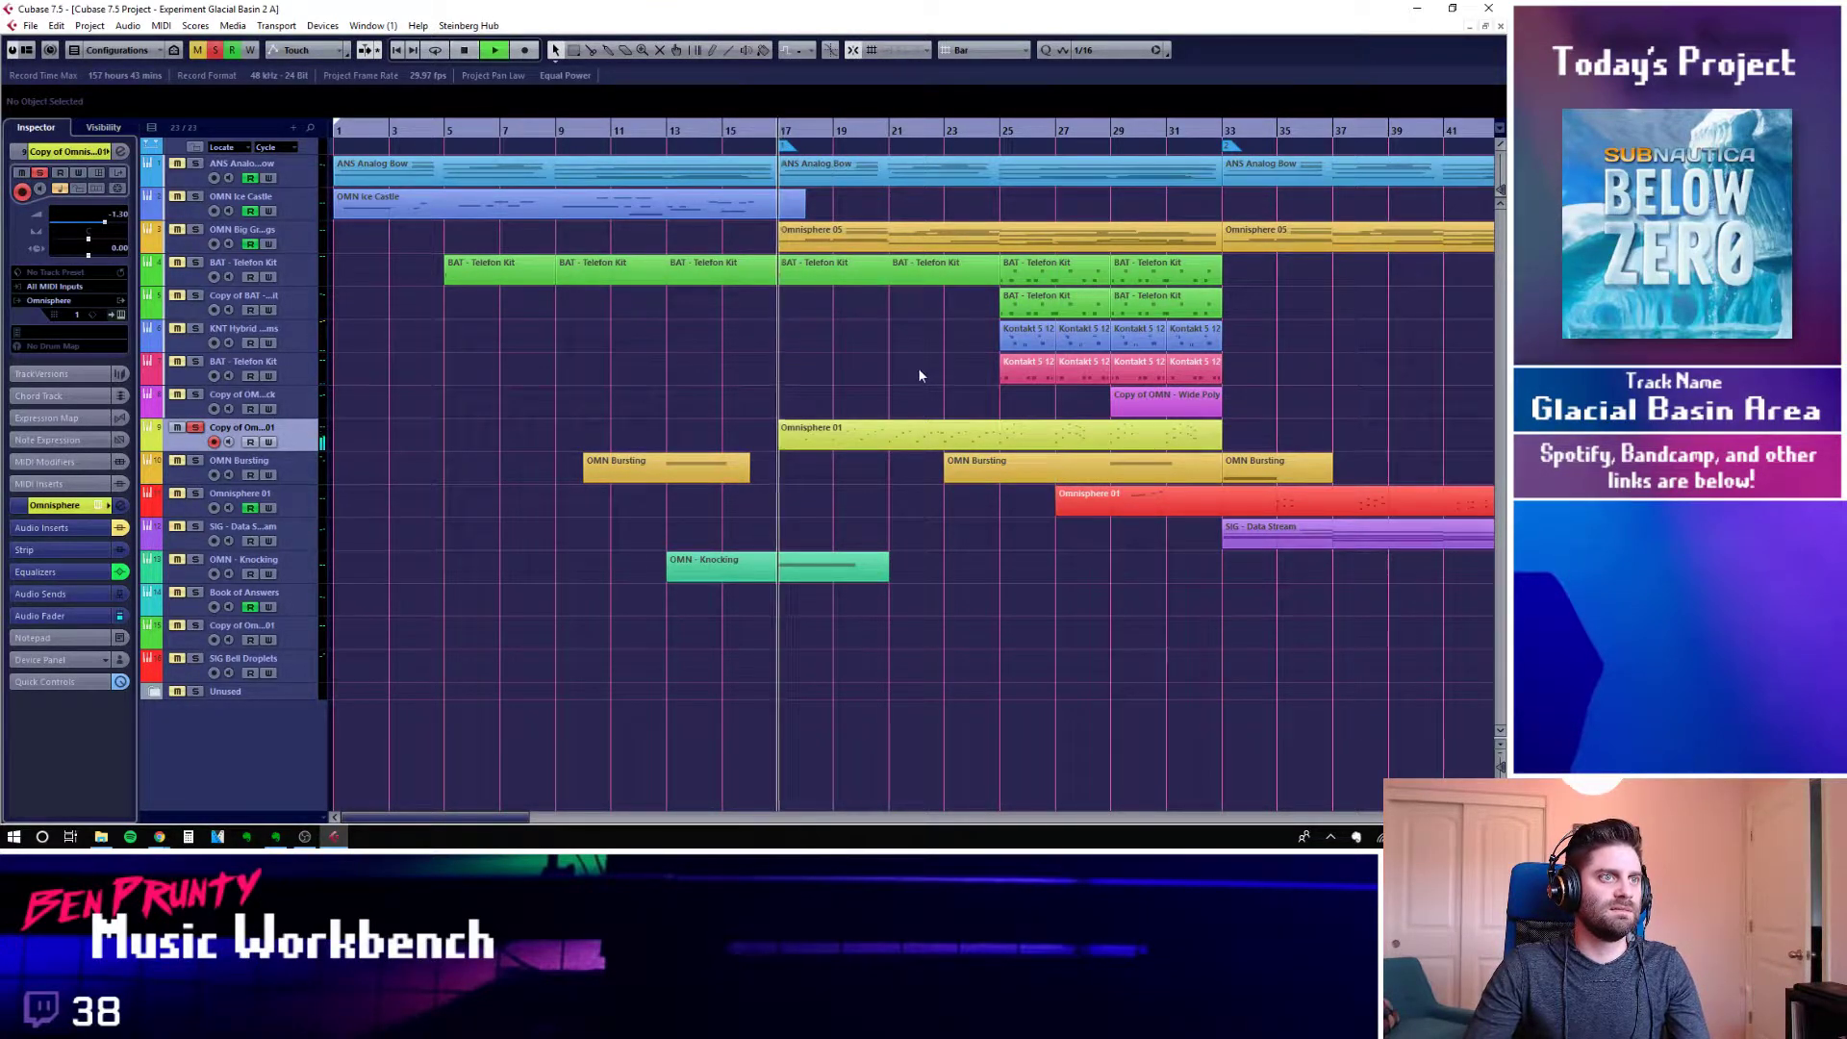
left_click(195, 428)
key("space")
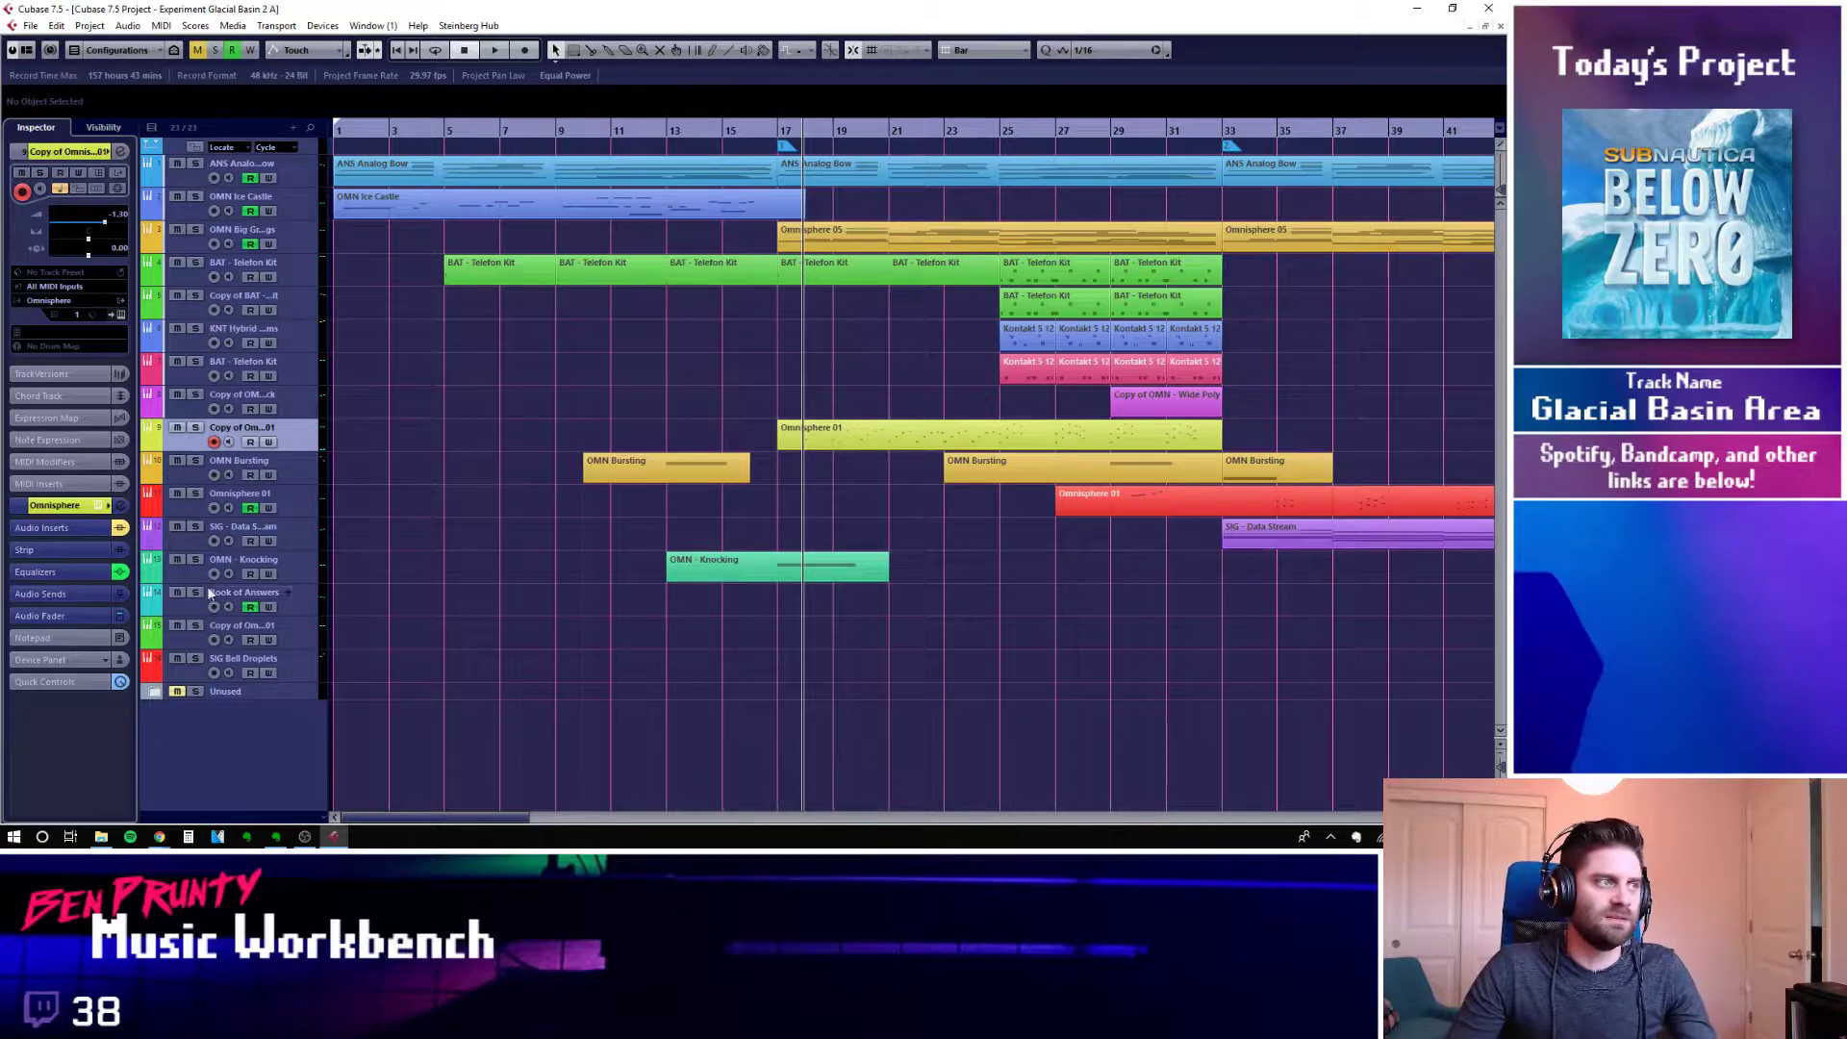
Play the soloed OMN - Knocking part around bars 17 to 18, then clear the solo
left_click(194, 560)
key("space")
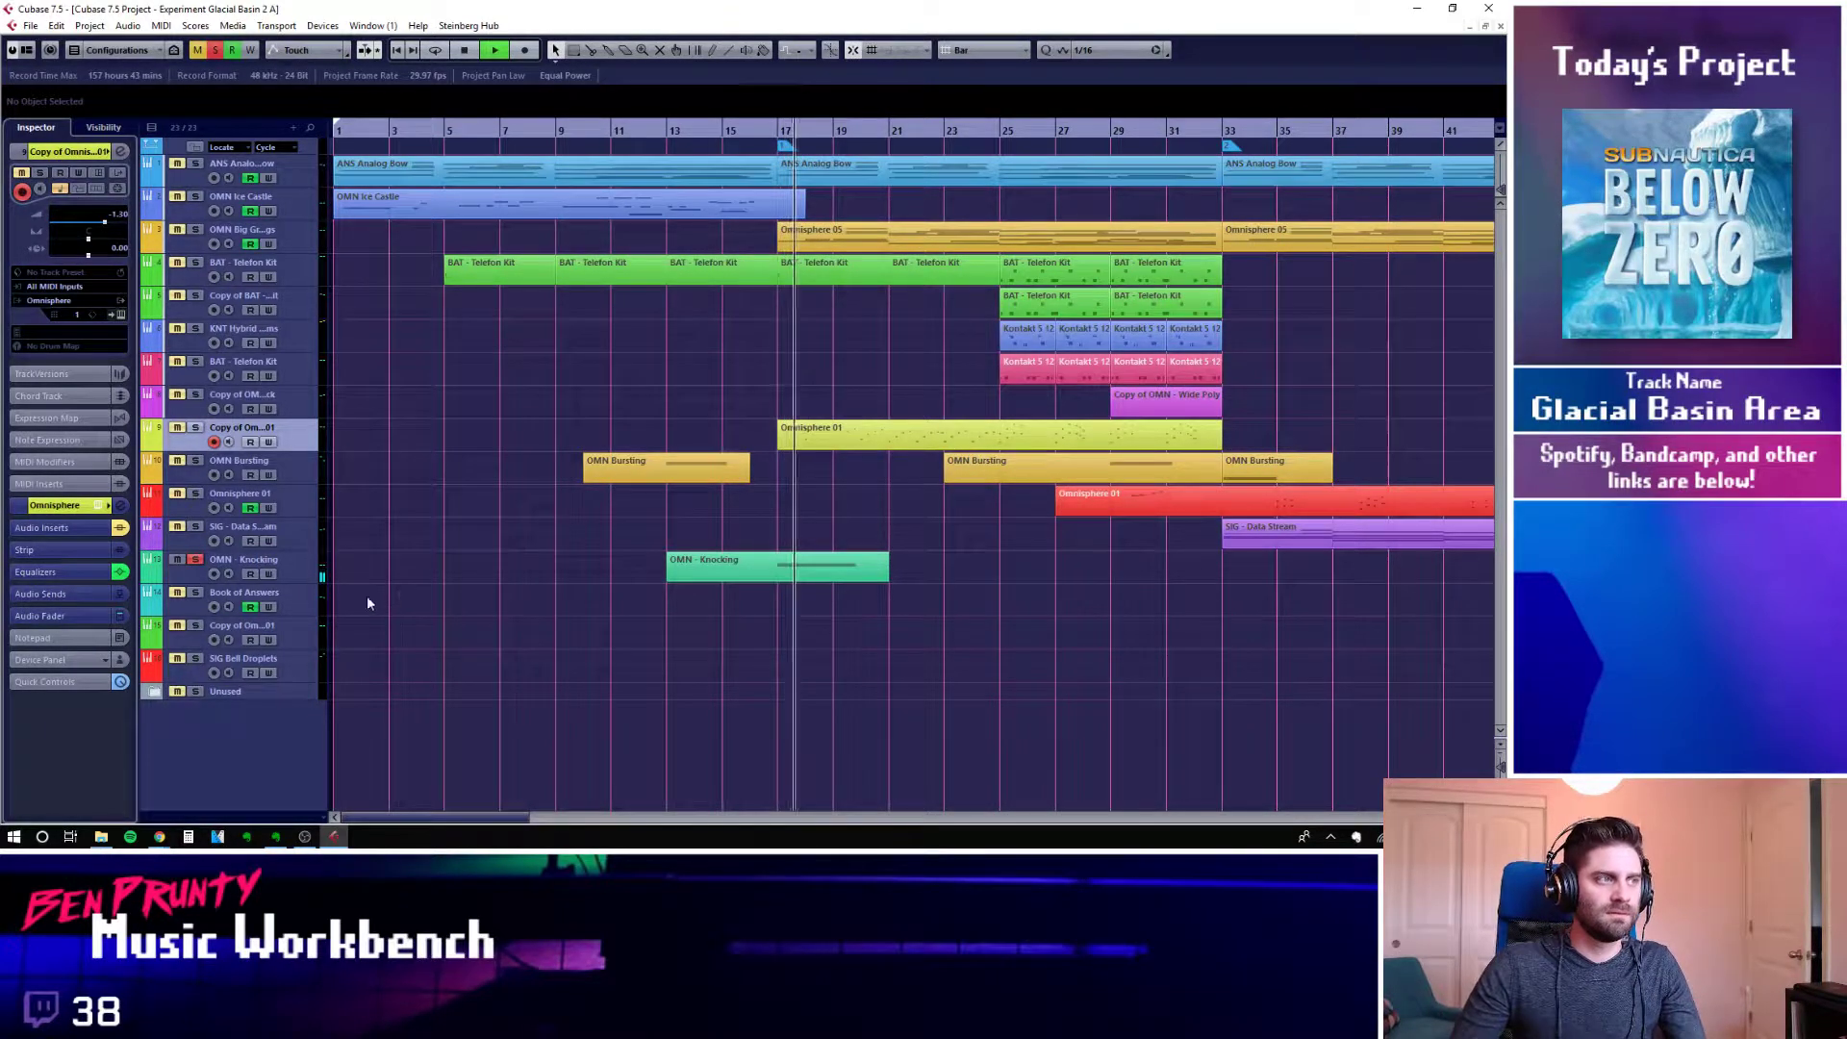
left_click(196, 561)
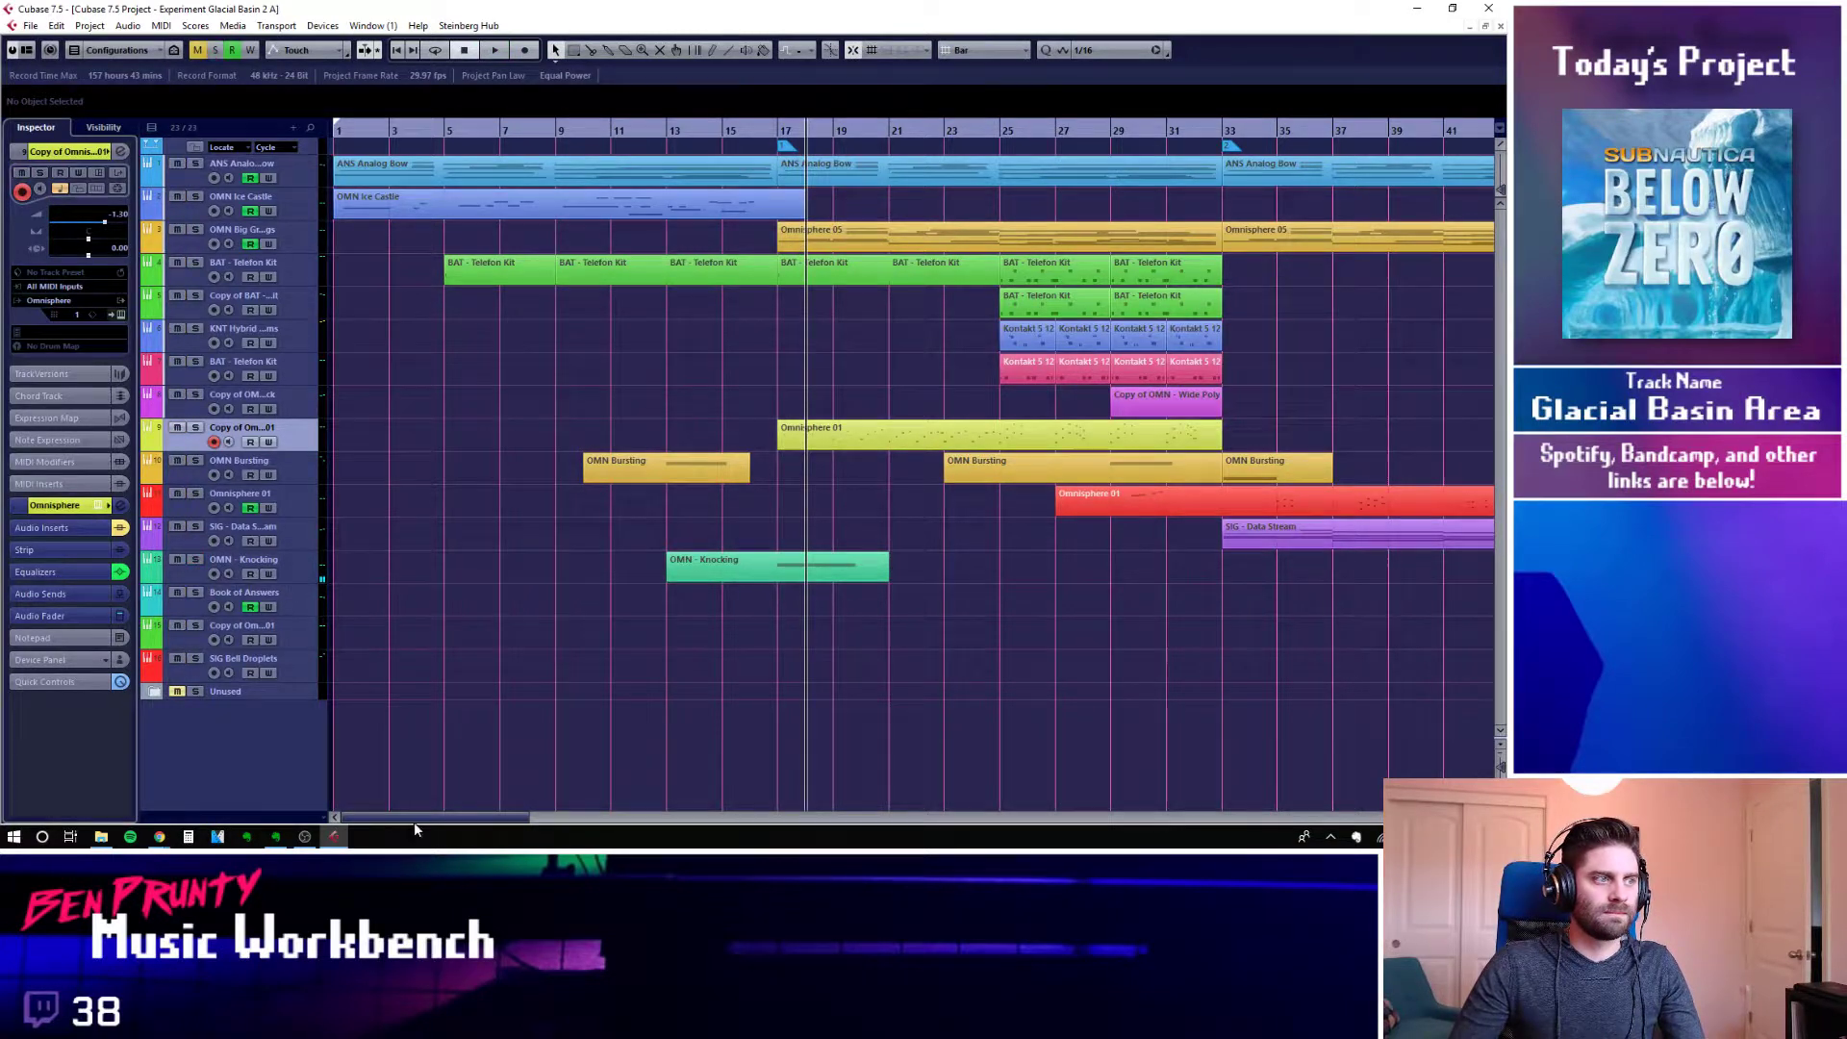
Play the Book of Answers track soloed from bar 57, stop after a short listen and release its solo
left_click_drag(415, 820, 625, 814)
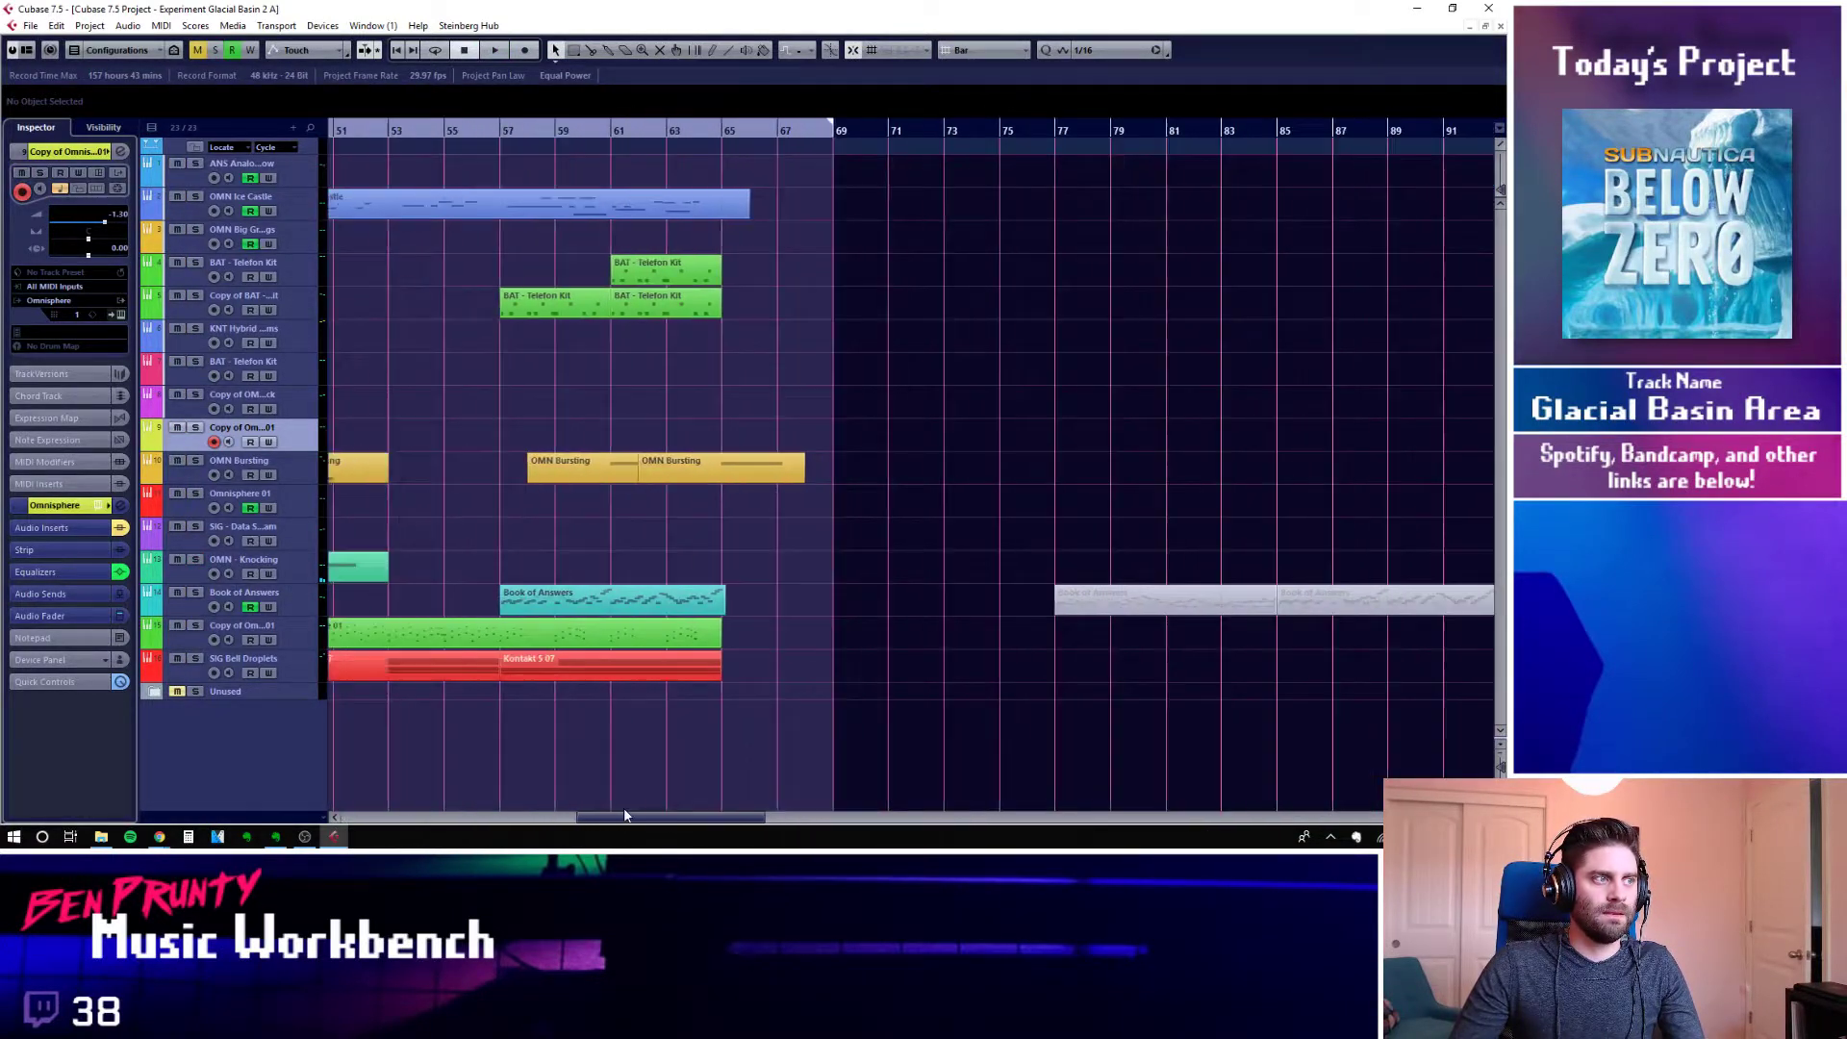
left_click(293, 608)
left_click(815, 130)
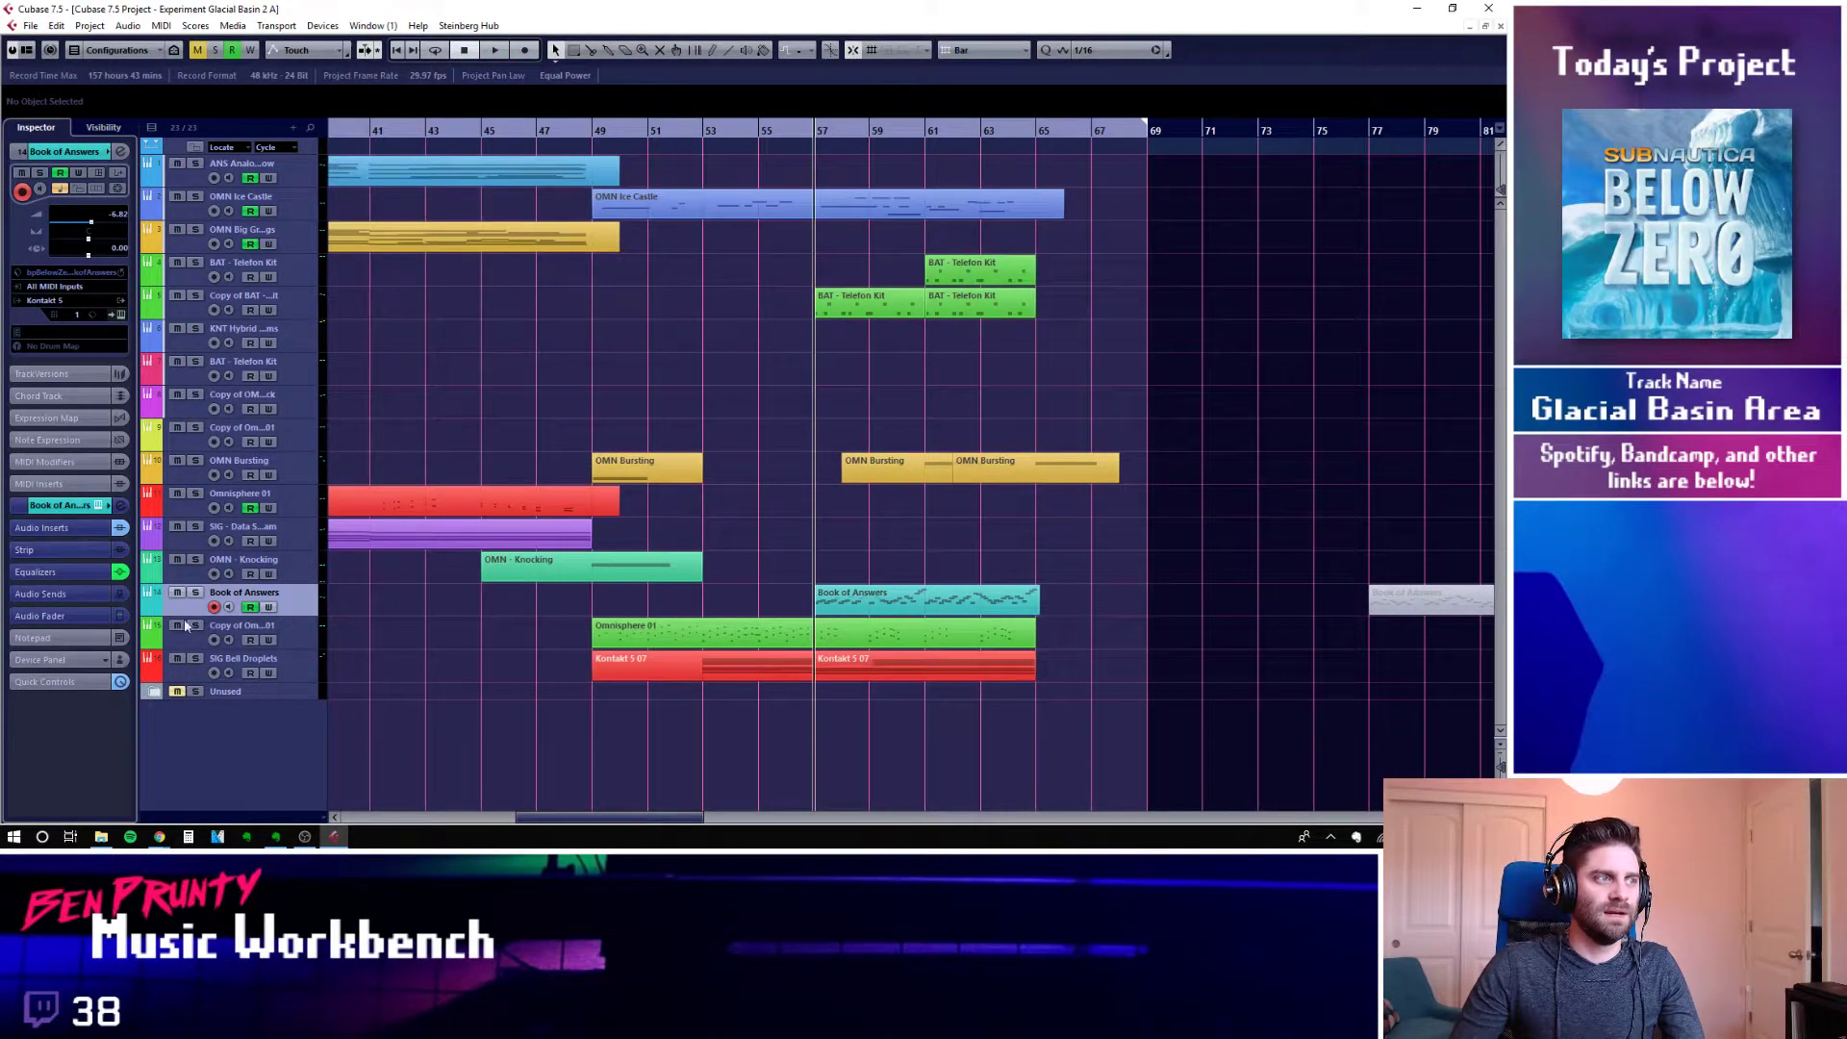
left_click(195, 593)
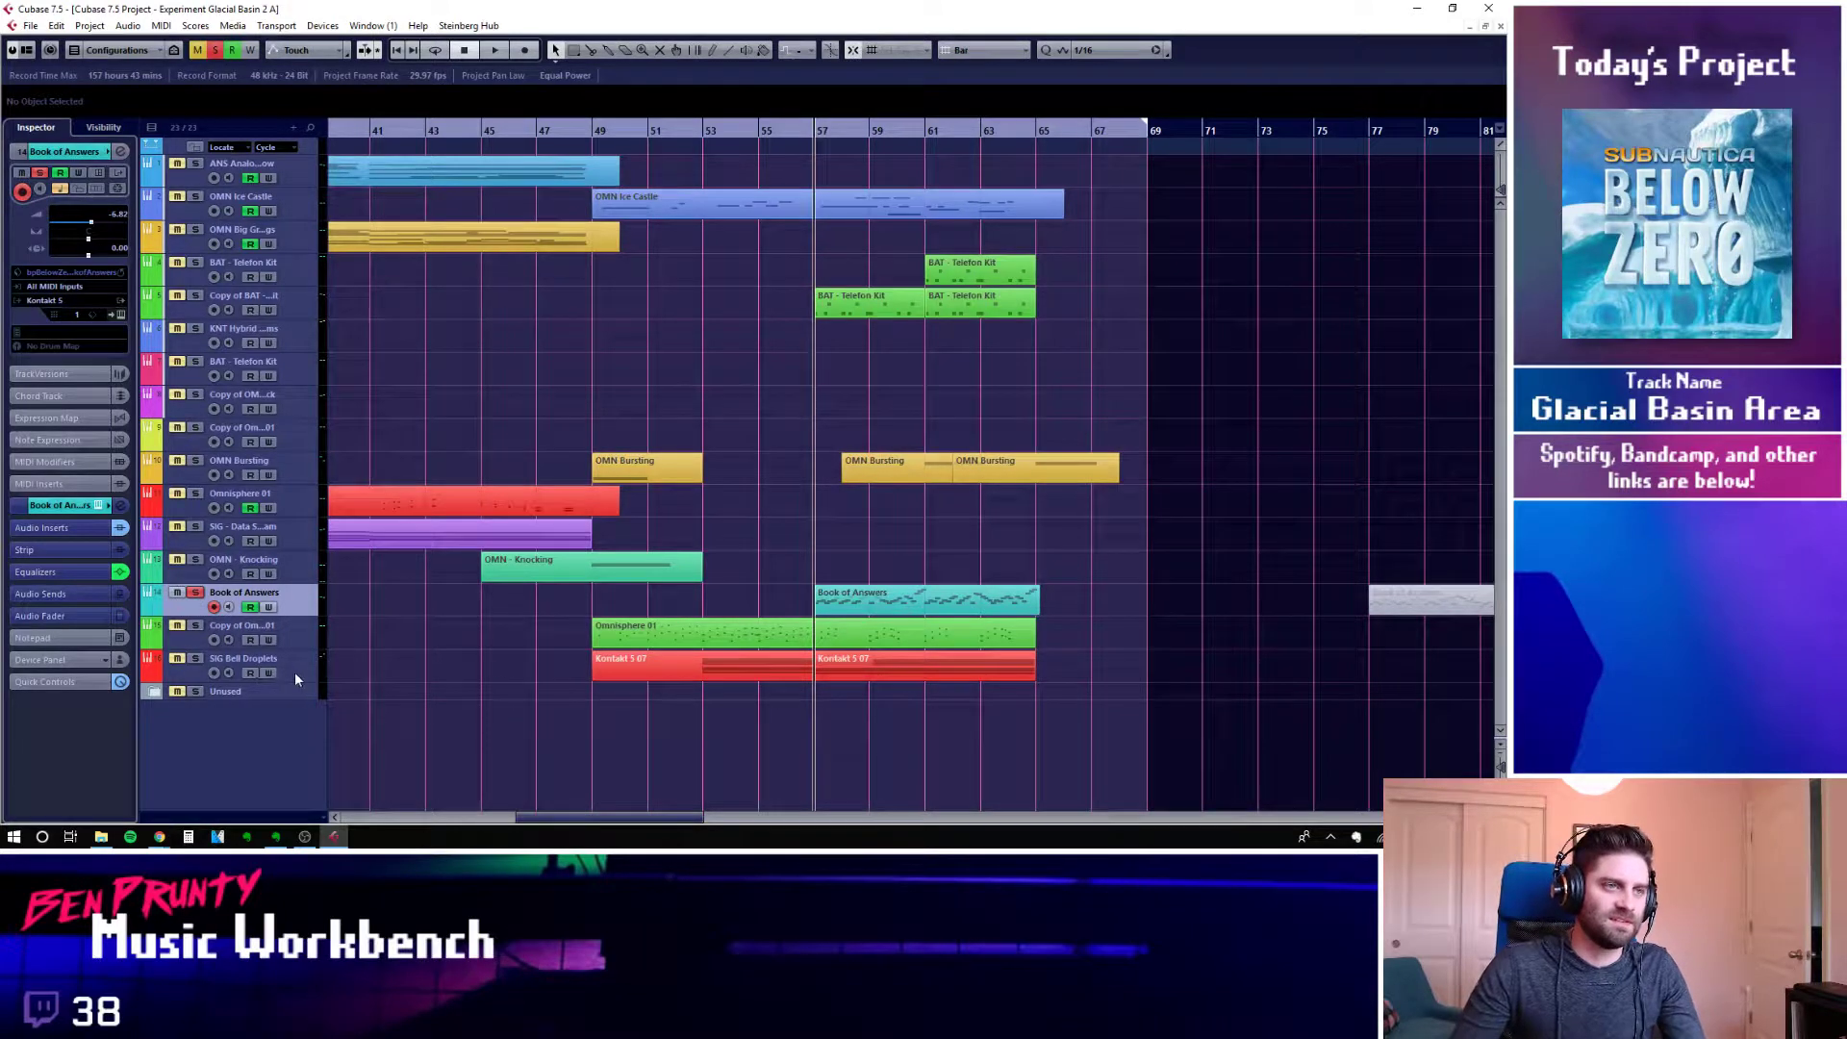
key("space")
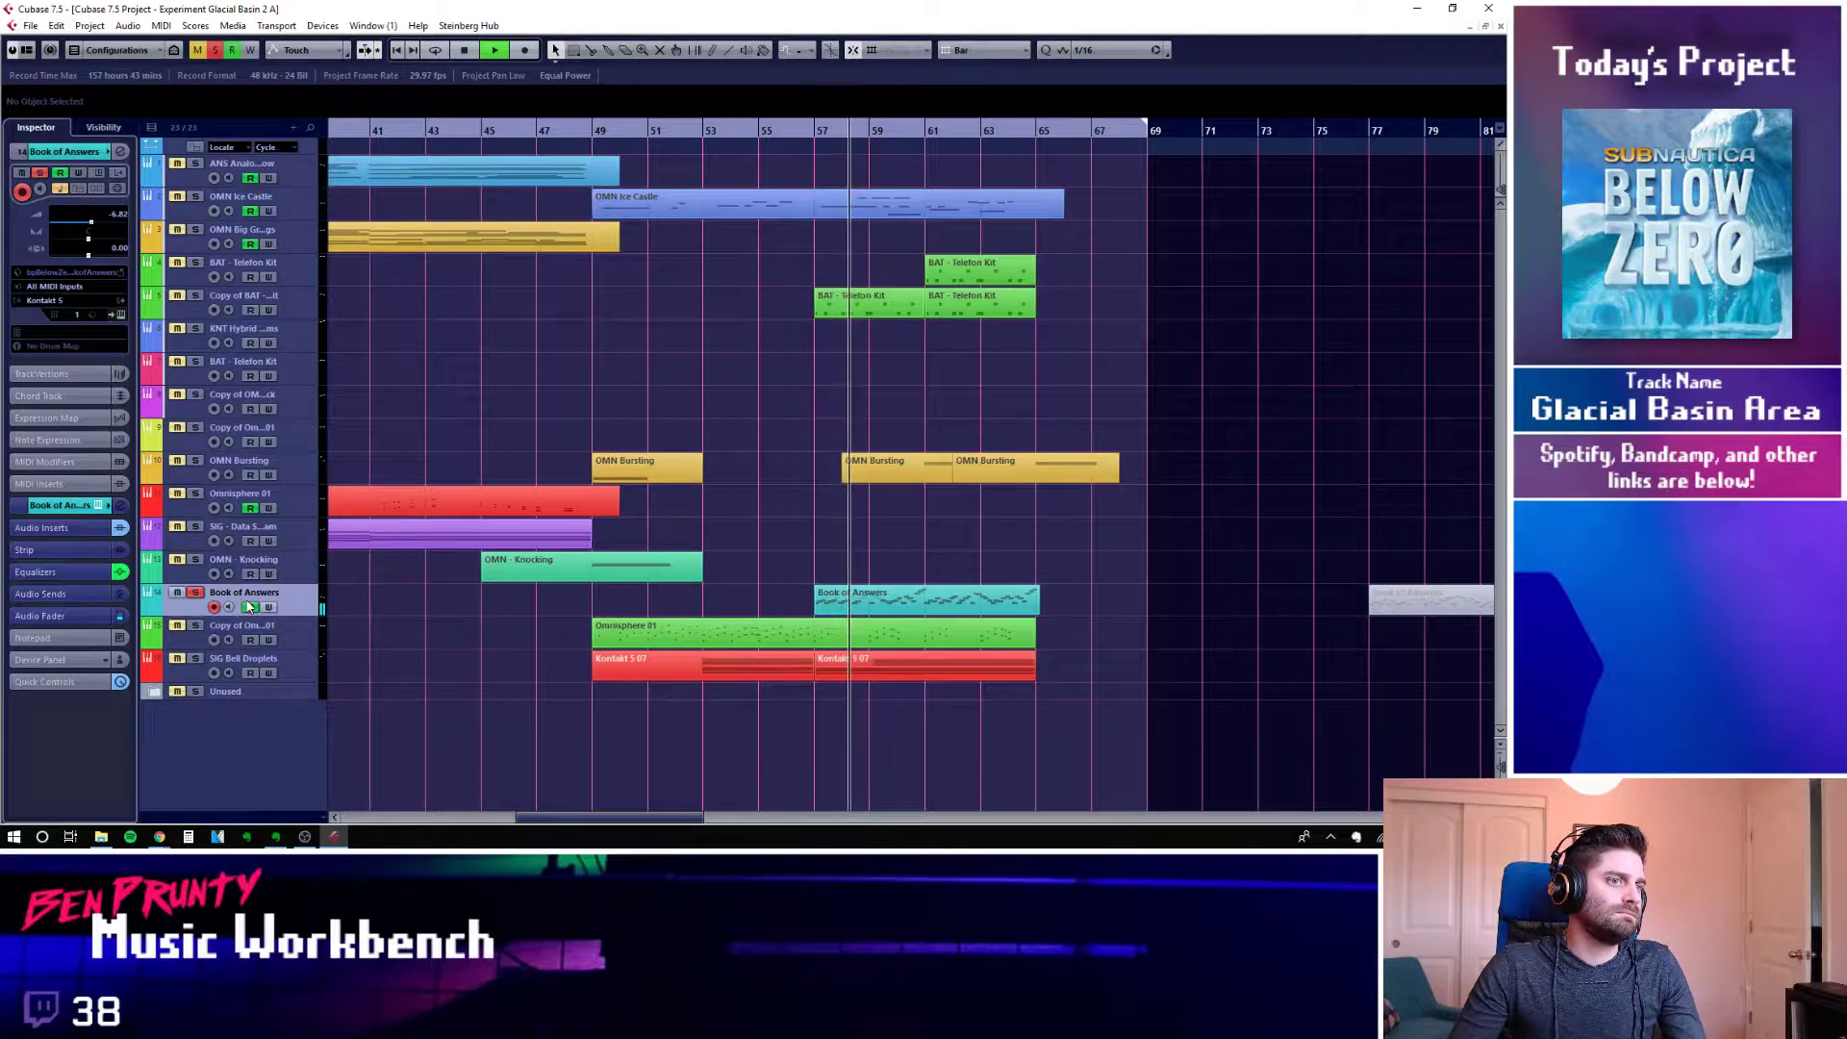
key("space")
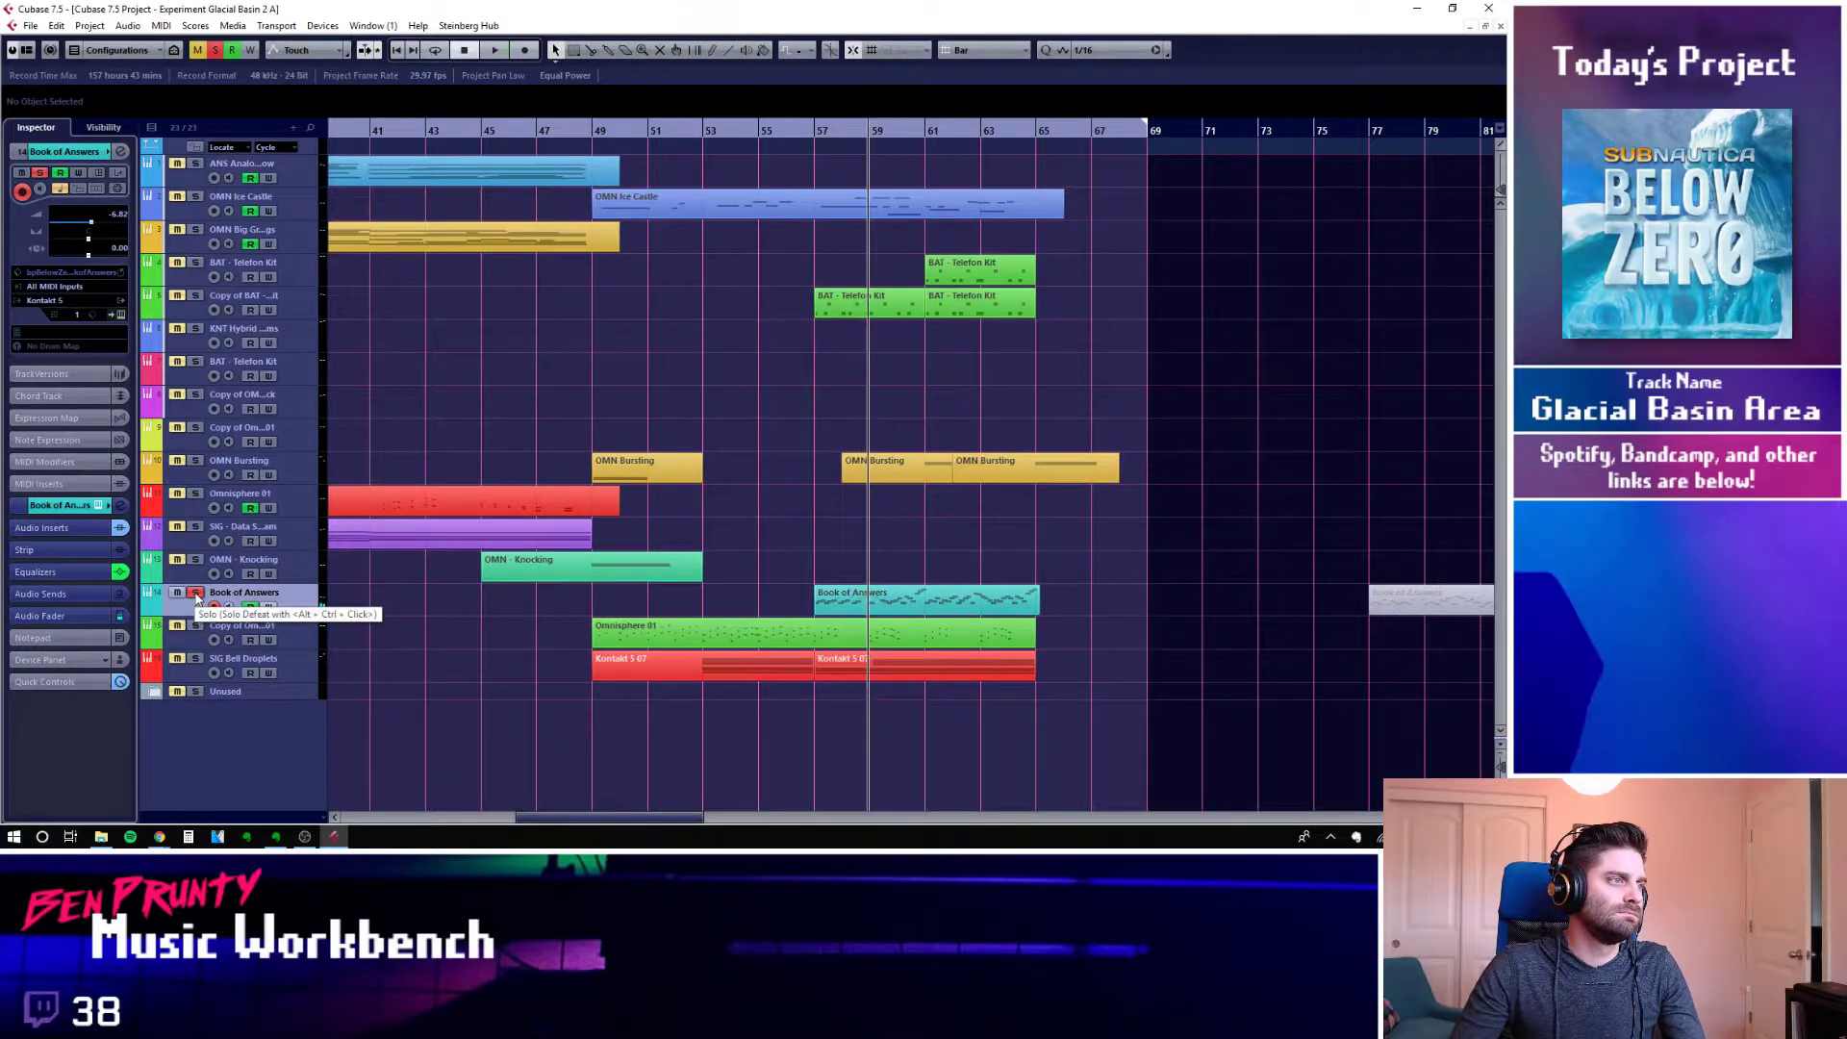
left_click(197, 597)
Listen to the SIG Bell Droplets track soloed from bar 53, release its solo and leave the track selected
left_click(196, 659)
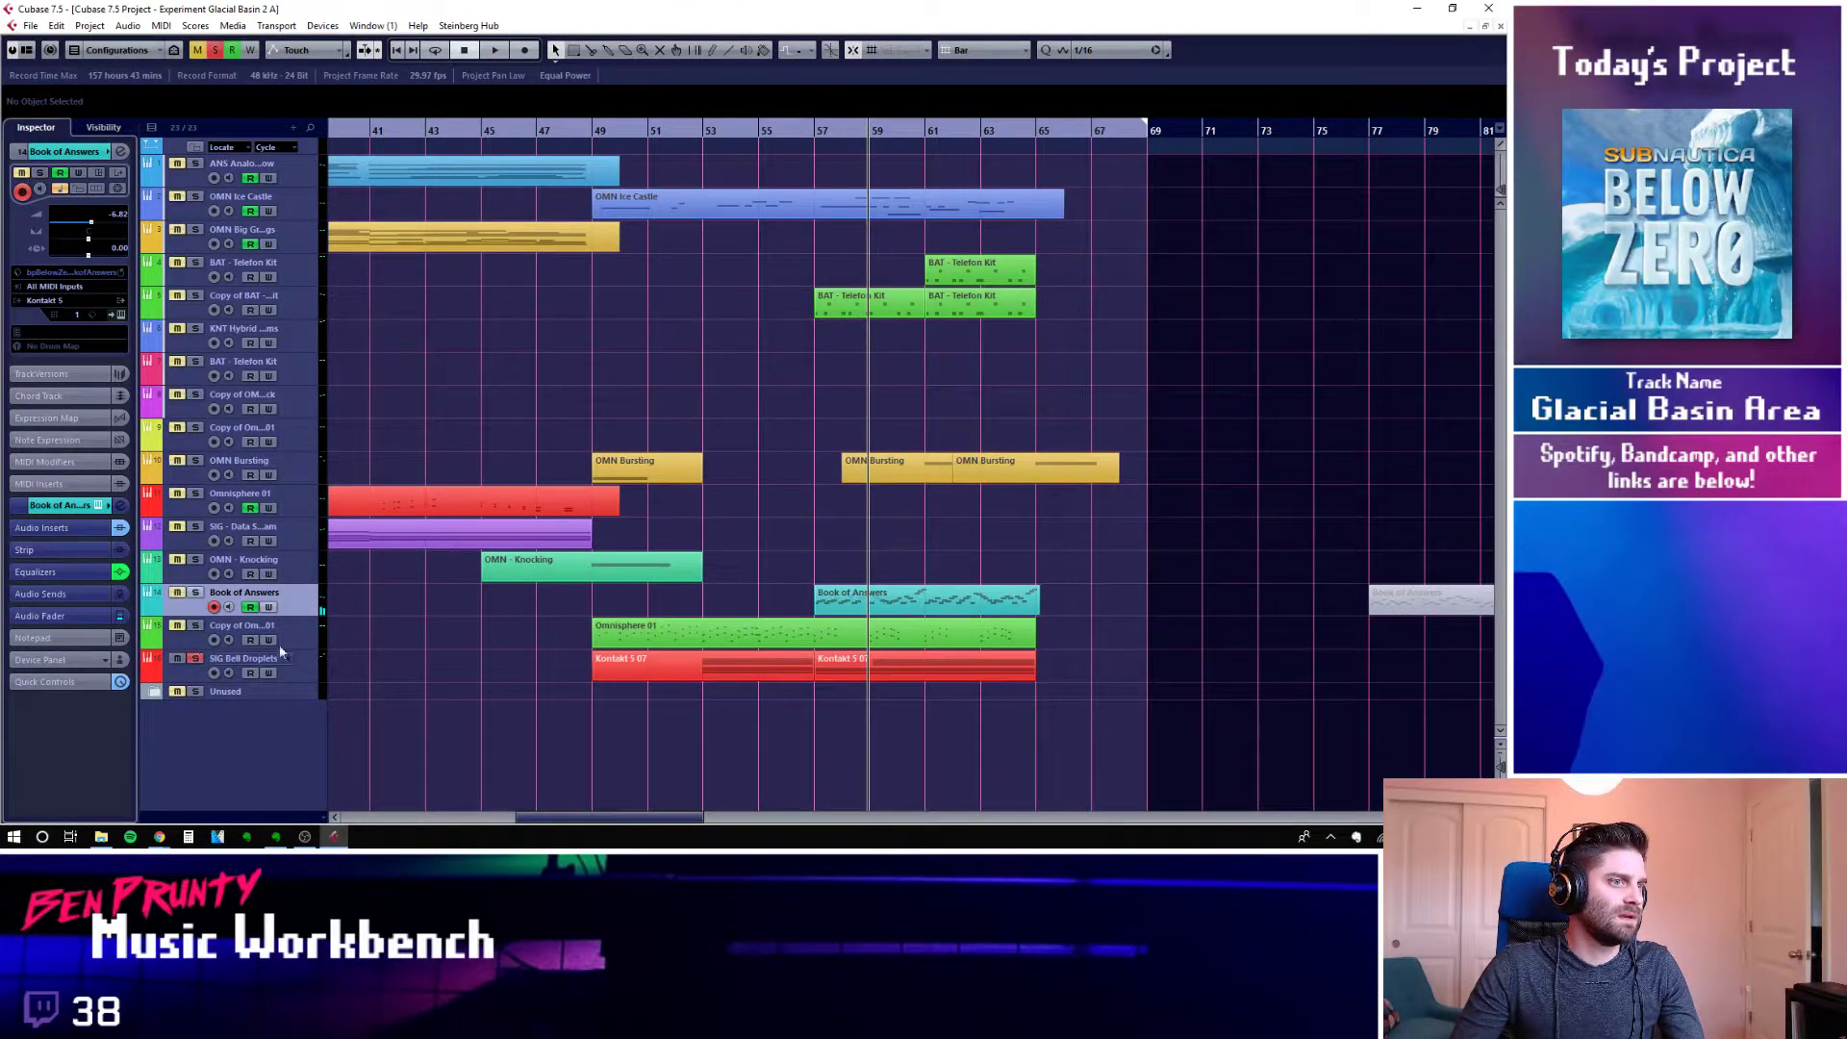
left_click(703, 128)
key("space")
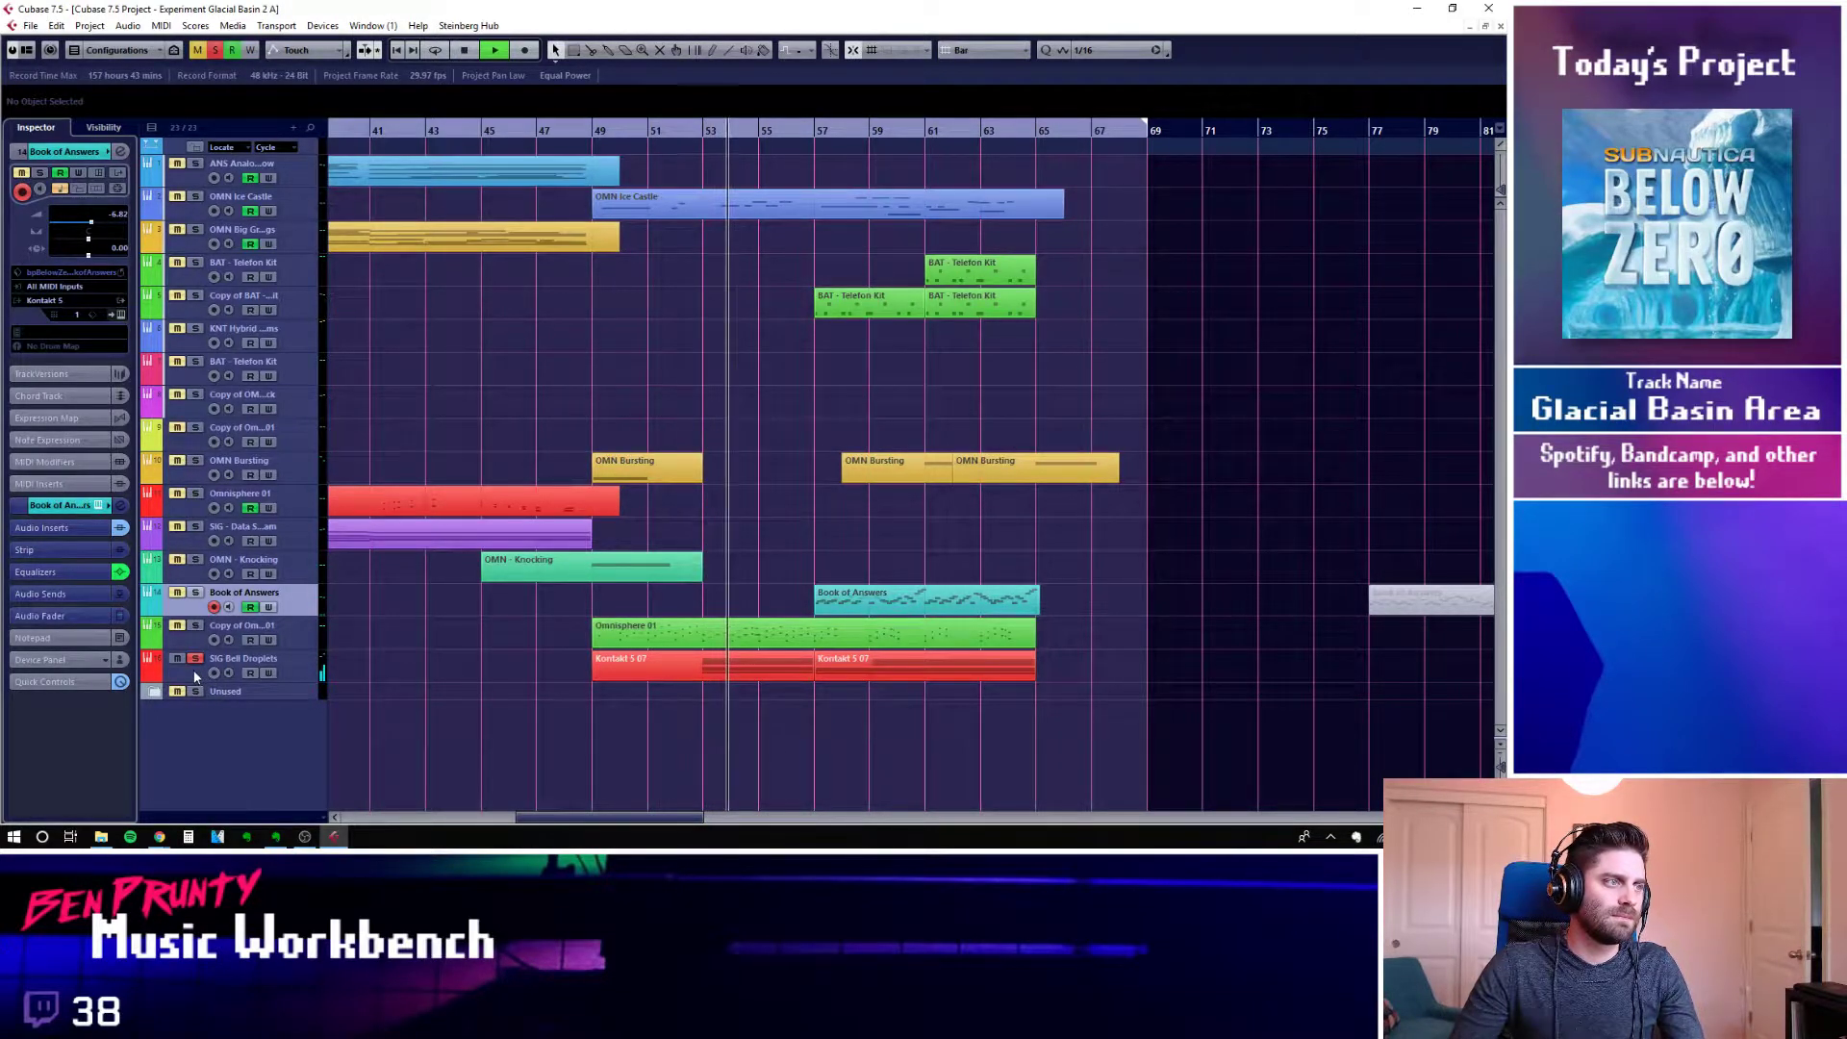
key("space")
left_click(195, 660)
left_click(288, 668)
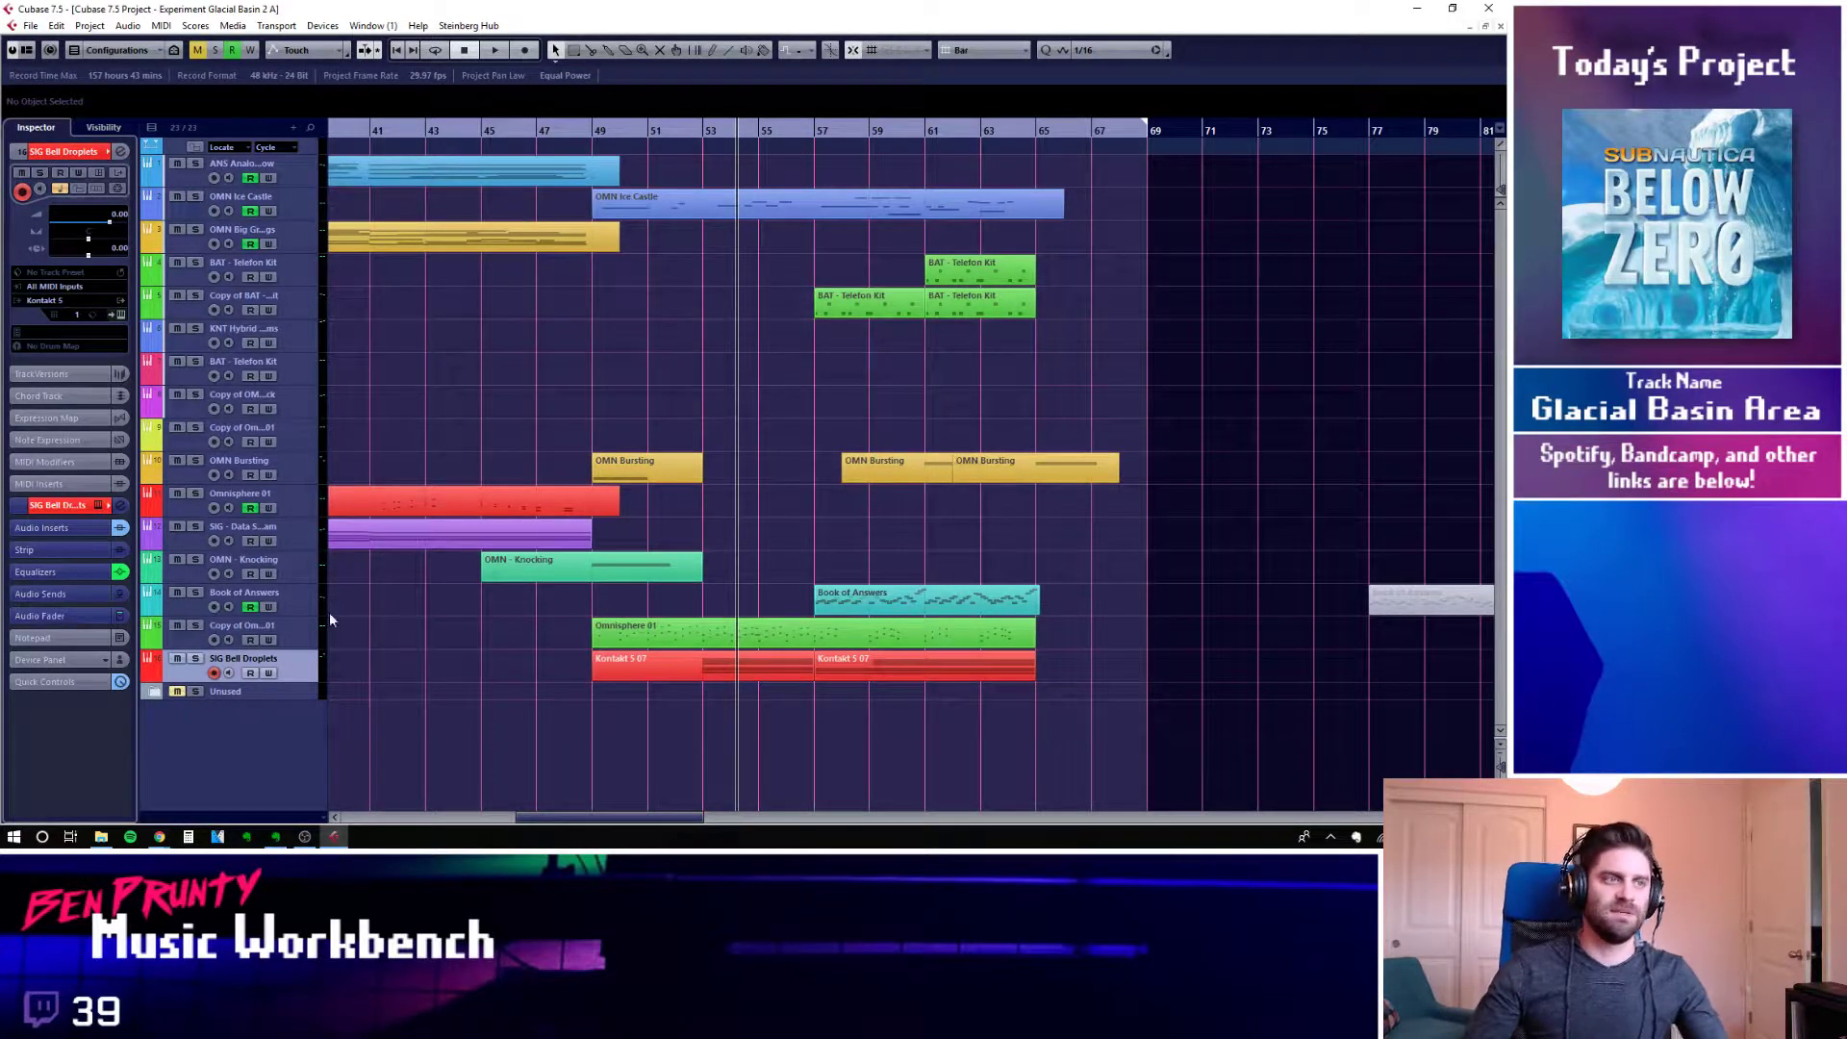
Set the playback position to bar 49 and look over the whole arrangement back to bar 1
left_click(589, 133)
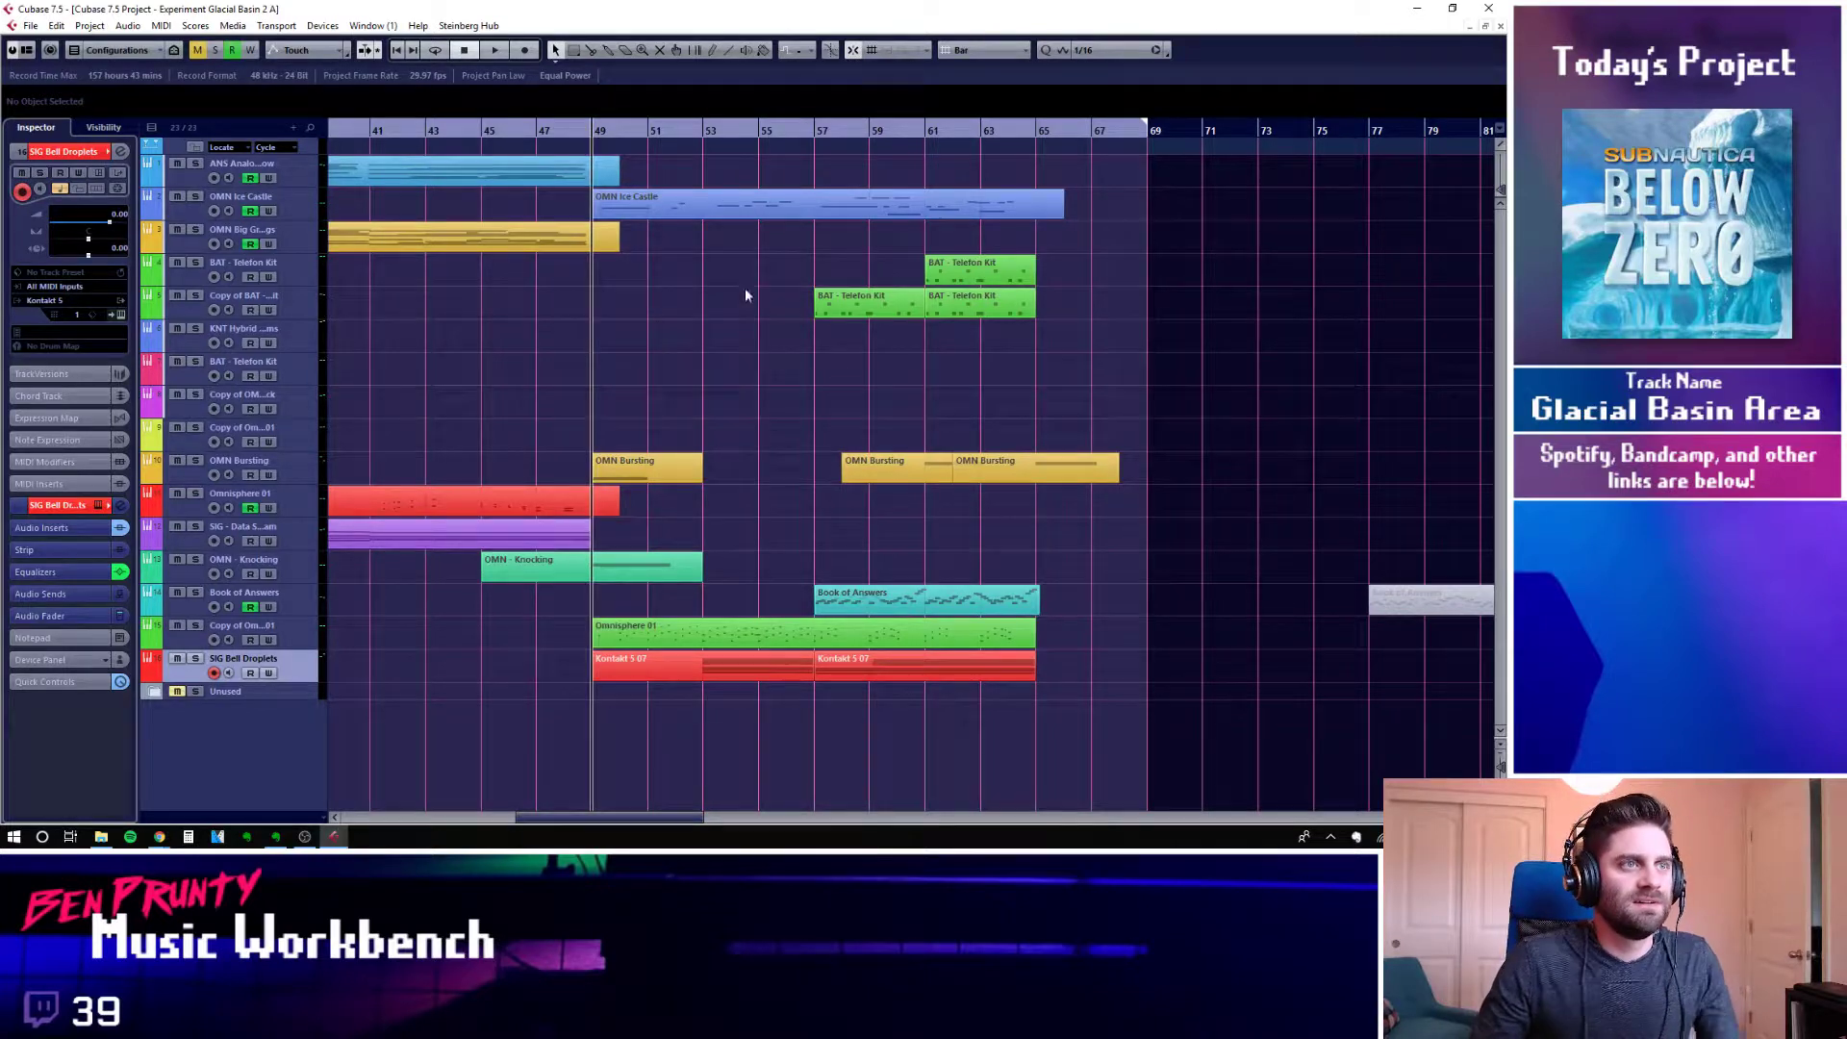
scroll(892, 707, "left", 10)
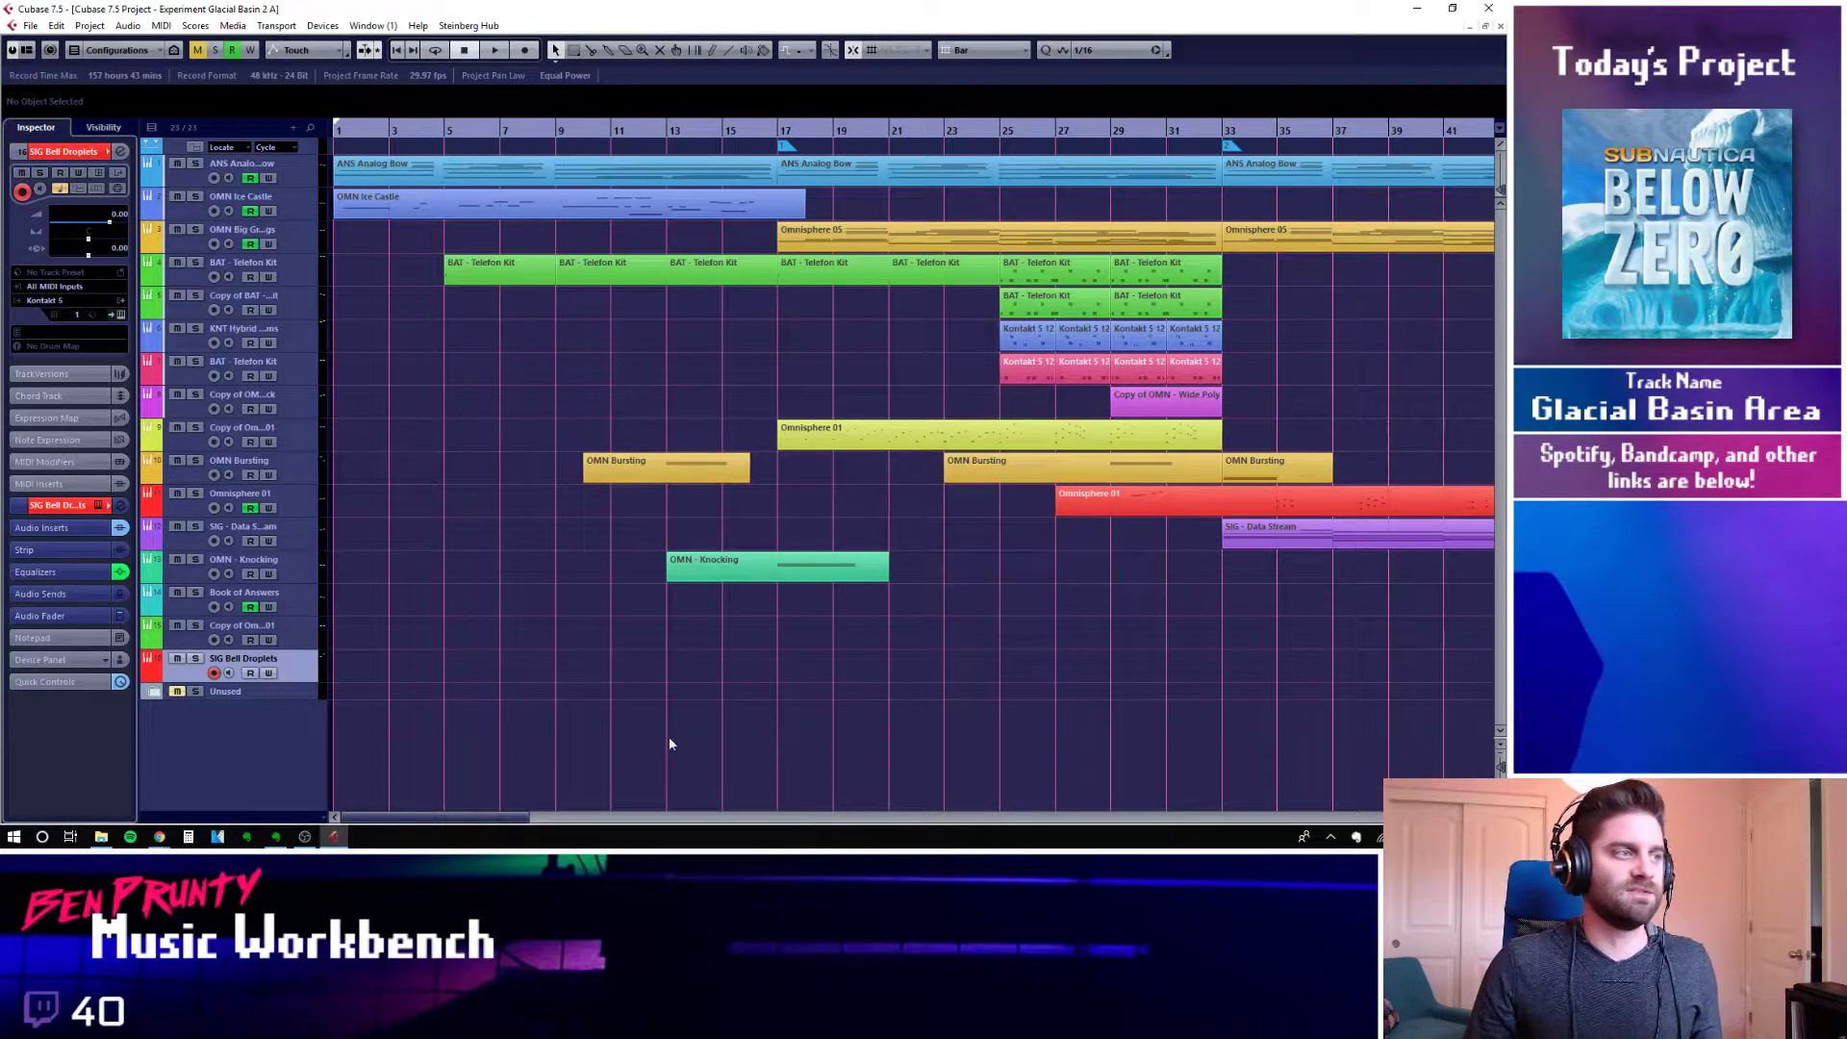
scroll(872, 680, "down", 5)
scroll(868, 680, "up", 4)
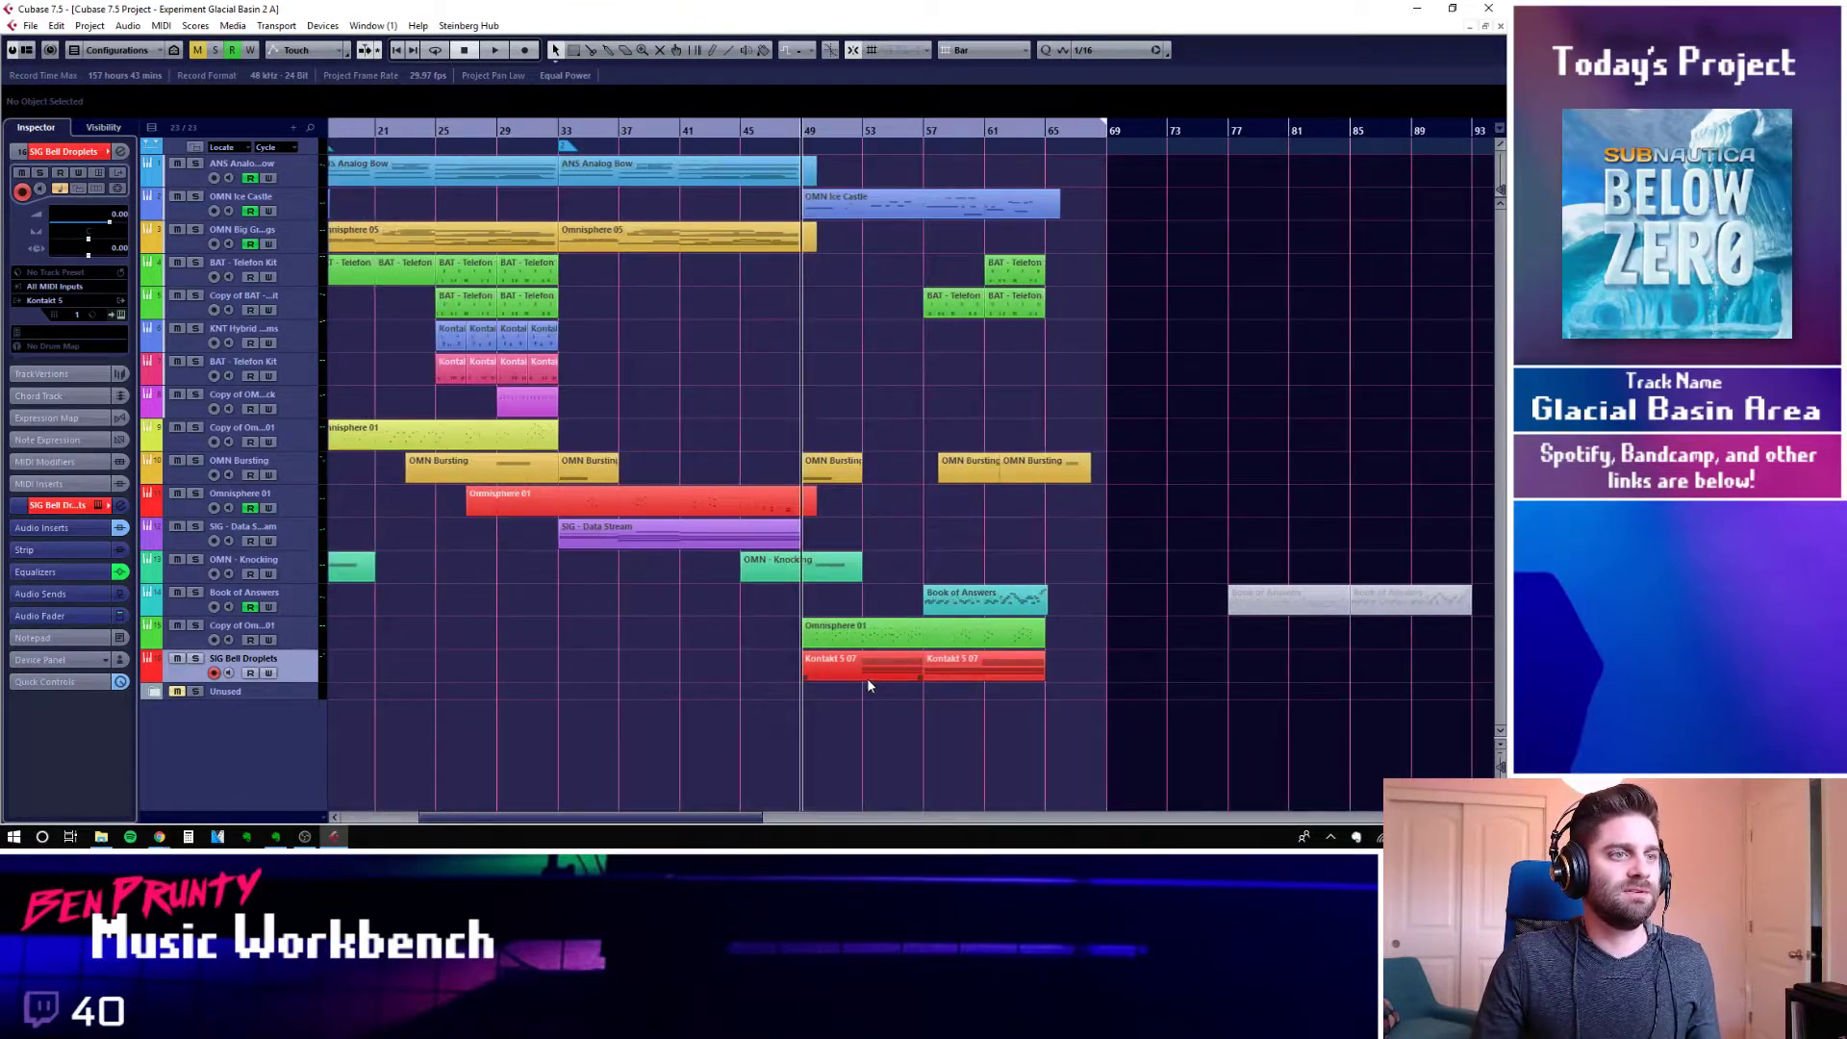
scroll(867, 680, "left", 4)
scroll(867, 685, "left", 2)
left_click_drag(470, 819, 449, 819)
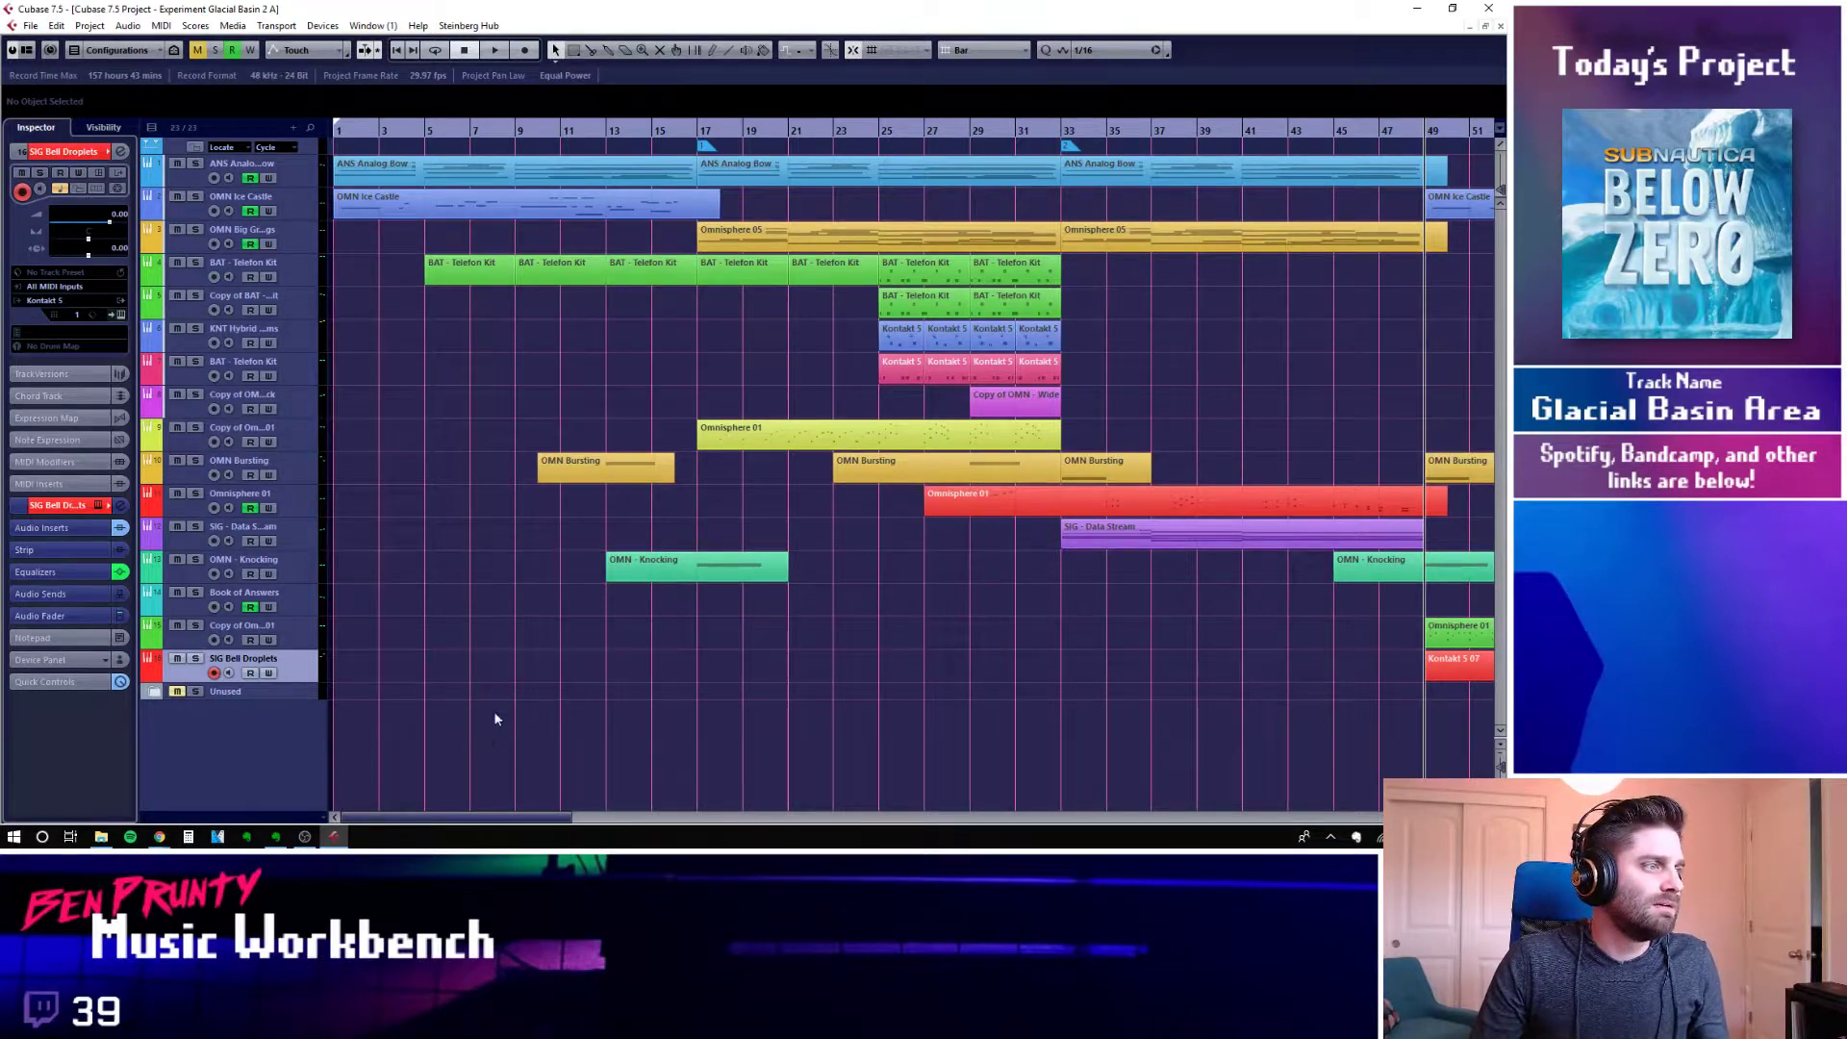
scroll(413, 818, "right", 1)
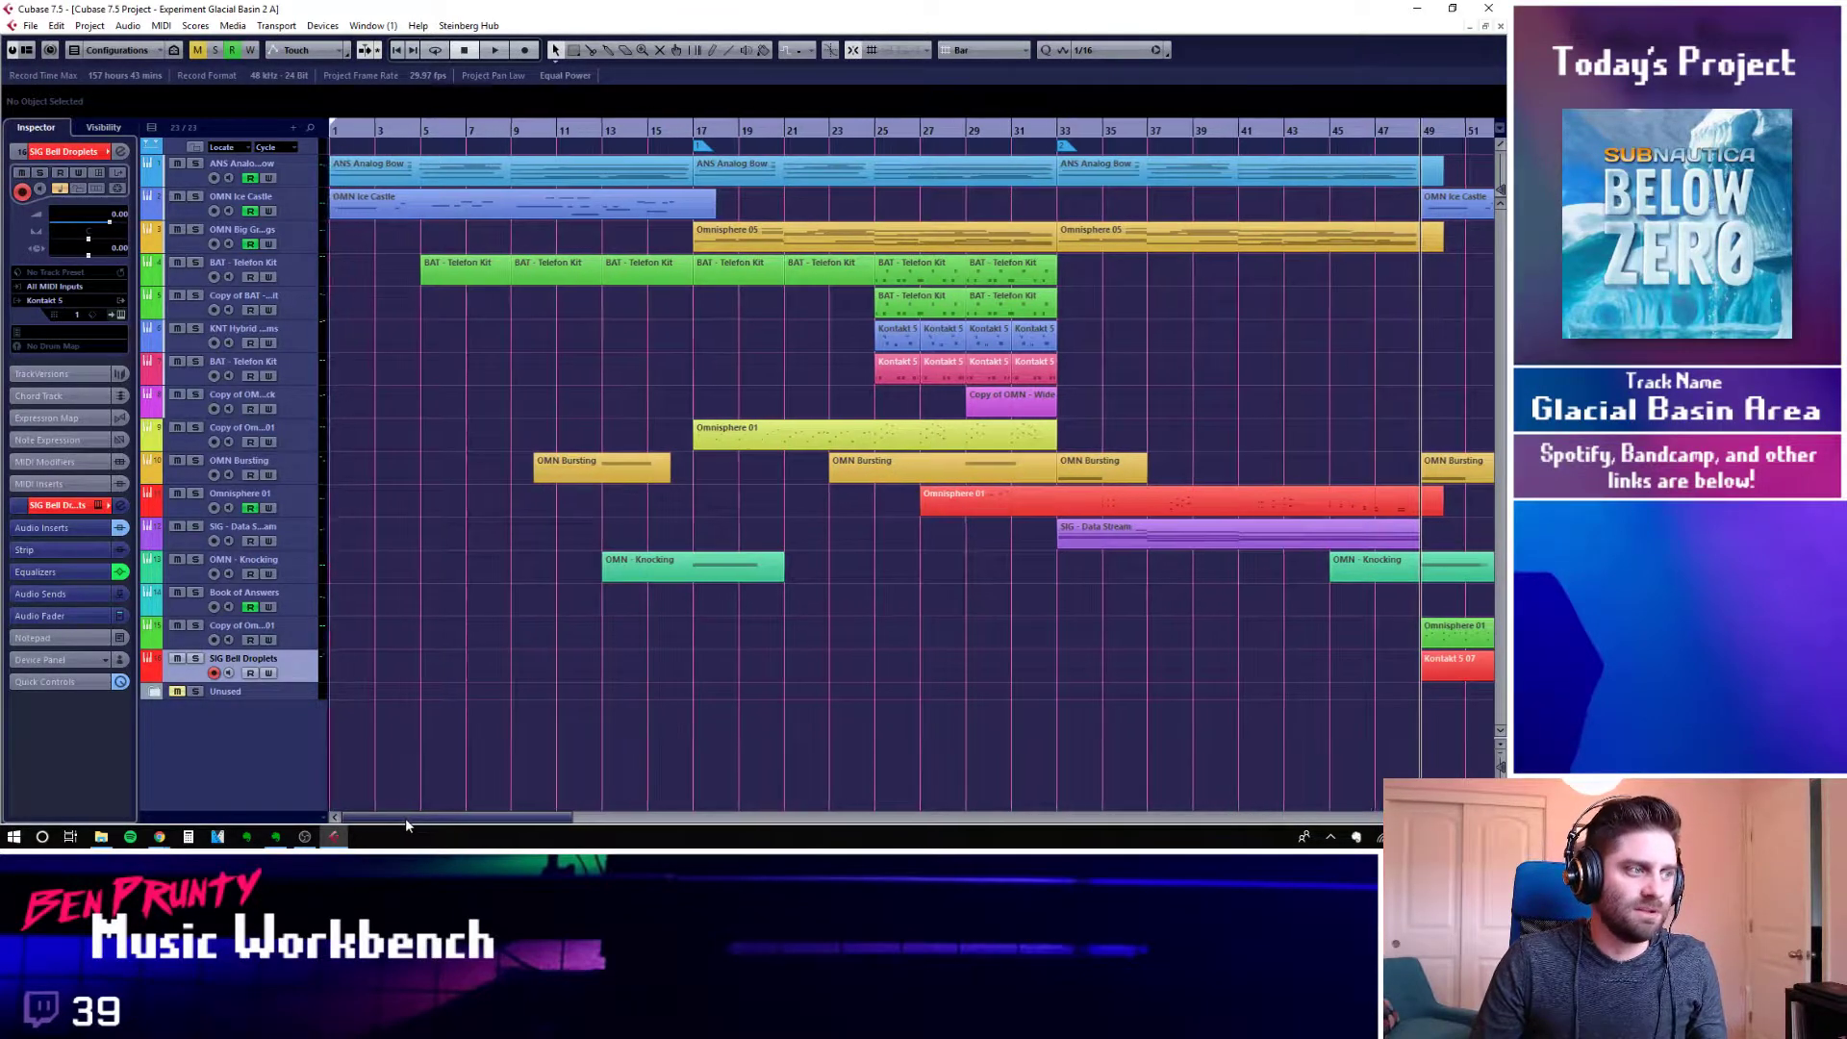
Step through the lower instrument tracks up to Omnisphere 01, ending on the SIG Bell Droplets track
left_click(174, 635)
left_click(173, 601)
left_click(171, 568)
left_click(236, 535)
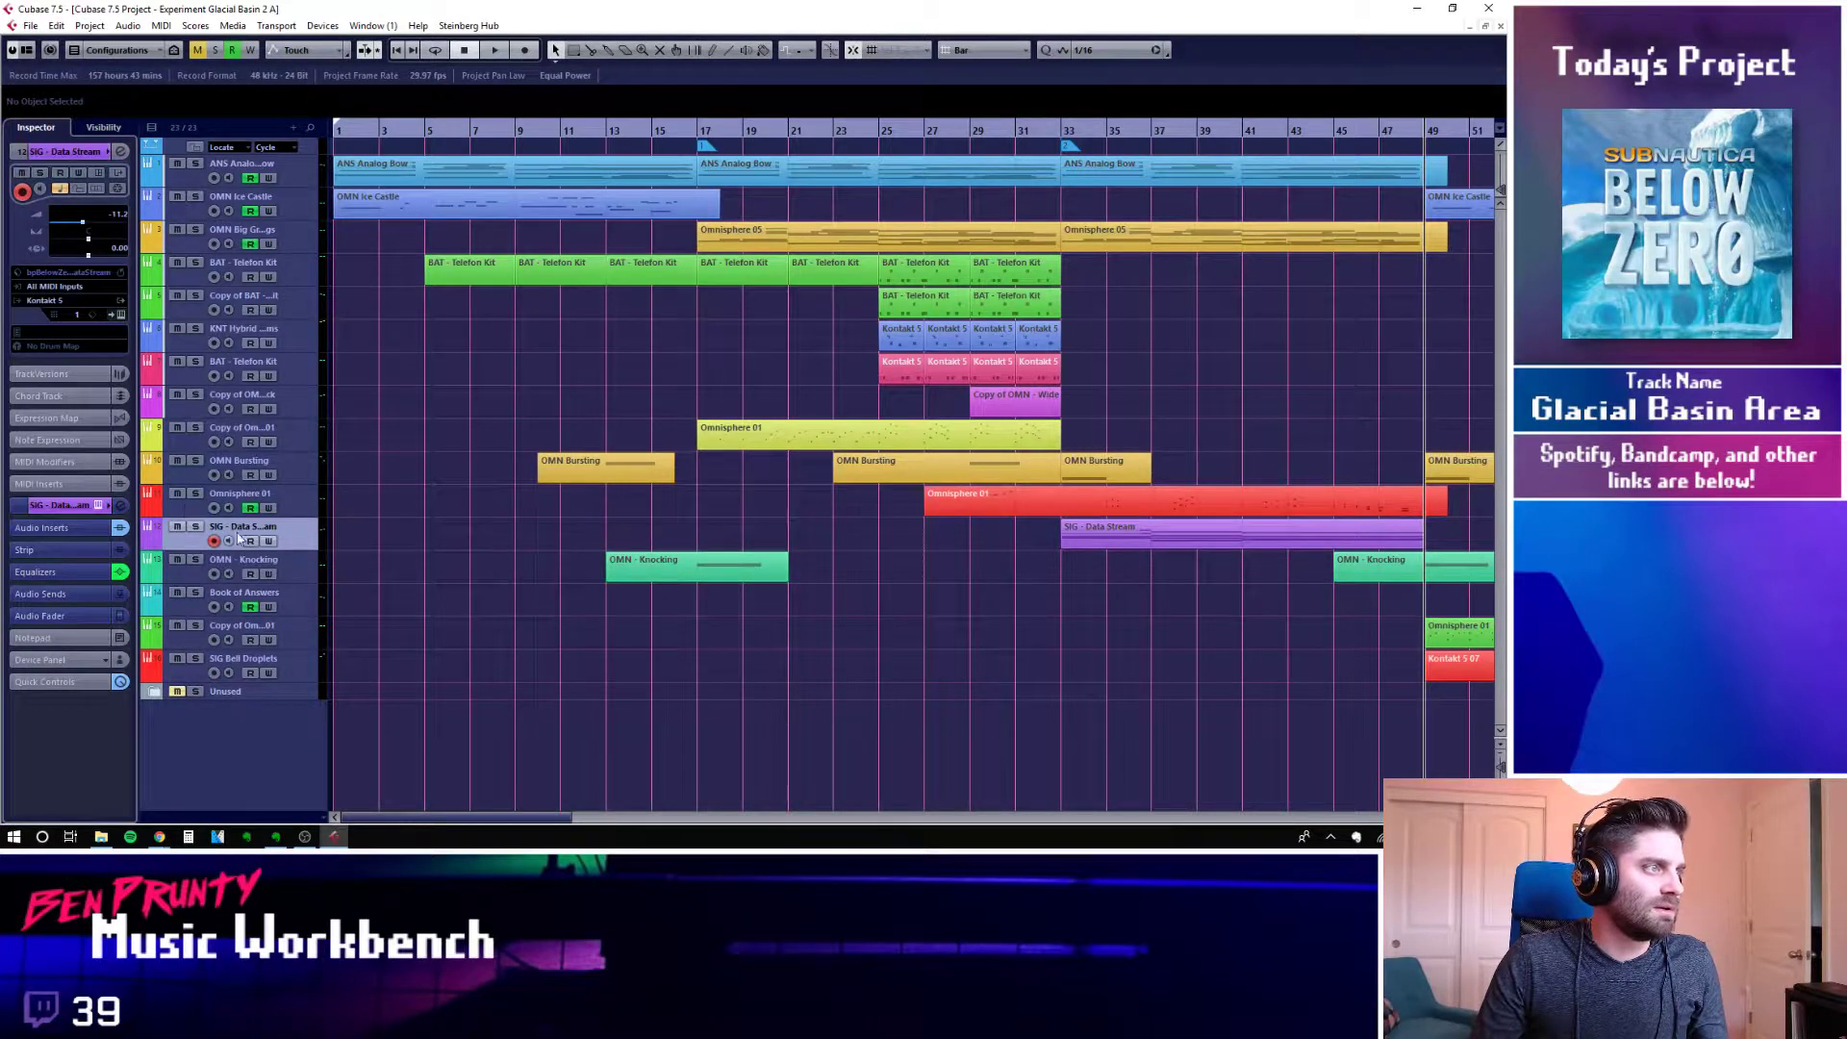
left_click(236, 504)
left_click(222, 673)
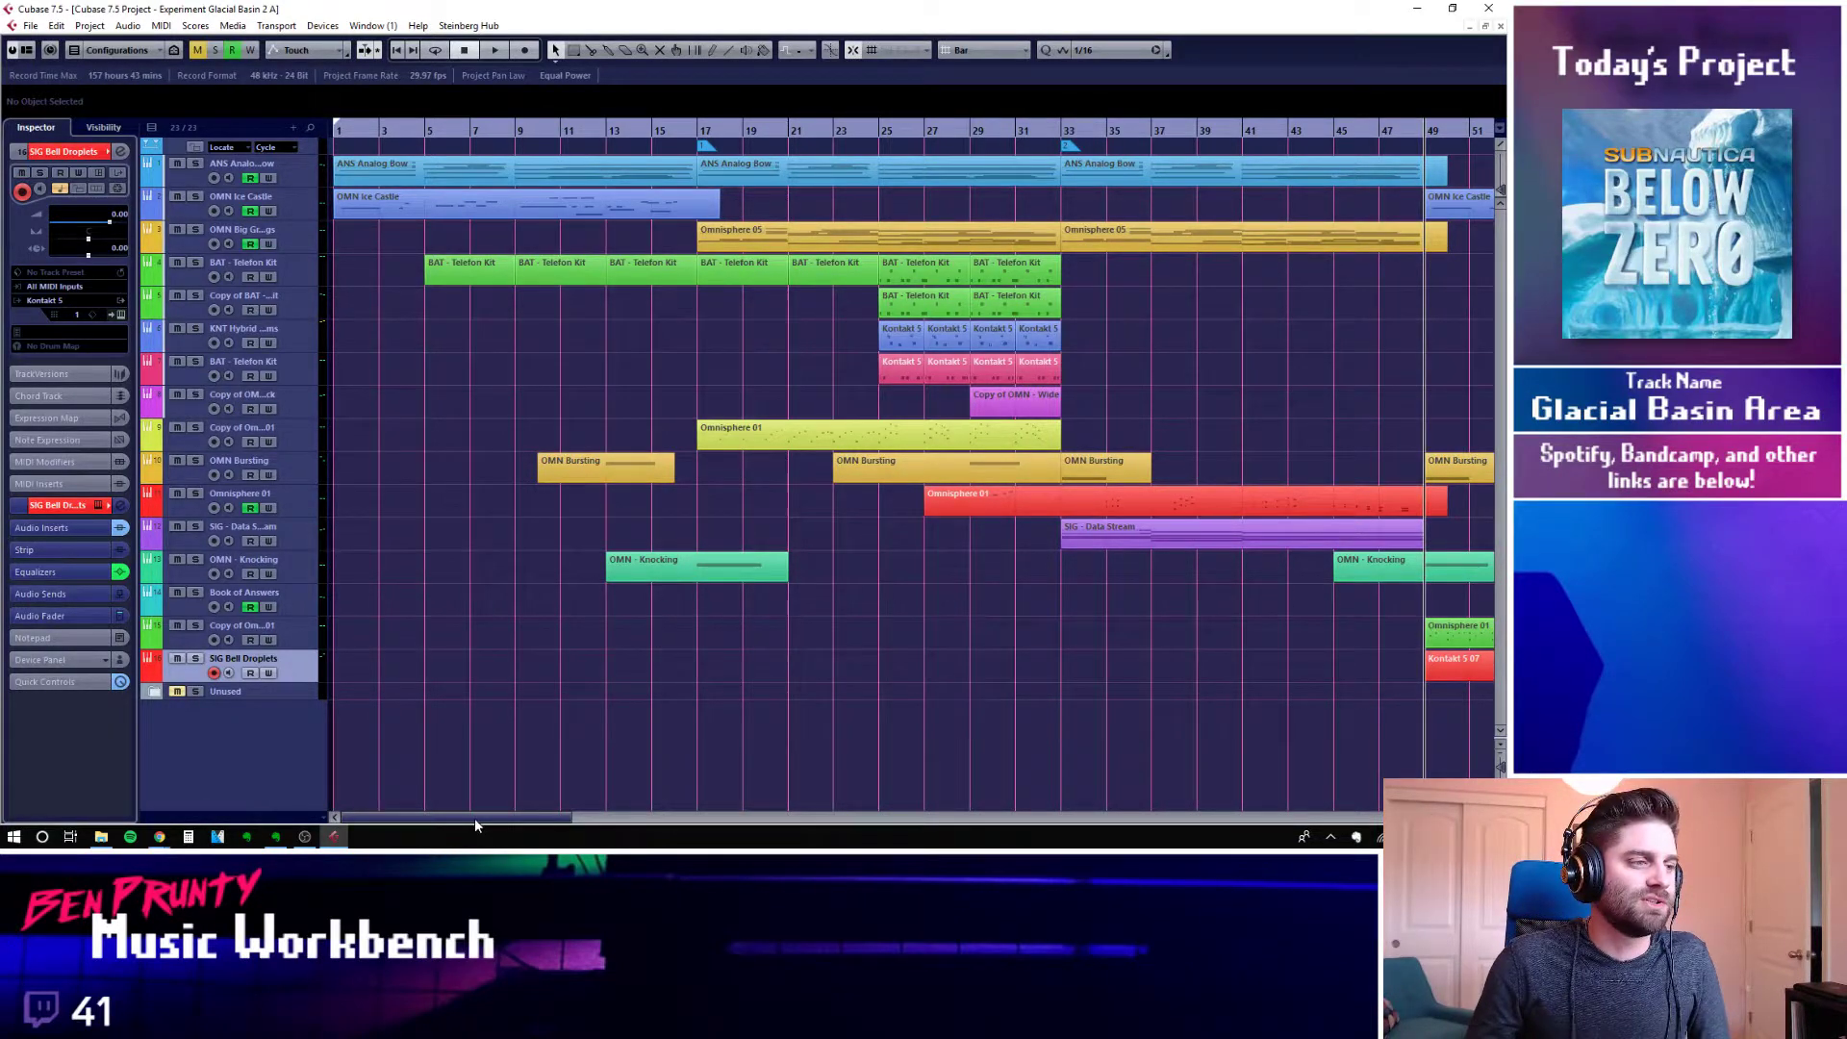
Solo the green BAT - Telefon Kit track and its copy, listen to both from bar 61 and release the solos
left_click_drag(475, 818, 623, 824)
left_click(878, 141)
key("alt+x")
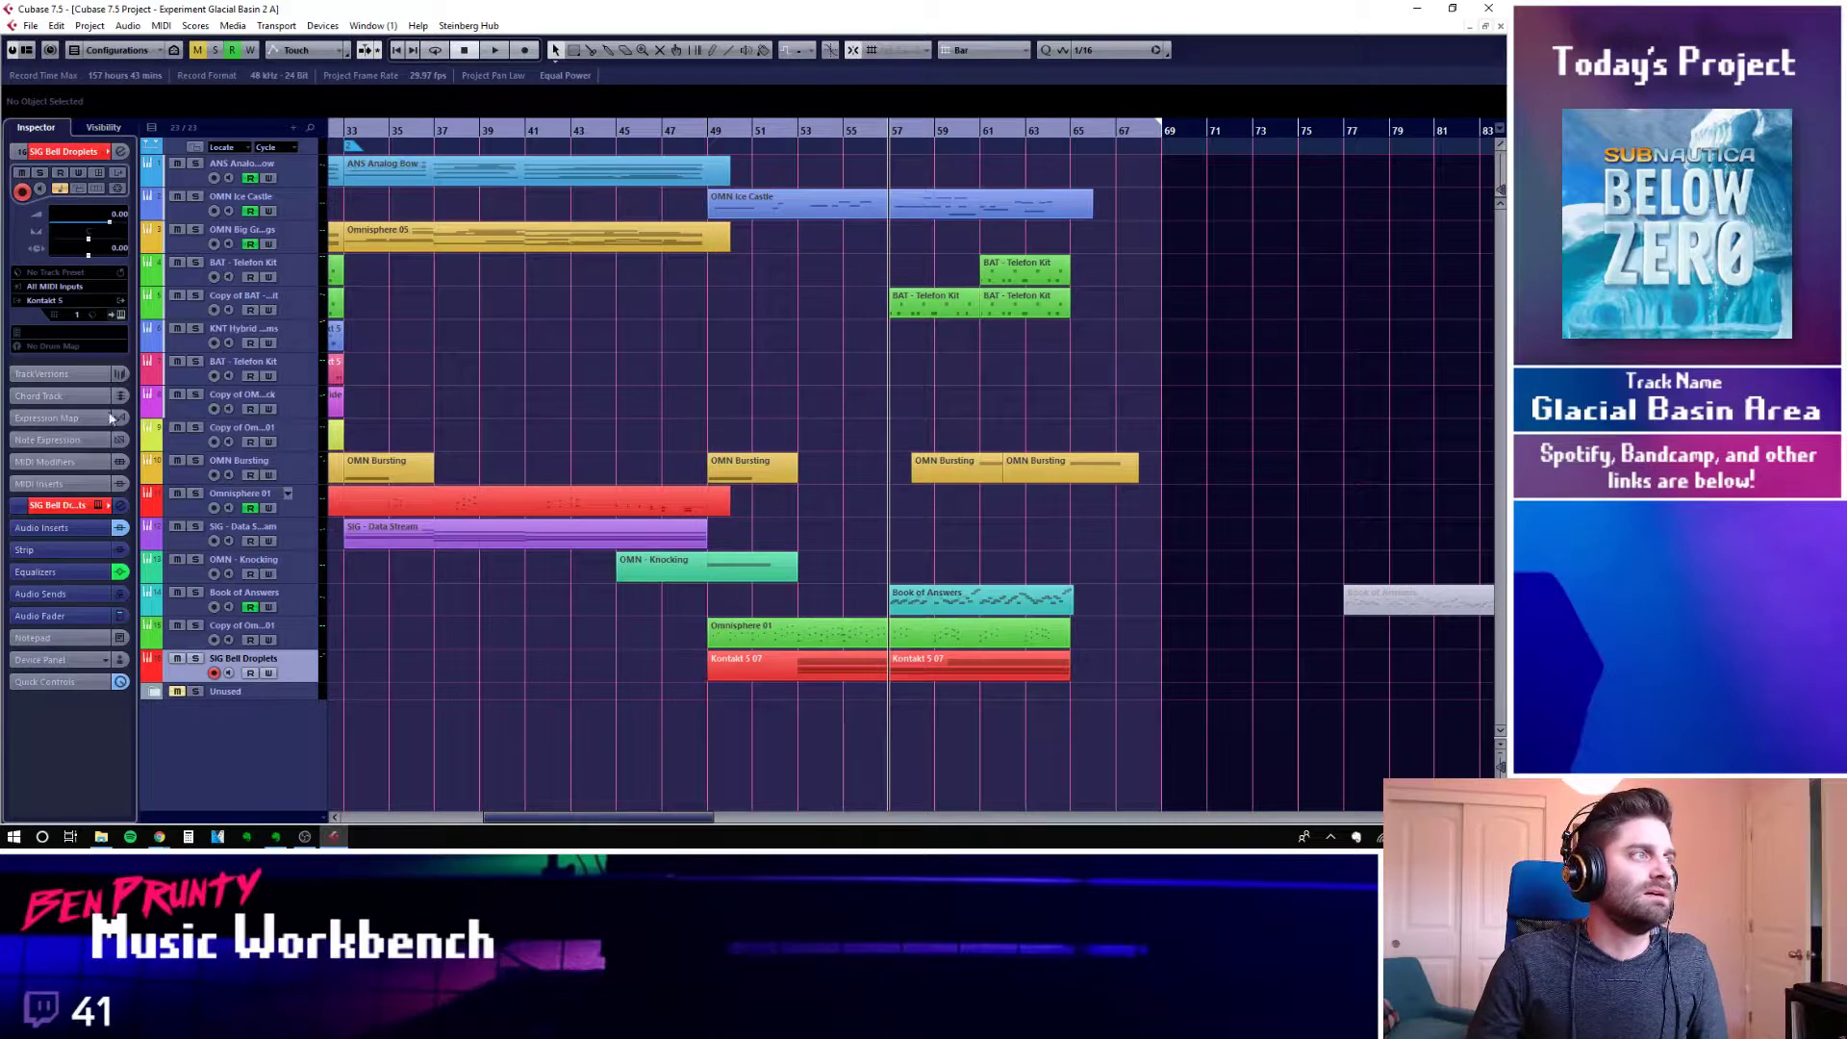
left_click(195, 295)
left_click(195, 262)
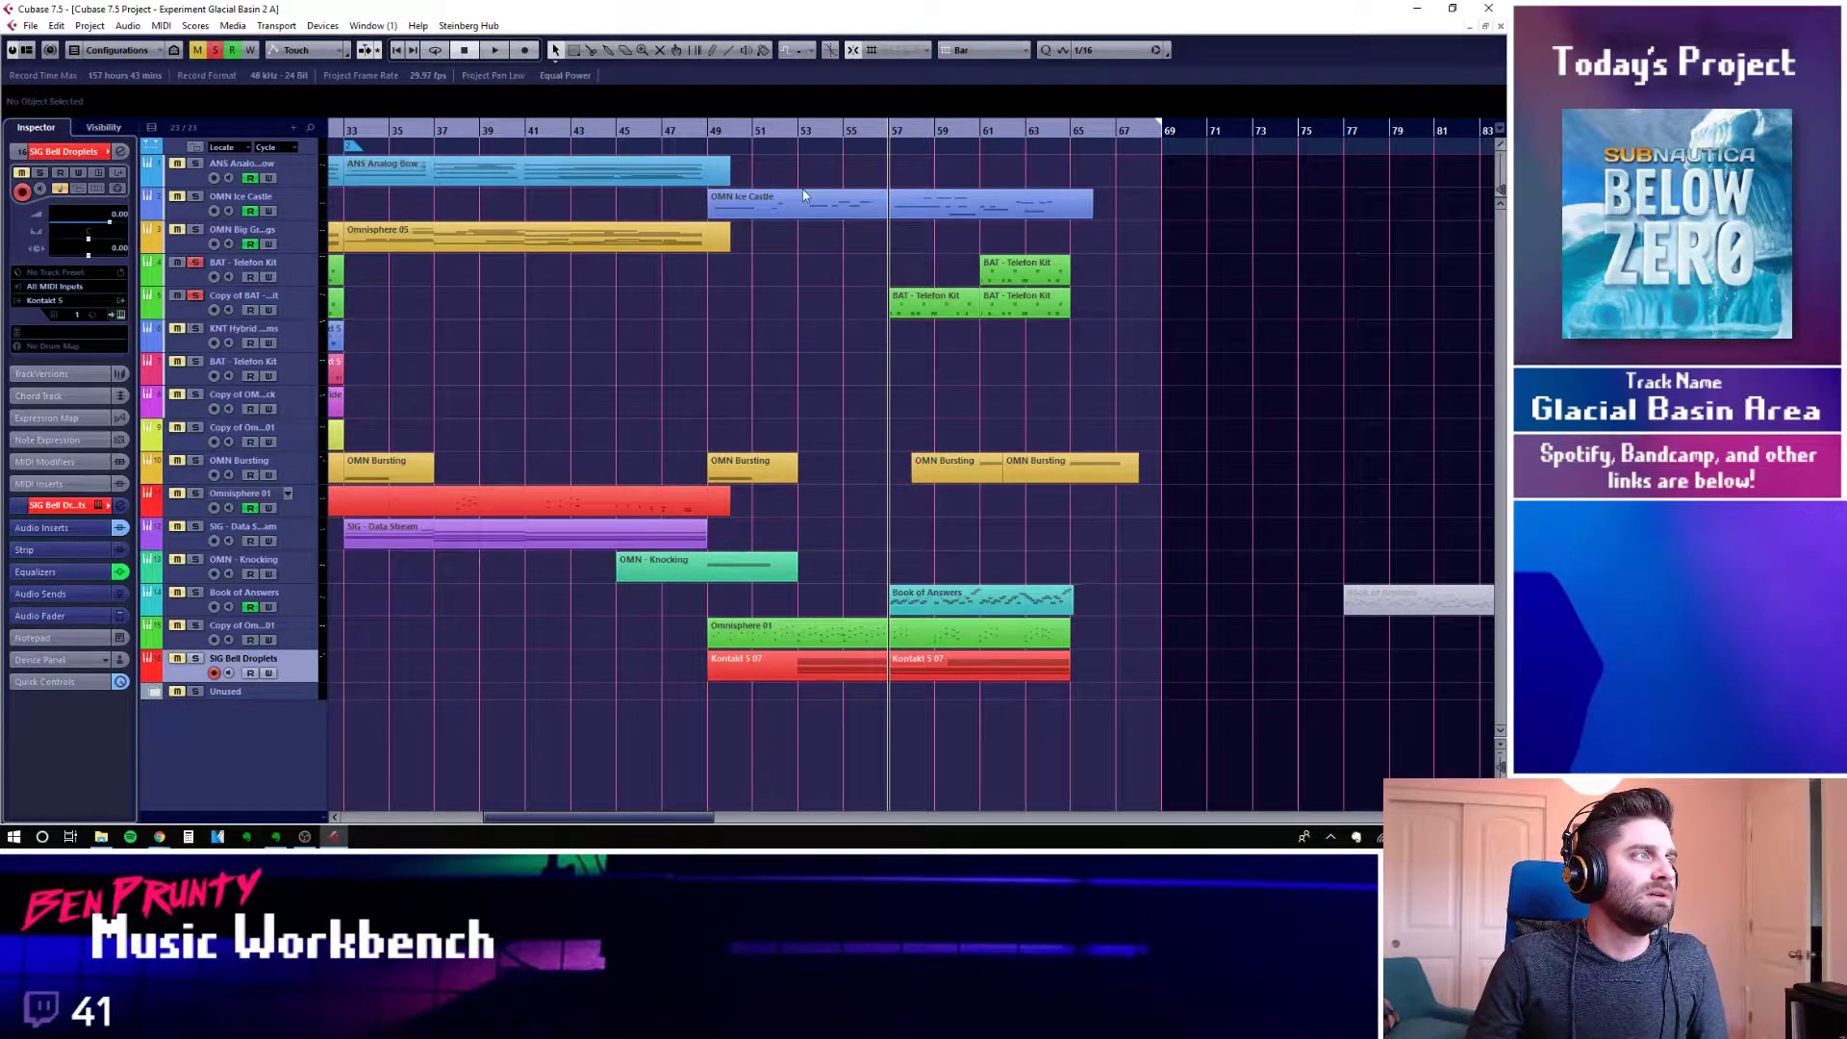
left_click(979, 142)
key("ctrl+z")
key("space")
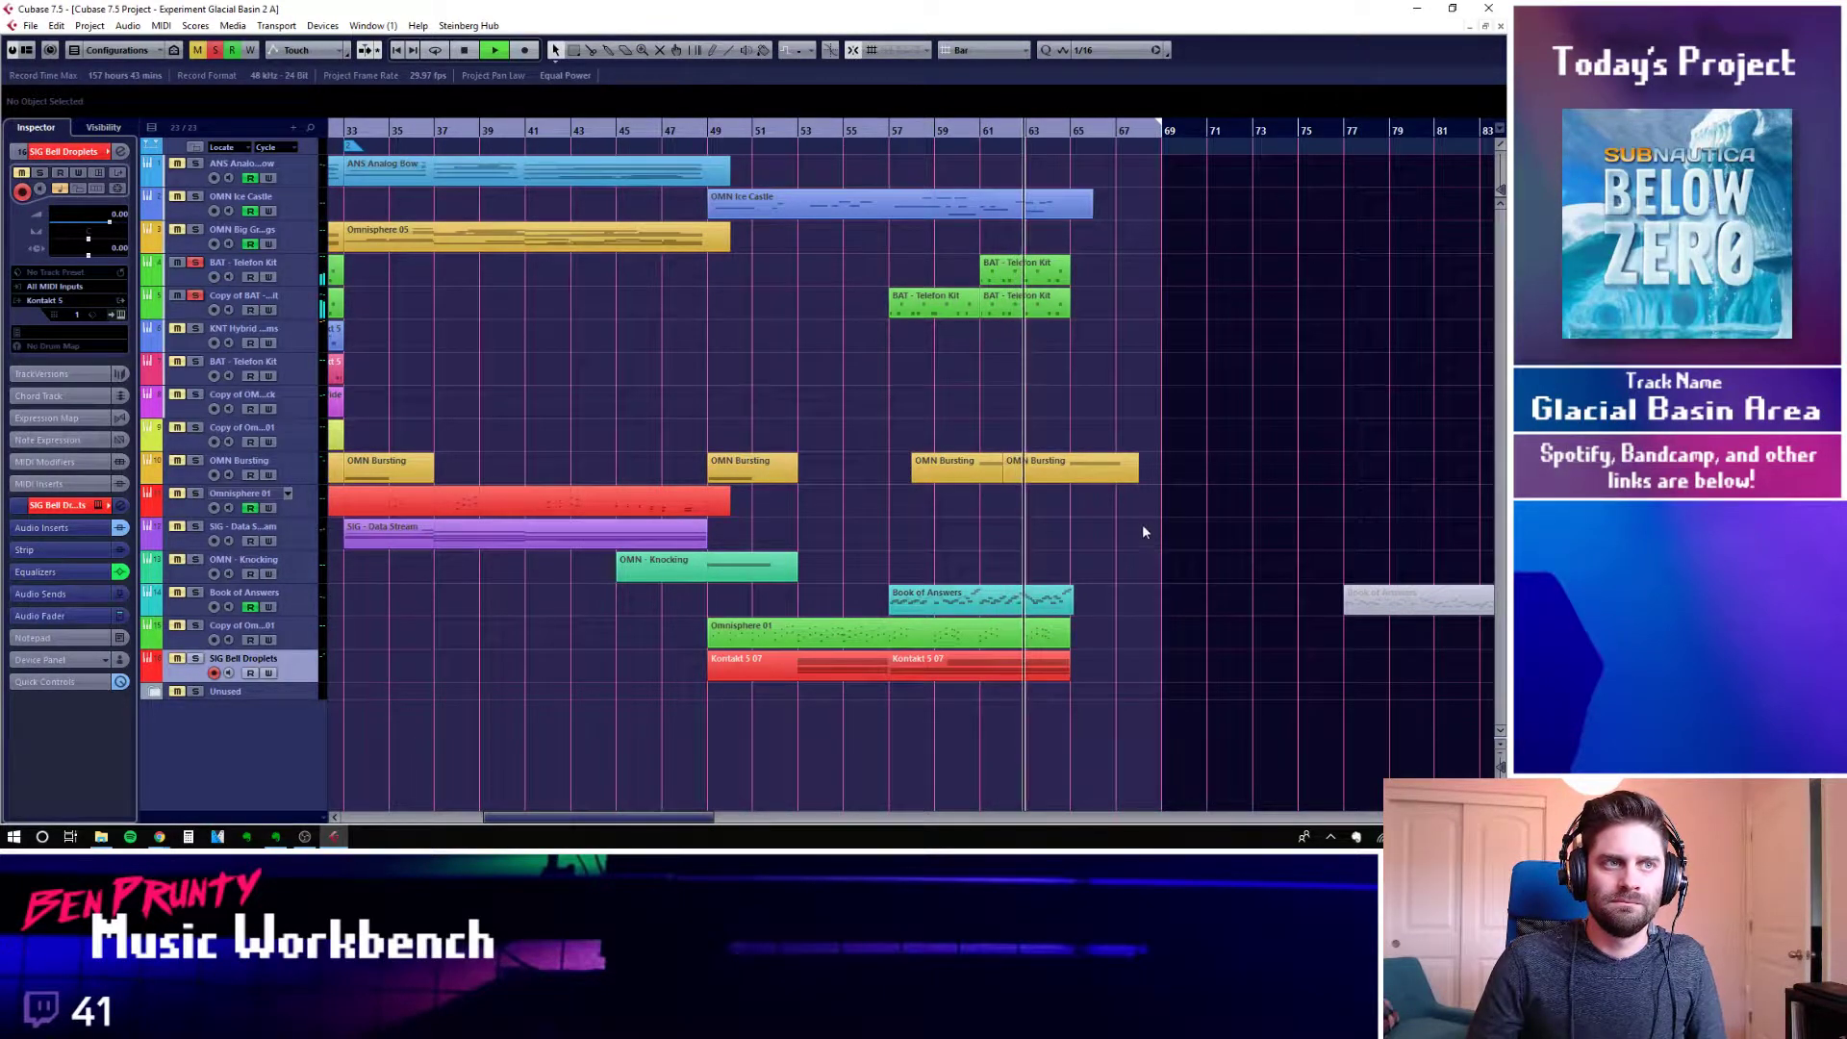
key("space")
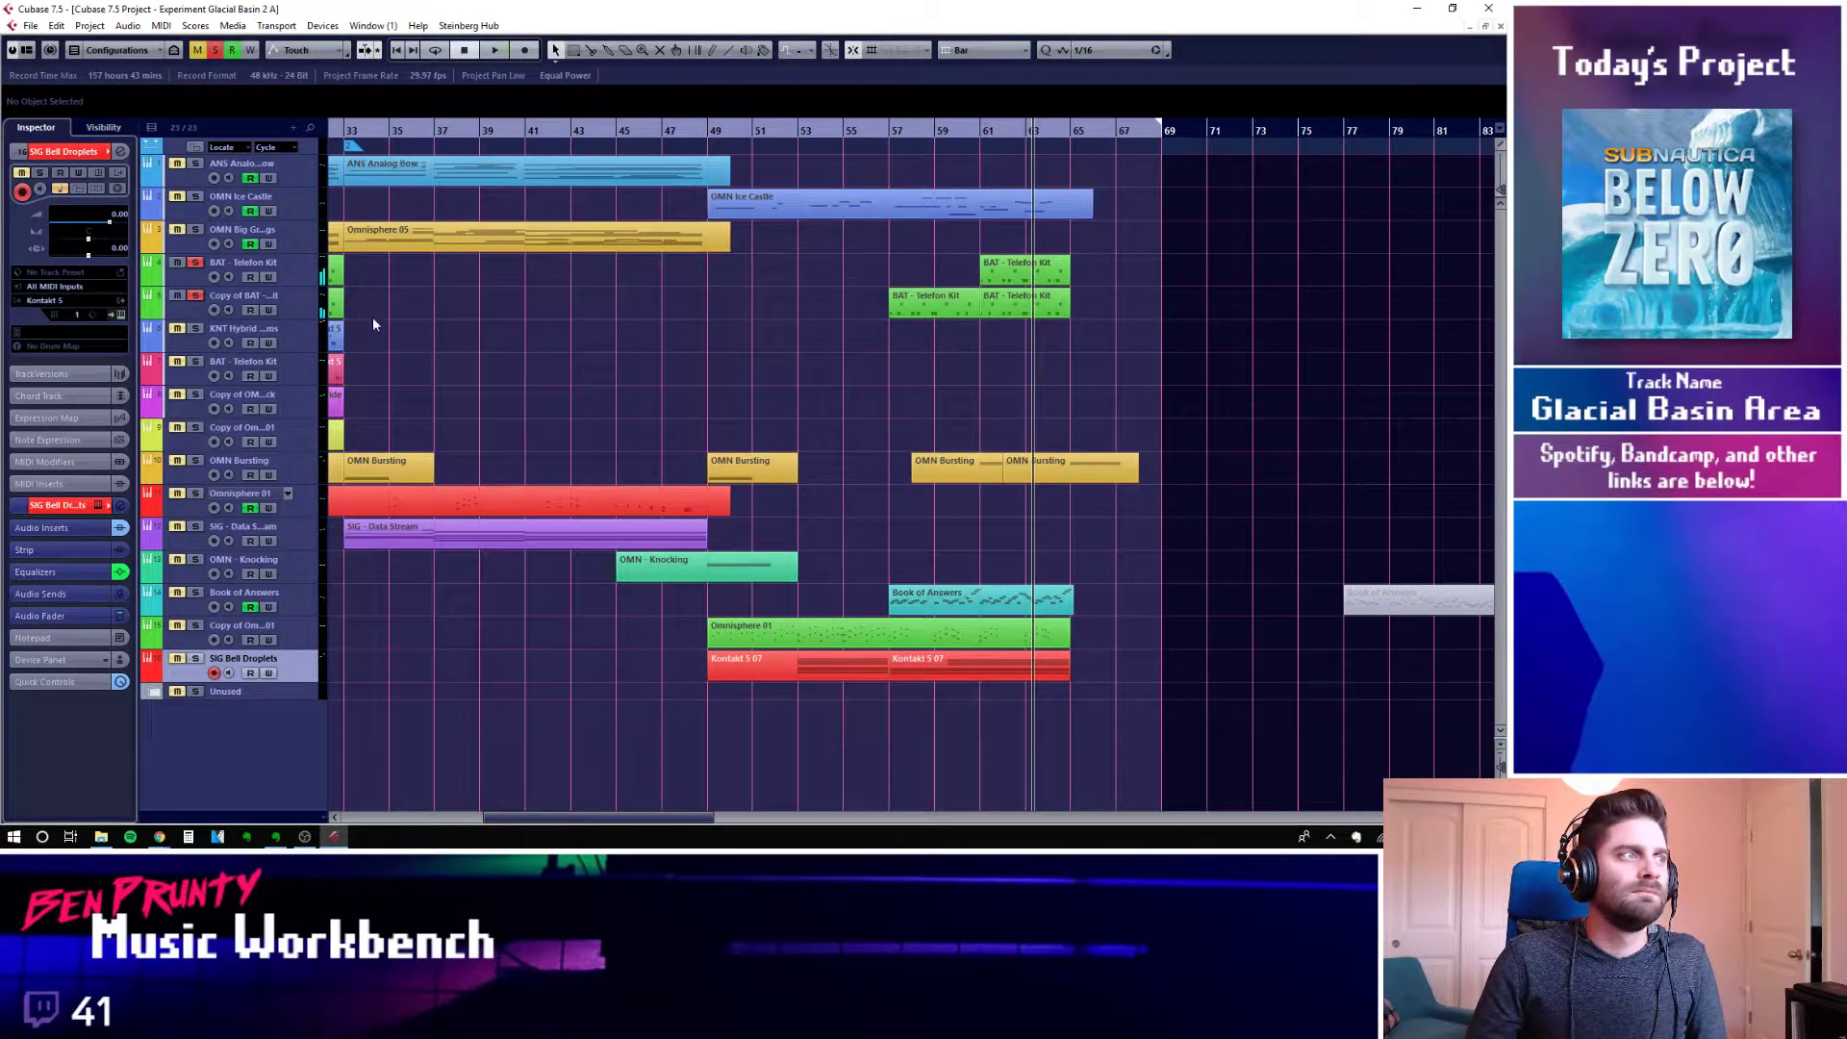
left_click(195, 261)
left_click(192, 278)
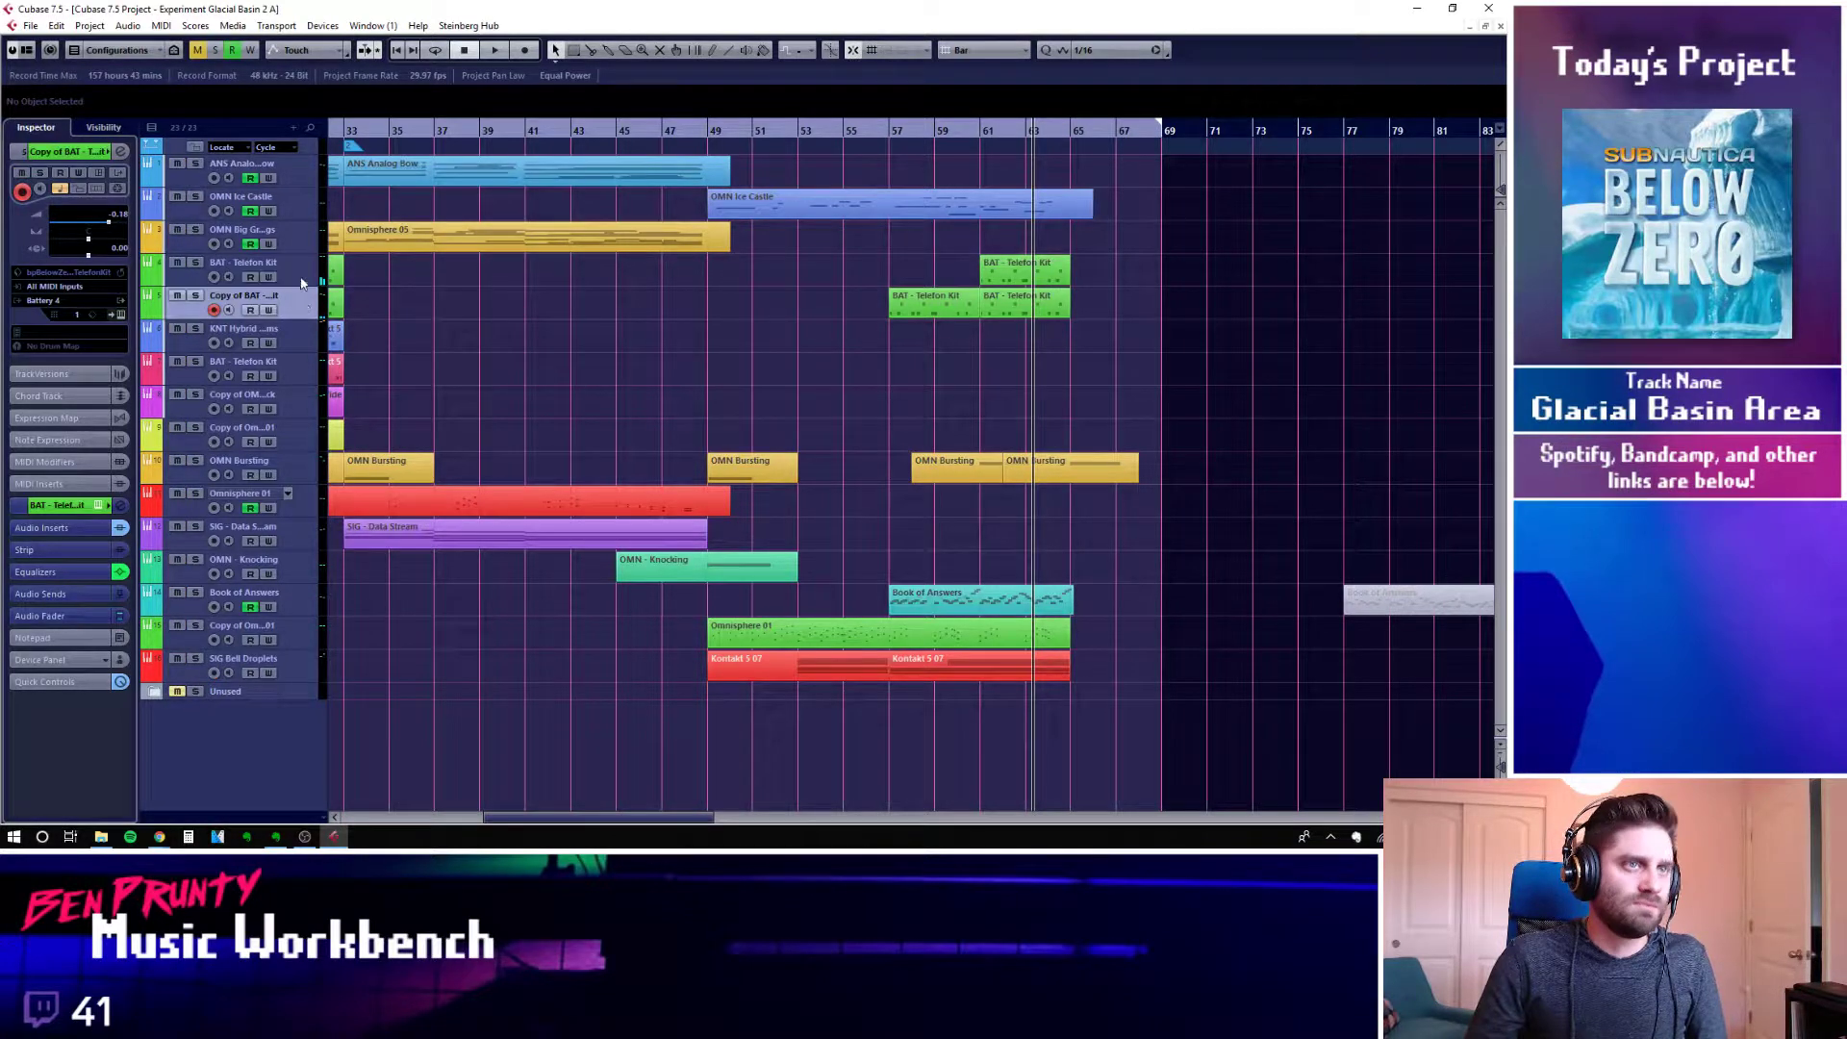
With playback set to bar 61, open the green BAT - Telefon Kit track's channel settings and Movement insert, arranging both windows side by side
left_click(973, 143)
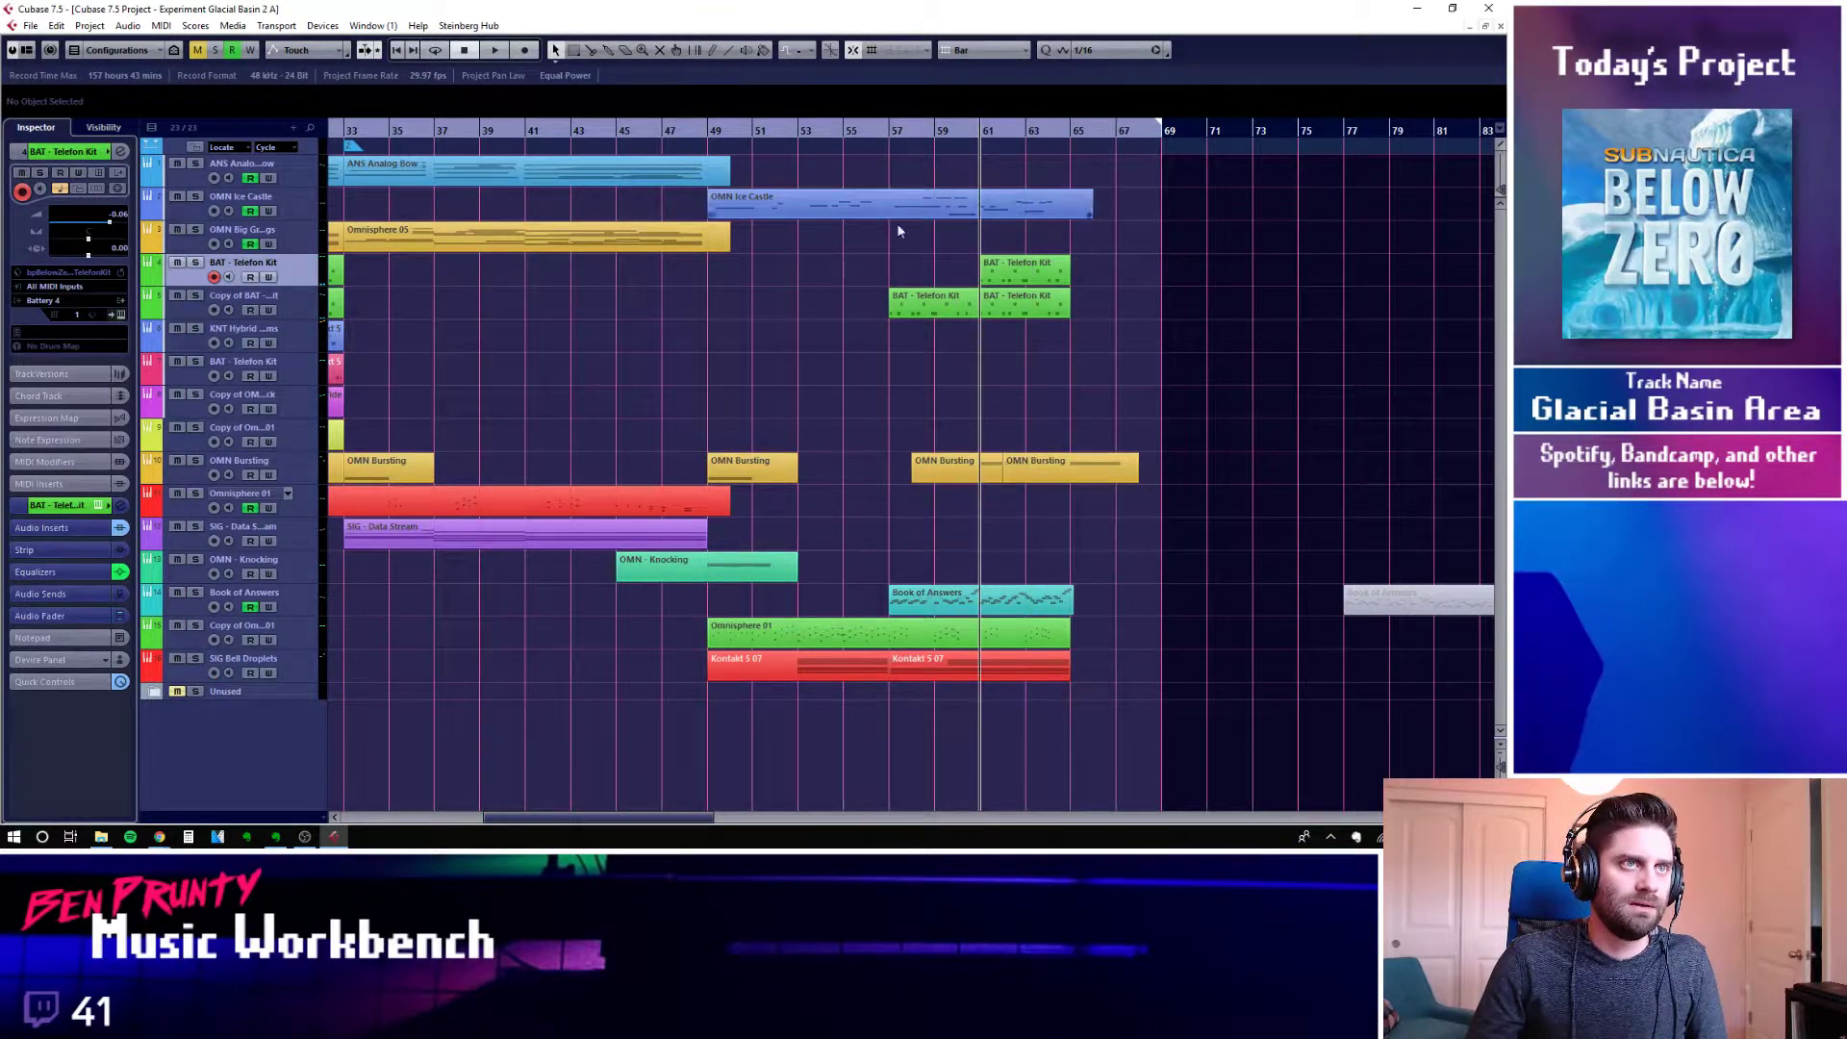
left_click(326, 282)
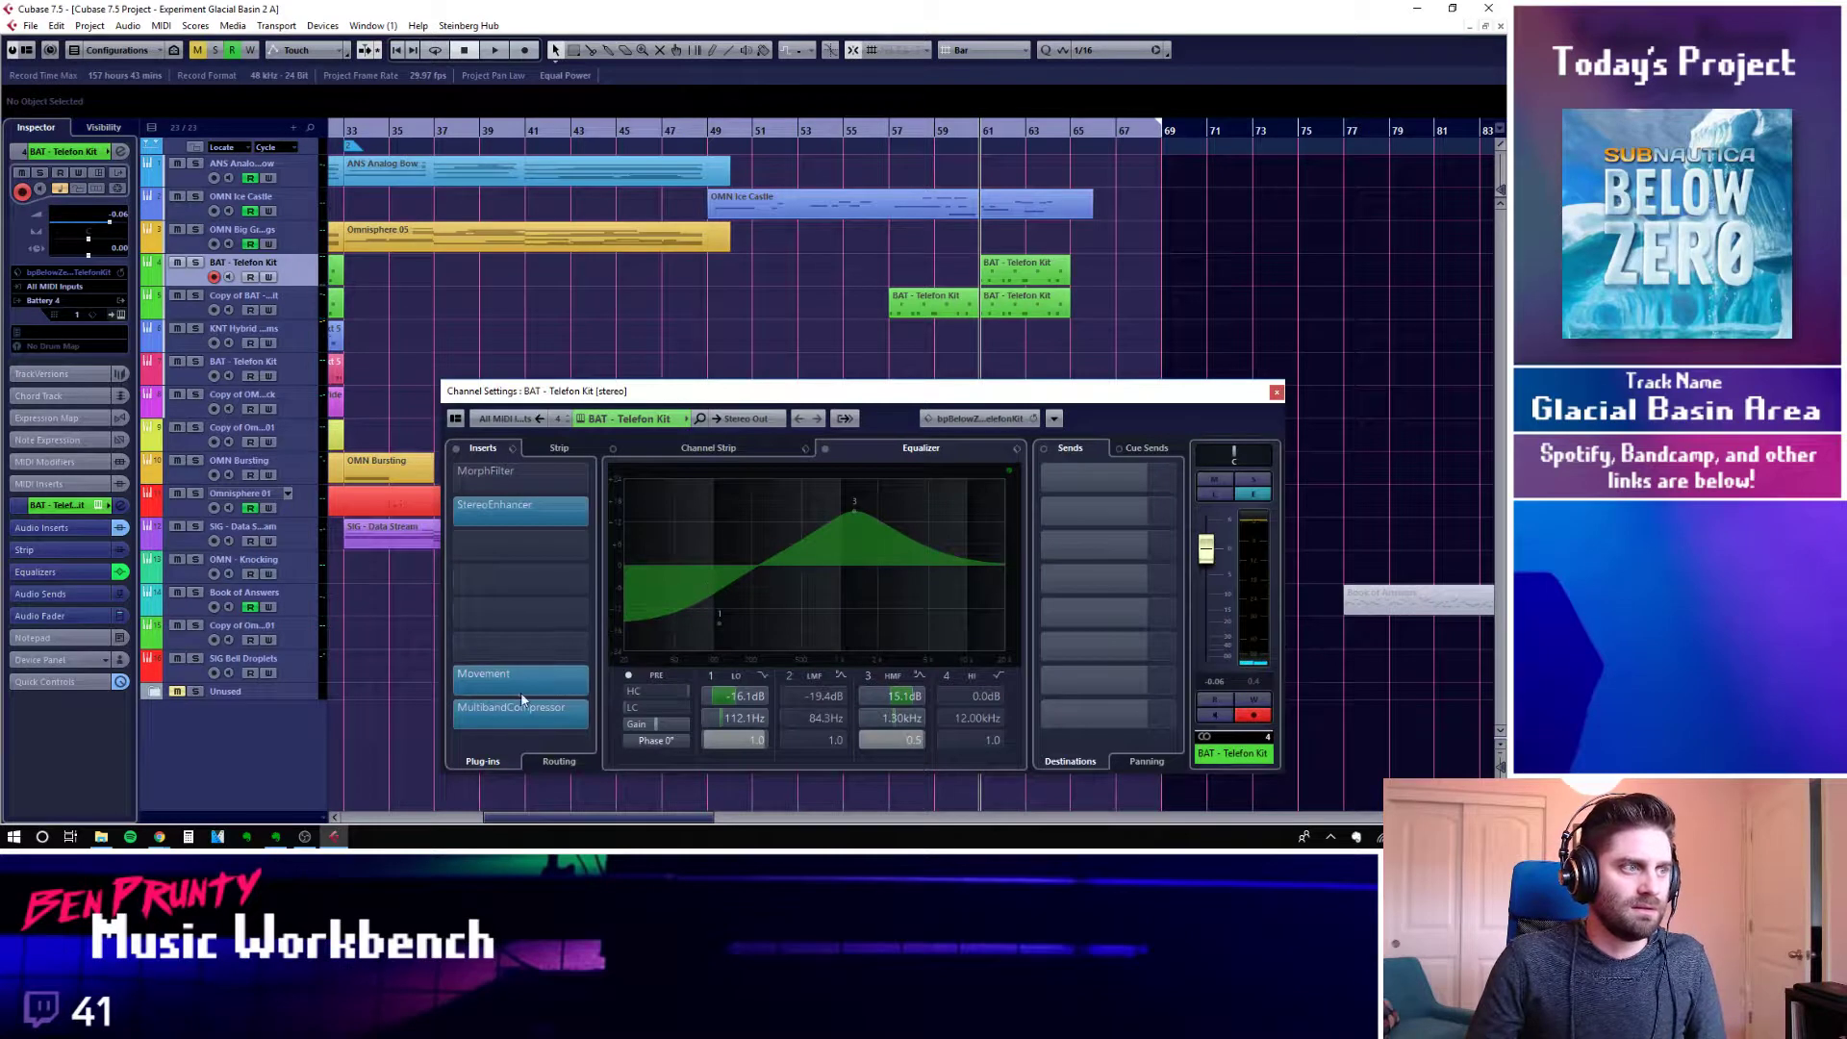
left_click(561, 687)
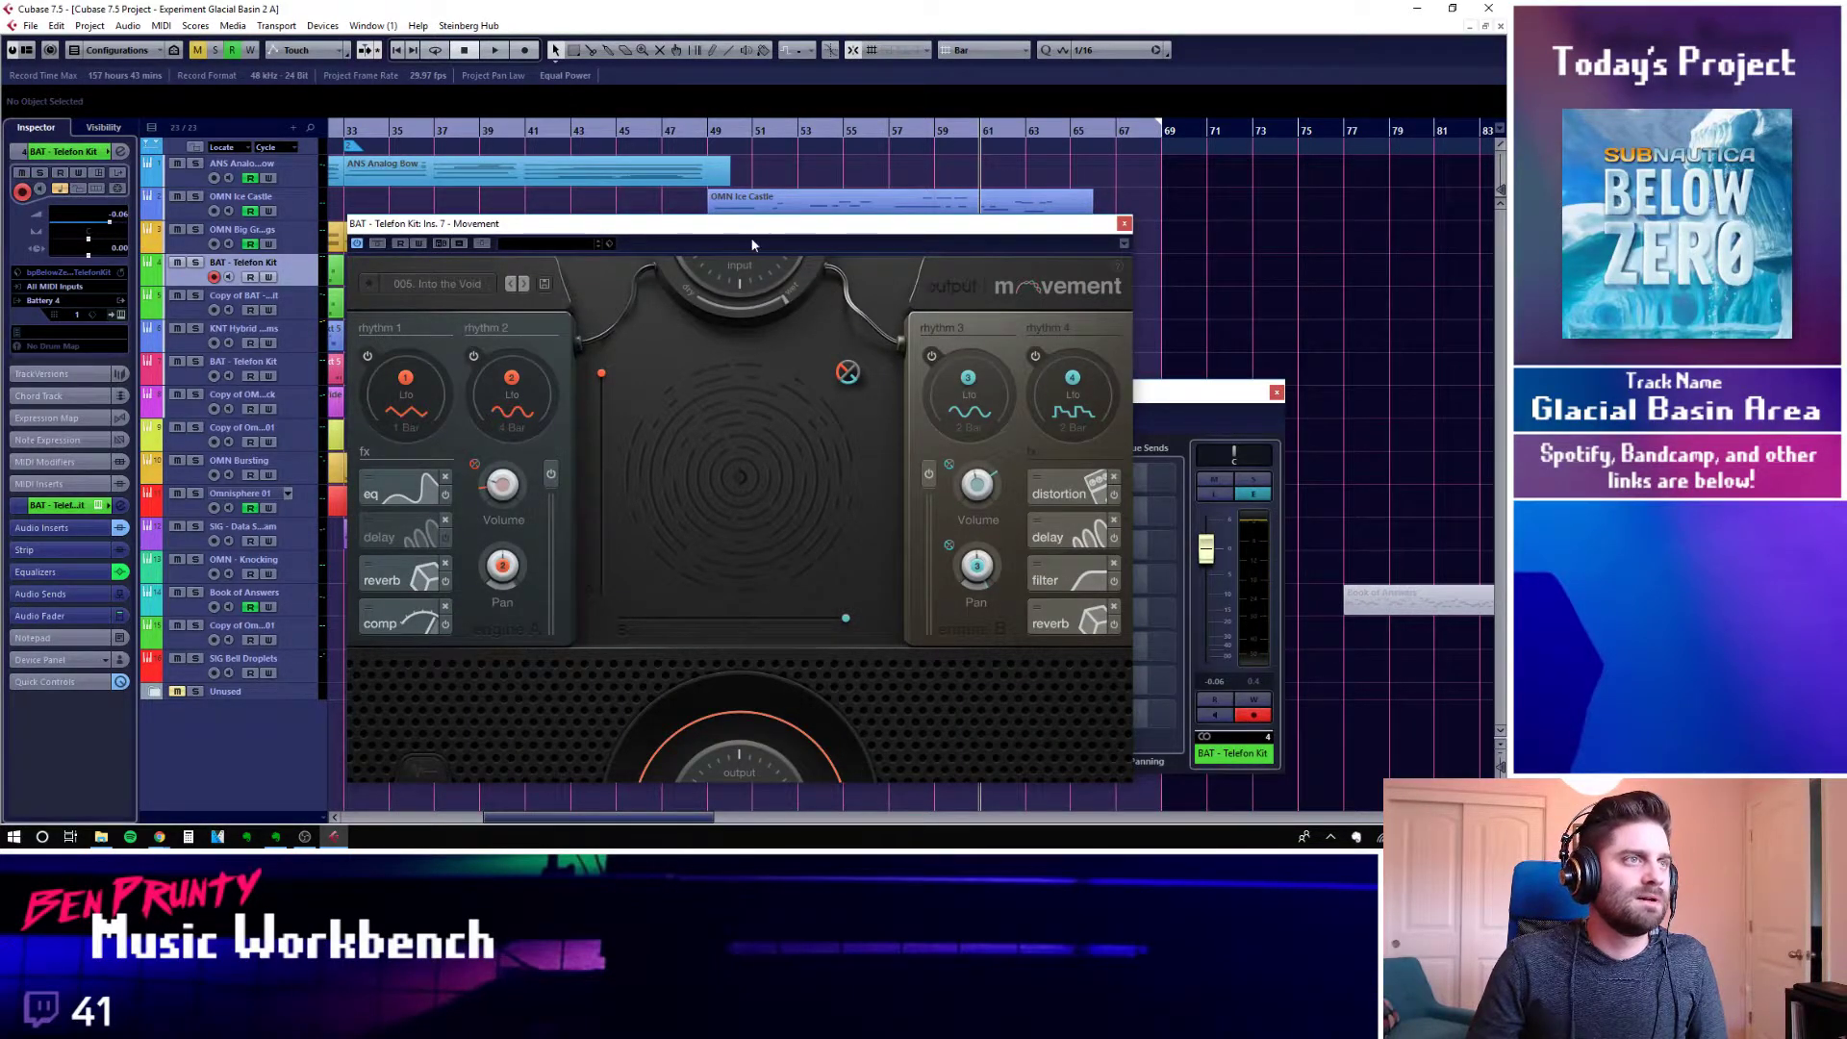
left_click_drag(750, 227, 629, 174)
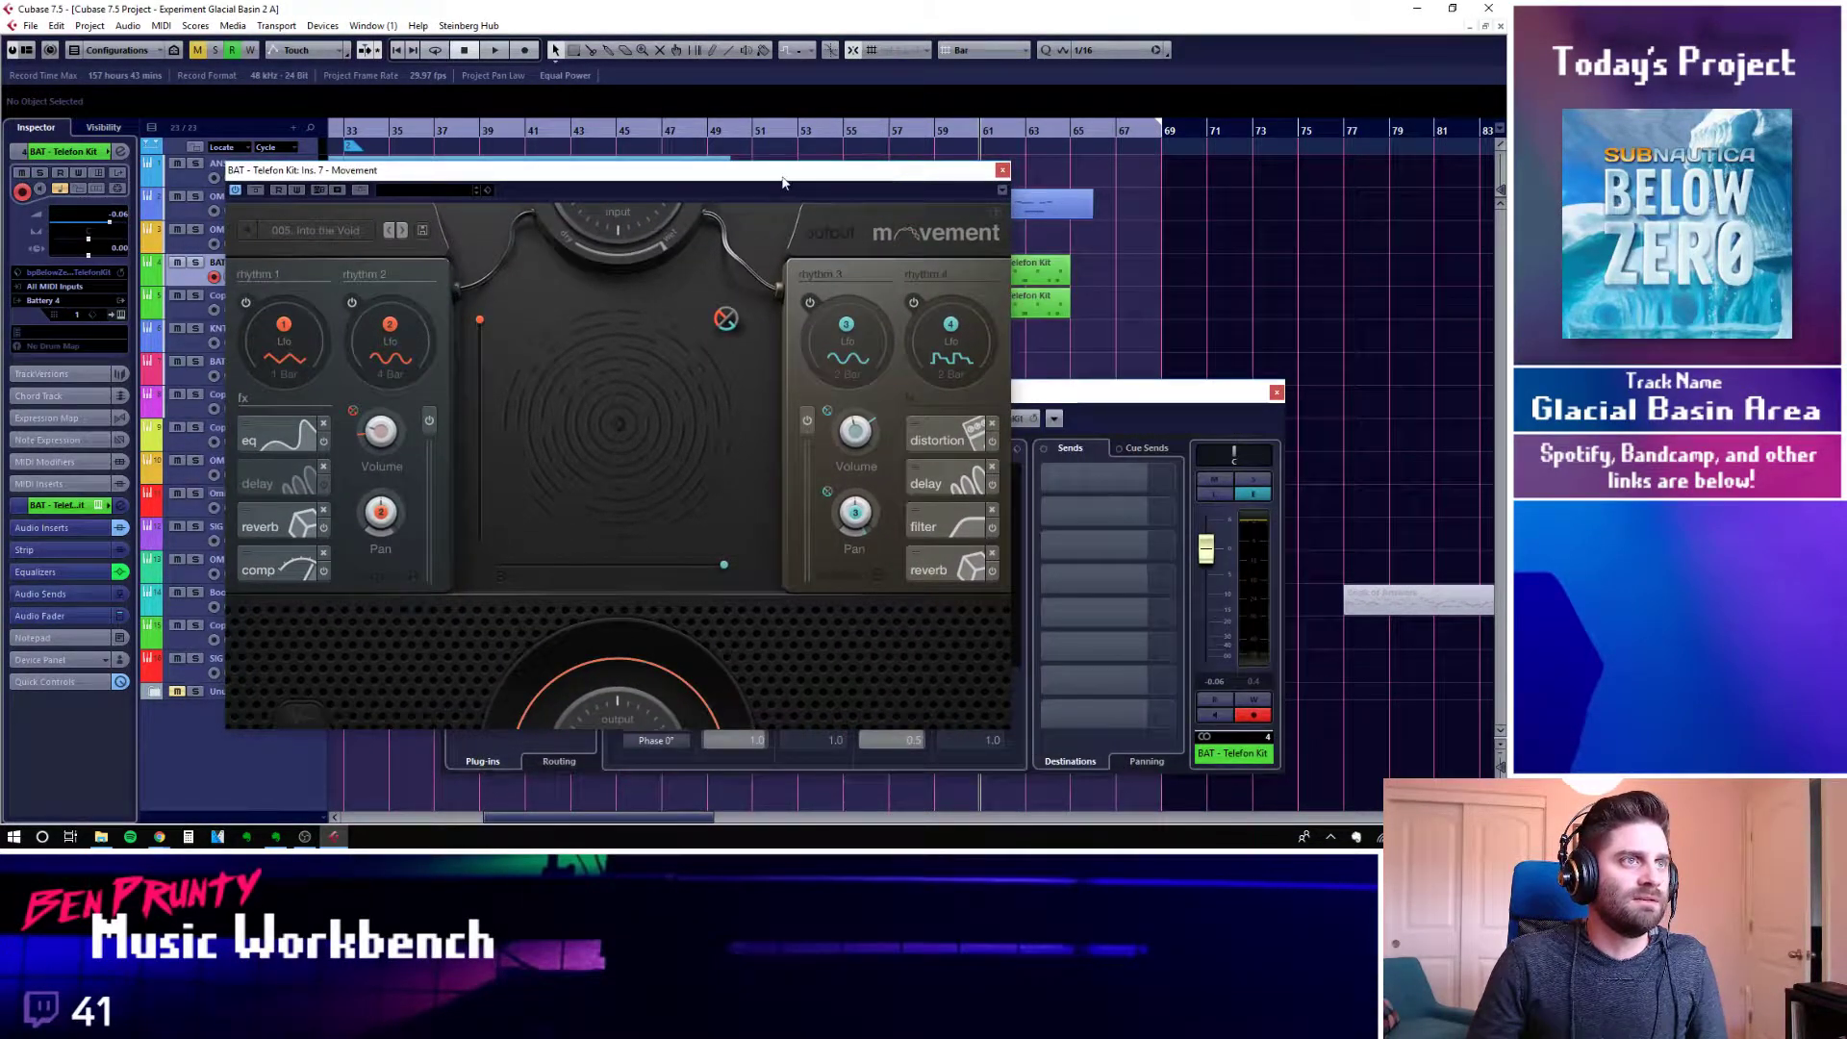
left_click_drag(787, 180, 759, 177)
mouse_move(1255, 395)
left_mouse_down()
mouse_move(1285, 402)
mouse_move(1269, 422)
left_mouse_up()
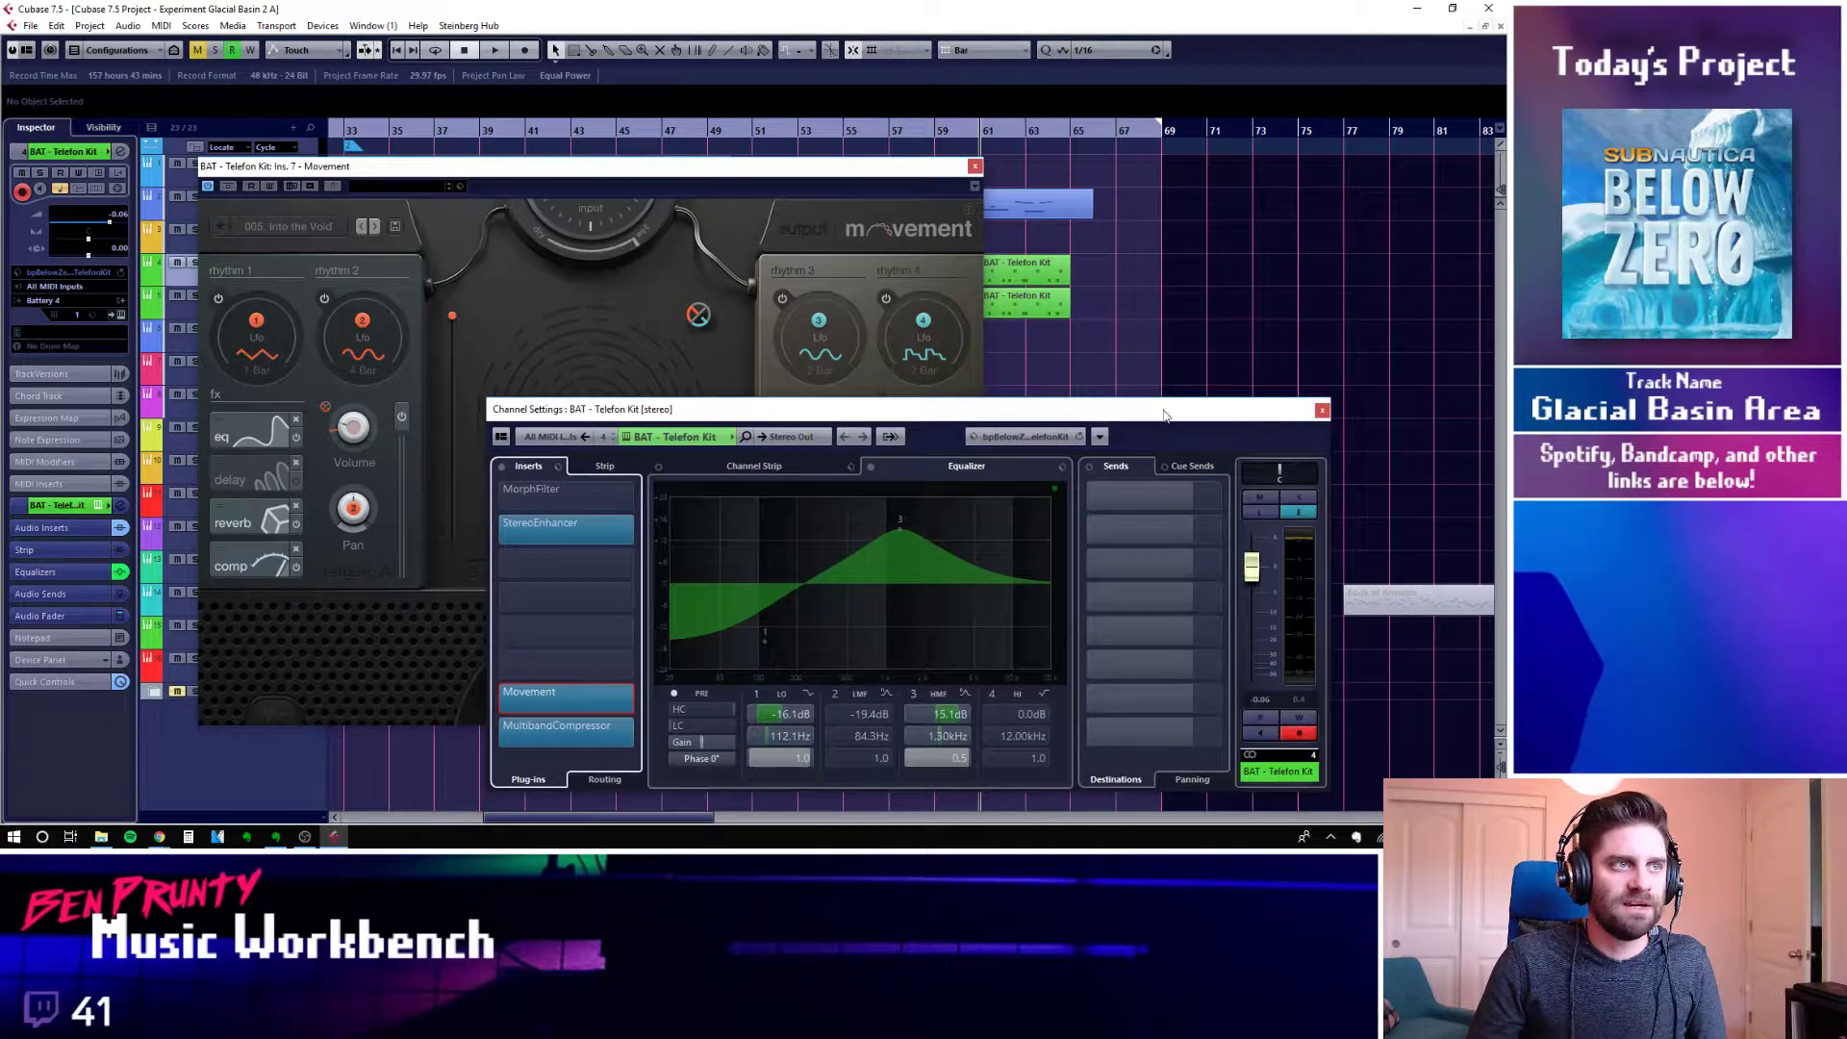
Bypass the Movement insert and play the green BAT - Telefon Kit track soloed from bar 61
left_click(506, 696)
left_click(147, 282)
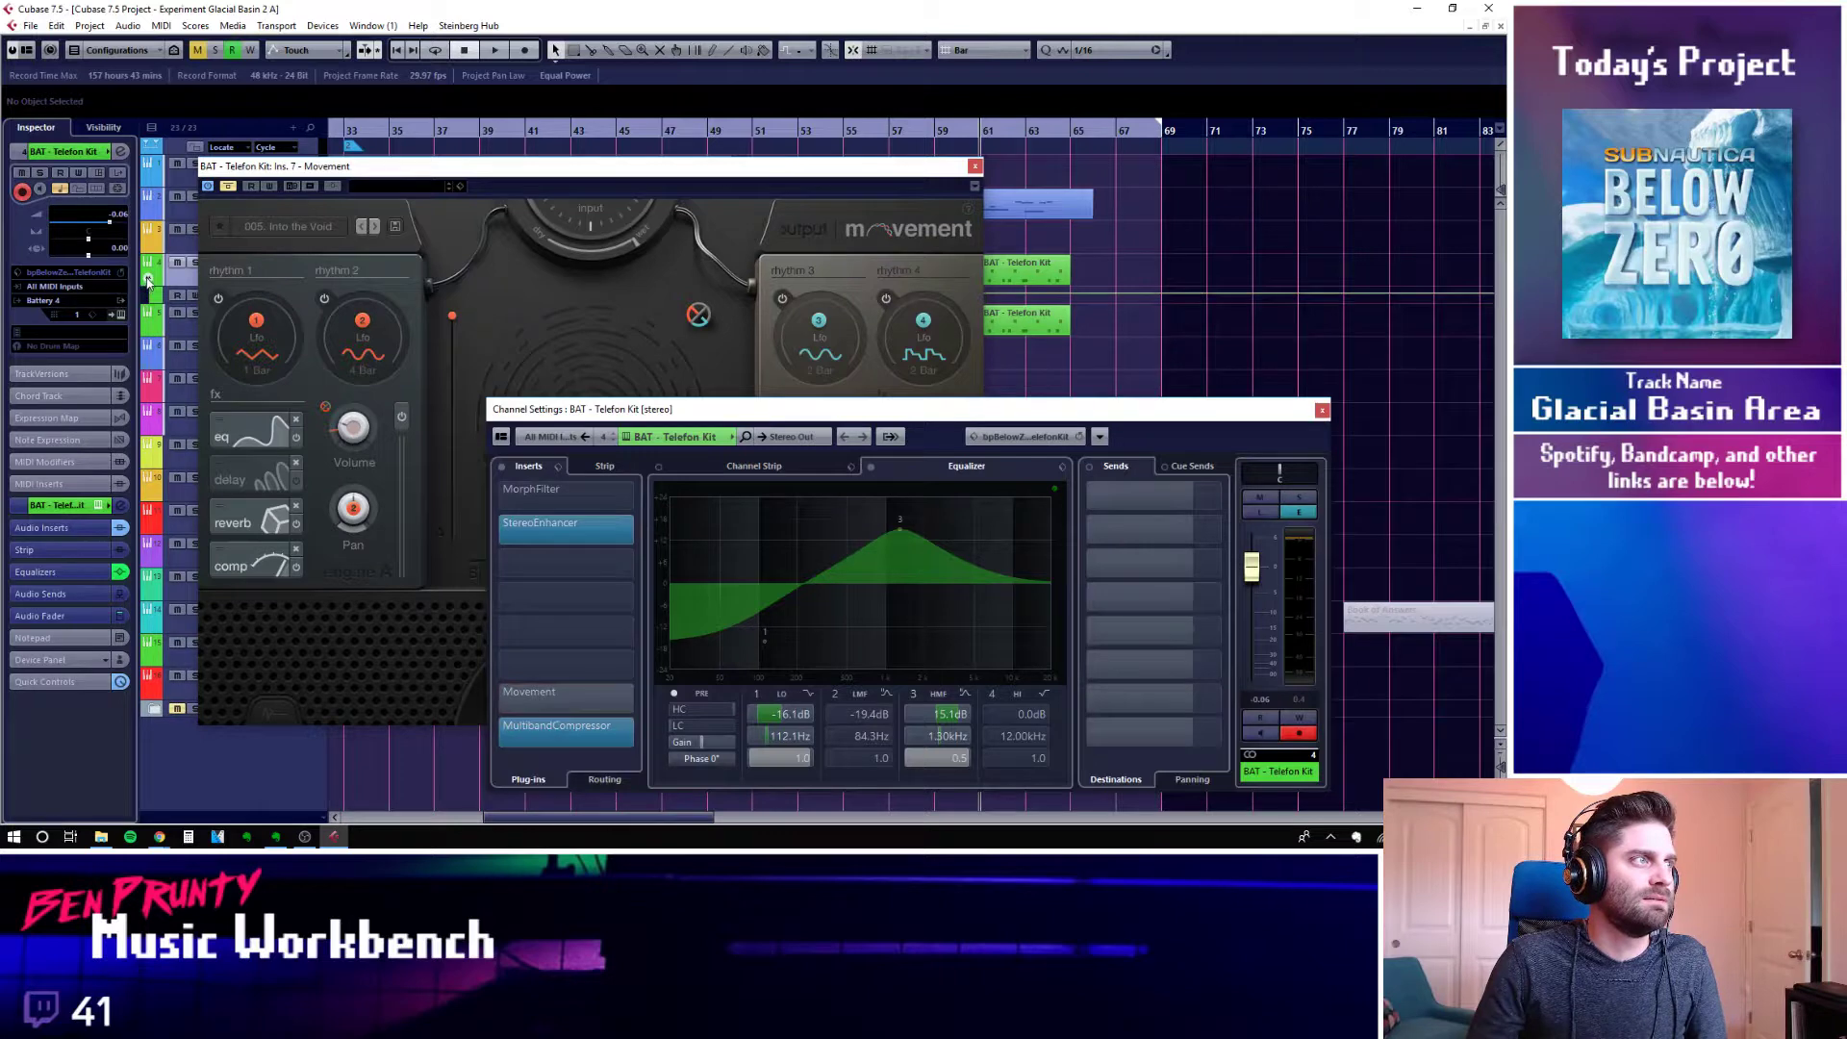
left_click(148, 282)
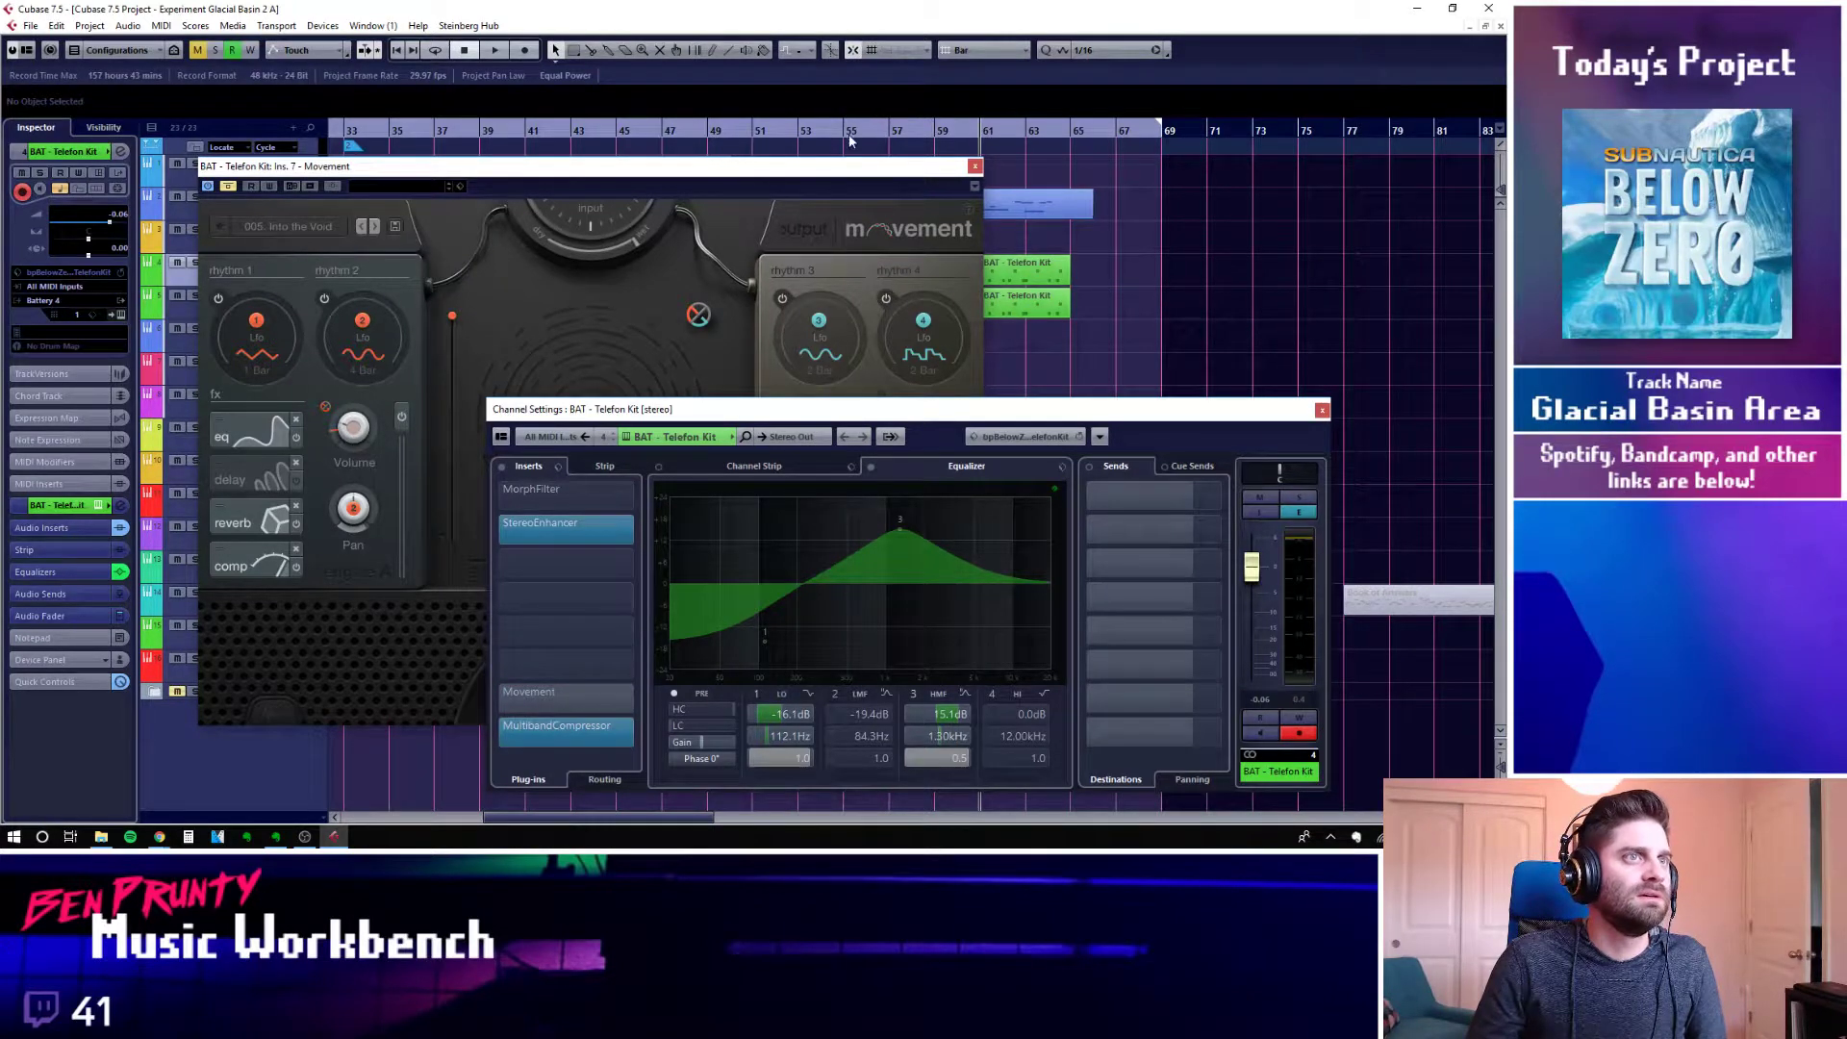
left_click_drag(857, 173, 721, 366)
left_click(985, 131)
key("space")
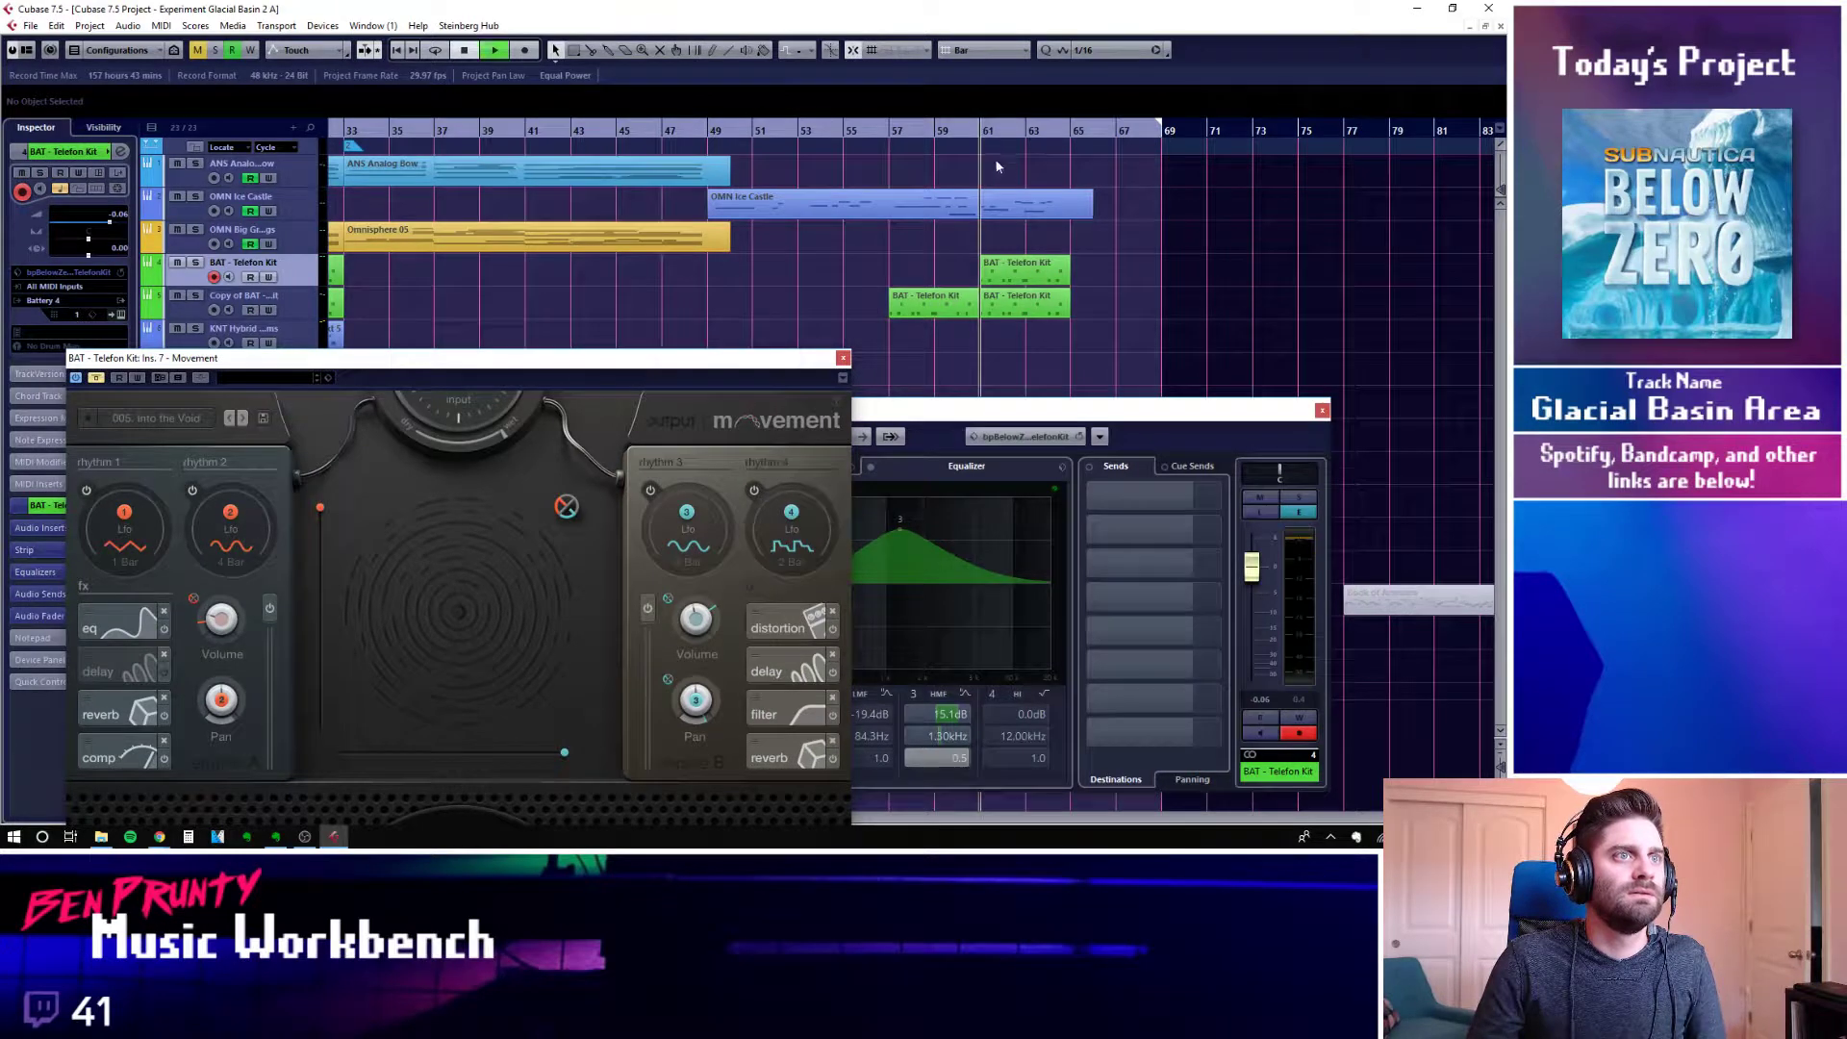
left_click(196, 263)
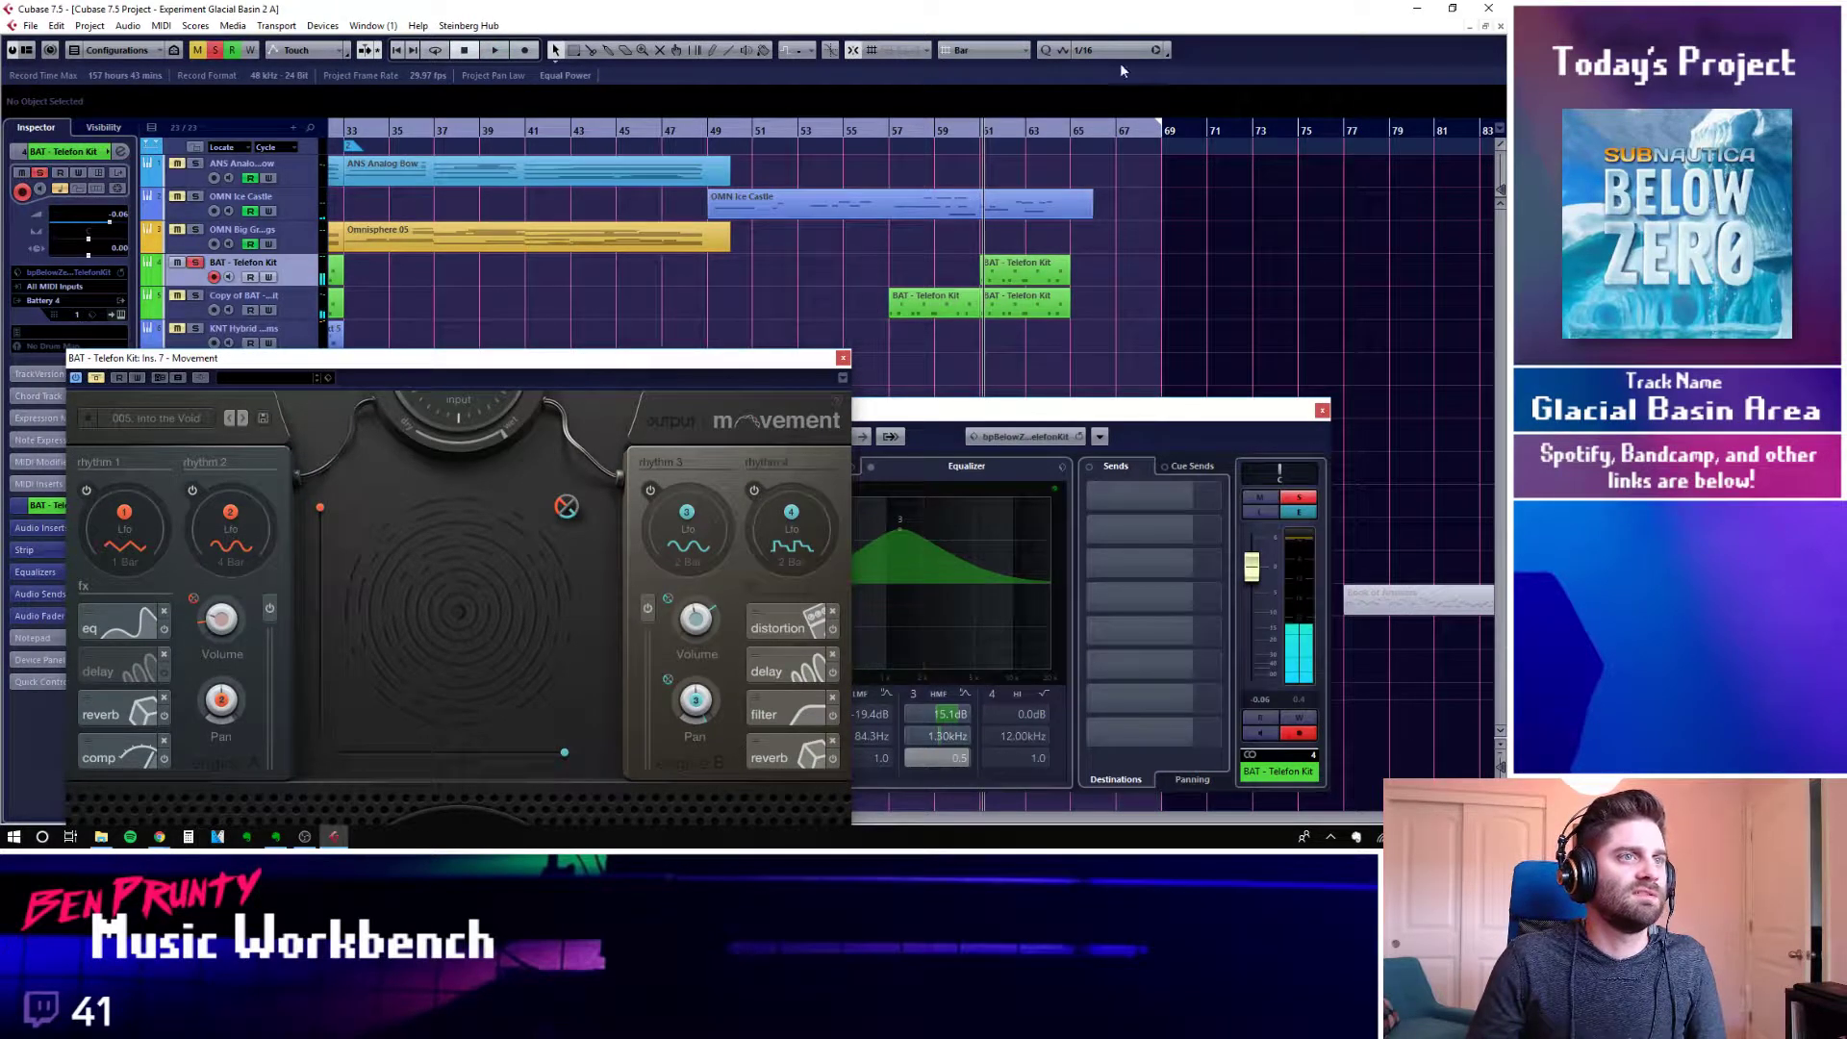
key("space")
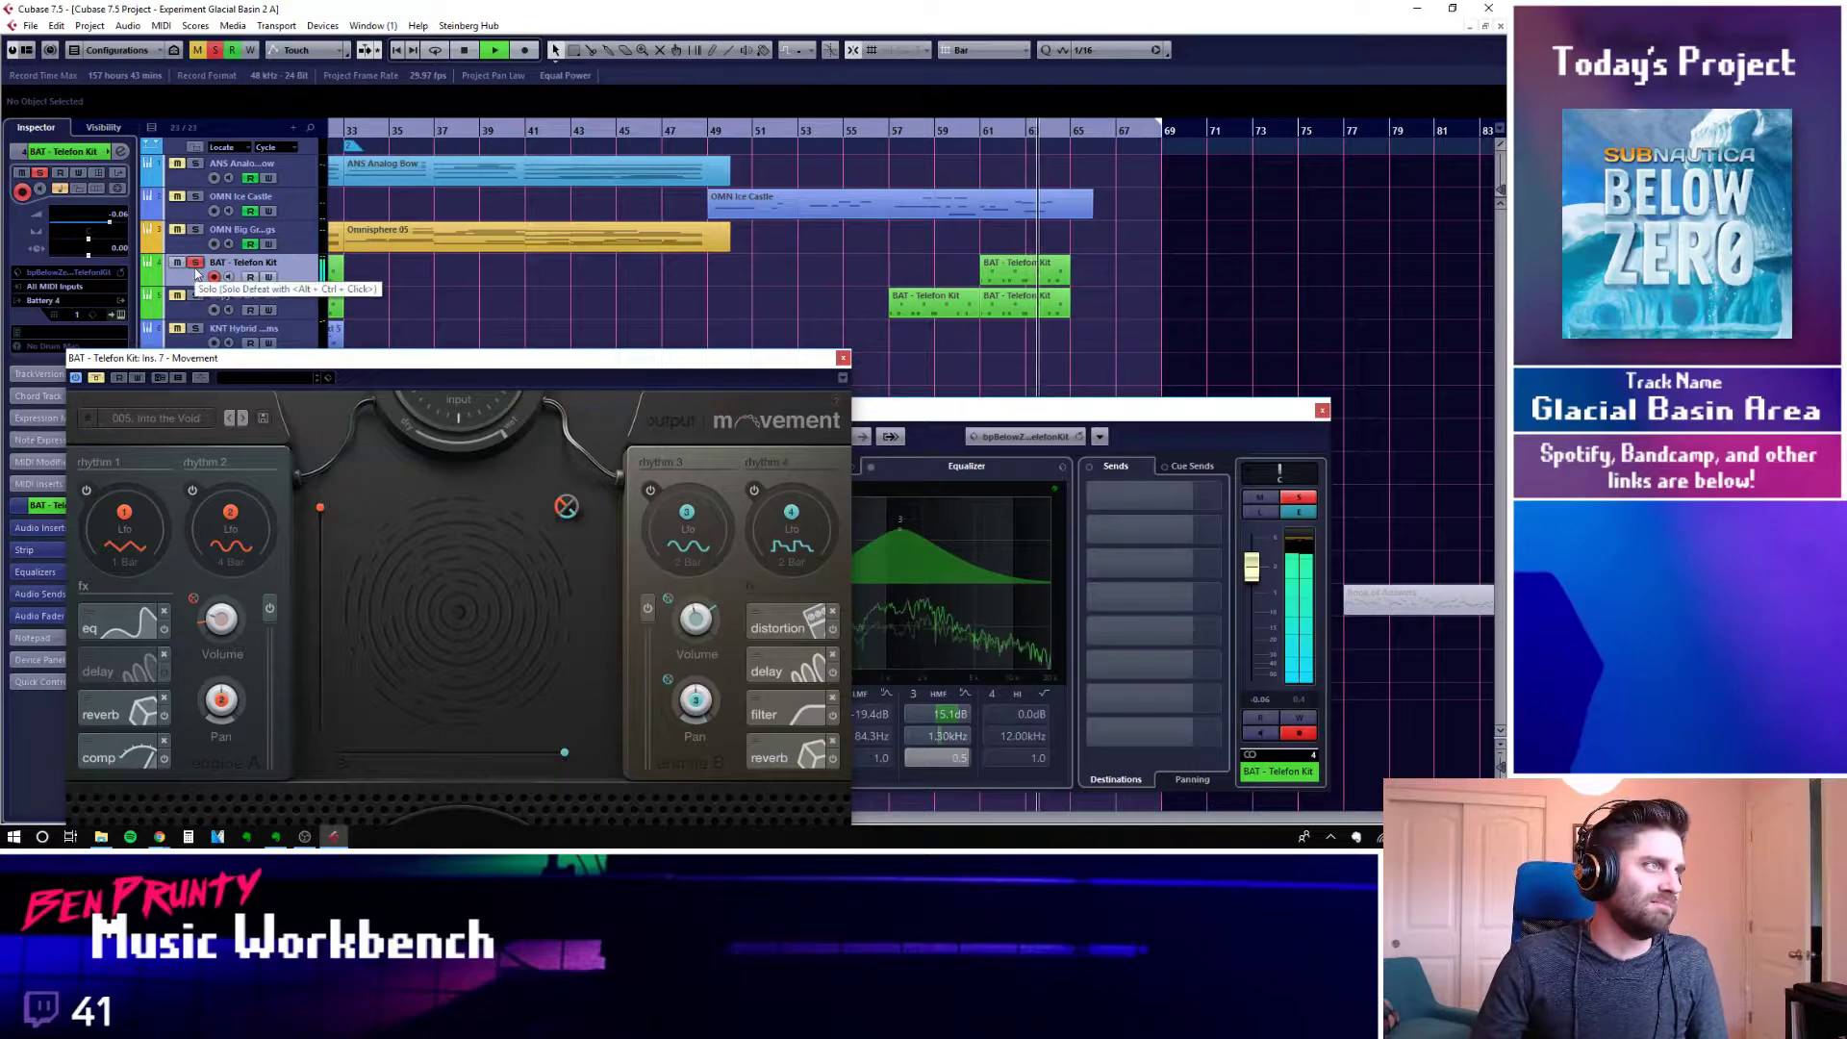
key("space")
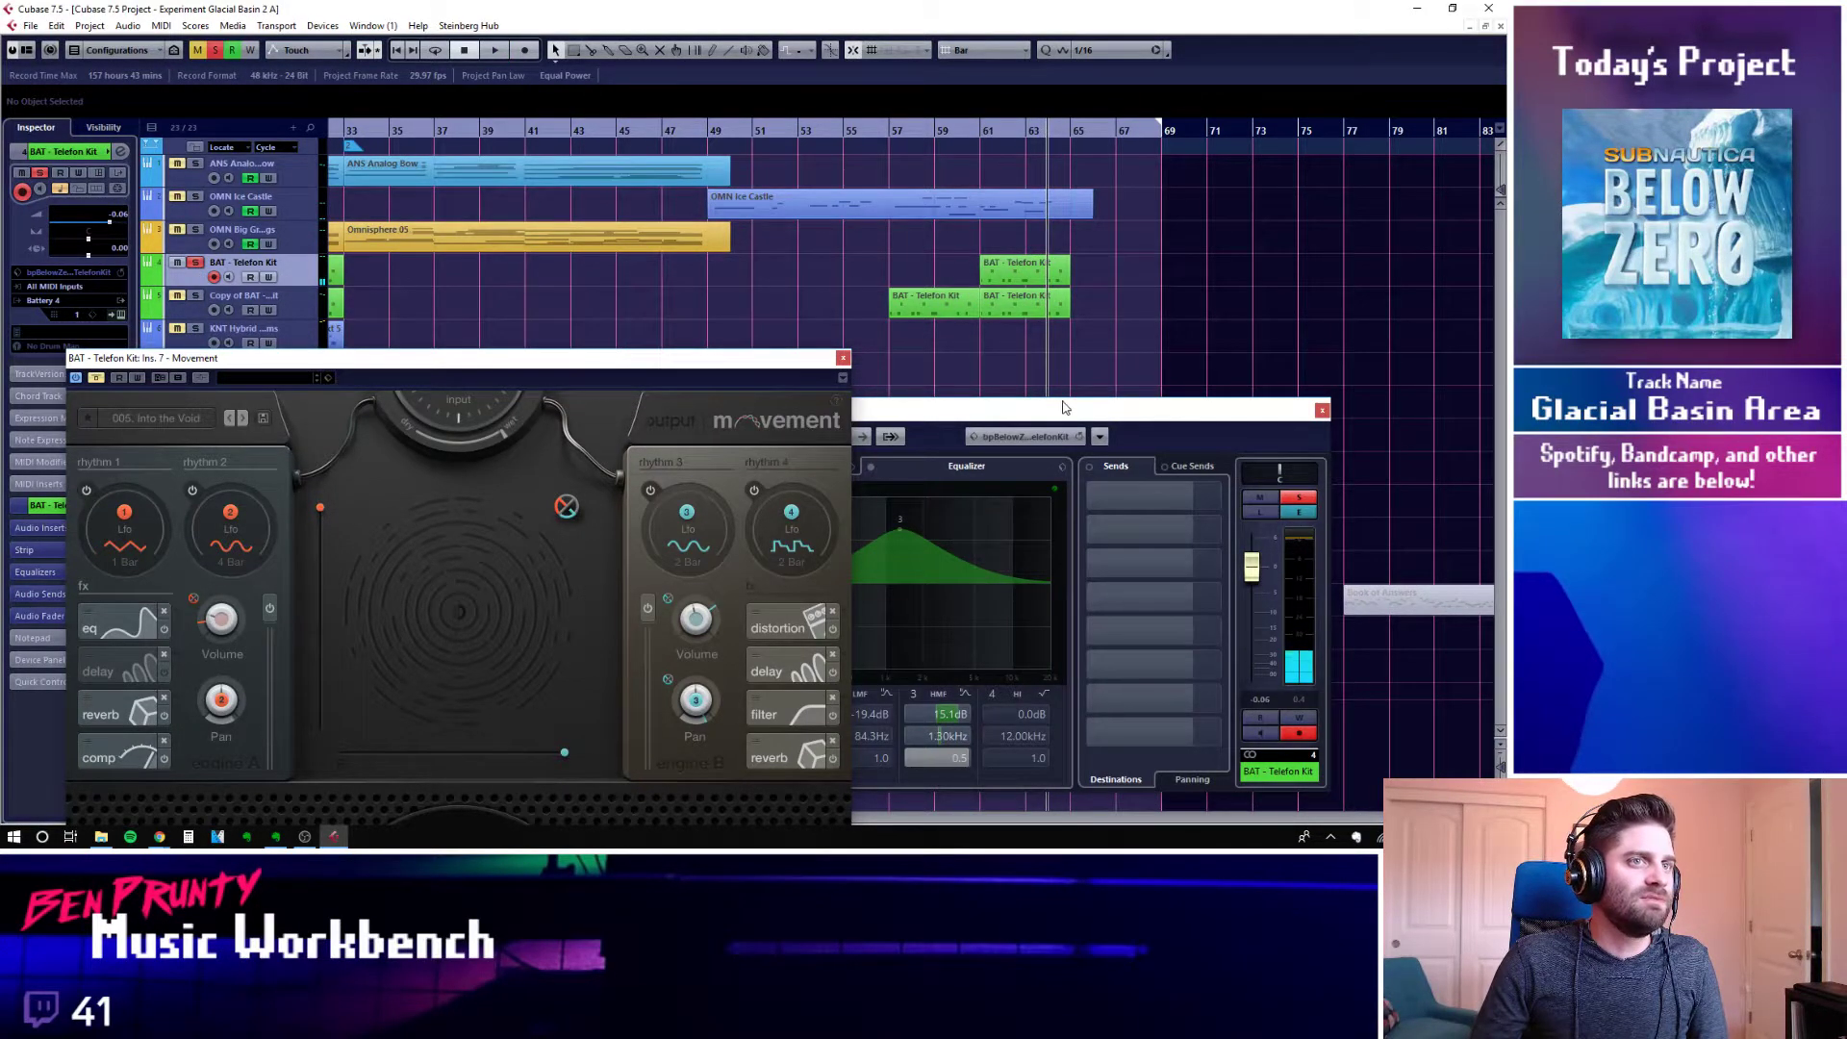
Reactivate the Movement insert and leave only its plug-in window open, clear of the track list
left_click_drag(1064, 404, 1212, 313)
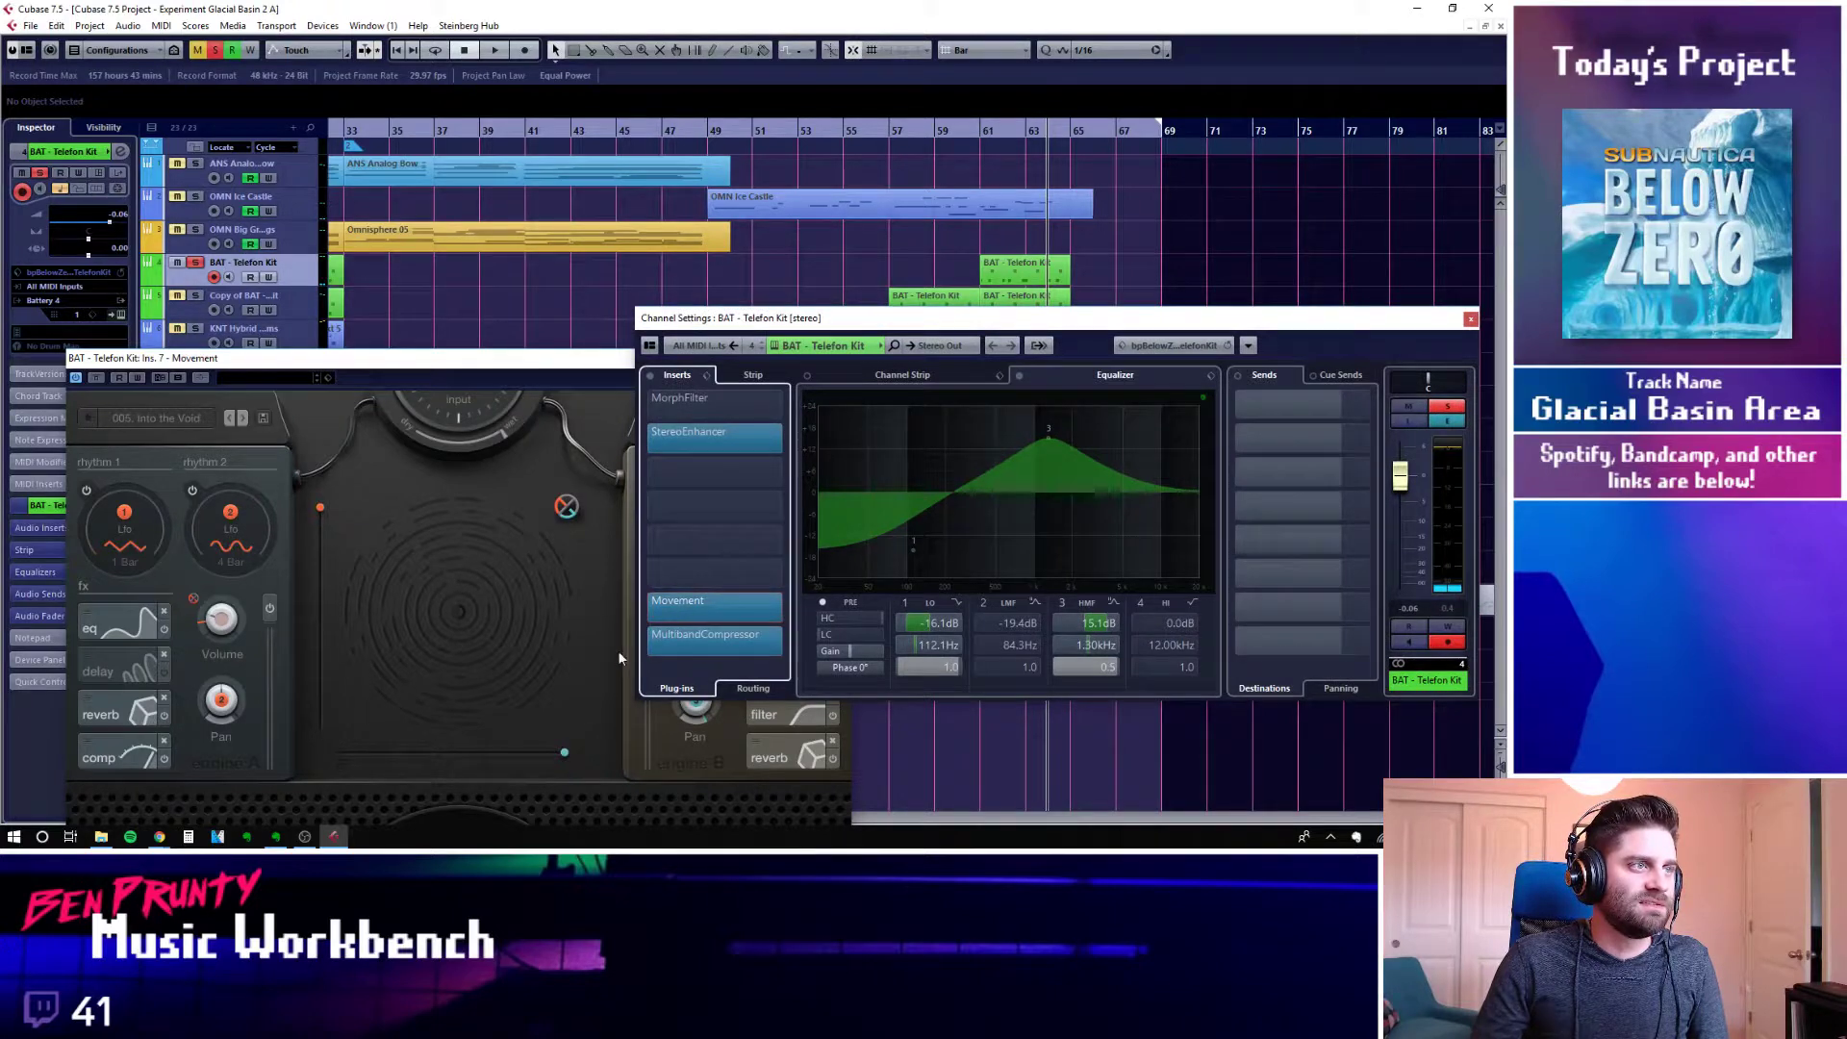
left_click_drag(441, 373, 497, 206)
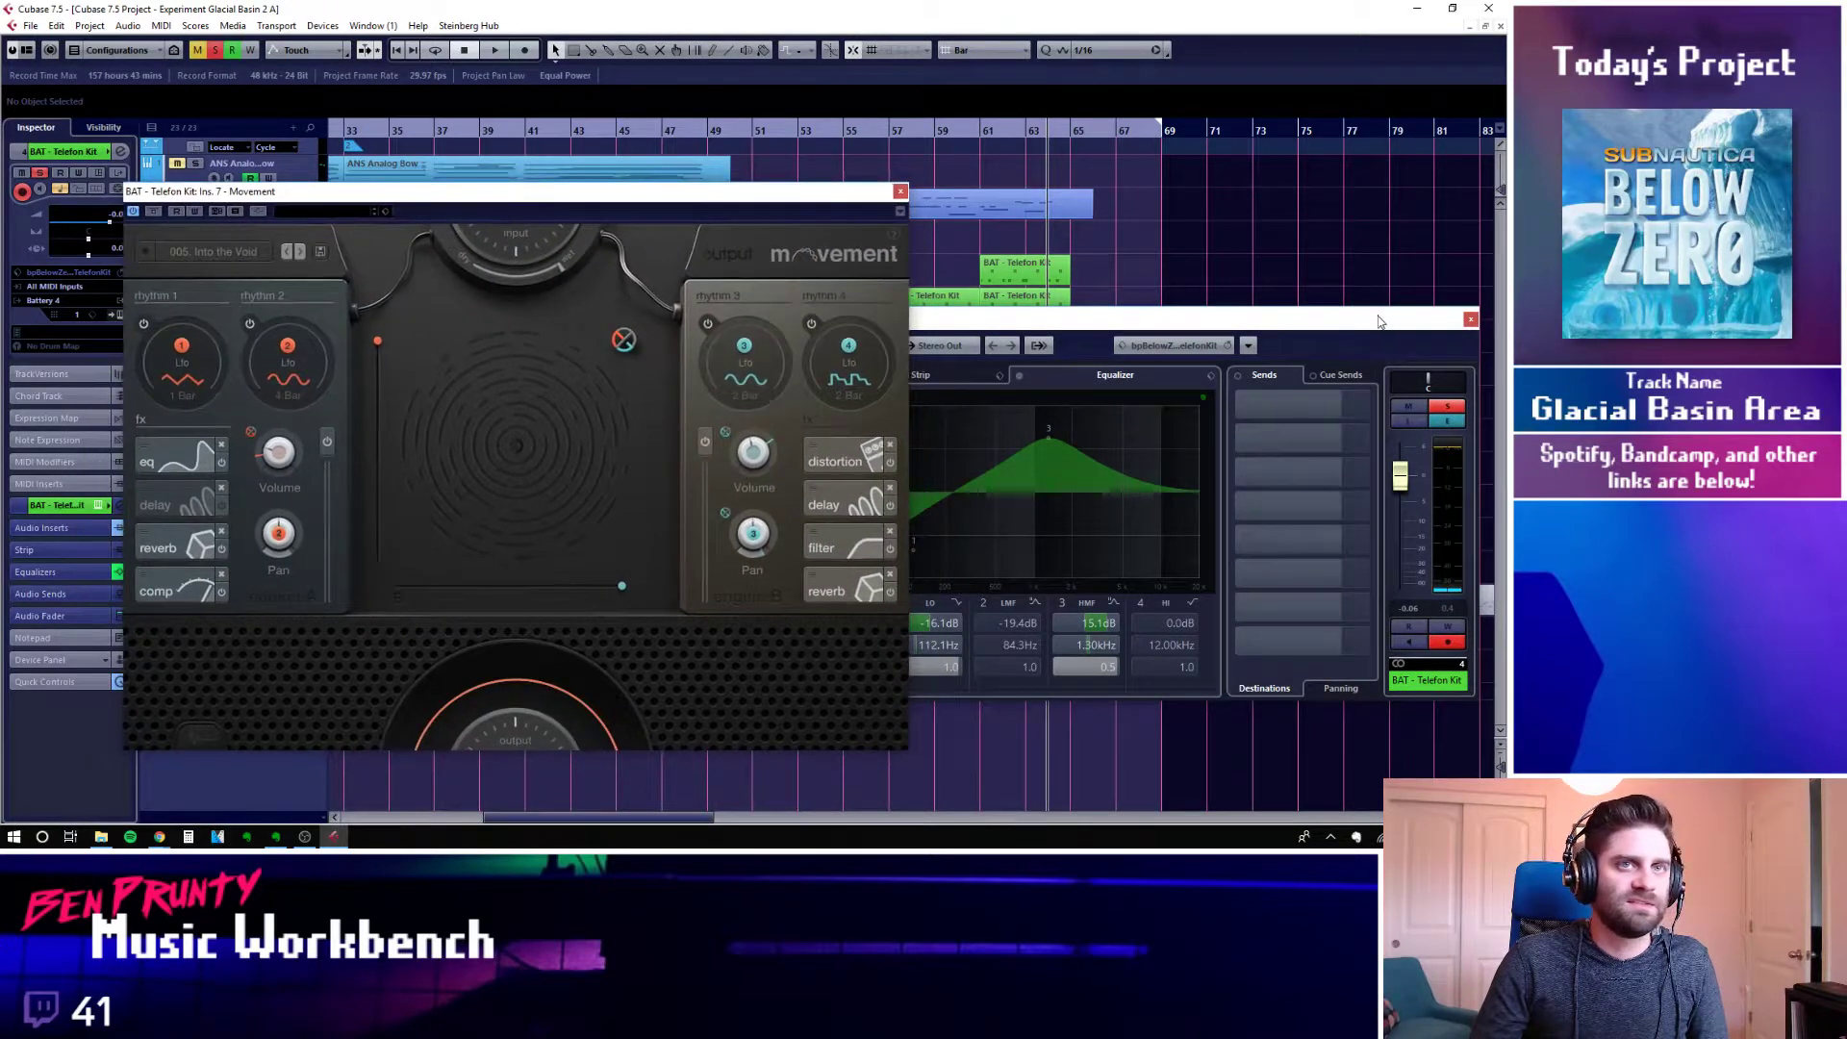
left_click_drag(1154, 319, 1134, 376)
left_click(1091, 490)
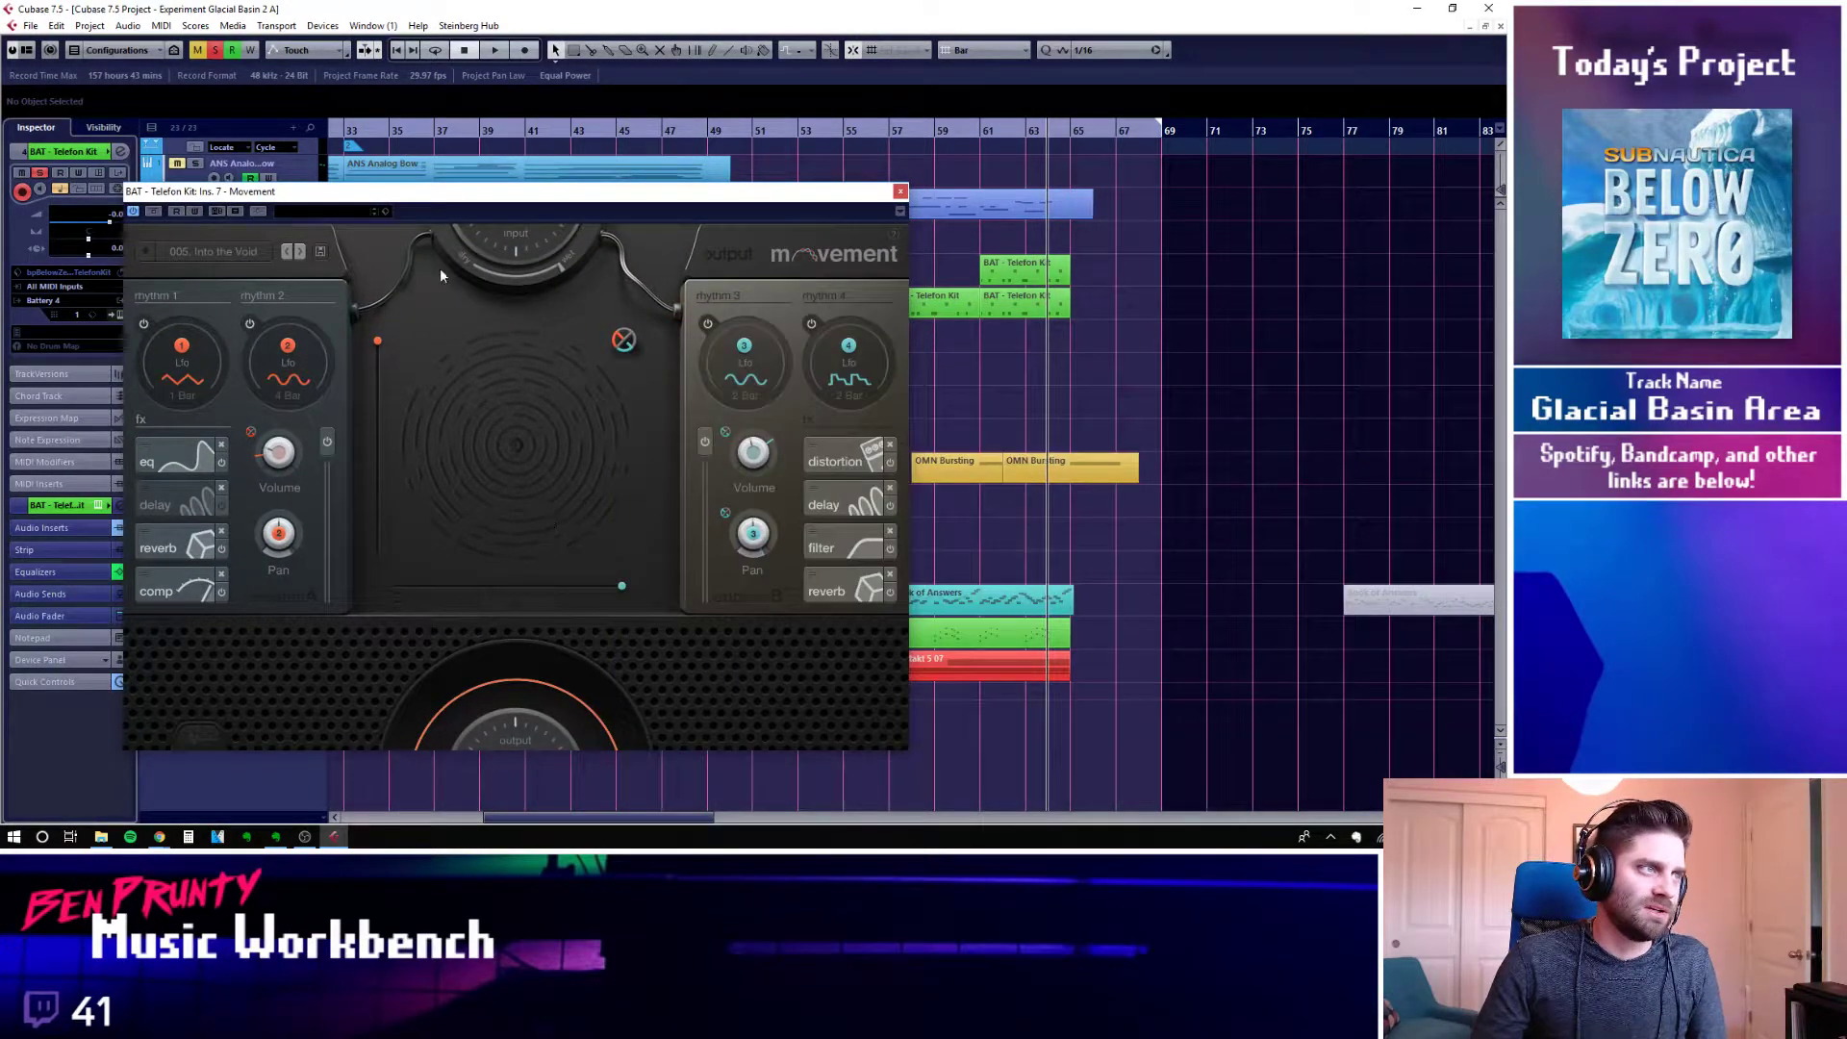
left_click_drag(332, 196, 651, 290)
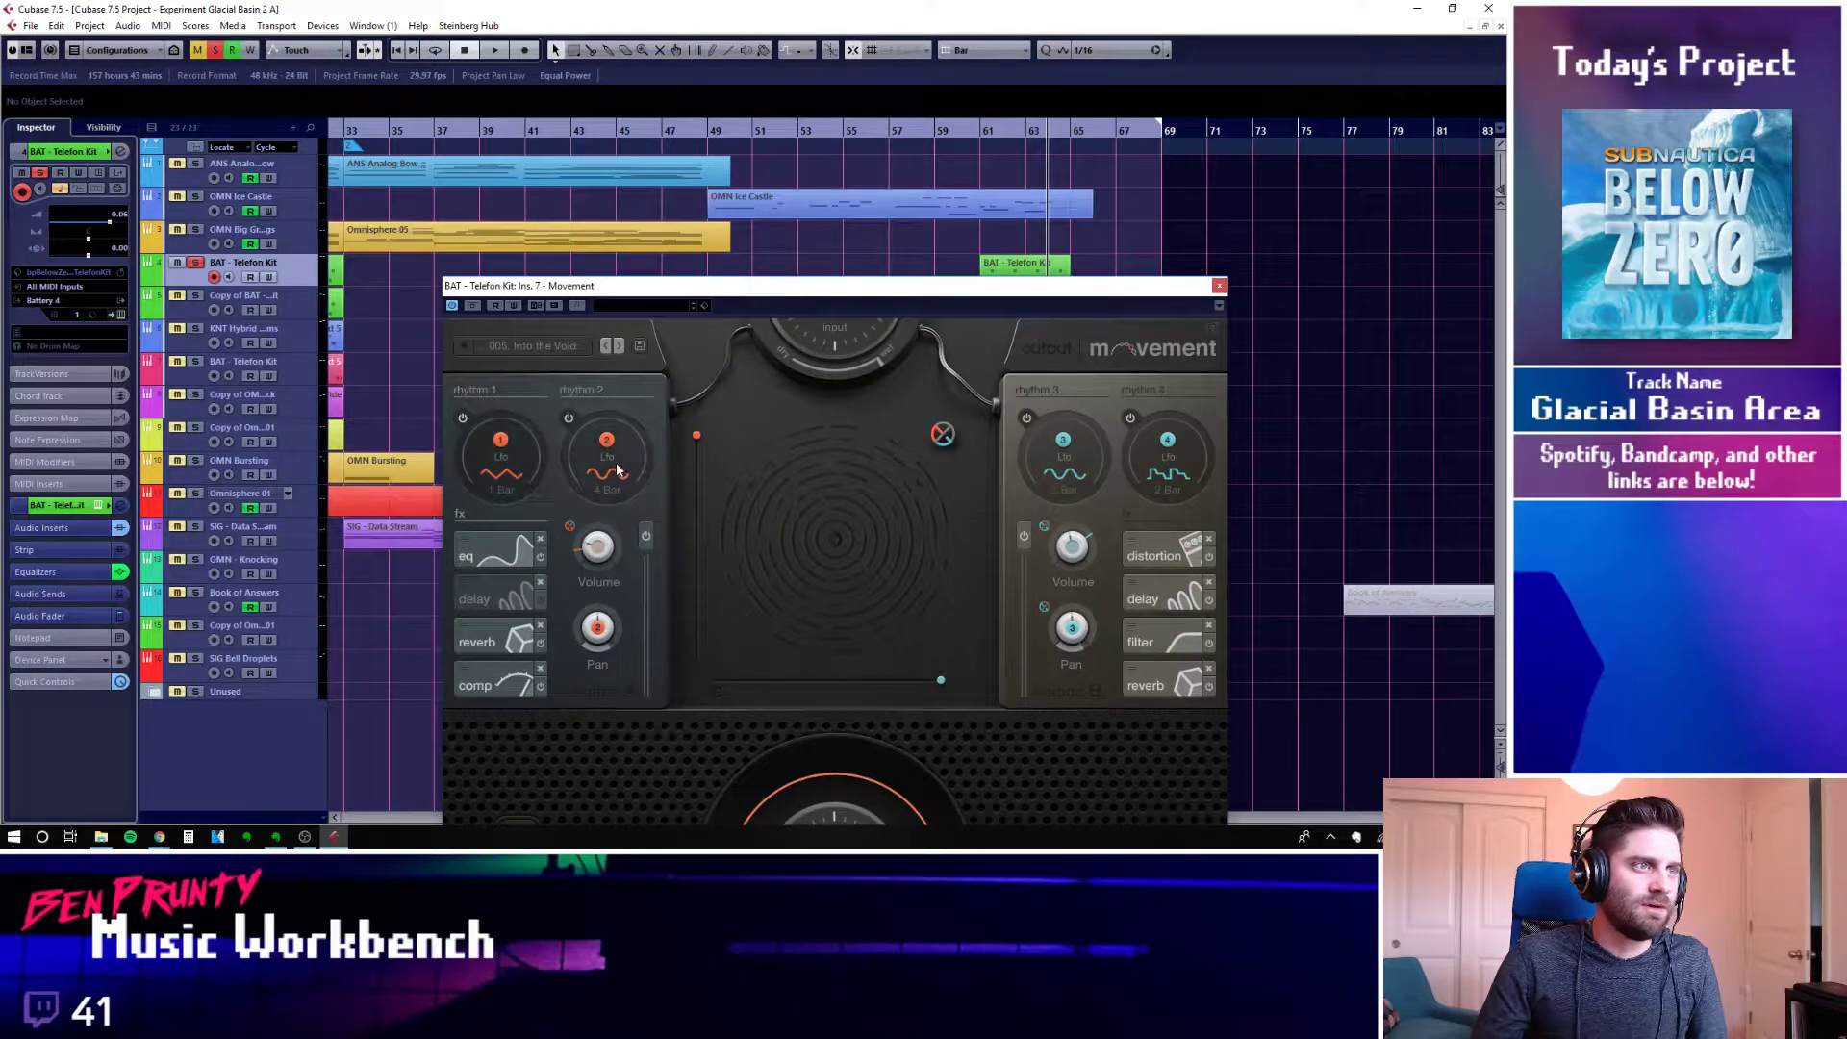
Examine the LFO shape and rate settings of the Movement plug-in's rhythm sources, ending on rhythm 3
left_click(519, 465)
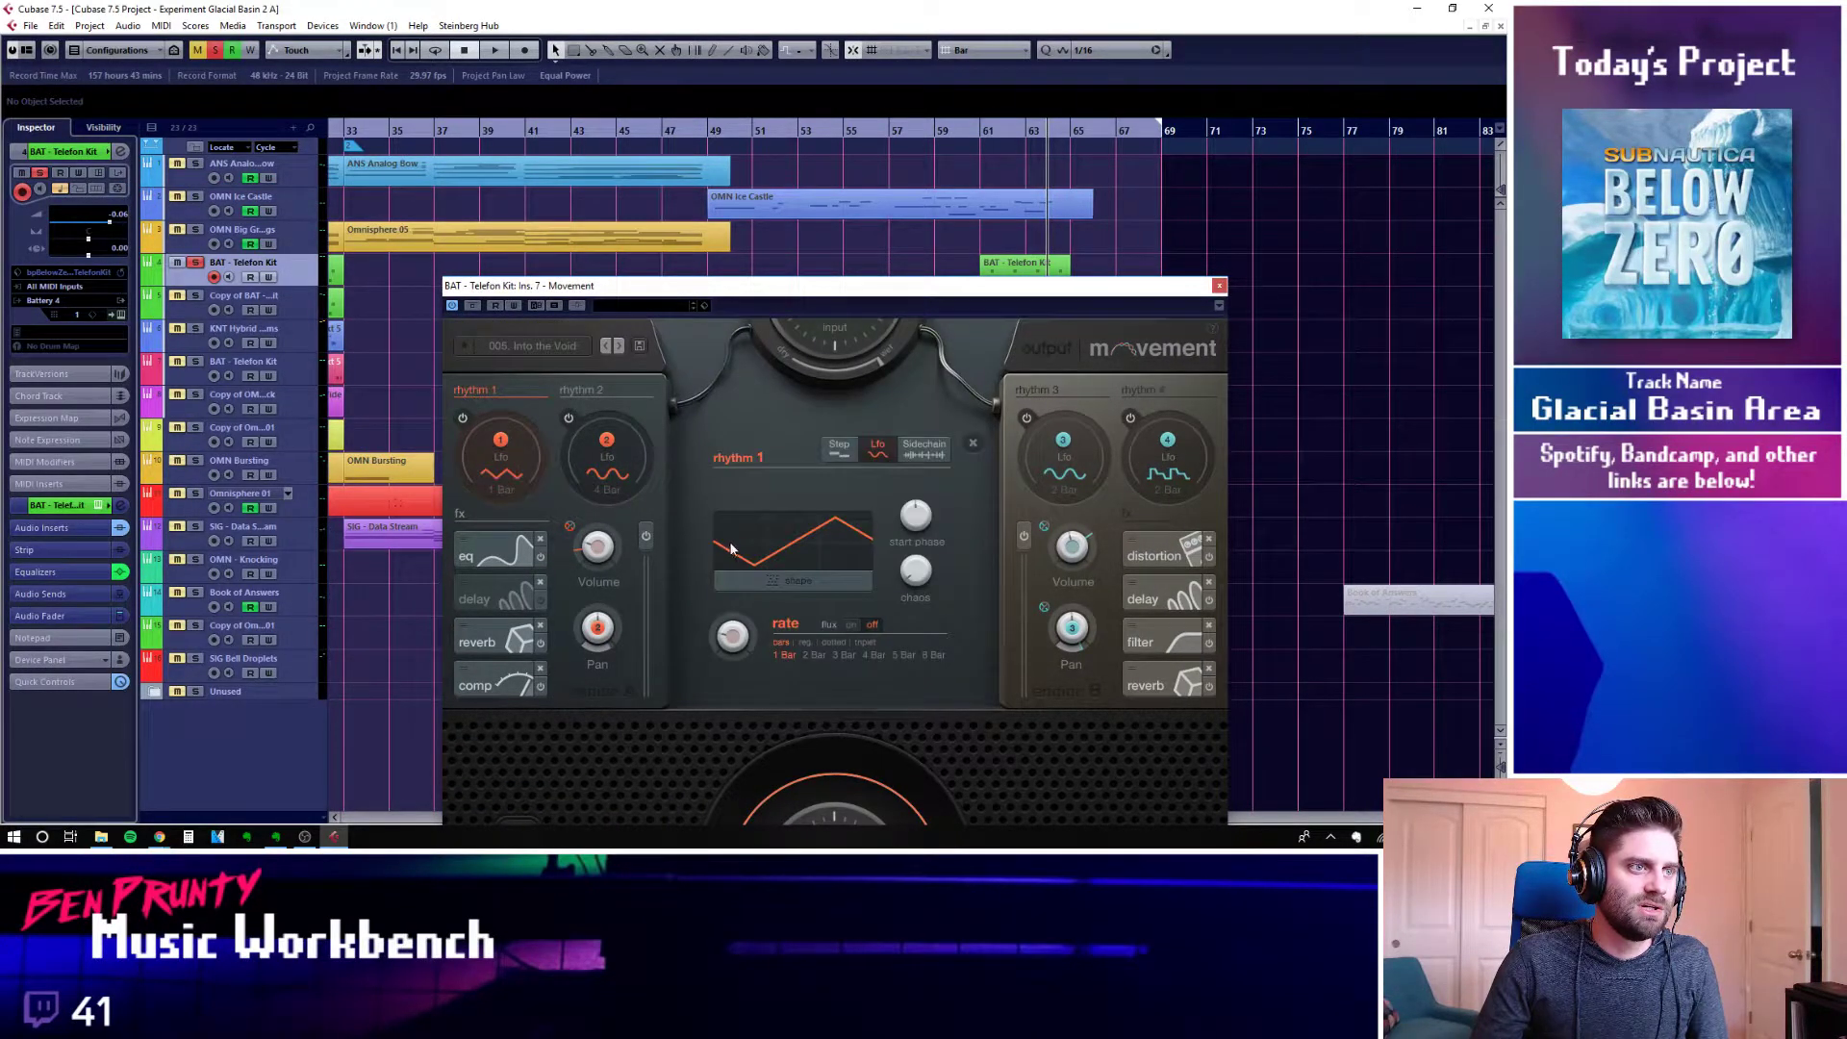
left_click(633, 456)
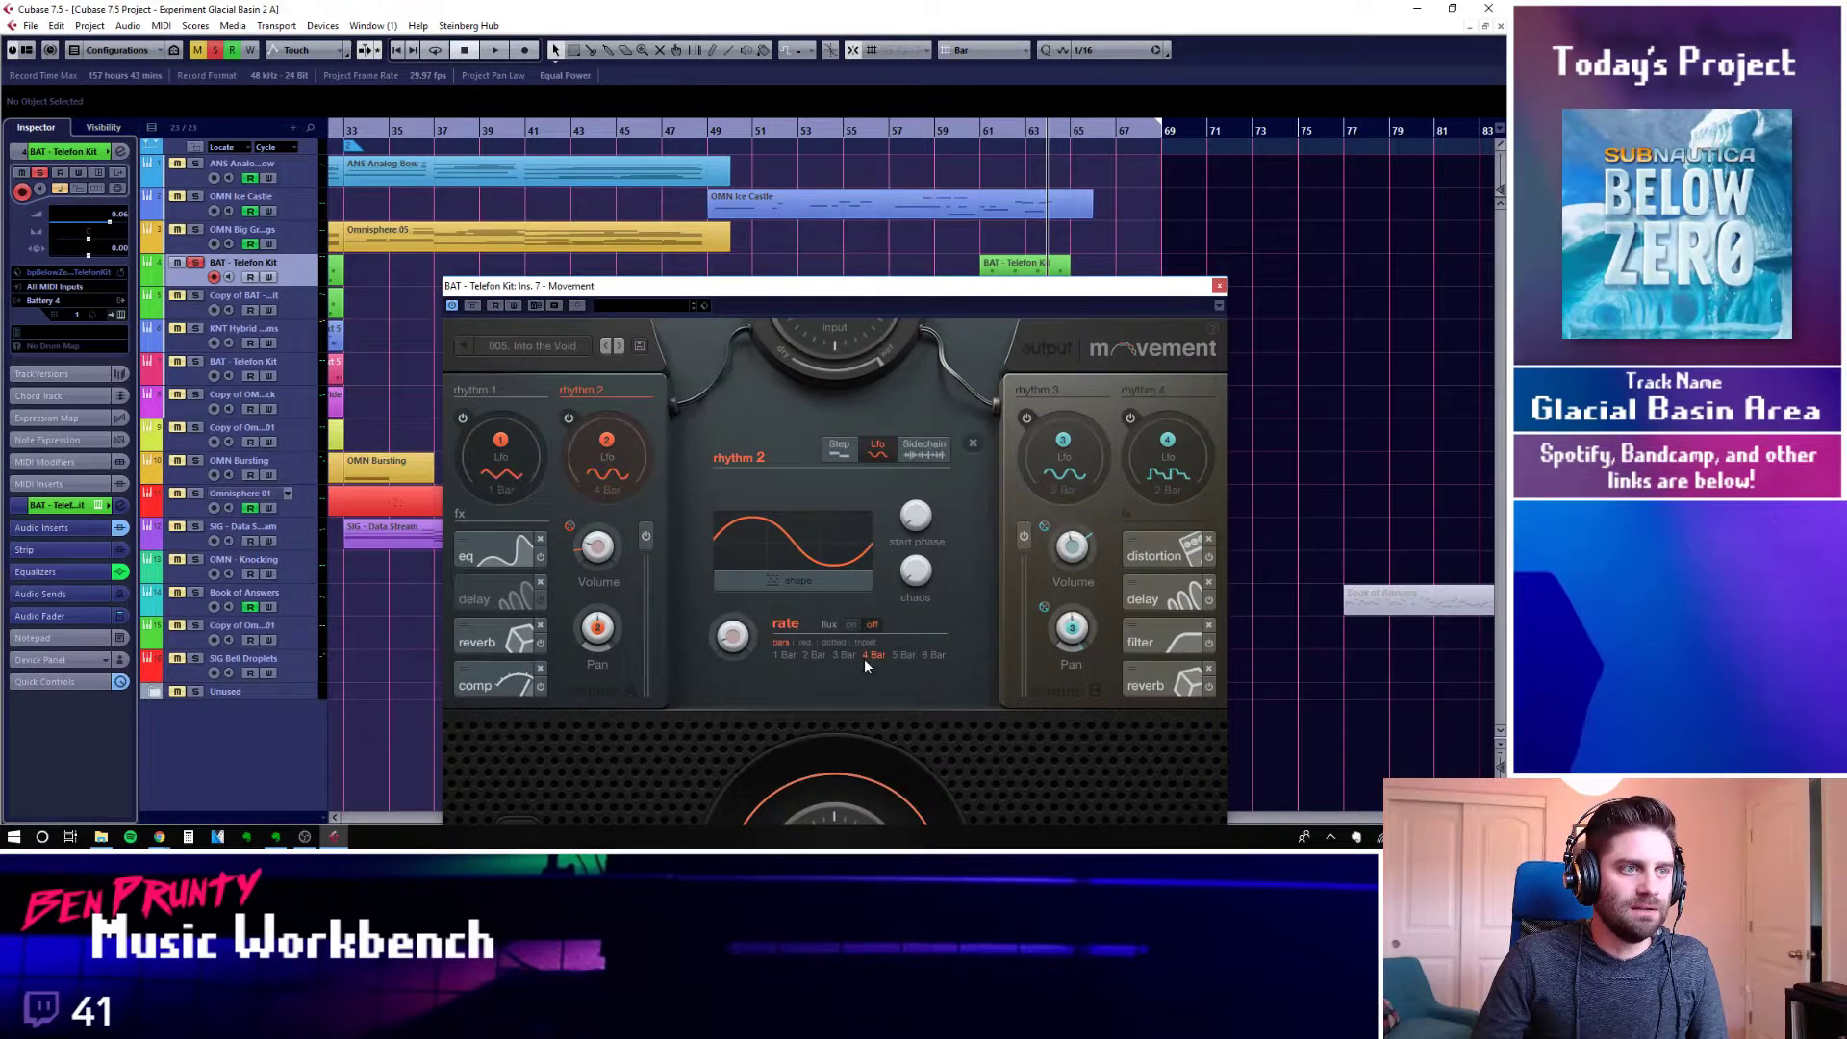
left_click(1097, 451)
left_click(1193, 453)
left_click(1100, 448)
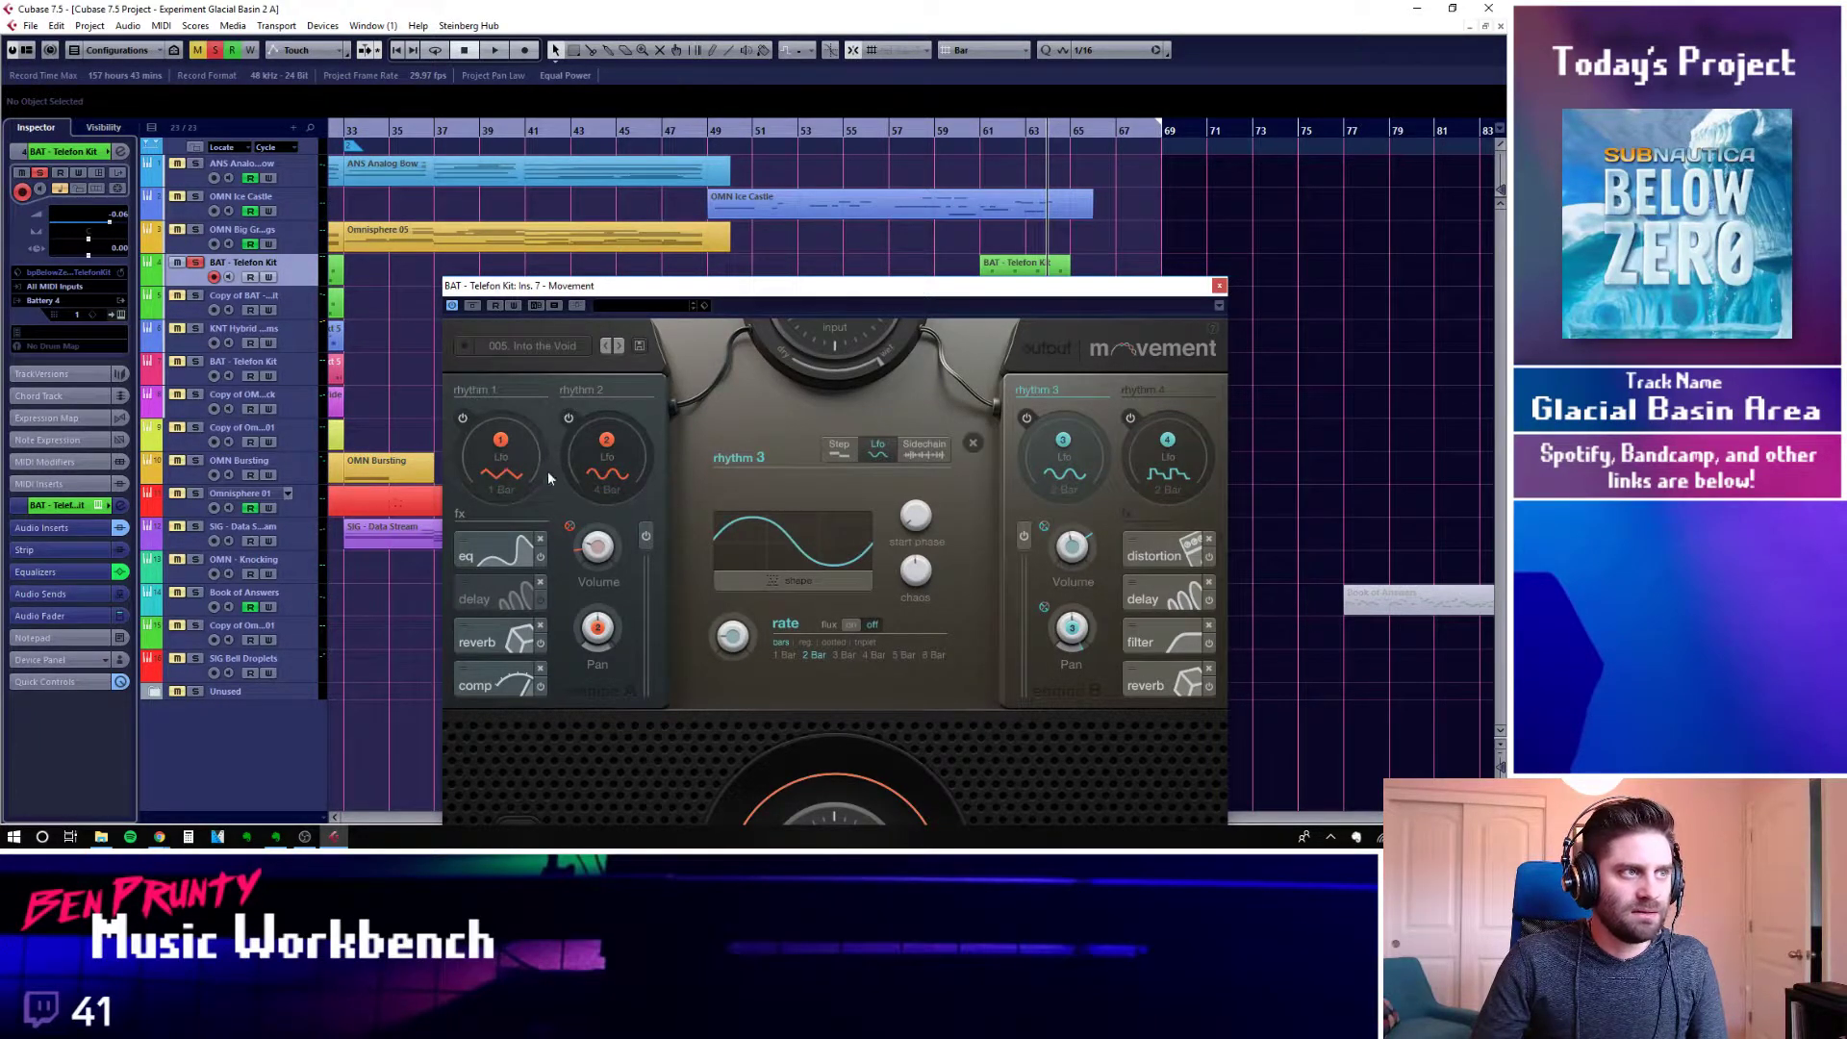
Examine Movement's engine A EQ and reverb and engine B distortion parameters, moving the plug-in window so the effect section is fully shown
left_click(491, 552)
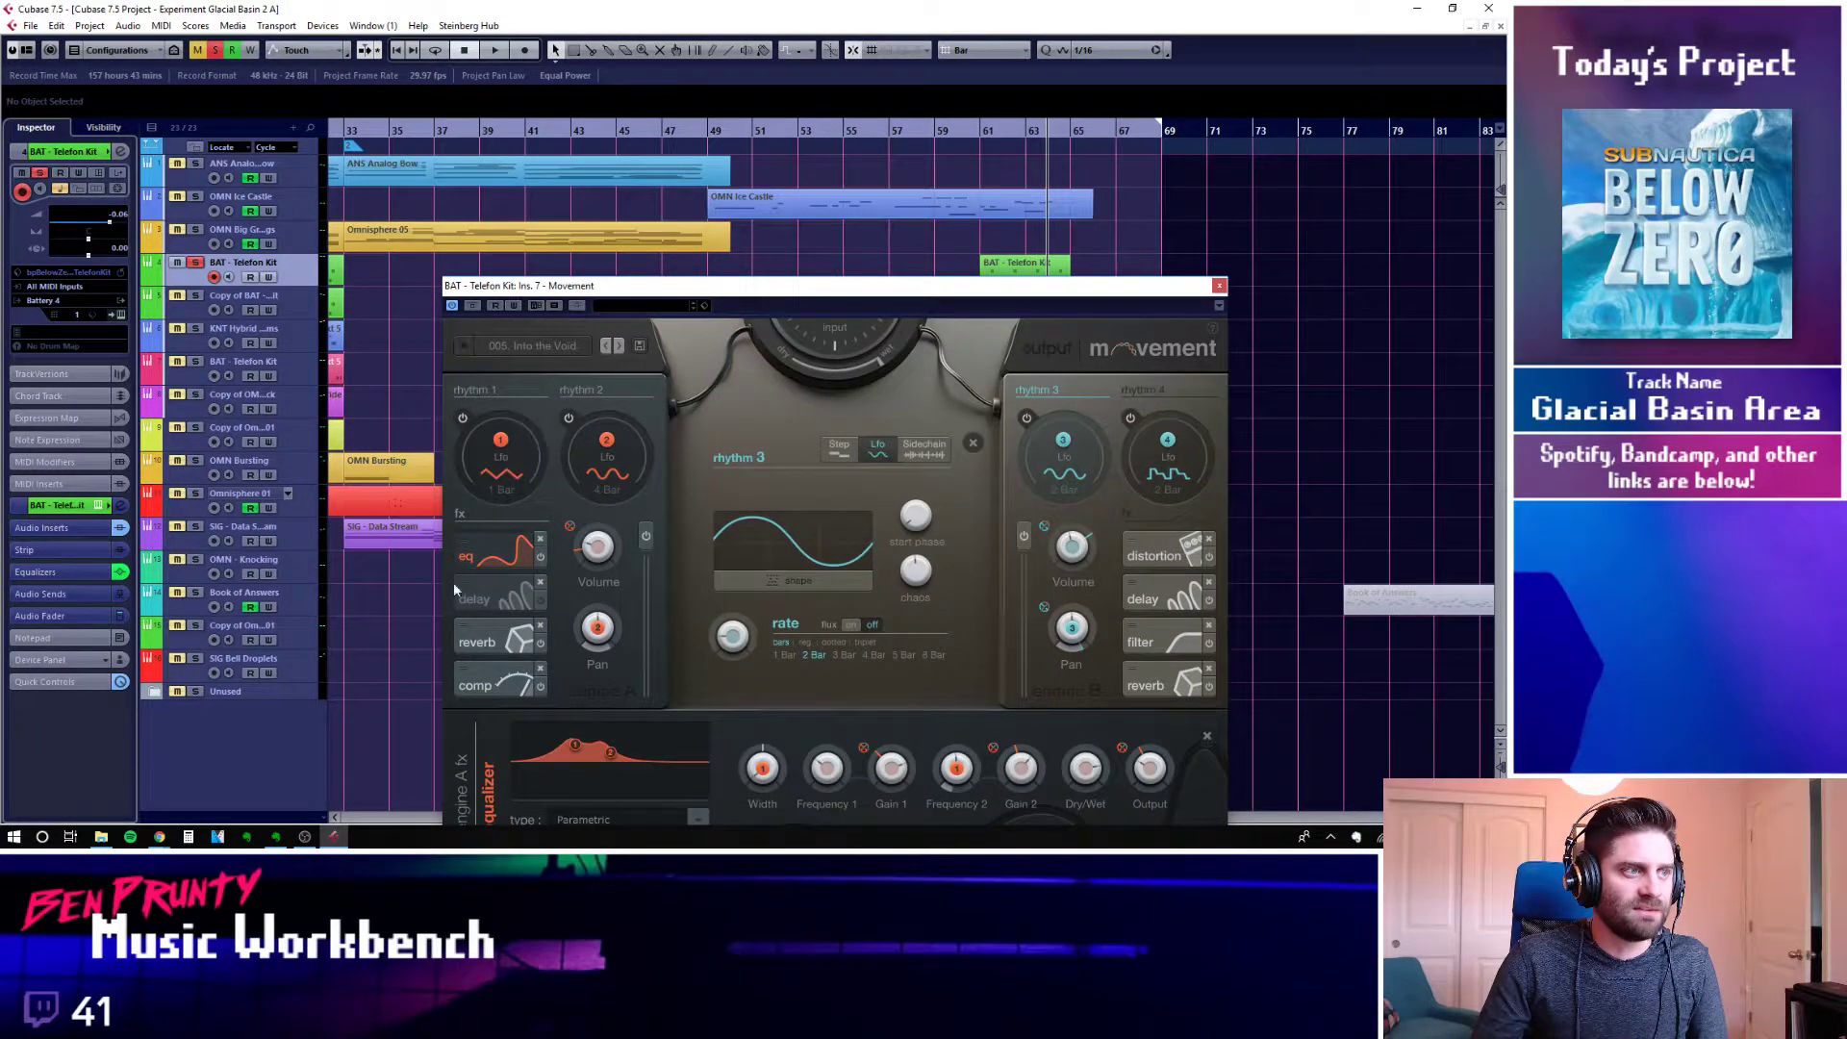
left_click(505, 681)
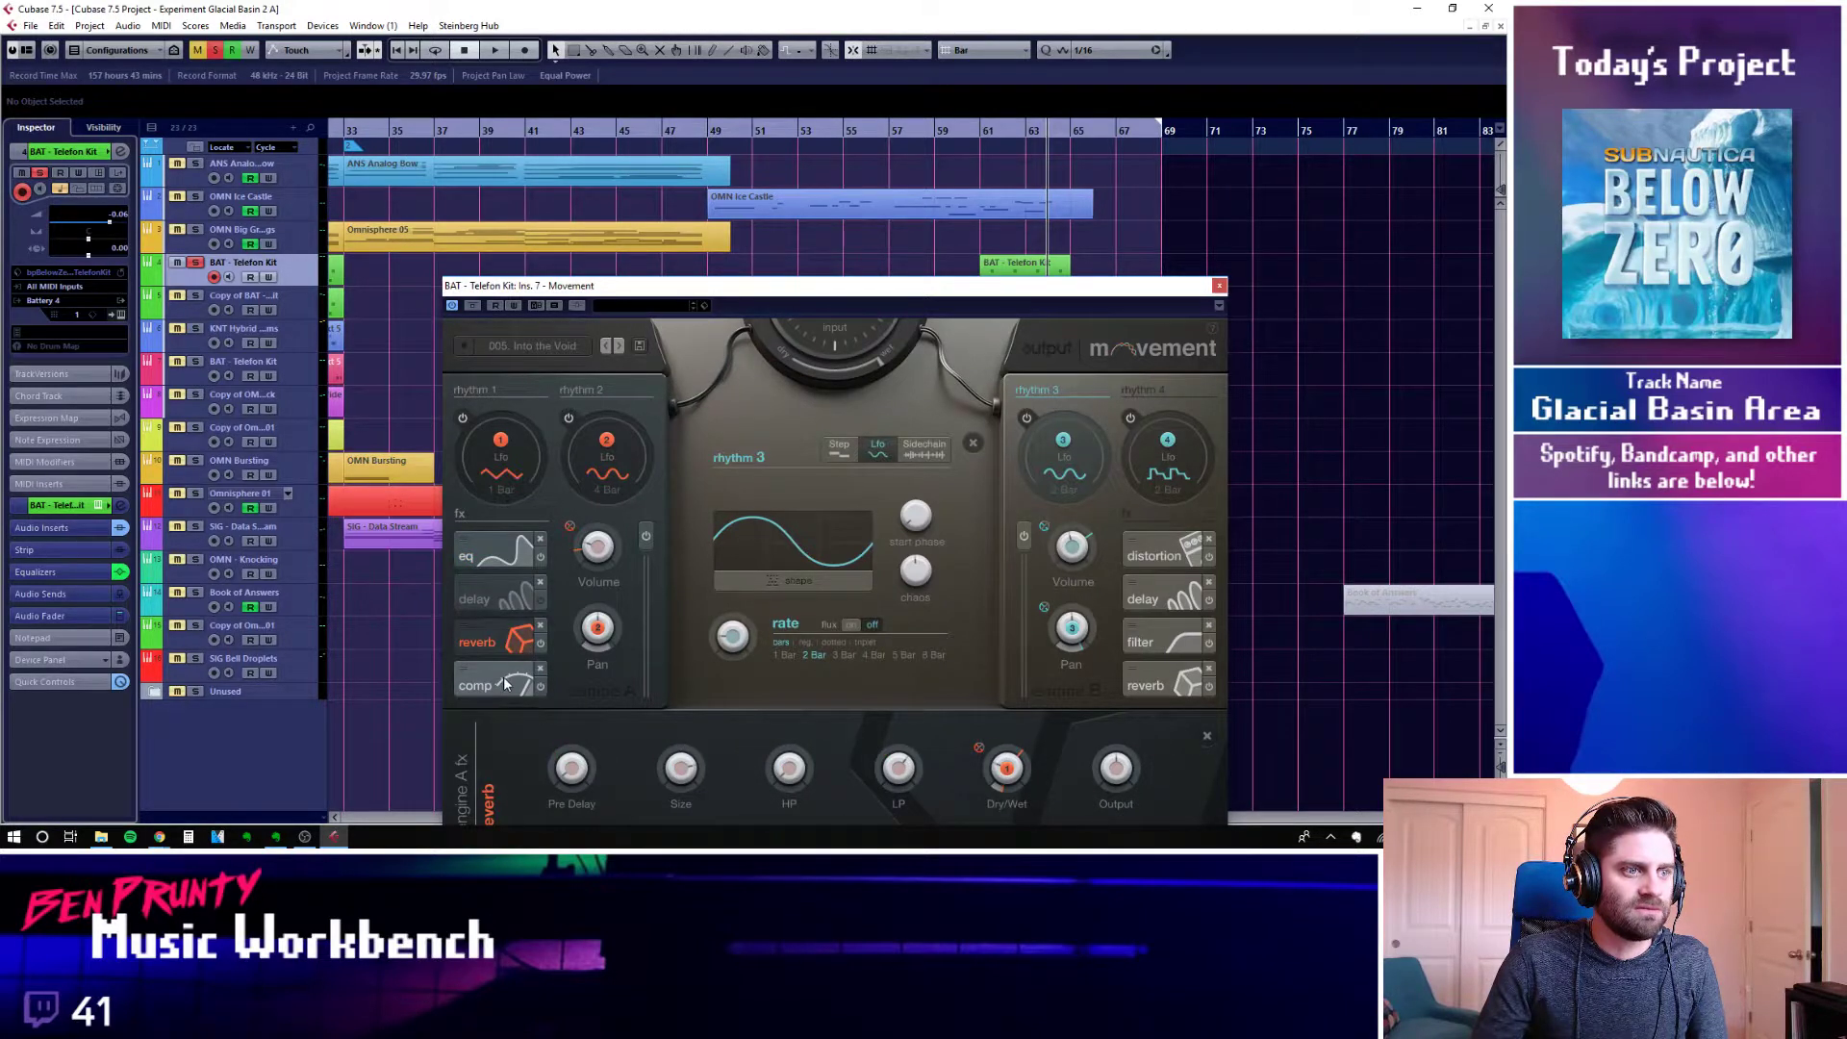
left_click(1157, 554)
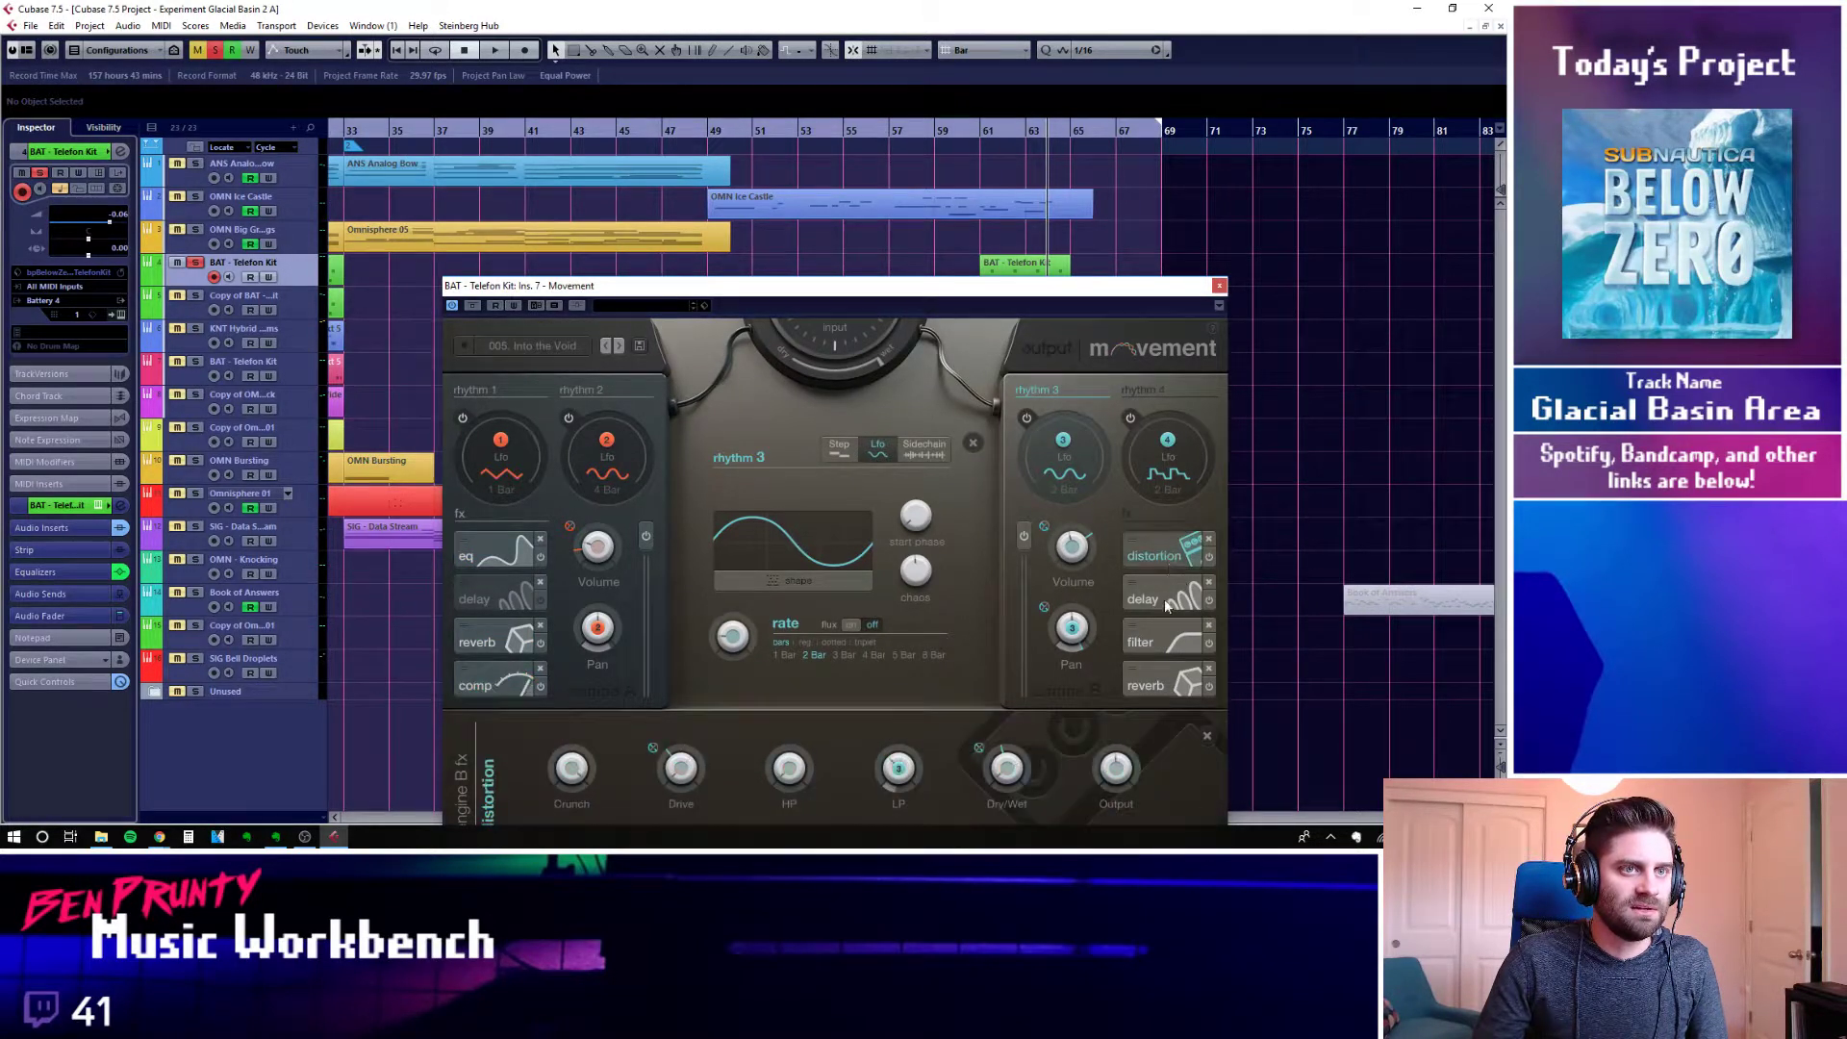
mouse_move(1012, 779)
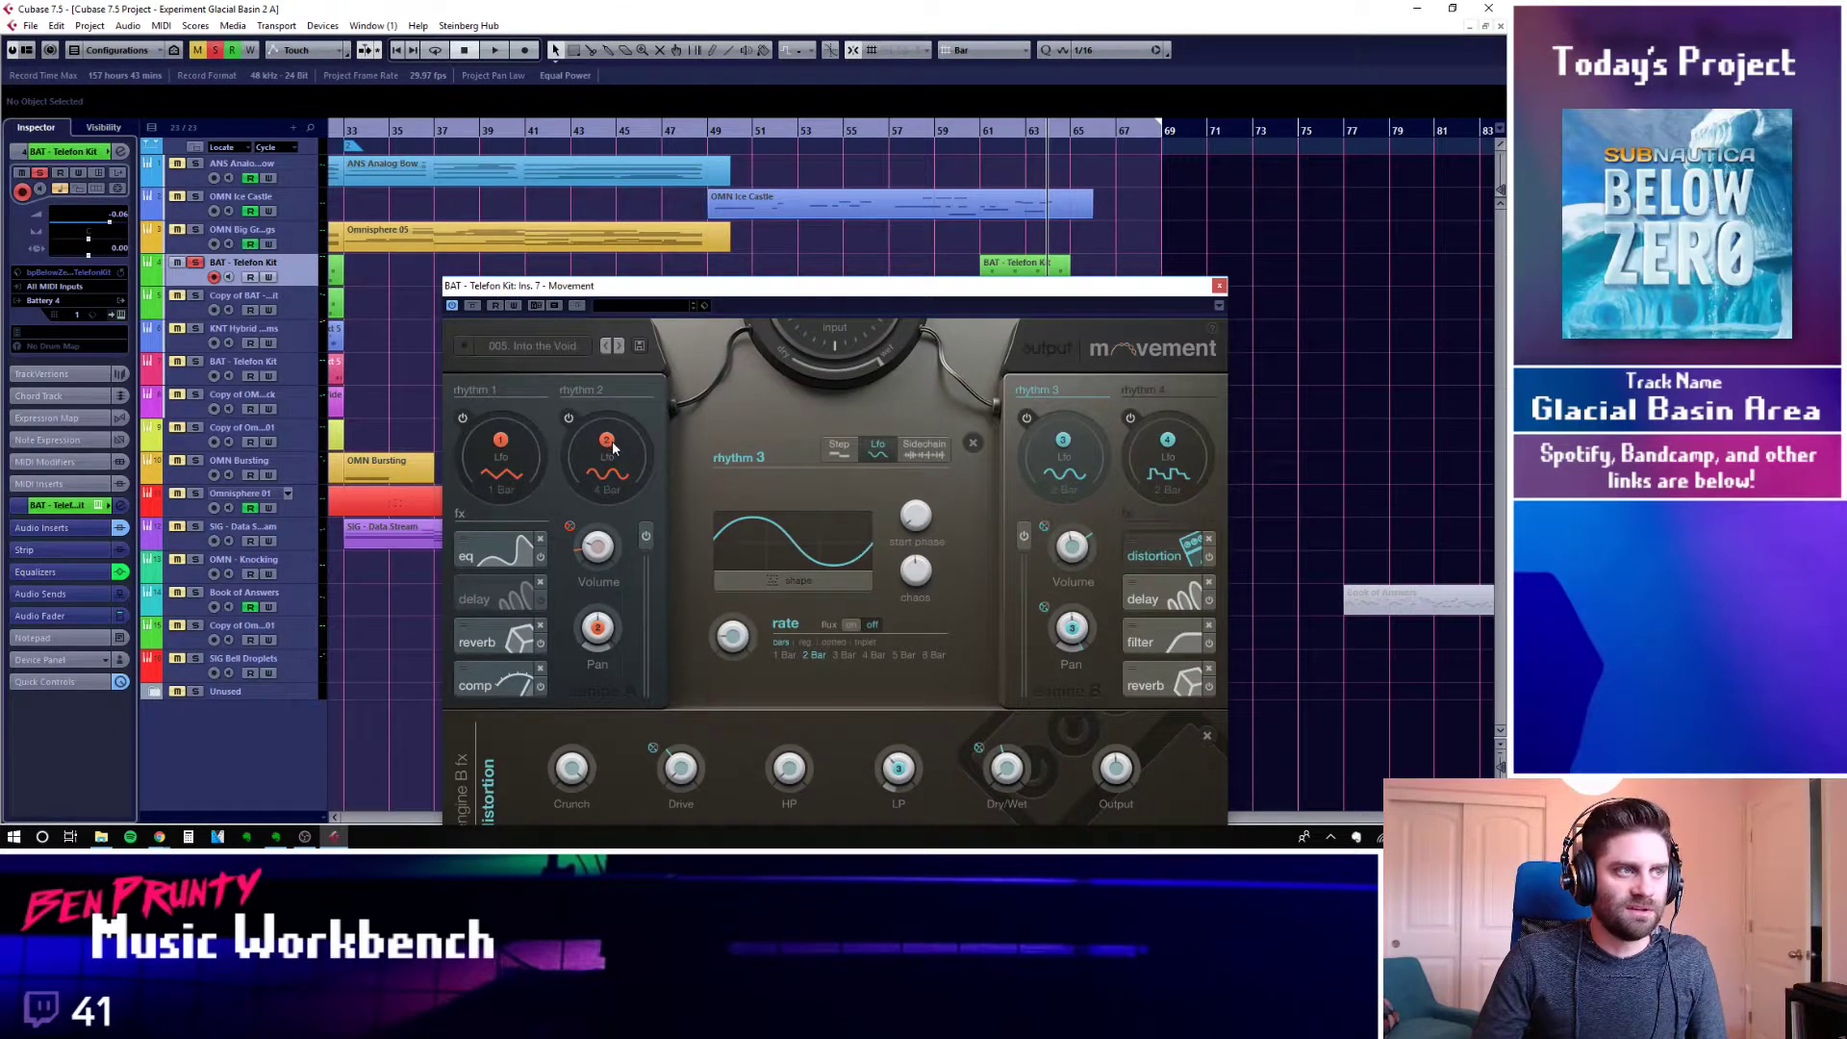
left_click_drag(627, 288, 531, 203)
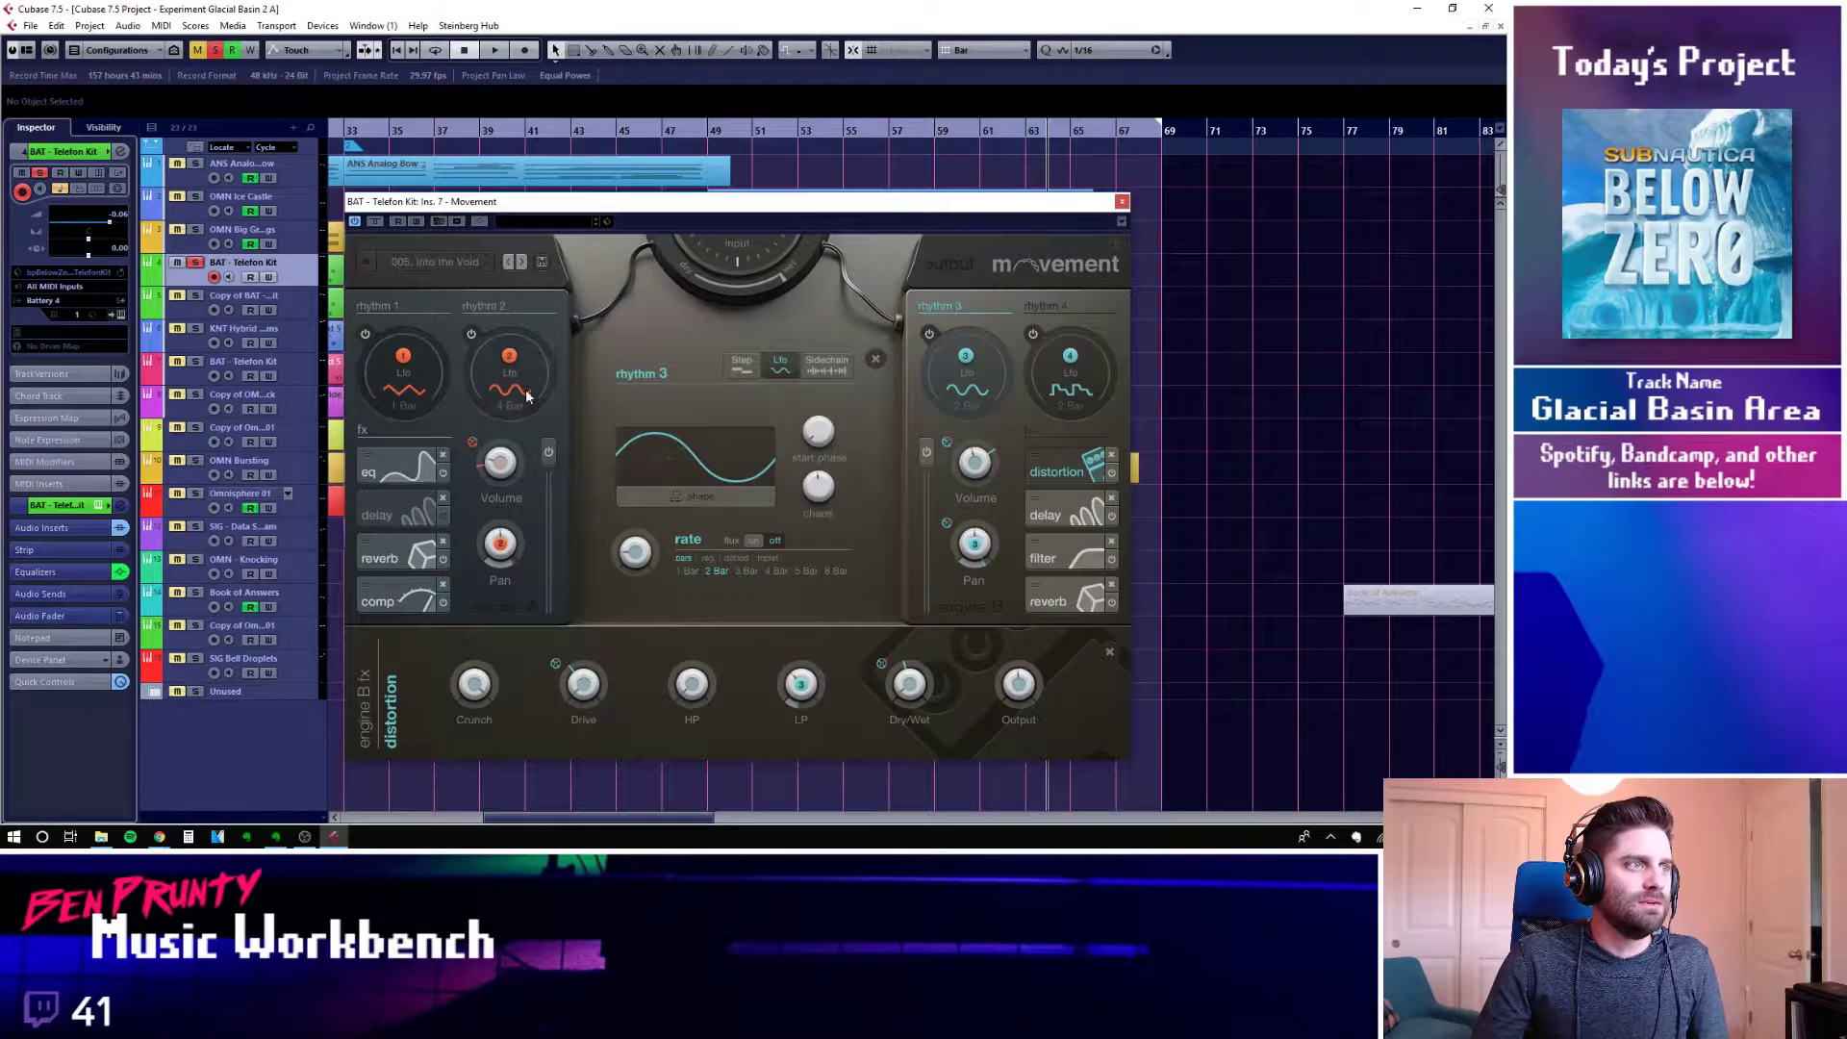
mouse_move(573, 698)
mouse_move(713, 687)
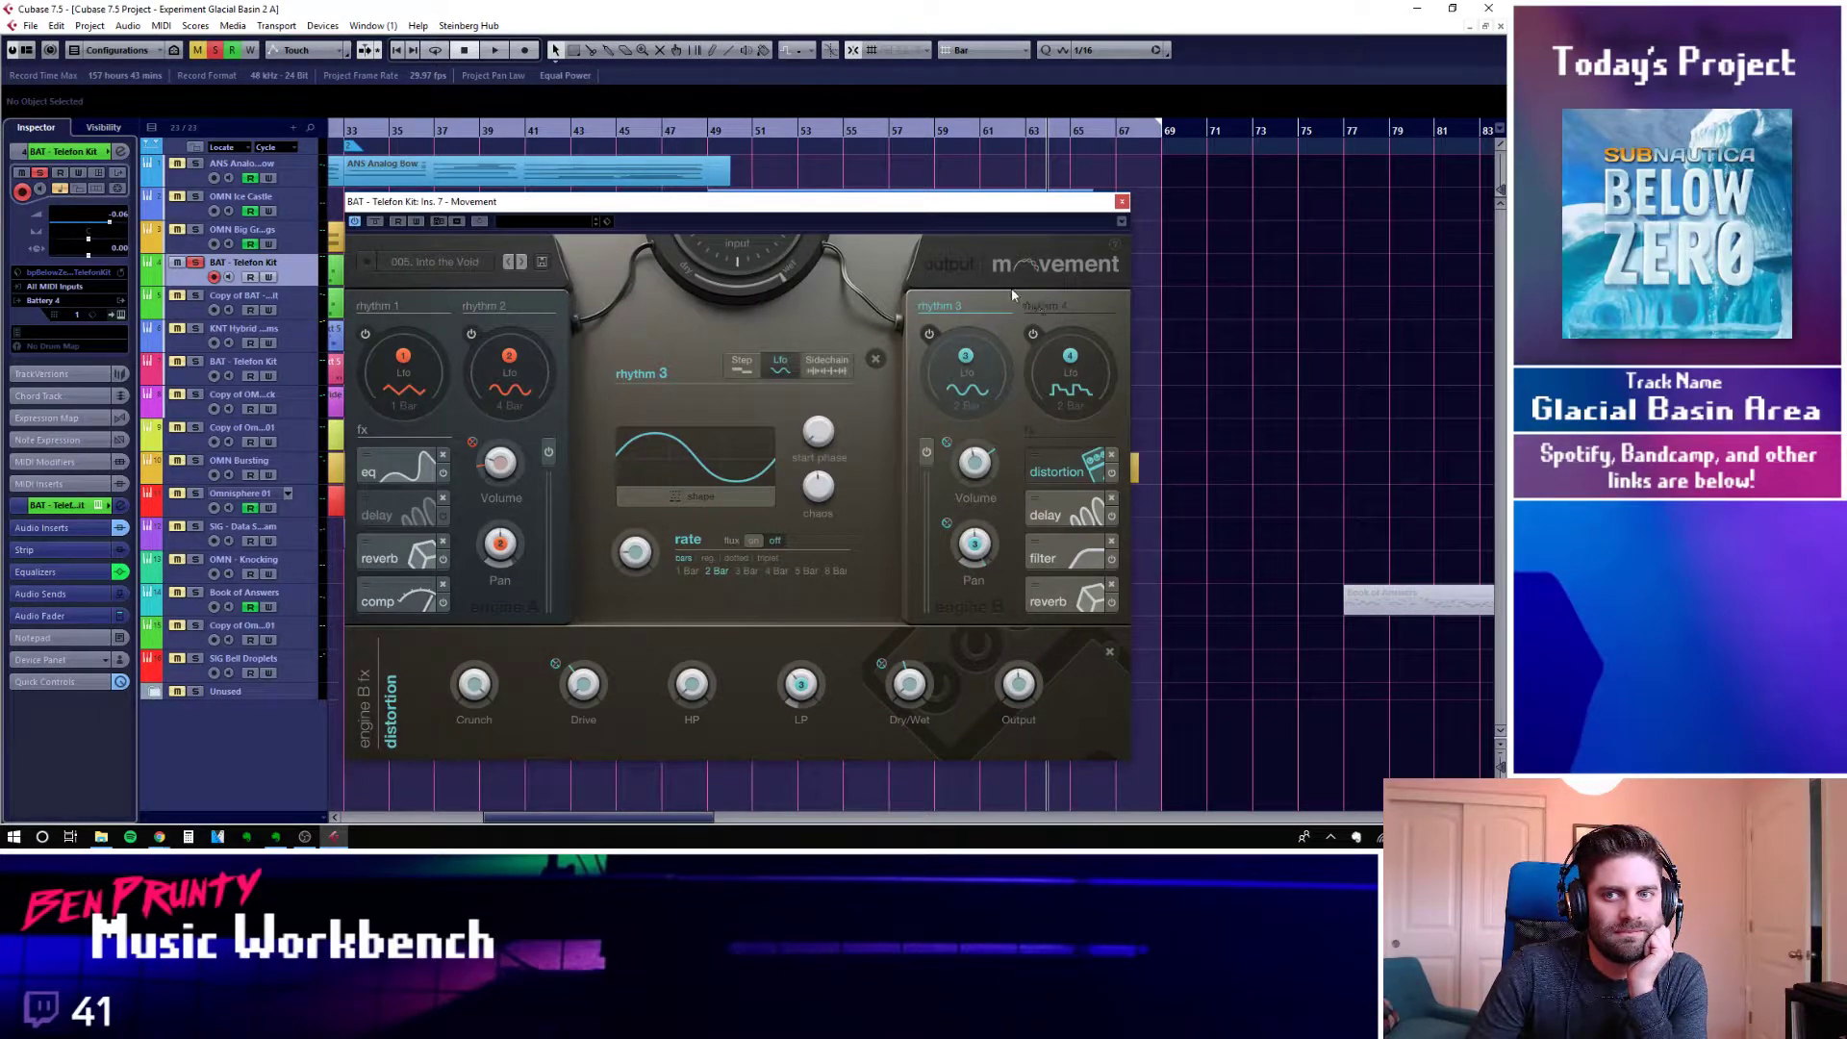
Play the soloed BAT - Telefon Kit track while inspecting Movement's engine A compressor, reverb and EQ settings
left_click_drag(1083, 205, 1115, 417)
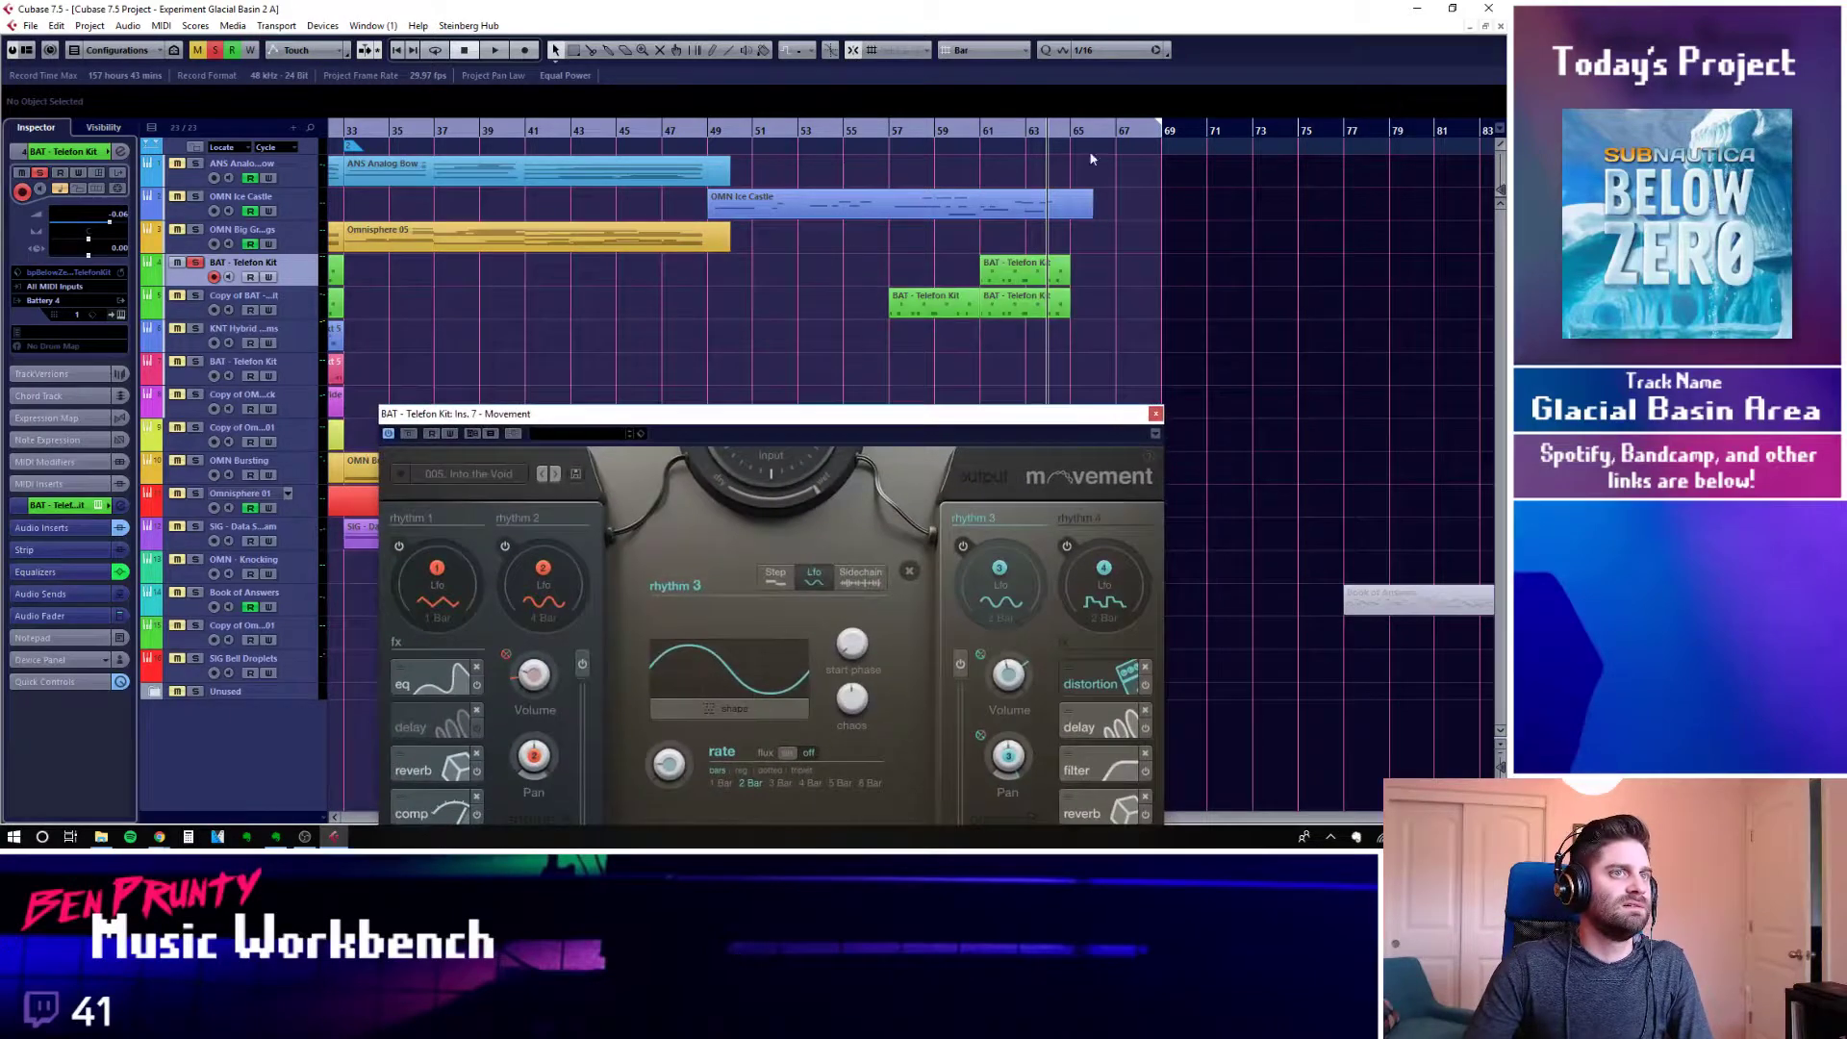
key("space")
left_click_drag(918, 416, 843, 201)
left_click(347, 596)
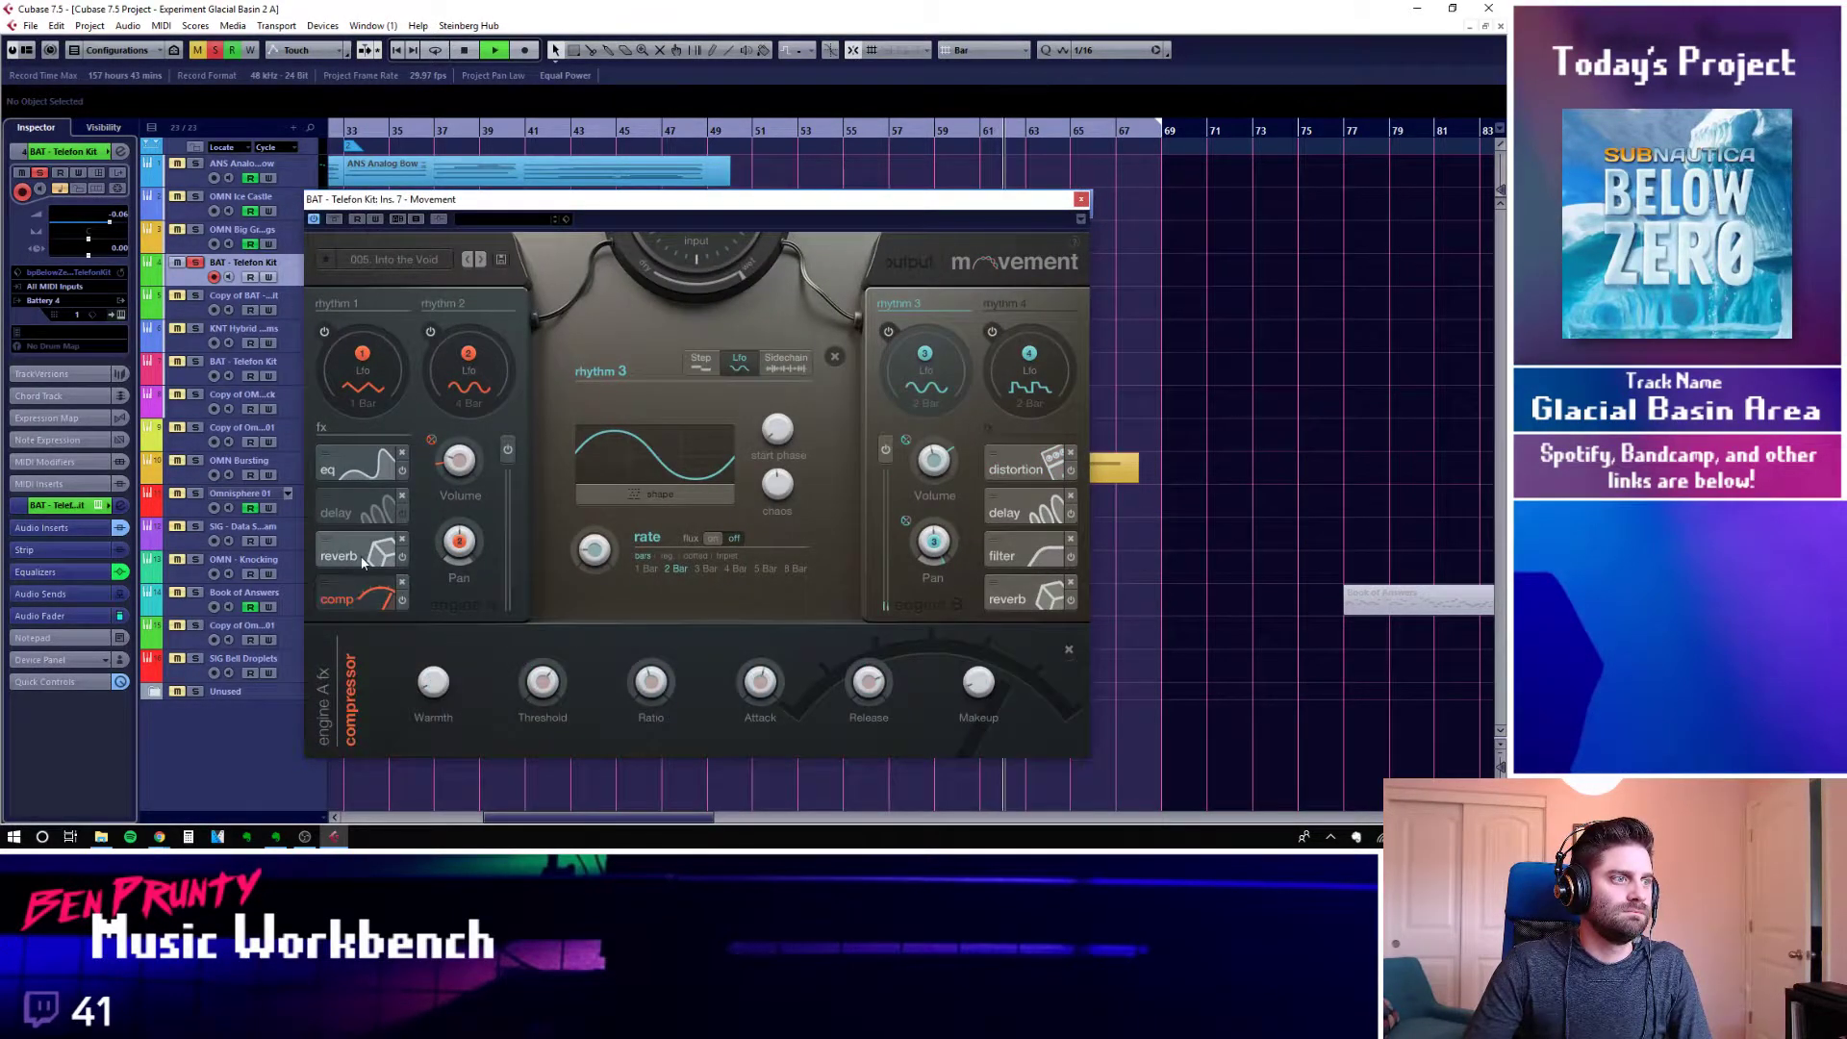
left_click(367, 562)
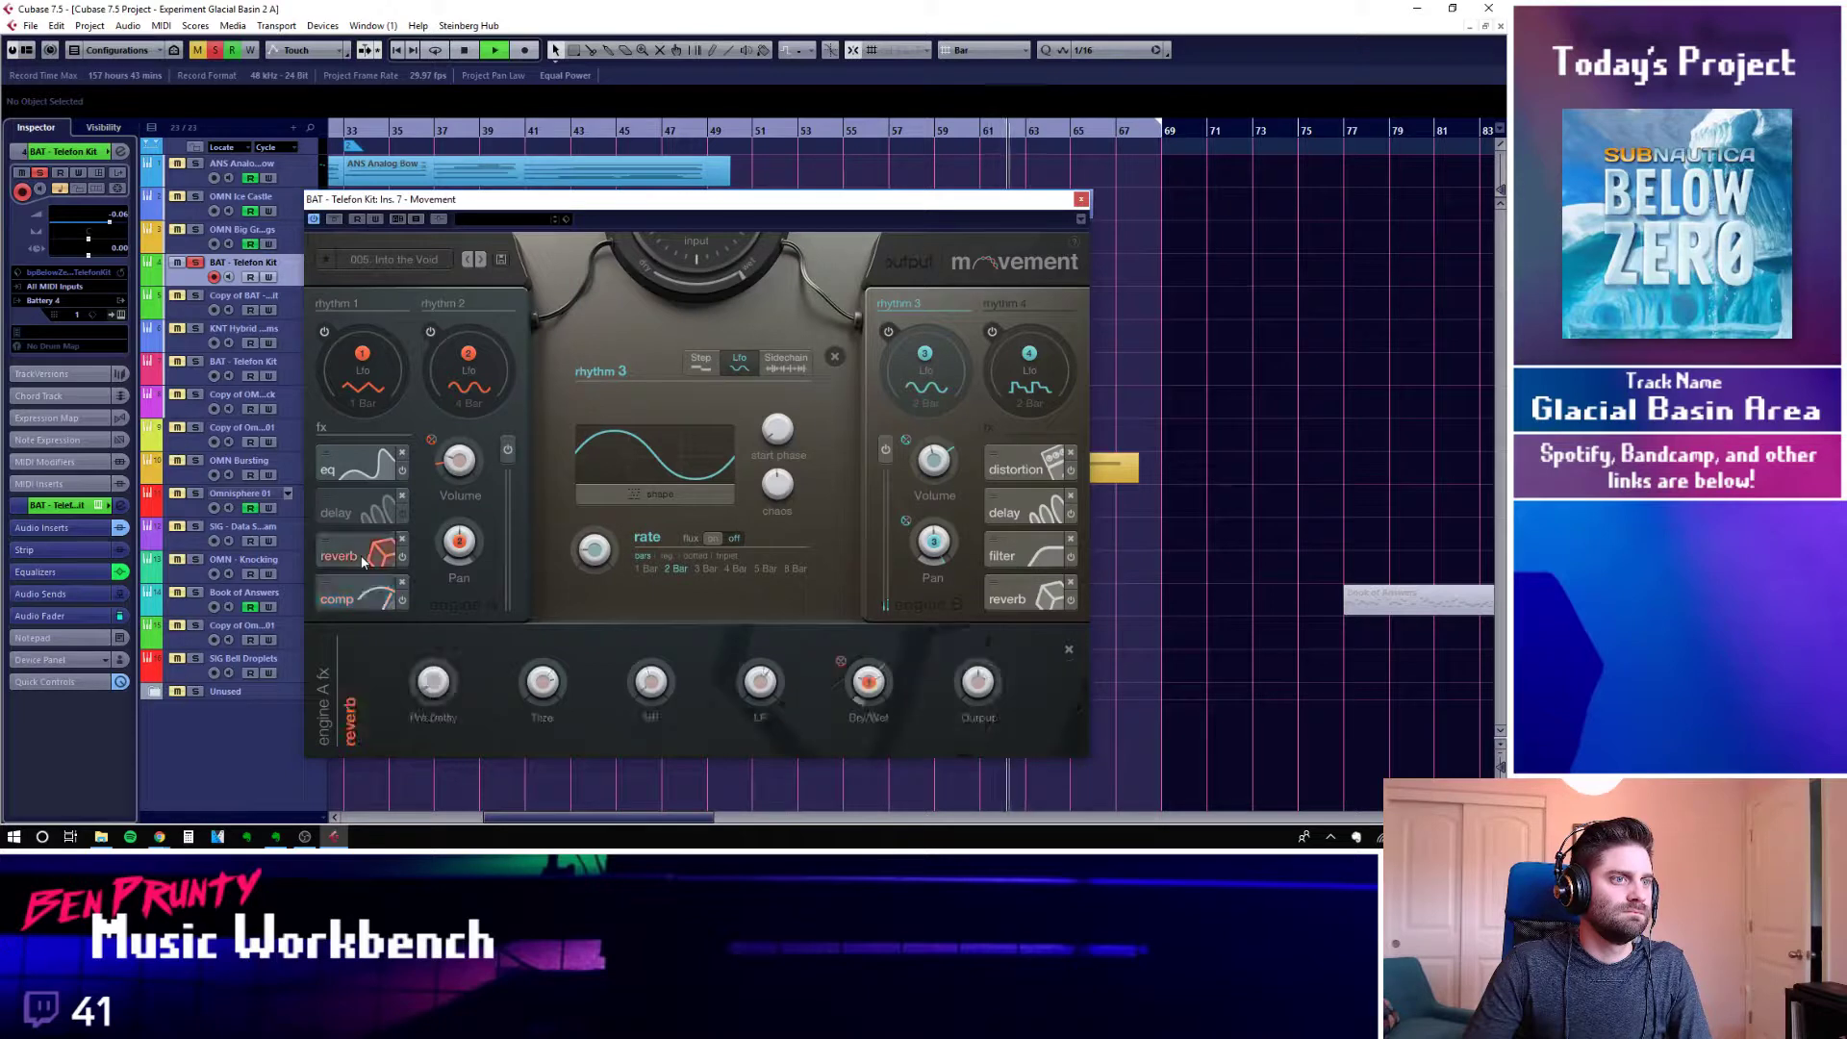
left_click(351, 467)
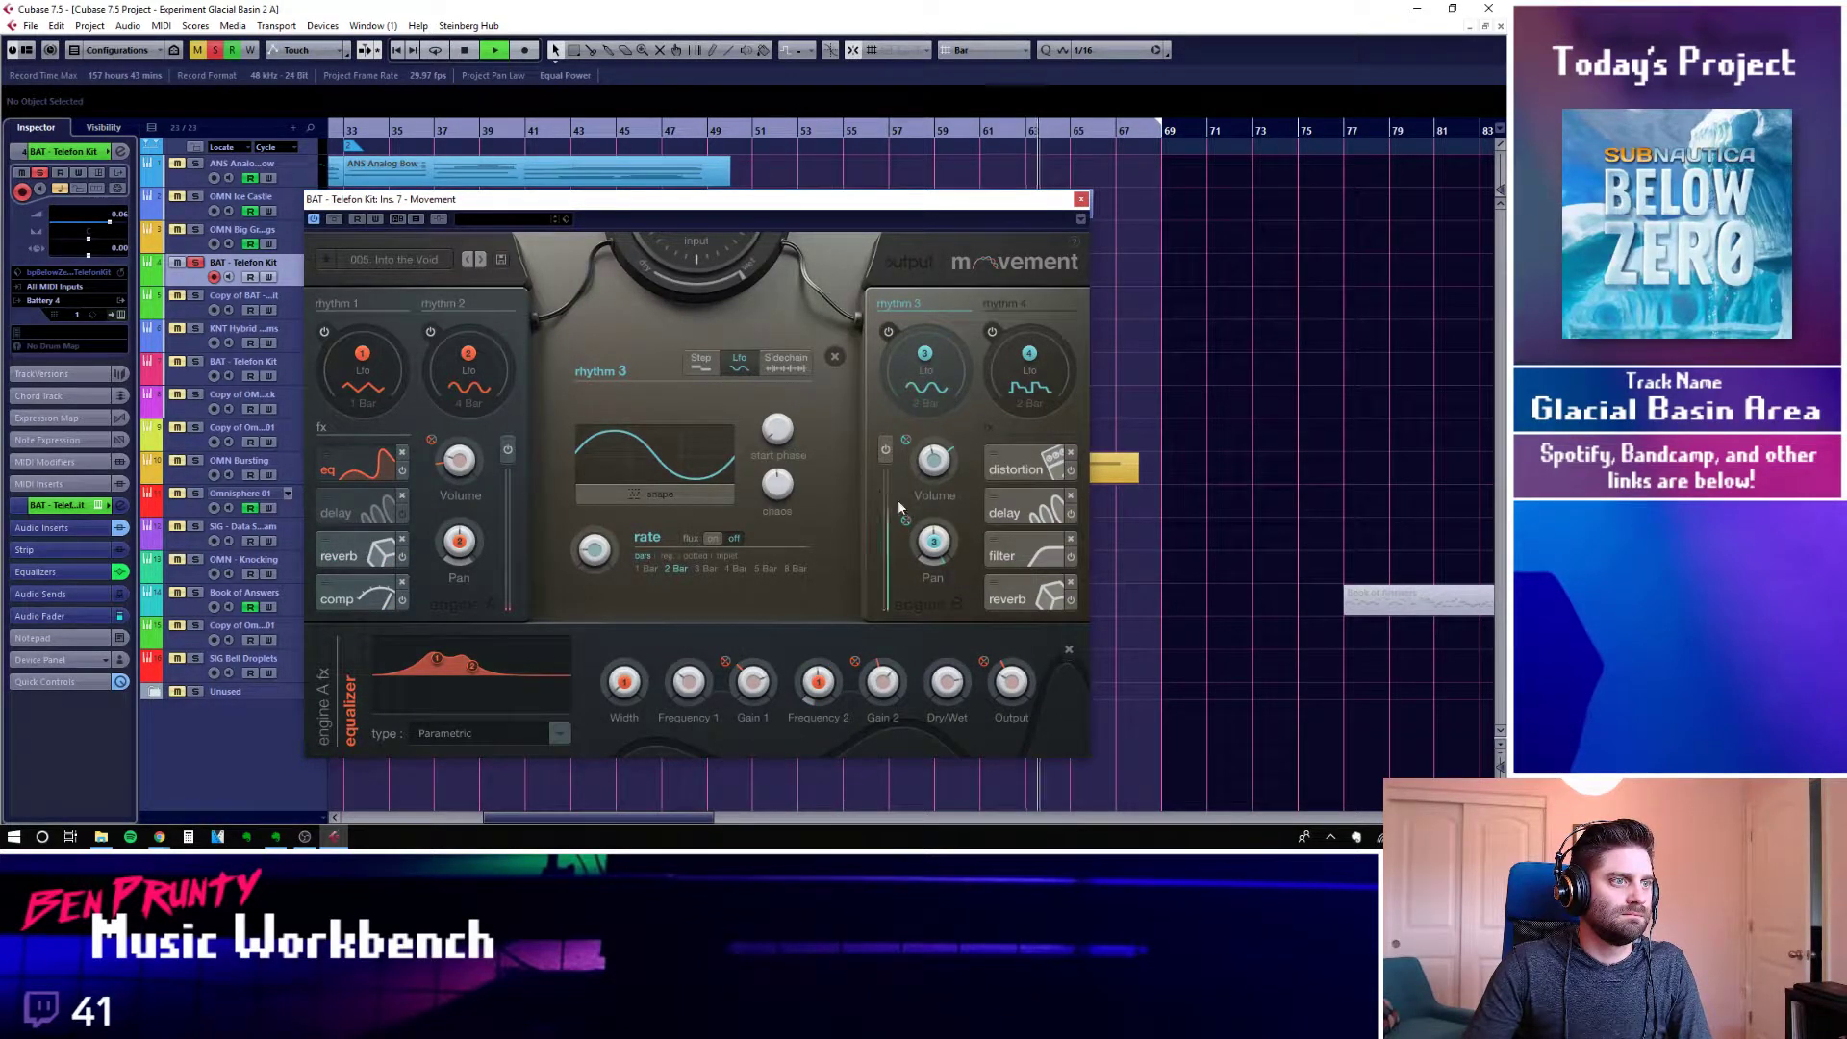
Inspect Movement's engine B distortion, delay, filter and reverb settings during playback
left_click(1009, 469)
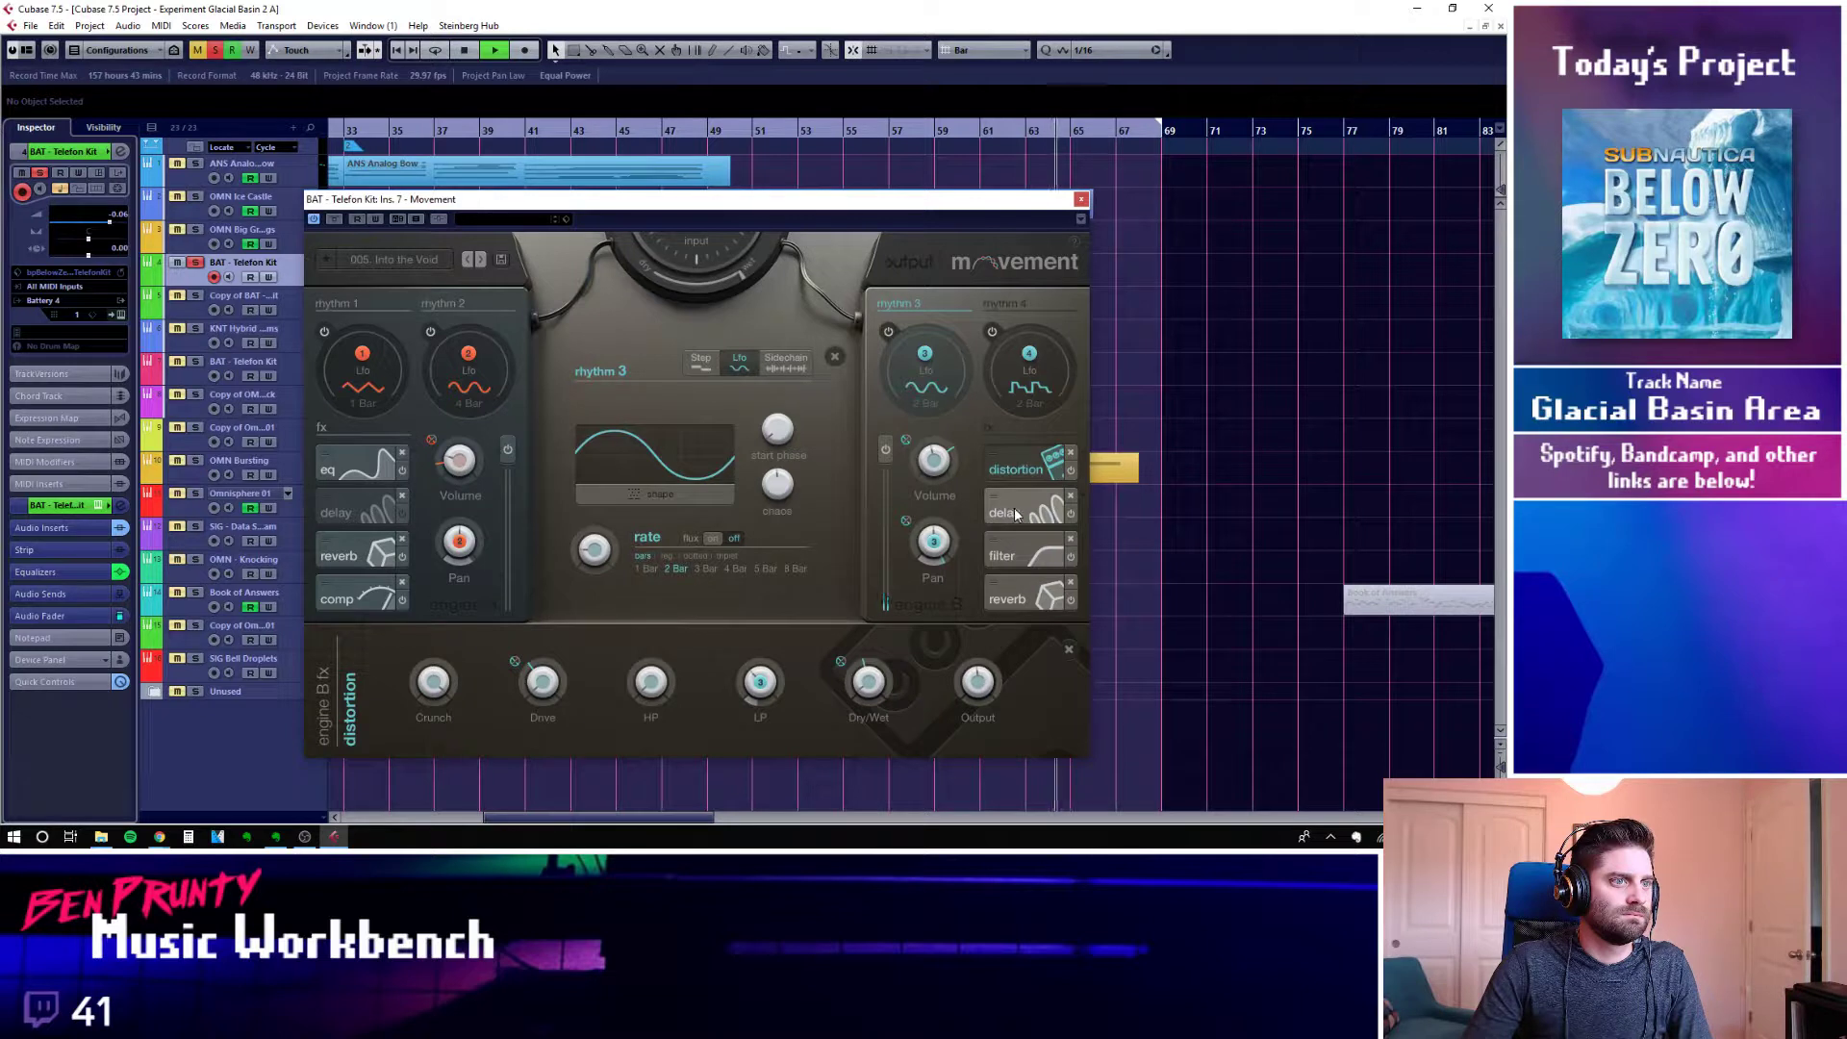
left_click(1010, 510)
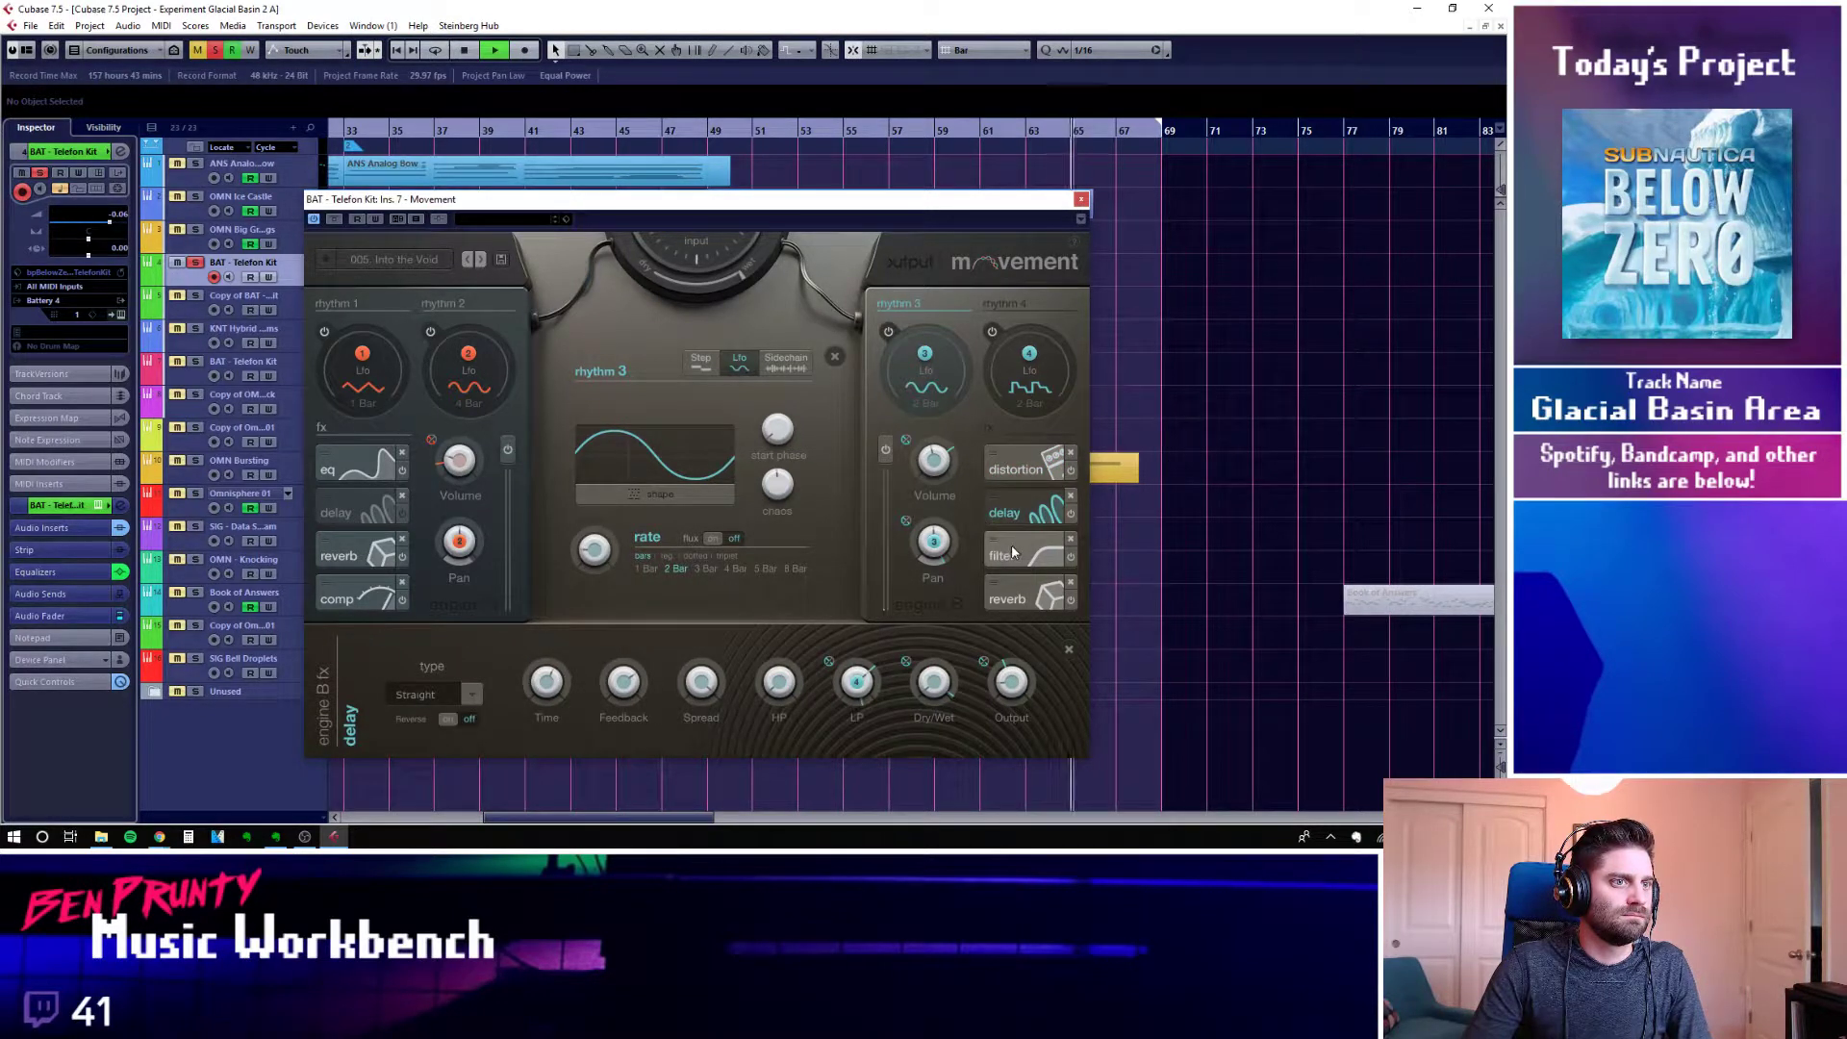
left_click(1012, 544)
left_click(1012, 603)
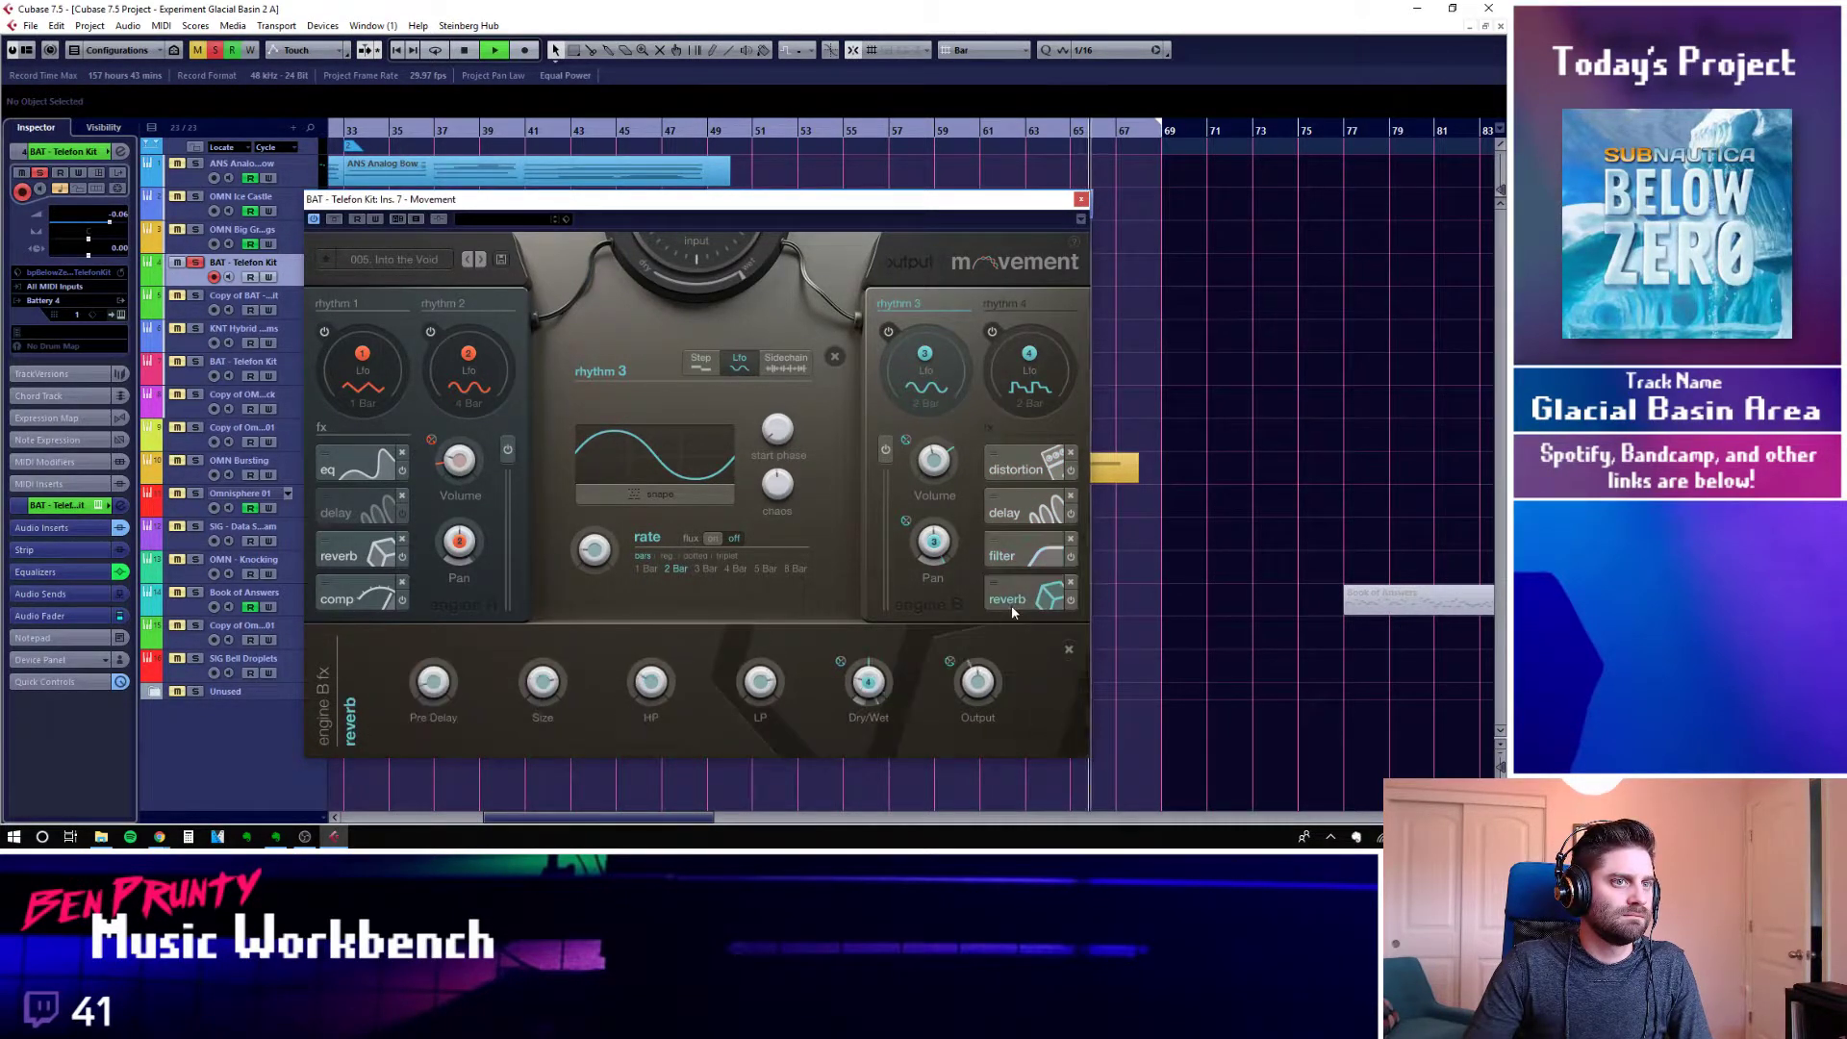
Close the Movement window, stop playback, return to bar 61 and release the BAT - Telefon Kit solo
left_click(1081, 201)
key("space")
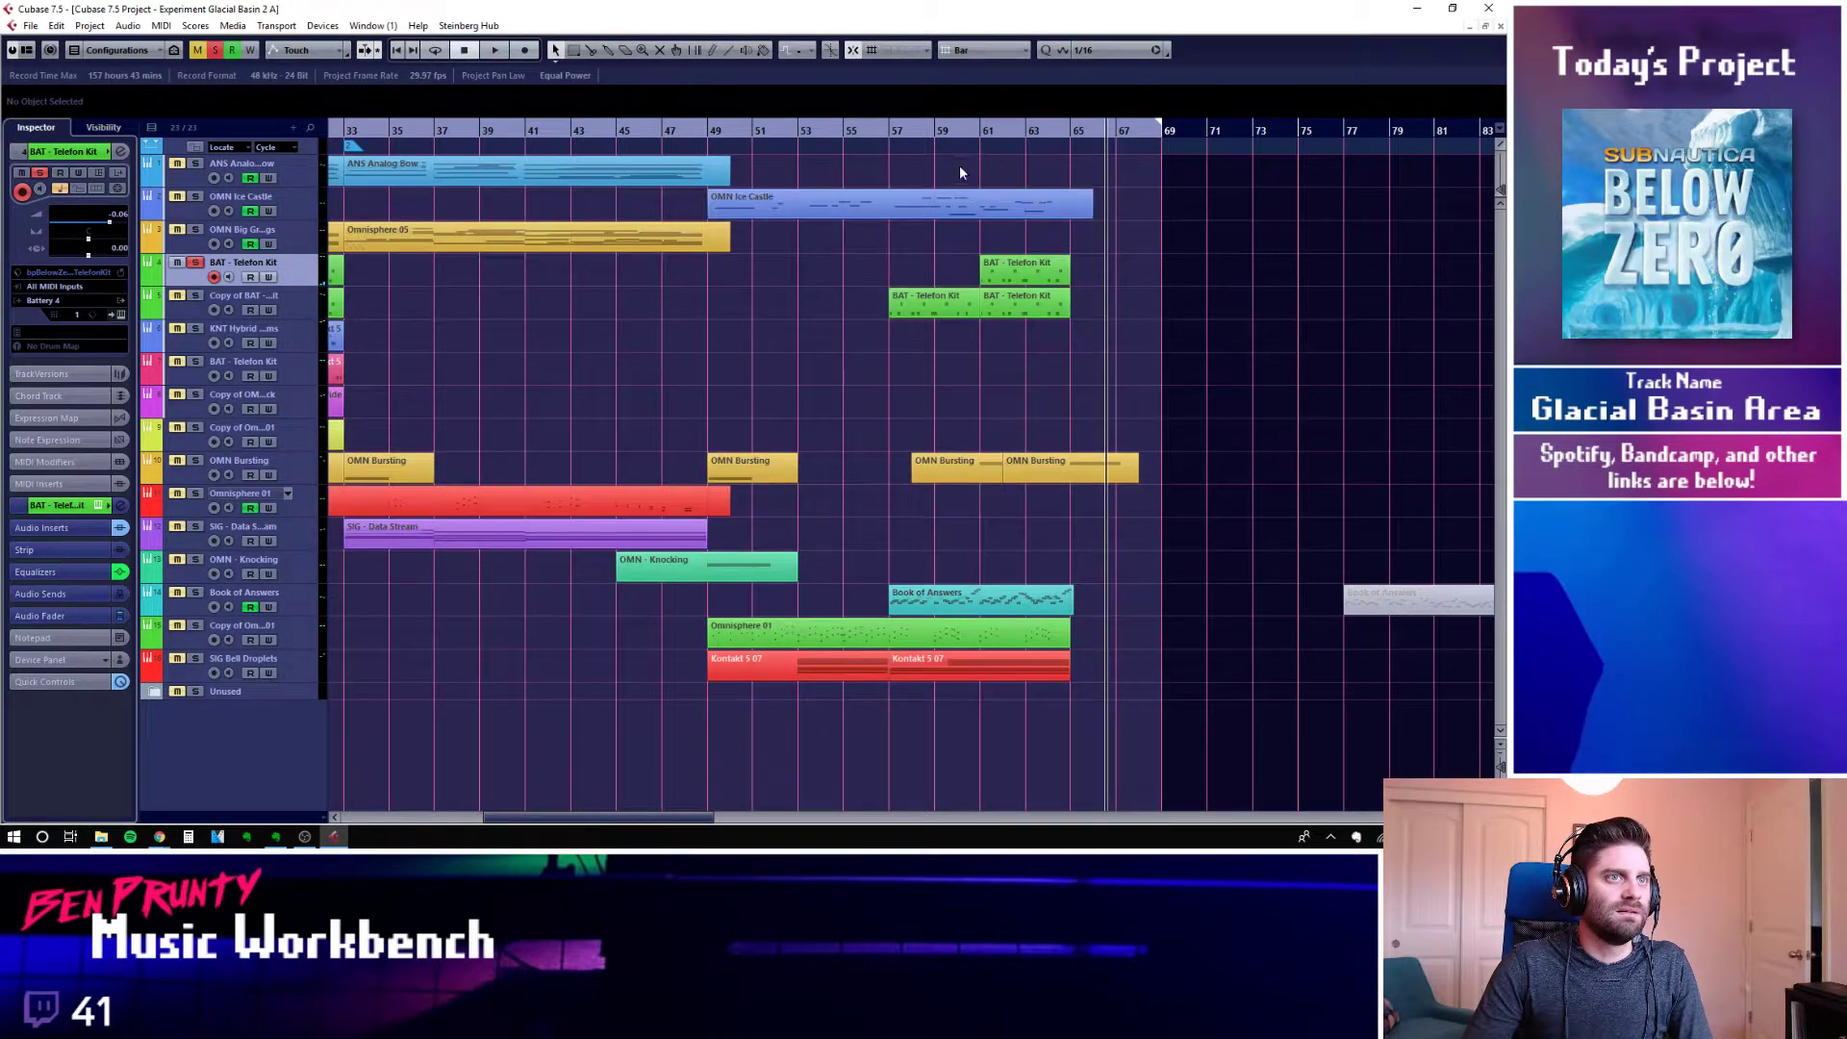
left_click(979, 135)
left_click(196, 261)
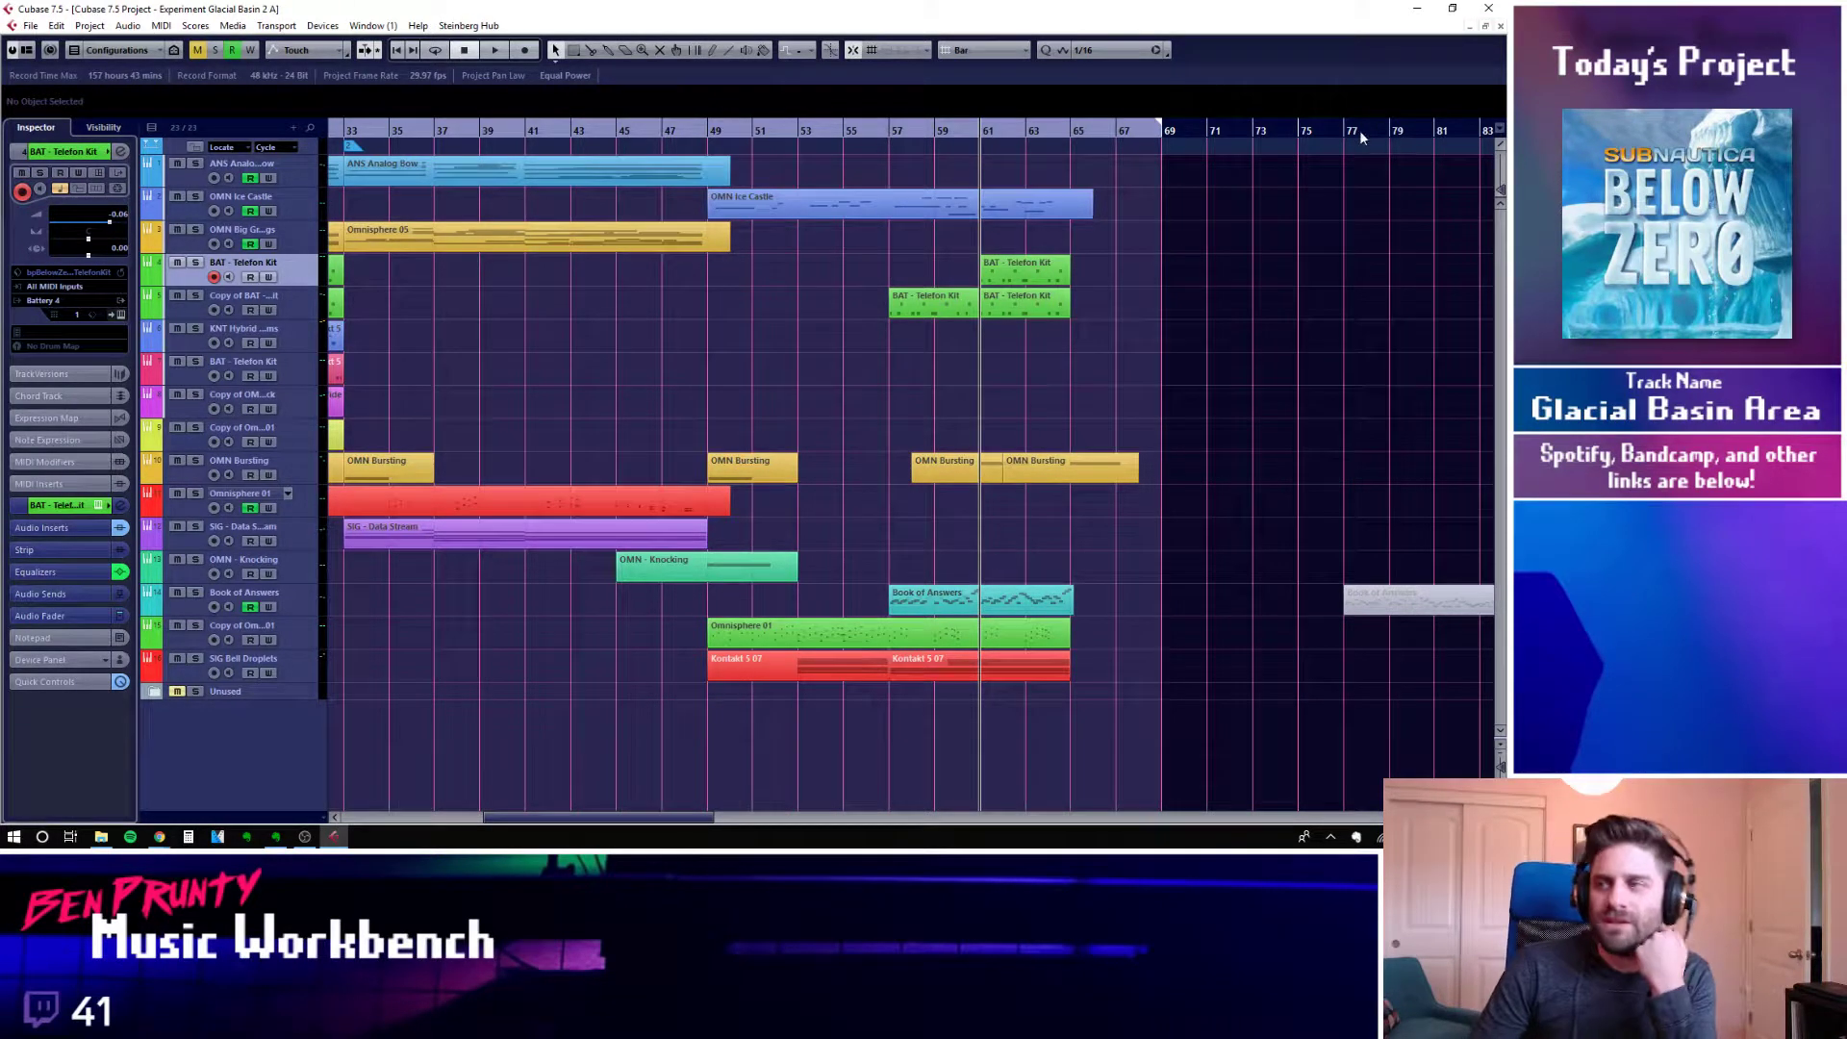
Close the Glacial Basin project without saving and open the recent project Experiment Explorers.cpr
left_click(1502, 27)
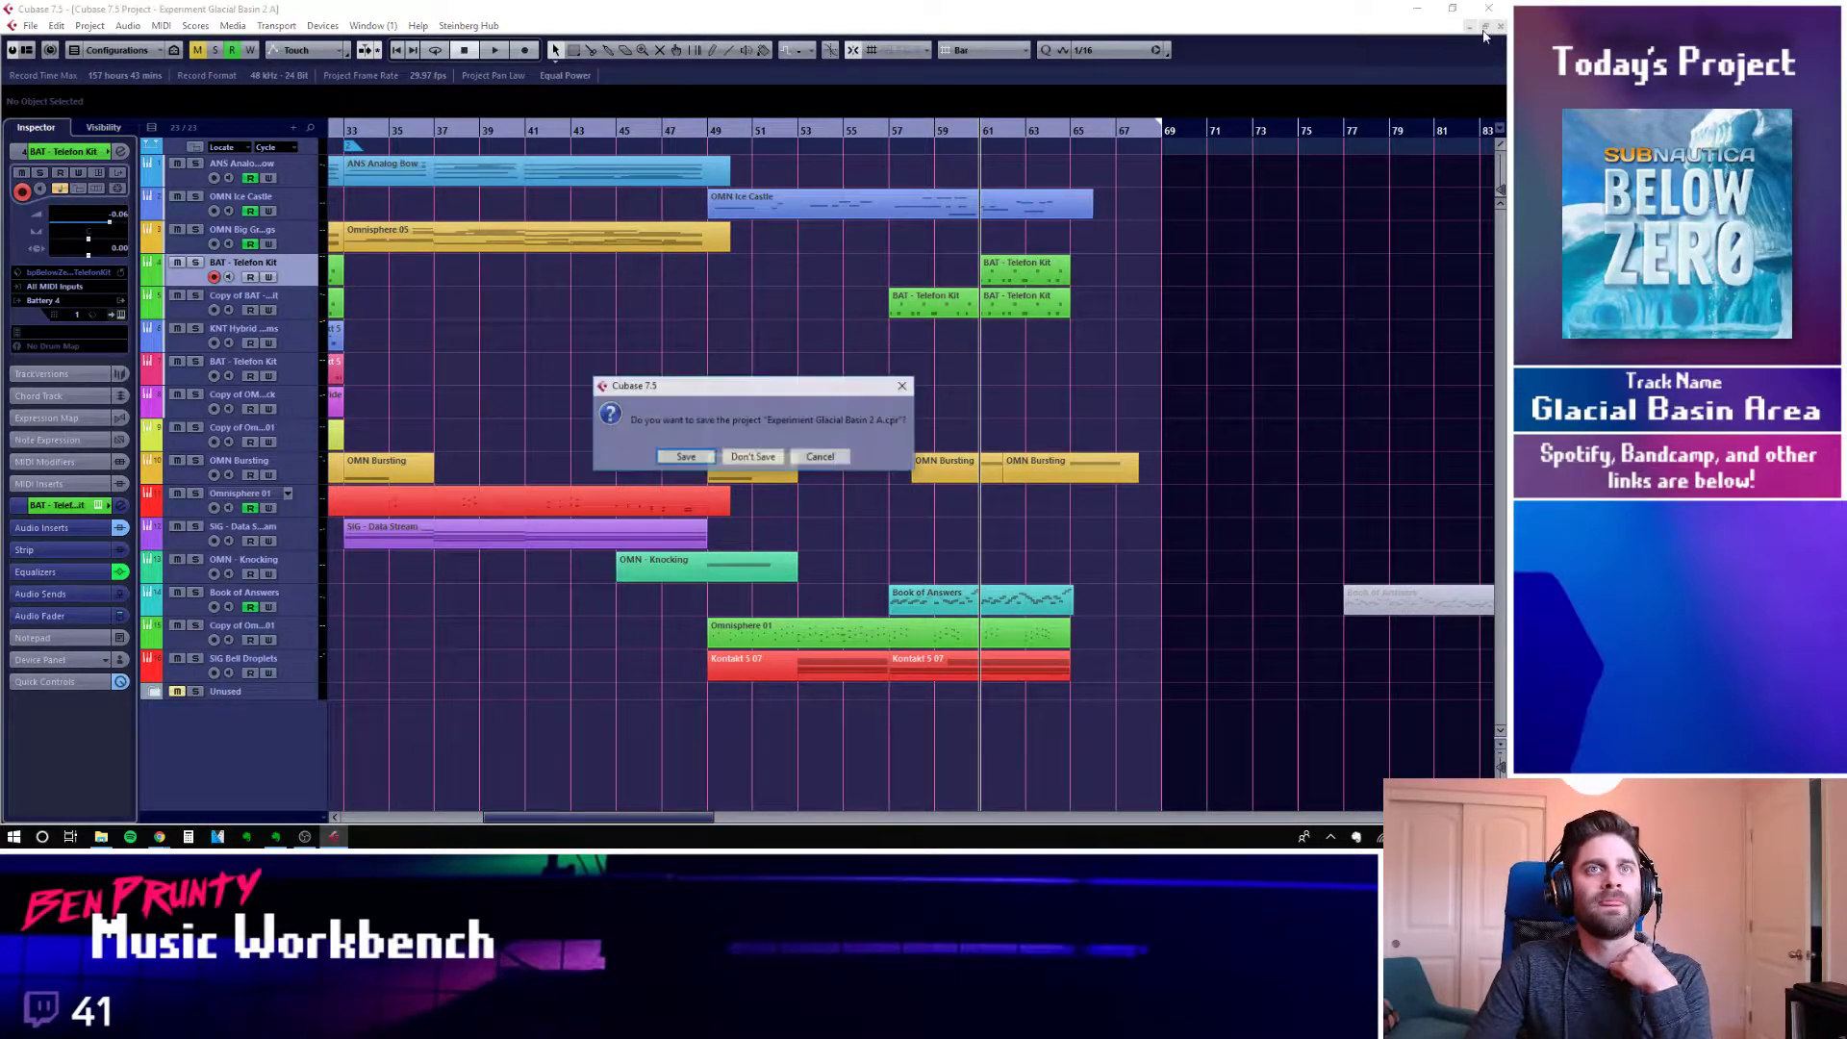
left_click(729, 458)
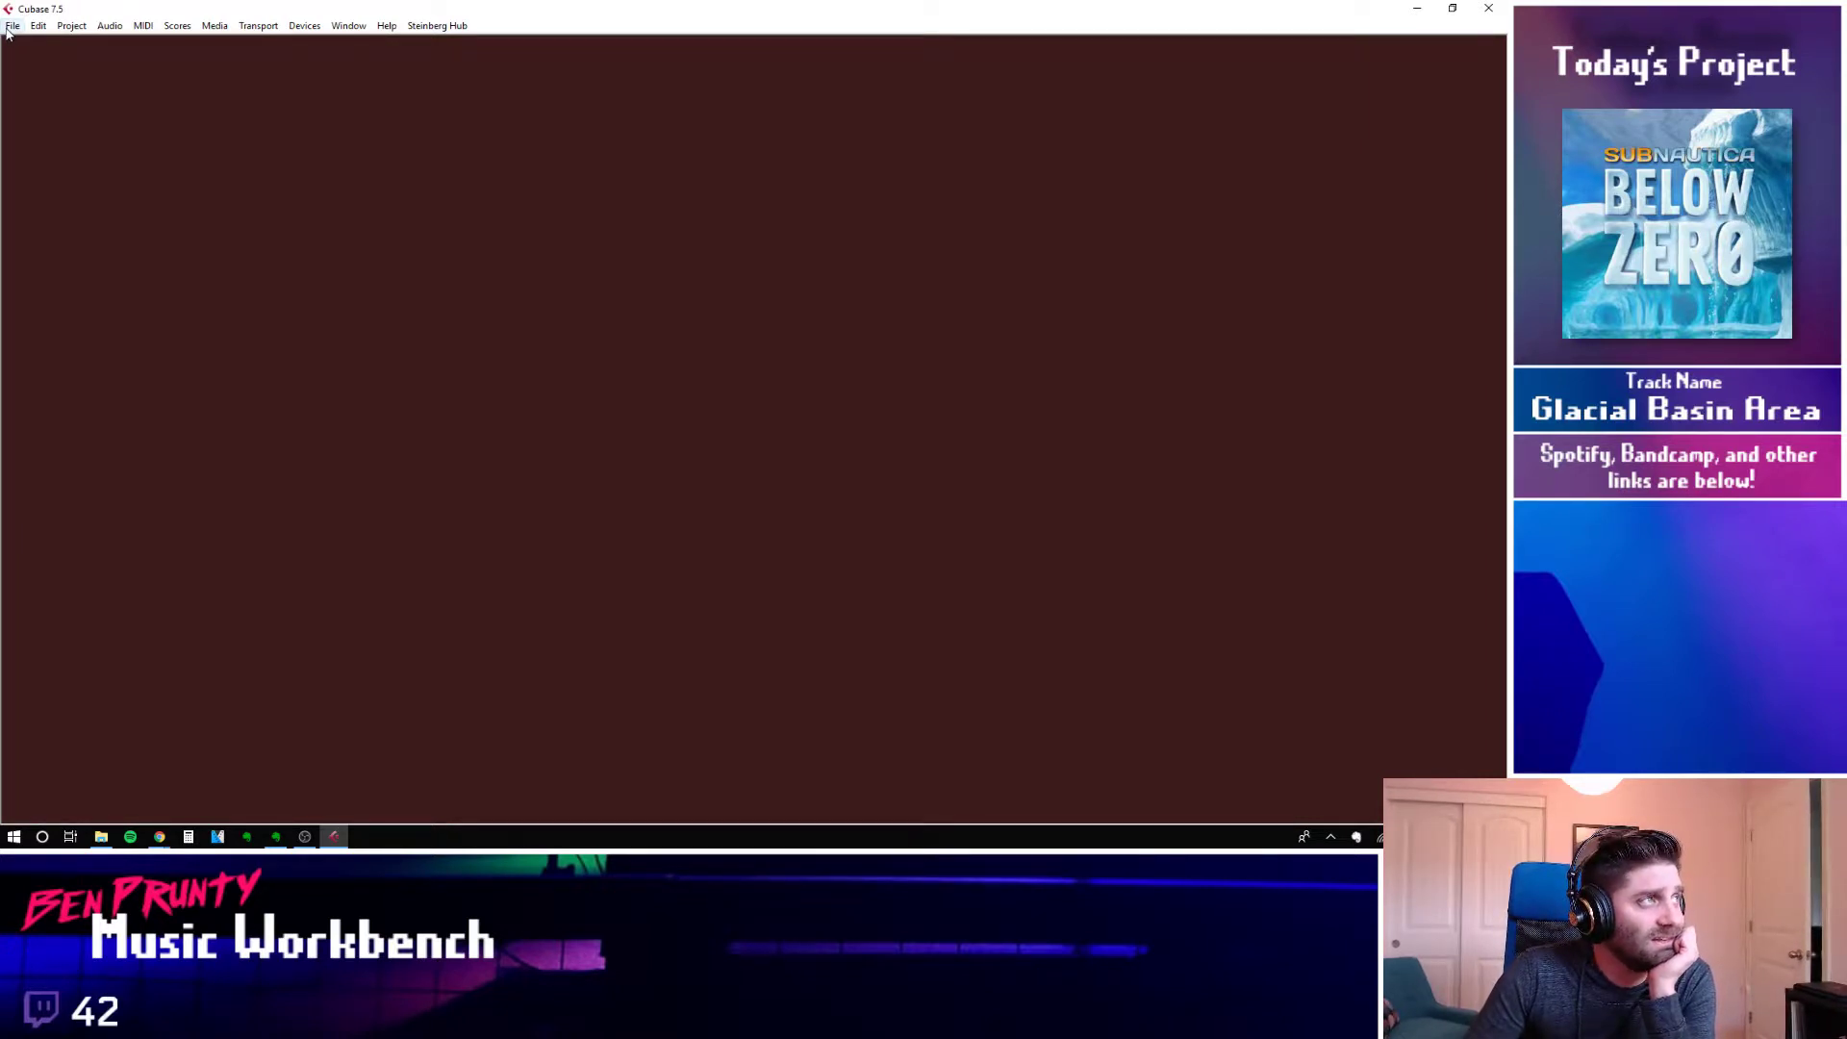
left_click(10, 27)
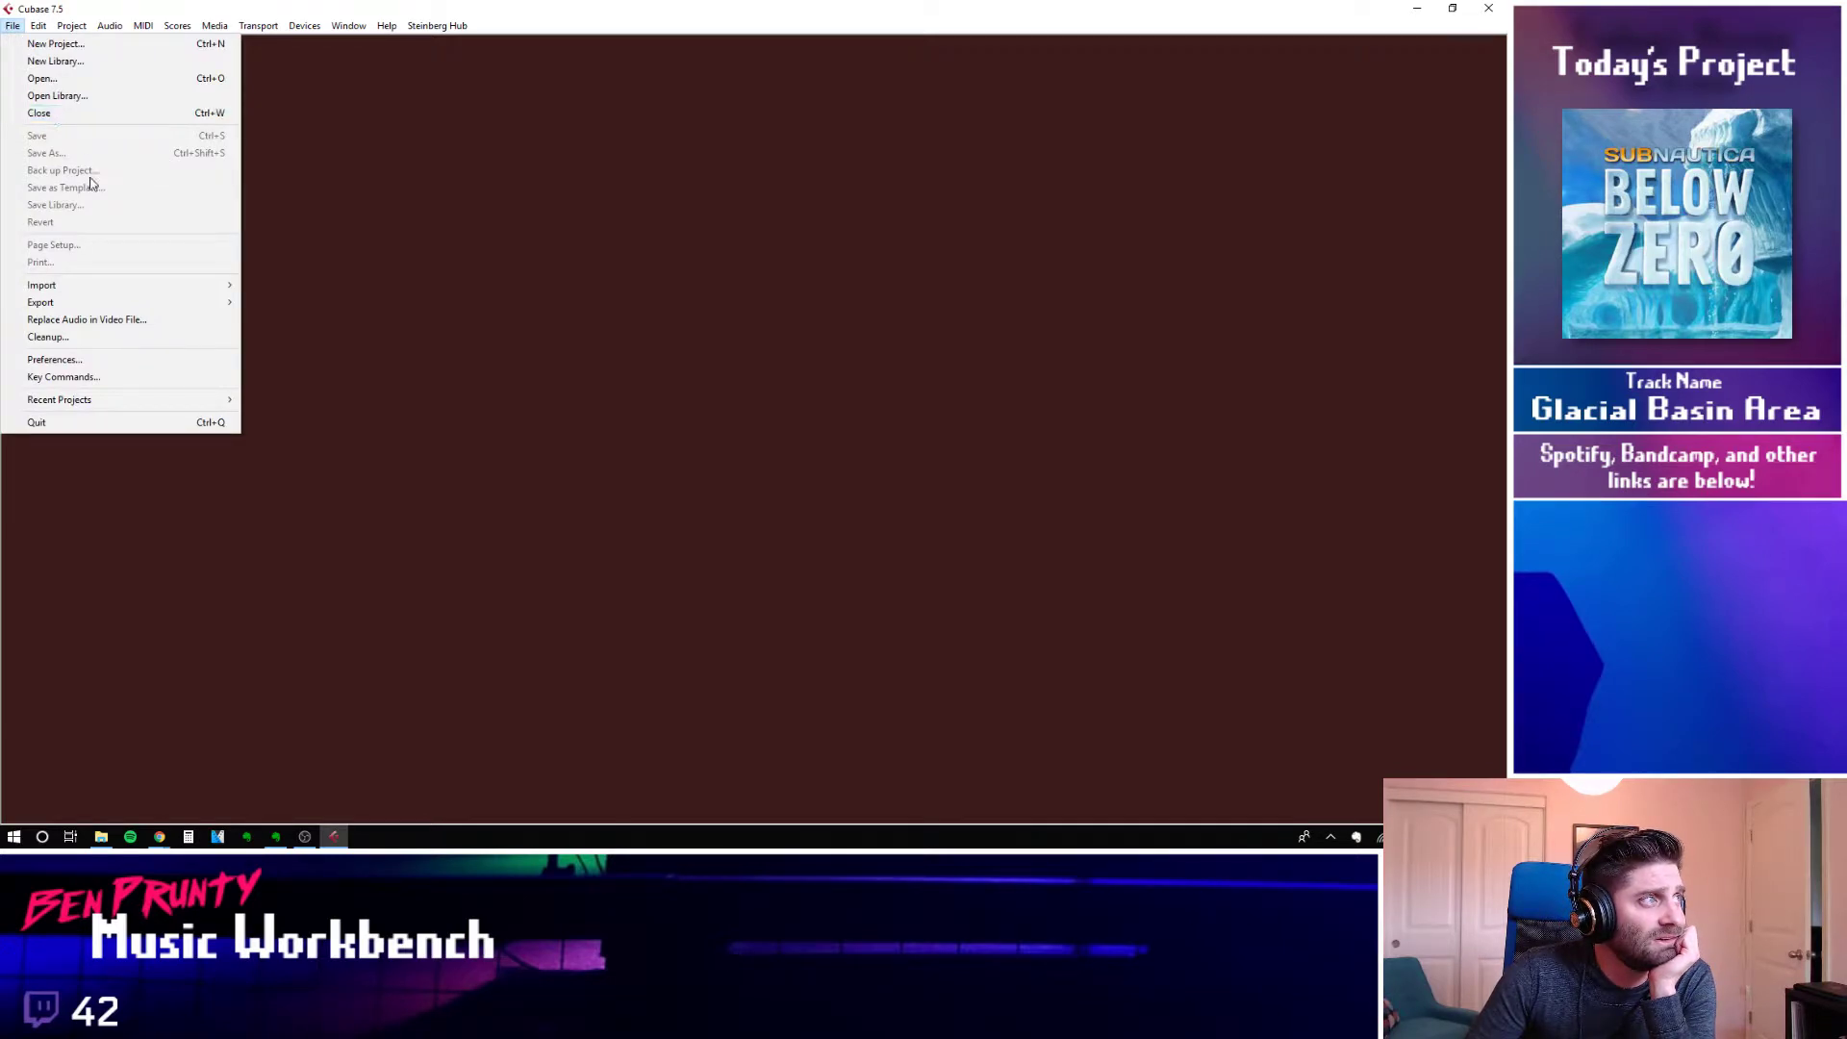
mouse_move(145, 398)
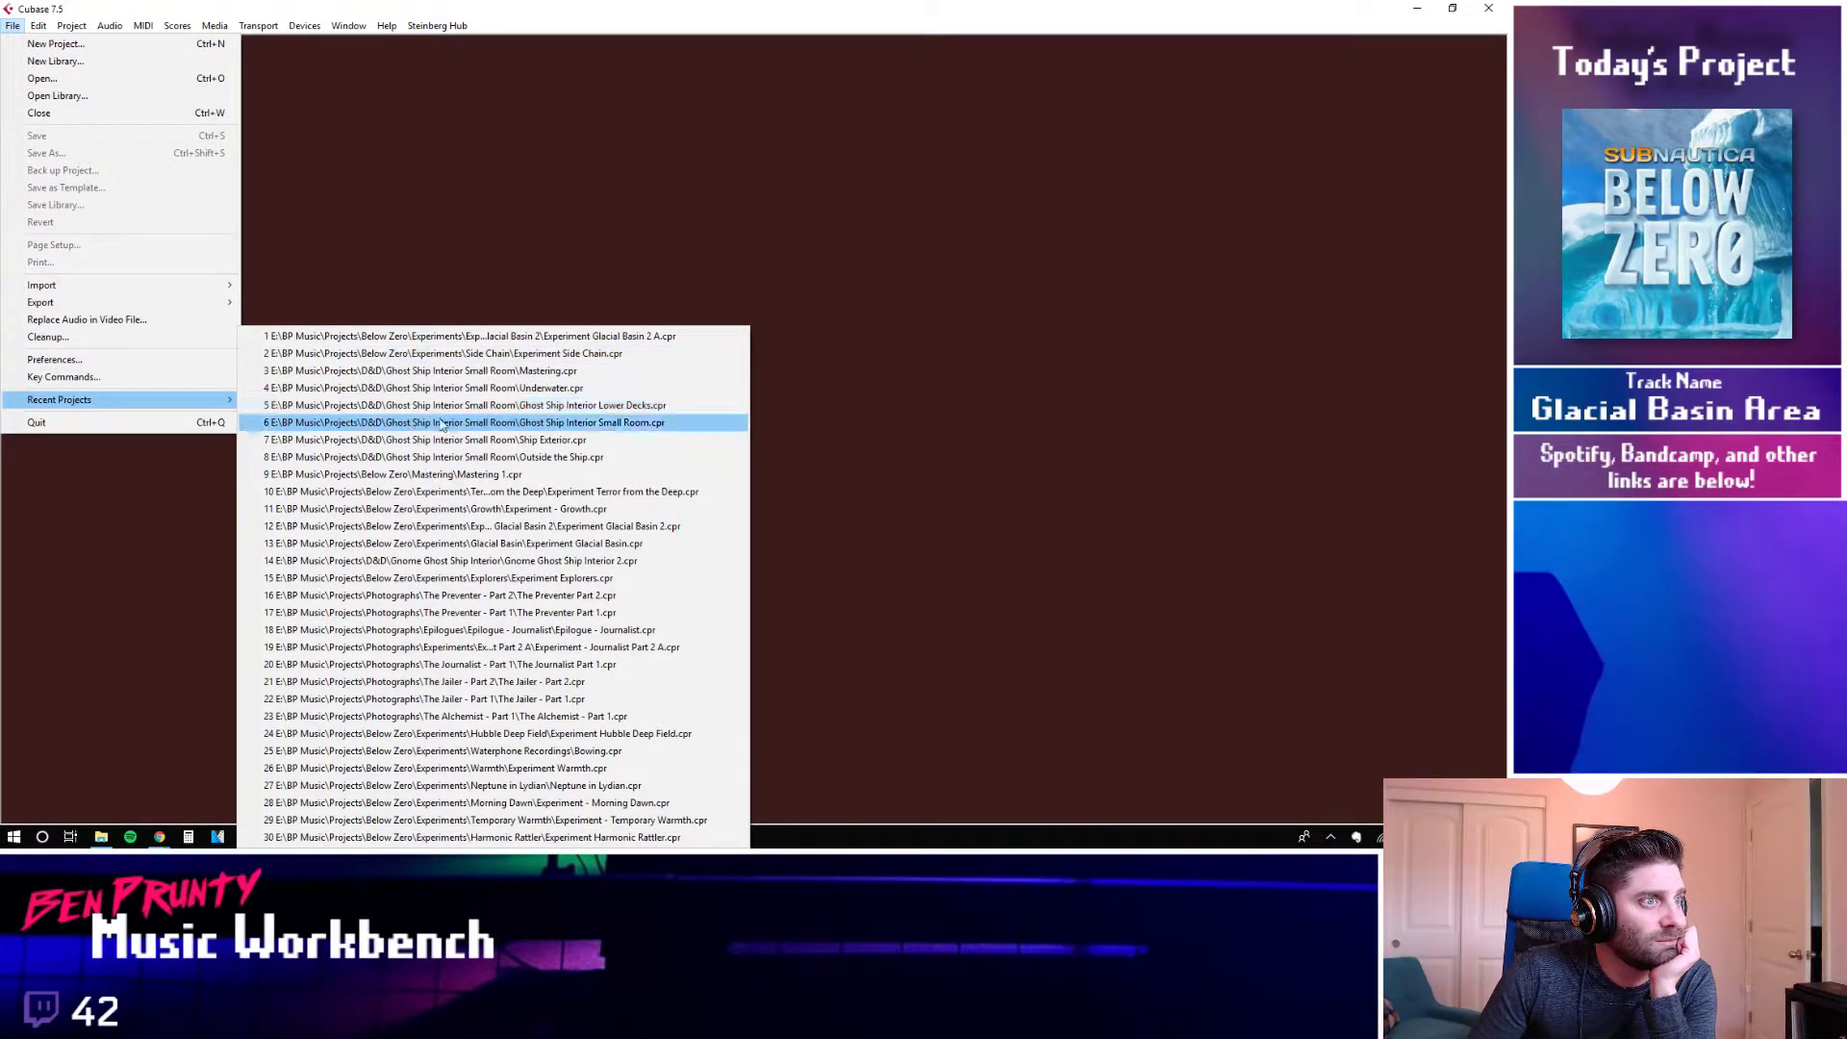
left_click(580, 582)
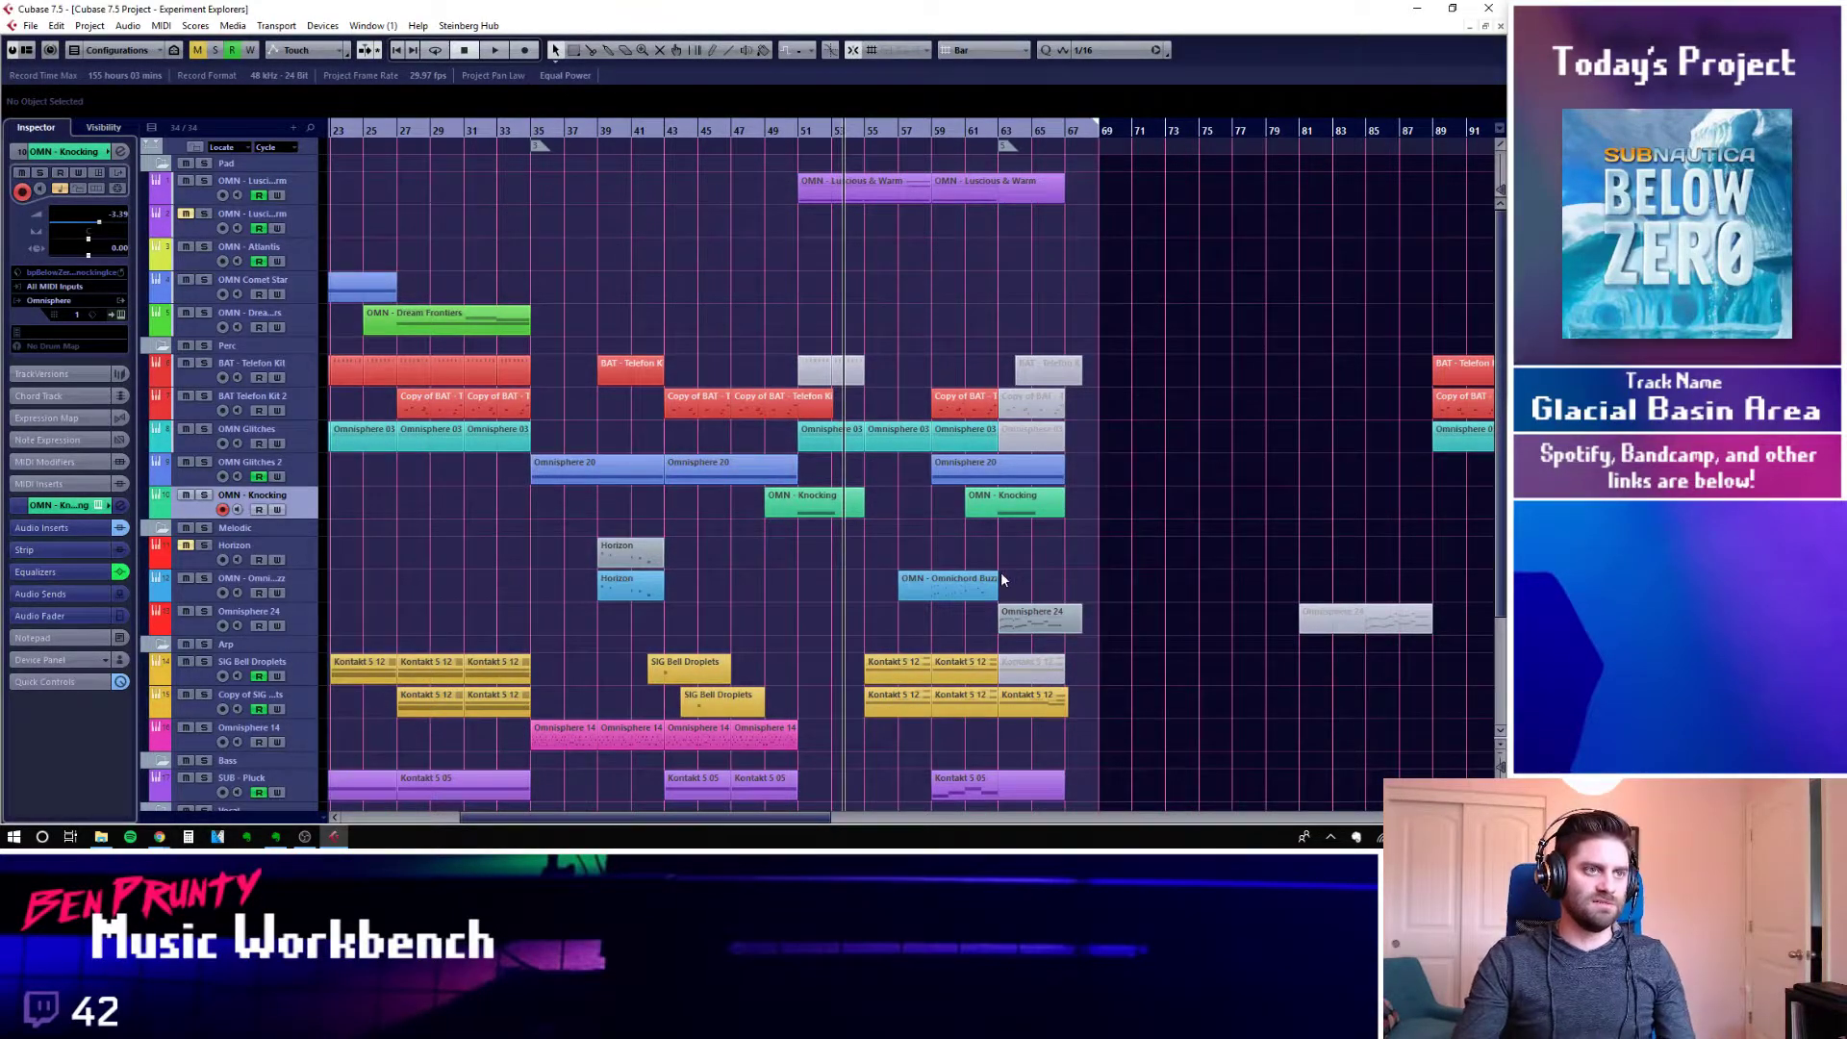
Return to the project's start and open the VoxengoRecorder insert on the Stereo Out channel in the MixConsole
scroll(1001, 577, "left", 5)
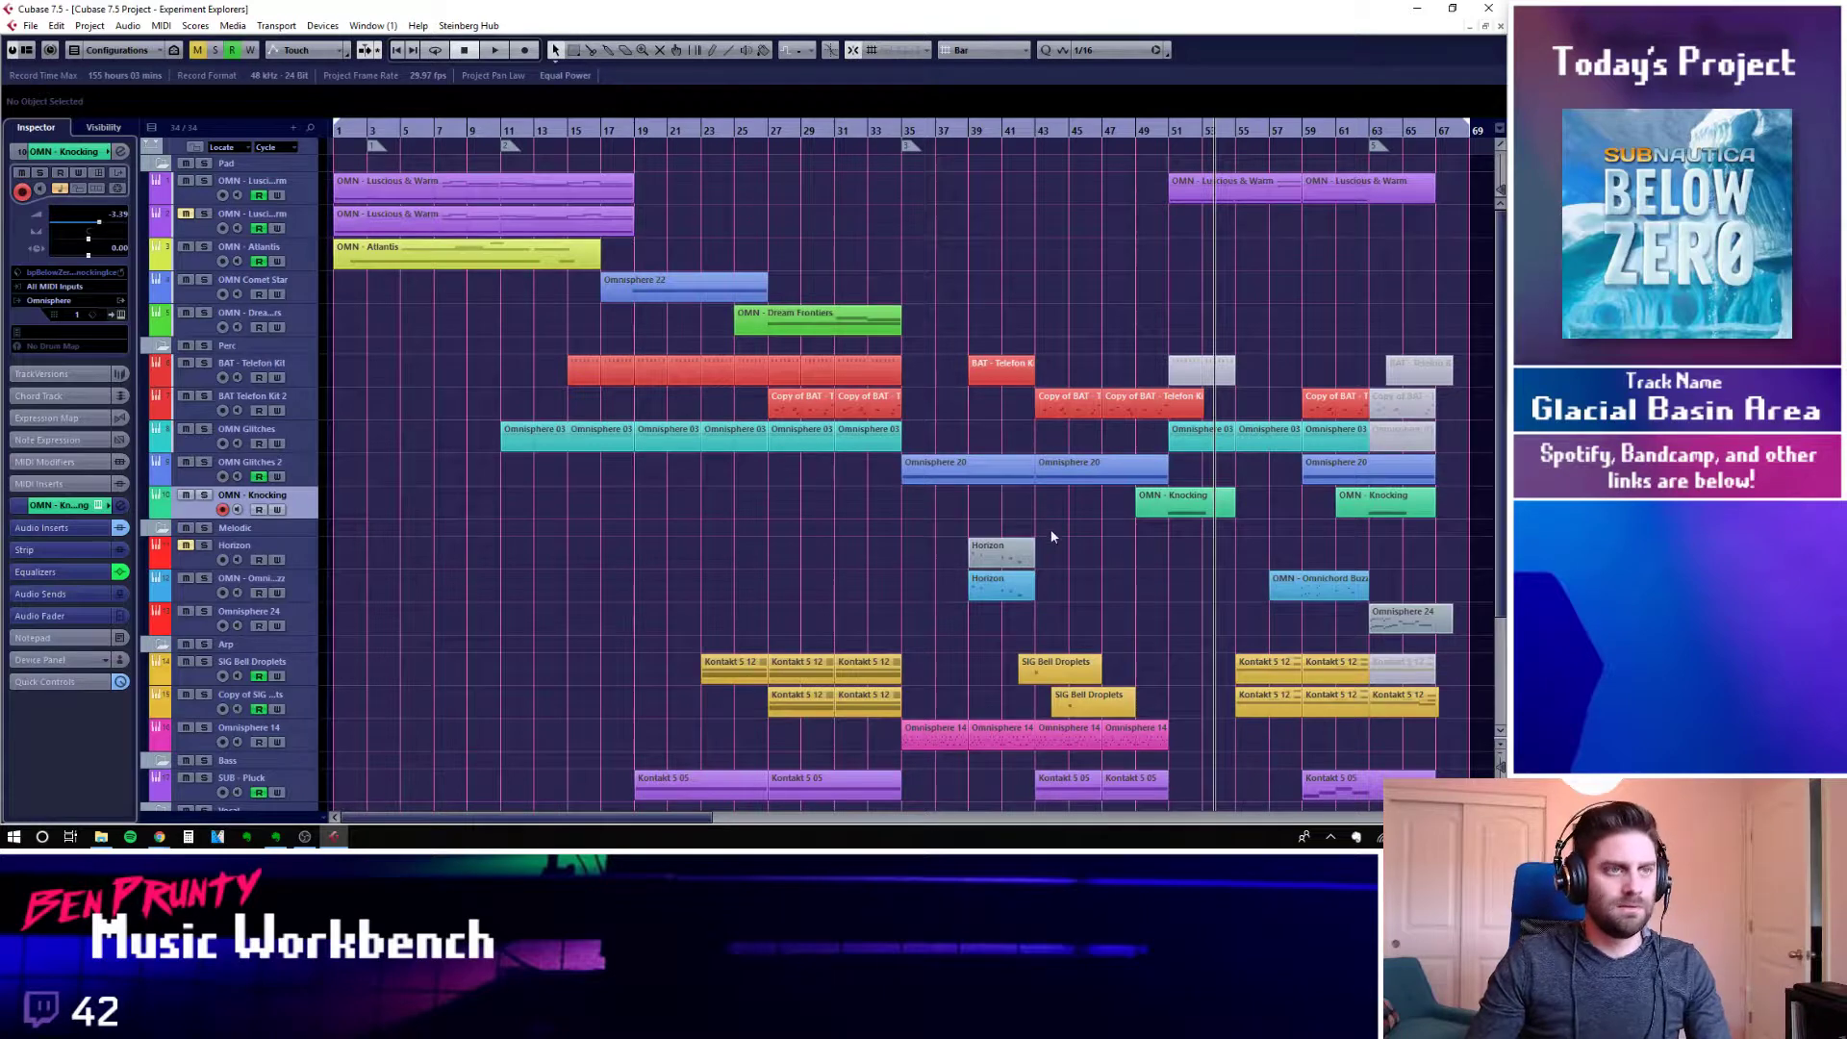
key("Home")
key("F3")
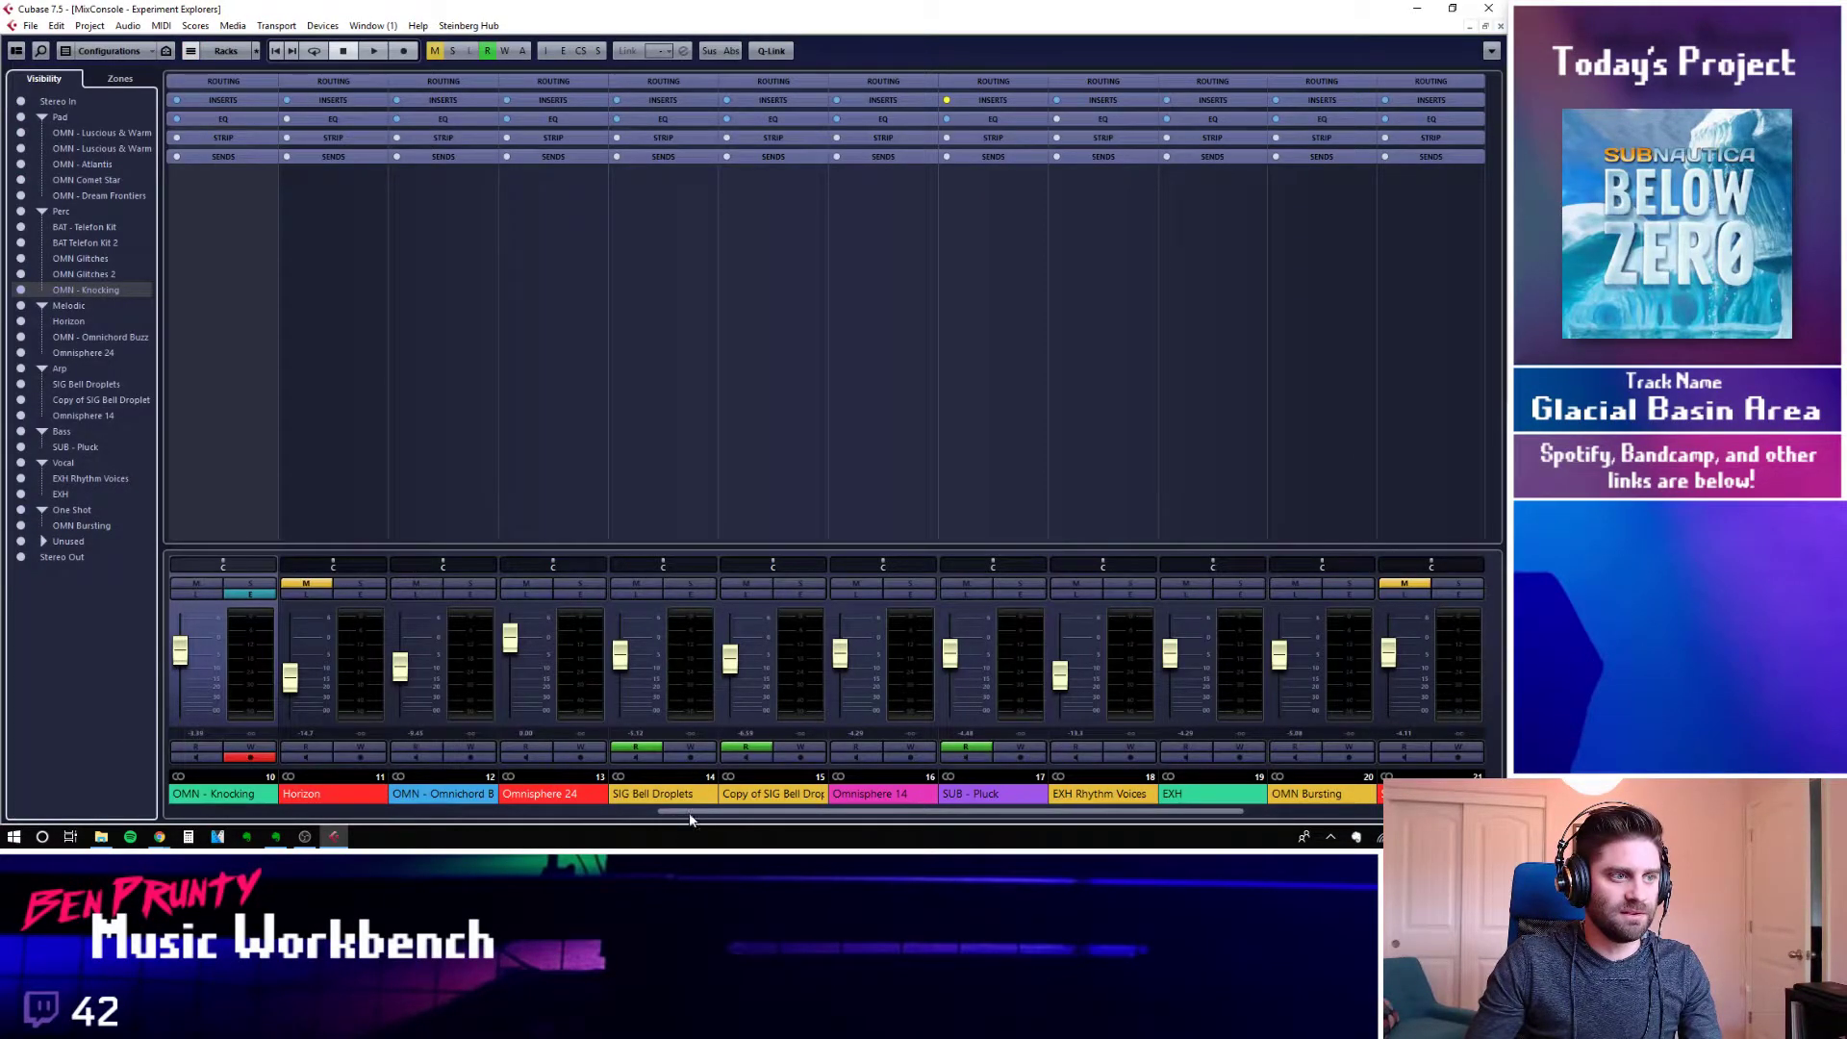
left_click_drag(689, 812, 1242, 822)
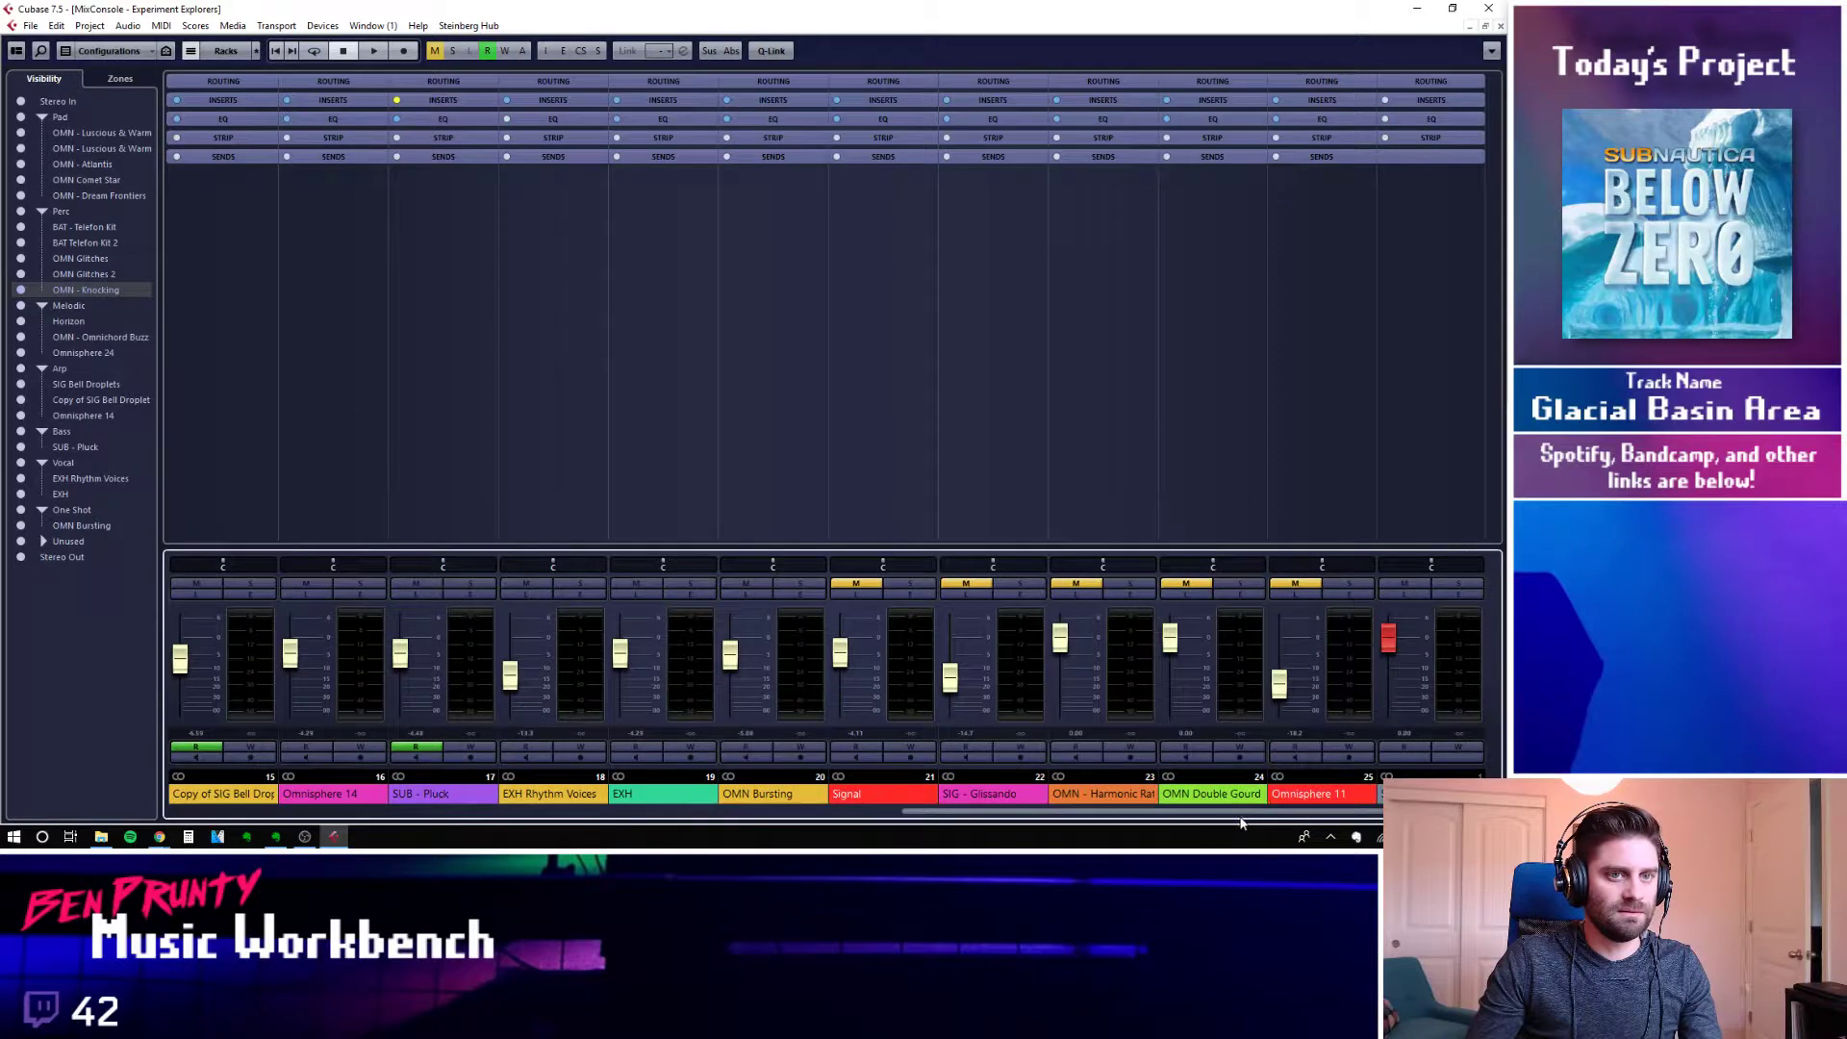
left_click(1458, 596)
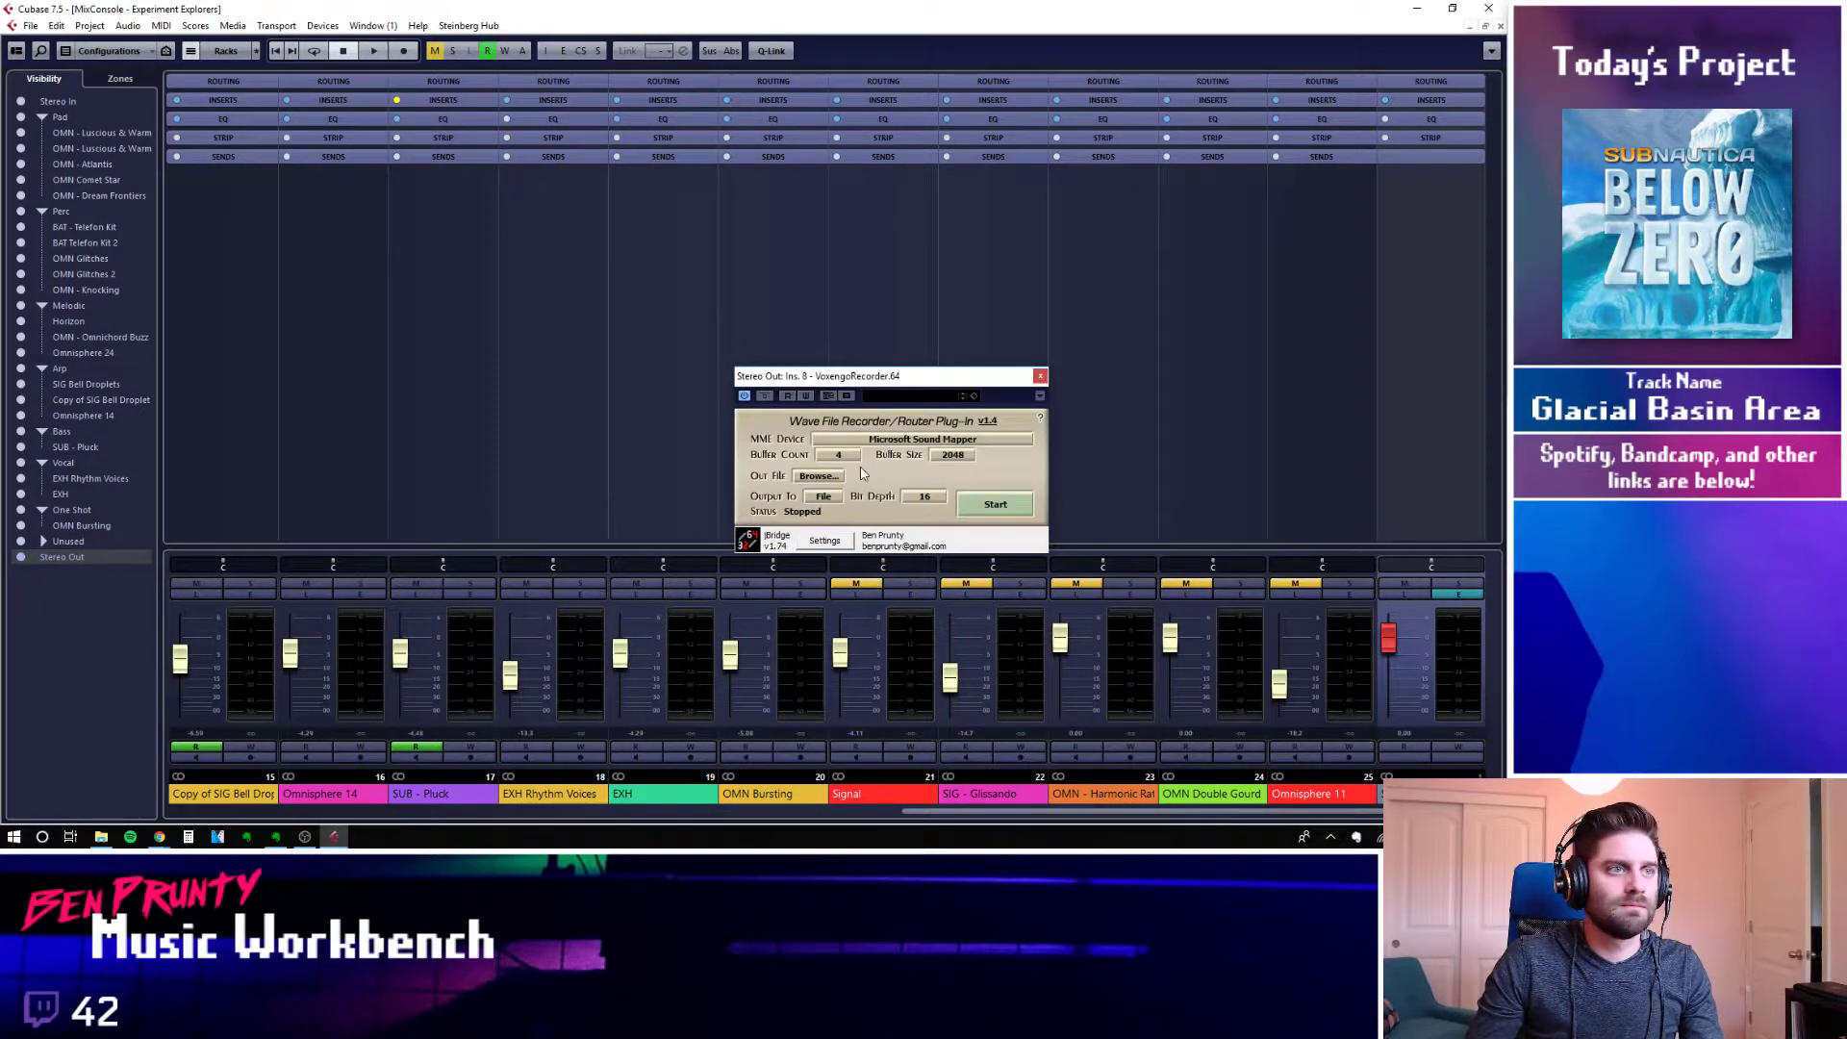
Set VoxengoRecorder's MME device to Realtek Digital Output and its output to MME, start it, and close the plug-in and MixConsole
left_click(896, 441)
left_click(872, 491)
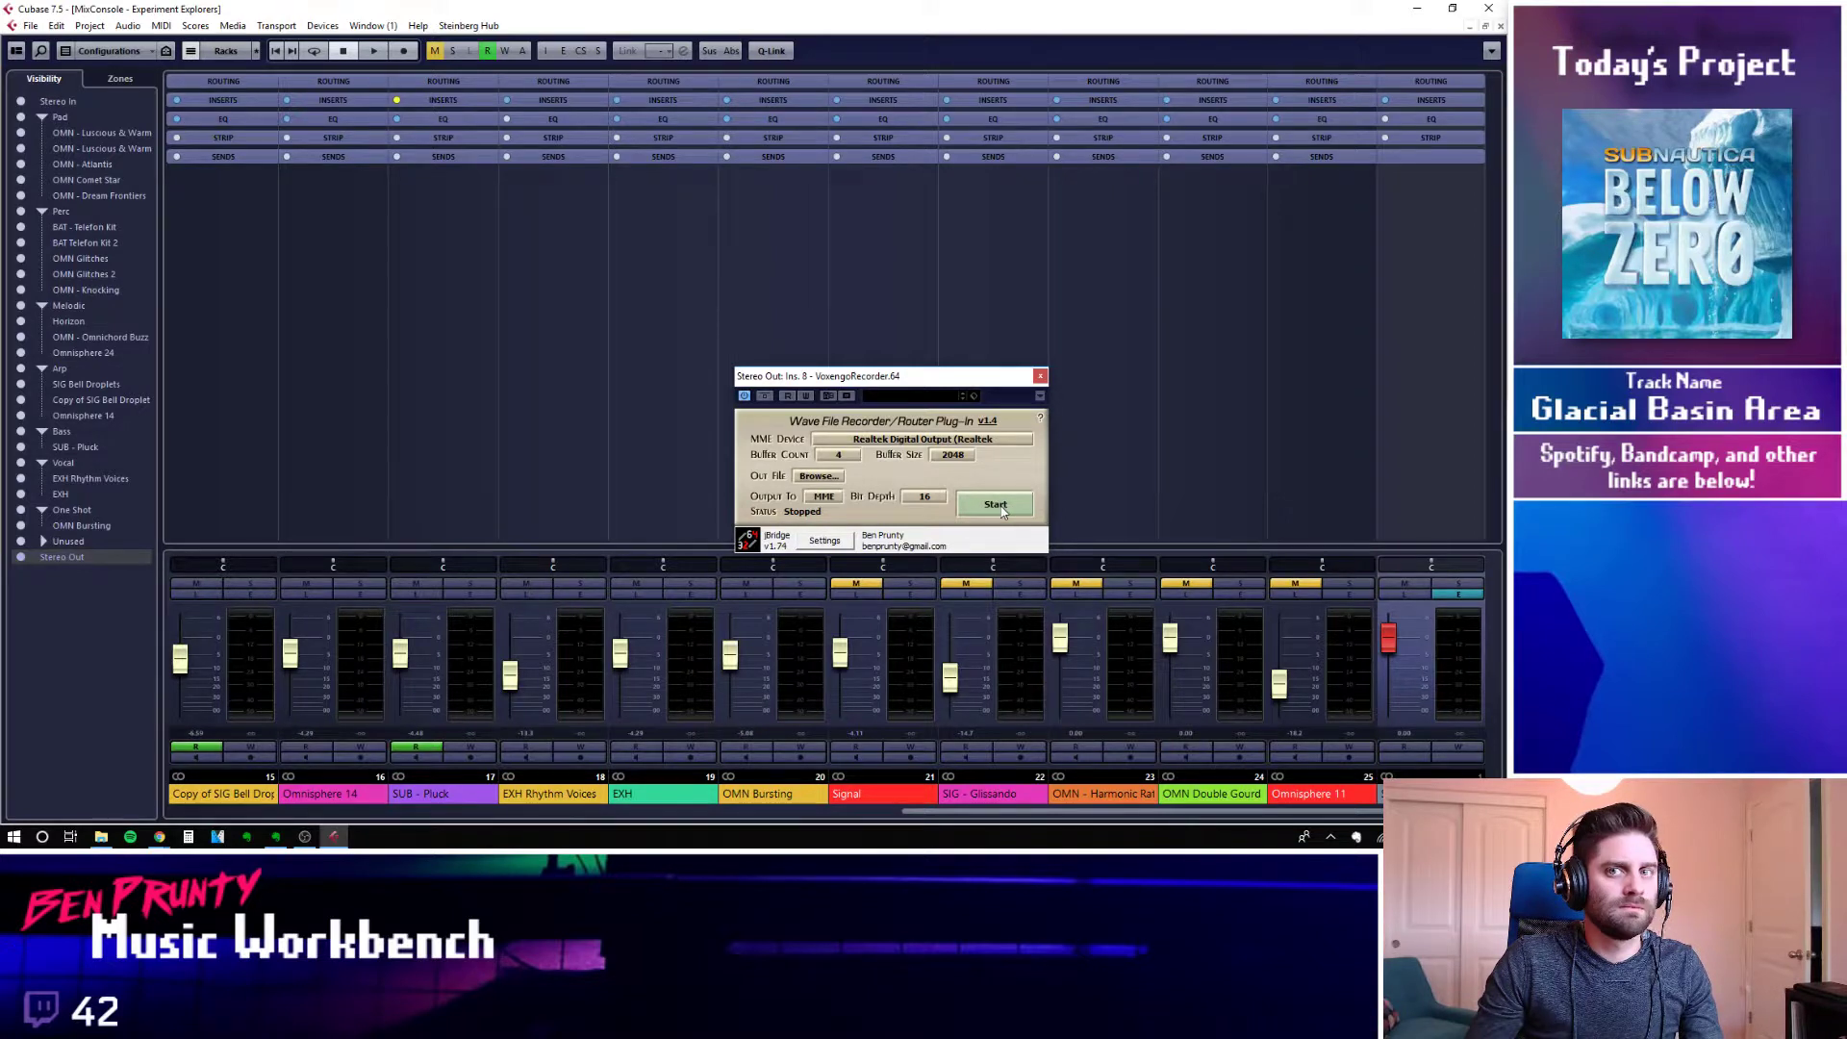
left_click(999, 506)
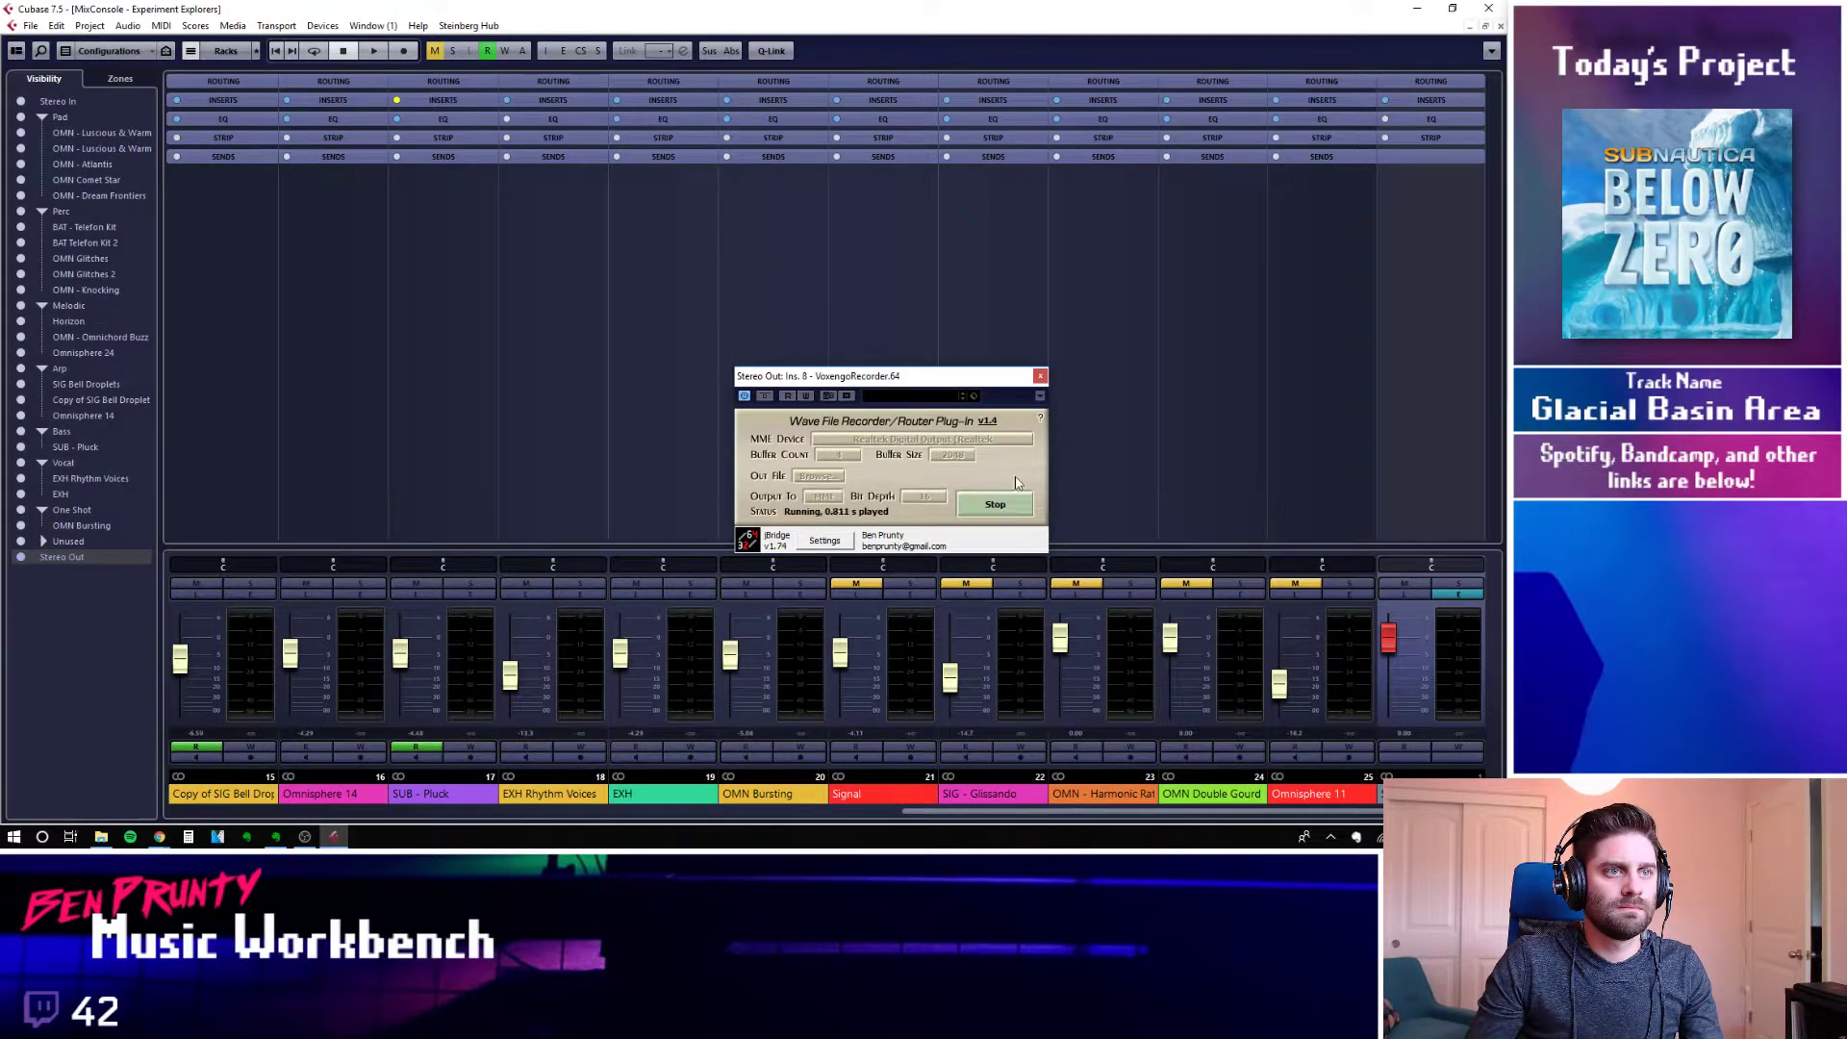
left_click(1040, 376)
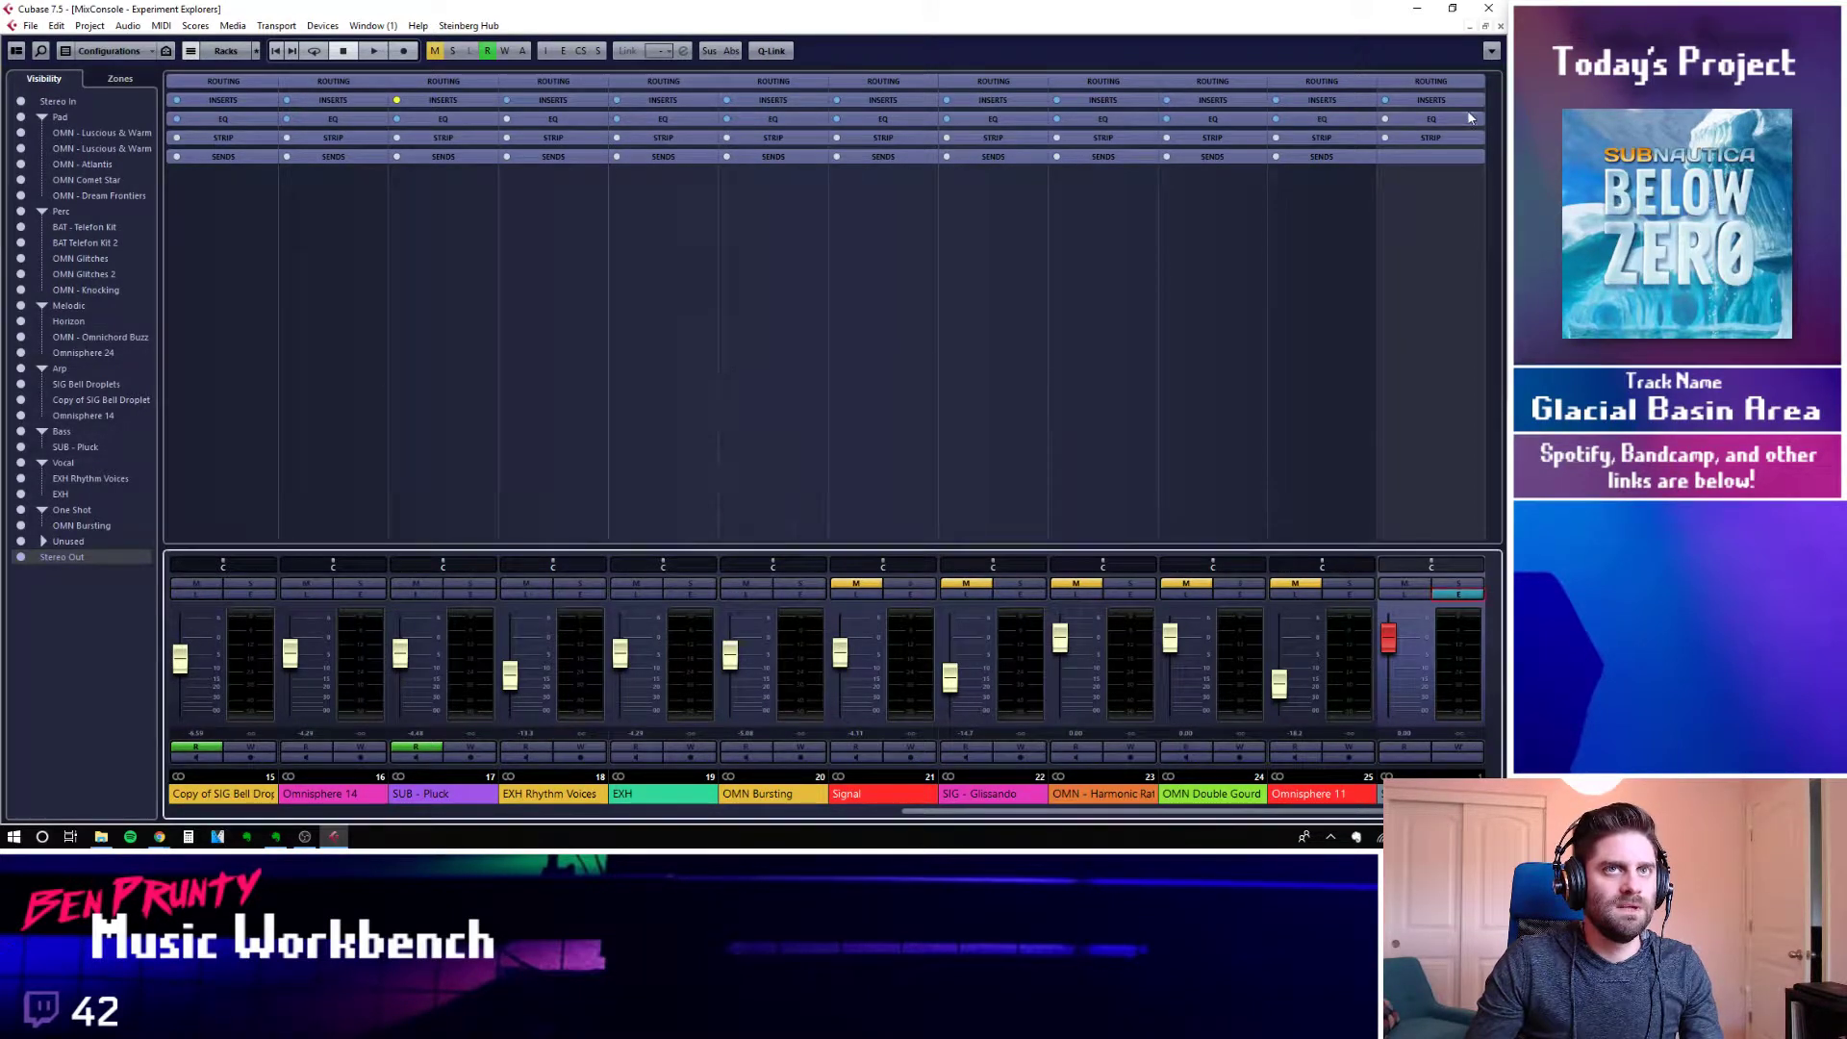
left_click(1502, 27)
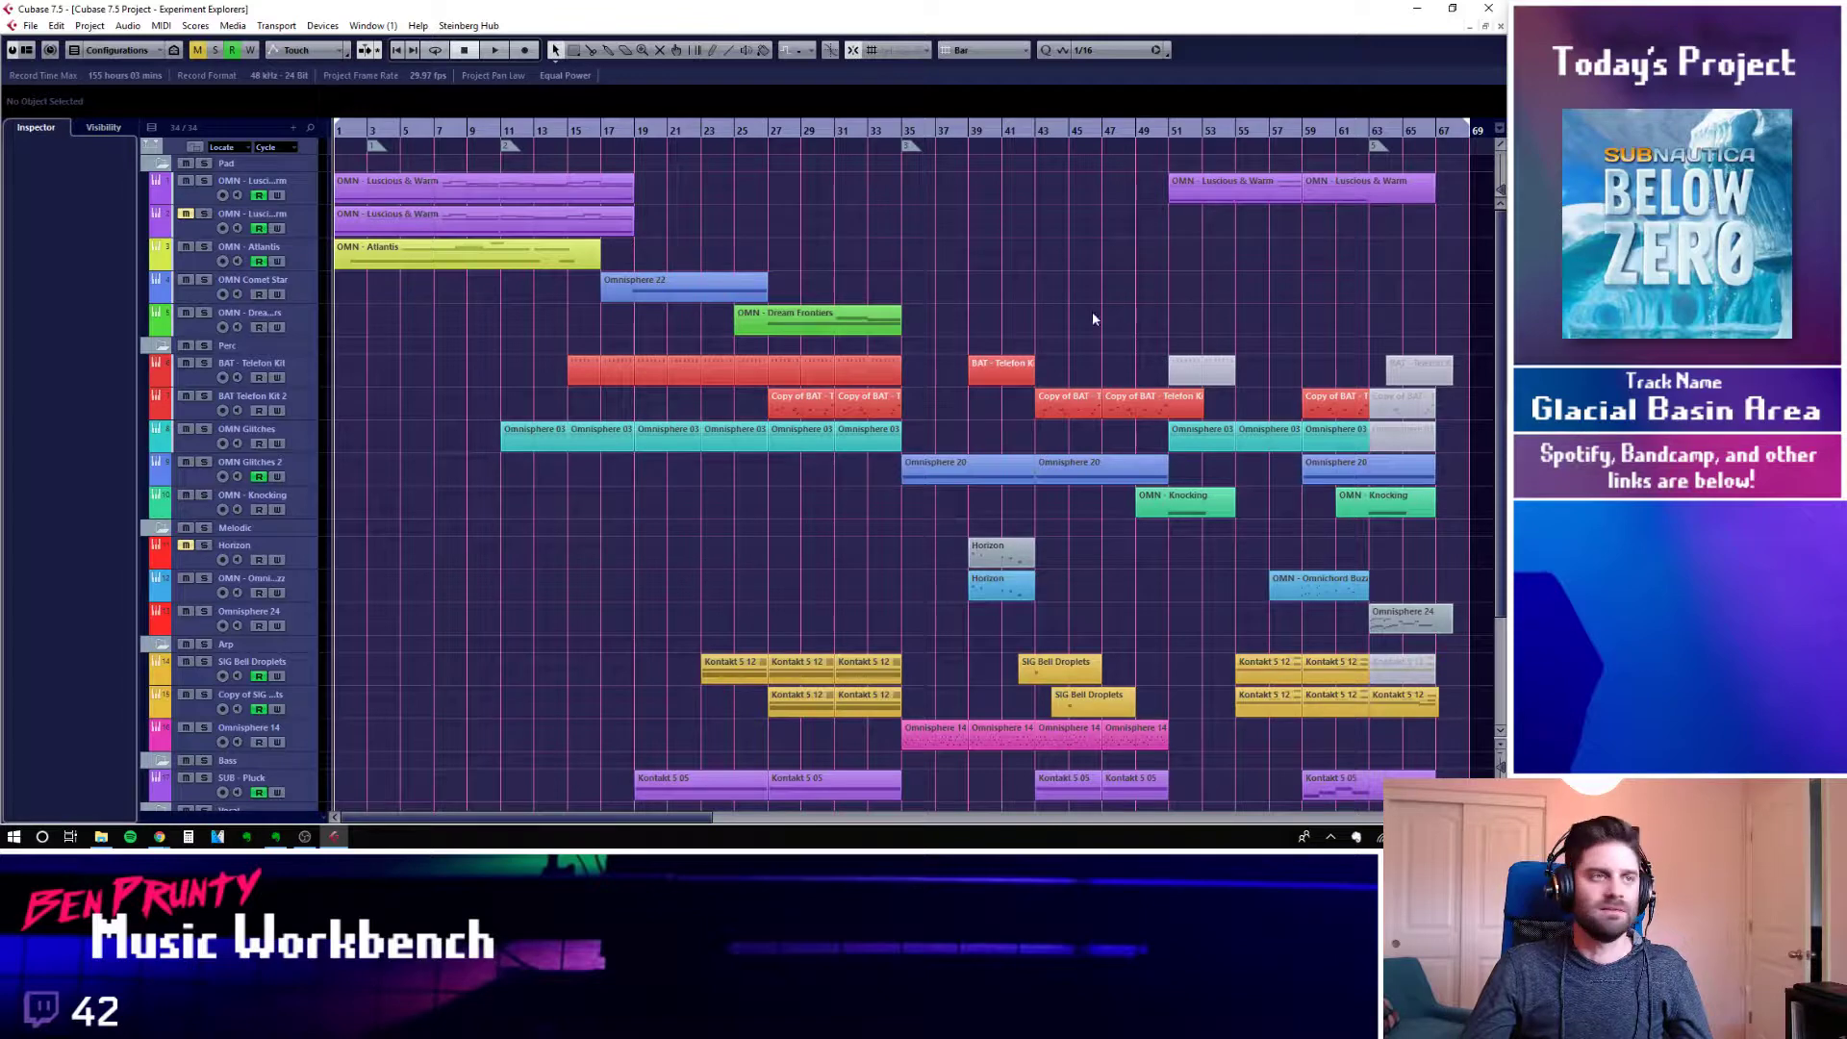
Audition short passages around bars 9, 17, 30, 44, 54, 61 and 65 of the arrangement and return to the project's start
left_click(468, 131)
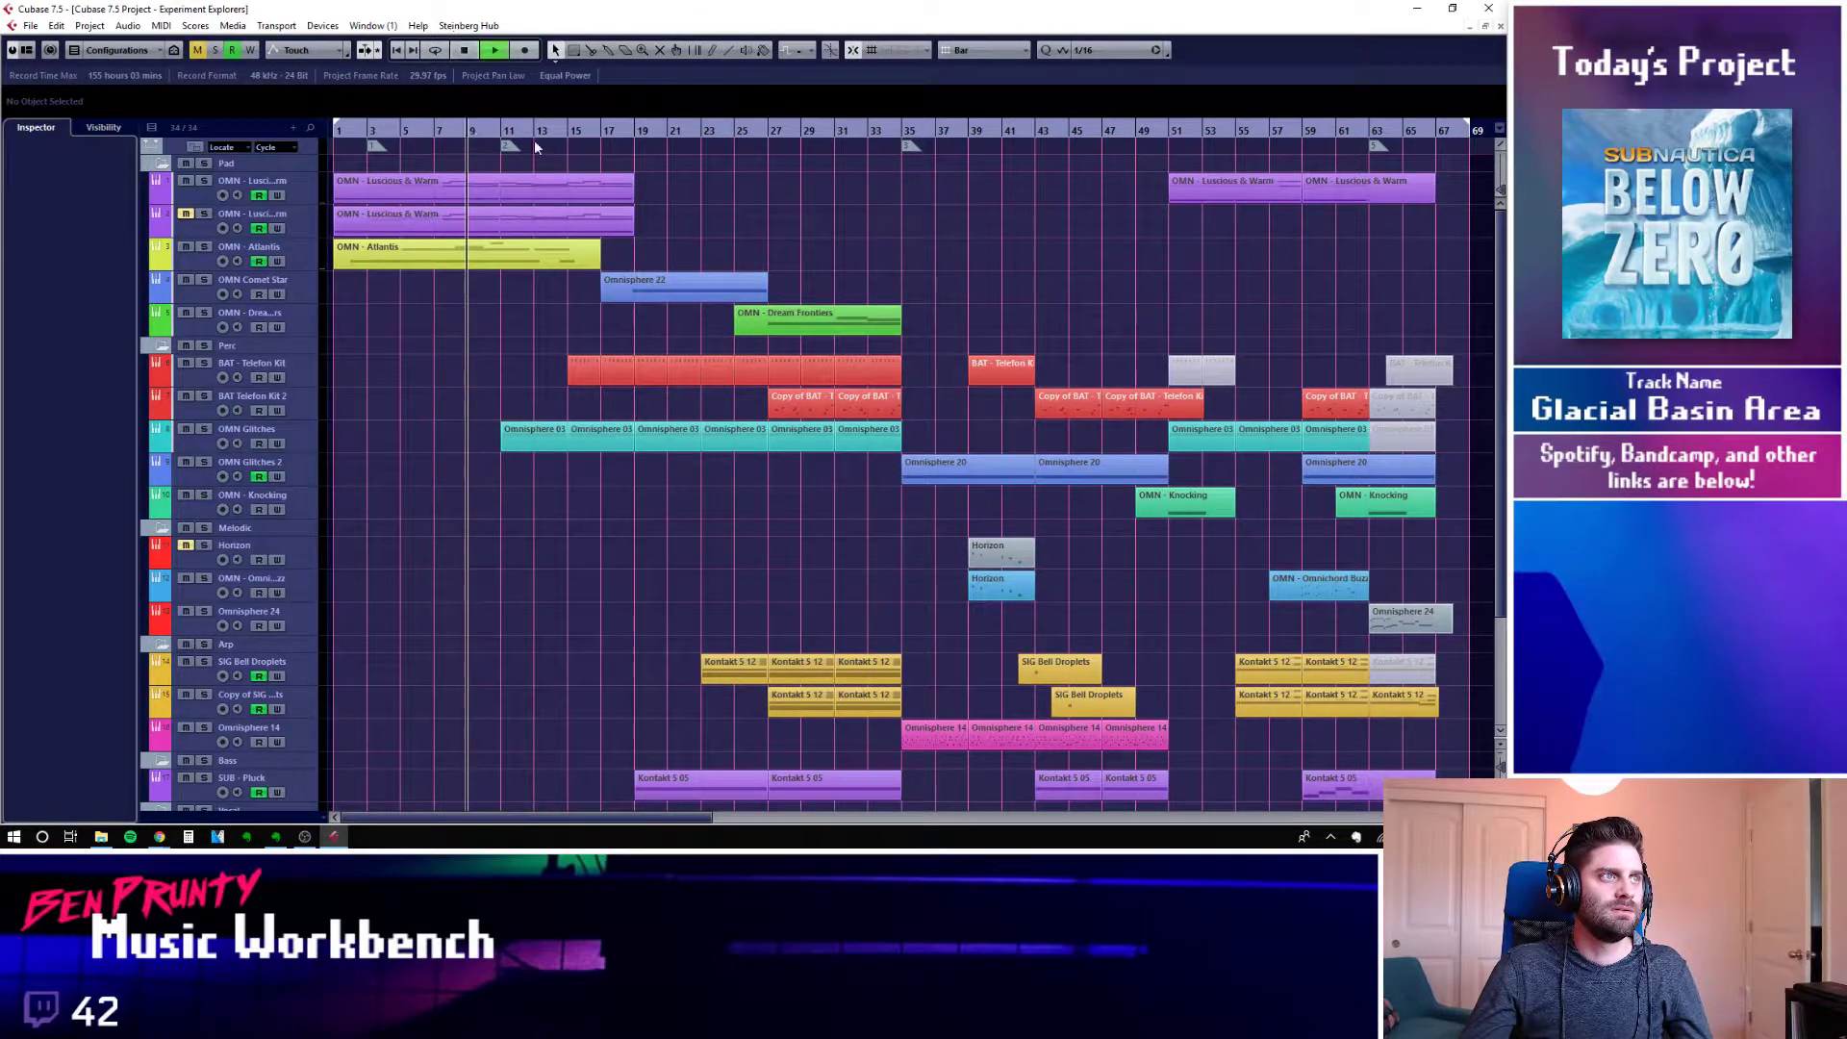
left_click(601, 131)
key("space")
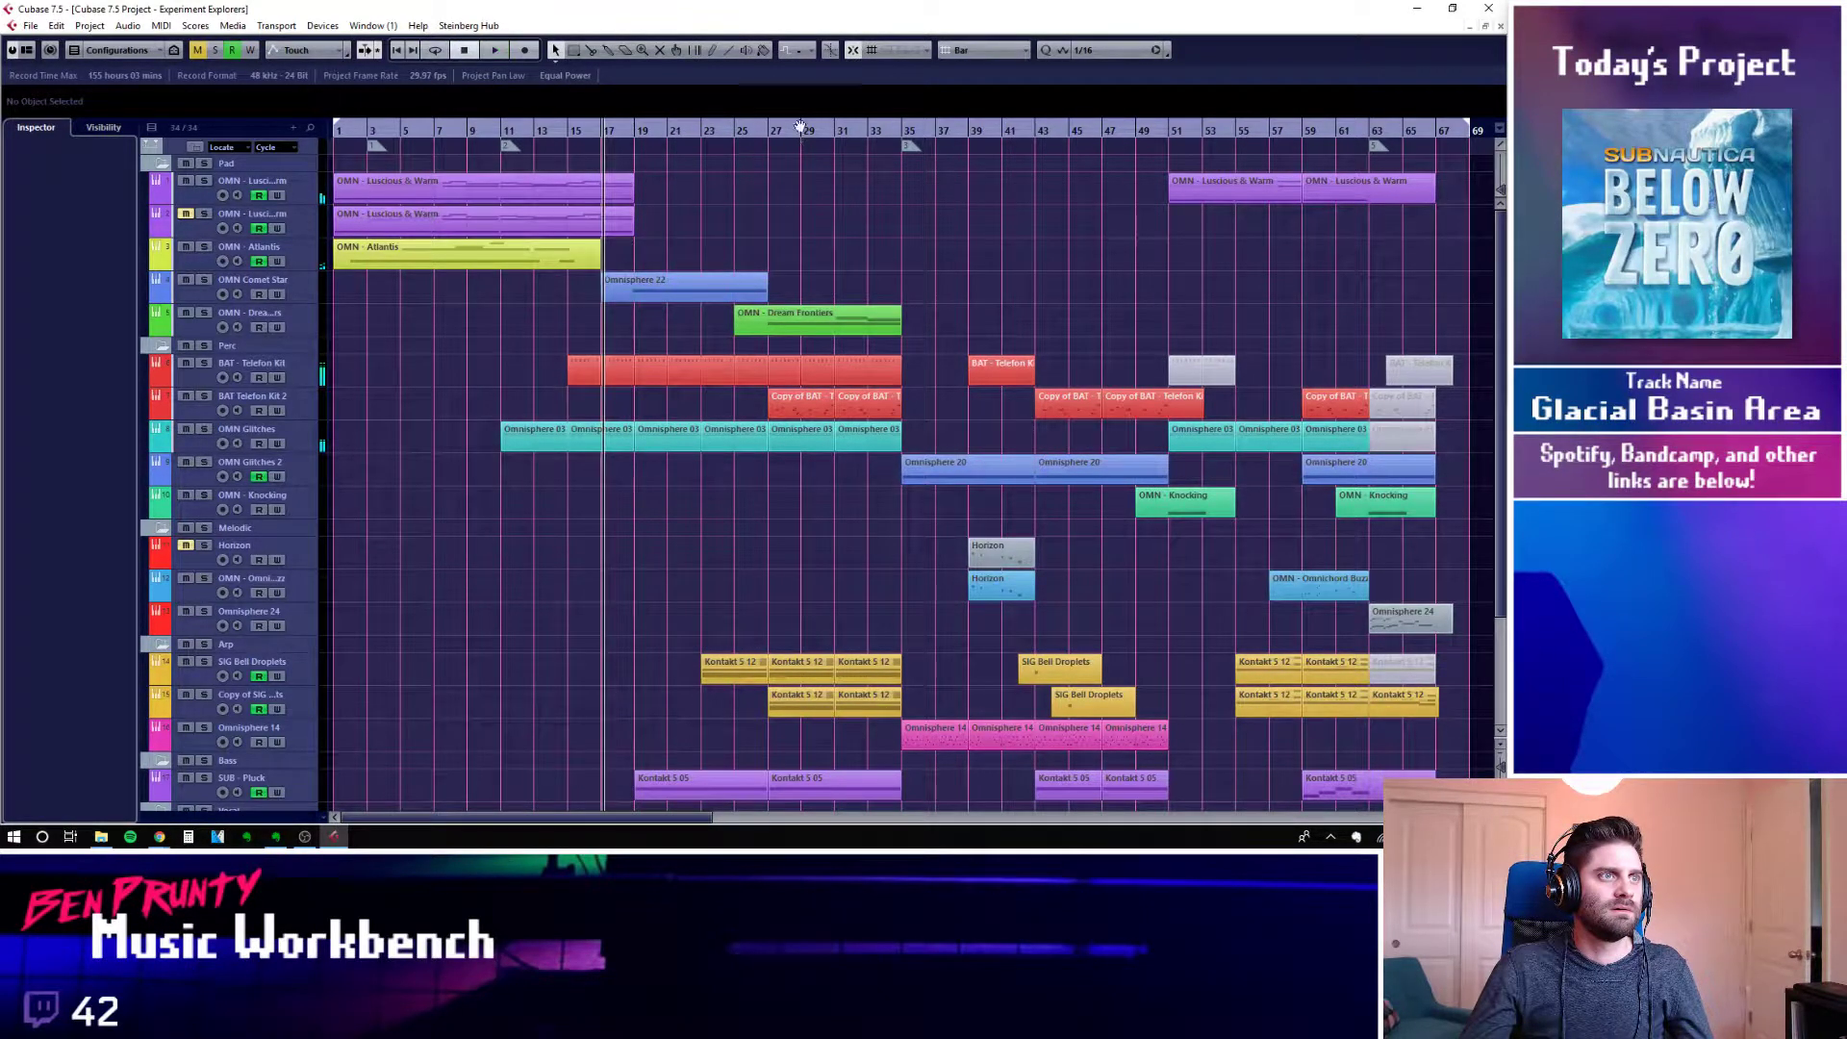
left_click(817, 131)
key("space")
left_click(1052, 136)
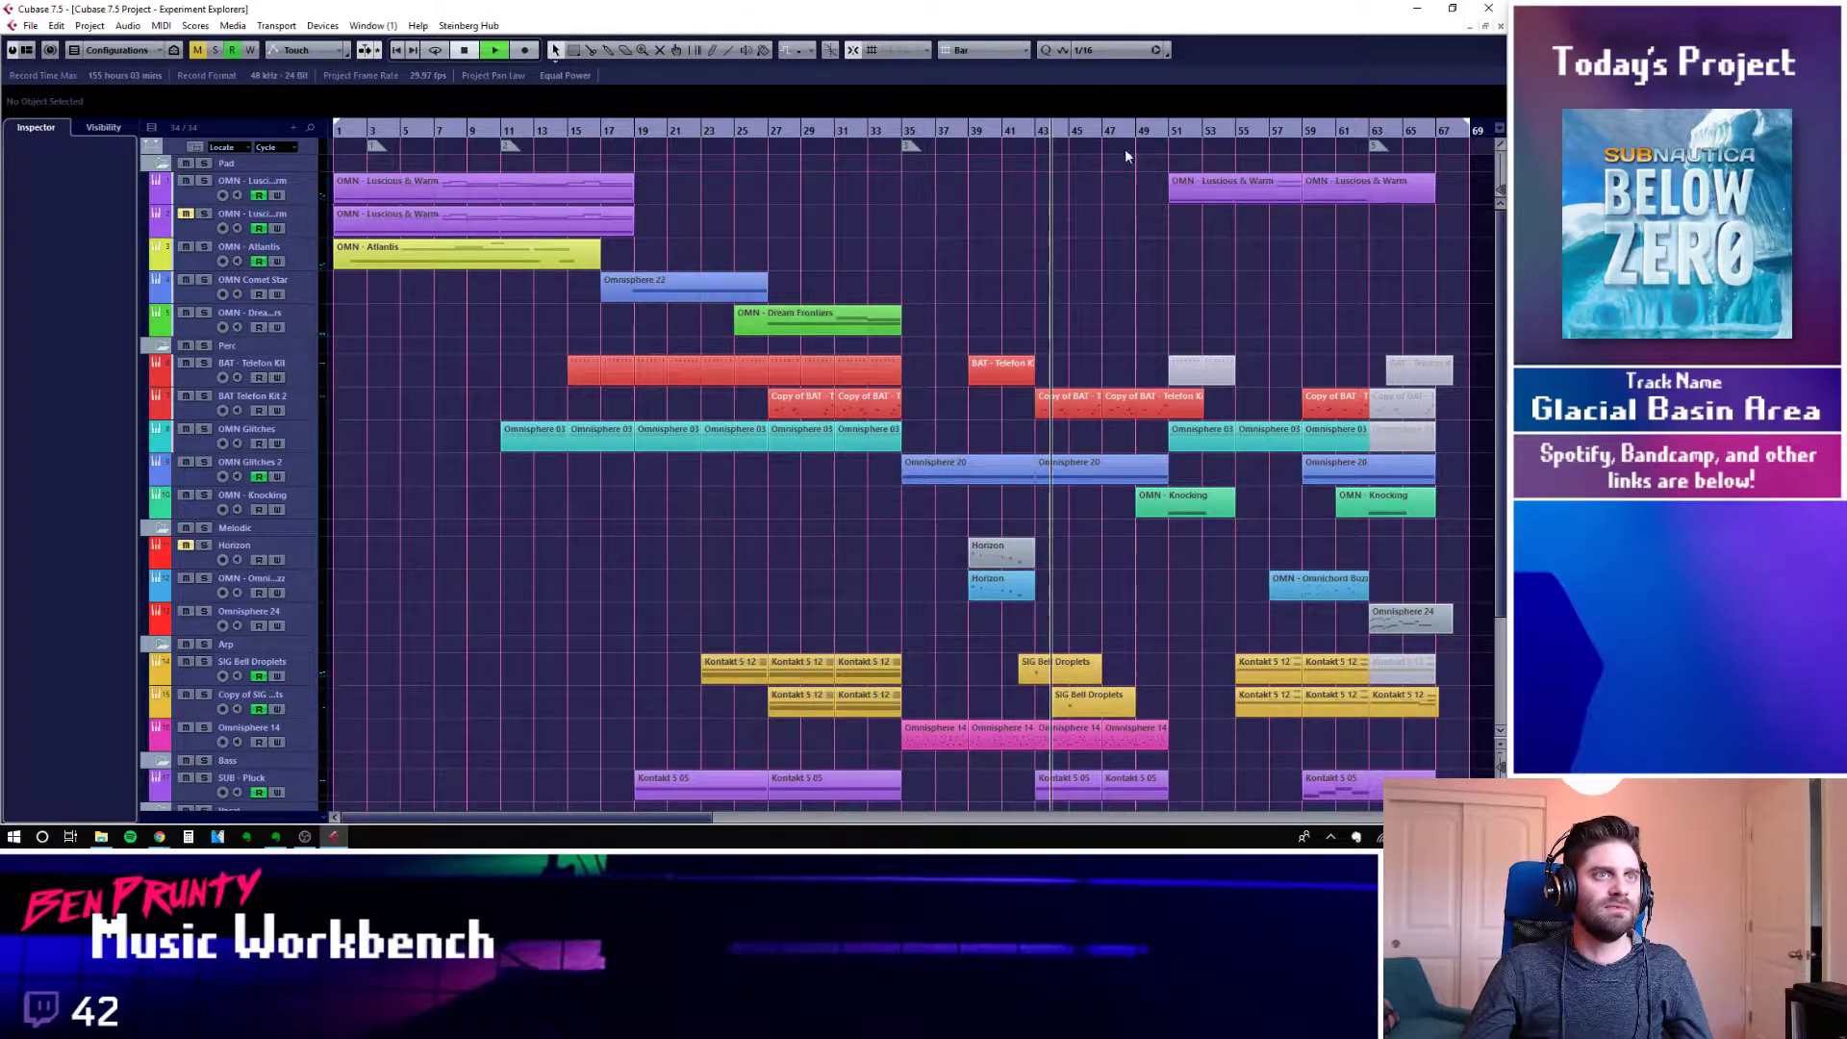
left_click(1216, 131)
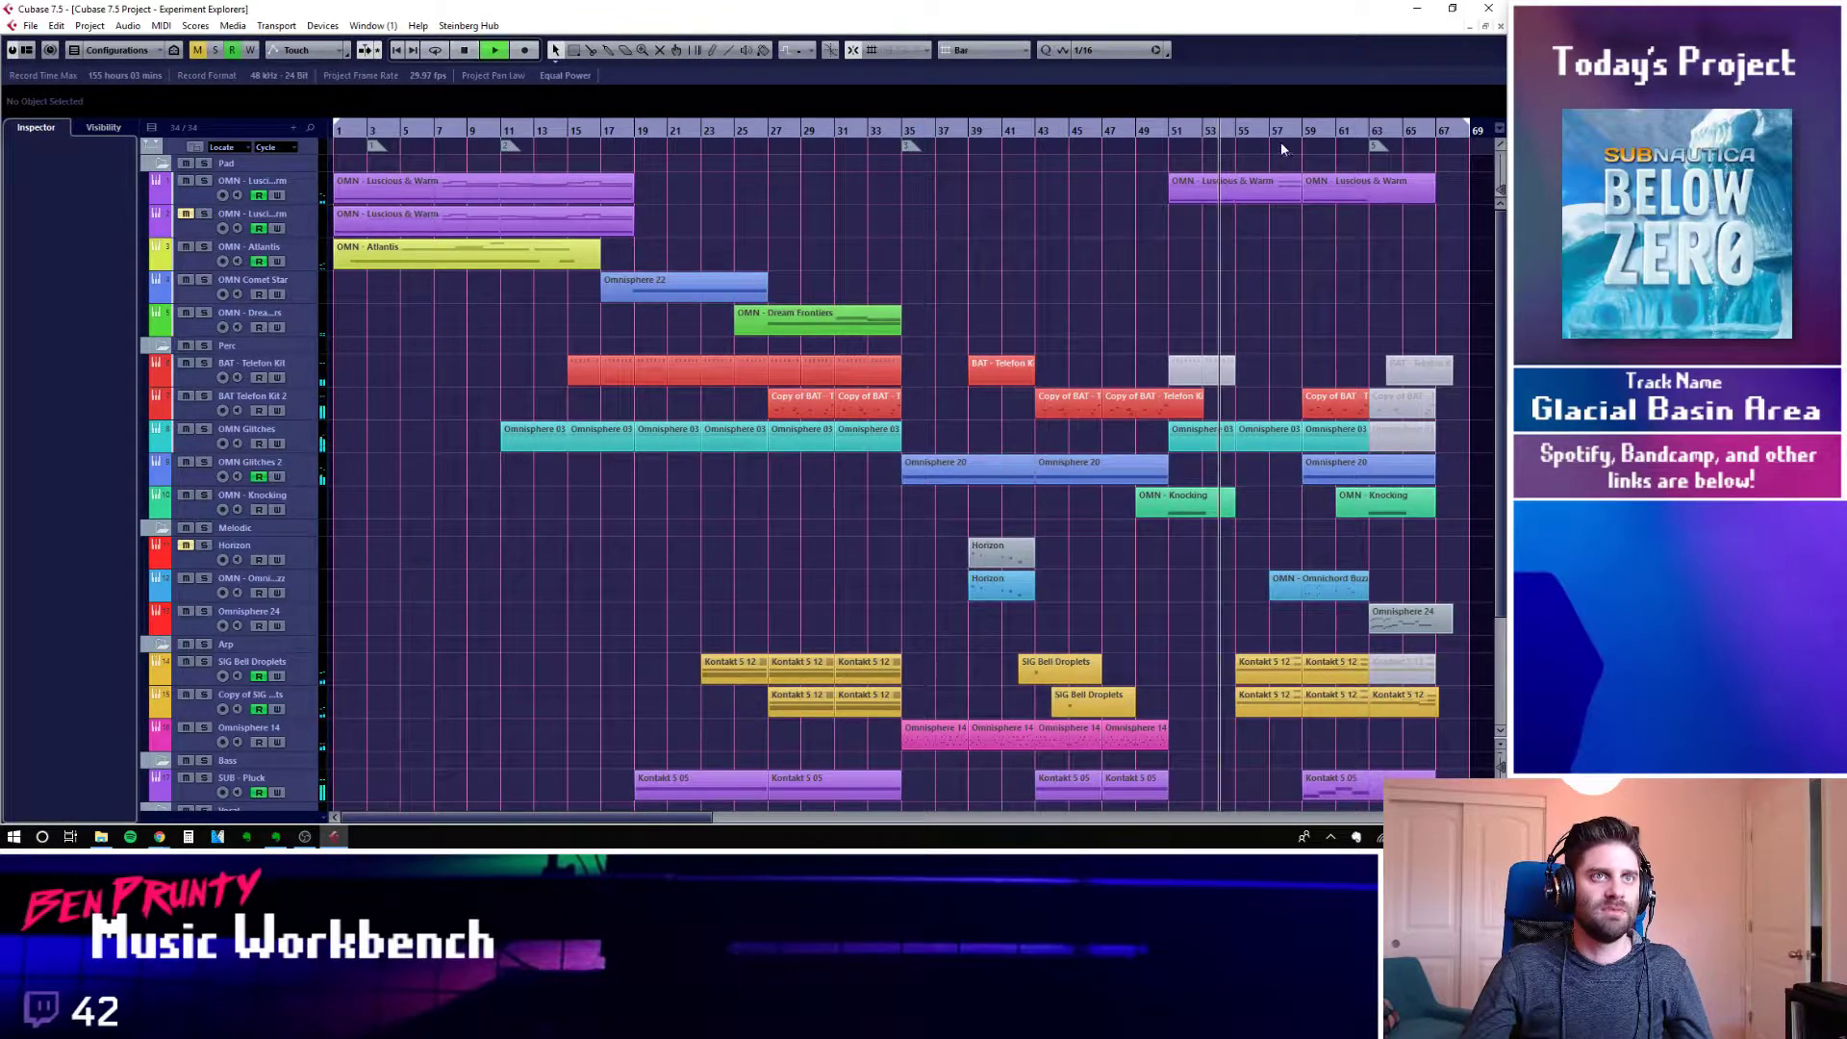
key("space")
left_click(1333, 132)
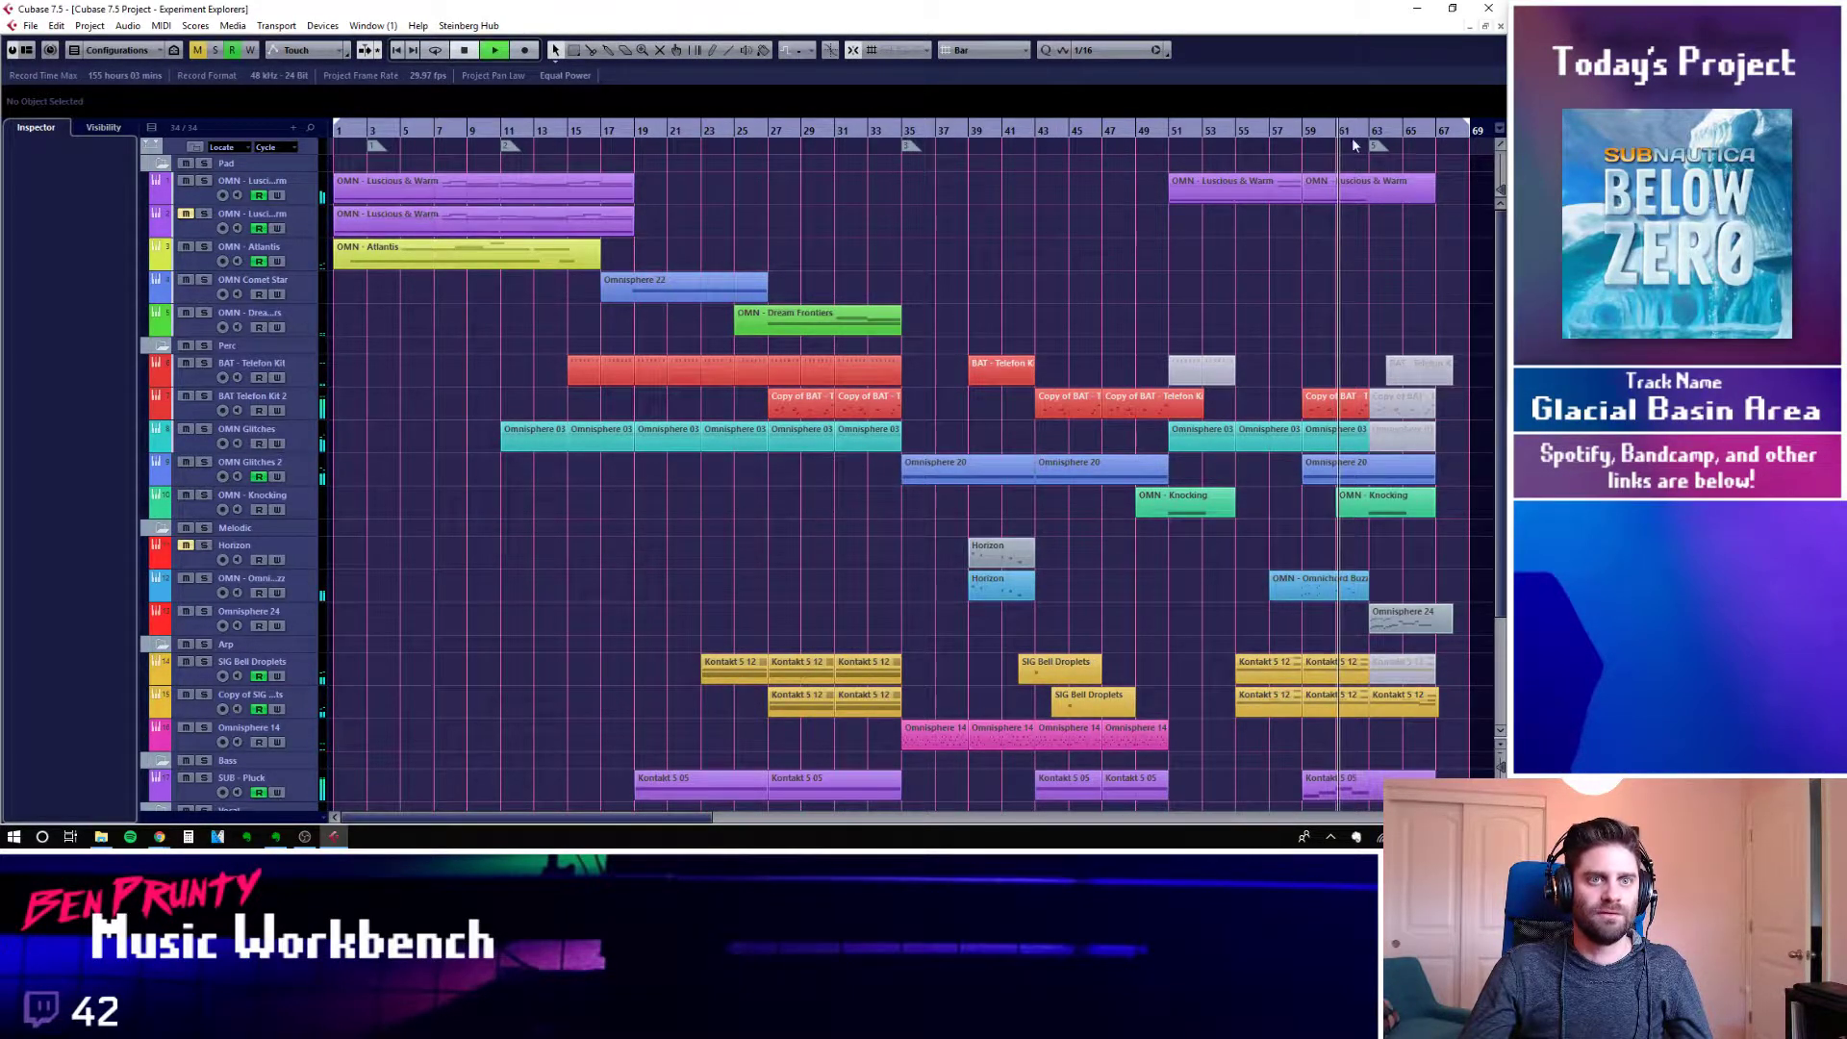
left_click(1408, 141)
key("space")
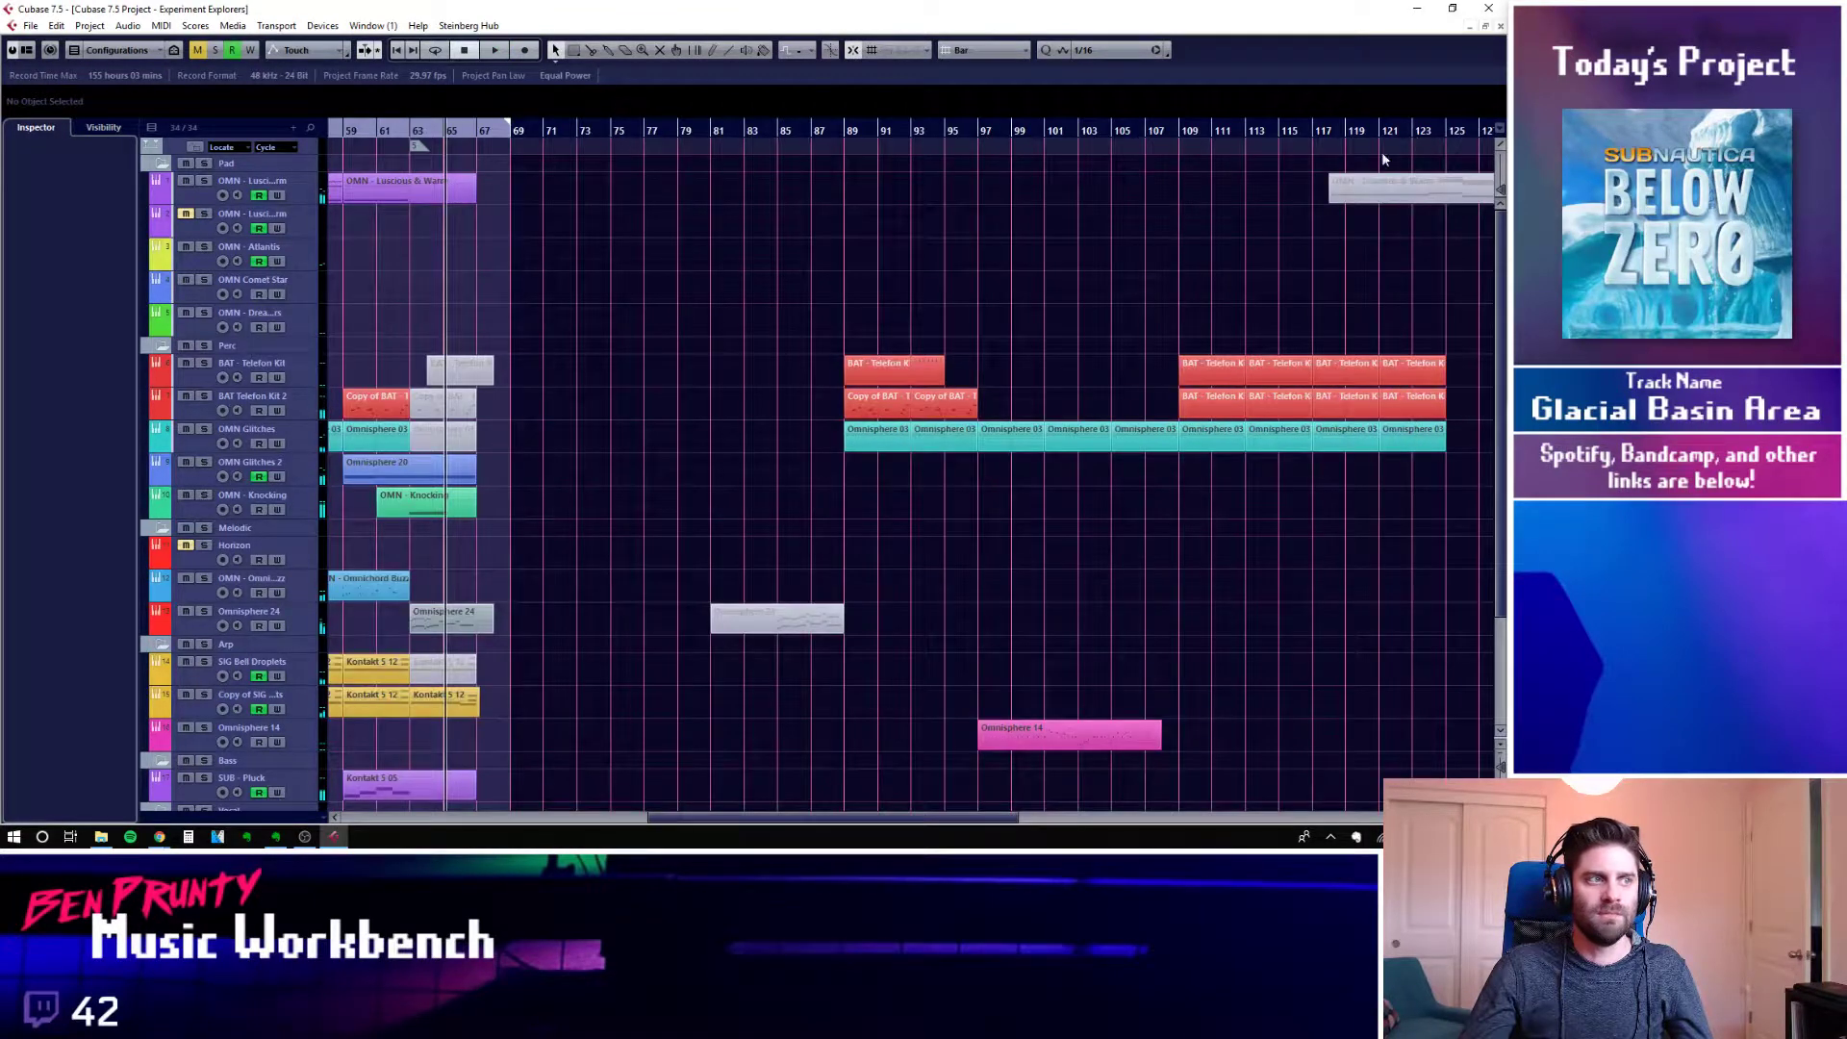
left_click_drag(791, 818, 457, 817)
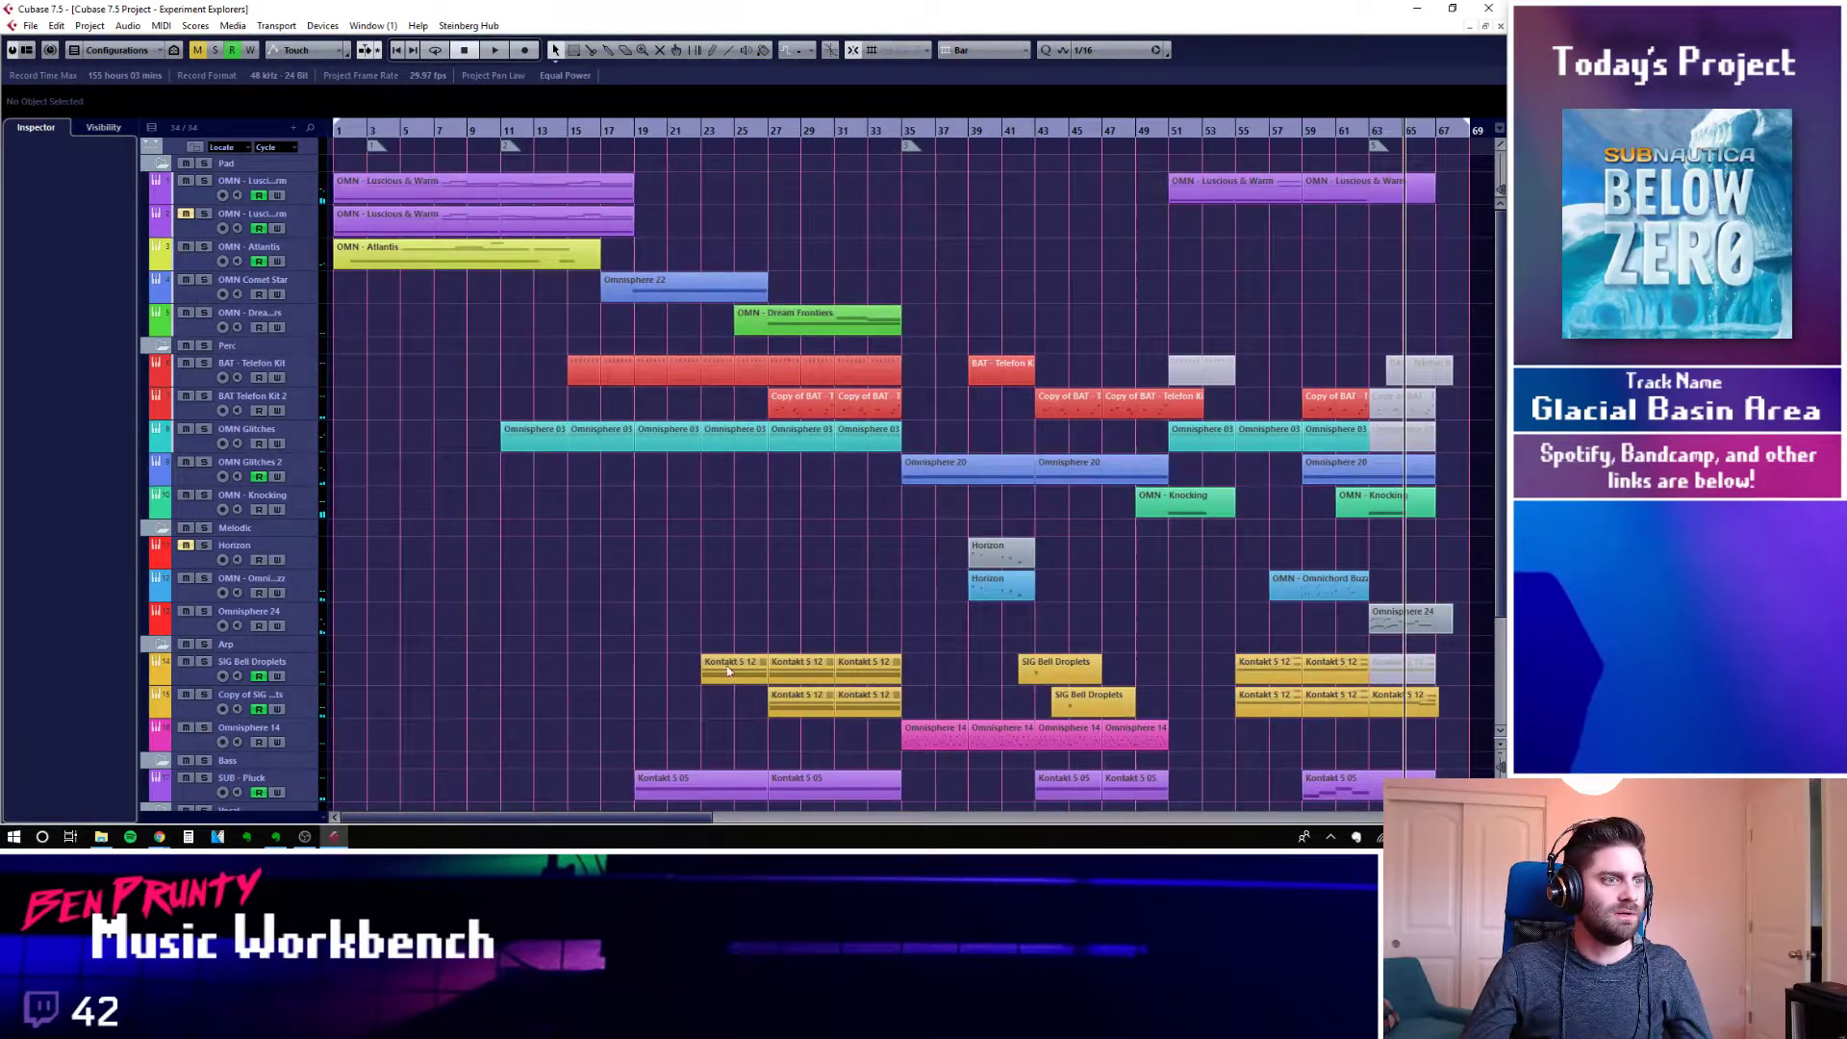
key("Home")
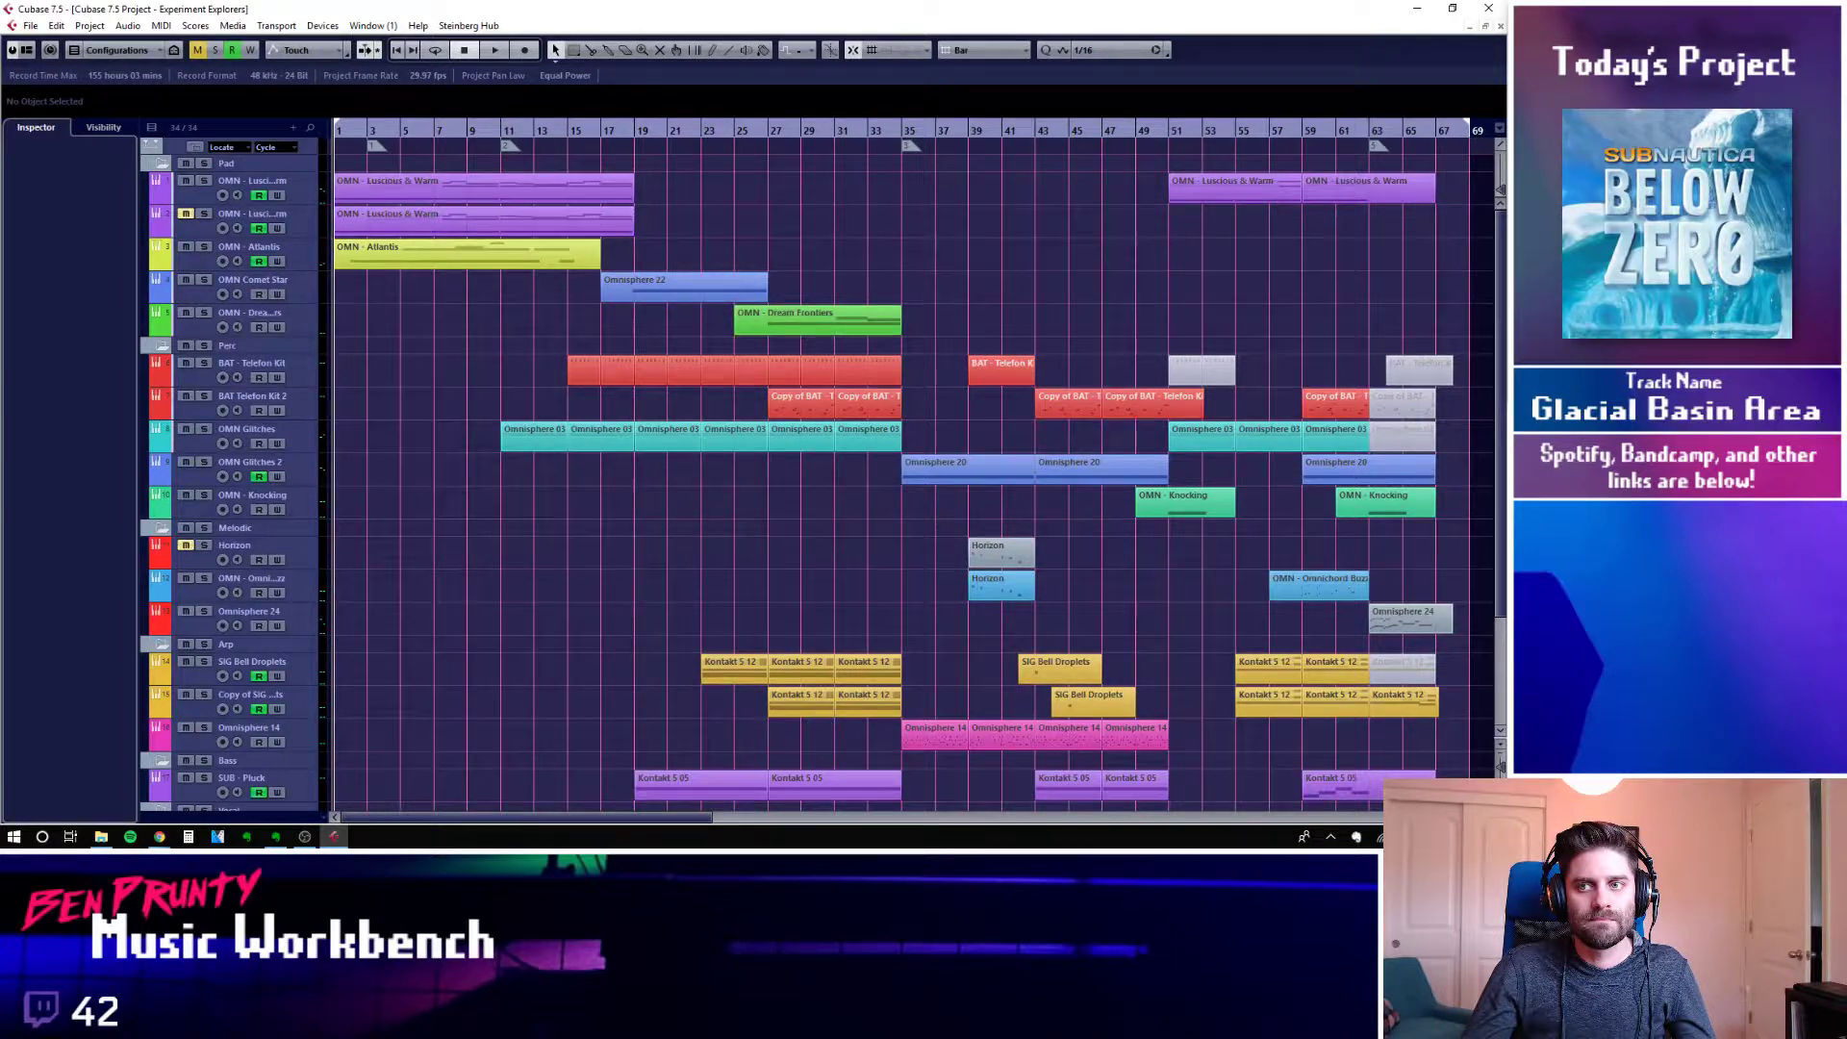
key("alt+Tab")
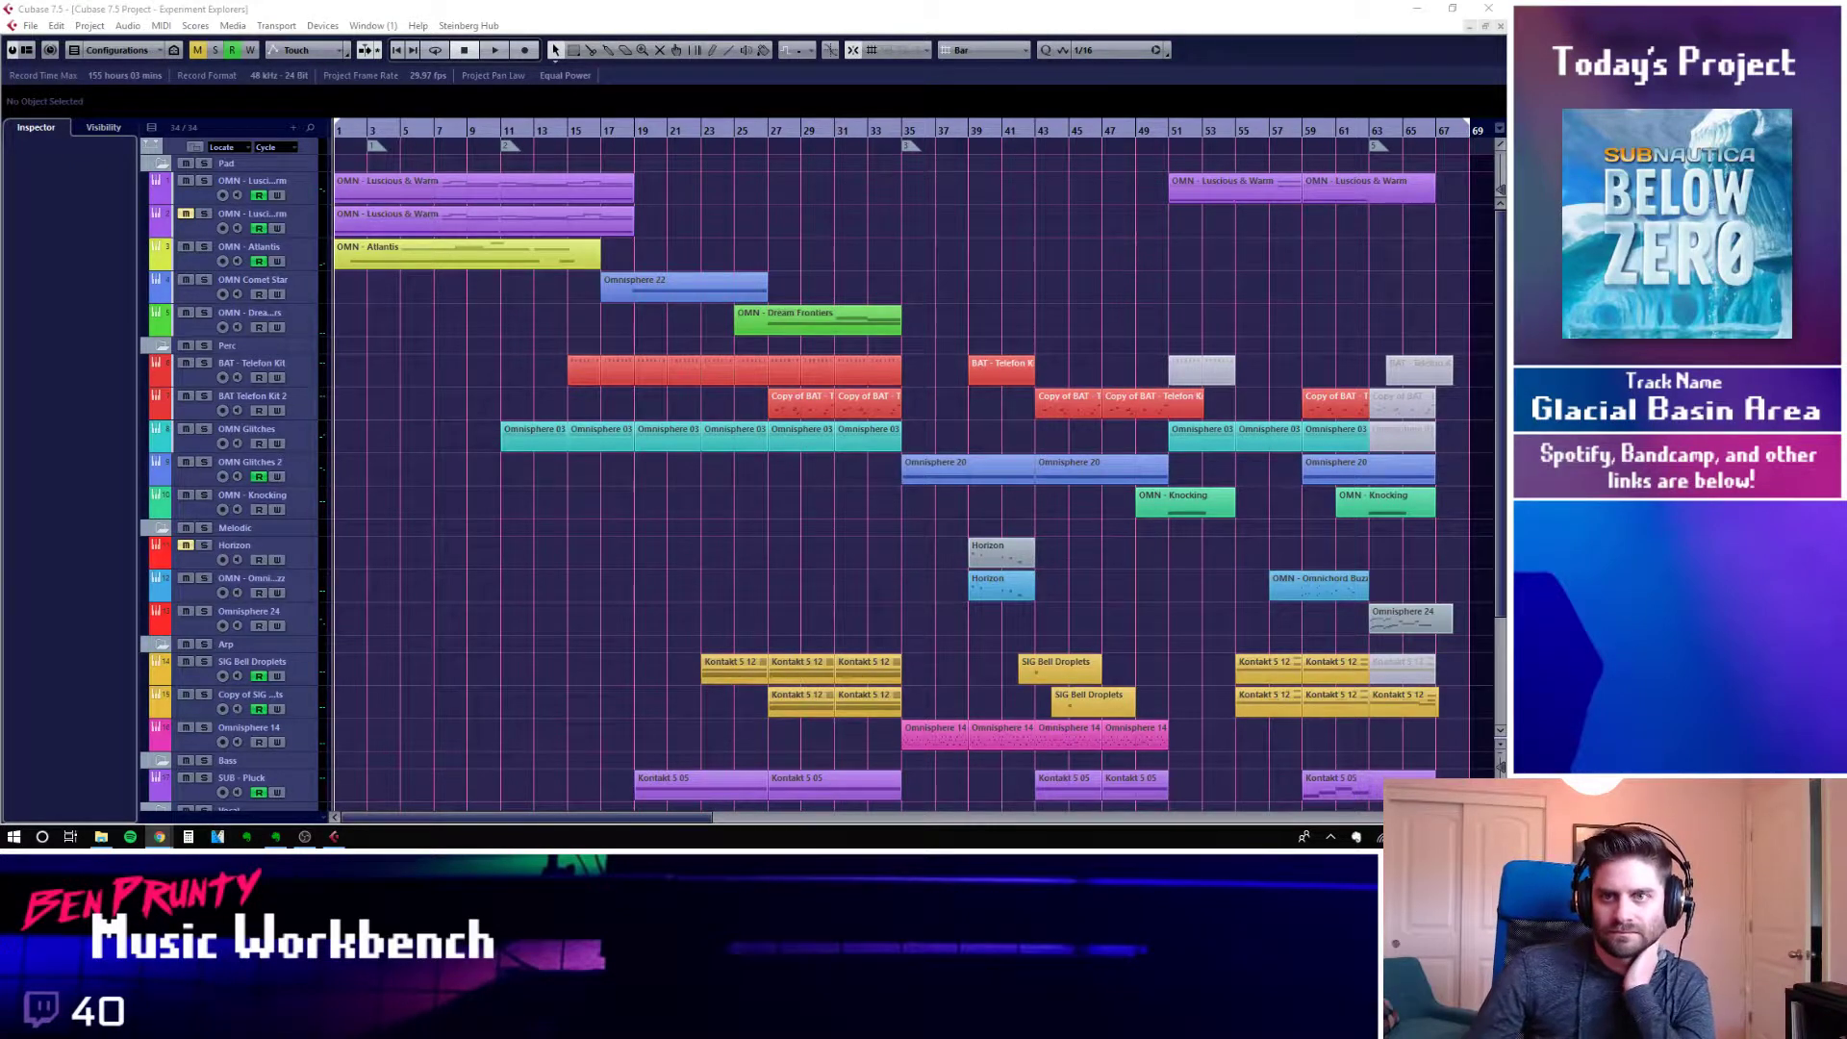
left_click(702, 542)
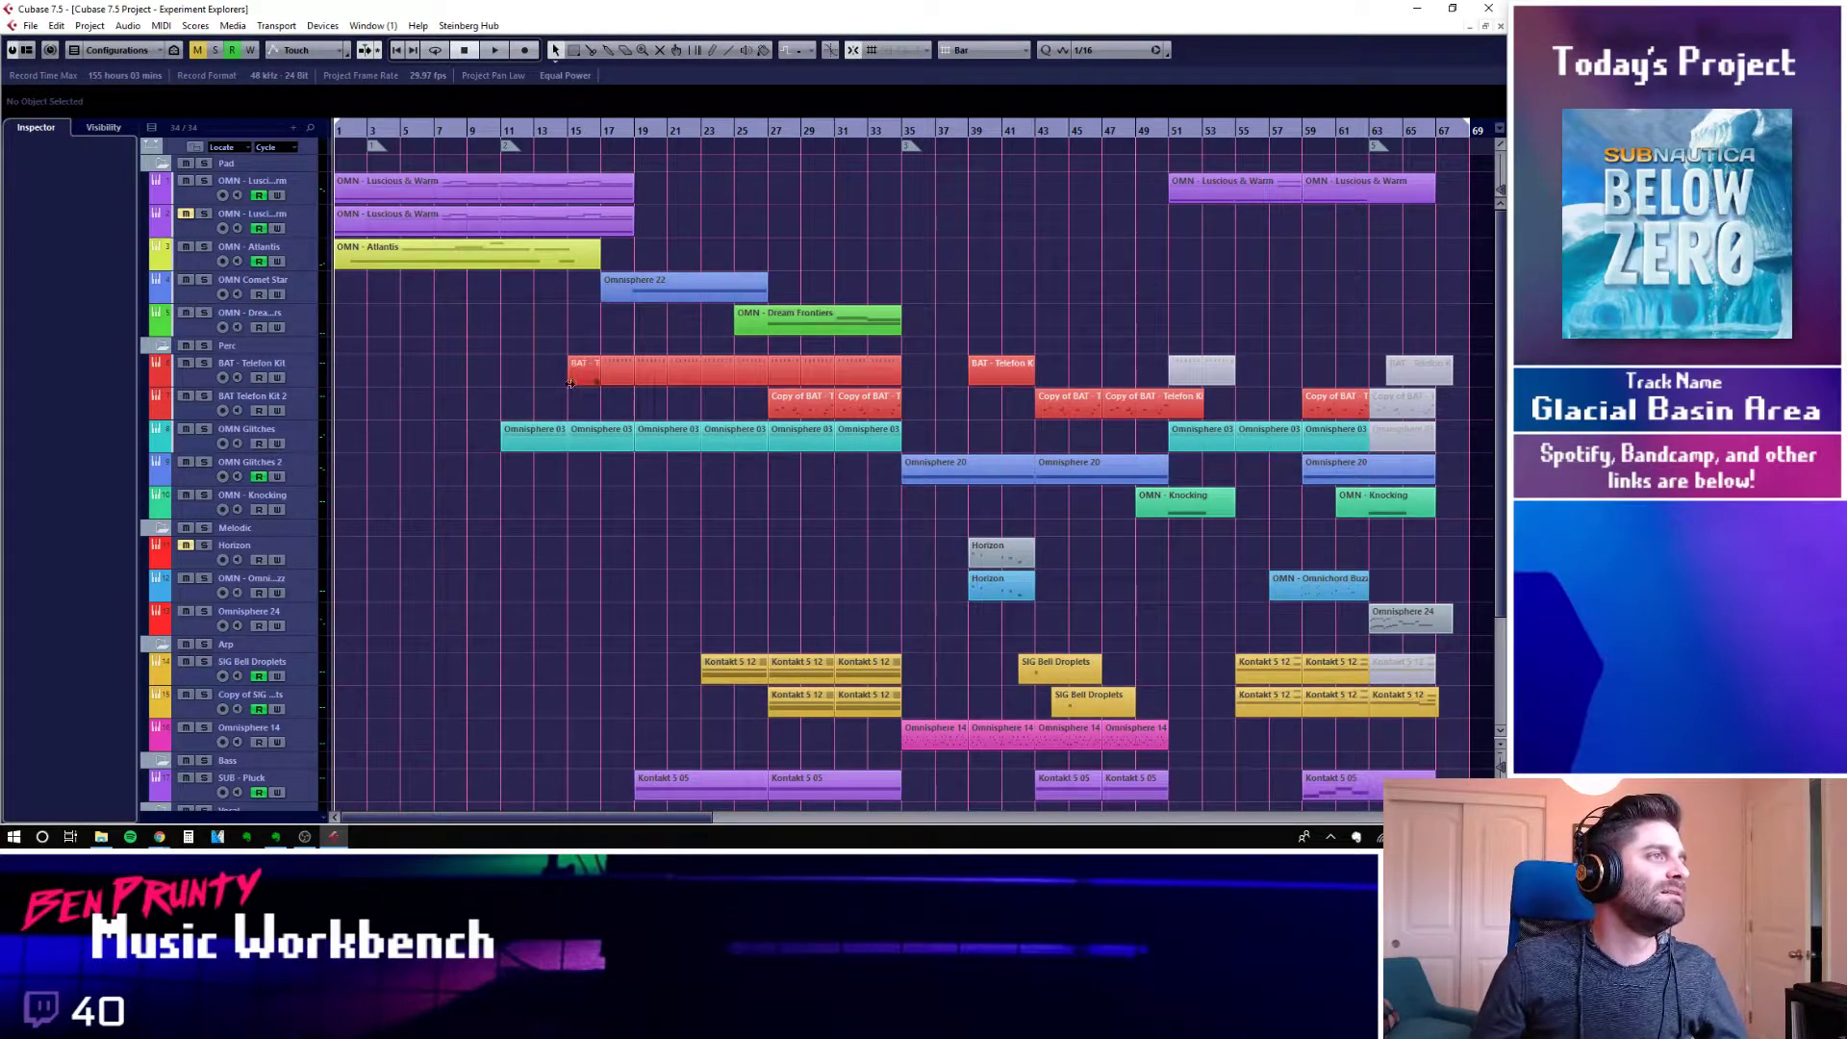
Play the arrangement from bar 11 with auto-scroll suspended and select the BAT Telefon Kit 2 track
key("Home")
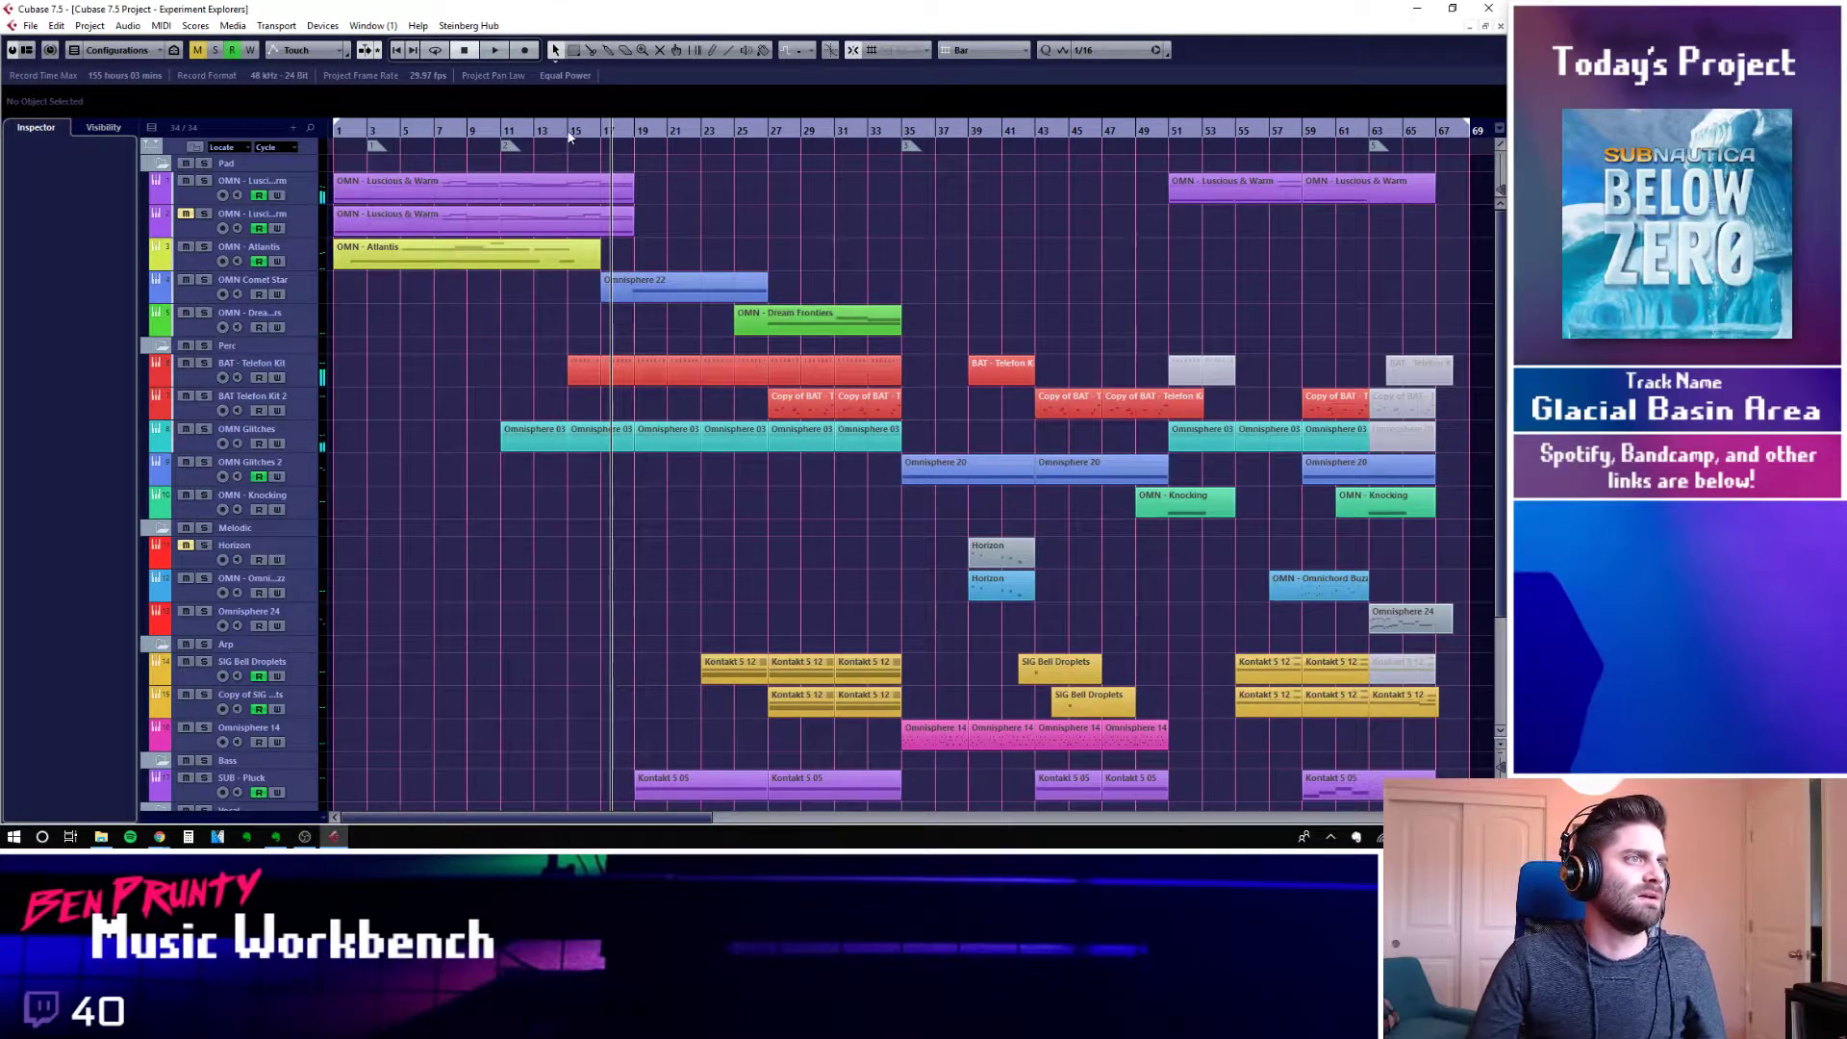
key("space")
left_click(499, 130)
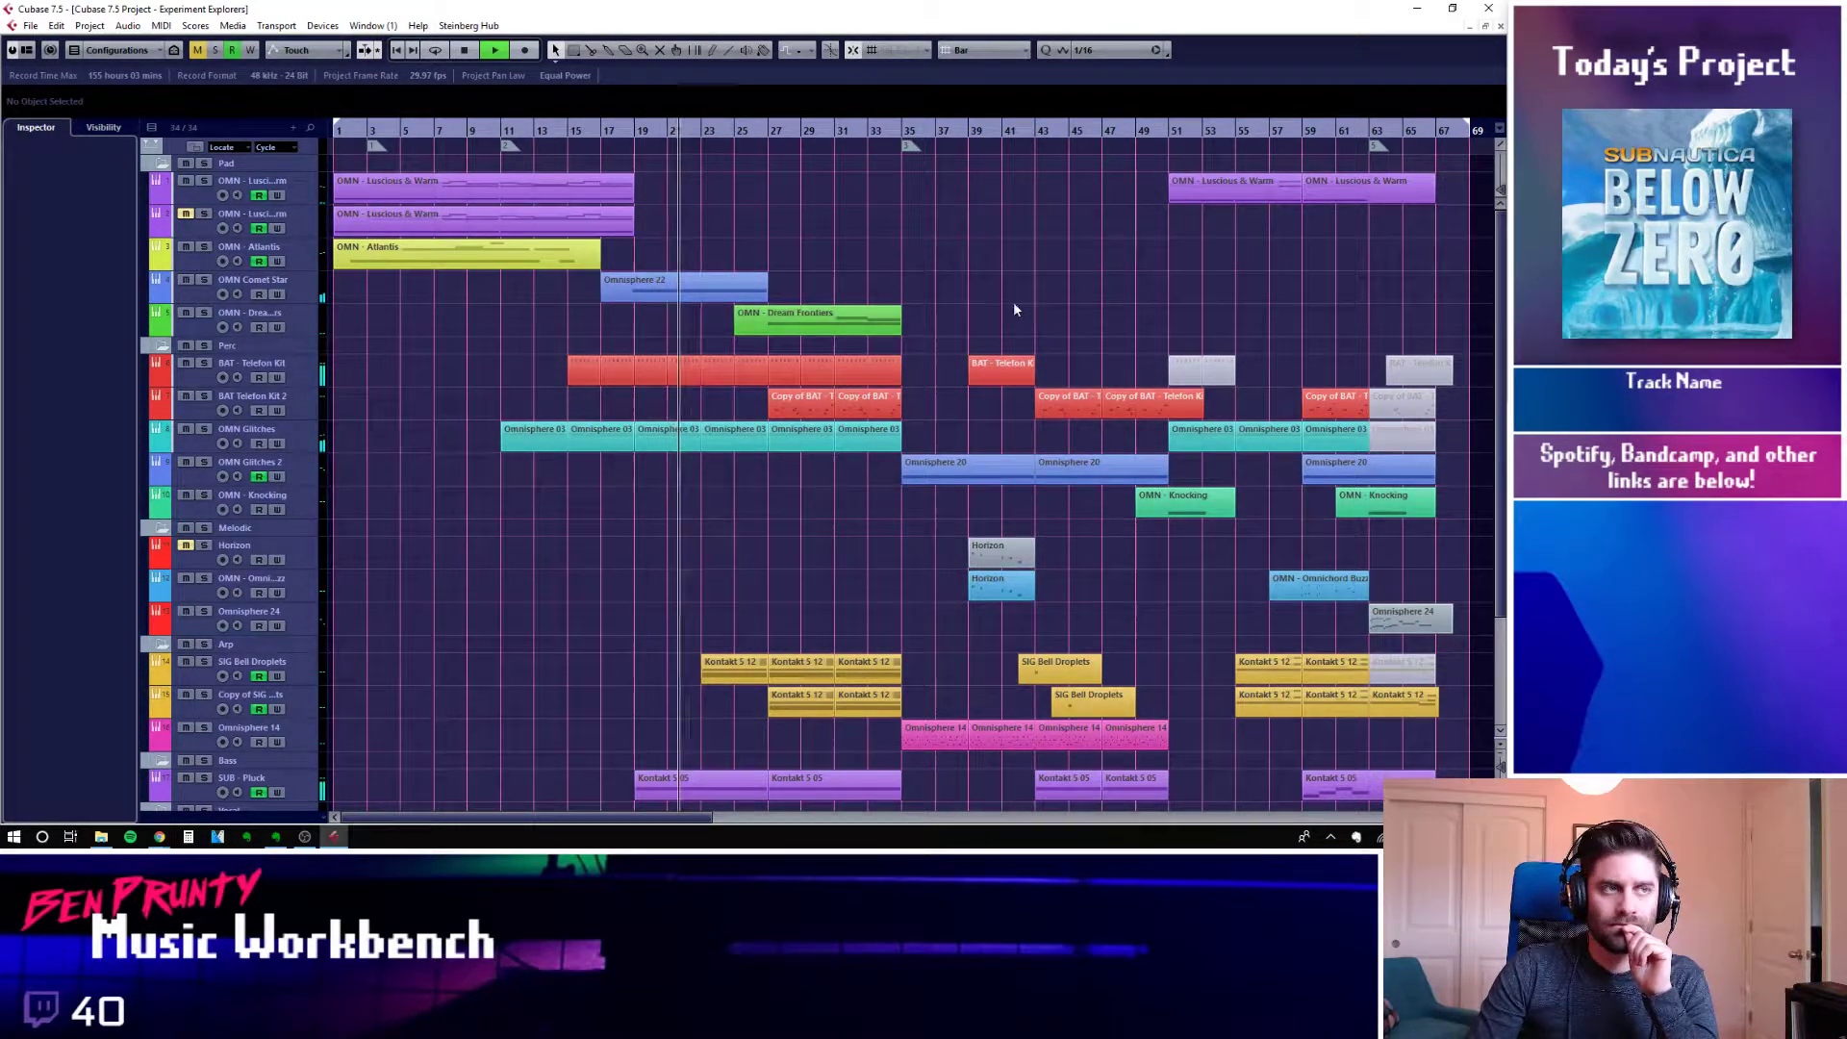
key("f")
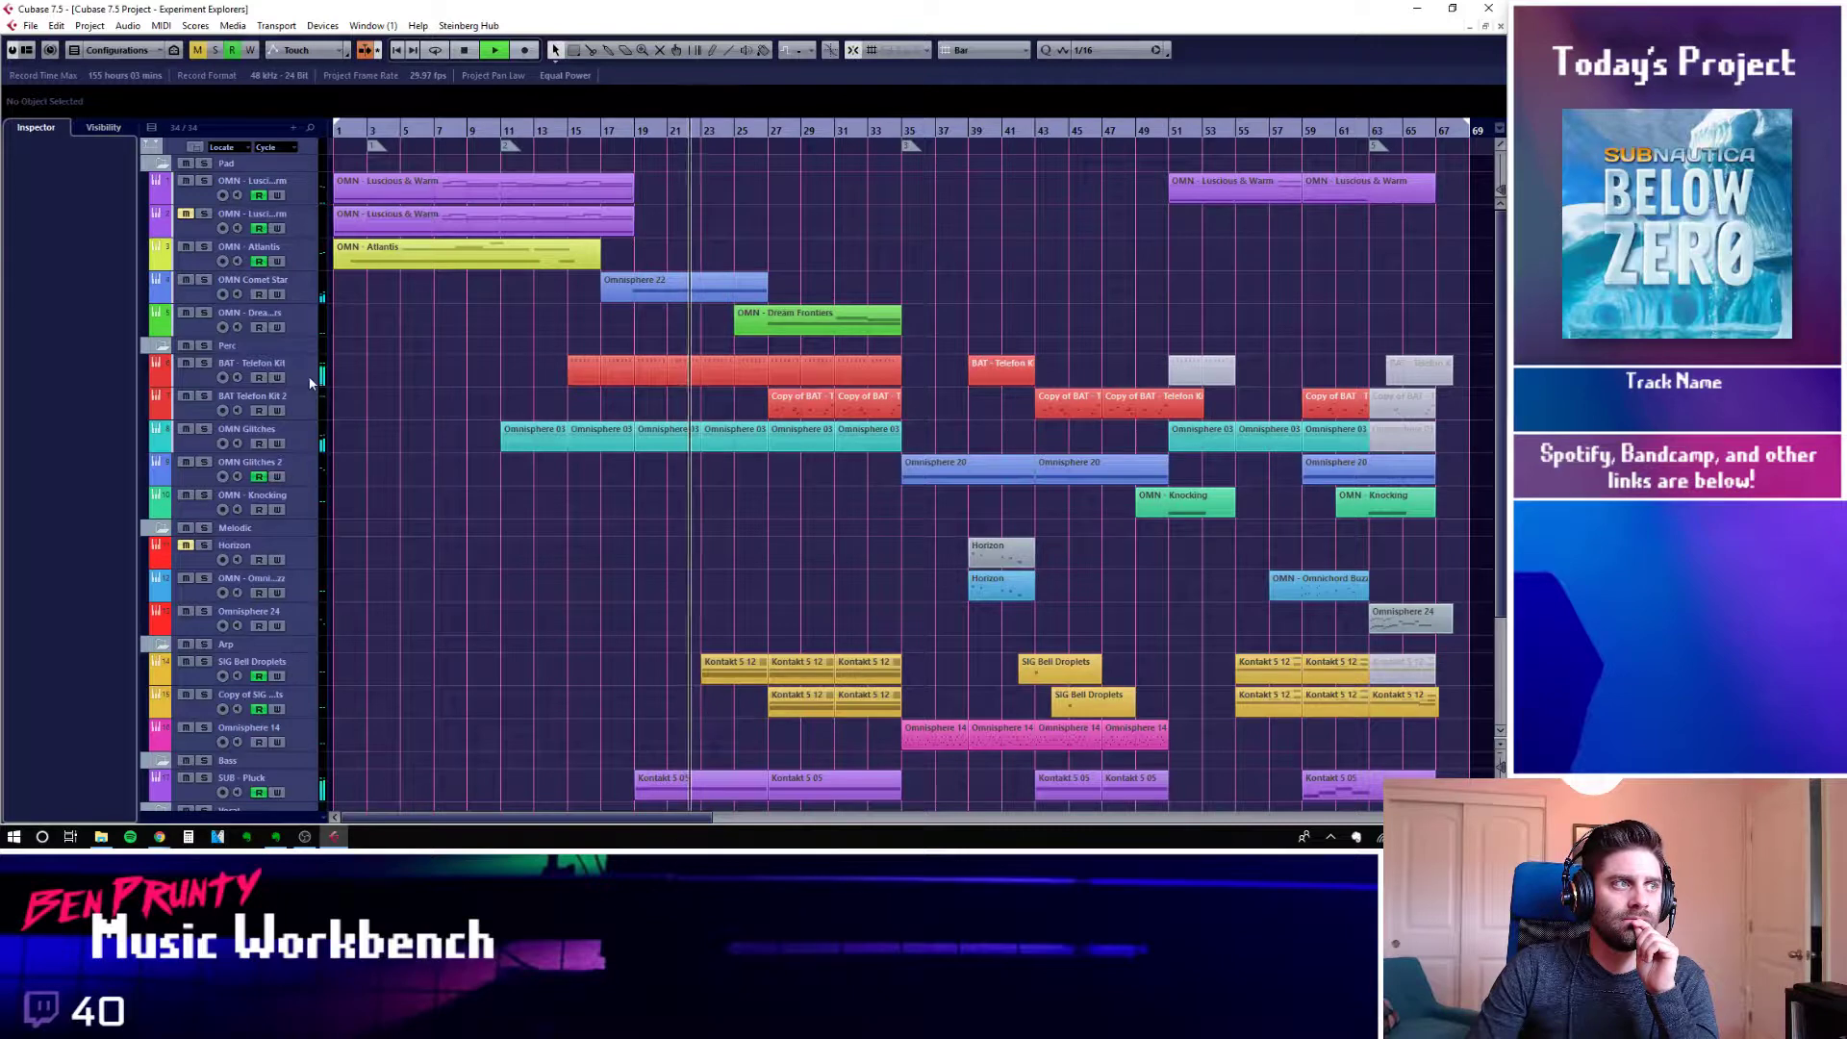
left_click(308, 374)
left_click(298, 408)
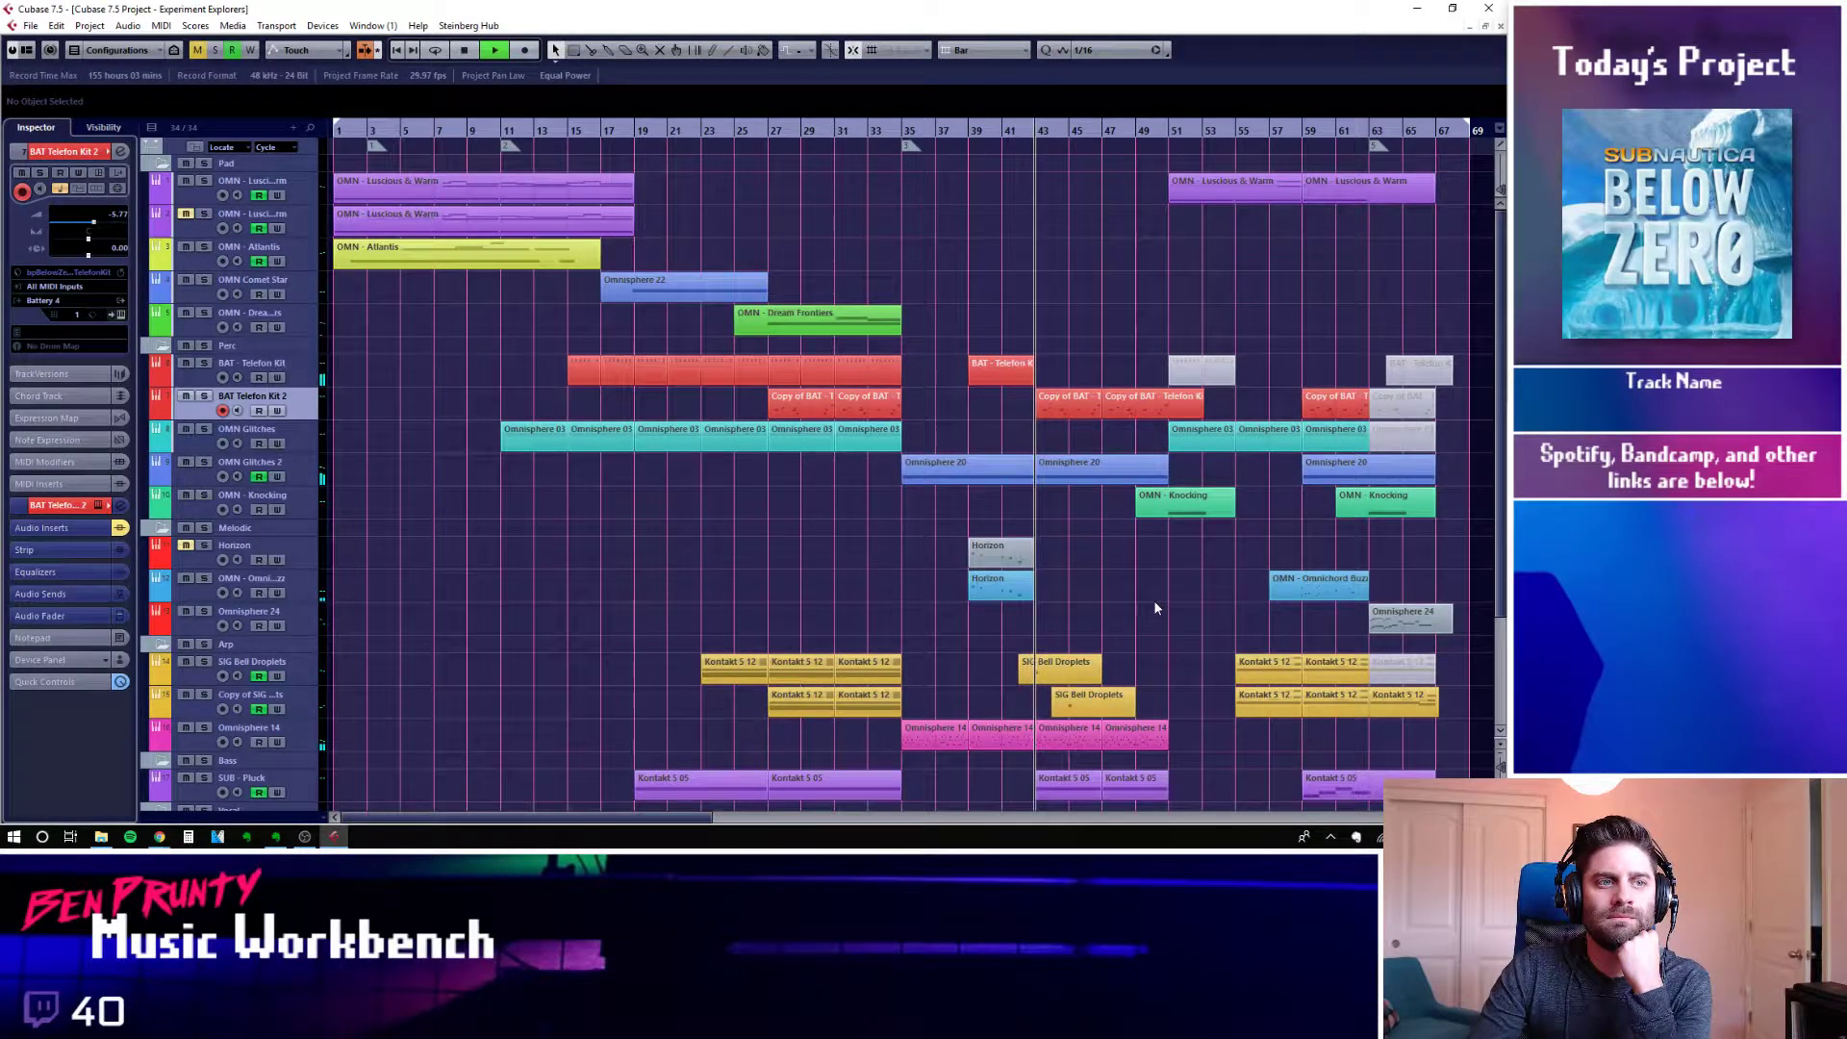
Follow playback to the arrangement's end, selecting the Omnisphere 24 track, and stop and return to the project's start
scroll(1158, 606, "down", 3)
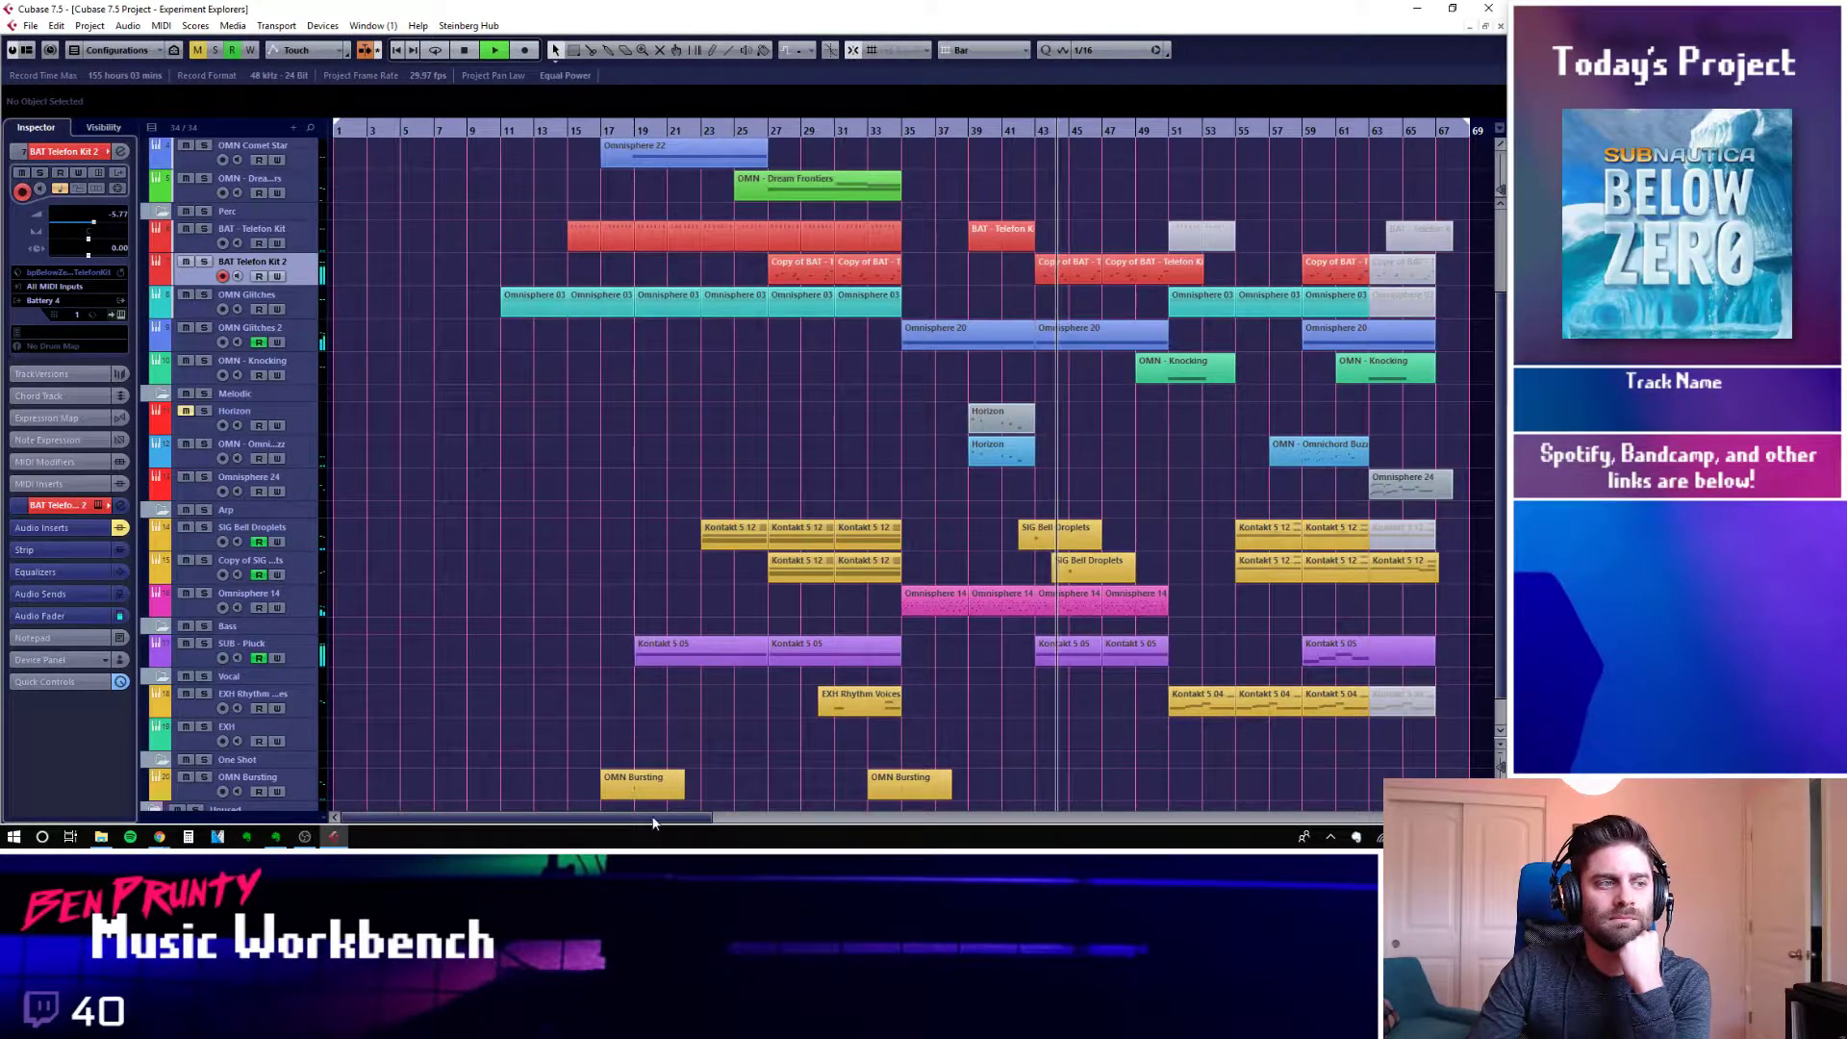
left_click_drag(654, 823, 725, 823)
scroll(966, 640, "up", 3)
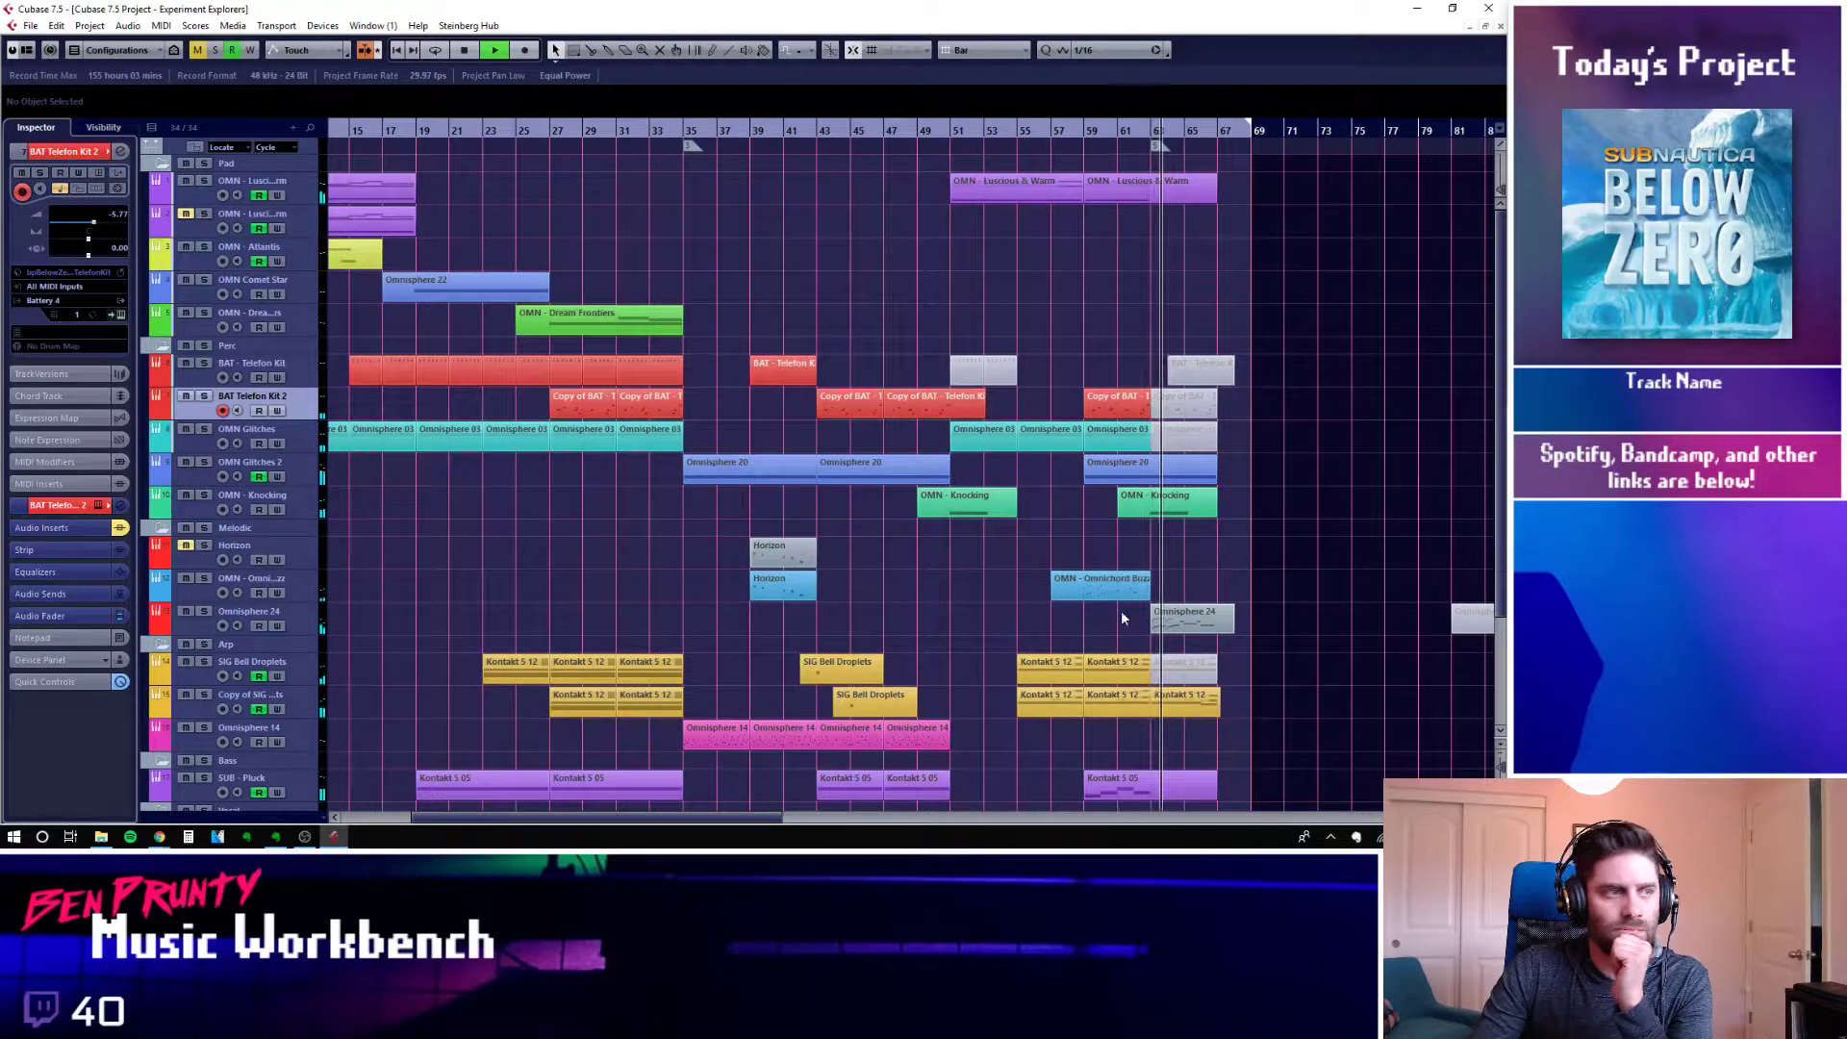
left_click(309, 621)
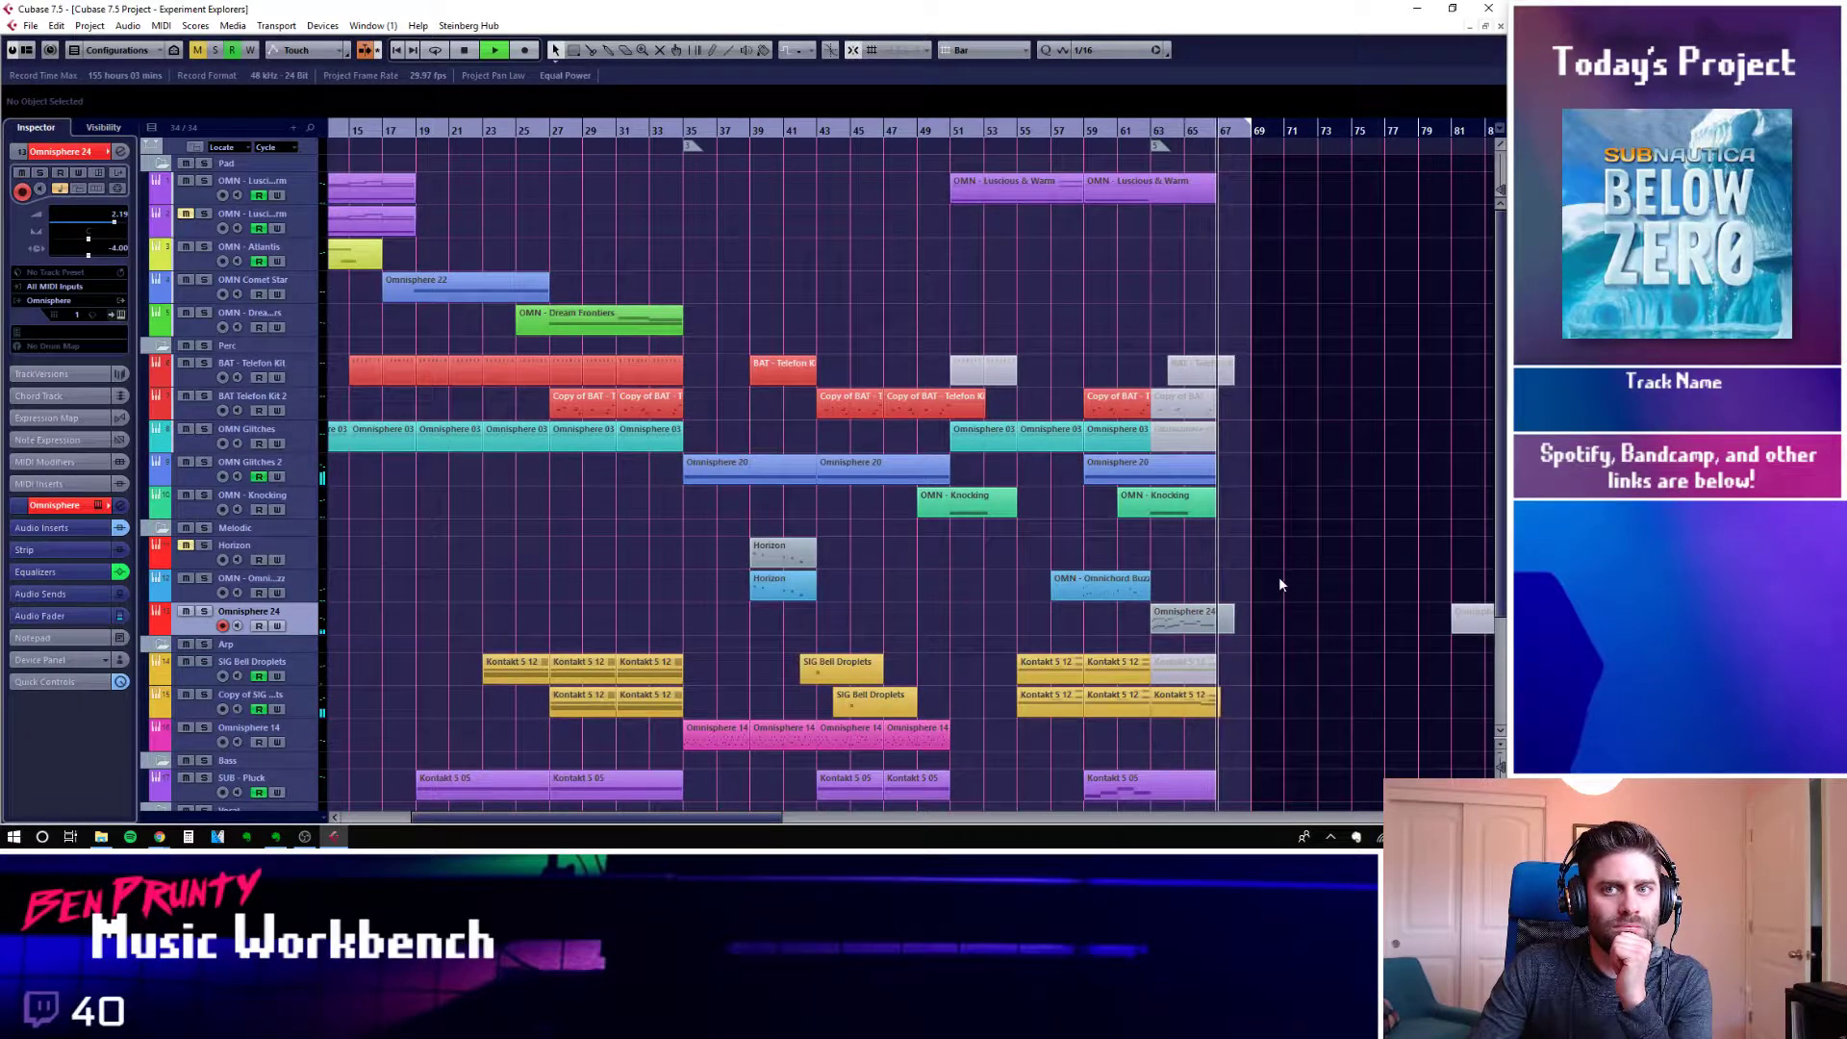
key("space")
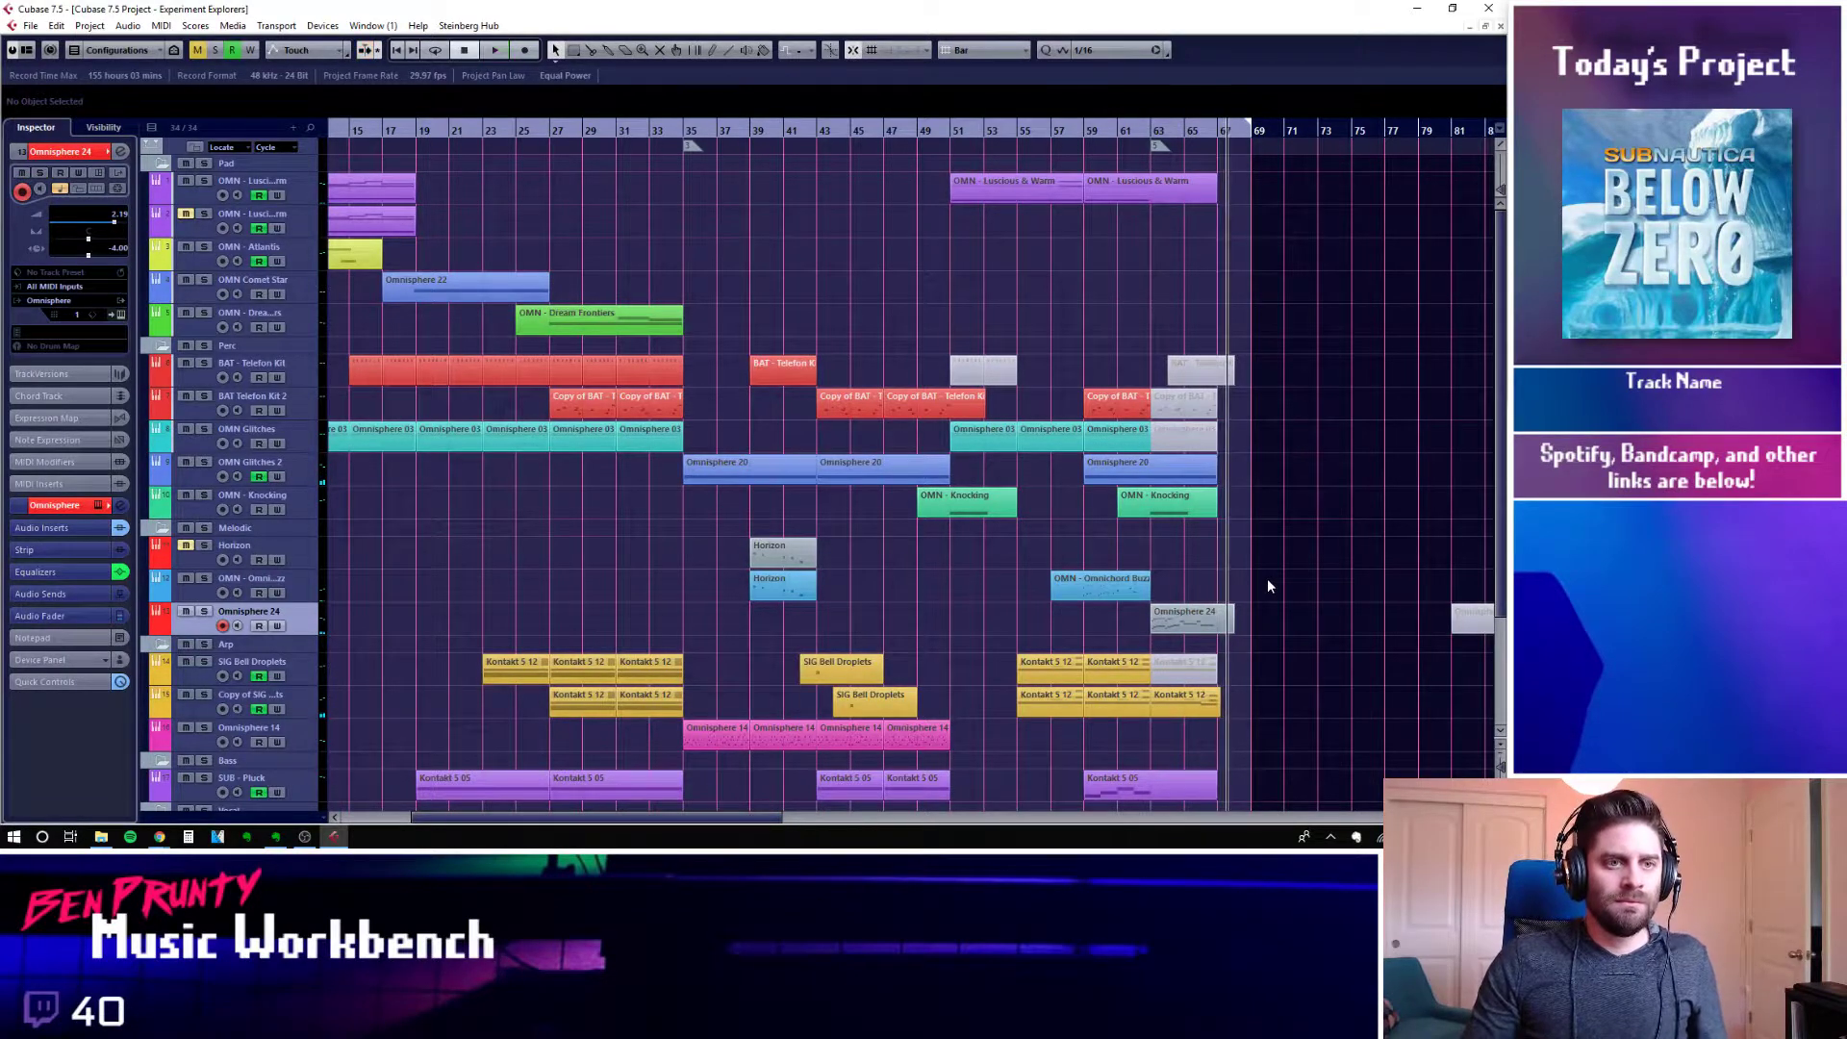
key("Home")
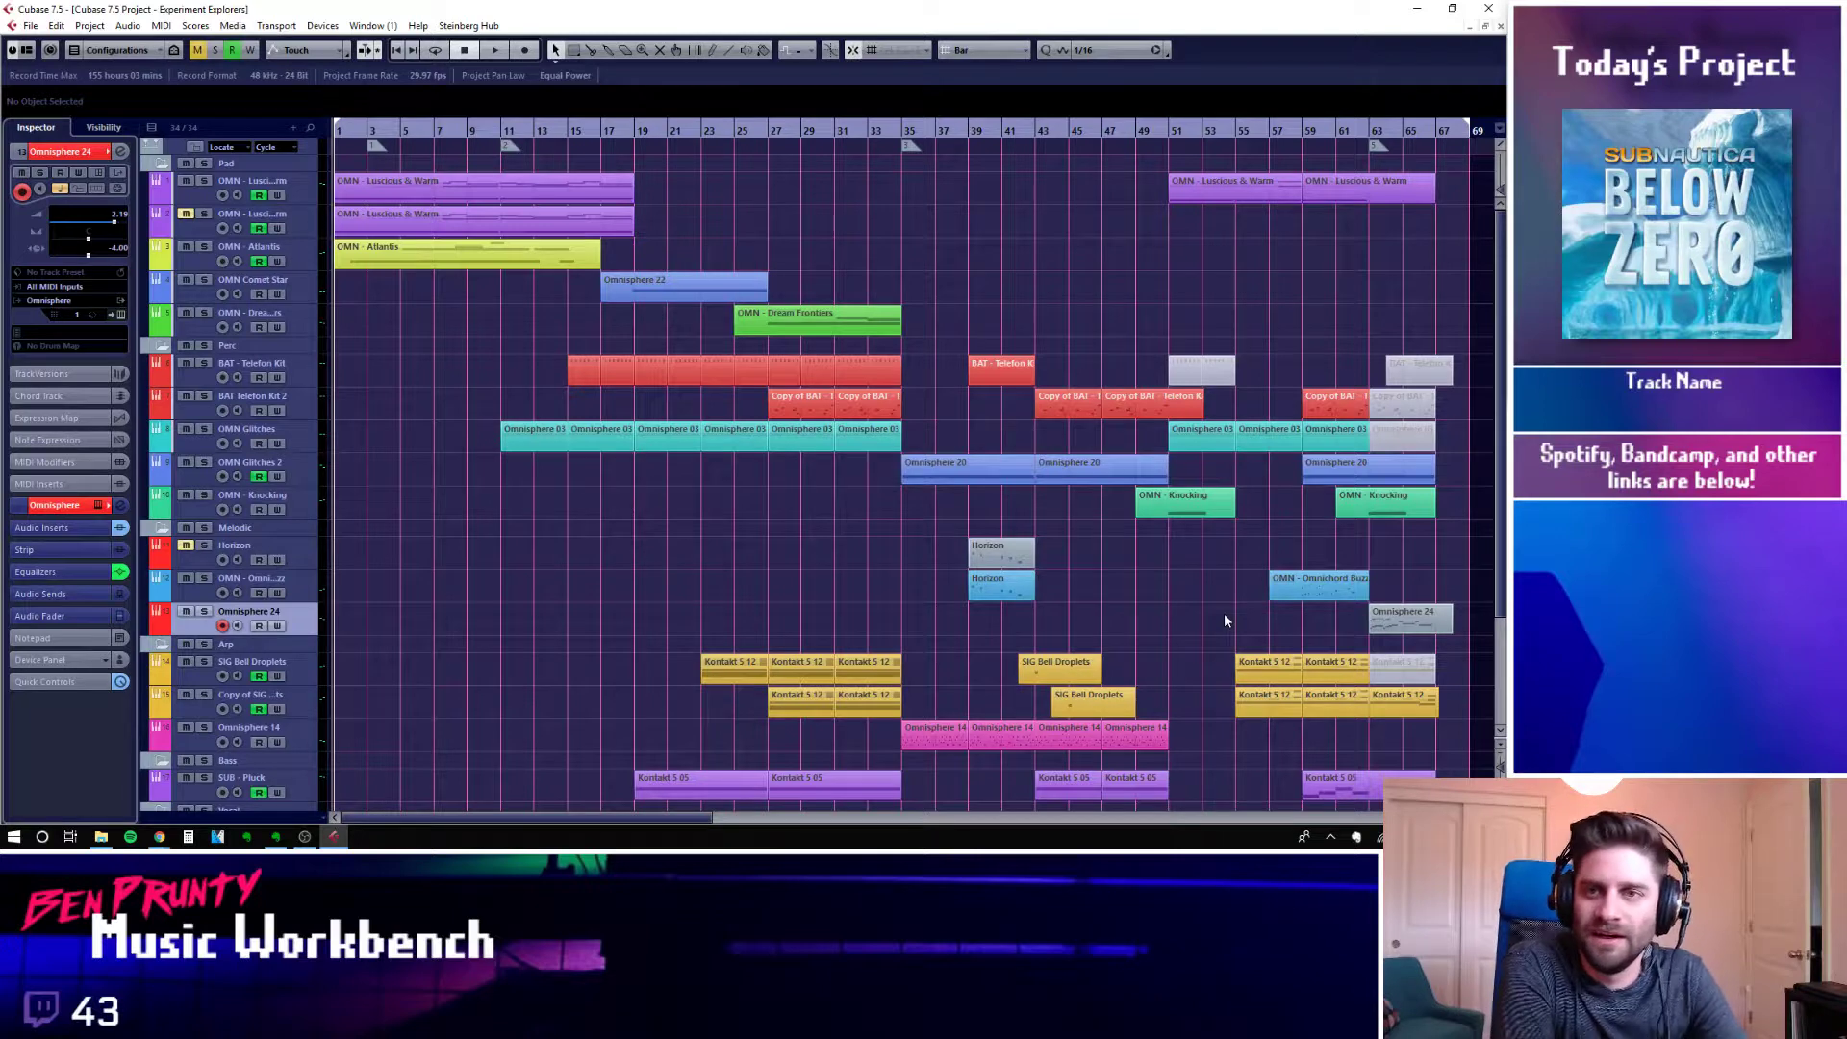
key("alt+Tab")
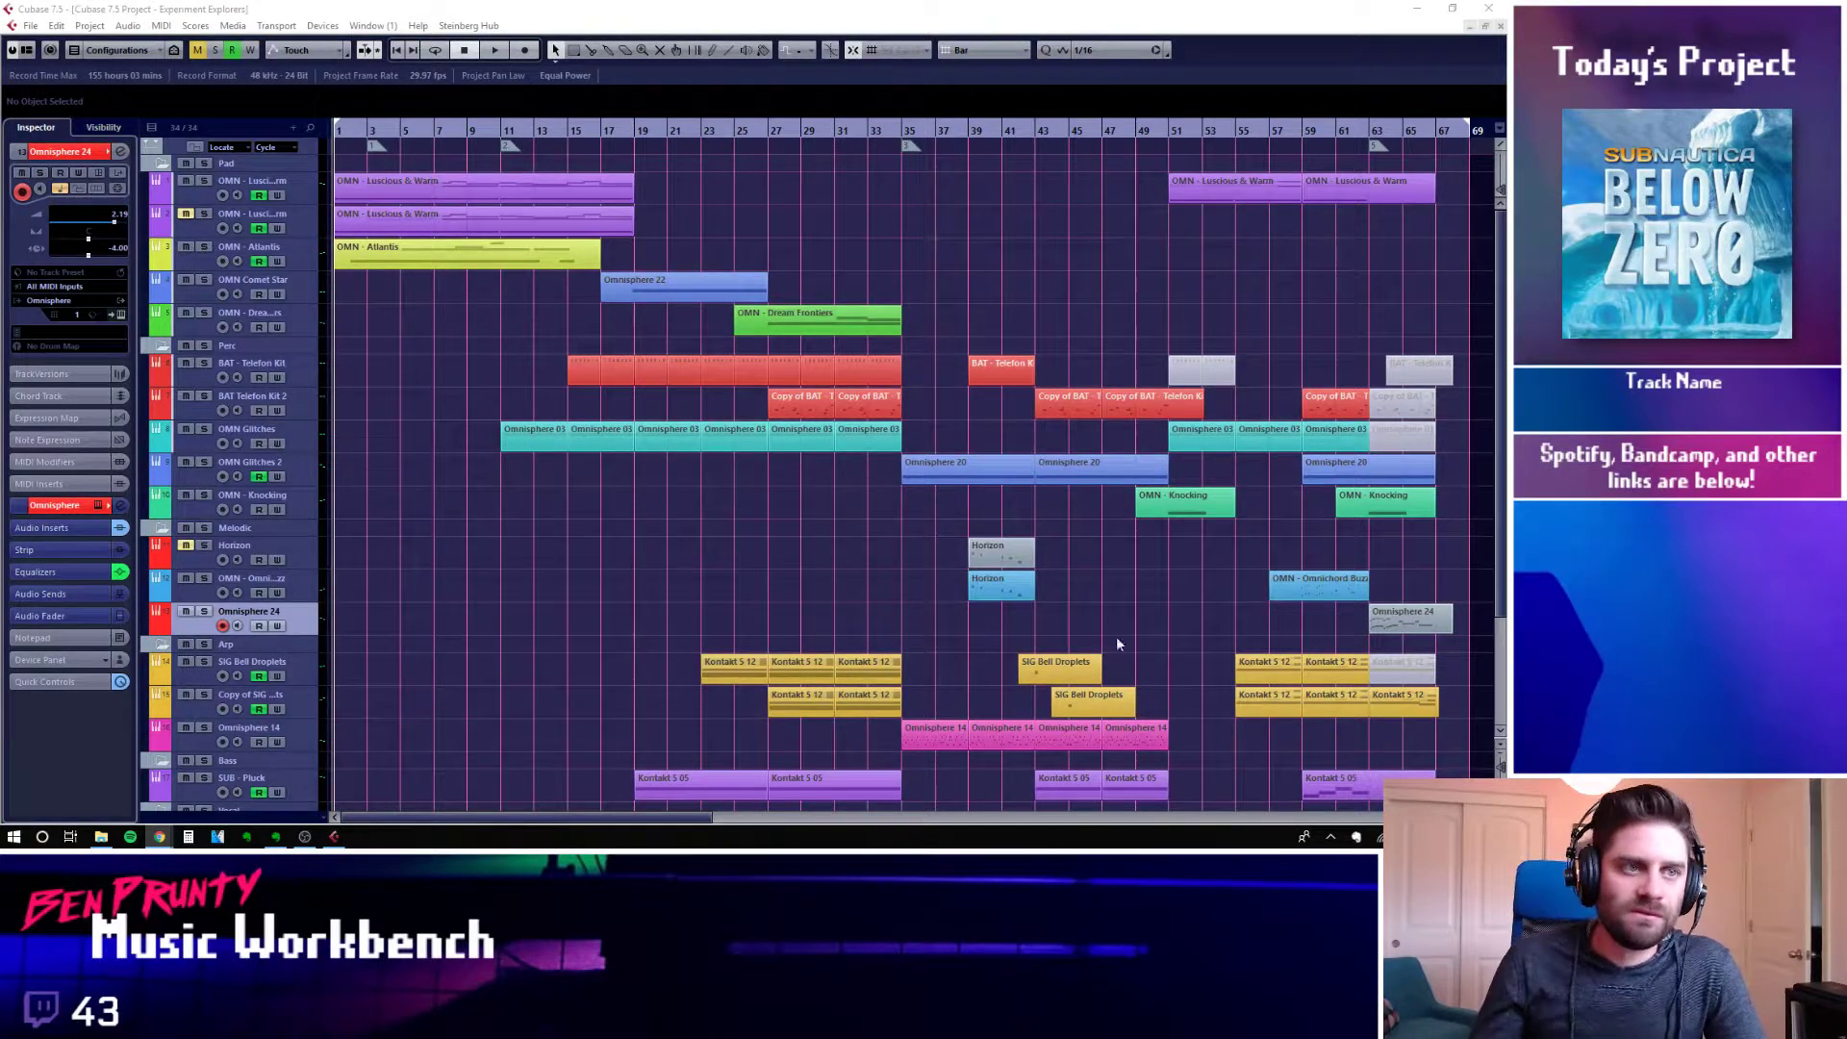
left_click(1083, 589)
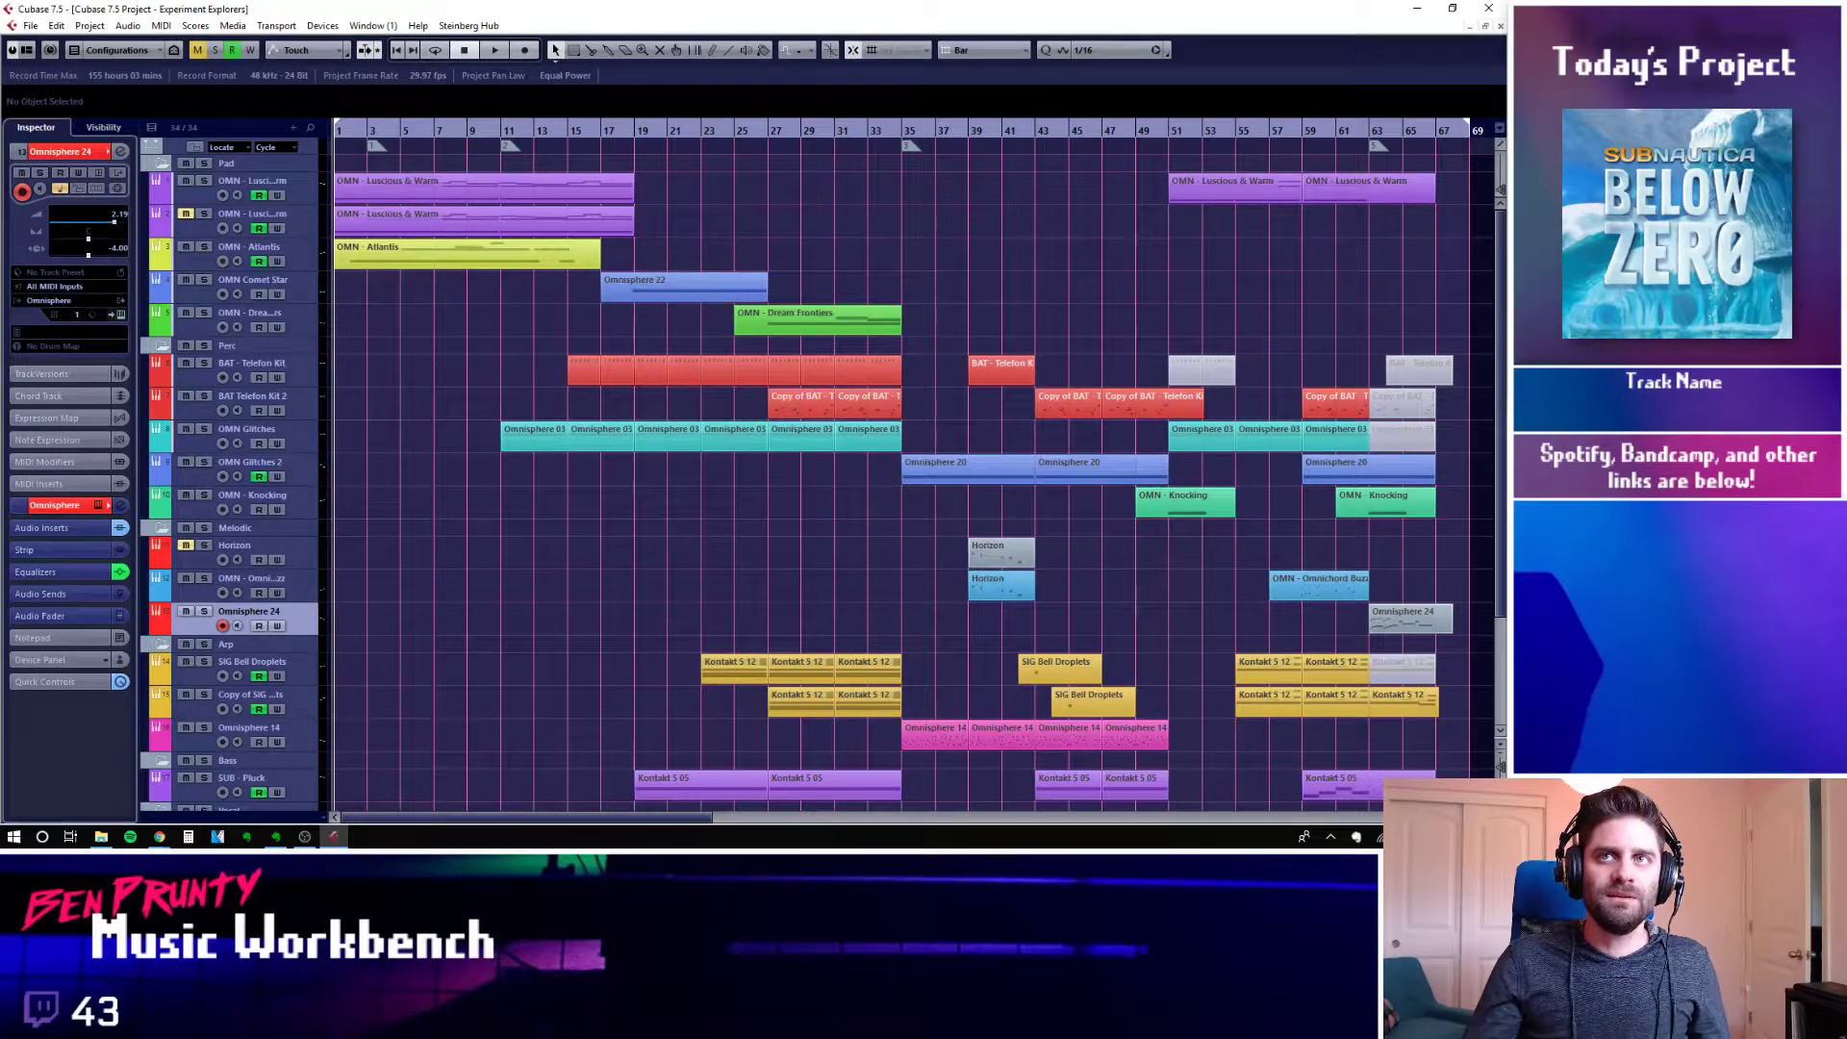
Browse the insert effects available in Omnisphere 24's channel settings, including Distortion, Dynamics and EQ, and close the settings without adding one
left_click_drag(1507, 164, 636, 182)
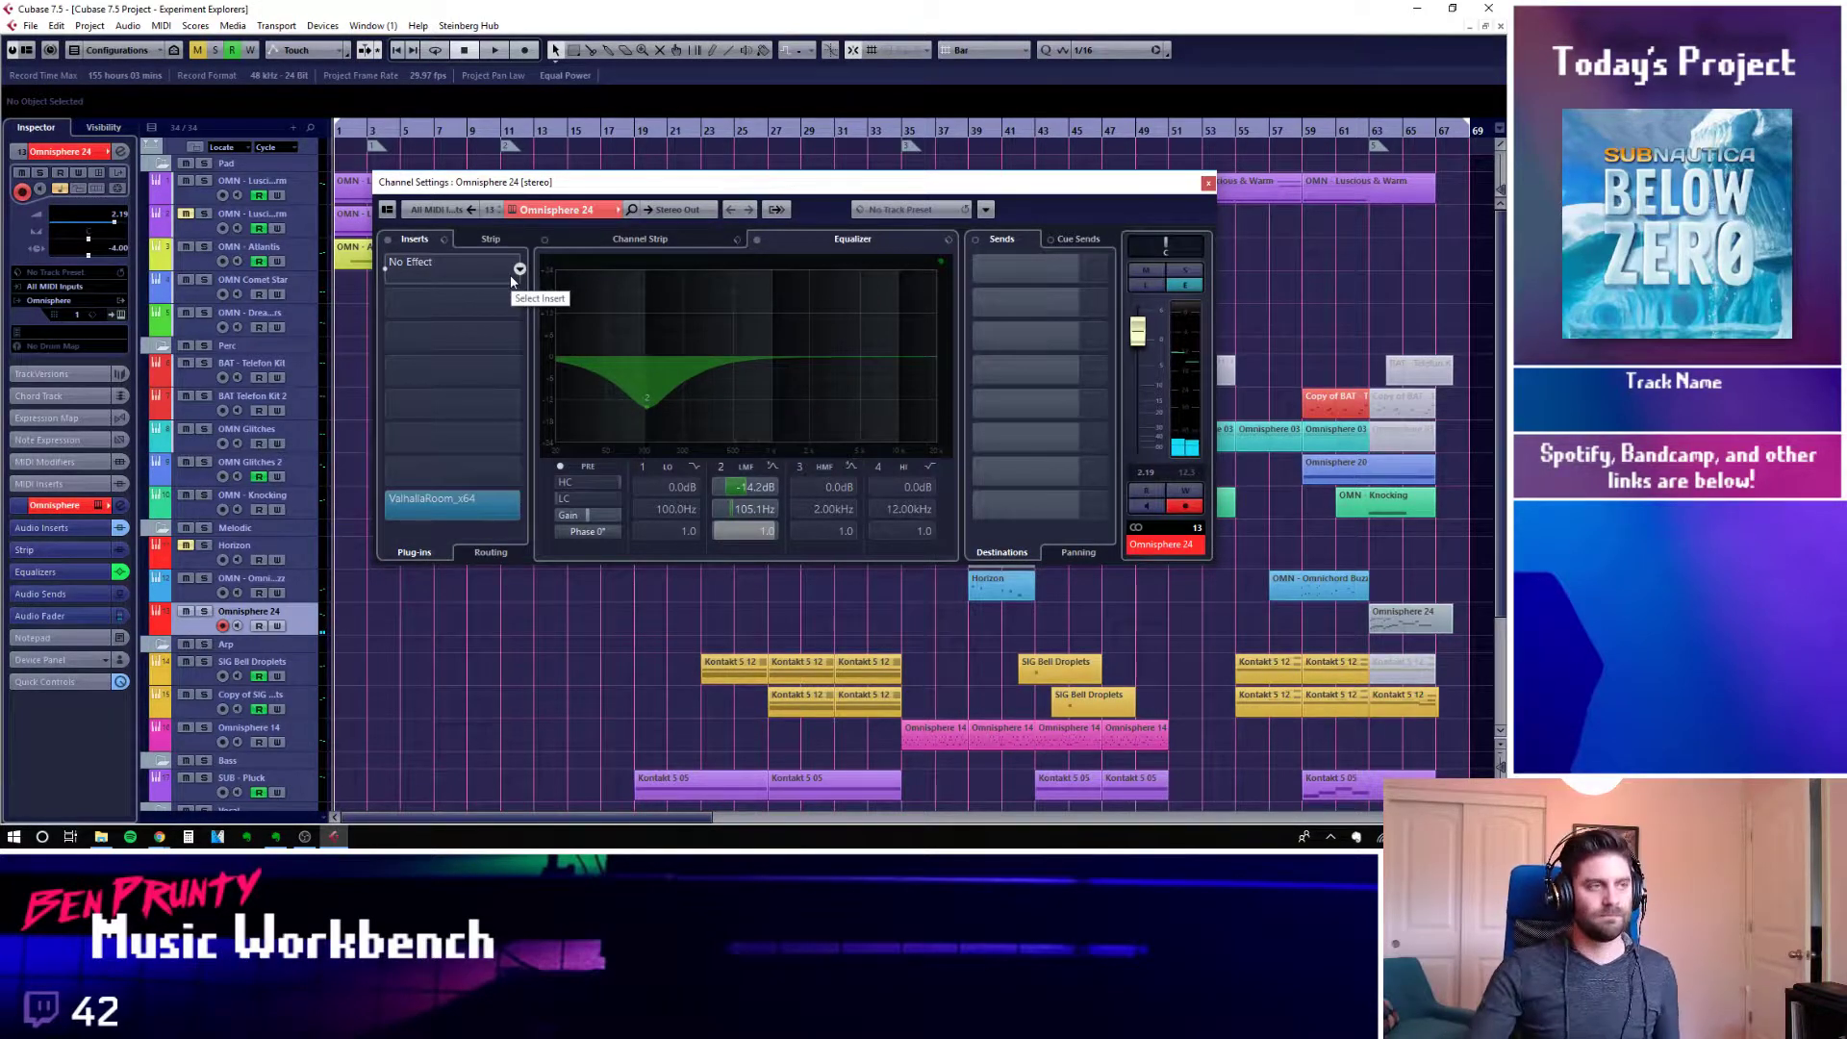
left_click(478, 291)
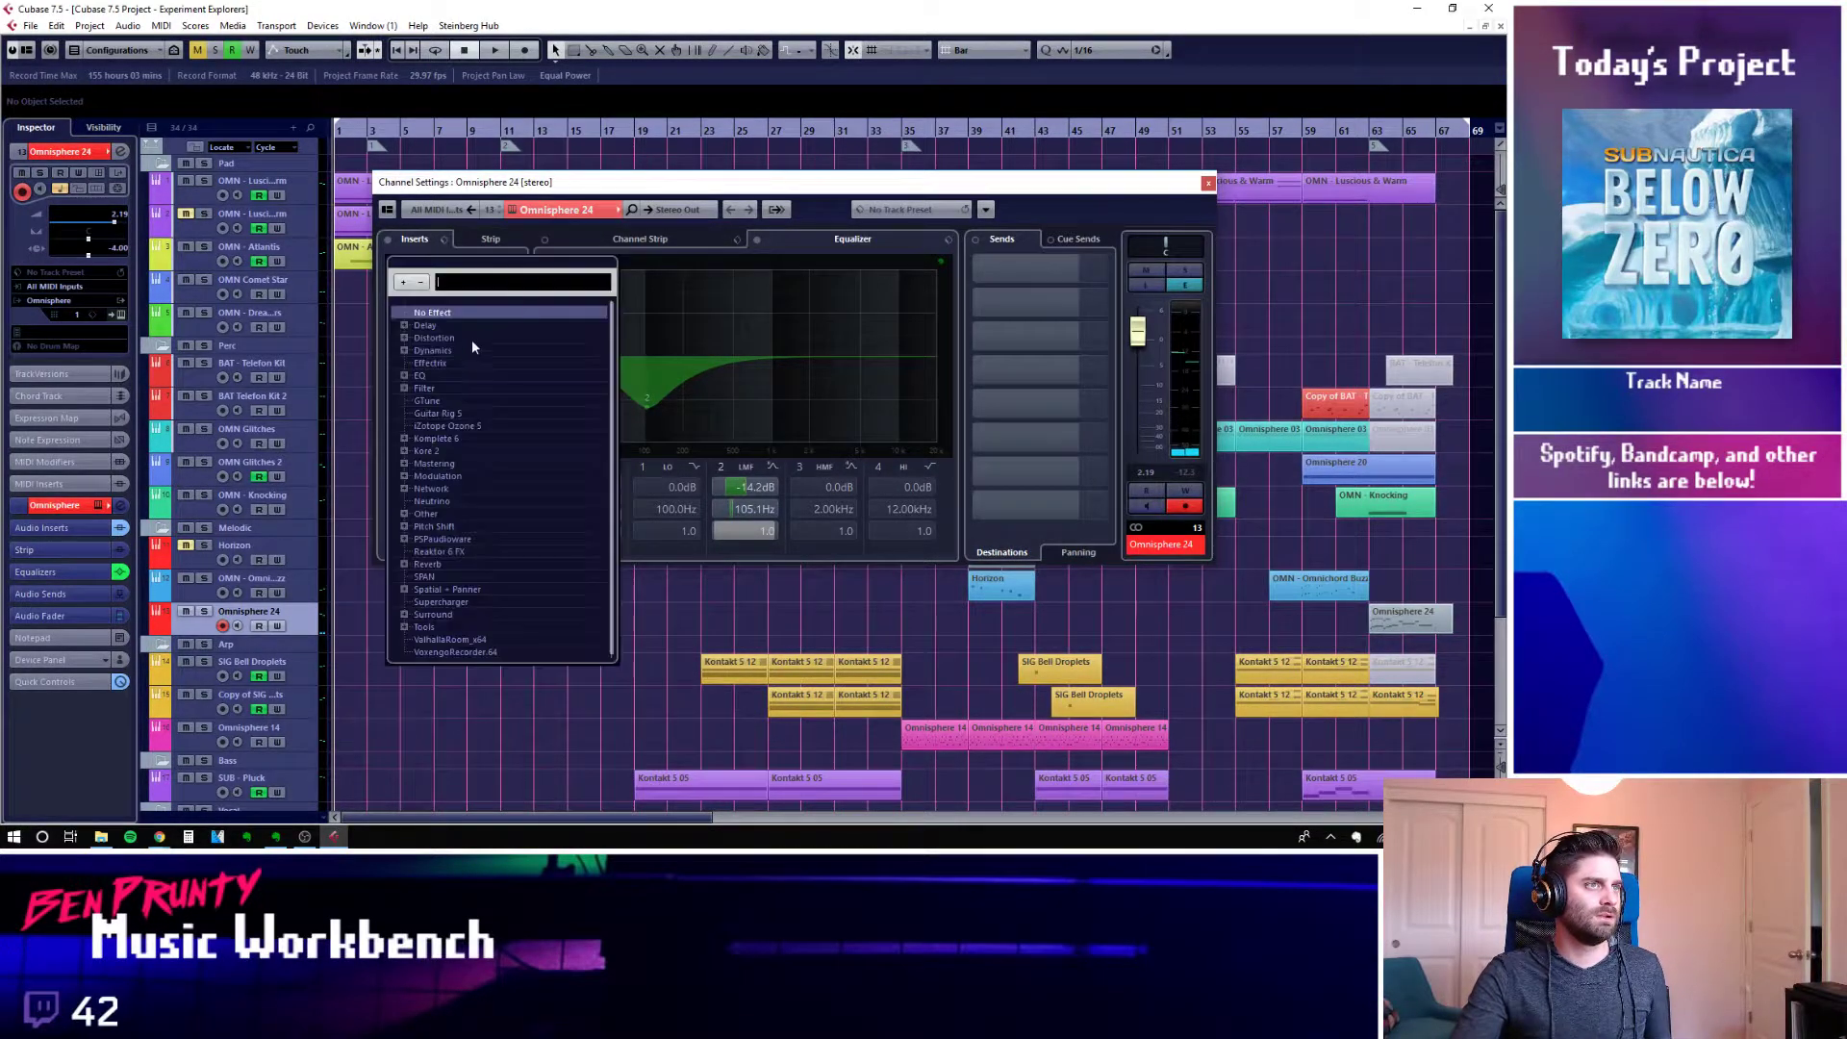
left_click(405, 338)
left_click(404, 338)
left_click(404, 350)
left_click(404, 350)
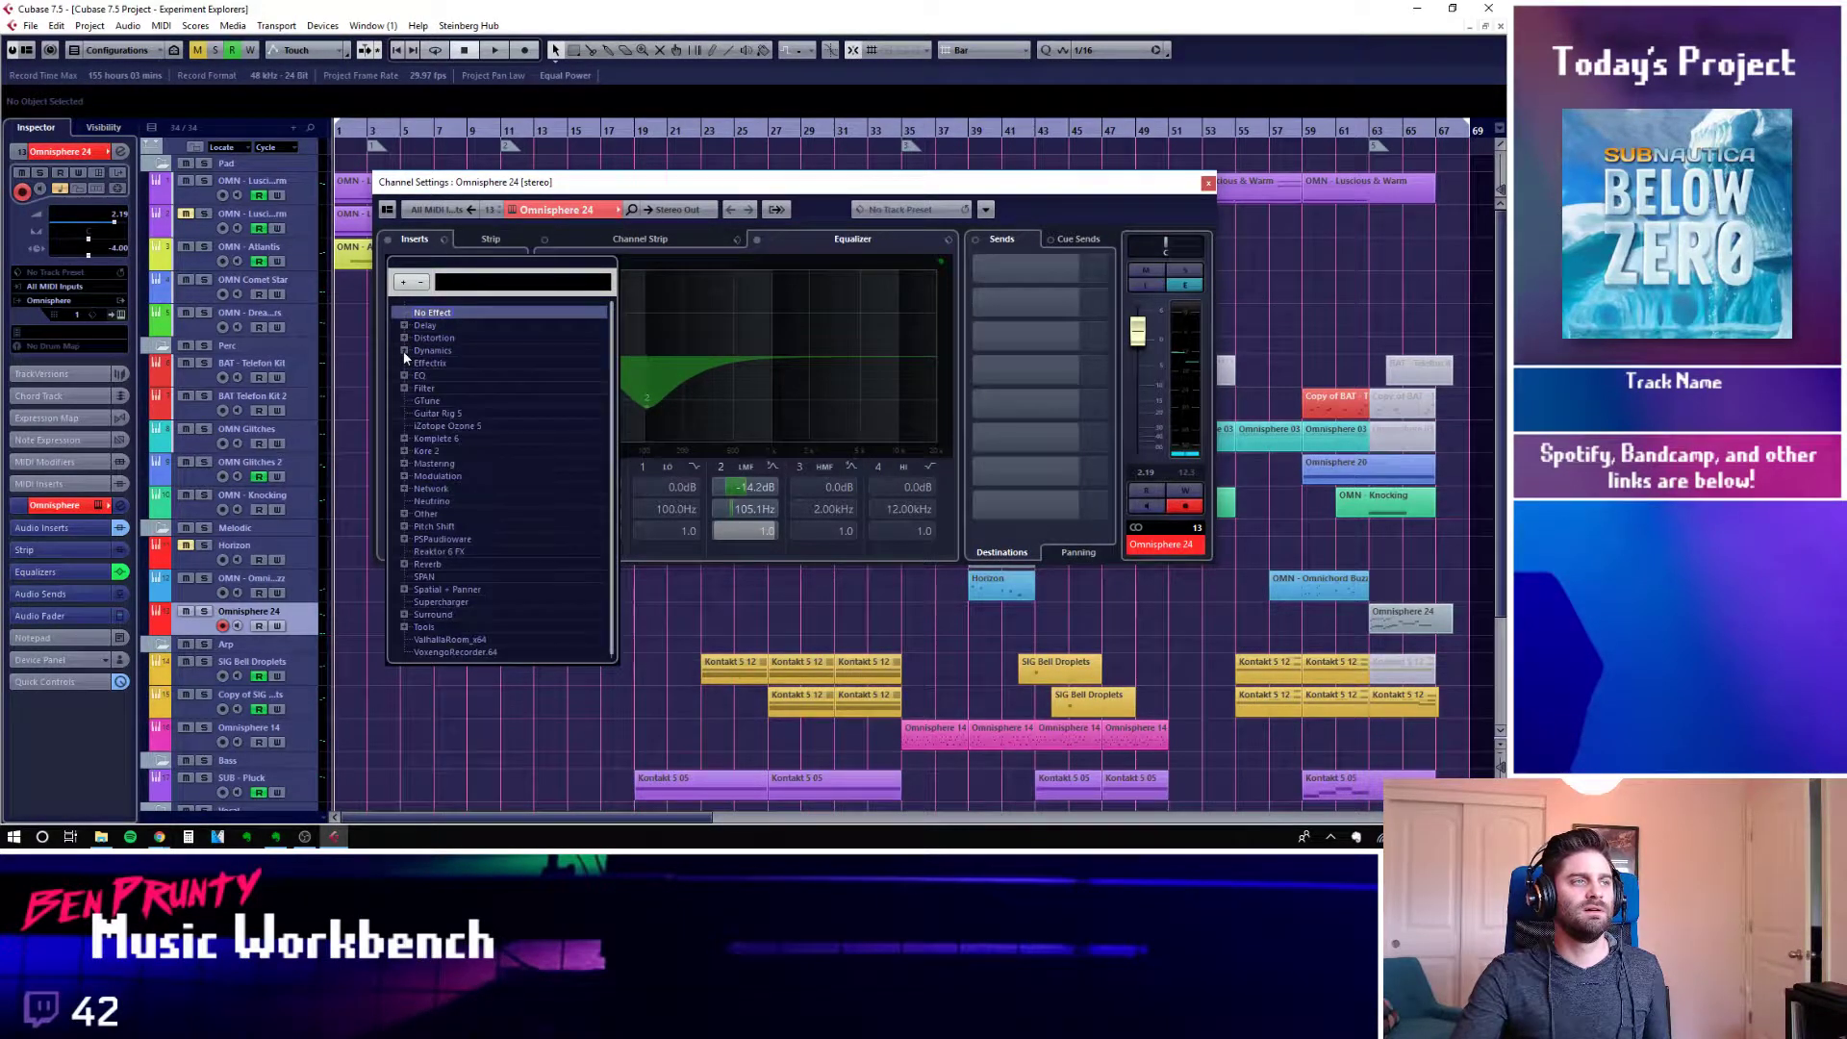
left_click(405, 375)
left_click(405, 375)
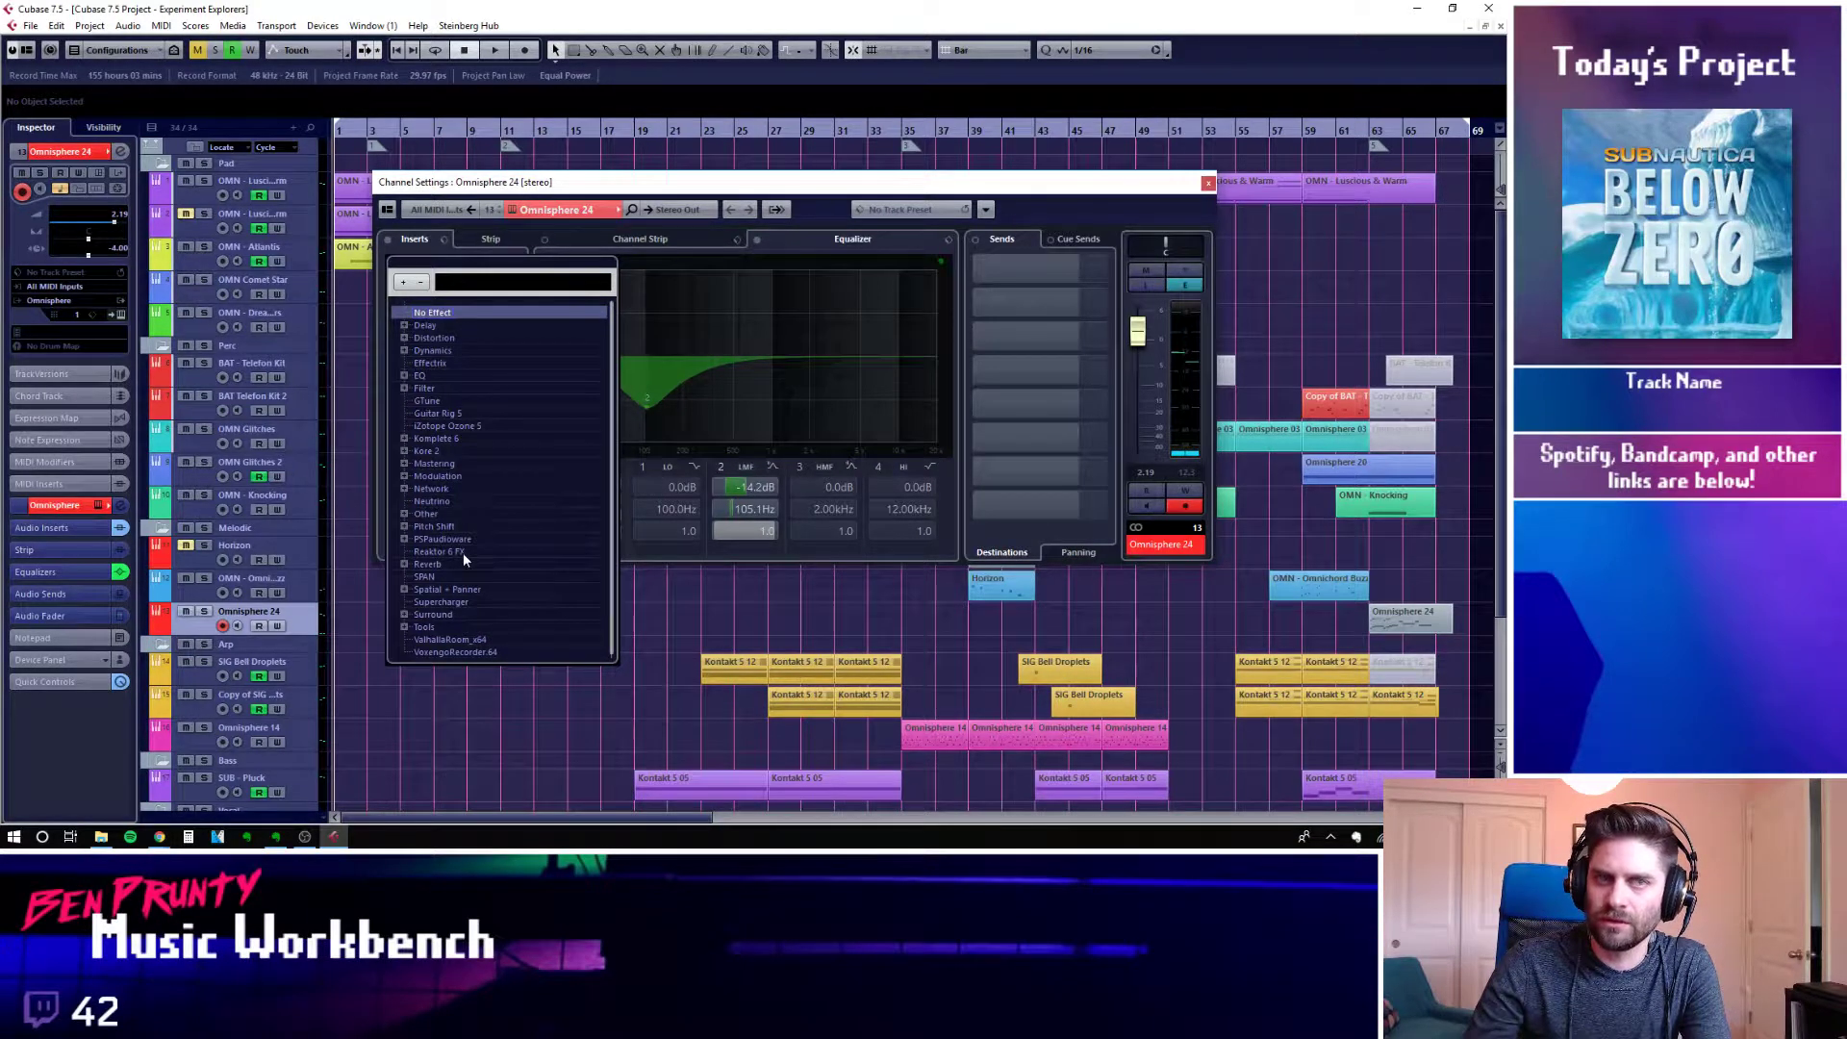
left_click(809, 192)
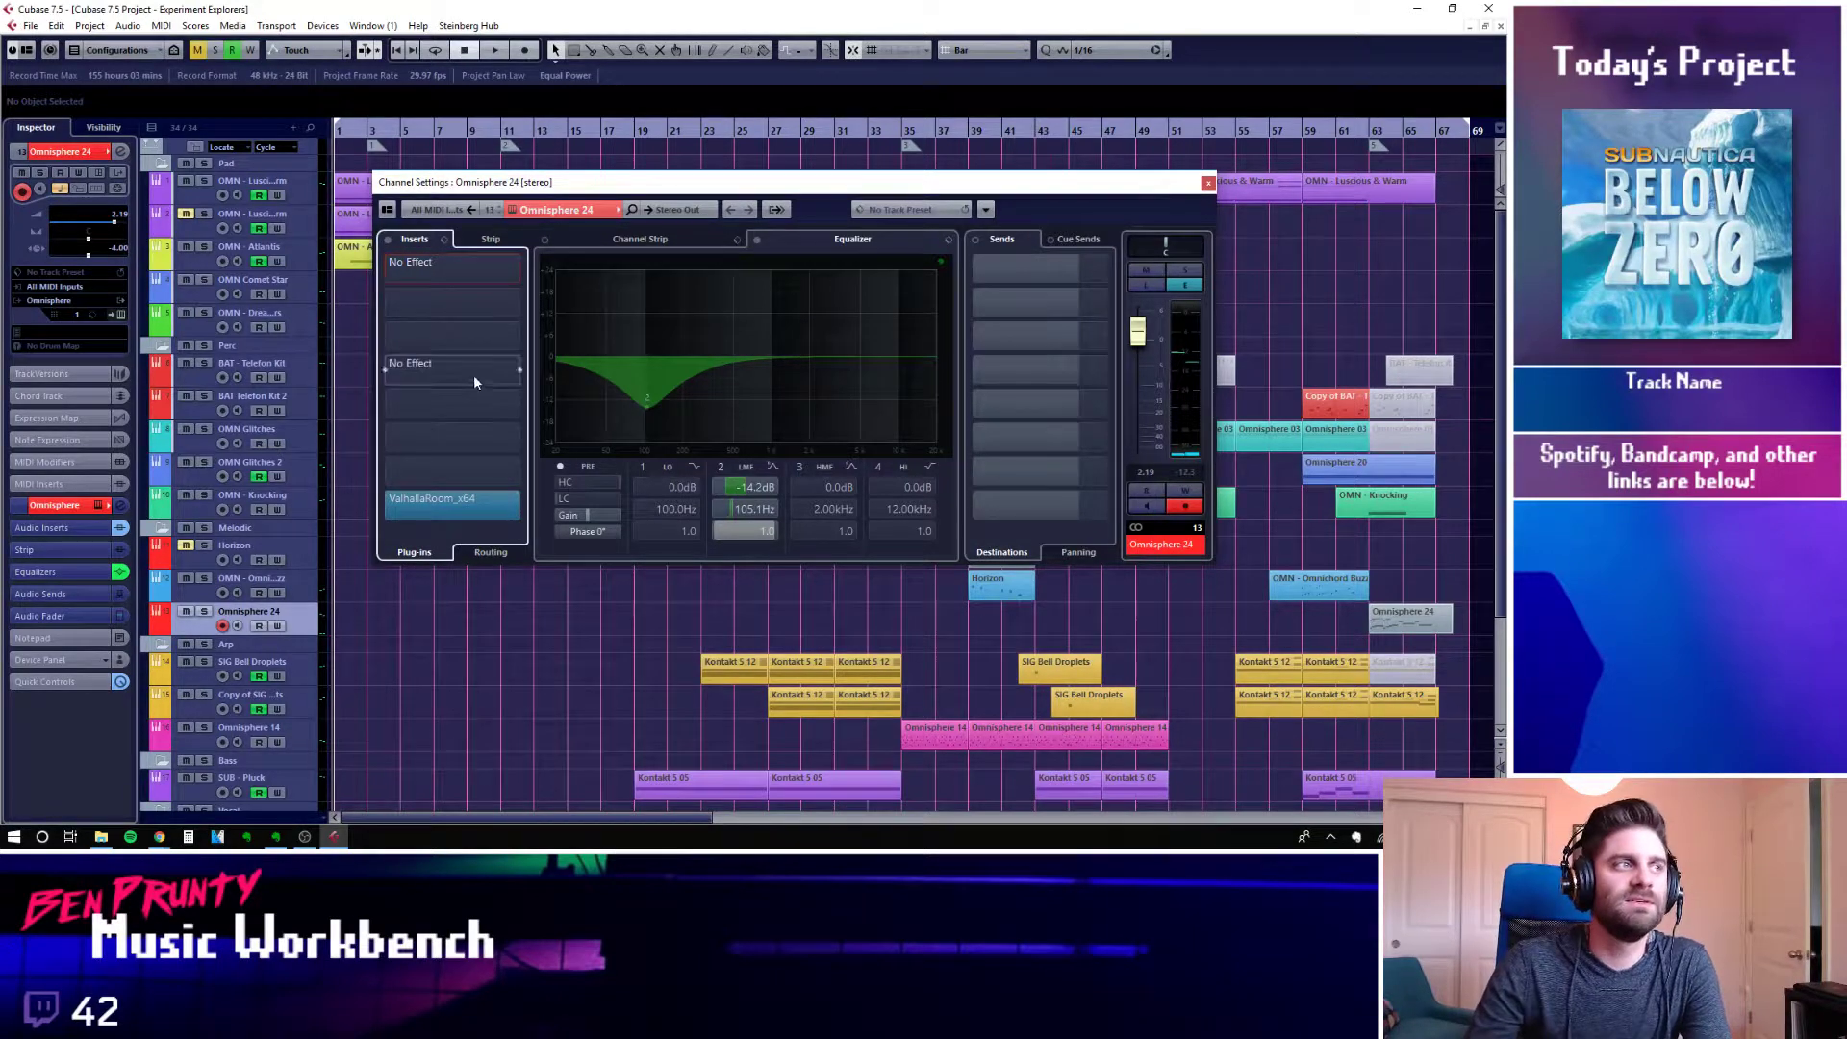
left_click(484, 269)
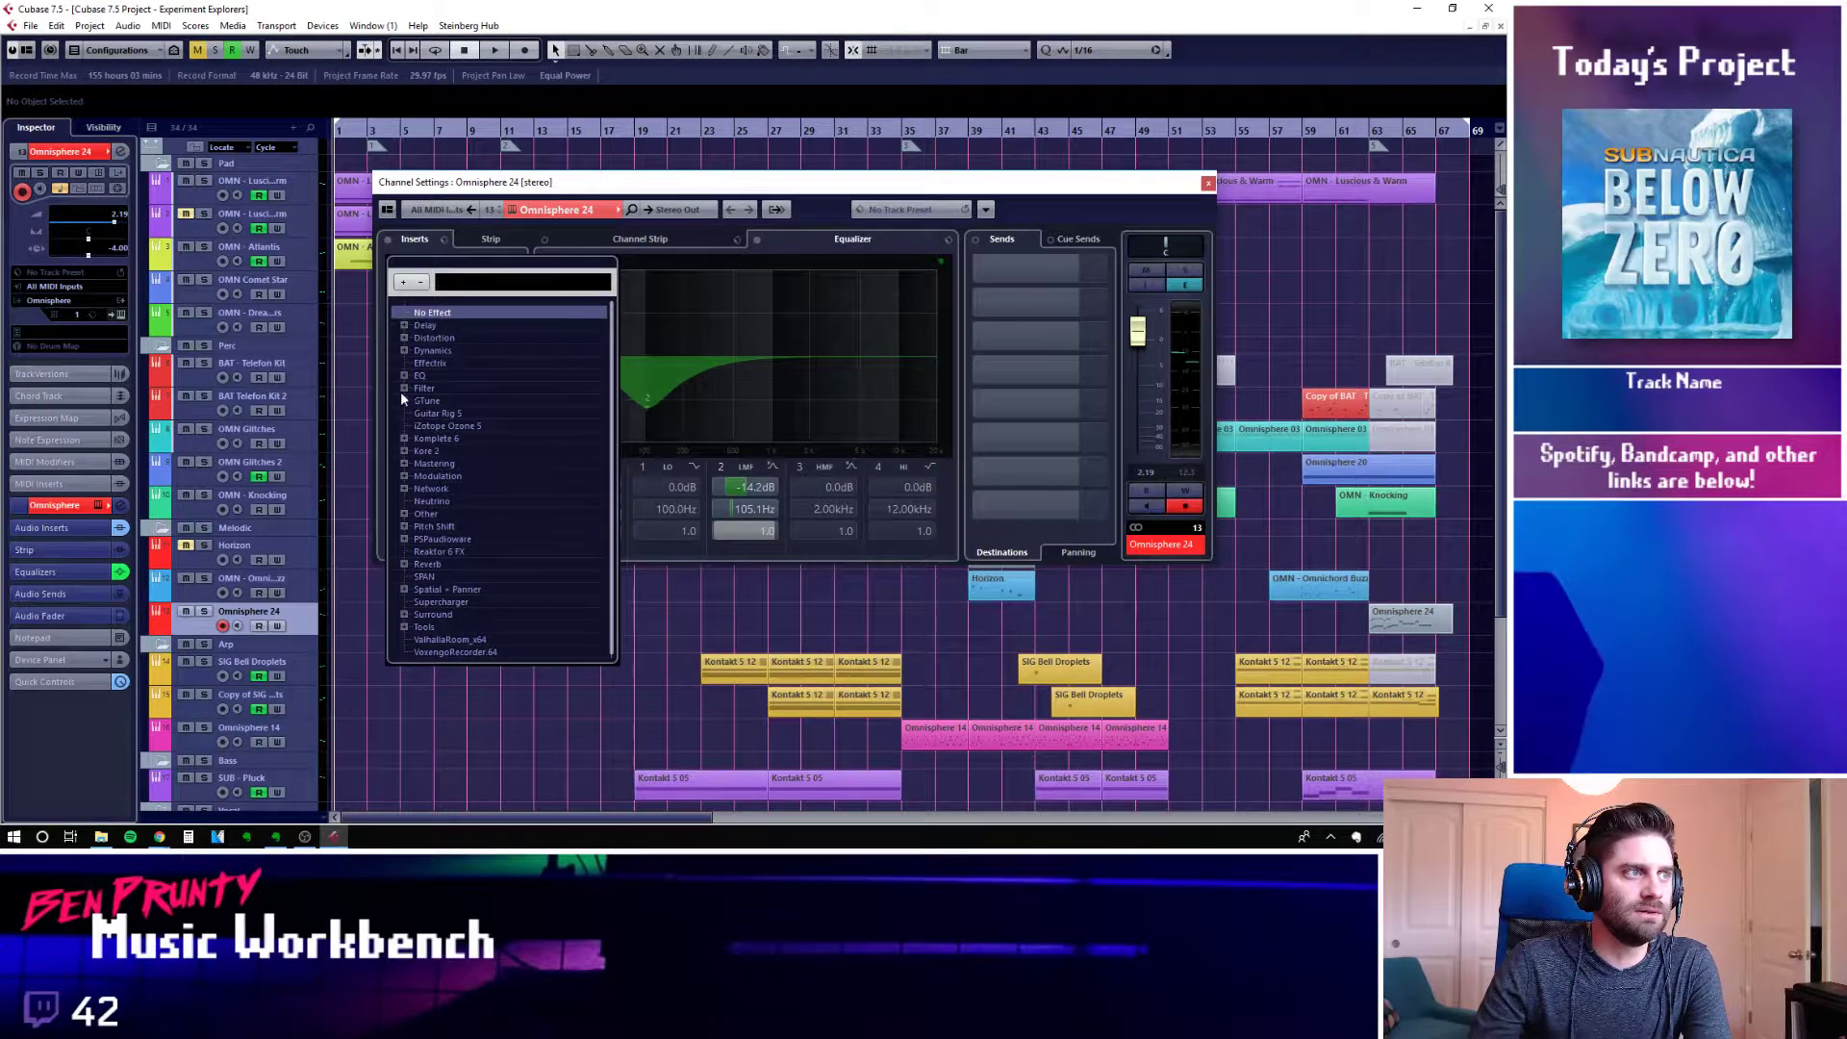
left_click(590, 193)
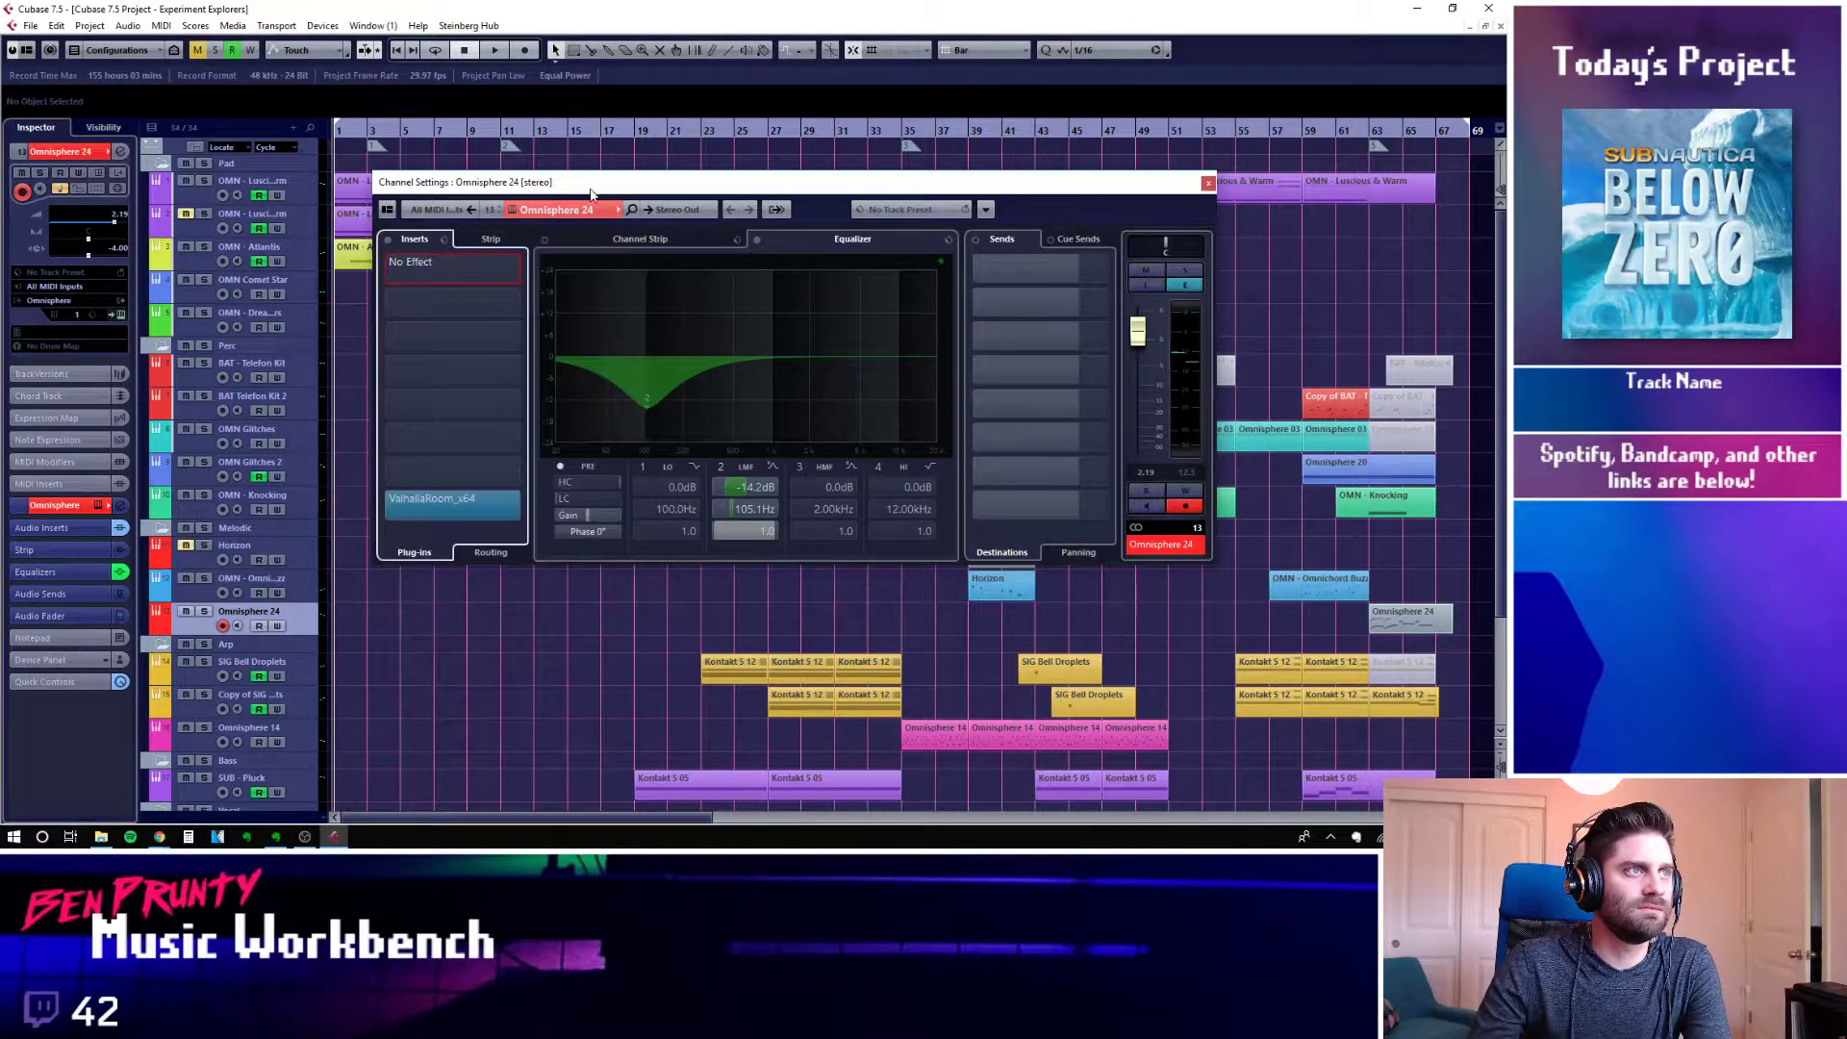
left_click(1209, 188)
scroll(577, 583, "down", 3)
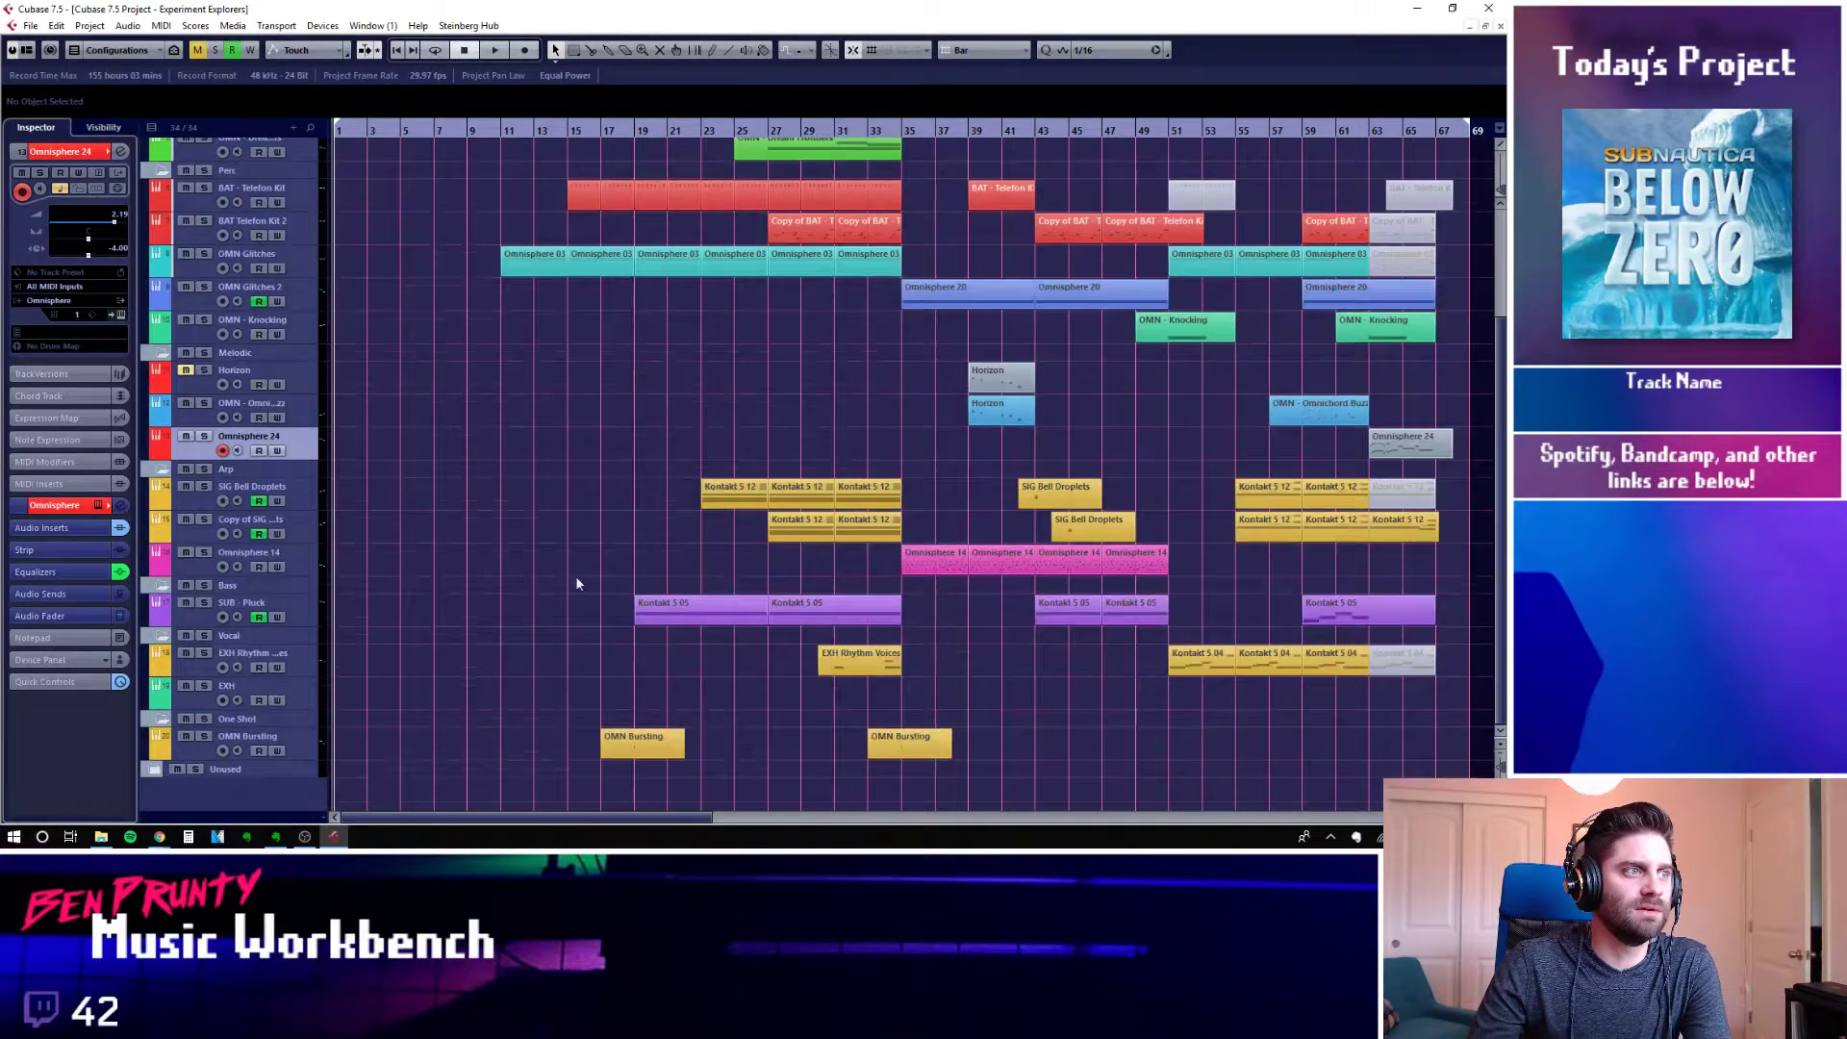
left_click(213, 758)
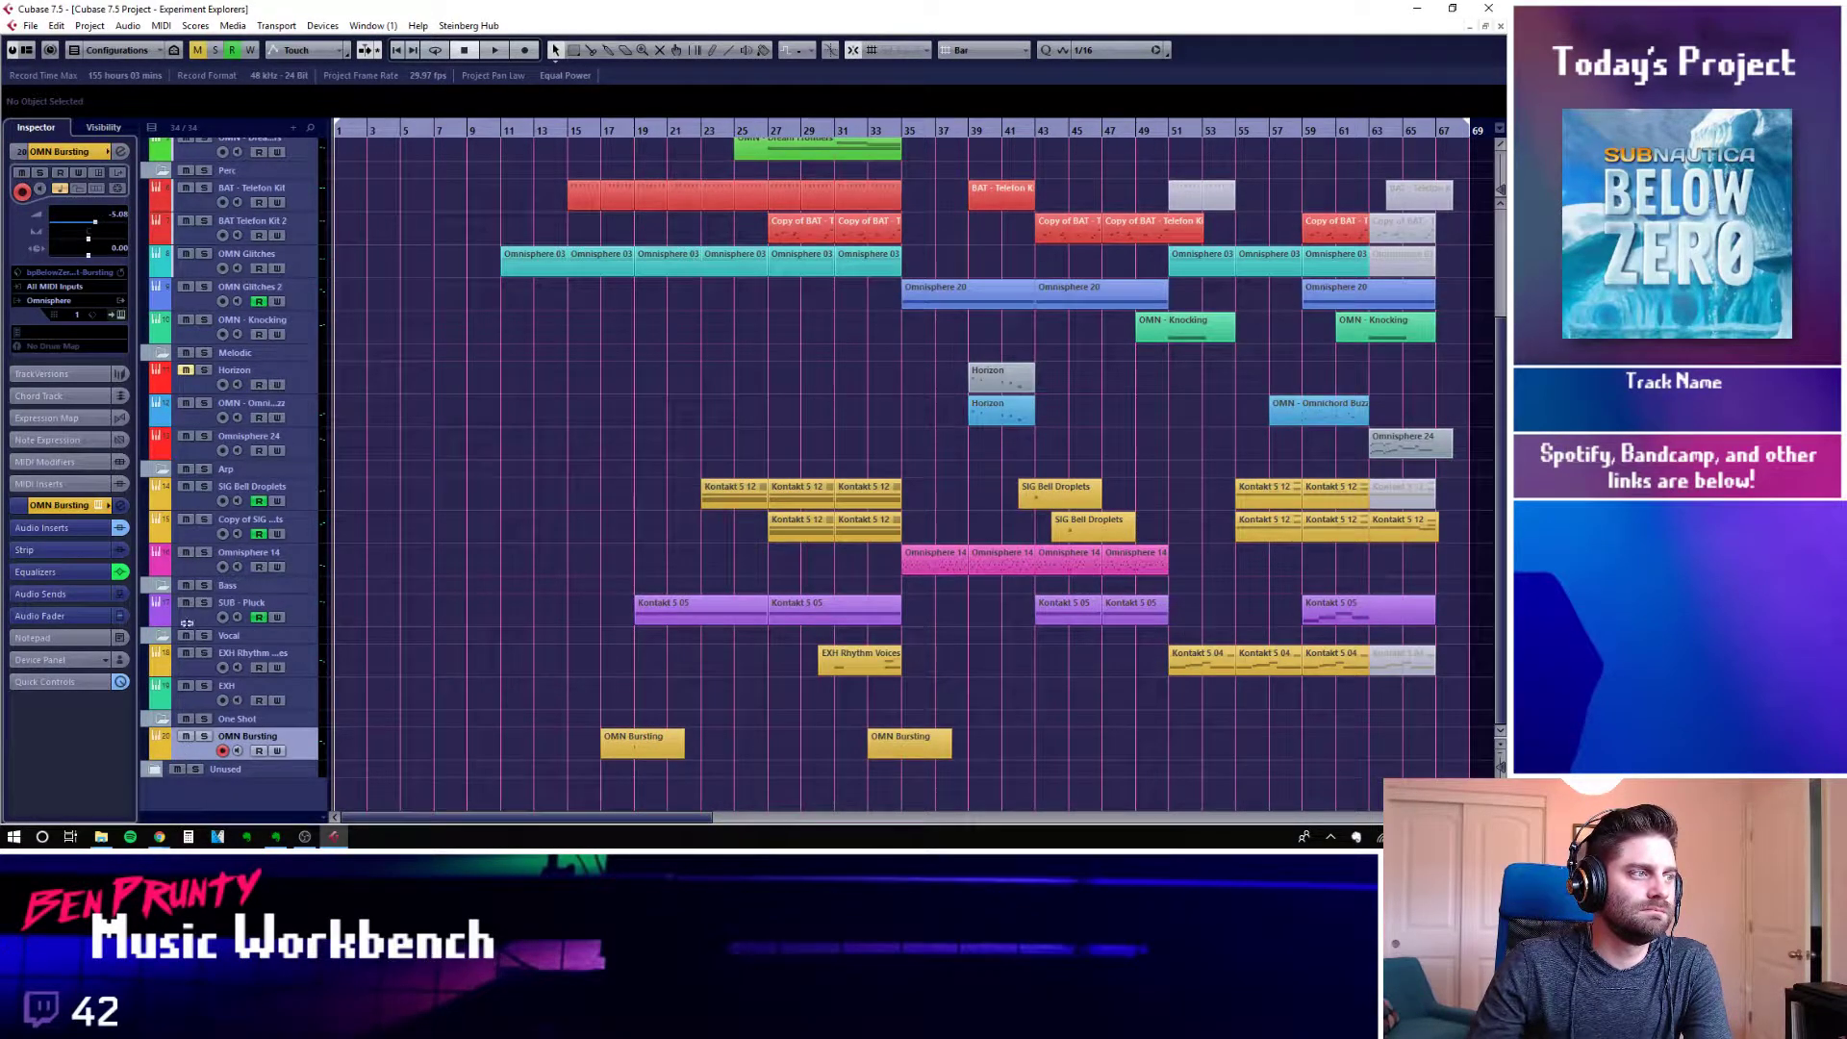
scroll(200, 473, "up", 5)
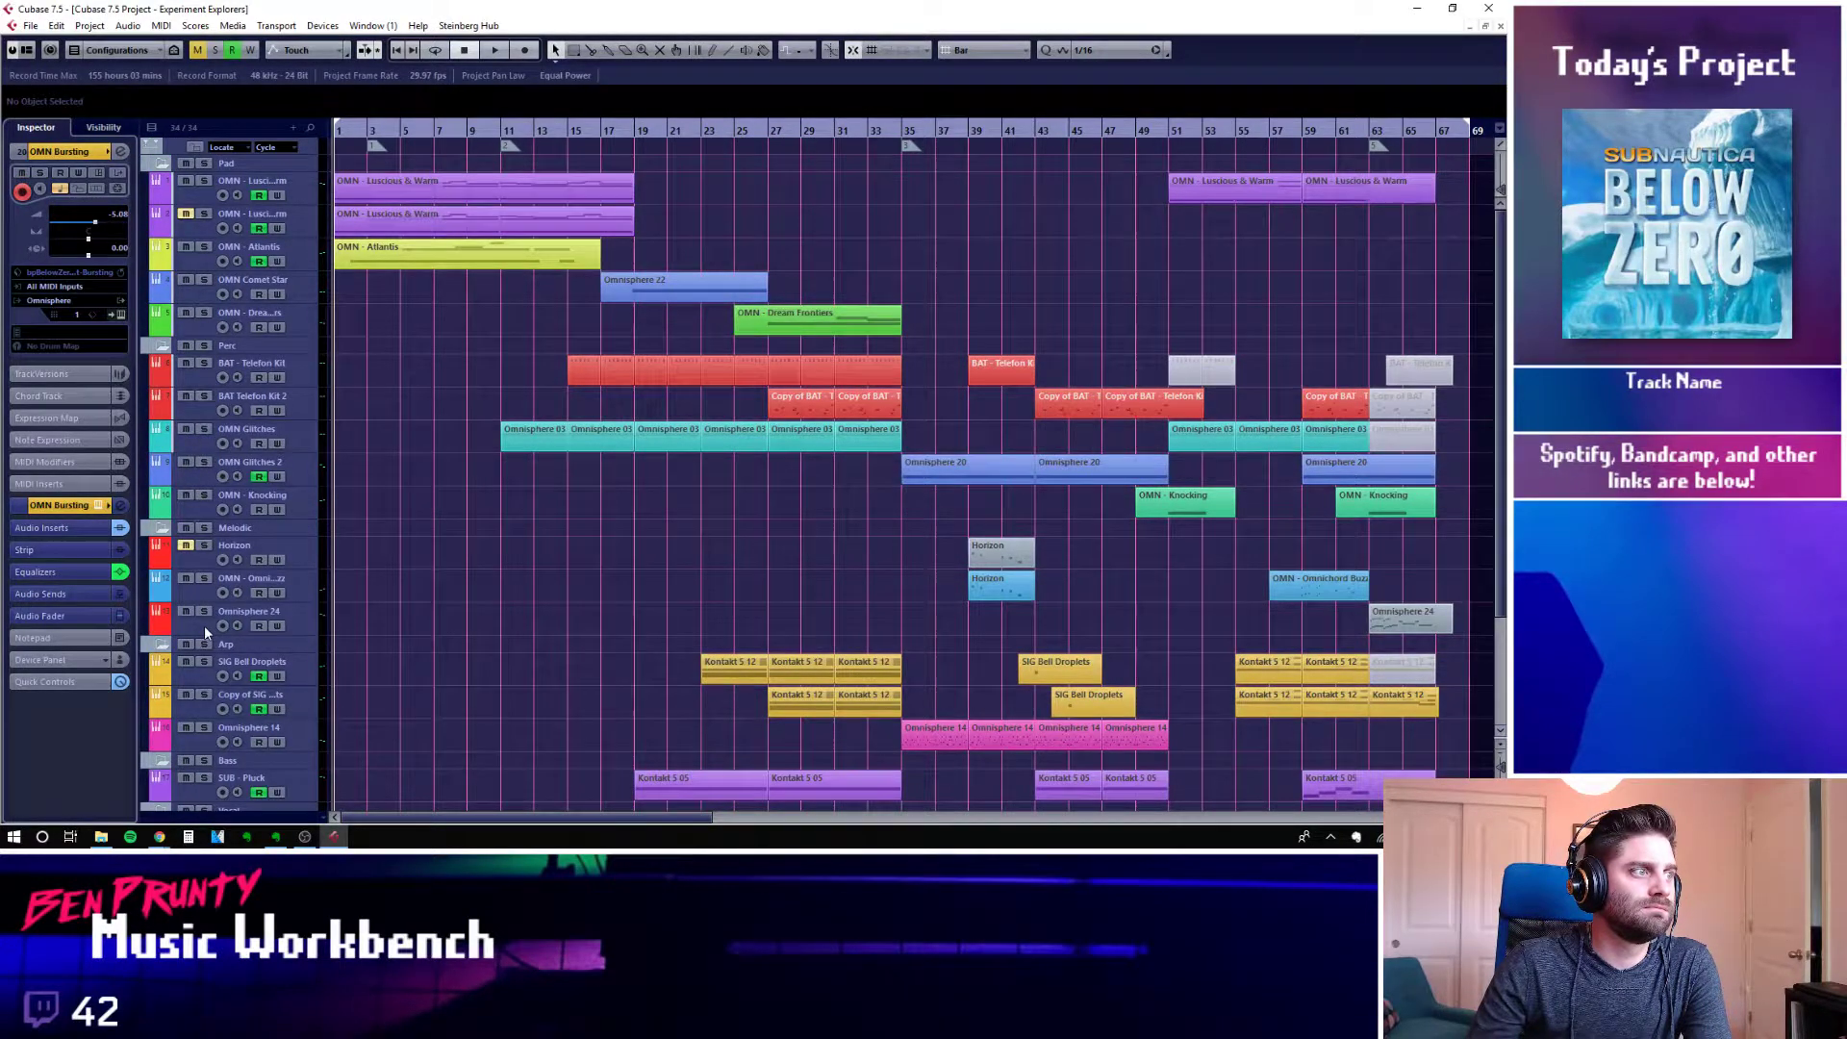
Add one instrument track below Omnisphere 24 using the Retrologue synth from the Synth category
scroll(204, 625, "down", 2)
left_click(198, 495)
scroll(206, 697, "down", 1)
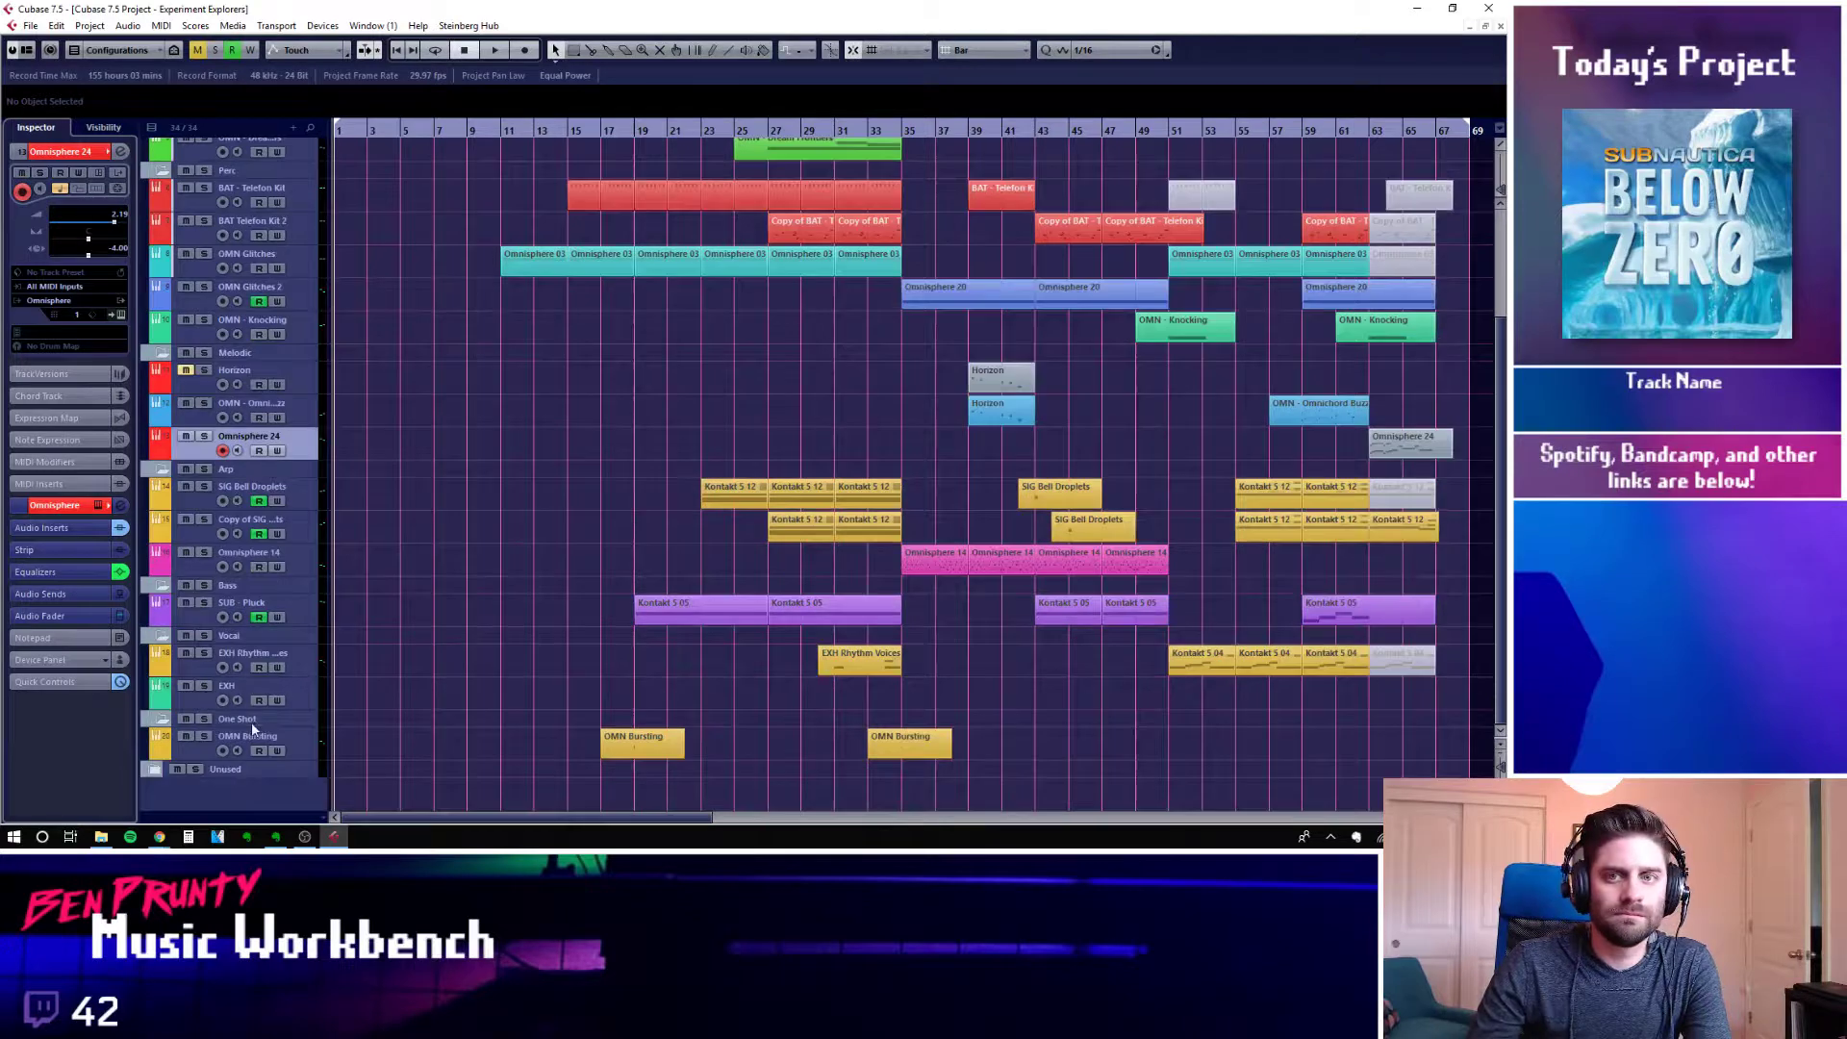
right_click(216, 793)
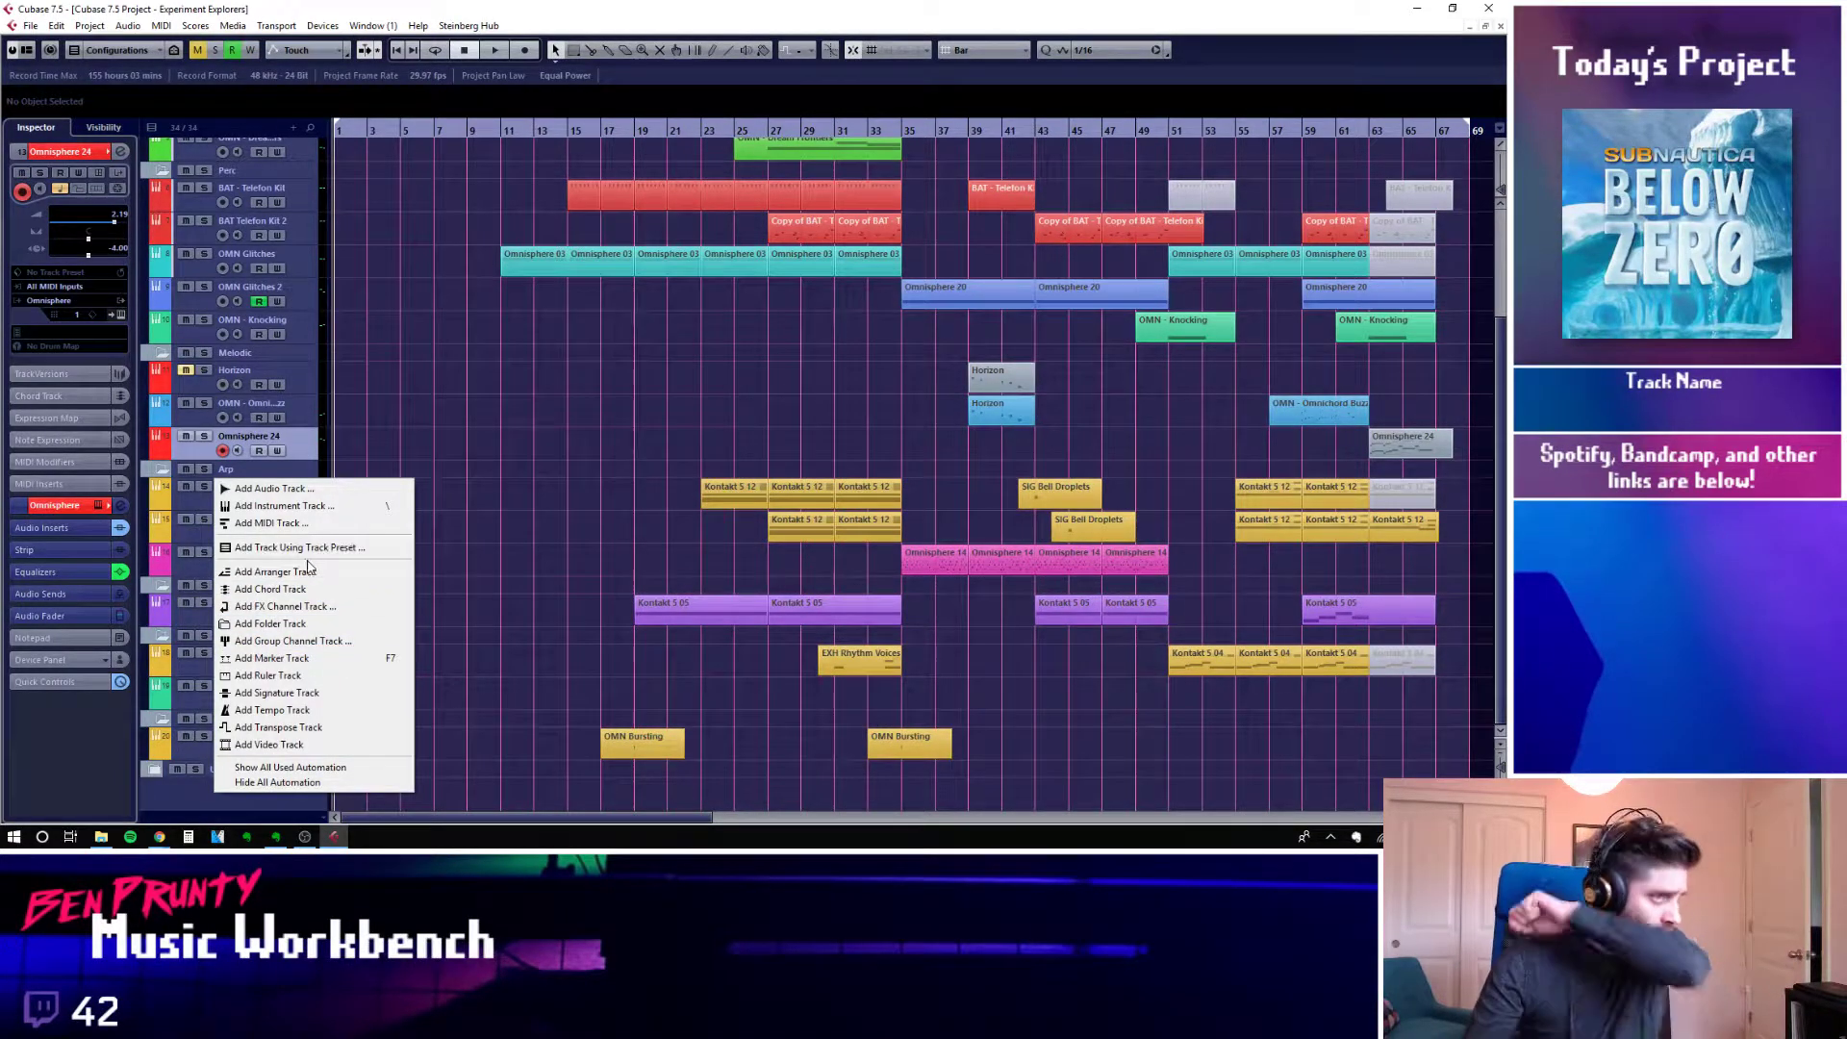
left_click(310, 507)
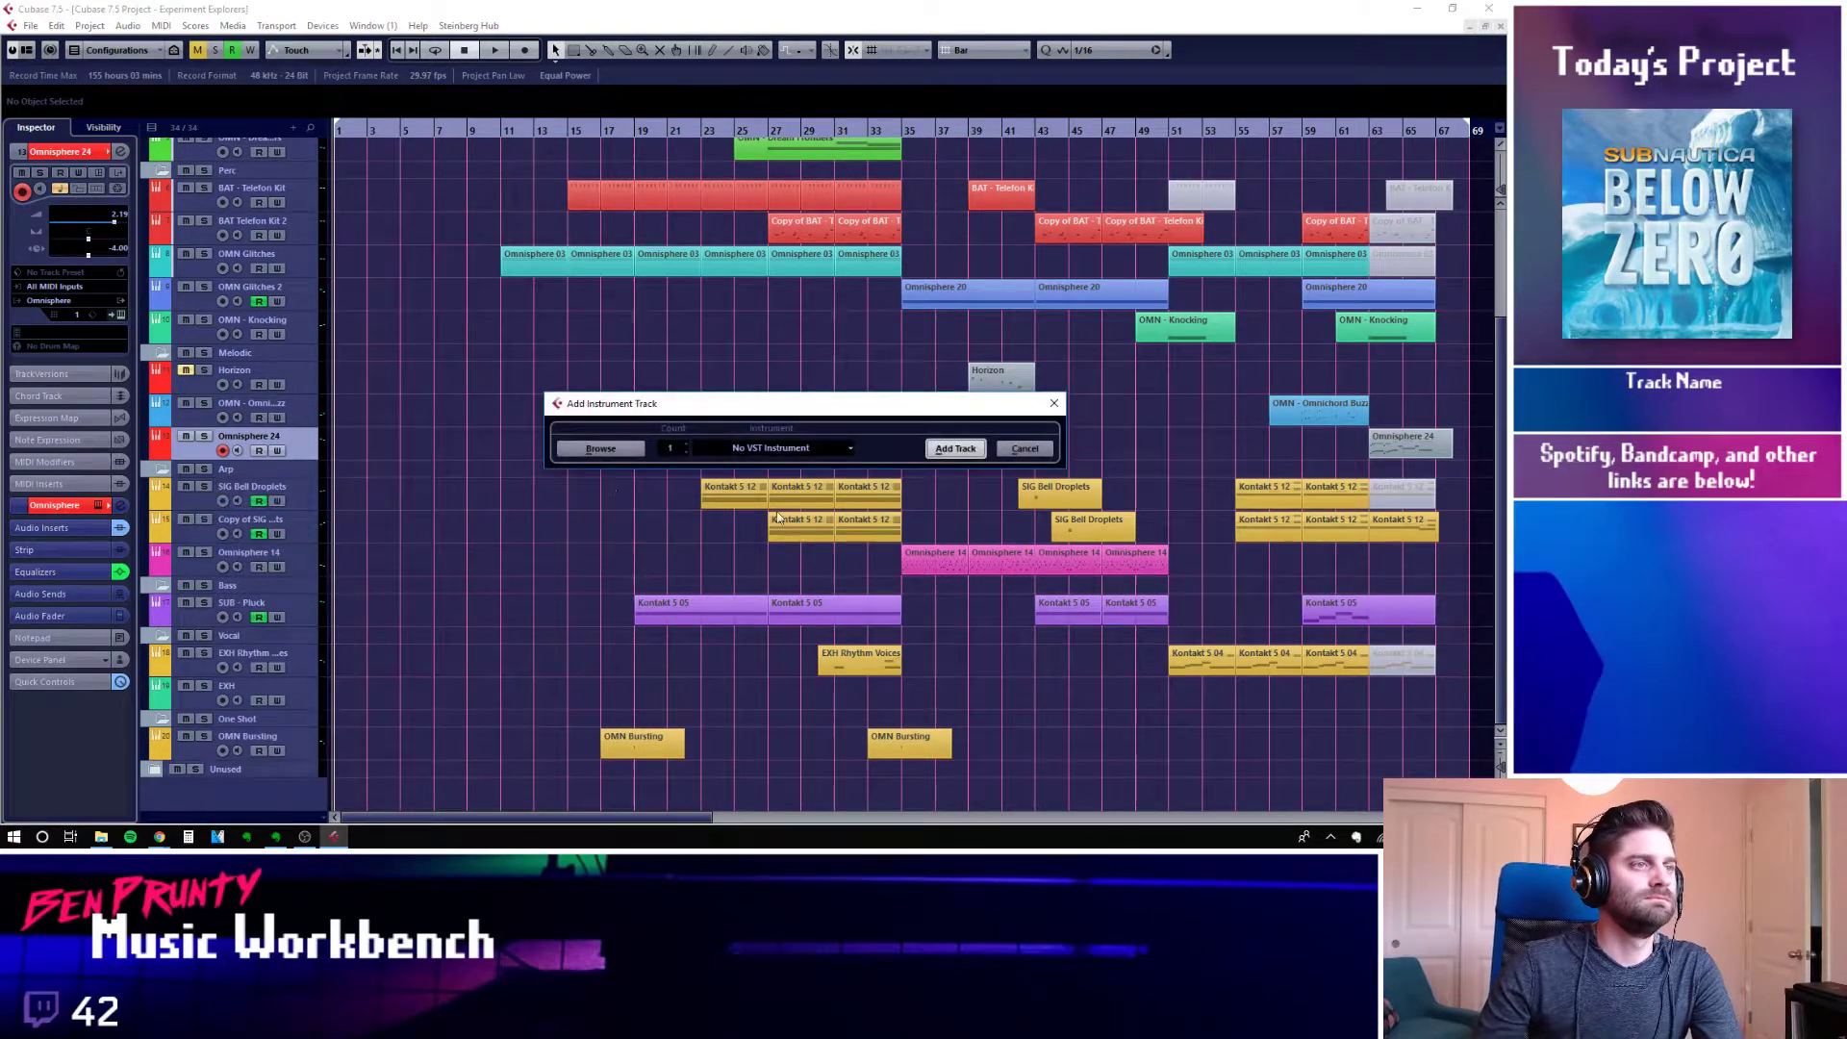
left_click(784, 449)
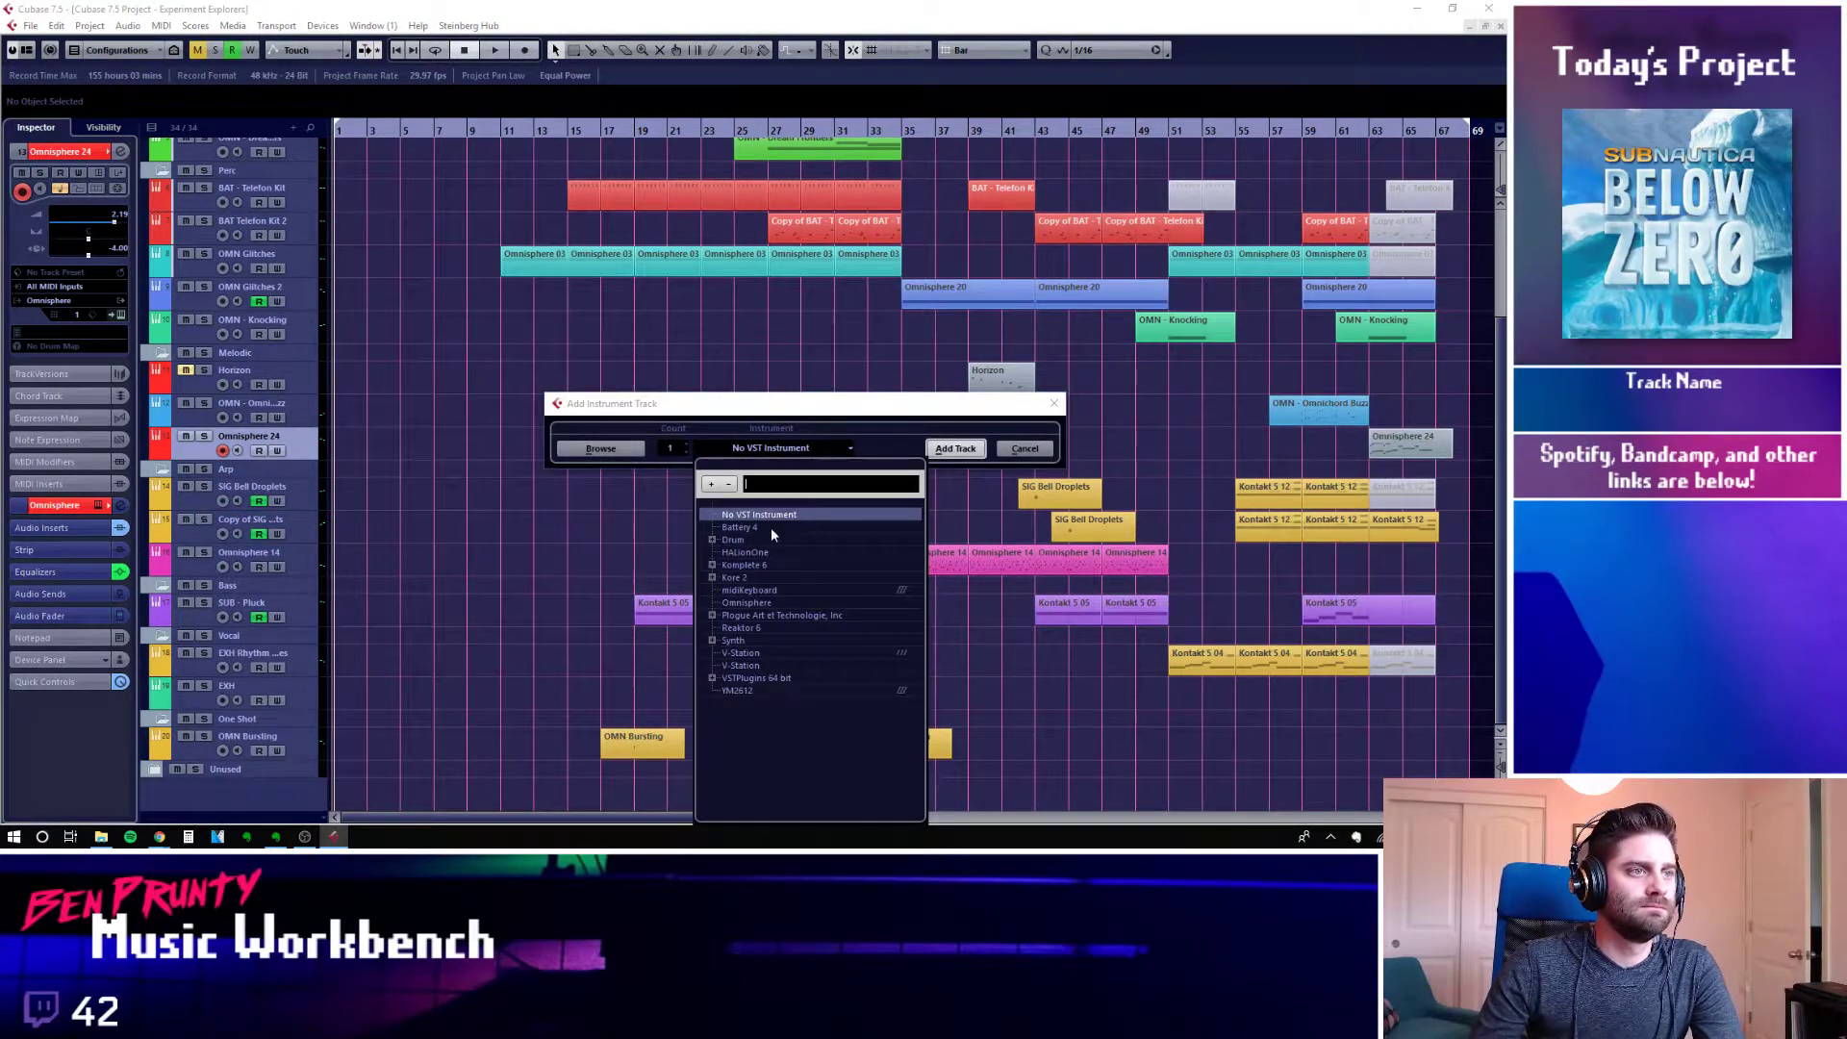
left_click(713, 640)
left_click(762, 728)
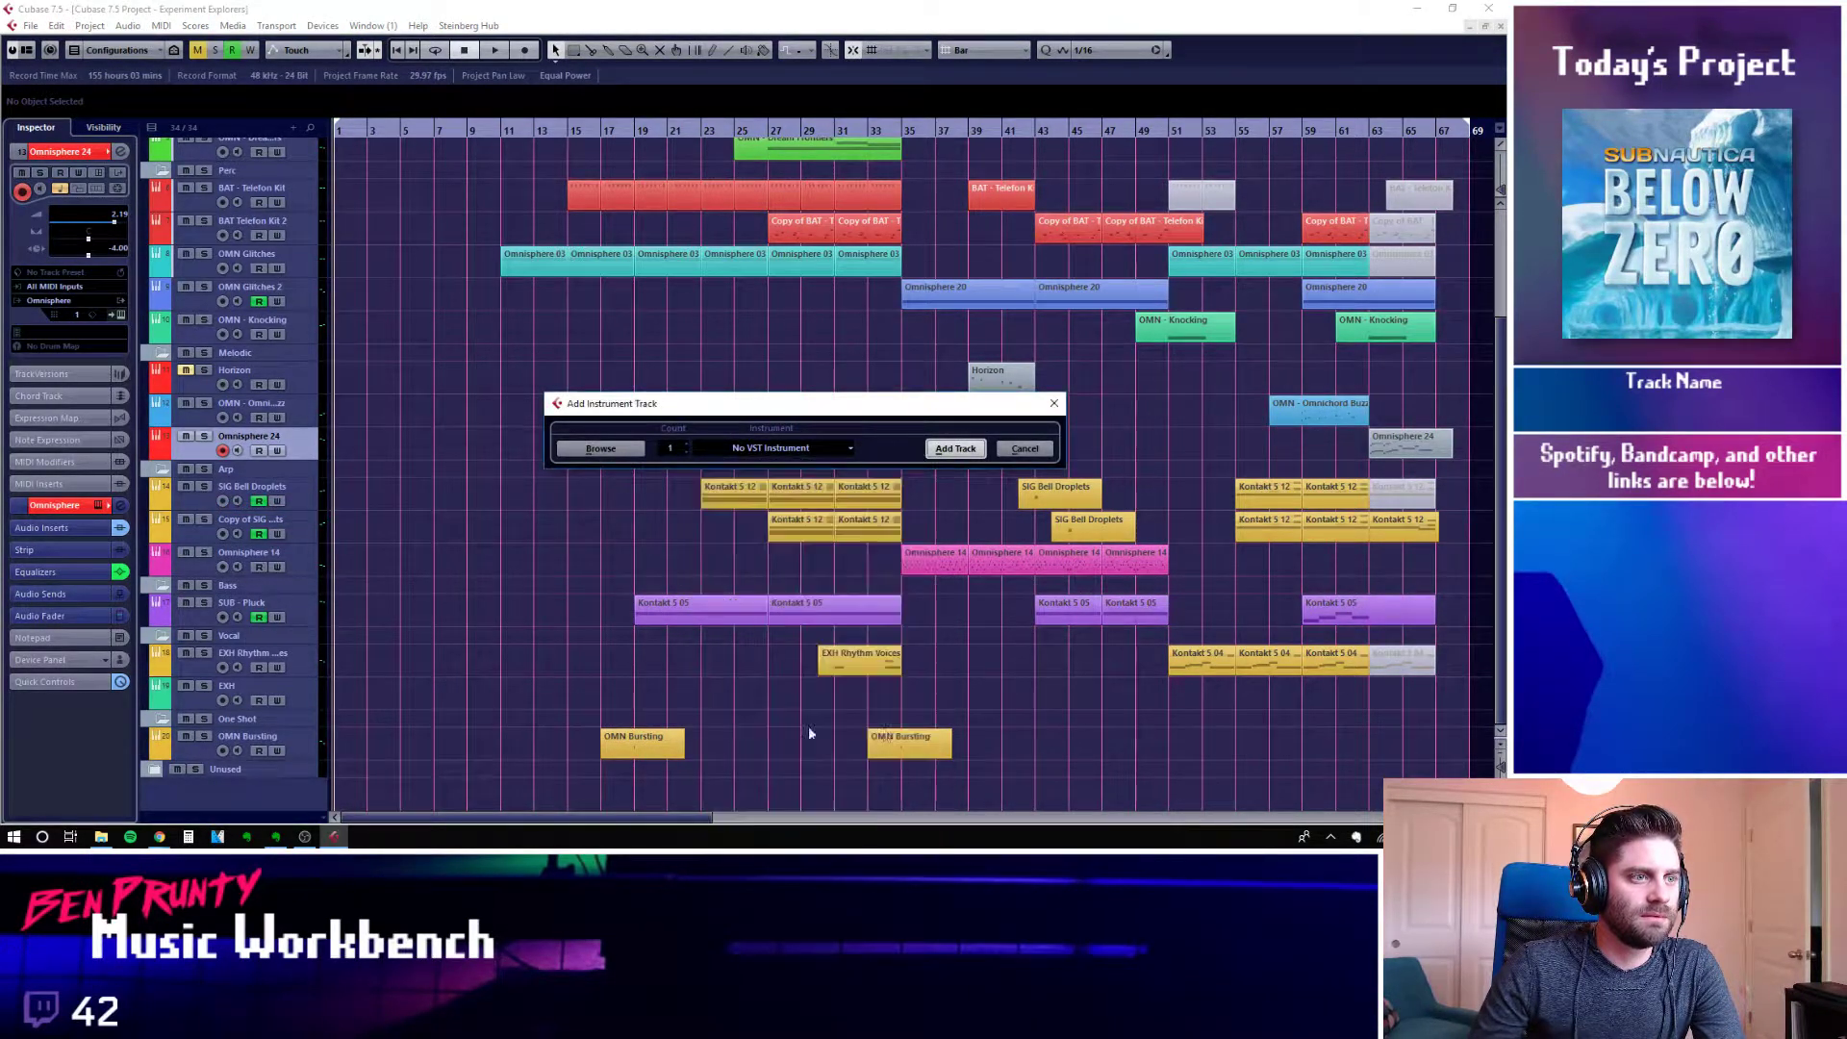
left_click(954, 449)
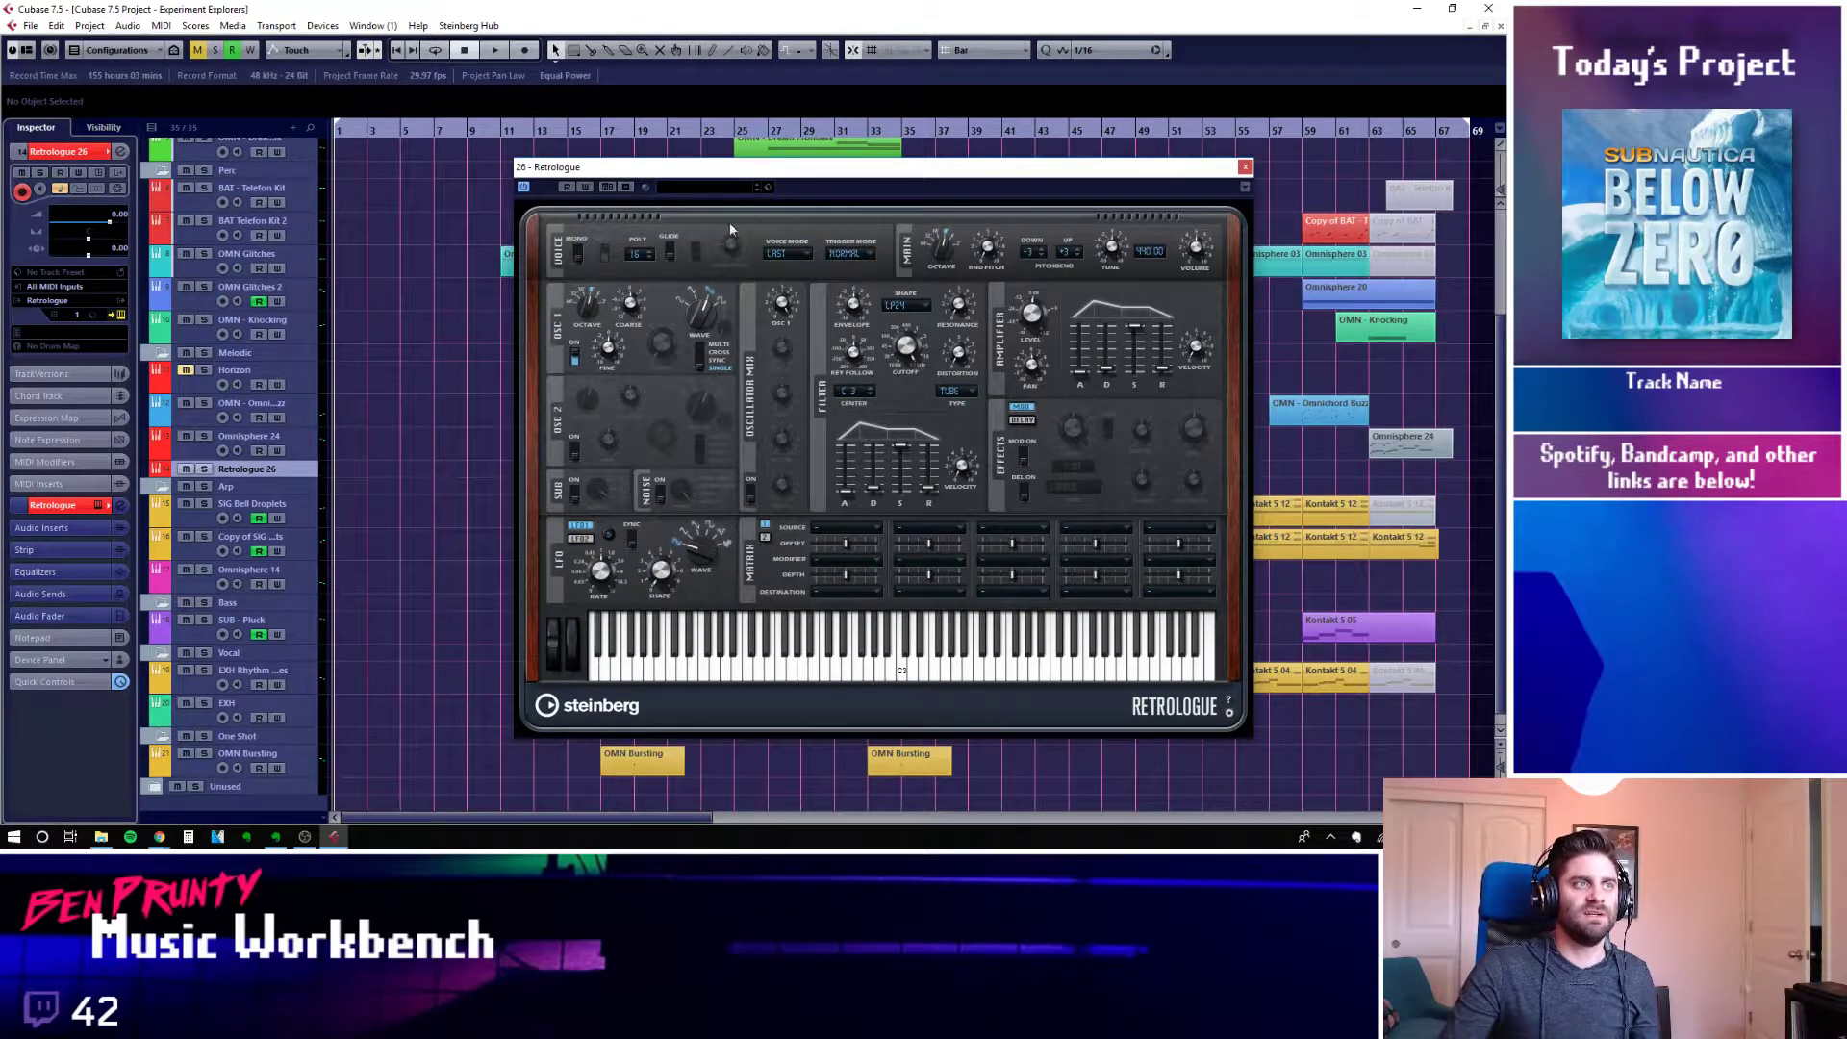
Lower the Retrologue track's volume to -10.8 dB in its channel settings and return to the synth's window
mouse_move(848, 308)
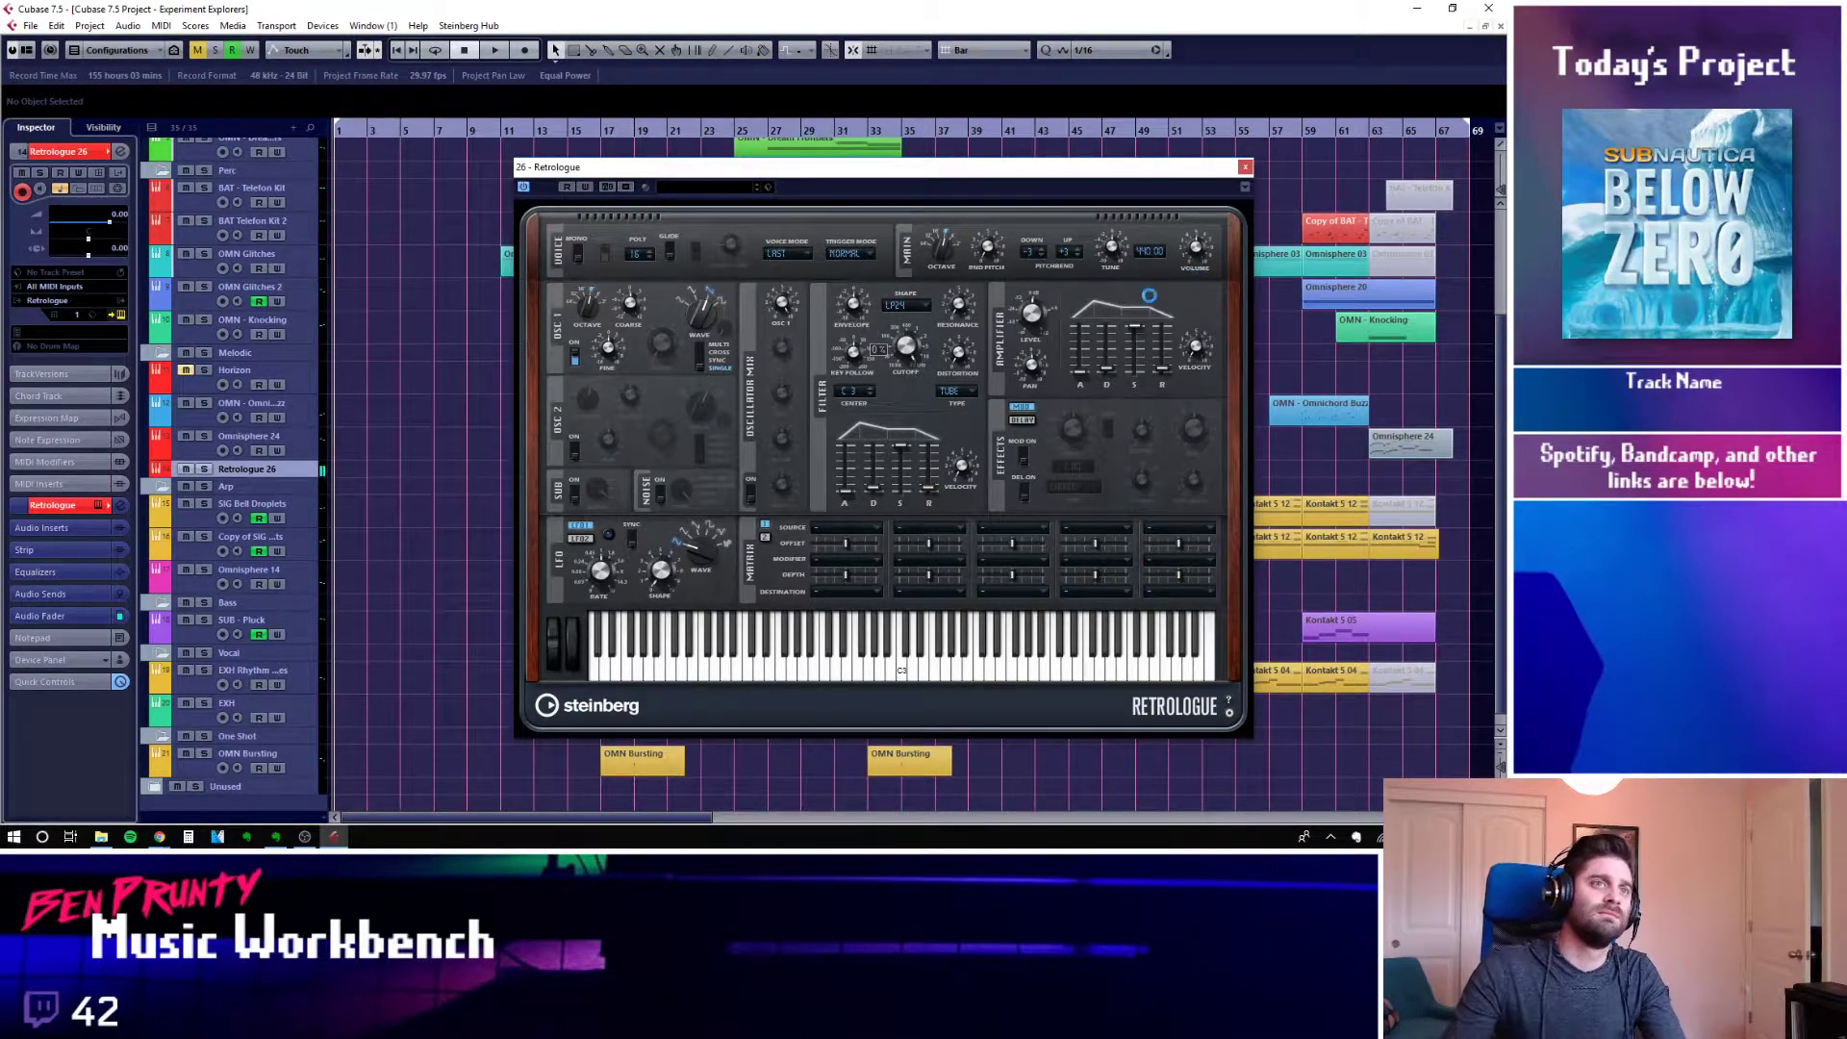
key("e")
left_click_drag(1138, 332, 1139, 388)
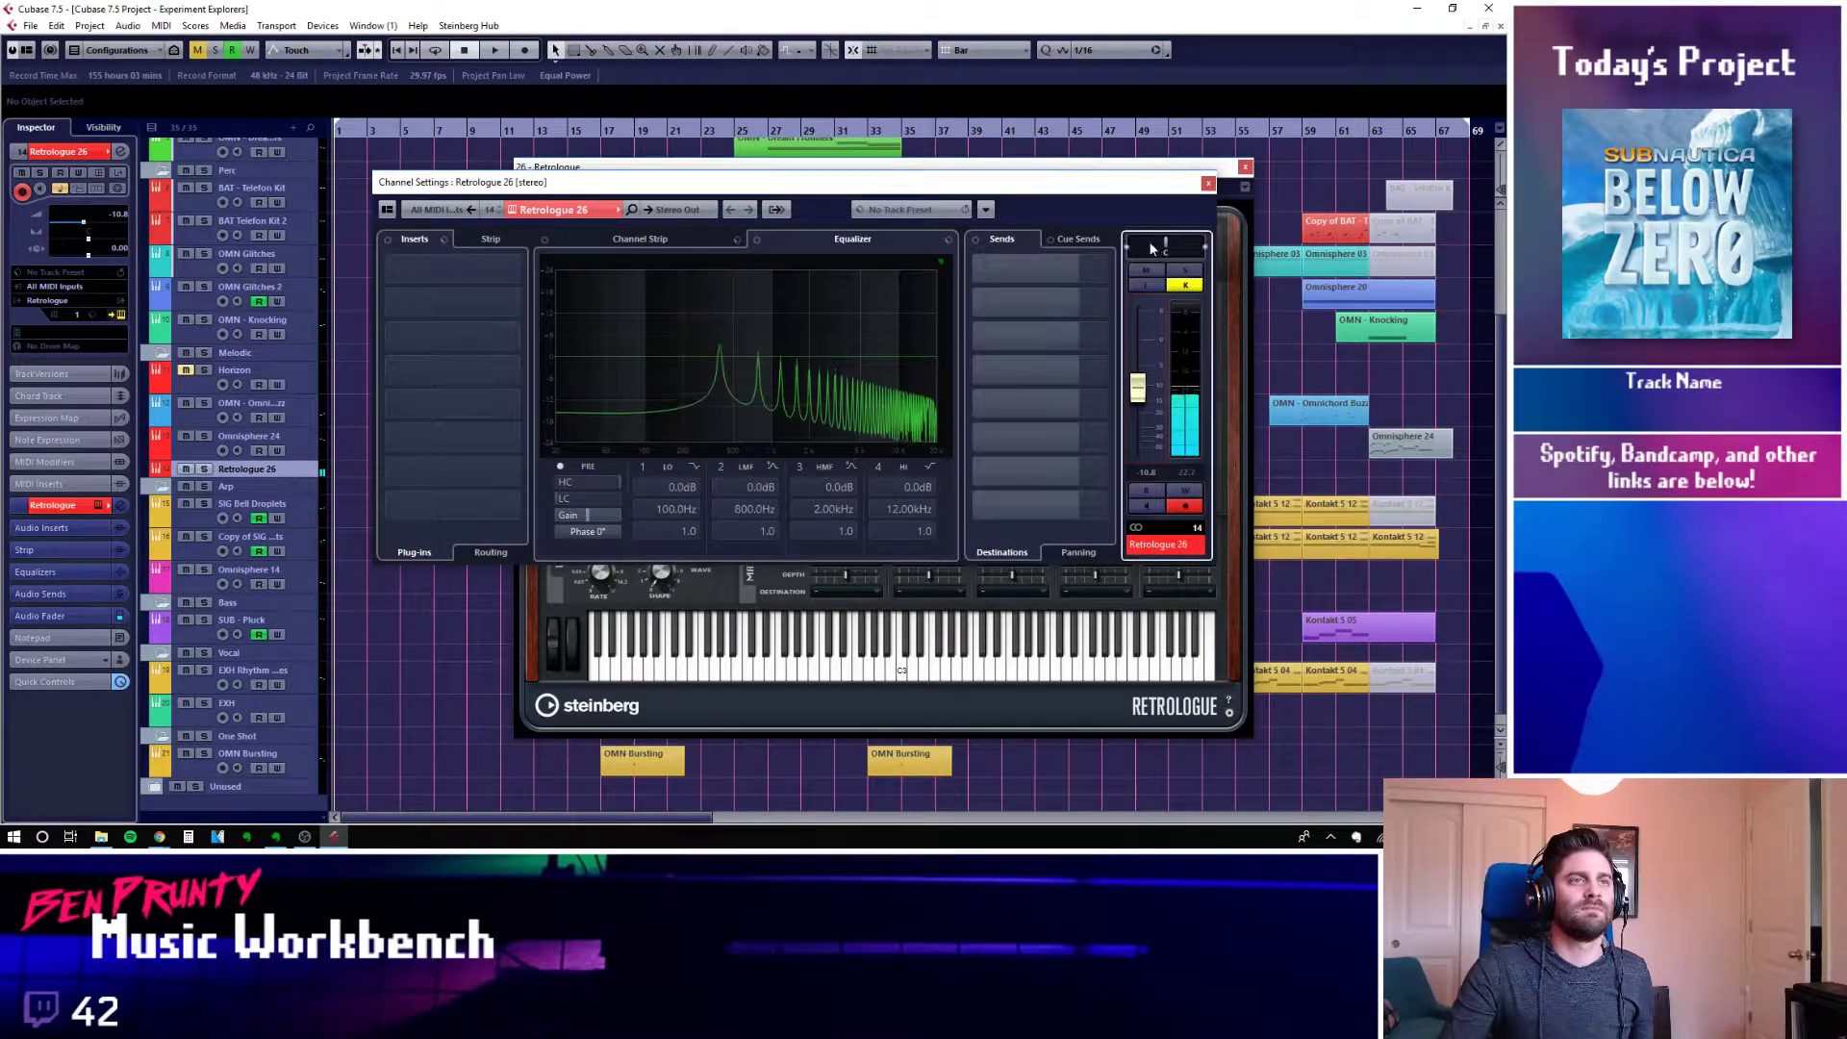
left_click(1207, 183)
left_click_drag(1068, 171, 968, 176)
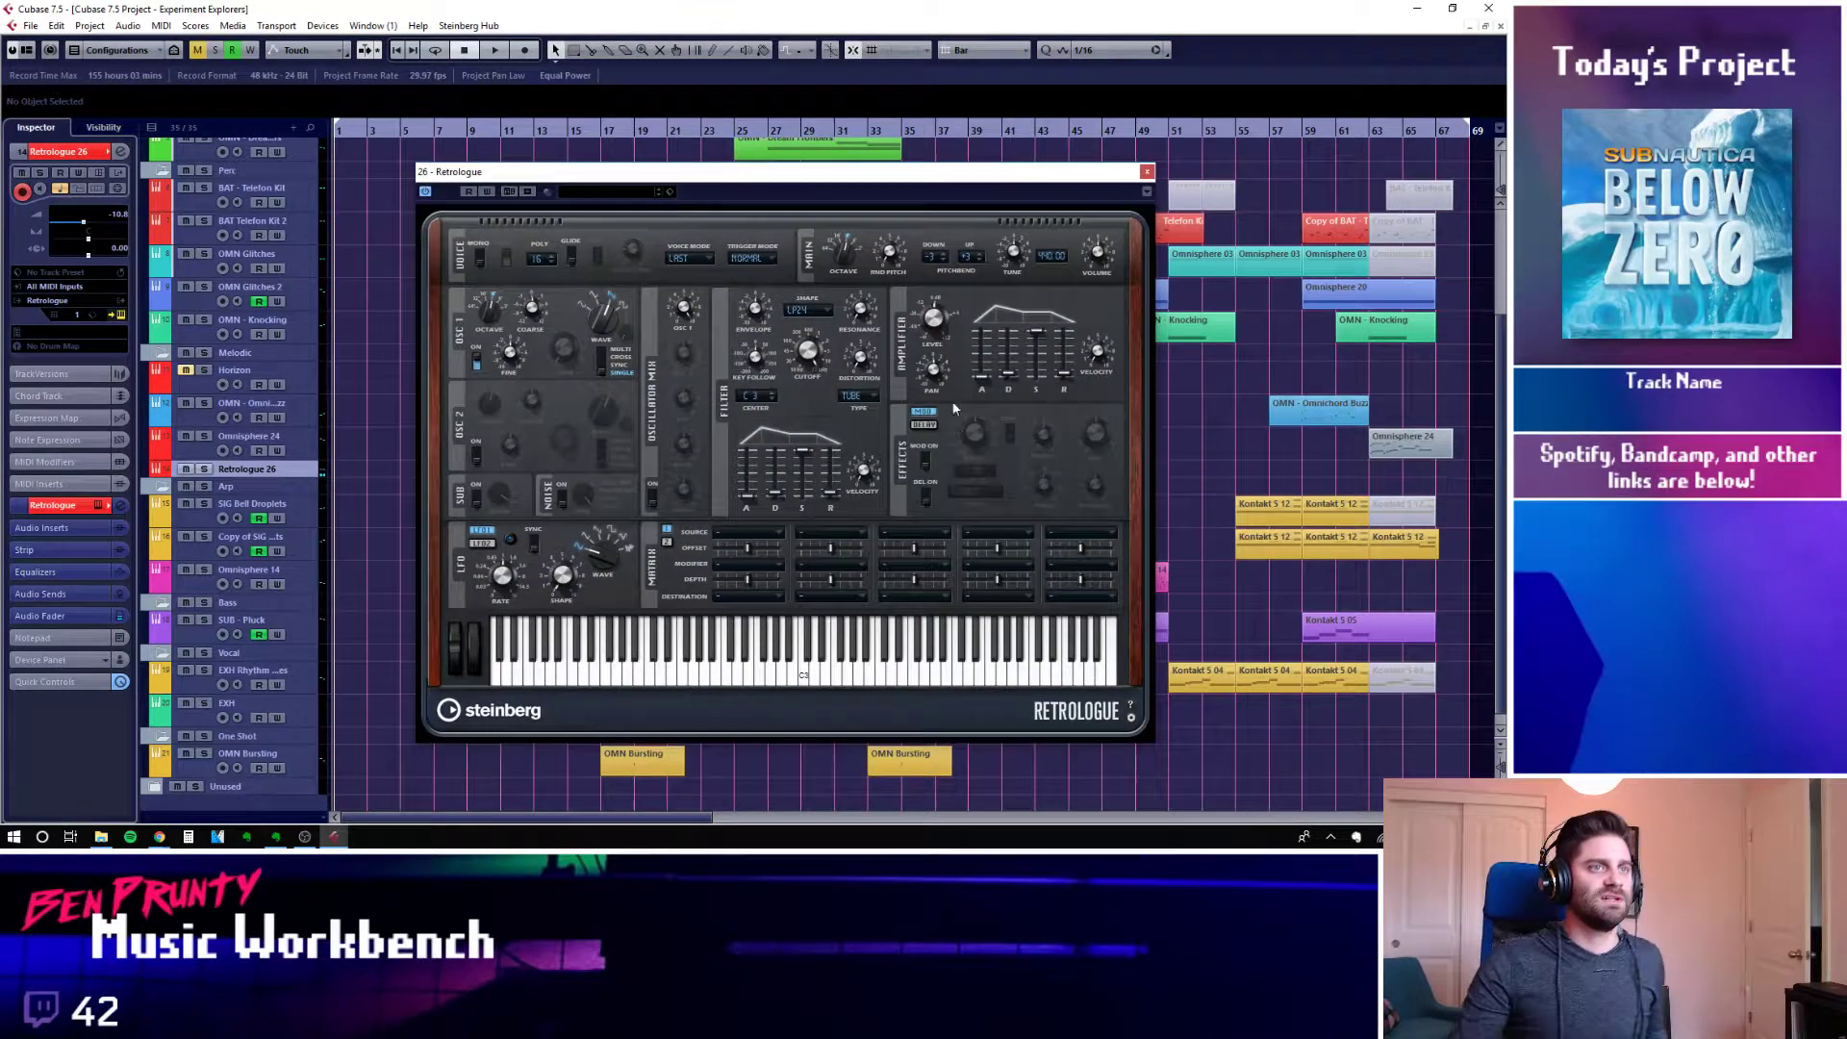
Close the Retrologue synth window and remove the Retrologue track from the project
mouse_move(1035, 345)
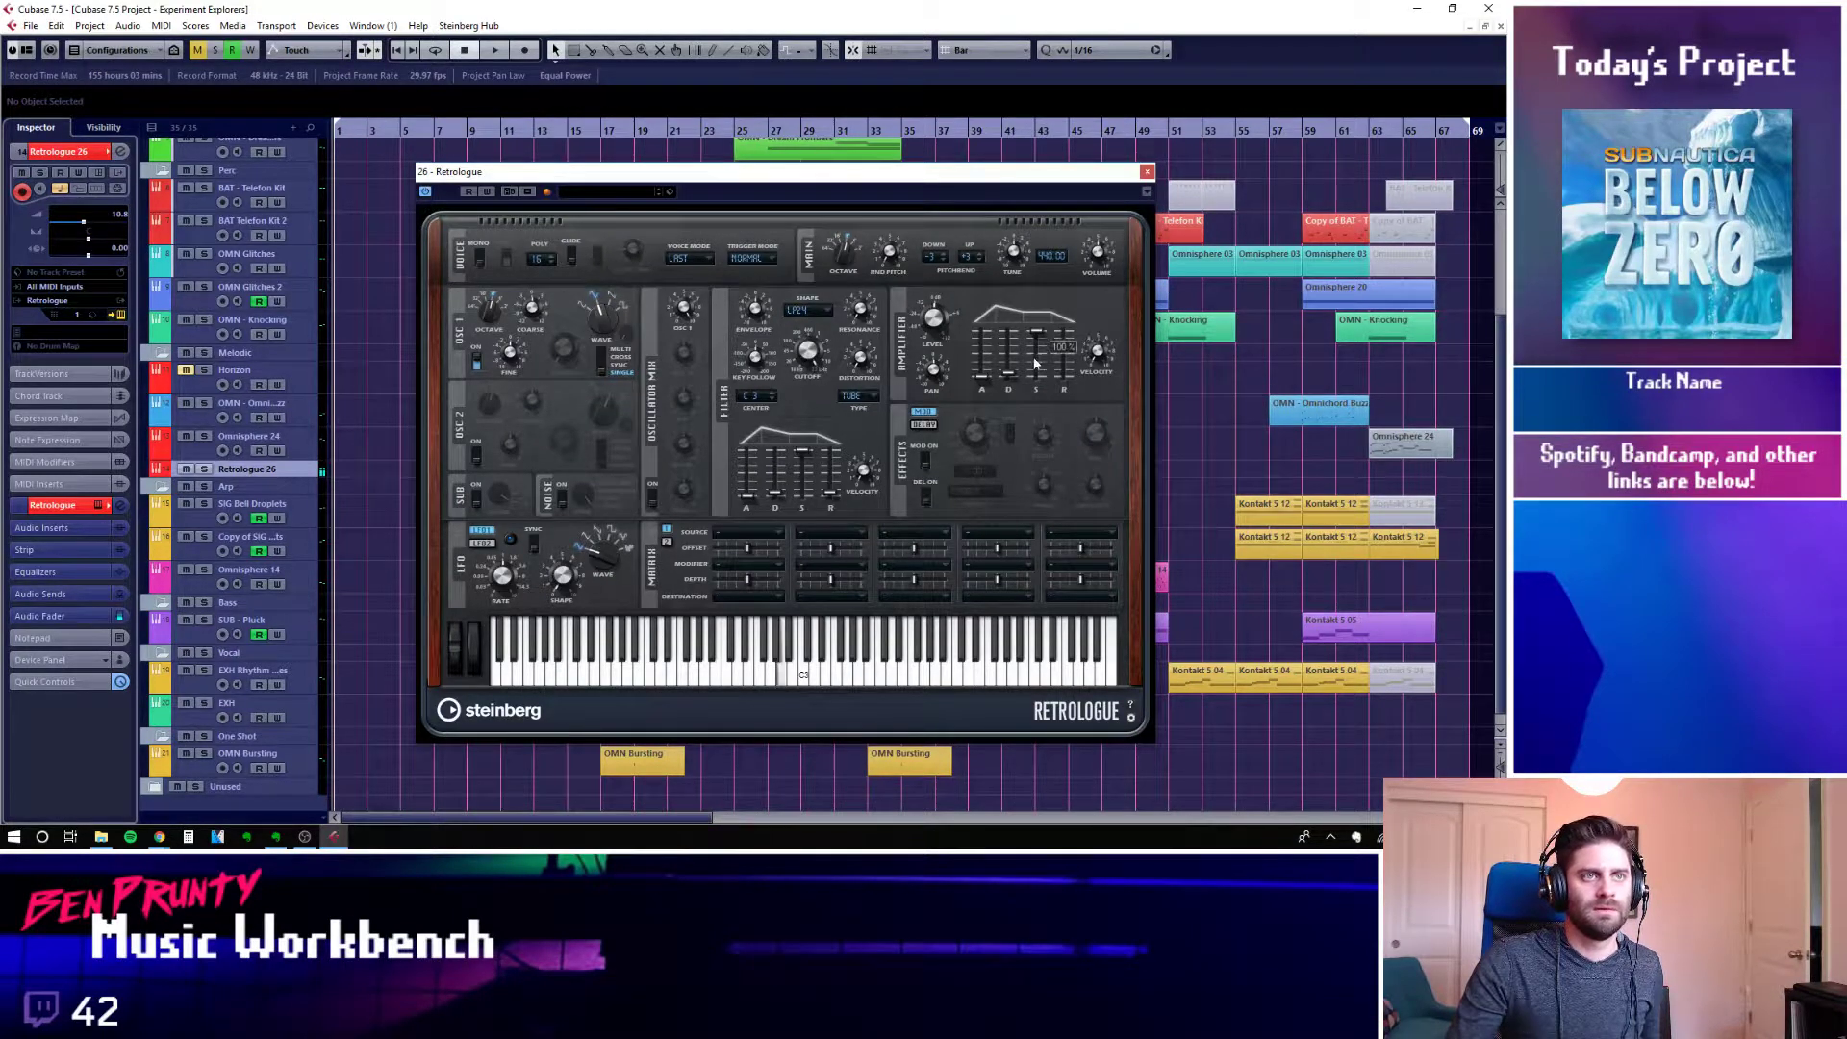
mouse_move(981, 375)
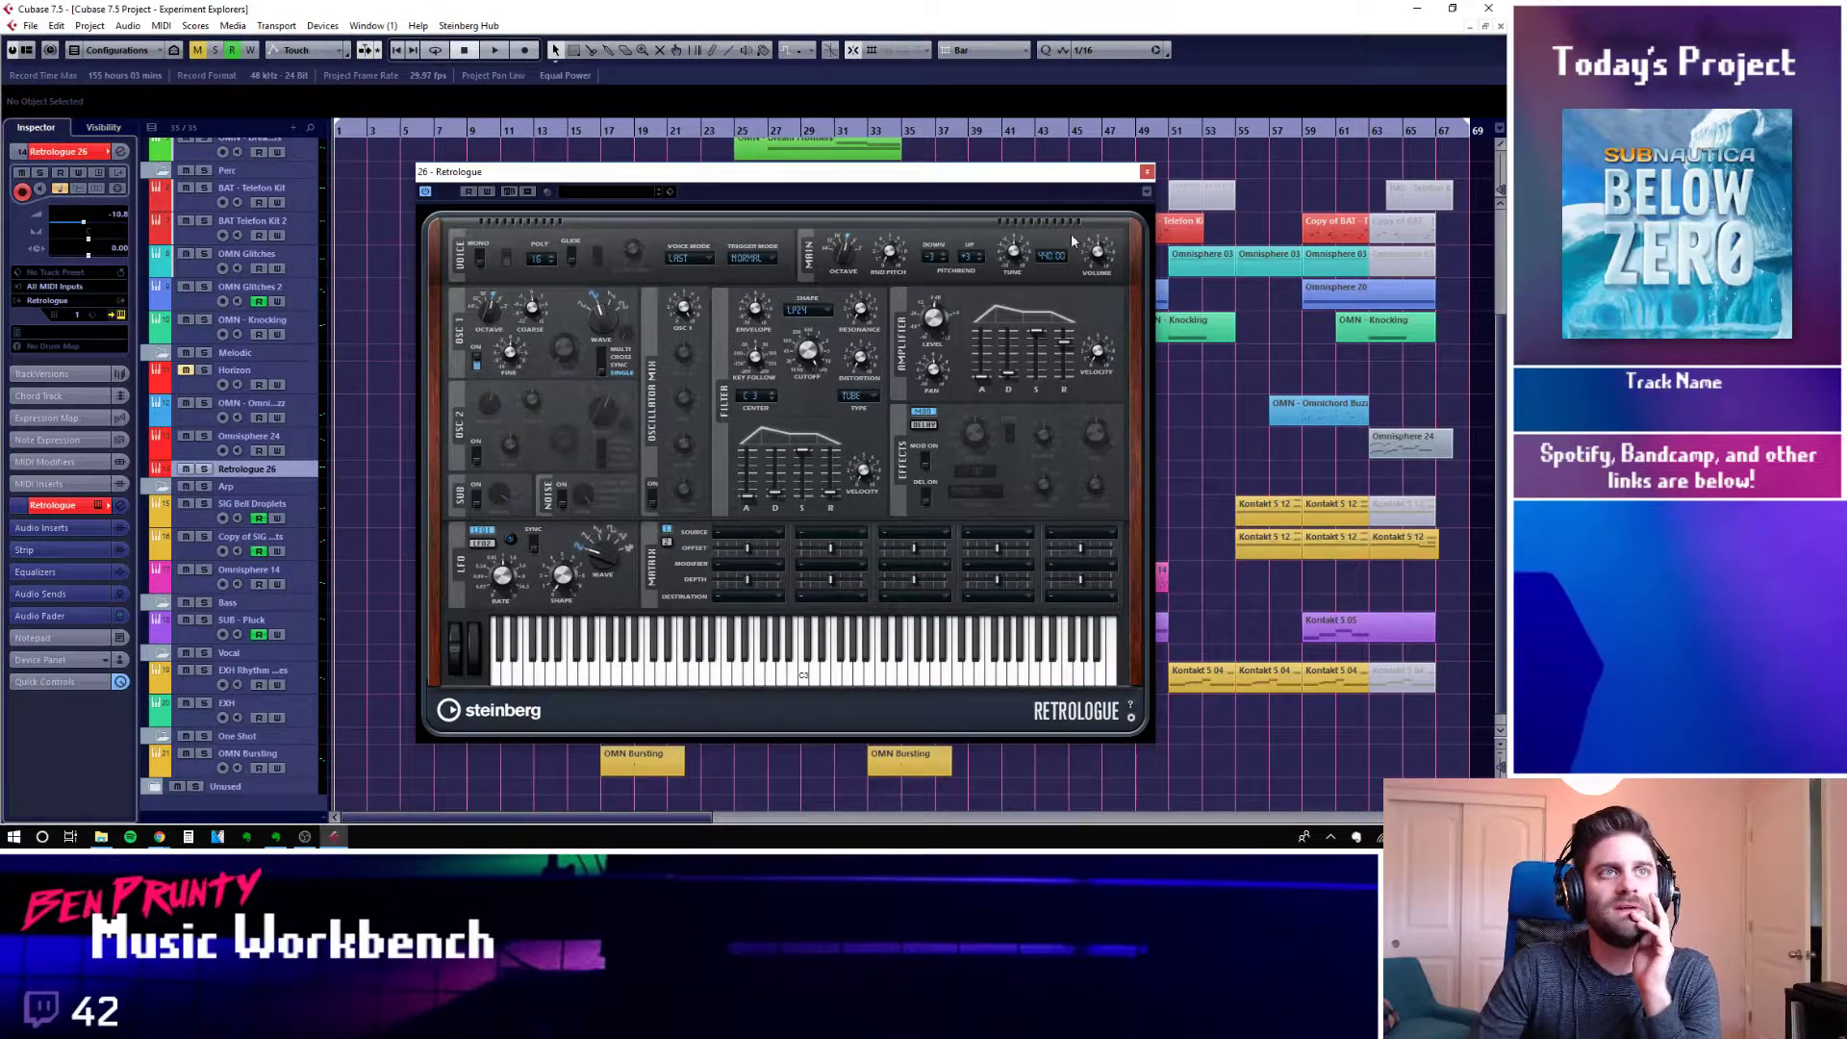
left_click_drag(1015, 186, 1048, 207)
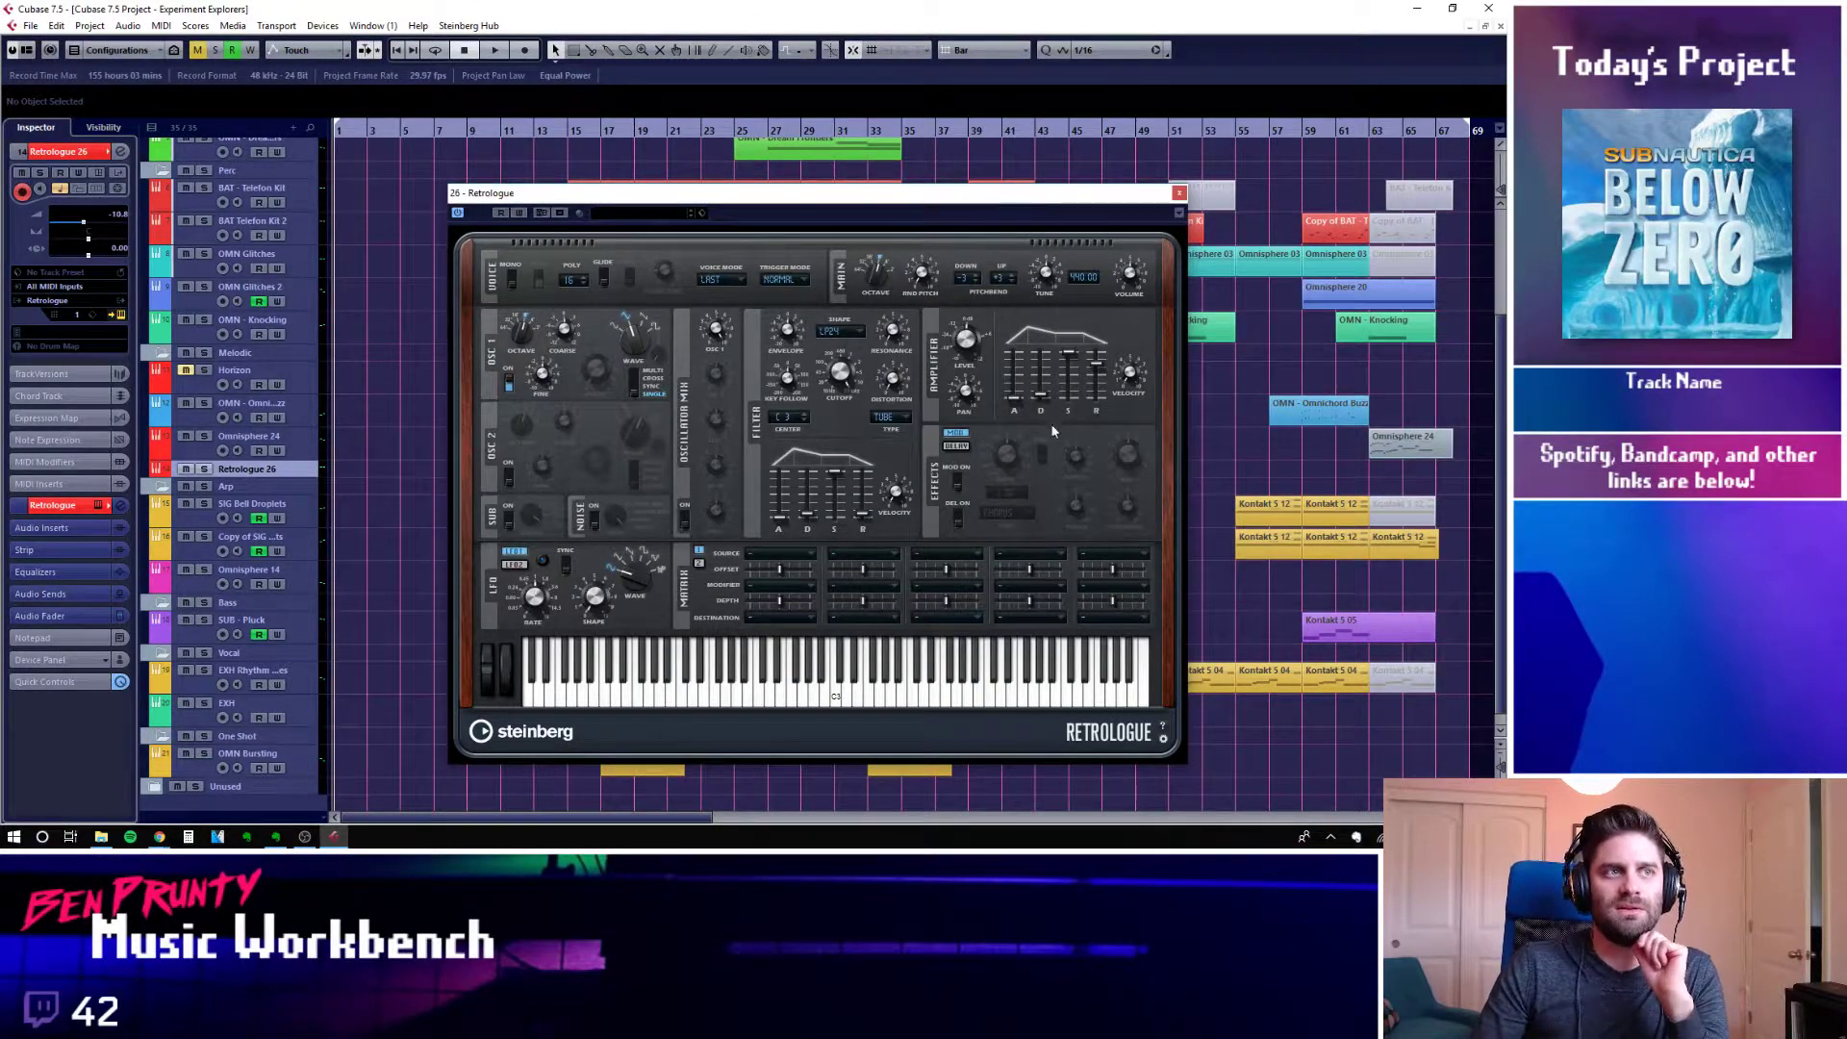
left_click(1179, 194)
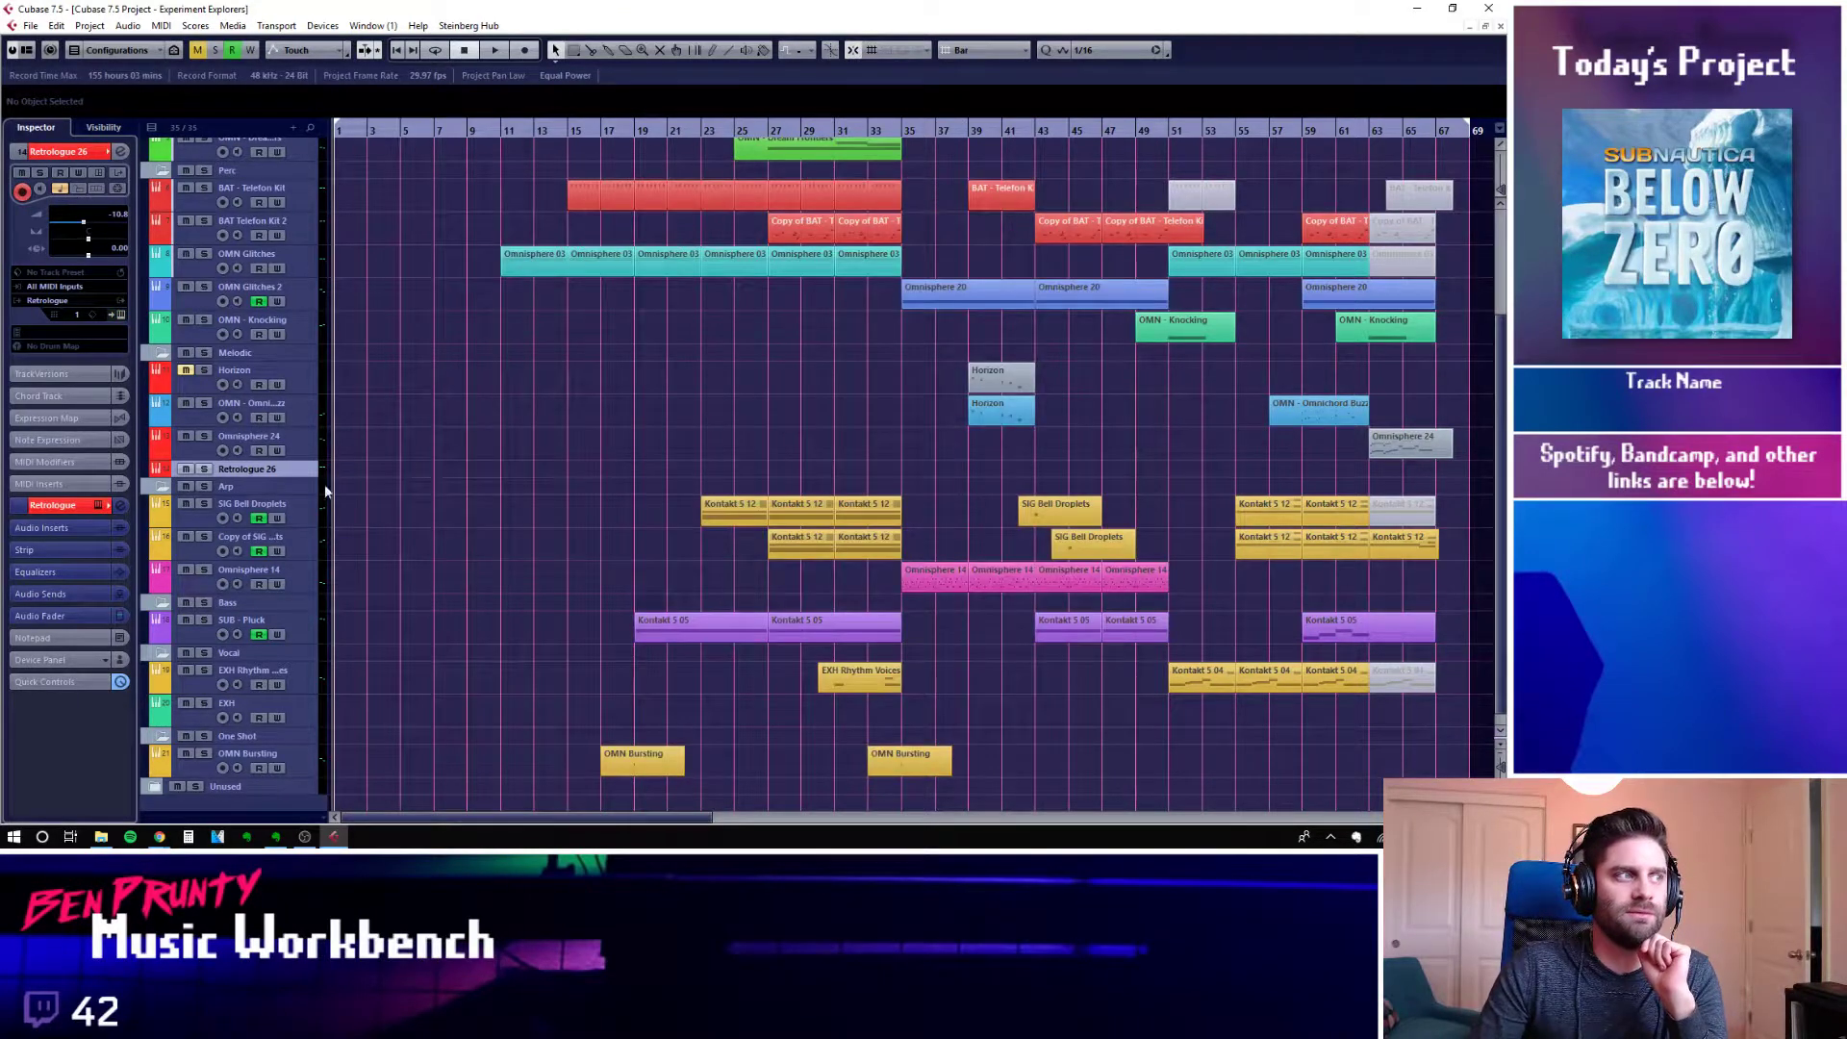
right_click(308, 472)
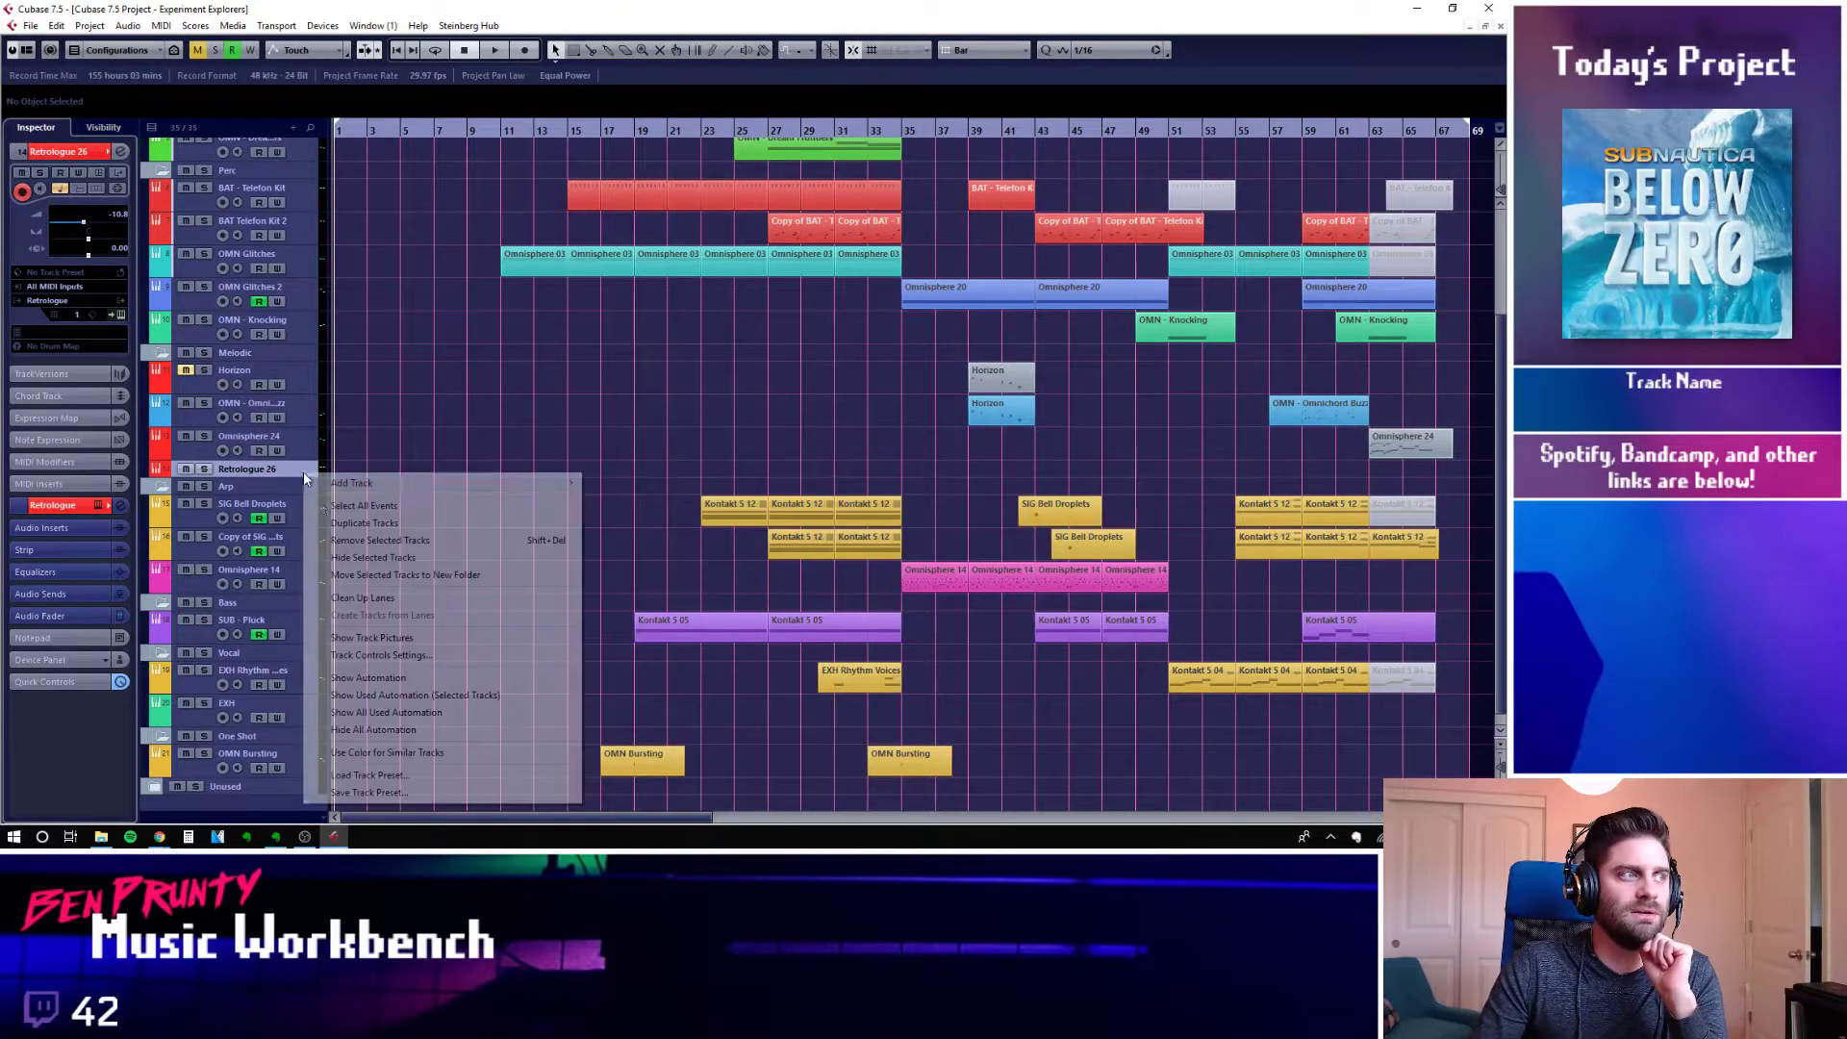
left_click(414, 540)
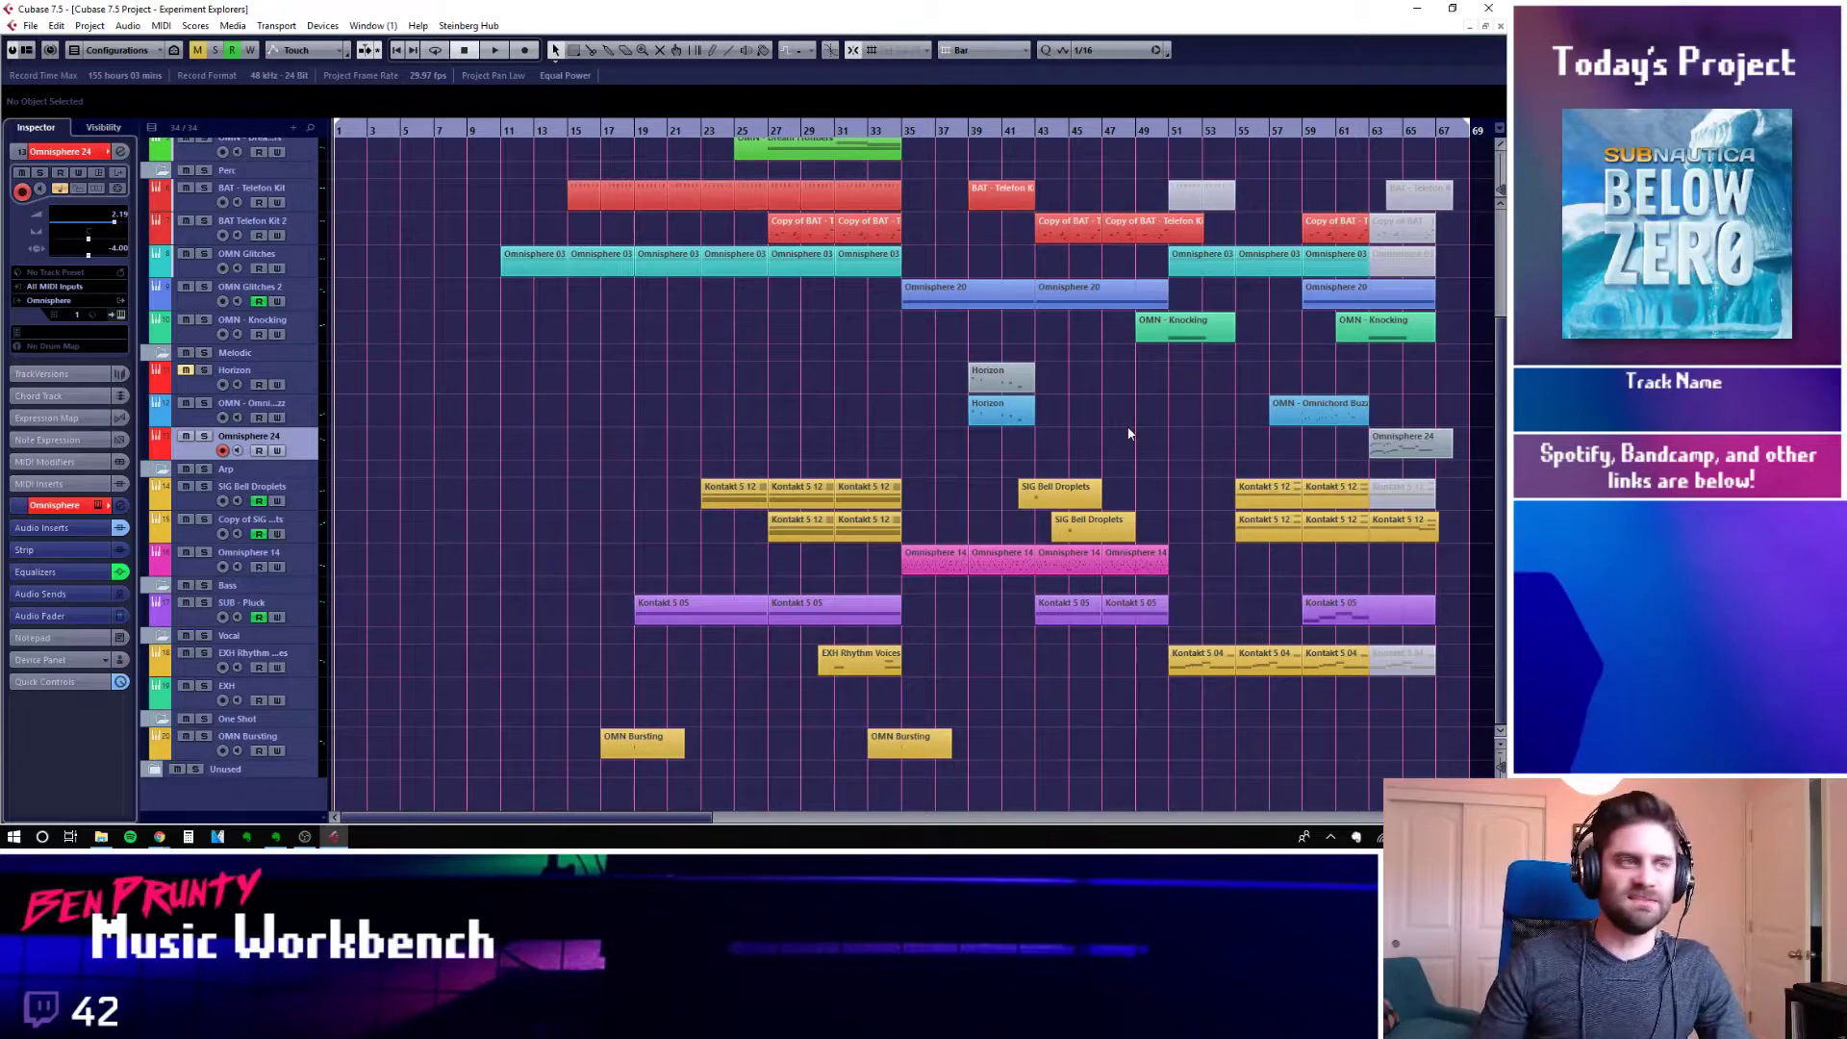
Show the Omnisphere instrument of the Omnisphere 24 track with its Resonator Zim'bira Felt patch, and close it
key("e")
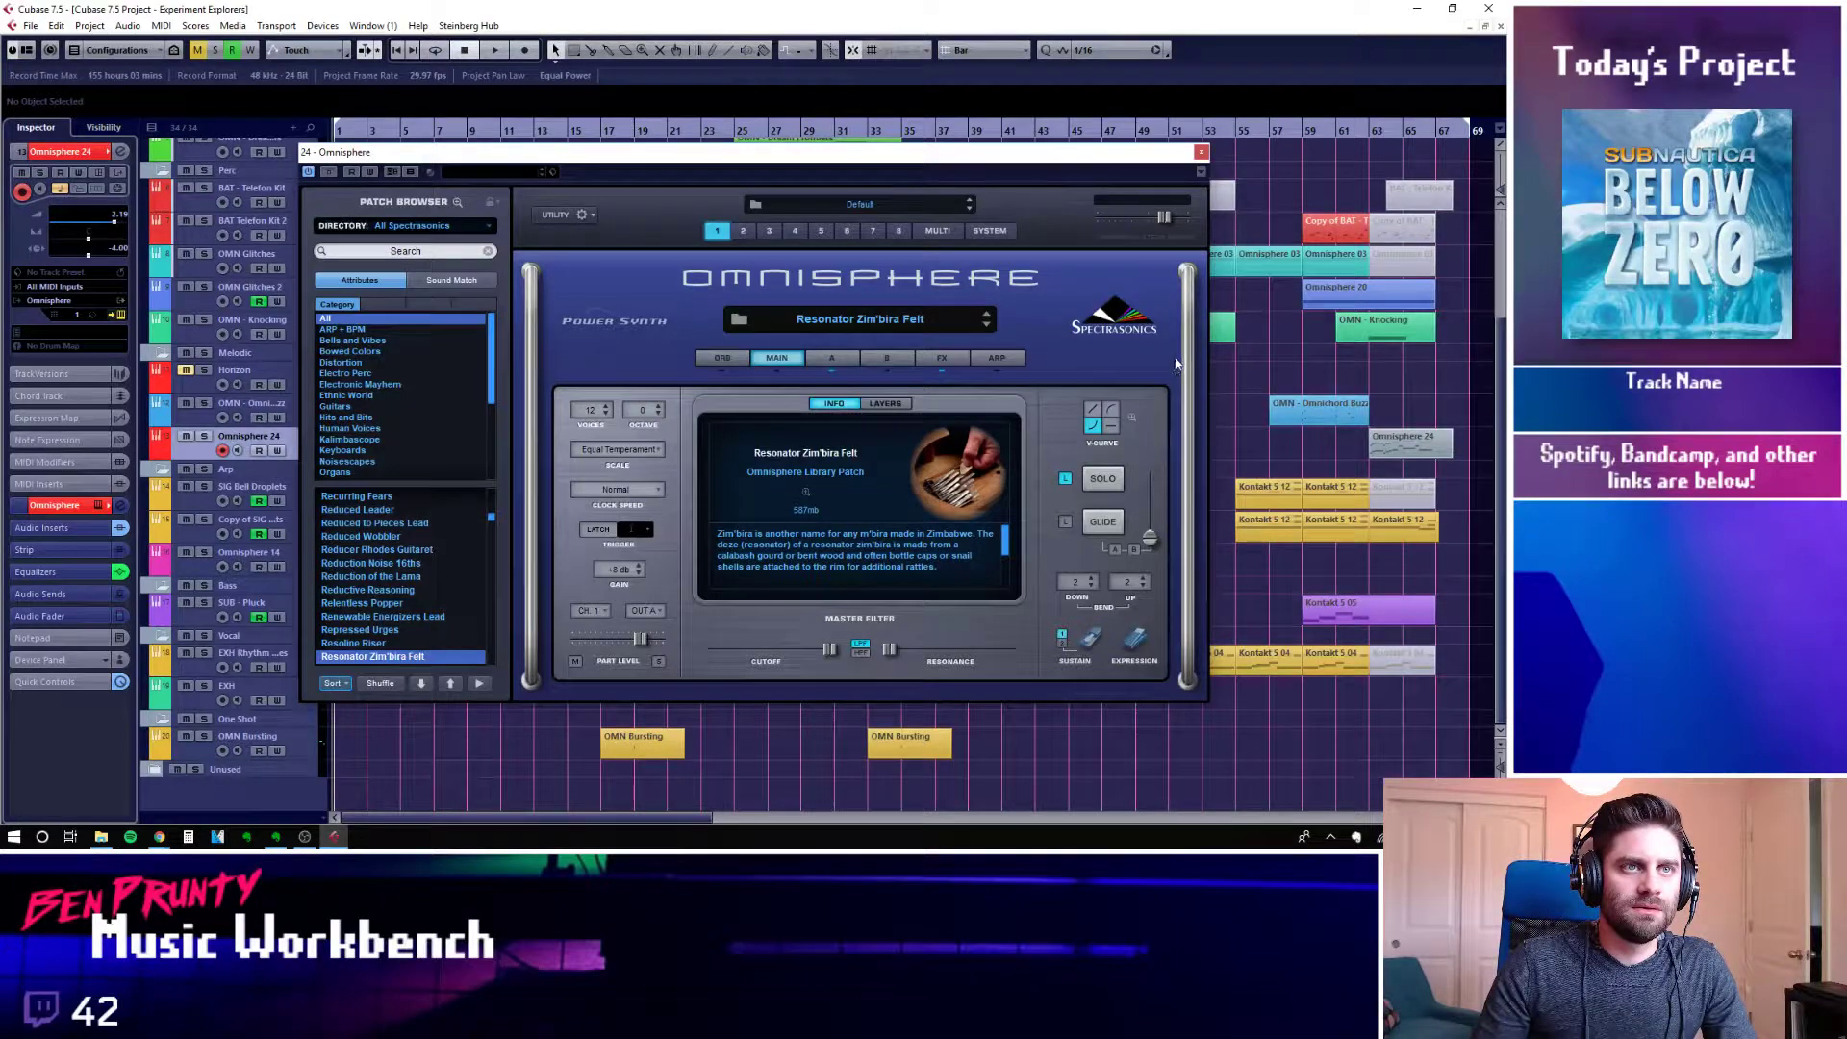
left_click_drag(1037, 159, 1089, 238)
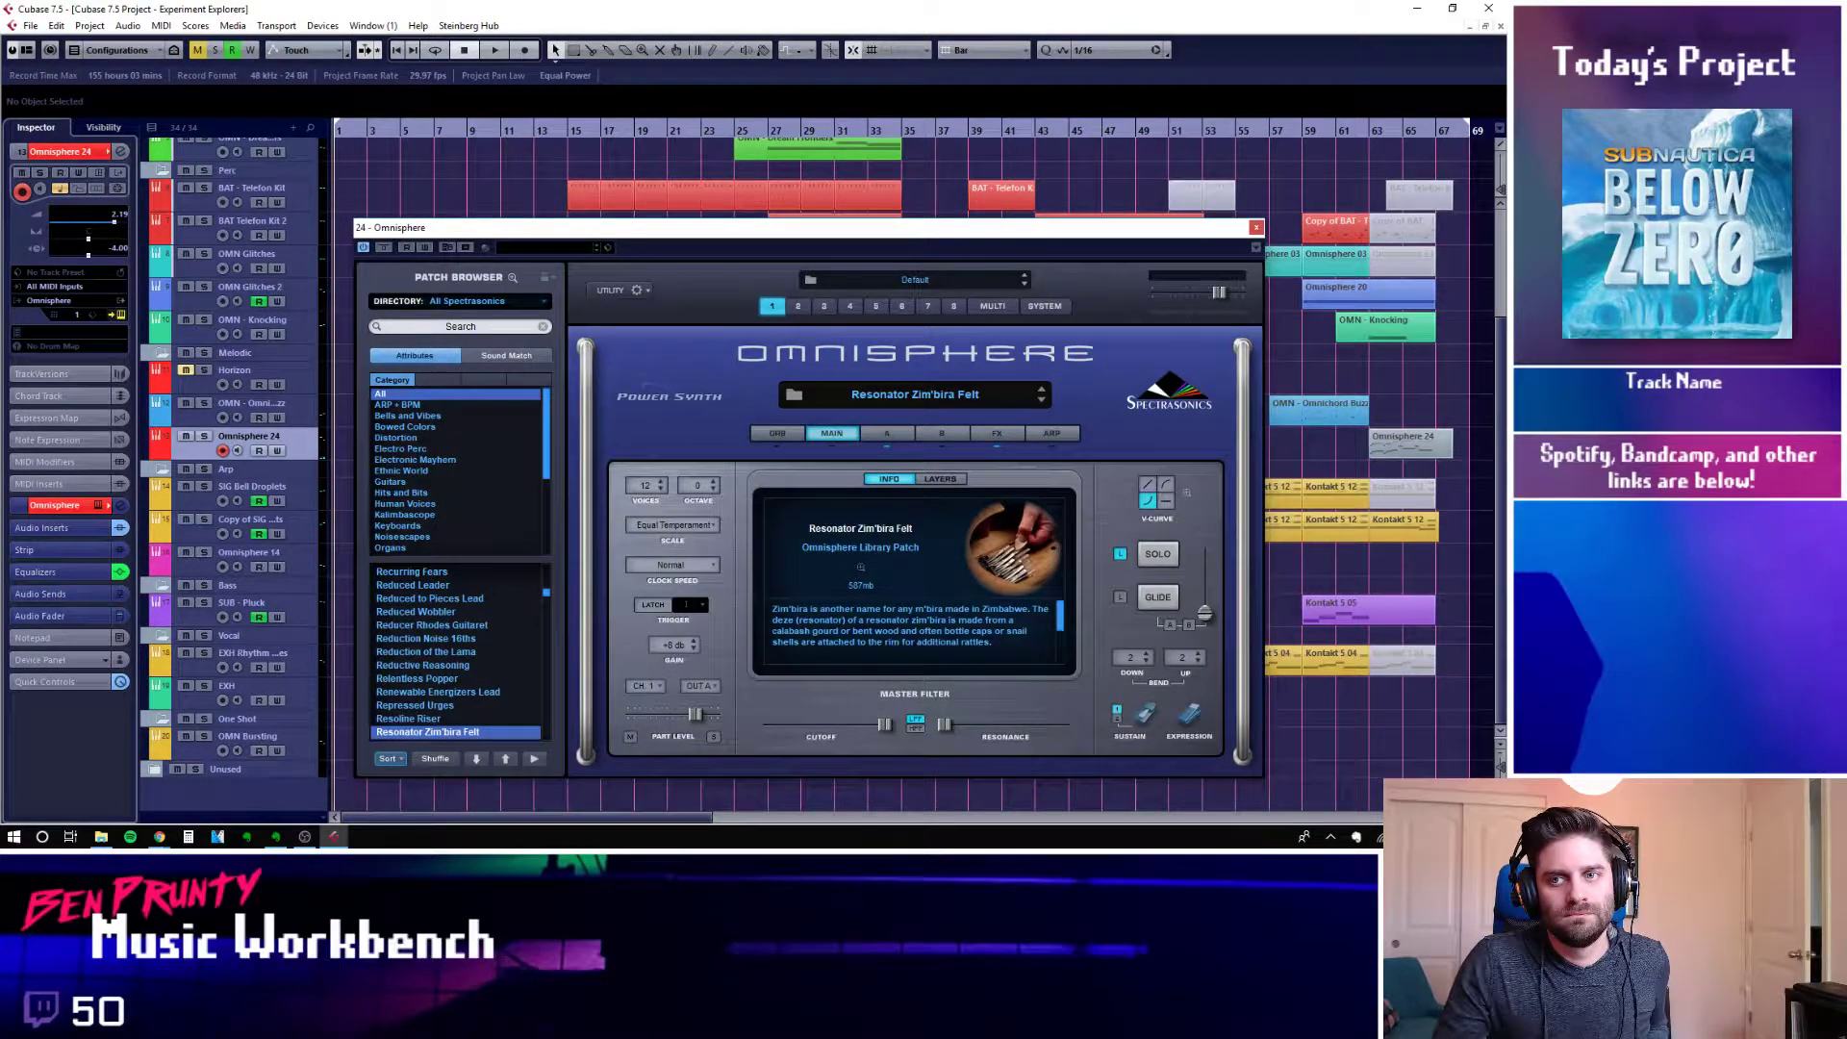
key("alt+Tab")
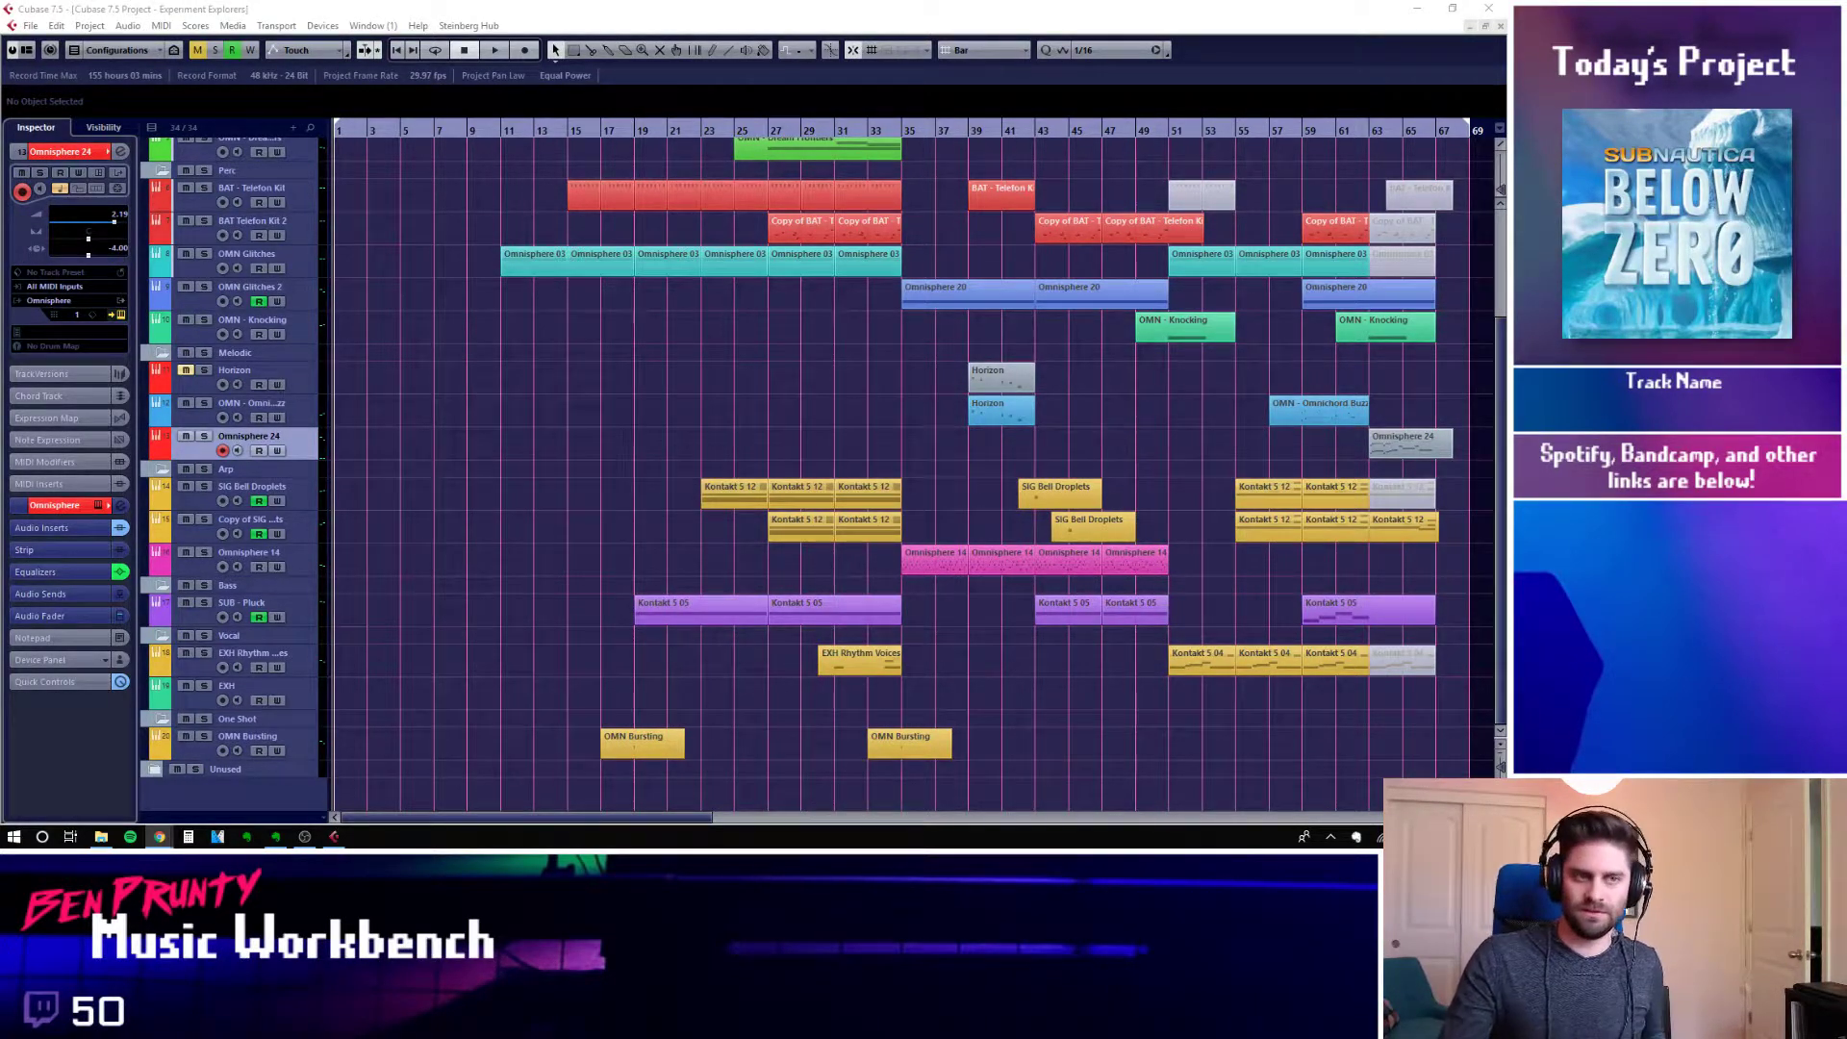
key("alt+Tab")
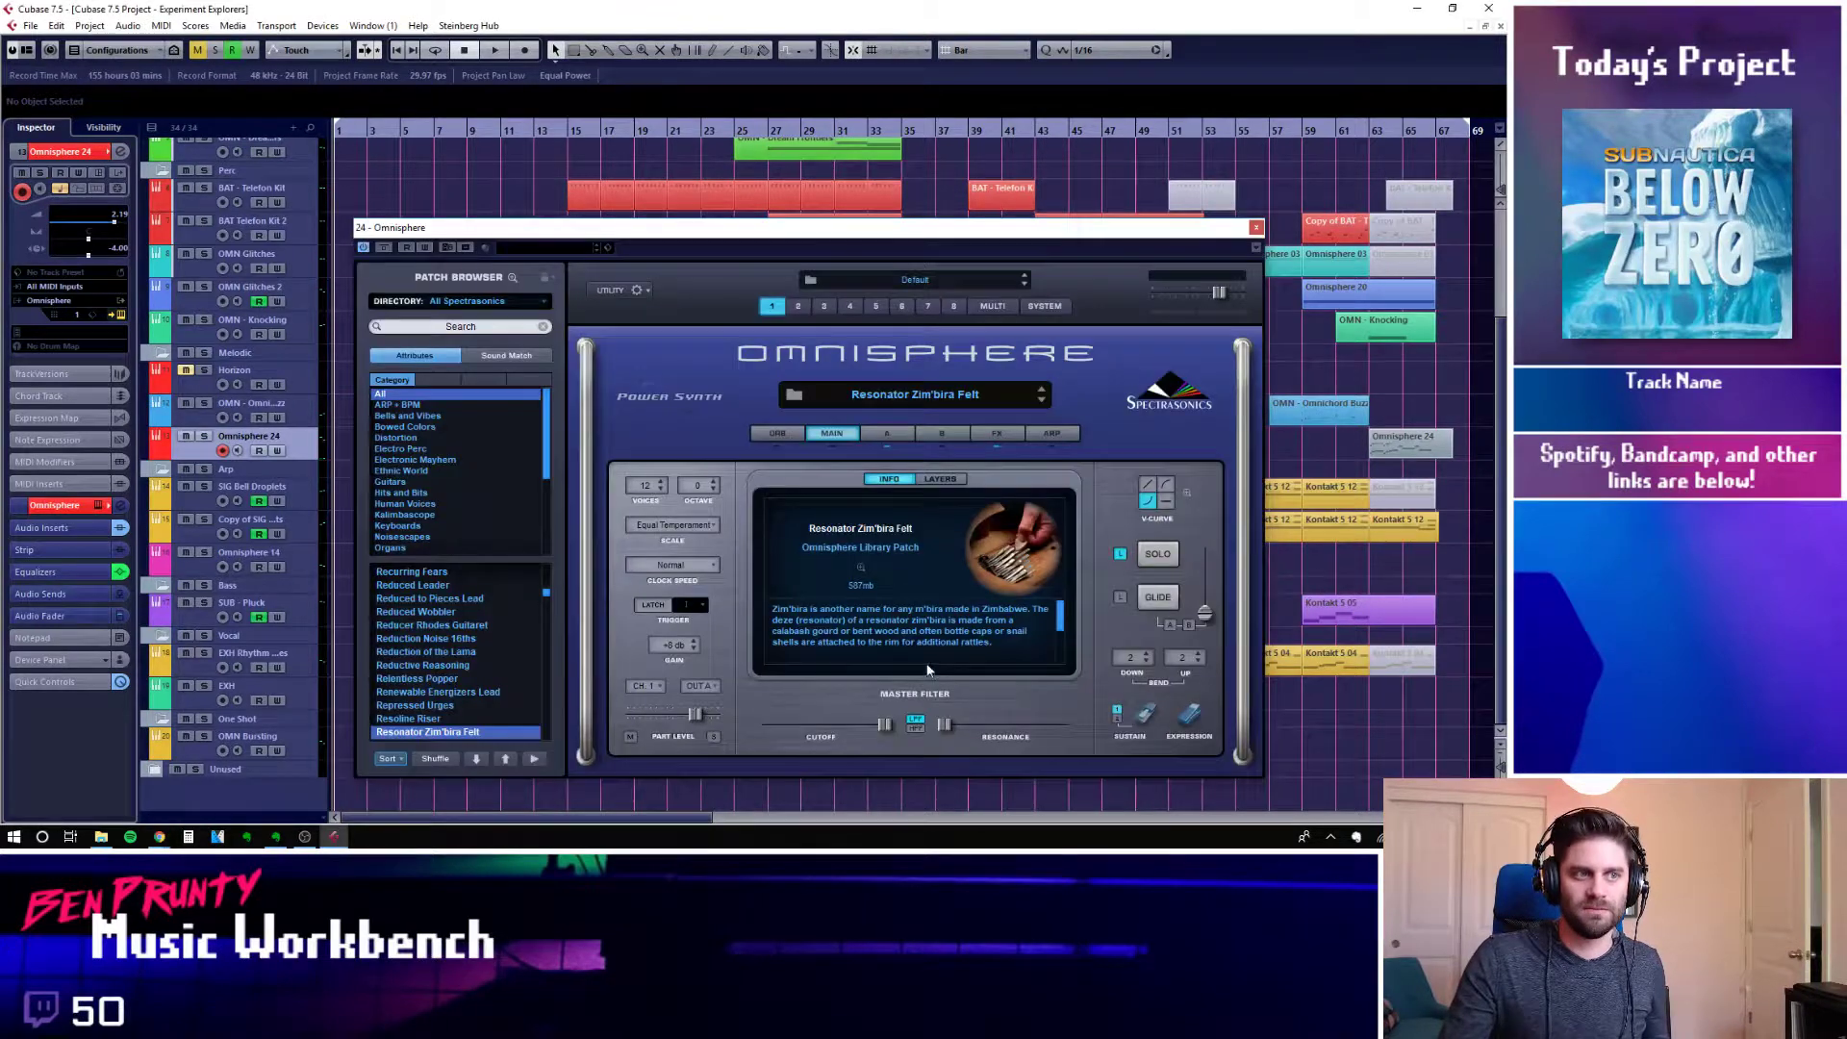
left_click_drag(1228, 223, 1231, 225)
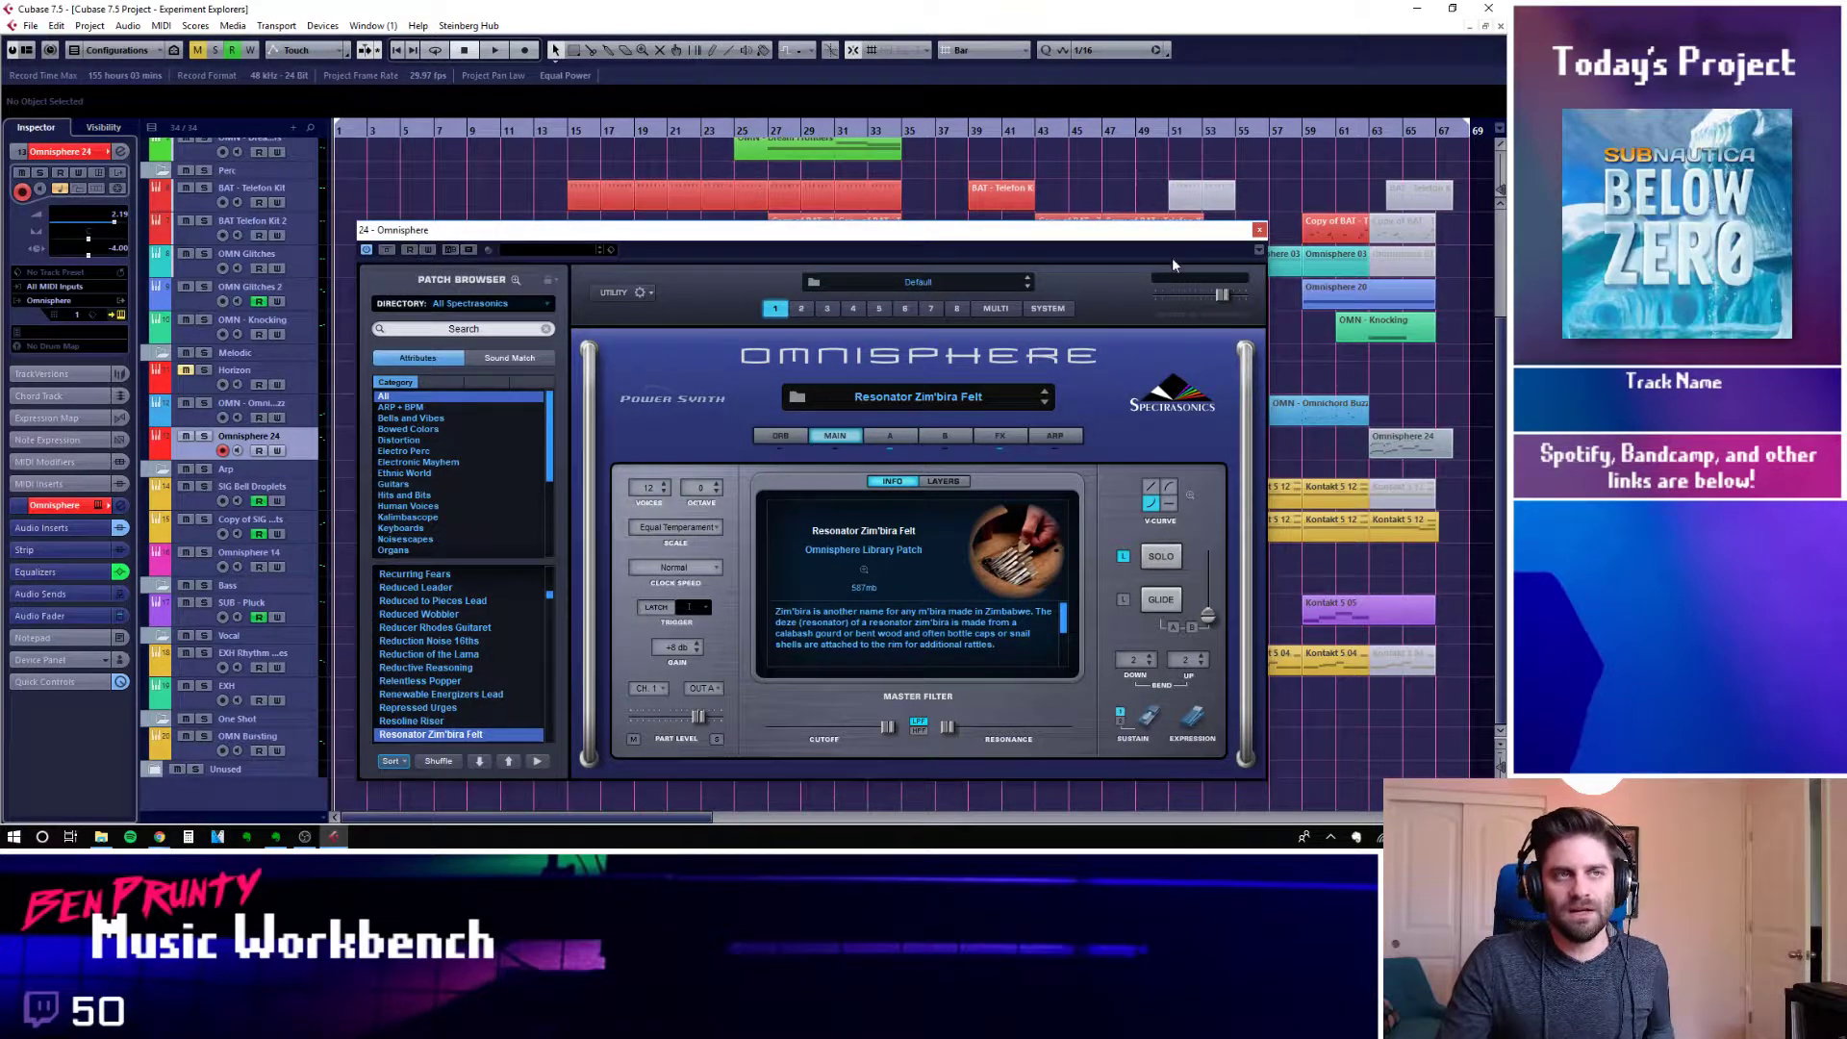
mouse_move(1150, 237)
left_mouse_down()
mouse_move(1134, 239)
mouse_move(1149, 268)
mouse_move(1134, 231)
left_mouse_up()
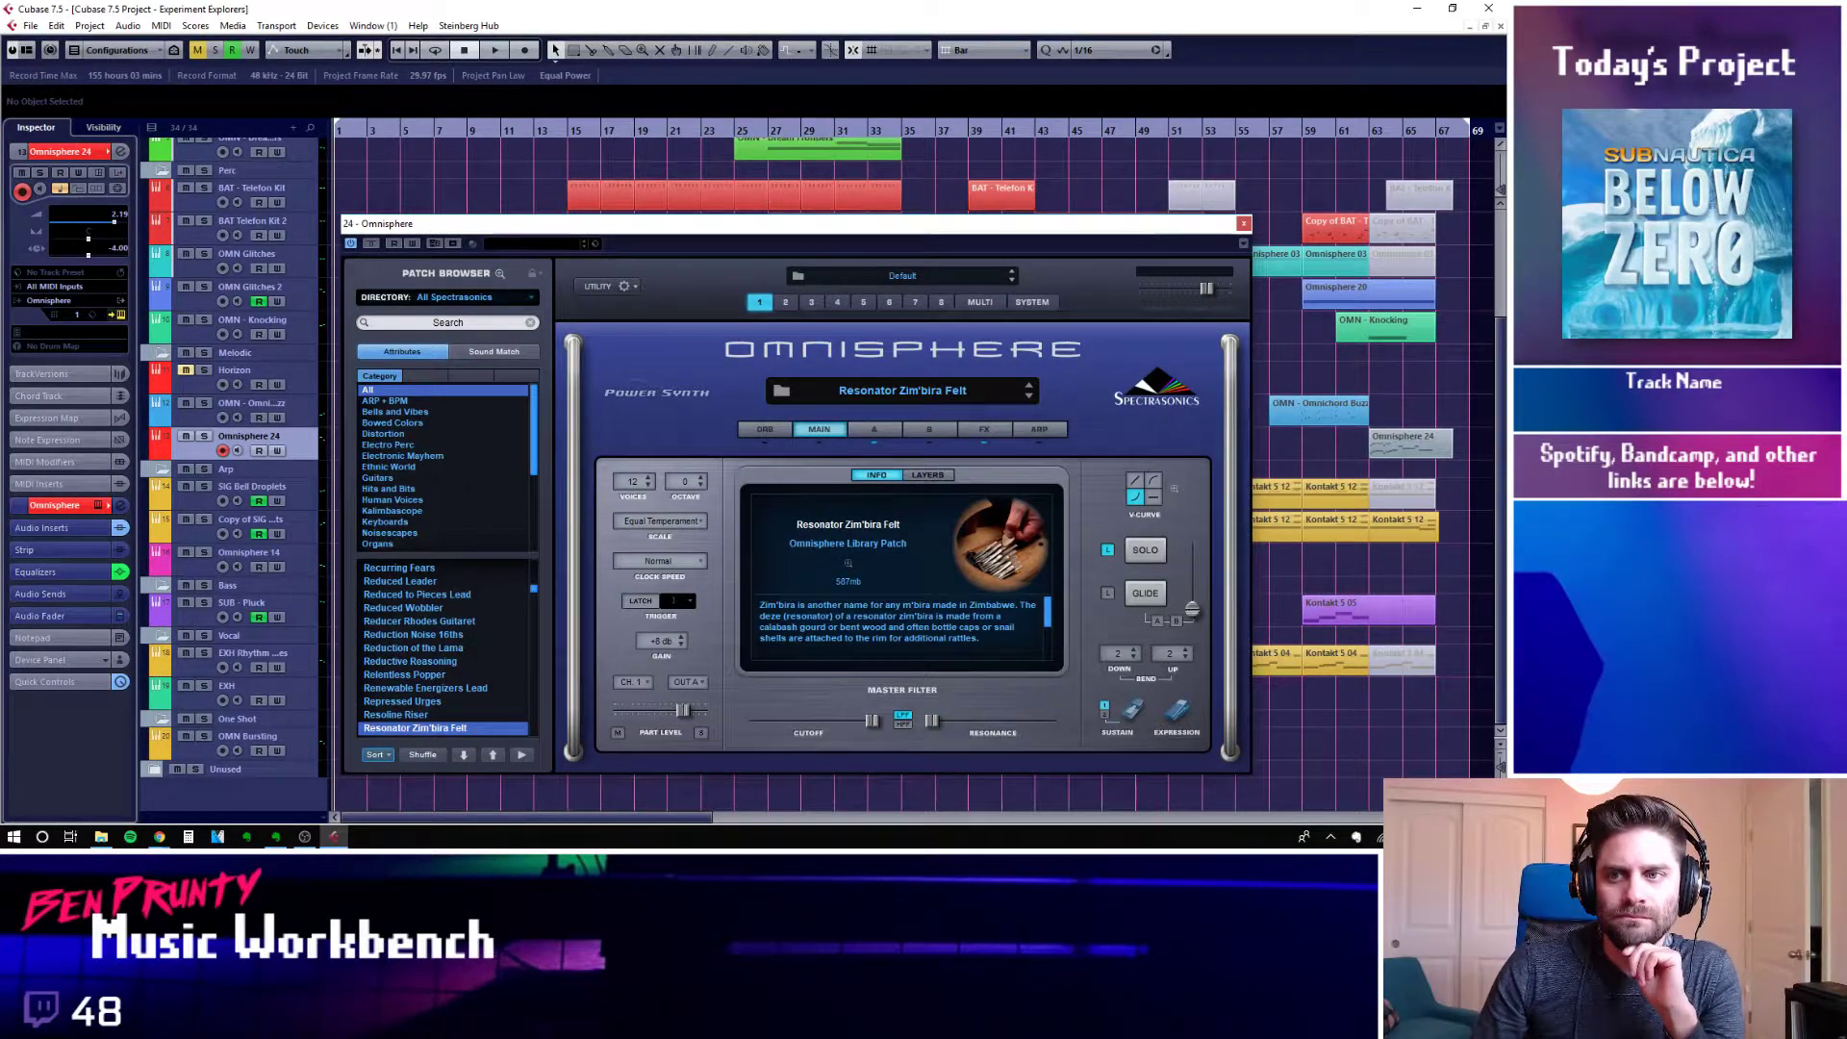
left_click_drag(1203, 255, 1227, 258)
left_click(1266, 227)
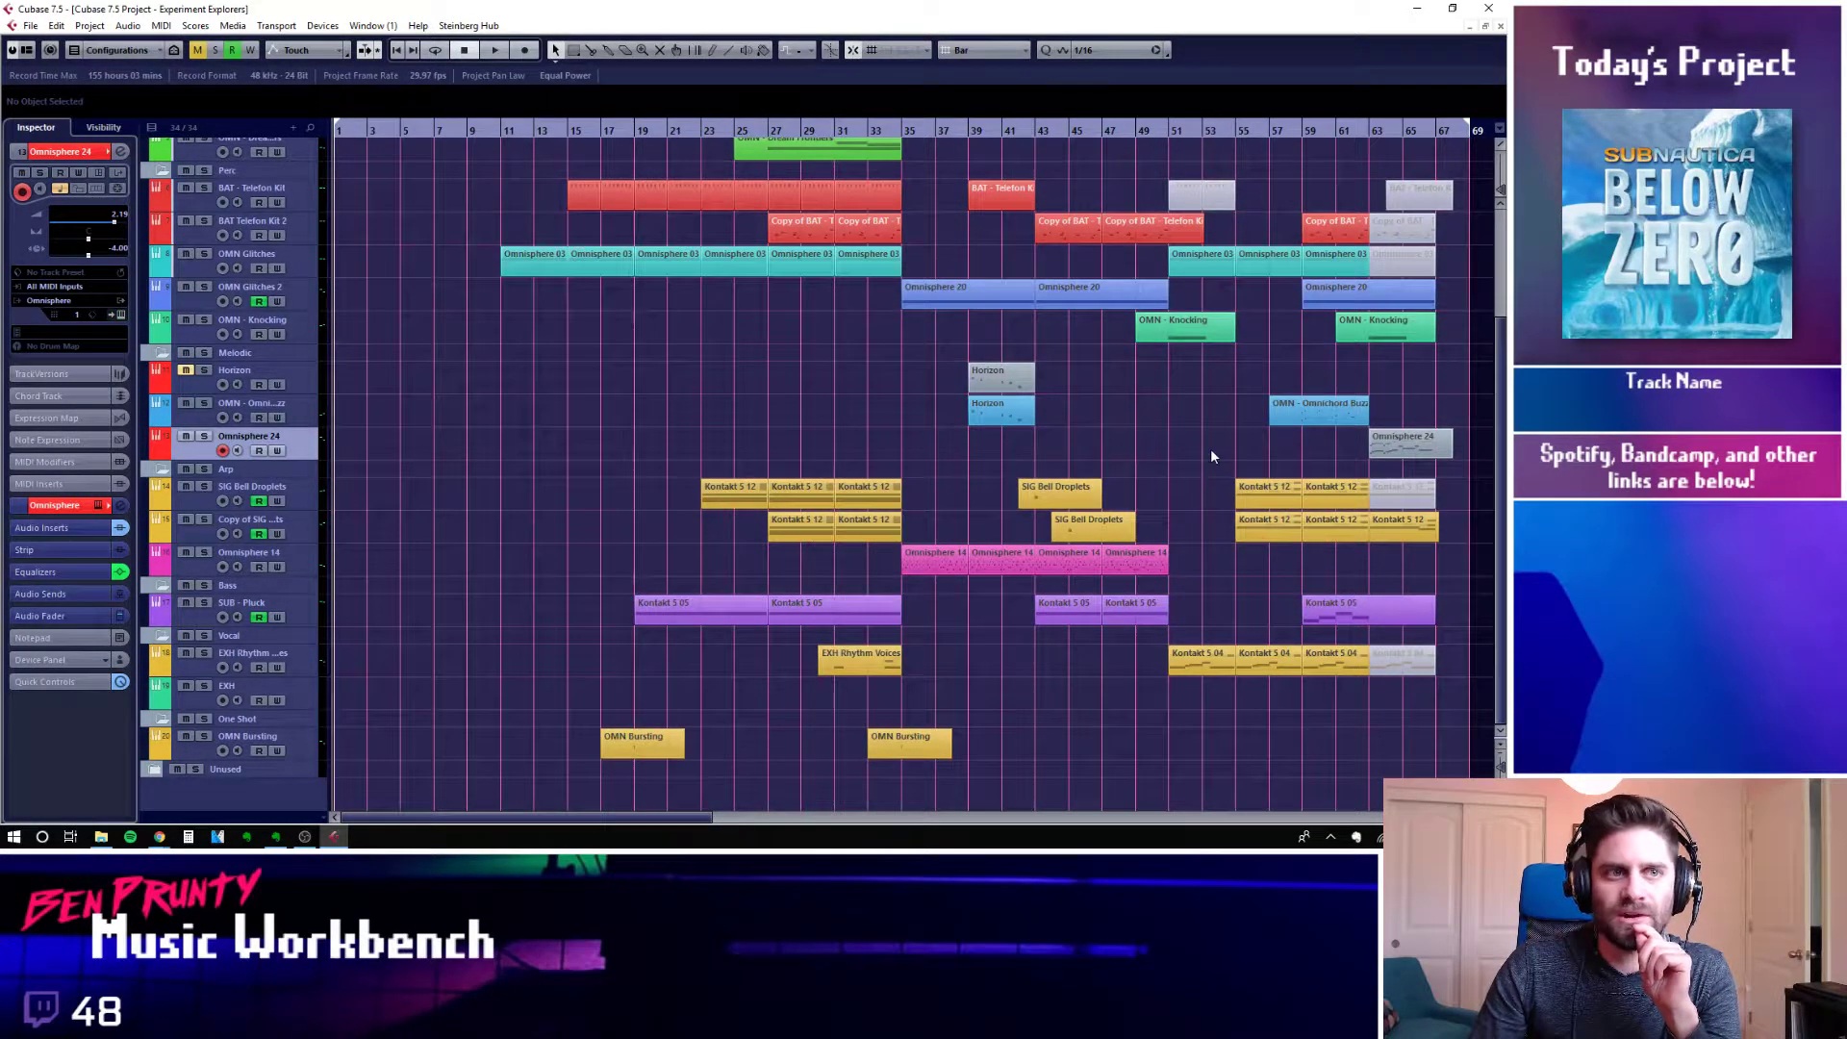
Raise the OMN - Omnichord Buzz track's volume to -2.59 dB in its channel settings during playback
scroll(1210, 448, "up", 4)
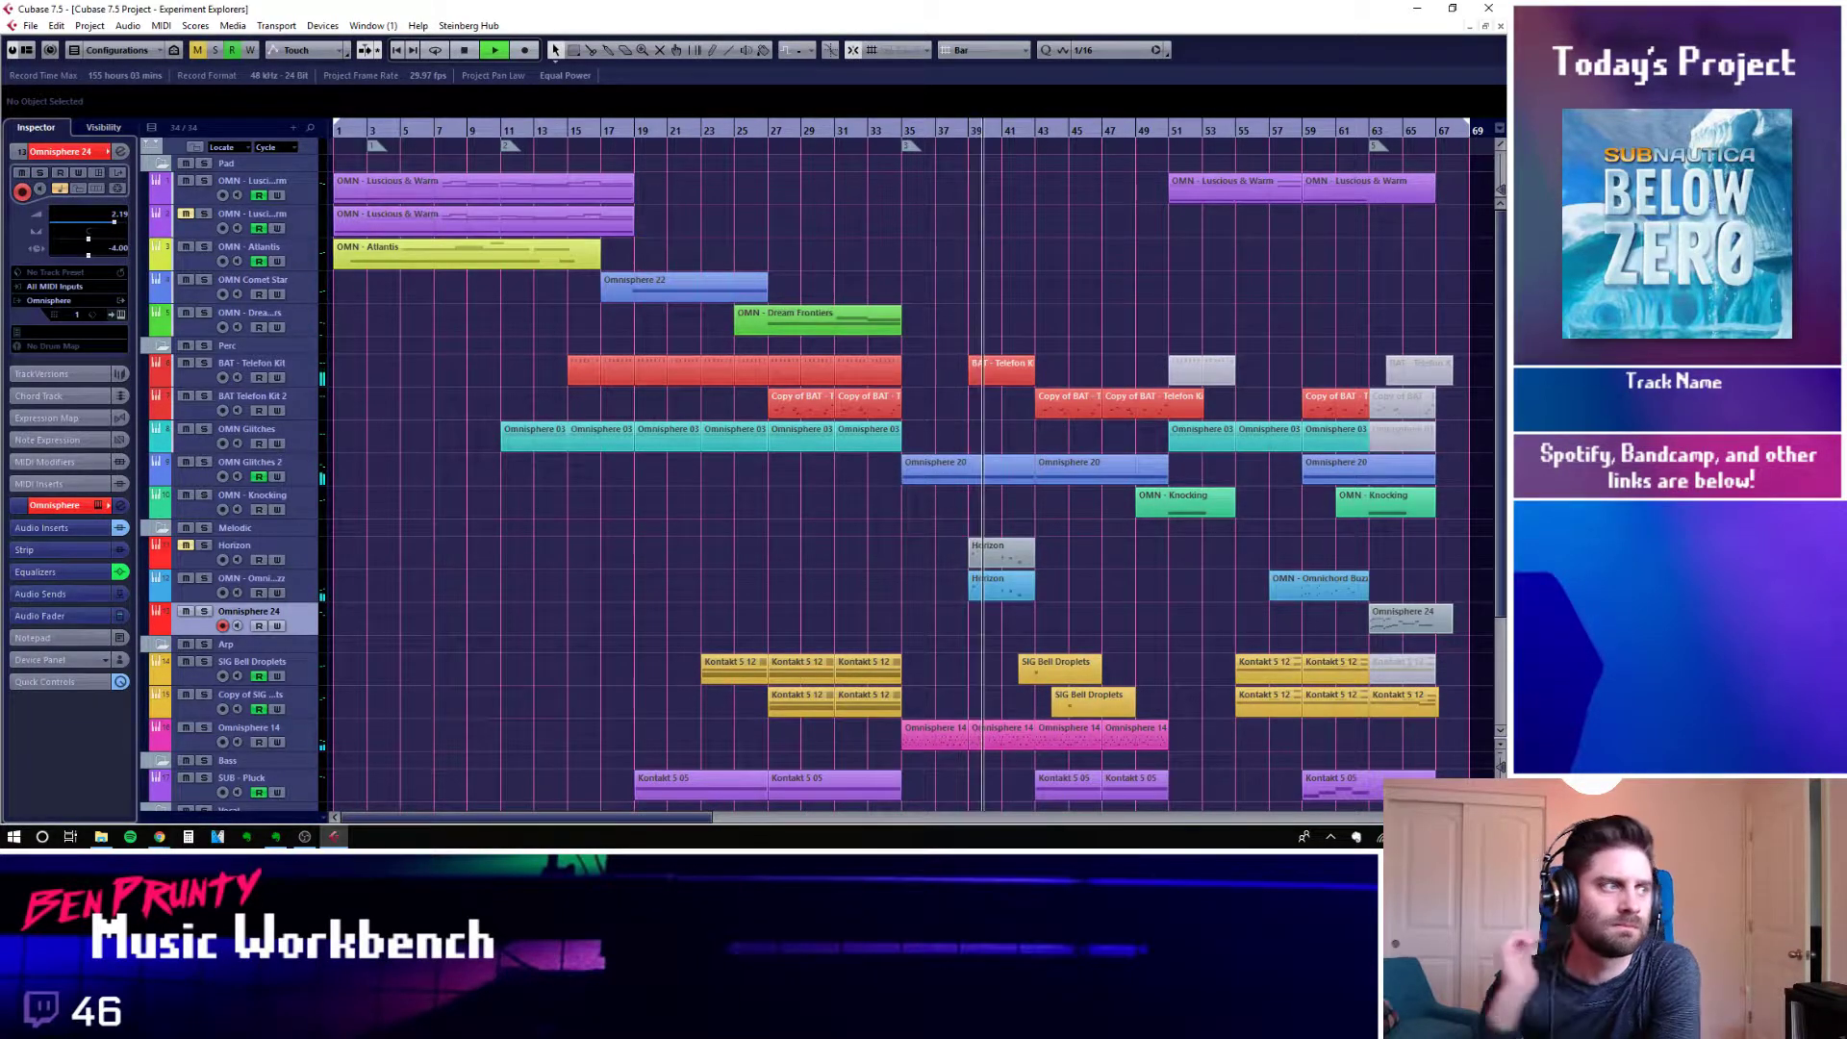
left_click(293, 589)
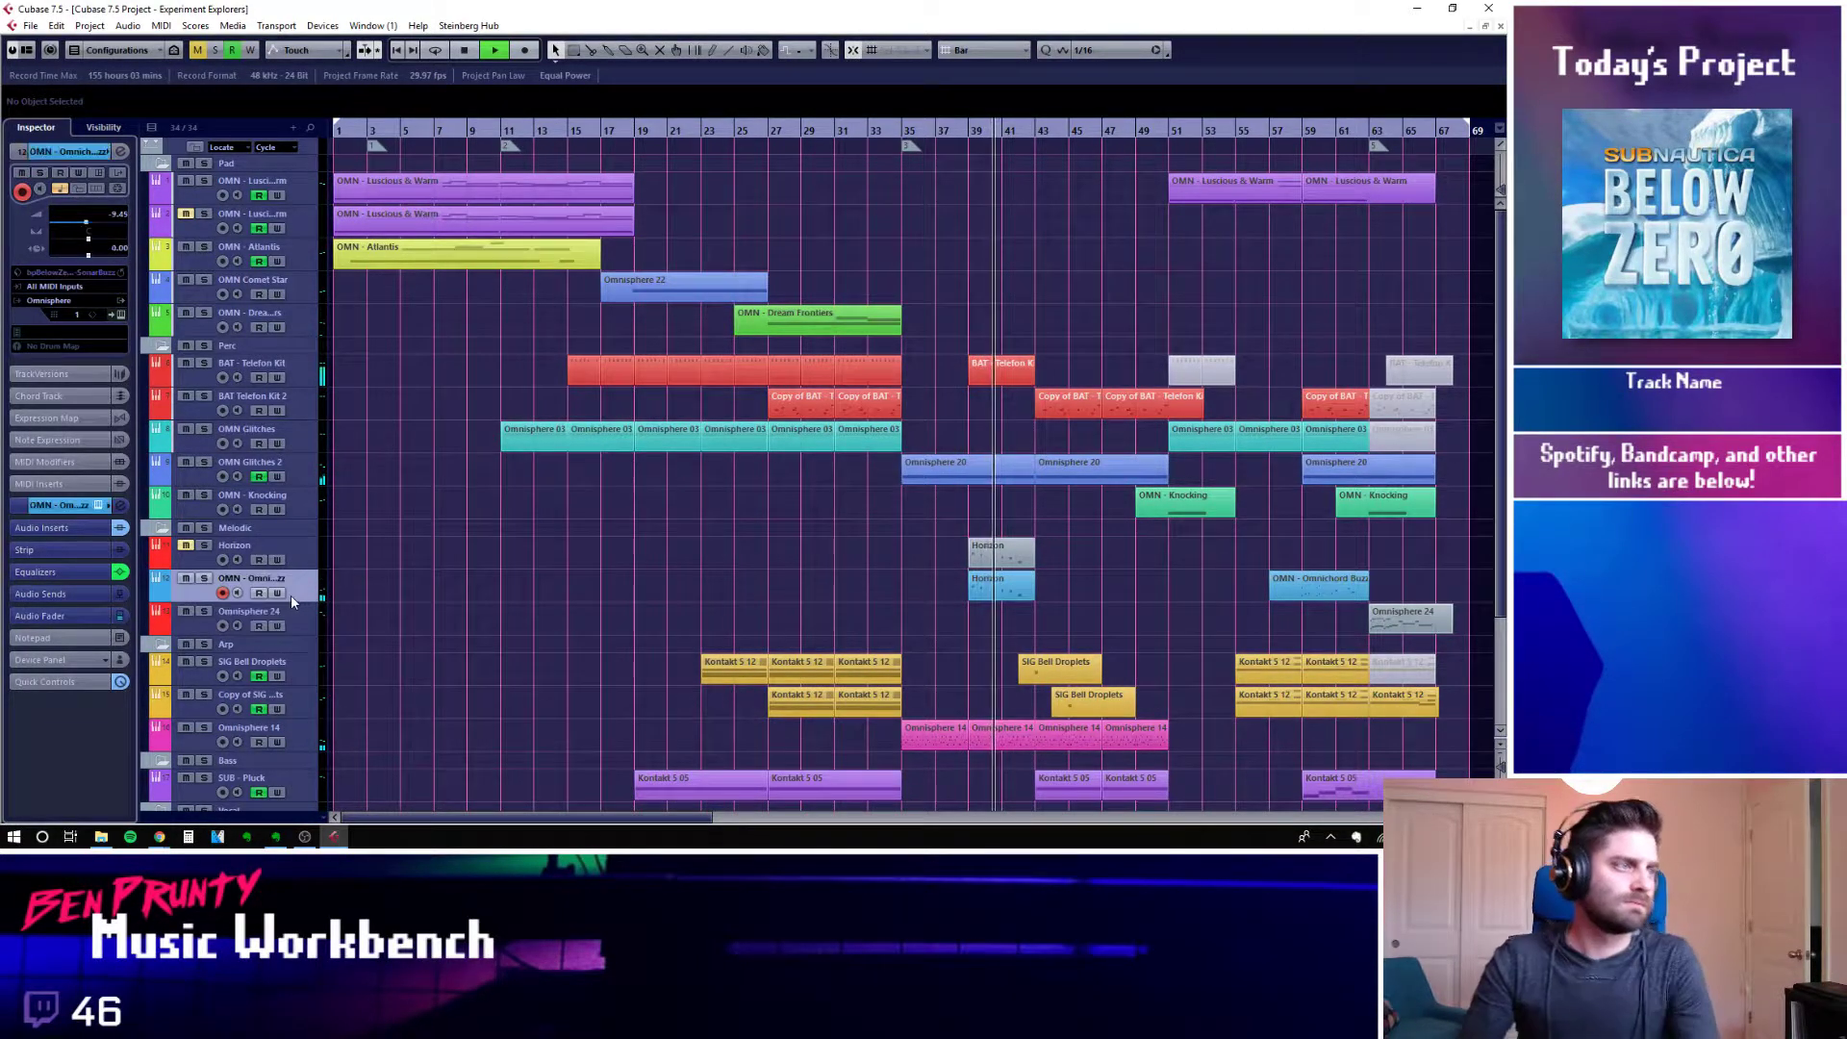
key("e")
left_click_drag(1143, 398, 1136, 381)
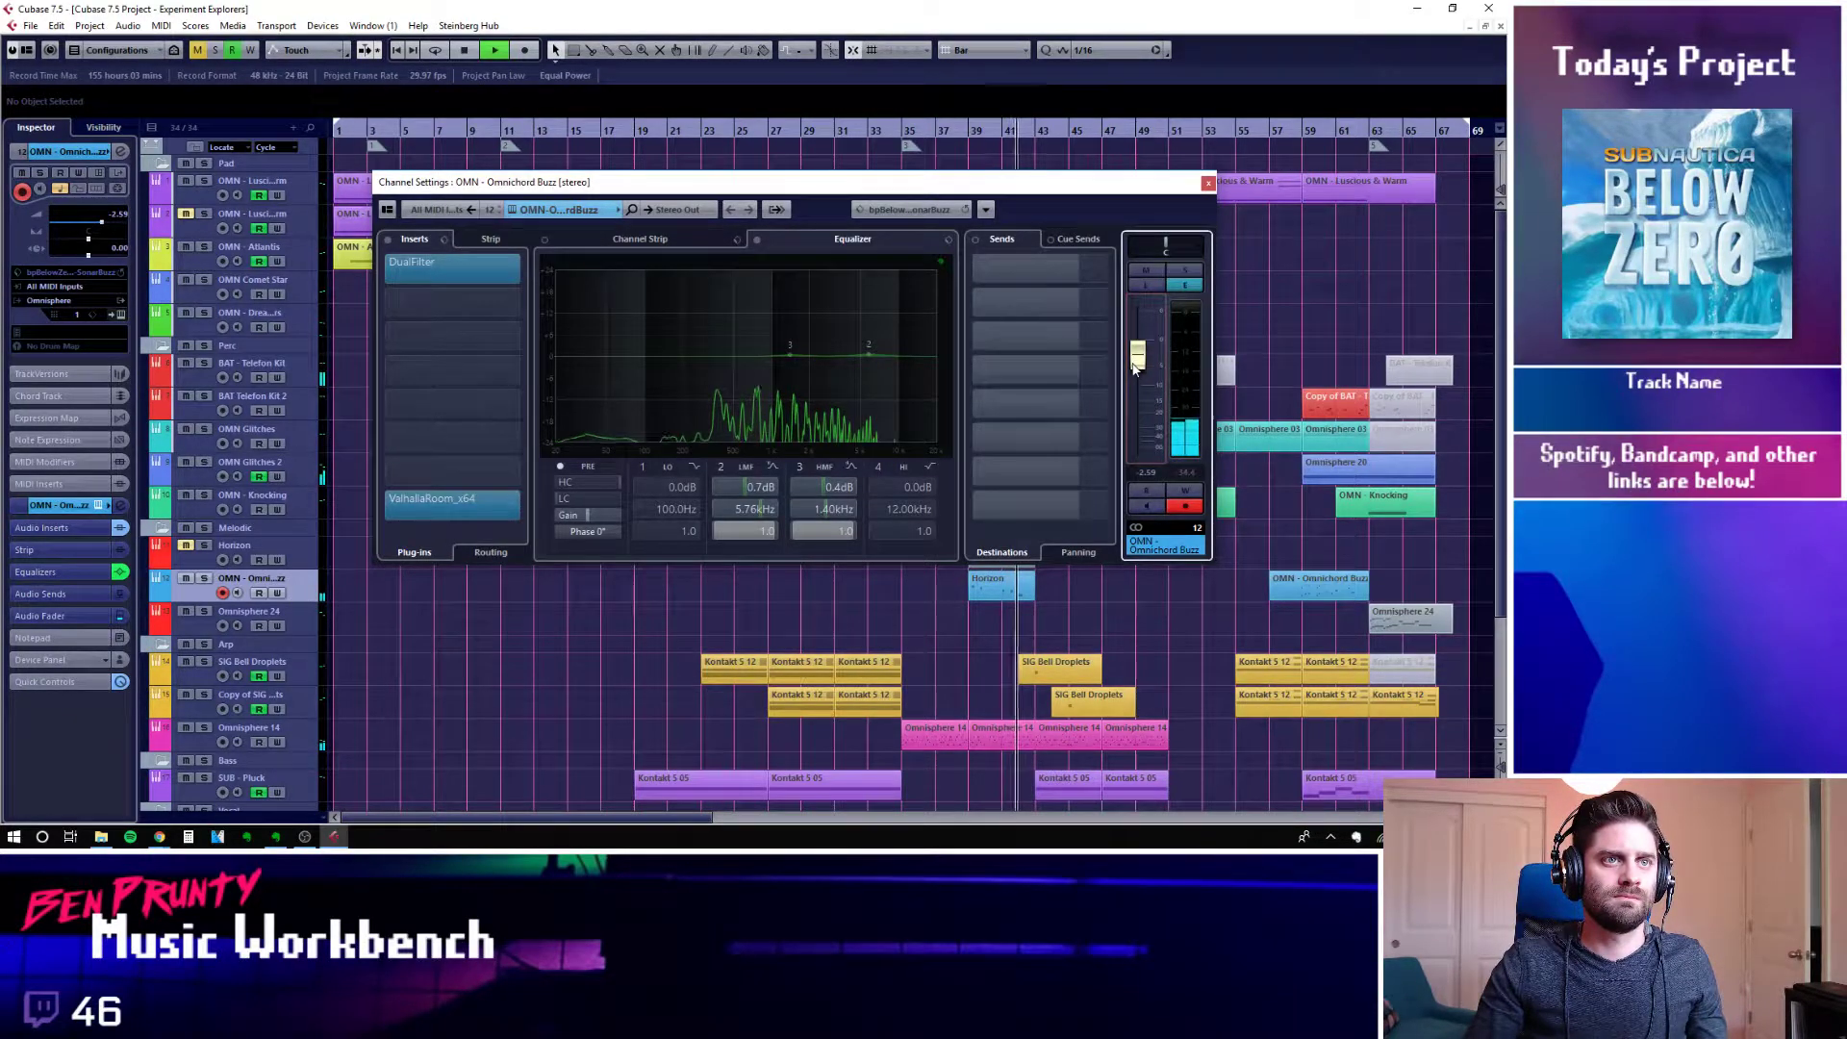
key("e")
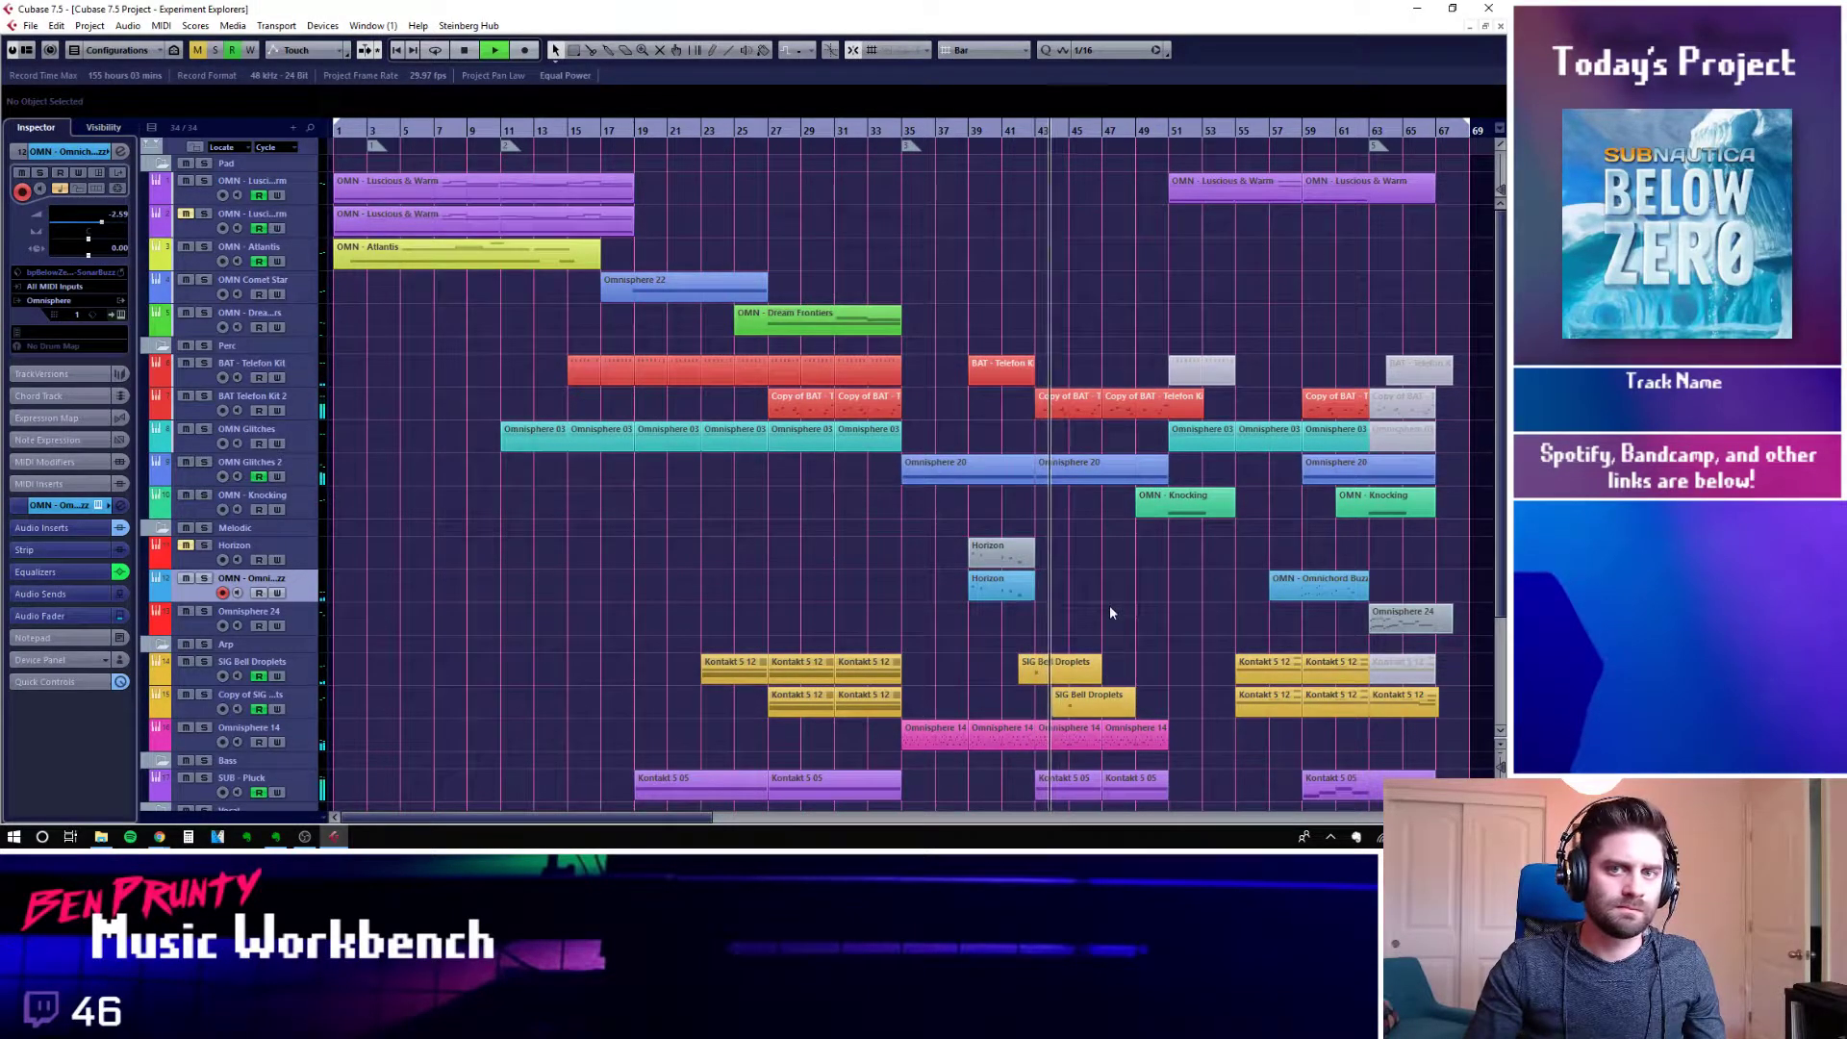
Follow playback past bar 51 and inspect the EXH Rhythm Voices track's Kontakt instrument and channel settings
scroll(1118, 589, "down", 3)
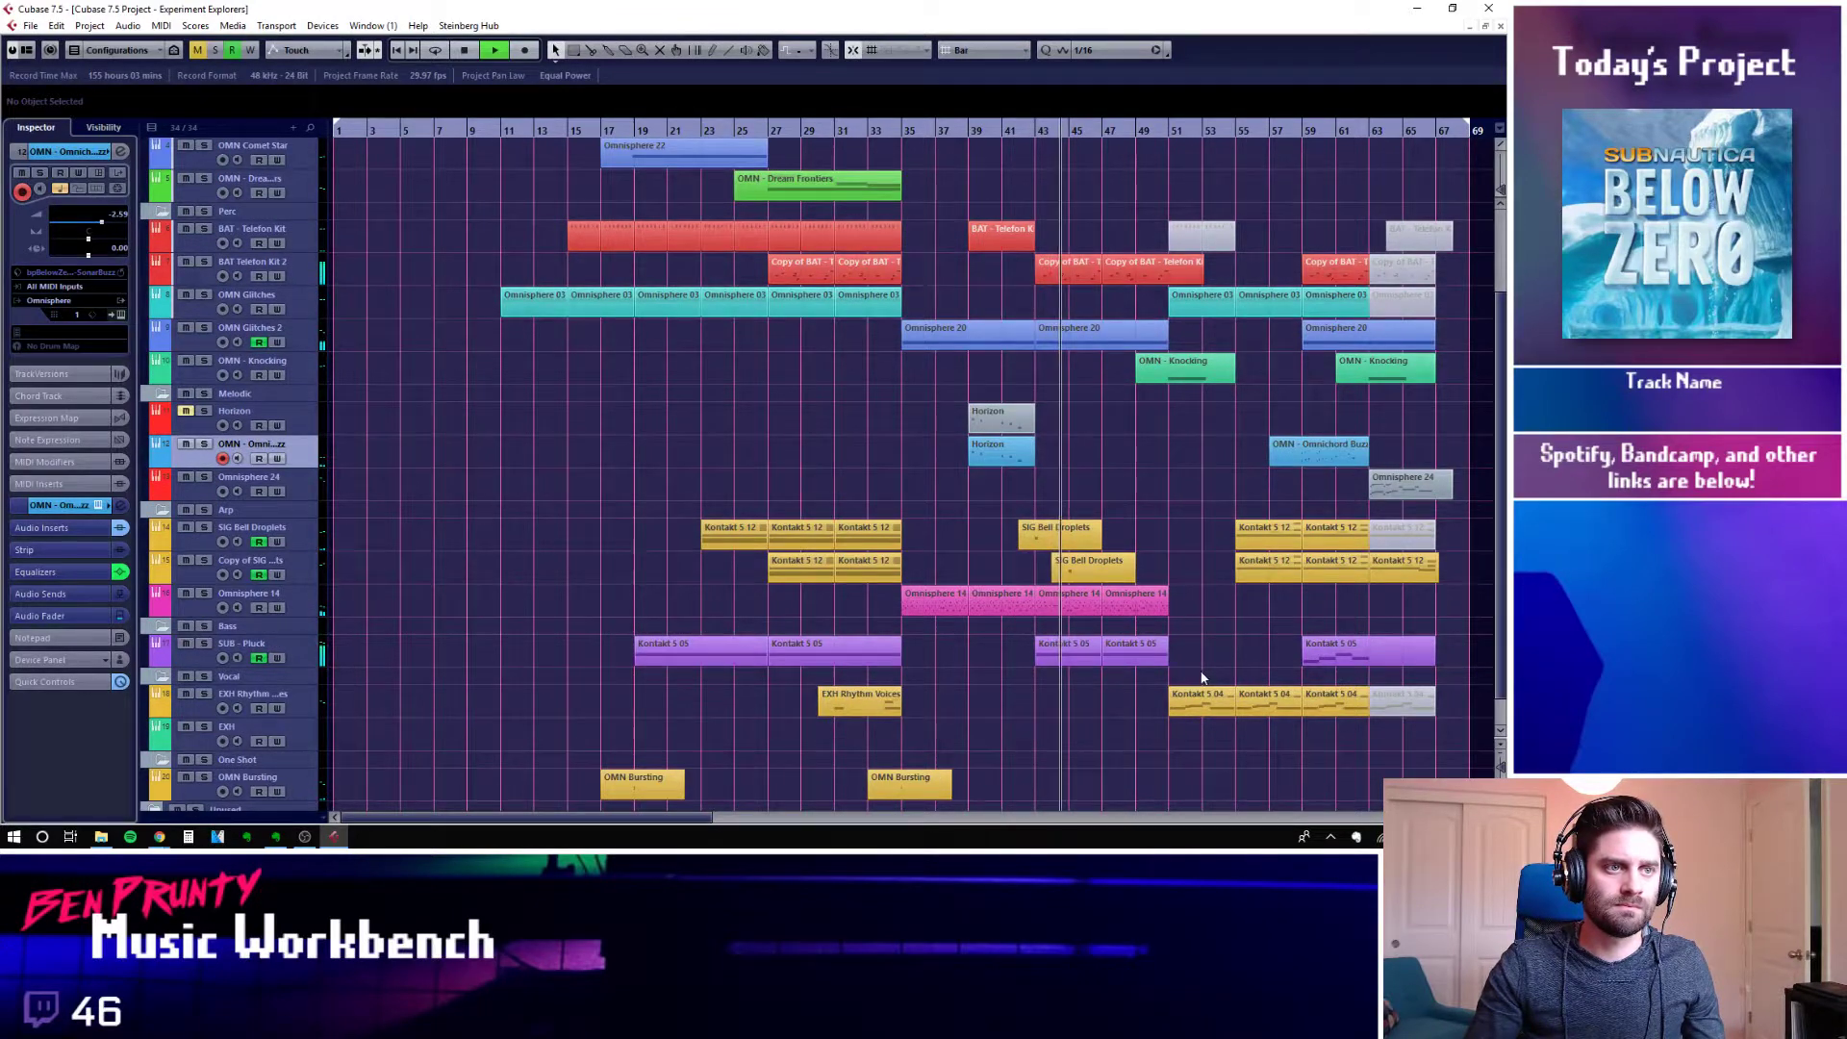
scroll(1201, 678, "up", 2)
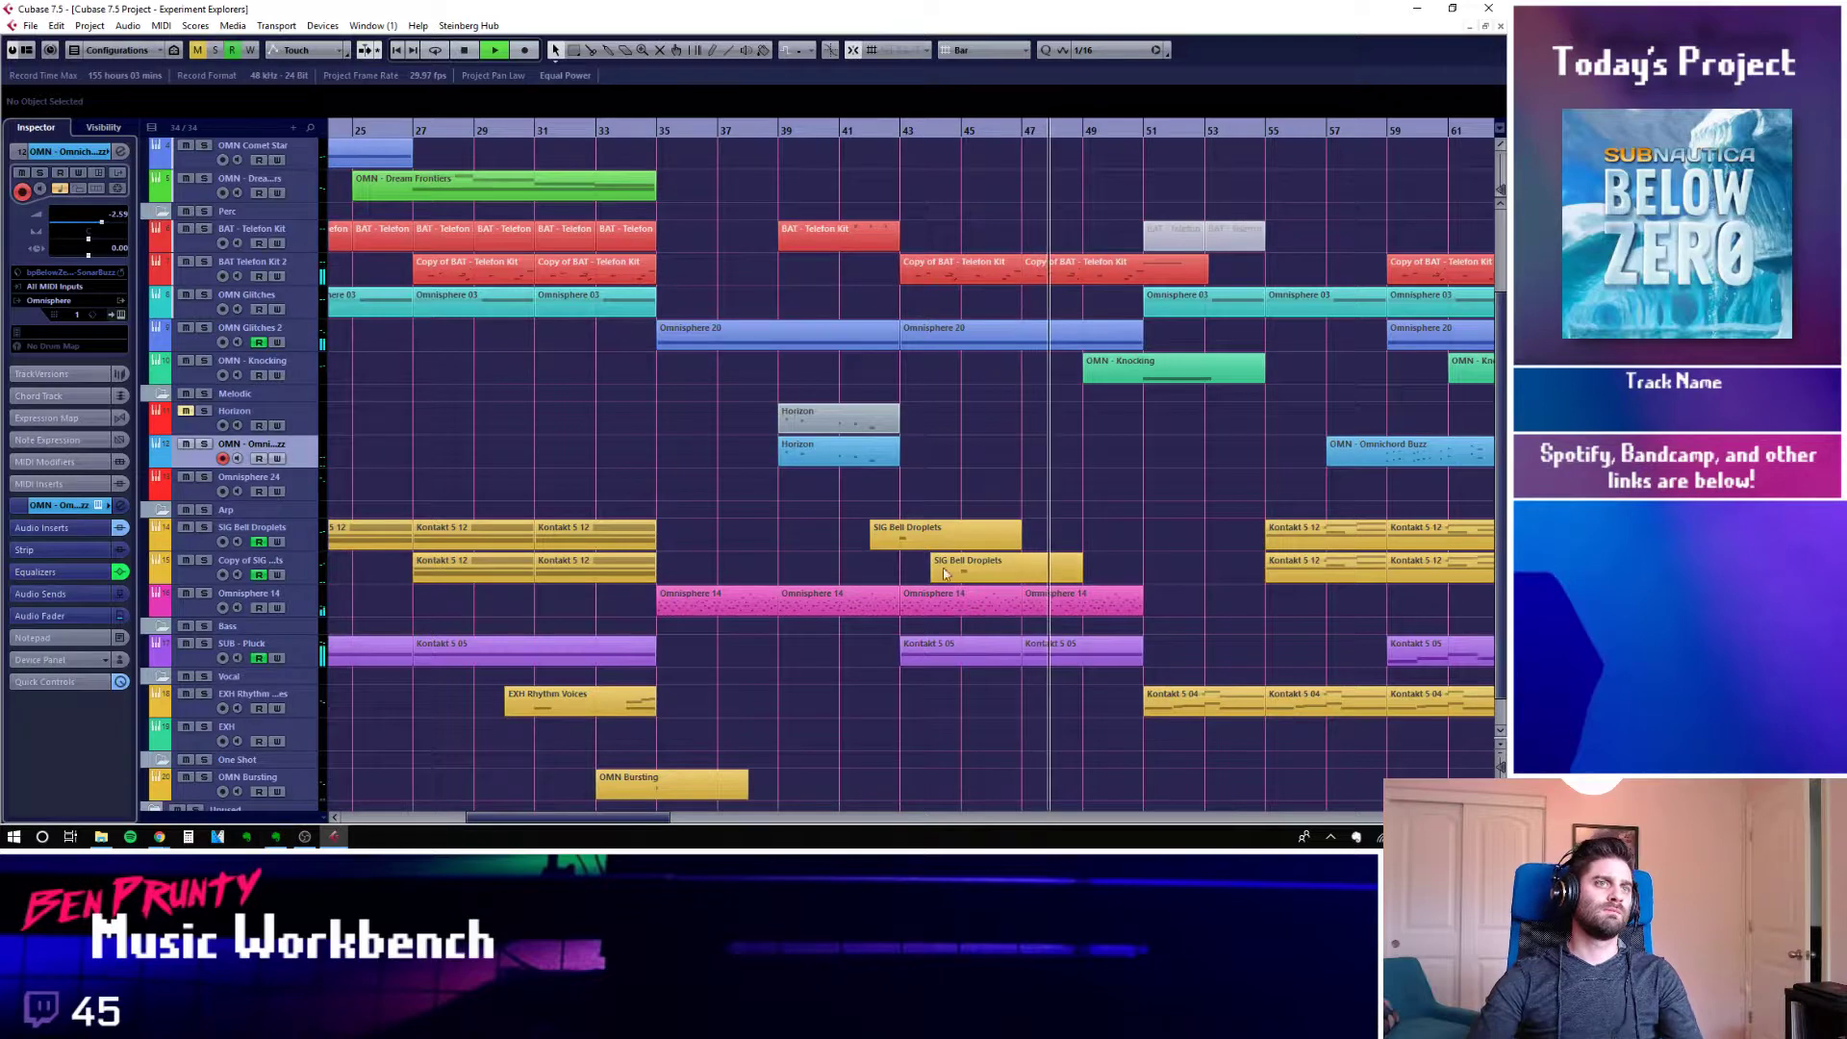
scroll(1156, 508, "up", 3)
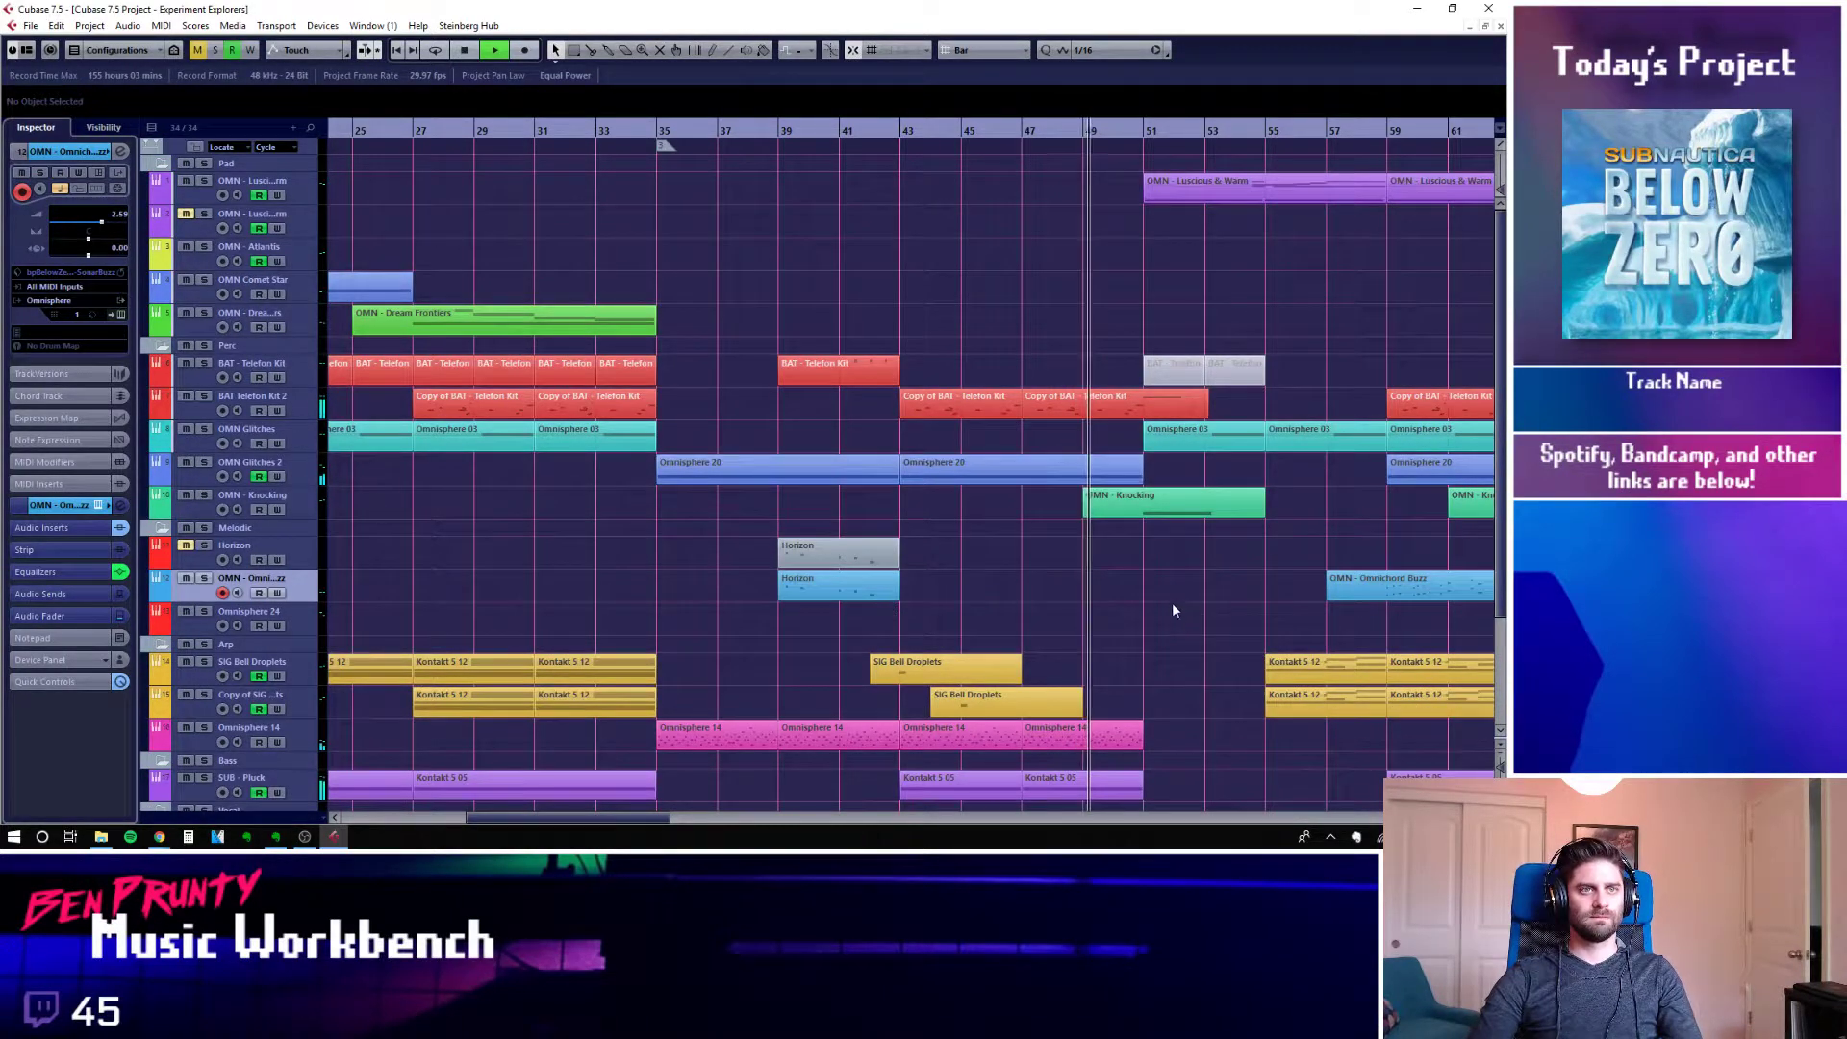
scroll(1172, 610, "right", 5)
scroll(794, 541, "down", 3)
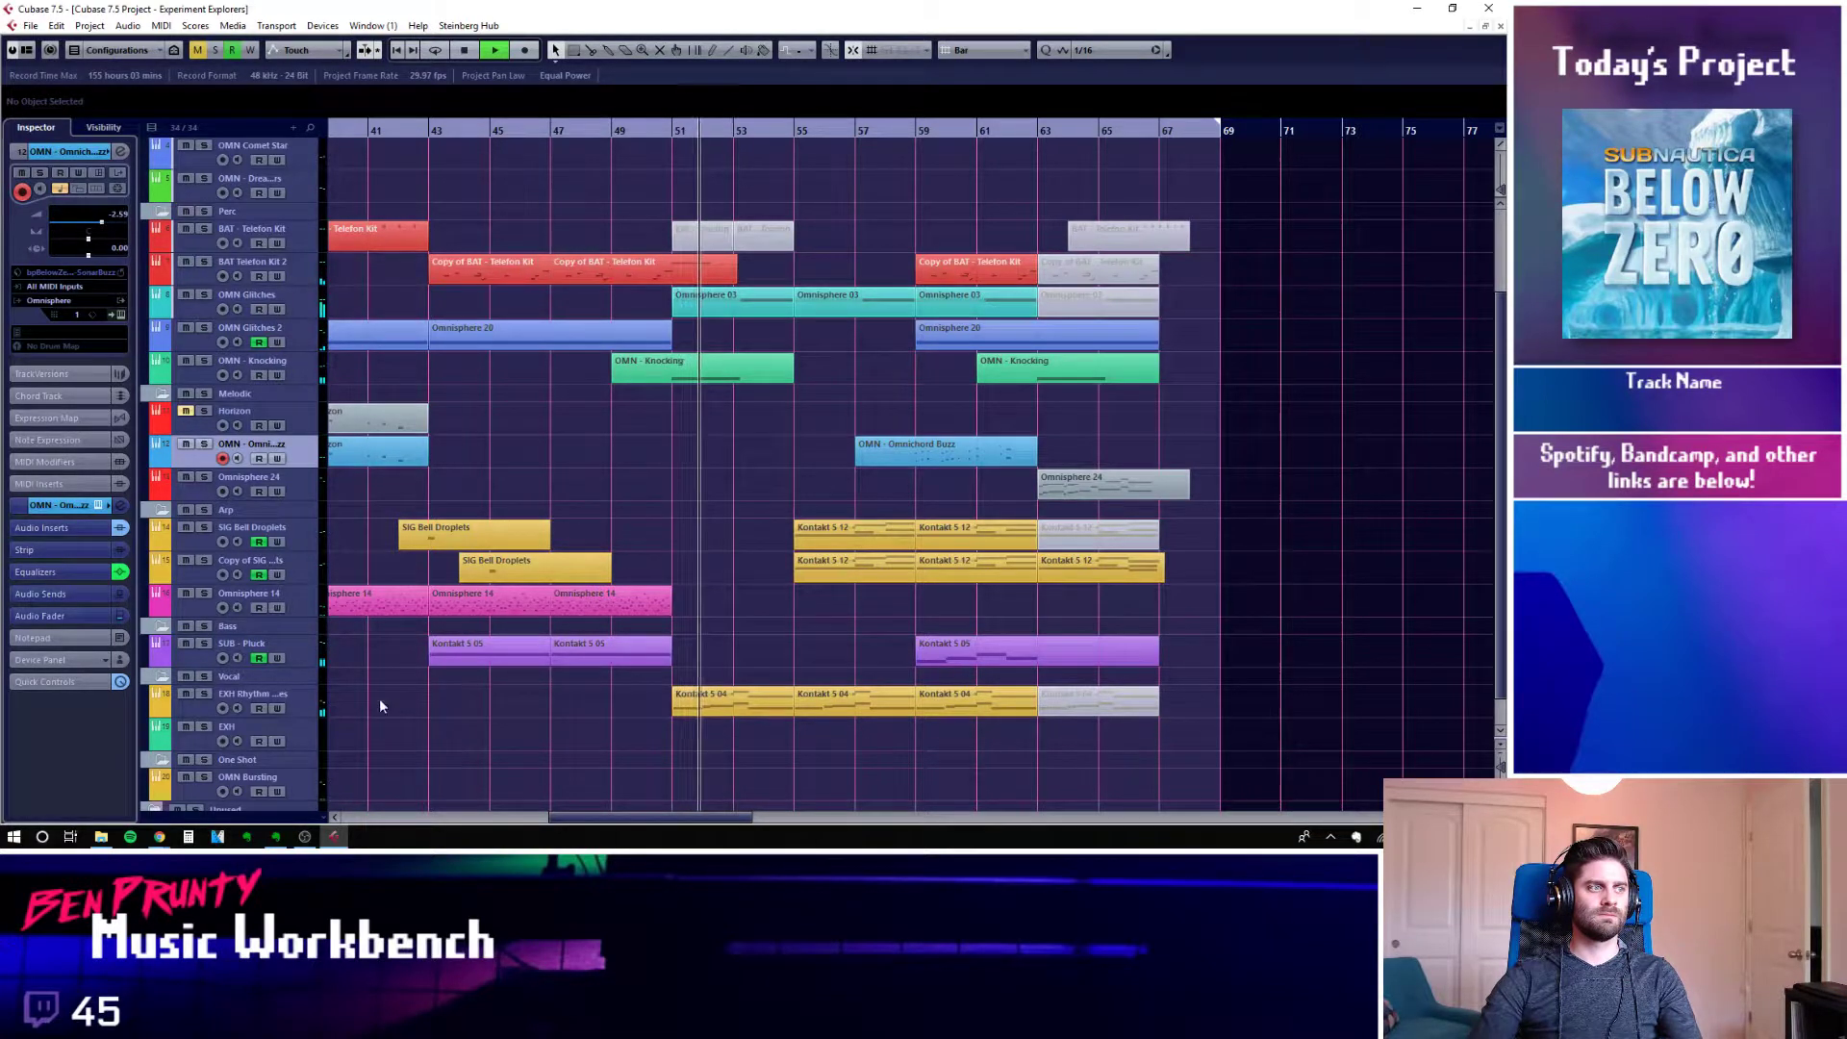
left_click(287, 706)
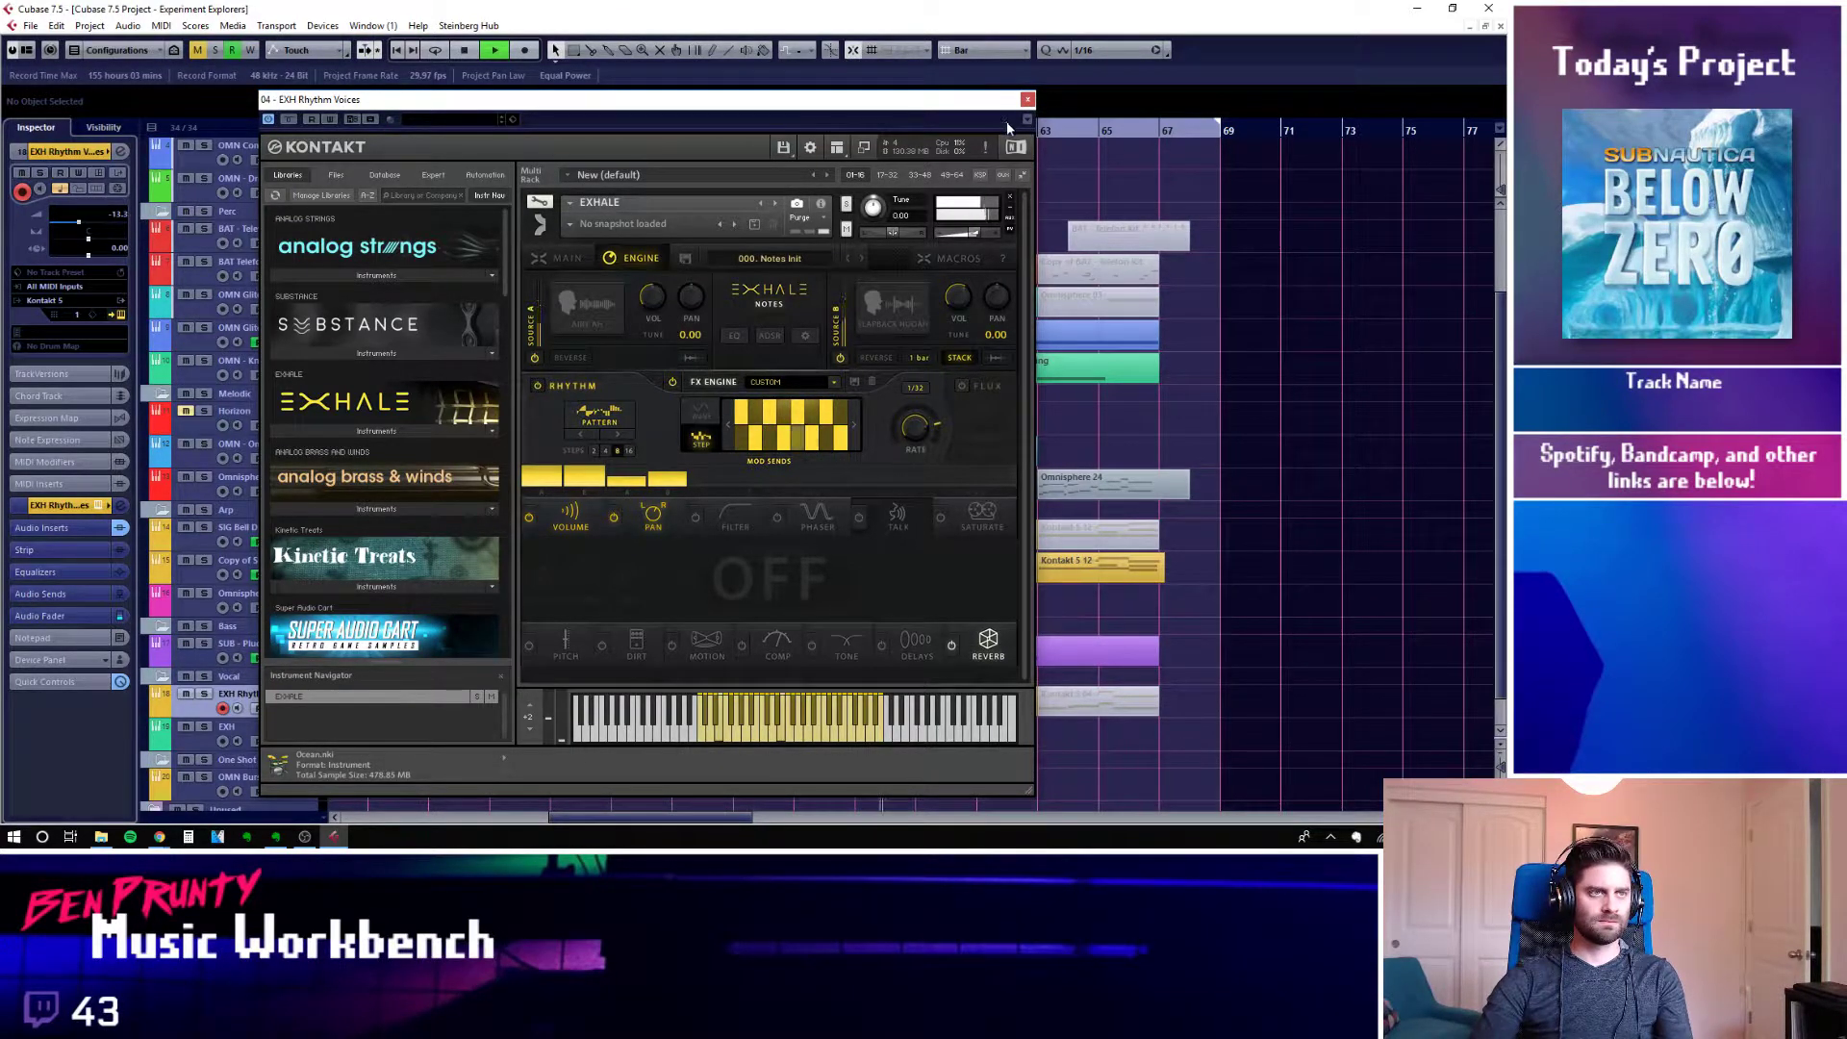
left_click(1028, 99)
key("e")
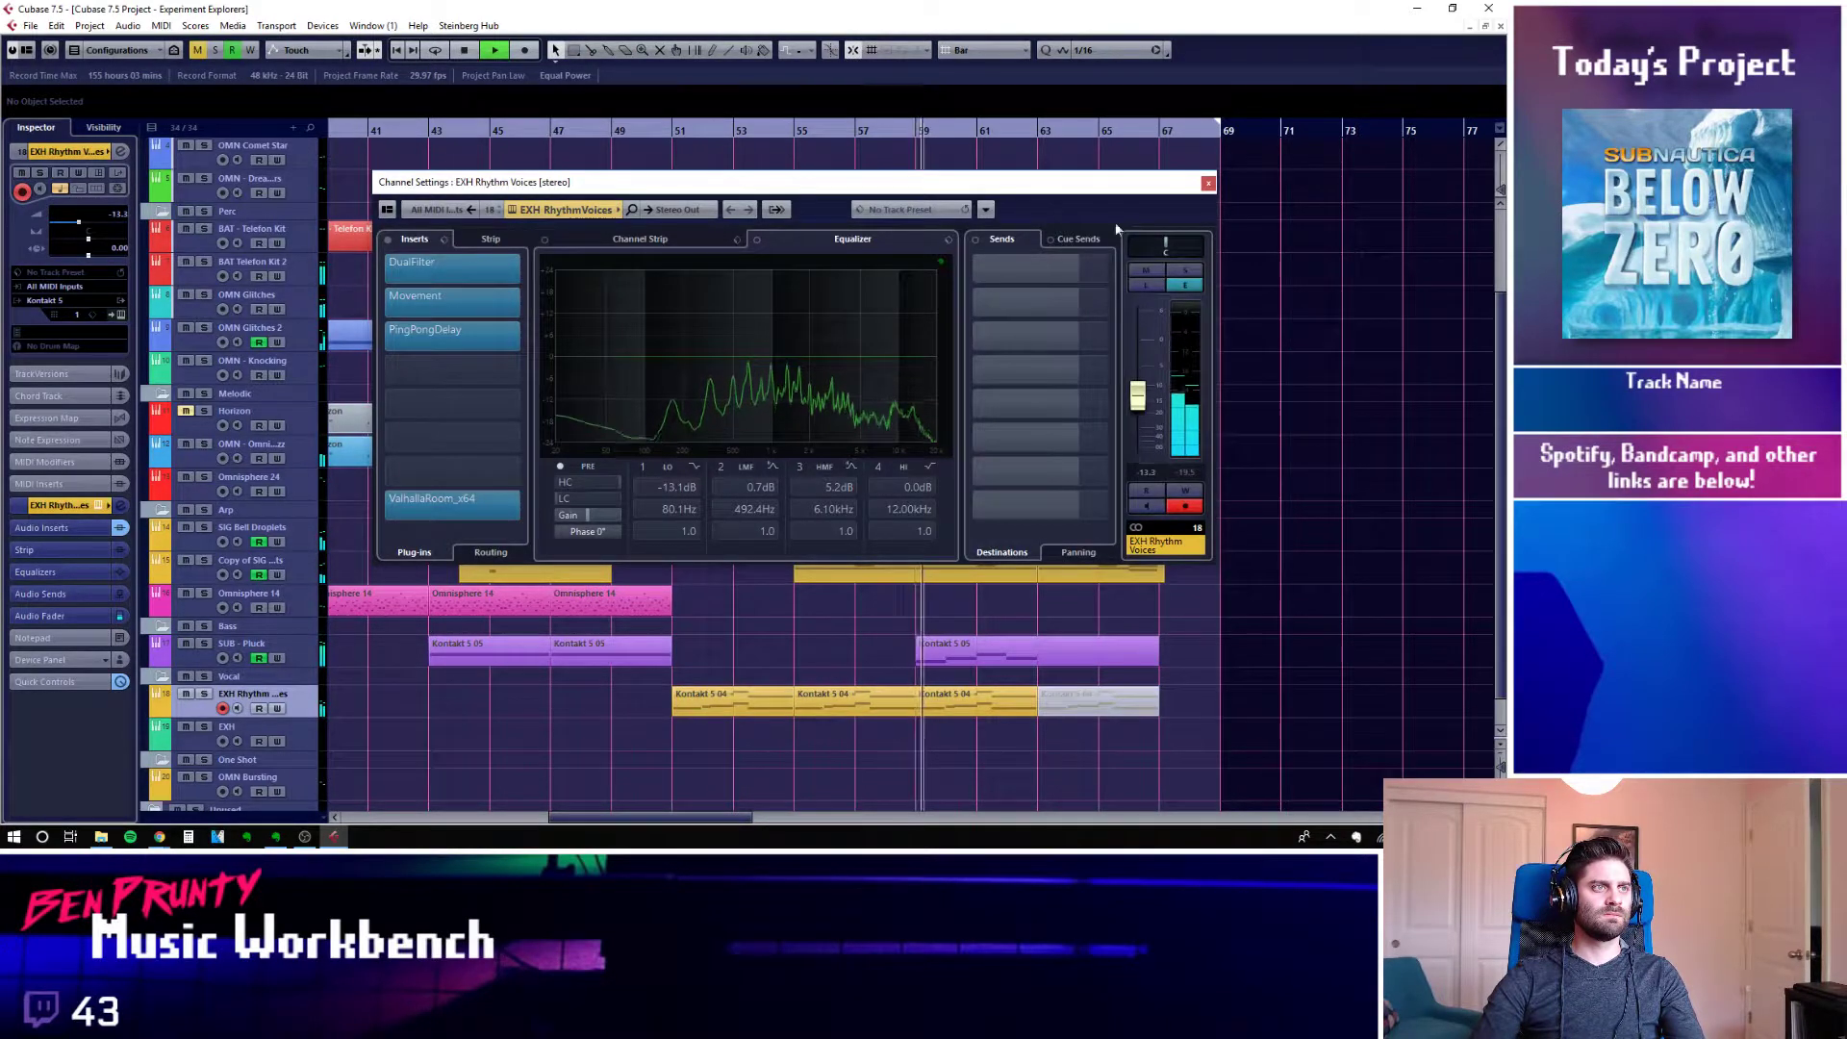
left_click(1209, 182)
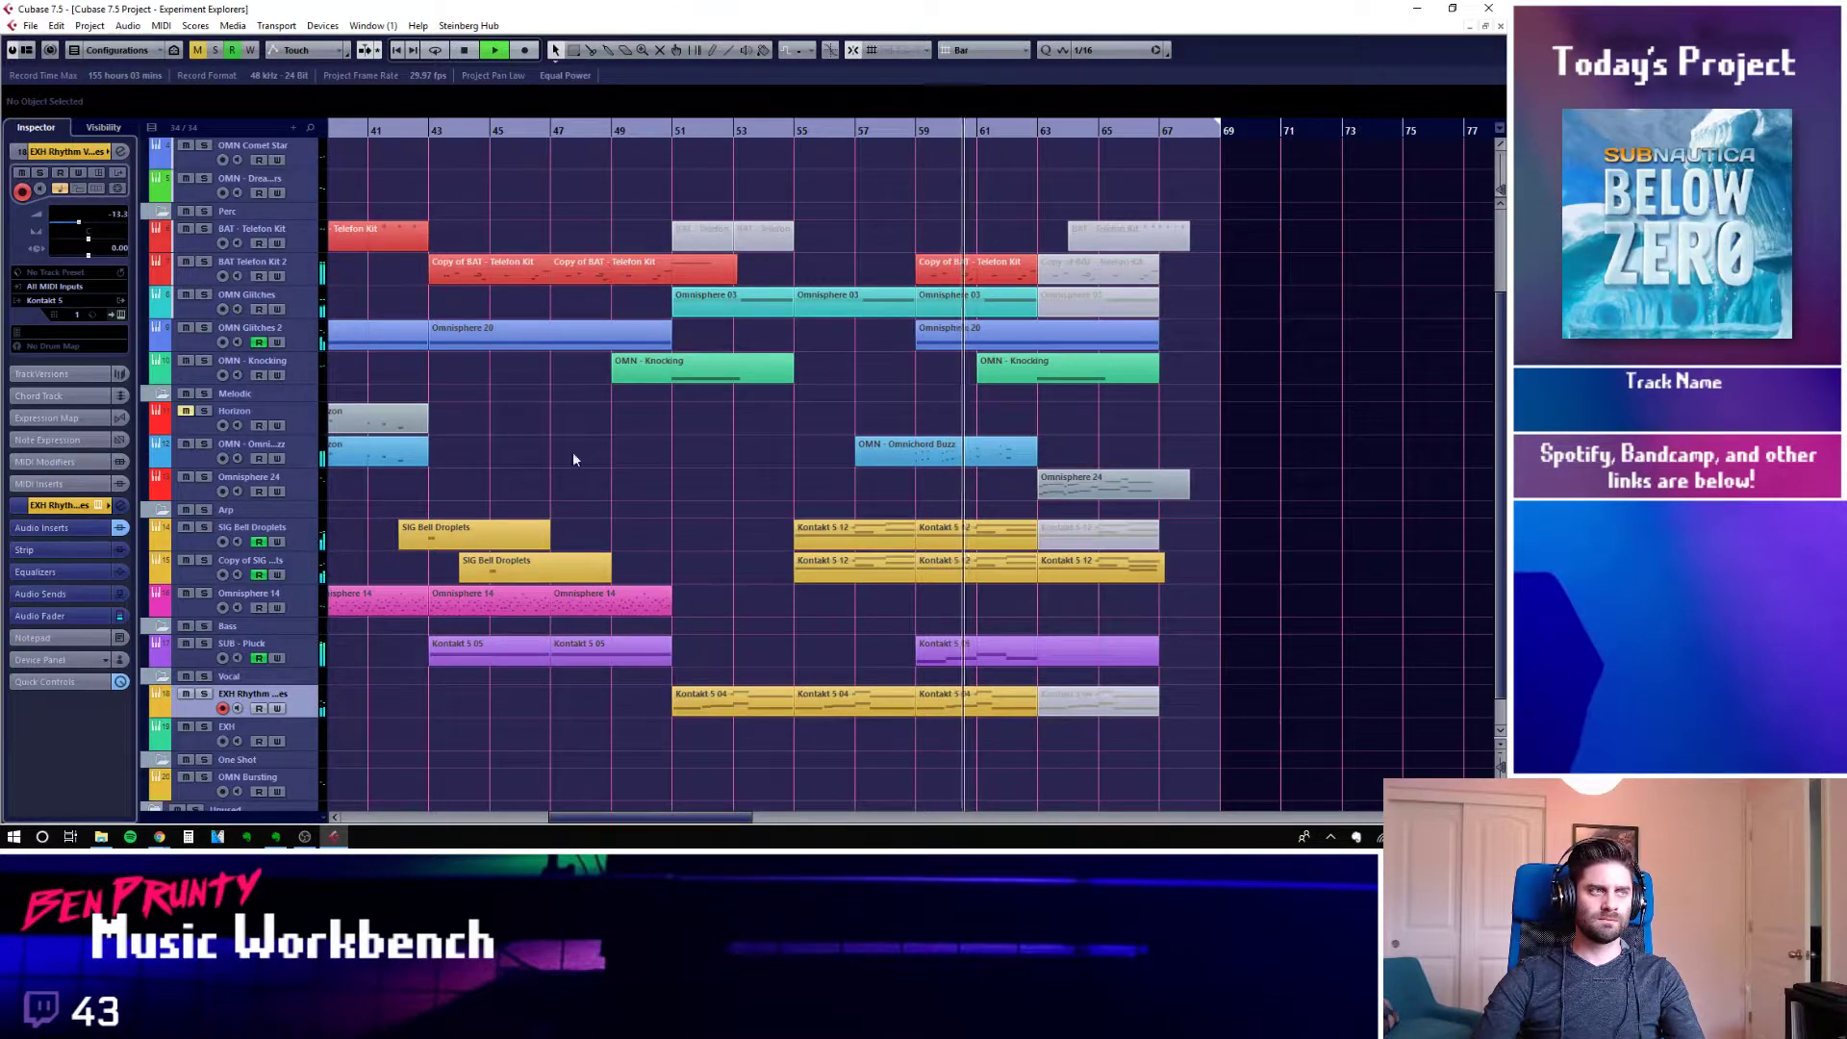
Lower the OMN - Omnichord Buzz track's volume to -4.29 dB in its channel settings during playback, and stop playback past bar 67
left_click(308, 453)
key("e")
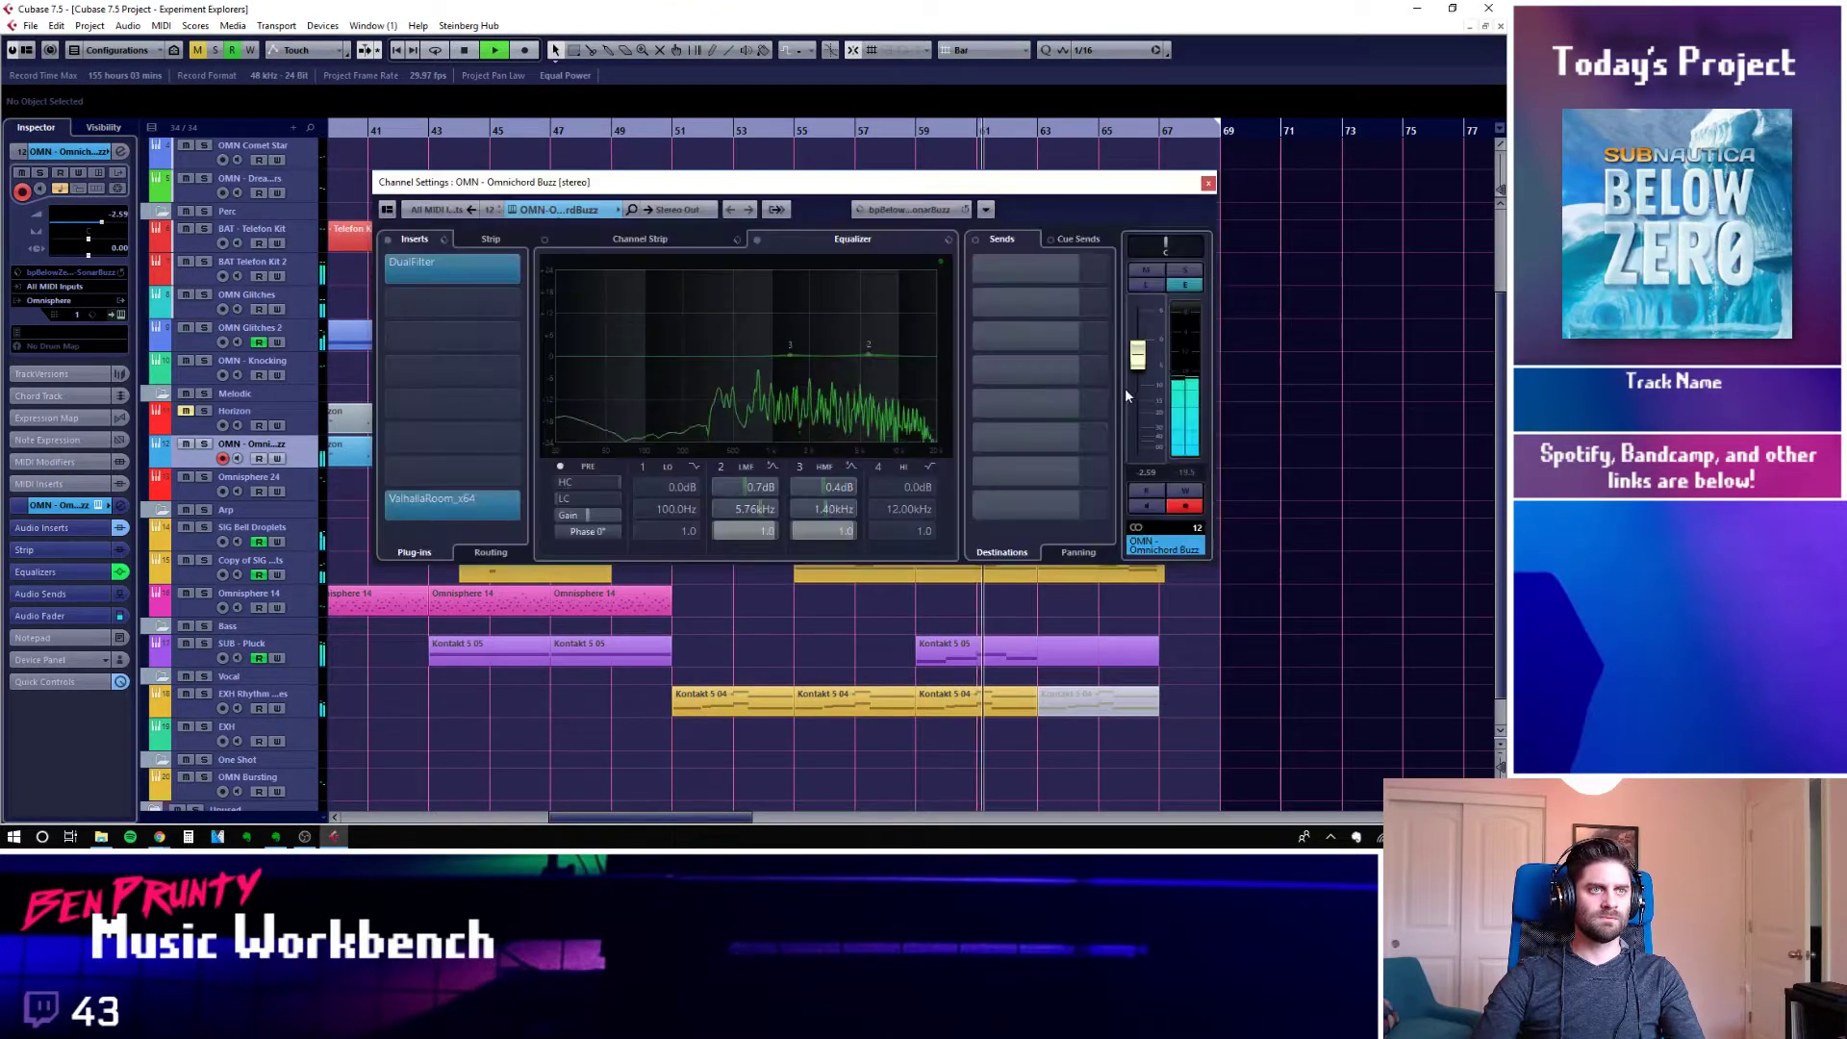
left_click_drag(1138, 356, 1134, 372)
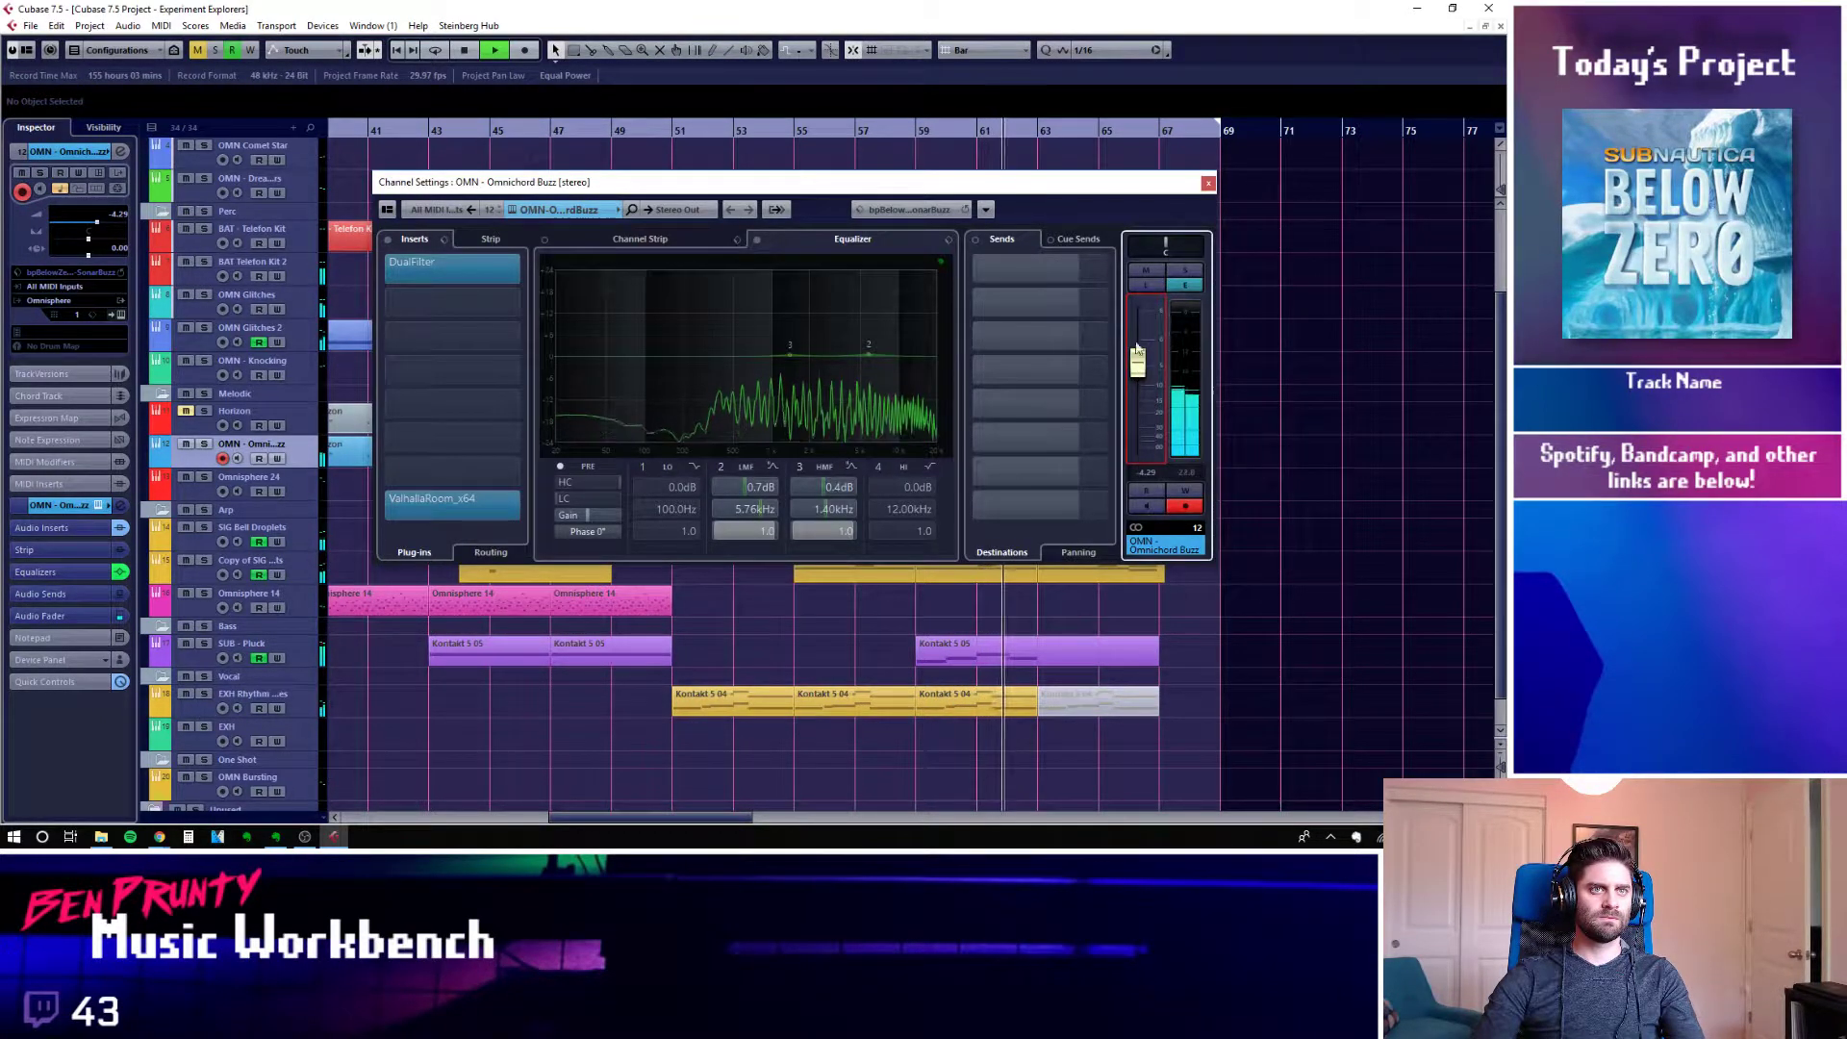
left_click(1207, 186)
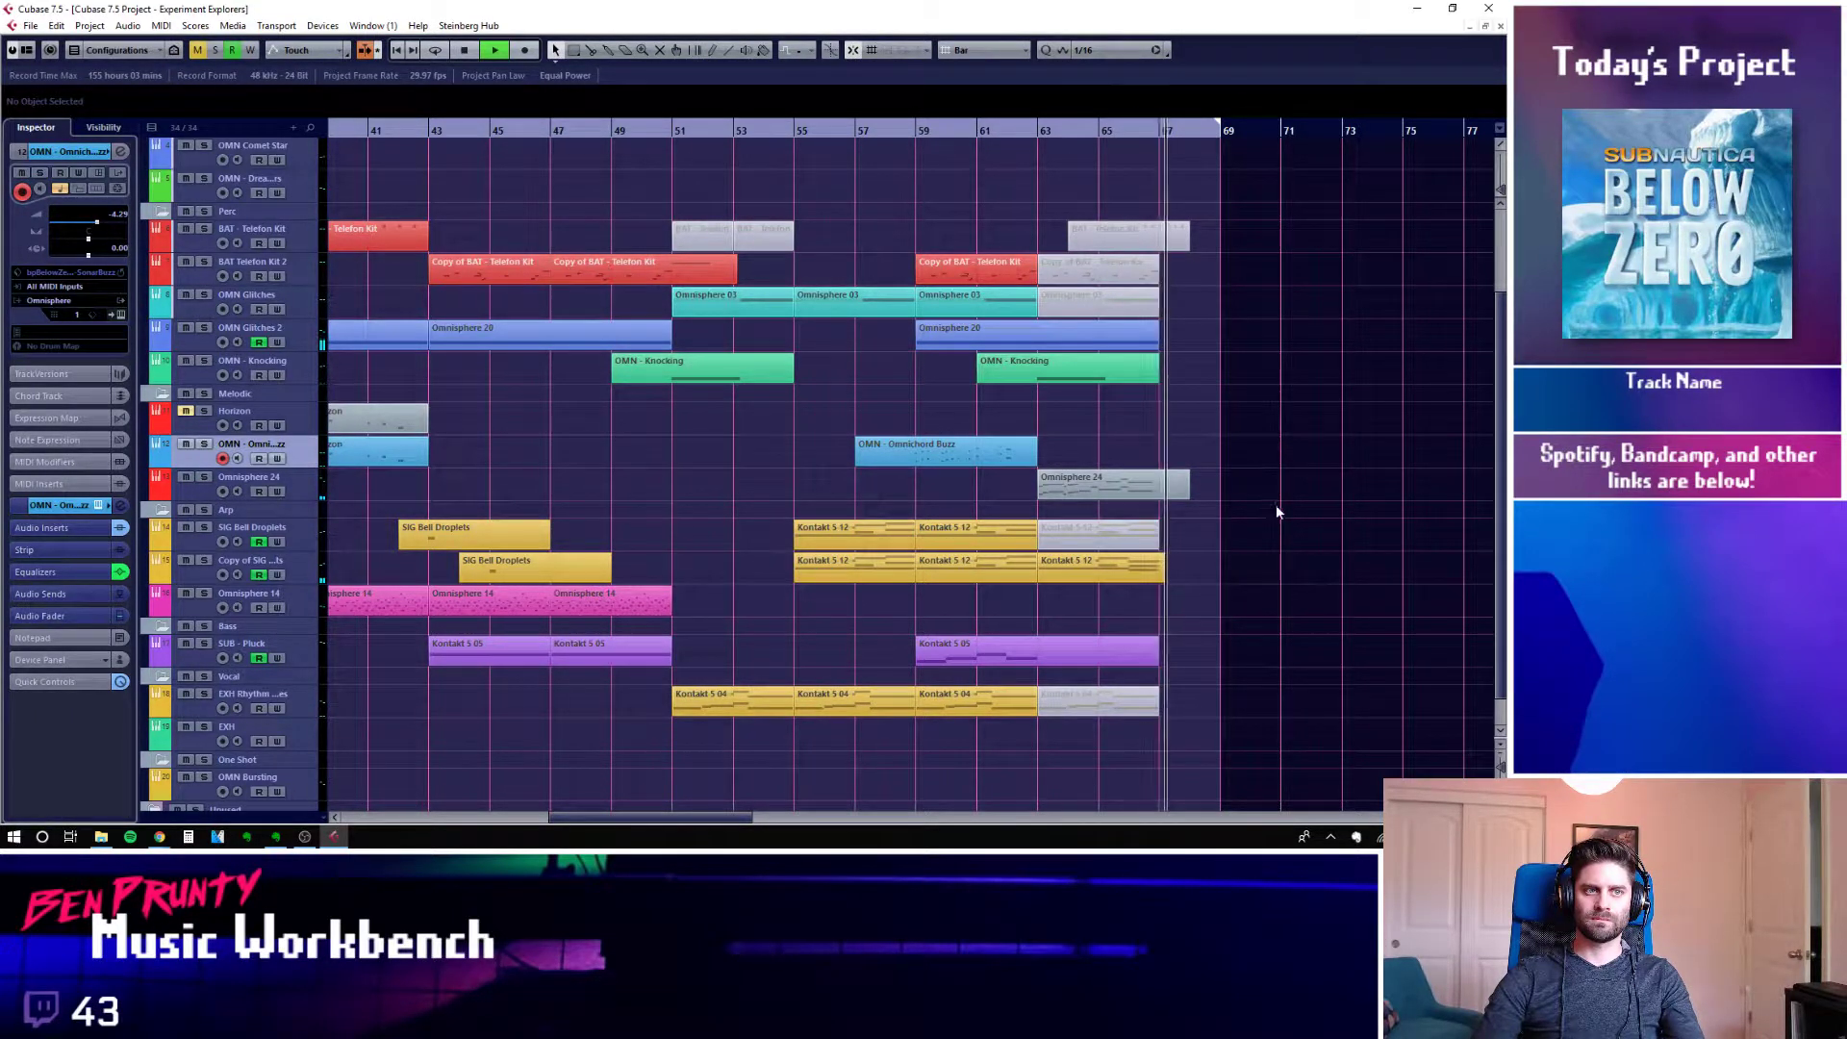
key("space")
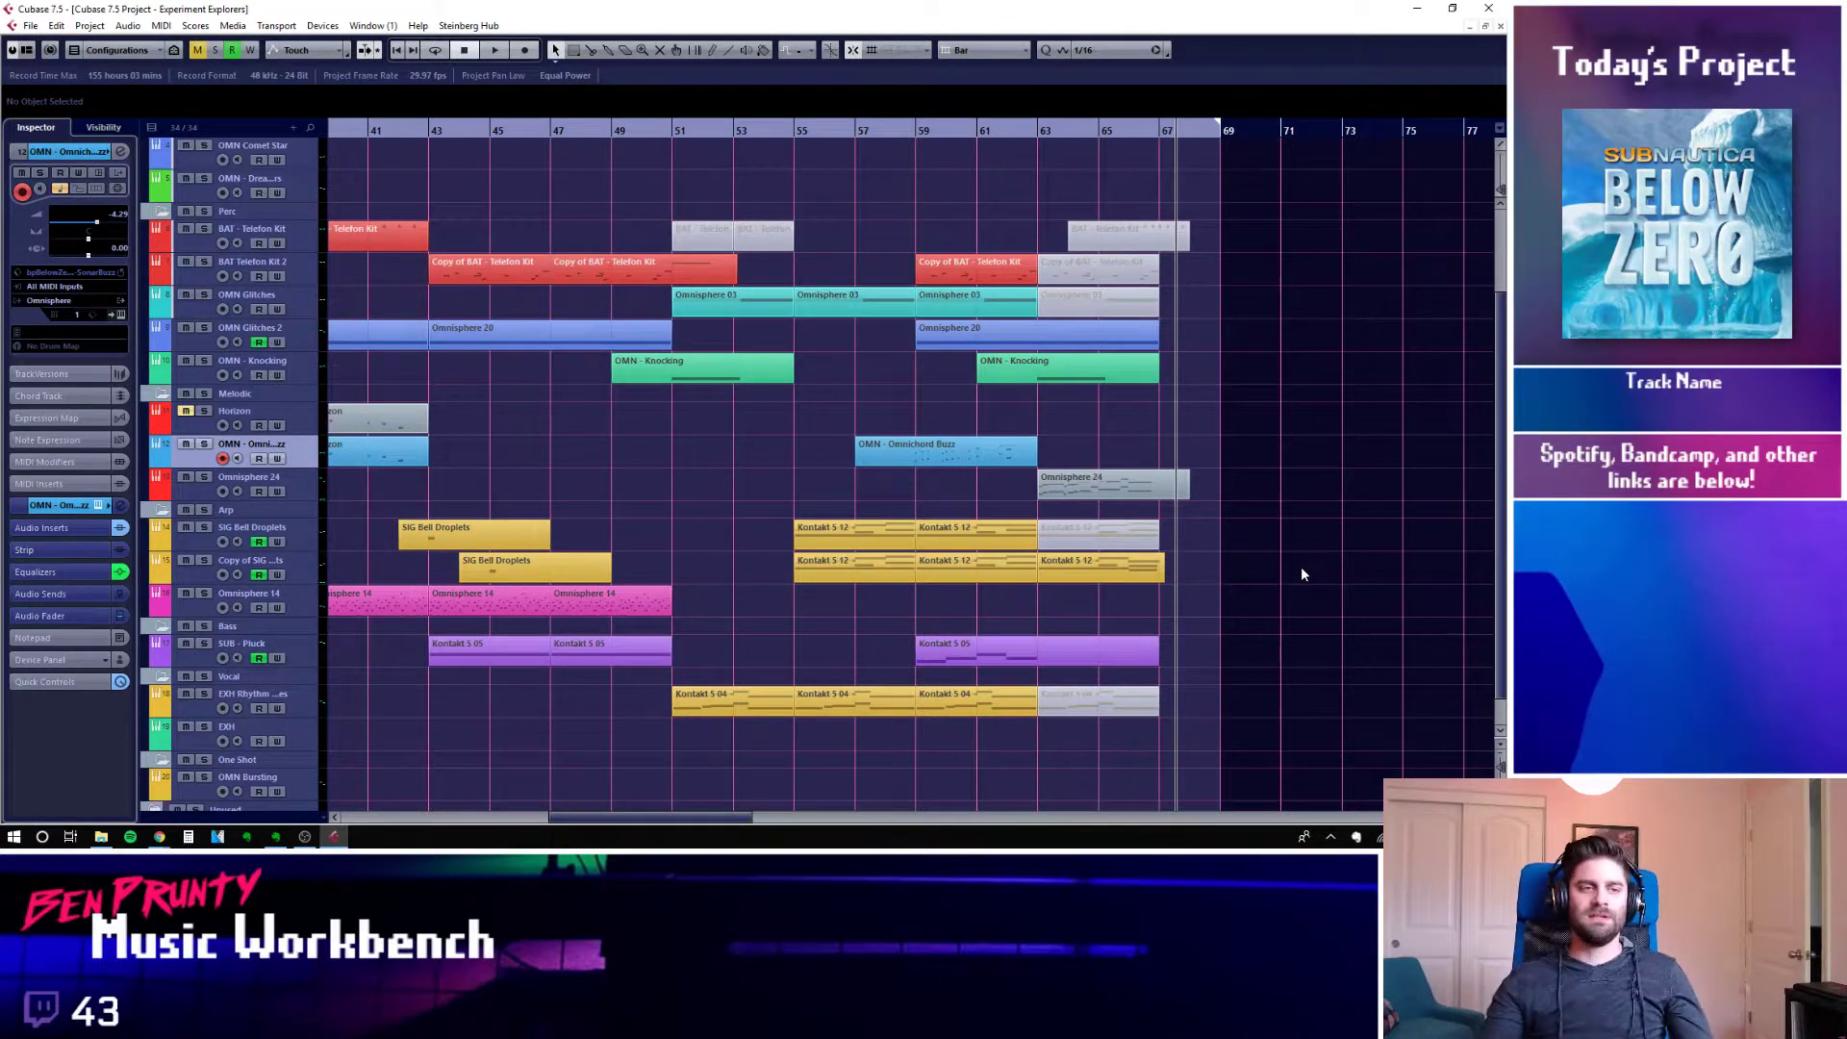
Look over the arrangement back to its beginning and place the playback position at bar 11
scroll(1166, 413, "left", 10)
scroll(997, 453, "down", 4)
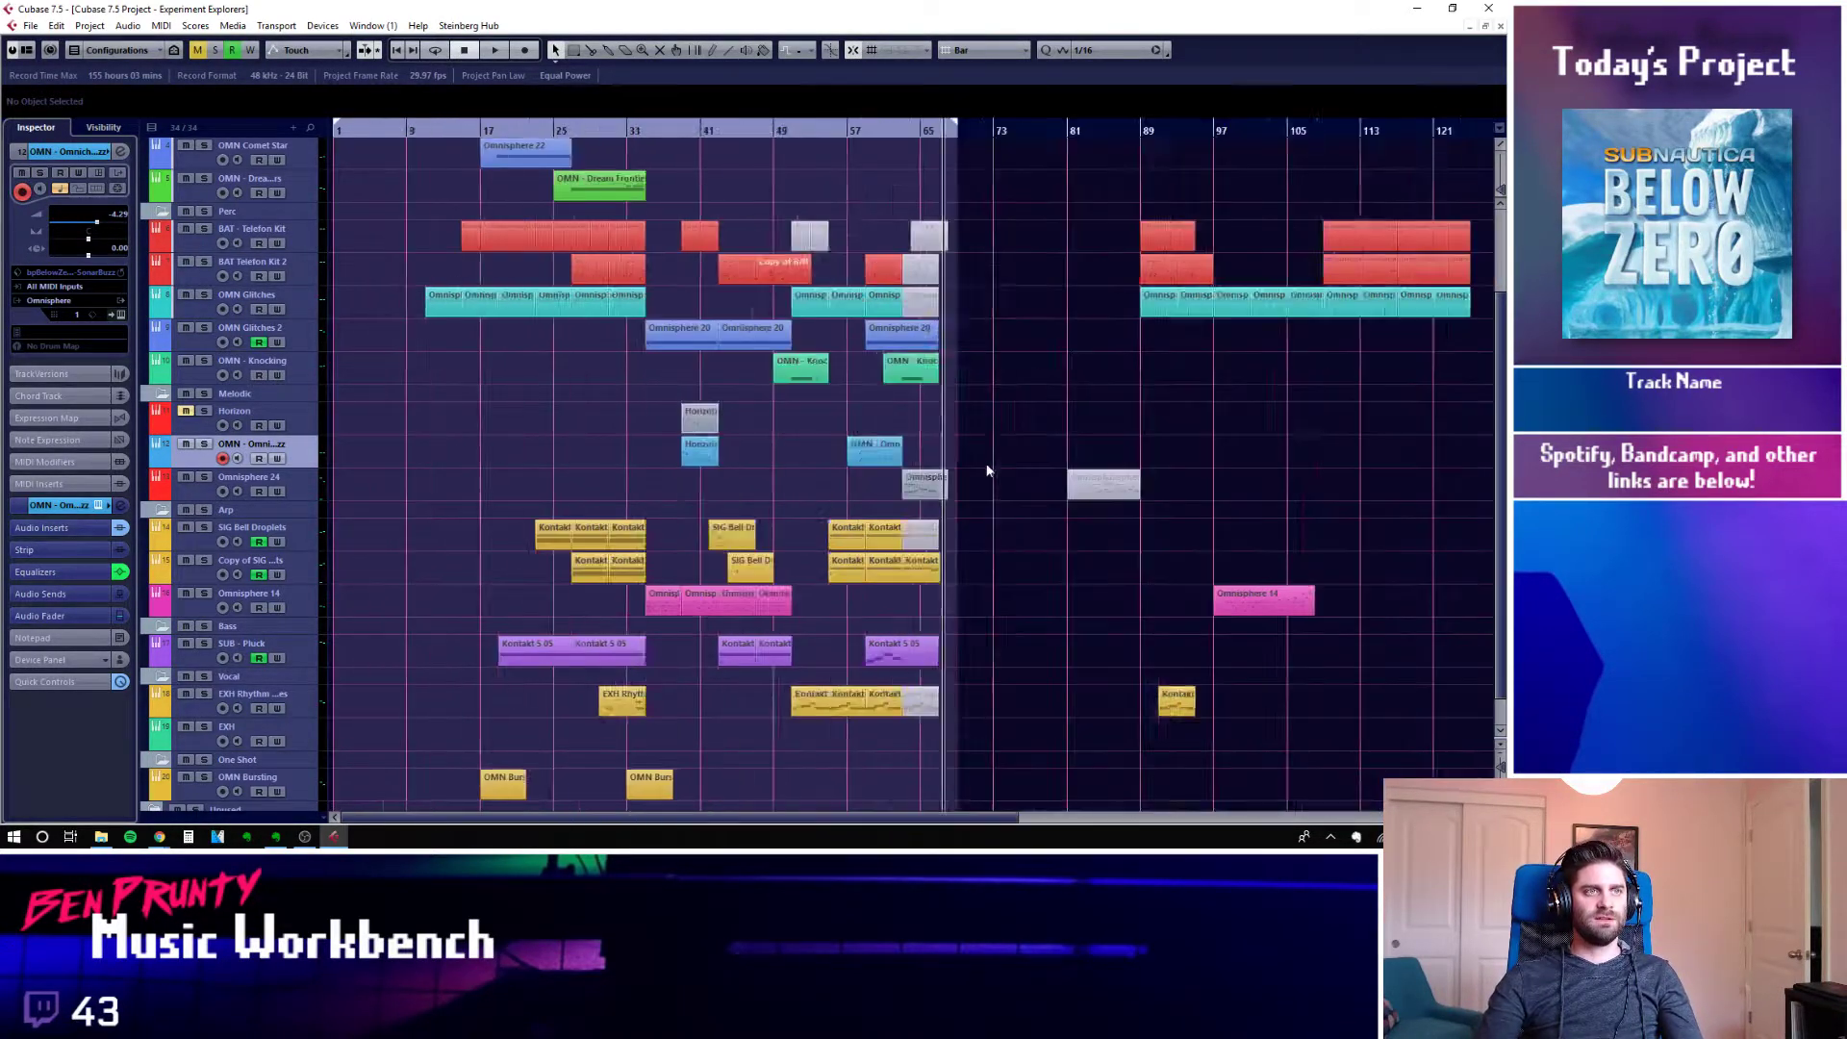
scroll(940, 494, "up", 4)
scroll(933, 488, "left", 4)
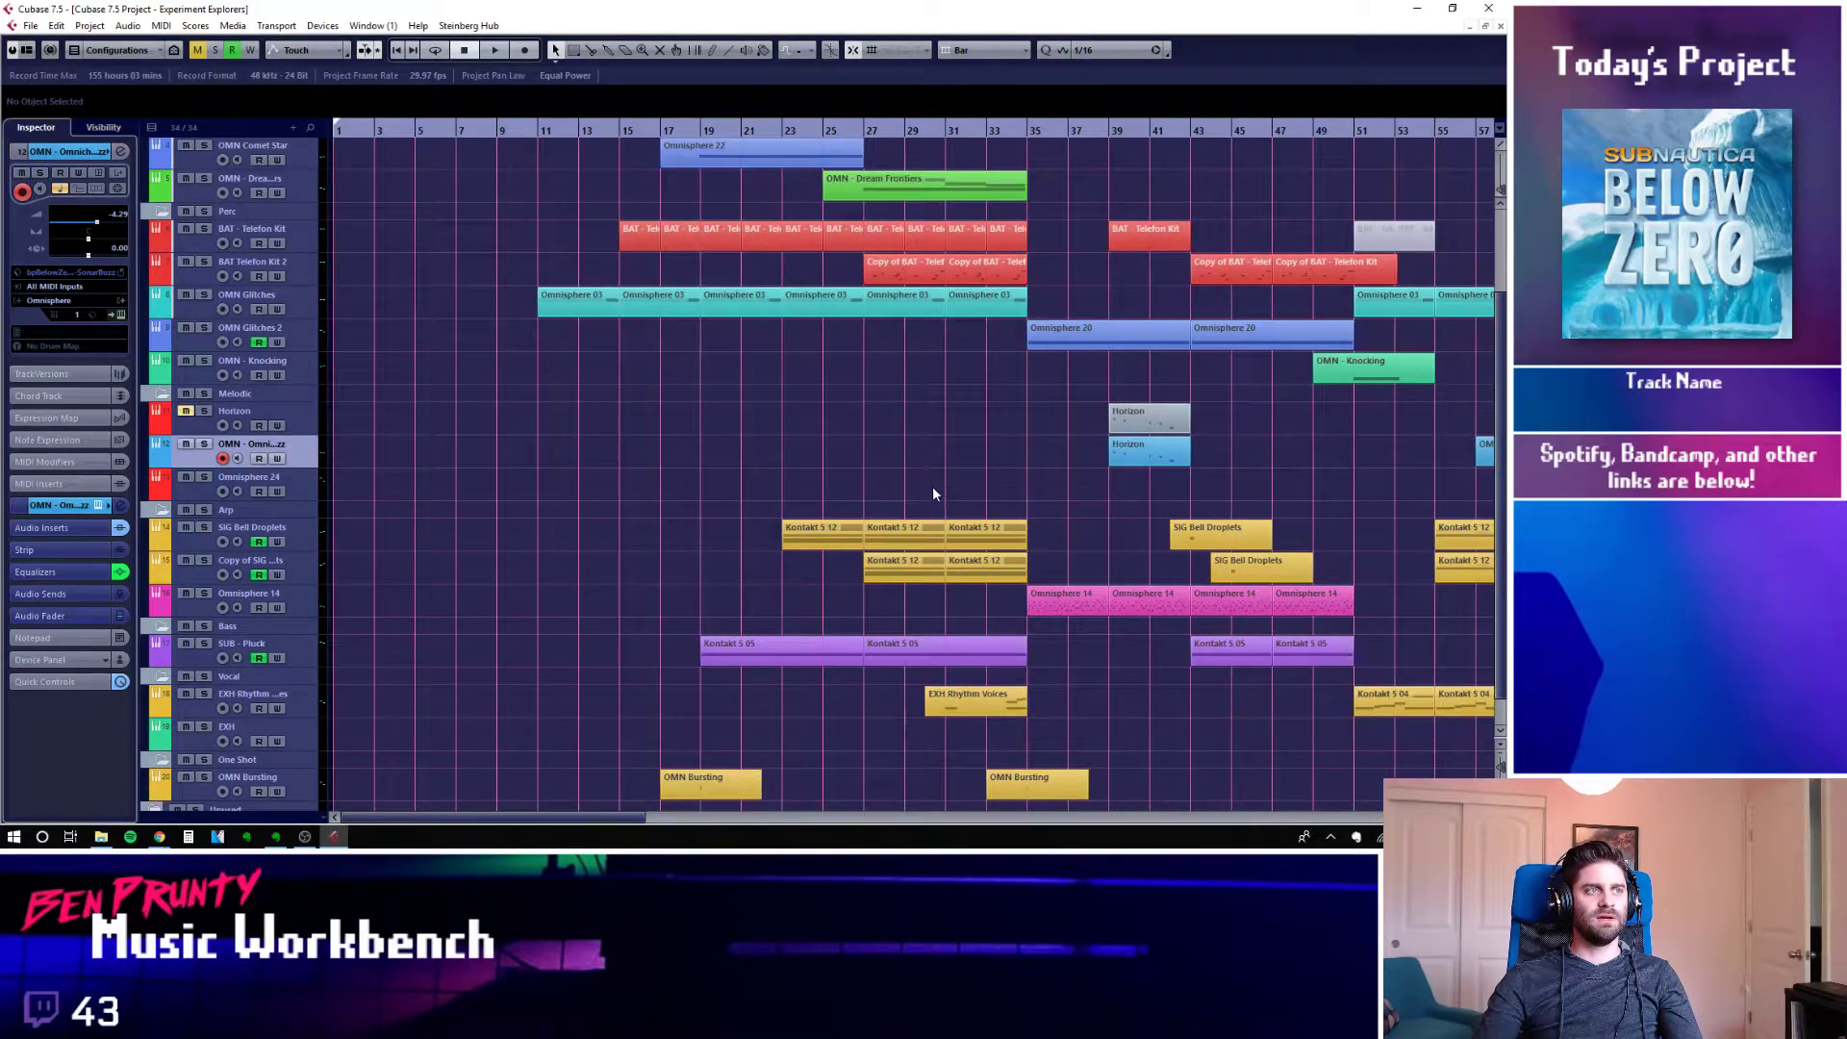
scroll(930, 486, "up", 3)
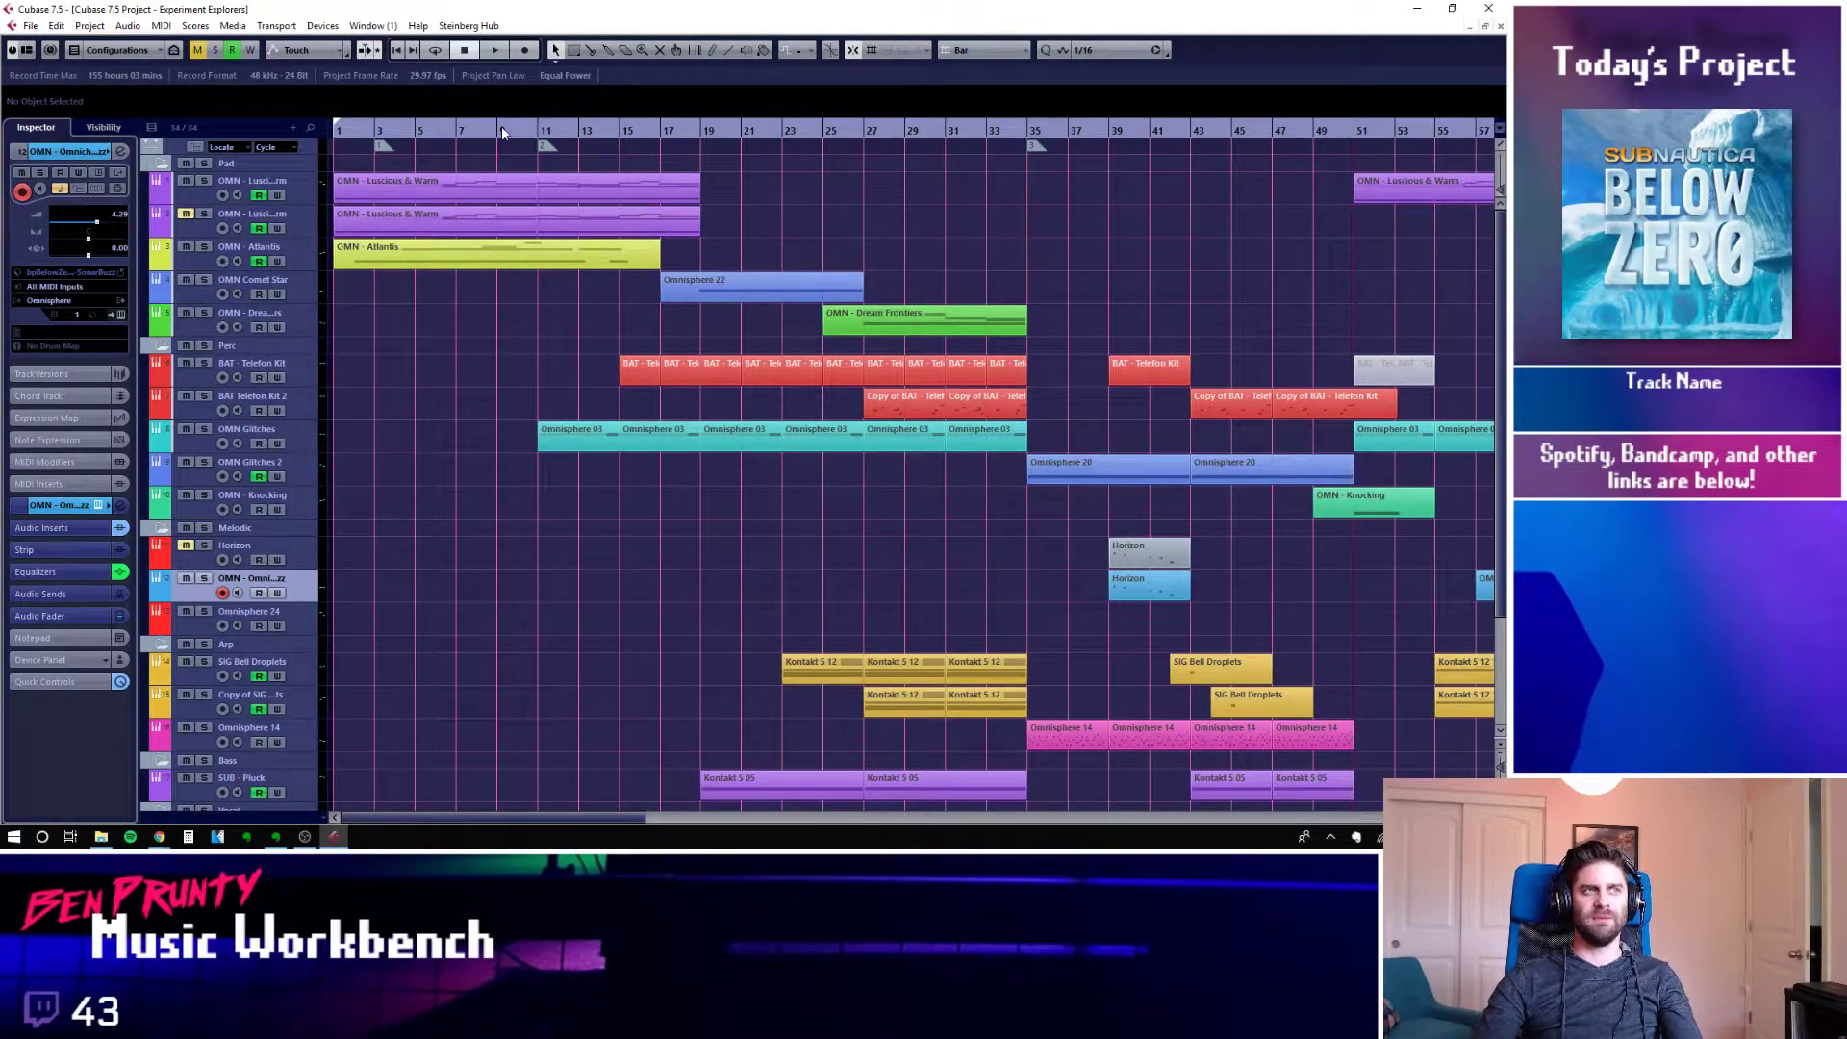
left_click(537, 138)
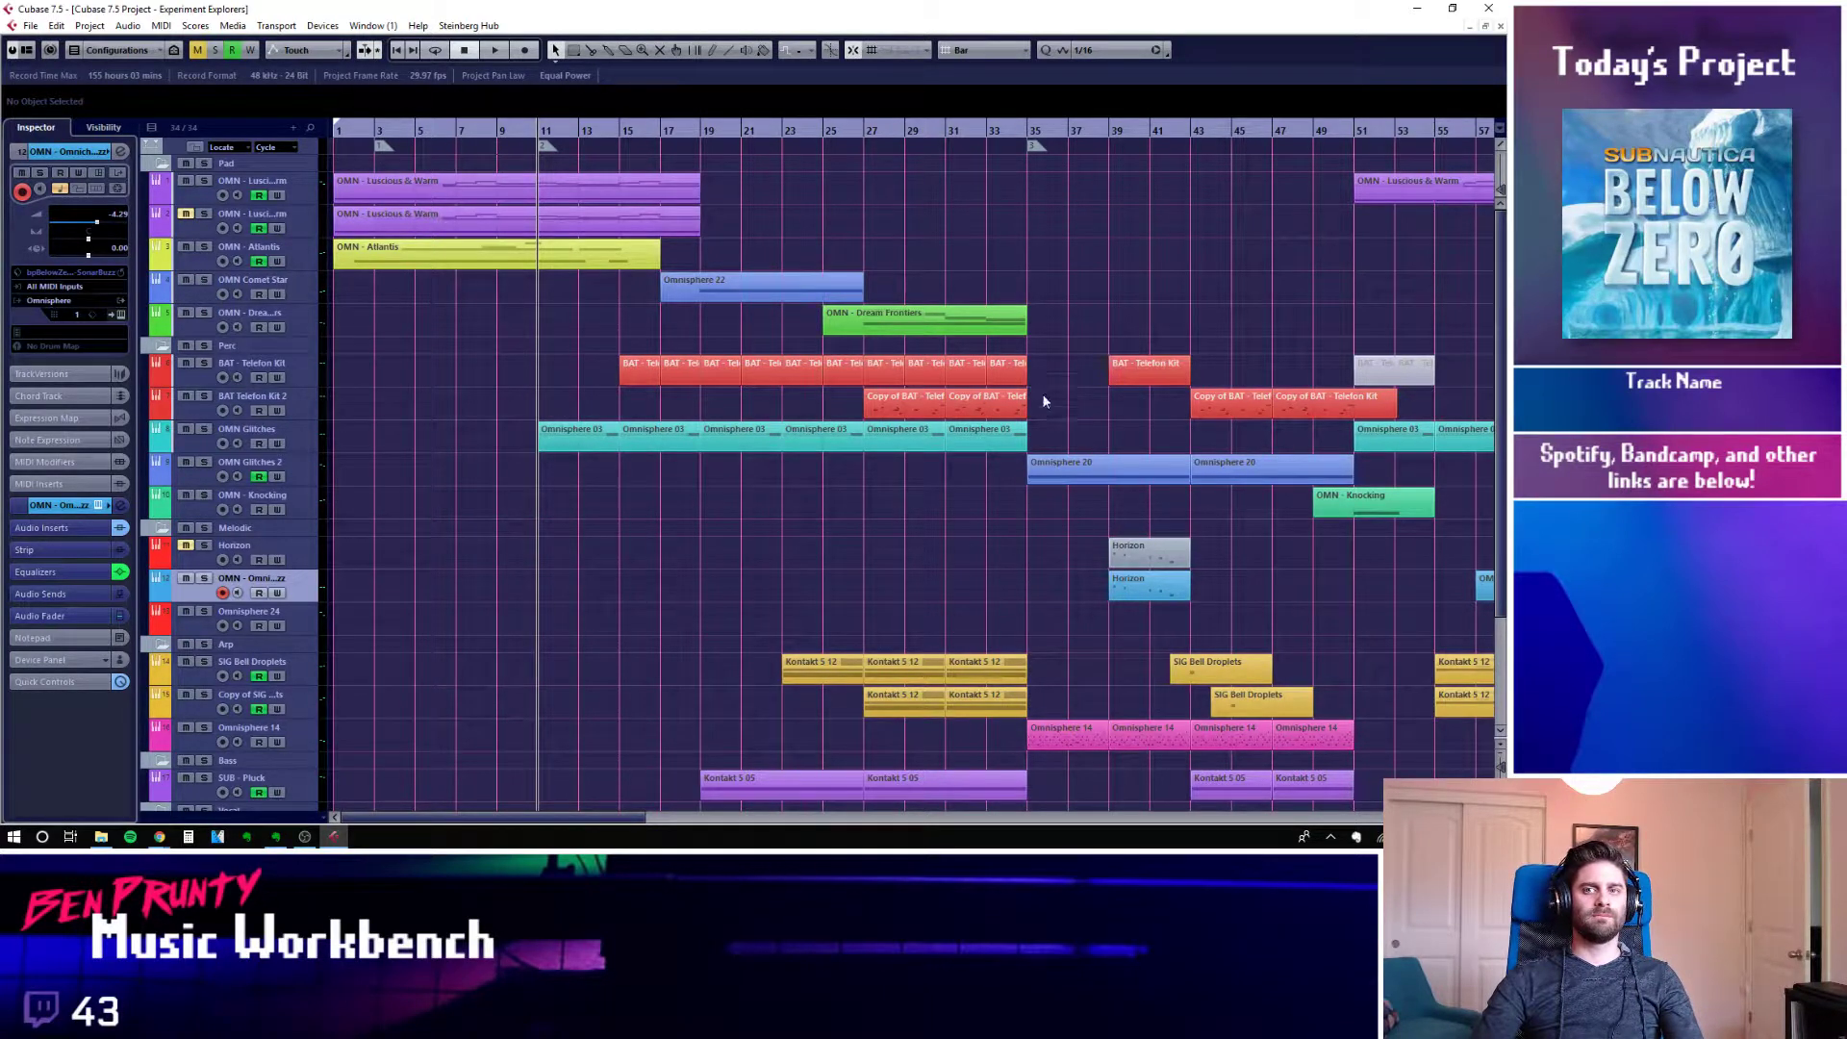
Solo the EXH Rhythm Voices track and play it from bar 51
scroll(996, 483, "right", 10)
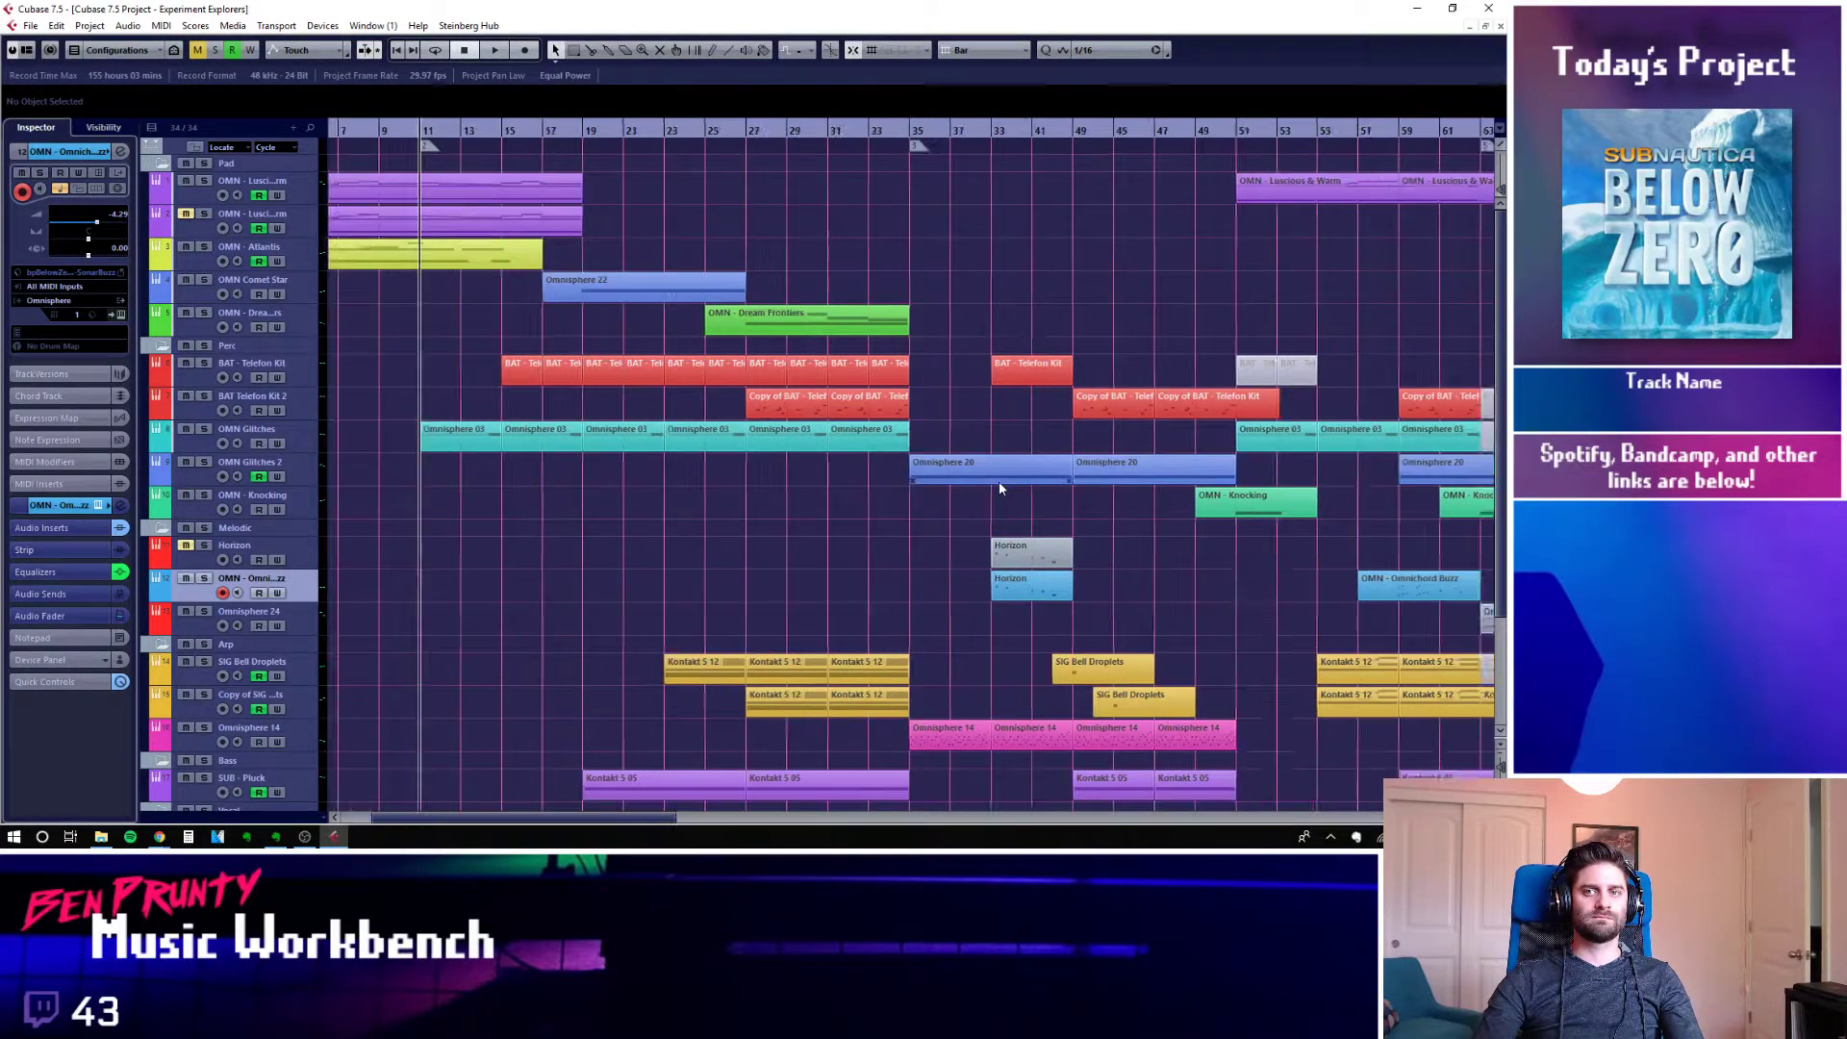
scroll(980, 493, "down", 2)
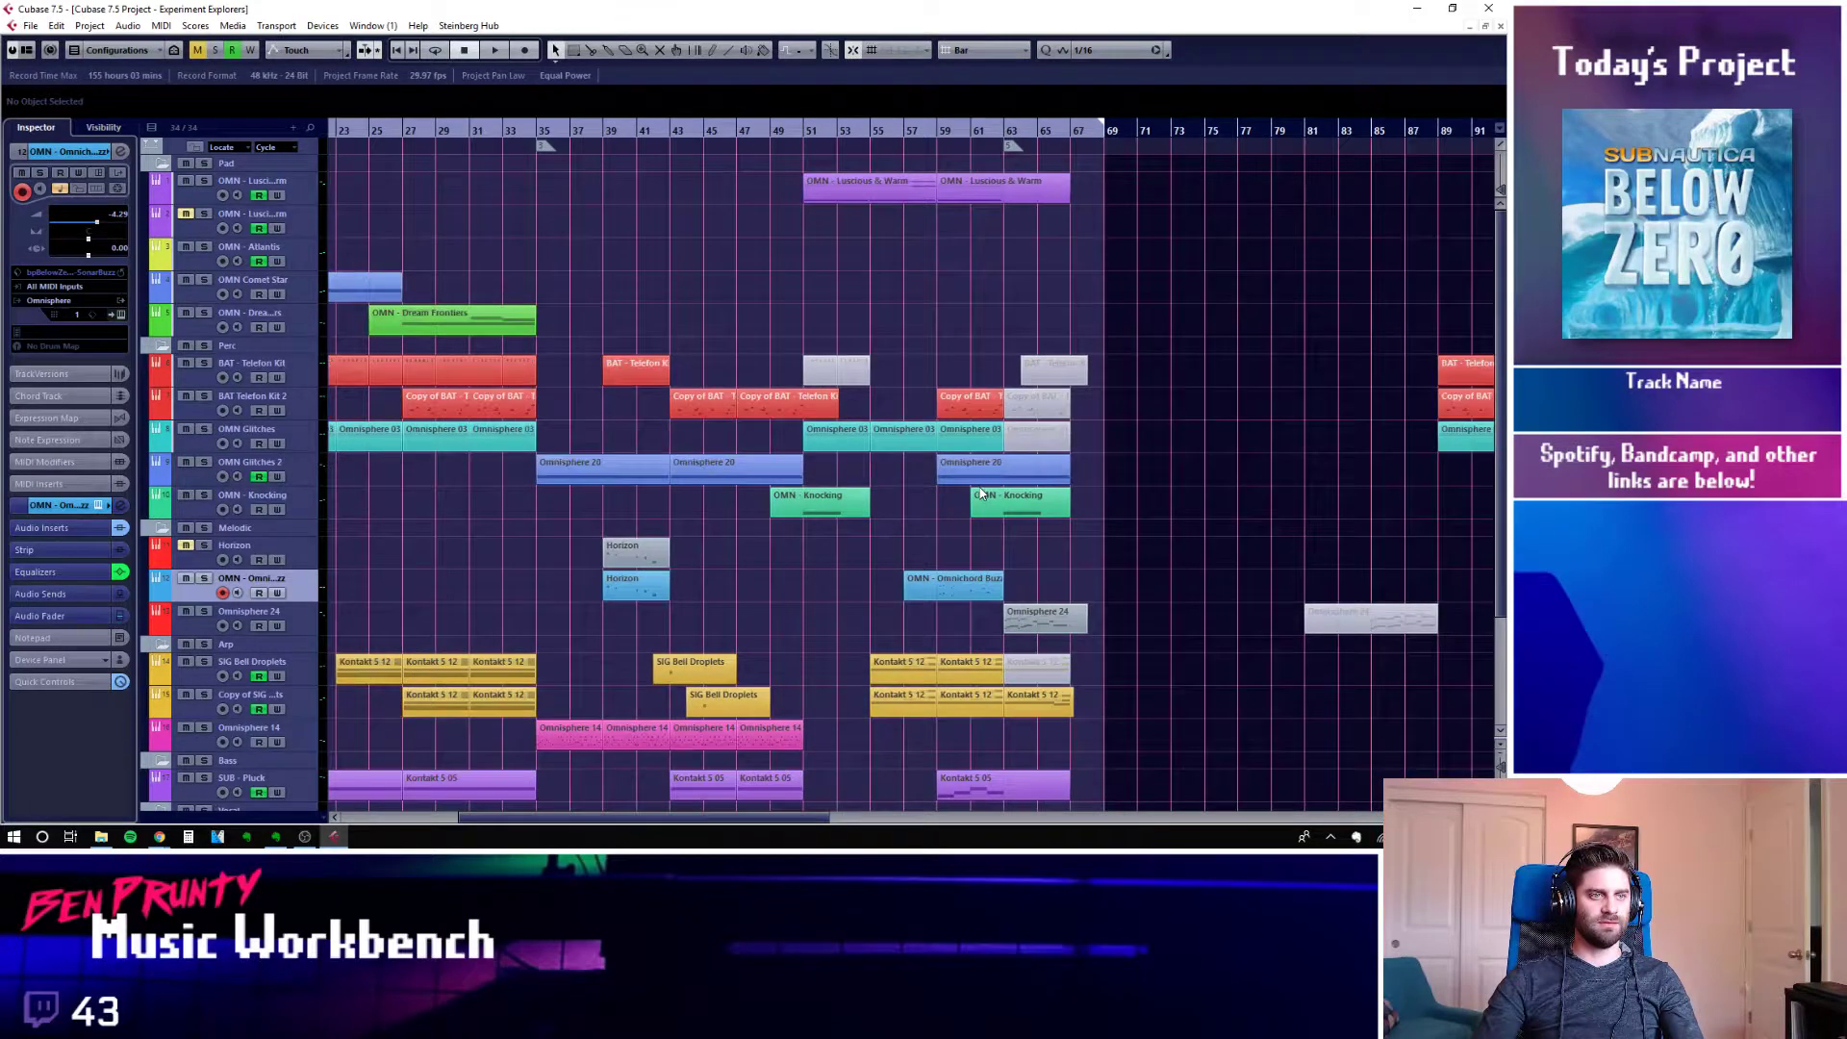
scroll(979, 485, "down", 4)
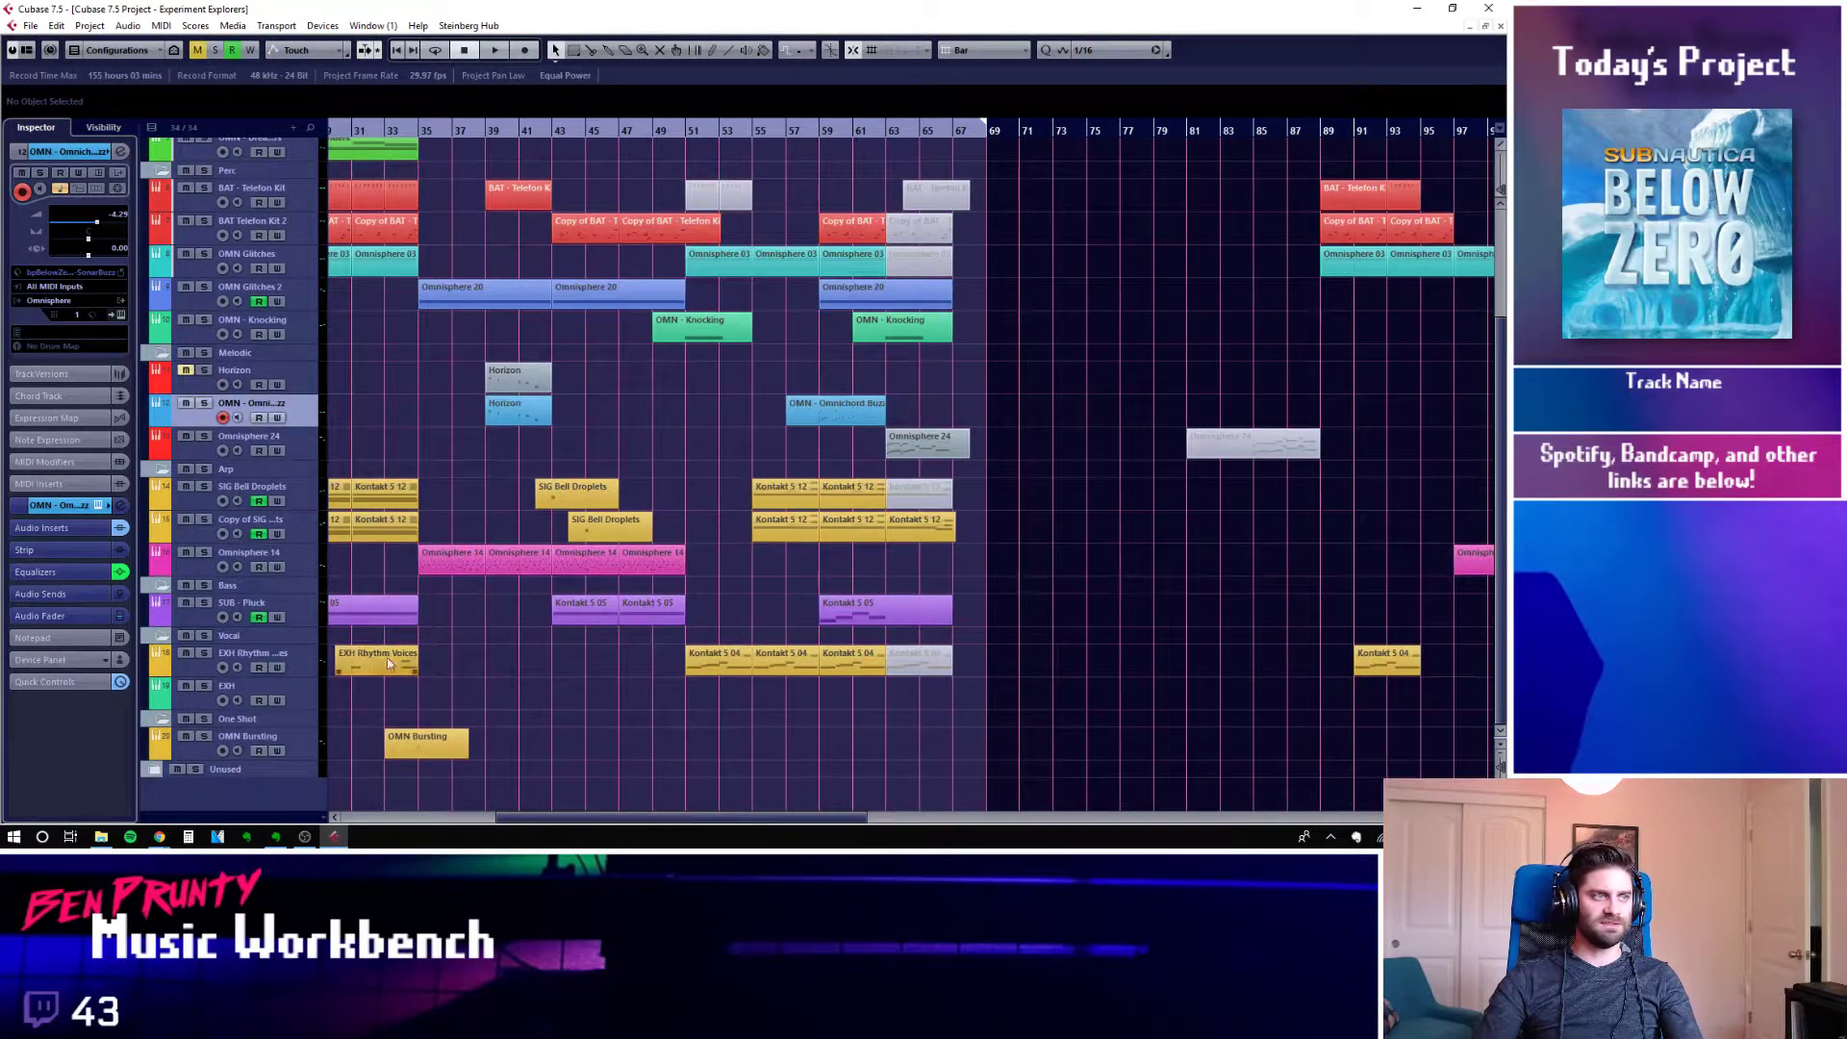
left_click(314, 670)
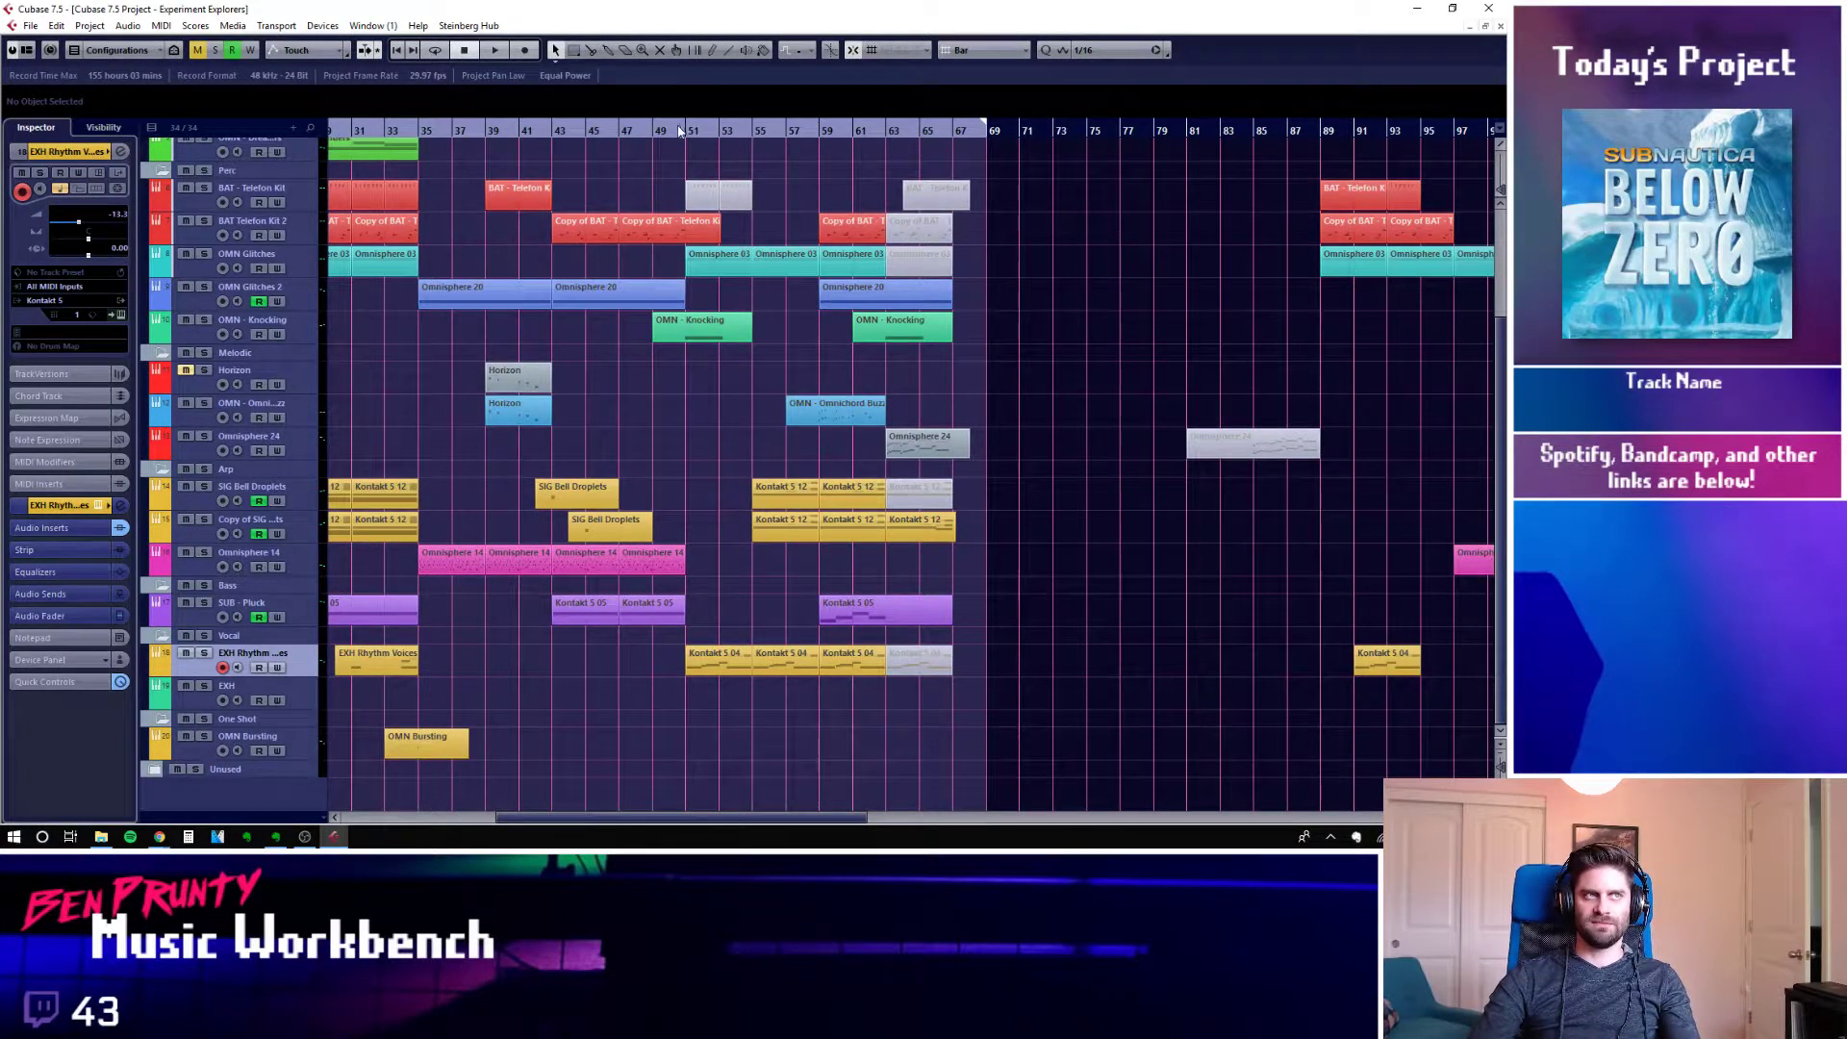
mouse_move(679, 130)
left_mouse_down()
mouse_move(654, 133)
mouse_move(679, 141)
left_mouse_up()
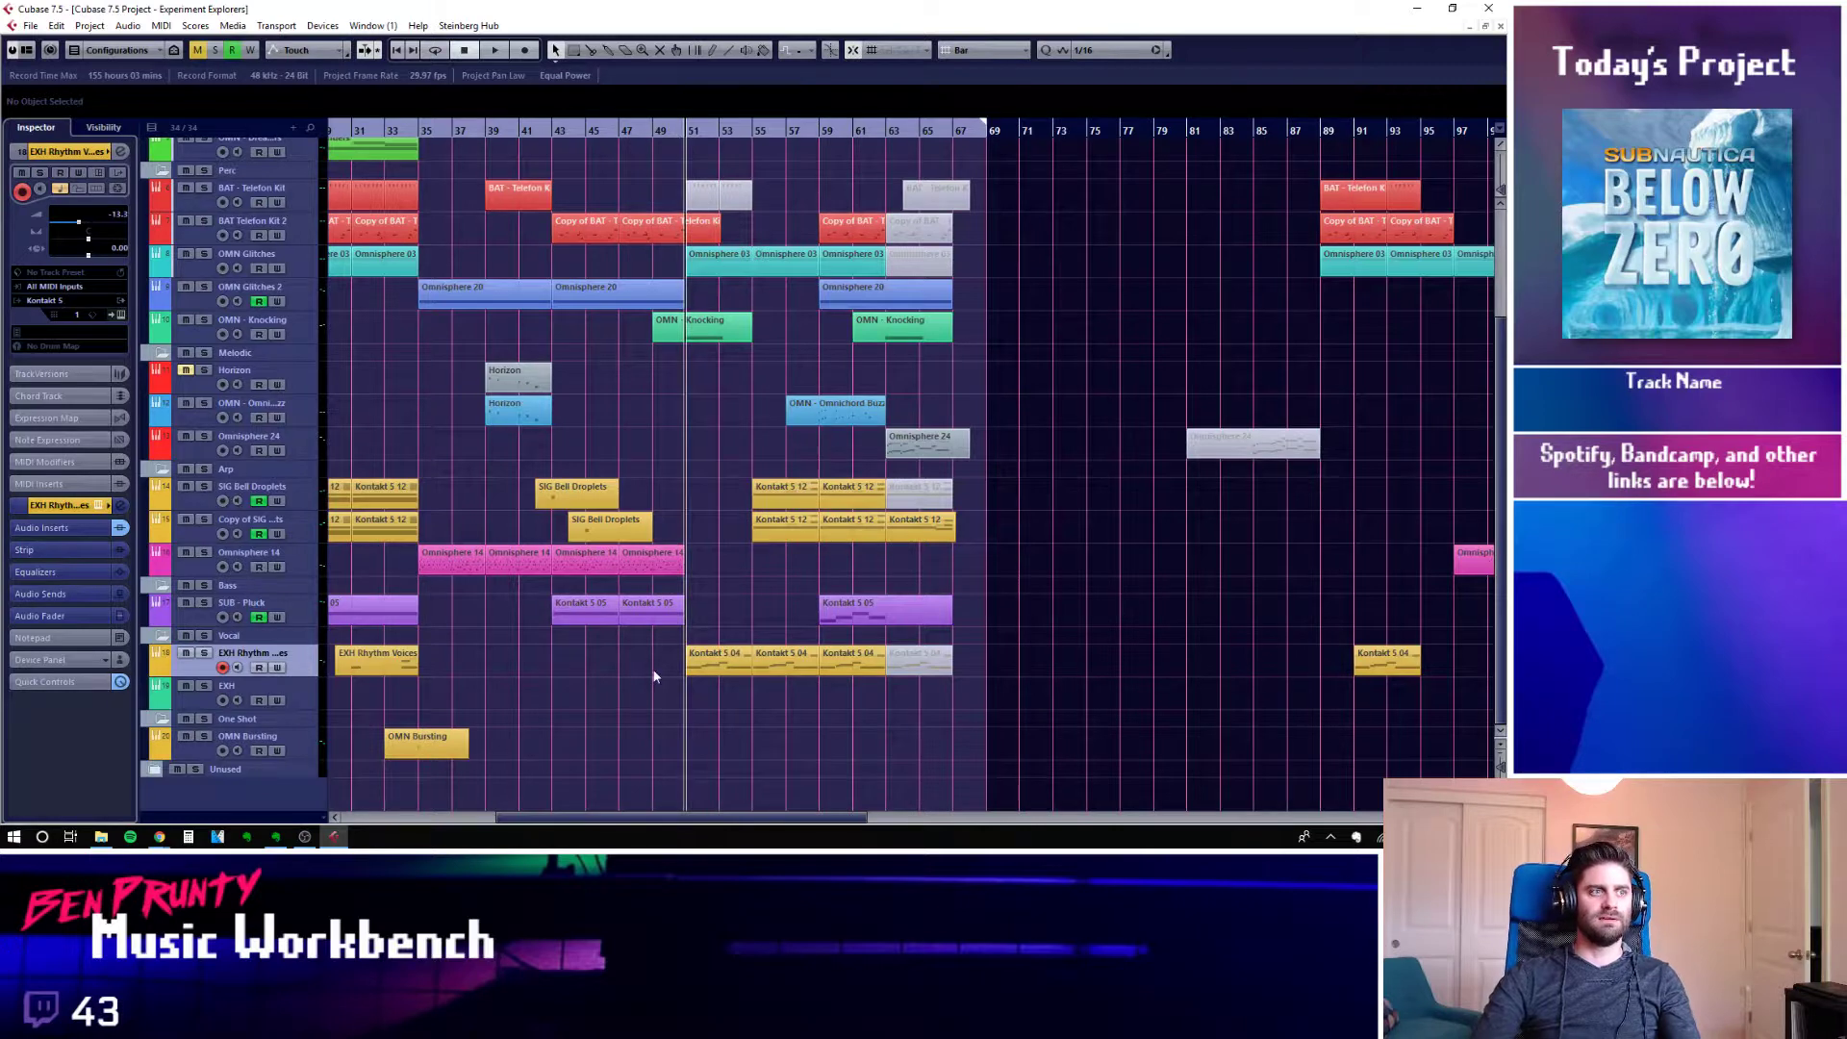
left_click(205, 654)
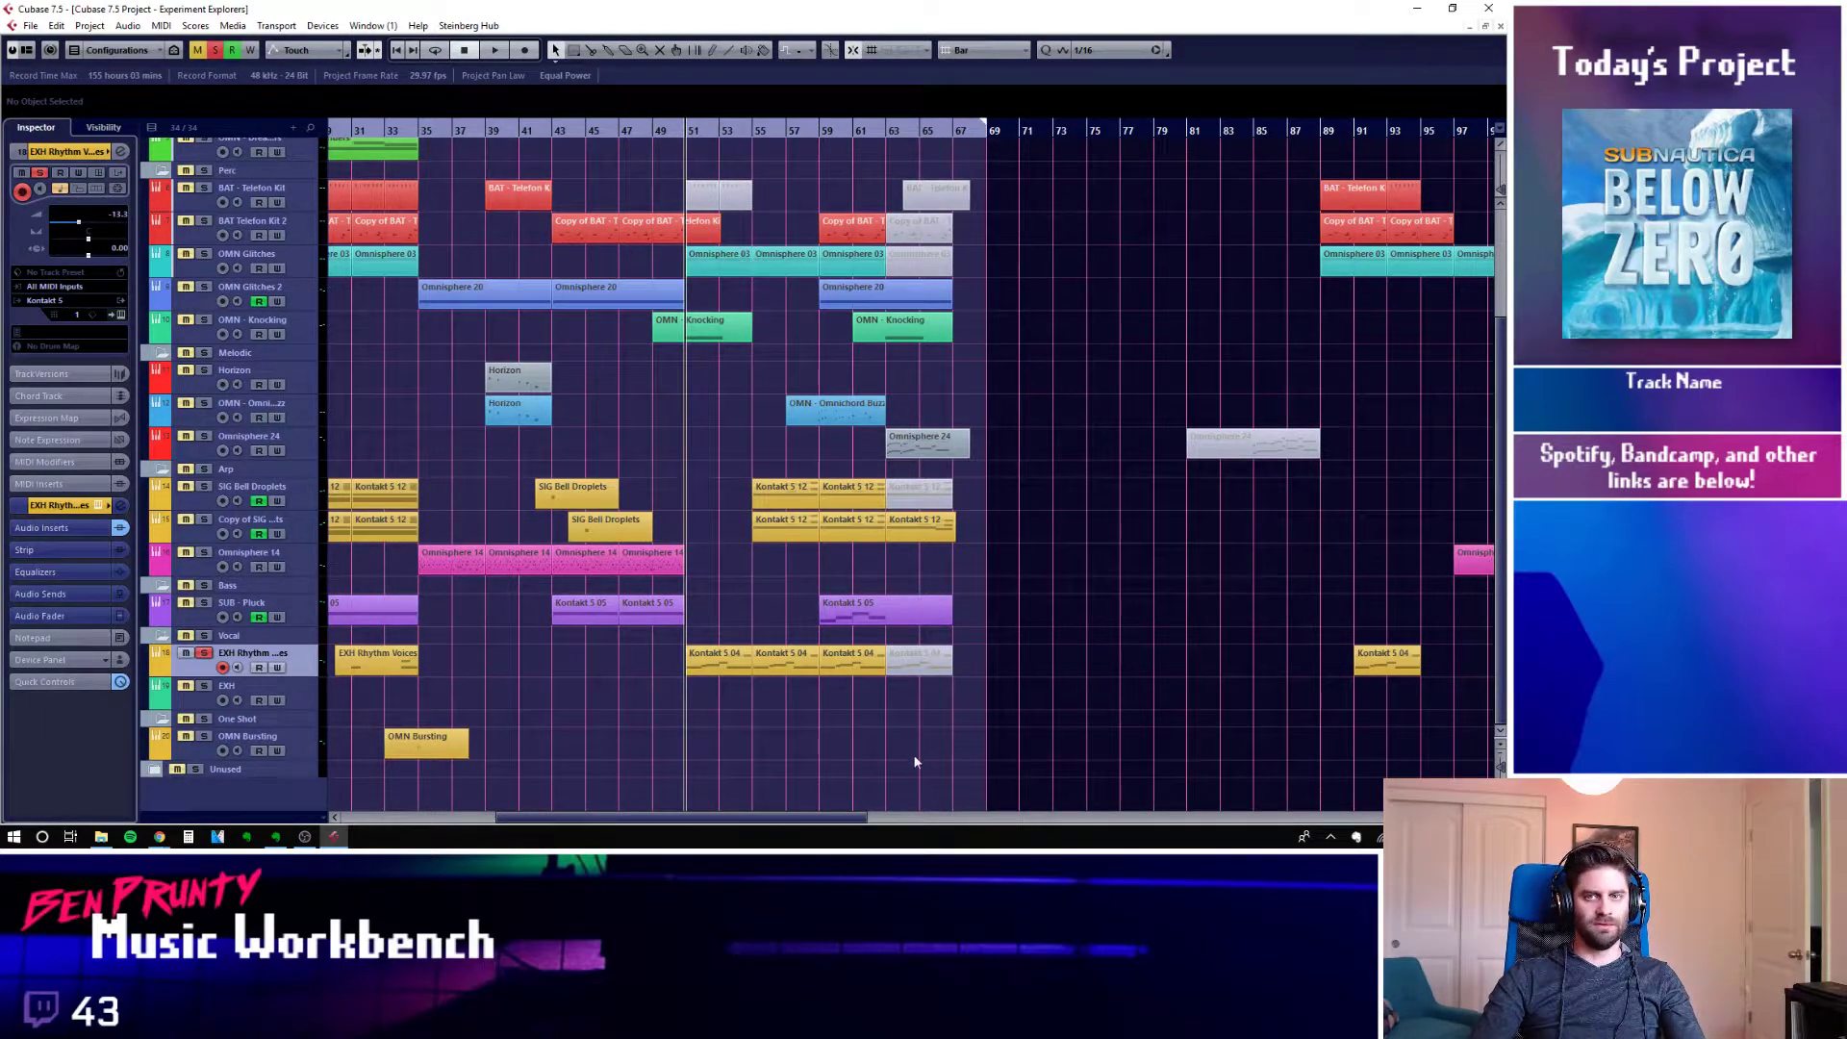
key("space")
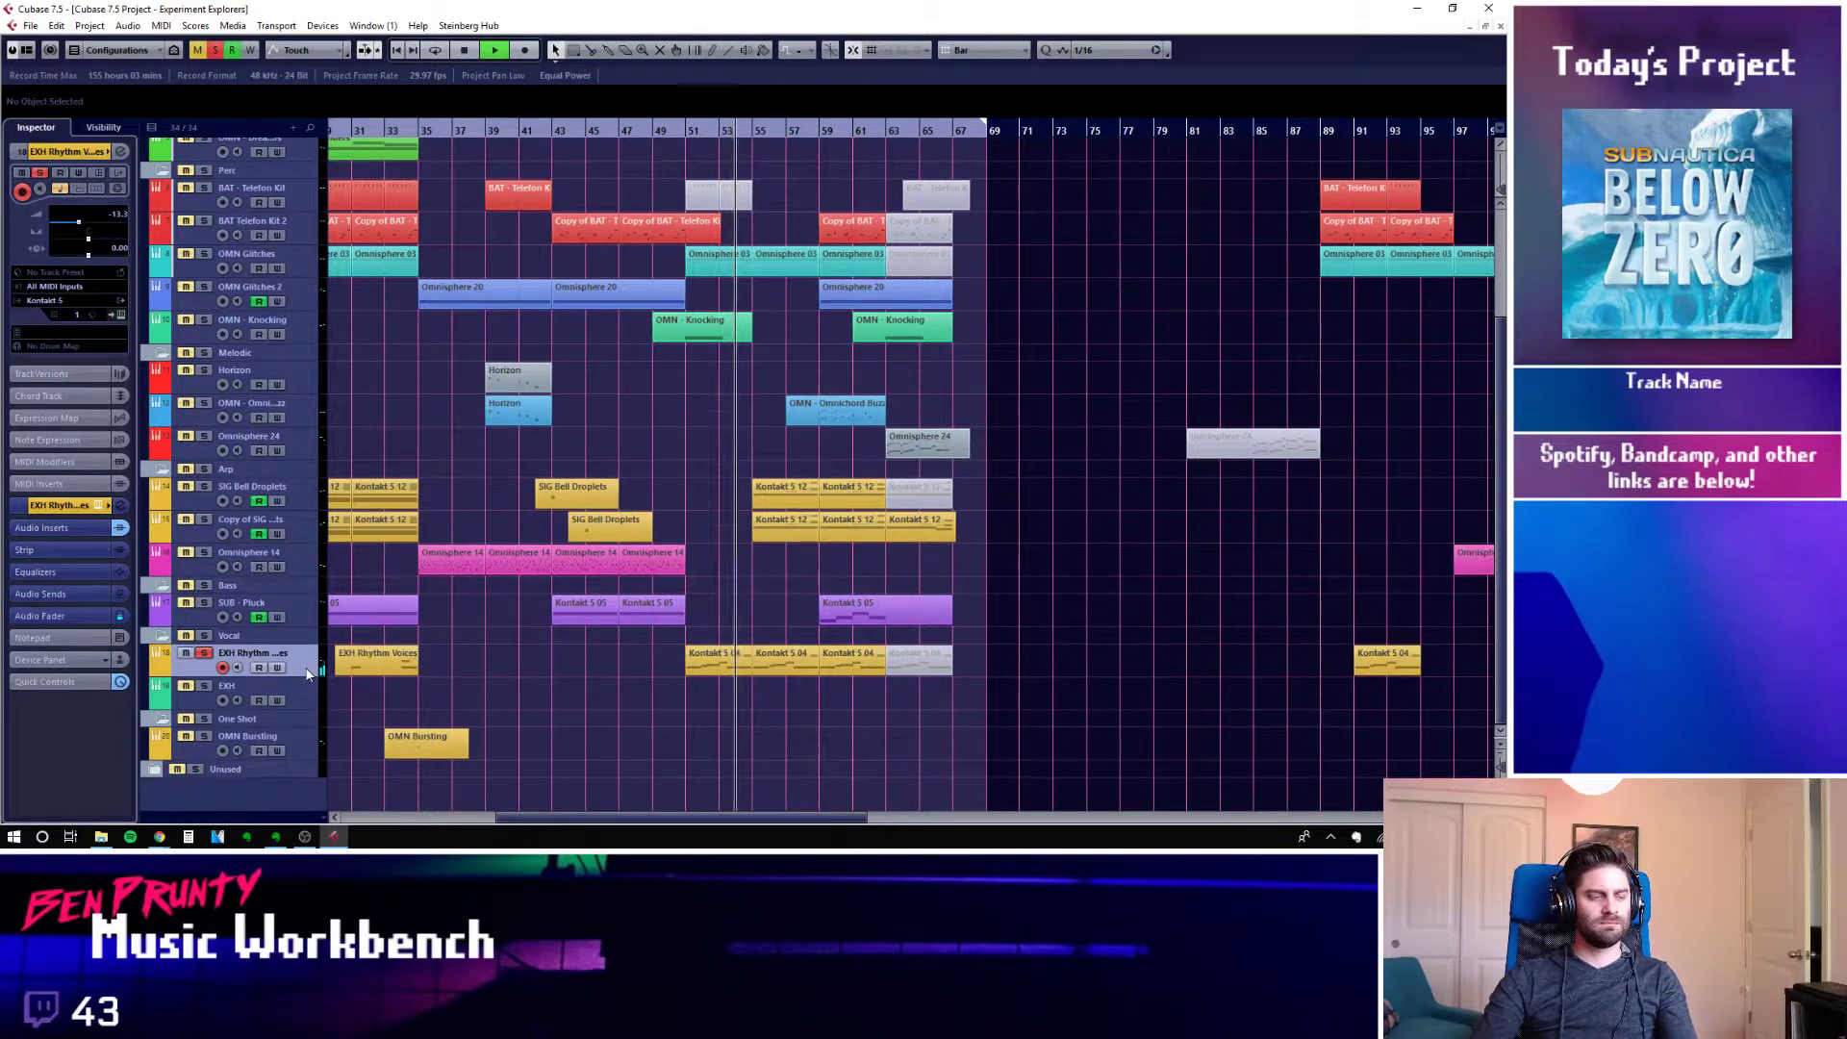
Show the EXH Rhythm Voices track's insert effects and equalizer alongside its Exhale instrument in Kontakt, and close both windows
left_click(120, 151)
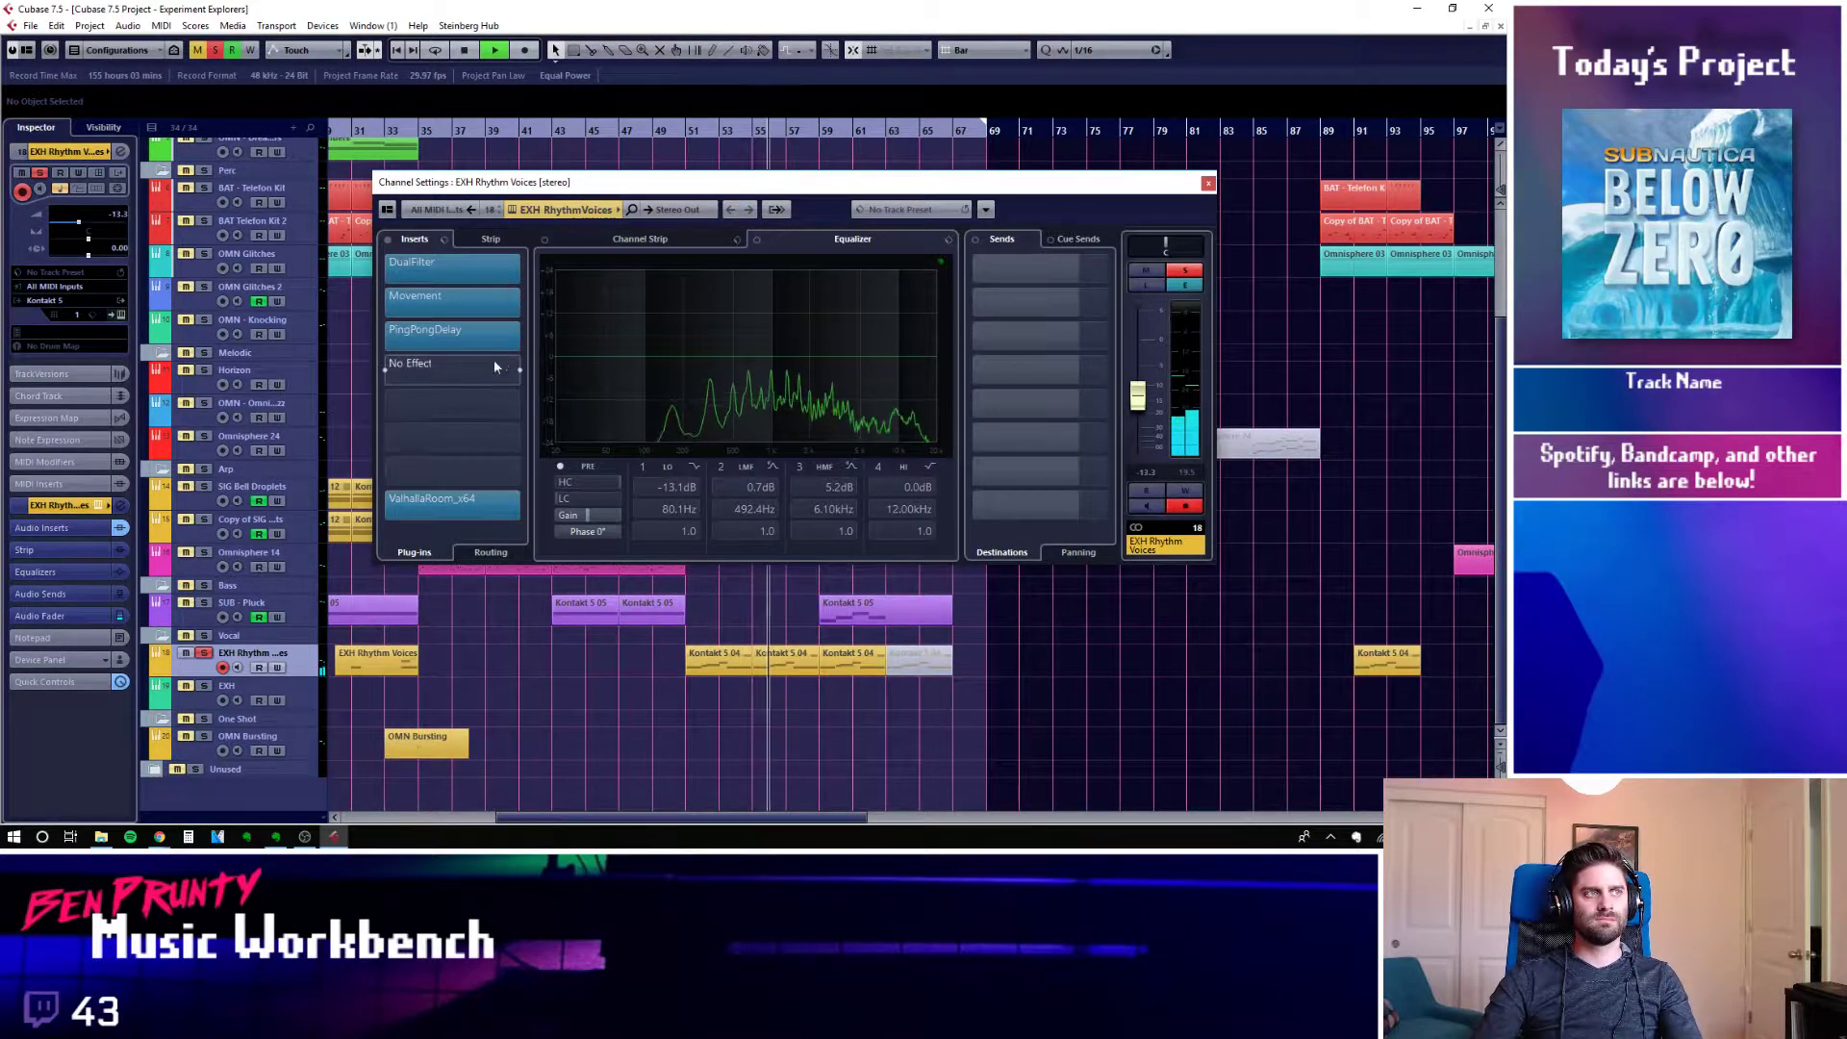
mouse_move(1003, 375)
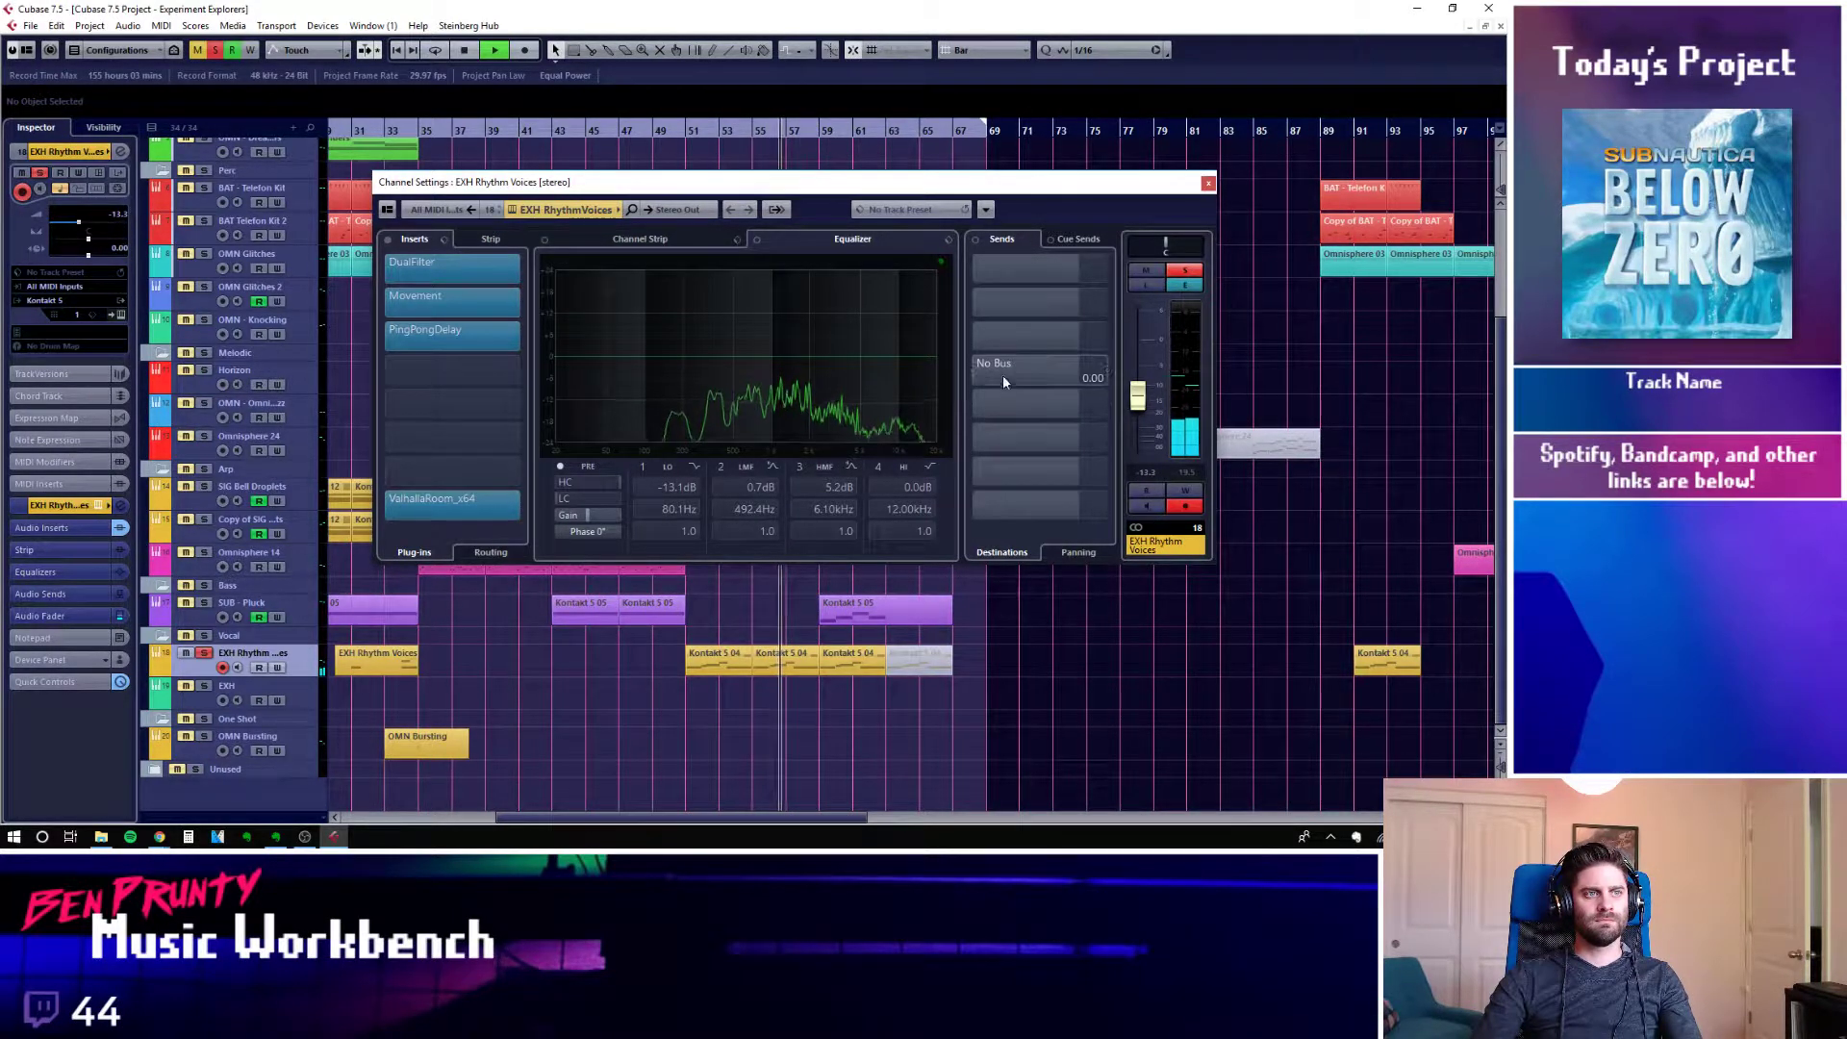
key("ctrl+e")
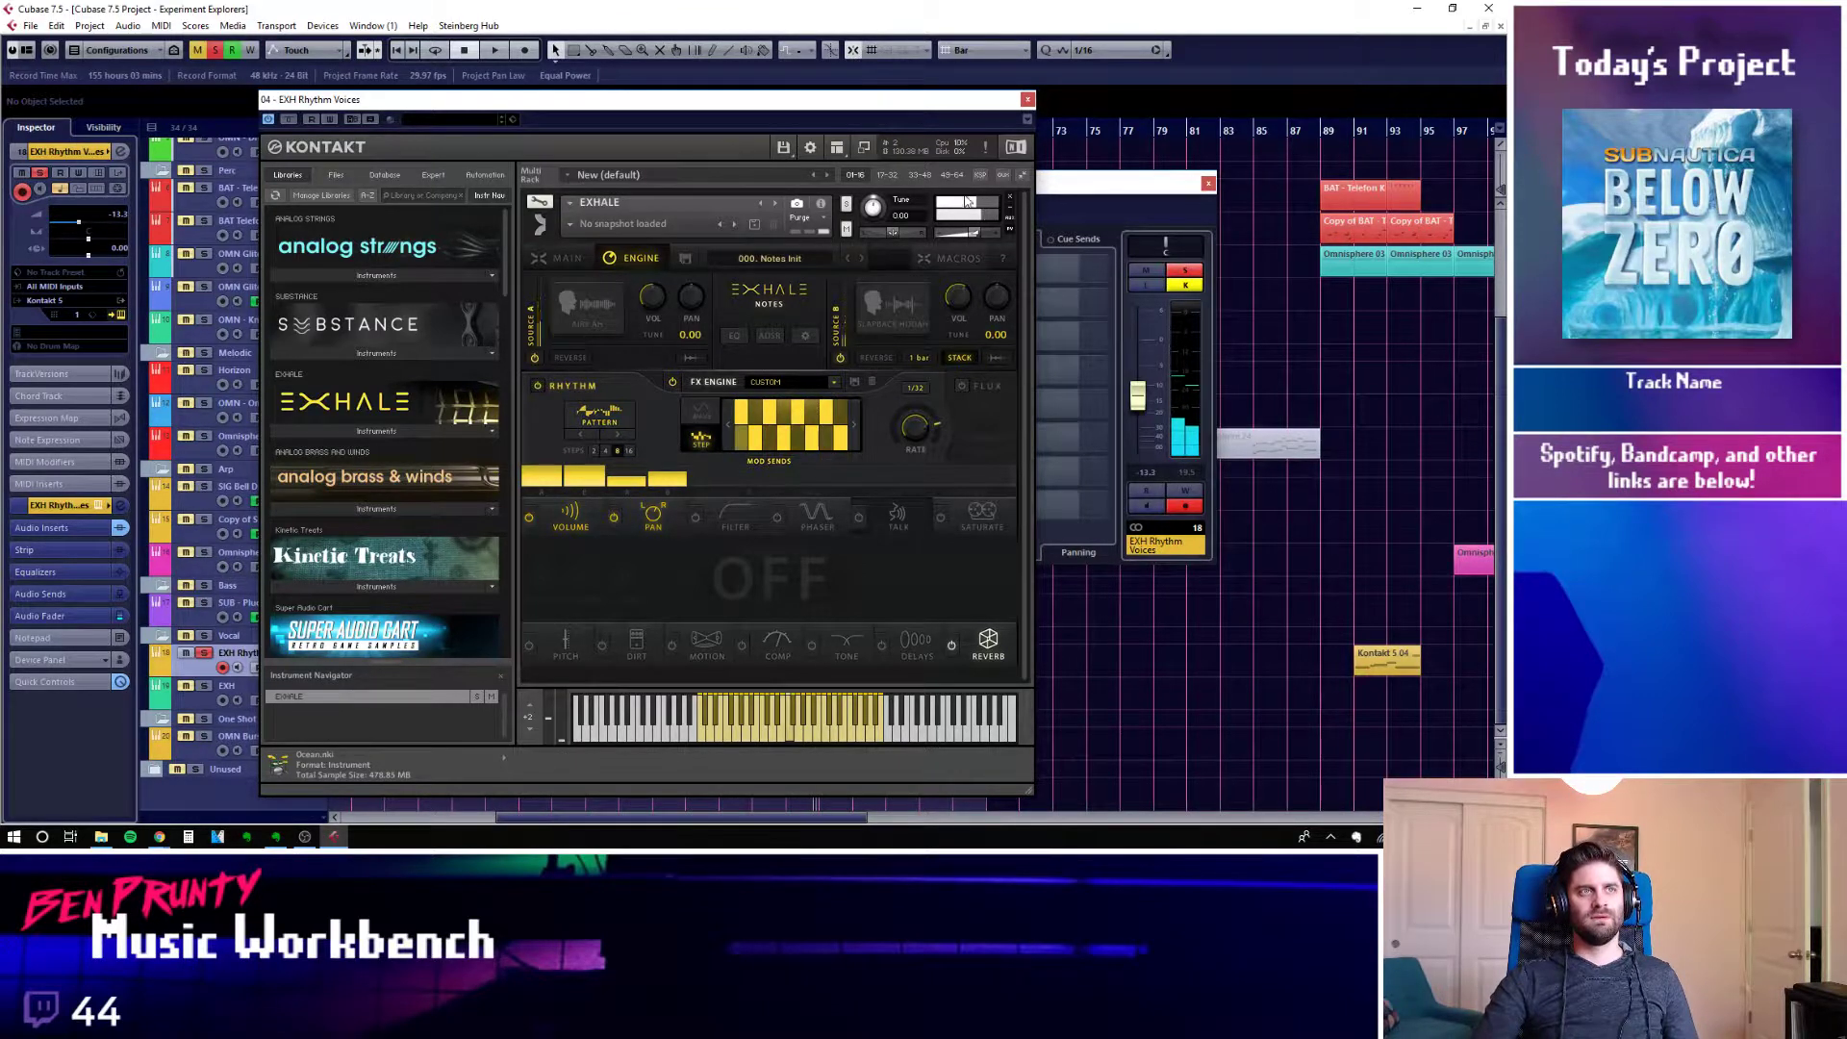
left_click(1203, 195)
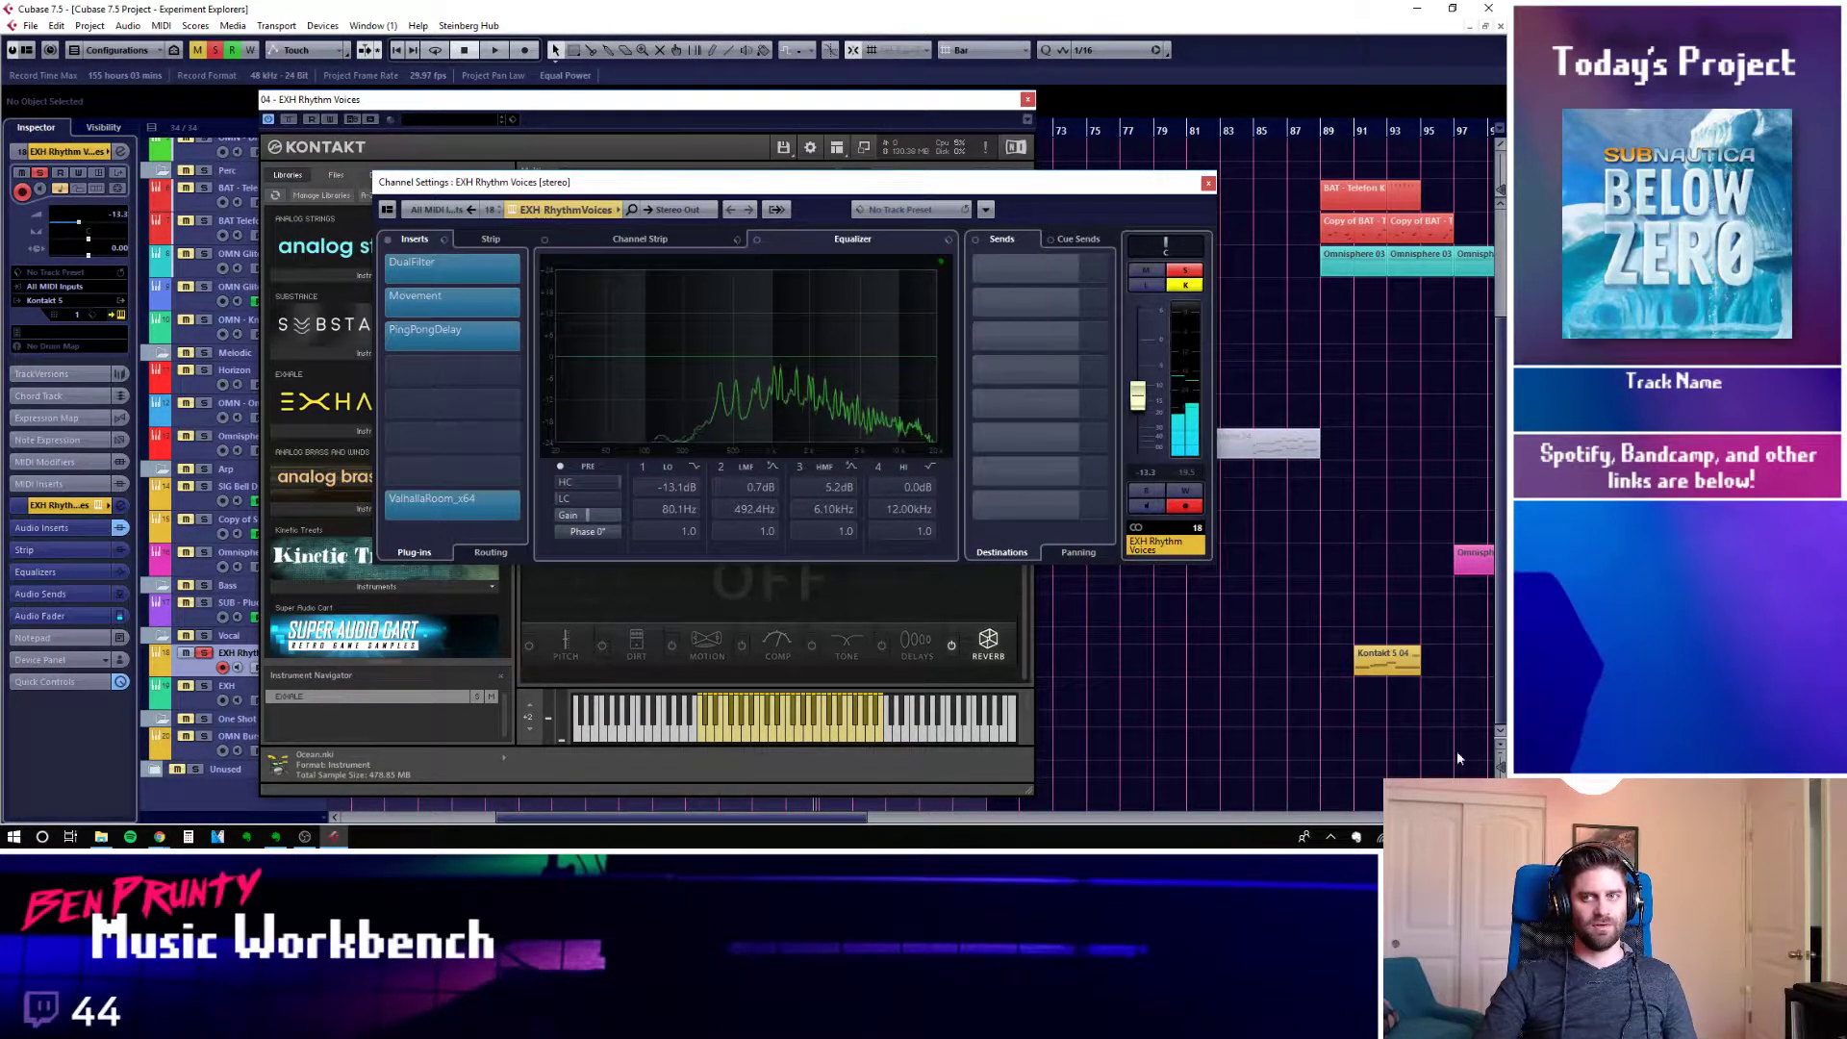
left_click_drag(911, 191, 976, 244)
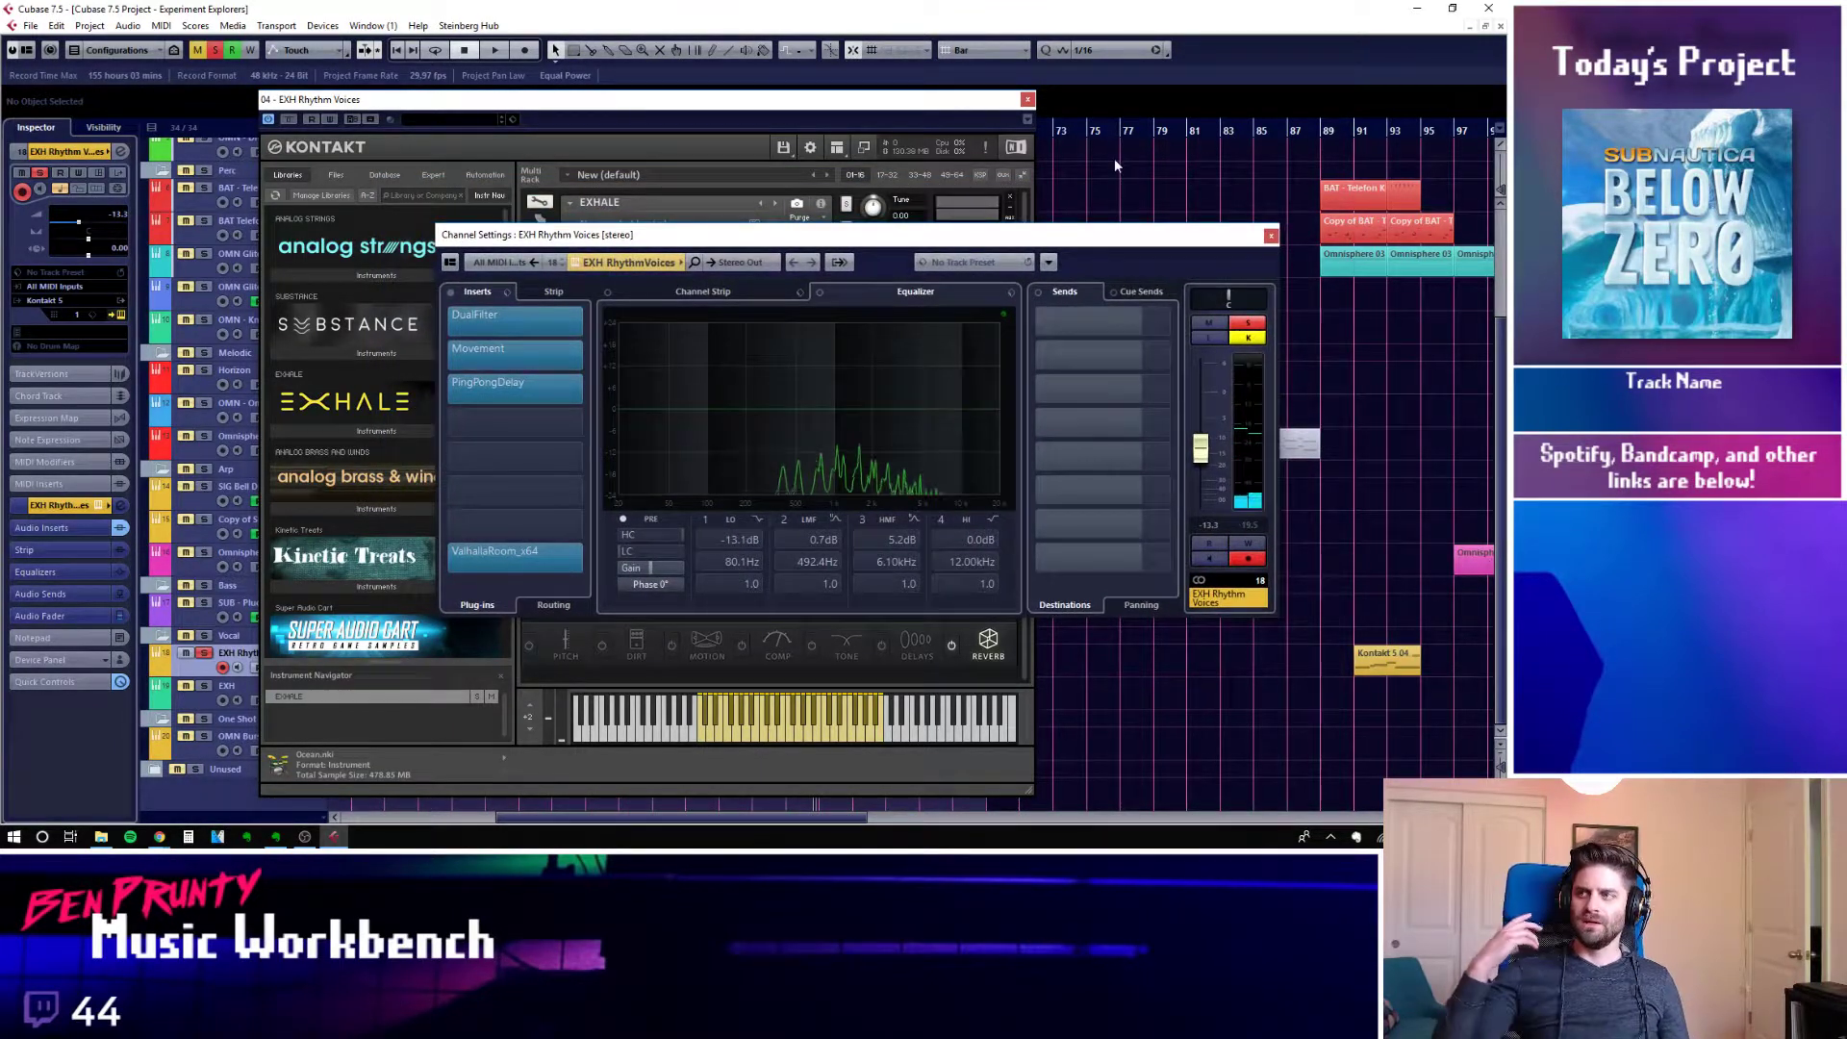
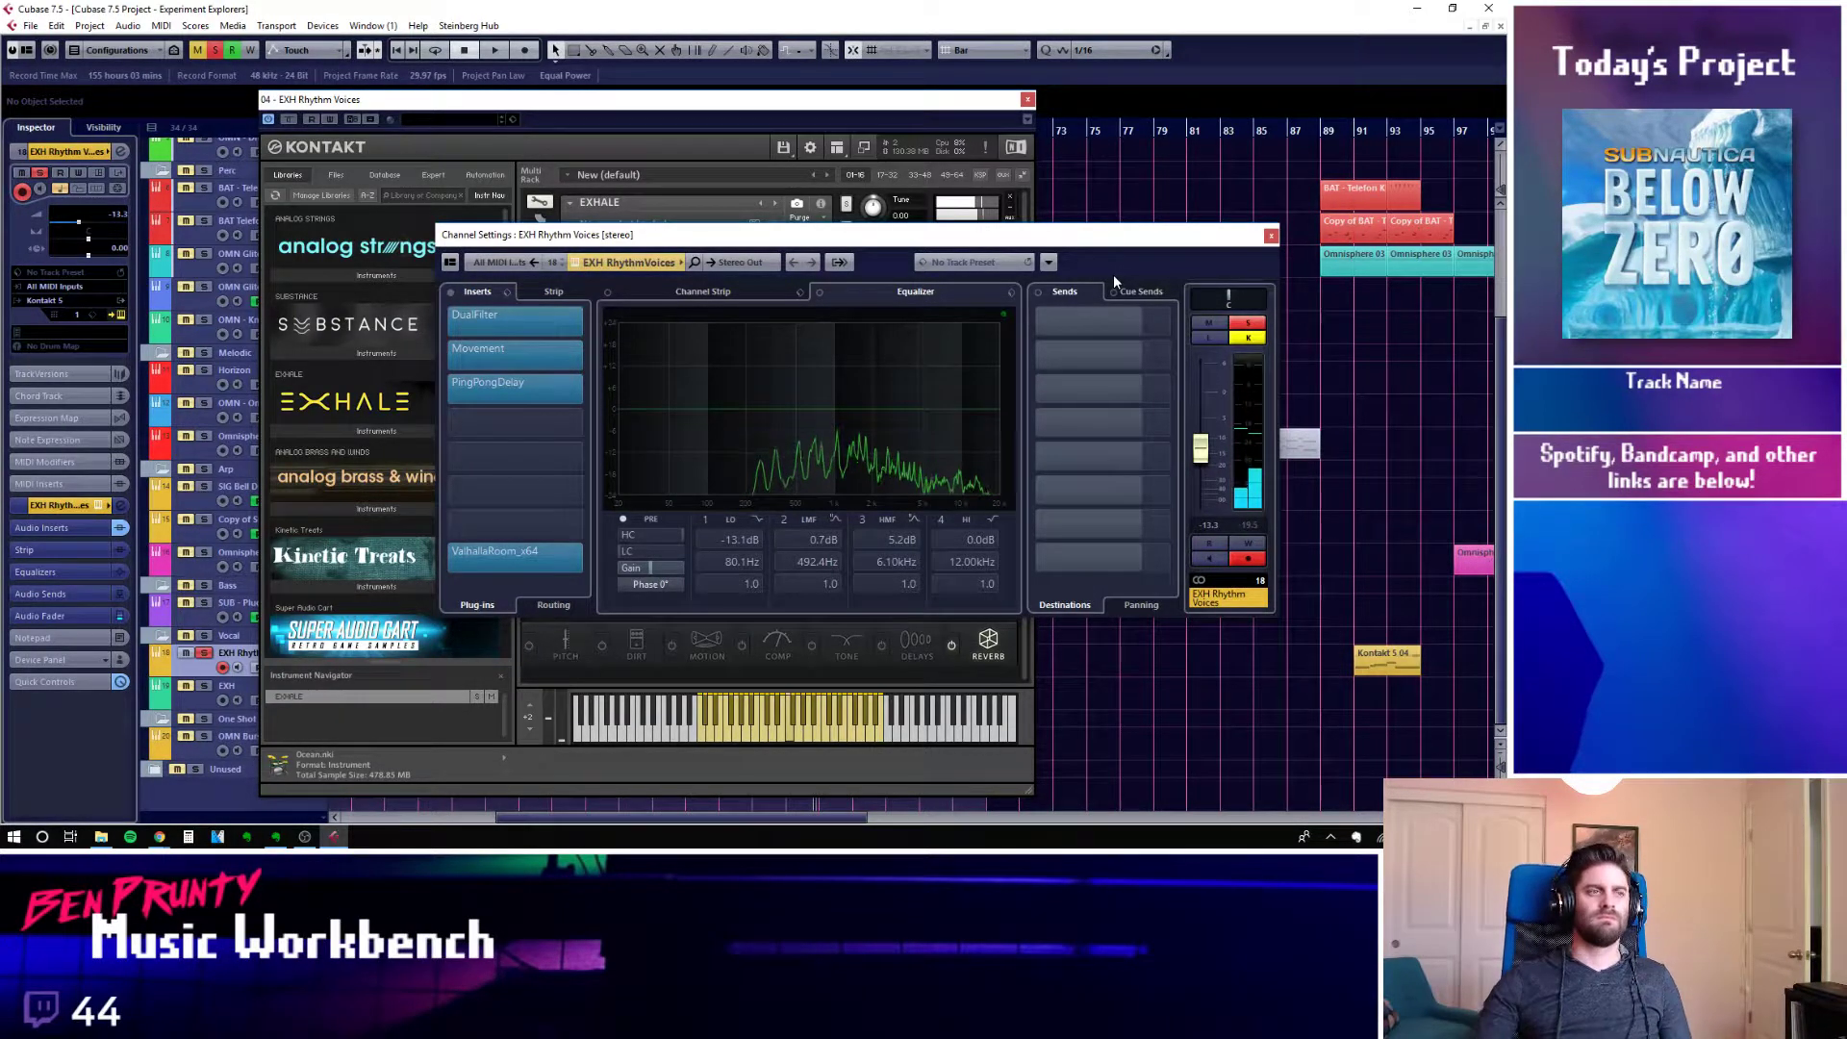
left_click(1270, 234)
left_click_drag(832, 100, 850, 103)
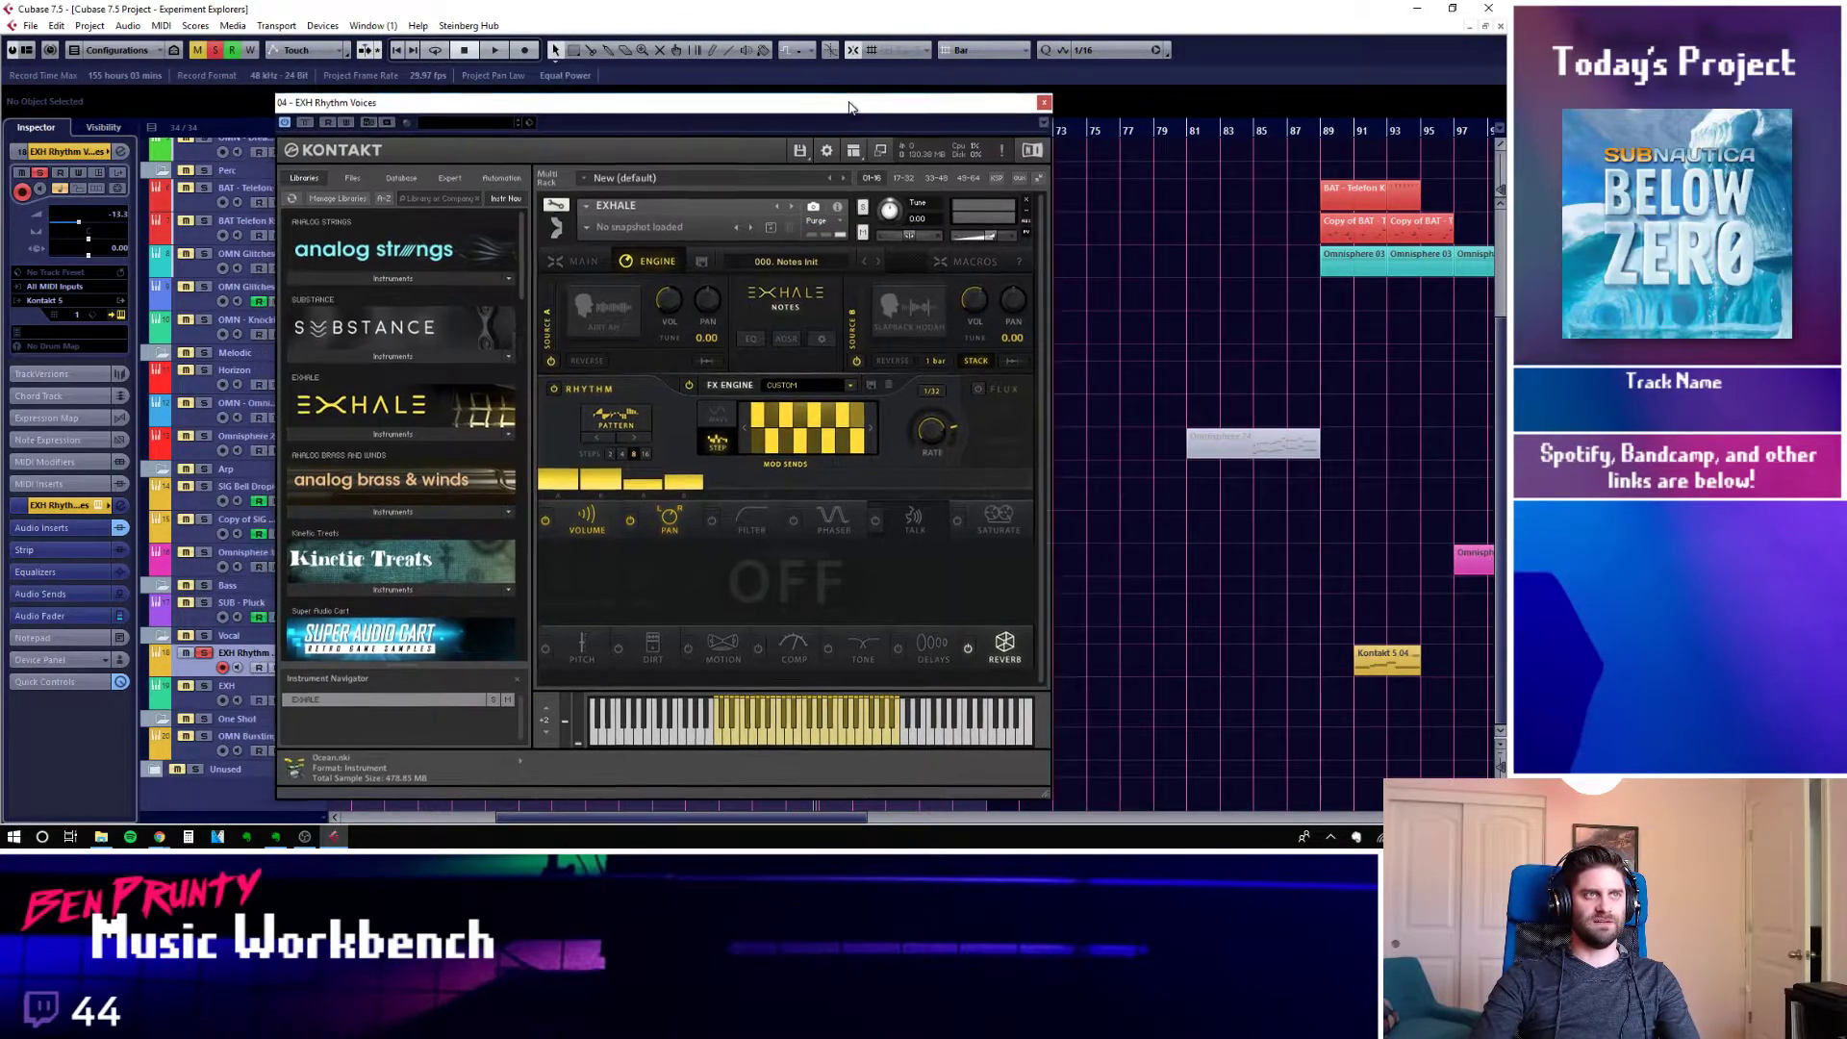
left_click(1045, 102)
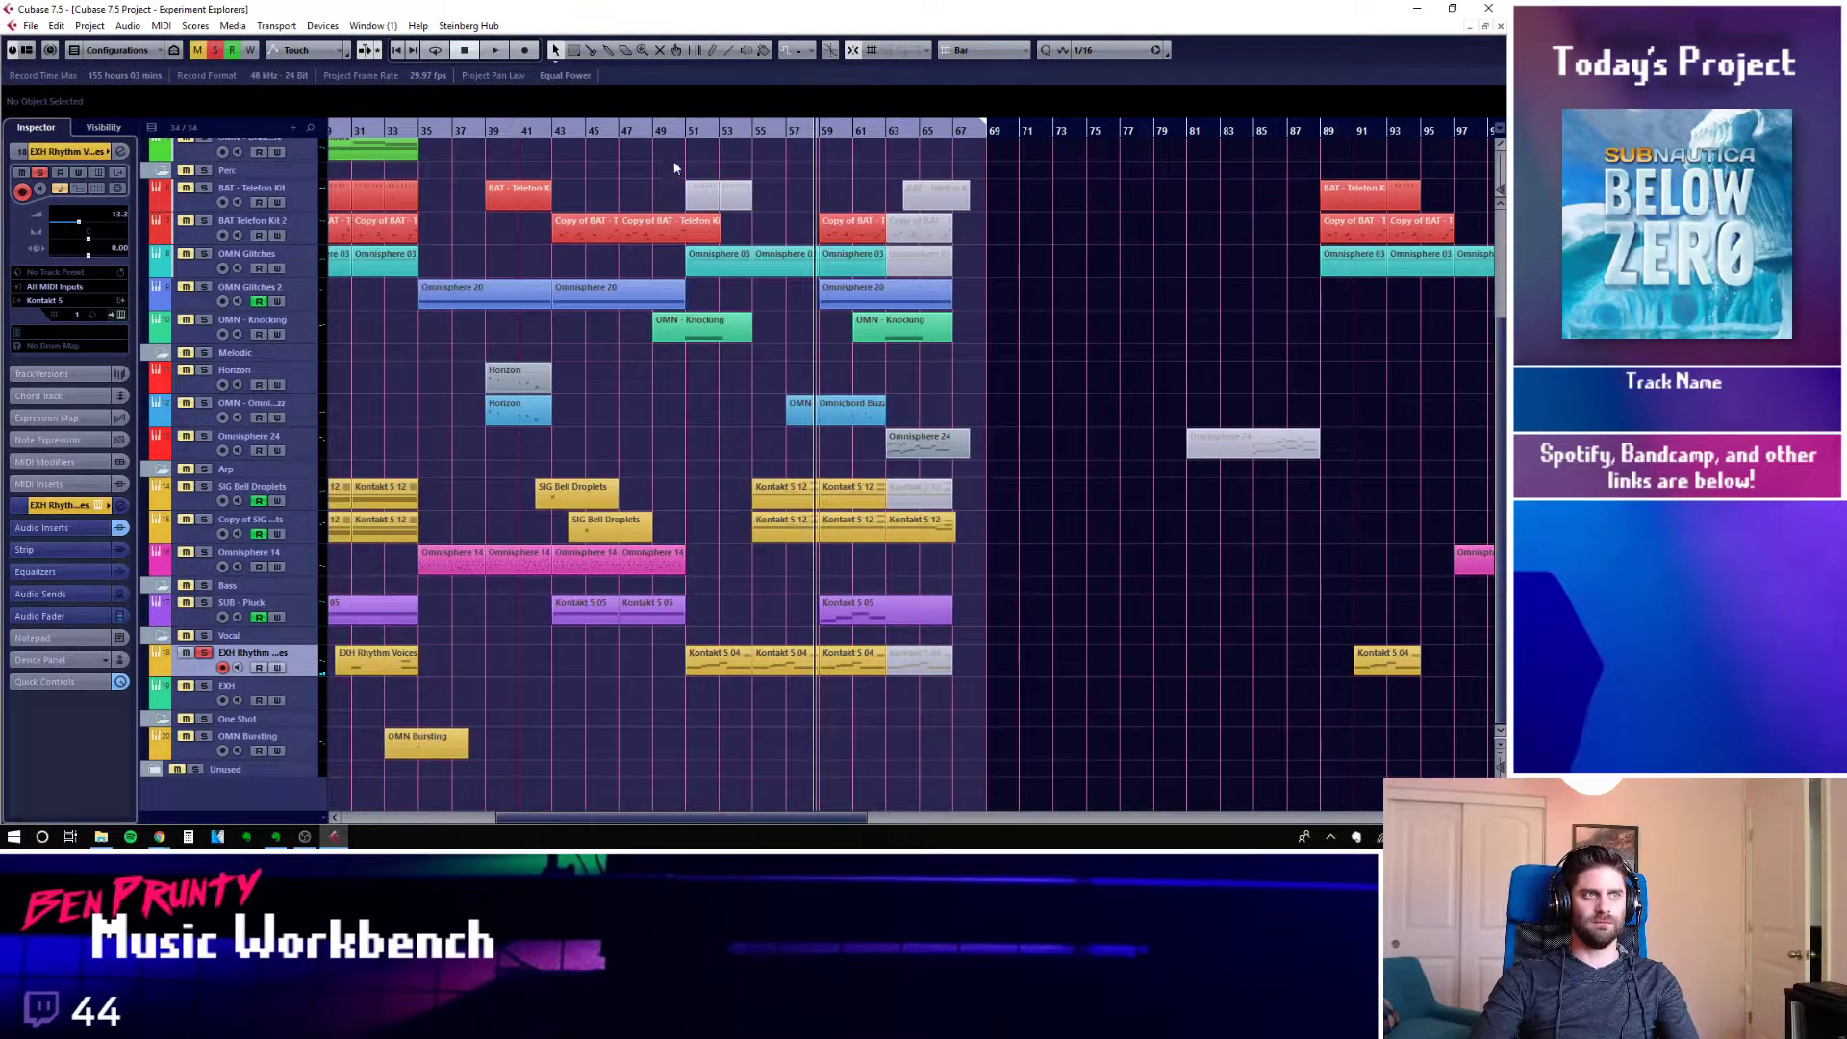
Turn off solo on the EXH Rhythm Voices track and move the playback position to bar 15
left_click(671, 132)
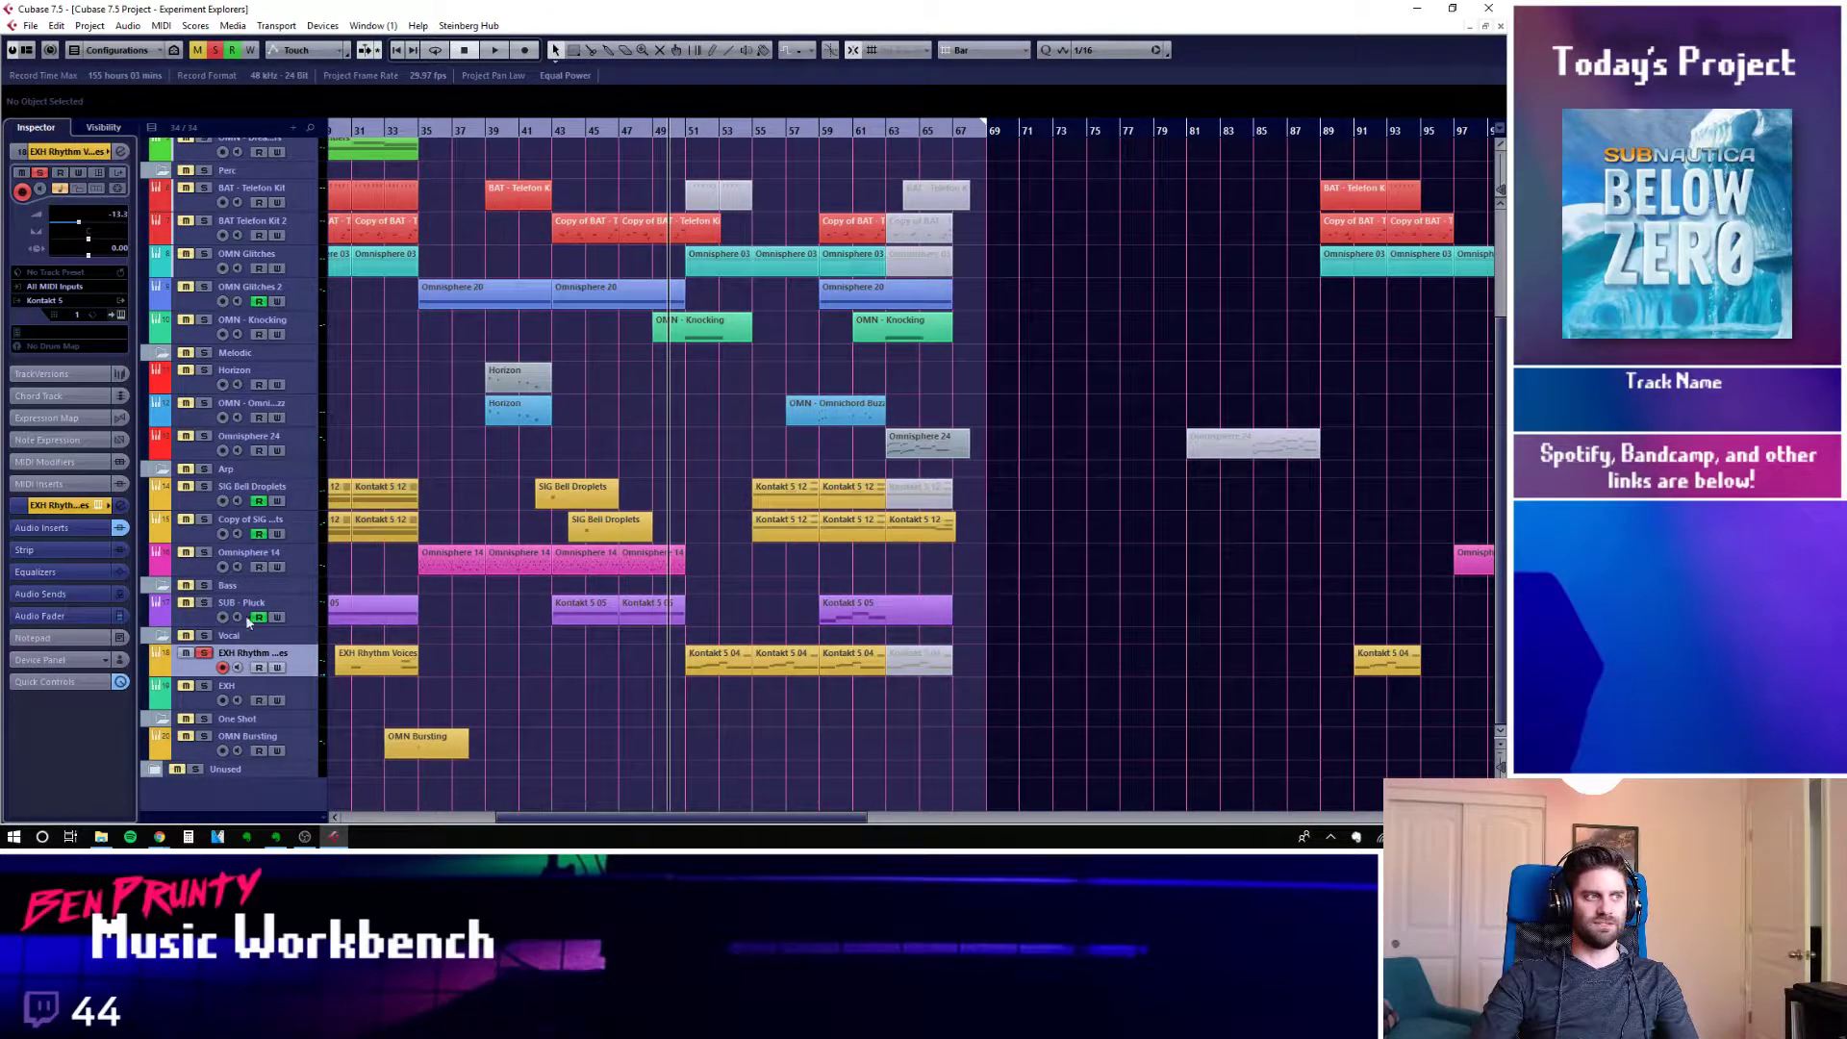
left_click(205, 653)
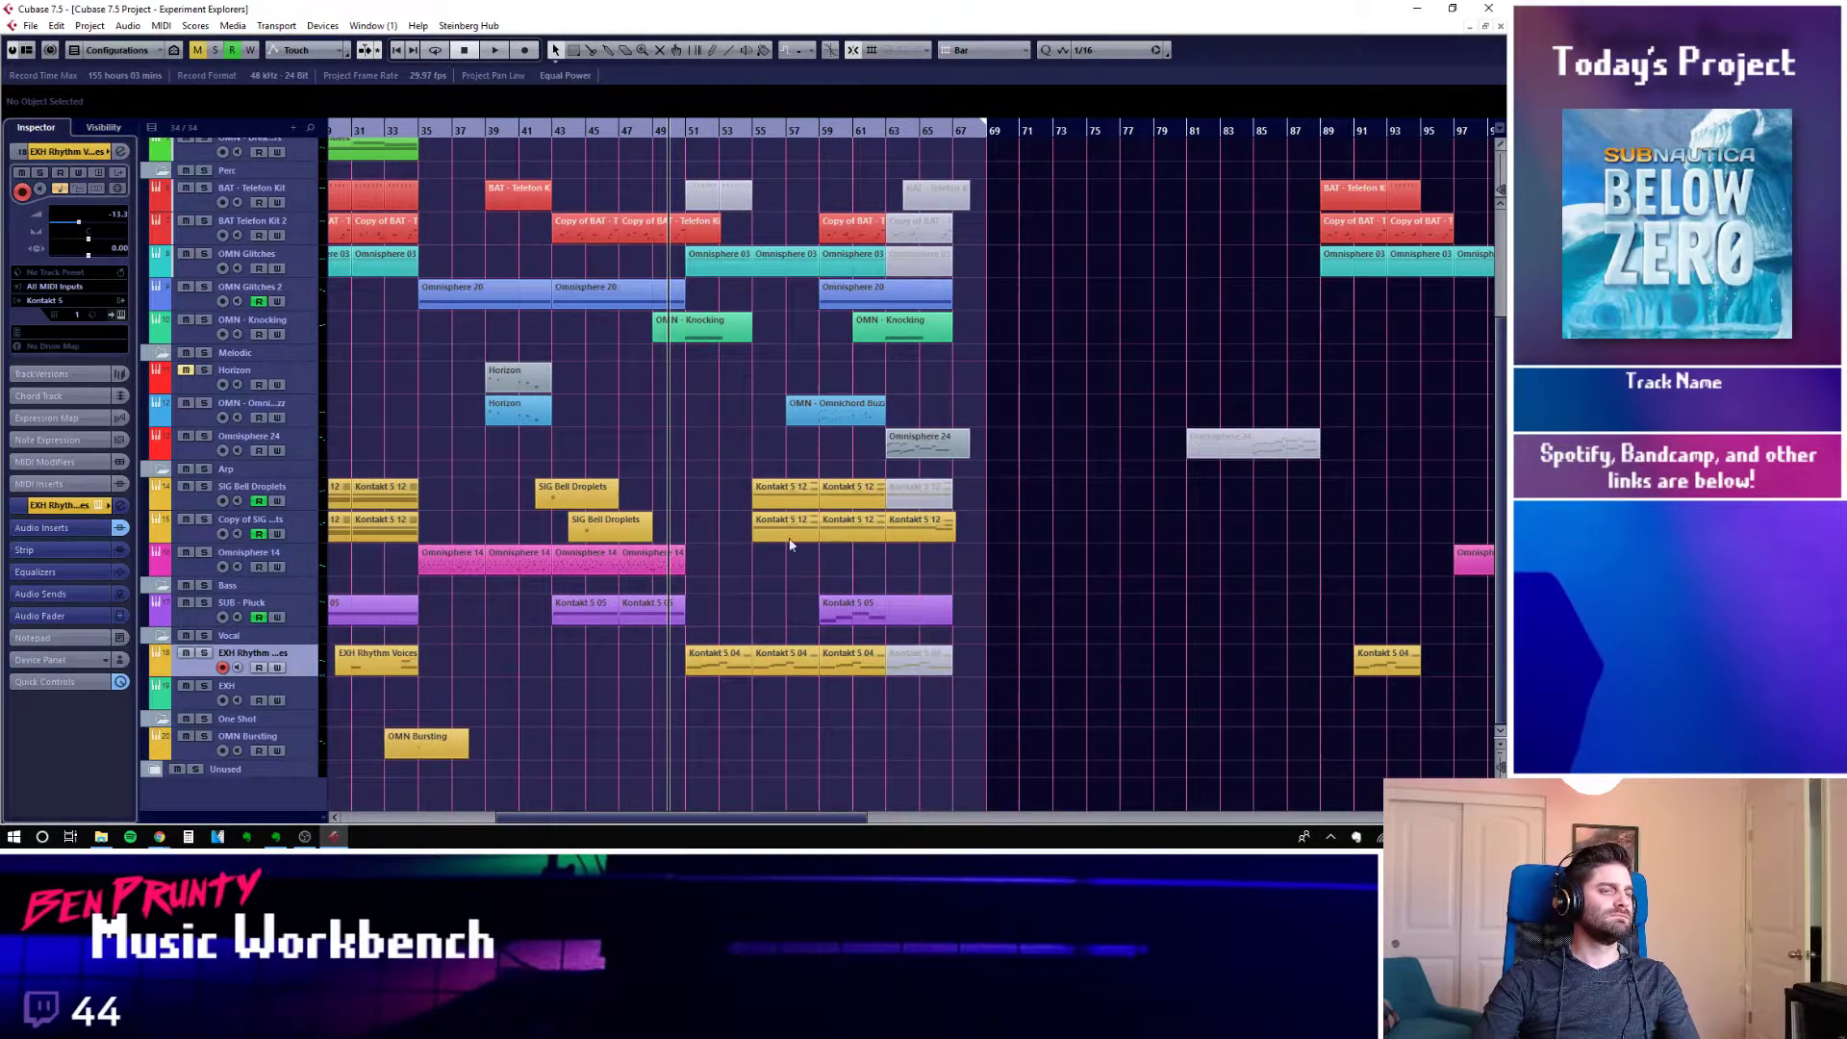
scroll(791, 545, "left", 10)
scroll(776, 545, "up", 3)
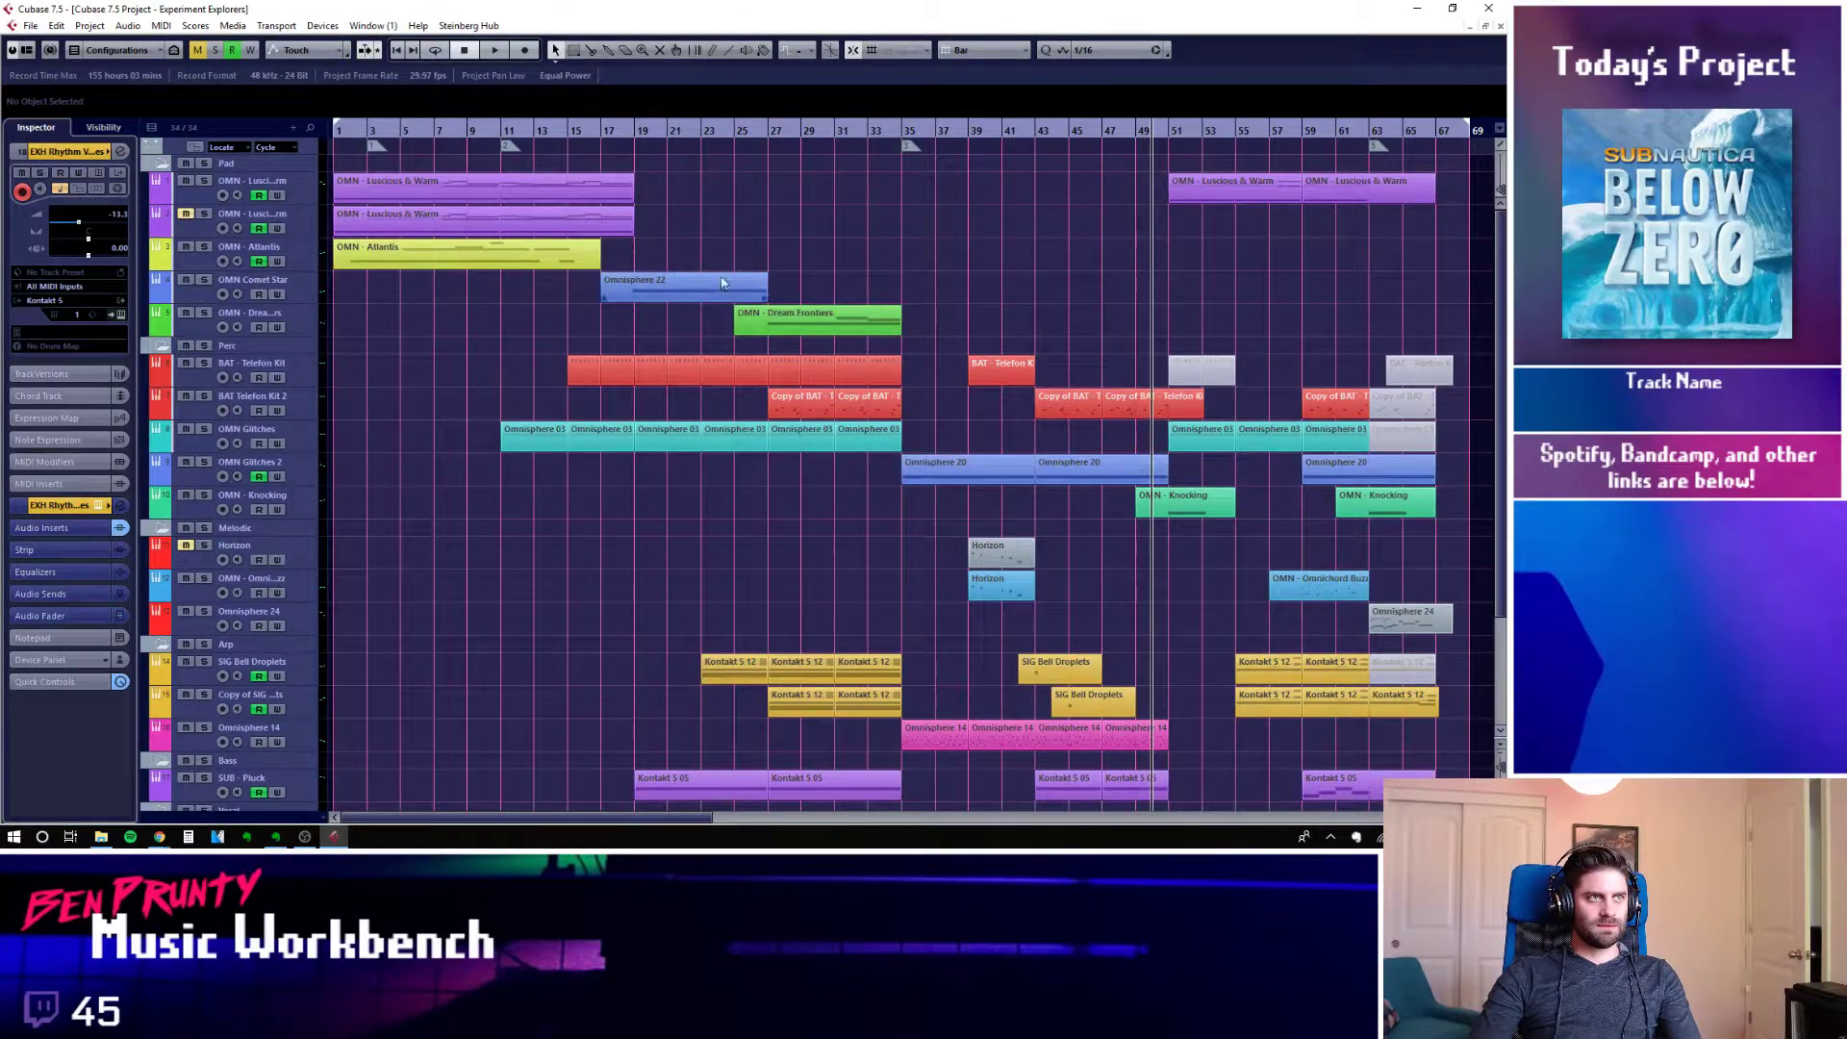
left_click(565, 140)
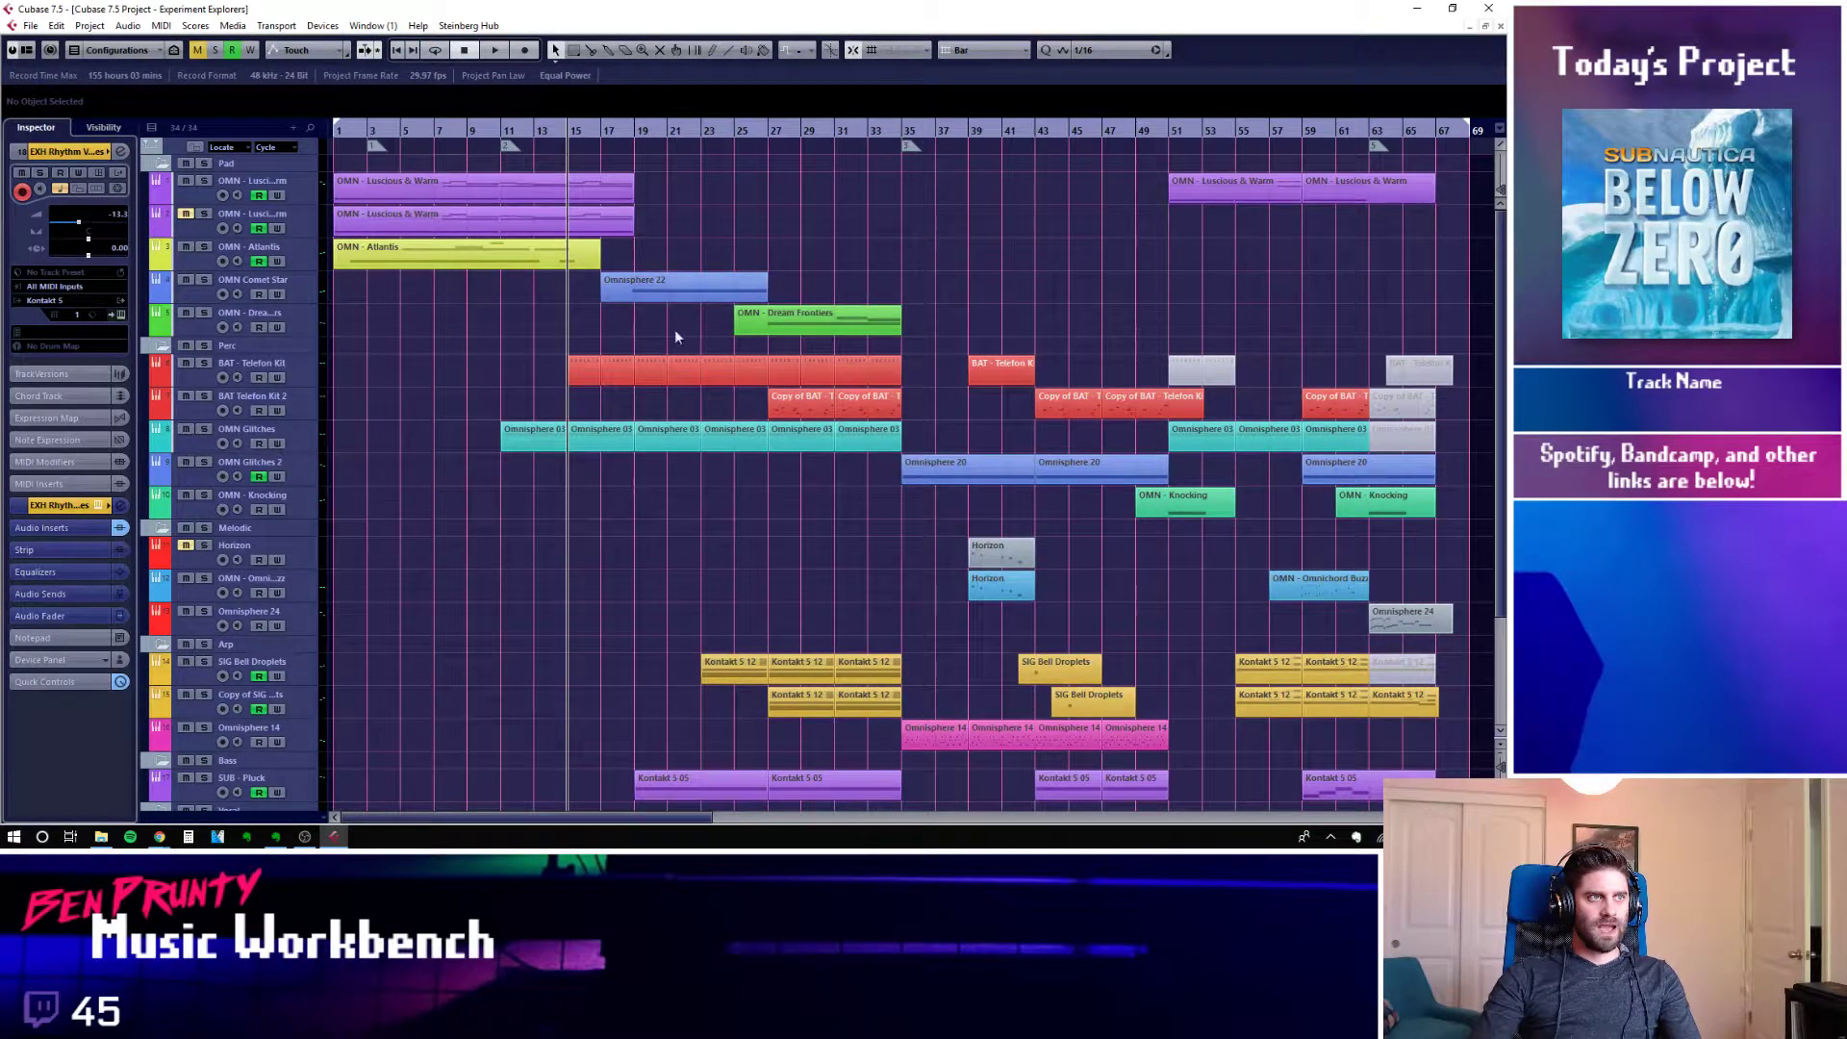
left_click(310, 373)
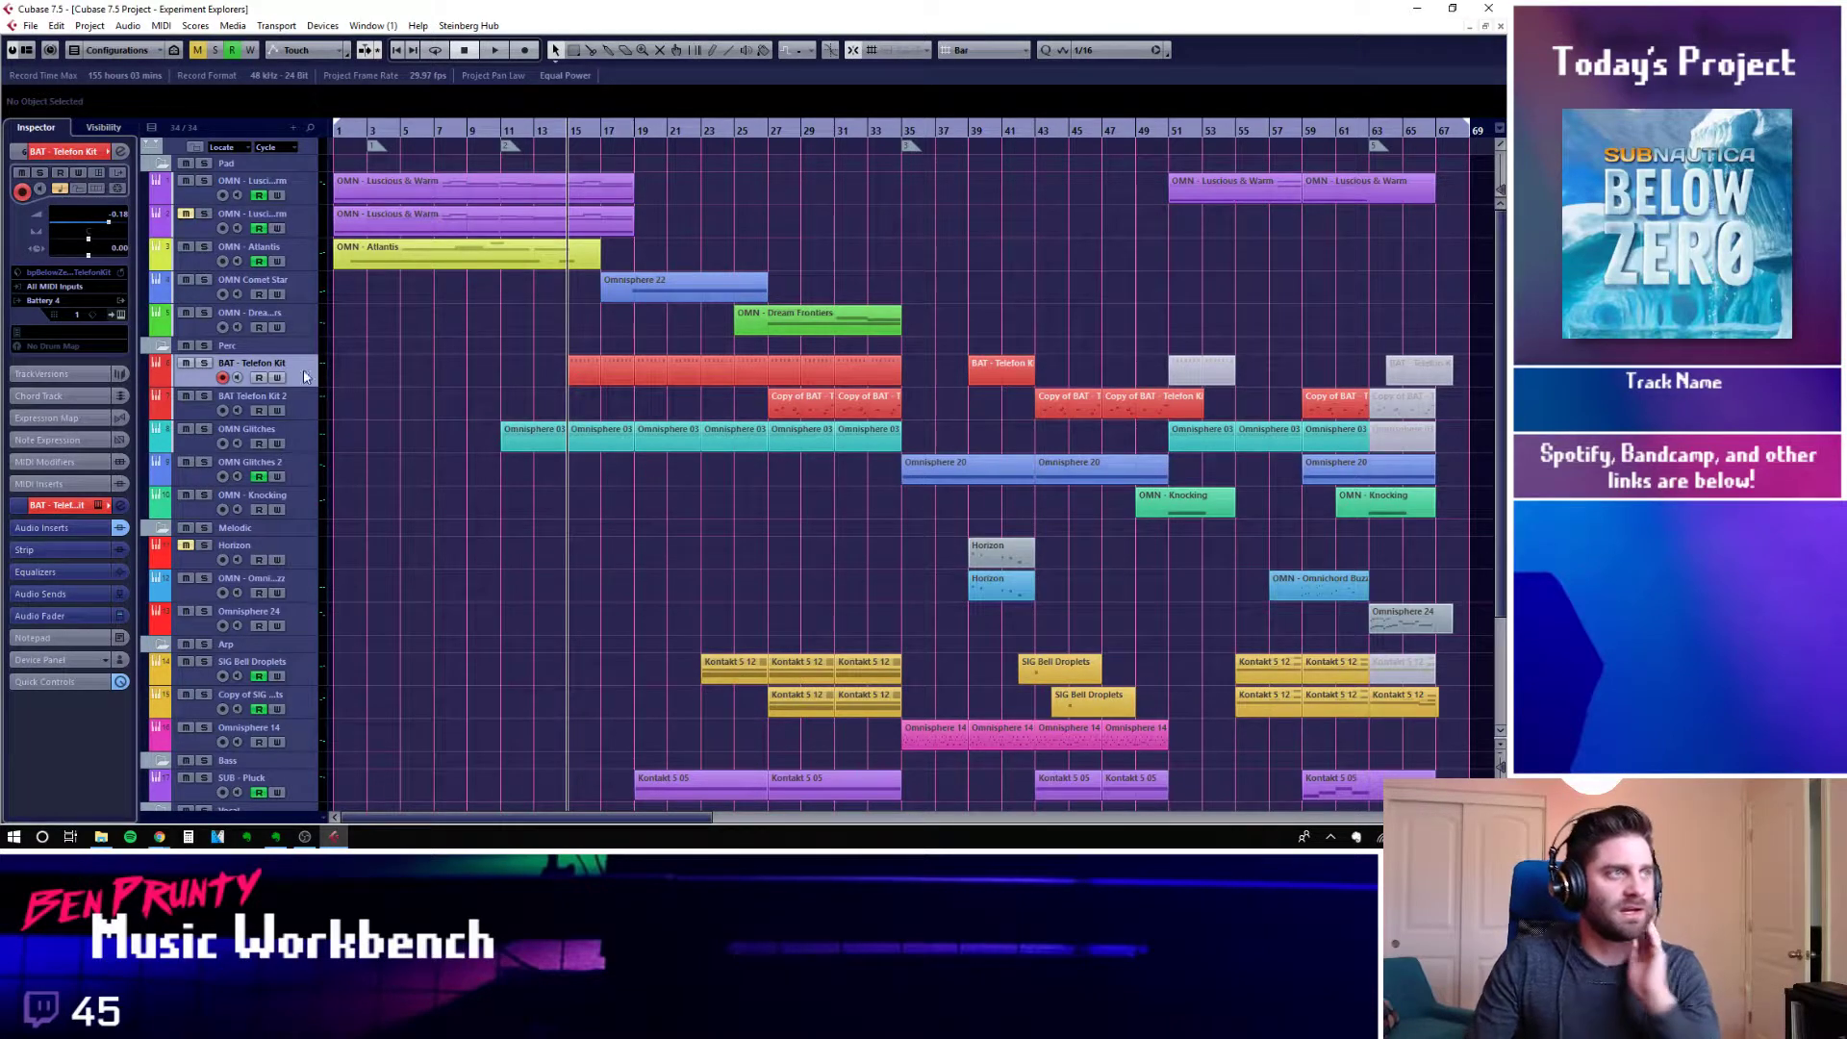
left_click(650, 139)
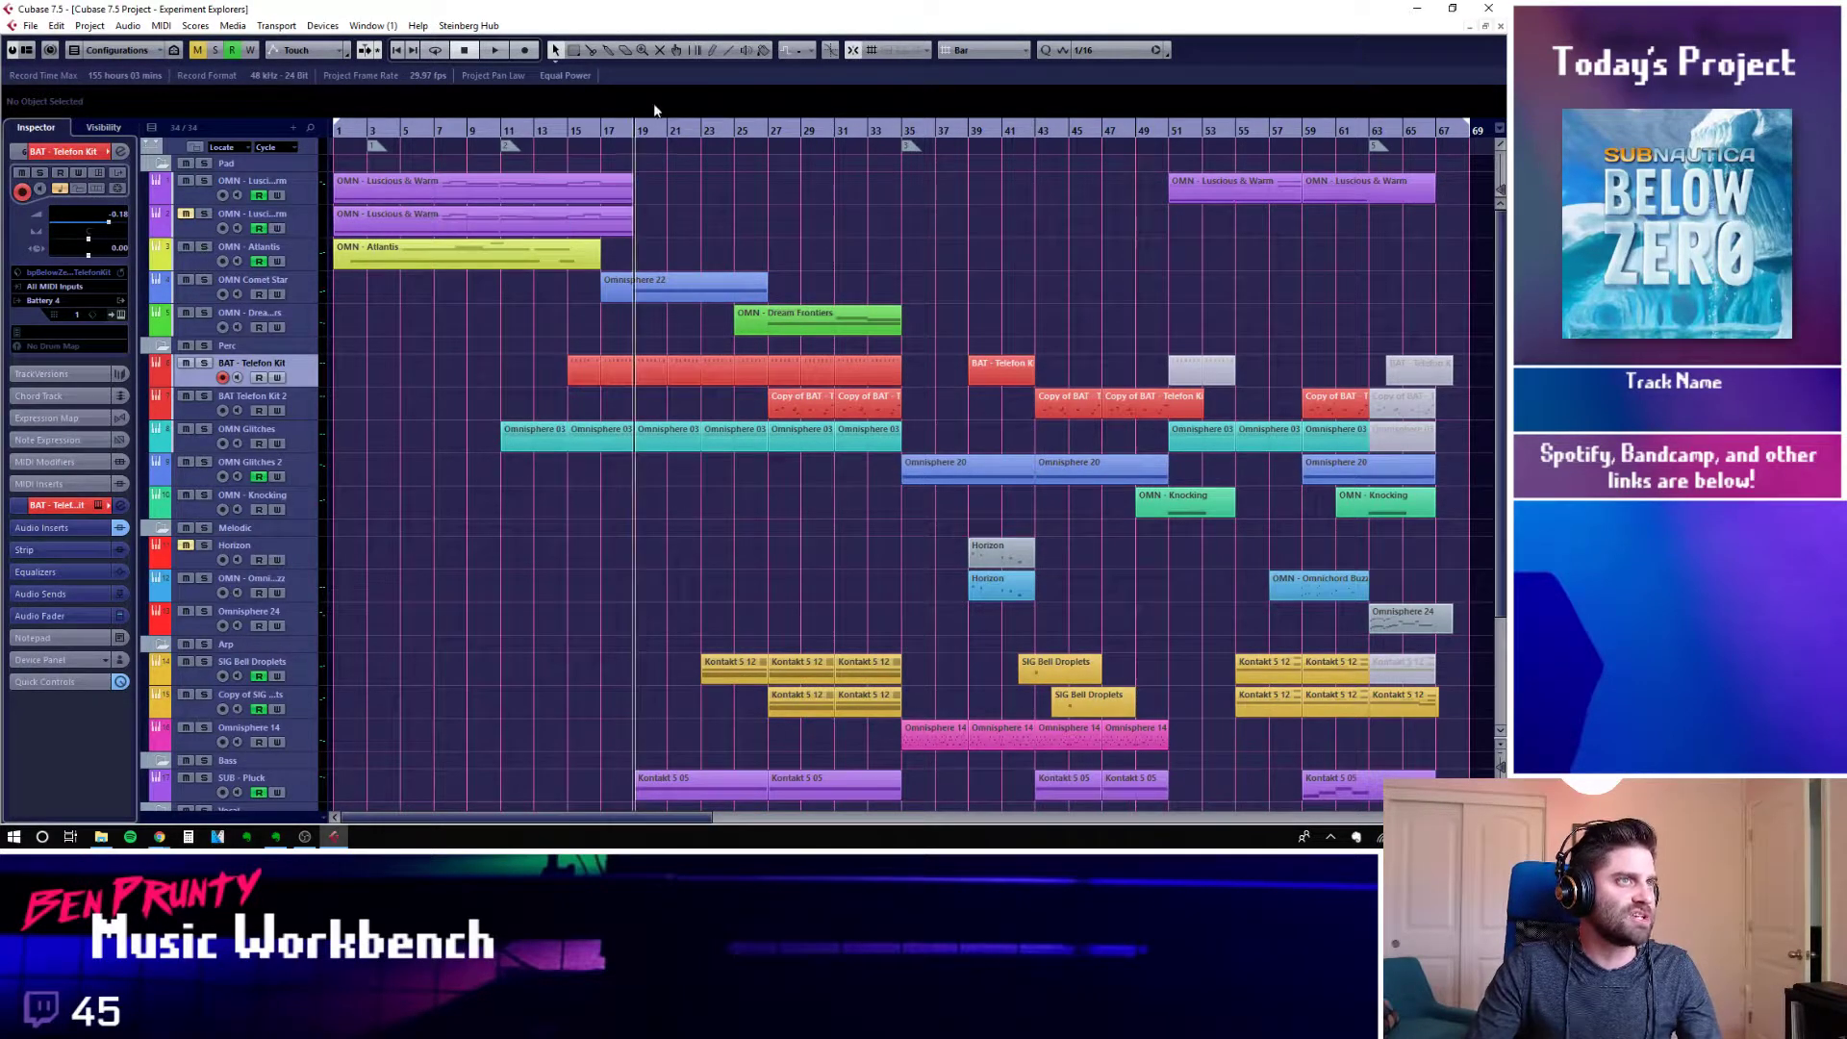
left_click(665, 137)
left_click(596, 133)
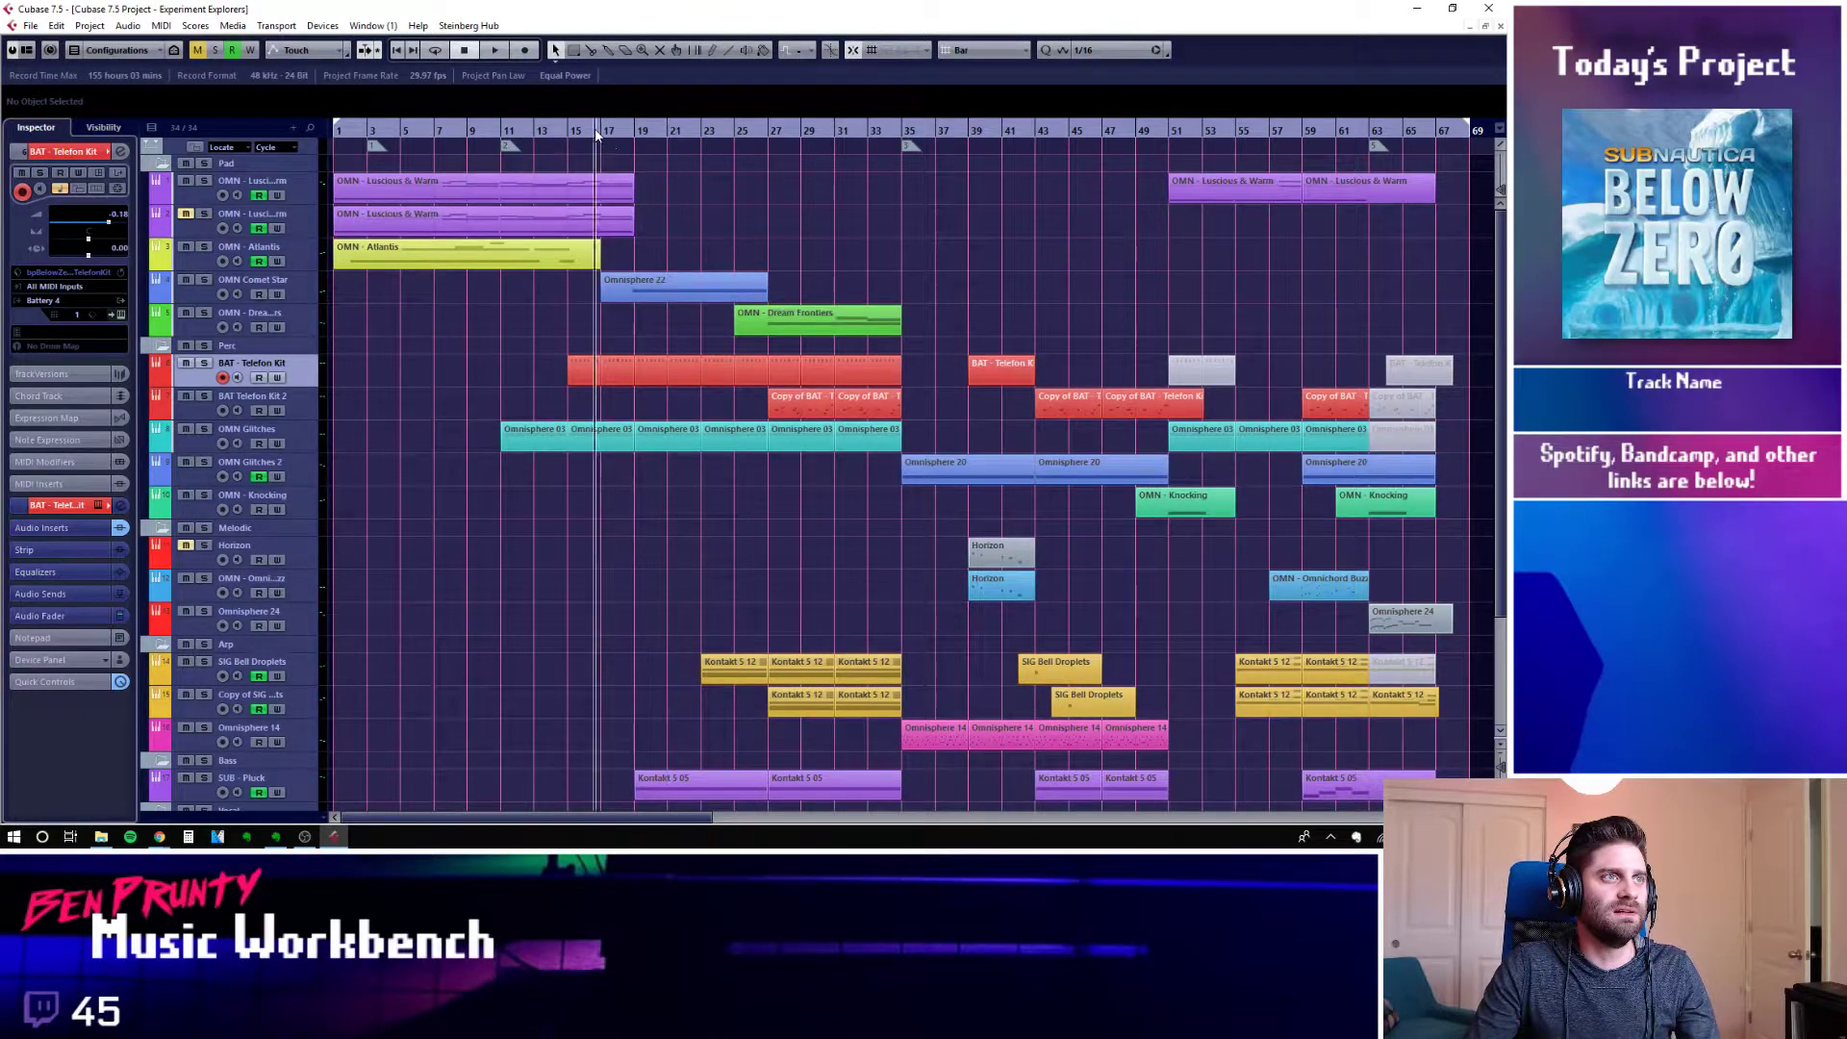
left_click(561, 142)
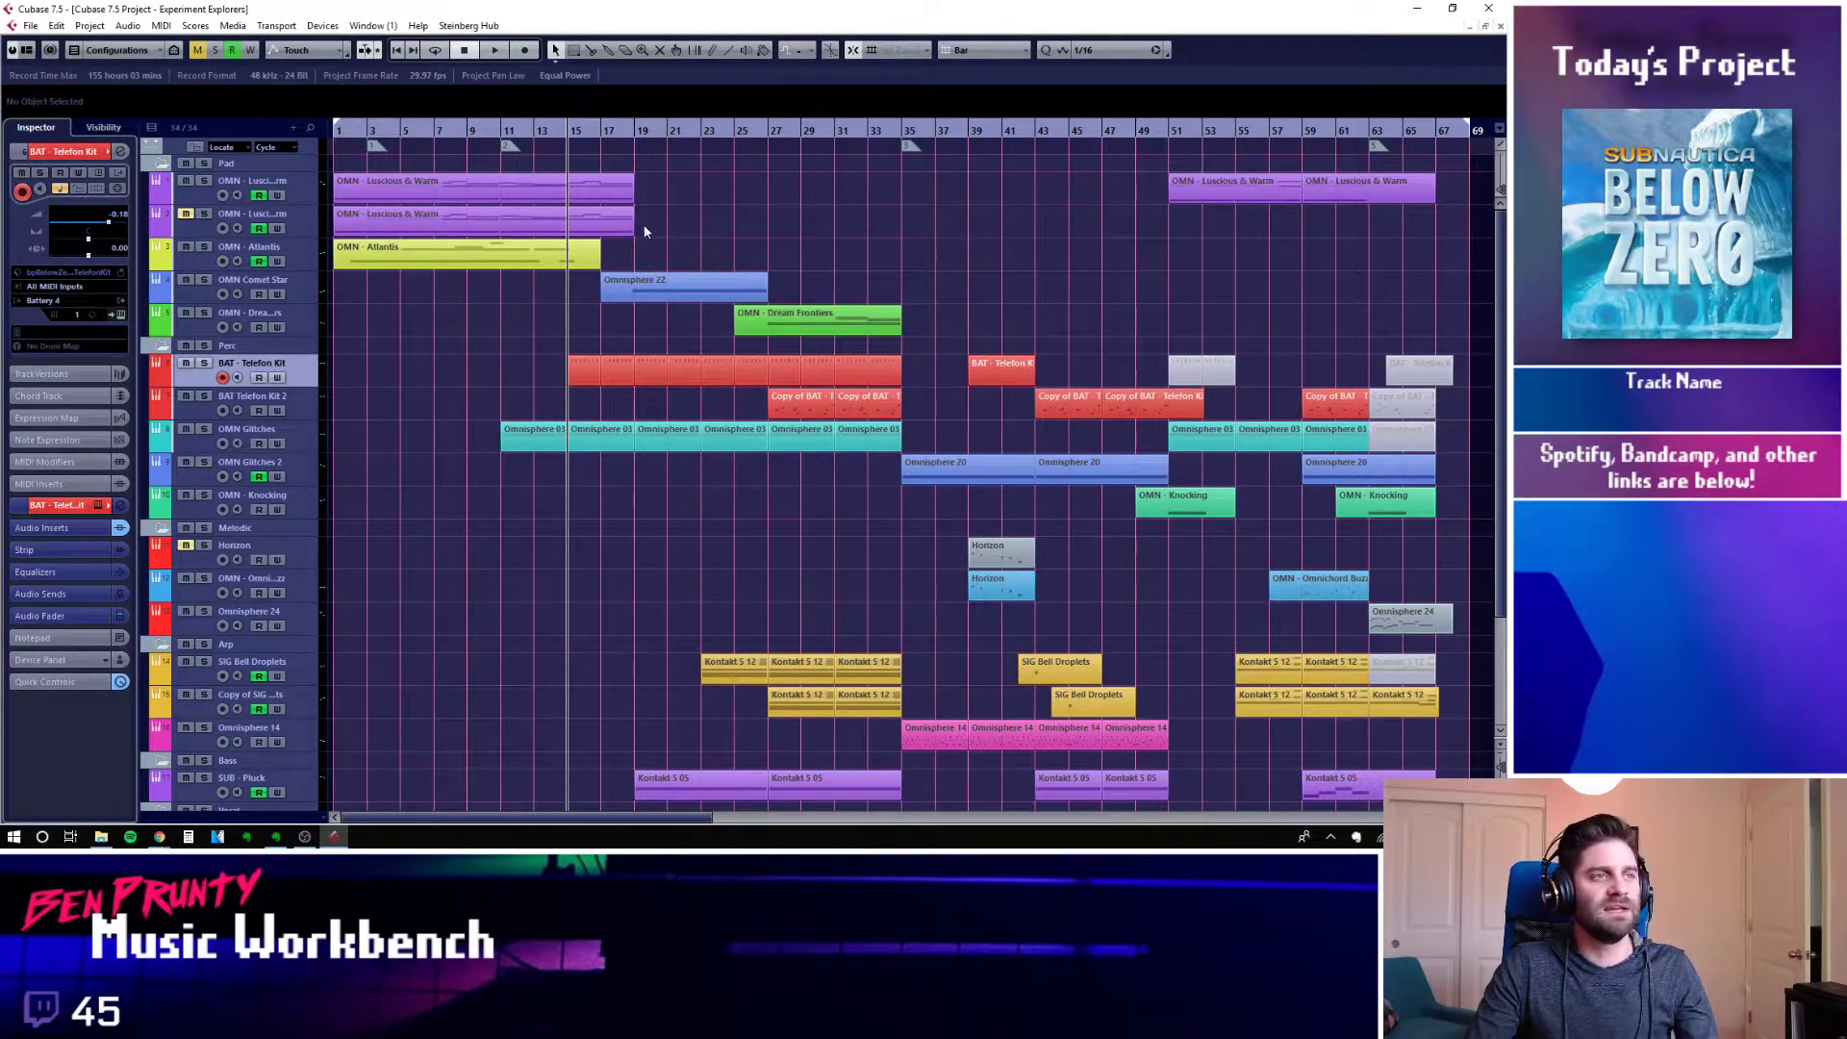
left_click(288, 189)
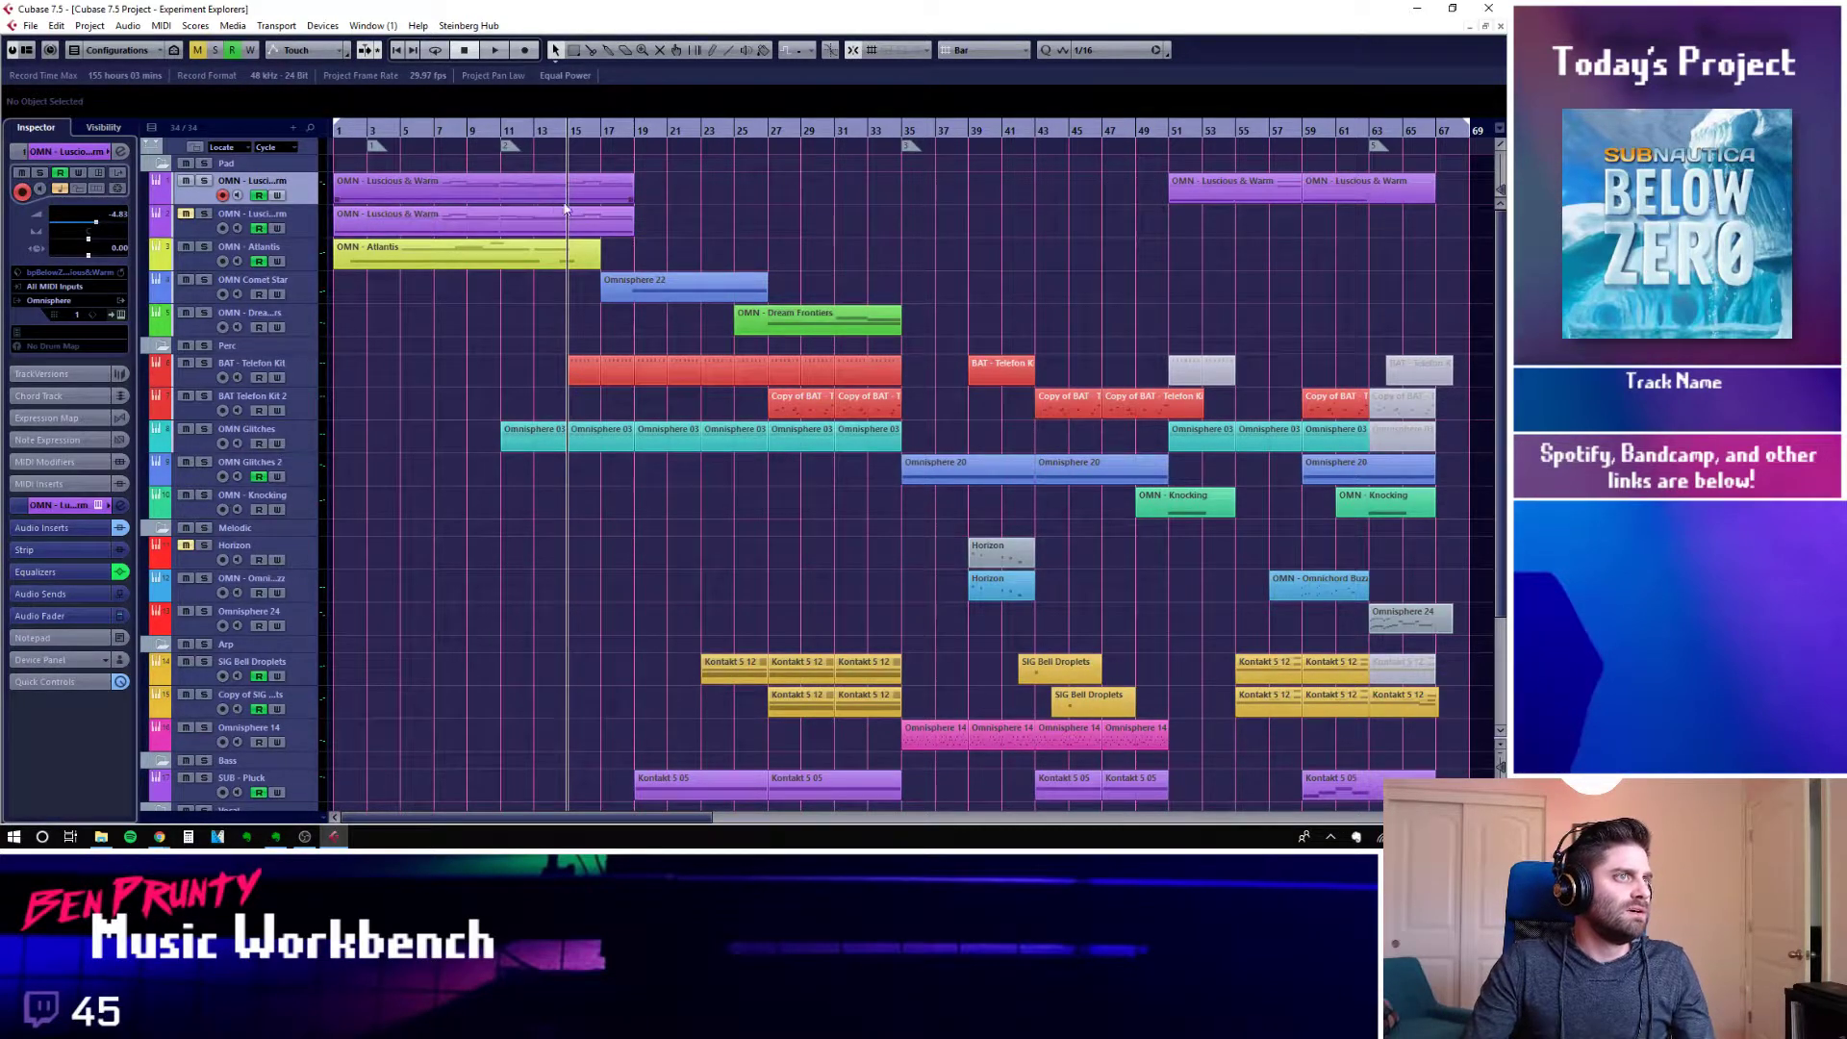
Solo the BAT - Telefon Kit track and play it from bar 19
left_click(634, 139)
left_click(309, 380)
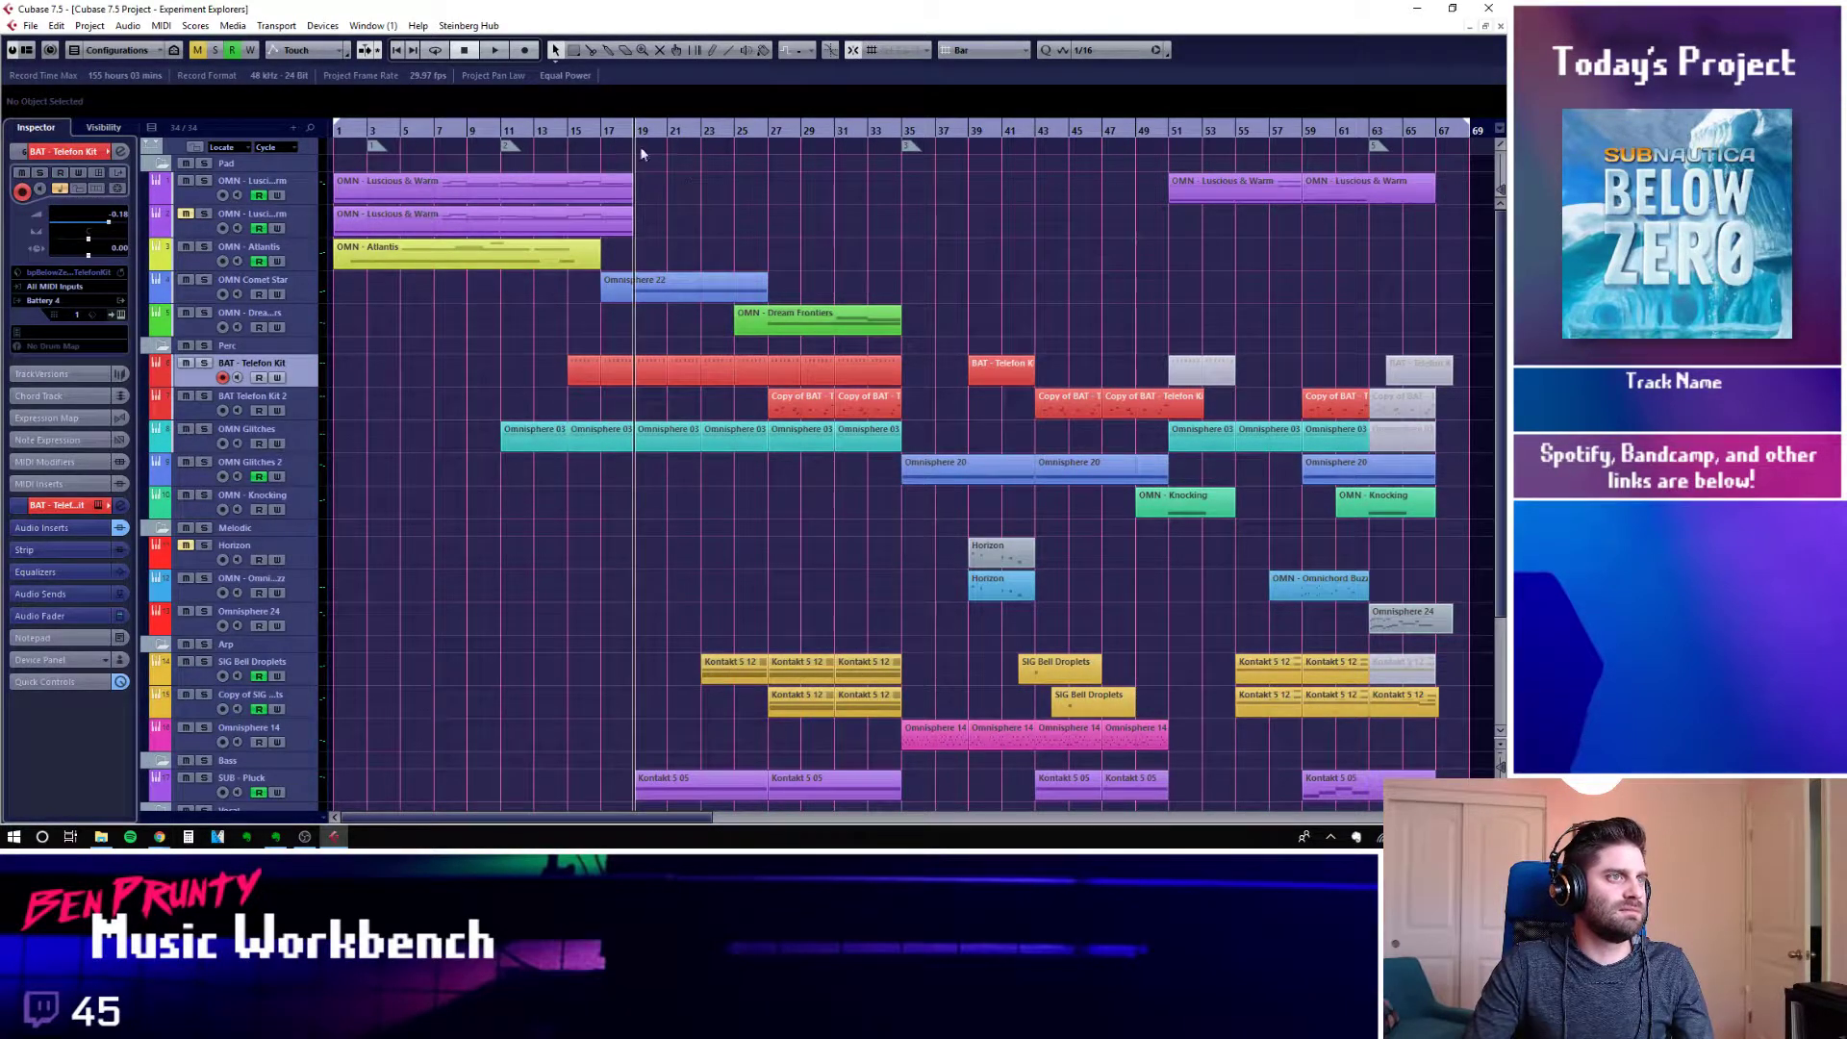
key("s")
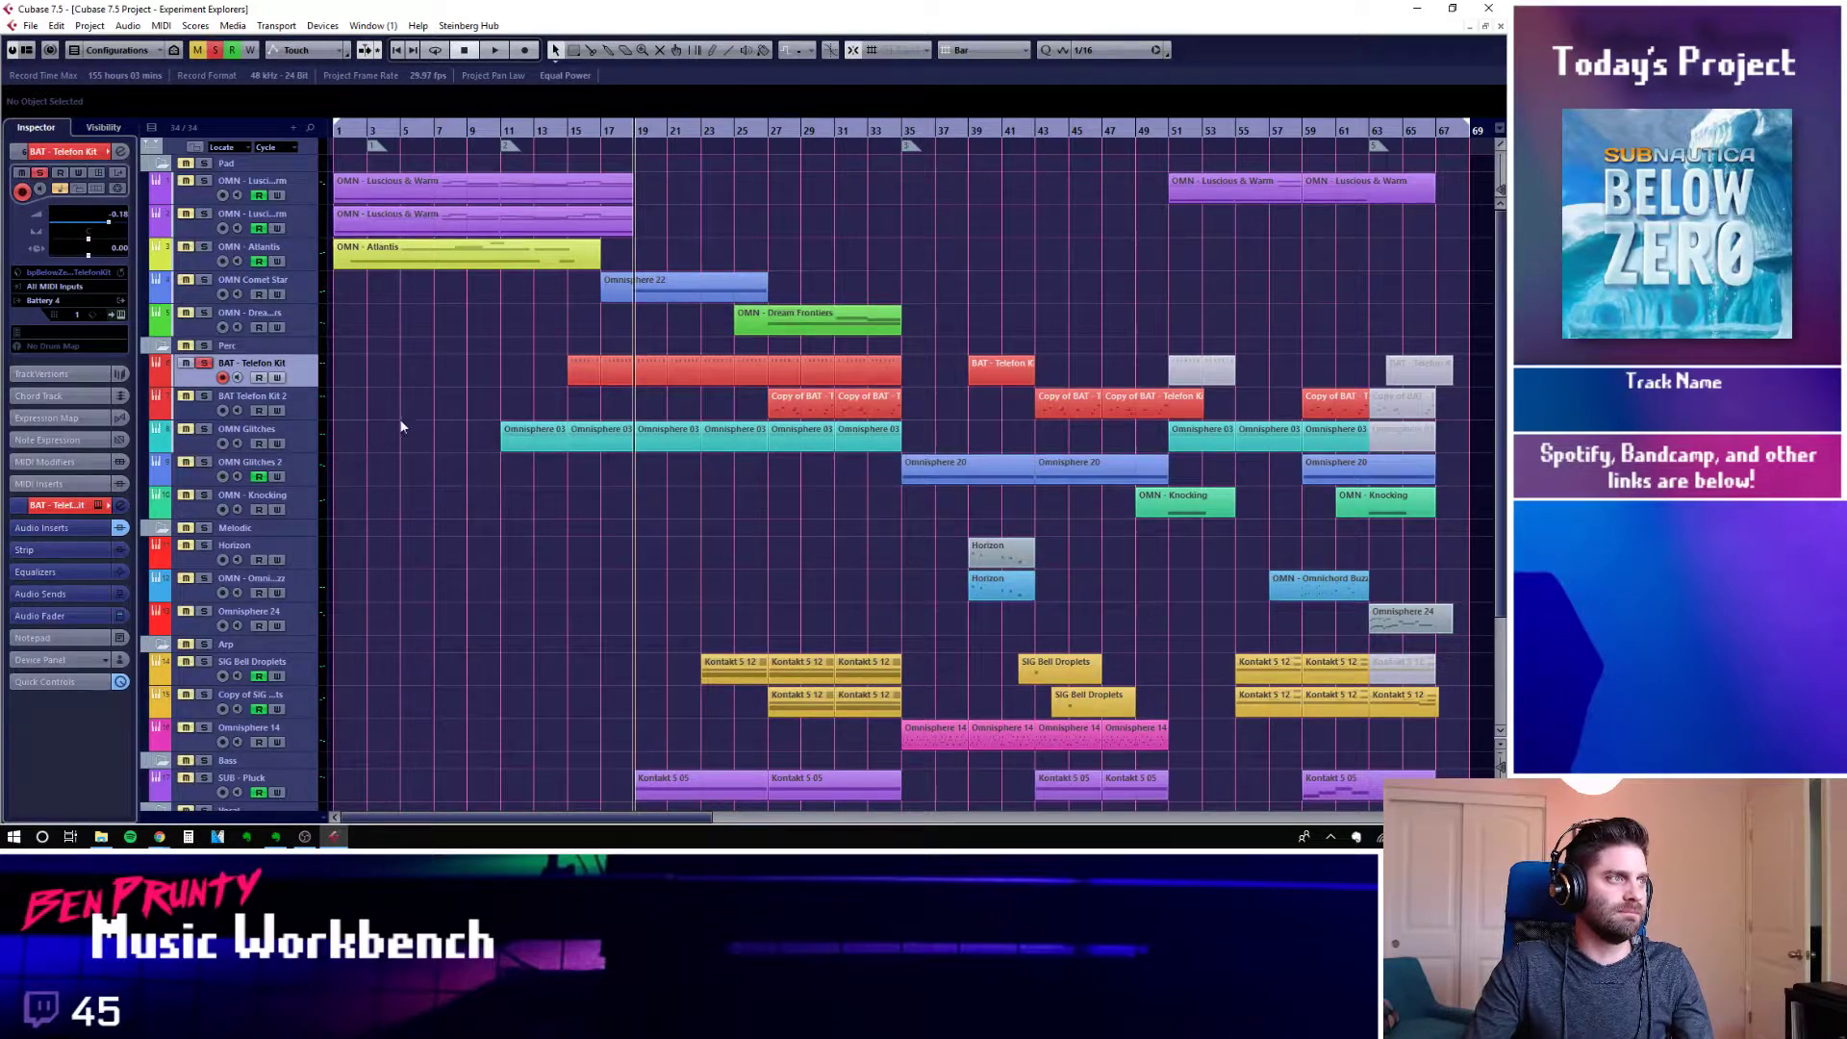
key("space")
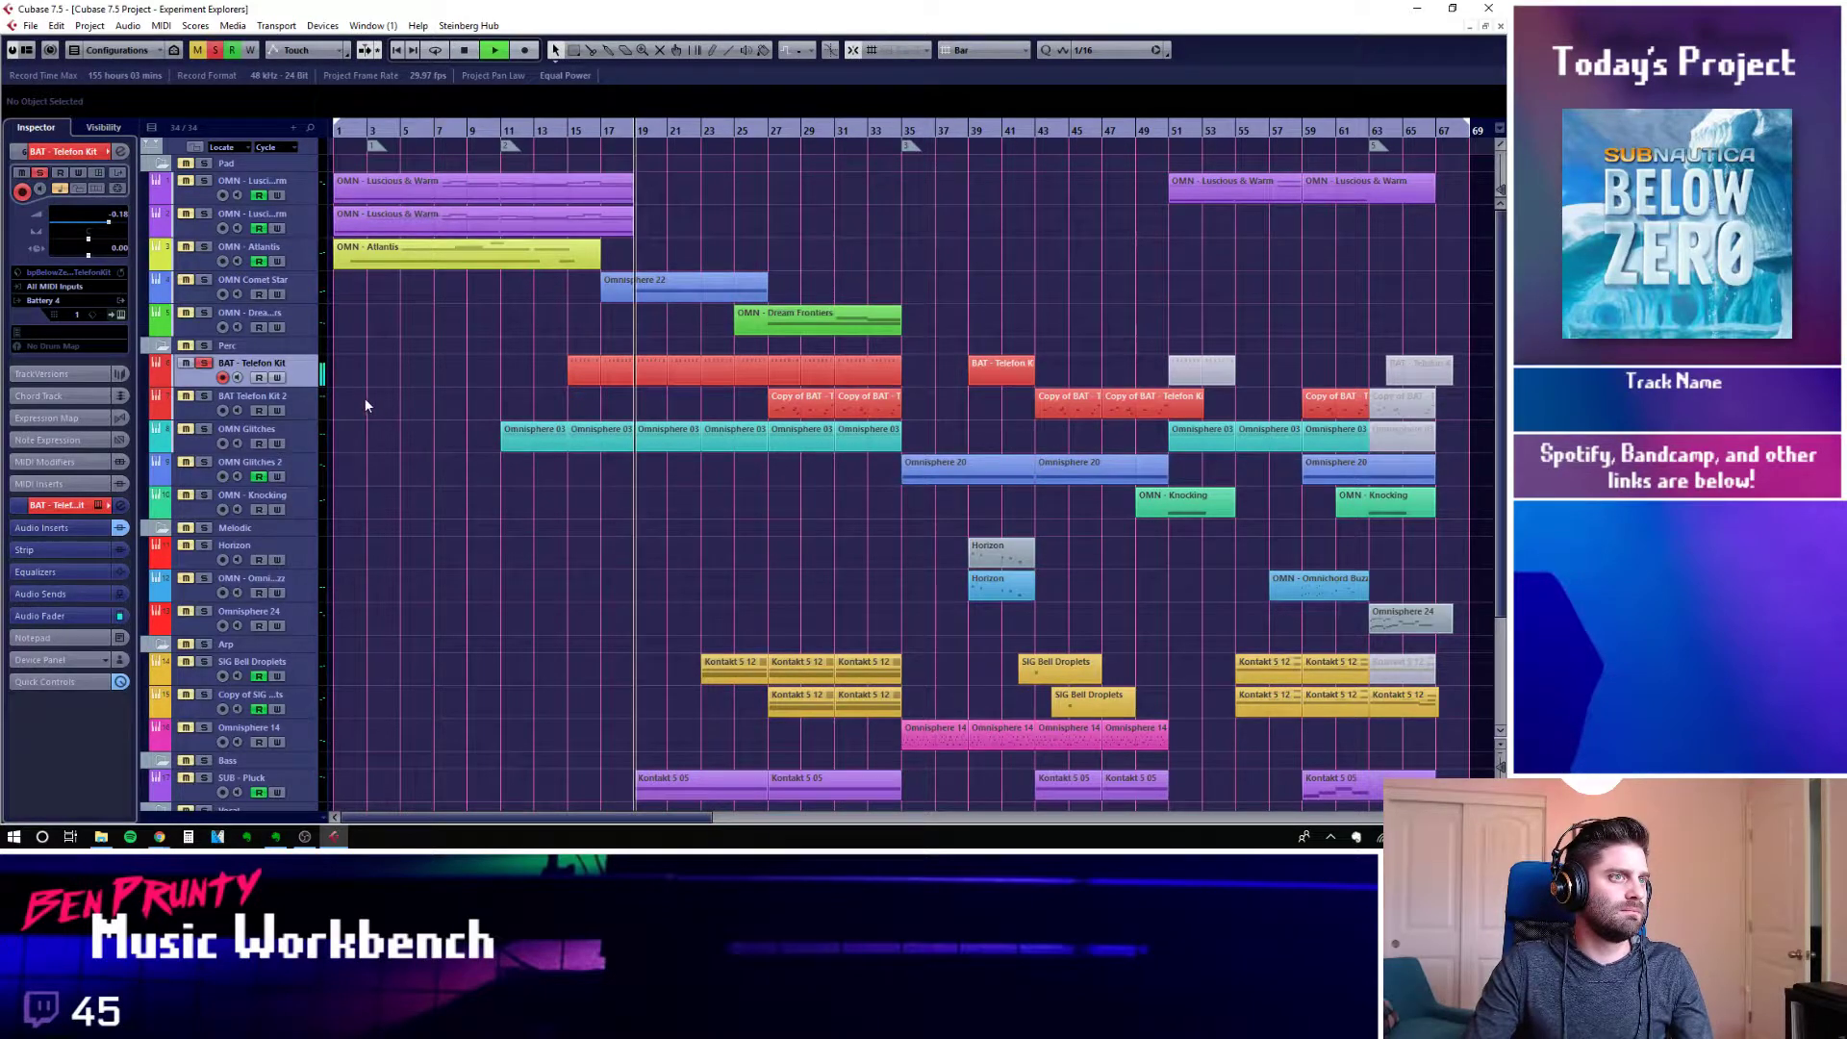
Turn off solo on the BAT - Telefon Kit track and play the full arrangement from bar 15
left_click(204, 370)
key("space")
left_click(568, 131)
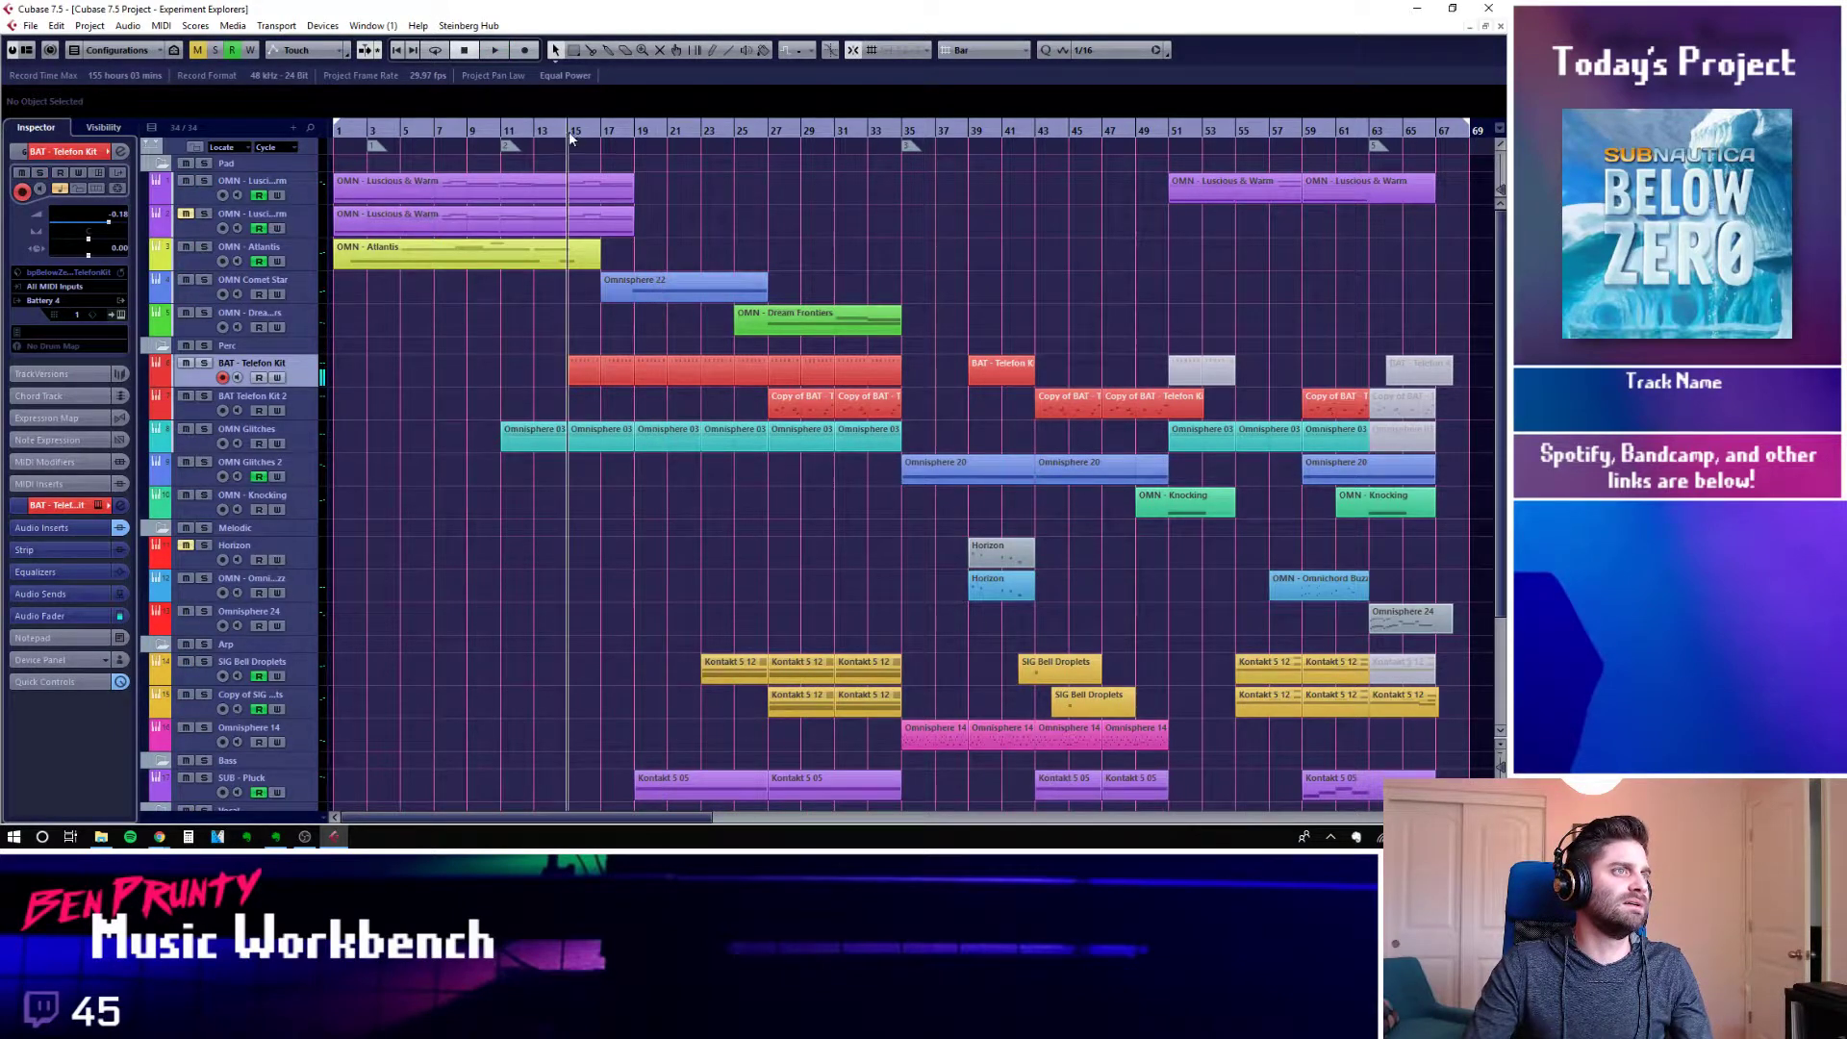
key("space")
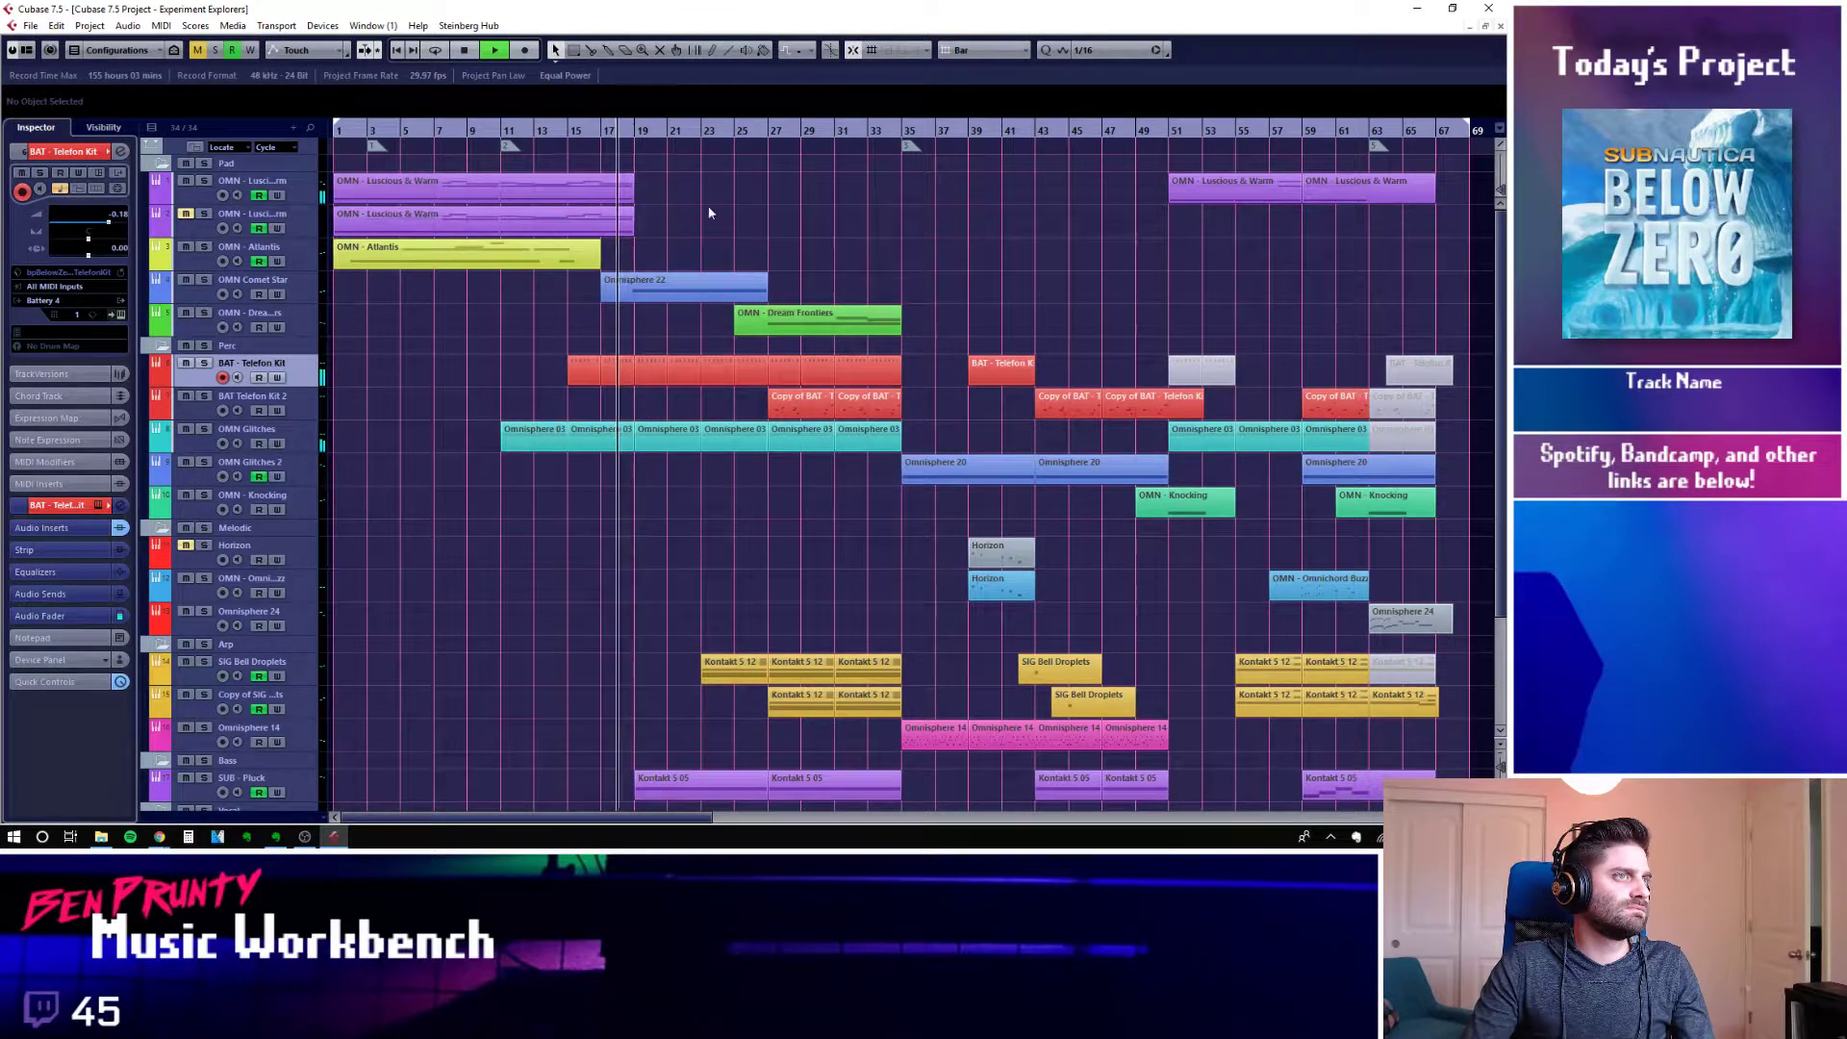
Copy the opening OMN - Luscious & Warm clip on the first pad track to bar 25
left_click(474, 192)
left_click_drag(363, 189, 770, 199)
left_click(841, 253)
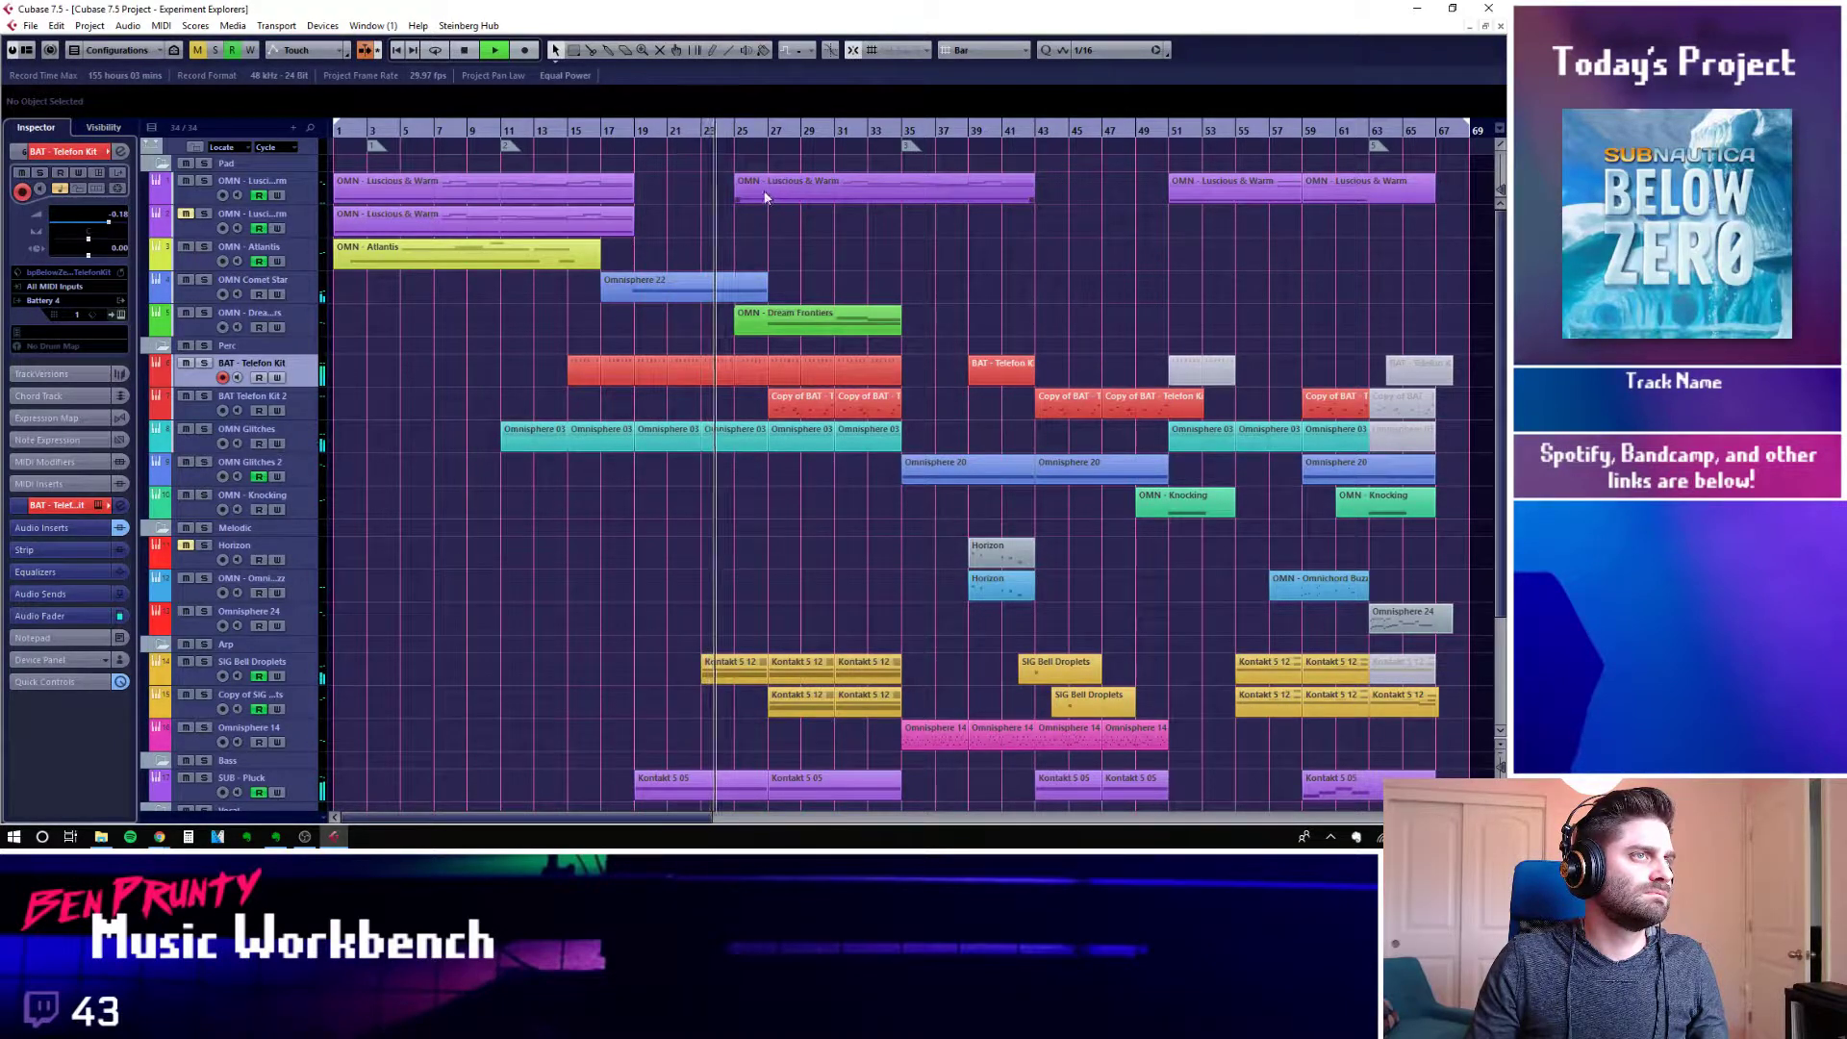
Show the first pad track's automation and delete the copied Crossfade and Volume fade-in points around bars 25 to 27
left_click(156, 203)
left_click_drag(716, 294, 815, 321)
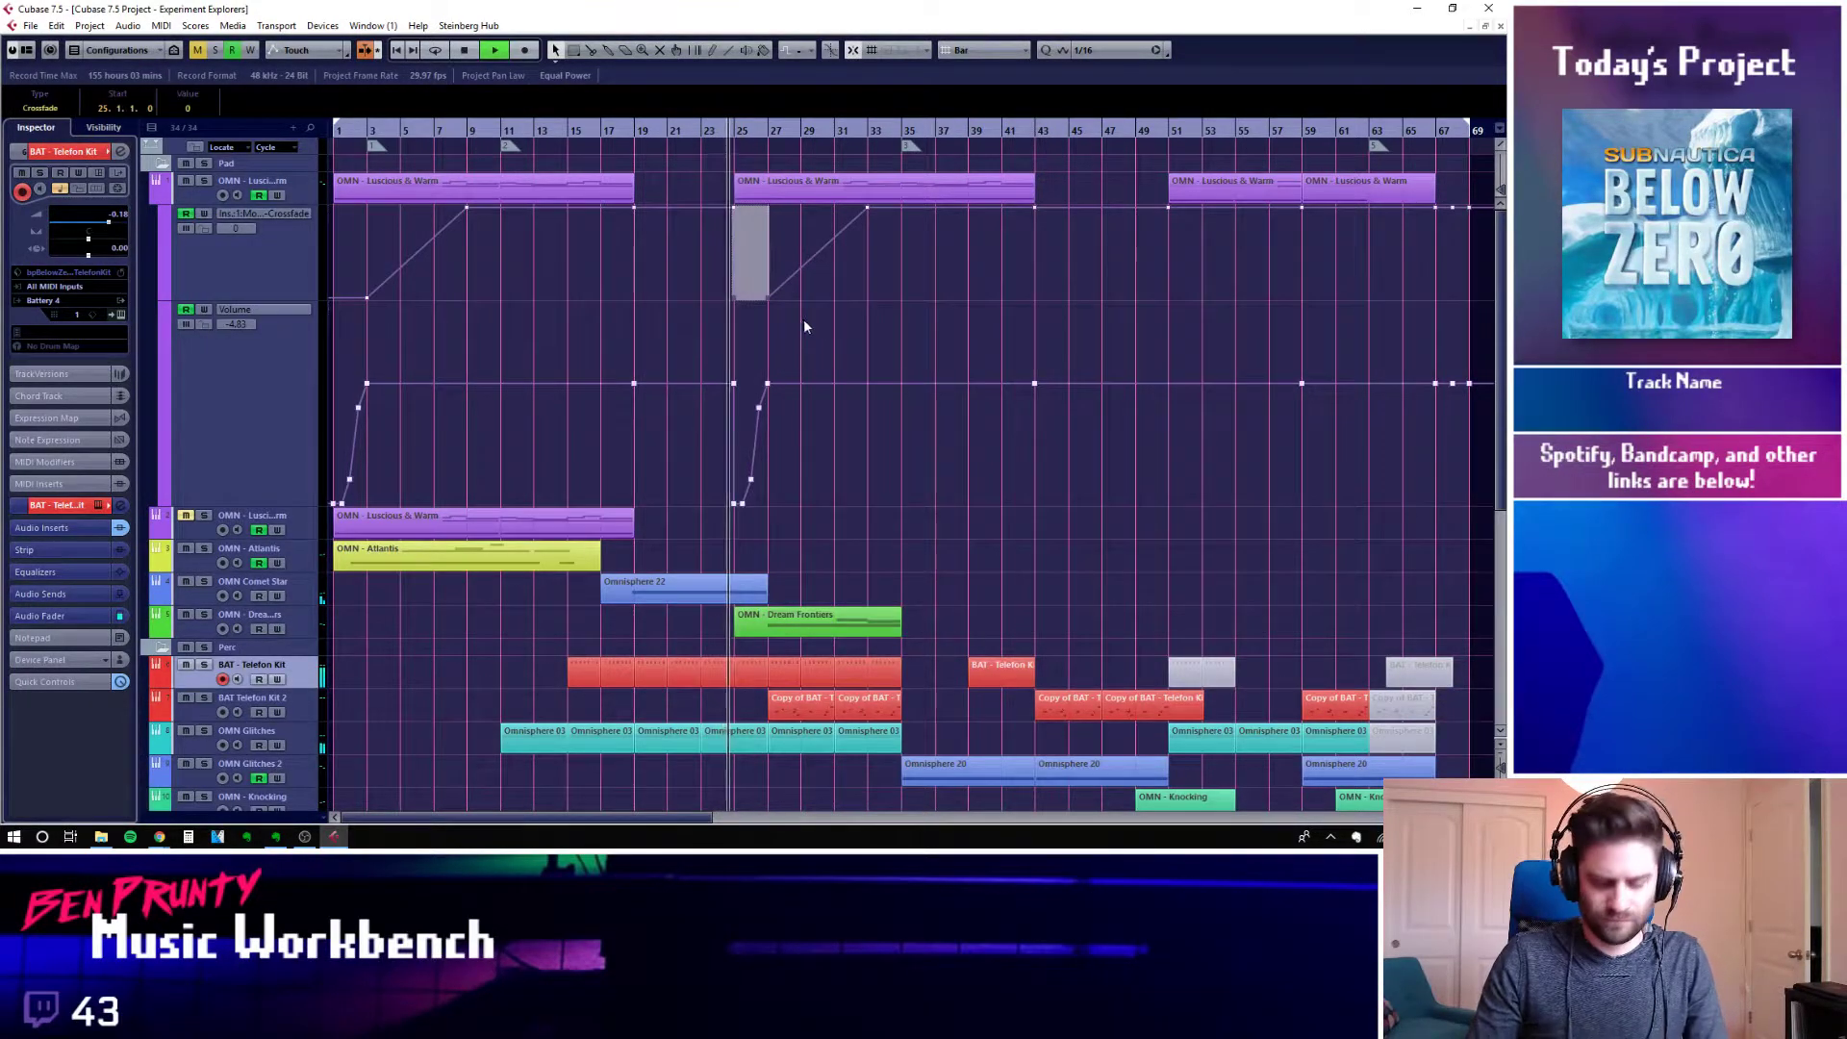
key("Delete")
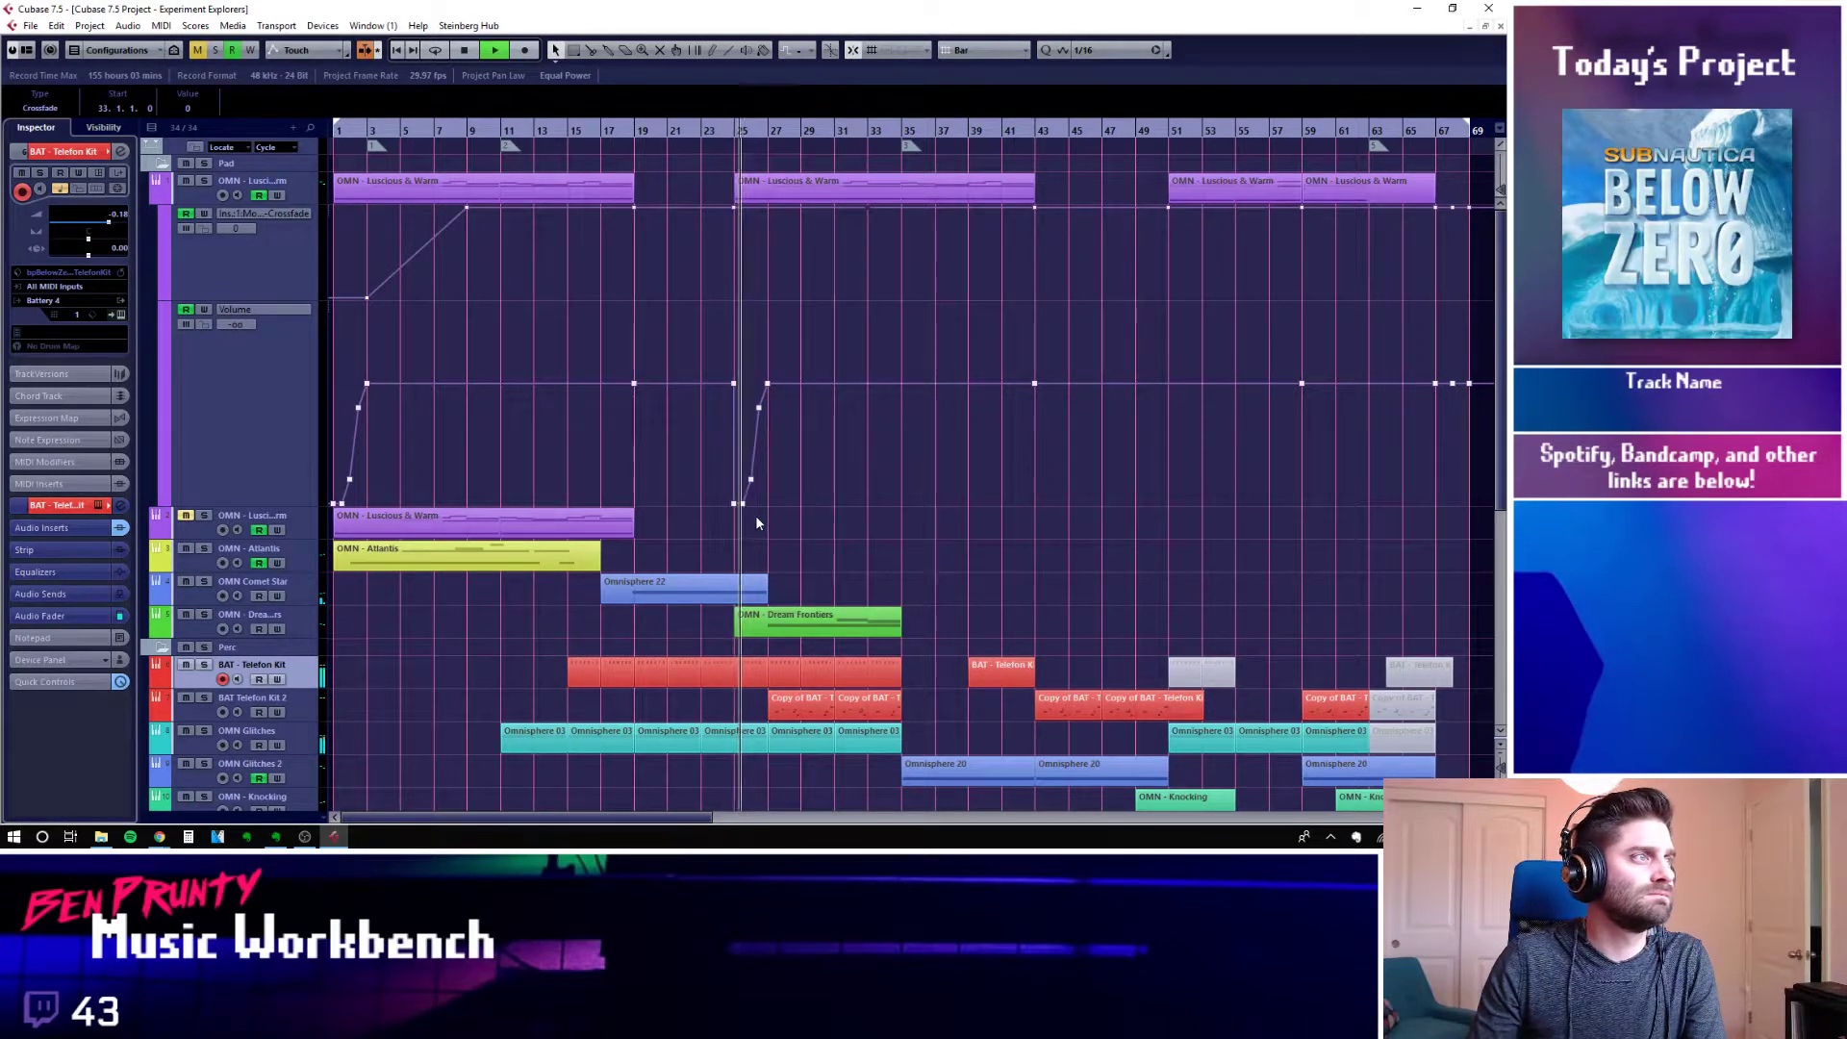
left_click_drag(755, 517, 723, 466)
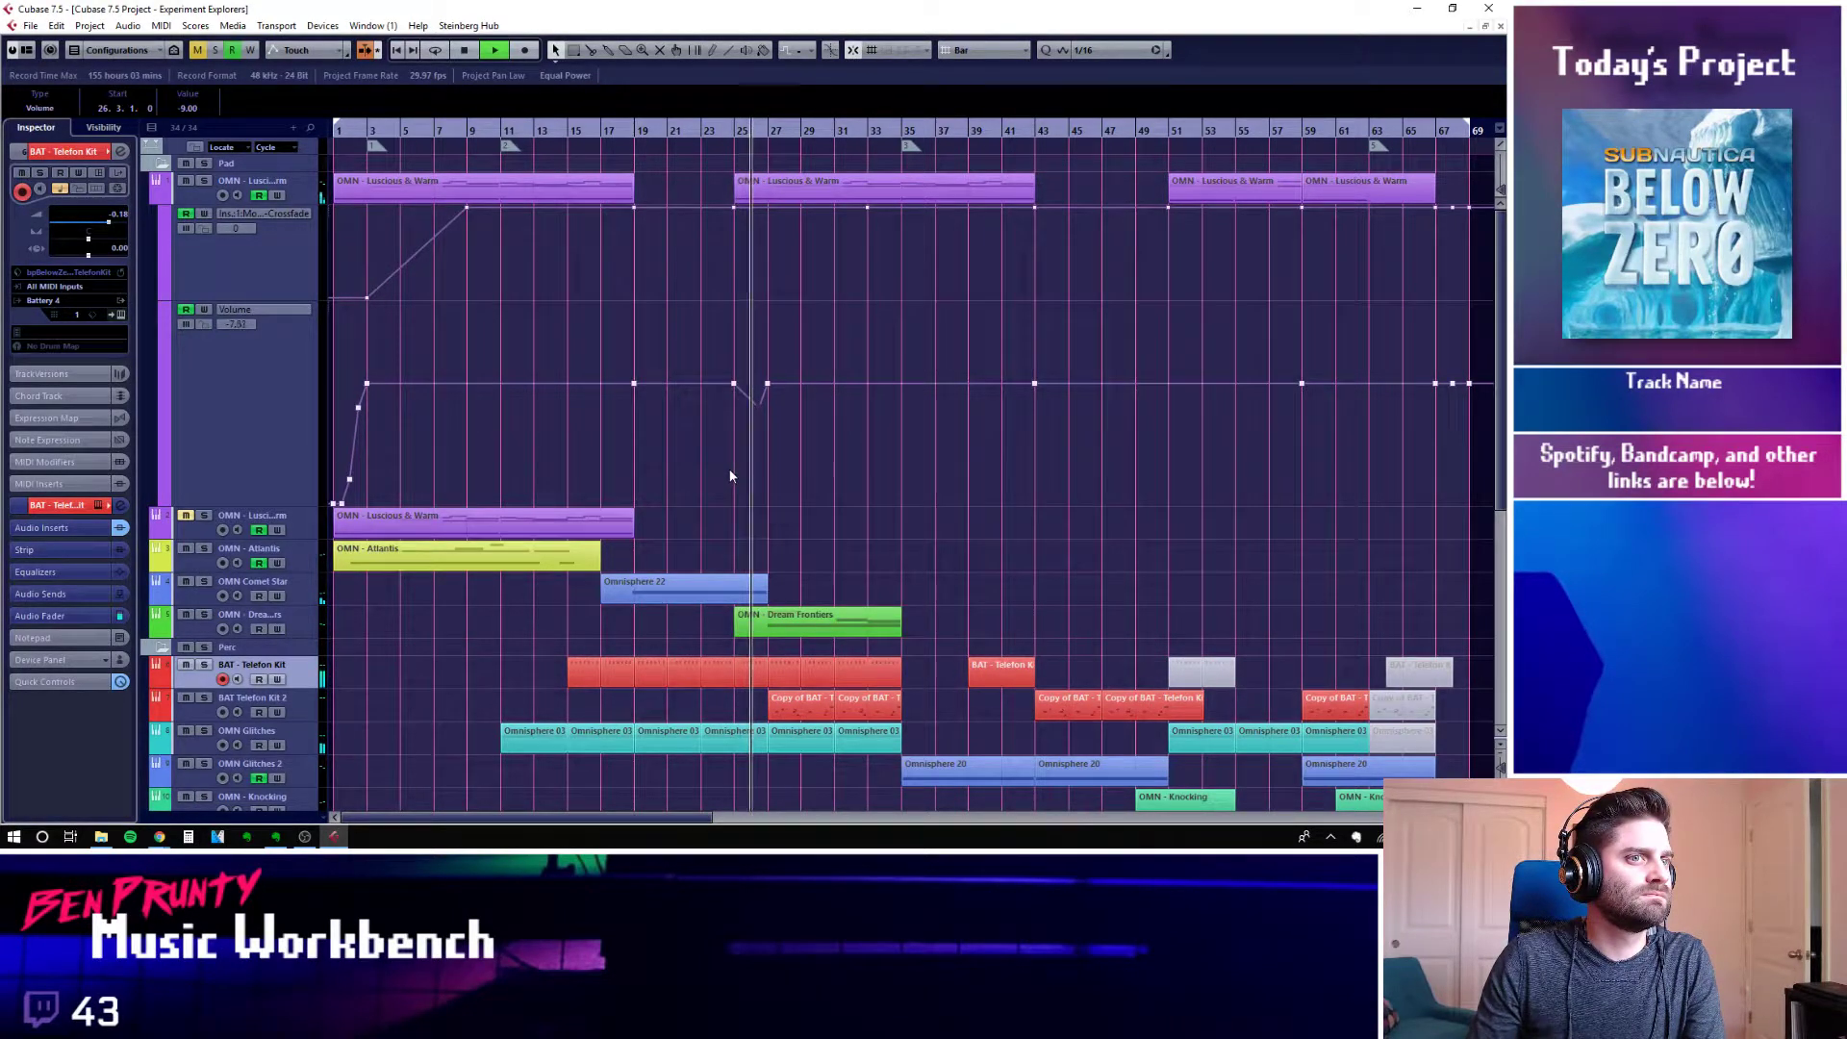
key("Delete")
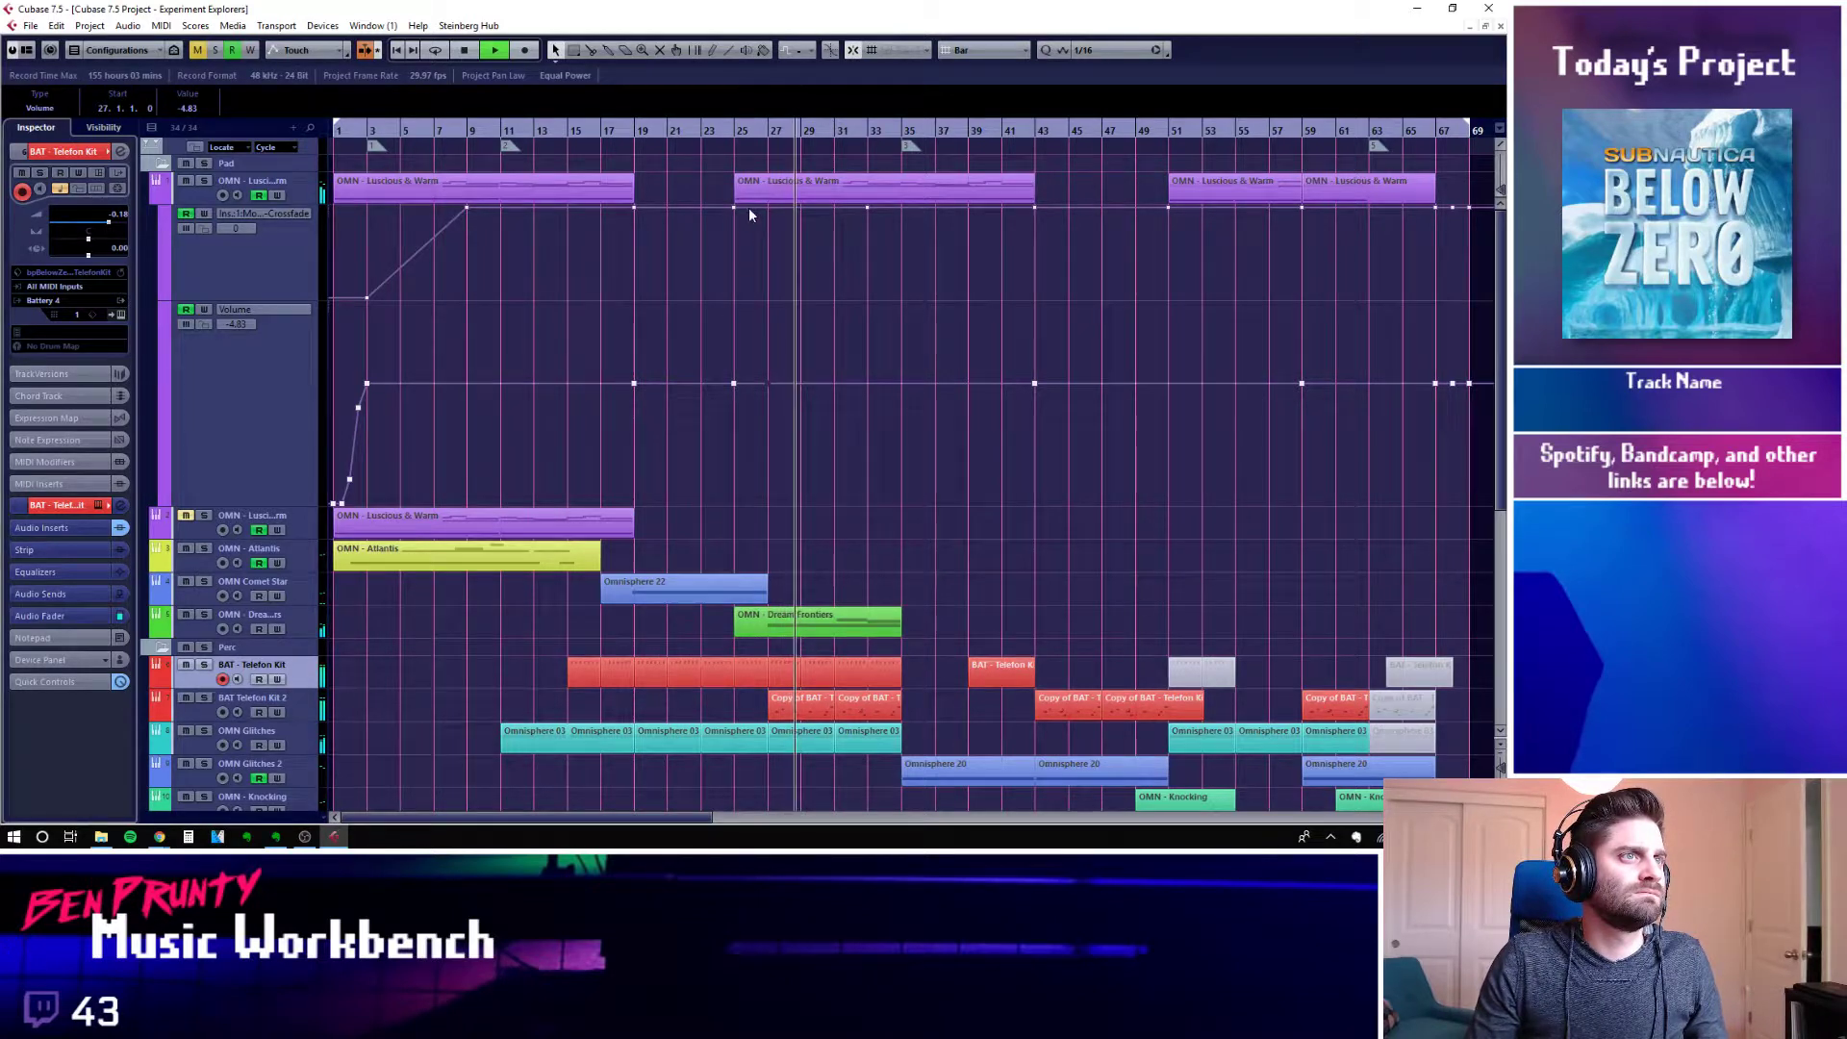
Move the copied Luscious & Warm clip to bar 27, split it at bar 35, and check the second part's notes
left_click_drag(756, 189, 924, 203)
double_click(937, 191)
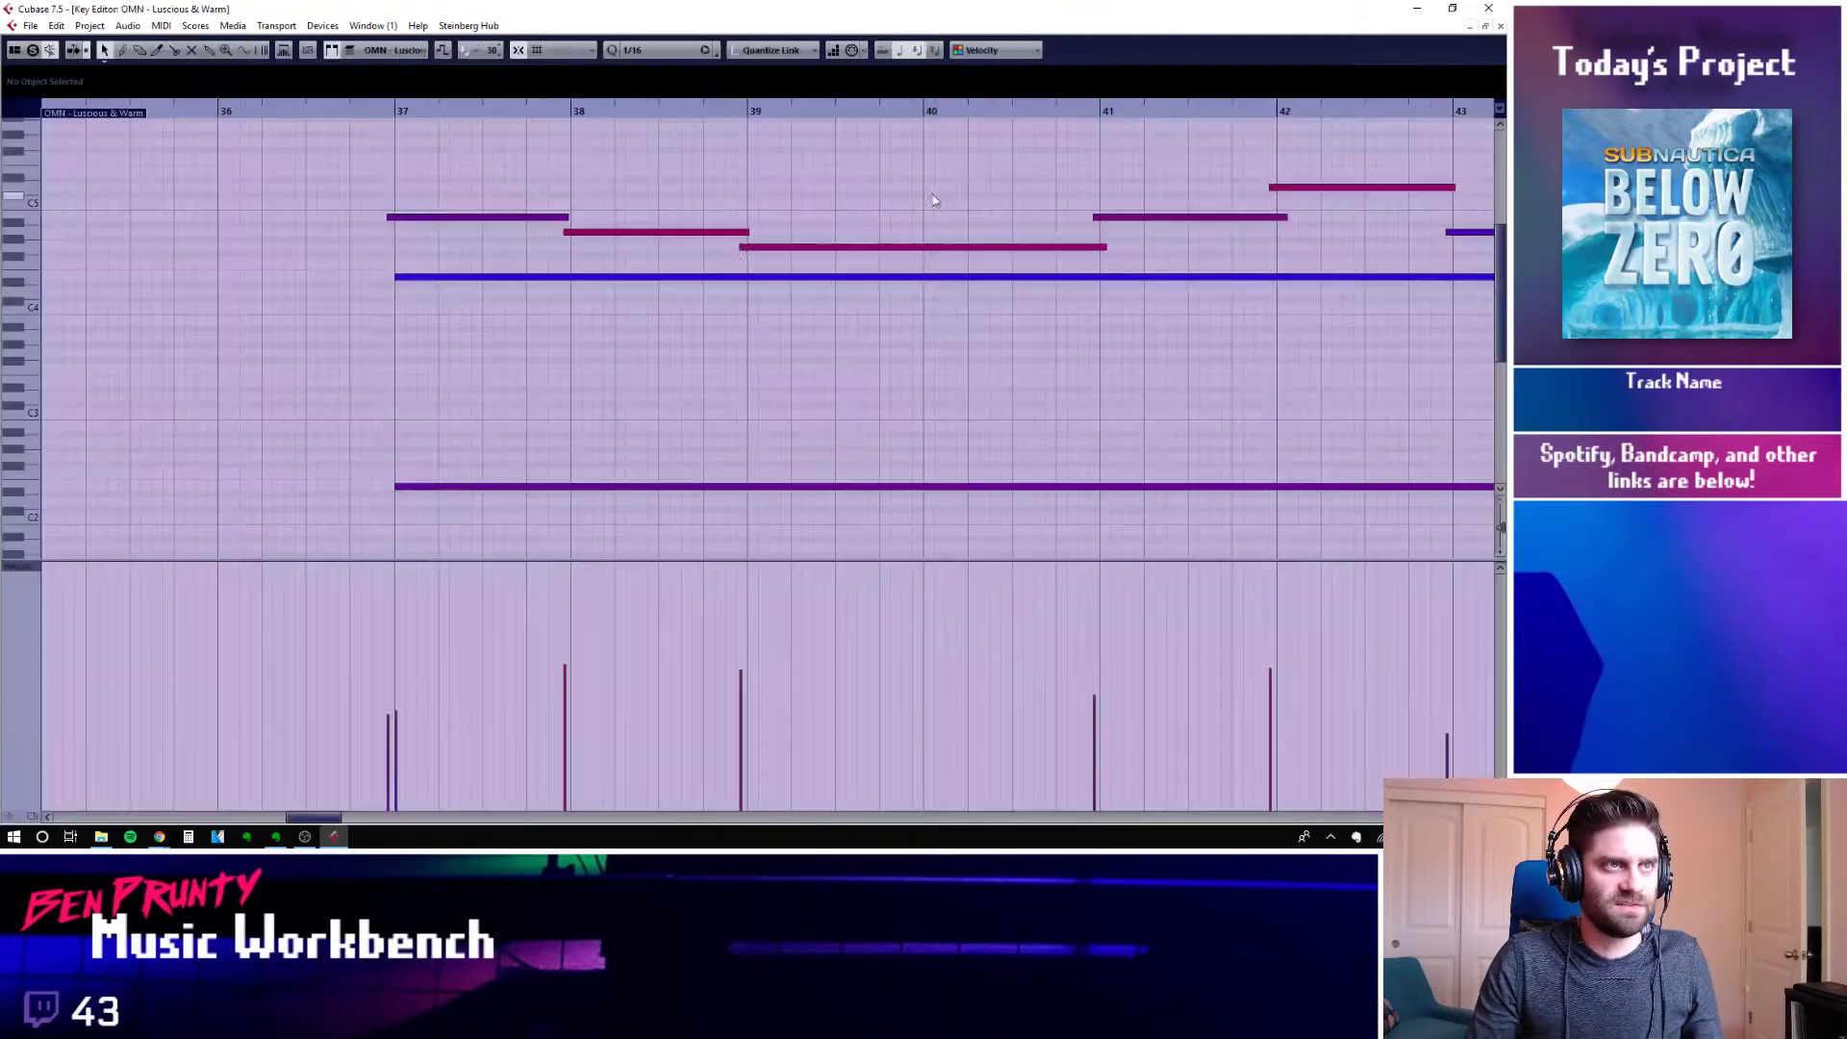
scroll(1239, 347, "right", 5)
scroll(1072, 342, "left", 1)
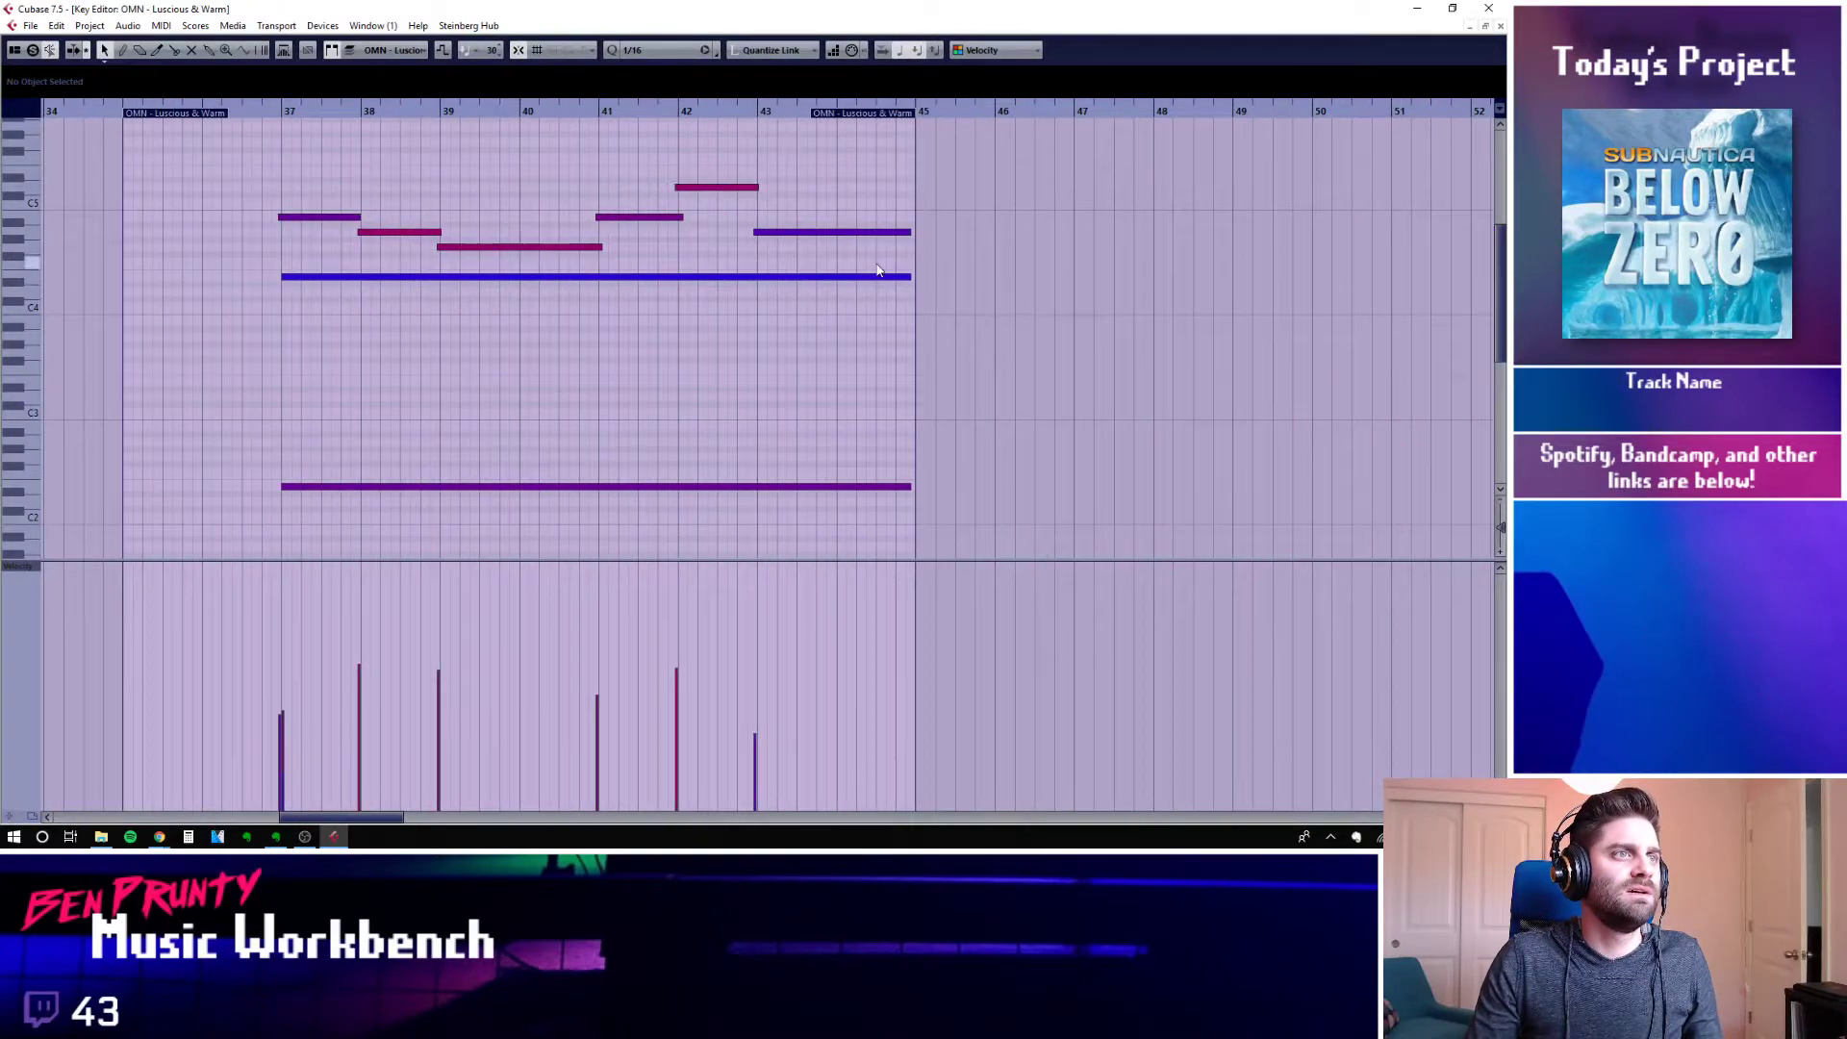
left_click(1500, 26)
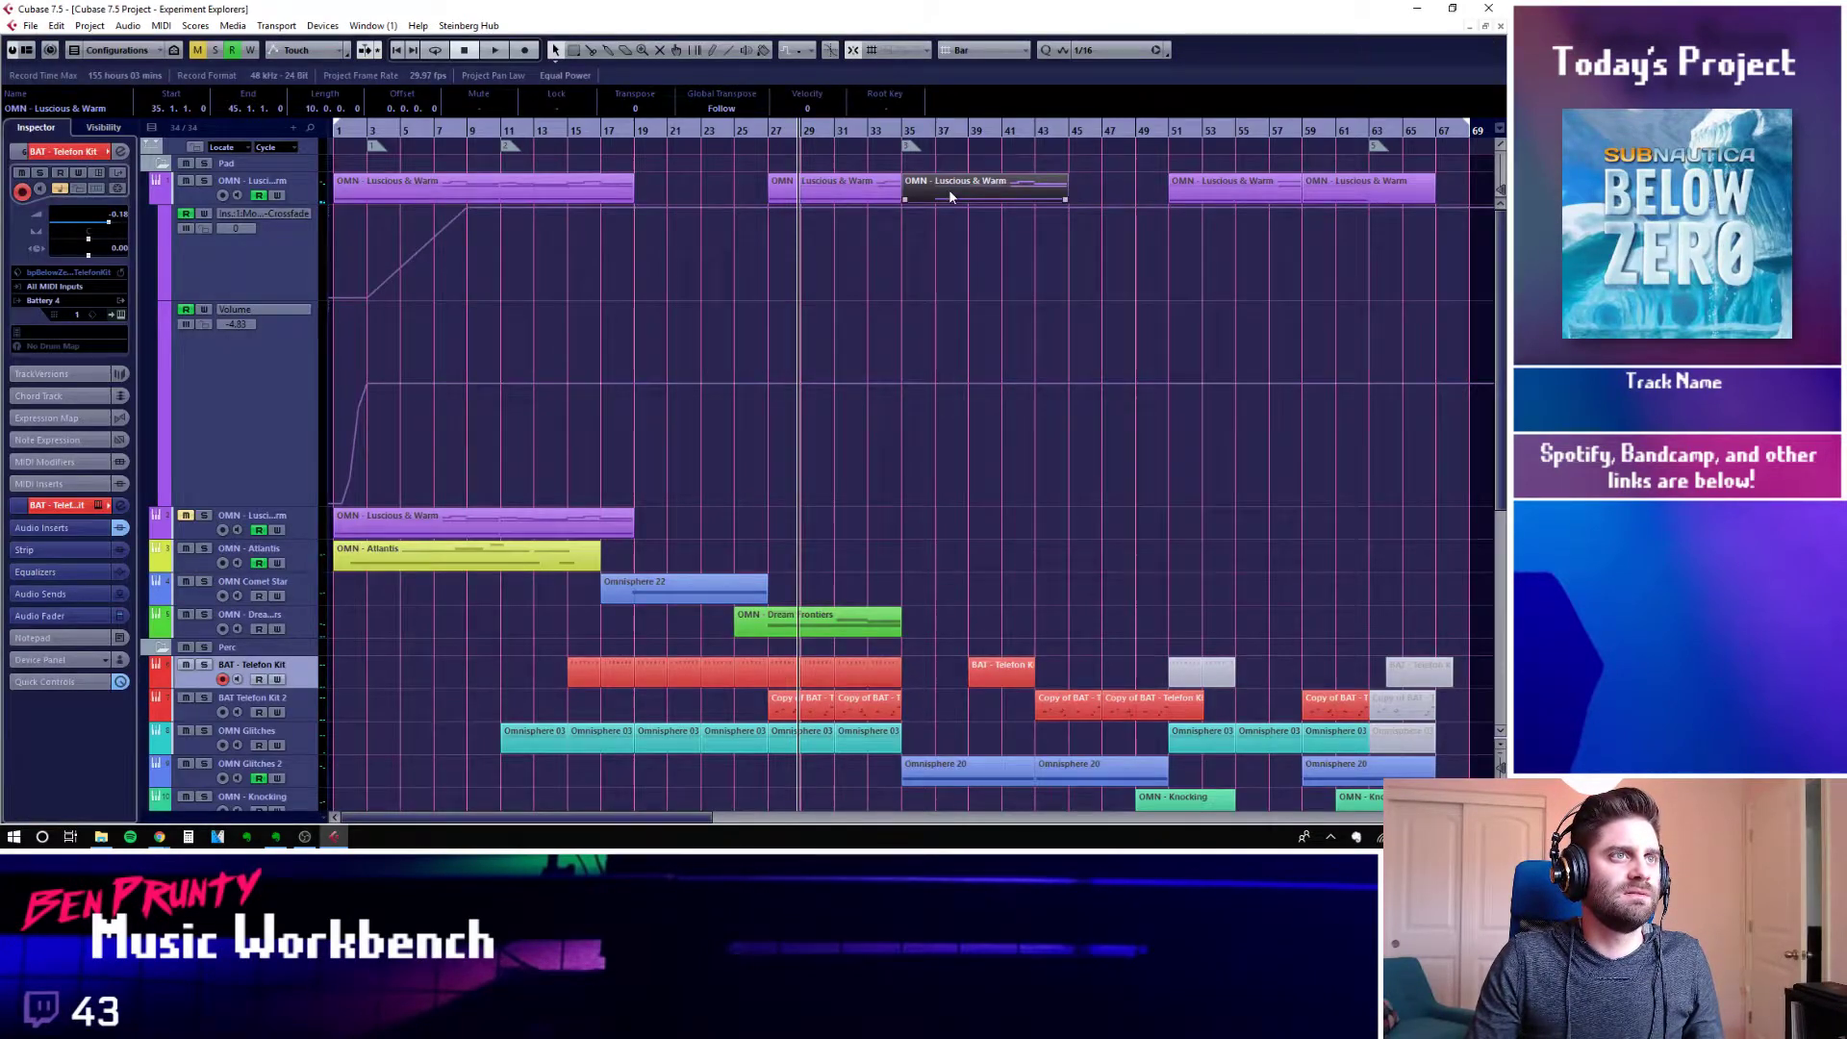
Glue the two copied Luscious & Warm parts into one clip spanning bars 27 to 45 and check its notes
key("4")
left_click(882, 194)
key("1")
double_click(910, 192)
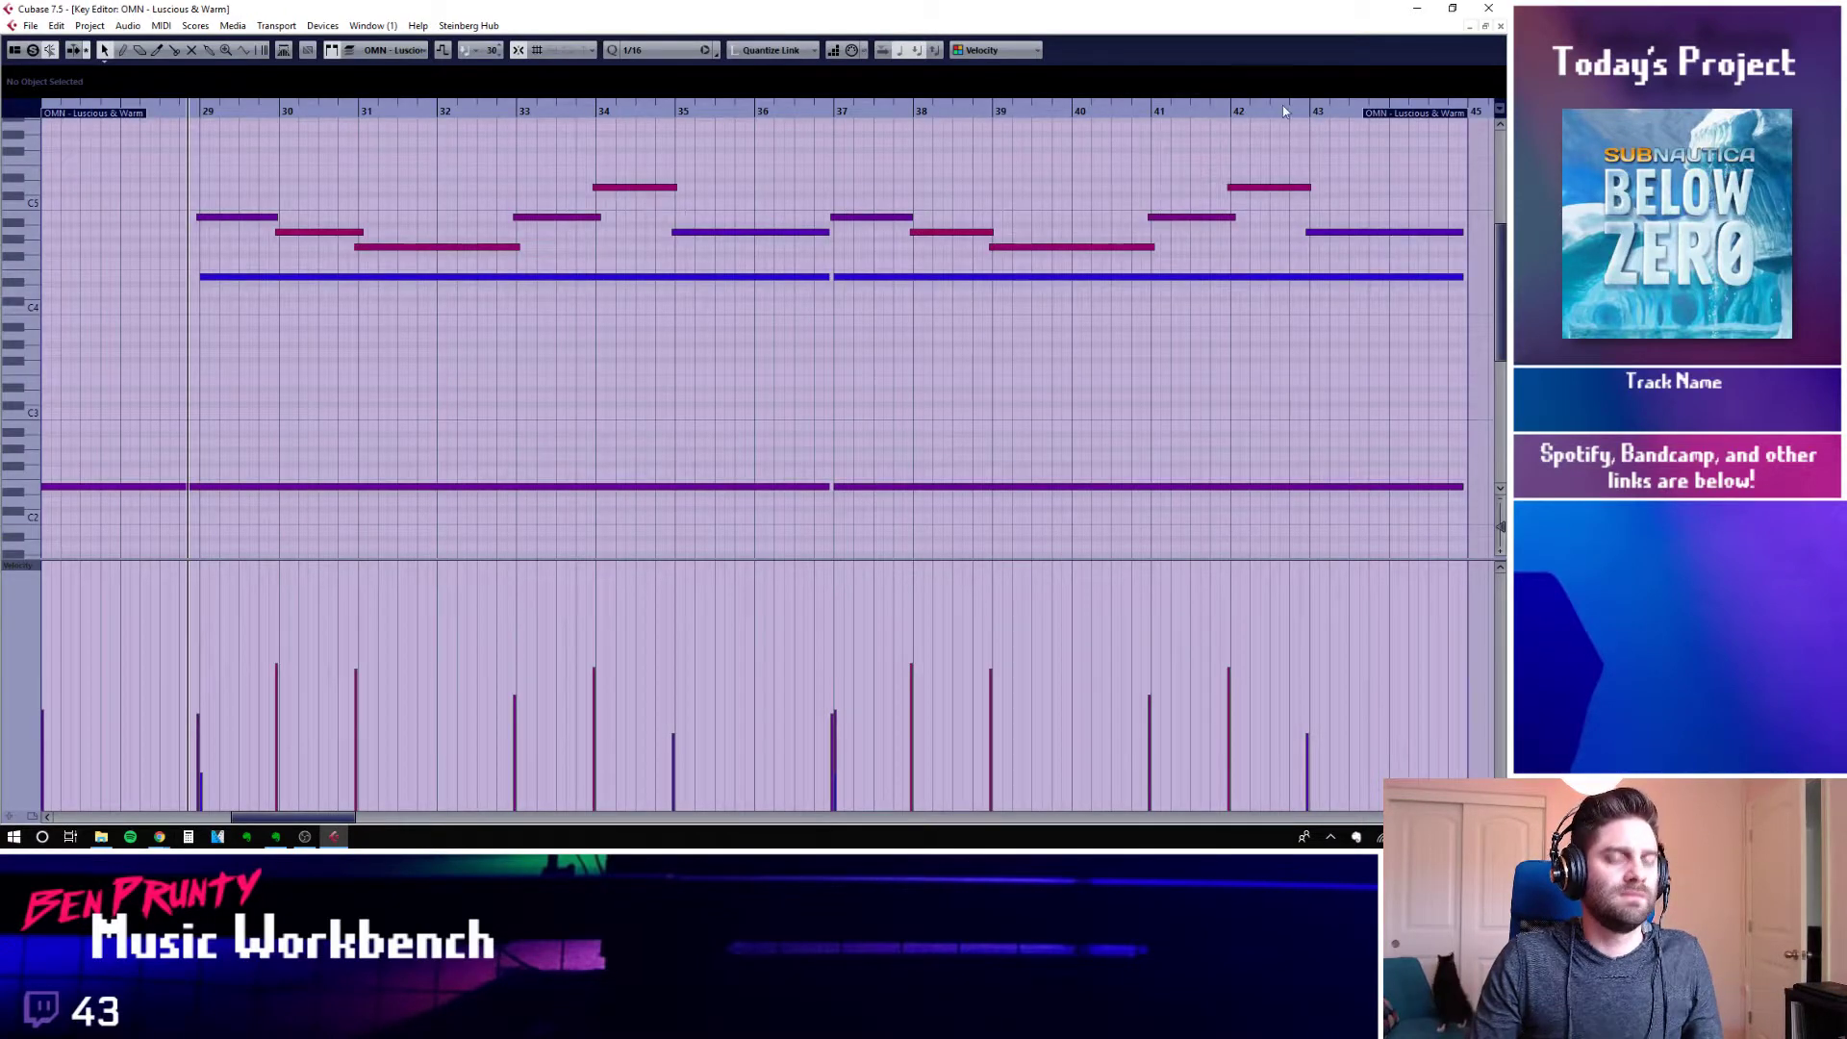
key("Return")
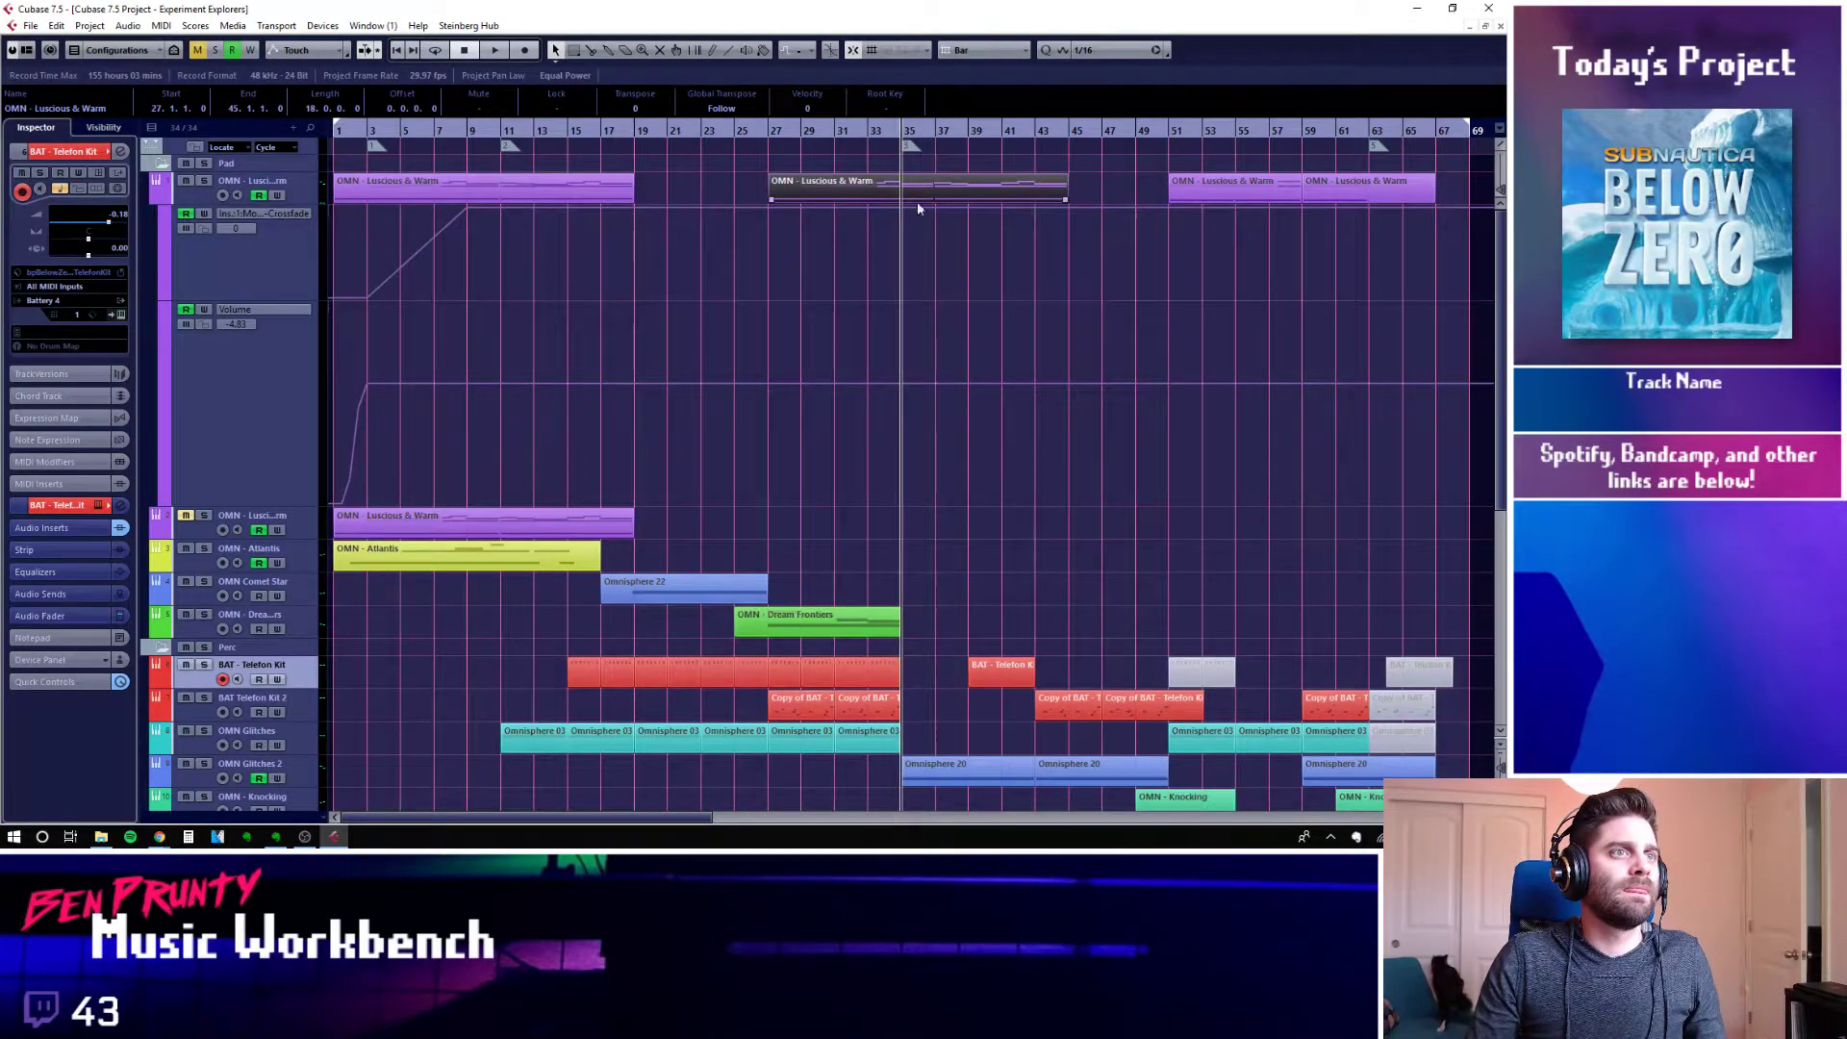
Split the clip's held notes at bar 35 with quantize set to 1/8, and shift the neighbouring melody note to start at bar 35
double_click(914, 191)
scroll(833, 334, "down", 2)
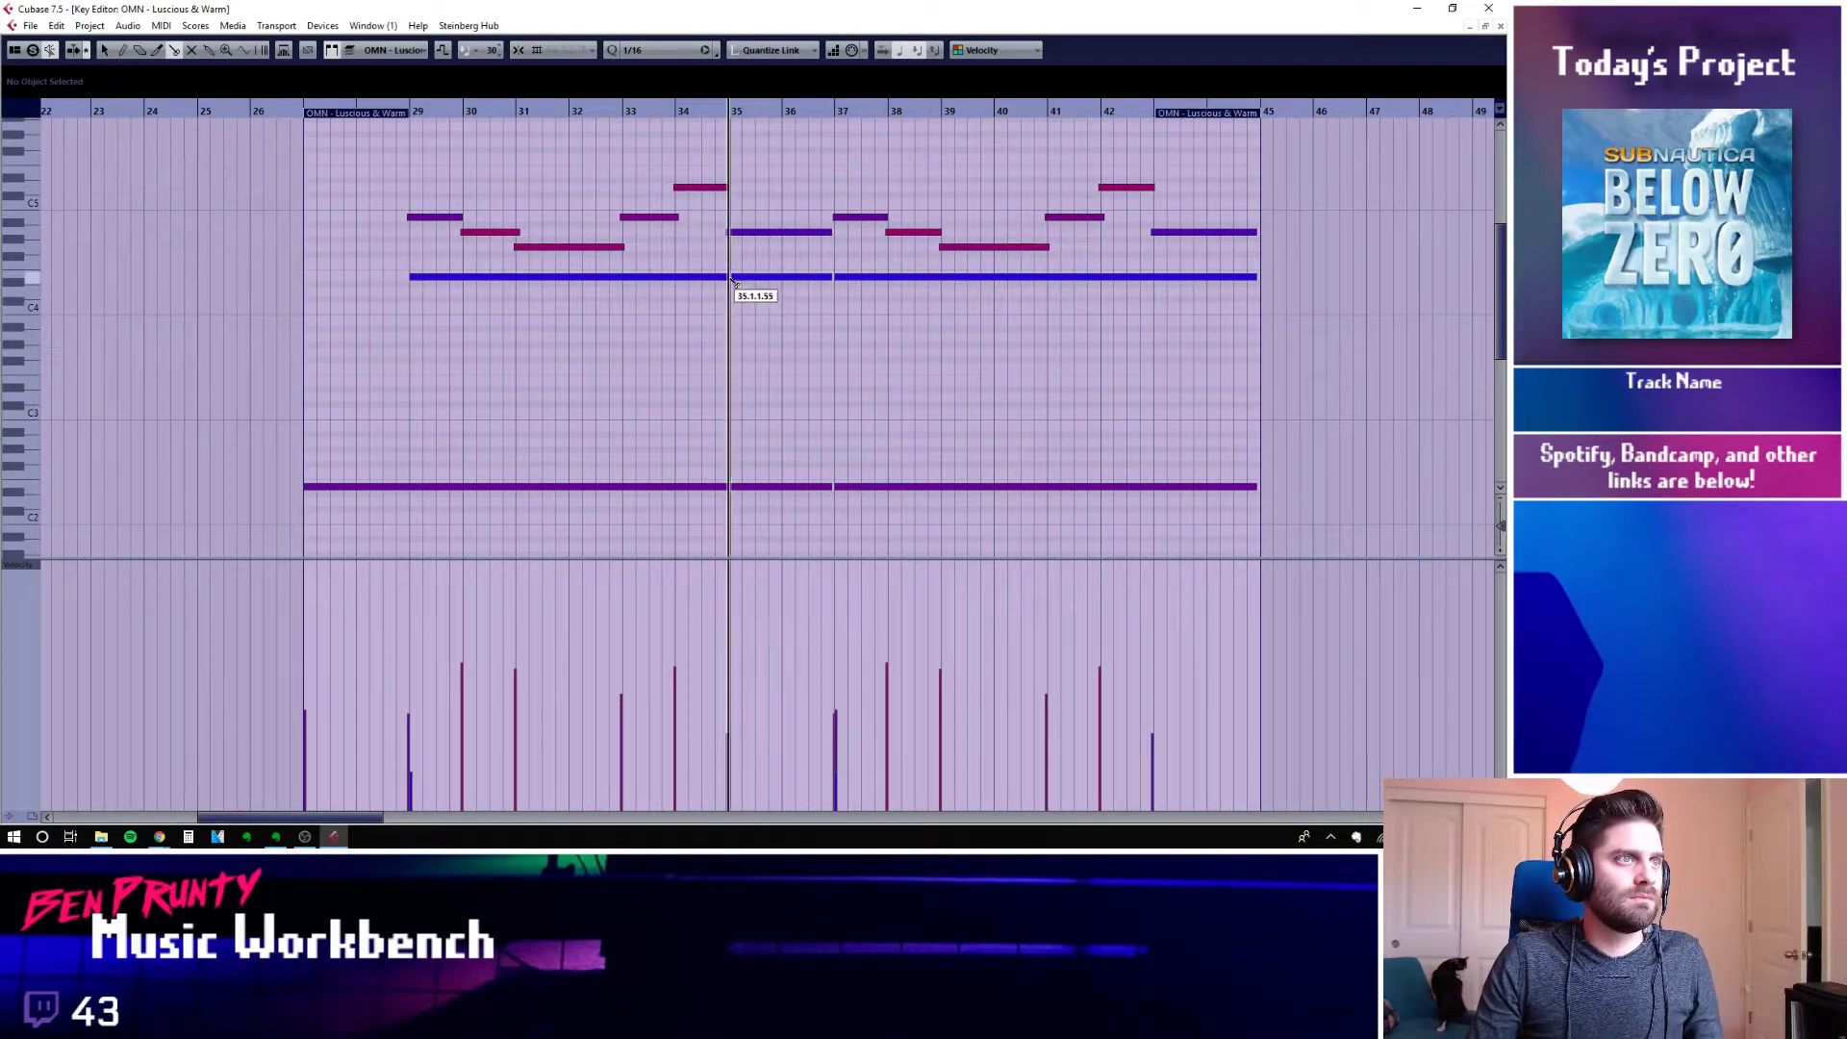
left_click(662, 50)
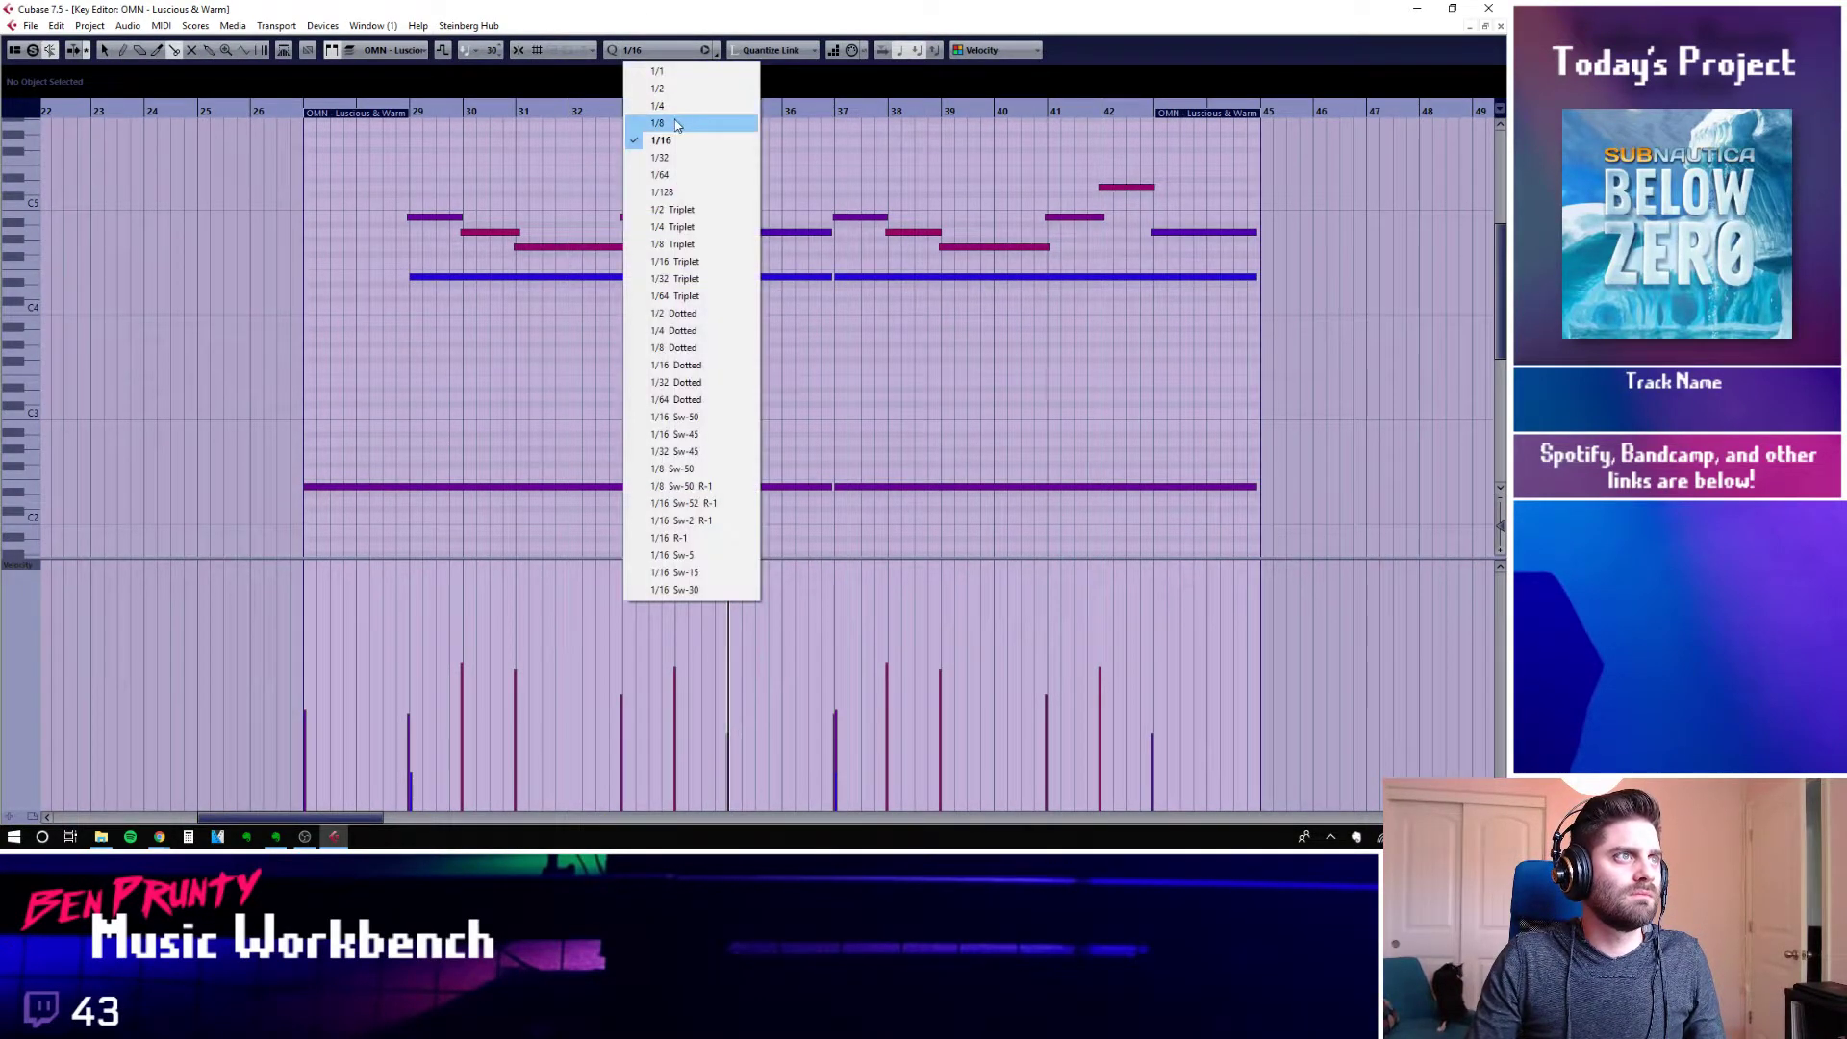
left_click(654, 124)
scroll(728, 234, "up", 3)
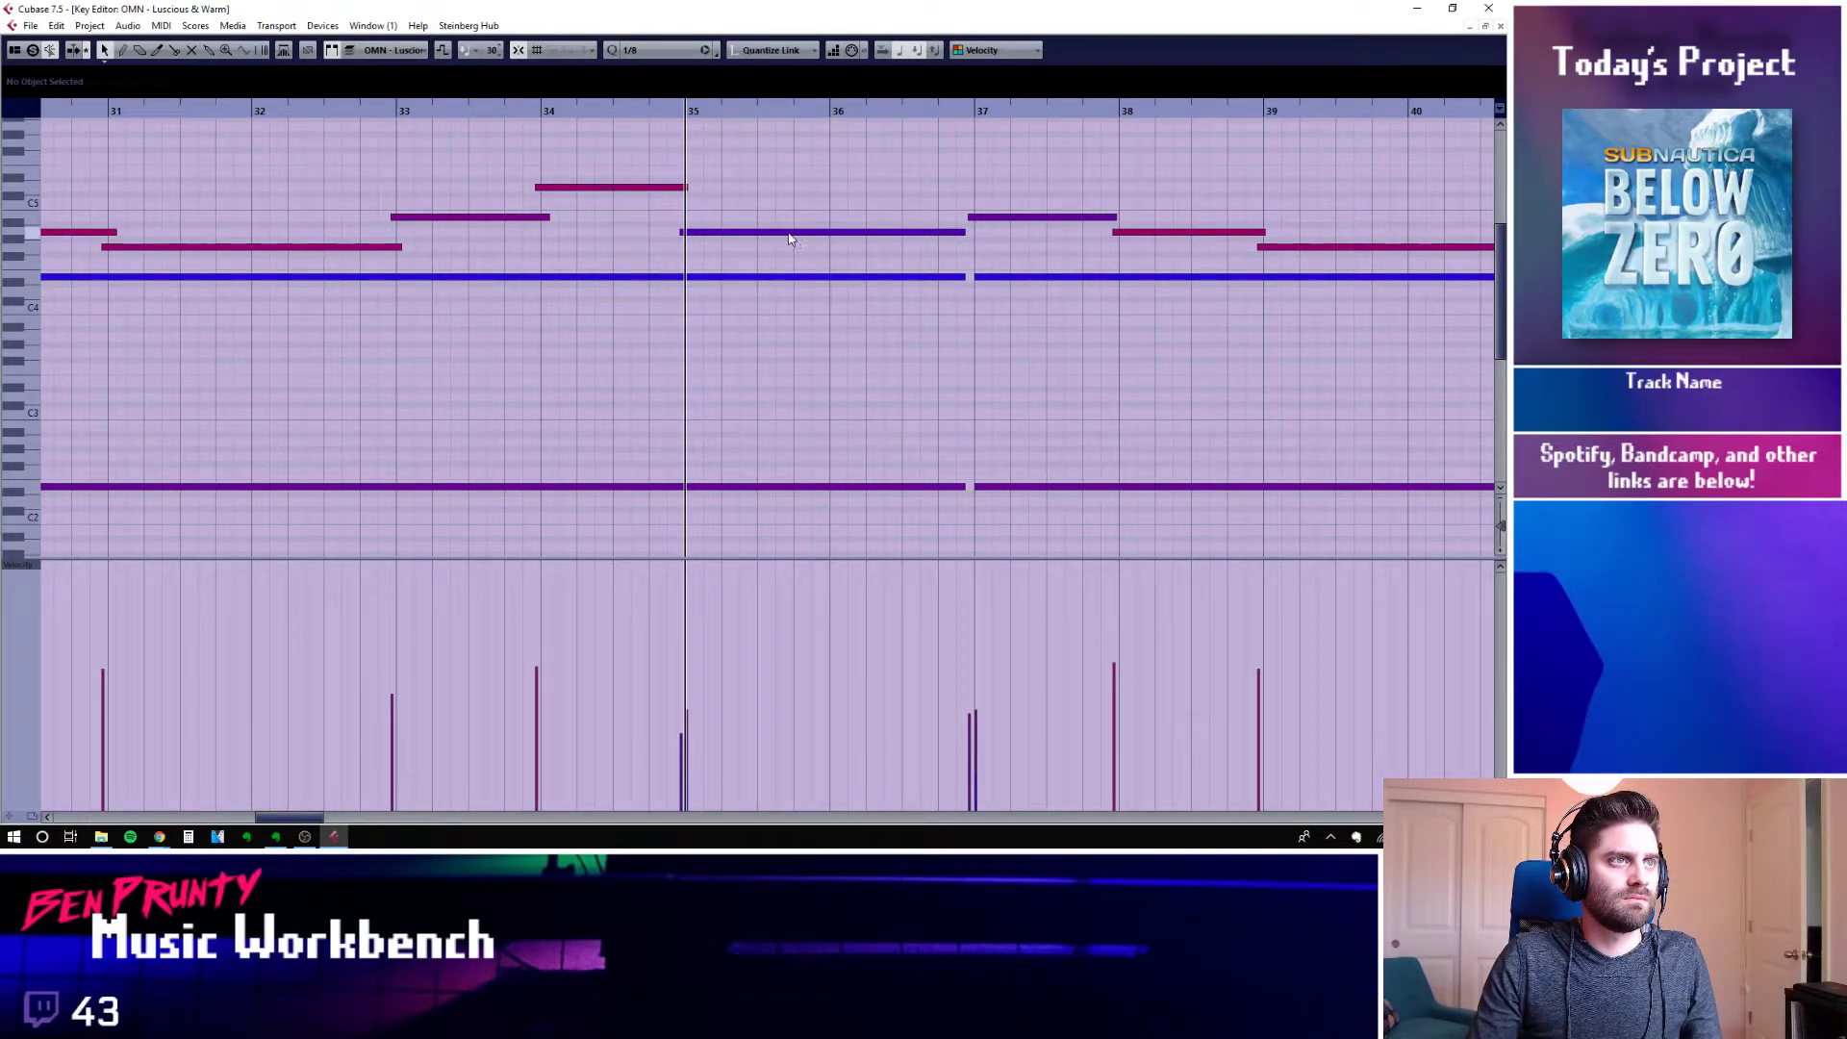
left_click(833, 233)
left_click(793, 198)
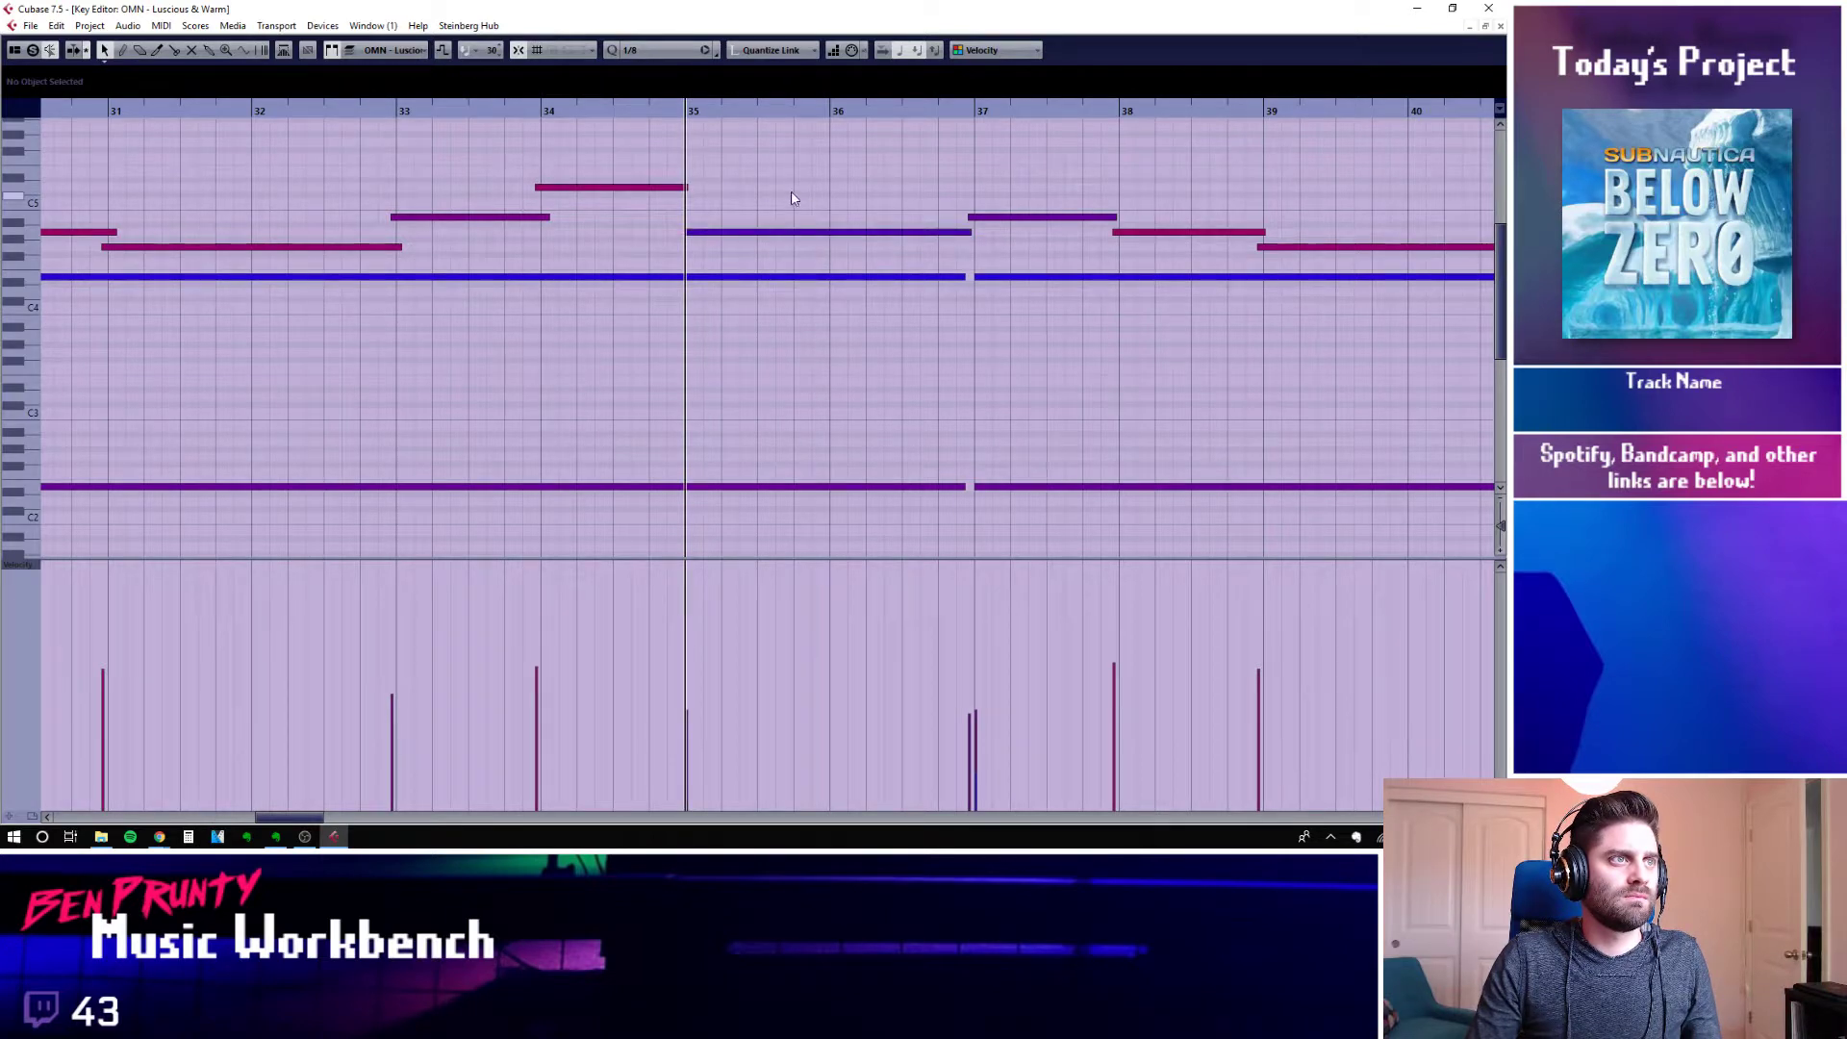
Split the Luscious & Warm clip at bar 35, mute the second part, and play from bar 27
left_click(1500, 26)
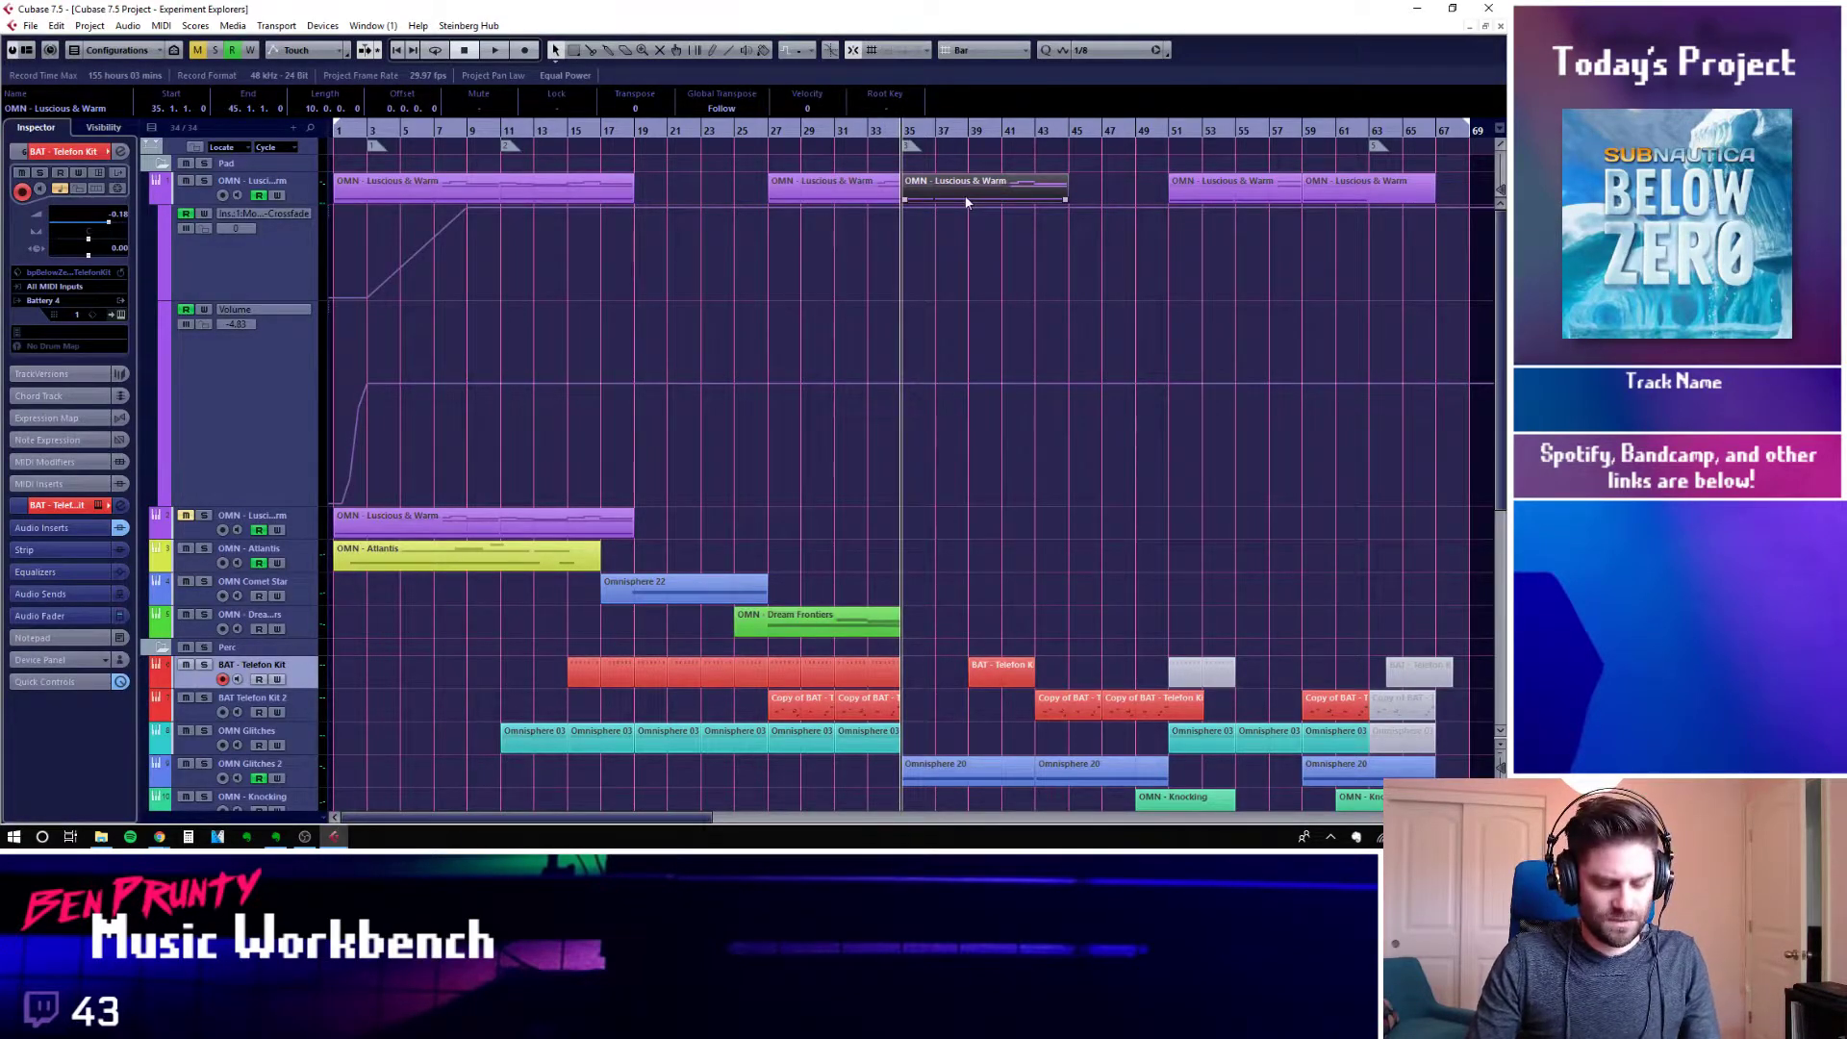
left_click(779, 152)
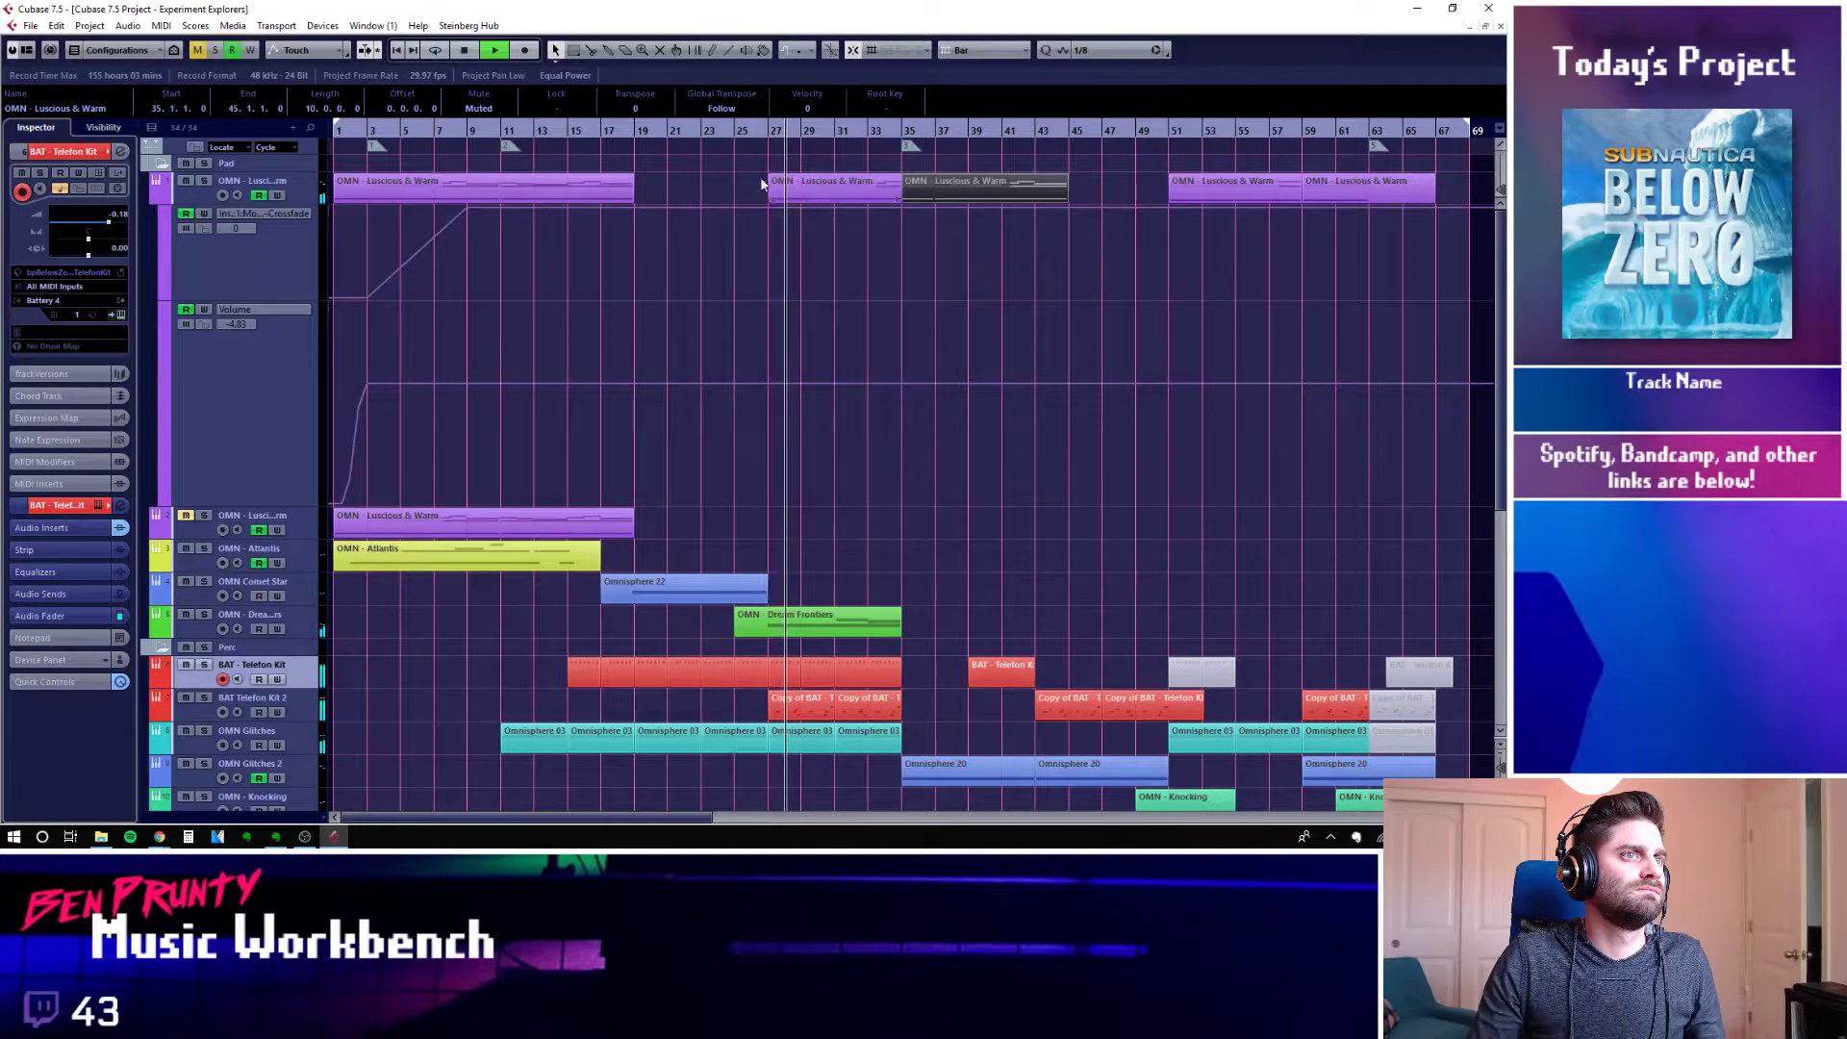
Adjust the first melody note in the bar 27 Luscious & Warm clip so it starts exactly at bar 29
left_click(803, 186)
double_click(802, 187)
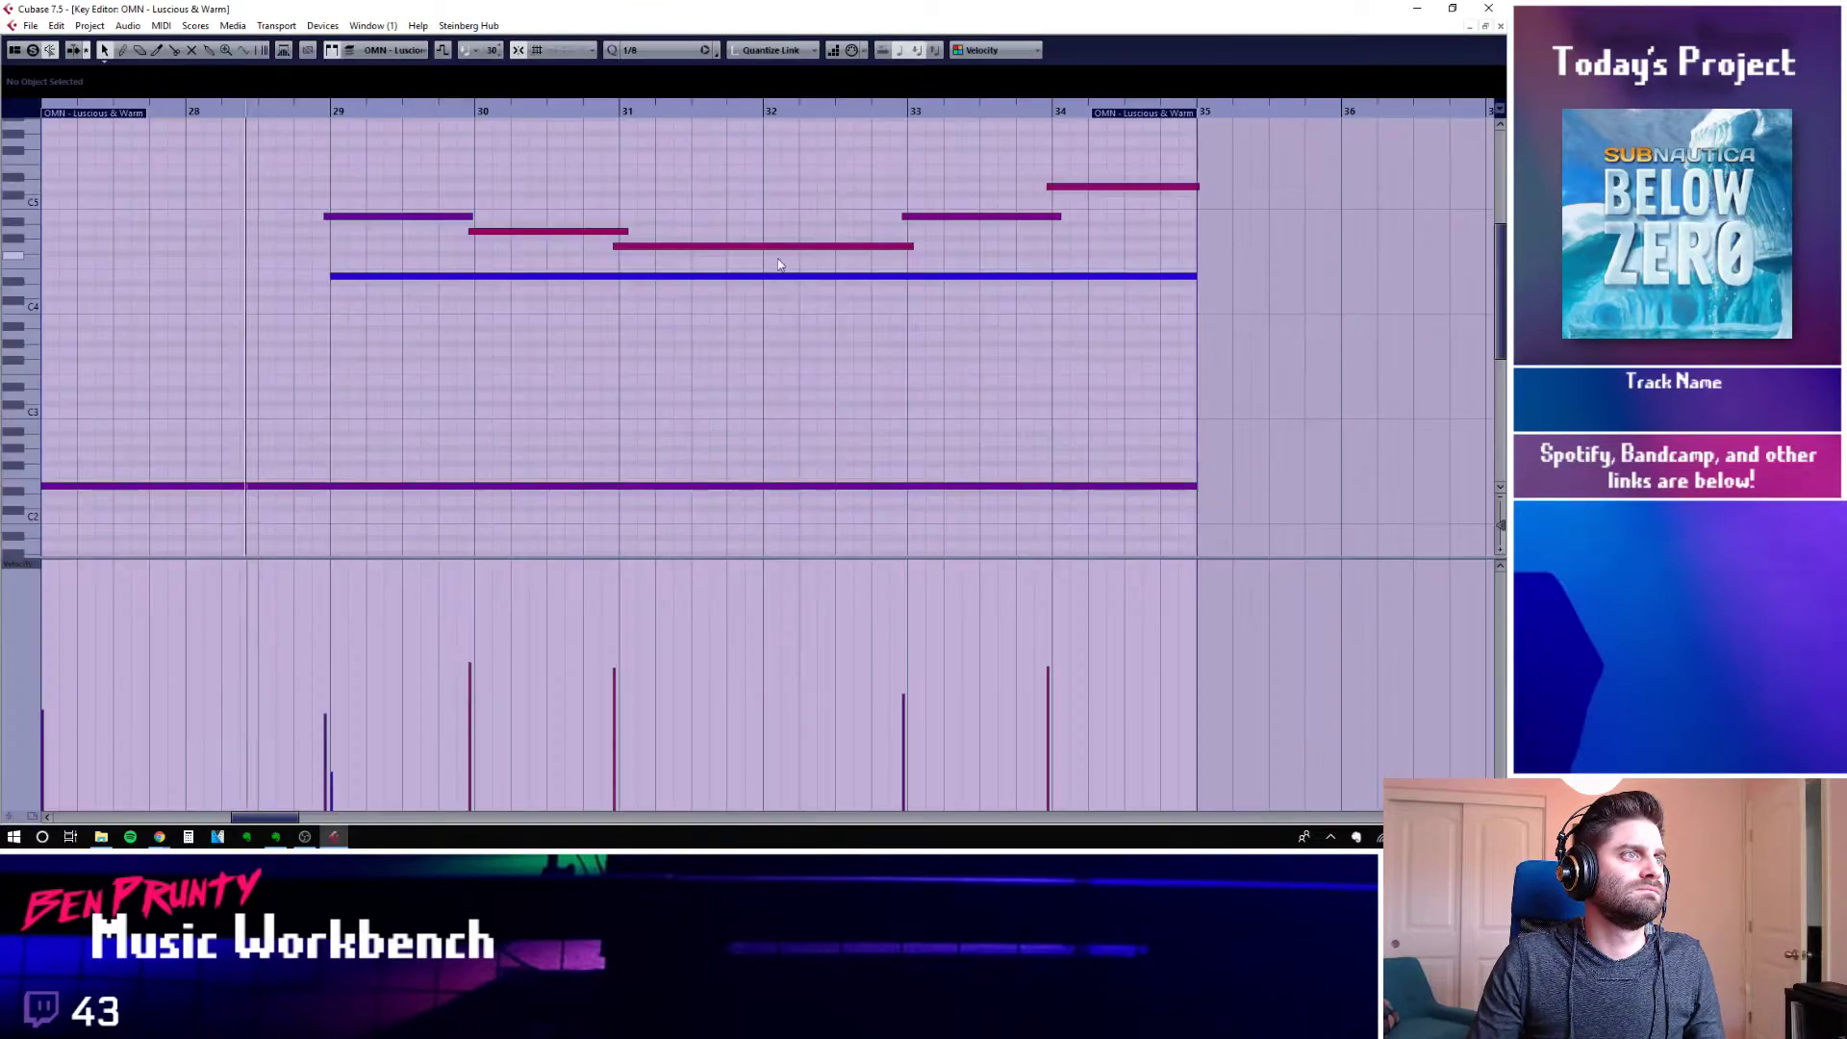
left_click(324, 217)
left_click_drag(321, 216, 77, 217)
key("space")
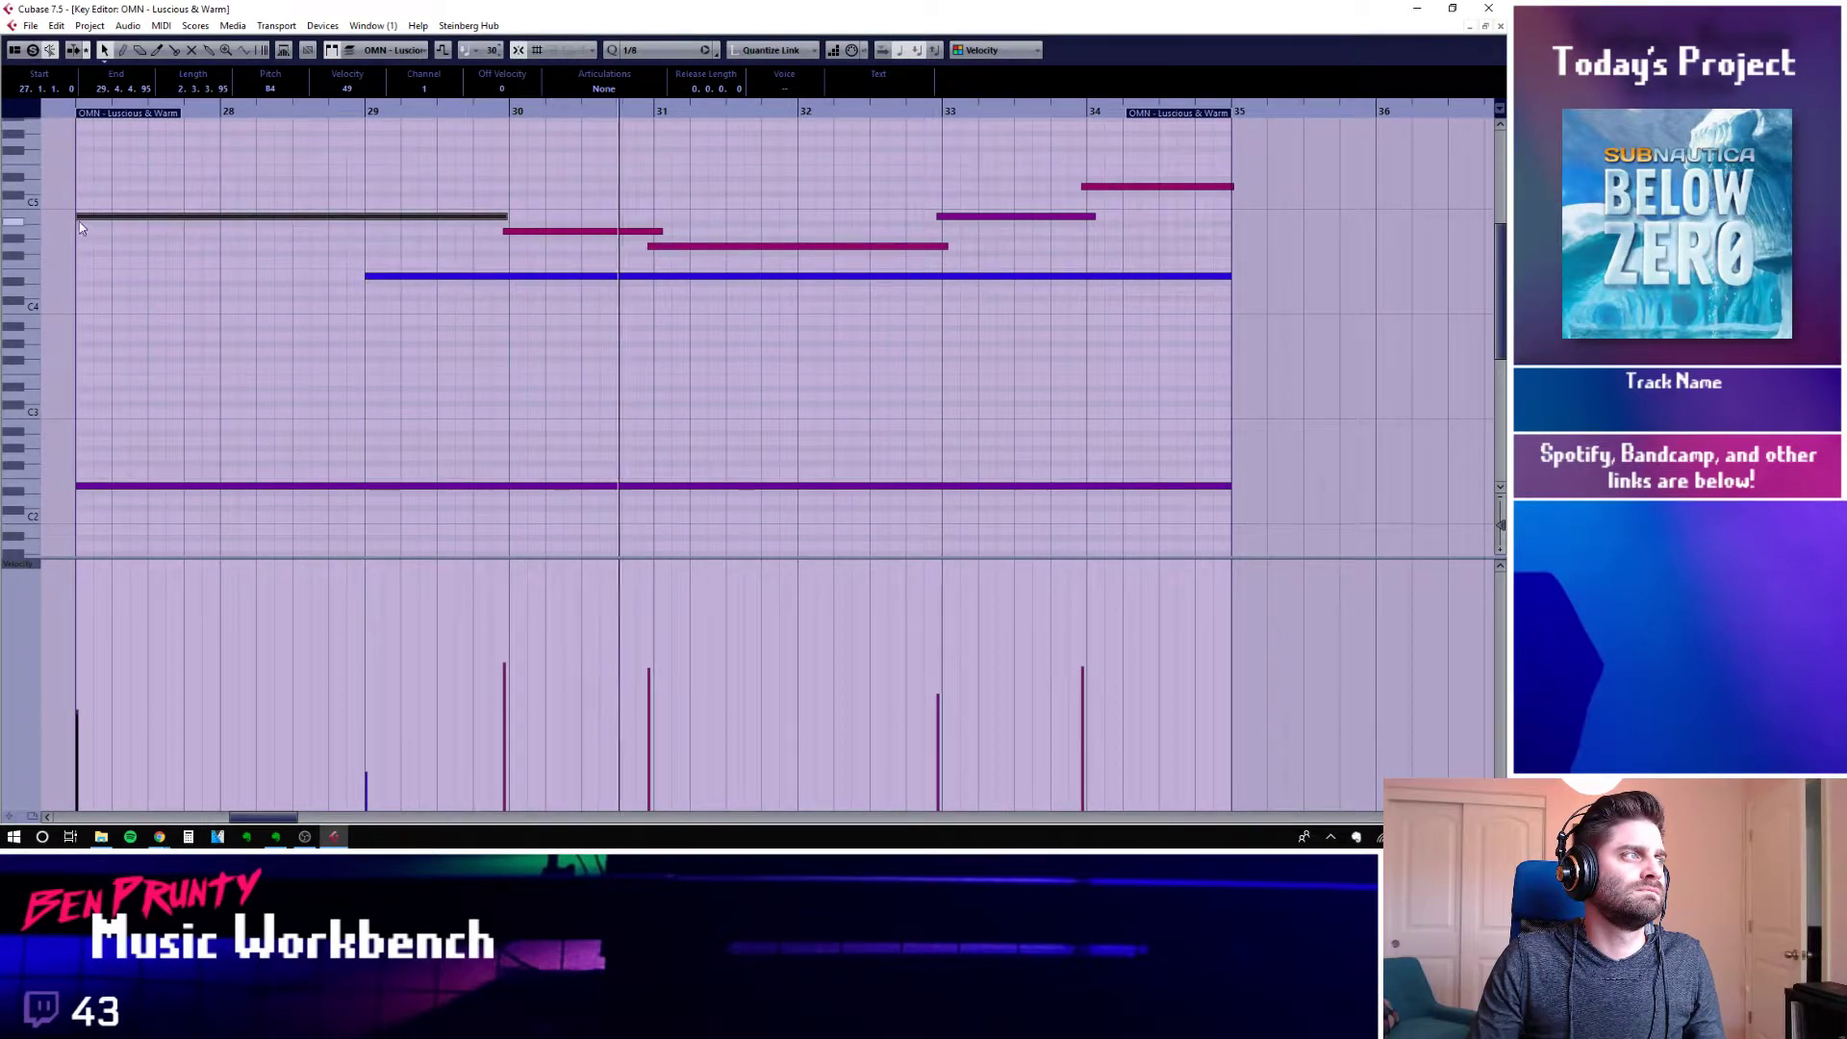
left_click_drag(79, 221, 220, 220)
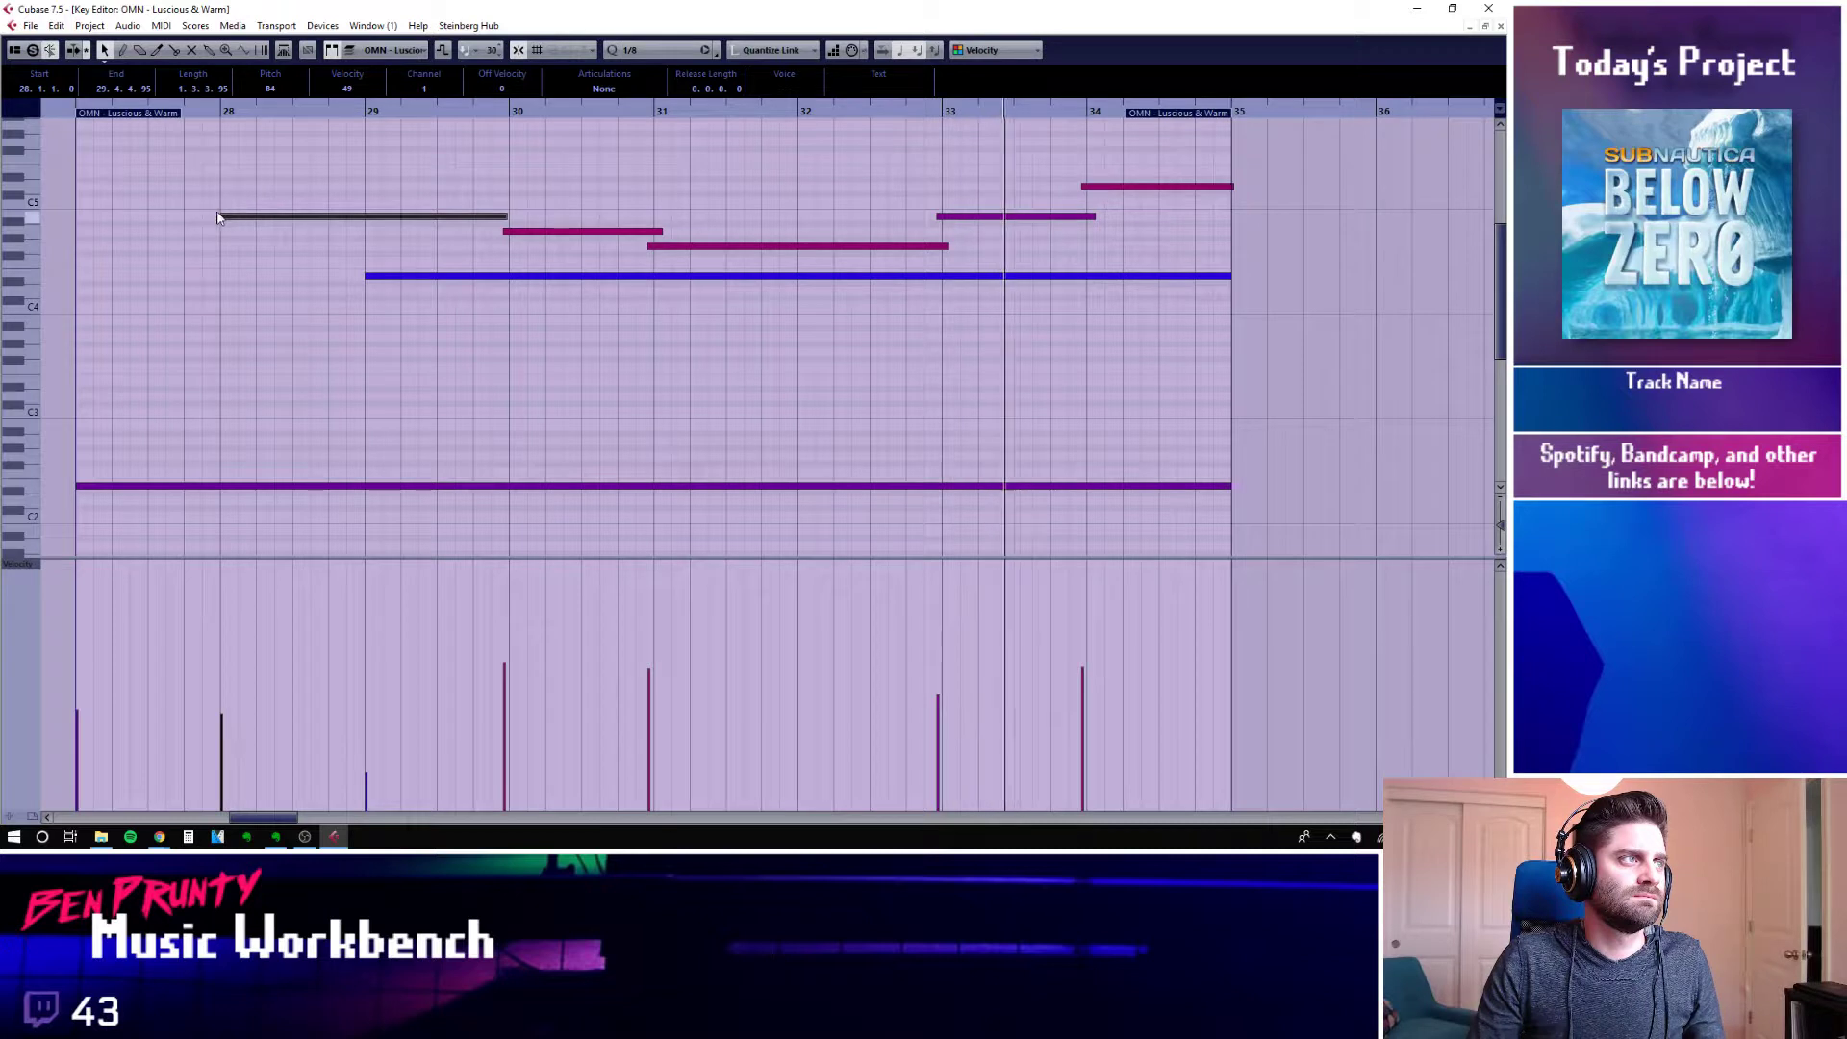
left_click_drag(221, 215, 362, 216)
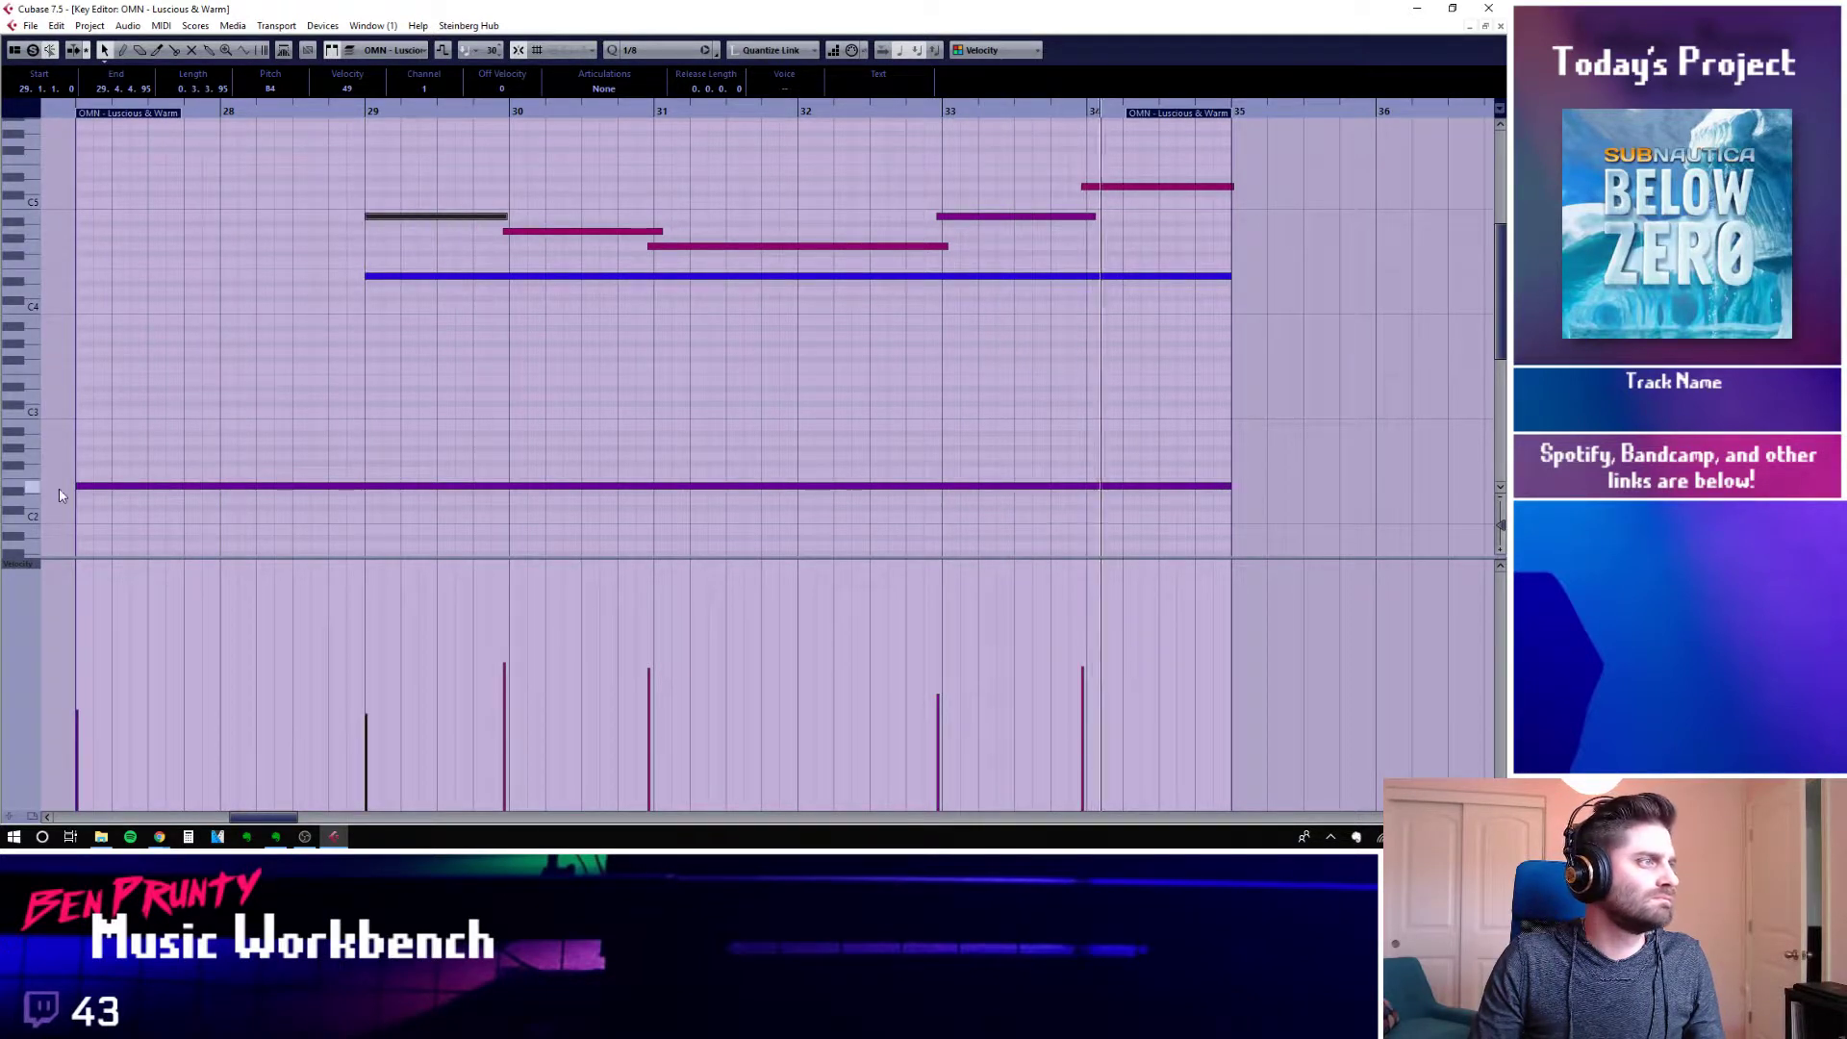
Trim the low held note and the clip's start to bar 29, and extend the clip's end to late bar 36
left_click_drag(77, 485, 366, 499)
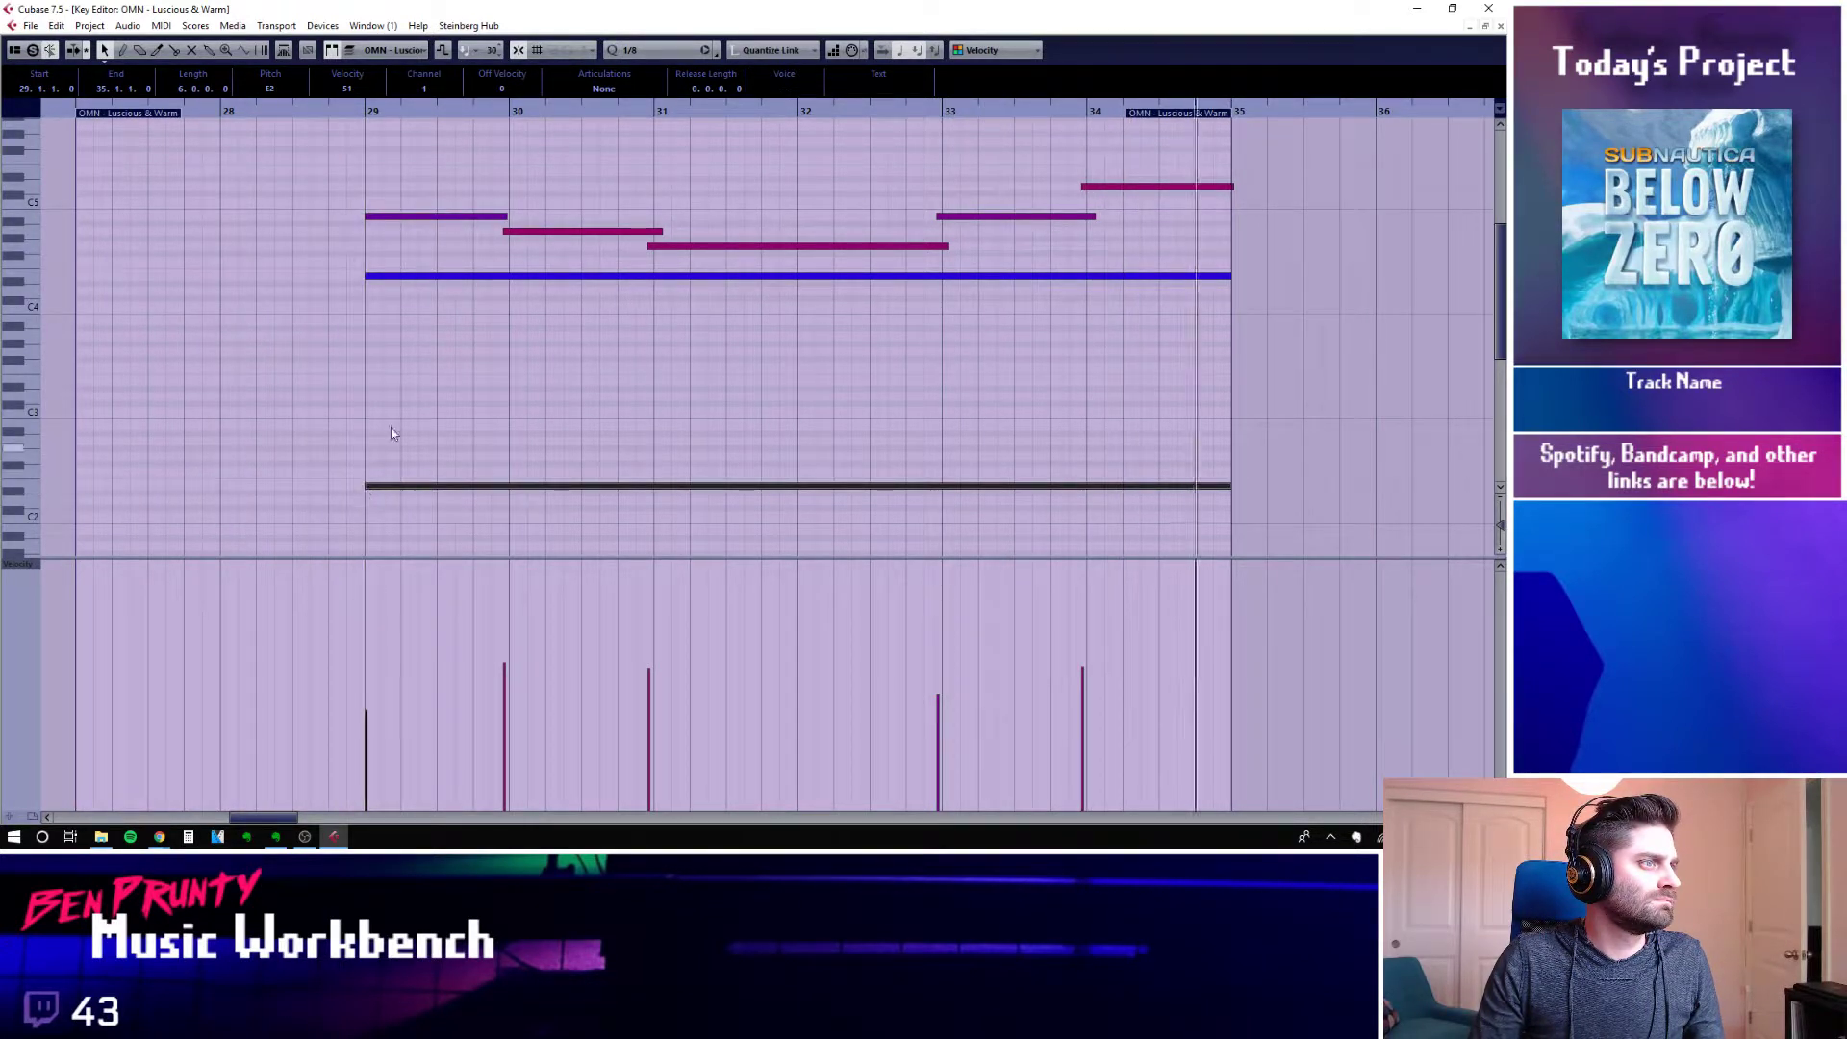
left_click_drag(79, 125, 367, 130)
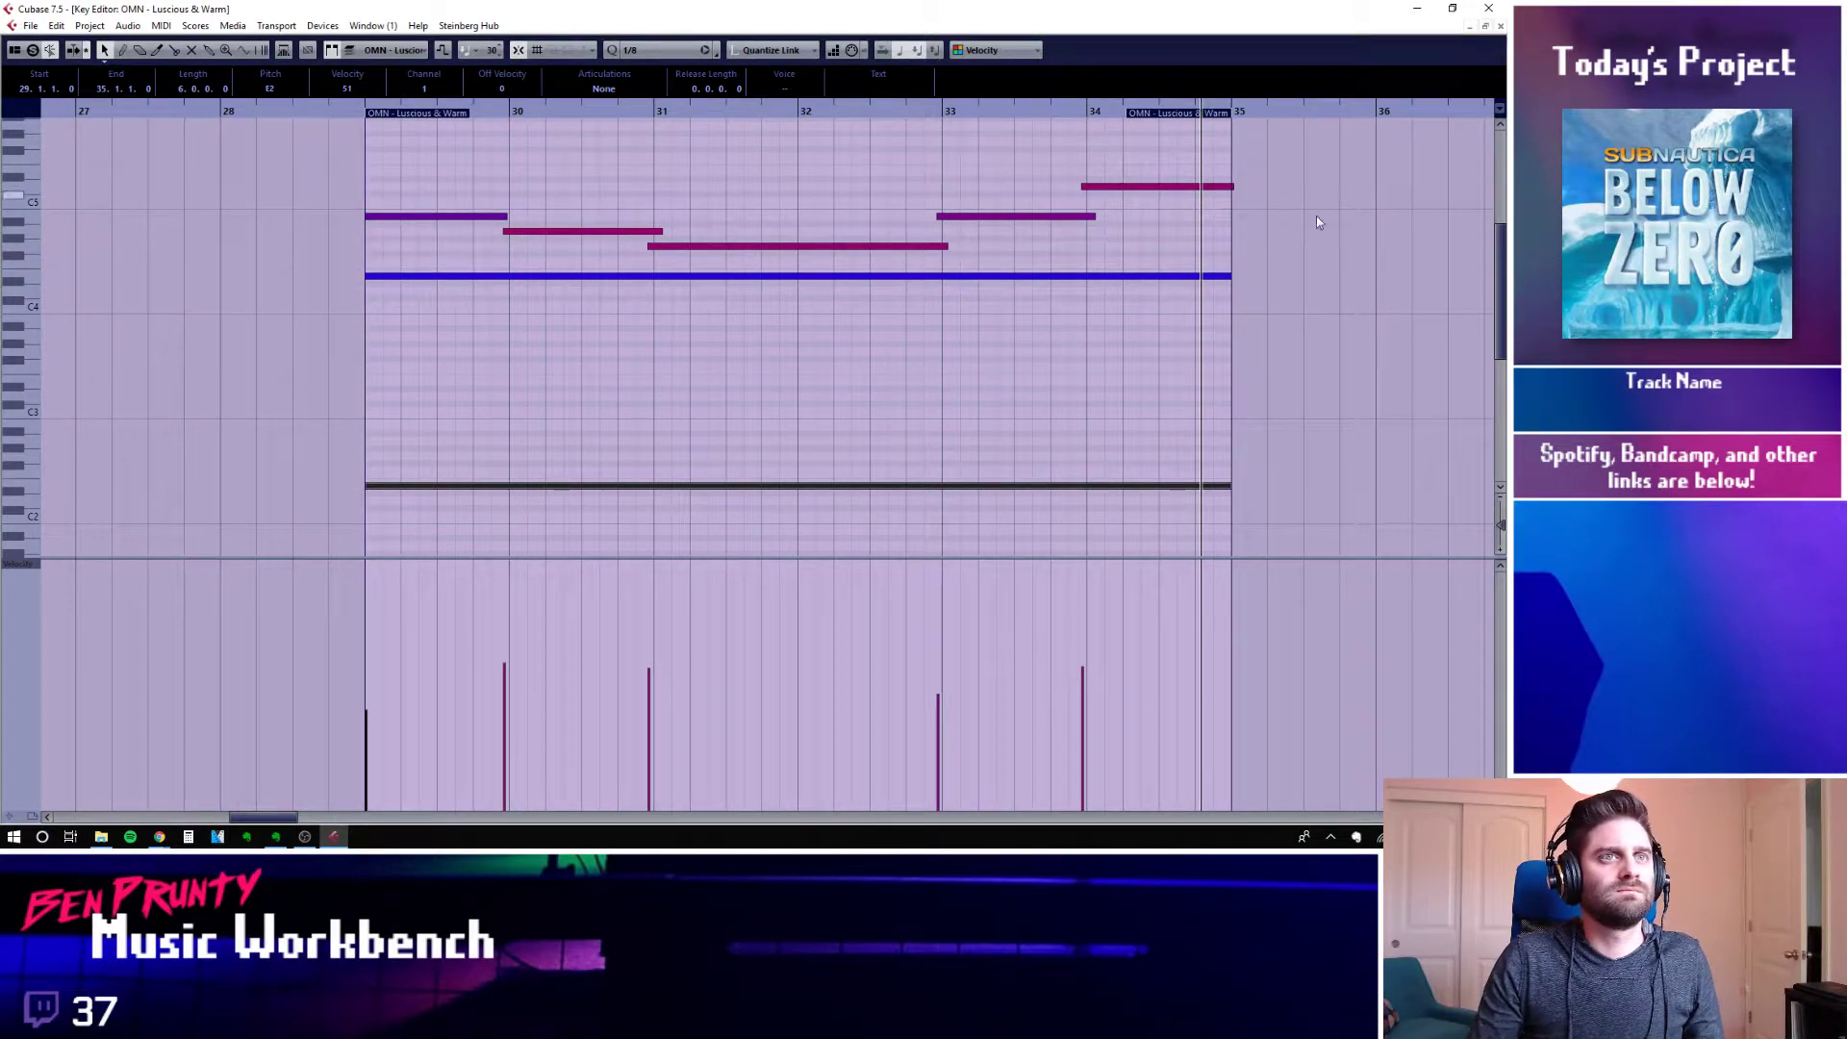
left_click_drag(1206, 122, 1467, 130)
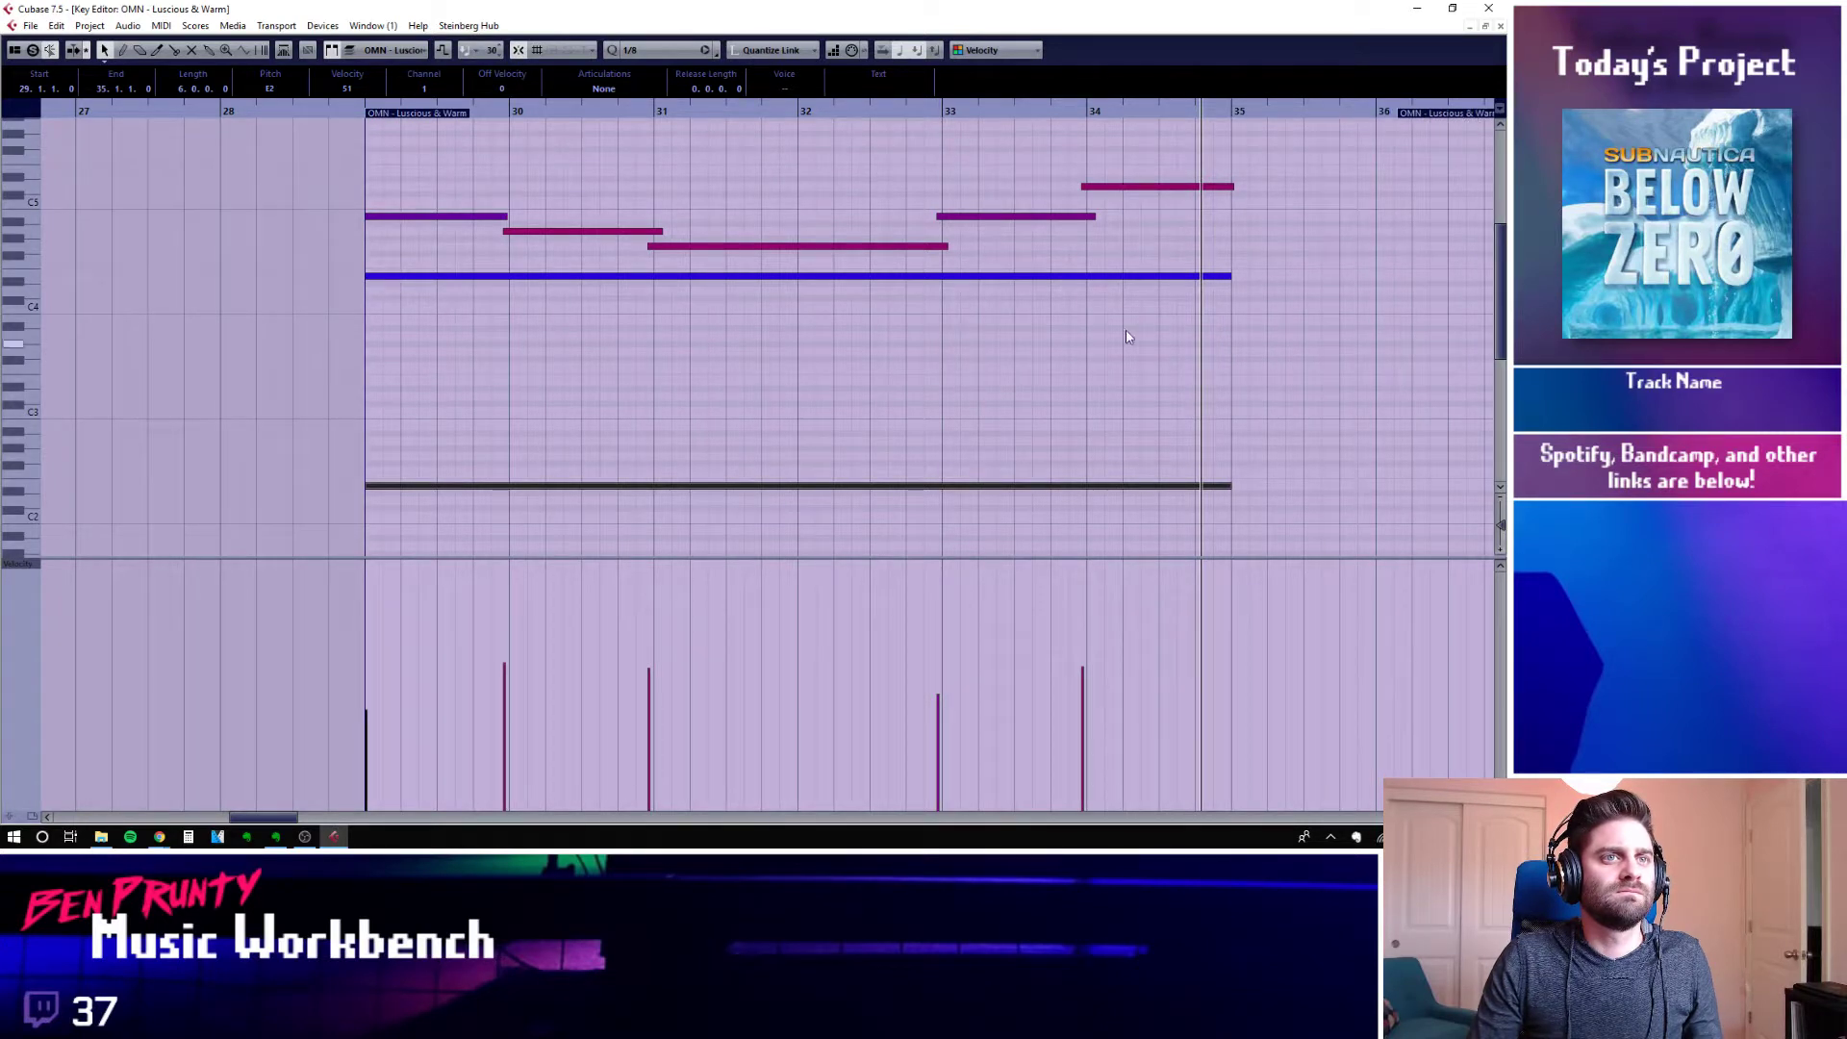
Lengthen the last melody note and both held notes to the clip's end, and move the clip to start at bar 27
scroll(1082, 330, "right", 2)
left_click_drag(978, 168, 1203, 487)
left_click(1500, 27)
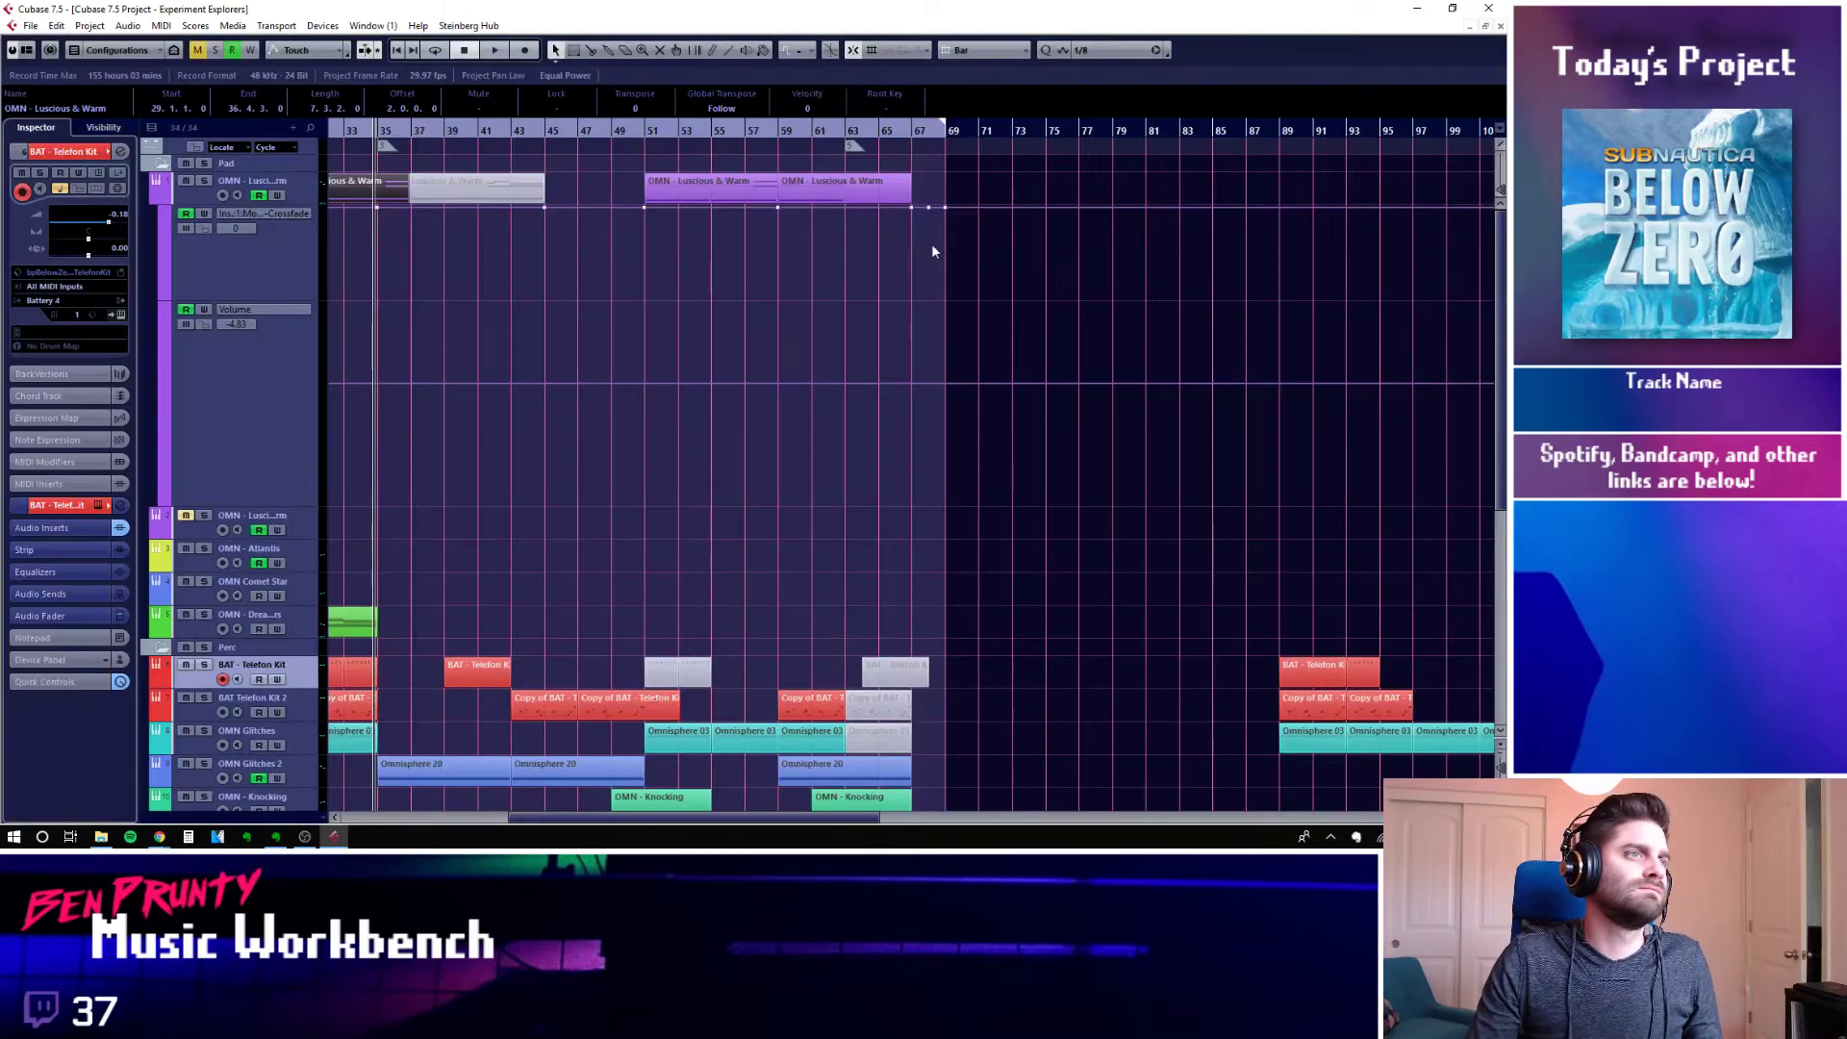
scroll(806, 382, "left", 5)
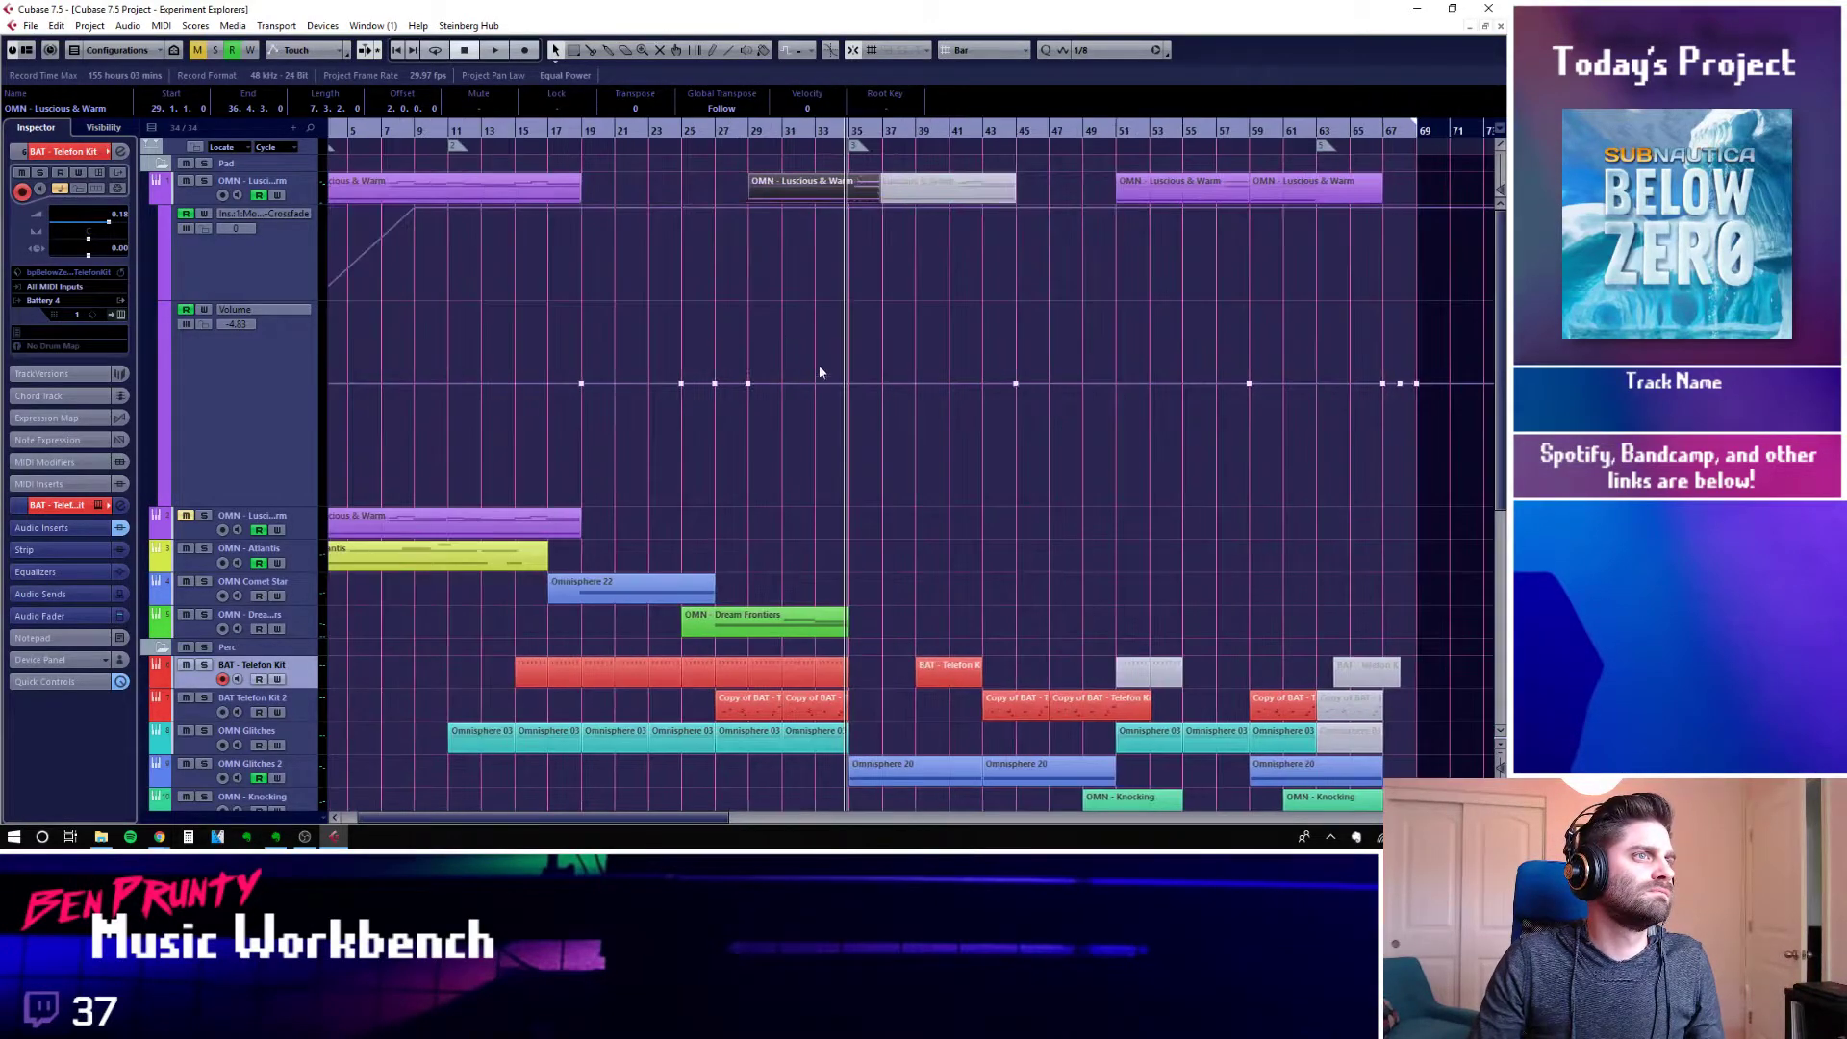
mouse_move(810, 189)
left_mouse_down()
mouse_move(744, 186)
mouse_move(776, 189)
left_mouse_up()
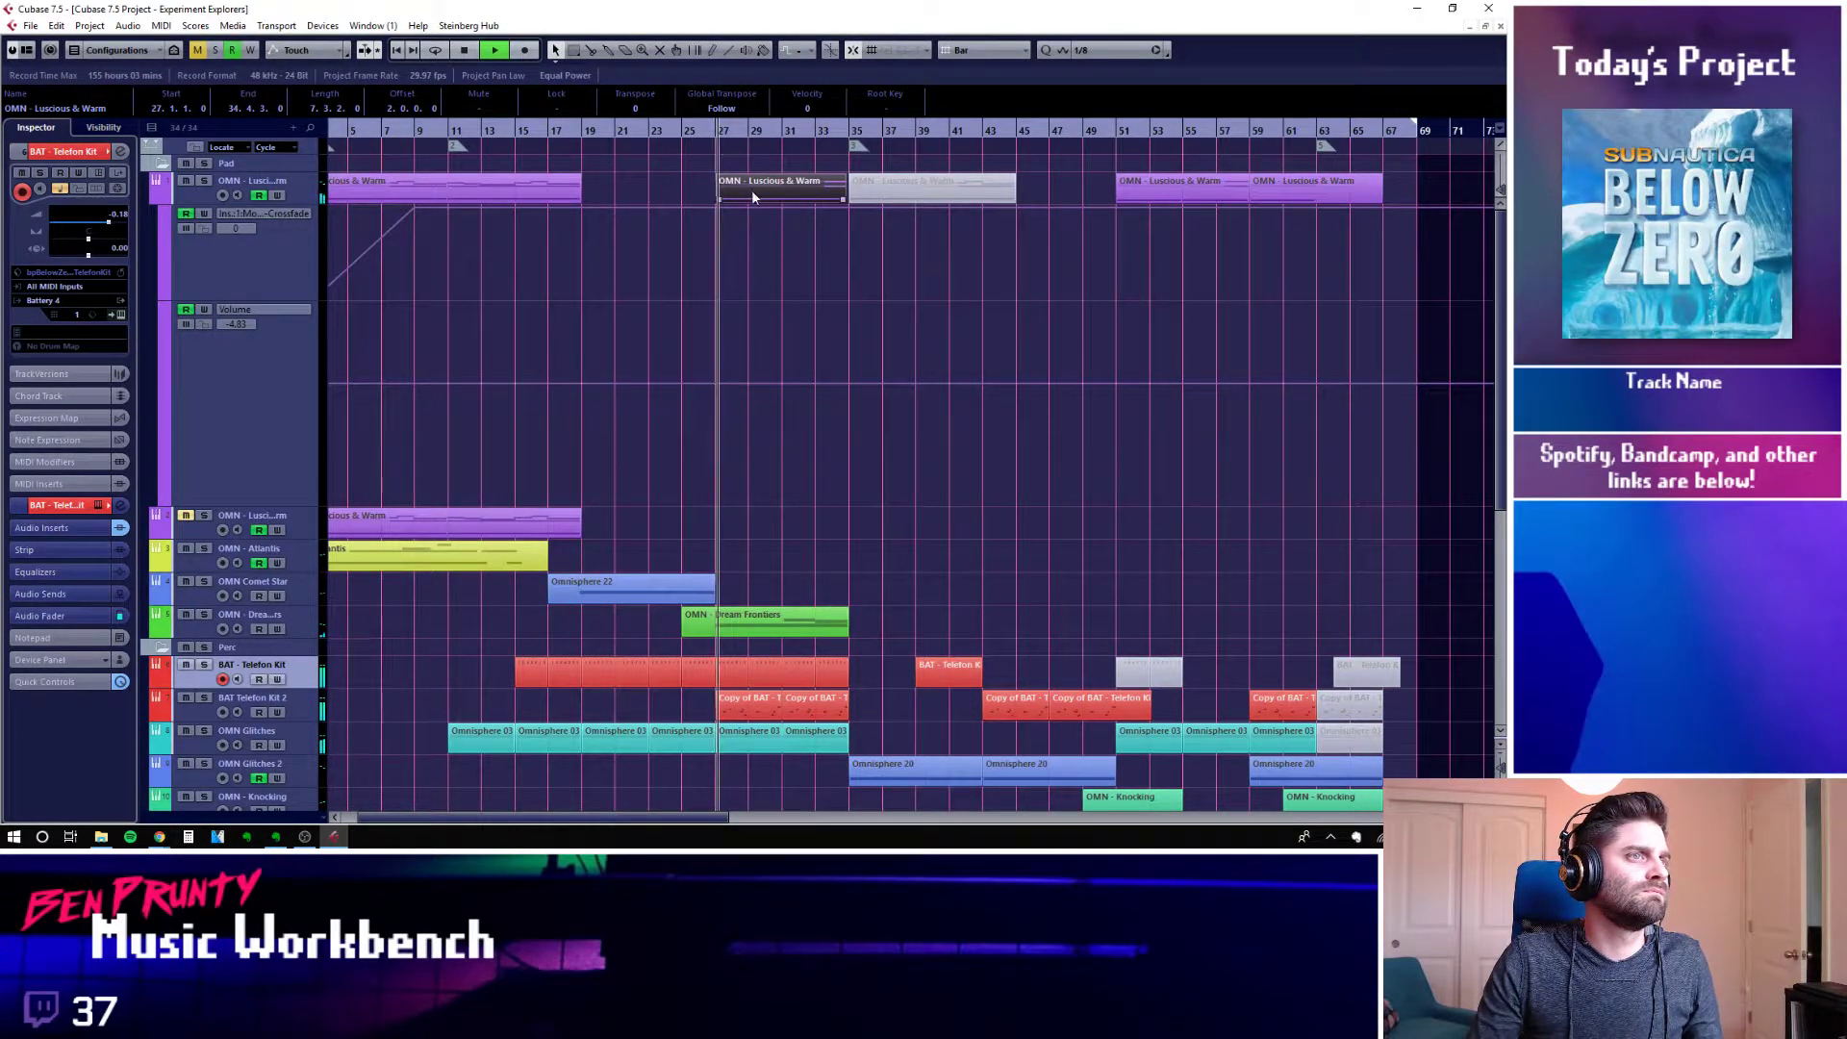
Replace the tail of the highest note with an A4 note from bar 33, and extend the clip's end to bar 35
double_click(752, 188)
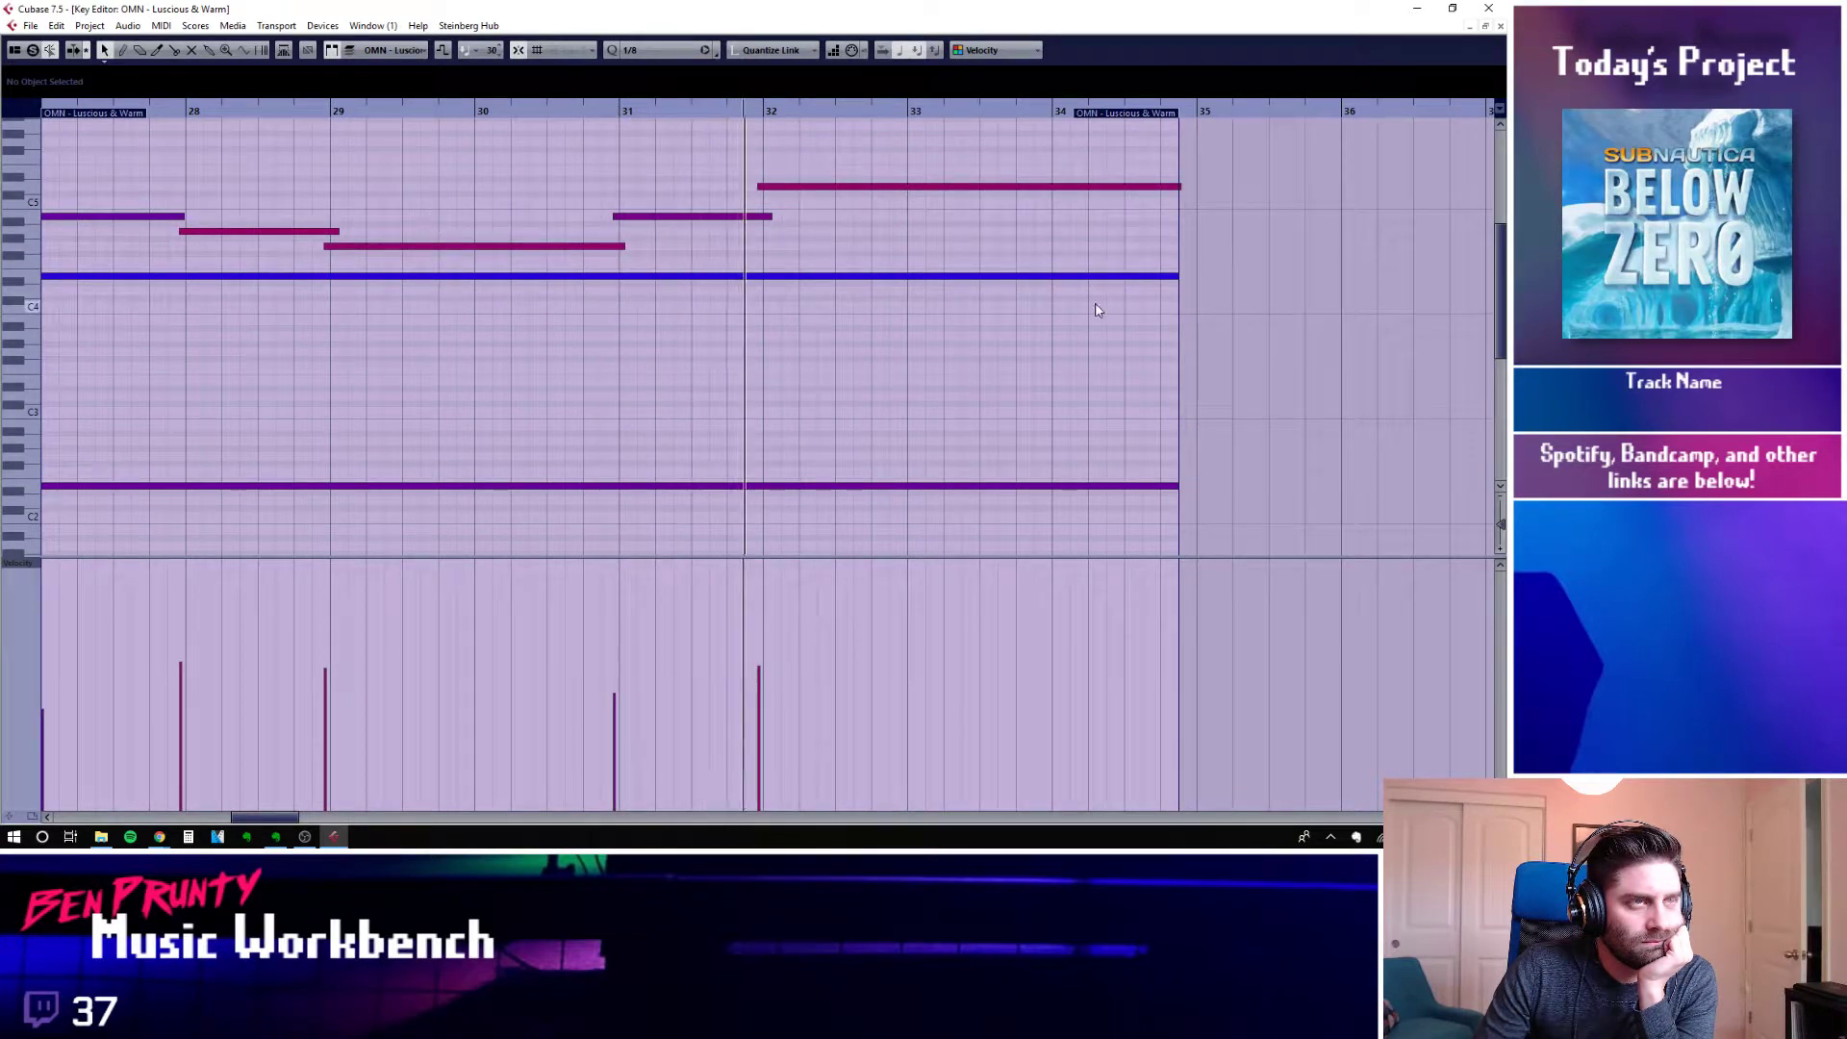
left_click_drag(1166, 186, 901, 186)
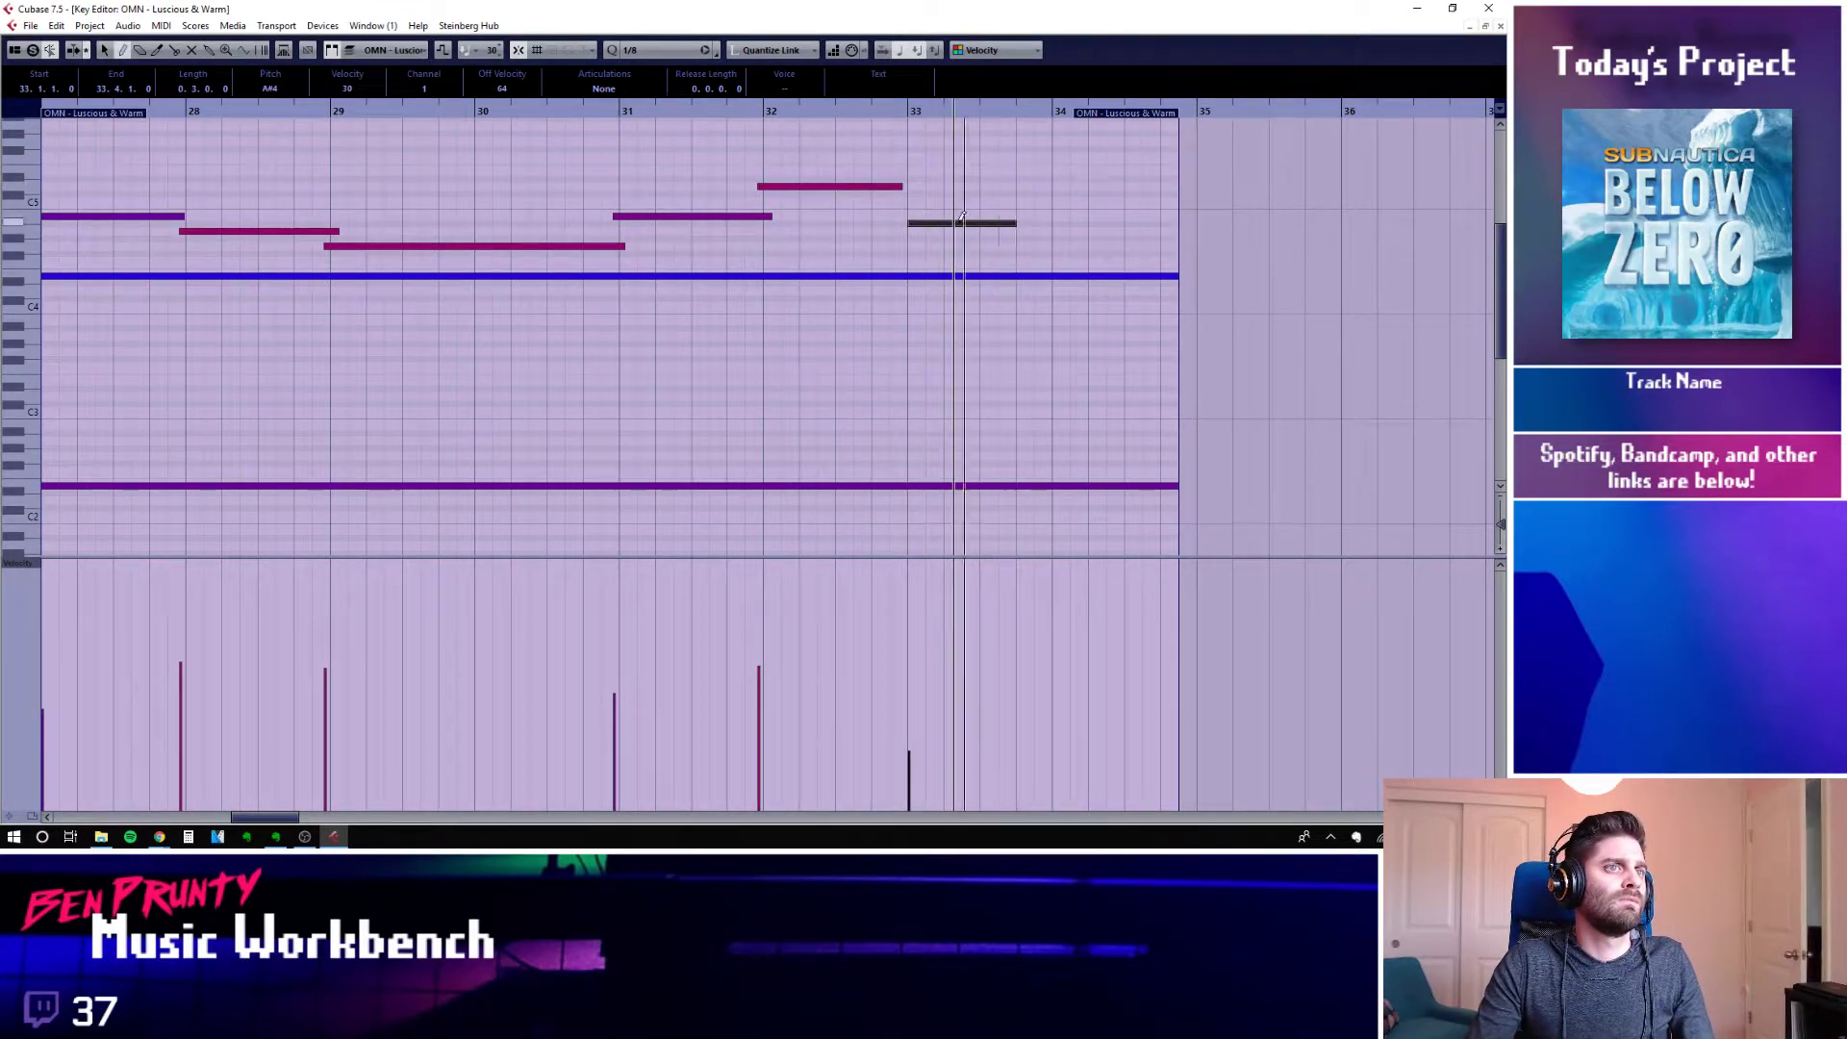
left_click(915, 237)
left_click_drag(921, 234, 1178, 231)
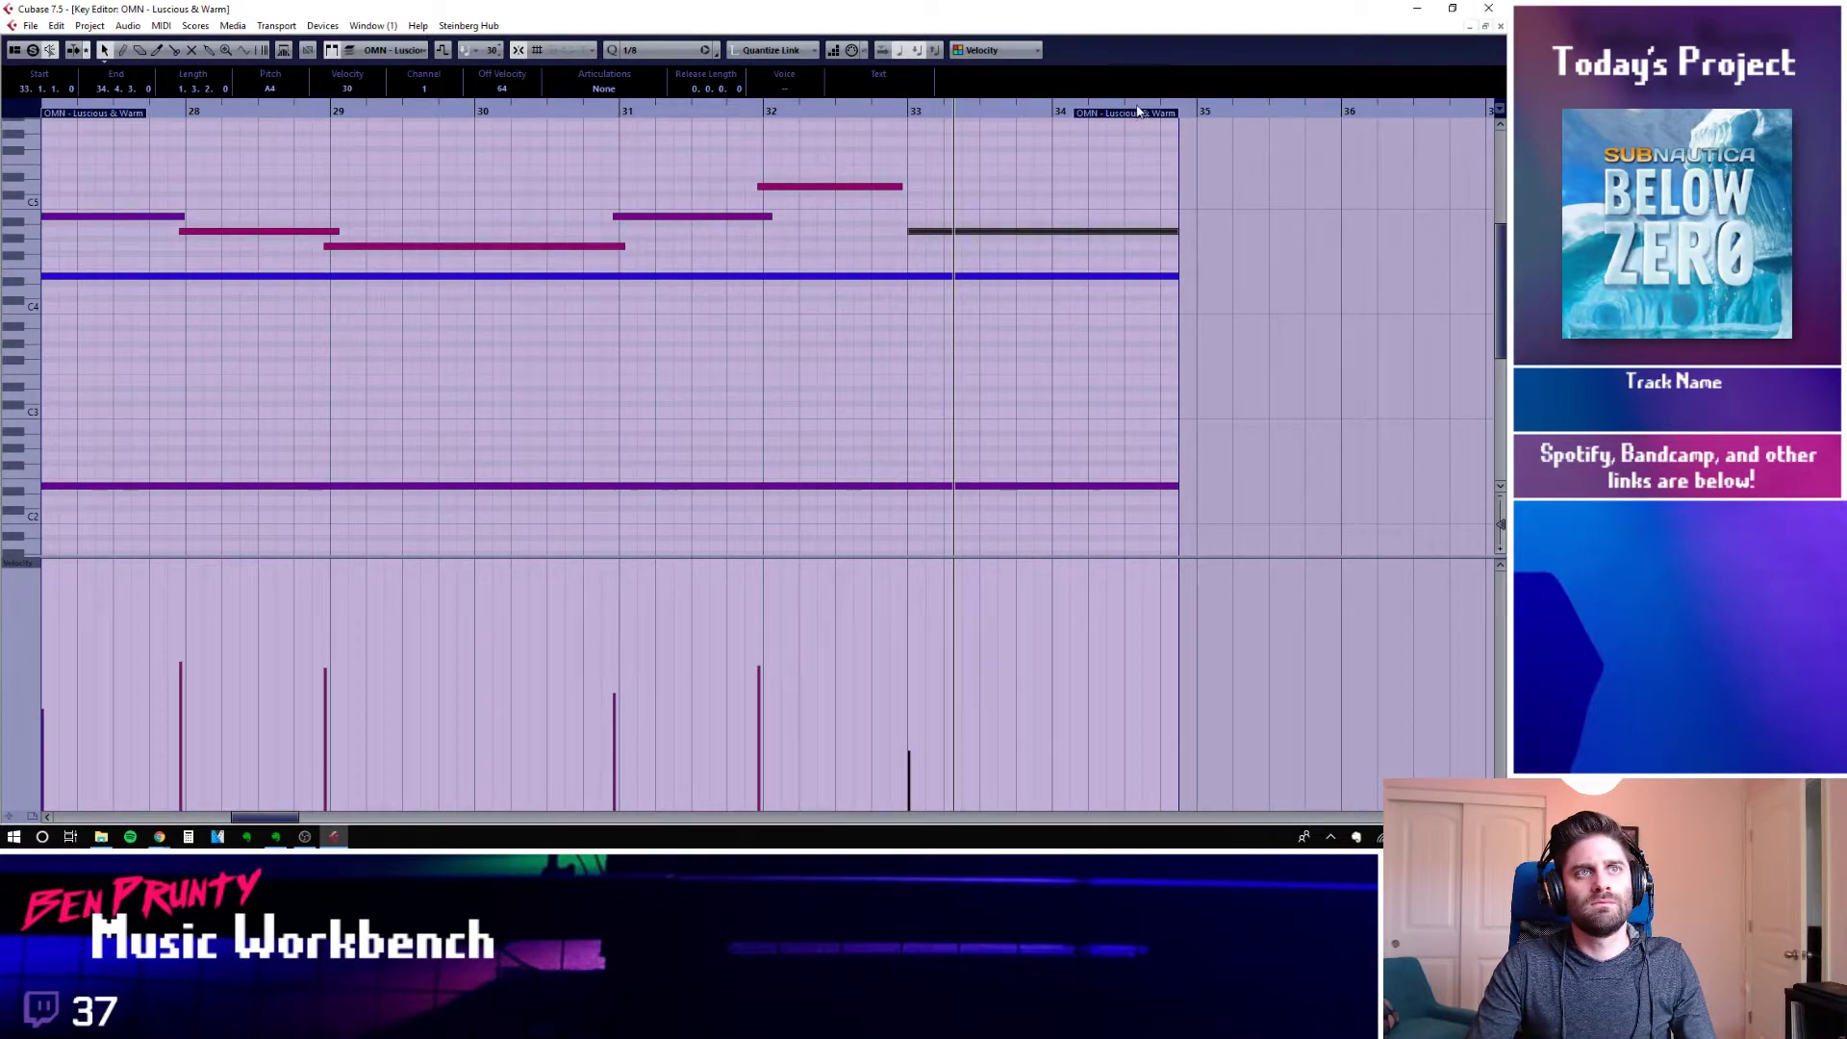
left_click_drag(1127, 120, 1147, 128)
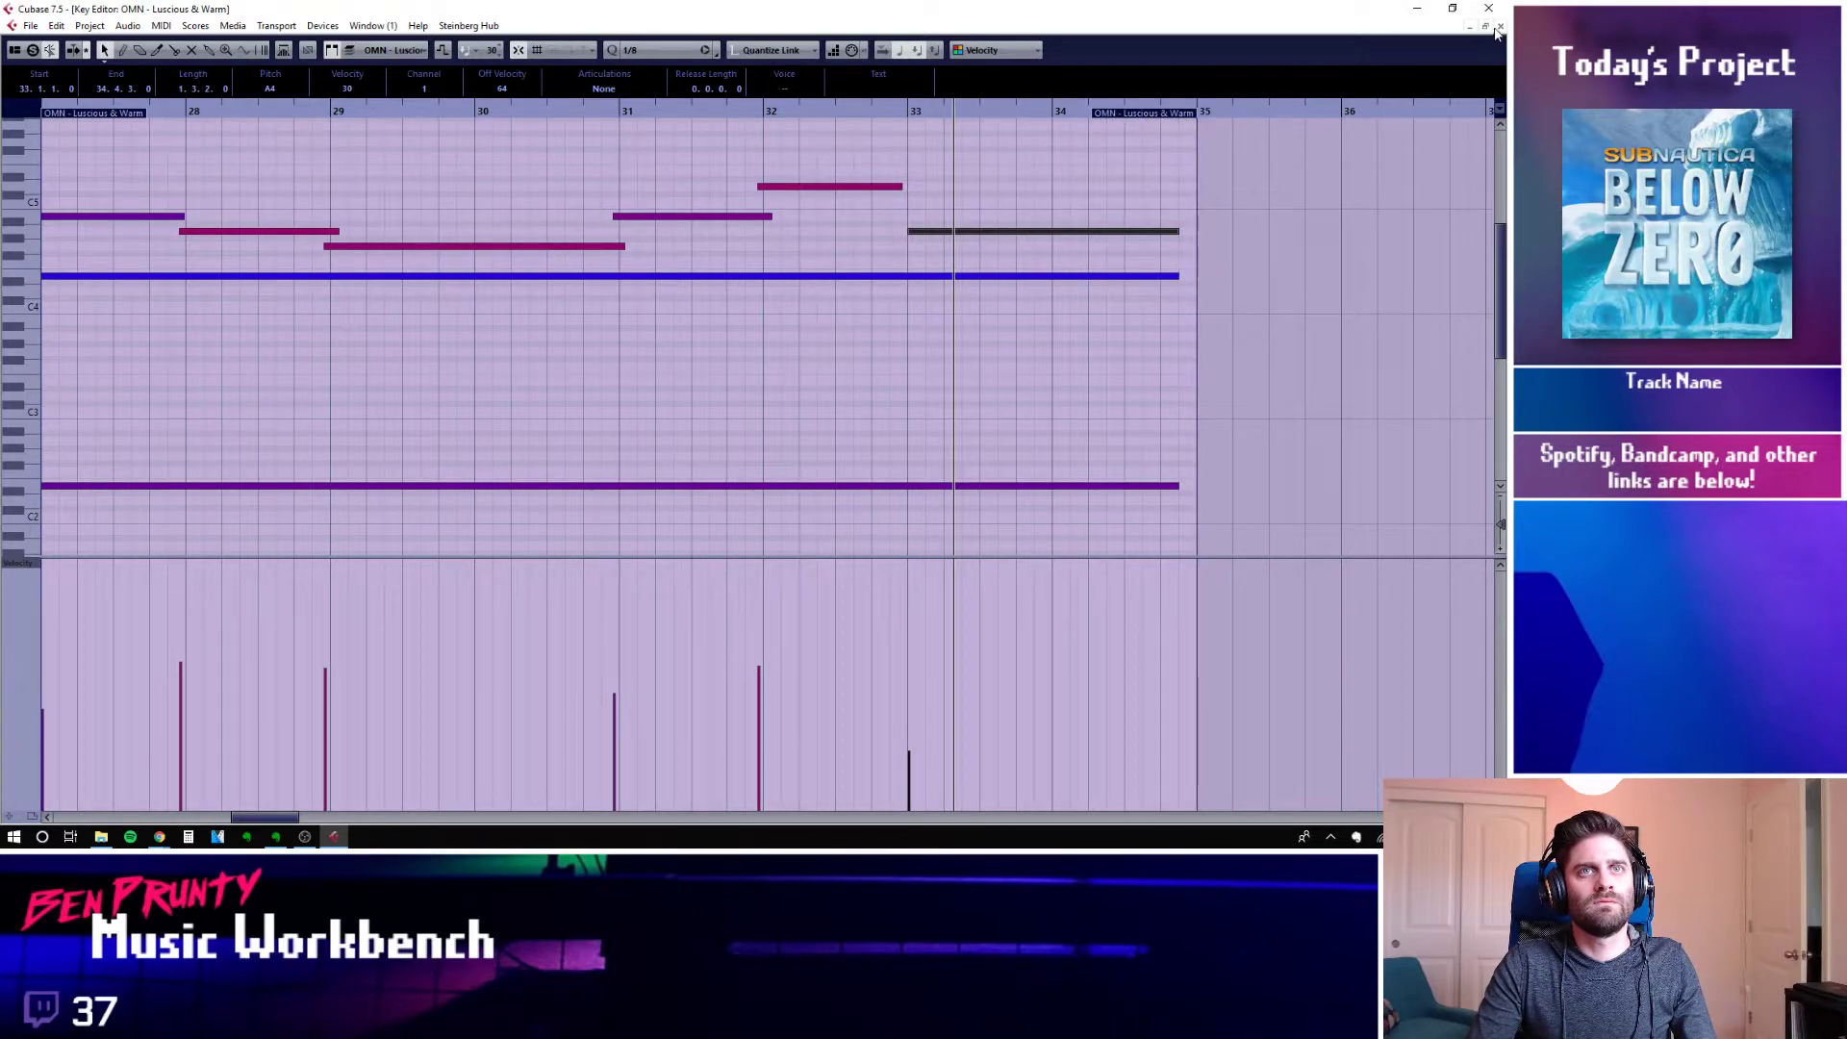
left_click(1500, 27)
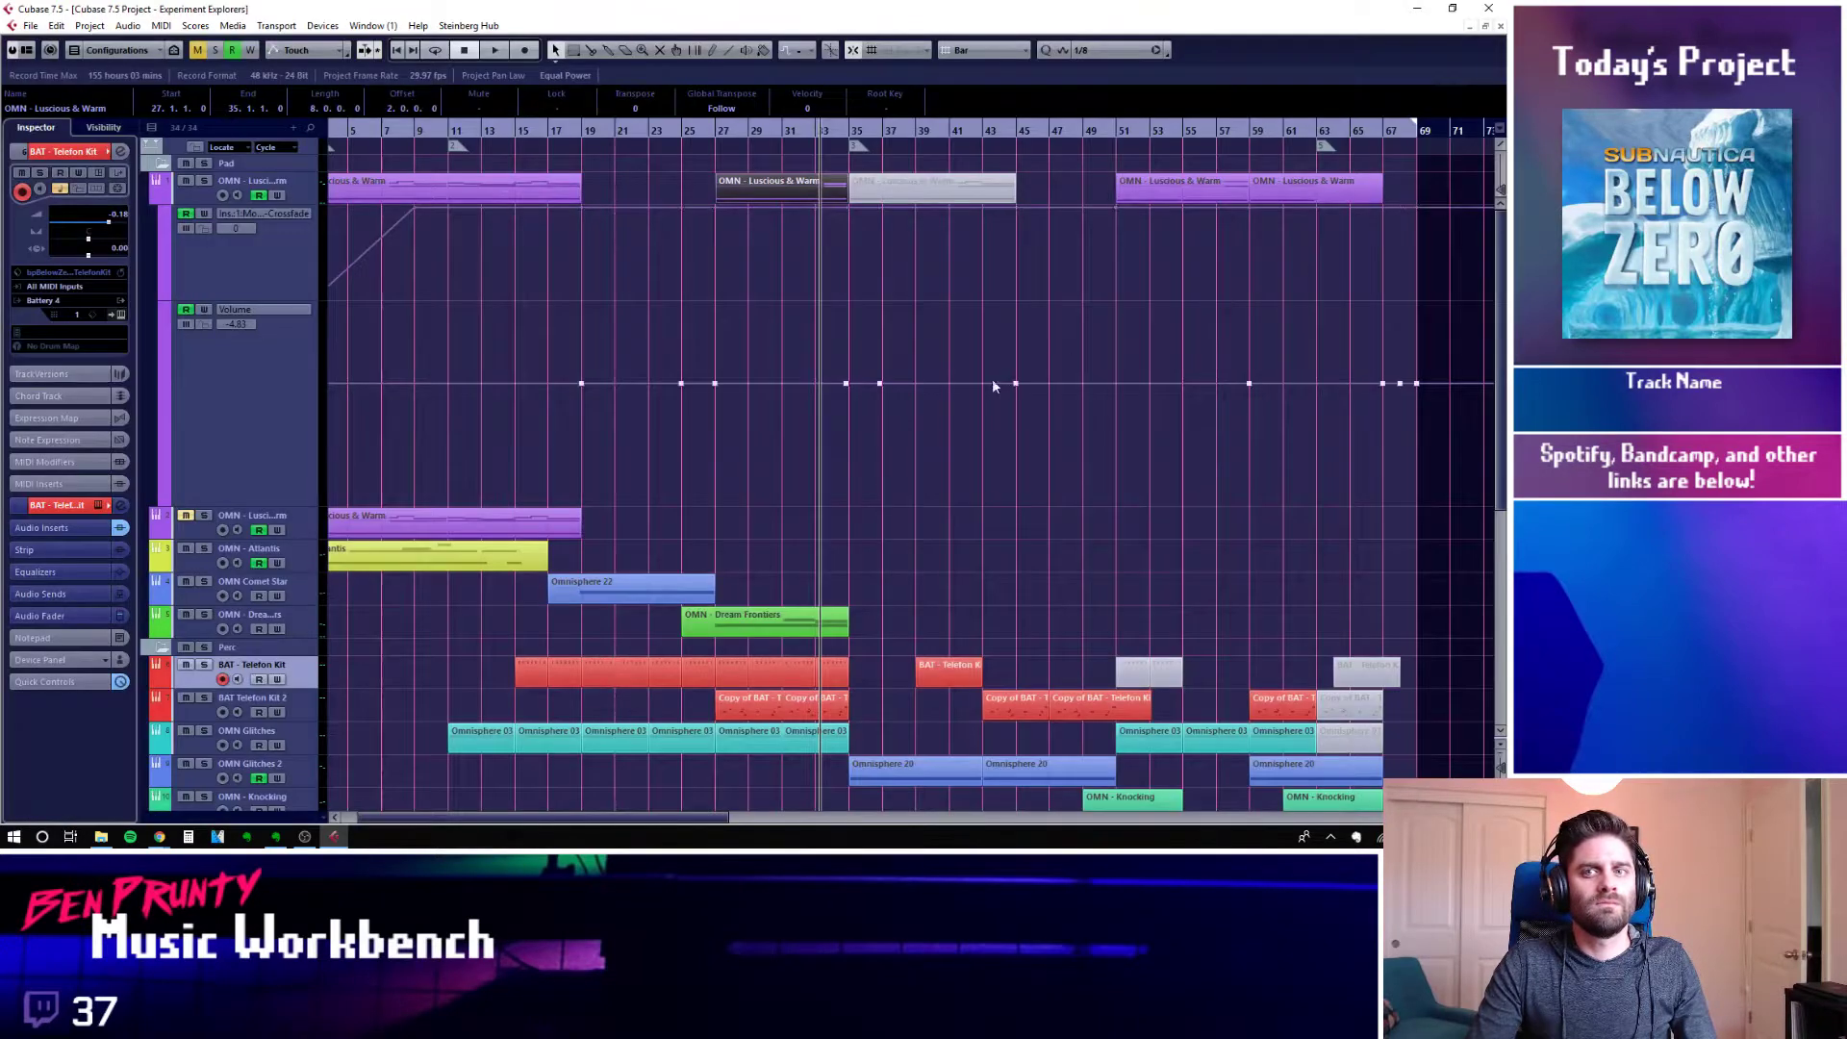
Hide the first pad track's automation lanes and play the arrangement from bar 27
left_click(728, 130)
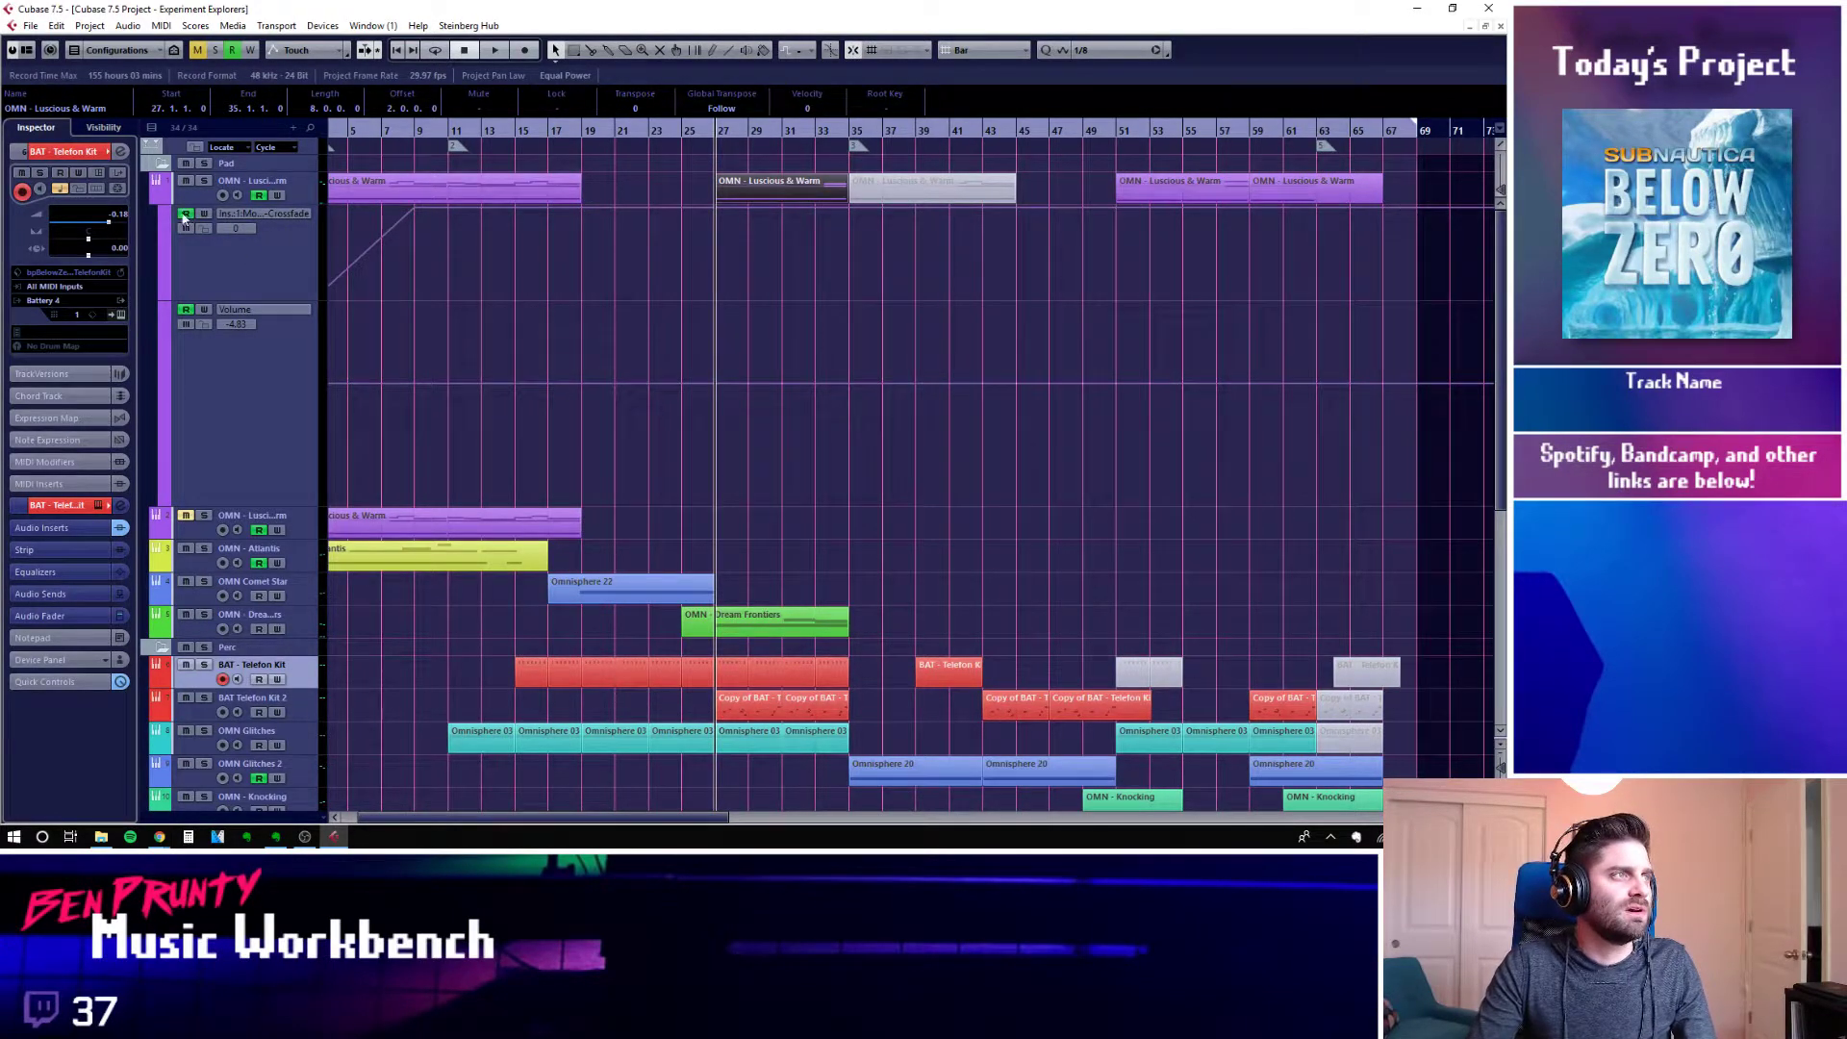
left_click(159, 196)
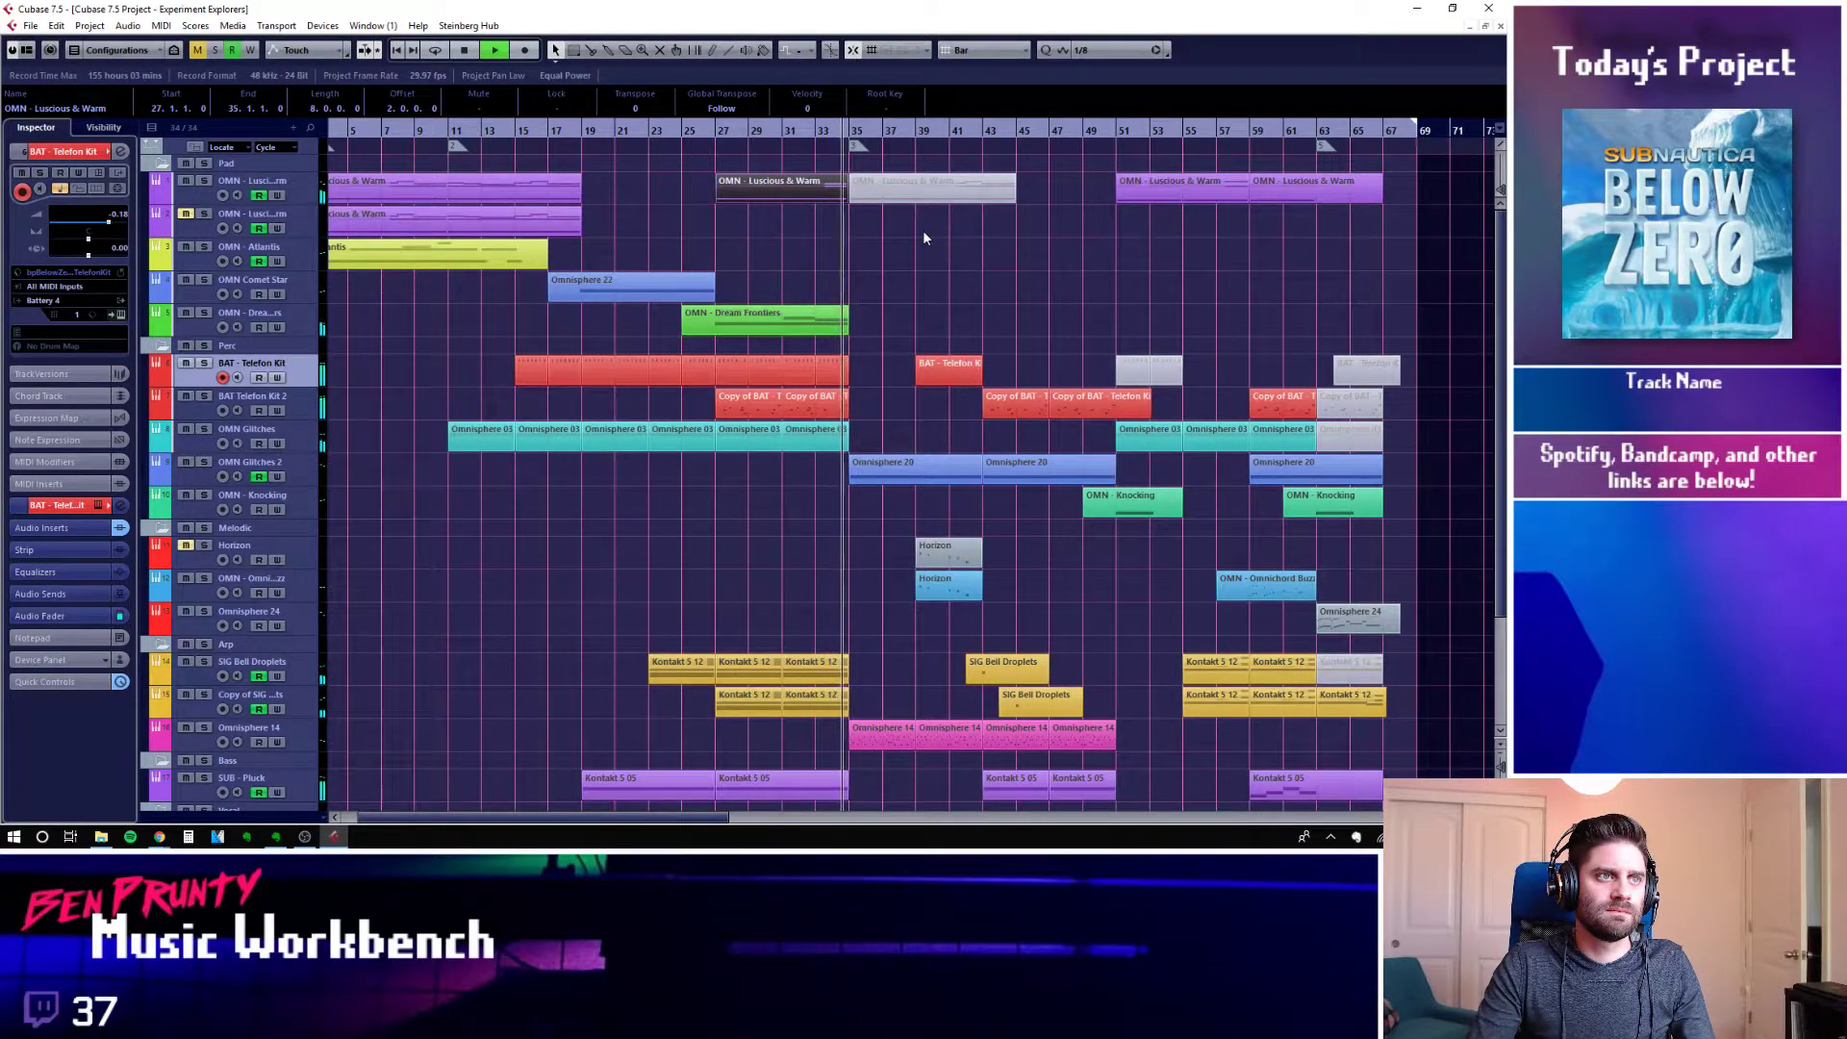
Stop playback, return to bar 27, and move ValhallaRoom from insert slot 7 to slot 6 on the first Luscious & Warm track
key("space")
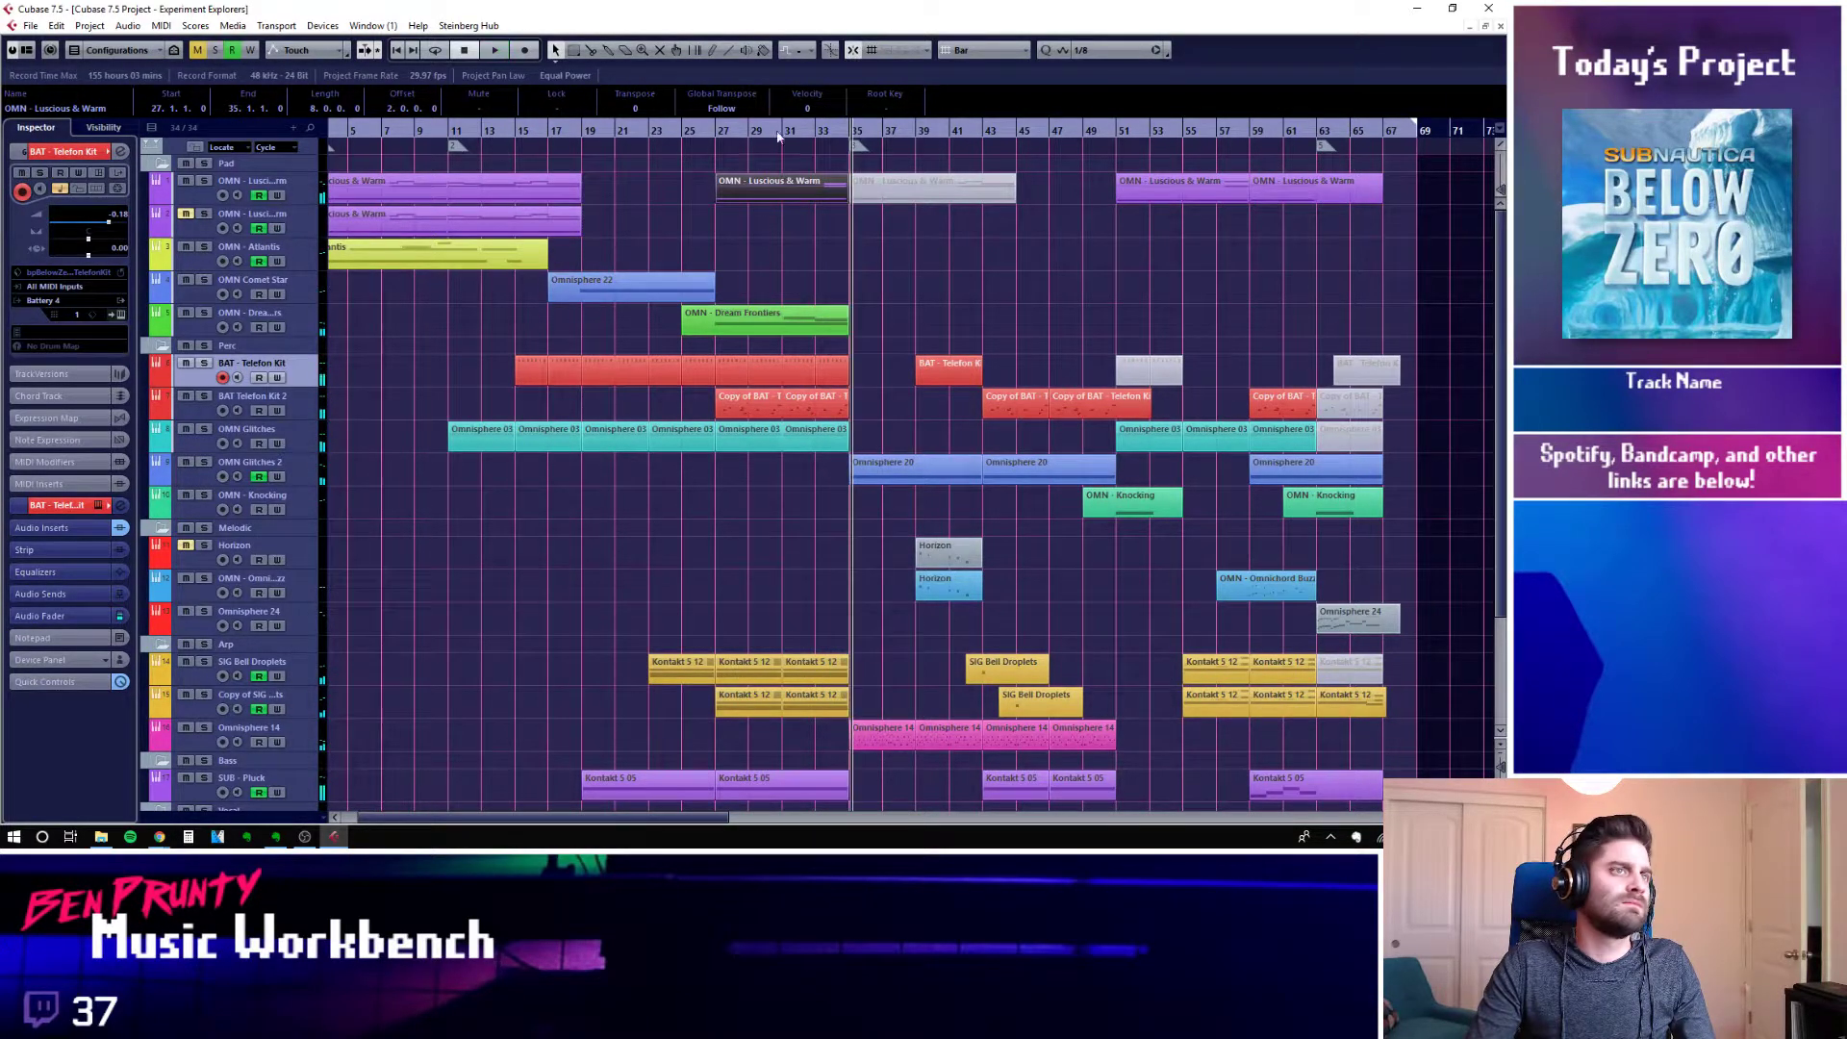
left_click(718, 136)
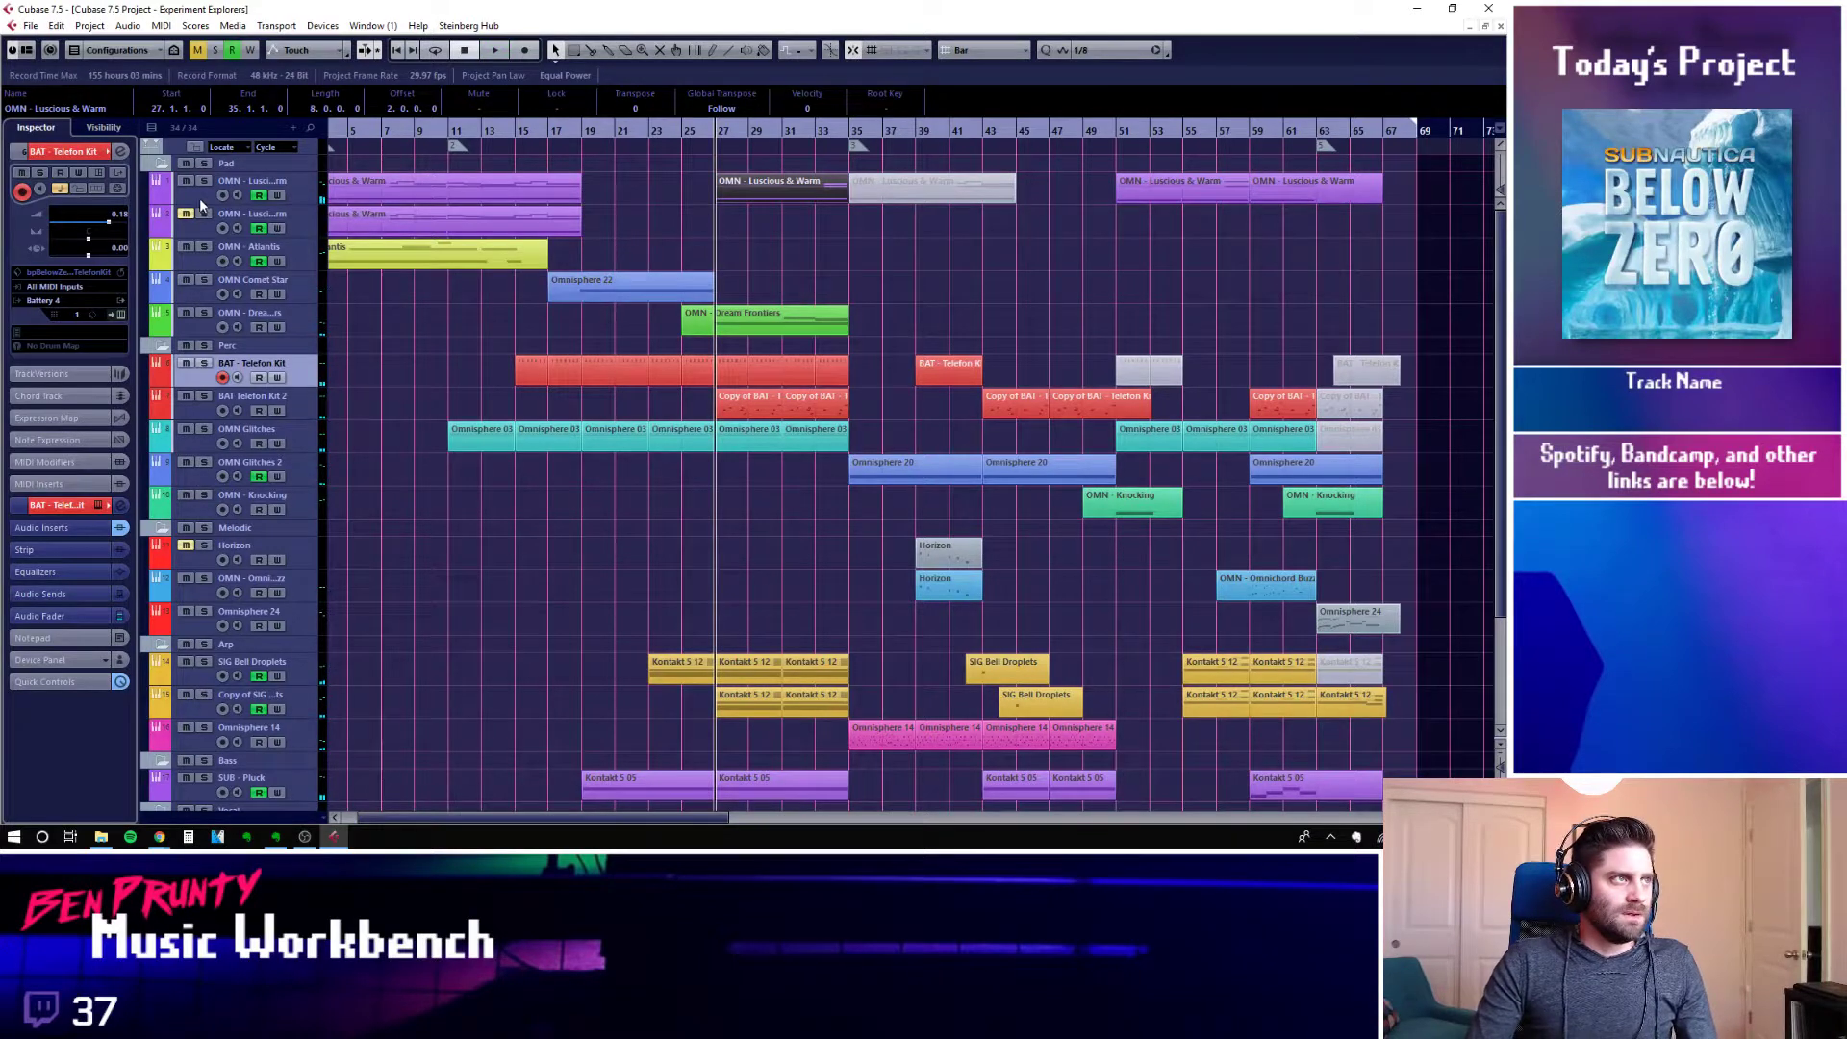
left_click(305, 199)
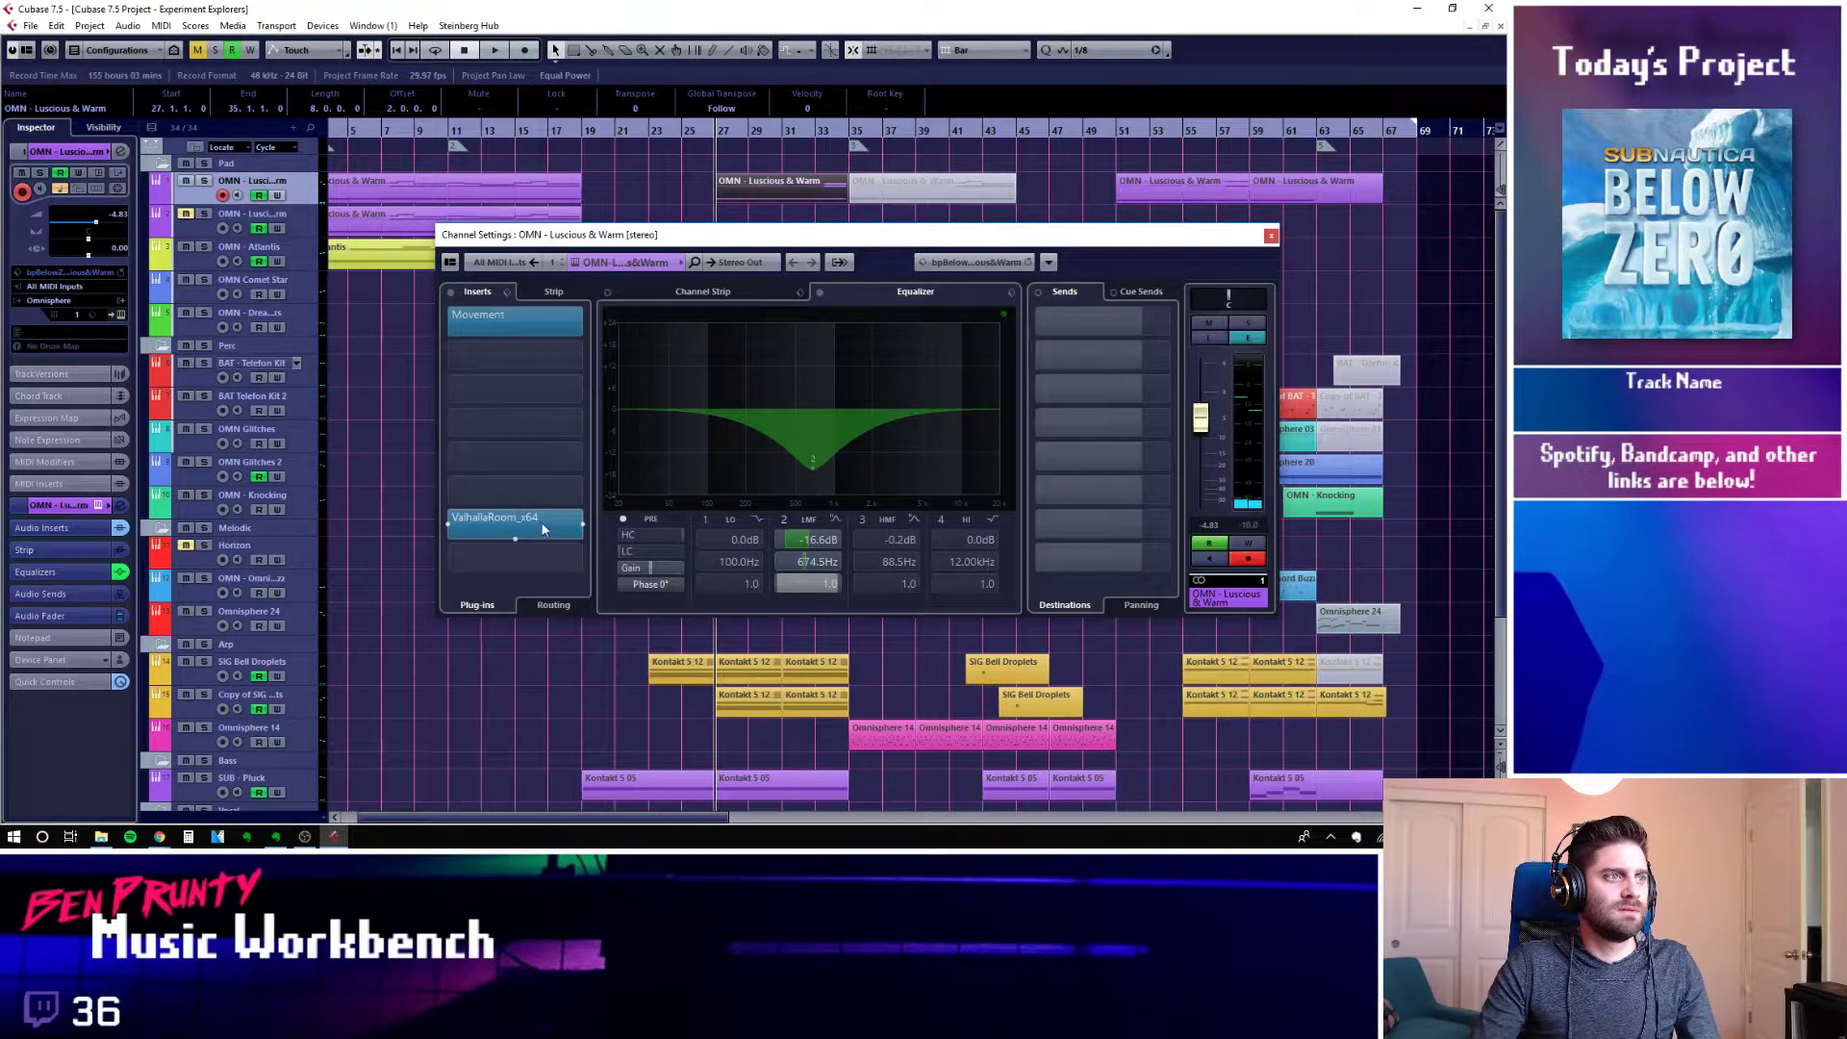
left_click_drag(541, 521, 556, 485)
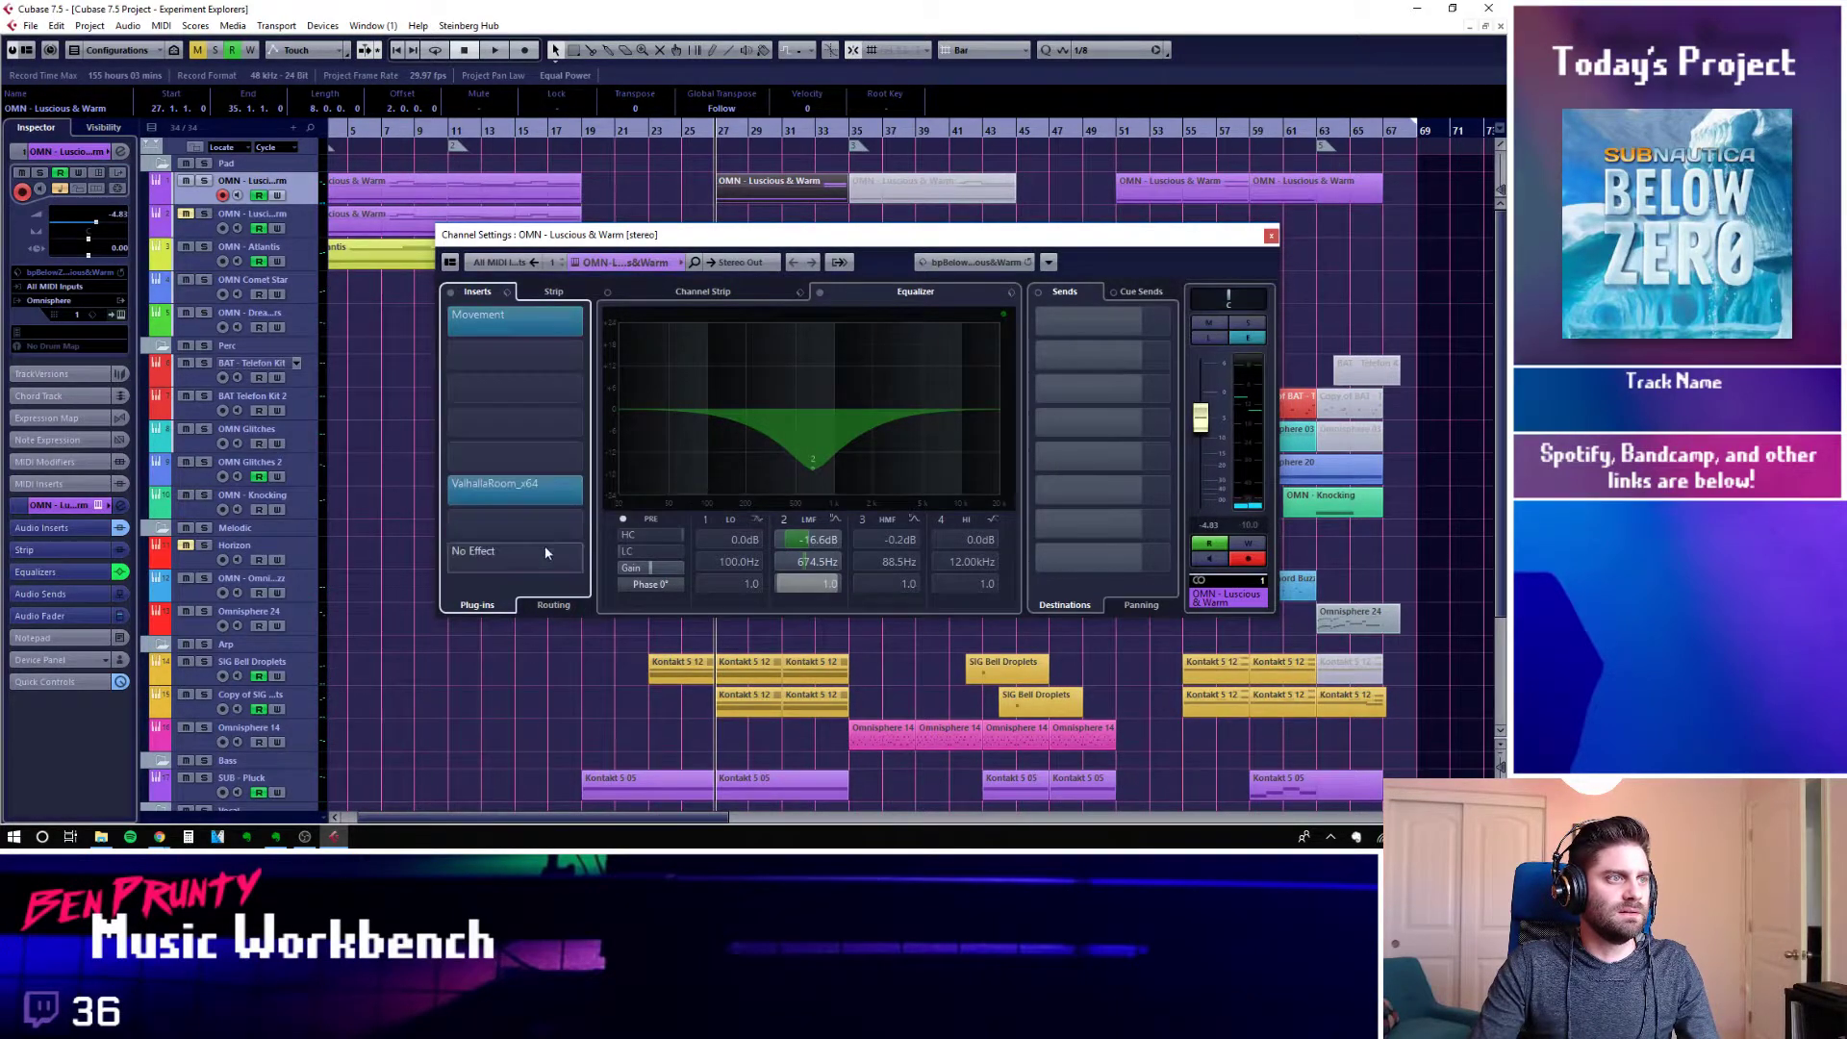
Insert the Dynamics Compressor in slot 7 below ValhallaRoom and close the channel settings, leaving the Compressor open
left_click(544, 552)
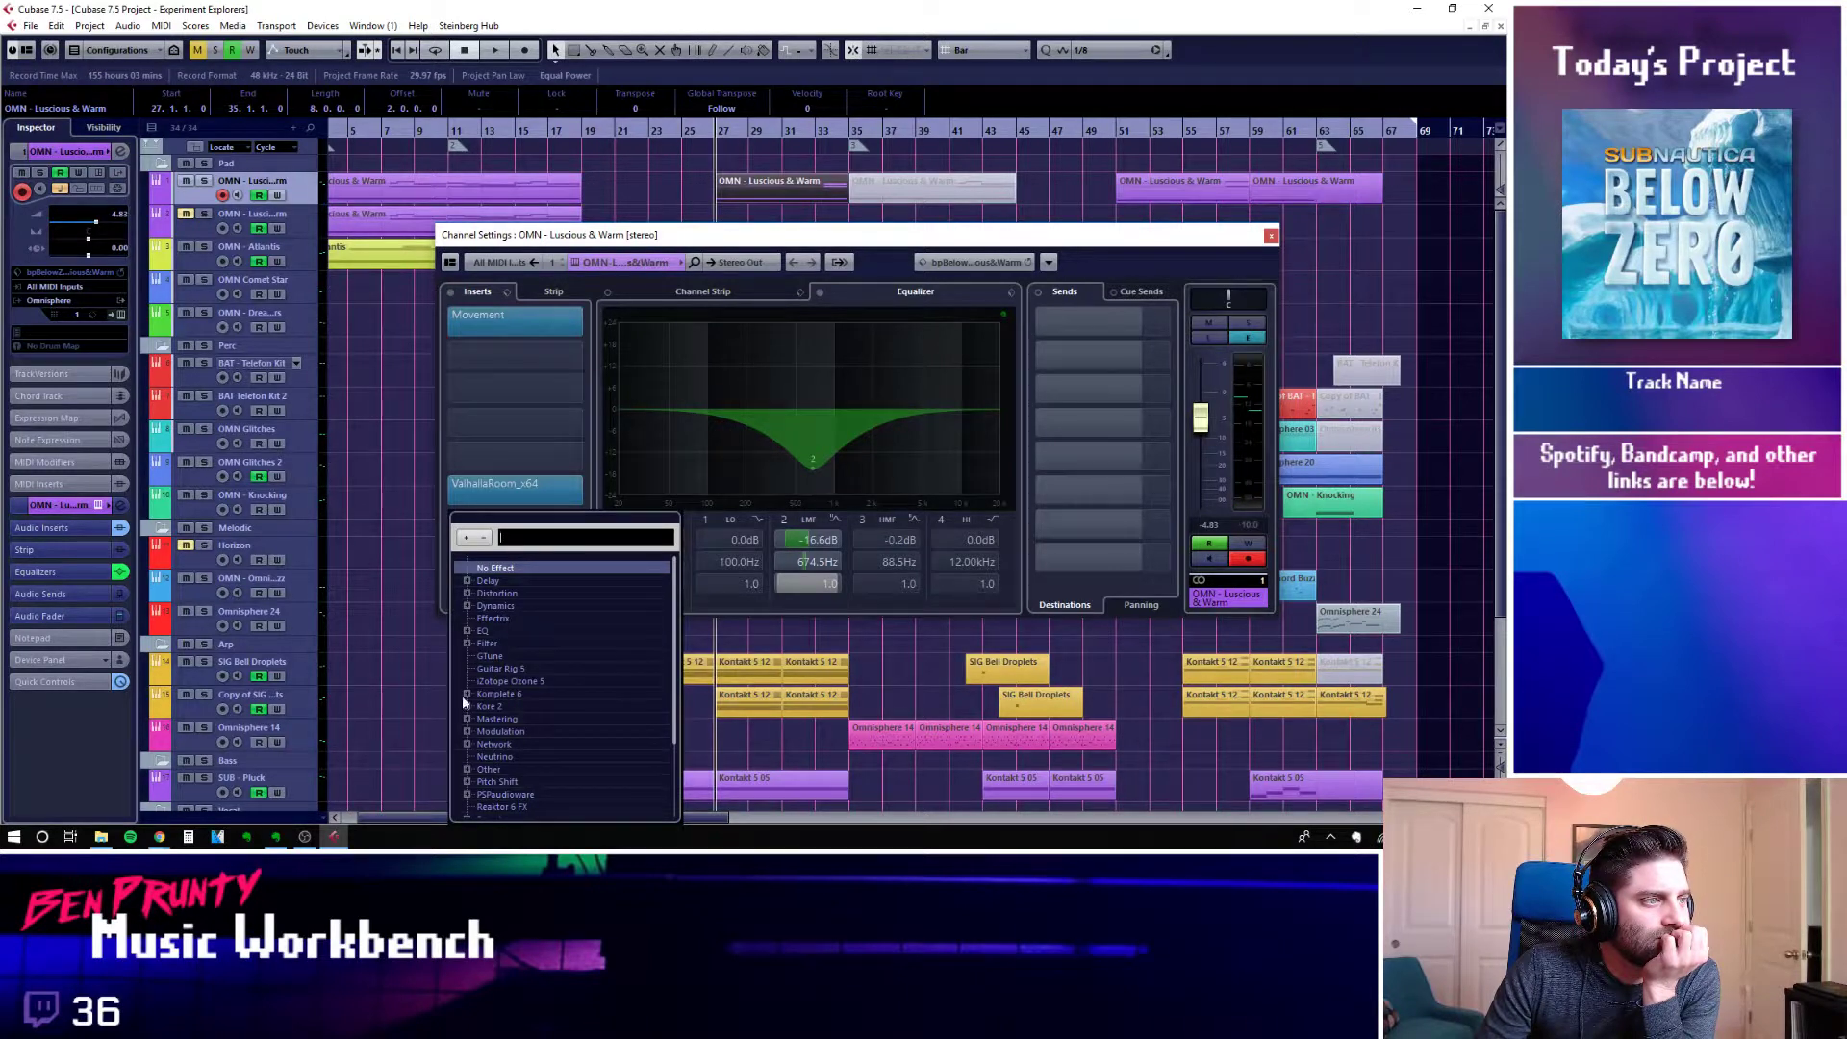
left_click(467, 606)
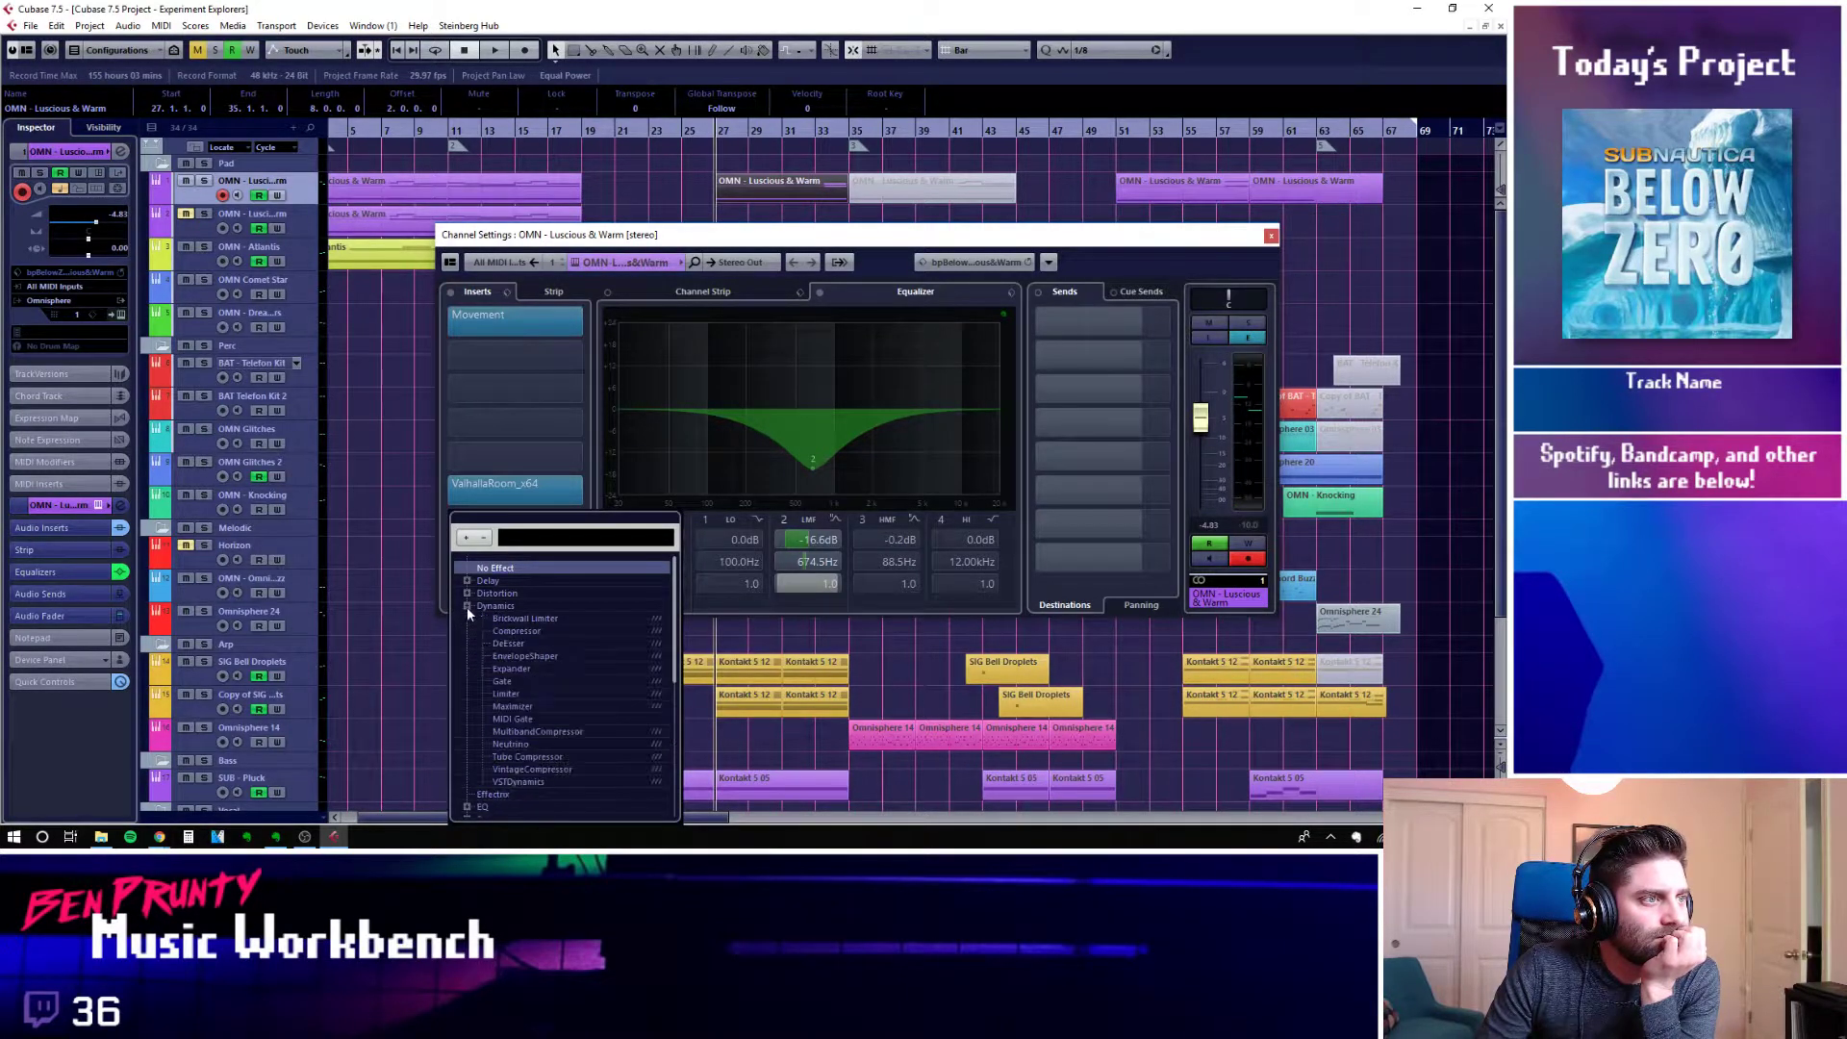
left_click(519, 631)
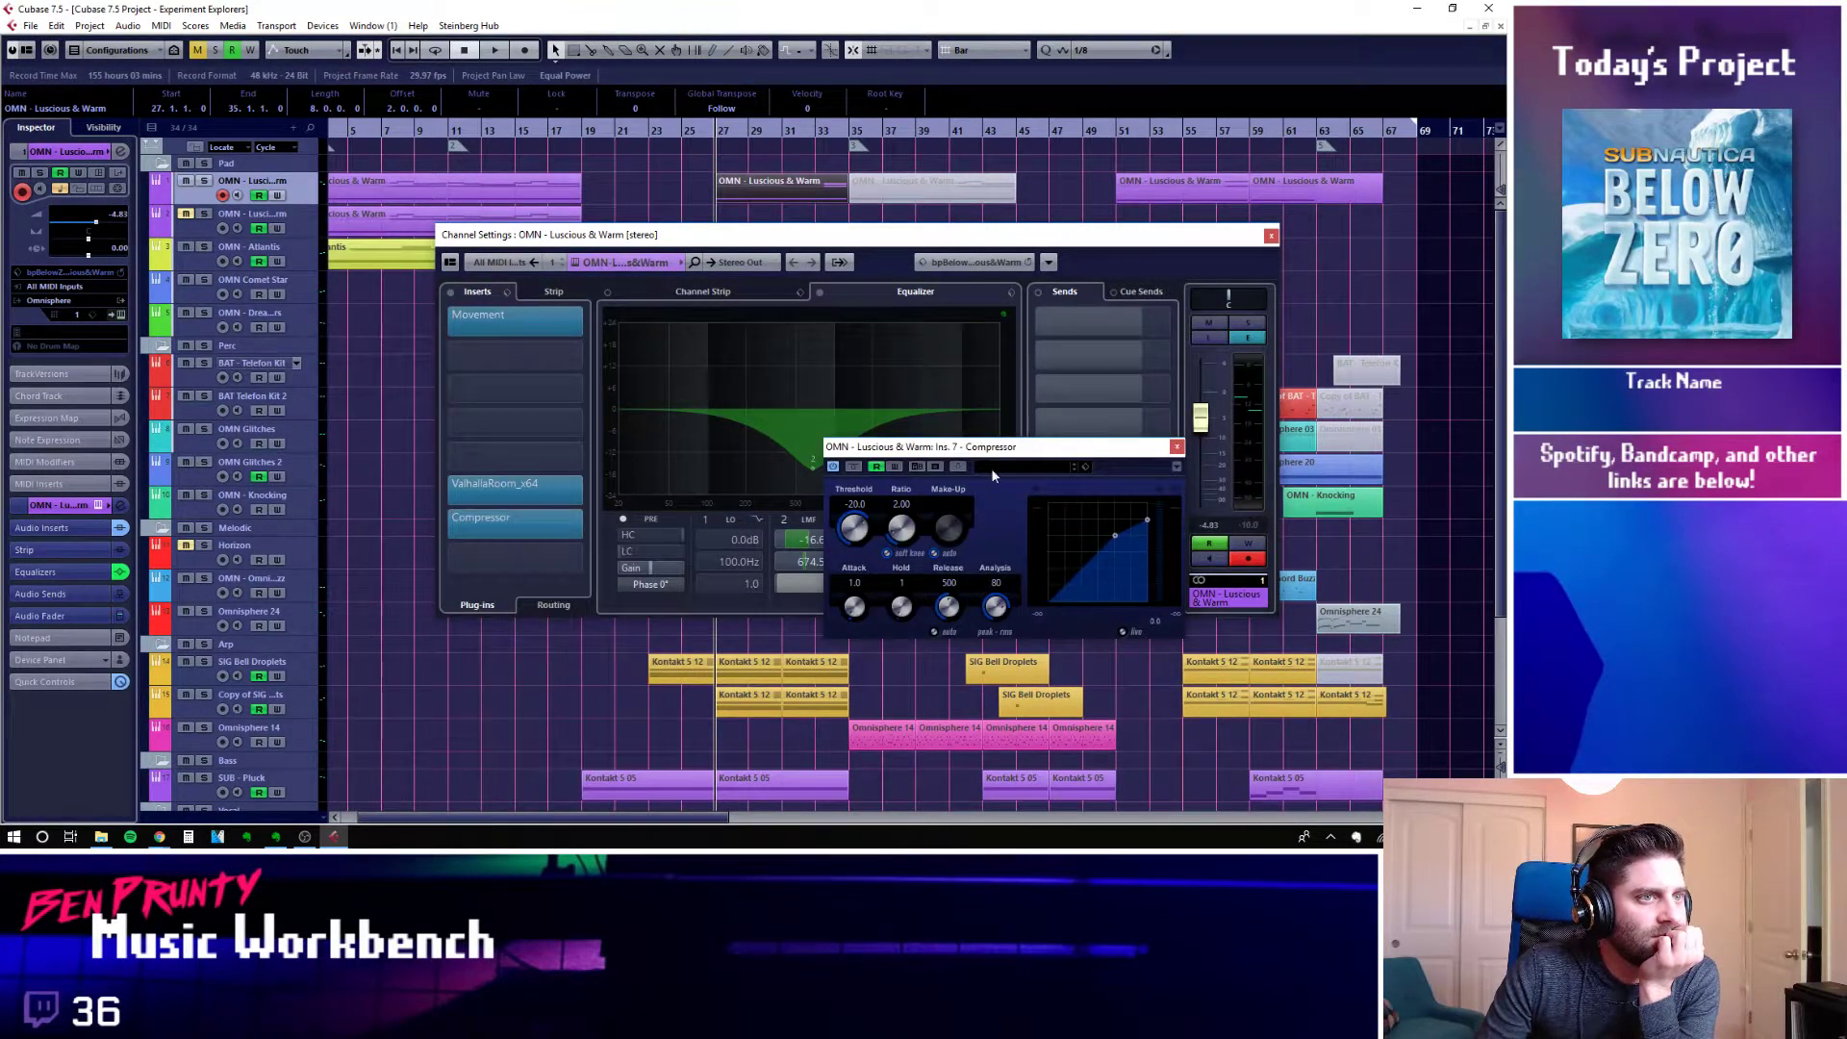
left_click_drag(996, 455, 829, 432)
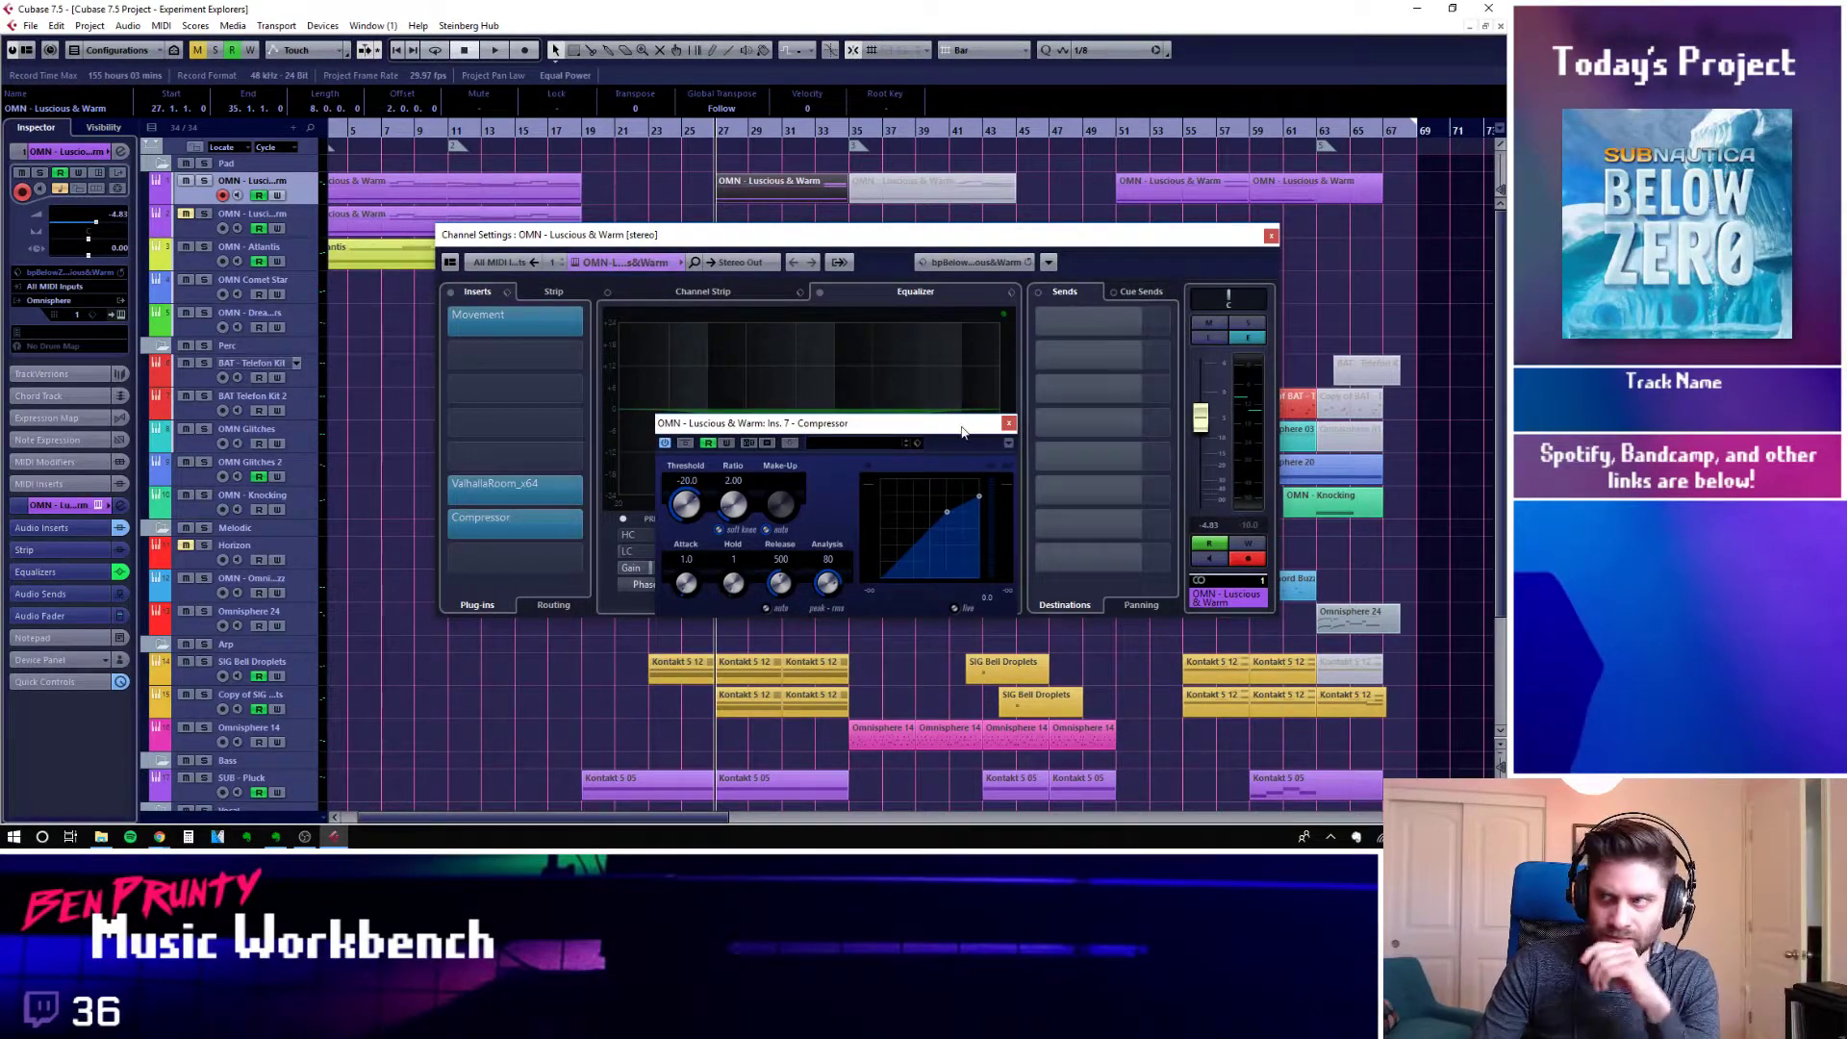
mouse_move(1075, 499)
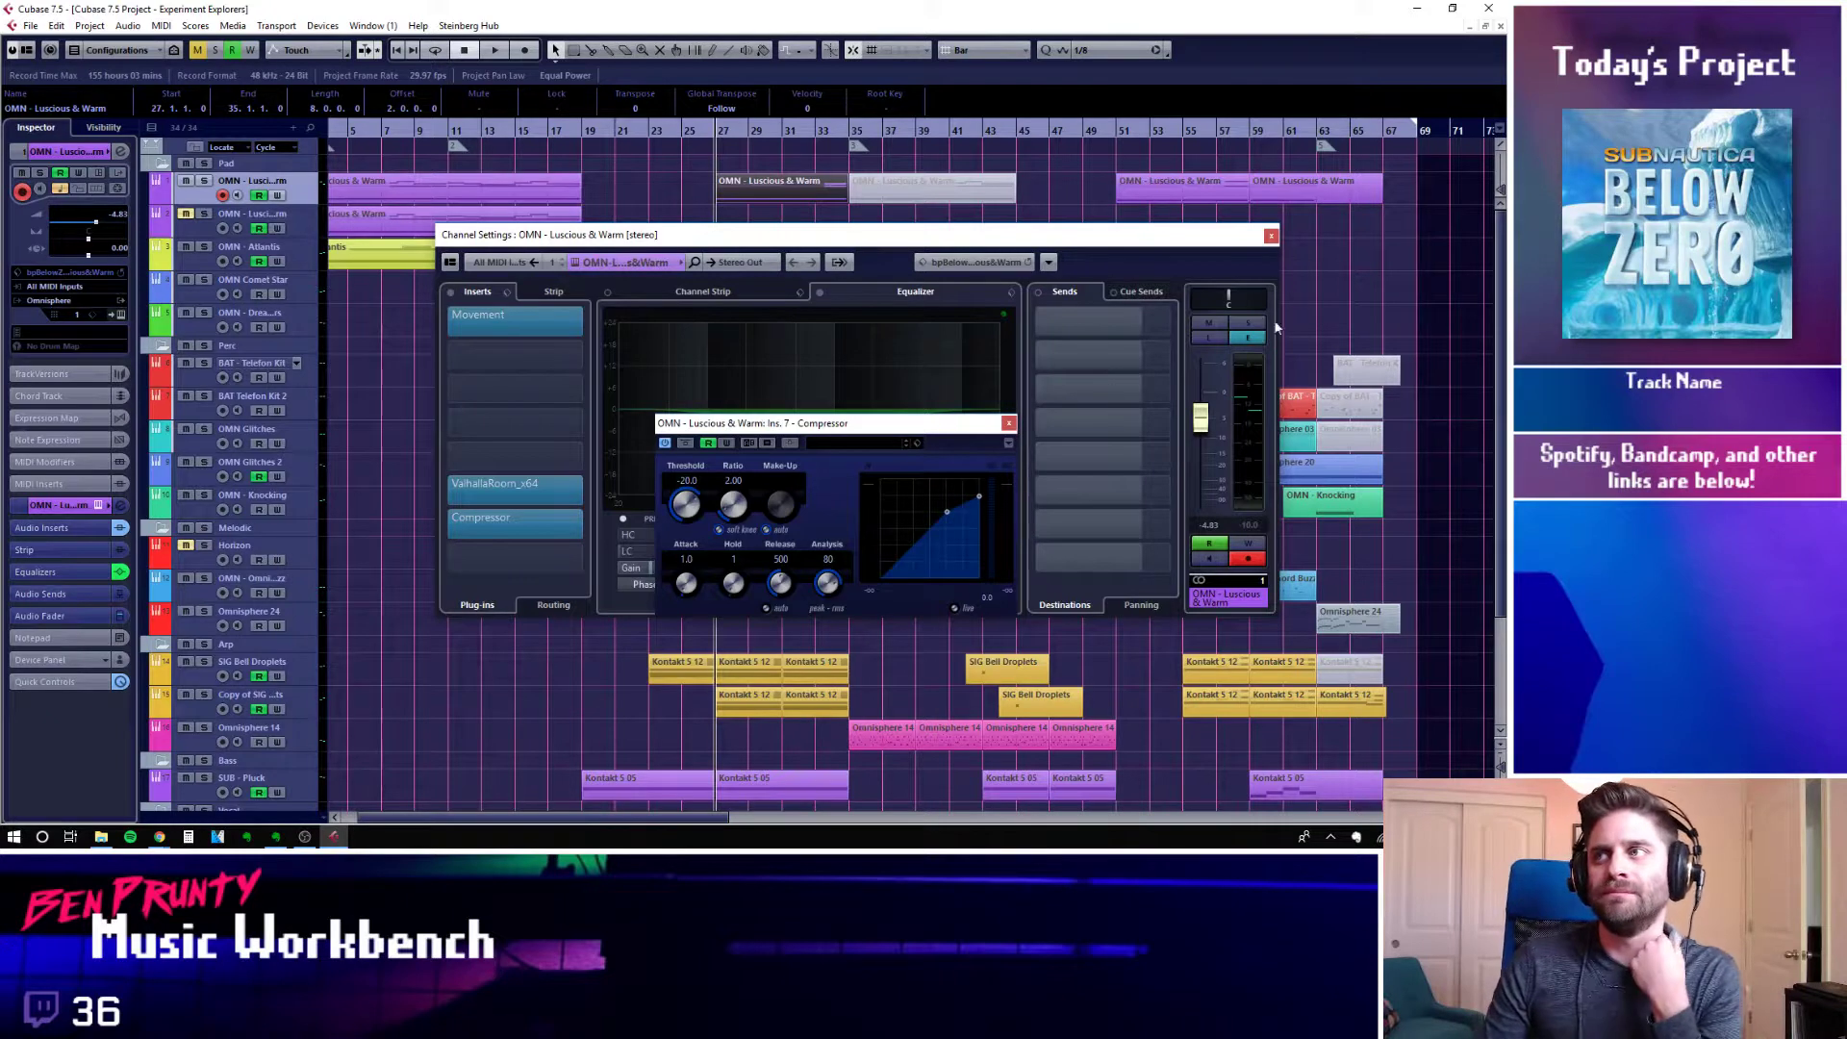
left_click(1271, 236)
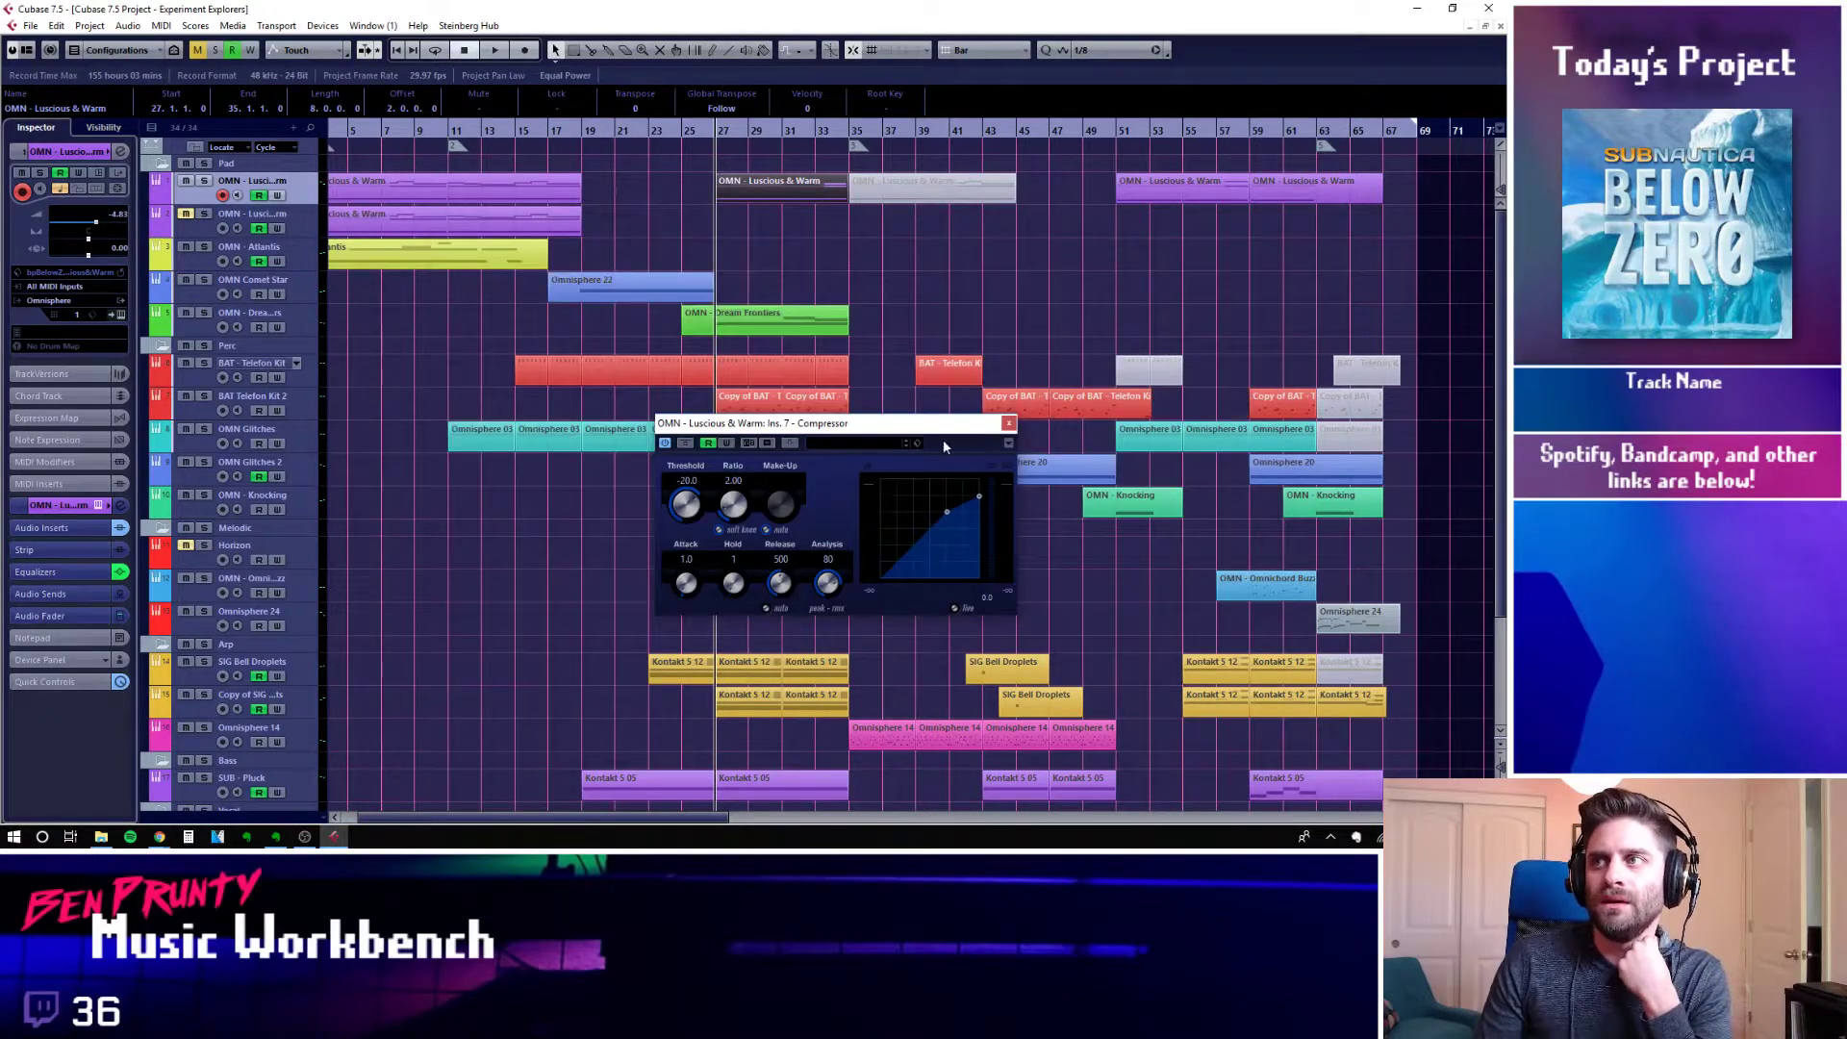
Activate the side-chain input of the pad track's Compressor
left_click_drag(916, 440, 828, 427)
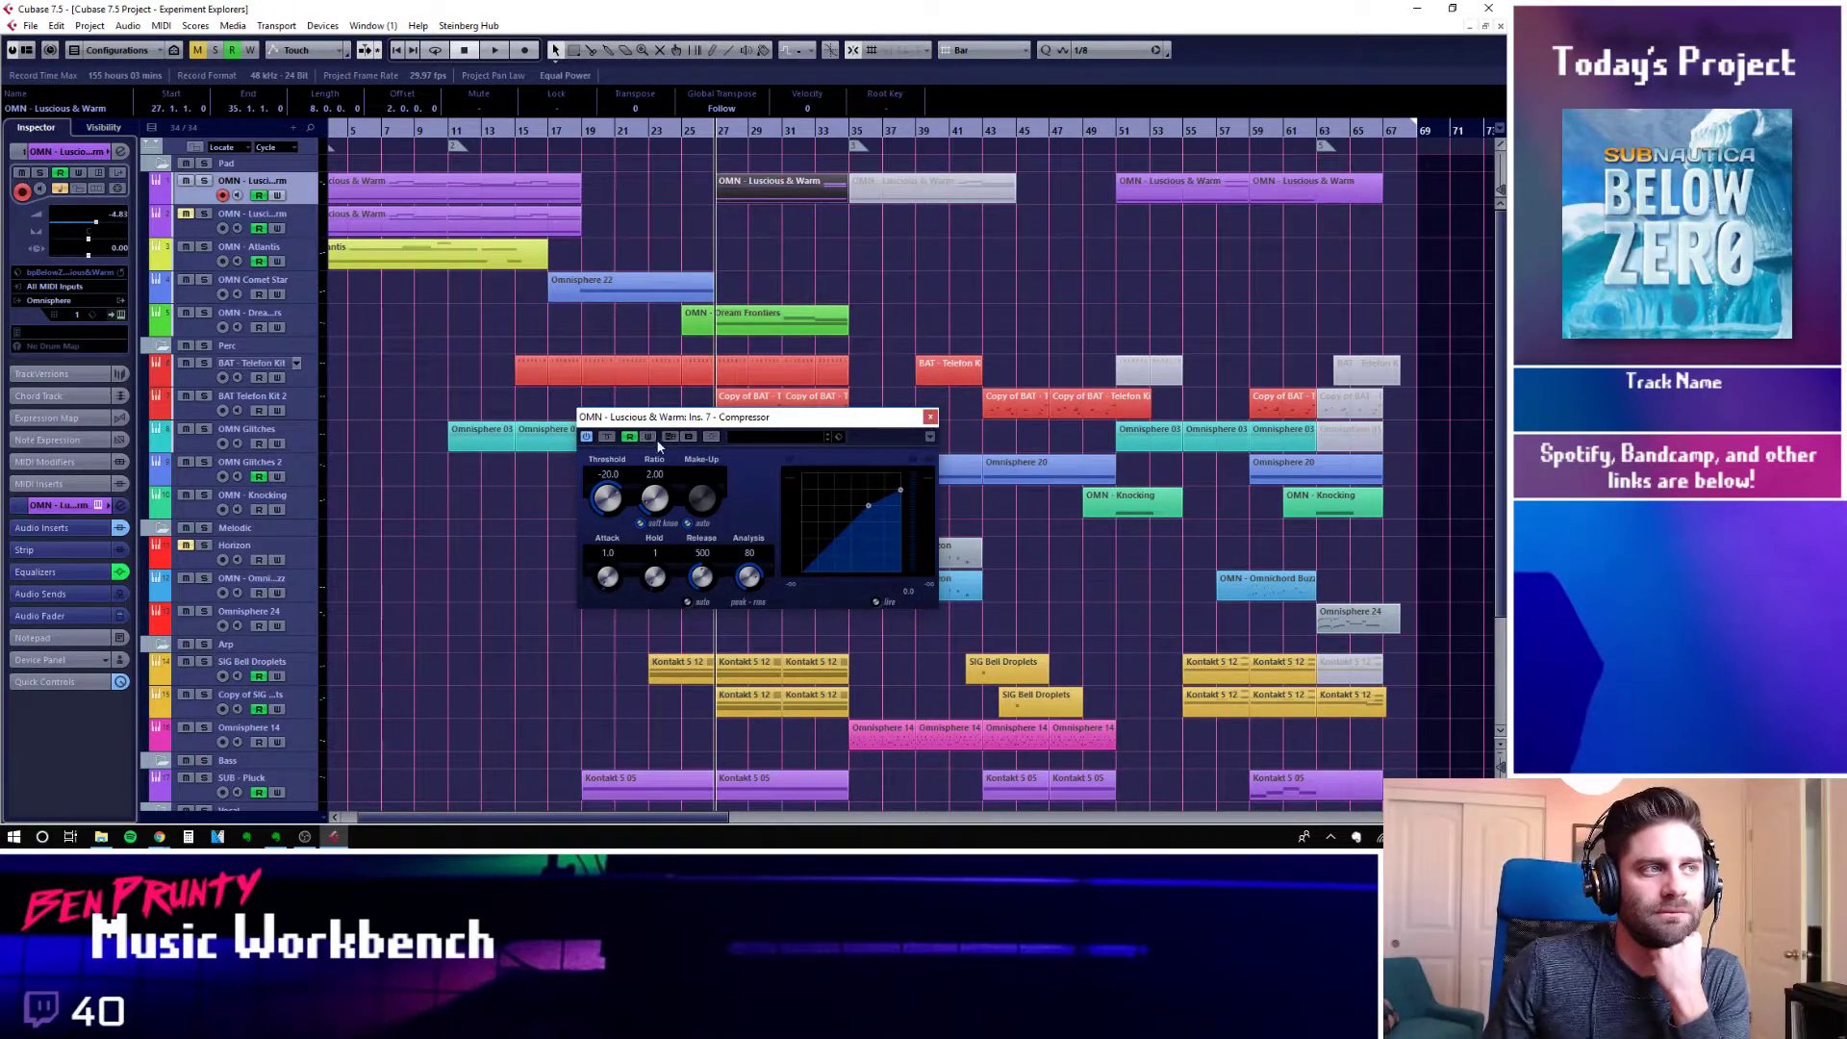
left_click(709, 439)
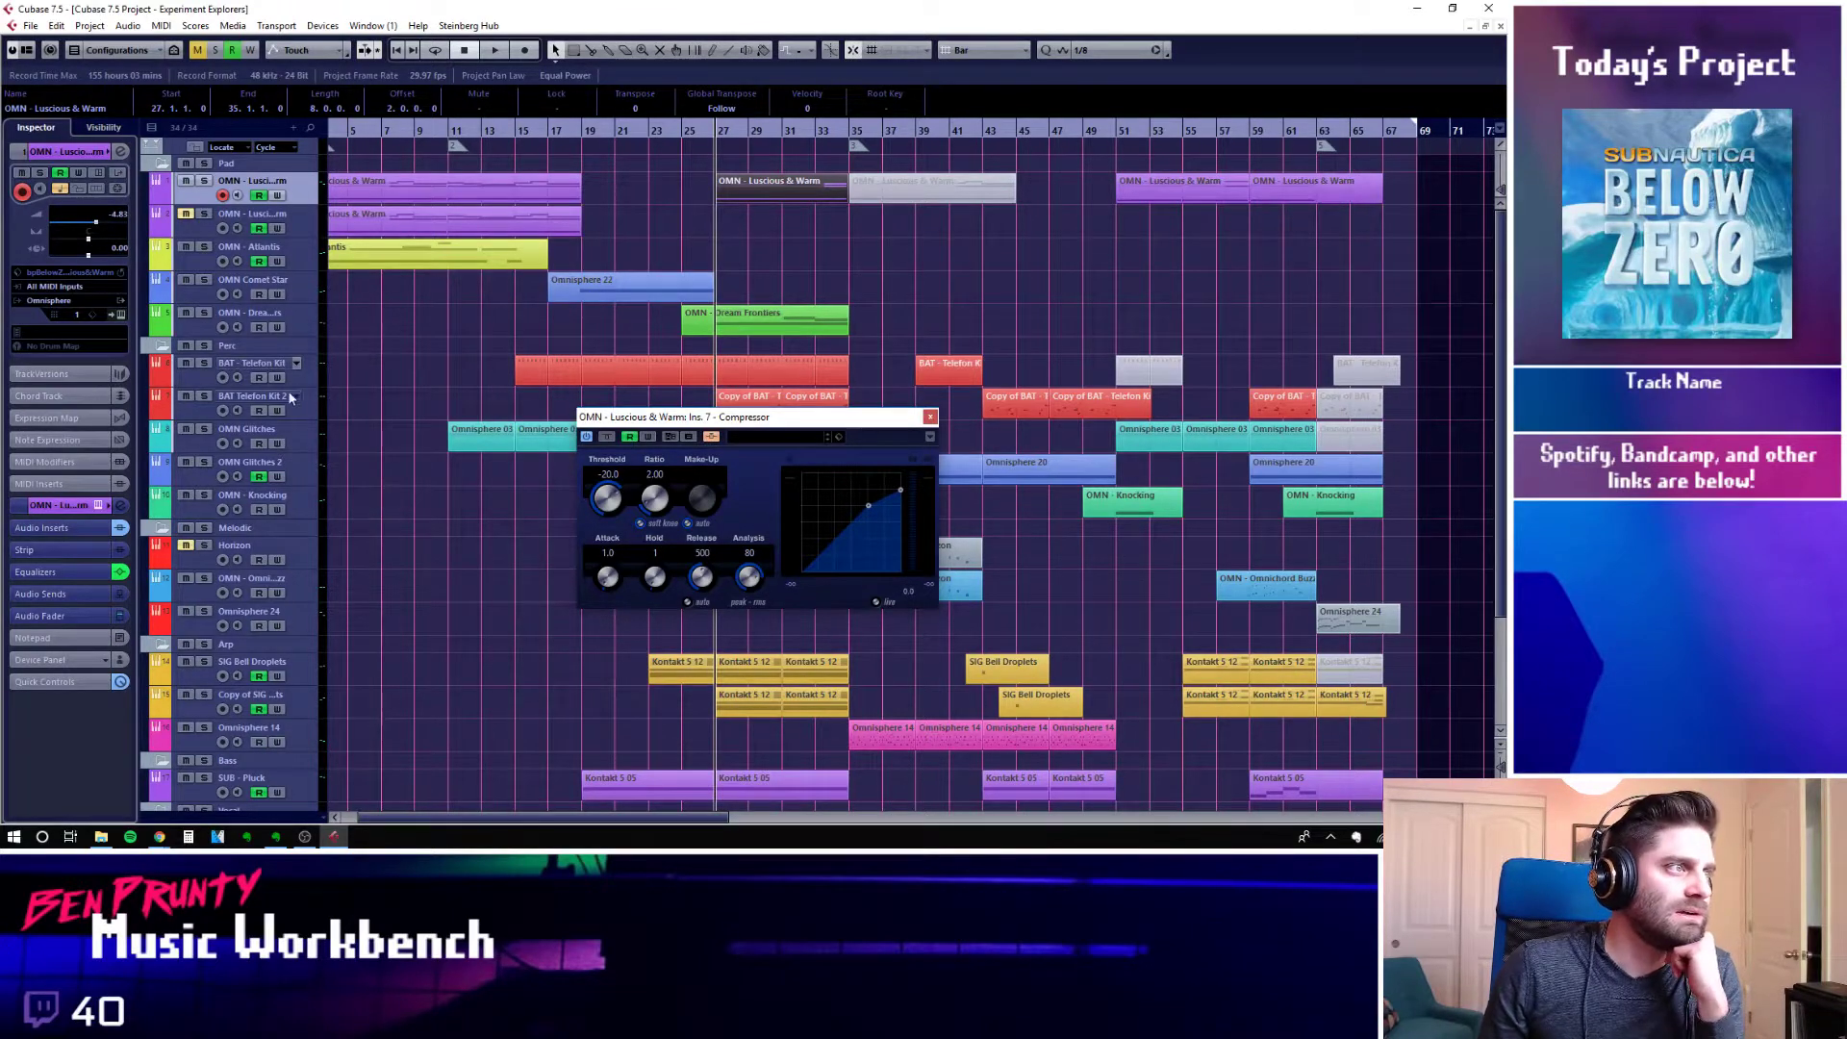
left_click_drag(740, 426, 891, 467)
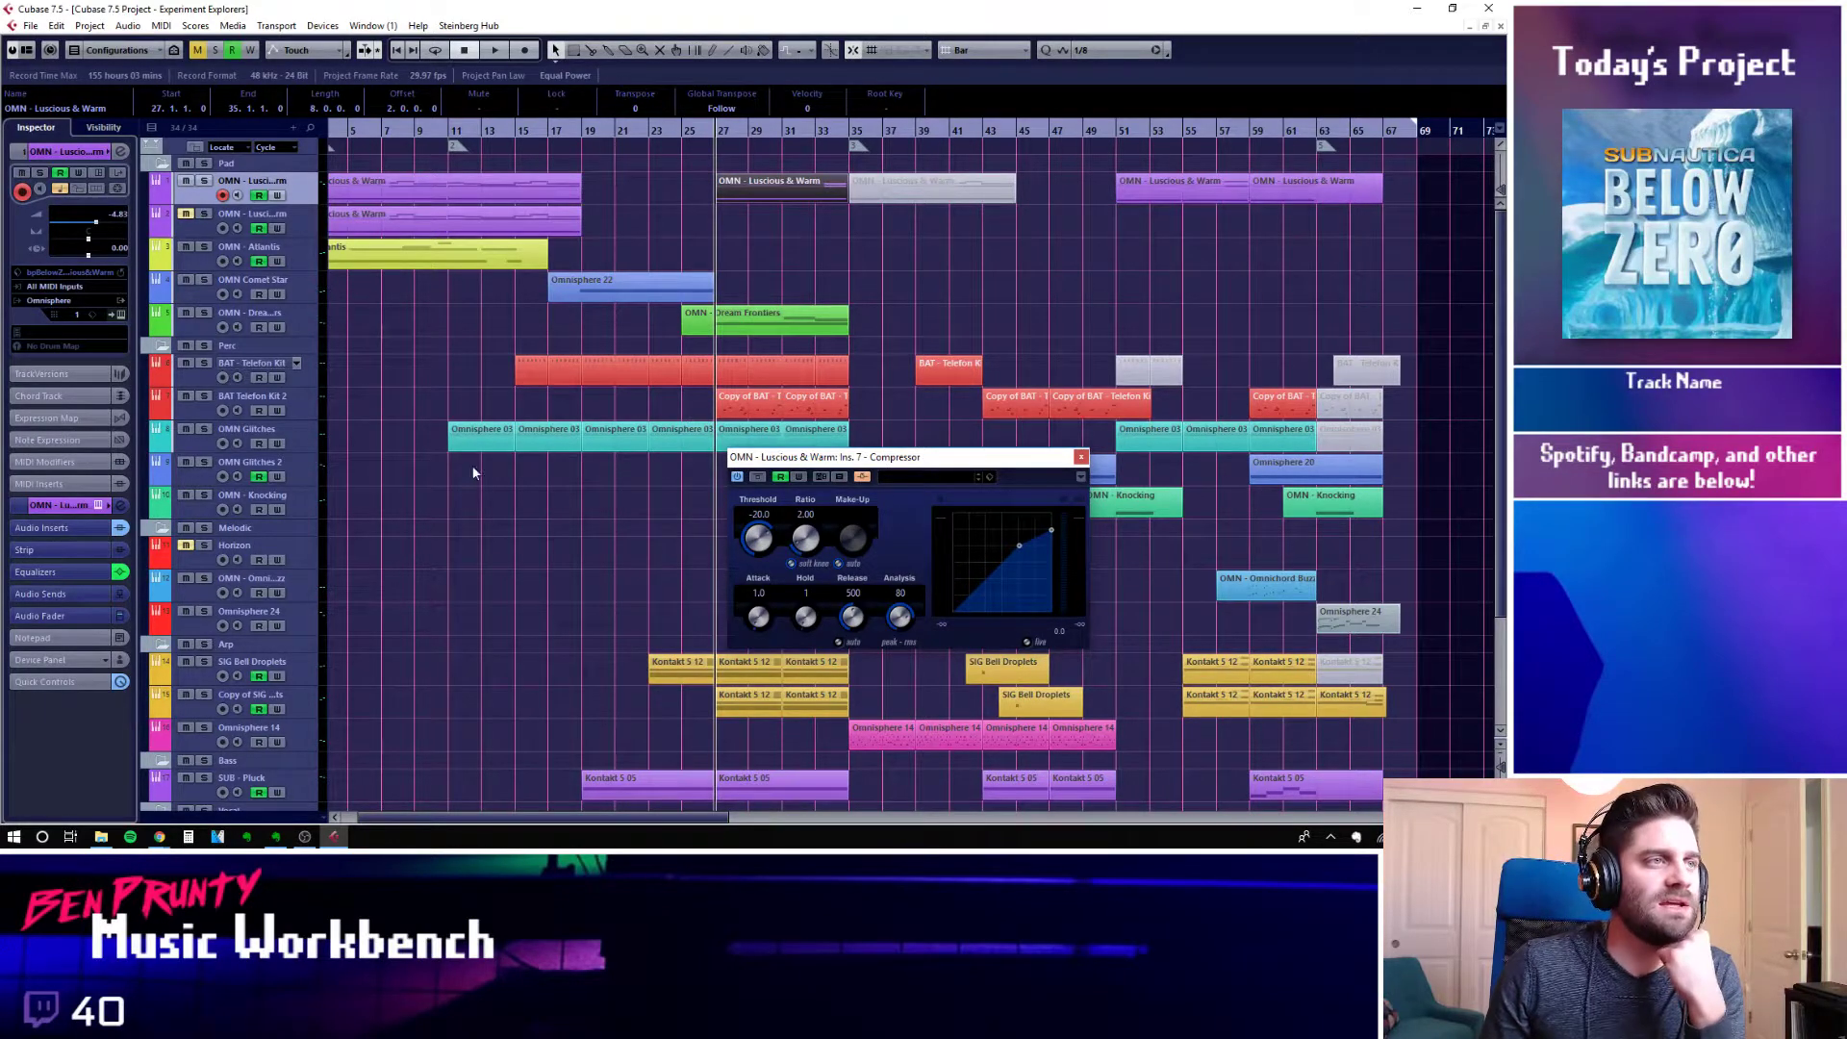
Add an active send at 0.00 from the BAT - Telefon Kit channel to the Luscious & Warm Compressor's side-chain
left_click(311, 377)
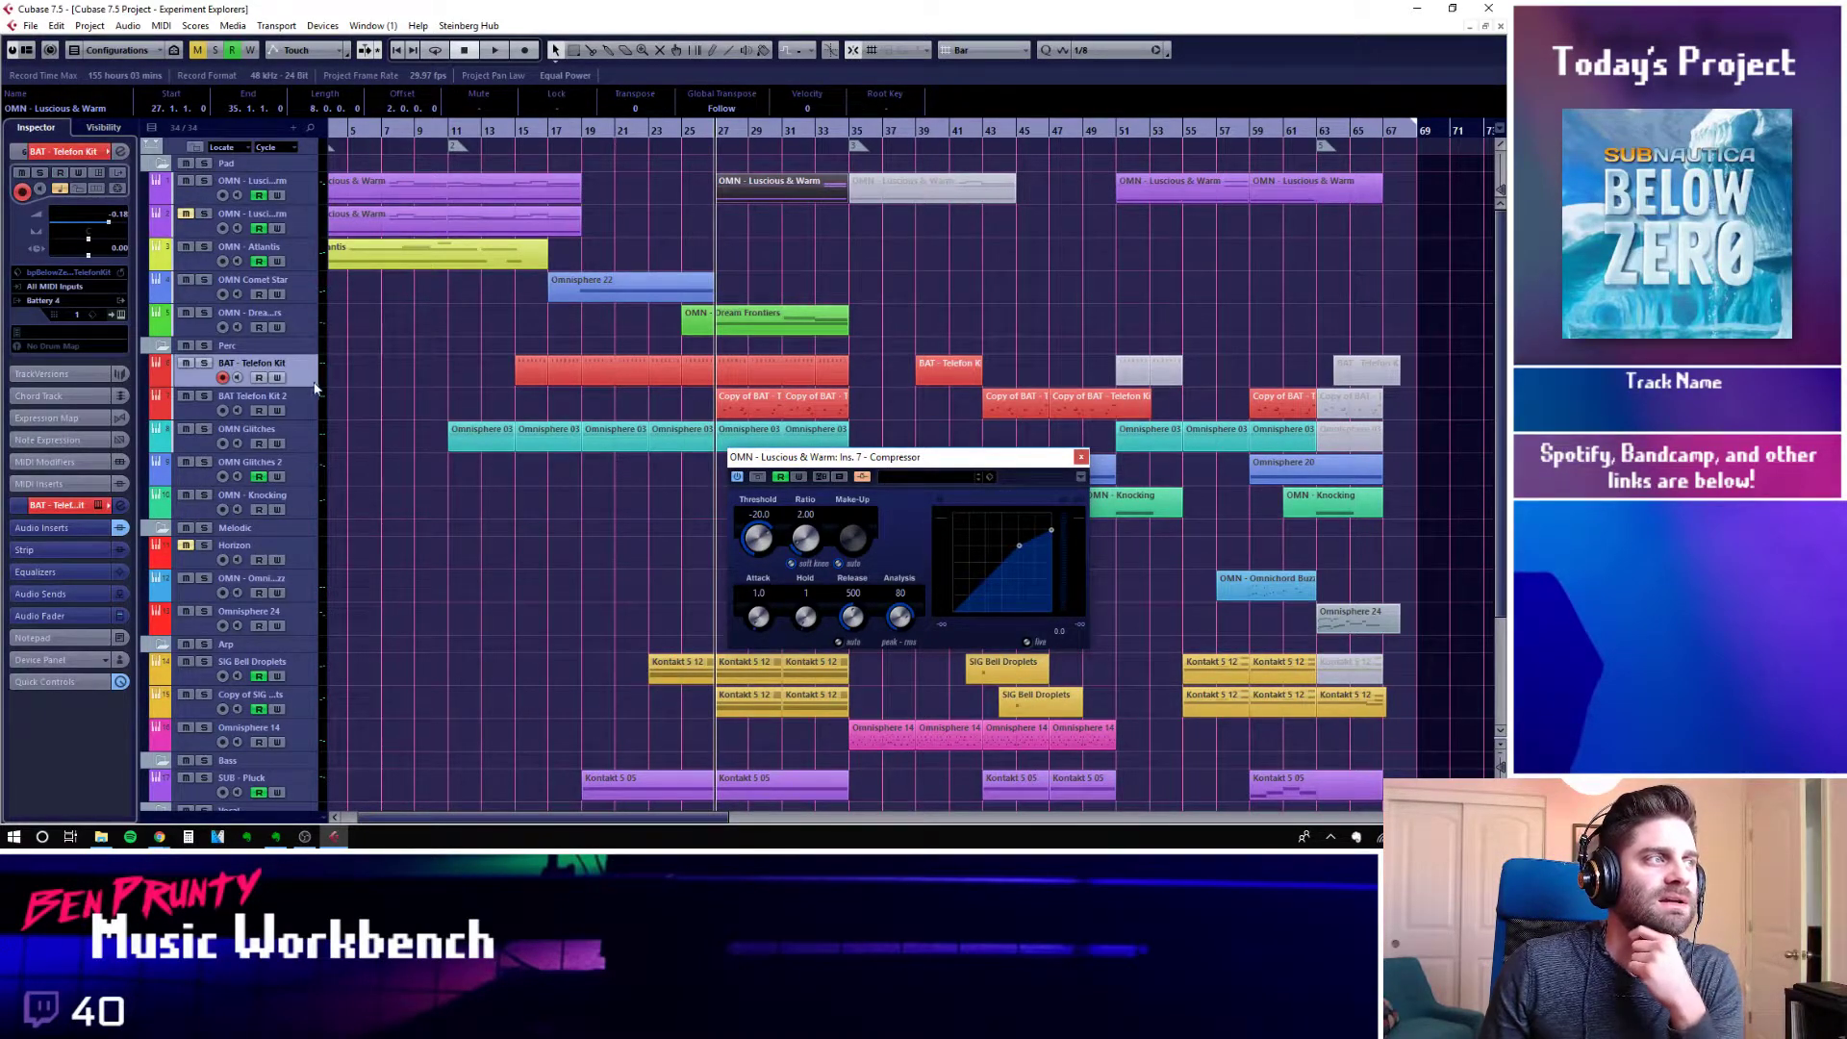
right_click(314, 384)
left_click(354, 369)
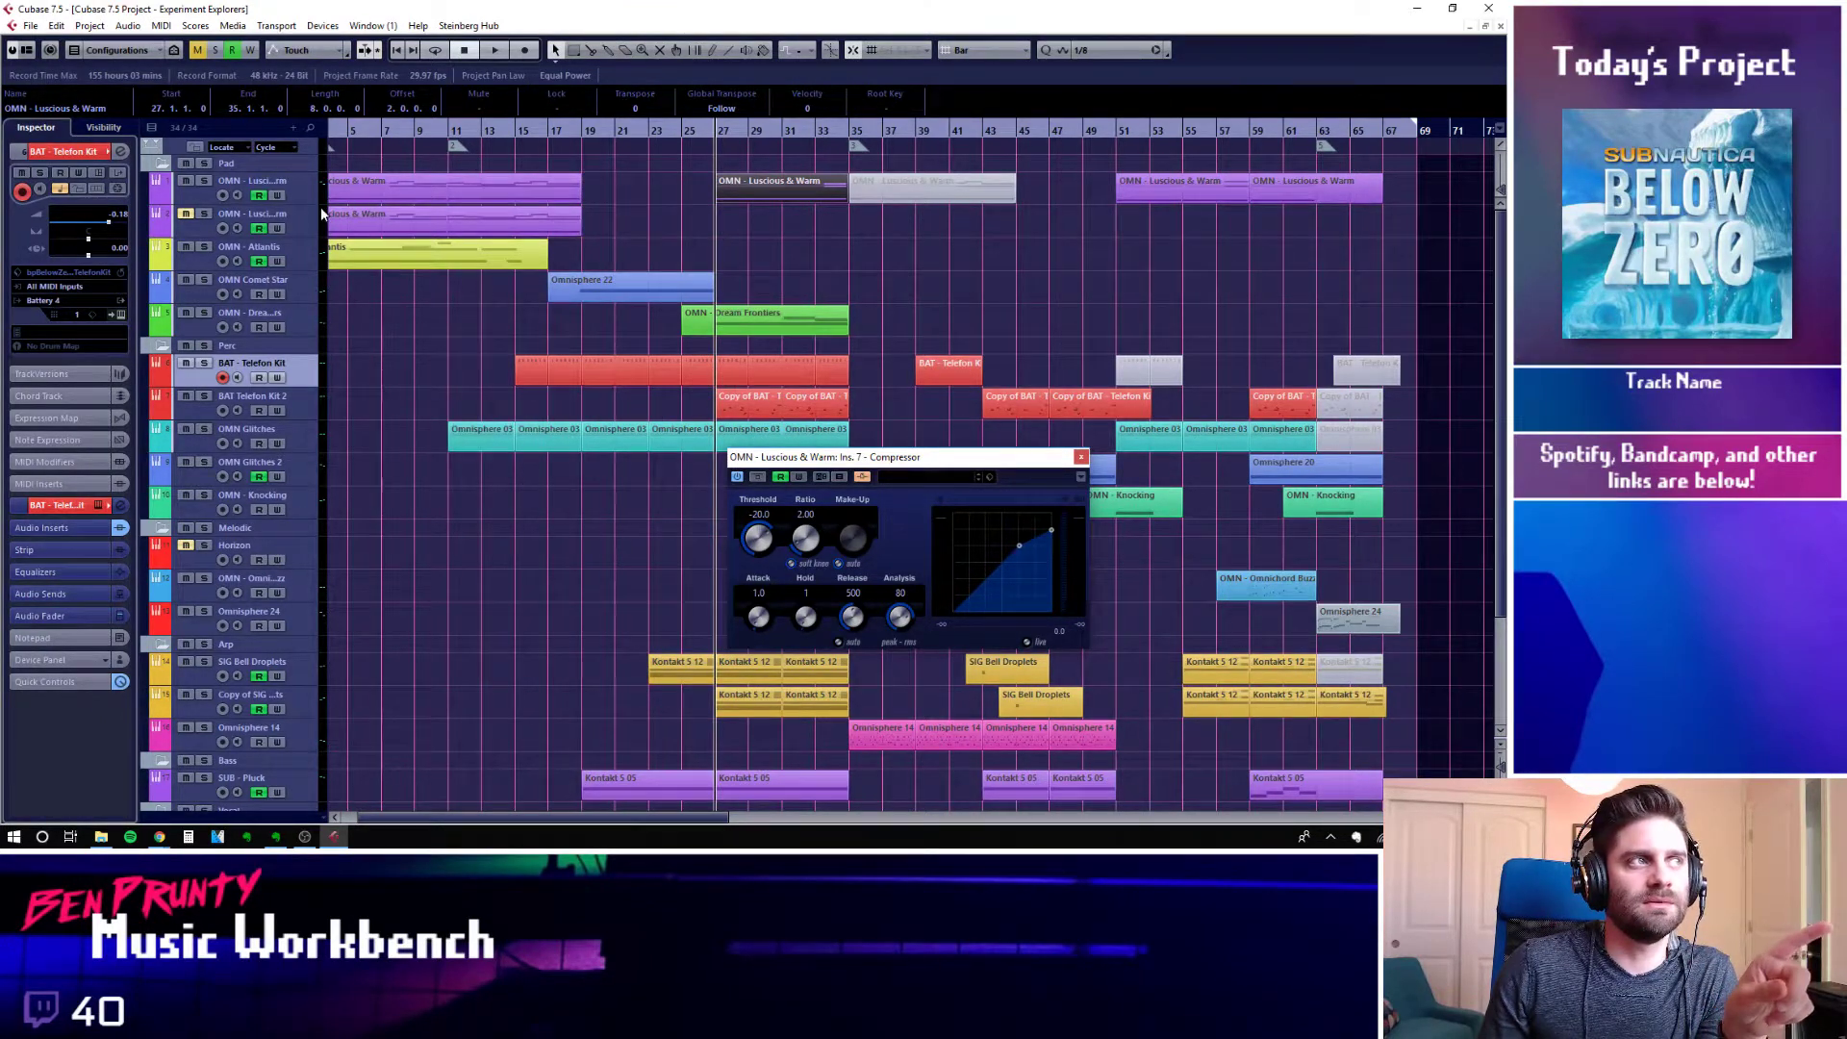
left_click(303, 188)
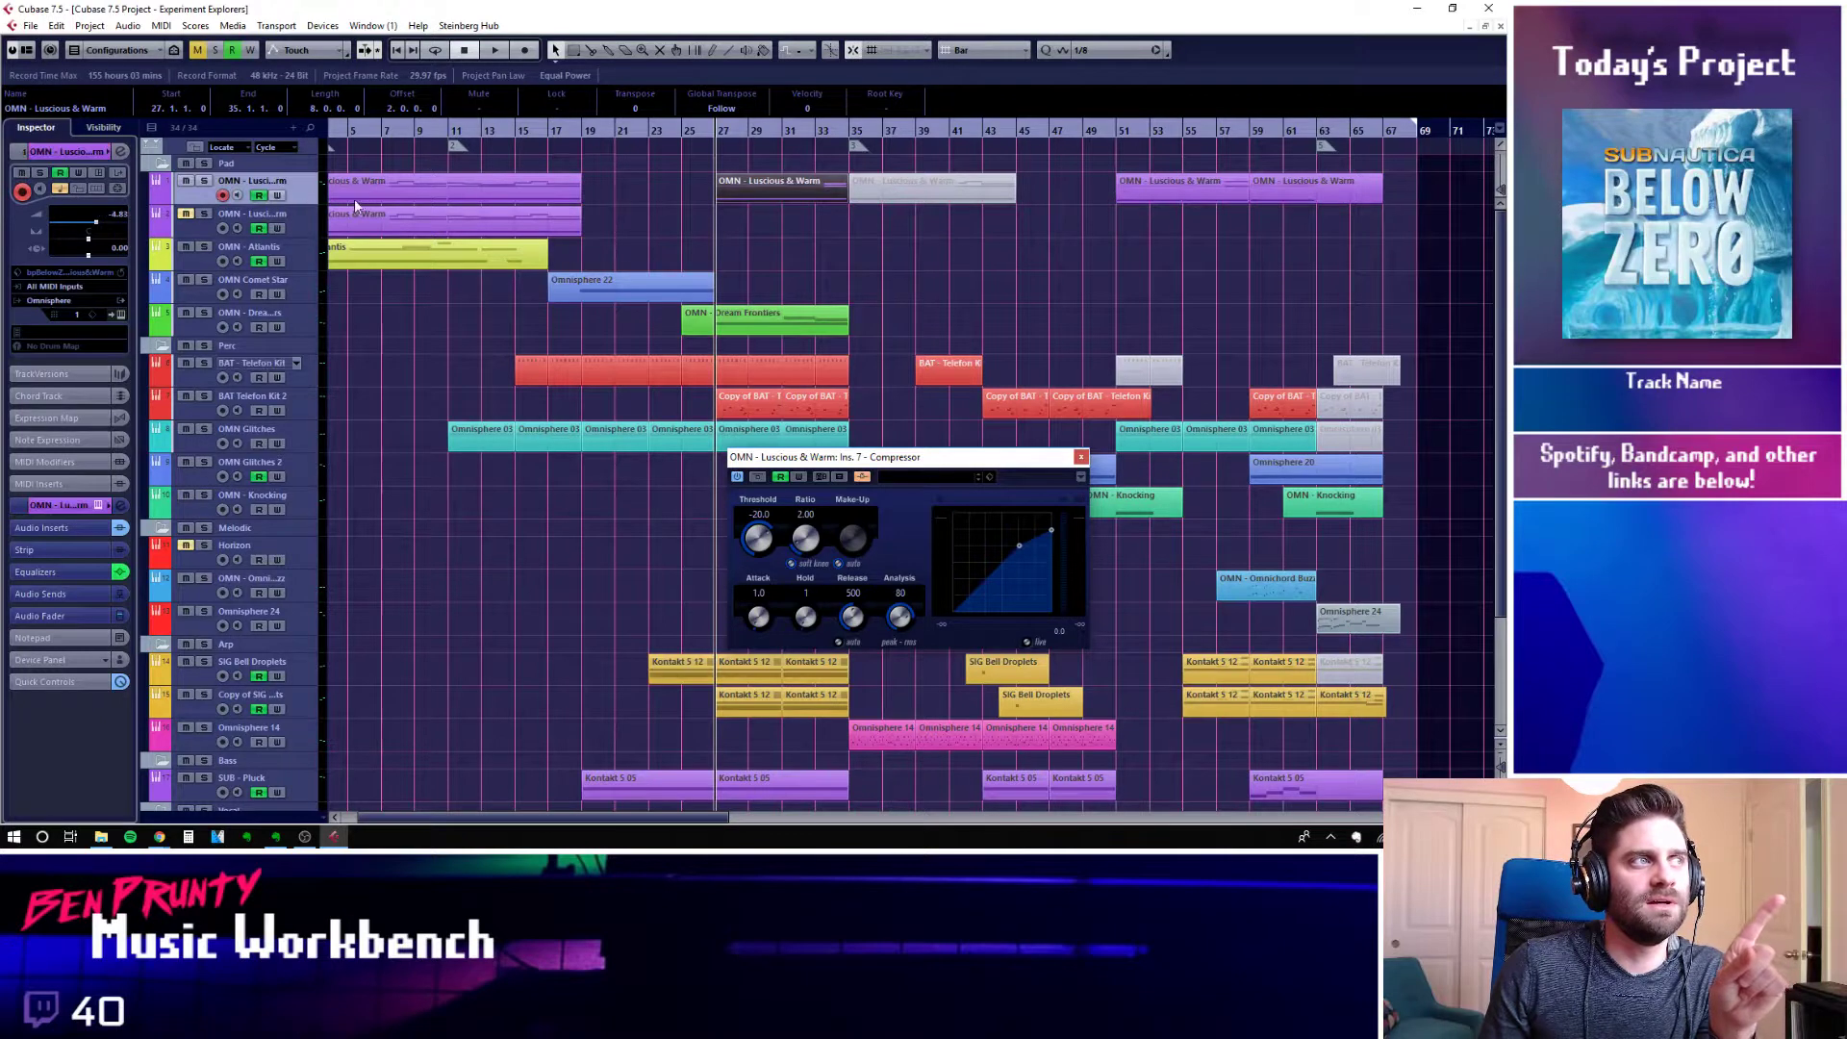
left_click(306, 383)
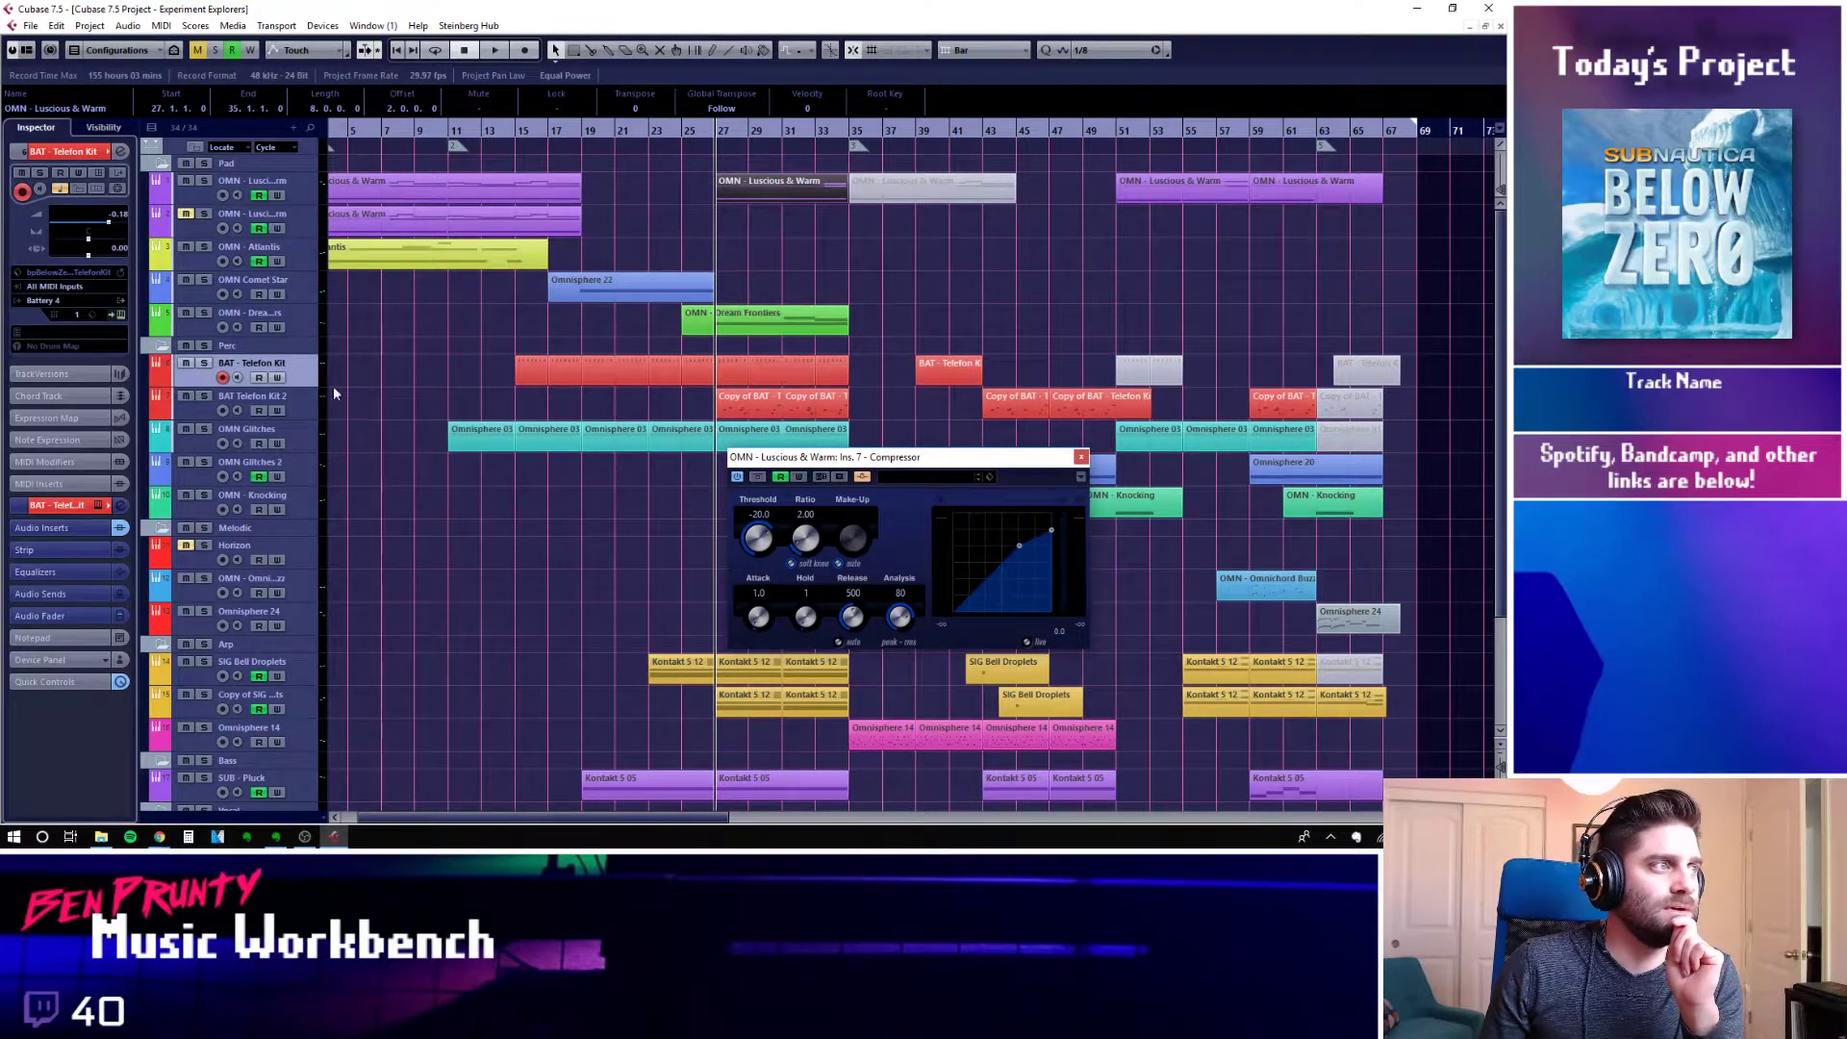
left_click(309, 370)
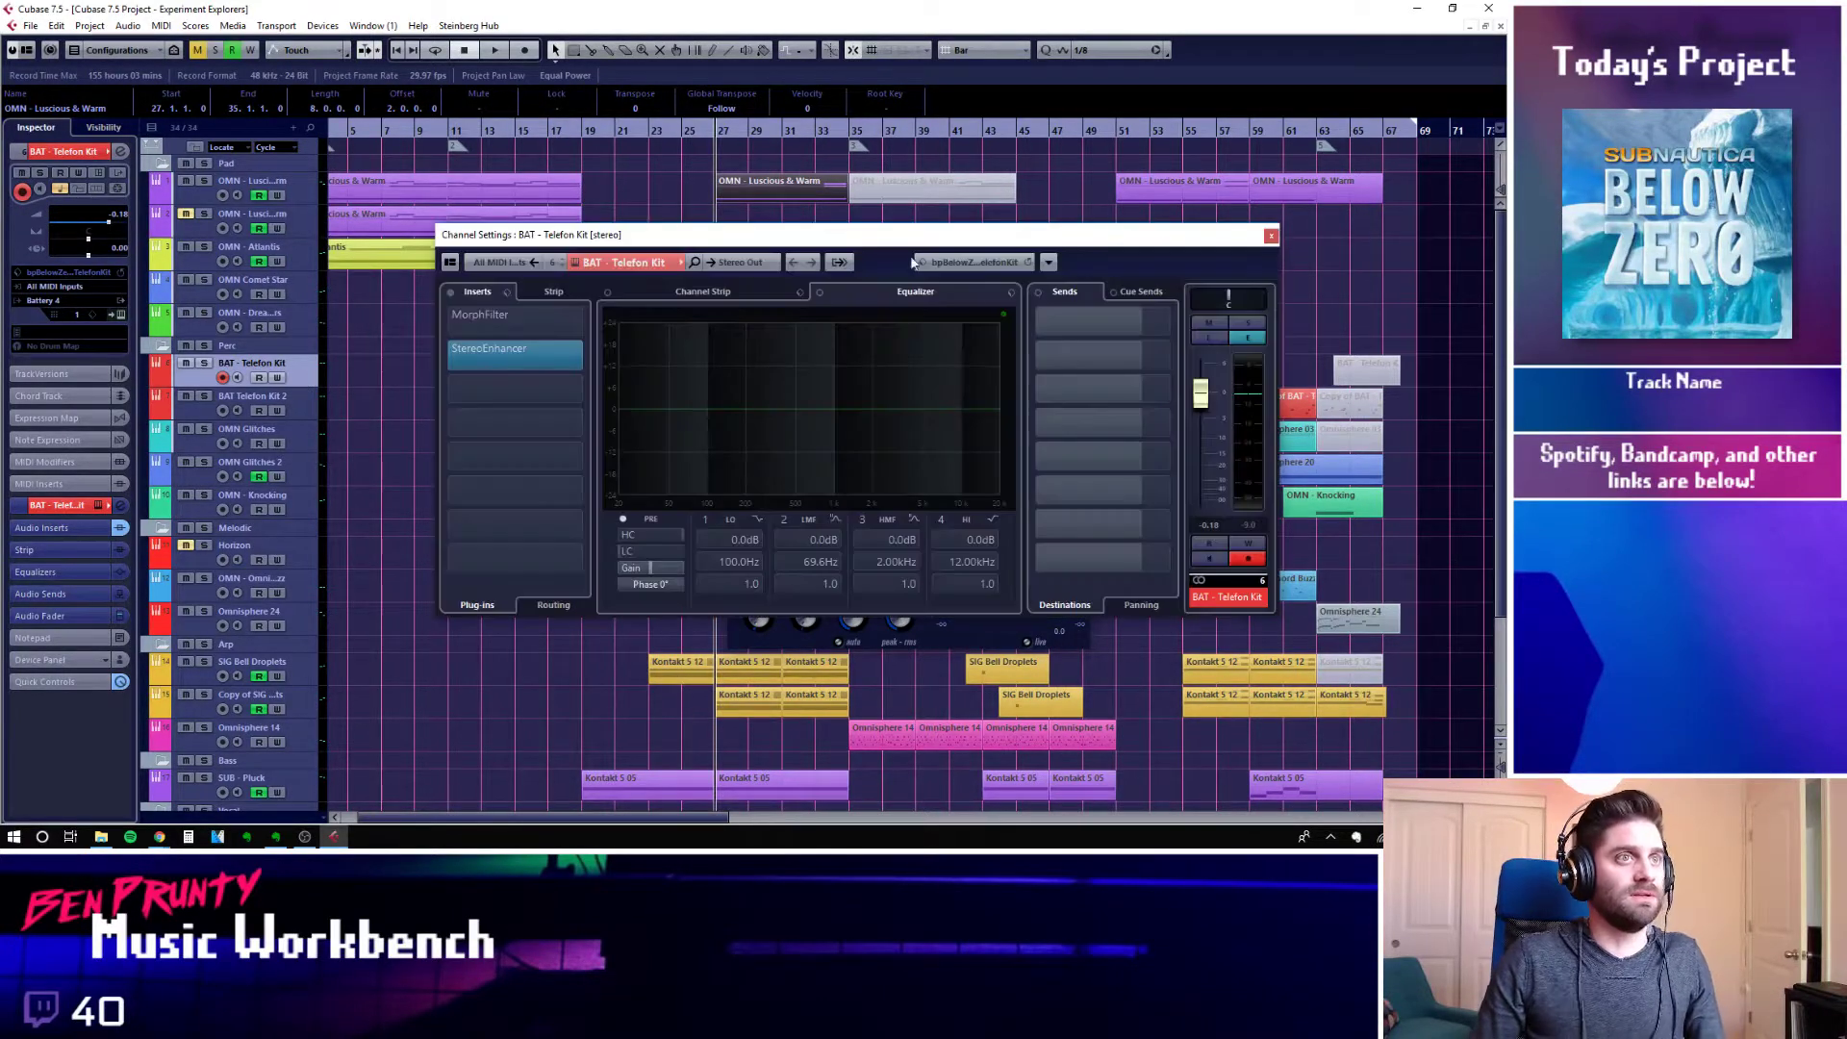
left_click(1169, 325)
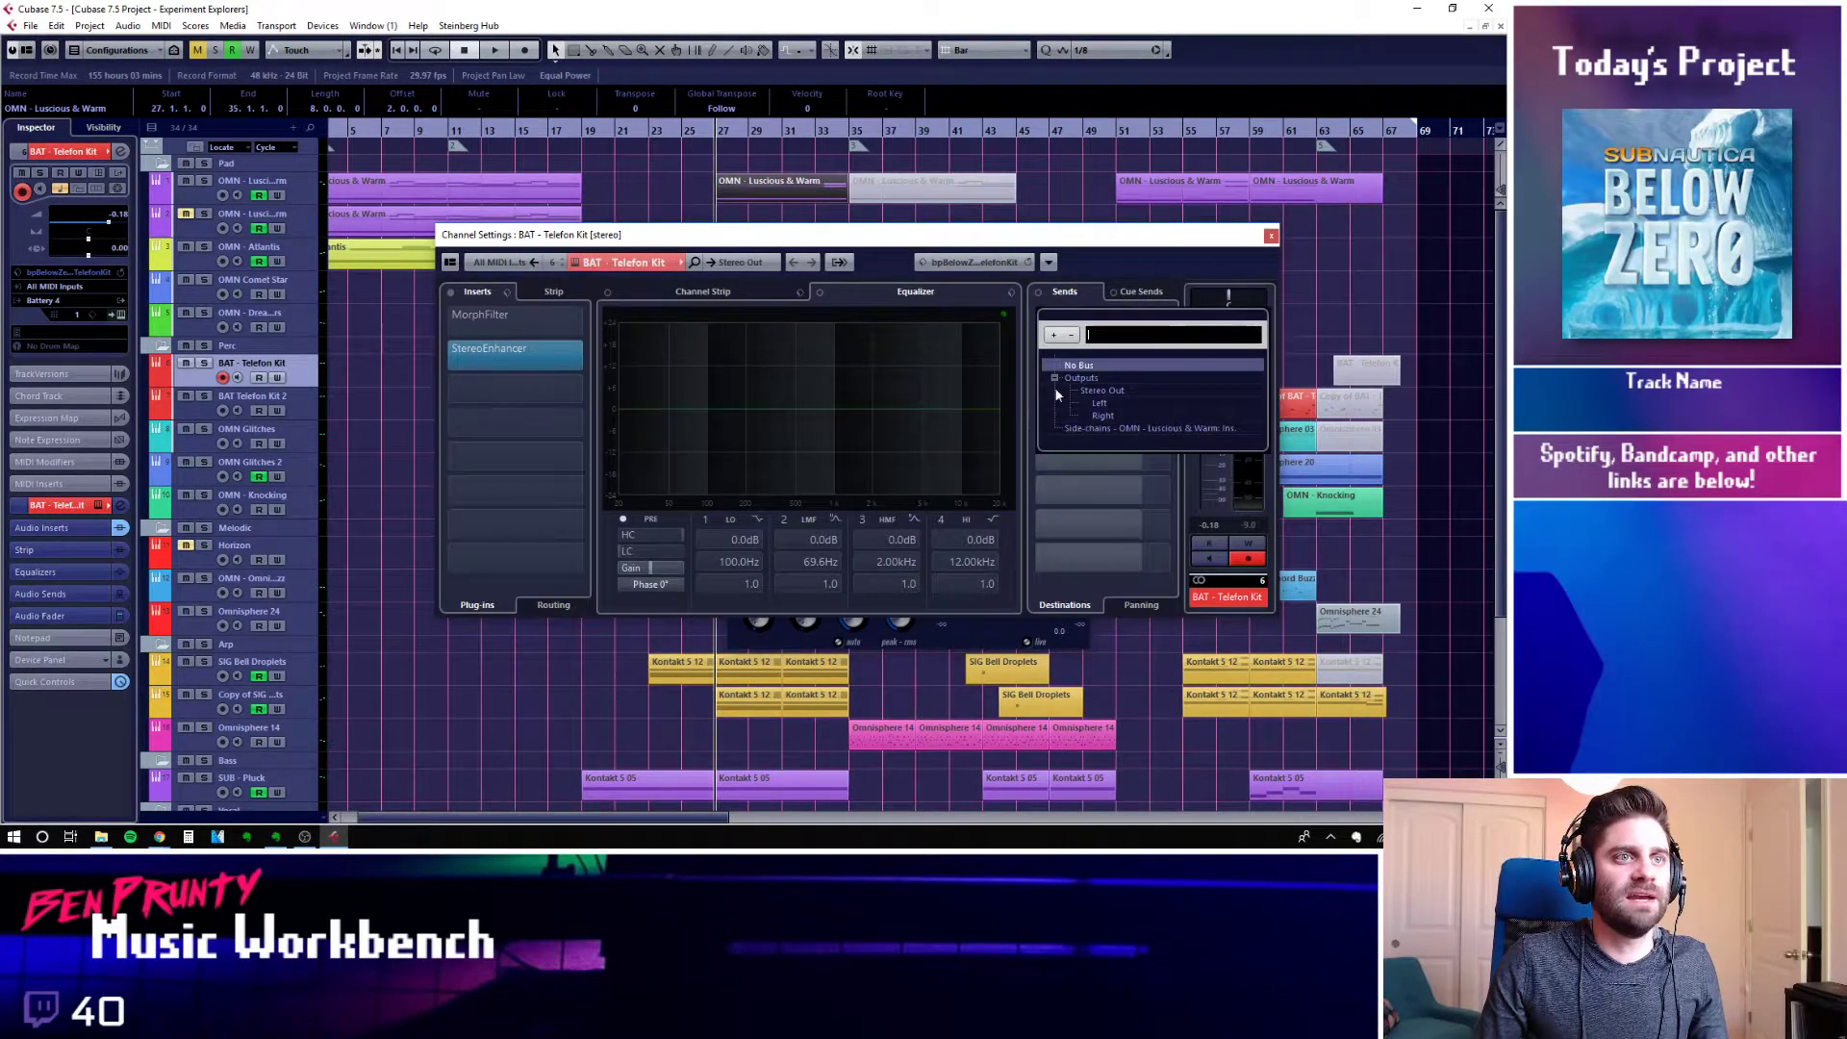
left_click(1095, 430)
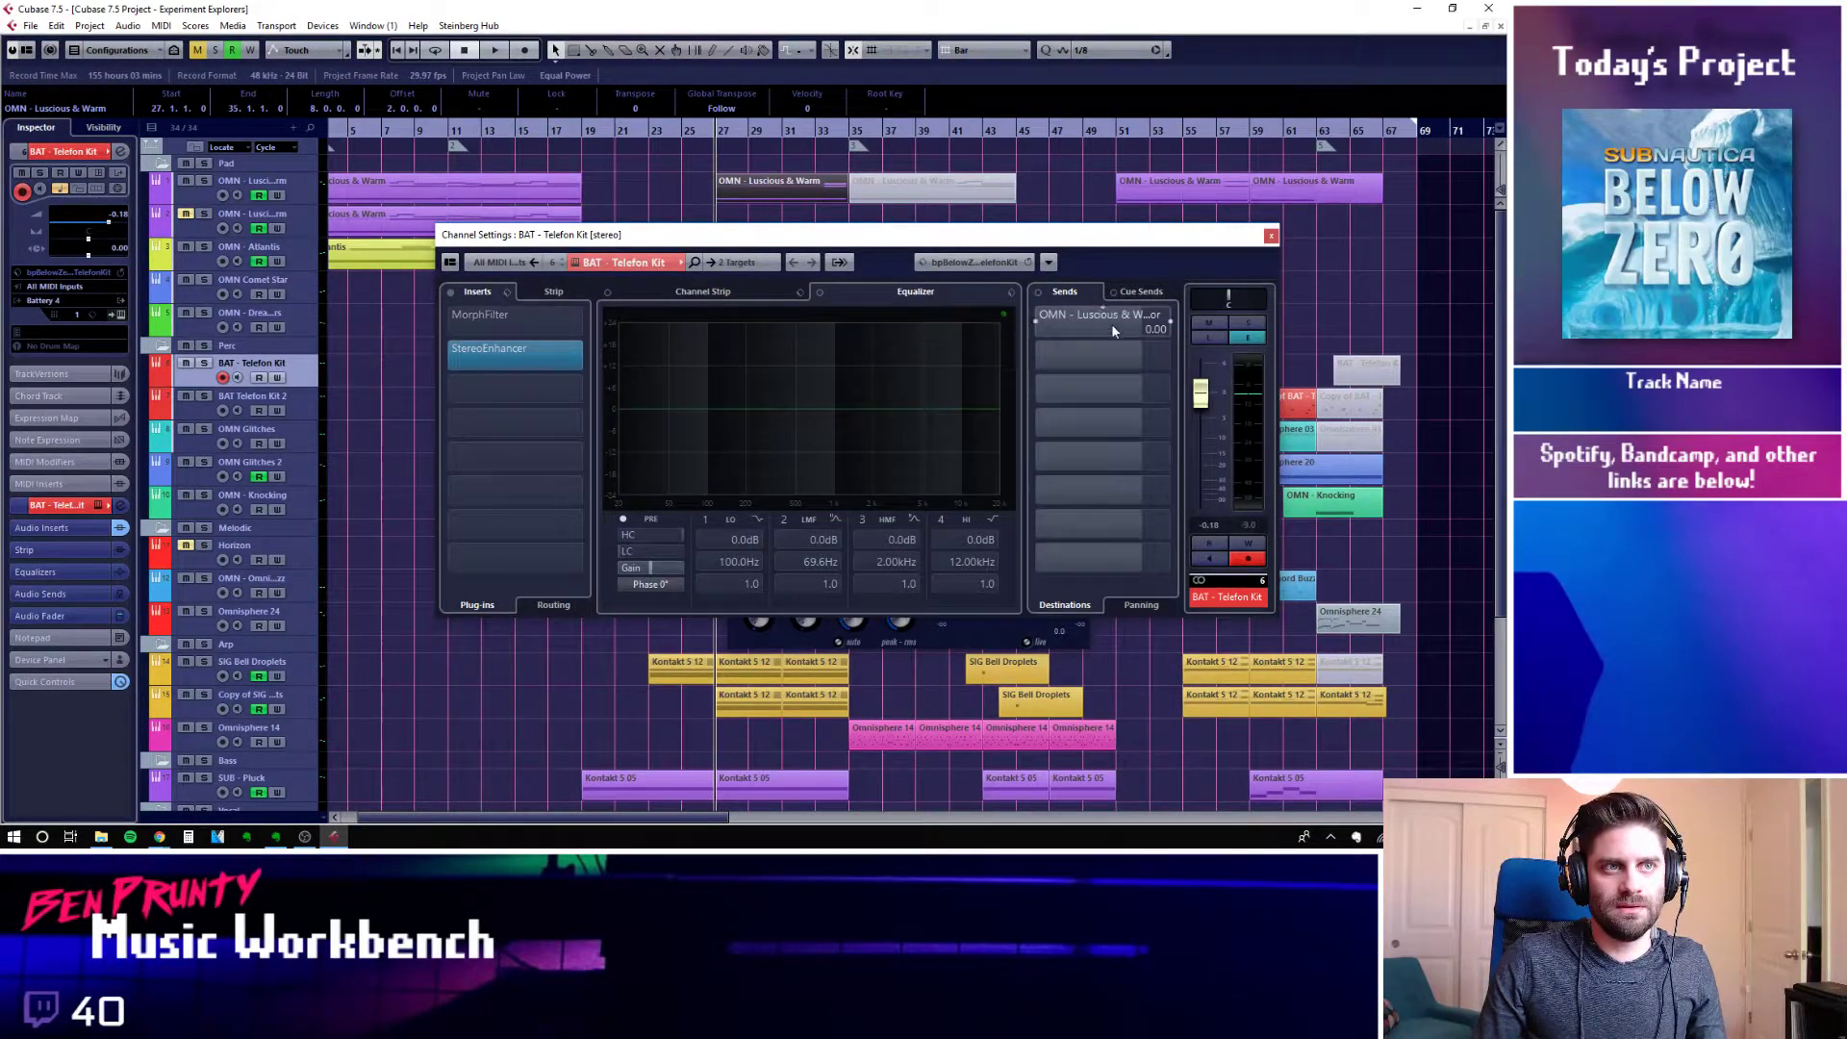
left_click(1036, 322)
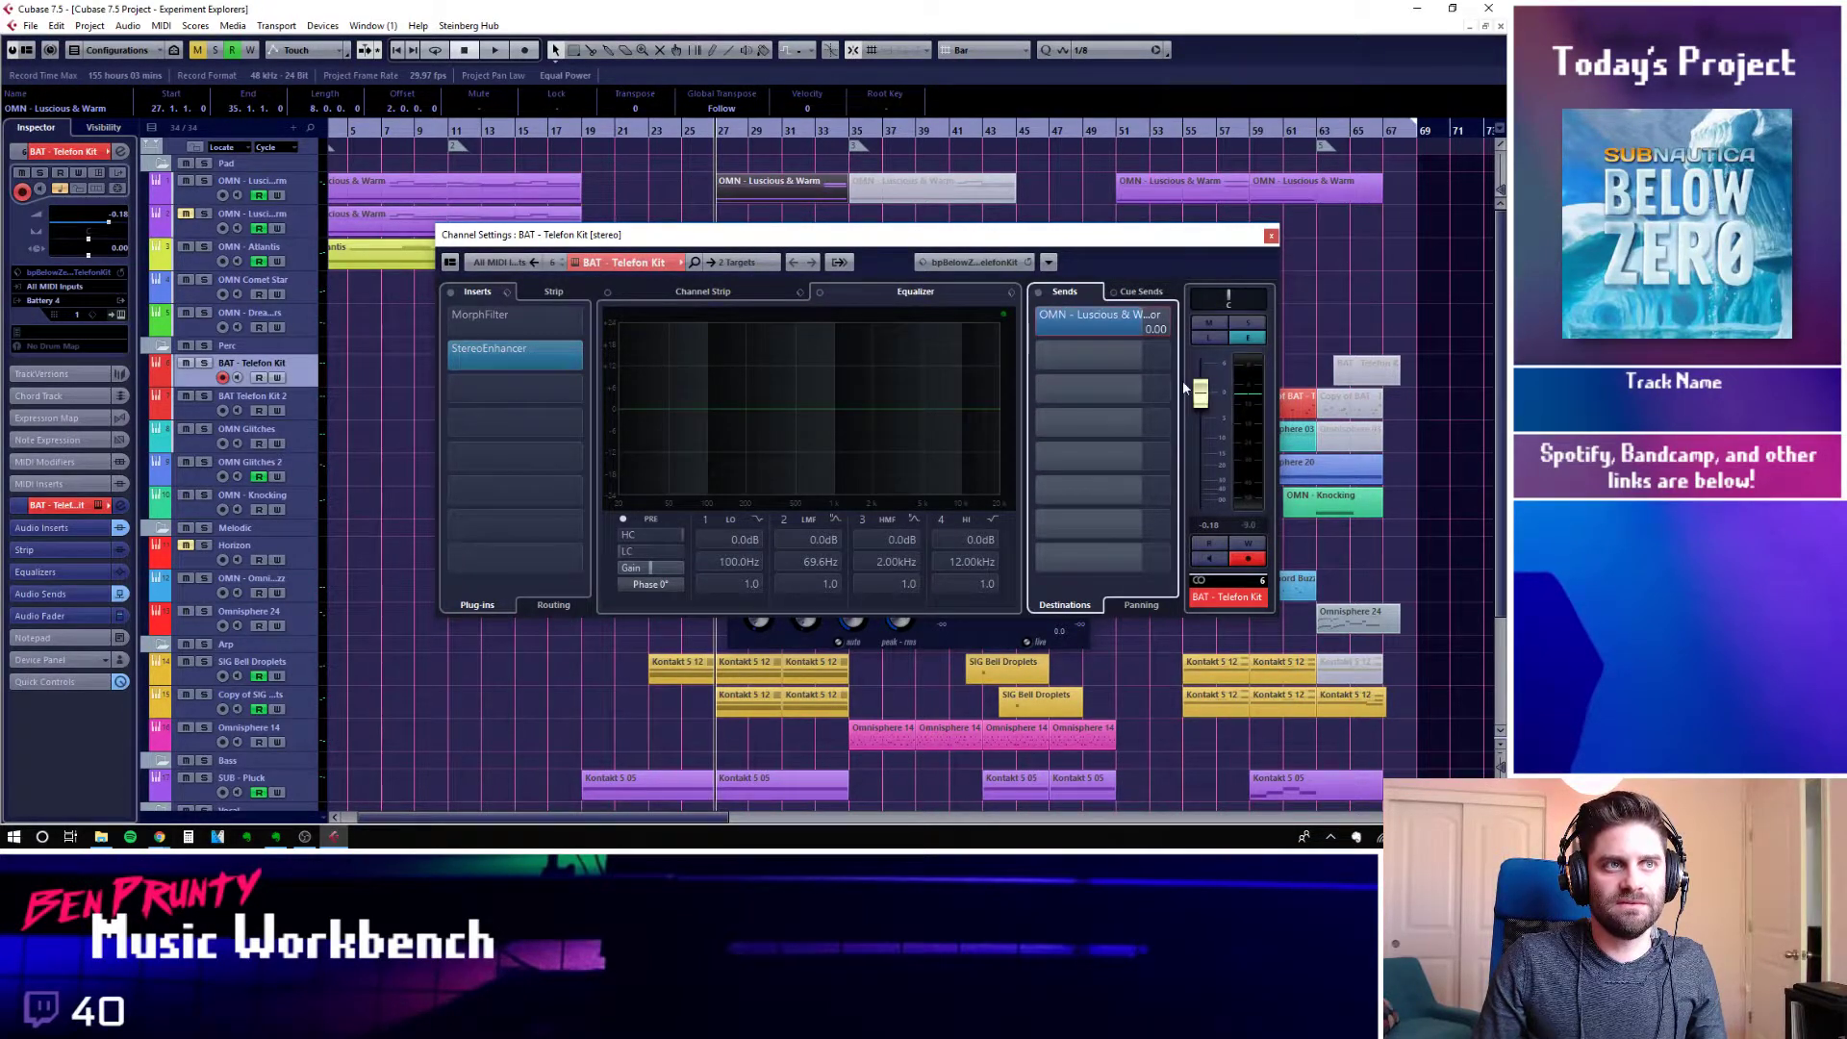
left_click(1270, 235)
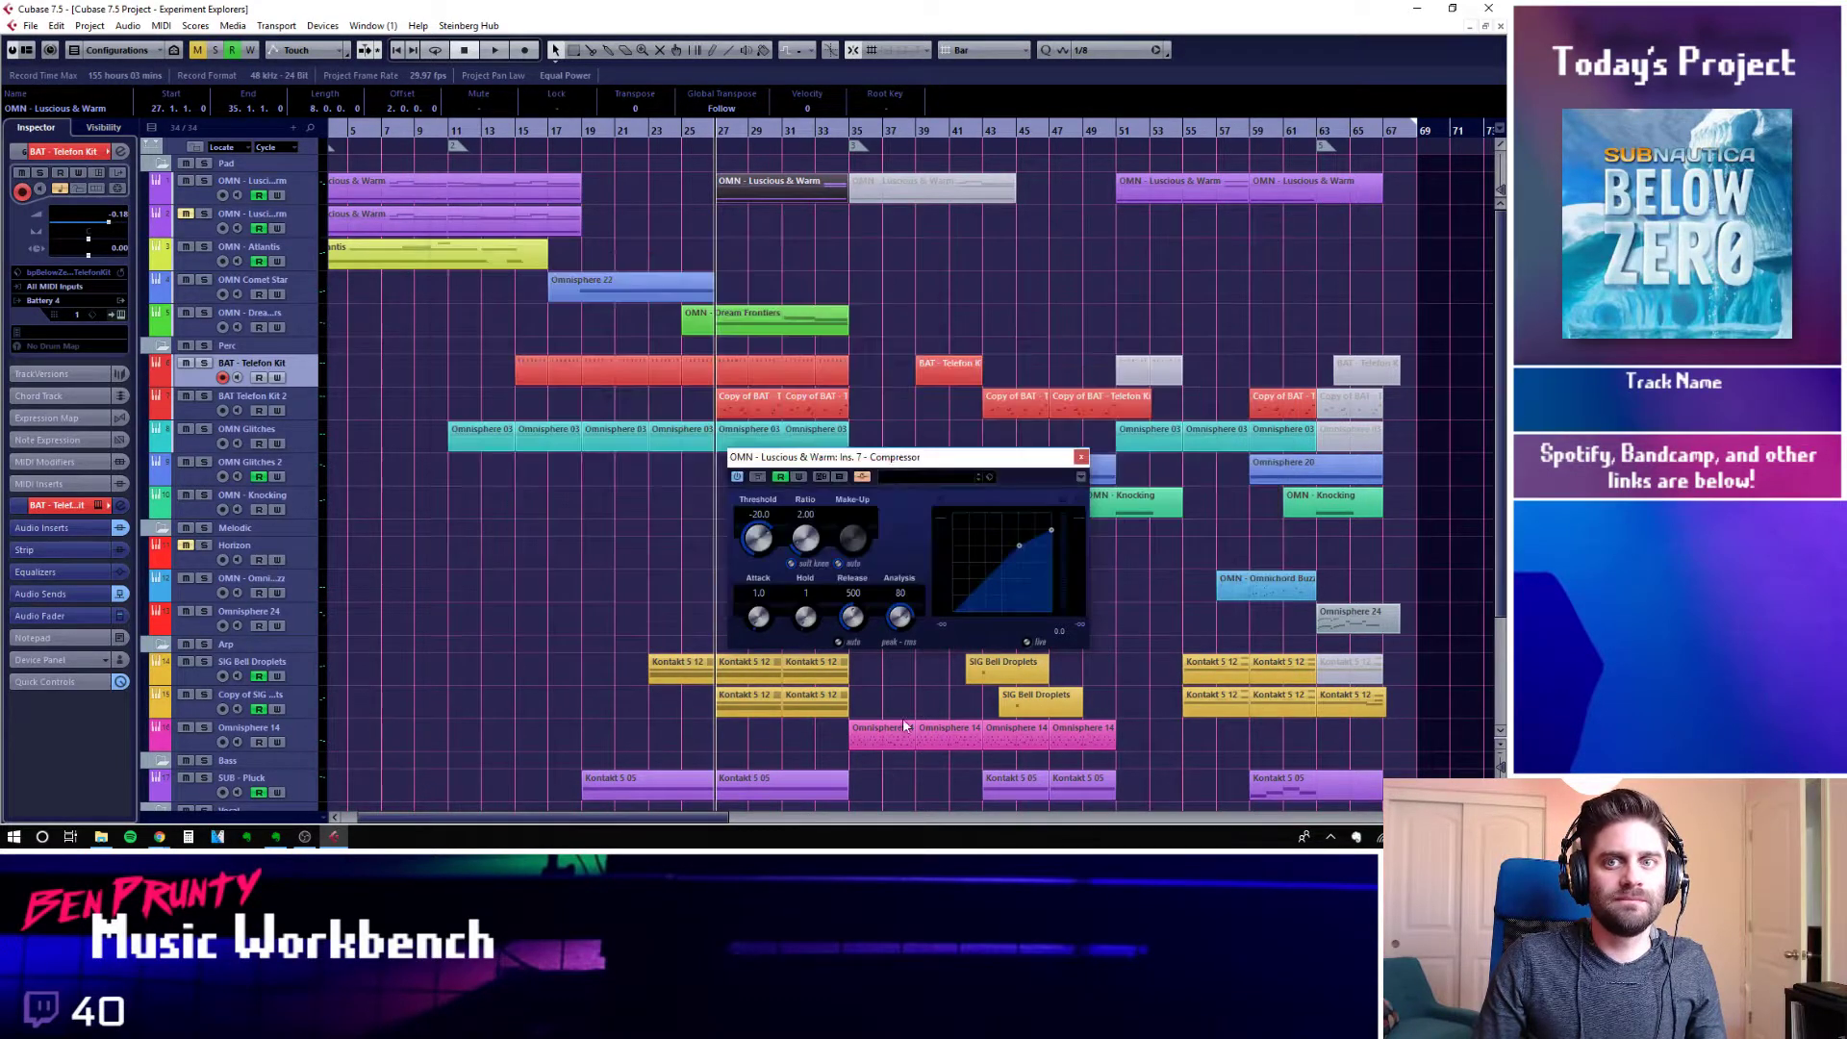
Adjust the Compressor during playback from bar 27 to a threshold of -48.2, ratio of 2.14 and make-up of 5.2
left_click_drag(767, 542, 809, 526)
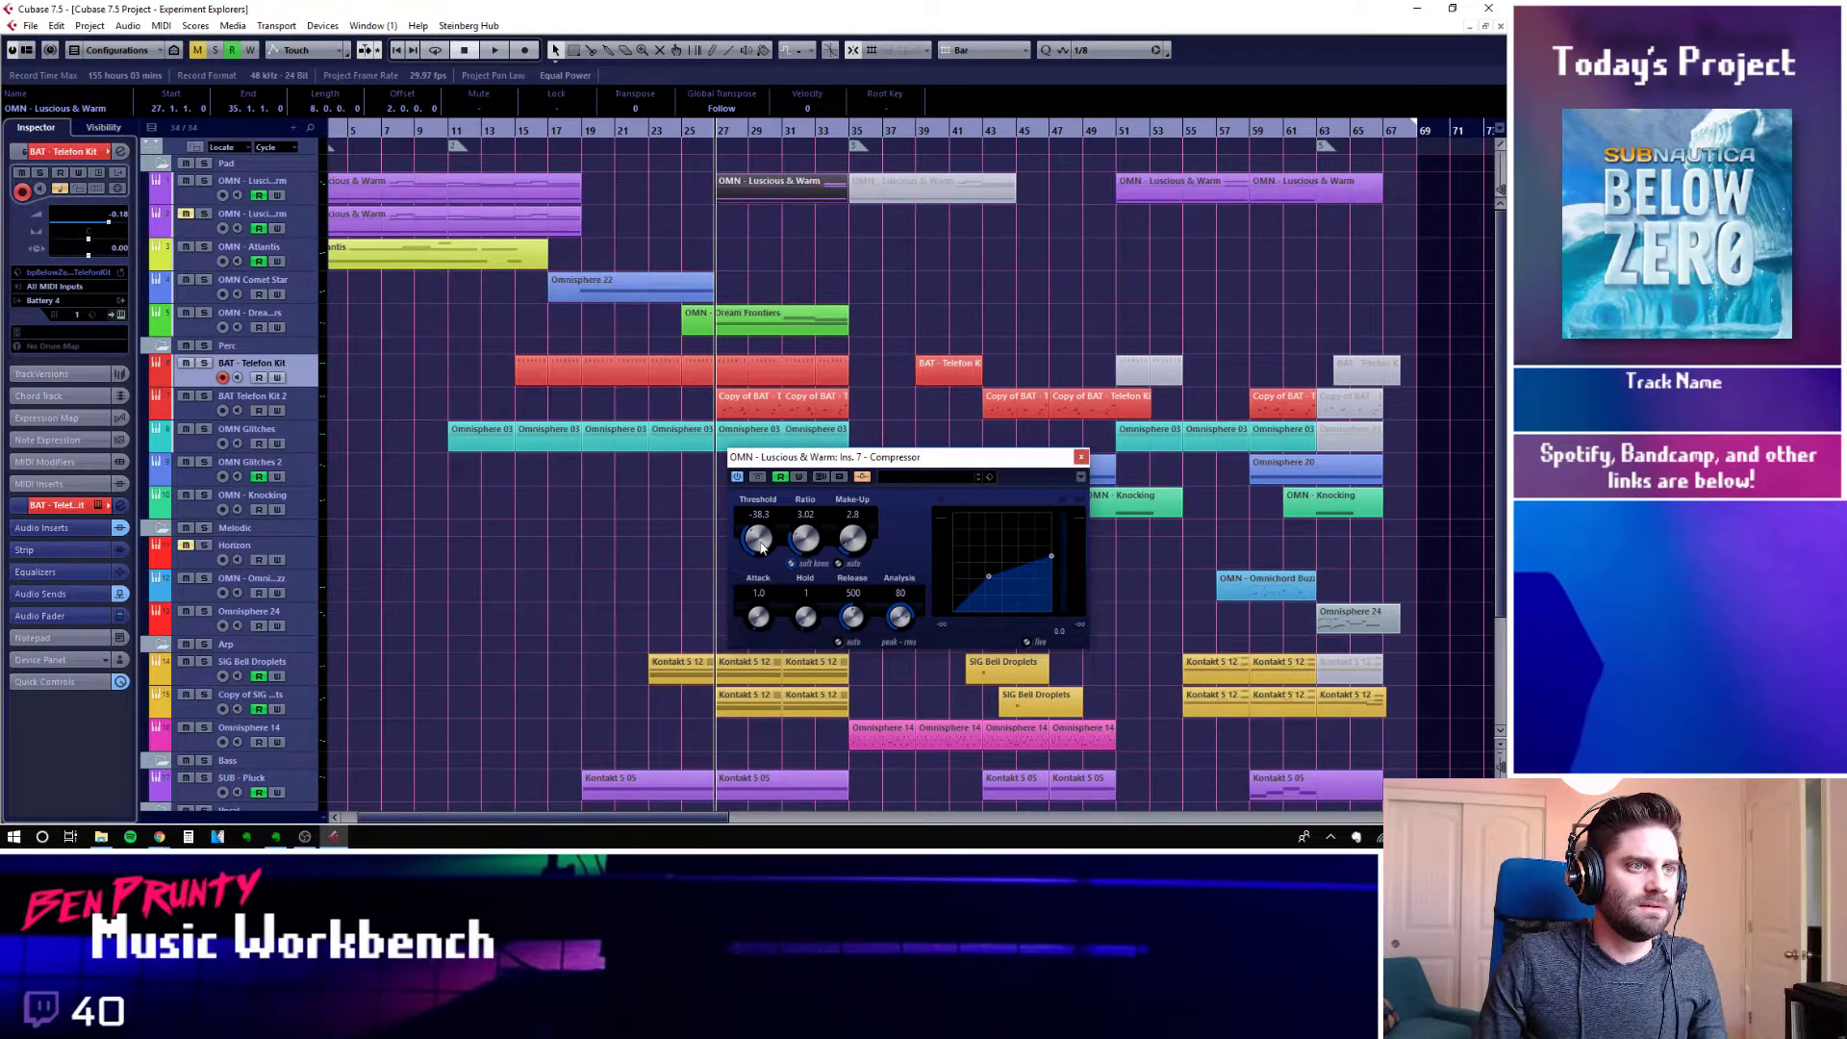
left_click_drag(761, 547, 754, 546)
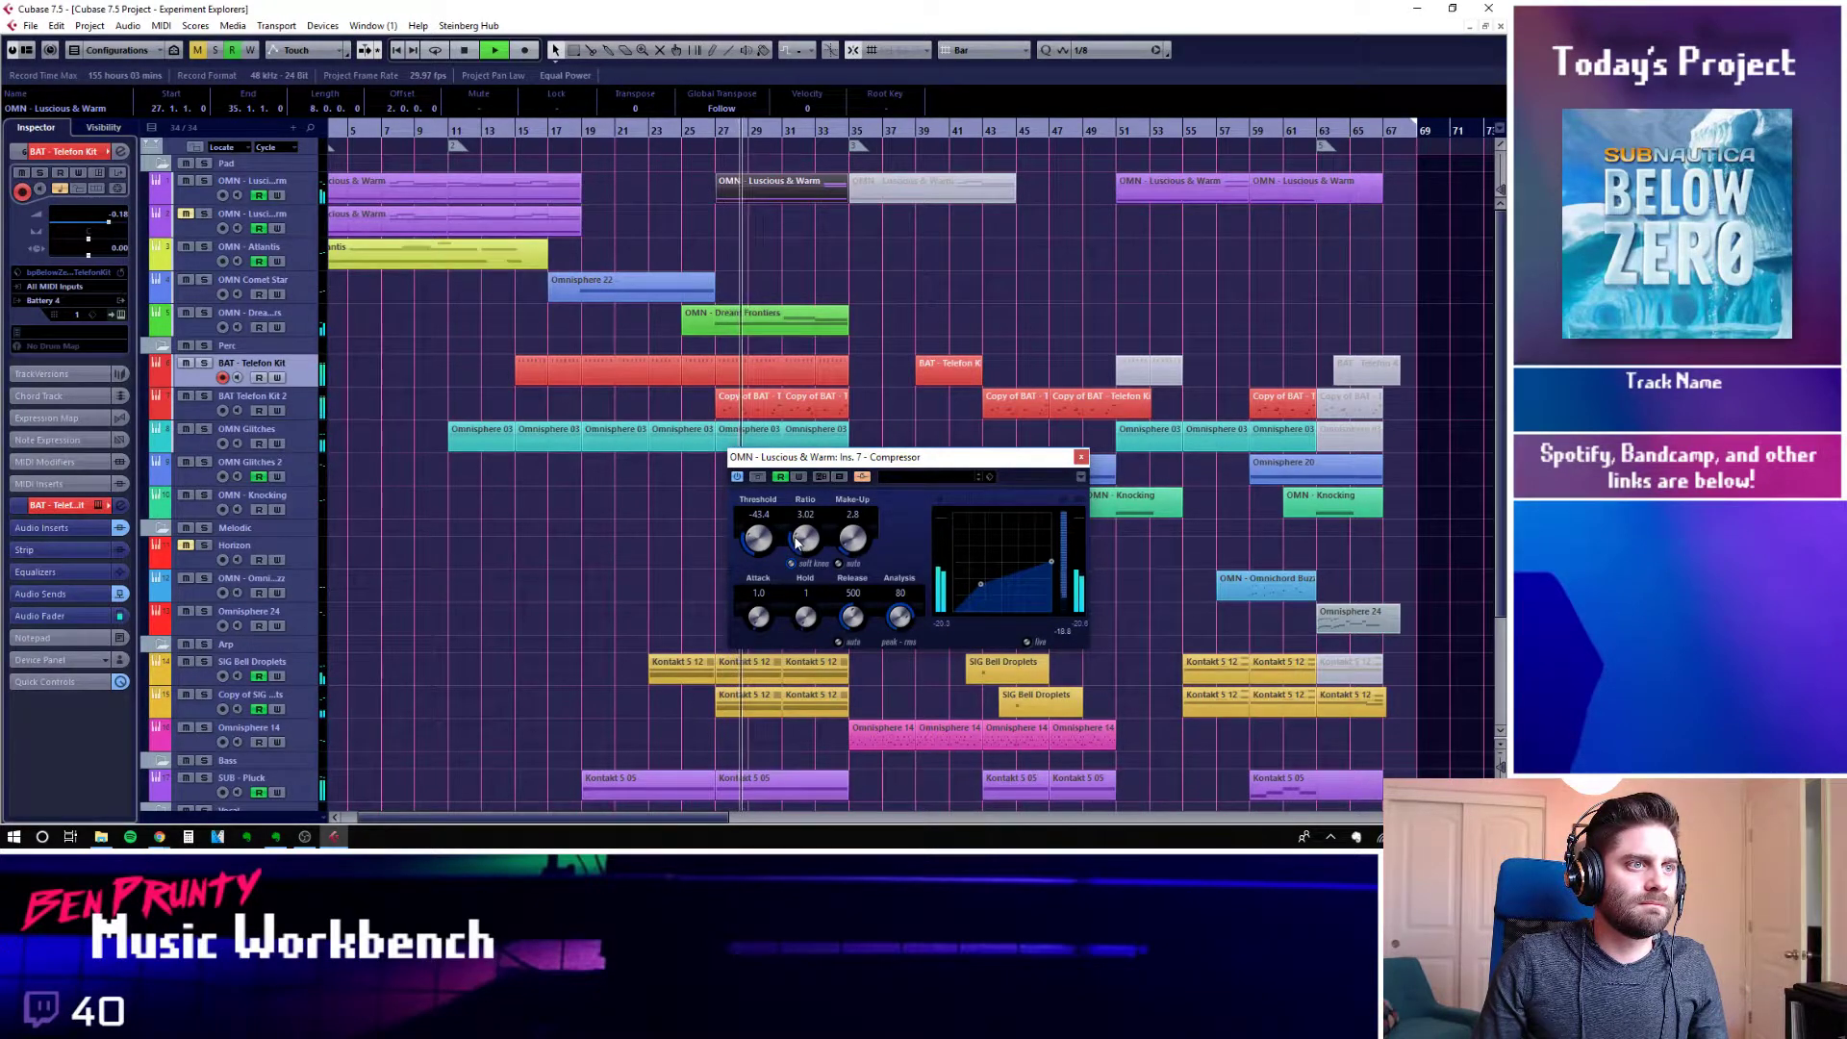
mouse_move(758, 540)
left_mouse_down()
mouse_move(807, 520)
mouse_move(789, 547)
mouse_move(791, 529)
left_mouse_up()
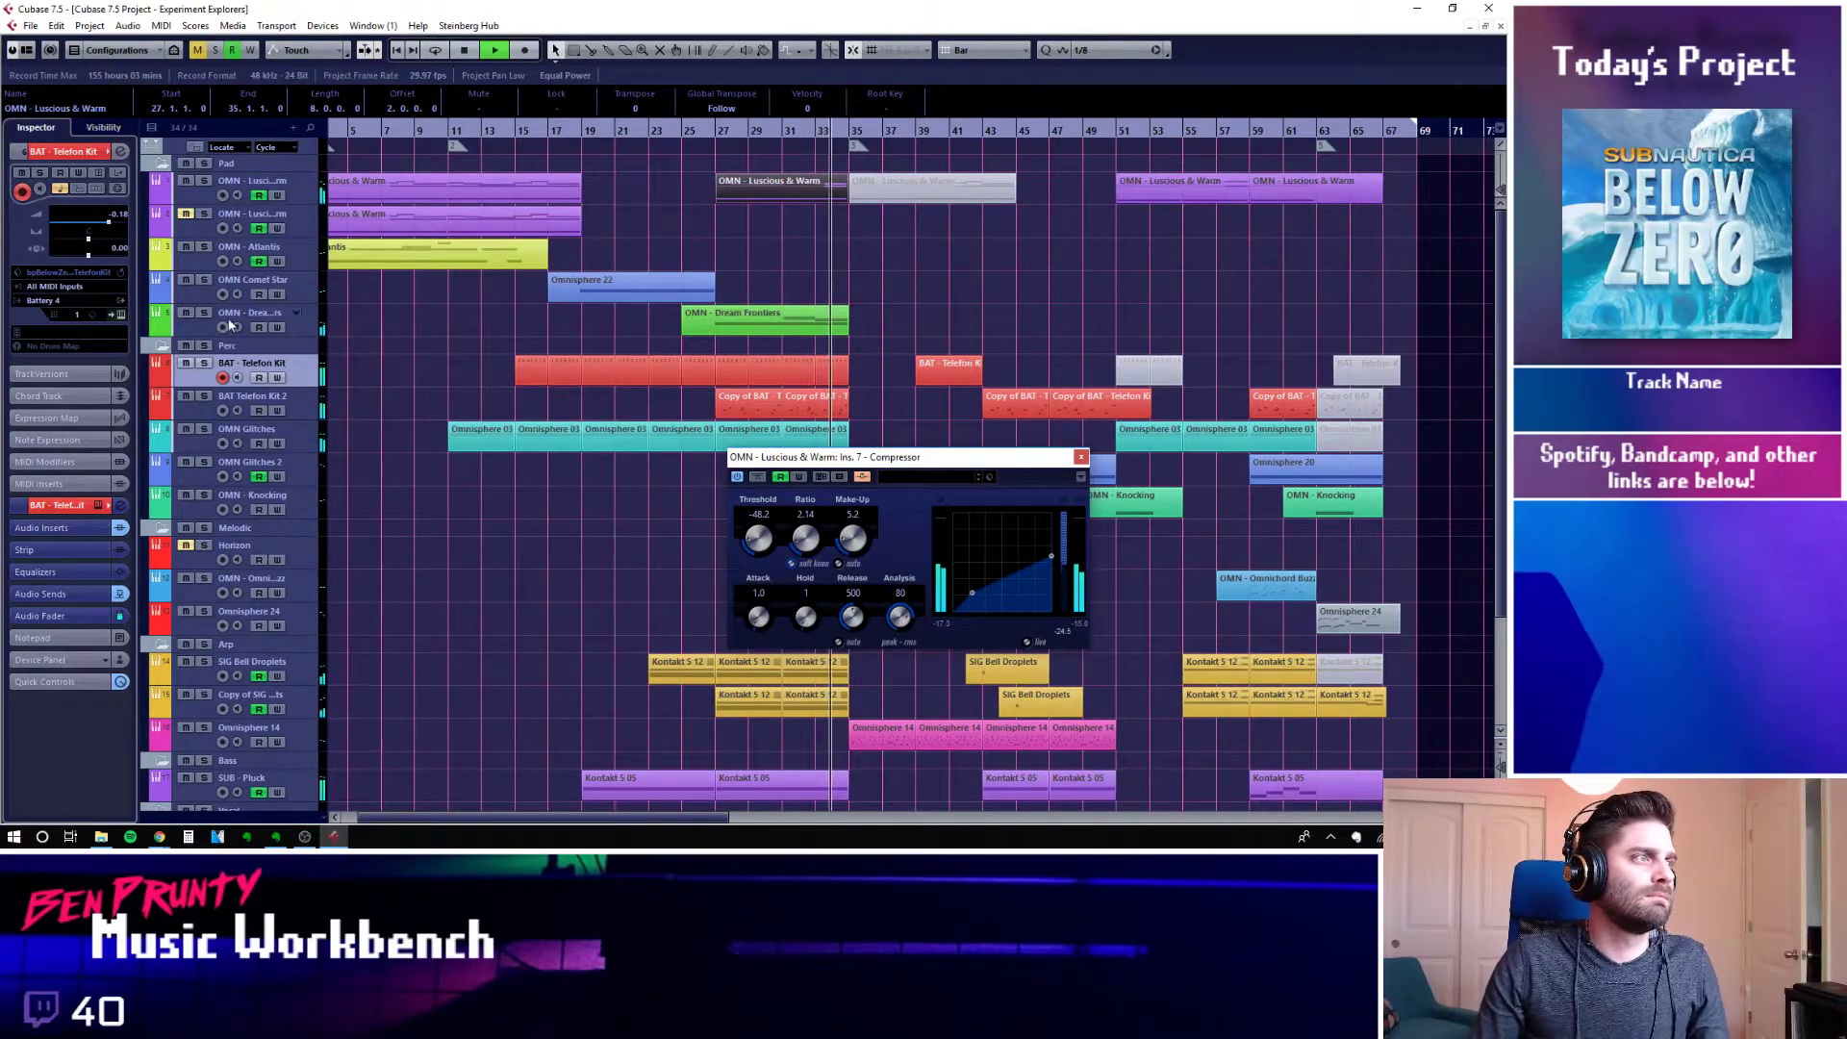
key("space")
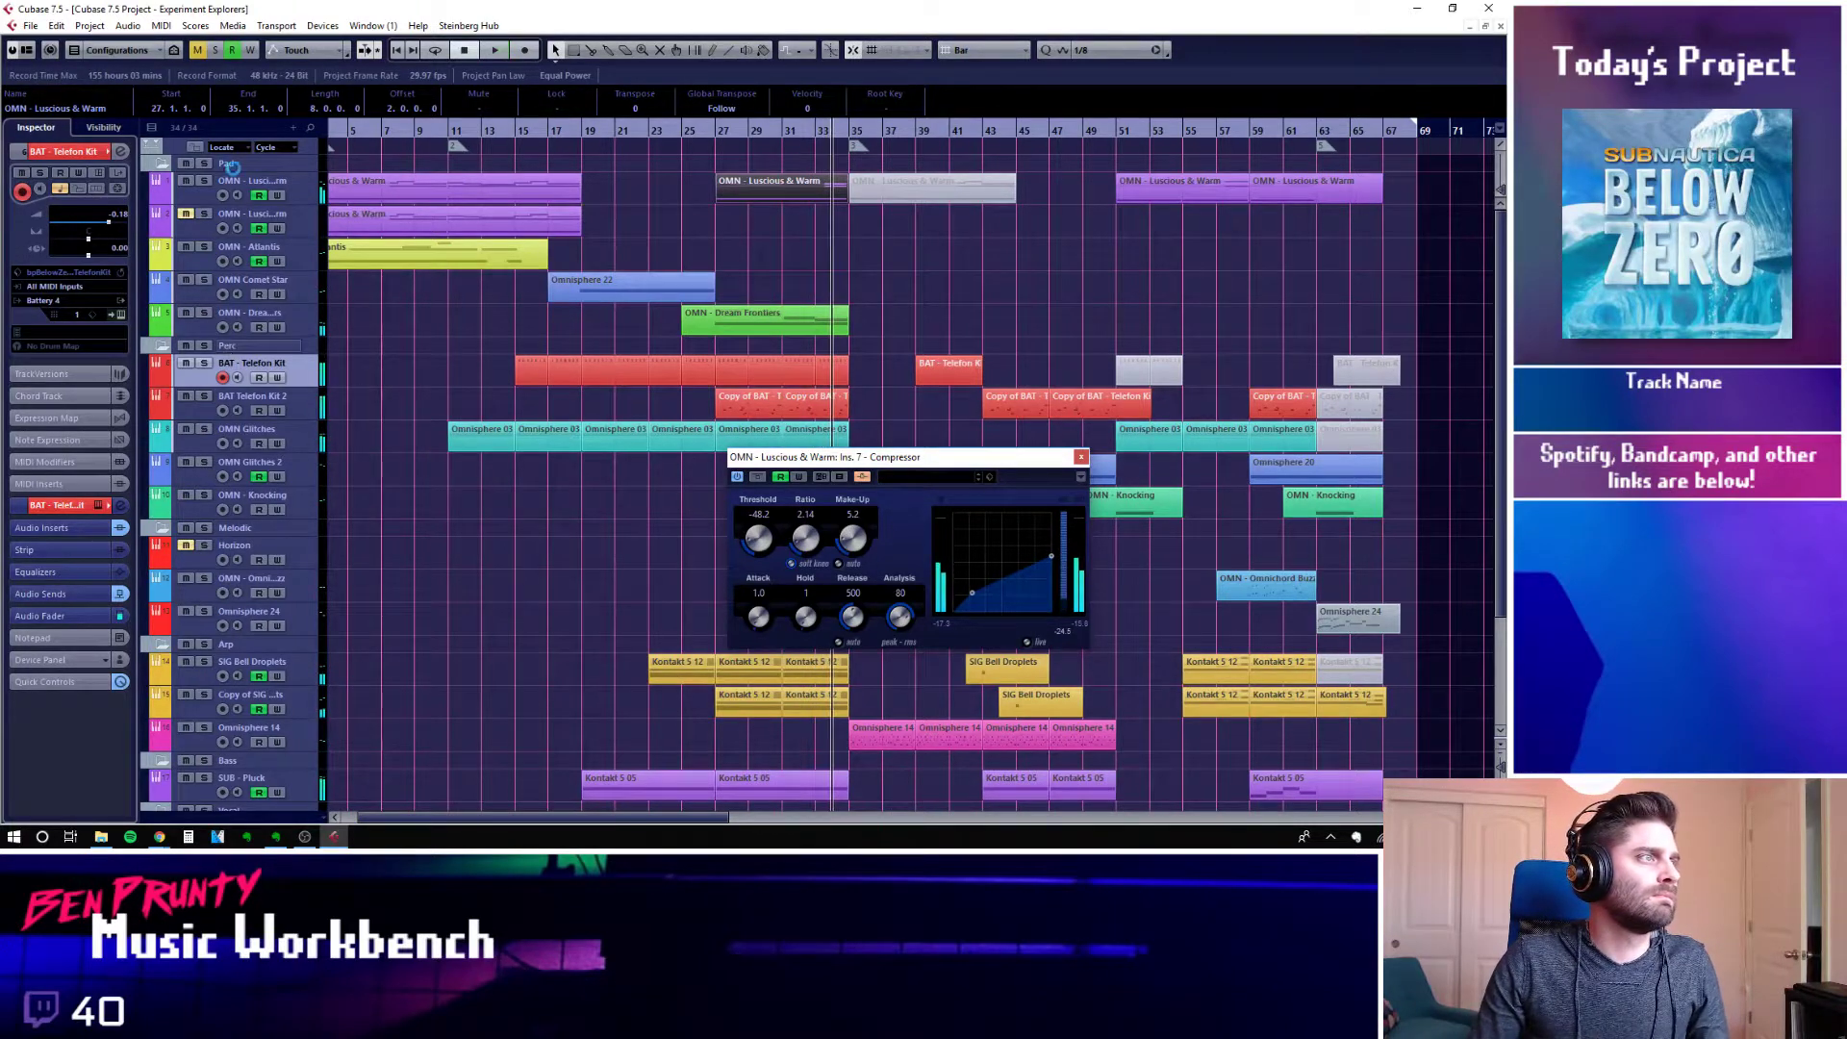
Solo the first Luscious & Warm track and BAT - Telefon Kit, and play them from about bar 26
left_click(716, 132)
left_click(204, 180)
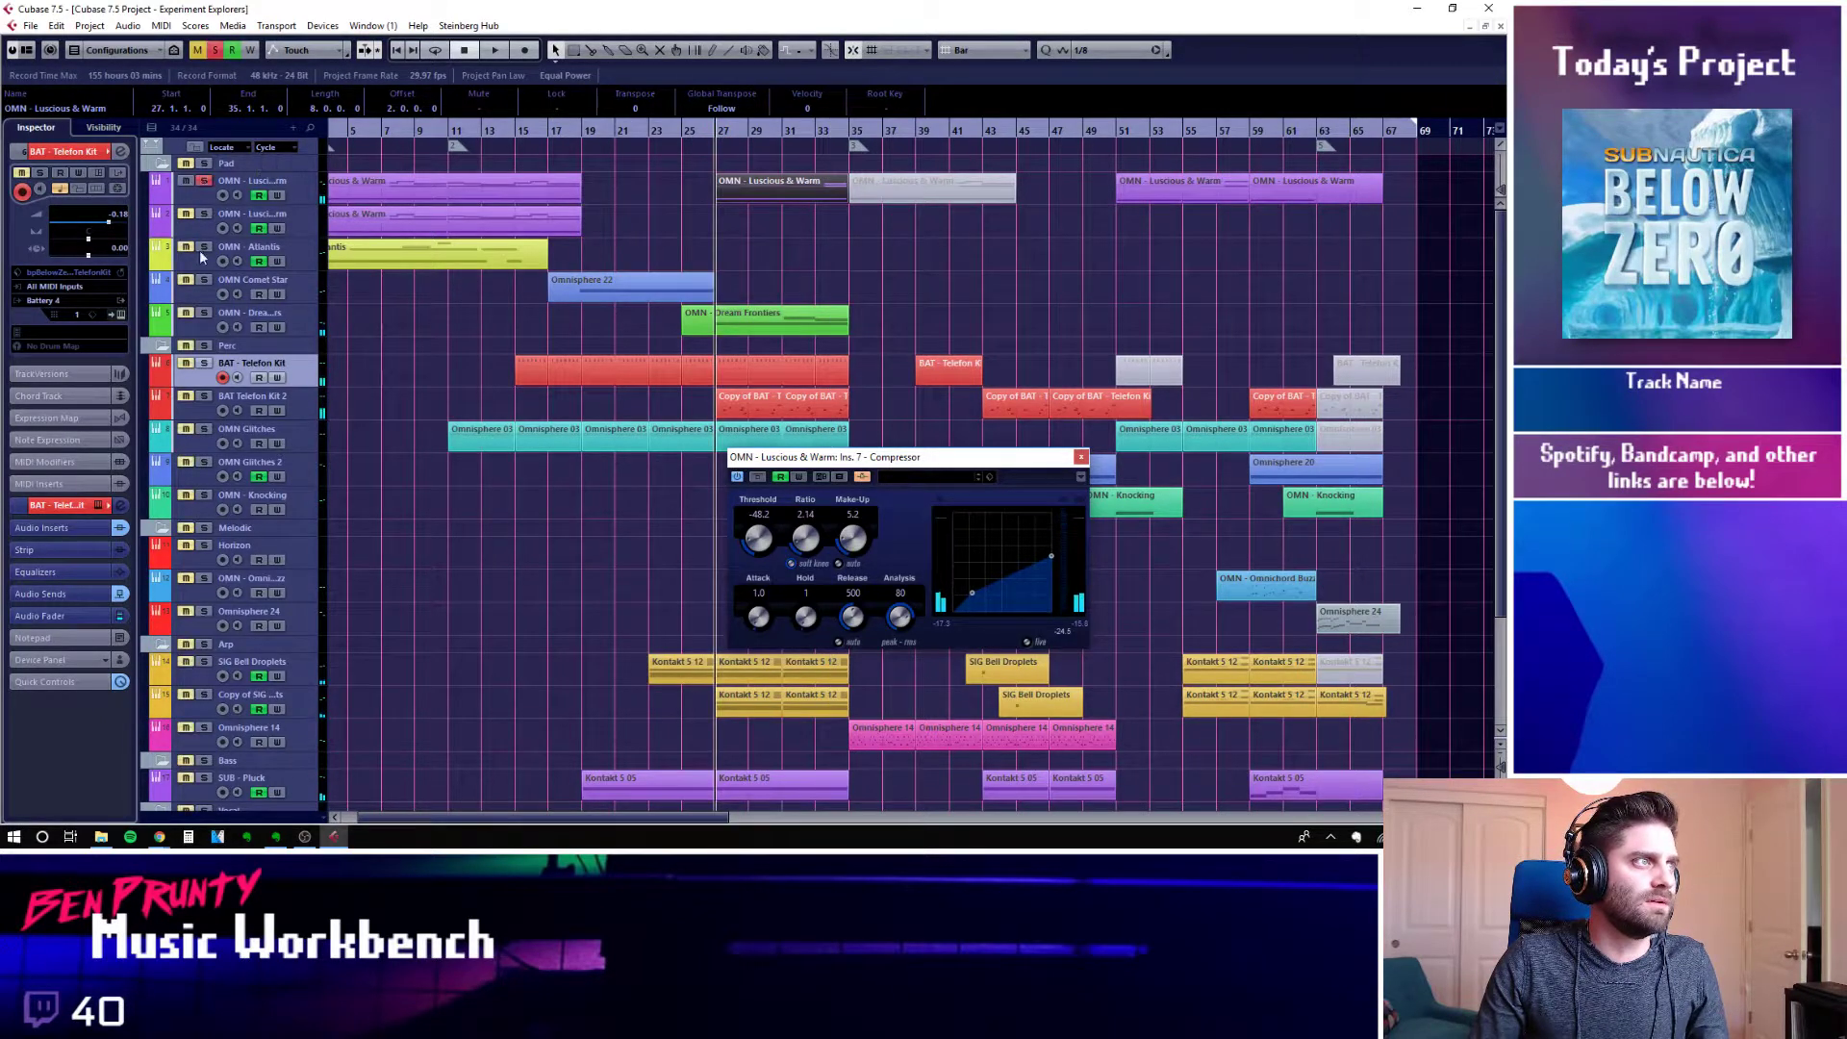
left_click(204, 365)
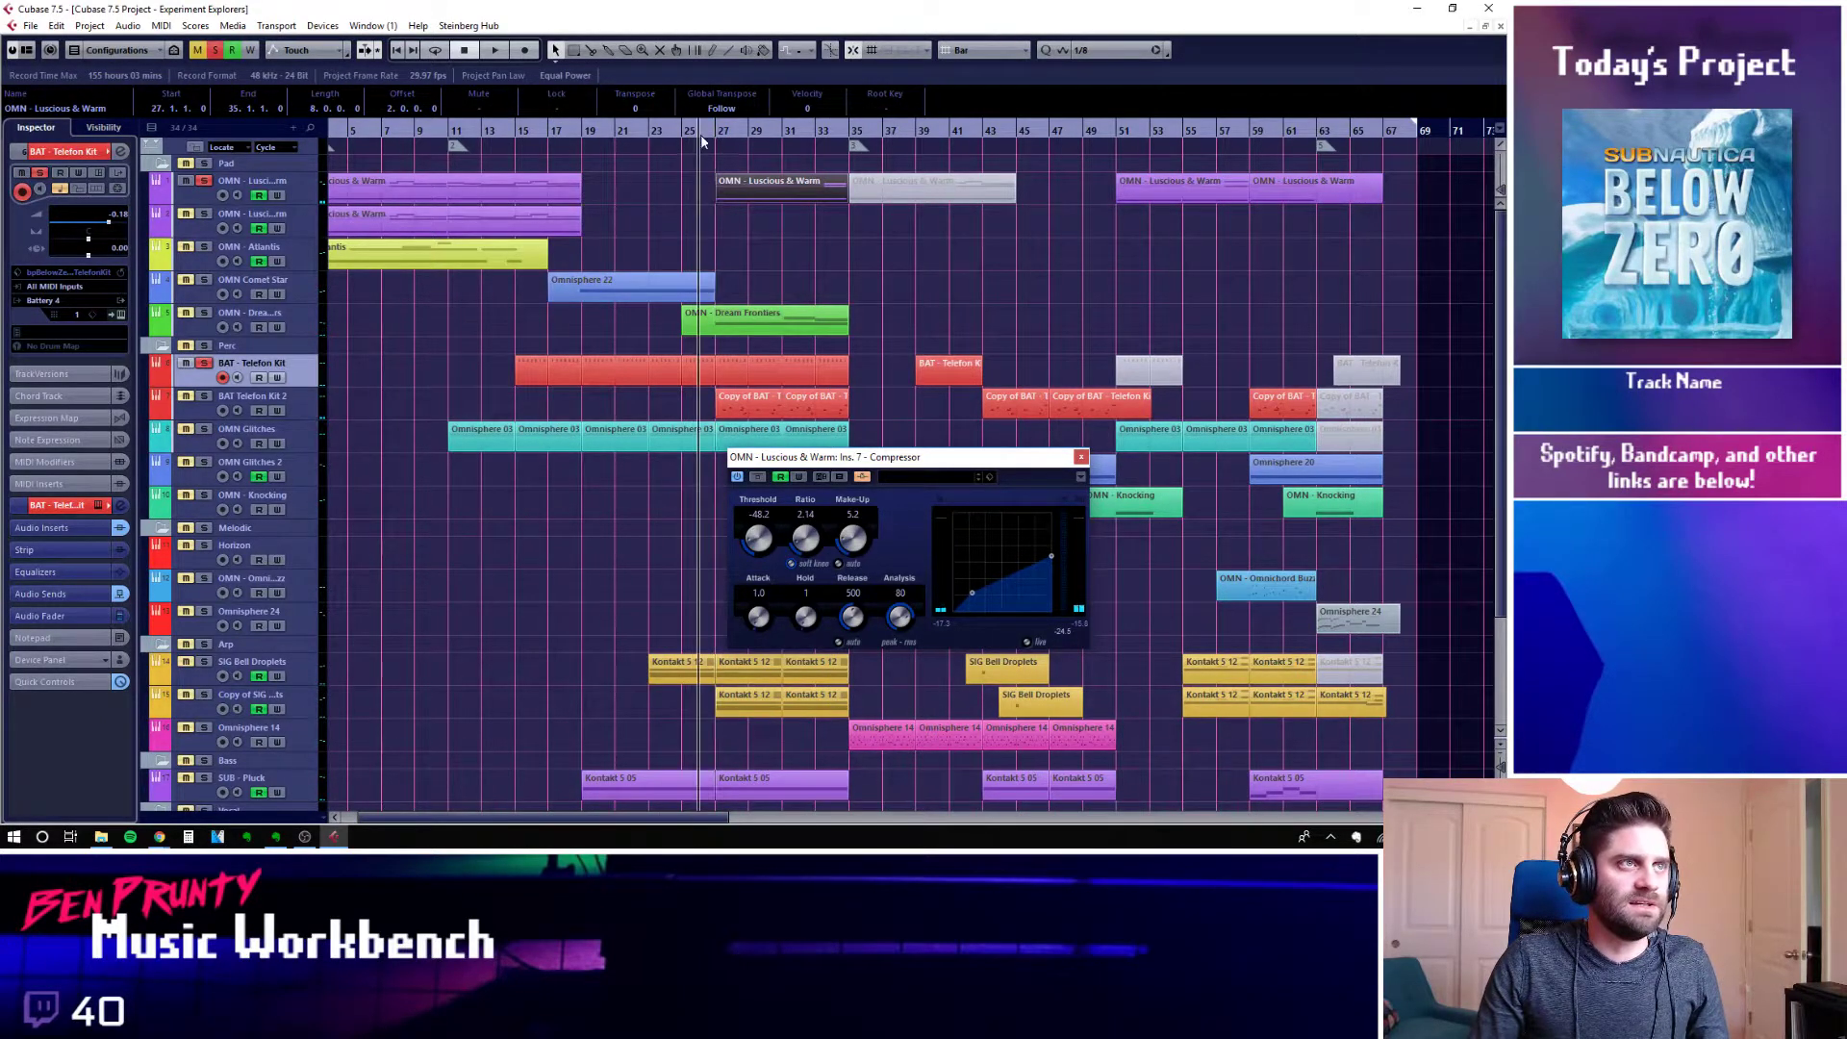
key("space")
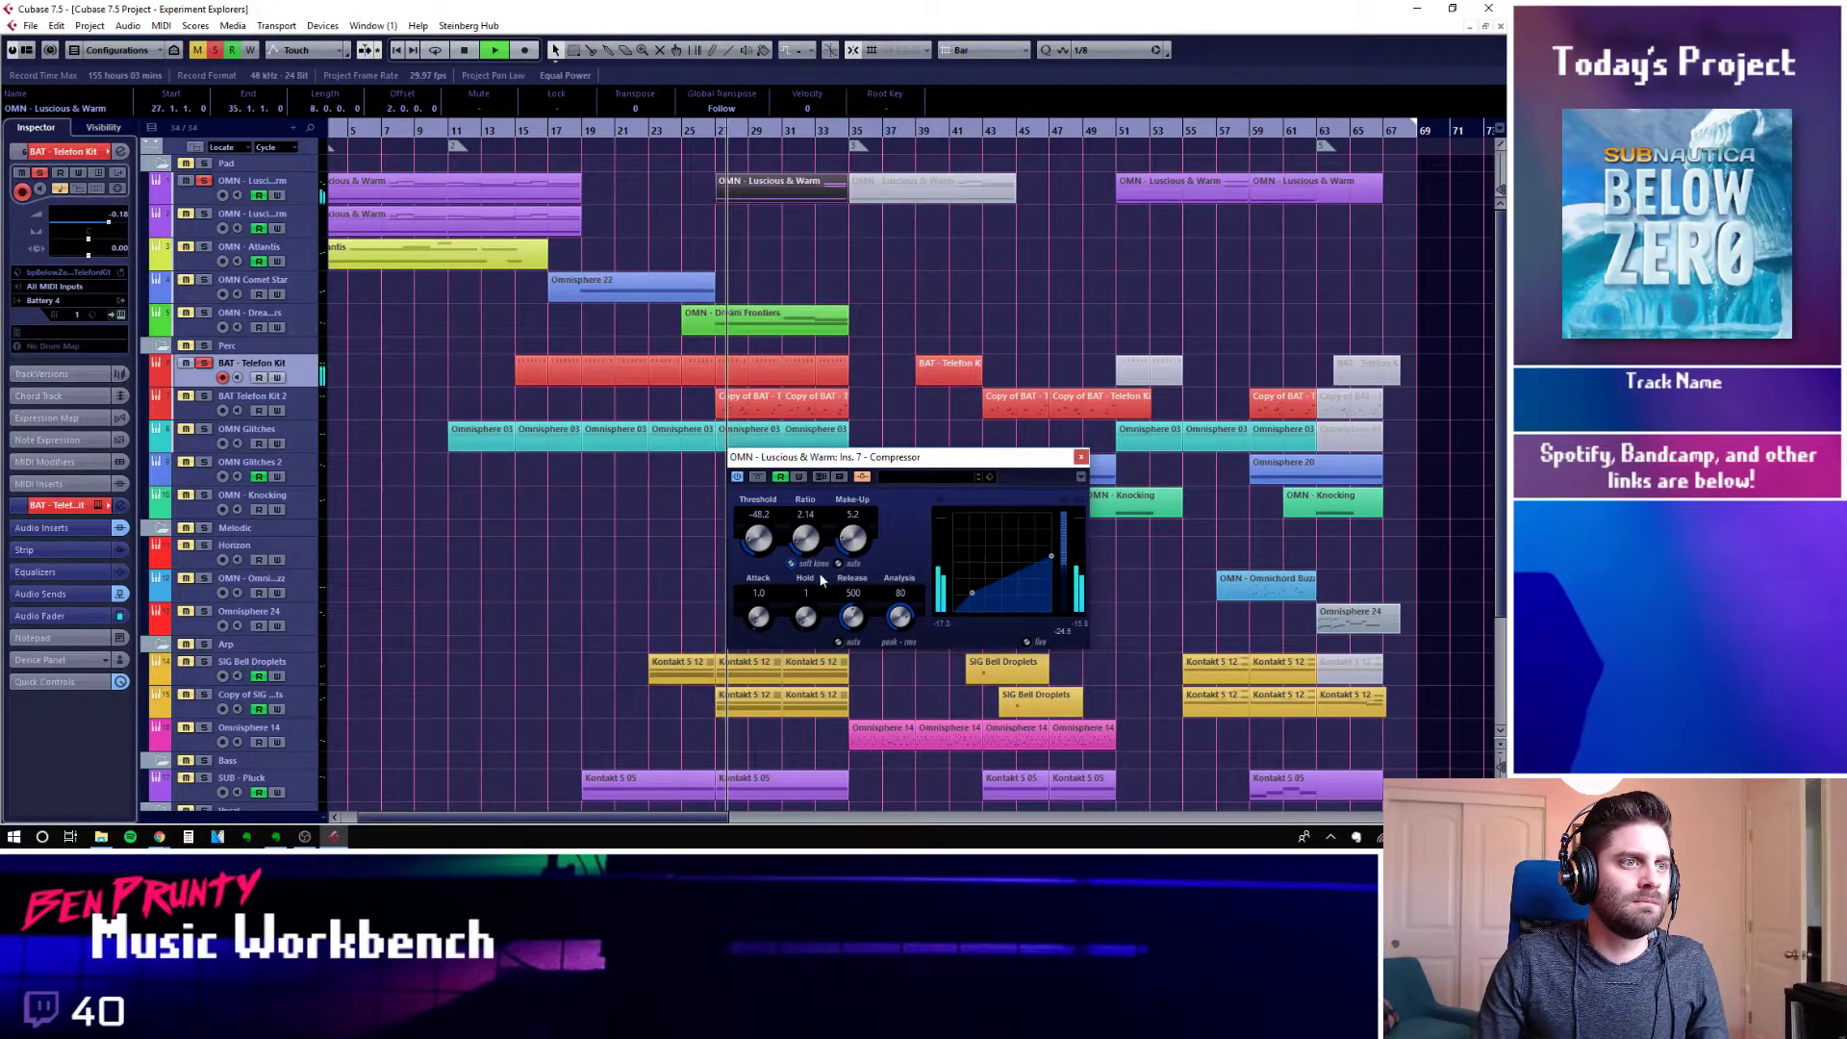
Set the Compressor's threshold to -60.0 and audition the soloed tracks, comparing the sound against its bypassed state
left_click_drag(759, 551, 783, 604)
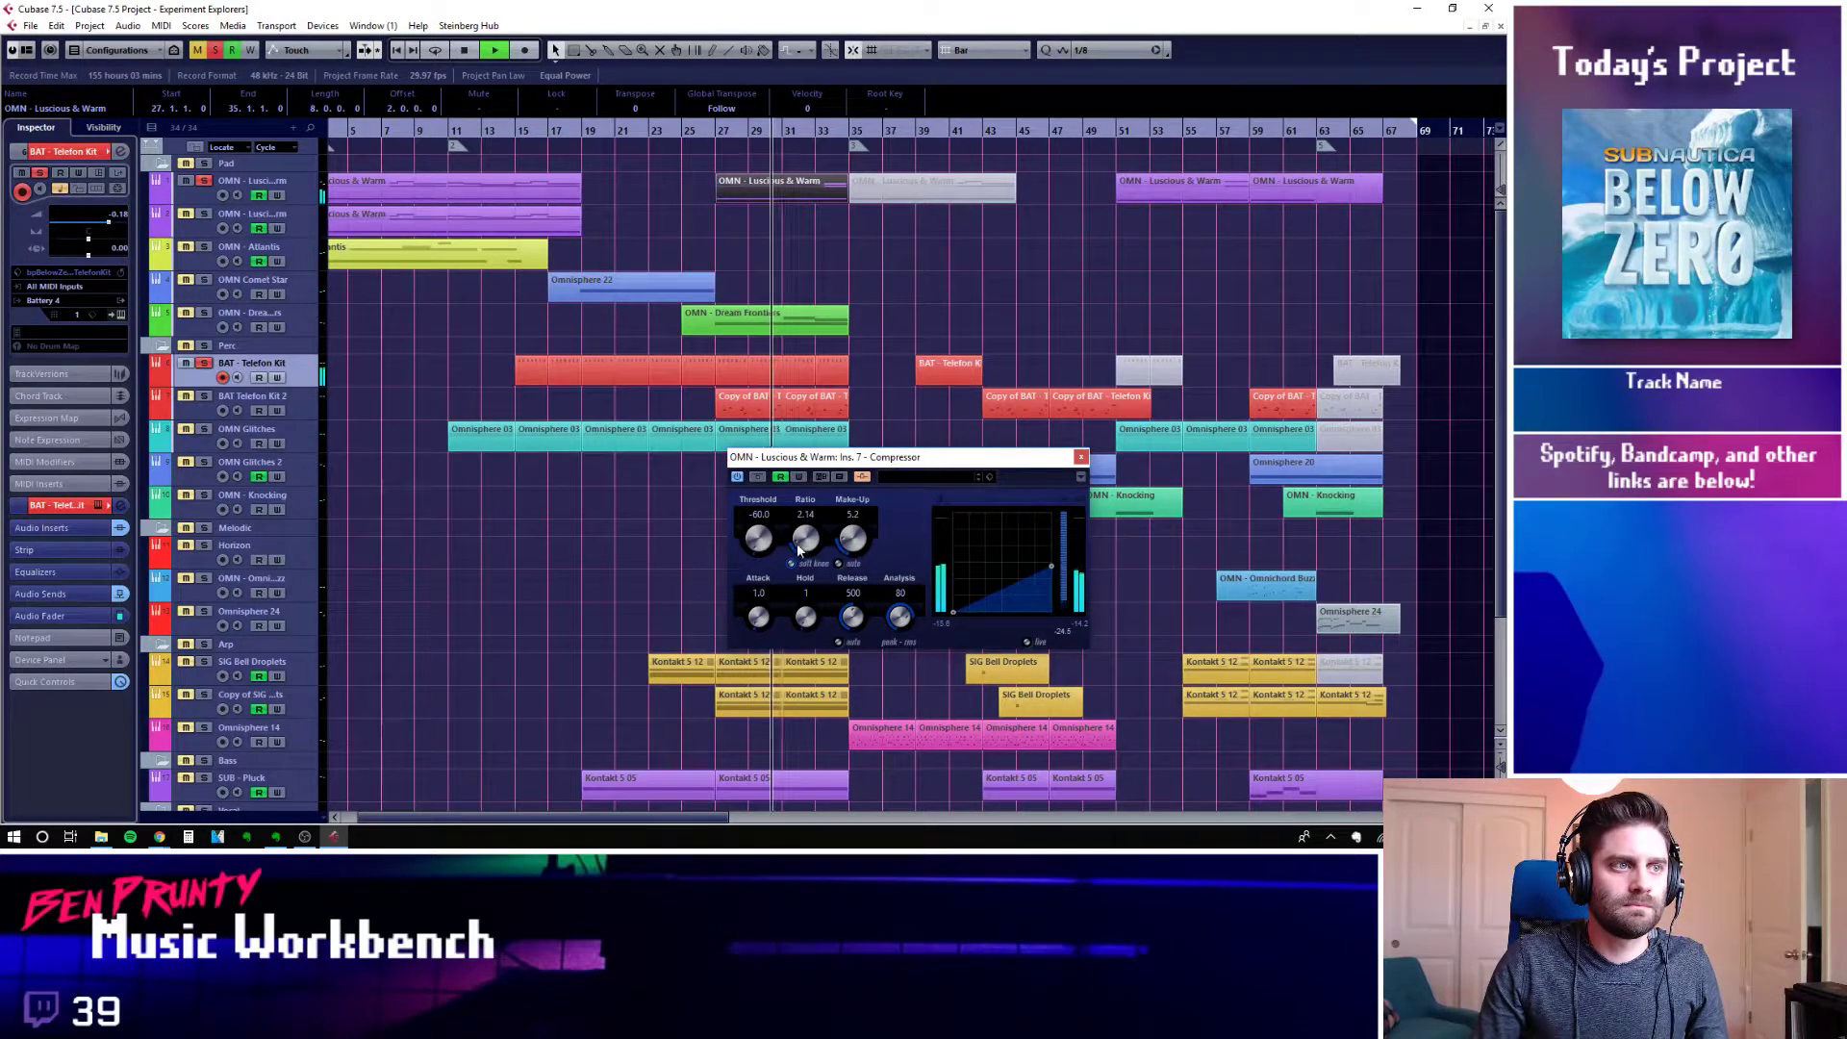
left_click(757, 476)
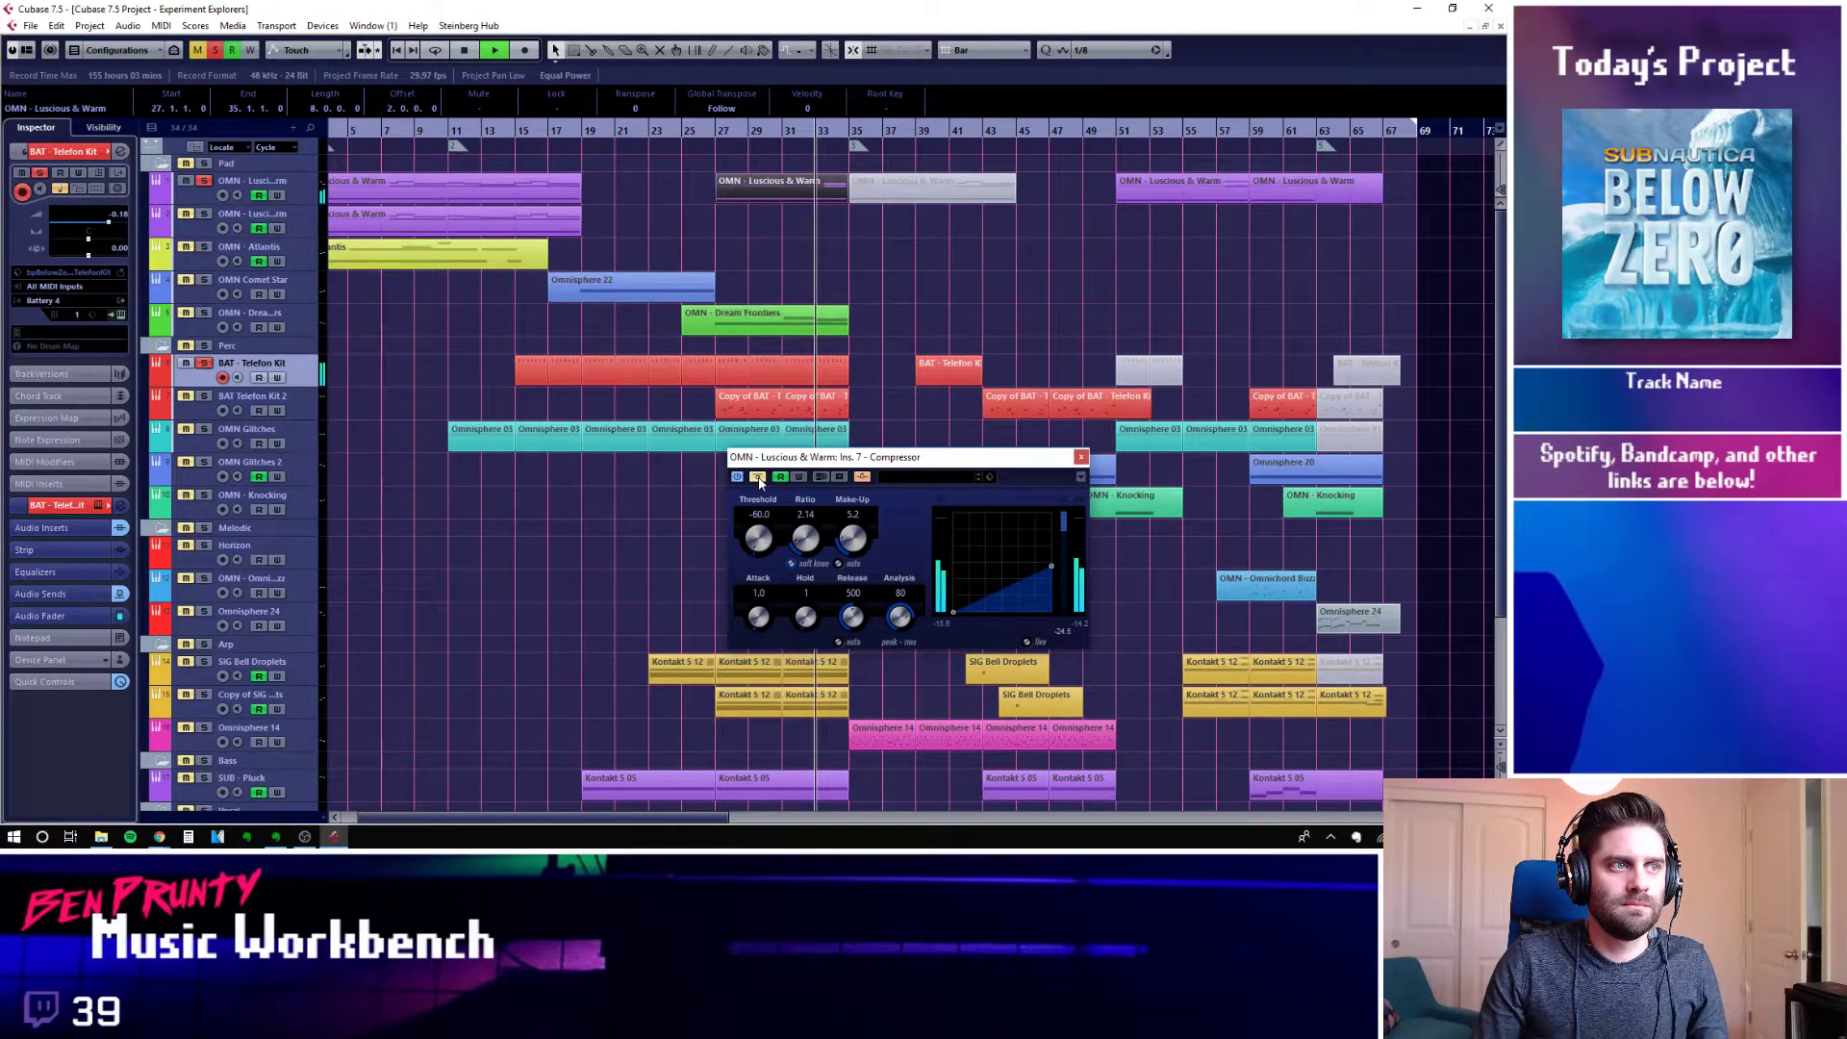
left_click(758, 477)
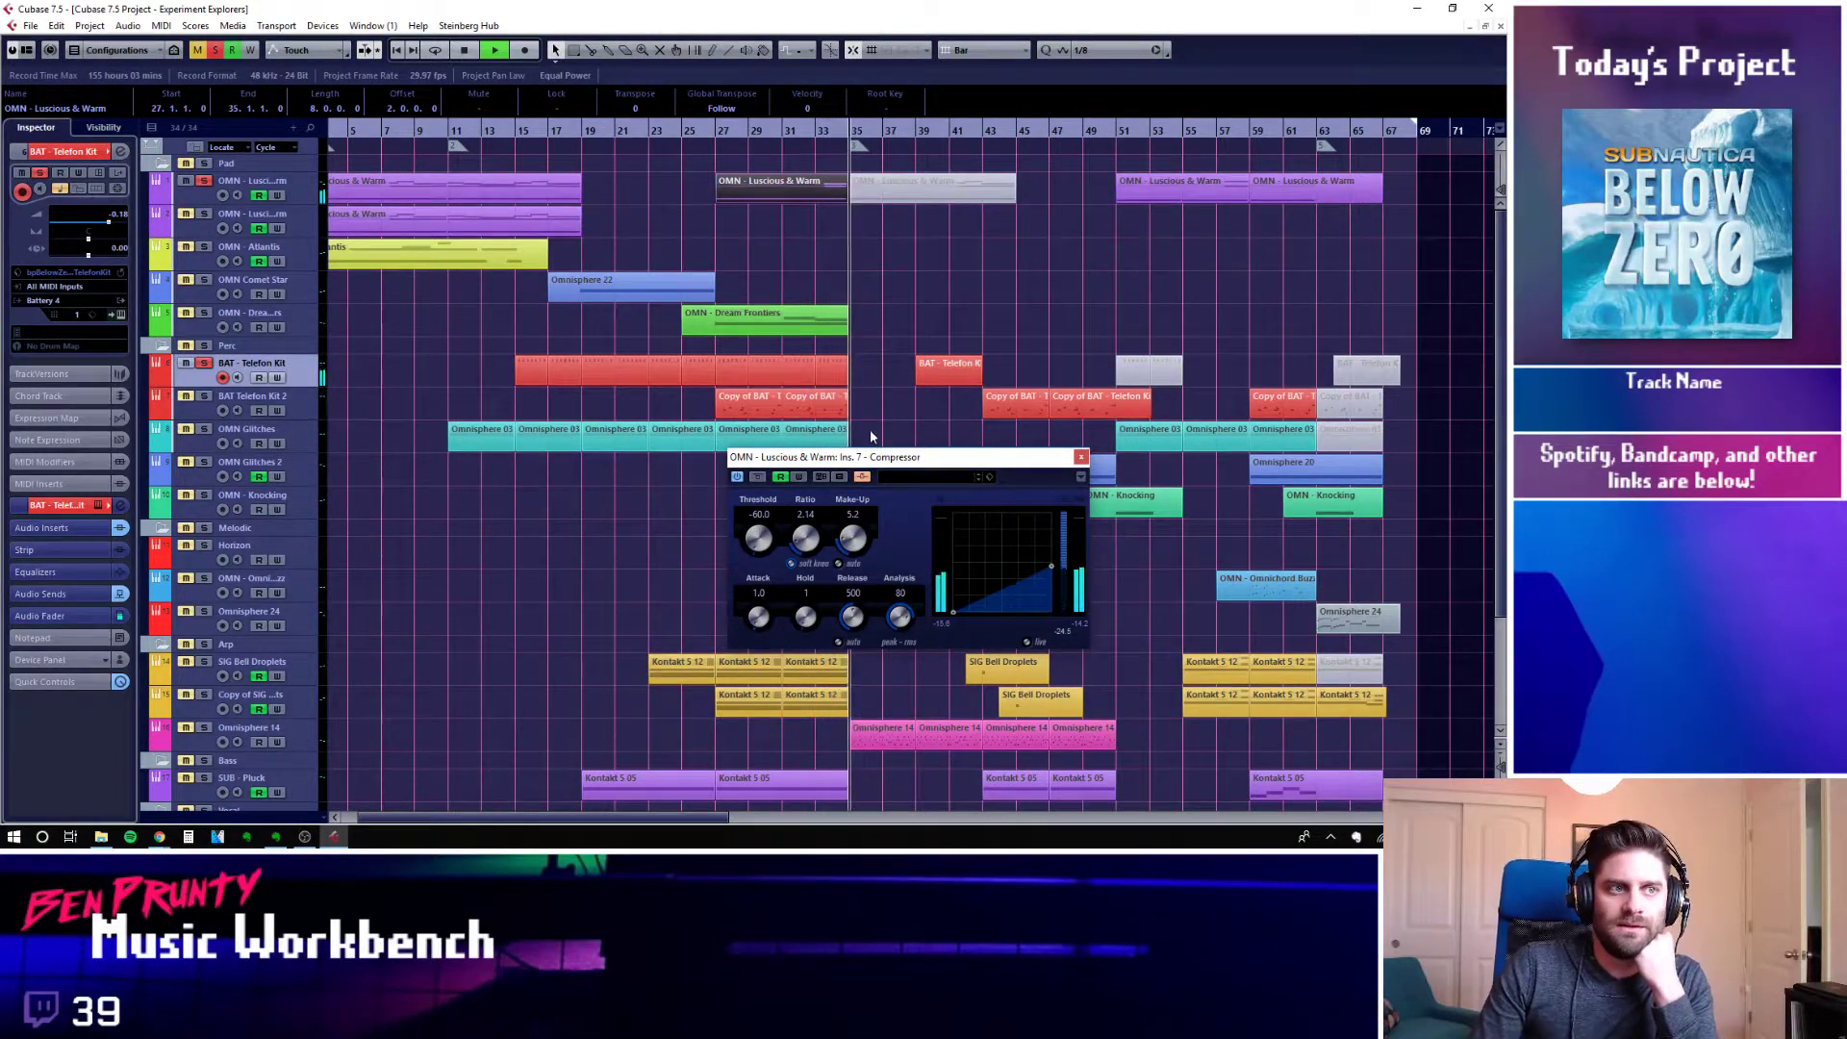
left_click(716, 127)
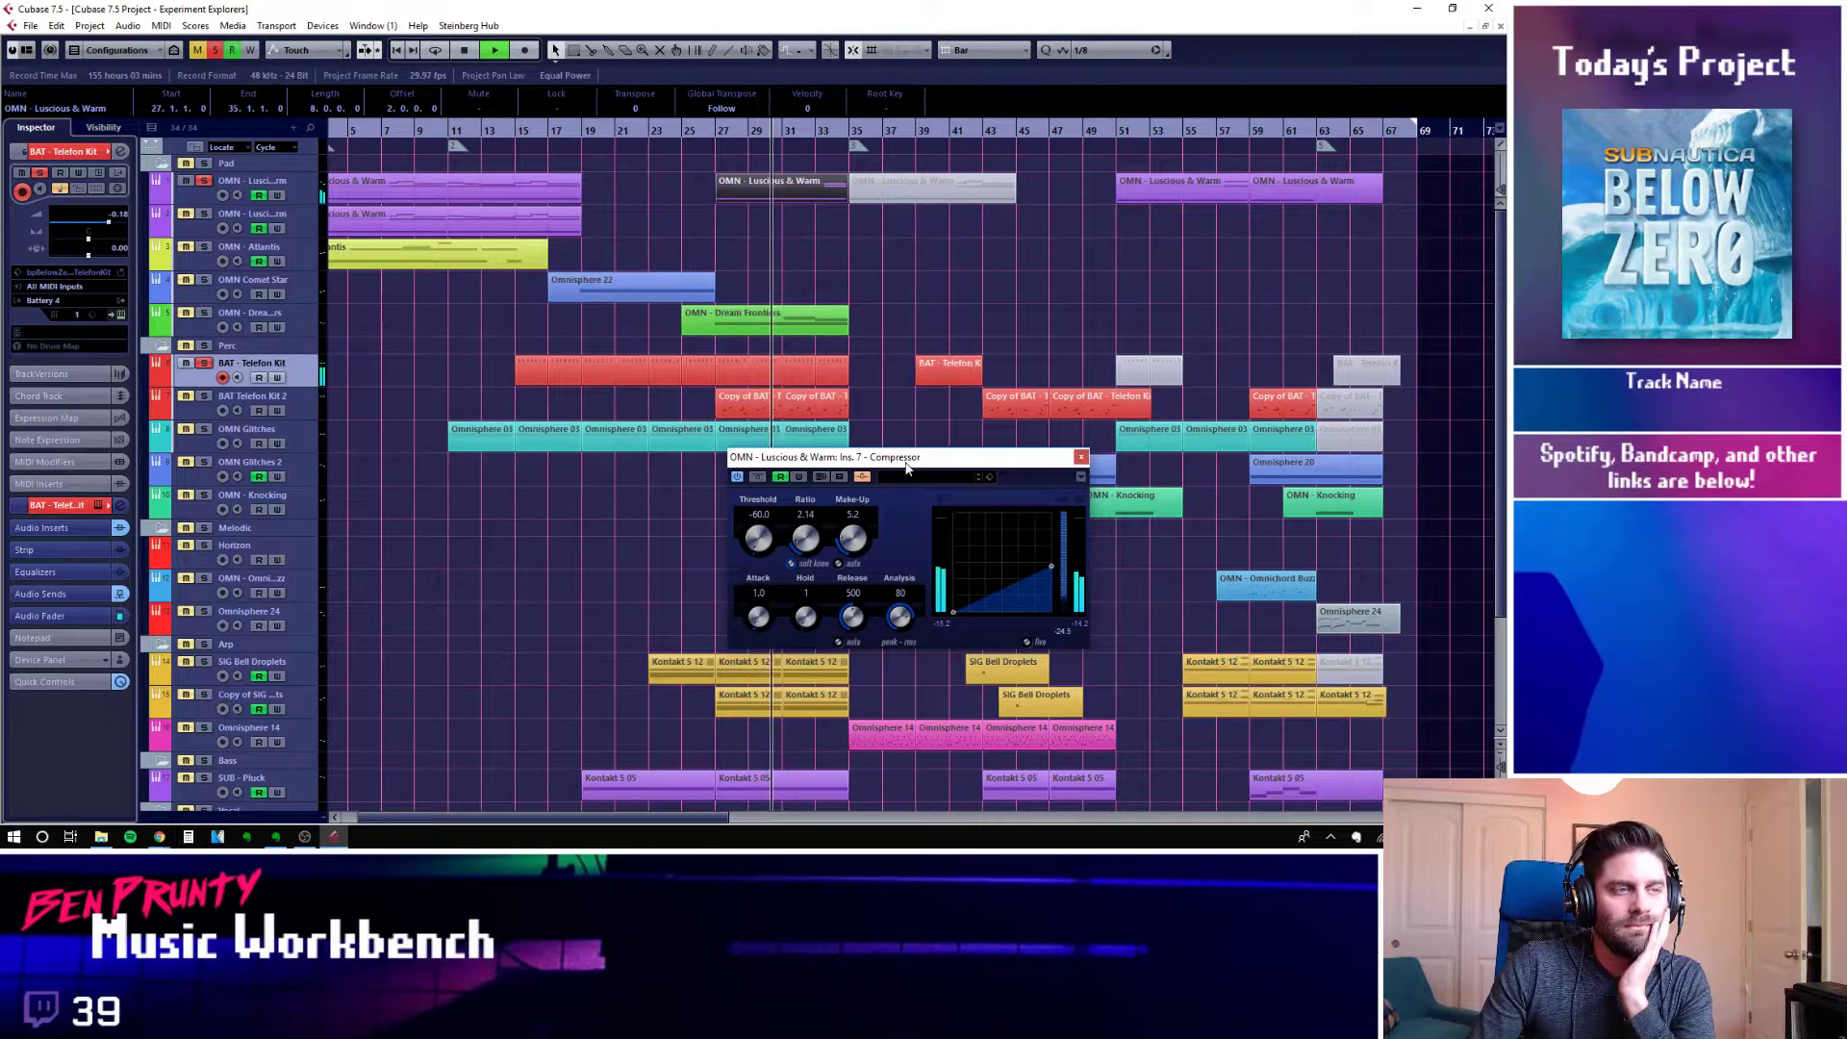
key("space")
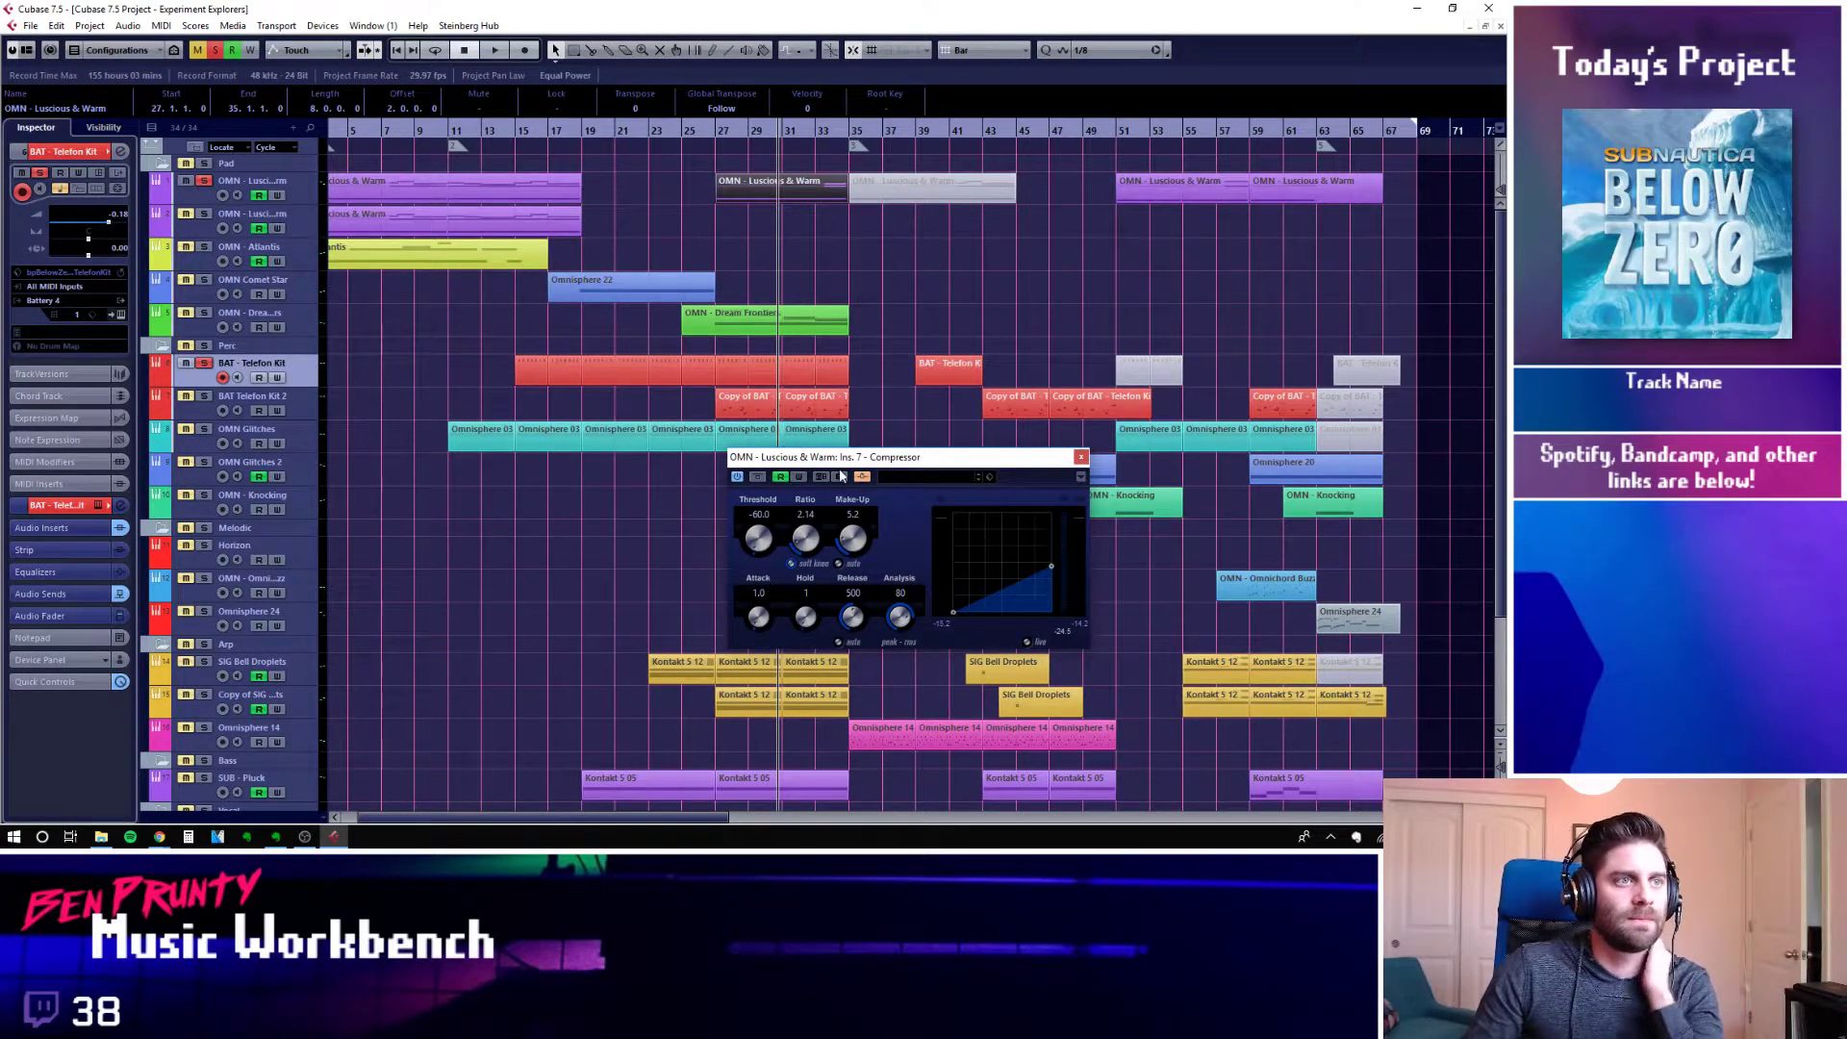
left_click_drag(805, 463, 698, 455)
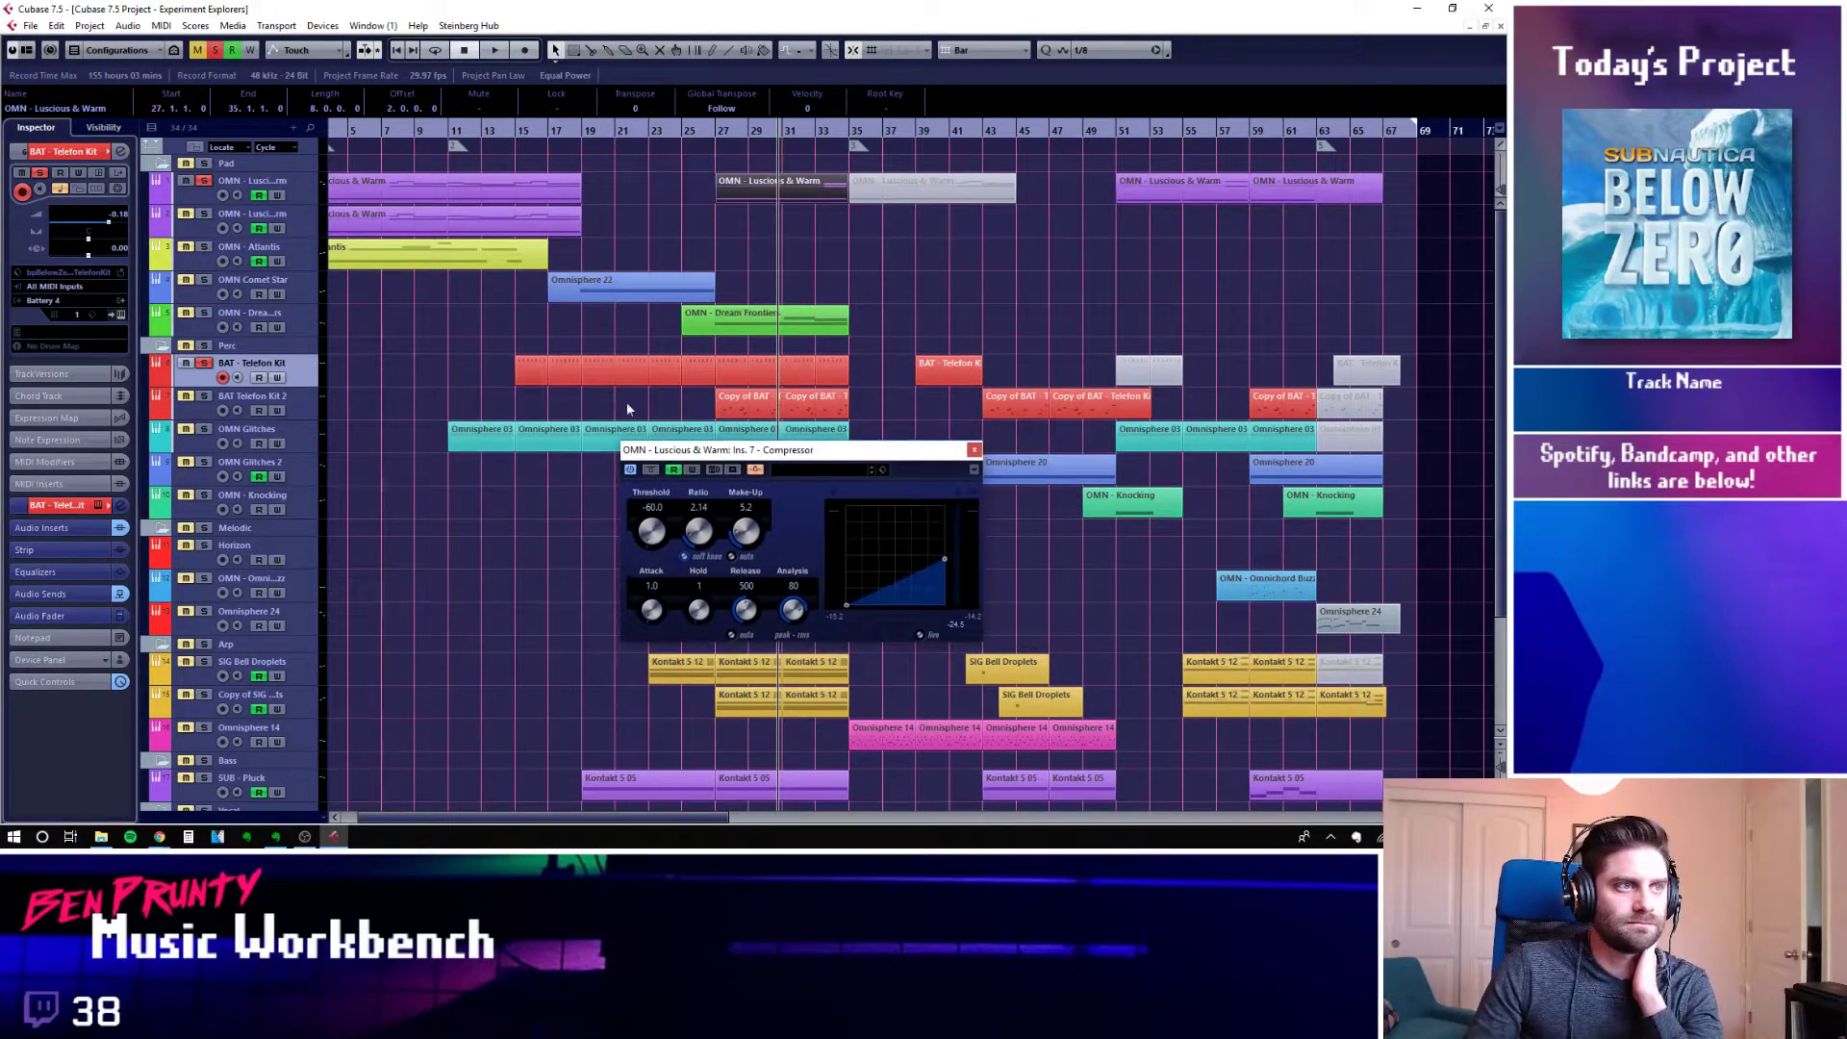
Replay the soloed Luscious & Warm and BAT - Telefon Kit tracks from bar 27, and close the Compressor window
left_click(715, 131)
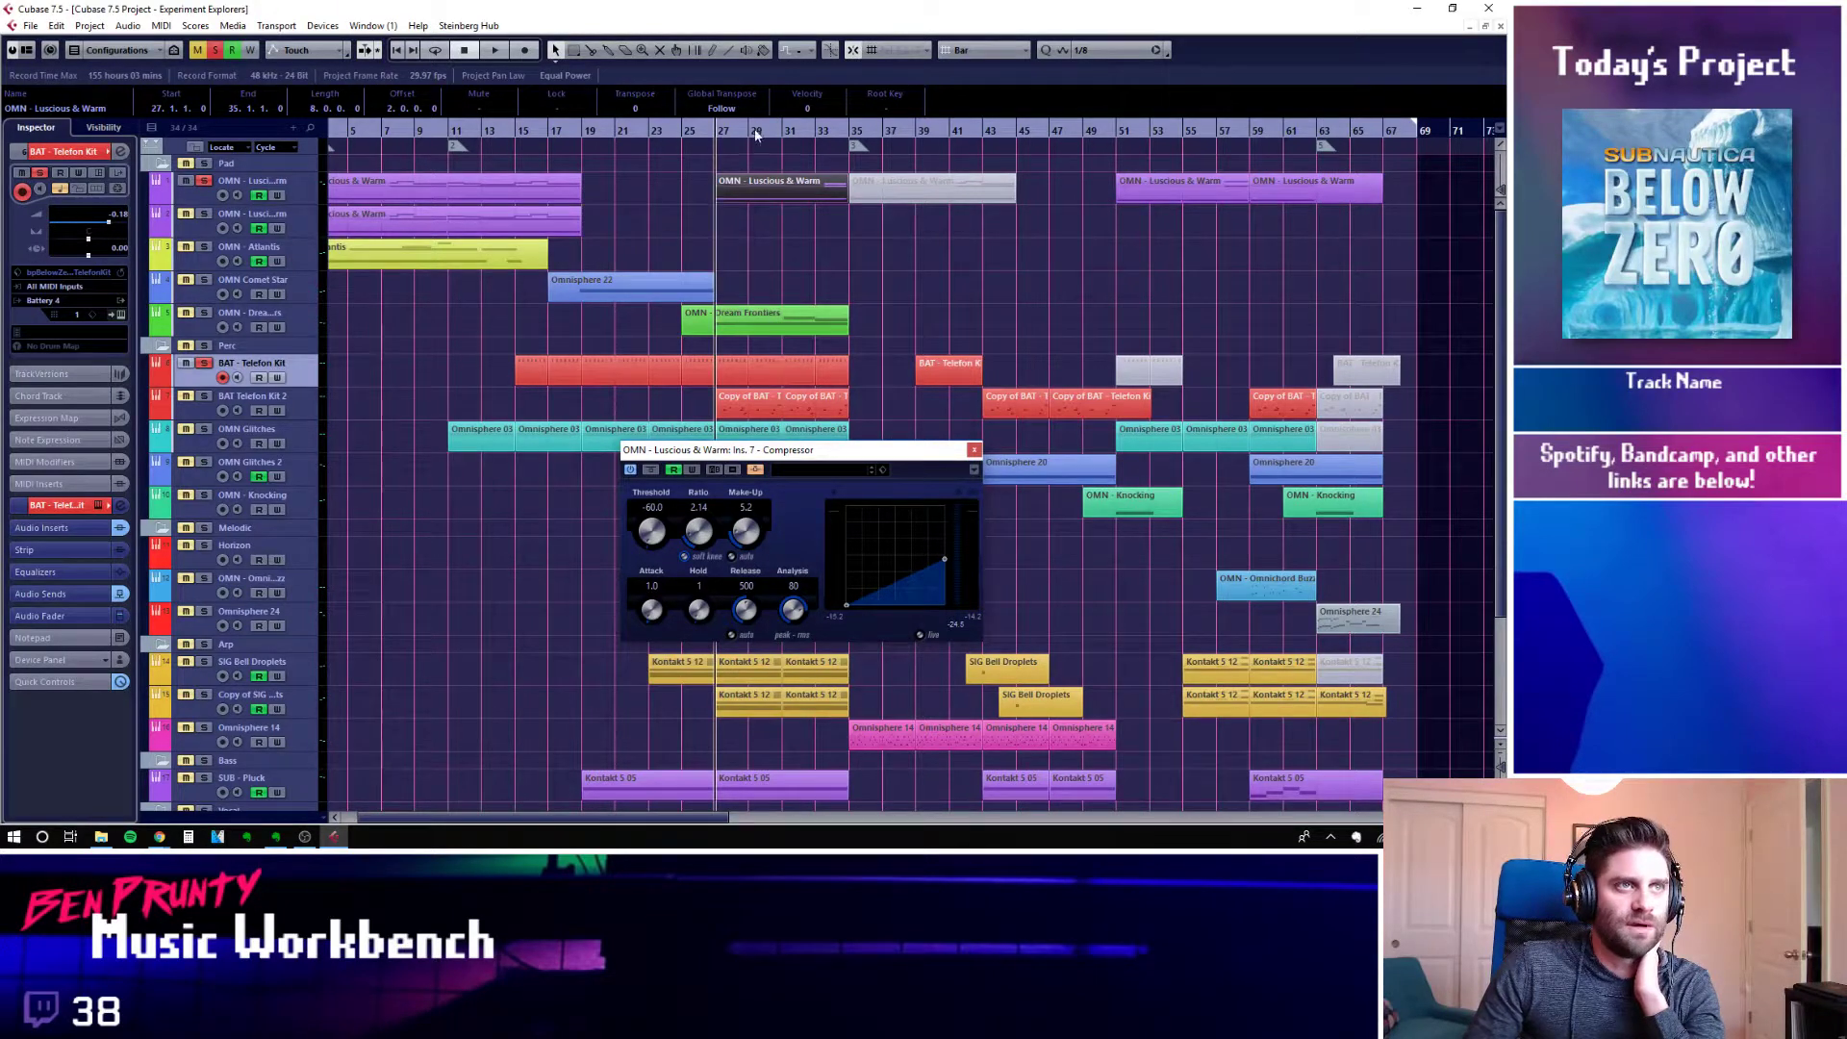
left_click_drag(754, 129, 648, 127)
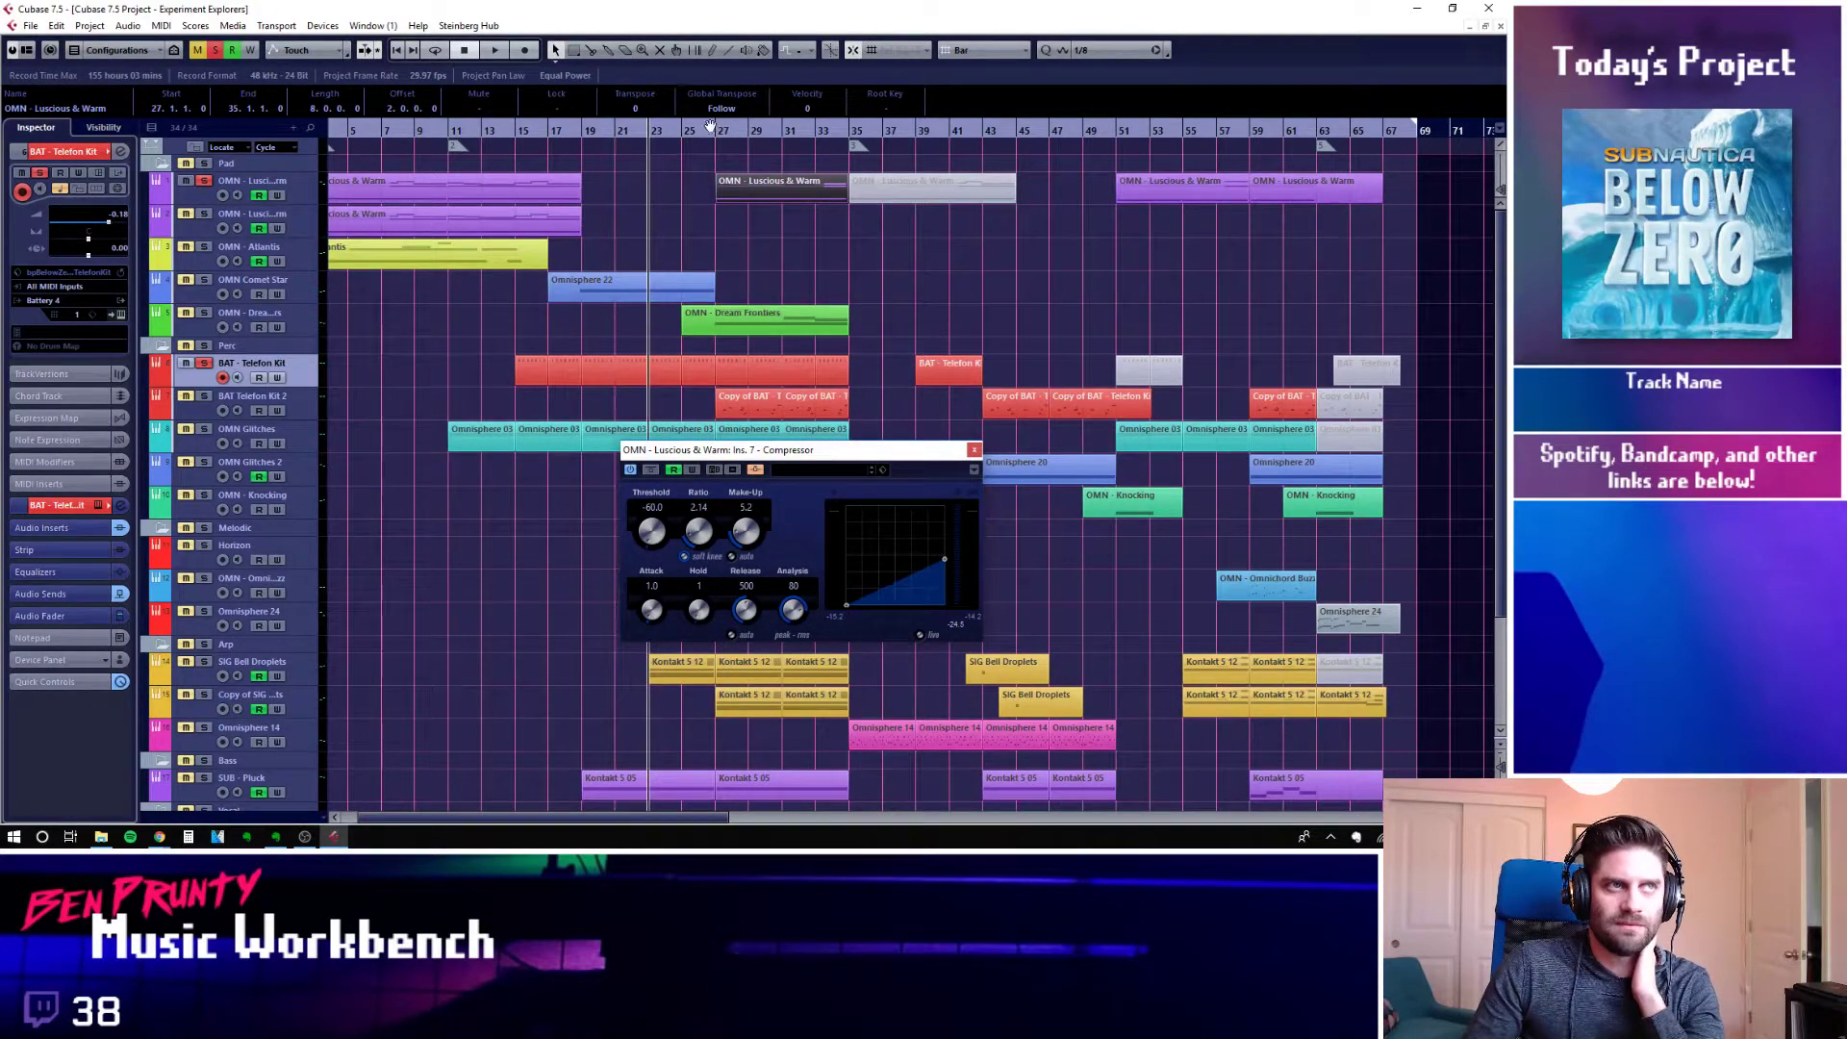
left_click(717, 132)
left_click_drag(952, 445, 939, 441)
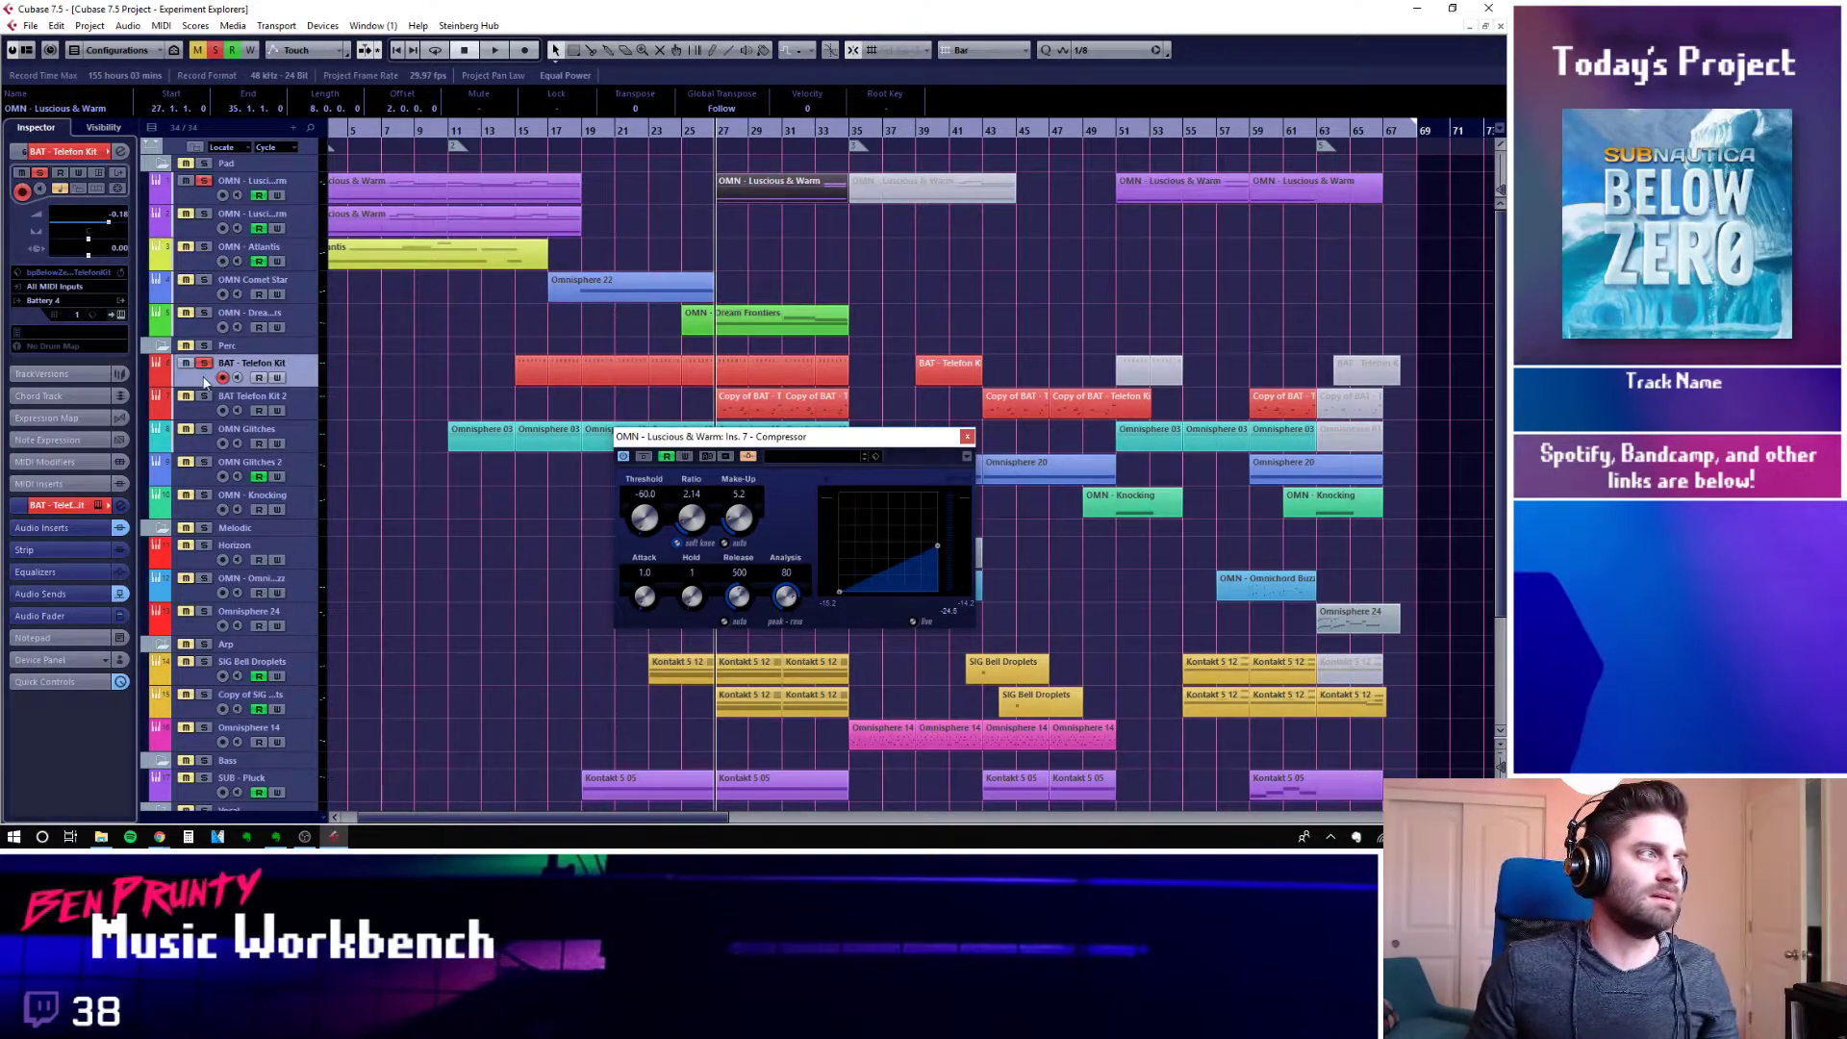
key("space")
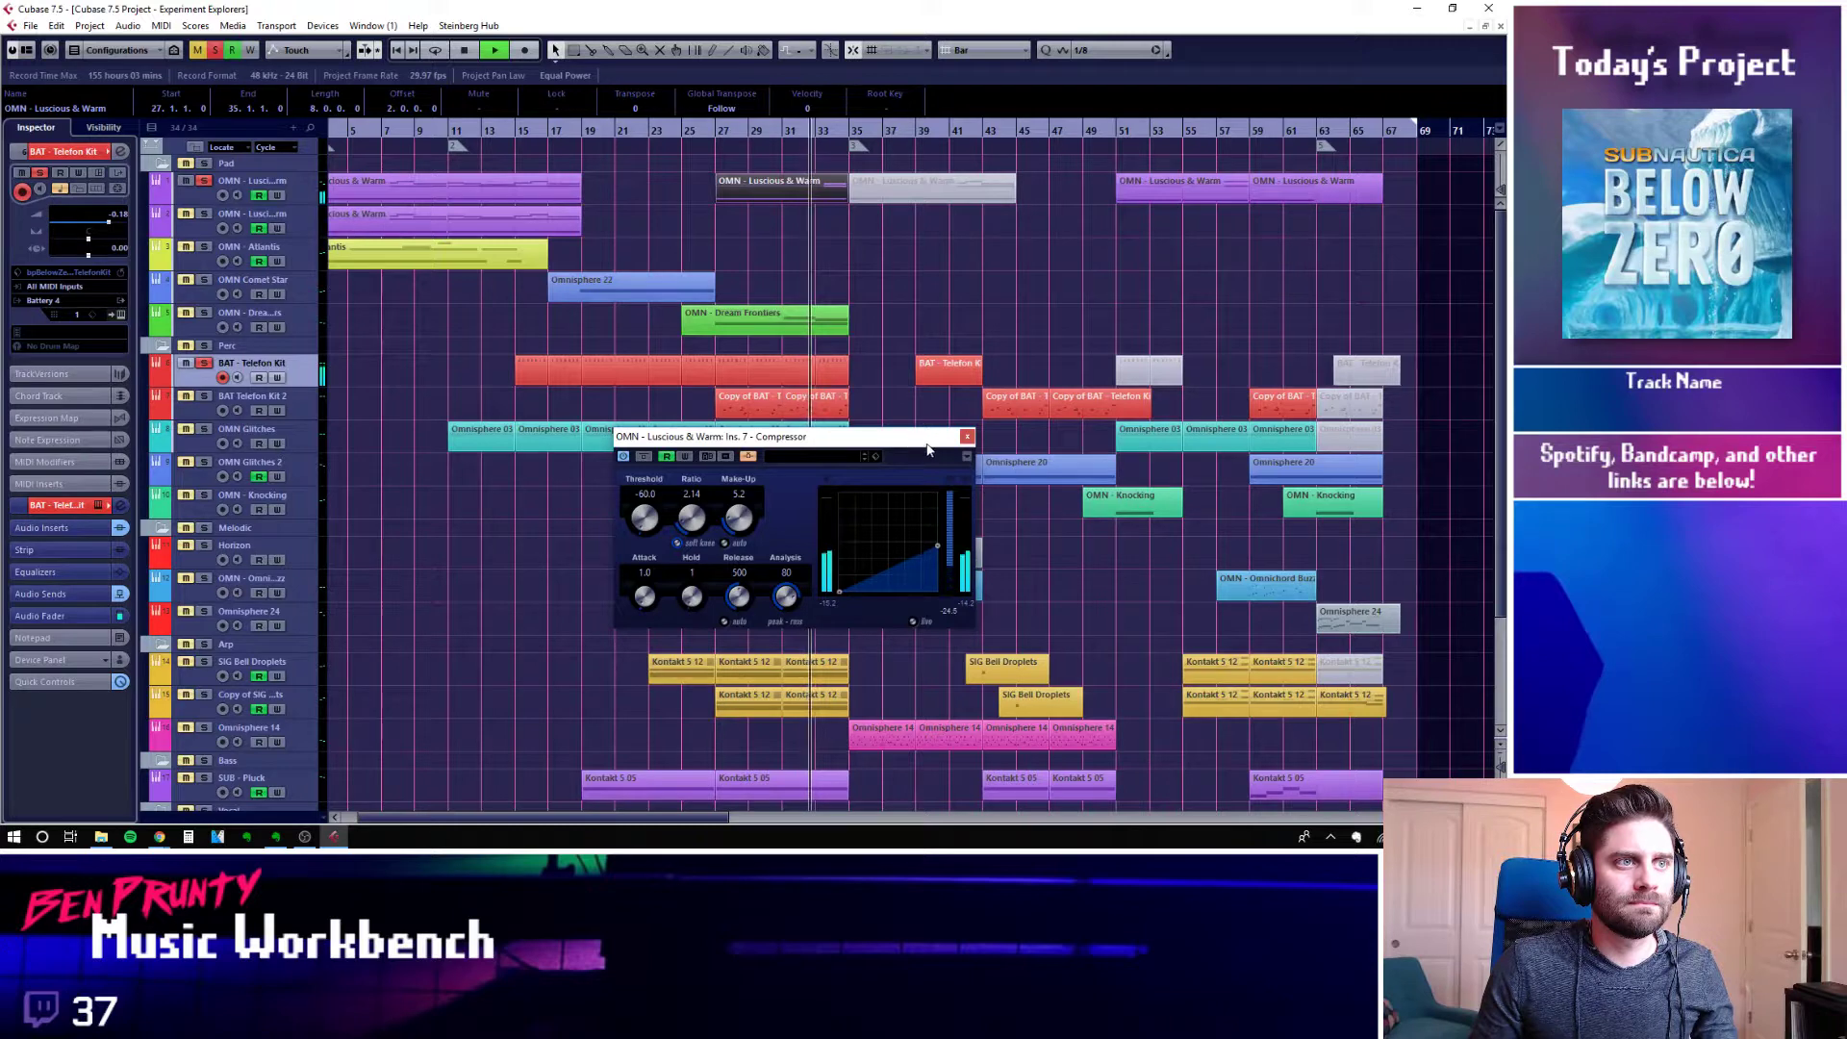
key("space")
left_click(967, 438)
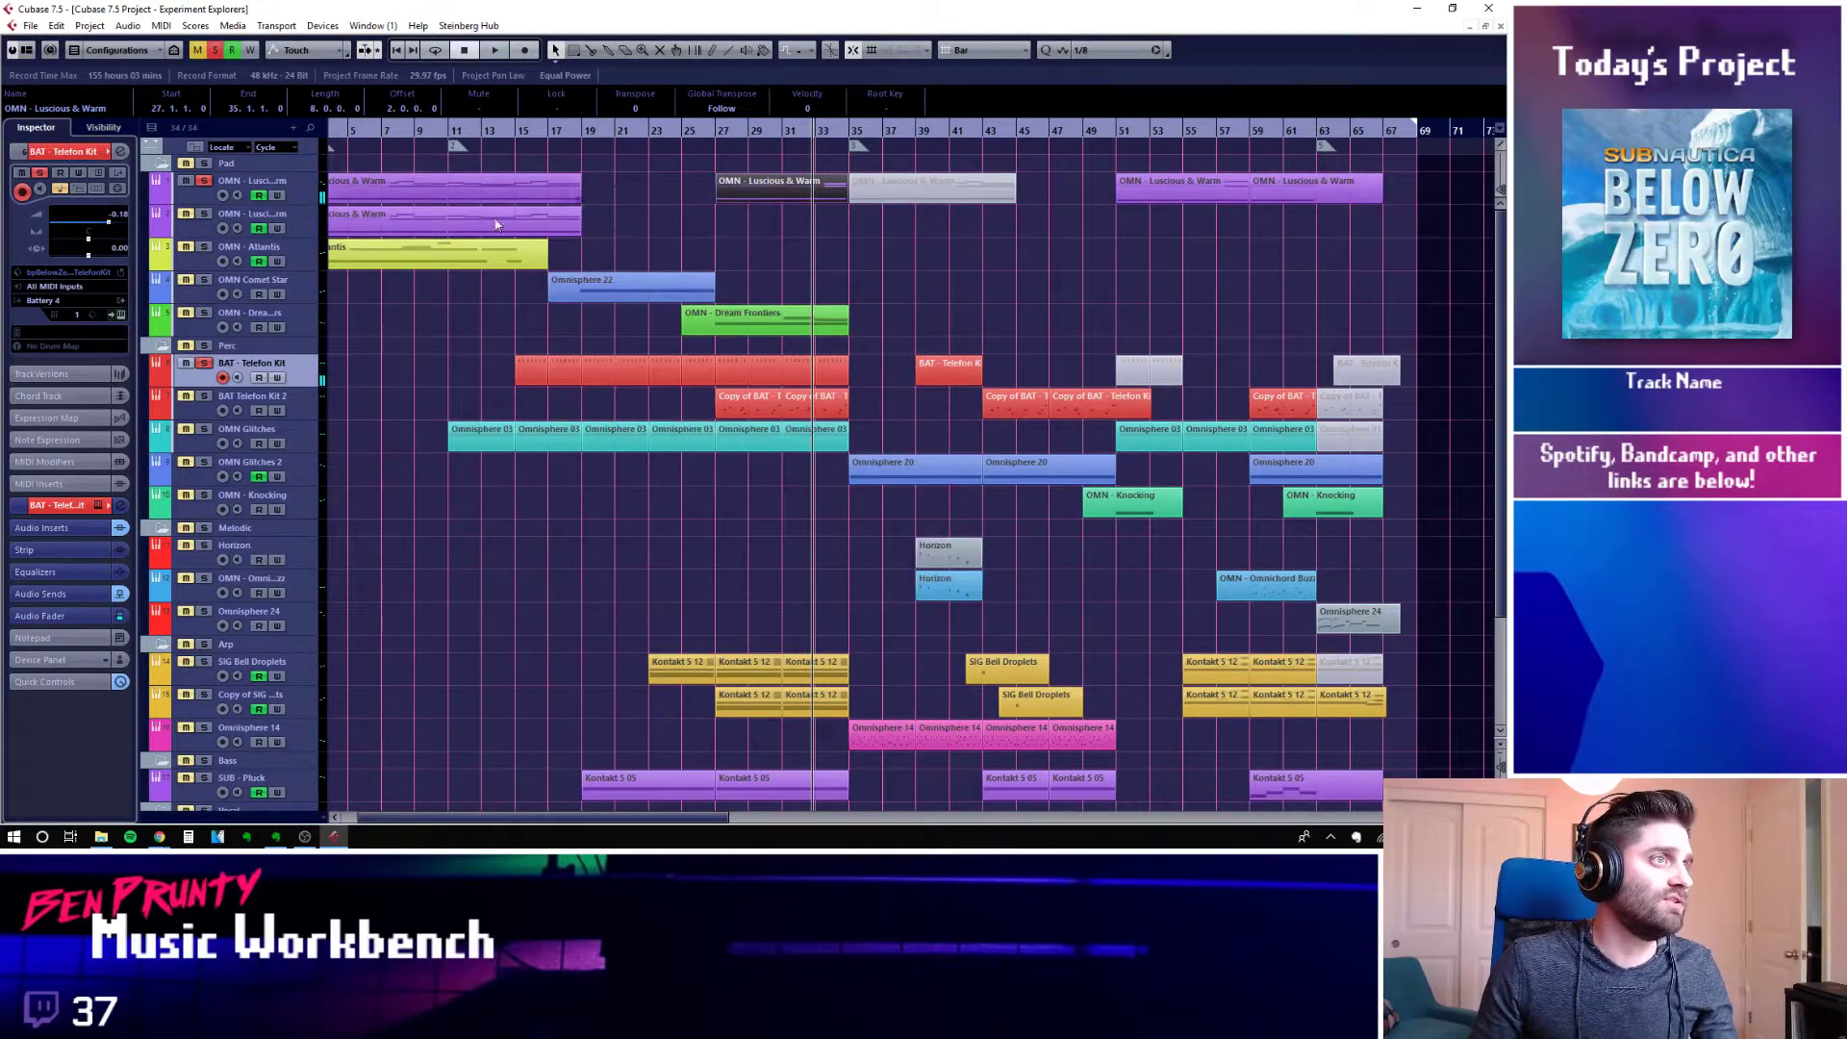
Clear the solos and play the full arrangement from bar 1
left_click(203, 181)
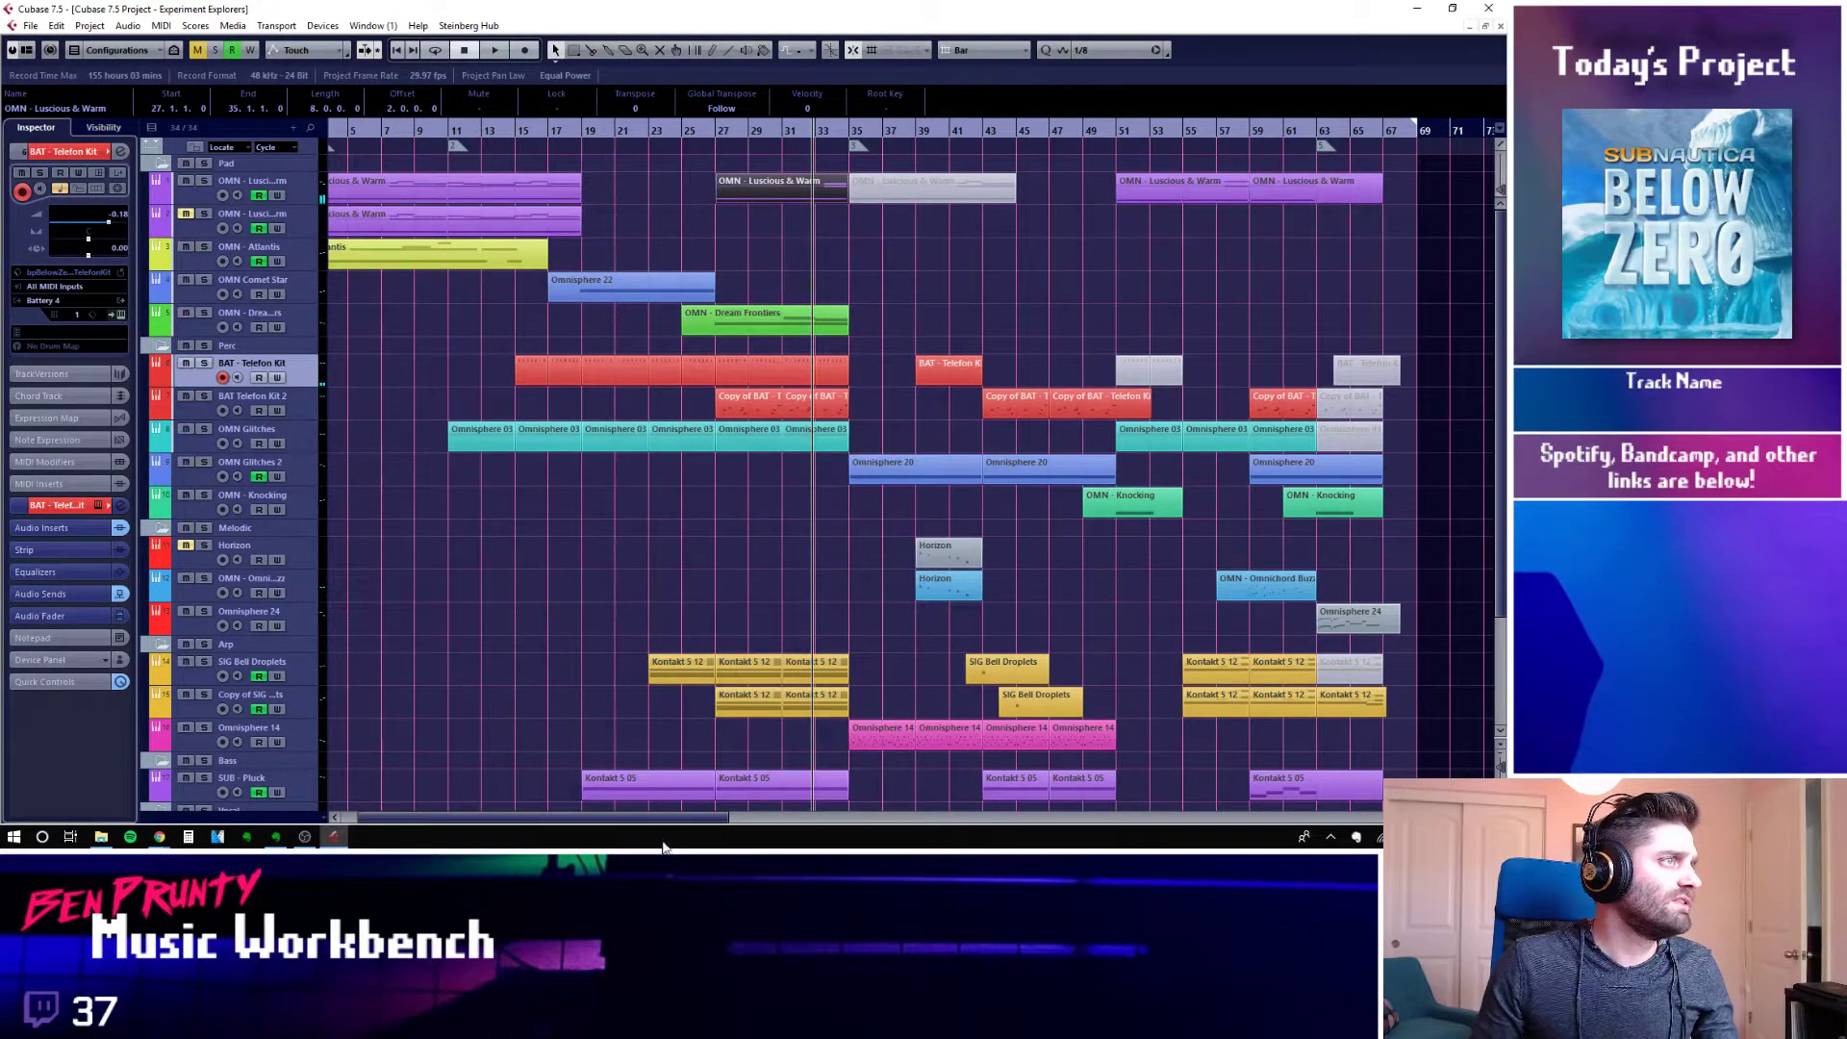
scroll(626, 482, "down", 3)
scroll(652, 466, "up", 3)
scroll(769, 299, "left", 2)
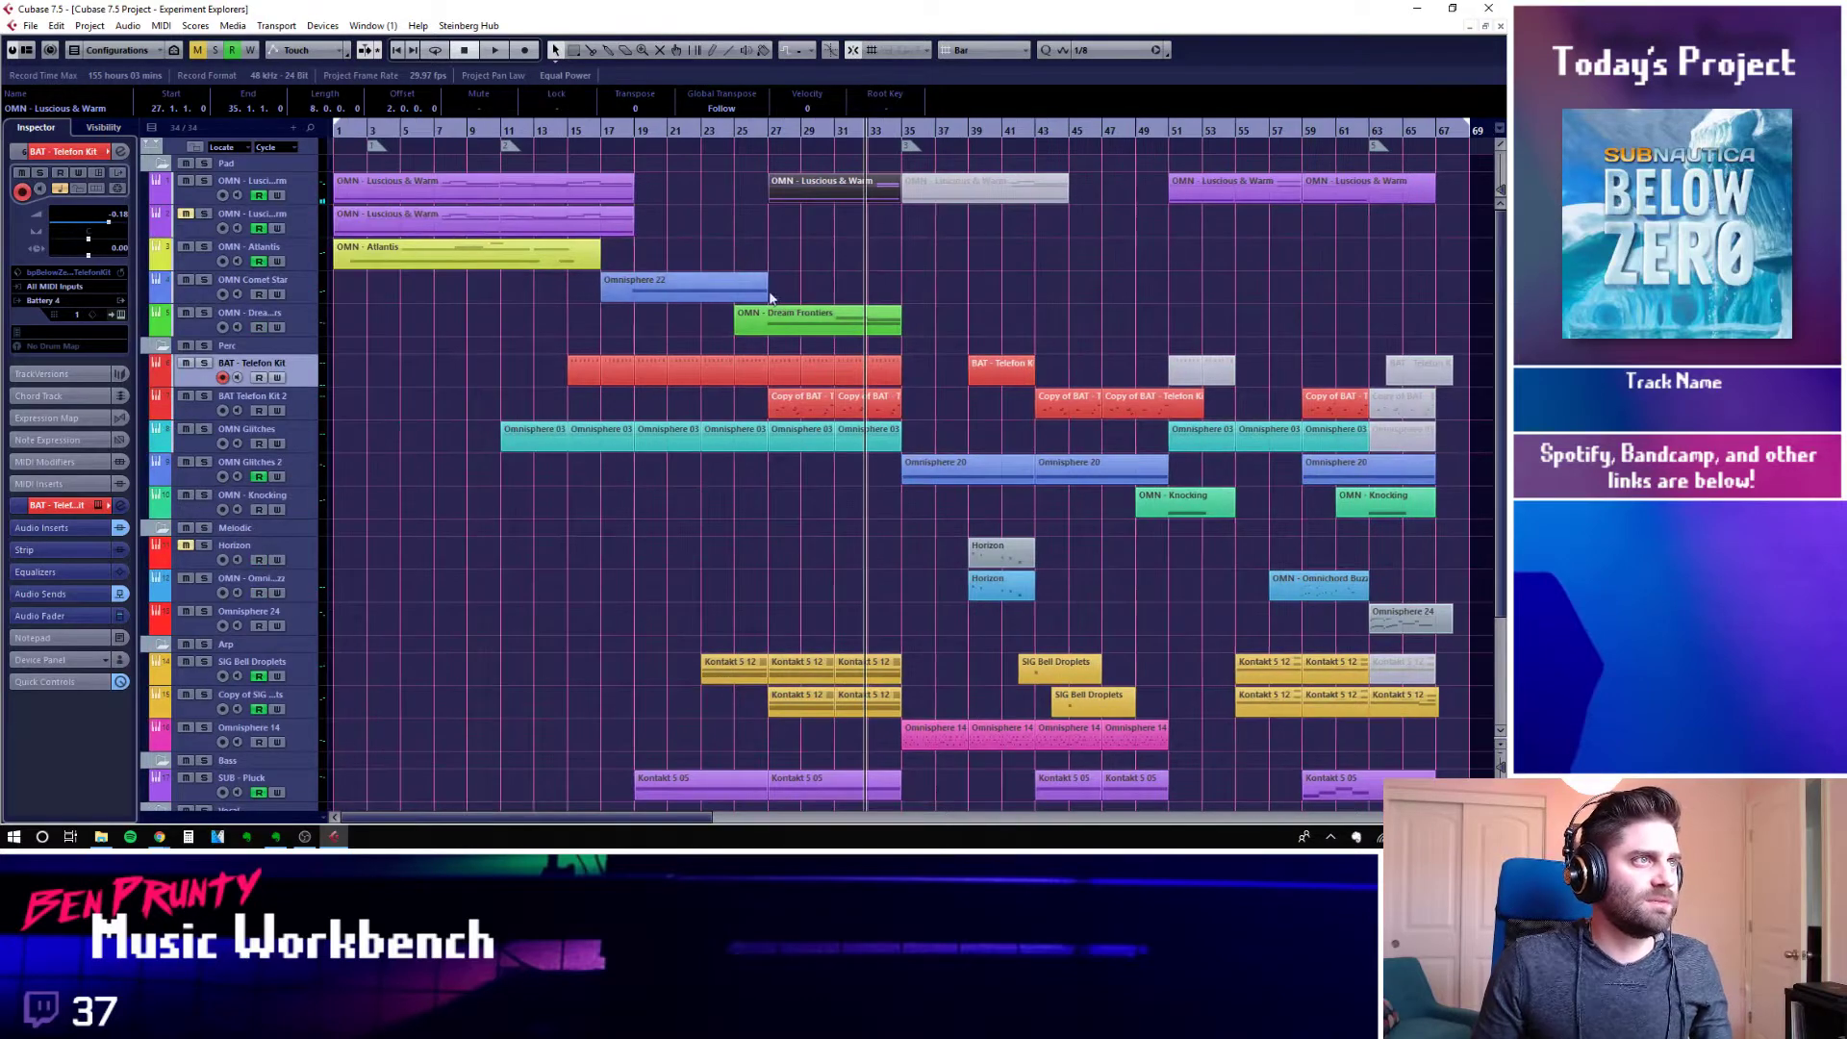
left_click(582, 149)
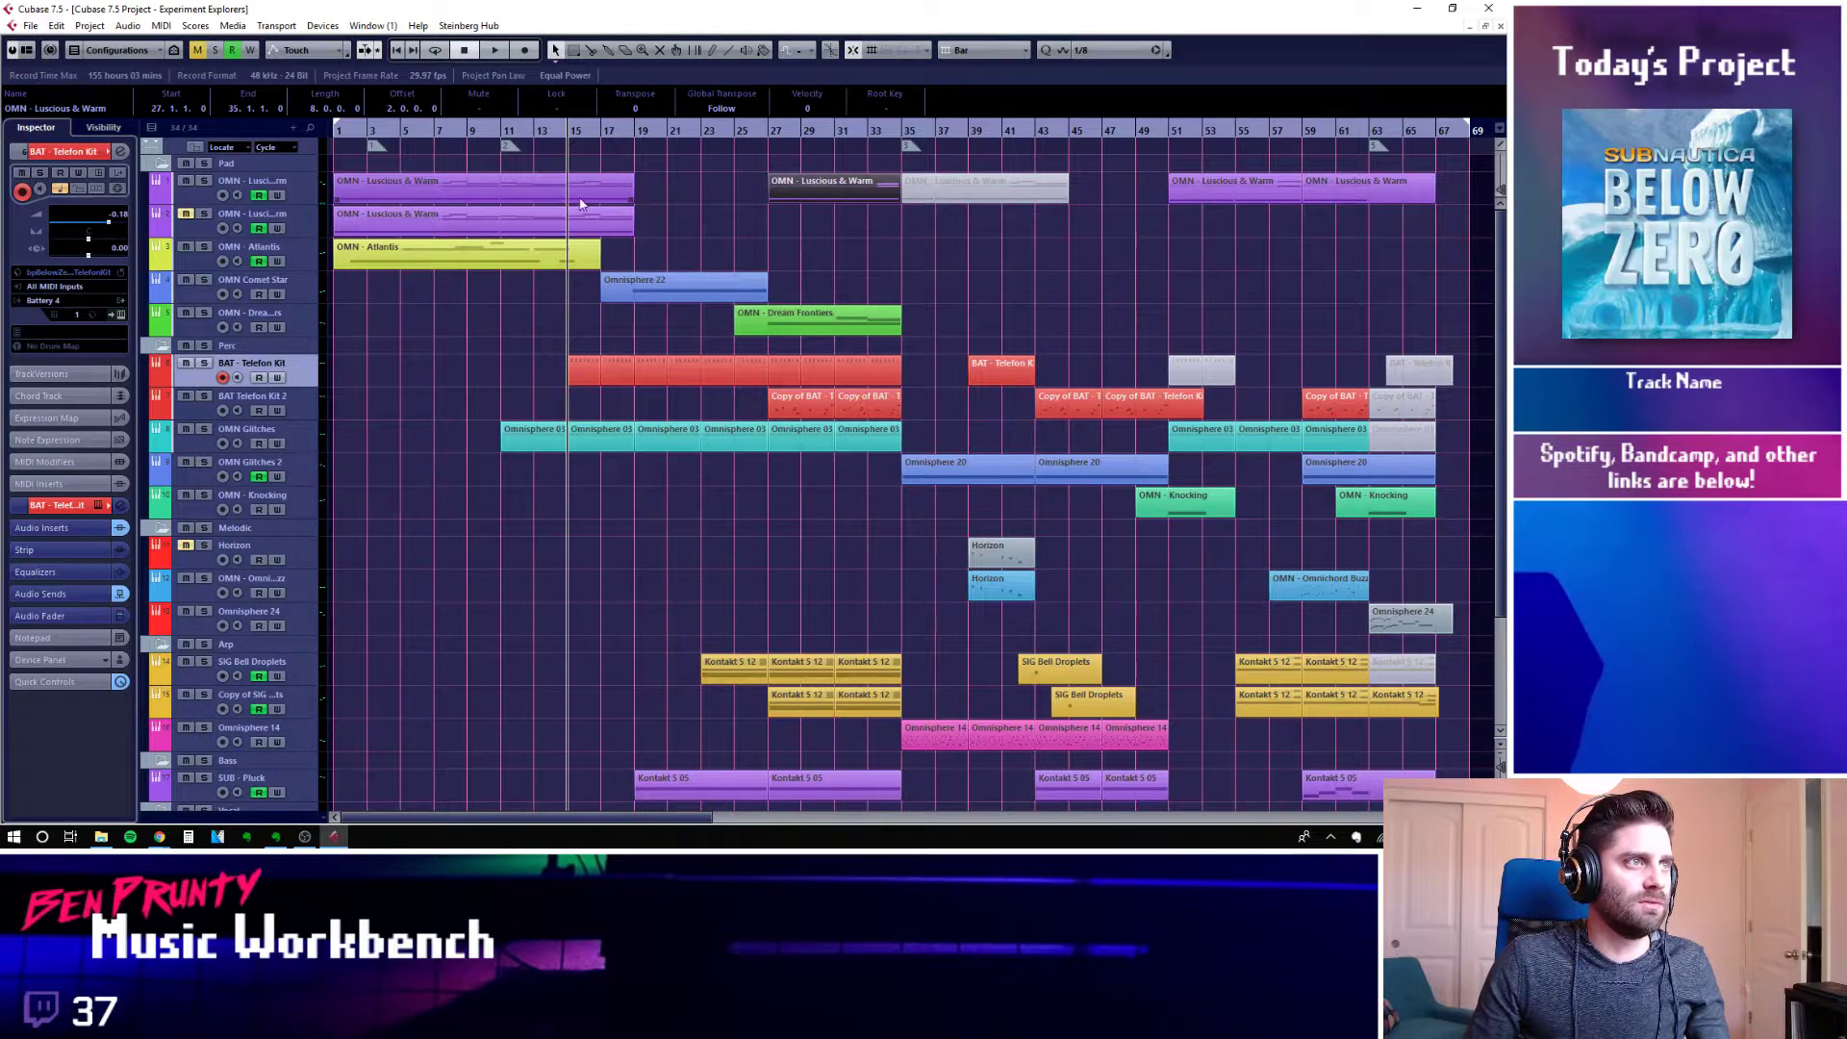
left_click(351, 204)
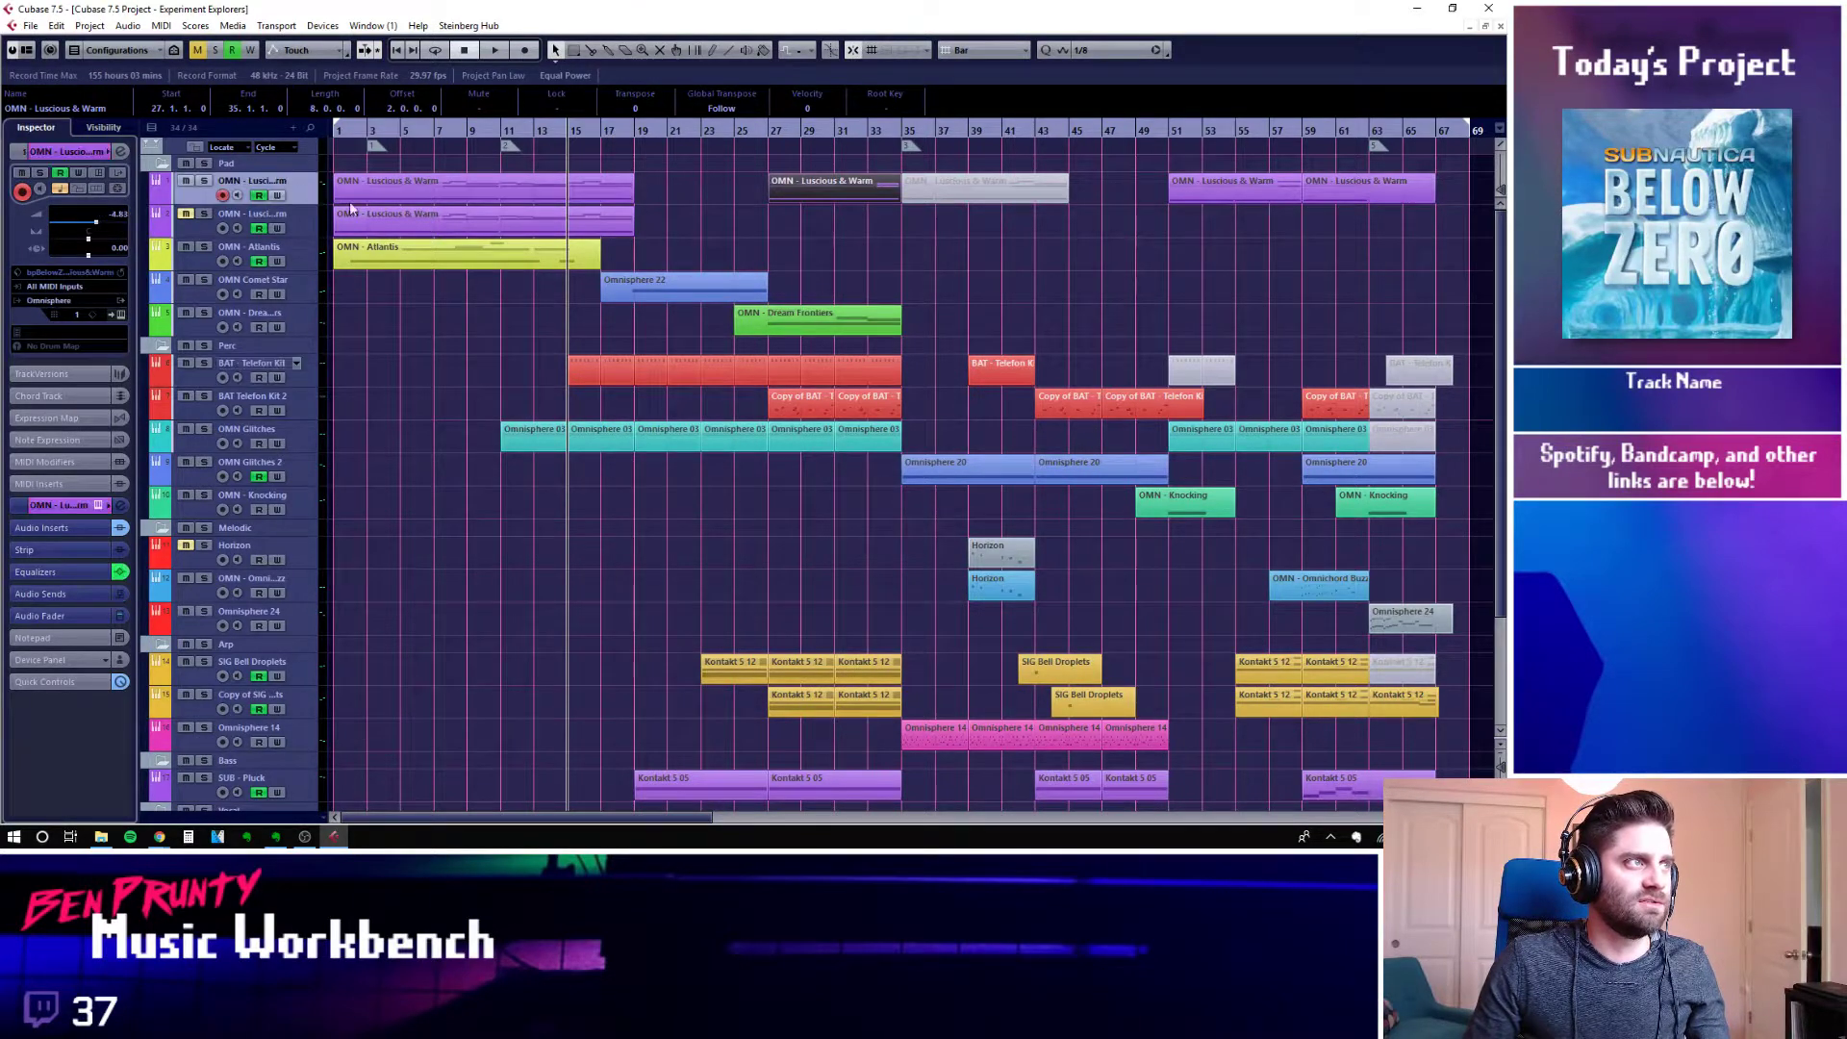
left_click(335, 131)
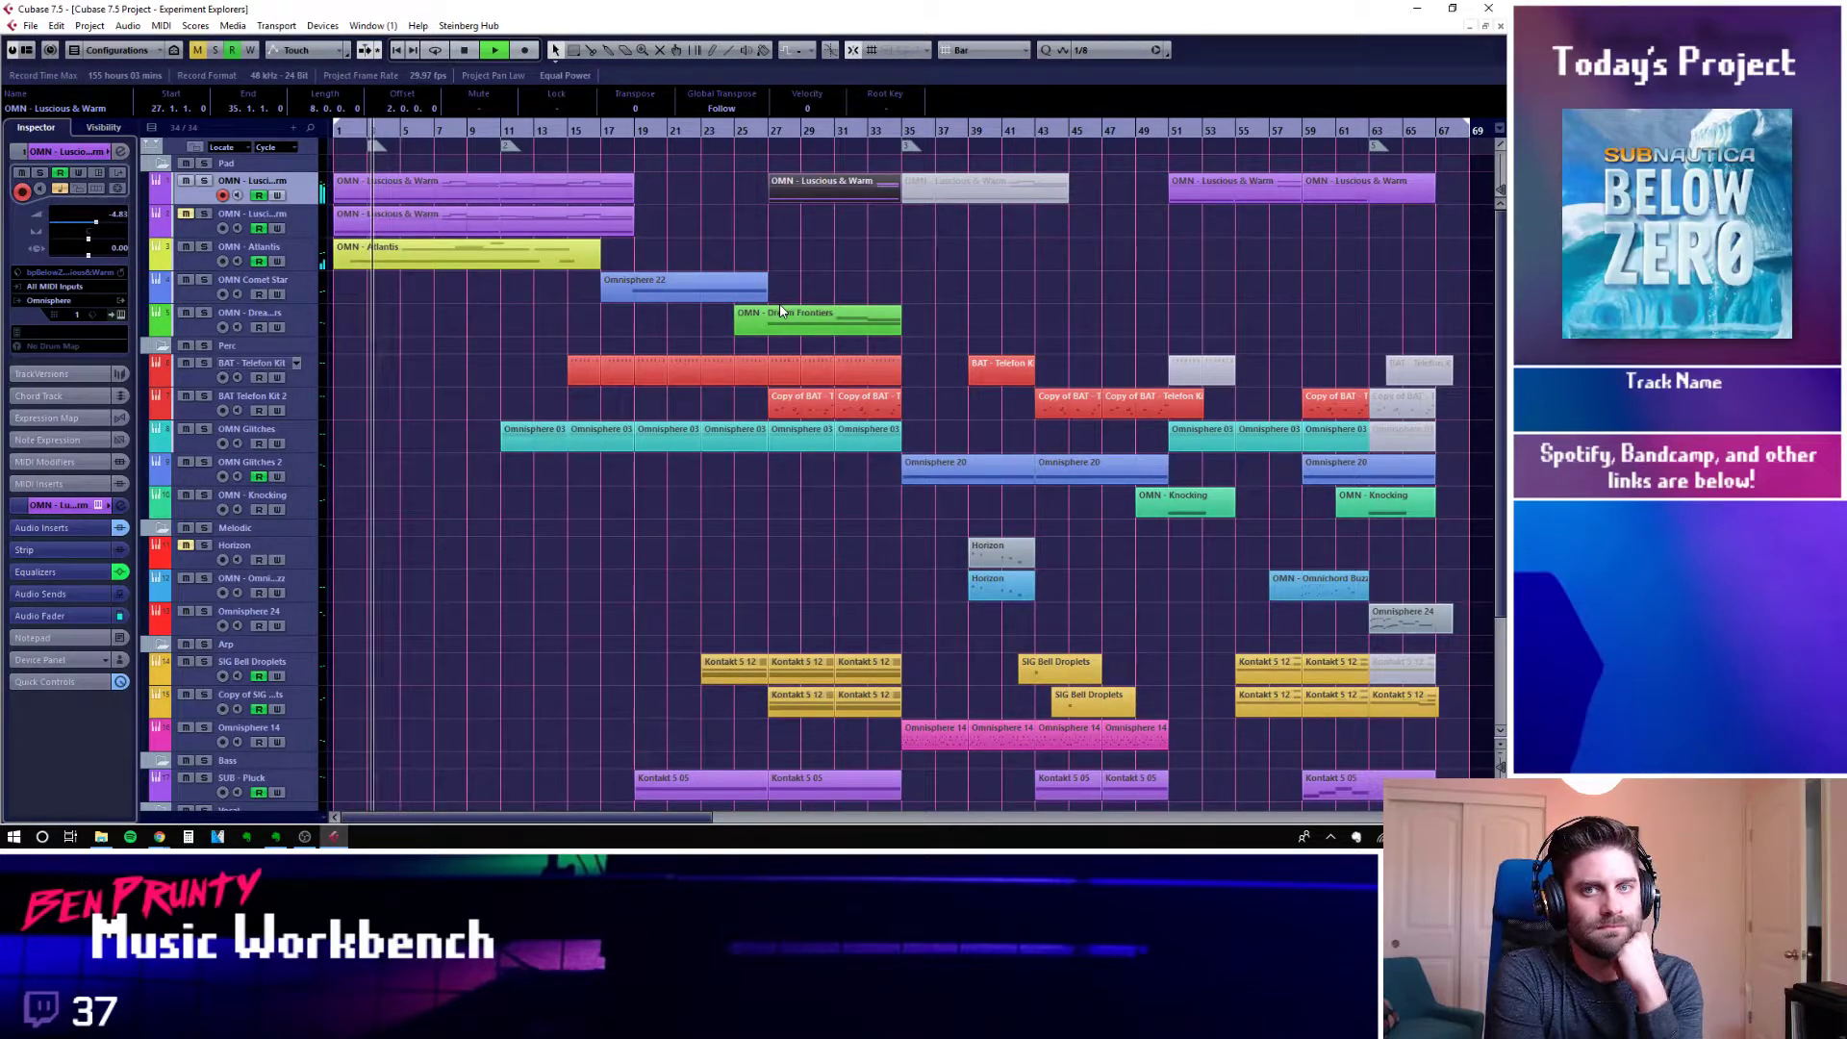
Add a volume automation point at bar 15 on the first Luscious & Warm track and lower bars 3 to 15 to -6.74
left_click(157, 198)
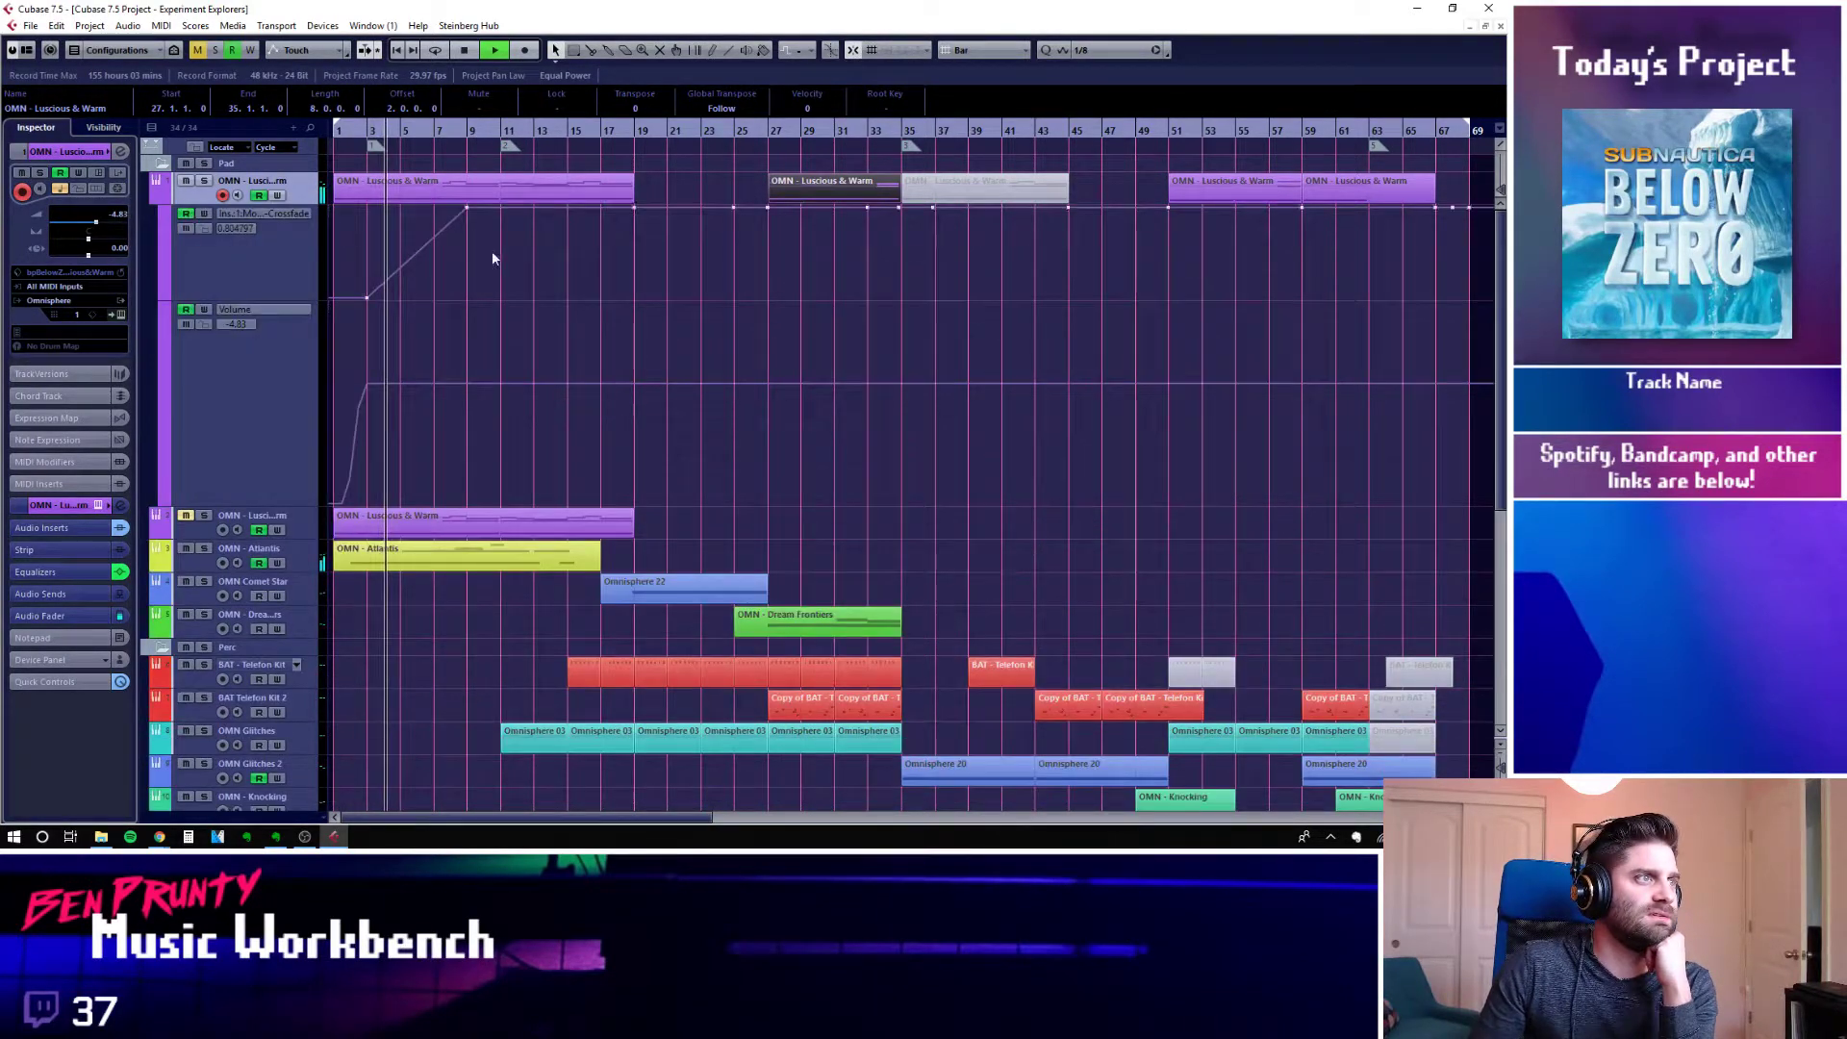
left_click(366, 383)
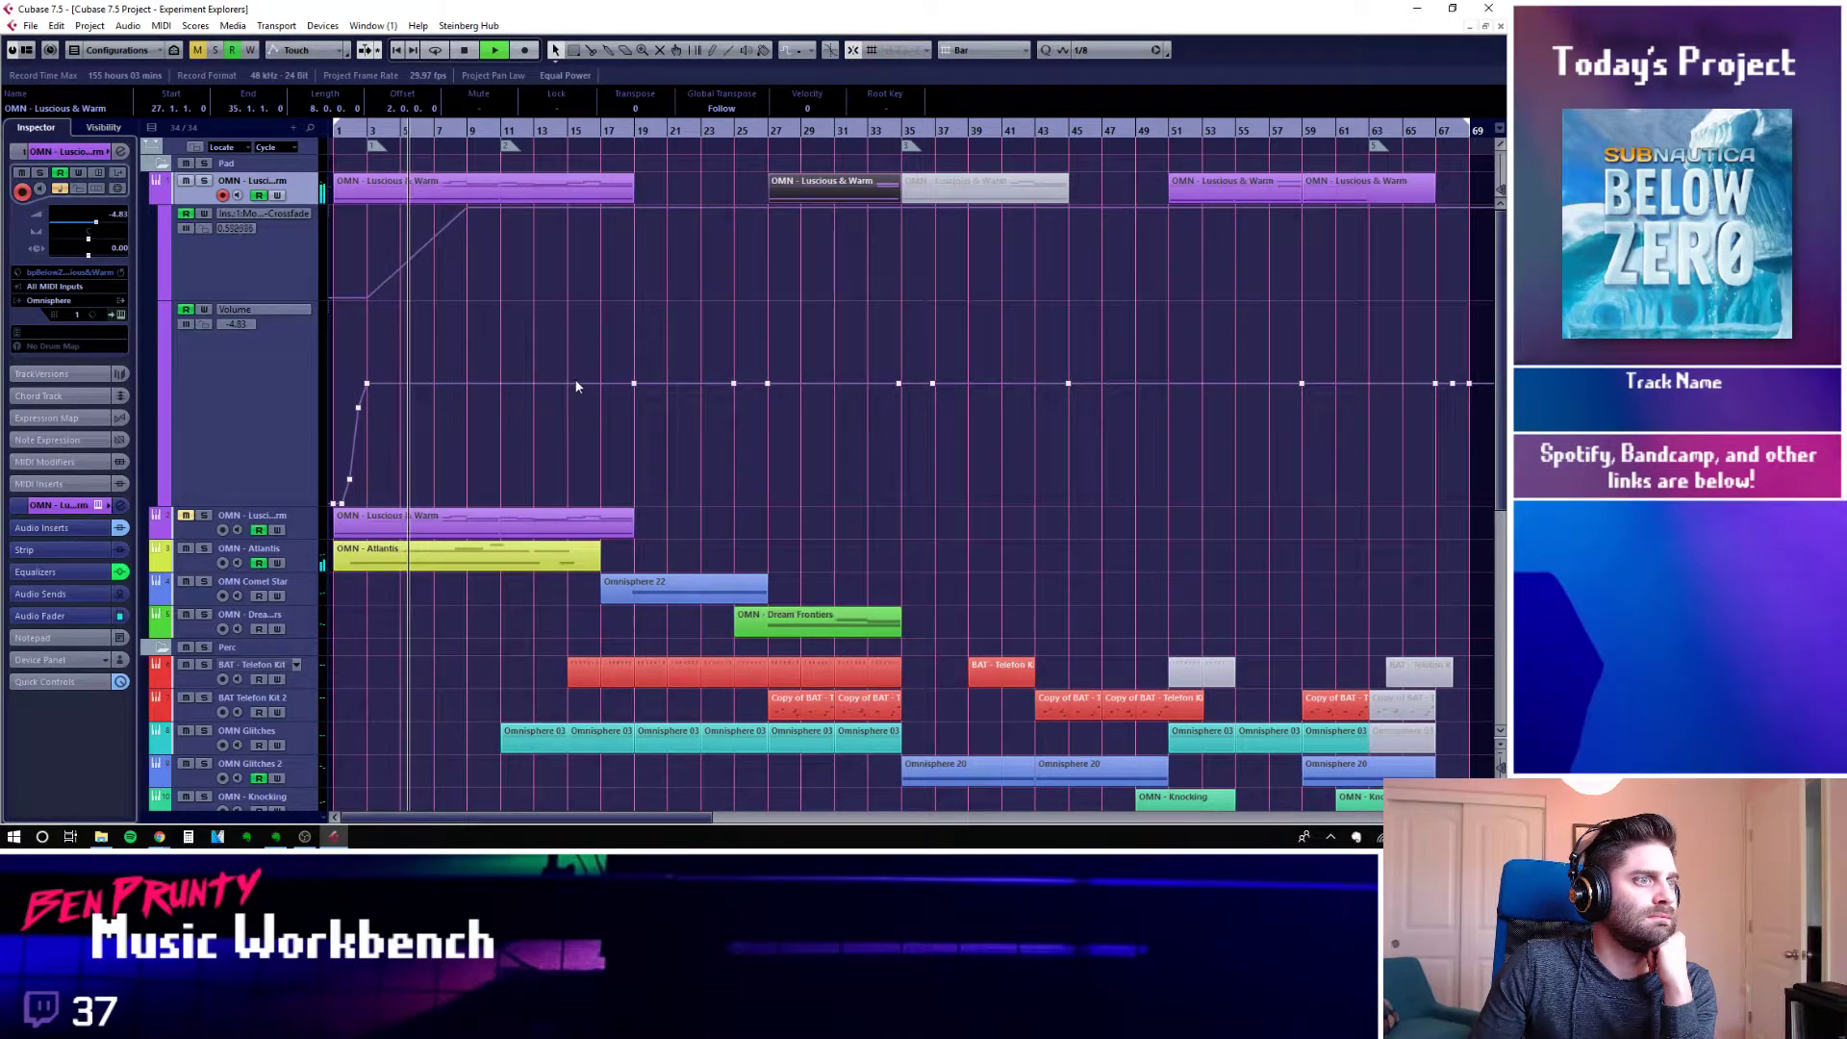
left_click(576, 384)
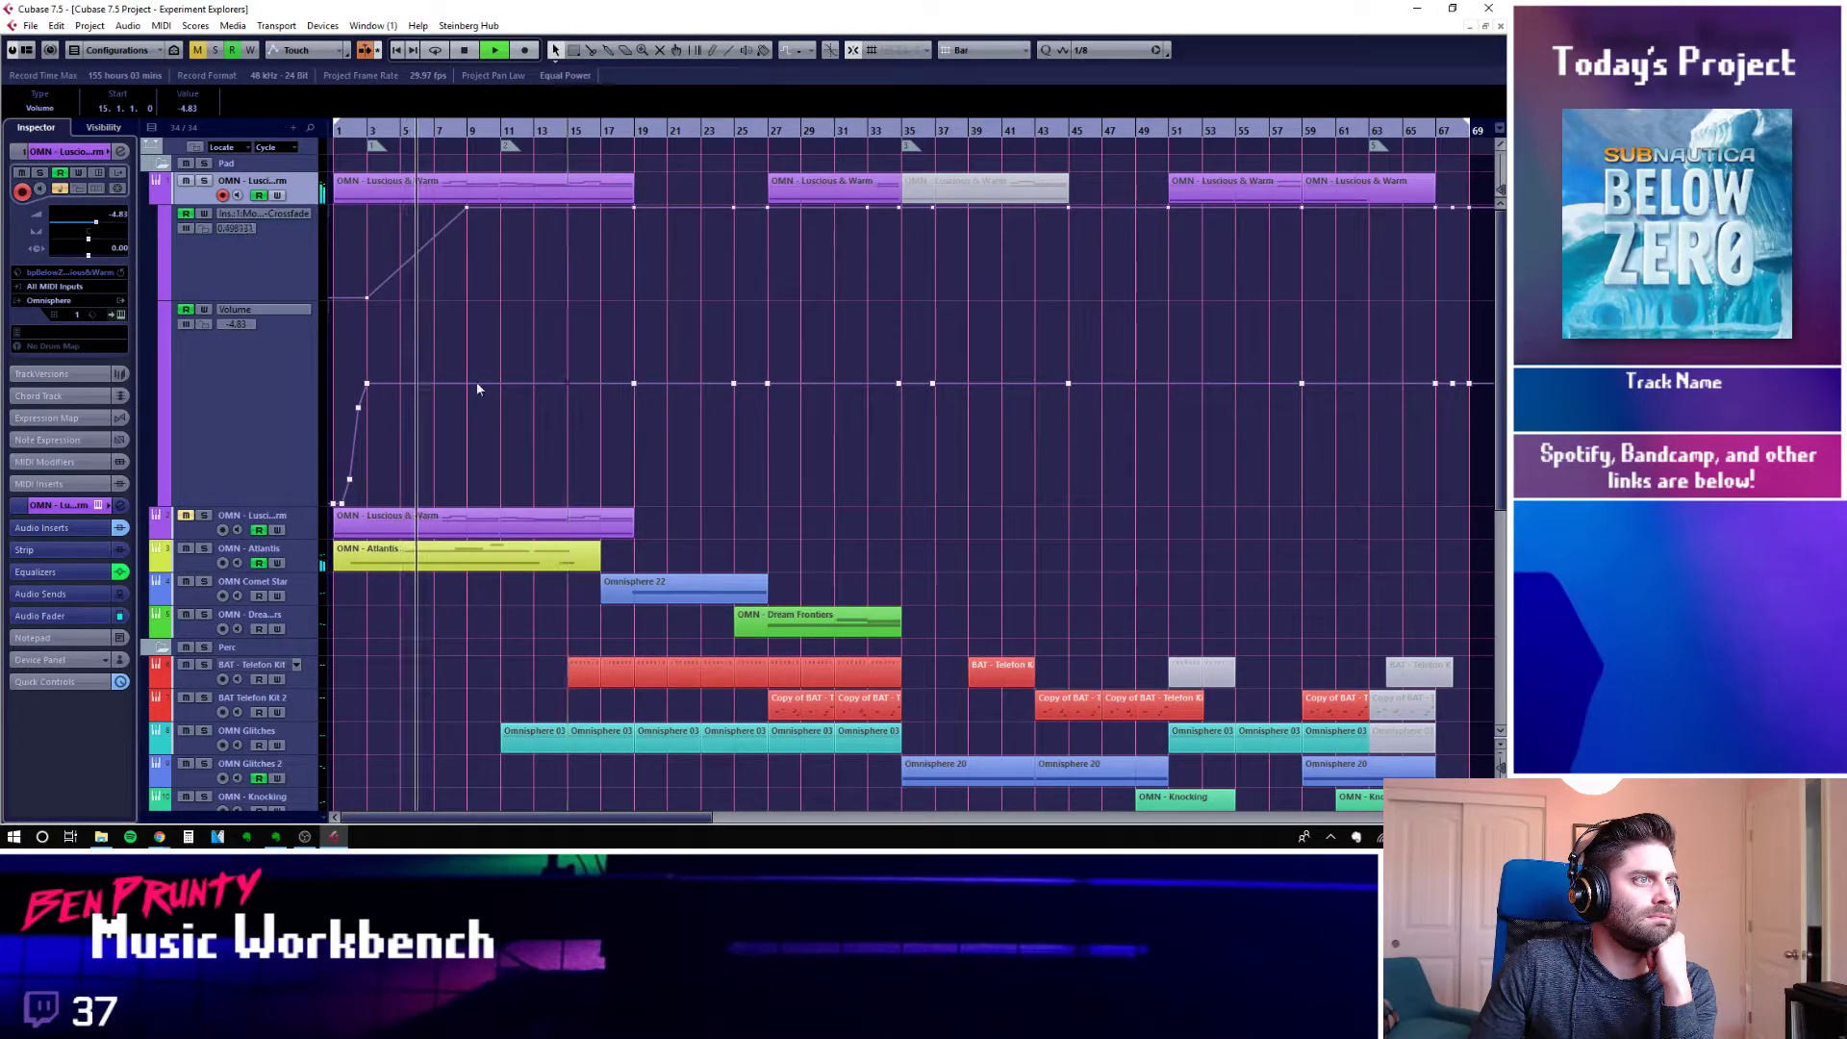
mouse_move(367, 384)
left_mouse_down()
mouse_move(564, 404)
mouse_move(367, 397)
left_mouse_up()
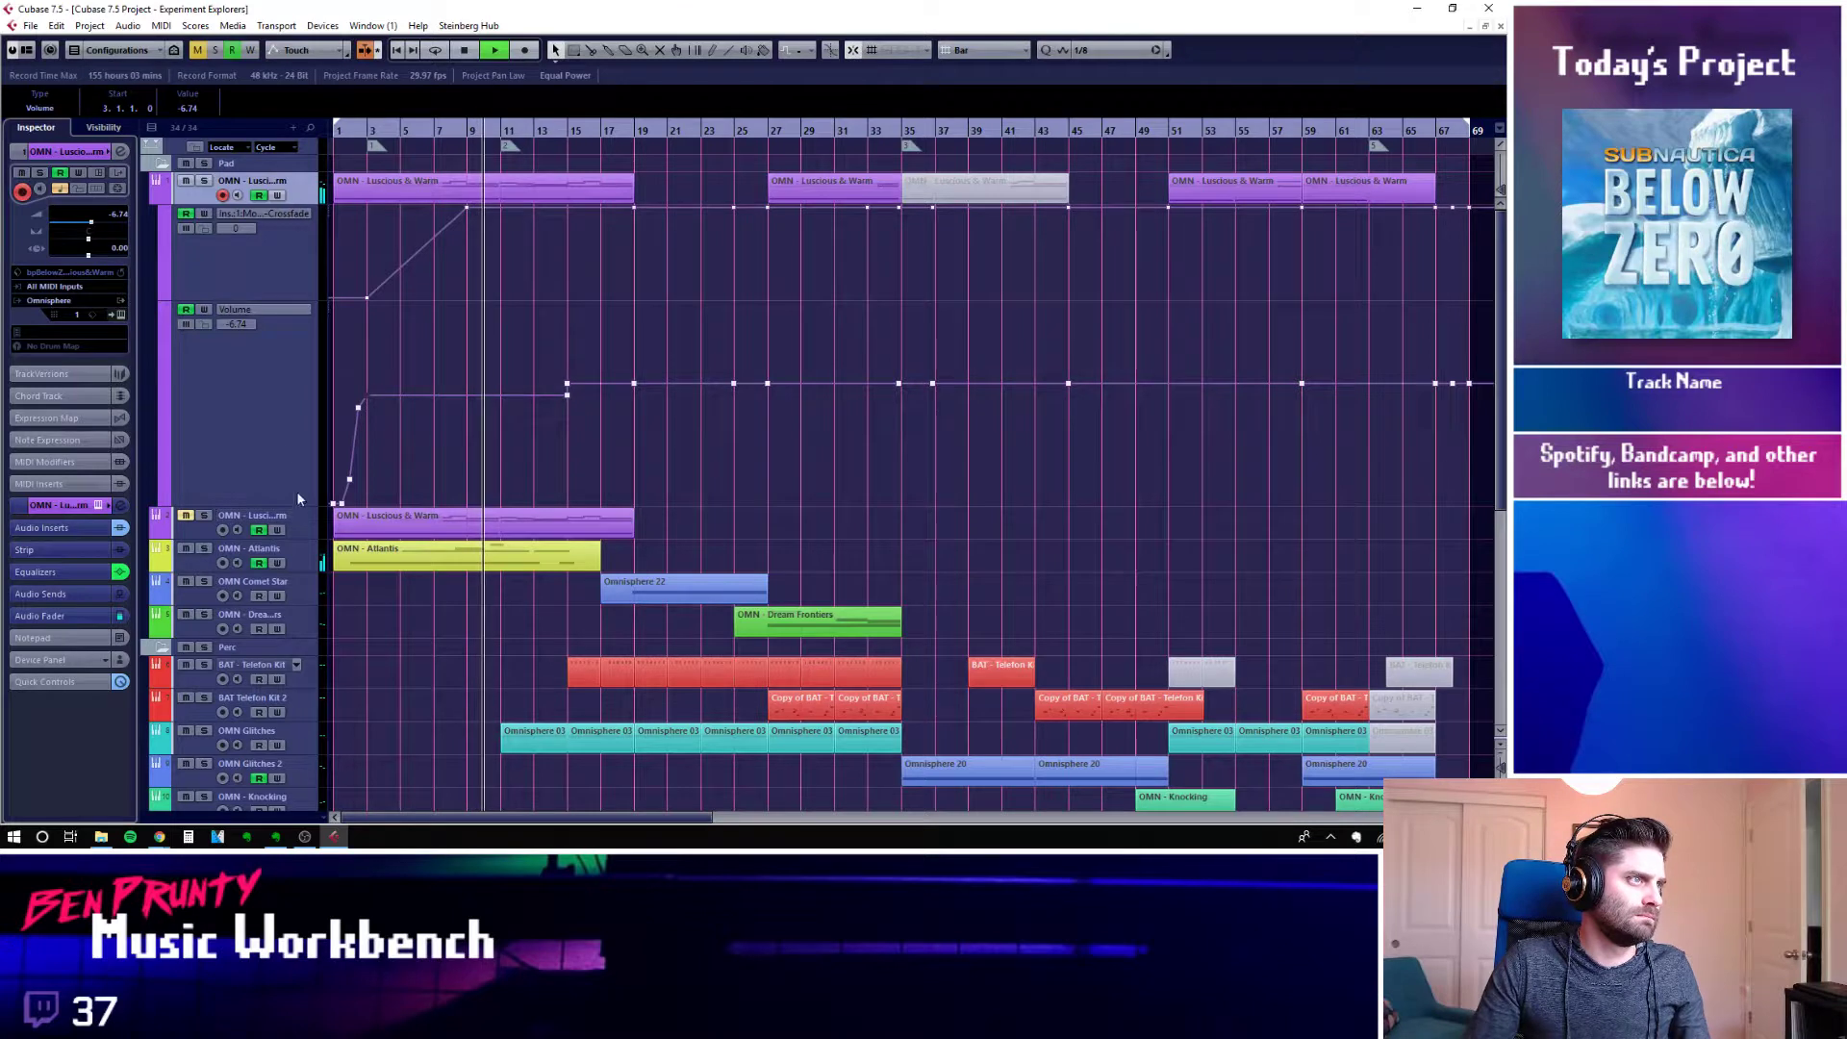
Lower the OMN - Atlantis volume automation between bars 1 and 9 to about -1.47 and fold its lane
left_click(299, 564)
left_click(159, 570)
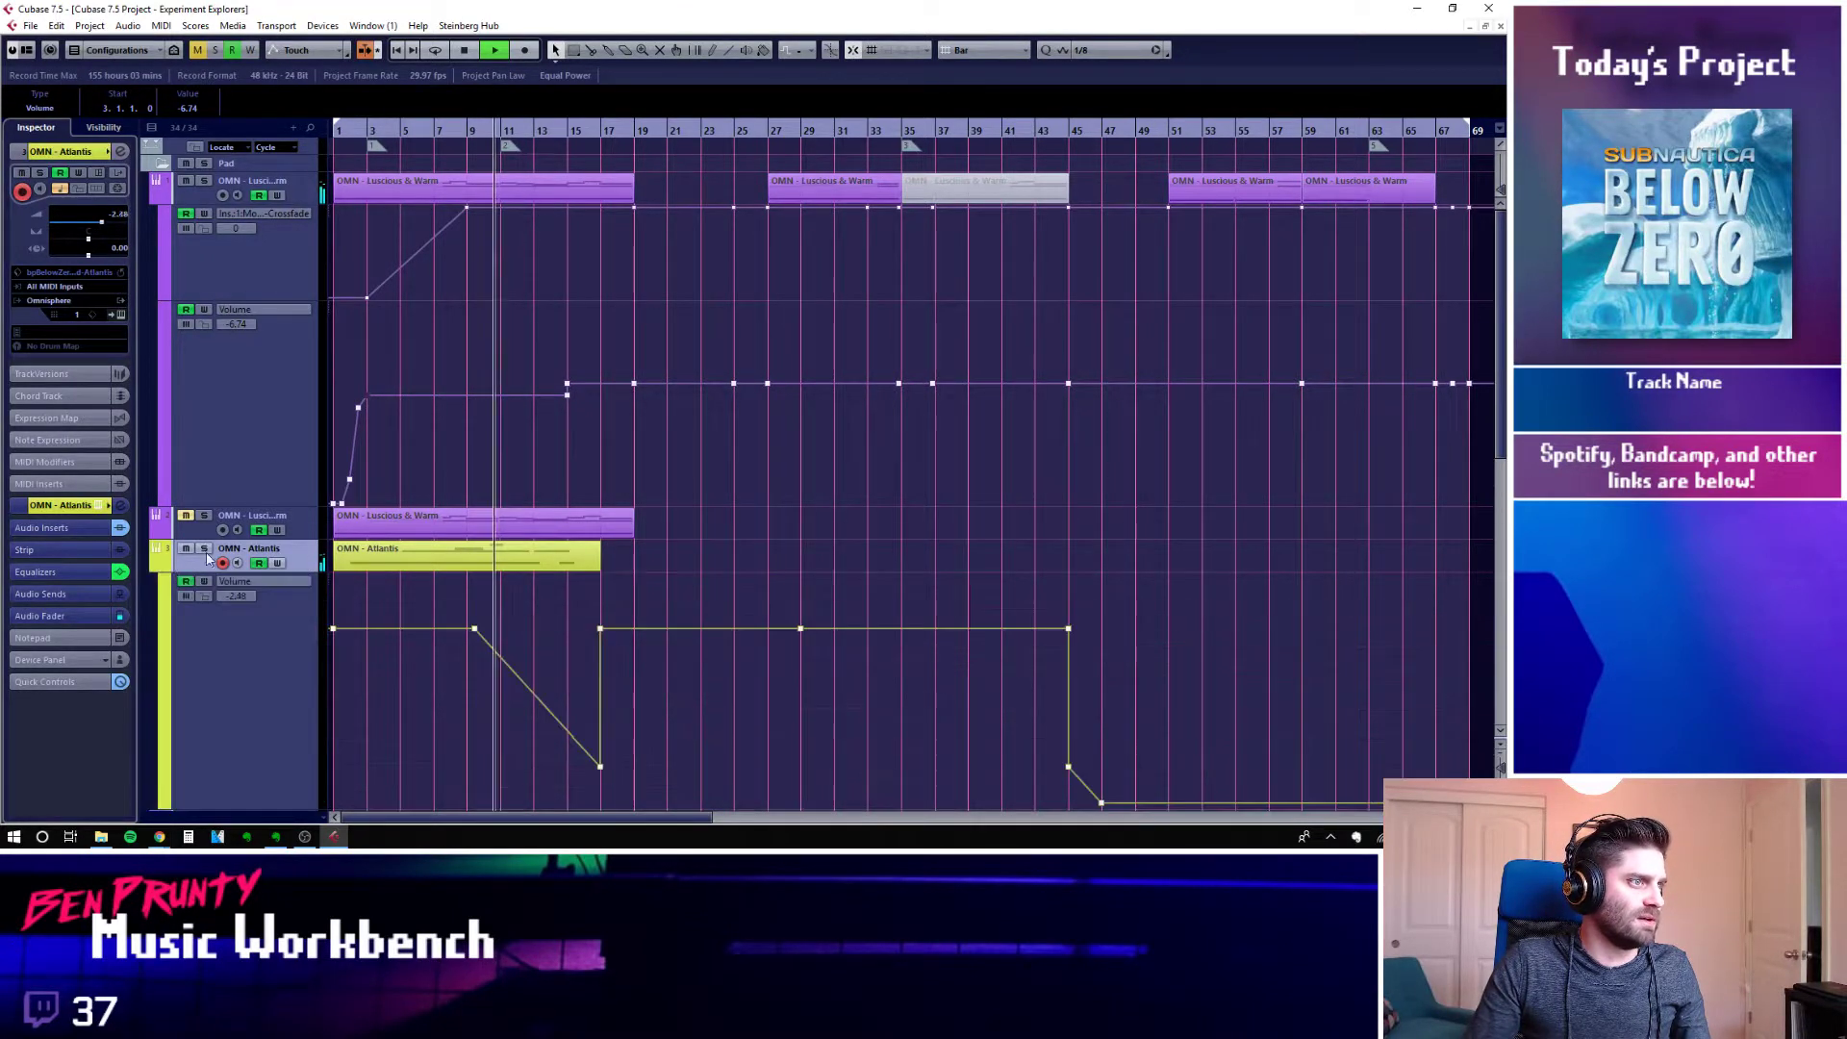
left_click(466, 638)
key("Delete")
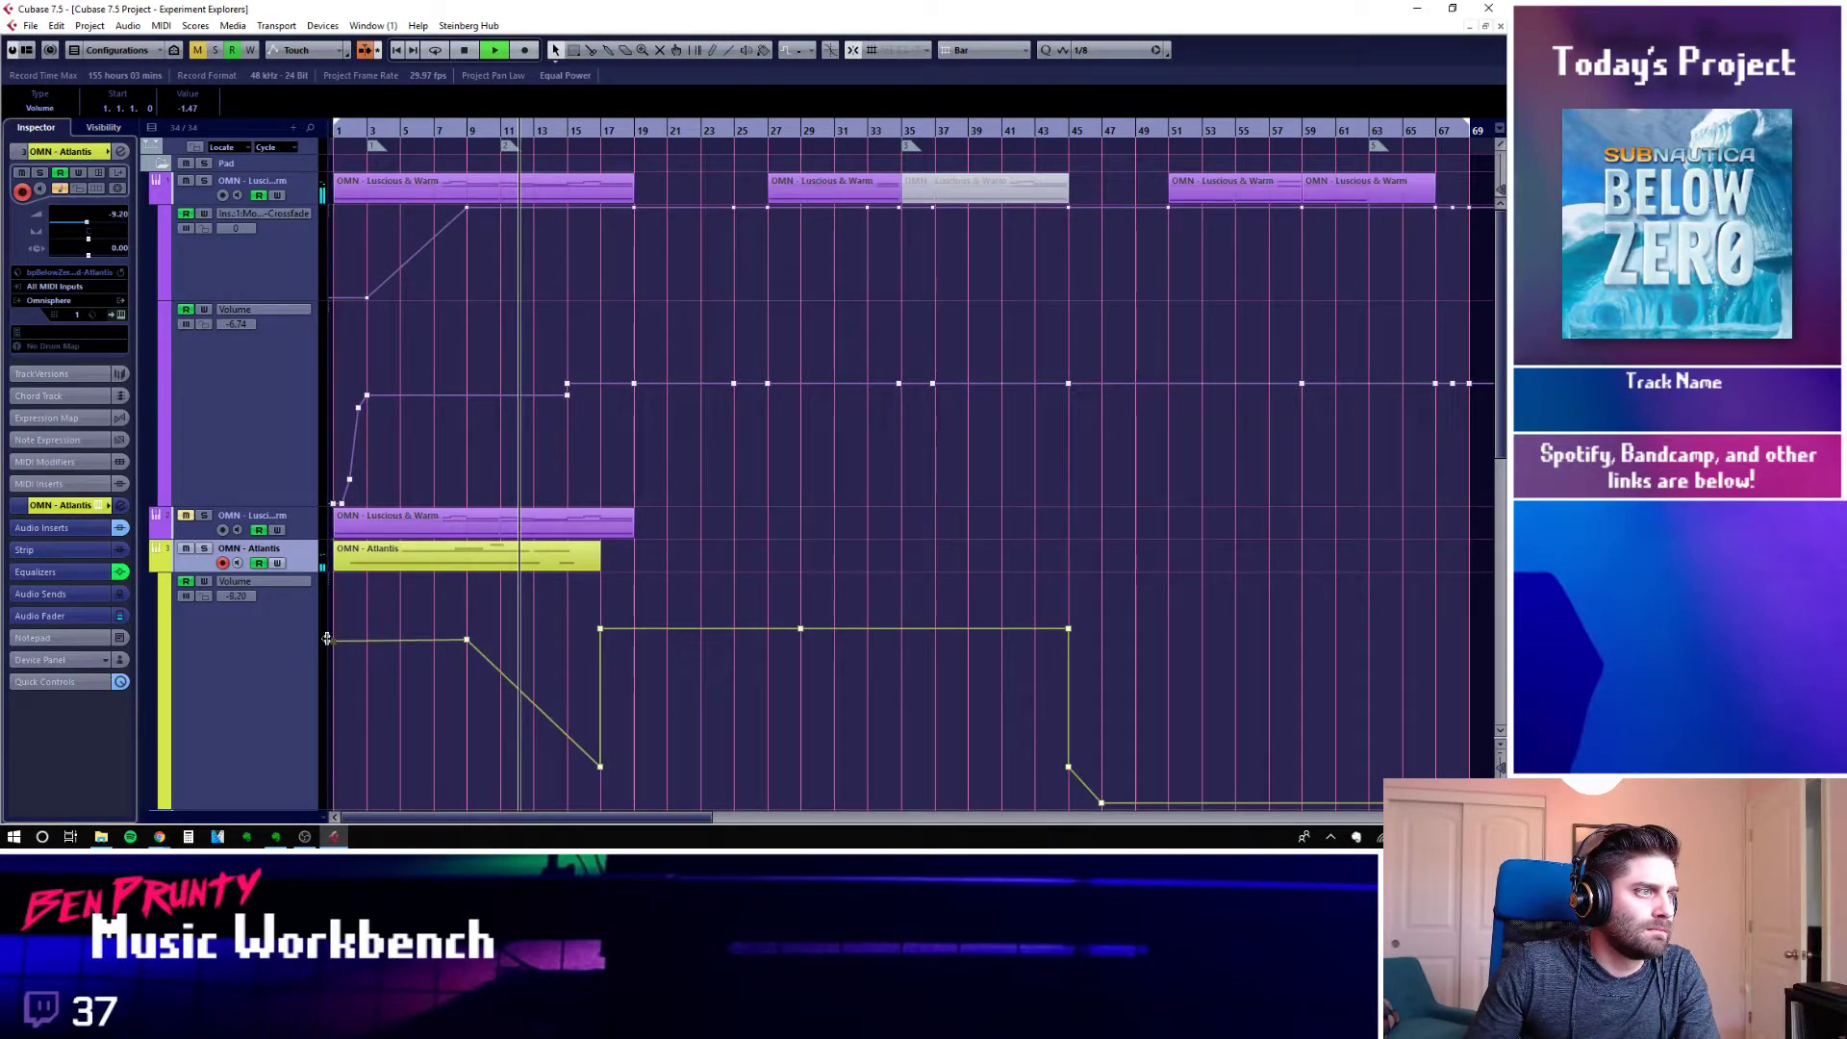
left_click(158, 570)
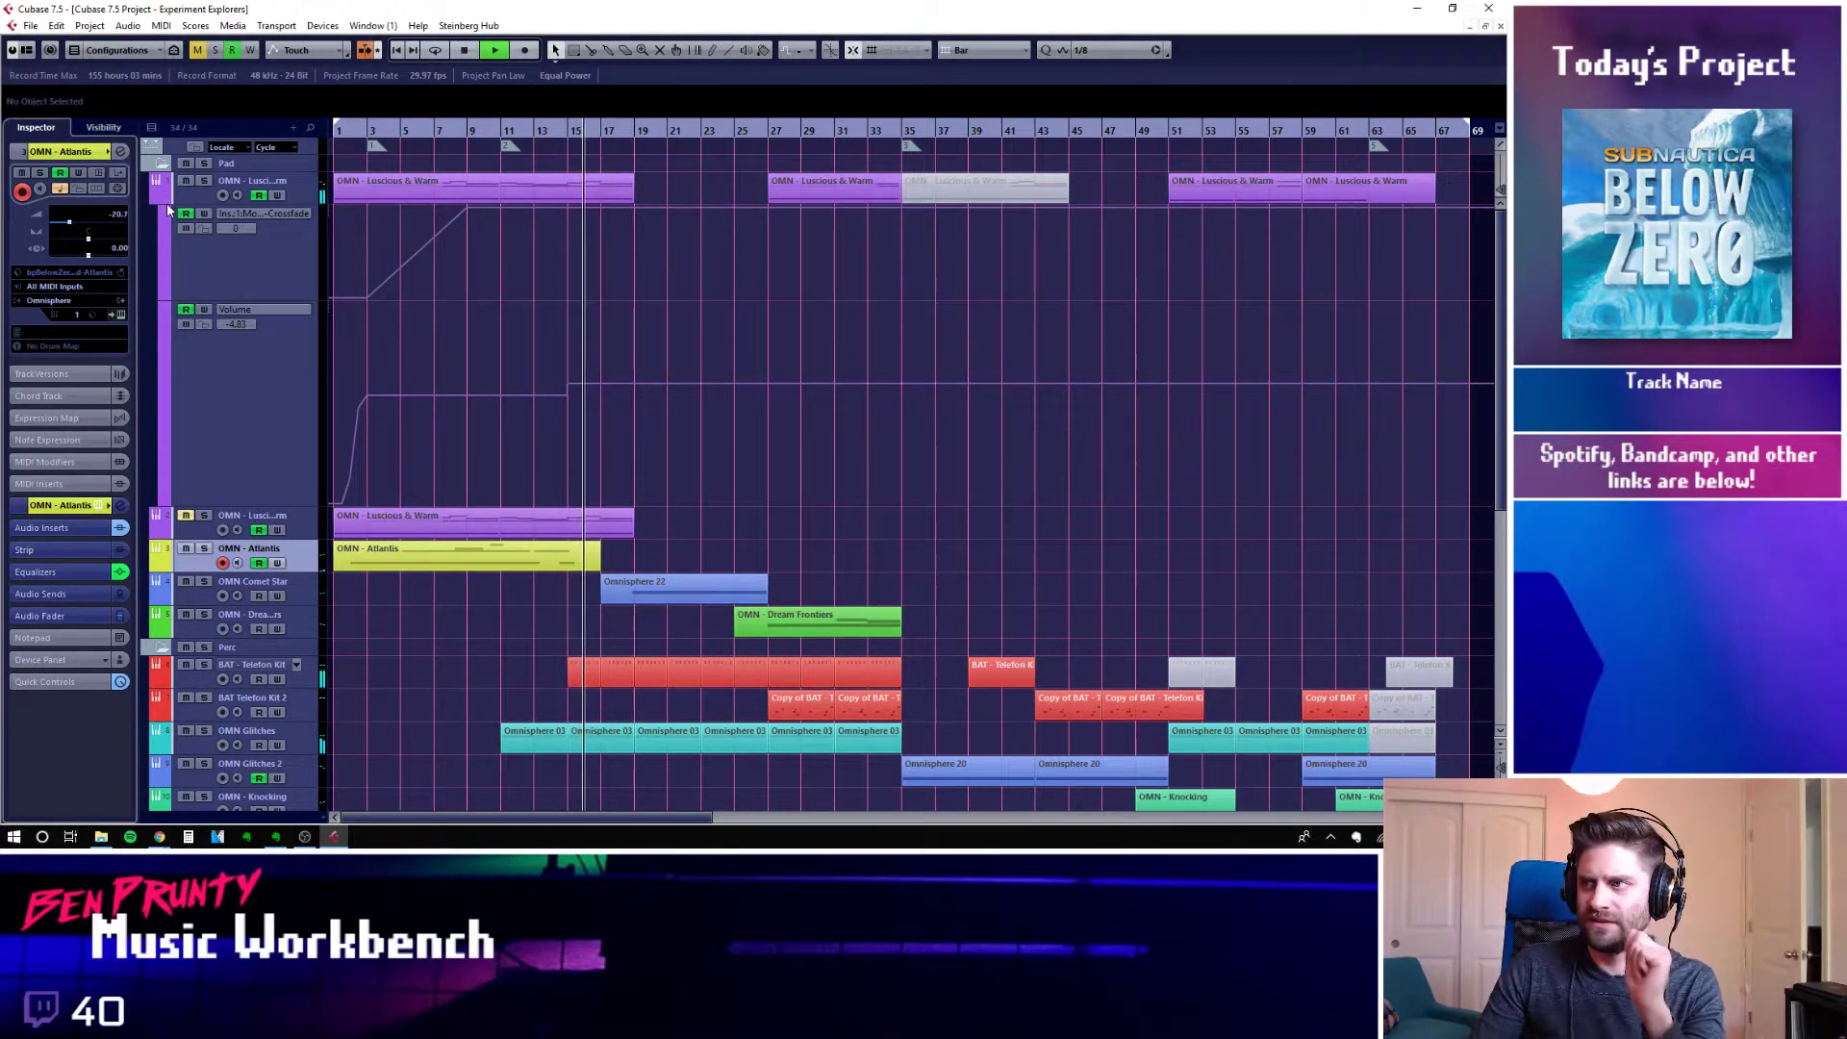
Add an automation lane for the insert 7 Compressor's Bypass parameter to the first Luscious & Warm track
mouse_move(160, 195)
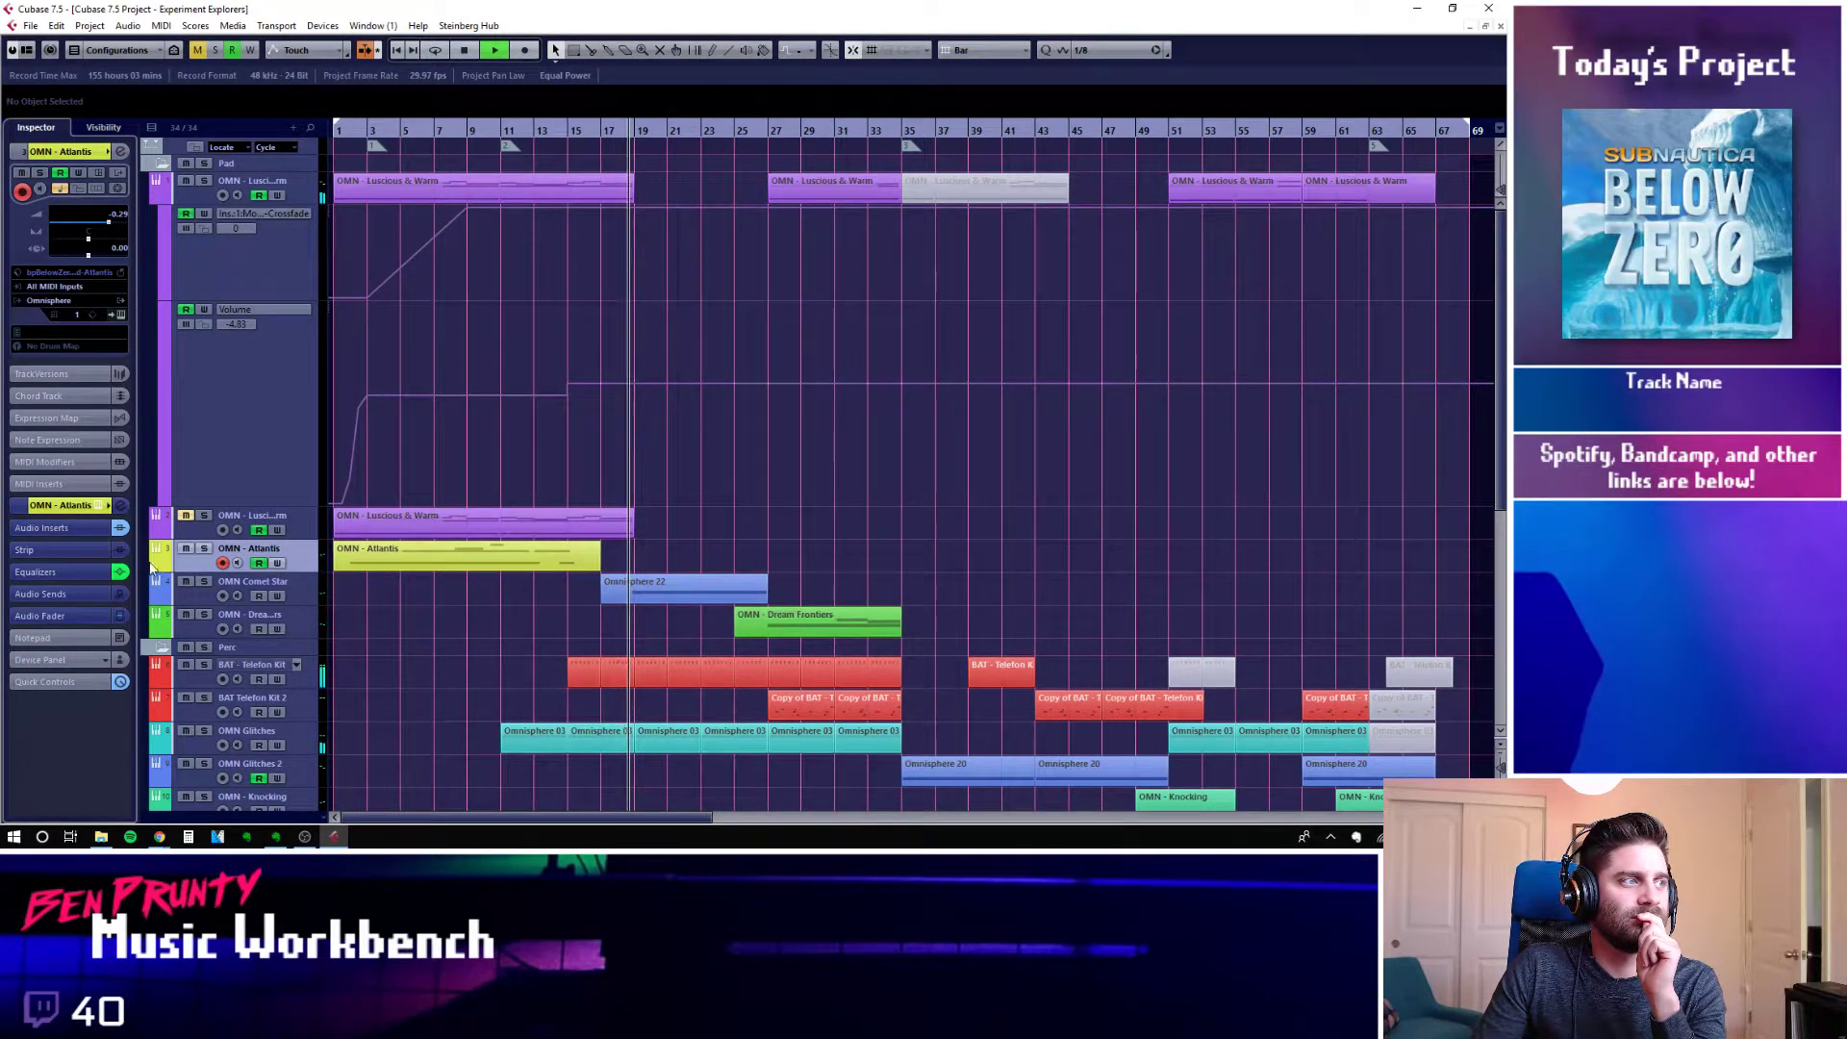
left_click(203, 574)
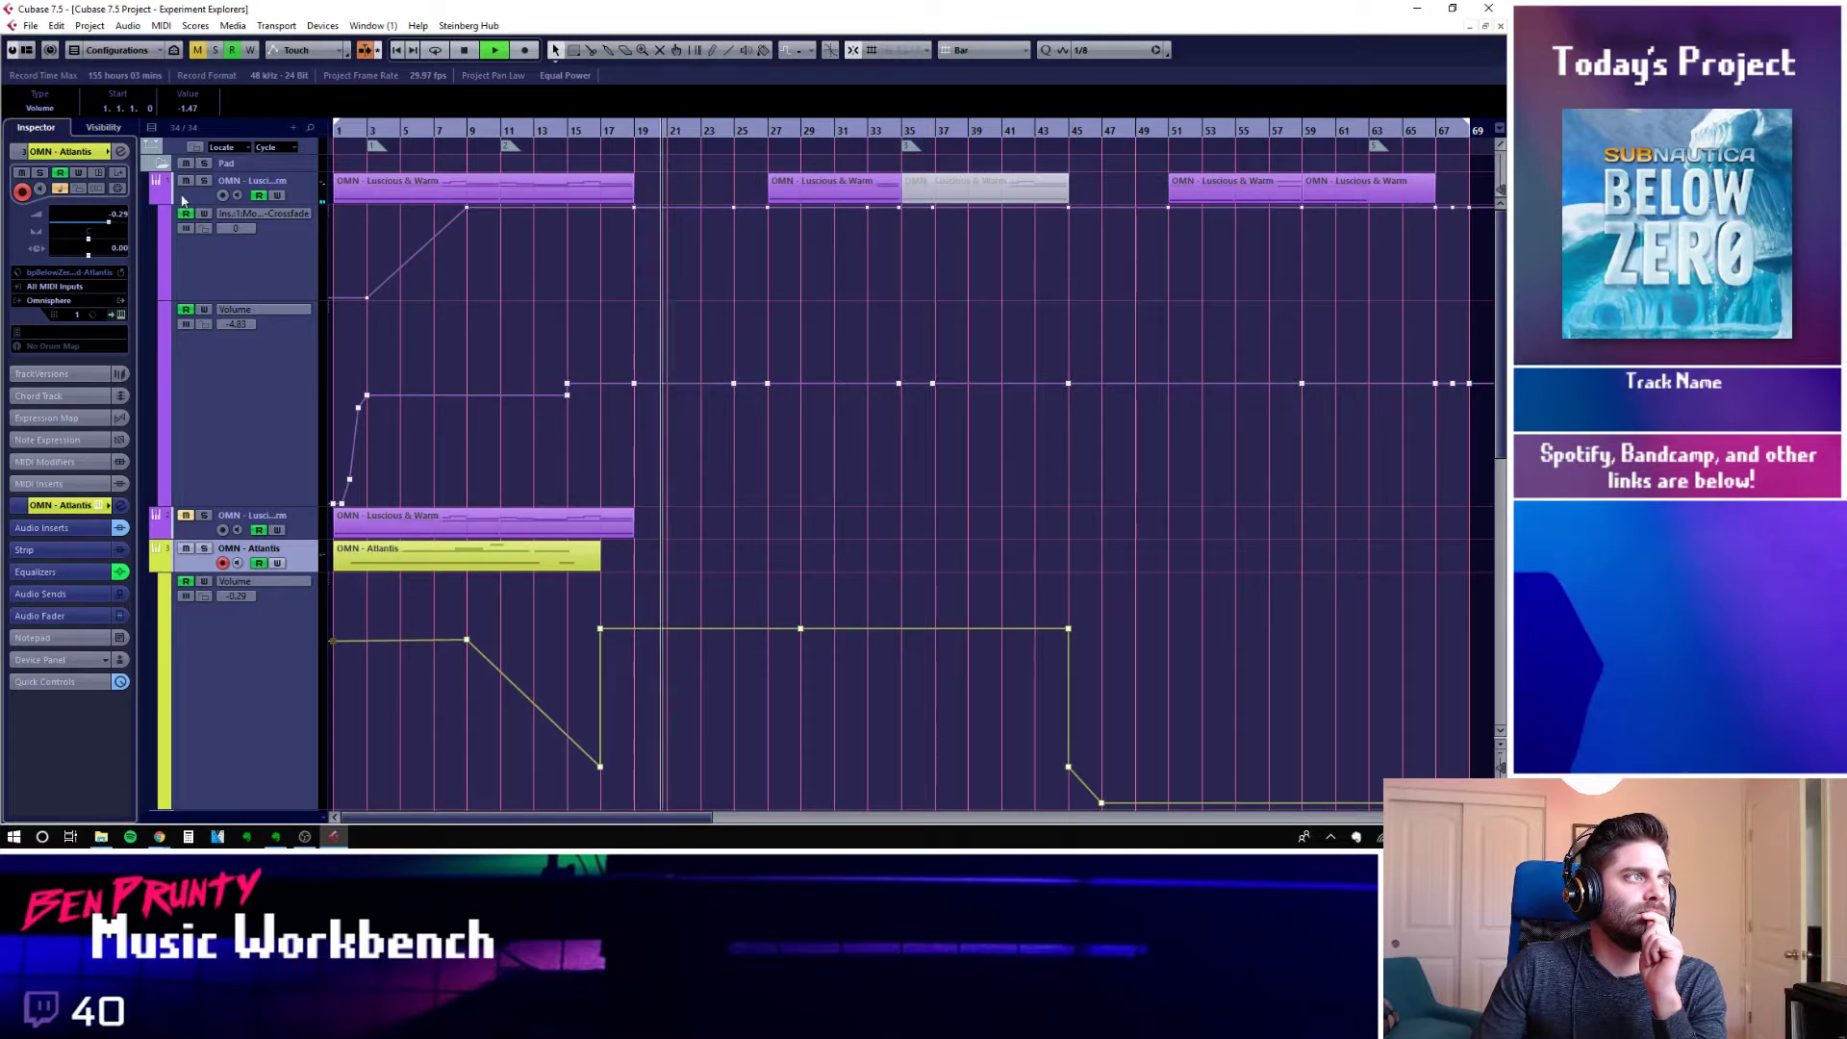
left_click(244, 173)
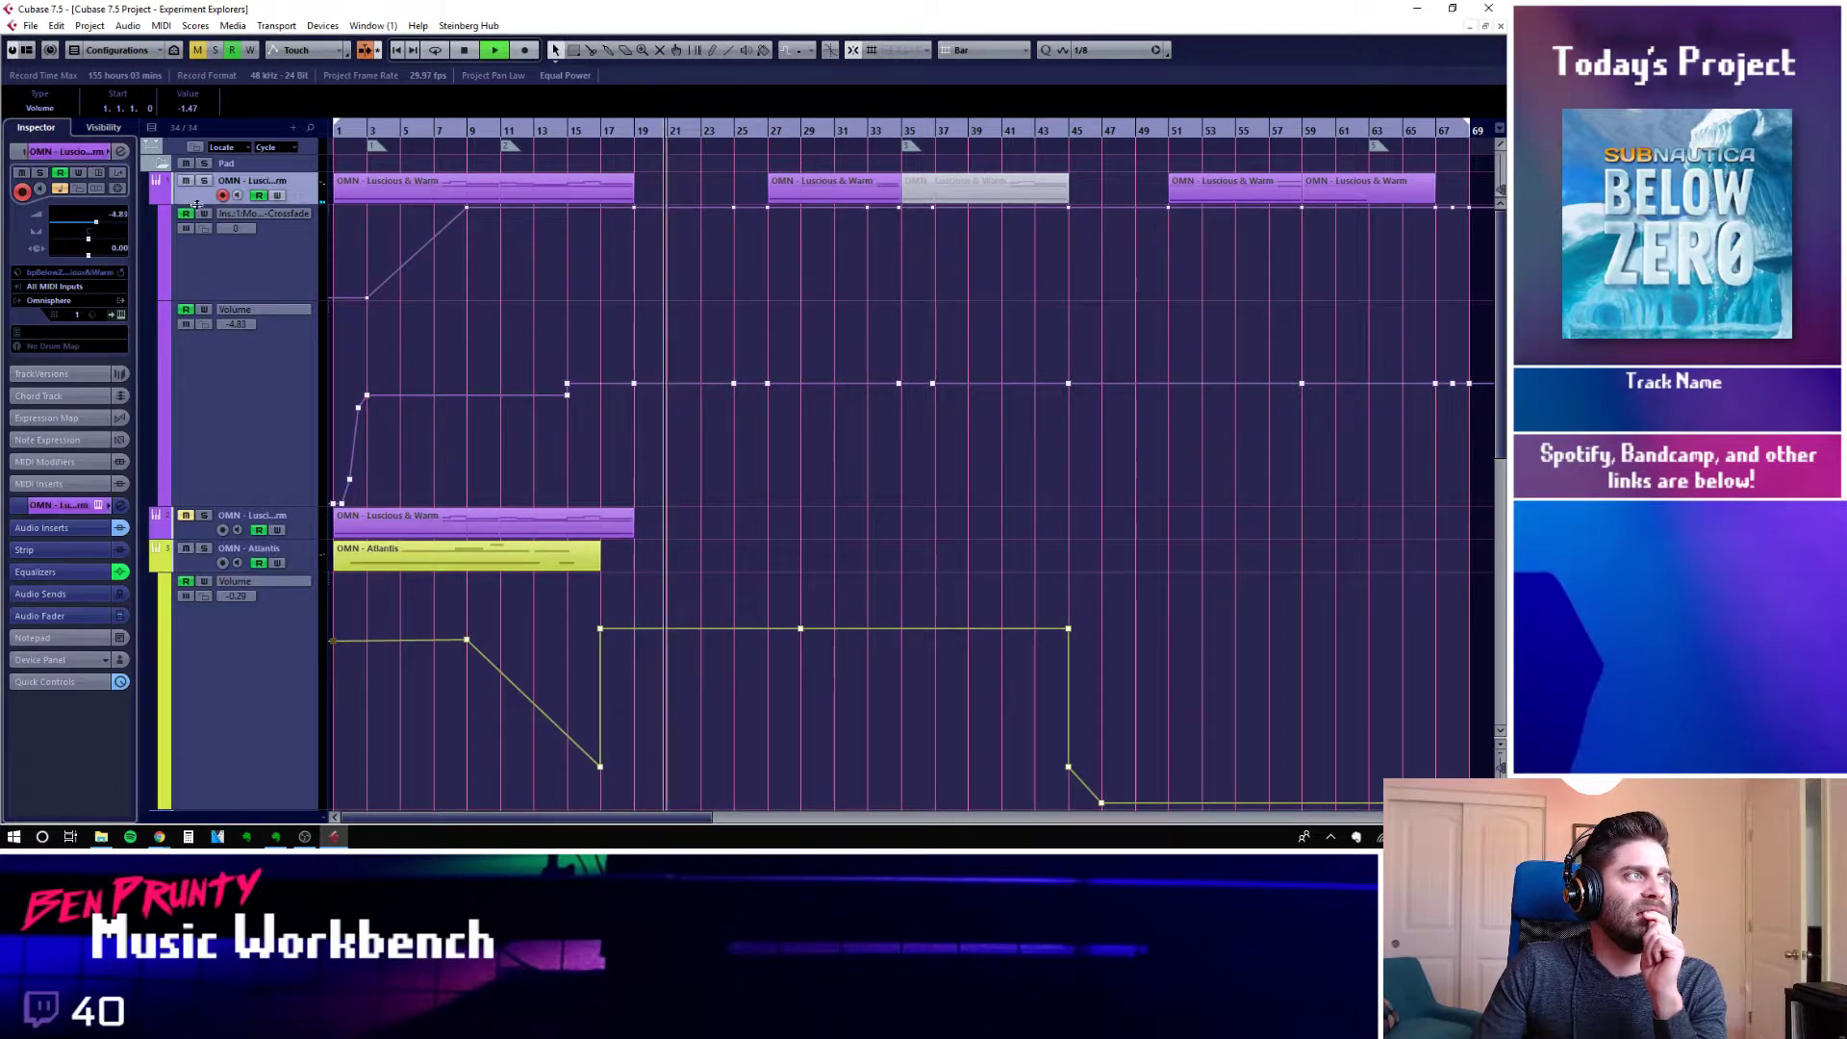
left_click(165, 502)
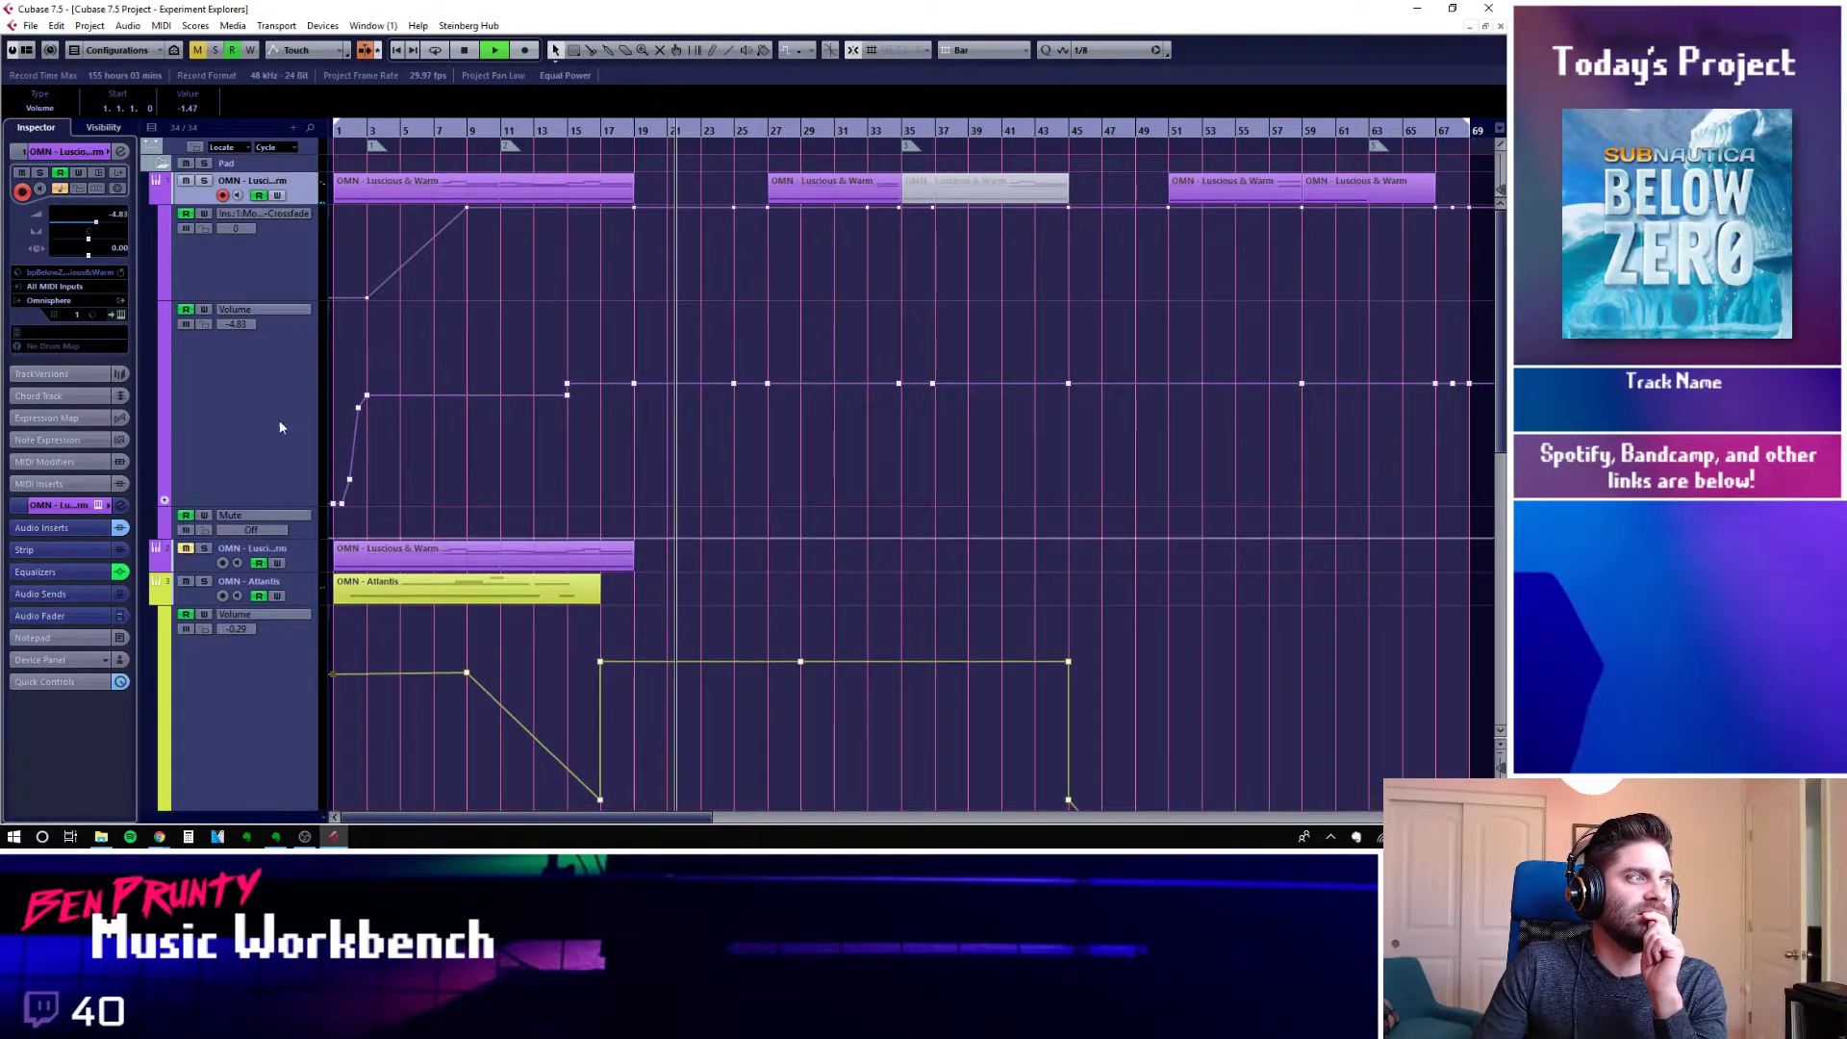
left_click(240, 516)
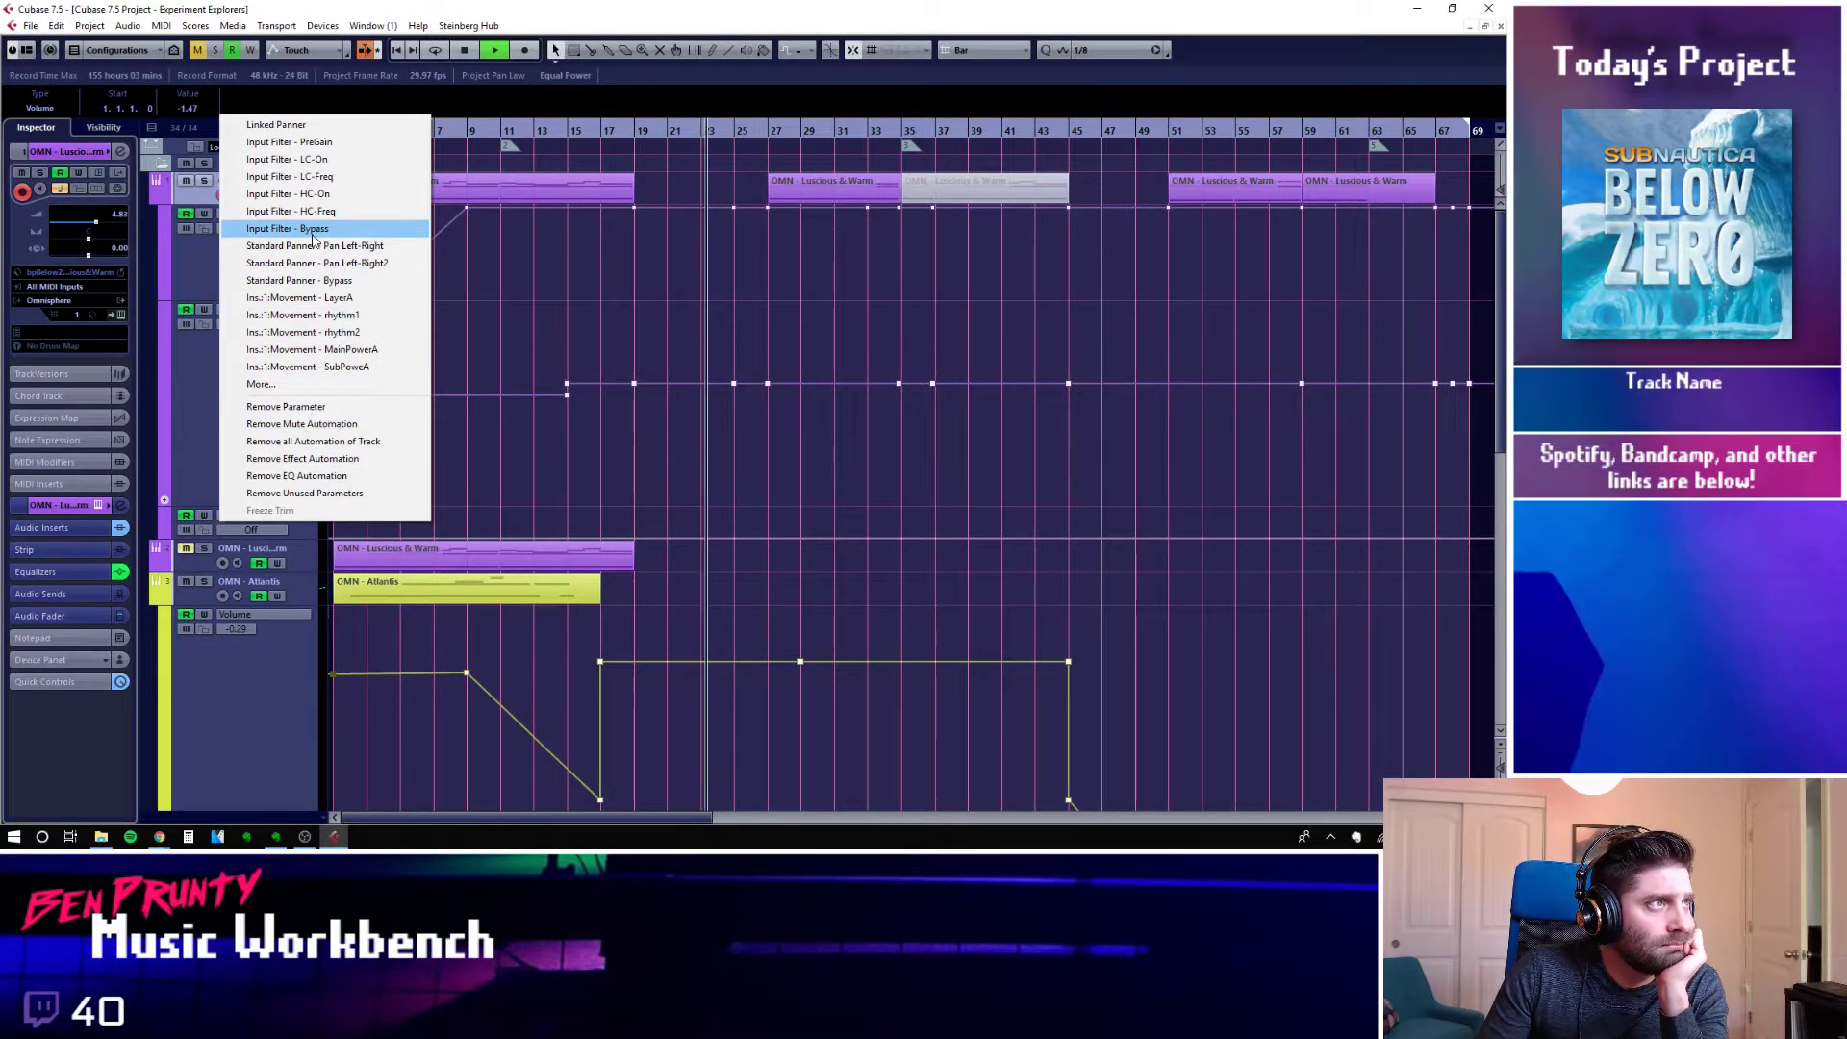
left_click(261, 384)
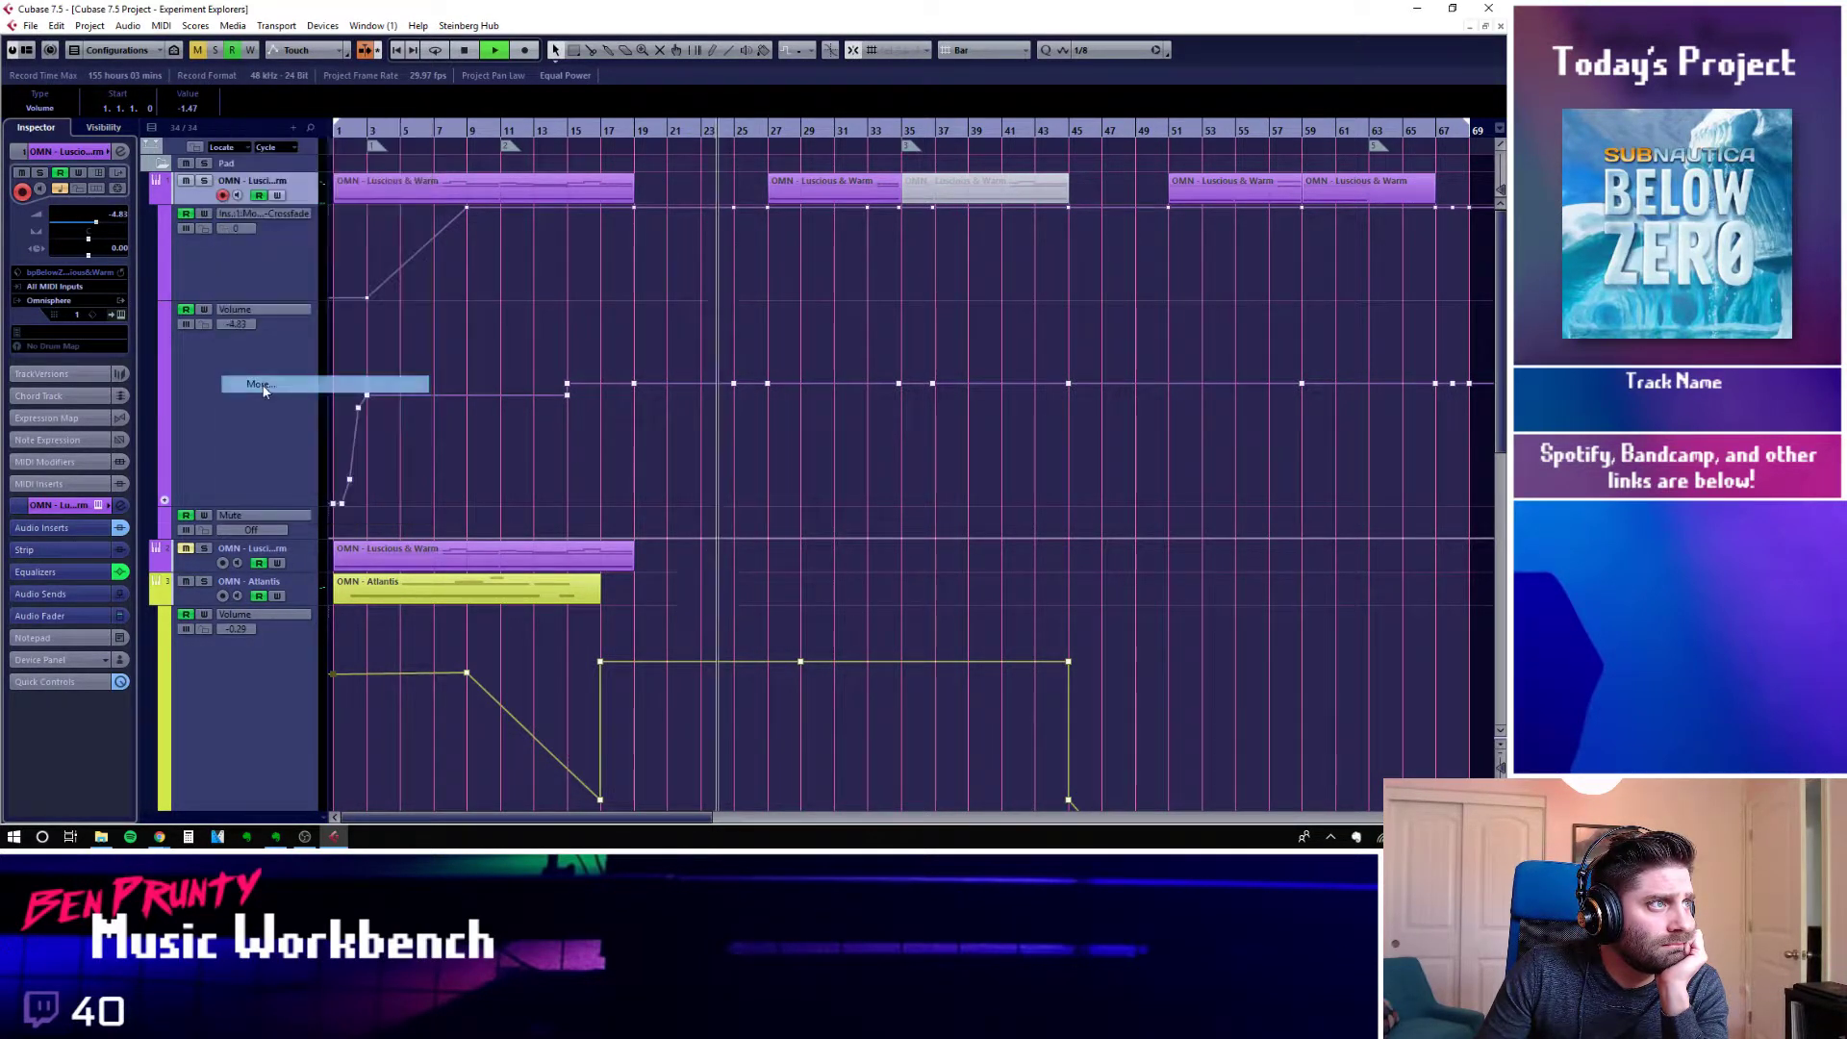
left_click(555, 326)
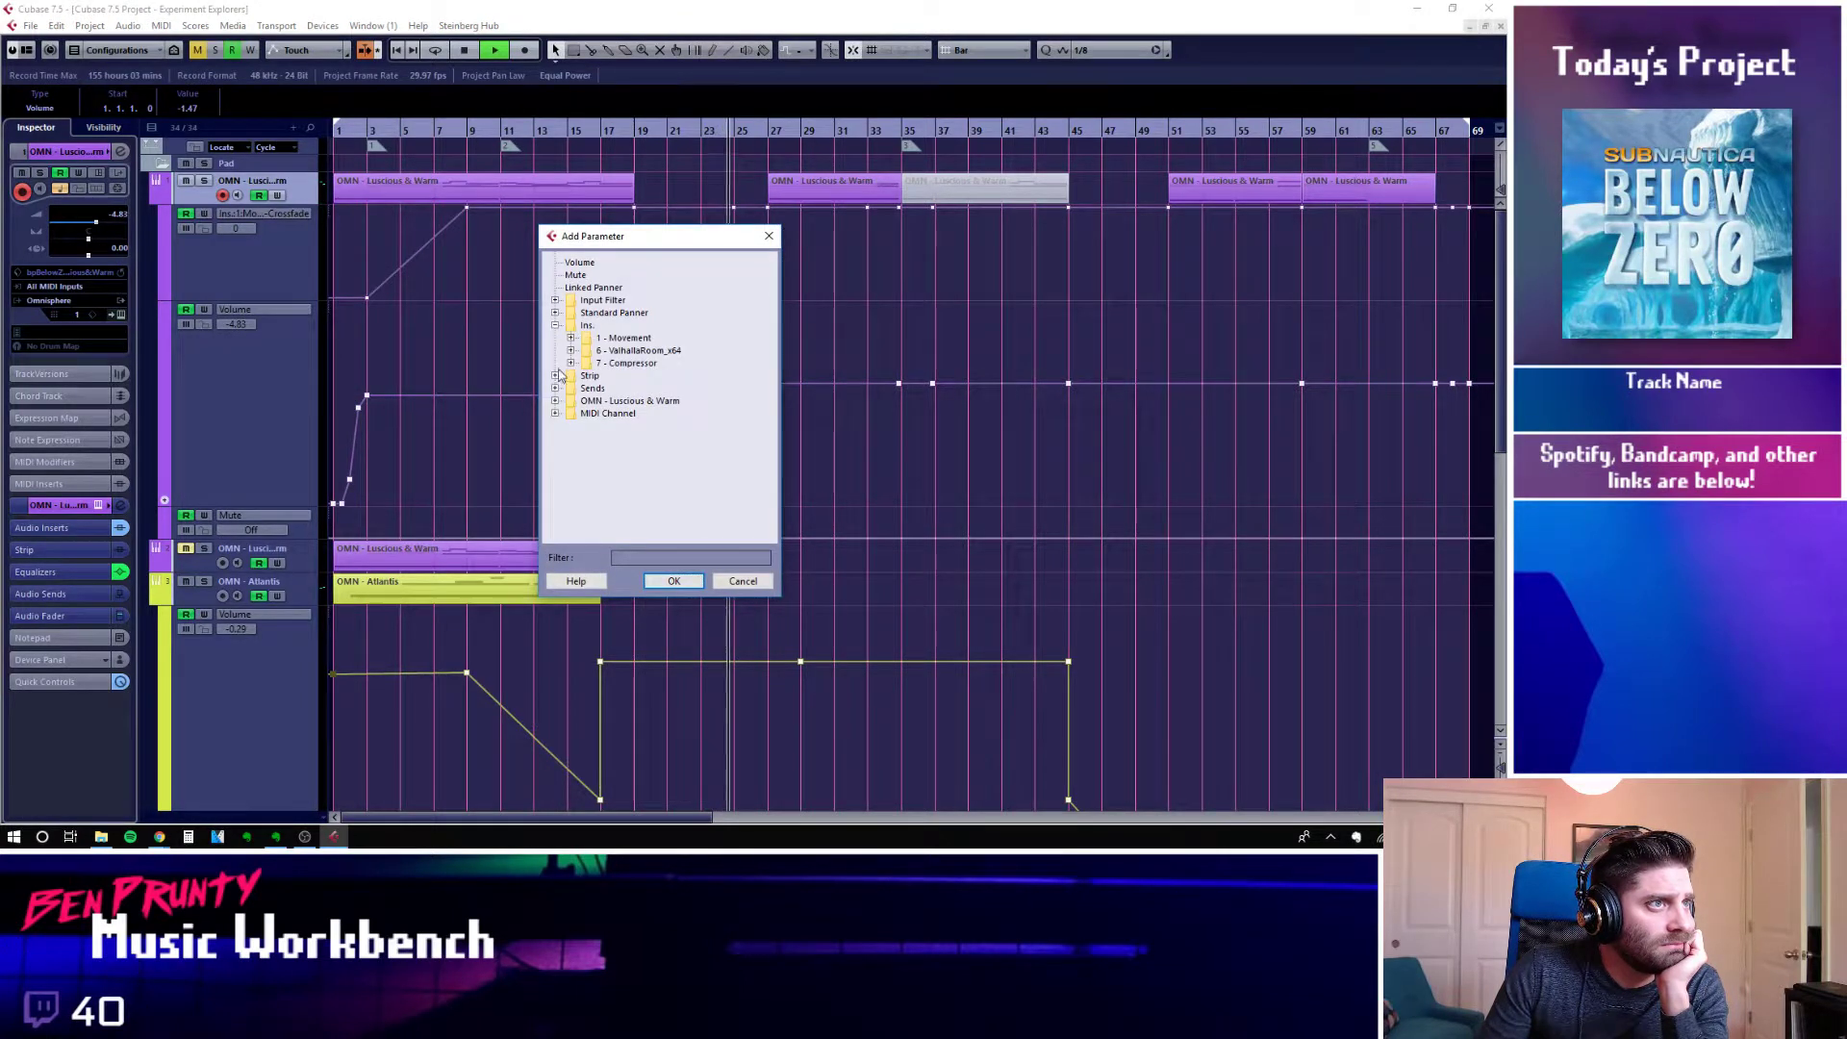
left_click(573, 363)
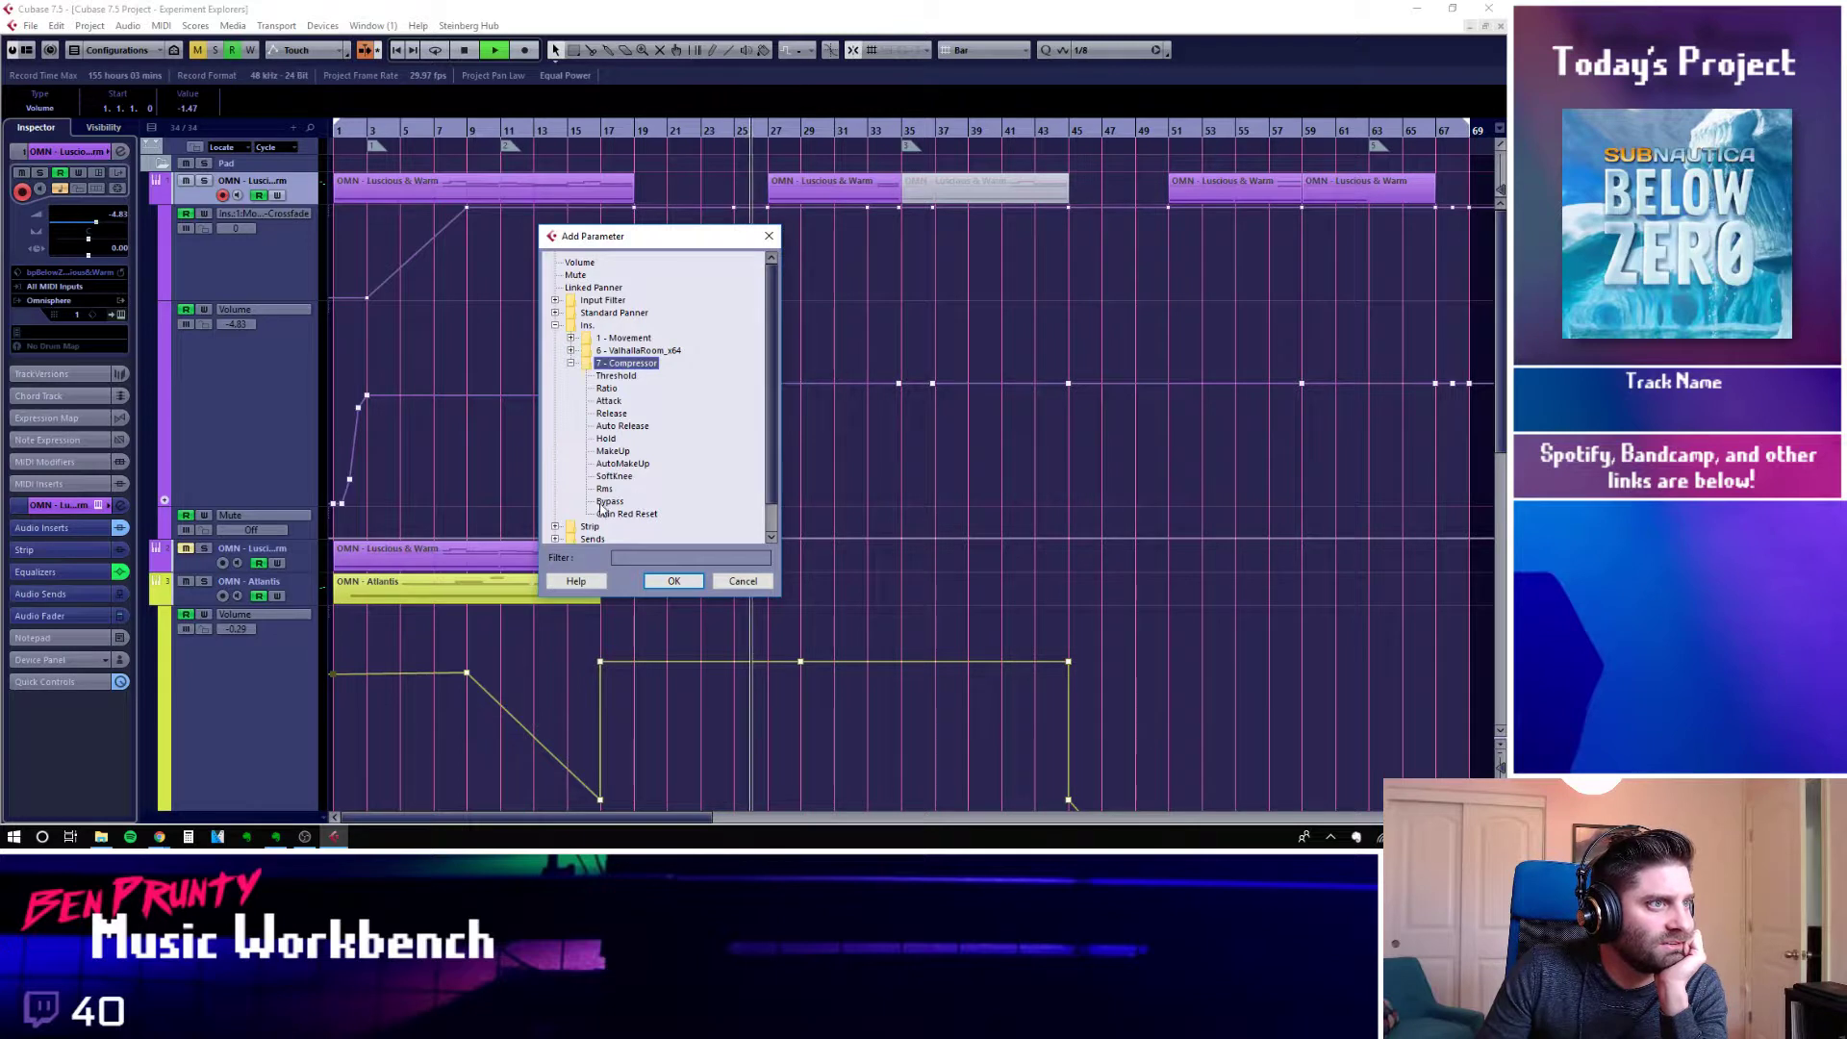
left_click(606, 501)
left_click(673, 581)
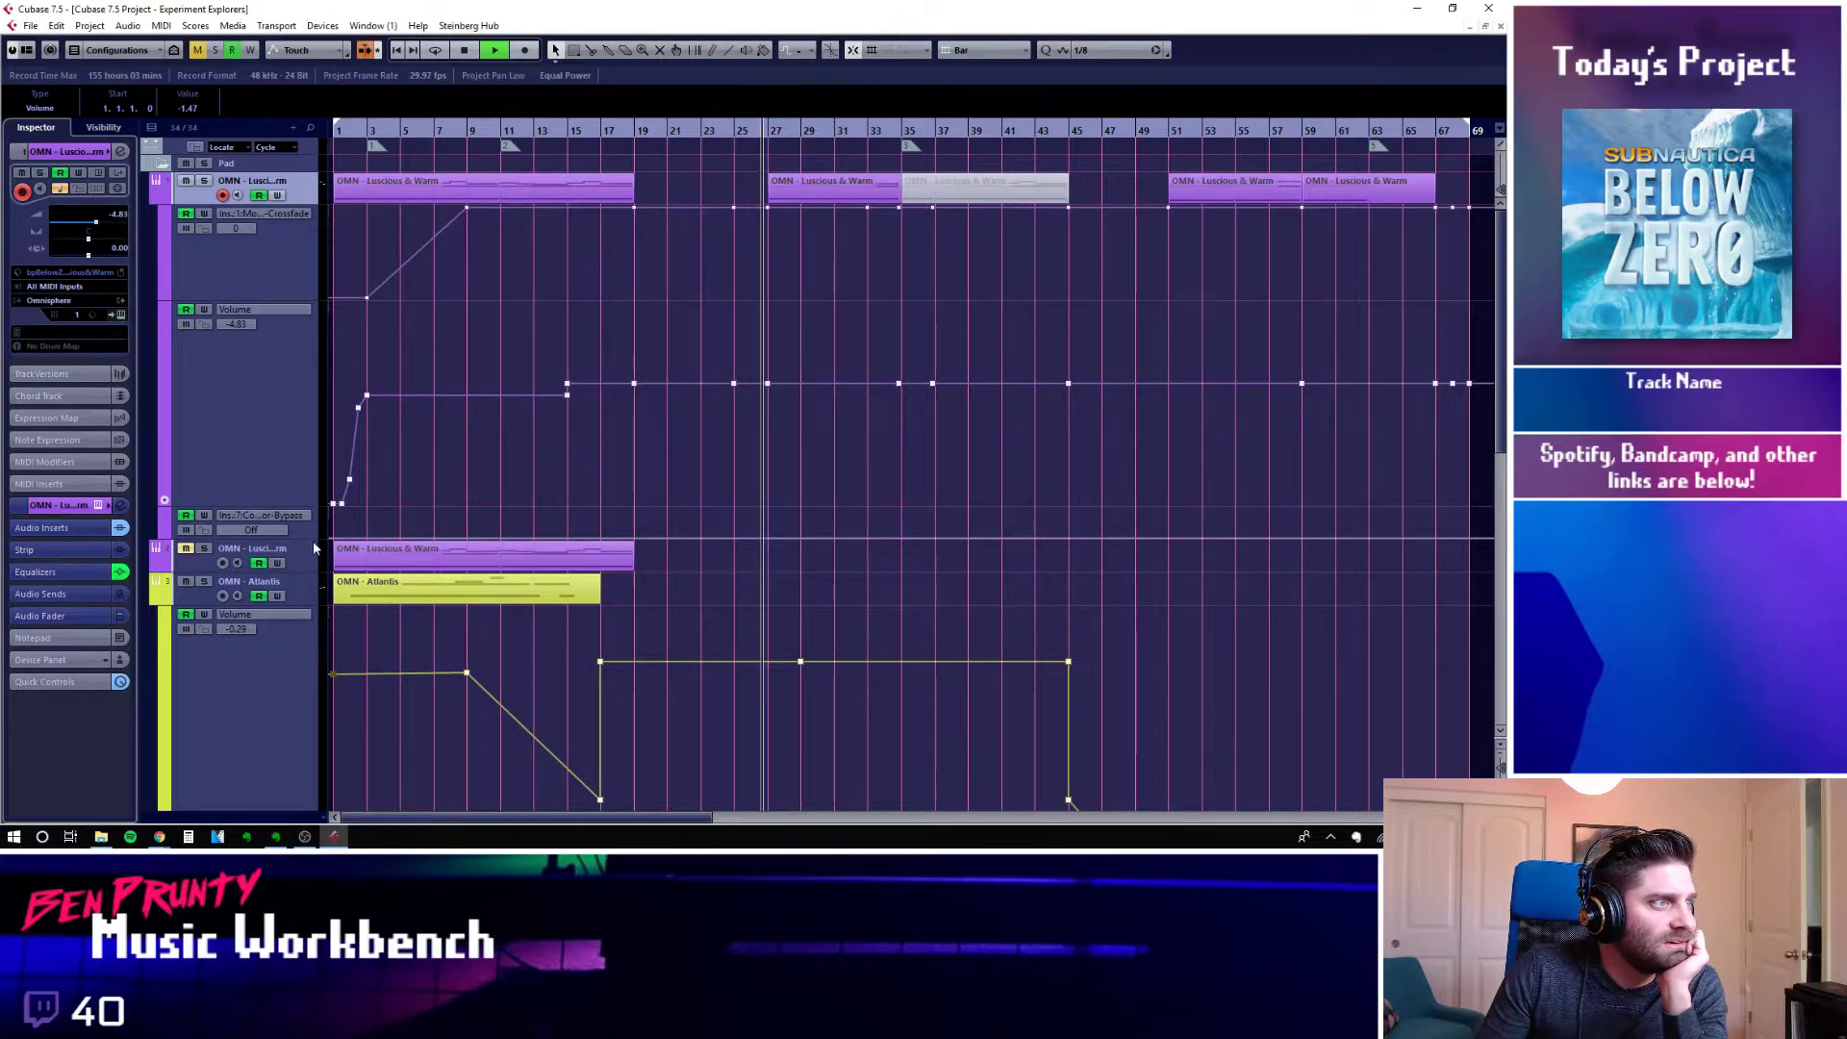
Automate the Compressor's bypass to On up to bar 19 and Off from bar 21, and fold the open automation lanes
left_click_drag(314, 541, 317, 616)
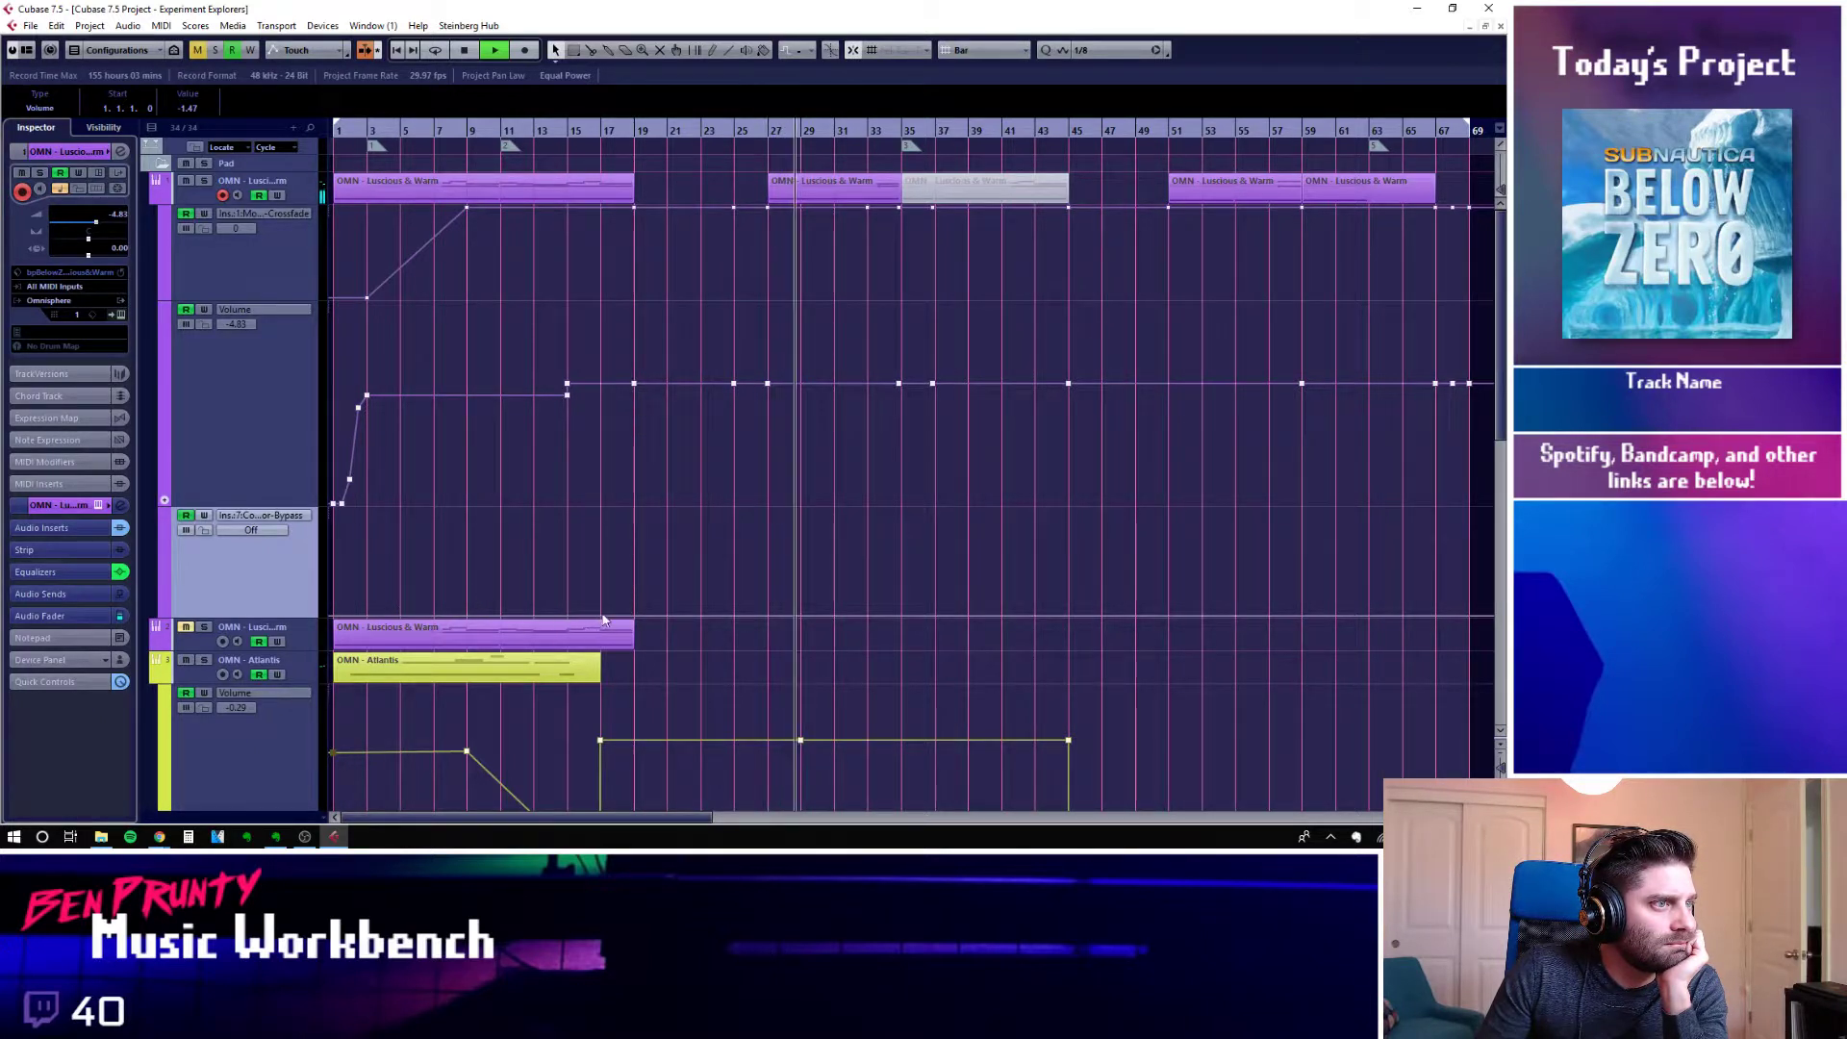
left_click(634, 617)
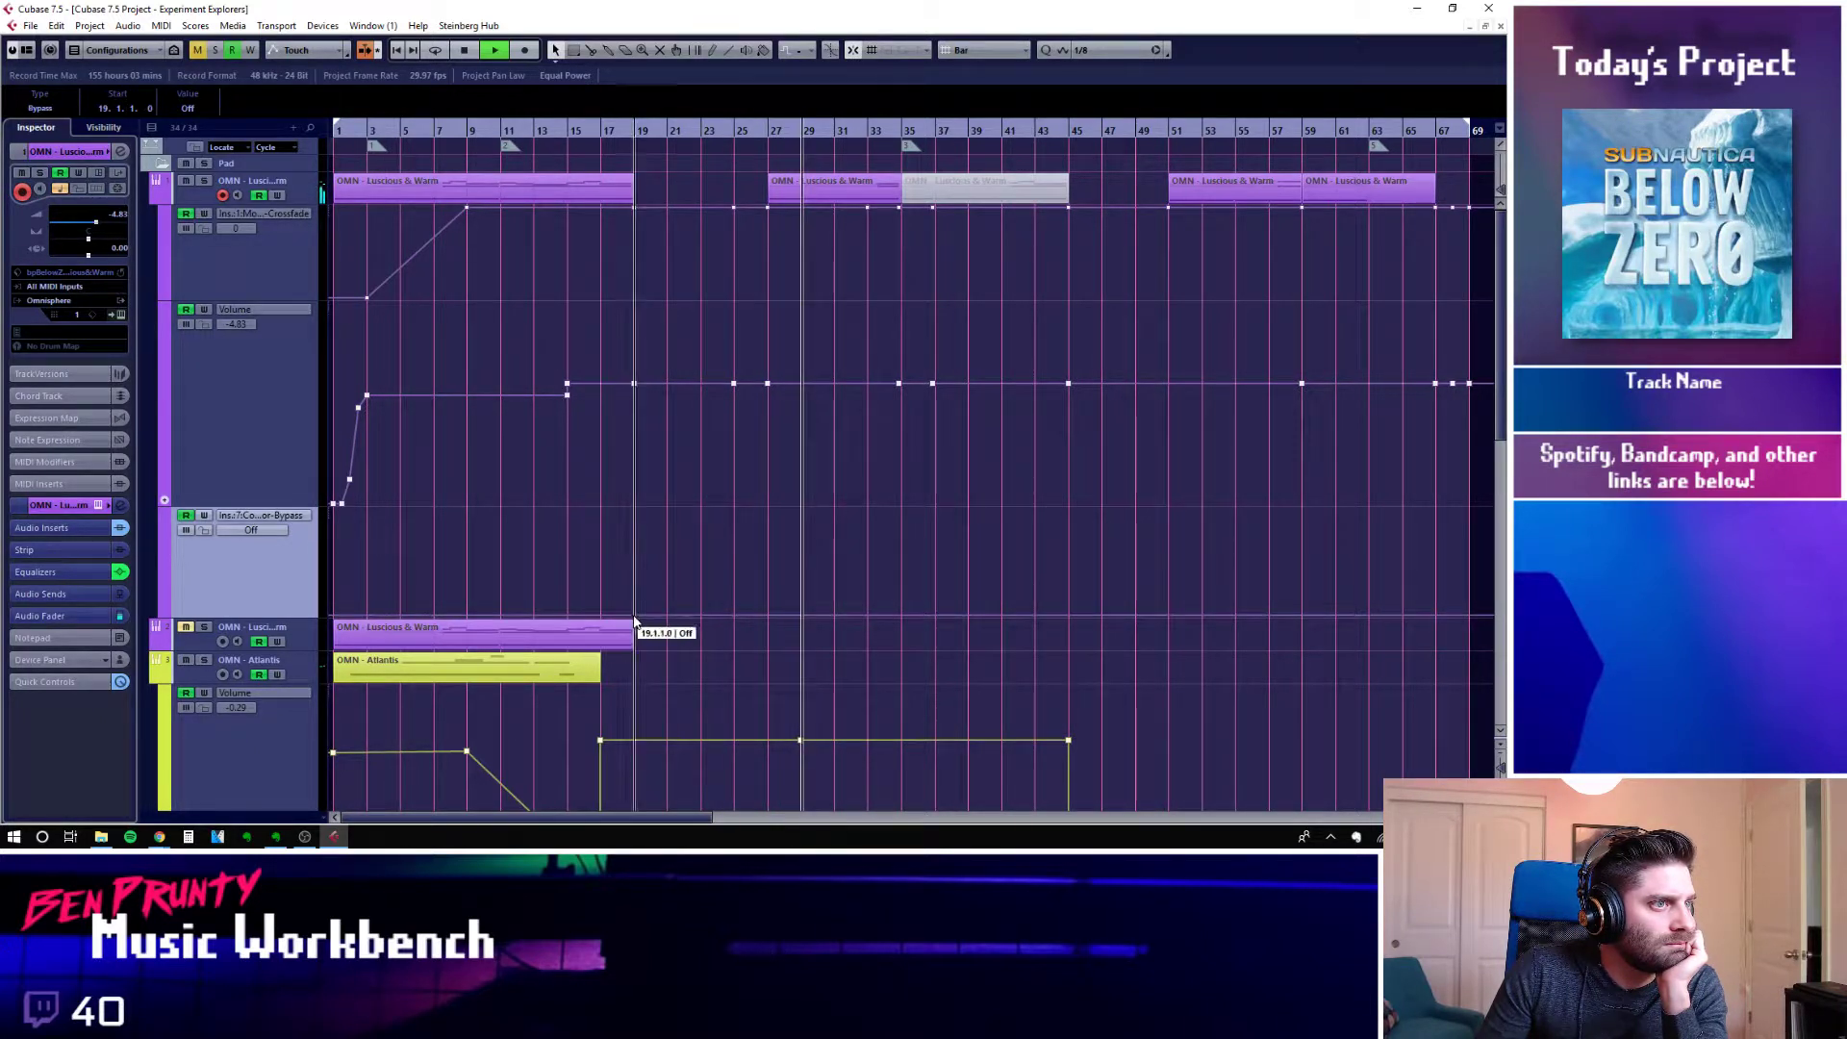
left_click_drag(635, 616, 631, 536)
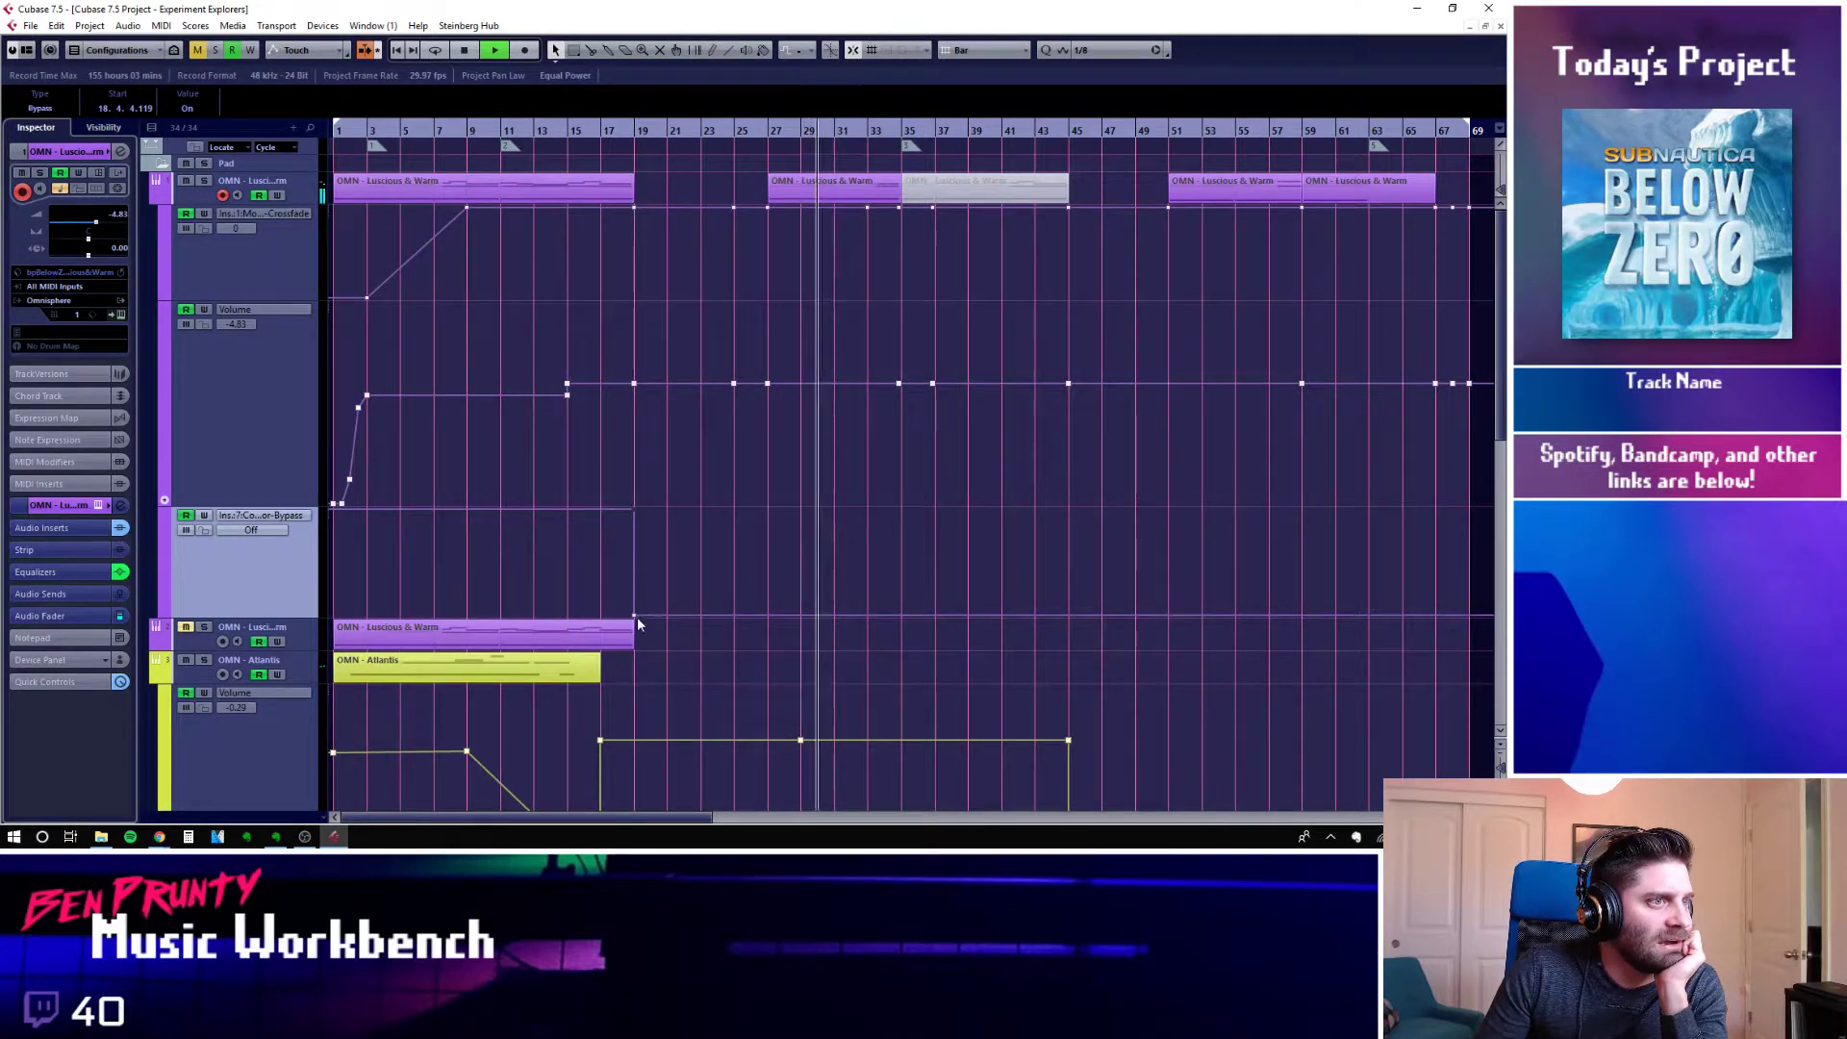
left_click_drag(637, 623, 661, 621)
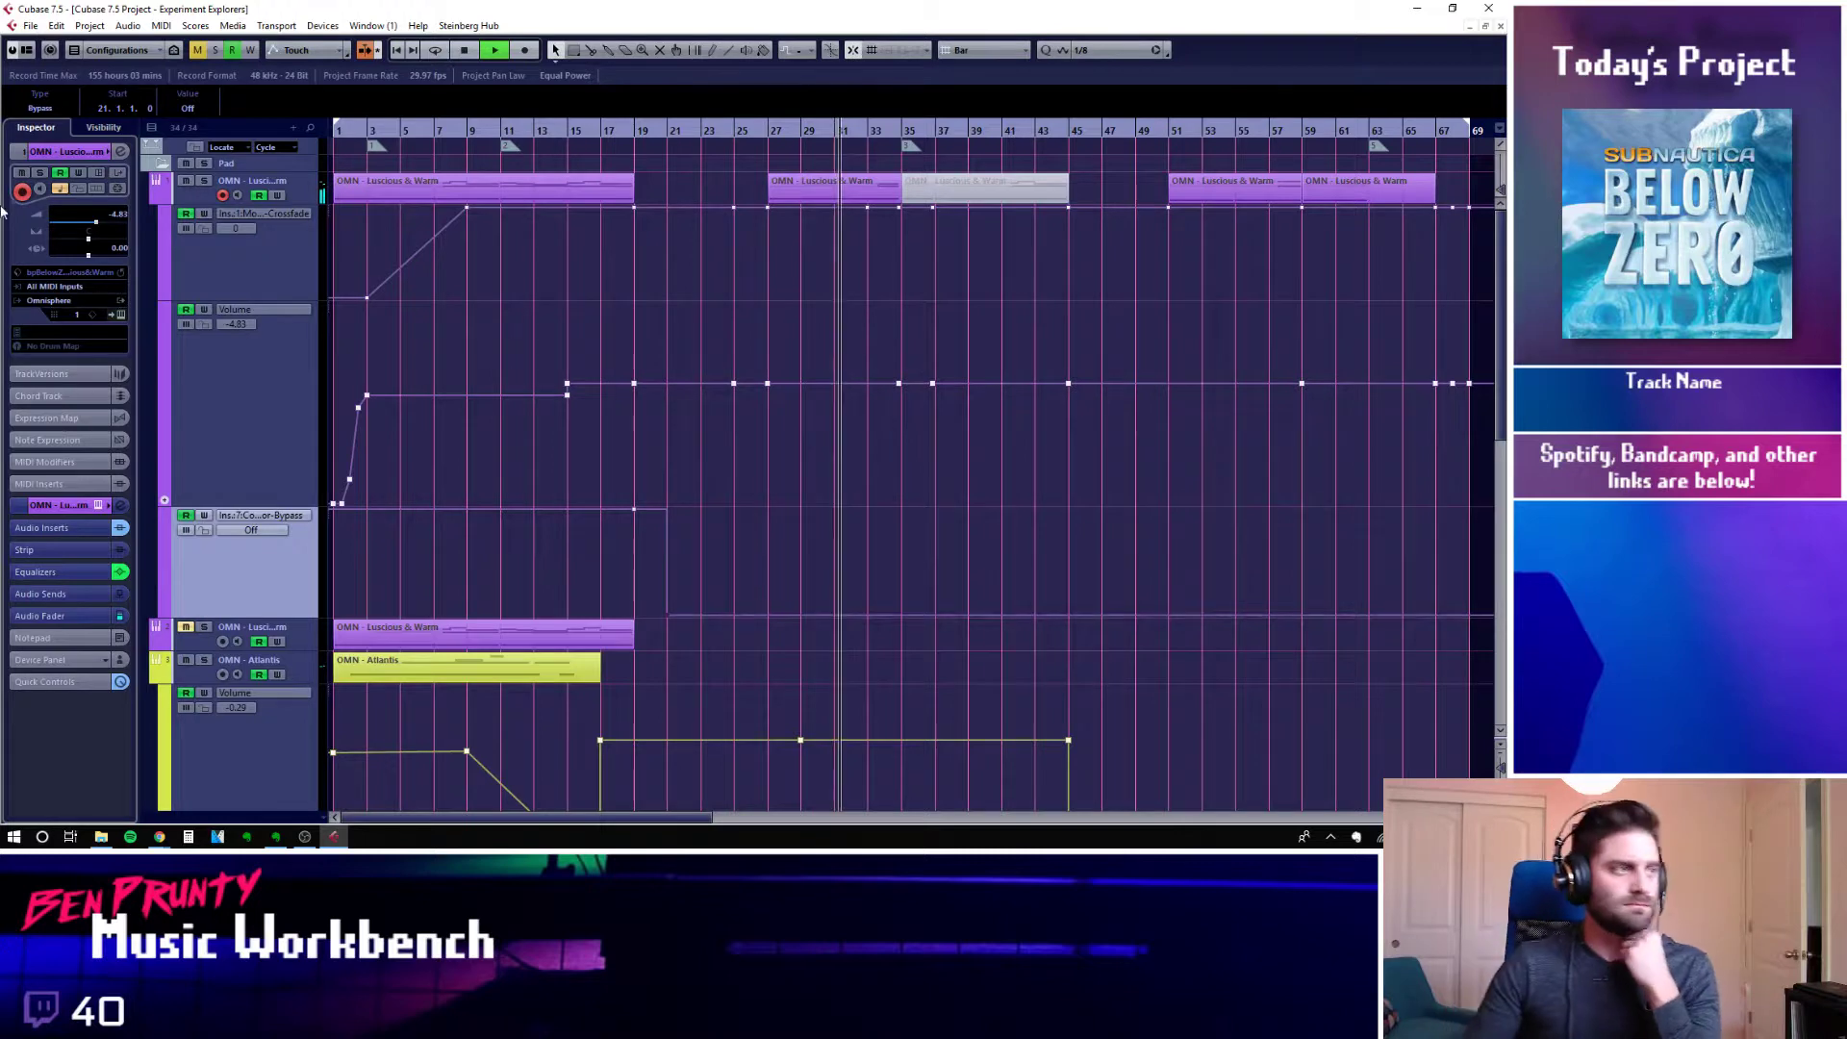
left_click(165, 500)
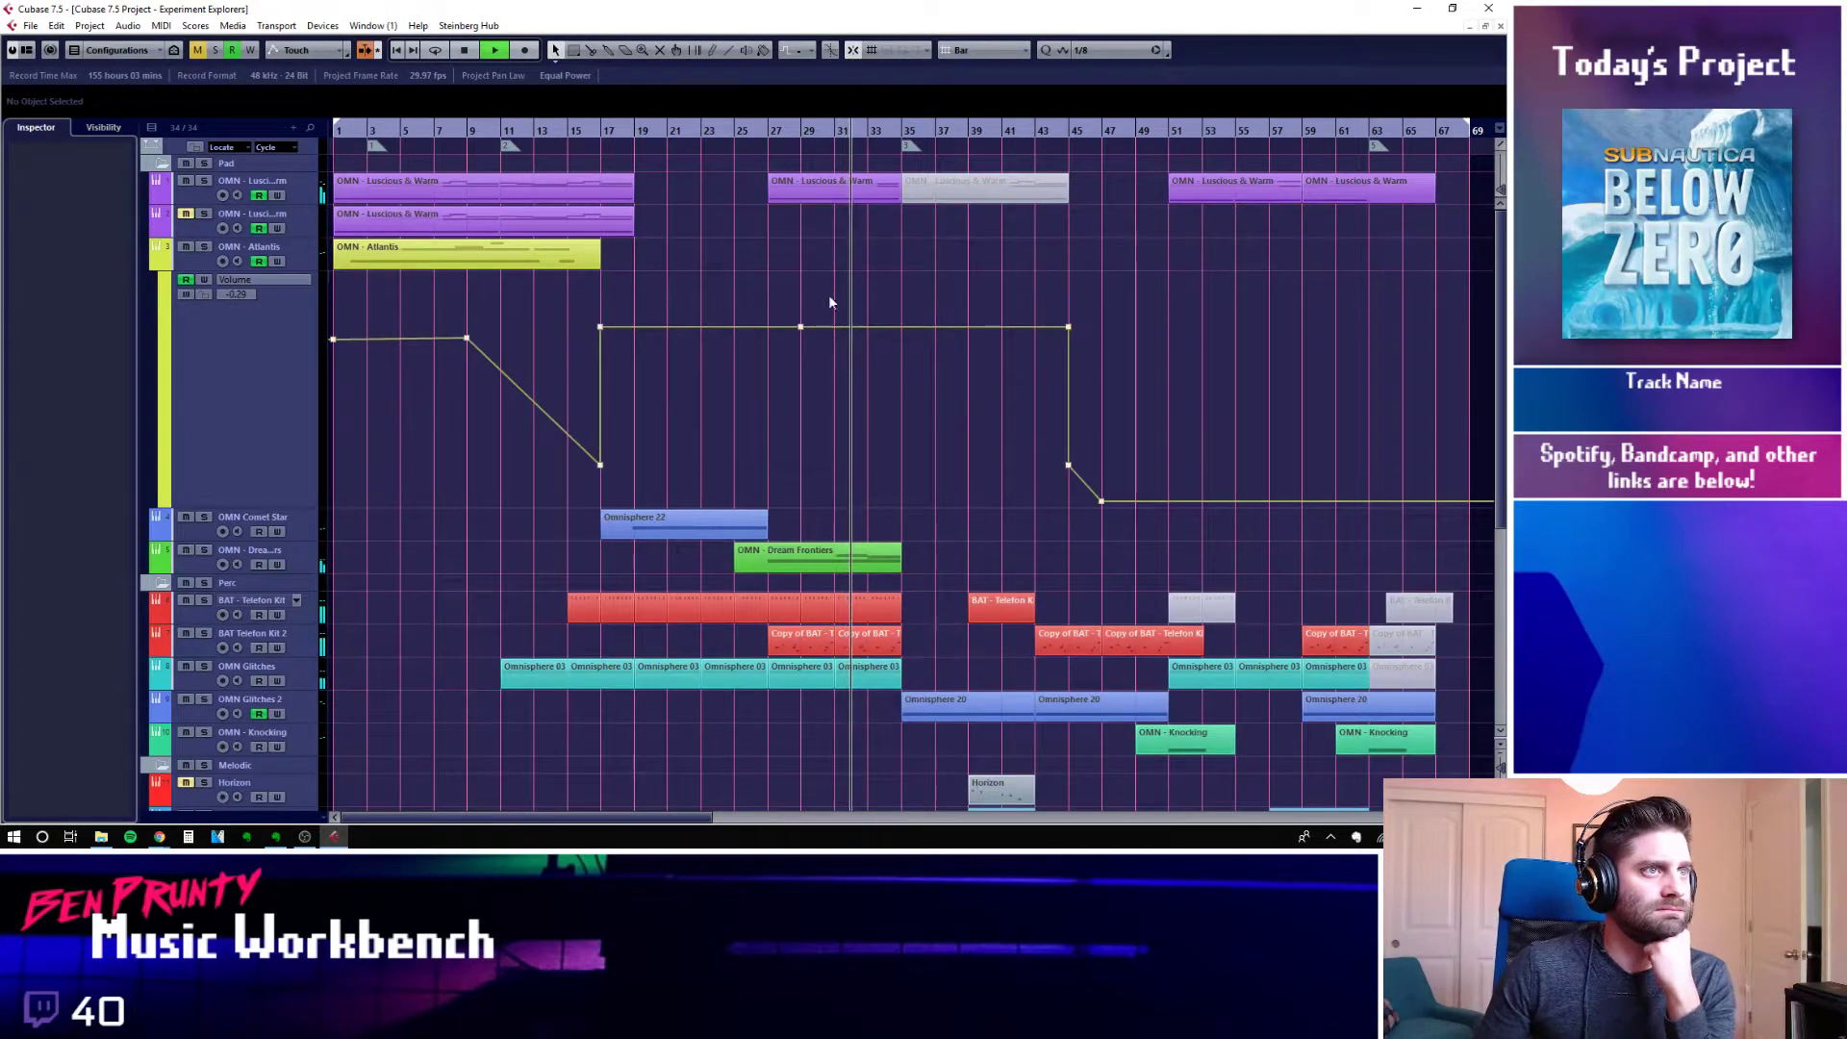
left_click(175, 262)
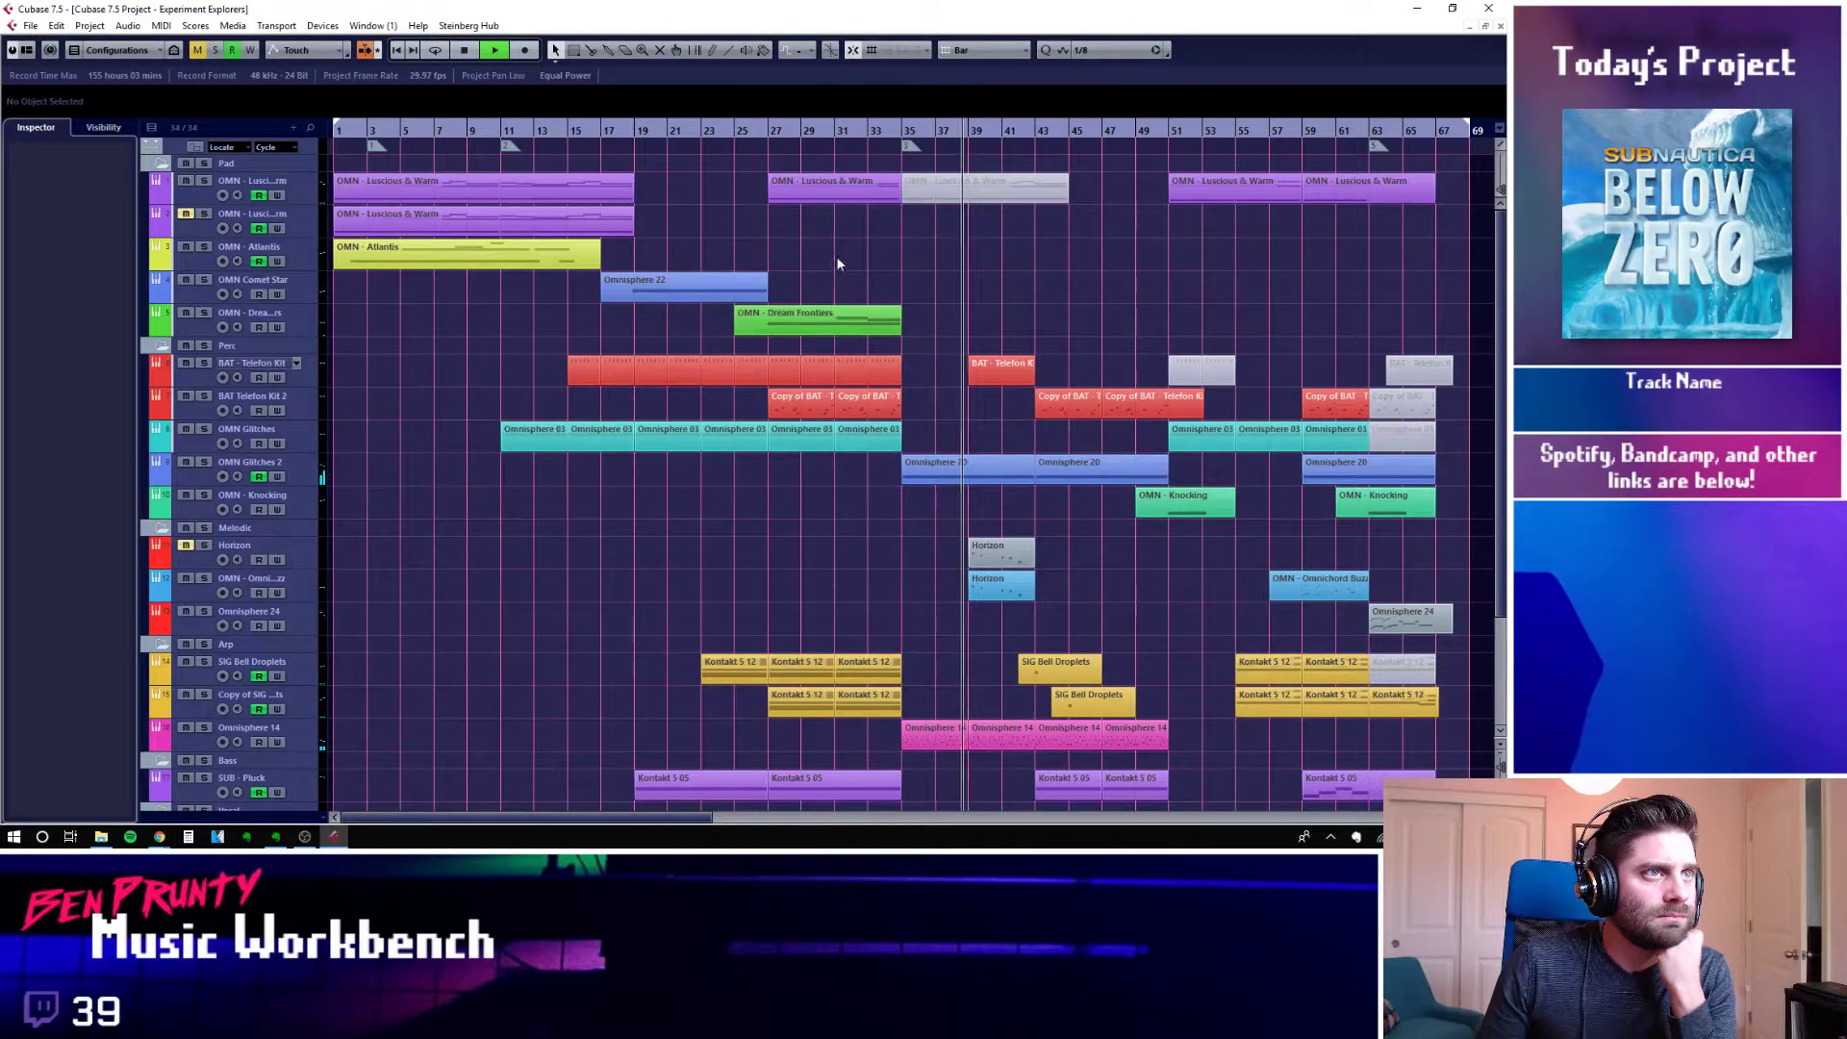
Stop playback, return to bar 27 and inspect the notes of the Luscious & Warm part there in the Key Editor
key("space")
left_click(770, 128)
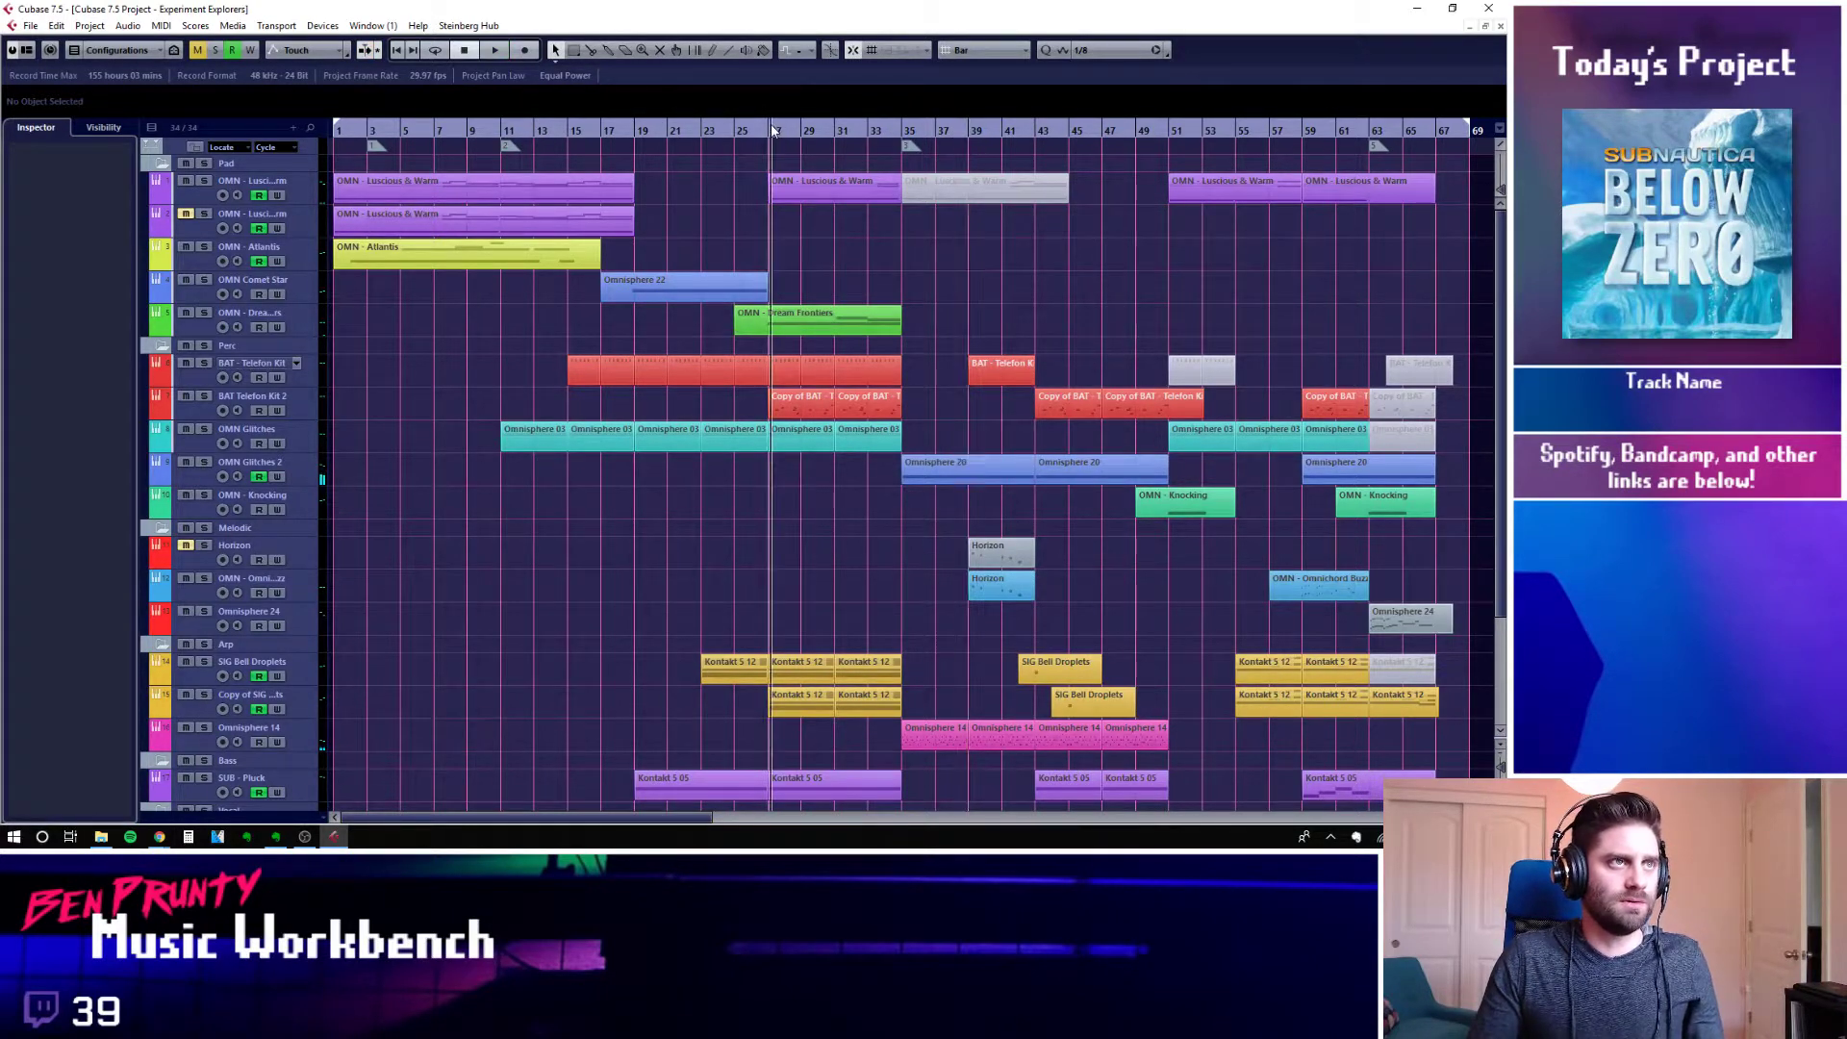
double_click(816, 190)
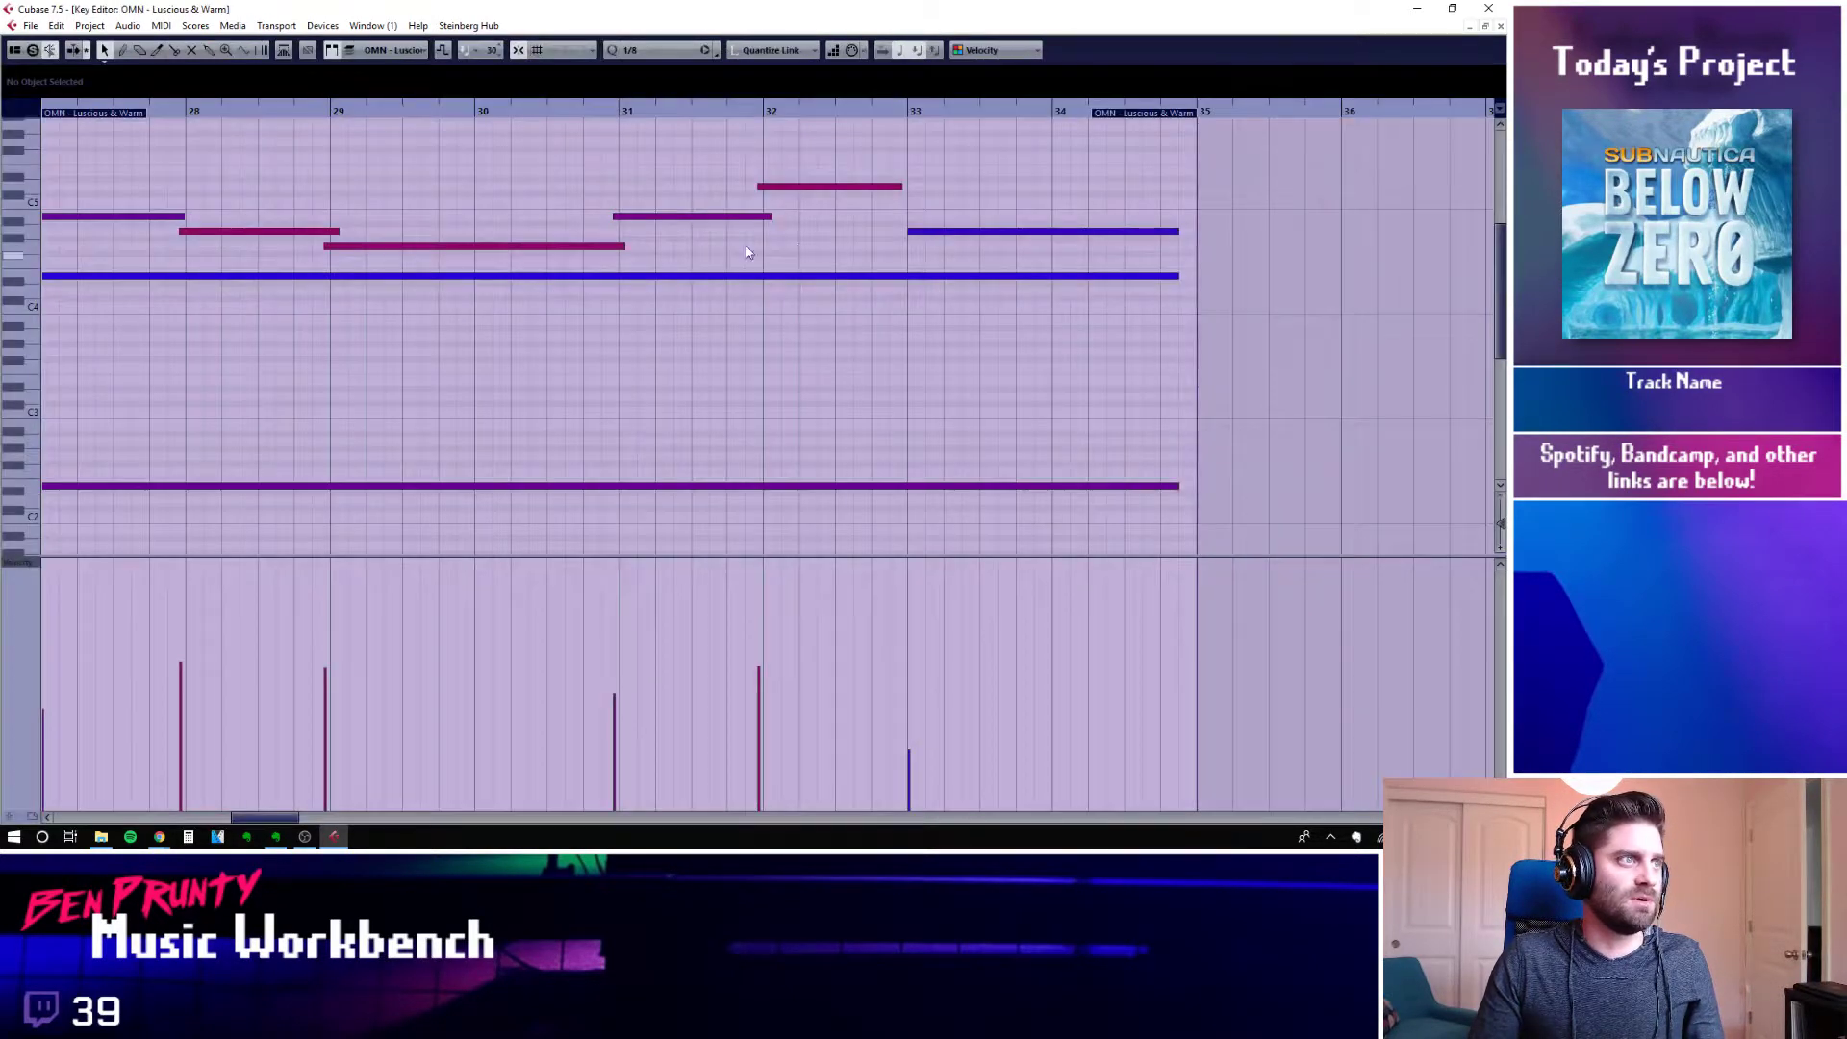
left_click(1501, 26)
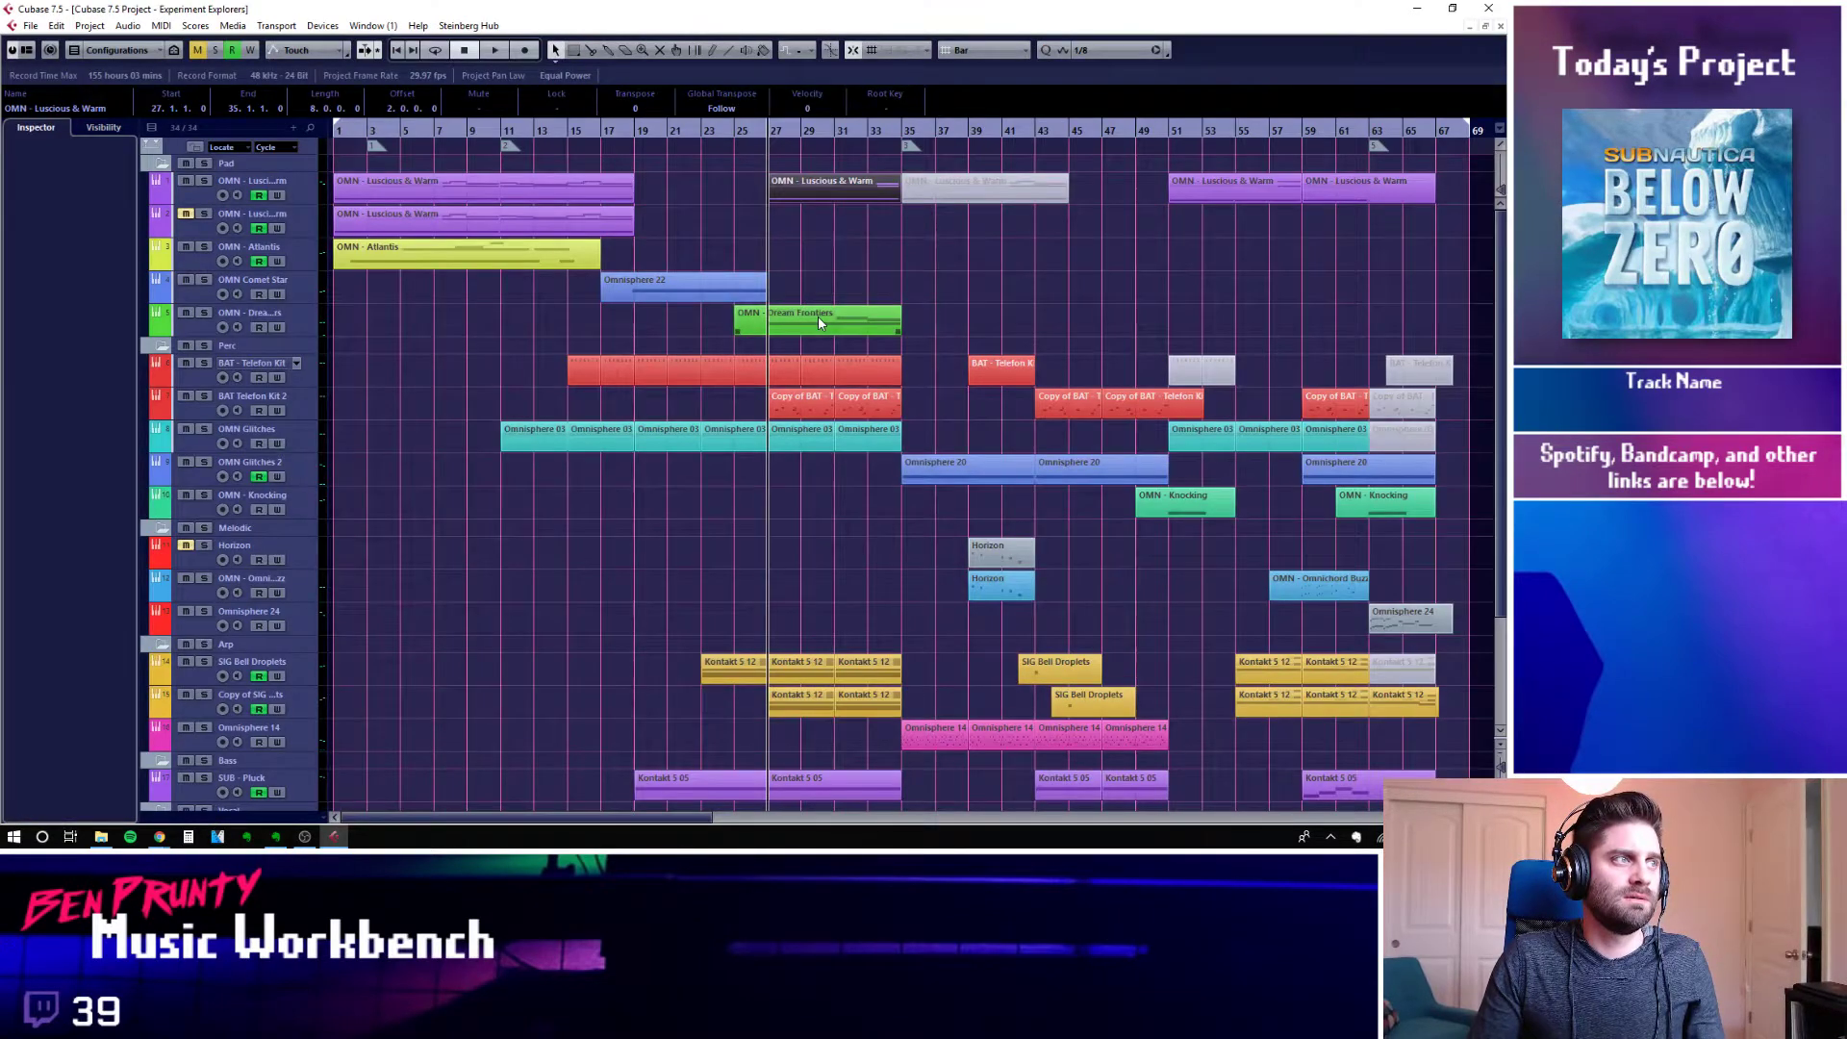
Check the Dream Frontiers notes, mute the Luscious & Warm part at bar 27 and move it to bar 36 on its track
double_click(818, 315)
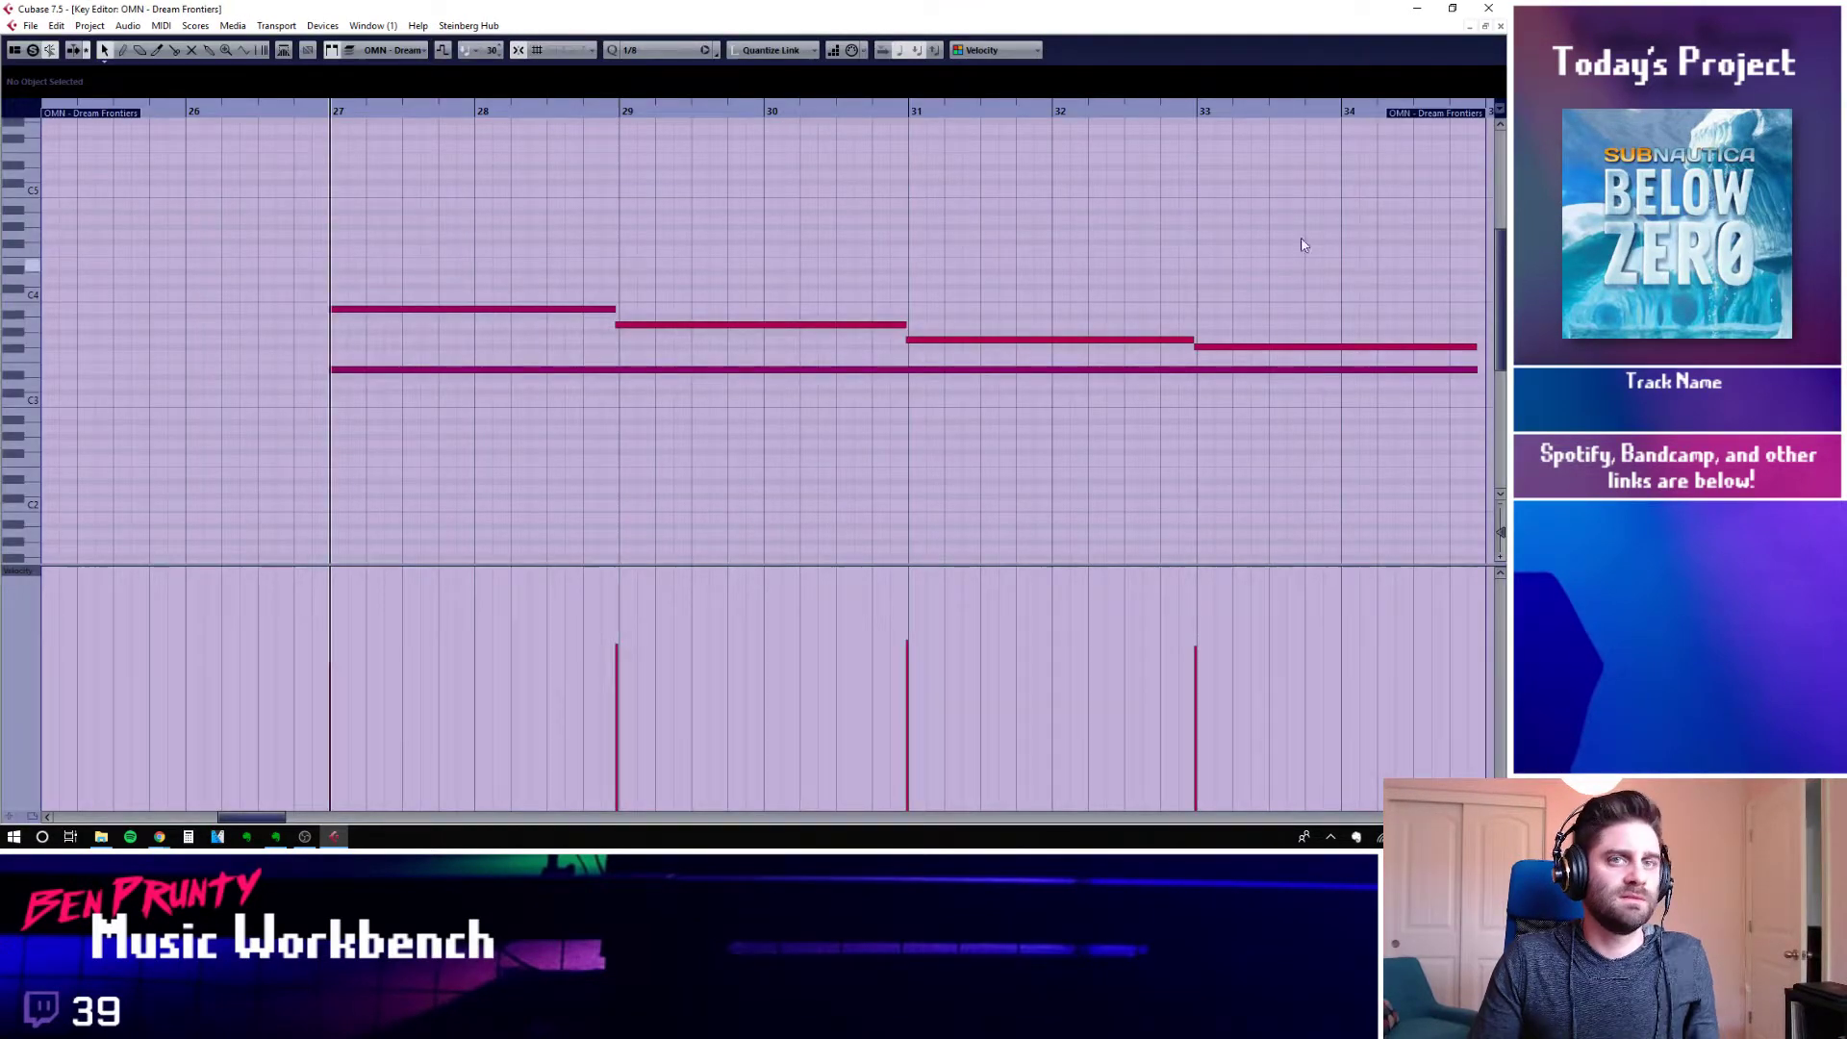
left_click(1500, 26)
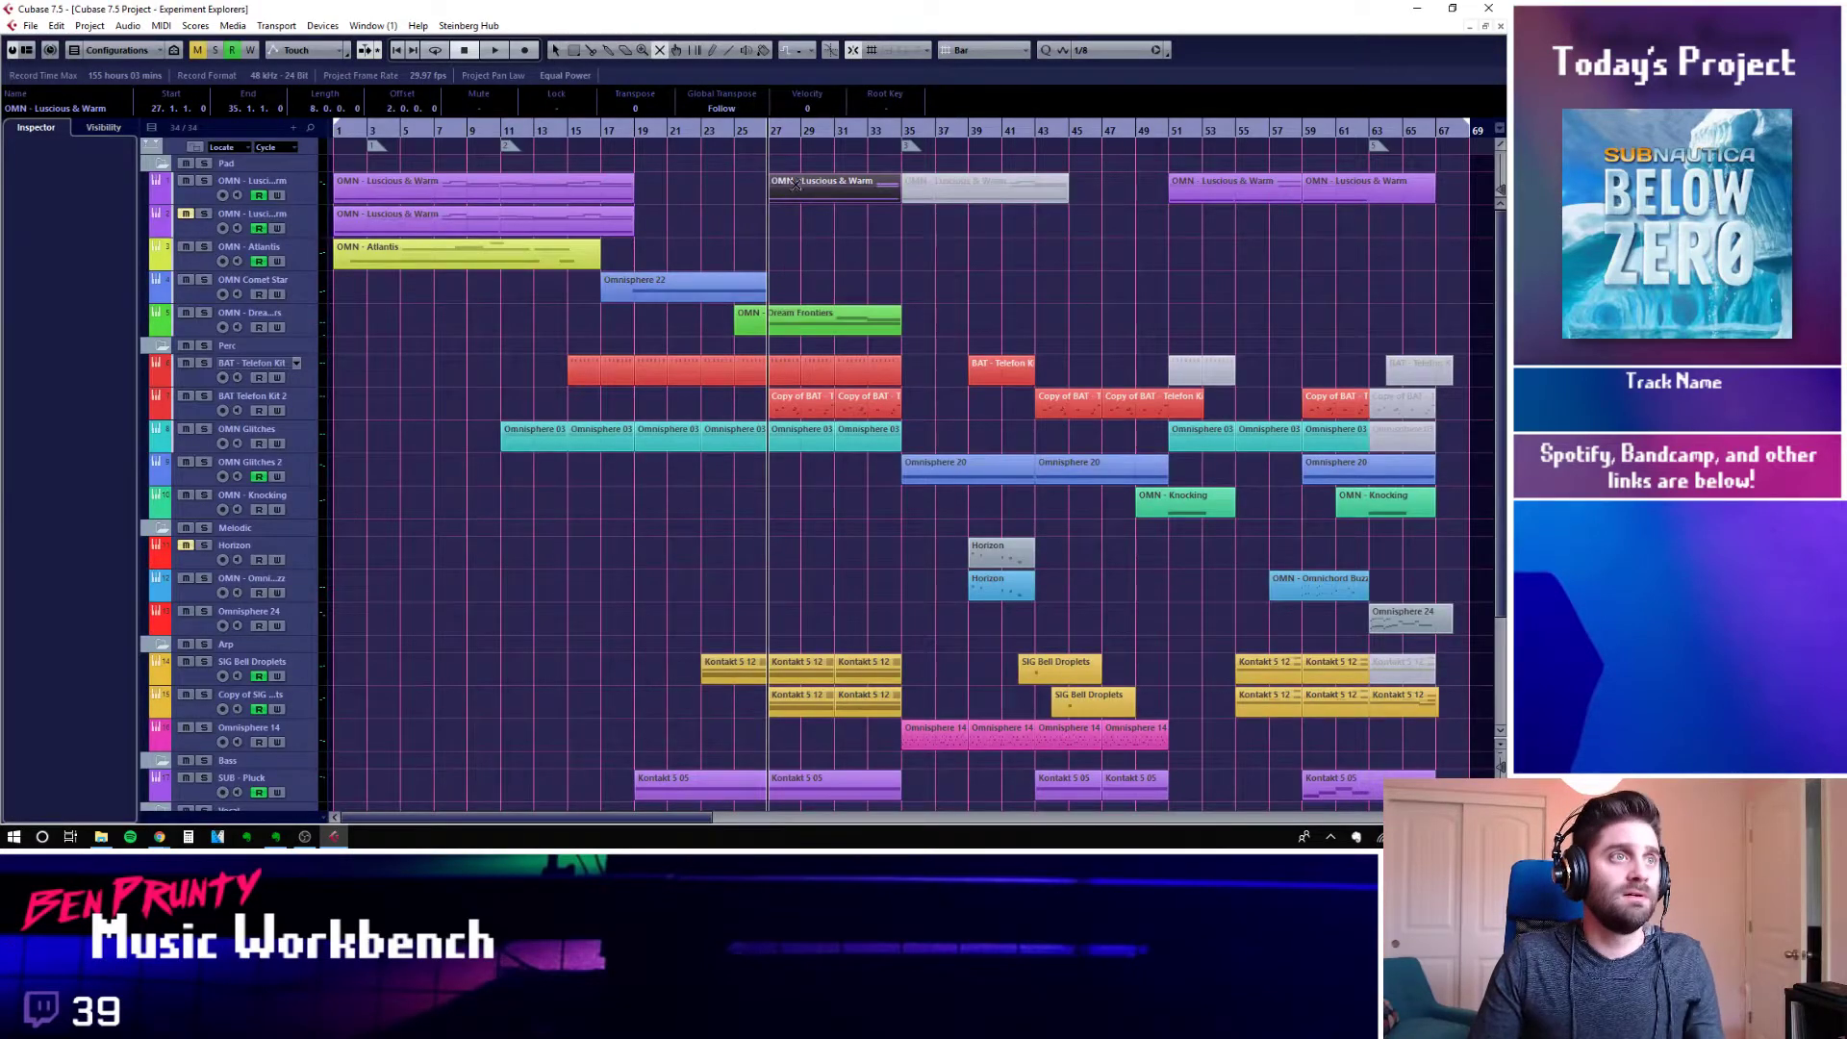
left_click_drag(887, 189, 951, 181)
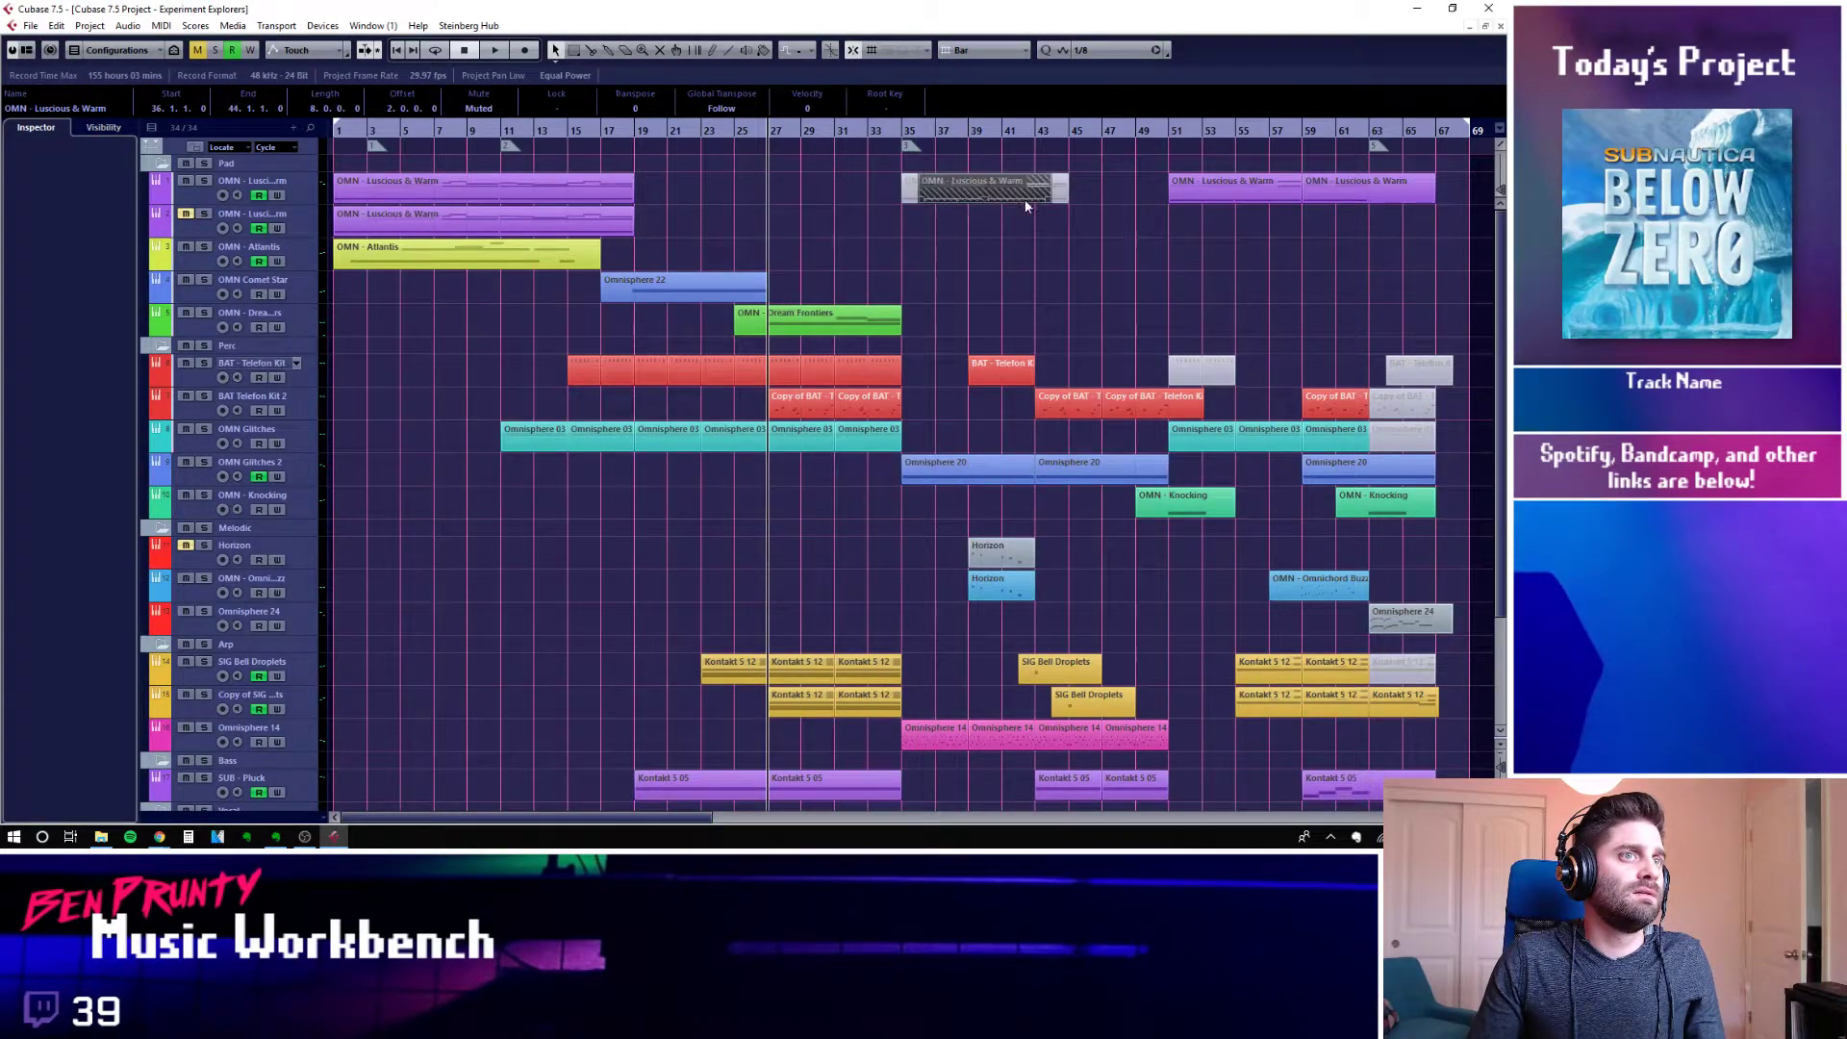
Copy the Dream Frontiers part onto the first Luscious & Warm track at bar 25 and transpose all the copy's notes up one octave
left_click(829, 326)
left_click_drag(829, 327, 829, 192)
double_click(787, 196)
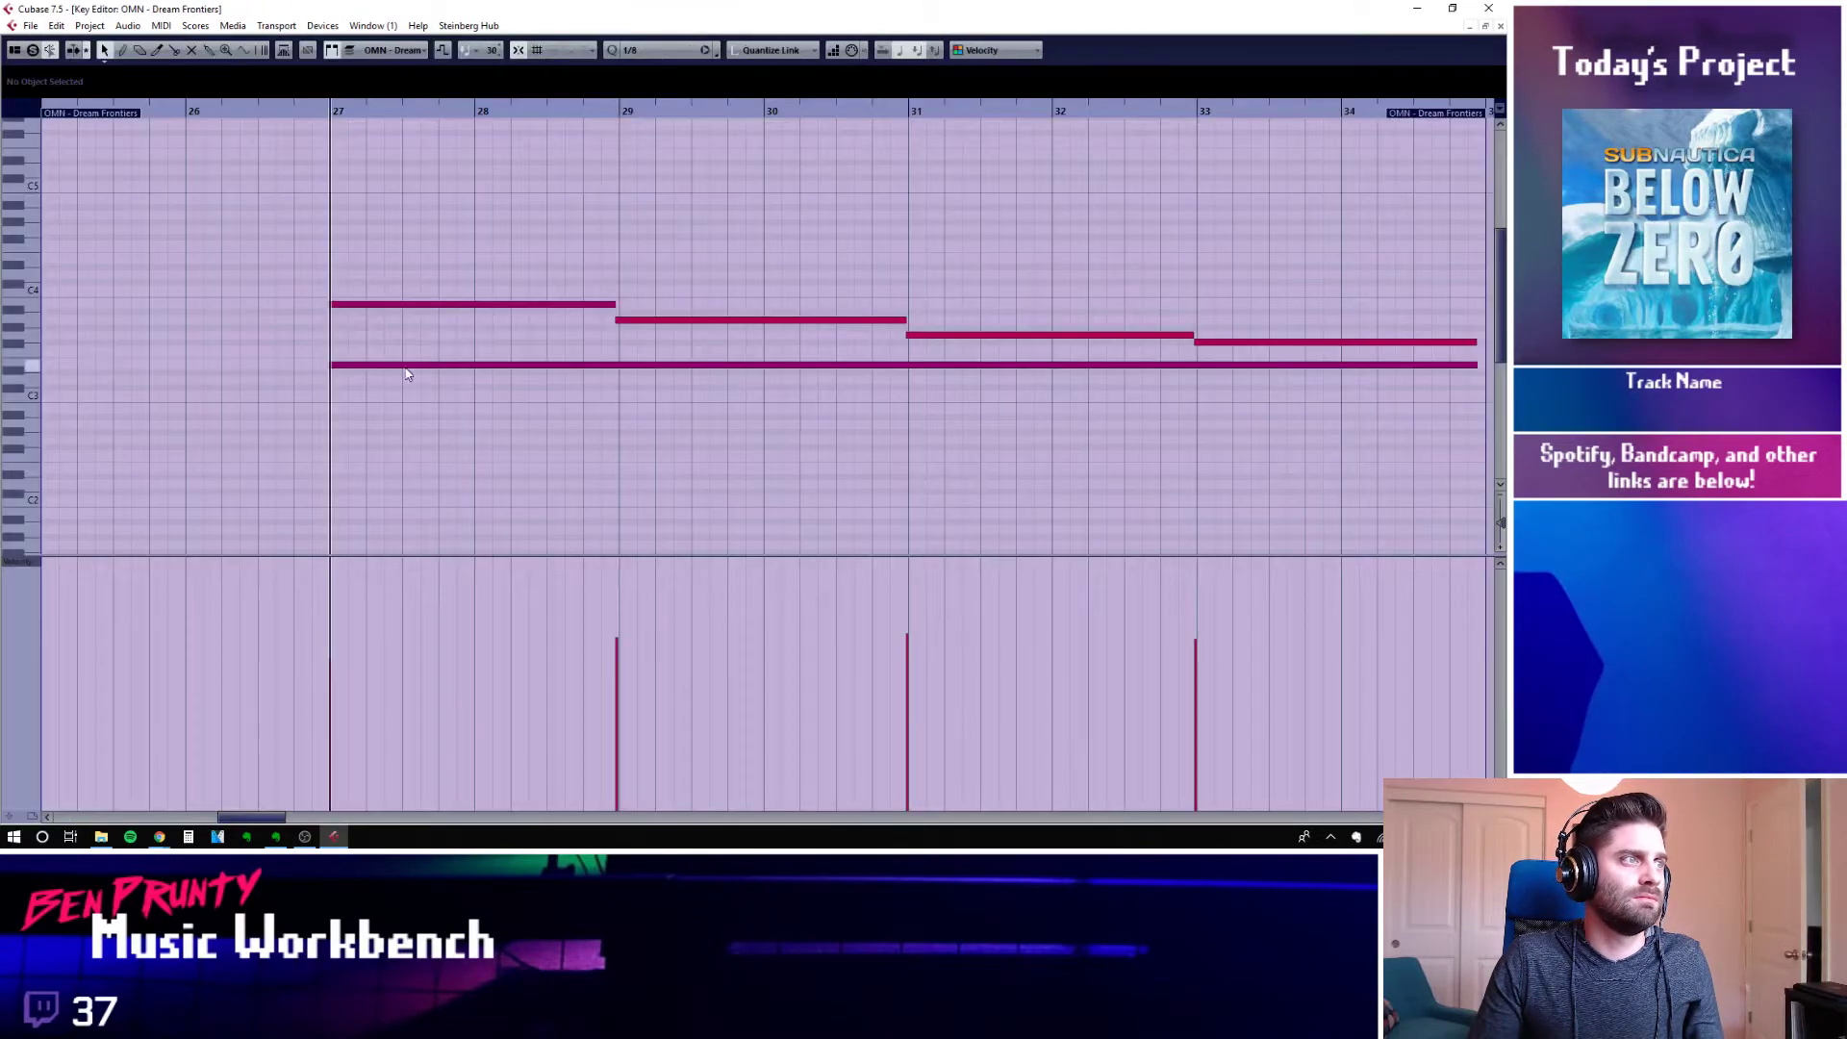
left_click(400, 365)
left_click(383, 234)
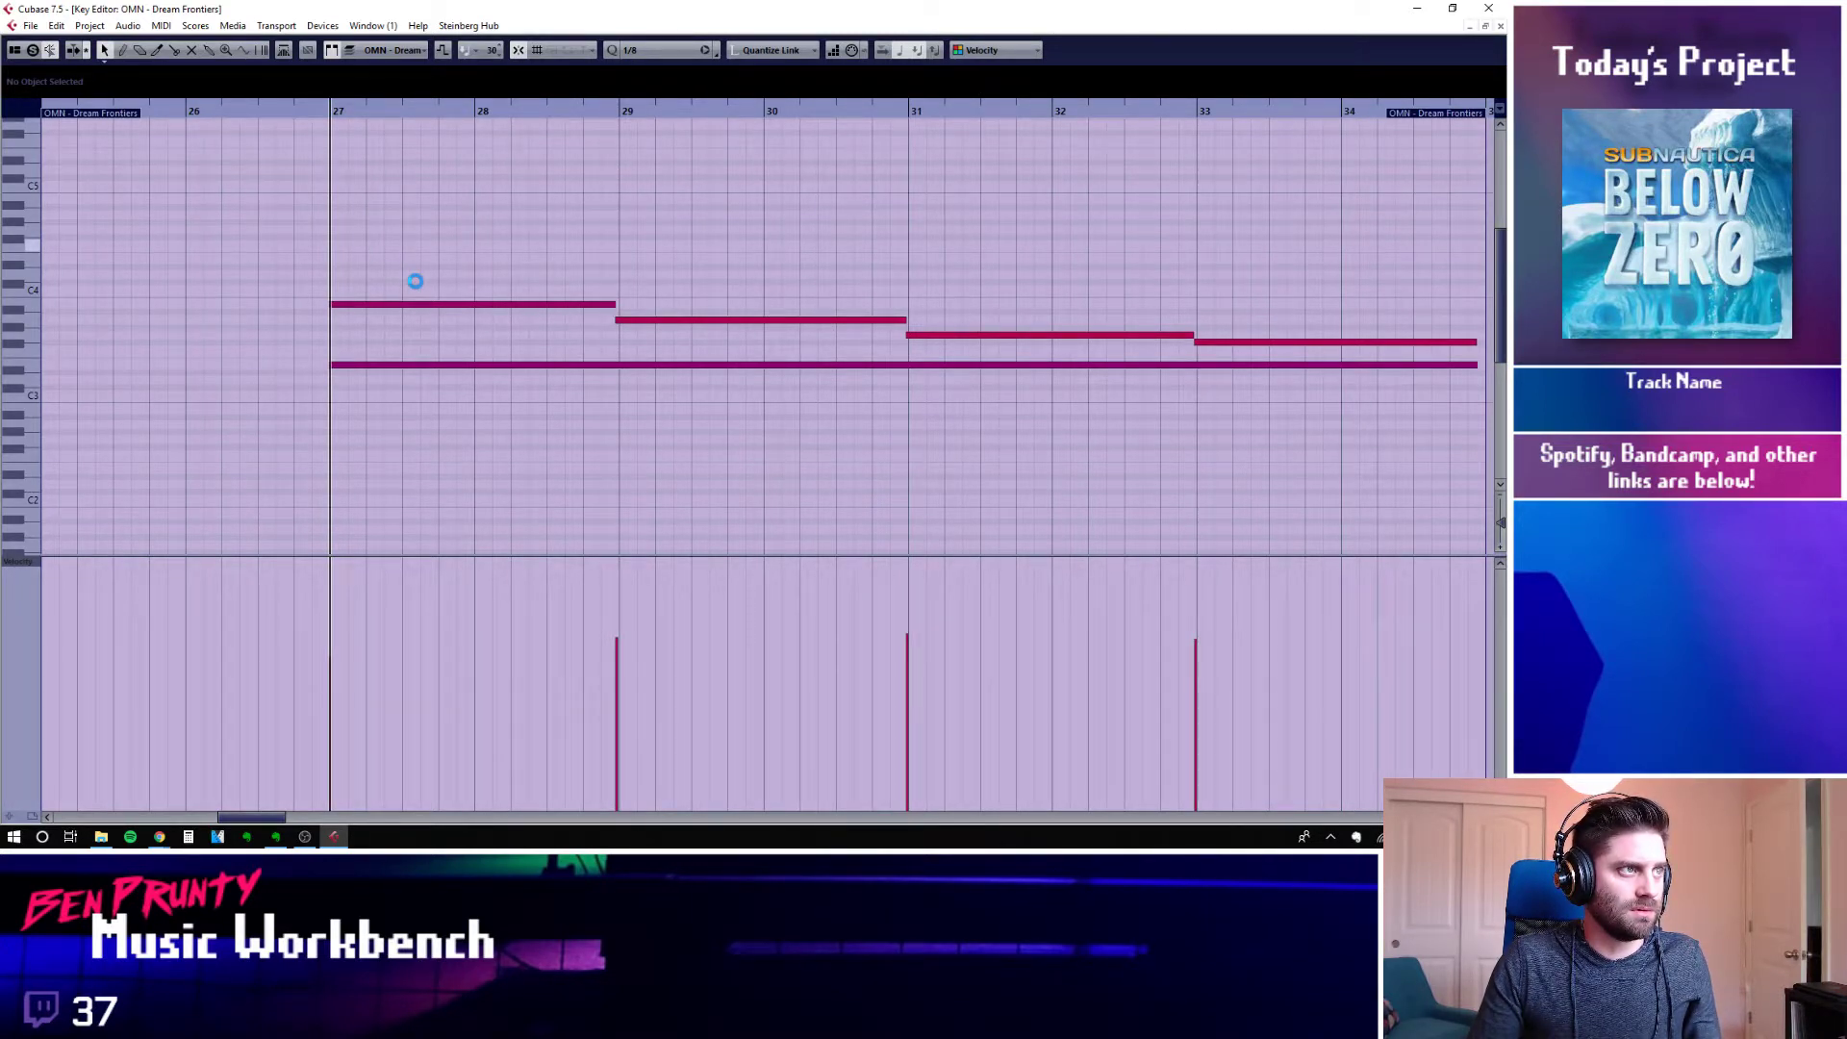
key("ctrl+a")
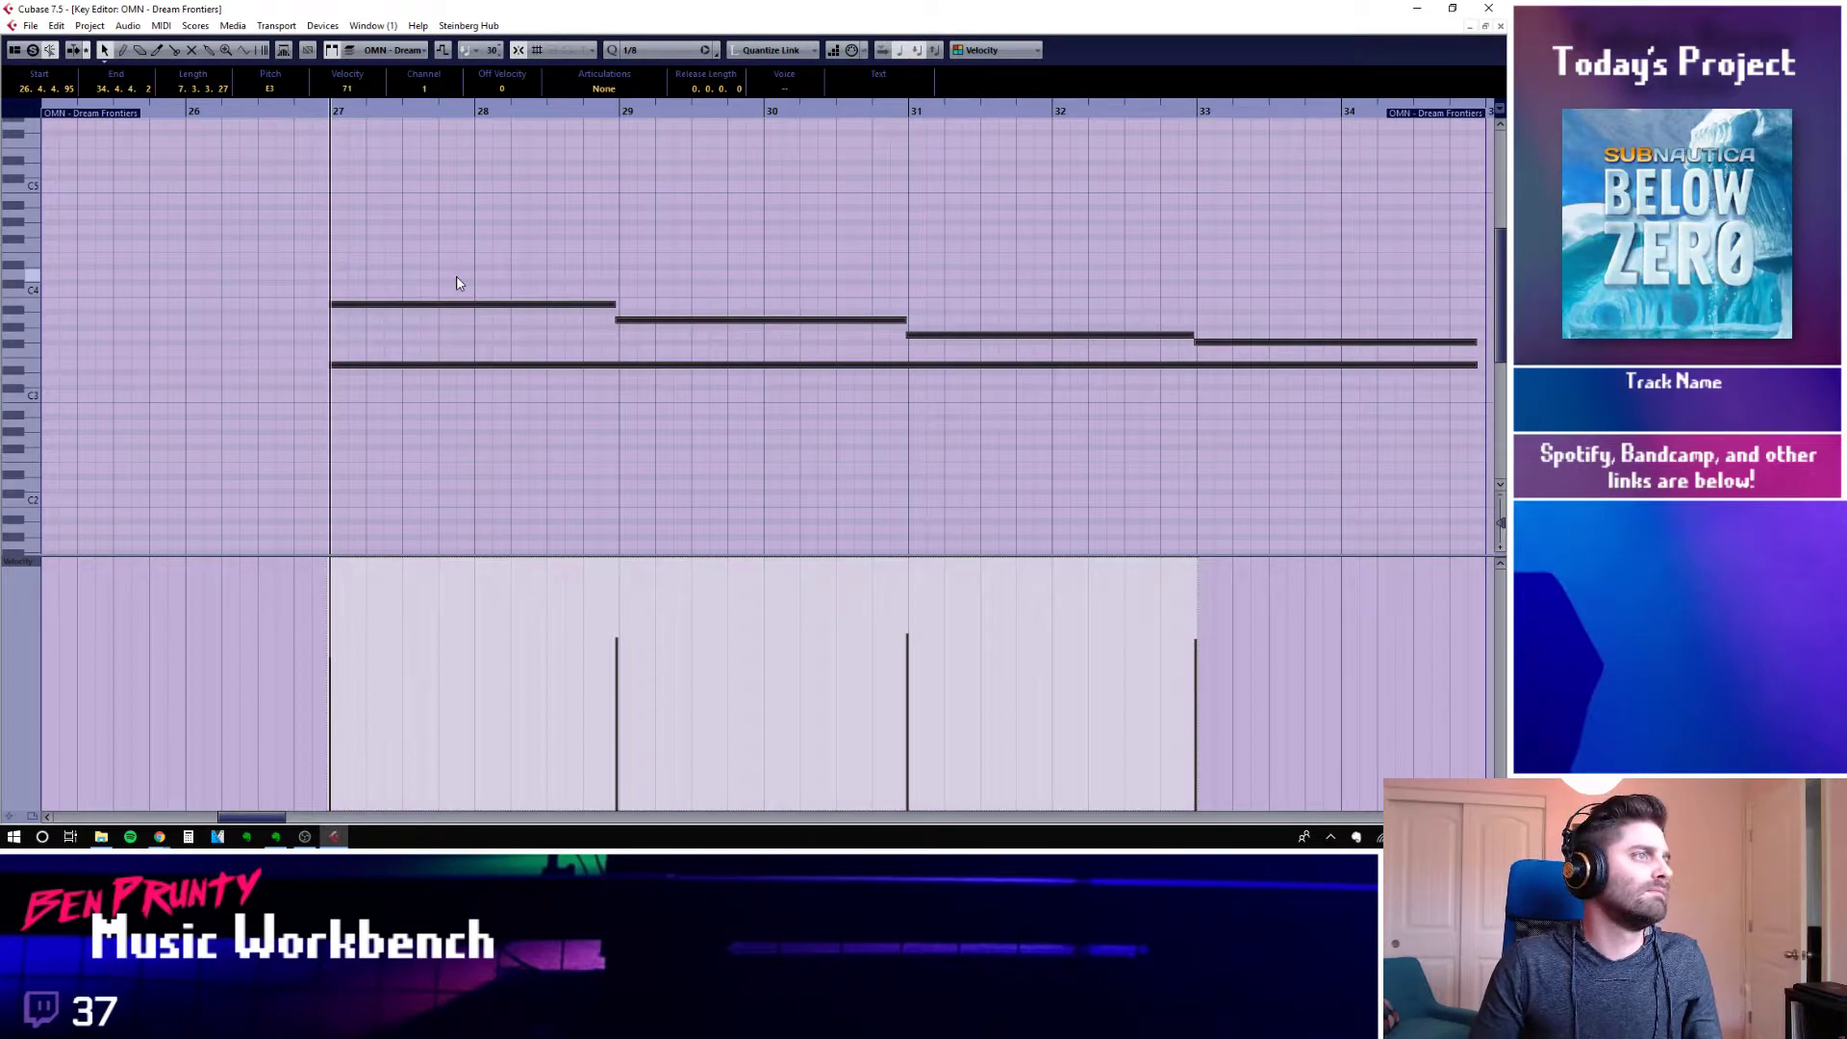
key("shift+Up")
left_click(362, 193)
left_click(374, 201)
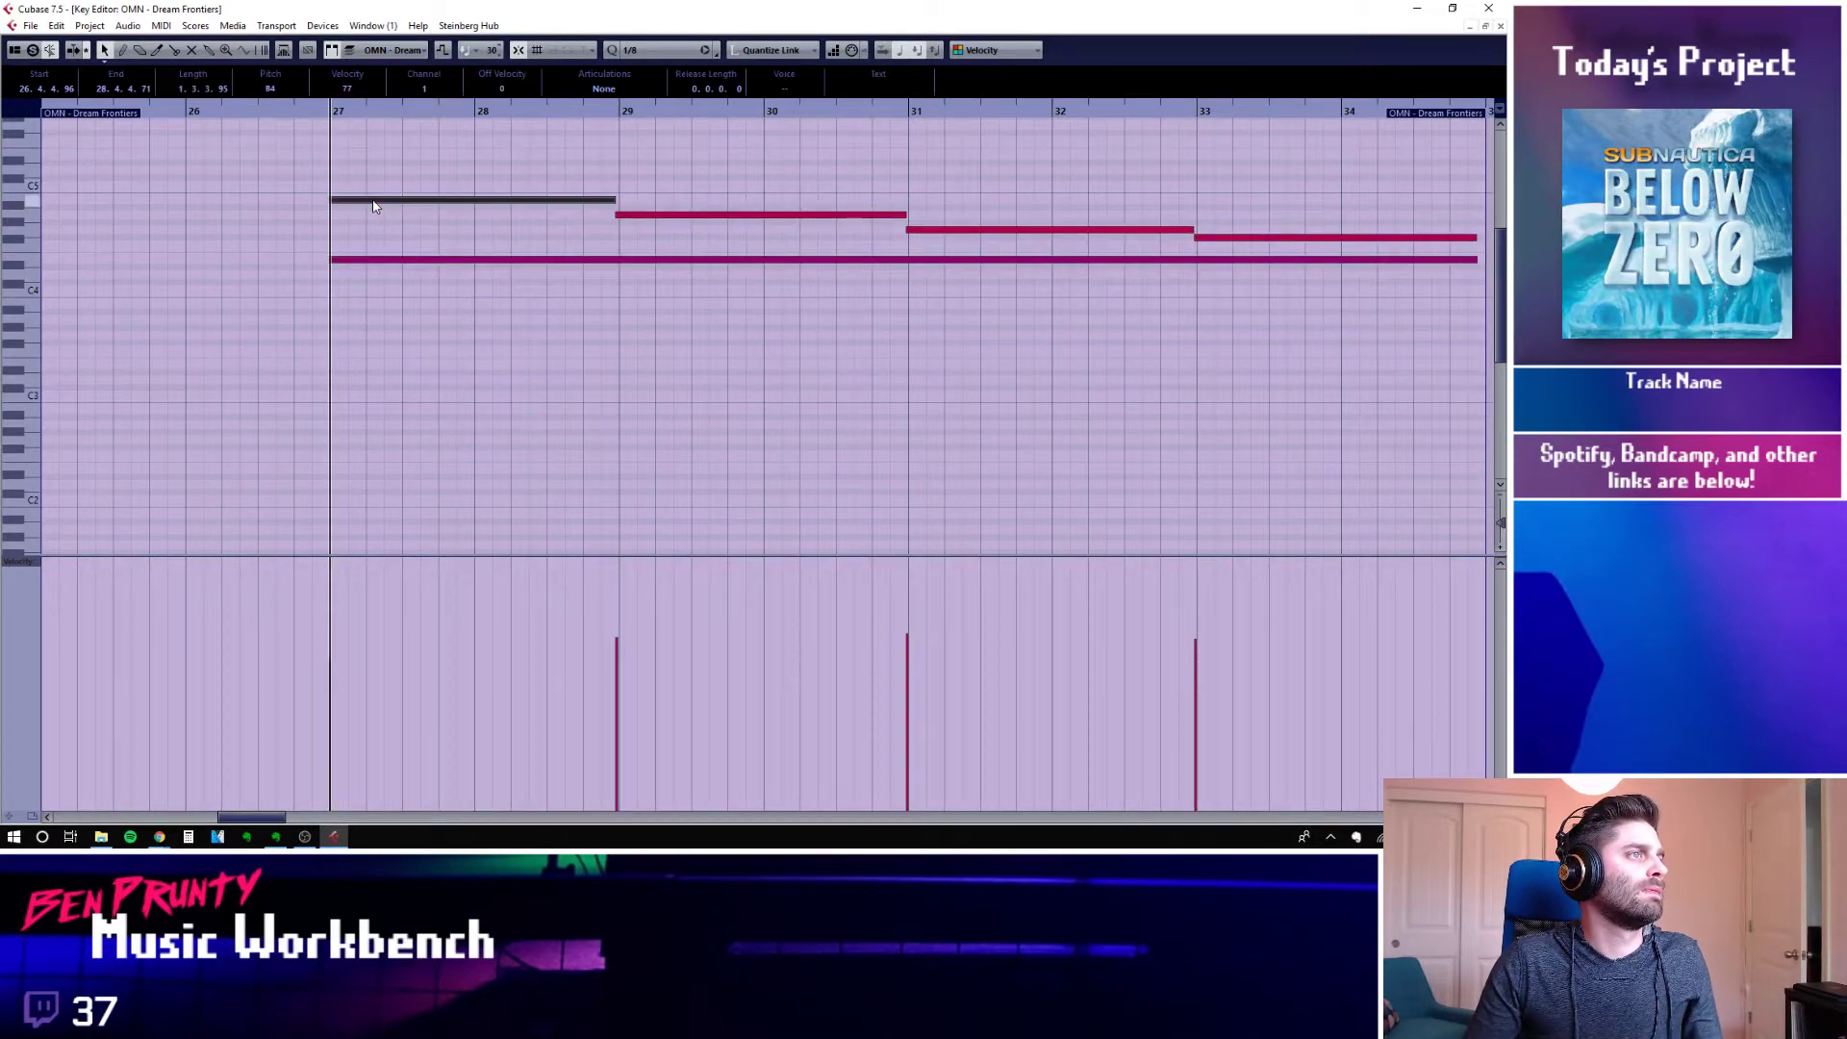
left_click(1500, 26)
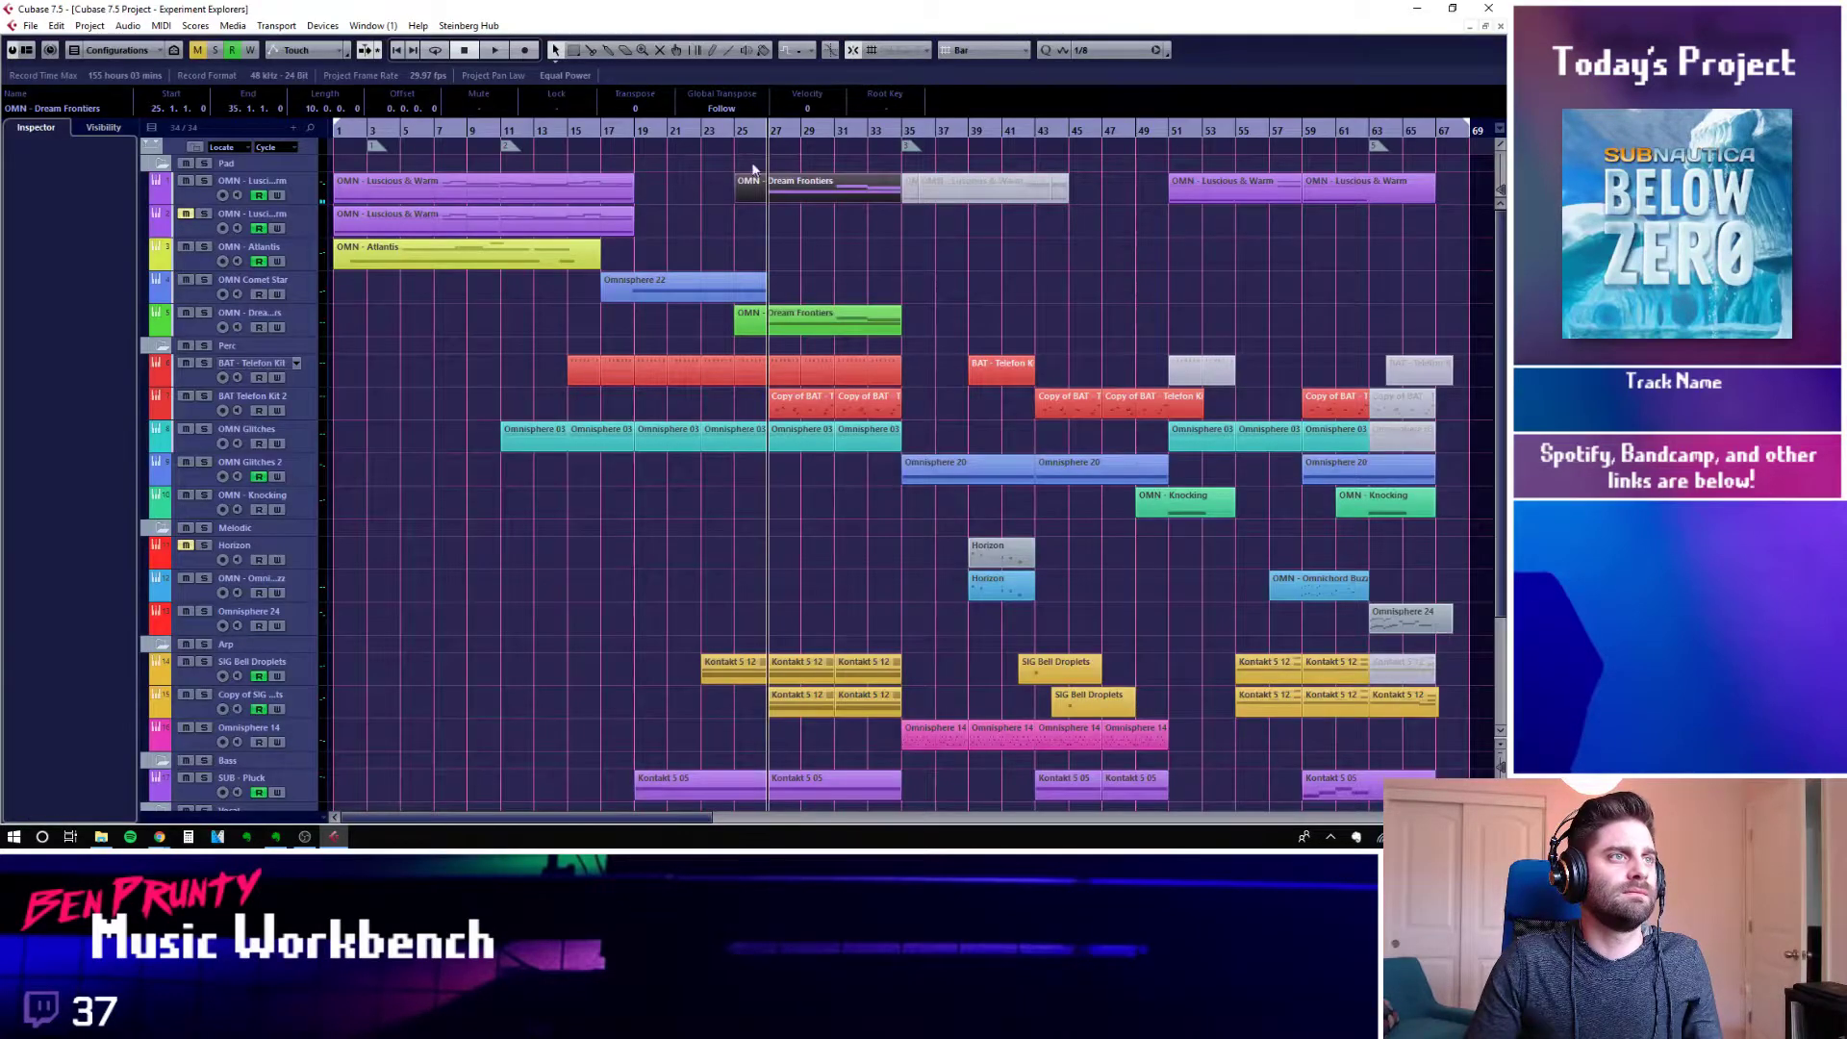
Play the arrangement from bar 27 to audition the doubled Dream Frontiers part, and select the Omnisphere 14 track
key("space")
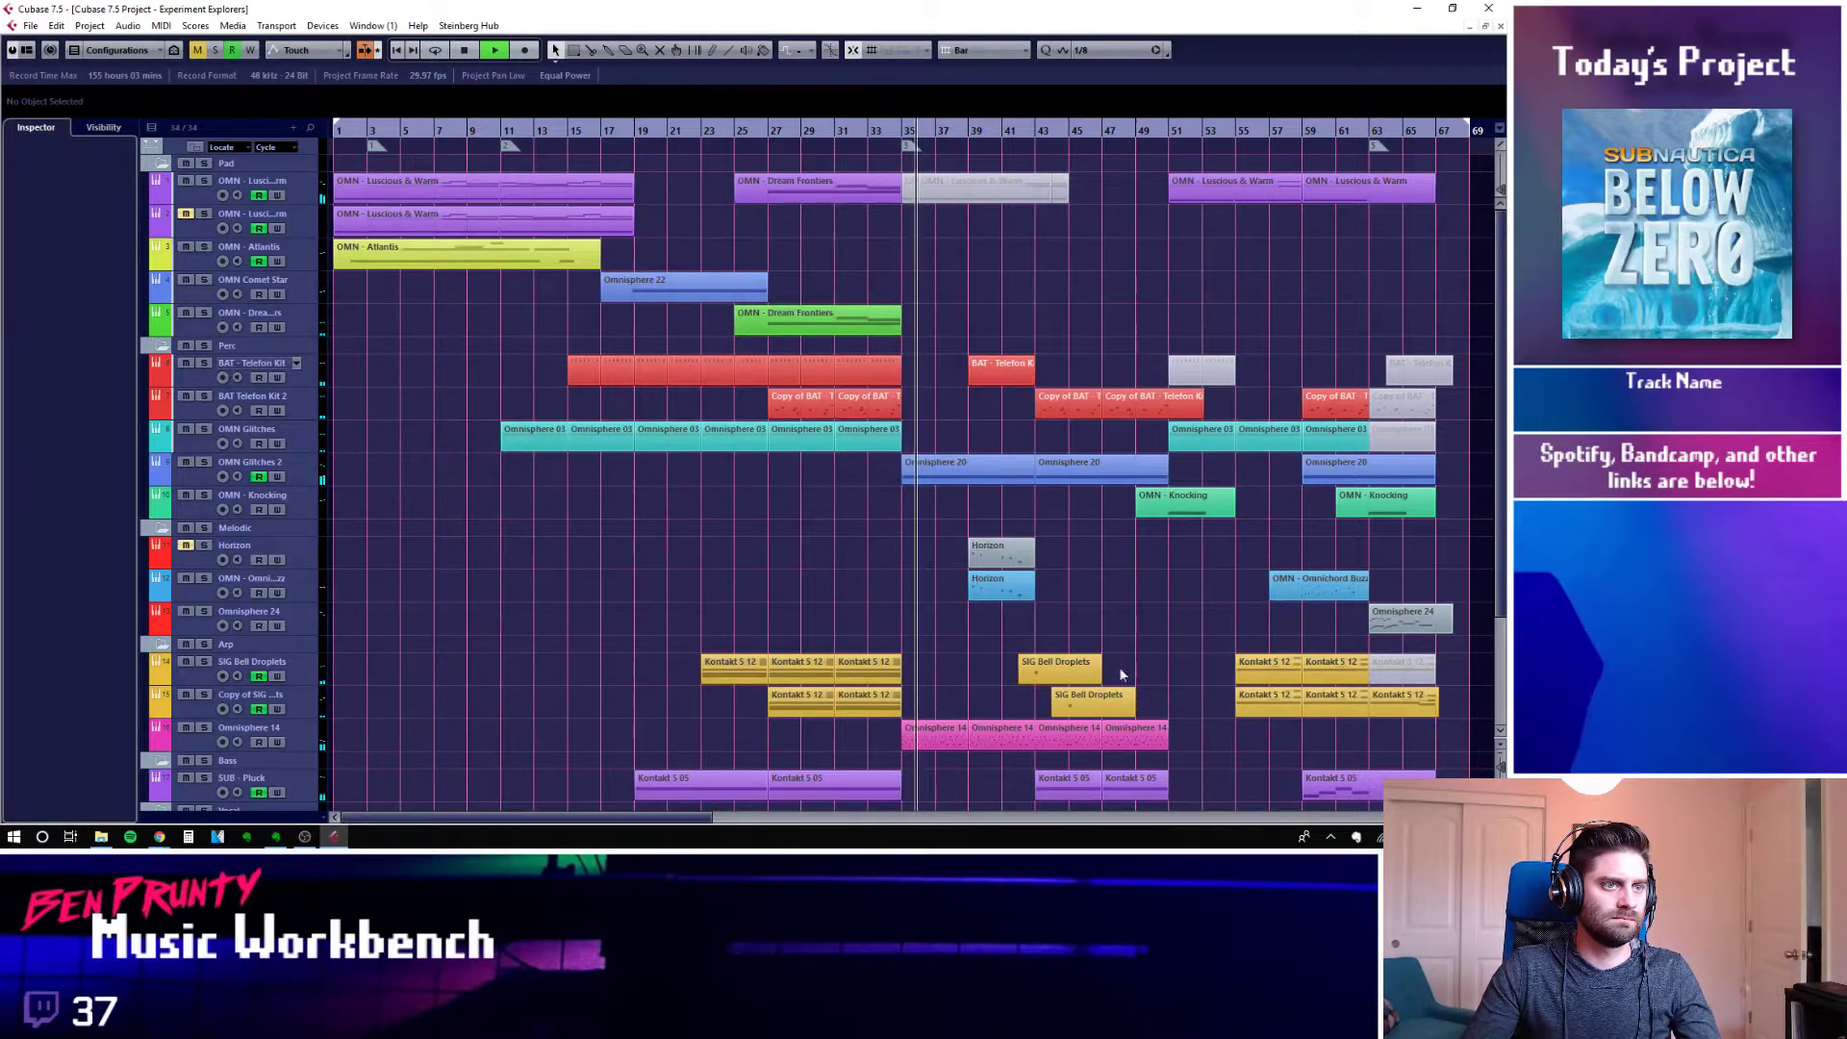
scroll(1076, 642, "down", 2)
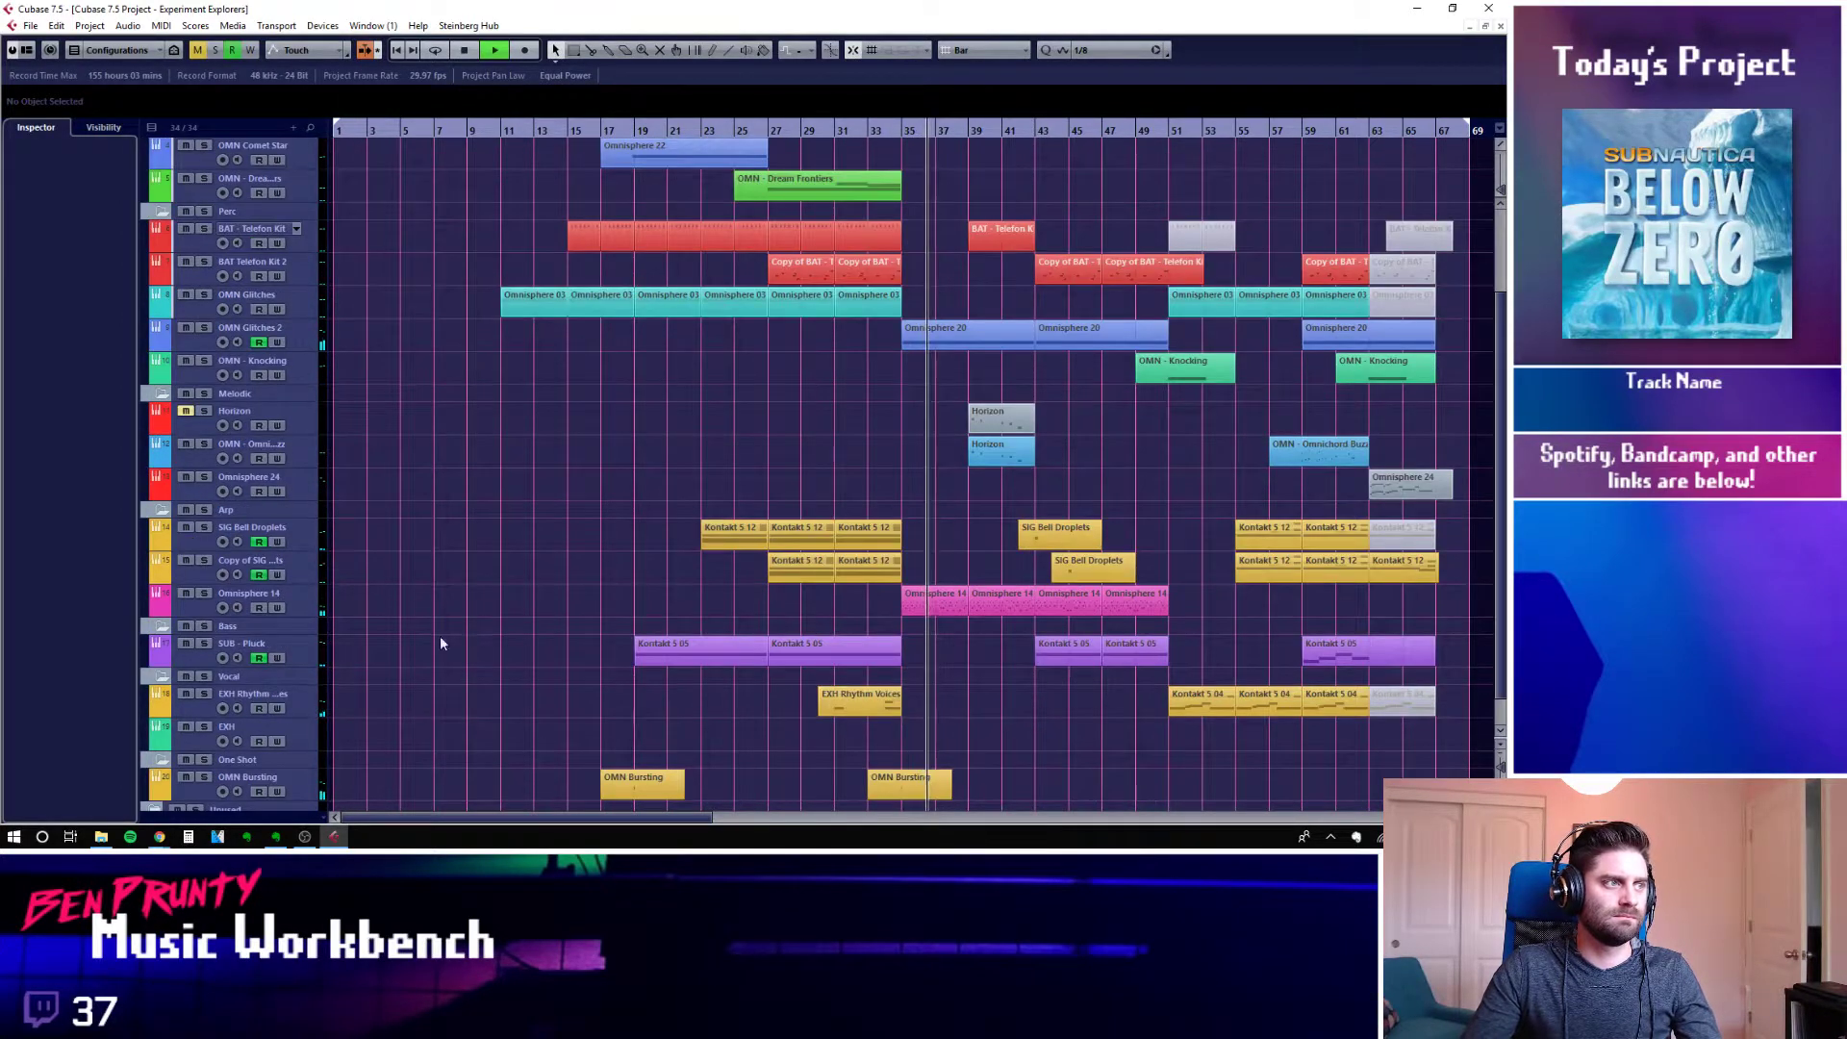
left_click(304, 608)
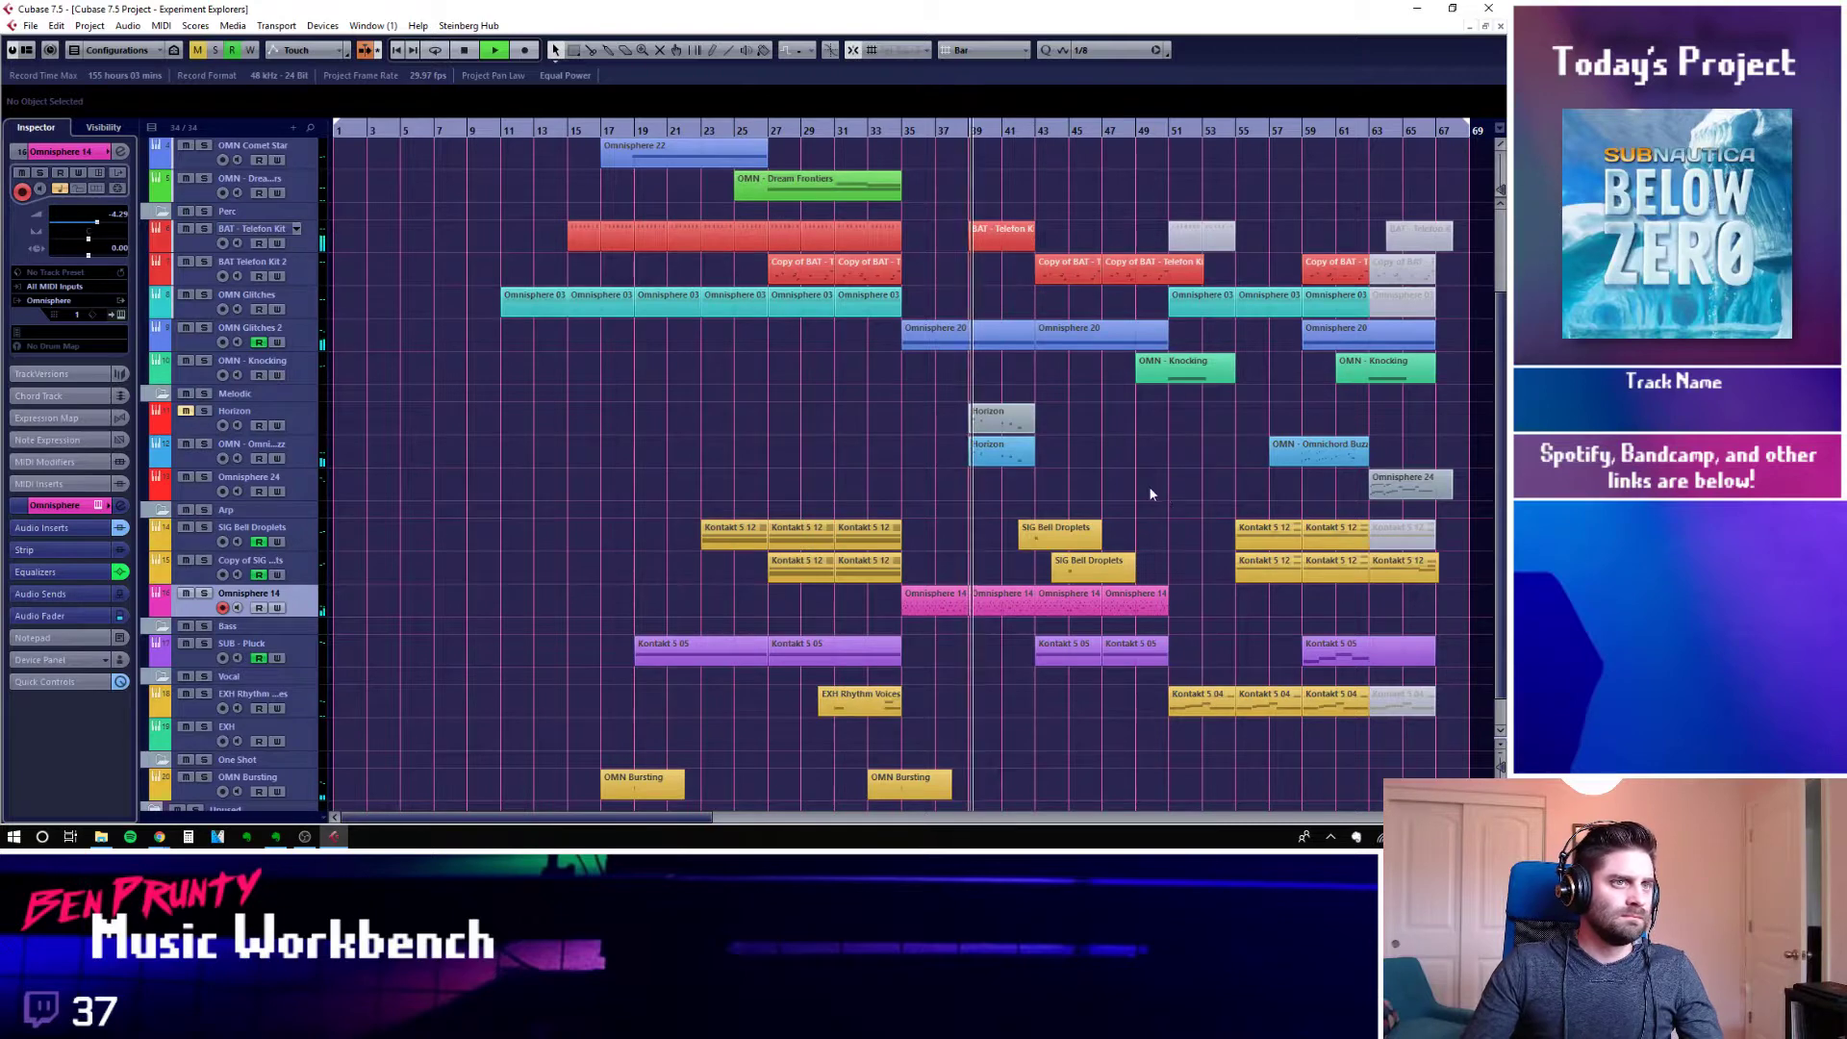
Lower the OMN - Omnichord Buzz channel's volume to -6.68
left_click(360, 464)
key("e")
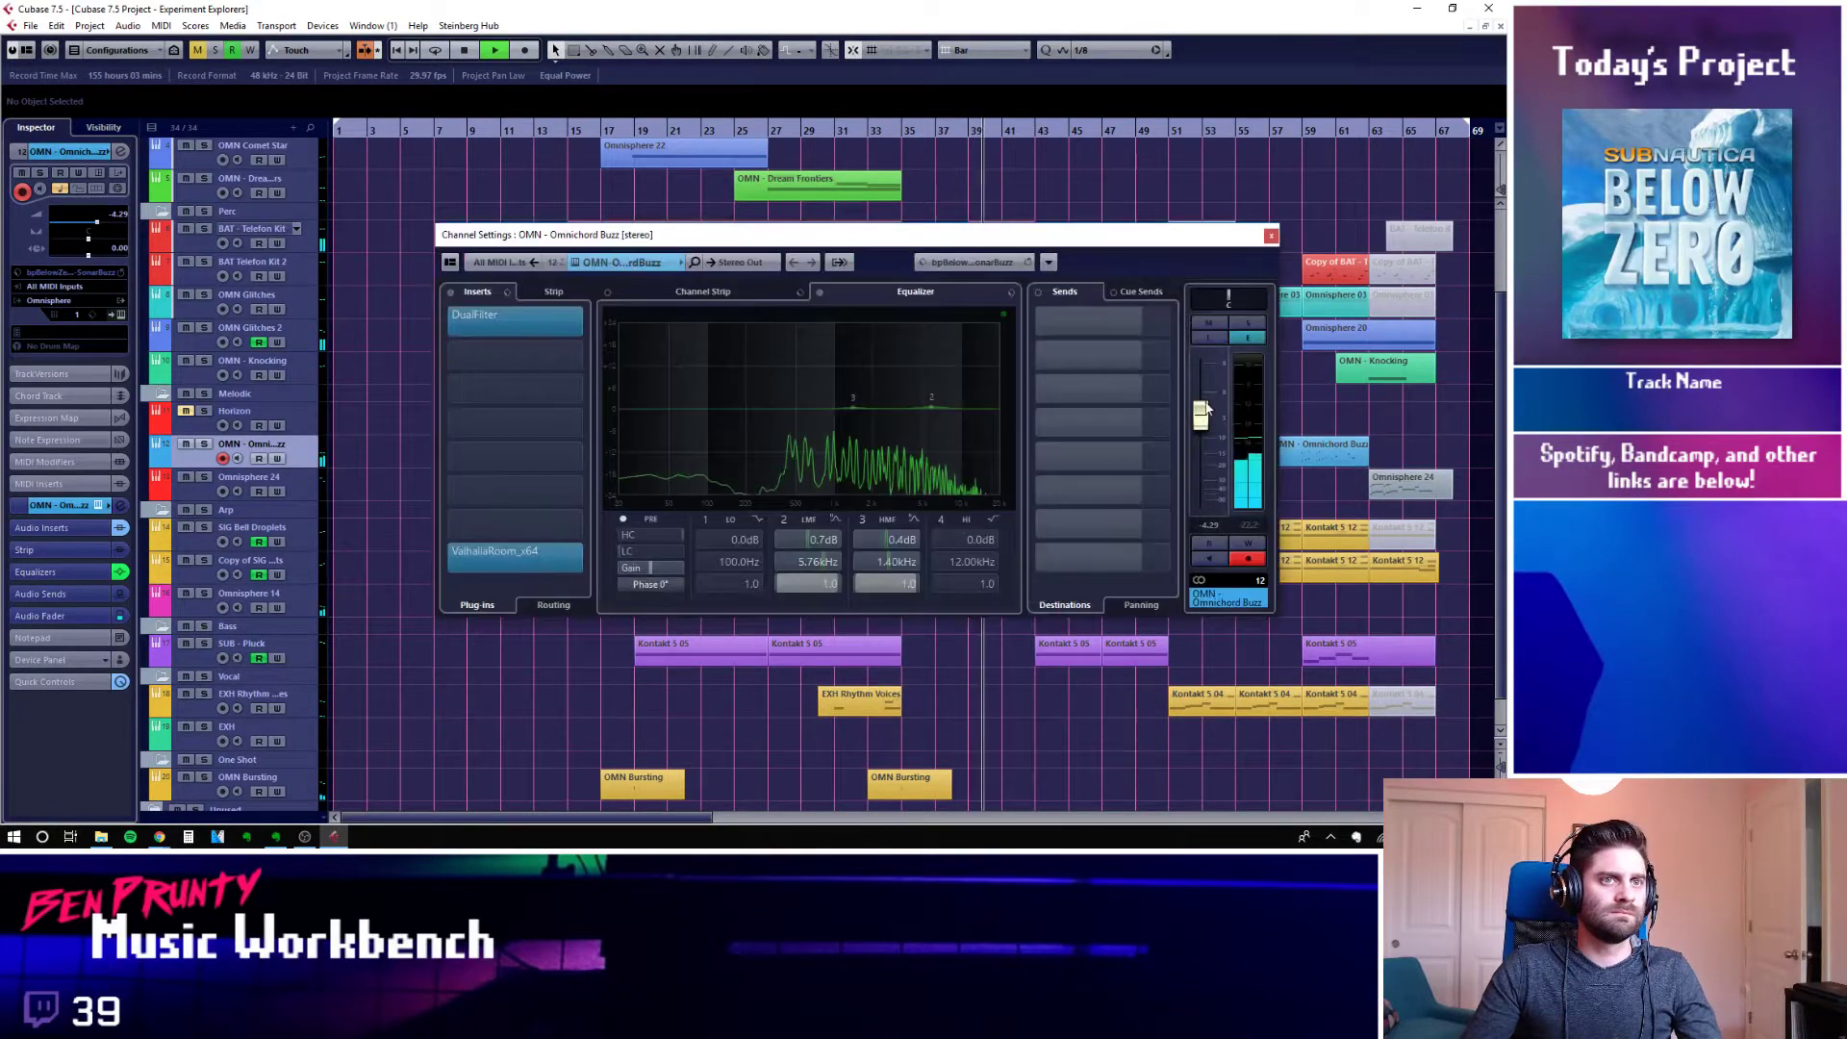
left_click(1271, 237)
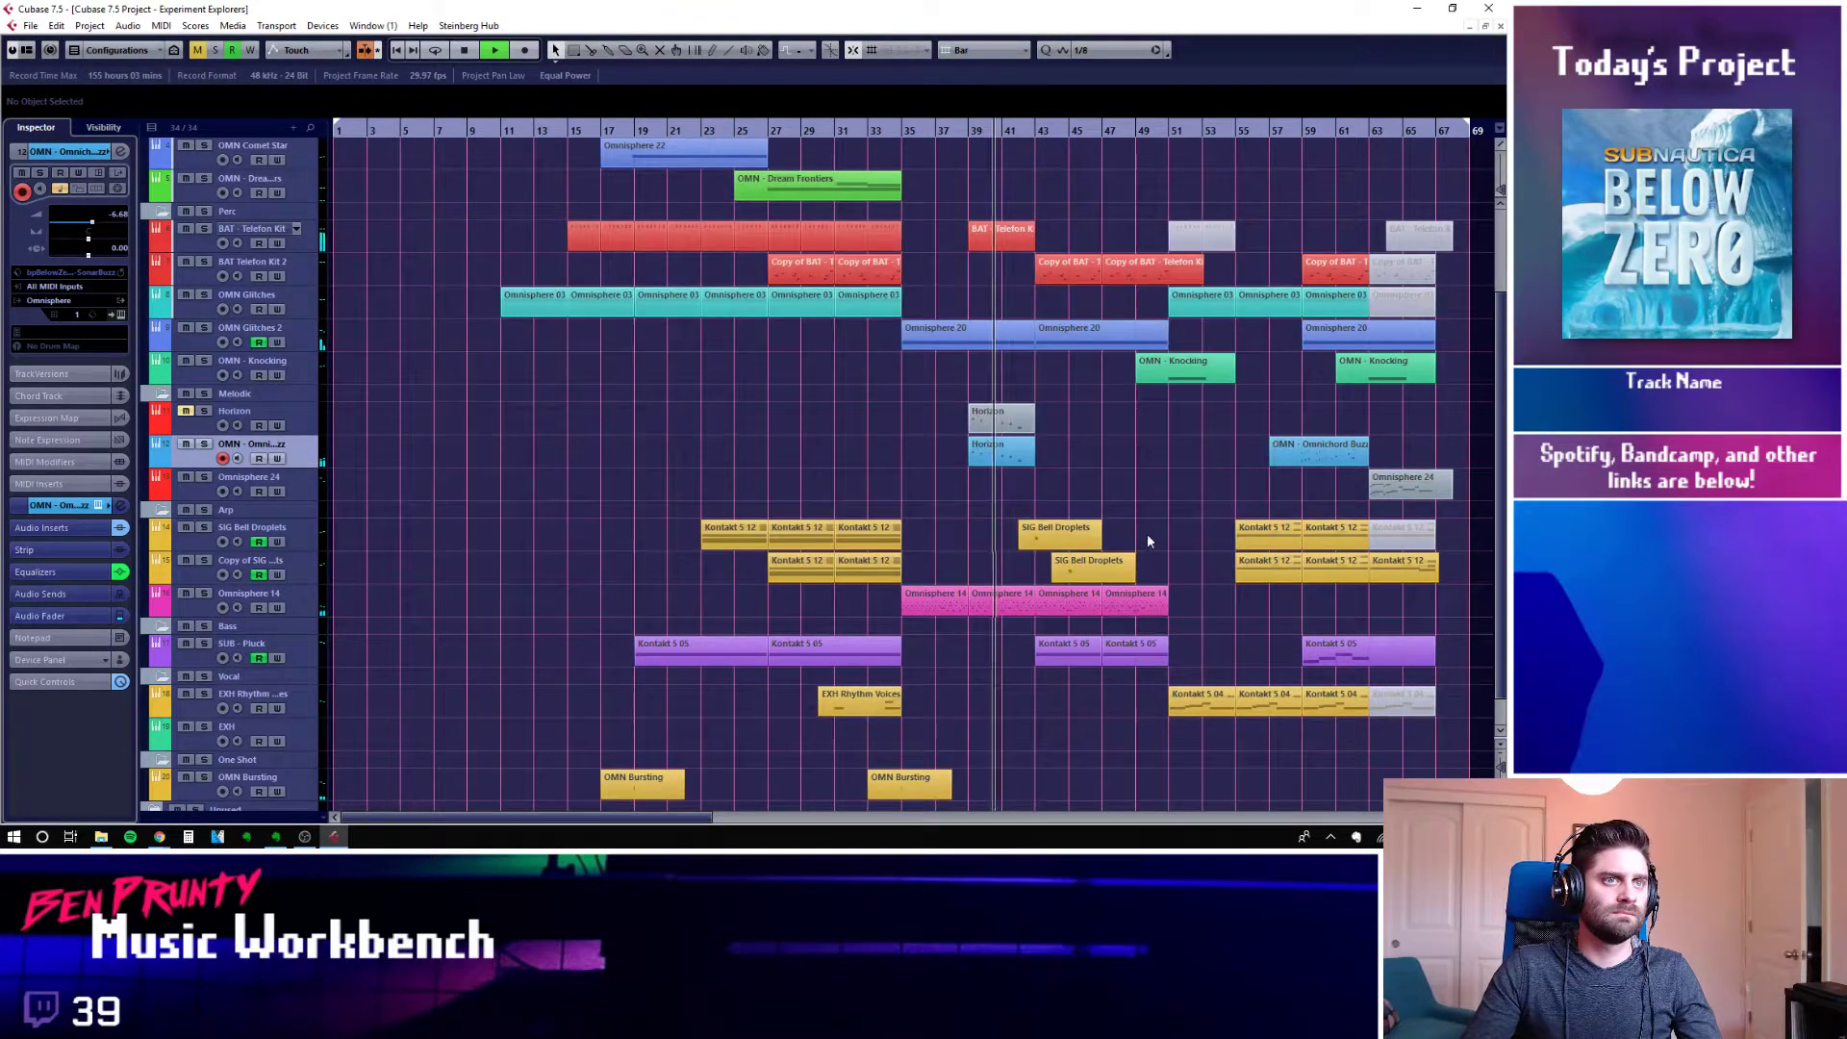
Select the first four notes of the Horizon part on the Omnichord Buzz track in the Key Editor, then close the editor
double_click(995, 454)
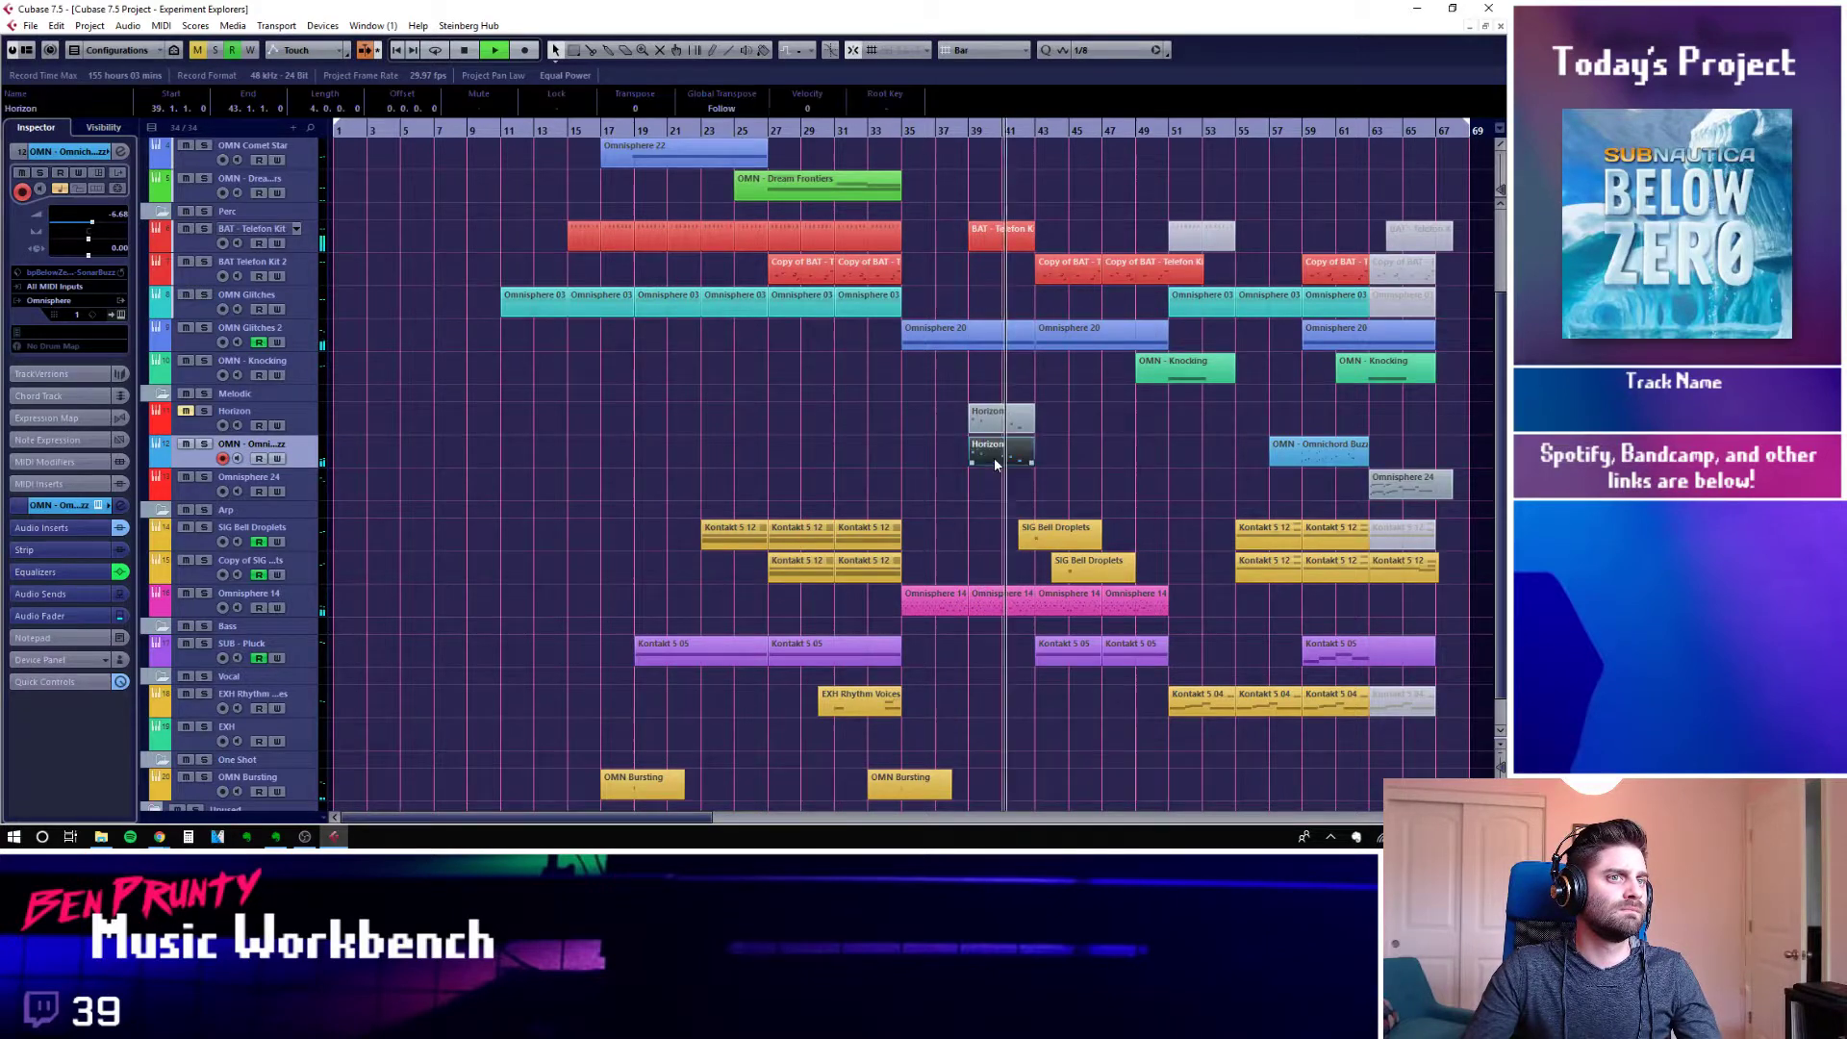
left_click_drag(183, 148, 46, 332)
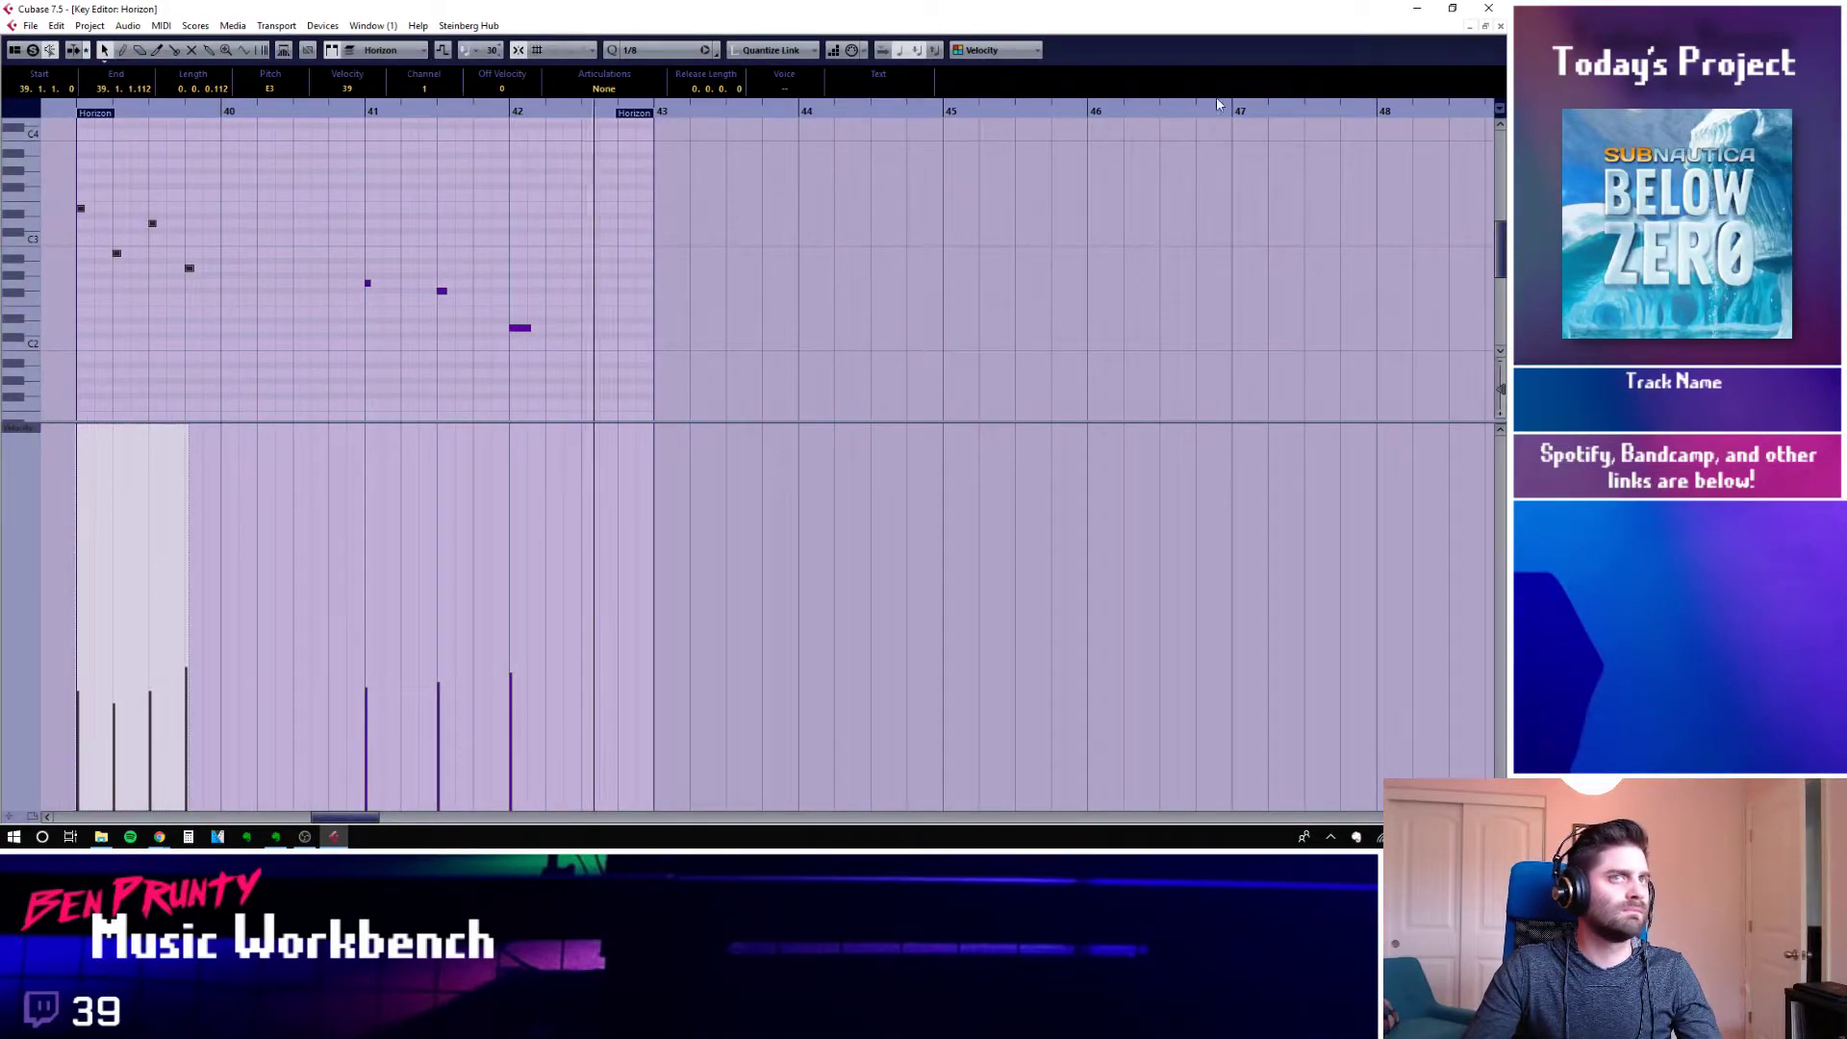
key("Return")
Set the OMN - Omnichord Buzz channel's volume to about -5.5 and close its channel settings
key("e")
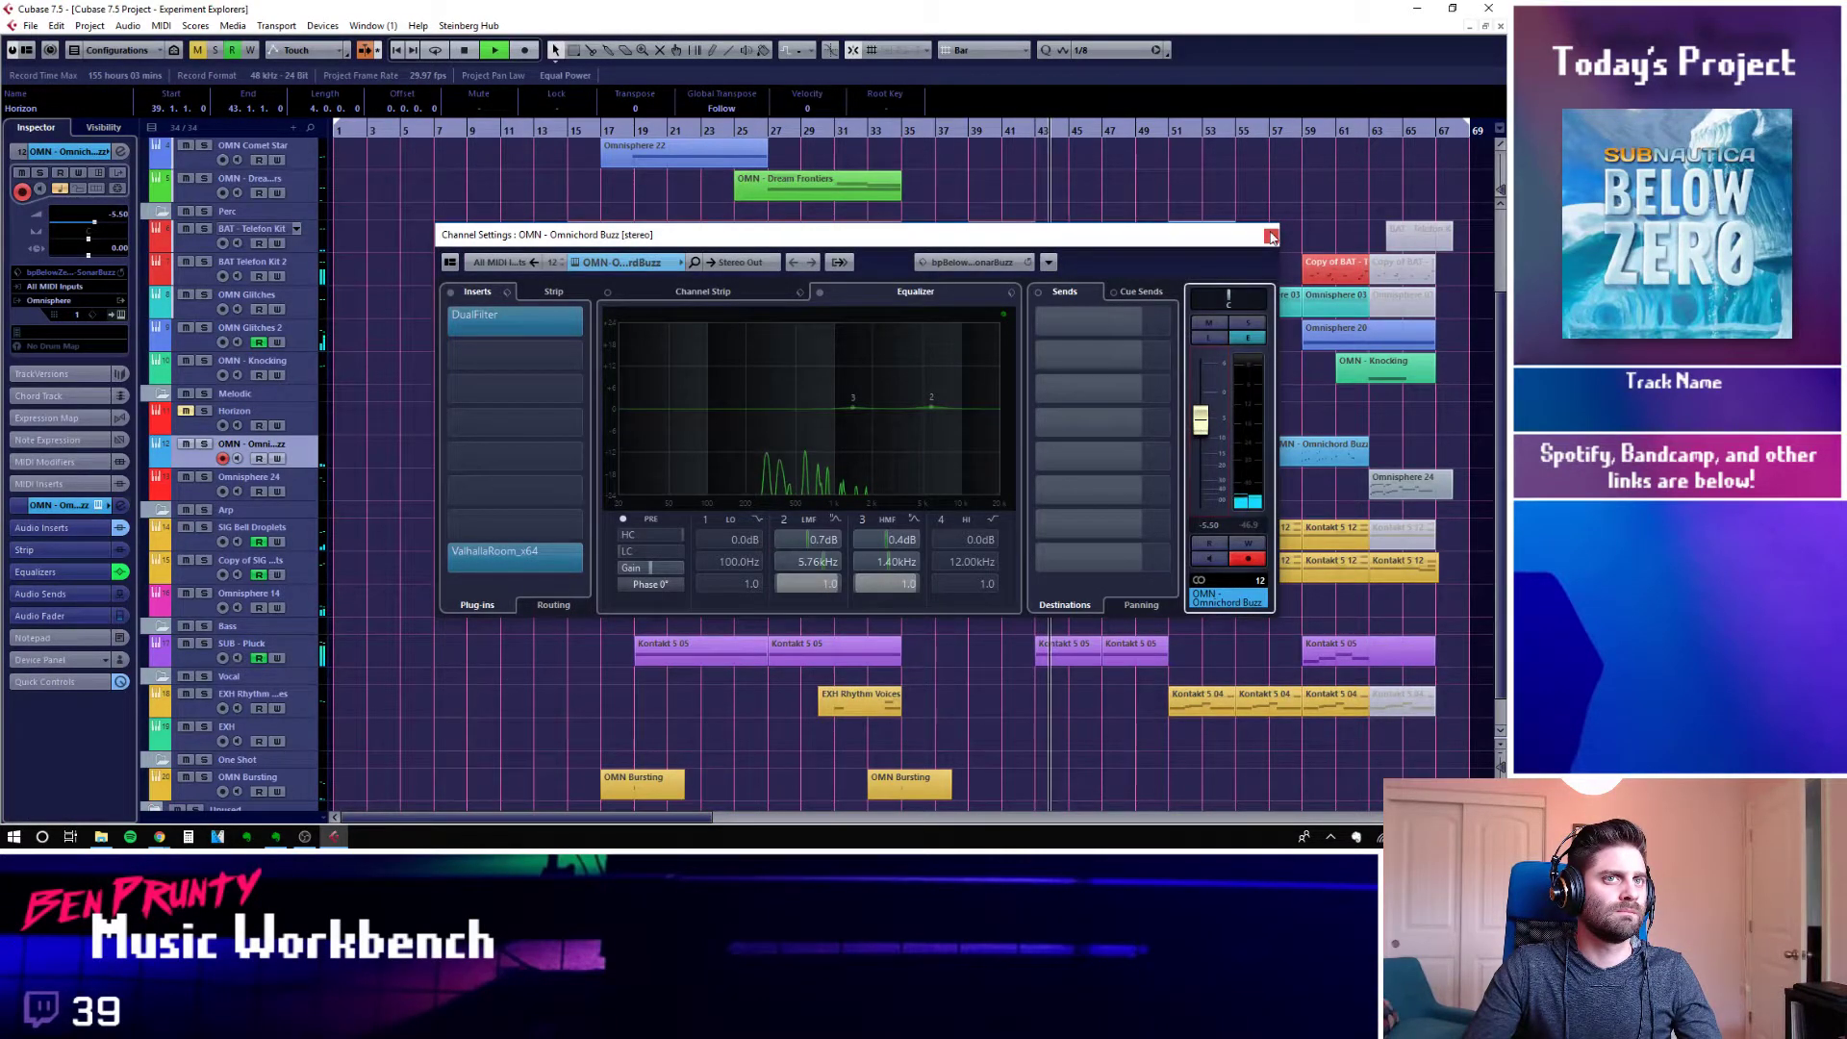
key("e")
left_click(1116, 437)
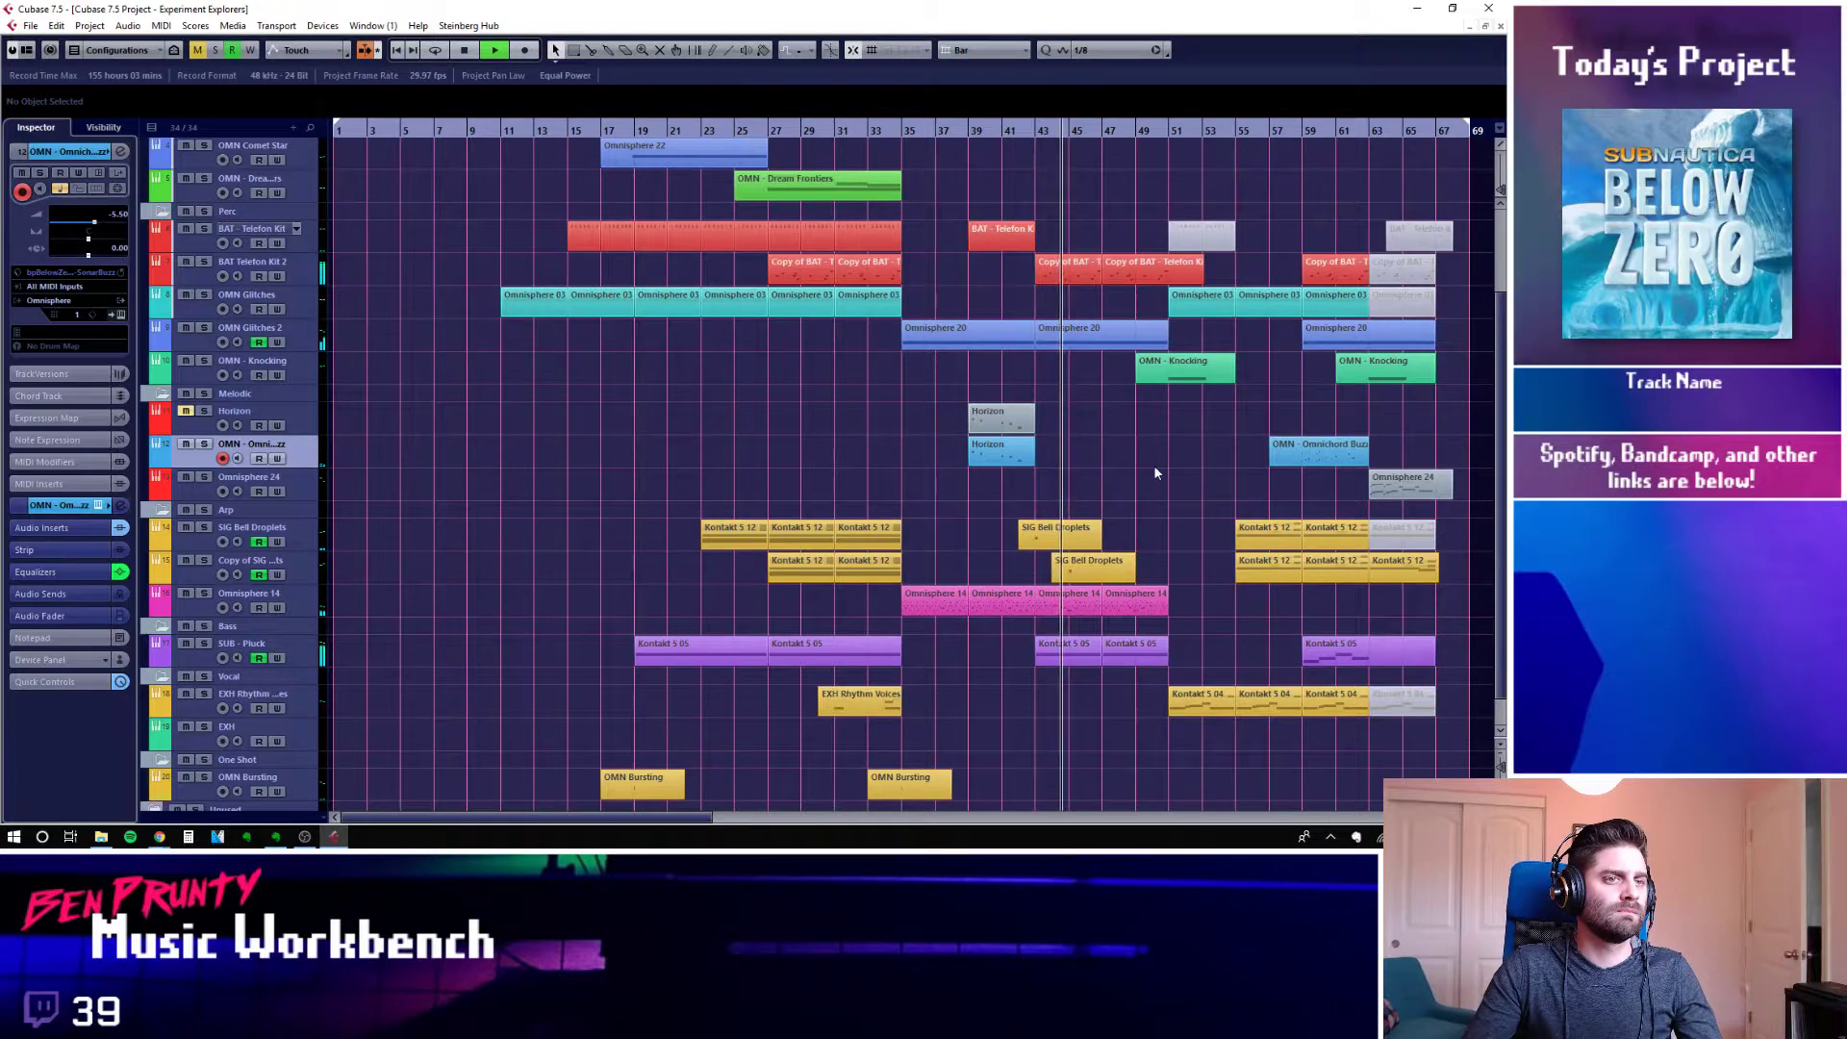
Lower the first Luscious & Warm track's volume automation slightly to a flat level from bar 51 onward, and fold its lanes
scroll(1153, 465, "up", 3)
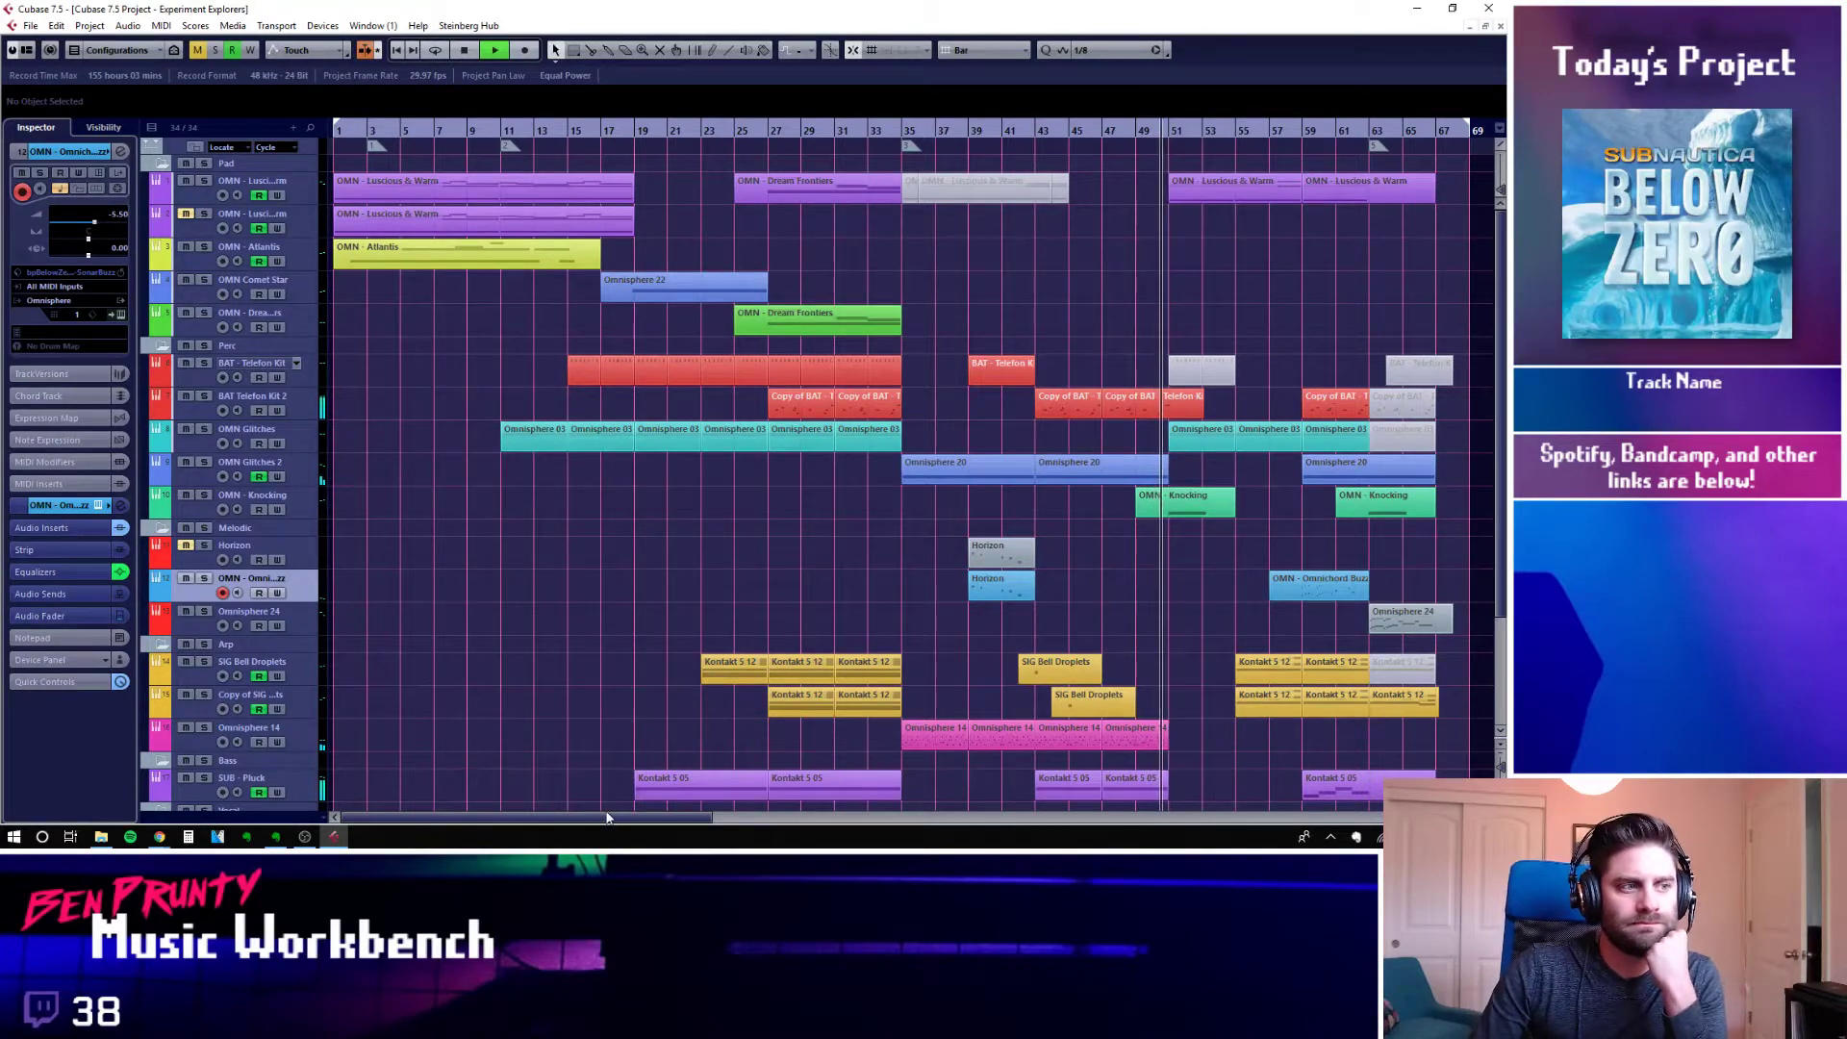
left_click_drag(669, 818, 778, 818)
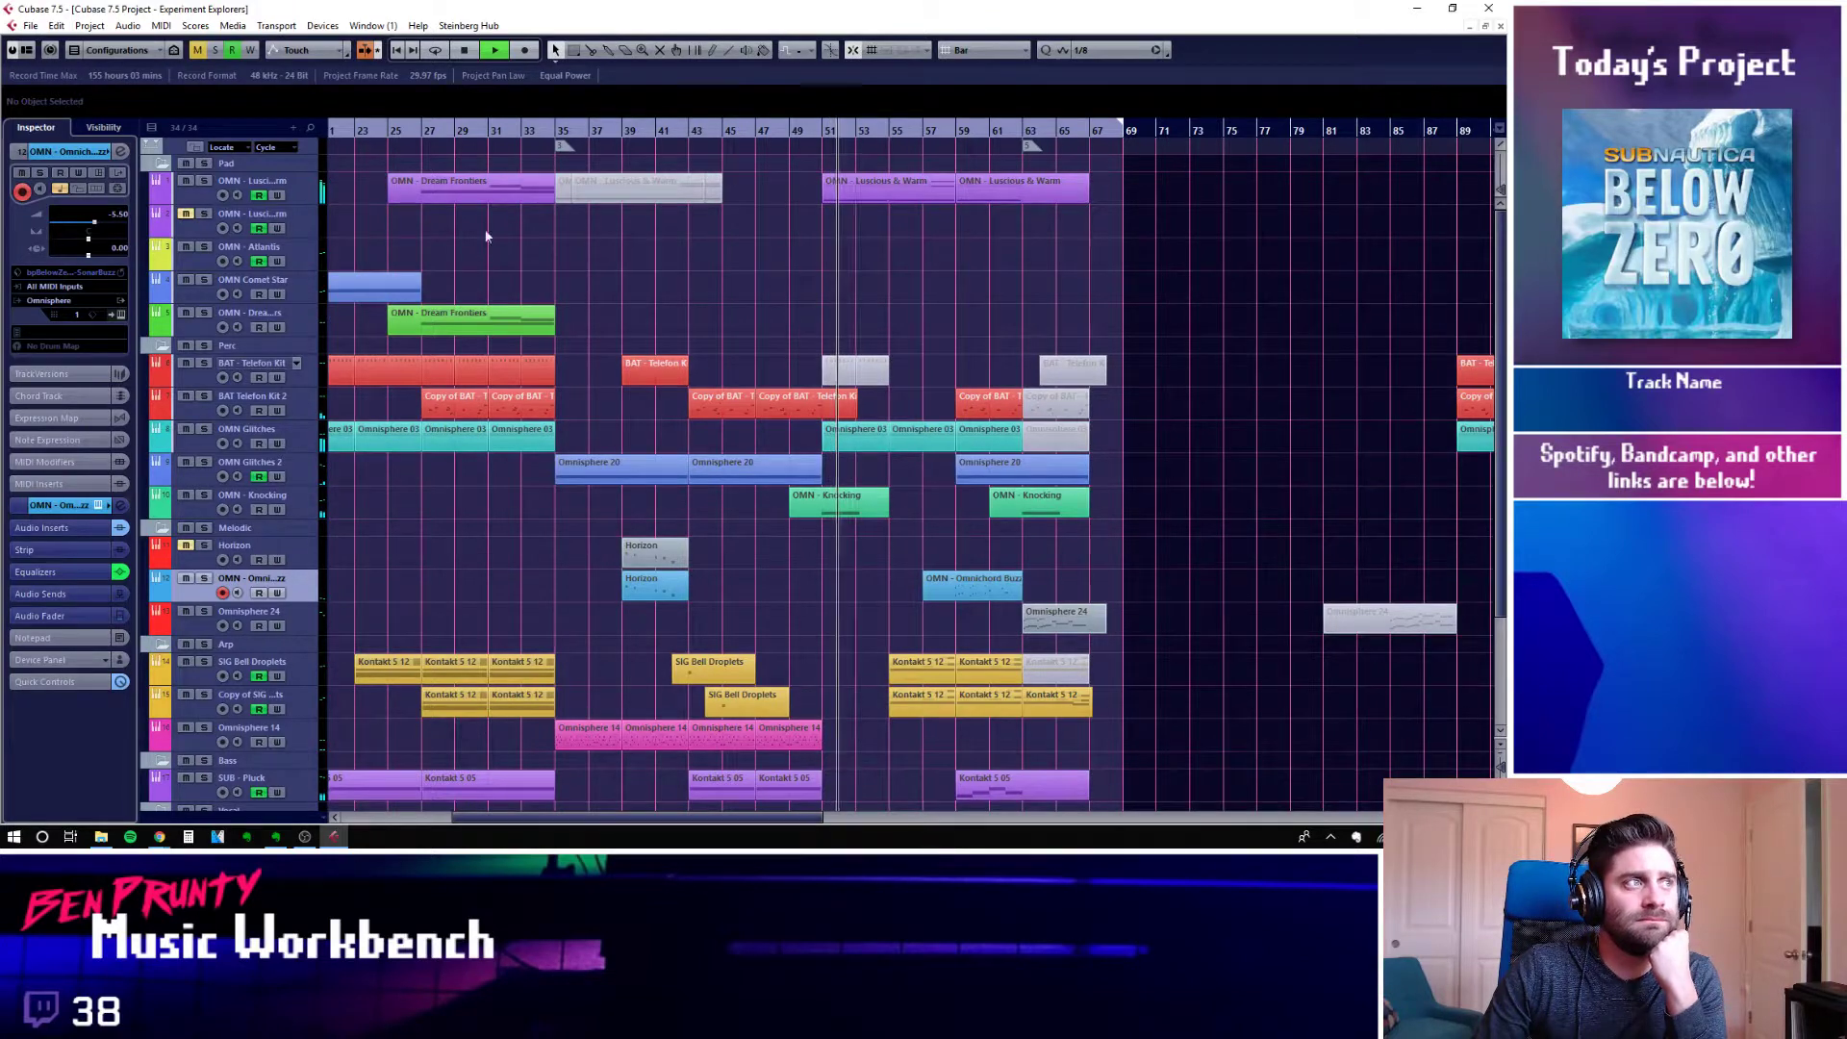
key("a")
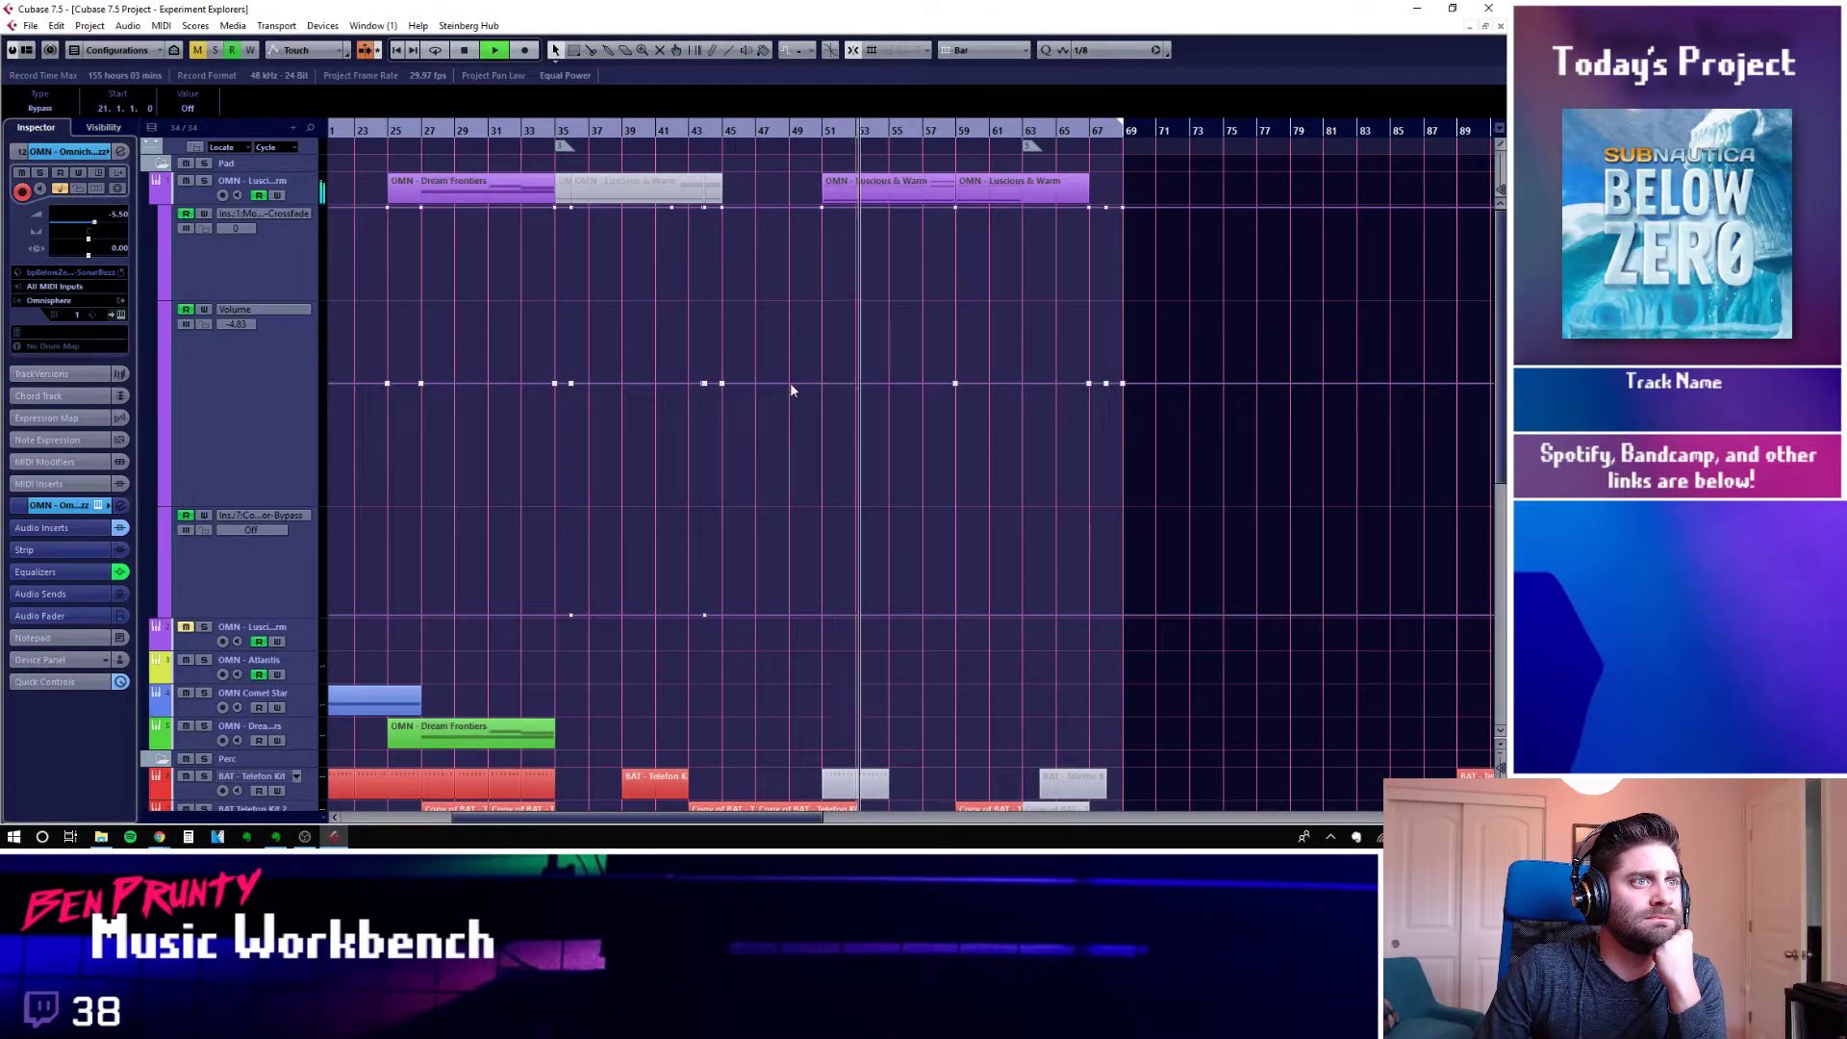
left_click(846, 399)
mouse_move(846, 399)
left_mouse_down()
mouse_move(1024, 369)
mouse_move(1133, 401)
left_mouse_up()
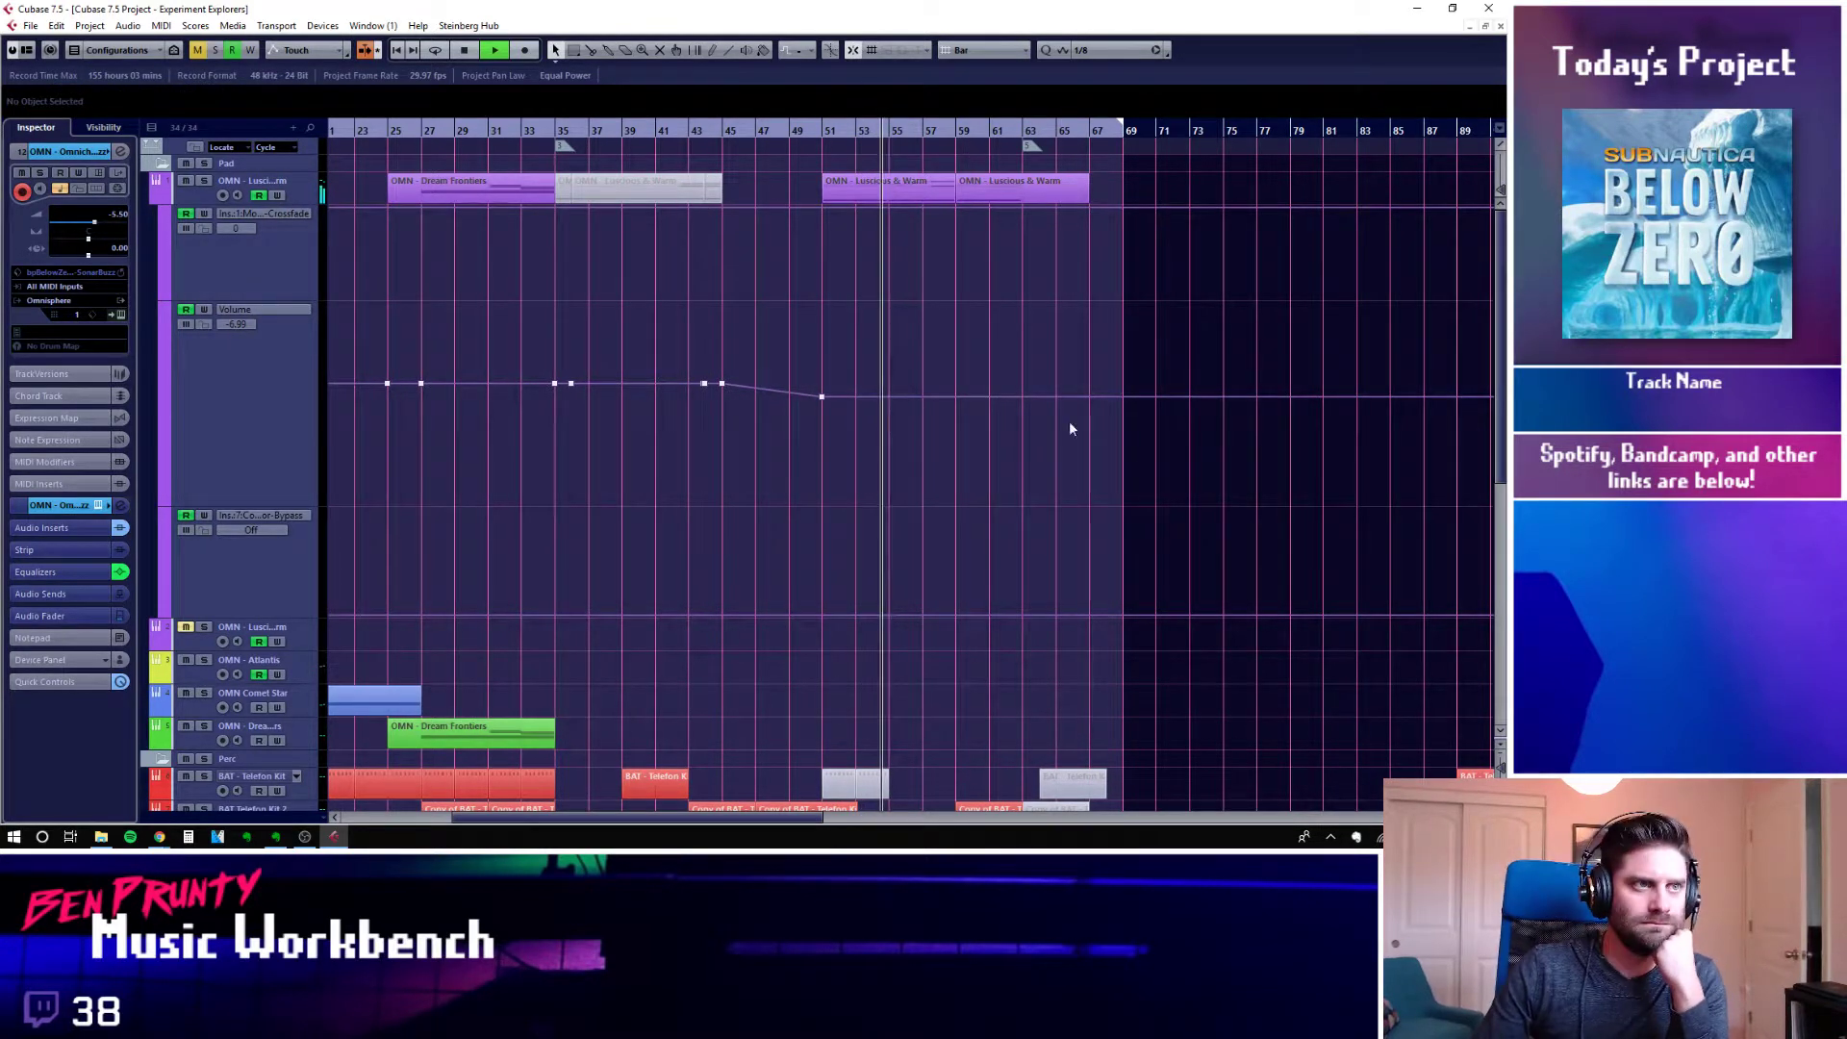
left_click(153, 201)
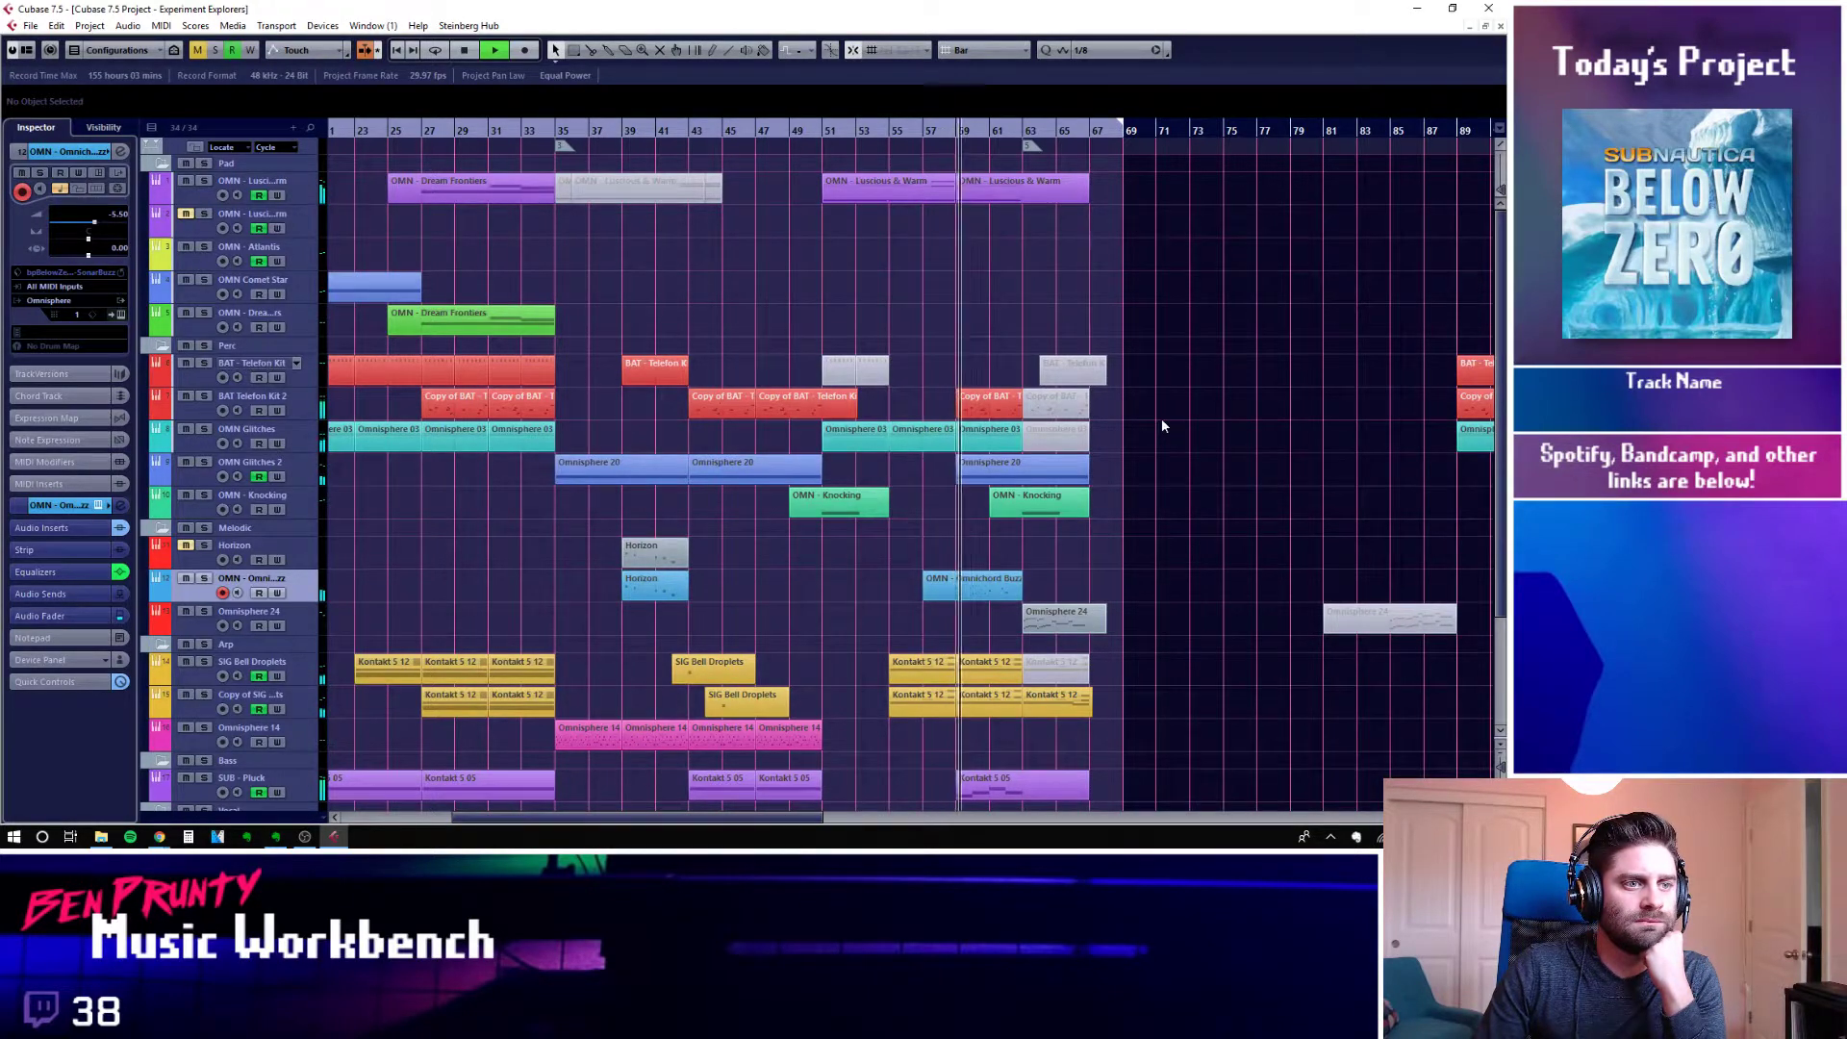
Inspect the Omnichord Buzz part at bar 57 in the Key Editor, listen to the ending and stop playback
left_click(989, 582)
double_click(989, 582)
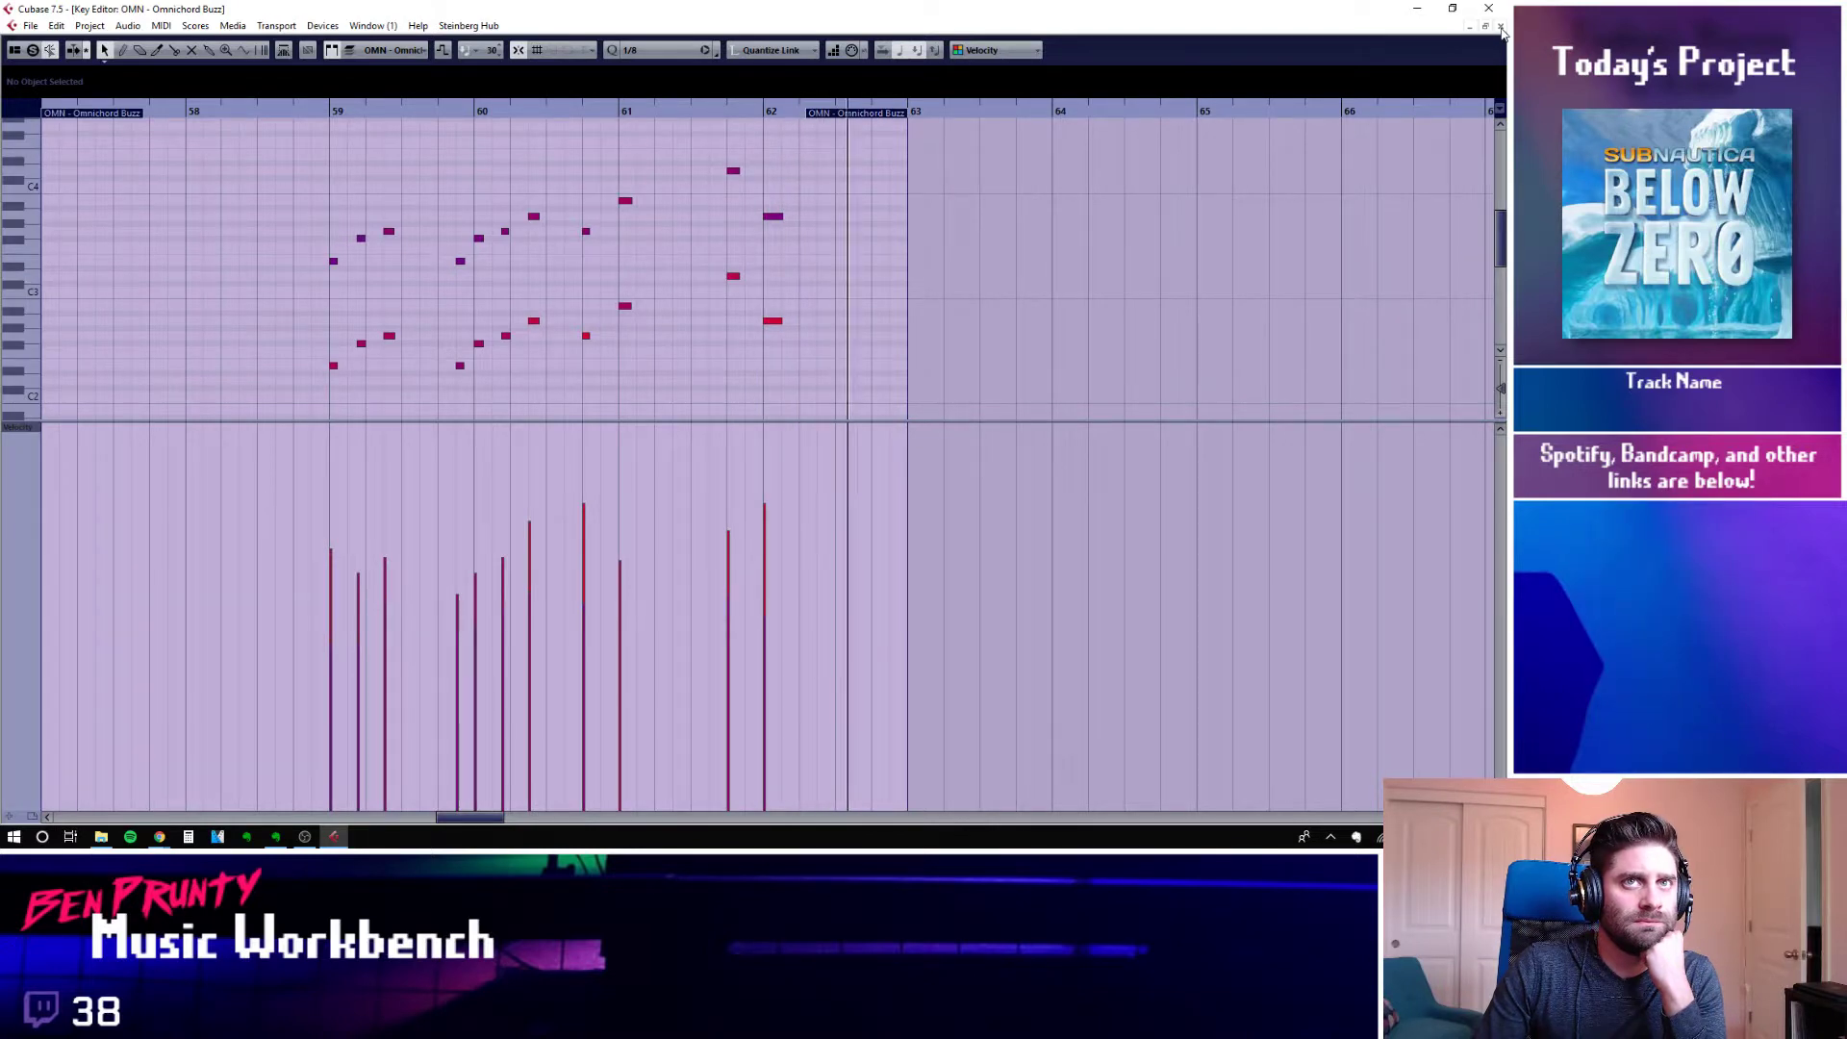
key("Return")
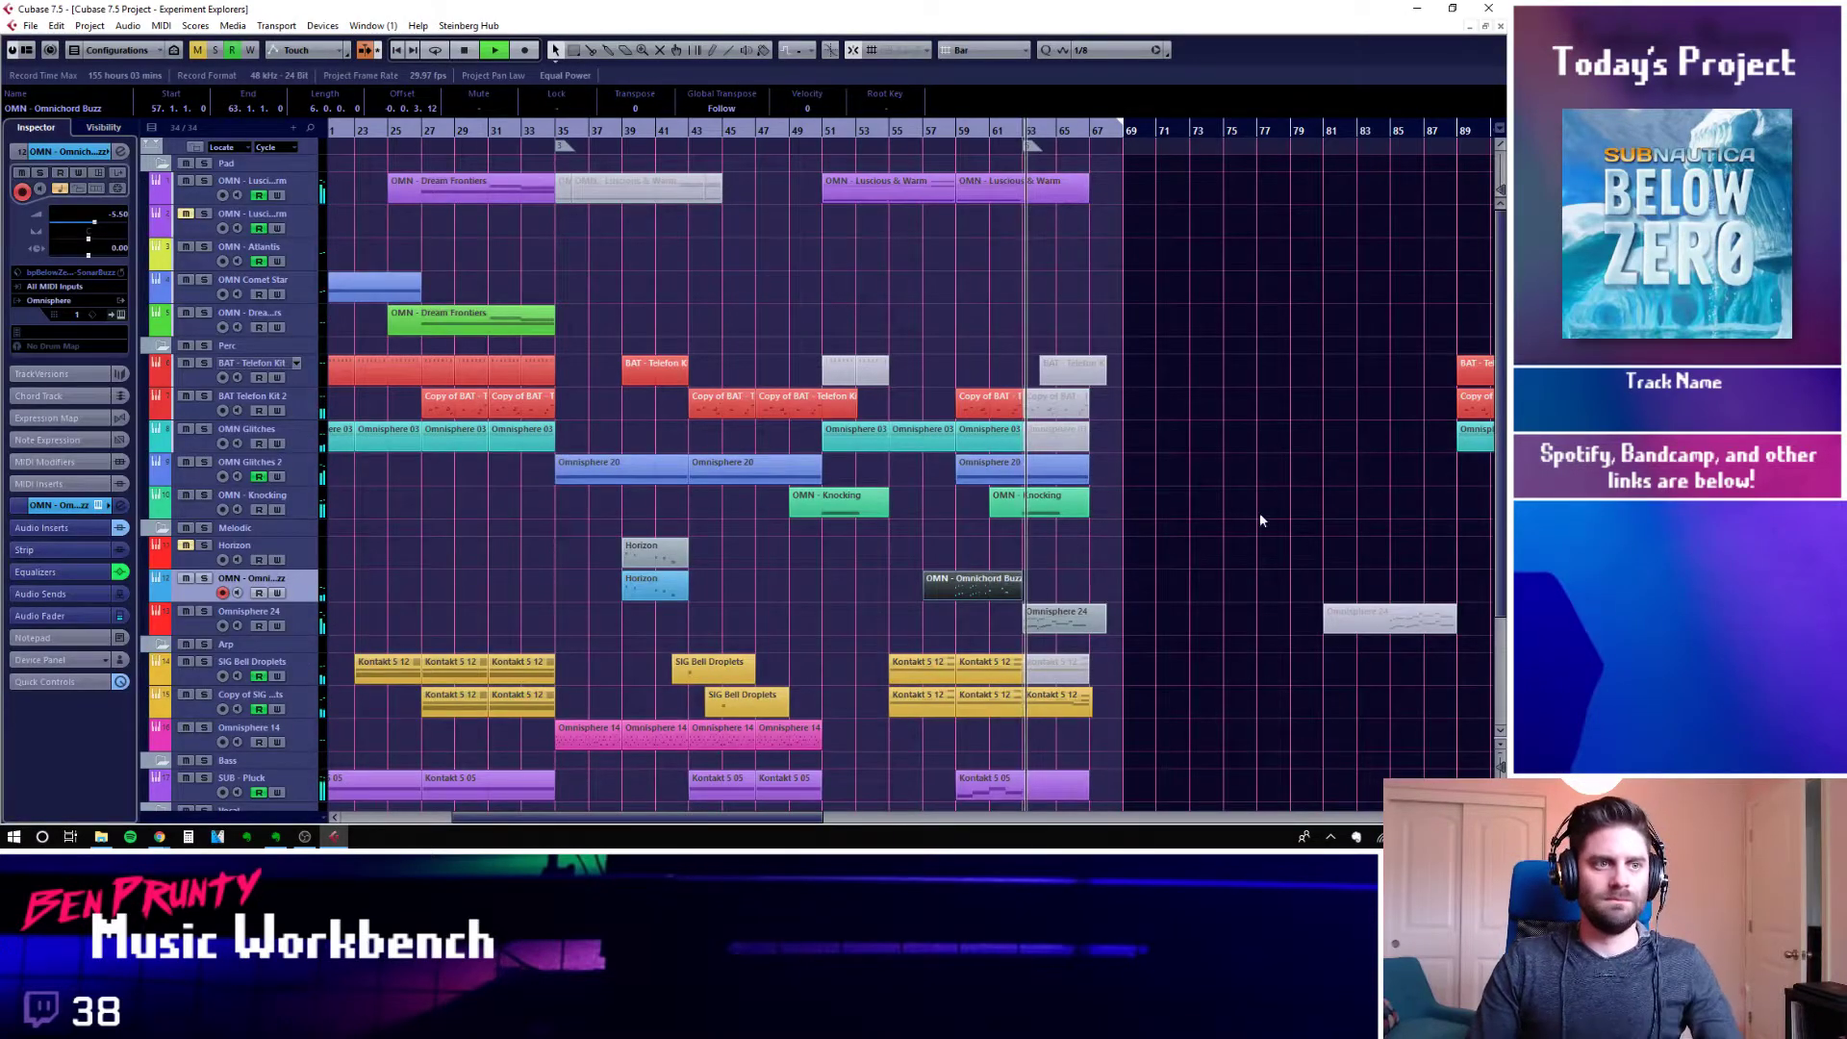
left_click(1218, 571)
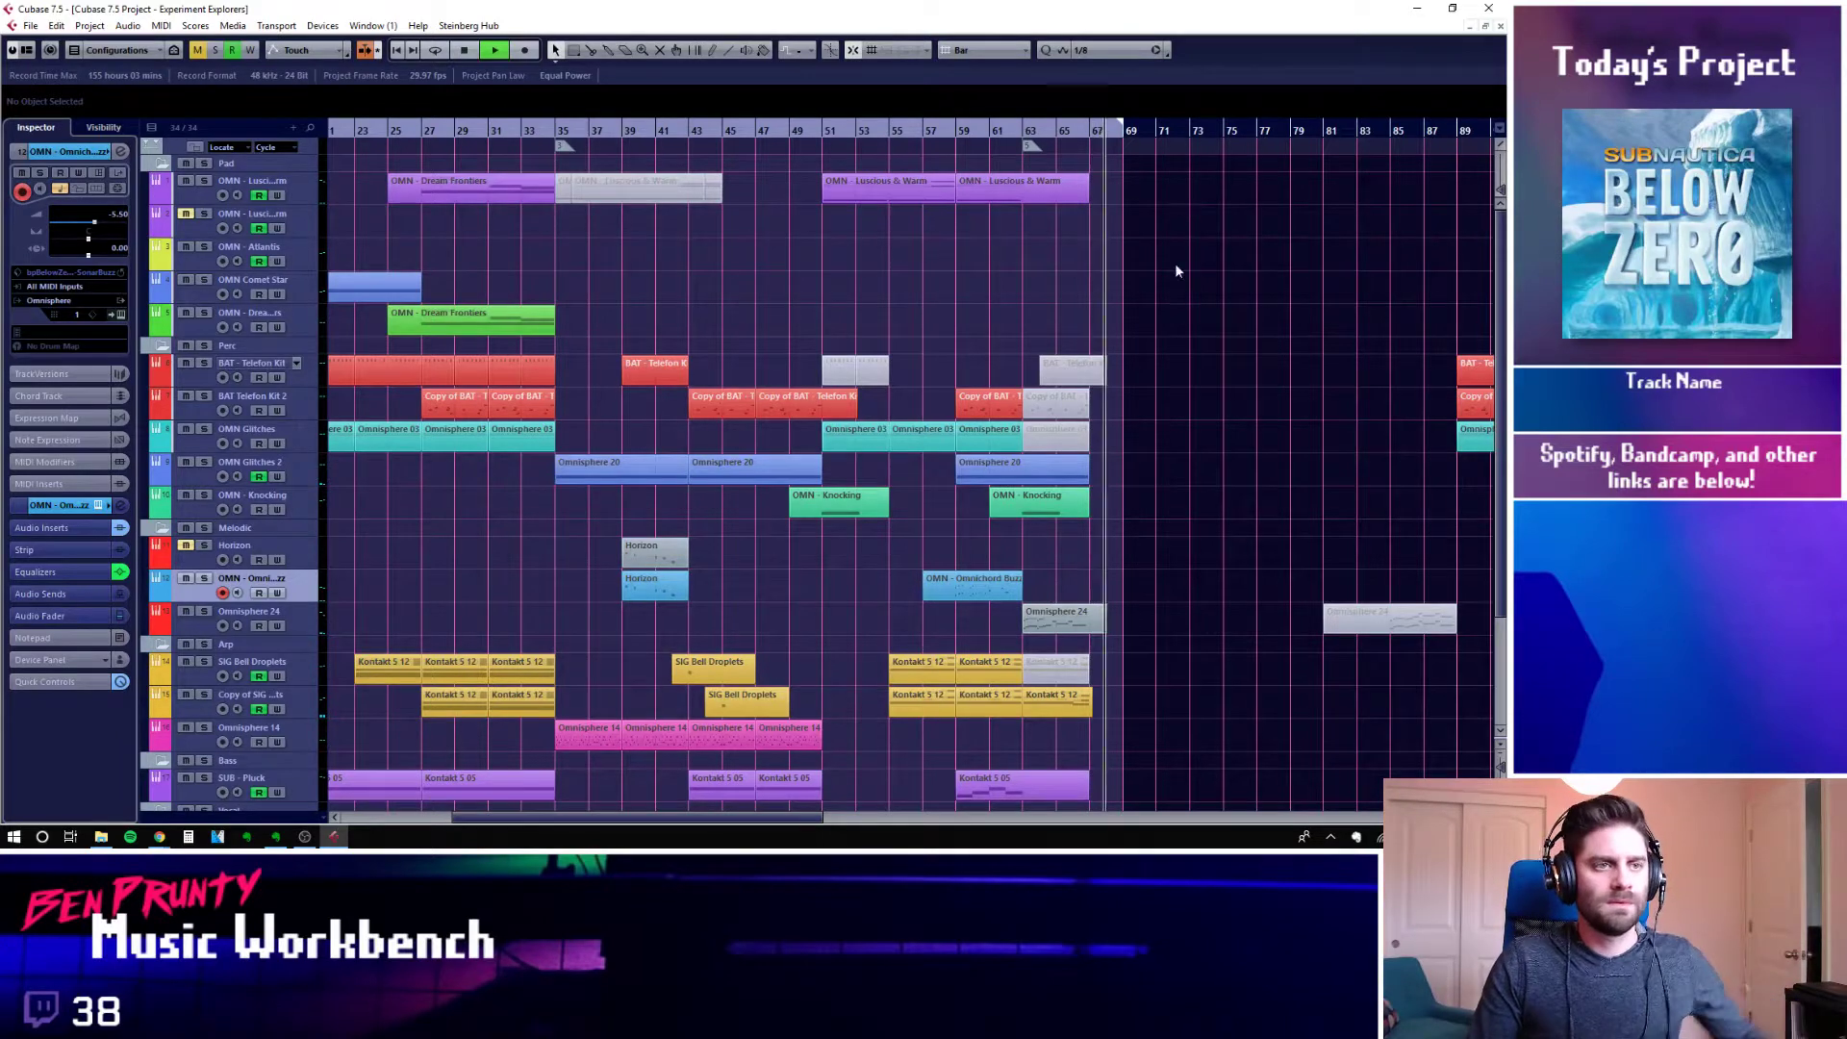
key("space")
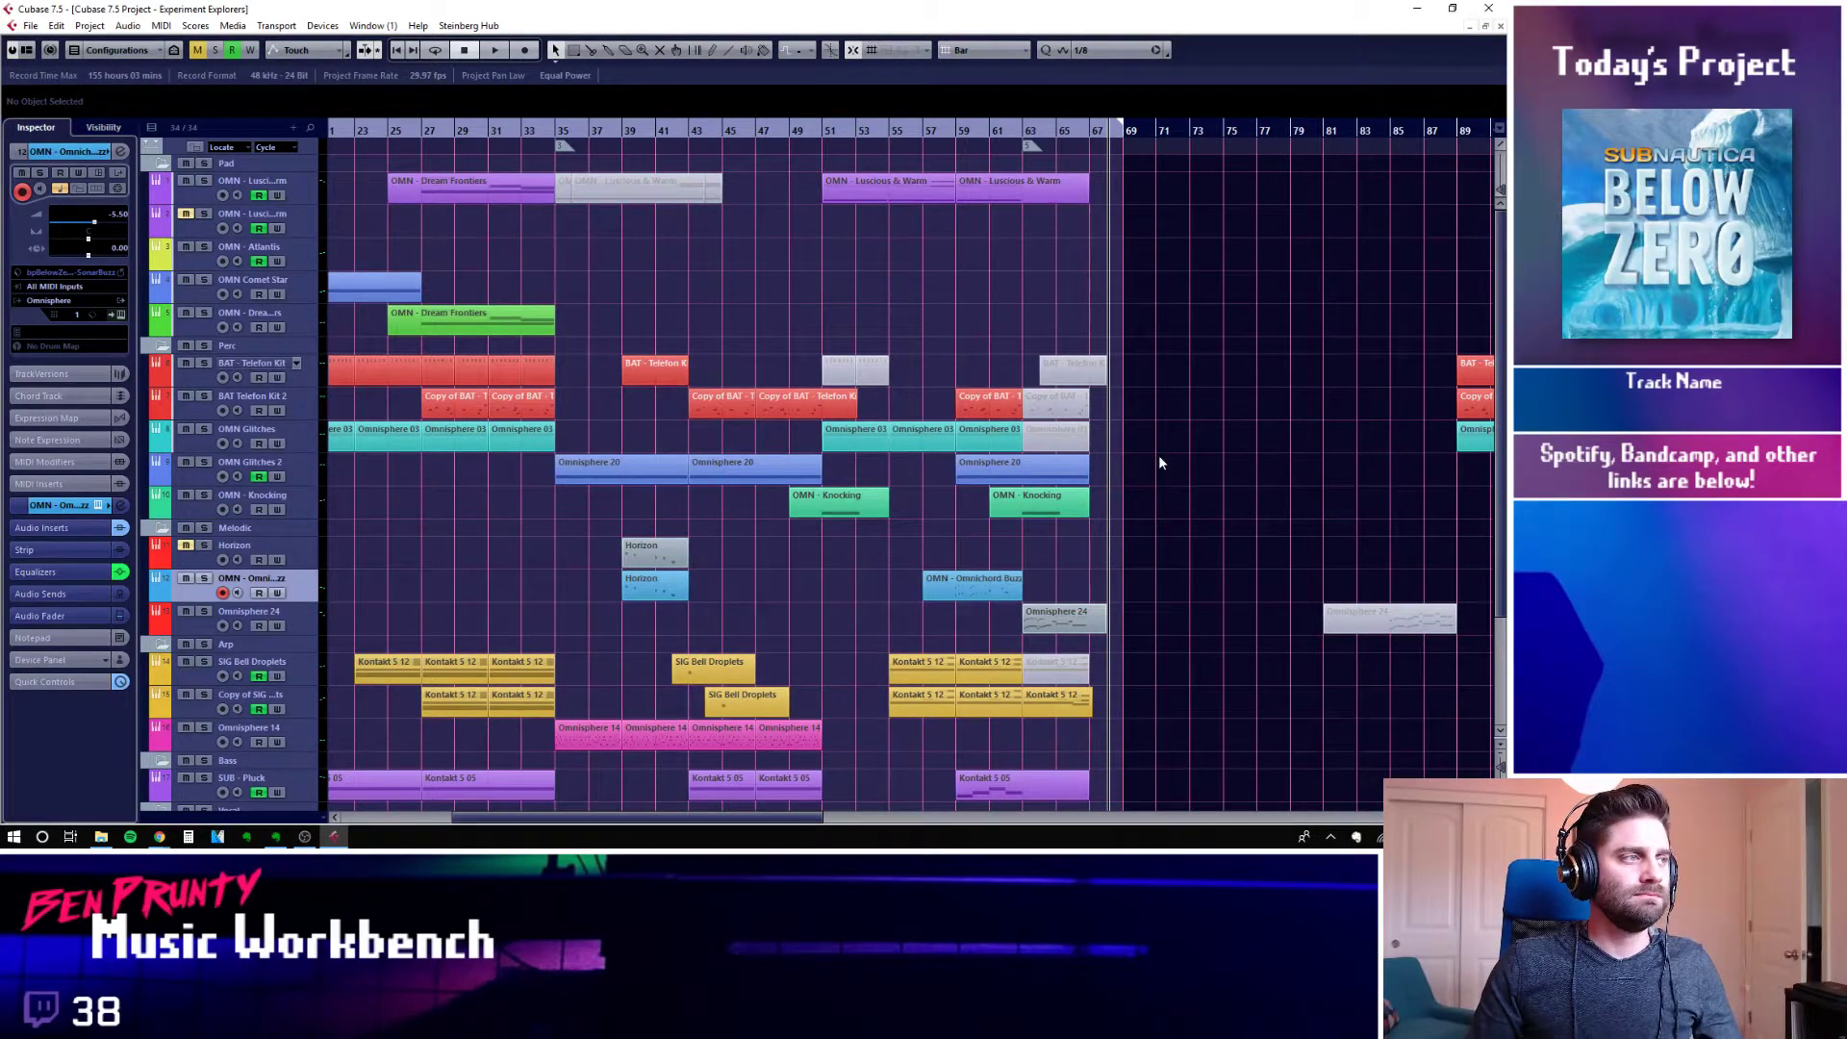
Return to bar 27 and examine the Kontakt 5 12 parts on the SIG Bell Droplets track and its copy
scroll(1158, 454, "left", 6)
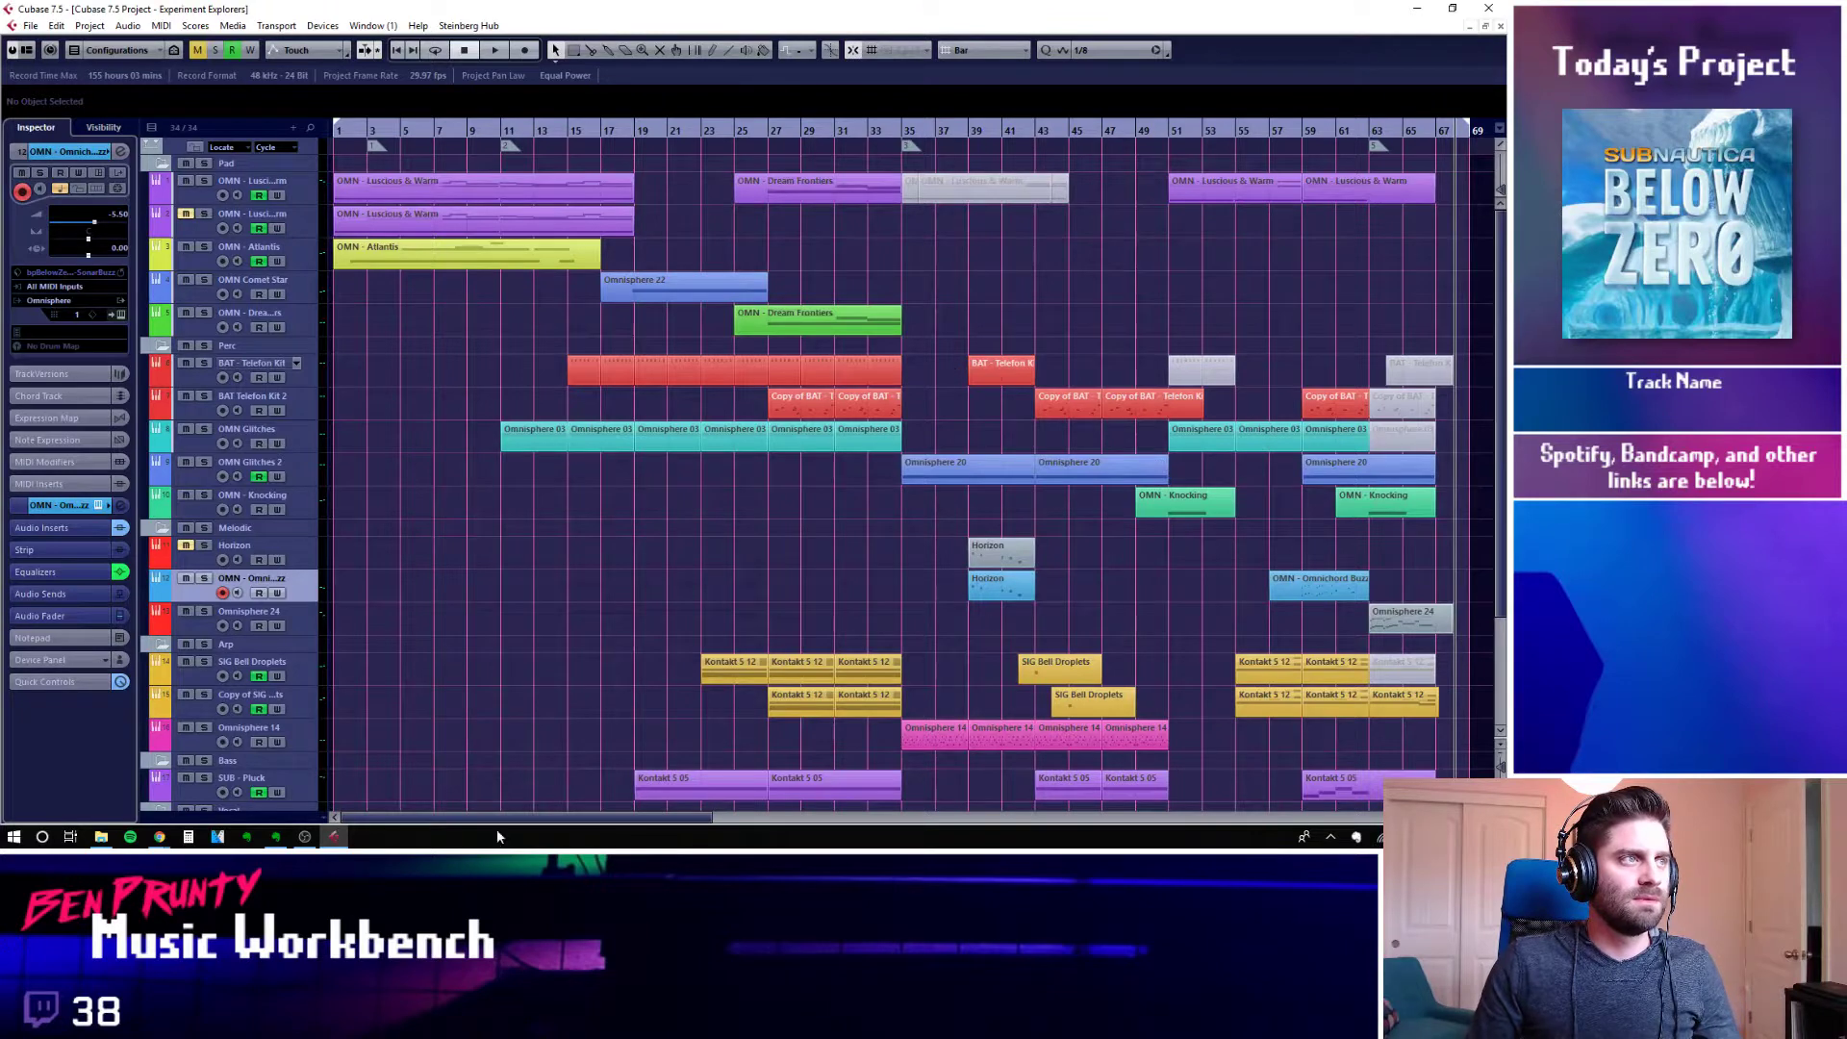
left_click(767, 132)
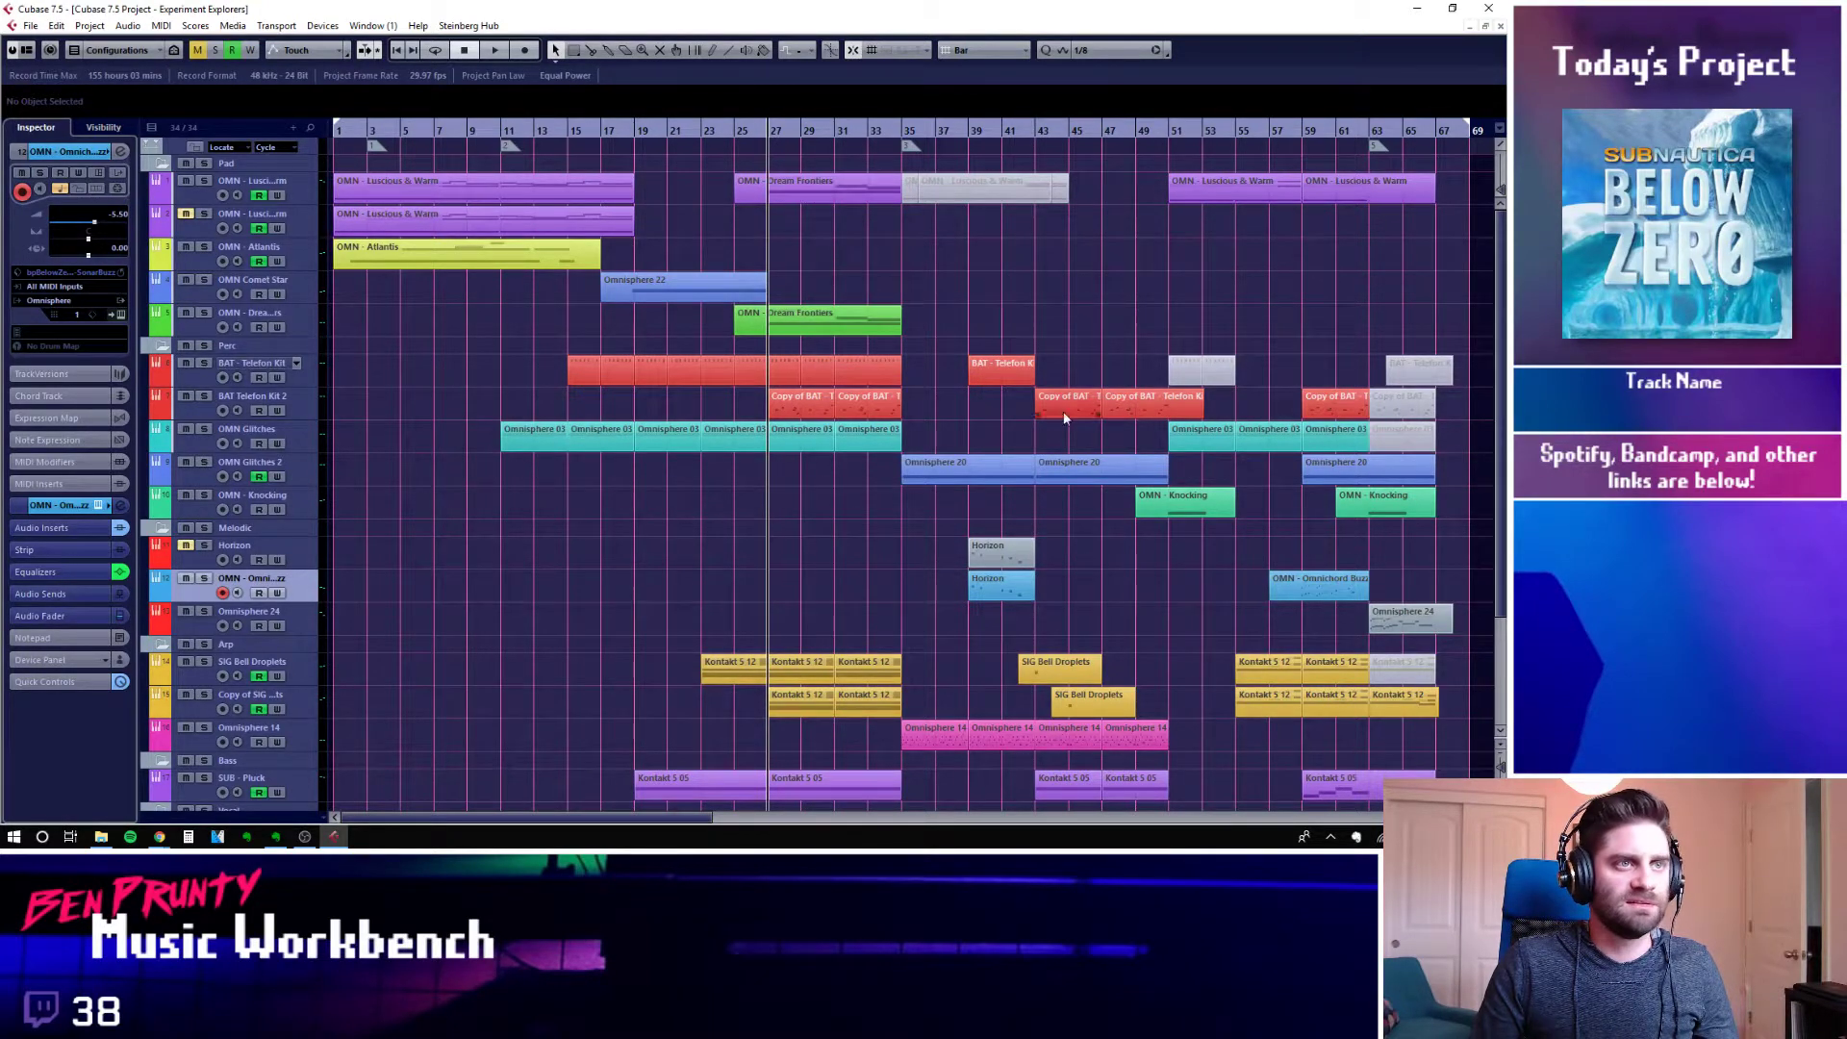
scroll(946, 412, "up", 4)
scroll(943, 412, "down", 3)
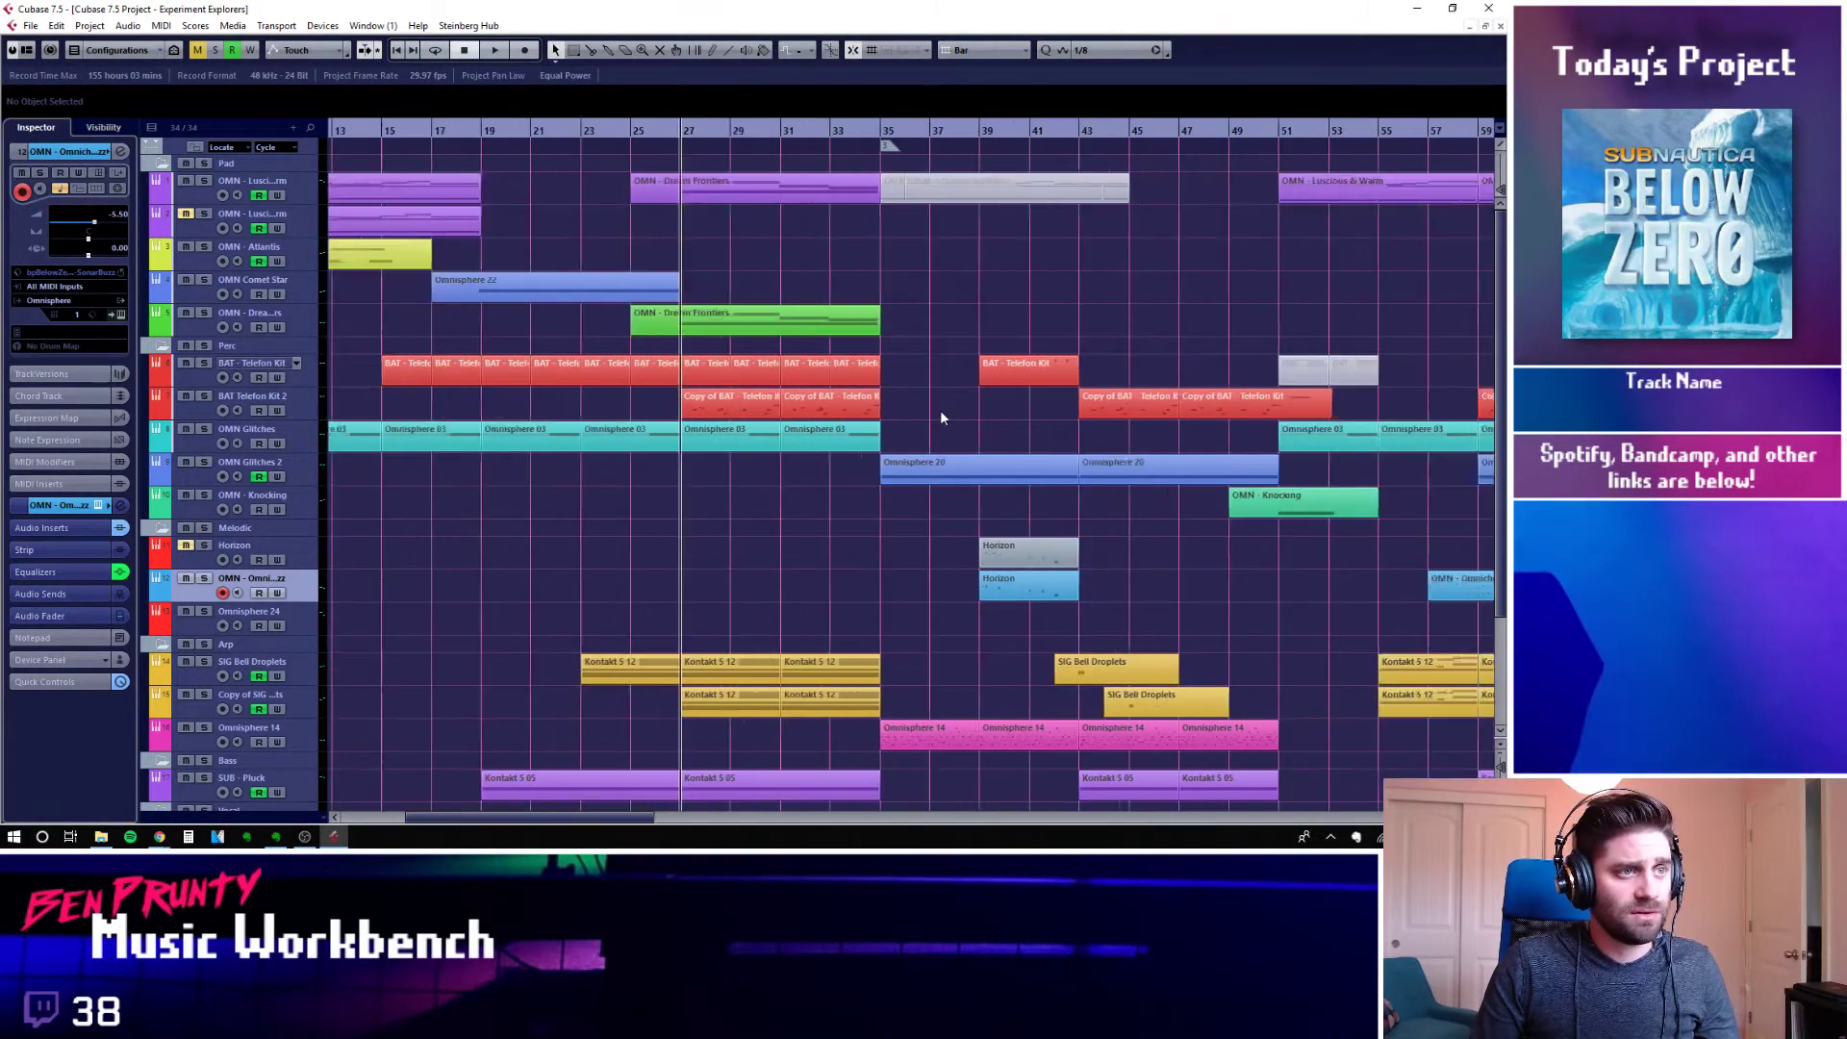
scroll(939, 410, "up", 1)
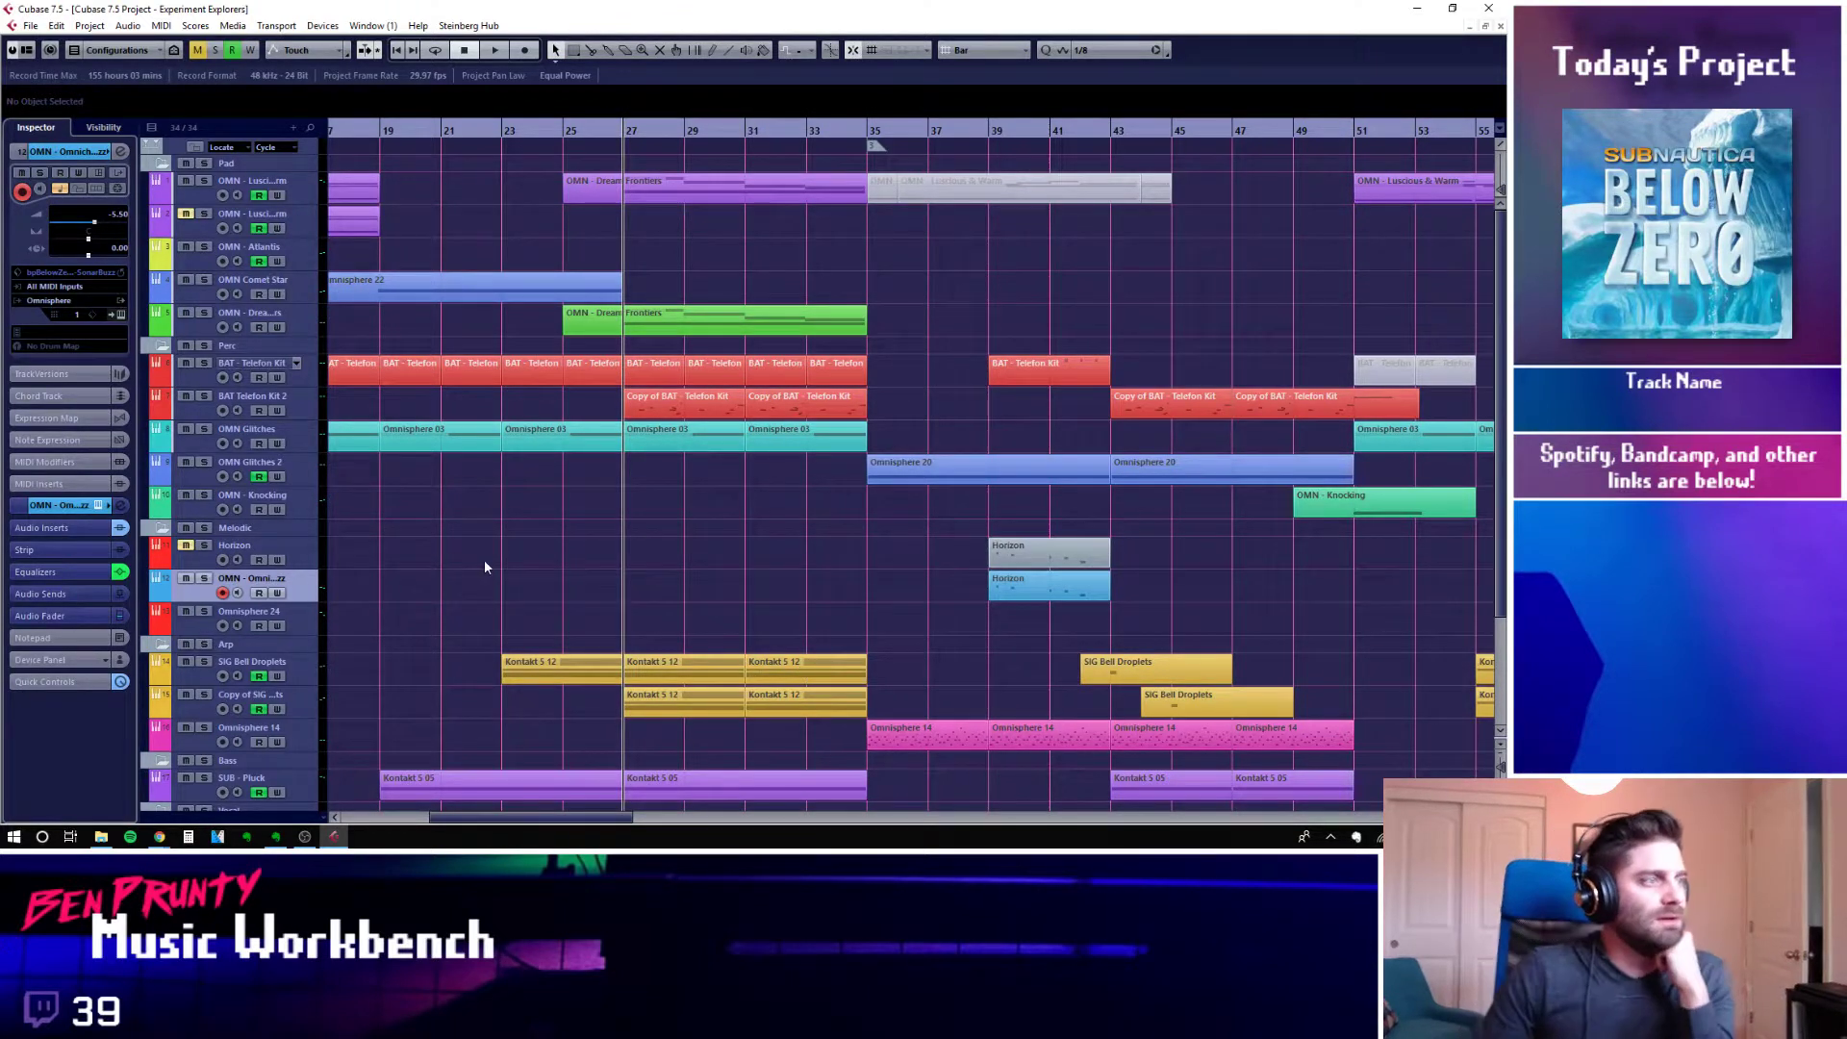
left_click(689, 671)
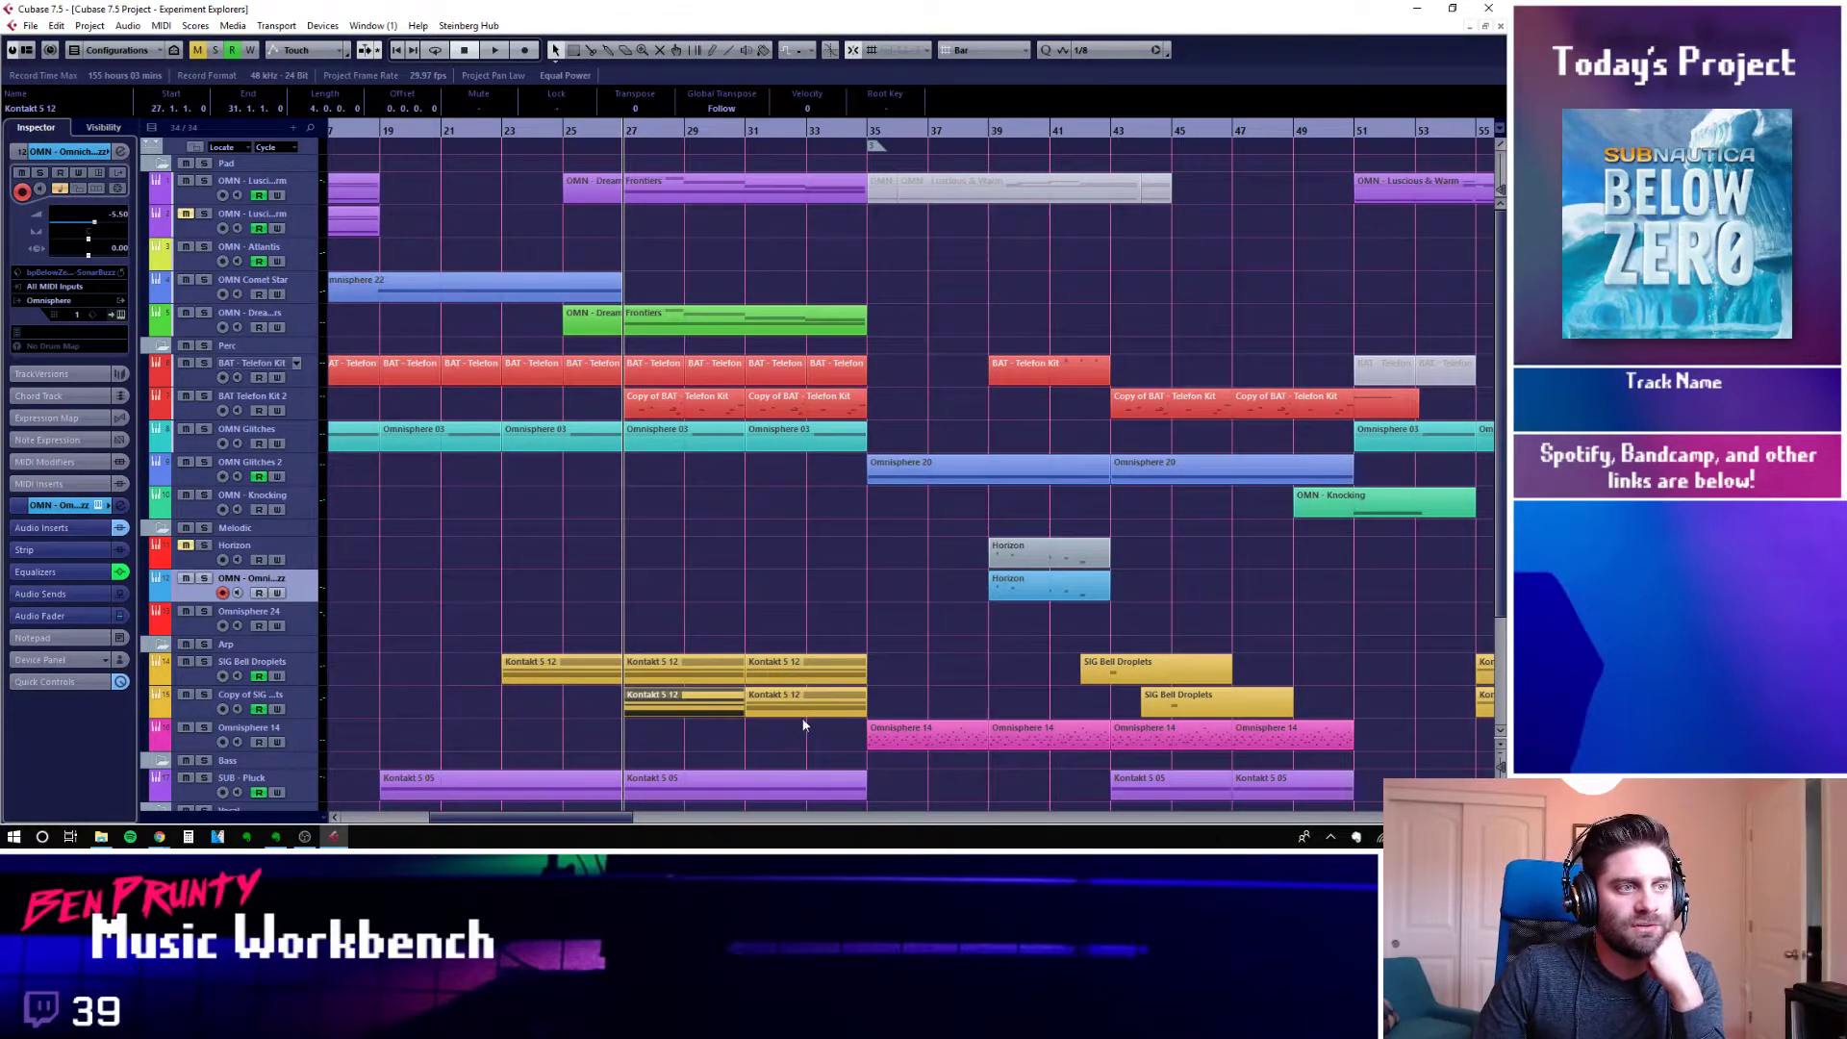
left_click(813, 681)
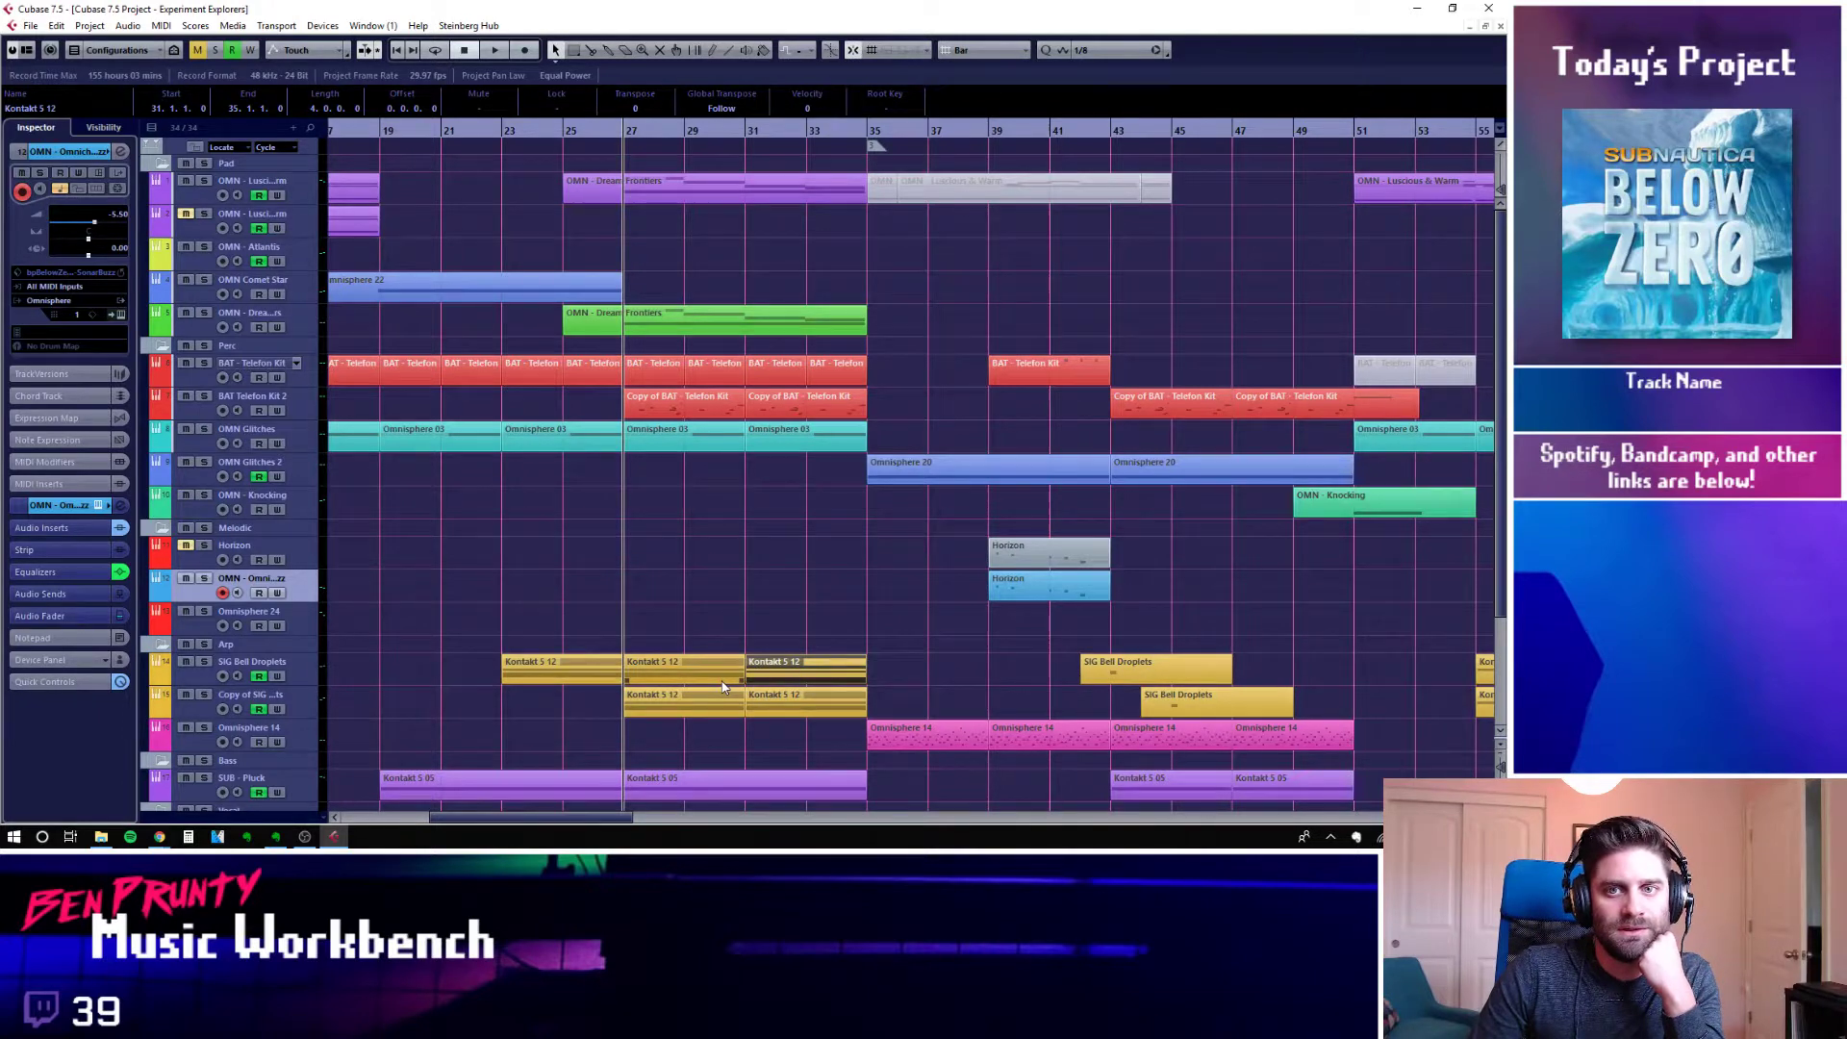
left_click(900, 637)
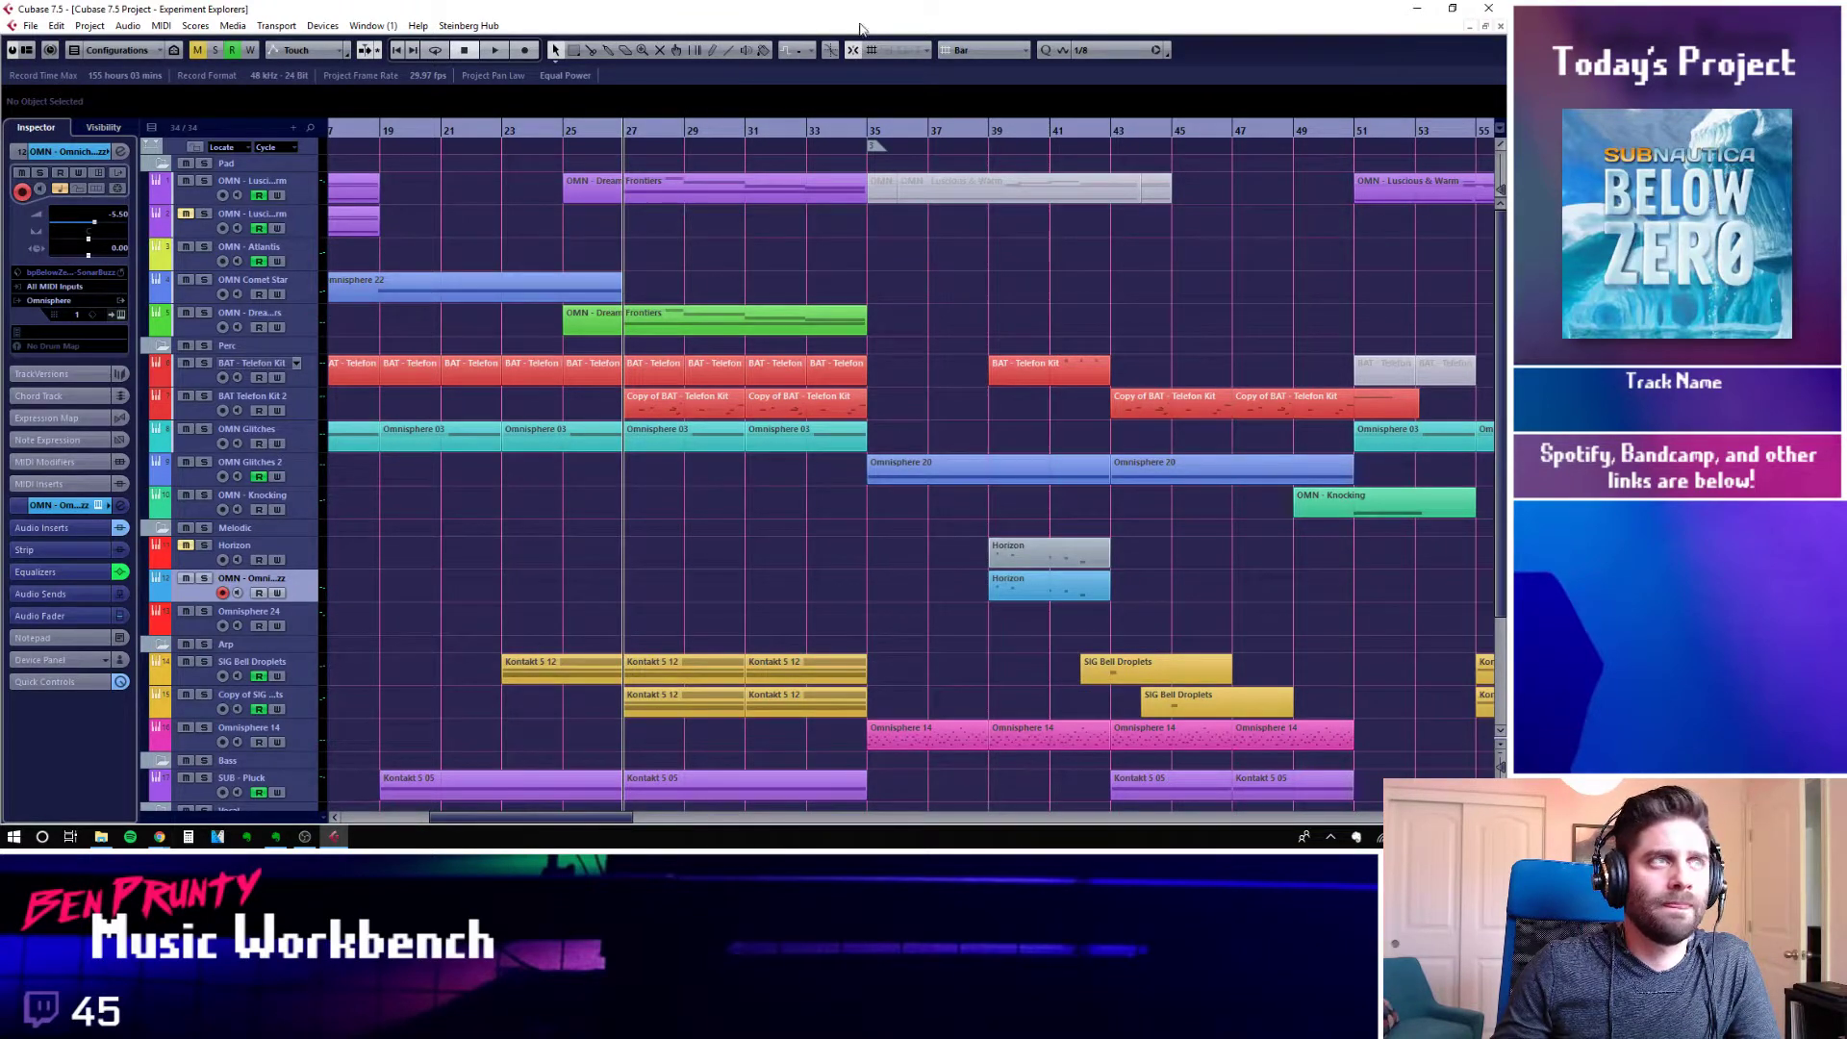
Close the Experiment Explorers project and answer the closing prompt
left_click(1500, 27)
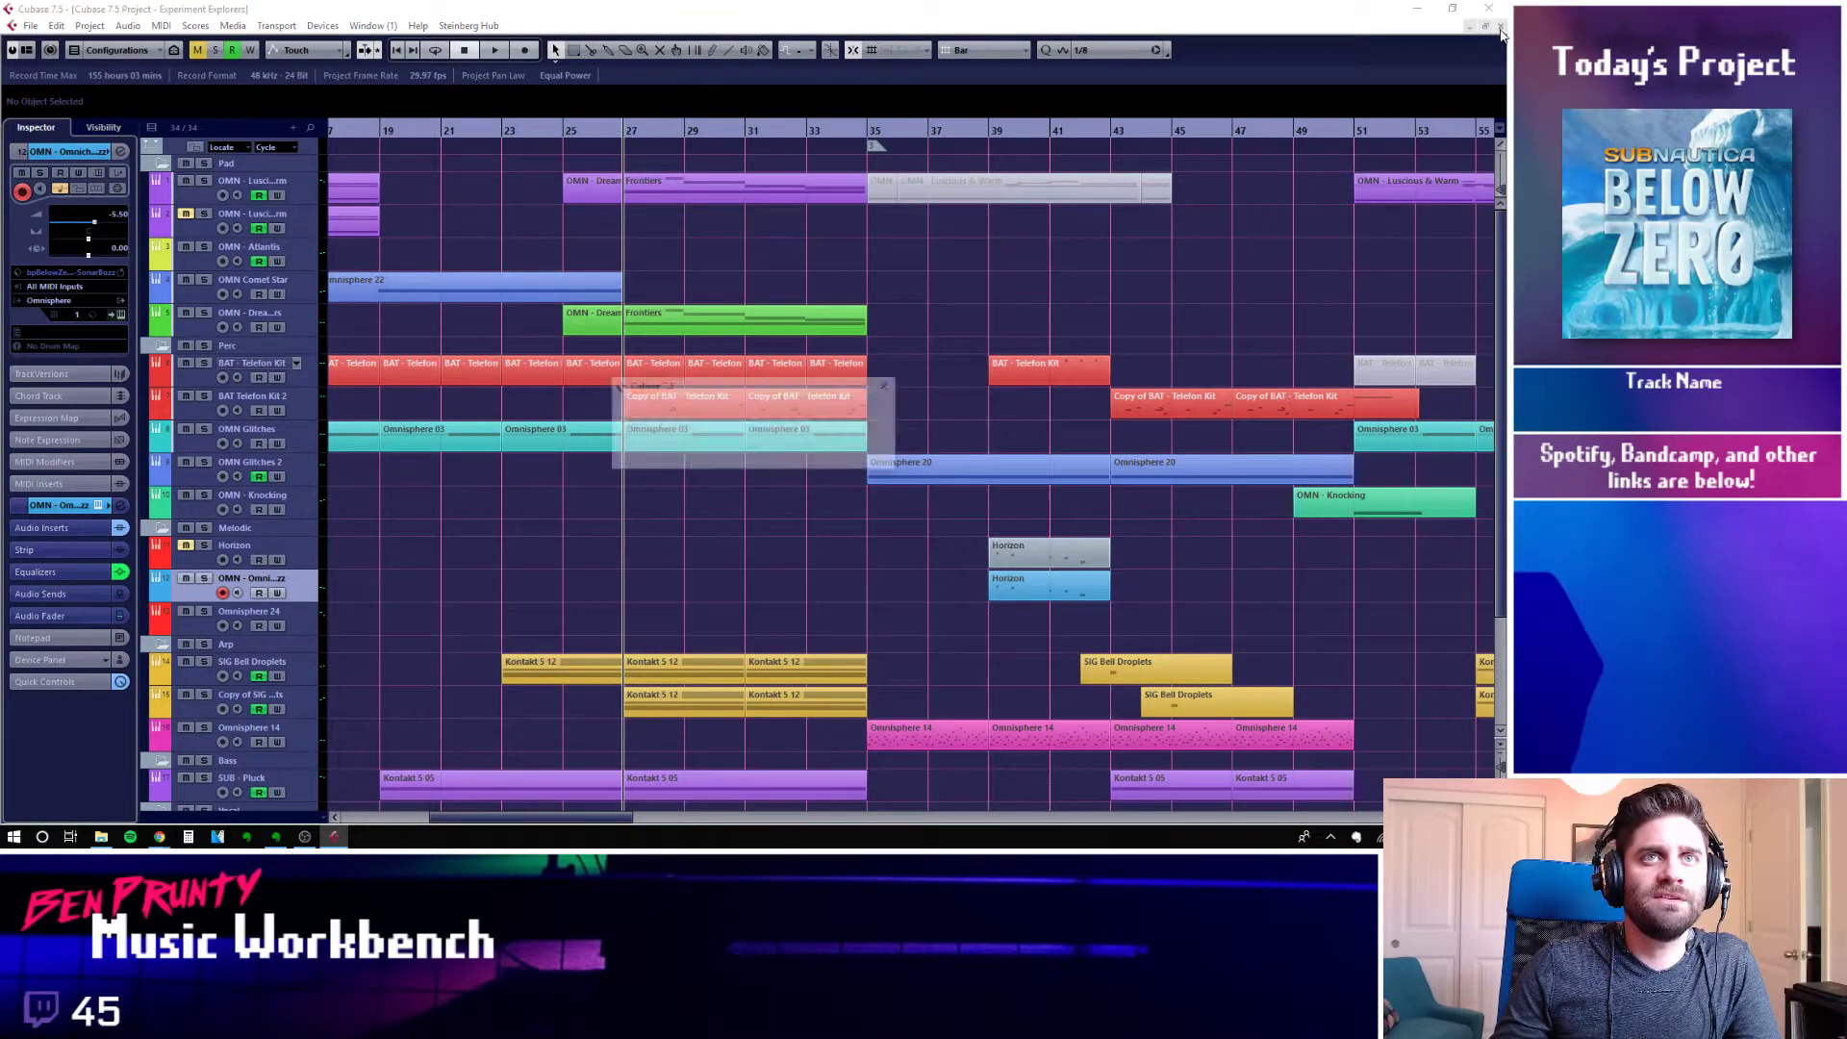
left_click(738, 458)
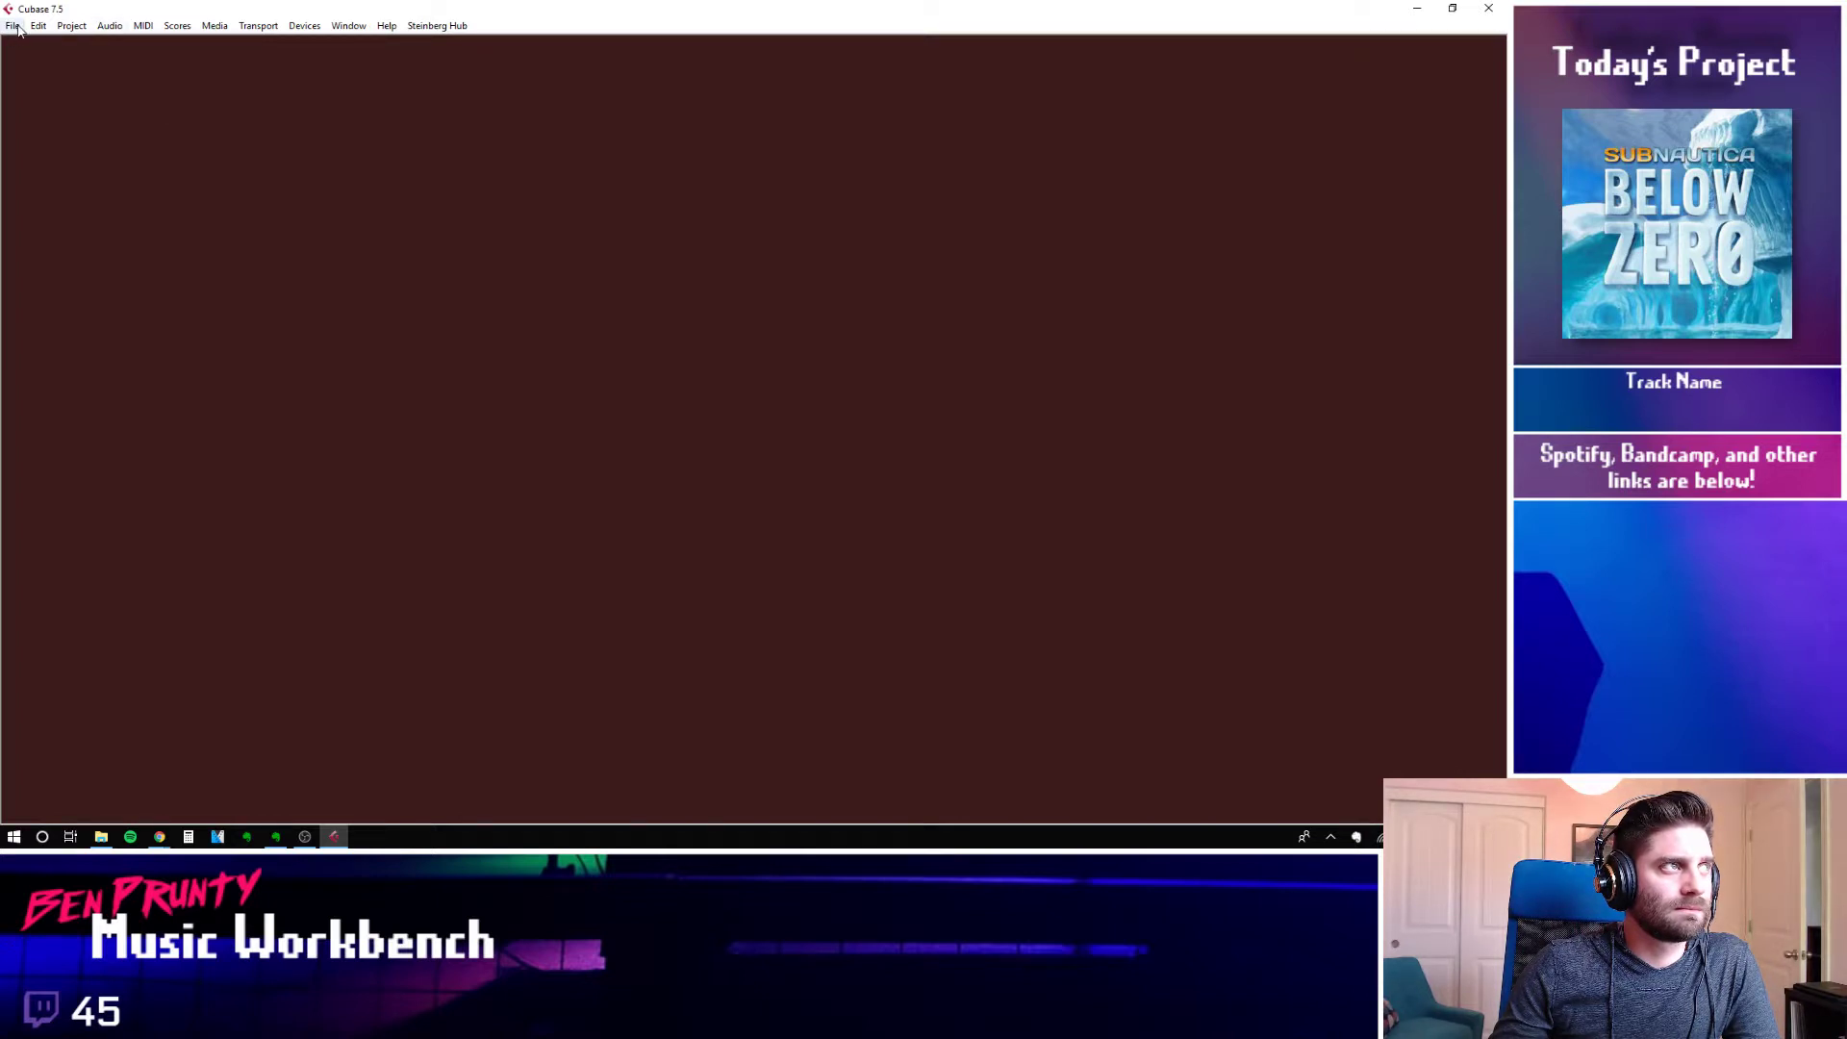
Open the recent project Experiment - Growth from the Below Zero experiments
left_click(17, 27)
mouse_move(120, 406)
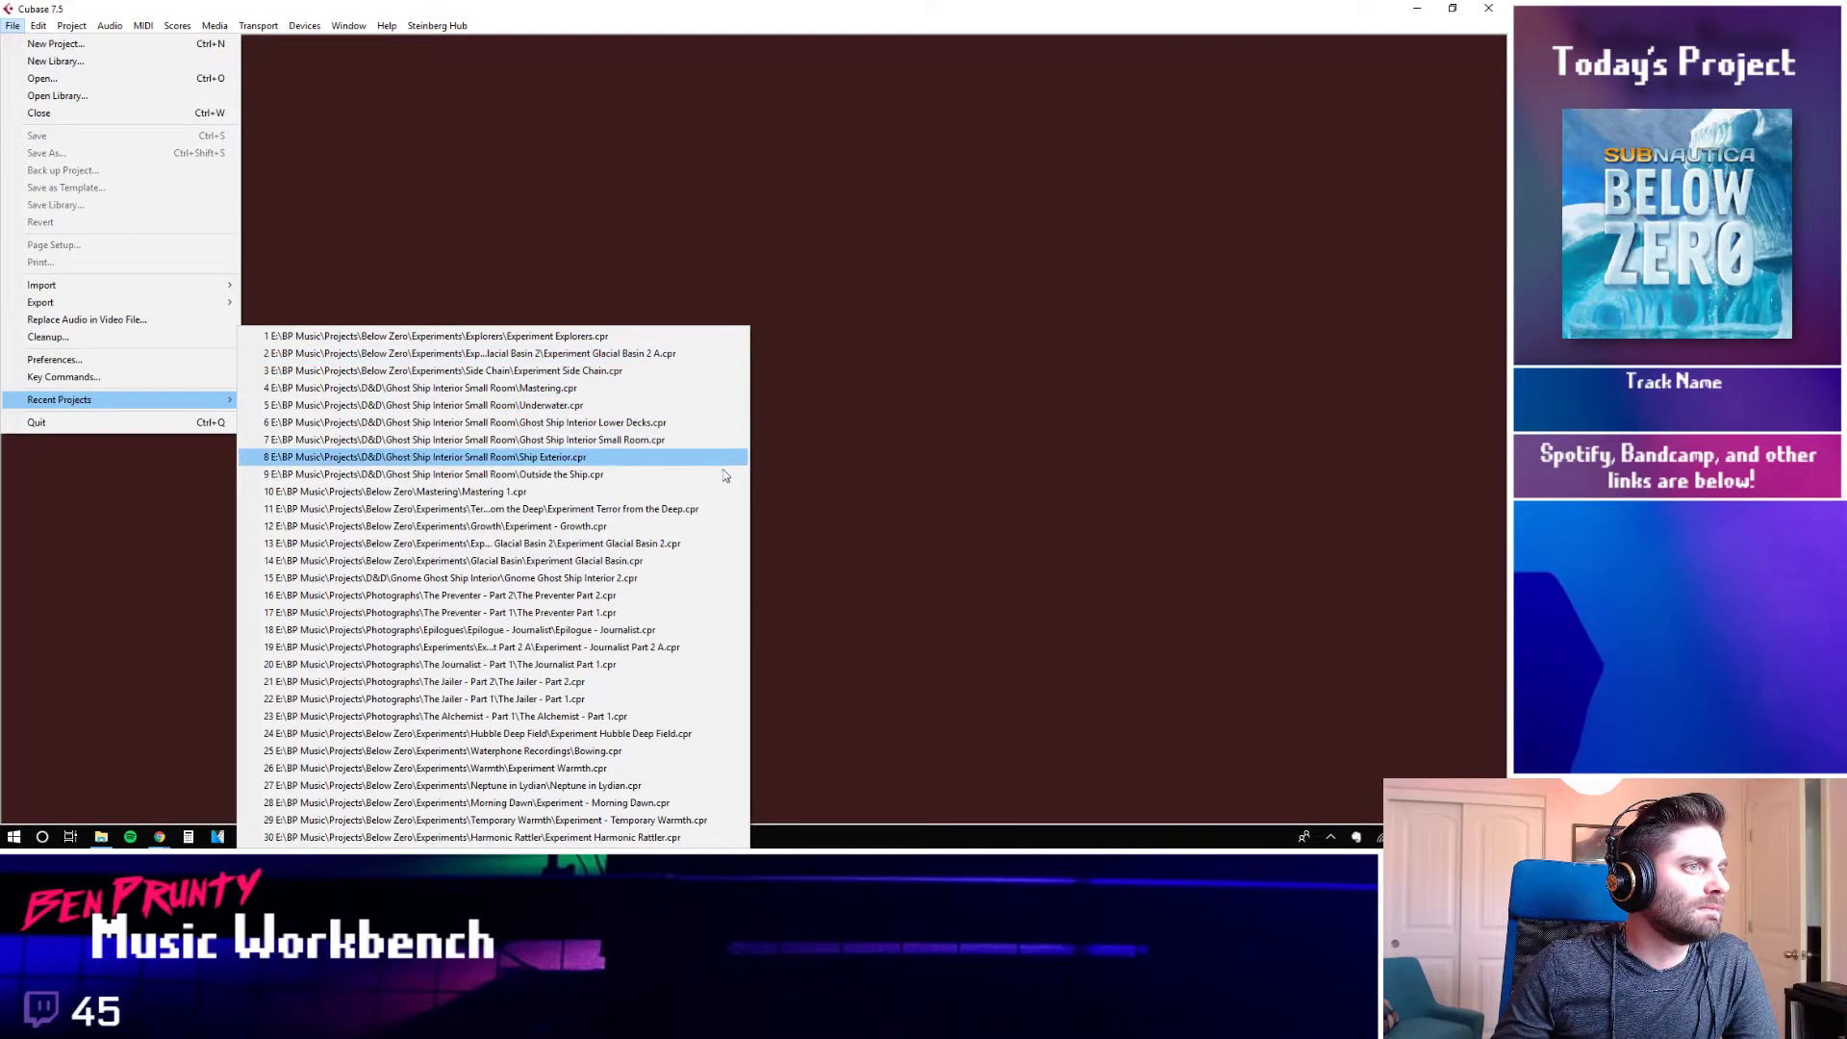
left_click(581, 535)
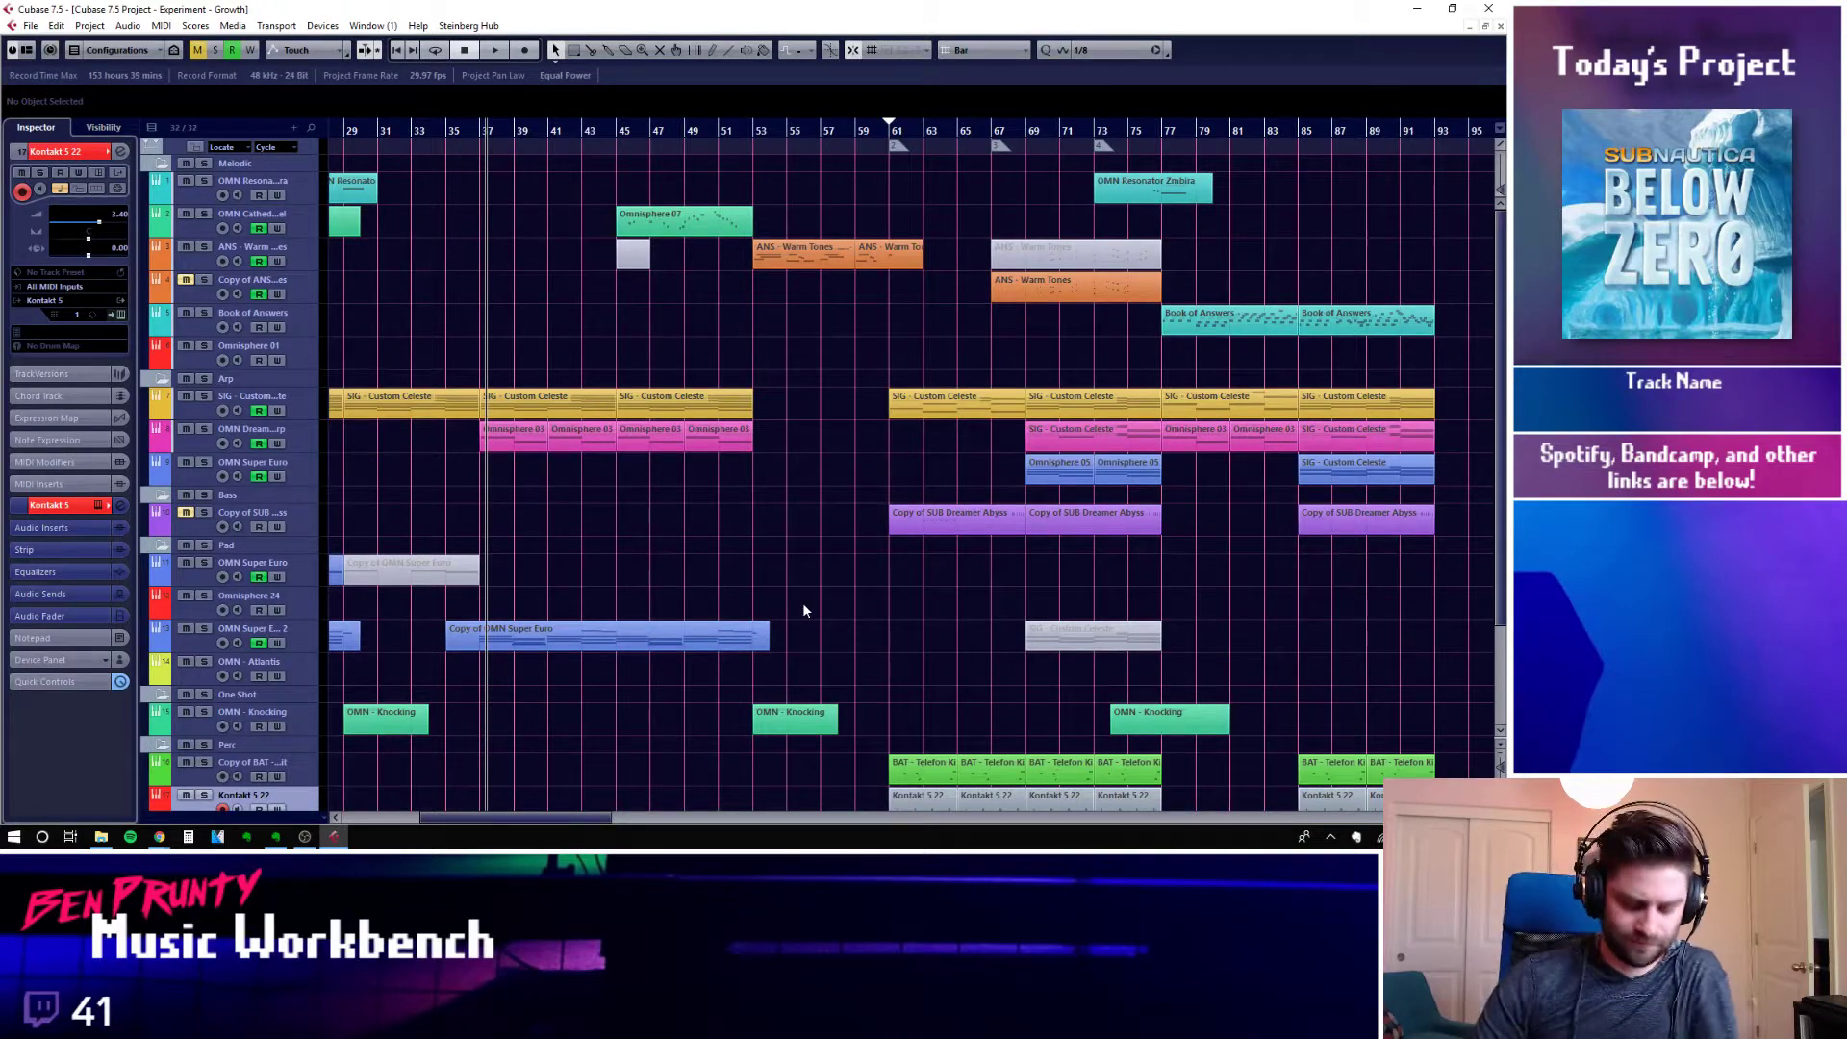
Spot-check playback at several points from about bar 14 to bar 88, and return the view to the project's beginning
scroll(959, 563, "left", 10)
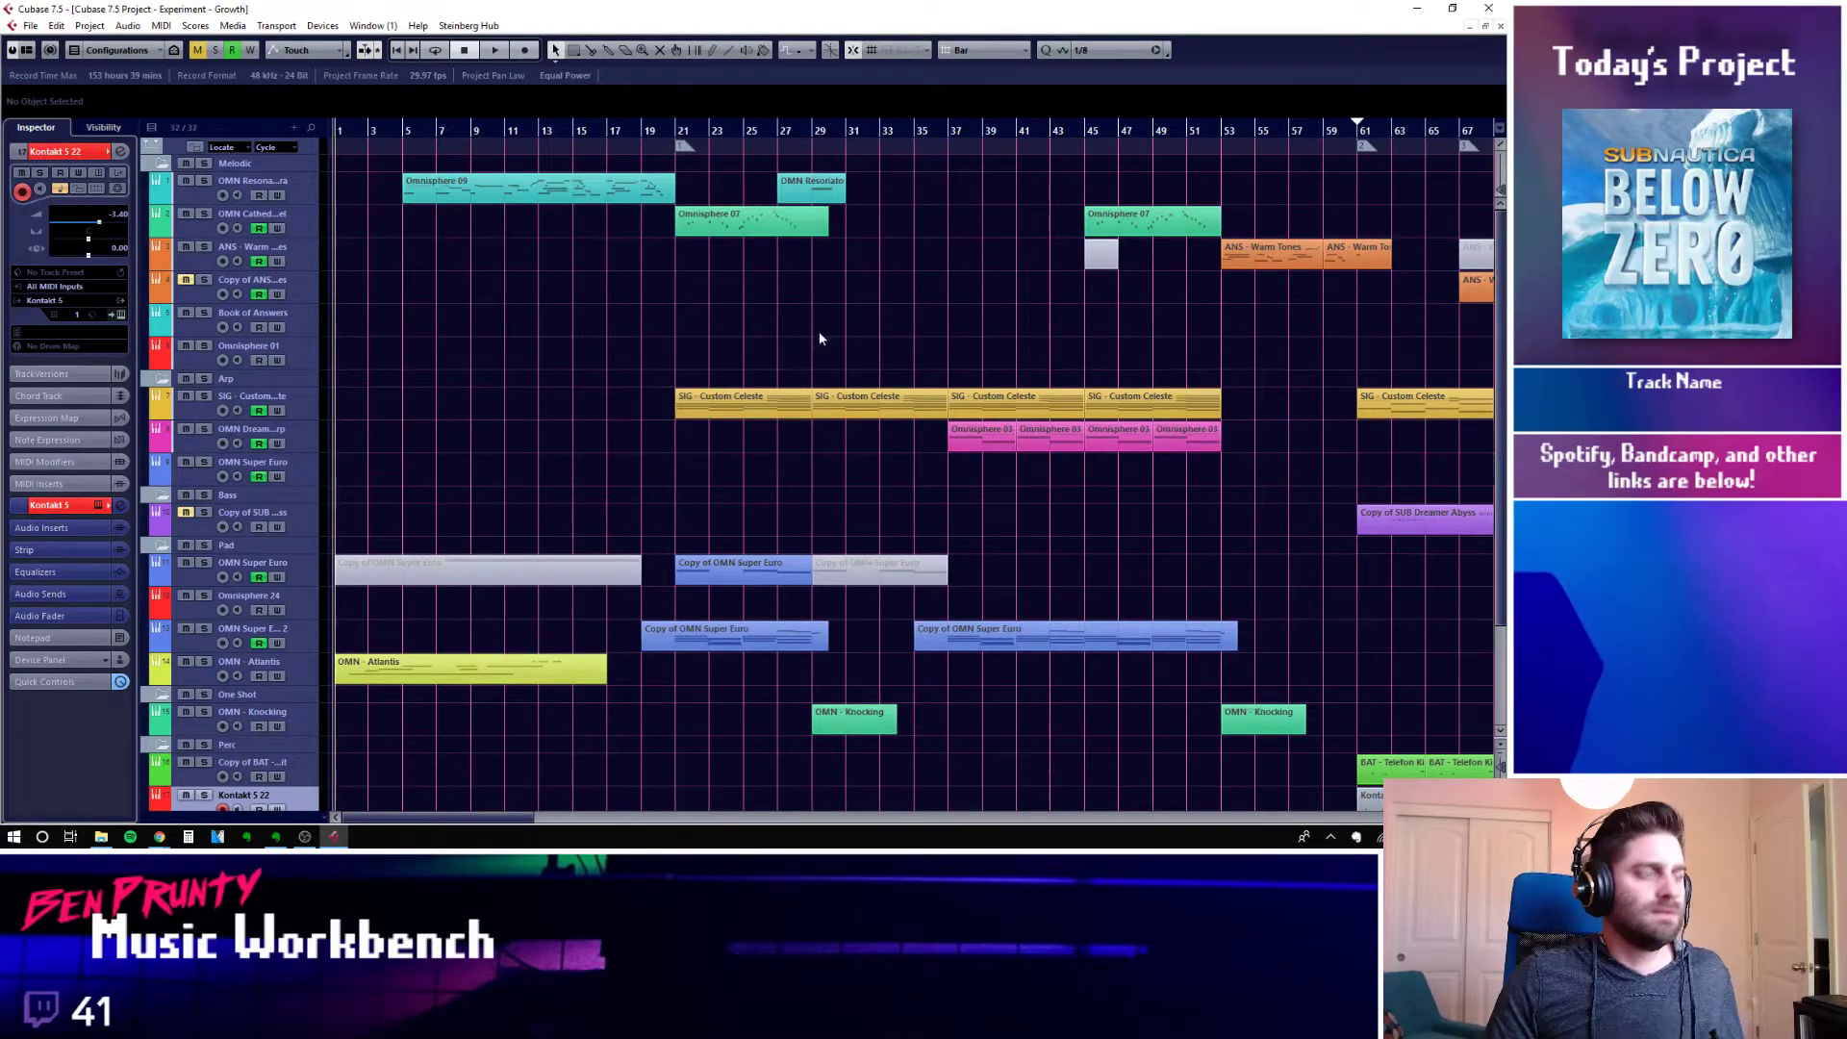
key("F3")
key("F3")
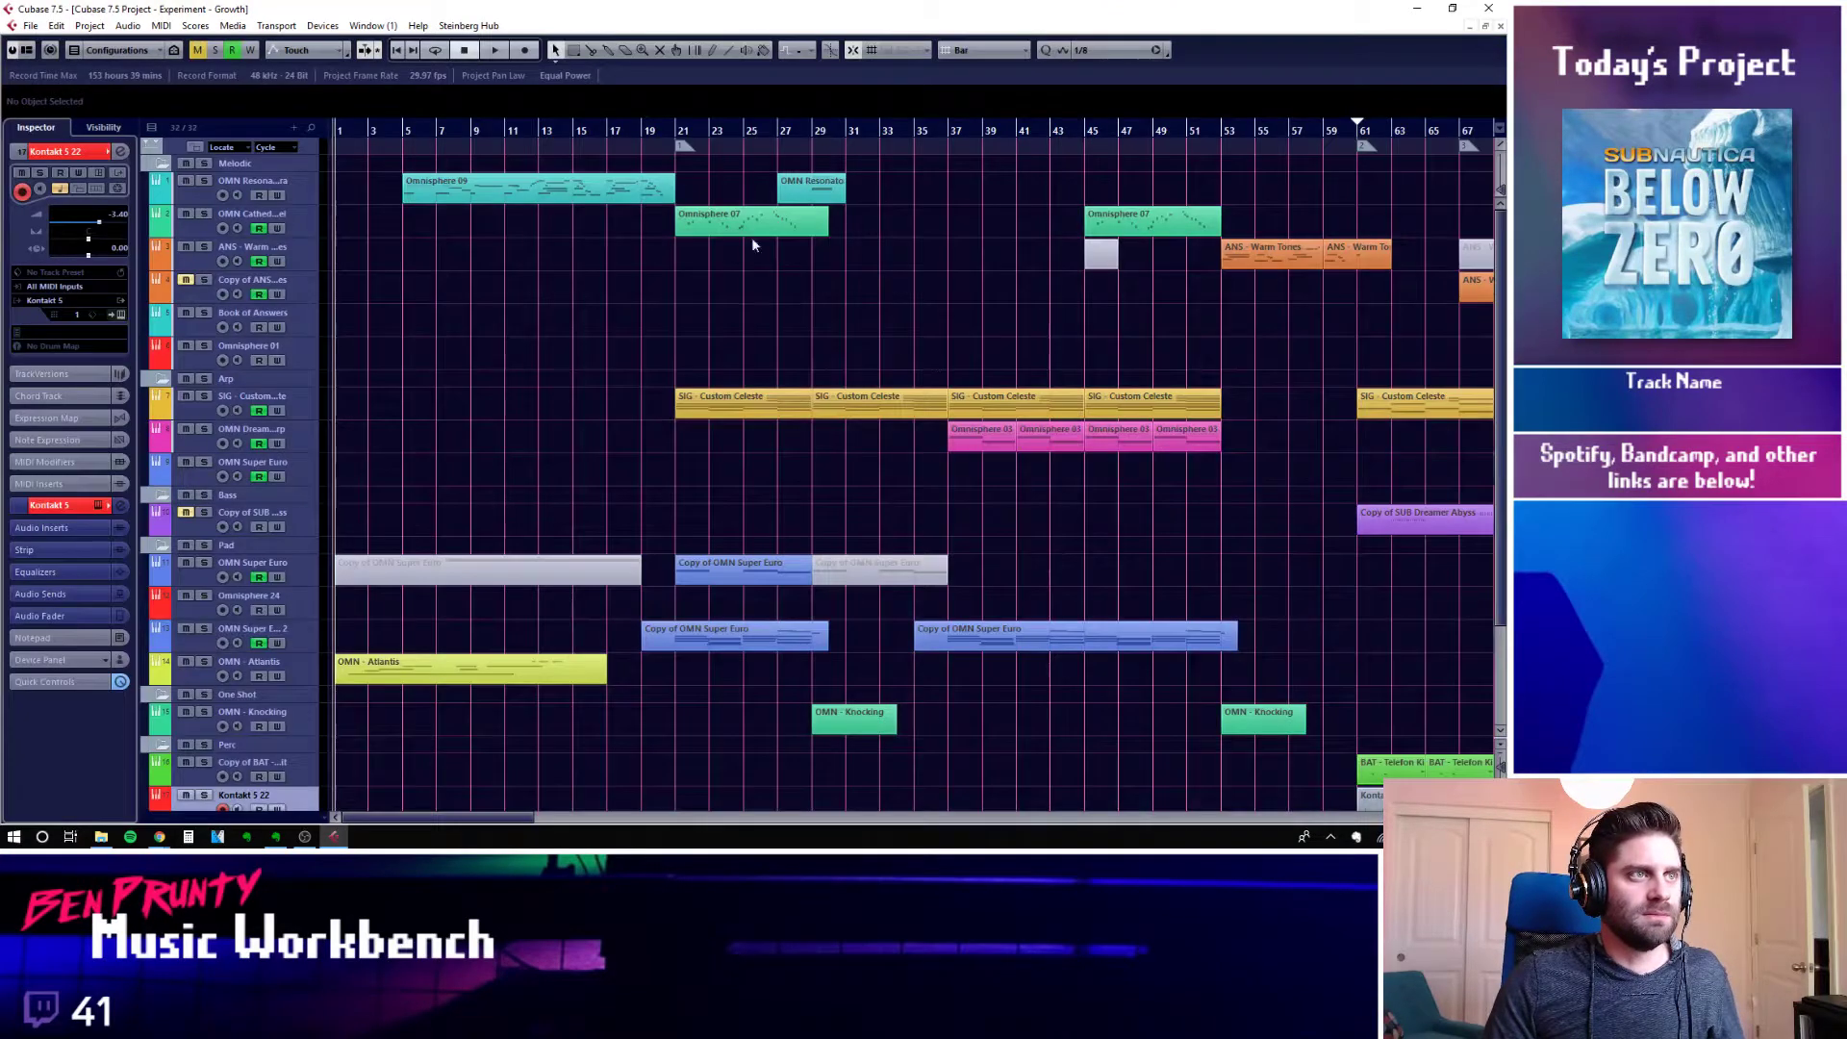
left_click(563, 136)
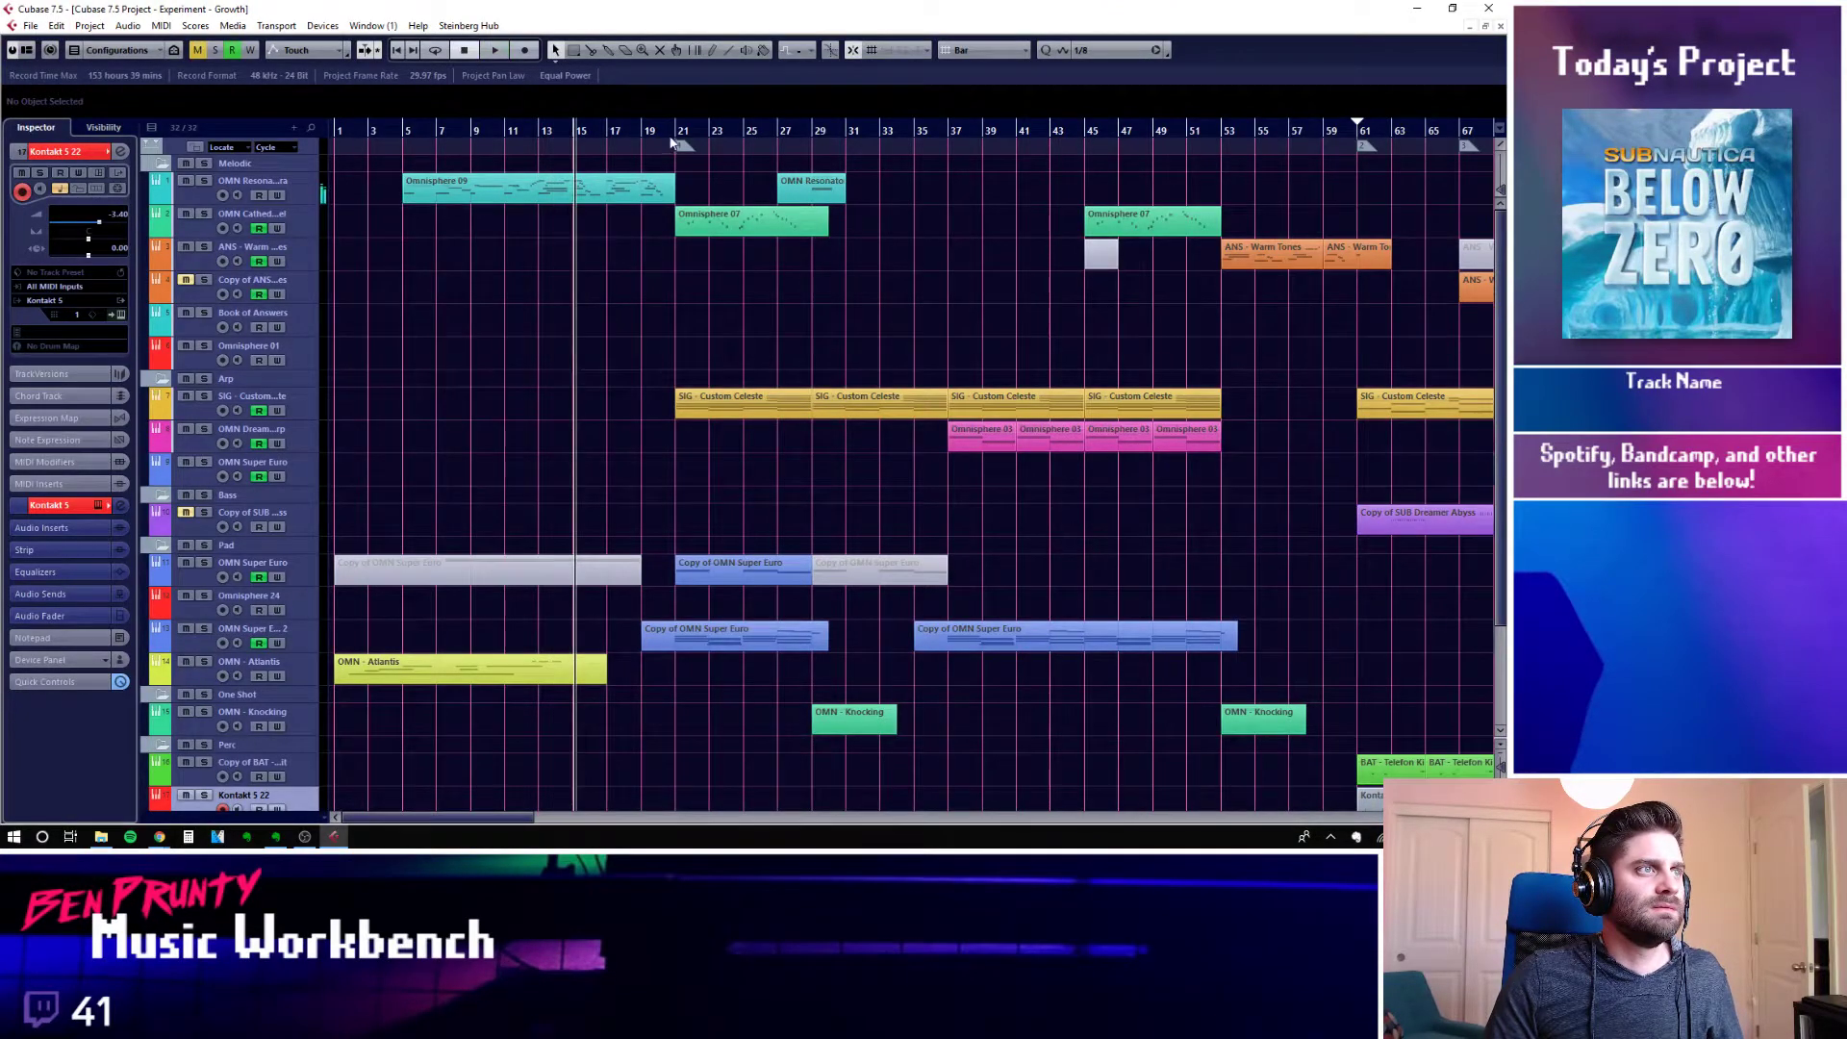
left_click(756, 136)
key("space")
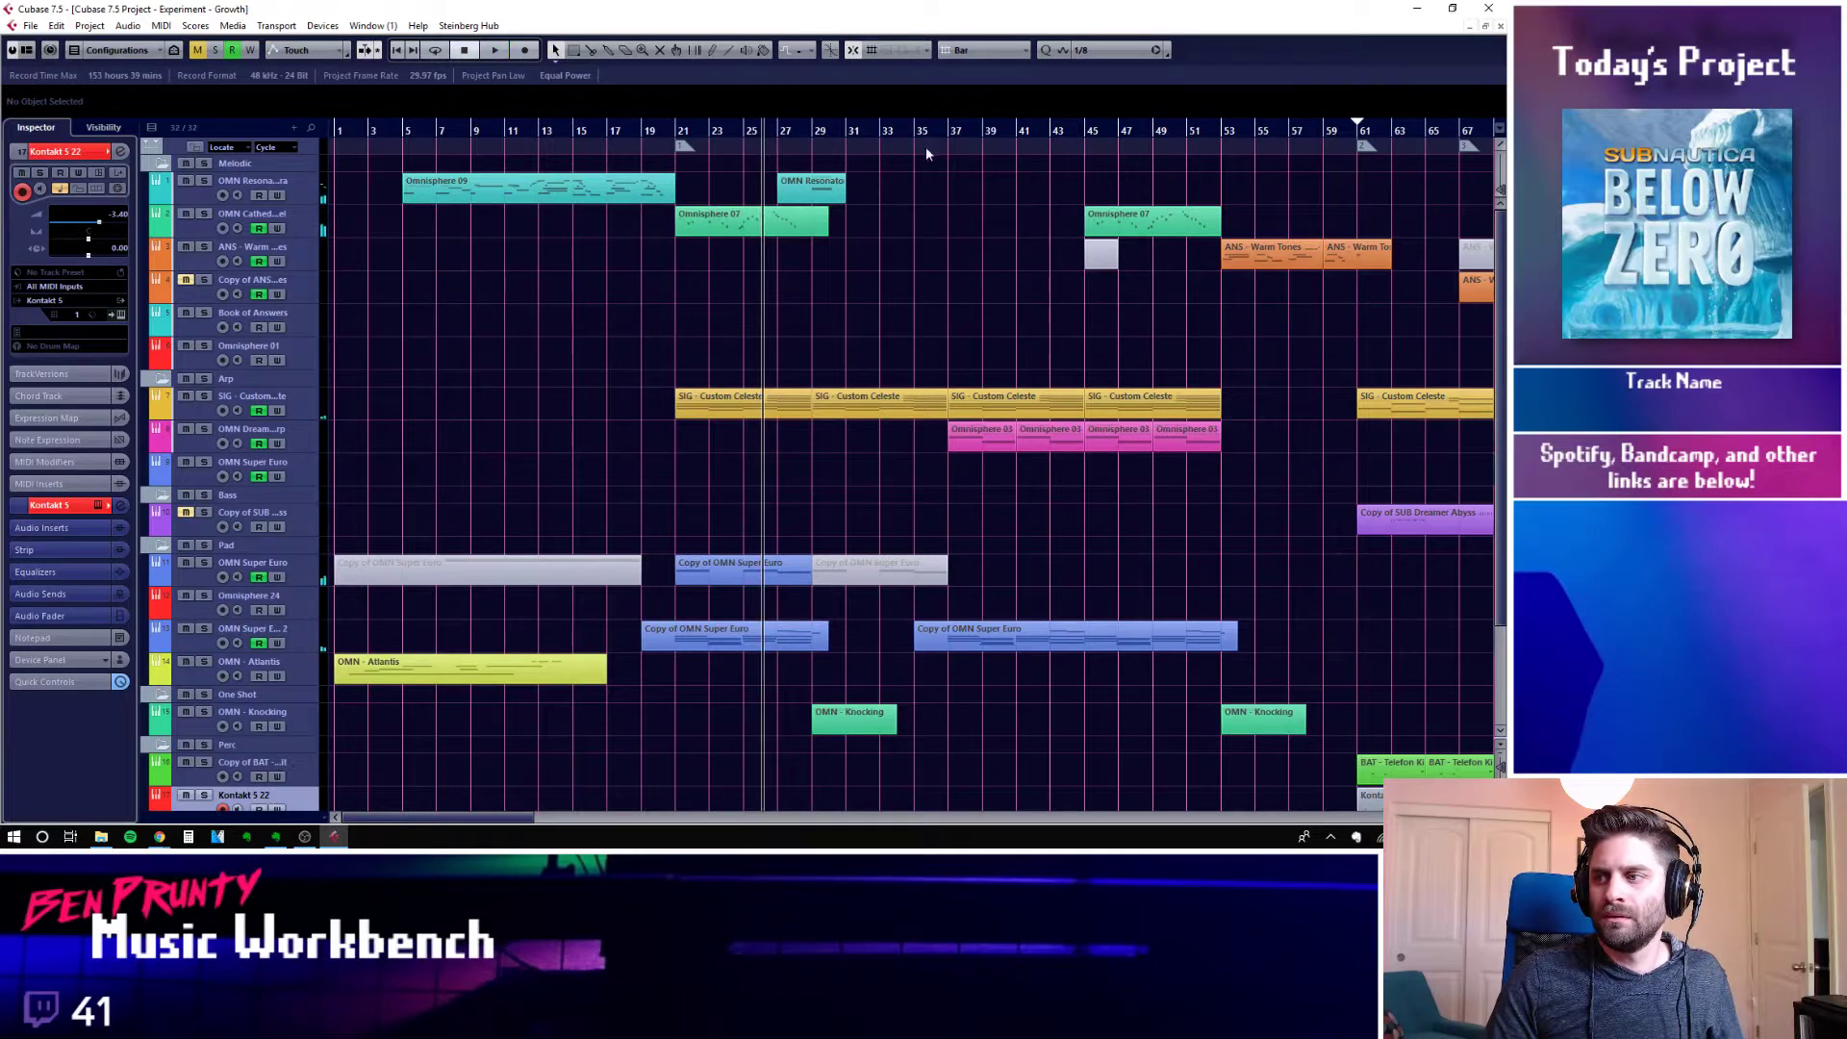
left_click(1084, 132)
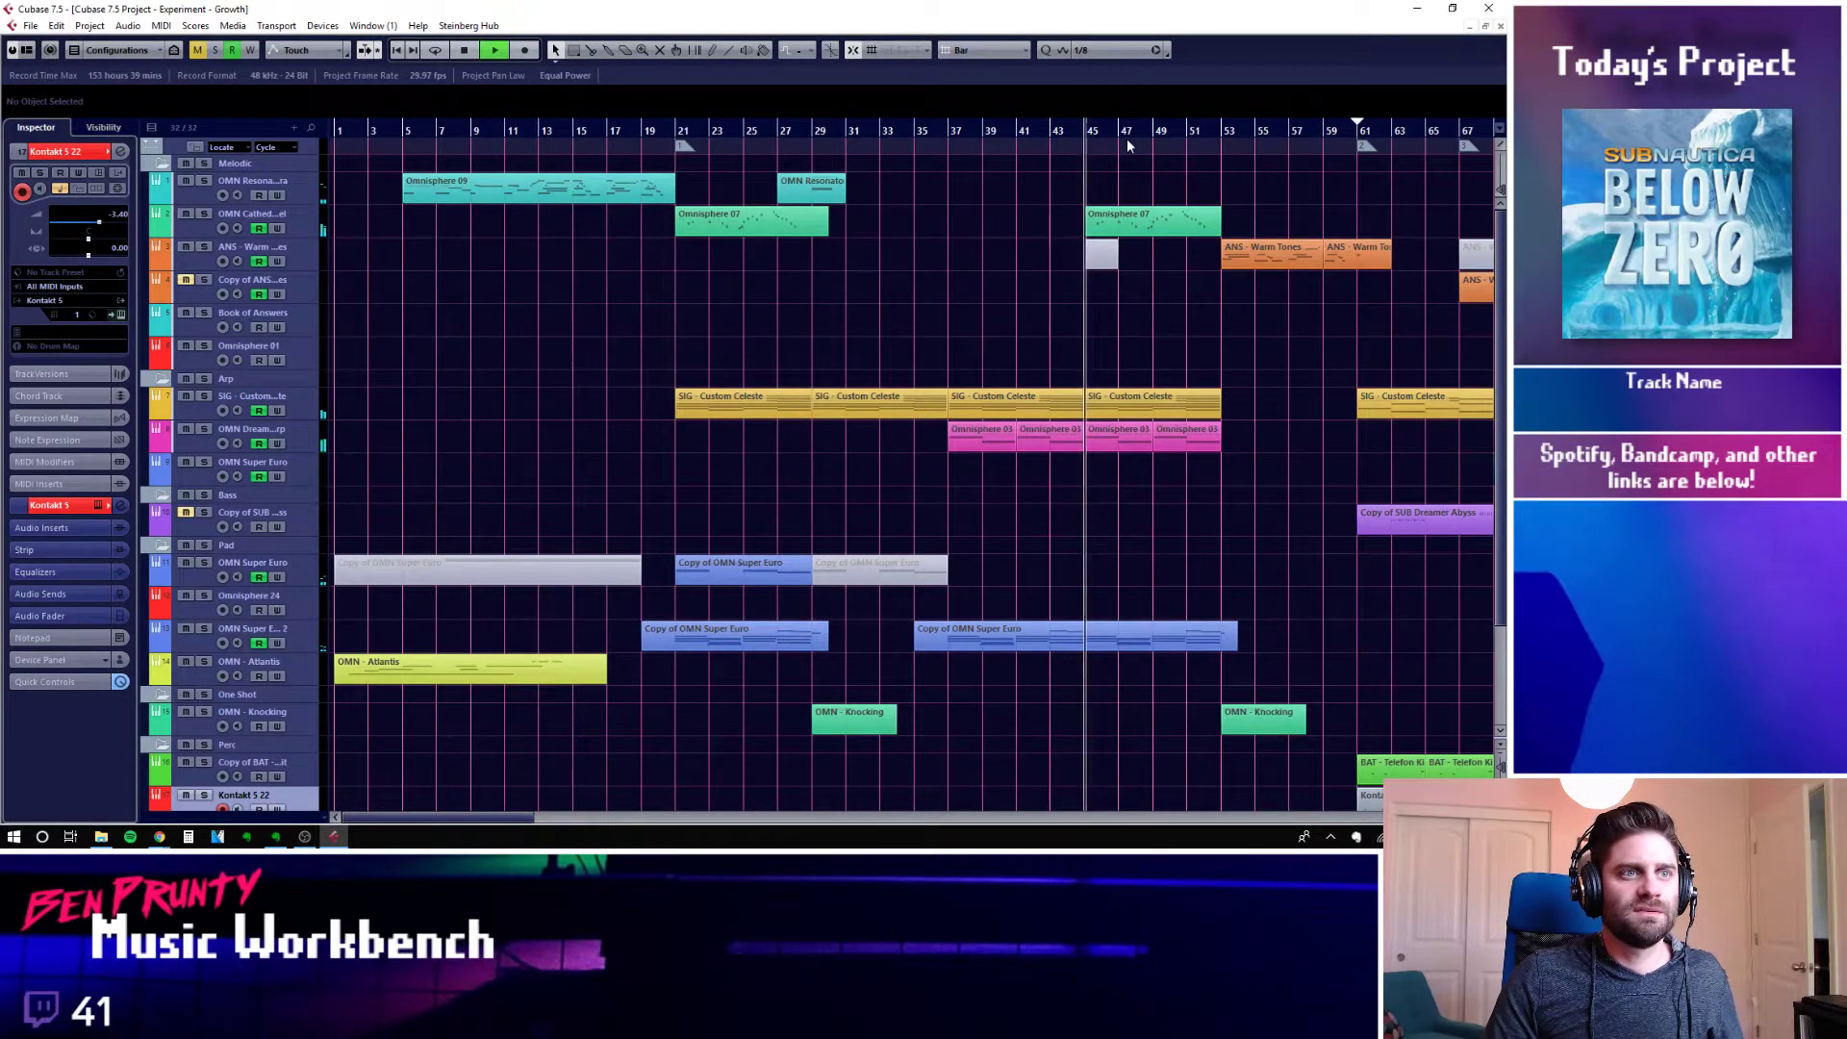
left_click(1291, 132)
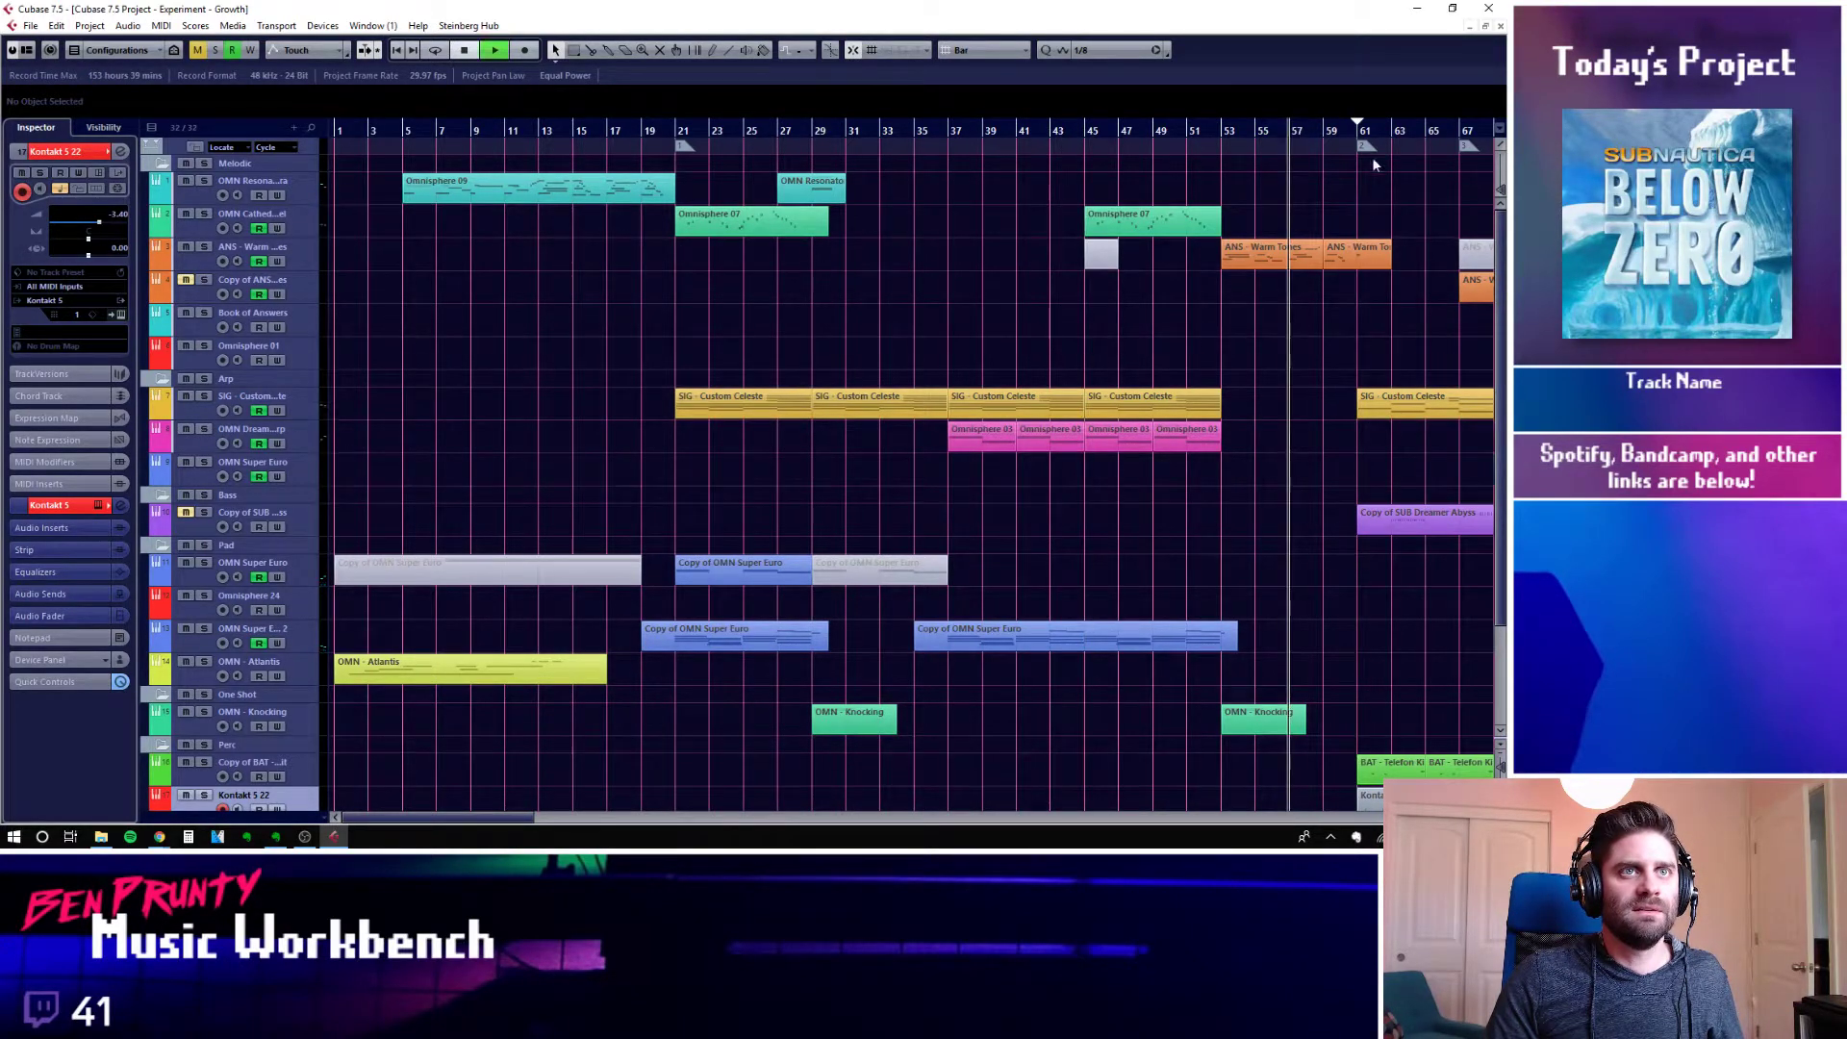
left_click(1421, 136)
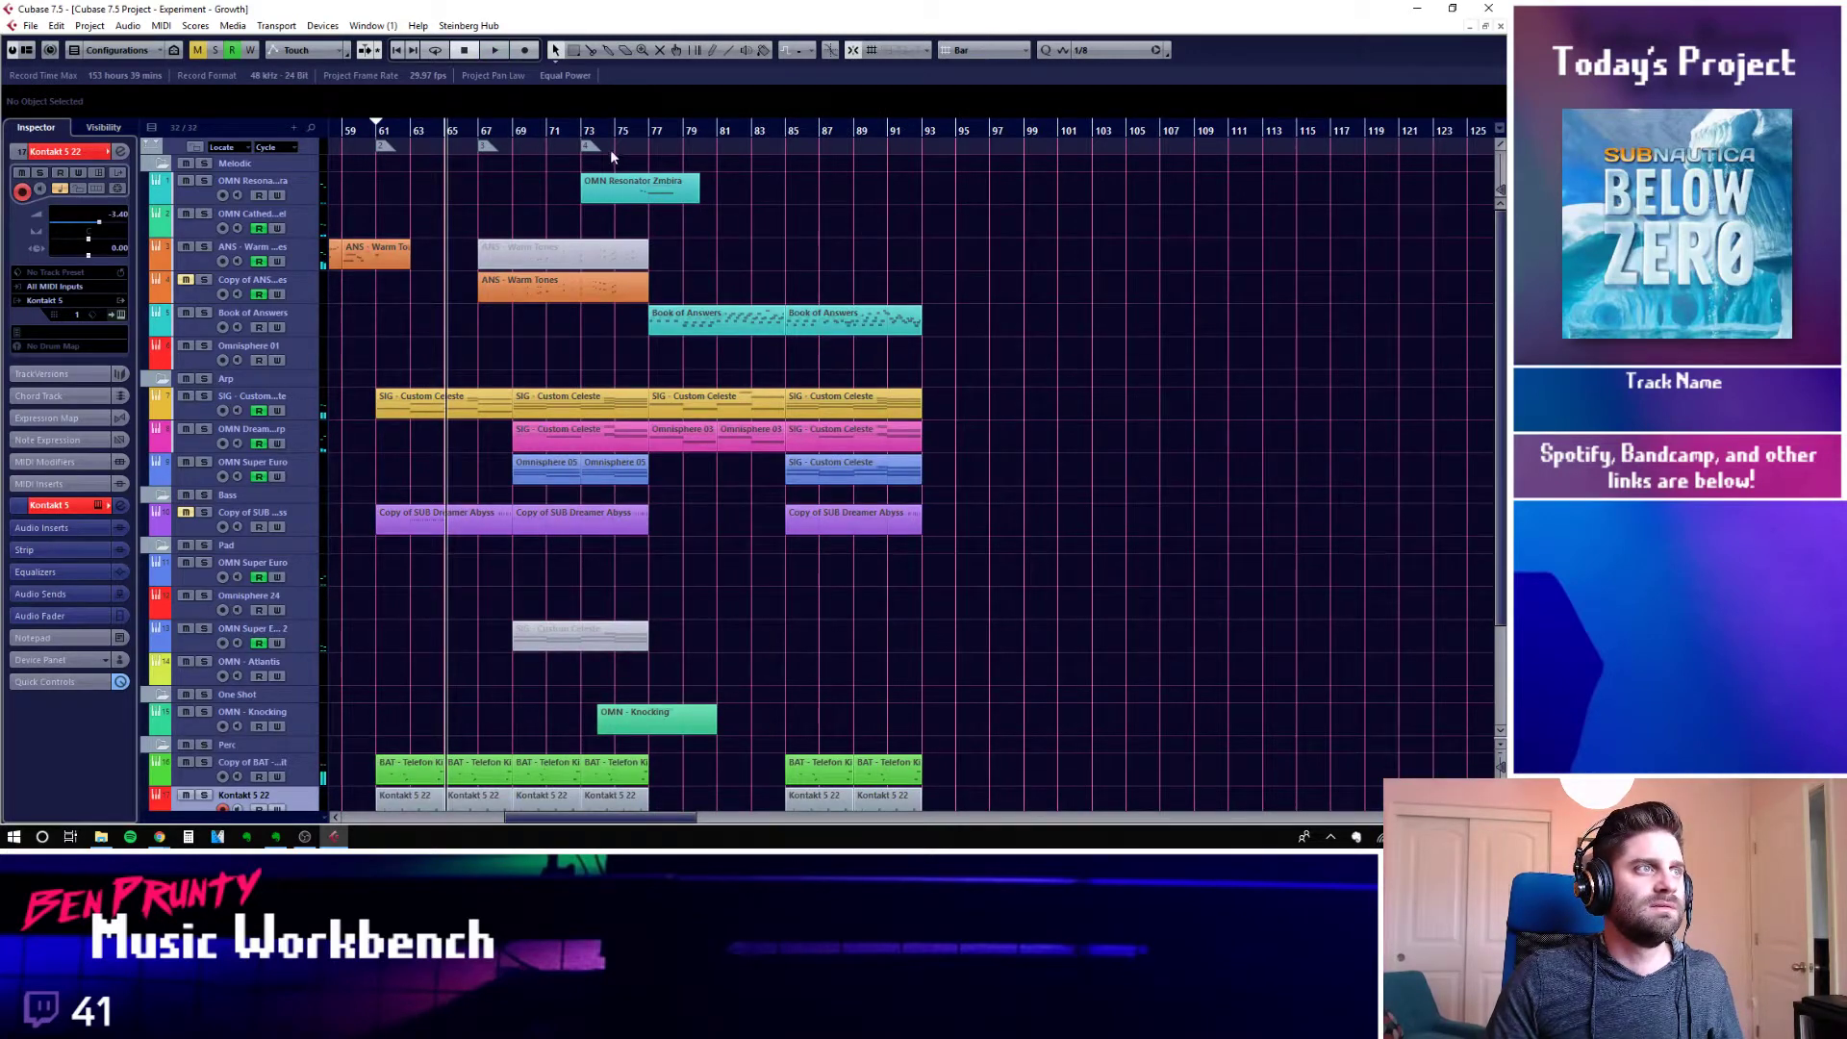
left_click(581, 135)
left_click(713, 132)
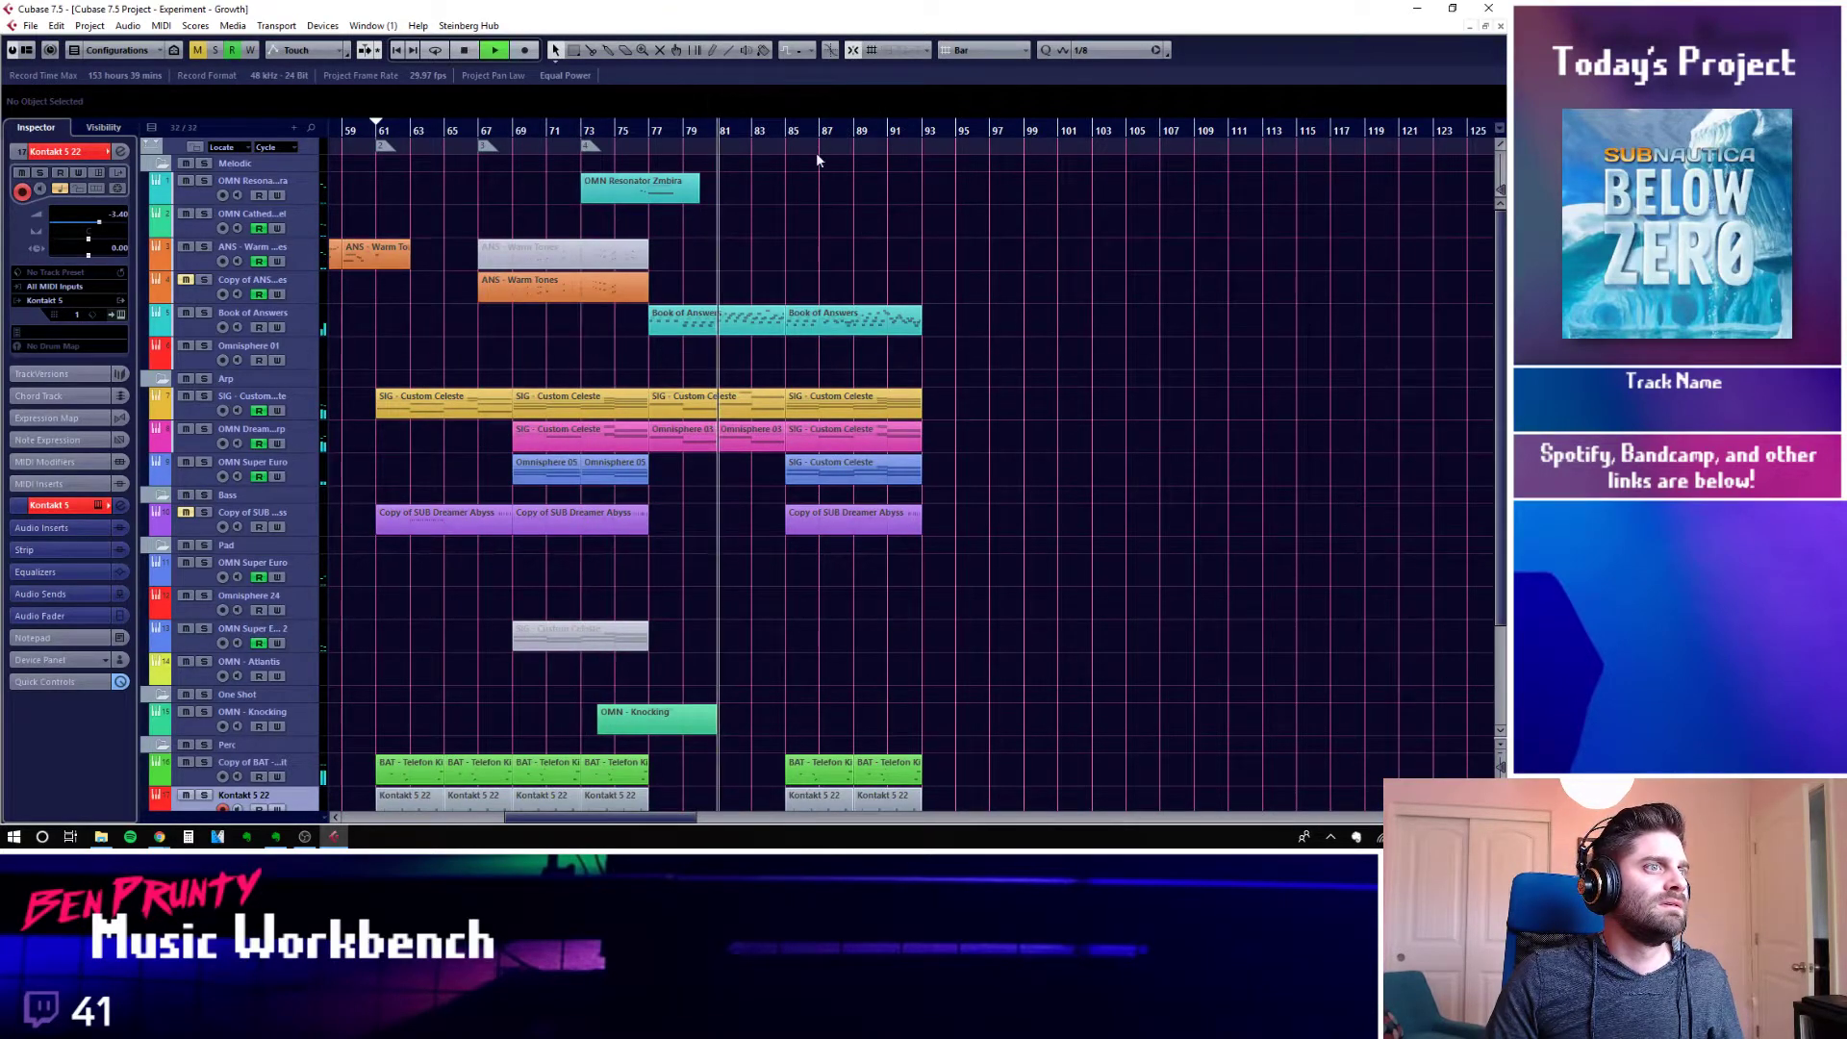
left_click(835, 129)
scroll(781, 233, "left", 10)
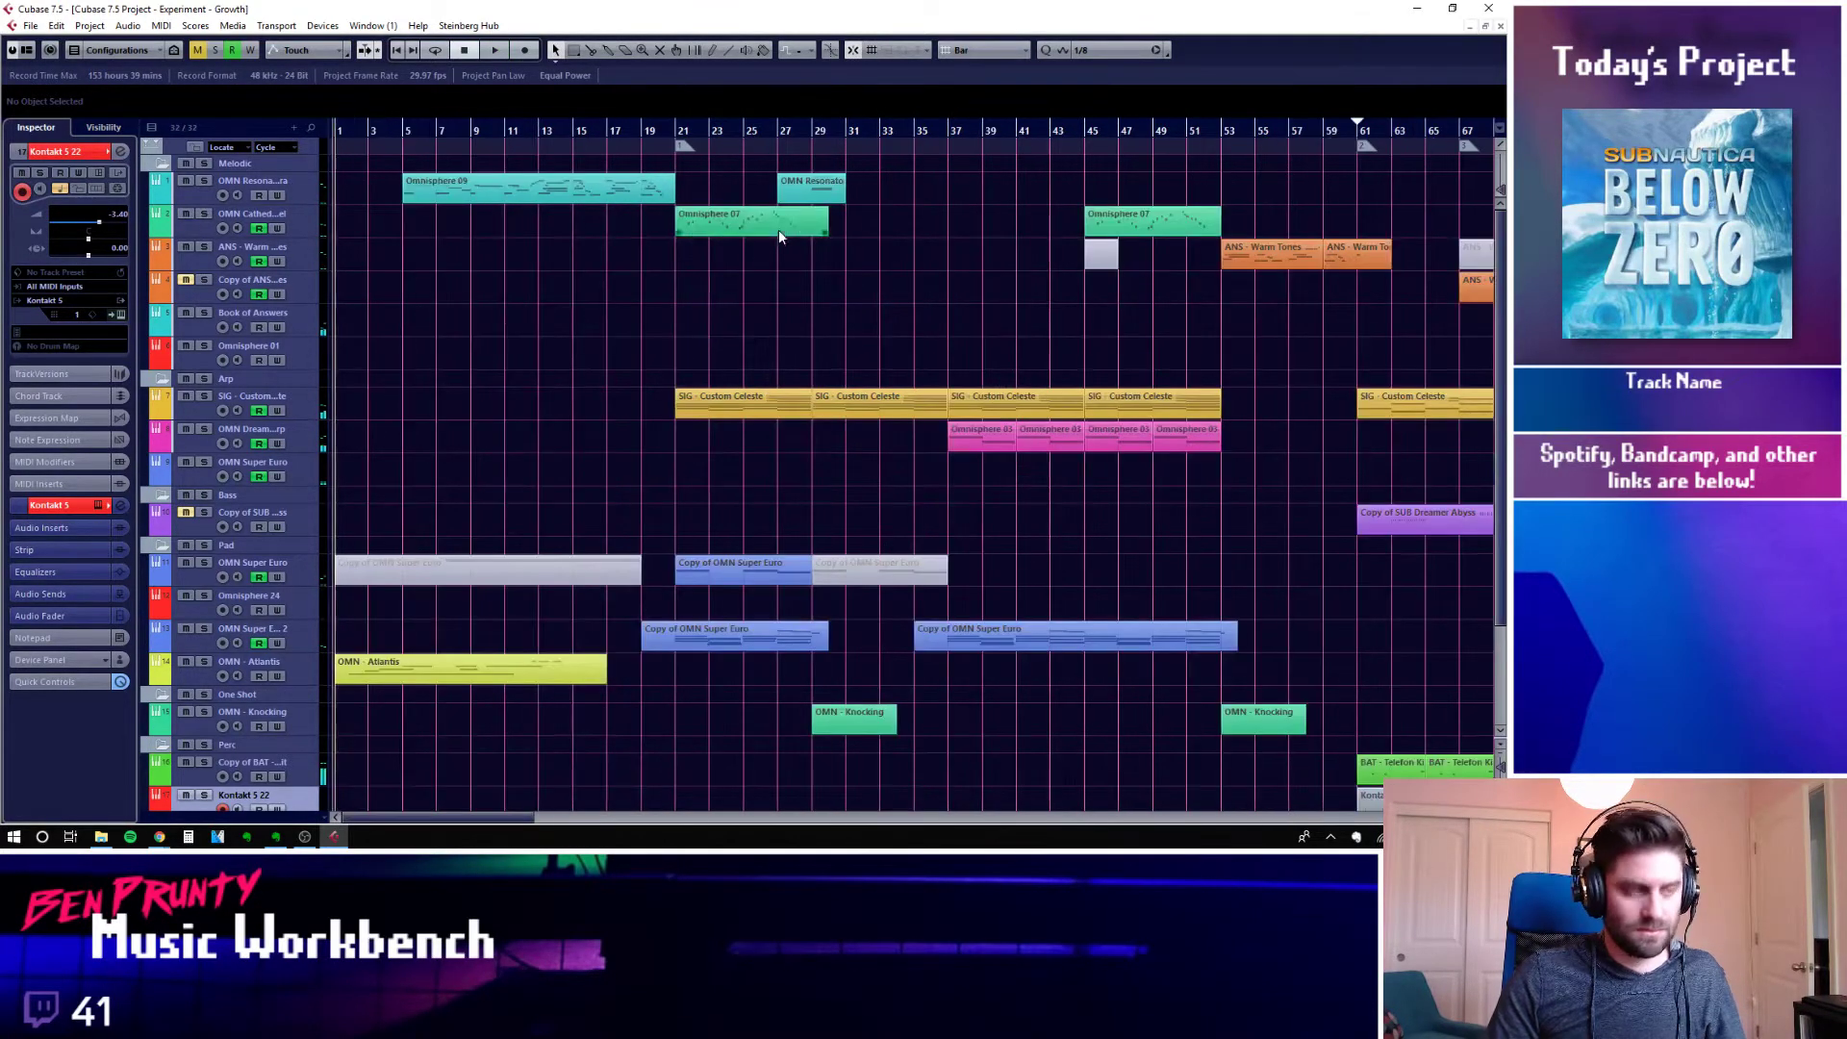
Set the Stereo Out VoxengoRecorder output to MME on the Realtek Digital Output device, and close the plug-in and mixer
key("F3")
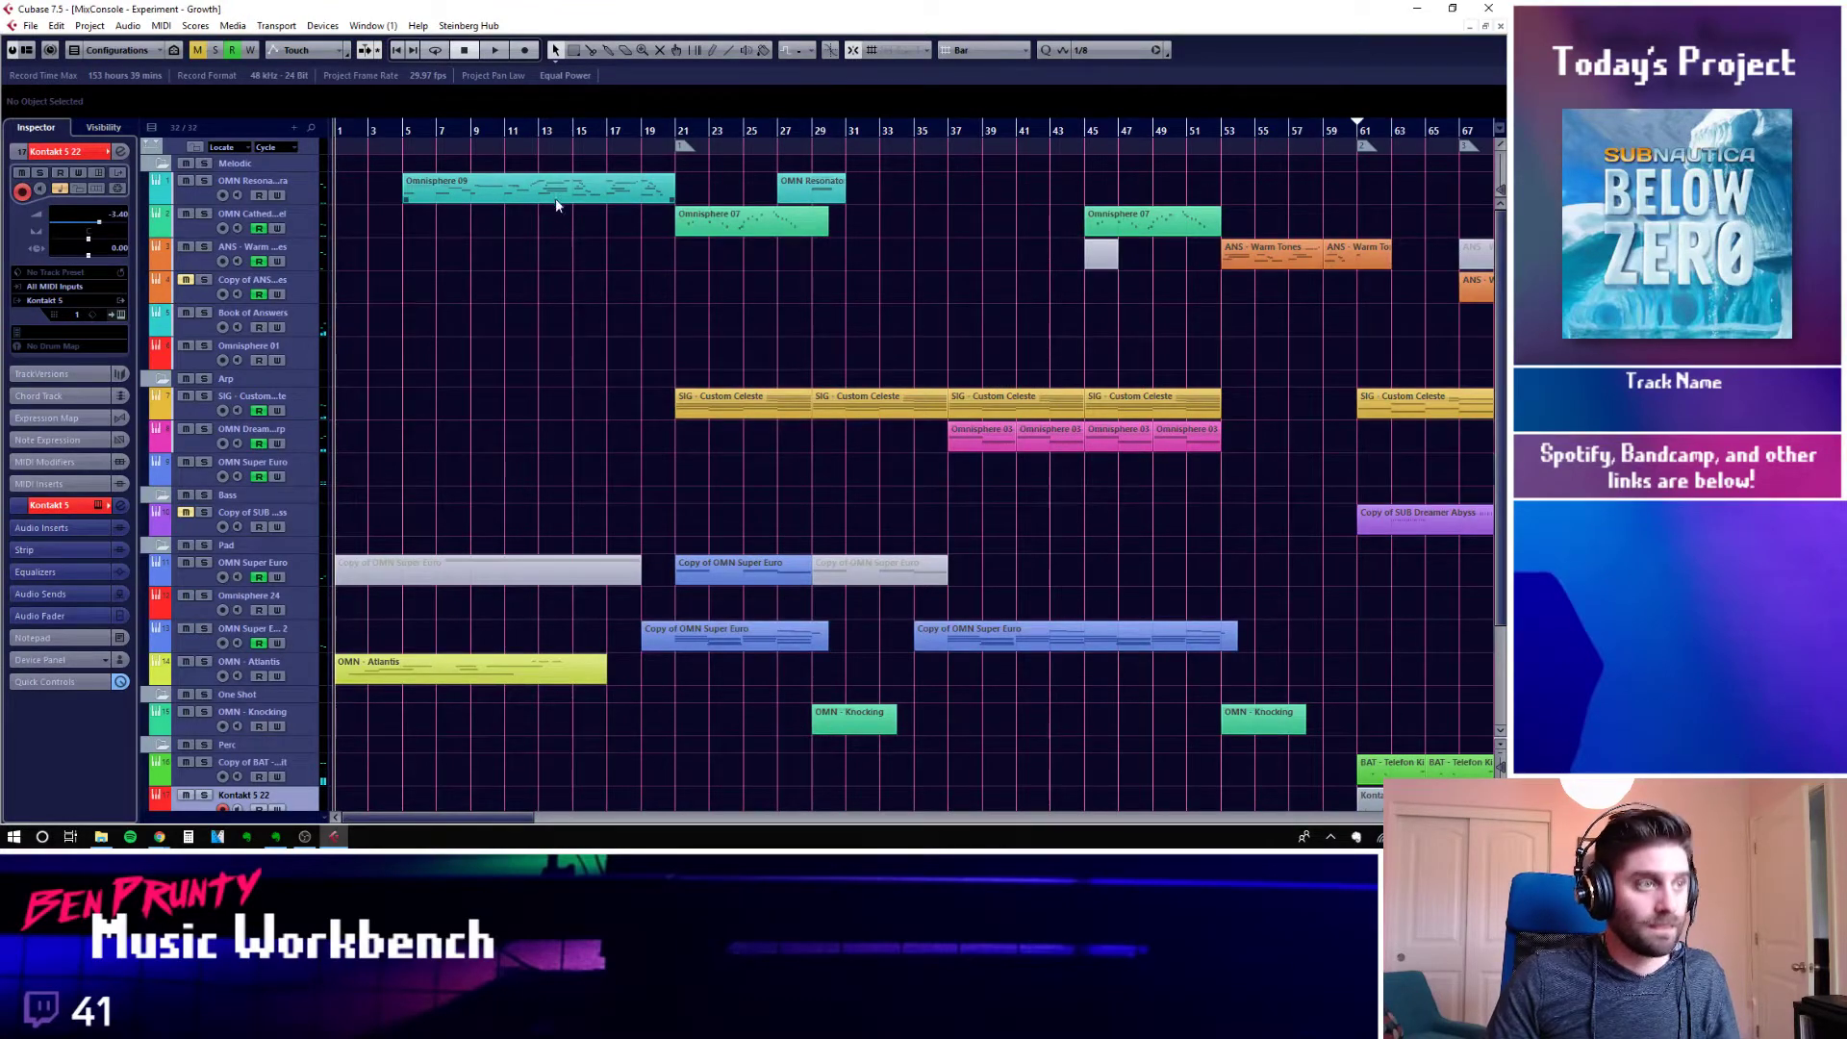
left_click(1451, 592)
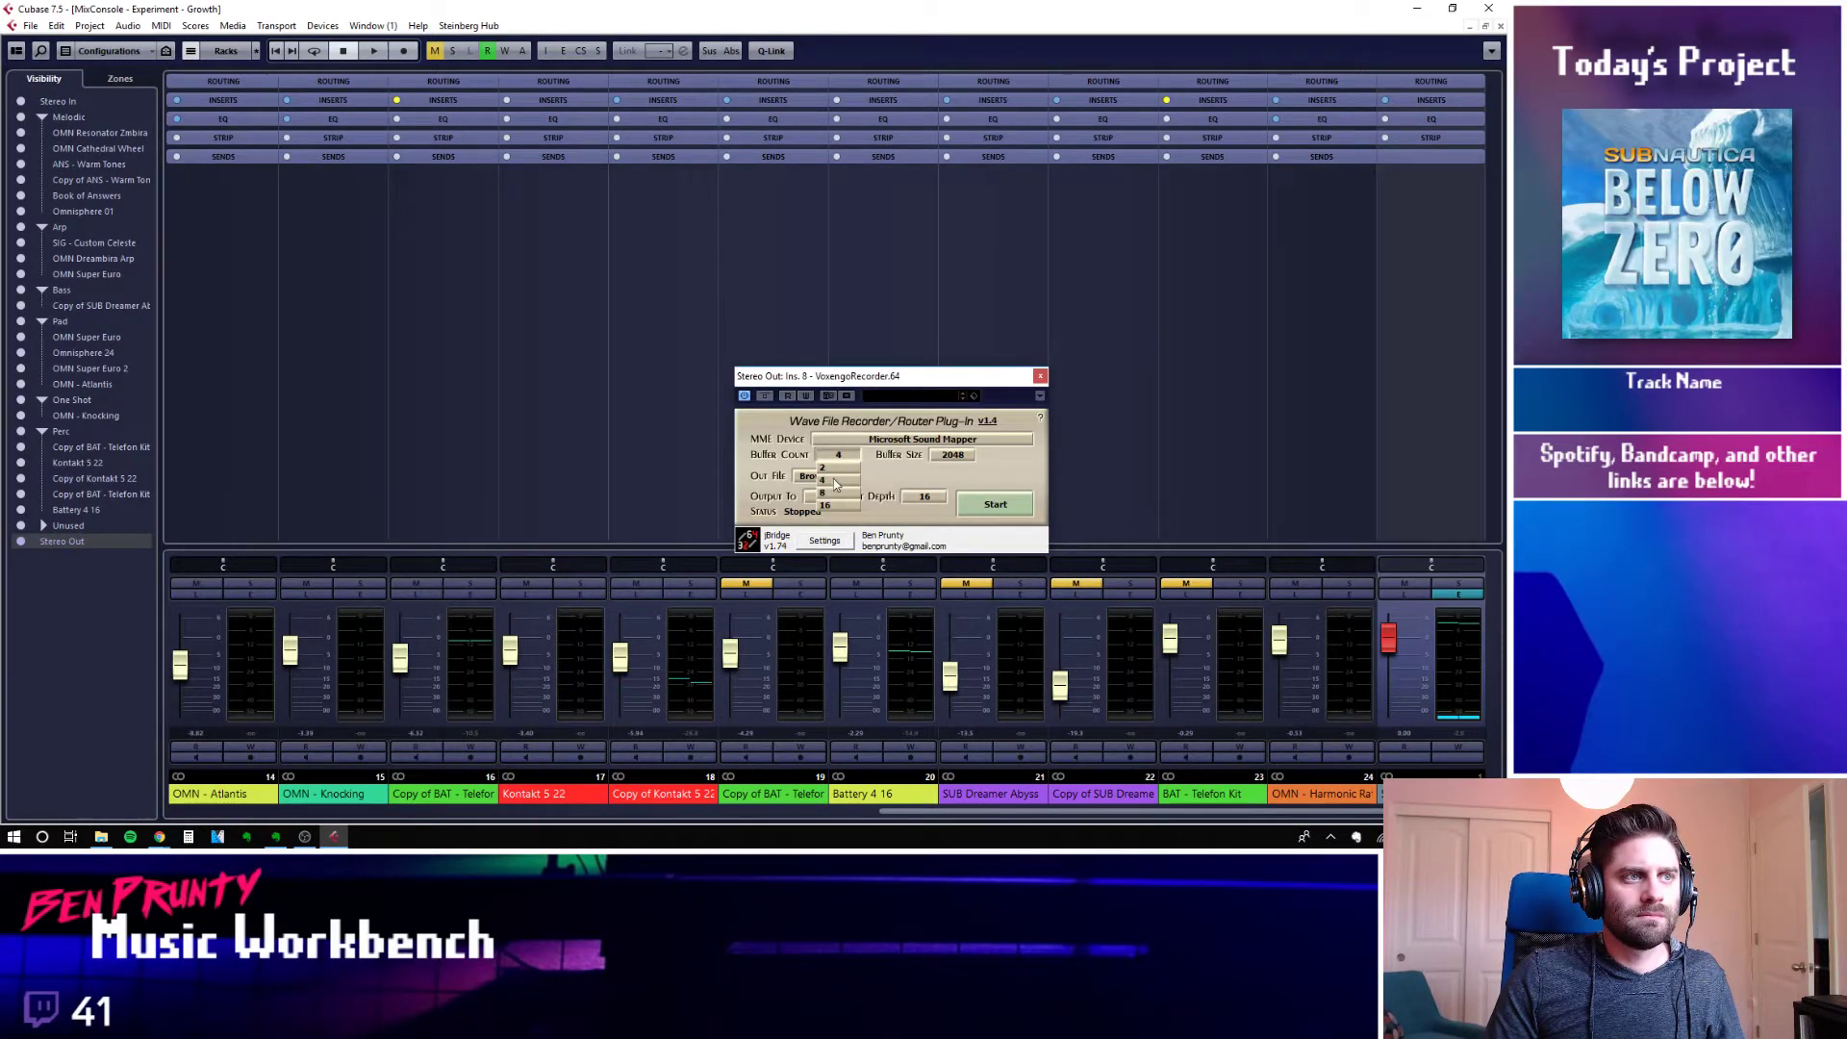
left_click(825, 496)
left_click(885, 446)
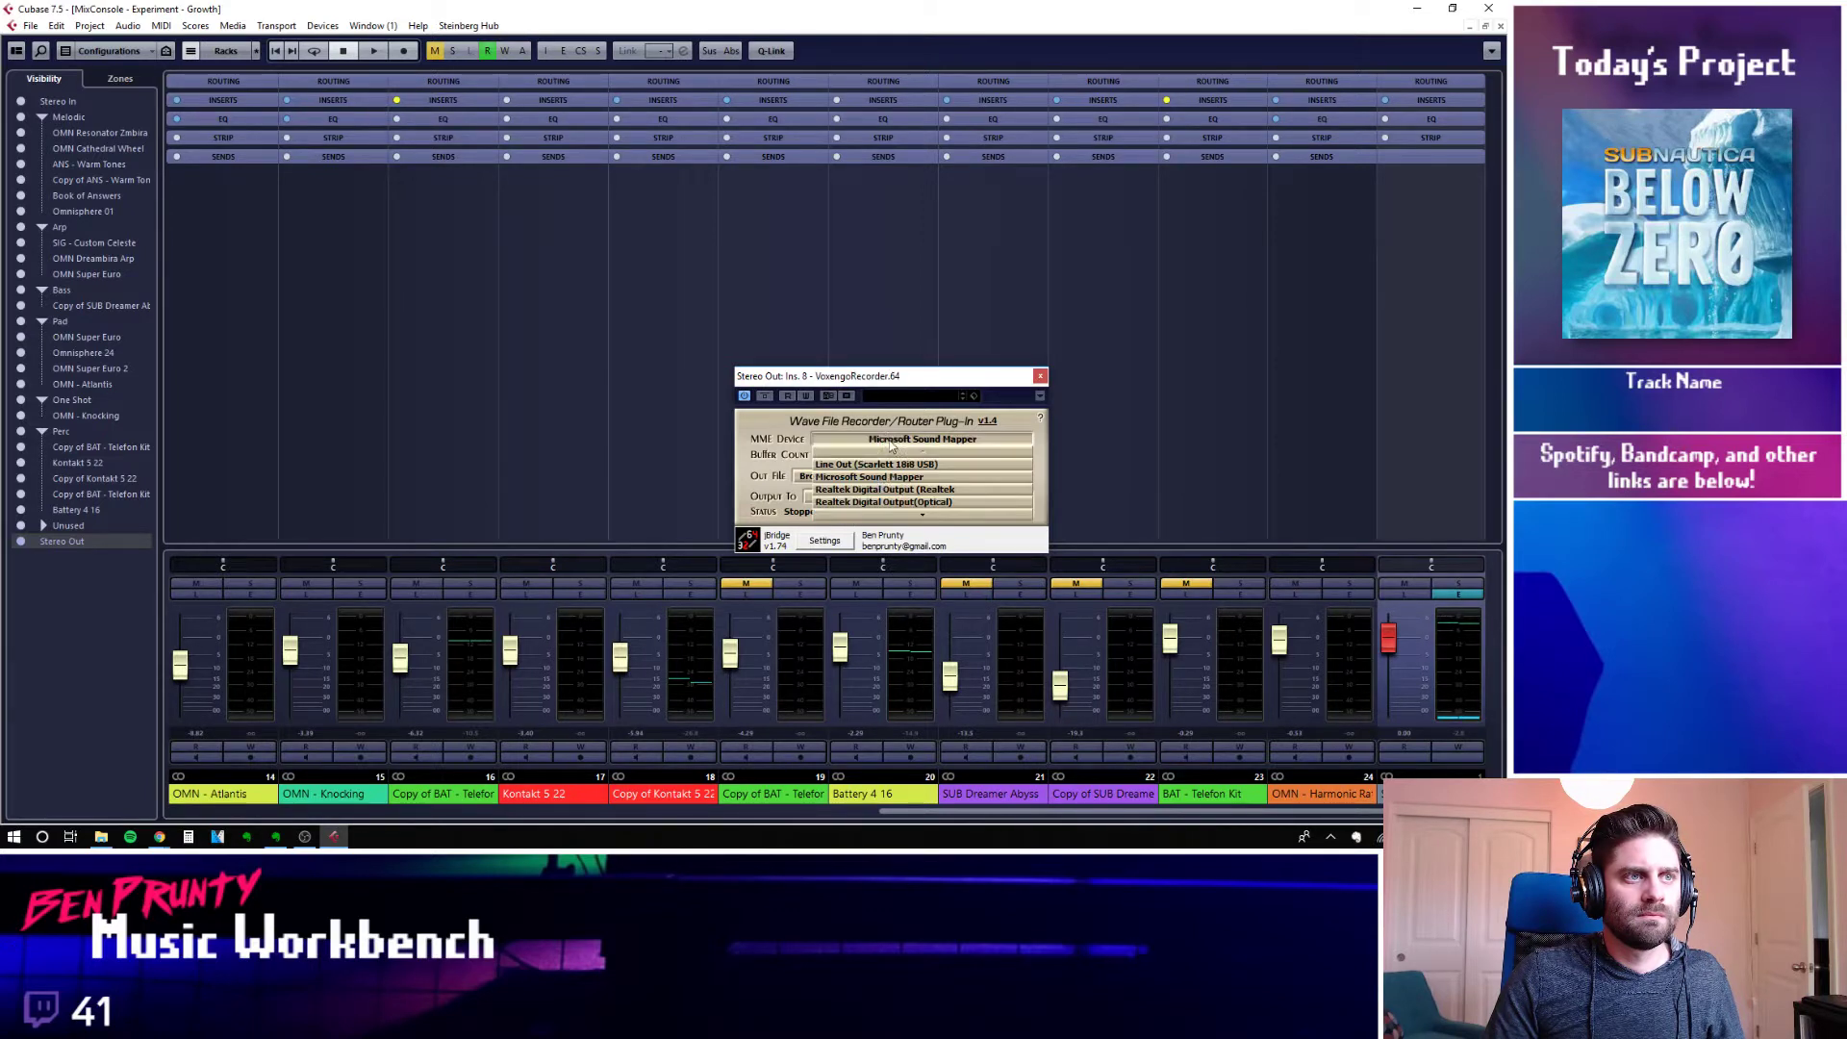
left_click(866, 497)
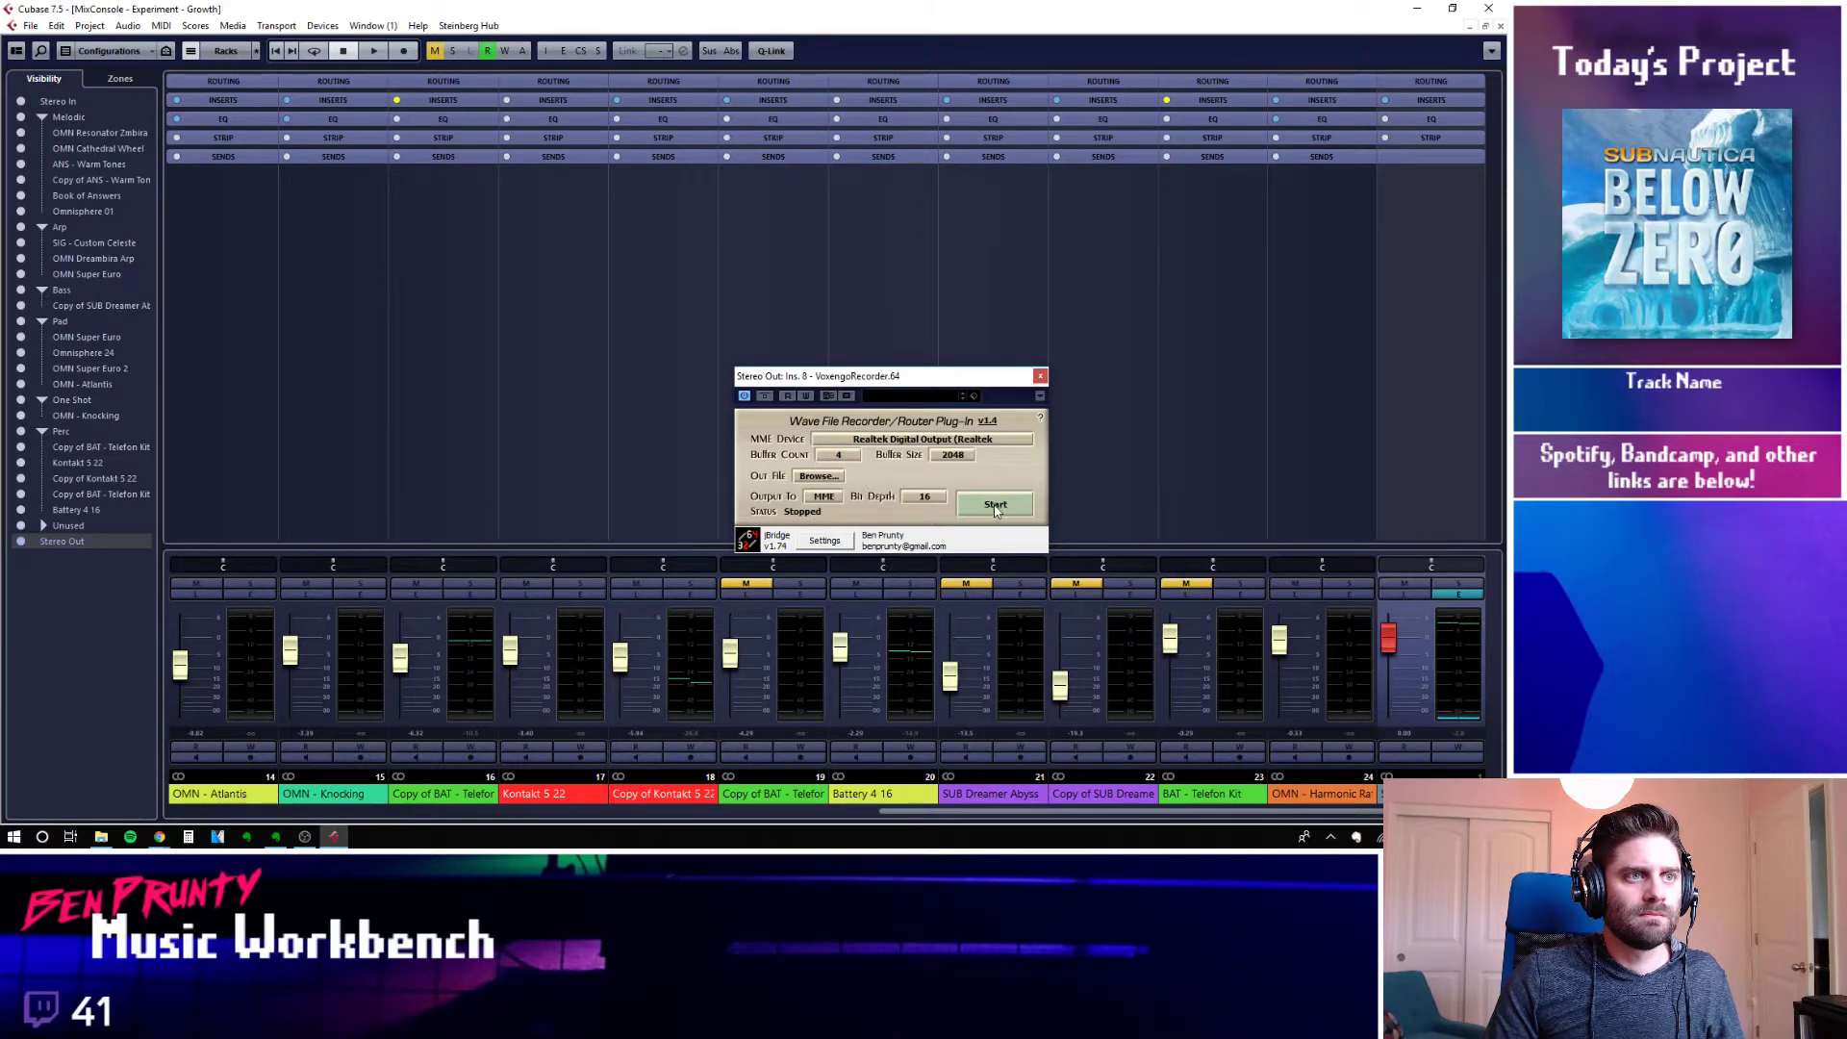
left_click(1040, 376)
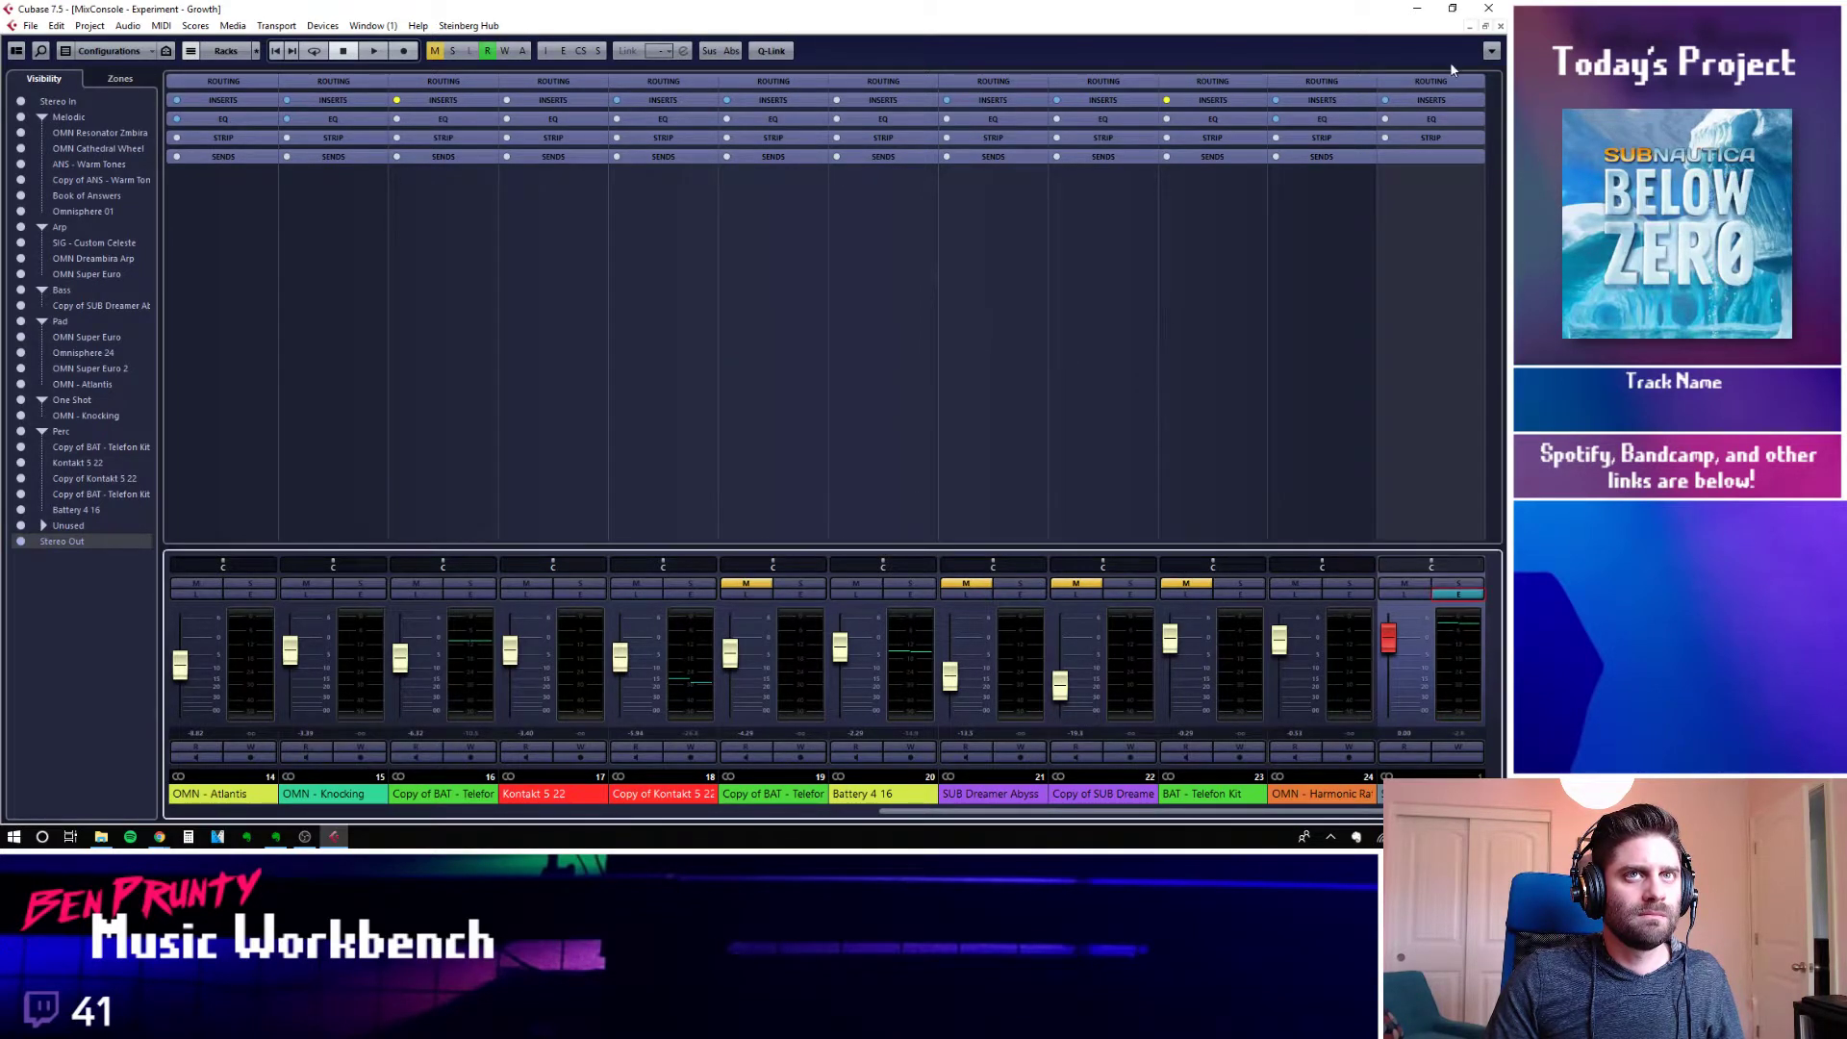
left_click(1501, 26)
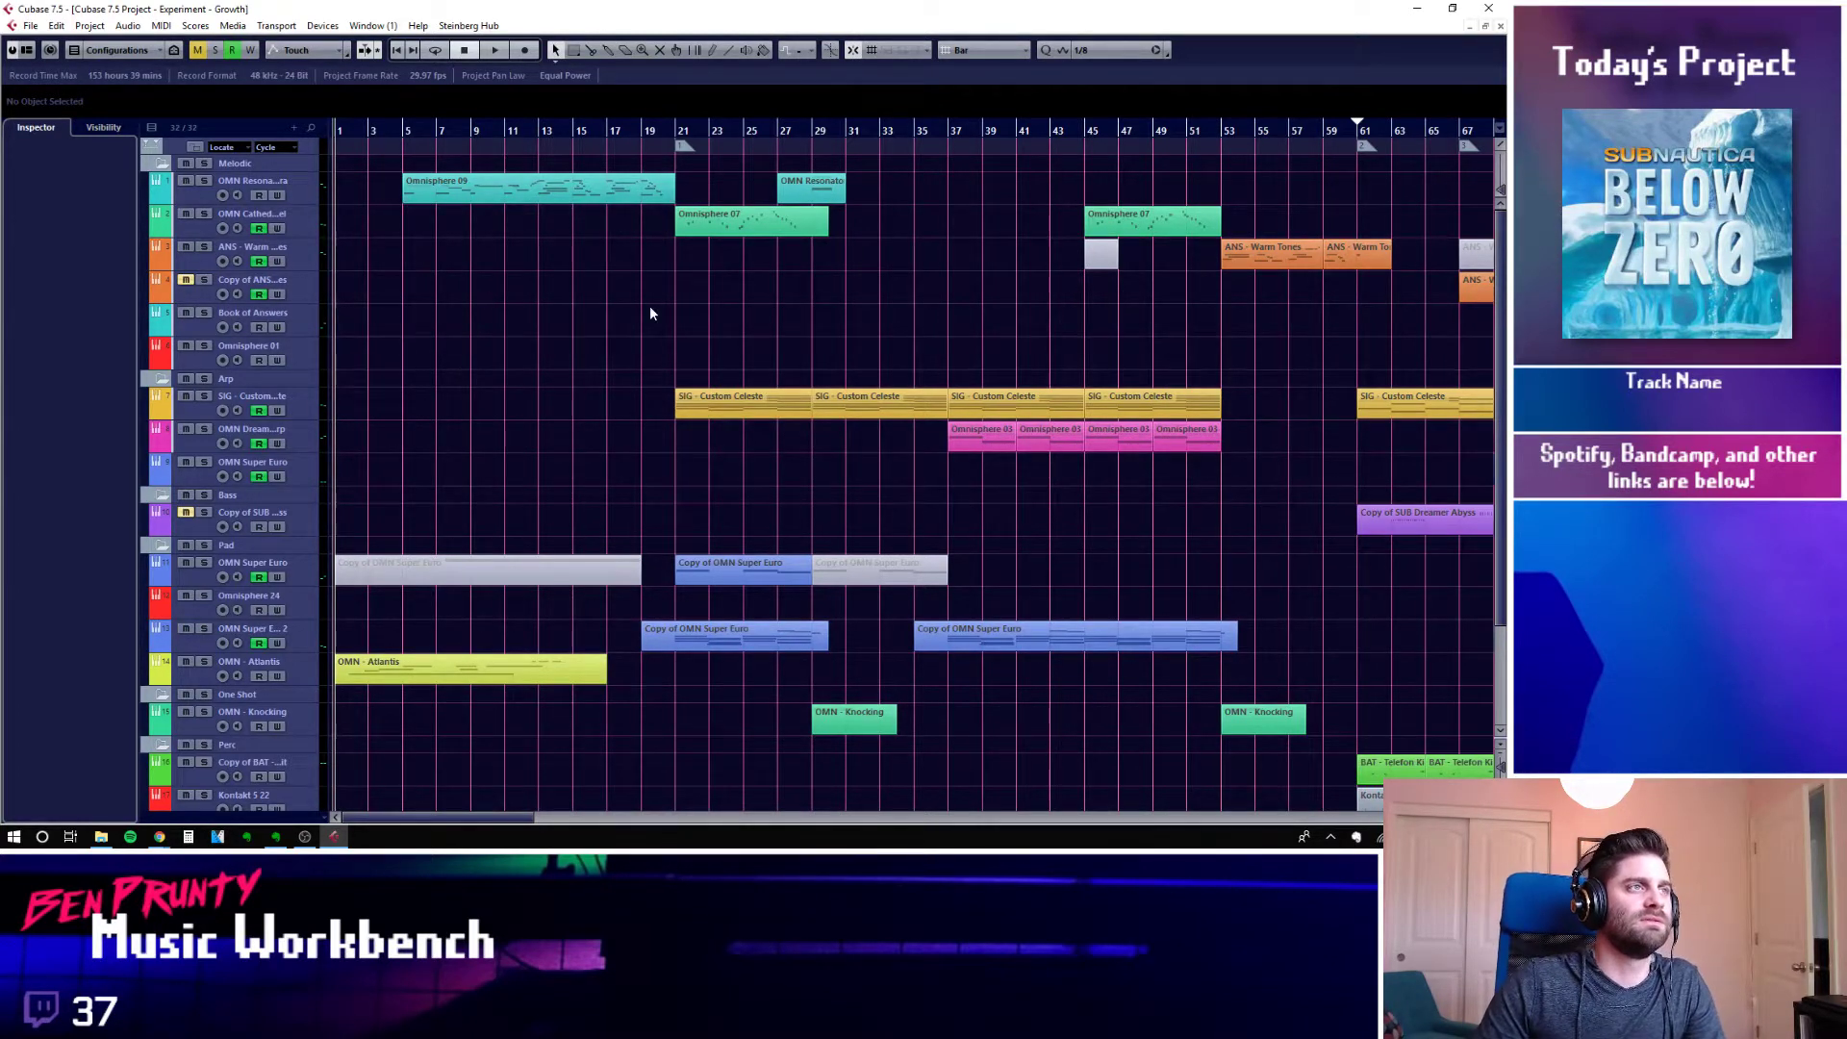
Play the arrangement from the start through its ending, unmuting the Copy of SUB bass track during playback, and stop
key("space")
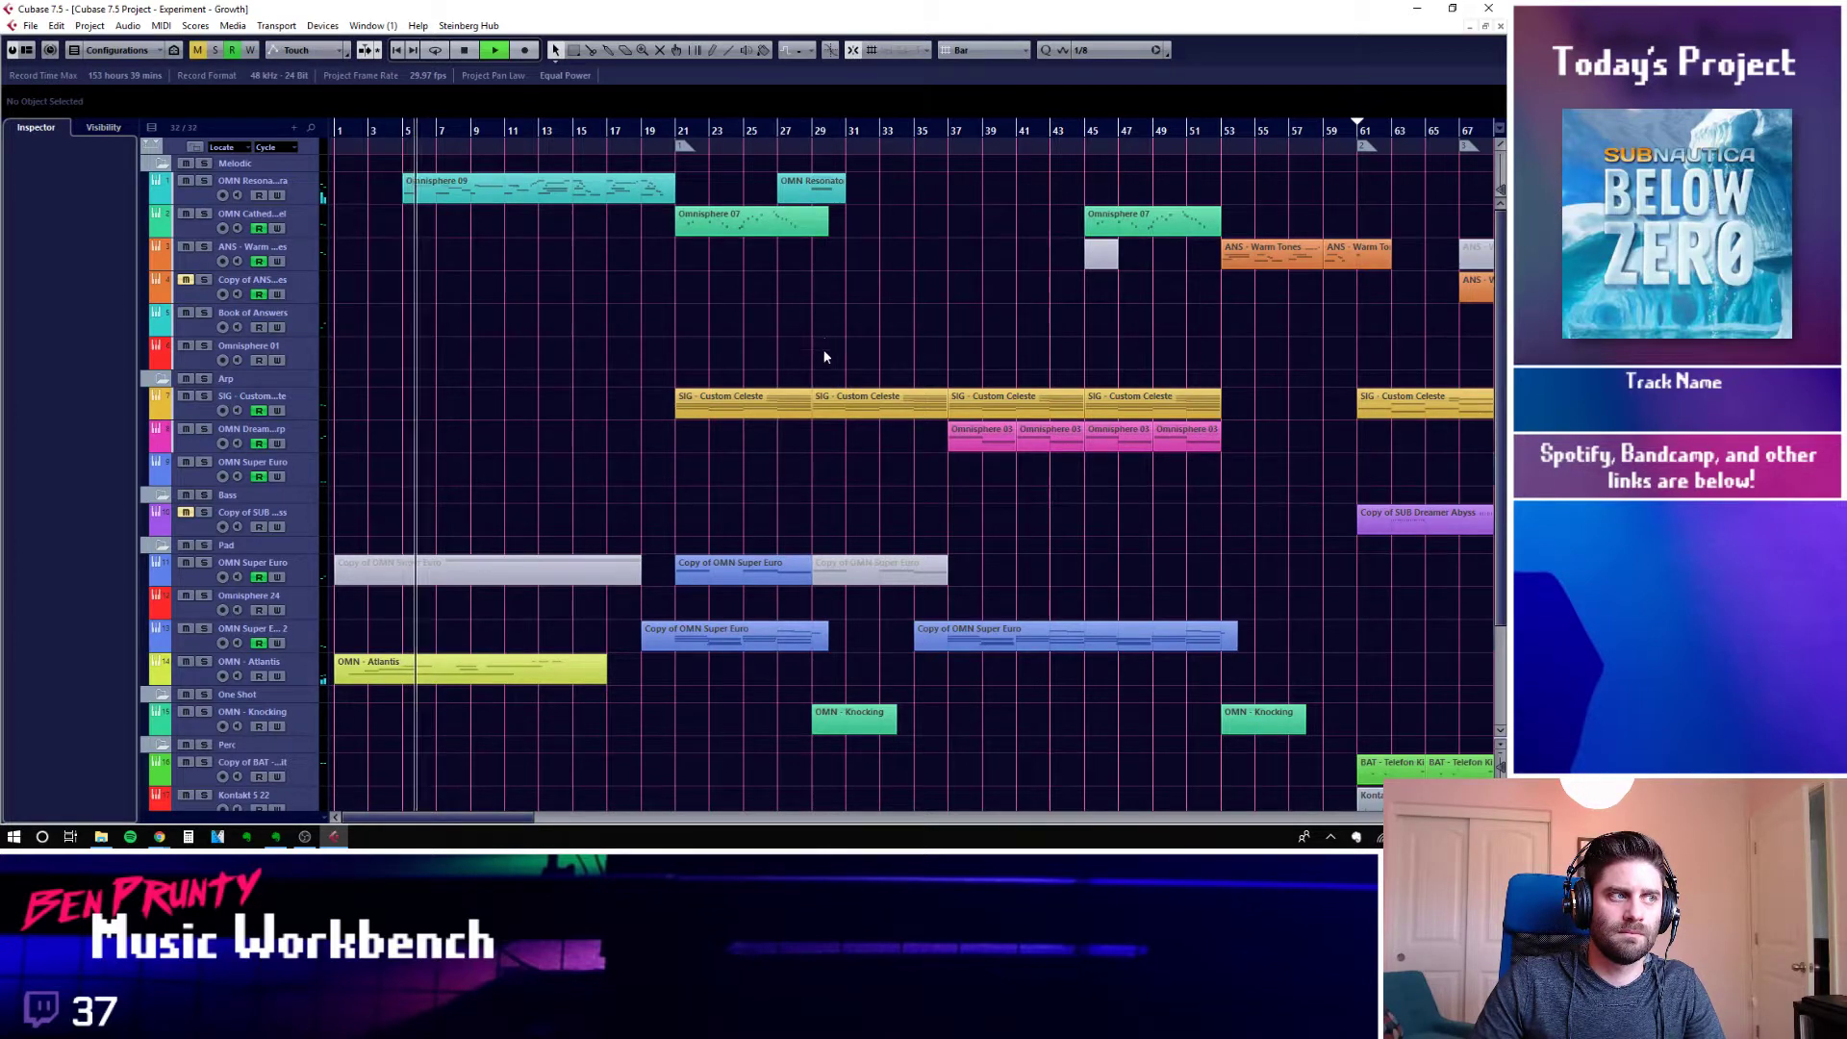
key("f")
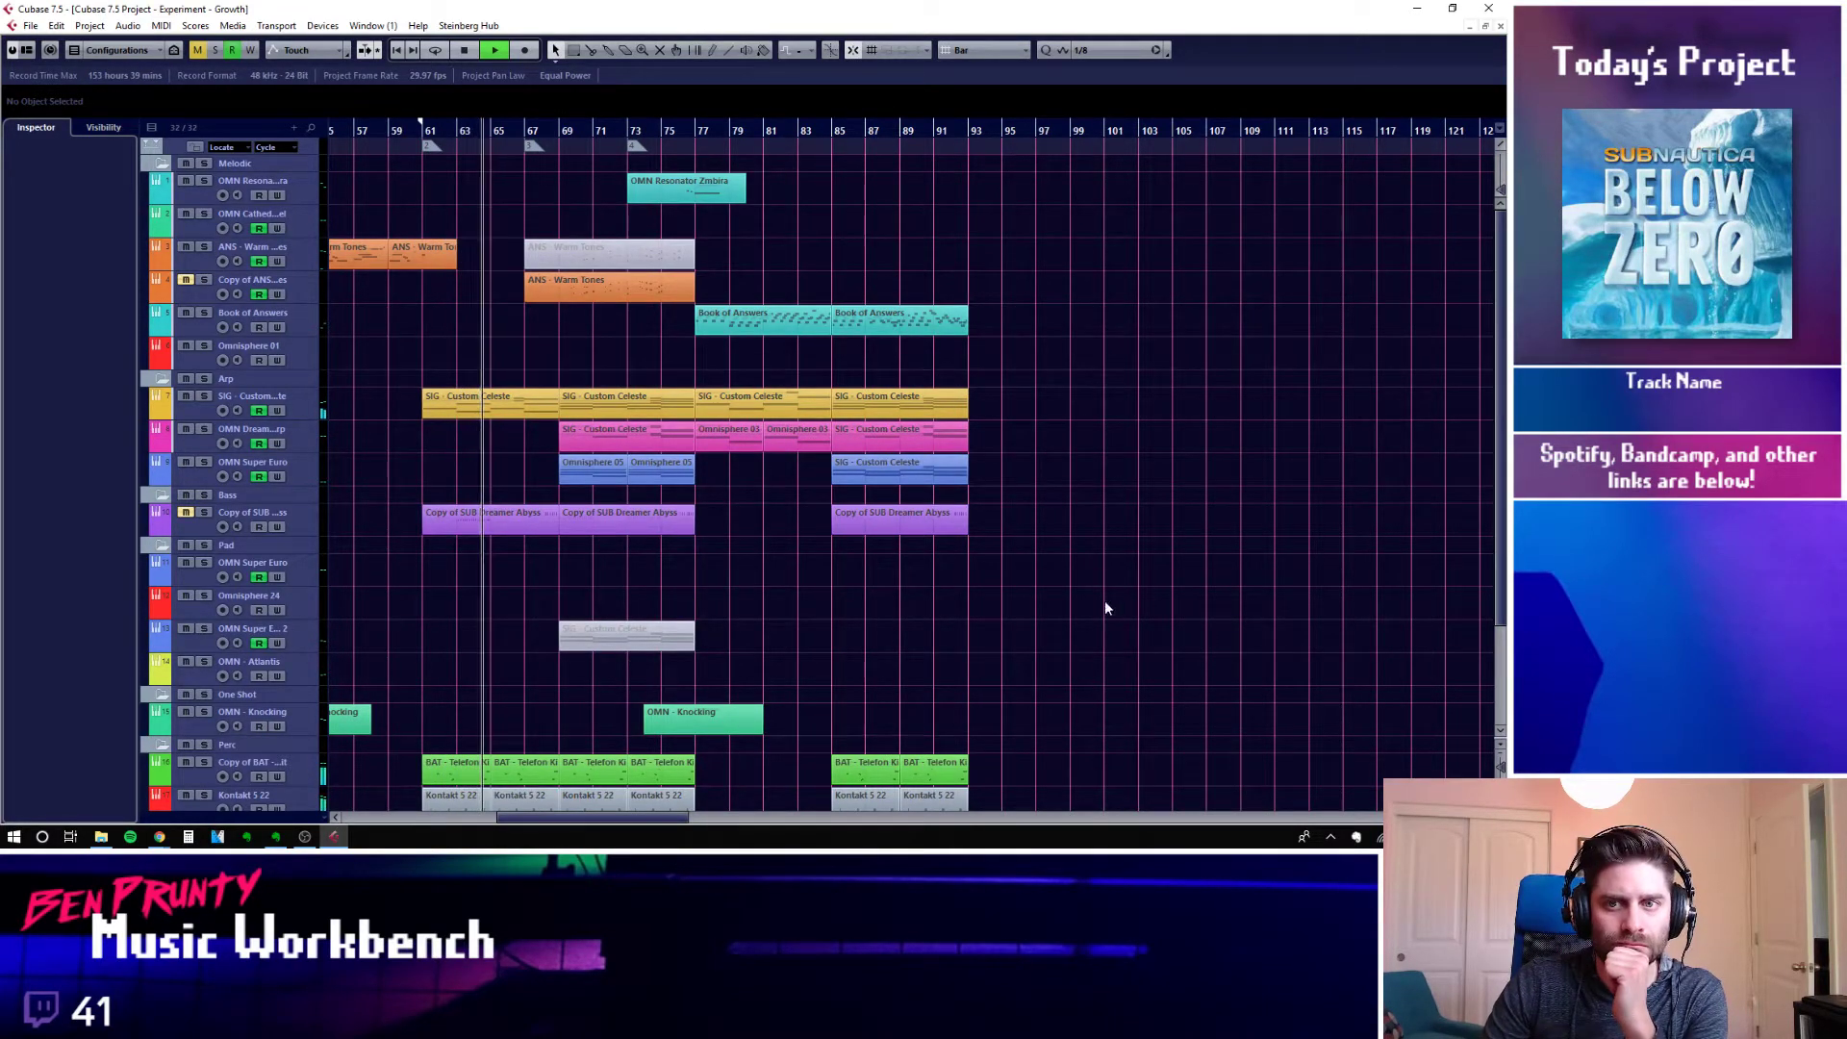
left_click(185, 520)
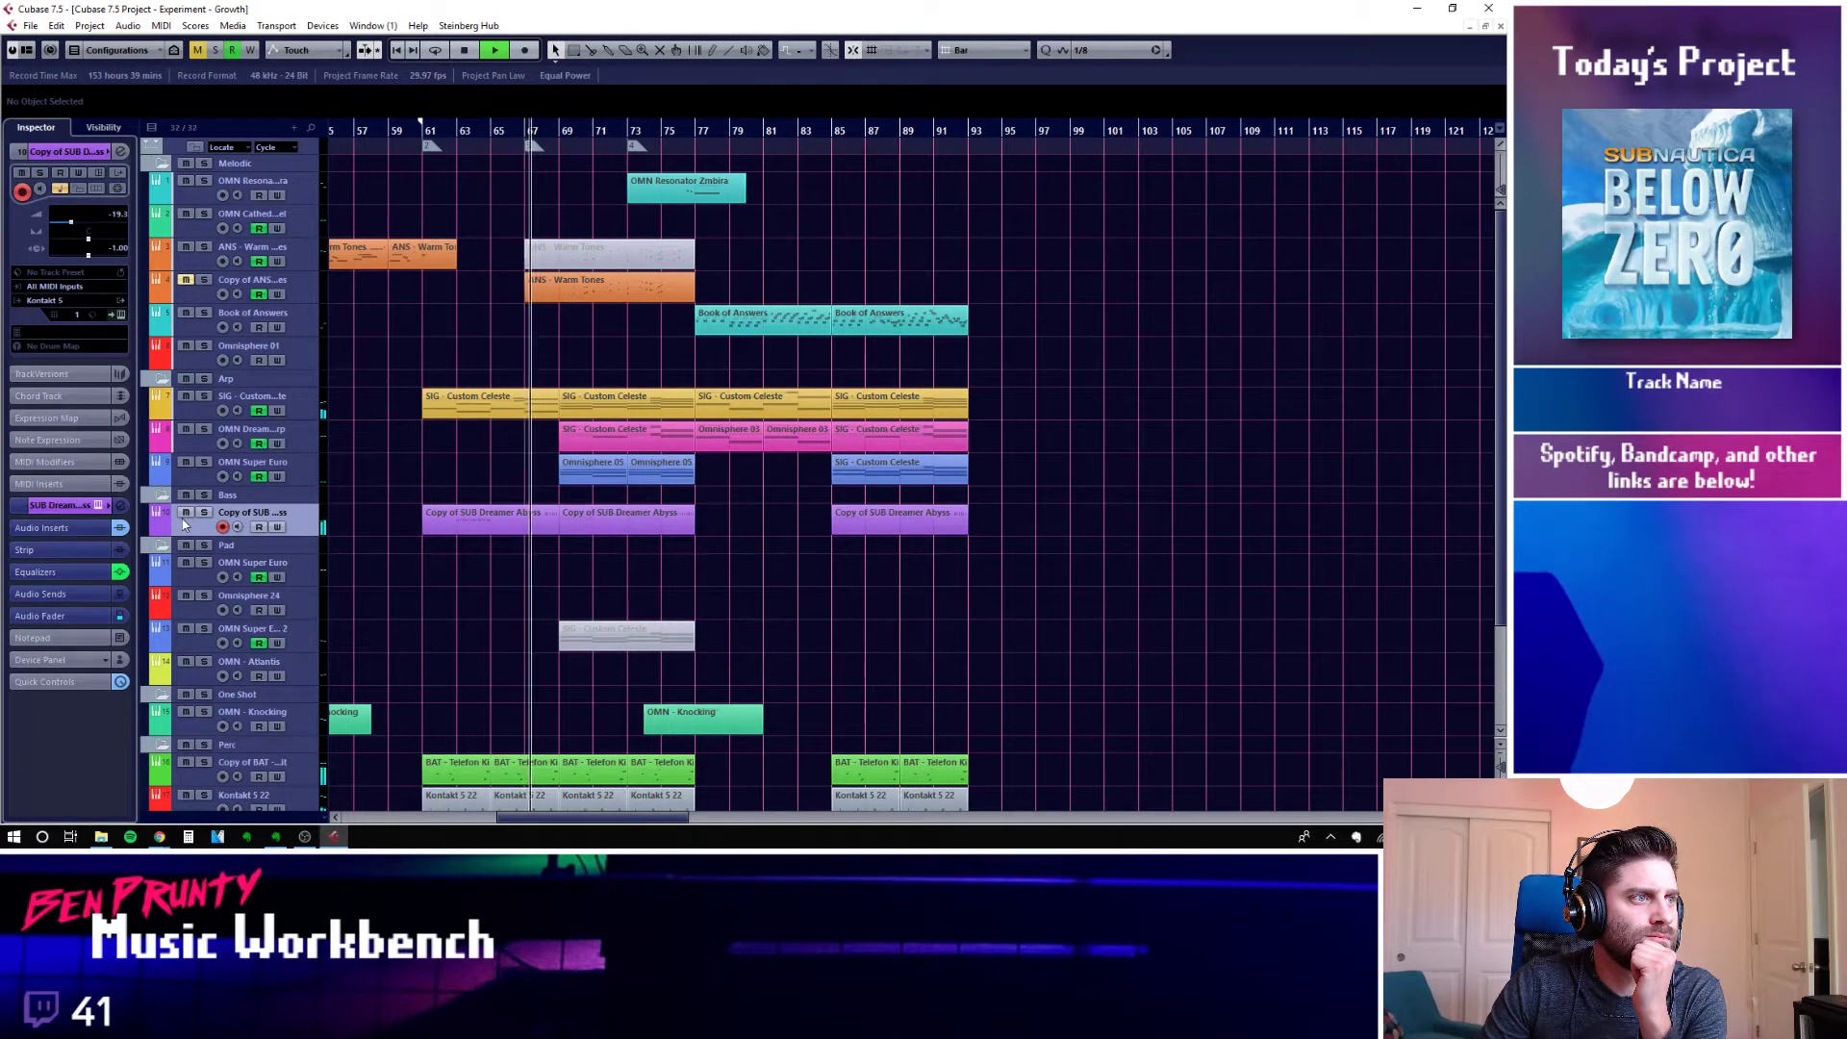
left_click(771, 591)
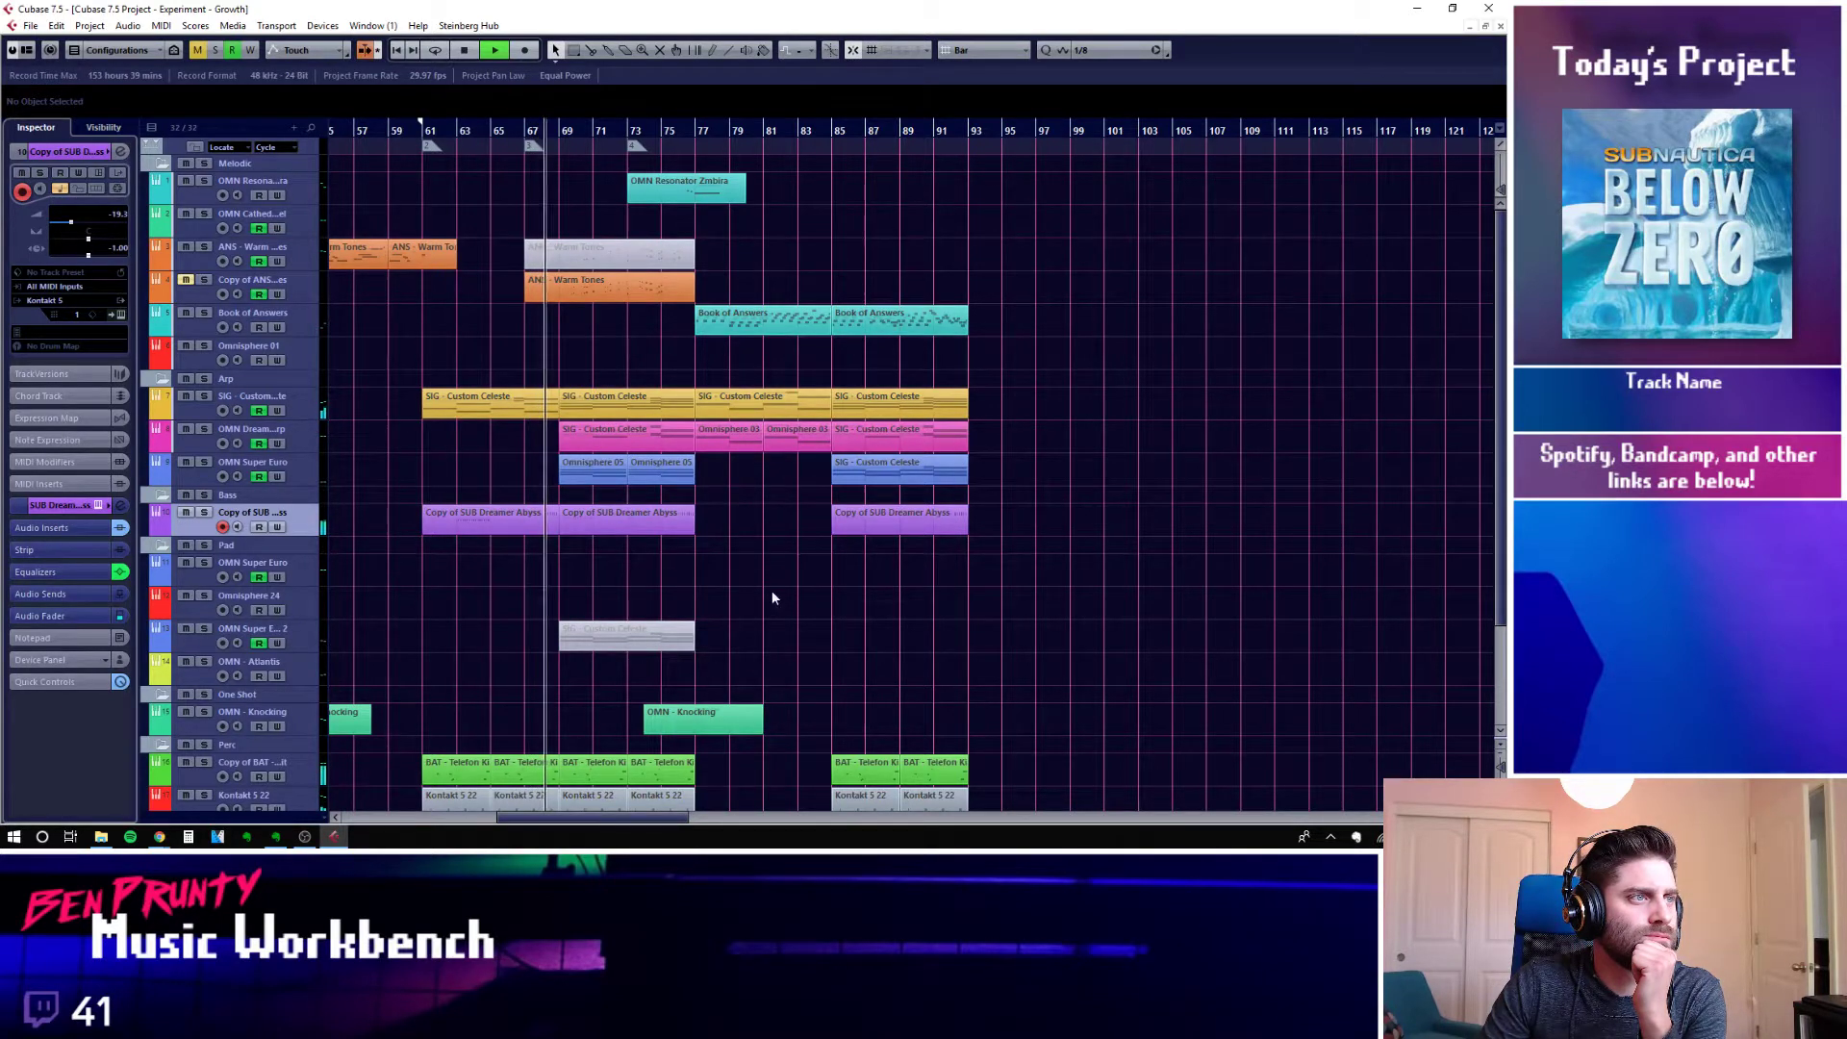
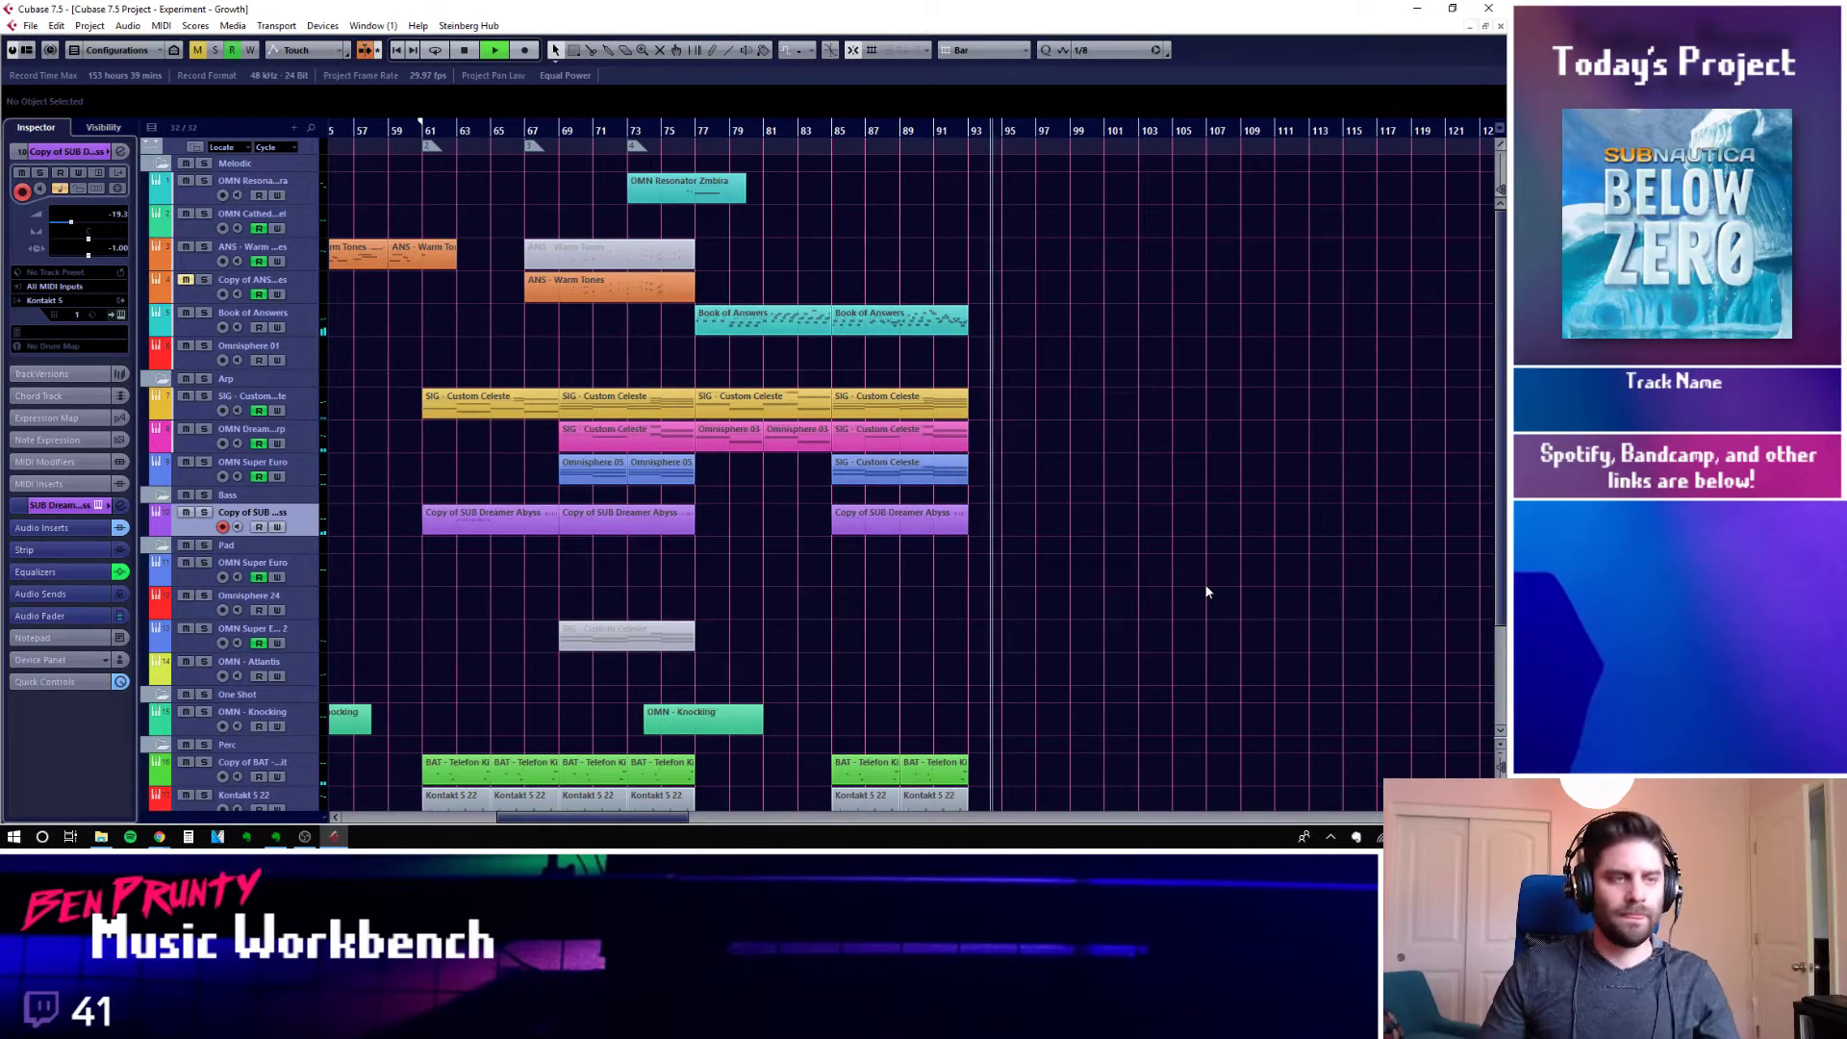
key("space")
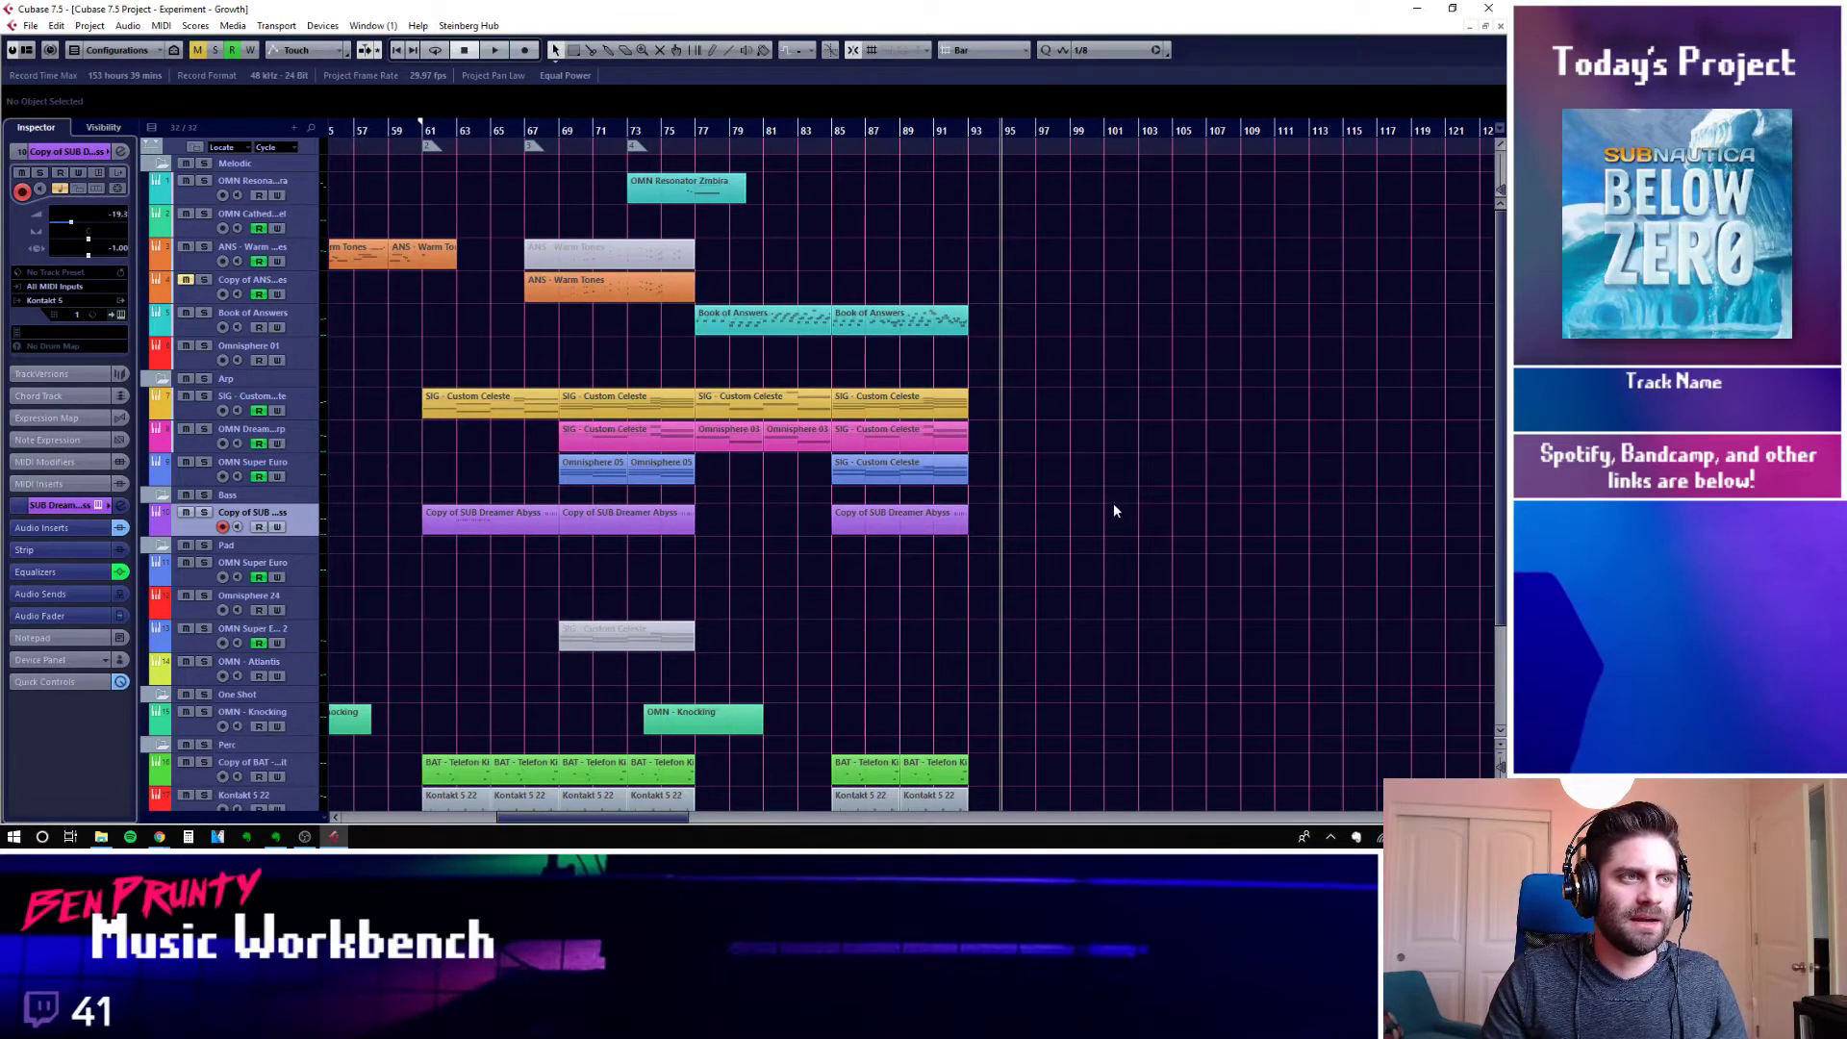
Temporarily unmute the muted ANS - Warm Tones part at bar 67, listen to the section from there, and mute the part again
scroll(1087, 538, "left", 10)
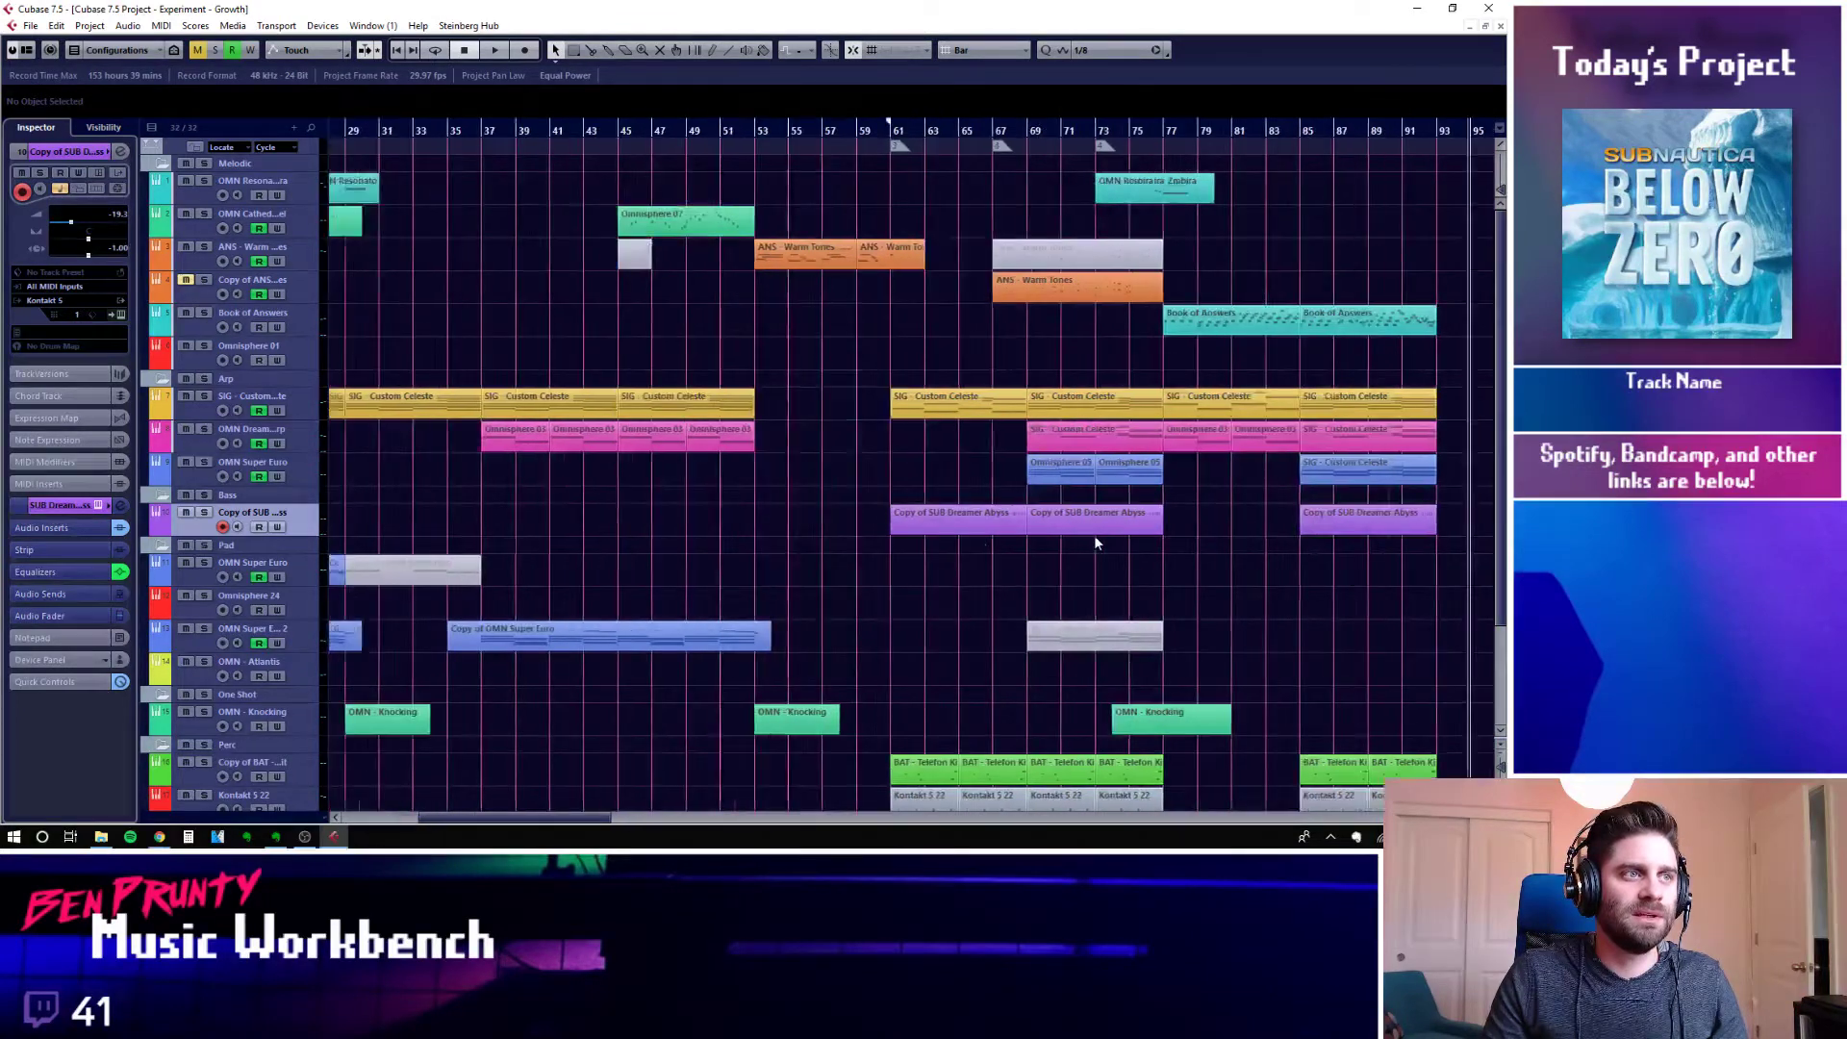
scroll(1094, 541, "right", 4)
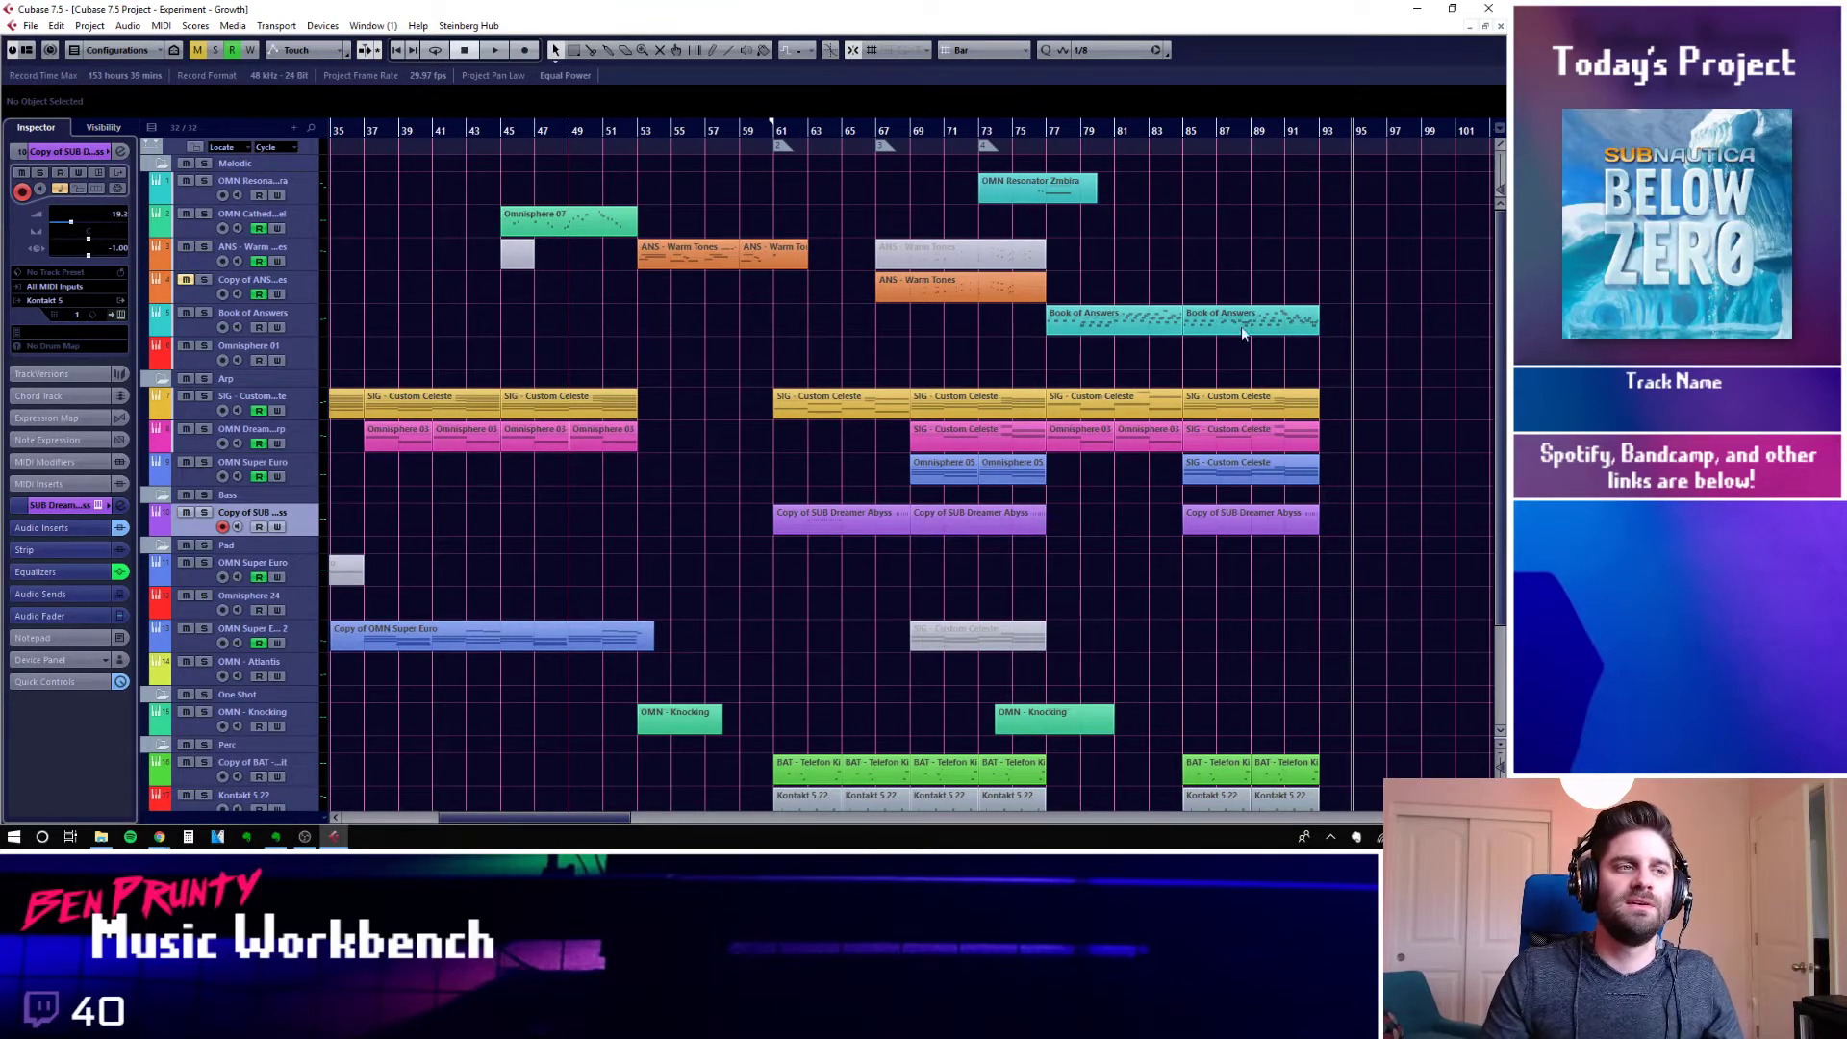
left_click(914, 134)
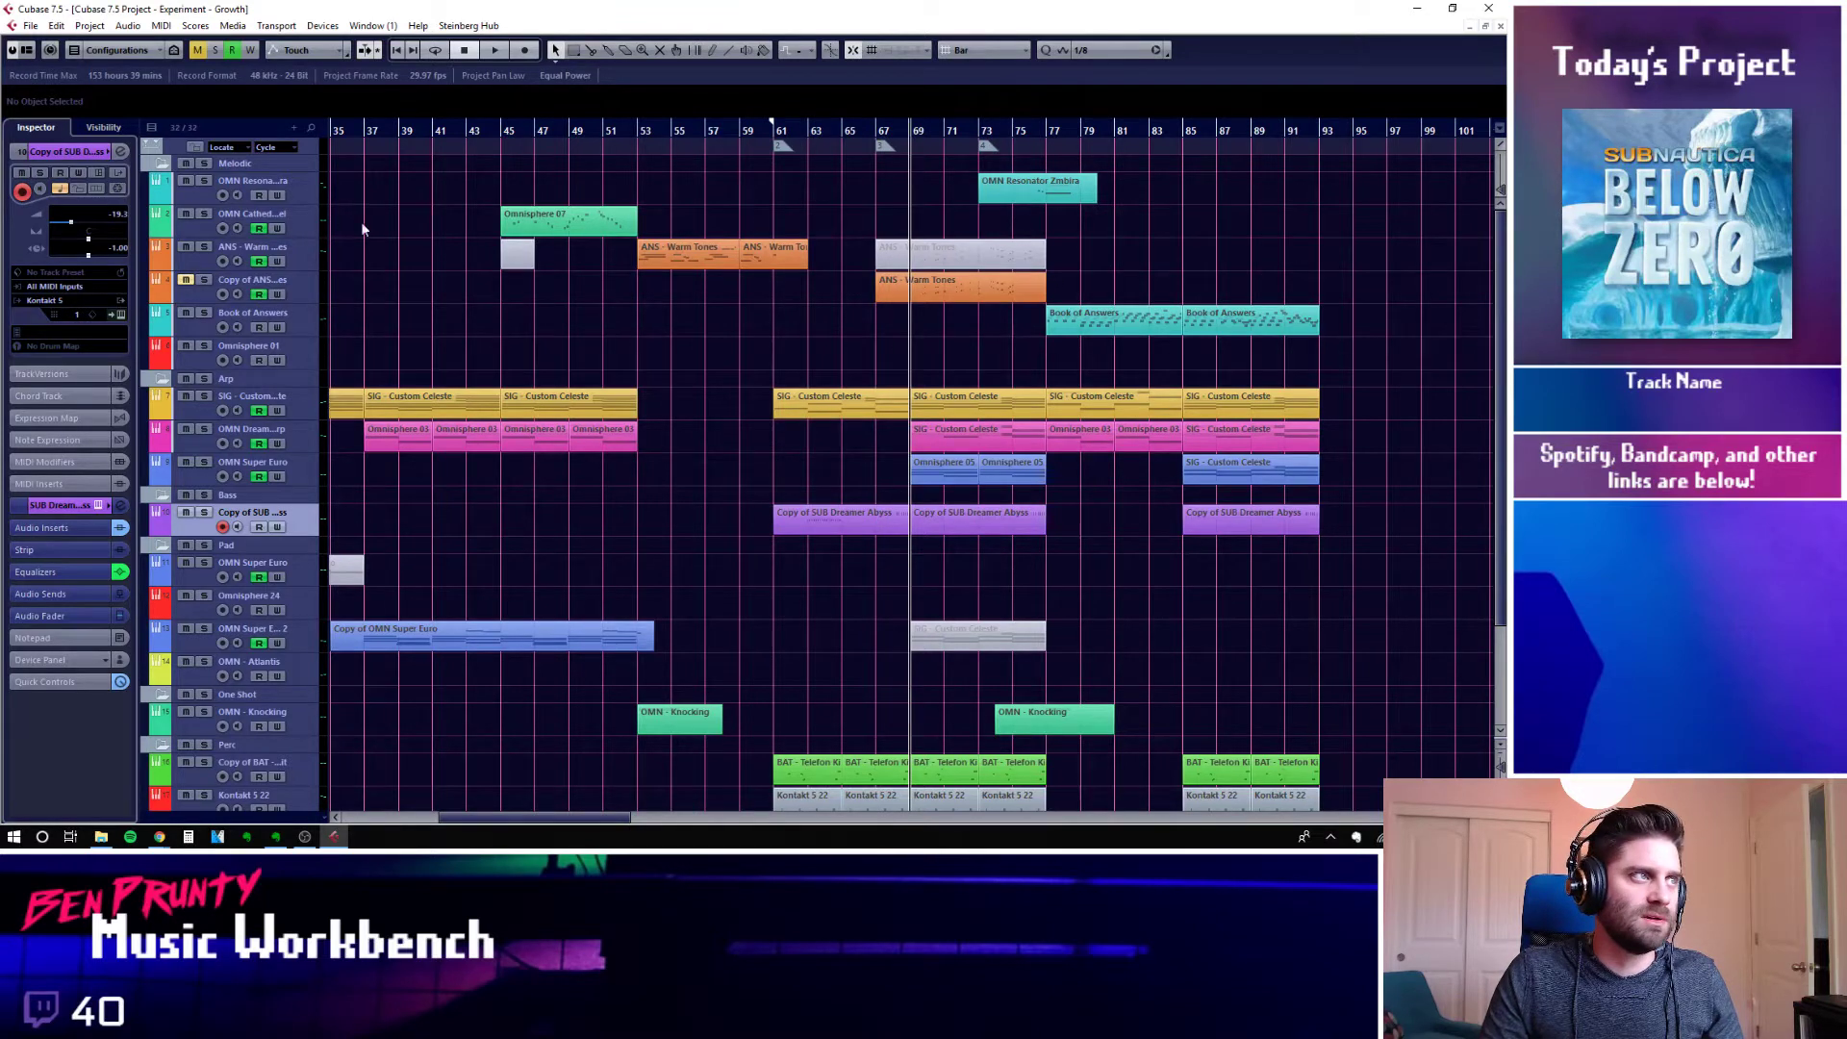
left_click(939, 260)
left_click(883, 144)
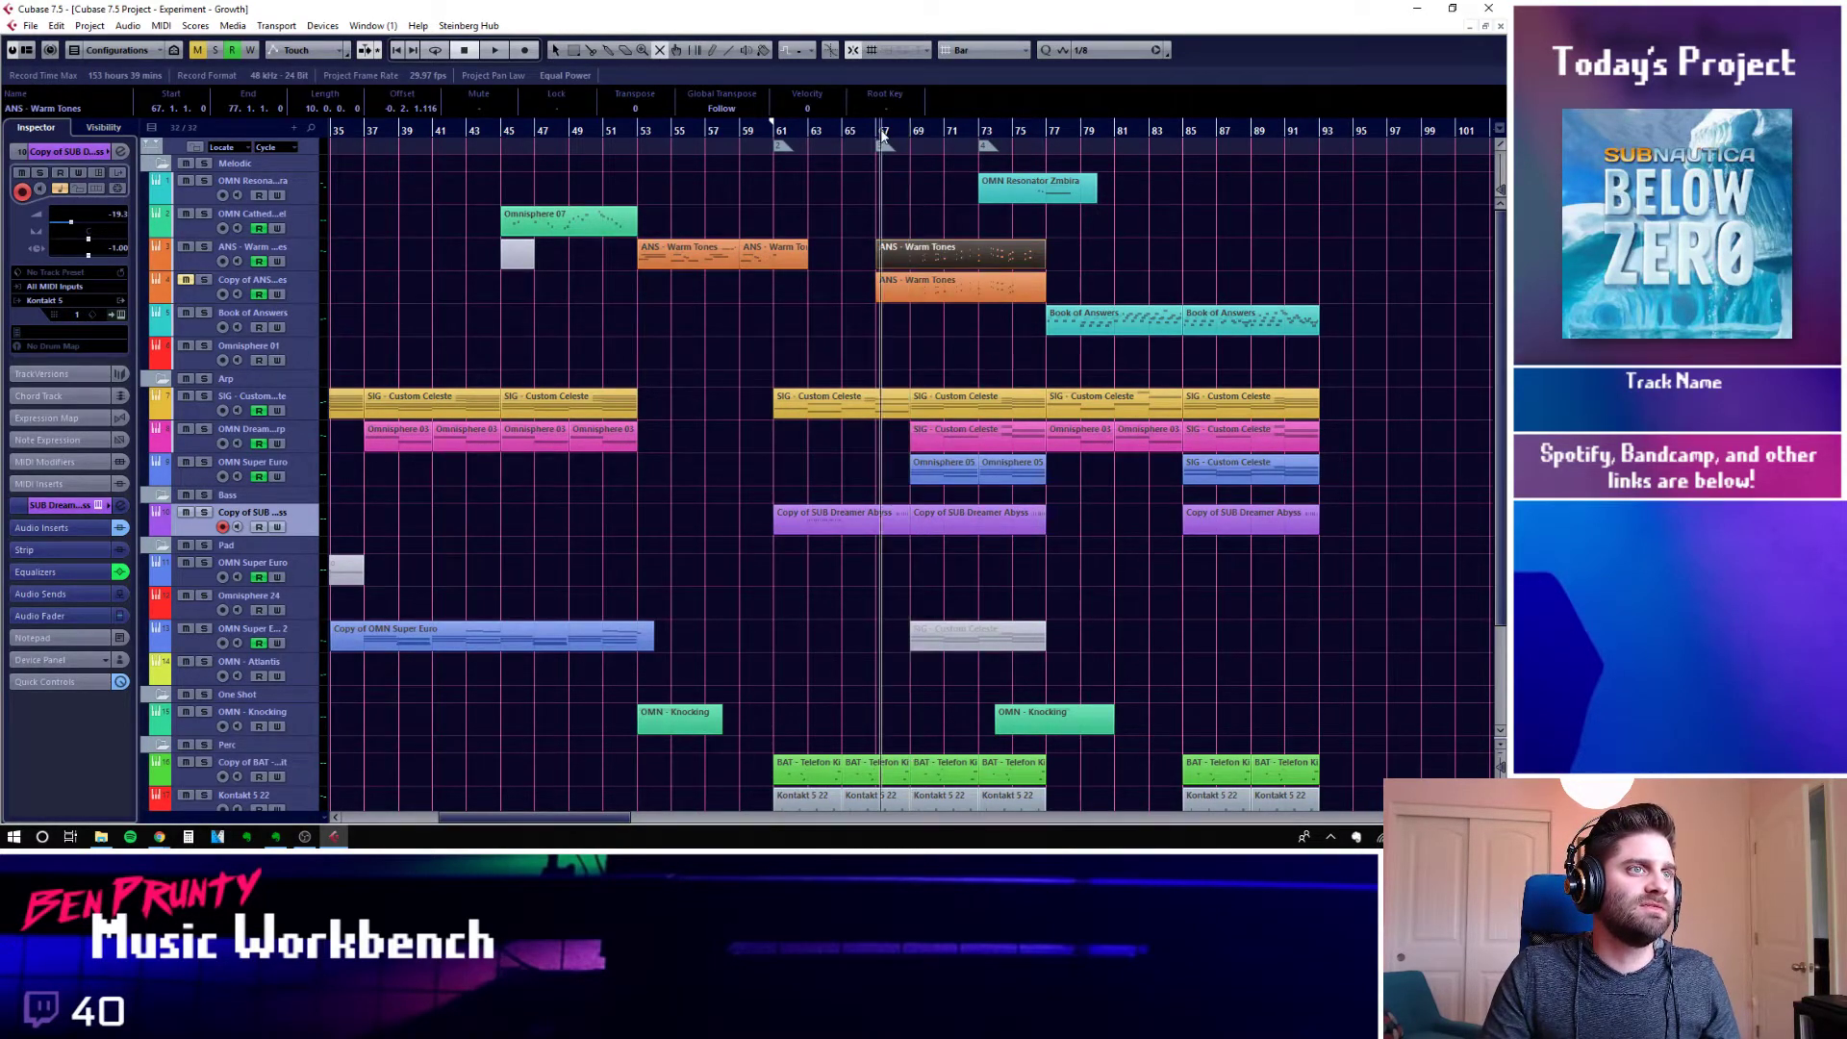
left_click(1108, 250)
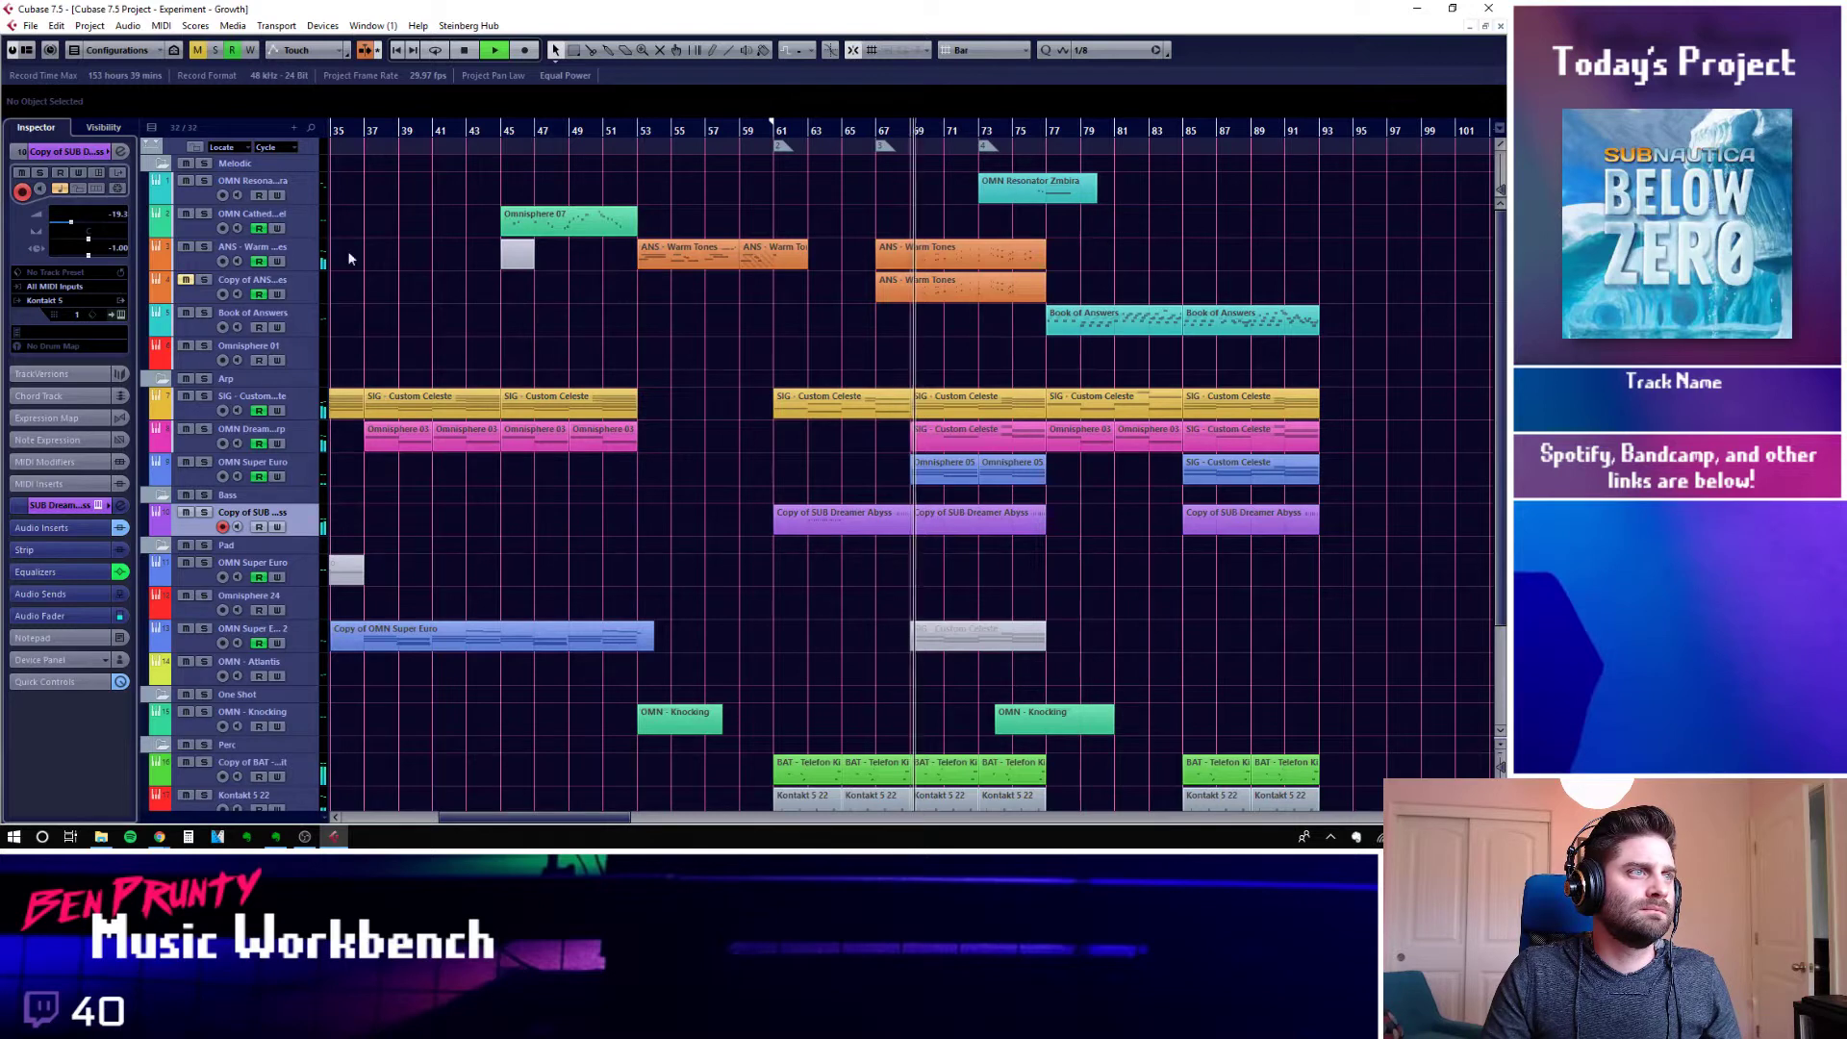
left_click(308, 257)
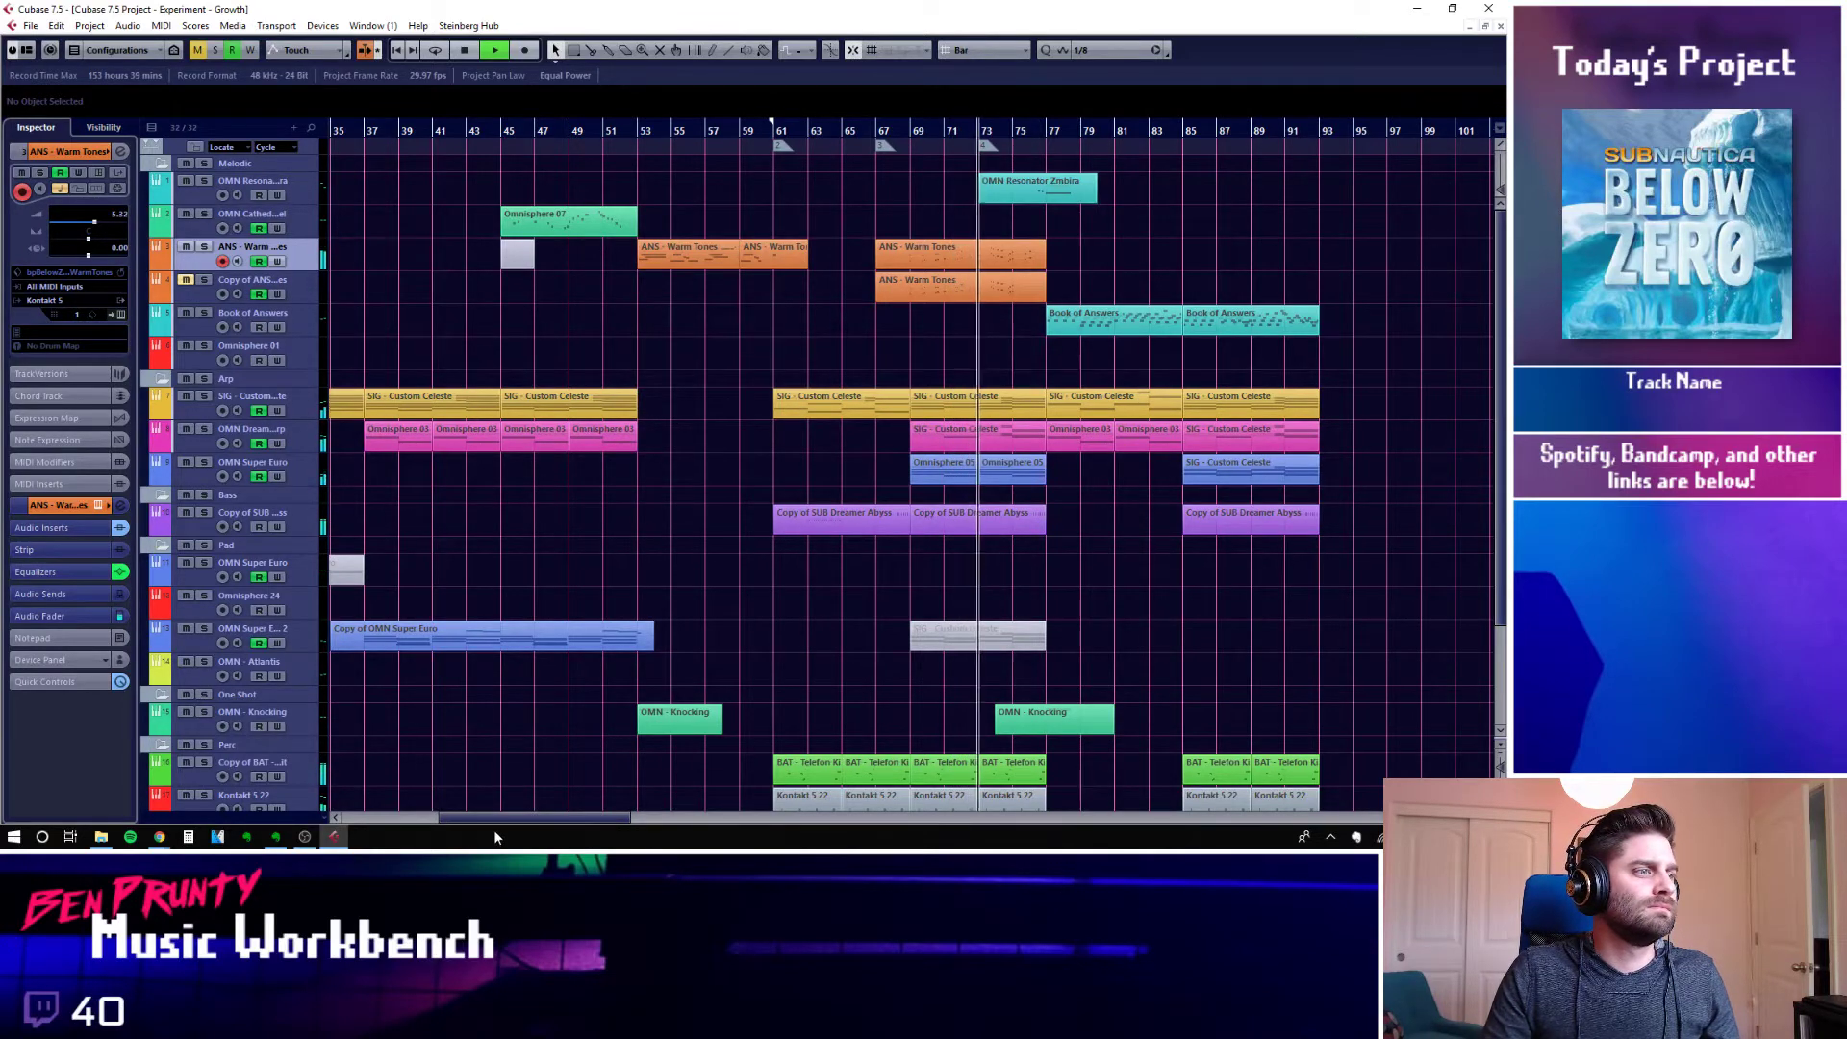
mouse_move(483, 823)
left_mouse_down()
mouse_move(423, 819)
mouse_move(505, 816)
left_mouse_up()
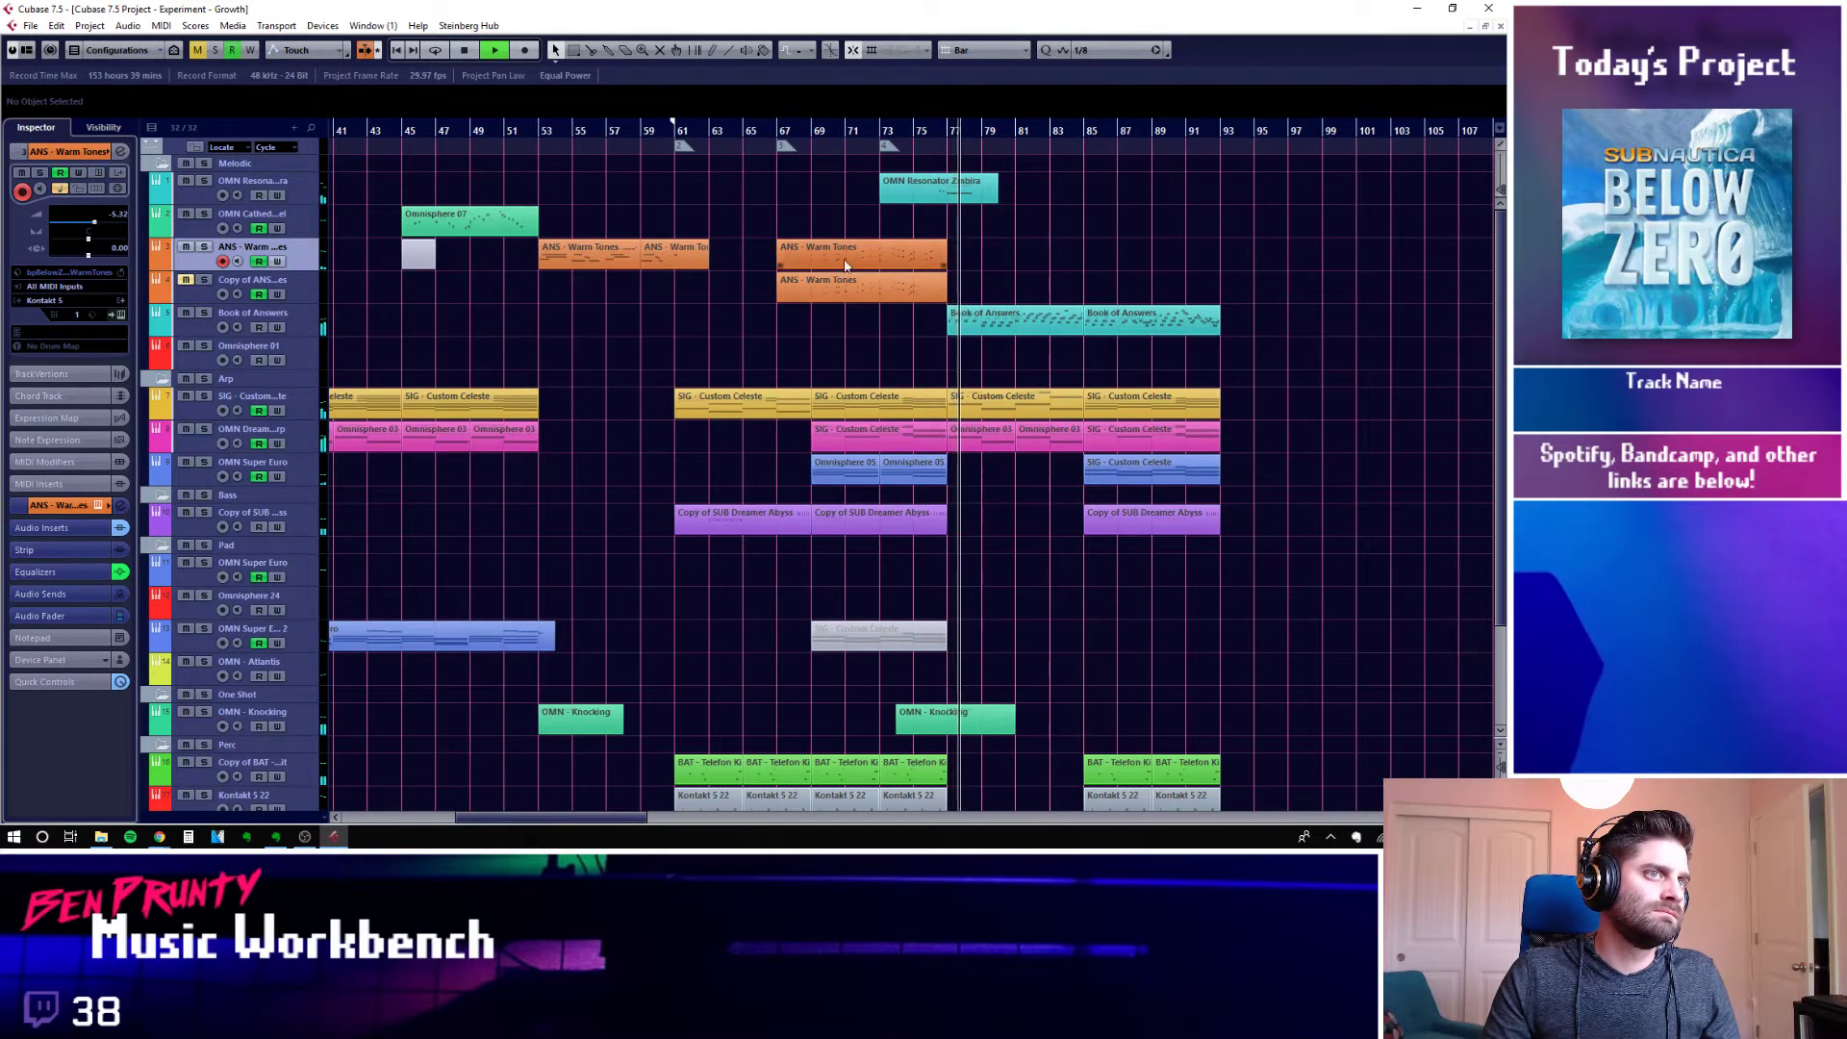
key("space")
left_click(902, 257)
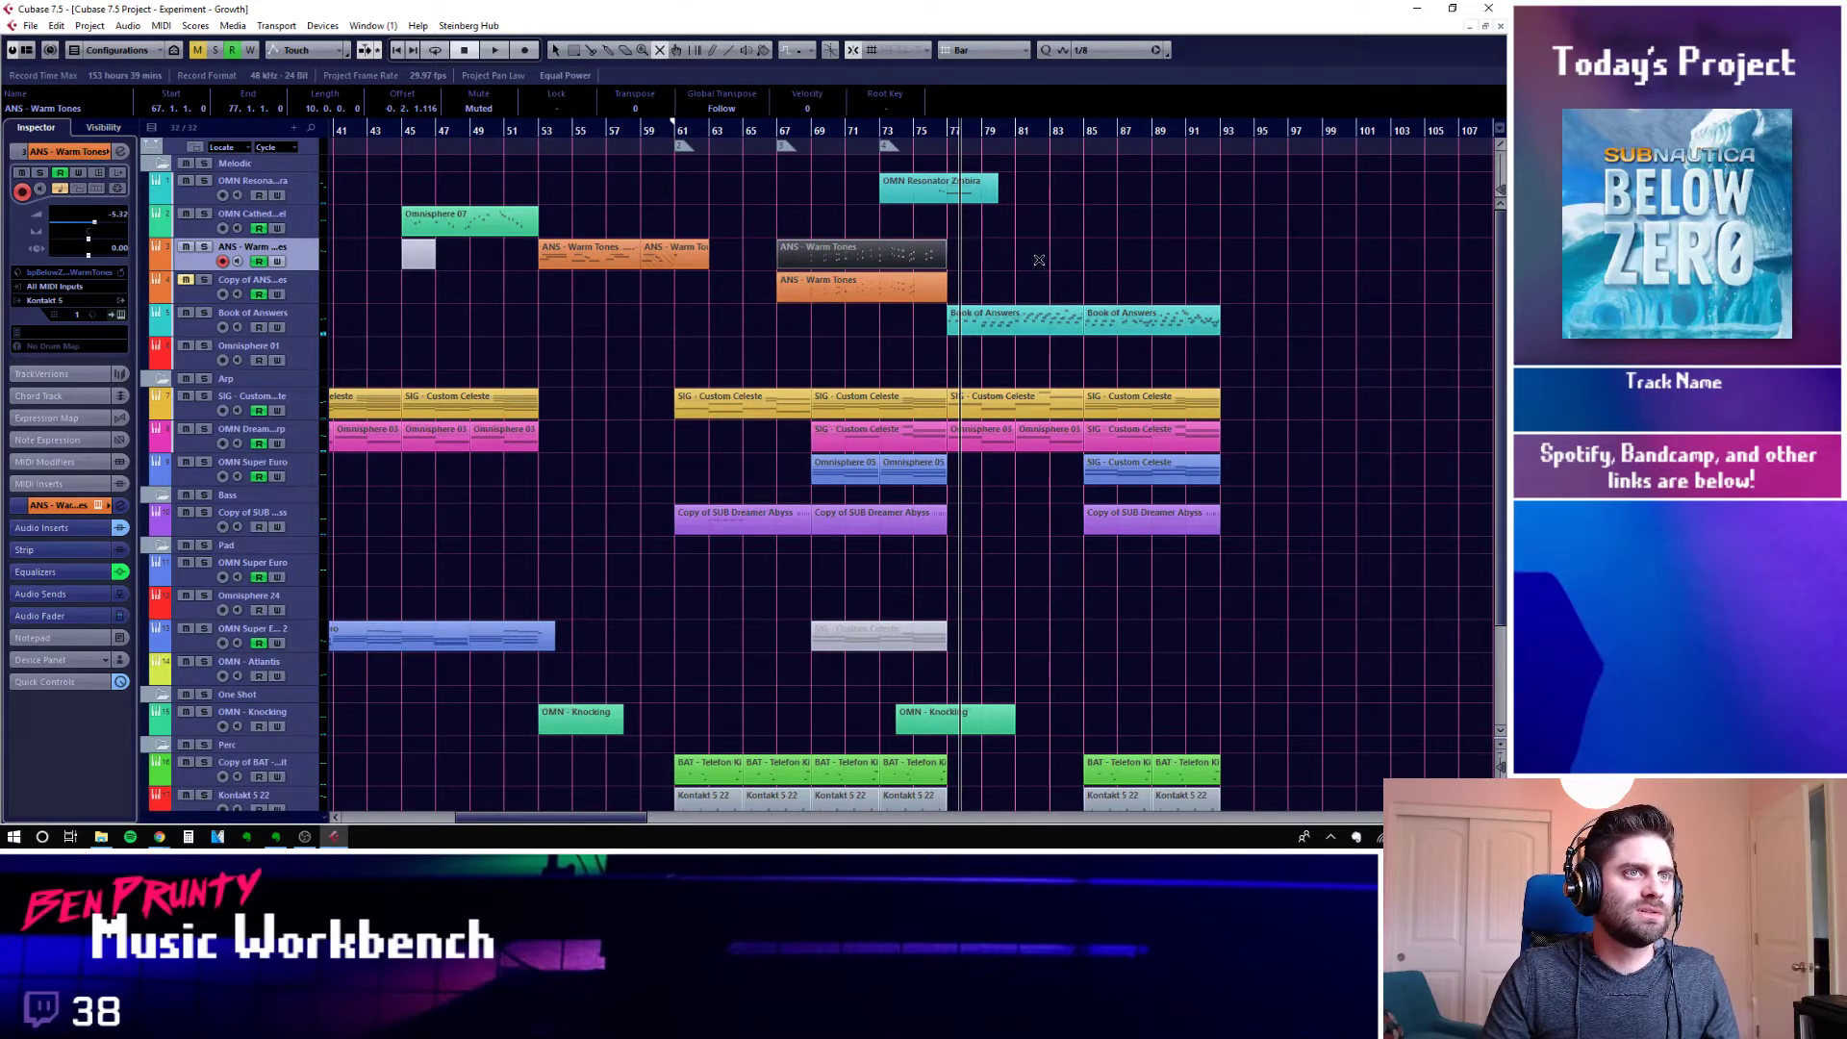
left_click(1029, 260)
Place the project cursor at bar 67 and select marker 3 there
left_click(806, 143)
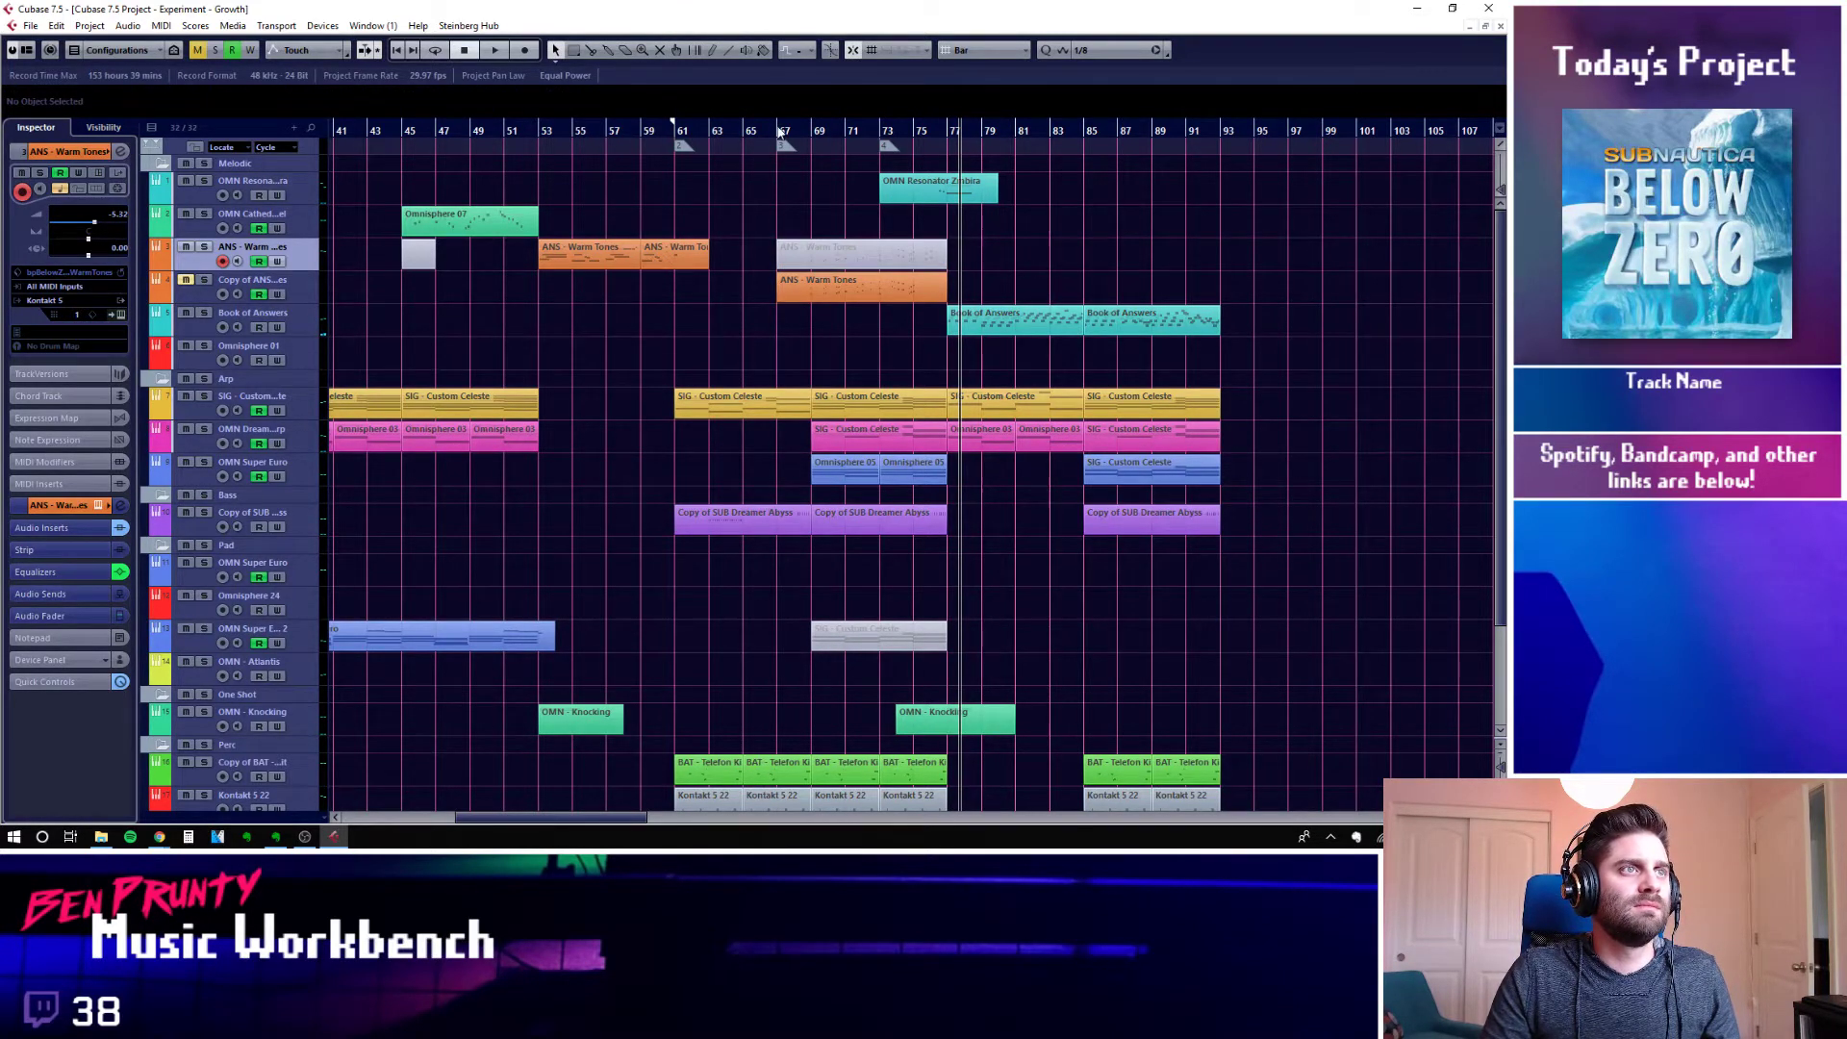
left_click(812, 133)
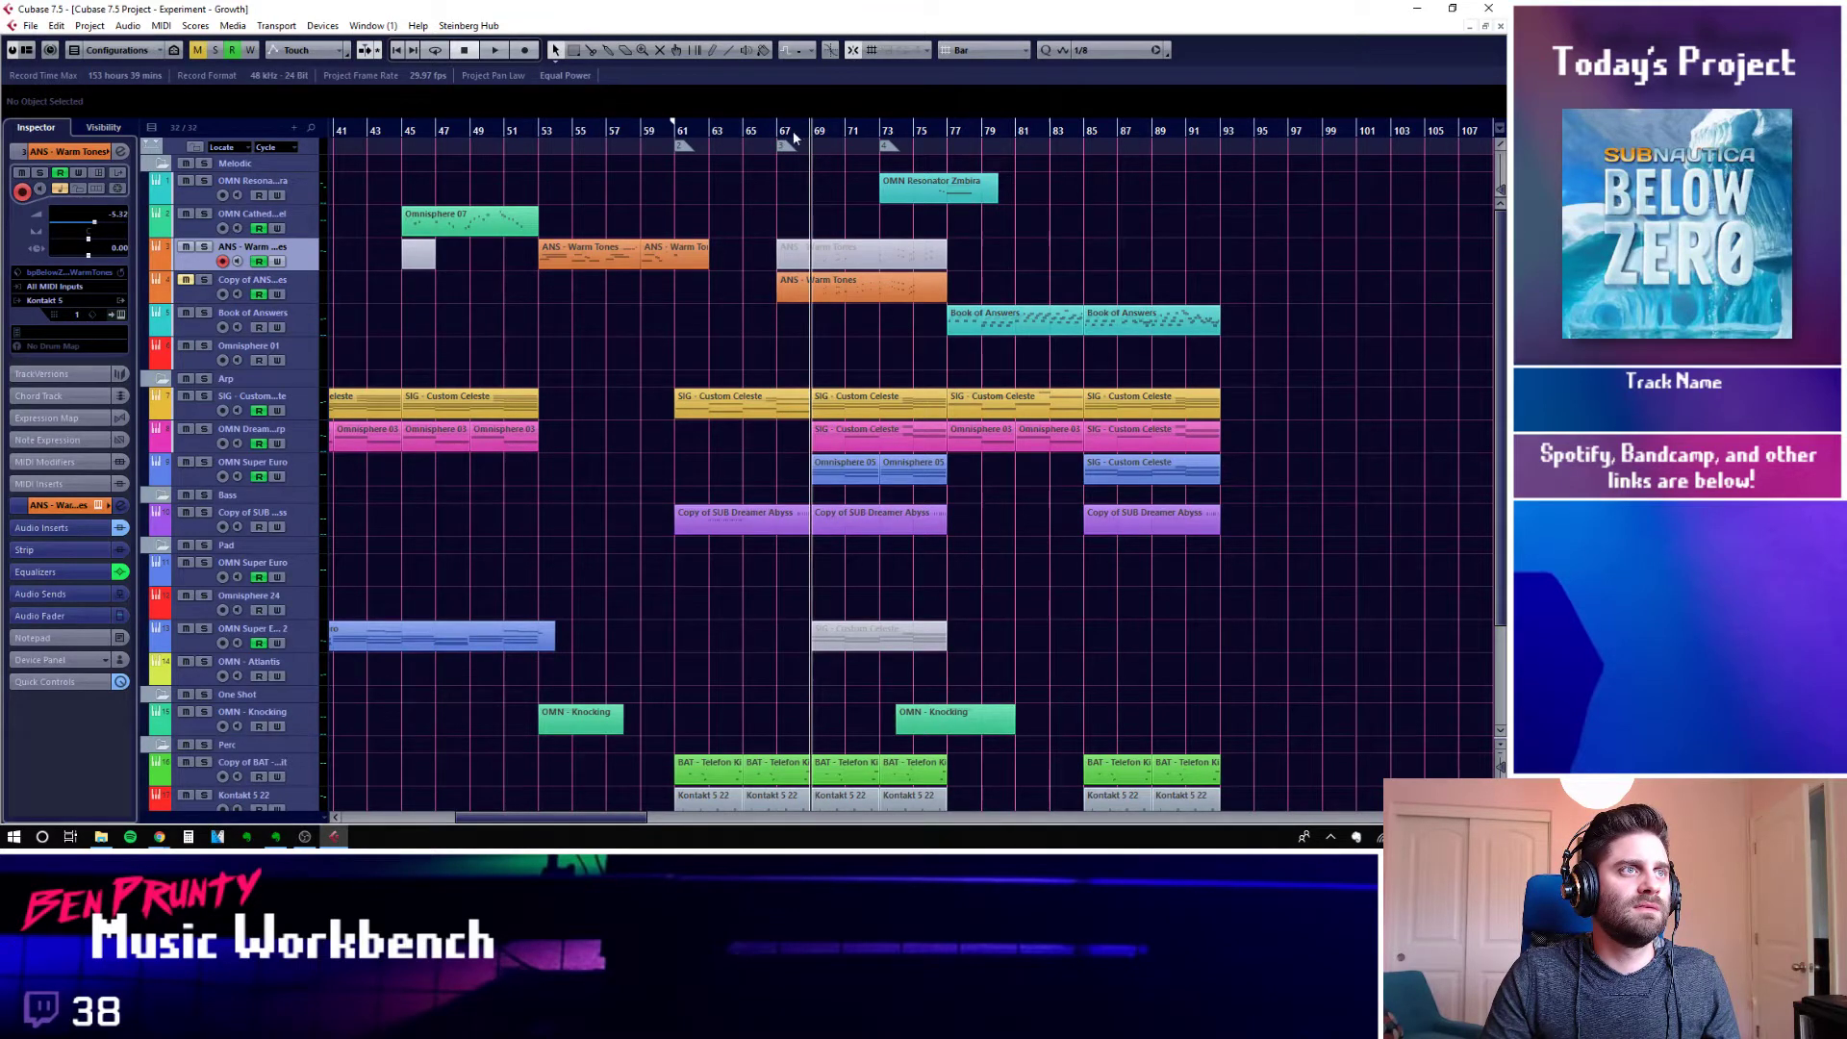
left_click(792, 133)
left_click(777, 135)
left_click(810, 135)
left_click(778, 132)
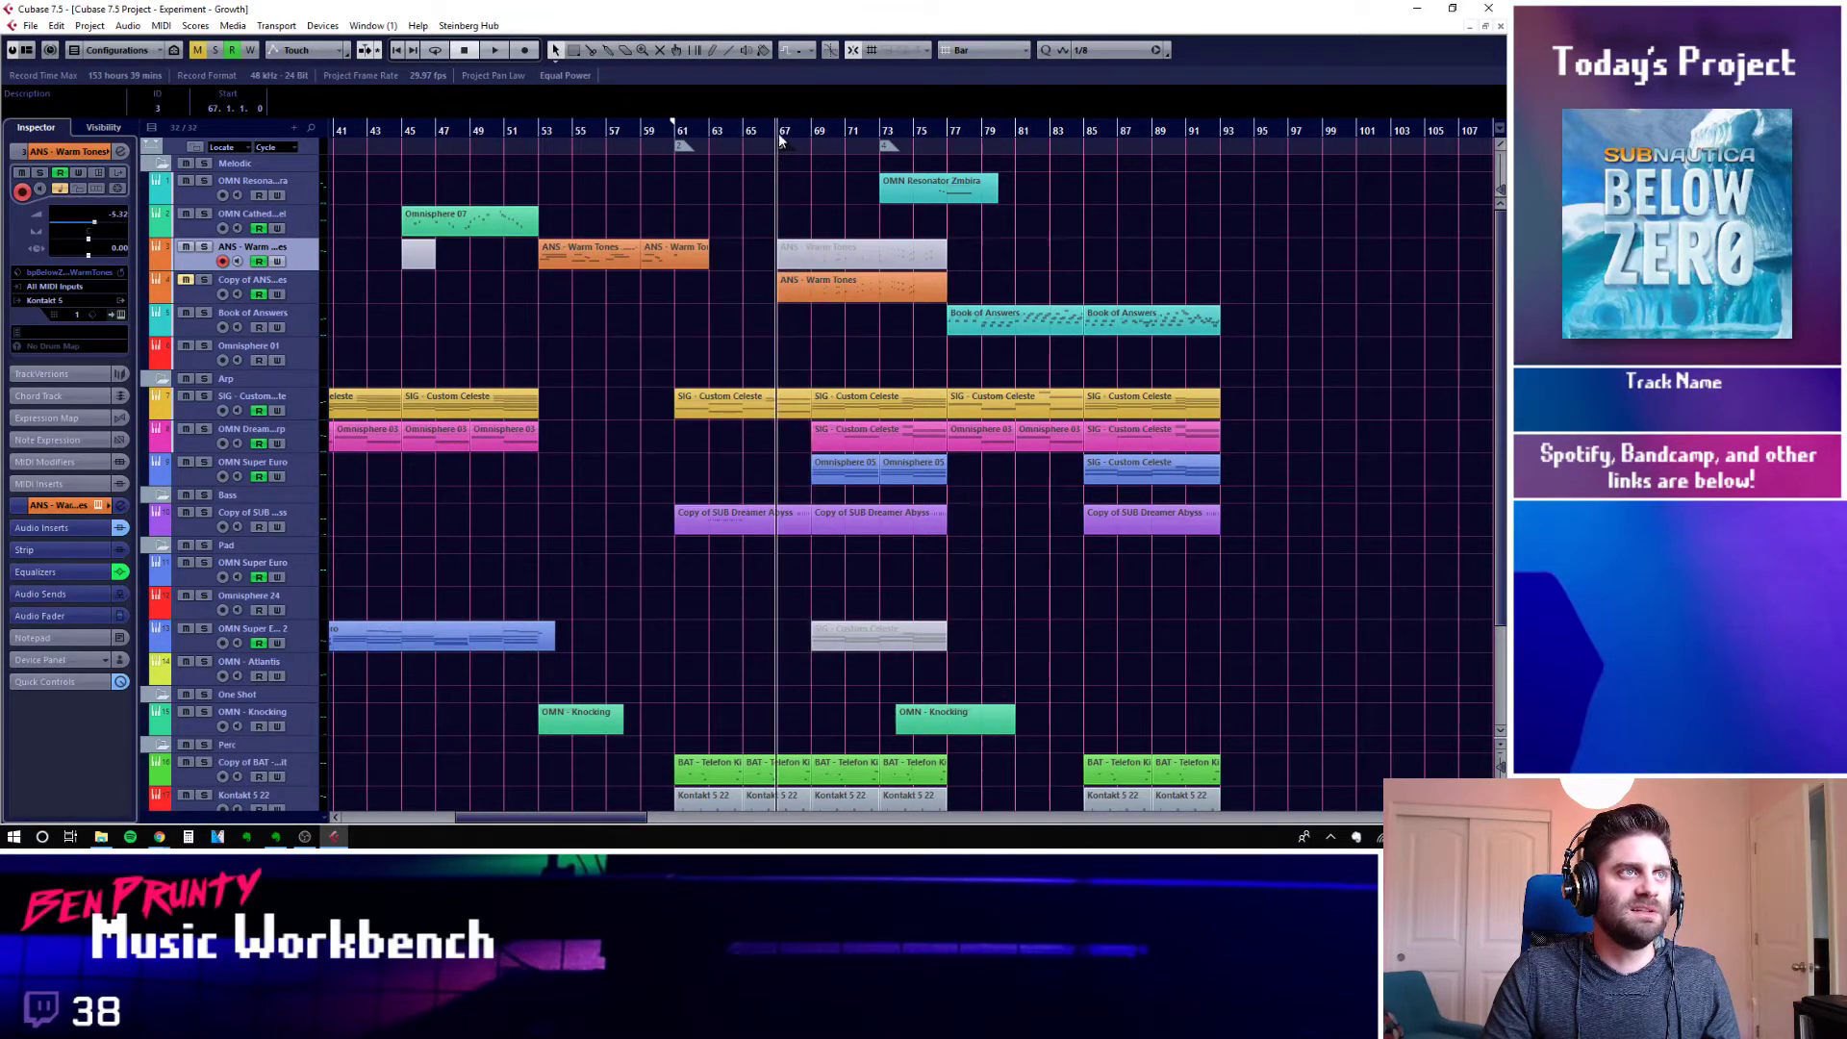
left_click(788, 131)
left_click(779, 133)
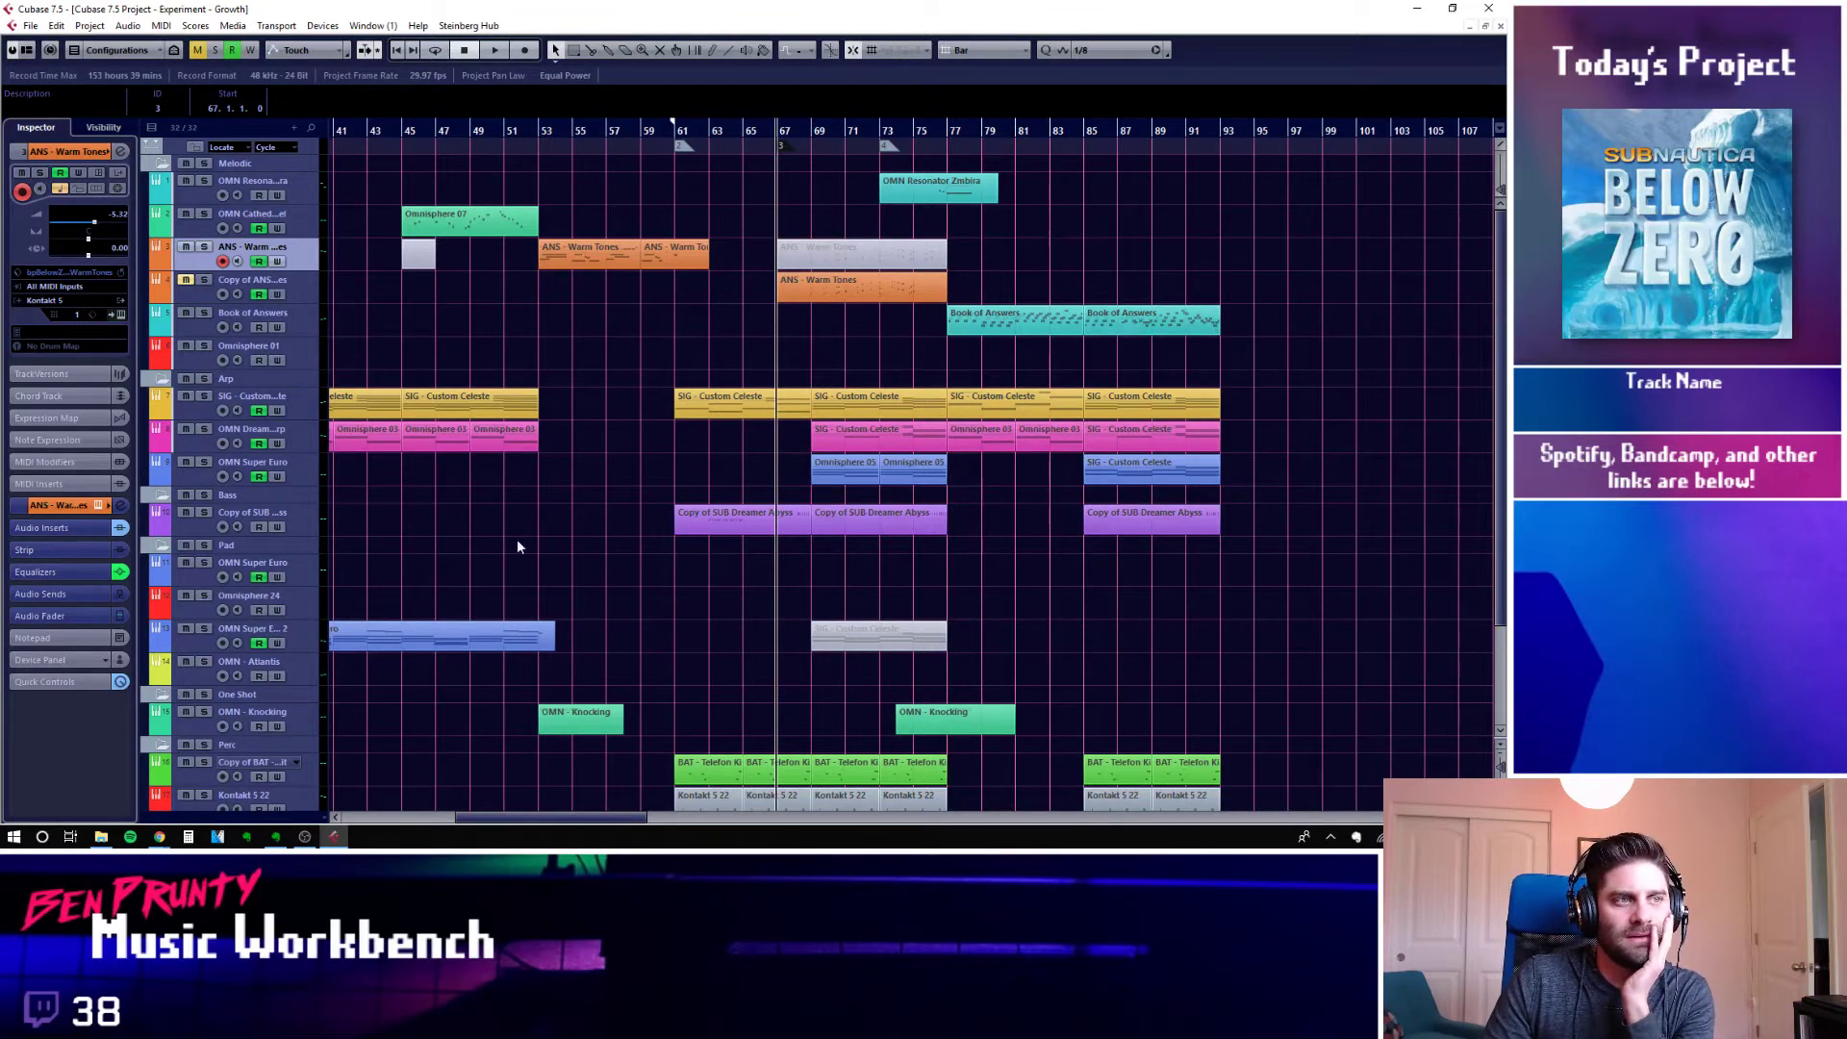
Play the Copy of SUB bass track from bar 61, solo it during playback, and turn its solo off again
left_click(310, 529)
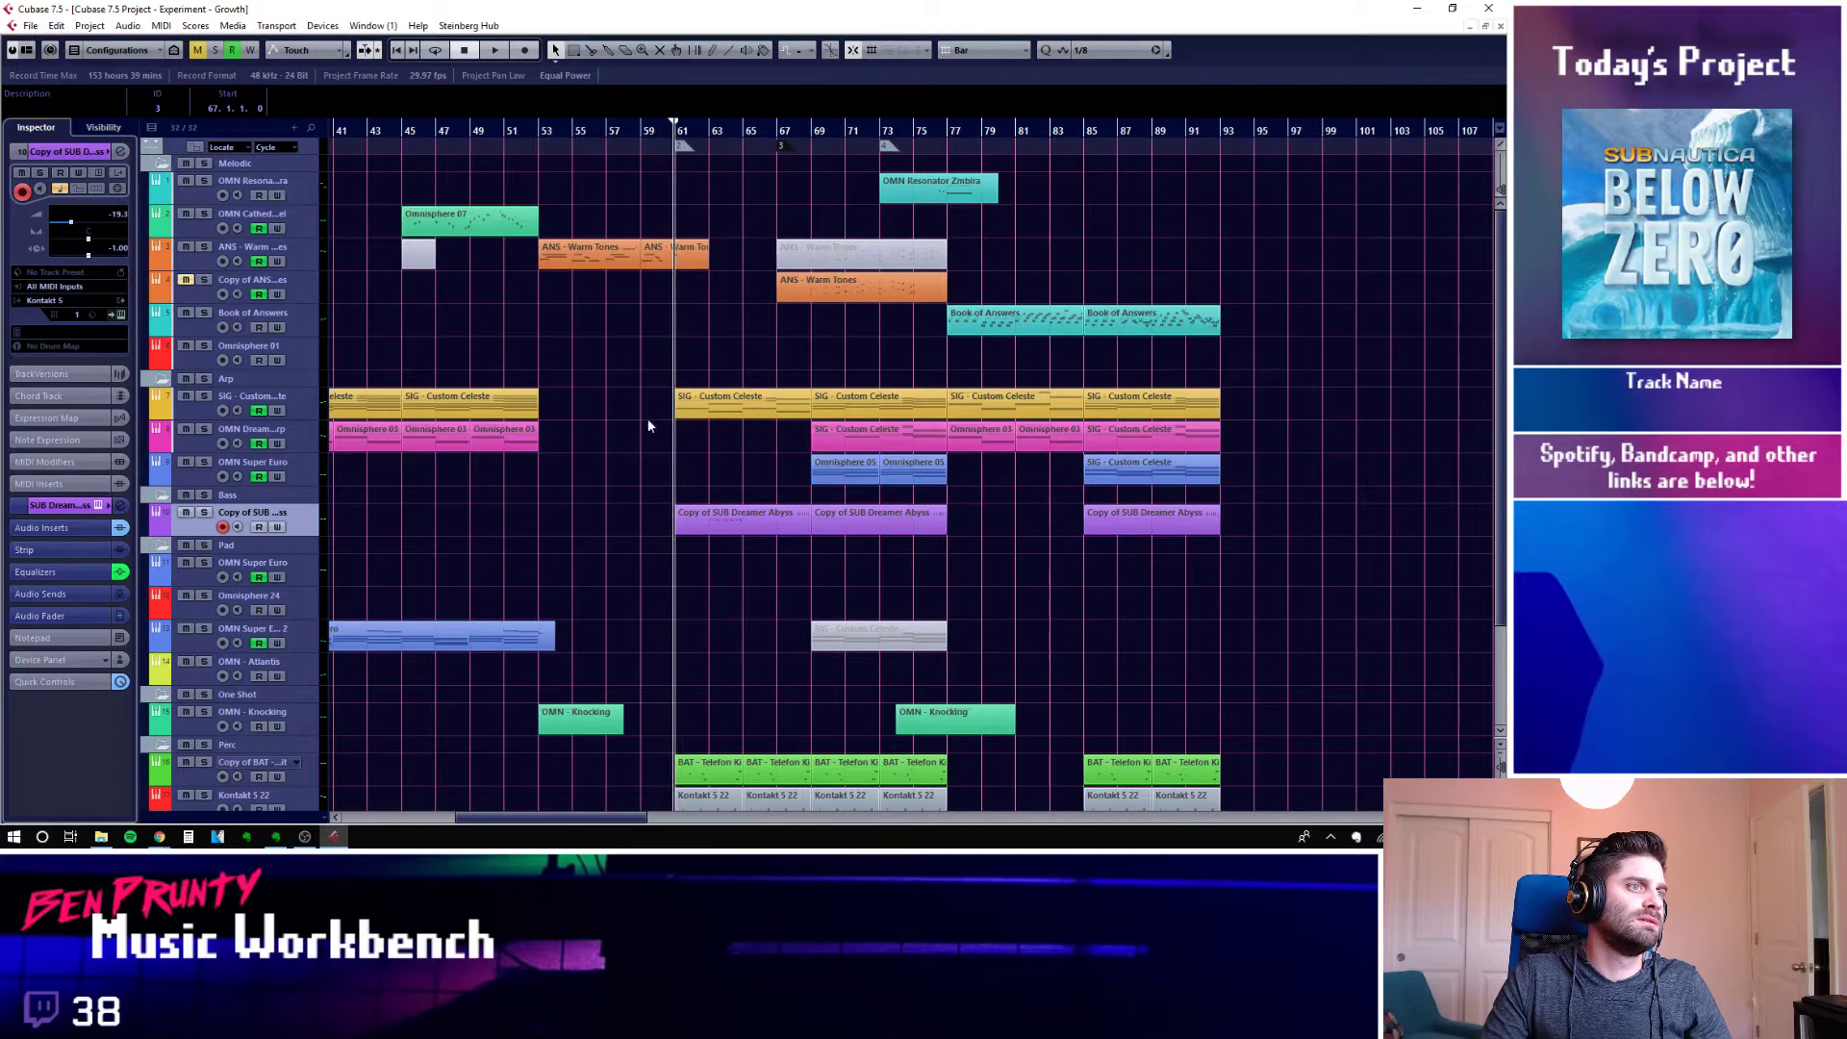
key("space")
left_click(204, 511)
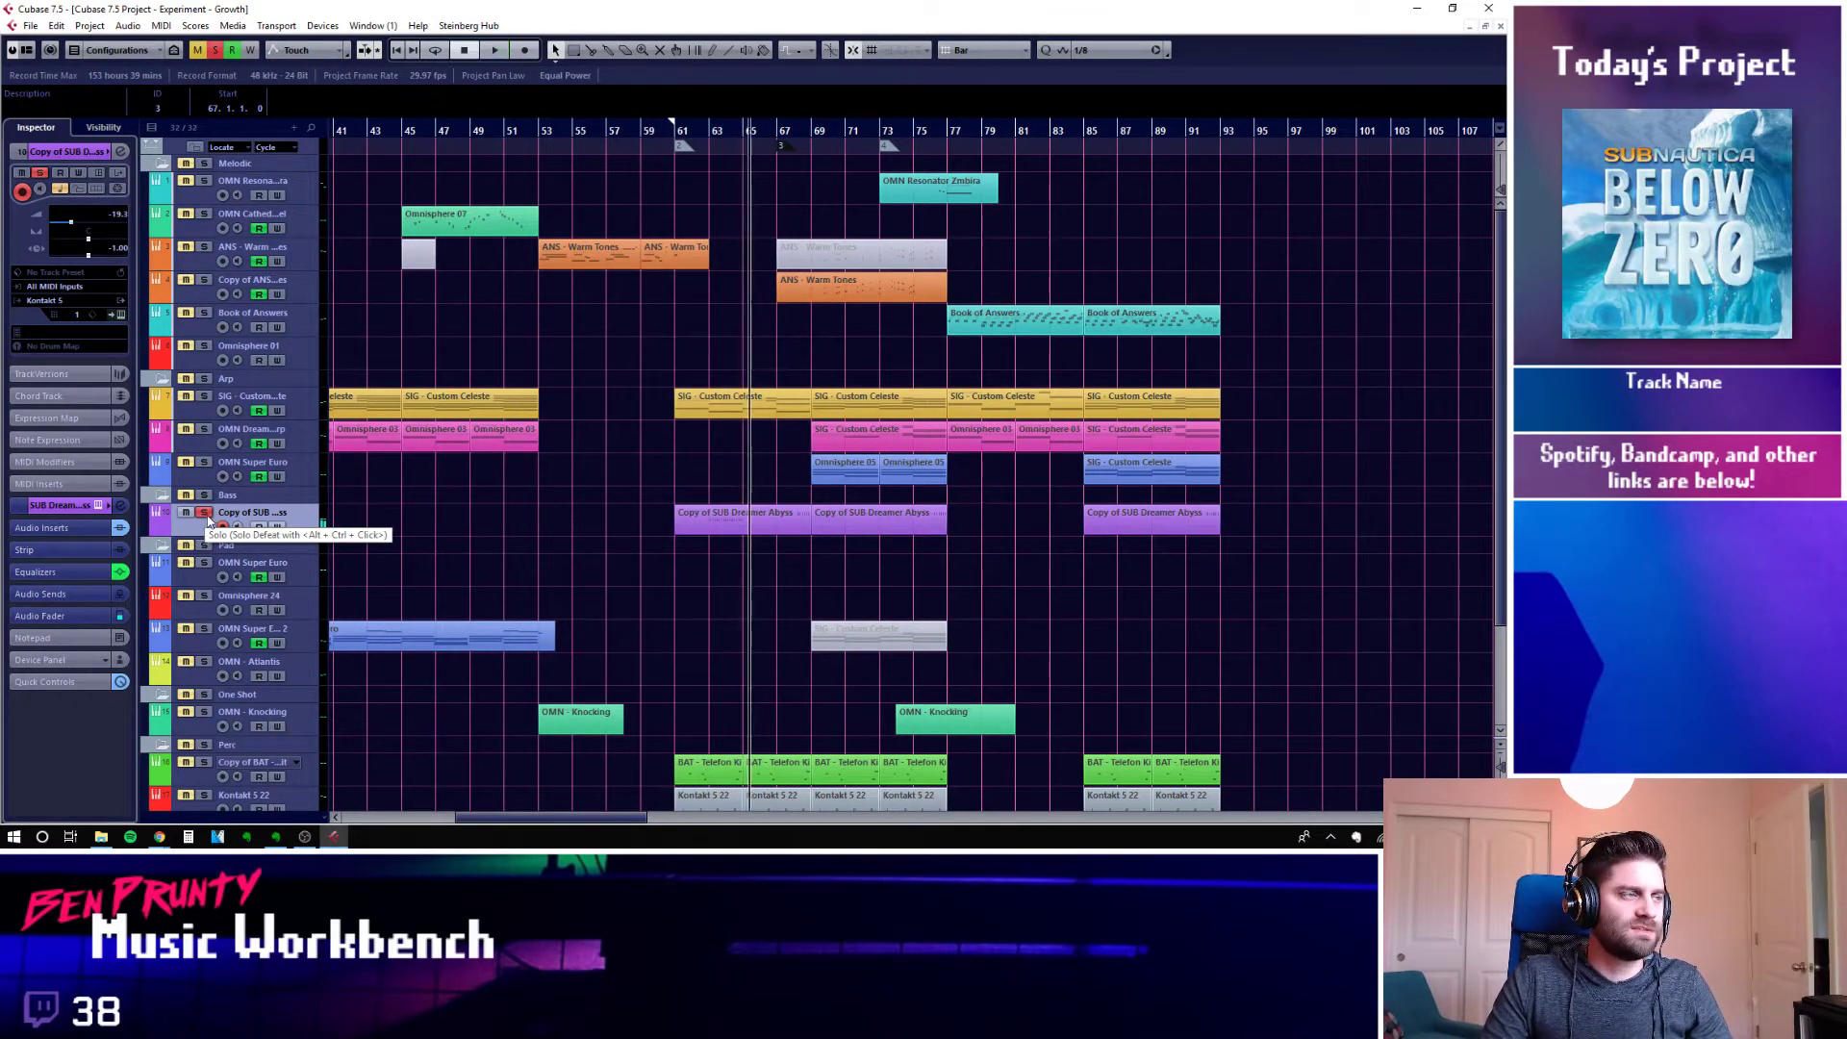
left_click(205, 516)
Play all the tracks from bar 61, clear the selection during playback, and stop at bar 69
left_click(683, 133)
key("space")
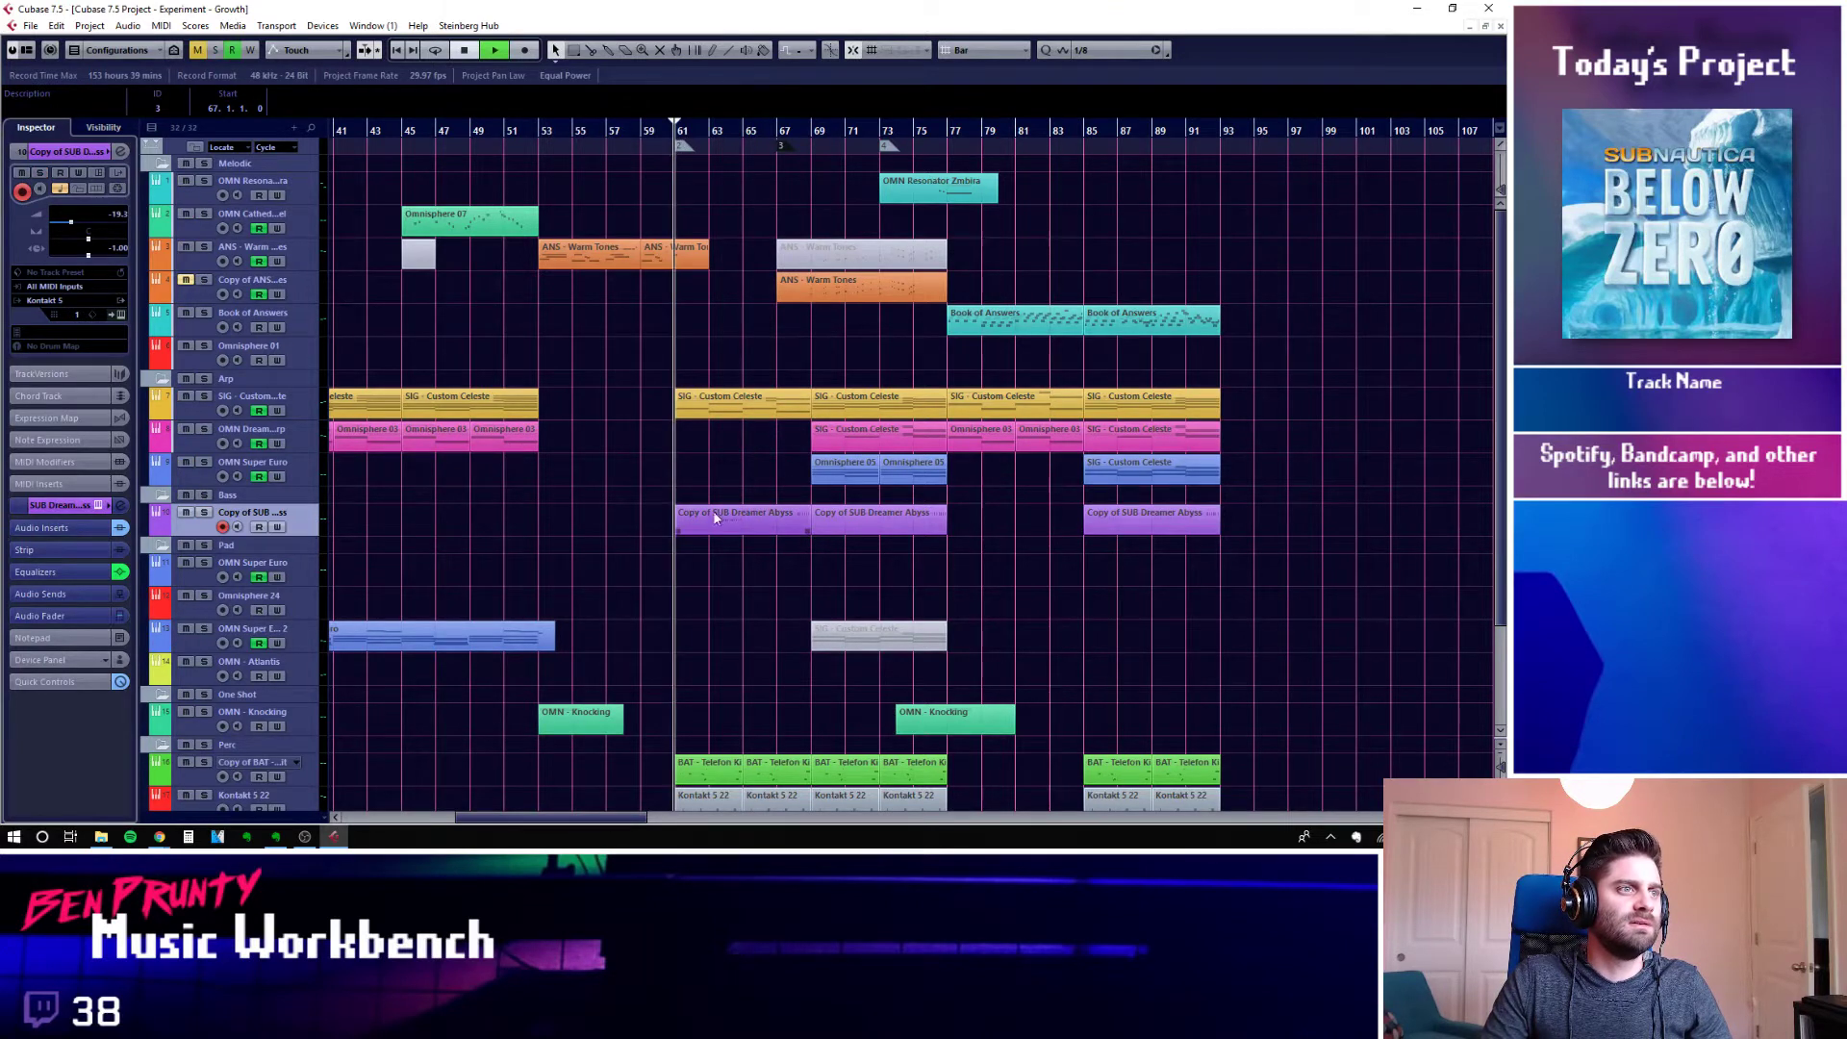
left_click(1038, 546)
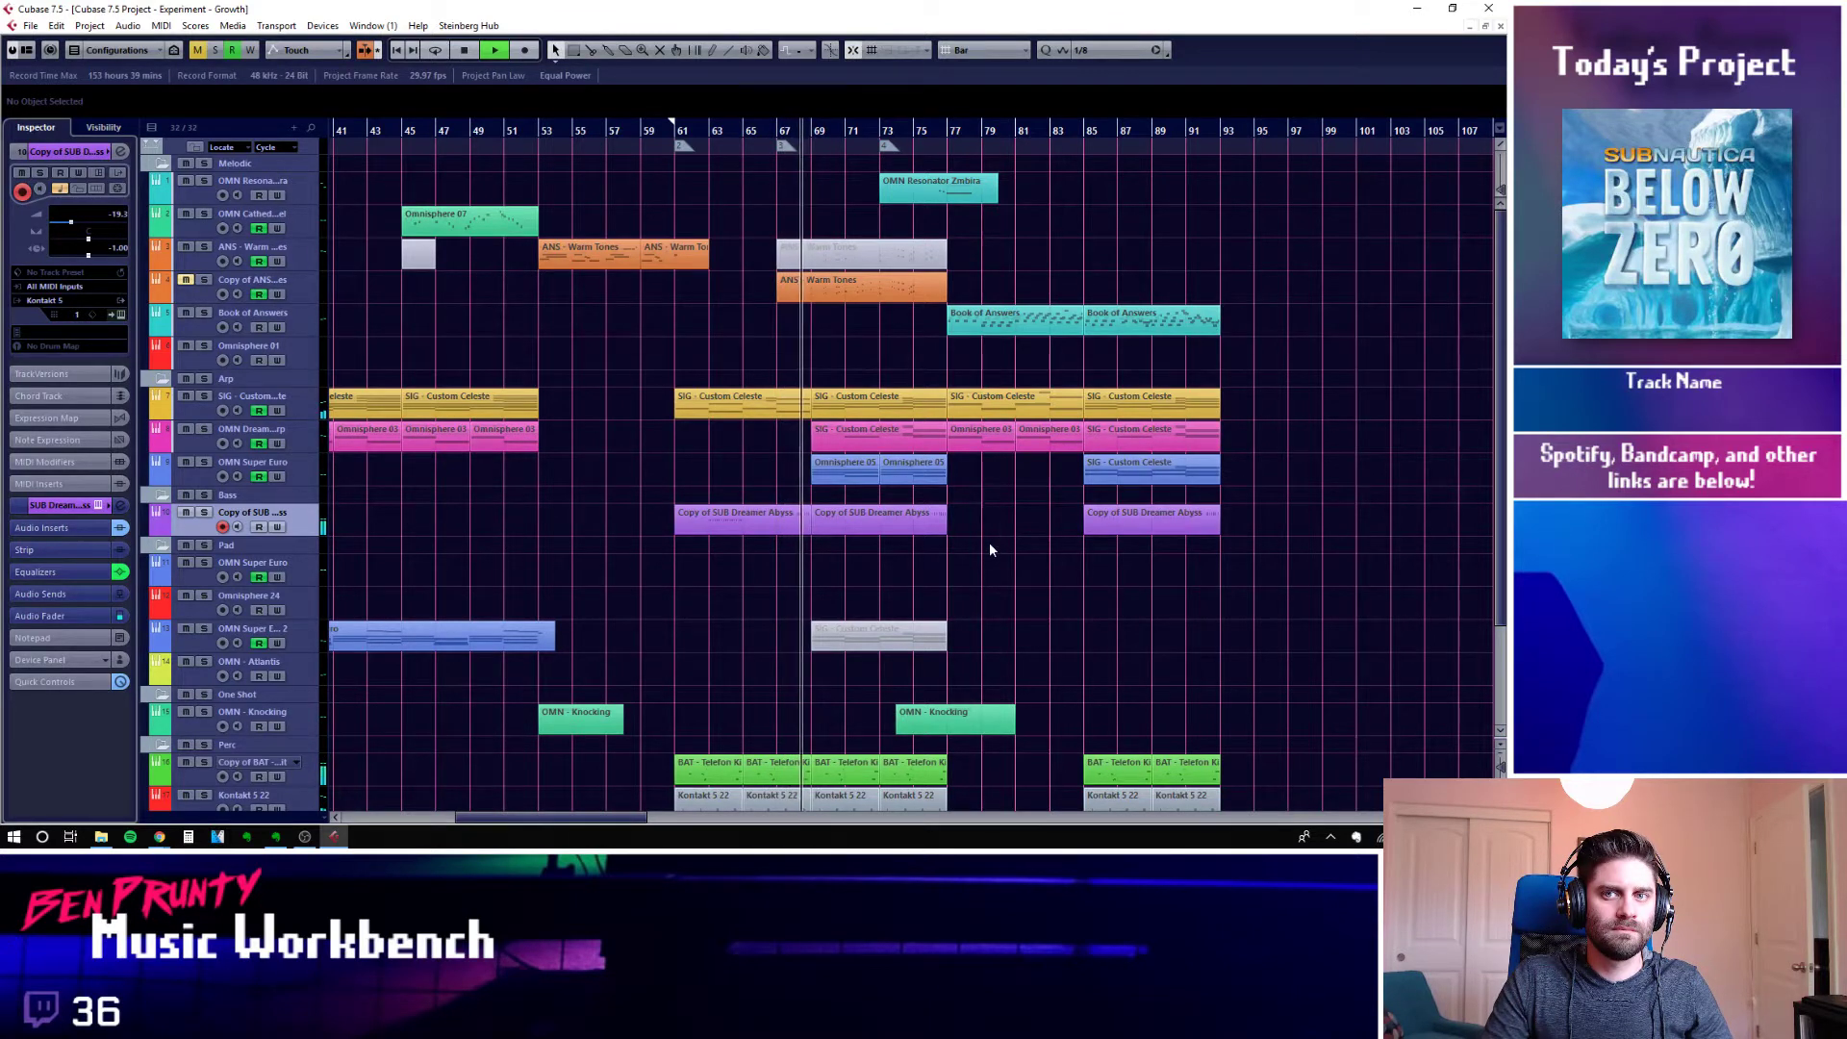
key("space")
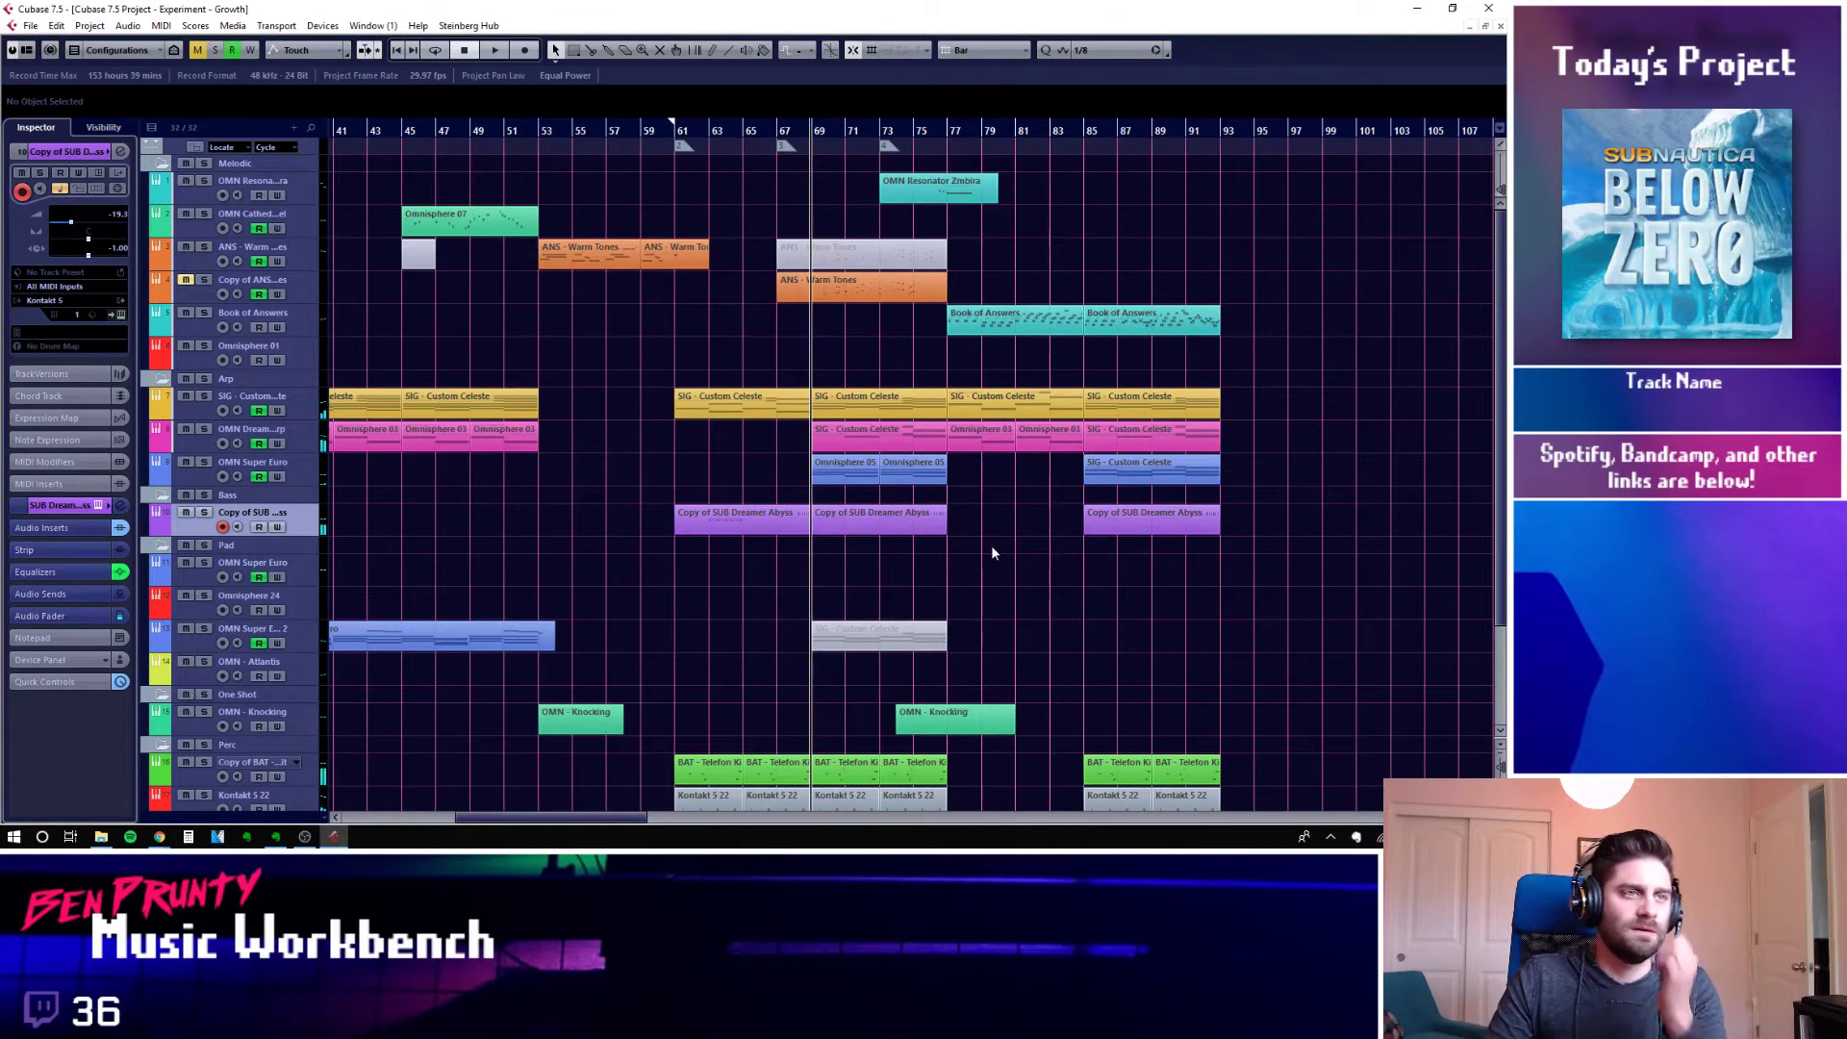
Solo the ANS - Warm Tones track, play it from just before bar 53, and follow its notes in the Key Editor before closing it
scroll(1015, 556, "down", 3)
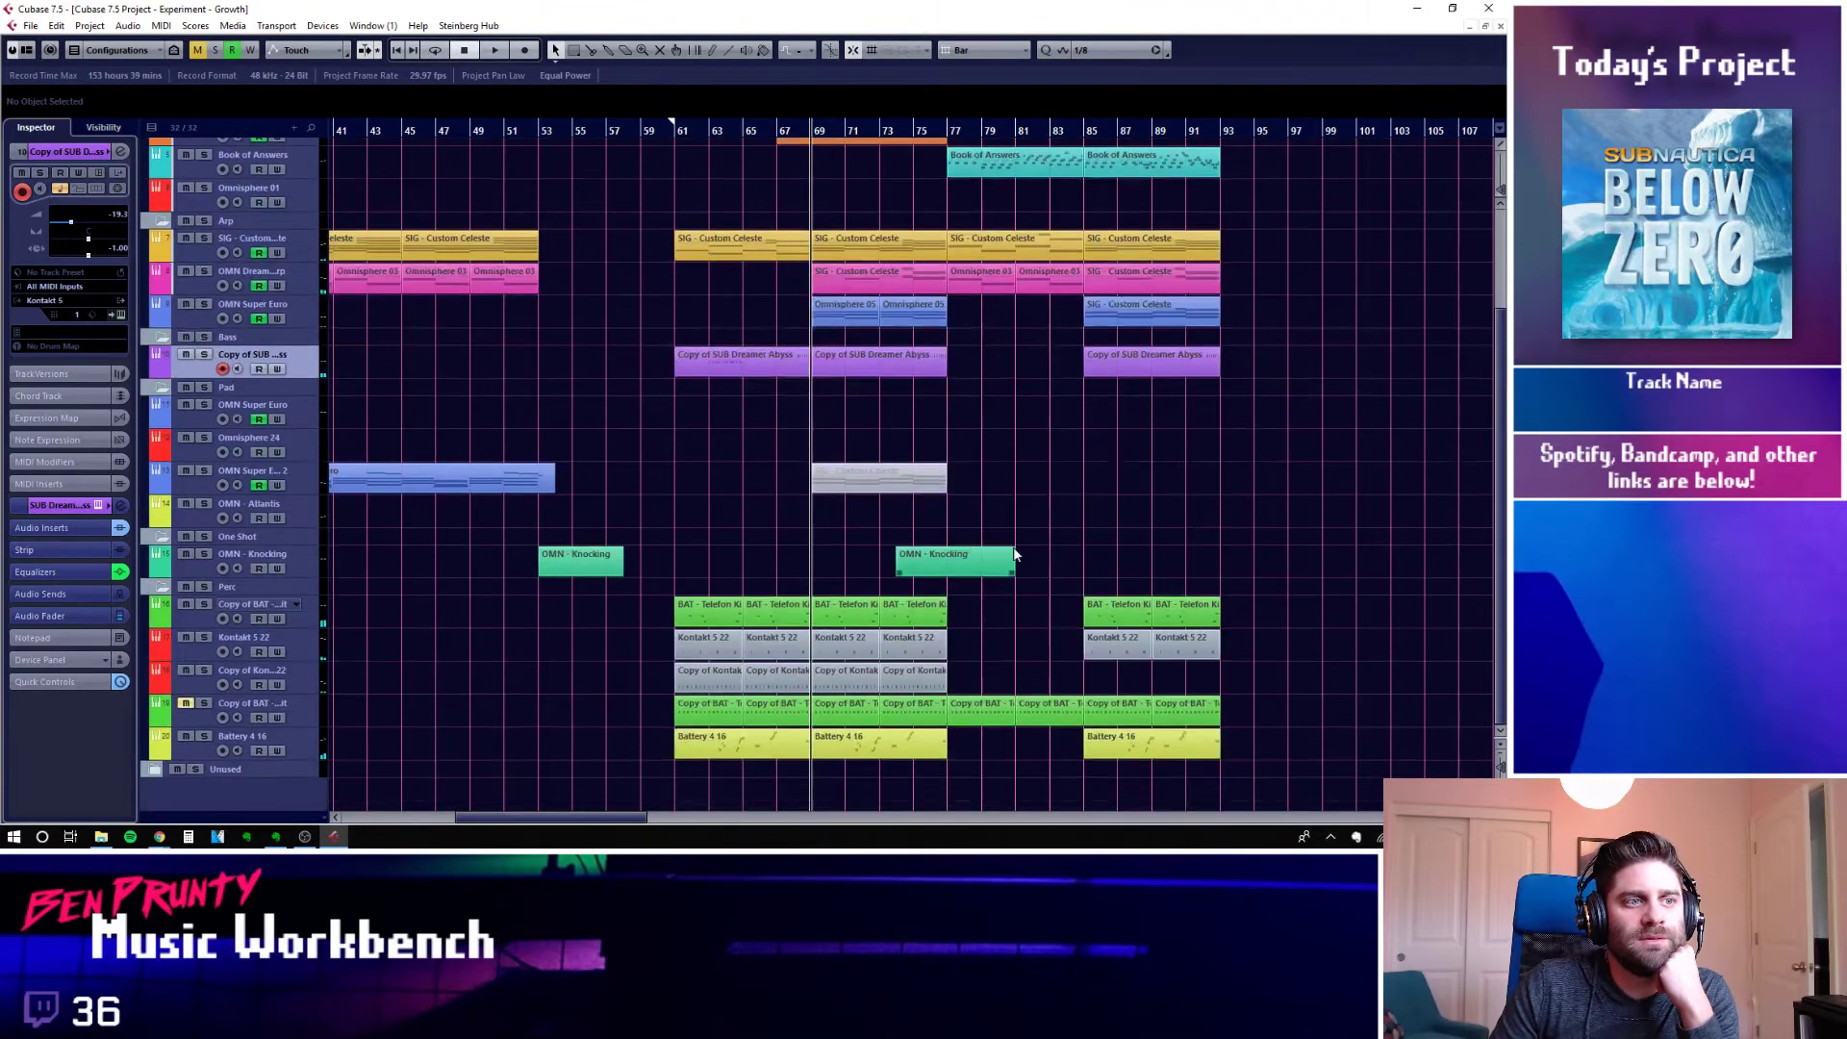
left_click_drag(556, 818, 520, 818)
scroll(661, 483, "up", 3)
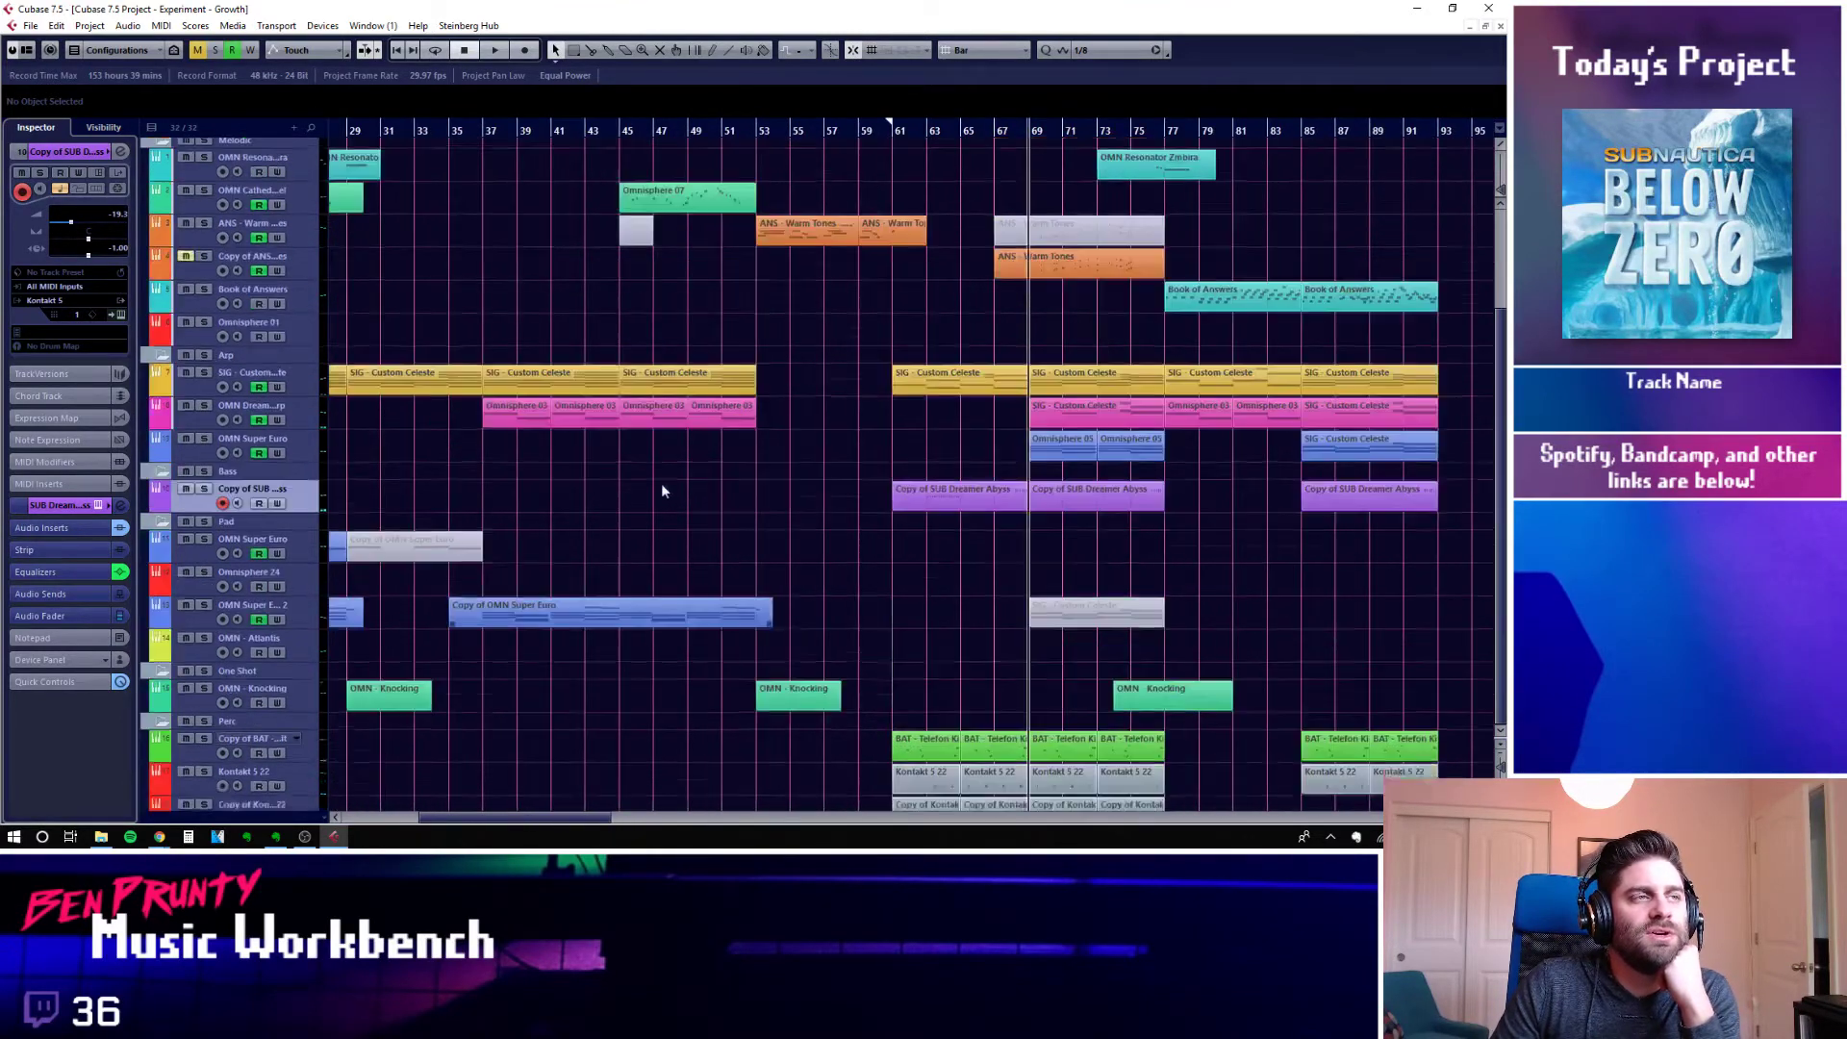
left_click(751, 126)
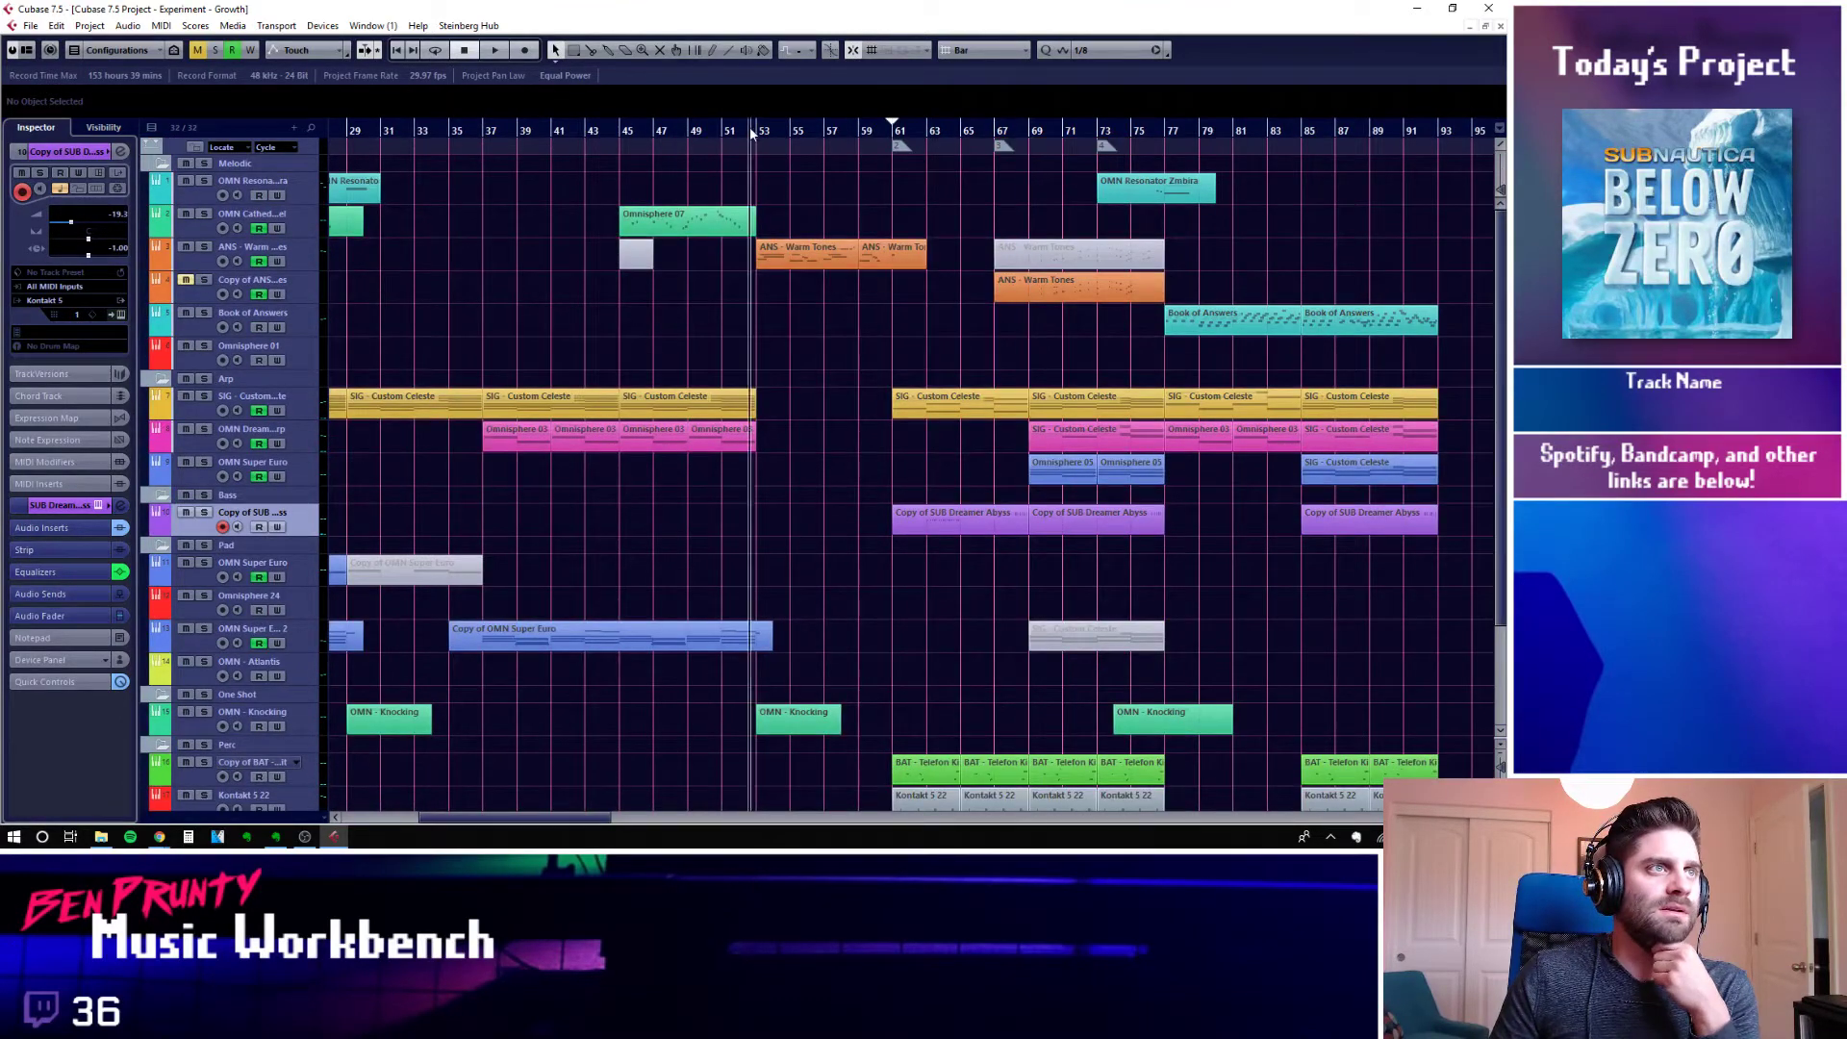
left_click(205, 248)
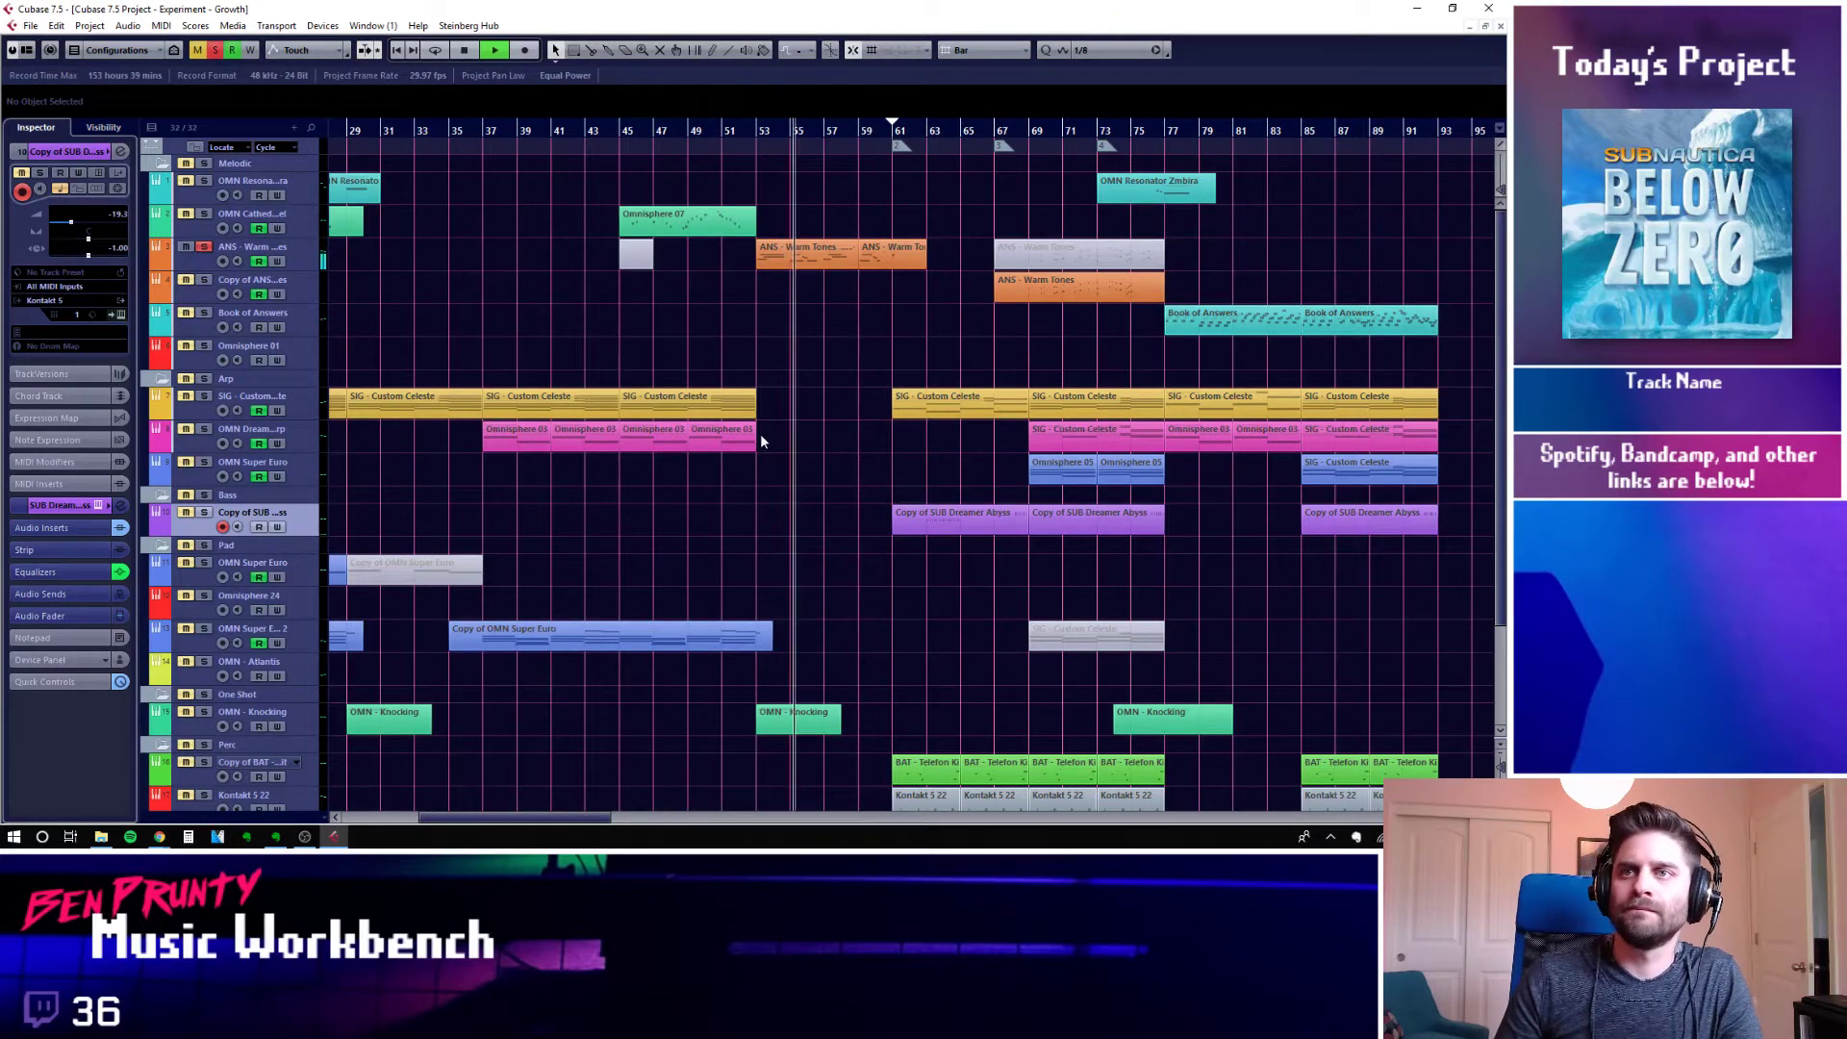
double_click(790, 249)
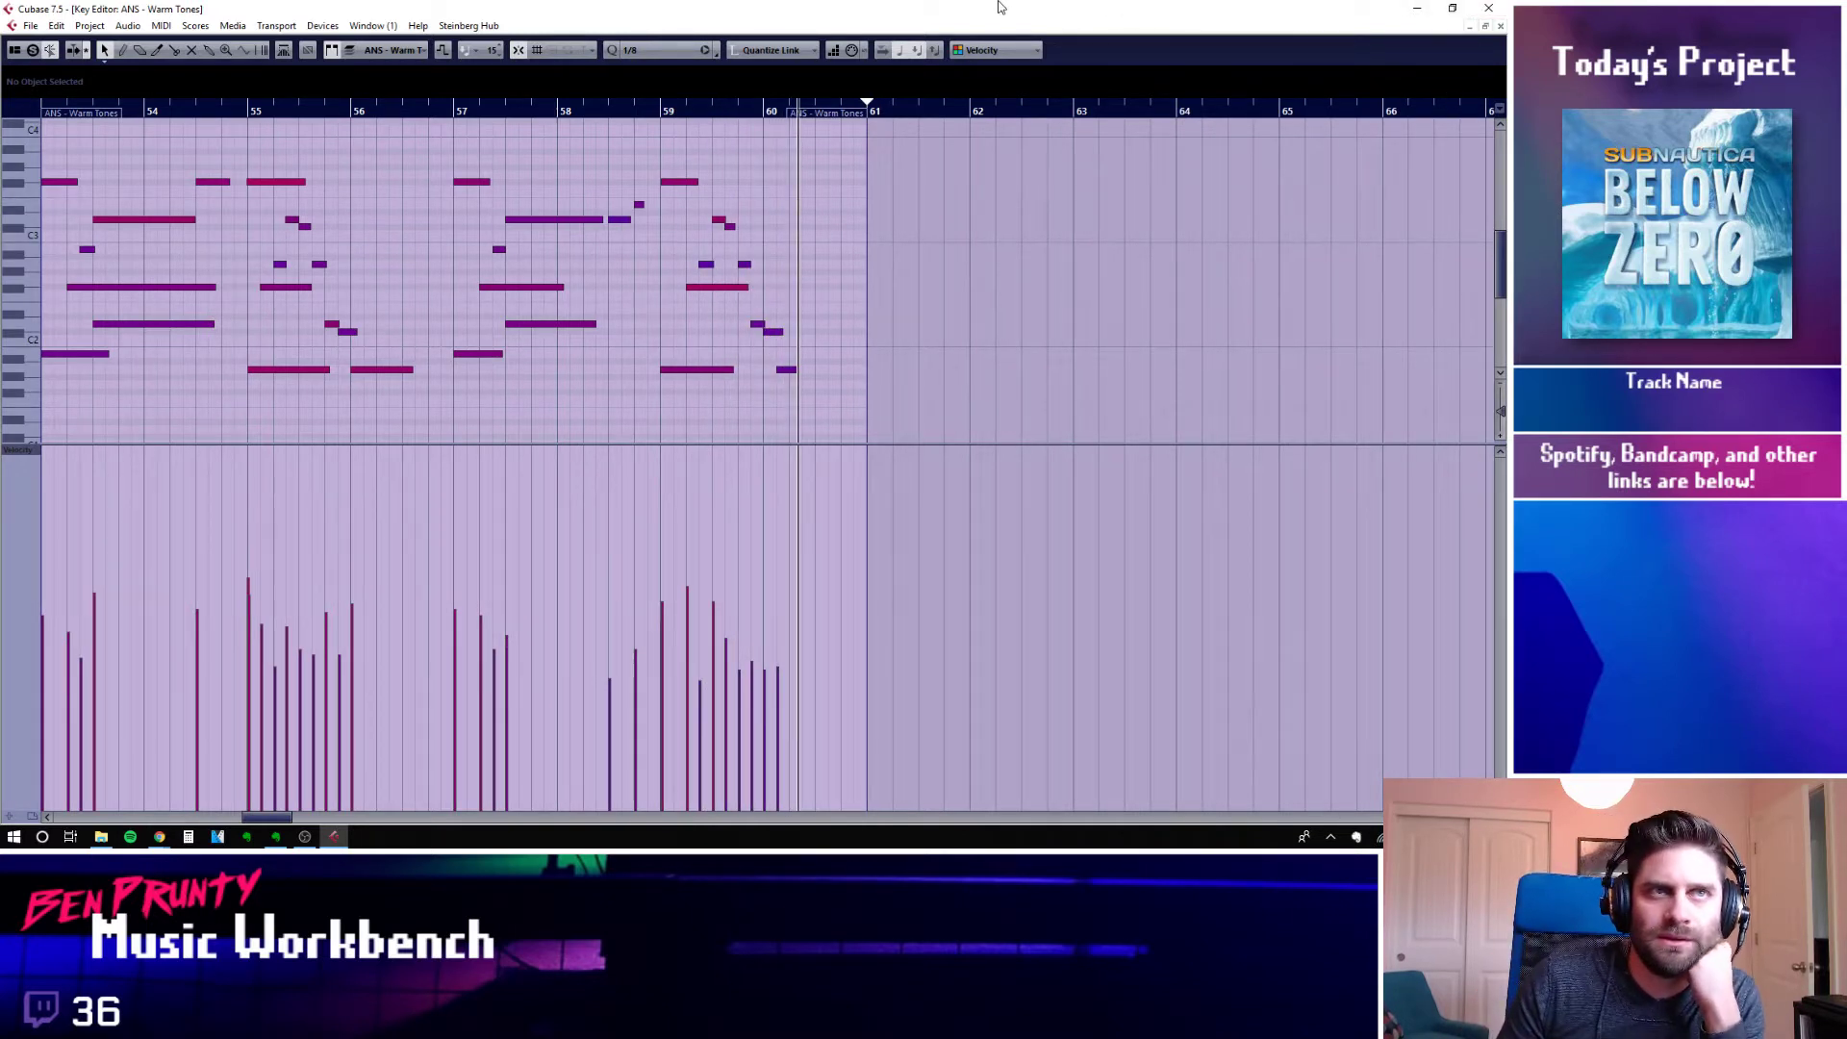
left_click(1501, 26)
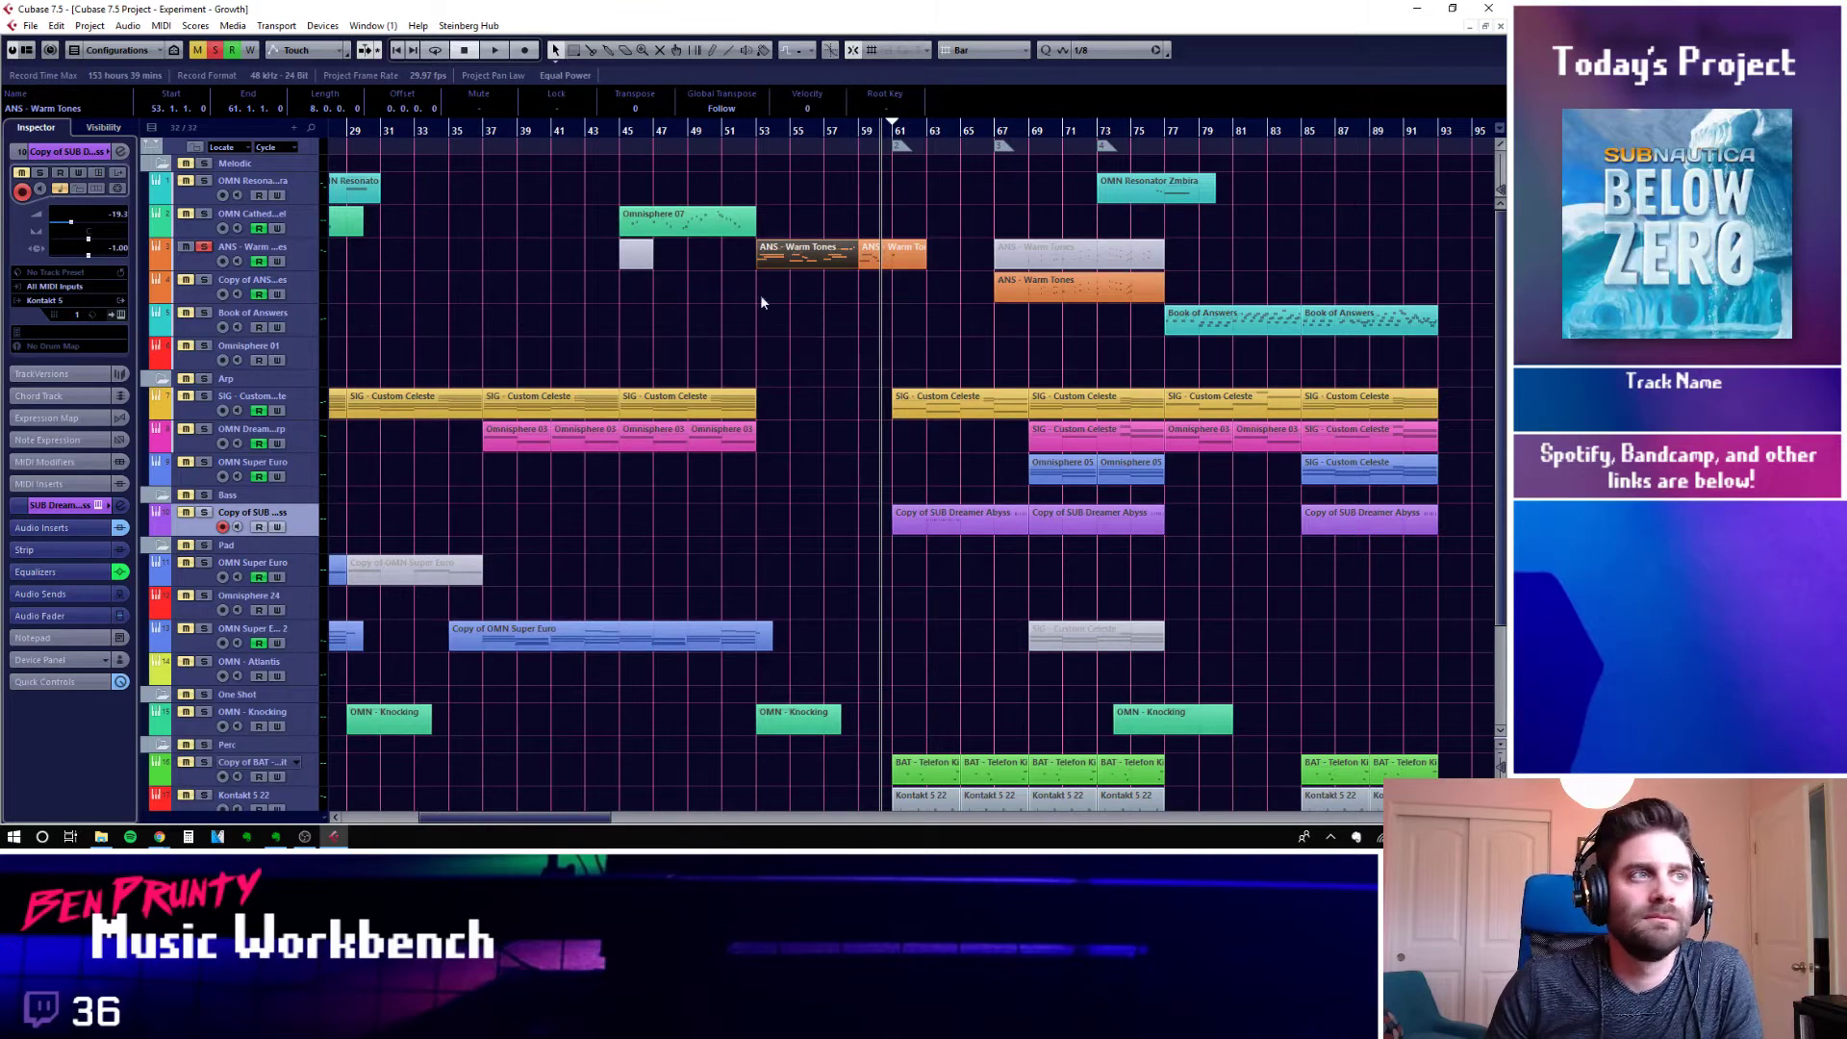
Select the ANS - Warm Tones track and turn off its solo
left_click(194, 268)
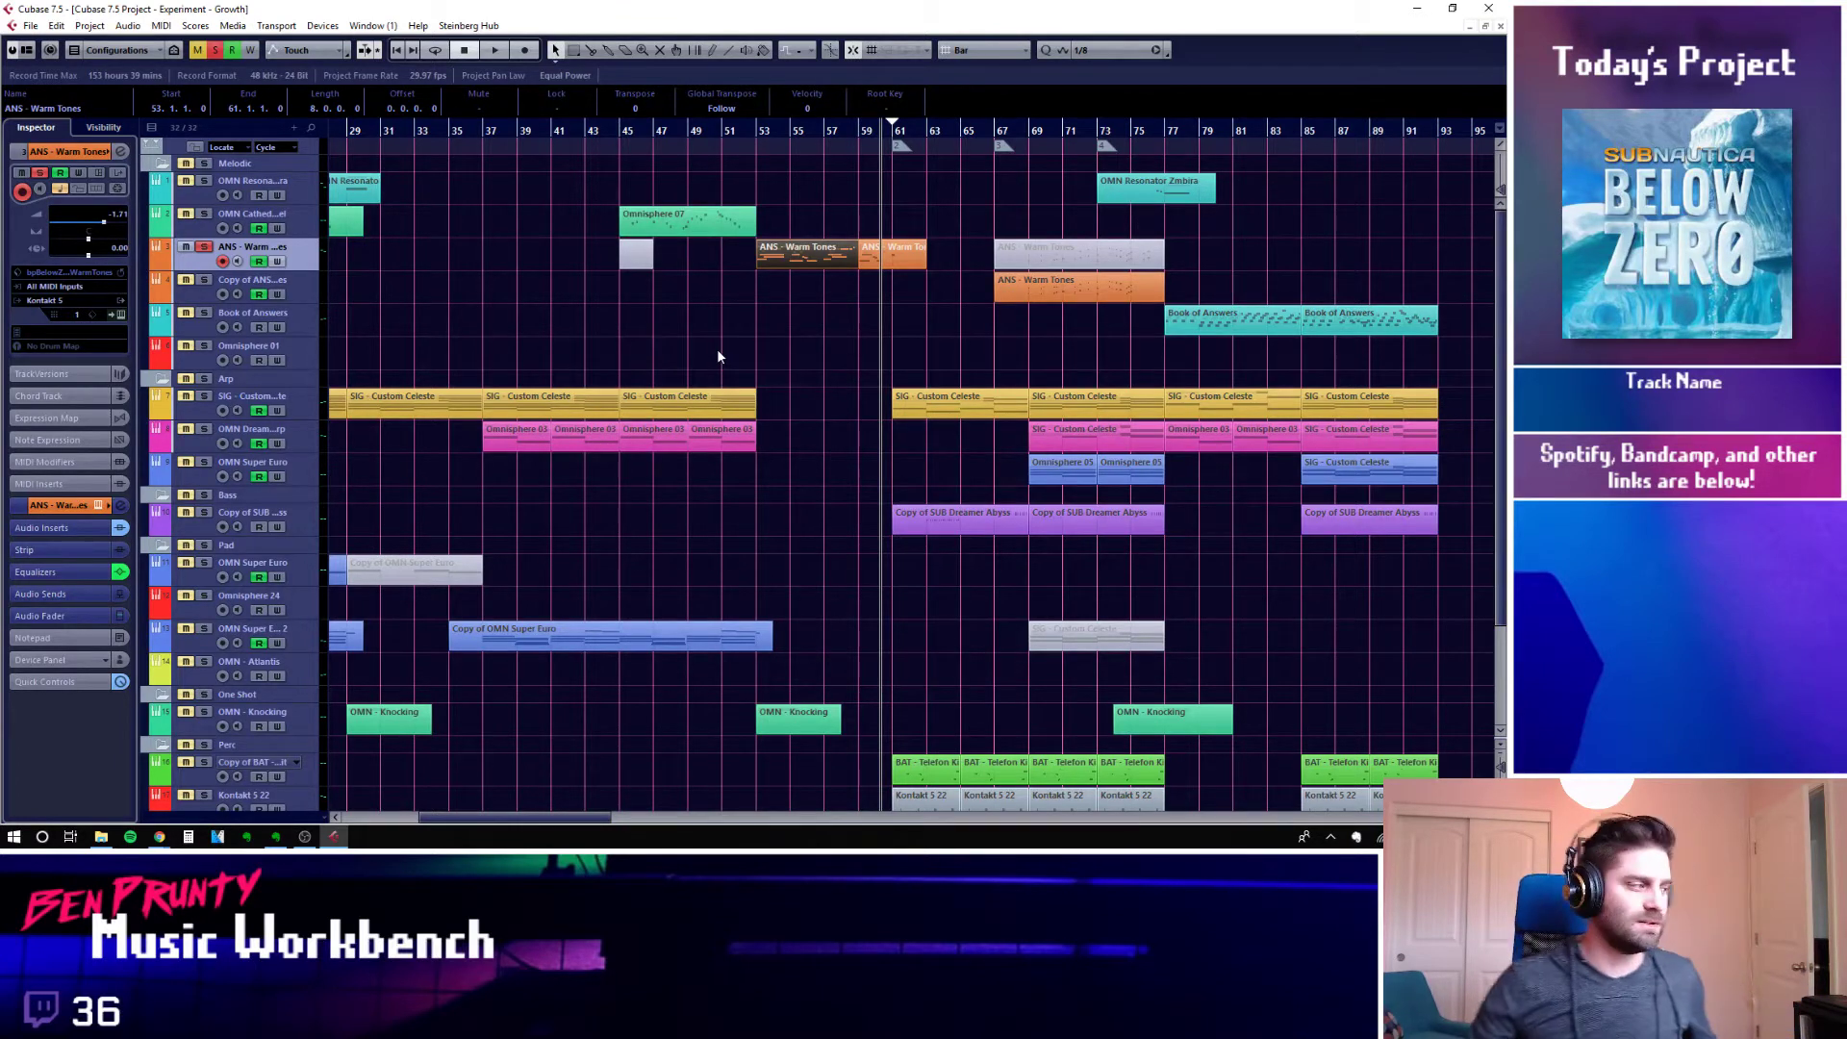
left_click(257, 294)
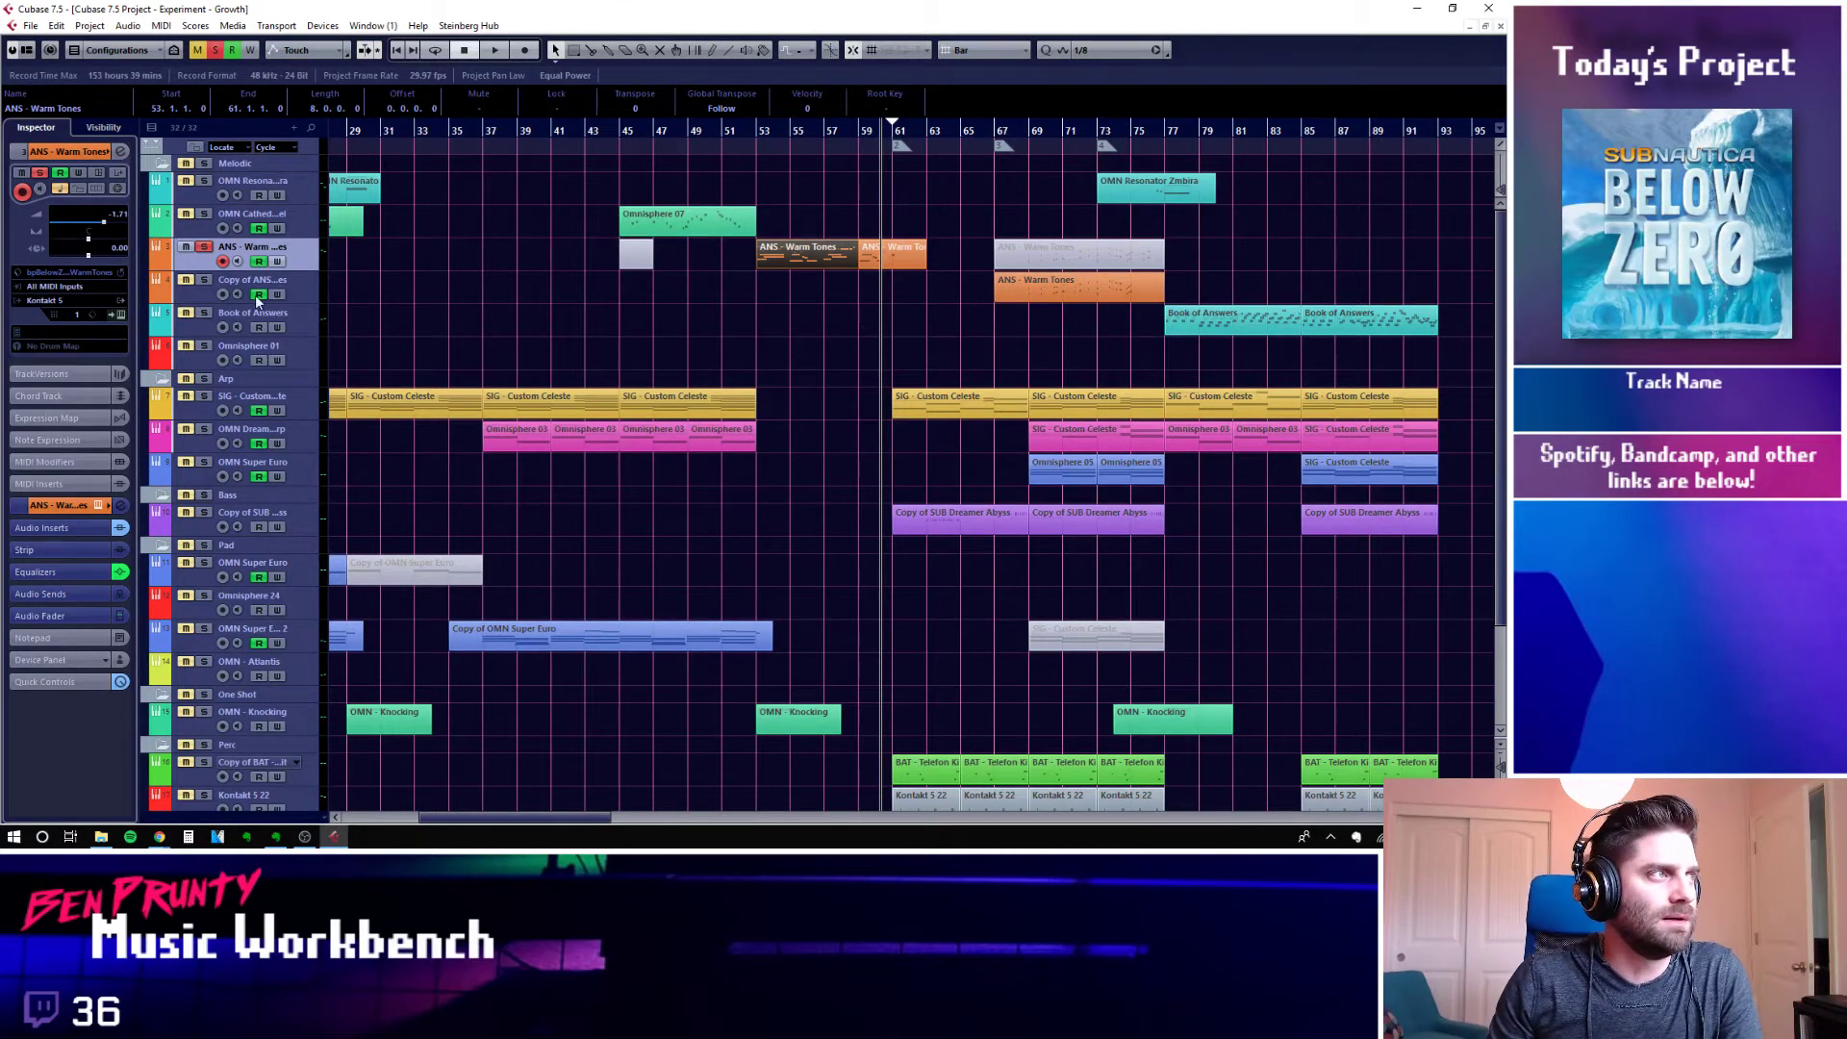
left_click(204, 247)
left_click(186, 279)
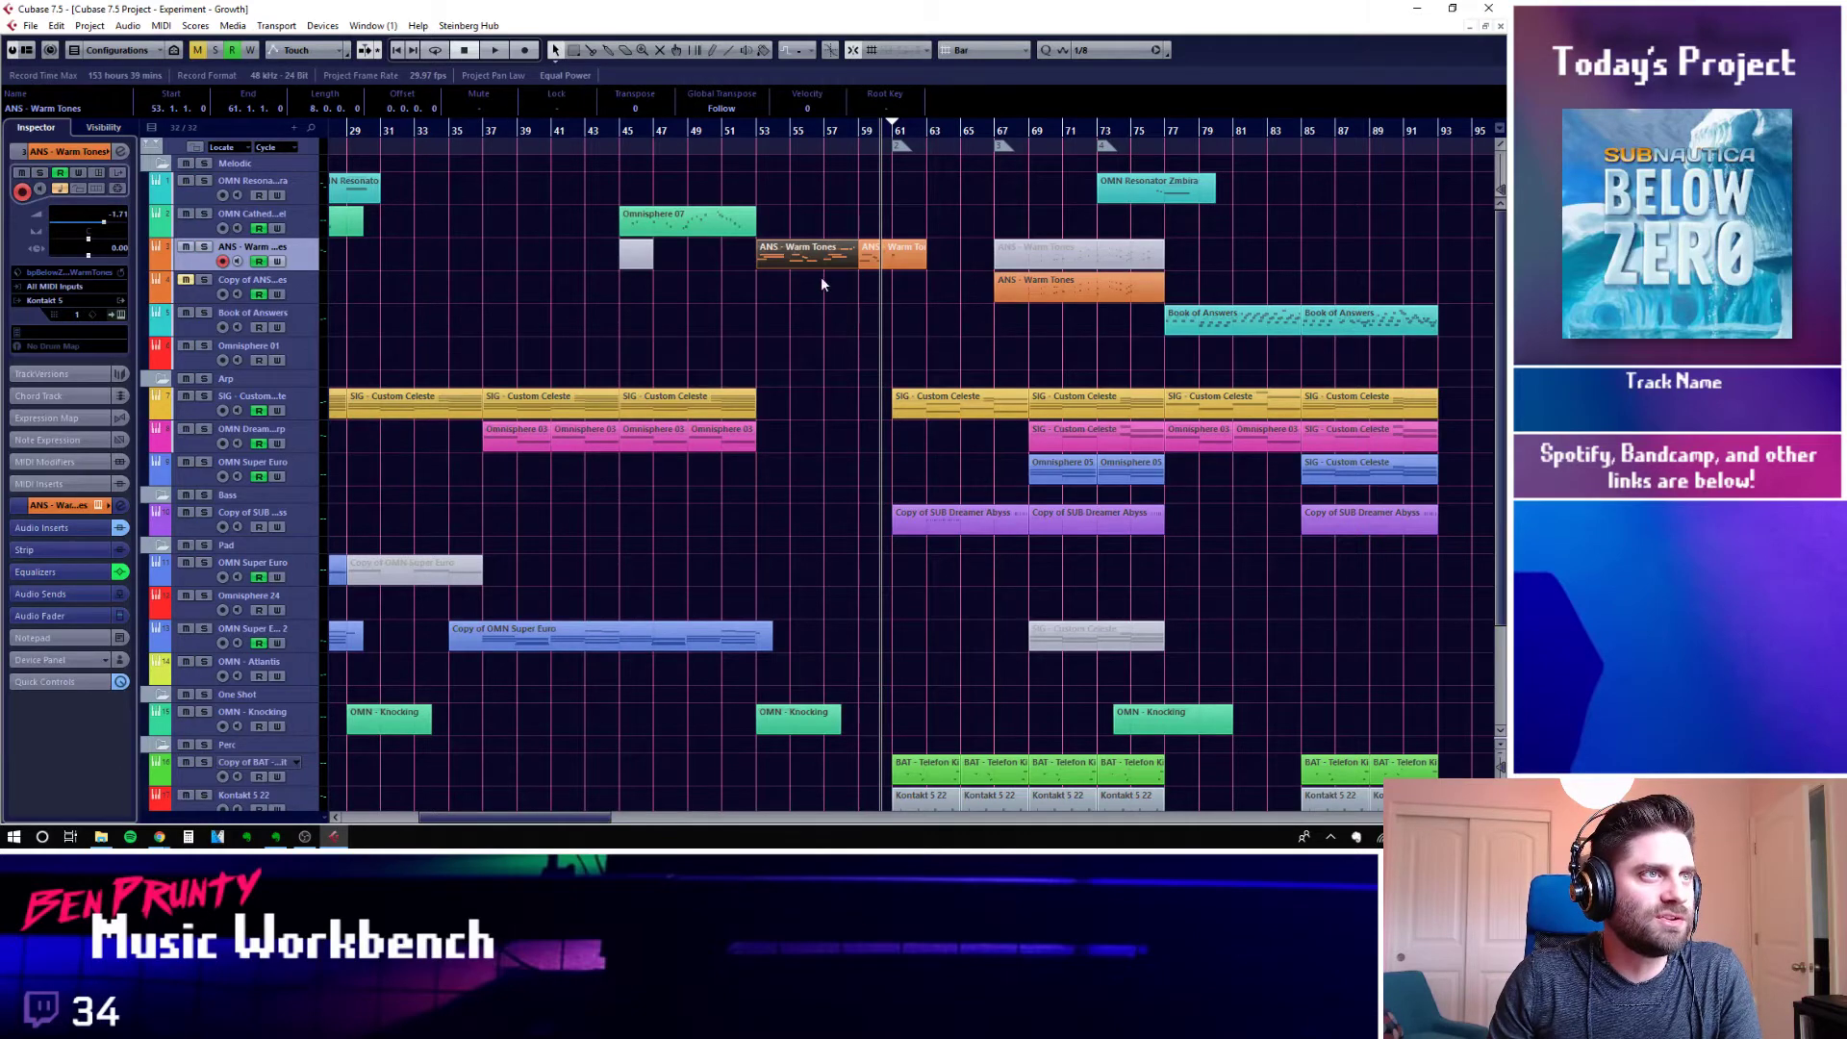
Select the OMN Resonator track and play its Omnisphere 09 part from about bar 13
left_click_drag(504, 817, 478, 819)
left_click(580, 226)
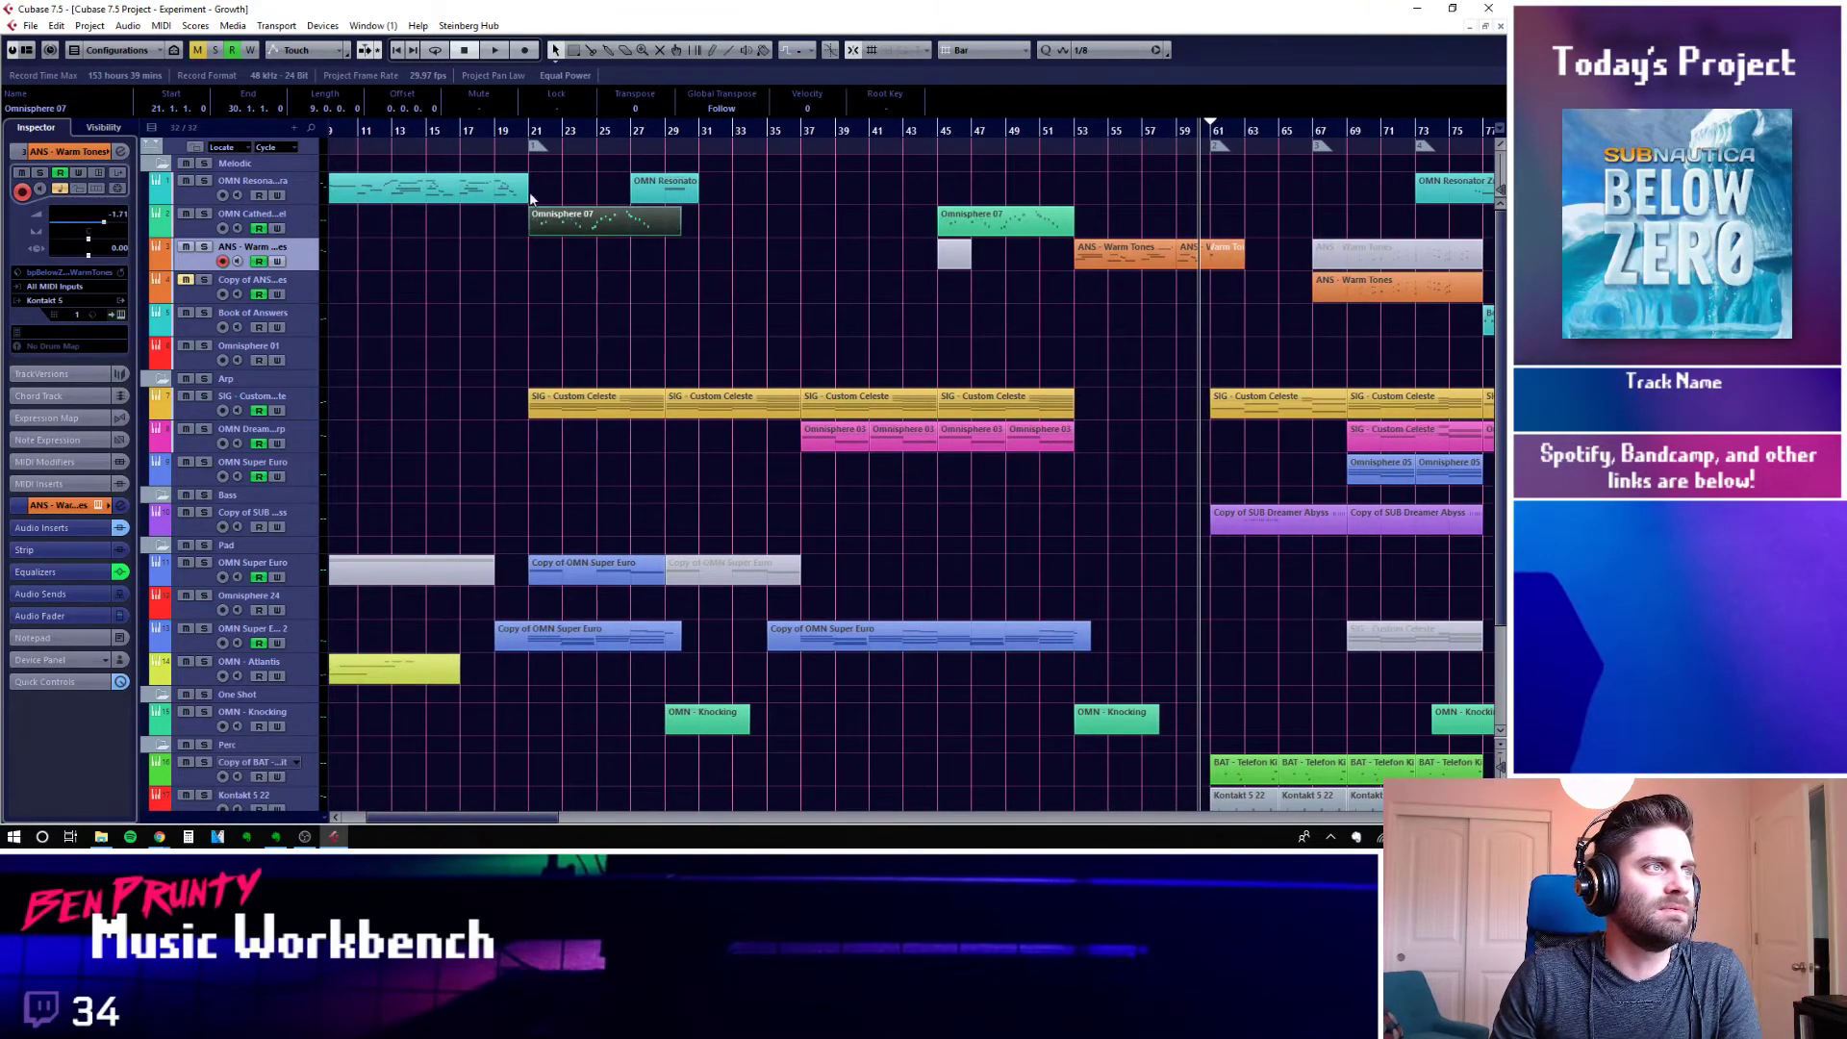
left_click(433, 188)
left_click(425, 140)
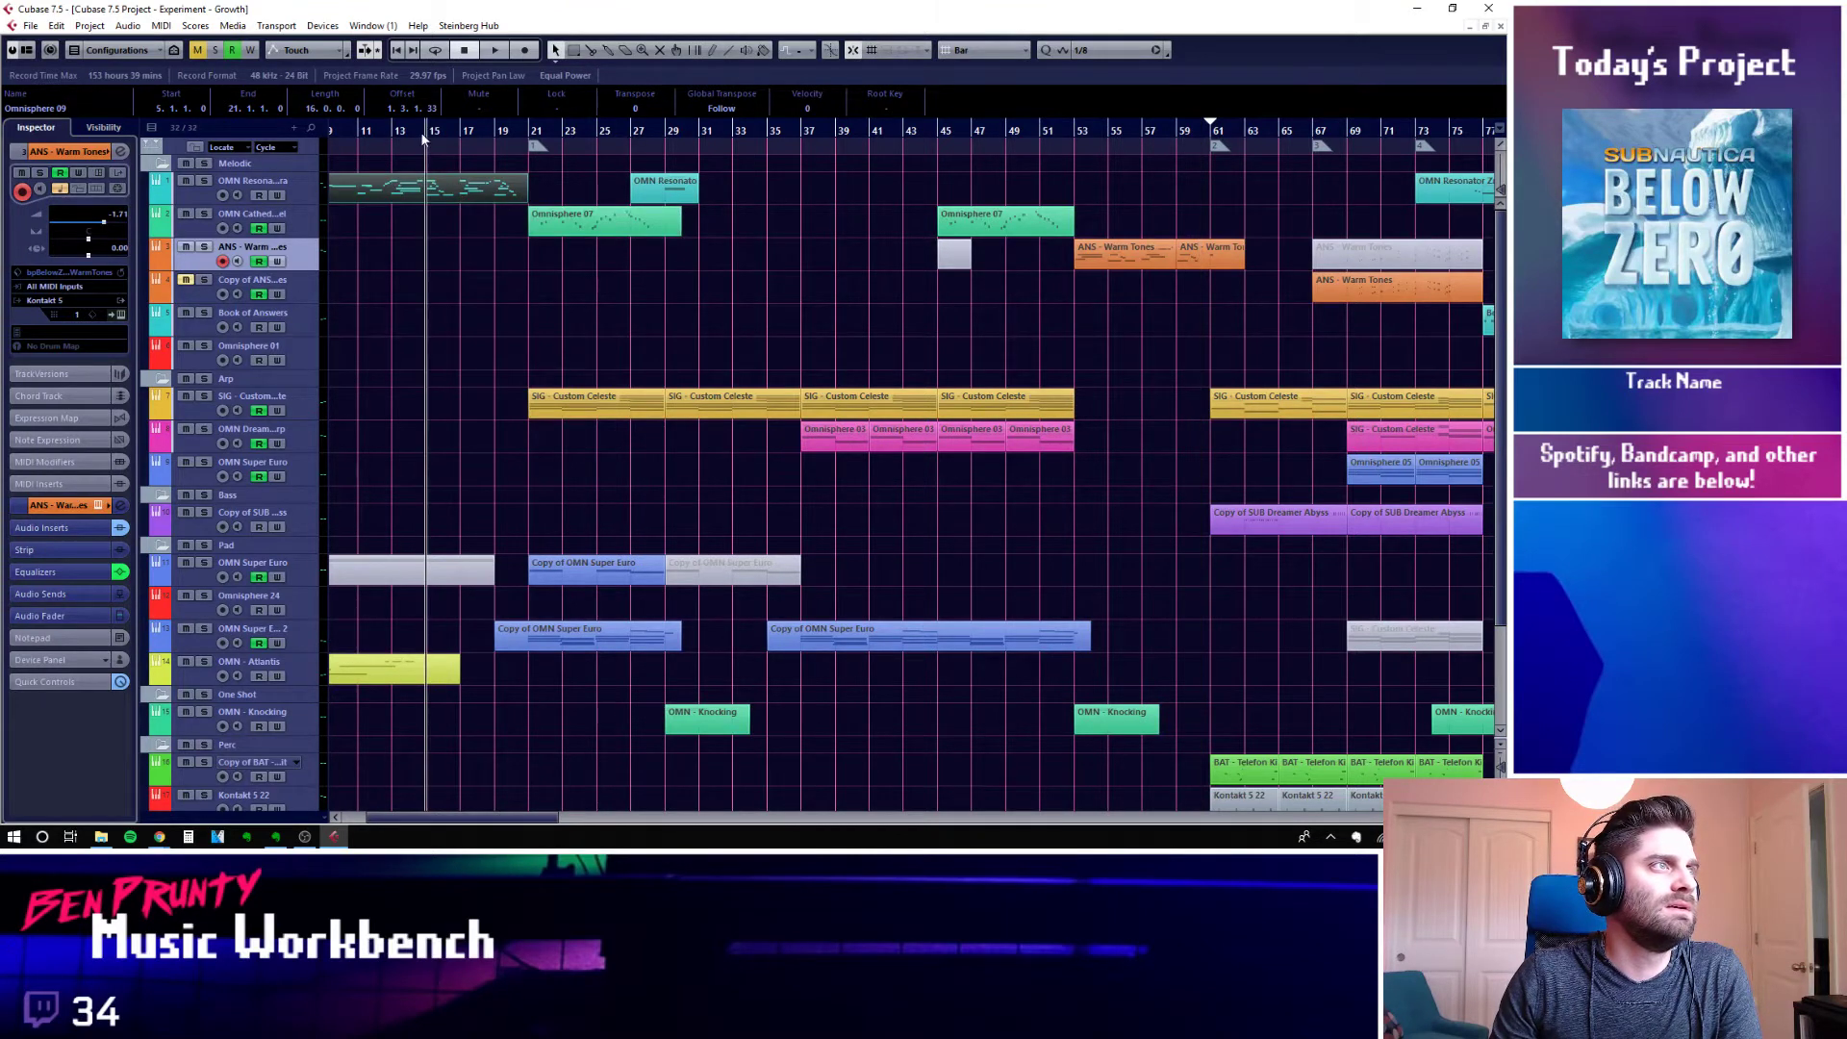
left_click(297, 195)
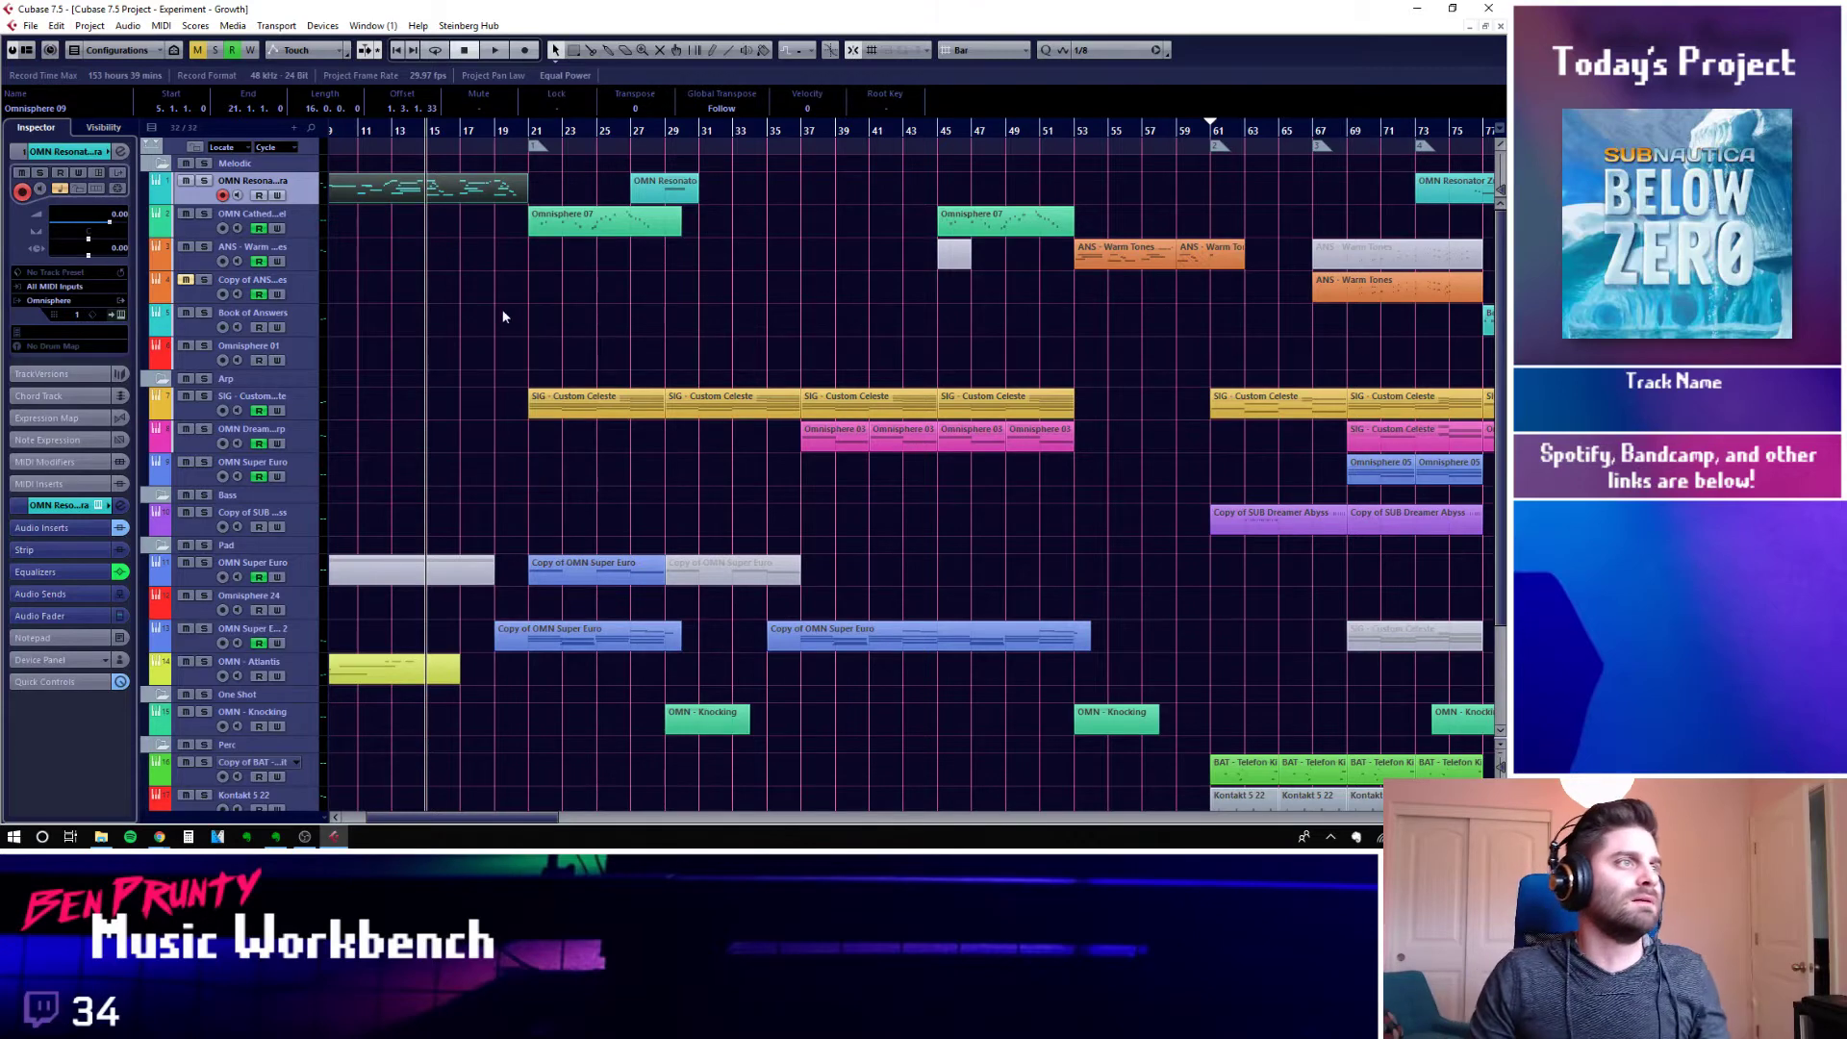
left_click(391, 141)
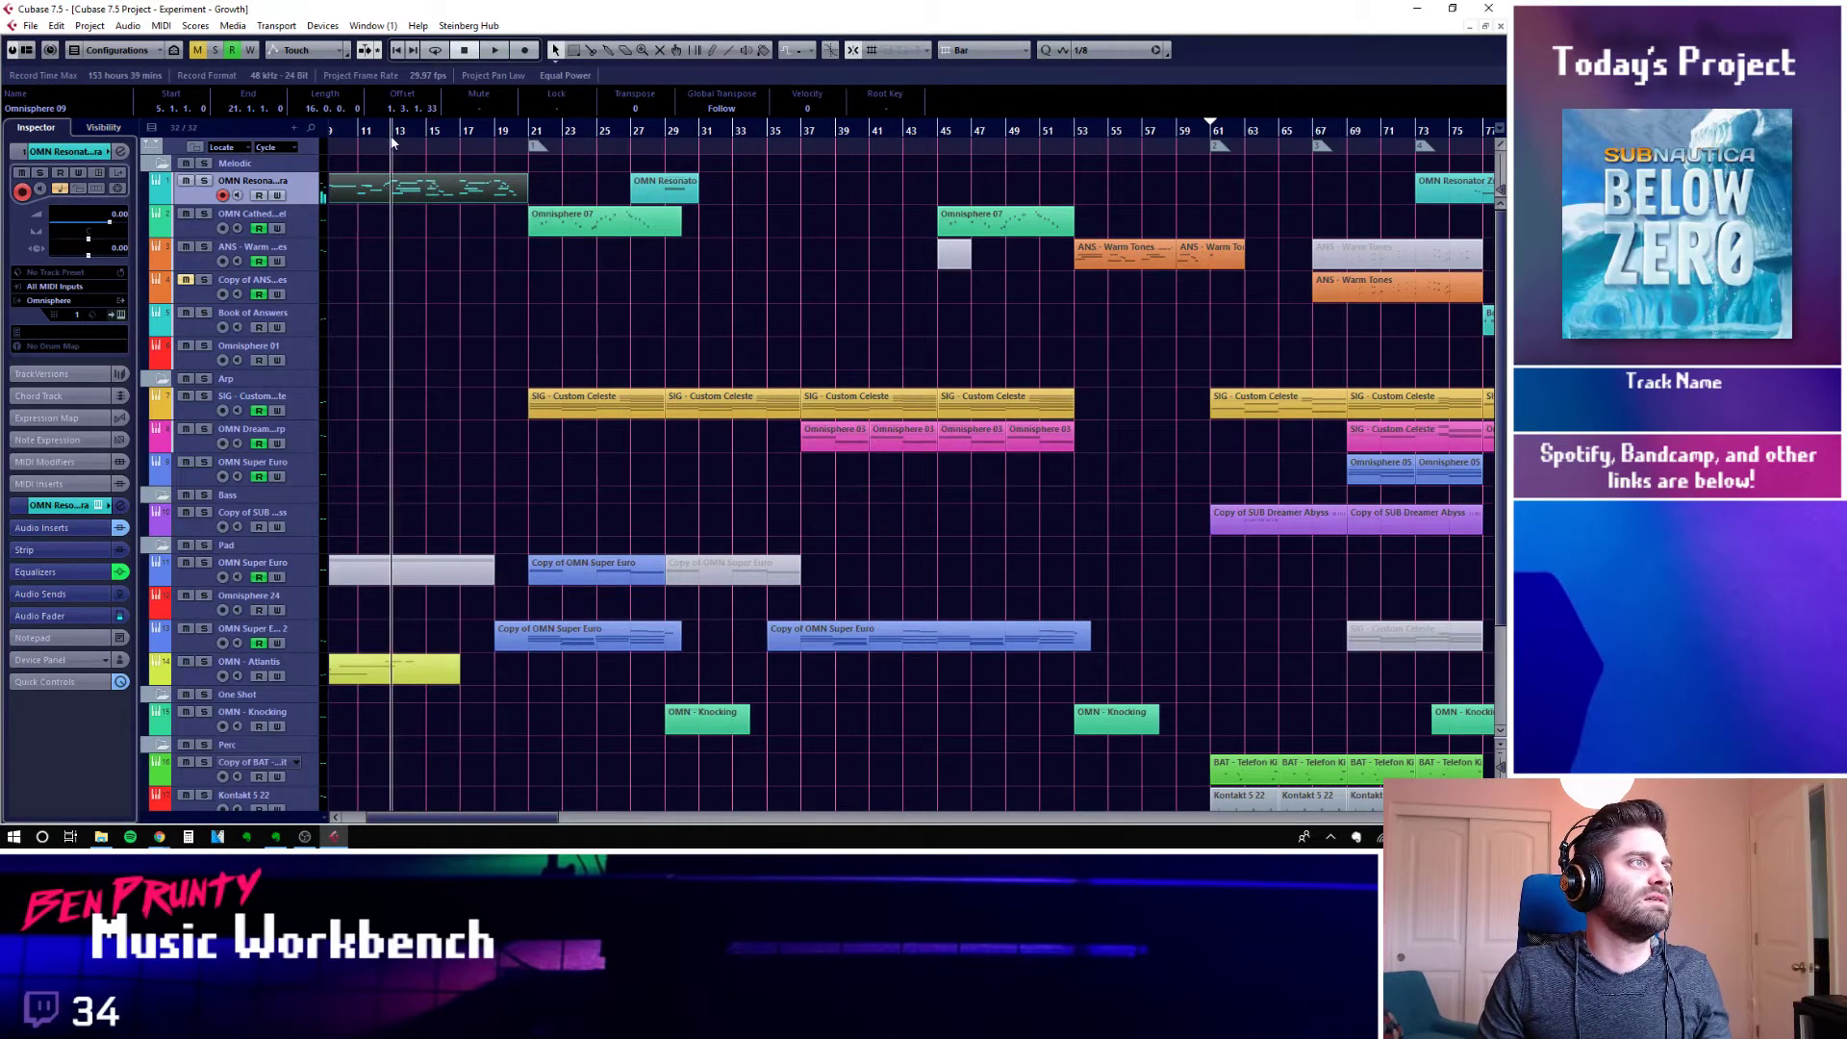
scroll(481, 315, "left", 5)
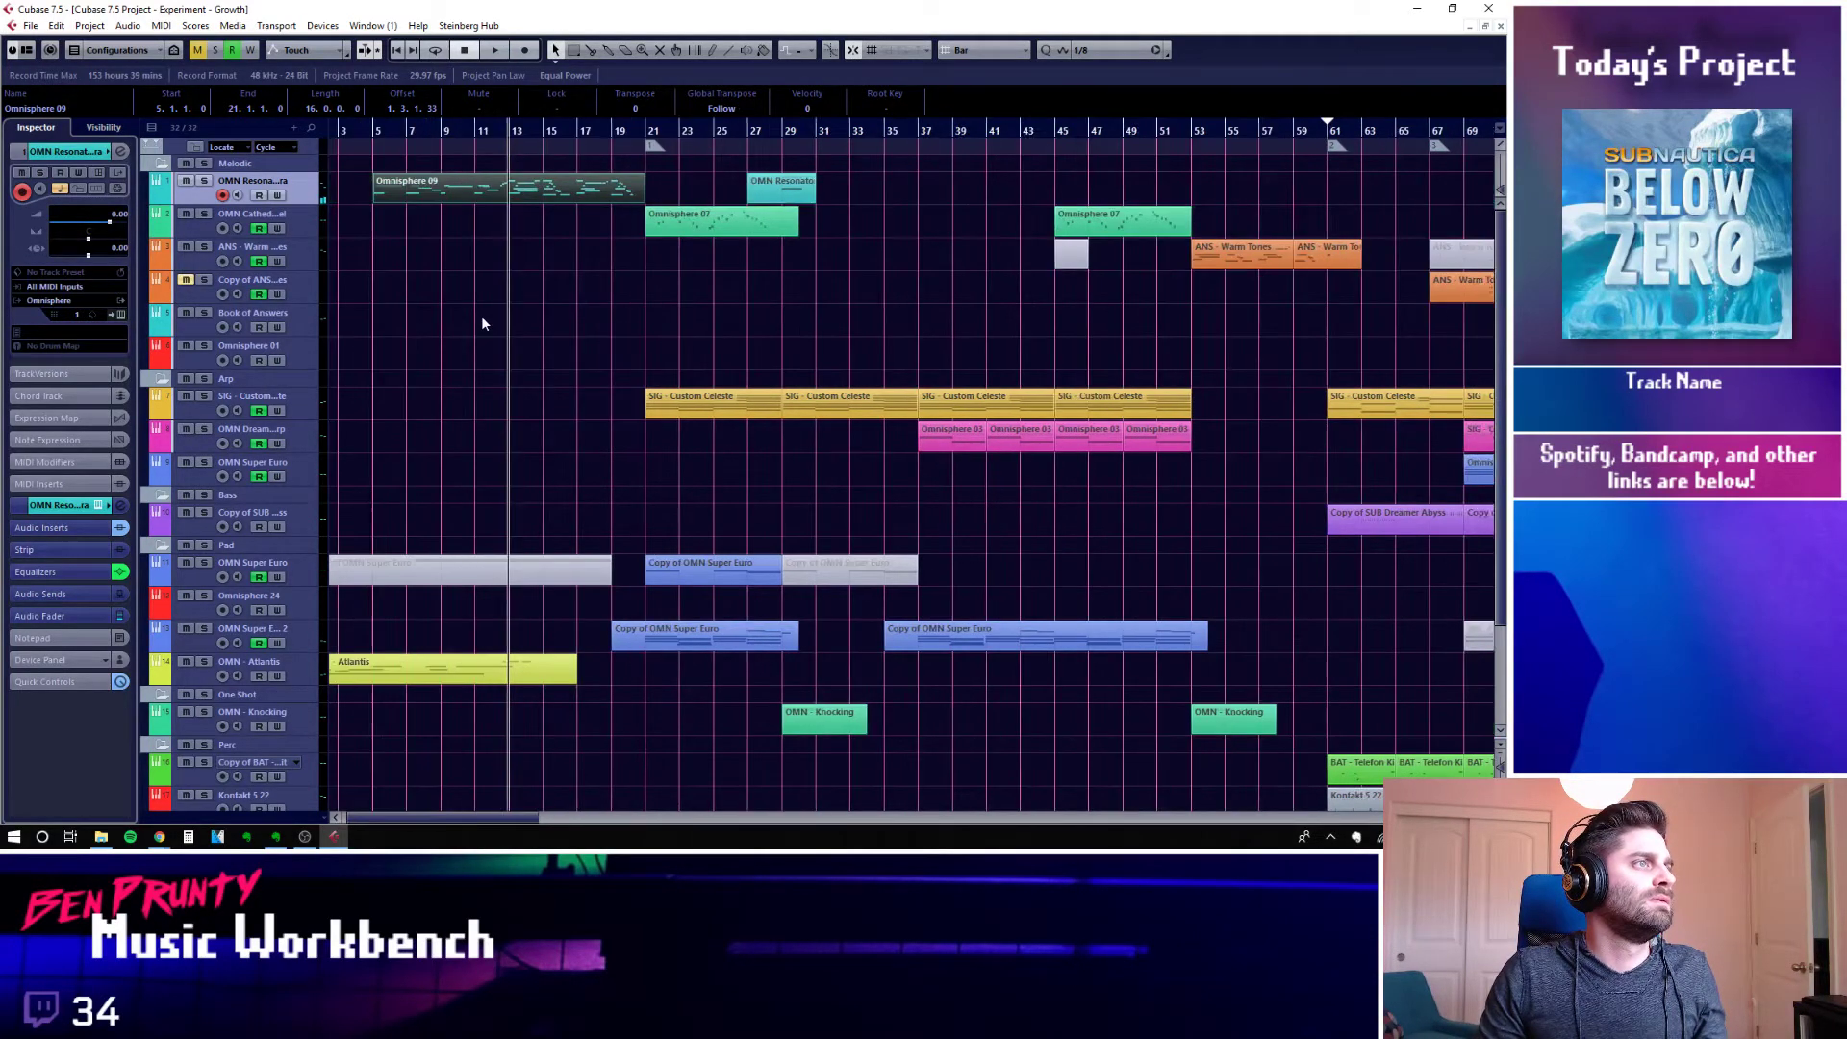
key("space")
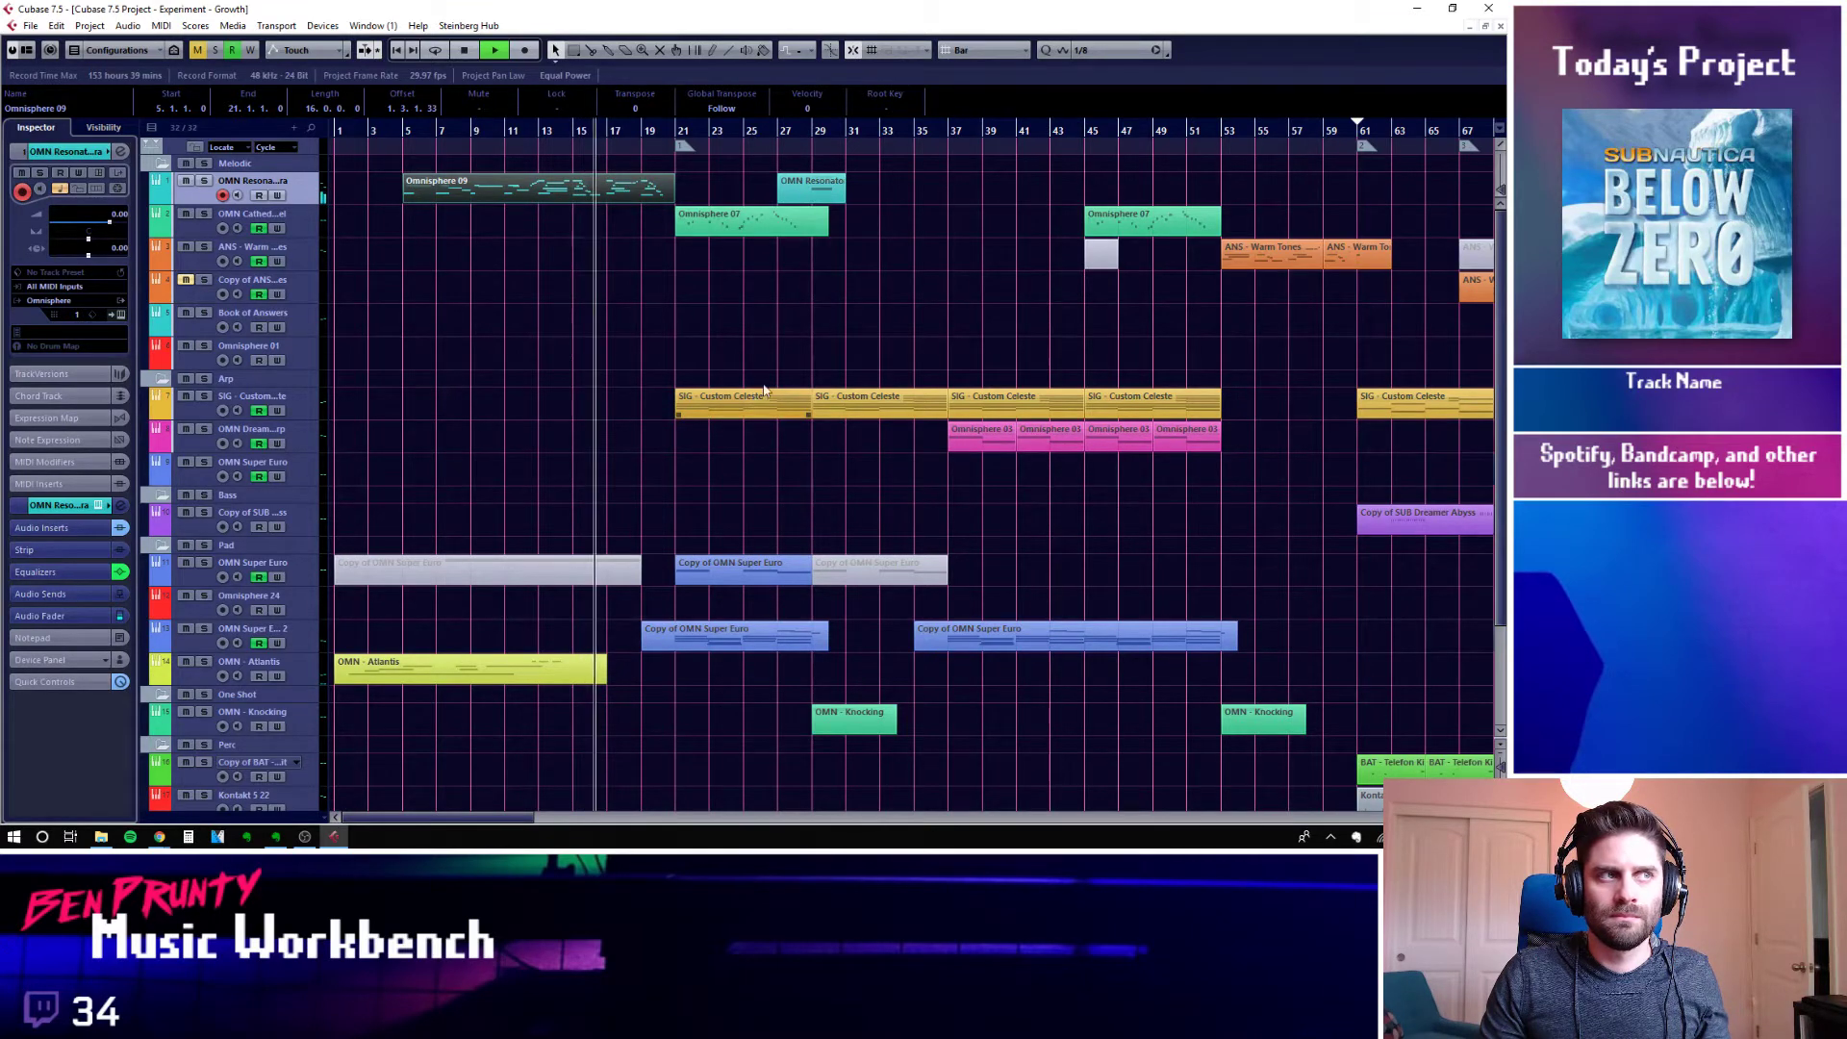
left_click(821, 336)
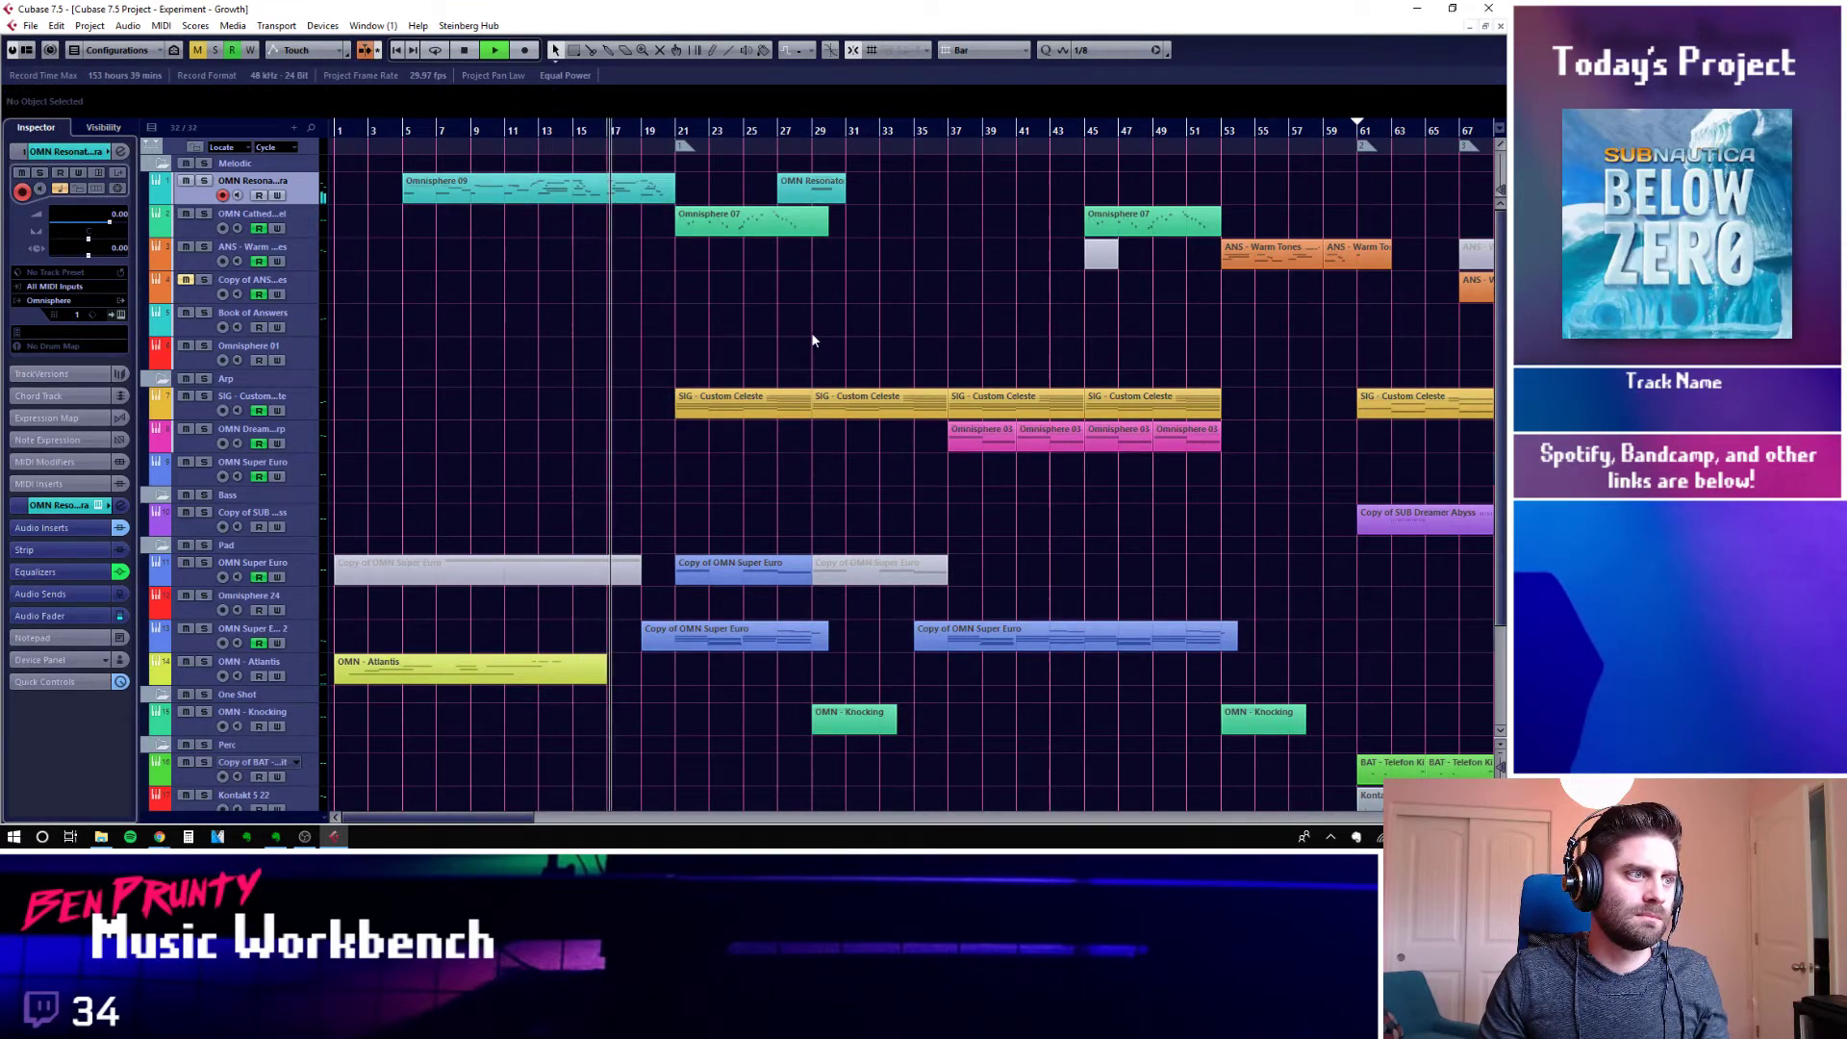
Open the Omnisphere 09 part in the Key Editor, try adjusting the velocity of the high note at bar 17, and close the editor
double_click(654, 189)
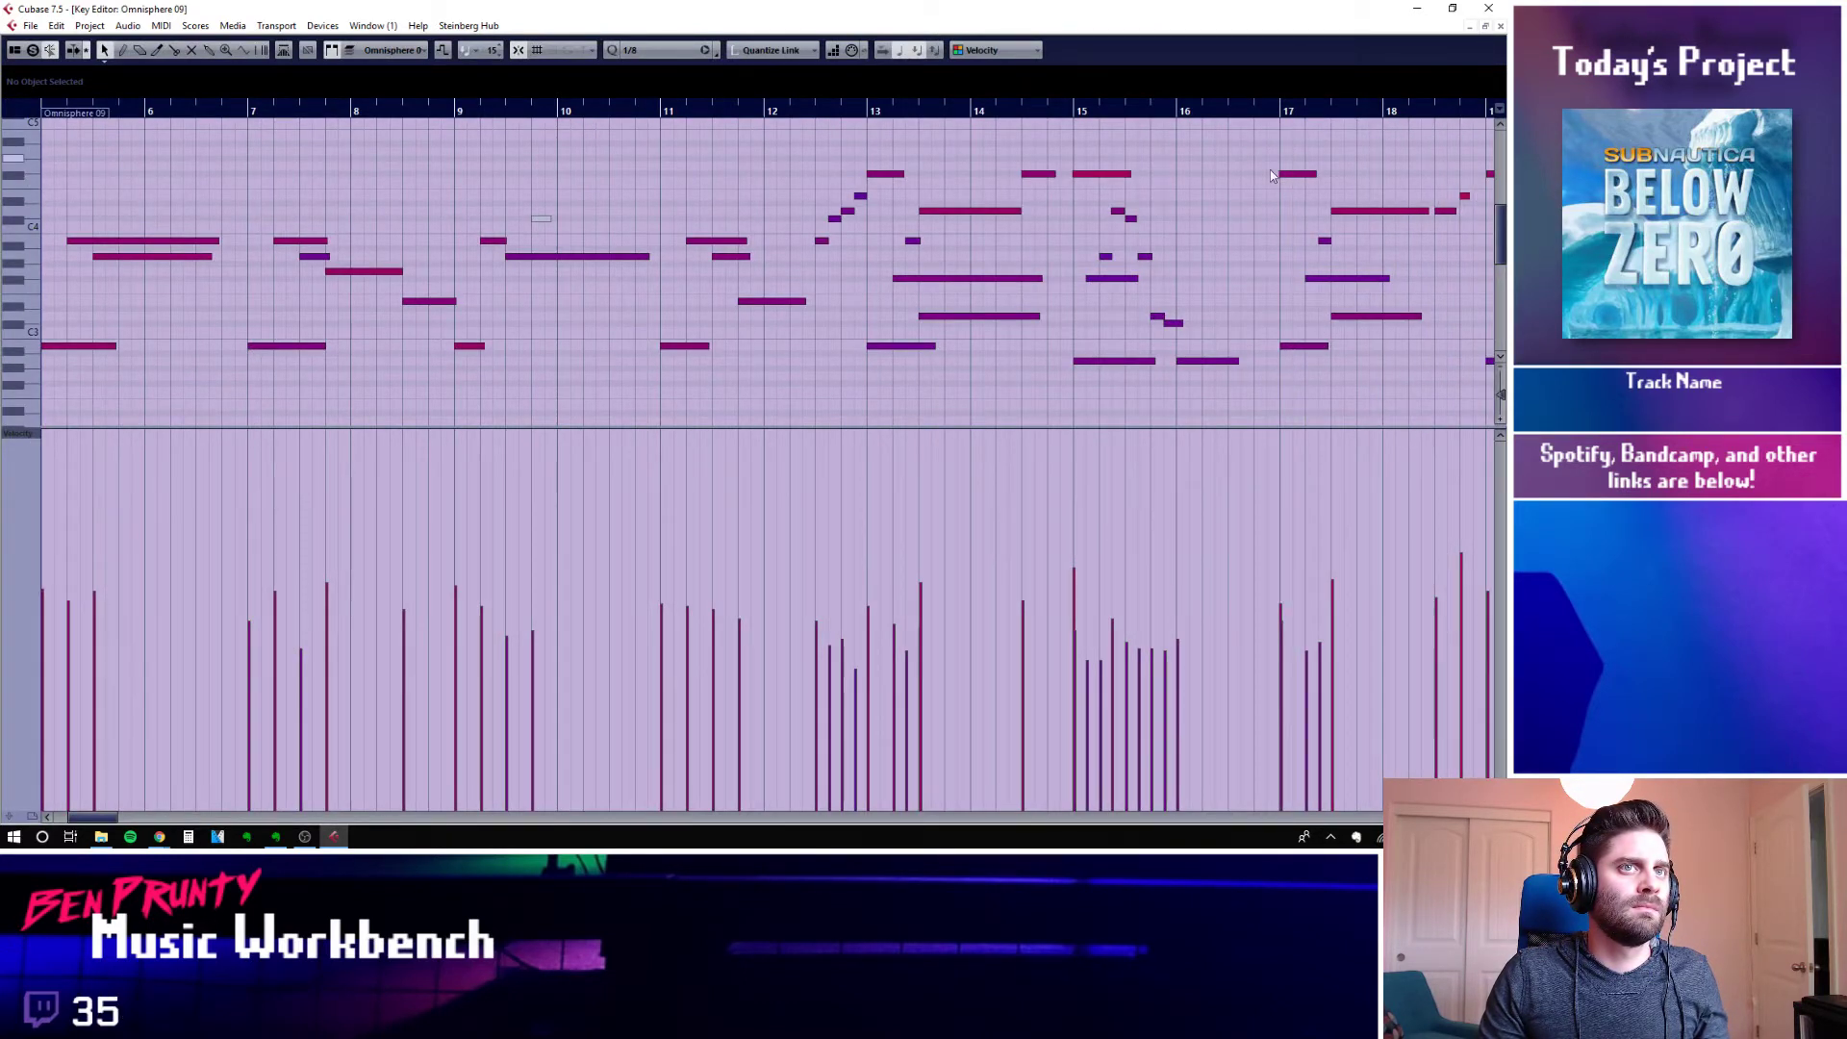
scroll(883, 209, "right", 4)
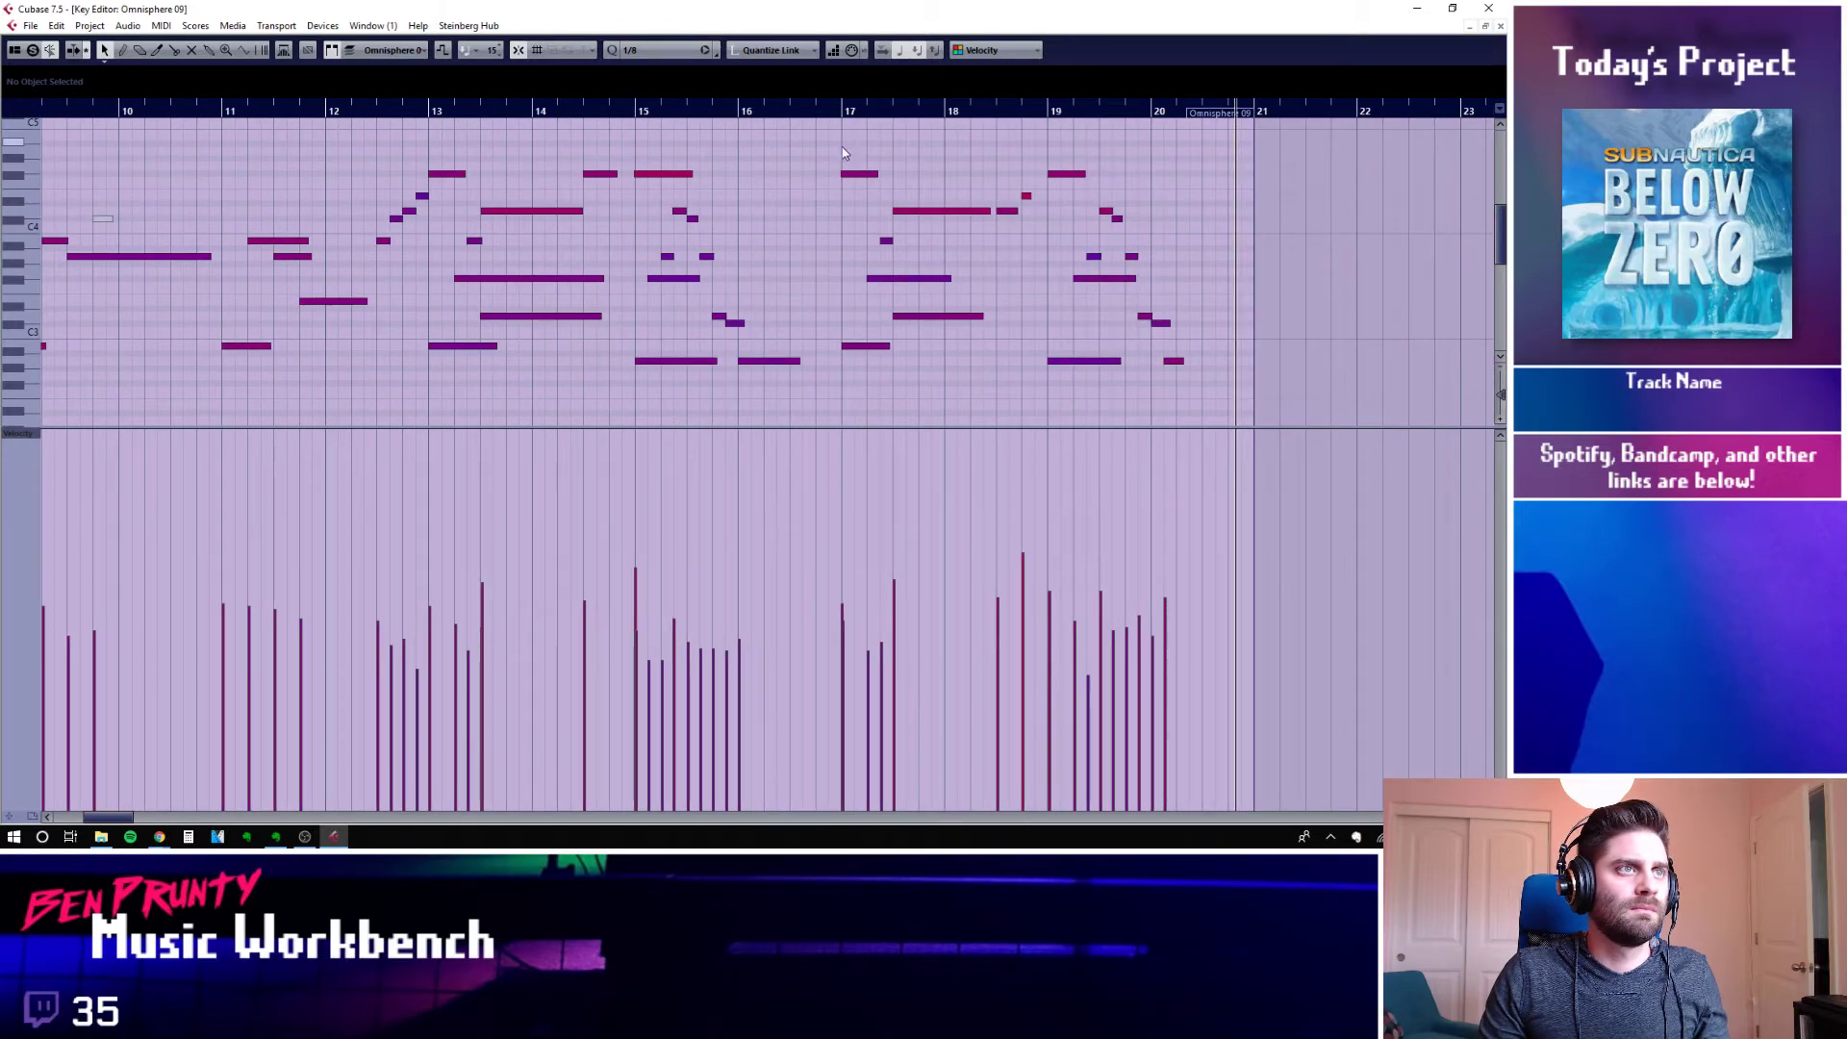
left_click(859, 173)
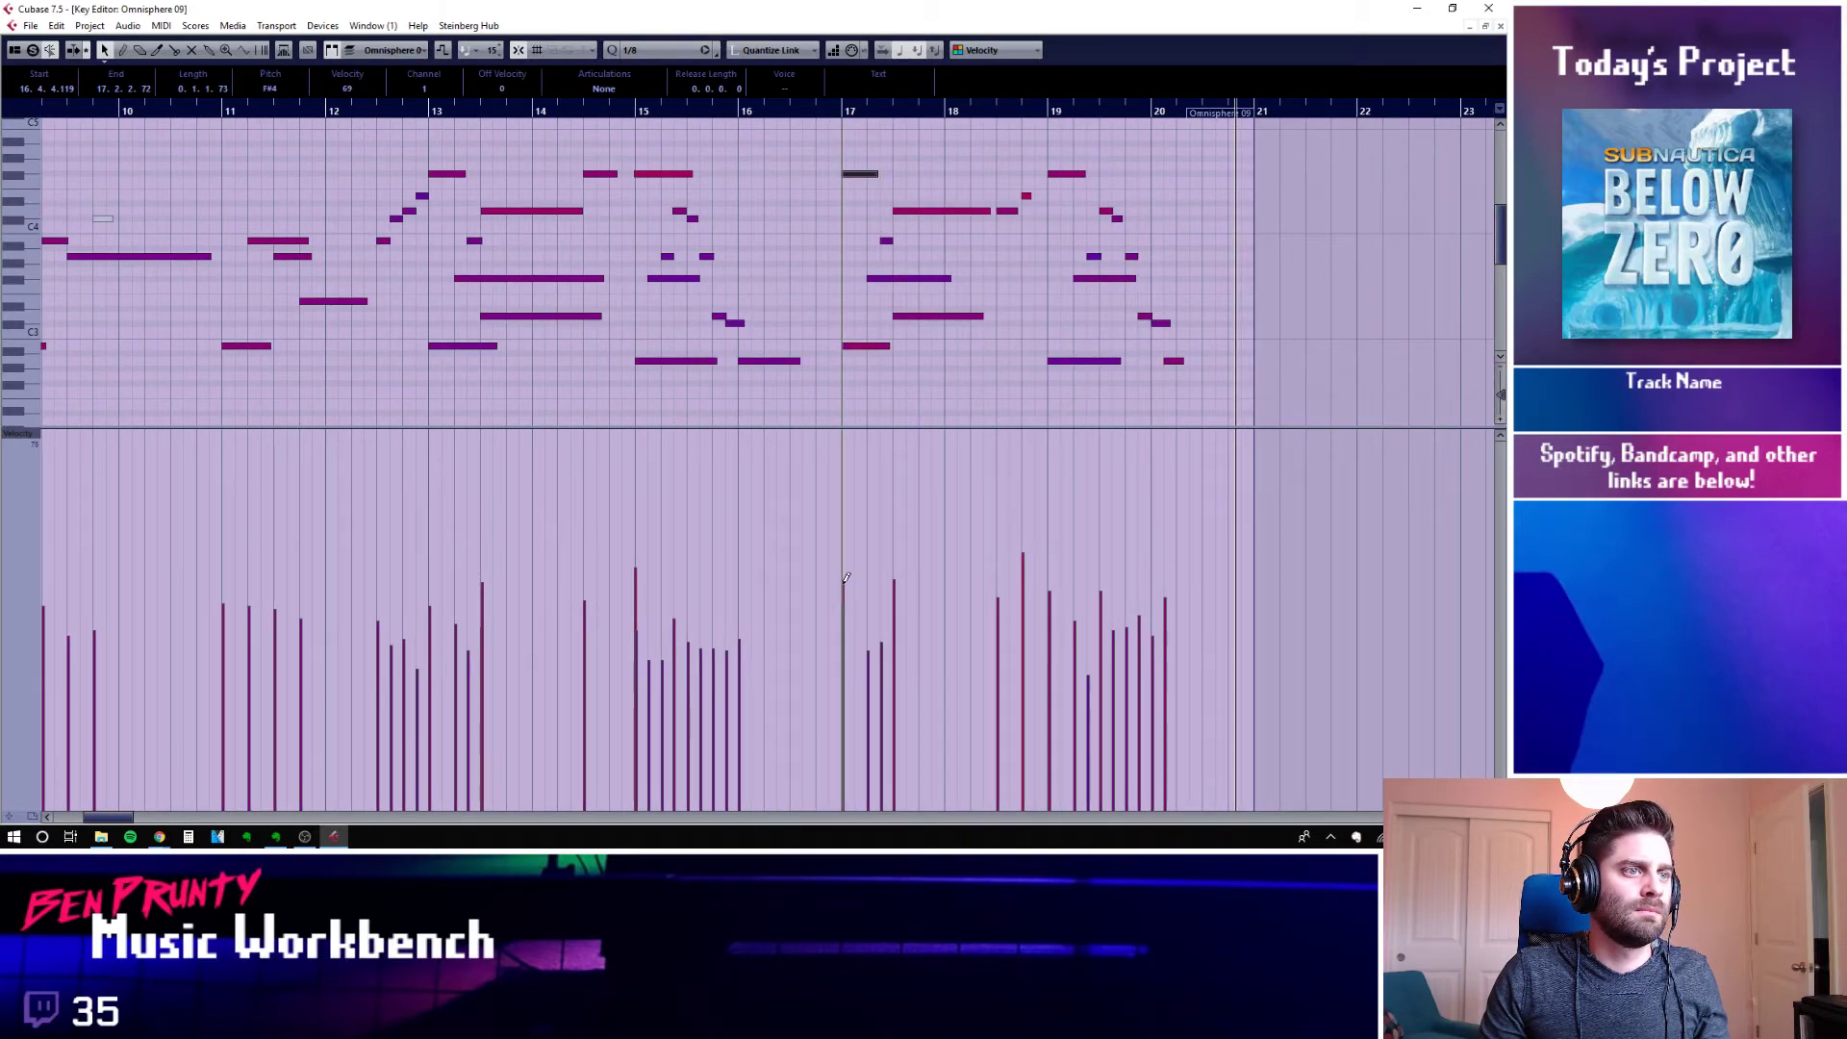
left_click_drag(846, 571, 853, 626)
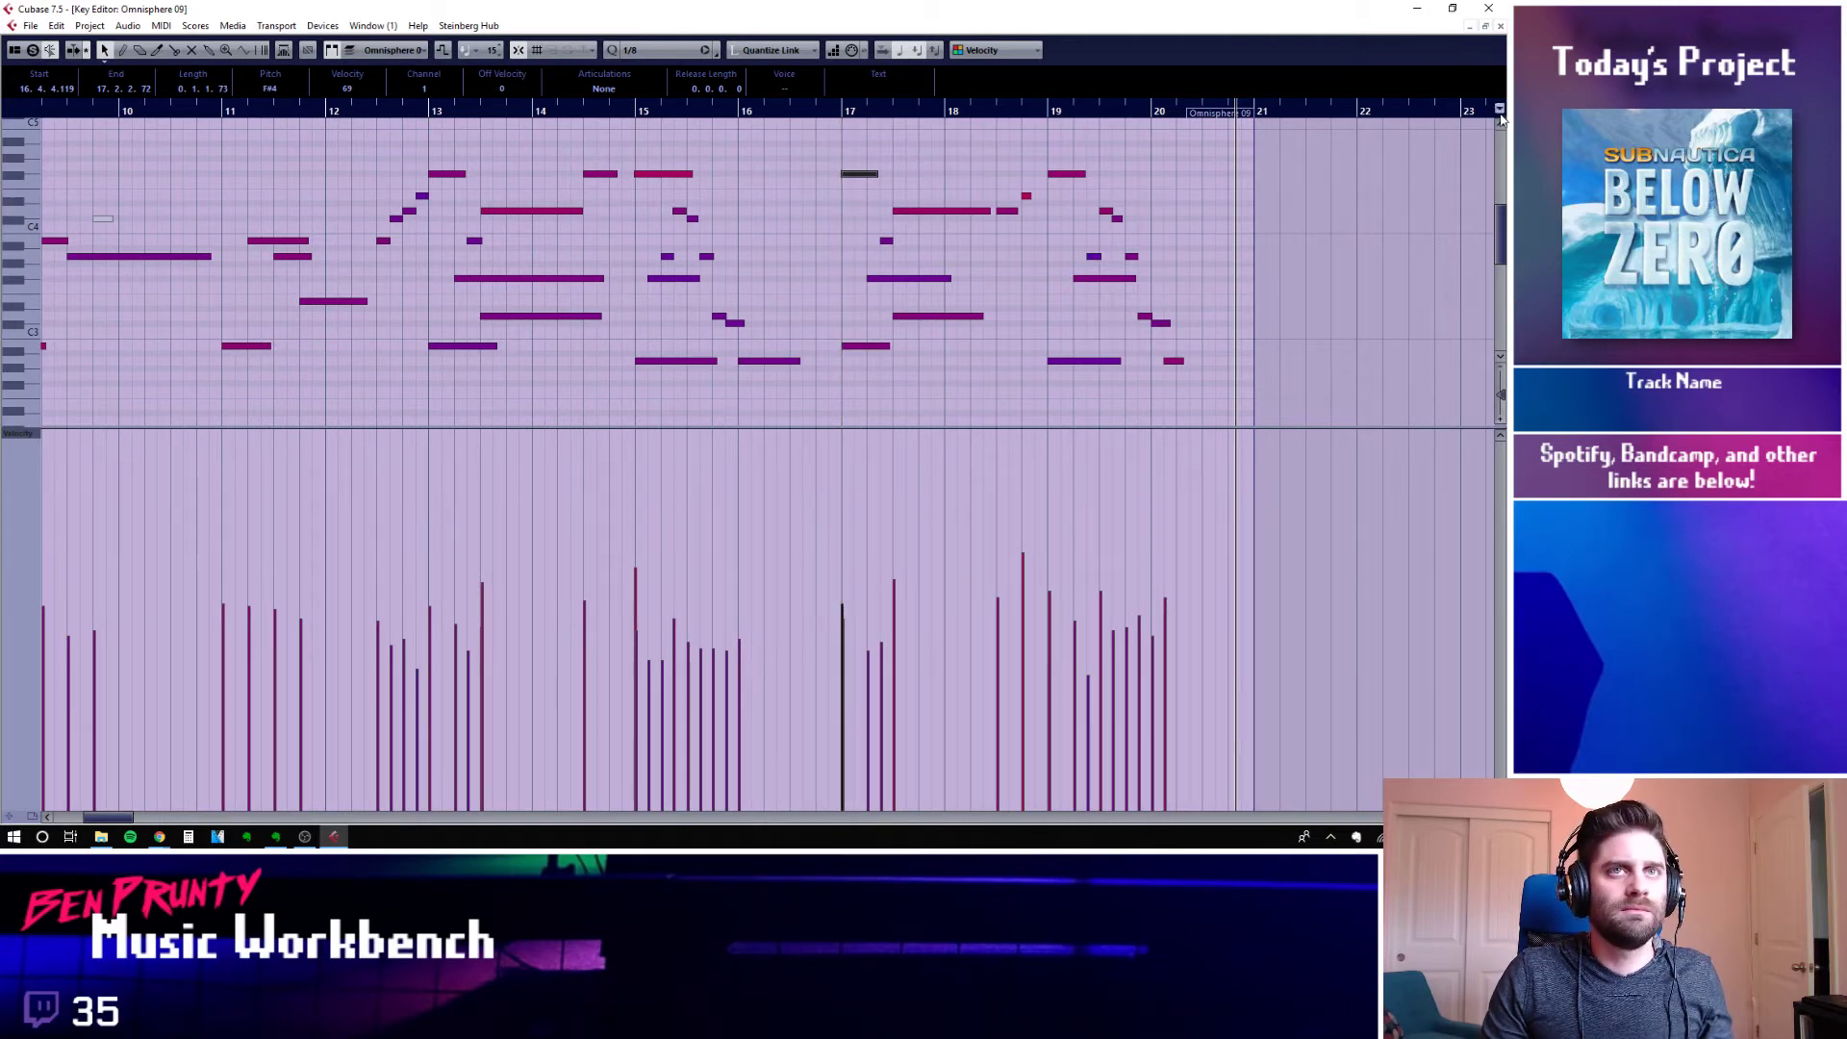
left_click(1500, 26)
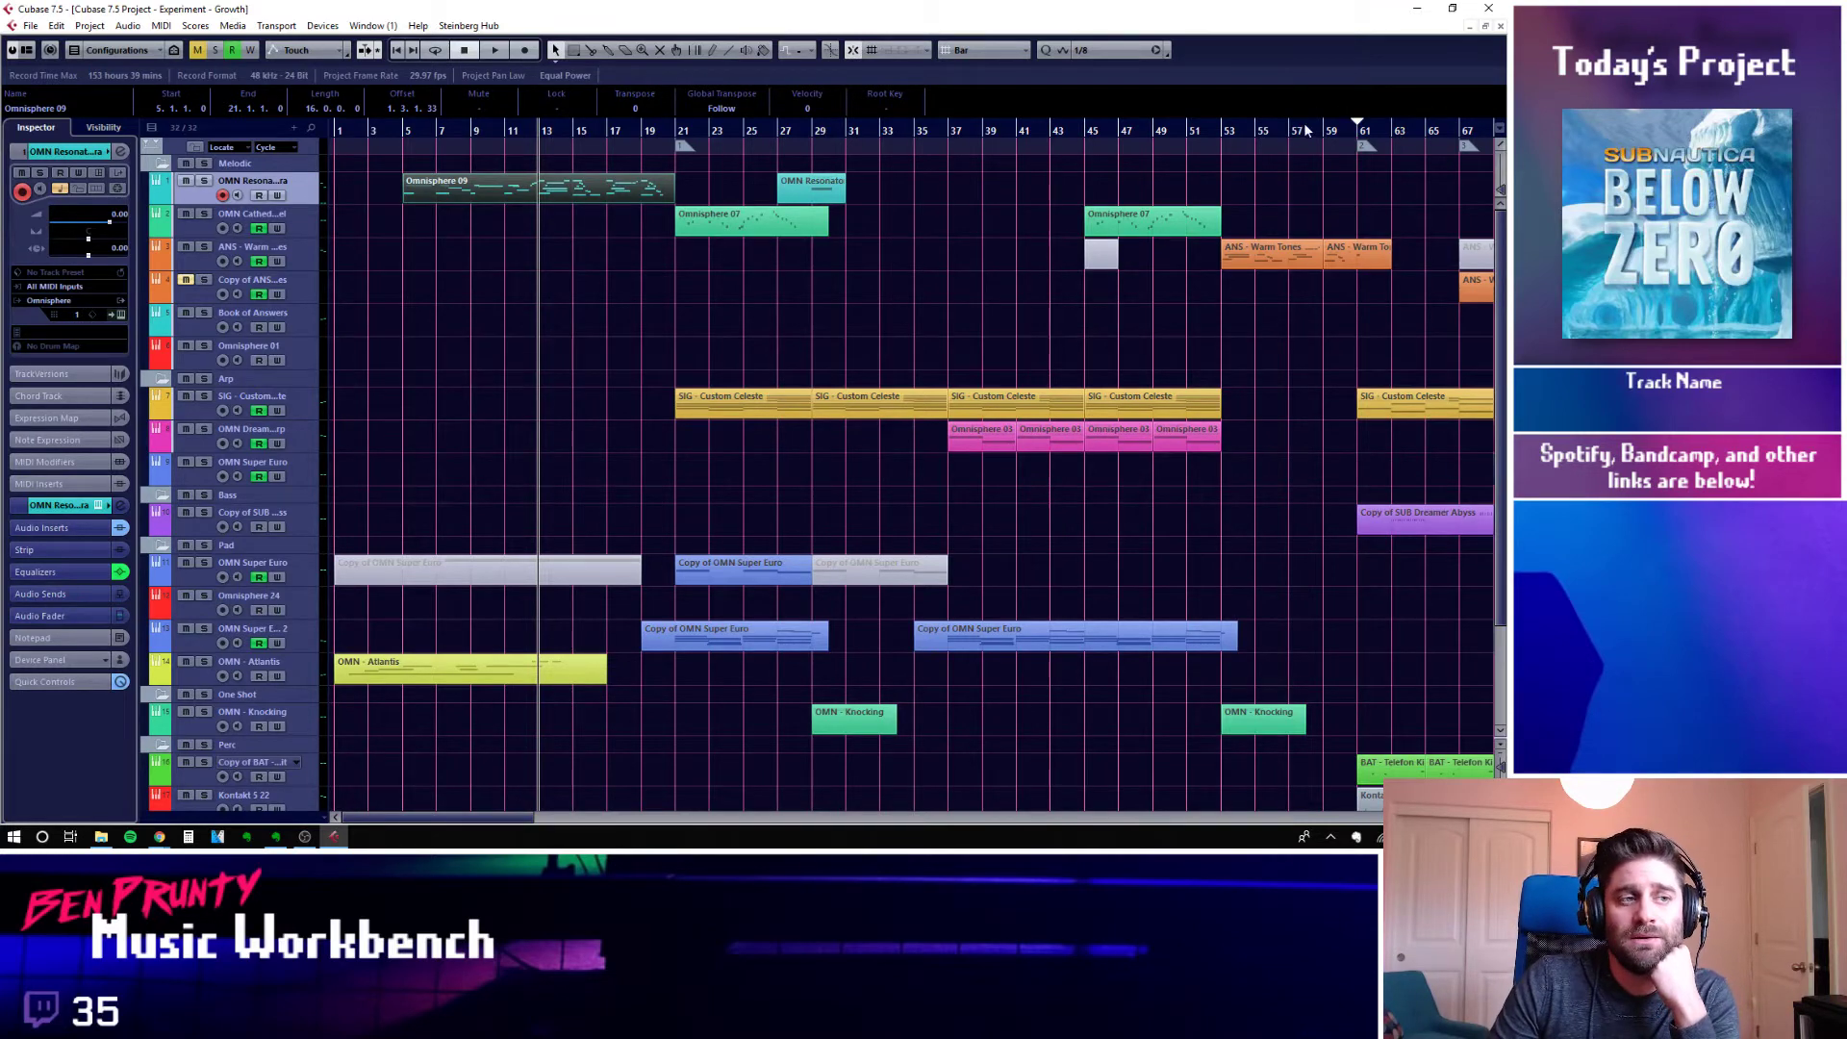
Listen to the full arrangement from bar 61 to bar 69, stop playback, and clear the part selection
left_click_drag(406, 818, 476, 827)
left_click(917, 137)
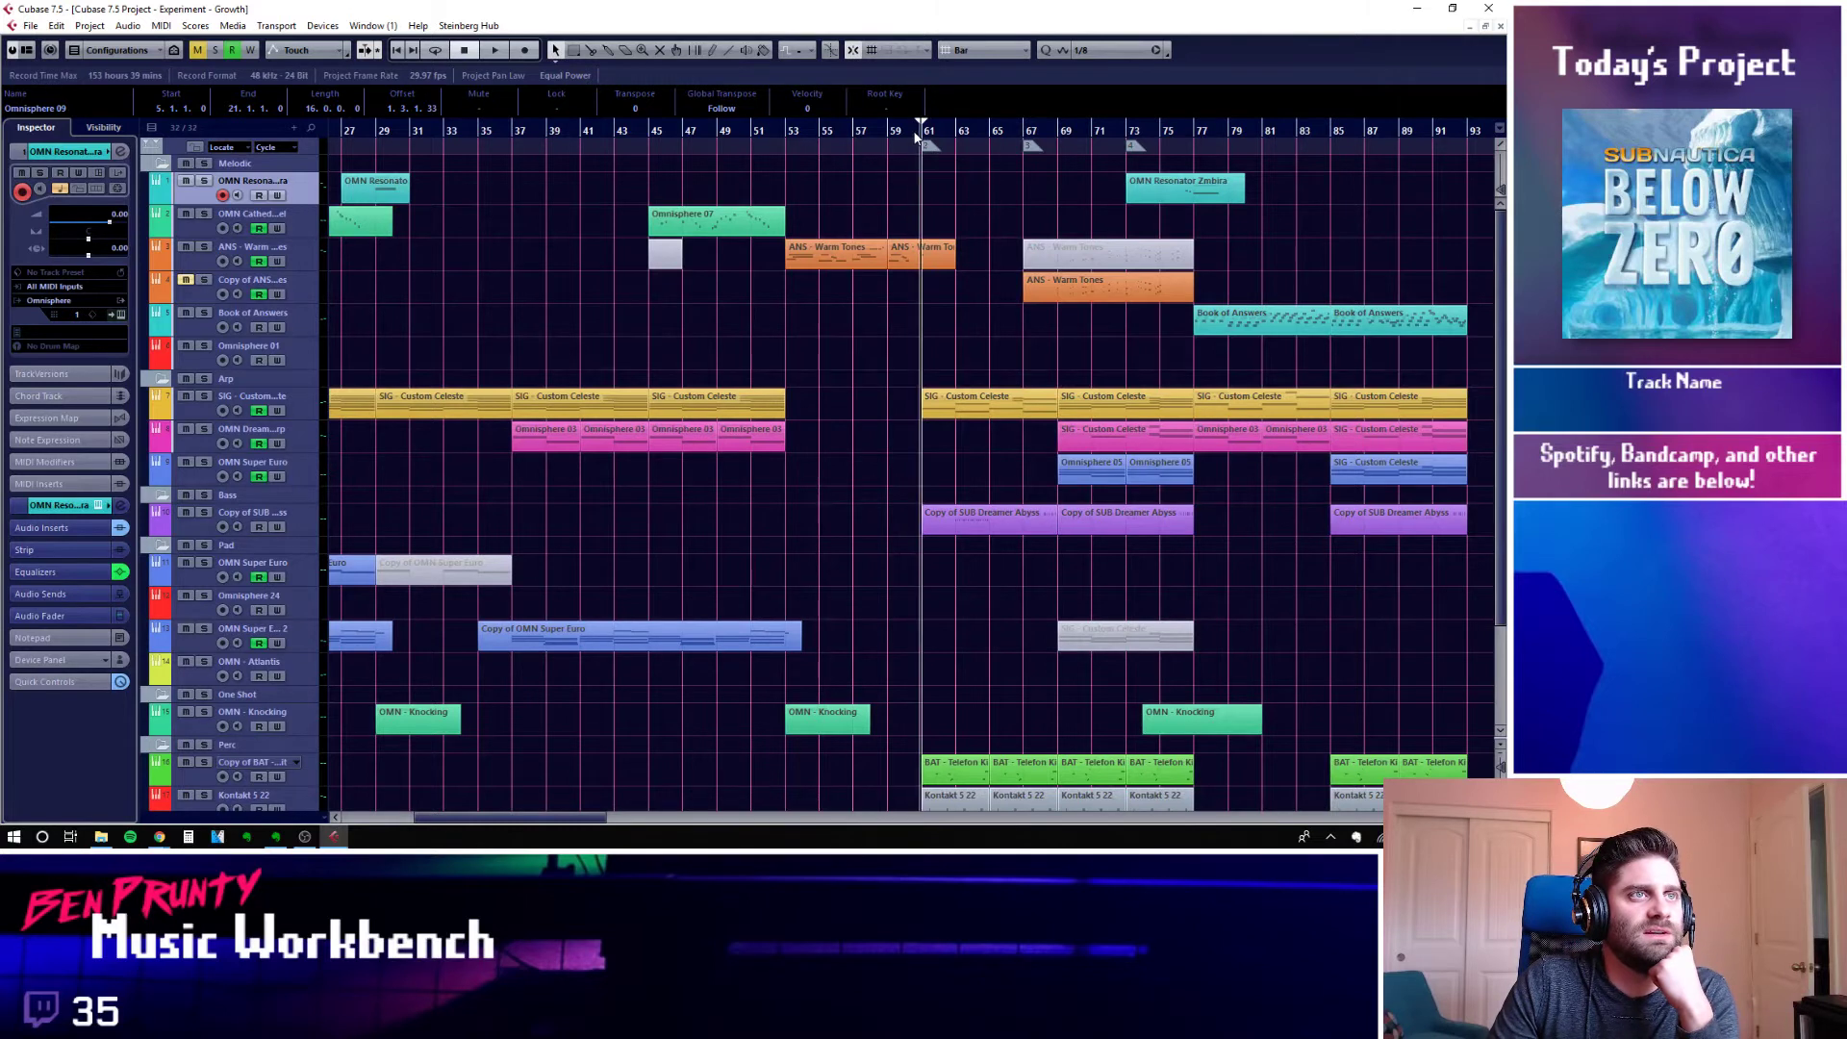
key("space")
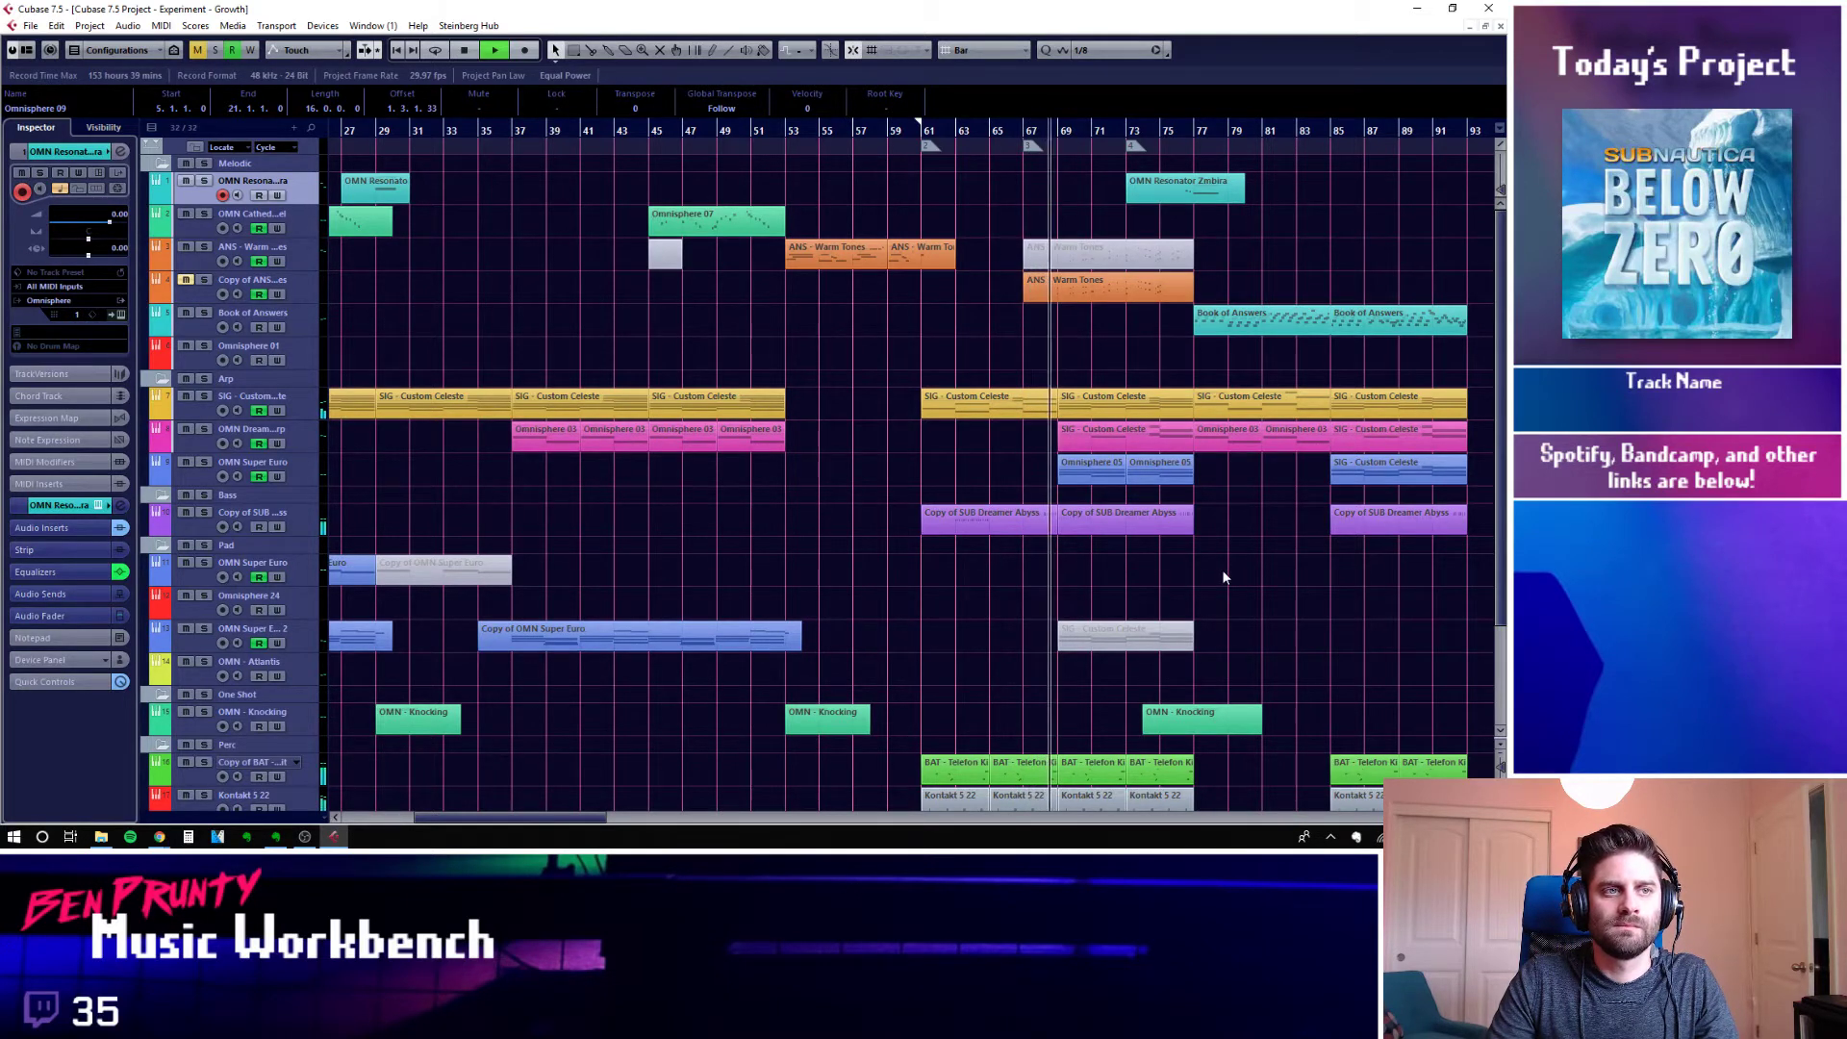
key("space")
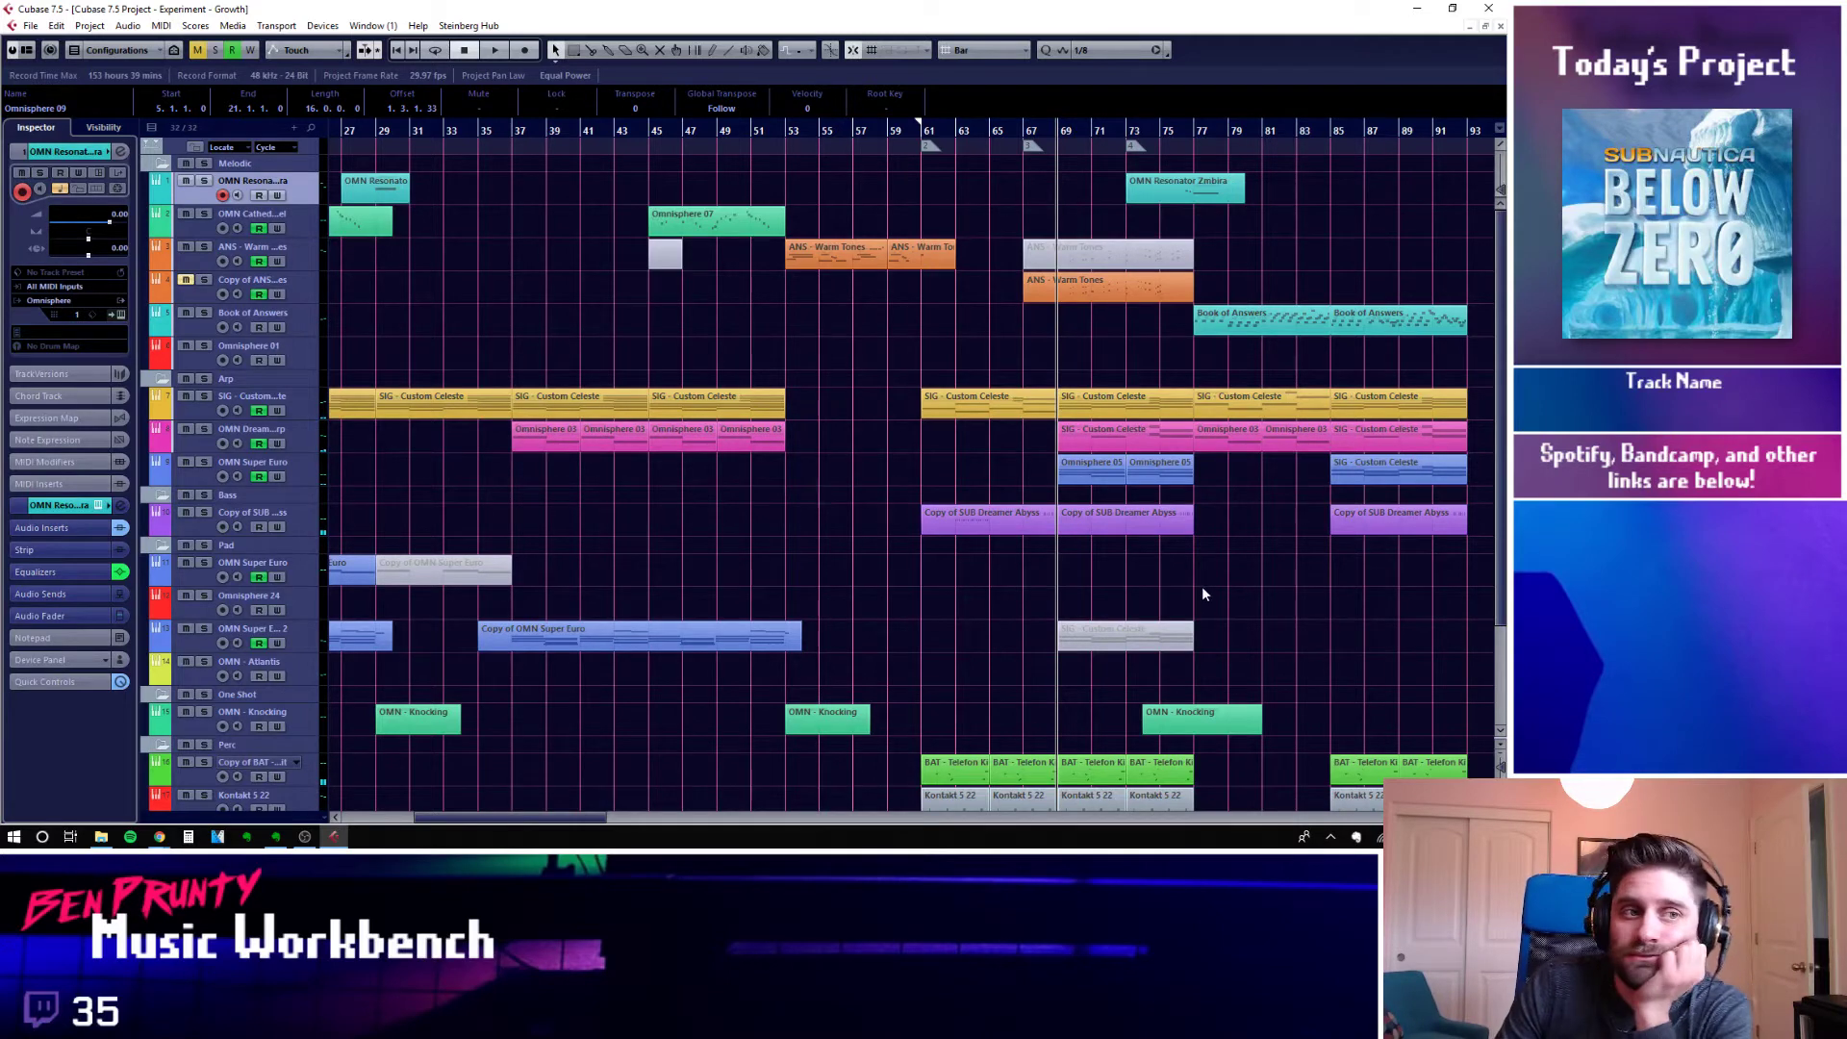
left_click(1220, 594)
Listen to the Copy of Kontakt 5 22 percussion track soloed from bar 61, unsolo it, and return the project cursor to bar 61
left_click(916, 135)
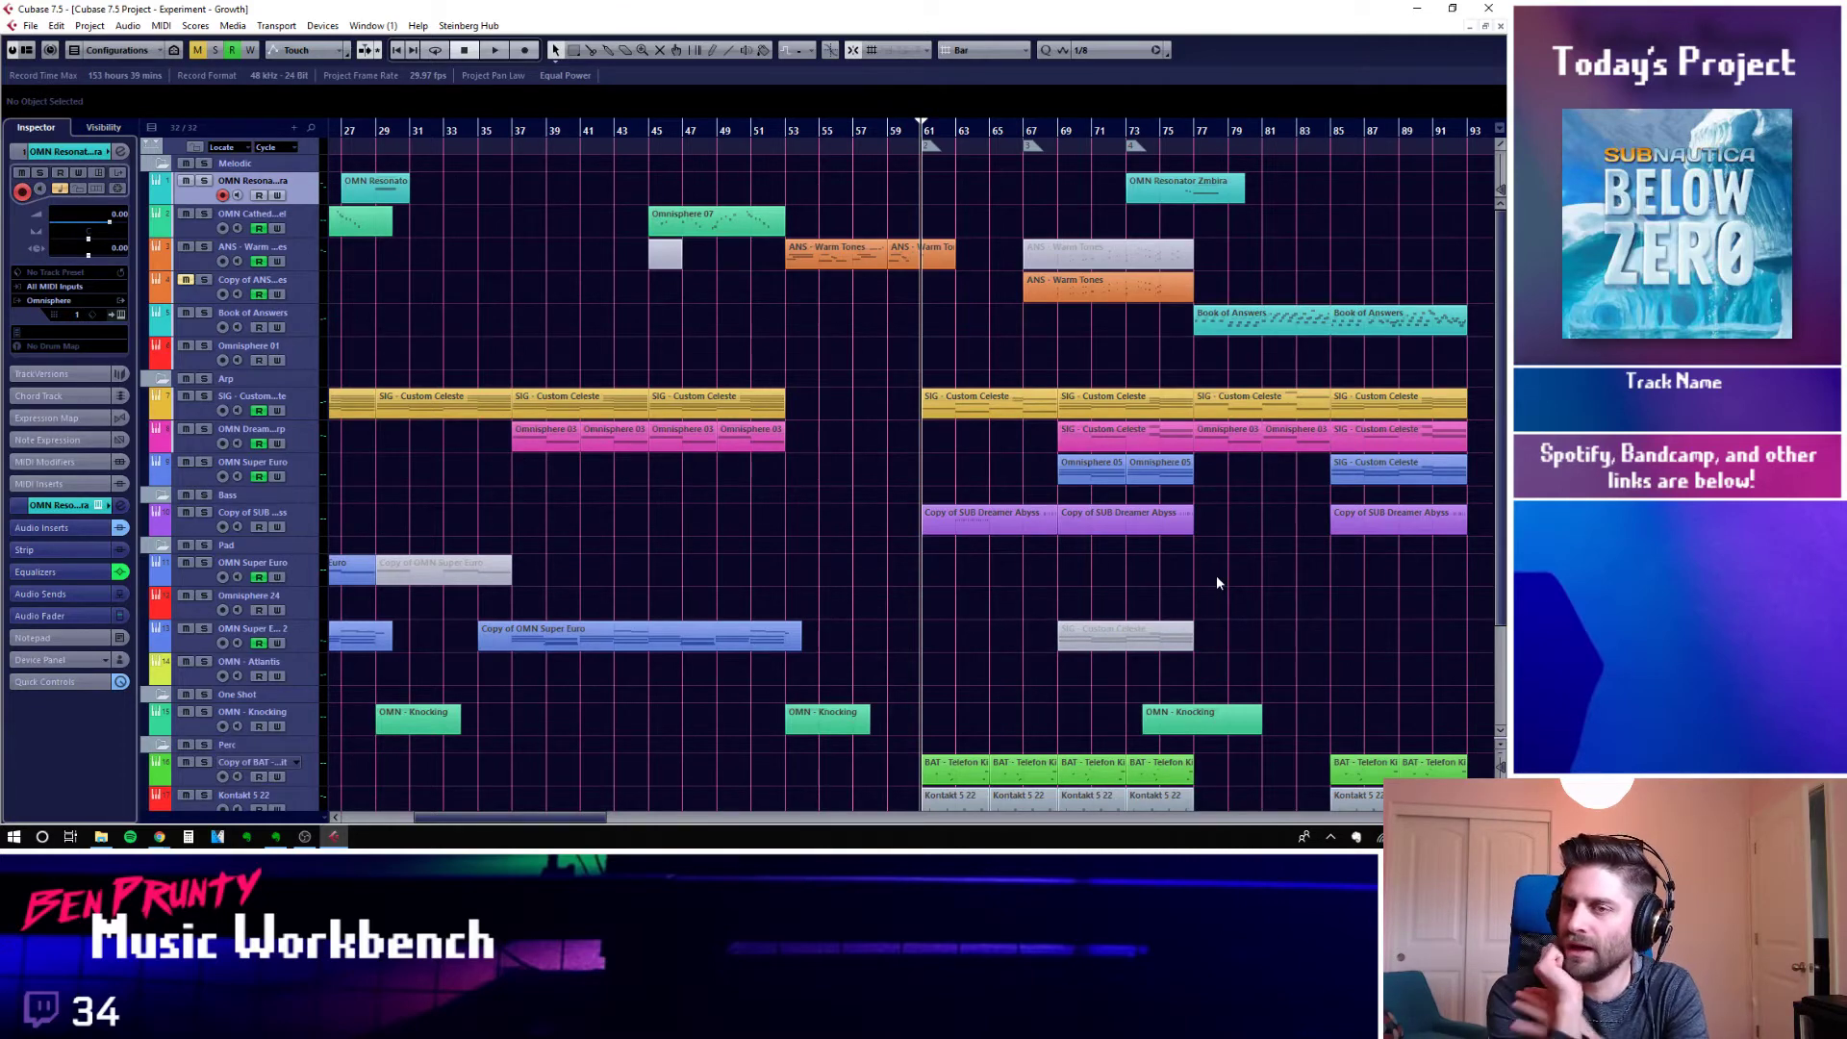
scroll(1217, 577, "down", 2)
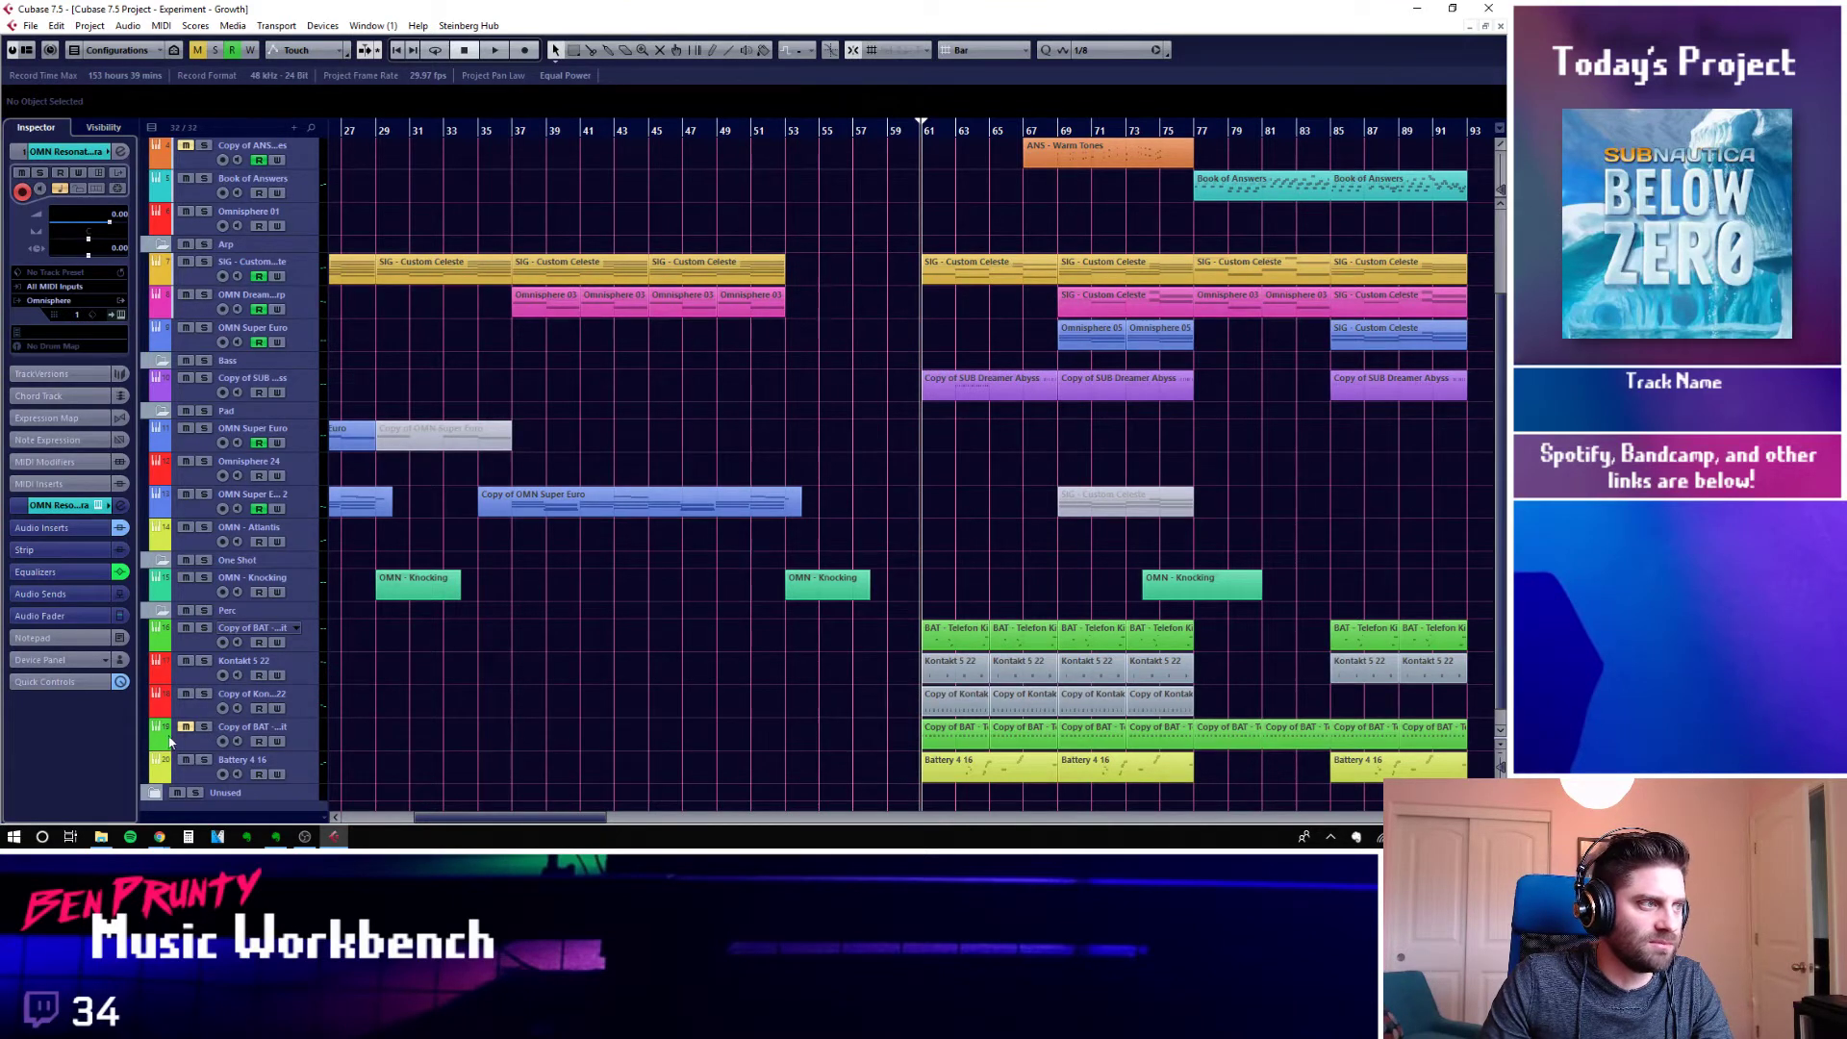
key("space")
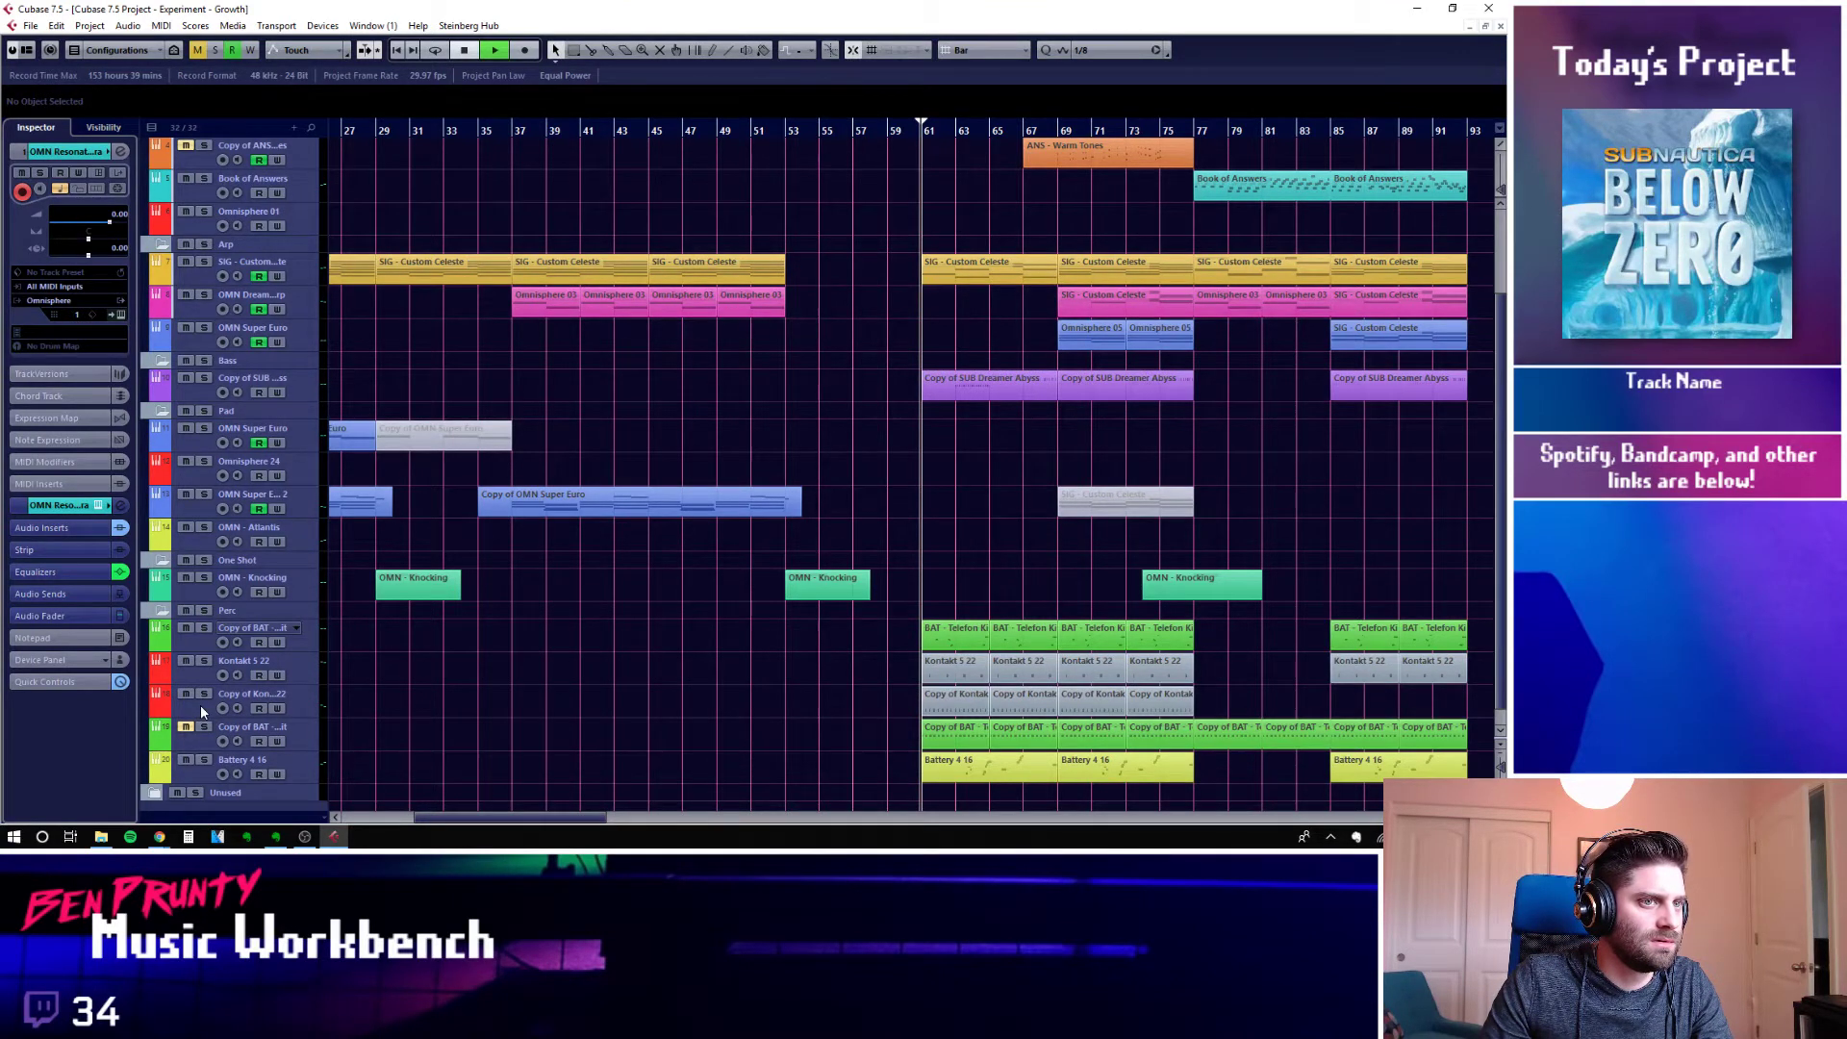
left_click(204, 694)
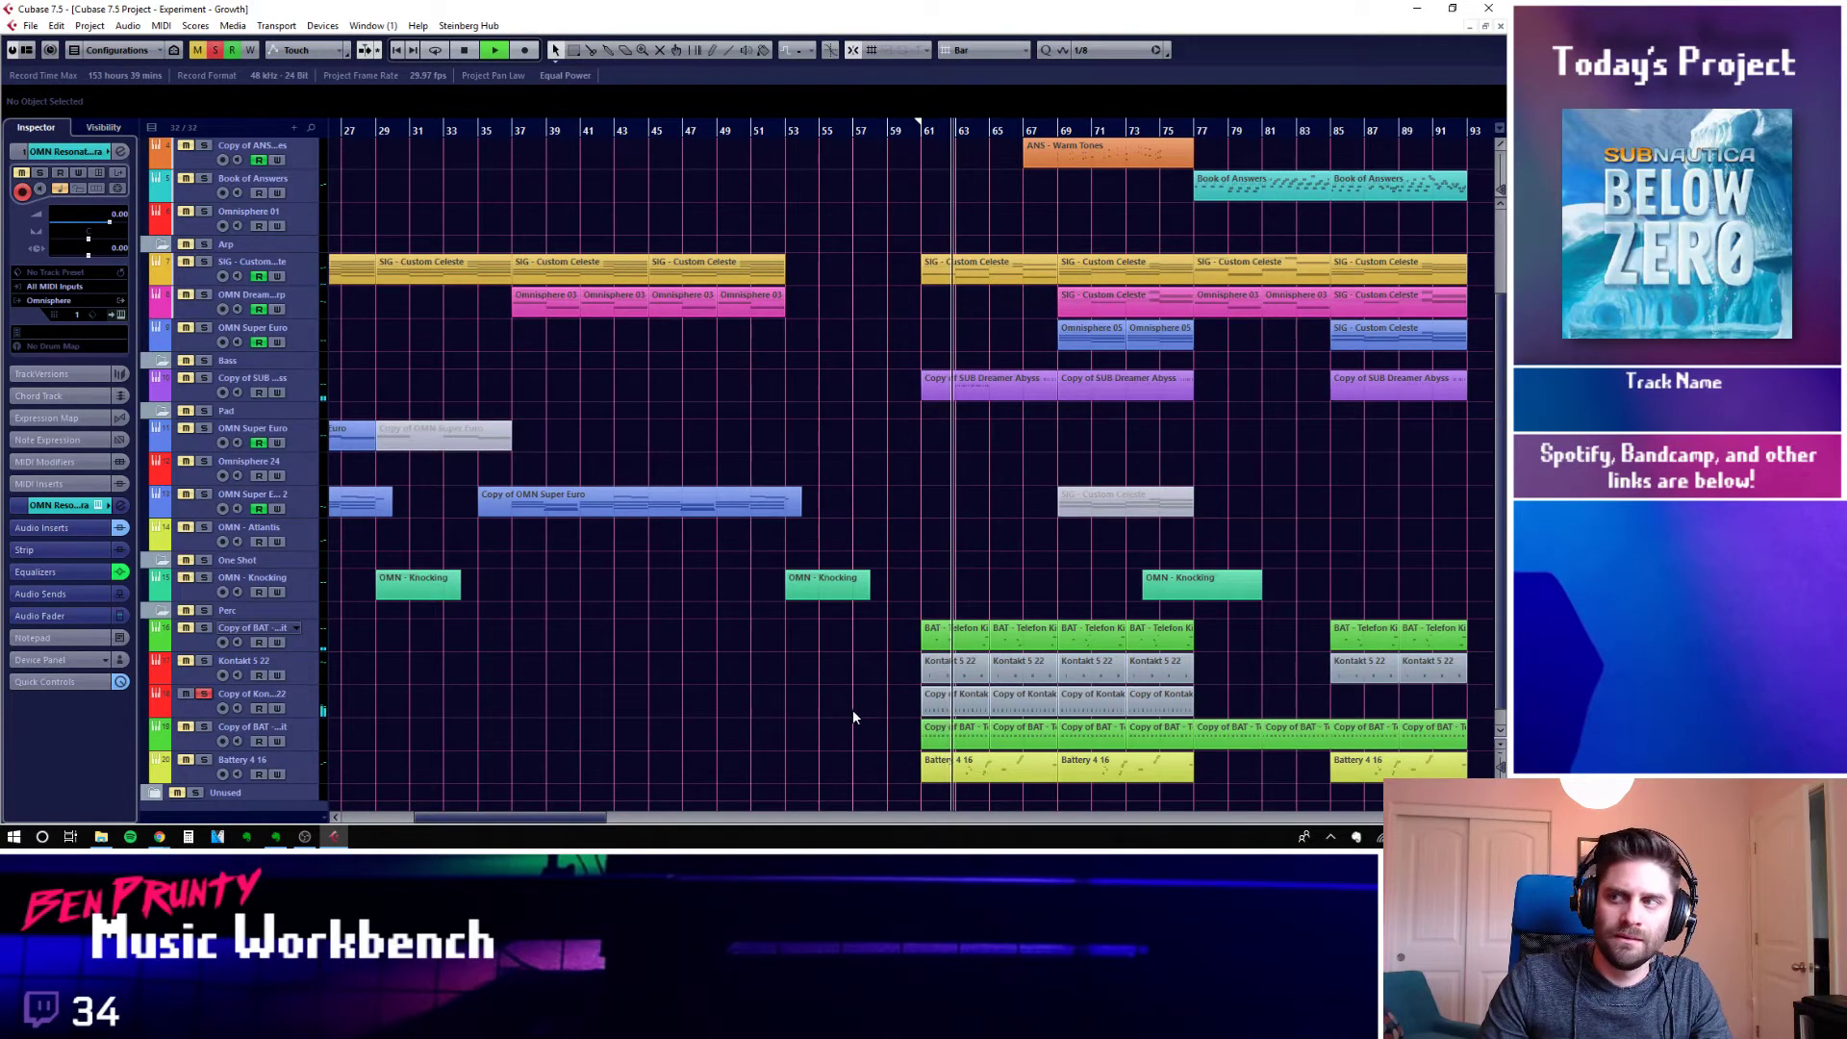
key("space")
left_click(204, 695)
left_click(184, 712)
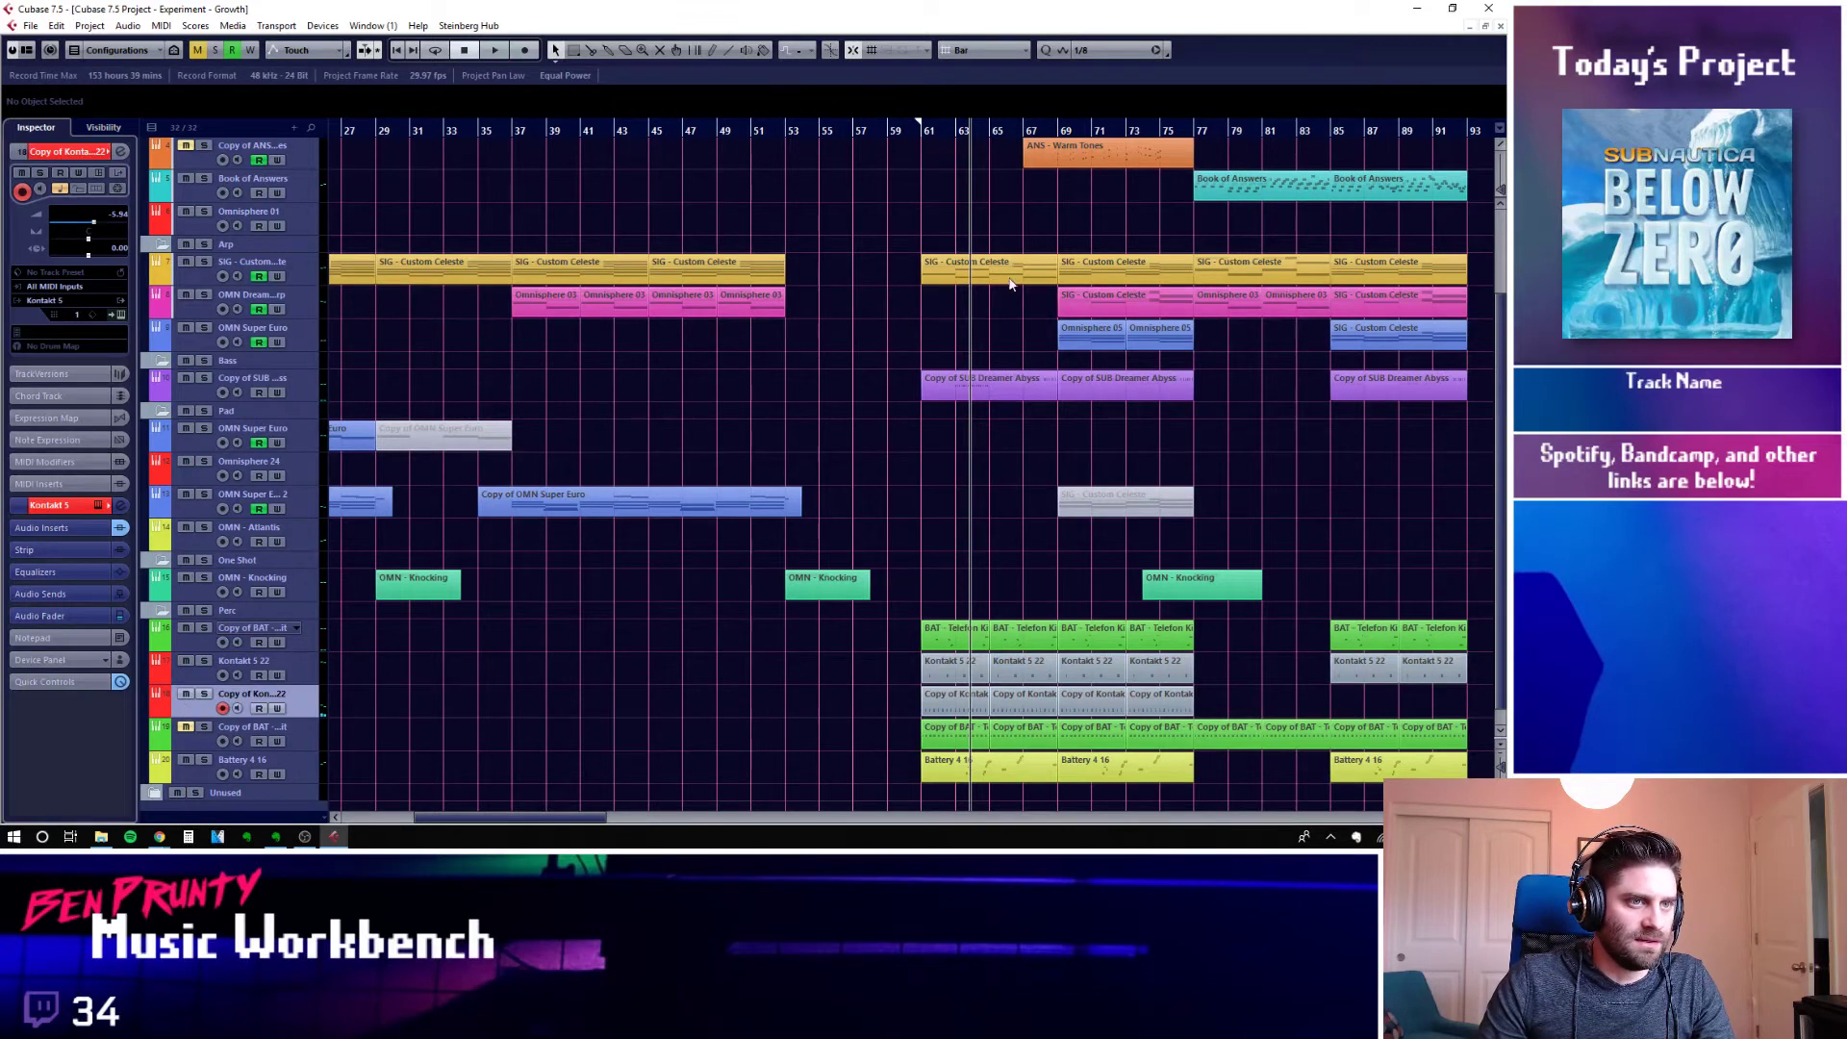
left_click(919, 131)
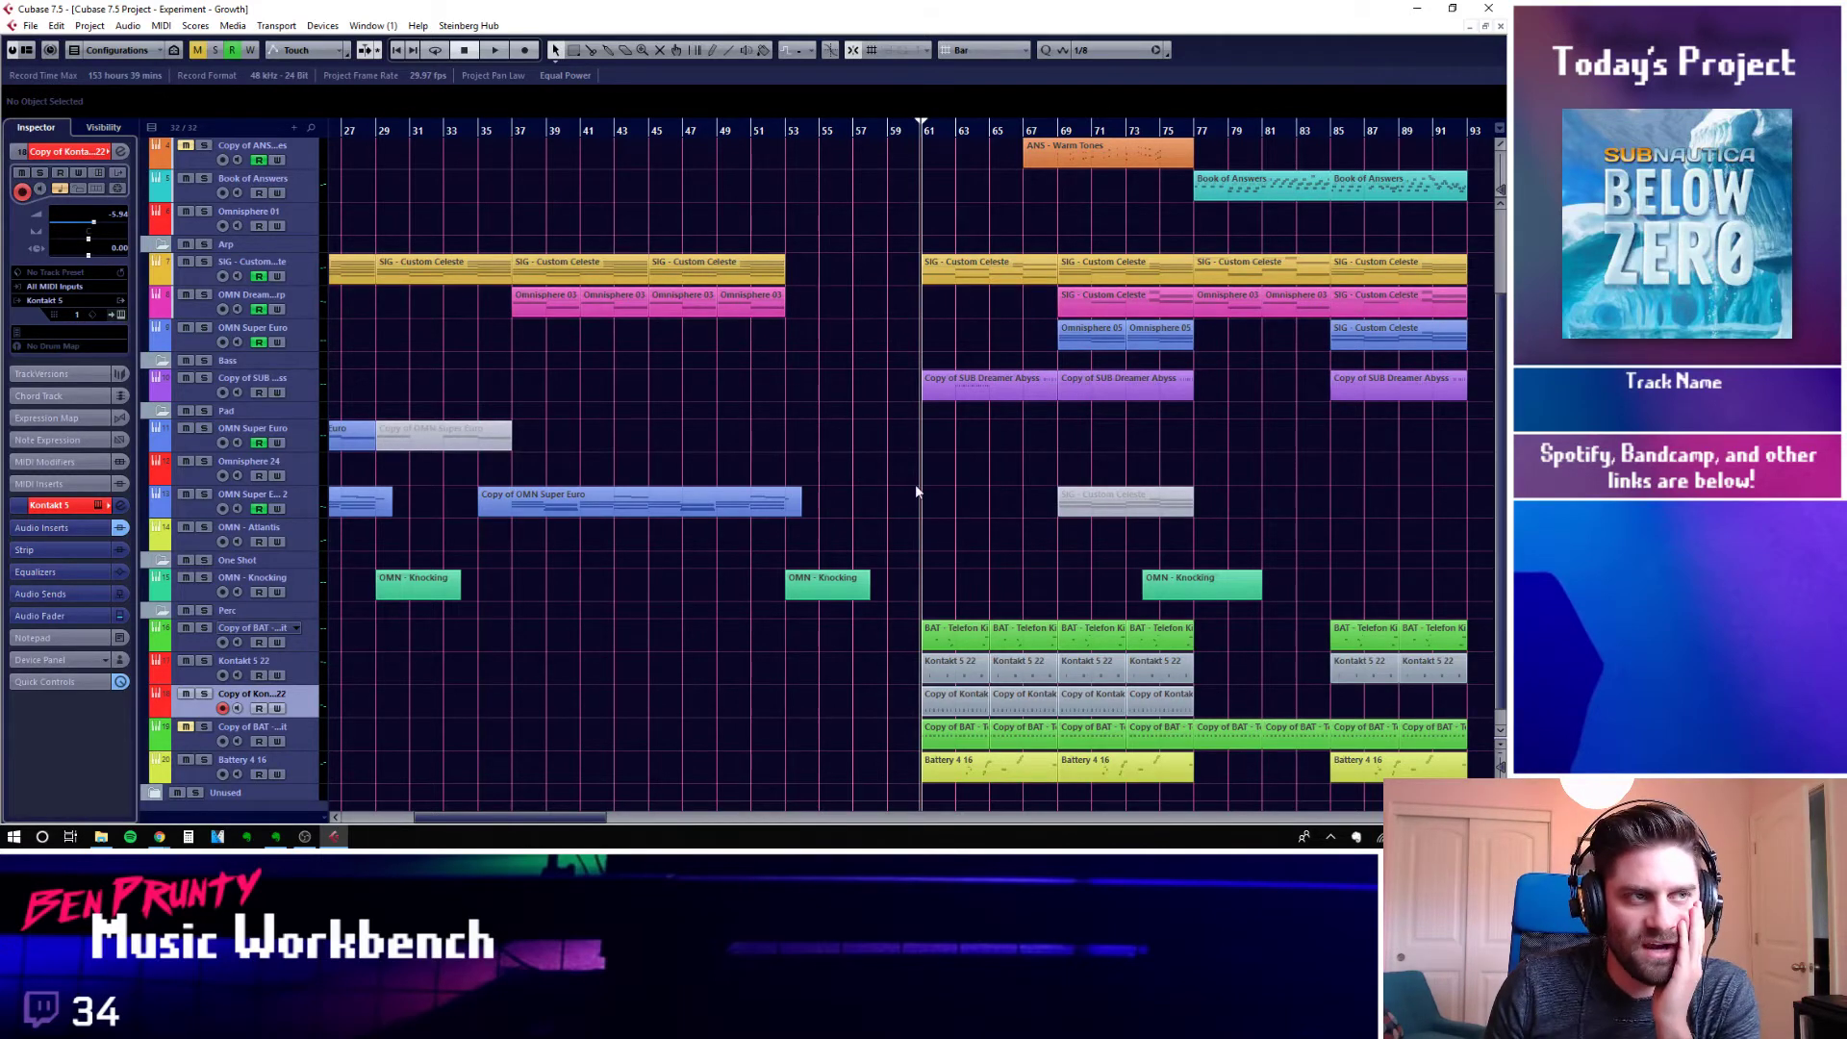
Unmute the first Copy of OMN Super Euro pad part at bar 1 and show that track's volume automation
scroll(912, 486, "up", 3)
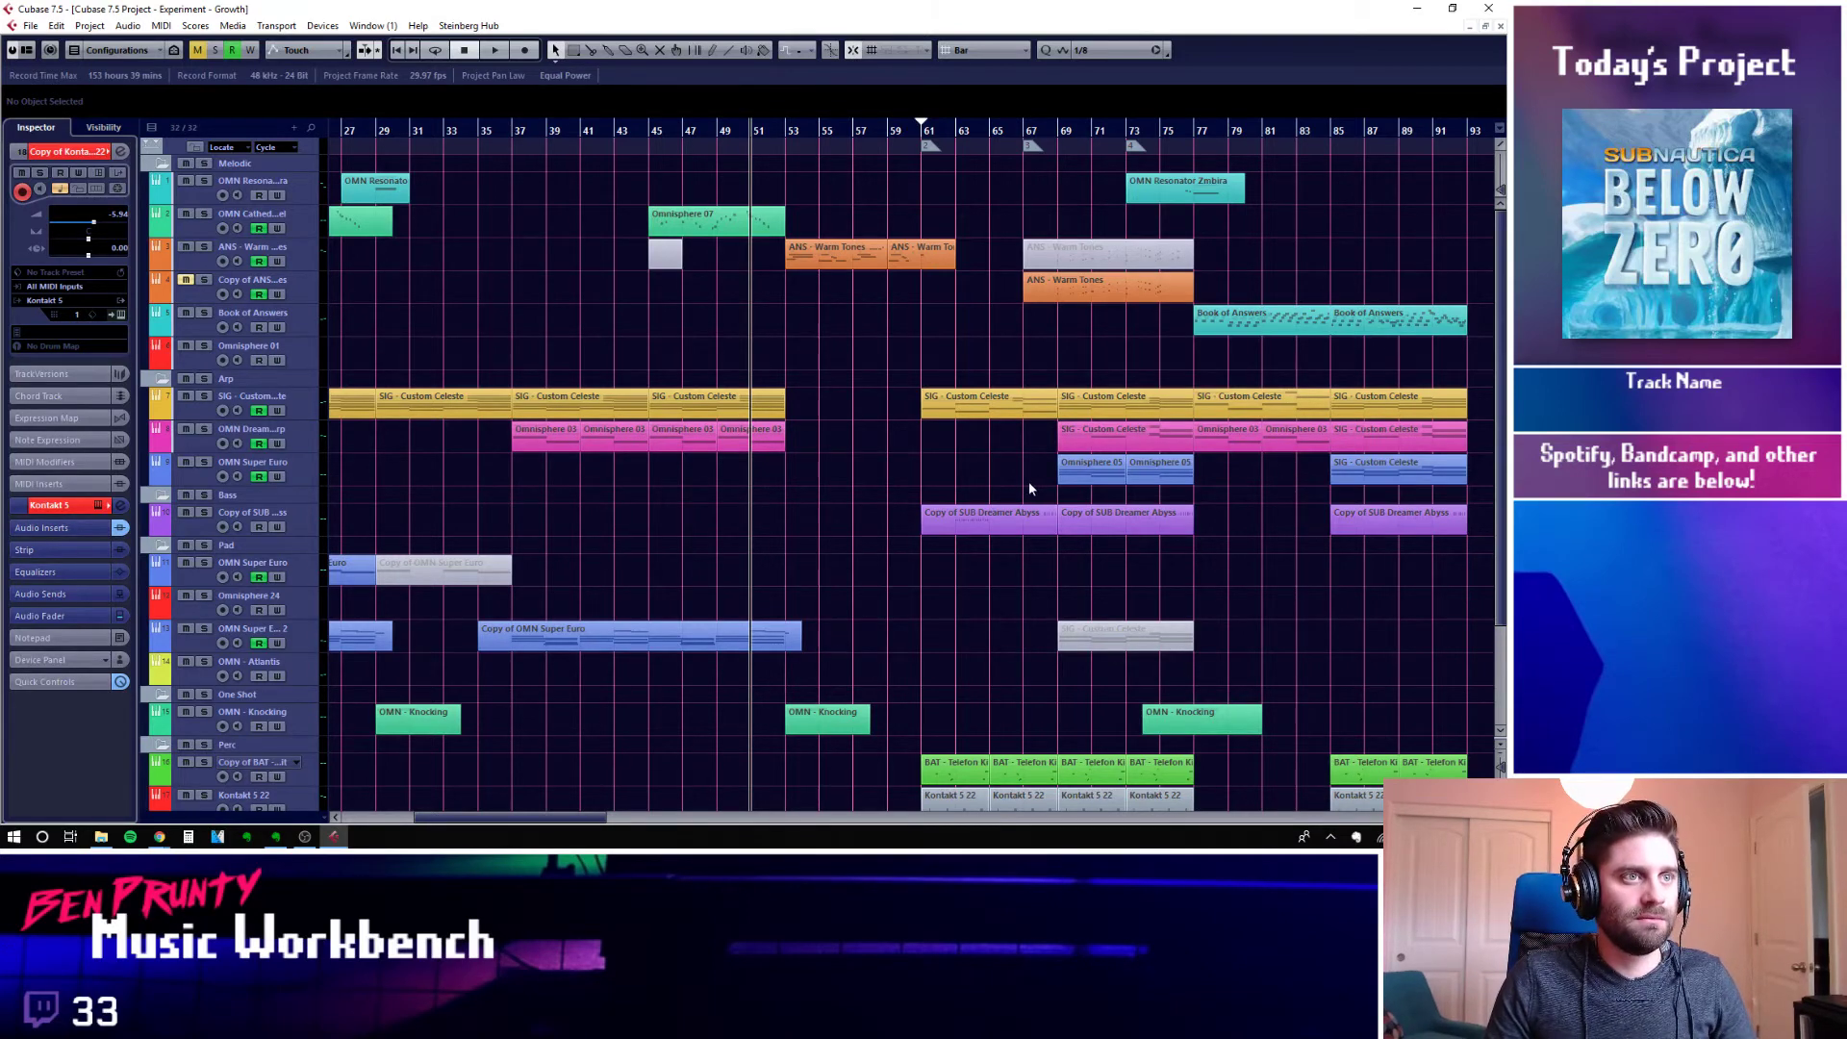
scroll(1029, 486, "left", 5)
scroll(1001, 534, "down", 2)
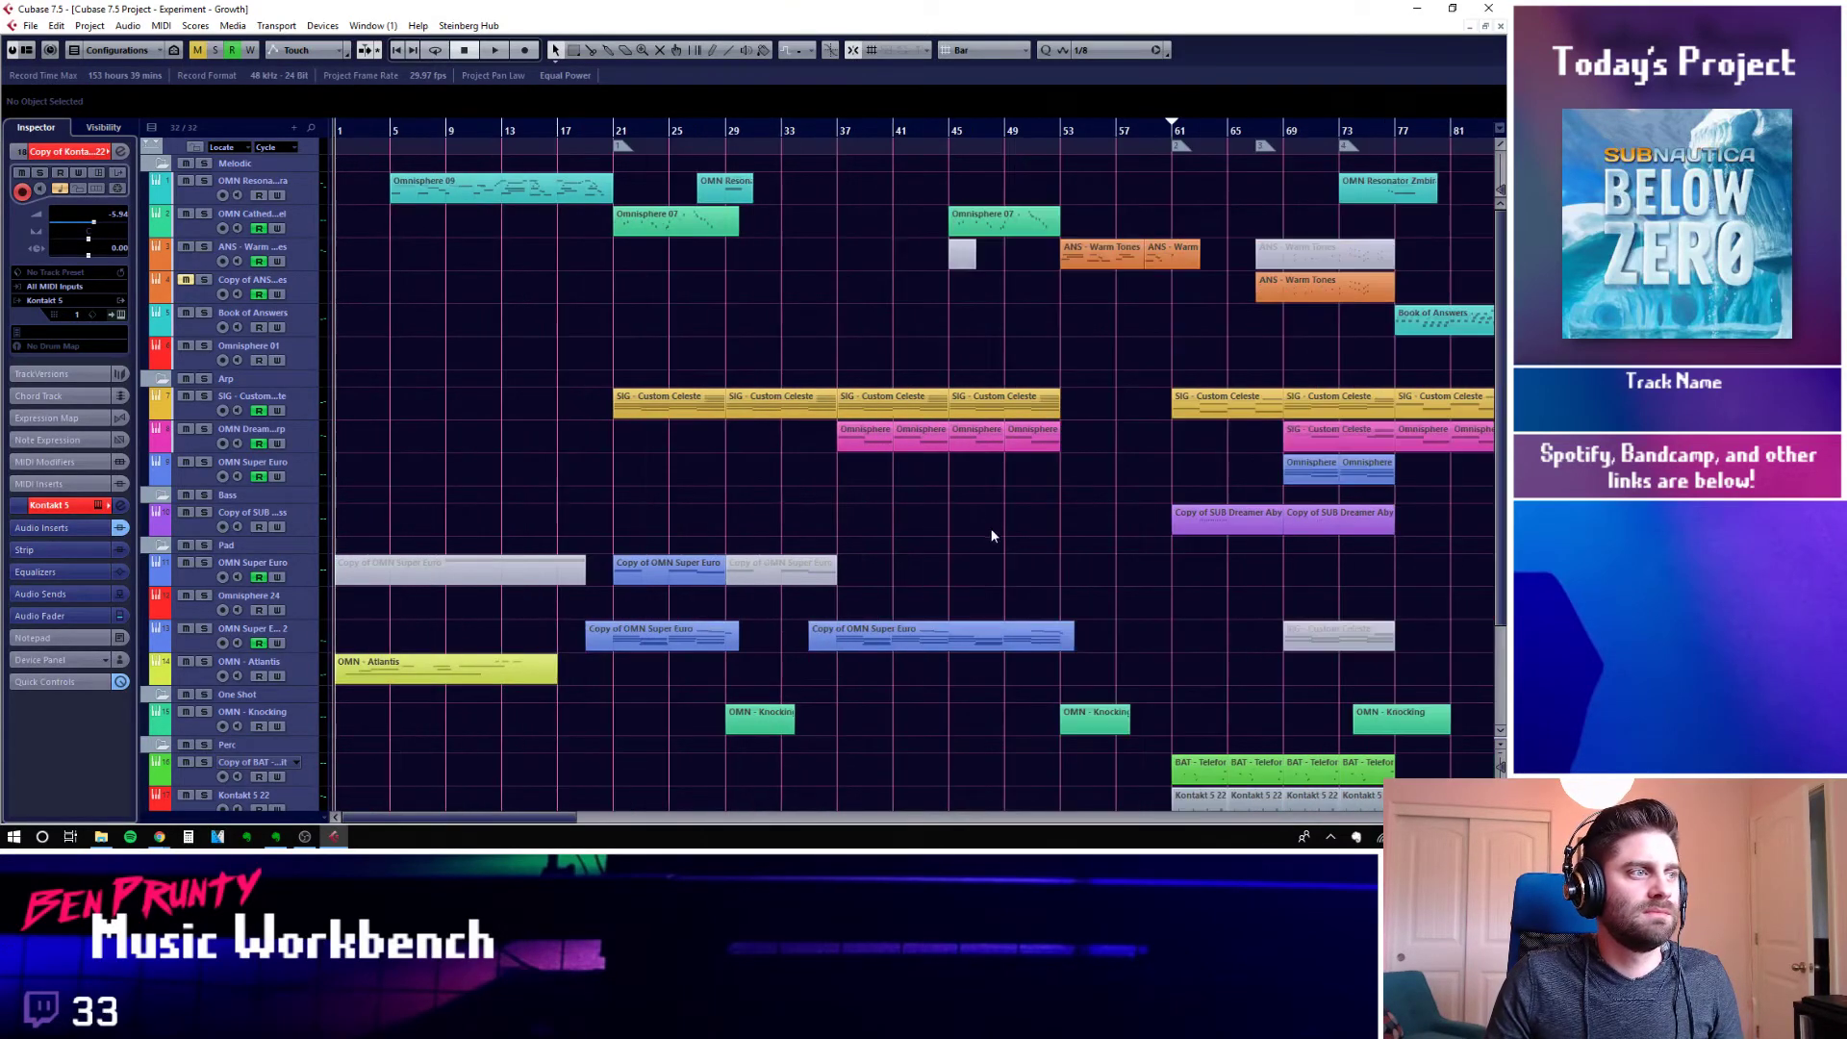
left_click(427, 565)
left_click(165, 579)
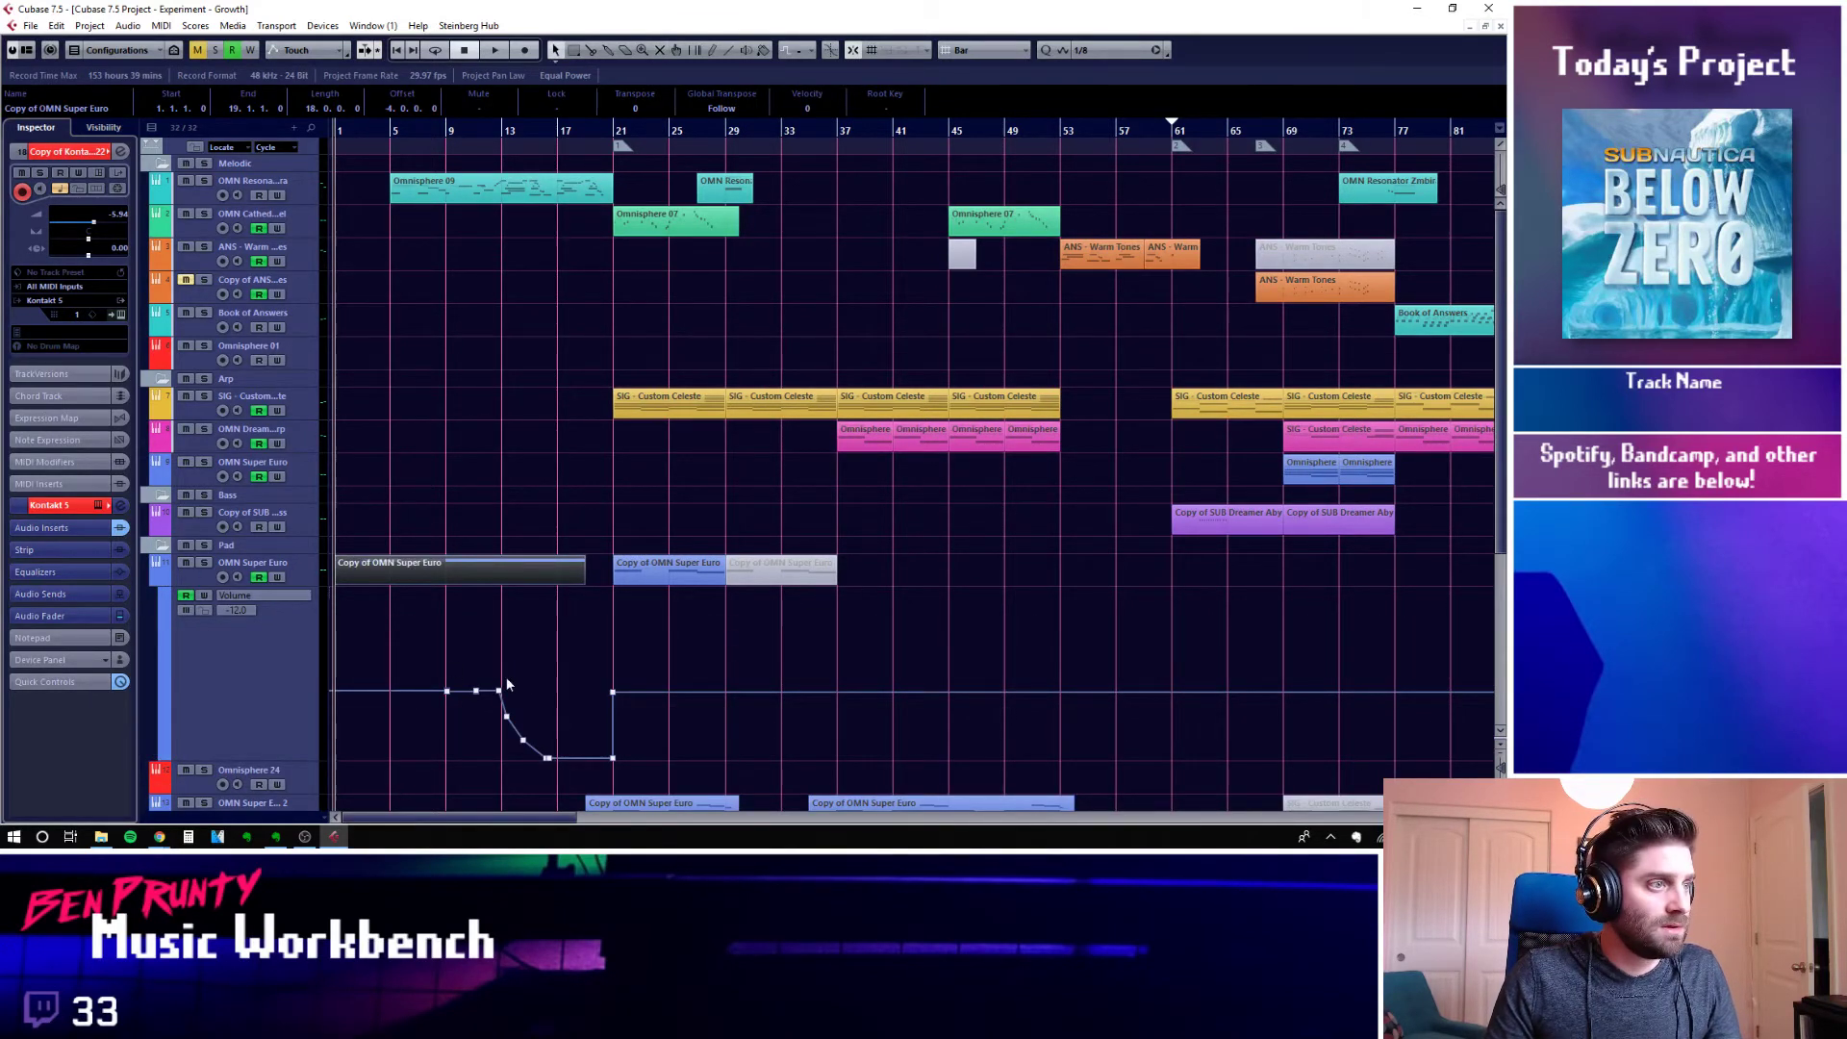
Lower the OMN Super Euro volume automation points between bars 9 and 13 to about -15 dB and hide the automation
left_click_drag(506, 677, 420, 699)
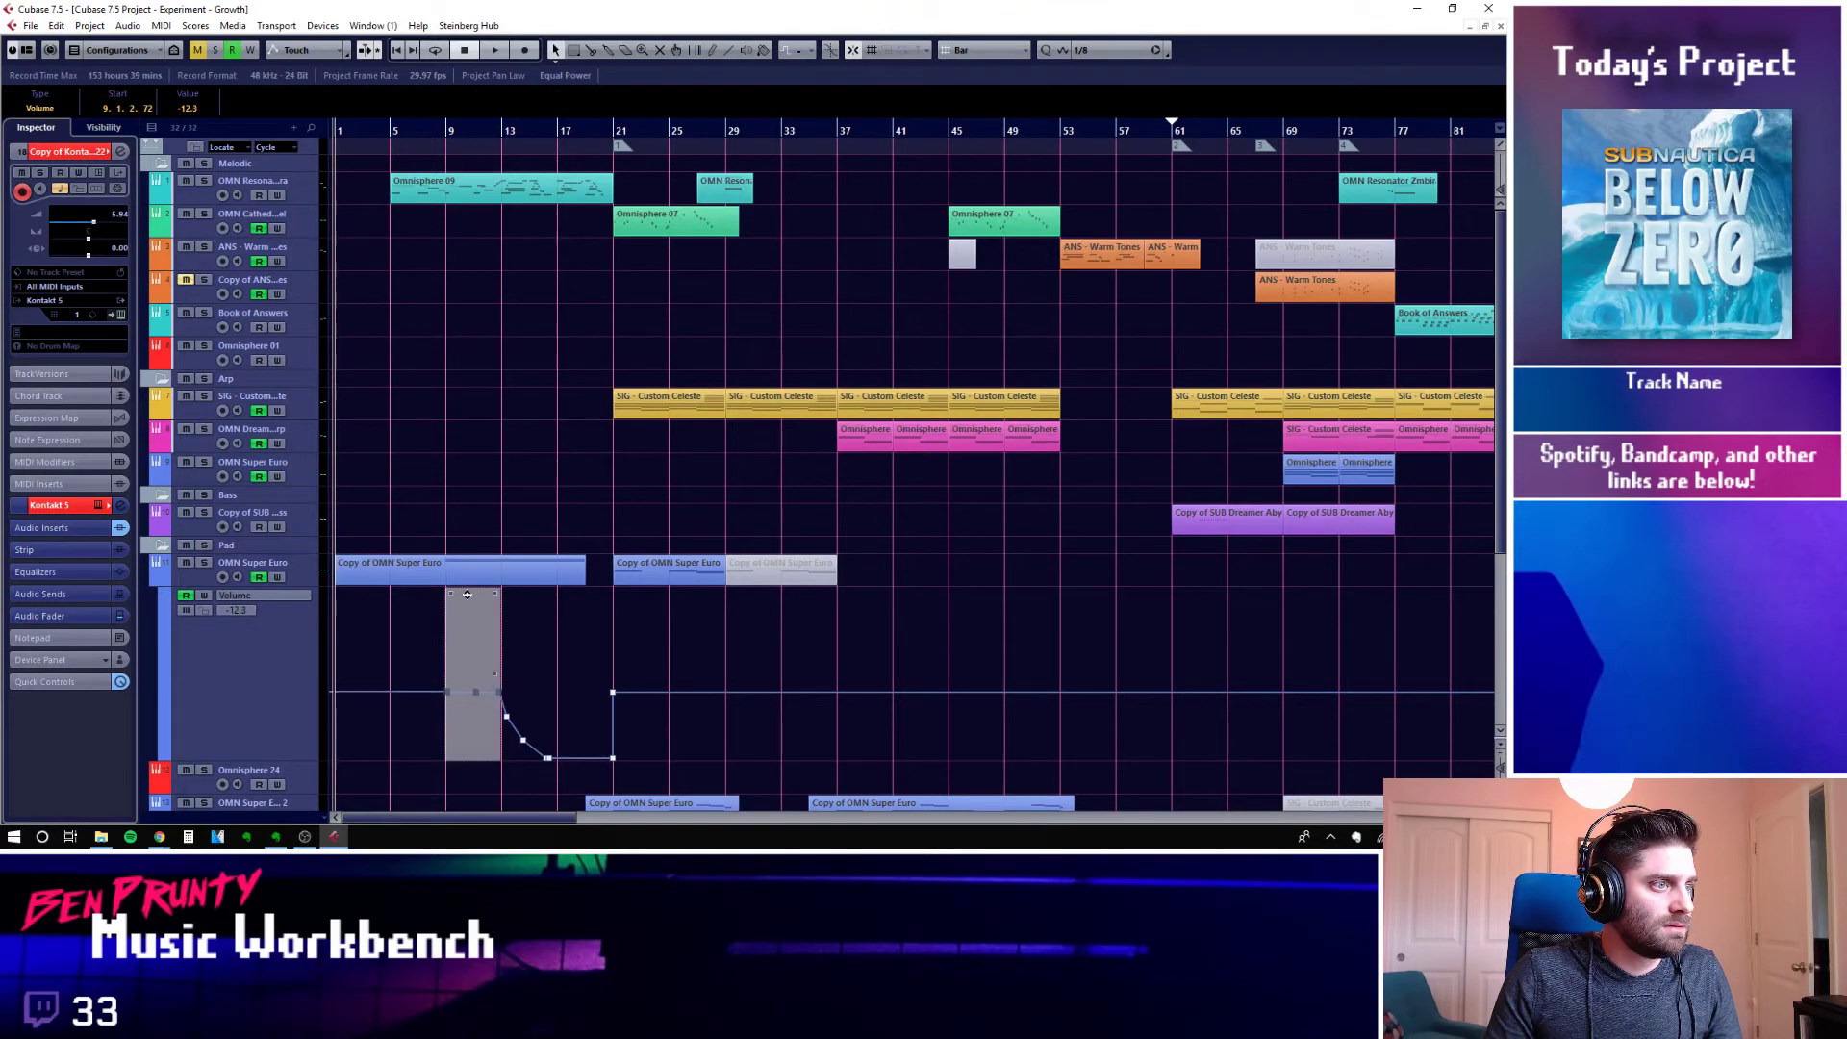
left_click(645, 613)
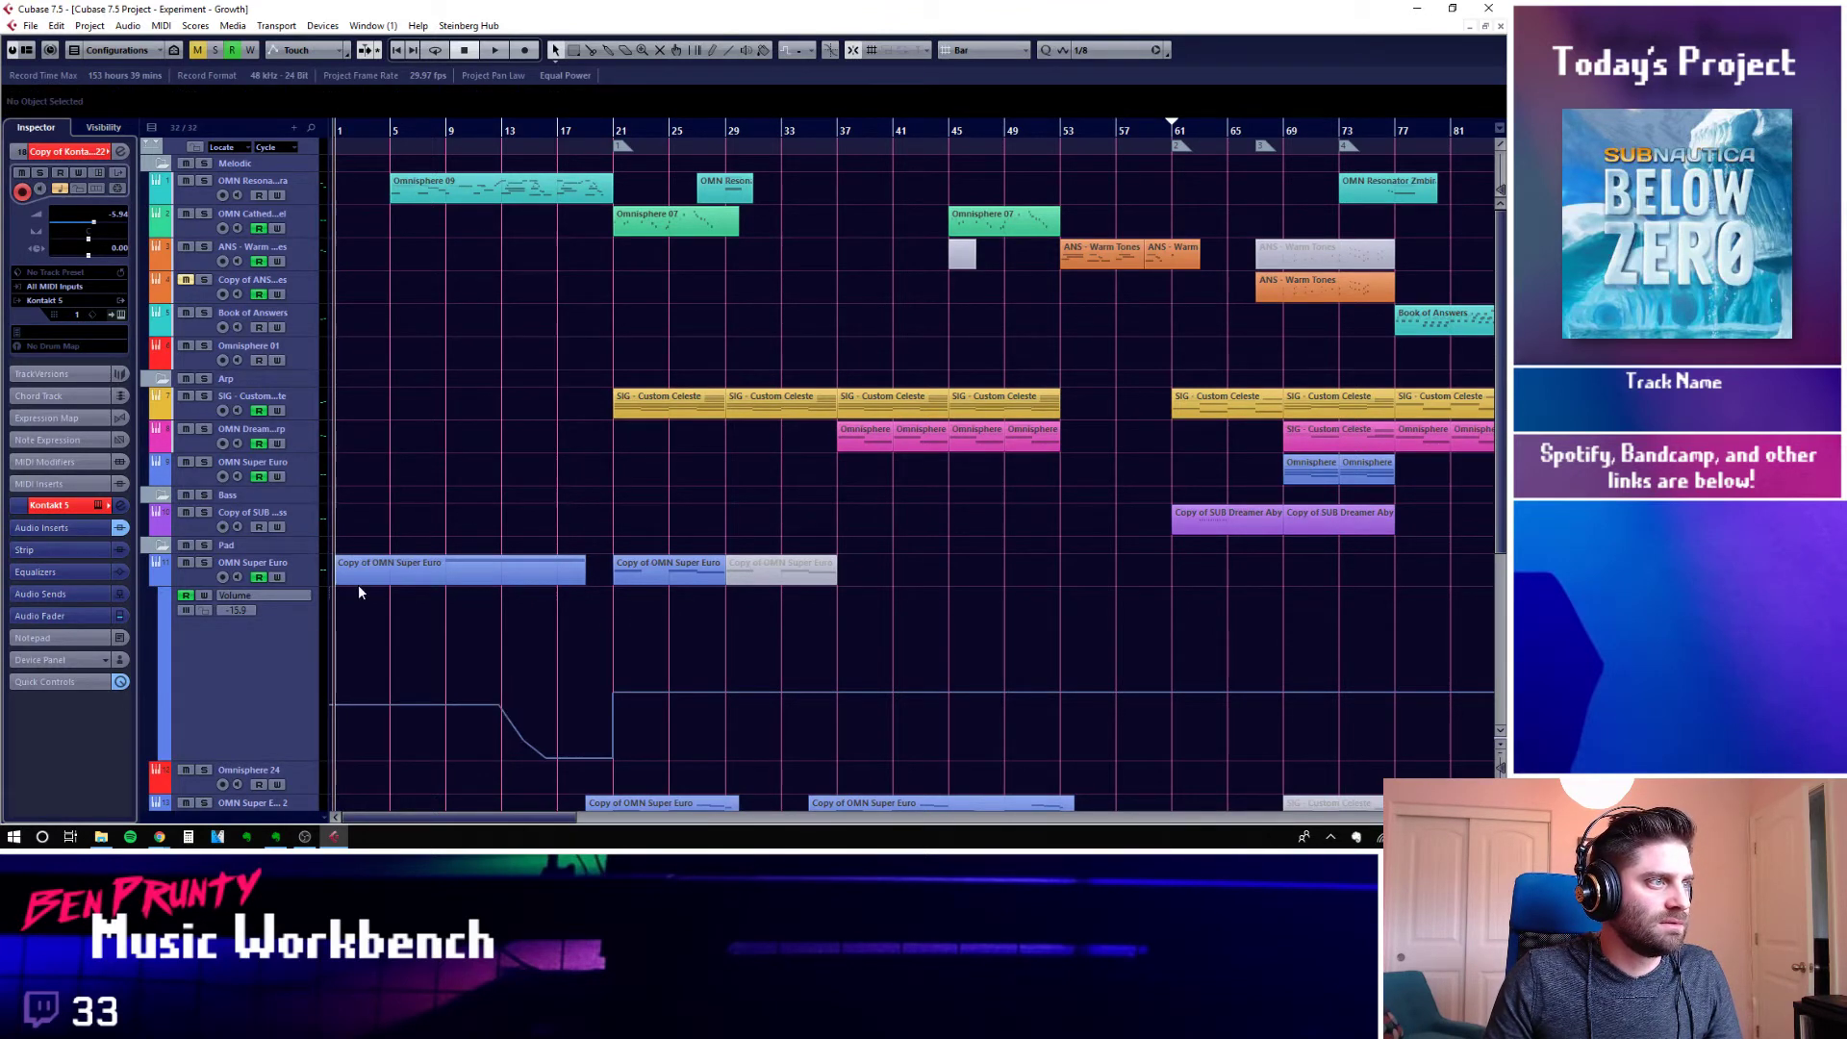
left_click(157, 578)
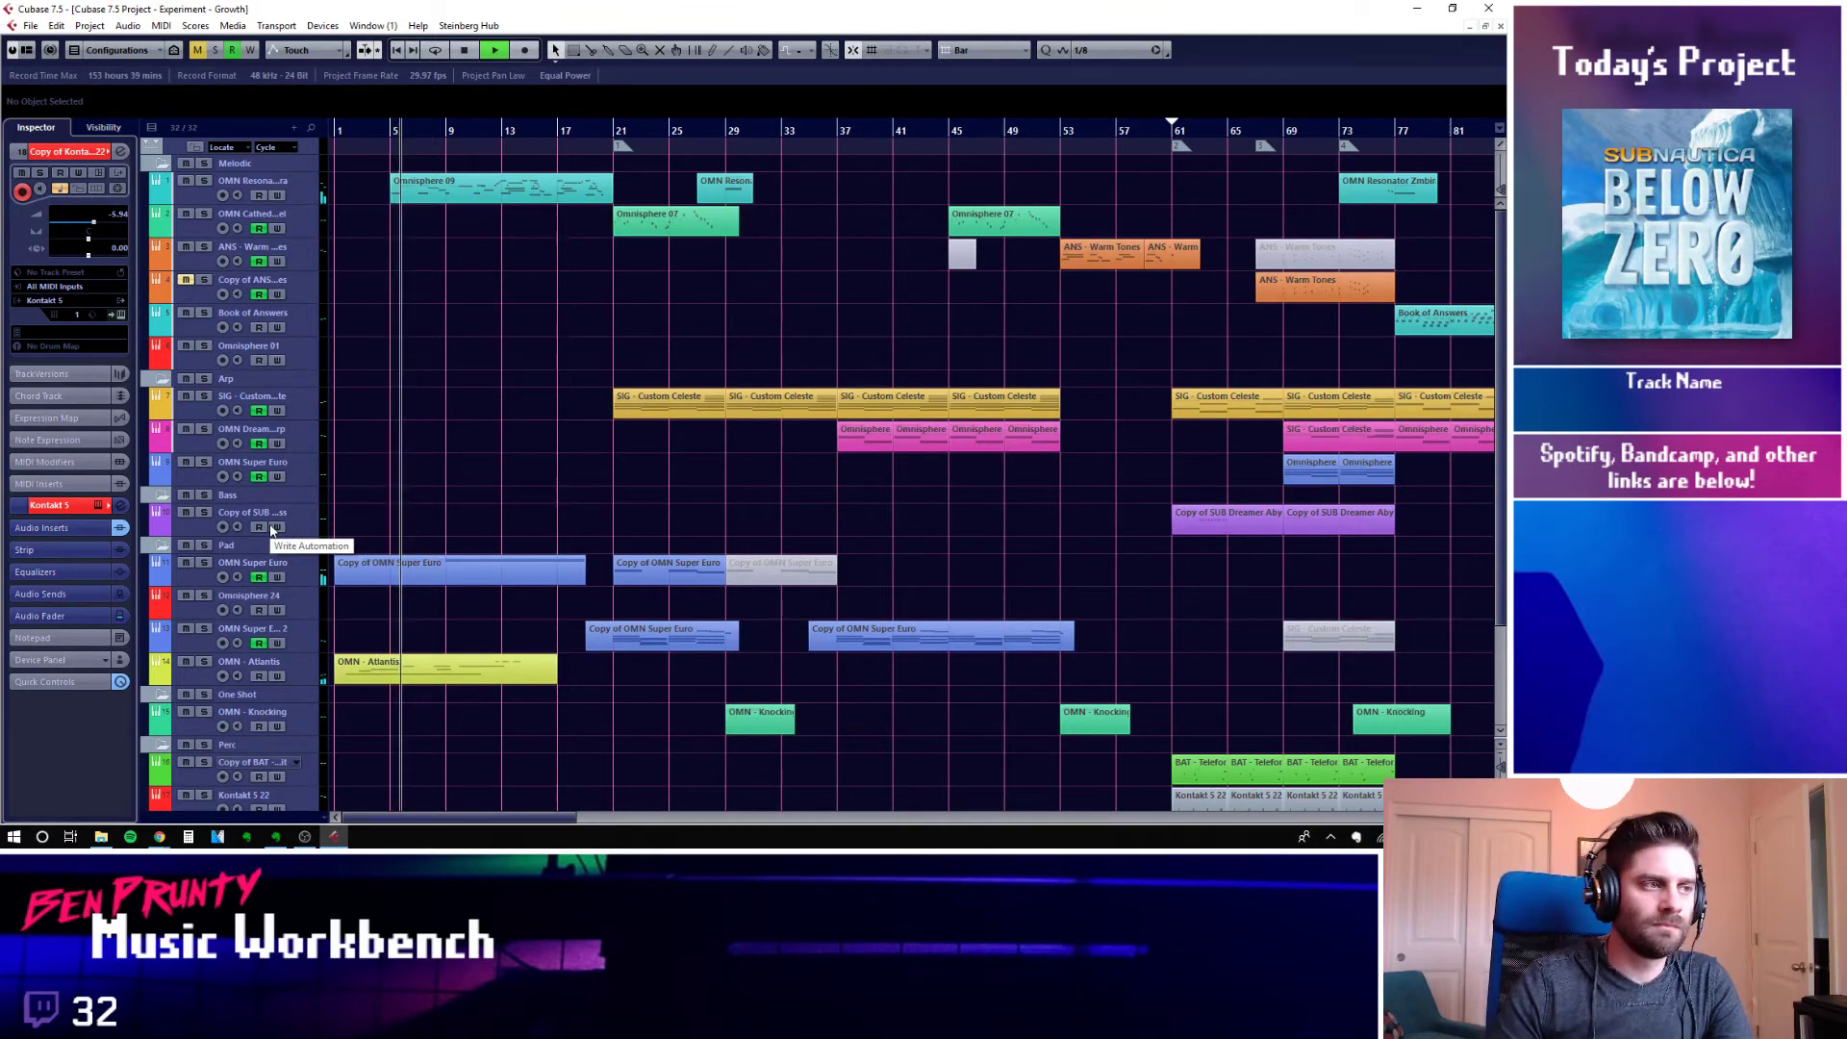
Delete the OMN Super Euro volume points at bars 9 to 11, lower the bar 13 point to about -18 dB, and hide the automation
left_click(166, 584)
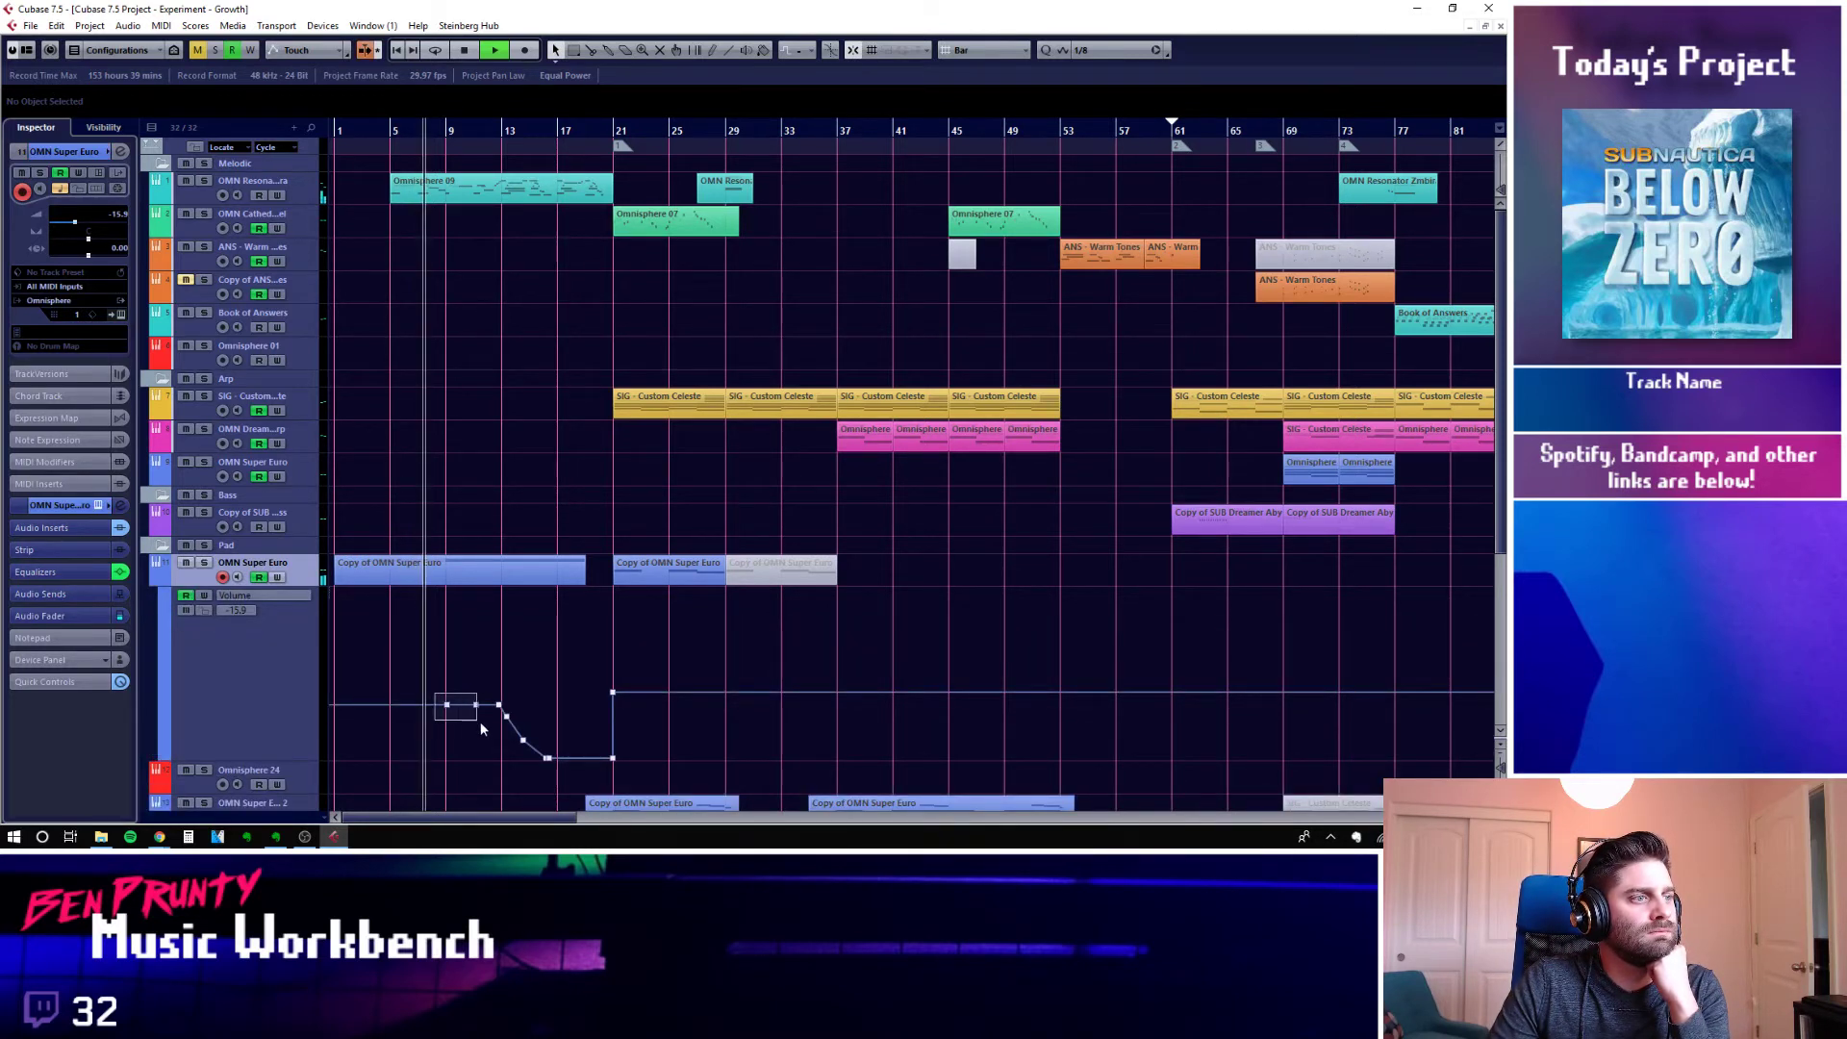
left_click_drag(481, 721, 485, 722)
key("Delete")
left_click(501, 710)
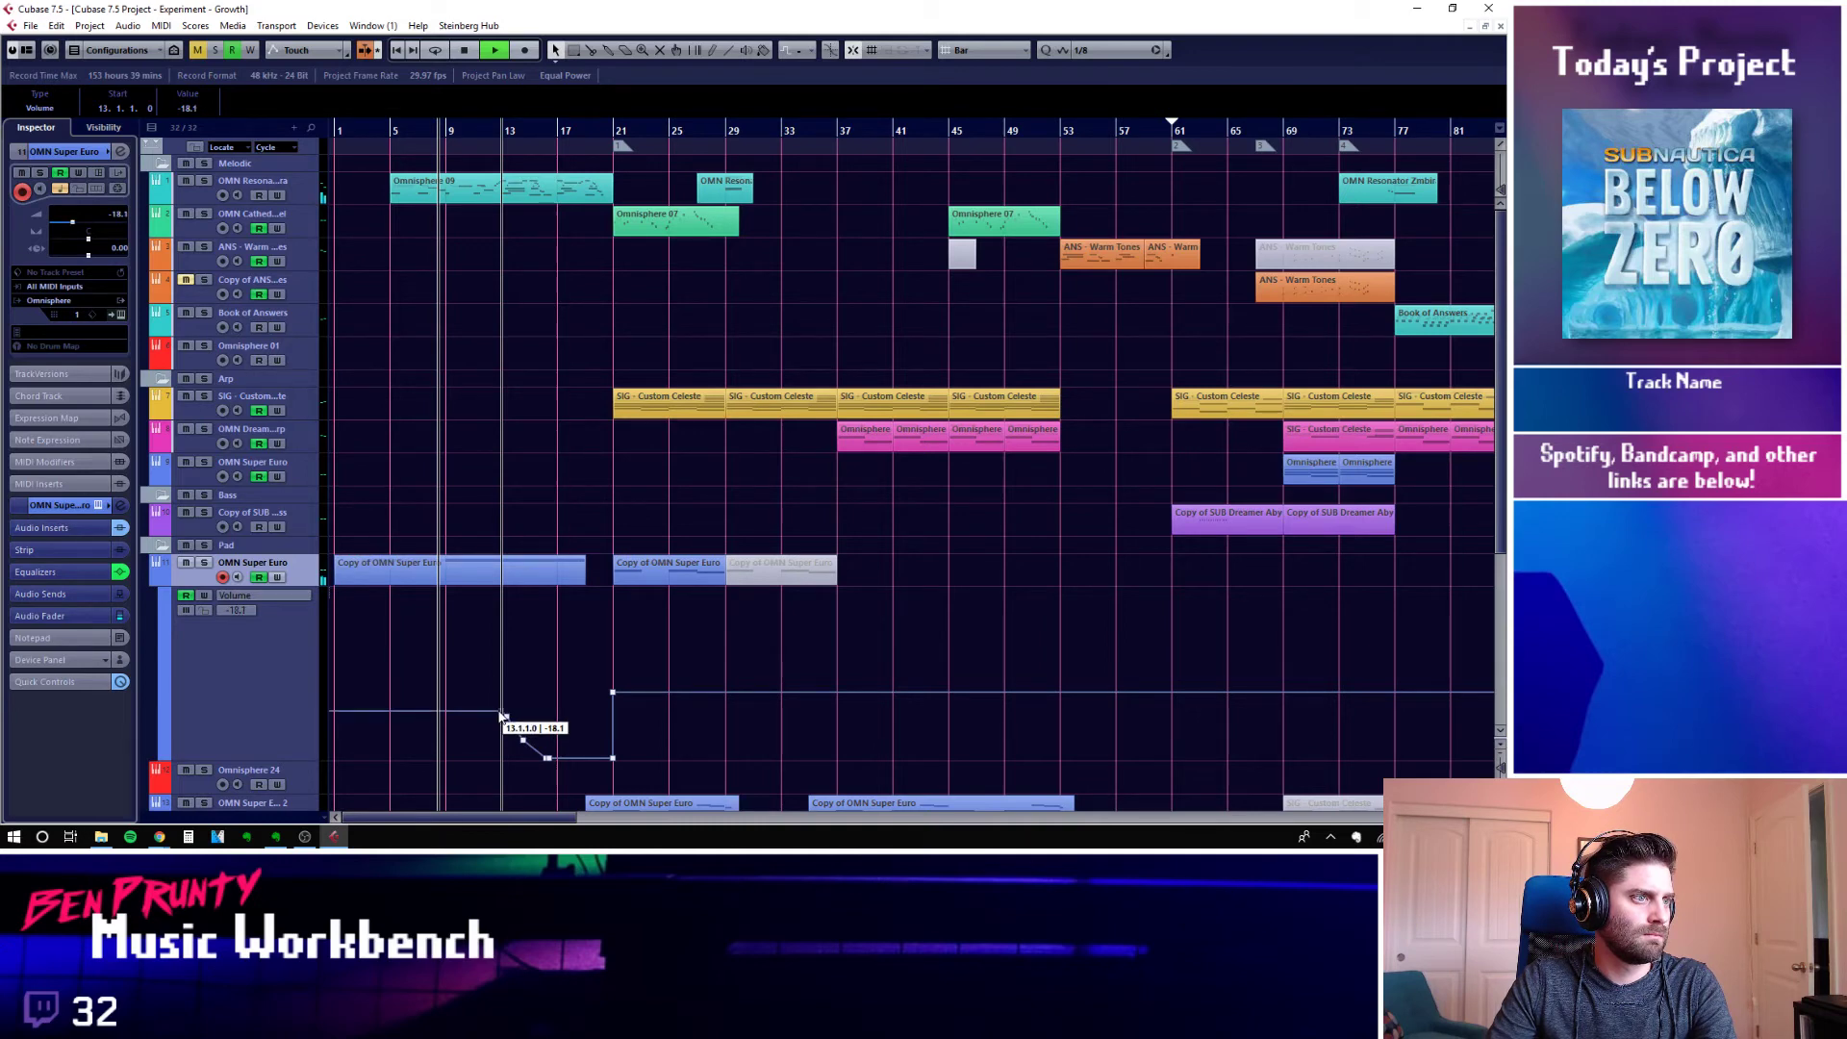
left_click_drag(502, 717, 503, 719)
left_click(417, 640)
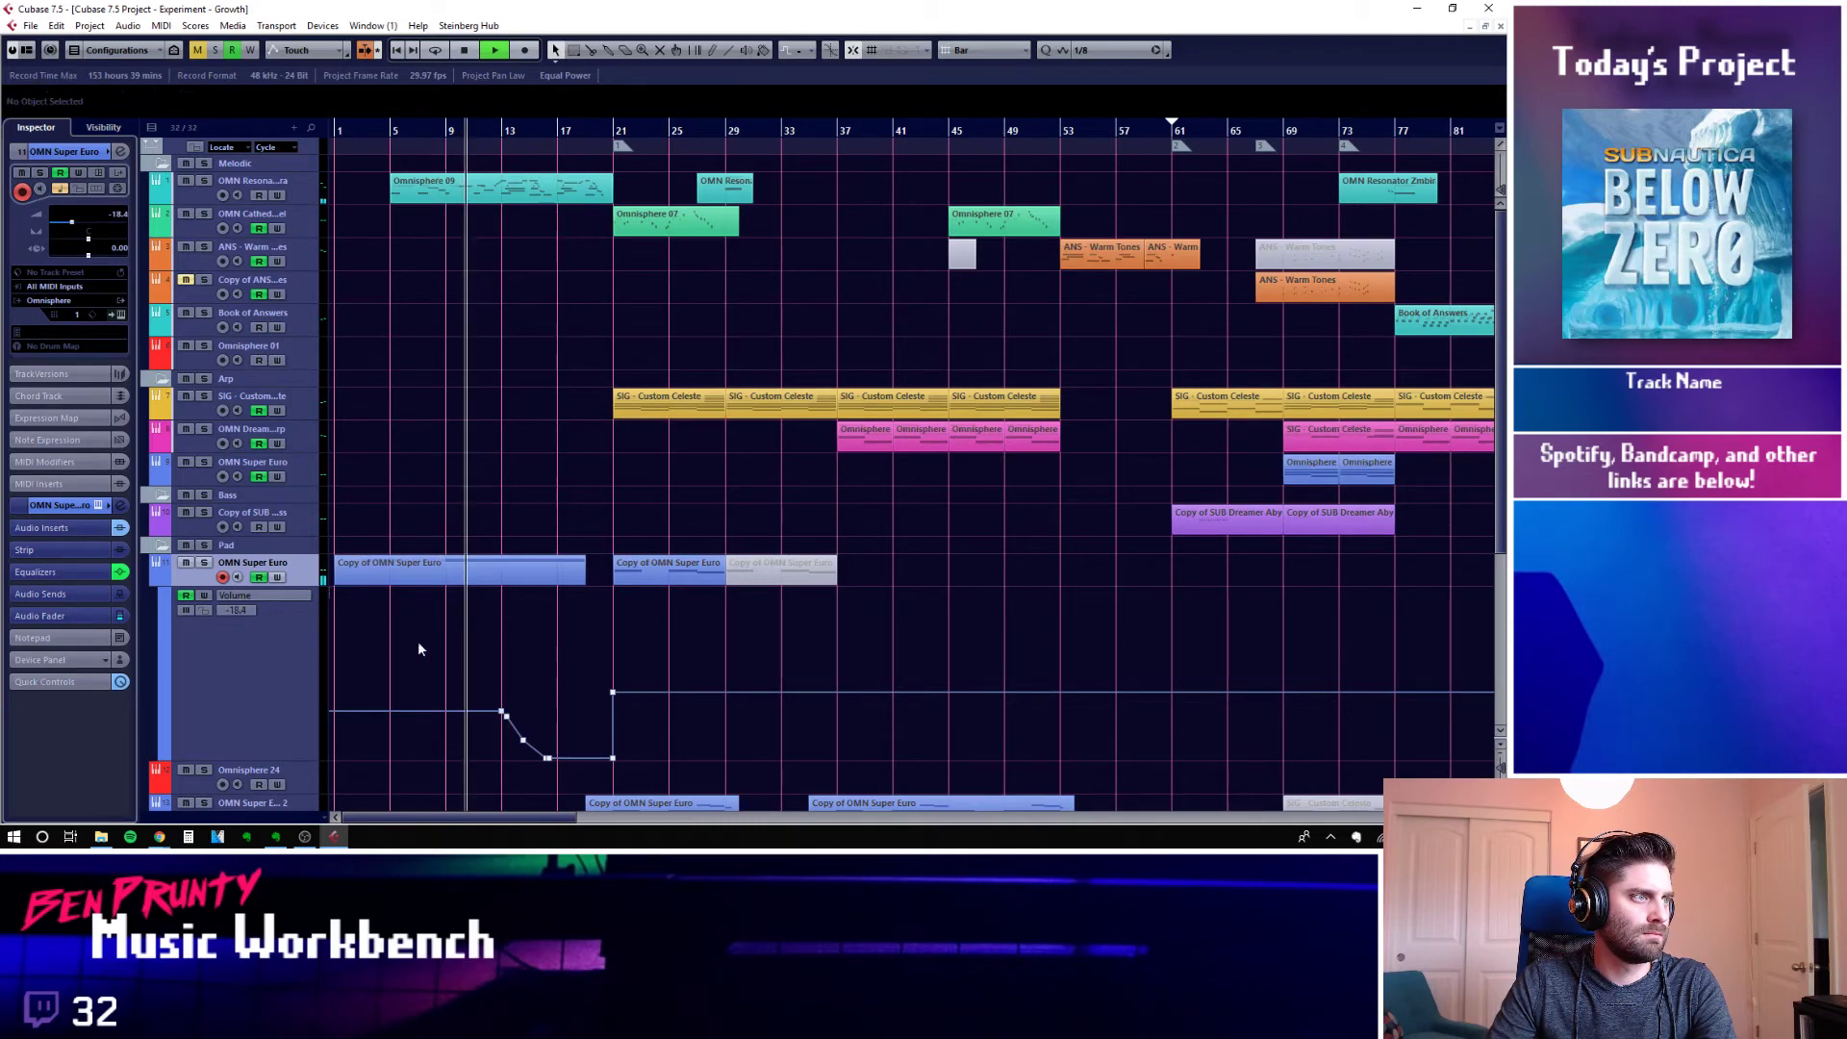
left_click(157, 583)
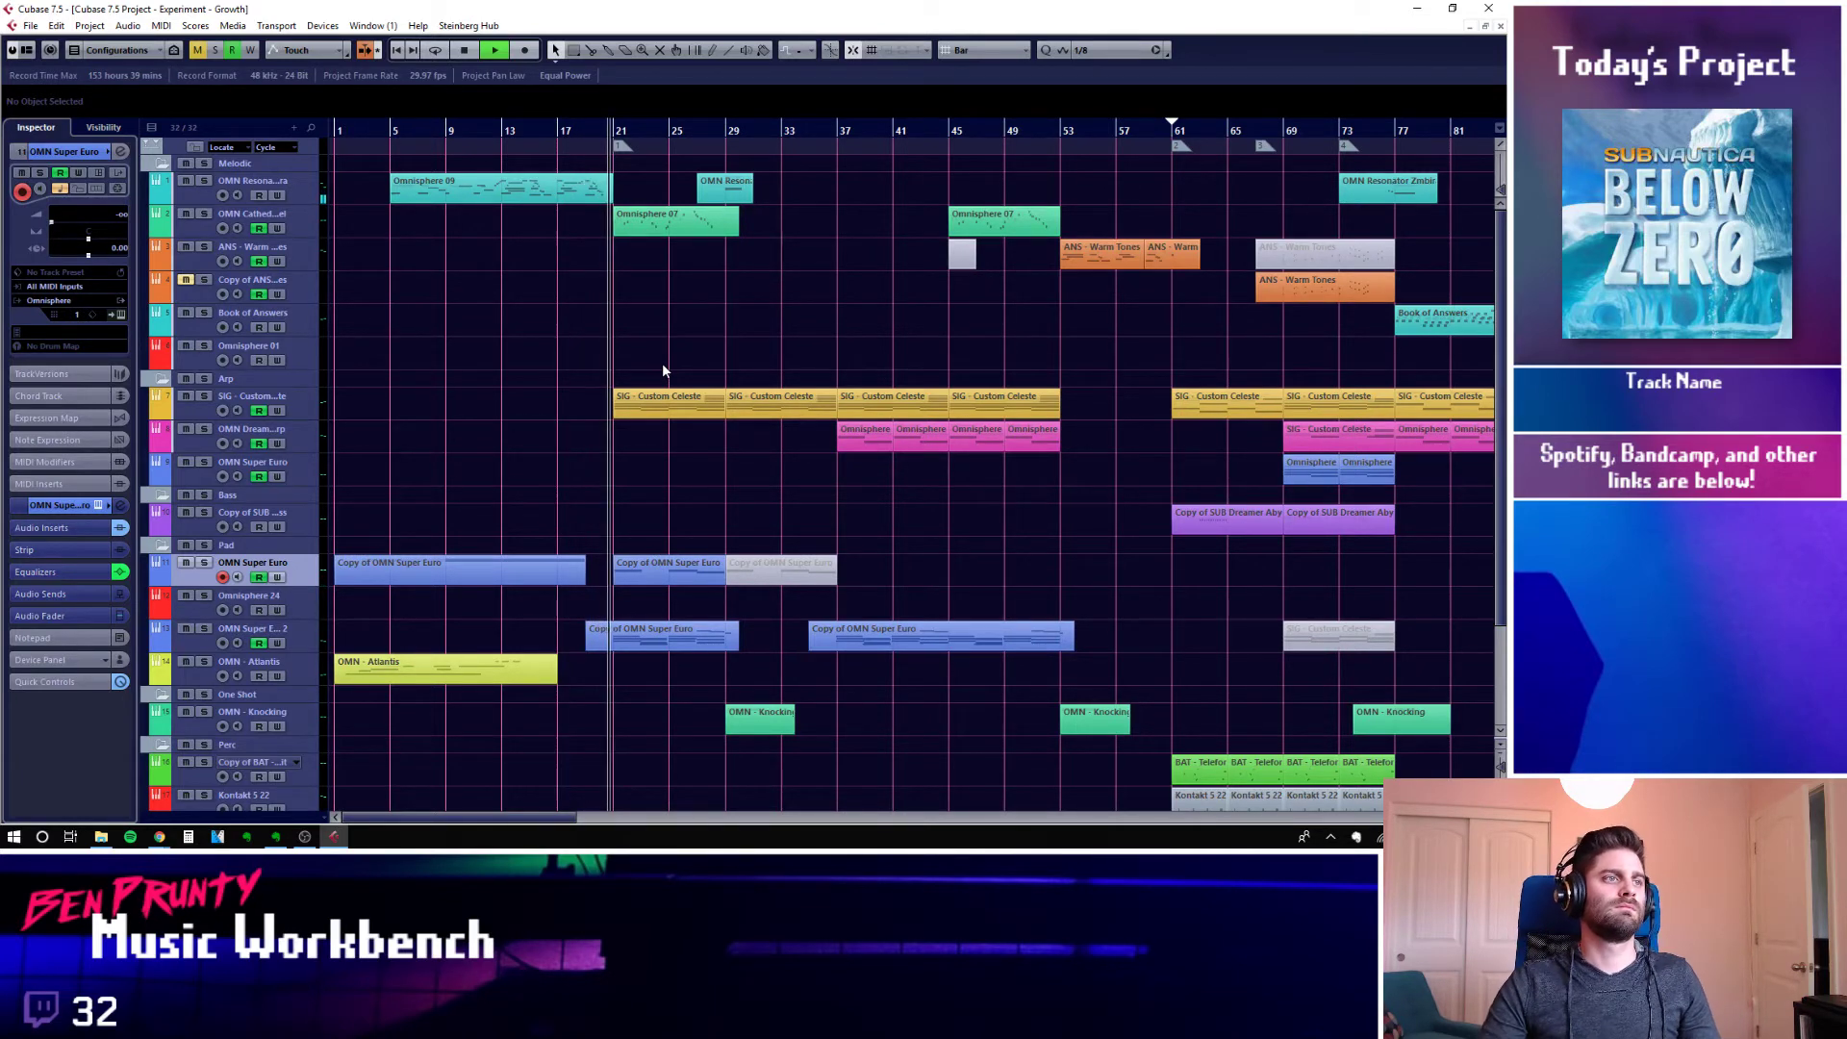
View the Omnisphere 07 part at bar 21 in the Key Editor during playback, close it, and follow the arrangement past bar 61
key("h")
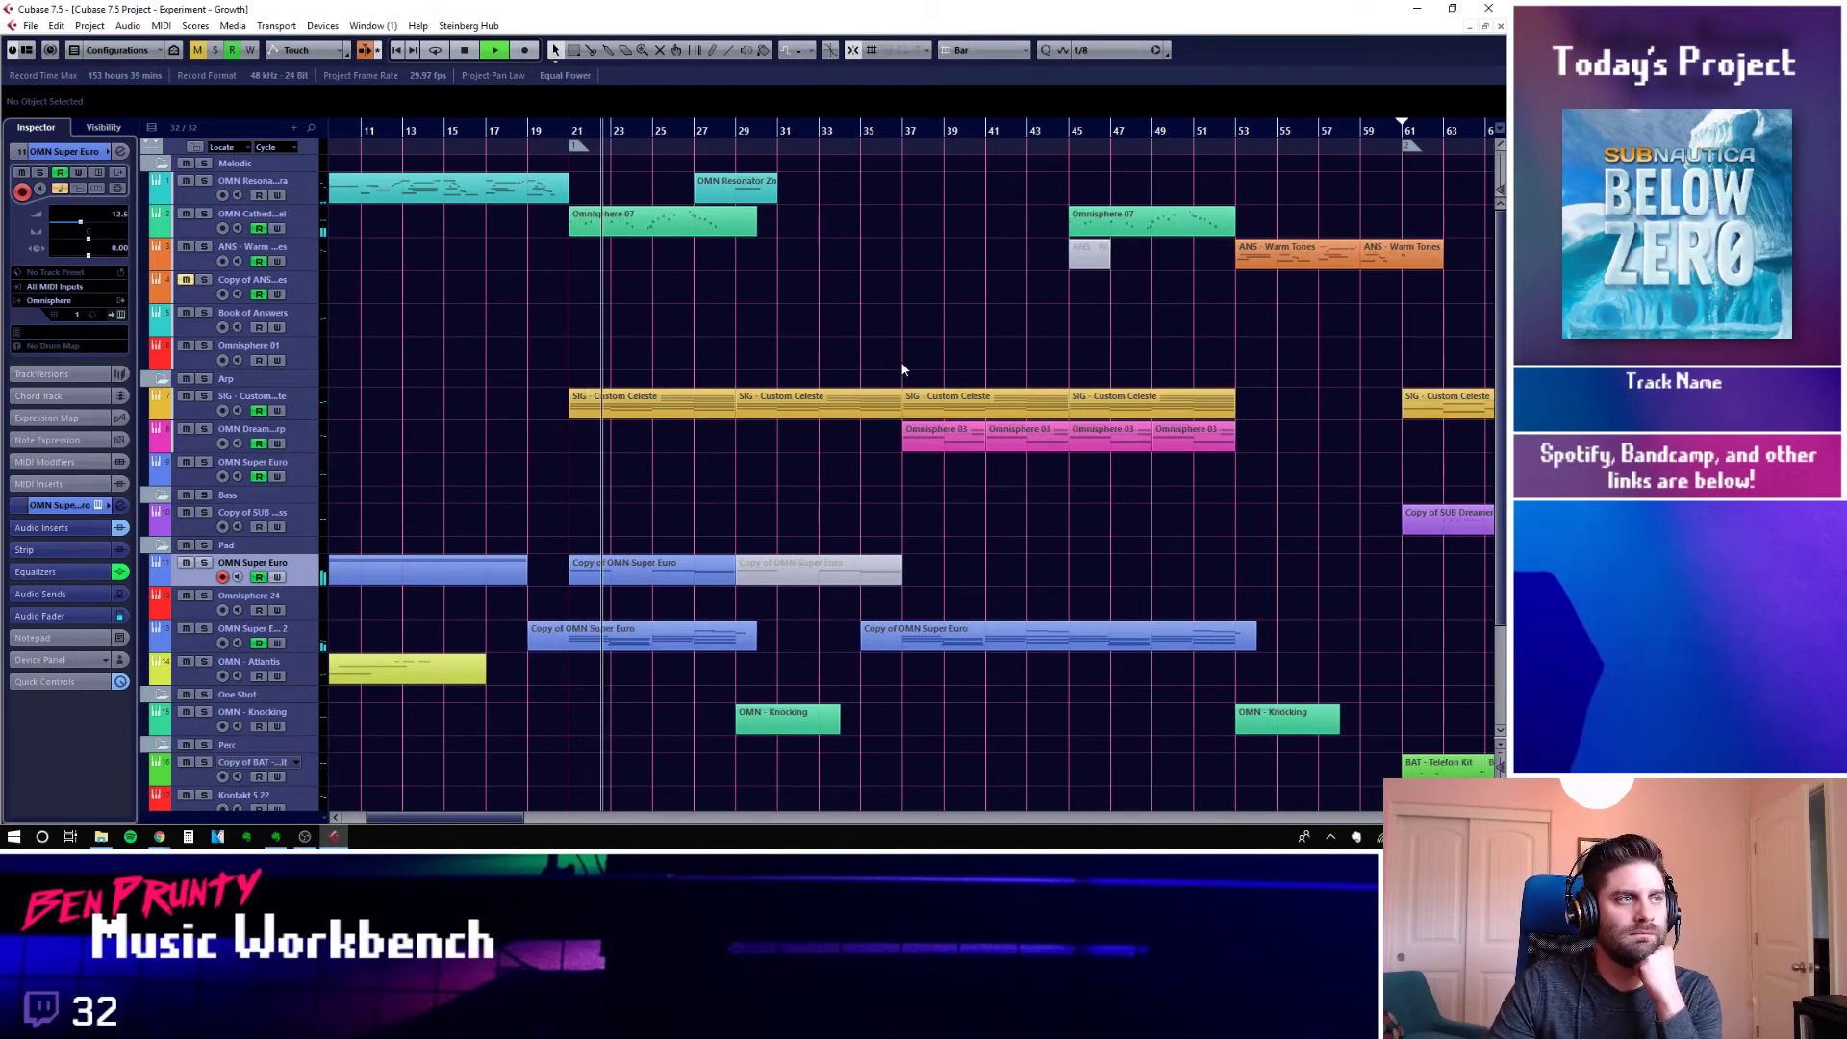
double_click(664, 221)
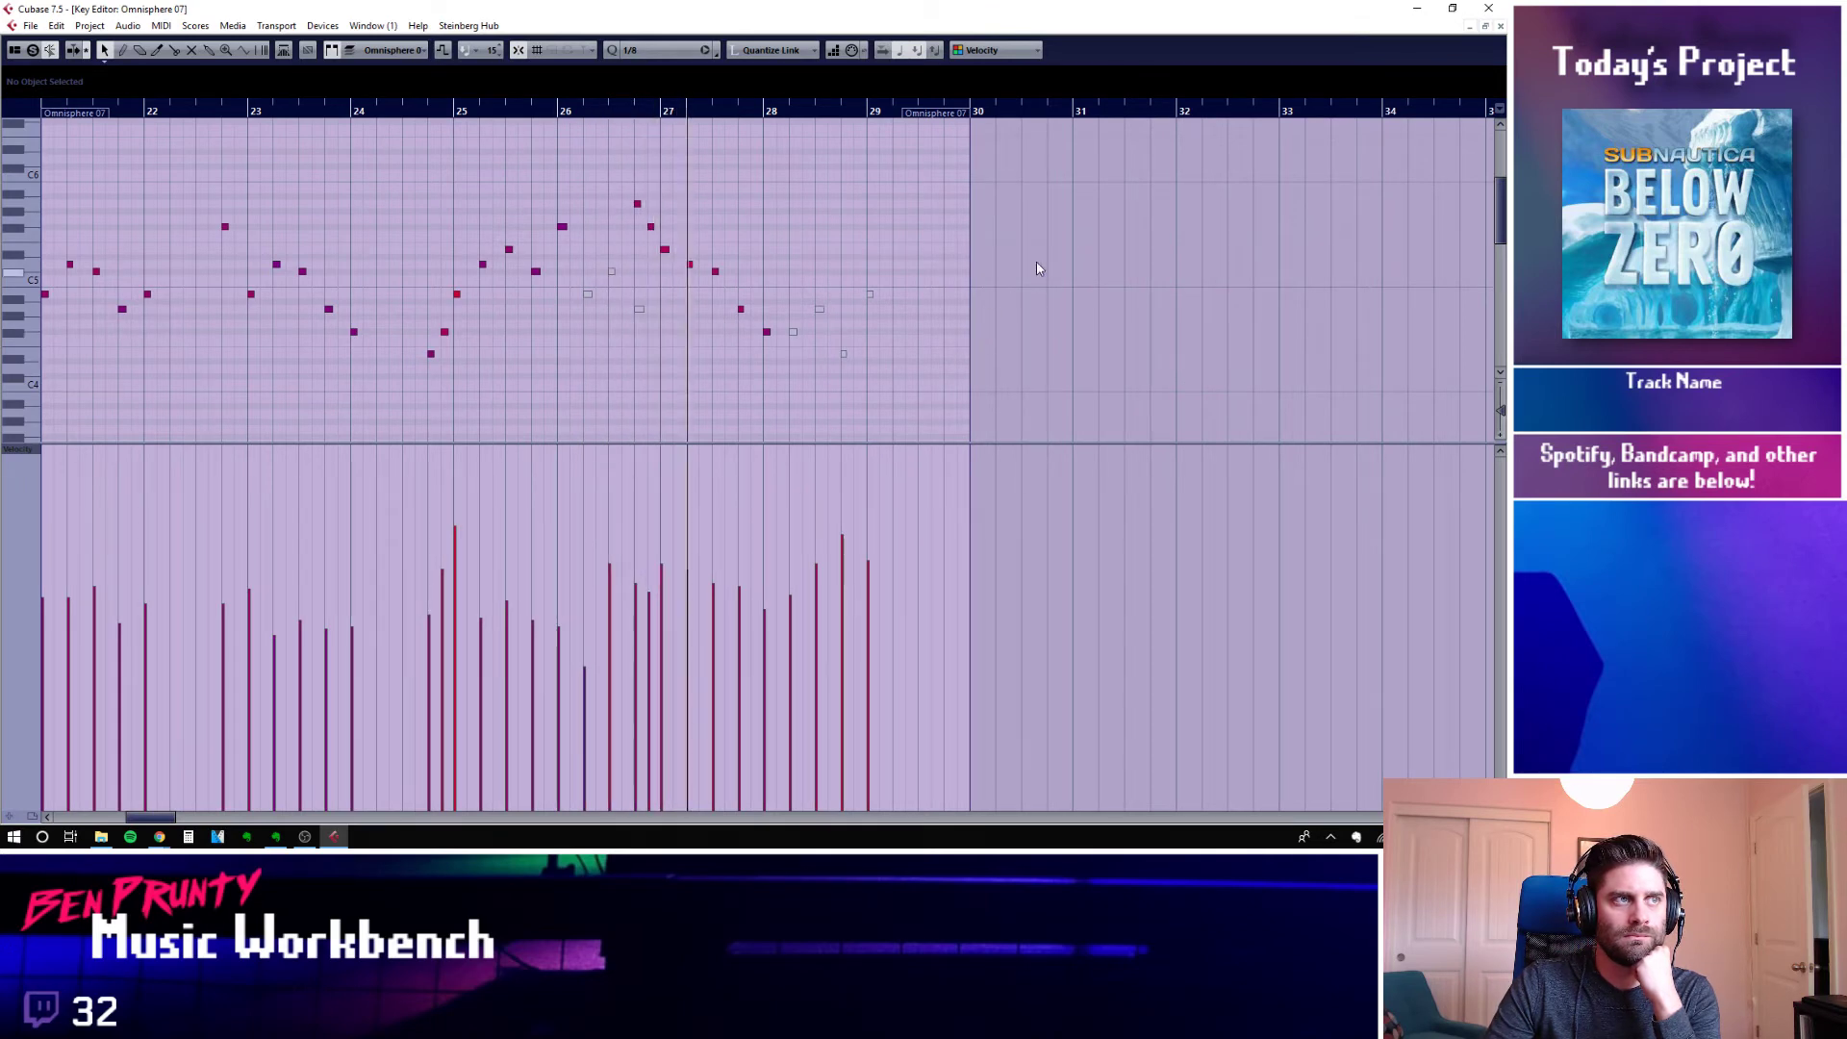
left_click(1502, 26)
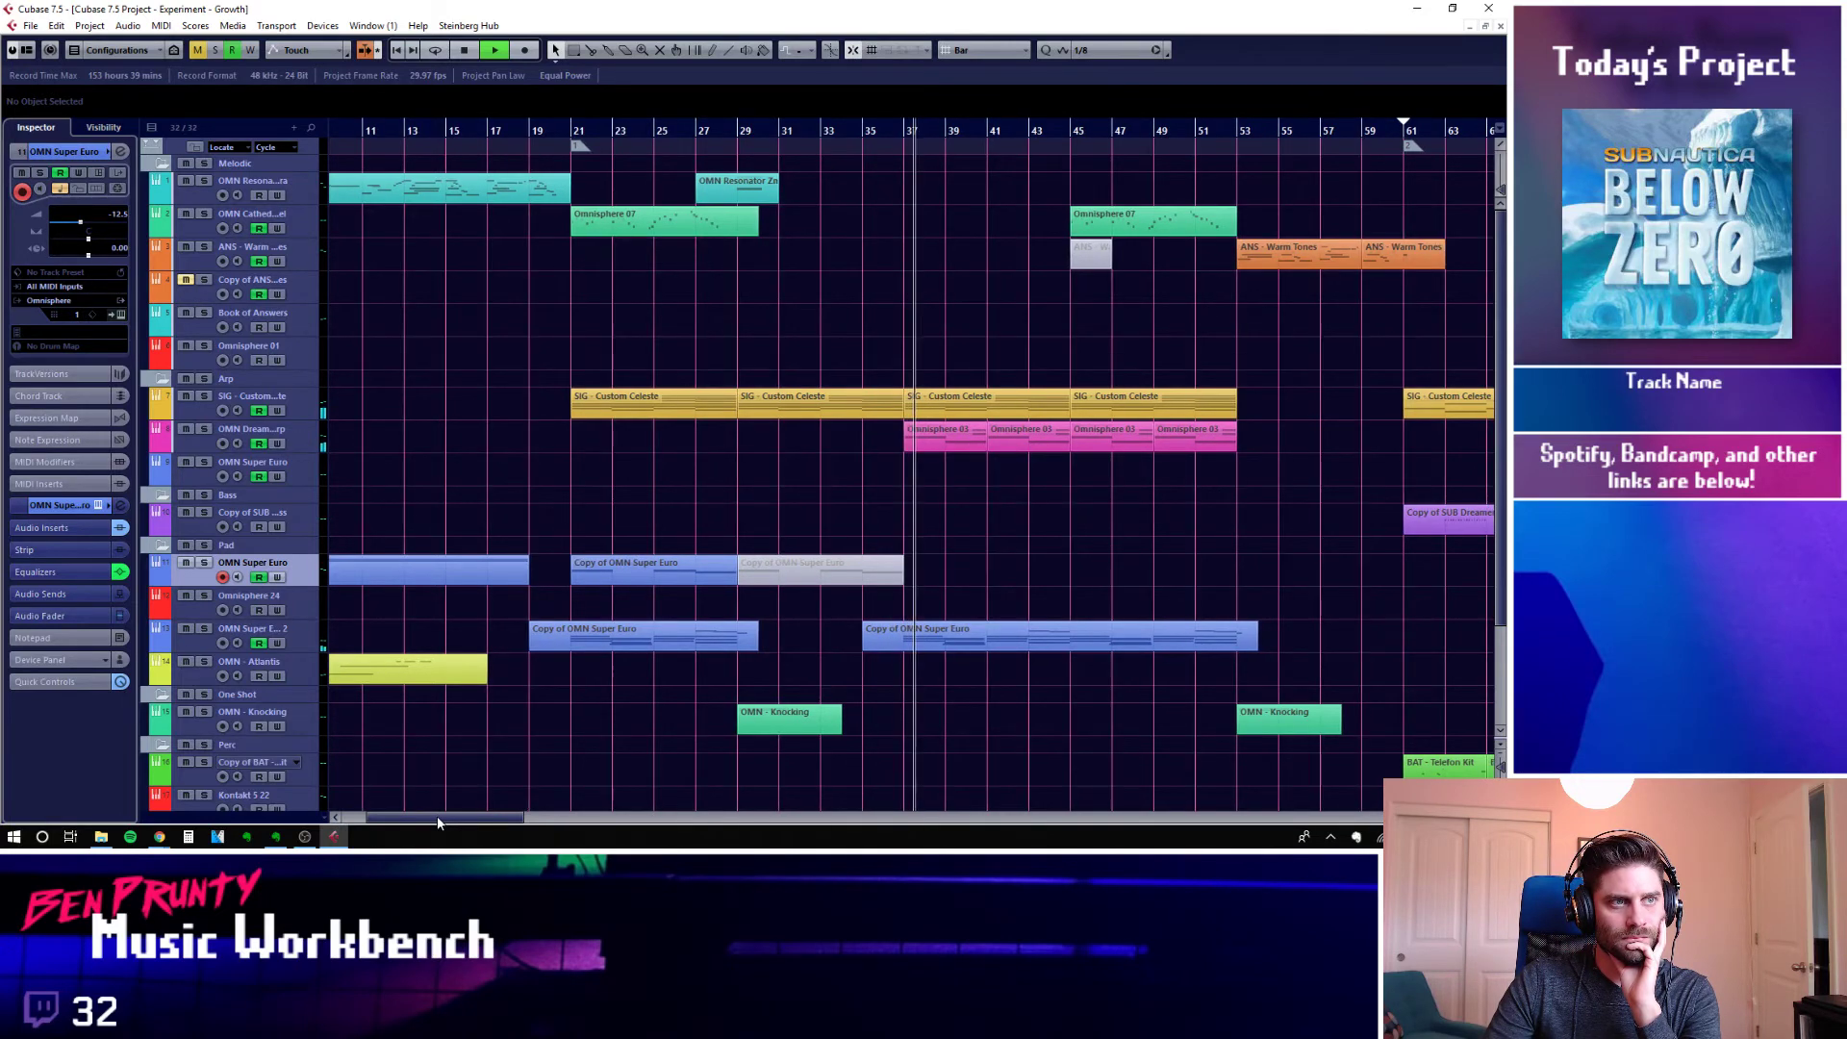
left_click_drag(437, 816, 487, 818)
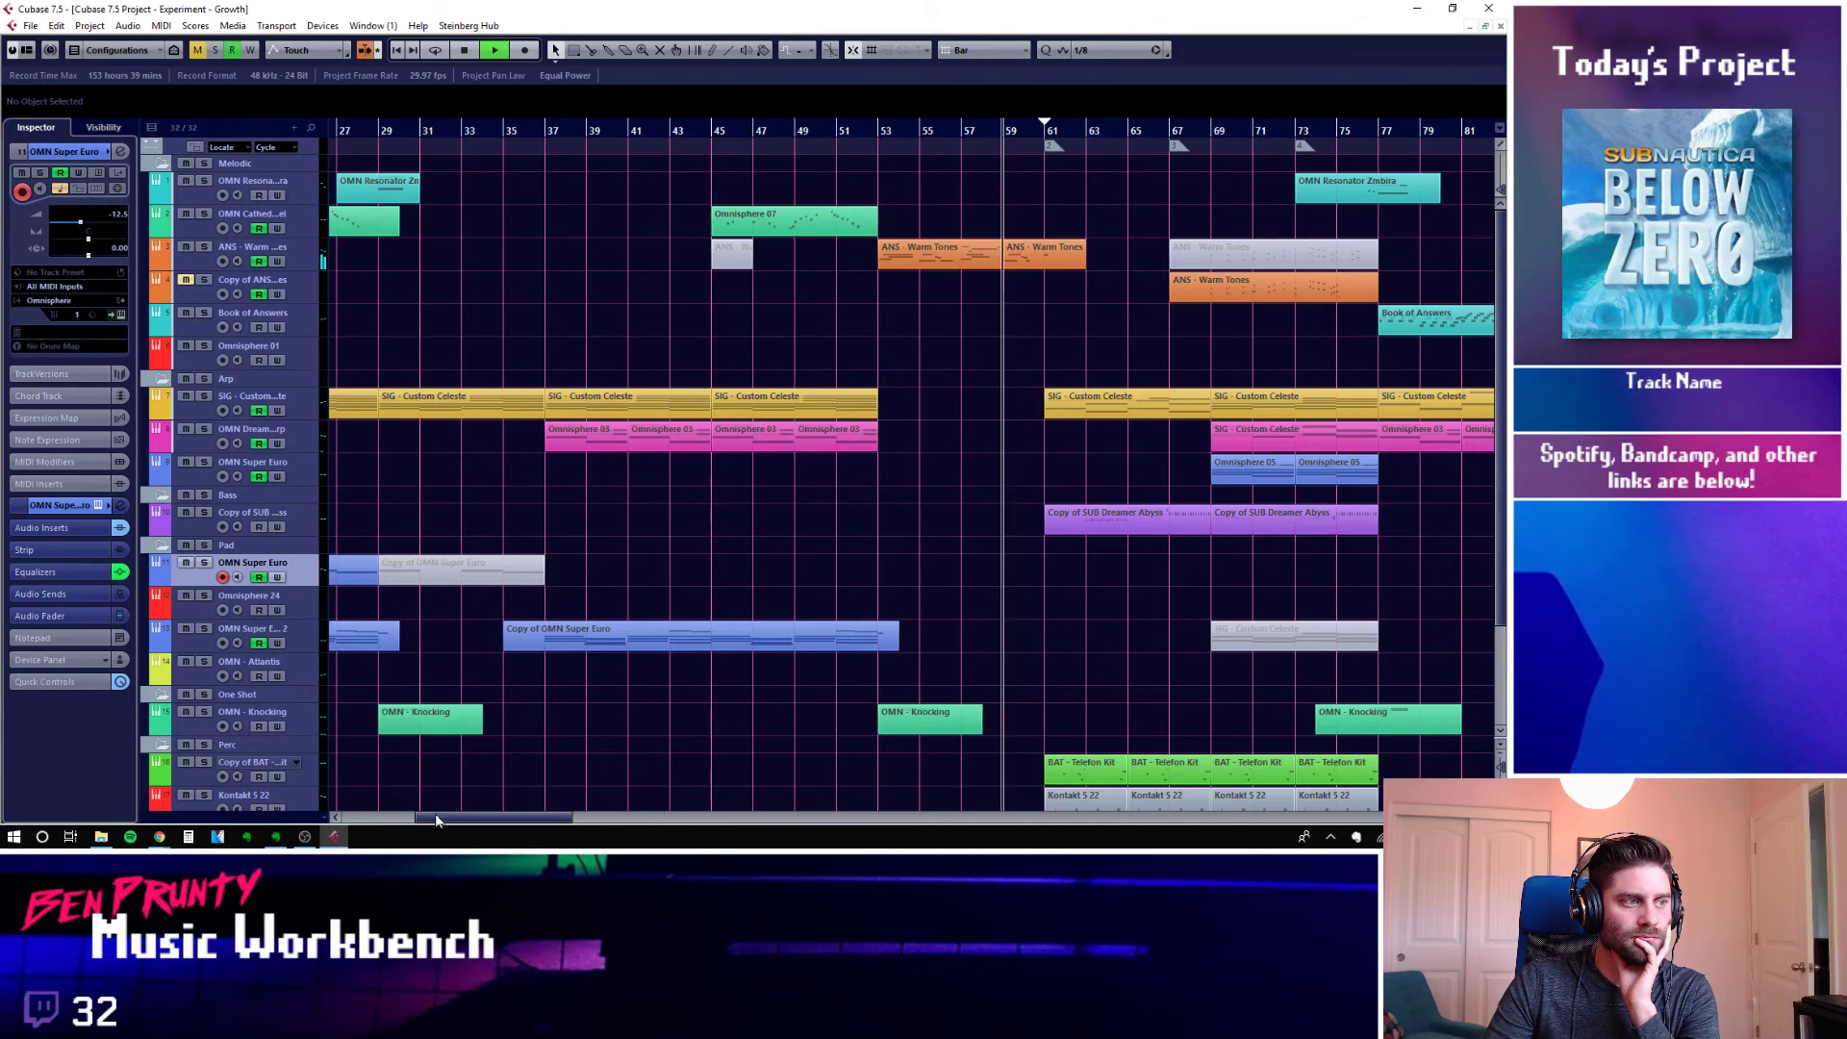
scroll(481, 802, "right", 6)
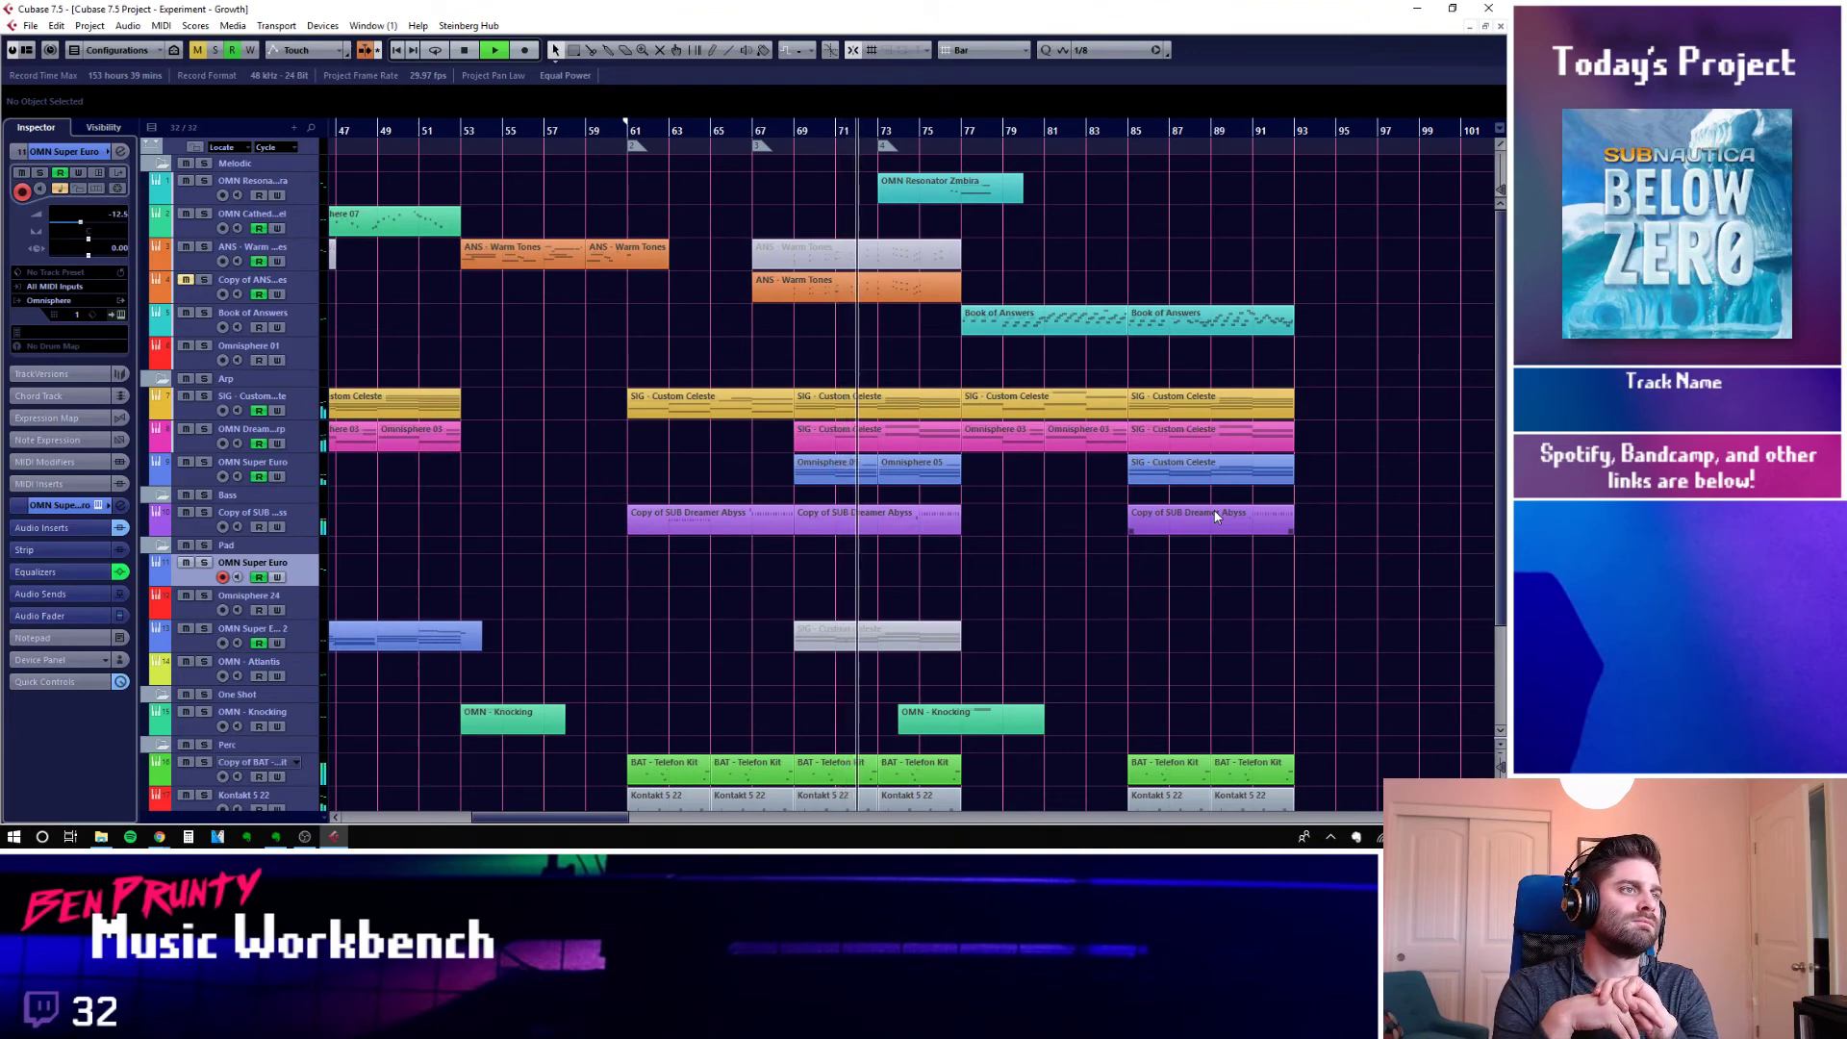
Mute the ANS - Warm Tones part at bar 67 on the Copy of ANS track and clear the selection
scroll(1040, 497, "left", 5)
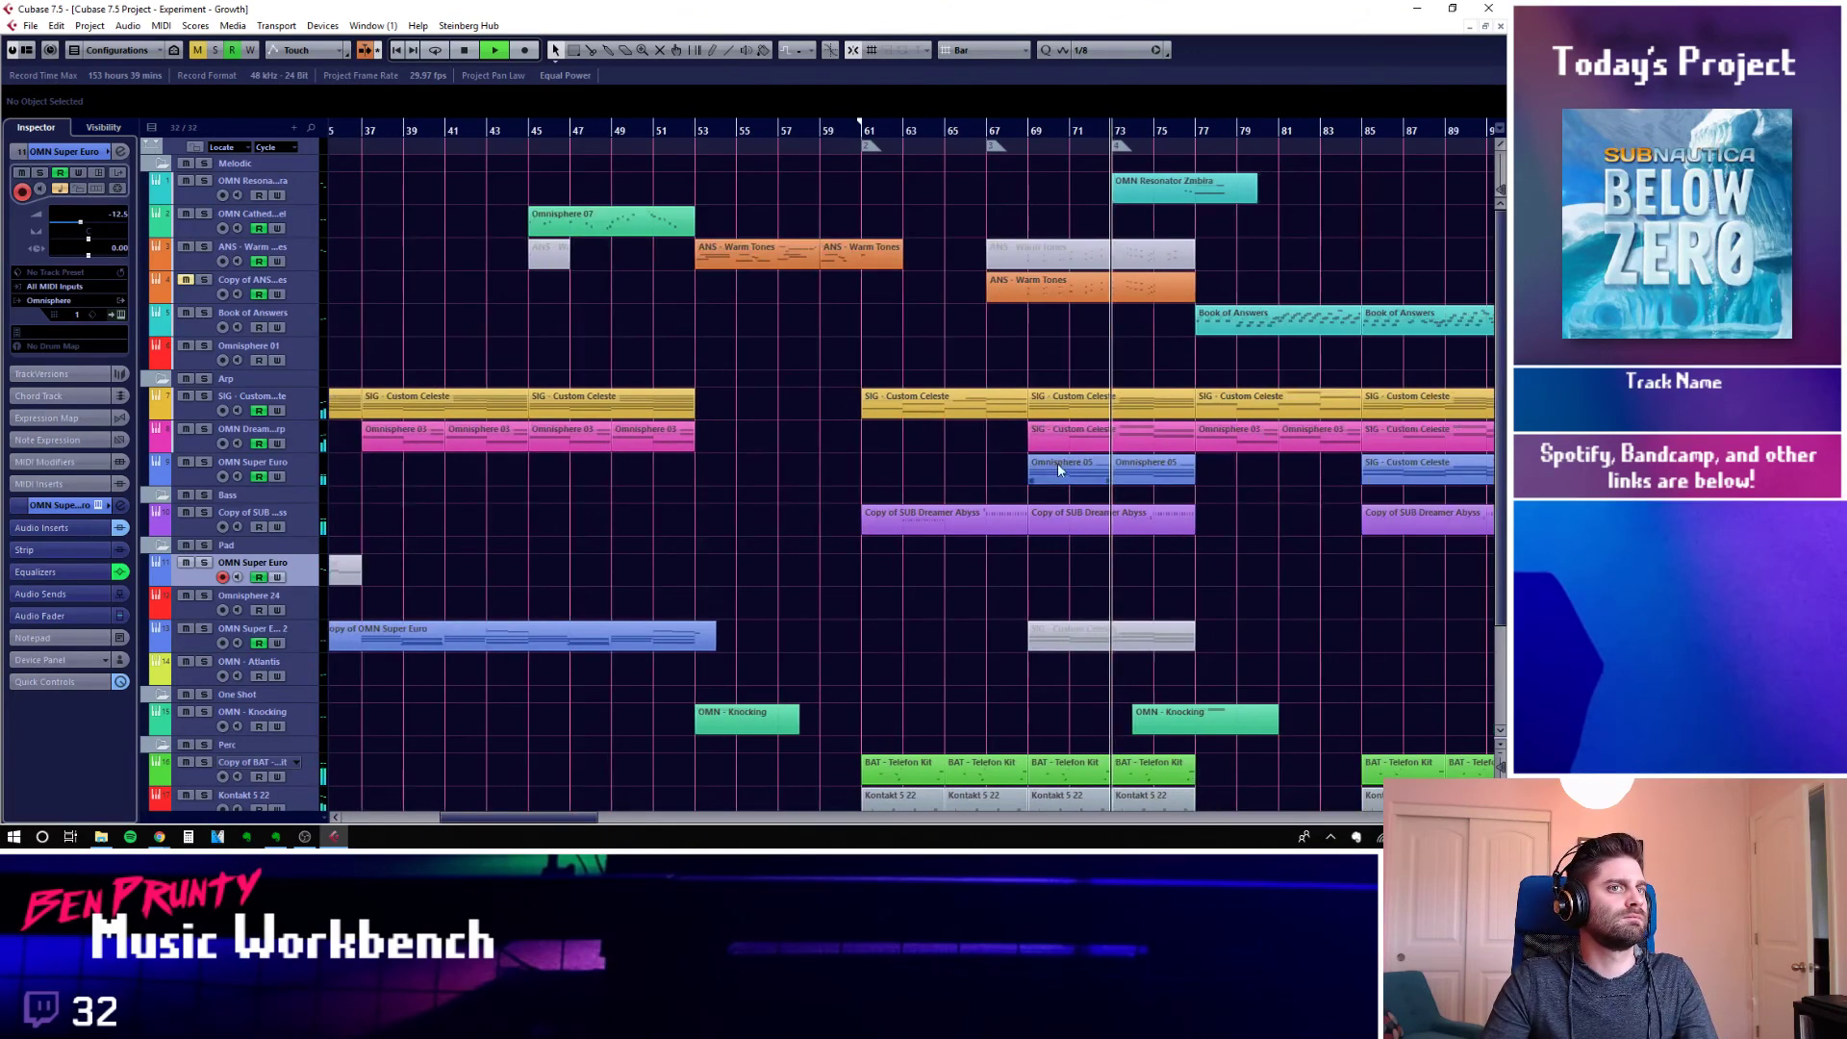
key("7")
left_click(1056, 289)
key("1")
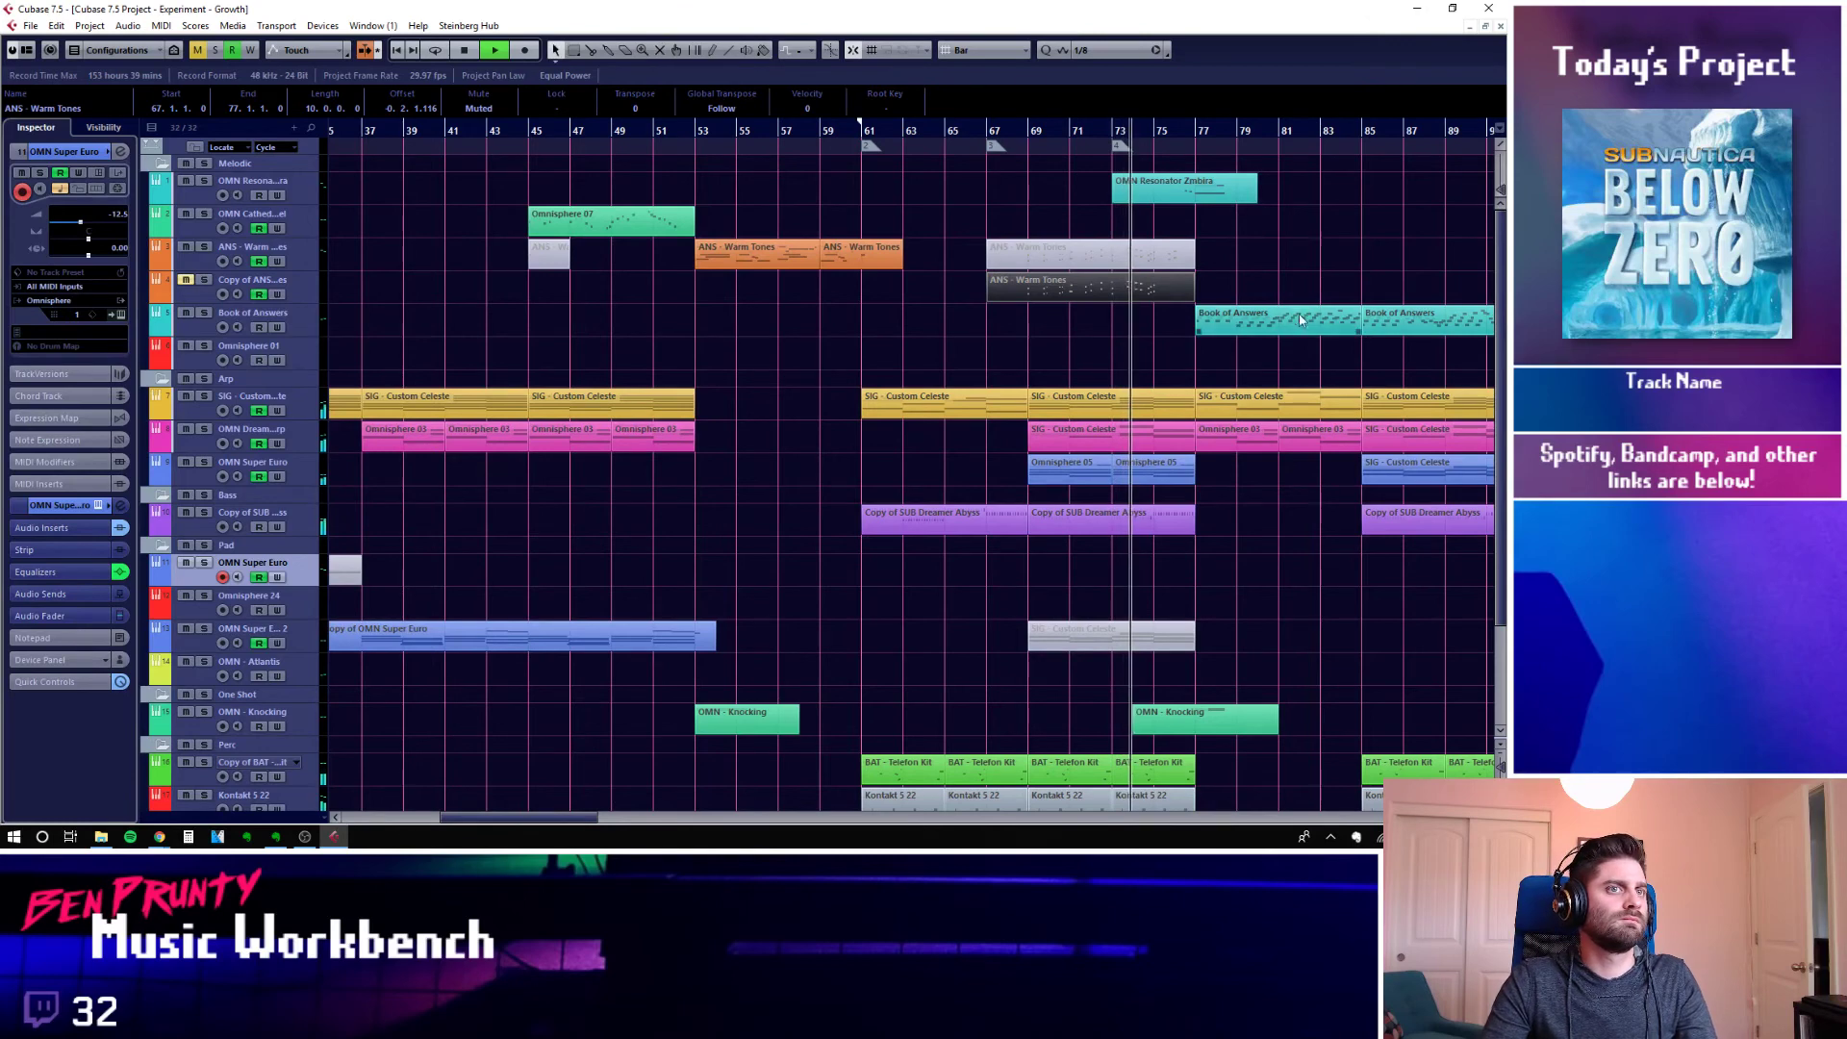
left_click(1294, 313)
left_click(1330, 276)
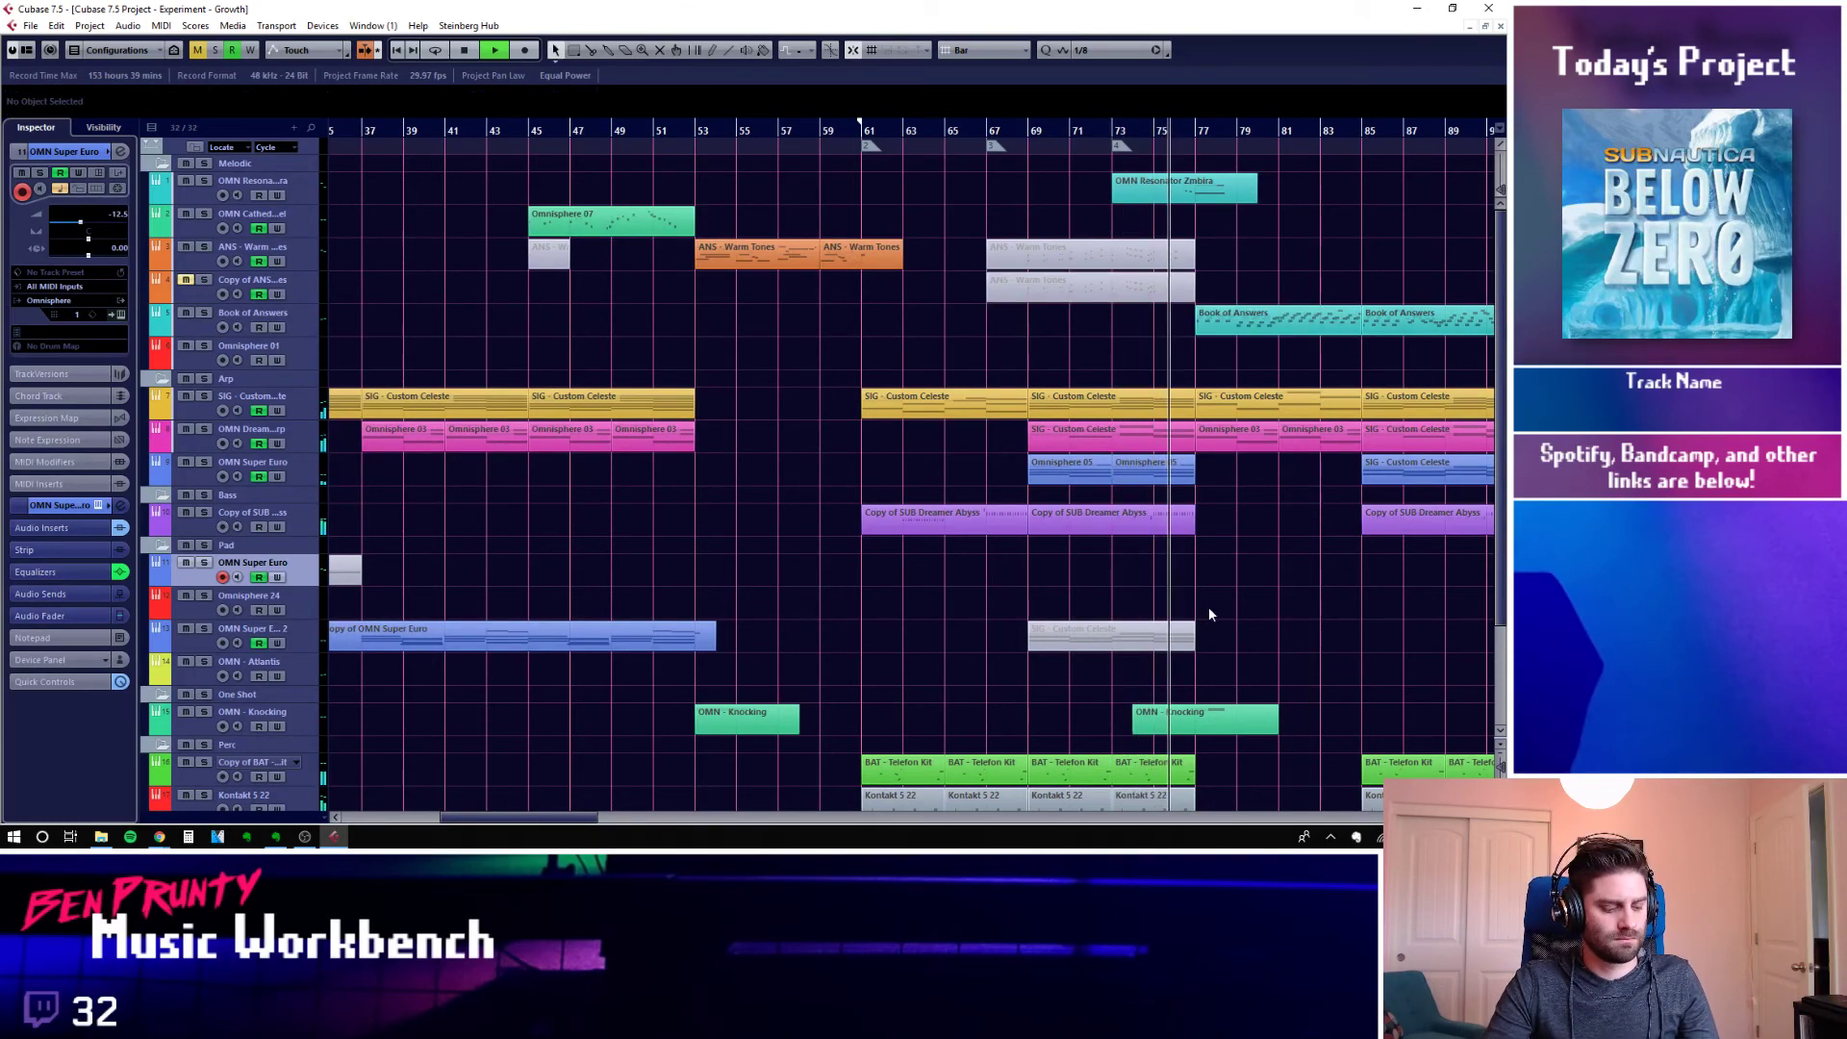
Listen through the ending, check the Book of Answers channel settings, close them, and stop playback near bar 95
scroll(1208, 606, "right", 5)
scroll(1081, 522, "down", 2)
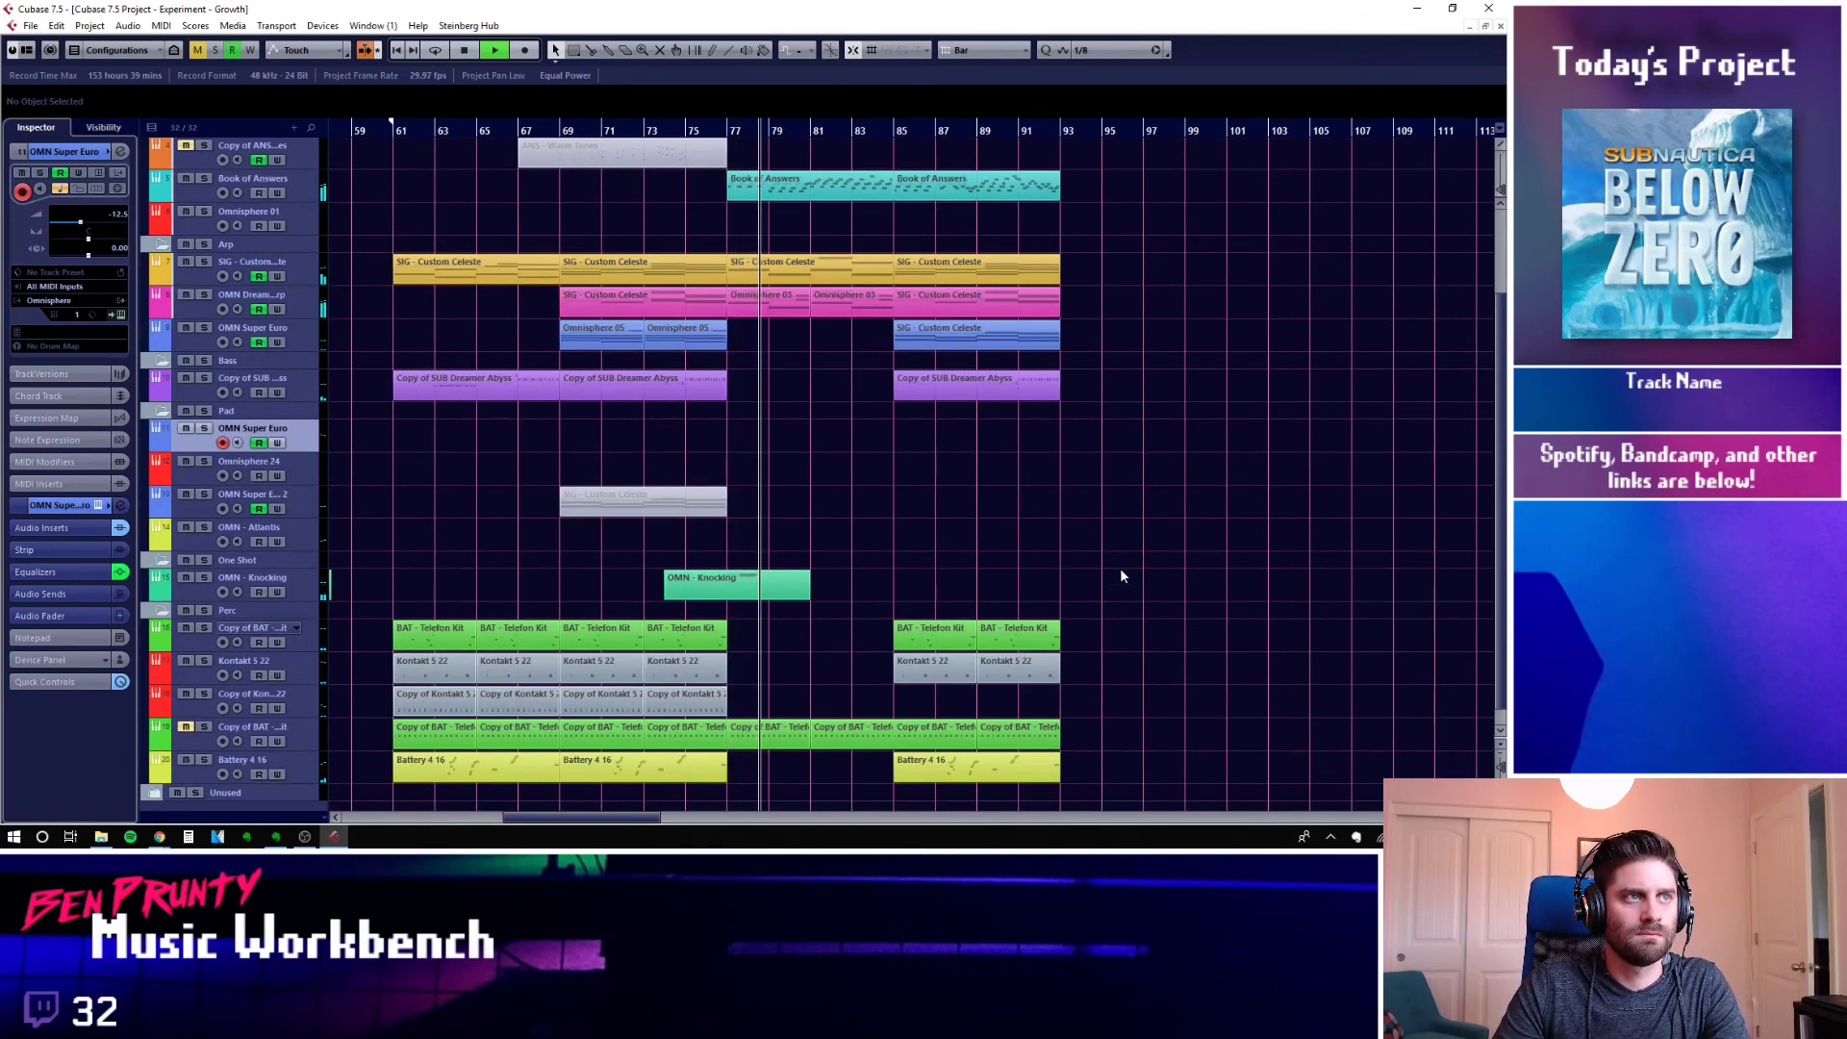
scroll(1121, 571, "up", 2)
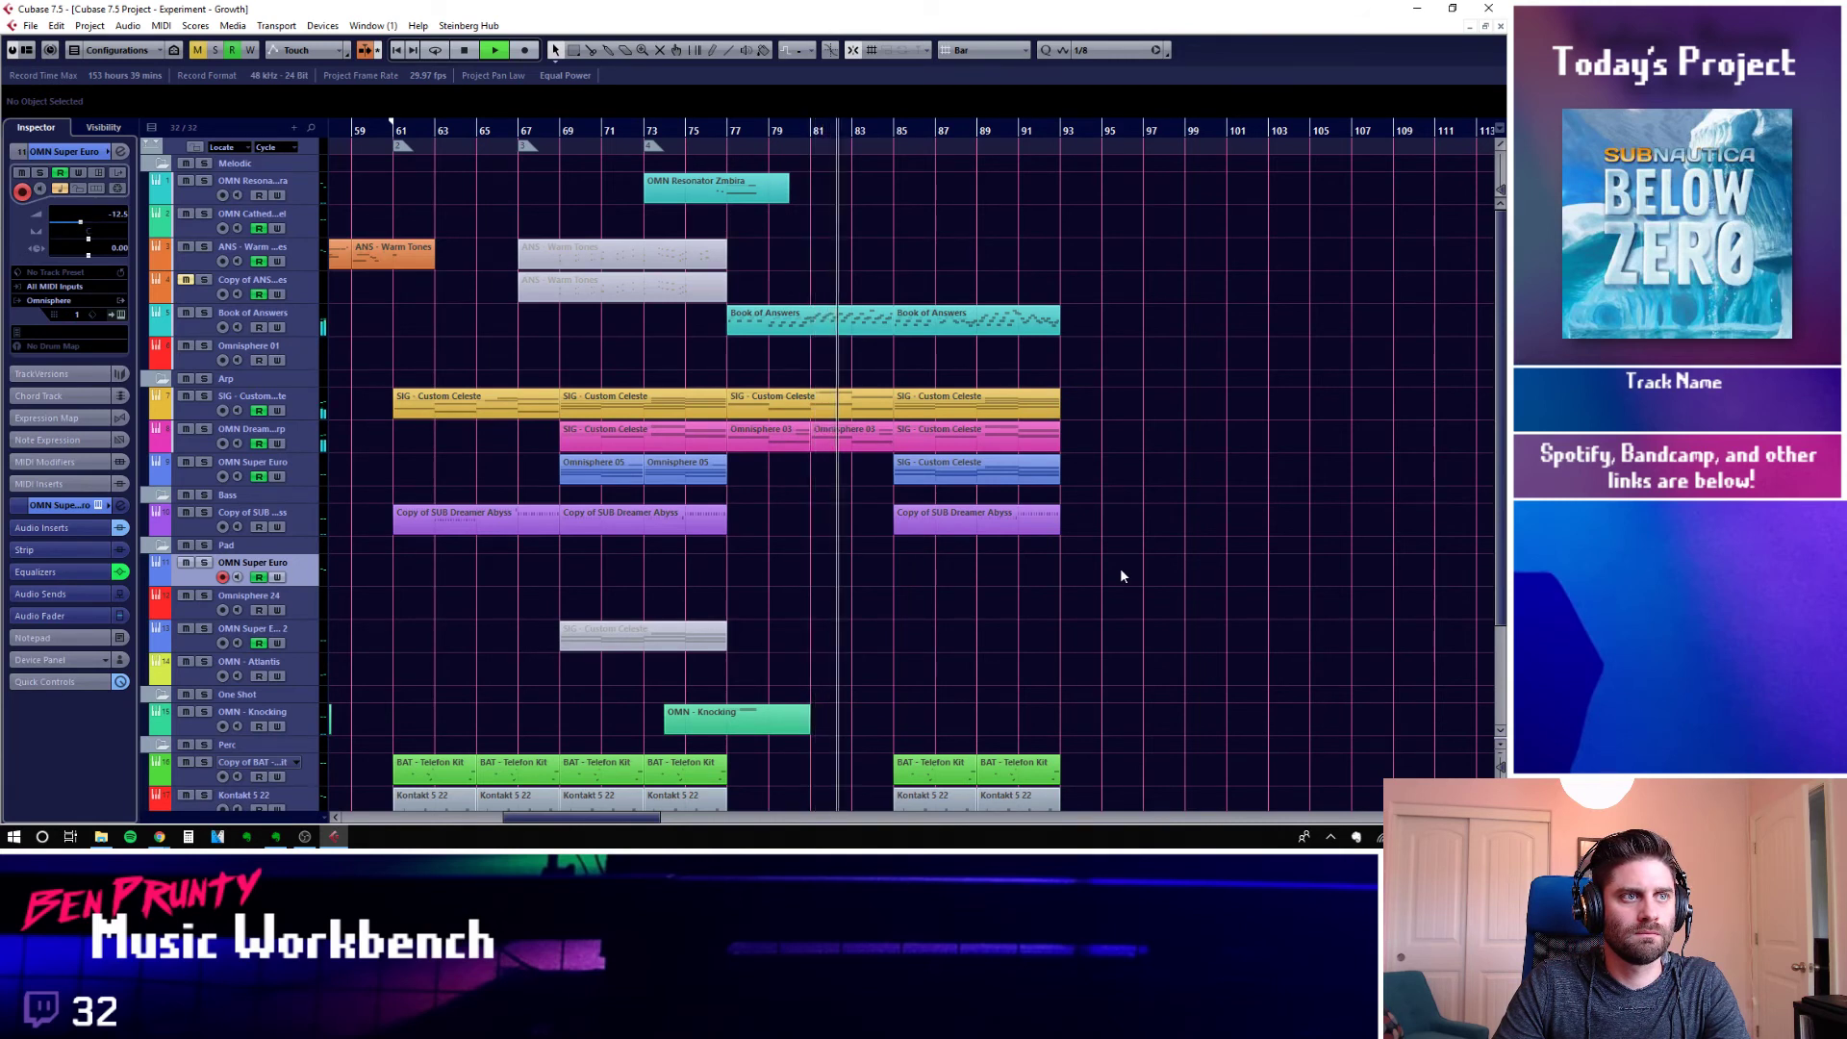
left_click(308, 319)
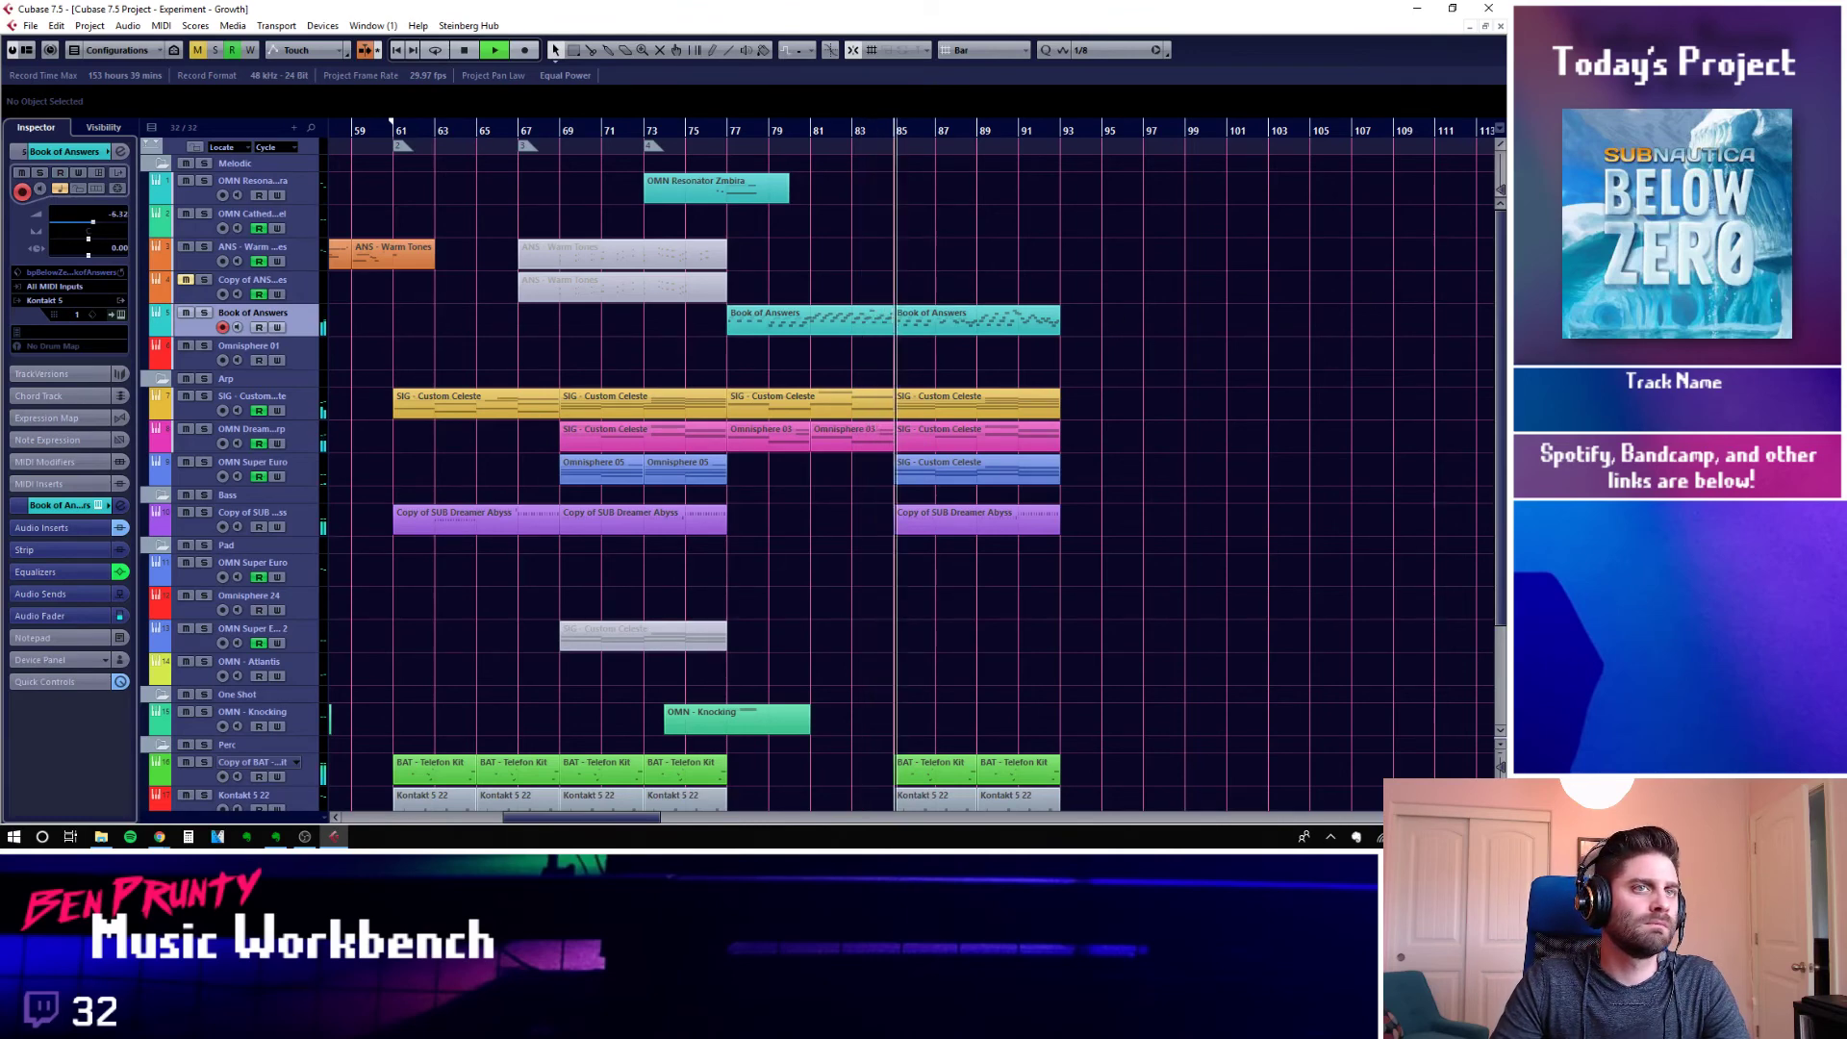
key("e")
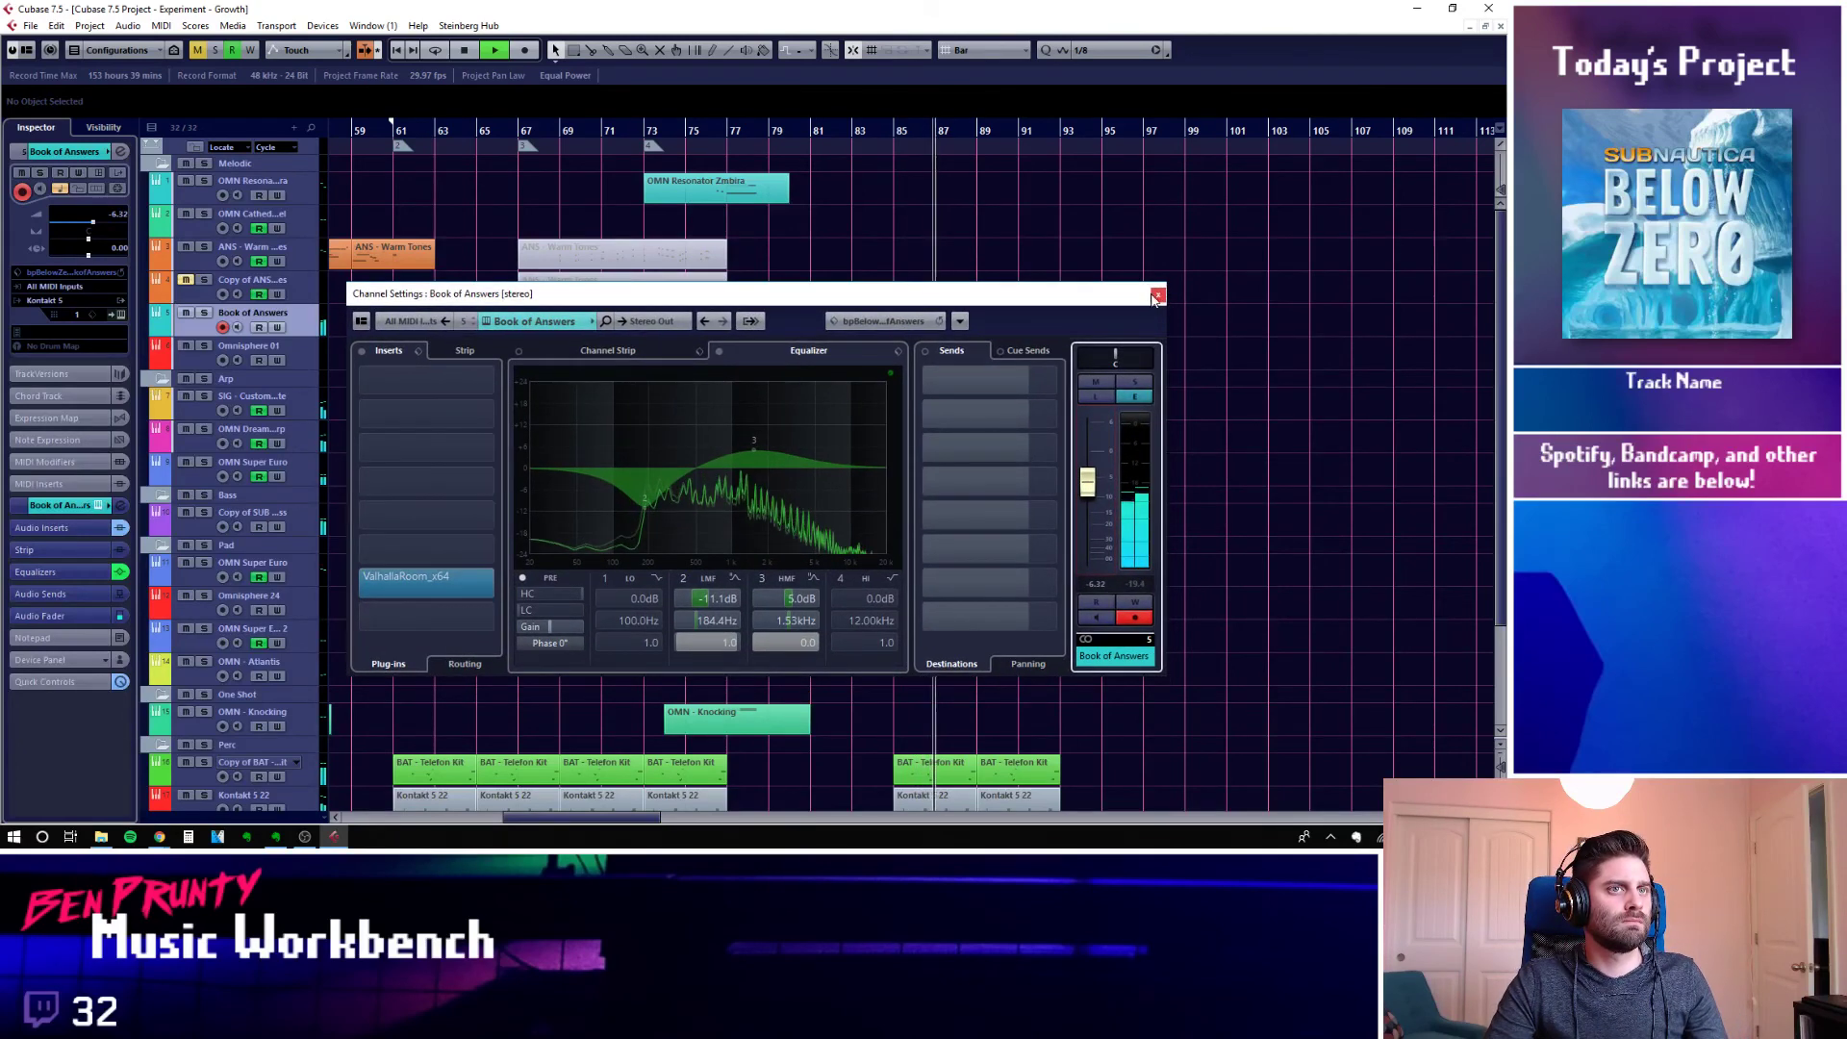
key("e")
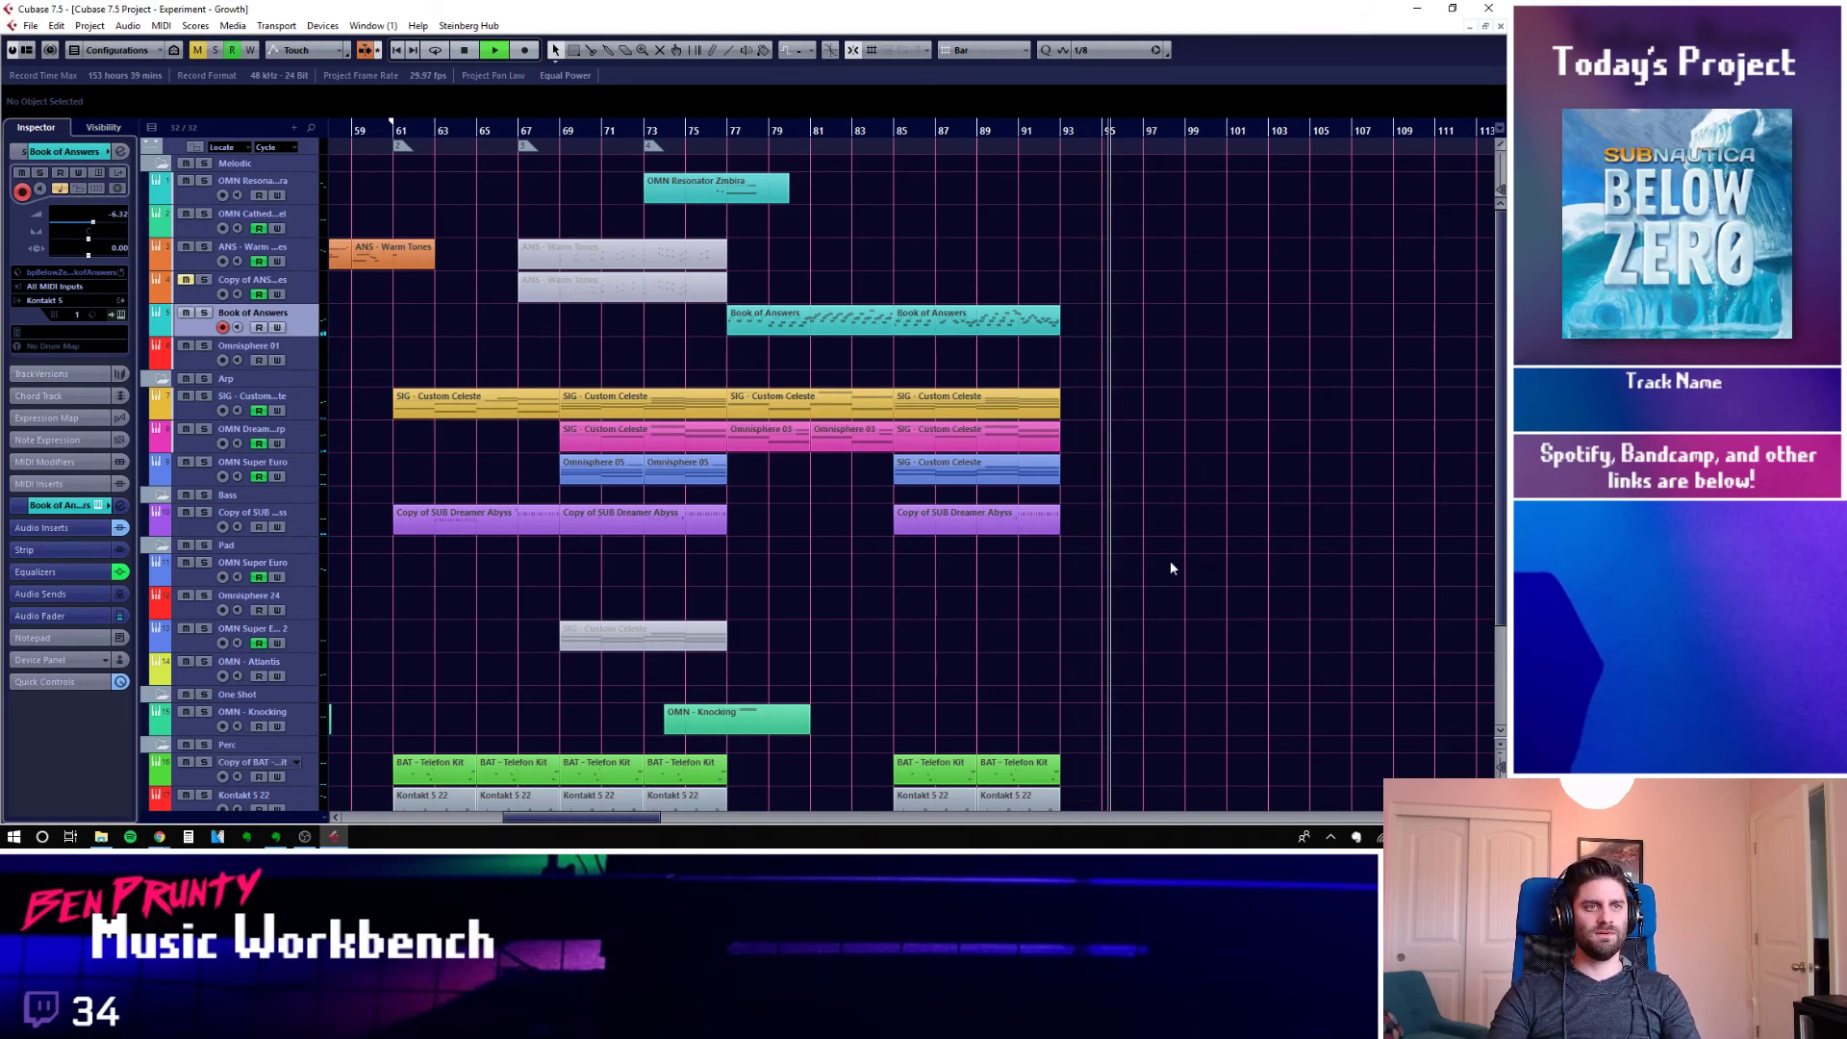
key("space")
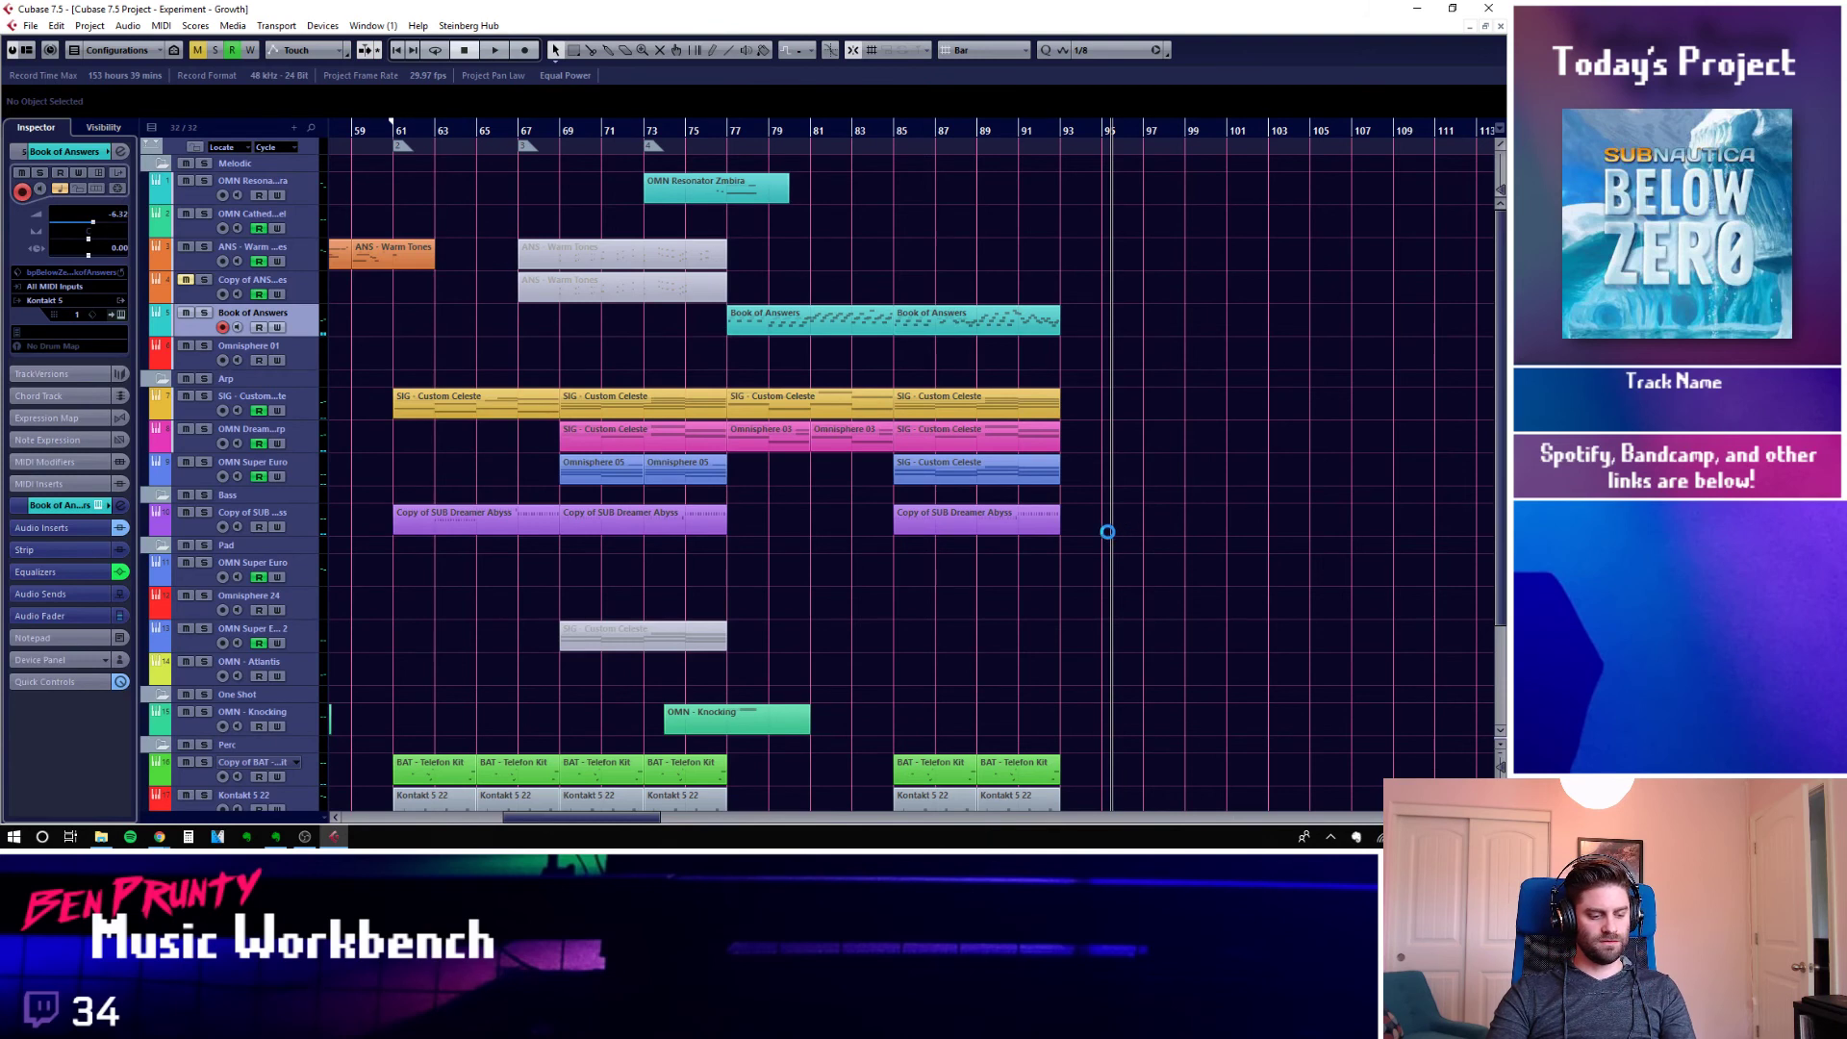